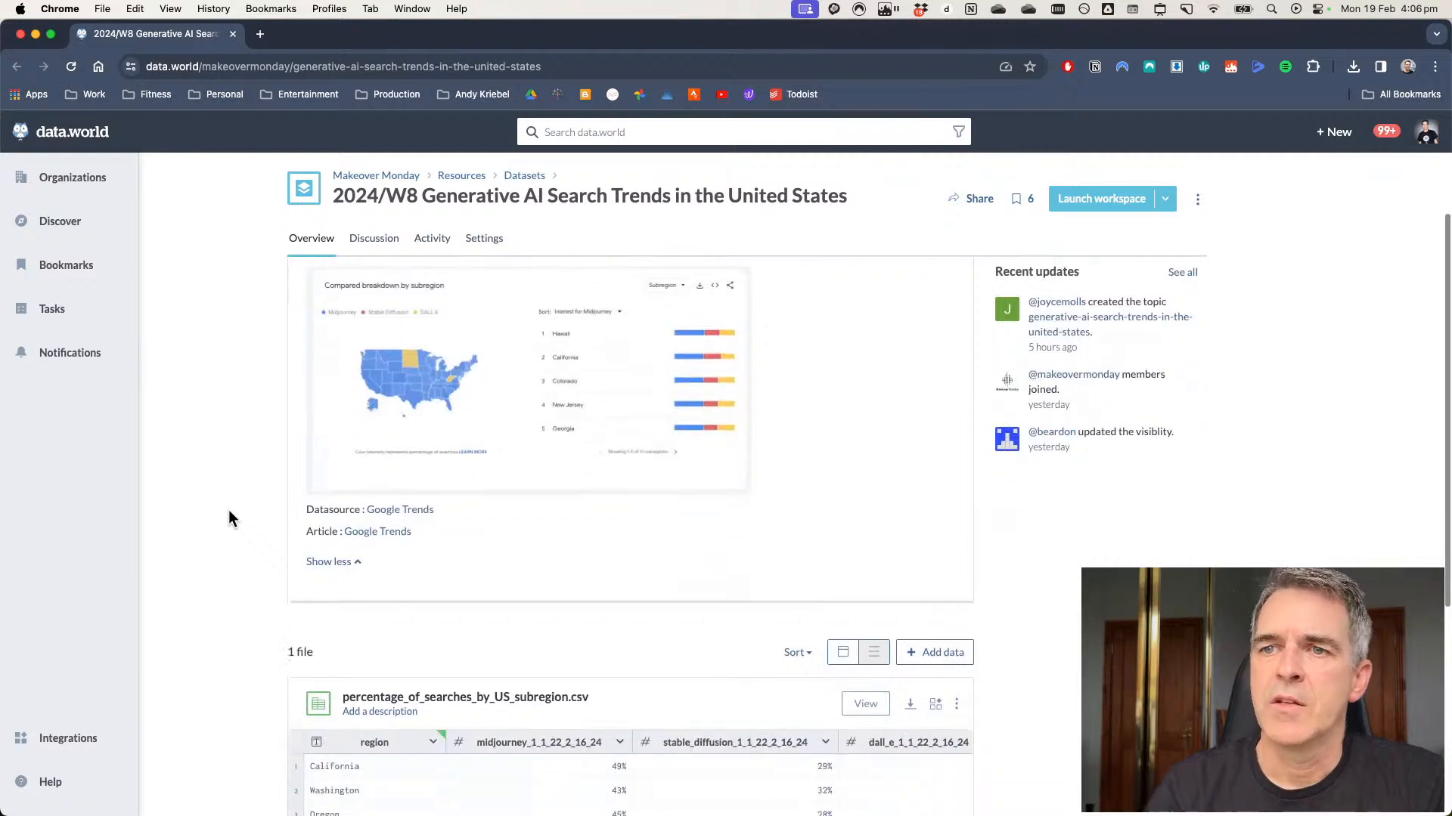
Check the dataset's file preview, then view the related dataset 2023/W40: Scary Dreams in America in a separate tab and close it.
scroll(228, 512, "down", 5)
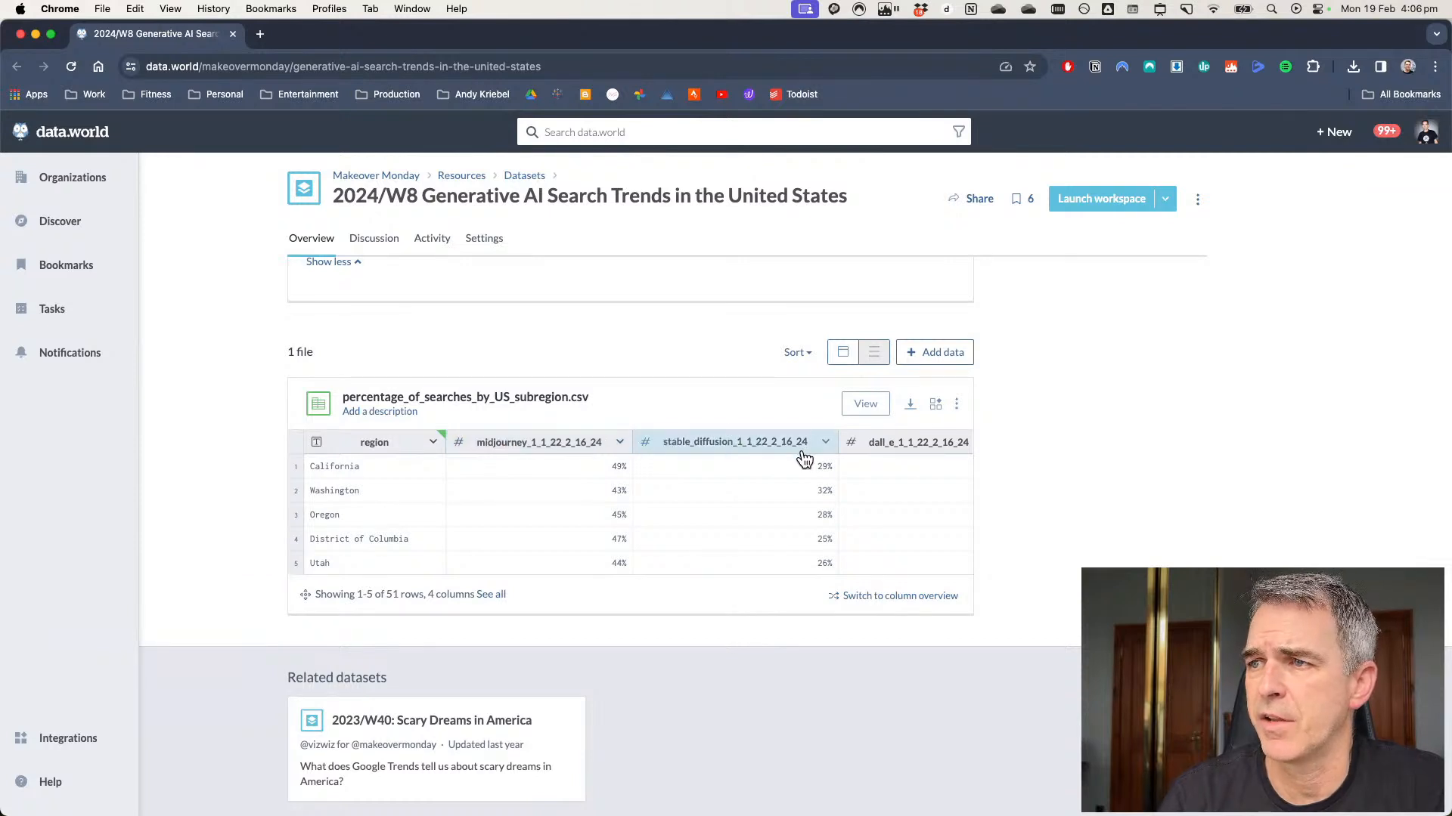
scroll(479, 674, "down", 1)
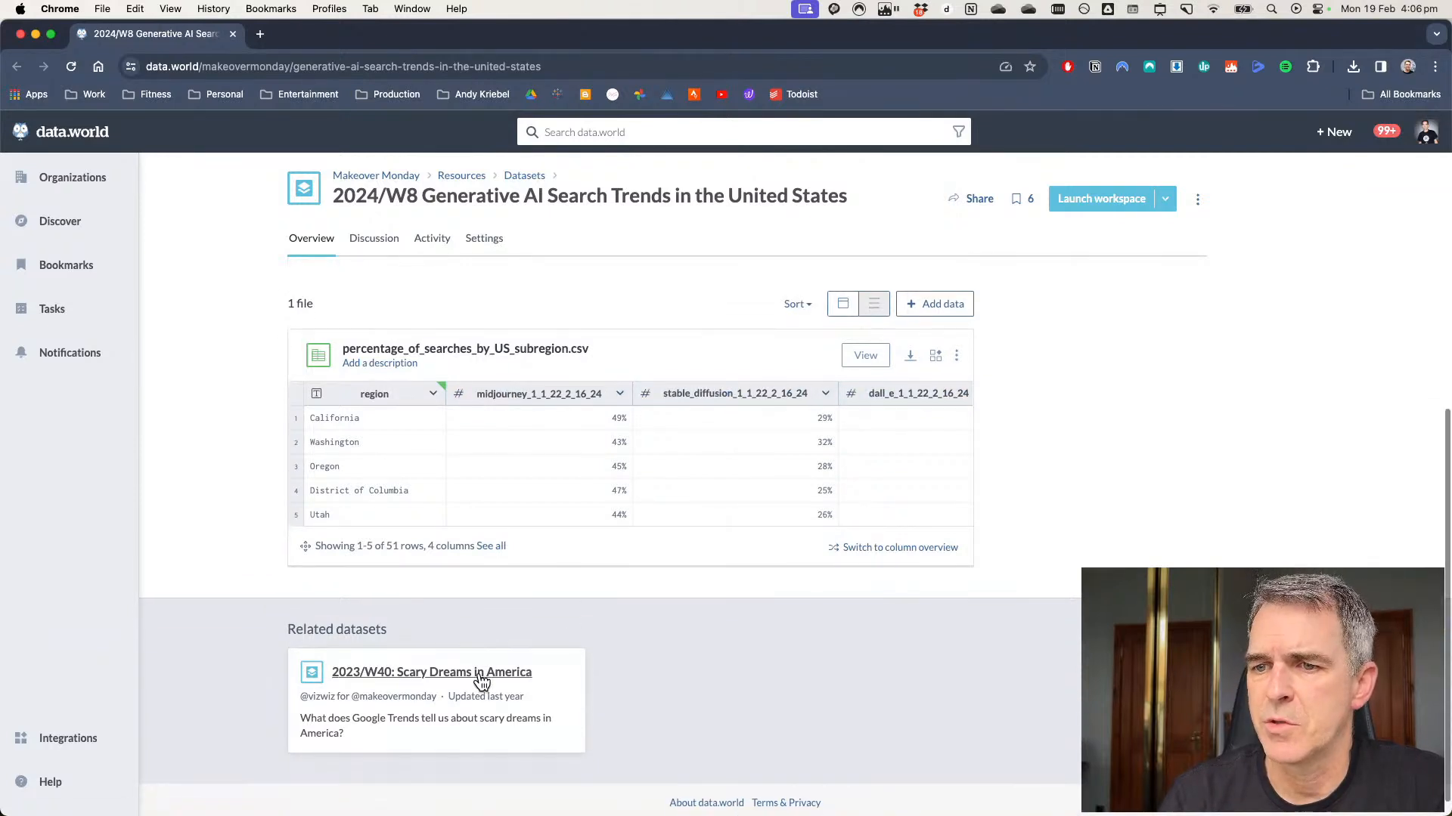
left_click(435, 675, "super")
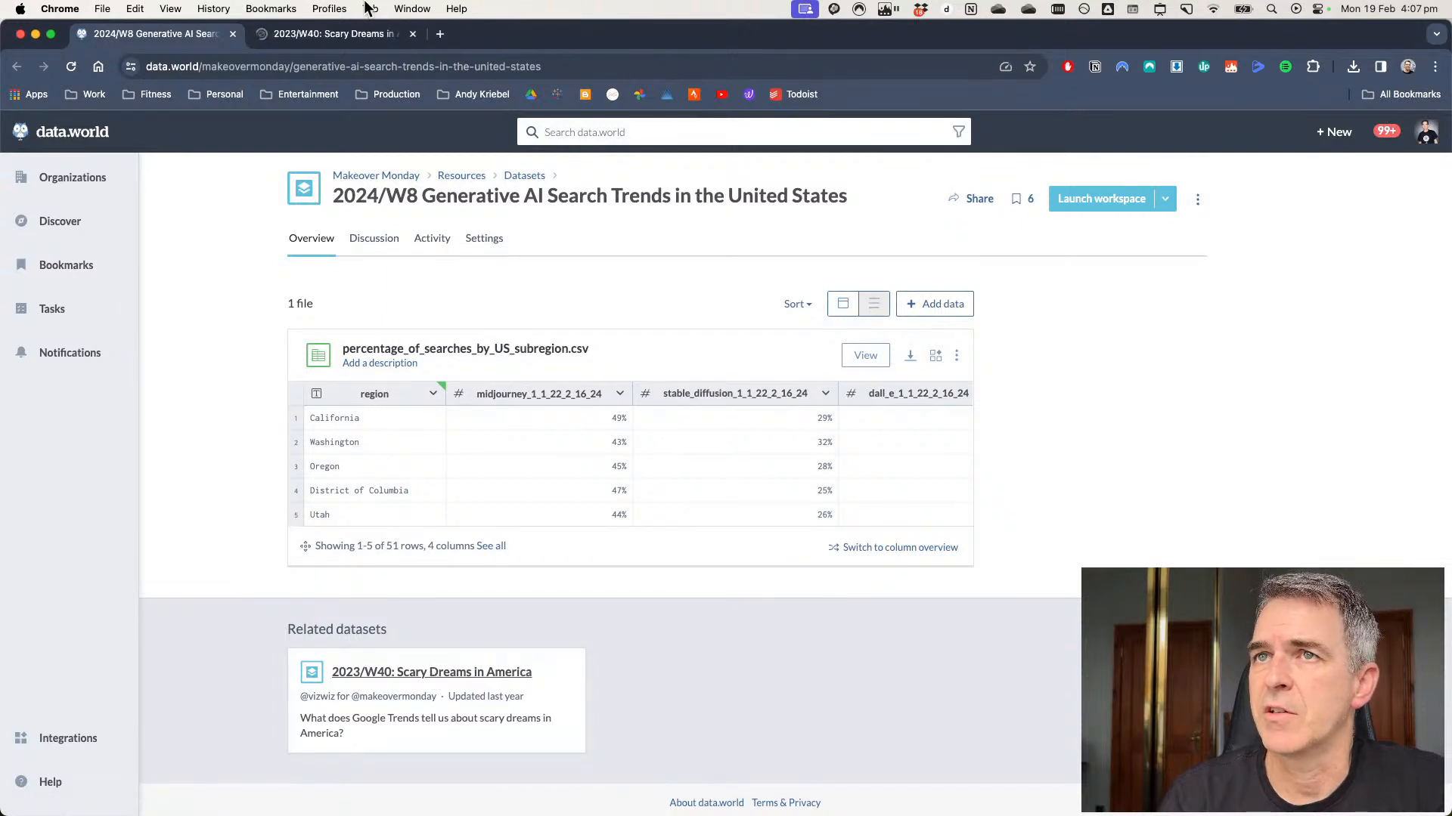
left_click(337, 37)
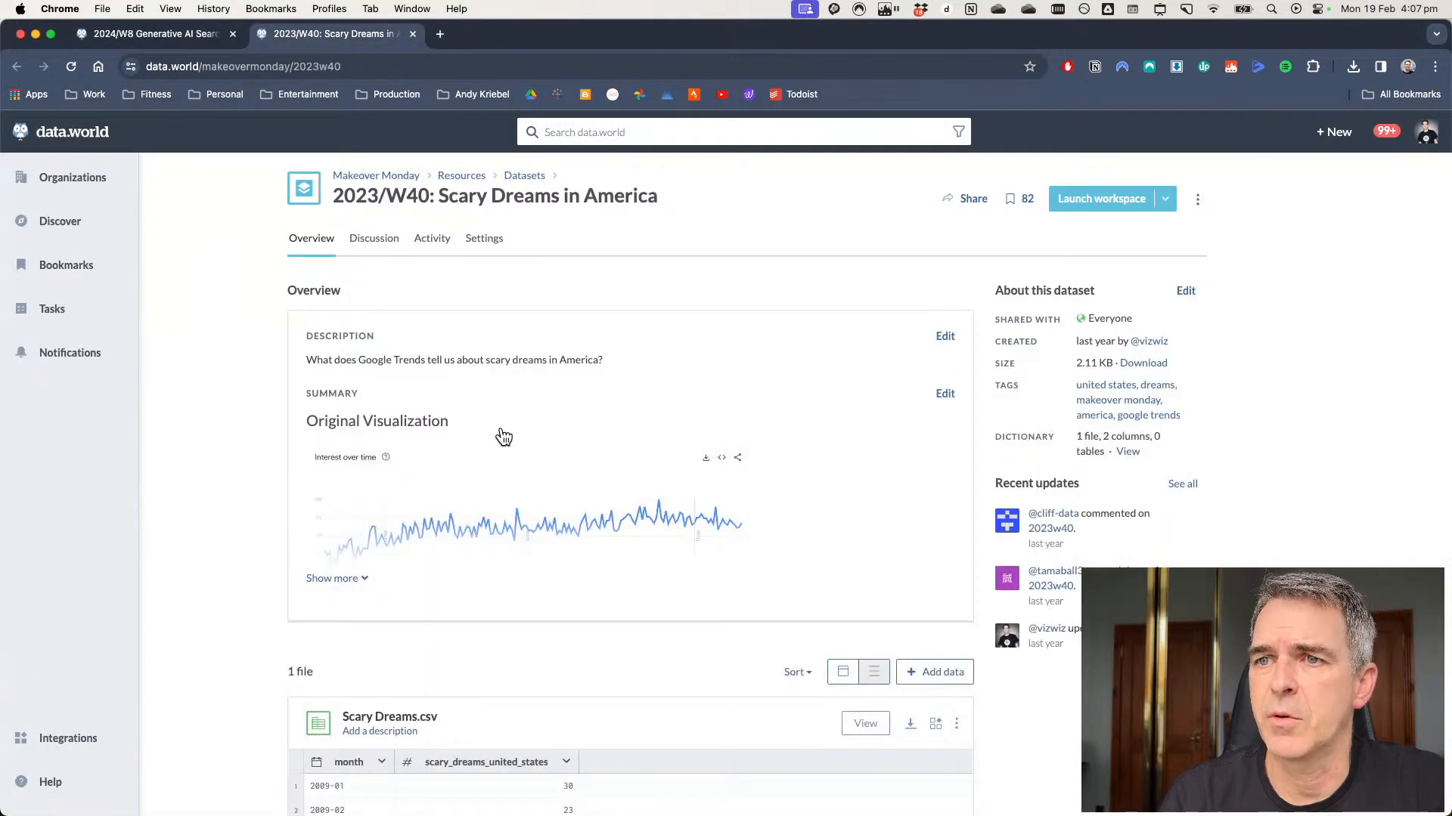
scroll(579, 512, "down", 3)
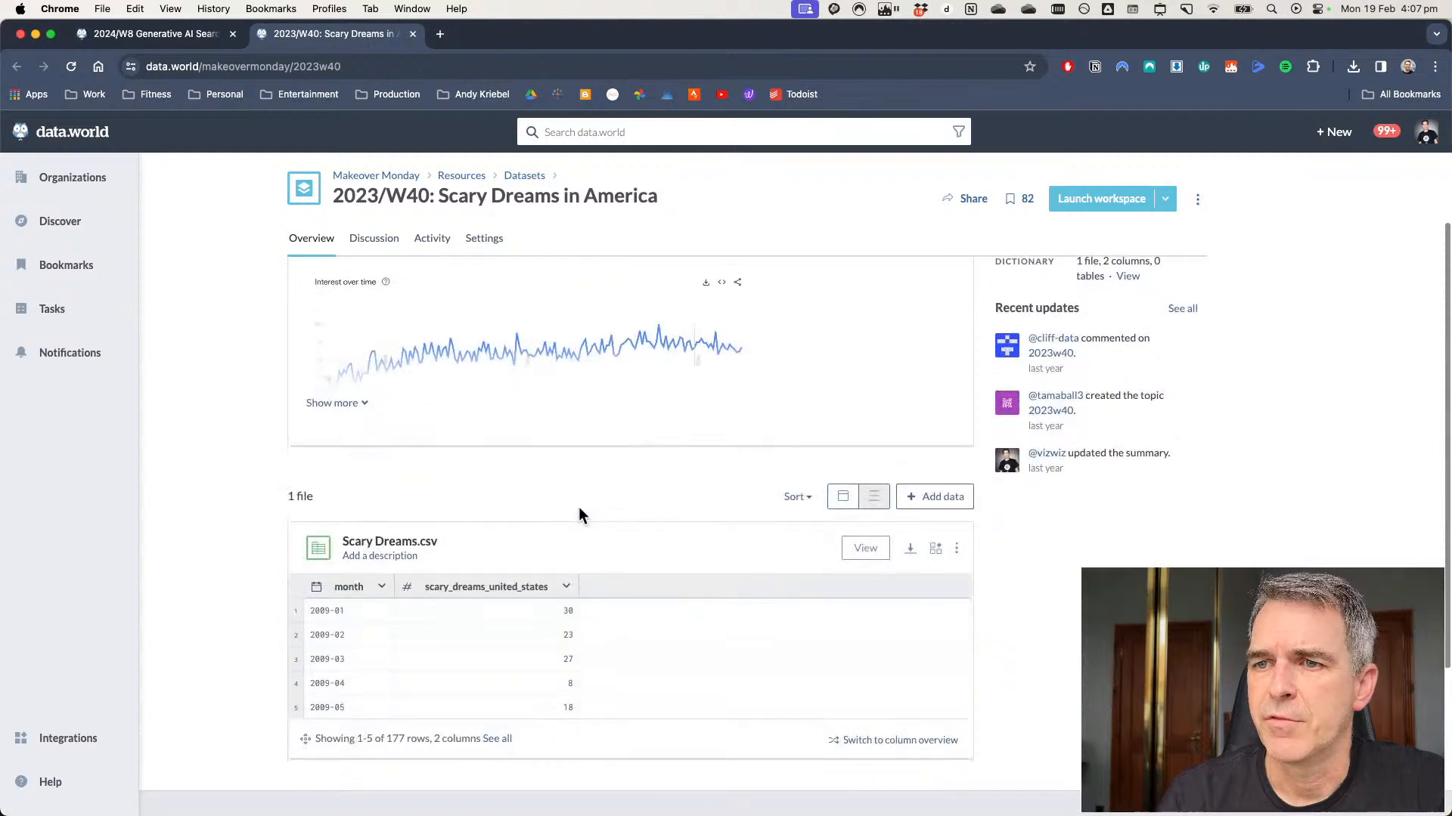
scroll(578, 506, "up", 3)
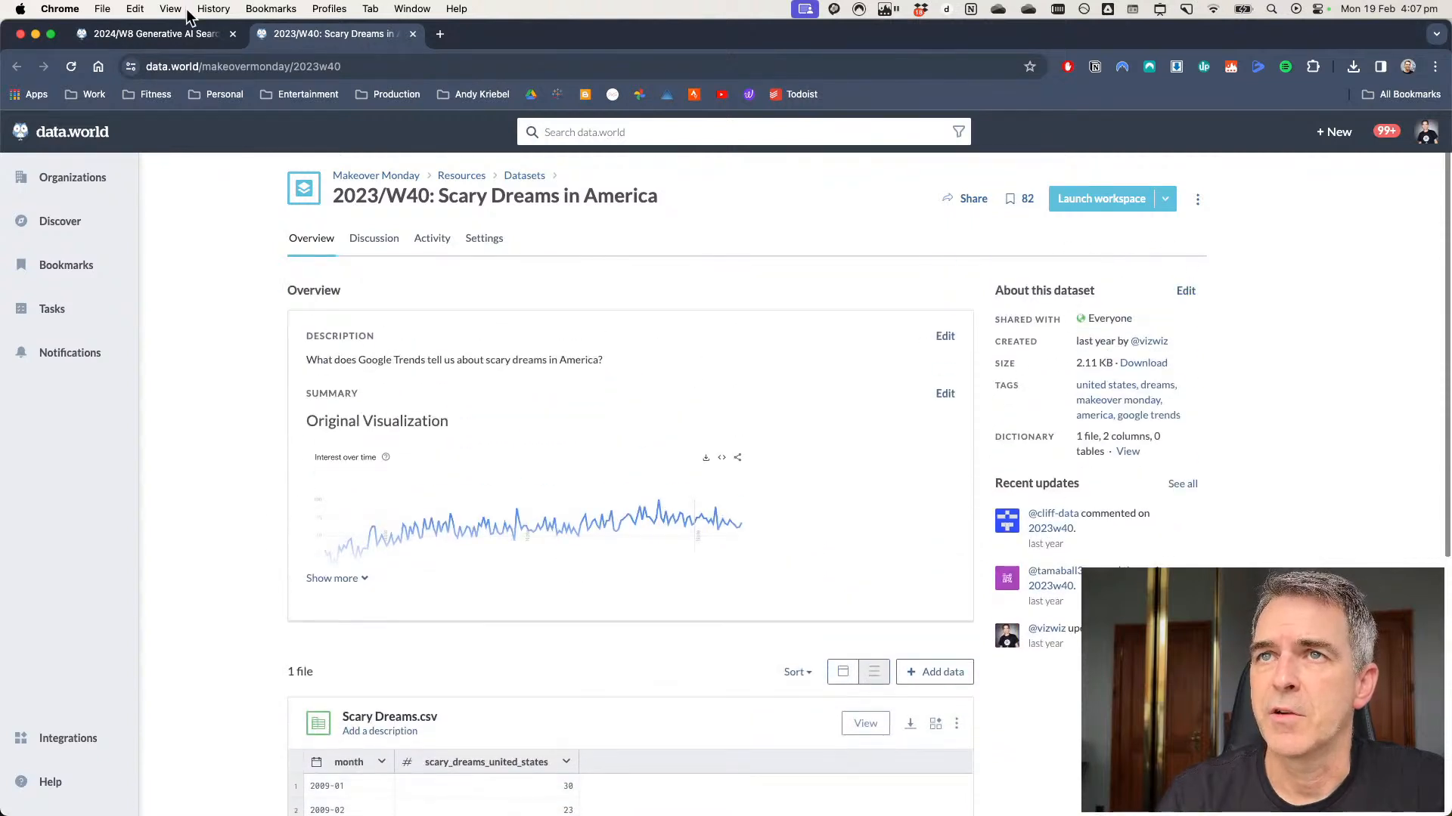
left_click(413, 34)
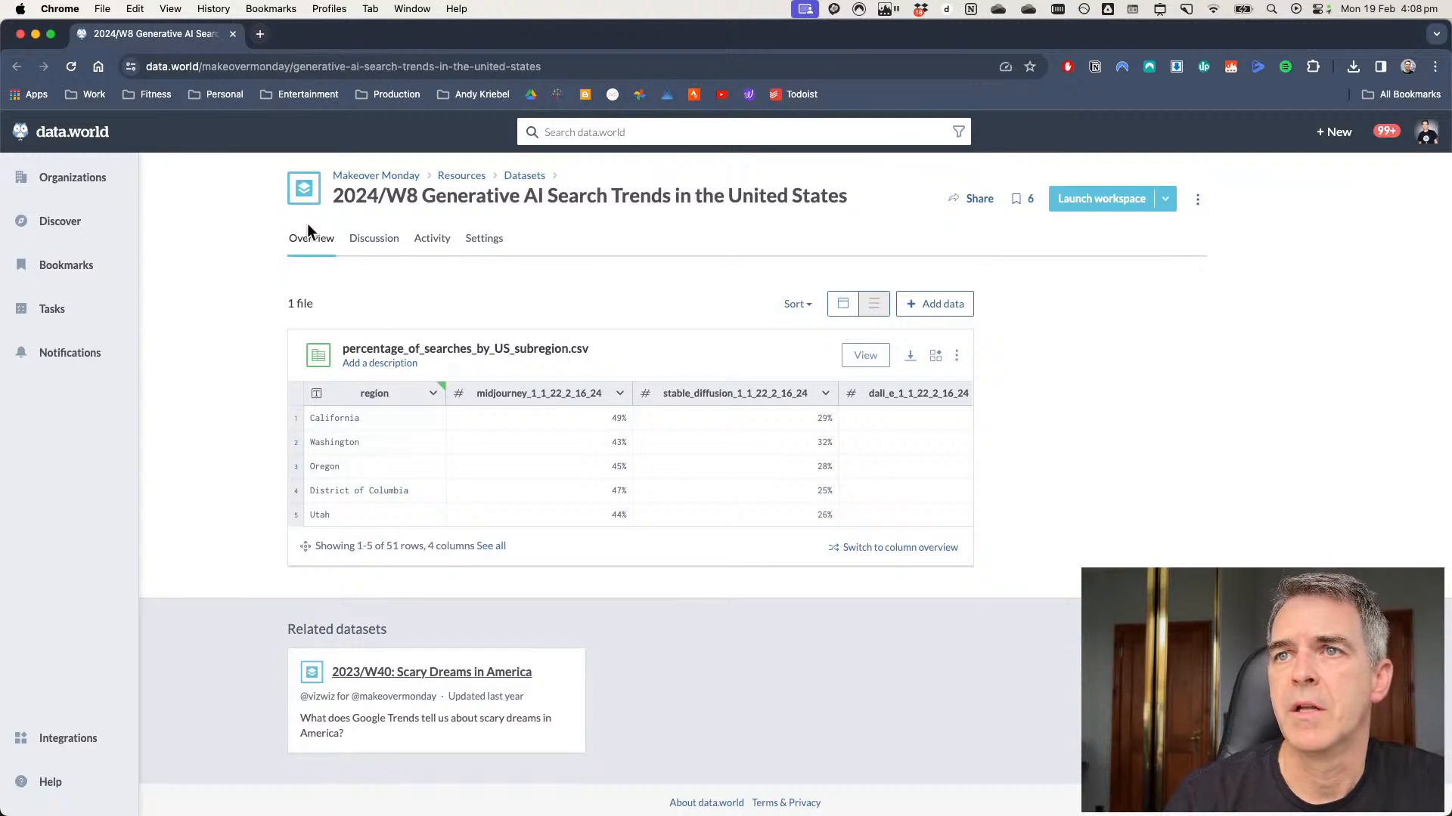
Open the dataset's Google Trends article link in a new tab and examine the Midjourney, Stable Diffusion and DALL E comparison charts.
scroll(422, 452, "up", 5)
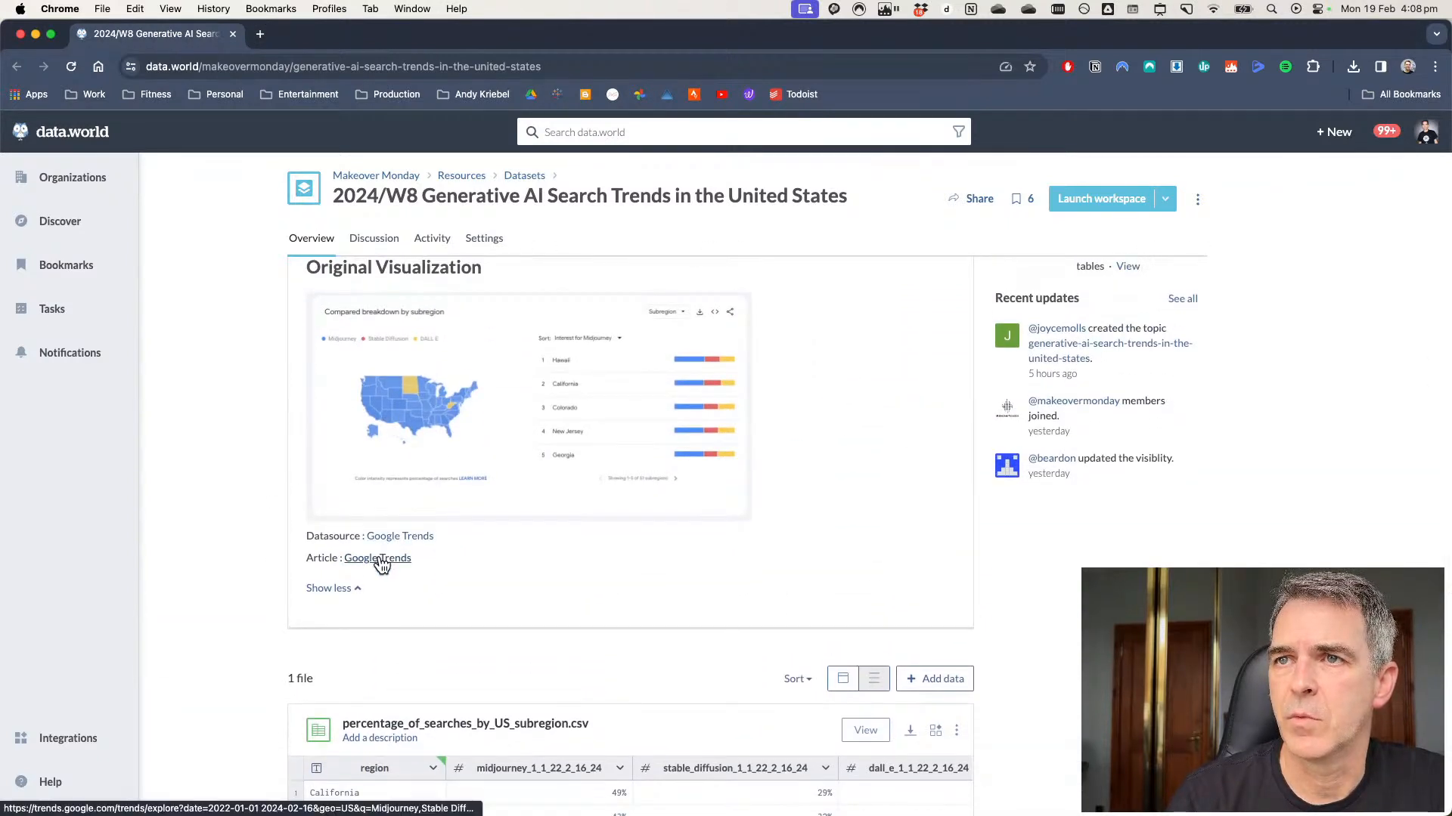
left_click(382, 560, "super")
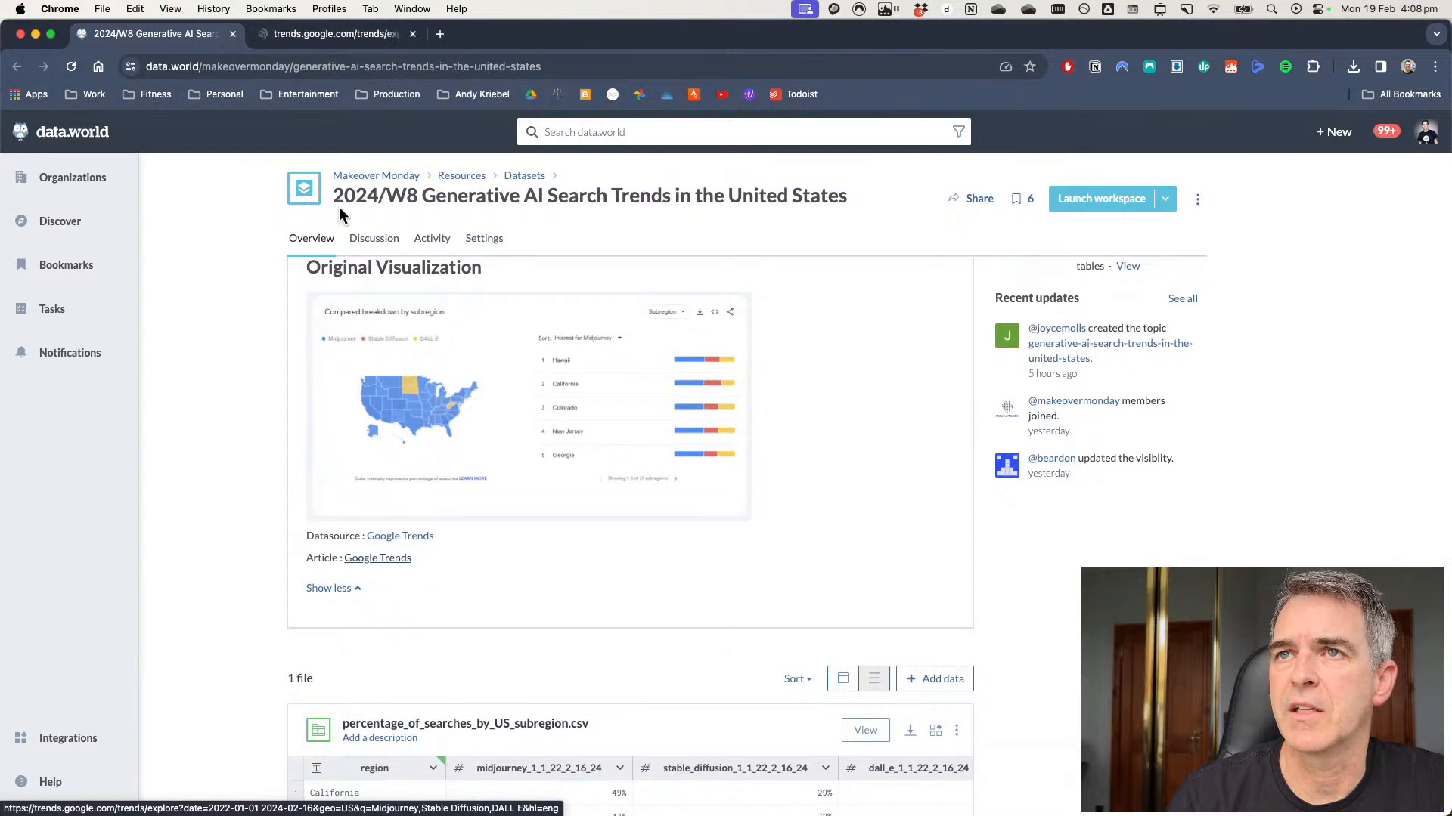
left_click(325, 33)
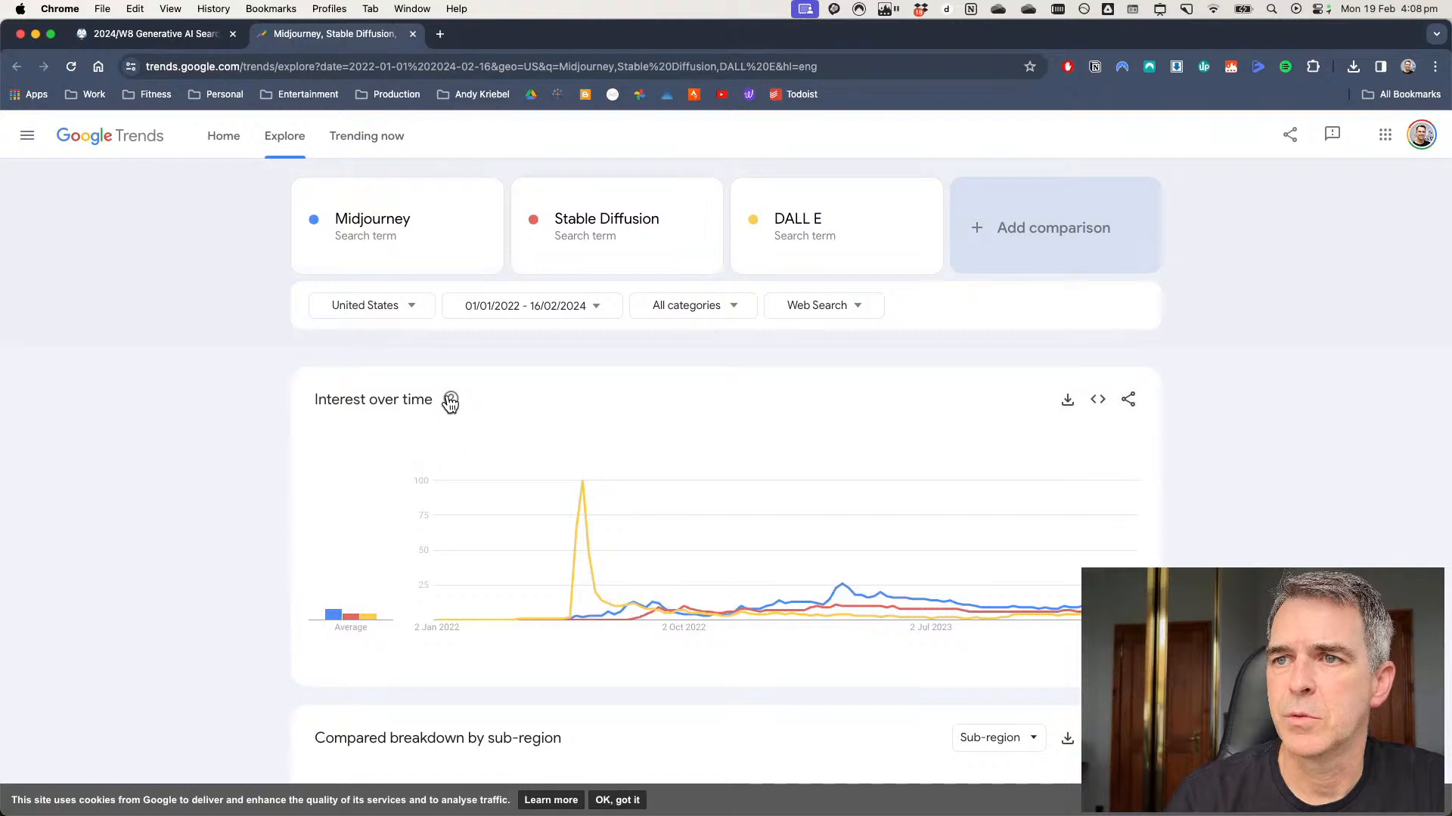
scroll(220, 505, "down", 5)
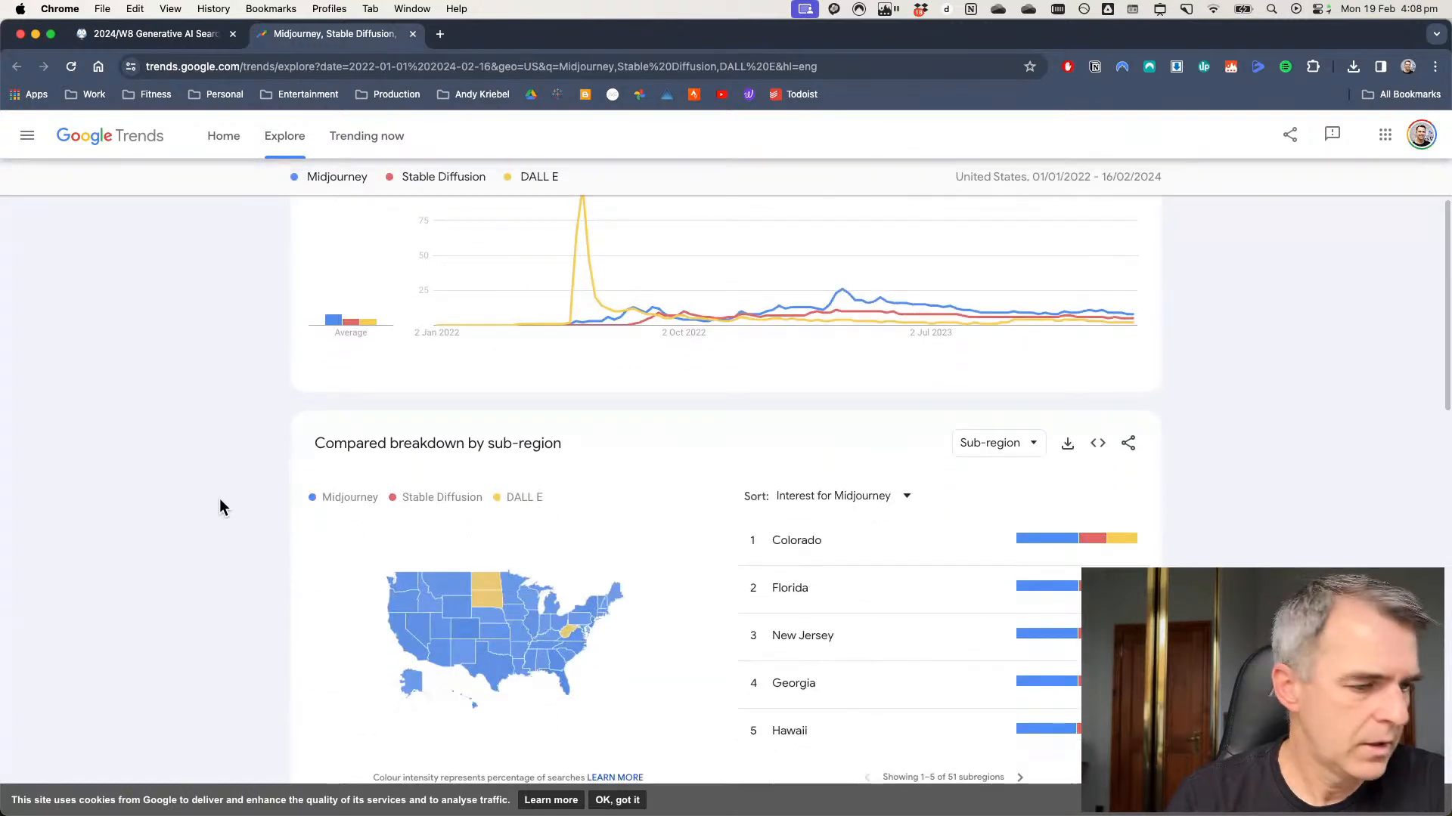
scroll(220, 505, "down", 3)
scroll(220, 505, "down", 3)
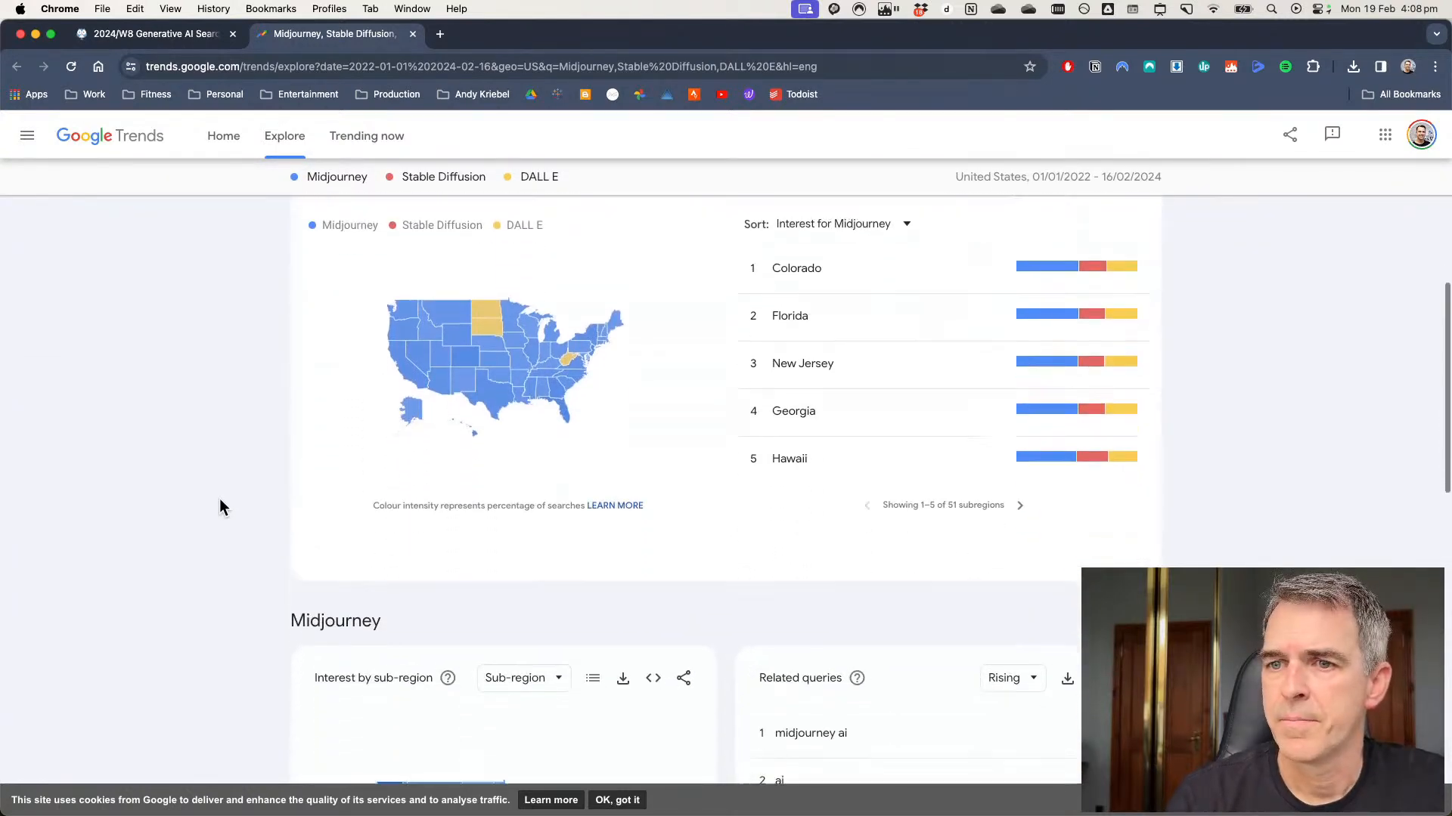
scroll(220, 501, "down", 3)
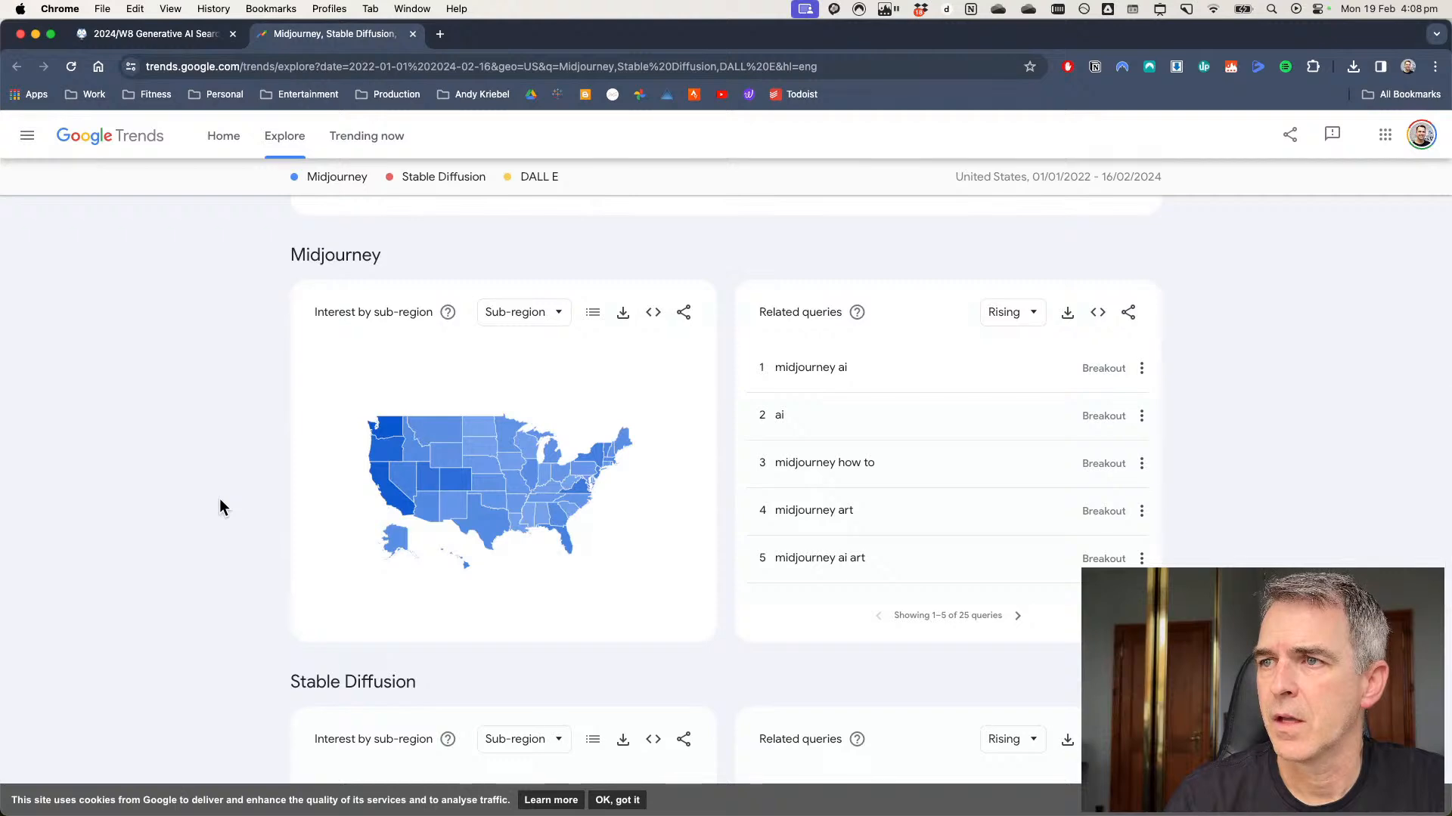
Search the web for "midjourney" in a new tab and open the MUSE AI art generator result.
left_click(440, 36)
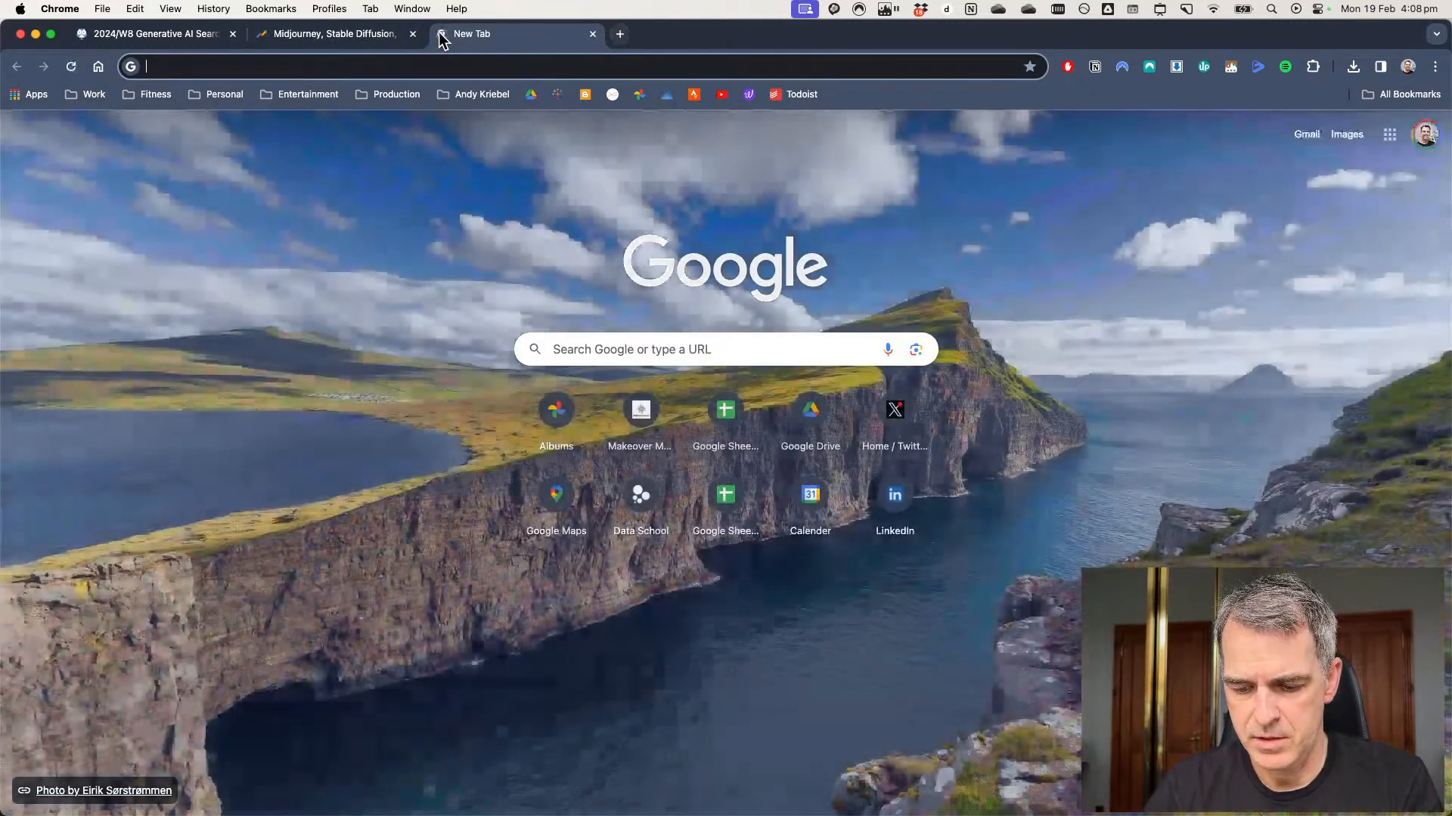
type("midjourney")
key("Return")
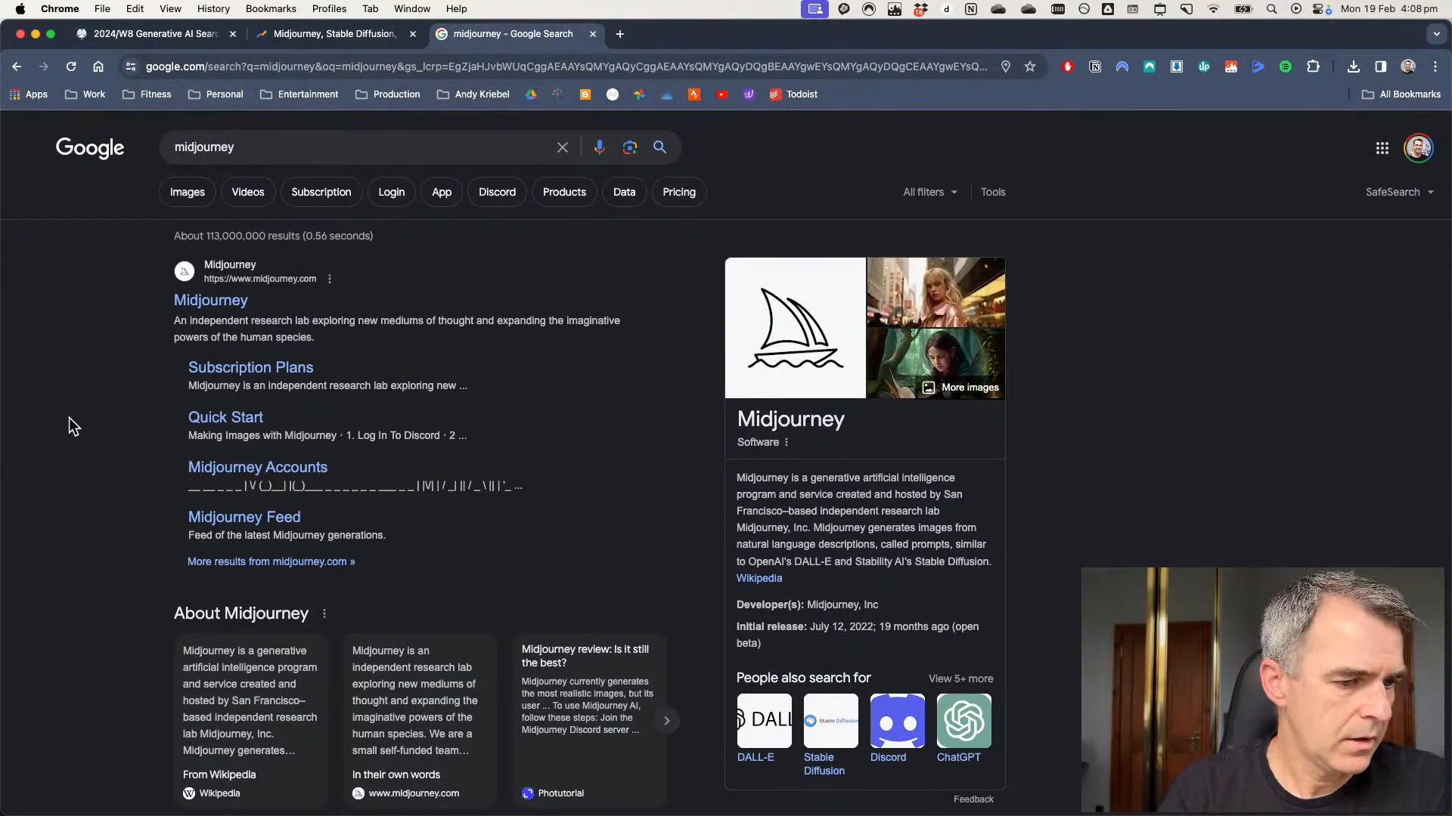
scroll(420, 435, "down", 7)
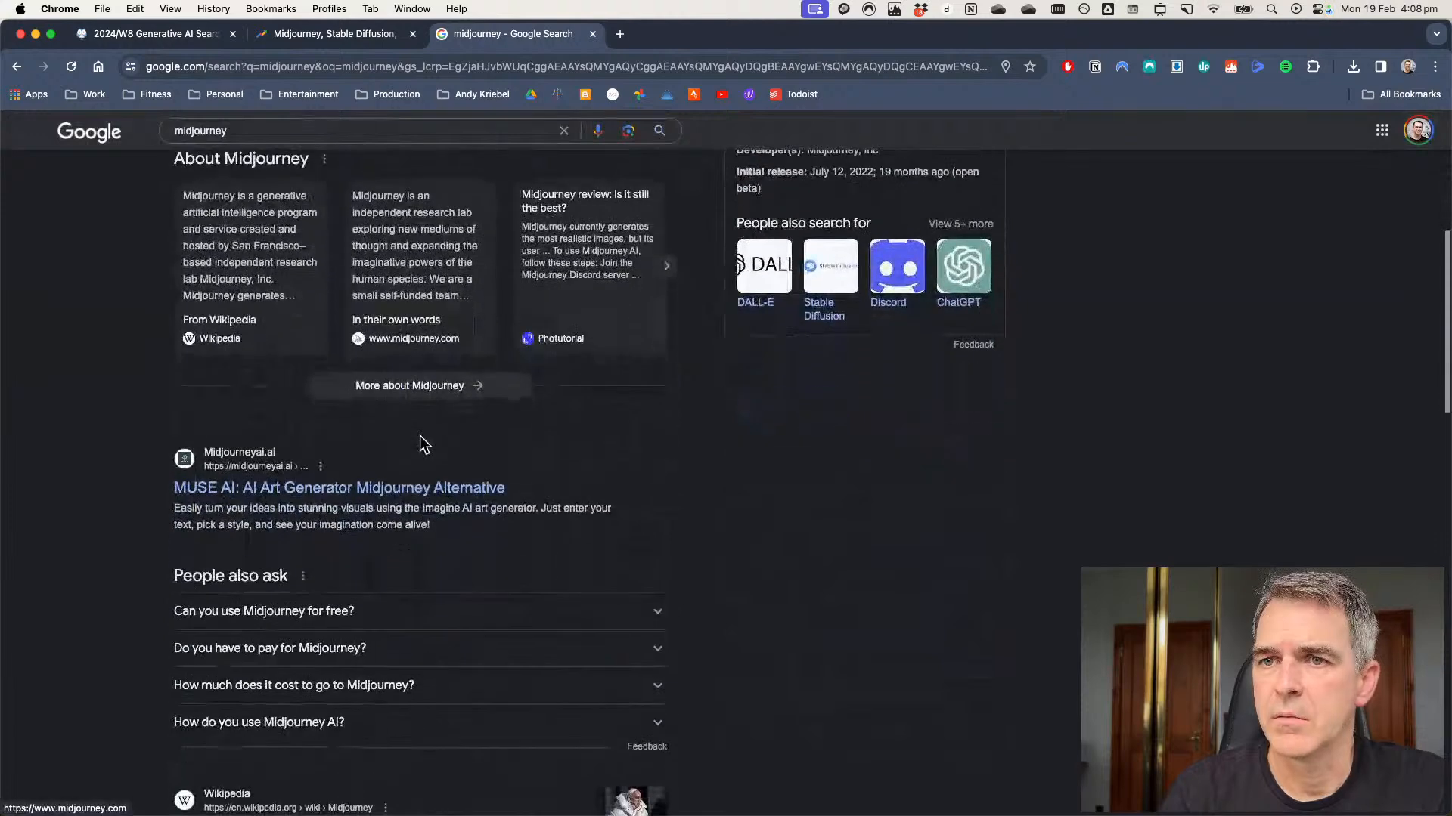
left_click(205, 445)
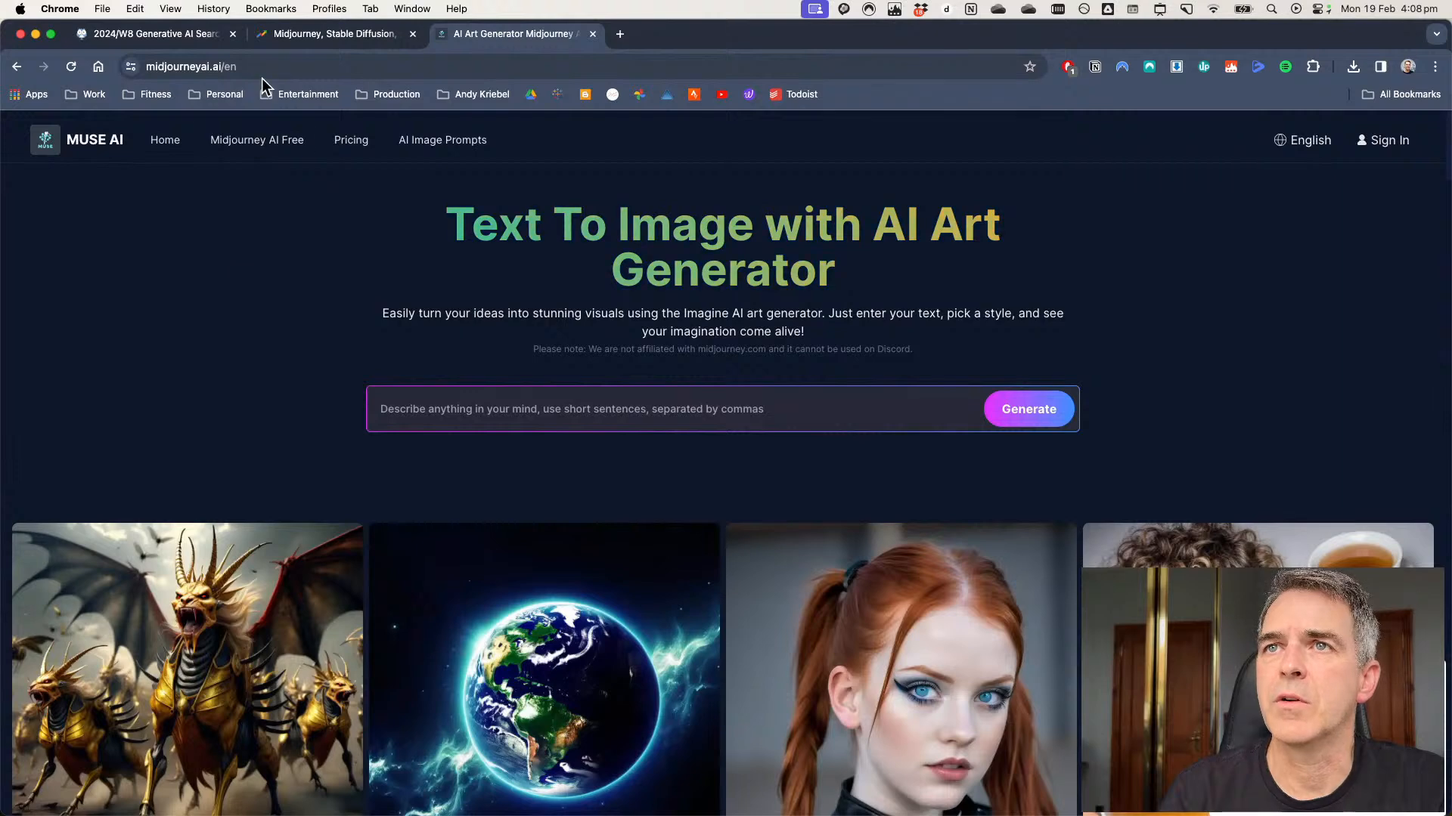
Return to the Google Trends comparison and look at its compared breakdown by sub-region.
left_click(287, 40)
scroll(495, 397, "up", 5)
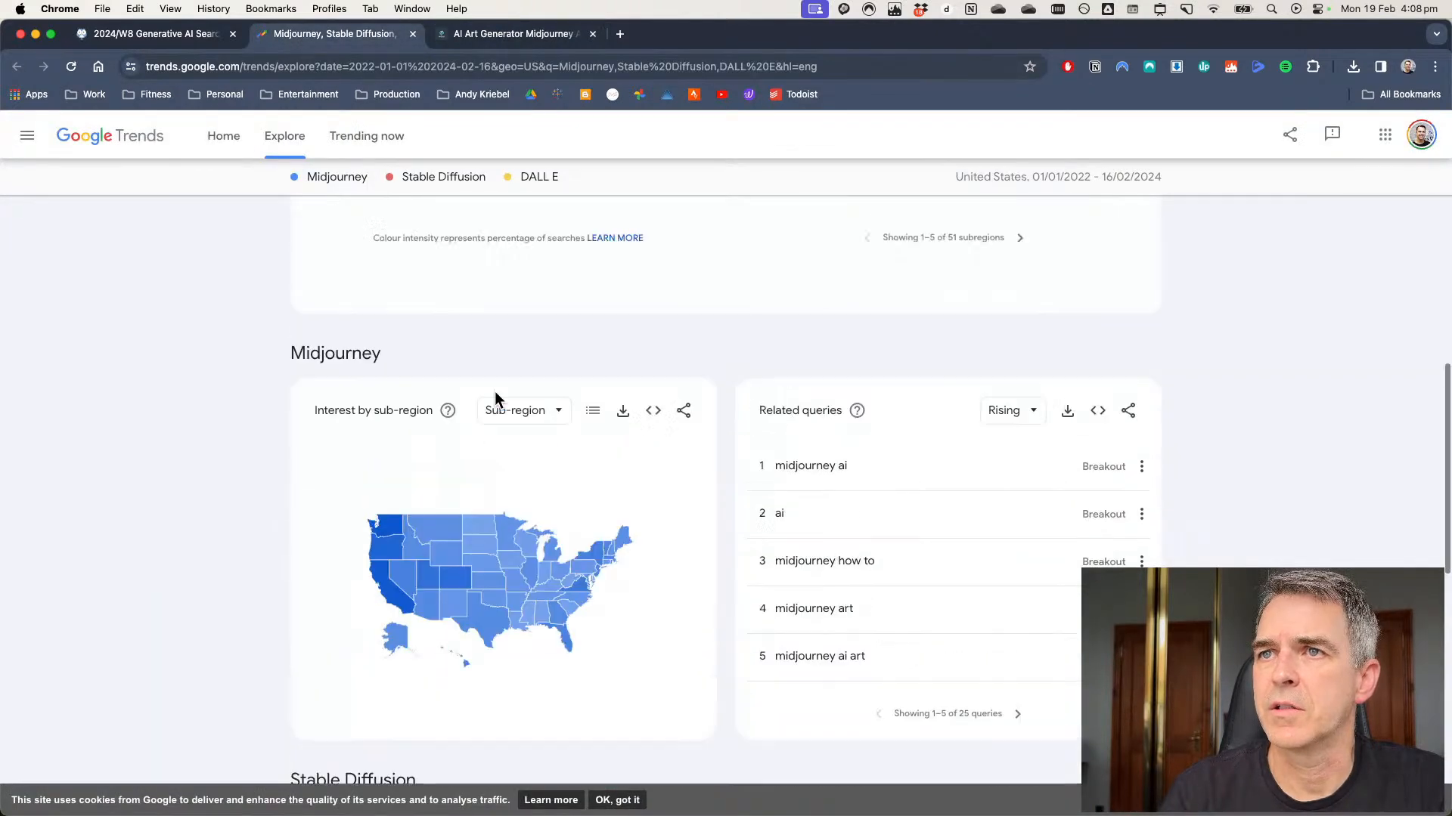
scroll(494, 399, "up", 4)
scroll(492, 399, "down", 2)
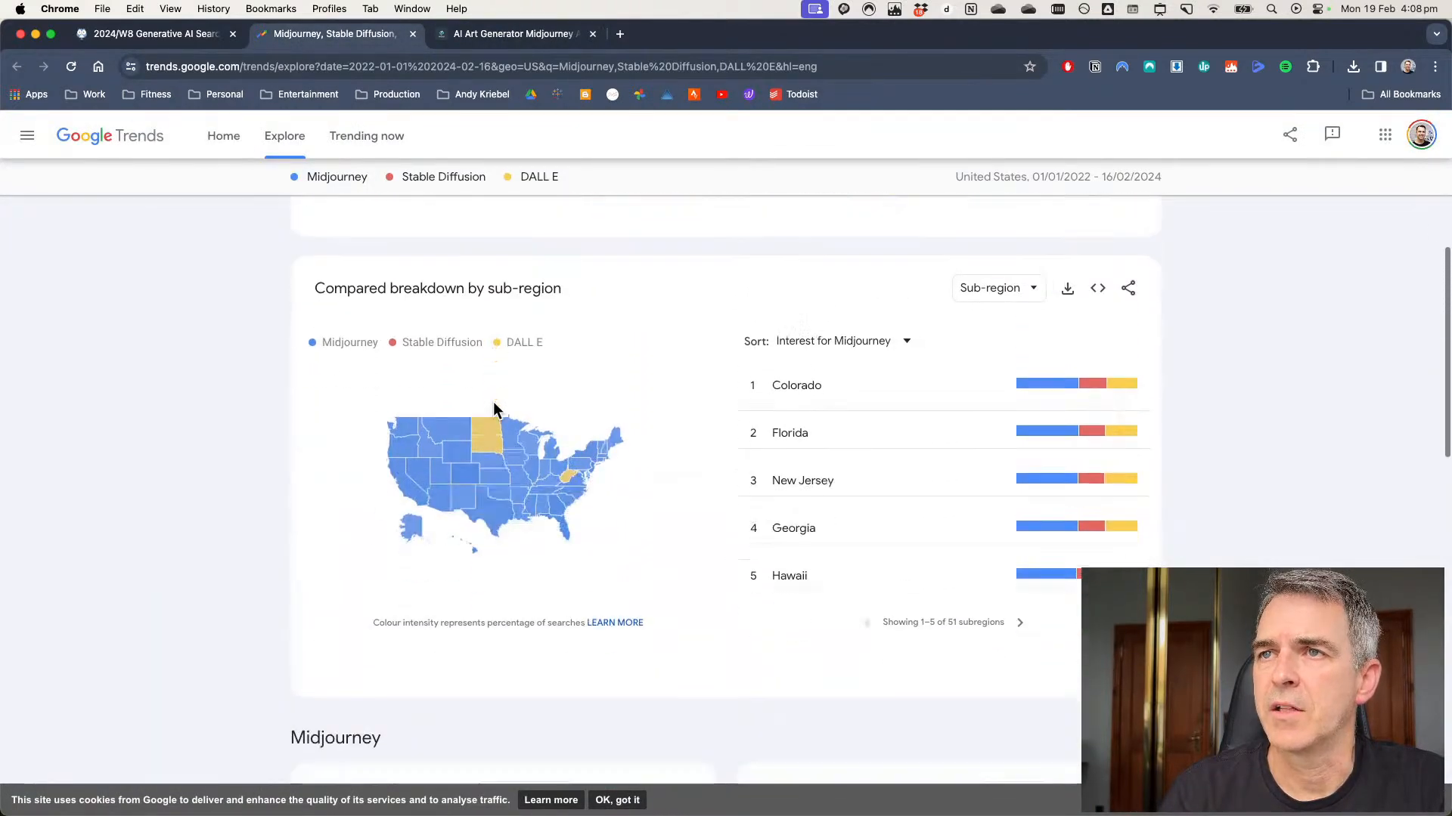
Search for "stable diffusion" in the MUSE AI tab, browse the Stability AI website and close the tab.
left_click(493, 42)
left_click(265, 66)
type("stb")
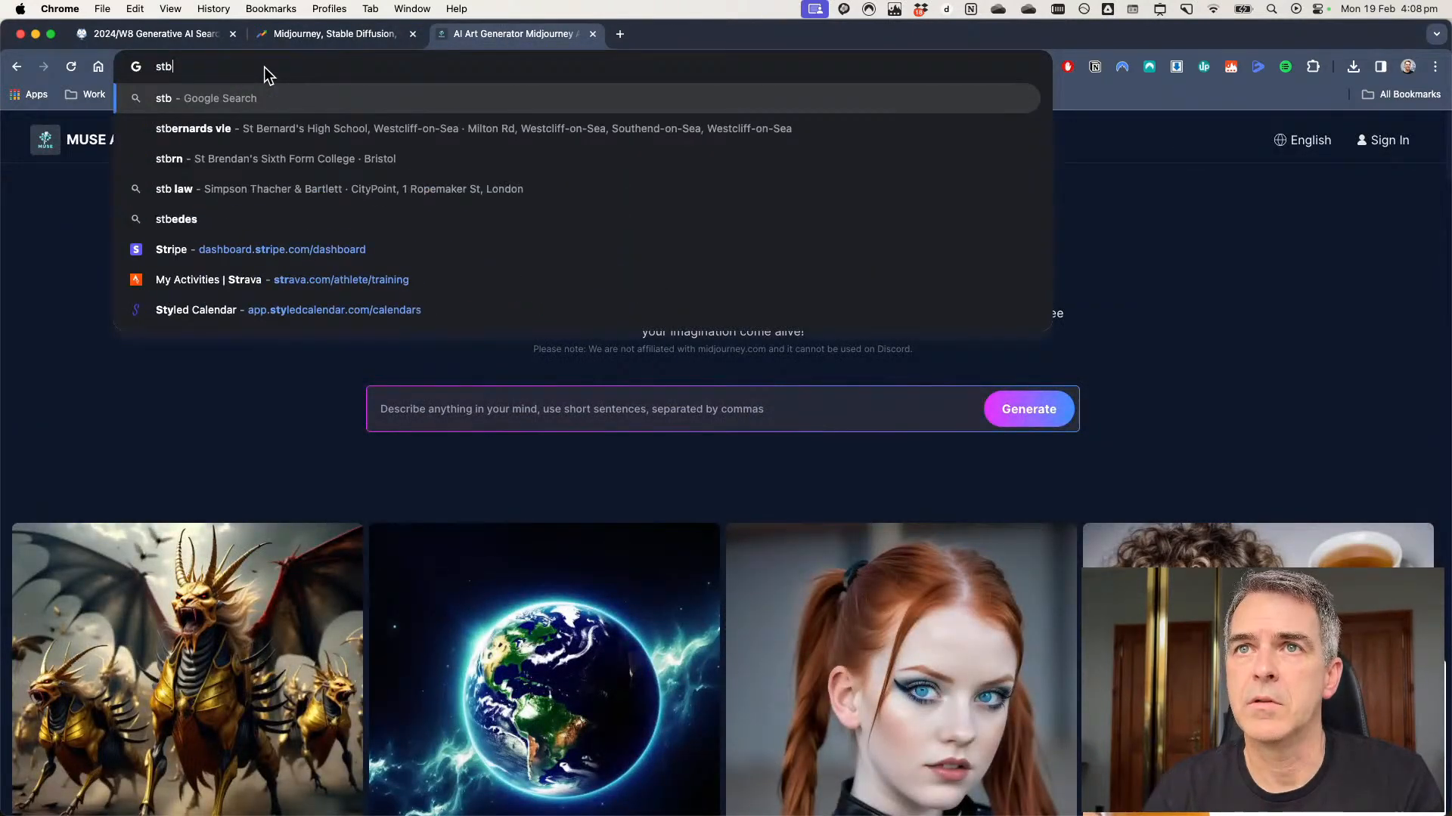
key("BackSpace")
type("able d")
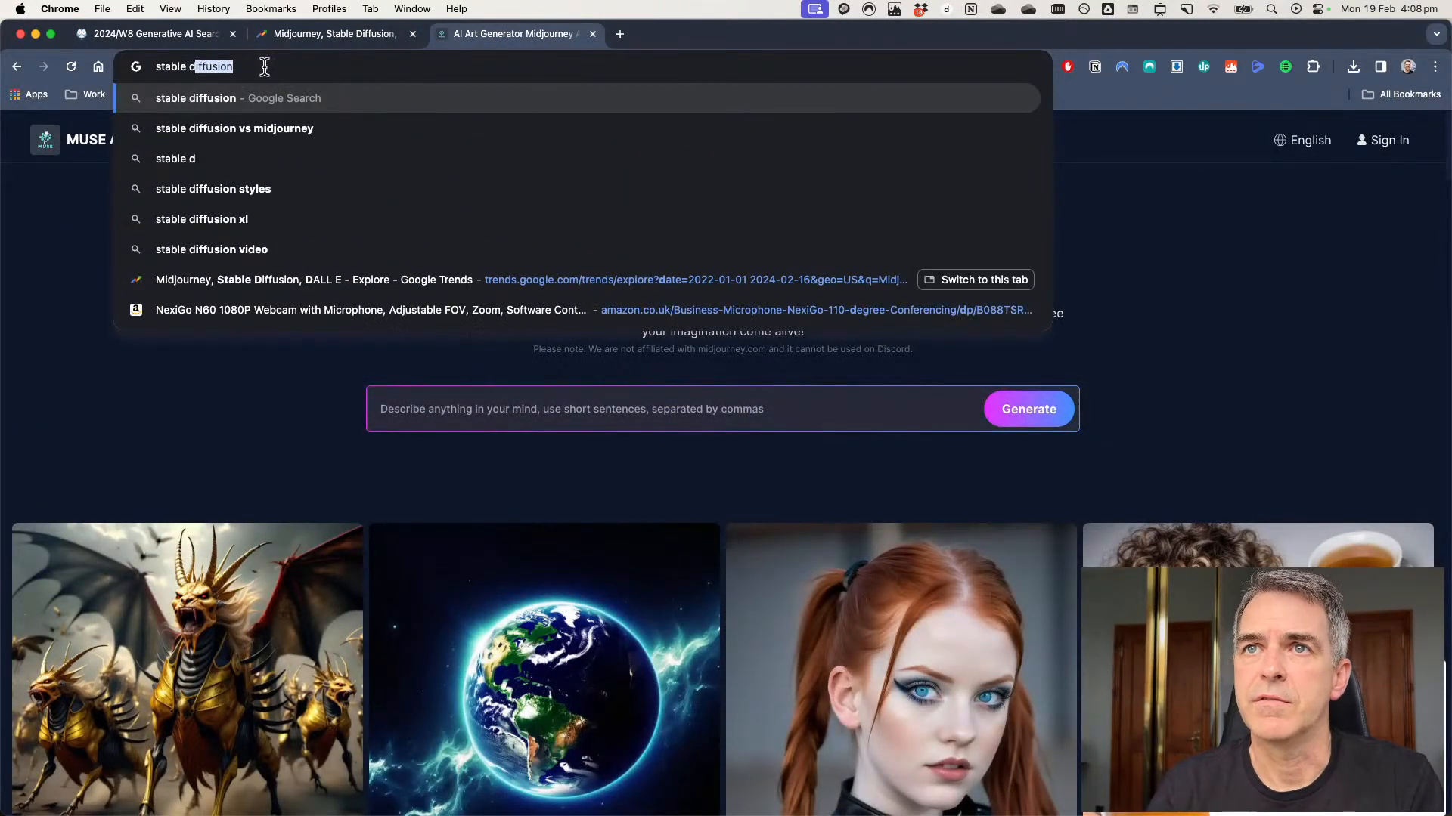
key("Return")
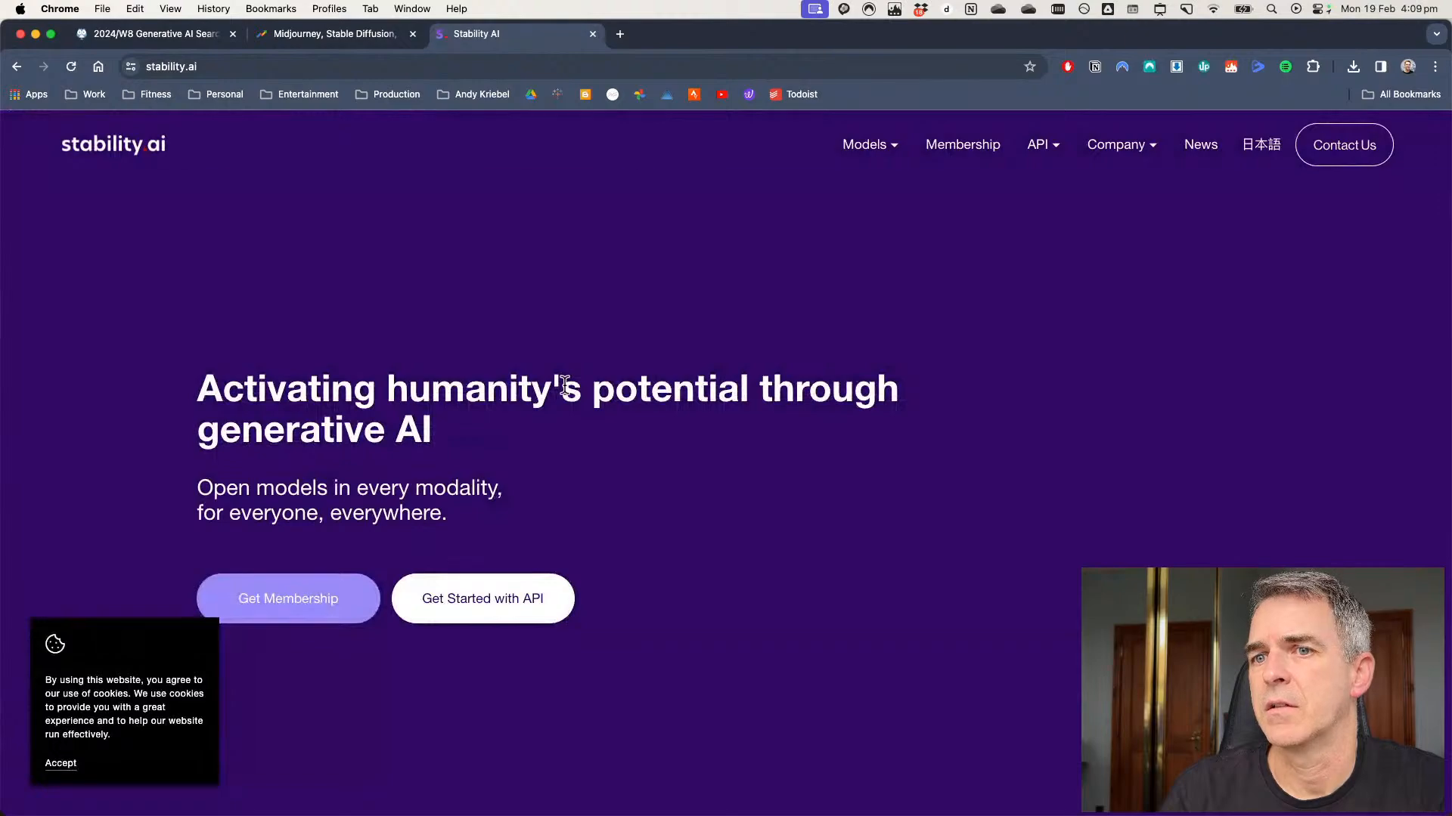
scroll(564, 385, "down", 3)
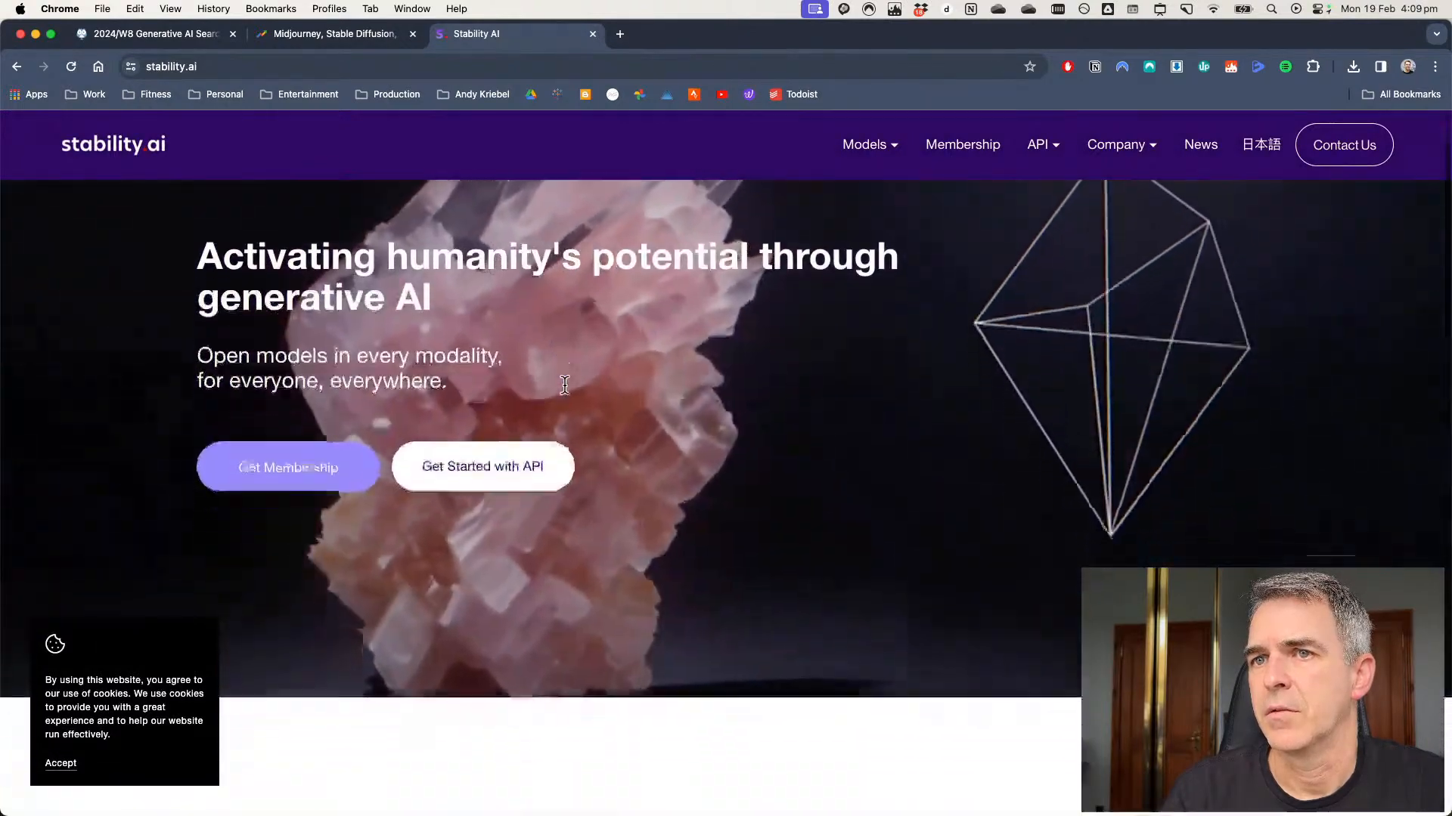
scroll(564, 384, "down", 10)
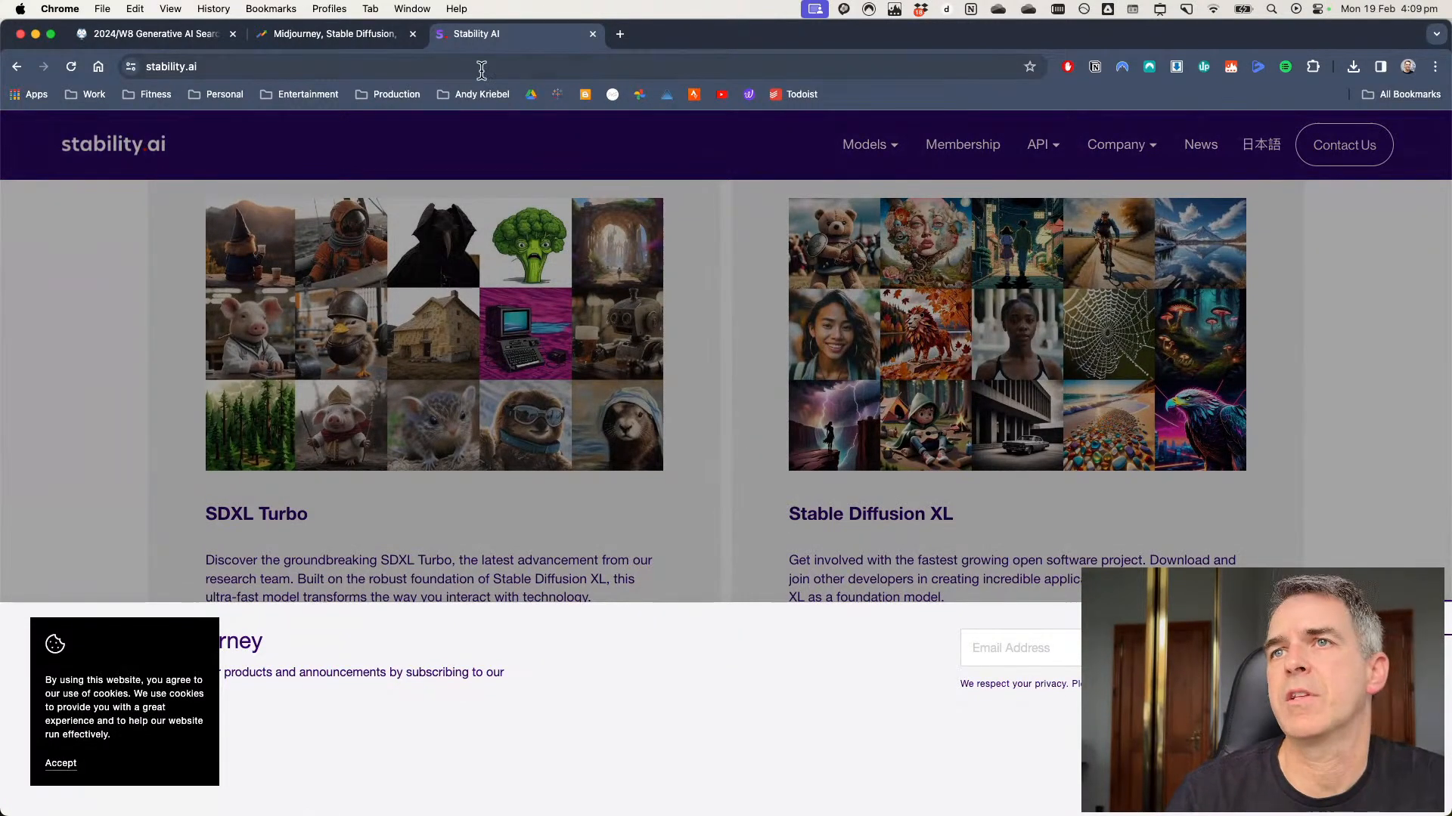
left_click(593, 33)
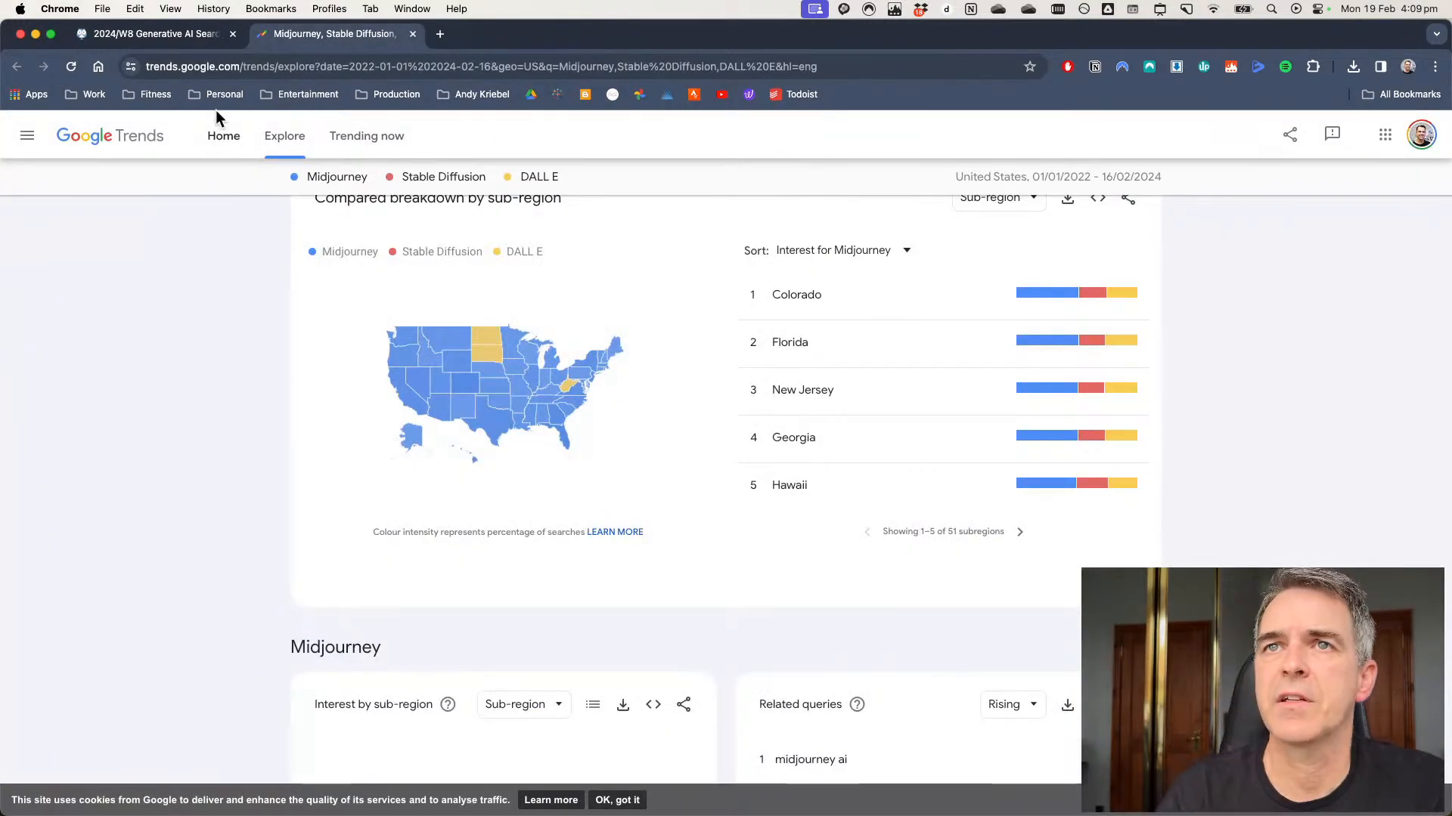
Inspect the search percentages of individual states on the Google Trends sub-region map, then return to the data.world dataset page.
mouse_move(439, 367)
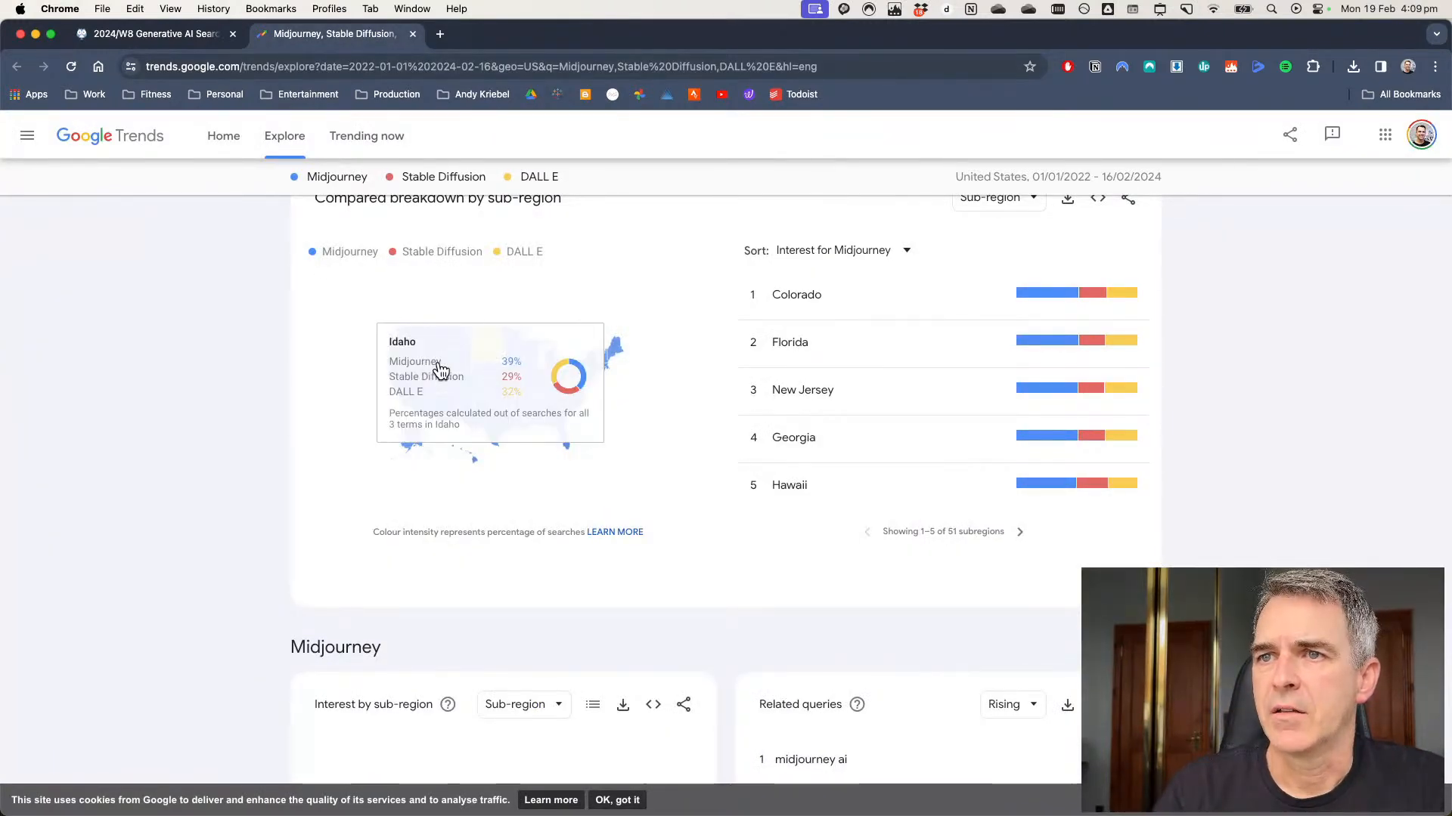
mouse_move(568, 400)
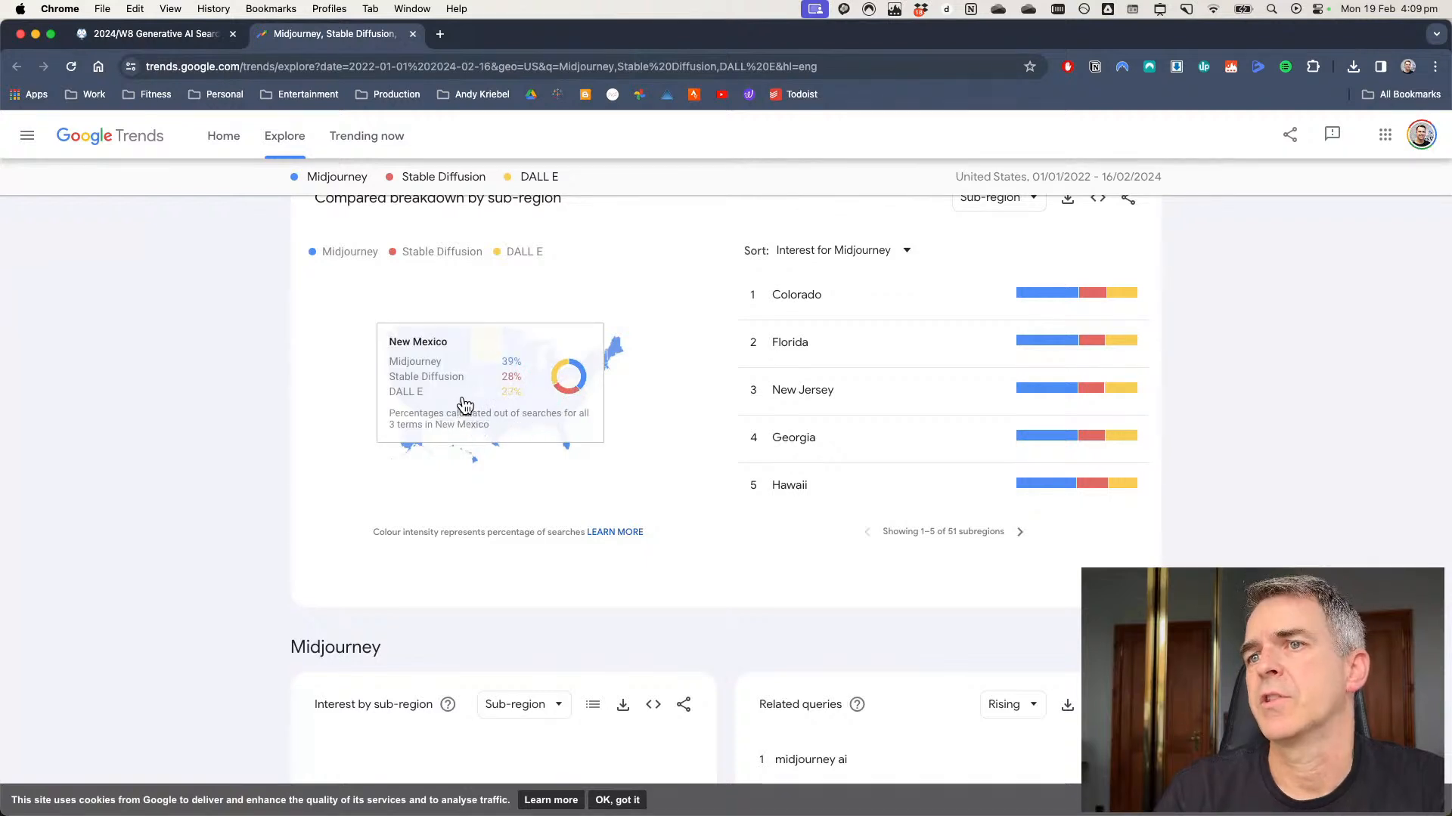
mouse_move(622, 359)
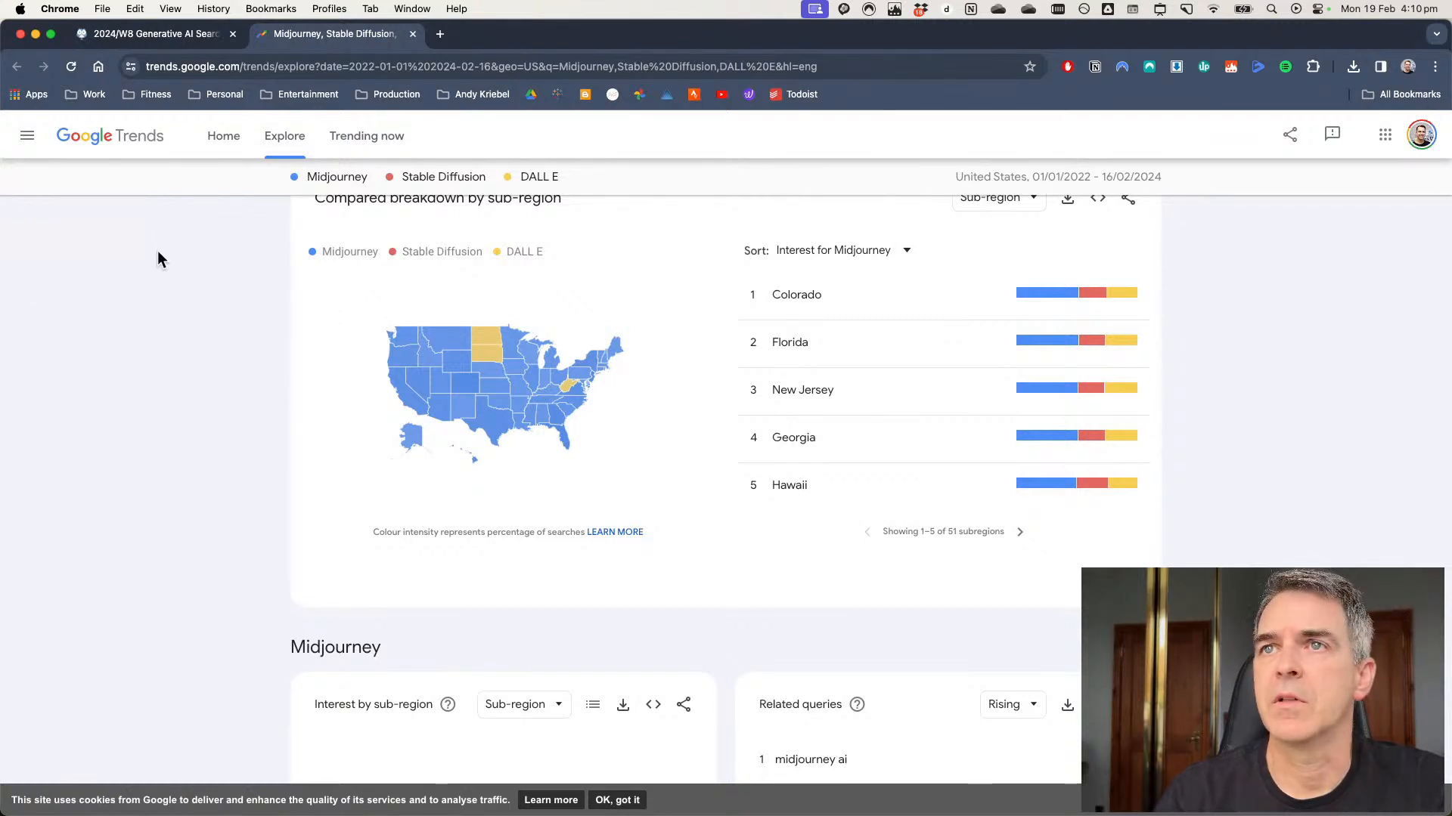
left_click(176, 35)
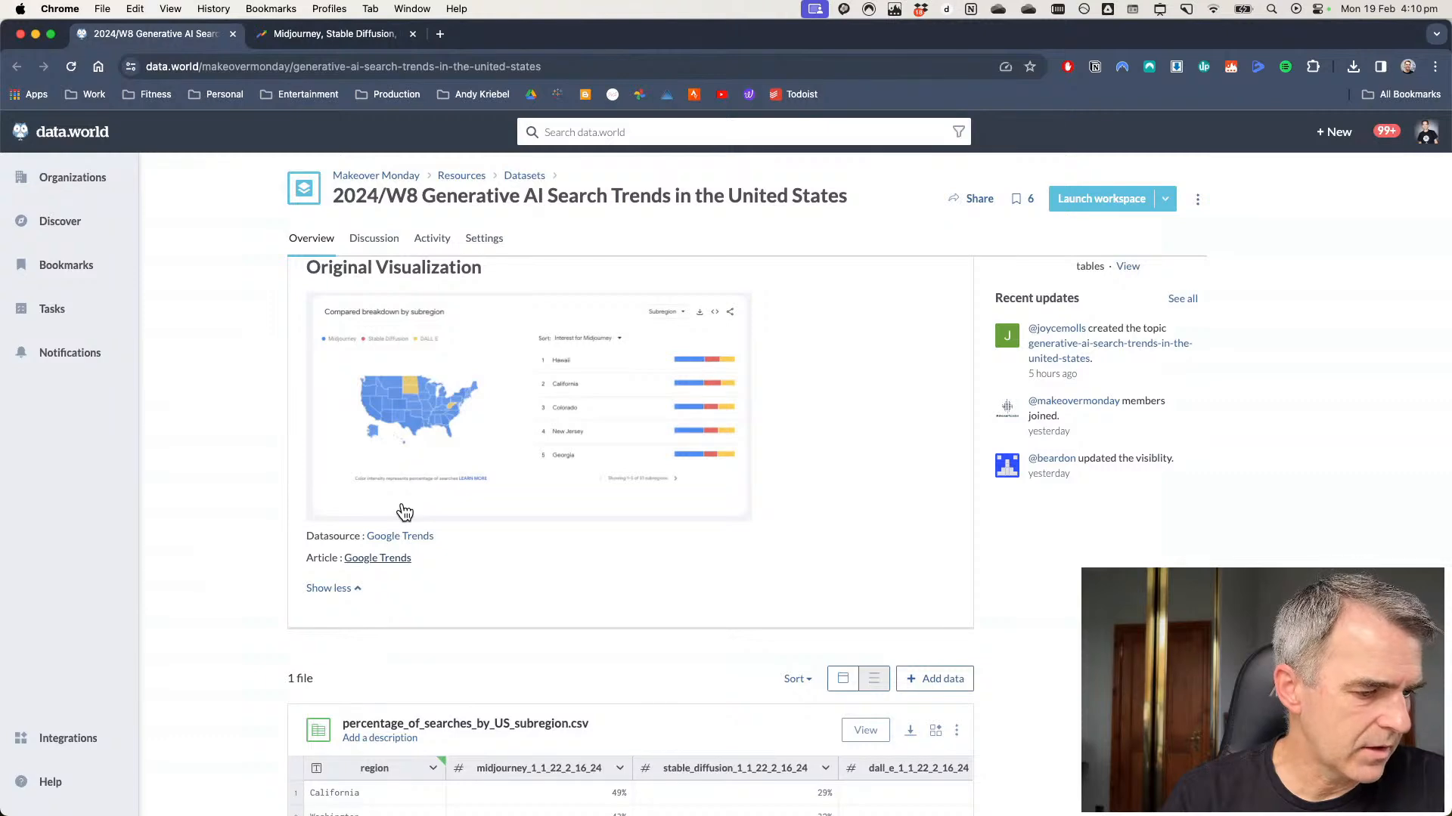
Switch to Tableau, maximize its window and open percentage_of_searches_by_US_subregion.csv from the 2024 data folder of Makeover Monday.
key("super+Tab")
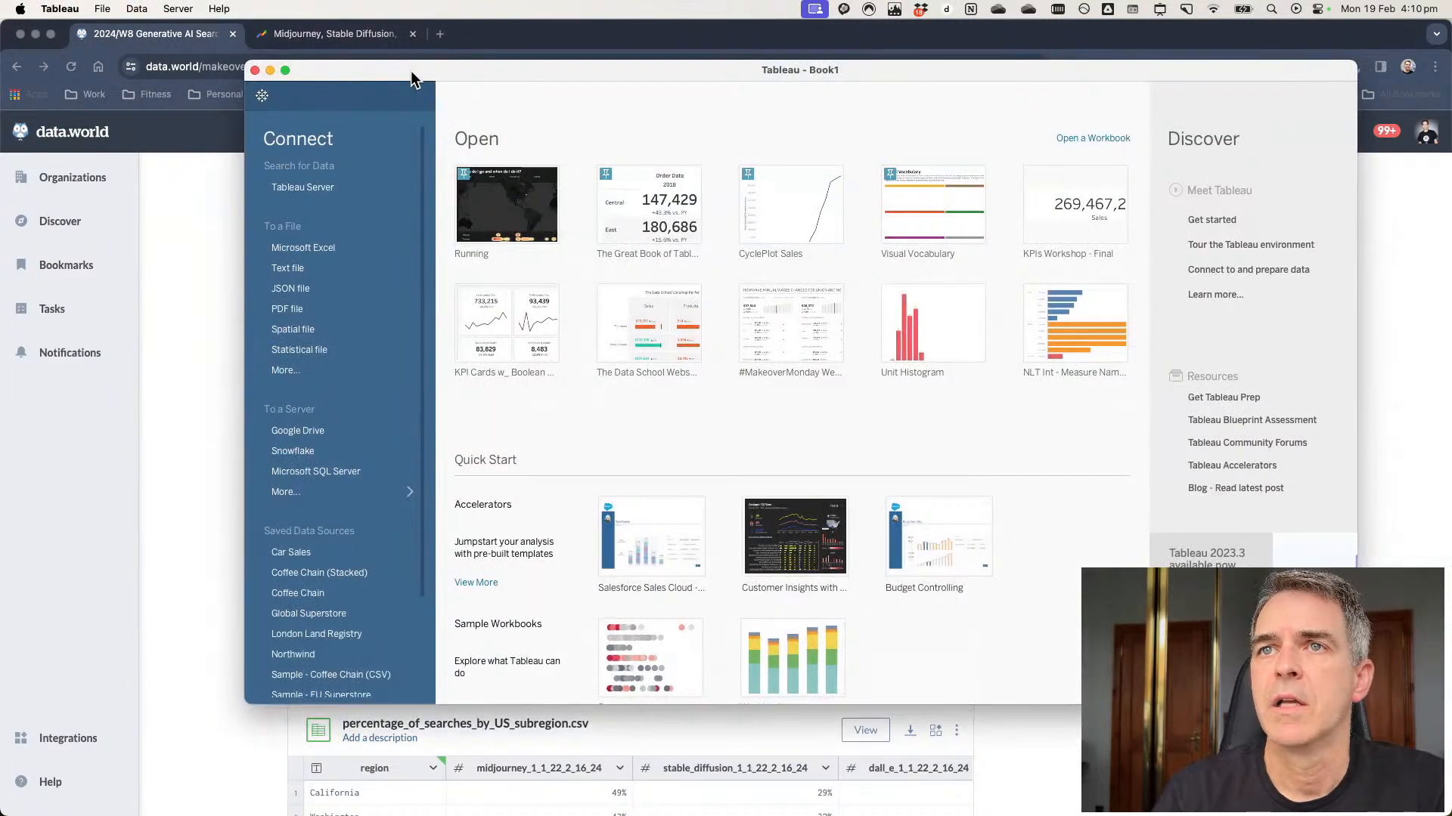
double_click(410, 71)
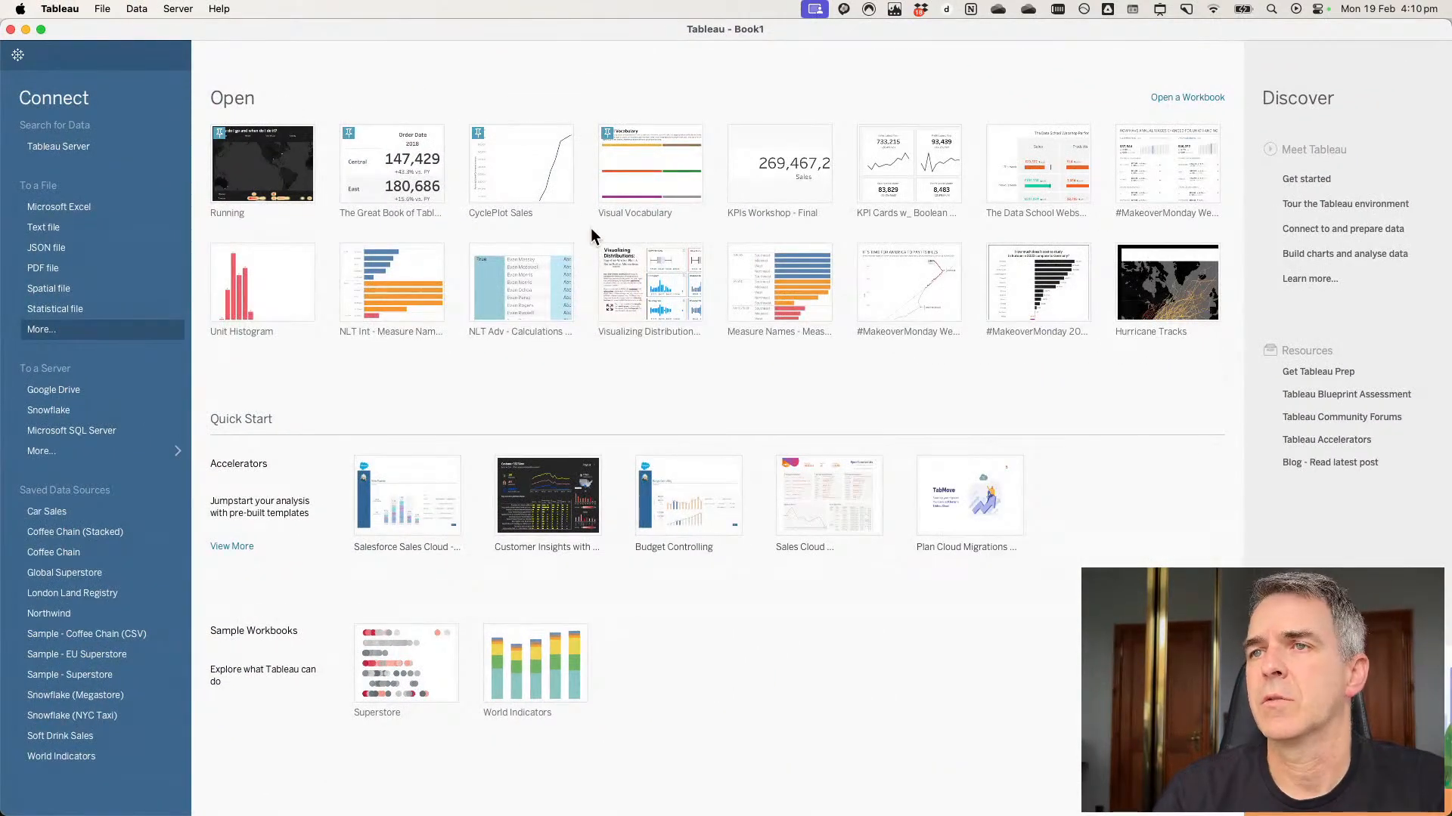
key("super+o")
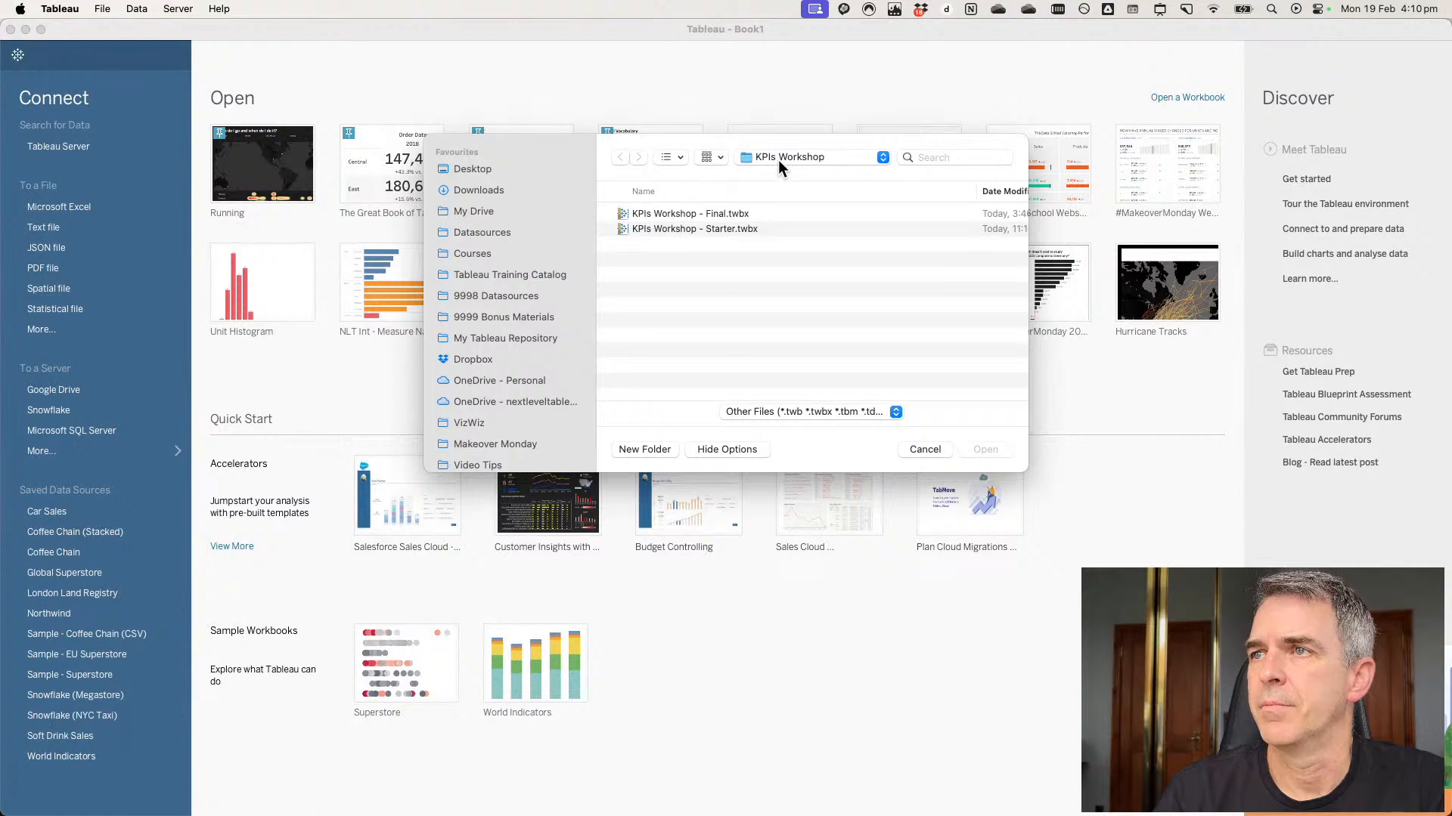
left_click(778, 160)
left_click(563, 154)
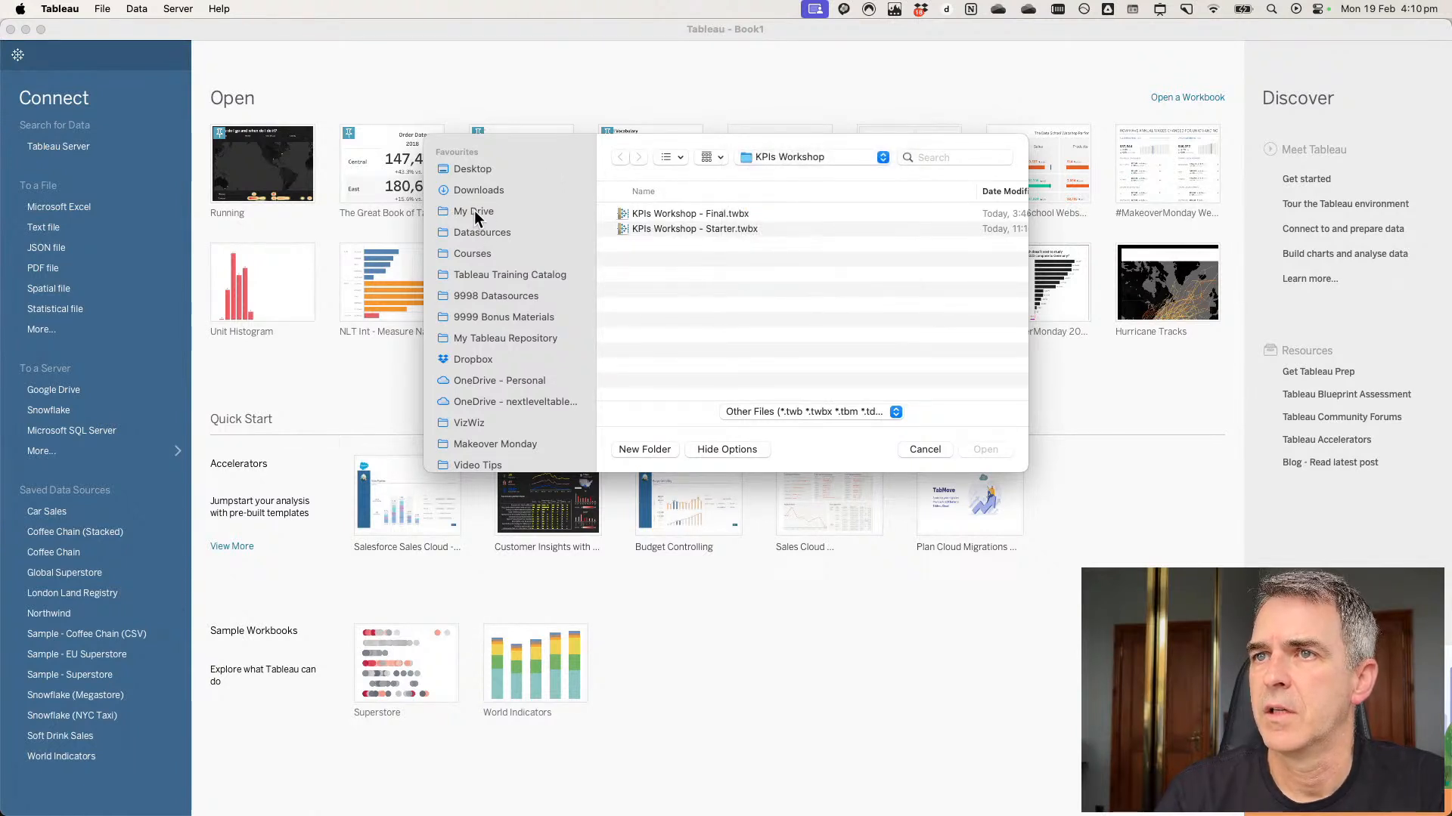
left_click(496, 444)
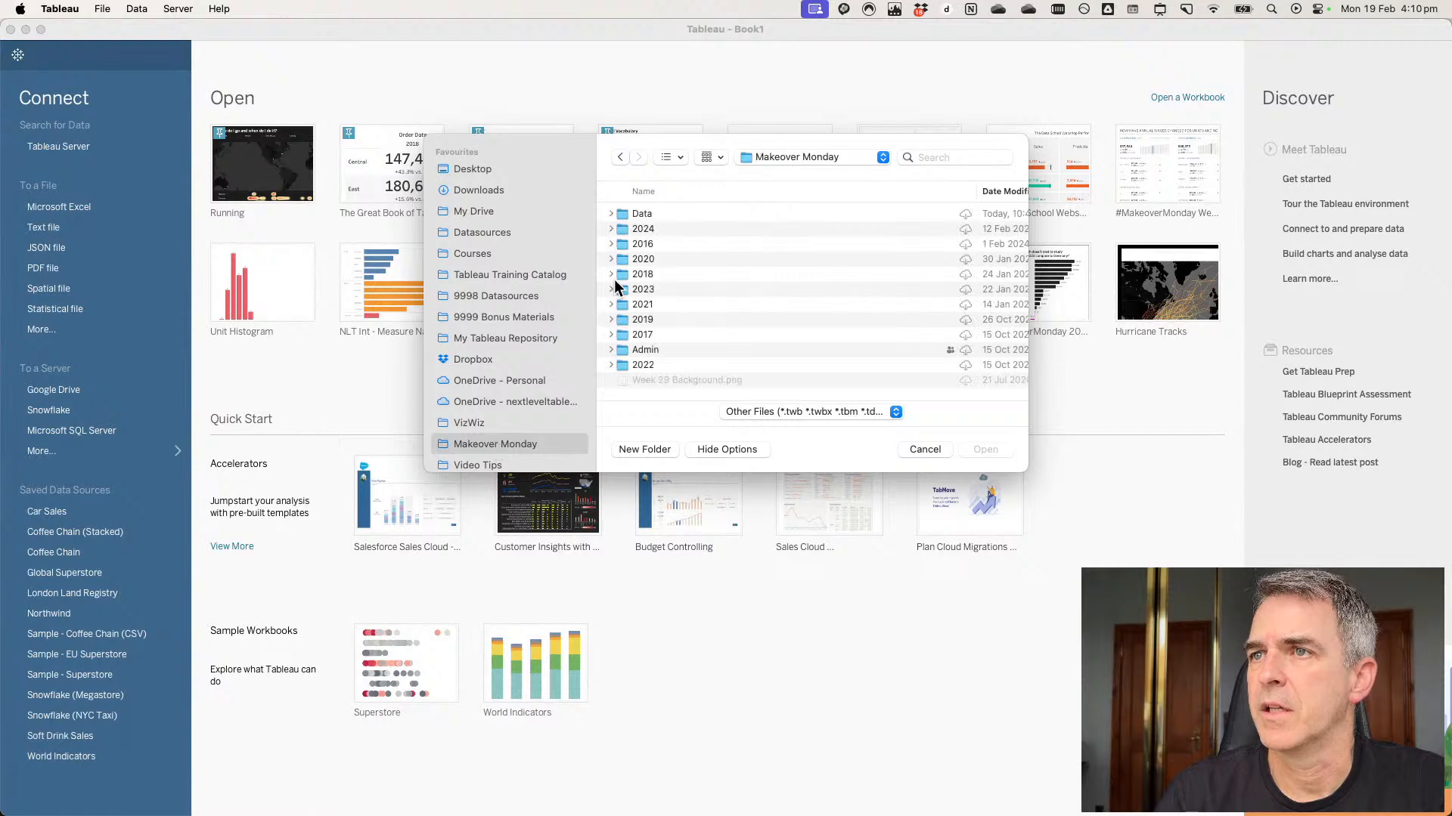
double_click(623, 214)
double_click(623, 213)
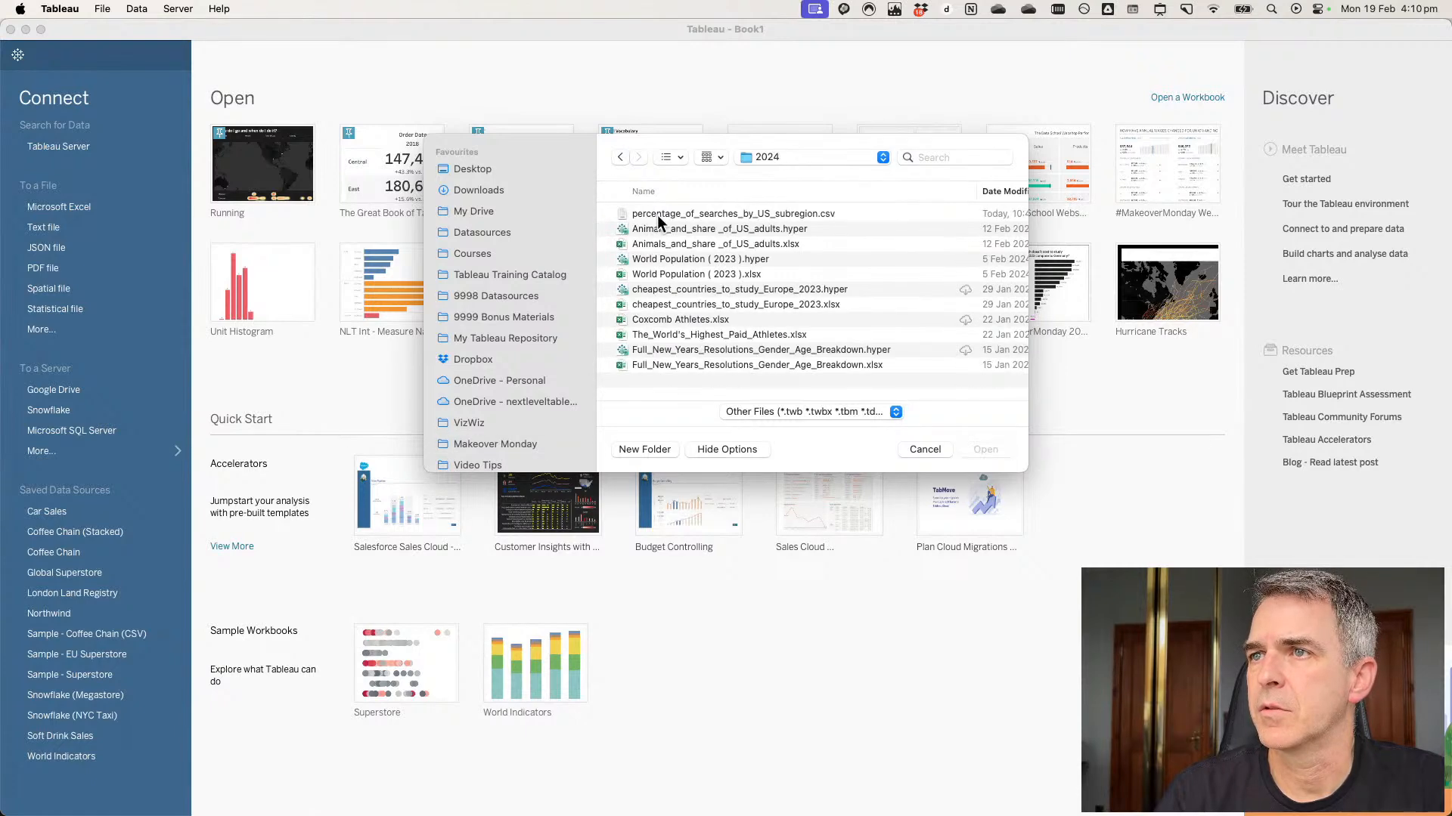
left_click(665, 215)
left_click(984, 450)
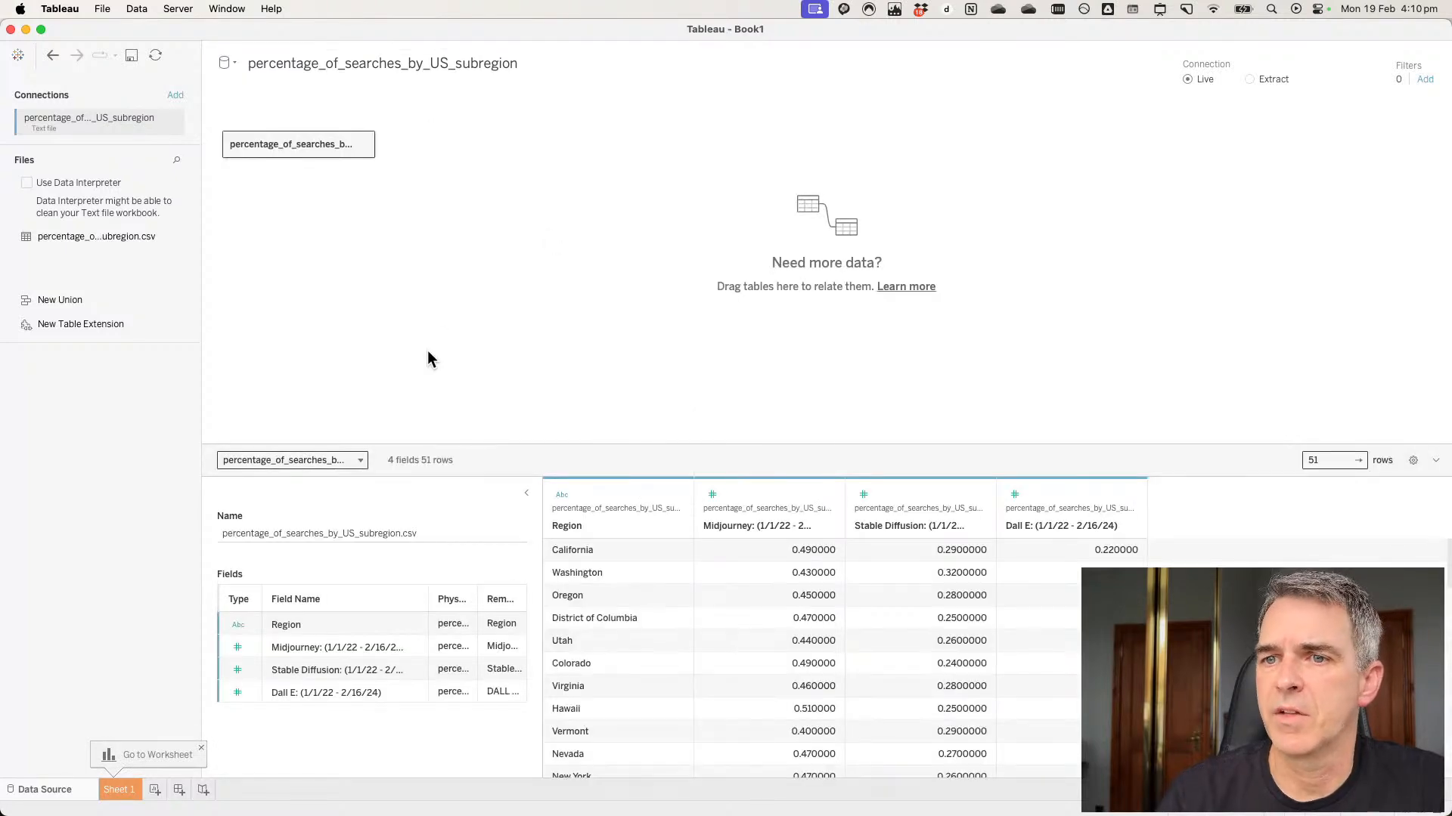
Rename the Region field as State and assign it the State/Province geographic role.
left_click(569, 527)
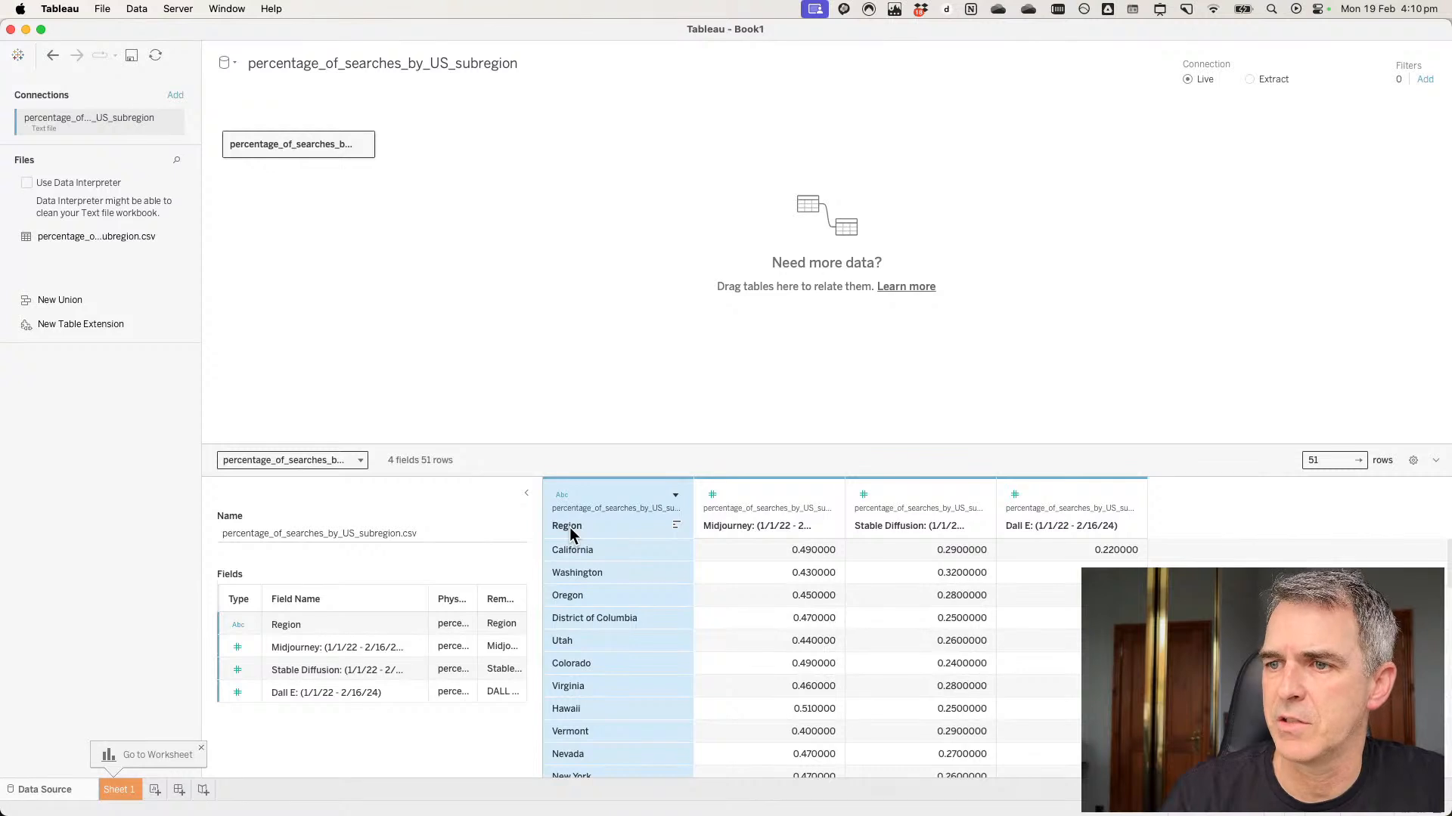
double_click(569, 527)
type("State")
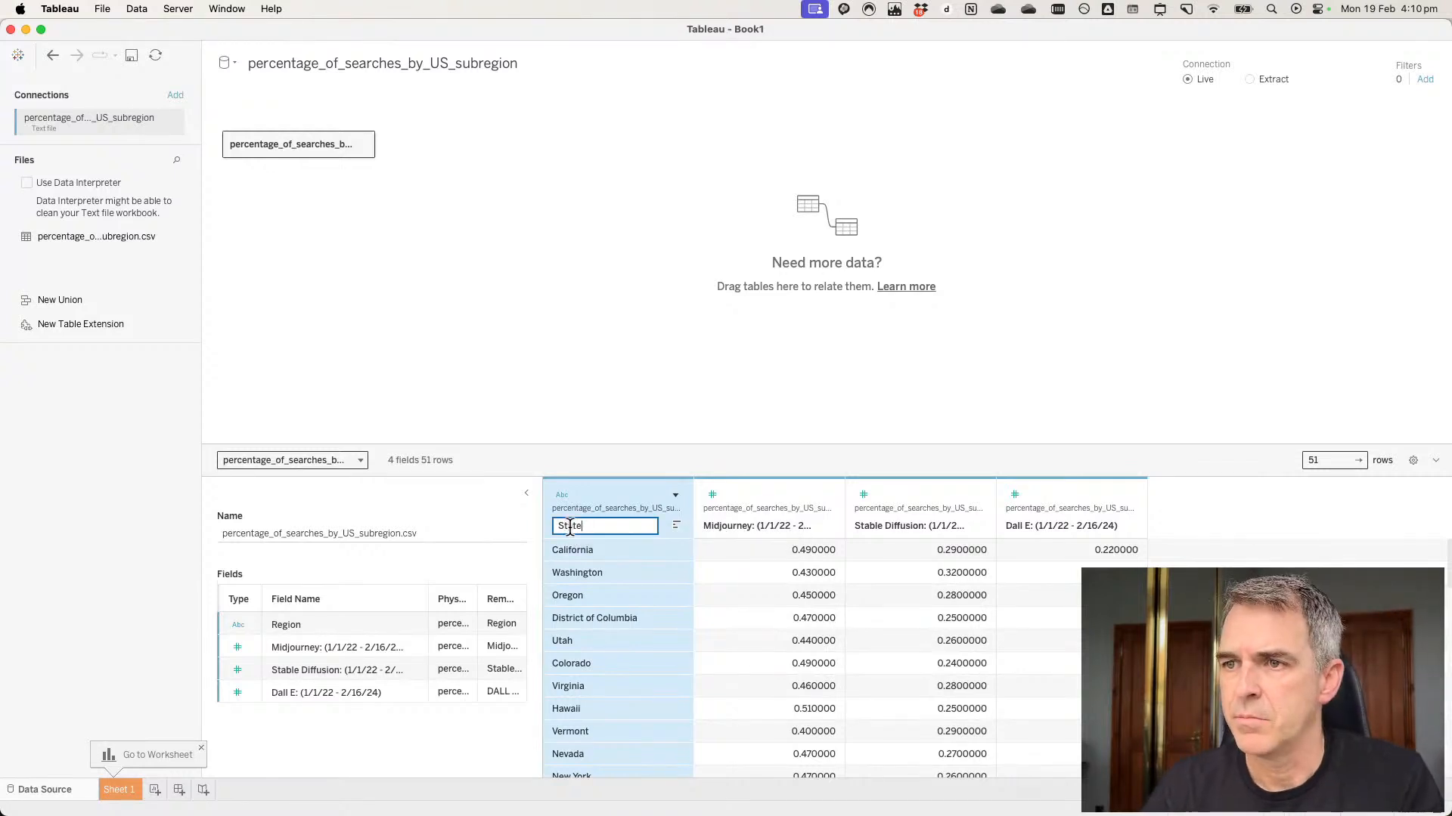
key("Return")
left_click(562, 497)
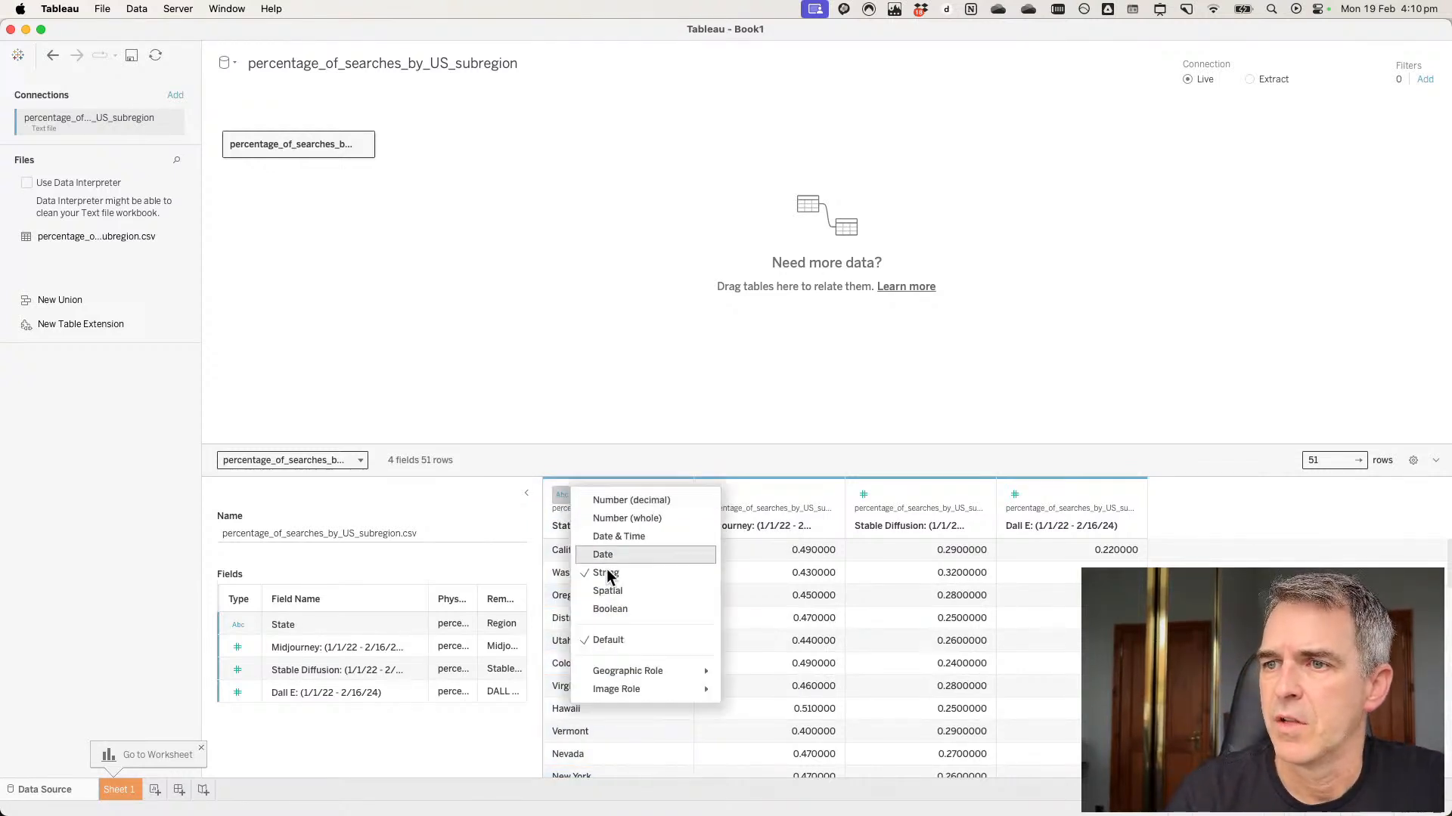
mouse_move(668, 670)
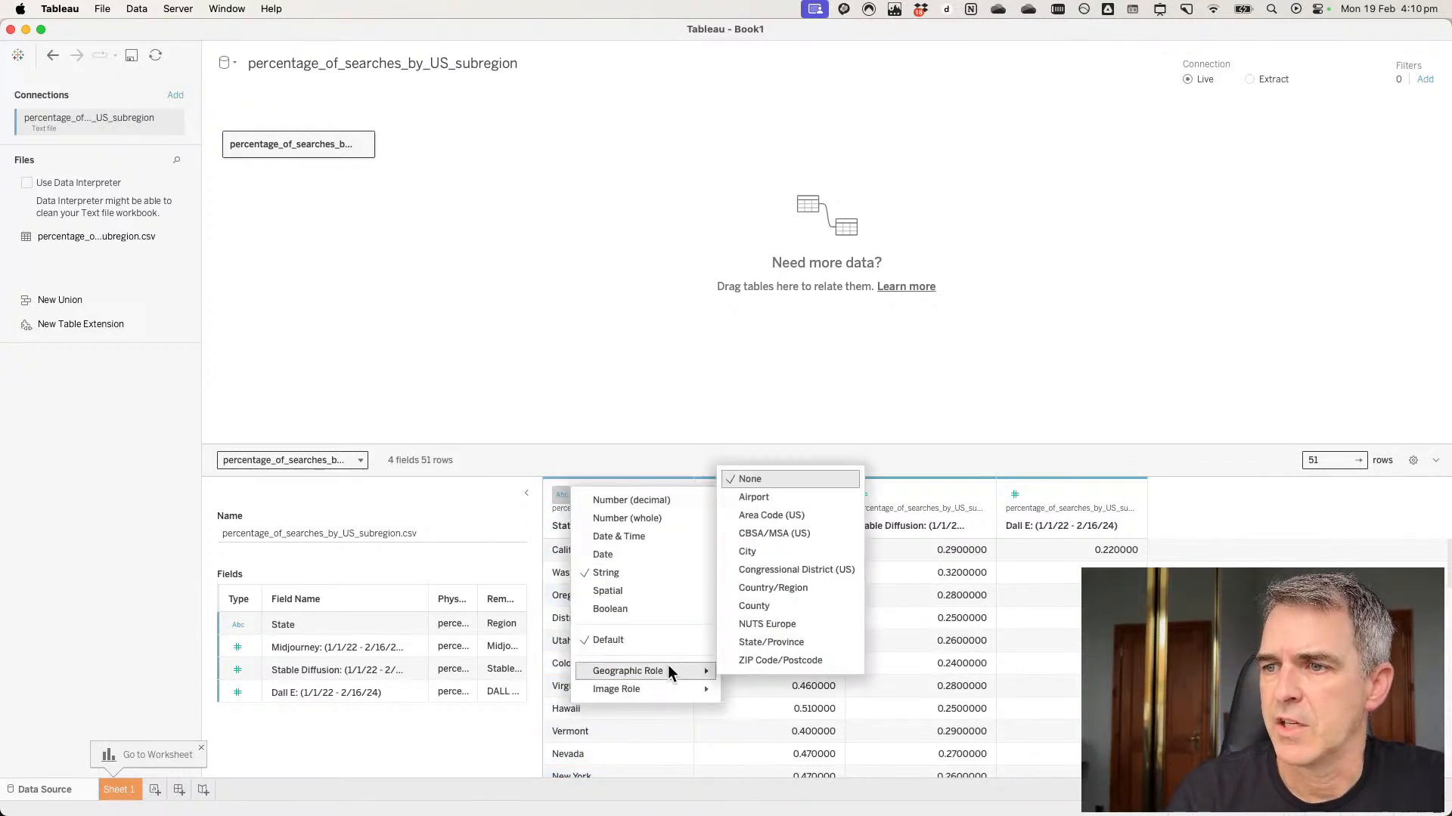
left_click(767, 642)
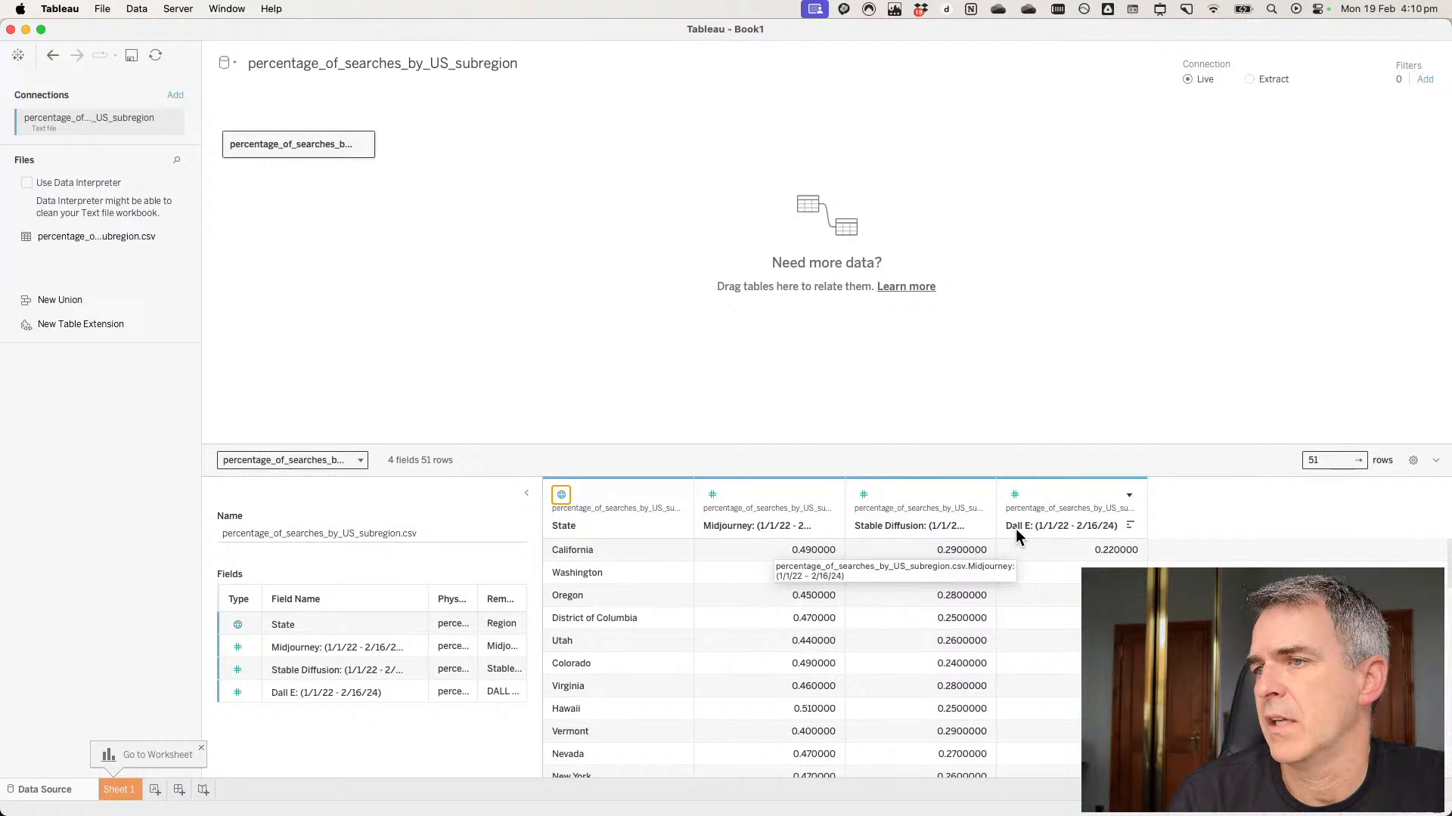
Pivot the Midjourney, Stable Diffusion and Dall E columns into rows.
left_click(756, 487)
left_click(1079, 493, "shift")
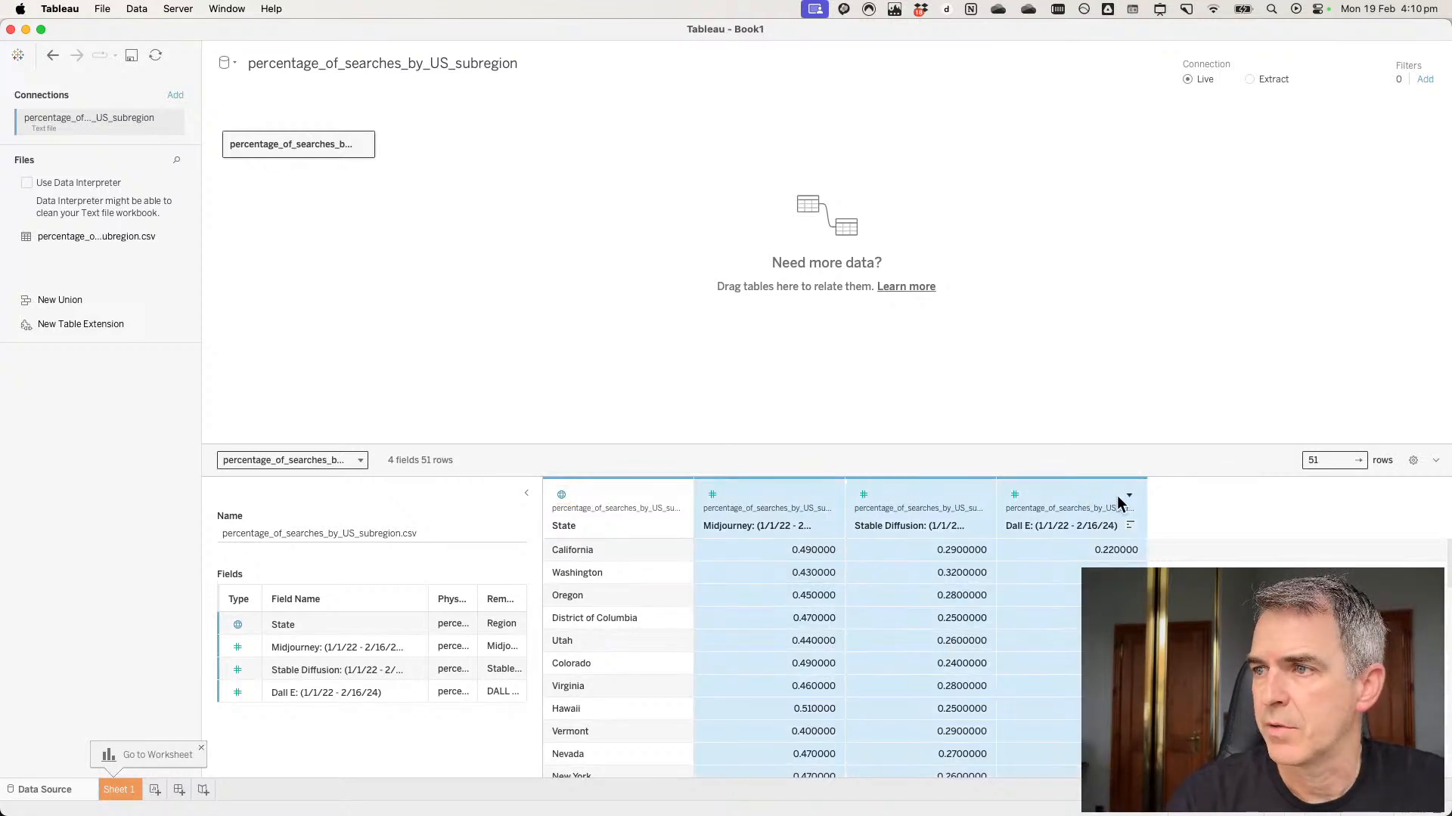
left_click(1129, 495)
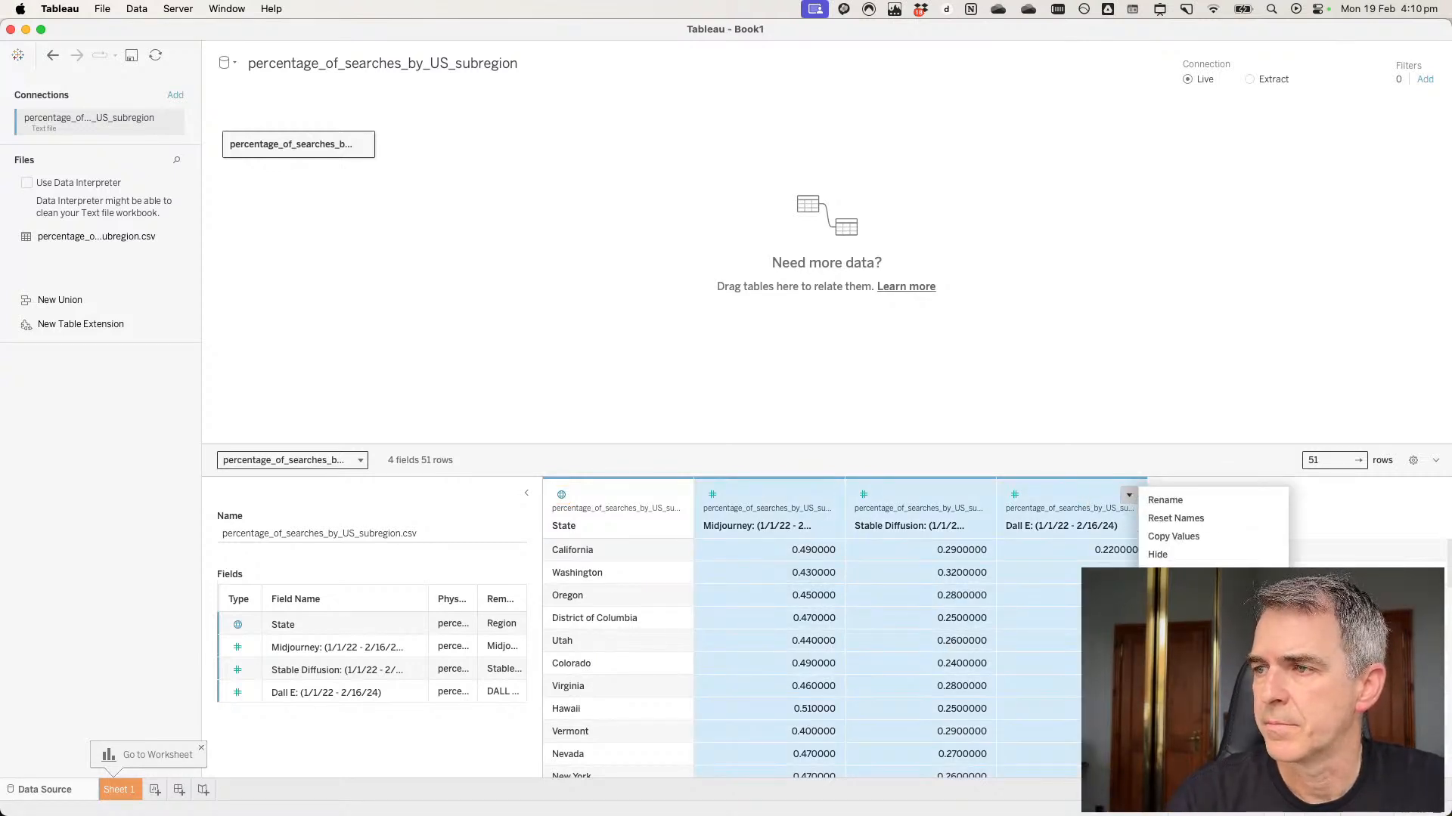
left_click(1161, 591)
Rename the Pivot Field Names column as Tool and the Pivot Field Values column as % of Total.
left_click(732, 525)
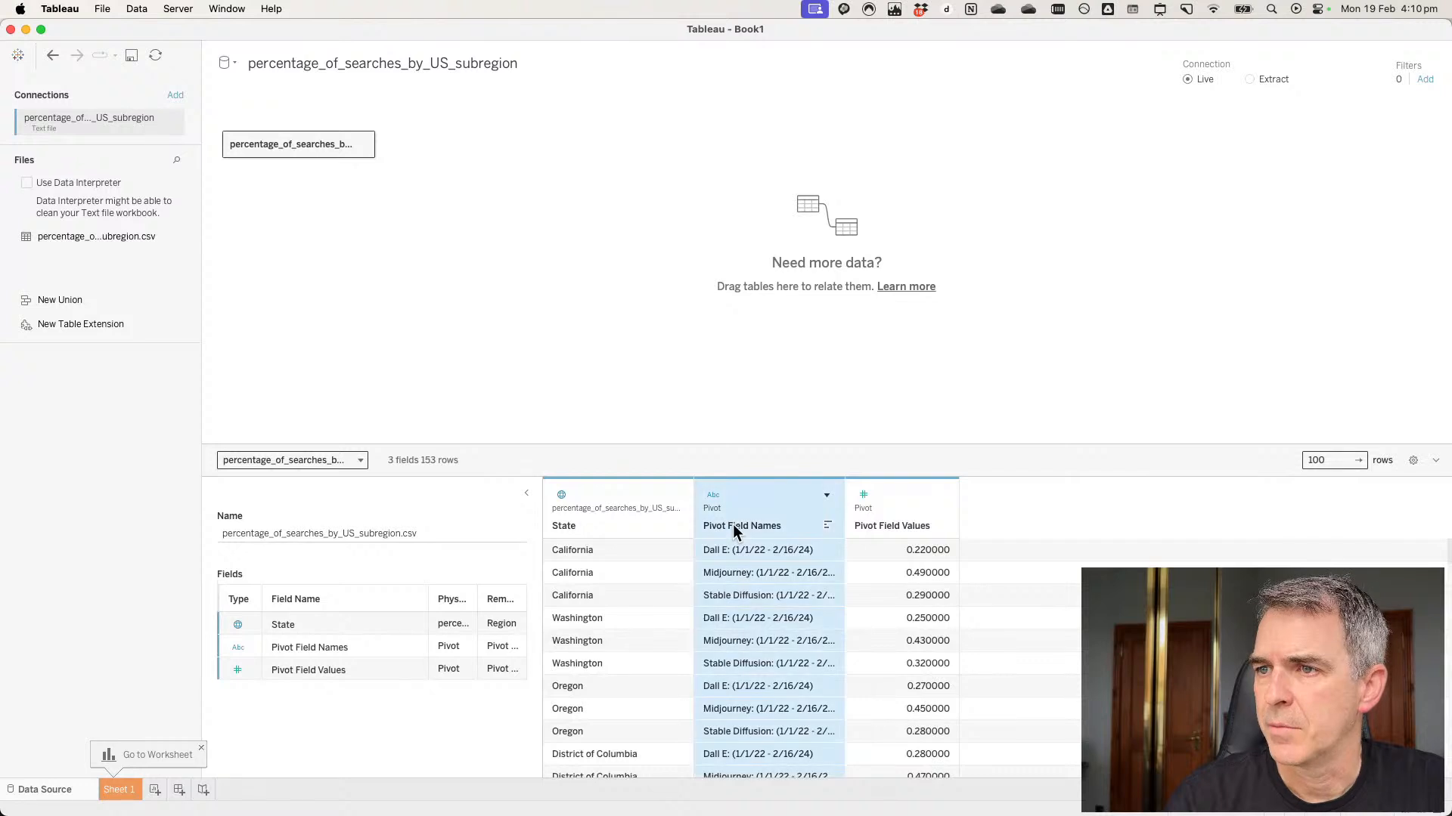
double_click(732, 524)
type("T")
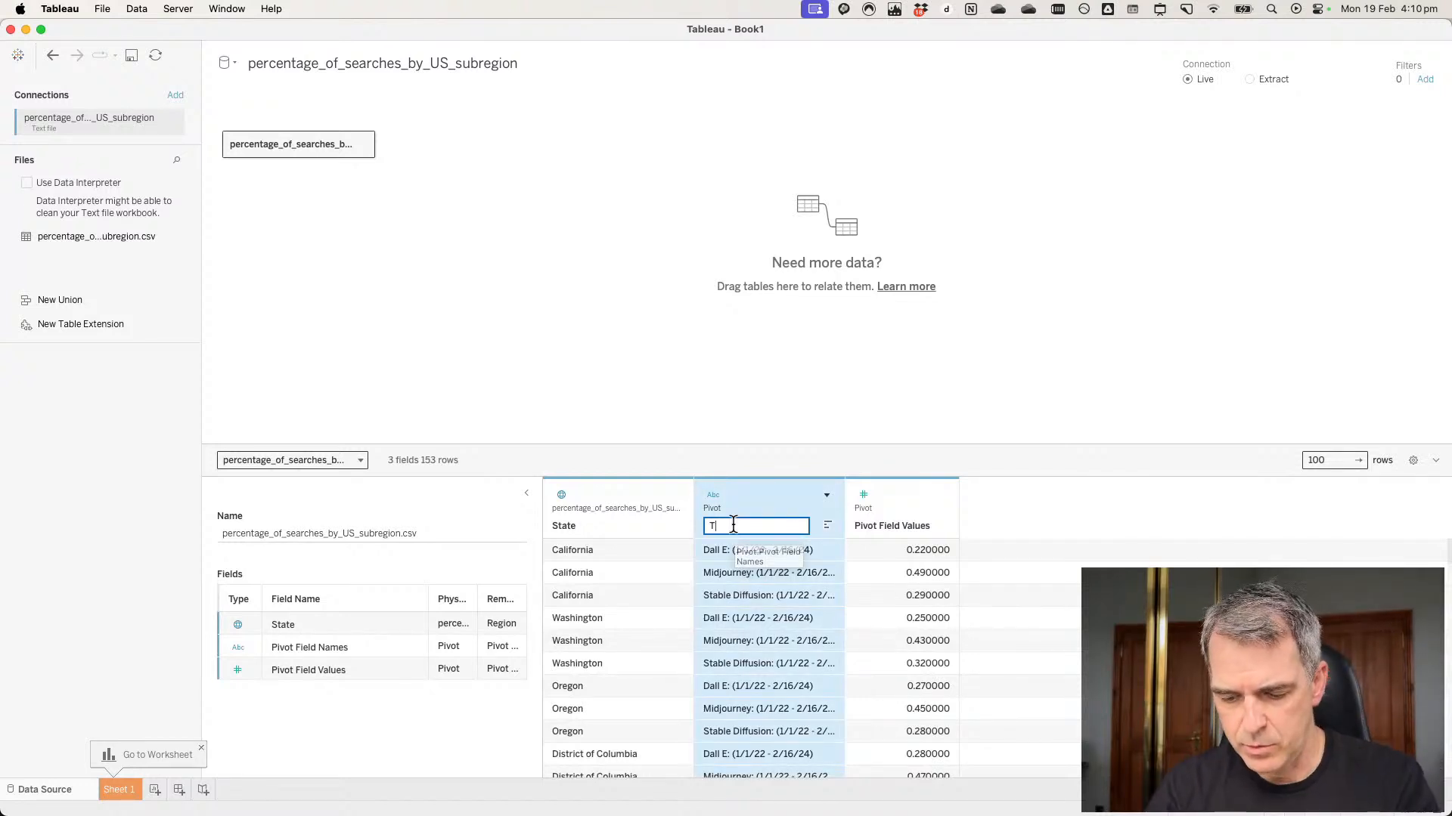
type("ool")
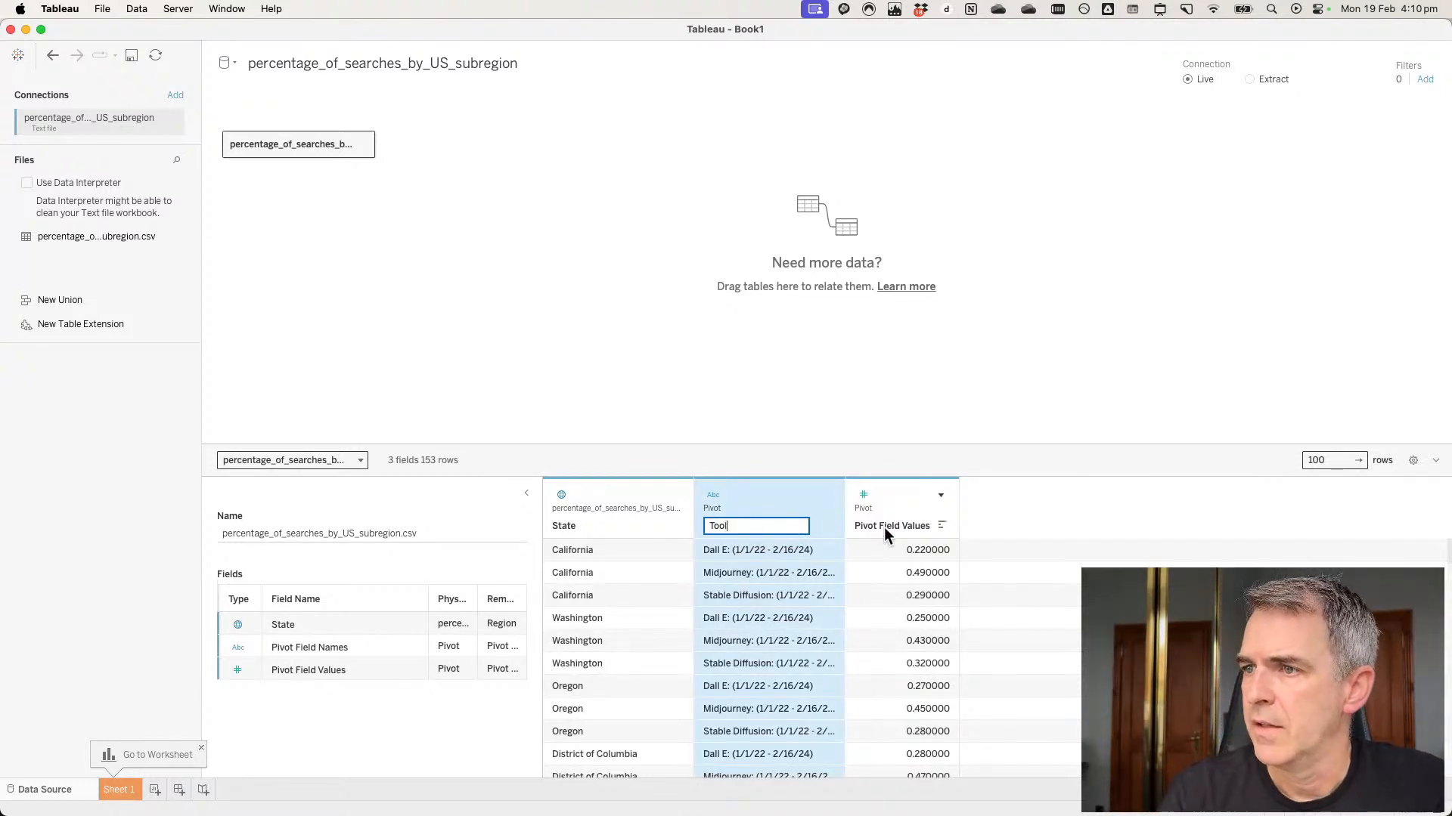
key("Return")
double_click(882, 525)
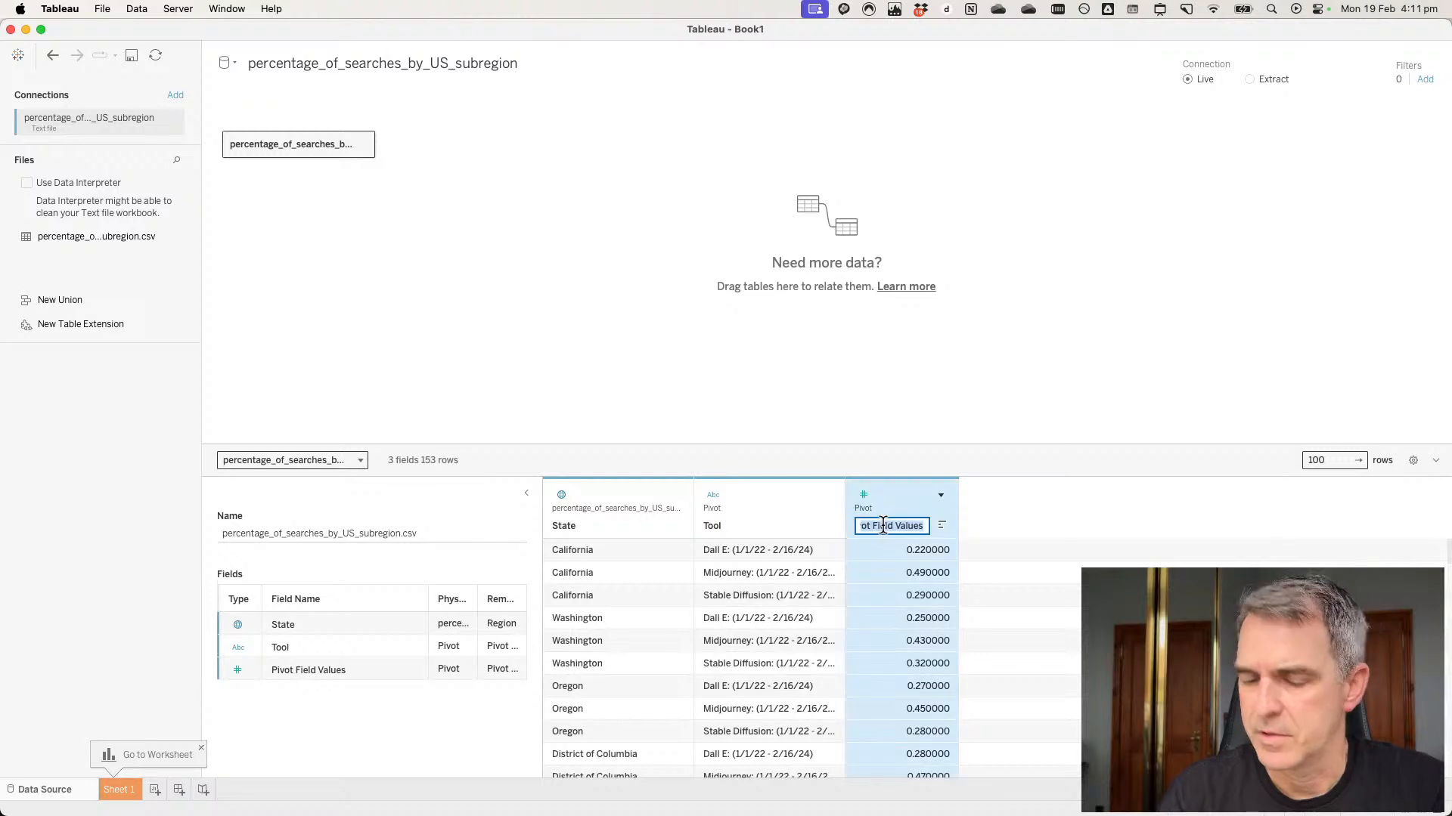
type("% of Tot")
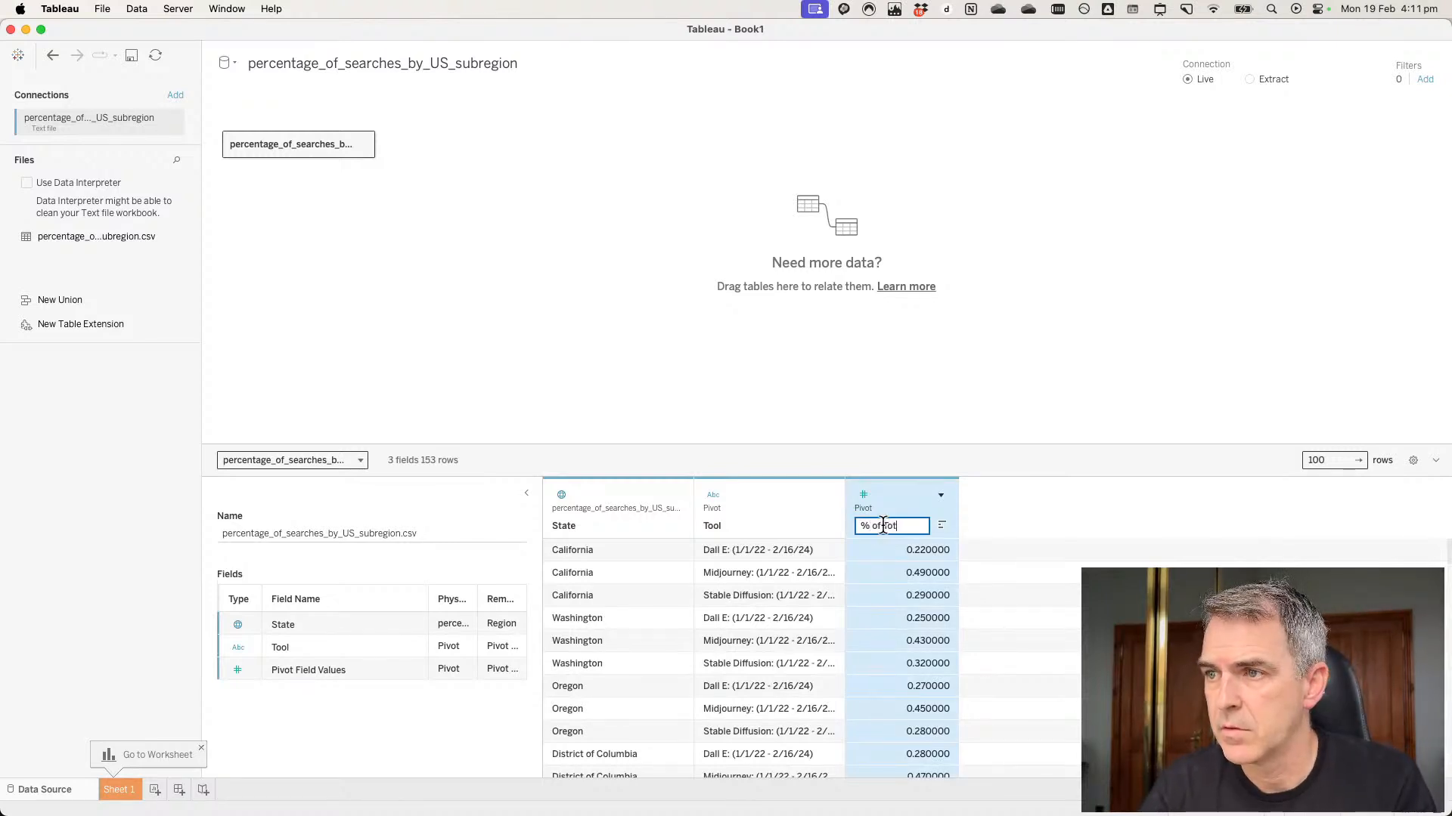
type("al")
key("Return")
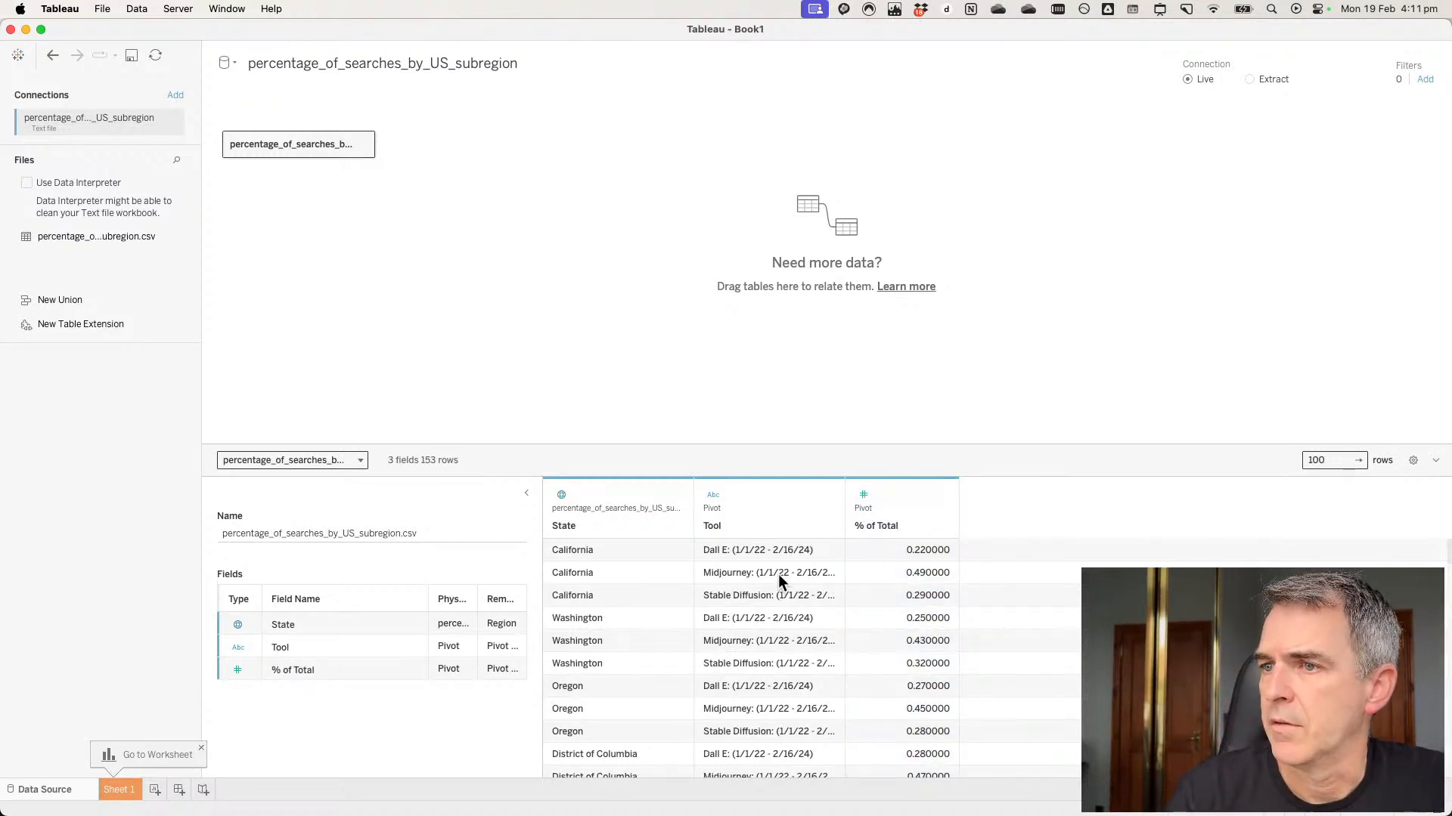
Edit the Tool field's aliases, shortening the first two members to "Dall E" and "Midjourney" without their date ranges.
left_click(826, 498)
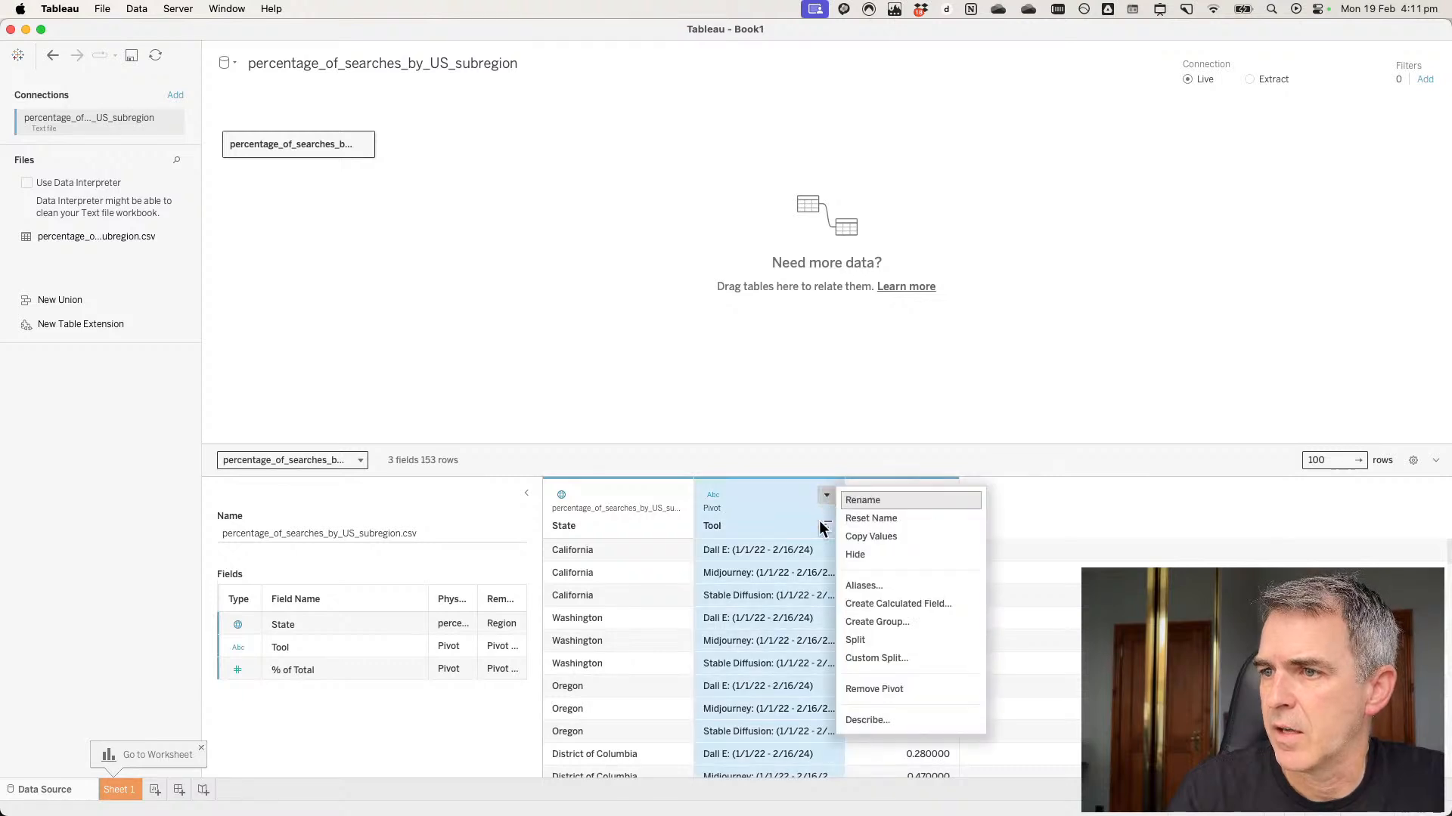
left_click(878, 586)
double_click(811, 350)
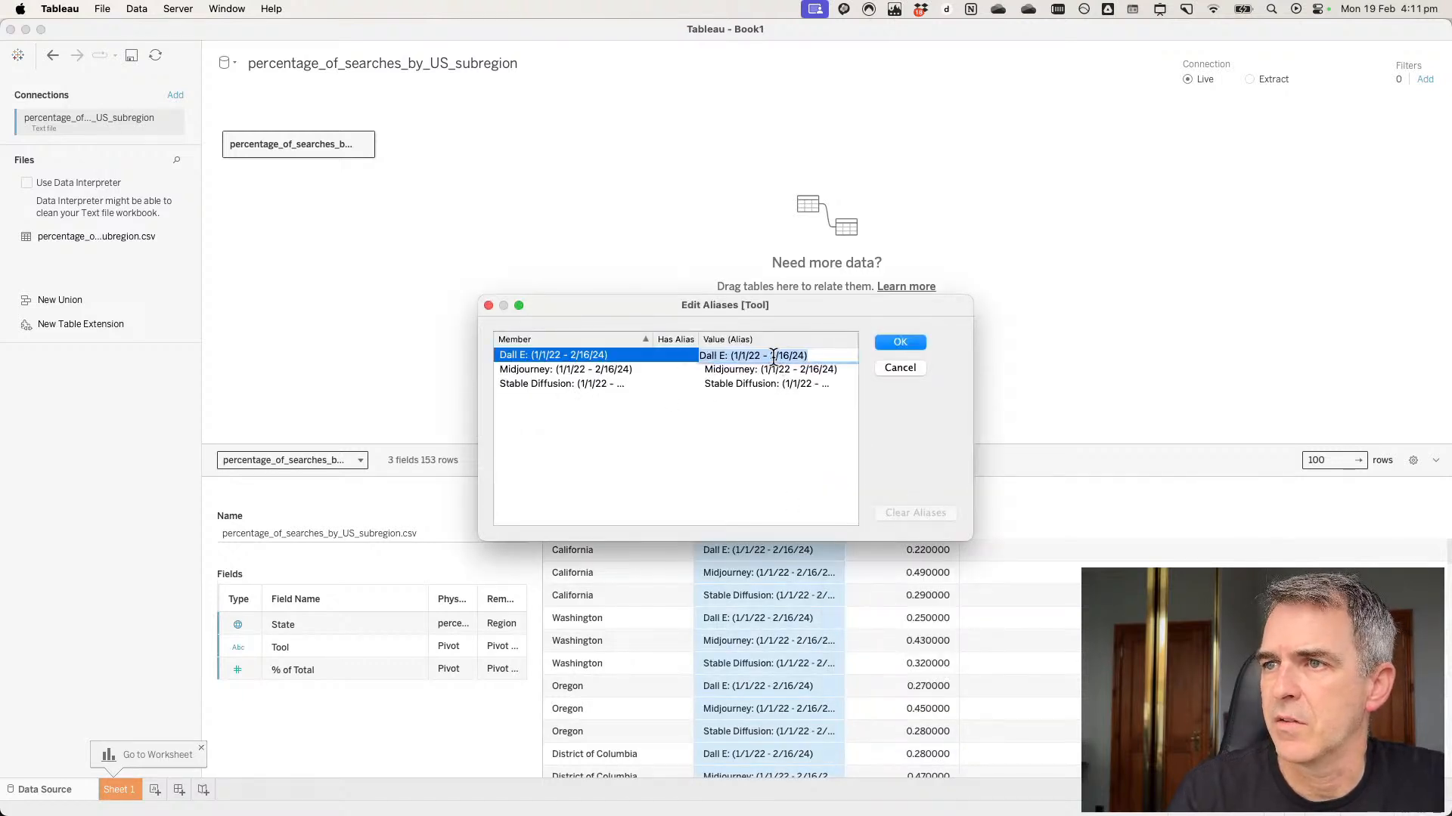
left_click_drag(729, 355, 828, 355)
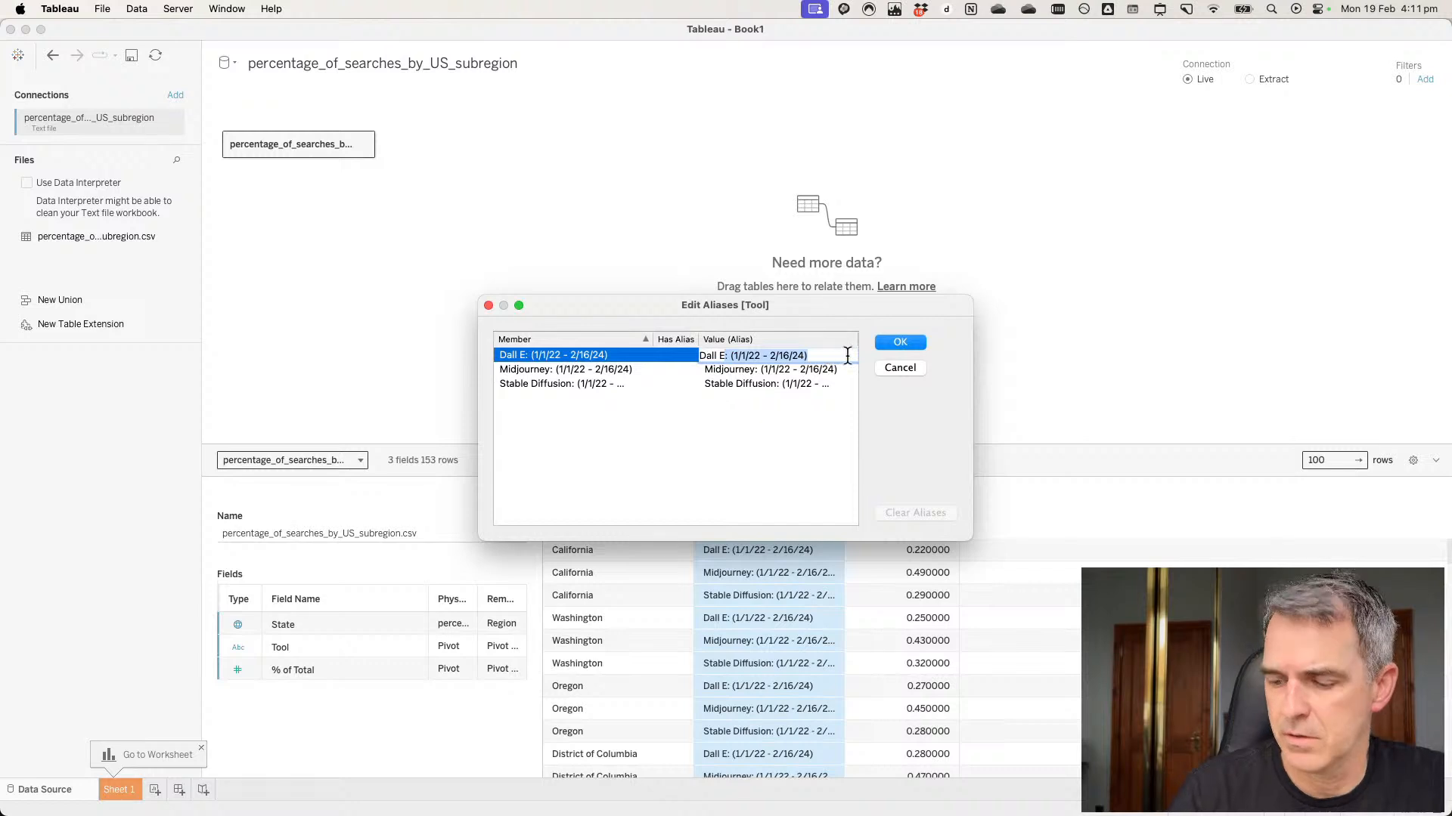
key("BackSpace")
double_click(810, 370)
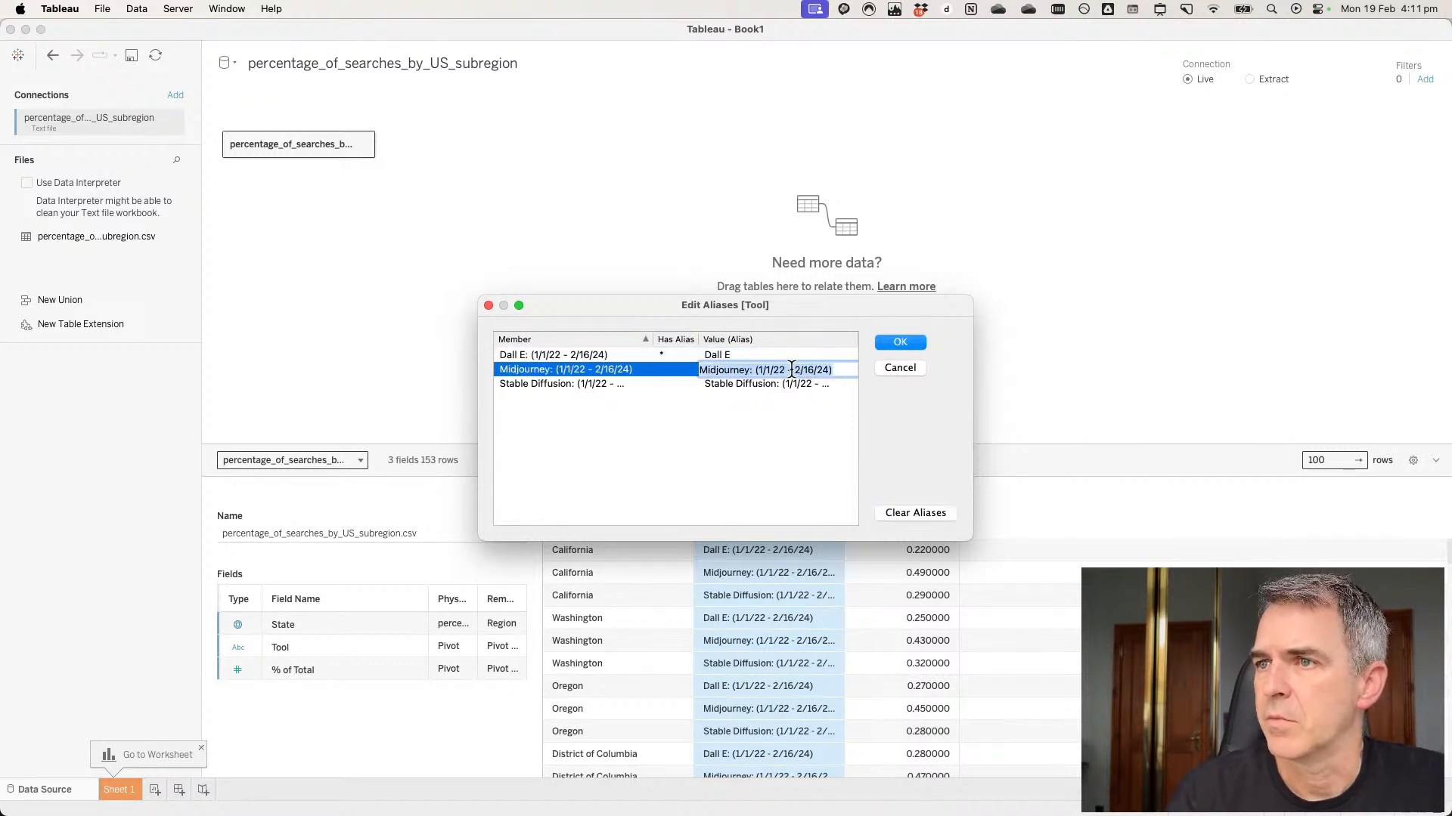
left_click(747, 368)
left_click_drag(748, 369, 867, 367)
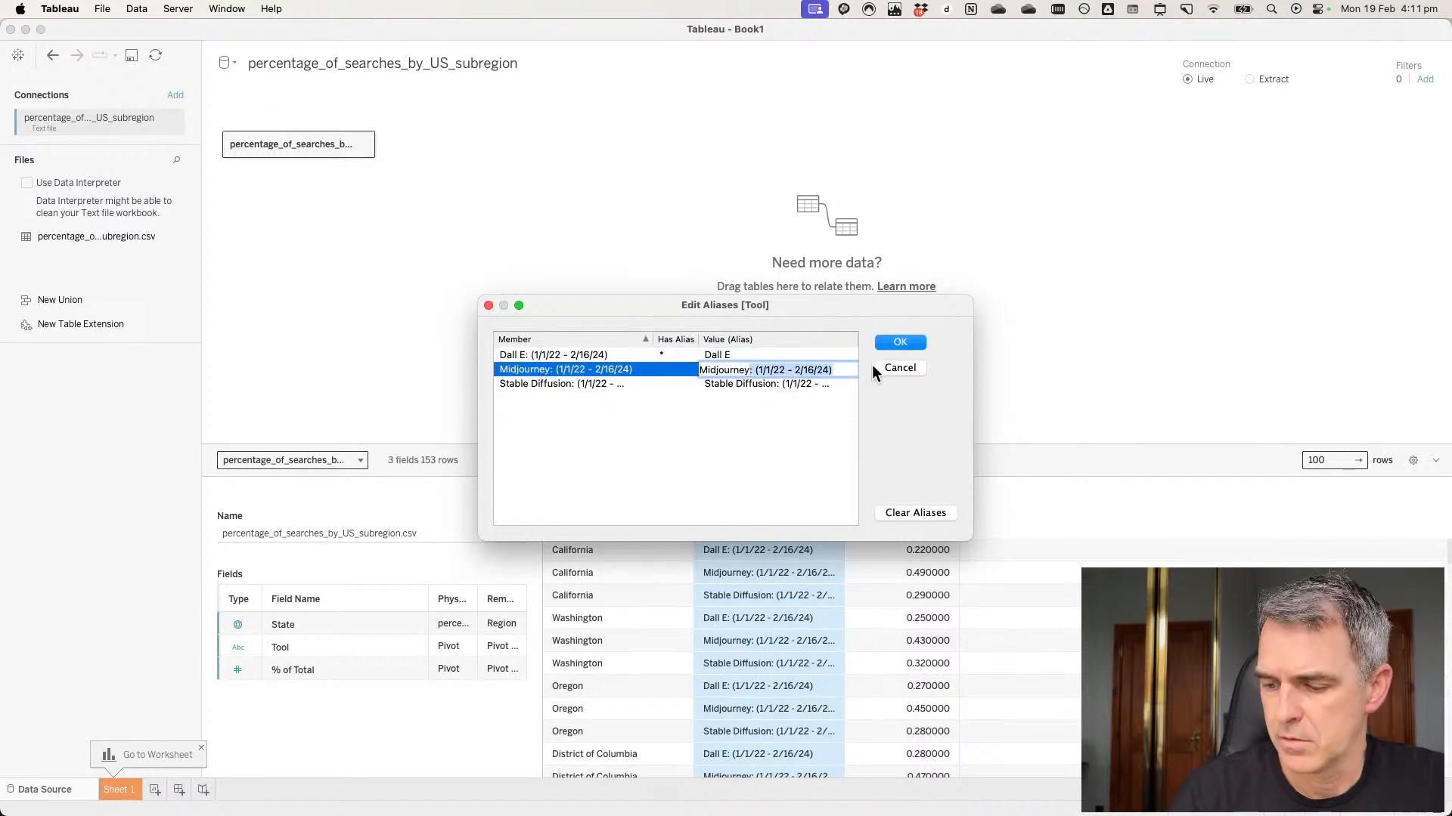
key("BackSpace")
Shorten the third Tool alias to "Stable Diffusion" without its date range and apply the aliases.
double_click(774, 384)
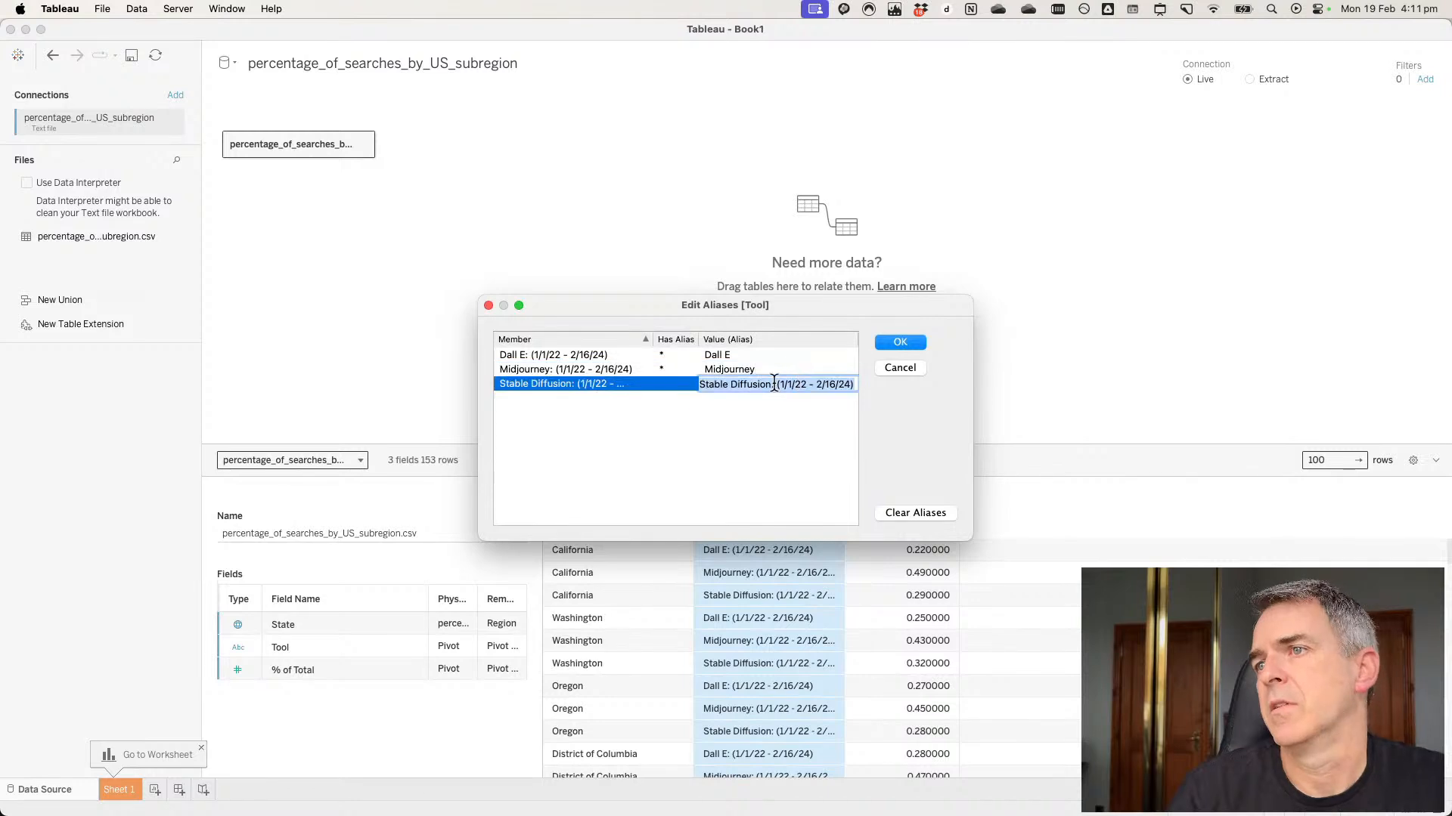
left_click(772, 384)
left_click_drag(772, 384, 882, 375)
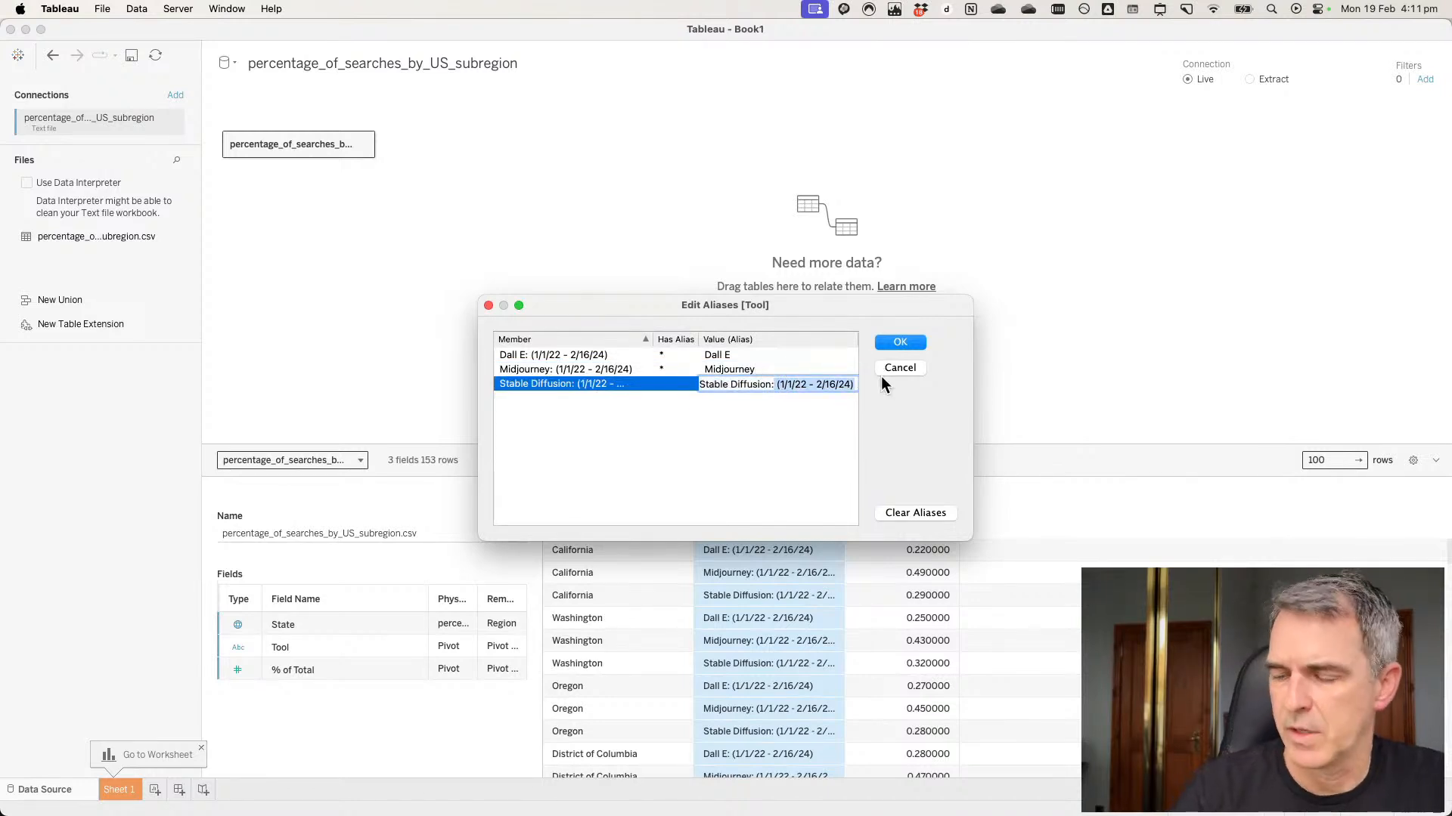
key("BackSpace")
left_click(758, 462)
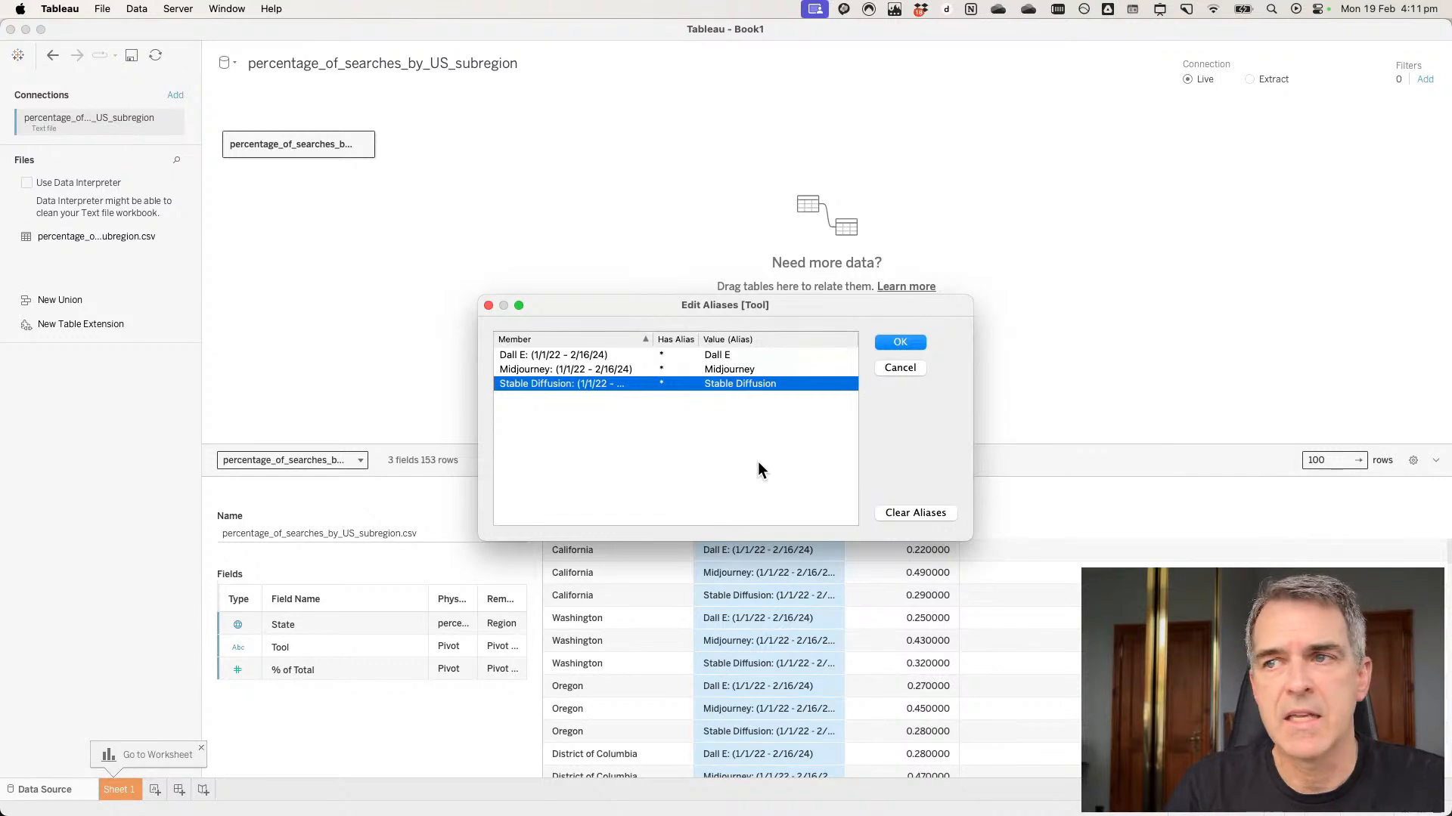
left_click(900, 342)
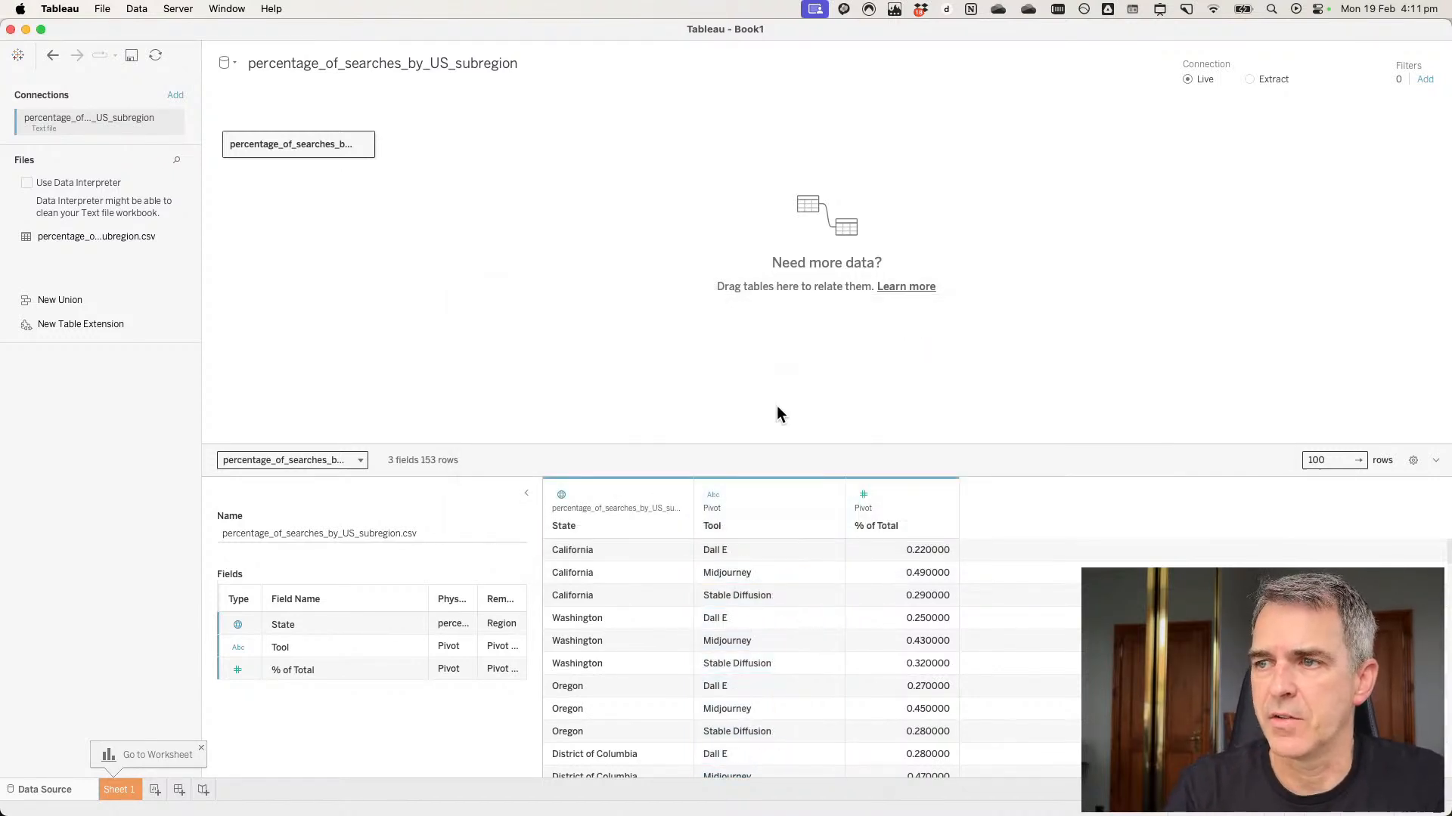
Go to Sheet 1 and place the Tool field on Rows.
left_click(118, 790)
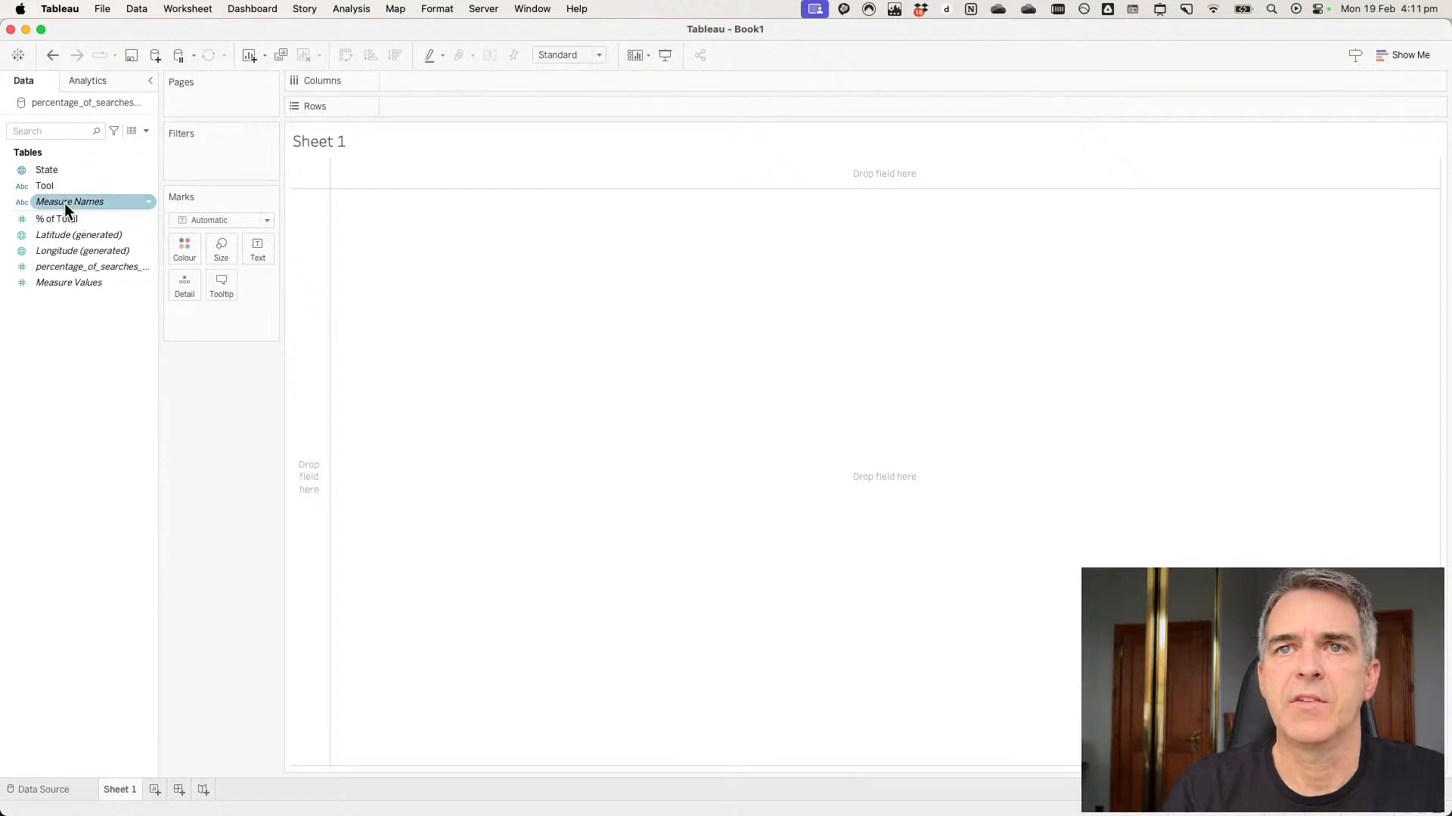
left_click_drag(51, 187, 319, 220)
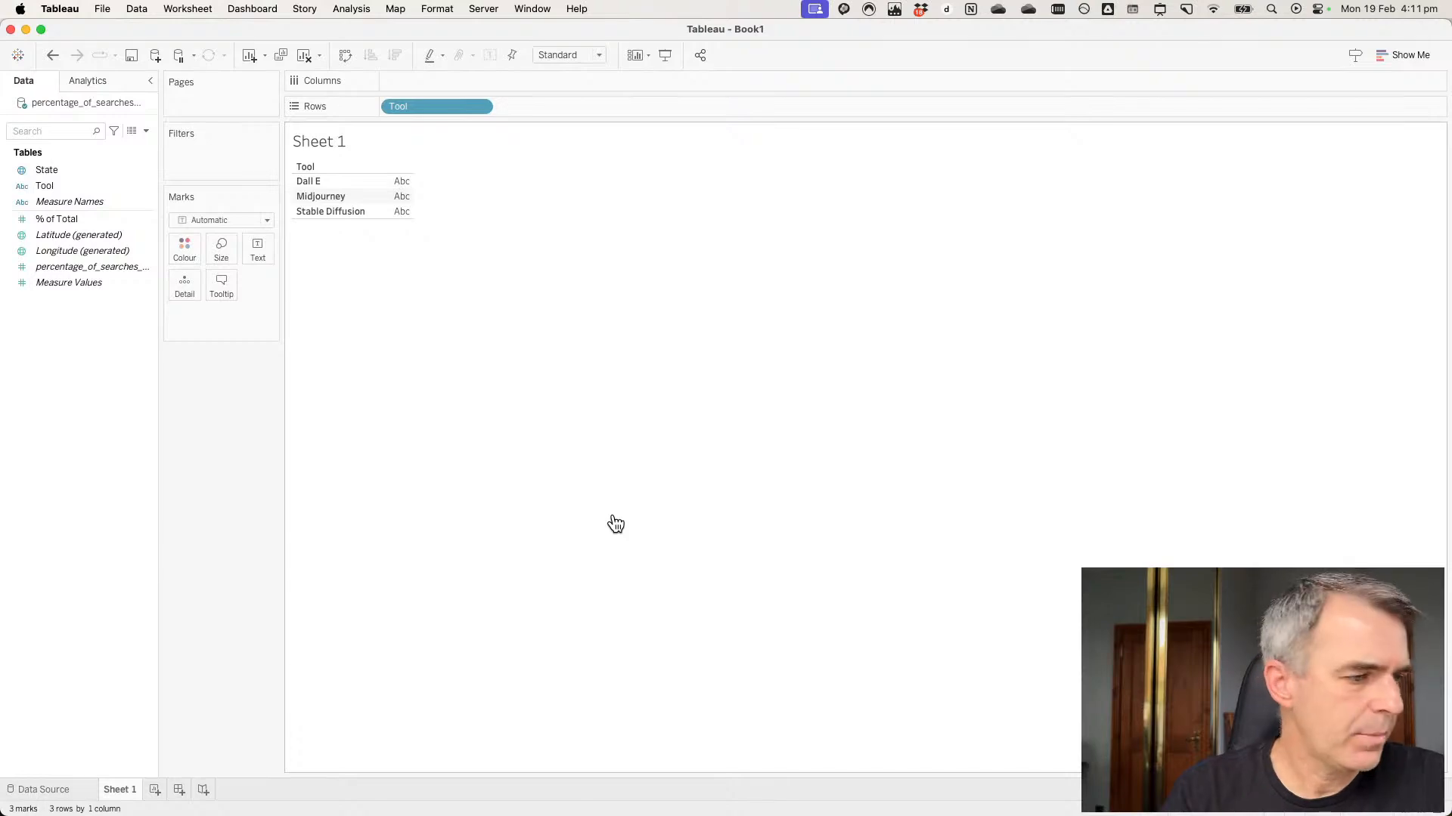
Switch to Chrome and review the original visualization on data.world and the compared breakdown by sub-region on Google Trends.
key("super+Tab")
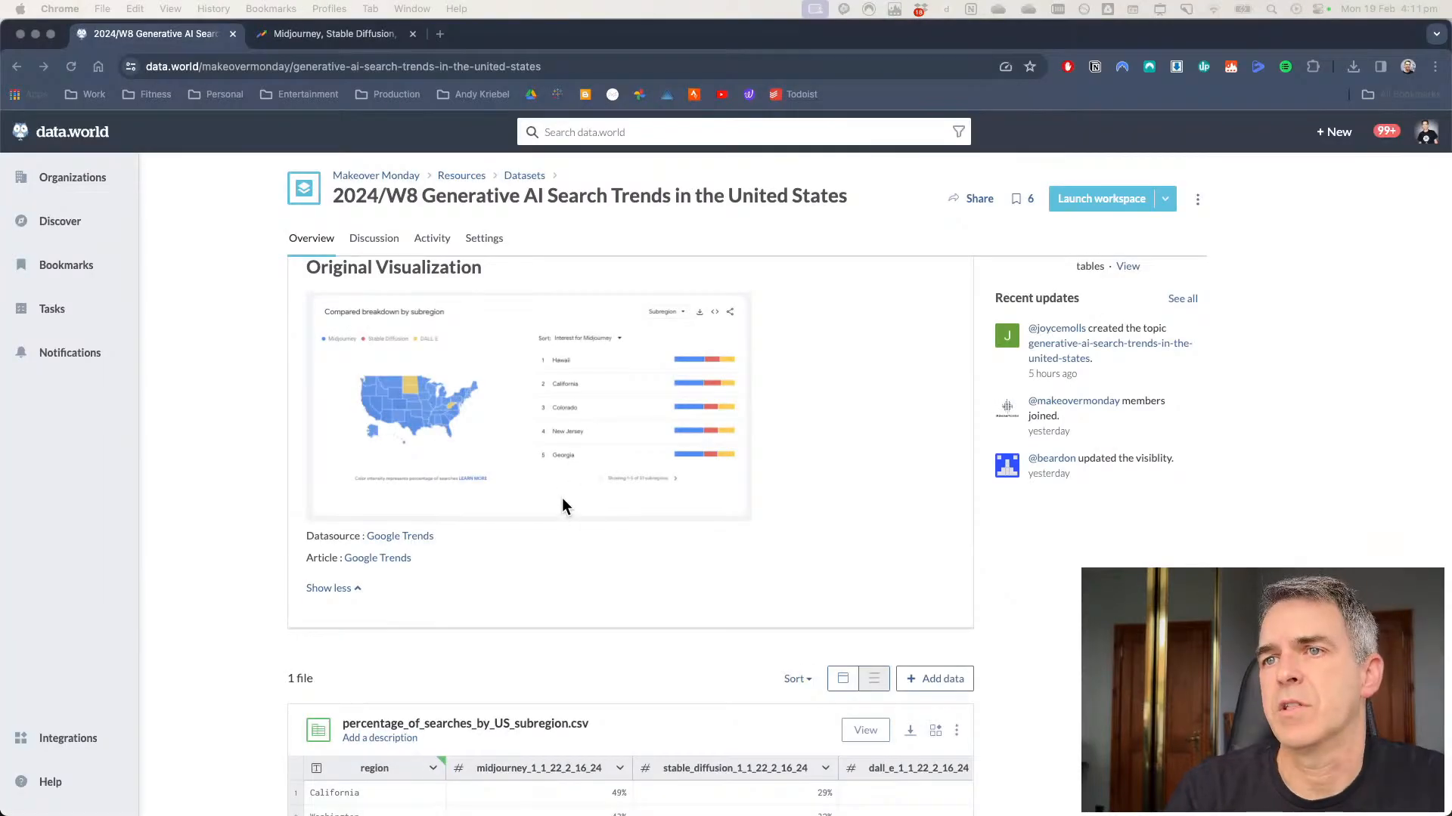
scroll(563, 499, "up", 2)
scroll(563, 499, "down", 3)
scroll(561, 497, "up", 3)
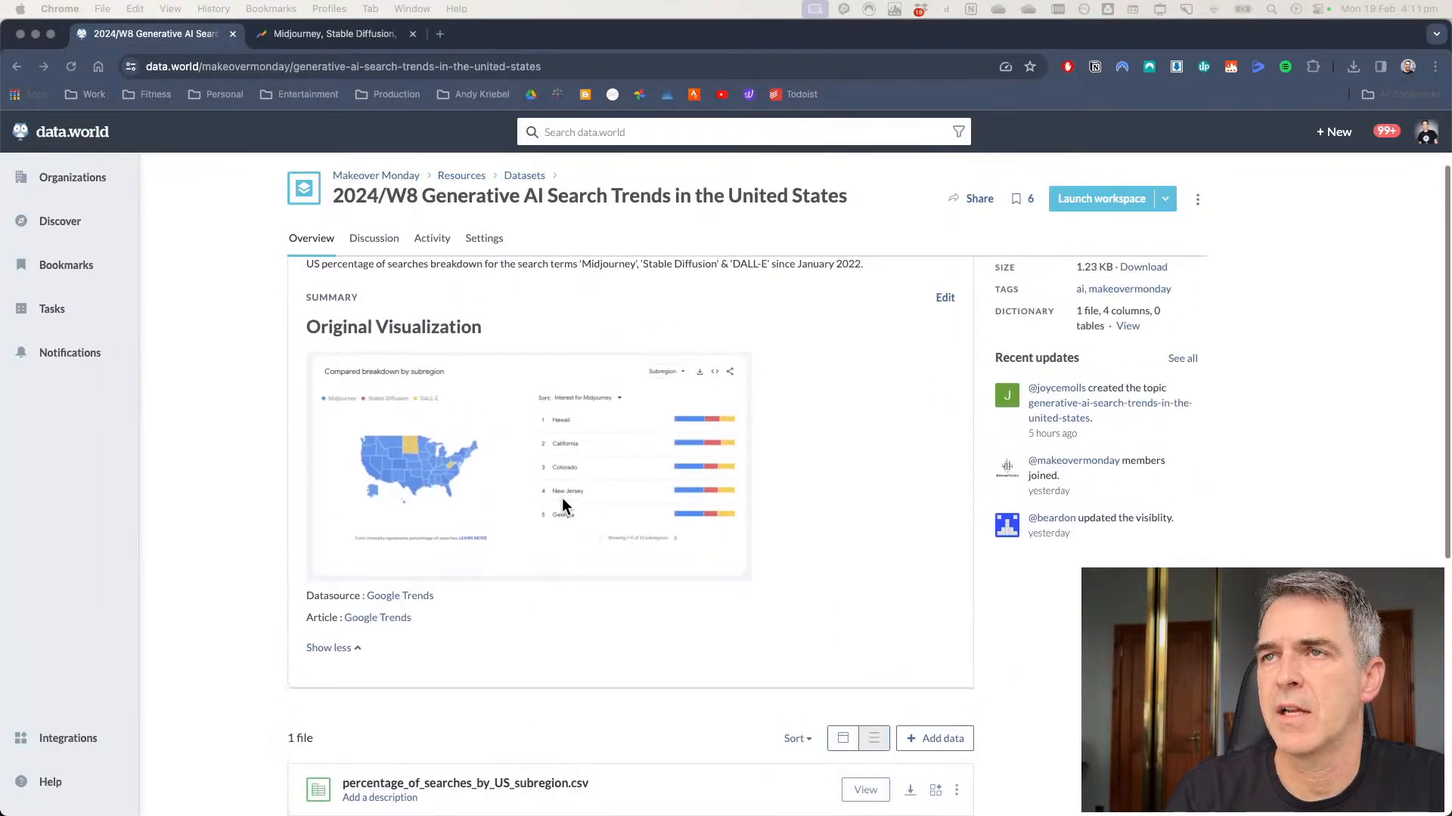
left_click(320, 38)
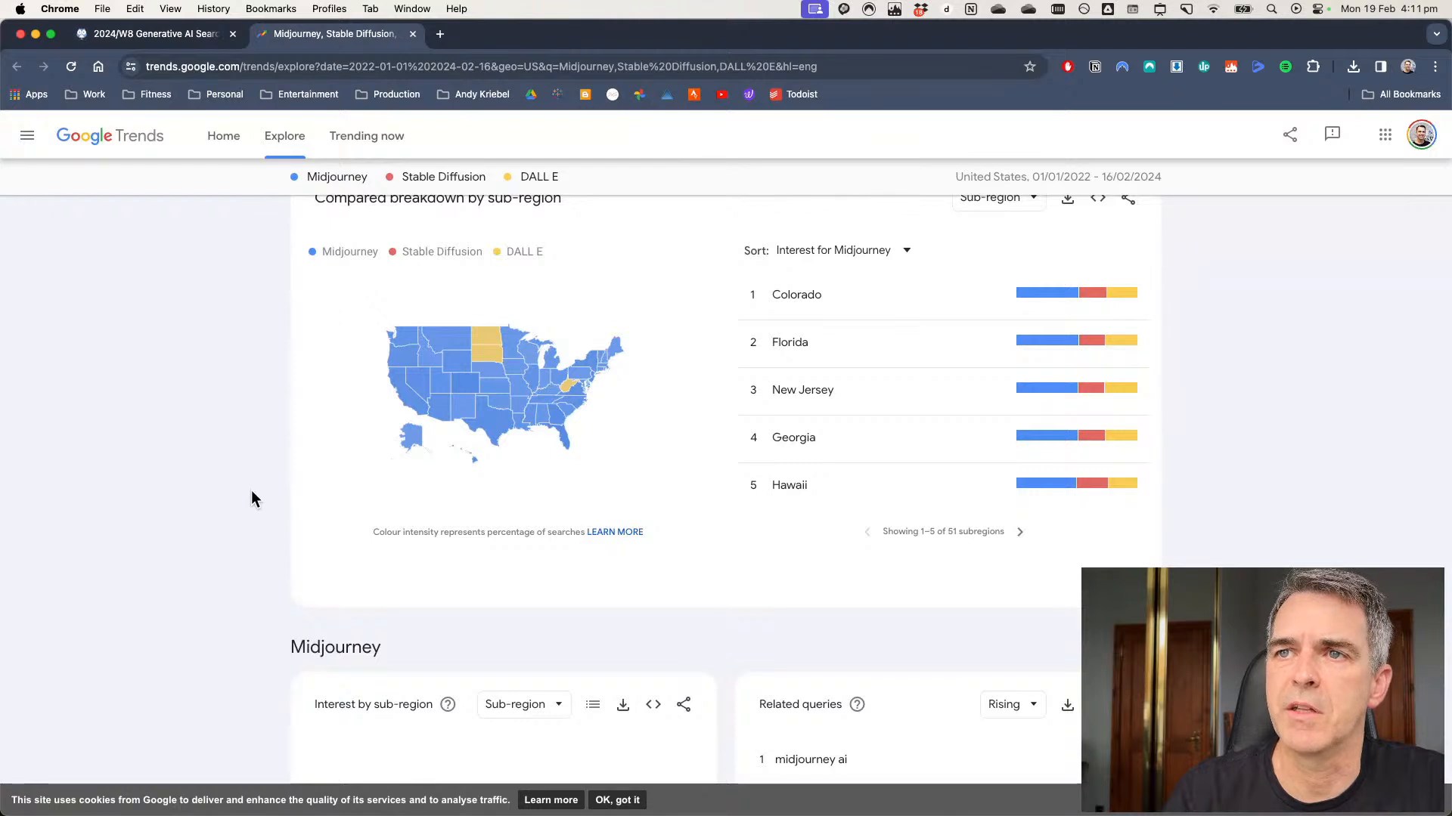
scroll(251, 490, "up", 2)
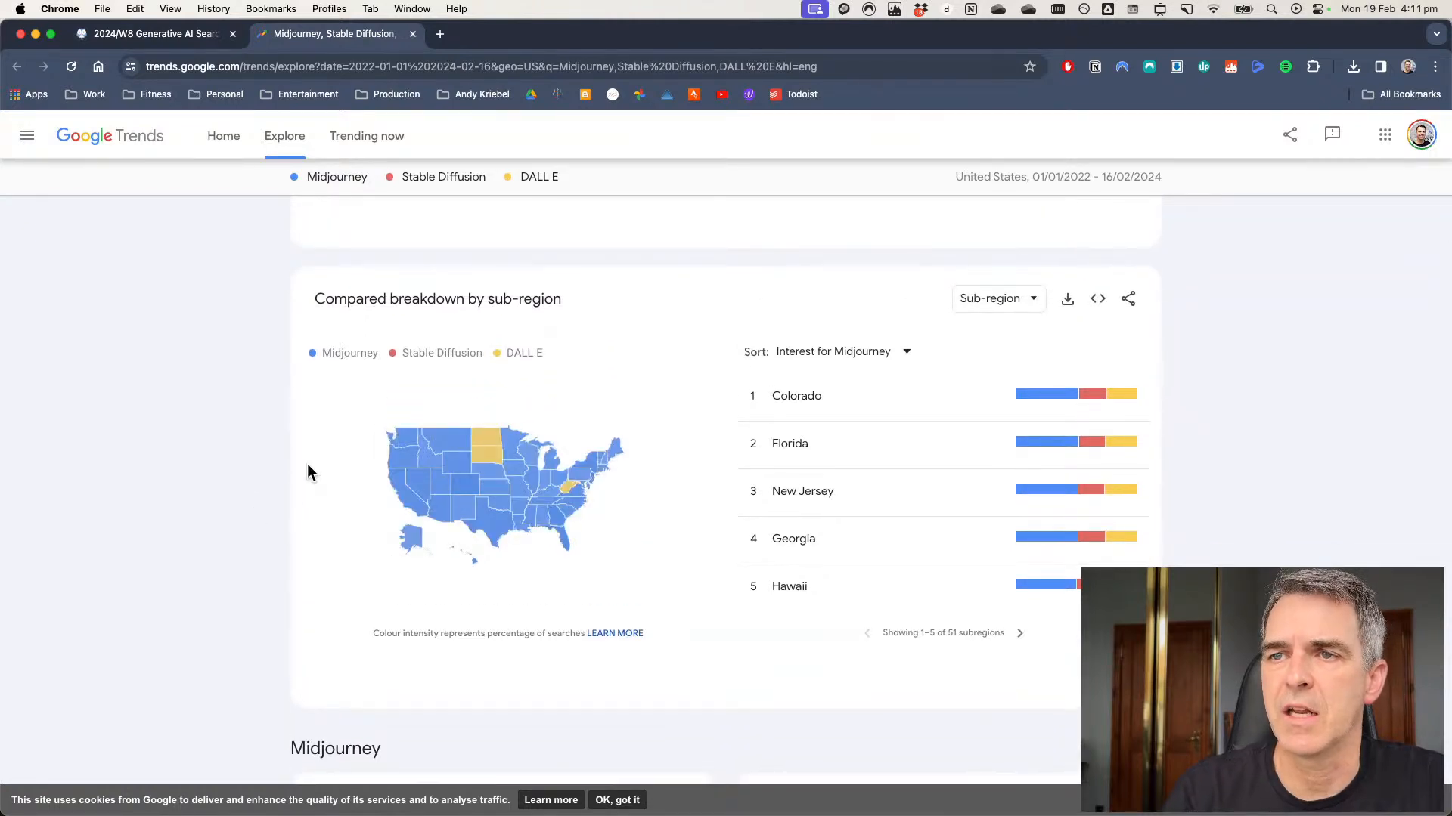
Switch back to Tableau, remove Tool from Rows, and plot the State field on a map.
key("super+Tab")
left_click_drag(402, 106, 75, 393)
left_click(52, 172)
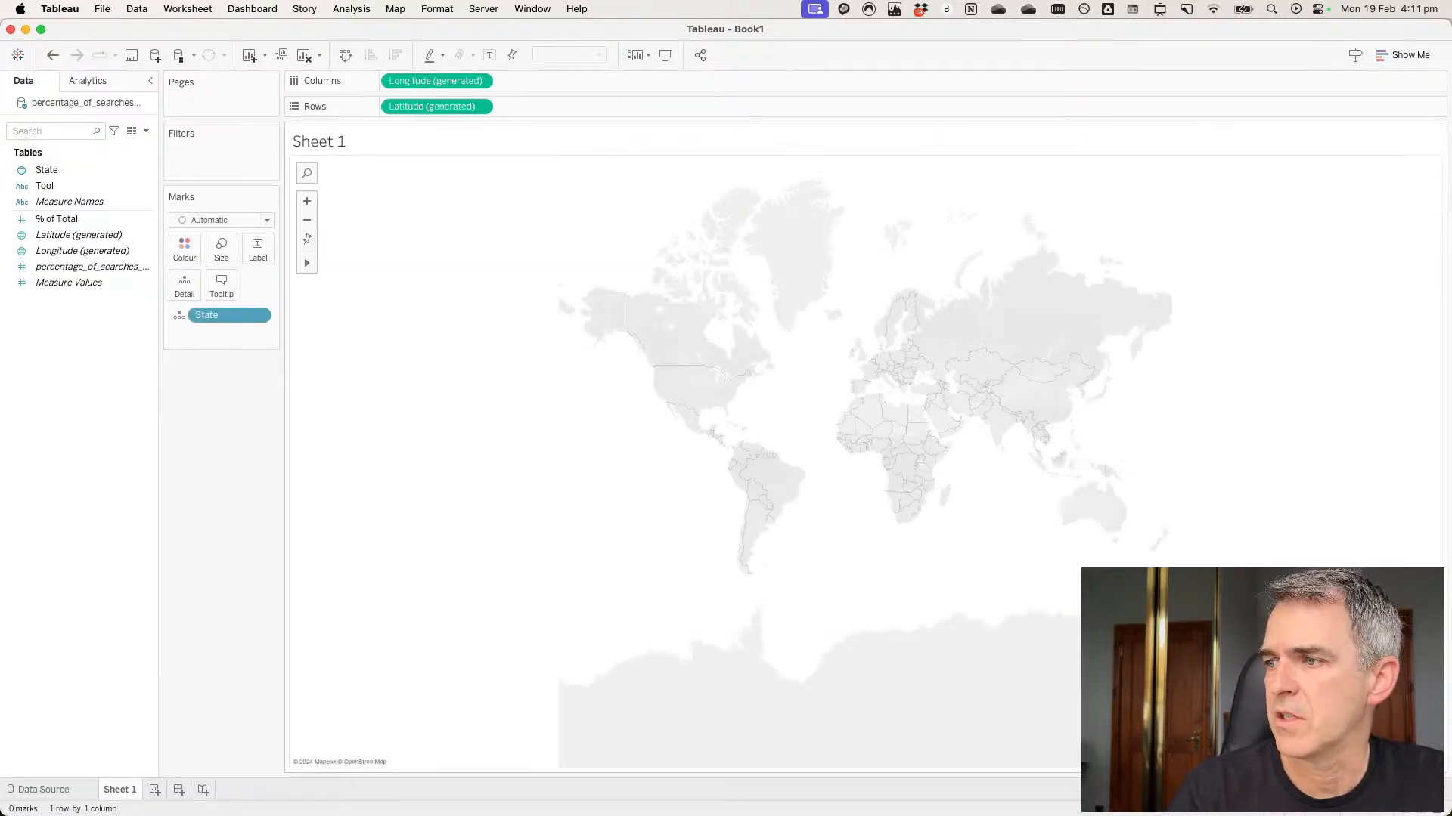
Edit the unknown locations for State, fixing the country to USA, check the state matches and apply the change.
left_click(1408, 758)
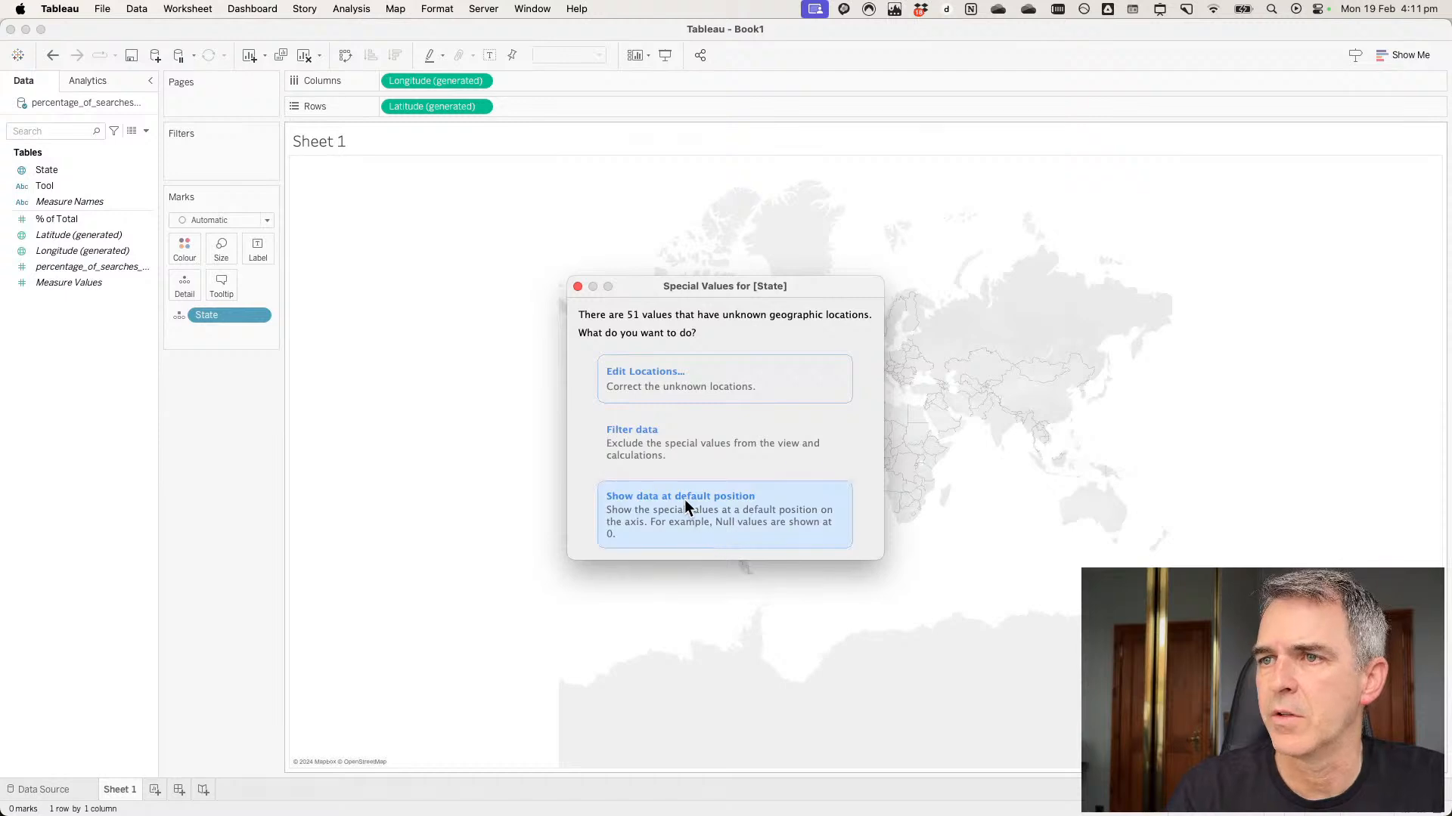
left_click(647, 392)
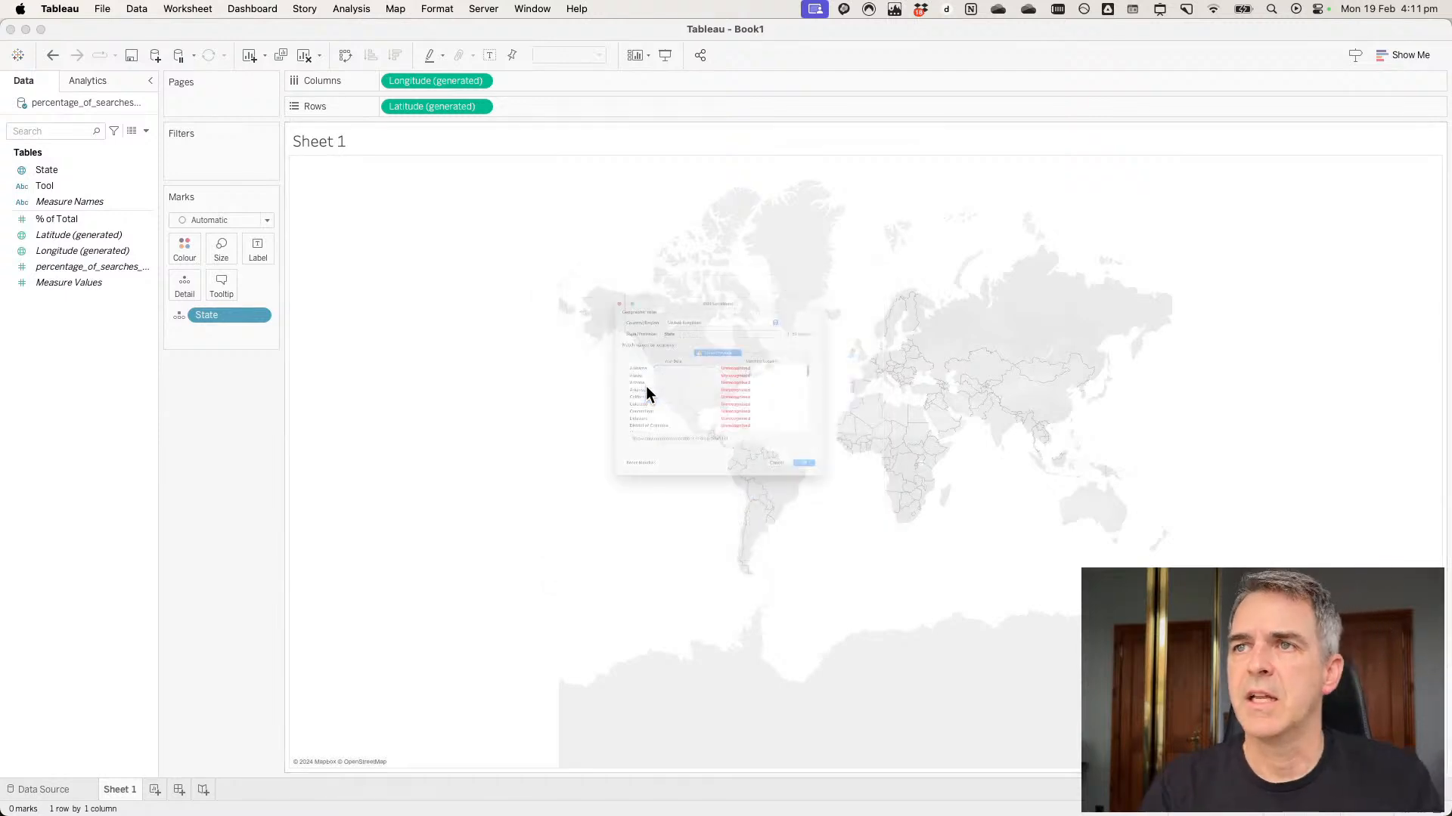
left_click(623, 270)
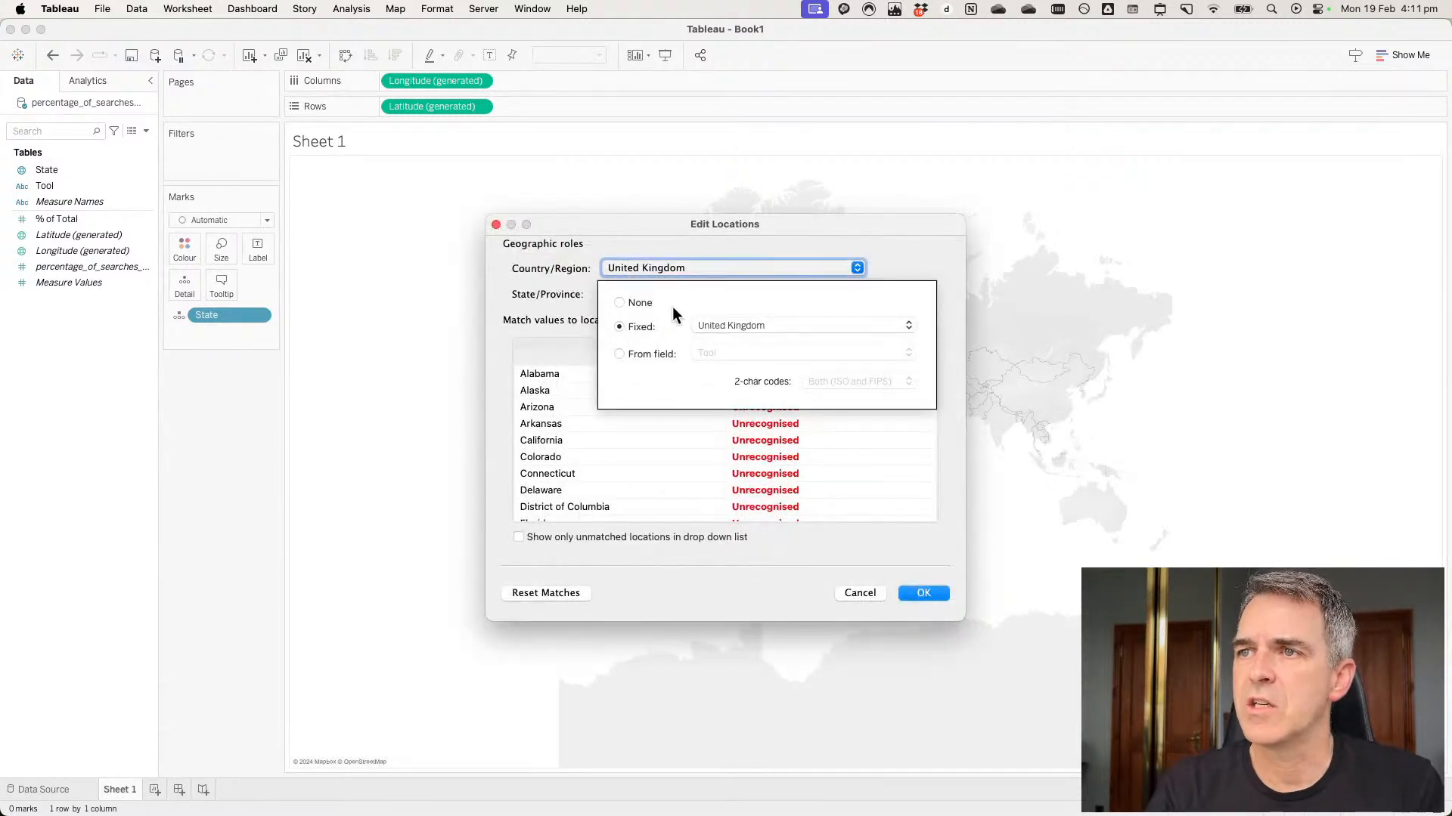
left_click(735, 325)
type("usa")
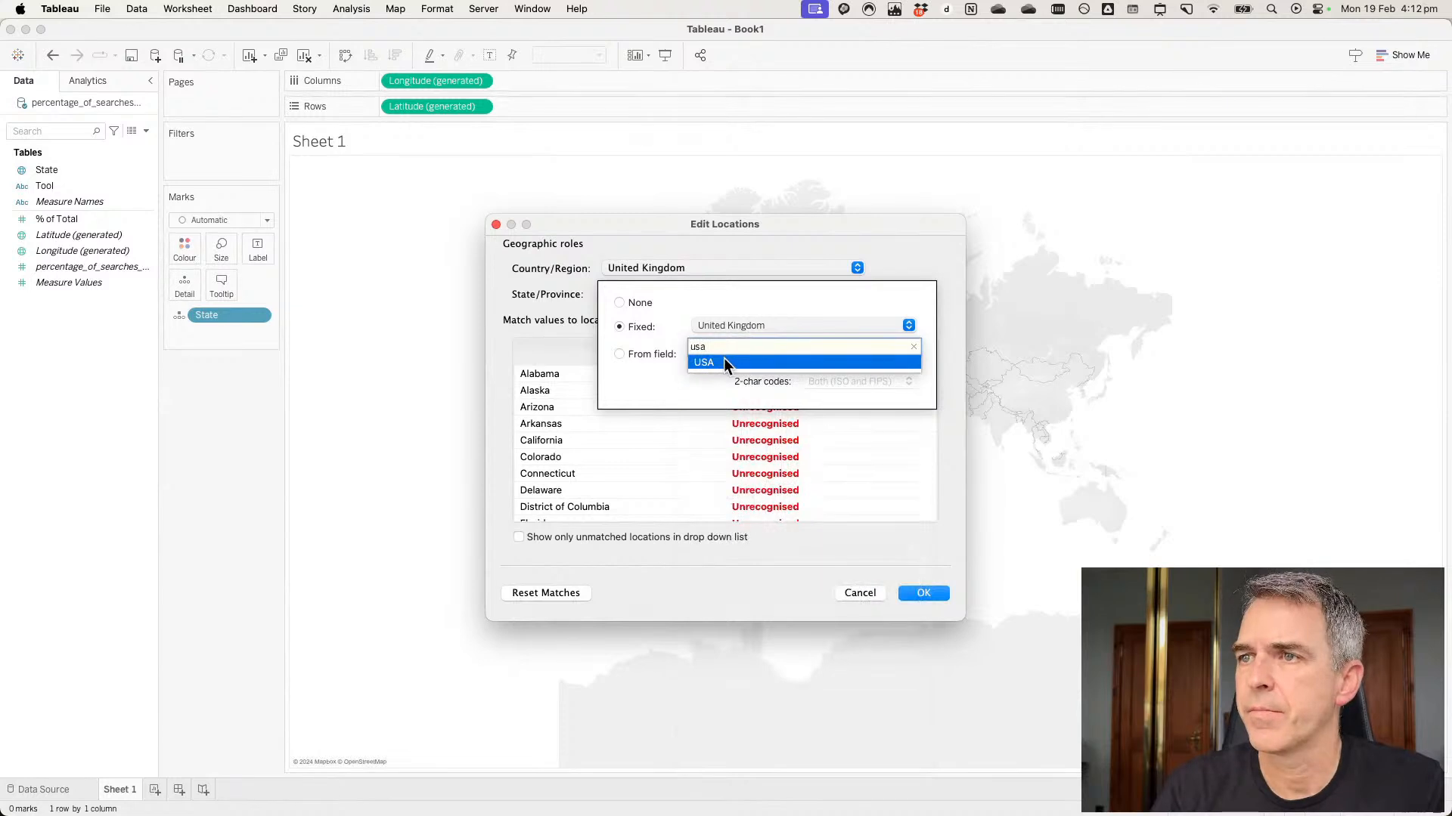
left_click(723, 363)
left_click(536, 328)
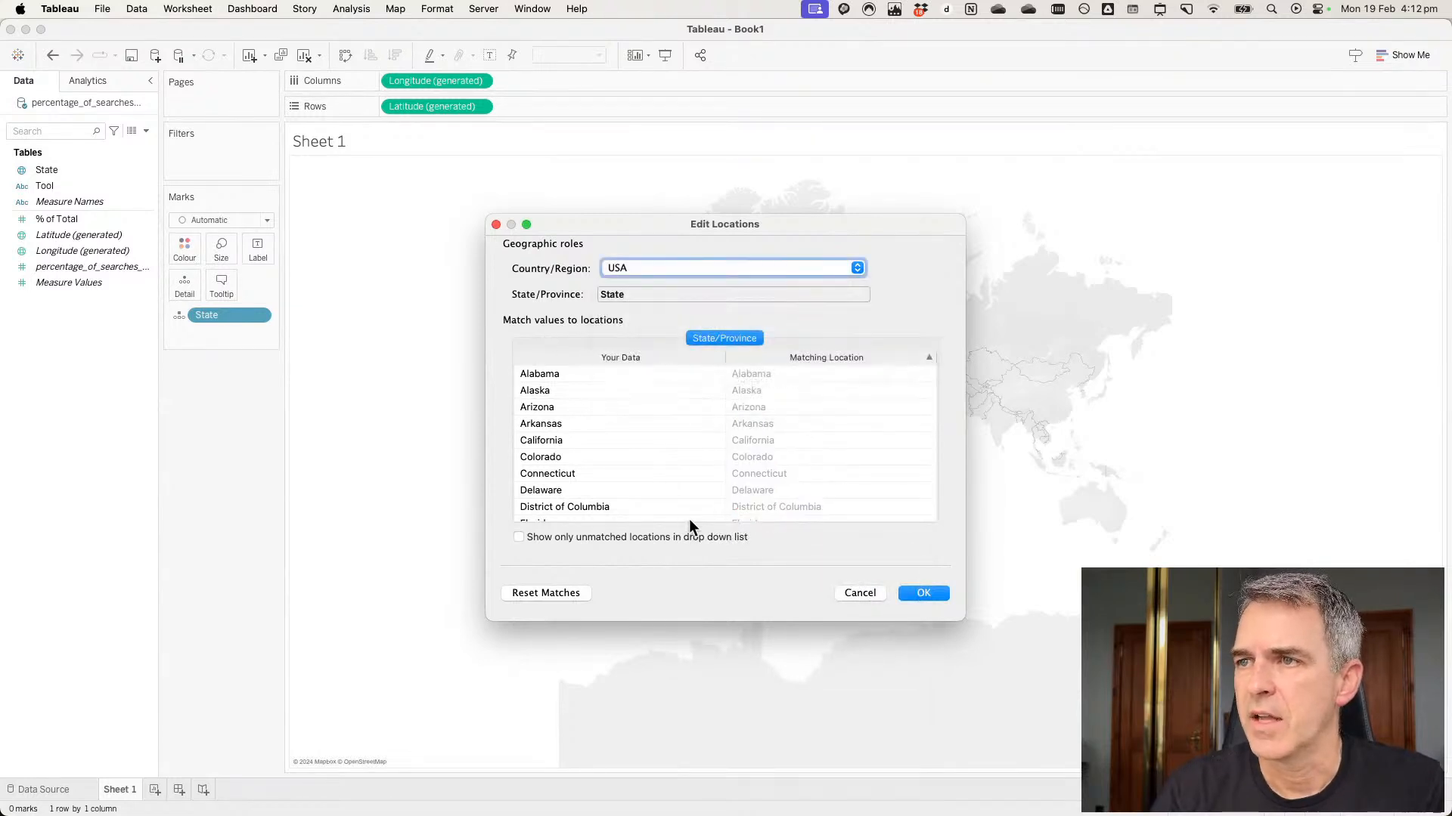
scroll(740, 490, "down", 10)
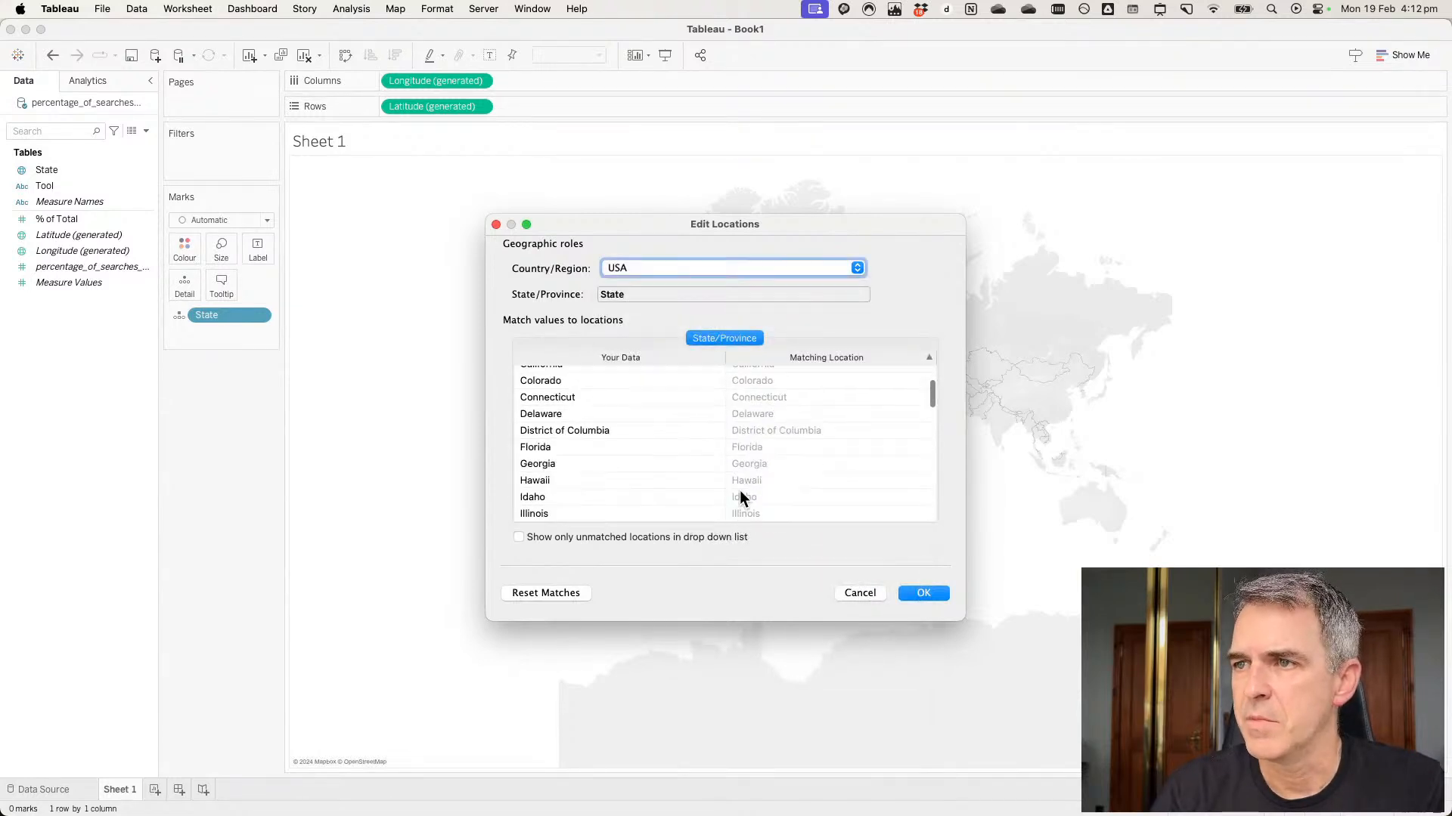
left_click(919, 593)
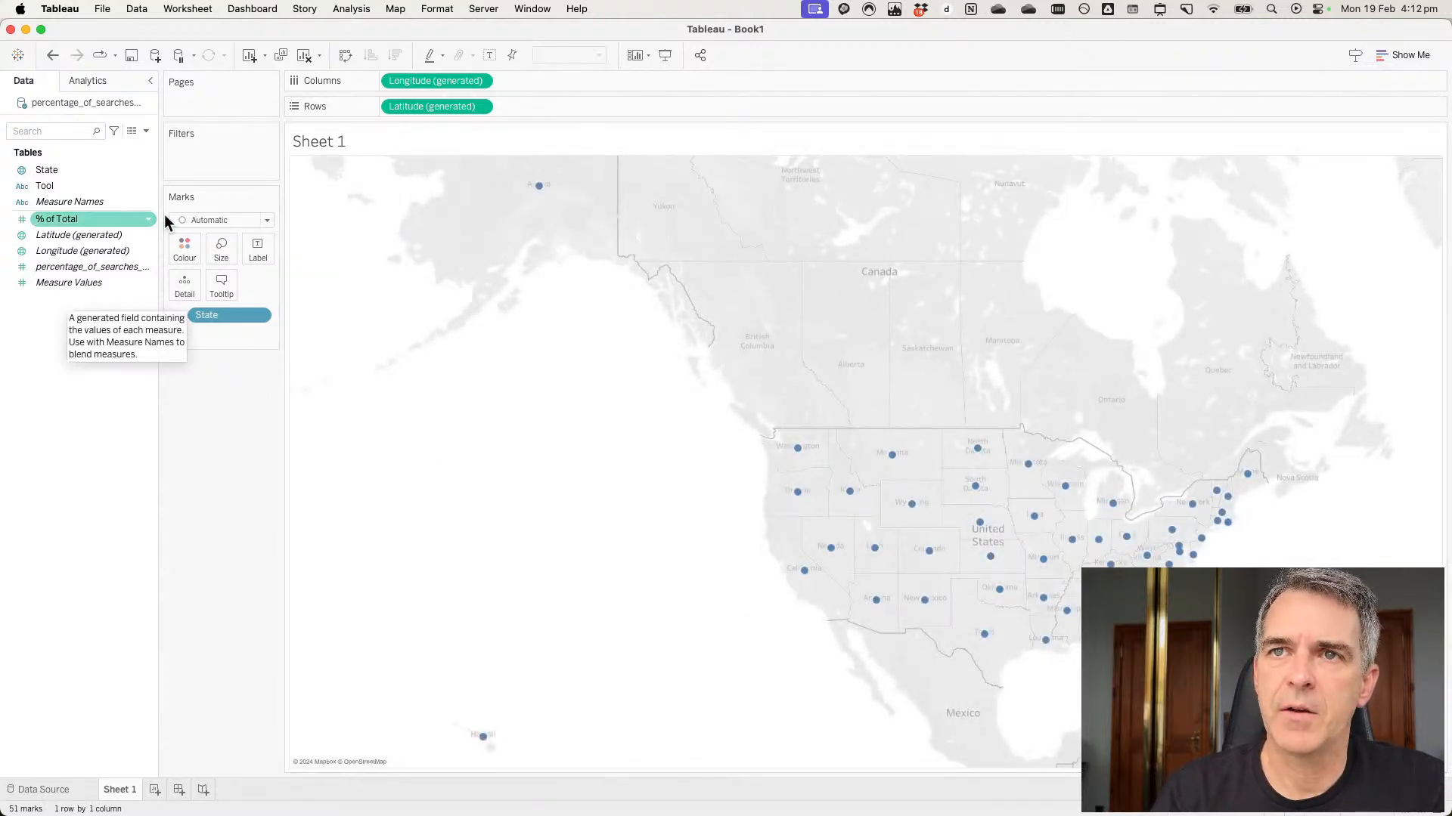
Change the mark type to Pie, with % of Total as the angle and Tool as the colour.
left_click(215, 220)
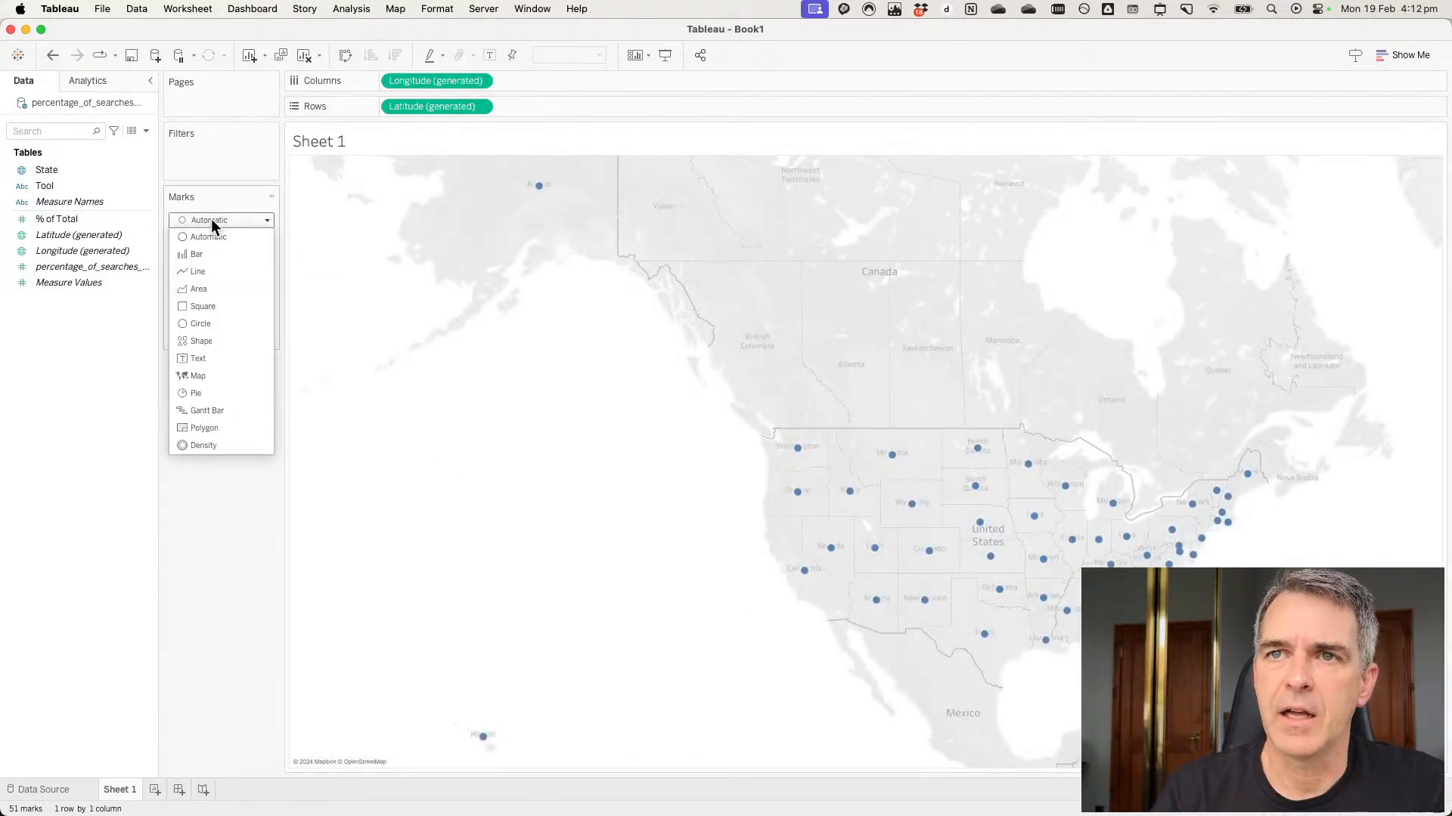
left_click(210, 393)
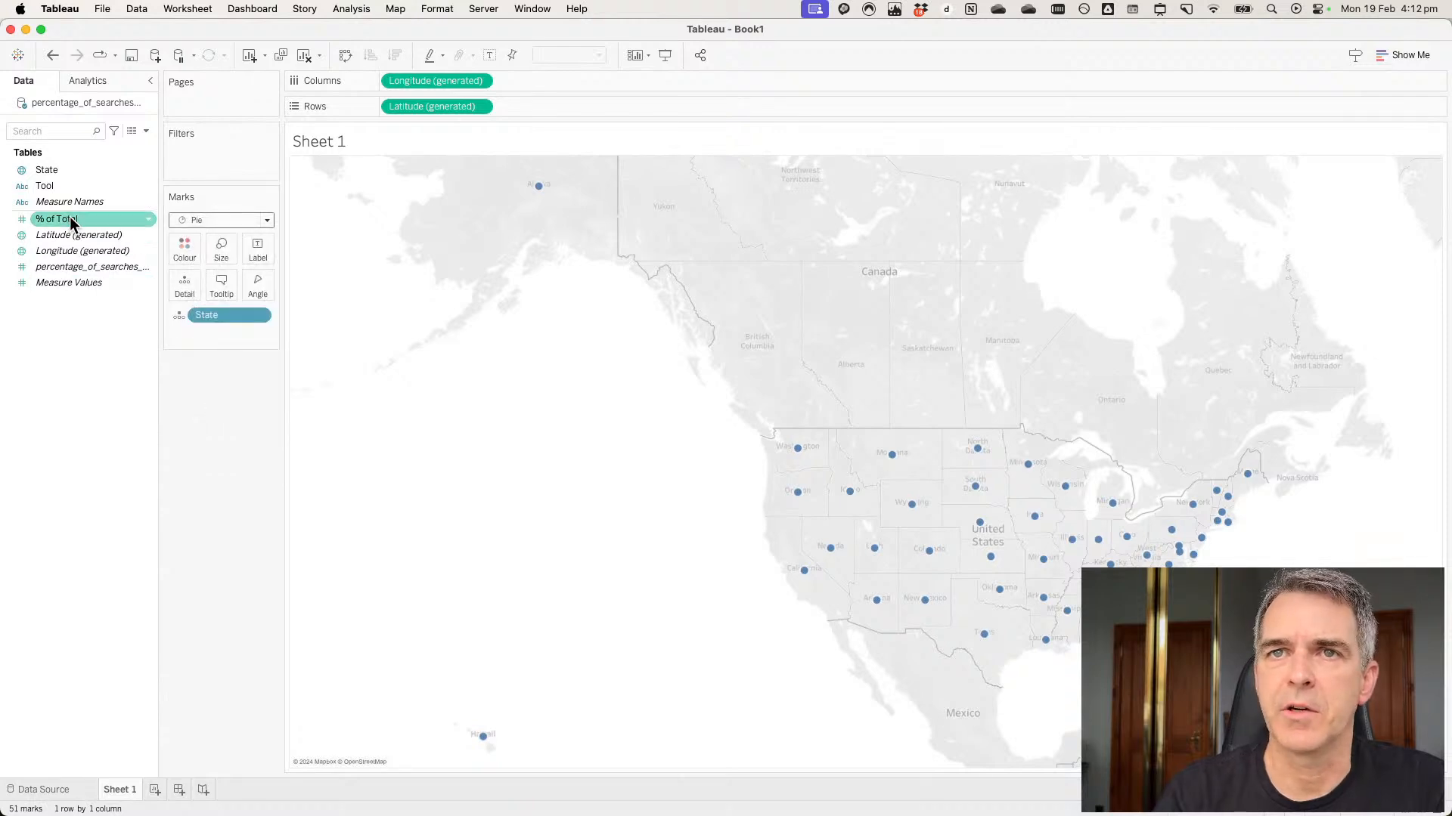
left_click_drag(67, 219, 254, 287)
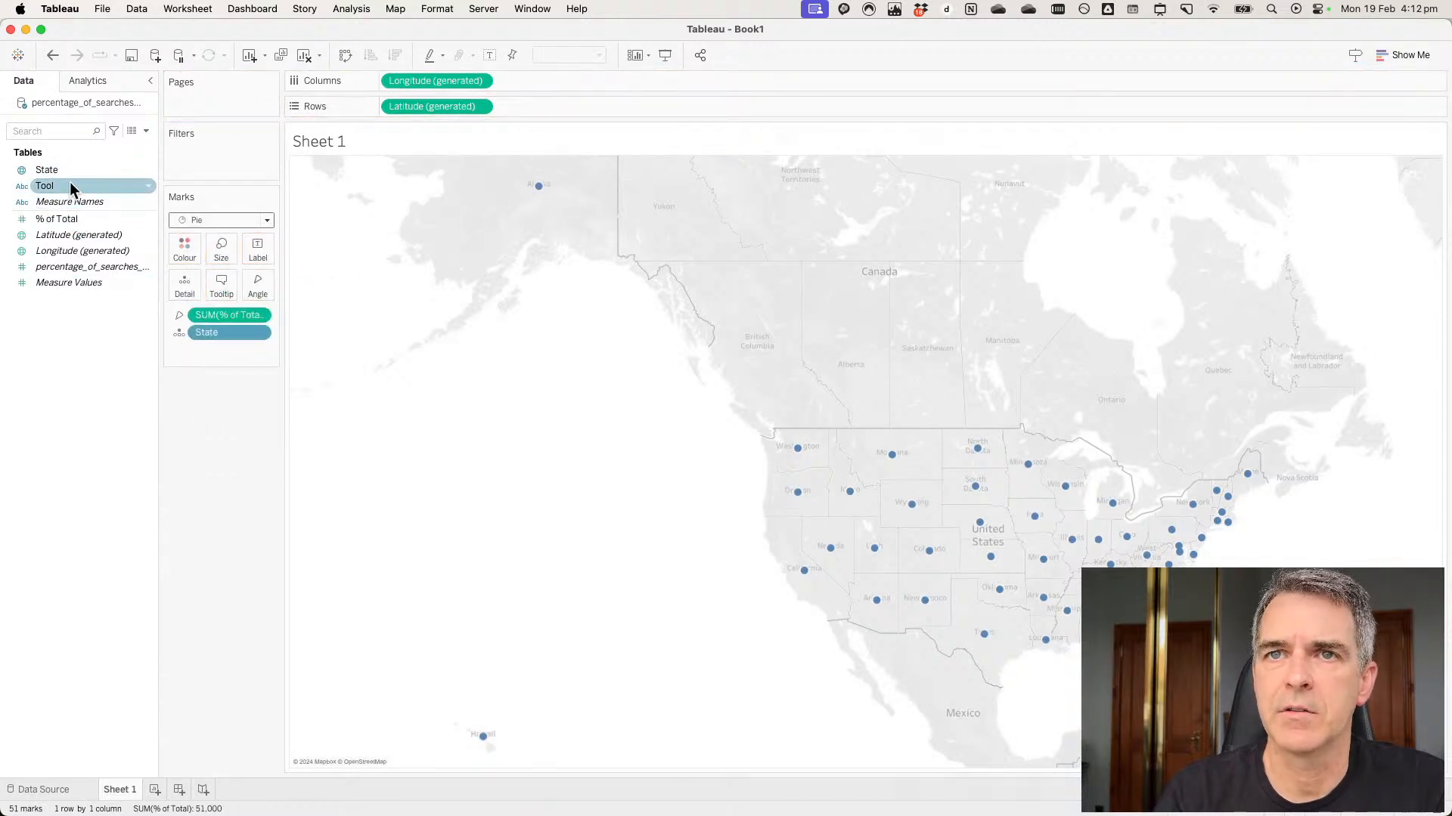
left_click_drag(62, 188, 184, 246)
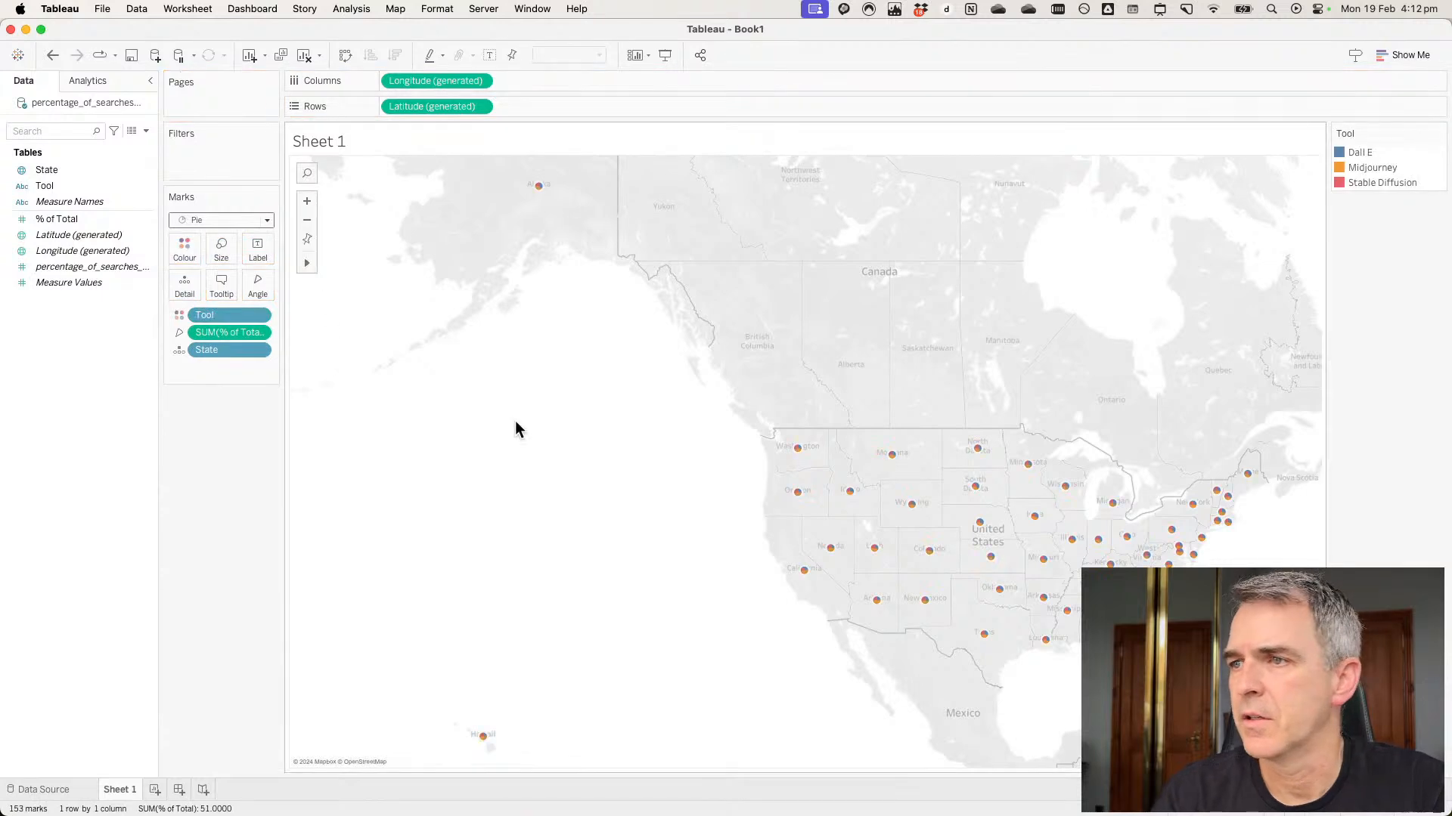
Enlarge the state pies to a medium-large size that reduces their overlap on the map.
left_click(220, 249)
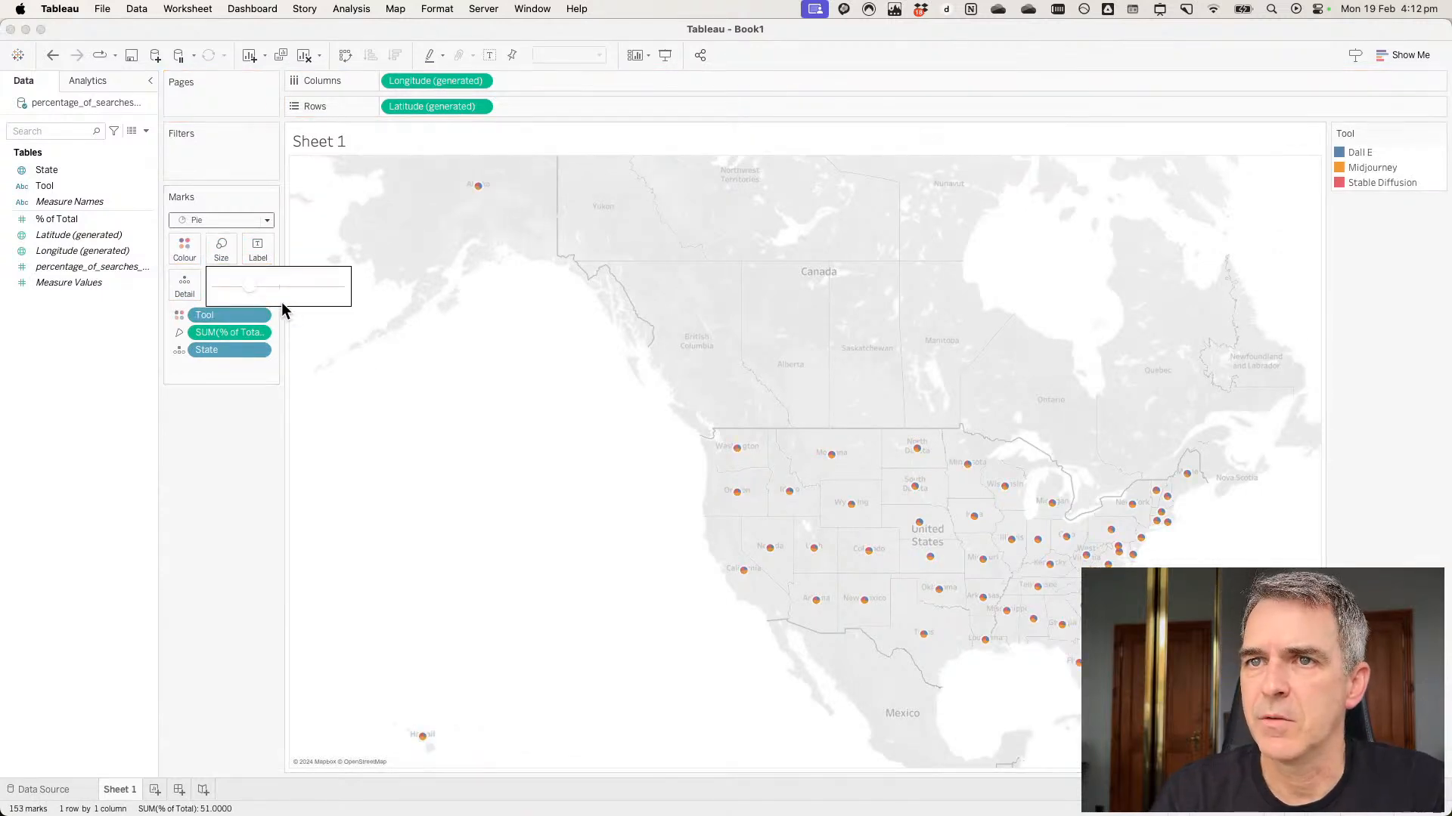
left_click(322, 290)
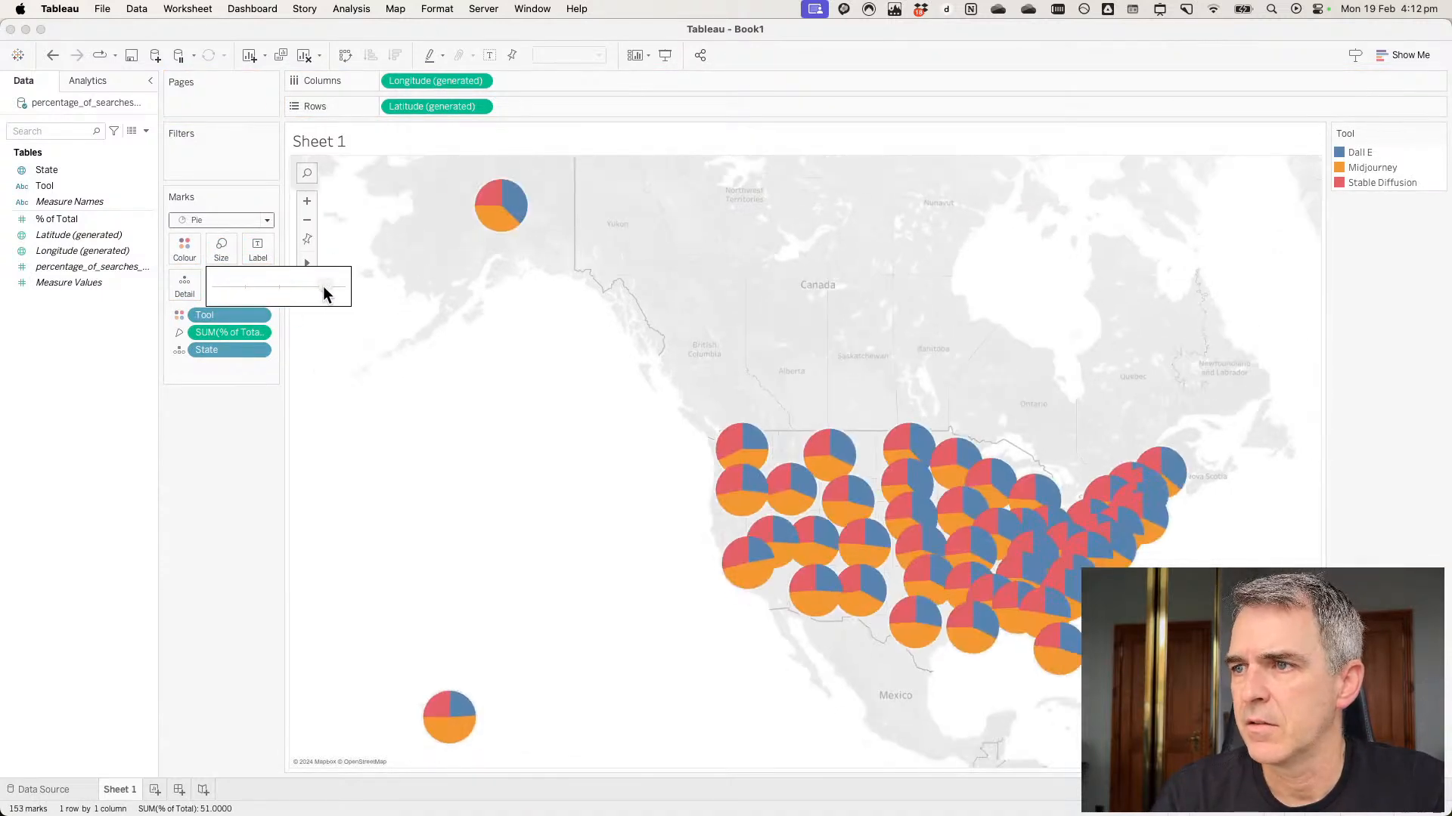
left_click(301, 287)
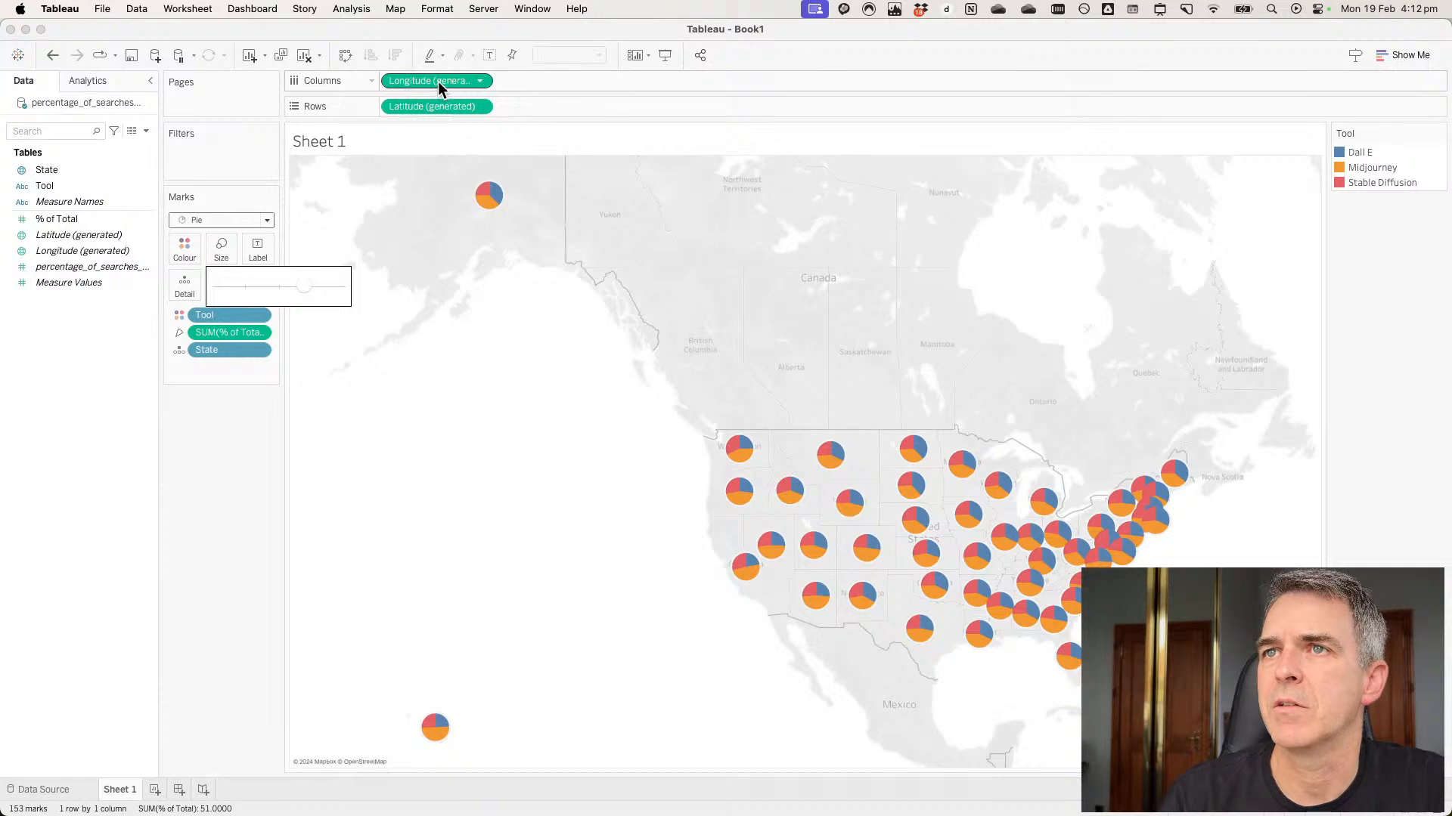
left_click(97, 386)
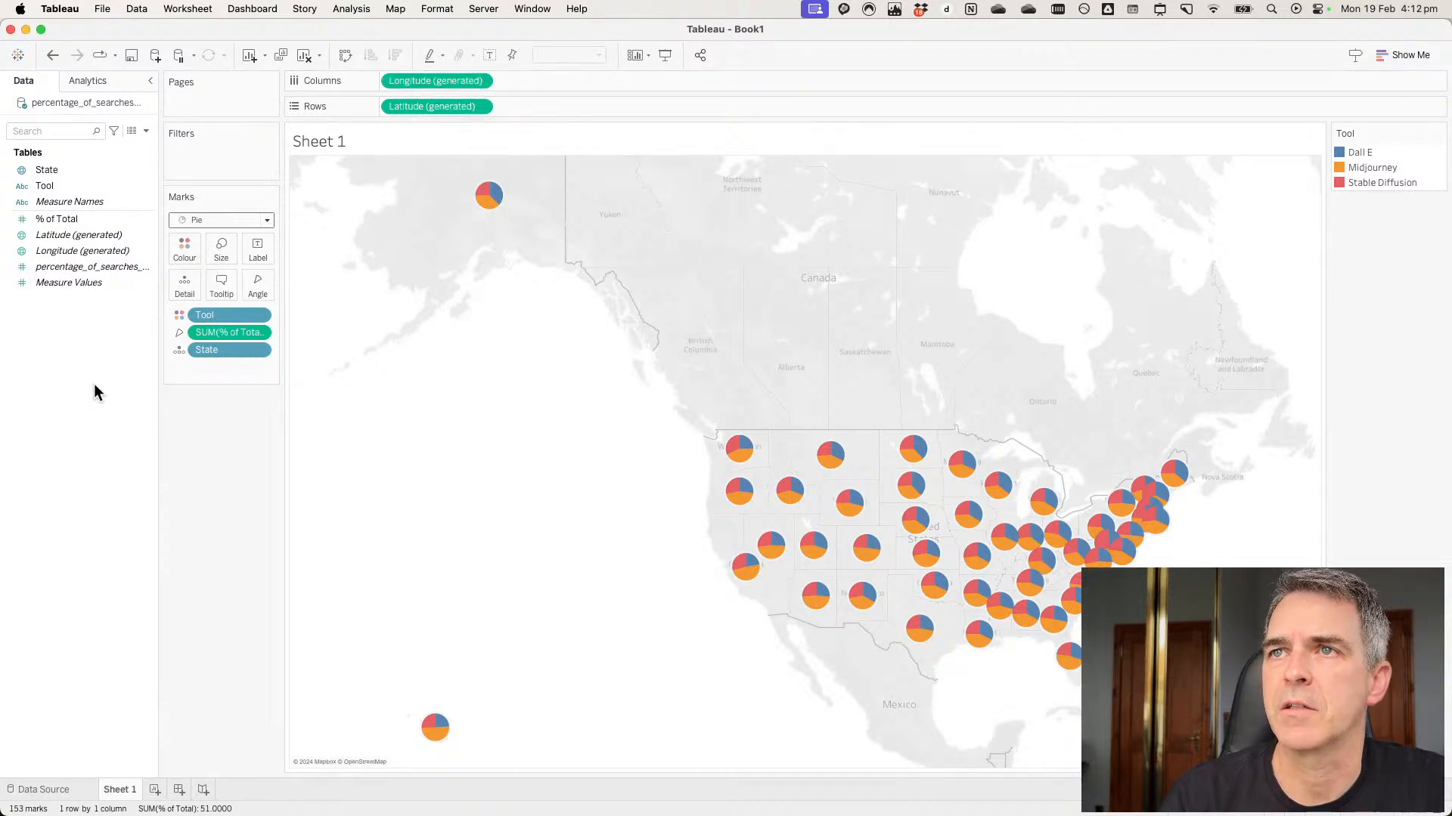
Add State to the map as a second marks layer on top of the pies.
left_click(66, 235)
mouse_move(66, 236)
left_mouse_down()
mouse_move(342, 201)
mouse_move(43, 243)
left_mouse_up()
mouse_move(43, 171)
left_mouse_down()
mouse_move(342, 215)
mouse_move(424, 189)
mouse_move(63, 186)
left_mouse_up()
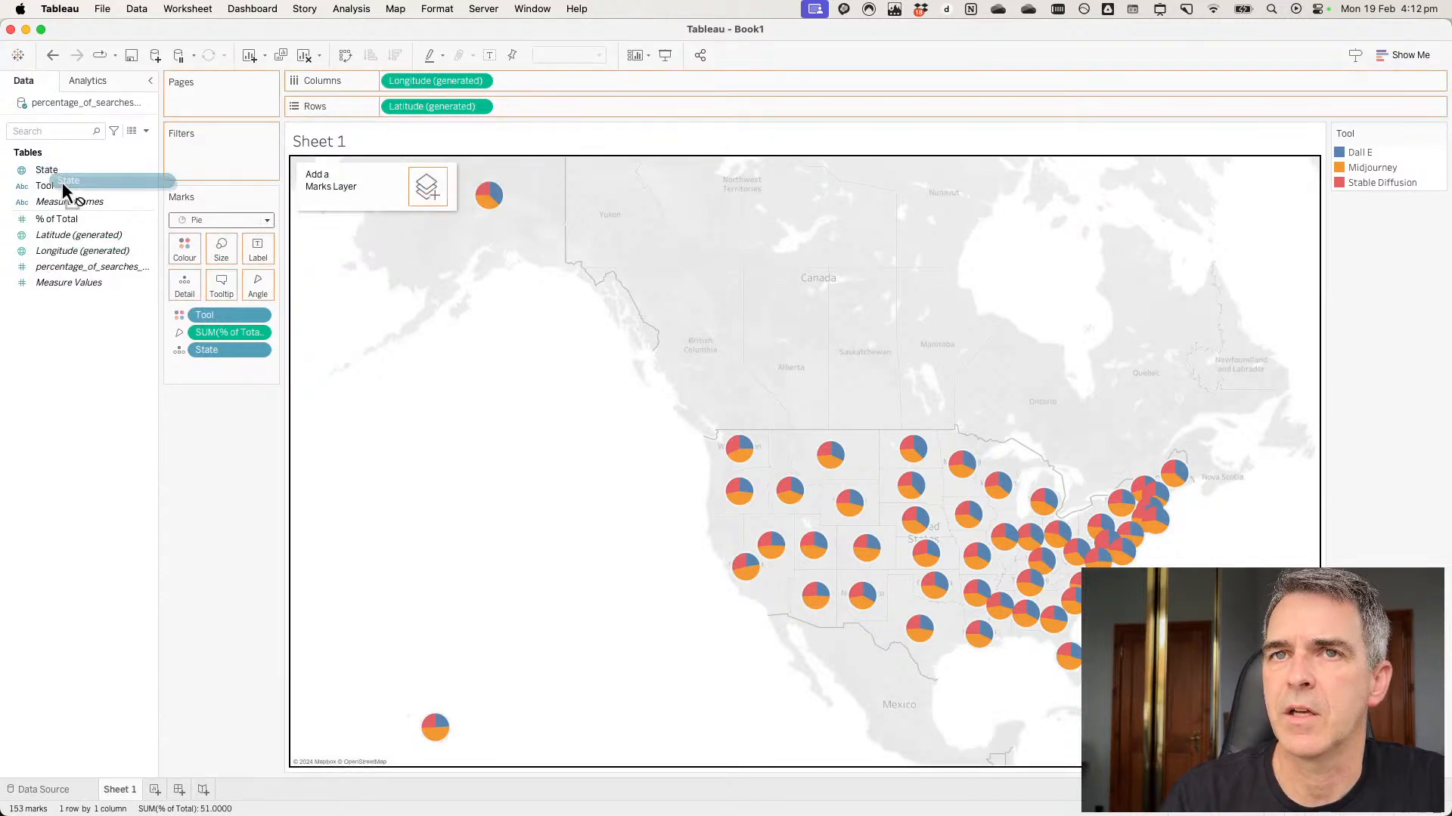
left_click_drag(62, 183, 427, 187)
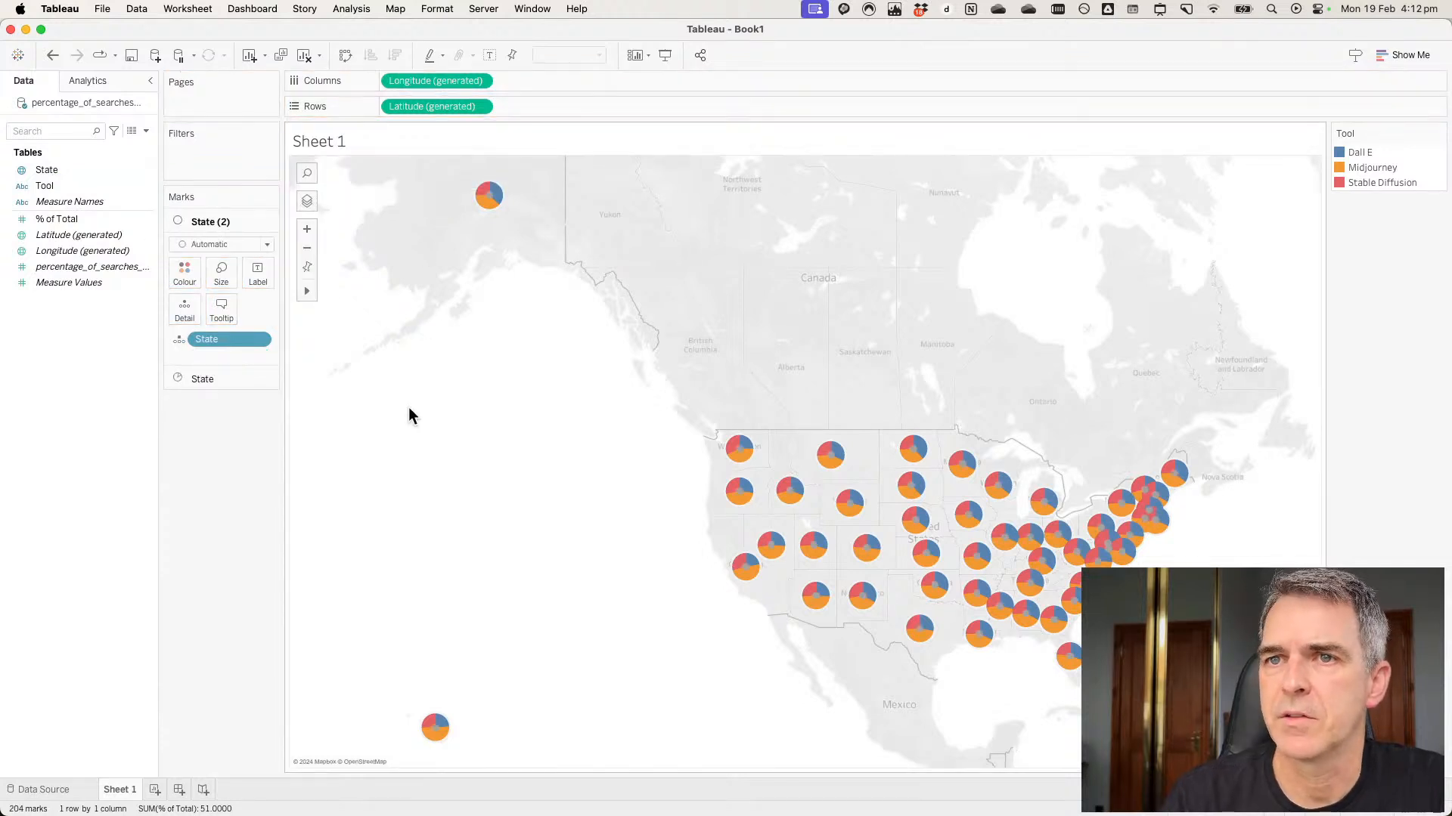
Turn the new State layer into white Circle marks slightly smaller than the pies, forming donut charts.
left_click(201, 240)
left_click(202, 347)
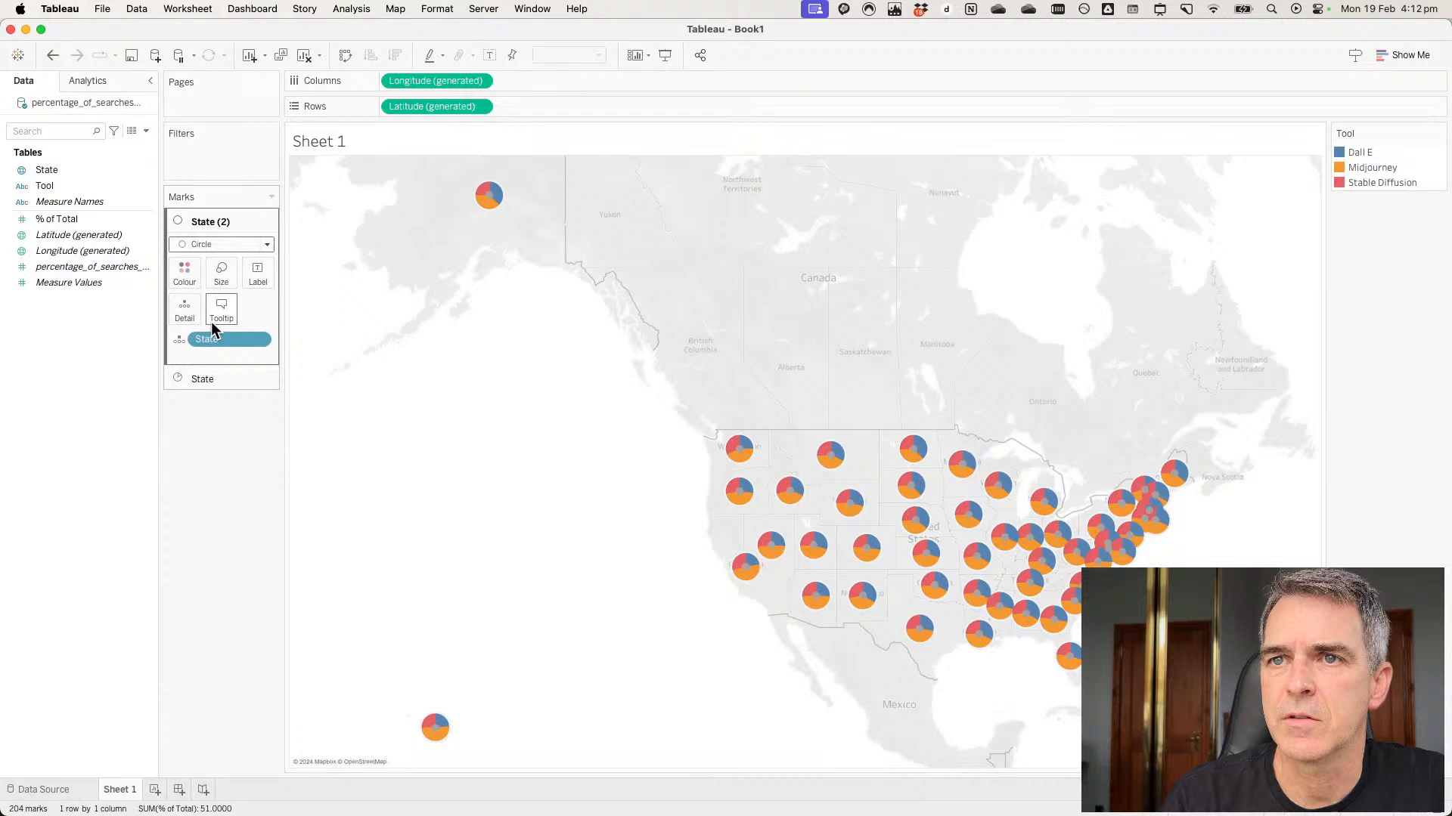
left_click(217, 274)
left_click_drag(280, 311, 282, 310)
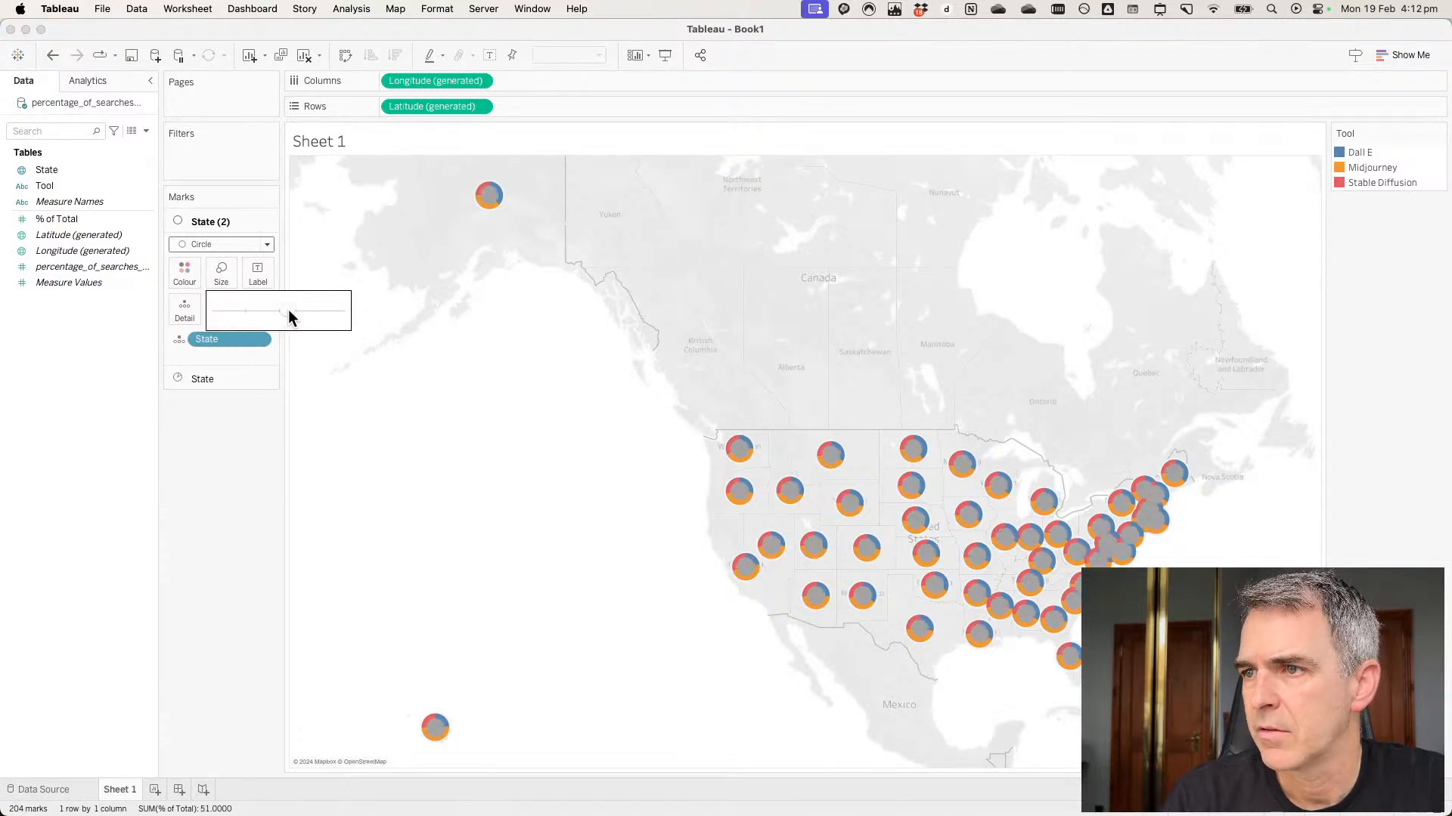
left_click(183, 275)
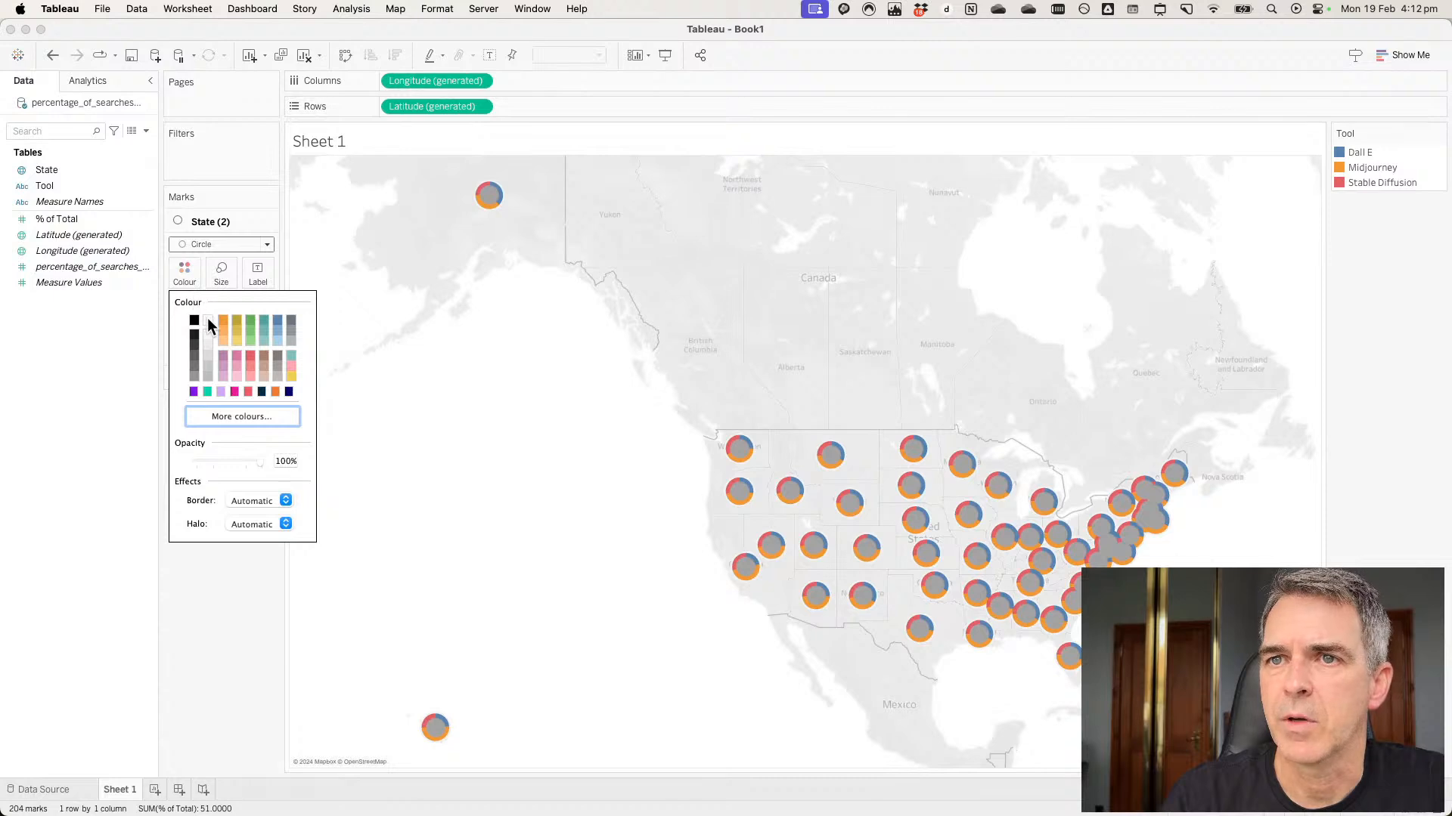
left_click(248, 675)
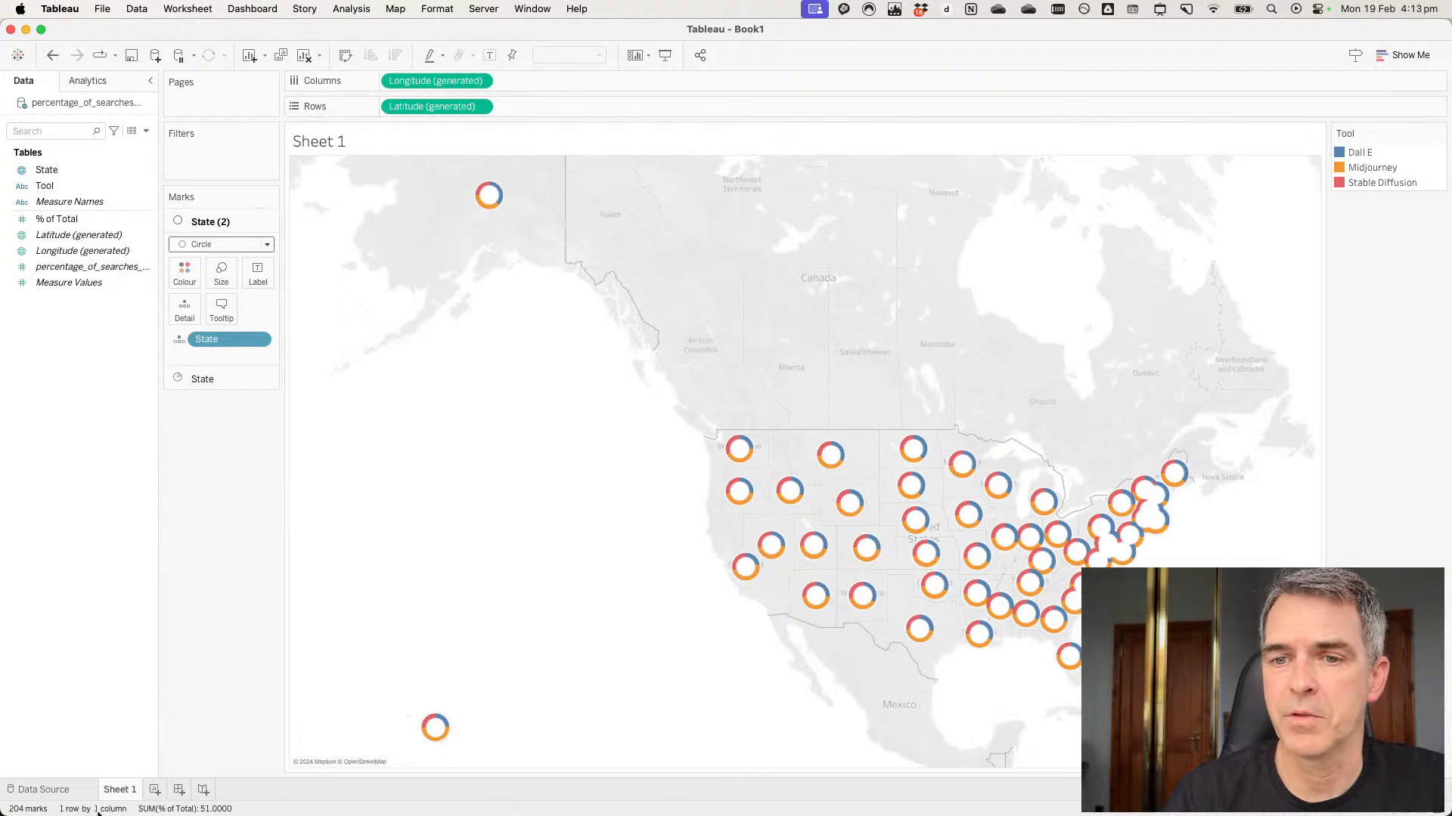
Rename the worksheet as "Map Donuts".
double_click(123, 792)
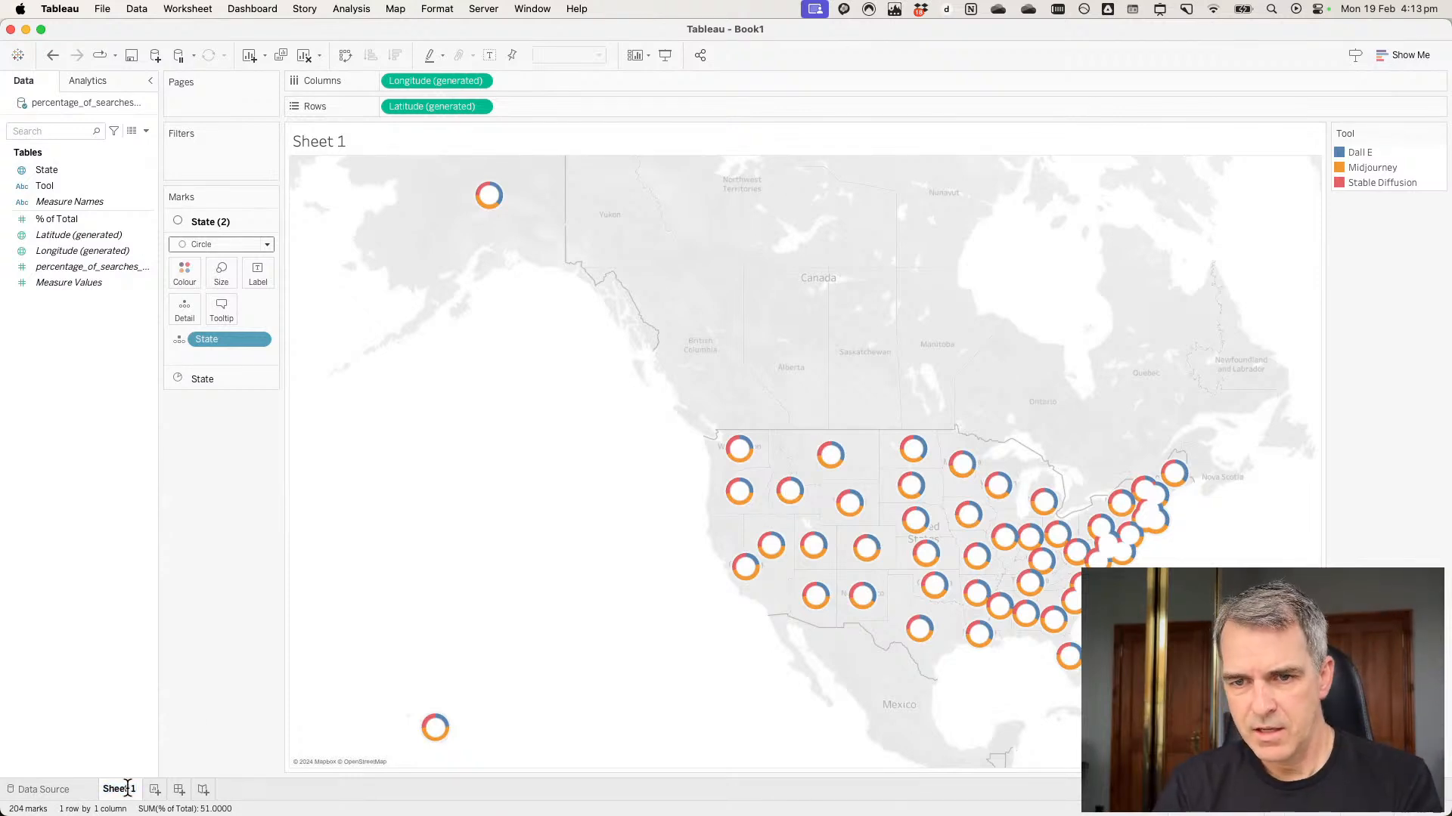
type("Map")
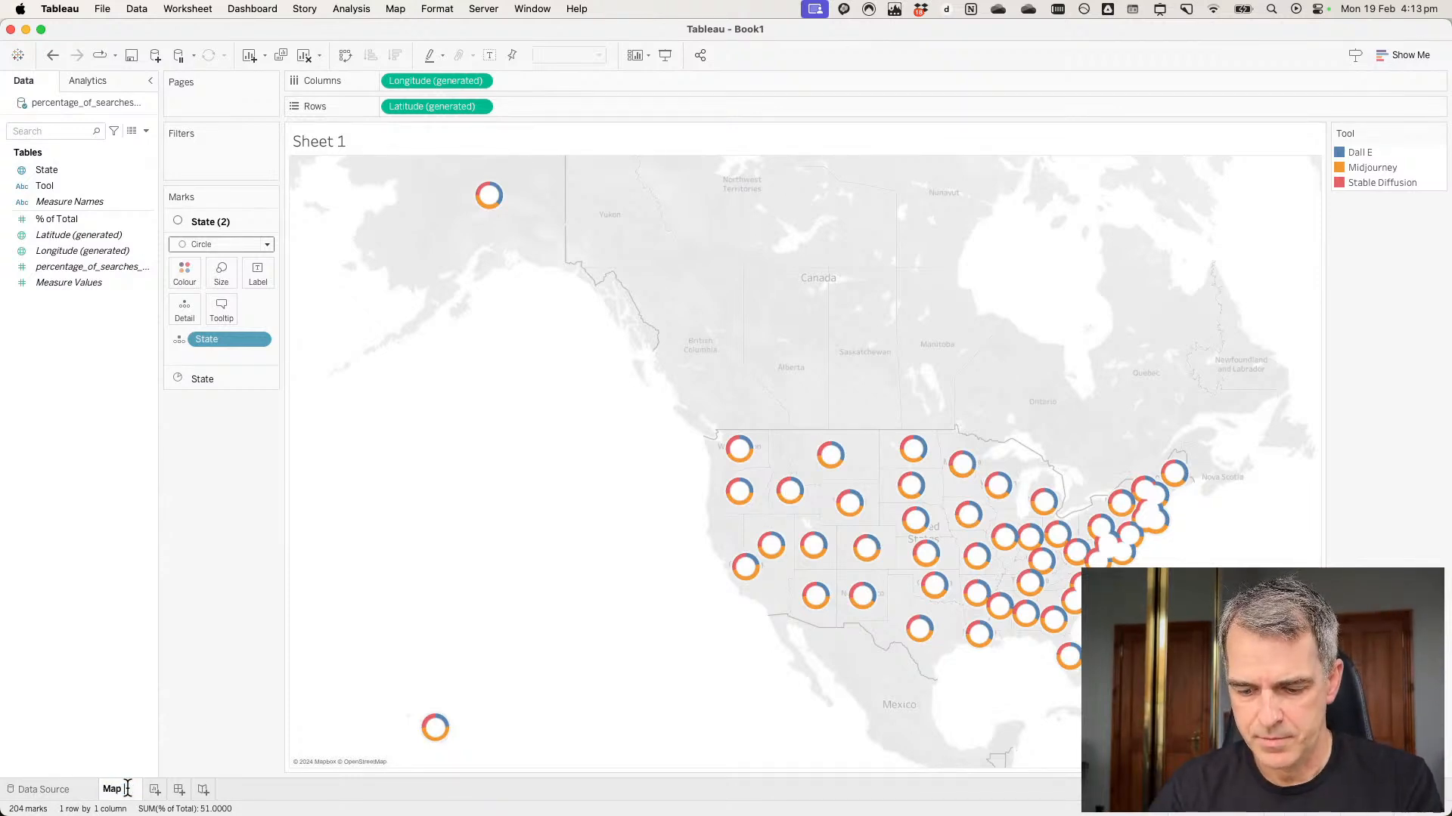
type(" Donuts")
key("Return")
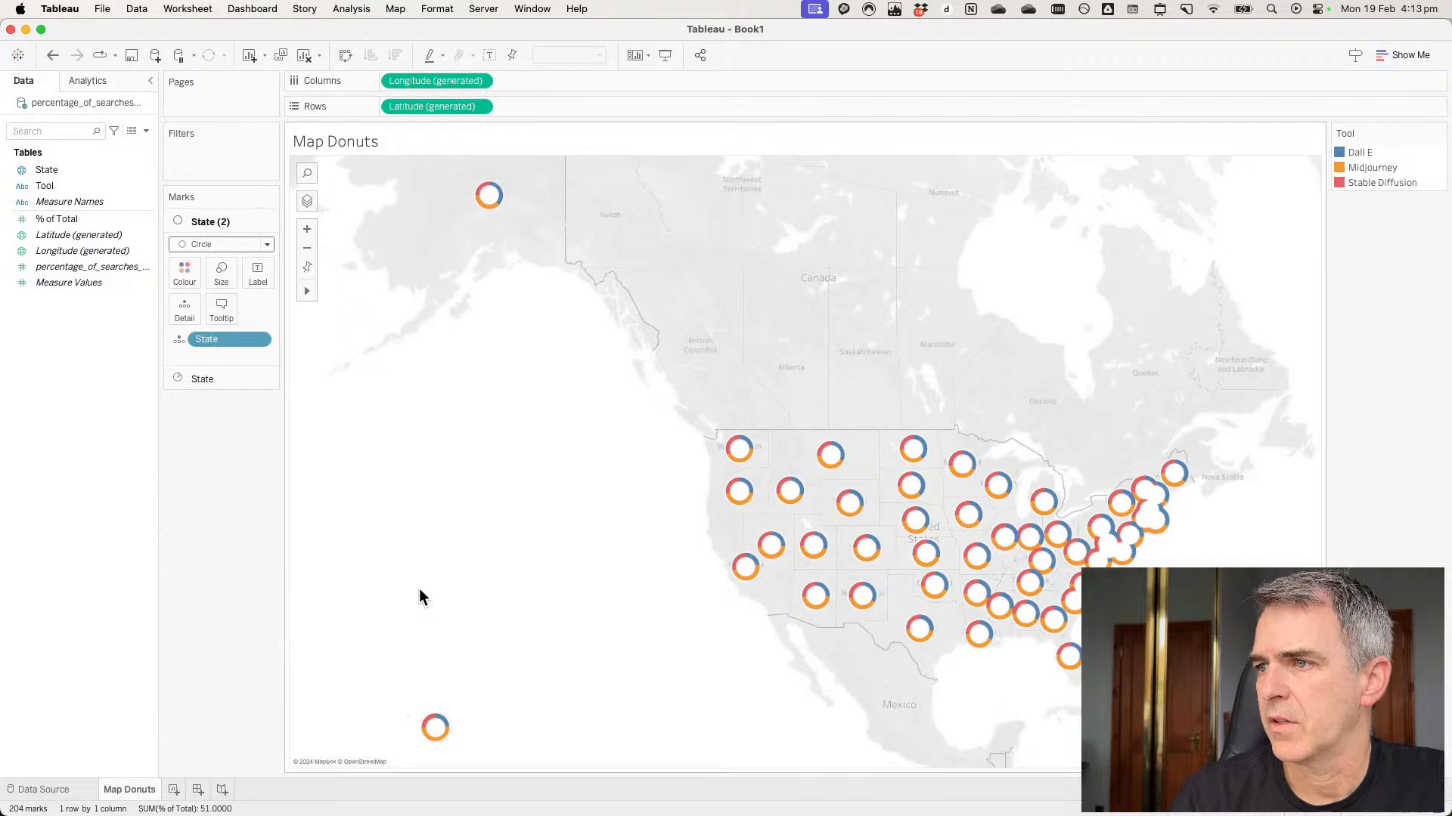
Compare Washington's values on the donut map with its breakdown on the Google Trends map in Chrome, and return to Tableau.
mouse_move(741, 451)
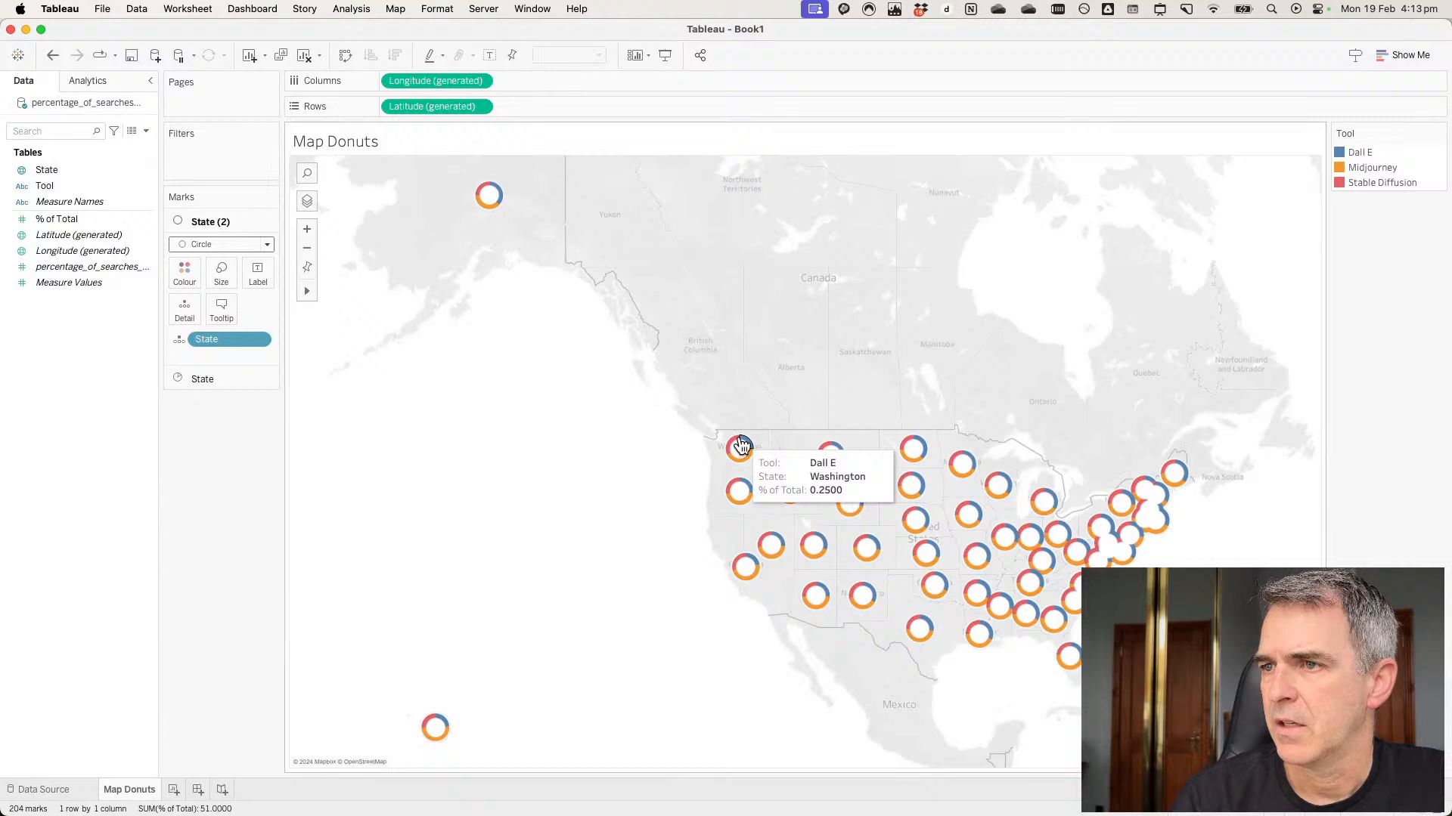
key("super+Tab")
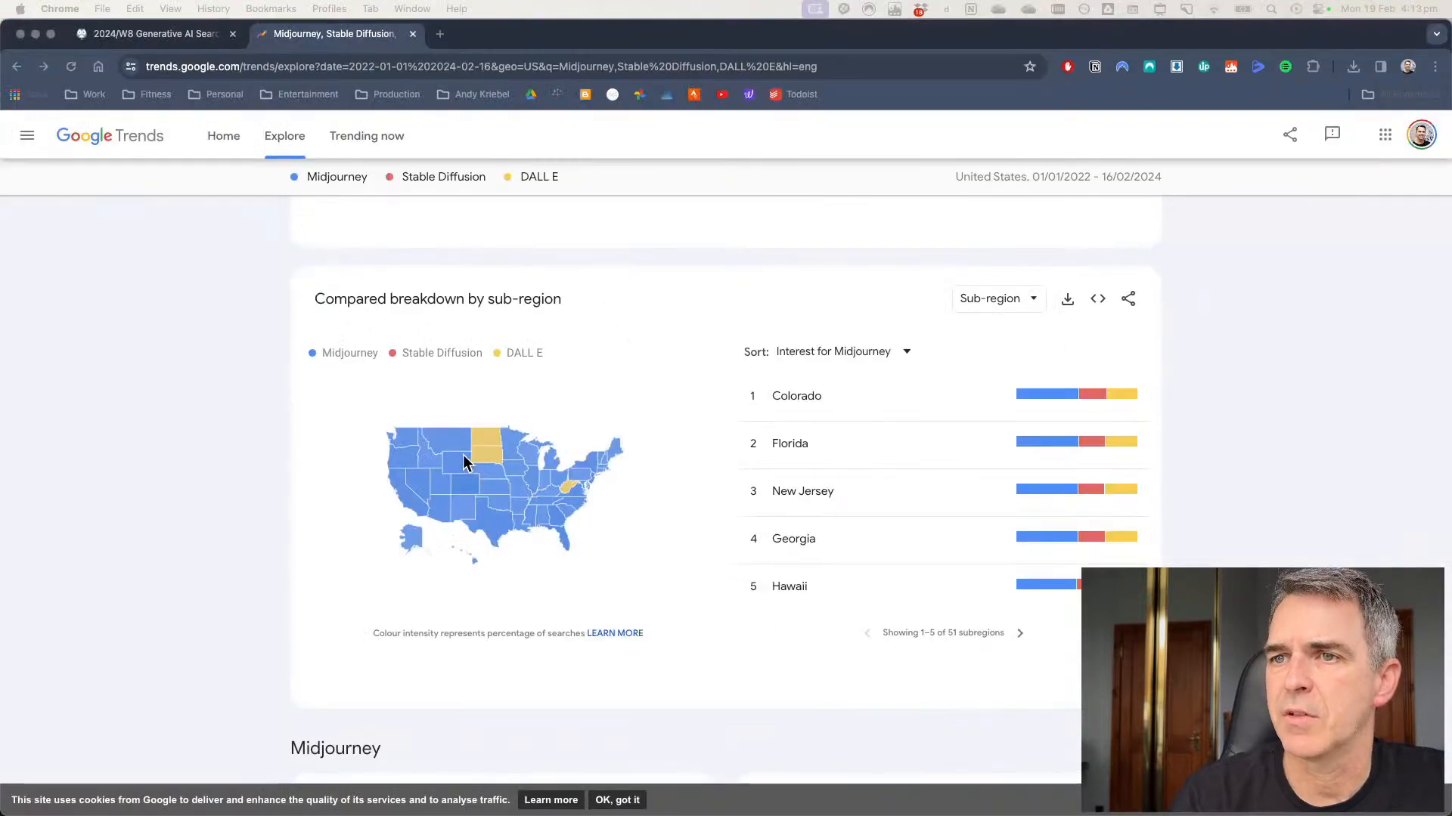
mouse_move(395, 437)
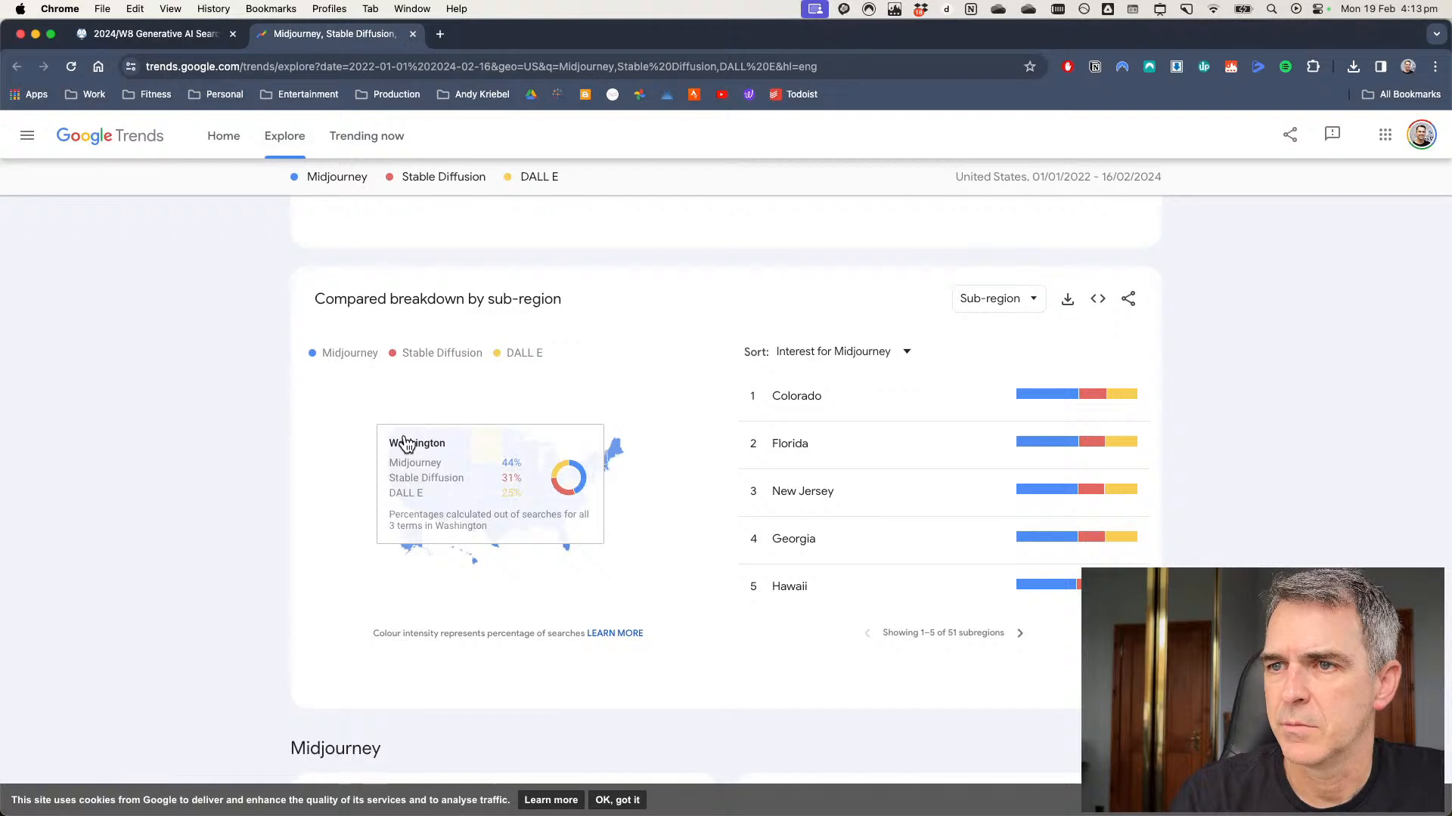
key("super+Tab")
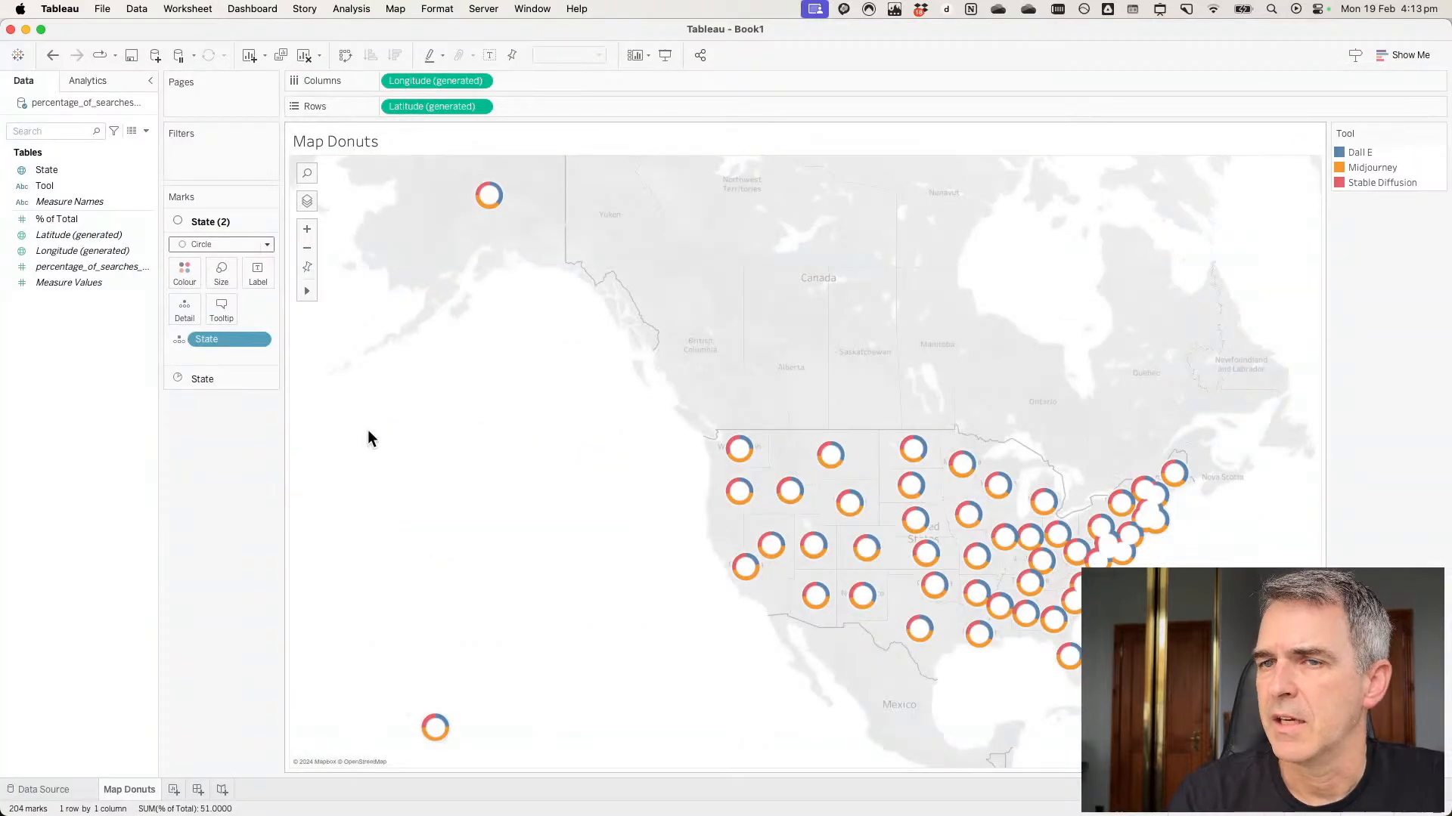
Open the colour settings for the Tool legend and assign the palette's yellow to Dall E.
double_click(1428, 171)
left_click_drag(847, 252, 561, 215)
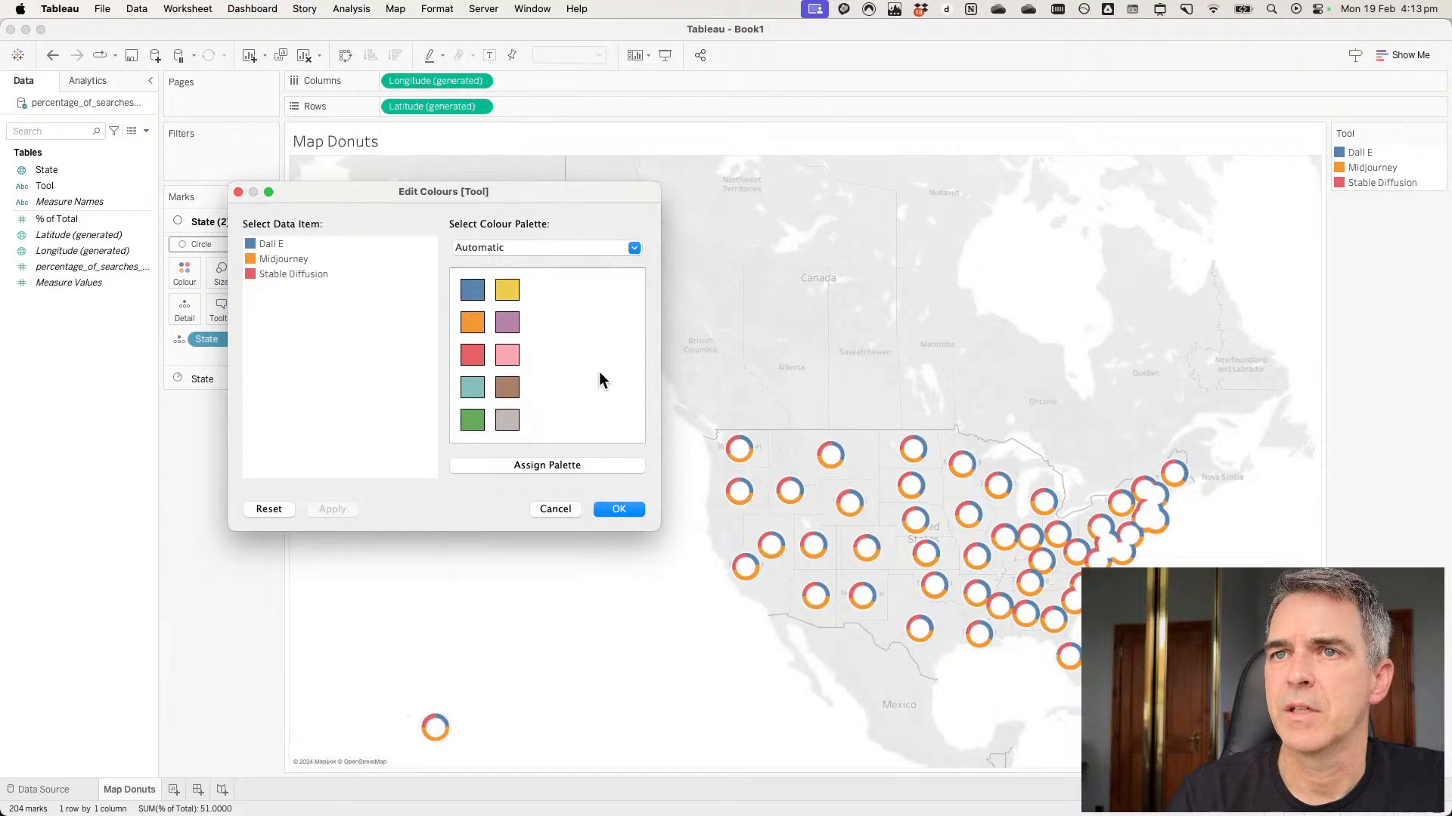
key("super+Tab")
key("super+Tab")
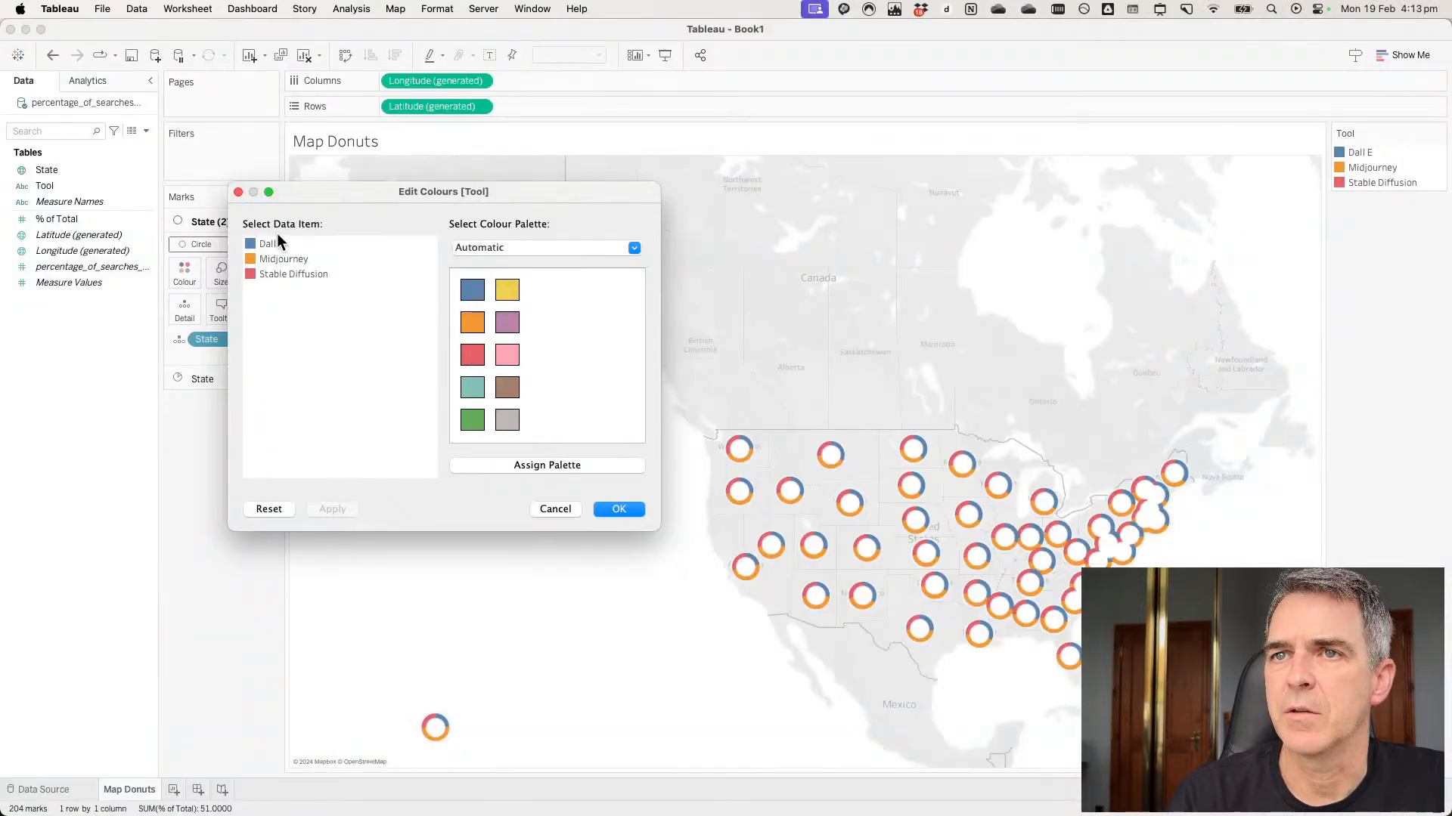
left_click(517, 286)
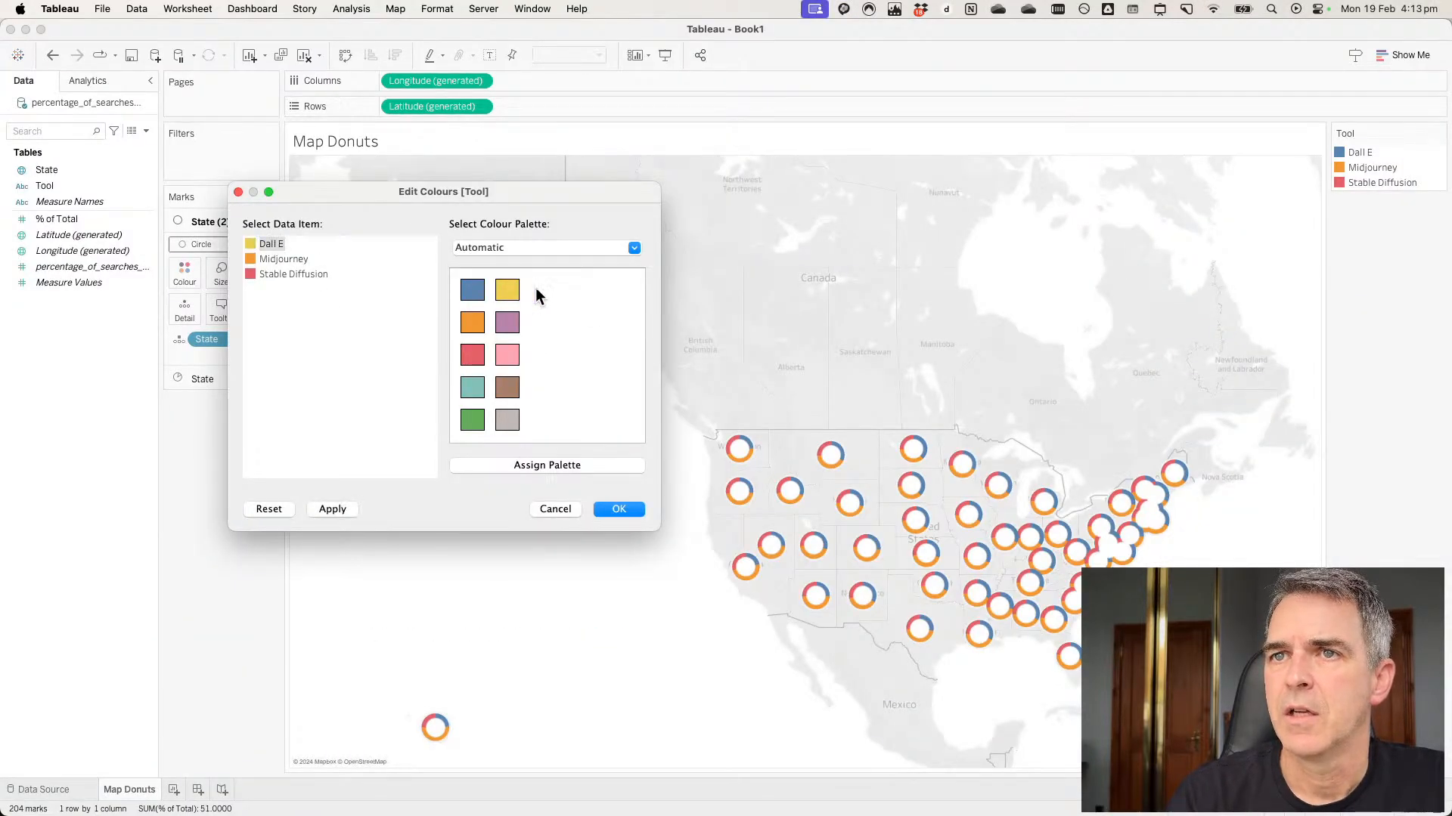
Check the tool colours on the Google Trends page in Chrome and inspect the Colorado breakdown bar with the developer tools.
key("super+Tab")
left_click_drag(533, 185, 616, 227)
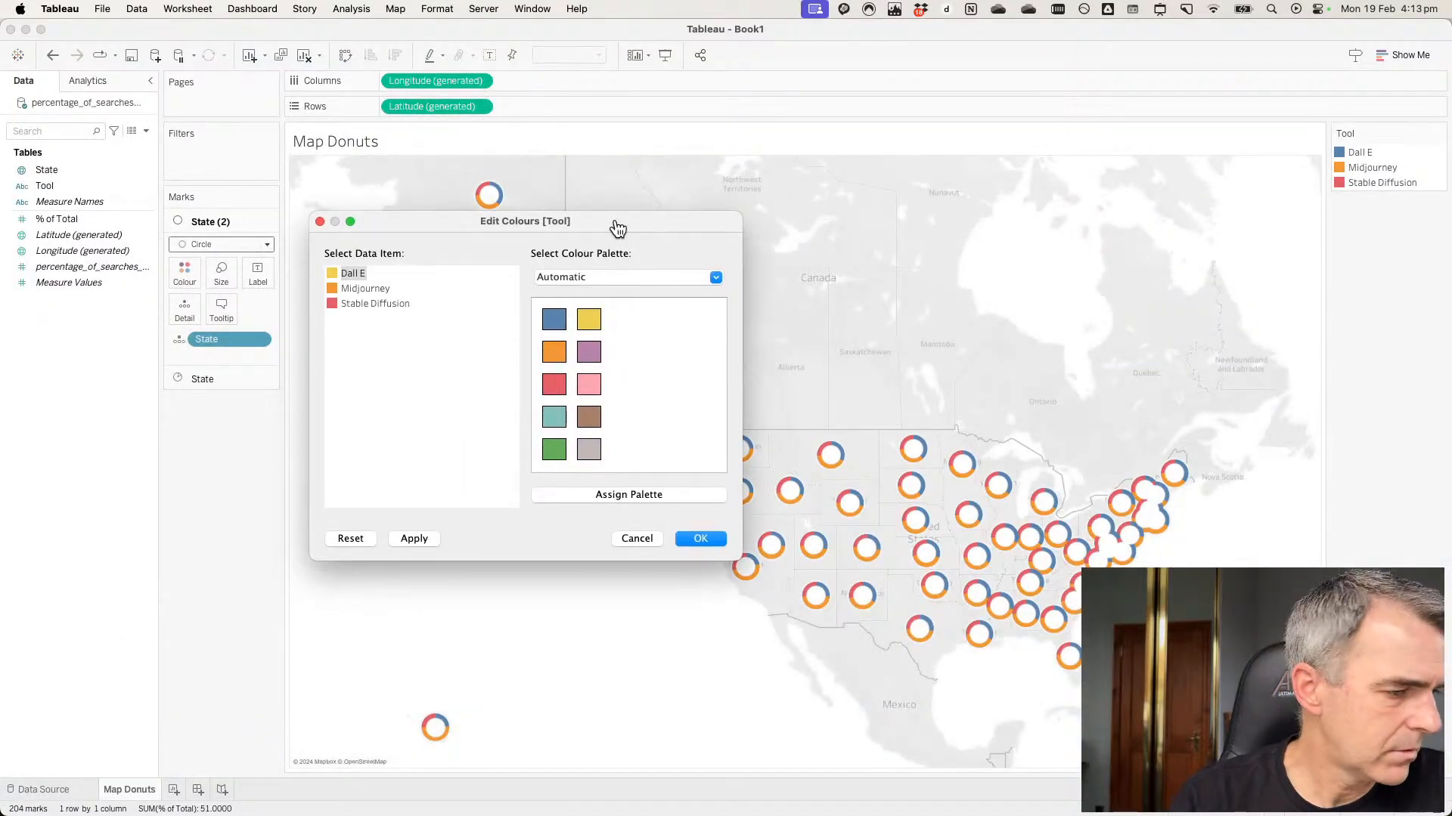
key("super+Tab")
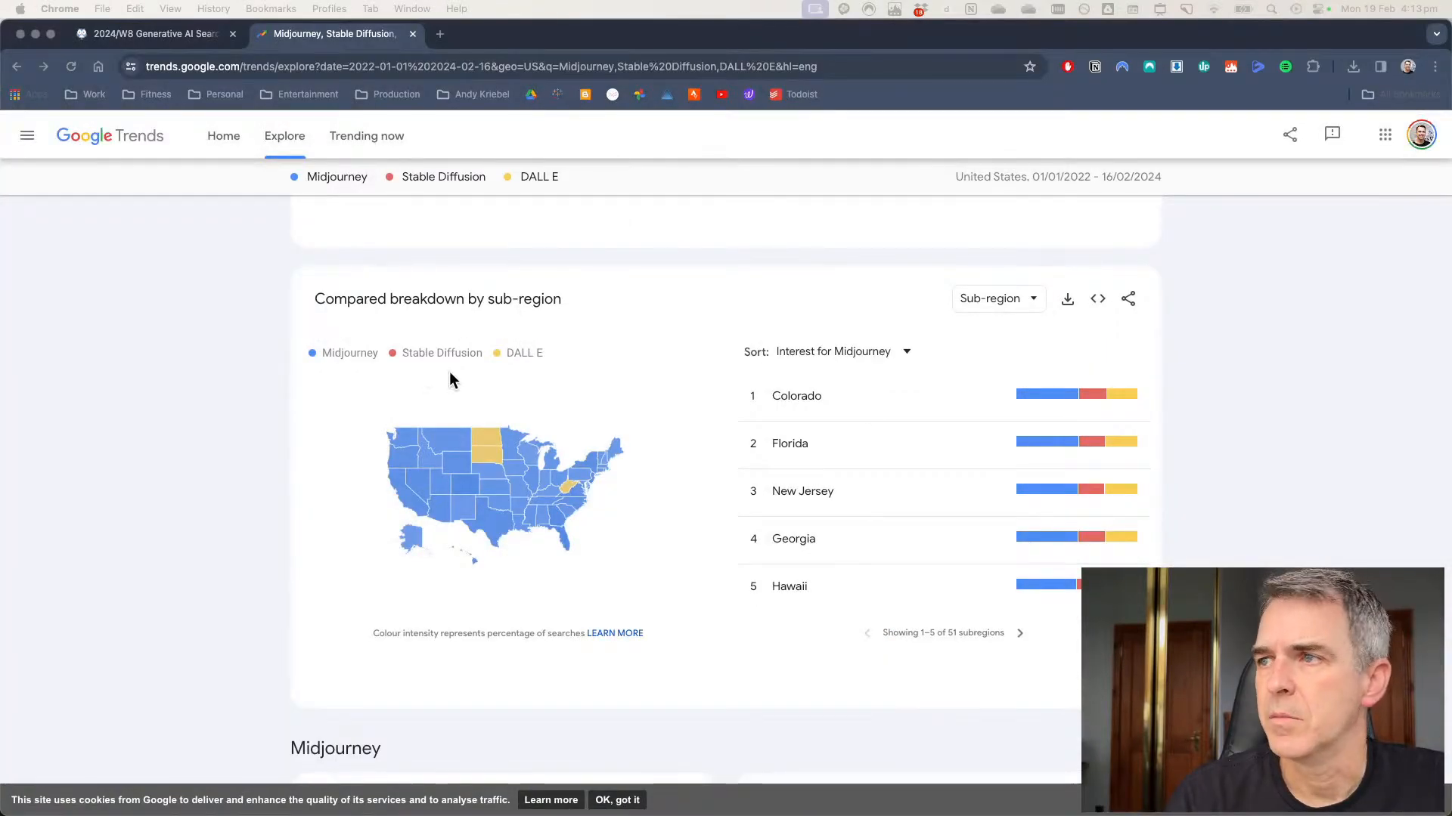
key("super+Tab")
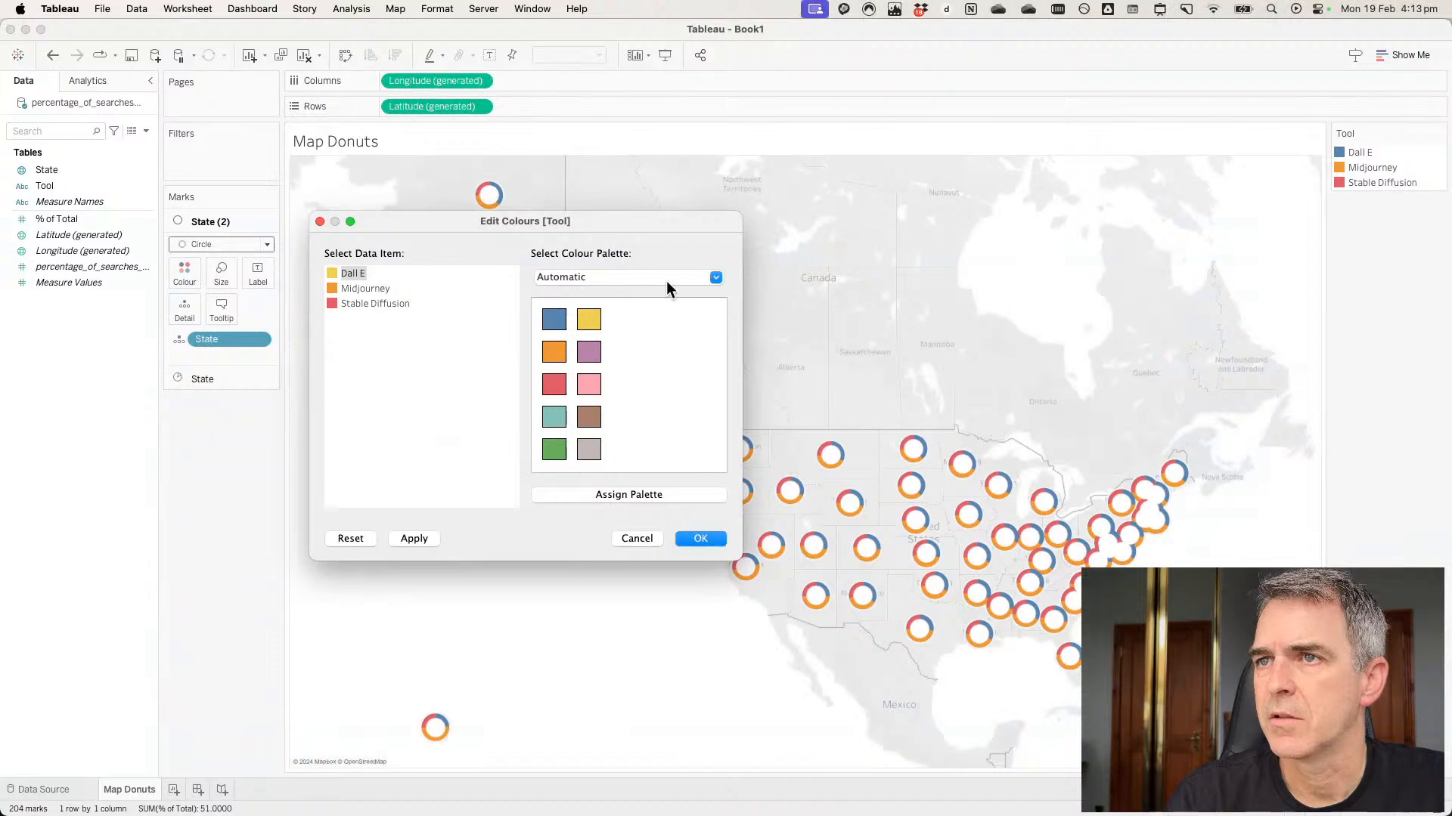
key("super+Tab")
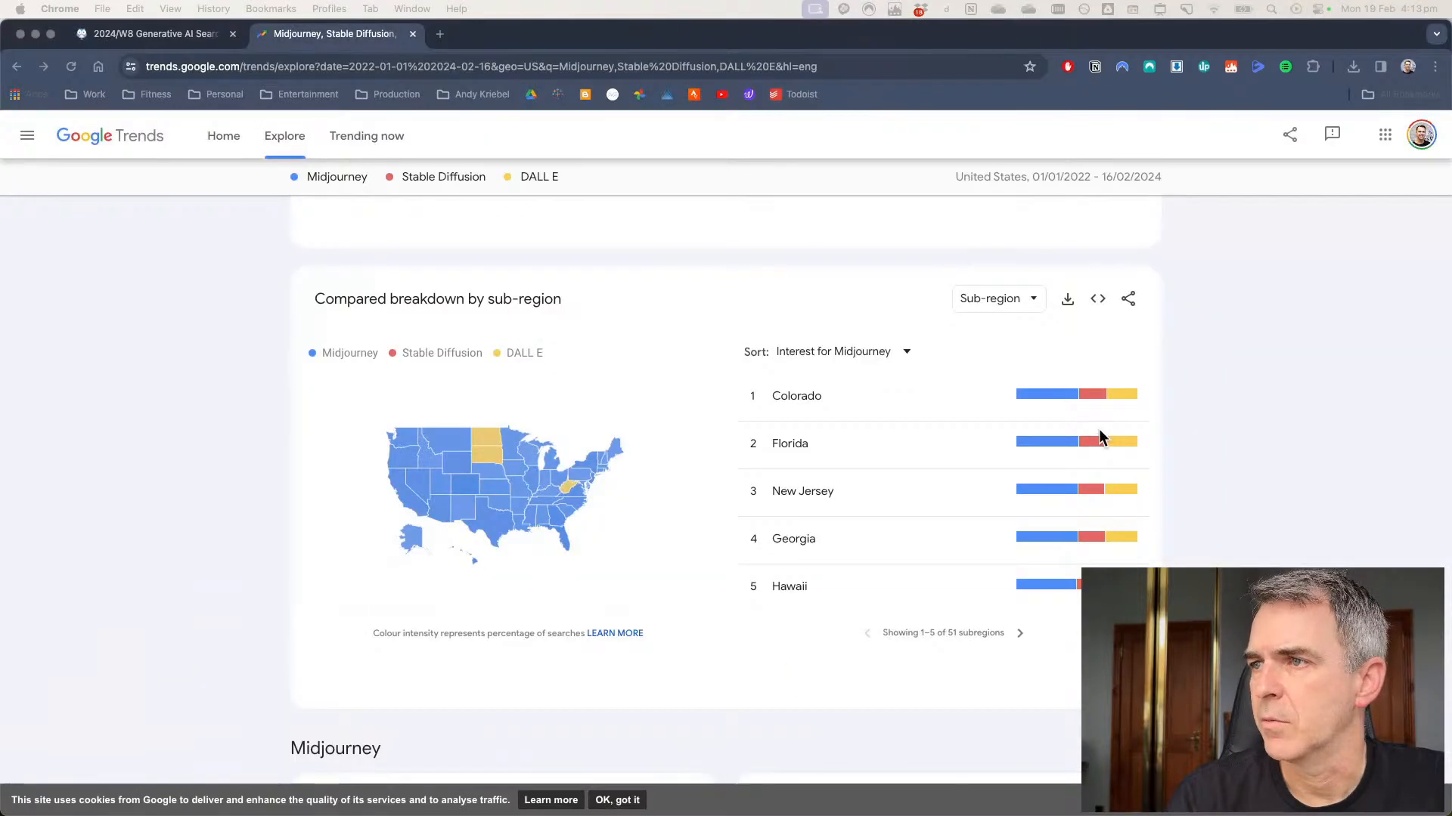
right_click(1058, 404)
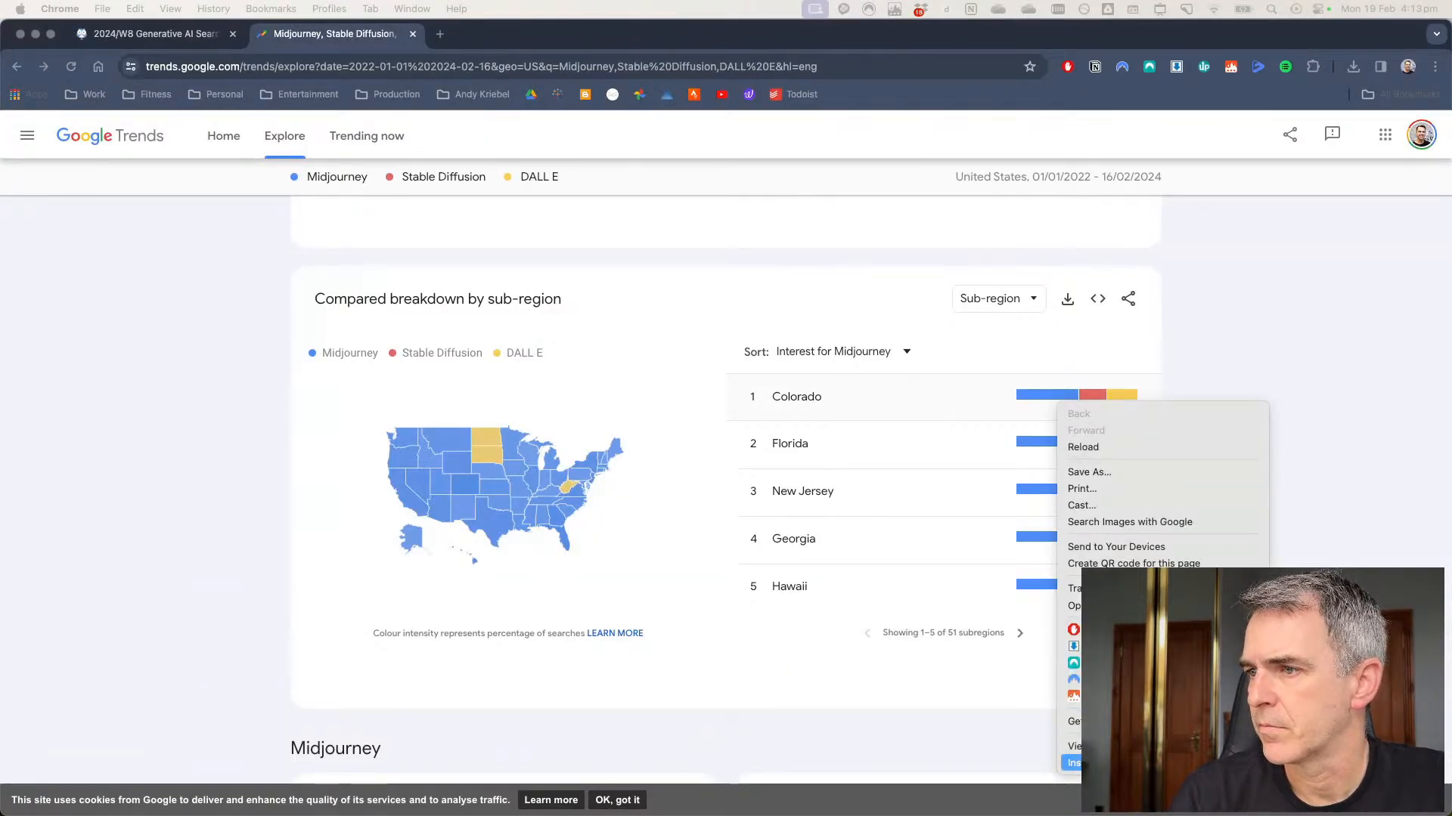
left_click(823, 429)
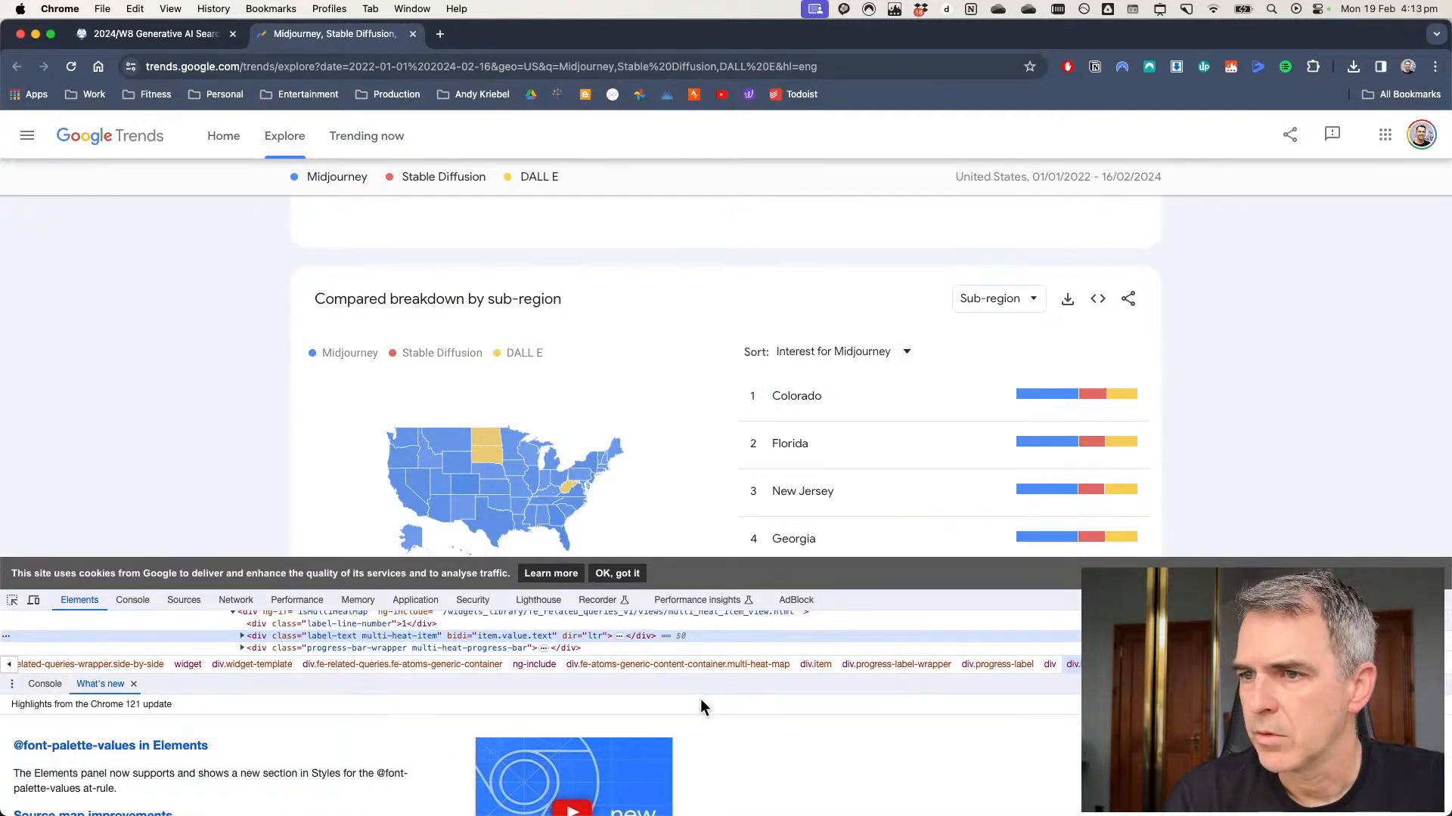
Expand the page code of Colorado's progress bar and select the blue Midjourney segment's element to examine its background colour.
key("Escape")
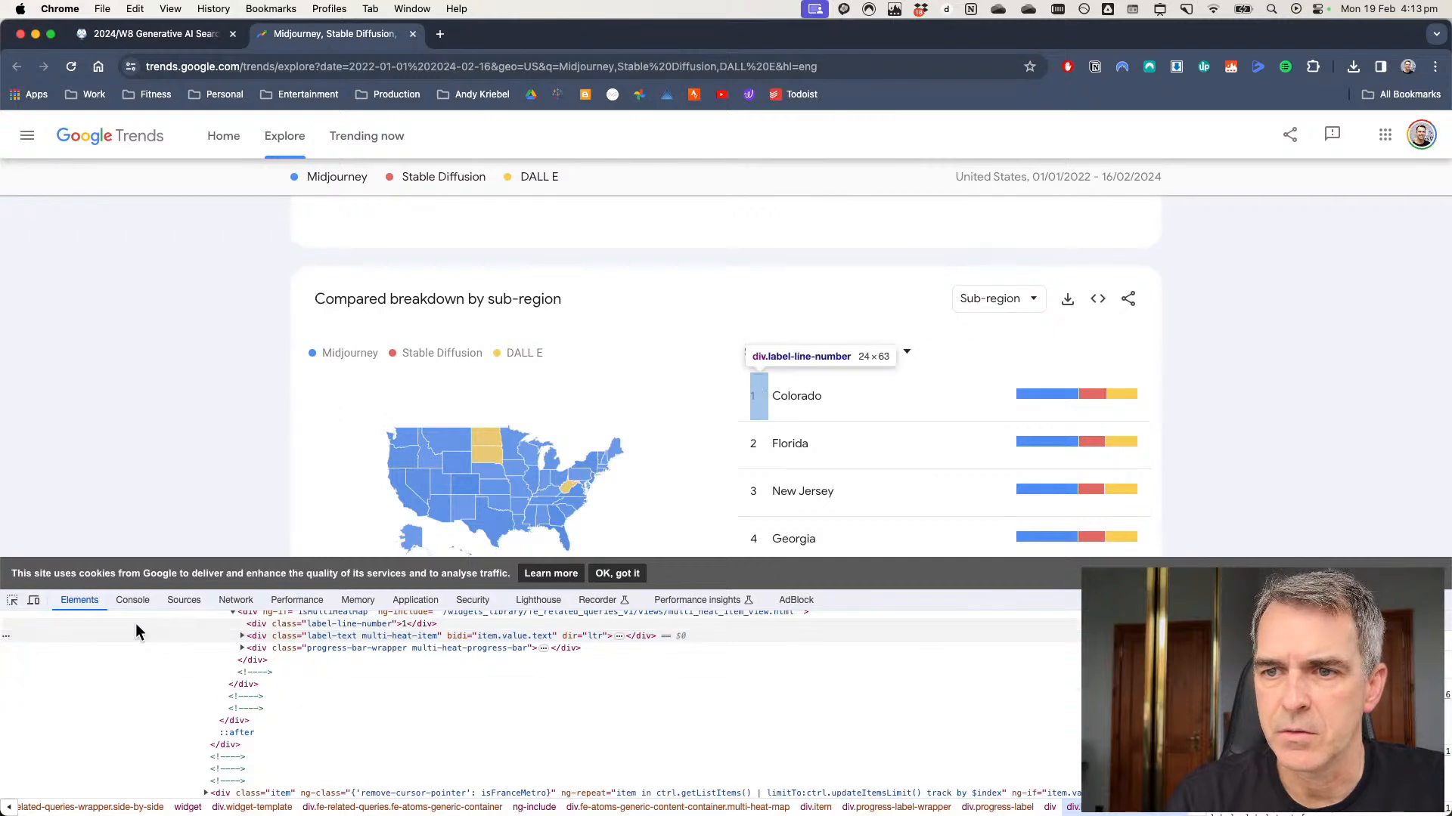
left_click(12, 602)
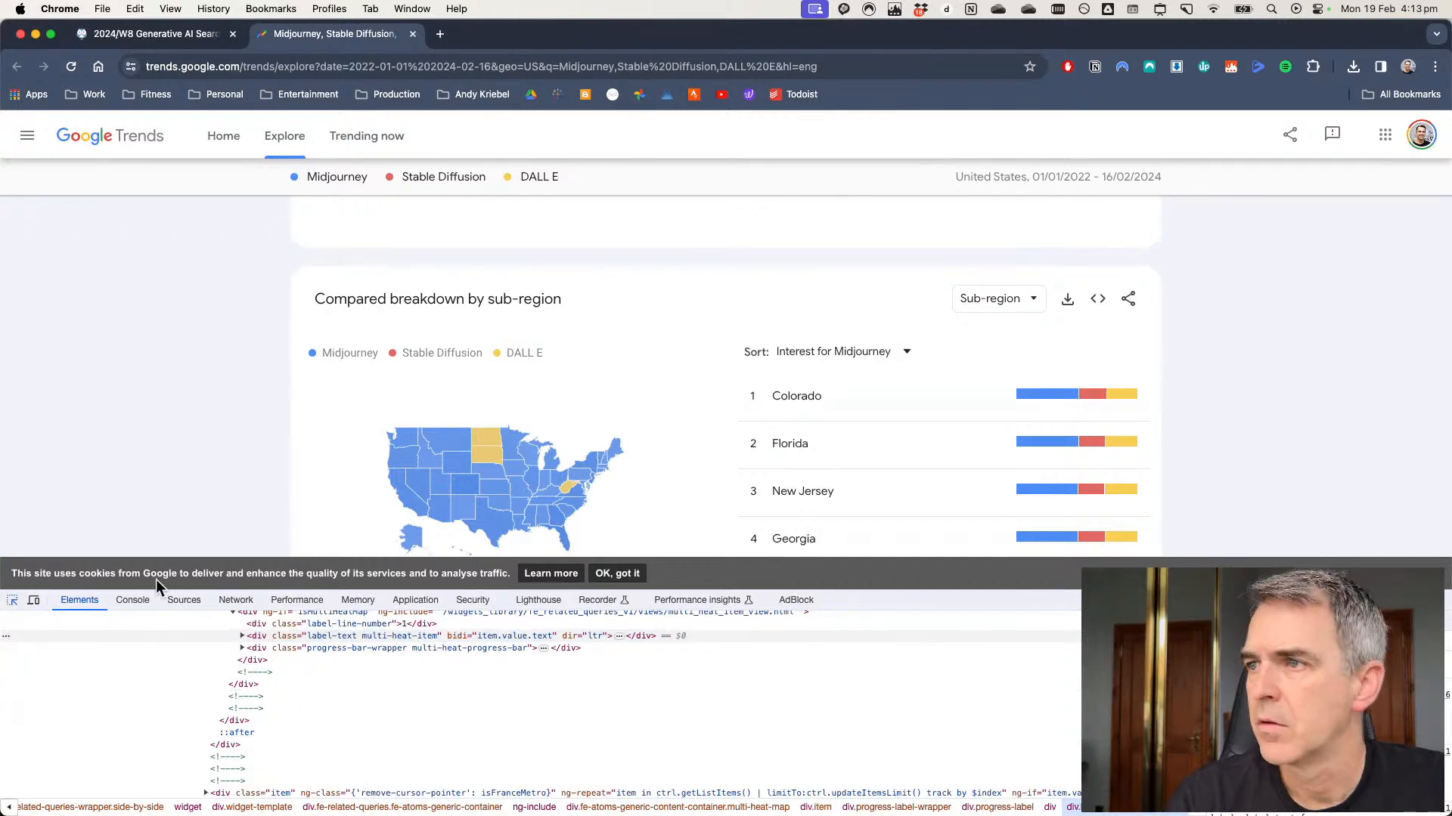
left_click(1056, 406)
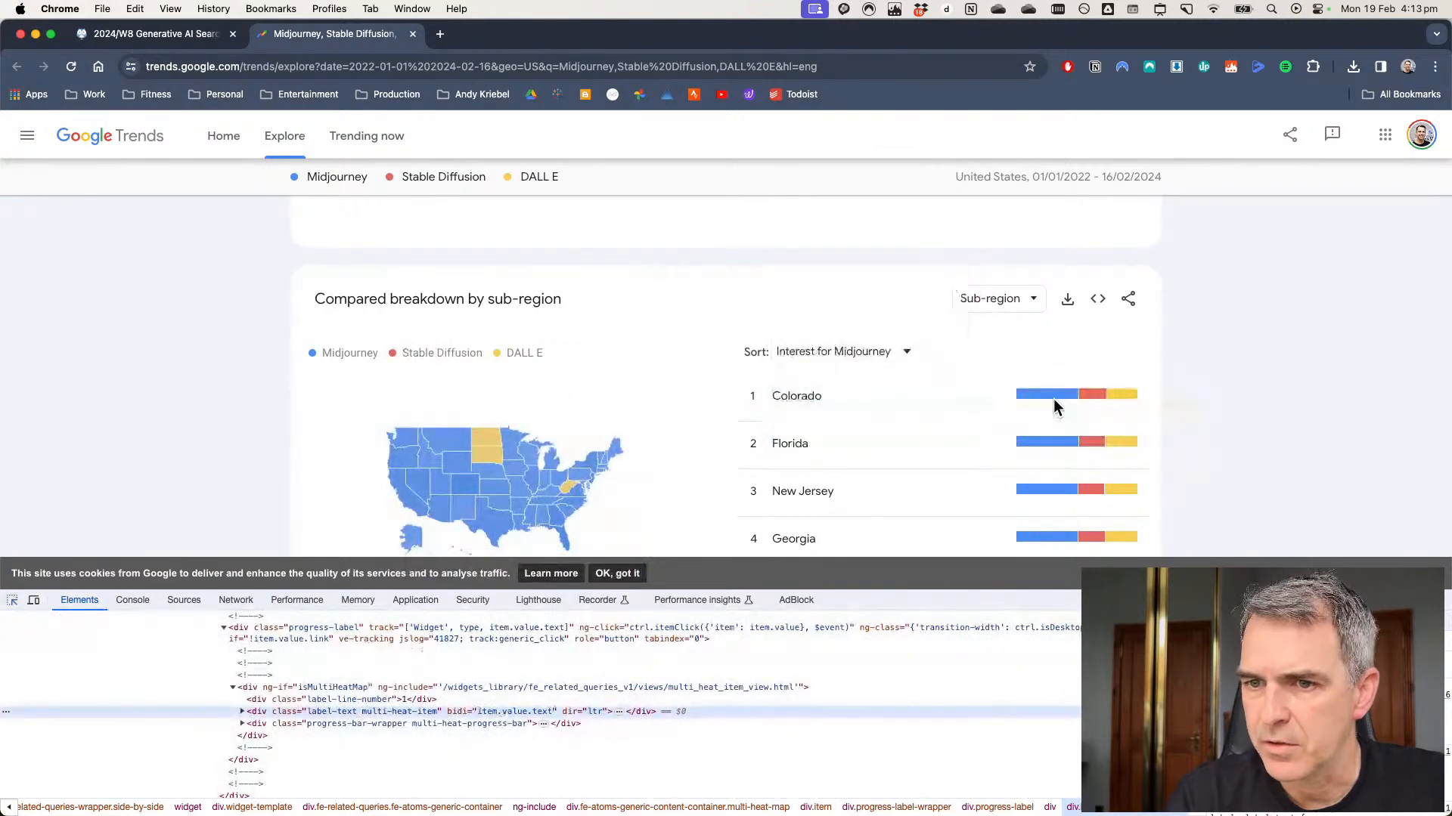
left_click(242, 712)
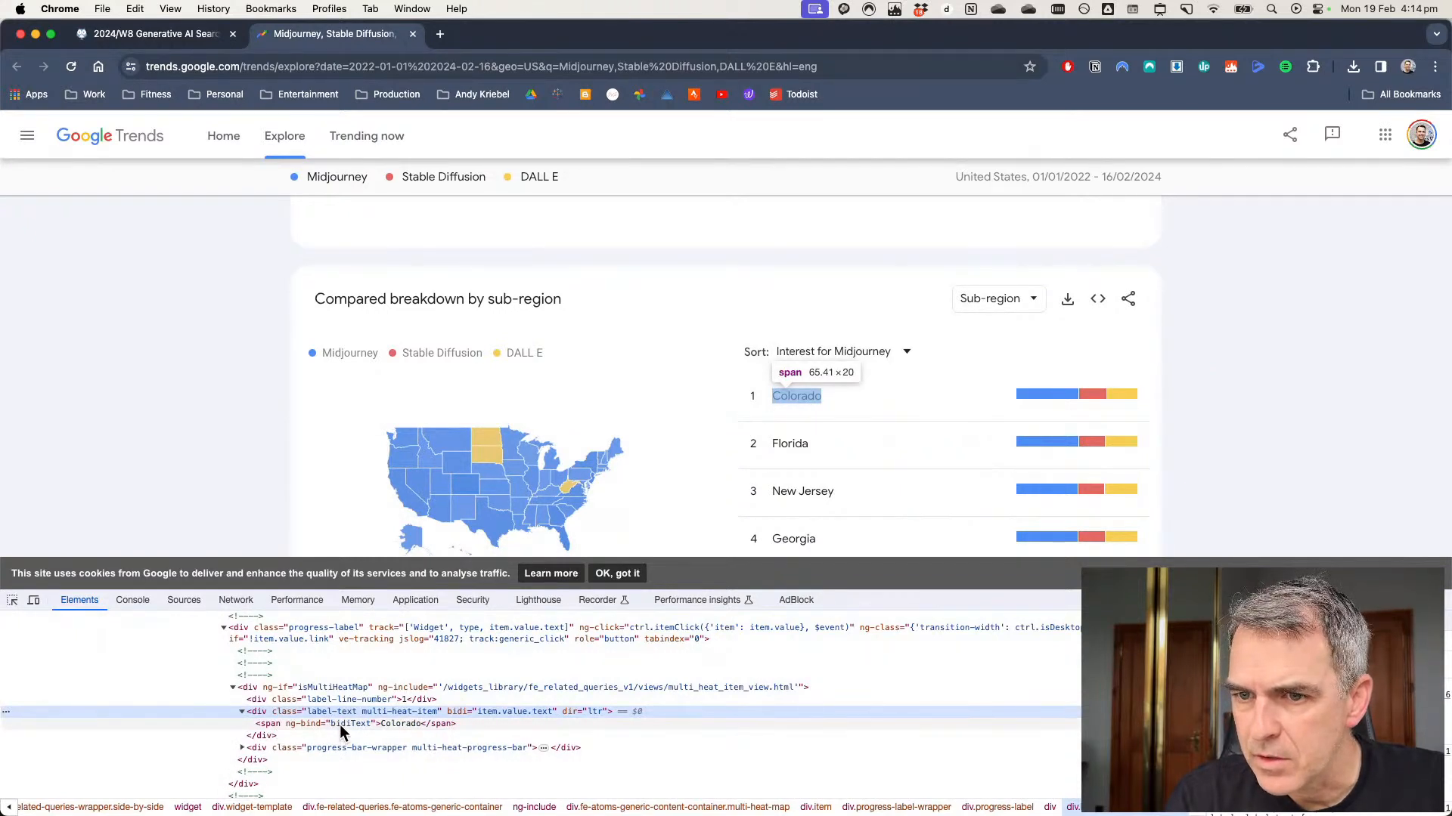
left_click(242, 748)
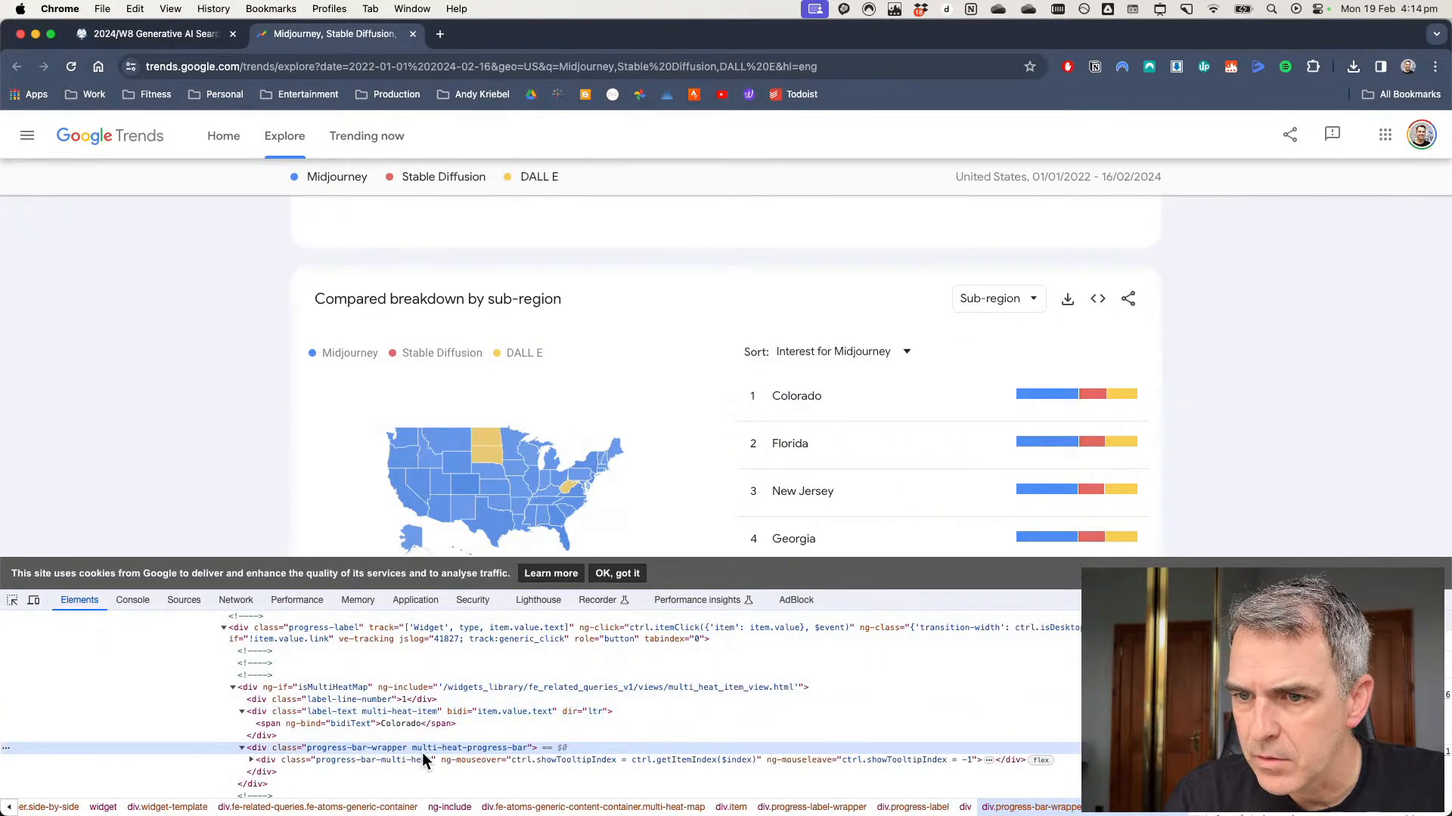
left_click(252, 761)
scroll(534, 761, "down", 2)
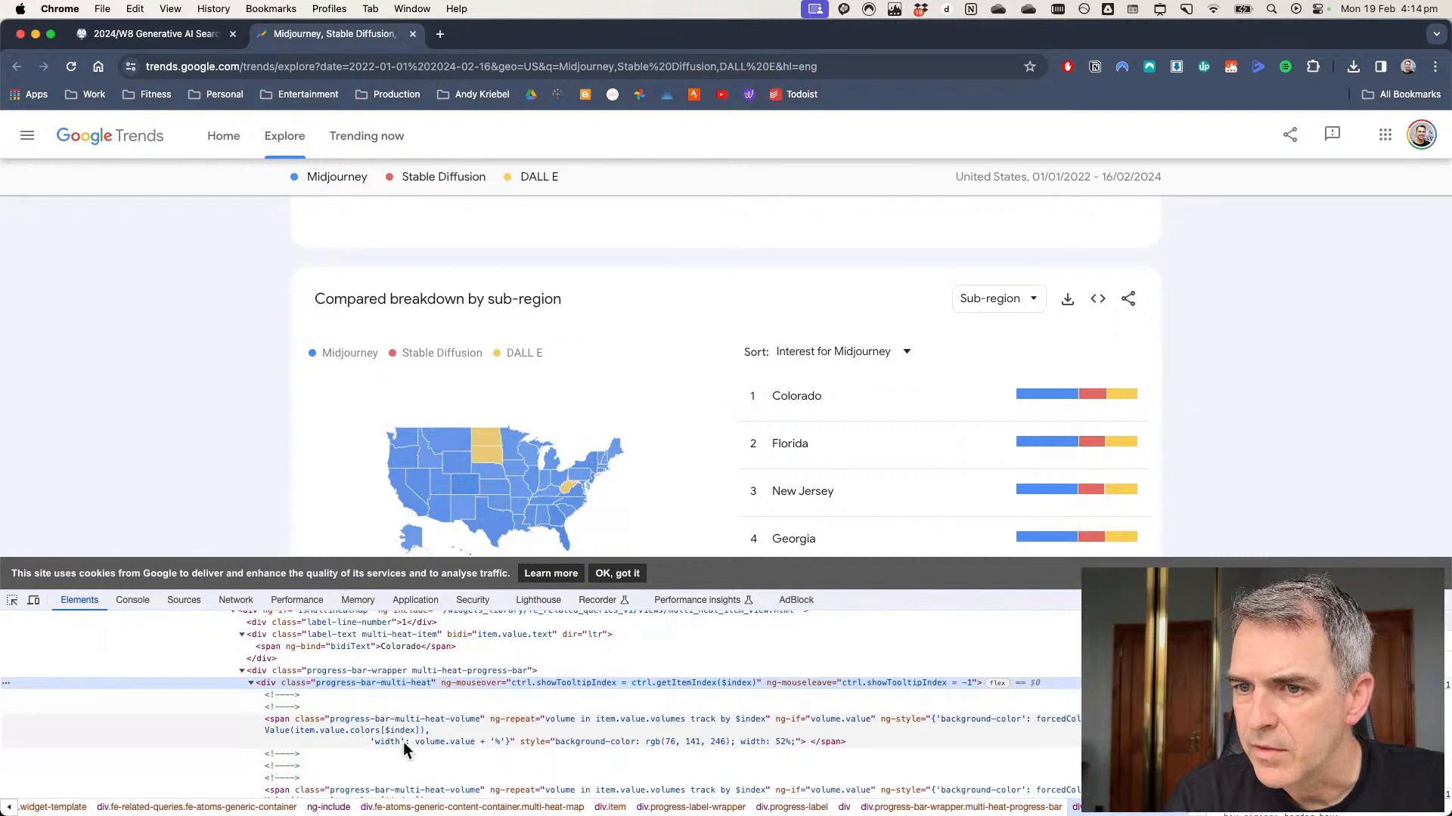
left_click(363, 728)
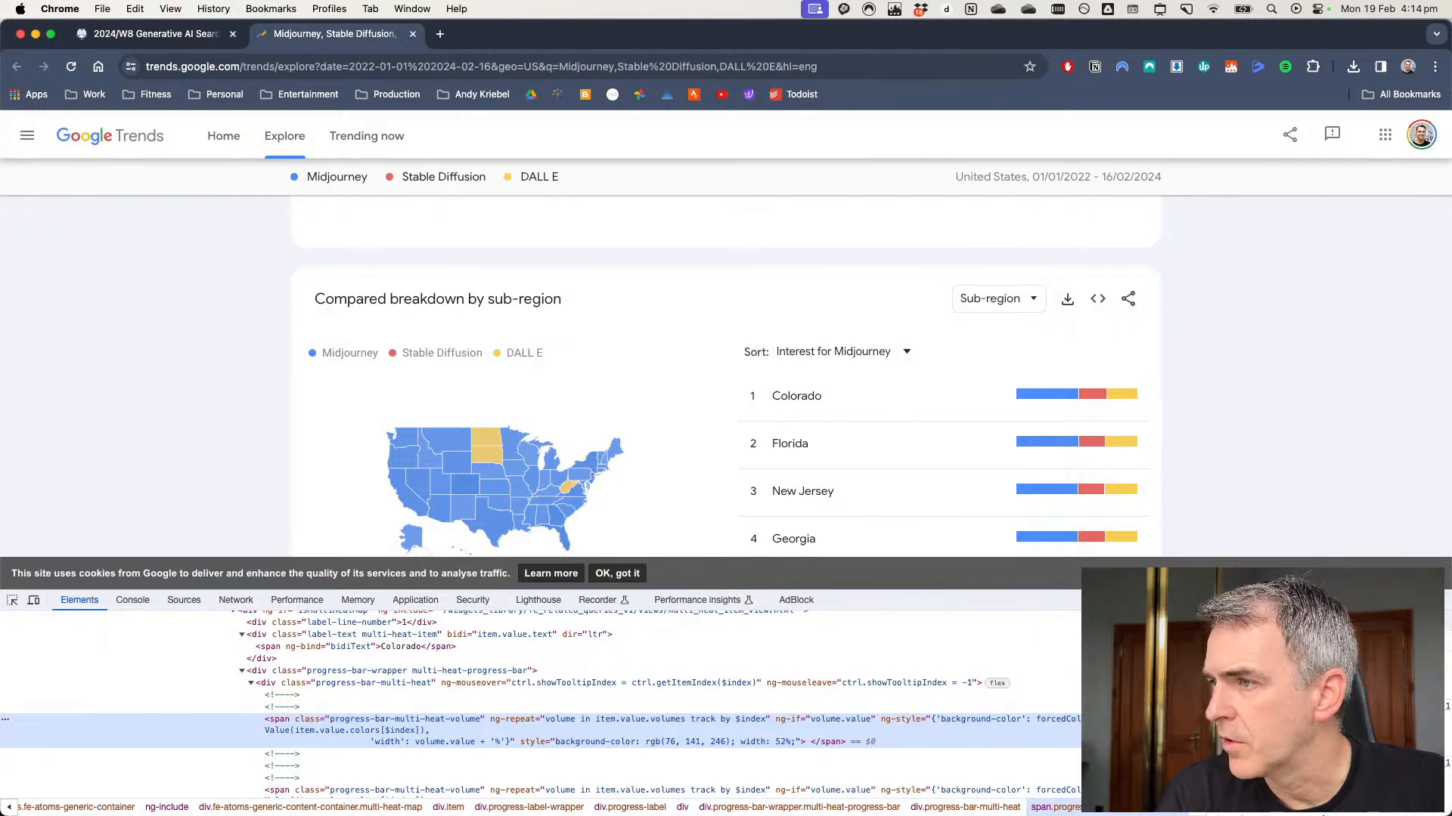
Try to get the blue segment's colour code from the inspector's colour picker, and close the developer tools.
left_click(1420, 600)
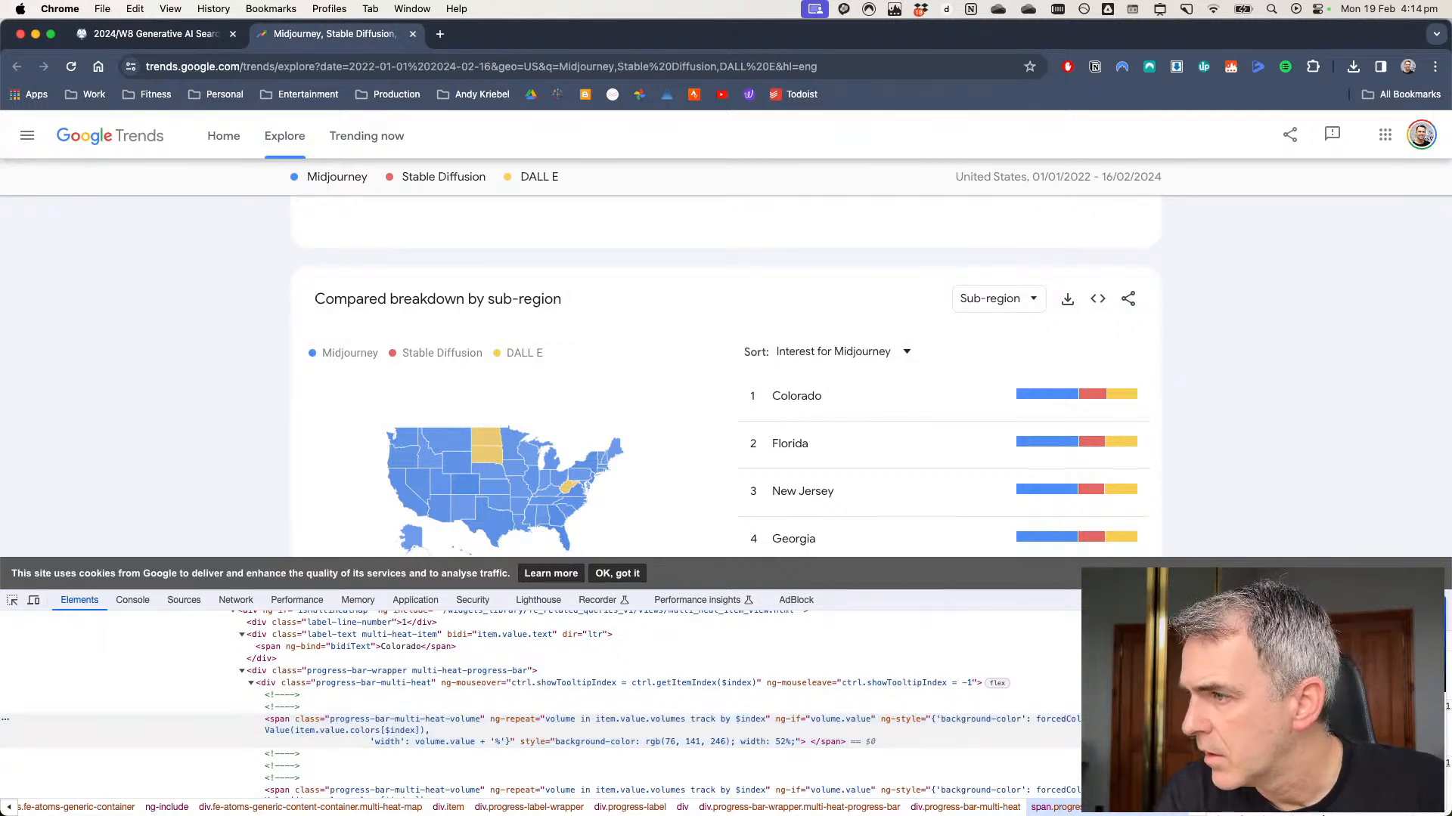
left_click_drag(1432, 722, 1334, 722)
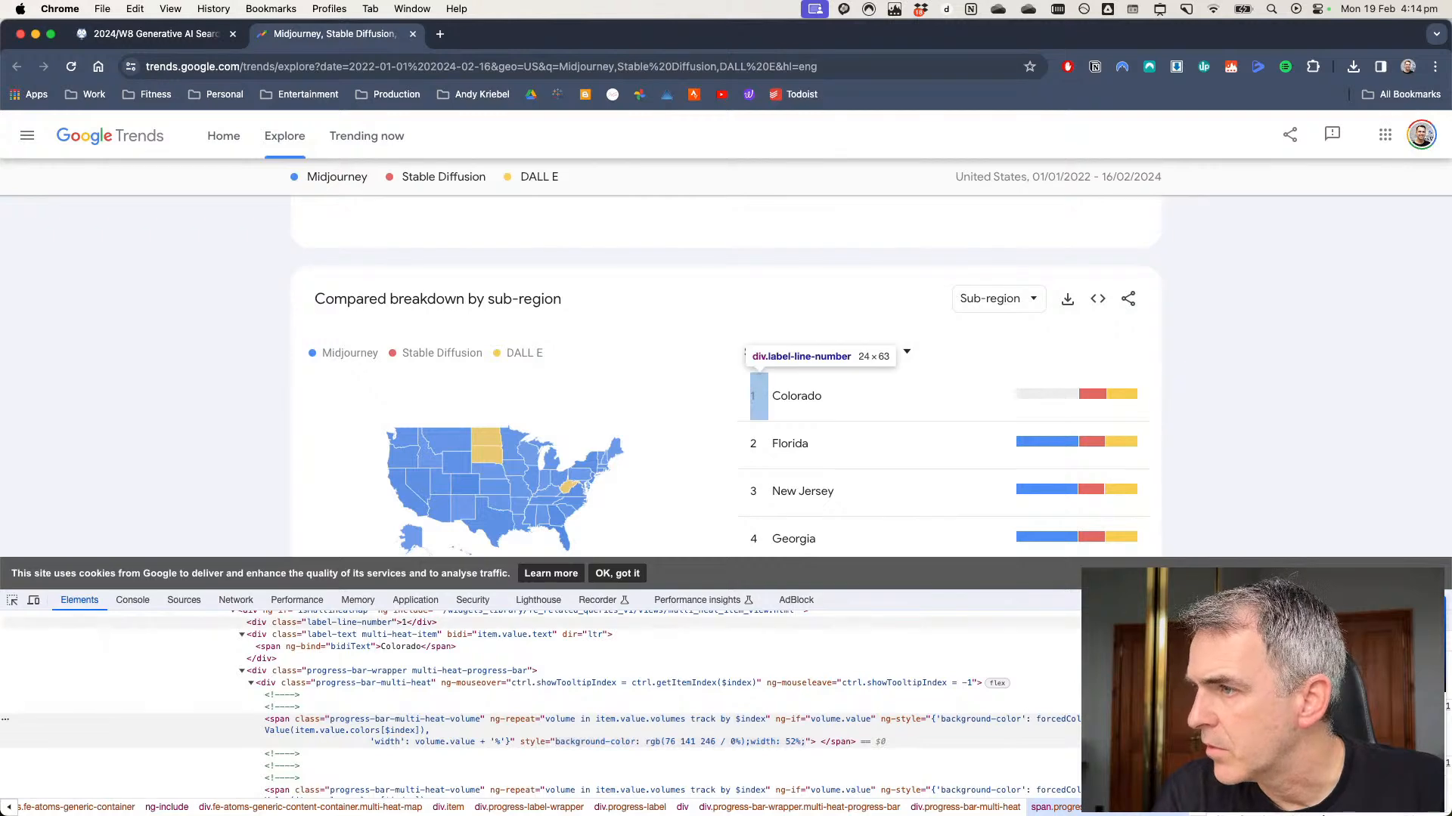
left_click(340, 622)
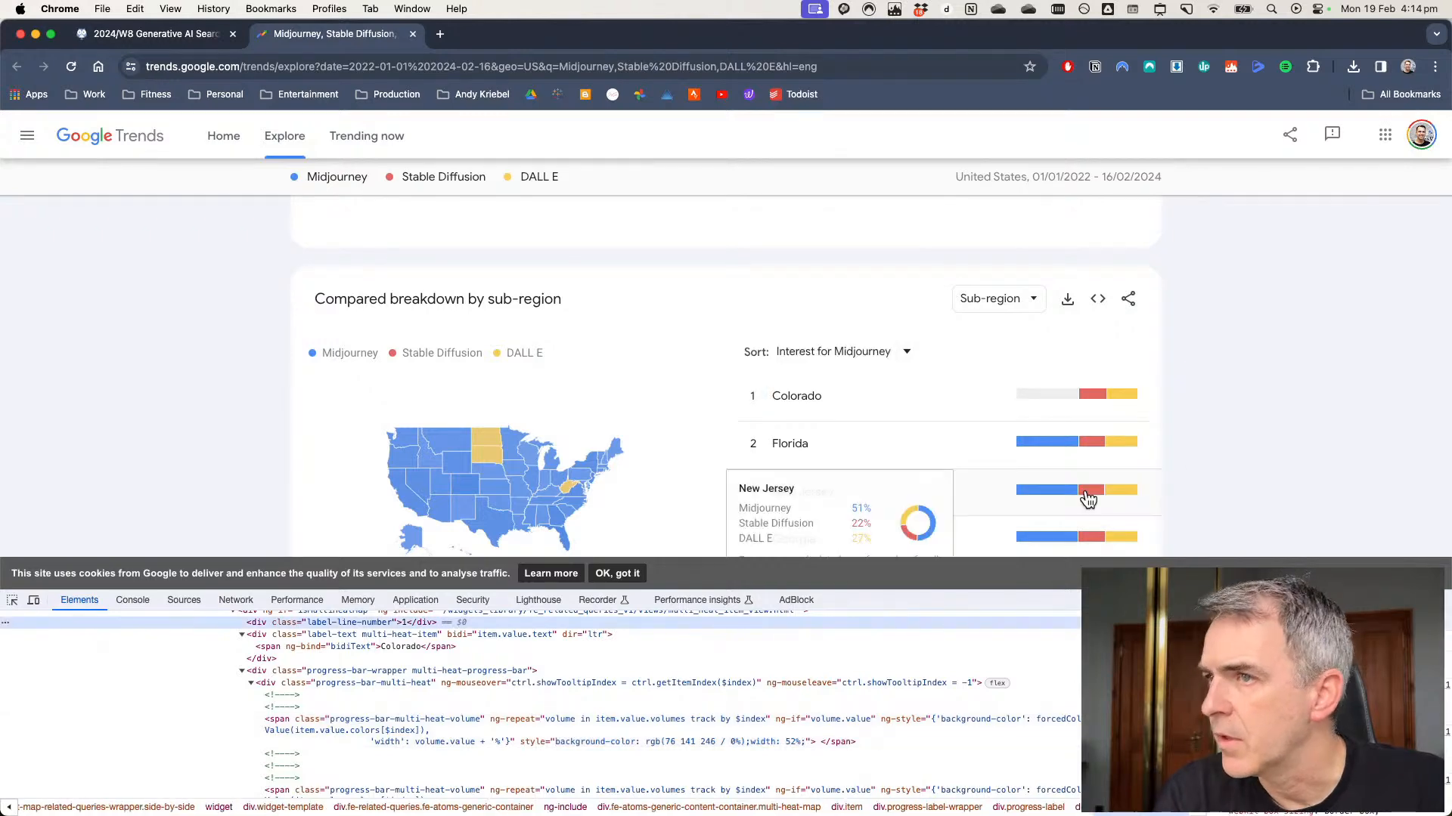
left_click(1442, 607)
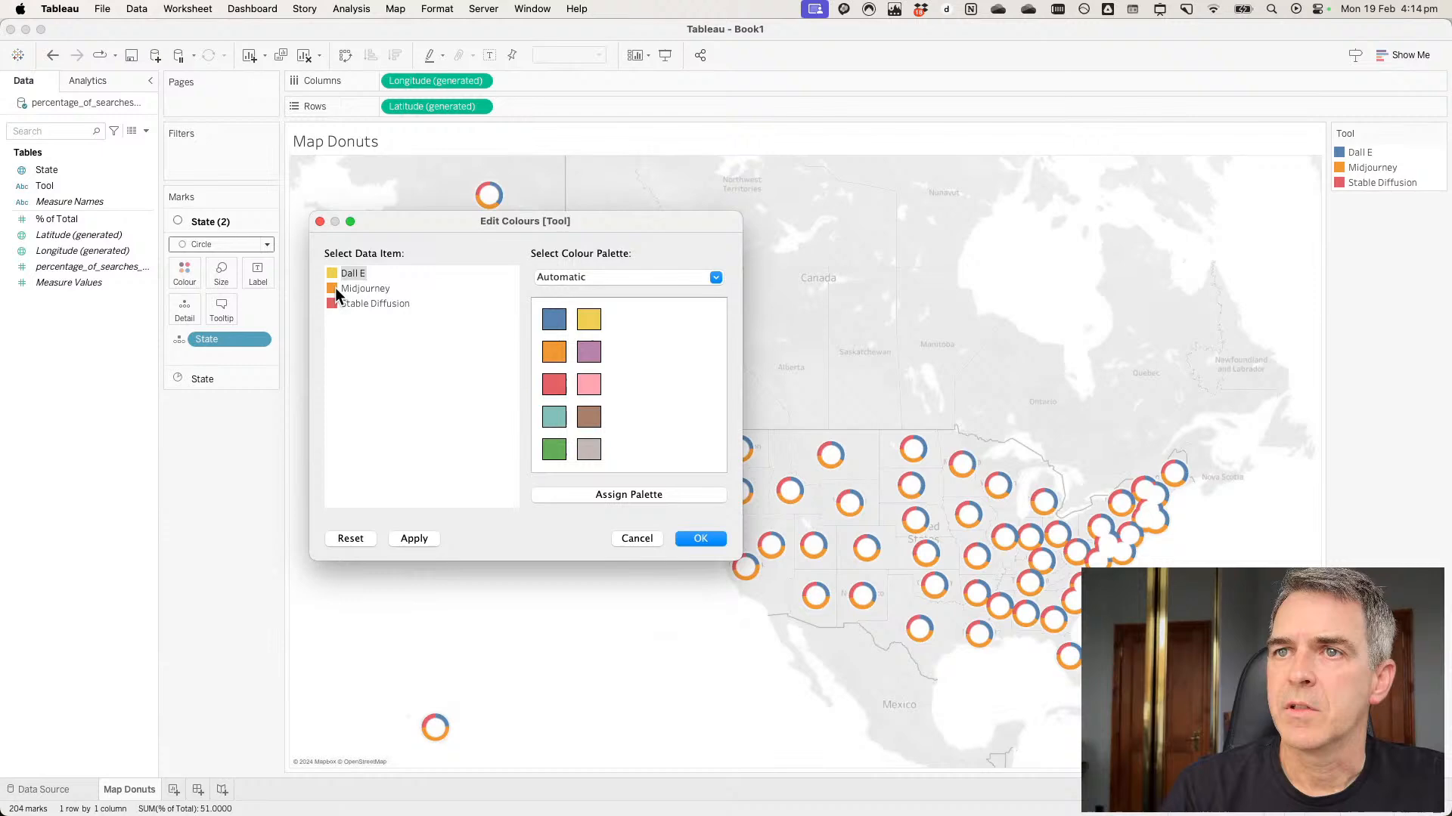
In Tableau's colour settings, give Midjourney the red sampled with the eyedropper from Colorado's bar on Google Trends.
double_click(334, 287)
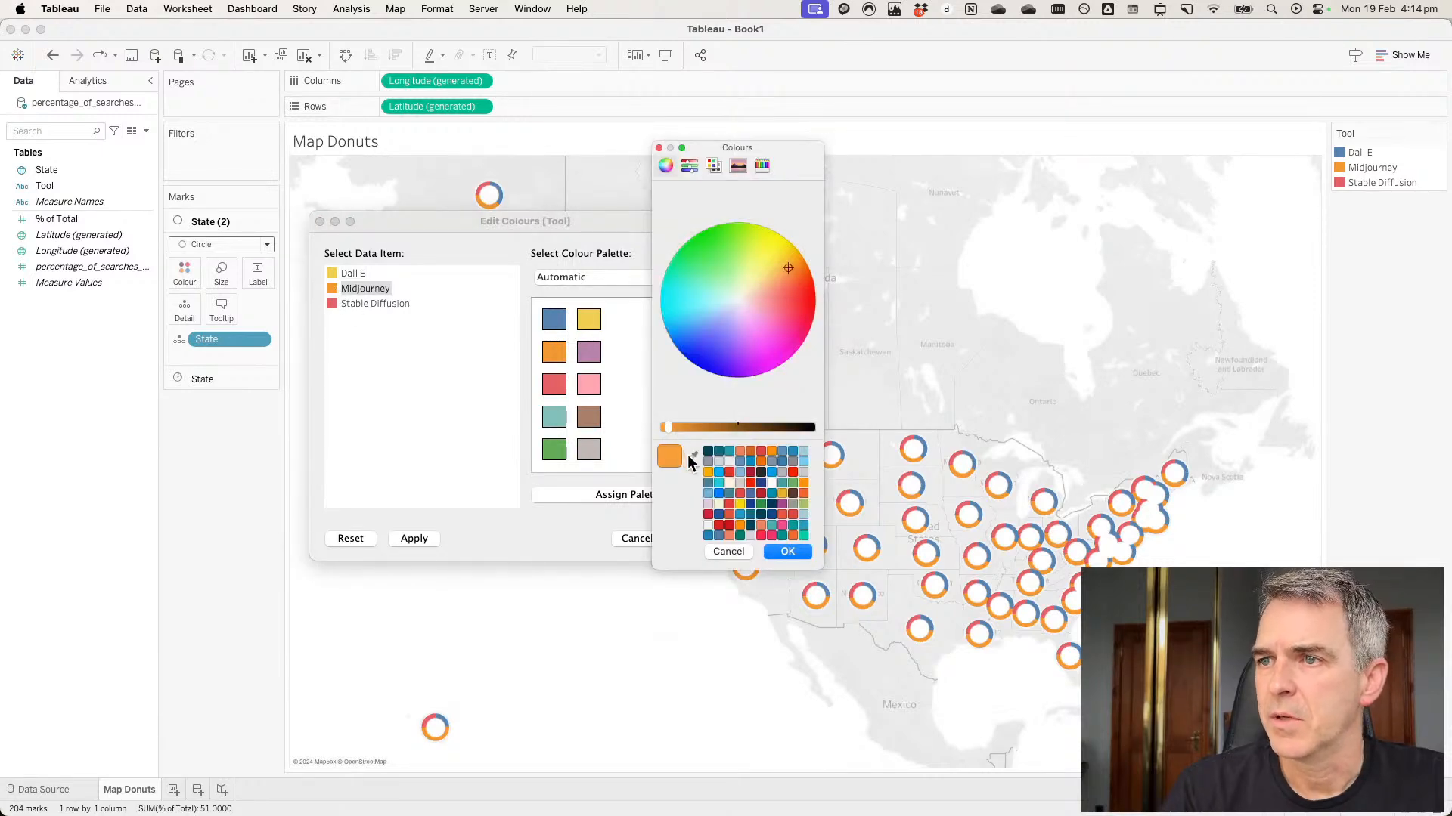
left_click(691, 458)
key("super+Tab")
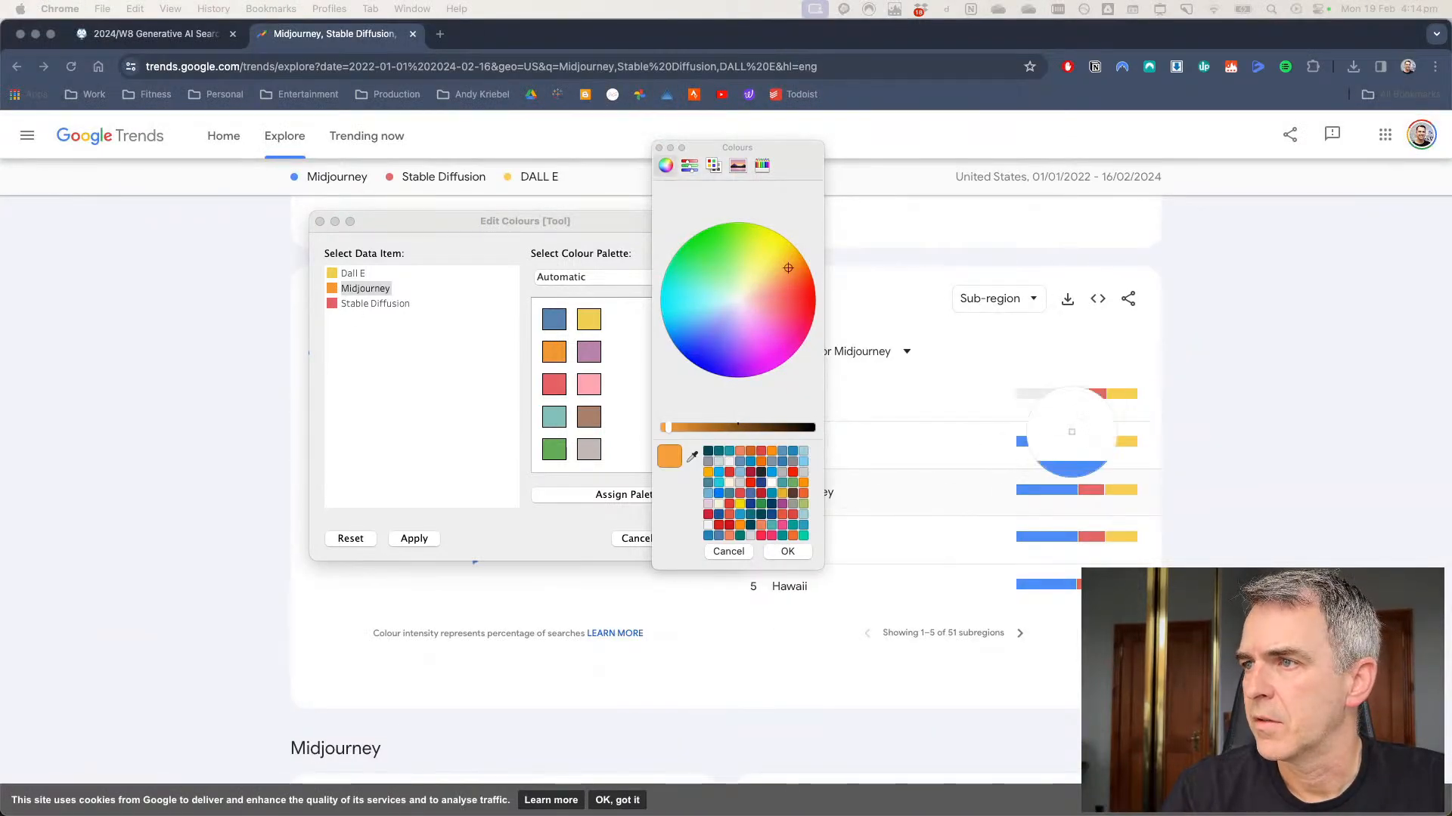
left_click(1090, 400)
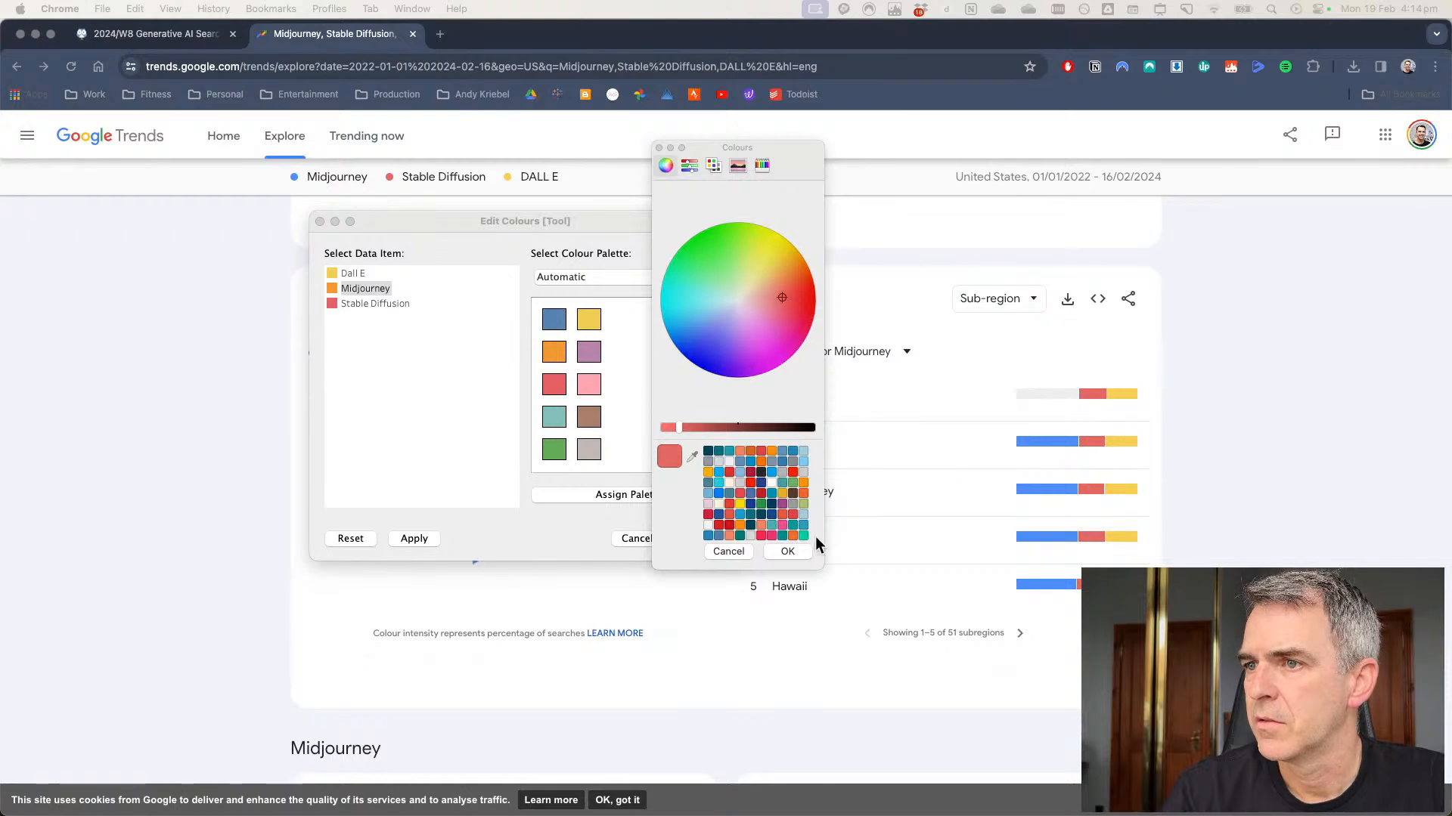
left_click(789, 552)
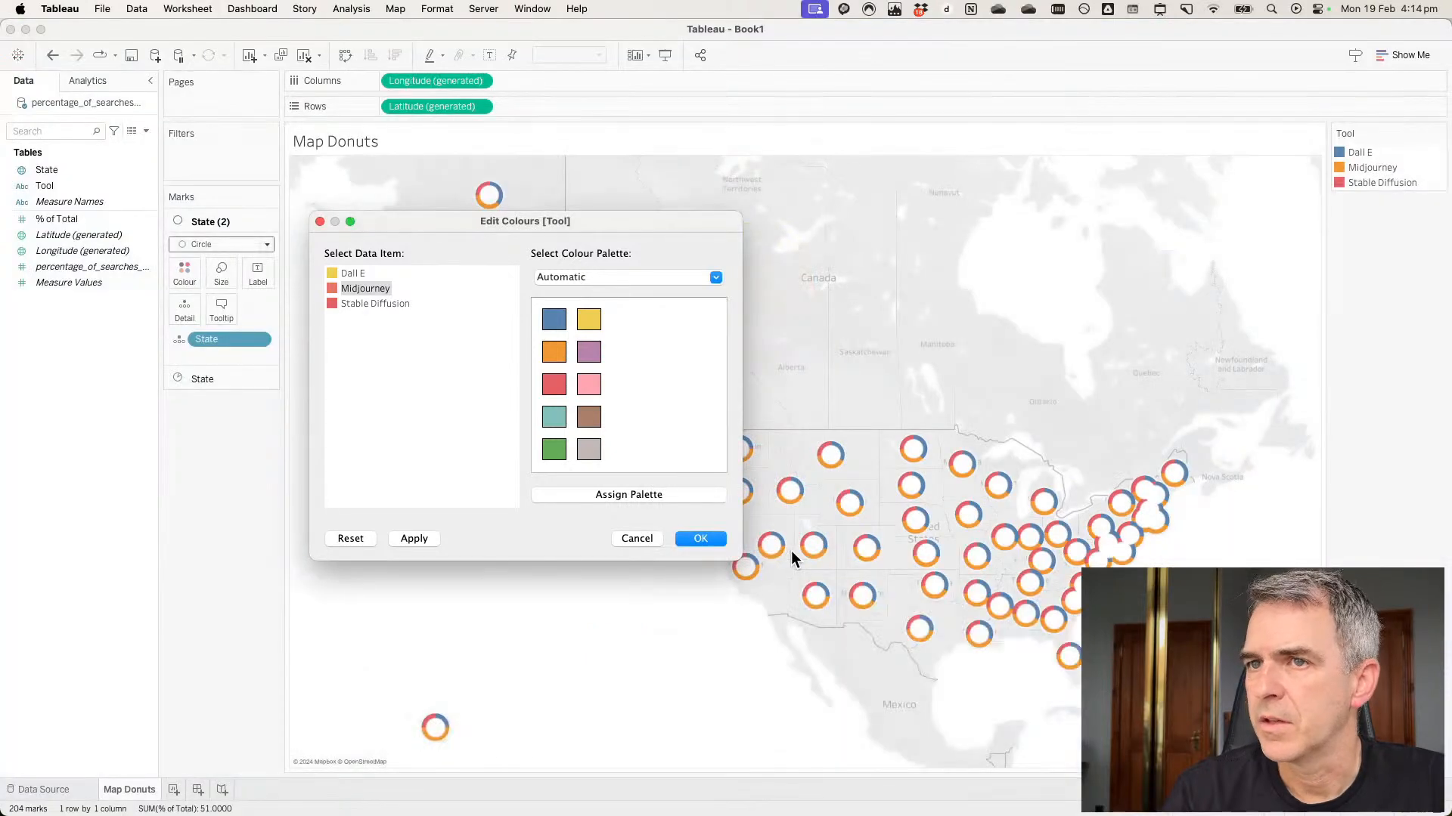
Set Stable Diffusion's colour to the red sampled with the eyedropper from Colorado's bar on Google Trends.
double_click(337, 304)
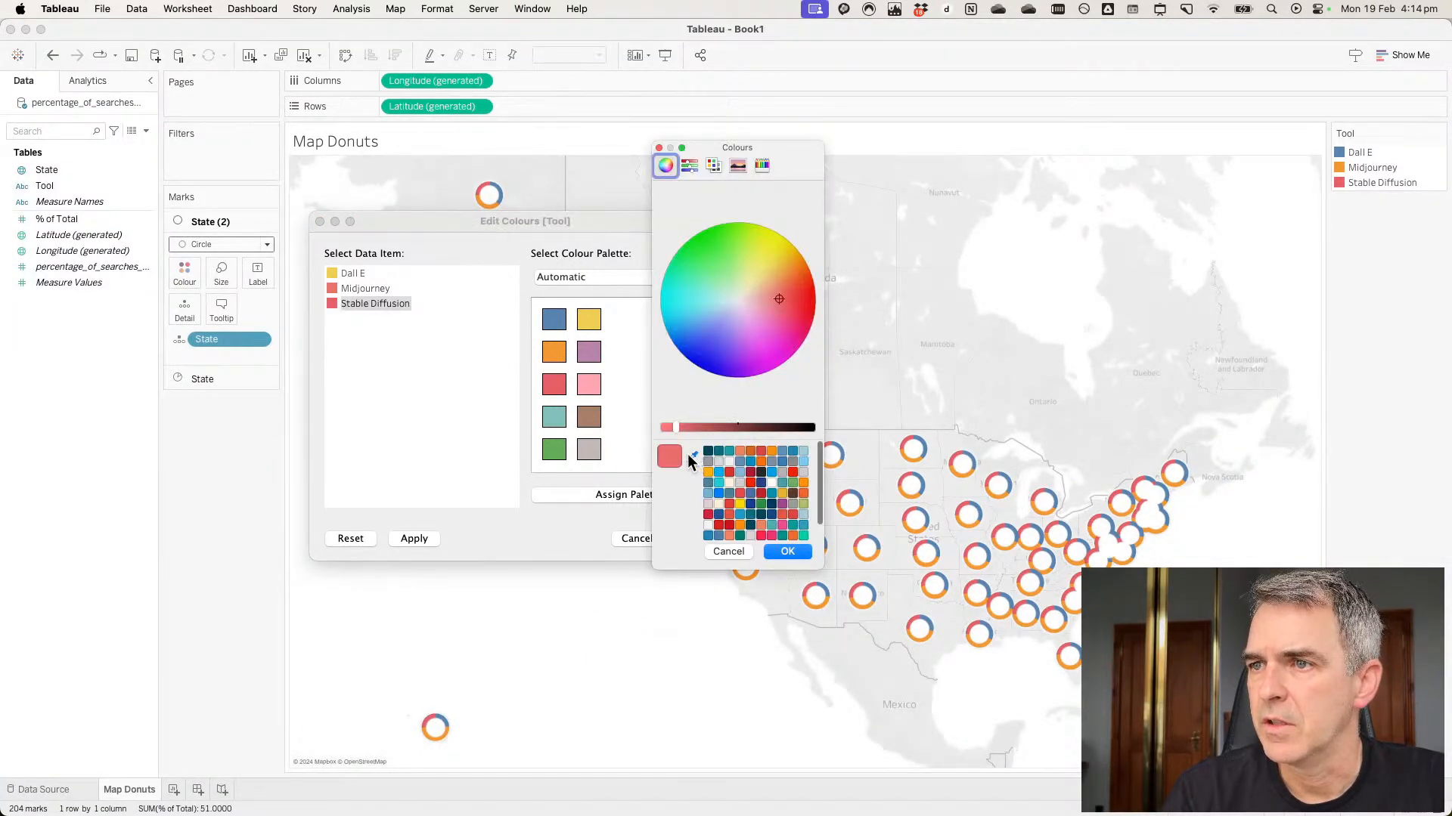
left_click(693, 456)
key("super+Tab")
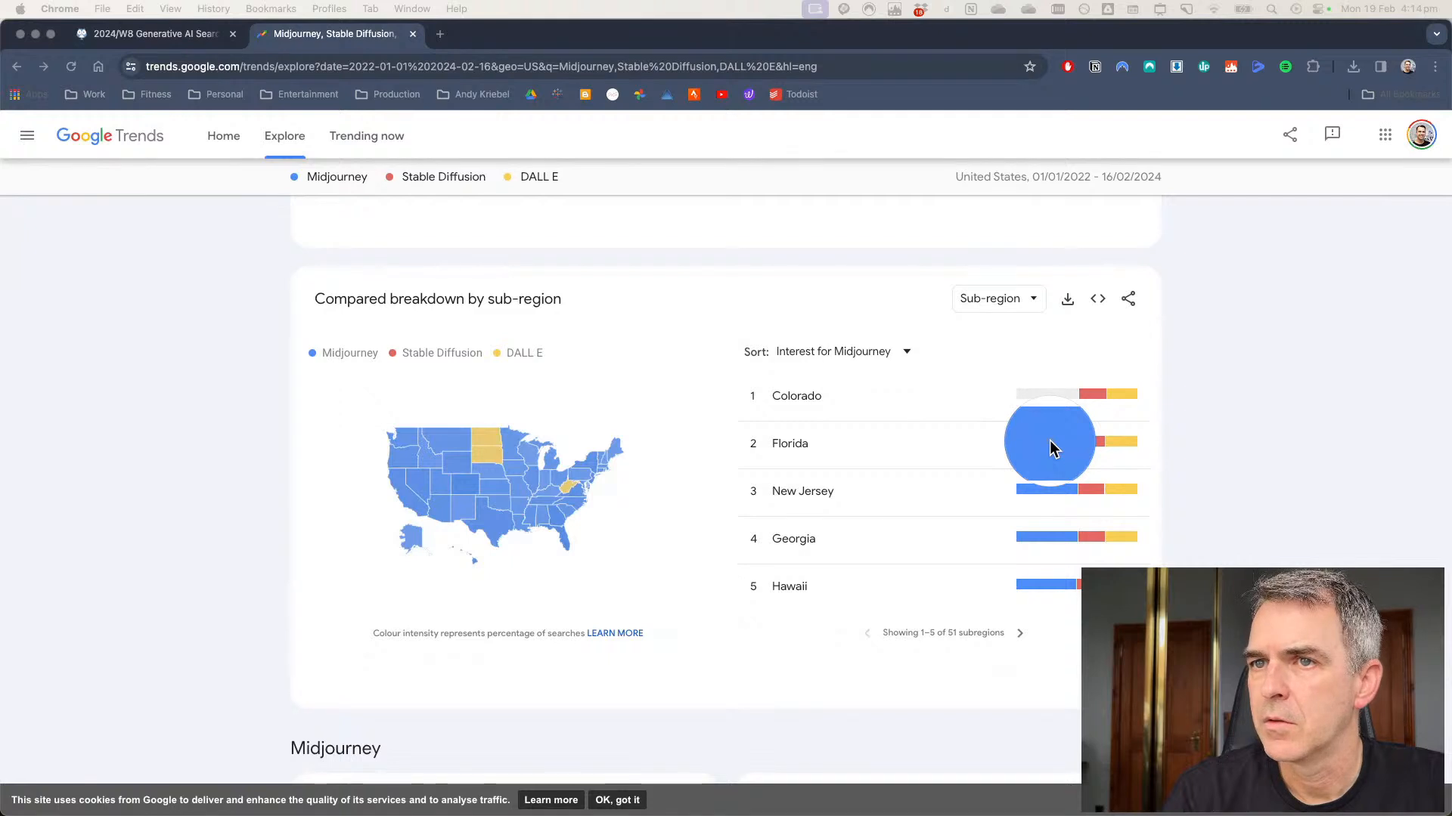
left_click(1093, 396)
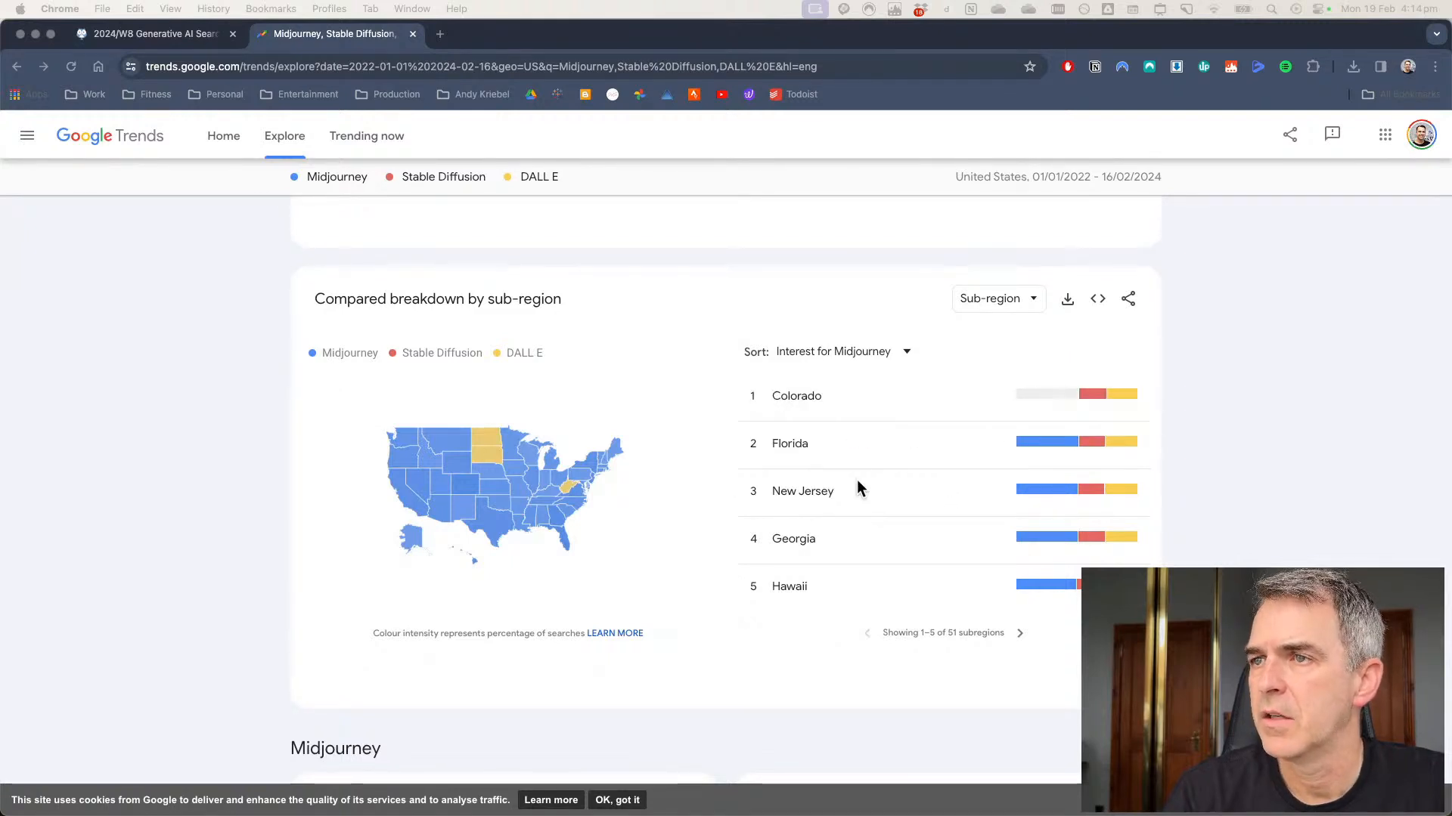
key("super+Tab")
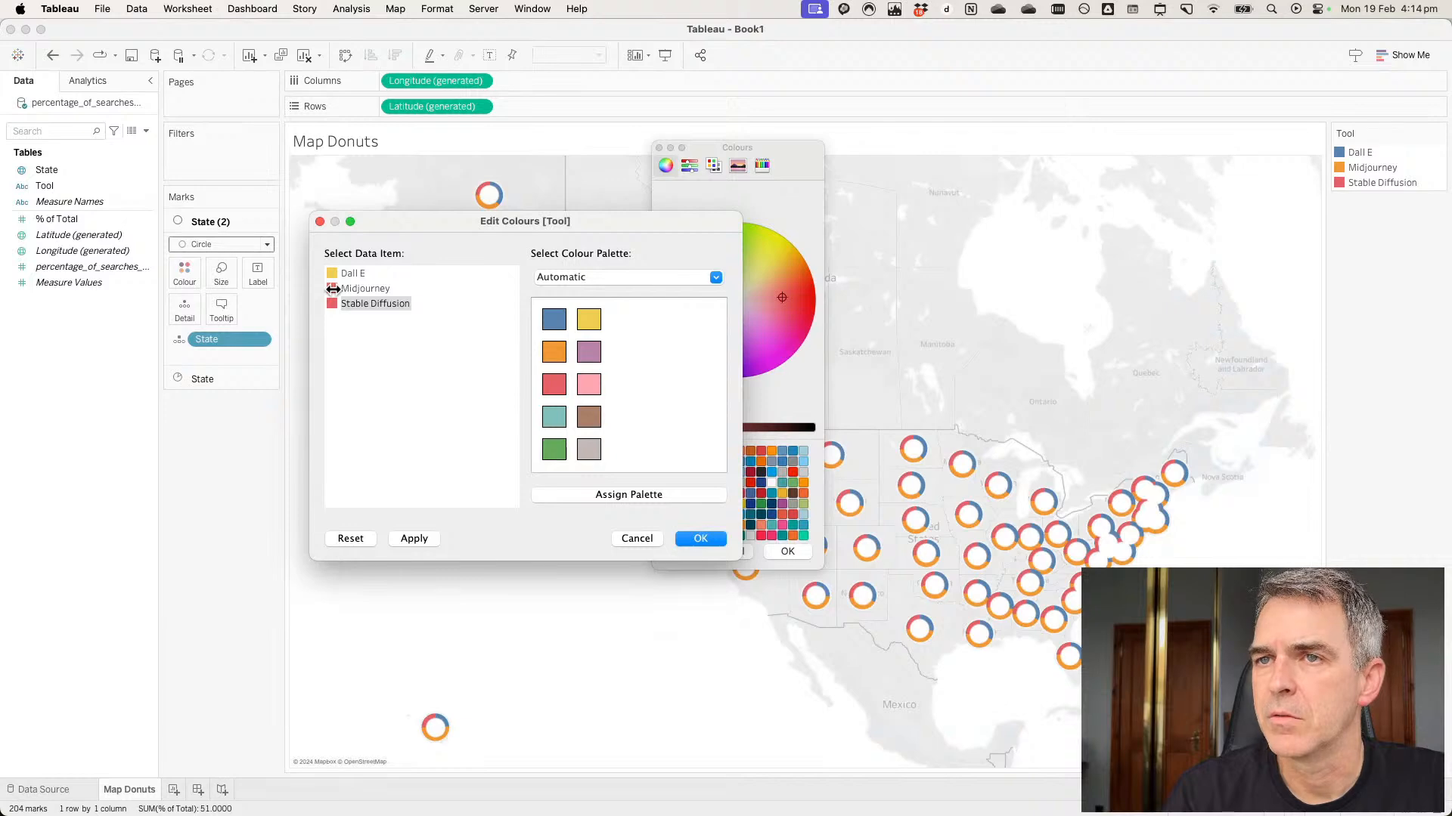
left_click(788, 152)
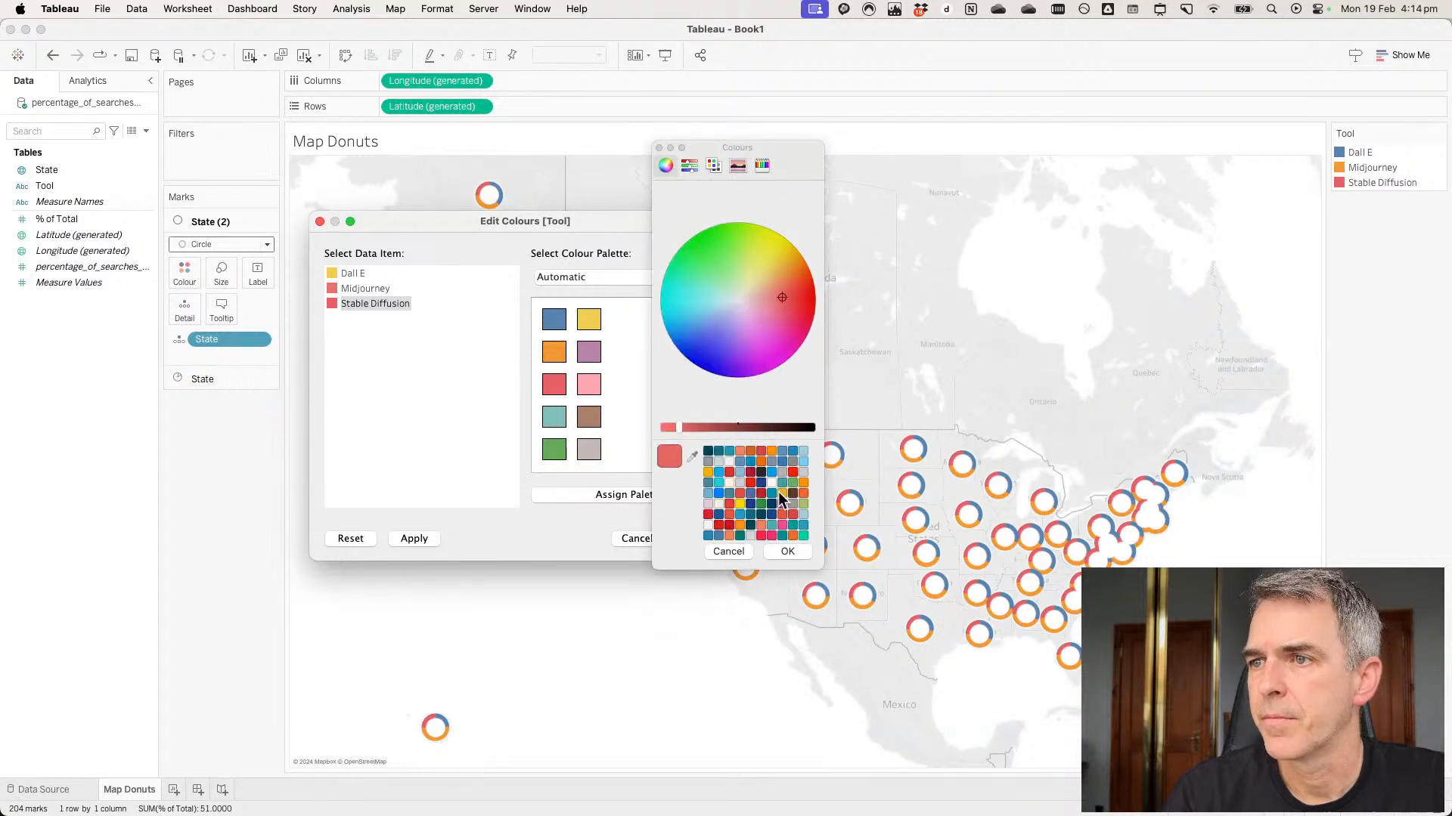
left_click(787, 551)
Set Midjourney's colour to the blue sampled from Florida's bar on Google Trends, and apply the Tool colours to the map.
double_click(332, 288)
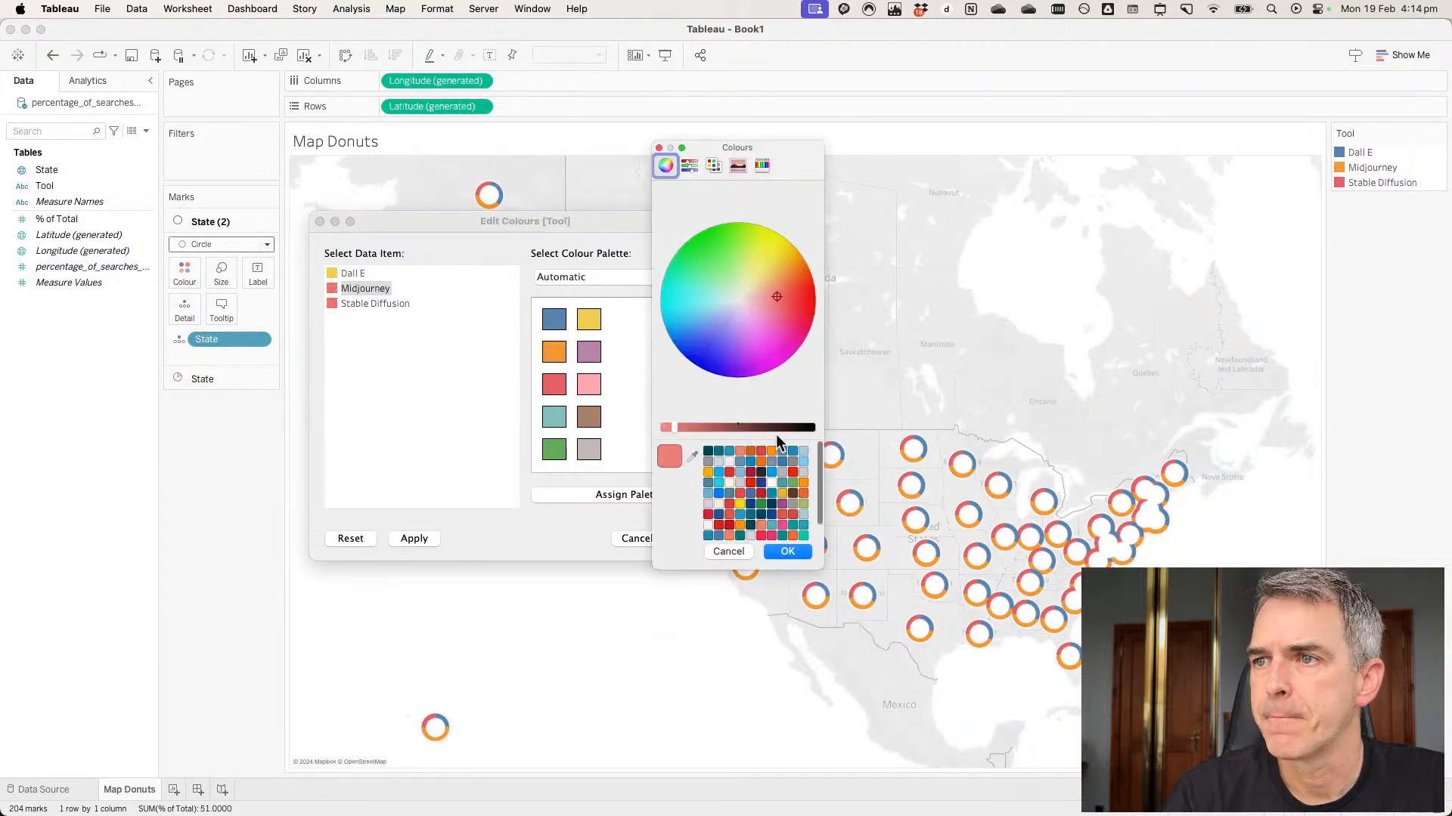
left_click(691, 457)
key("super+Tab")
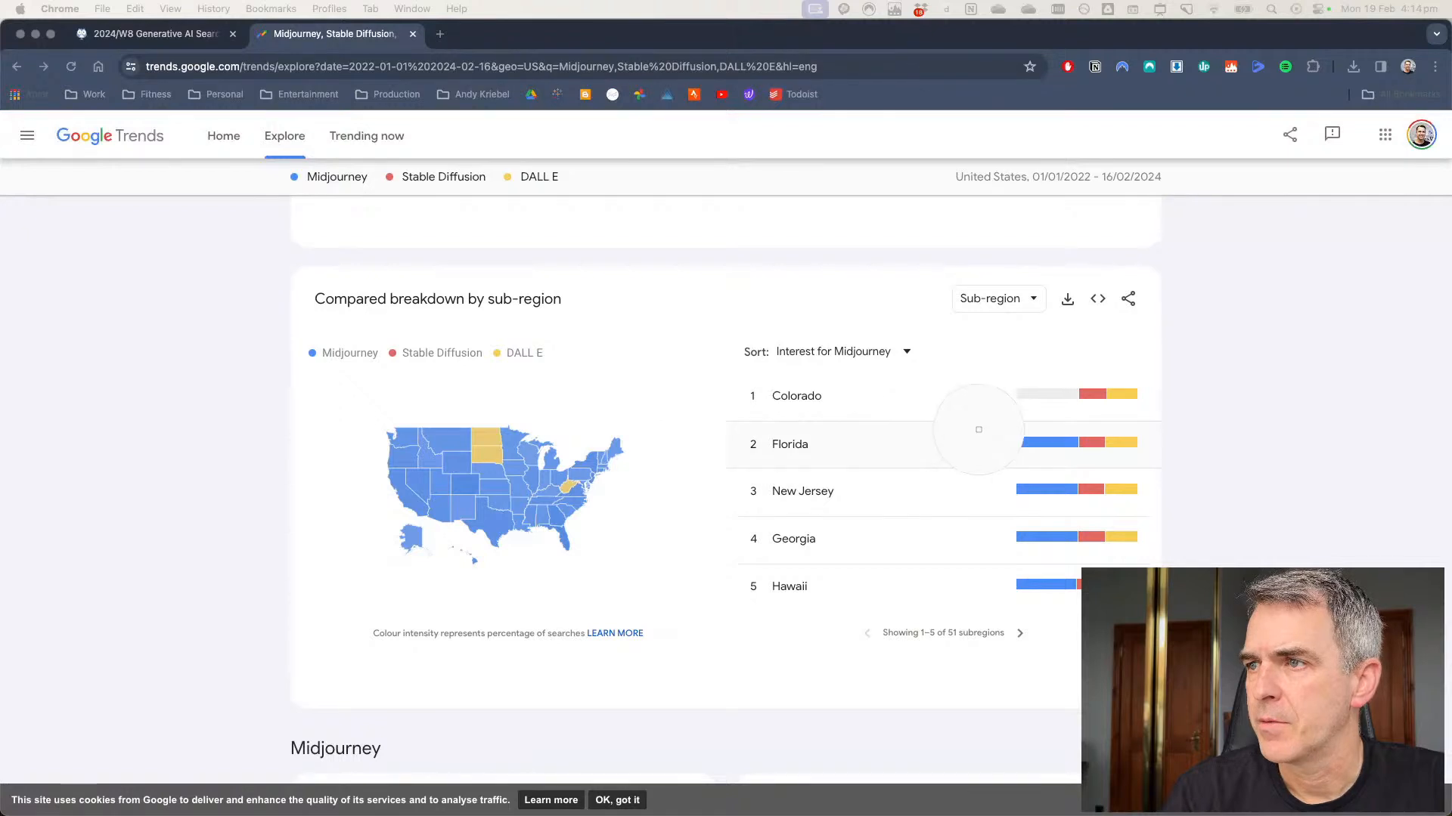
left_click(1055, 443)
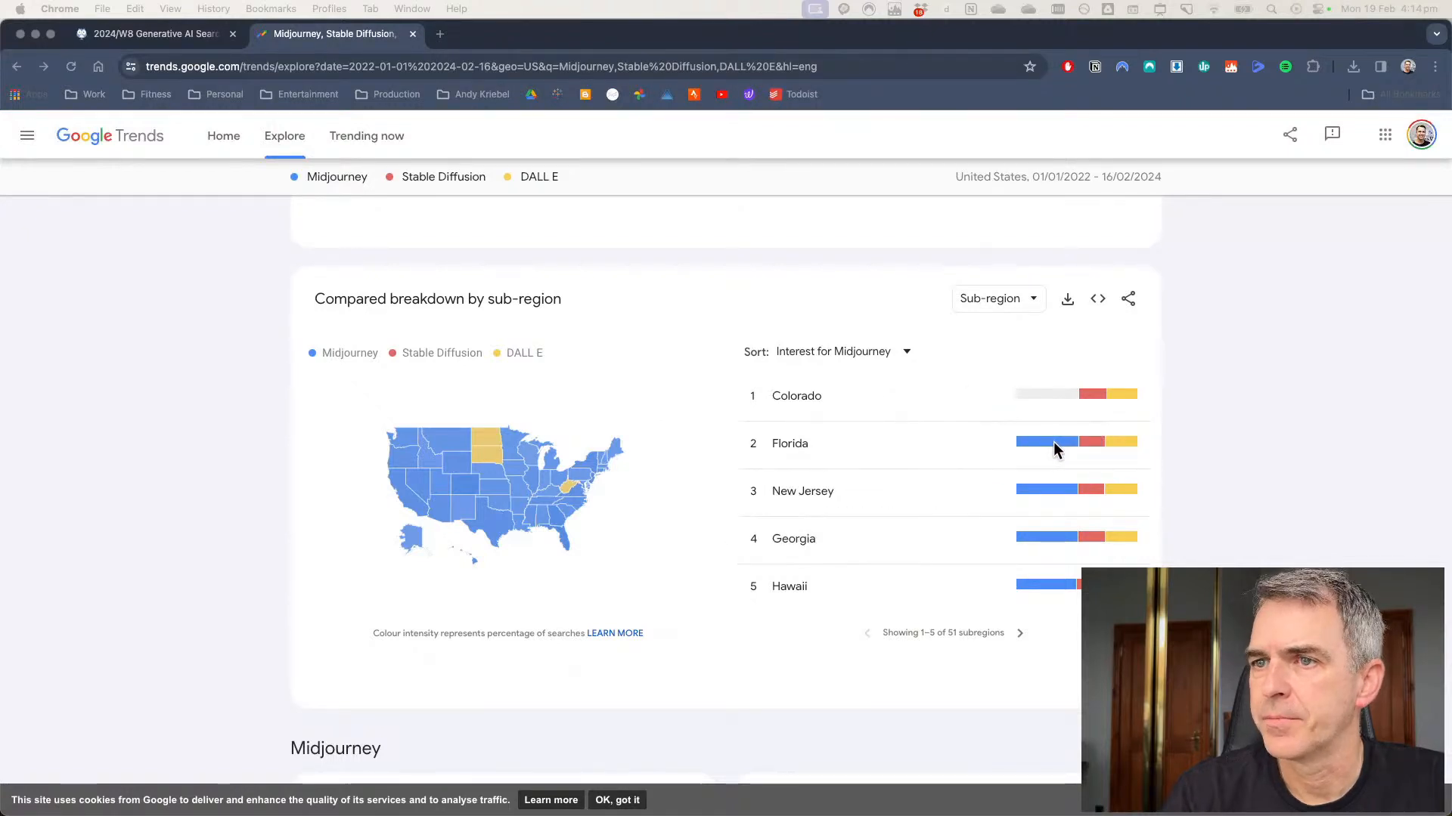
key("super+Tab")
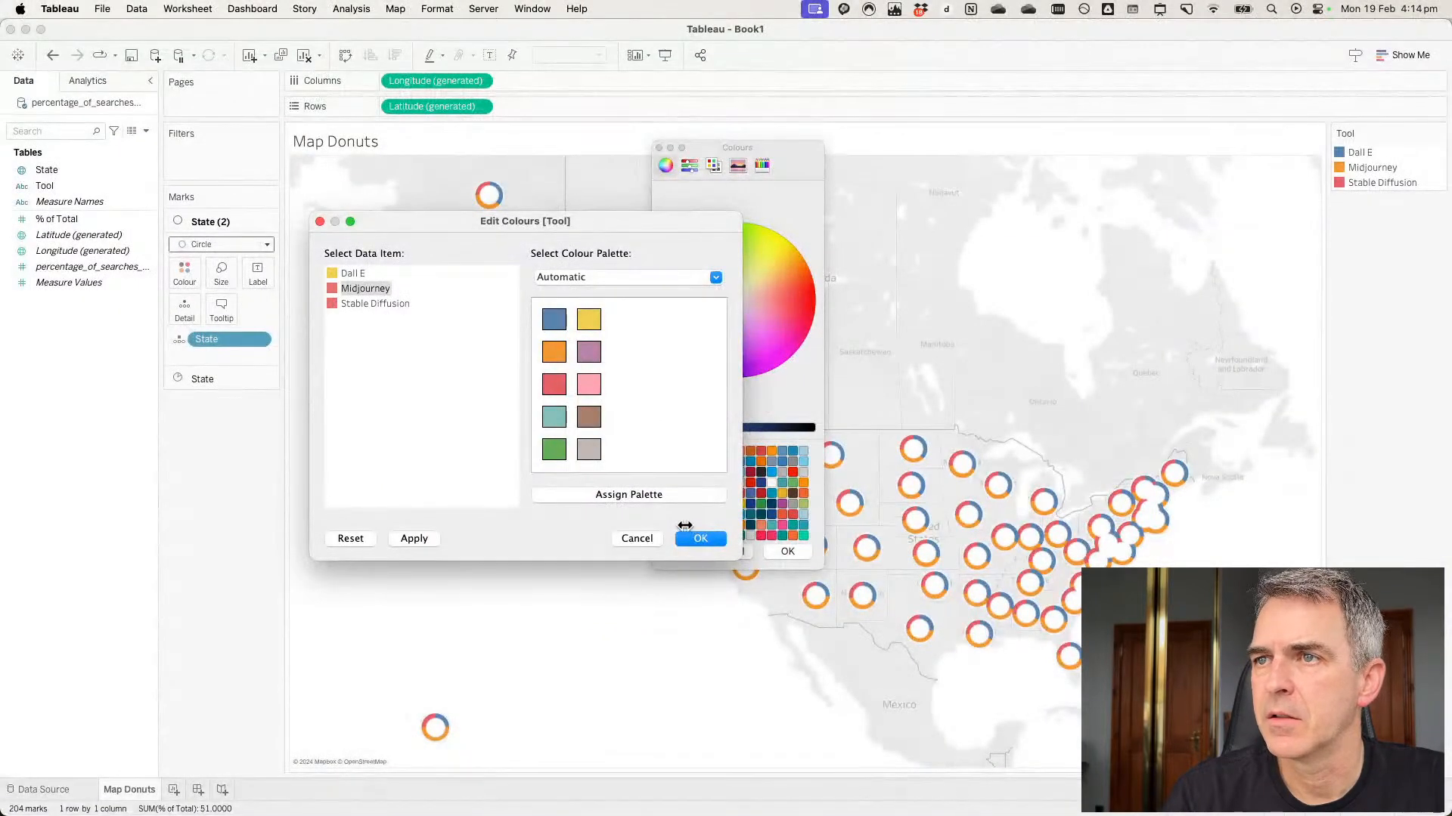
left_click(762, 454)
left_click(783, 551)
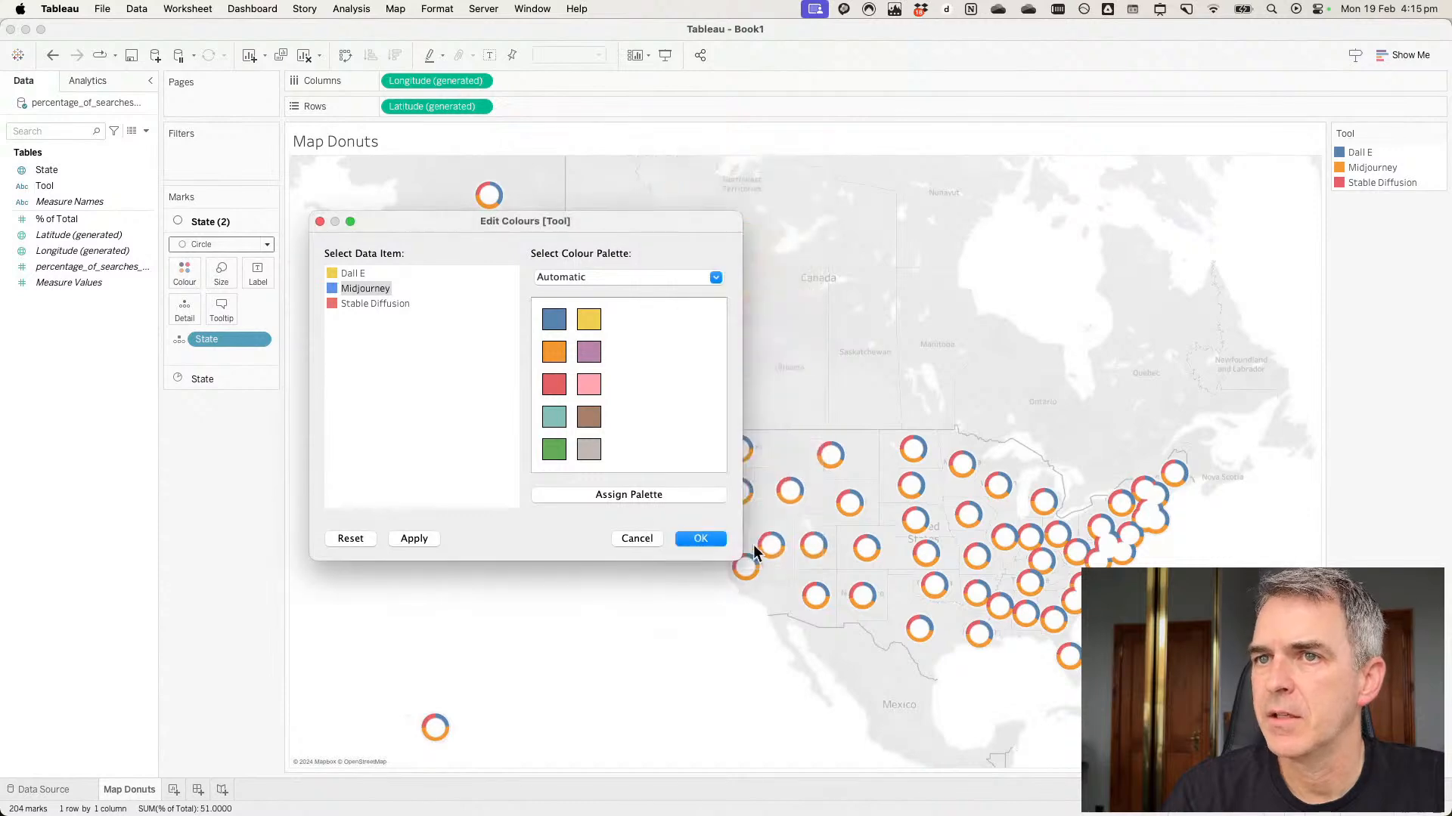
left_click(717, 541)
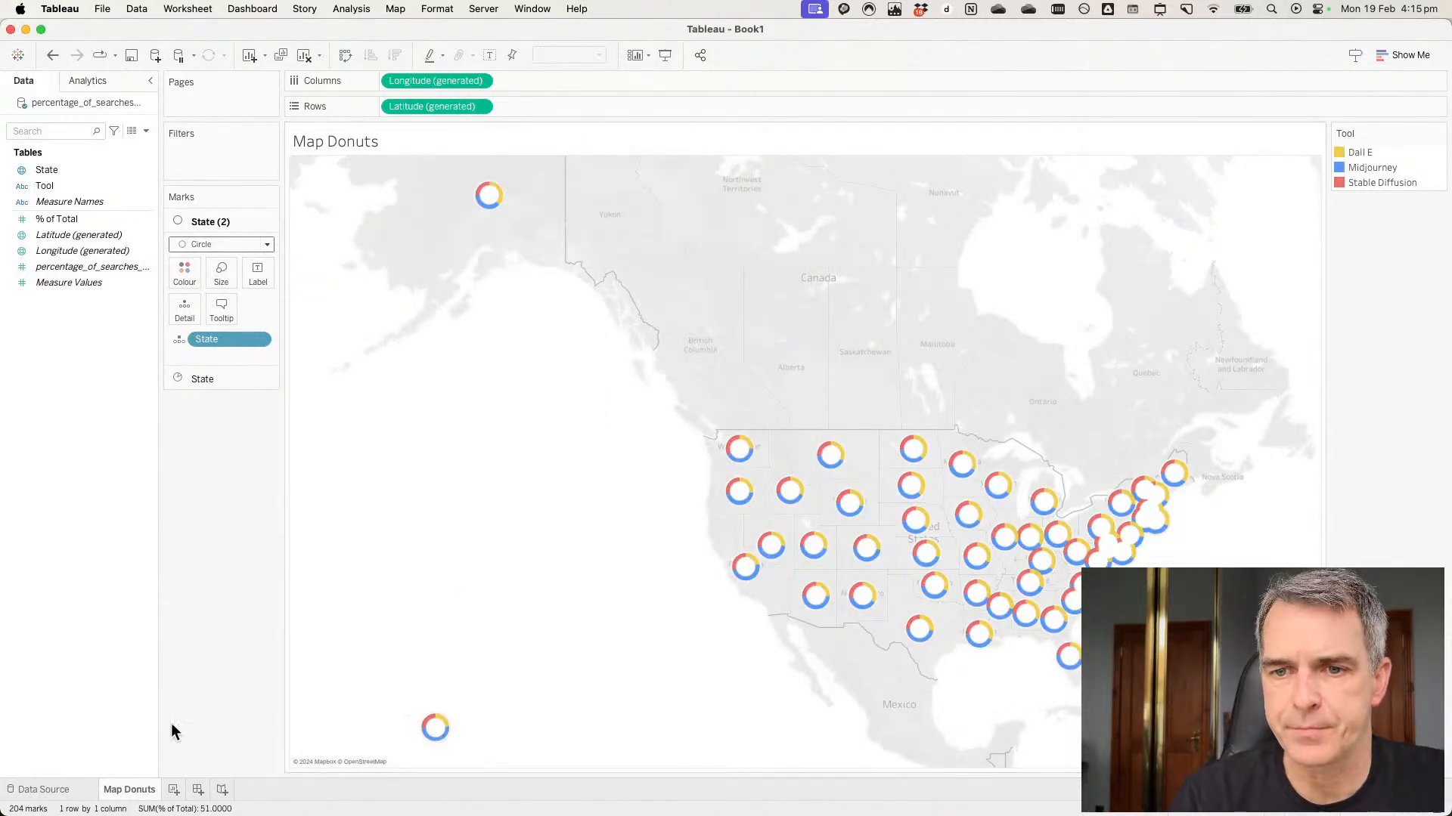
On a new worksheet, build a stacked bar chart of % of Total by State, coloured by Tool.
left_click(173, 790)
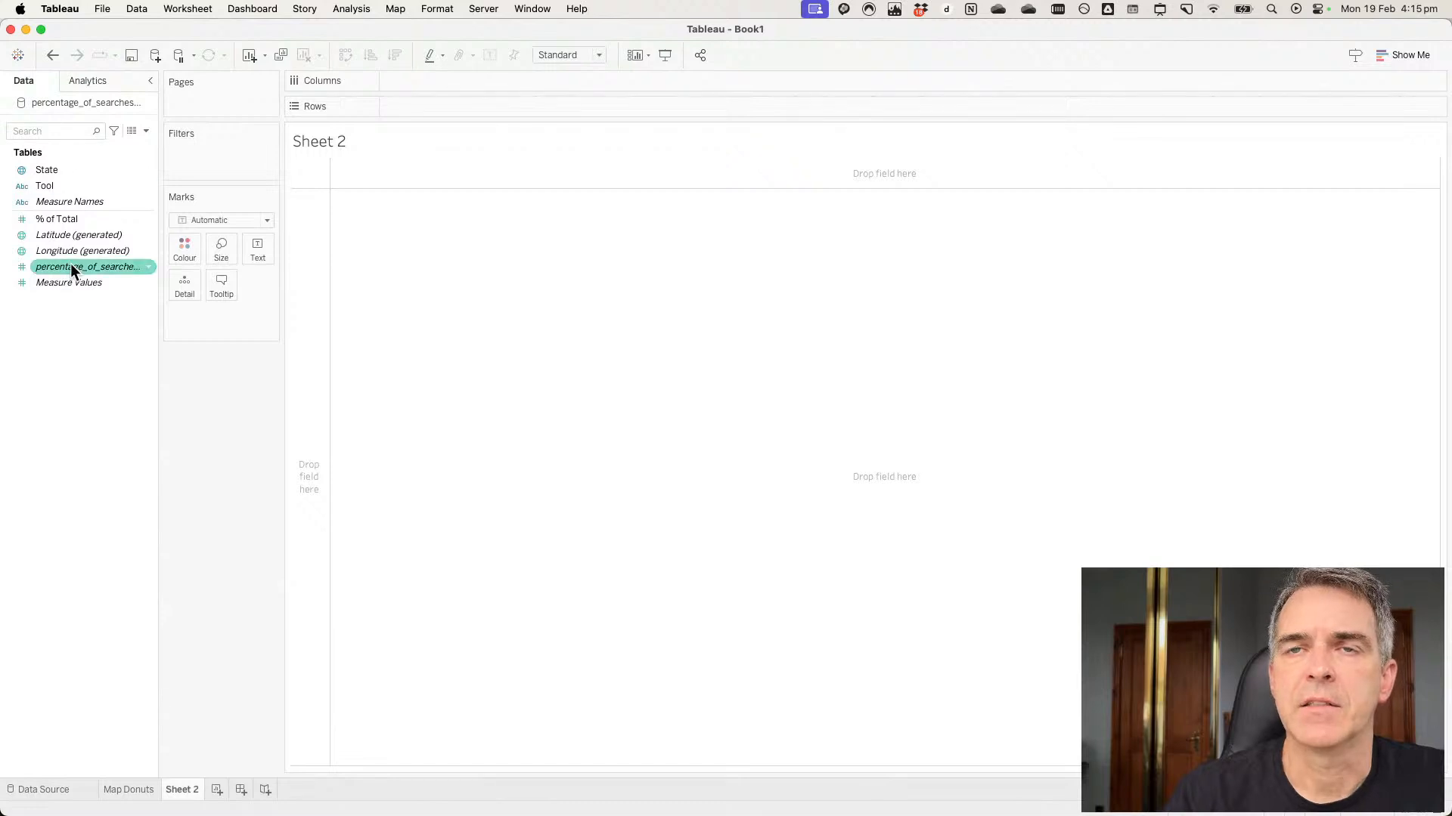
left_click(53, 185)
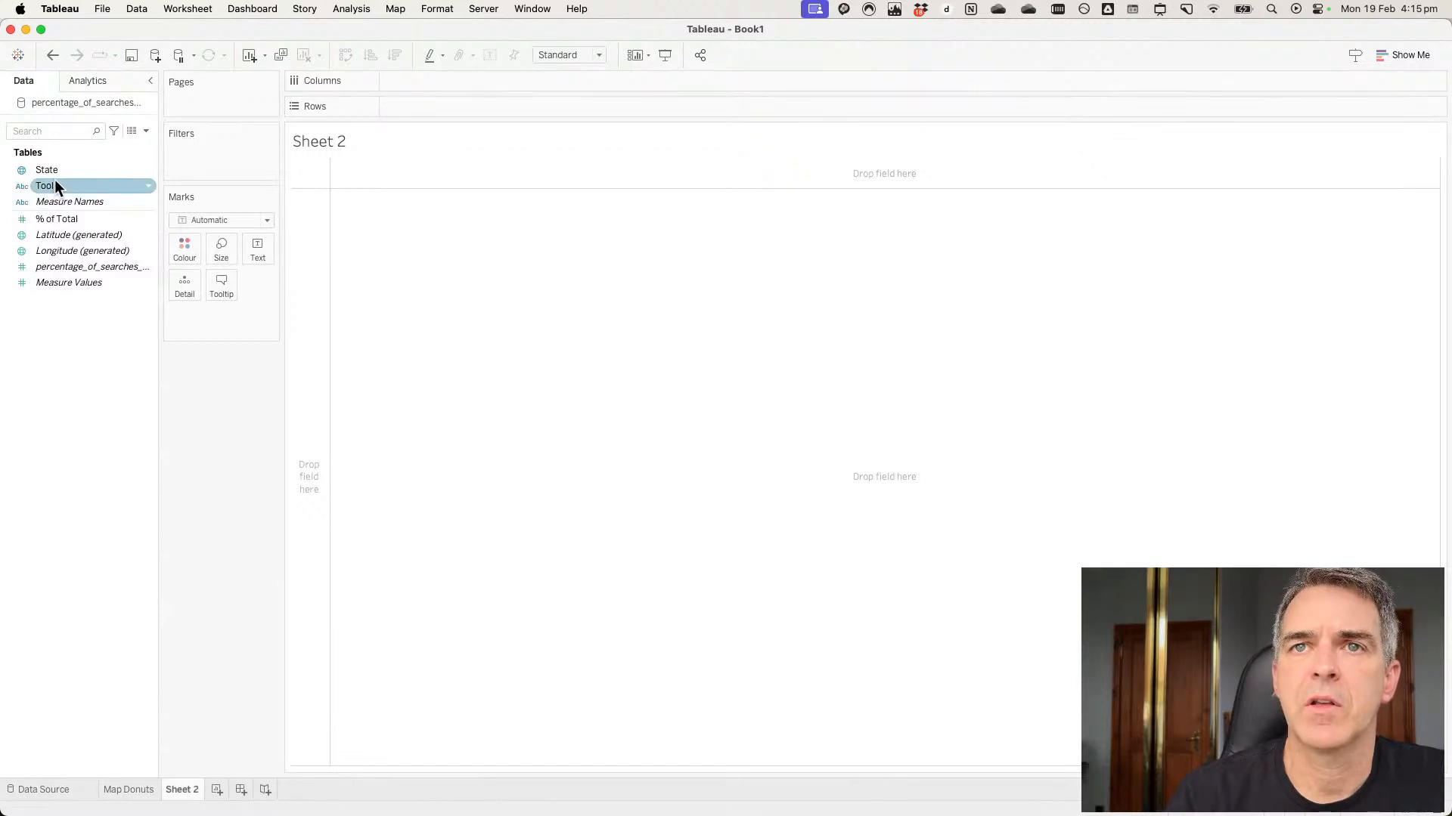
left_click_drag(53, 172, 329, 216)
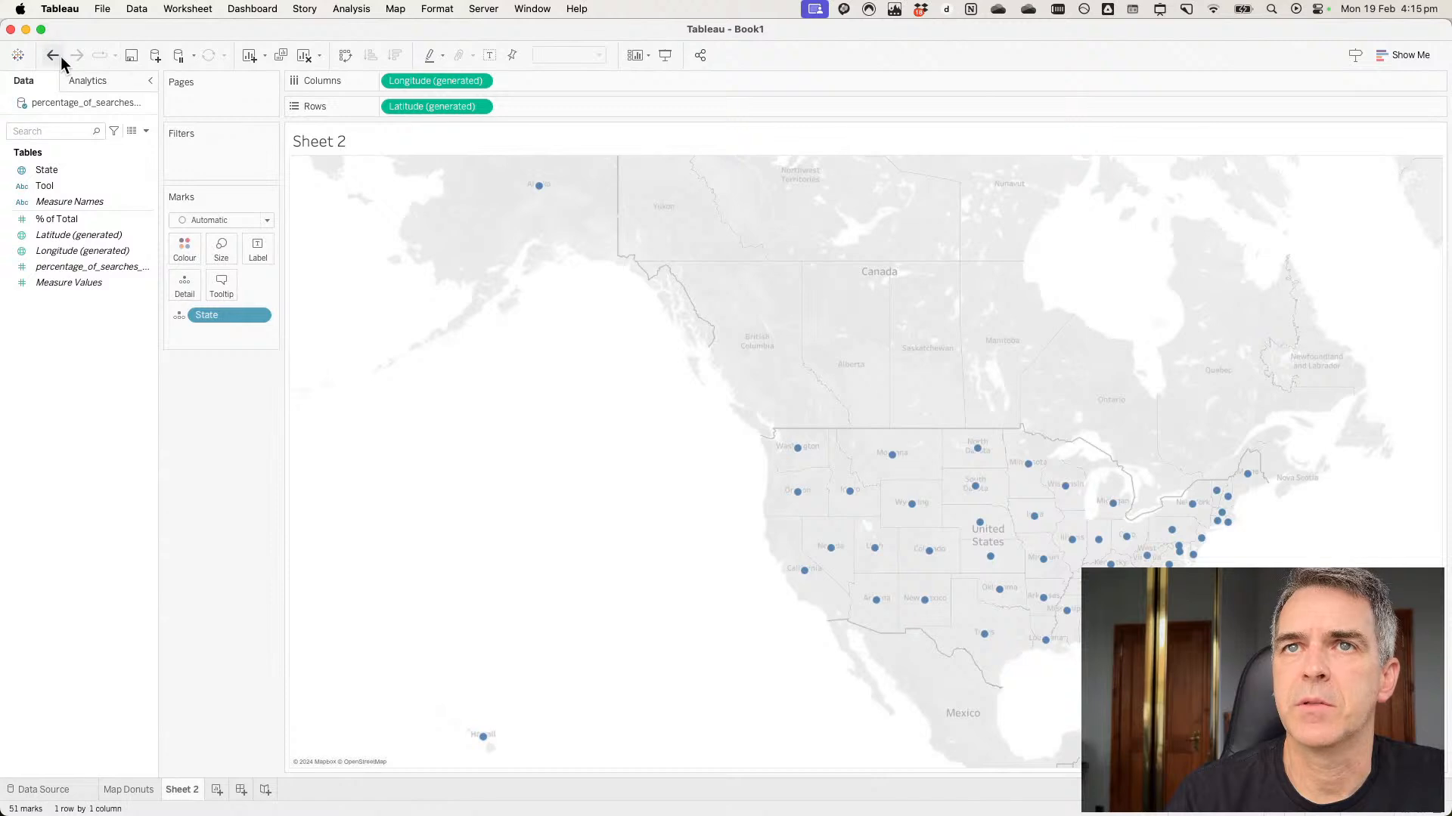
left_click(60, 56)
left_click_drag(52, 170, 310, 230)
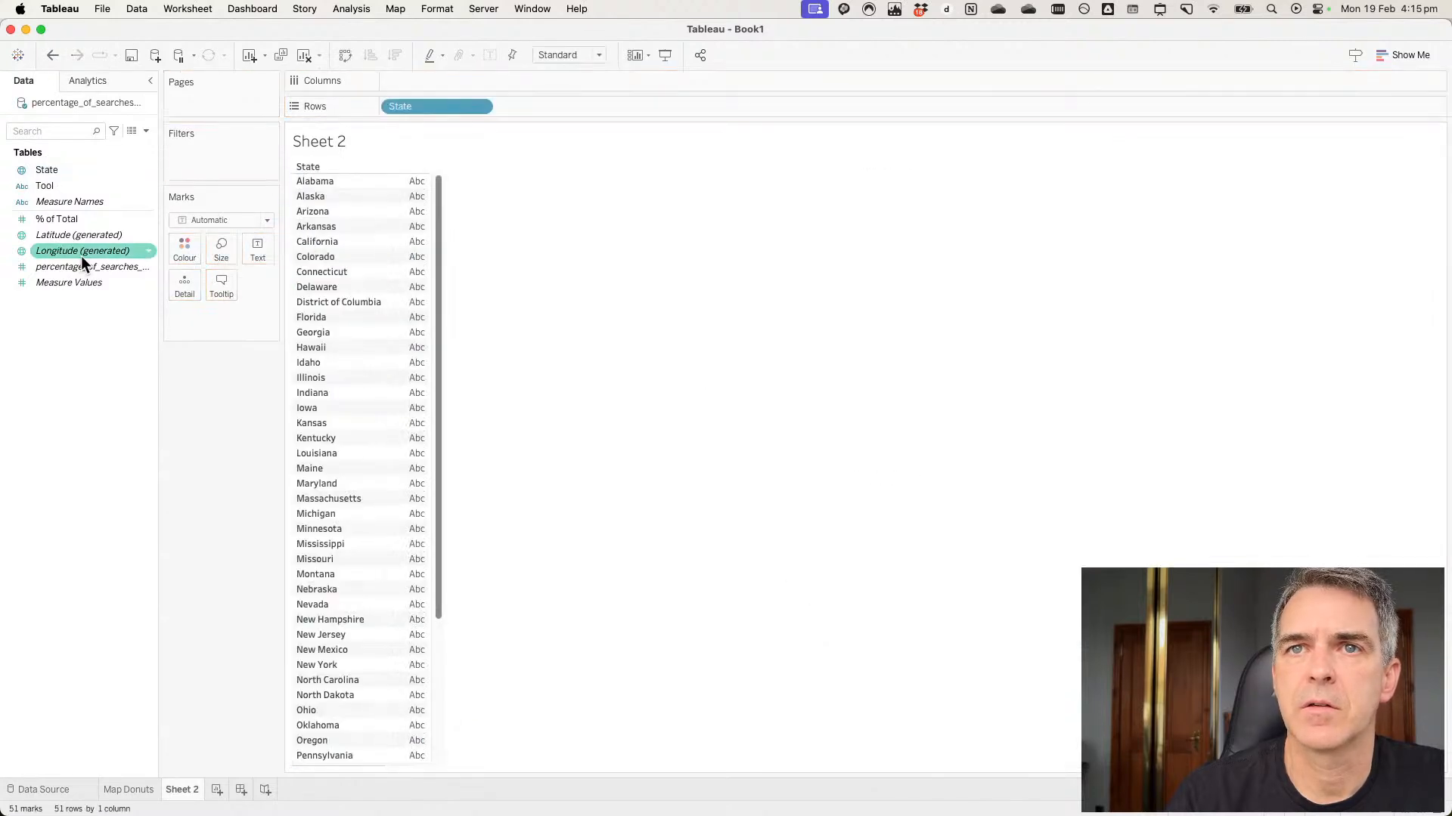
left_click_drag(47, 186, 181, 253)
left_click_drag(107, 218, 529, 80)
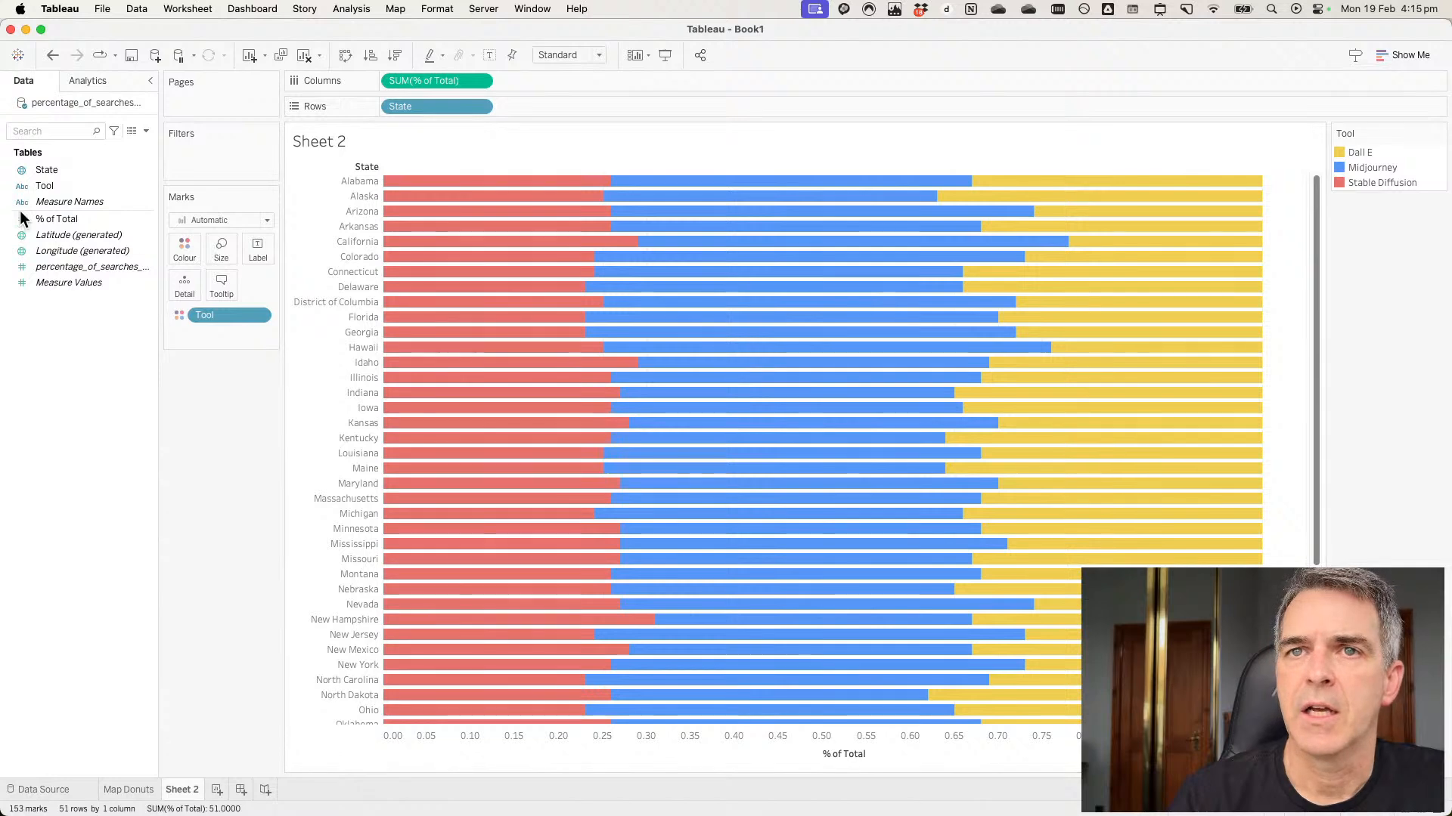
Set the default number format of the % of Total field to Percentage with 0 decimal places.
right_click(51, 220)
mouse_move(126, 390)
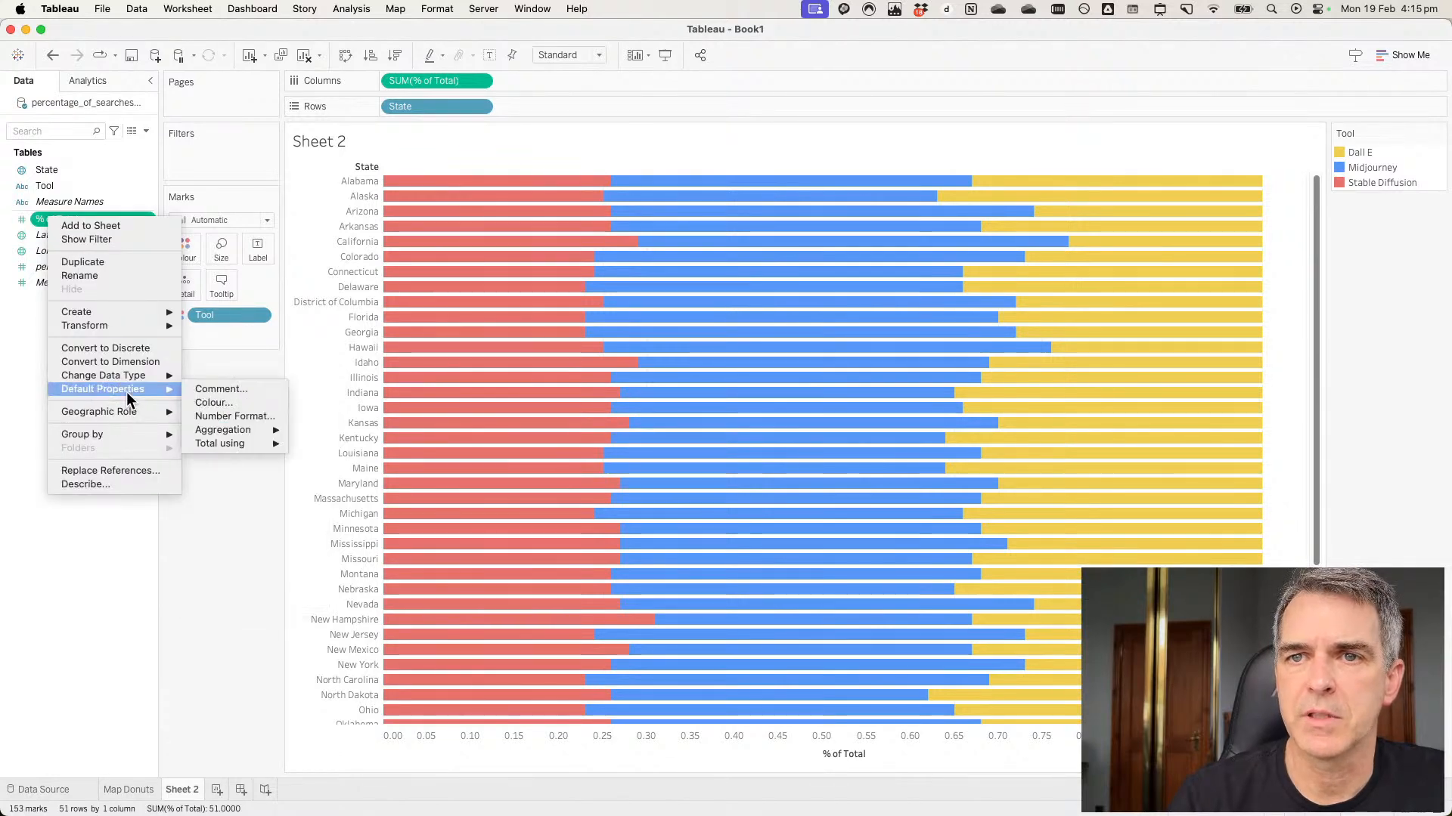
left_click(261, 417)
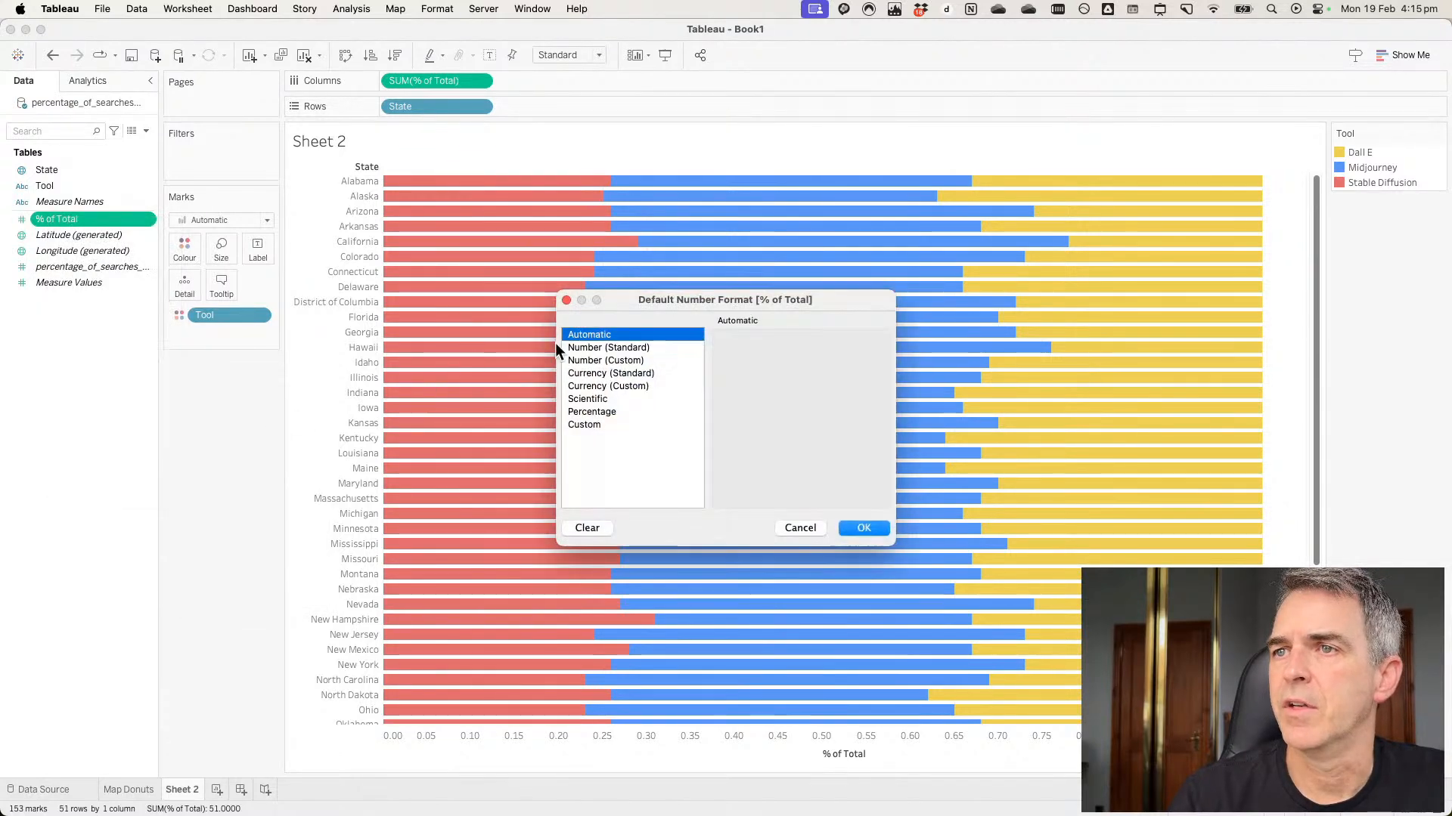
left_click(627, 415)
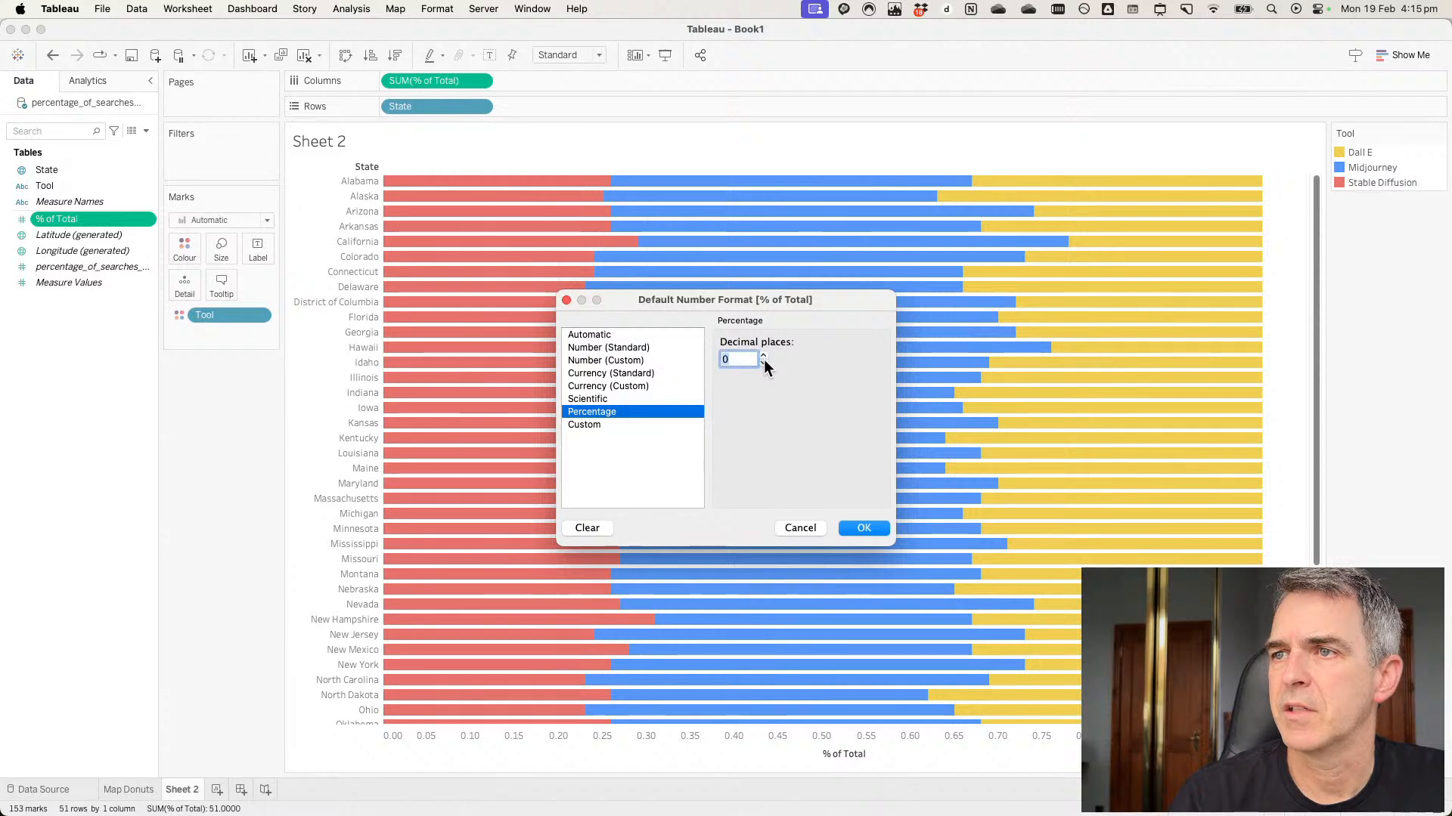
left_click(863, 527)
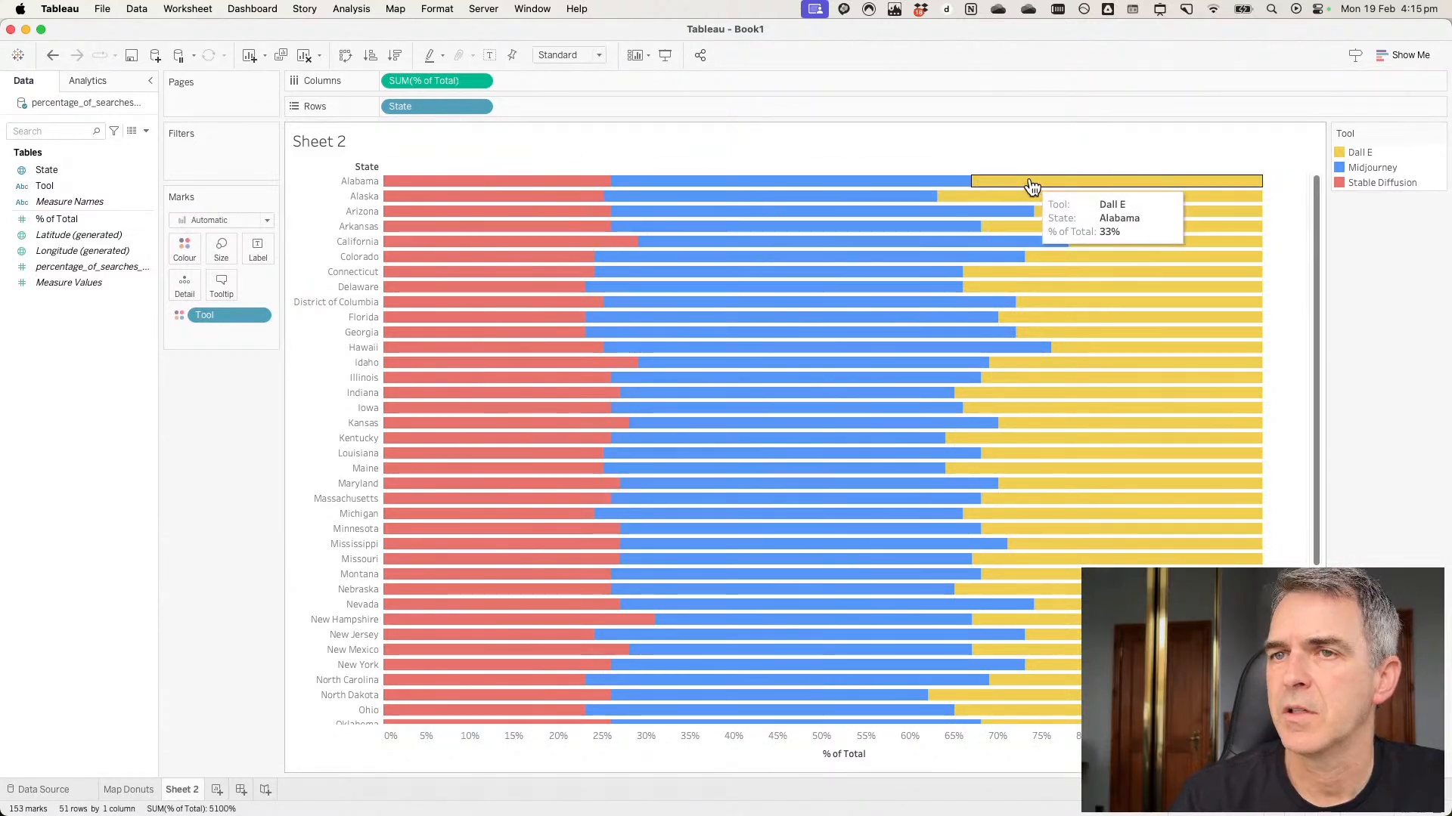
Compare the bars with the sub-region breakdown on Google Trends in Chrome, and rename the bar chart's sheet as Stacked Bars.
key("super+Tab")
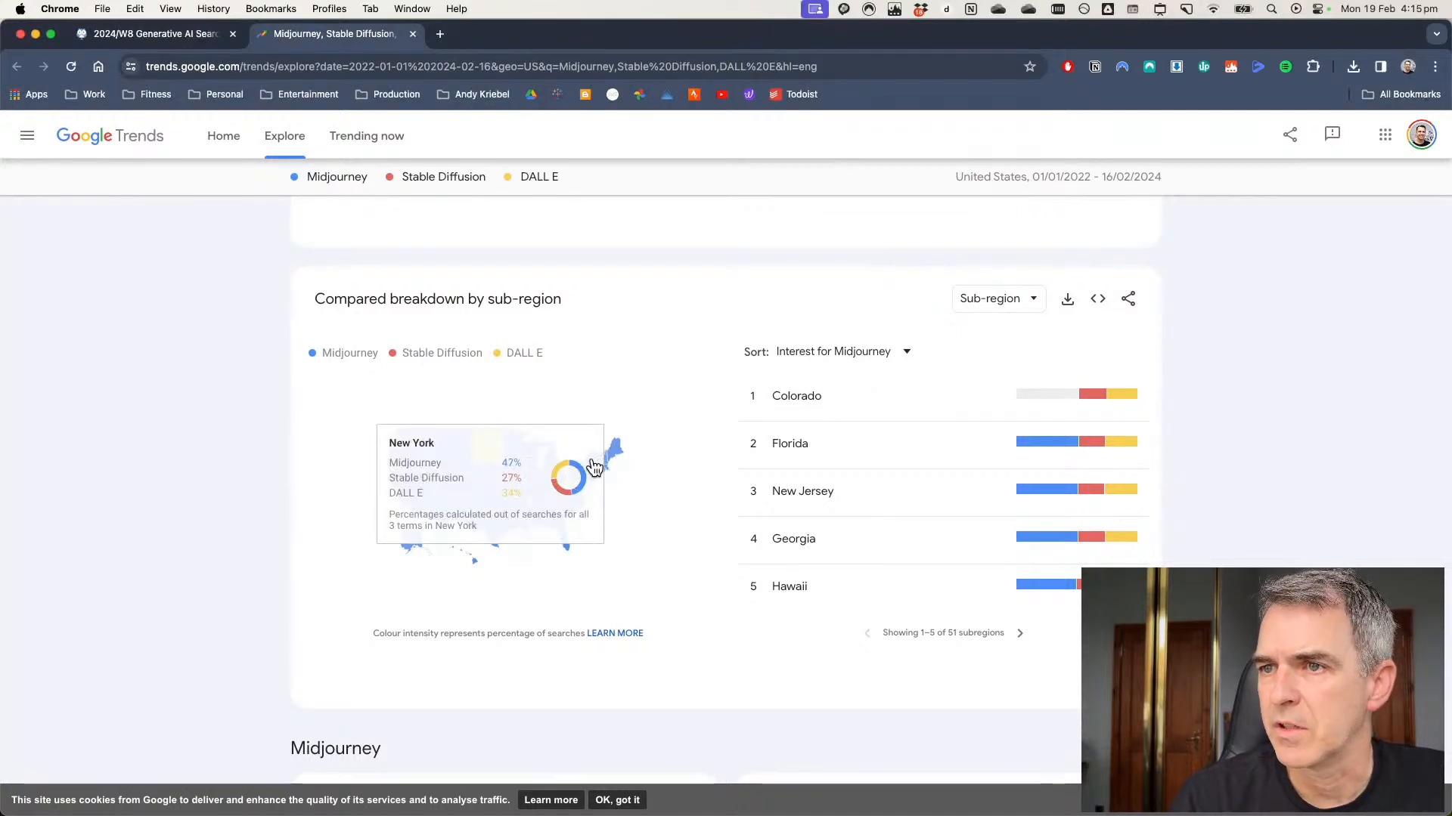
key("super+Tab")
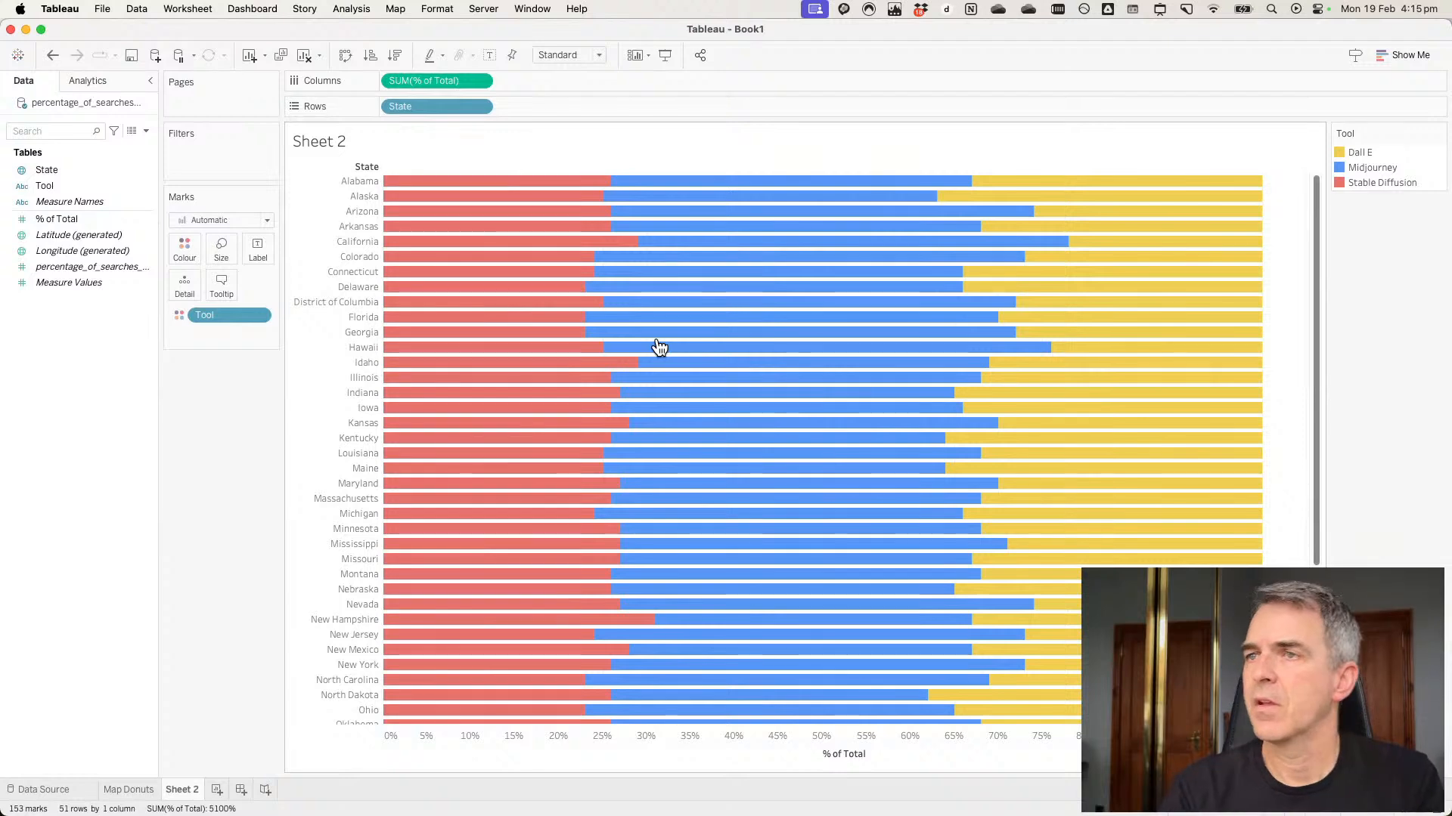
mouse_move(647, 355)
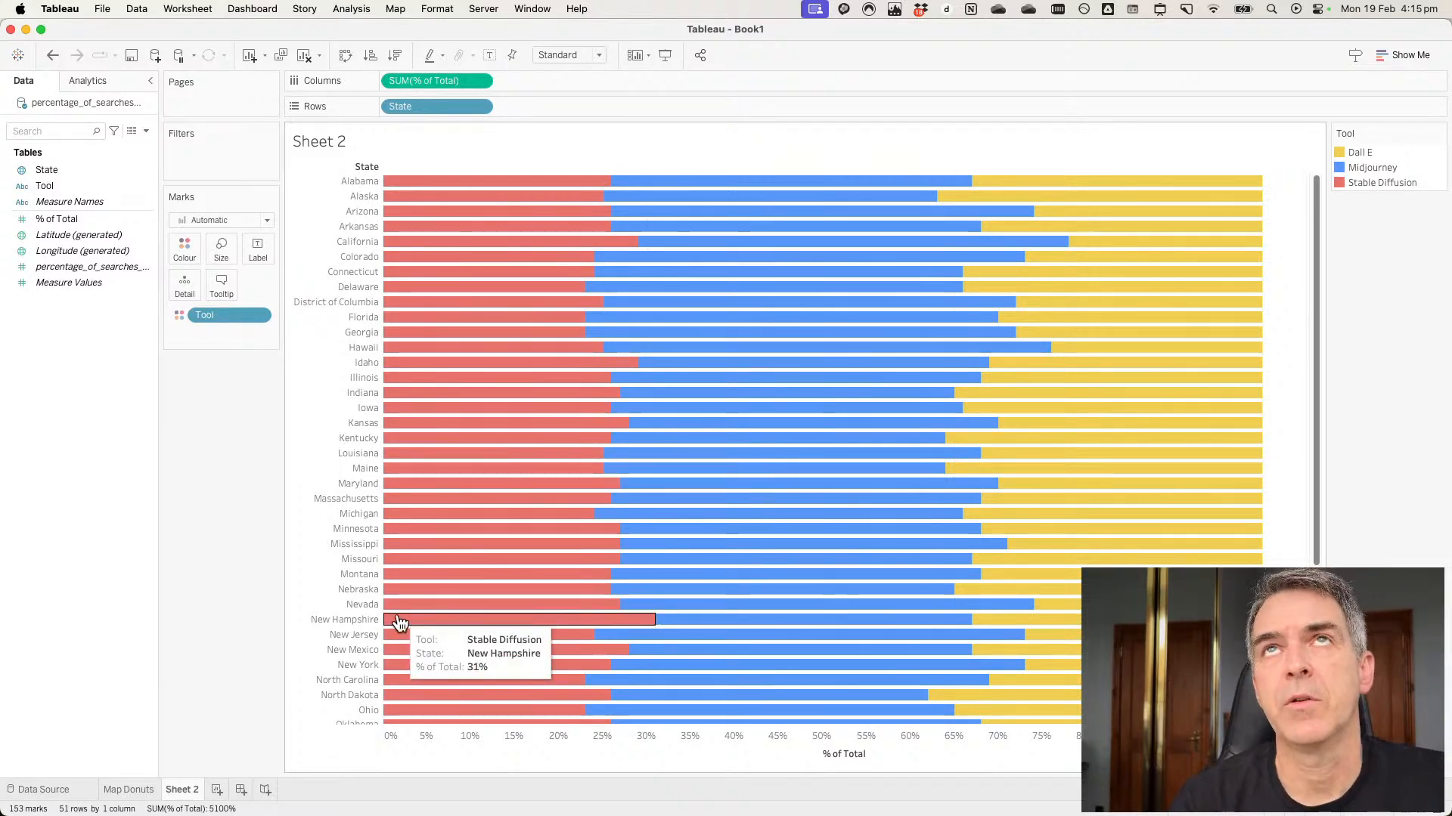
double_click(191, 788)
type("Stacked")
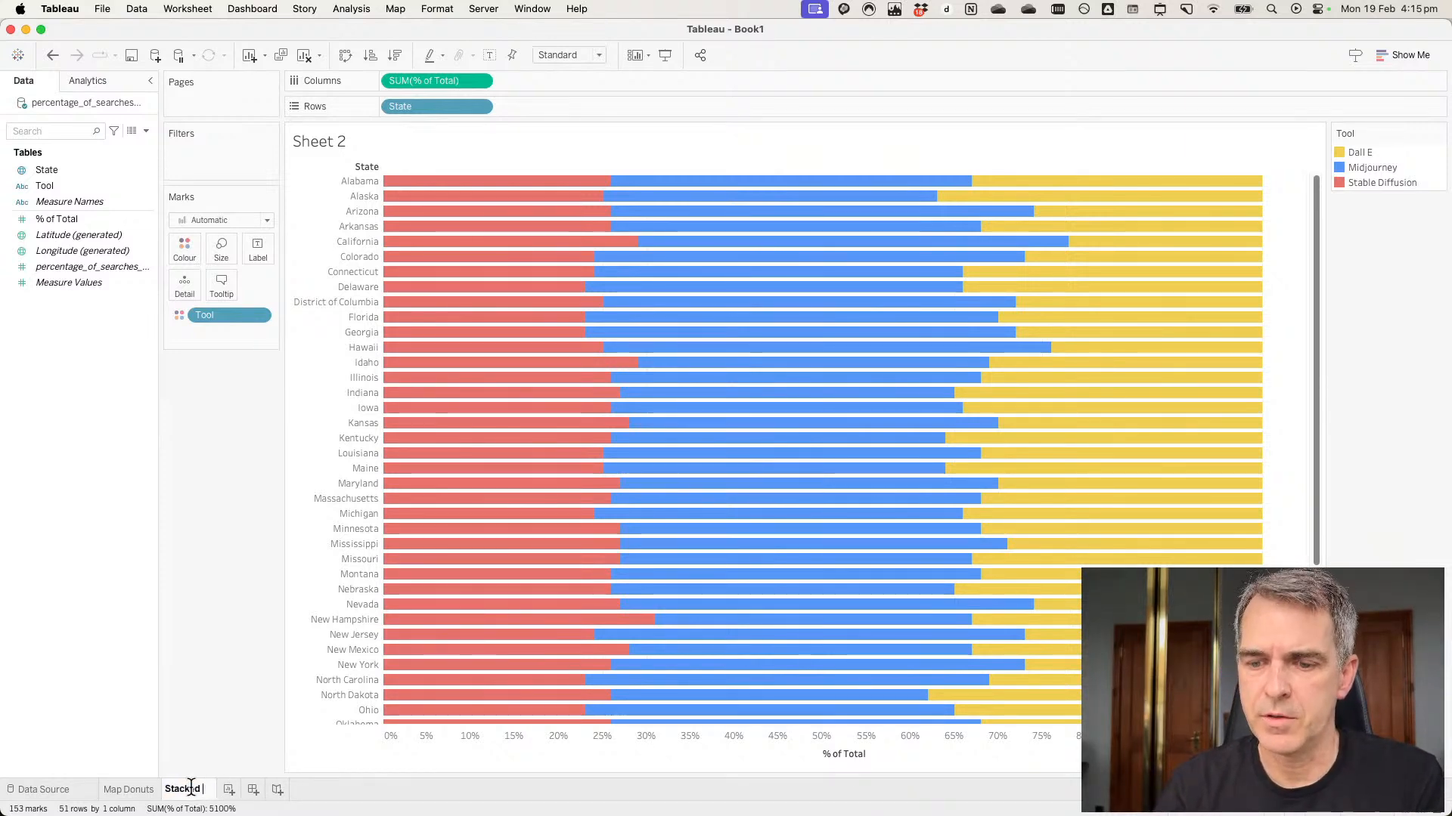
type(" Bars")
key("Return")
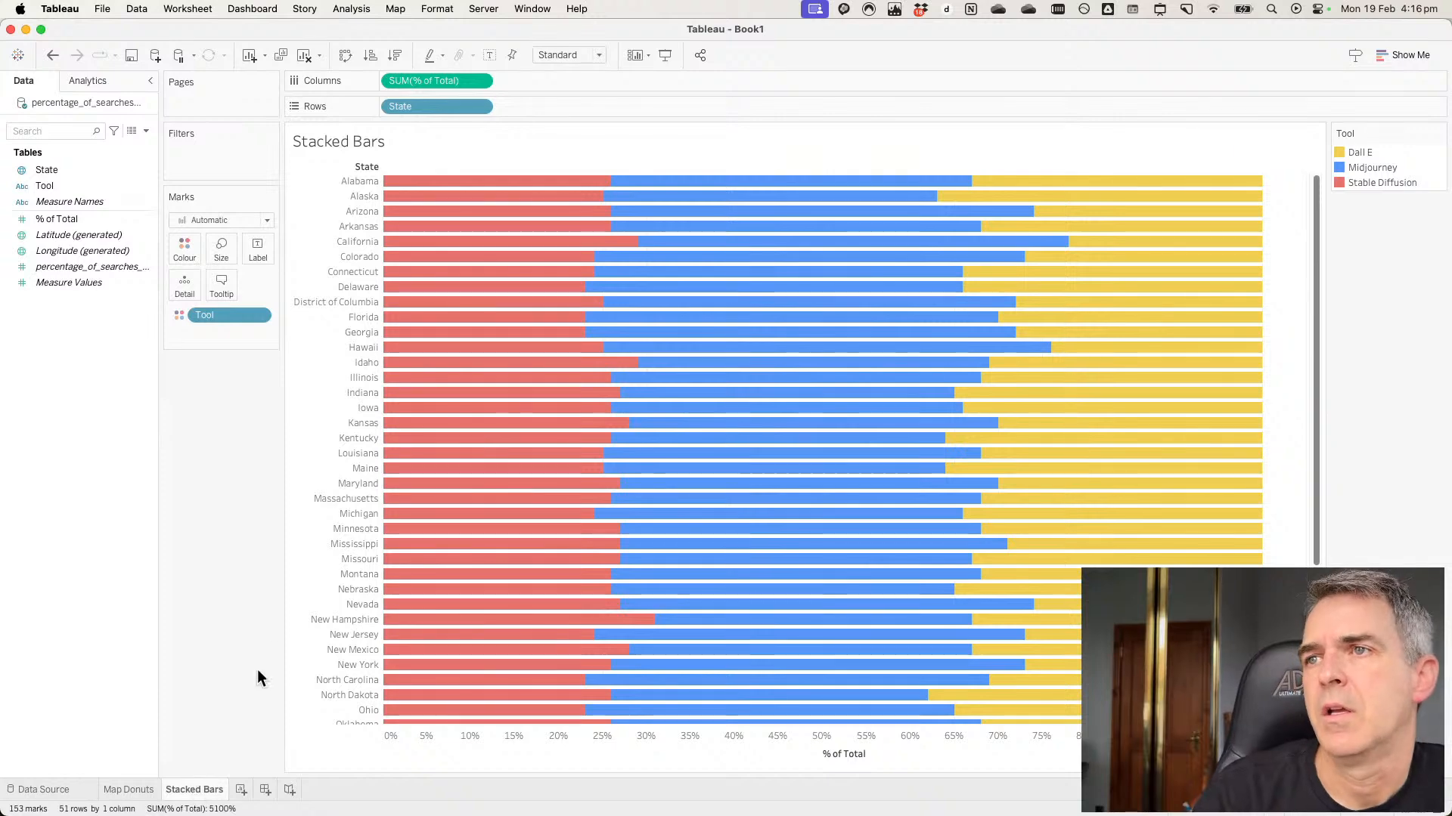
Look at the Google Trends sub-region map in Chrome, and compare it with the Map Donuts sheet in Tableau.
key("super+Tab")
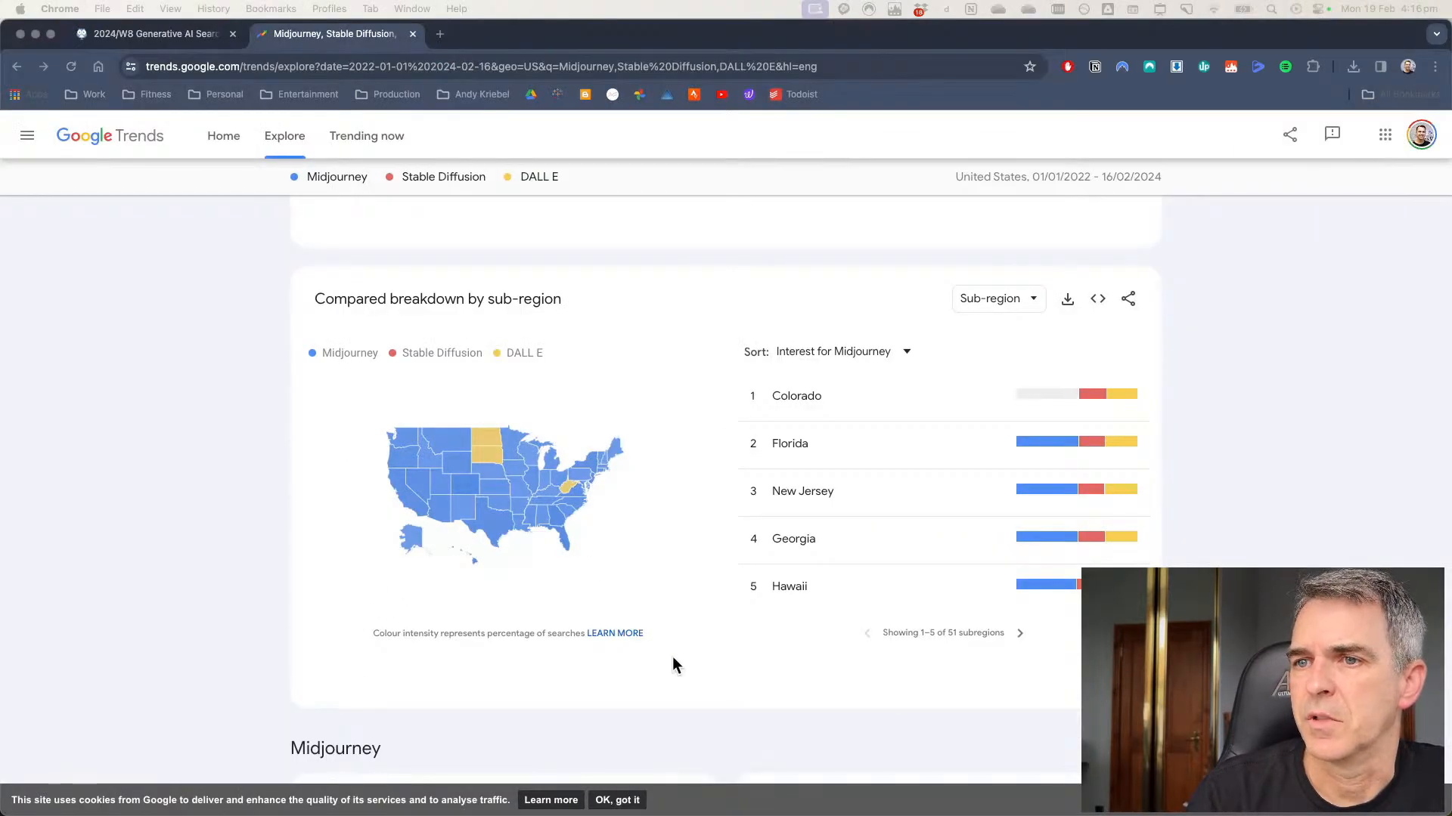
key("super+Tab")
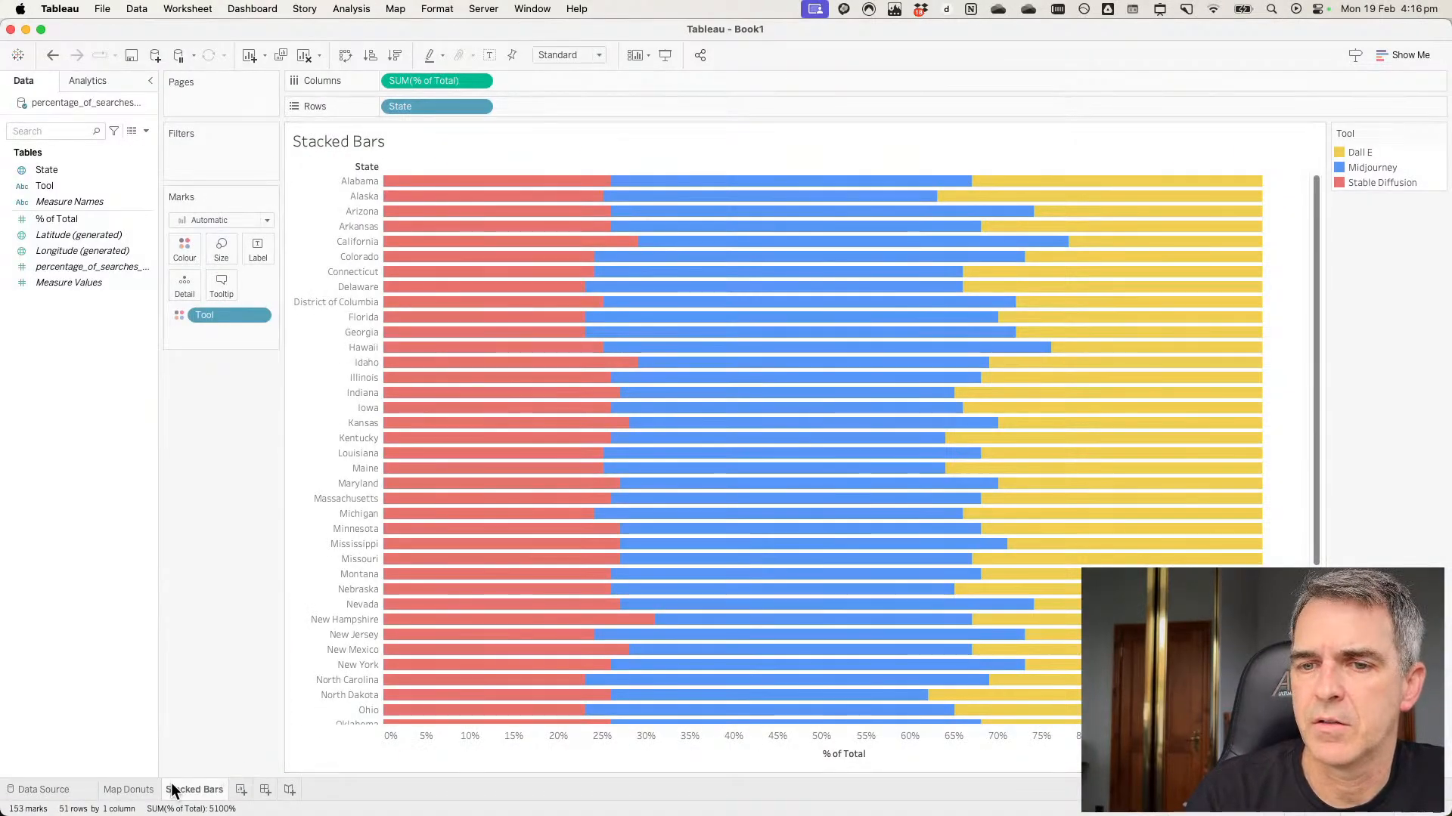
left_click(130, 789)
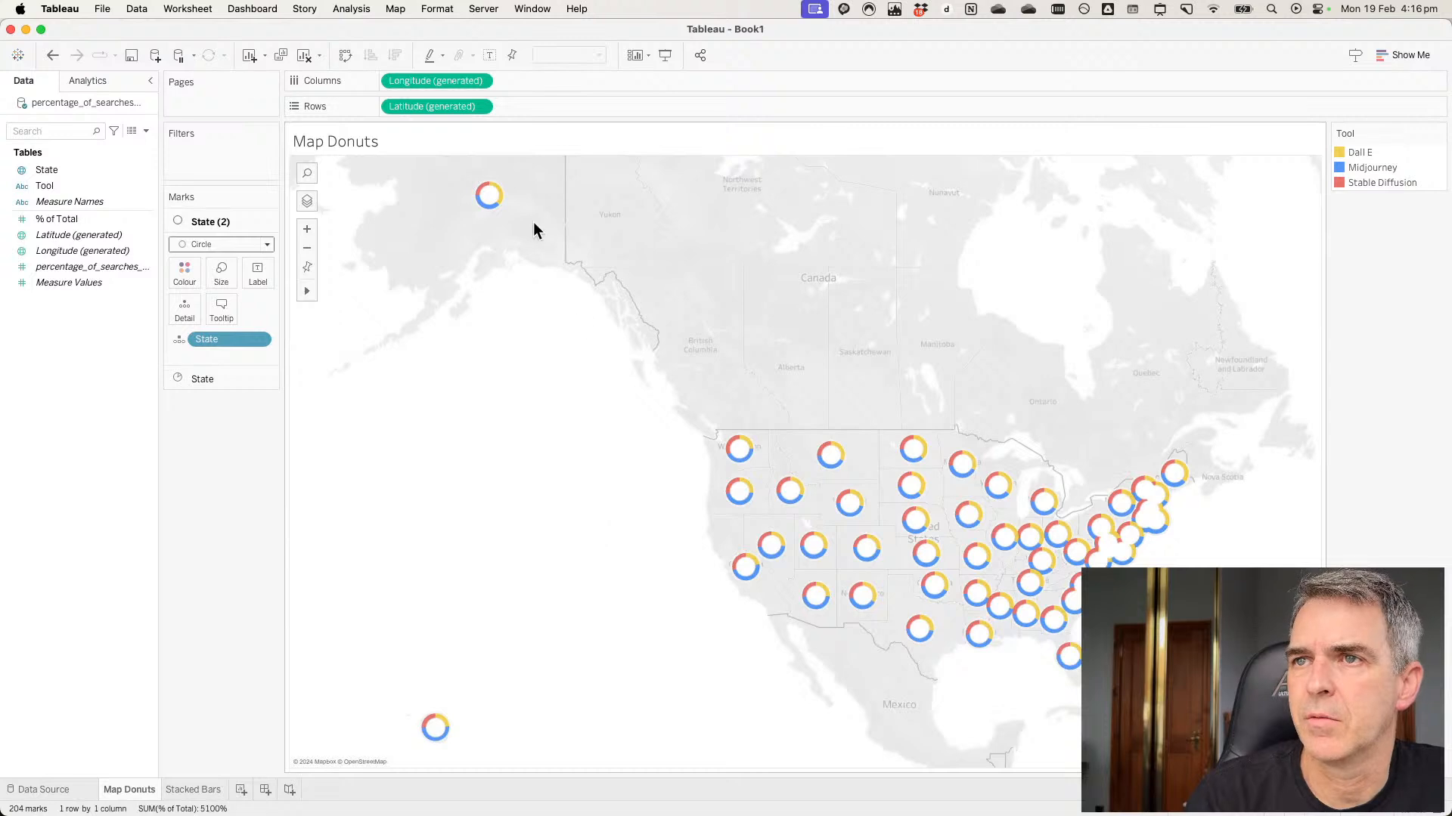
mouse_move(490, 200)
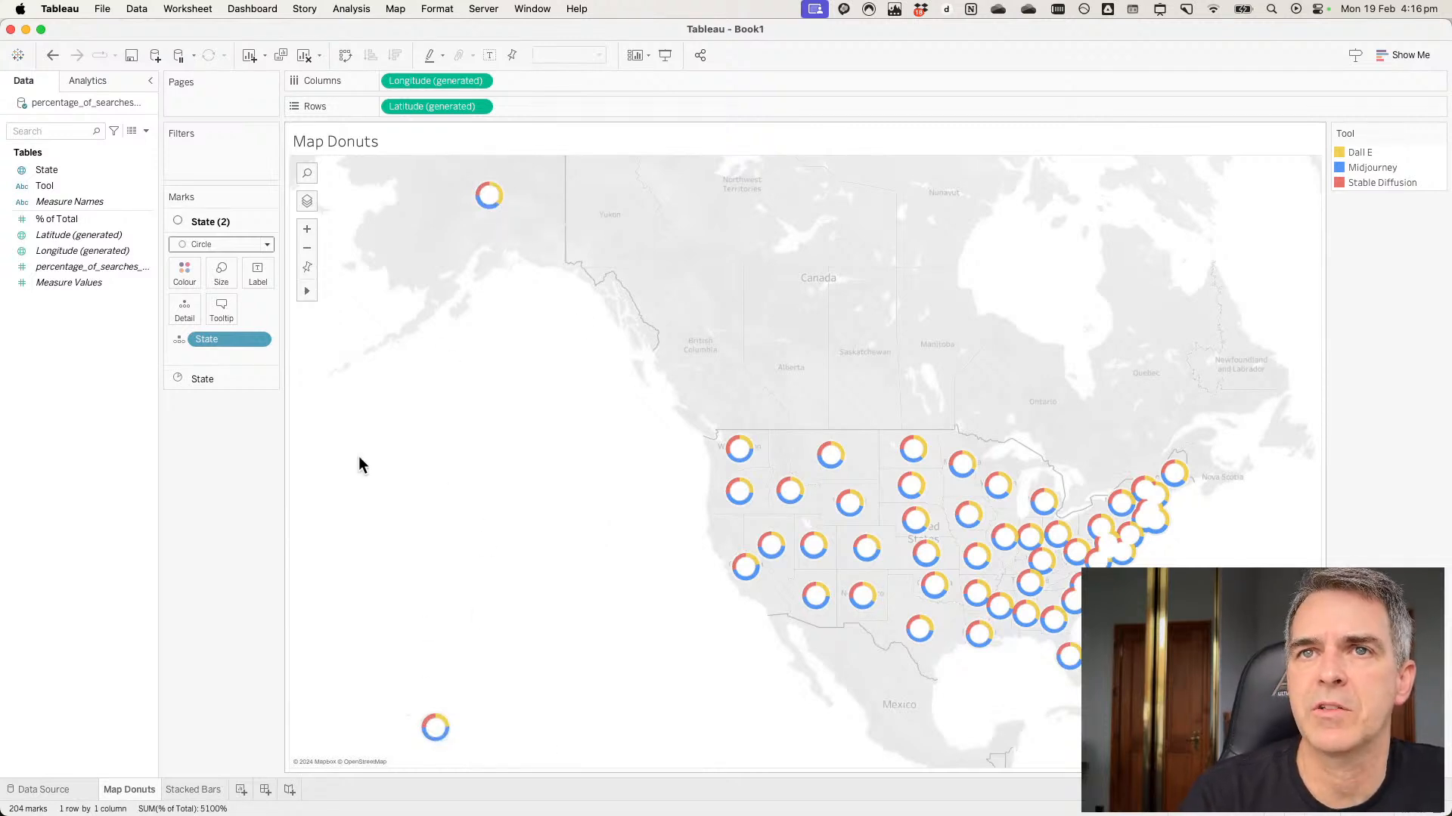
Add another worksheet, and open the percentage_of_searches_by_US_subregion data source to add a second connection.
left_click(242, 790)
right_click(74, 102)
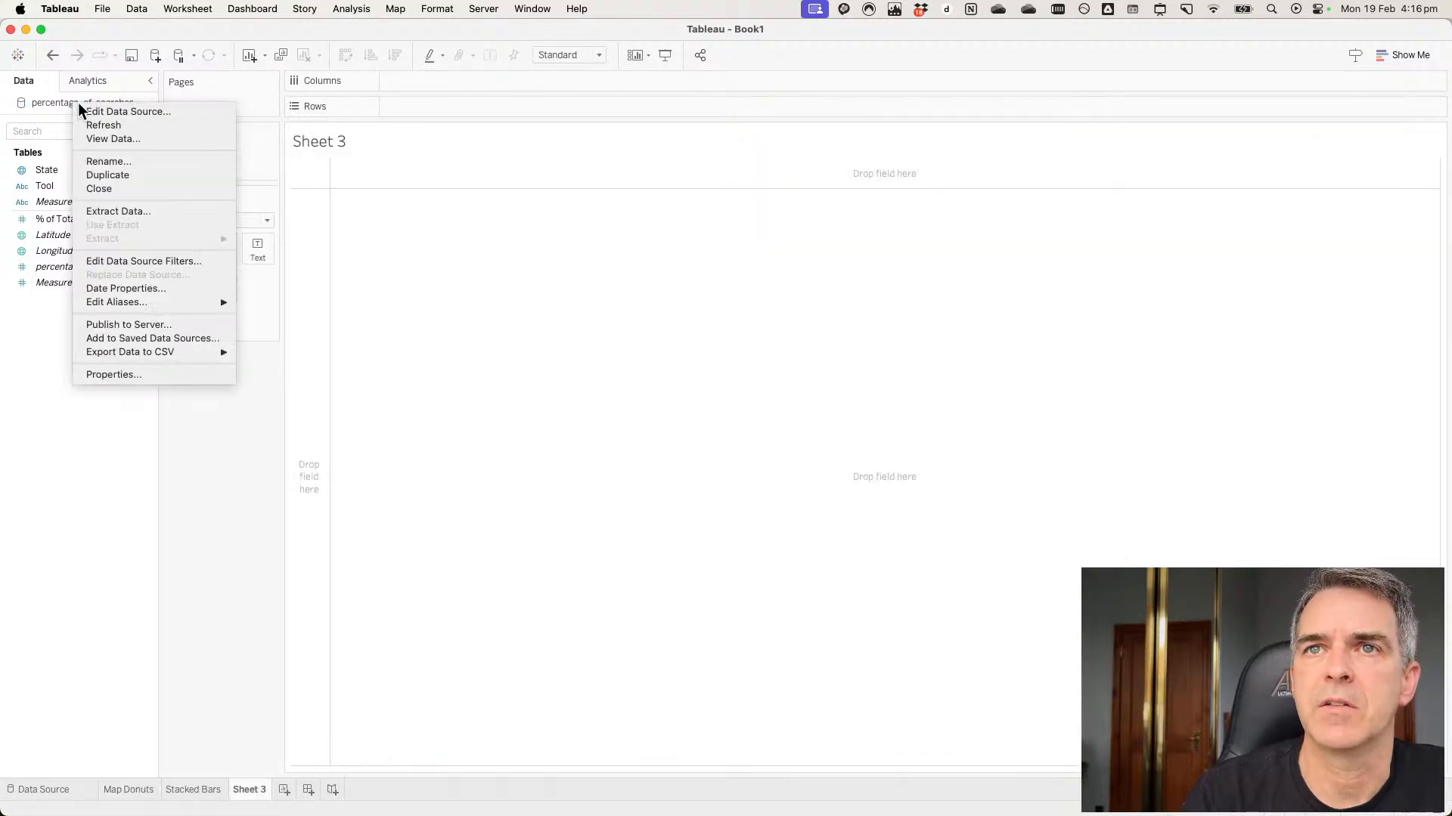
left_click(107, 115)
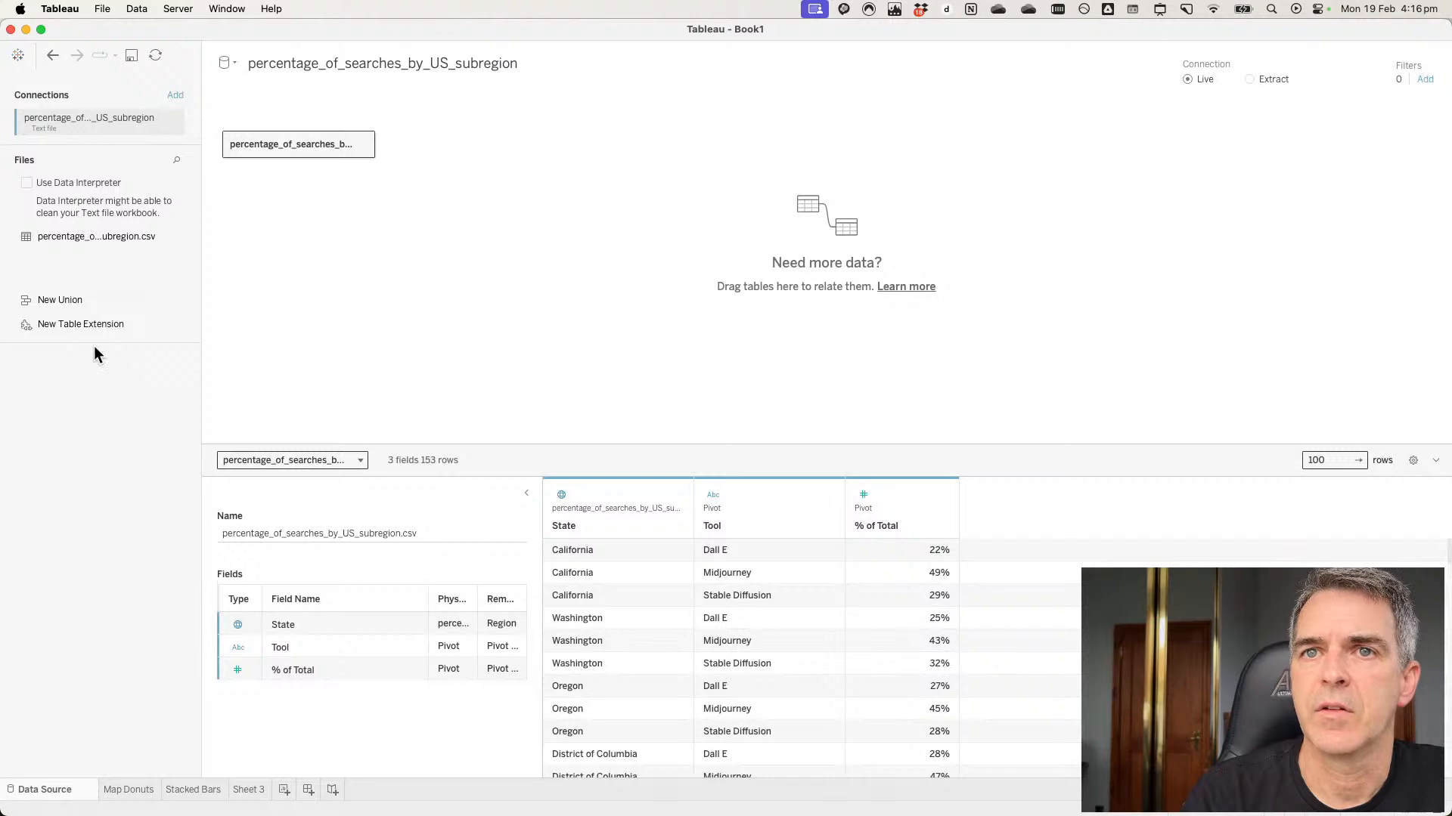
left_click(176, 97)
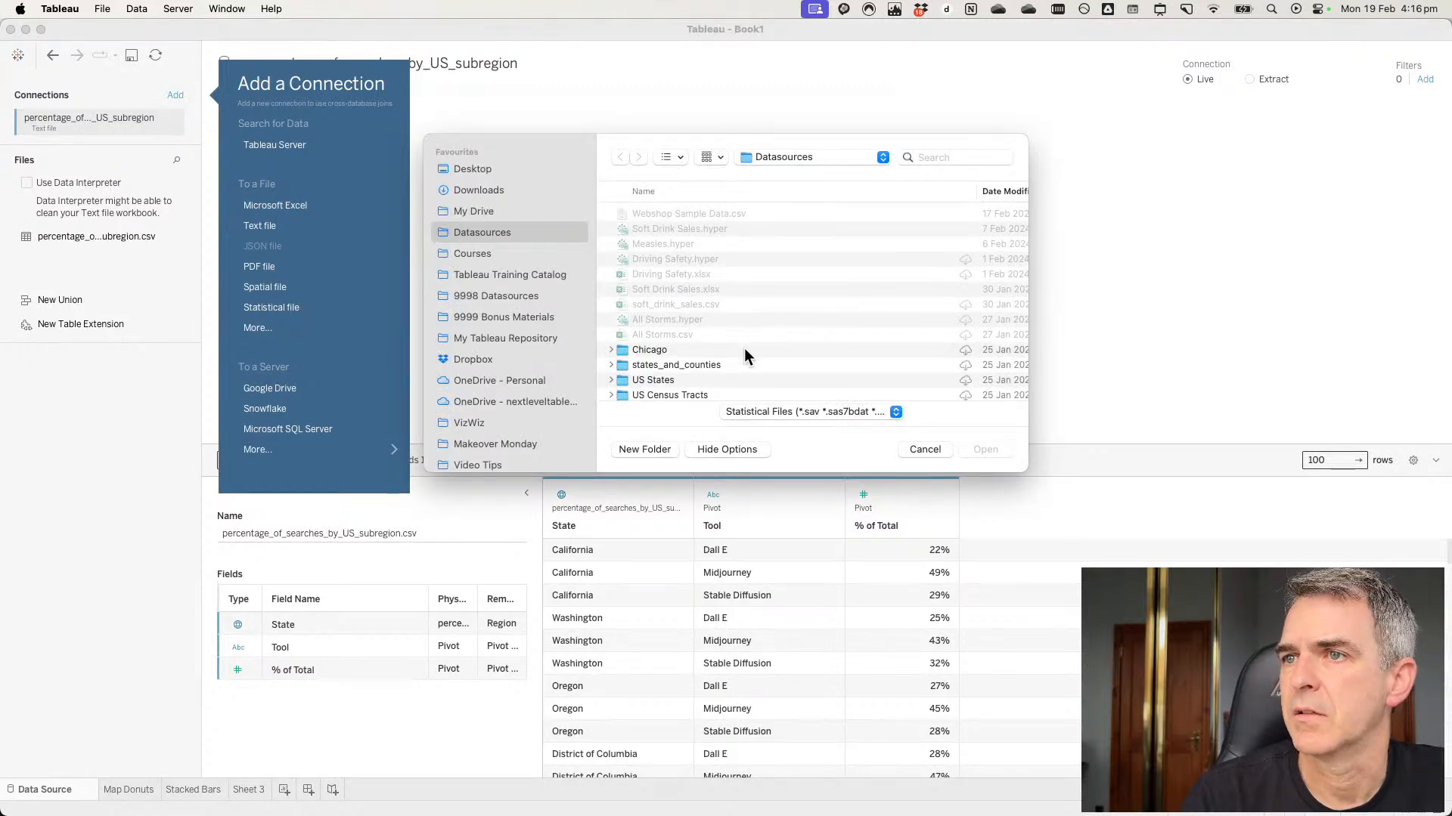
left_click(764, 188)
scroll(737, 355, "down", 10)
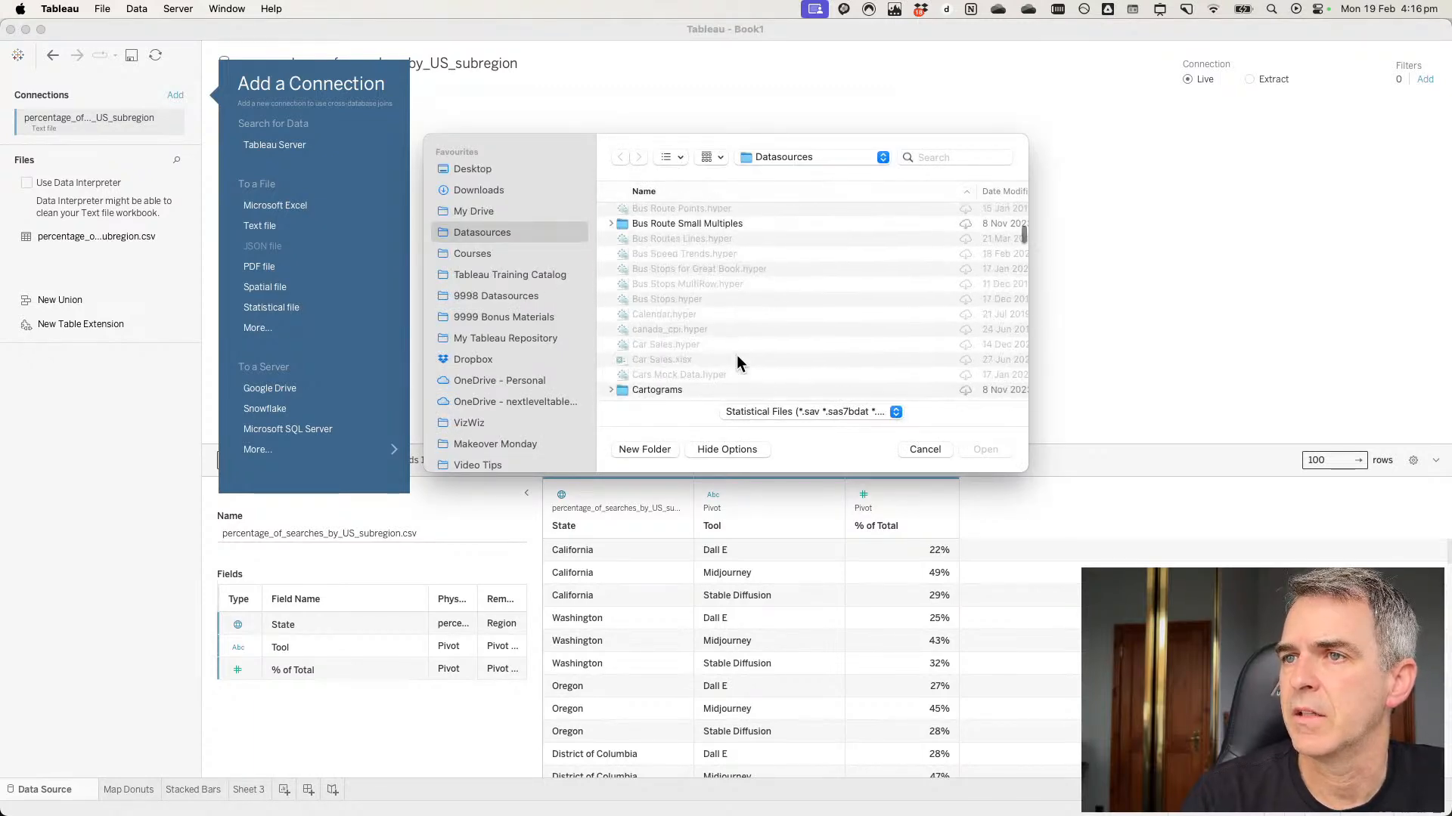
scroll(736, 355, "down", 8)
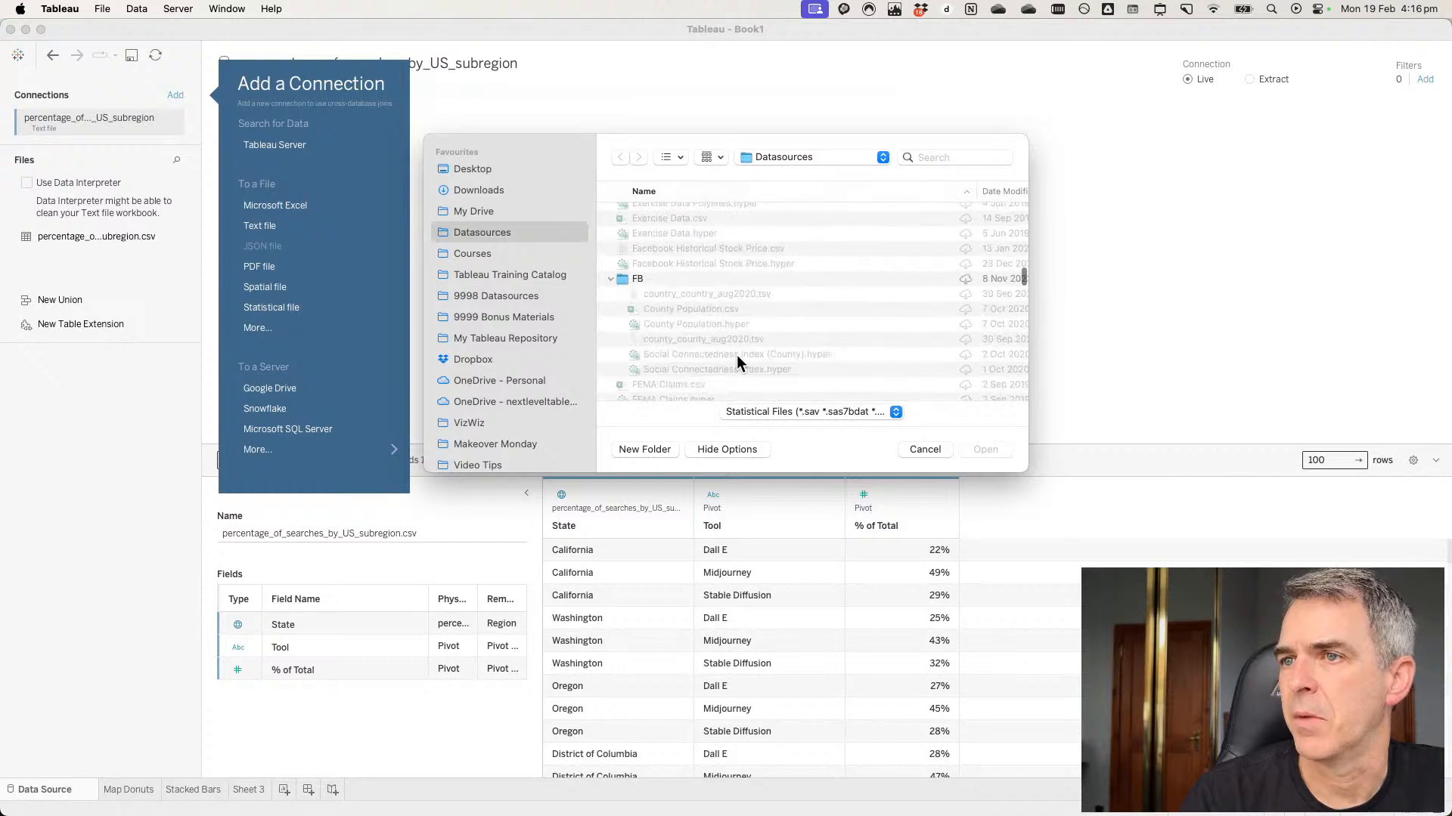
scroll(737, 355, "down", 6)
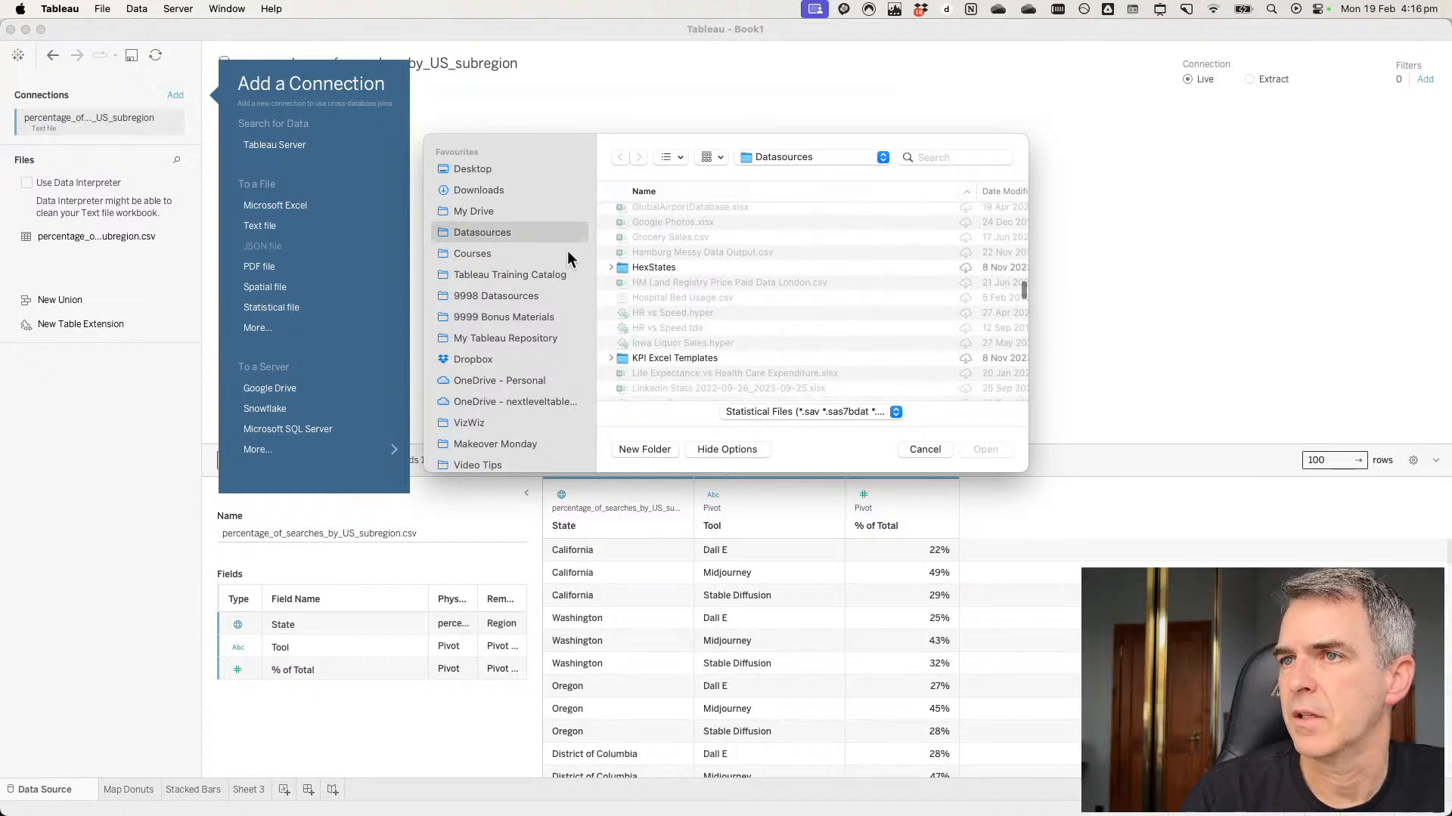
left_click(611, 268)
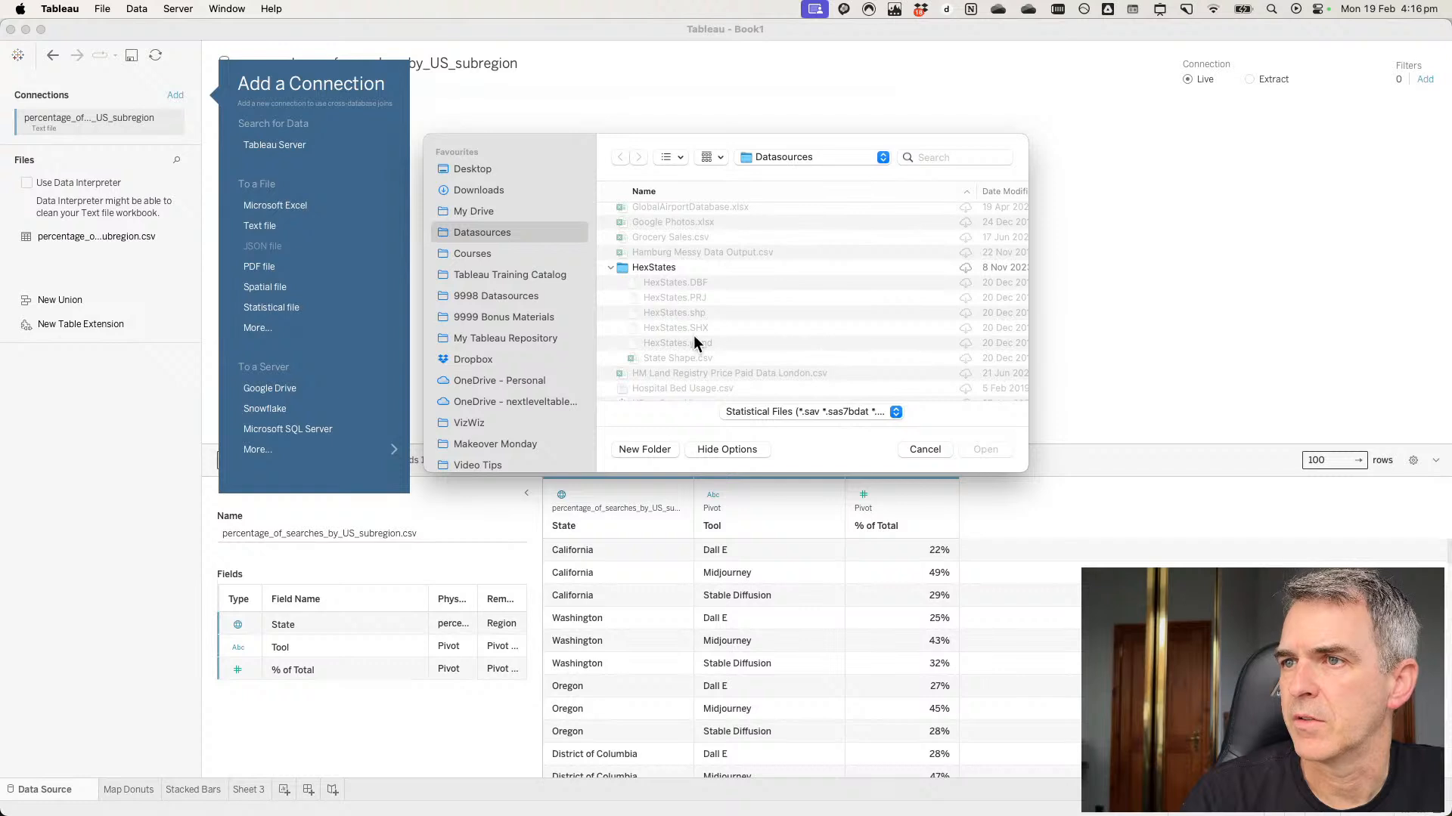
left_click(792, 412)
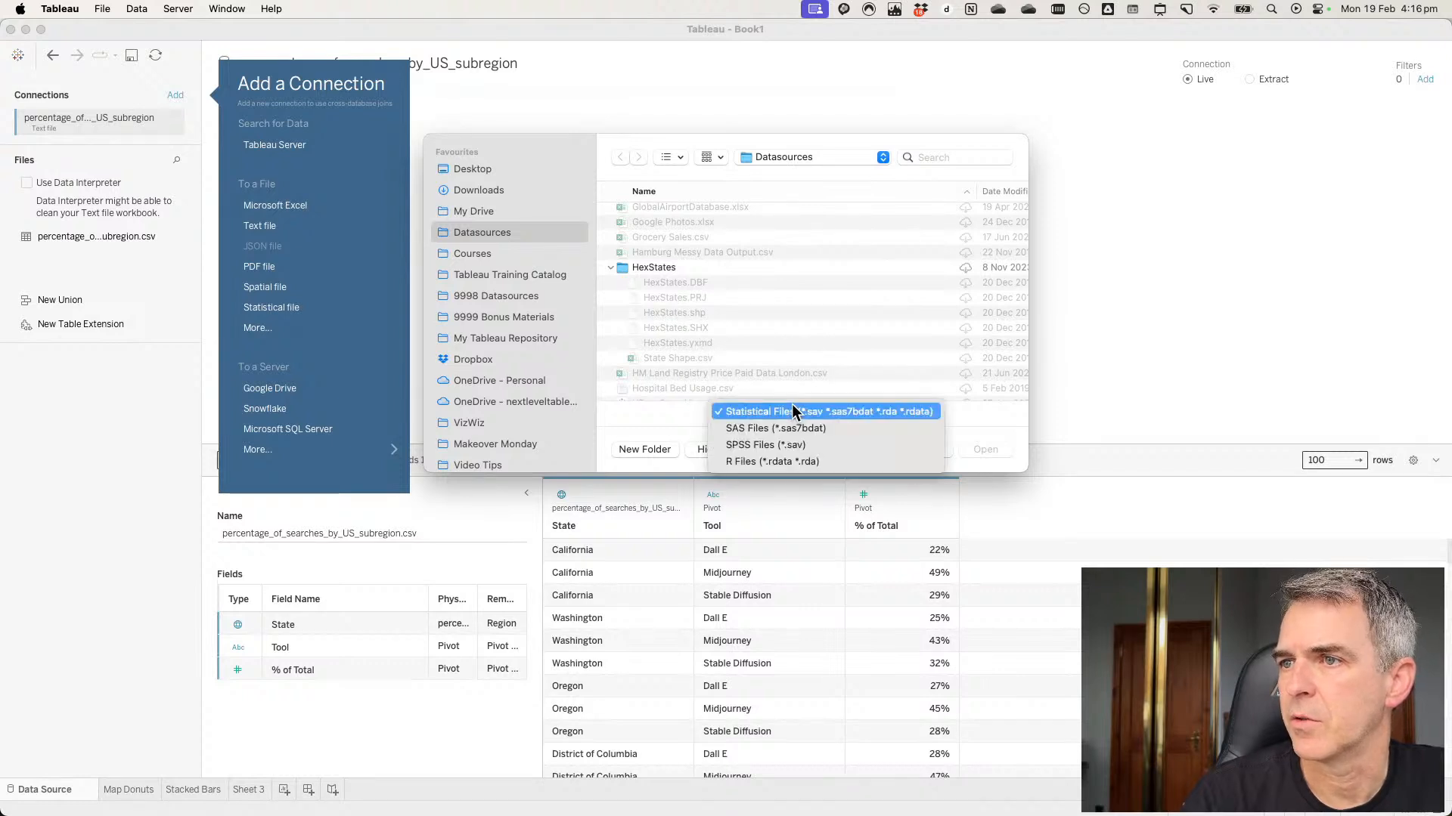
left_click(999, 420)
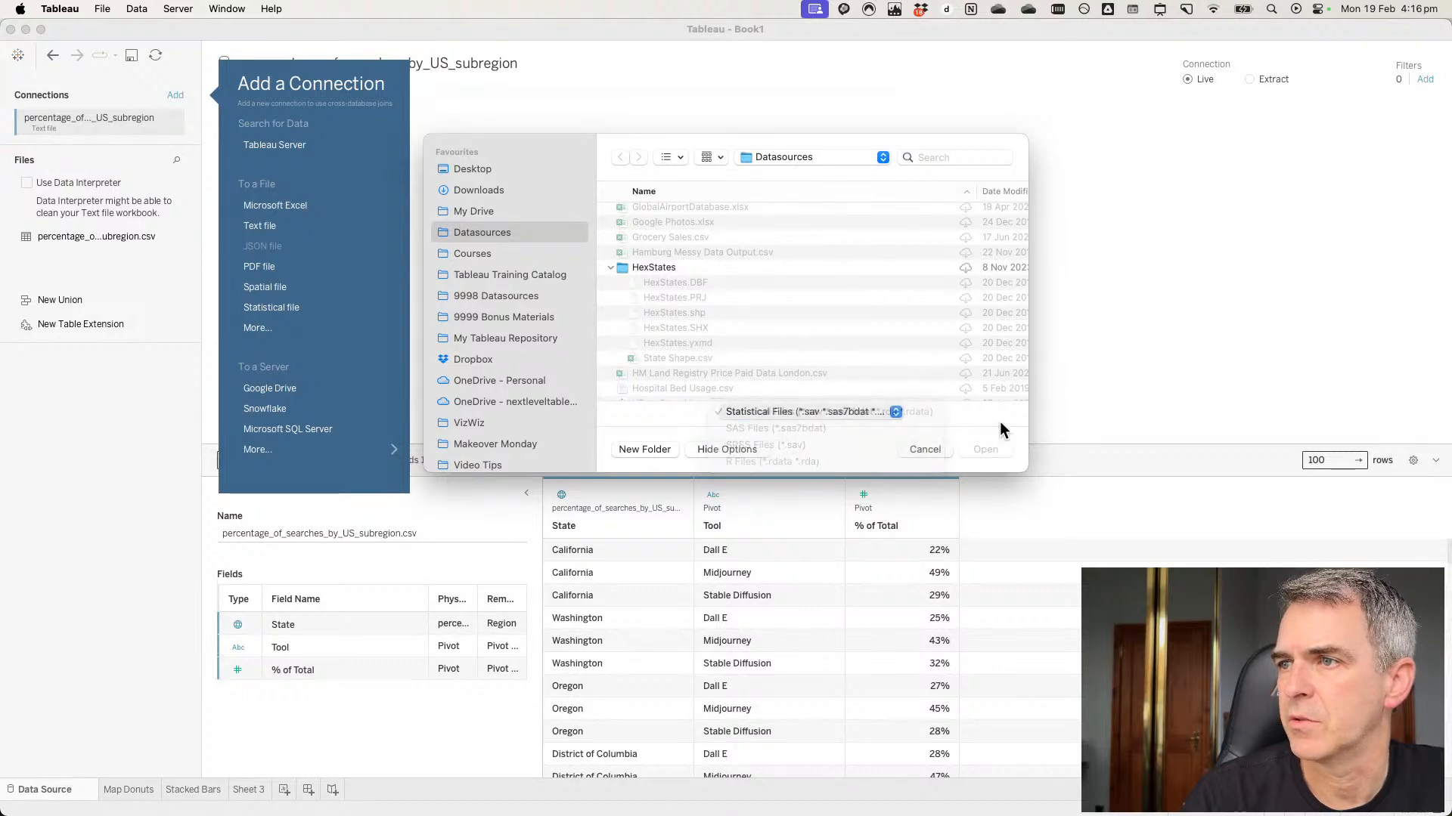
left_click(936, 448)
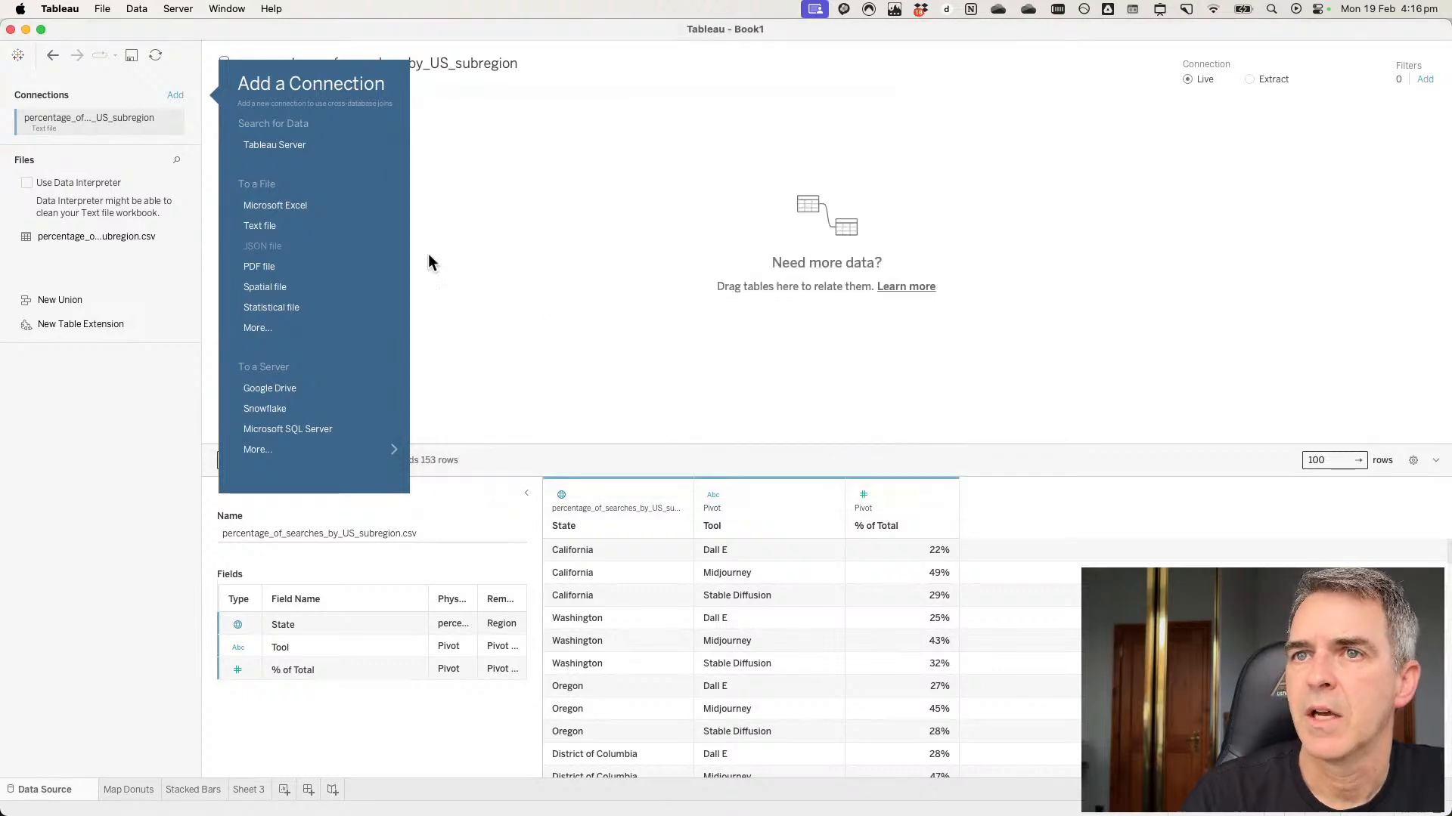
Connect the spatial file HexStates.shp from the HexStates folder in Datasources.
left_click(287, 286)
scroll(748, 318, "down", 10)
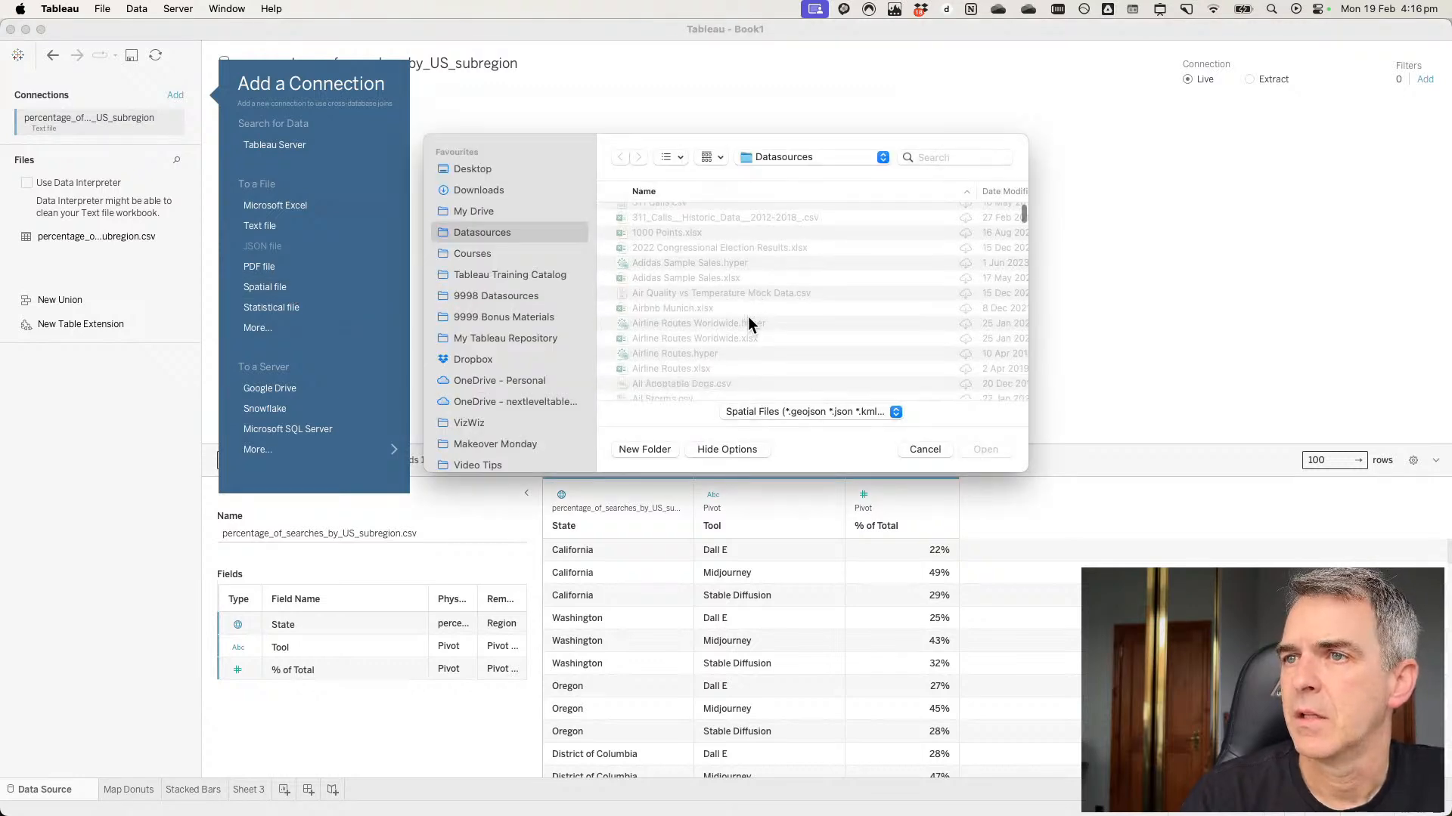
scroll(749, 322, "down", 10)
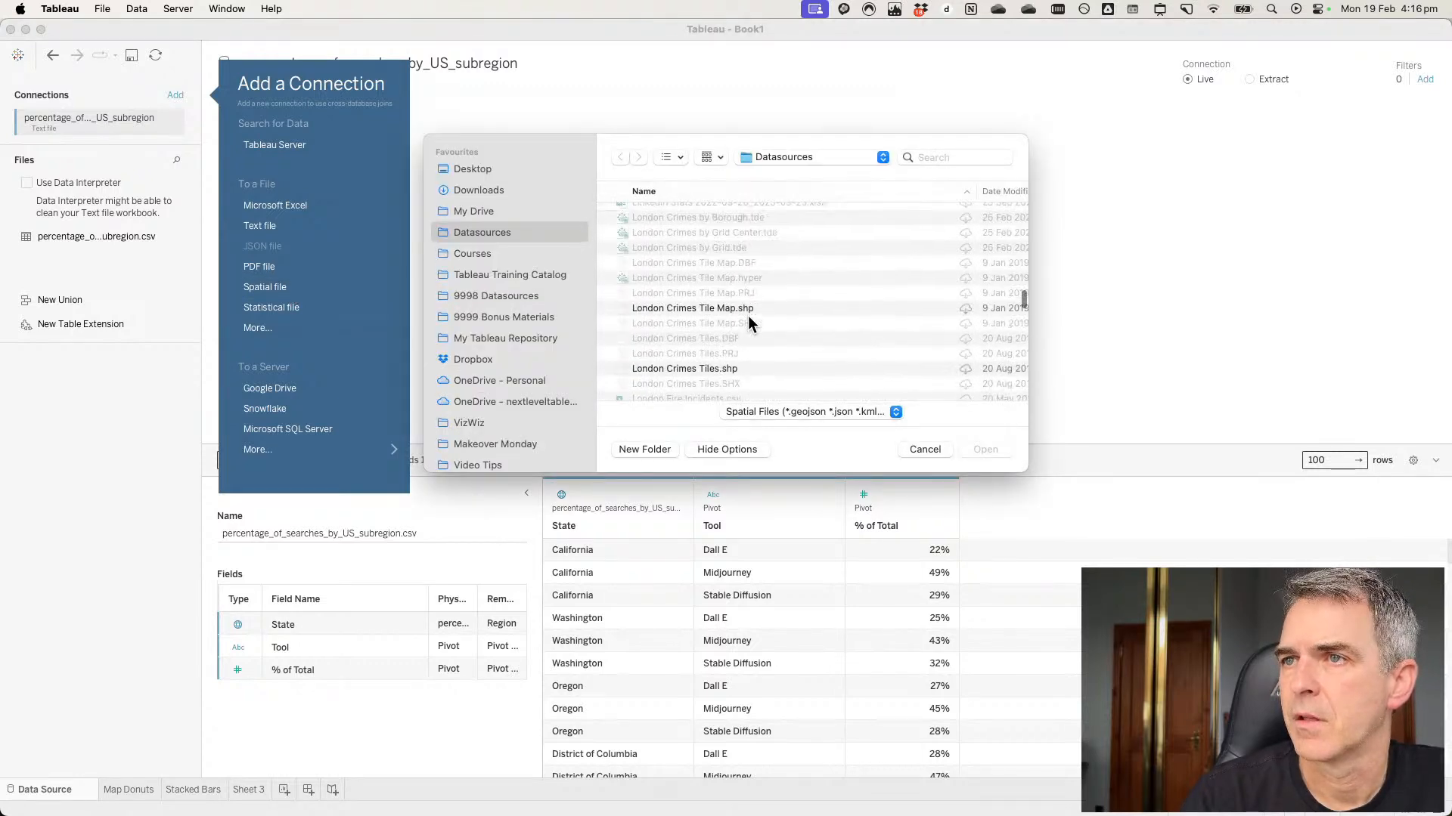
scroll(725, 325, "up", 2)
left_click(669, 342)
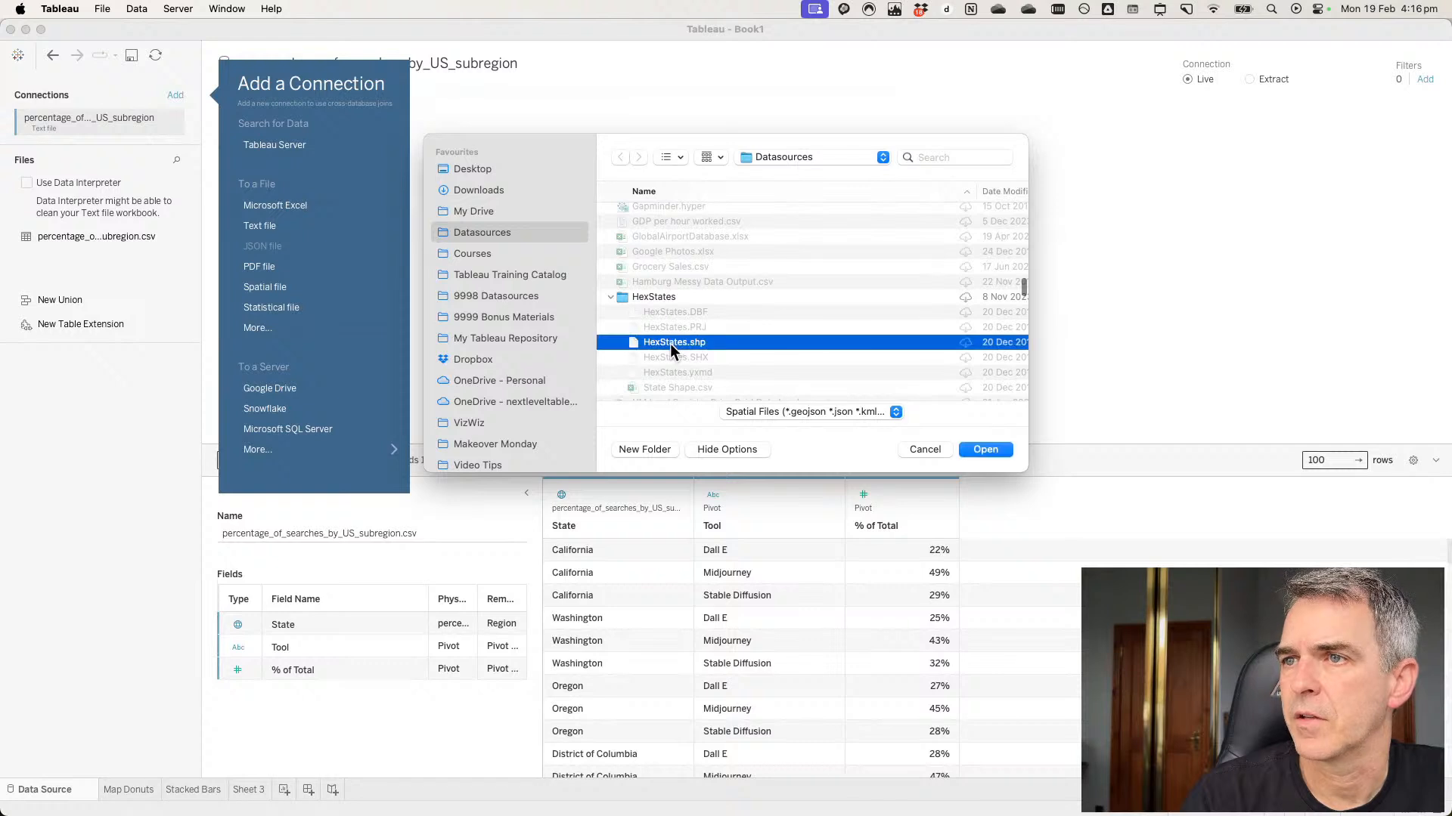
left_click(995, 450)
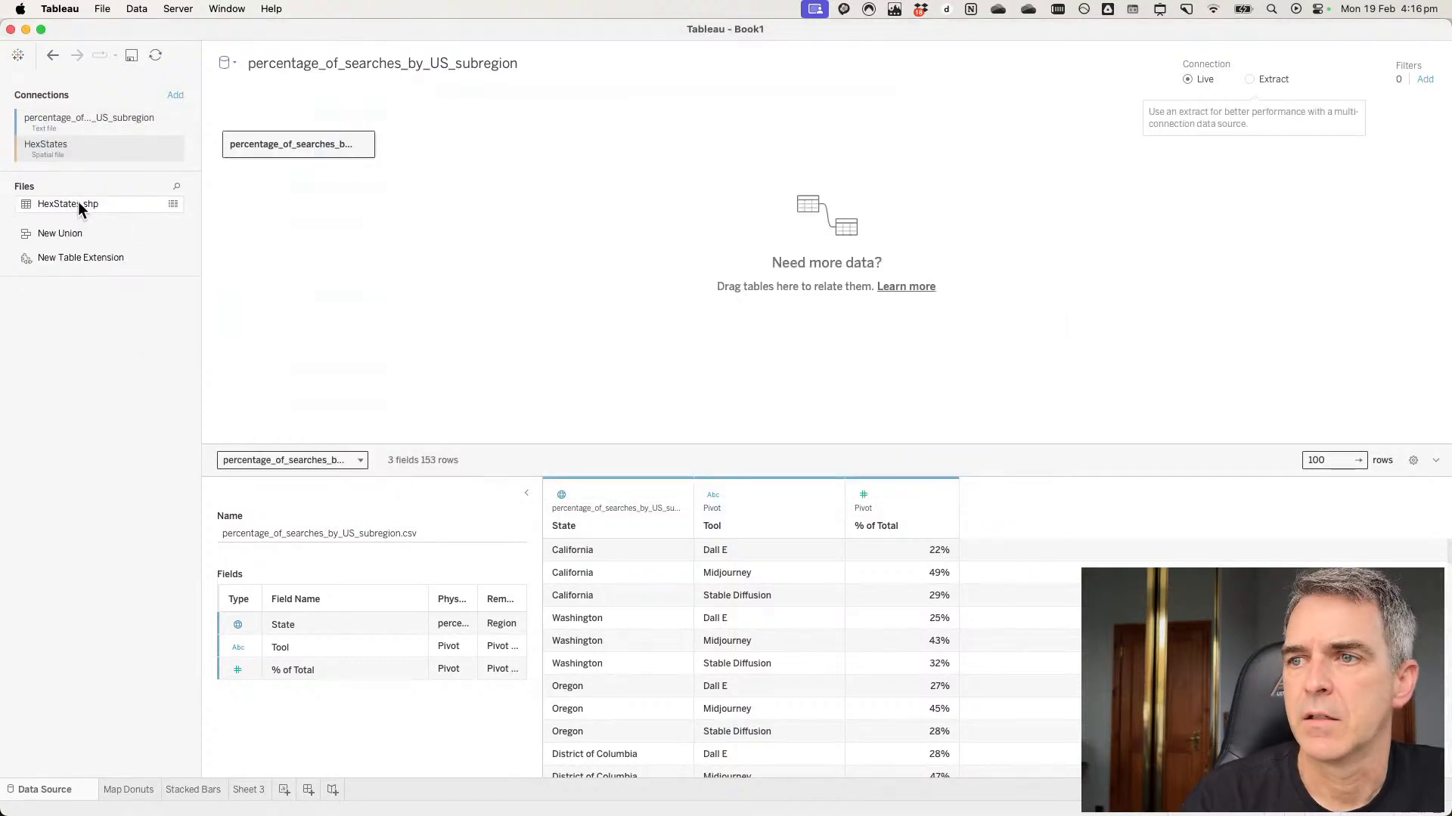
Add HexStates.shp to the data model and relate it to the percentage_of_searches table on State = State1.
left_click_drag(79, 202, 538, 174)
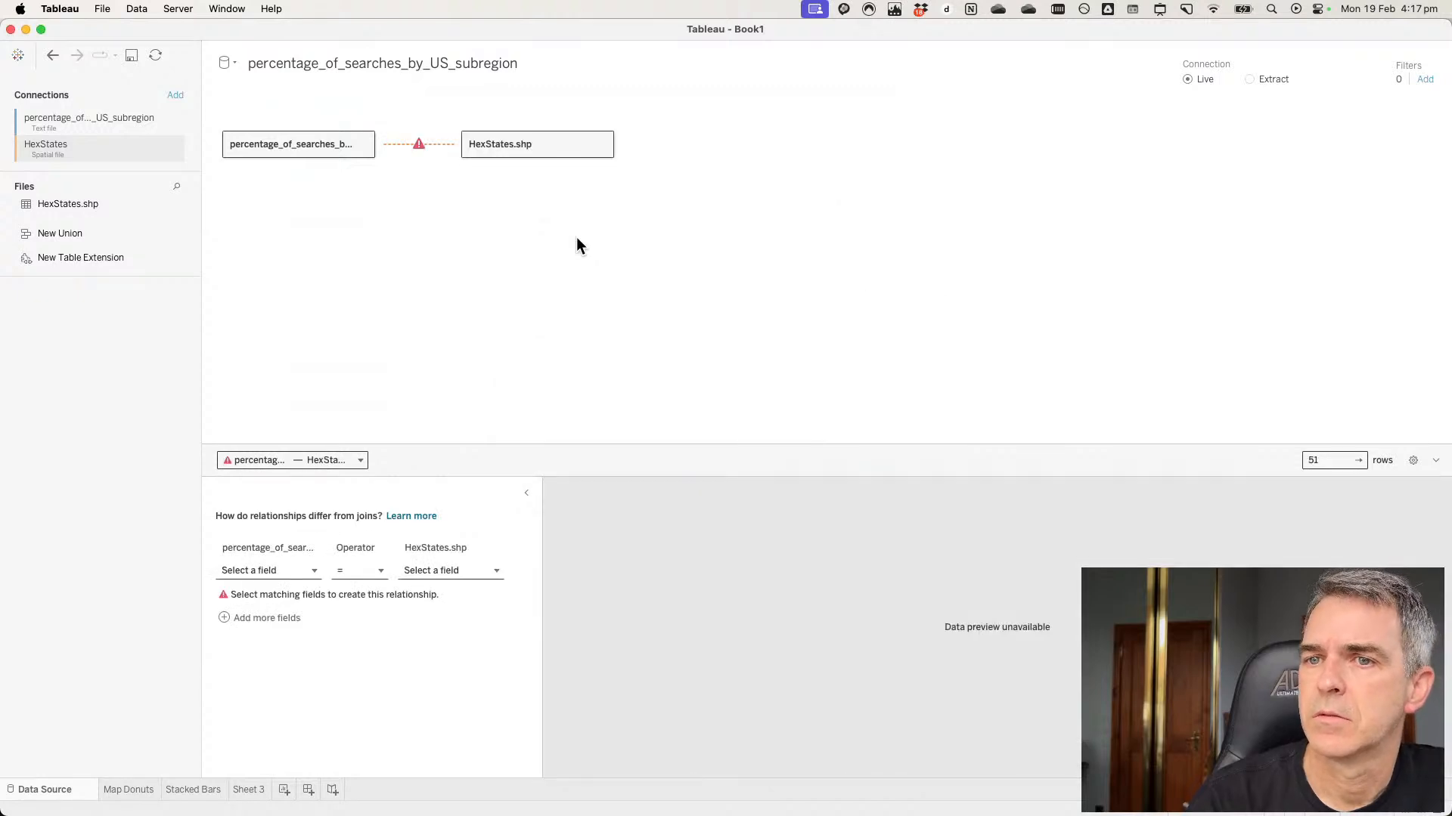
left_click(263, 572)
left_click(271, 632)
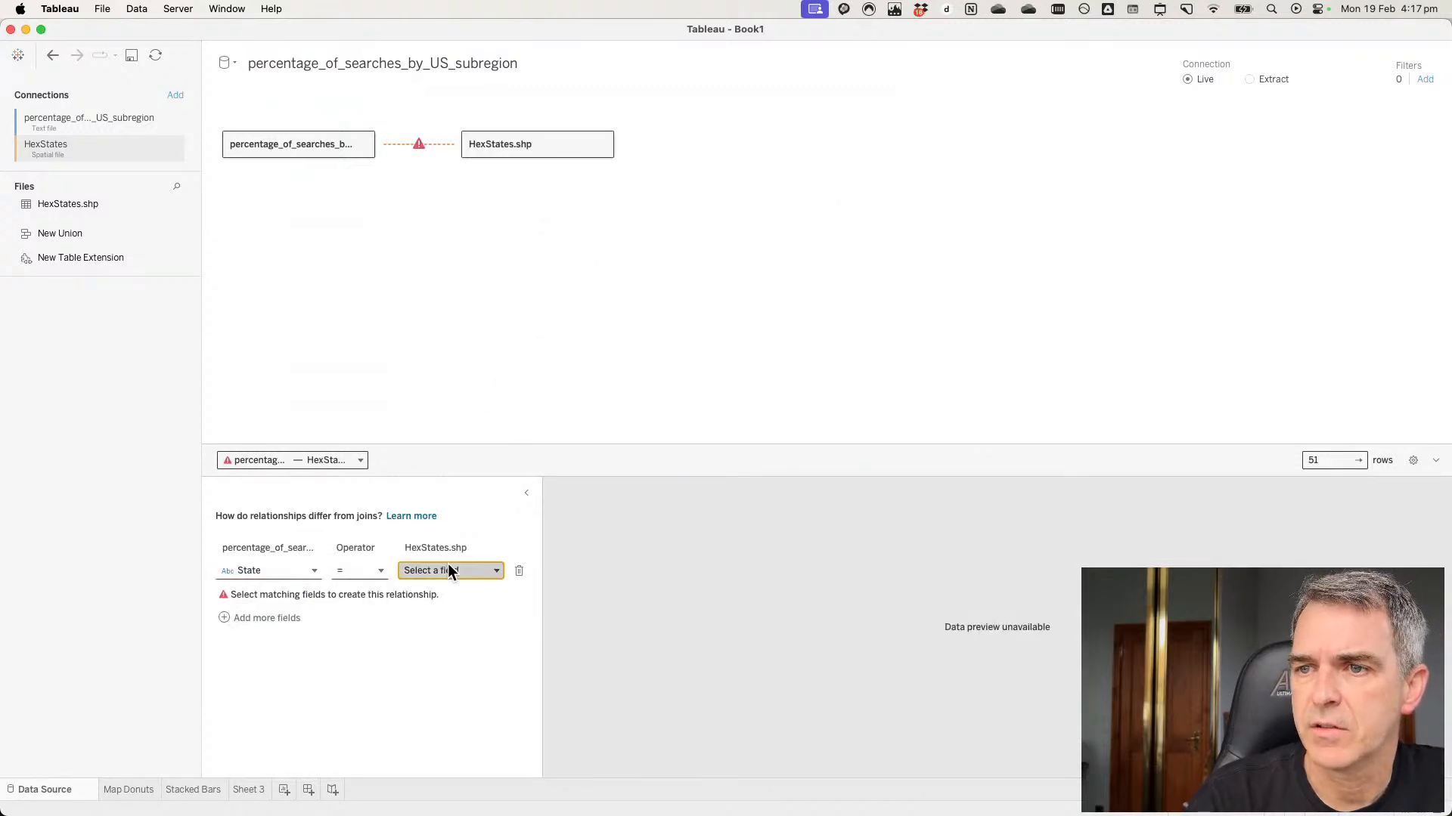
left_click(446, 571)
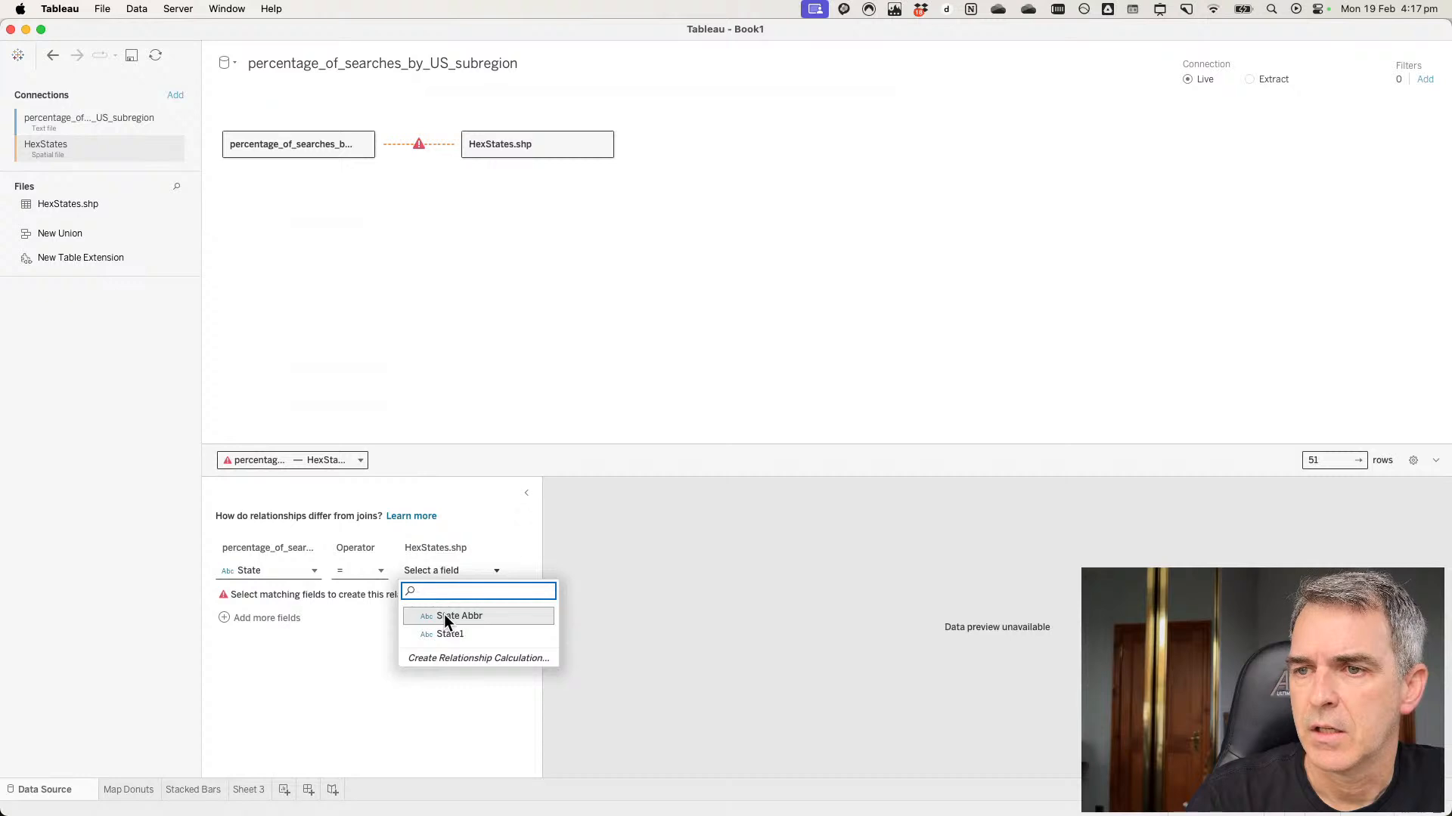
left_click(446, 633)
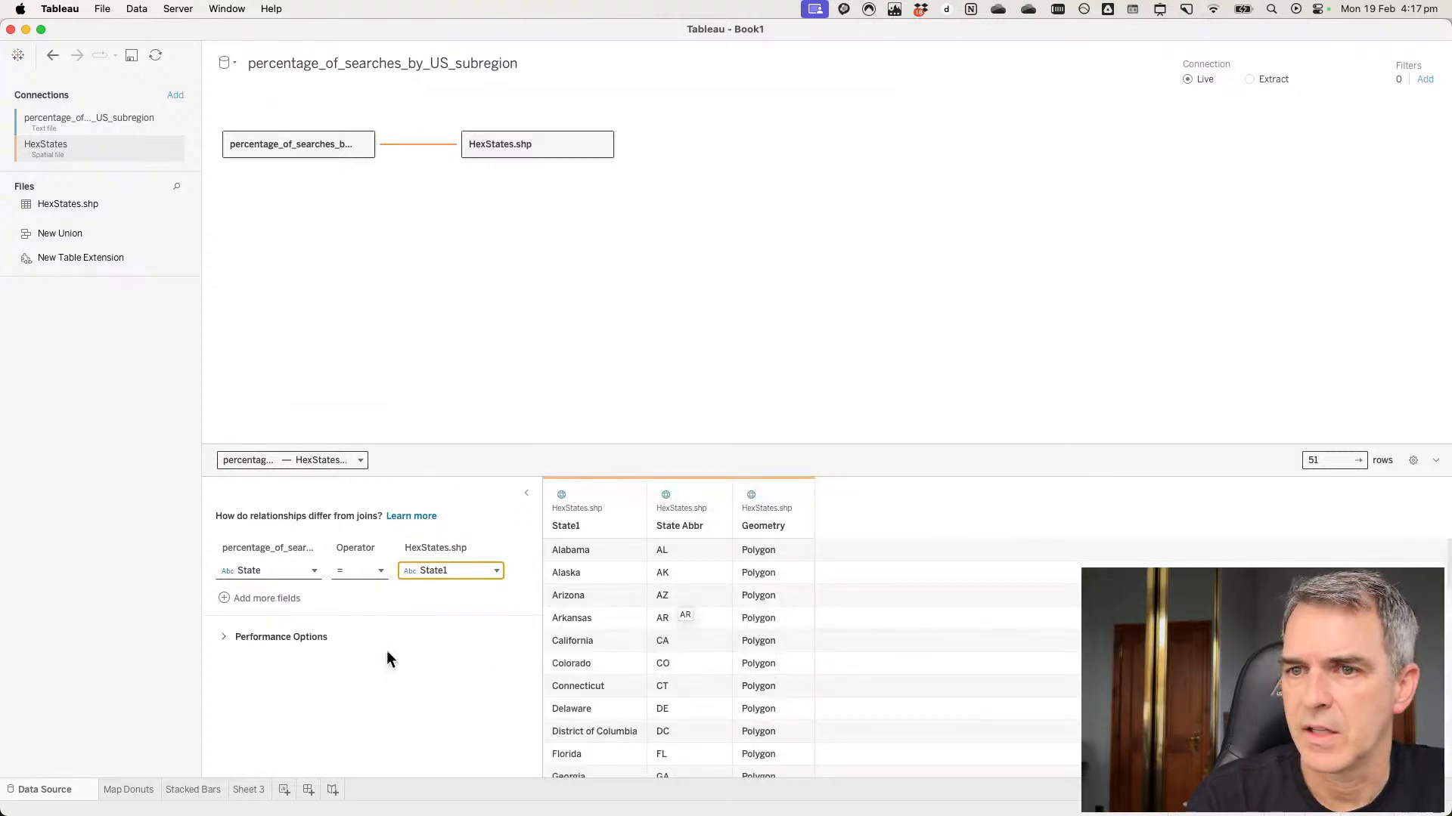
Set the relationship's performance options to Many-to-One cardinality and All records match on both sides.
left_click(222, 637)
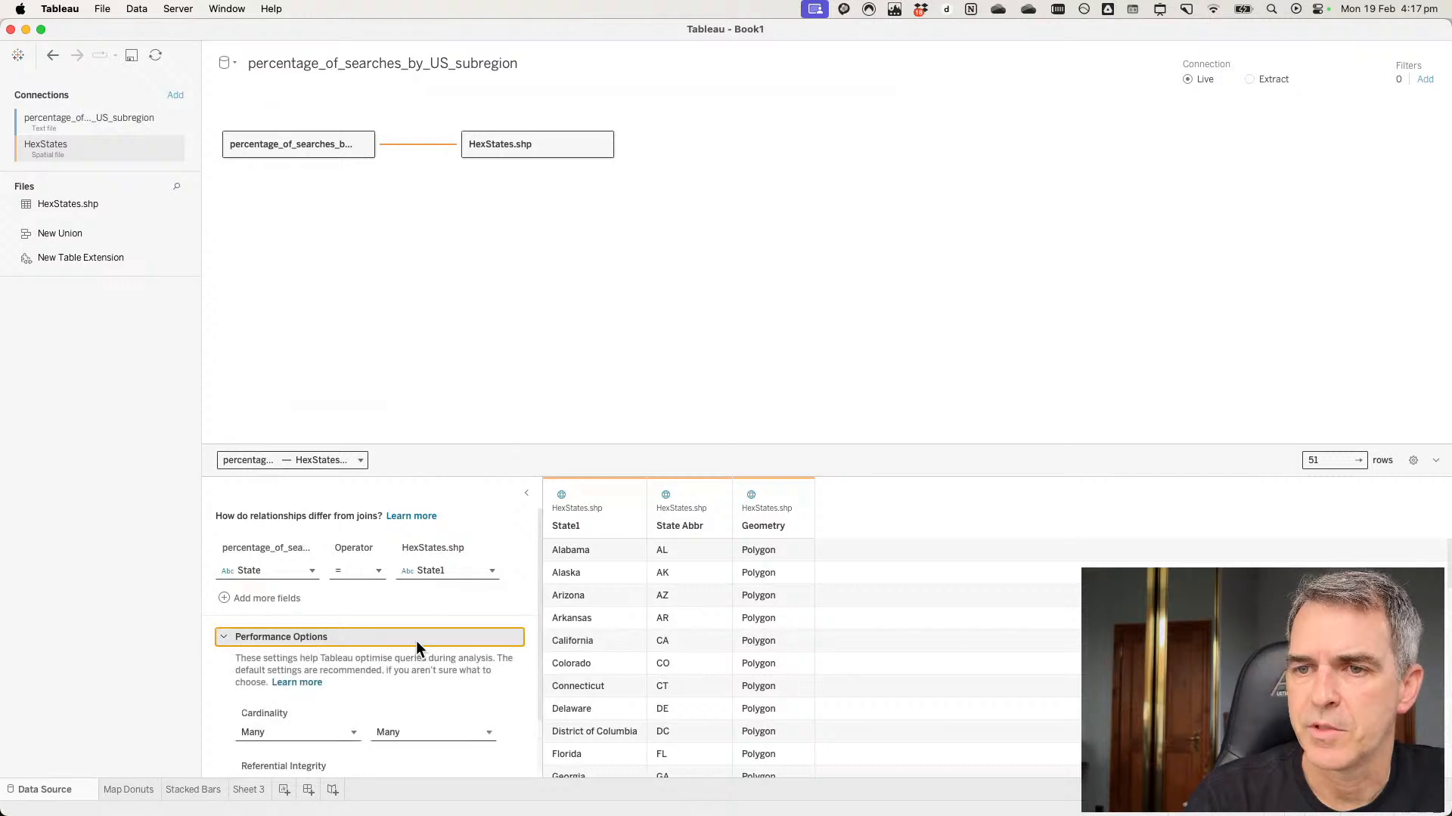
scroll(416, 641, "down", 2)
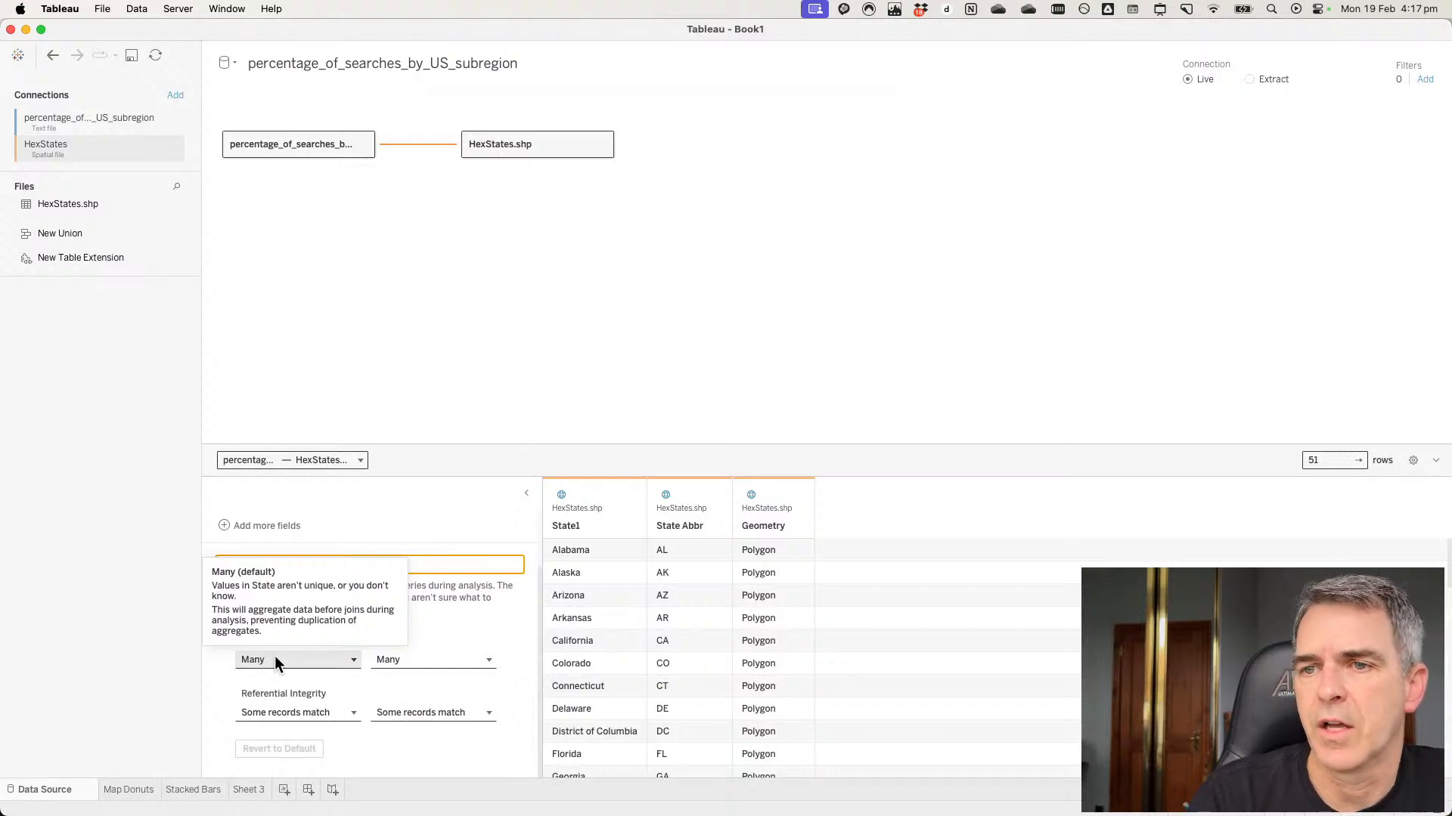
left_click(406, 659)
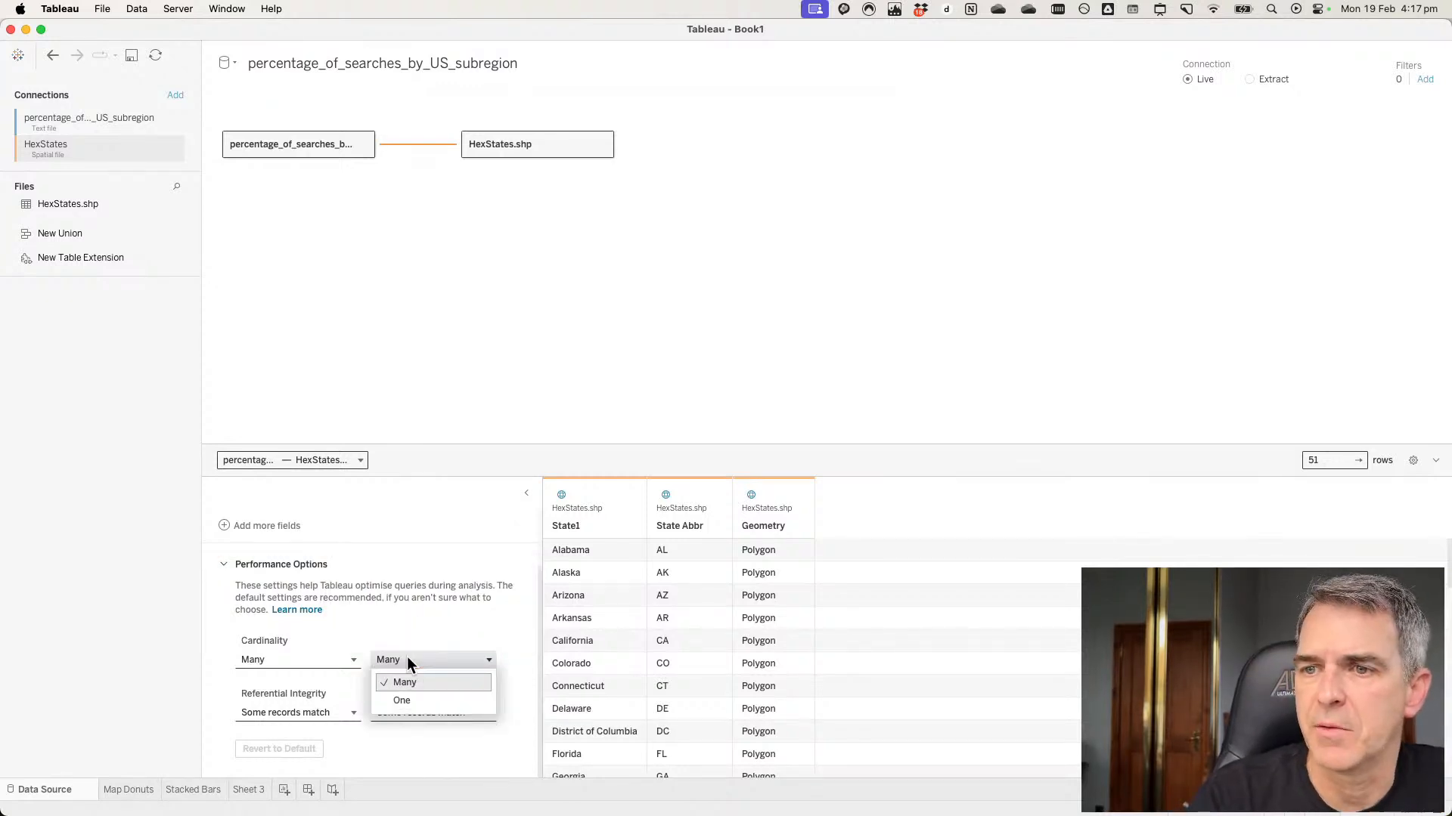
left_click(405, 700)
left_click(277, 712)
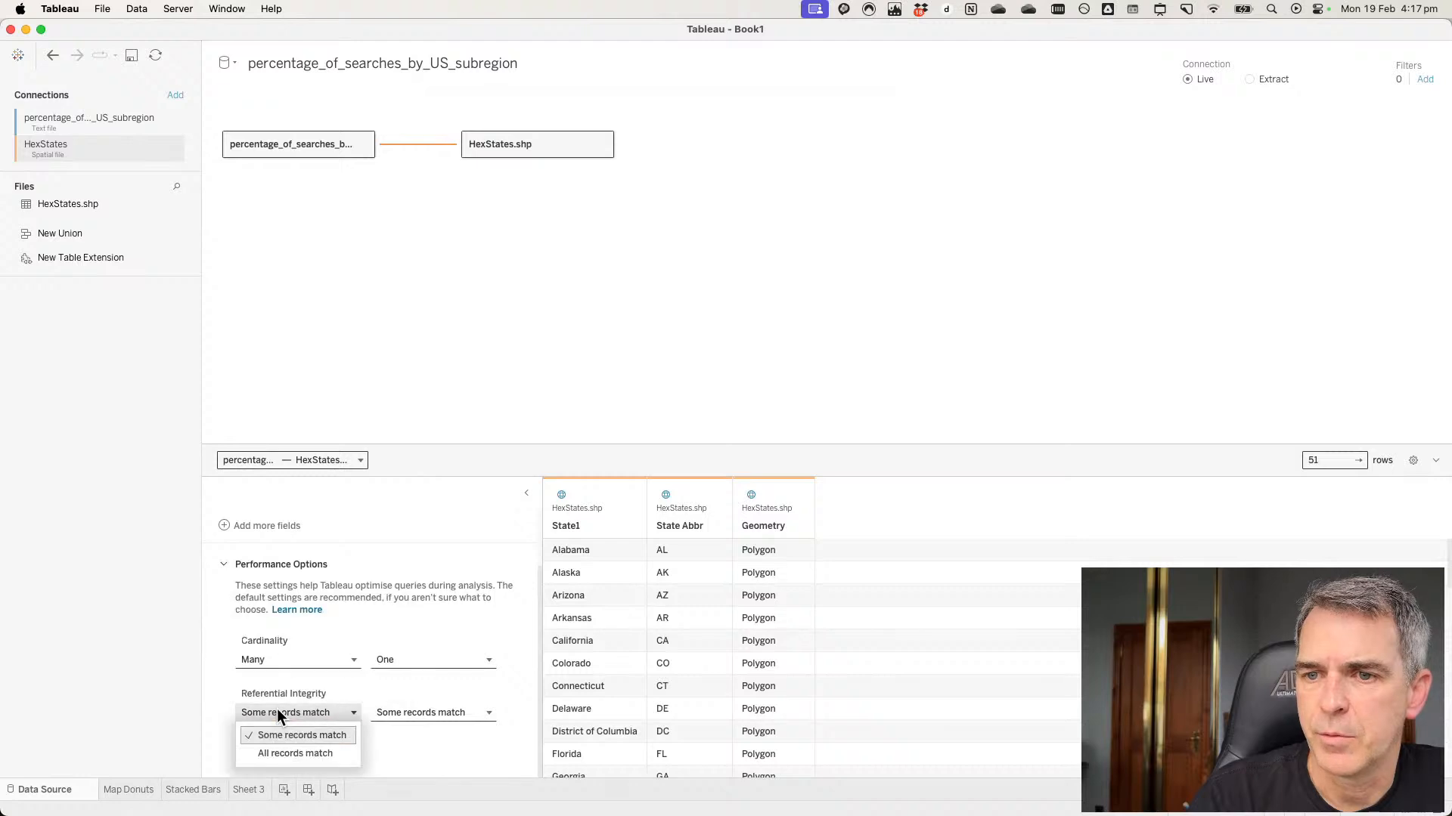
left_click(295, 755)
left_click(408, 714)
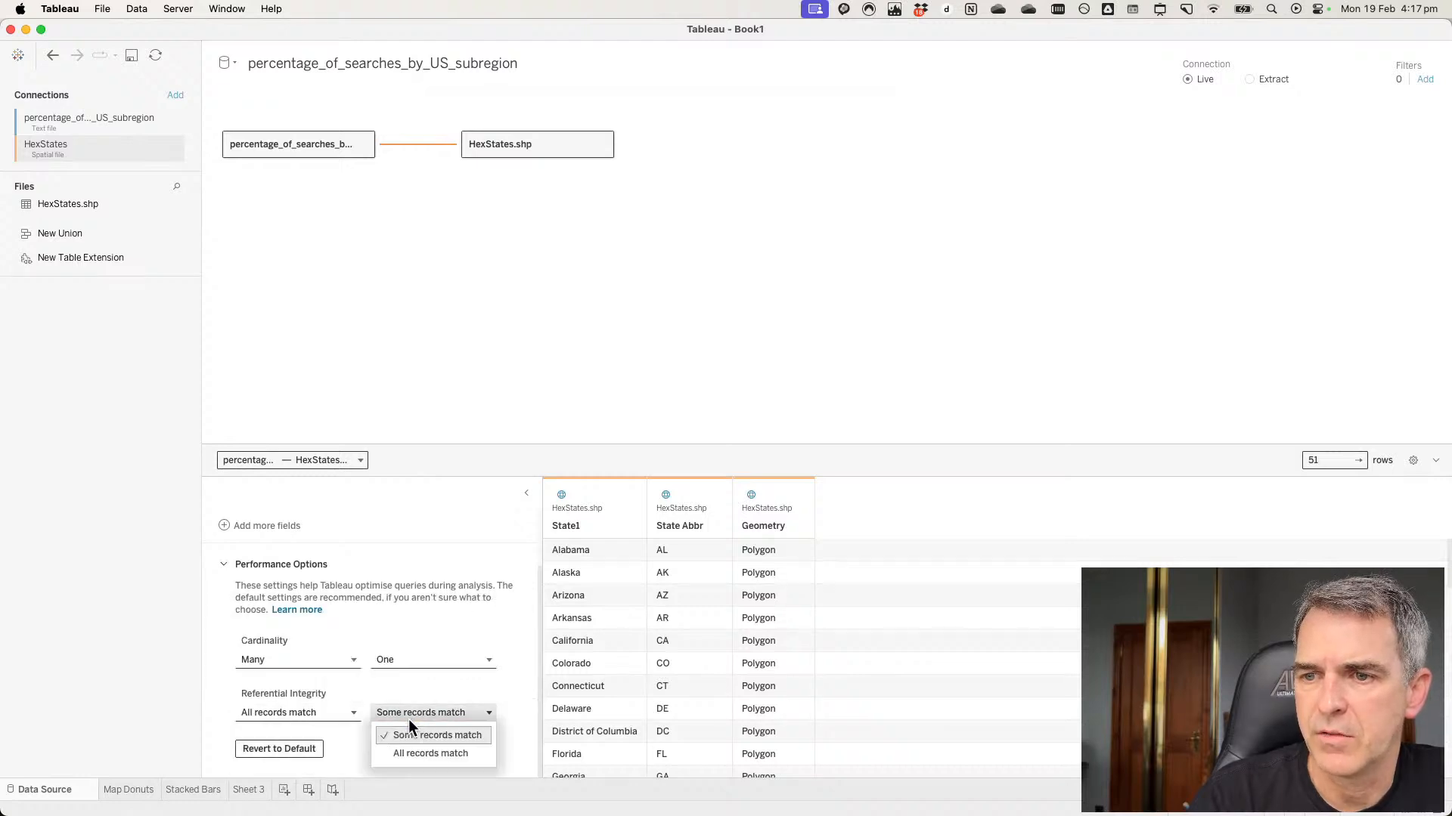
left_click(408, 753)
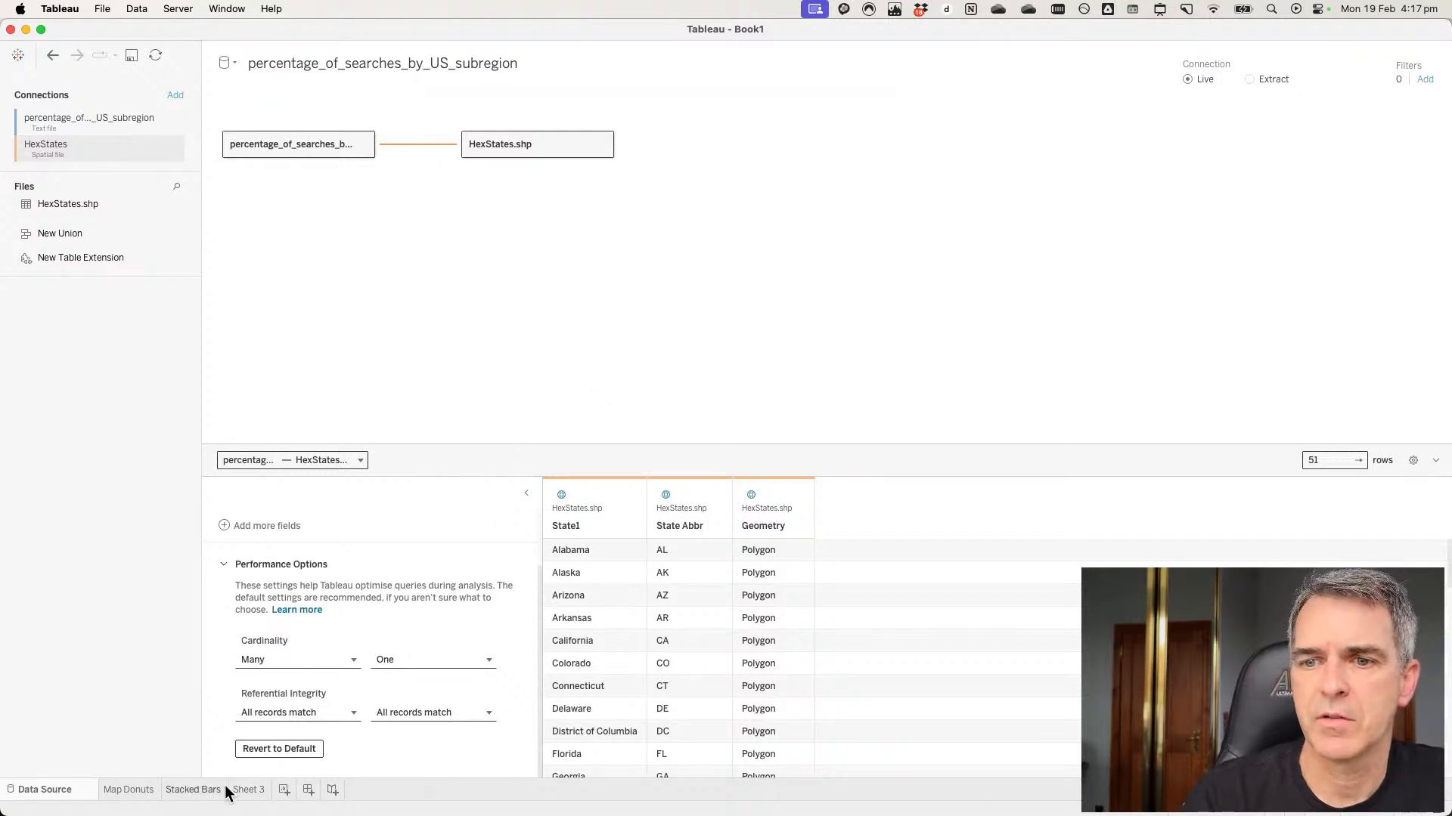
On Sheet 3, hide the State1 field of HexStates.shp and plot Geometry as a map.
left_click(247, 790)
left_click(66, 220)
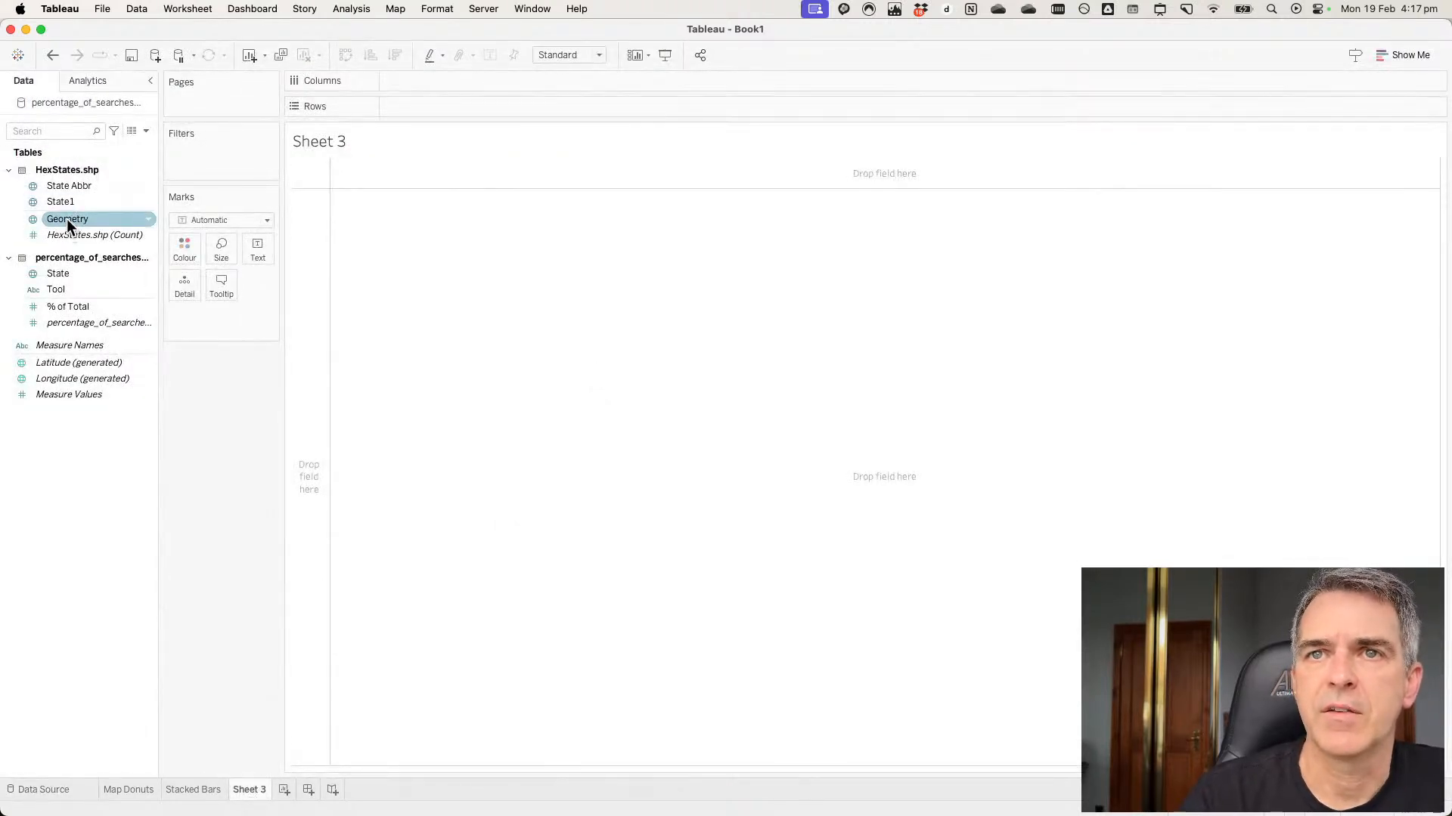
left_click(53, 201)
right_click(52, 201)
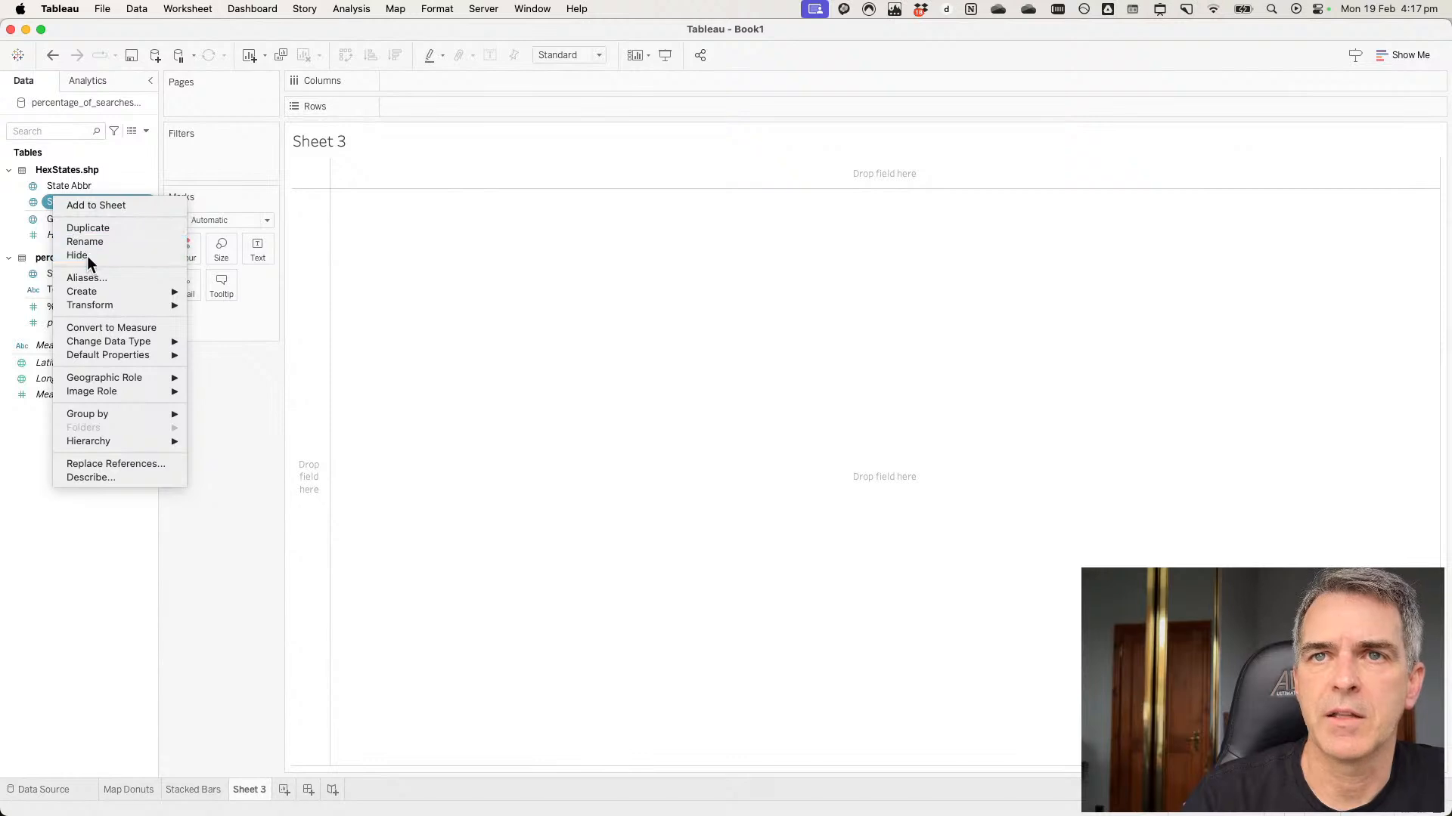
left_click(87, 255)
double_click(68, 203)
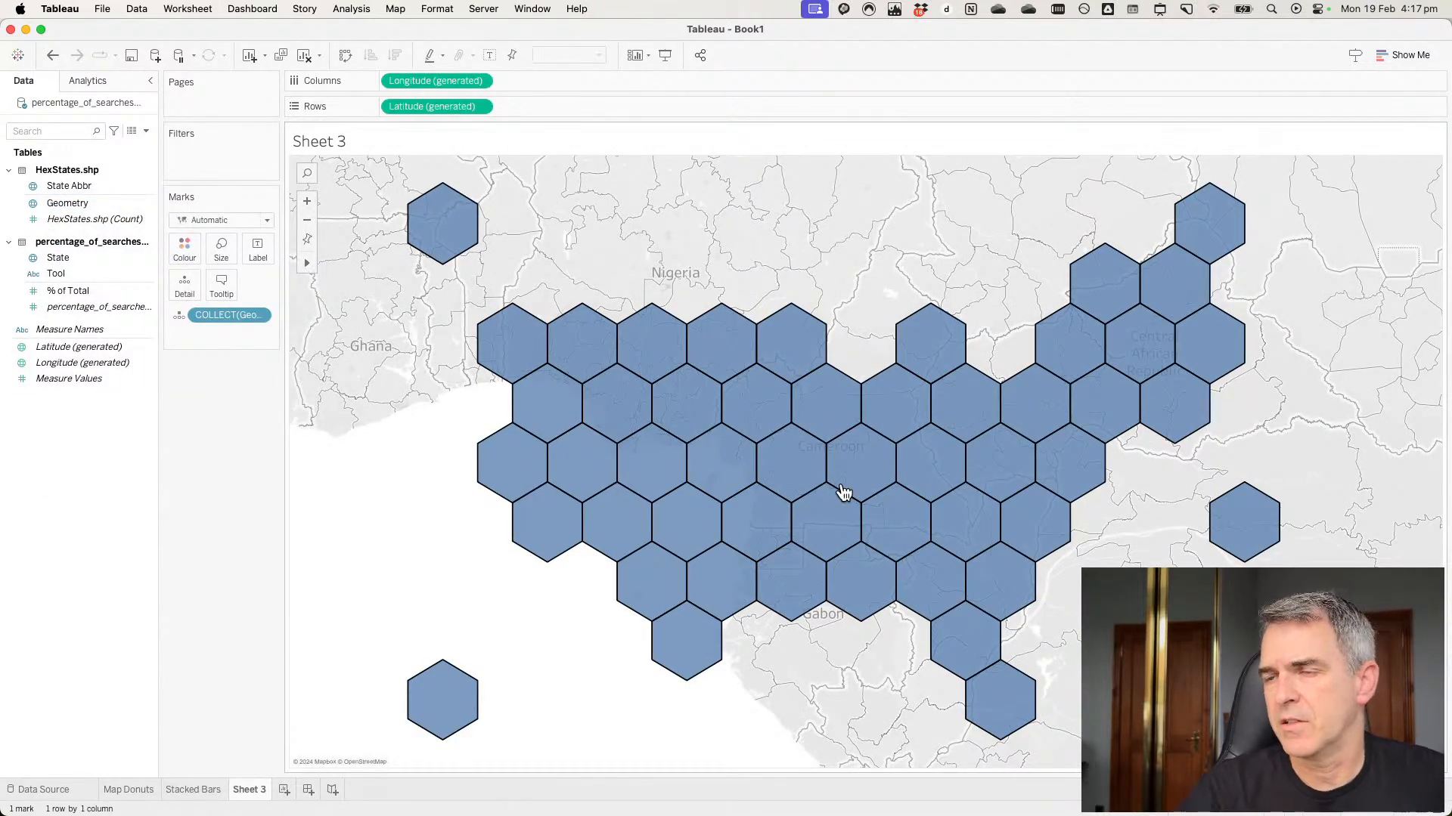
Set the hexagon map's background washout to 100% and label the hexagons with State Abbr.
scroll(393, 454, "down", 2)
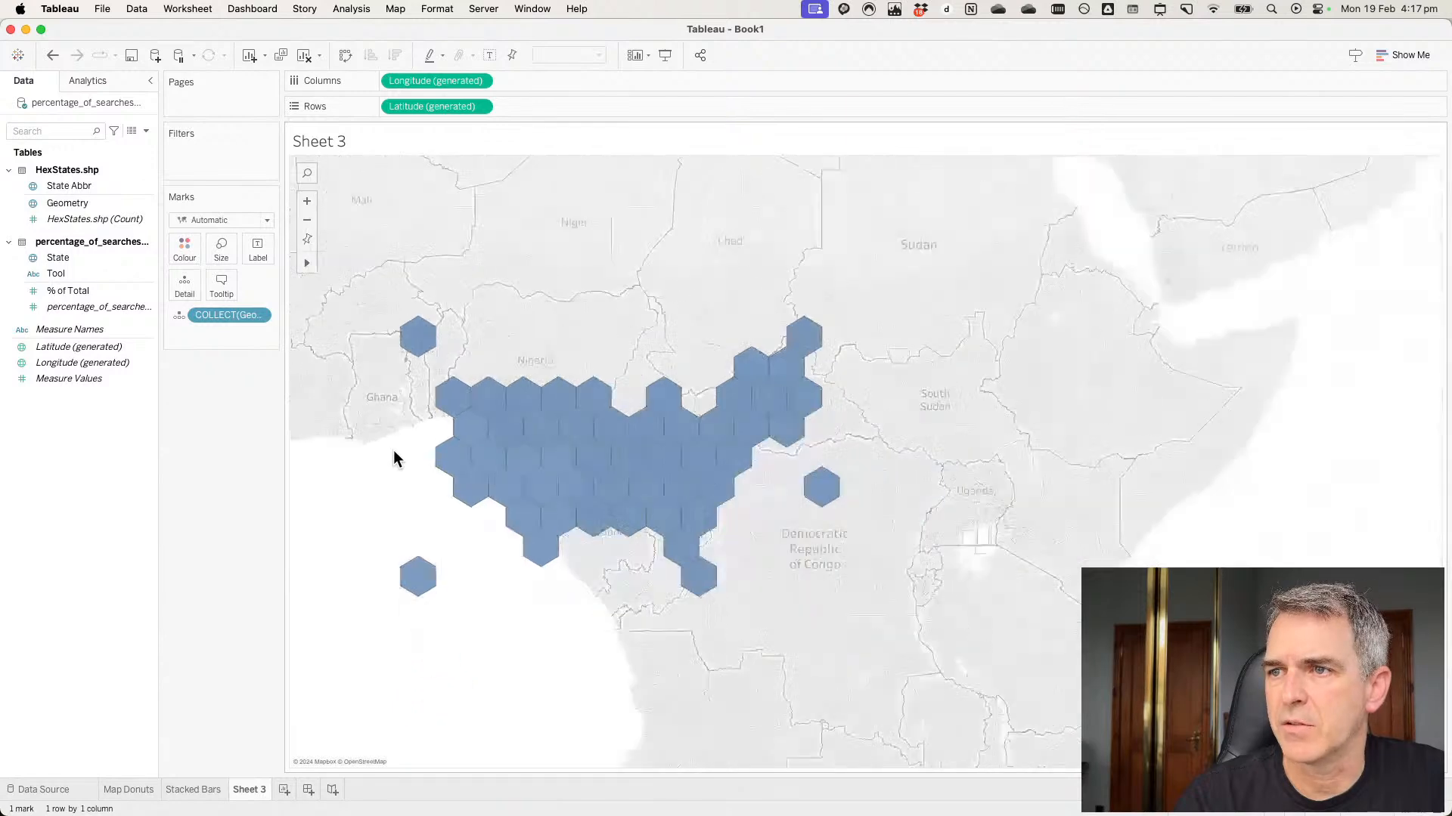
scroll(393, 450, "down", 3)
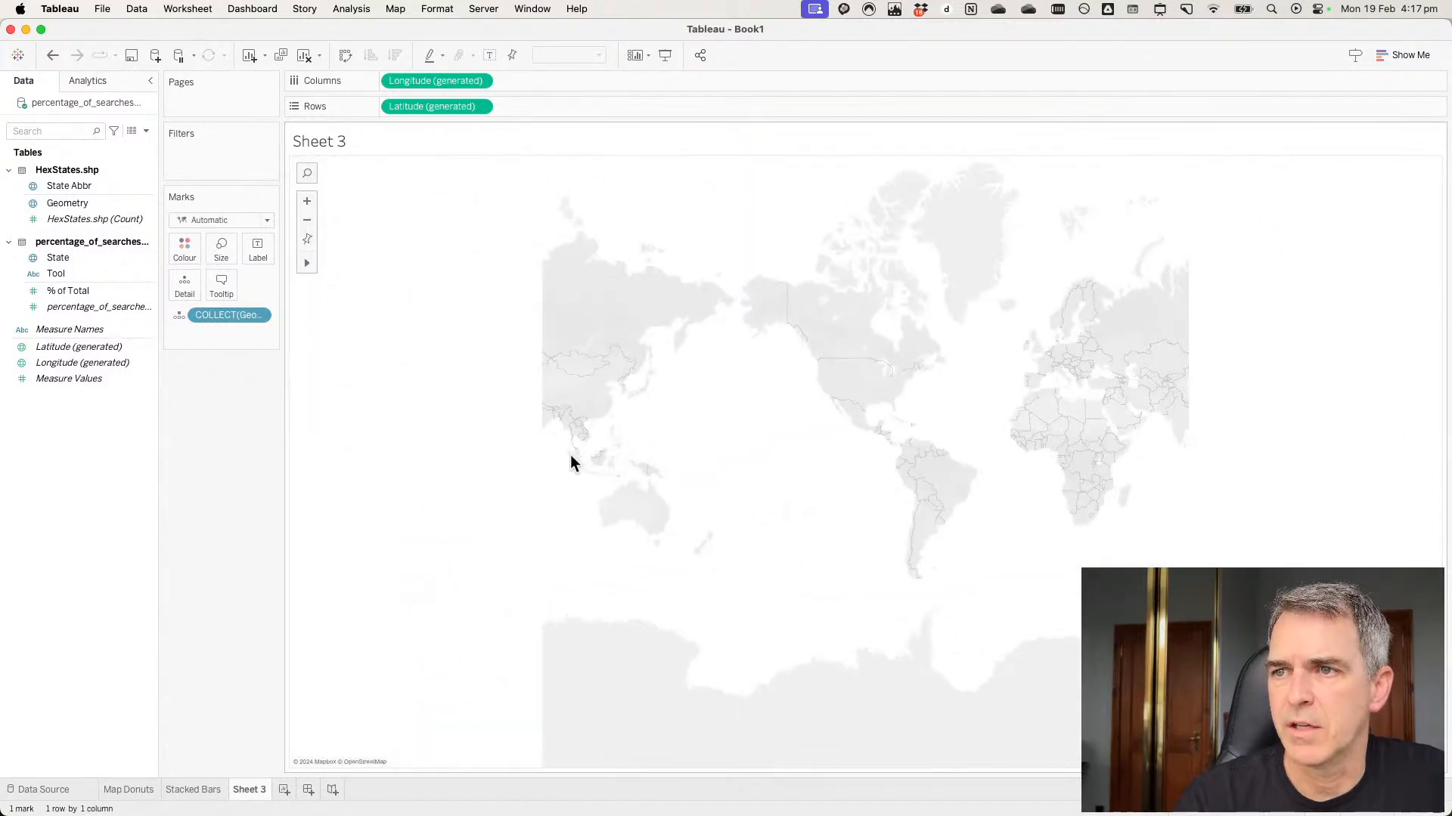
scroll(544, 457, "up", 1)
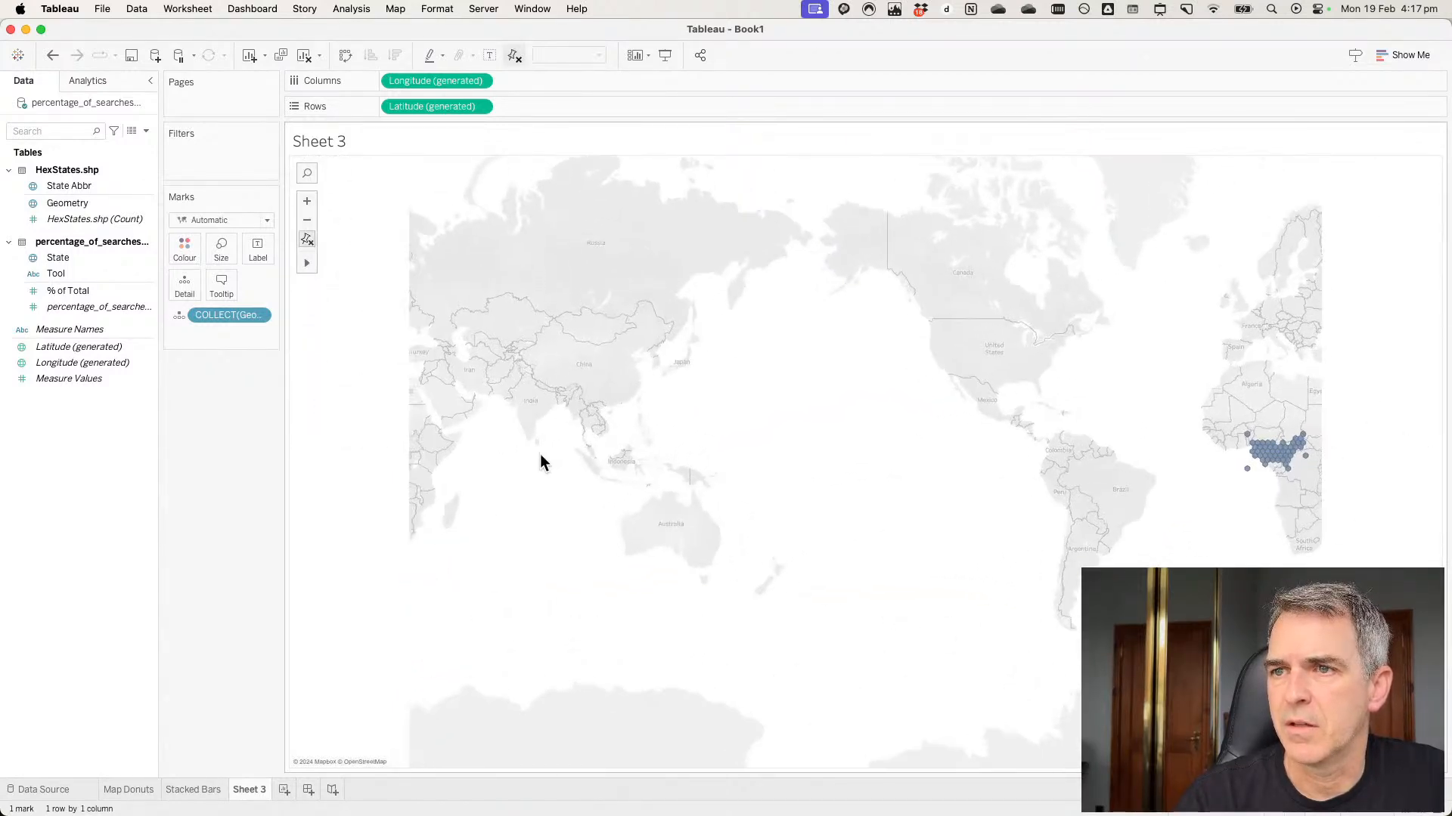
scroll(1308, 465, "up", 5)
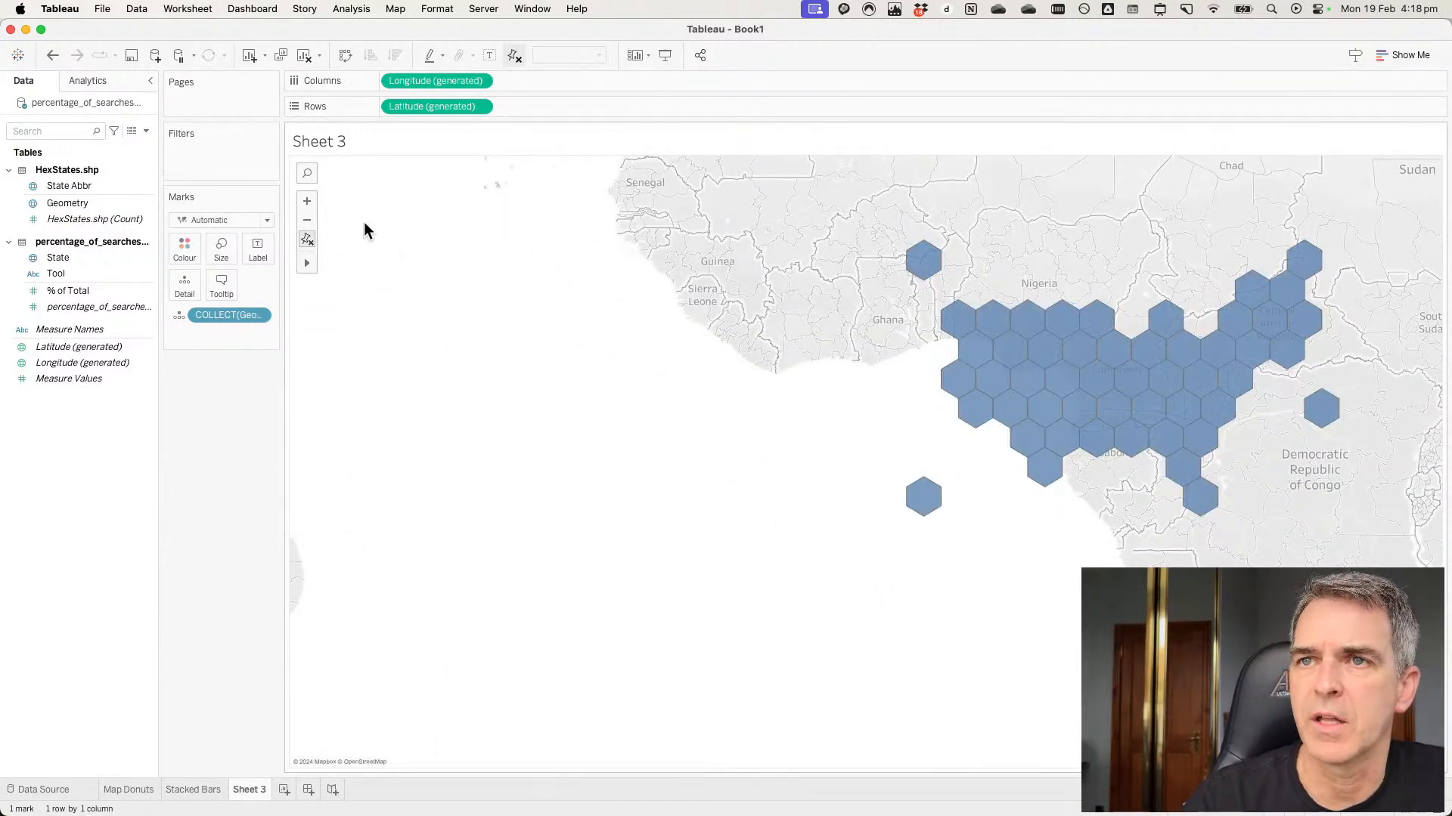
left_click(306, 241)
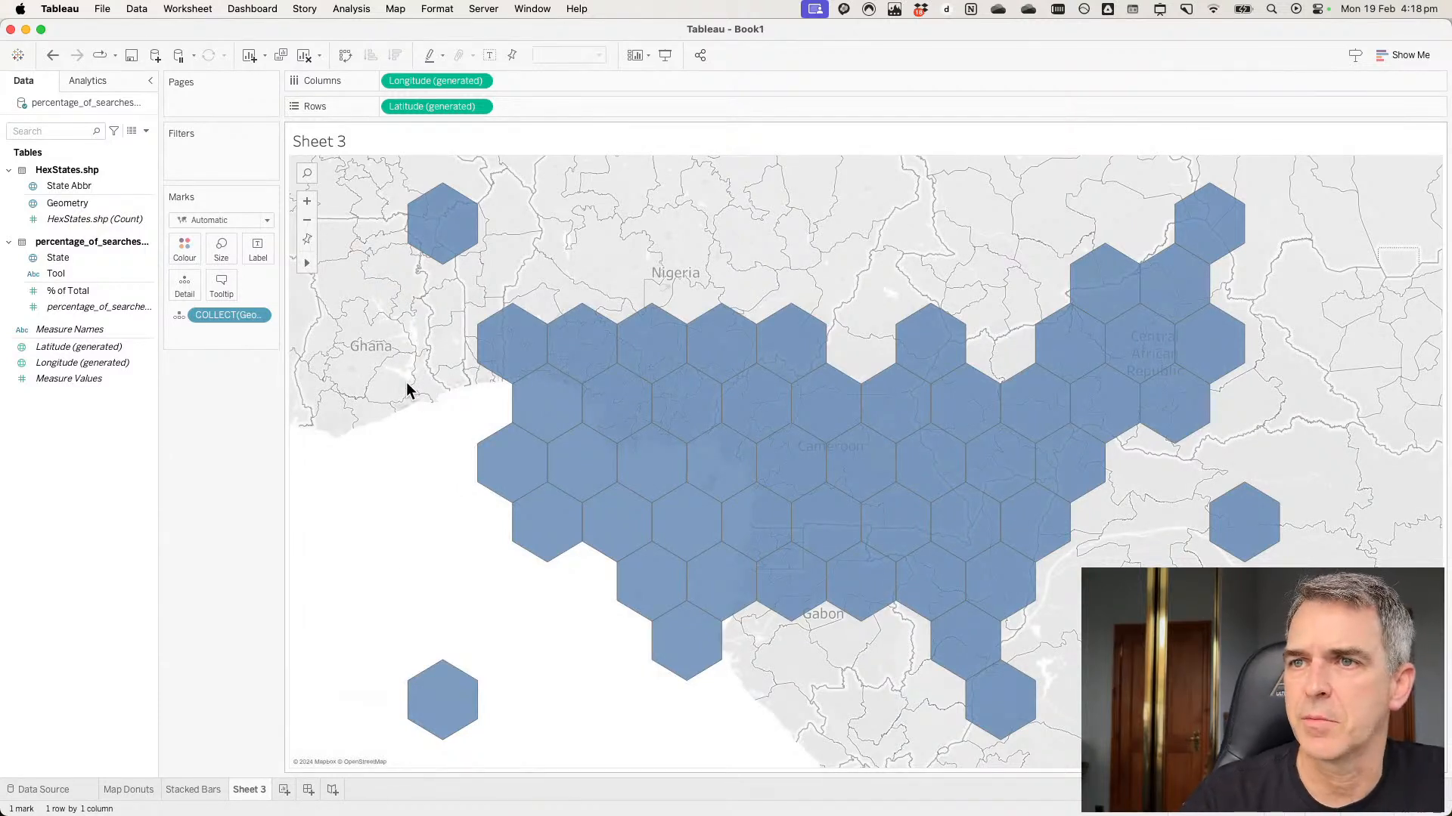
right_click(407, 383)
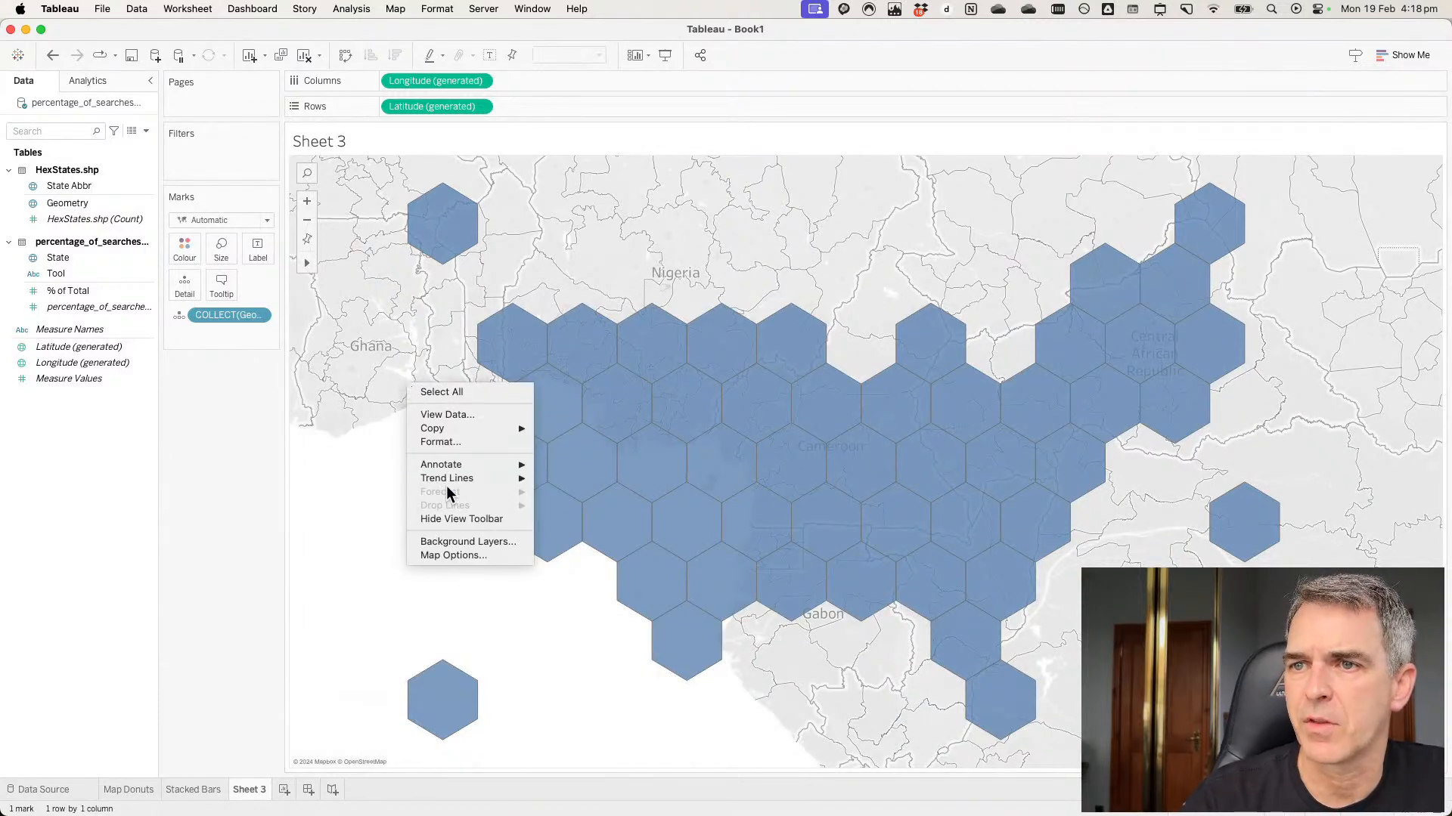
left_click(446, 541)
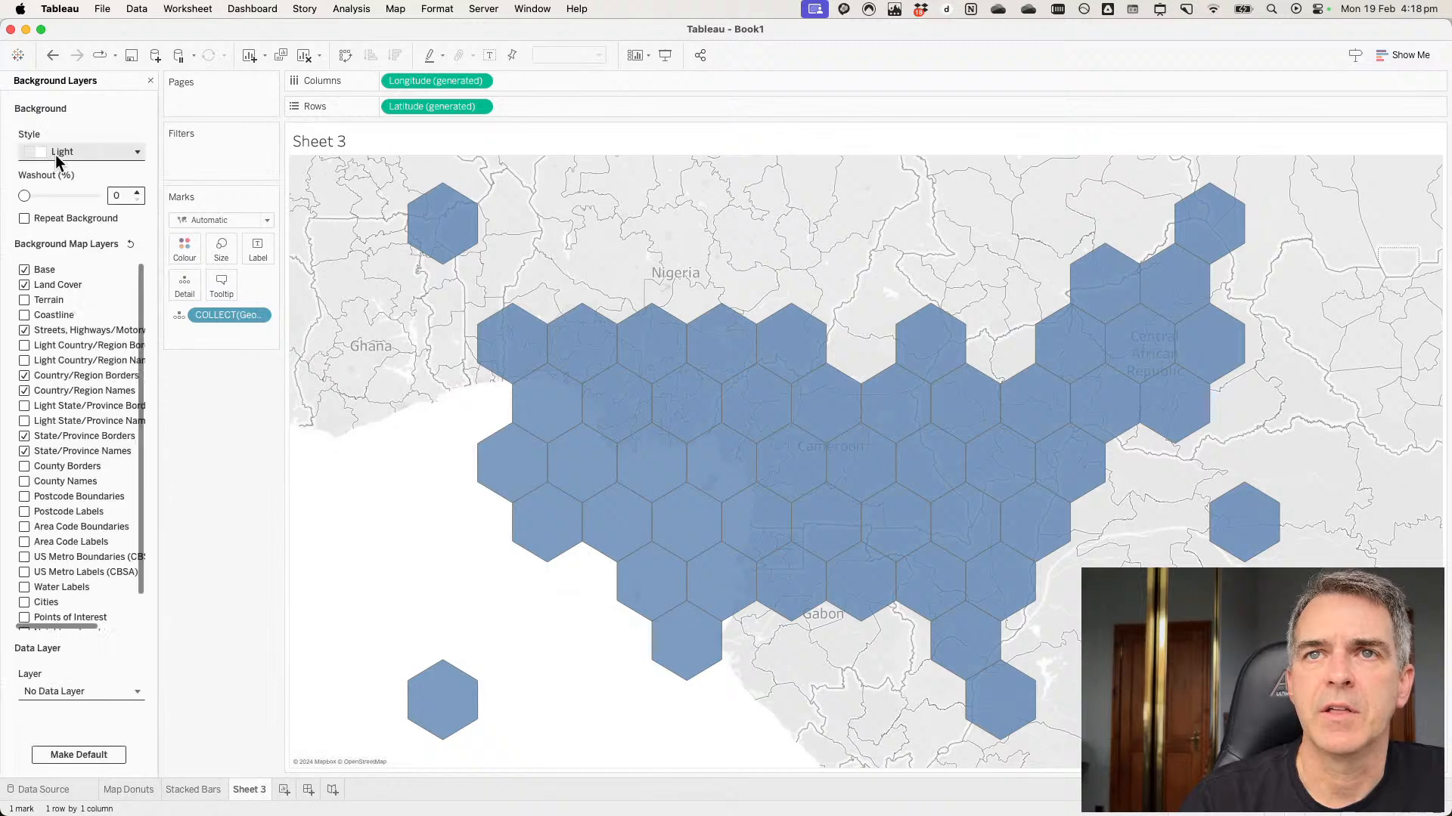
left_click_drag(24, 197, 99, 196)
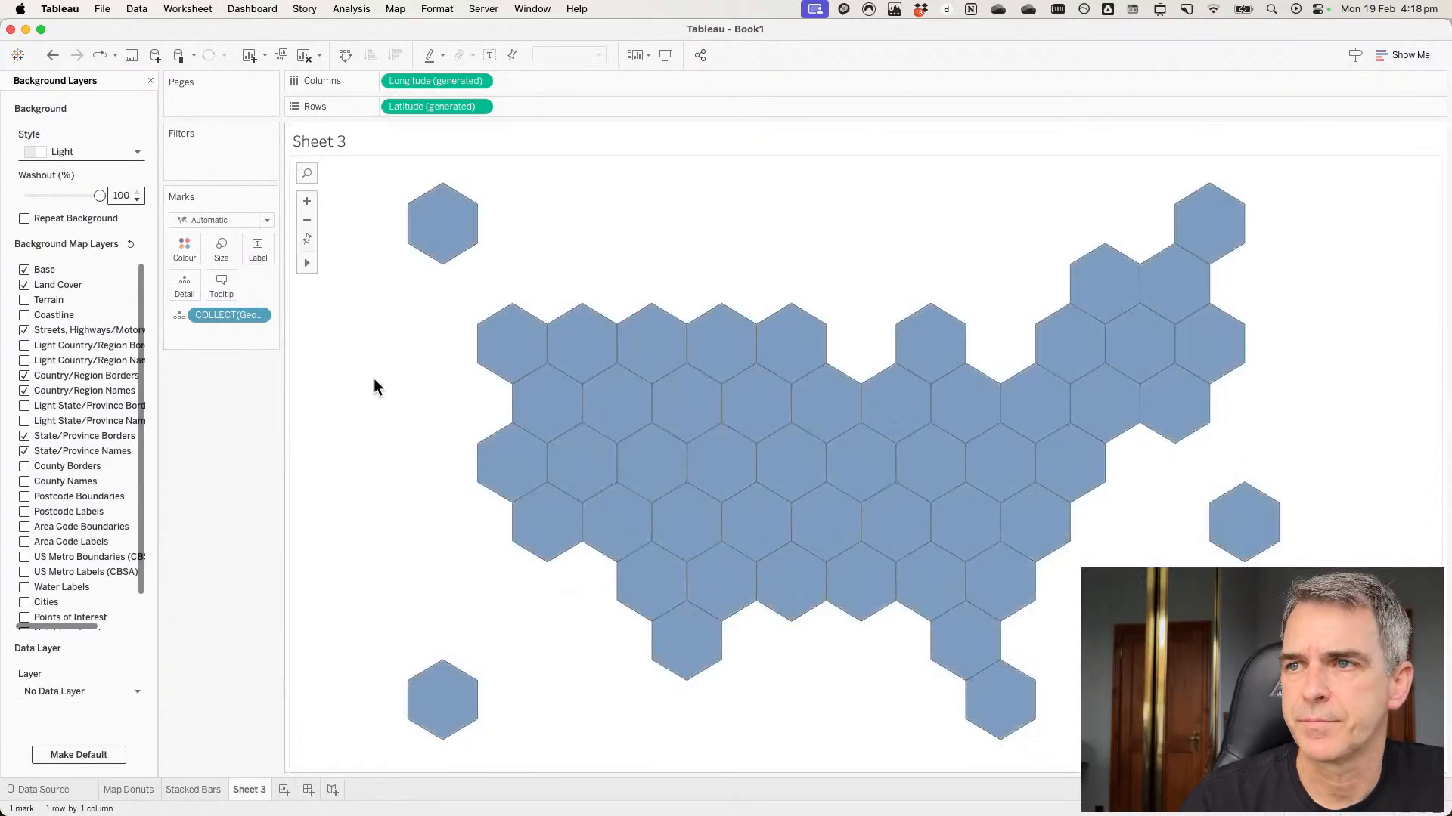
left_click(151, 80)
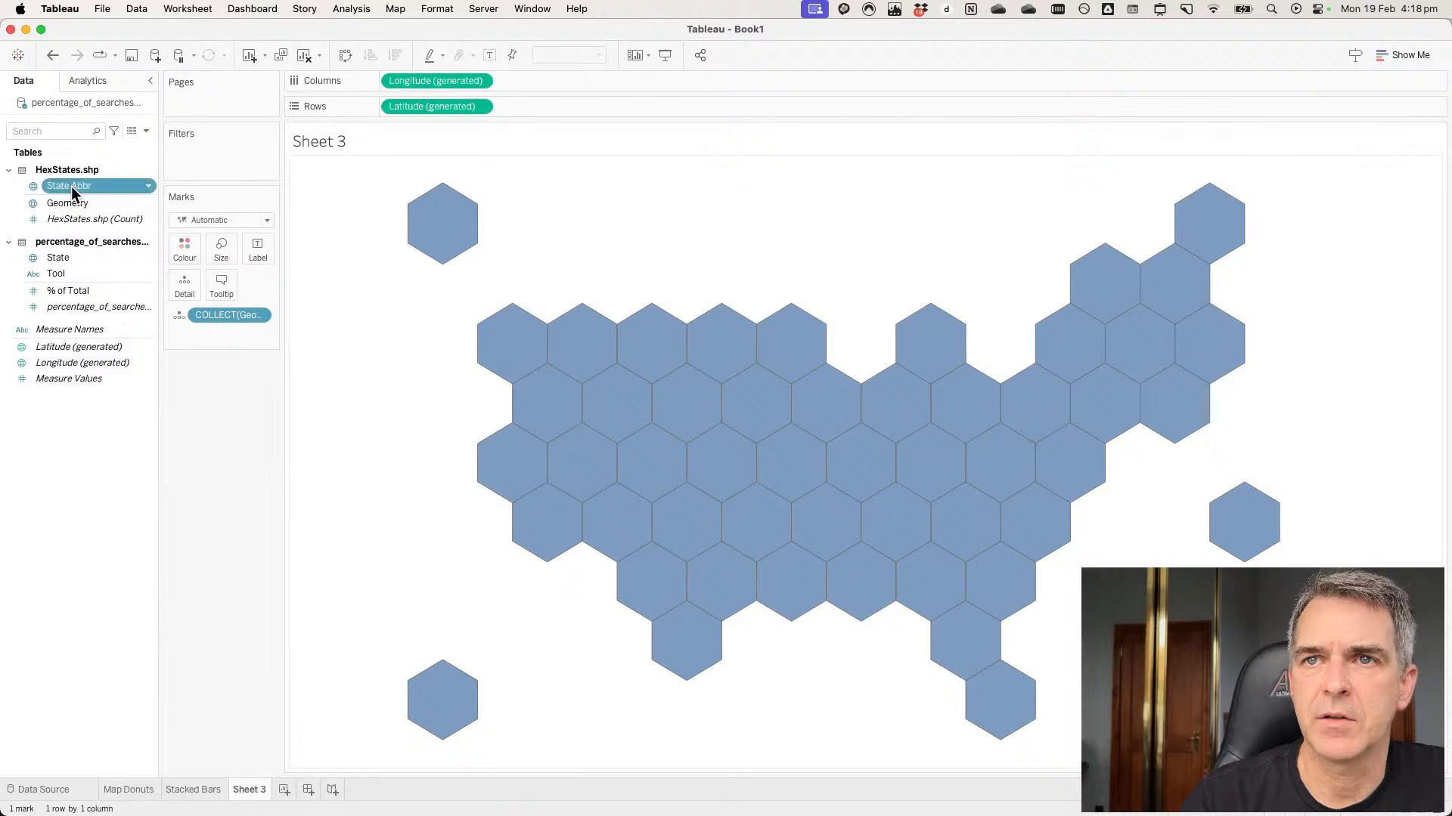
left_click_drag(71, 186, 255, 248)
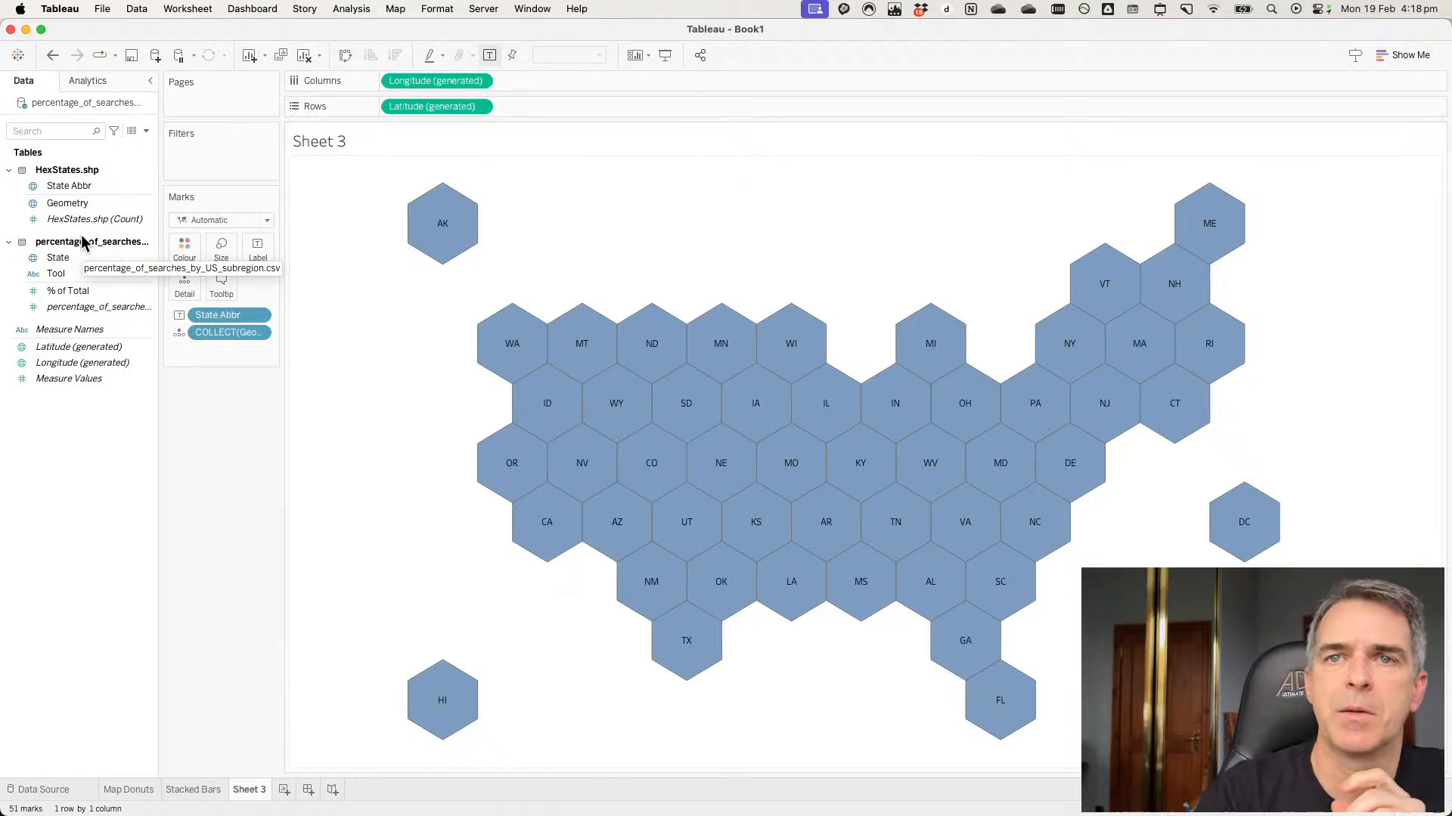
Add a new worksheet and build a text table of % of Total with Tool on the rows.
left_click(284, 789)
left_click_drag(89, 275, 297, 281)
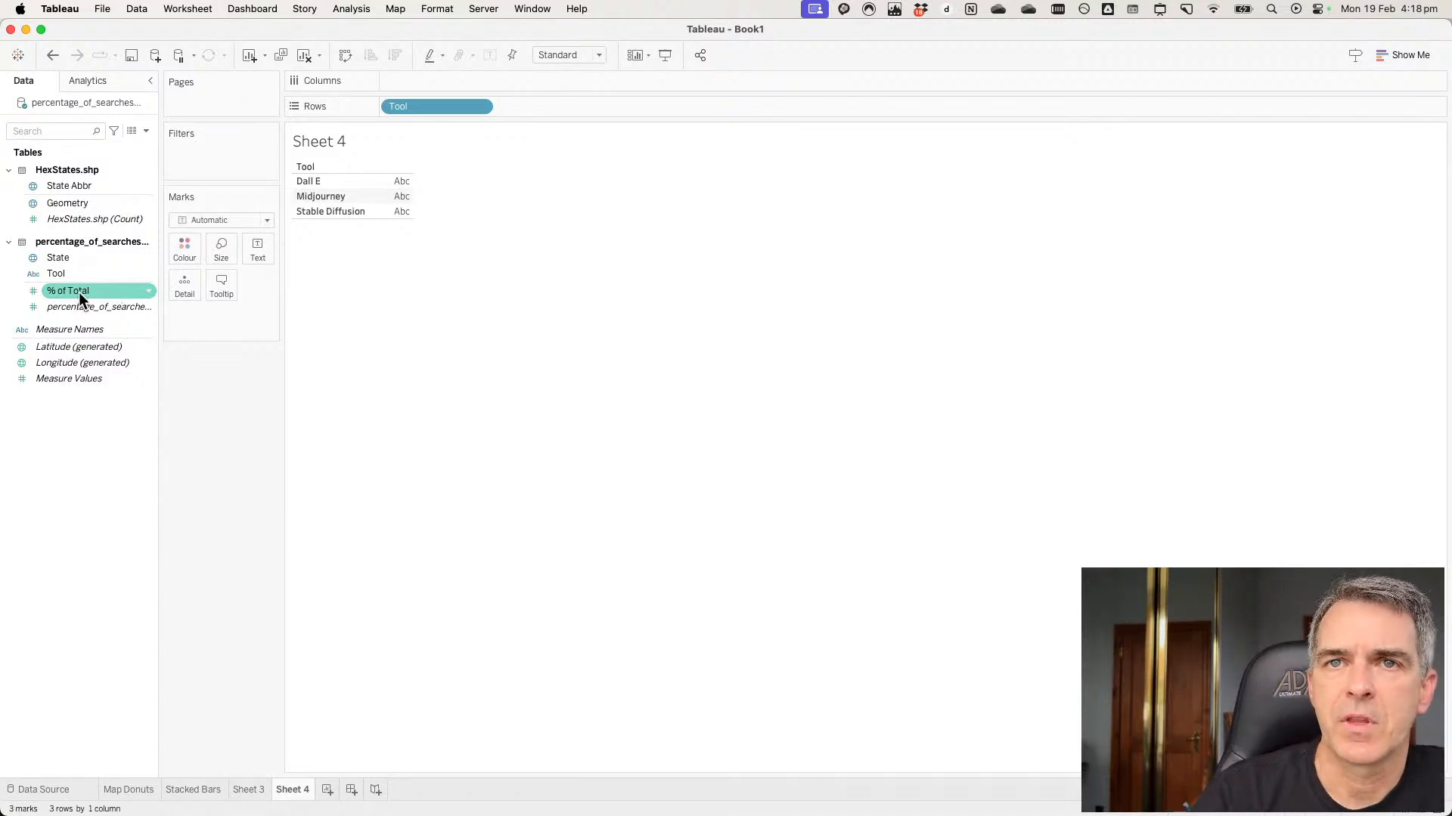
left_click_drag(80, 292, 384, 183)
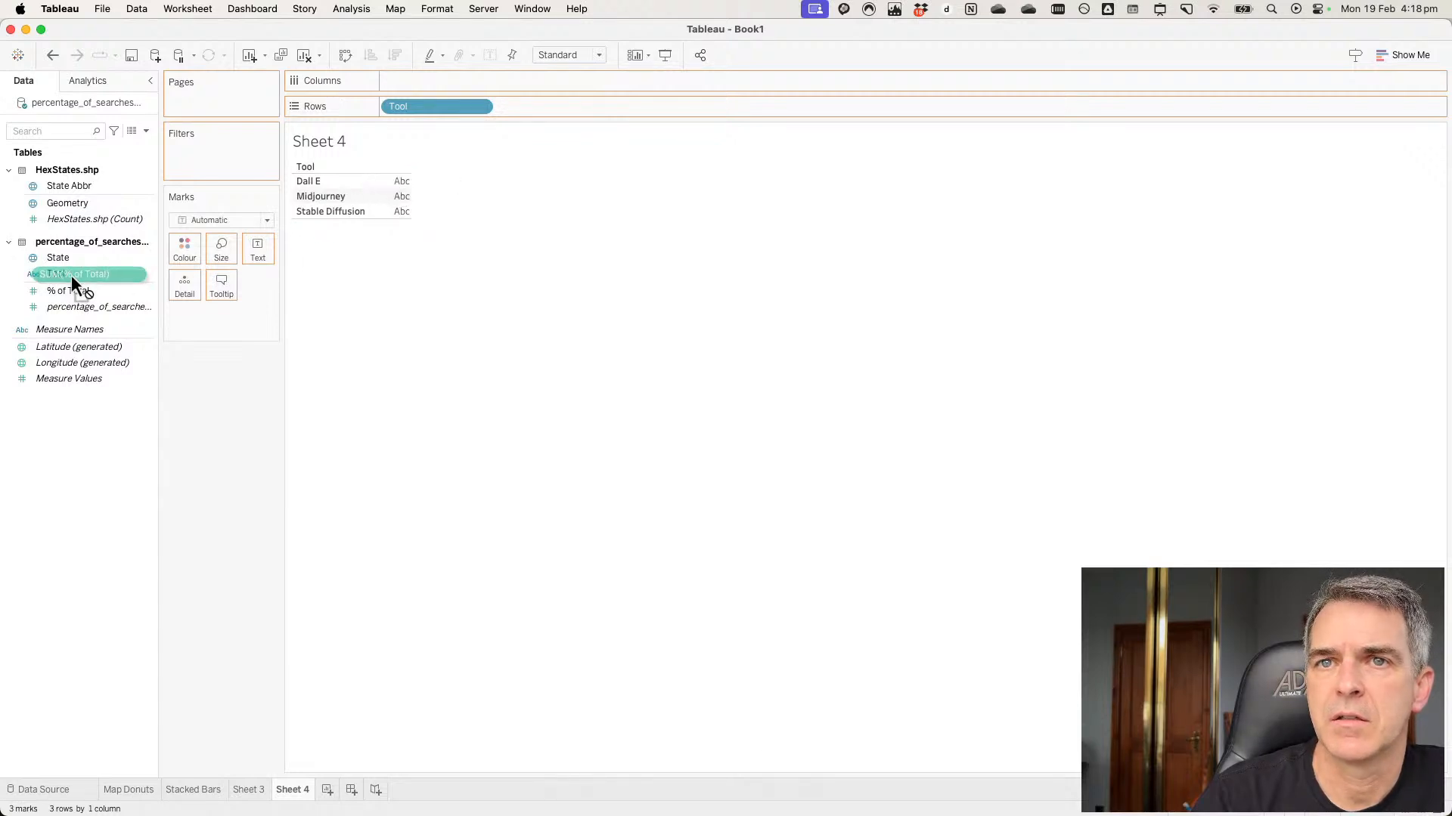
left_click_drag(75, 291, 395, 194)
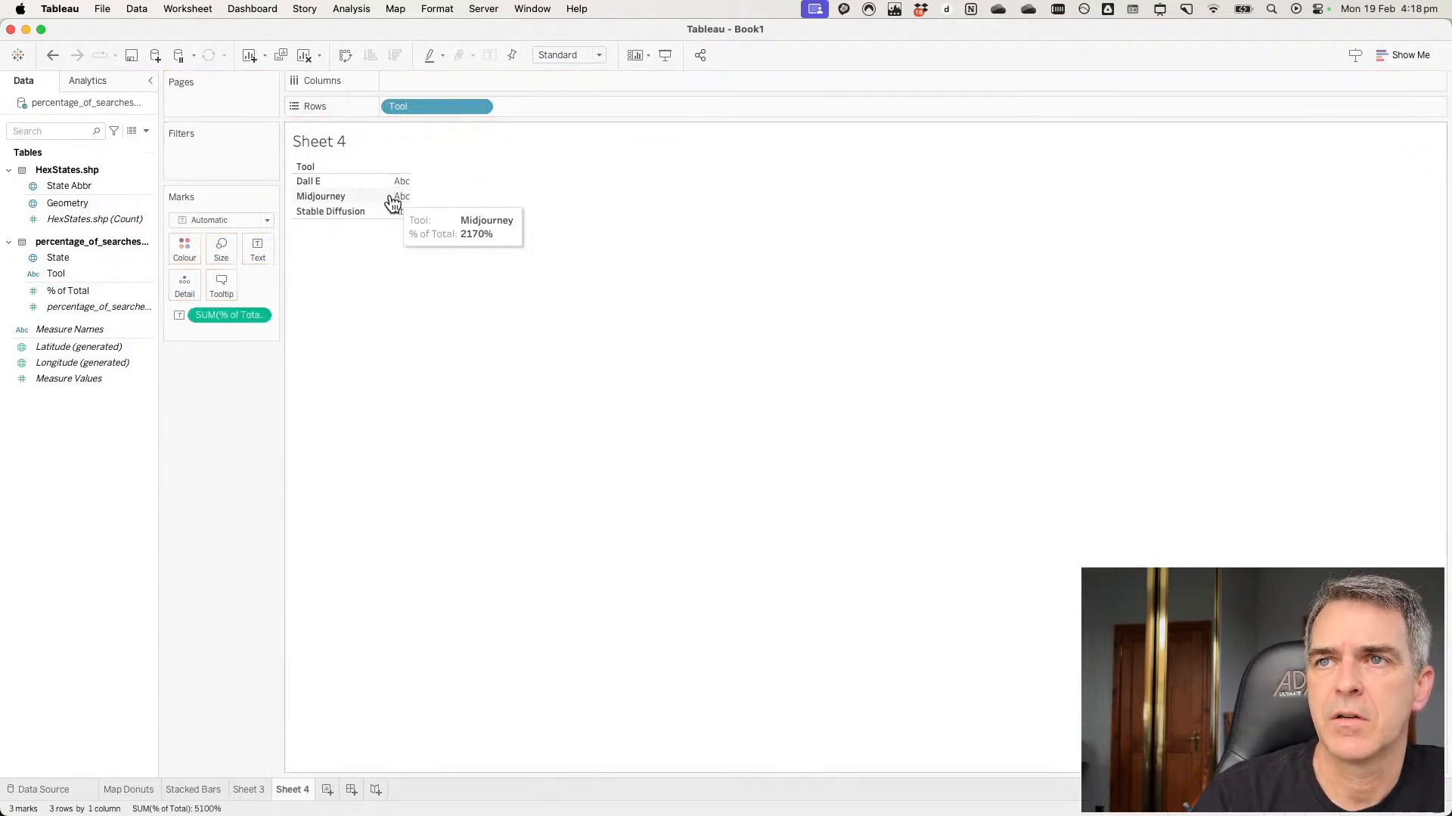
Create a new calculated field and name it Dall E.
right_click(80, 450)
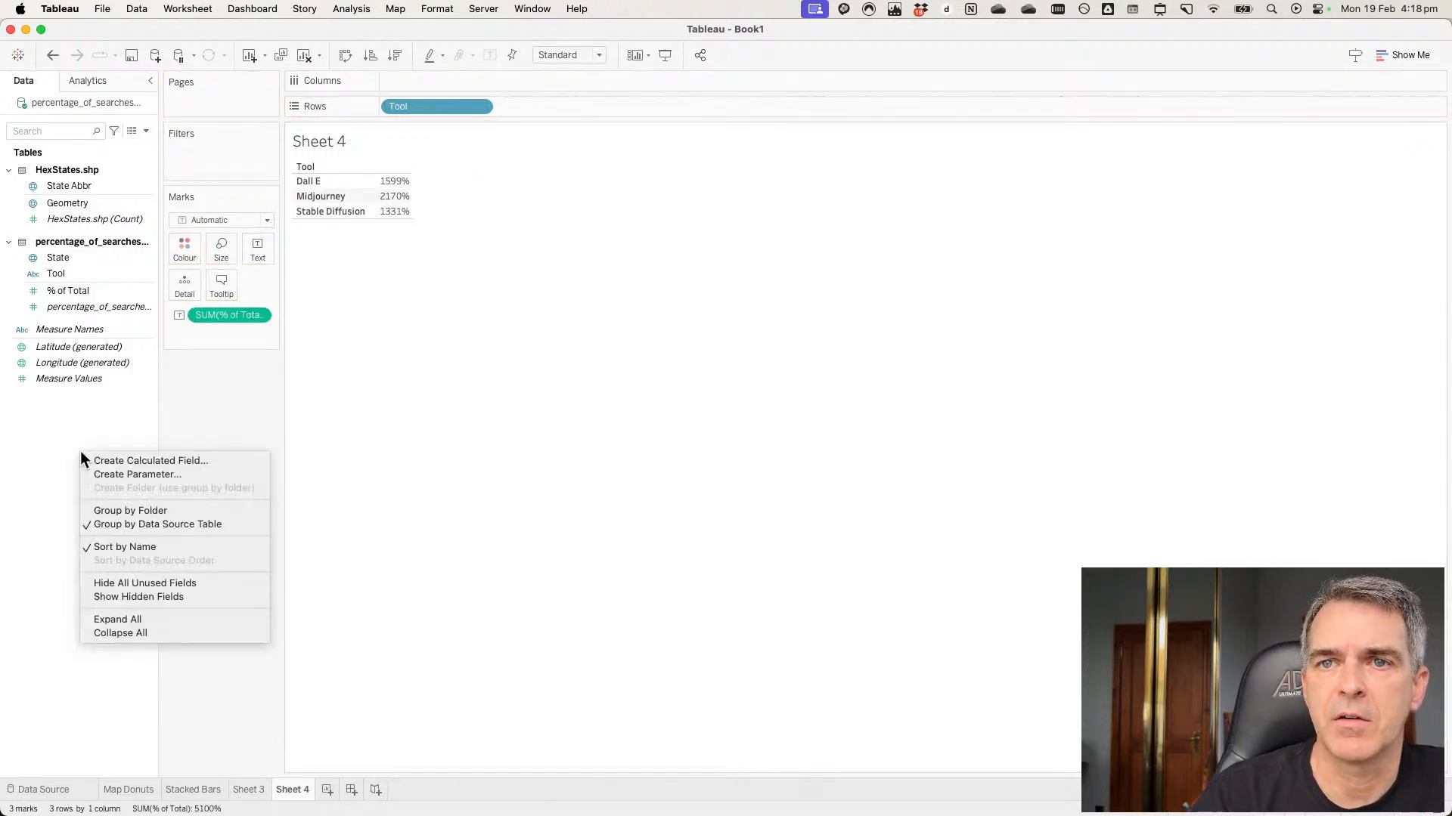
left_click(121, 457)
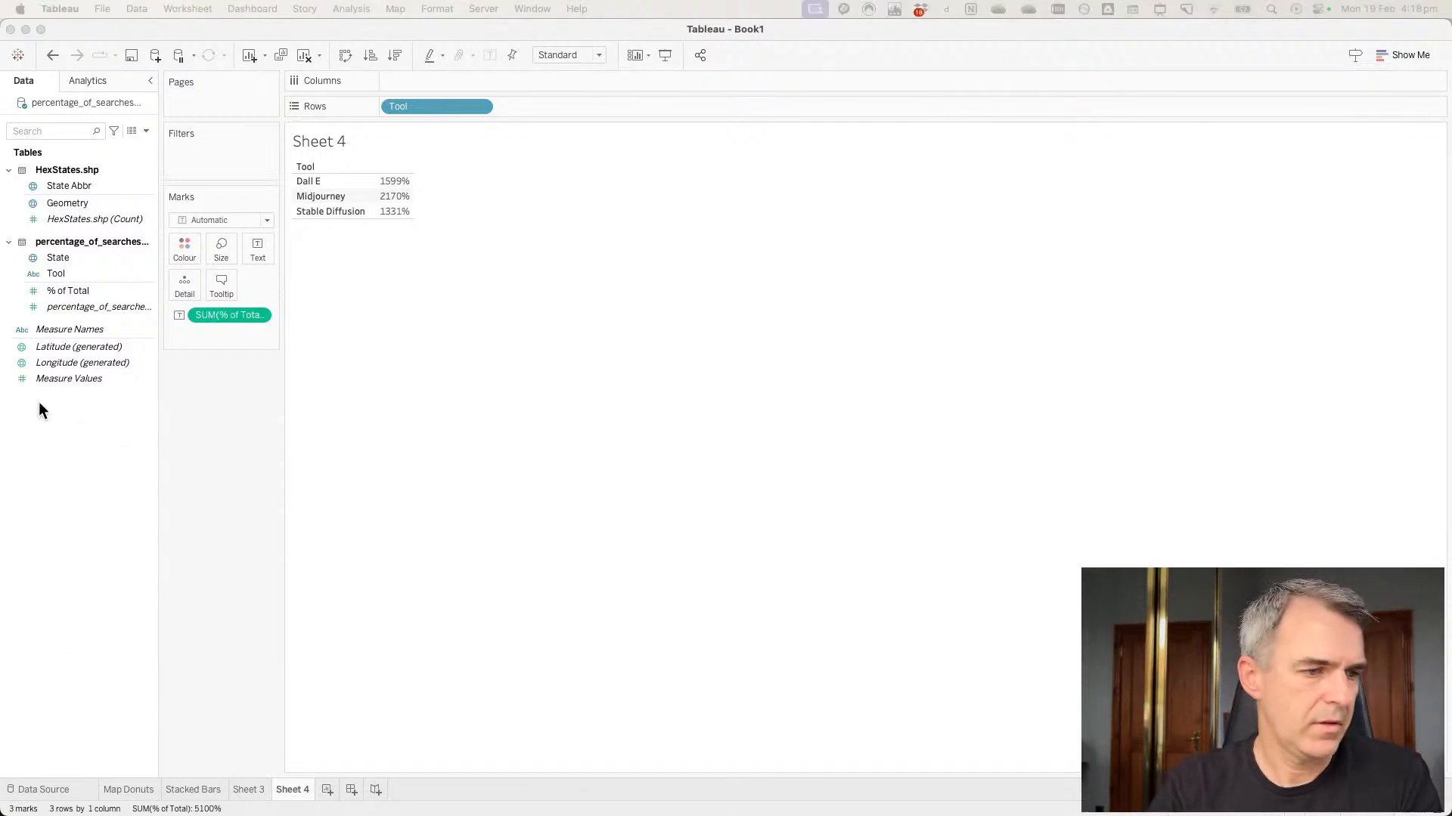
left_click_drag(1103, 333, 700, 185)
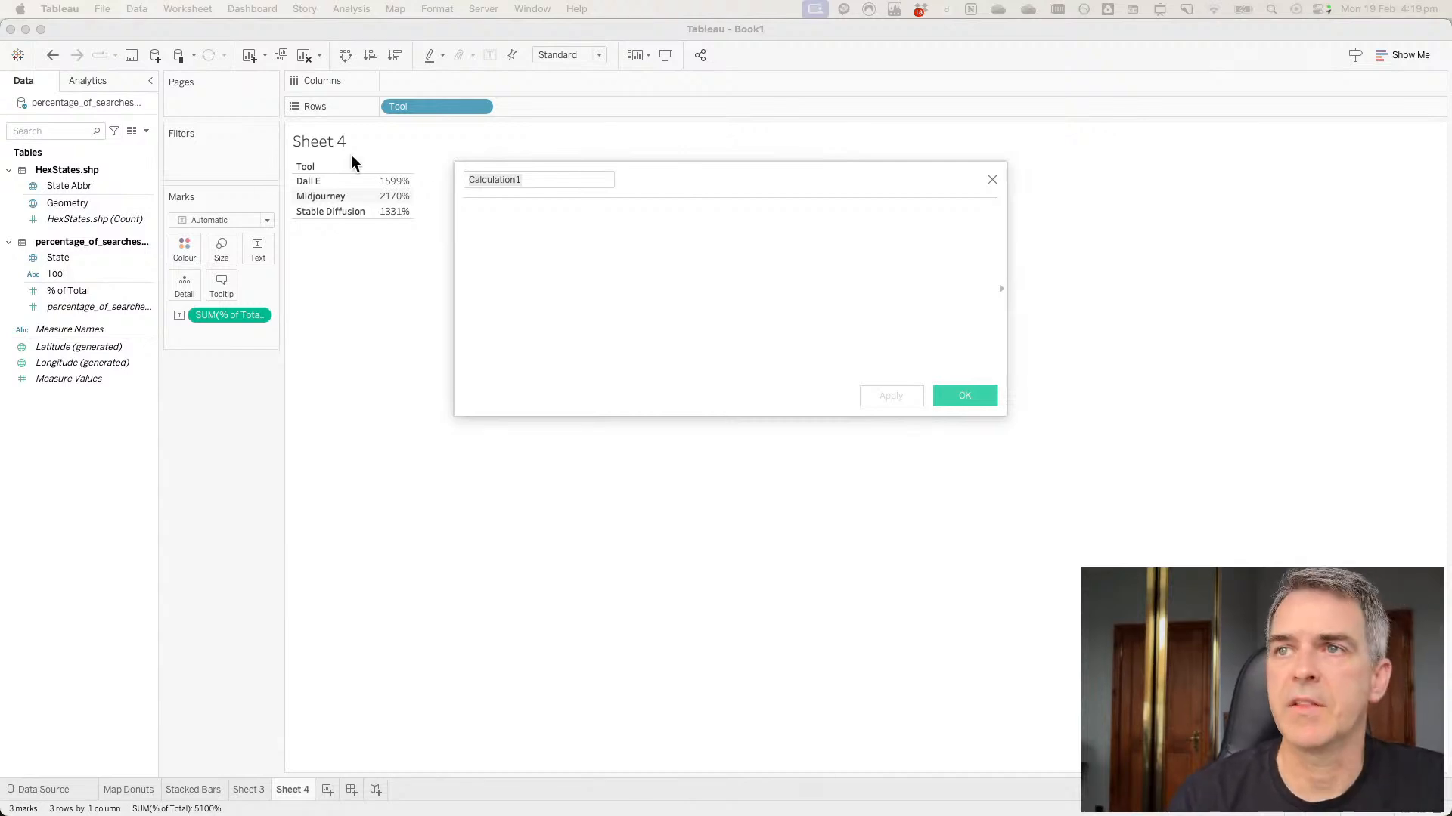
left_click(703, 176)
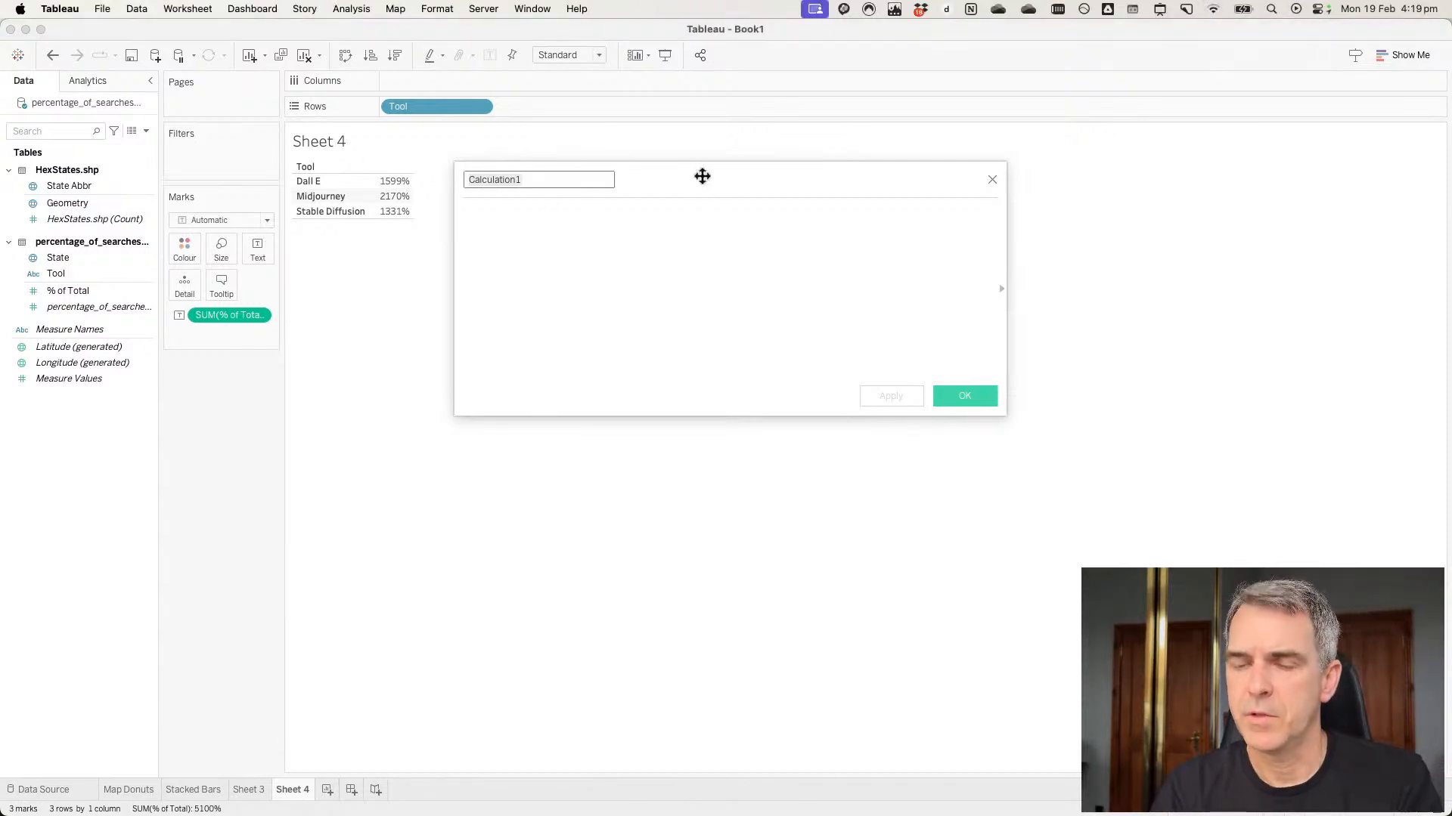
type("Dall E")
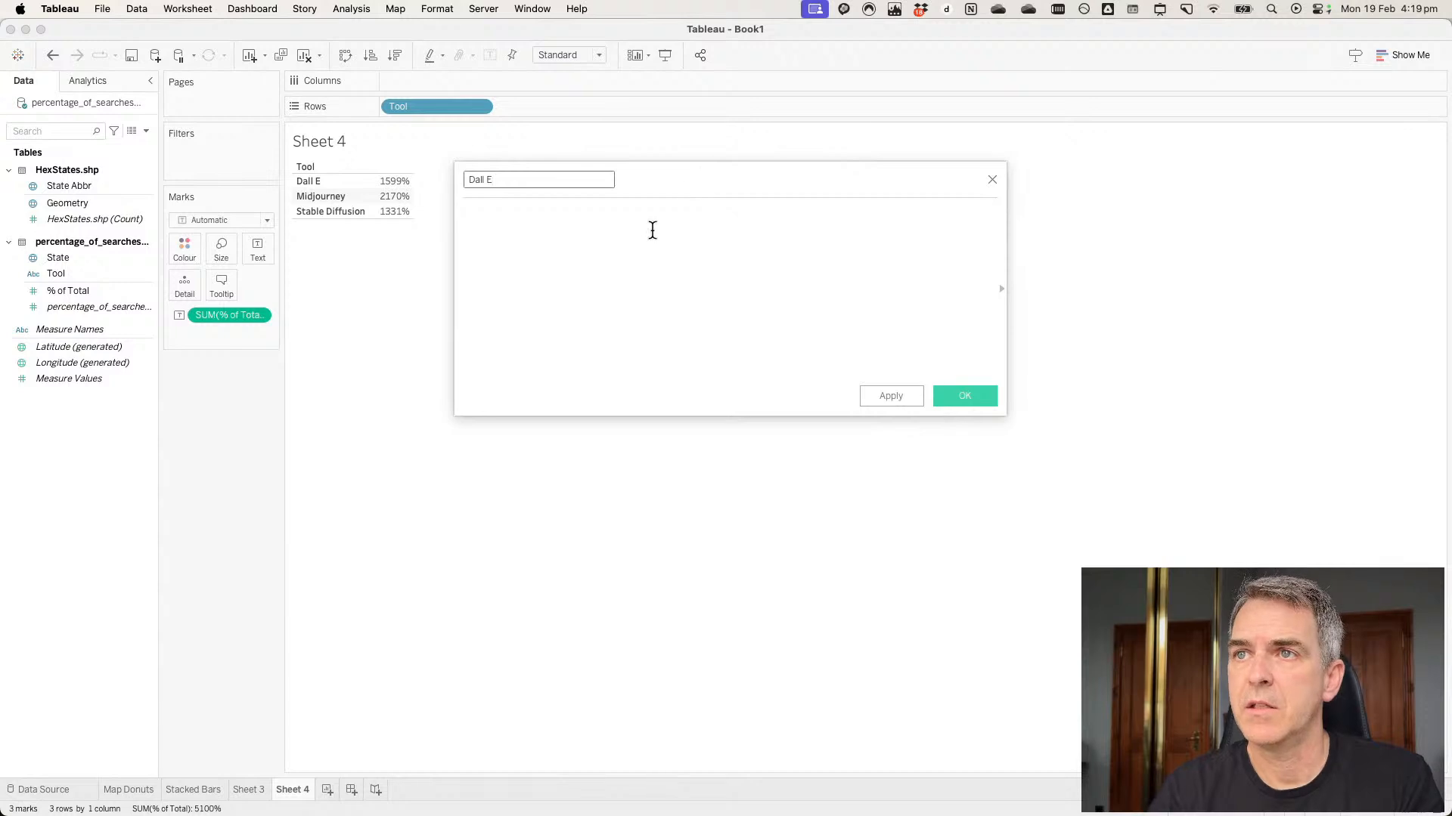
Write the Dall E calculation as IF [Tool]='Dall E' THEN [% of Total] END and save it.
left_click(620, 248)
type("IF")
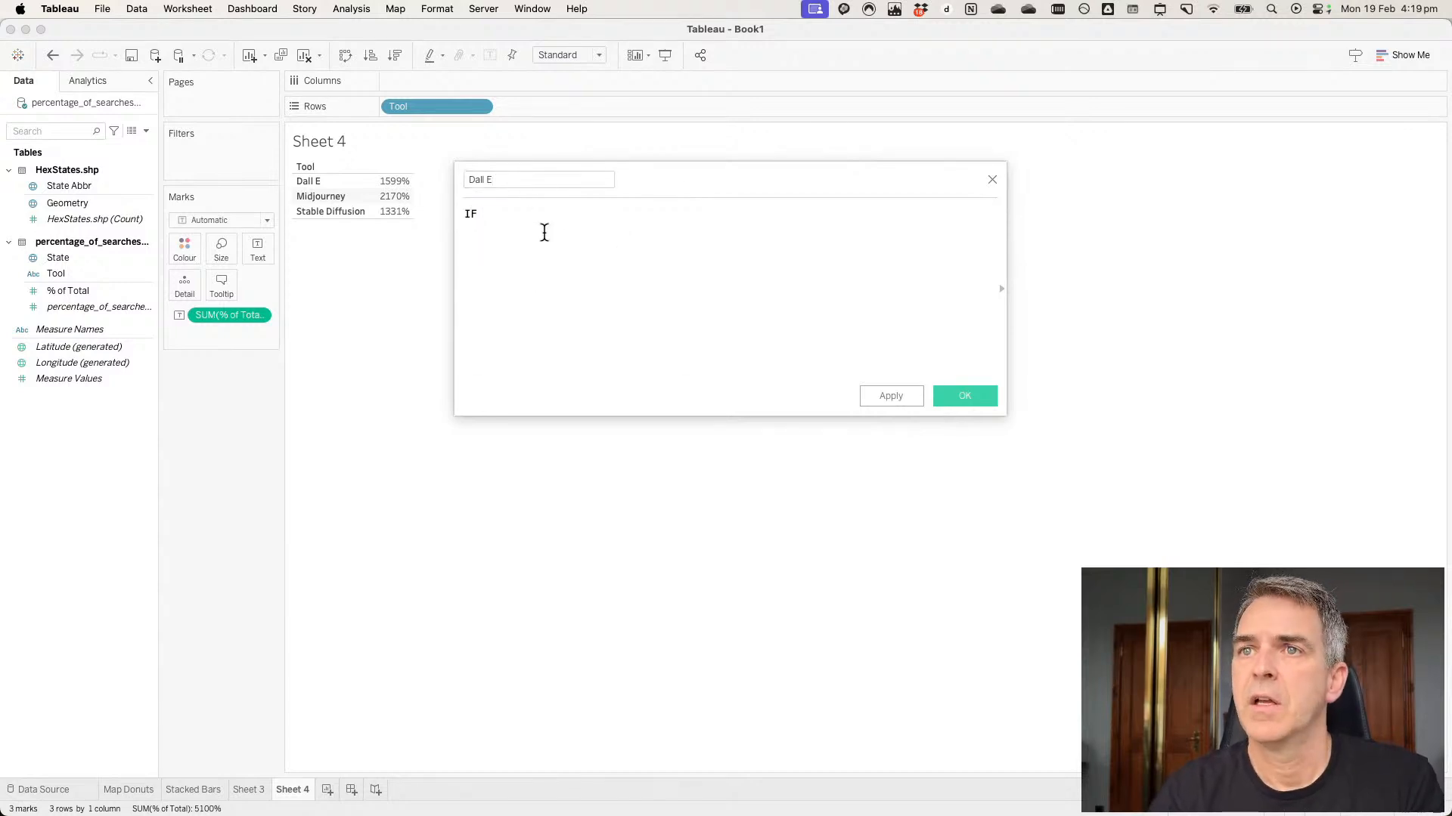
left_click_drag(430, 107, 489, 227)
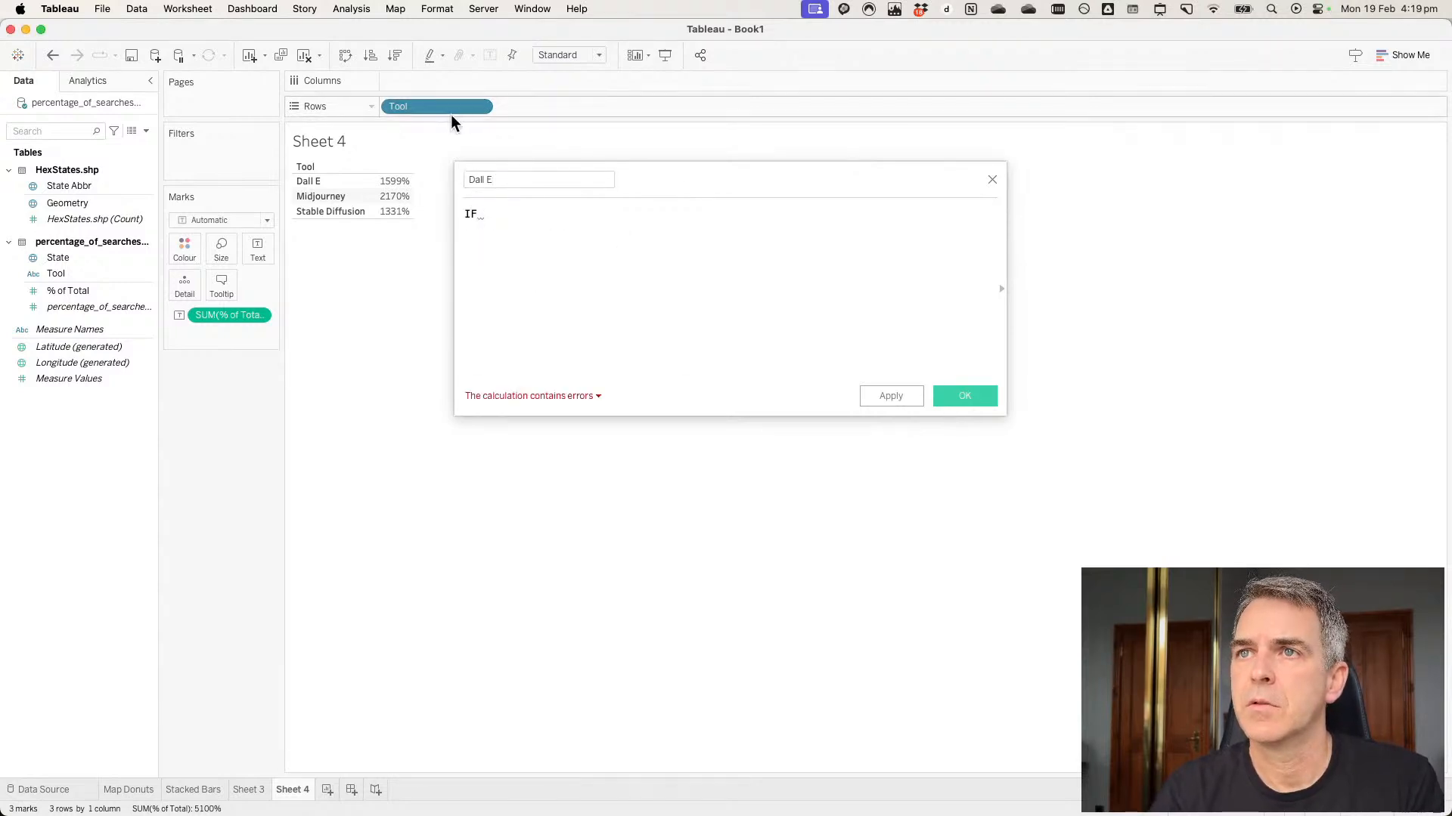
left_click_drag(451, 109, 663, 224)
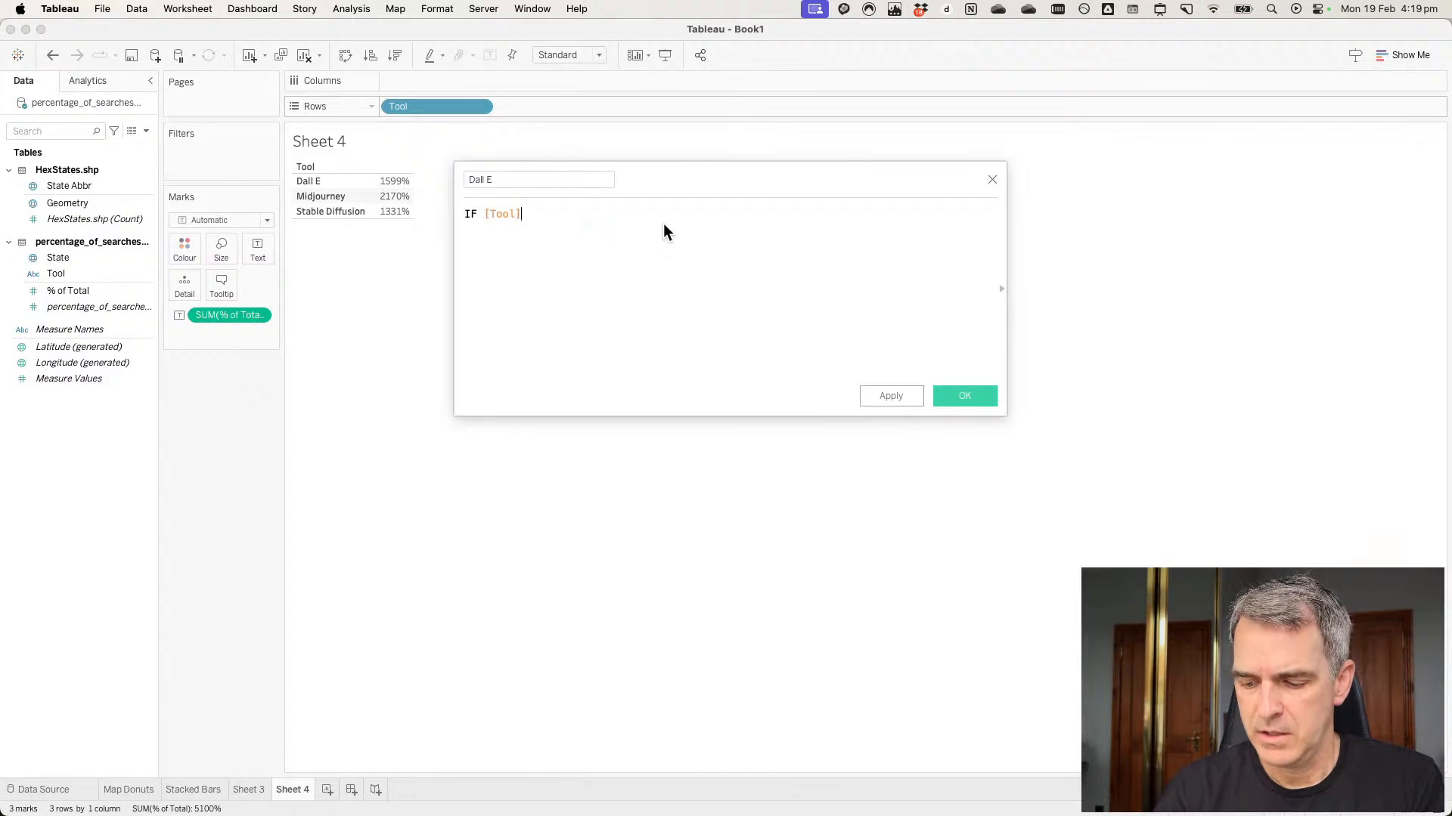
type("='D")
type("all")
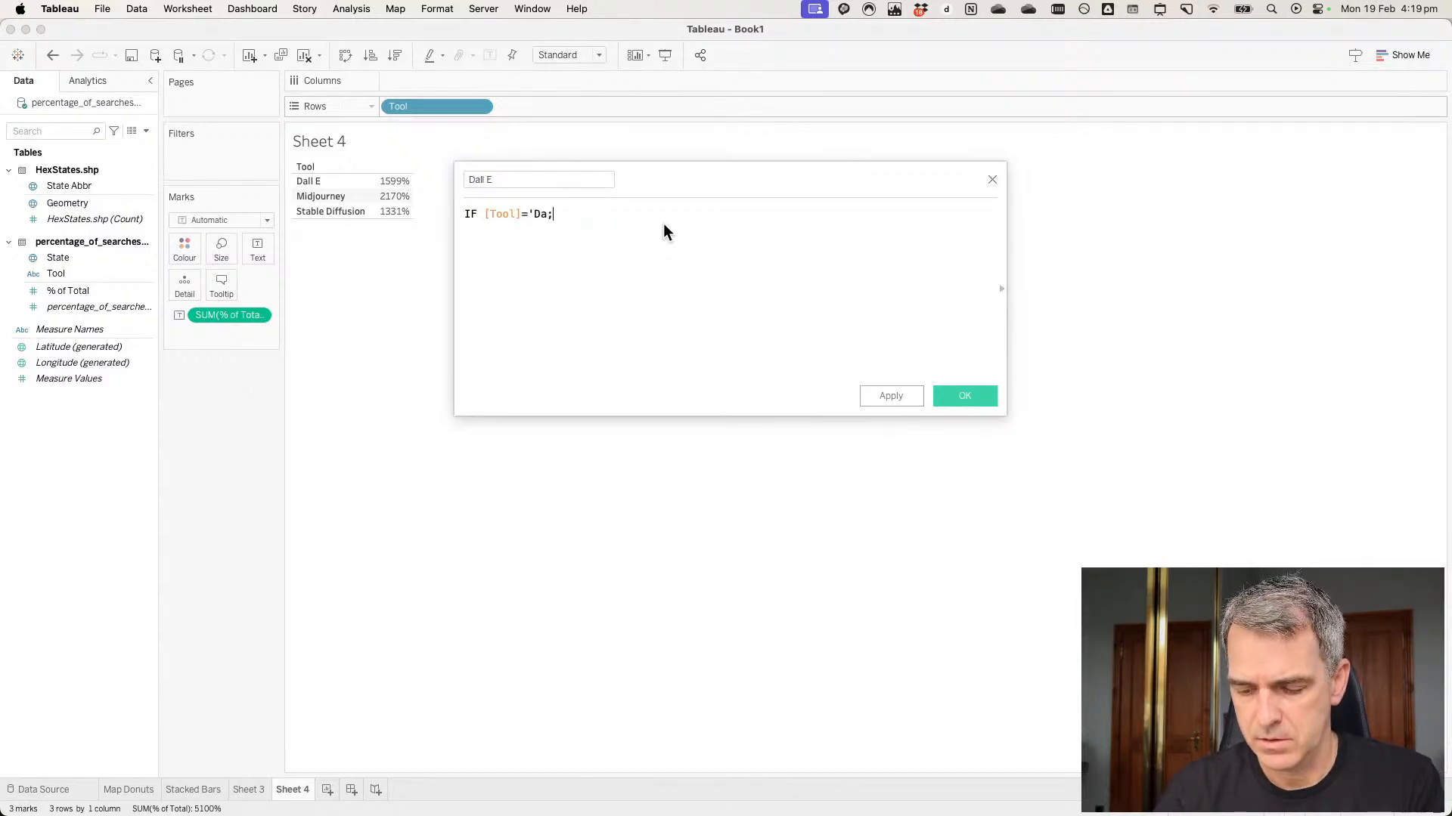
type(" E'")
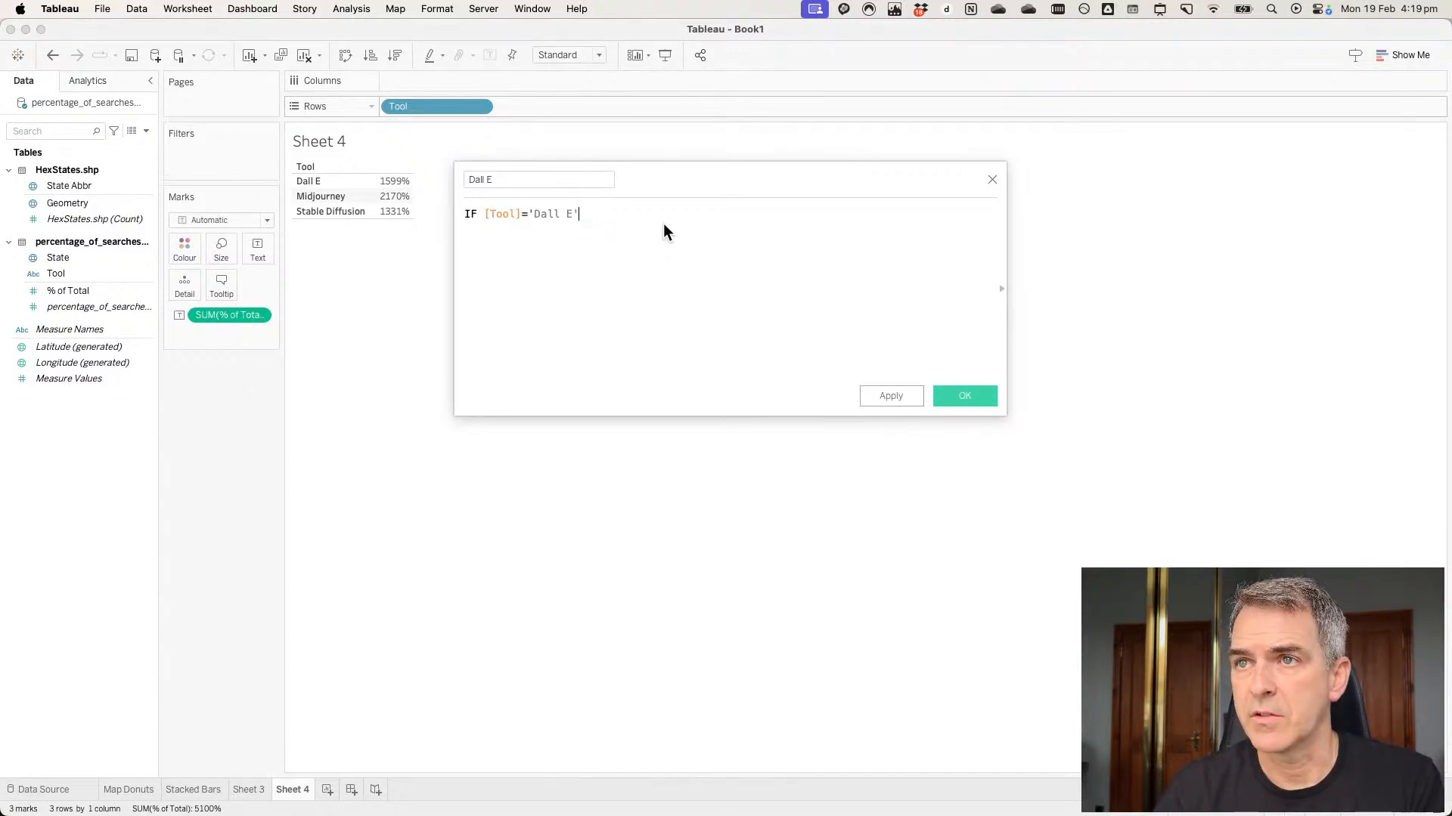
key("Return")
type("THEN")
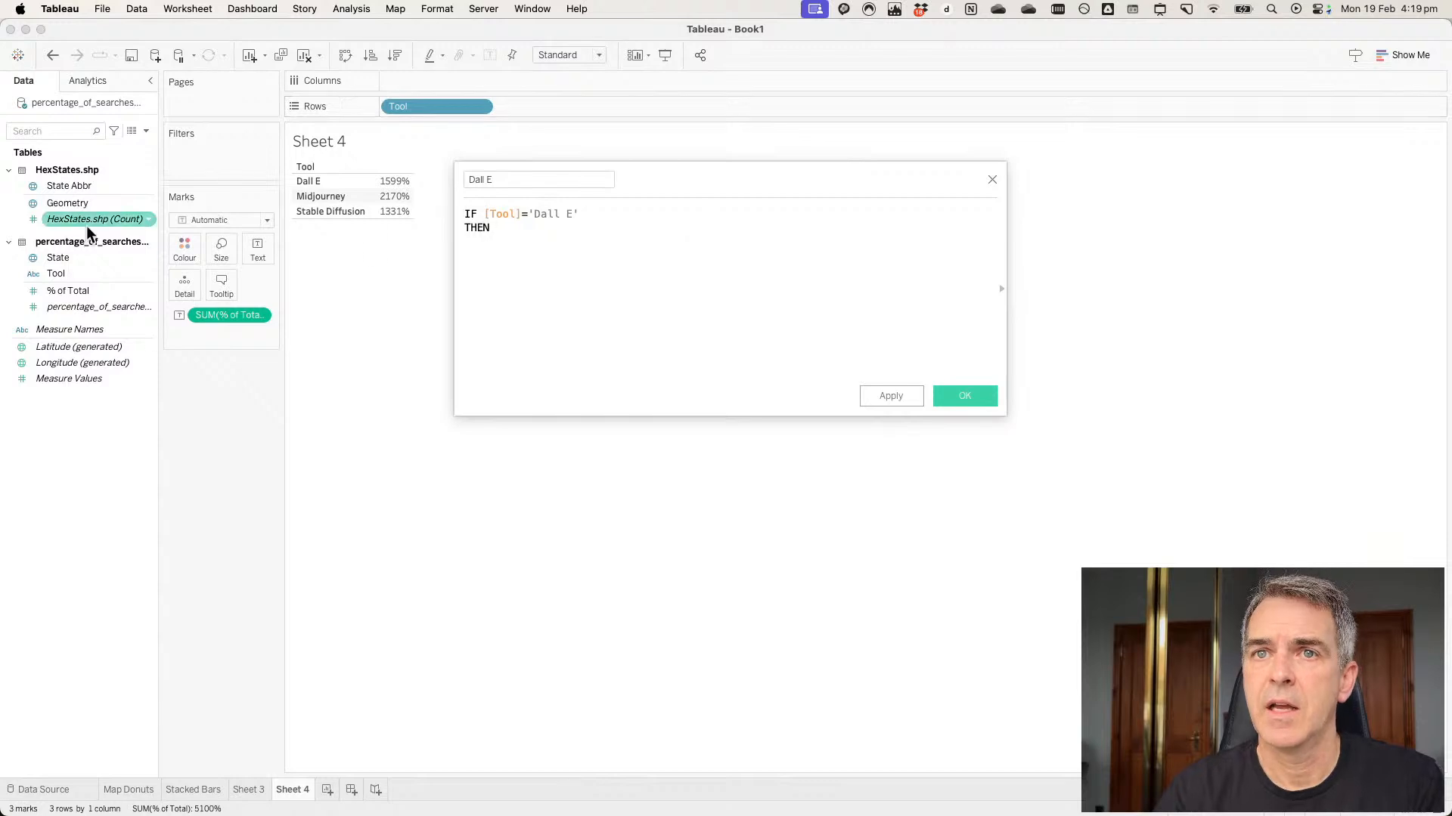
left_click_drag(68, 291, 556, 263)
type("END")
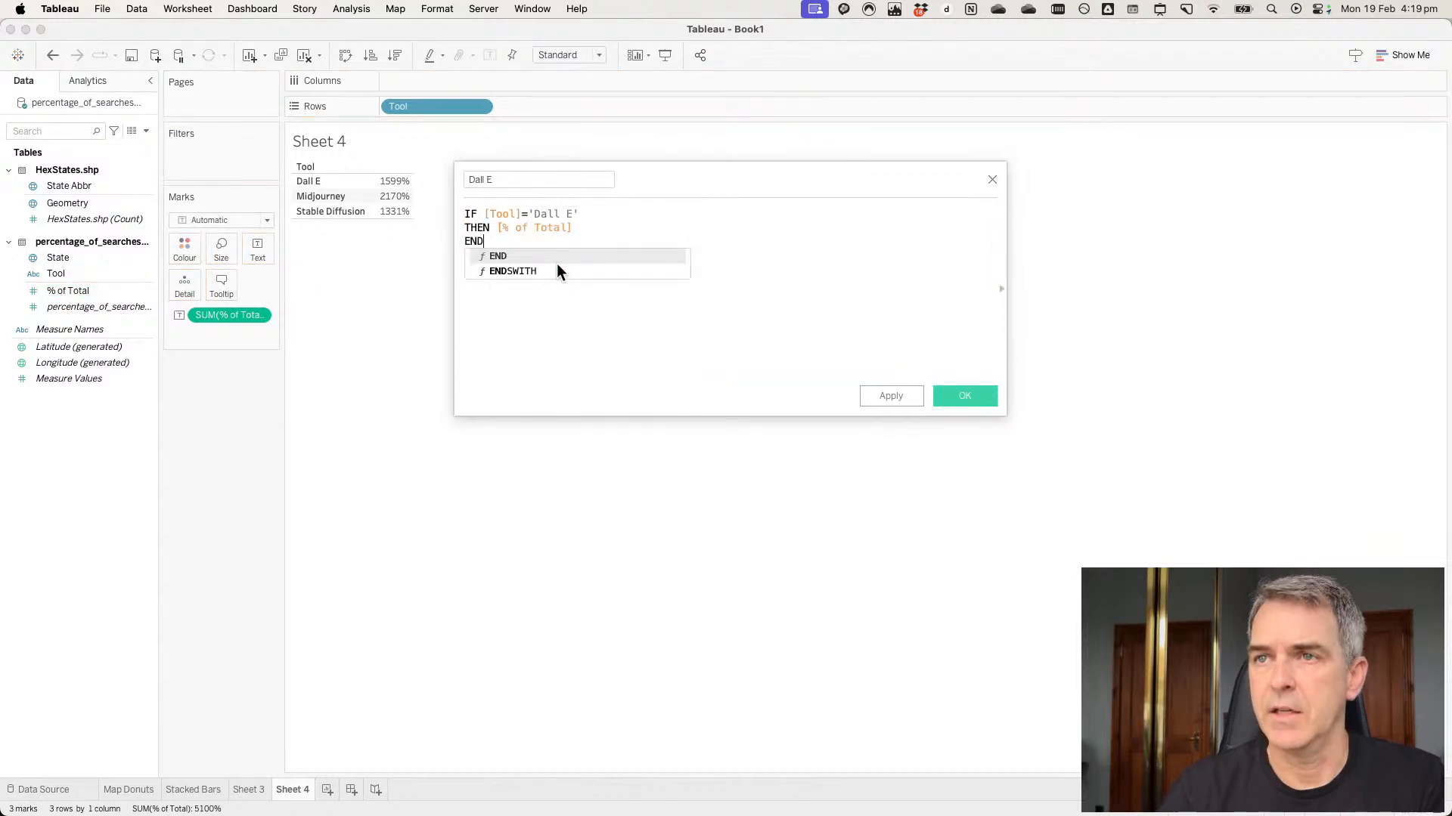
left_click(951, 396)
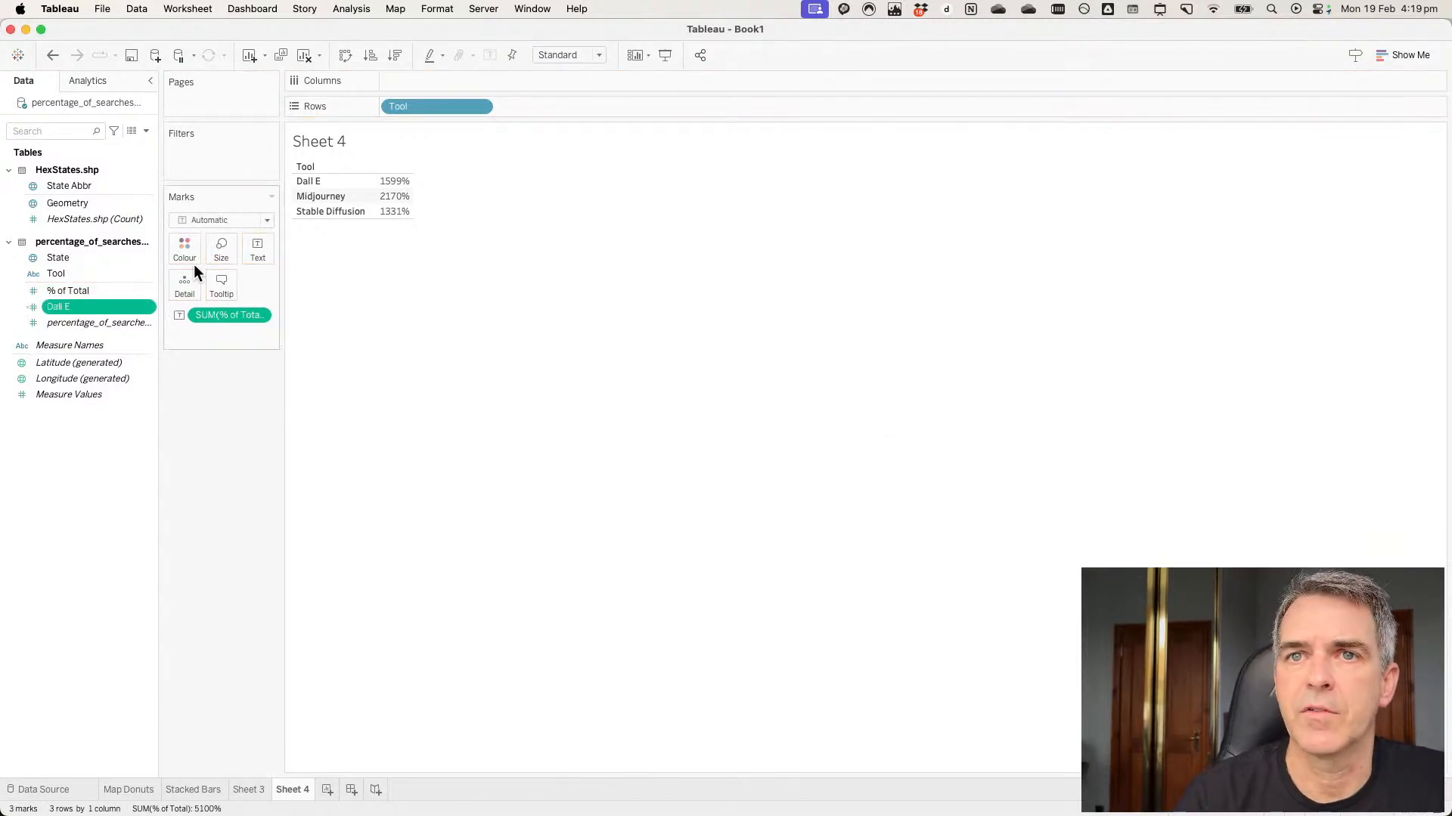
Replace % of Total with Dall E as the table's text value and check the alias of the Dall E row.
left_click_drag(71, 307, 226, 315)
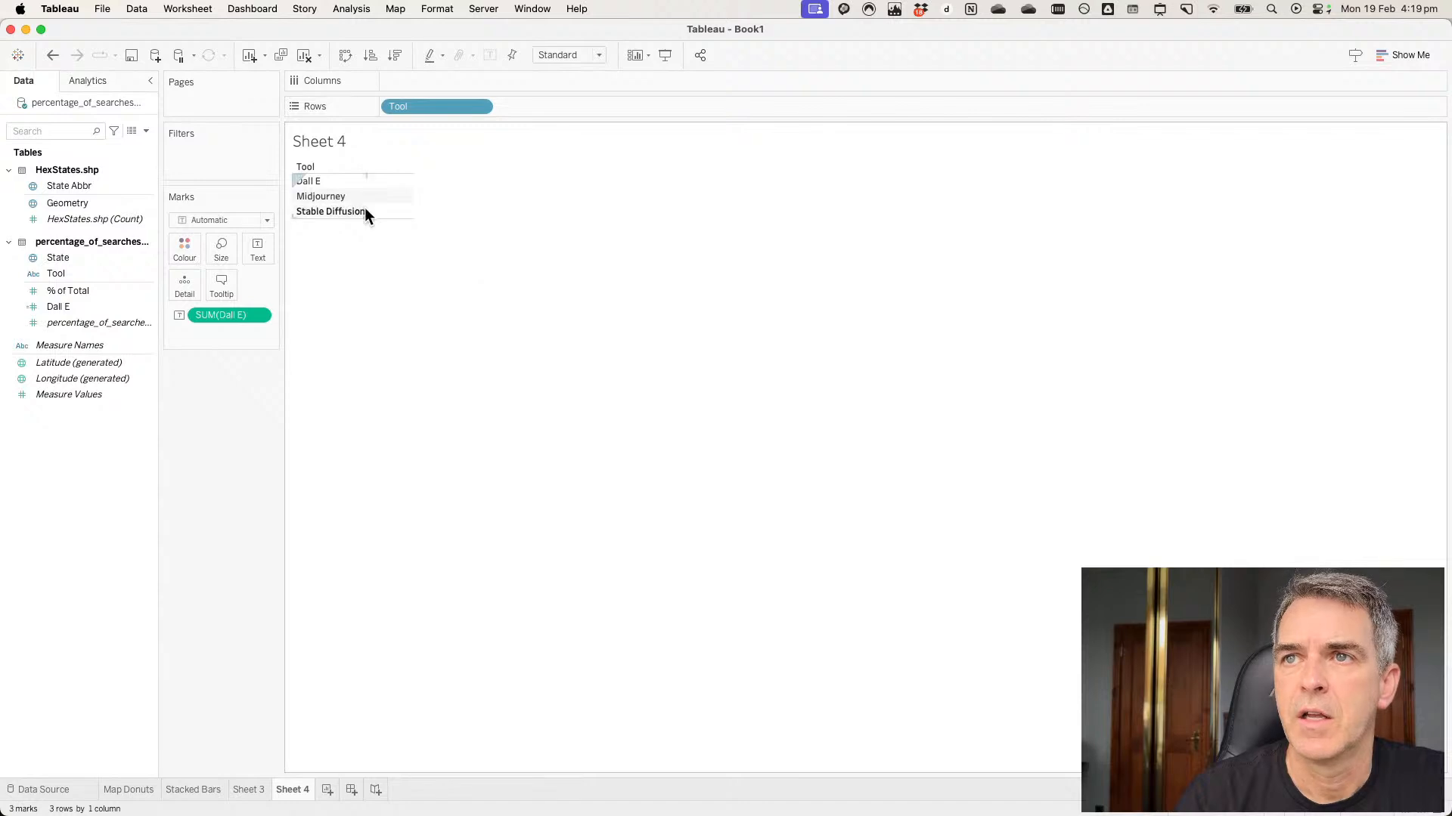
right_click(321, 182)
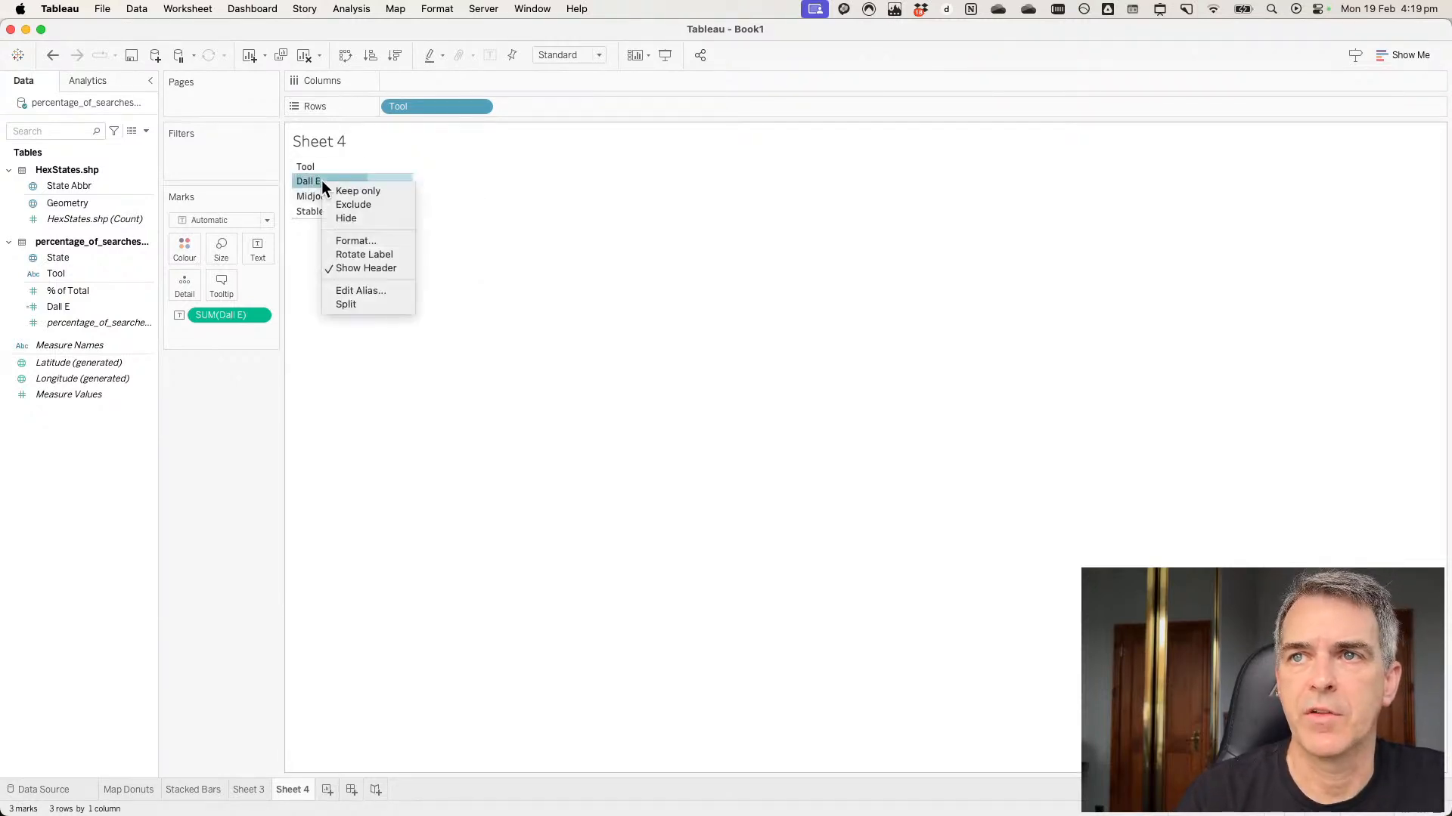
left_click(364, 291)
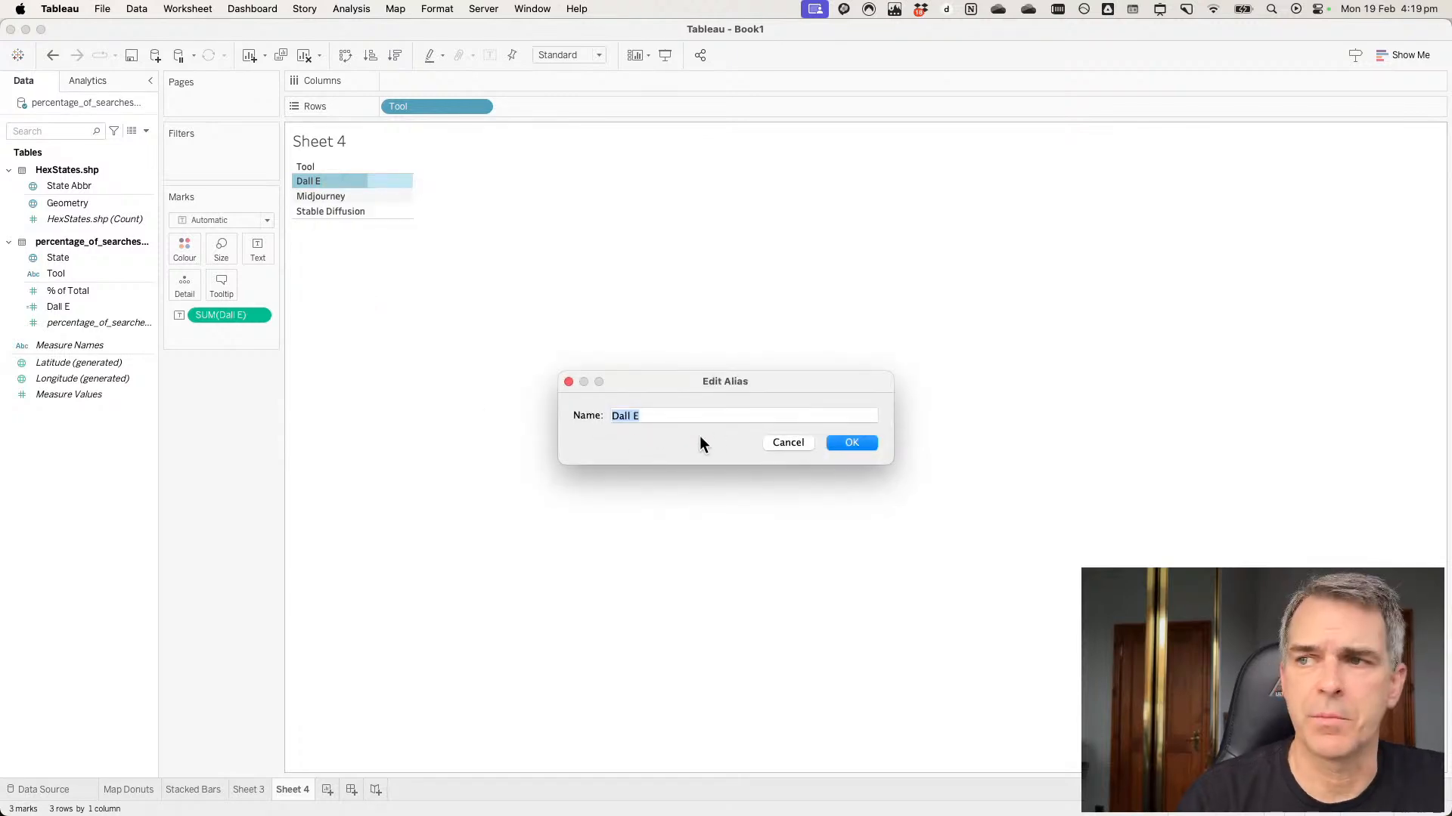
left_click(786, 443)
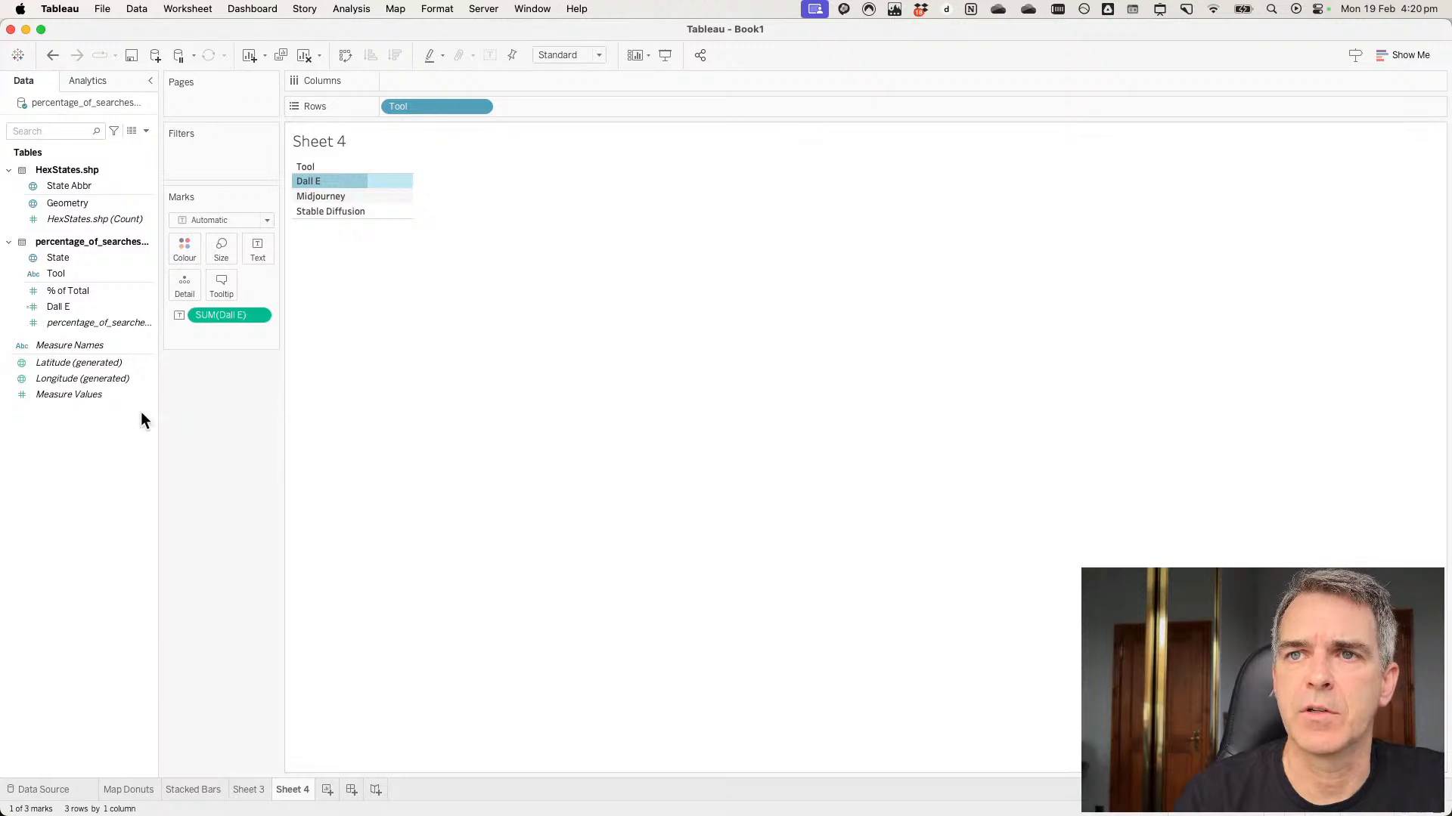
Edit the Dall E calculation so its condition reads CONTAINS([Tool],'Dall E').
left_click(92, 306)
right_click(95, 307)
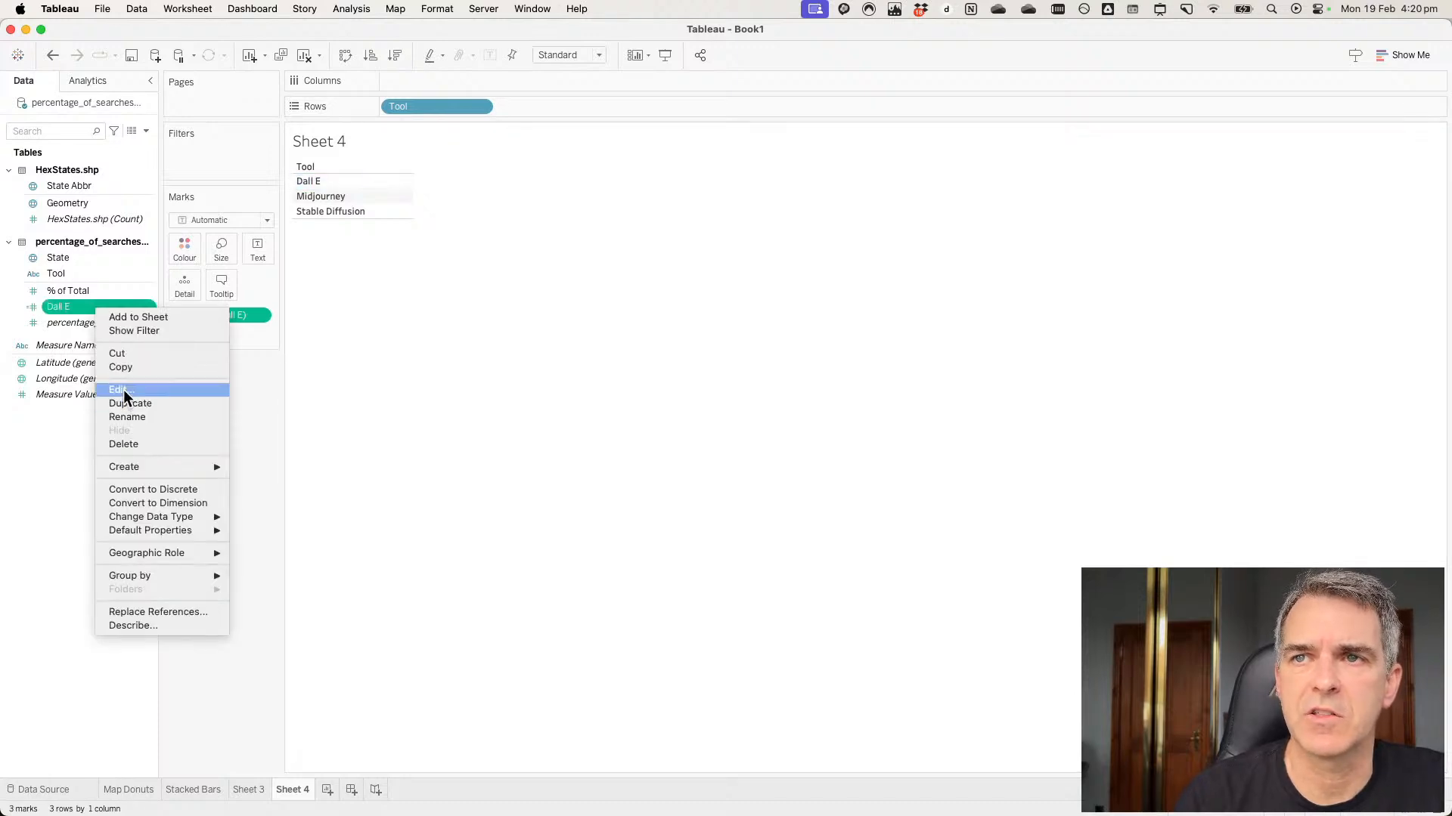
left_click(120, 390)
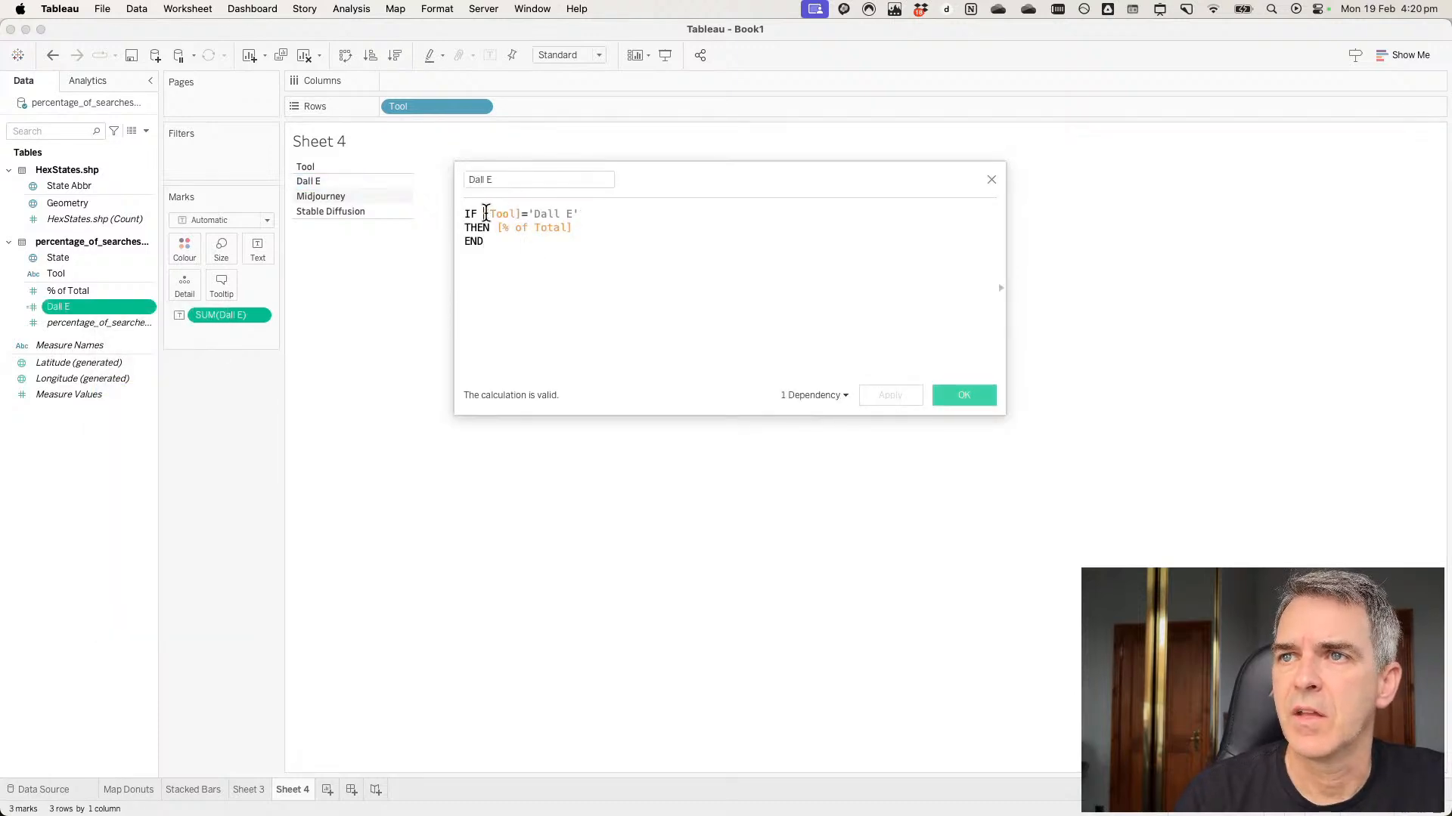
type("cont")
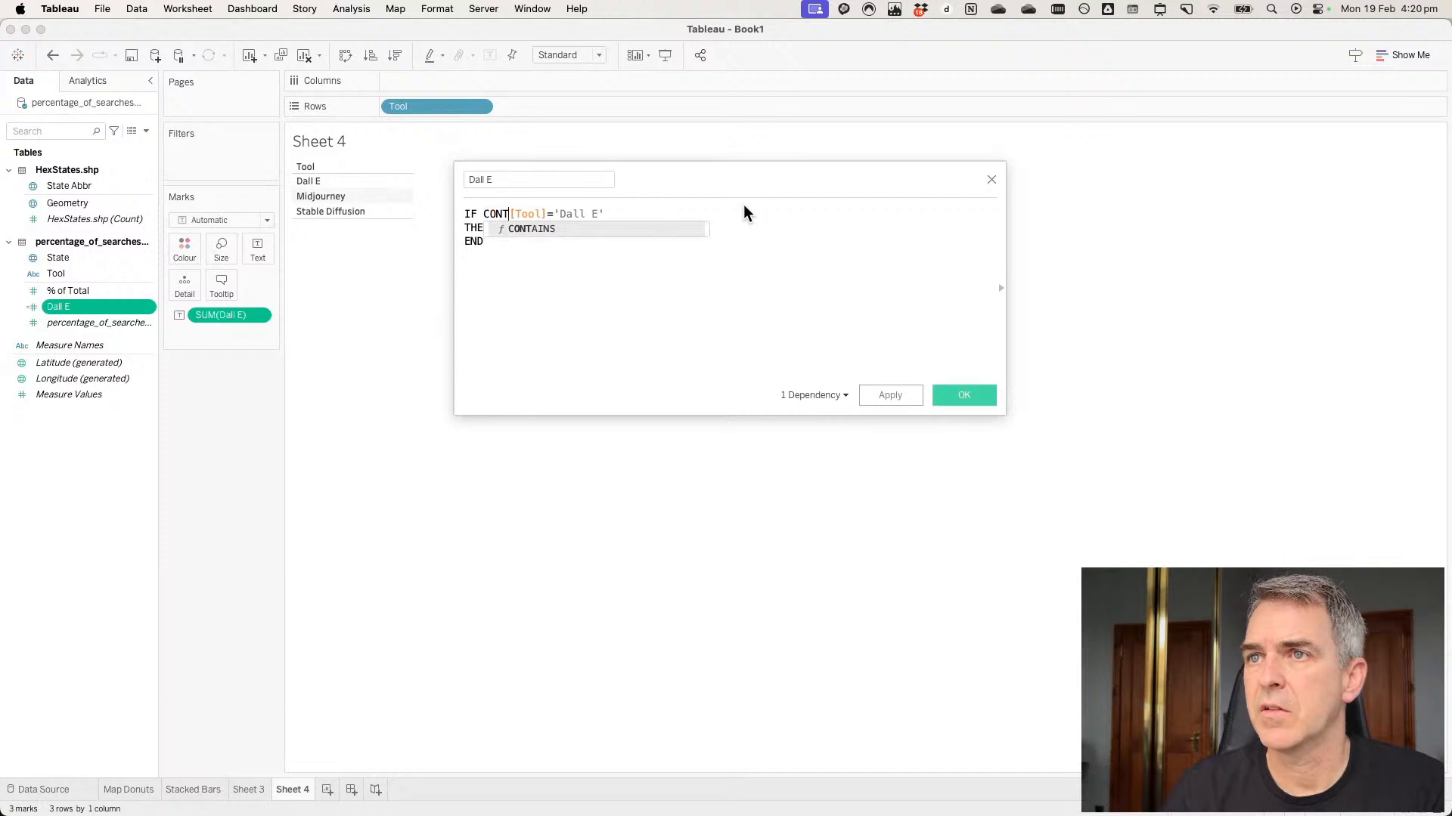
key("Return")
key("Delete")
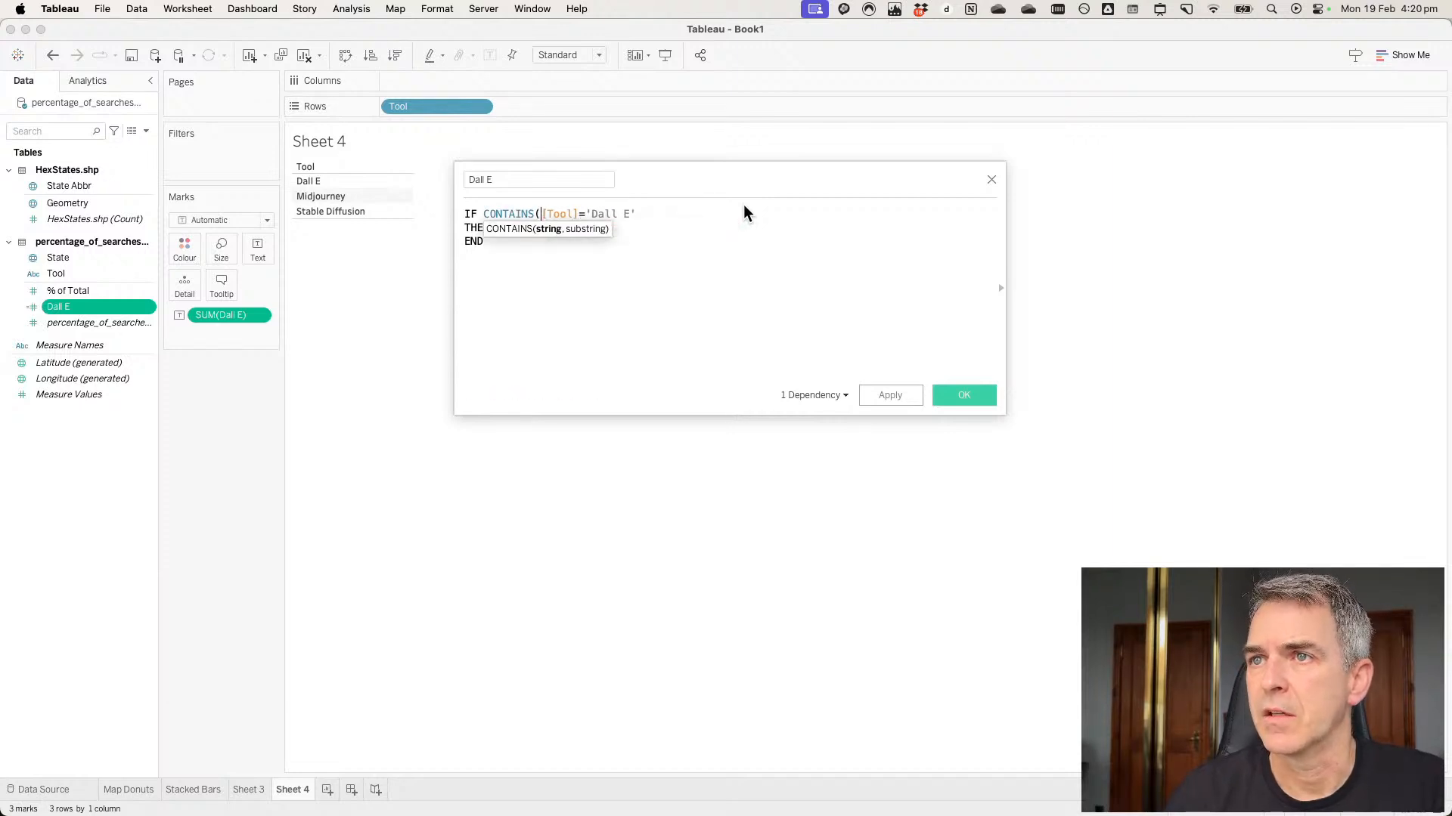
key("BackSpace")
type(",")
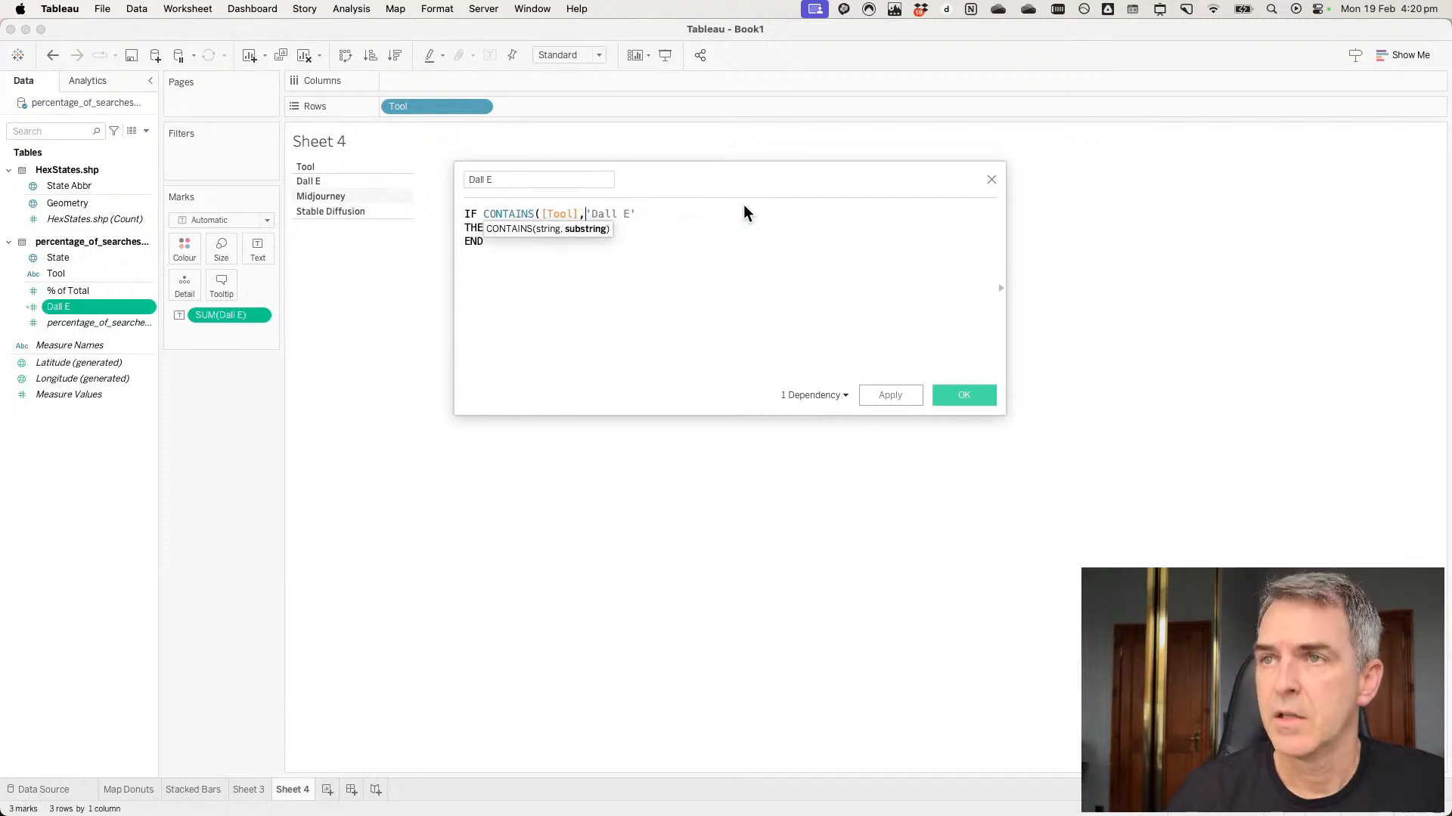
type(")")
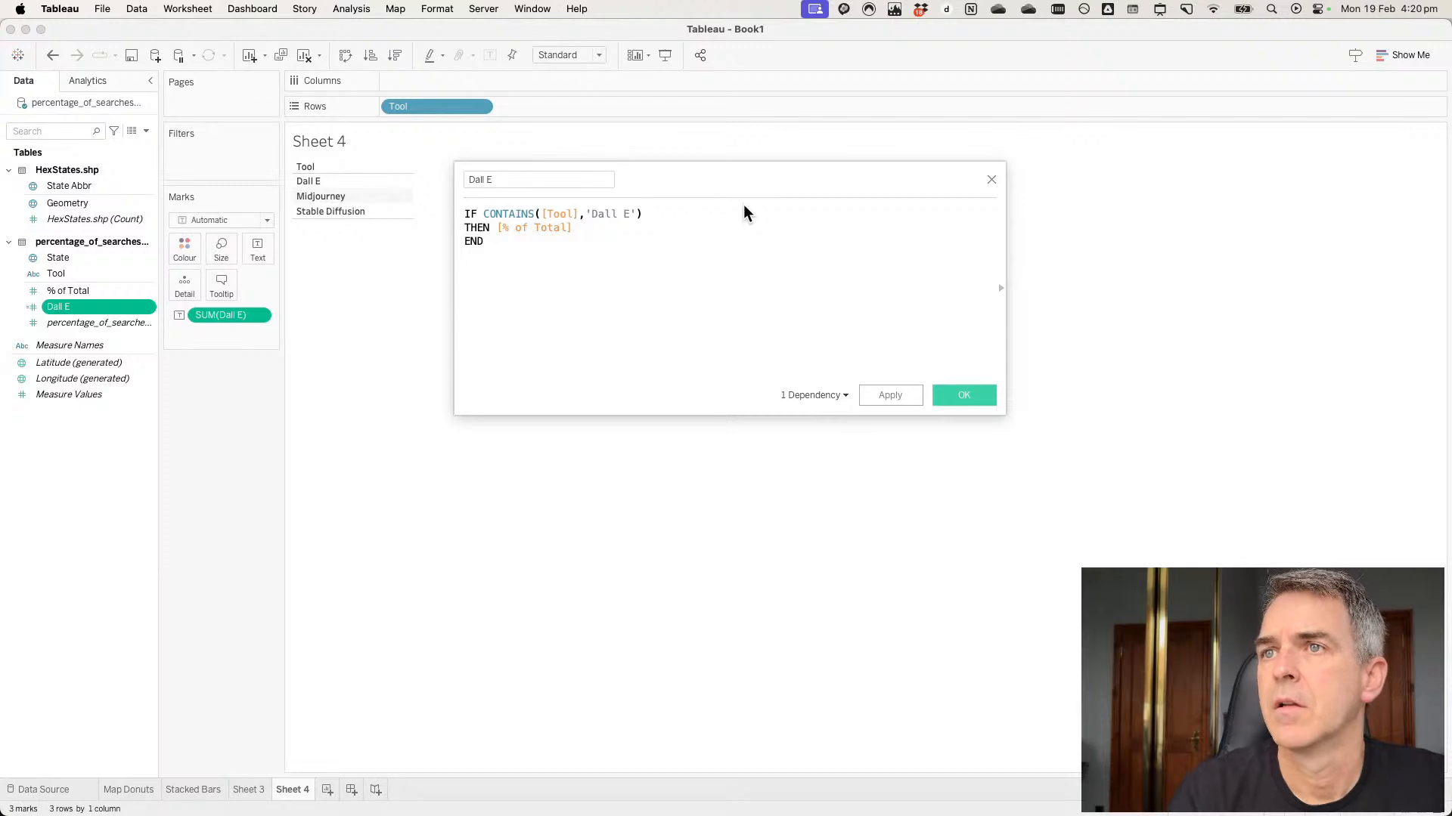
left_click(949, 396)
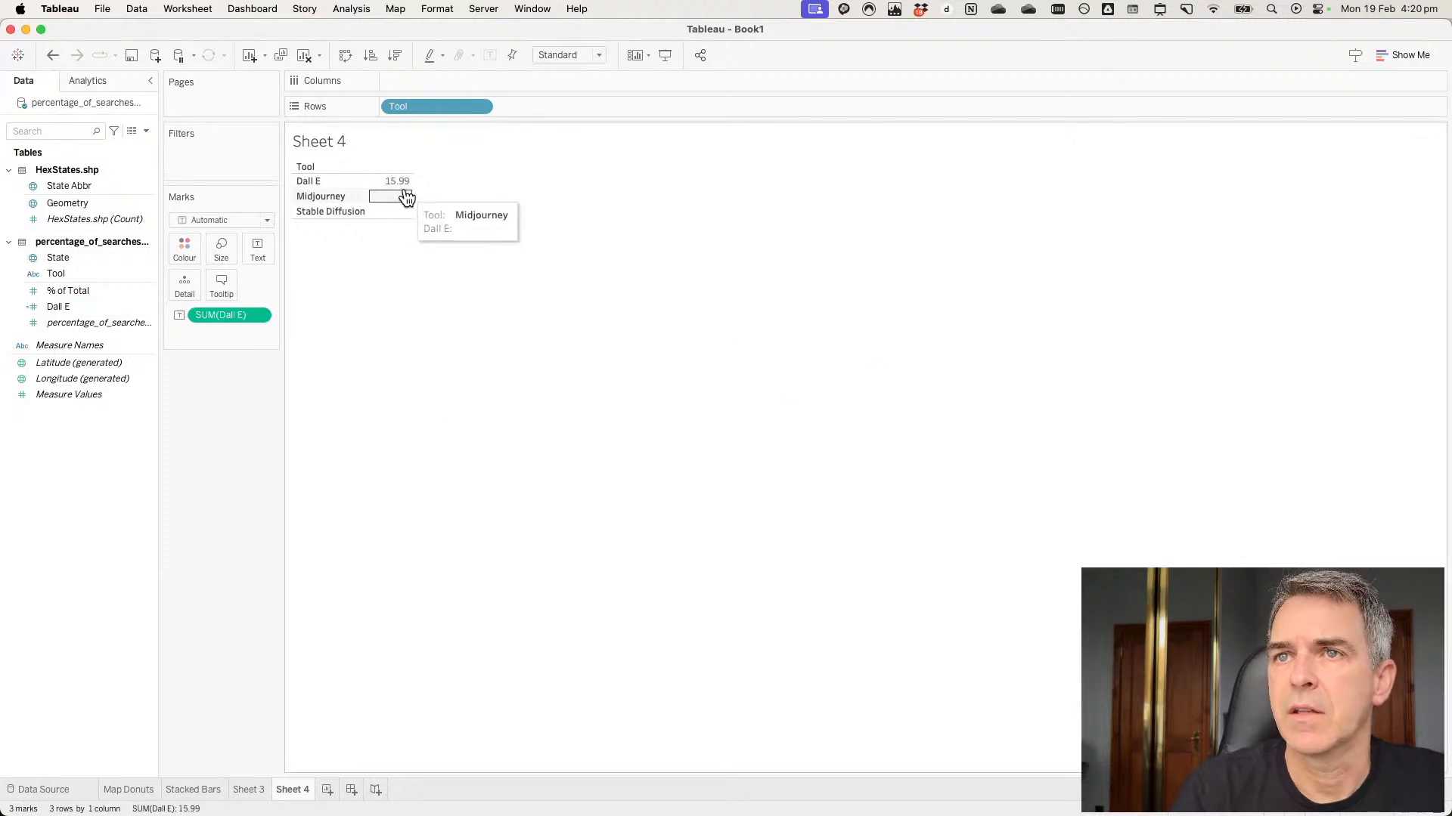
Duplicate the Dall E calculated field and name the copy Midjourney.
right_click(66, 303)
left_click(104, 400)
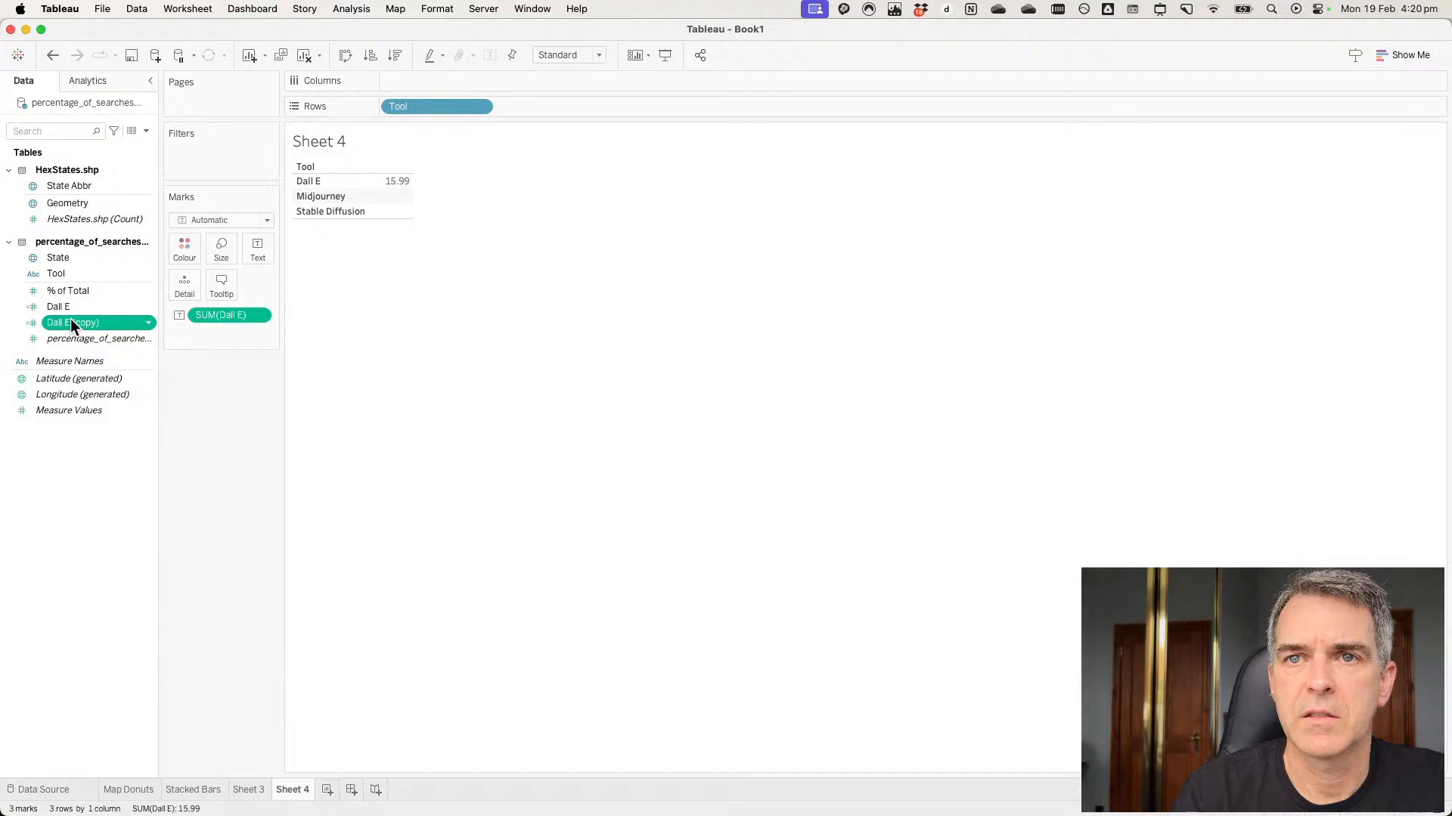
right_click(70, 322)
left_click(94, 401)
left_click(581, 176)
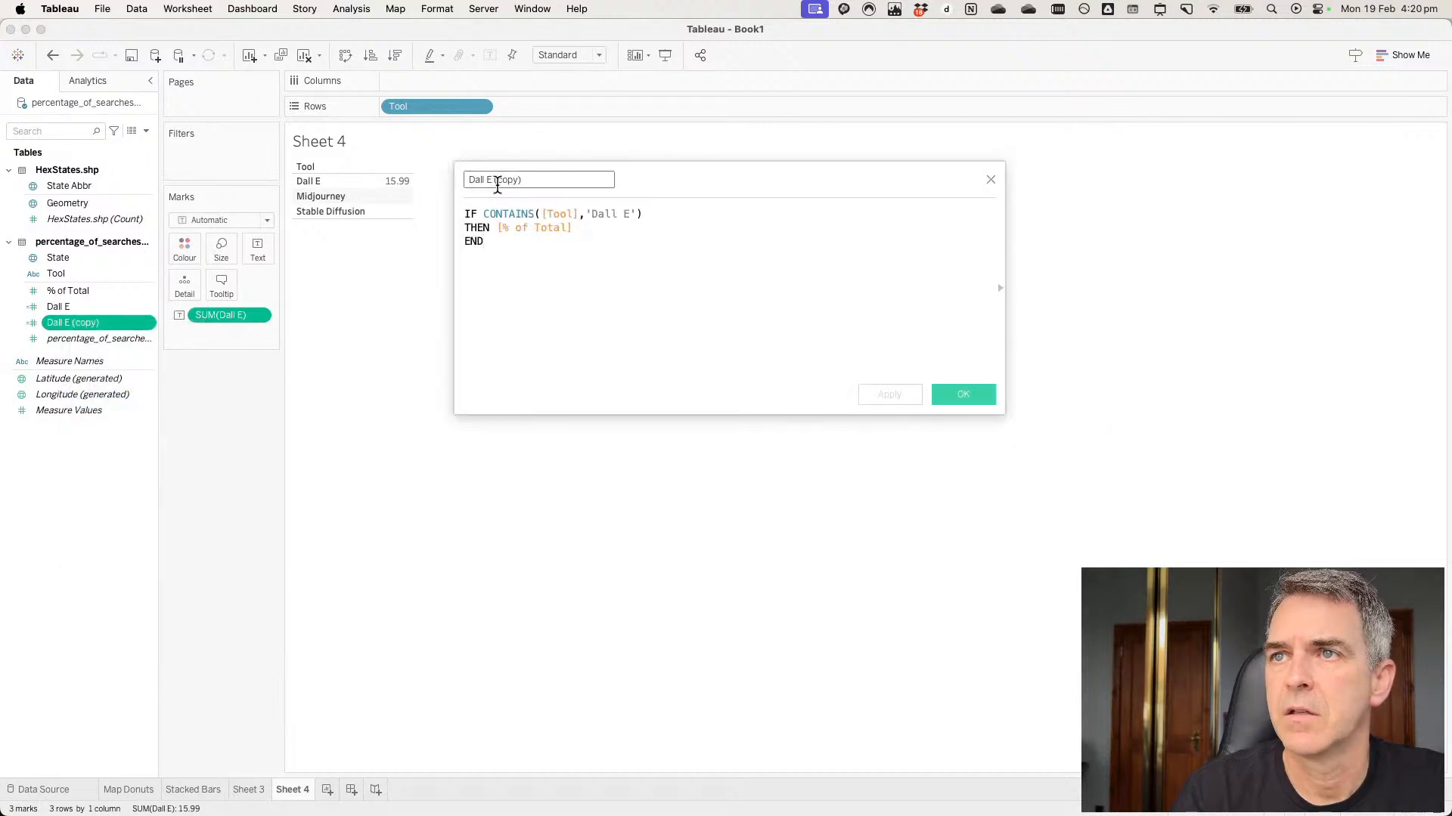
key("super+a")
type("Mid")
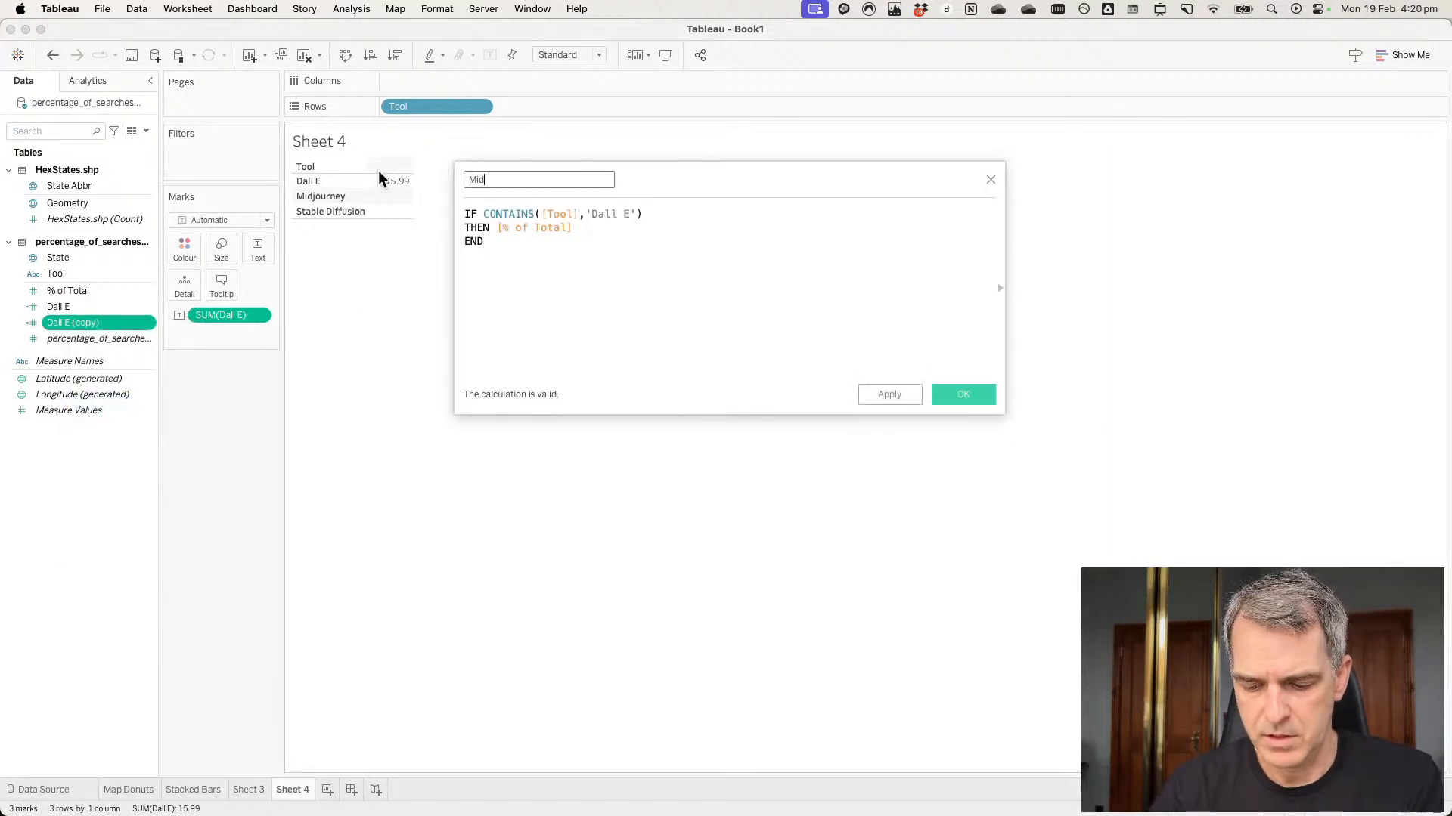
type("jour")
key("BackSpace")
key("BackSpace")
type("ourney")
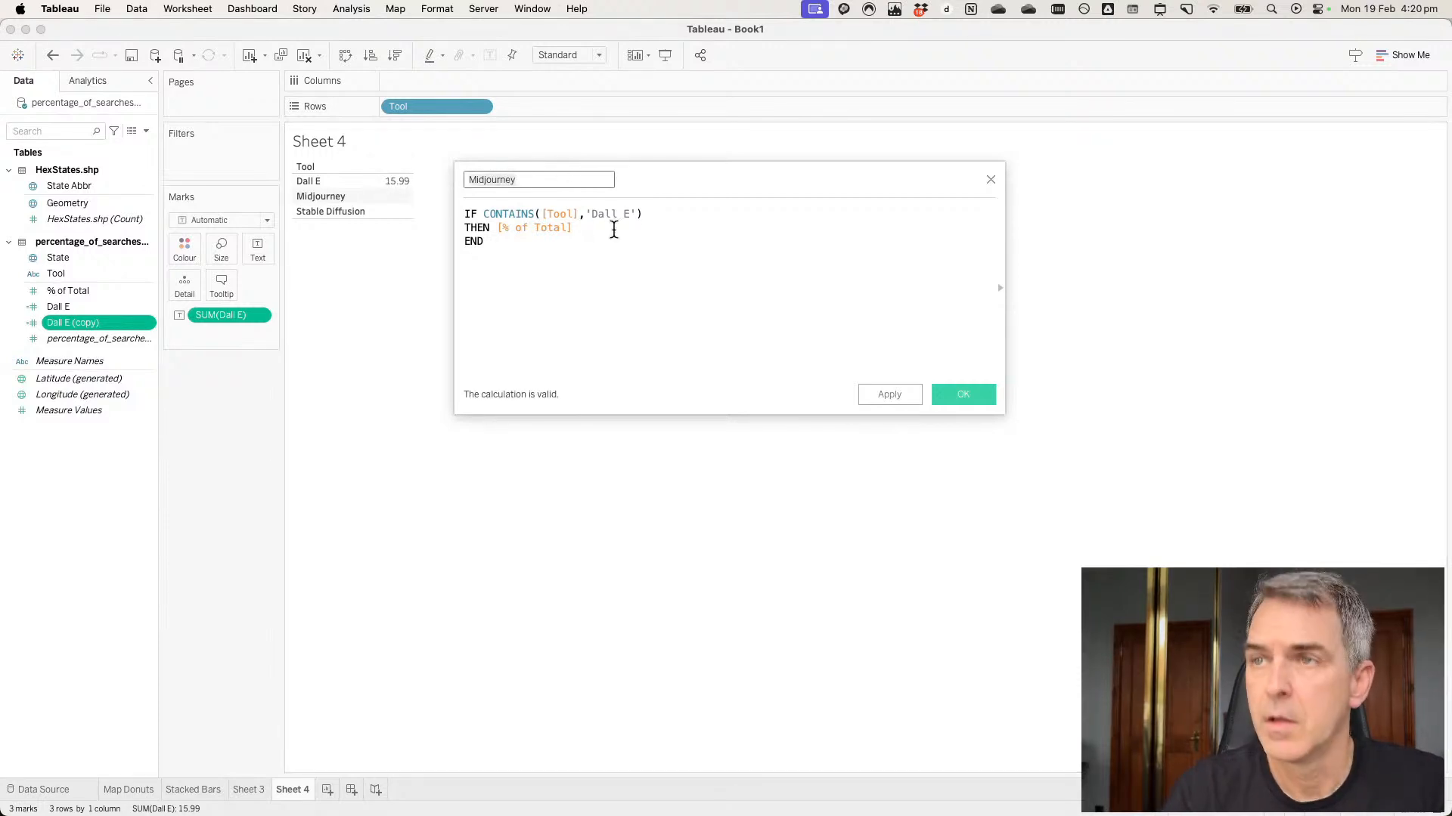
Set the Midjourney calculation's search string to 'Midjourney' and add the field to the table beside Dall E.
left_click_drag(592, 215, 628, 215)
type("Midjourney")
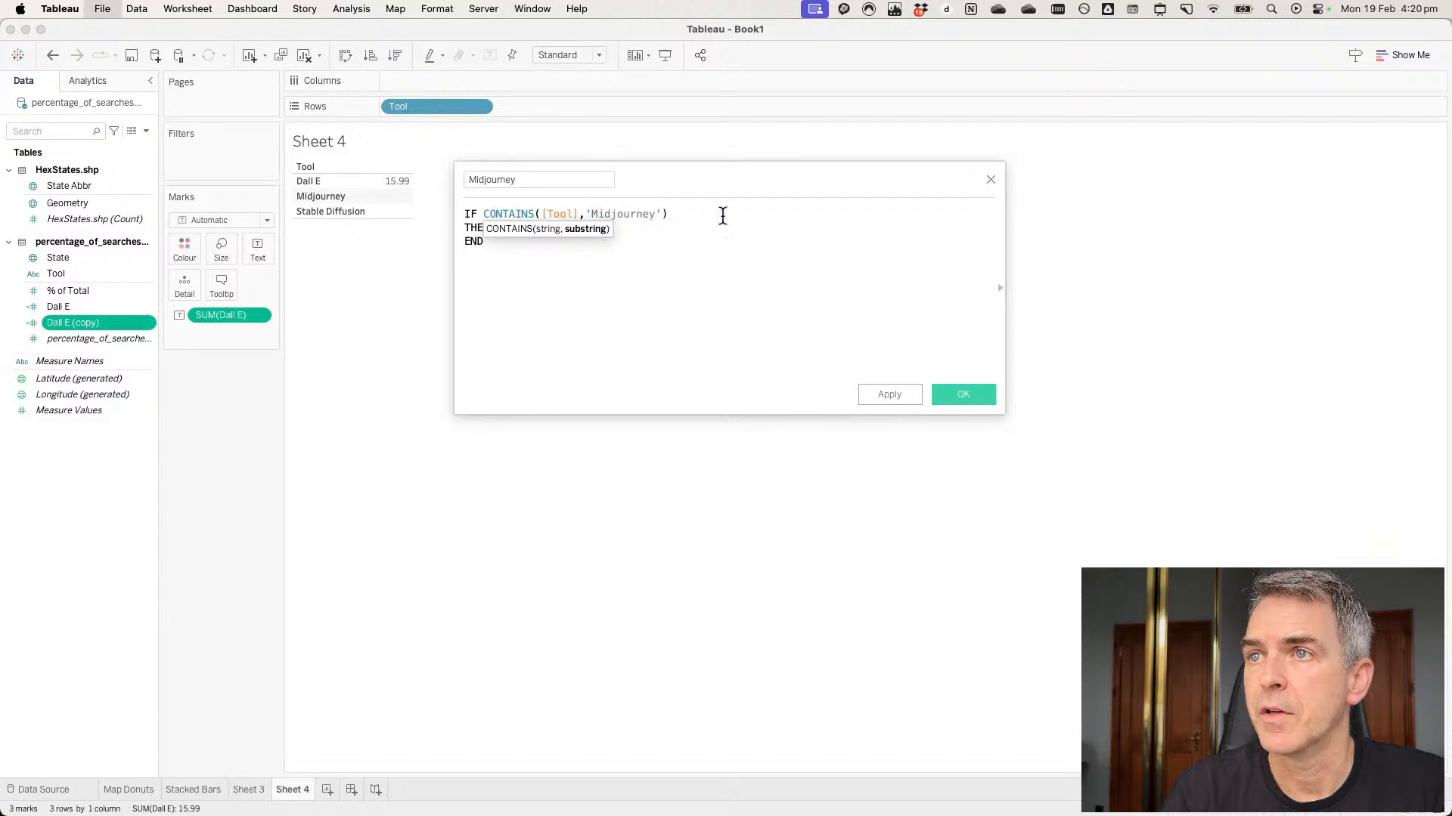
left_click(774, 285)
left_click(956, 394)
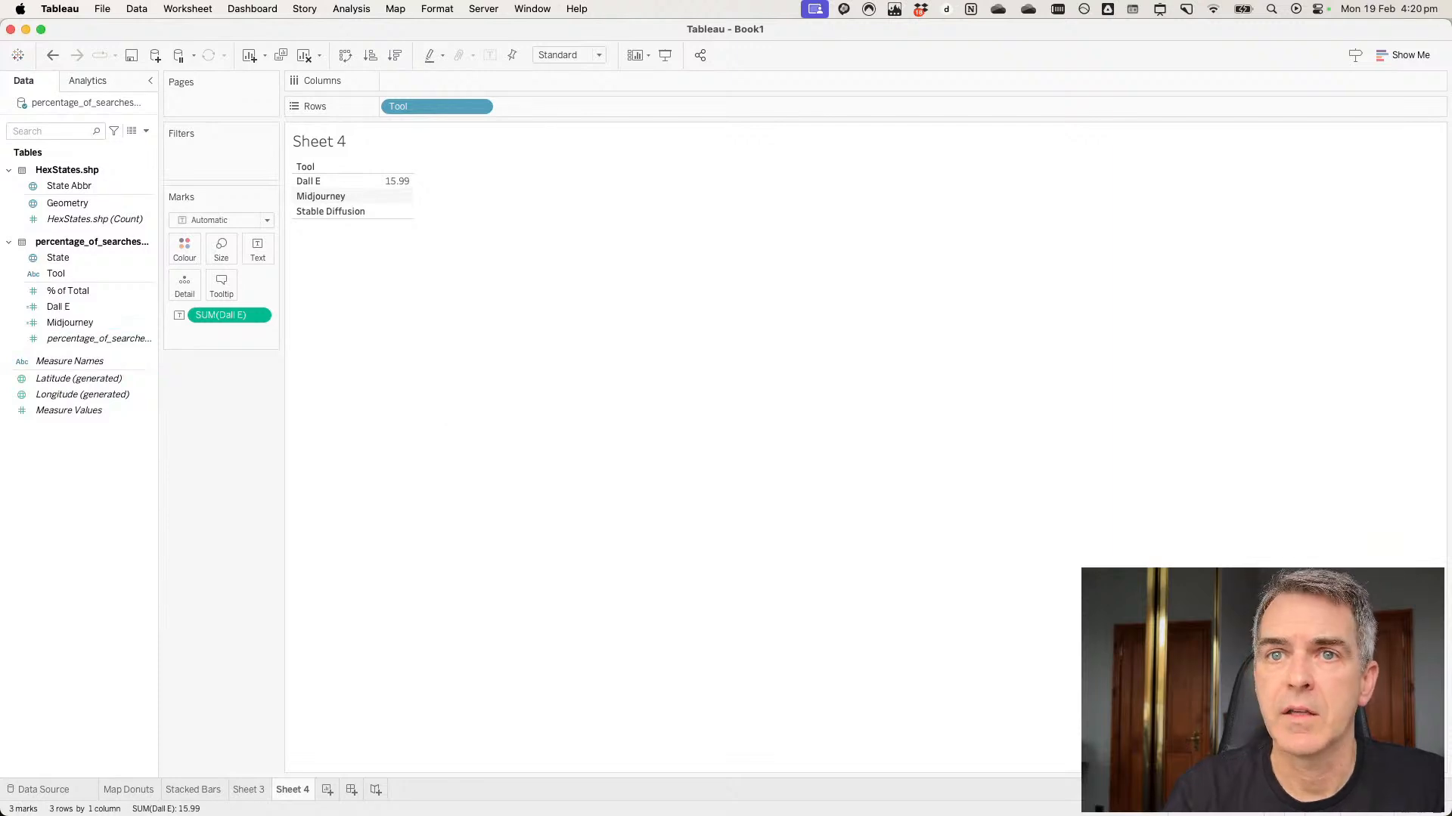
left_click_drag(67, 322, 383, 199)
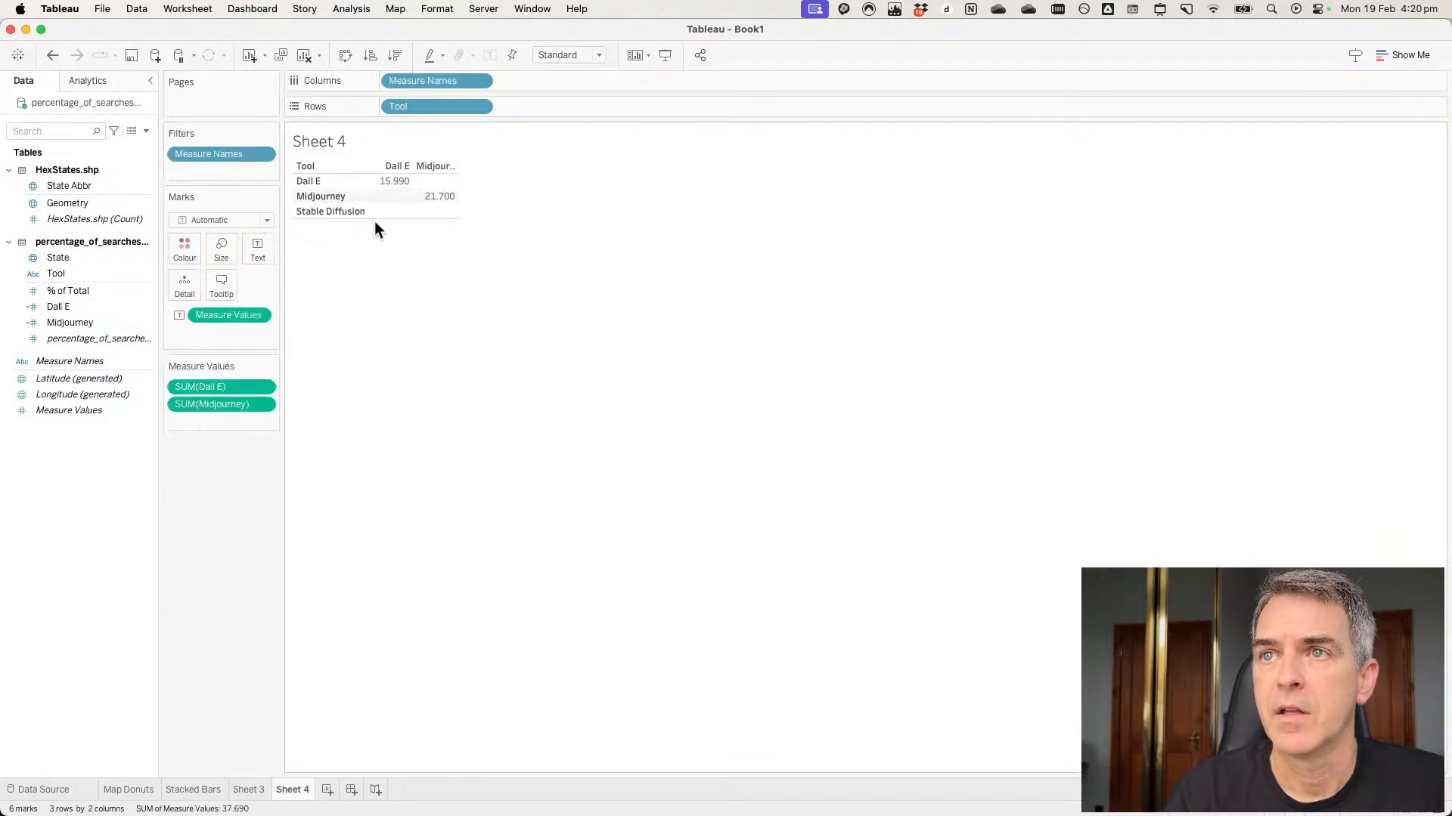
Duplicate the Midjourney calculated field and name the copy Stable Diffusion.
right_click(73, 321)
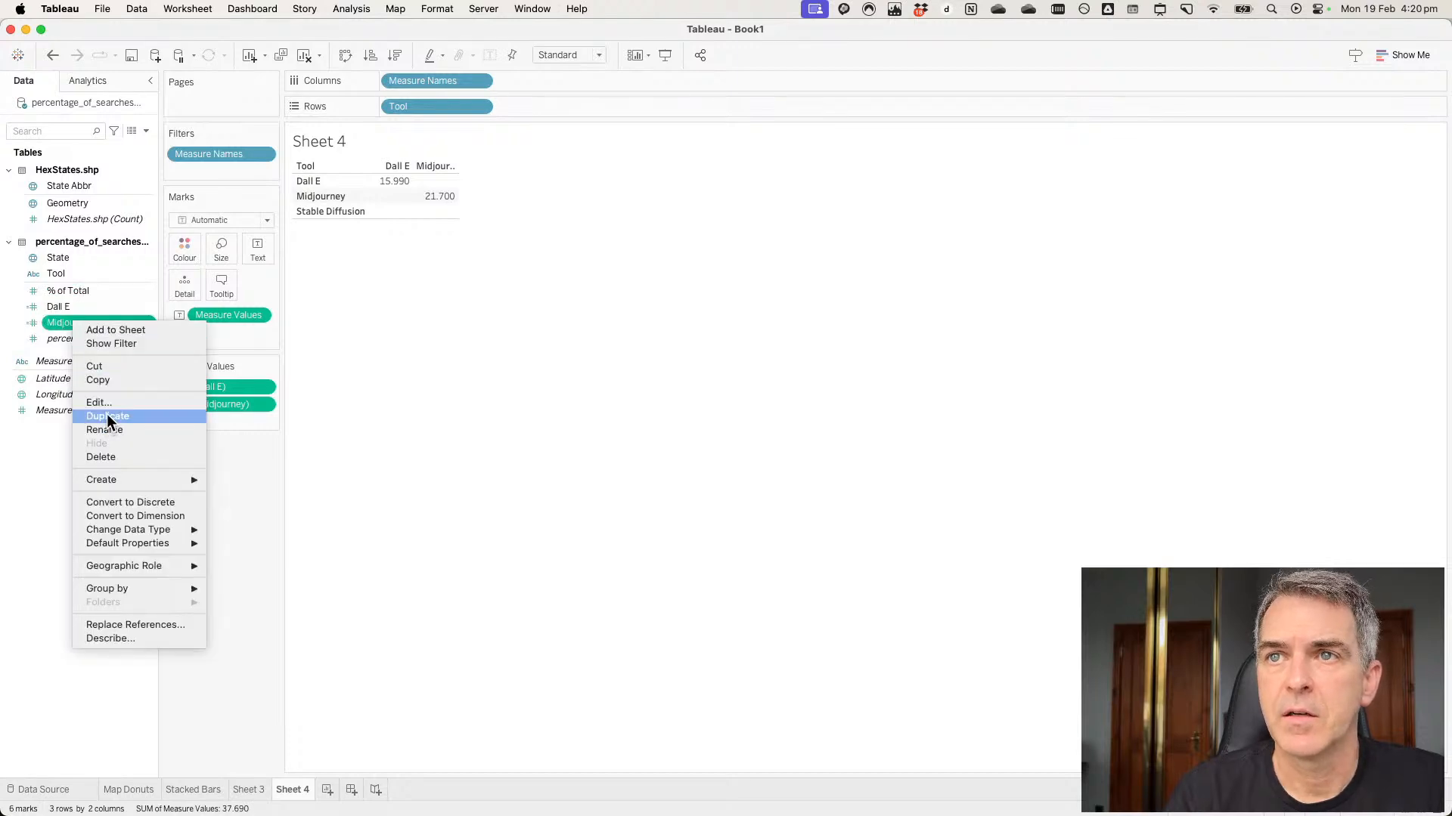
left_click(106, 416)
right_click(73, 342)
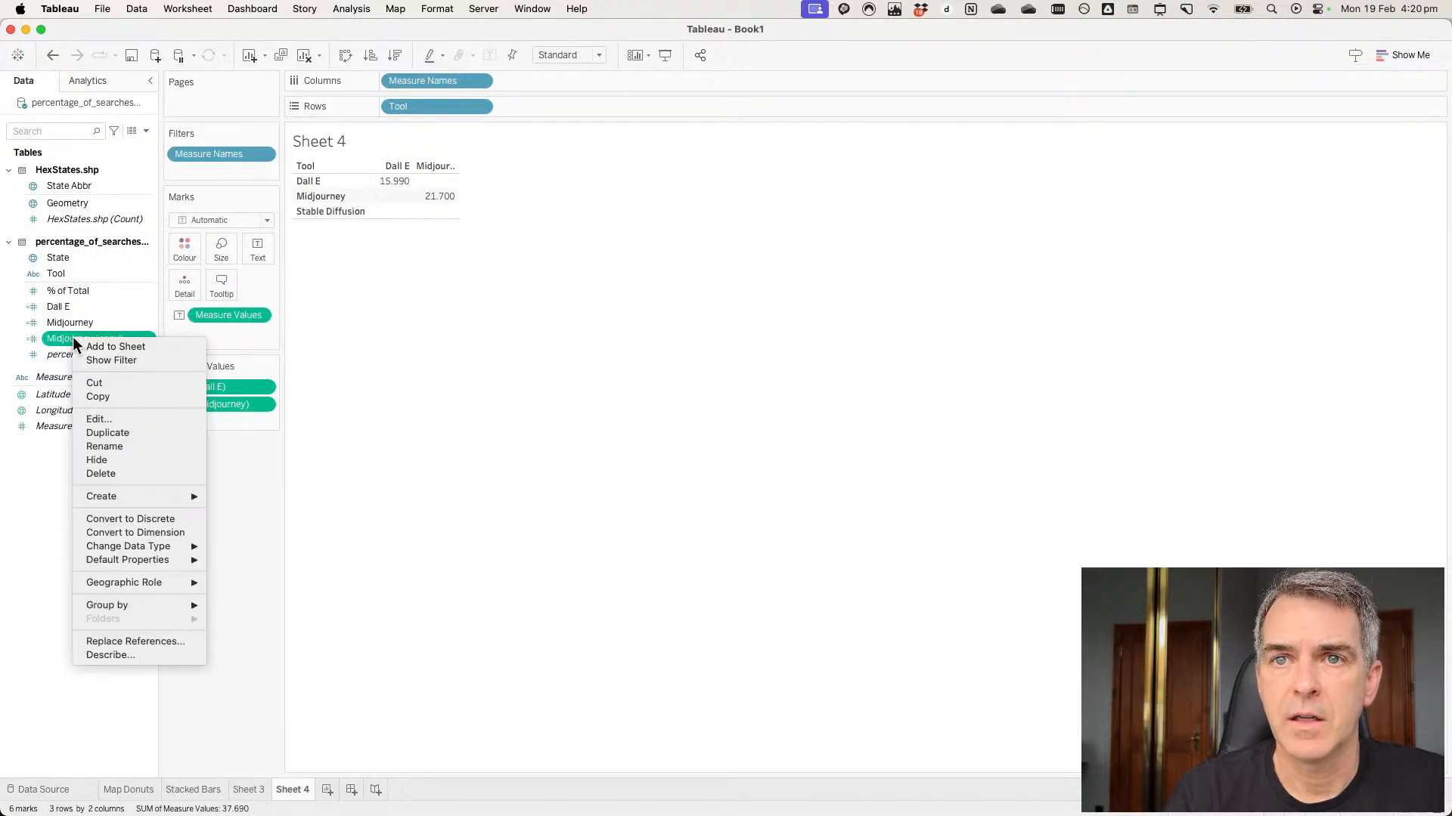
left_click(105, 420)
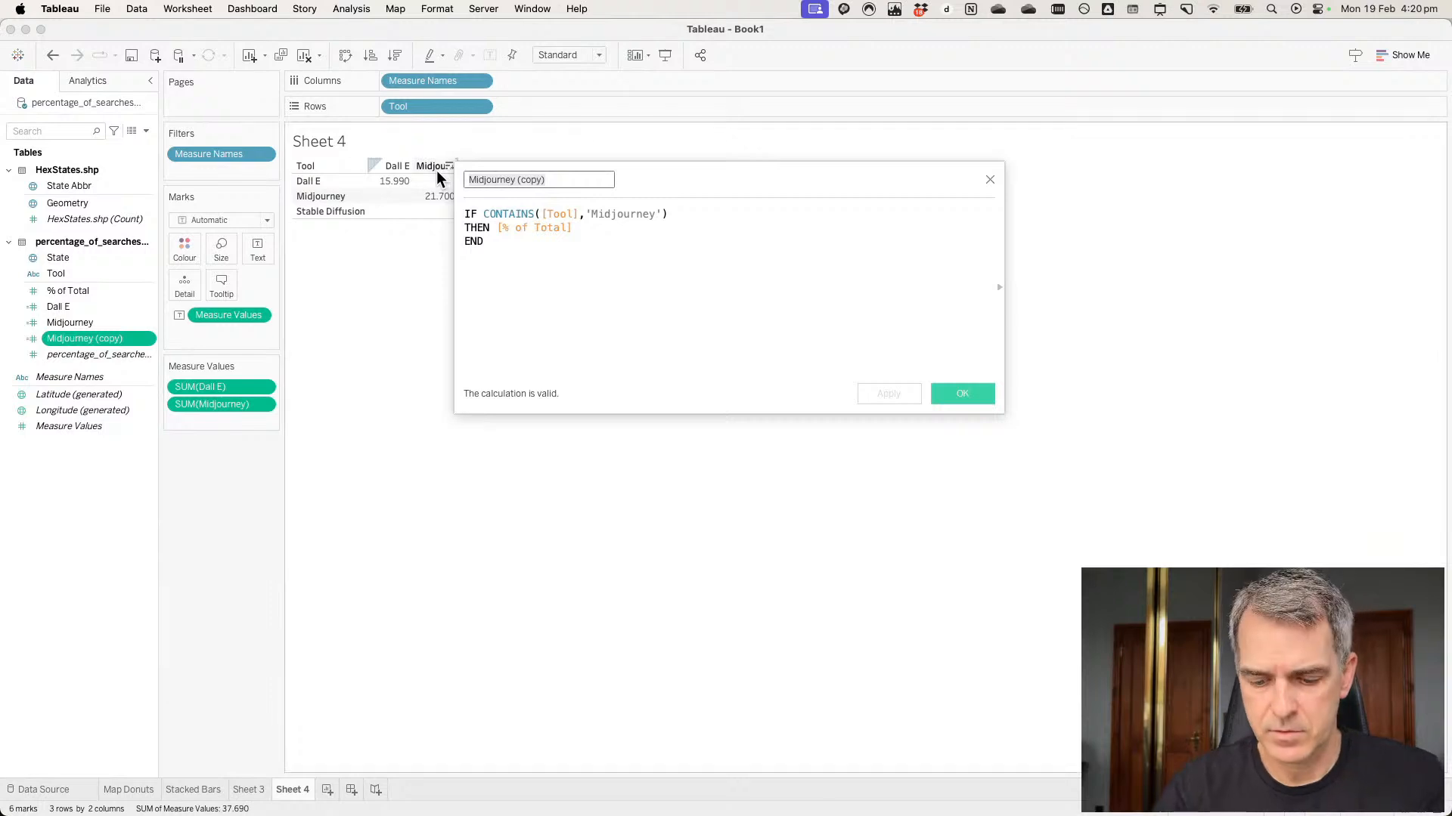
type("Staabl")
key("BackSpace")
key("BackSpace")
key("BackSpace")
type("ble ")
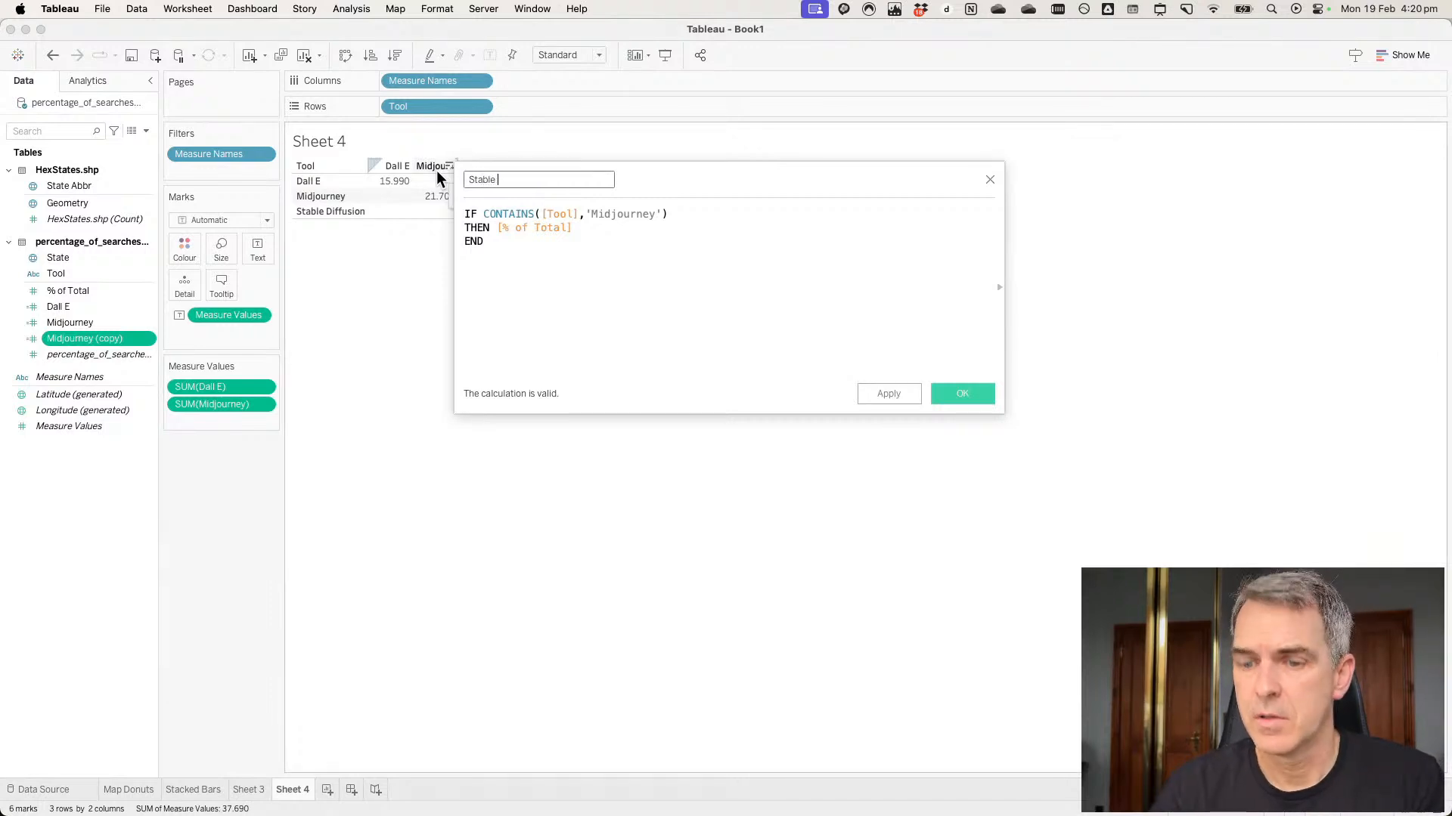
type("Diffusion")
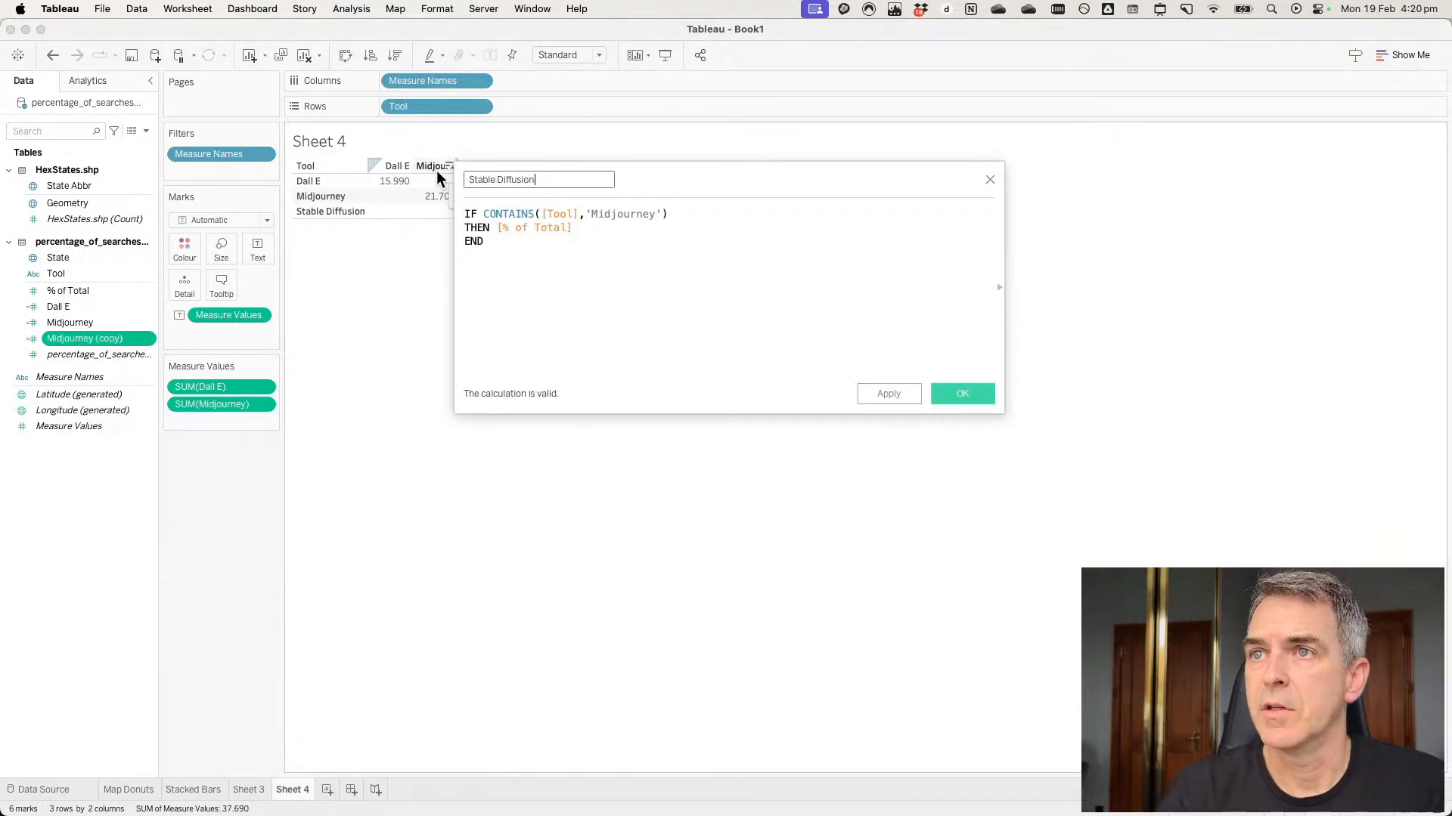
Set the Stable Diffusion calculation's search string to 'Stable' and add the field to the table's Measure Values.
left_click(618, 214)
double_click(619, 214)
type("St")
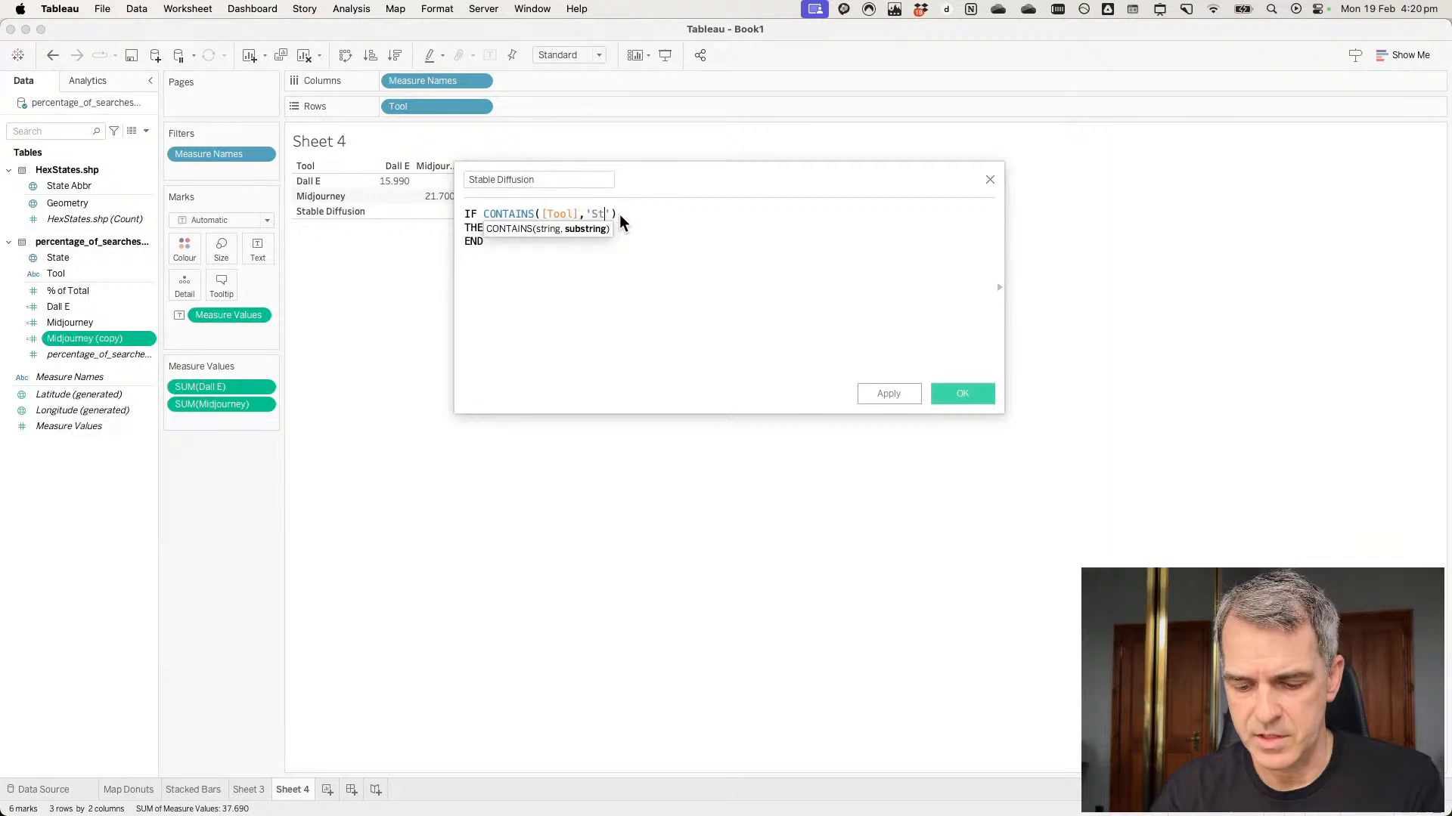
type("able")
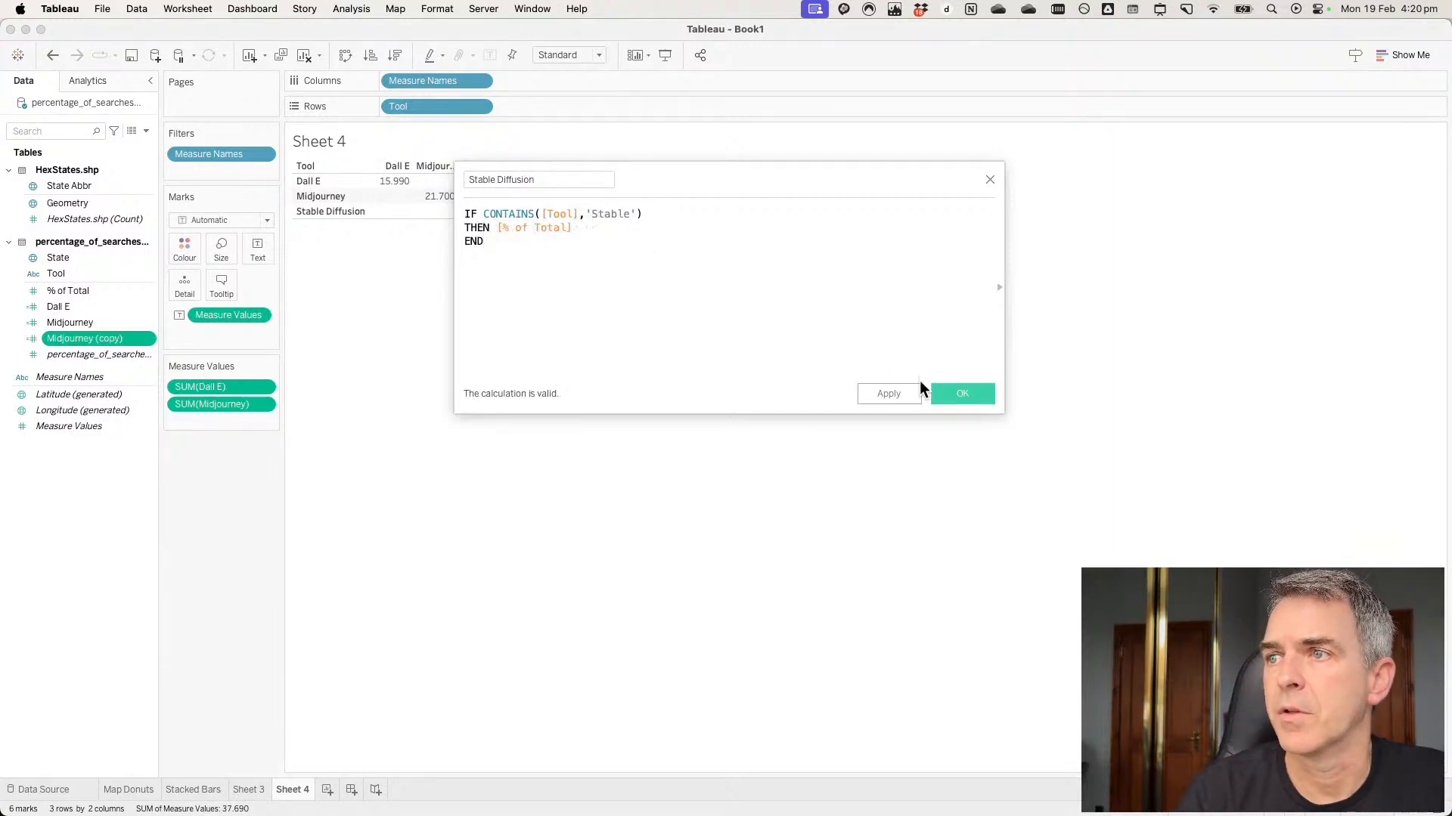
left_click(963, 393)
left_click_drag(74, 340, 217, 420)
Set the default number format of the Dall E, Midjourney and Stable Diffusion fields to Percentage with 0 decimal places.
left_click(80, 306)
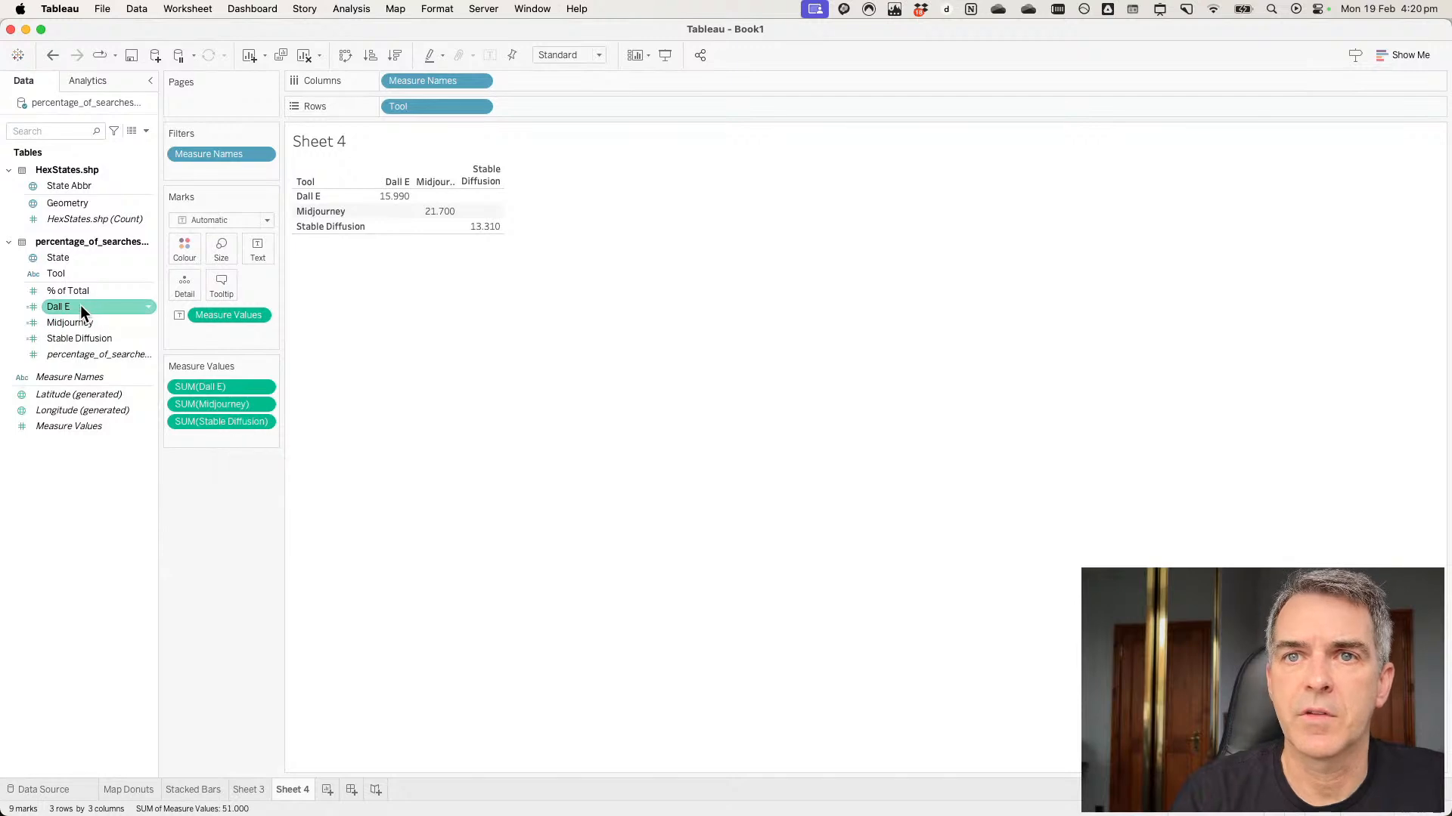
left_click(79, 338, "shift")
right_click(79, 335)
mouse_move(168, 493)
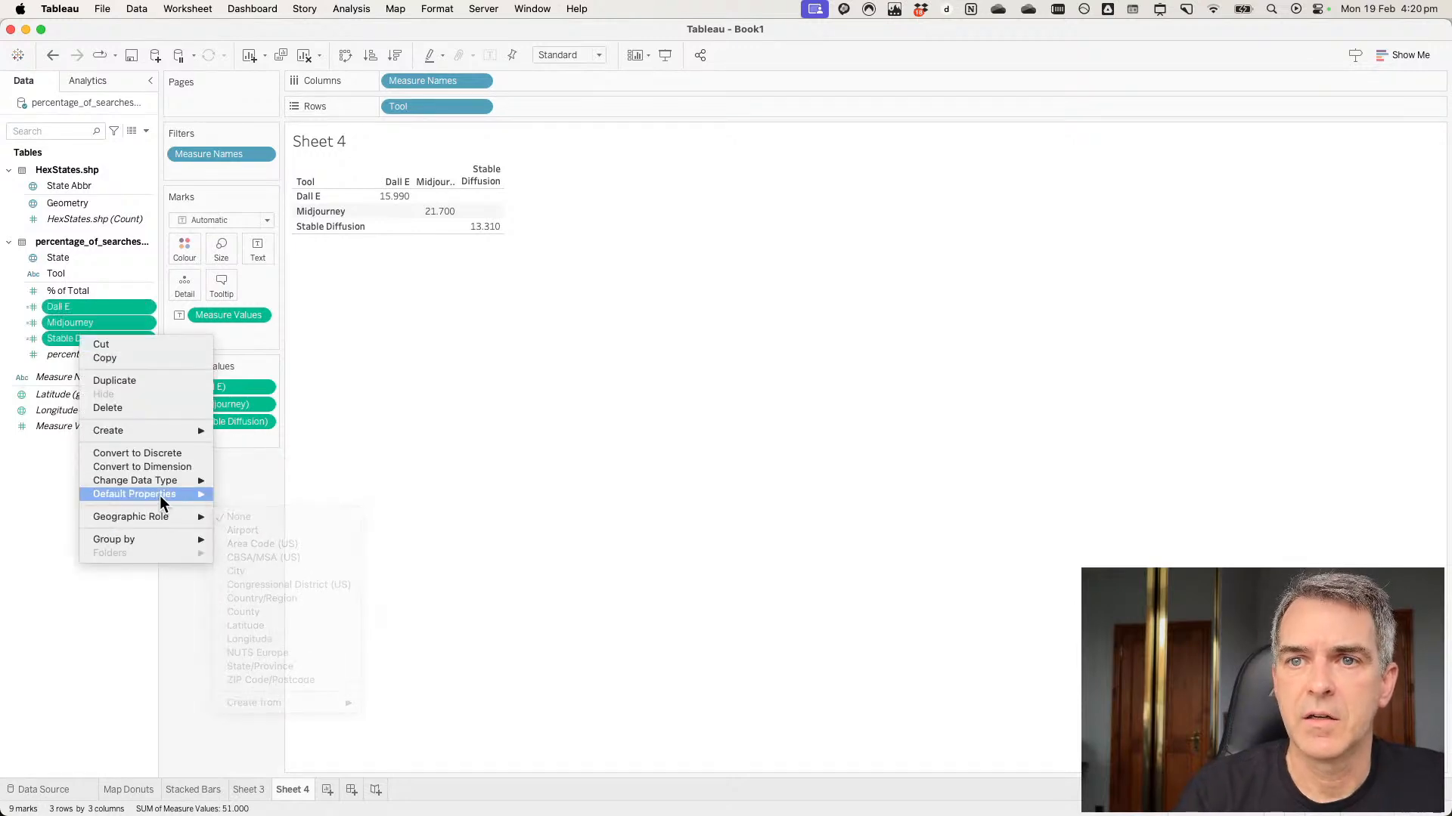
left_click(300, 499)
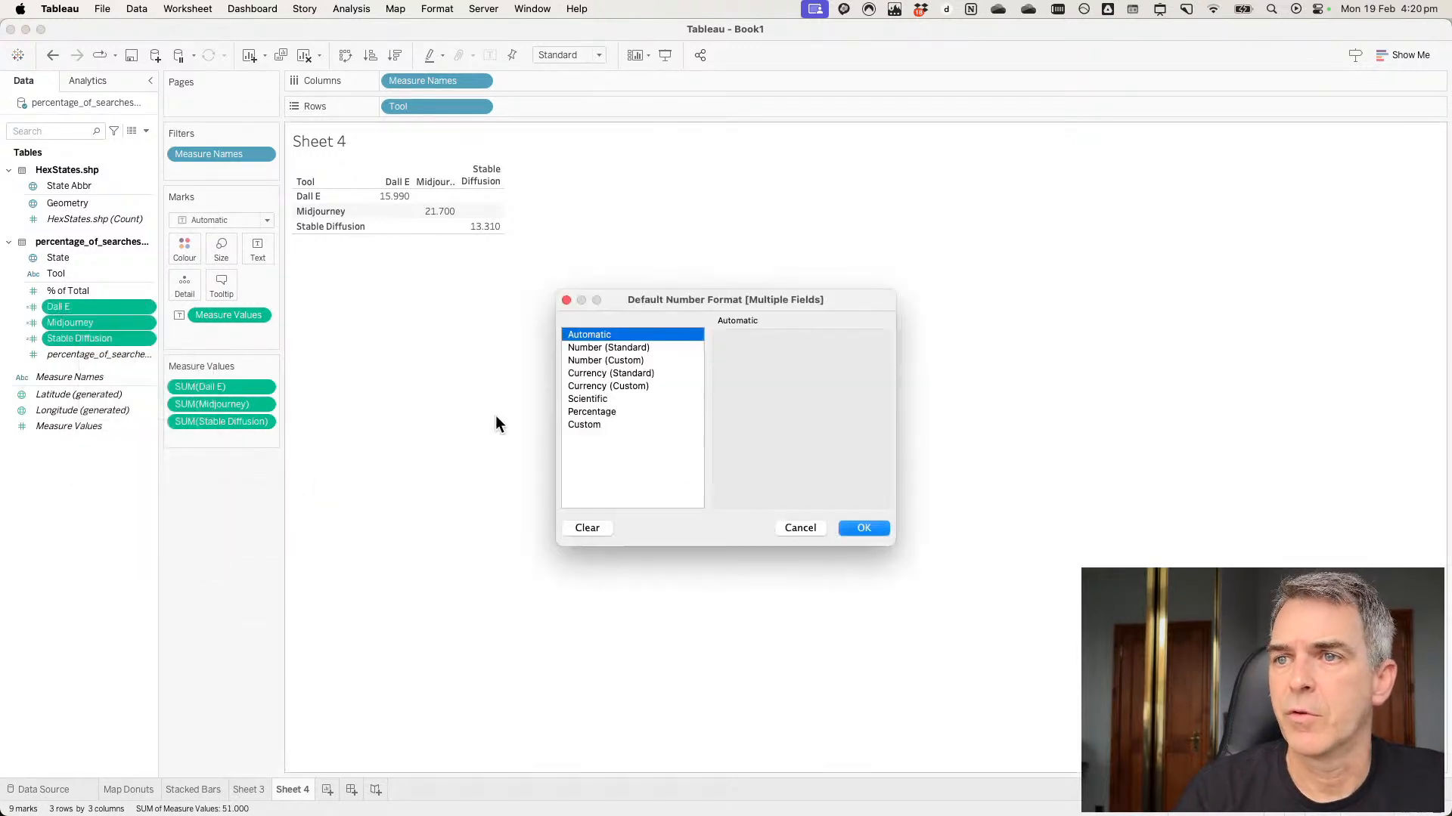
left_click(614, 412)
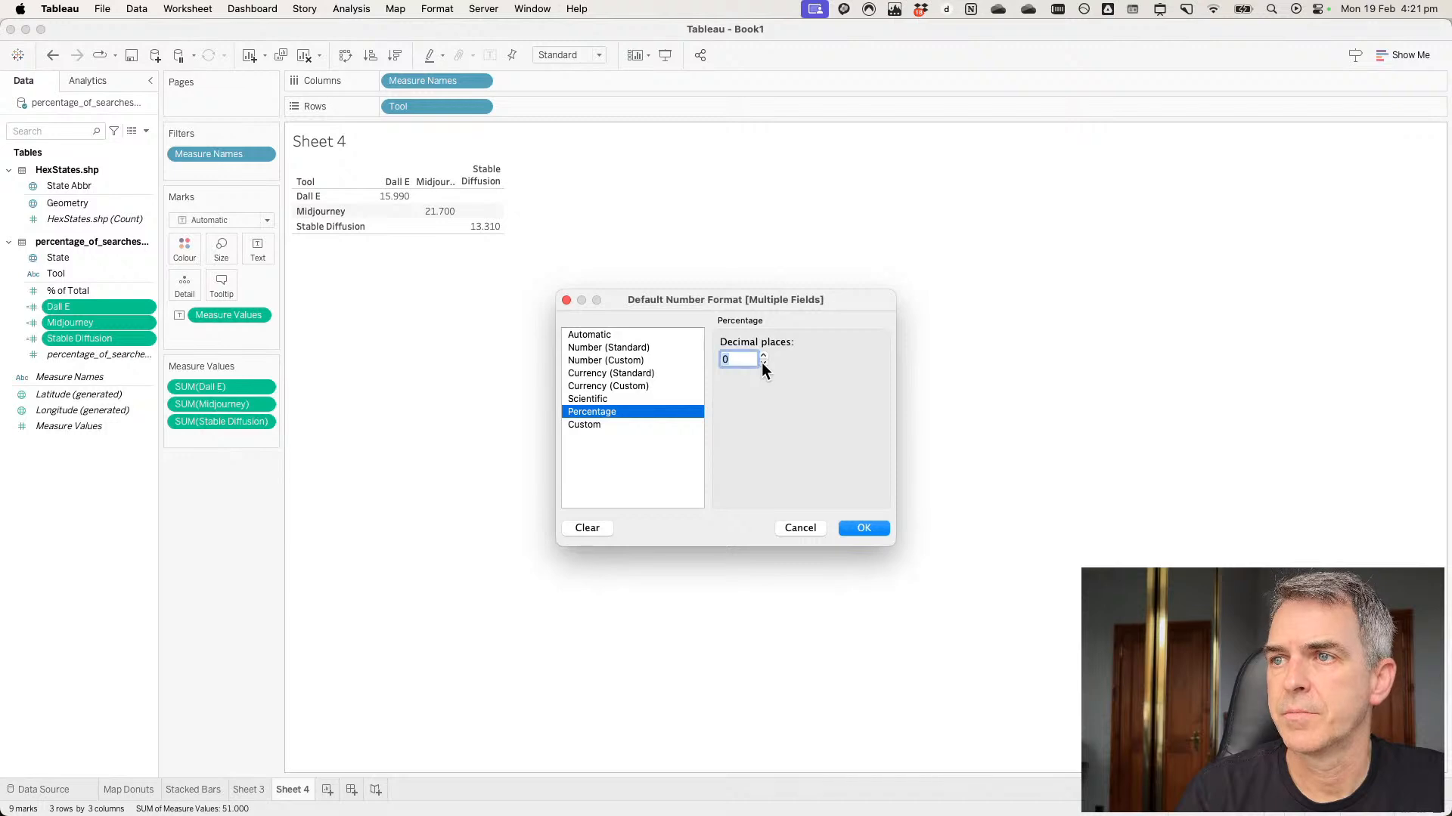
left_click(884, 527)
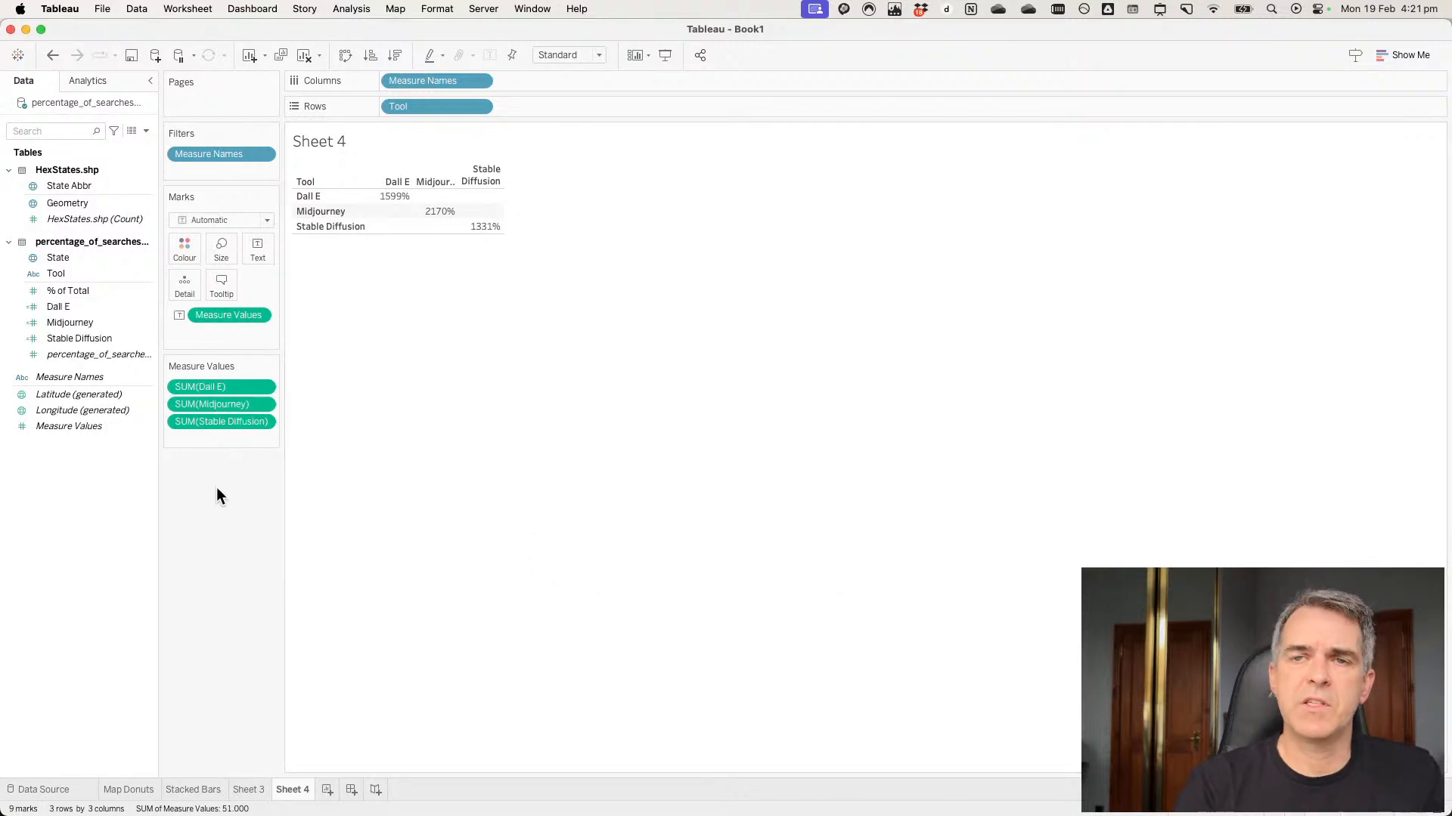
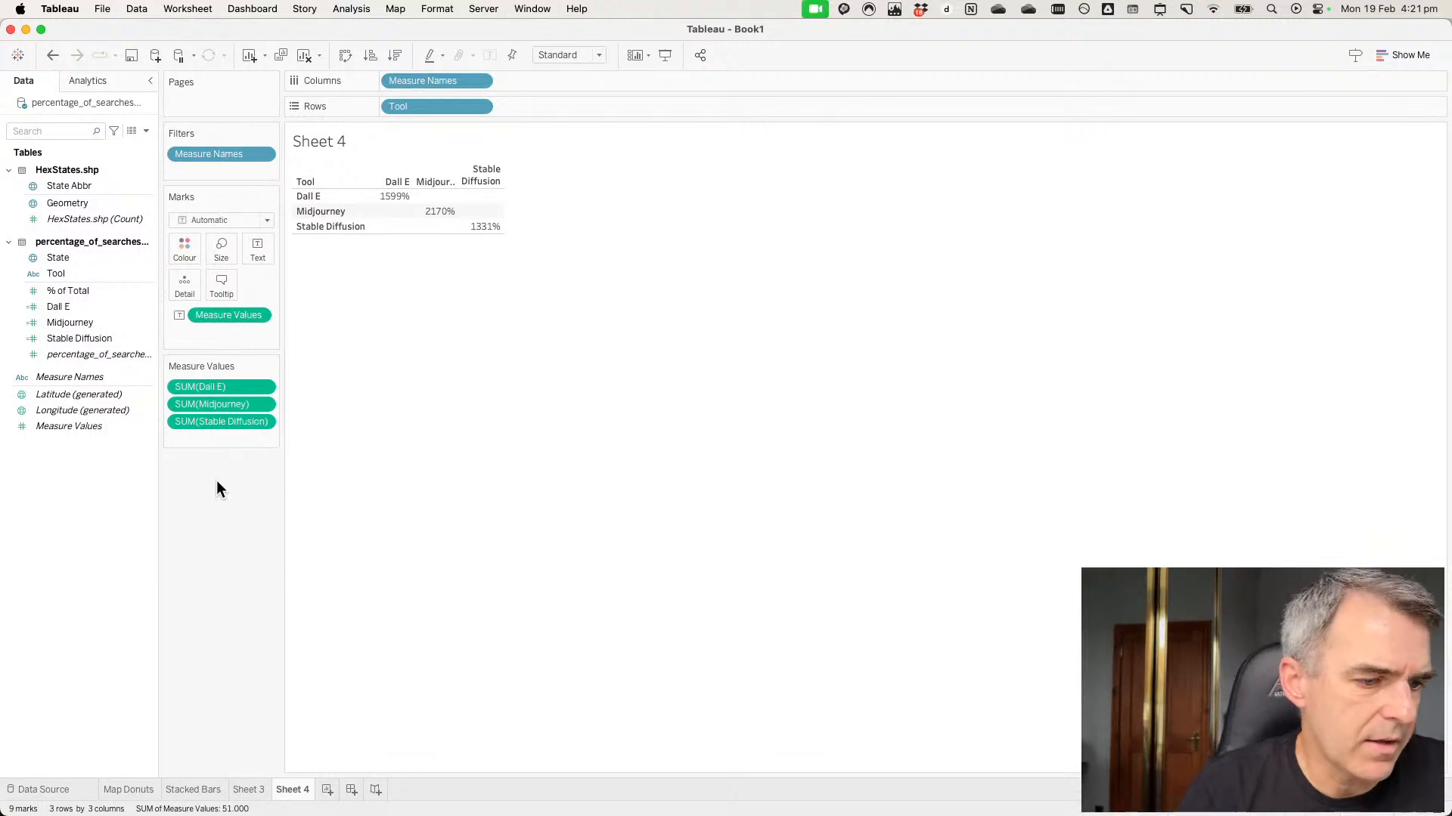
Open Sheet 3 and colour the state hexagons by the Dall E measure.
mouse_move(122, 356)
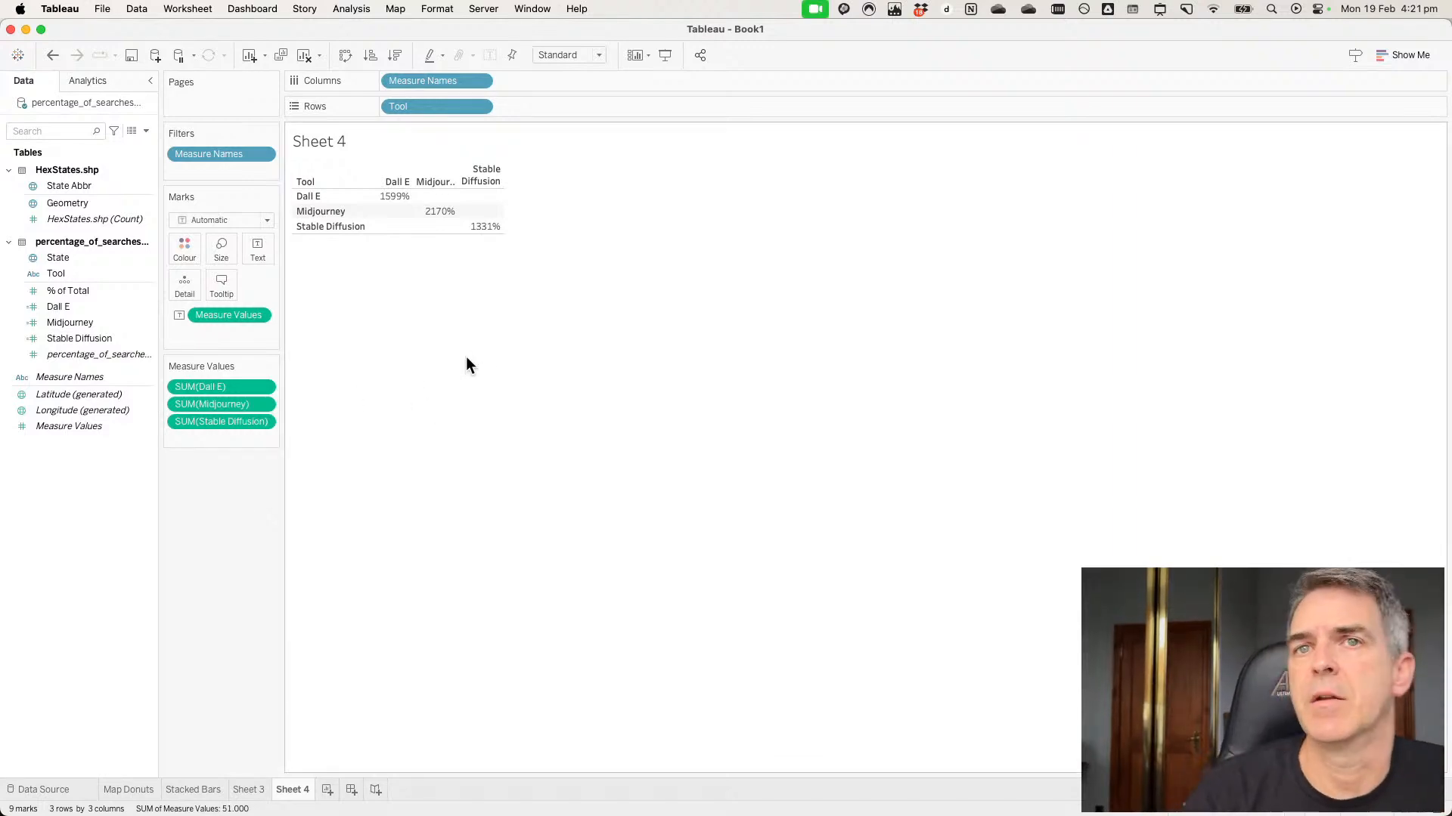
left_click(248, 789)
left_click(102, 306)
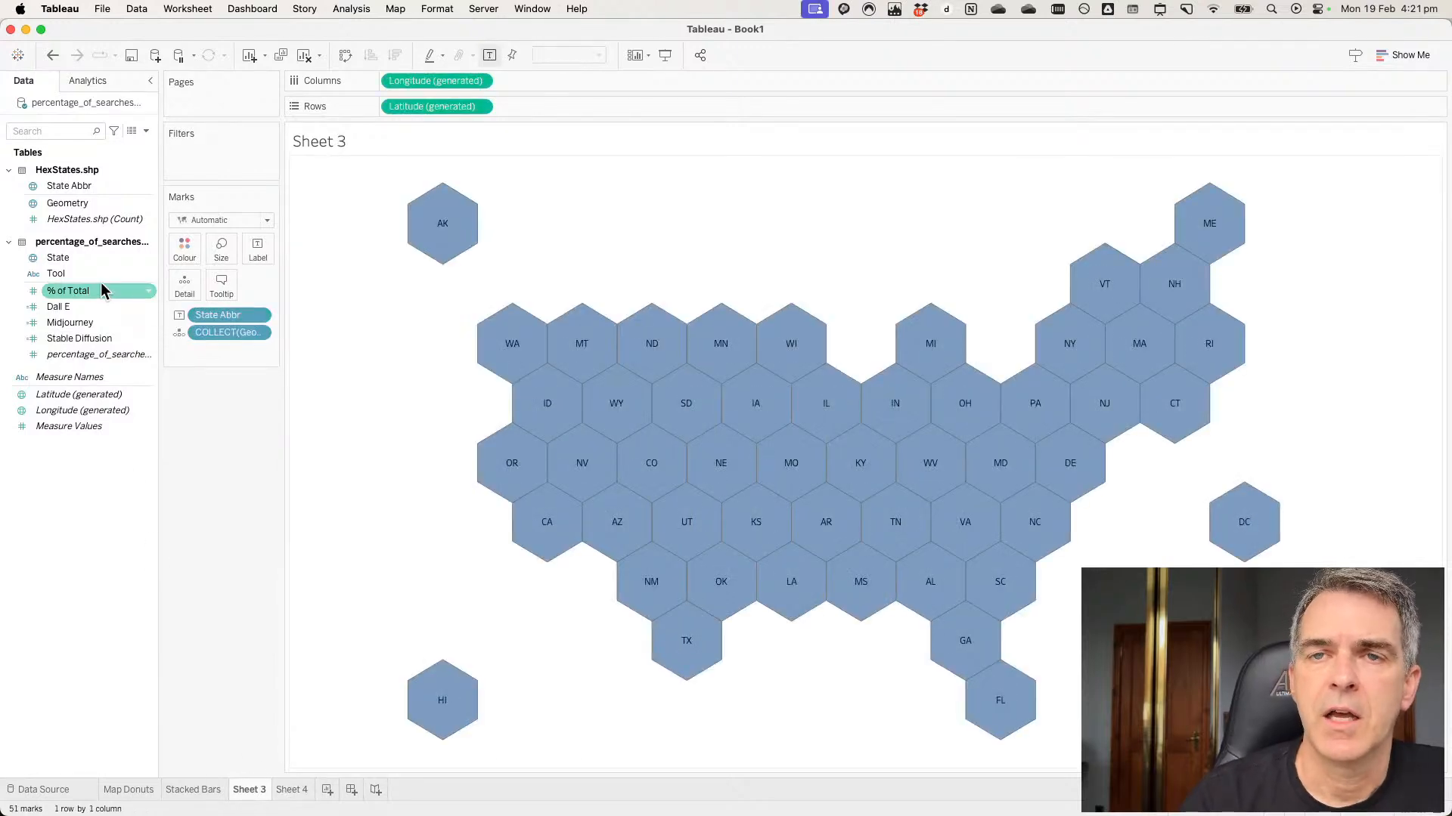
left_click_drag(72, 305, 183, 252)
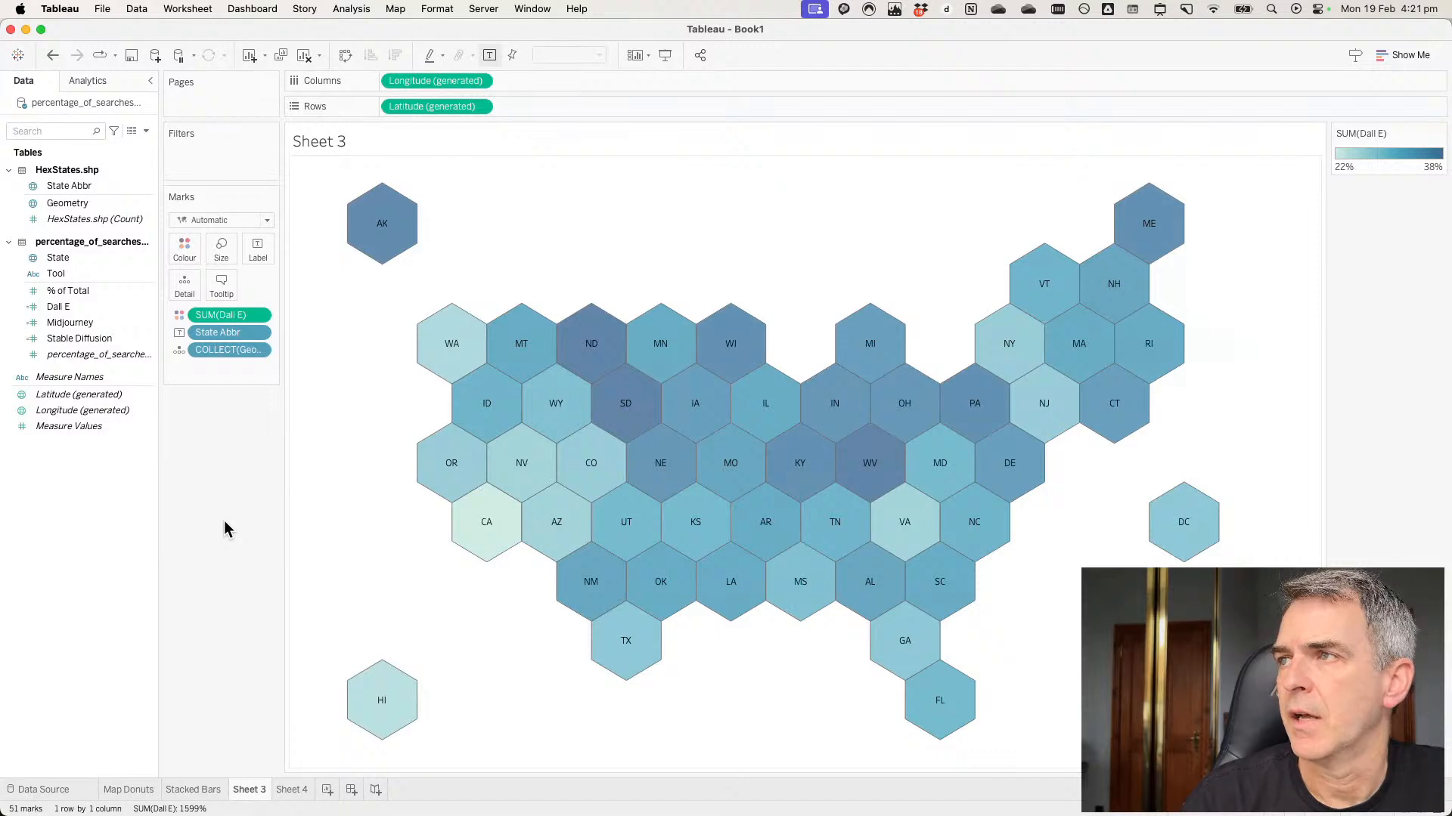
Give the Dall E colour scale a custom sequential palette ending in bright yellow.
double_click(1382, 169)
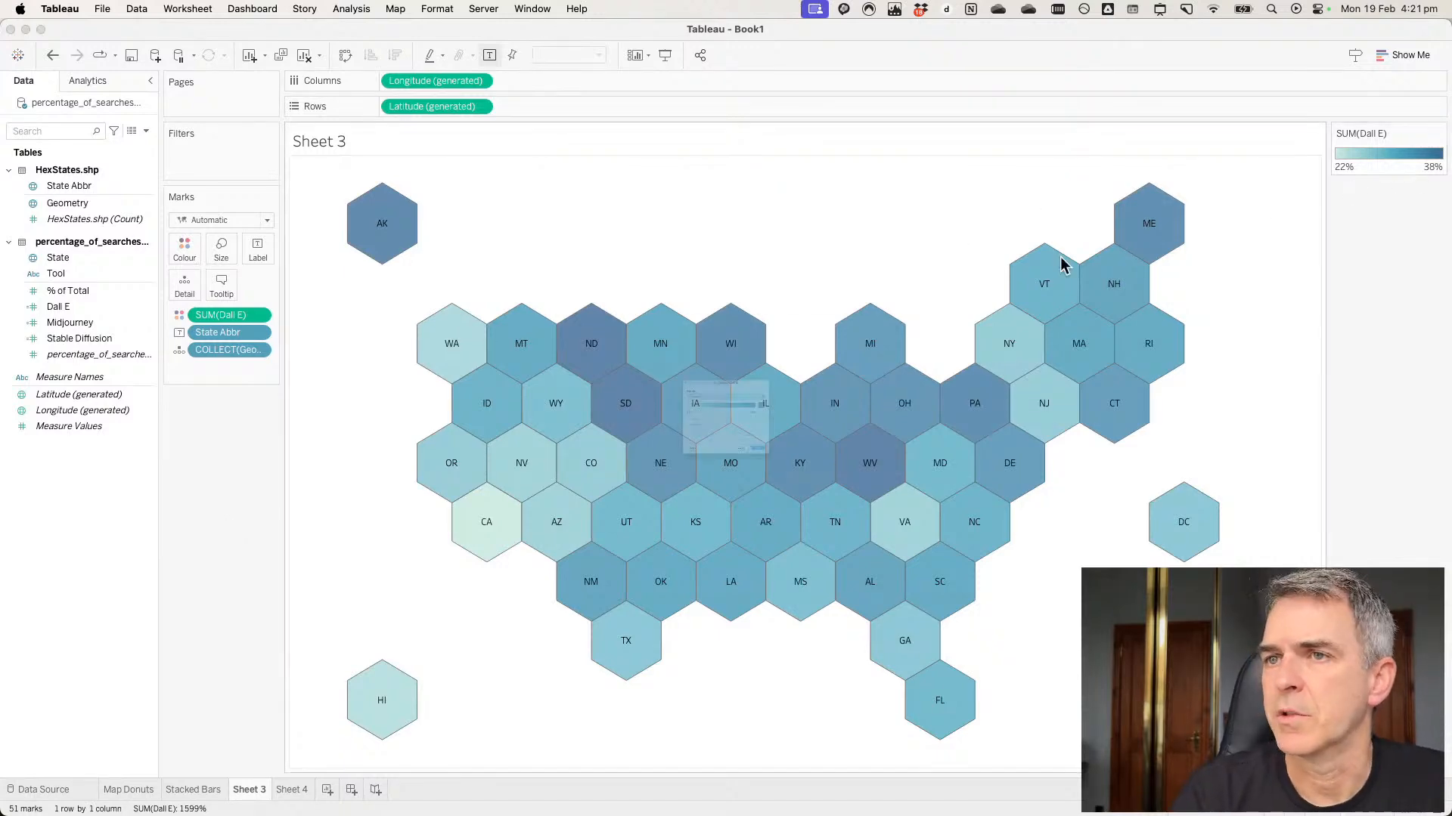
left_click(624, 337)
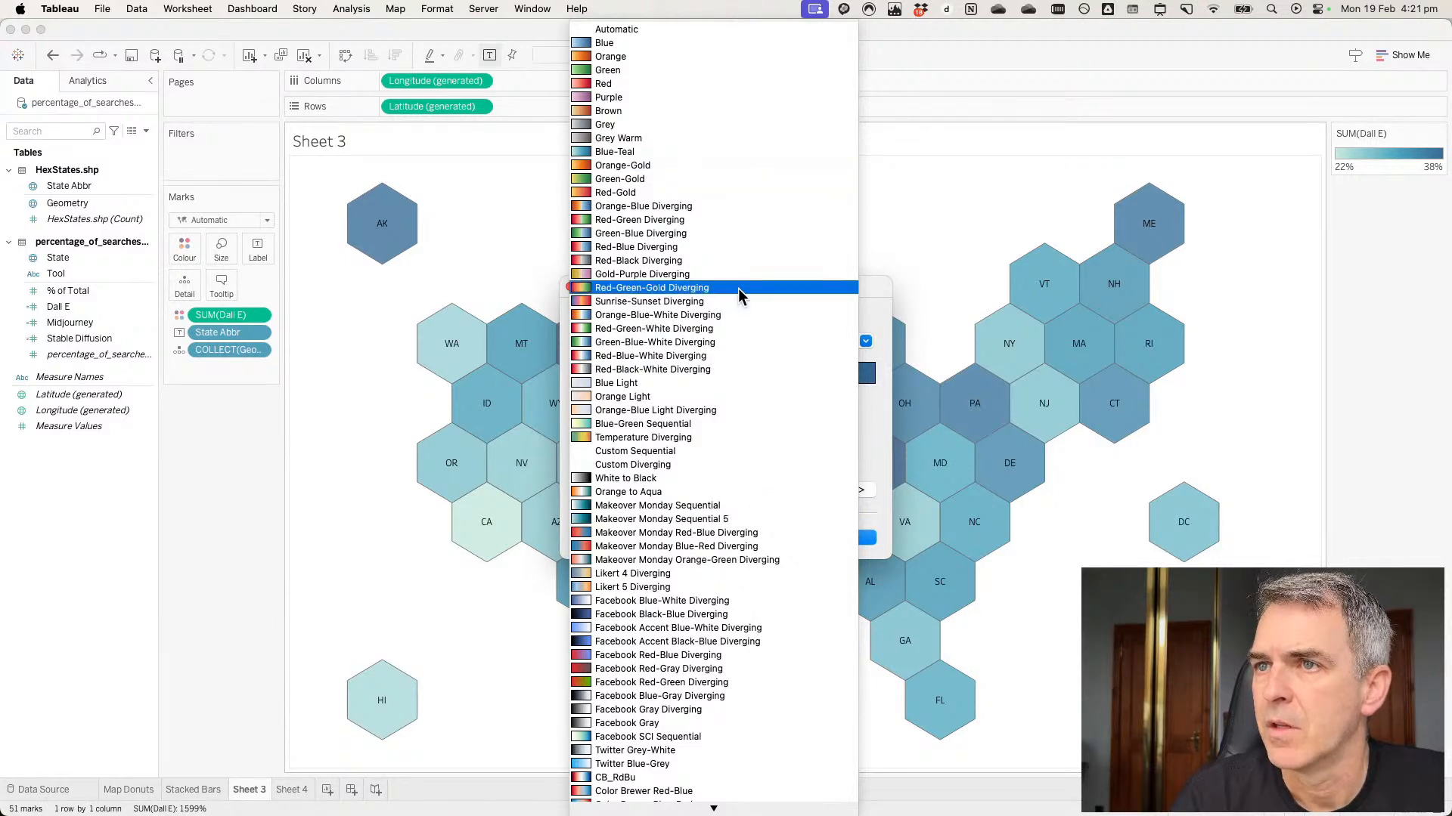
scroll(737, 289, "down", 15)
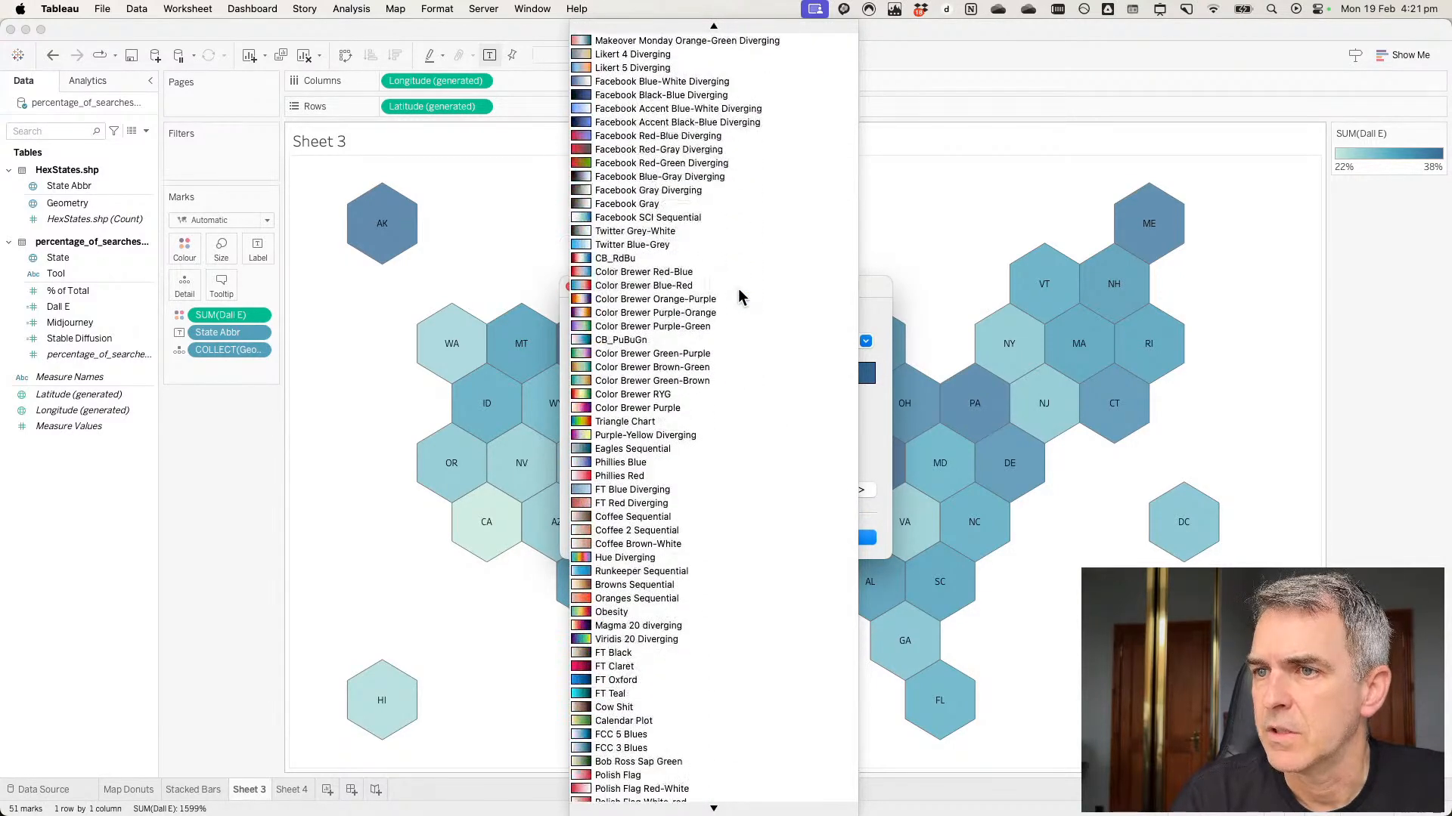
scroll(738, 289, "down", 3)
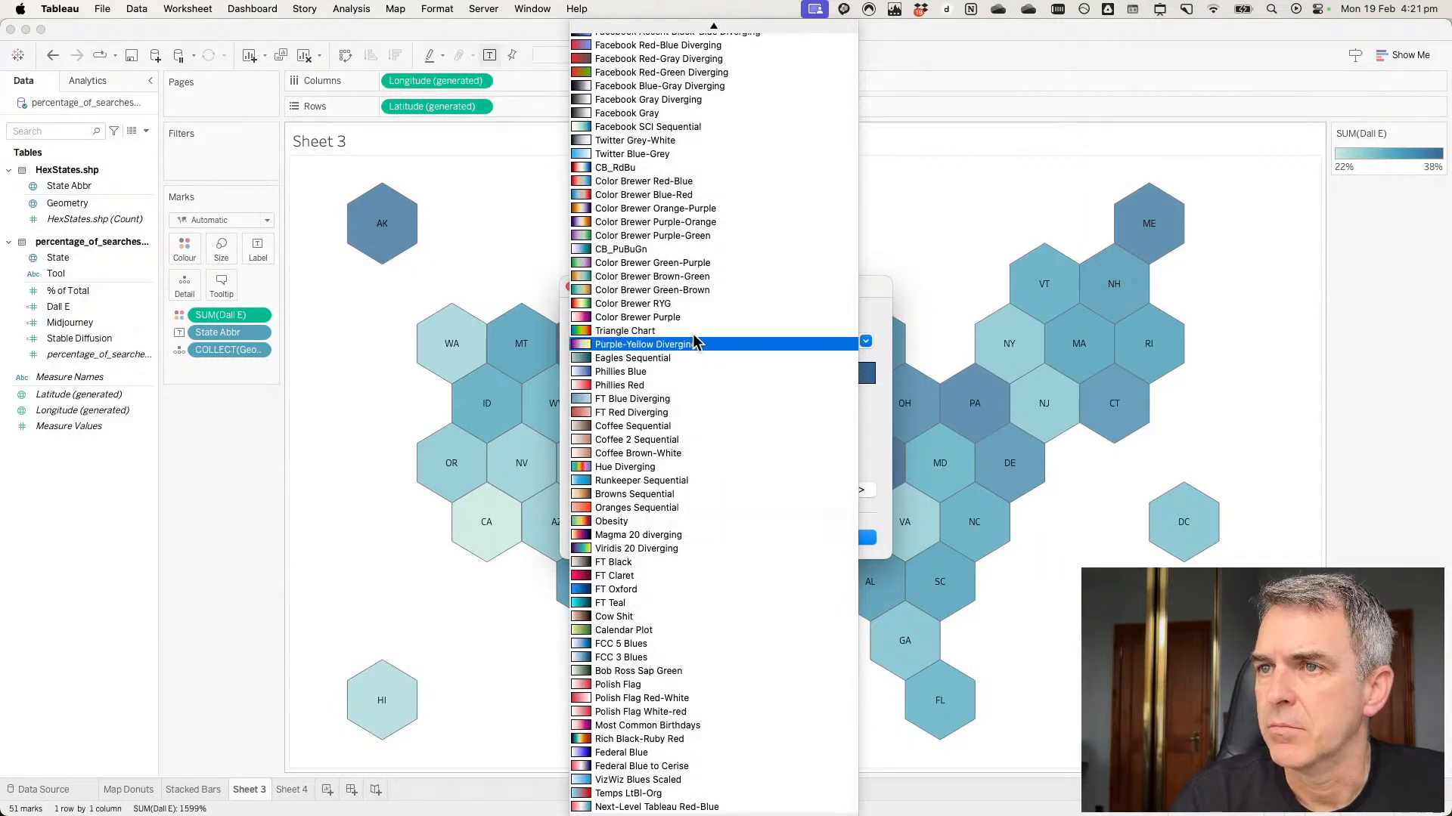
scroll(687, 301, "up", 18)
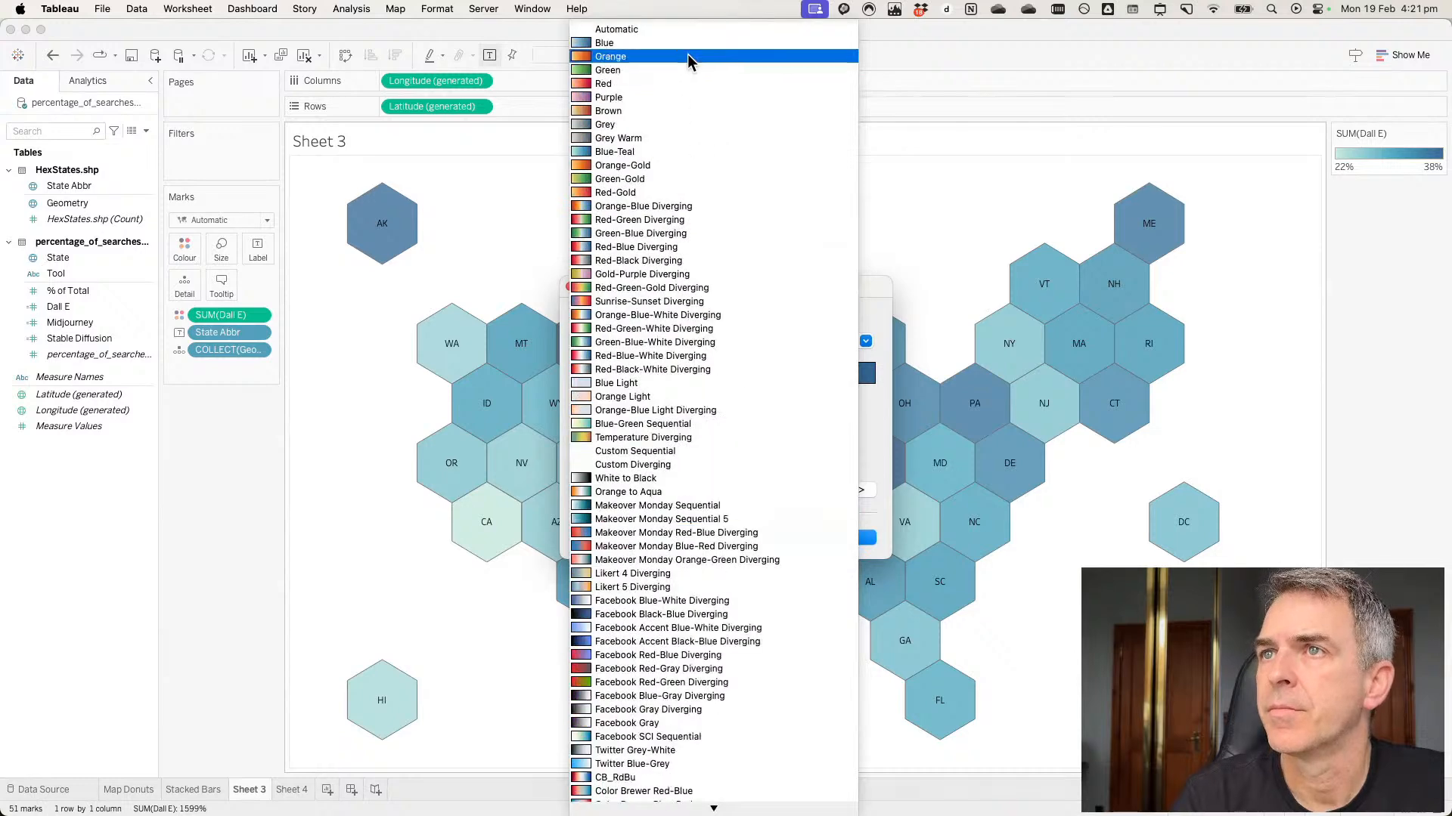
left_click(679, 58)
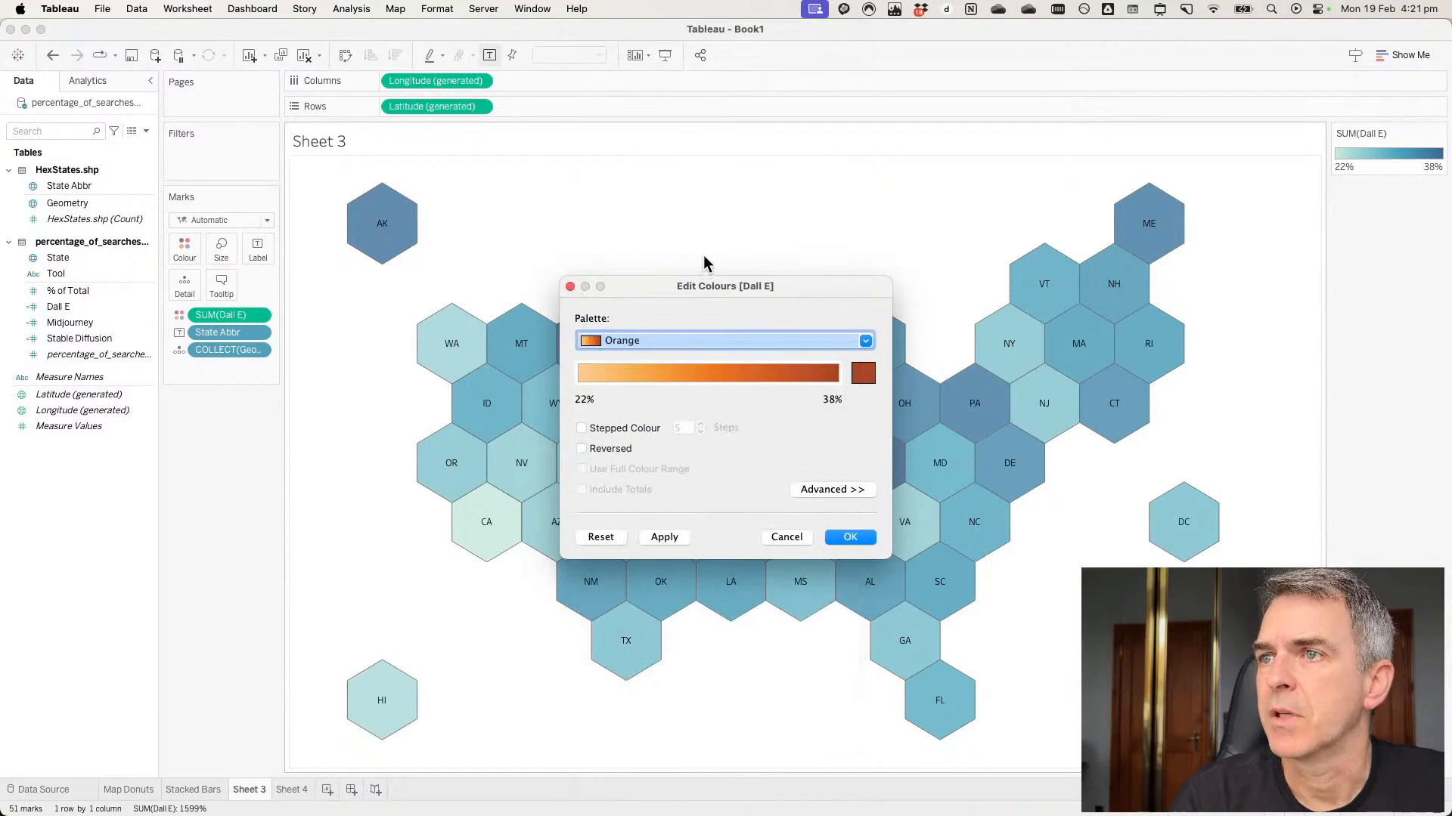
left_click(862, 372)
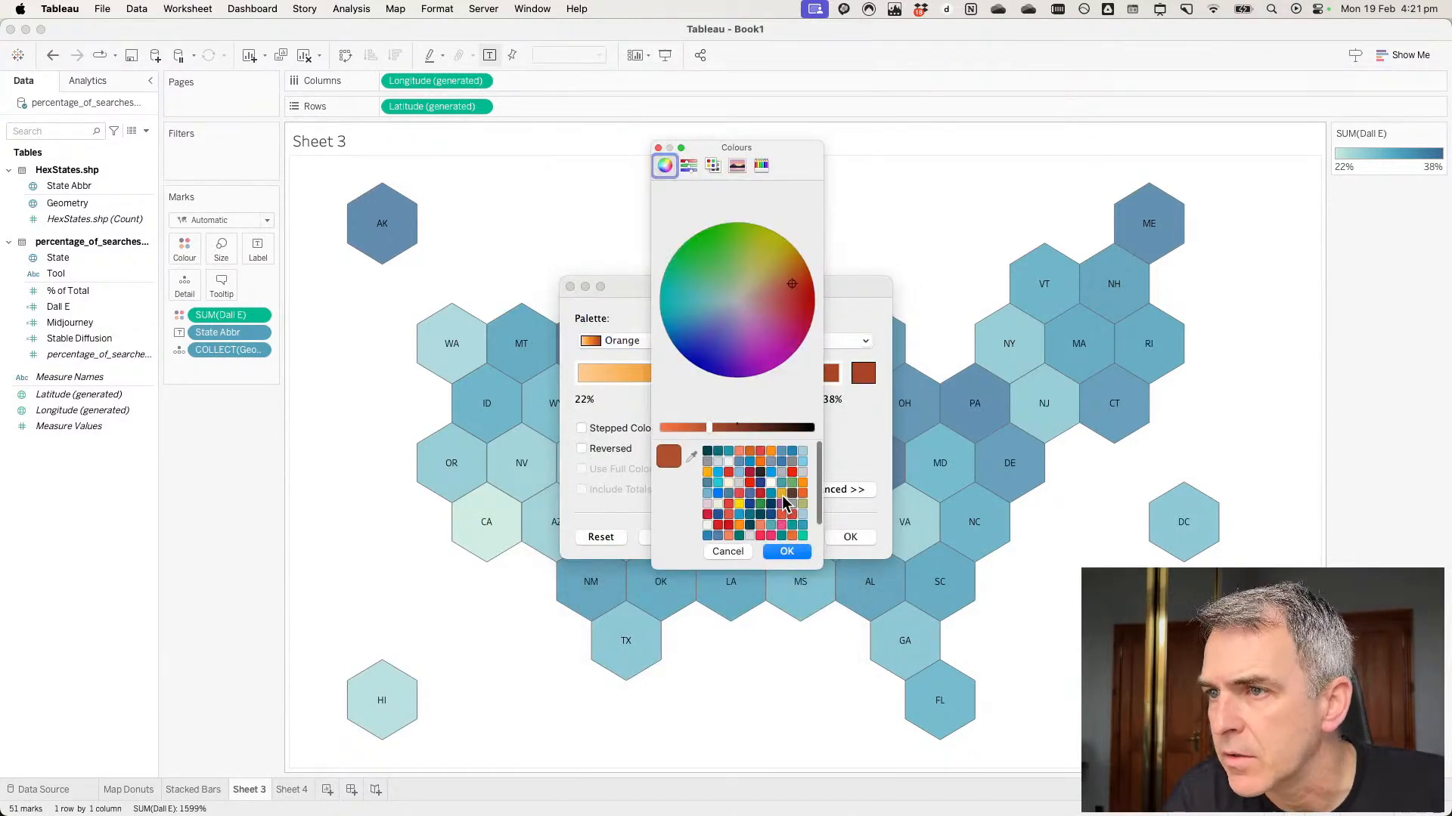
left_click(740, 503)
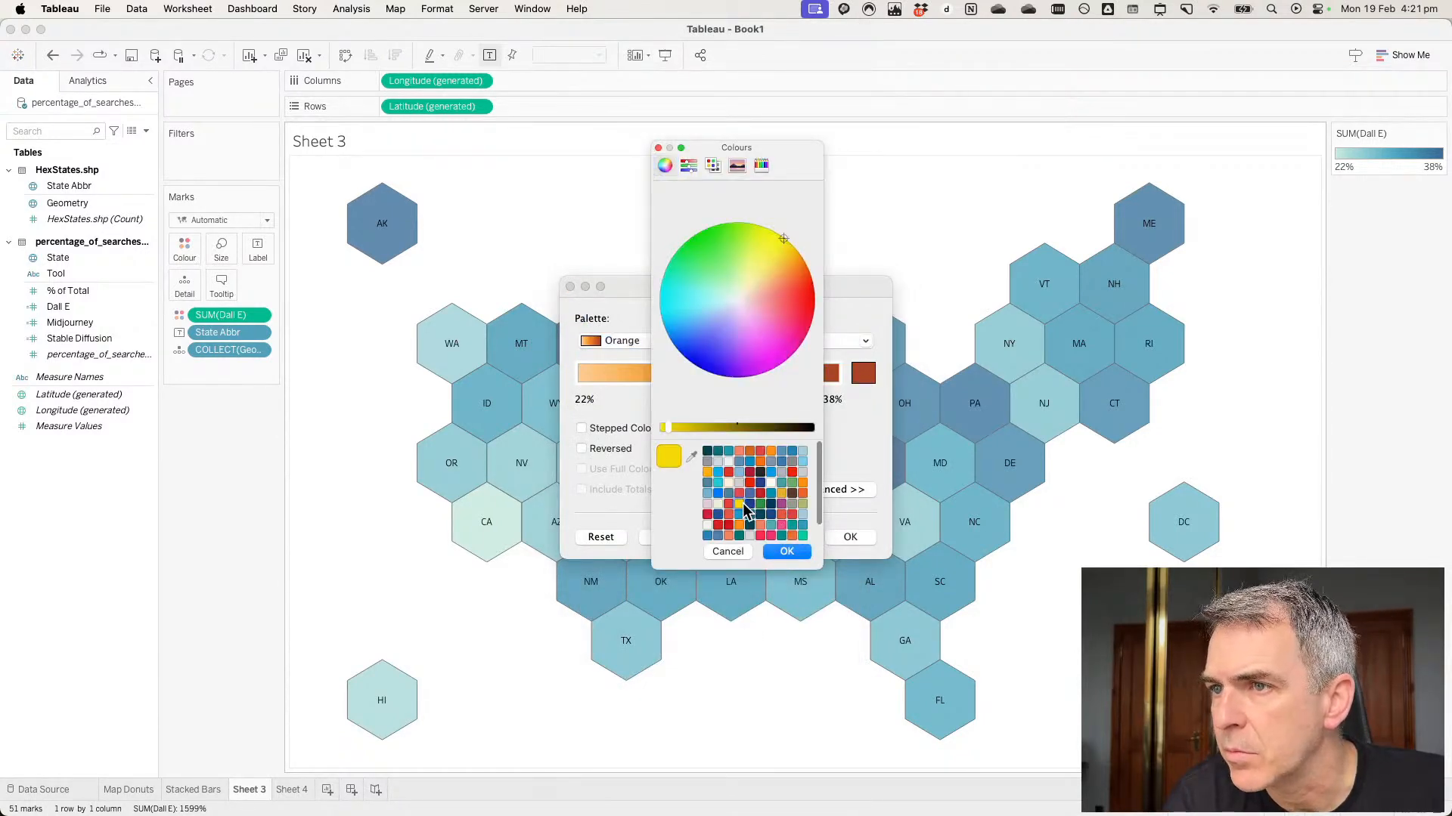
left_click(783, 556)
left_click(851, 537)
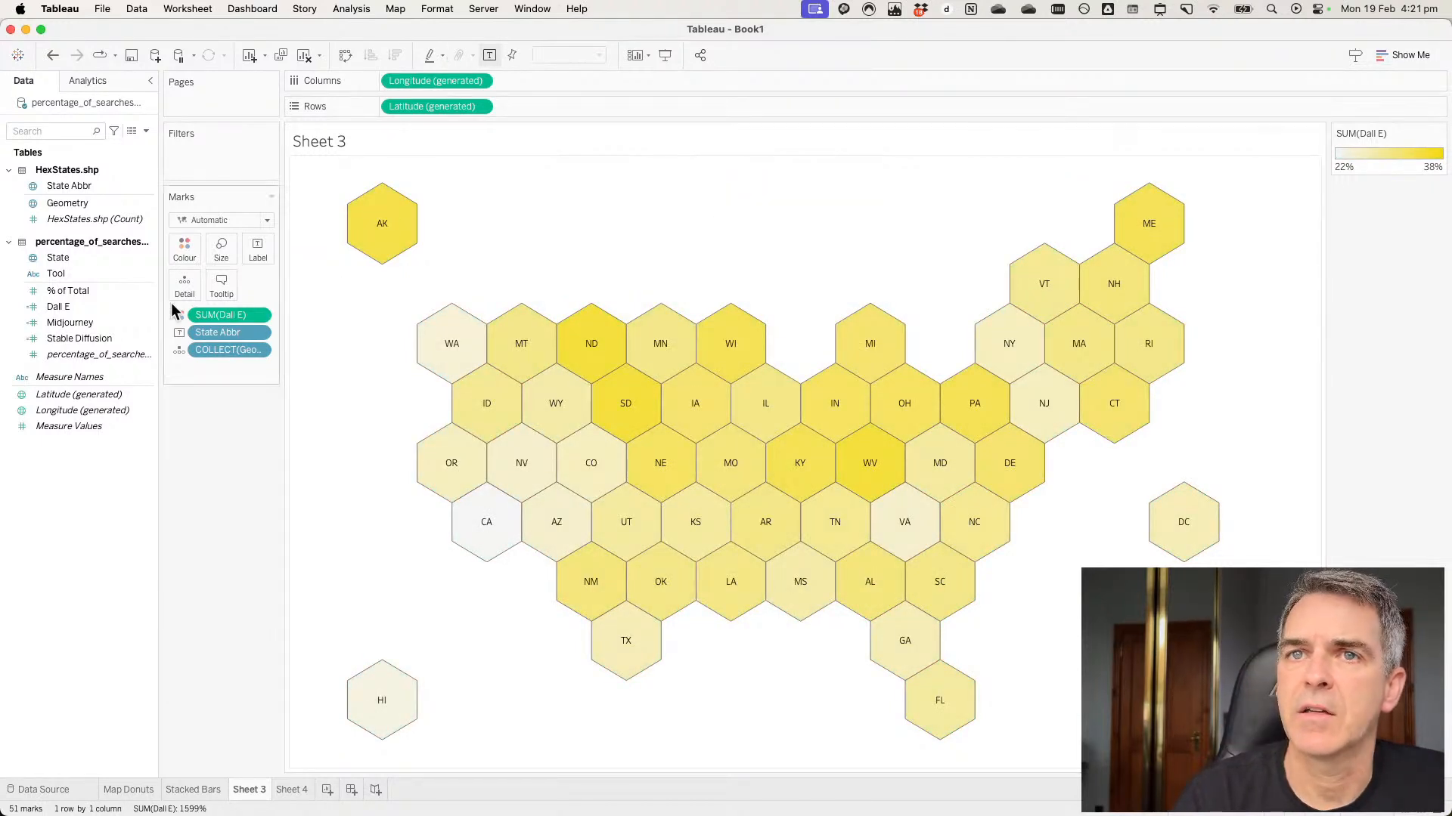
Try the Map mark type on the hex map and undo the change.
left_click(58, 184)
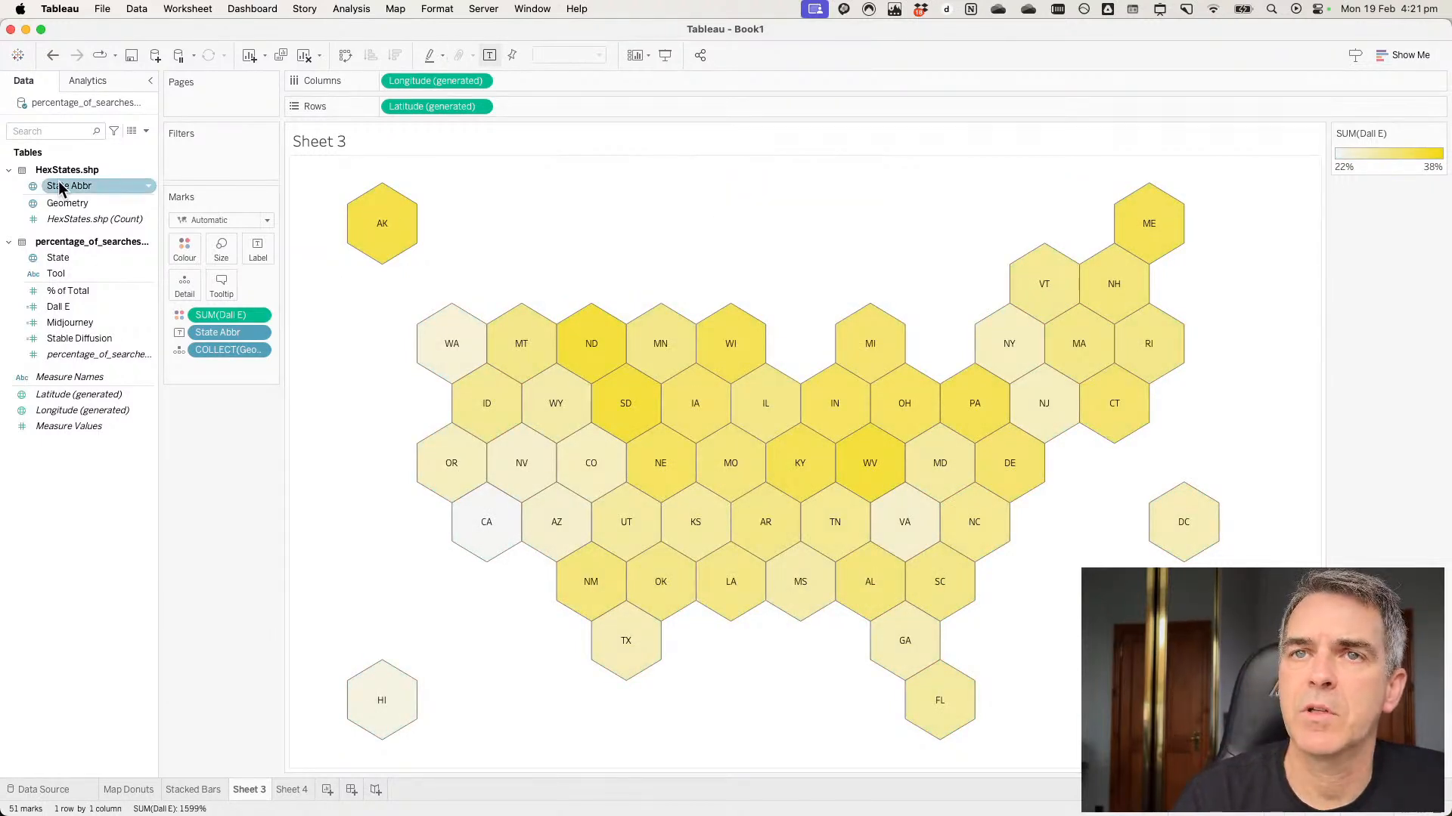
left_click(224, 220)
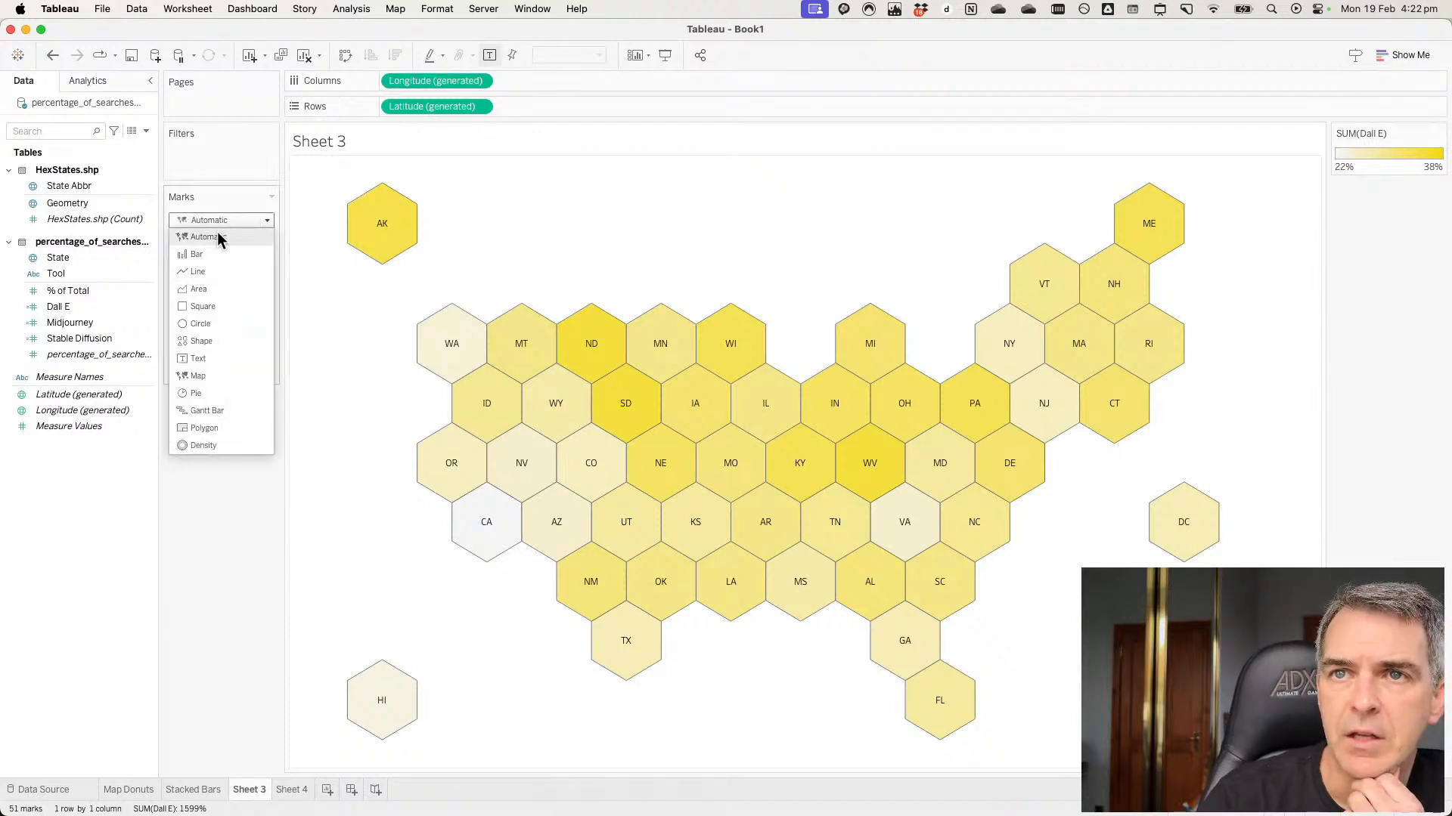
left_click(217, 376)
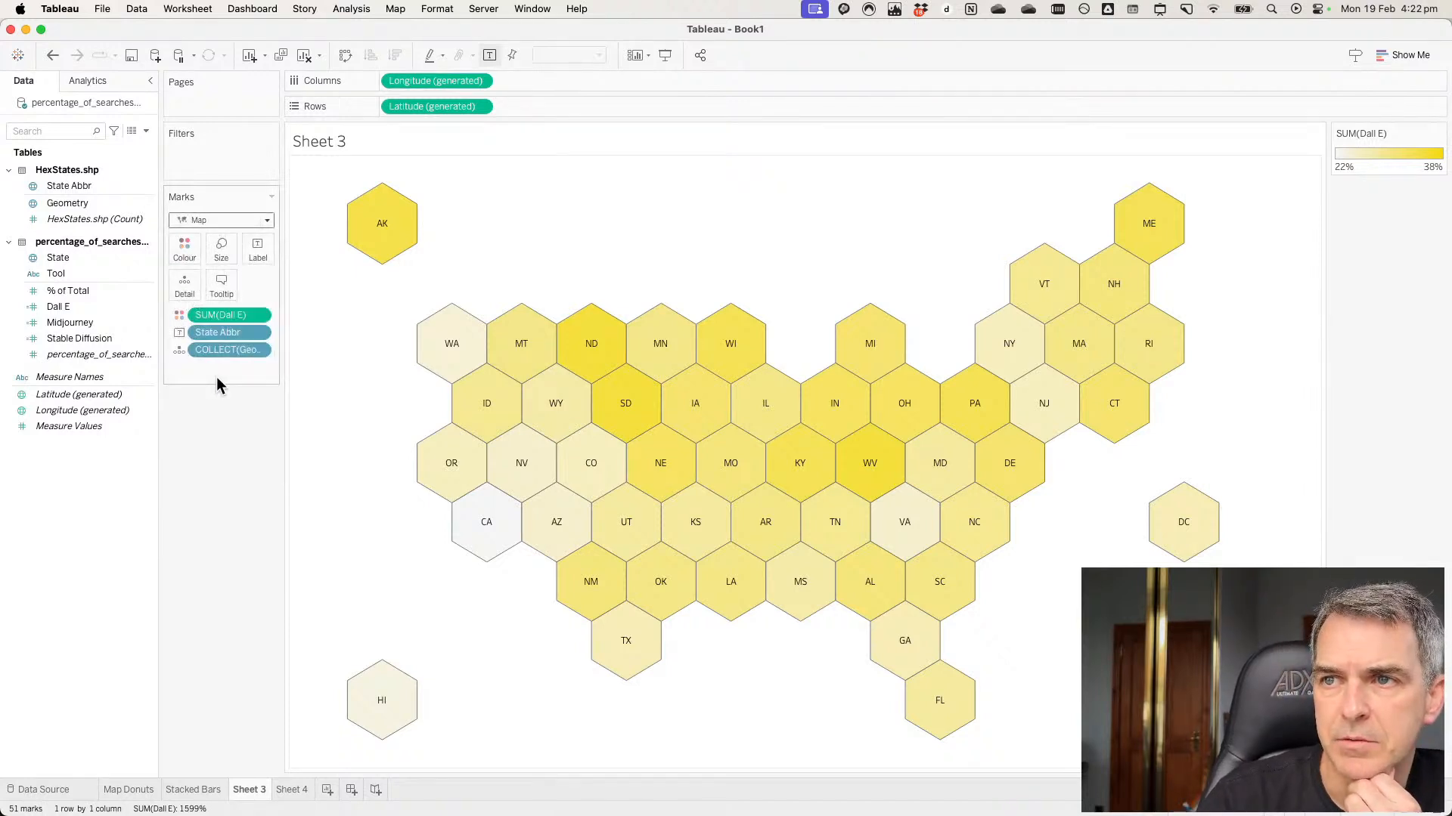
left_click(52, 55)
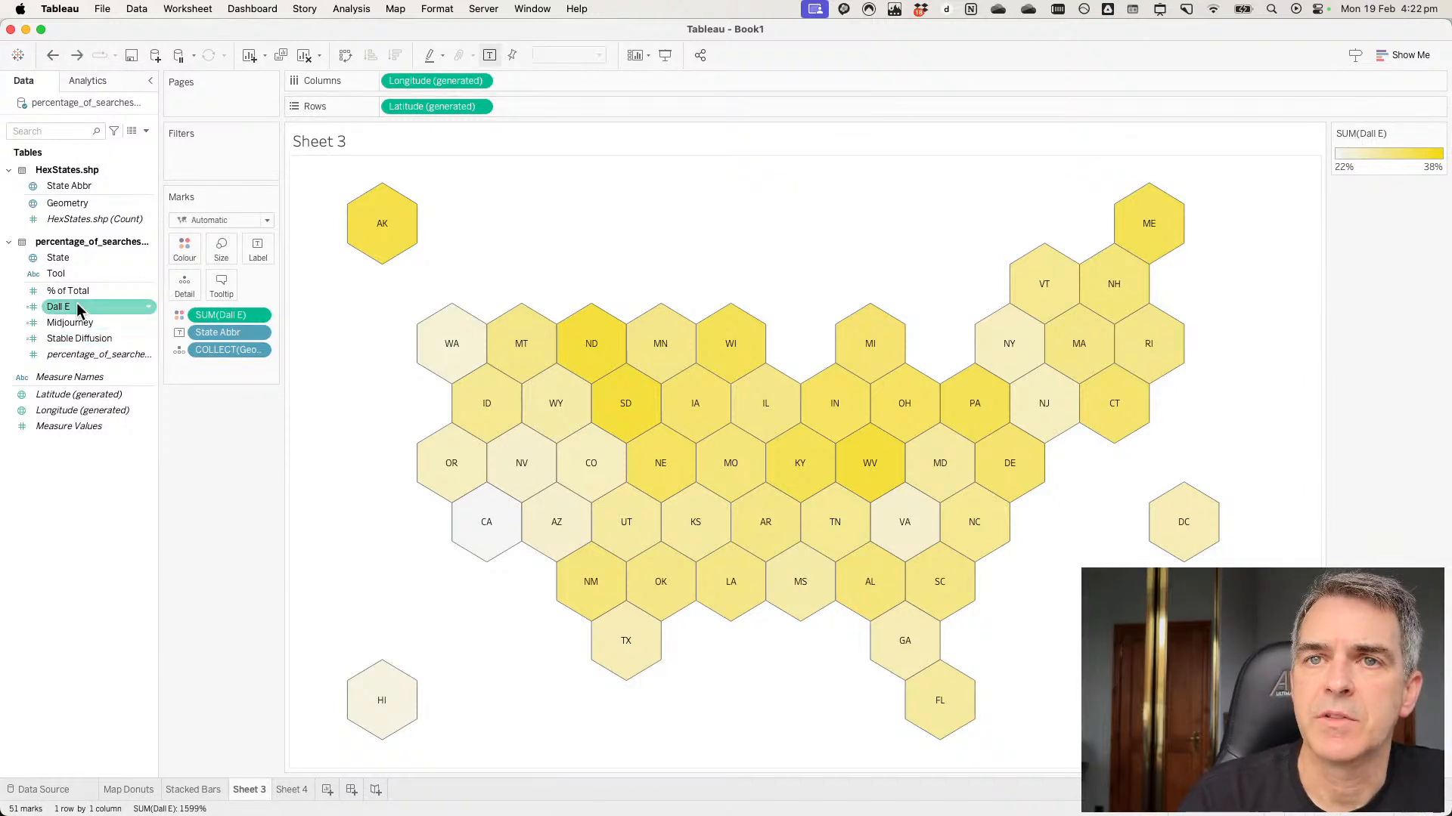
Add Geometry as a second marks layer on the hex map, with State Abbr as detail and Midjourney as colour.
mouse_move(71, 260)
left_mouse_down()
mouse_move(351, 183)
mouse_move(434, 186)
mouse_move(68, 283)
mouse_move(65, 265)
left_mouse_up()
left_click_drag(59, 203, 433, 182)
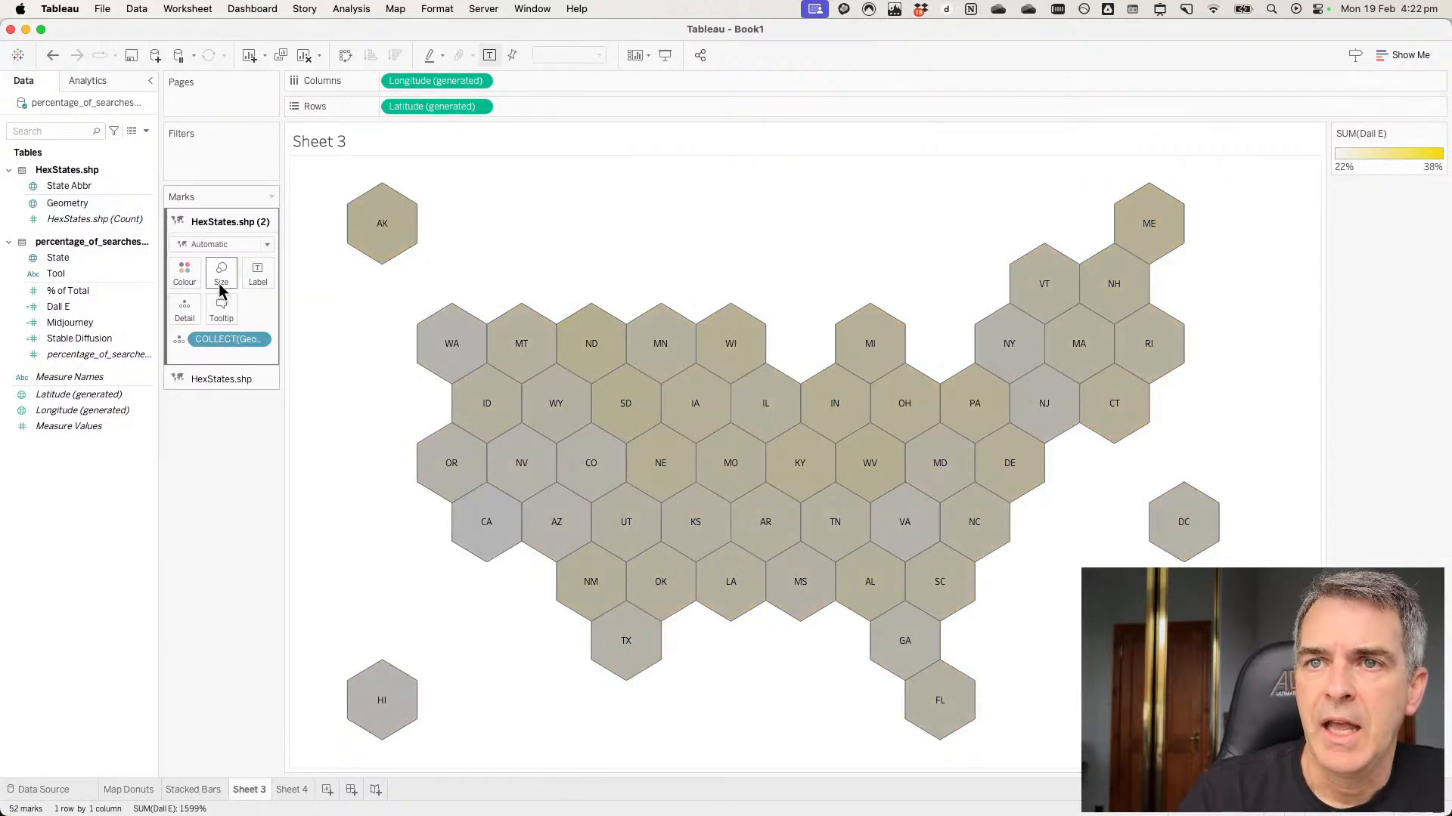
left_click(74, 190)
left_click_drag(73, 193, 182, 312)
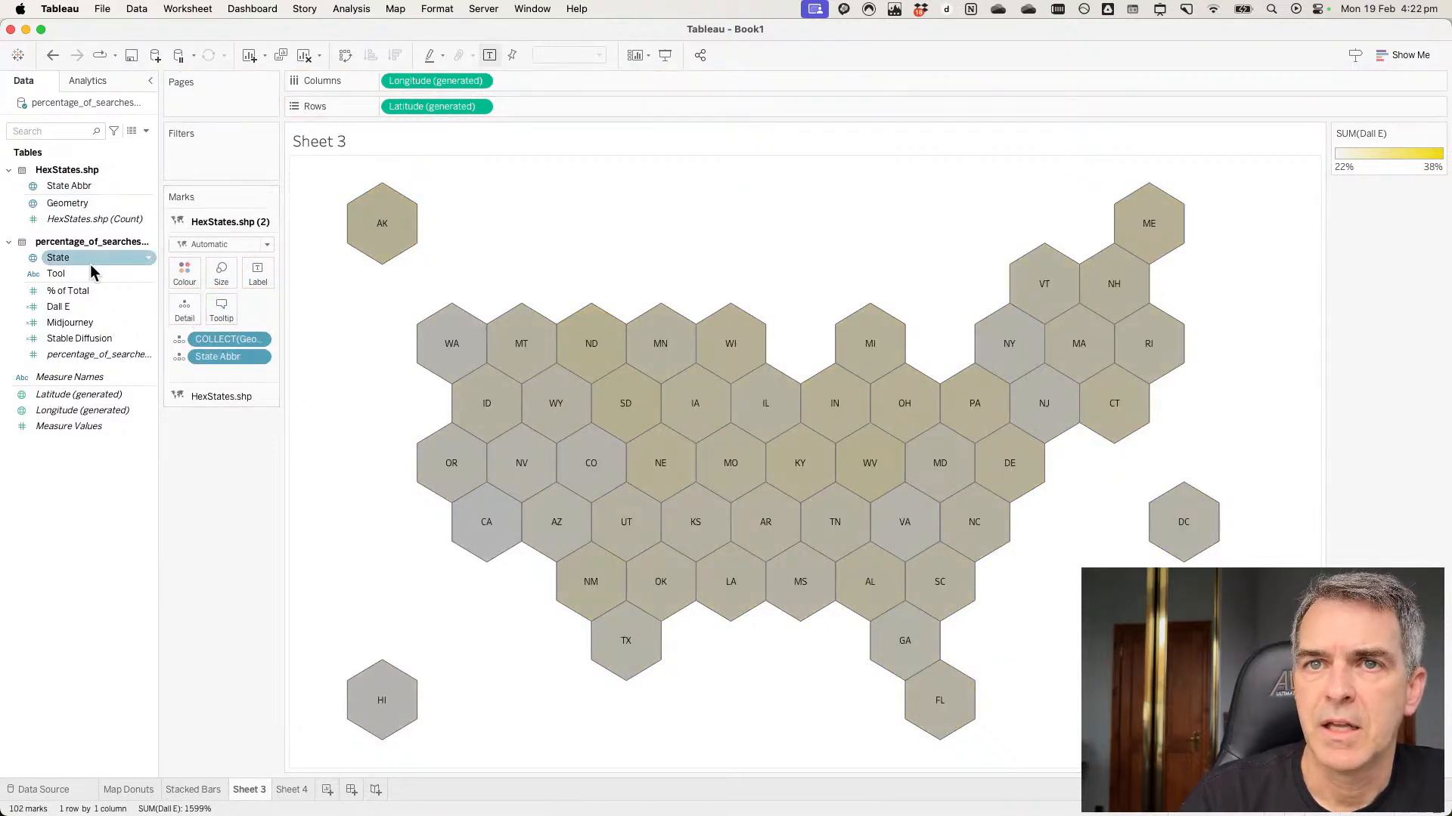
left_click_drag(75, 323, 179, 275)
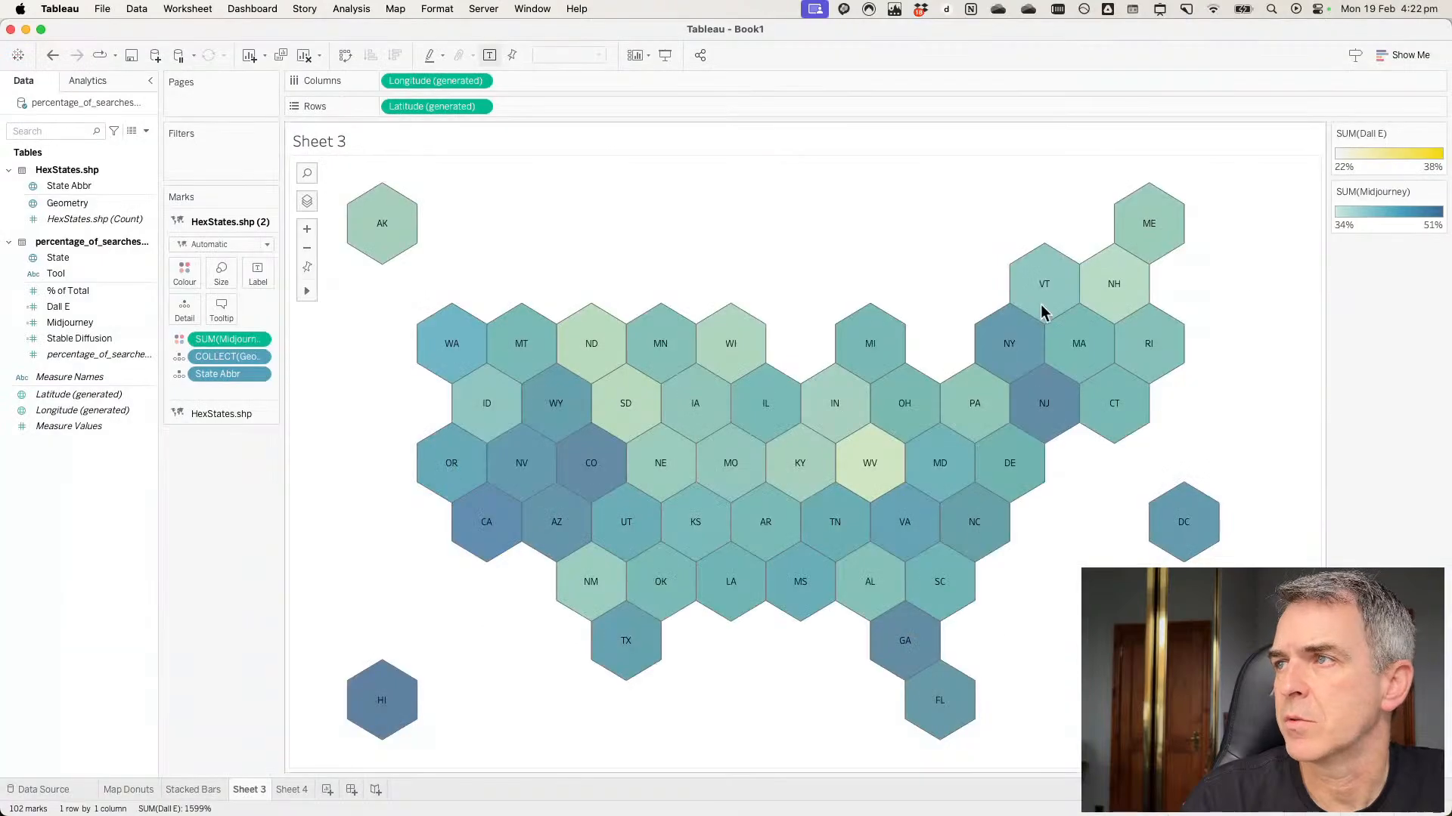
Give the Midjourney colour scale a custom sequential palette using the blue sampled from the Google Trends Midjourney bars.
double_click(1377, 219)
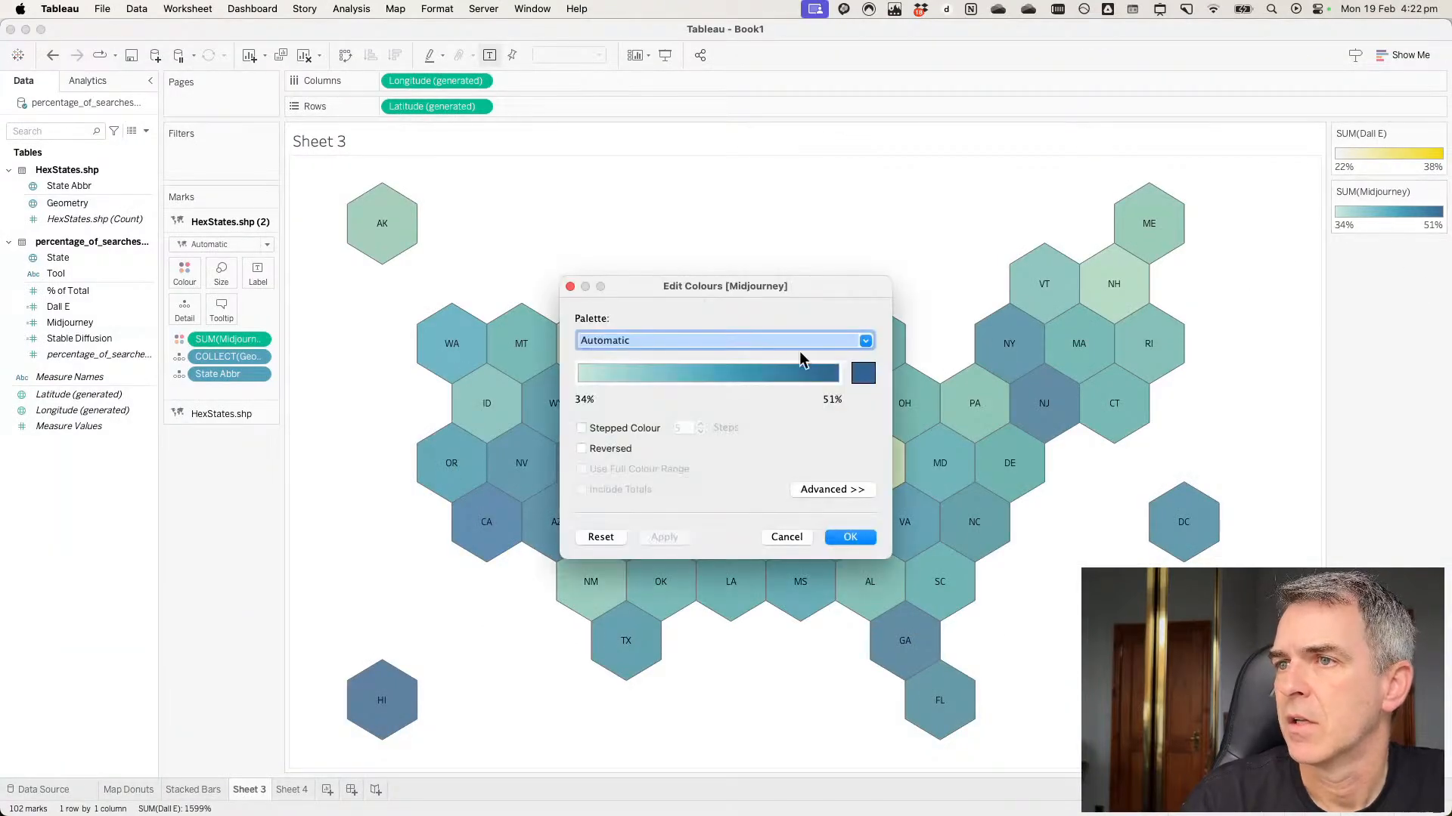
left_click(862, 372)
left_click(697, 465)
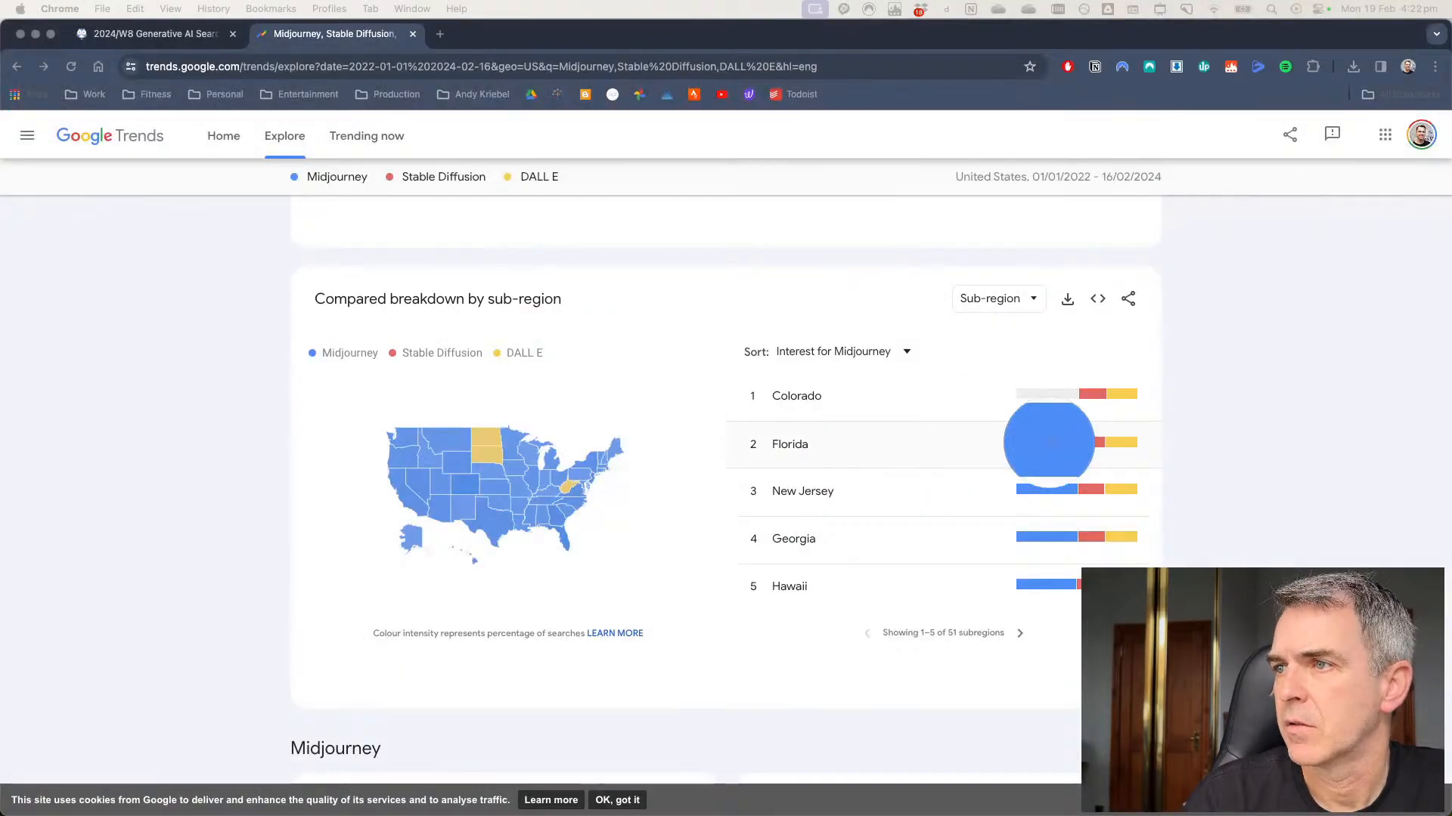
left_click(1047, 441)
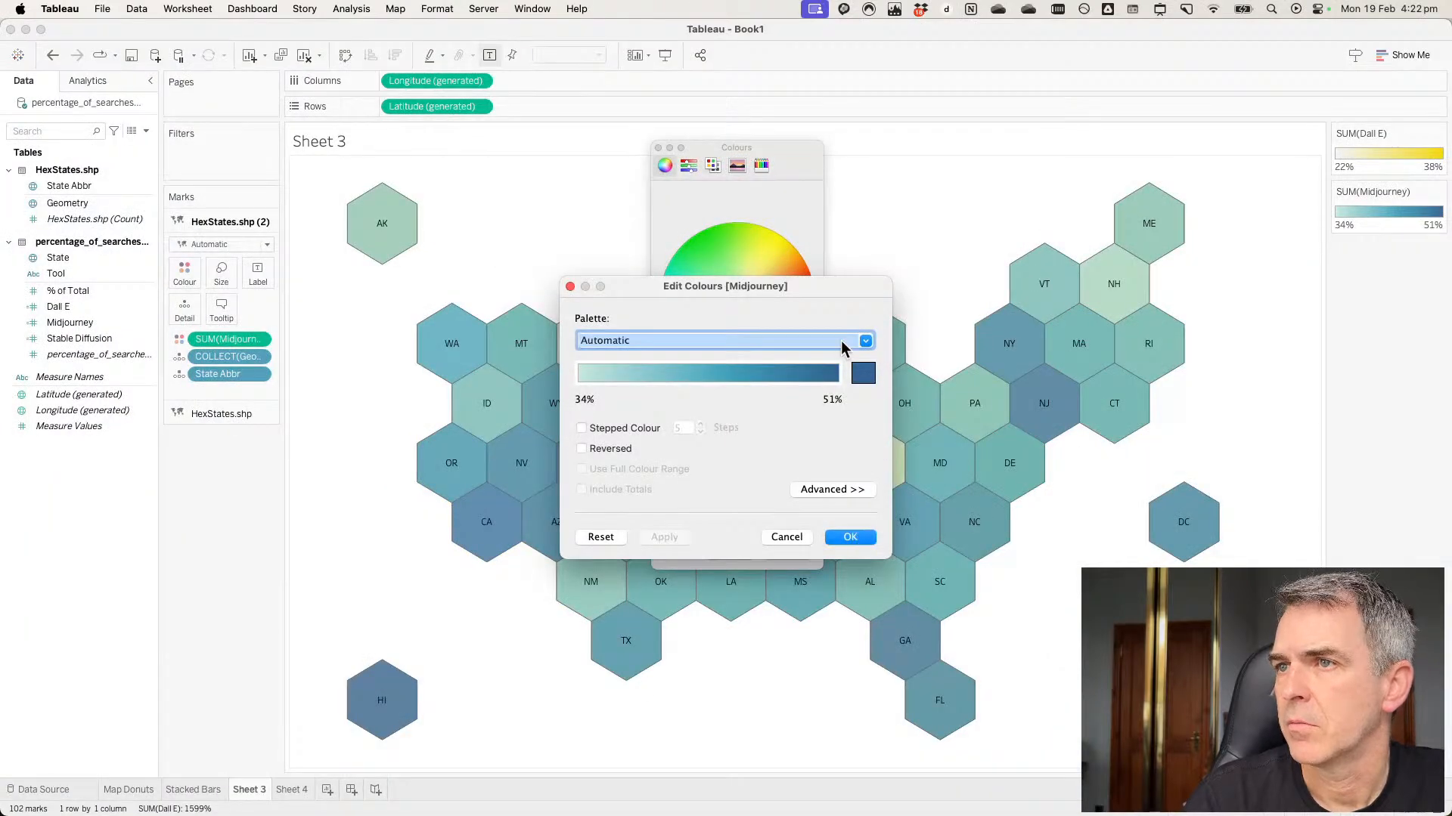
left_click(792, 201)
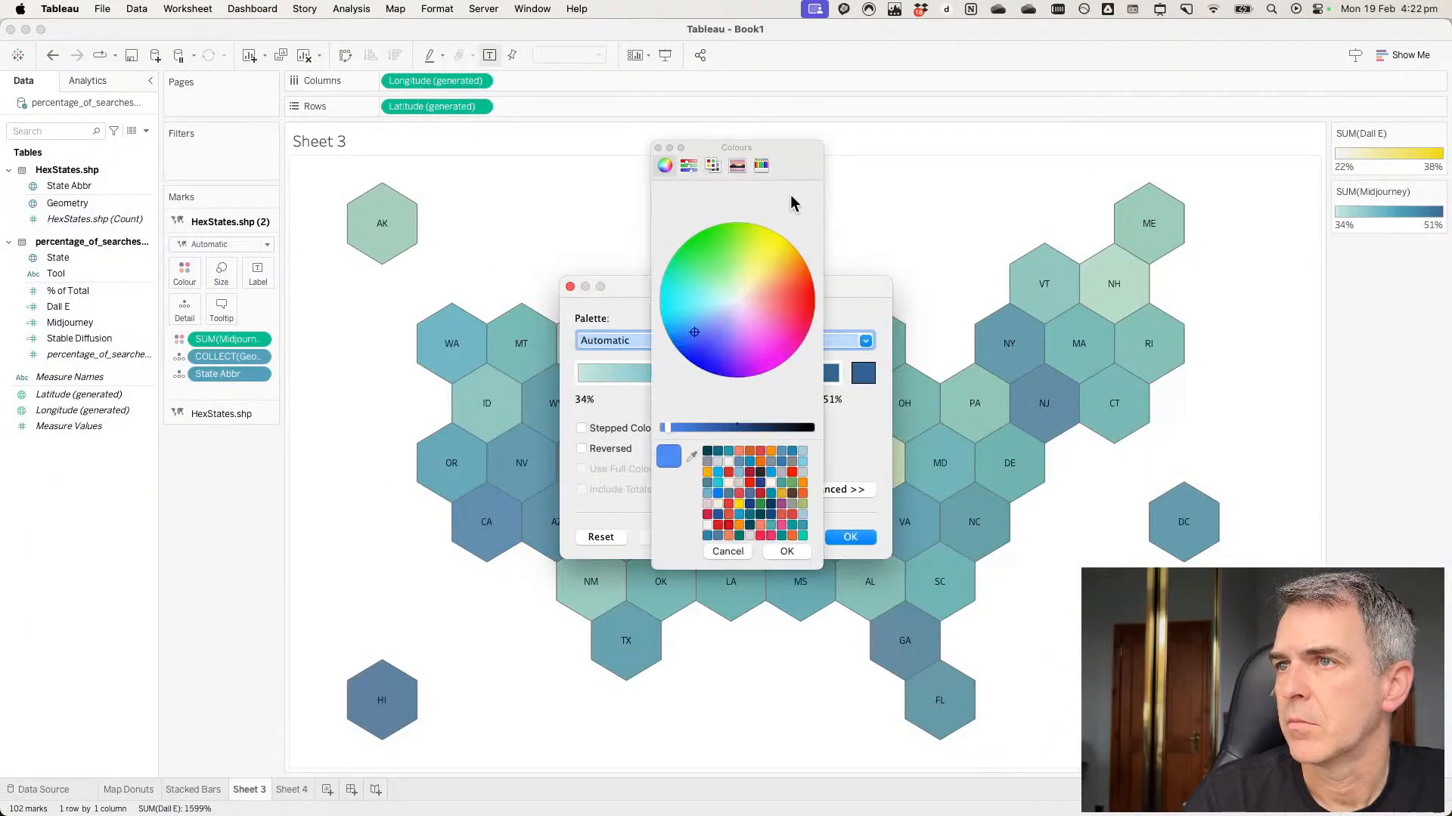
left_click(800, 549)
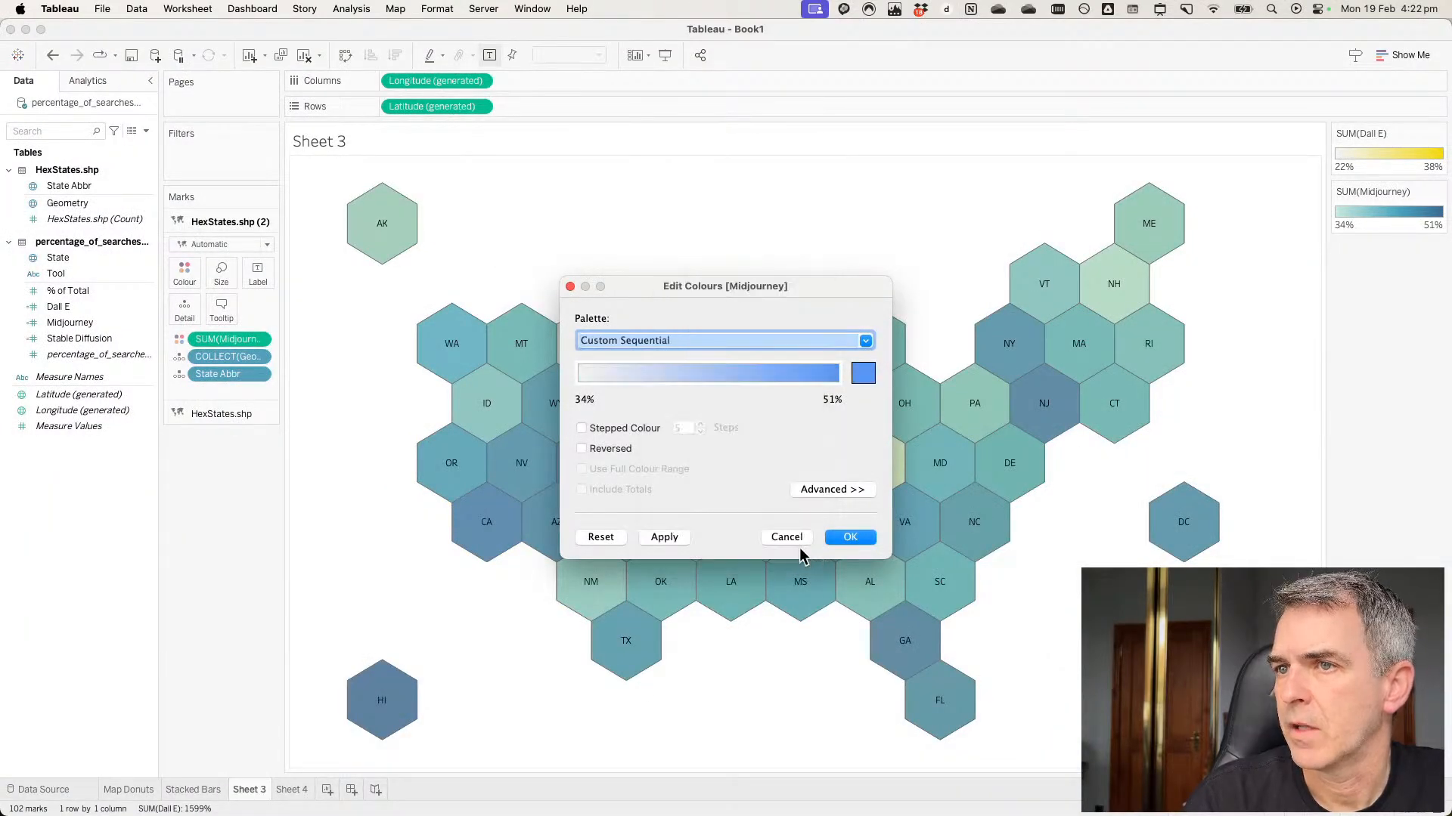
left_click(847, 538)
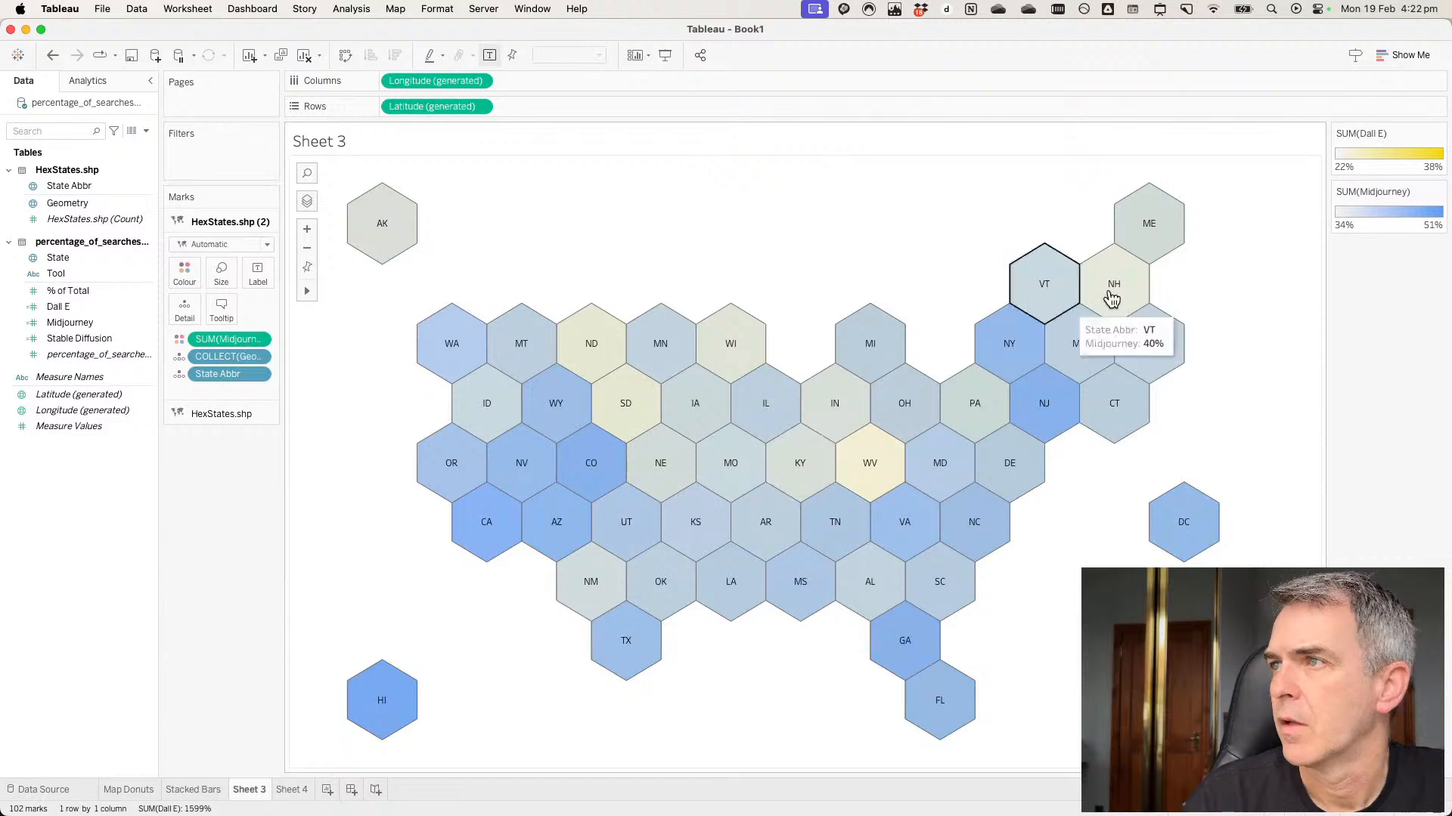
Set the Dall E colour scale's end colour to the yellow sampled from the DALL E bars in Google Trends.
double_click(1371, 168)
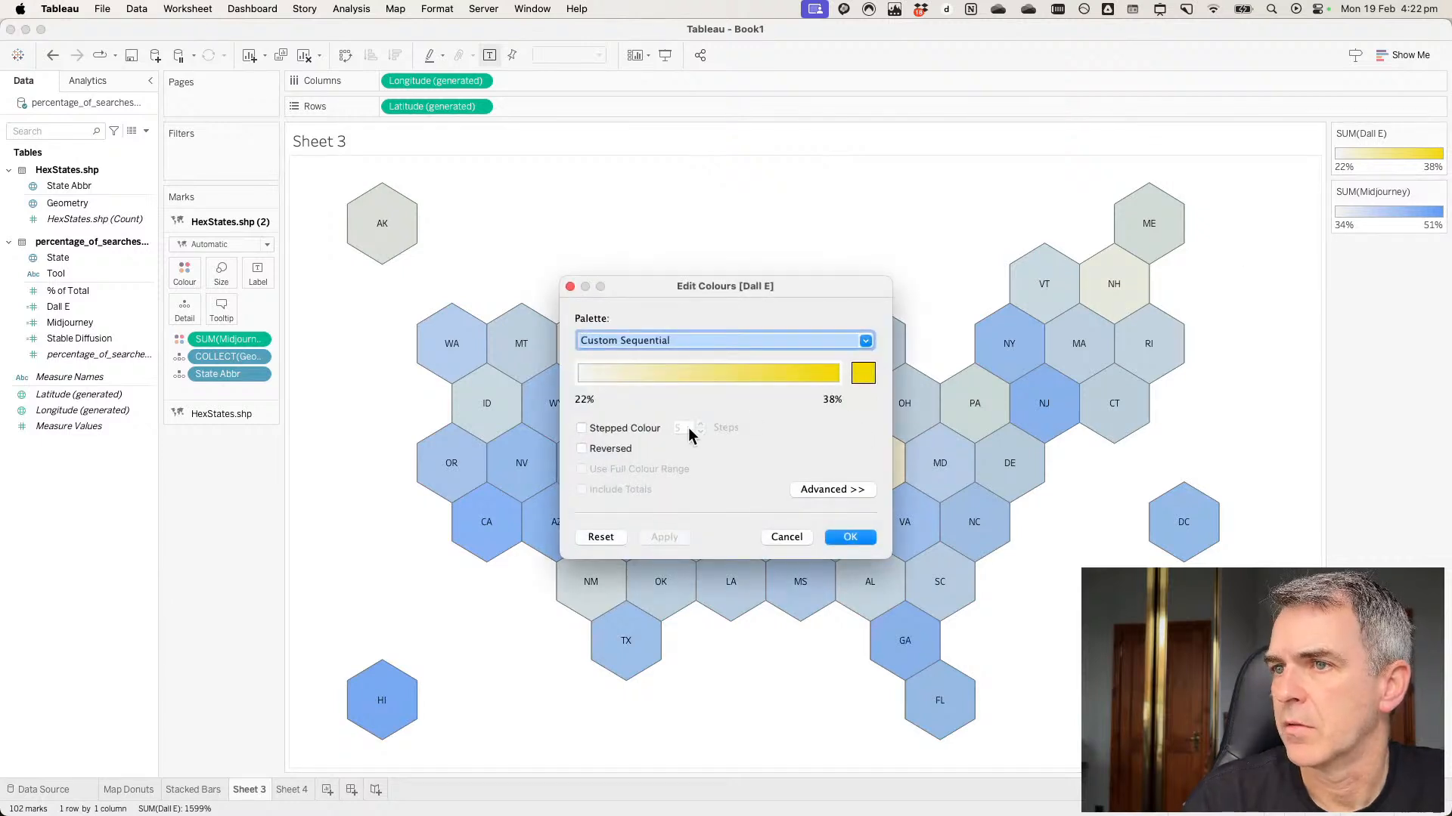
left_click(865, 374)
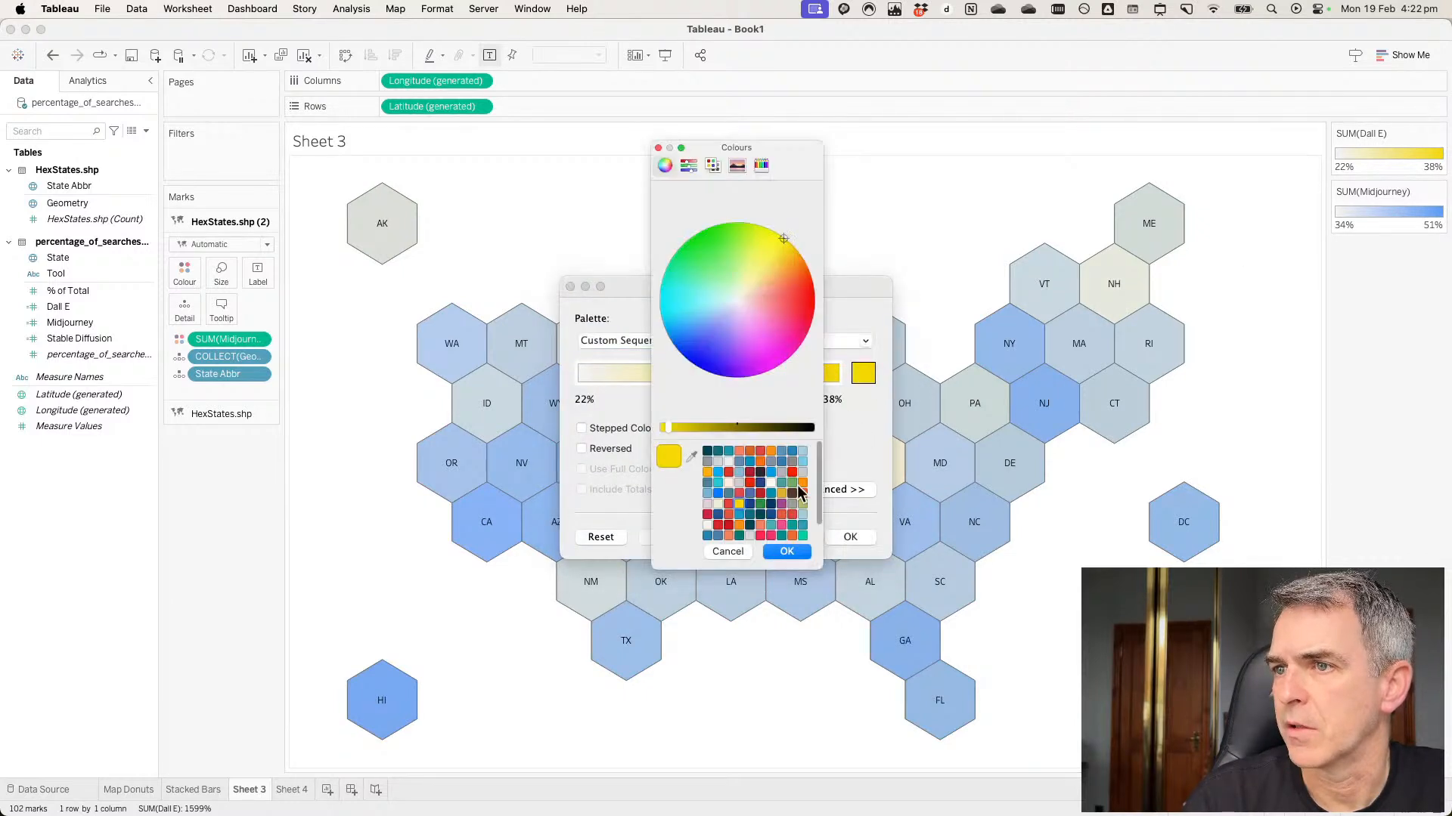
left_click(690, 454)
key("super+Tab")
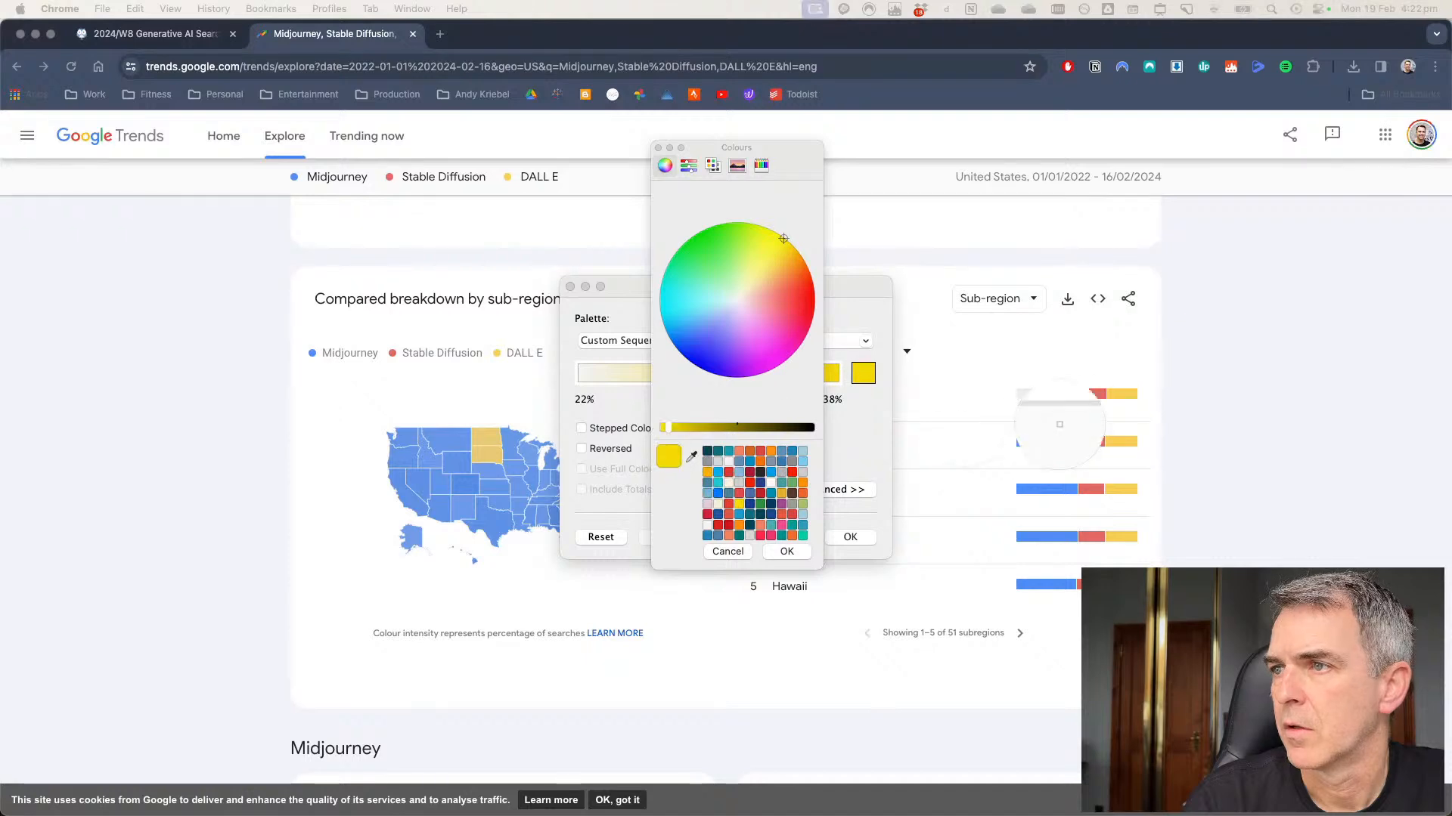
left_click(1111, 443)
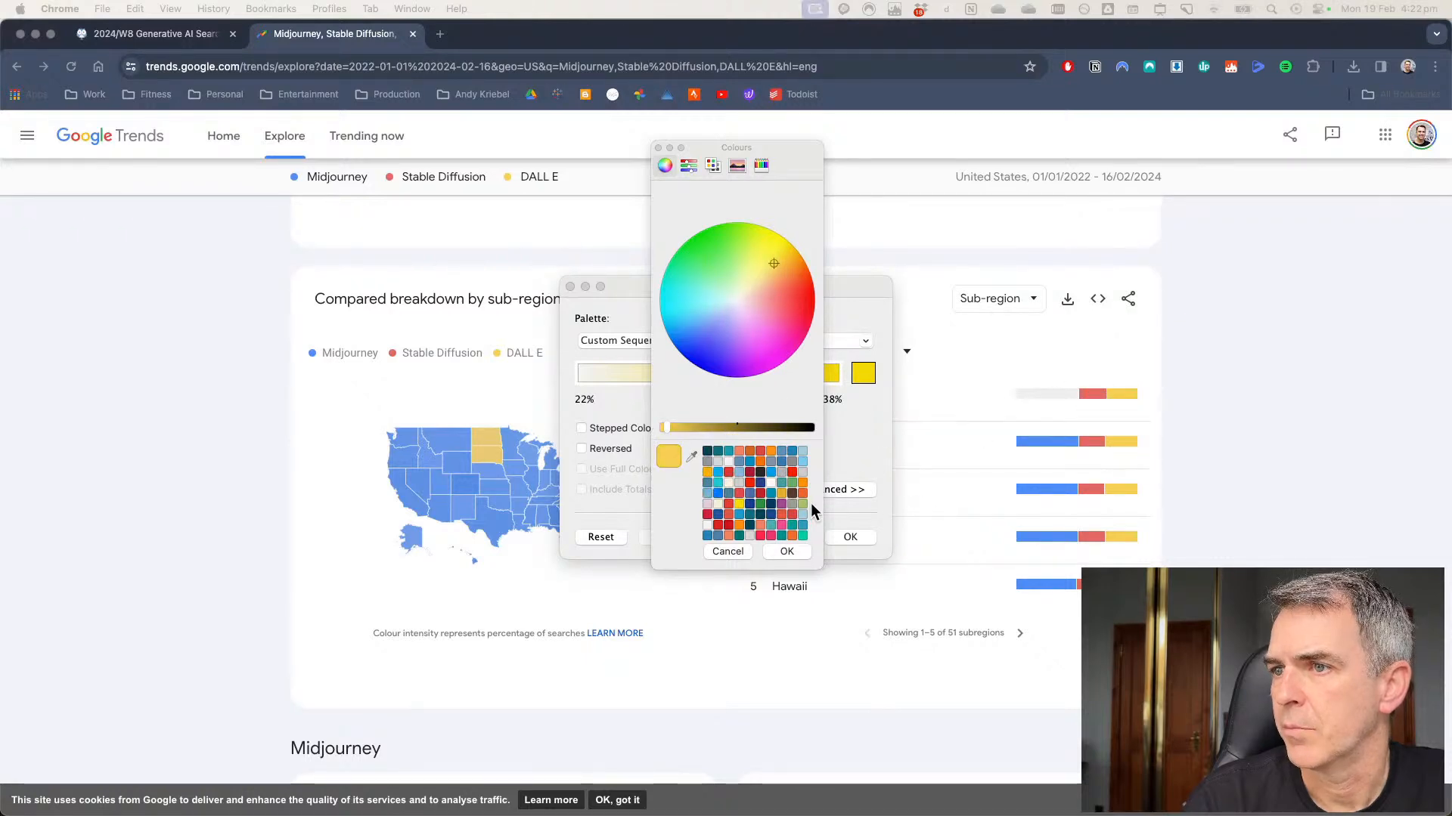
left_click(798, 551)
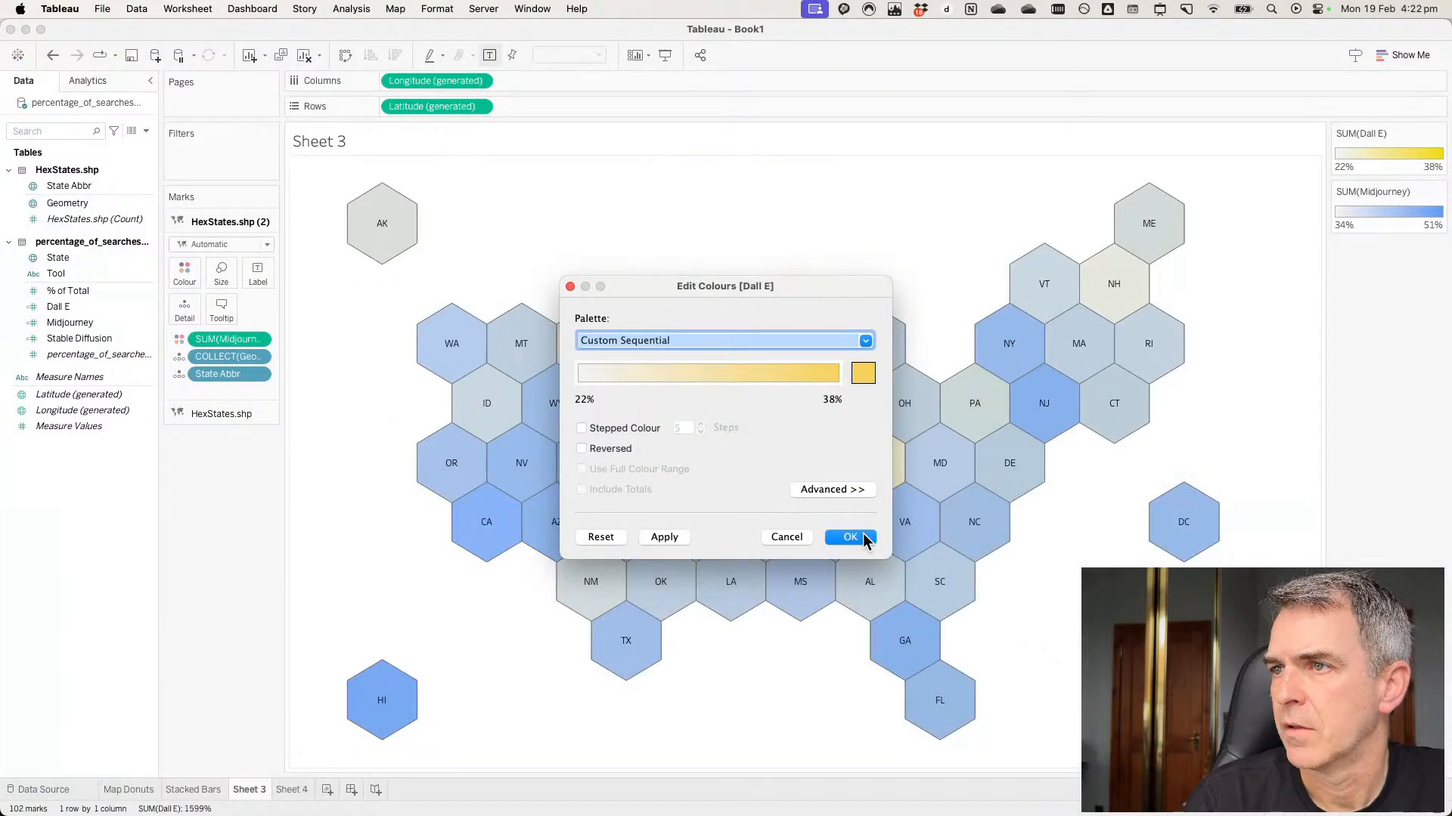
left_click(849, 538)
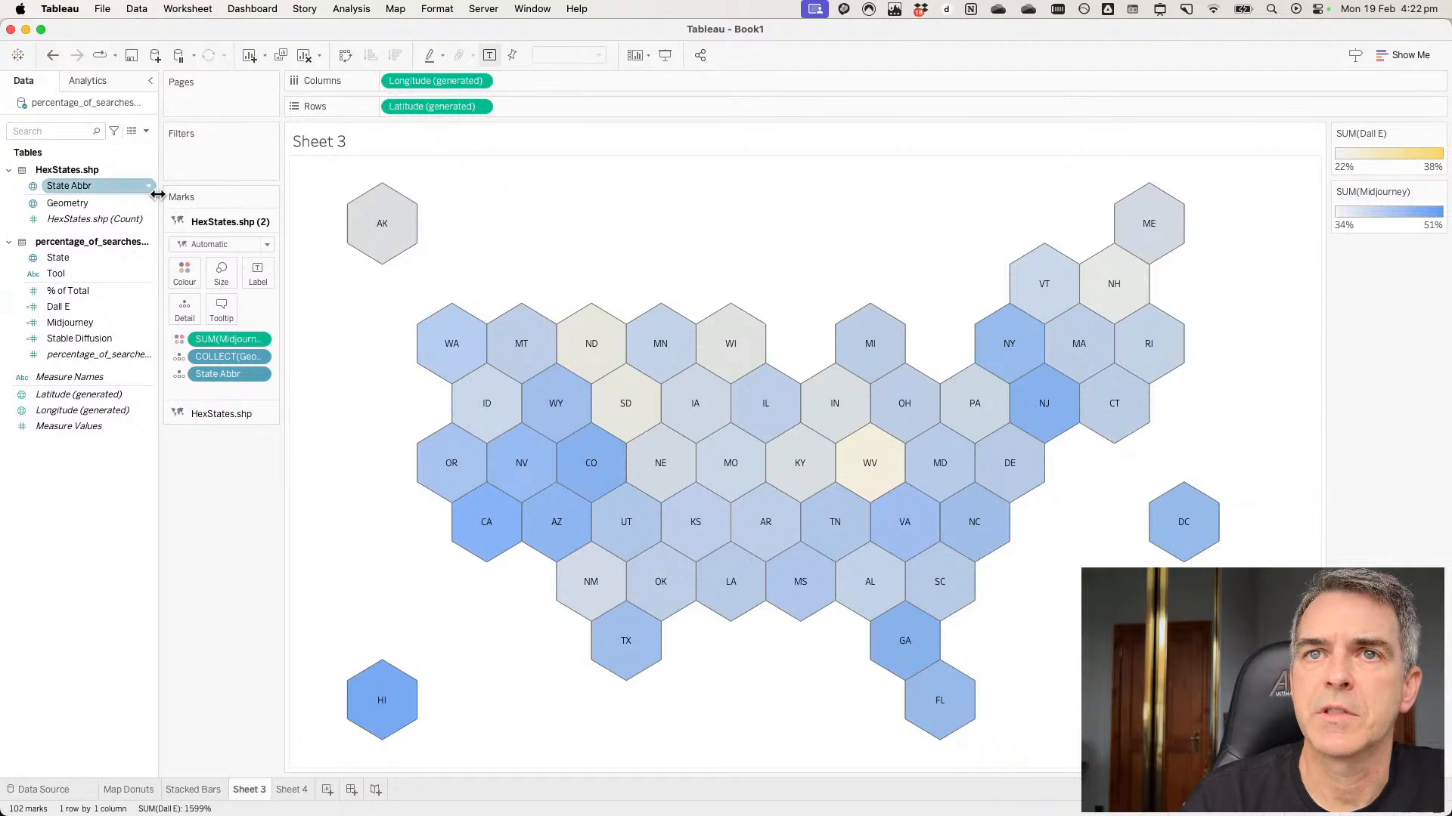
Add Geometry as a third marks layer on the hex map, with State Abbr as detail and Stable Diffusion as colour.
left_click_drag(68, 203, 425, 182)
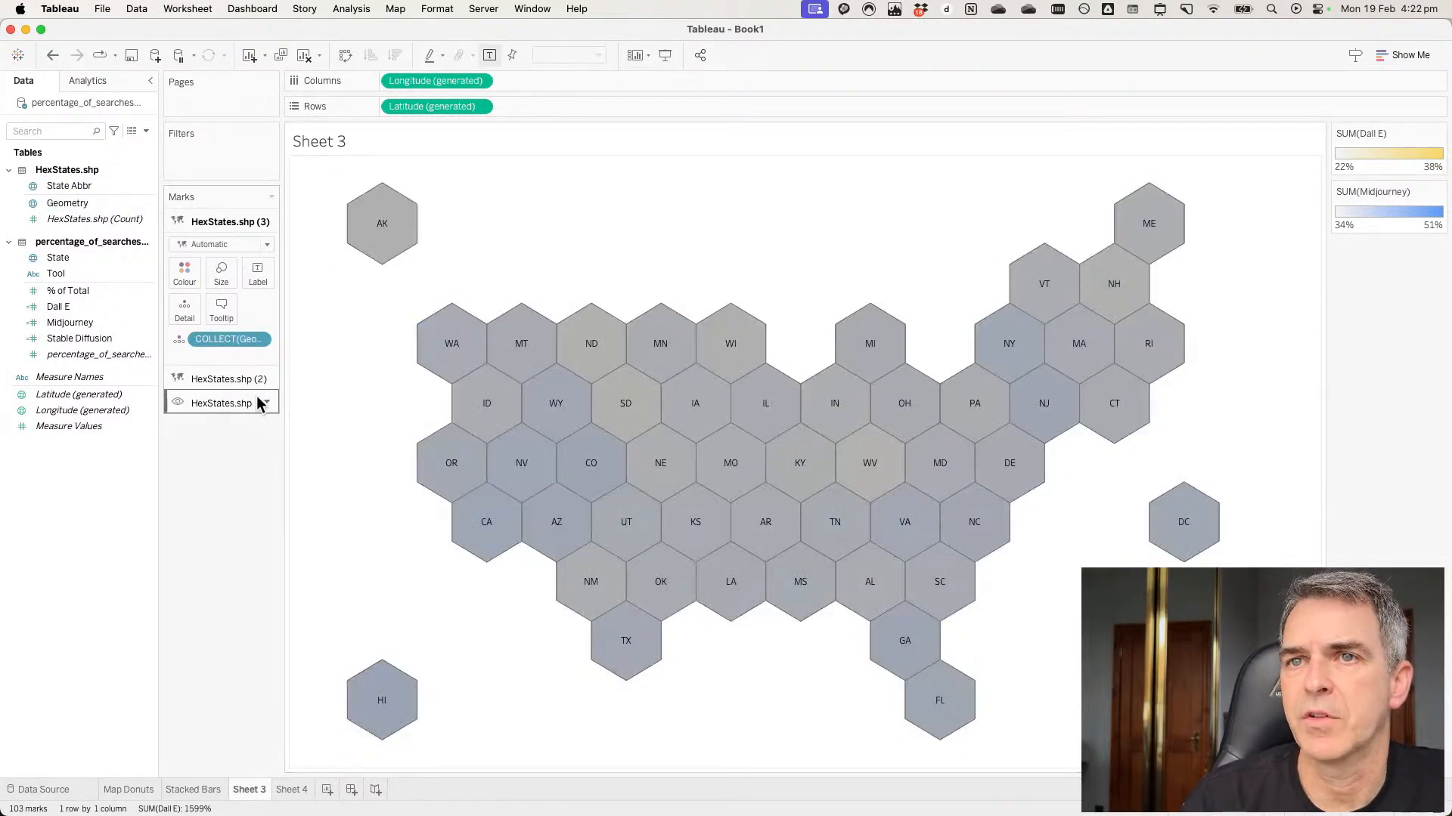
left_click_drag(71, 184, 184, 312)
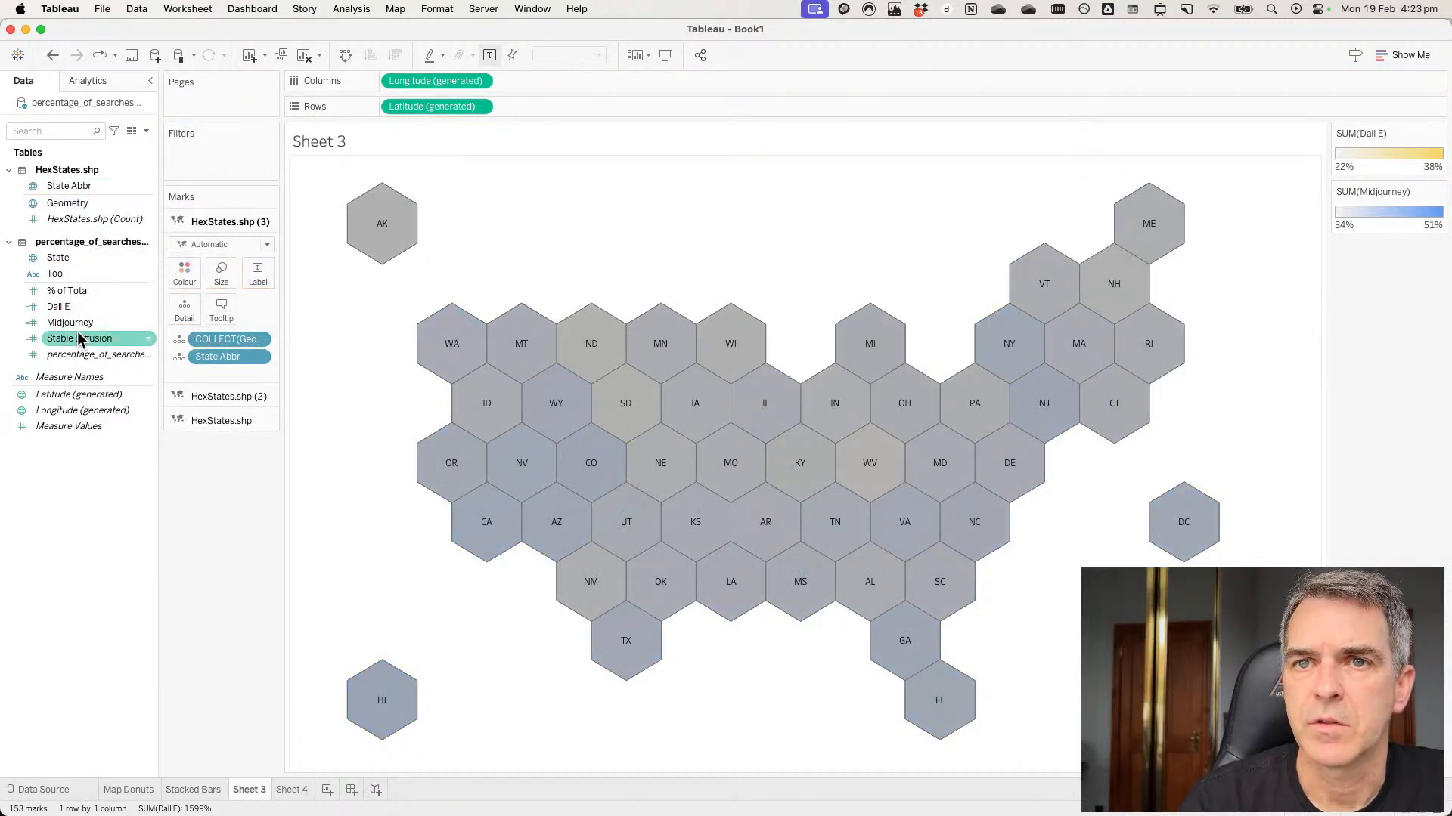
left_click_drag(79, 338, 194, 280)
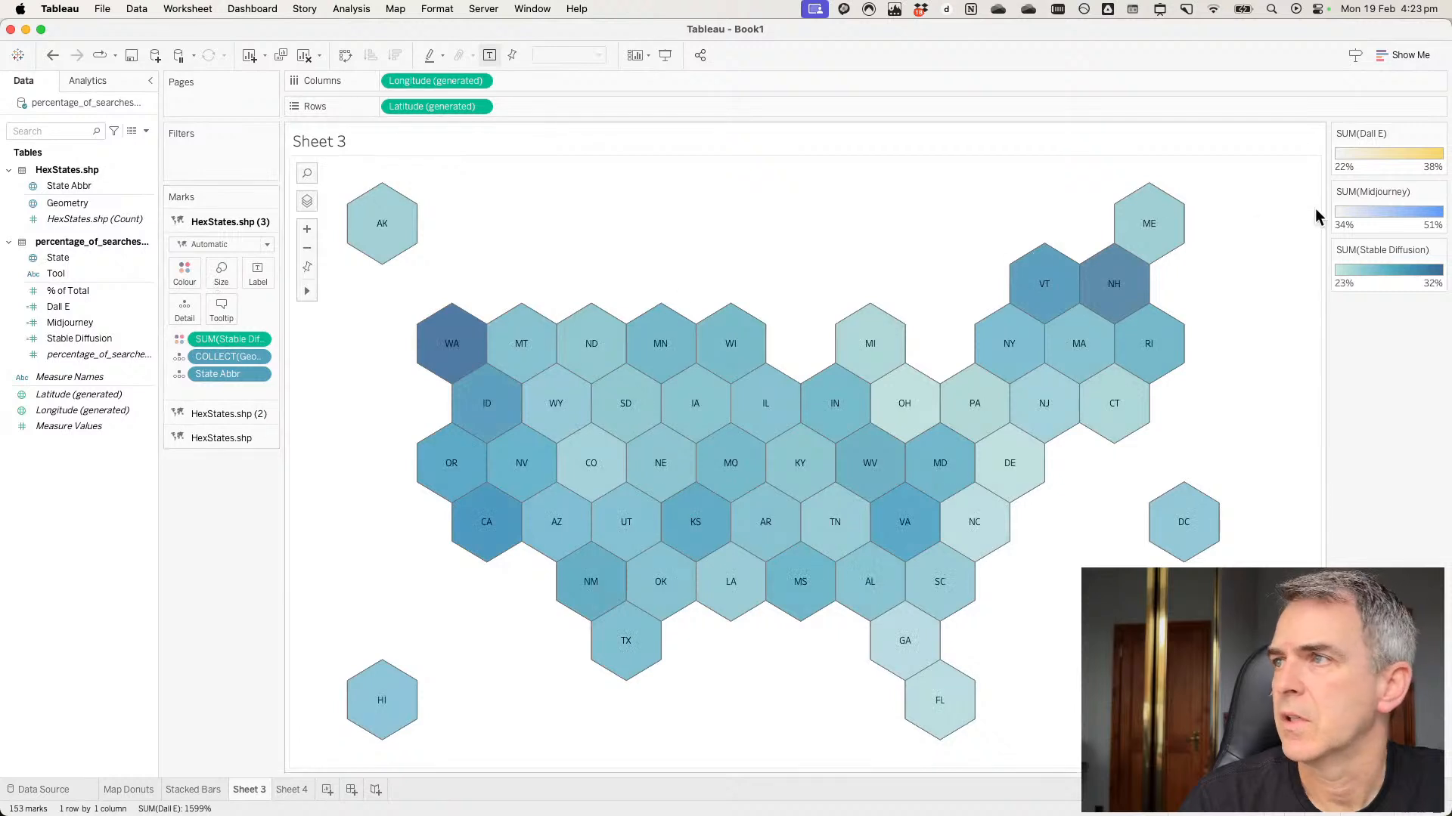
double_click(1390, 159)
left_click(864, 374)
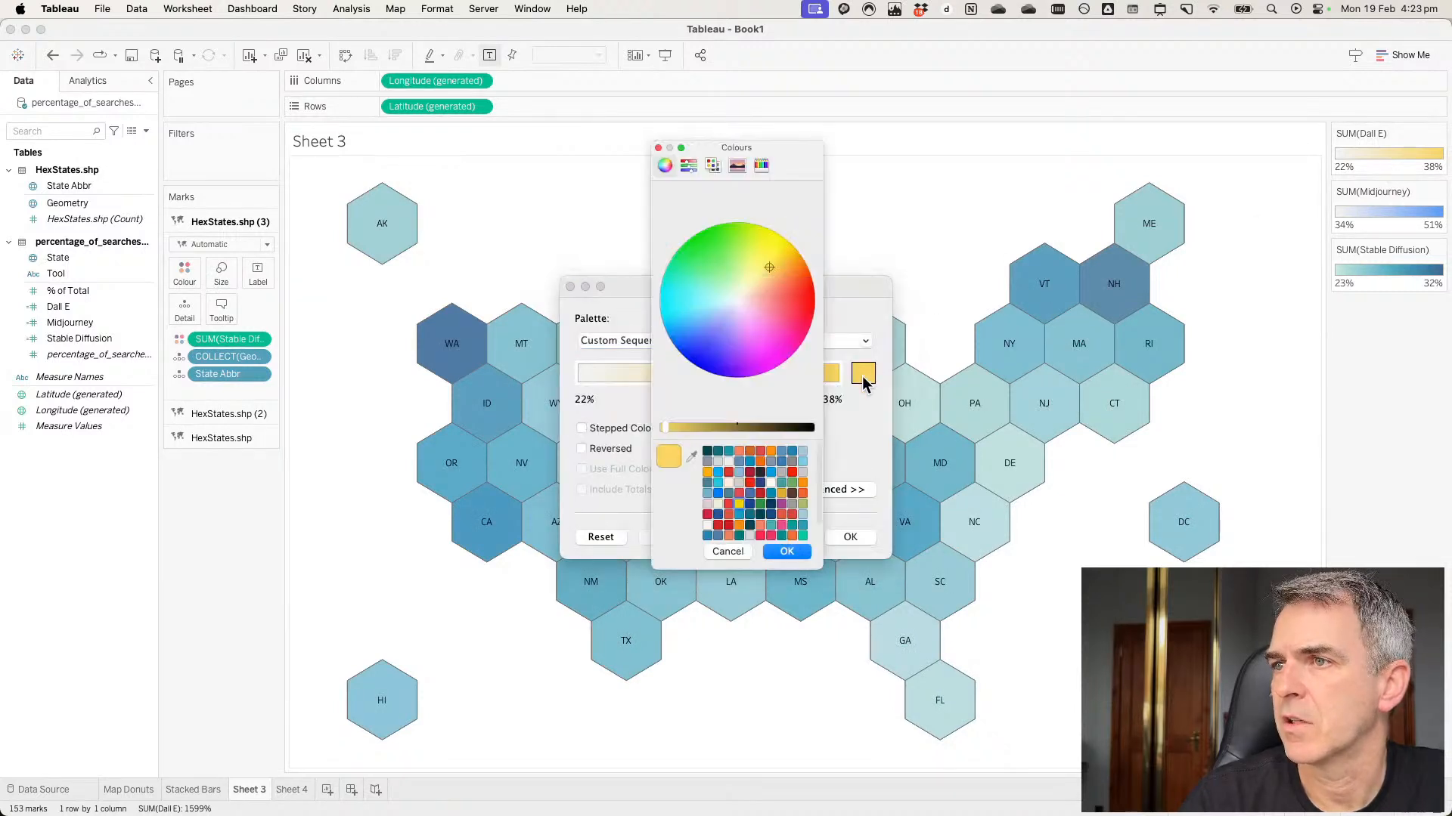
left_click(692, 457)
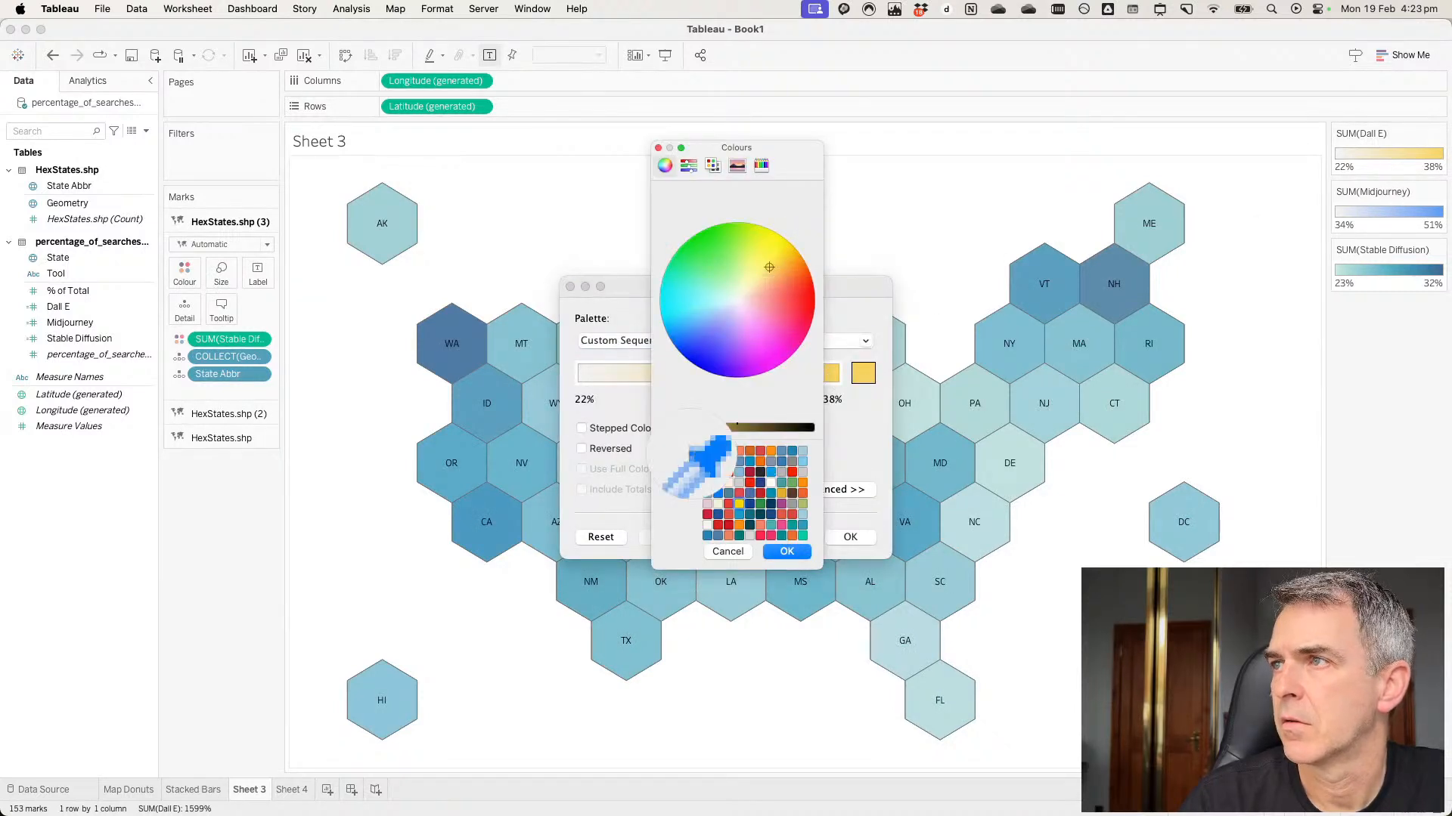
left_click(710, 551)
left_click(767, 541)
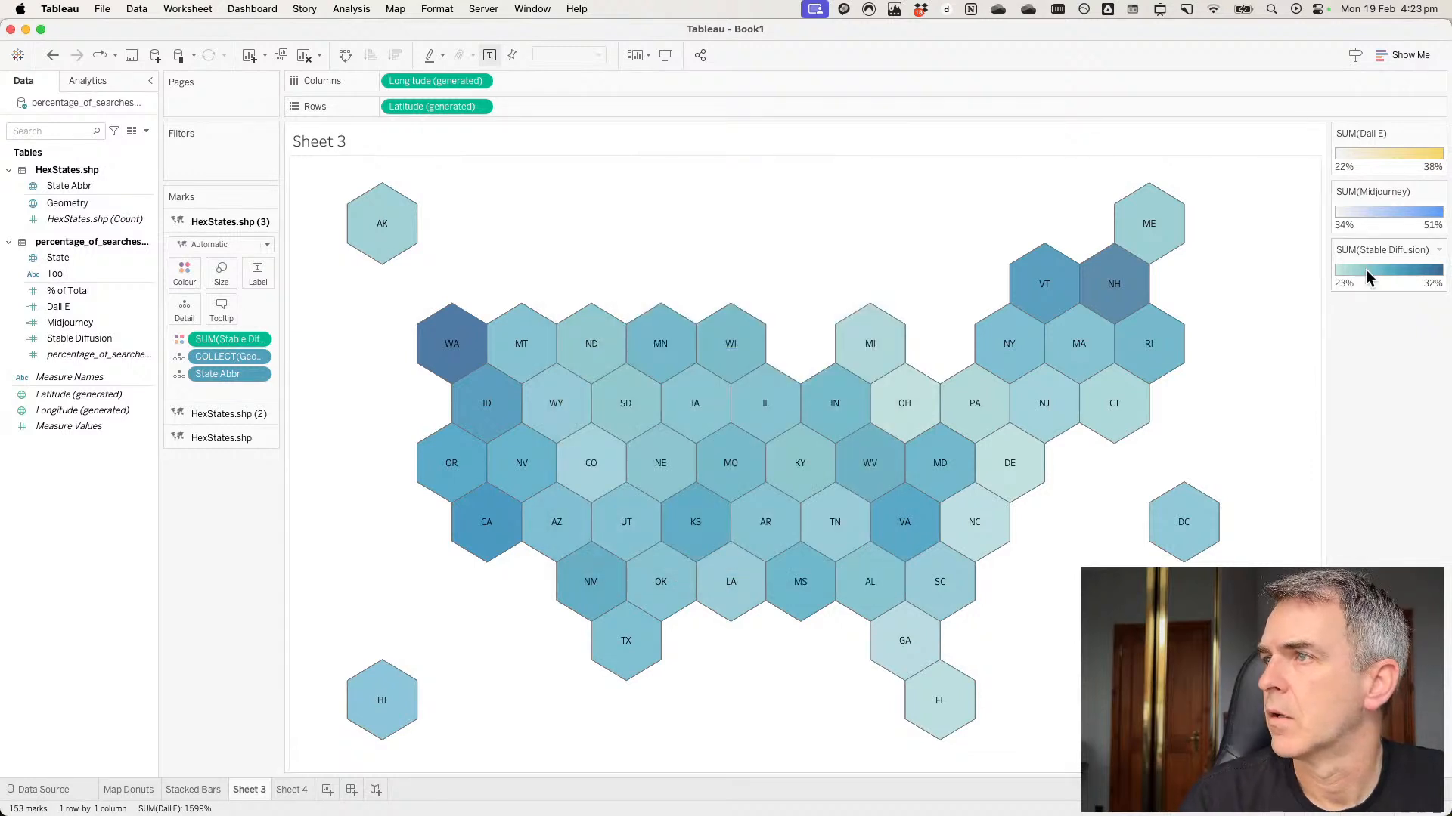
Give the Stable Diffusion colour scale a custom sequential palette using the red sampled from the Google Trends Stable Diffusion bars.
double_click(1373, 287)
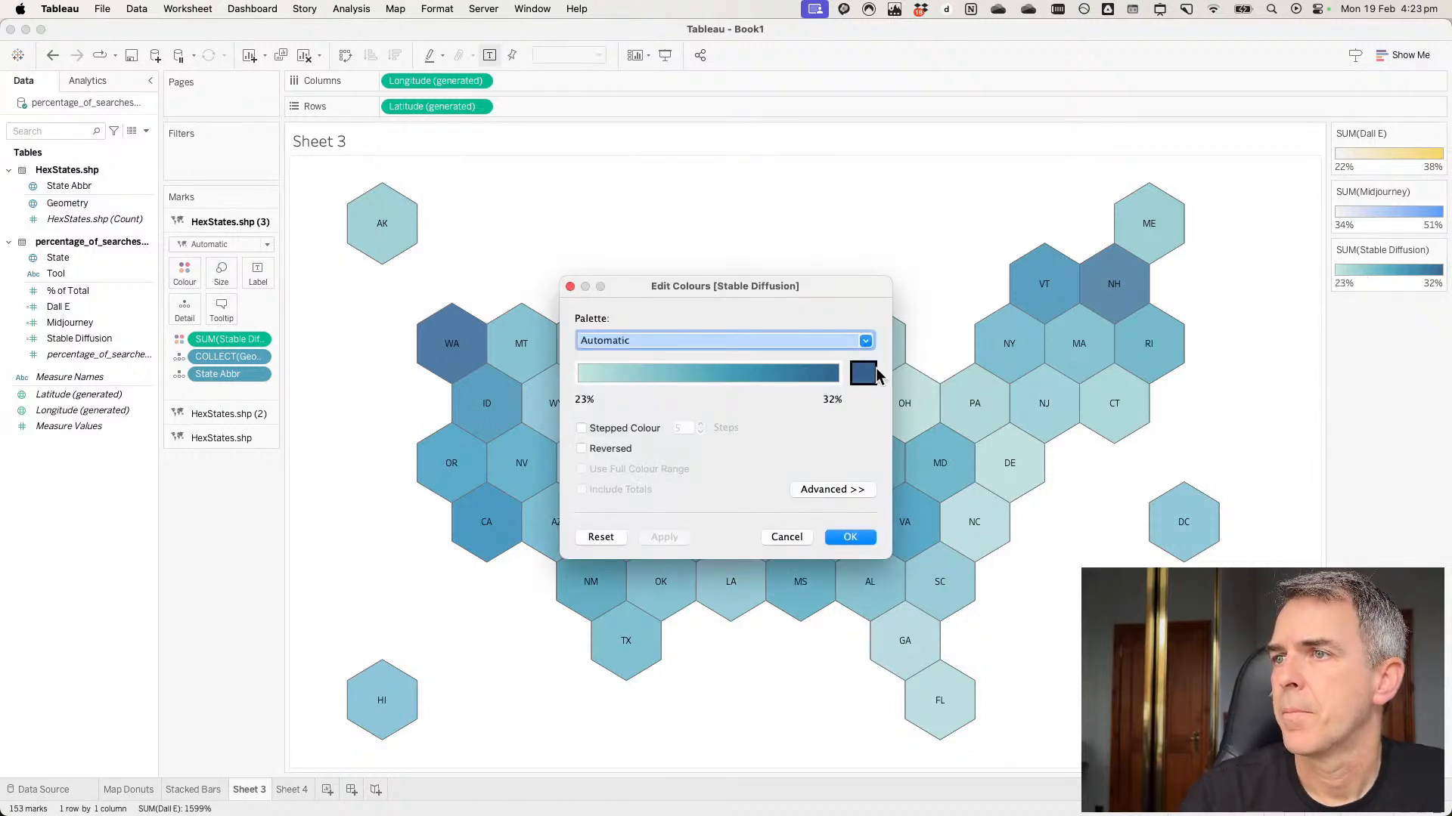
left_click(863, 373)
left_click(691, 456)
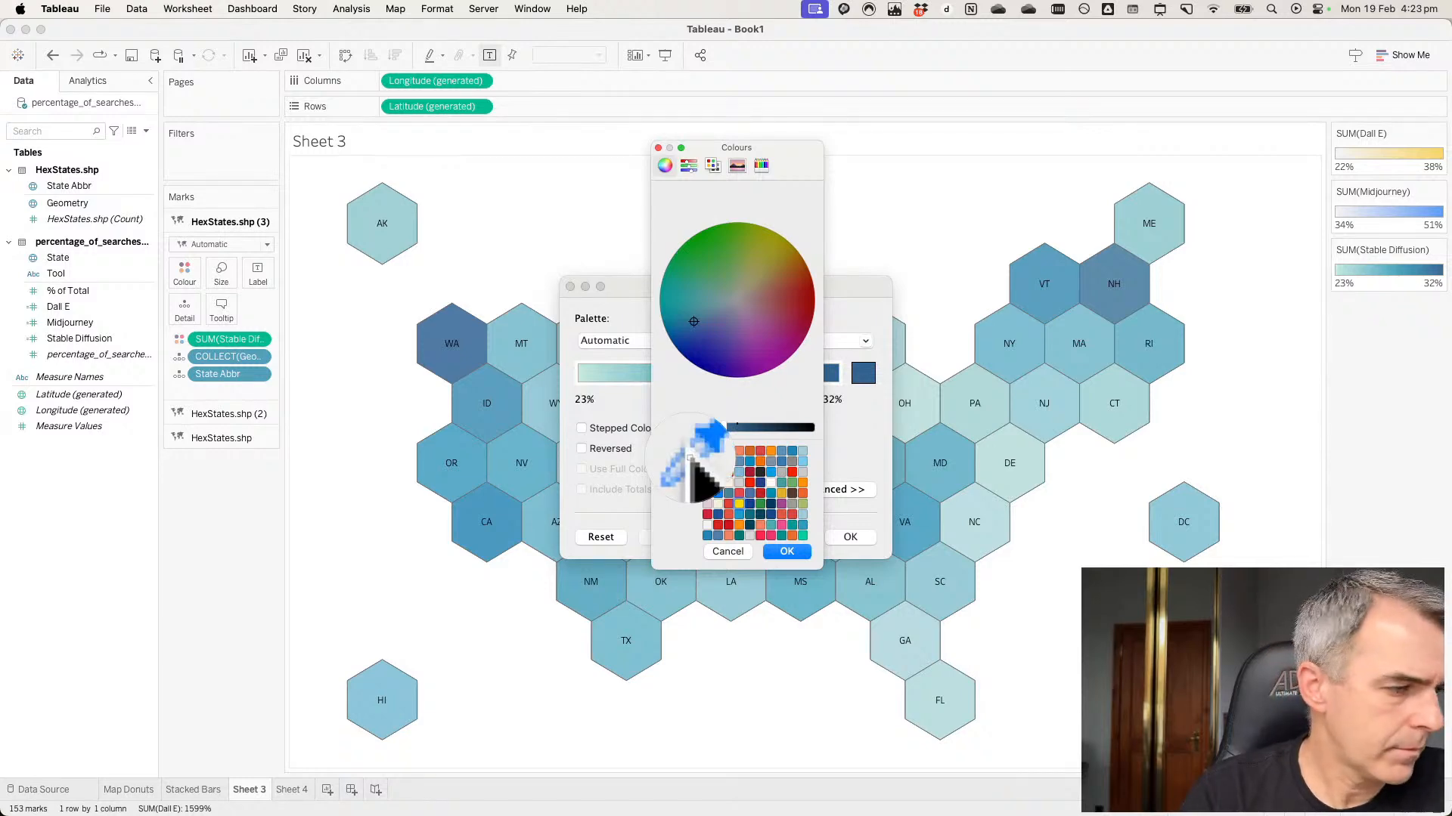
key("super+Tab")
left_click(1096, 392)
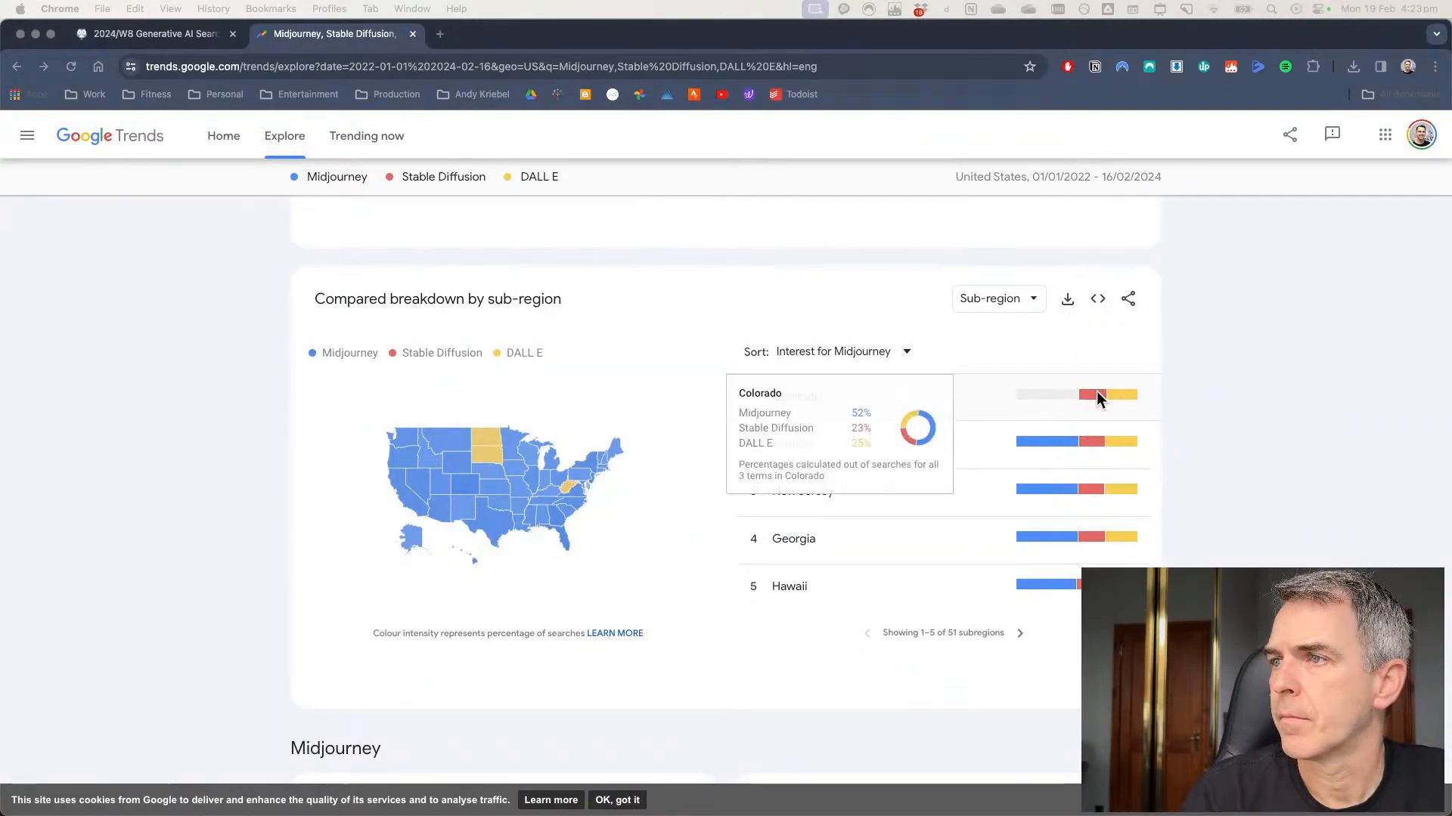
key("super+Tab")
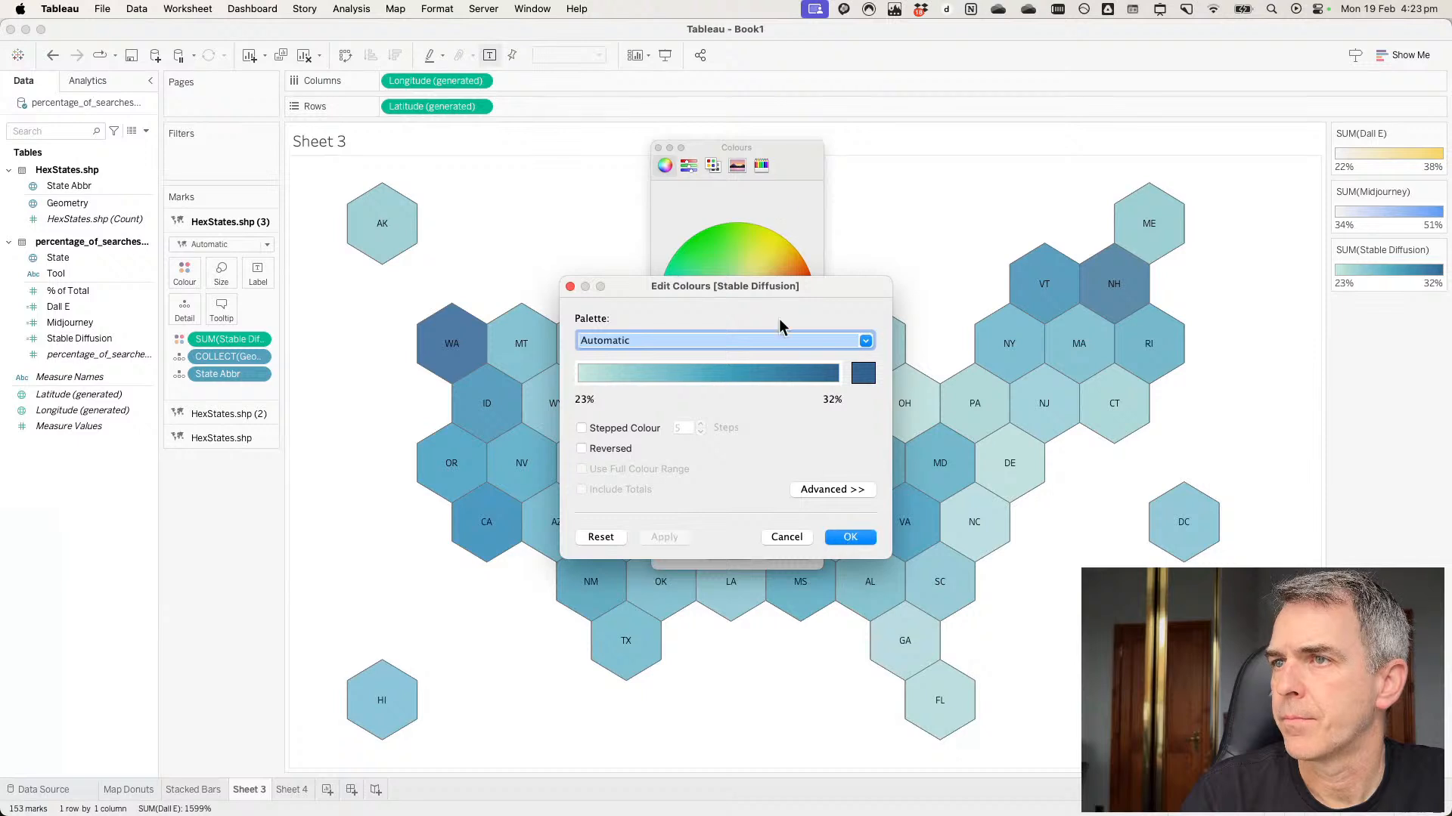
left_click(792, 183)
left_click(794, 558)
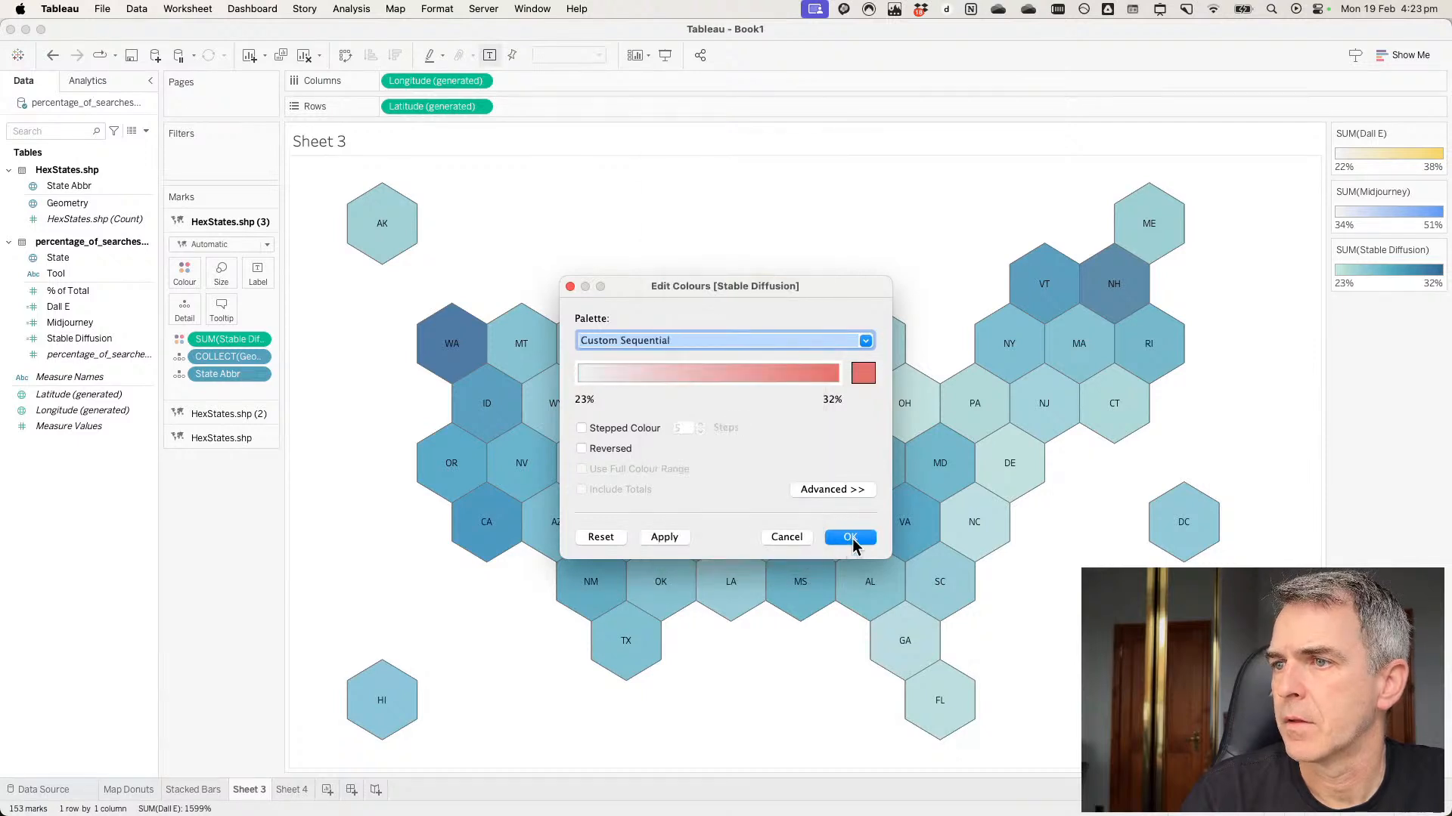
left_click(852, 539)
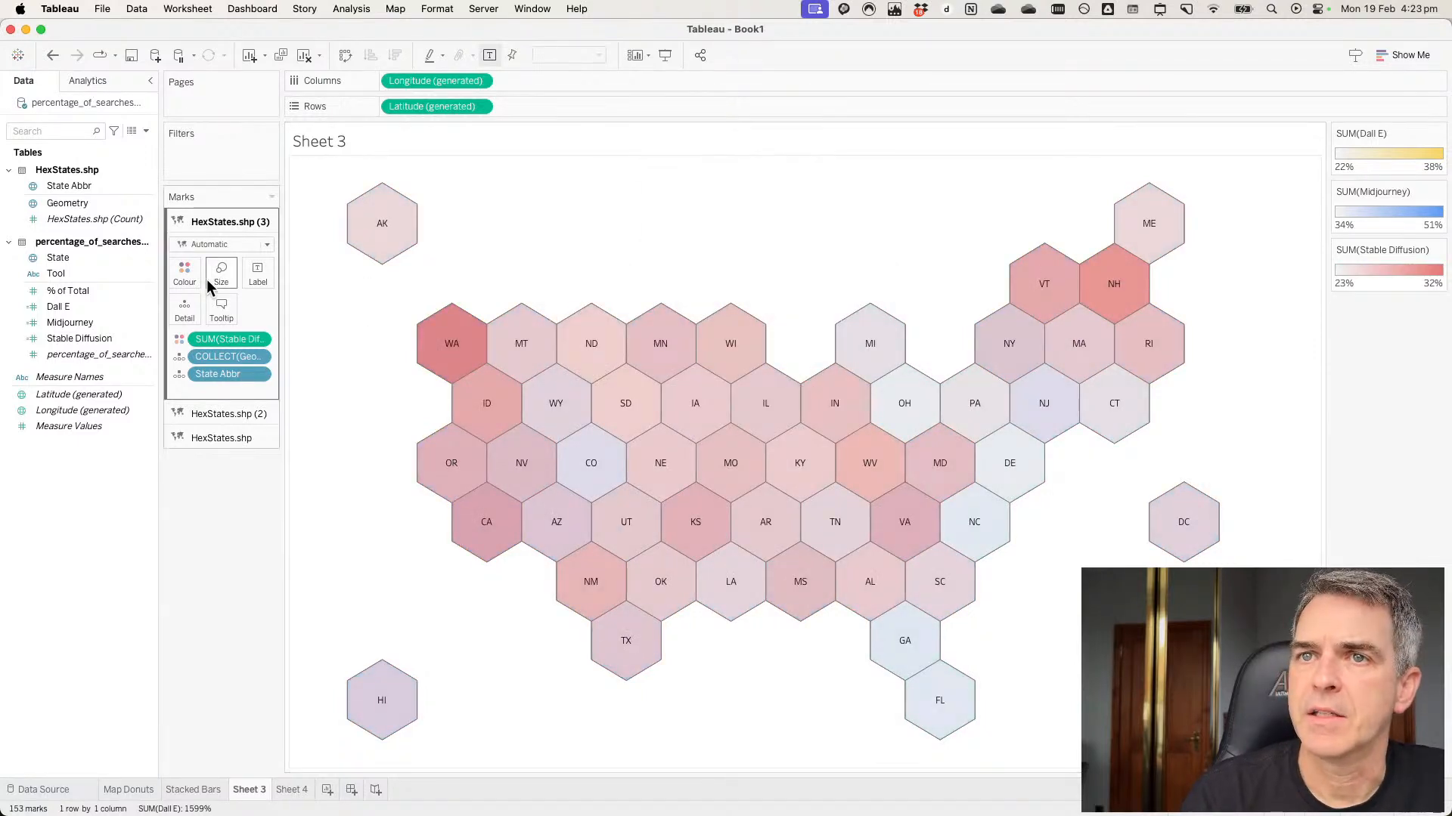
Try a smaller mark size on the Stable Diffusion layer and change its mark type to Shape.
left_click(214, 282)
left_click_drag(285, 311, 244, 310)
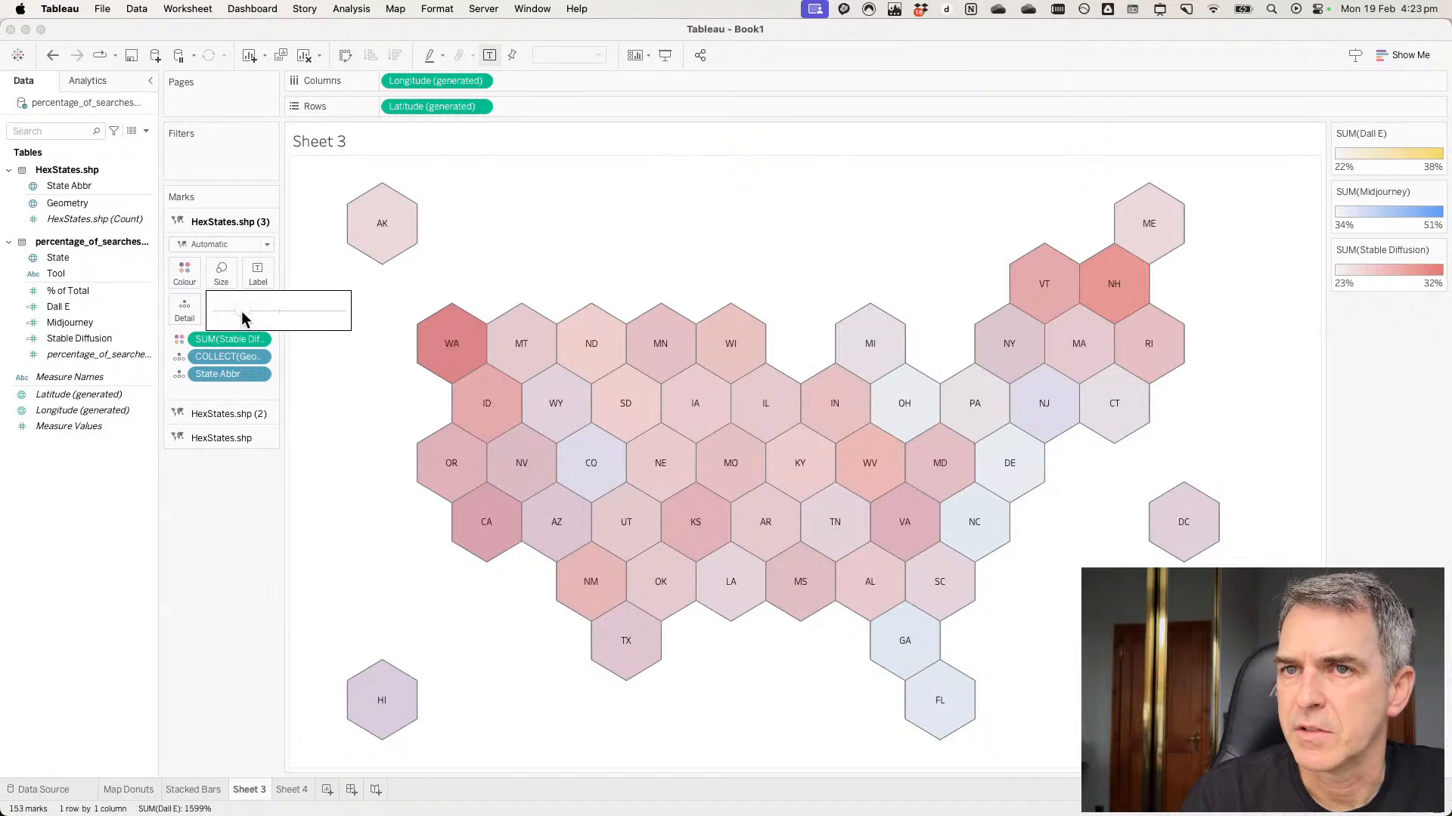
left_click(209, 240)
left_click(211, 366)
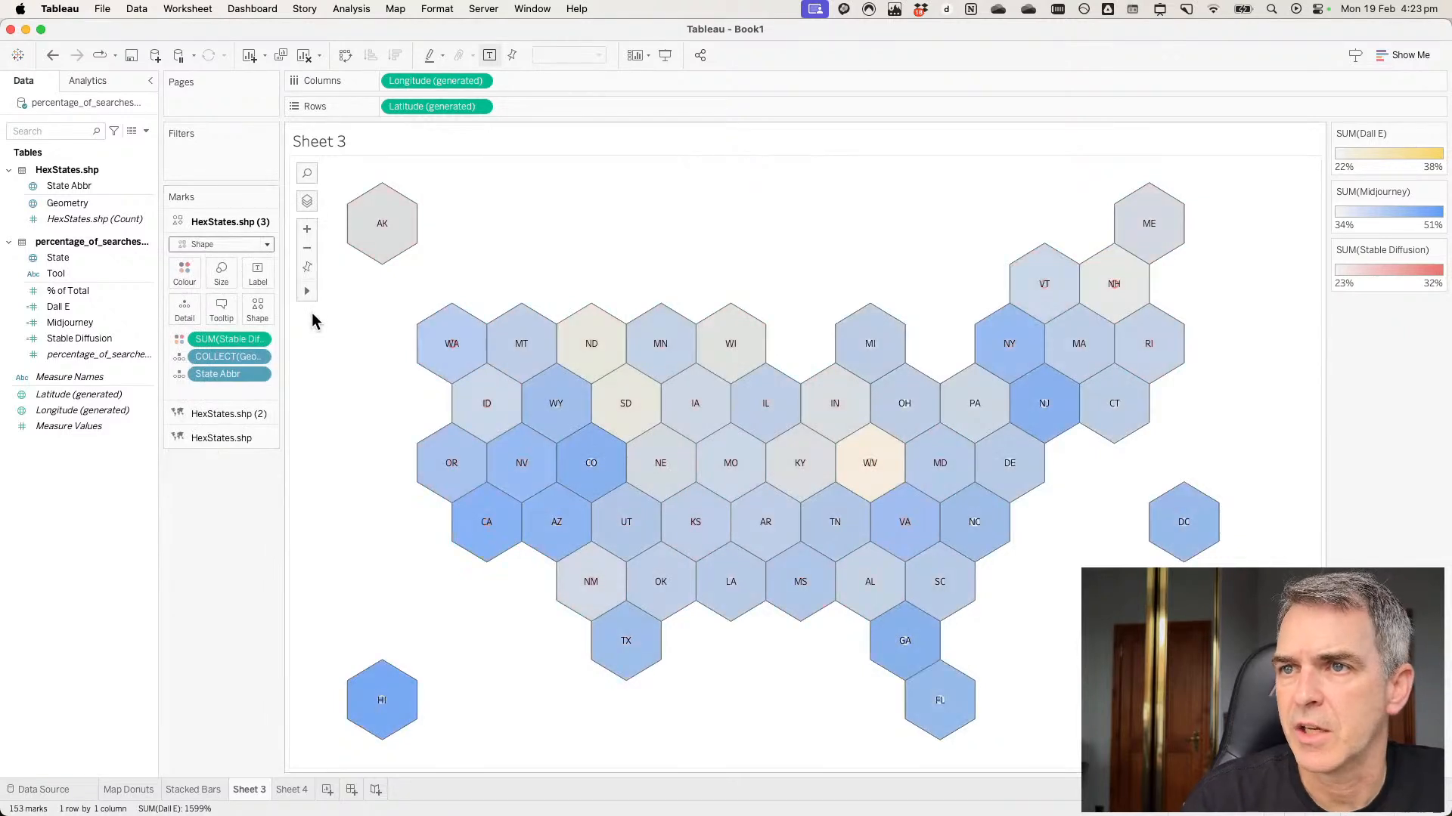
Give the Stable Diffusion layer the filled pointy-top hexagon from the Geometric Shapes palette and enlarge it to about a third of each state's width.
left_click(257, 308)
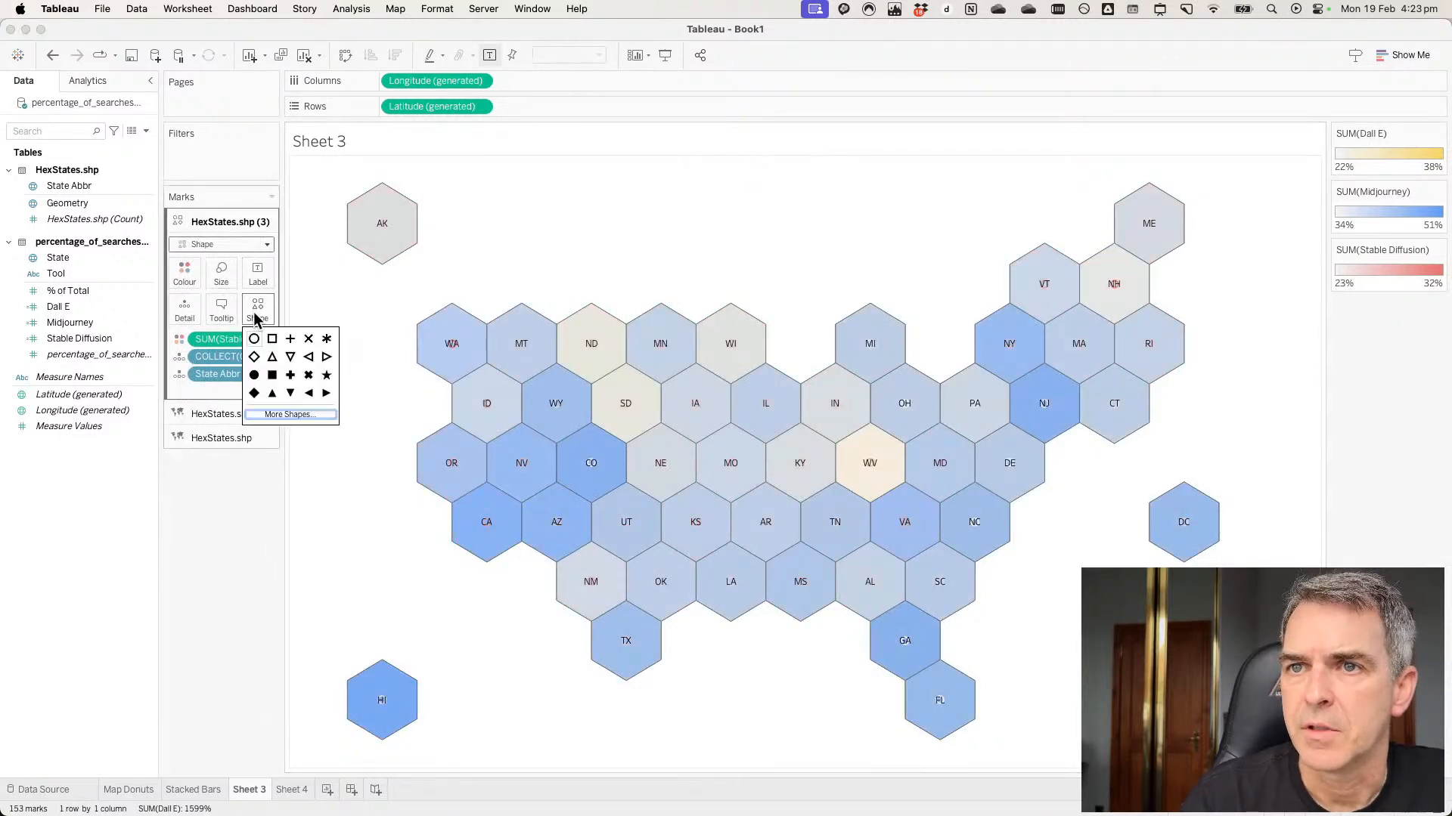
left_click(289, 414)
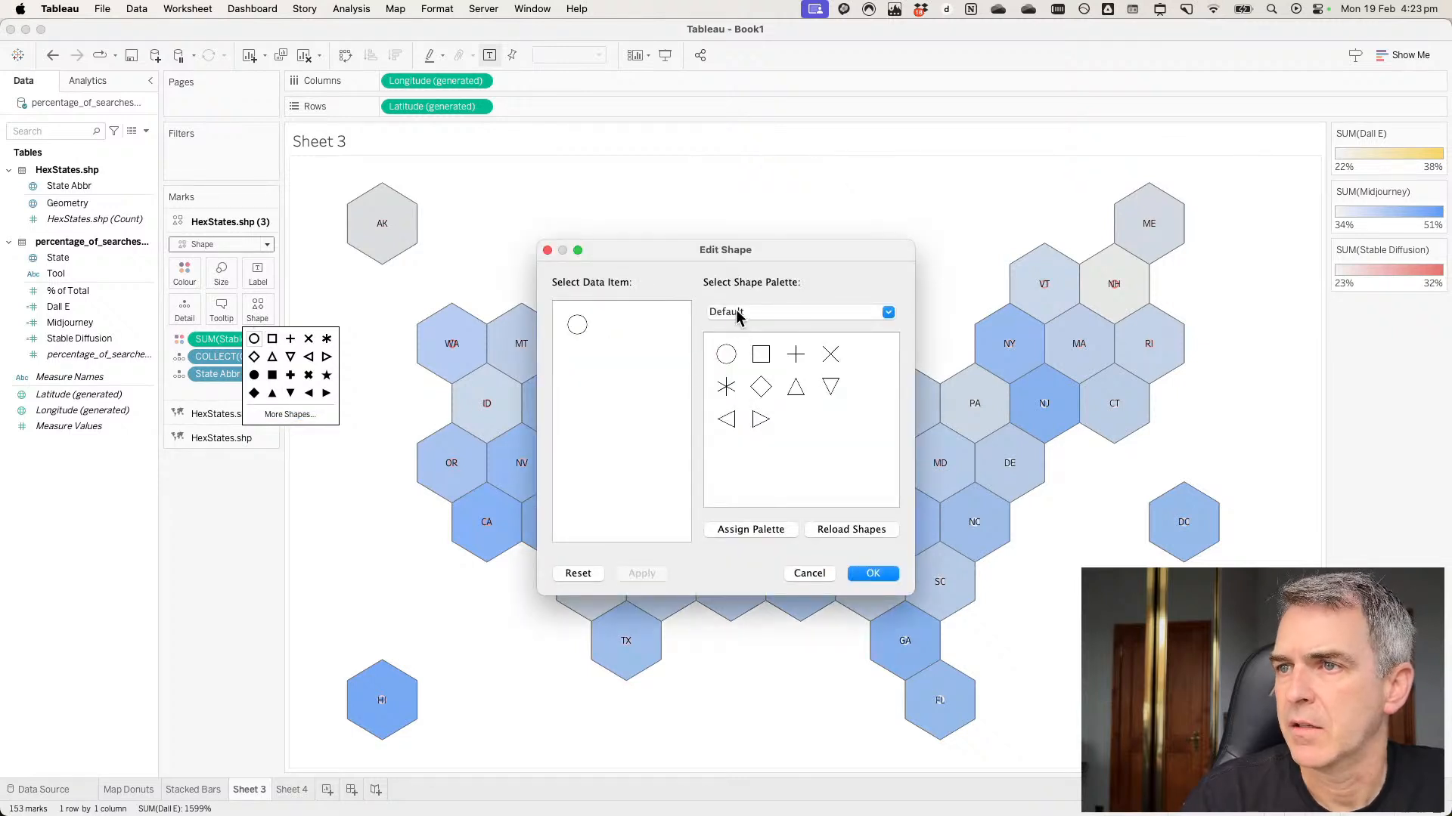
left_click(737, 316)
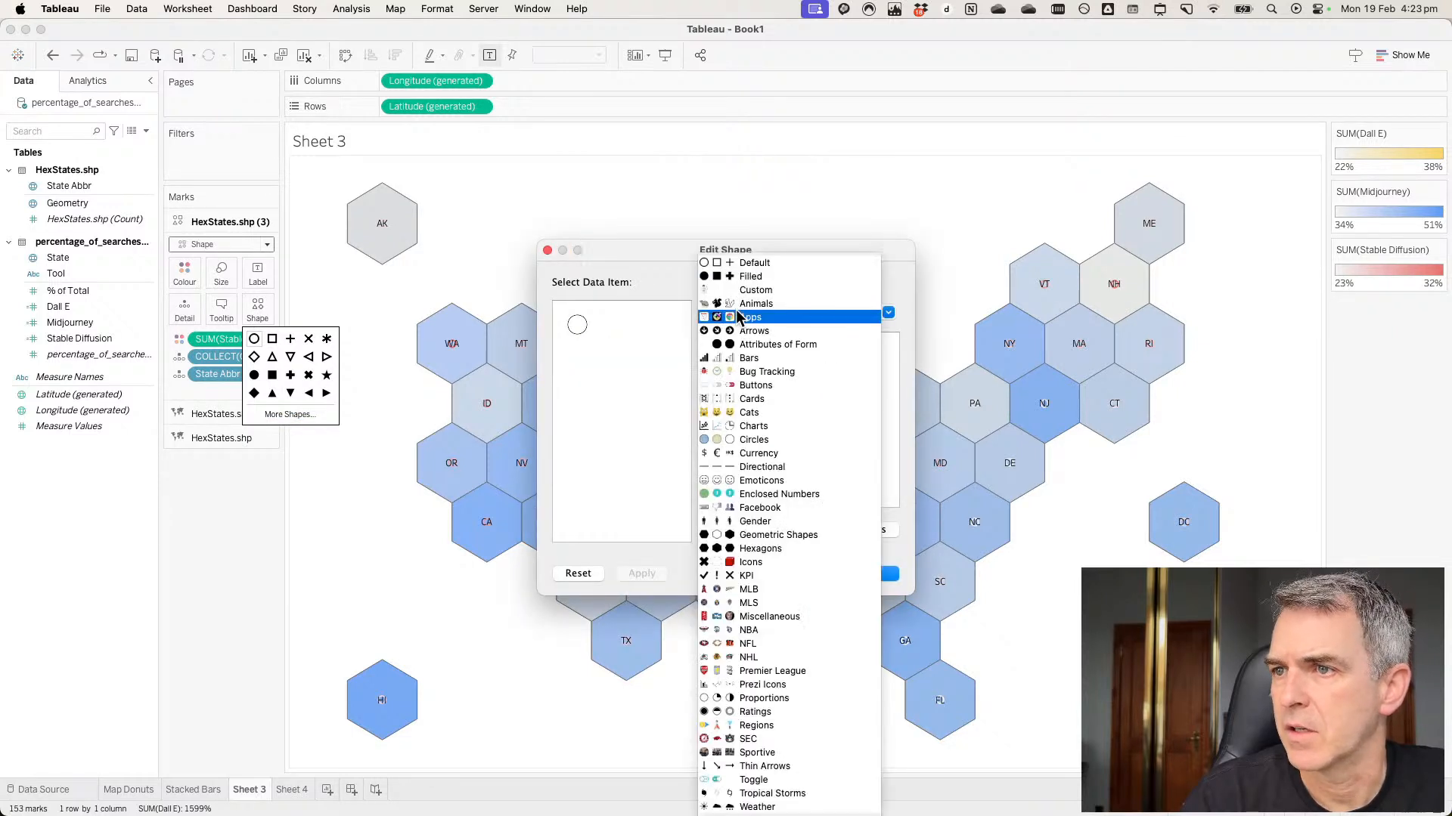
left_click(777, 535)
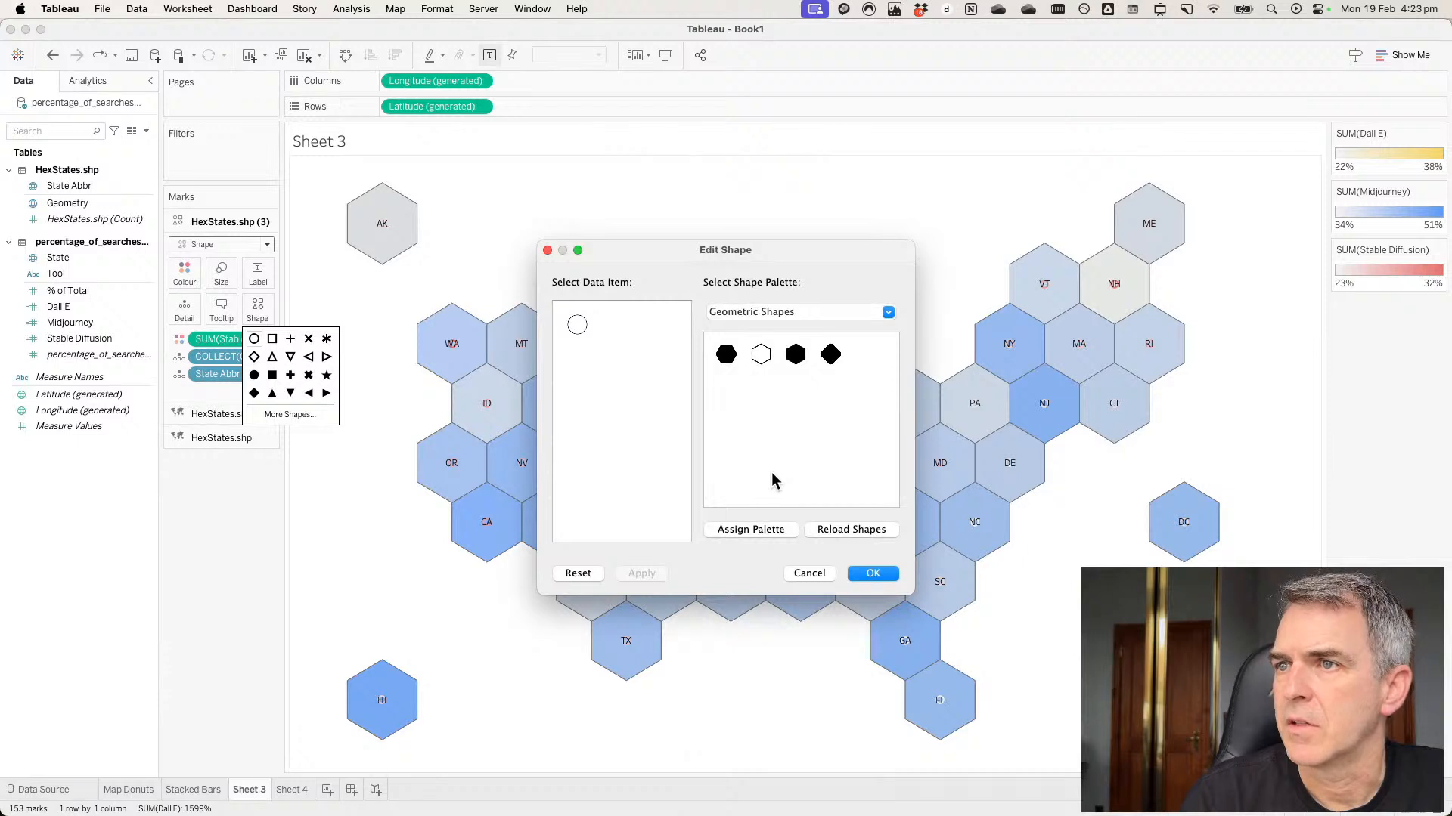
left_click(800, 358)
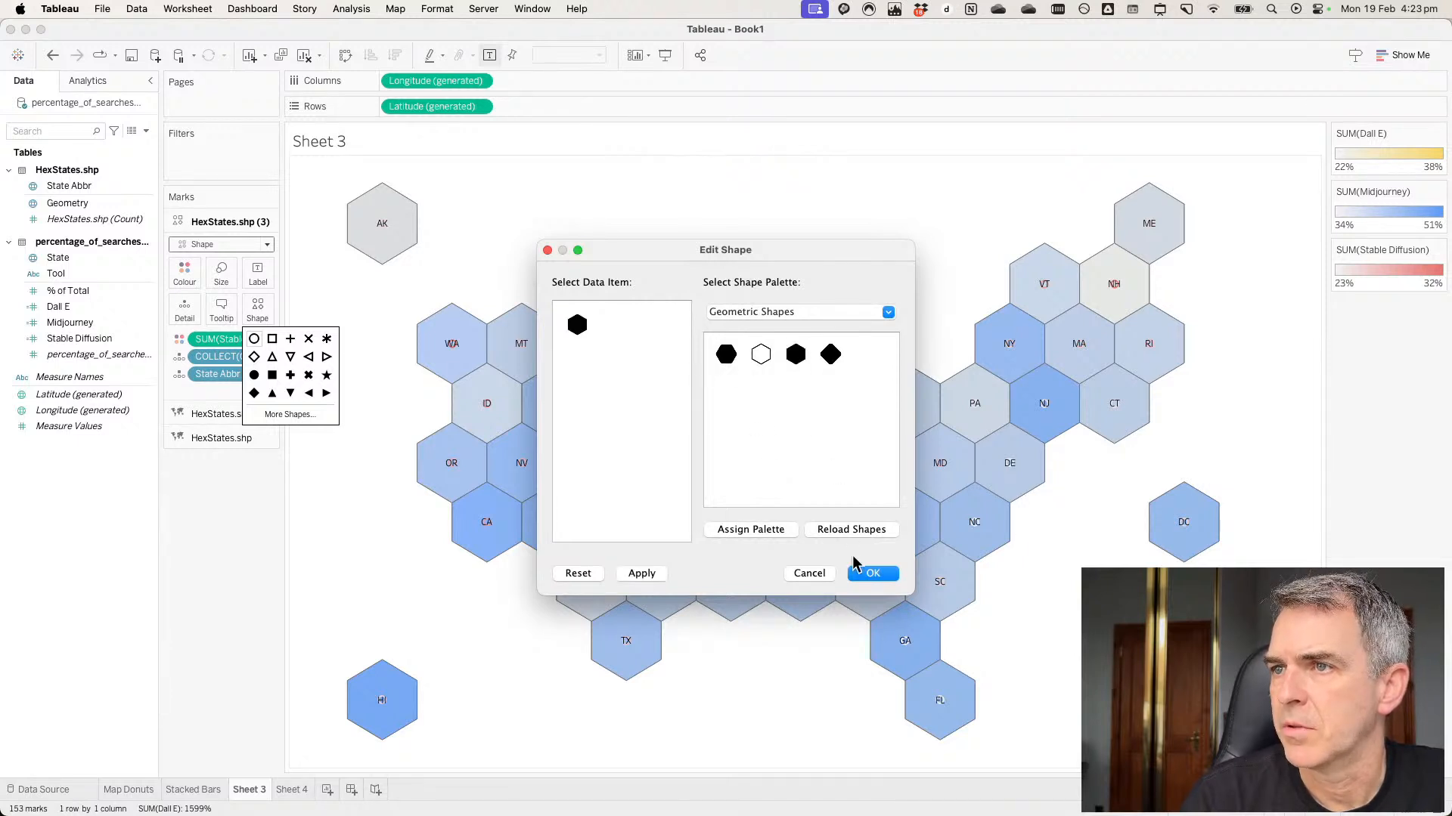
left_click(871, 574)
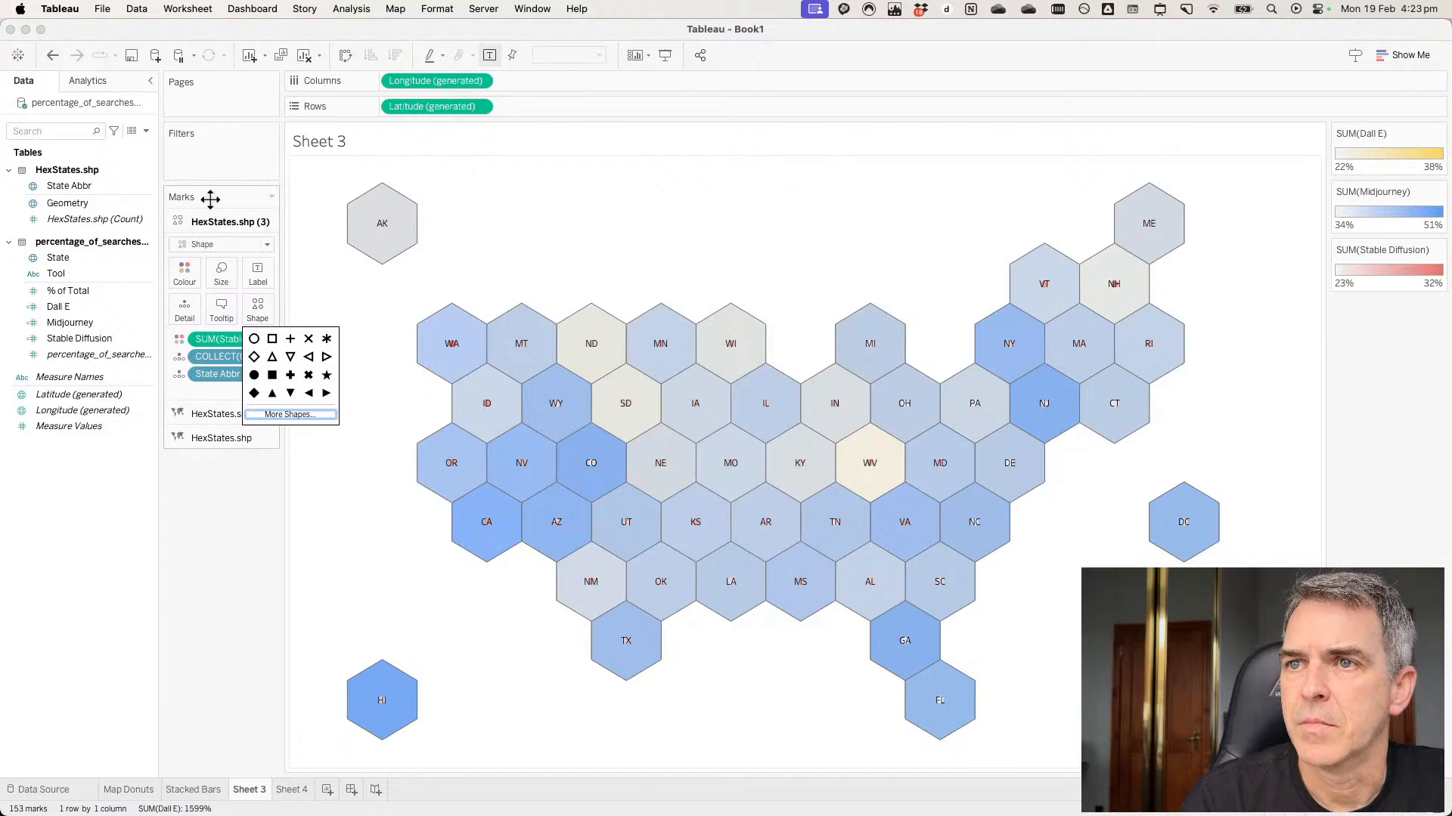
left_click(219, 270)
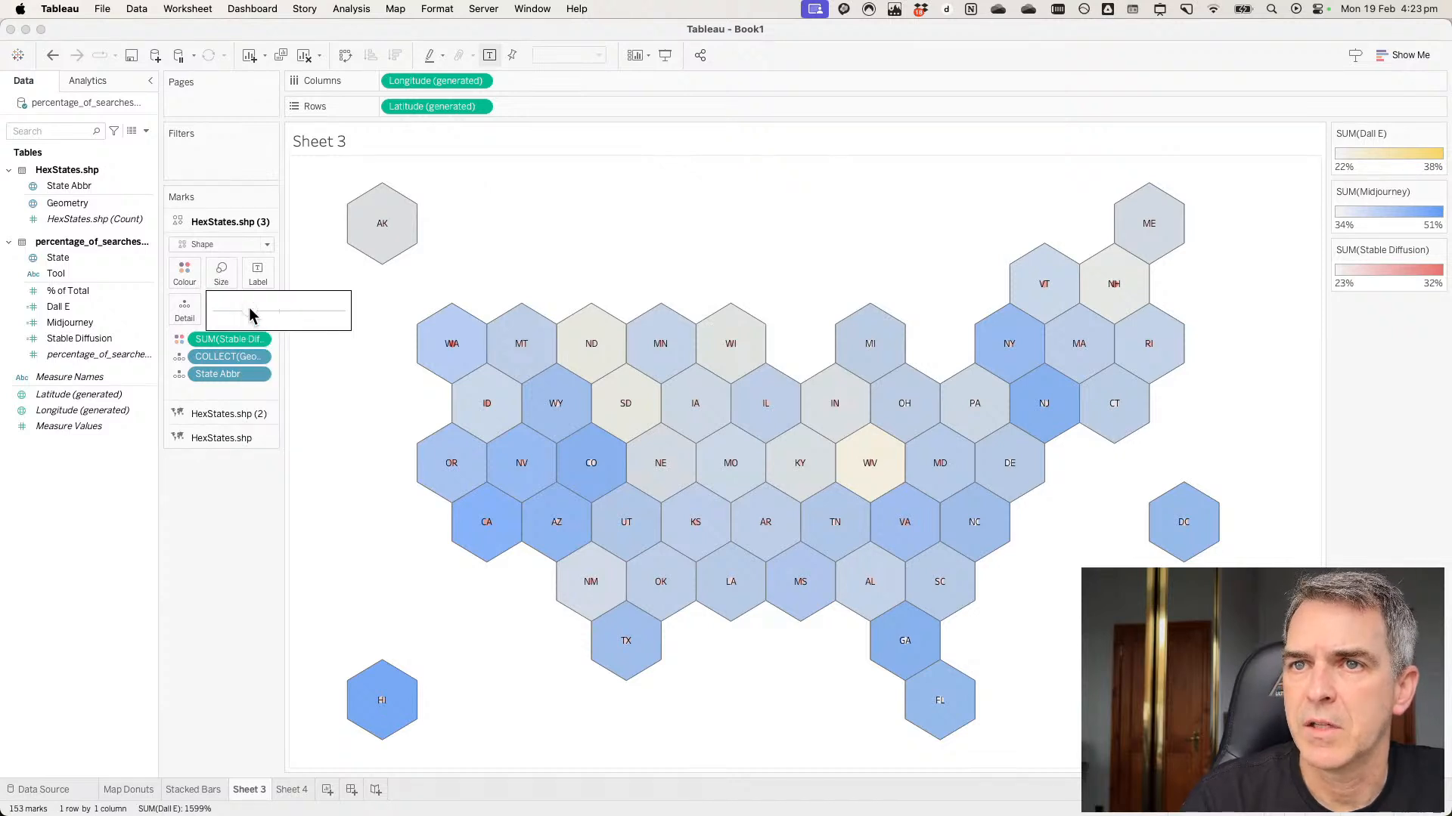
left_click_drag(282, 310, 307, 309)
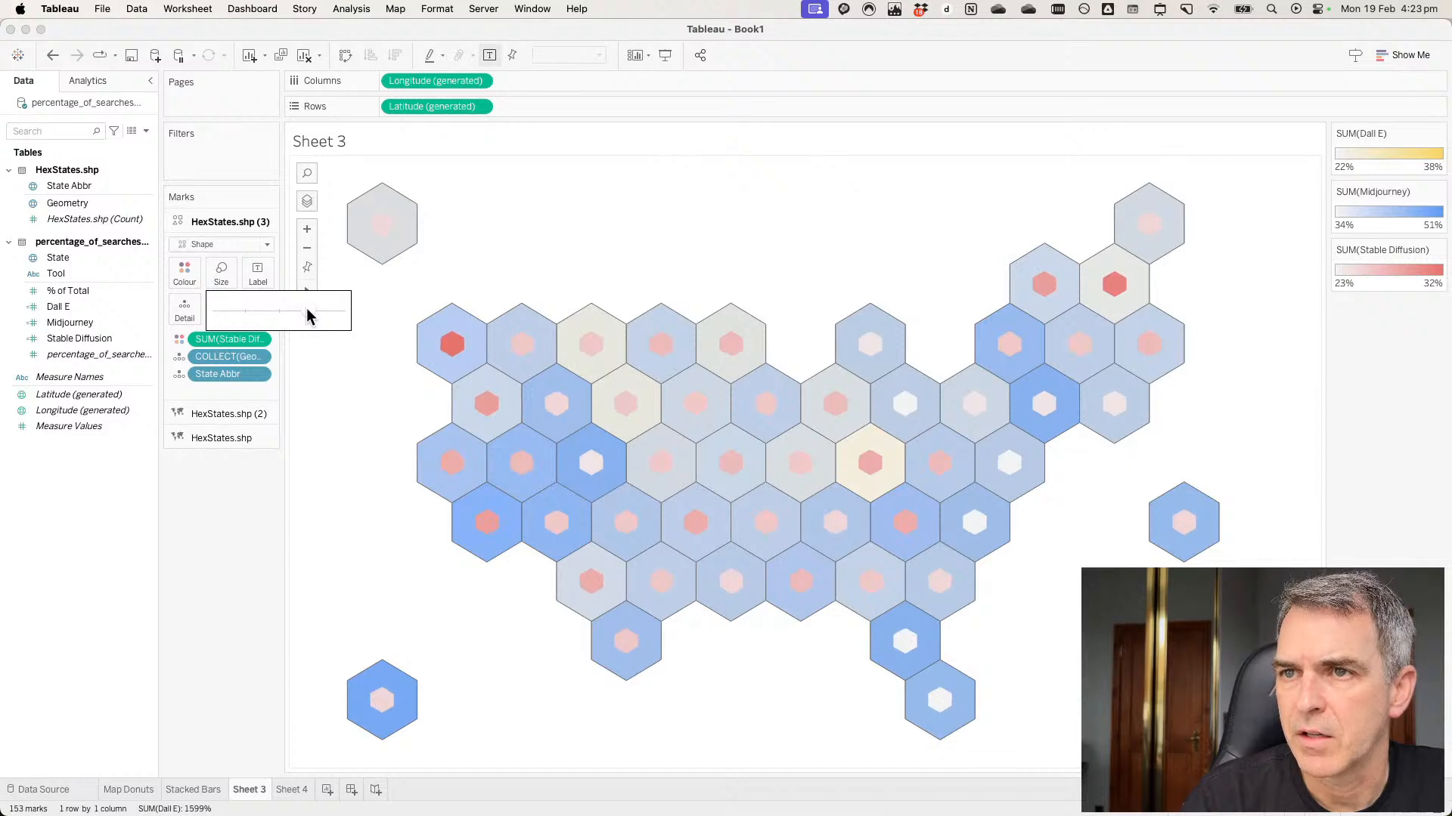
Change the Midjourney layer's mark type to Shape.
left_click(216, 414)
left_click(223, 268)
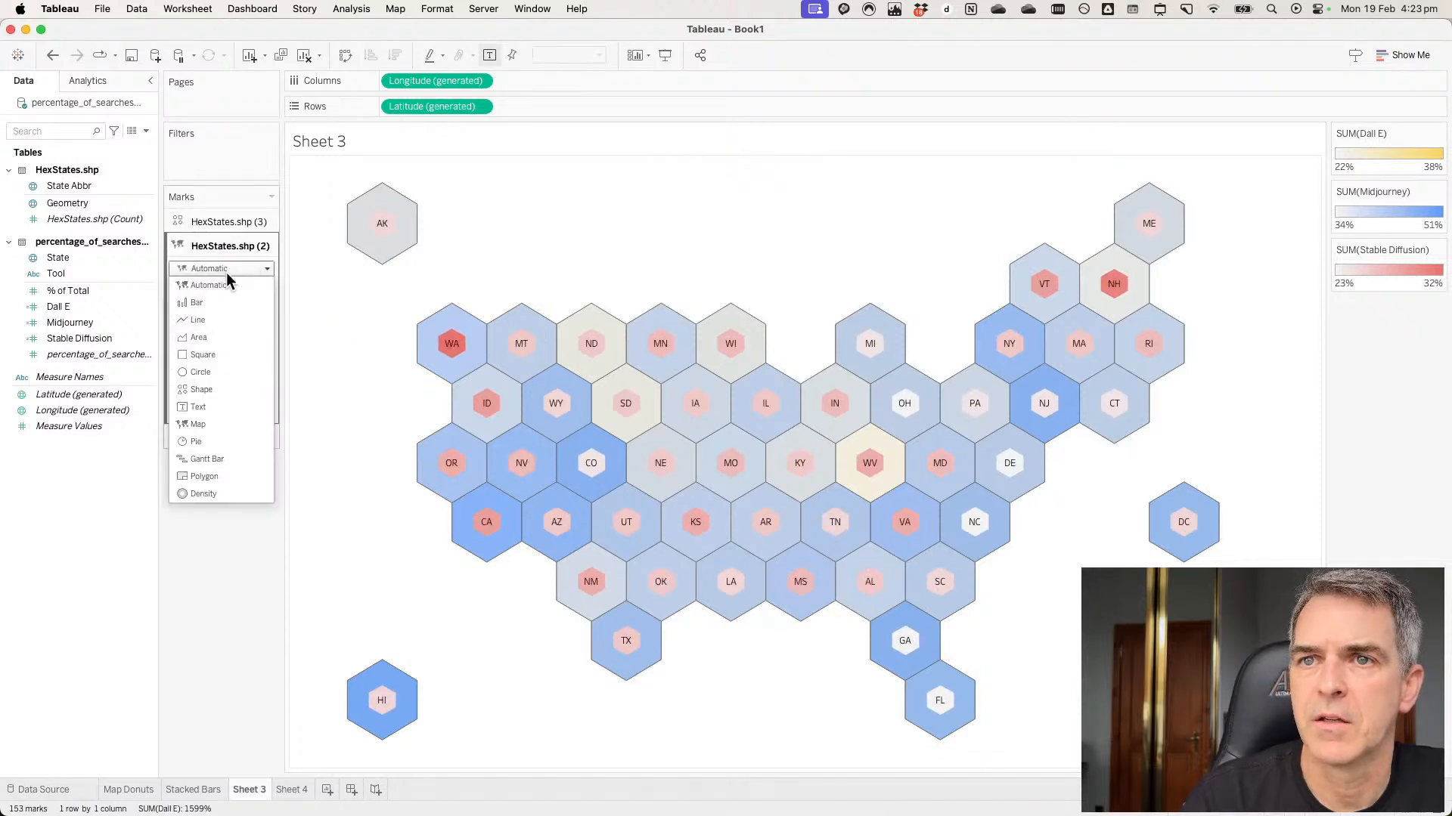
left_click(207, 389)
Give the Midjourney layer the filled pointy-top hexagon from the Geometric Shapes palette and enlarge it into a ring around the Stable Diffusion hexagons.
left_click(257, 337)
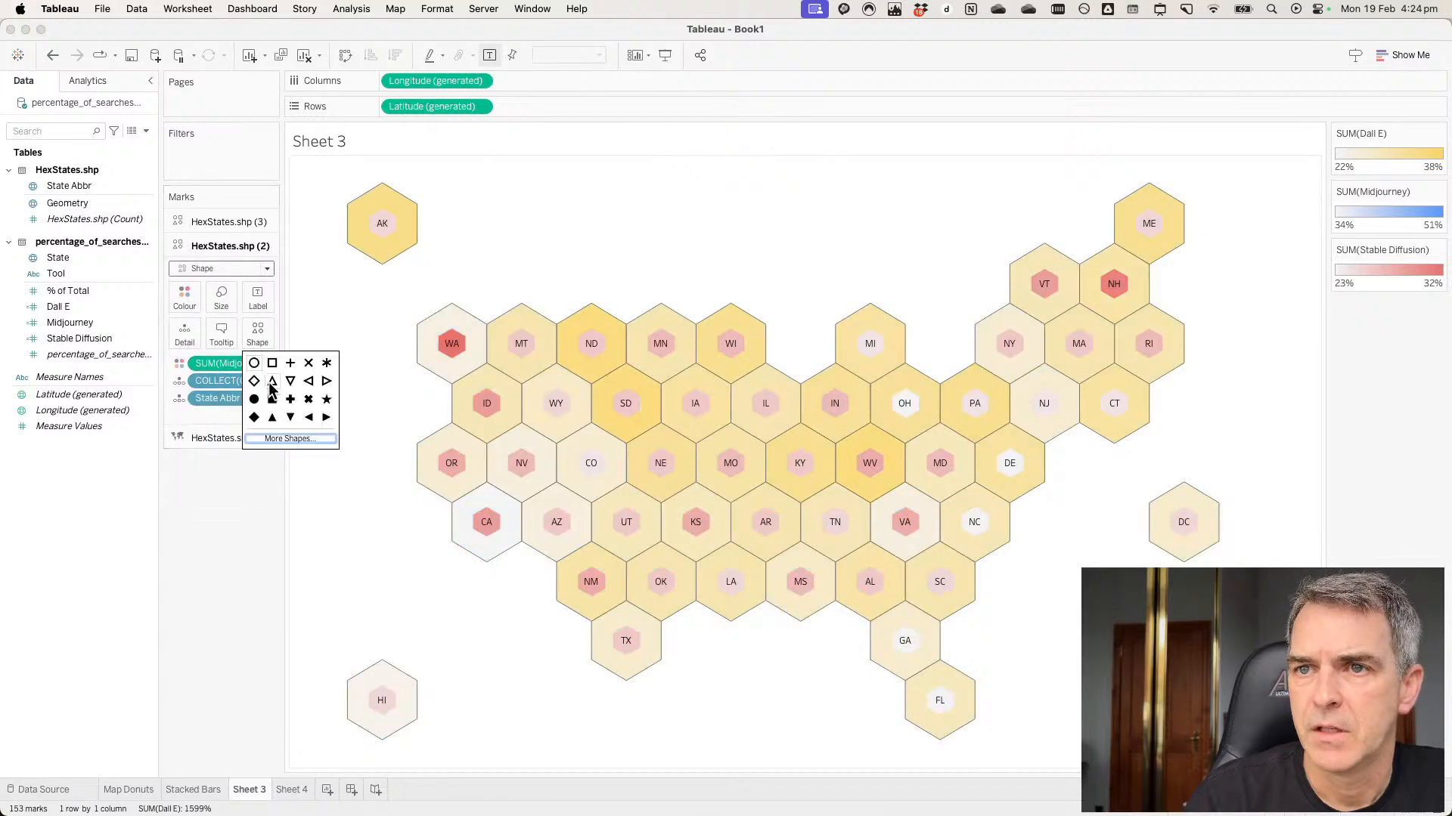
left_click(276, 438)
left_click(731, 313)
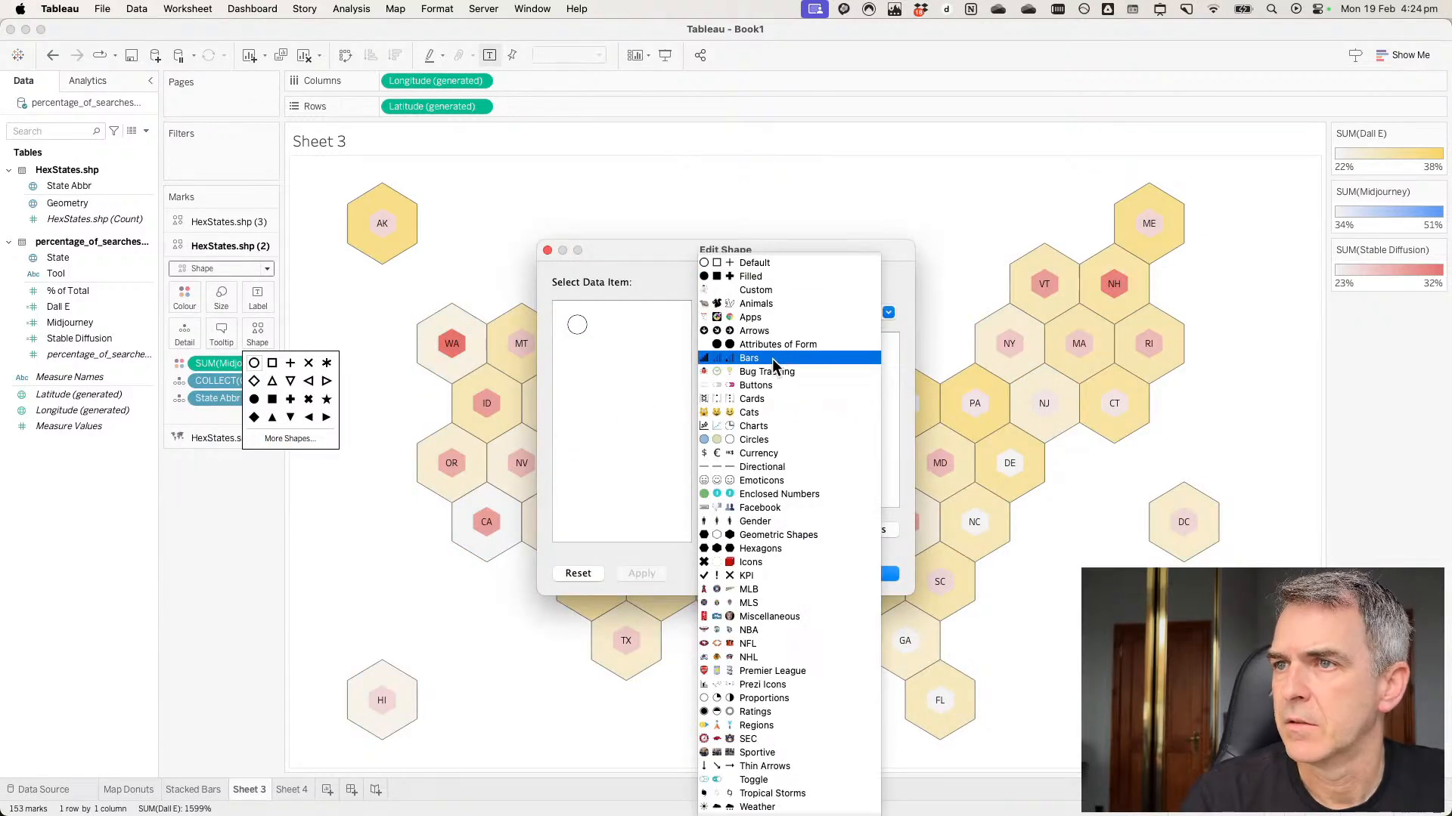
left_click(765, 536)
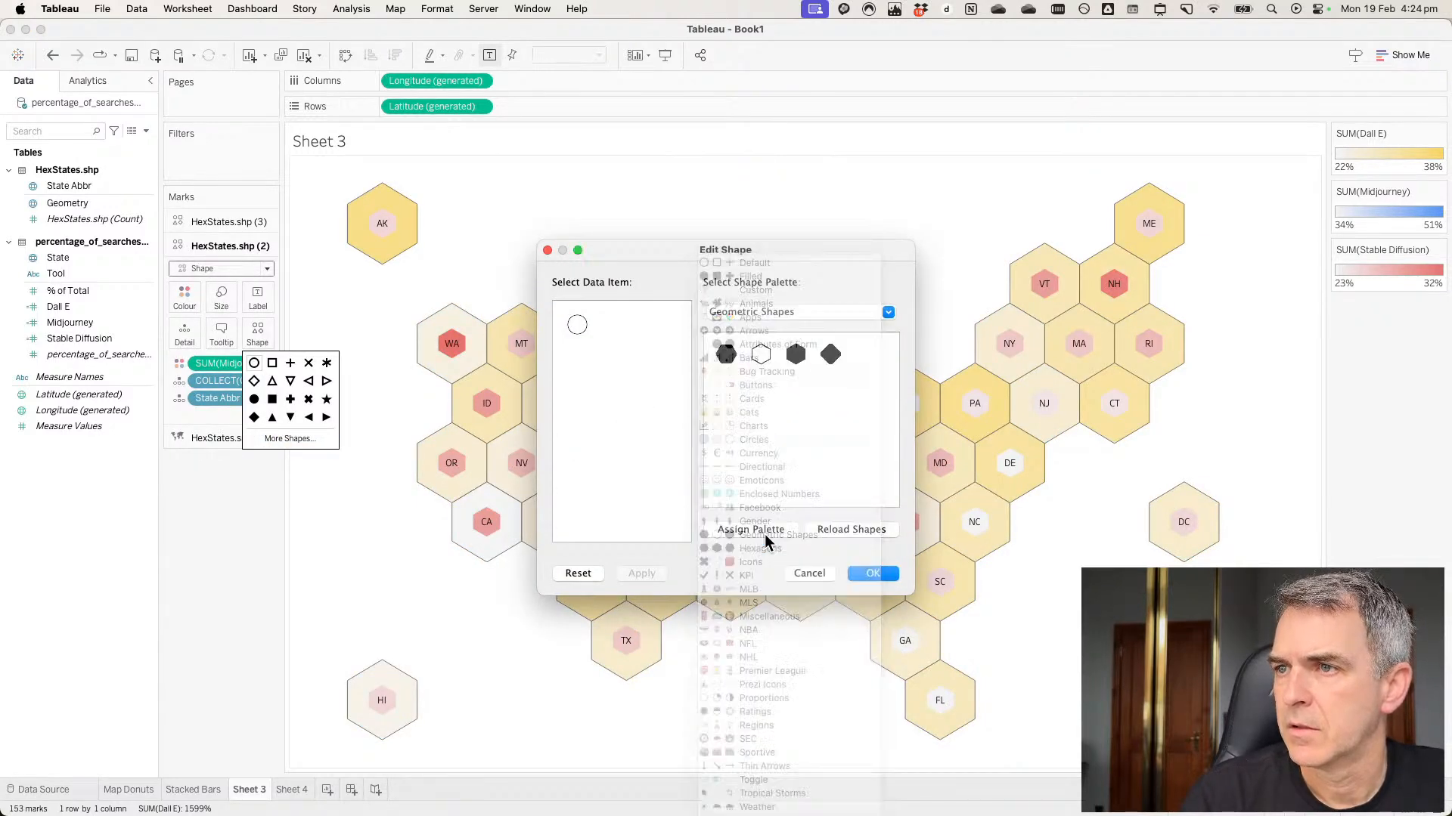
left_click(796, 356)
left_click(865, 574)
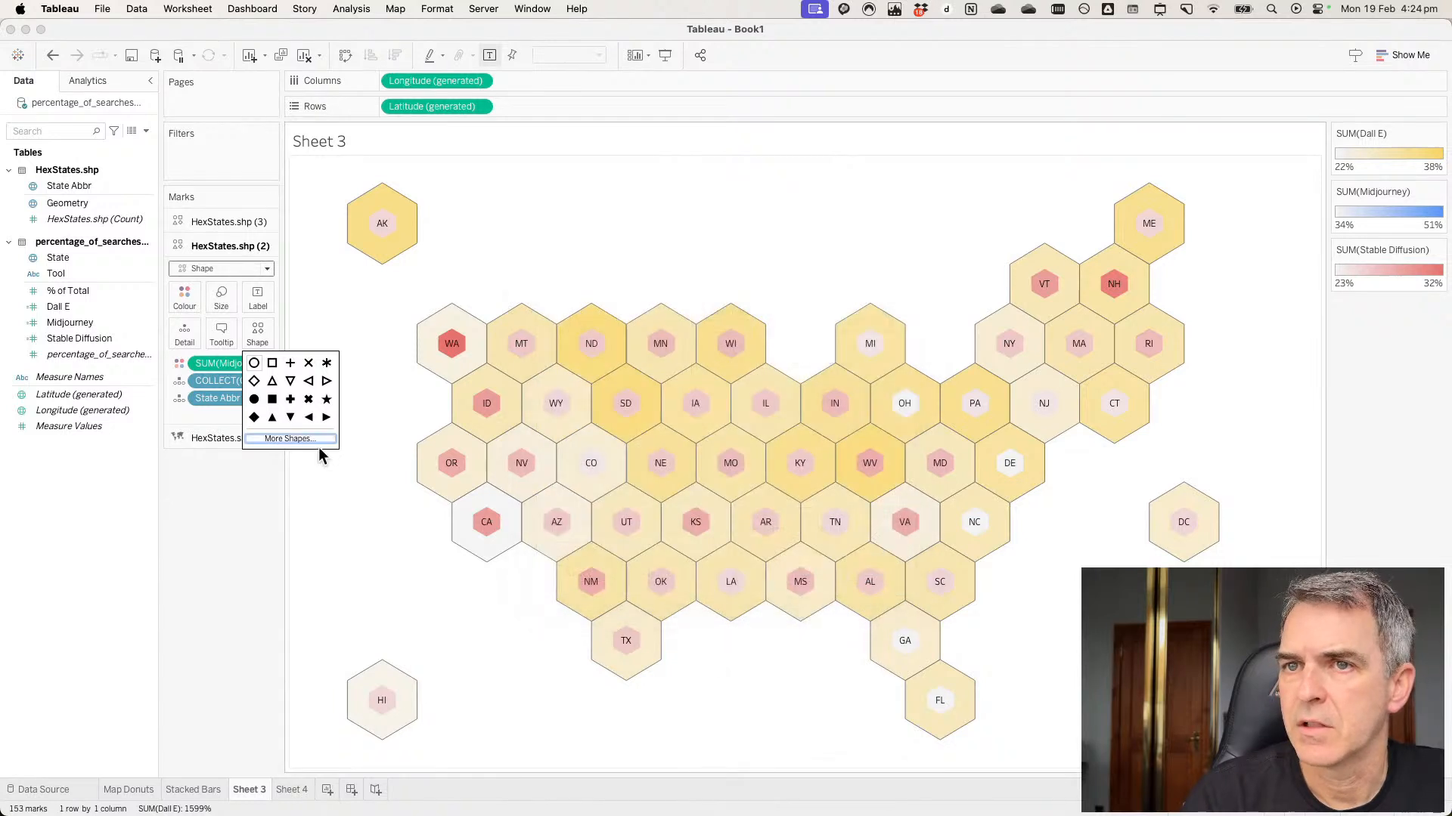
left_click(231, 309)
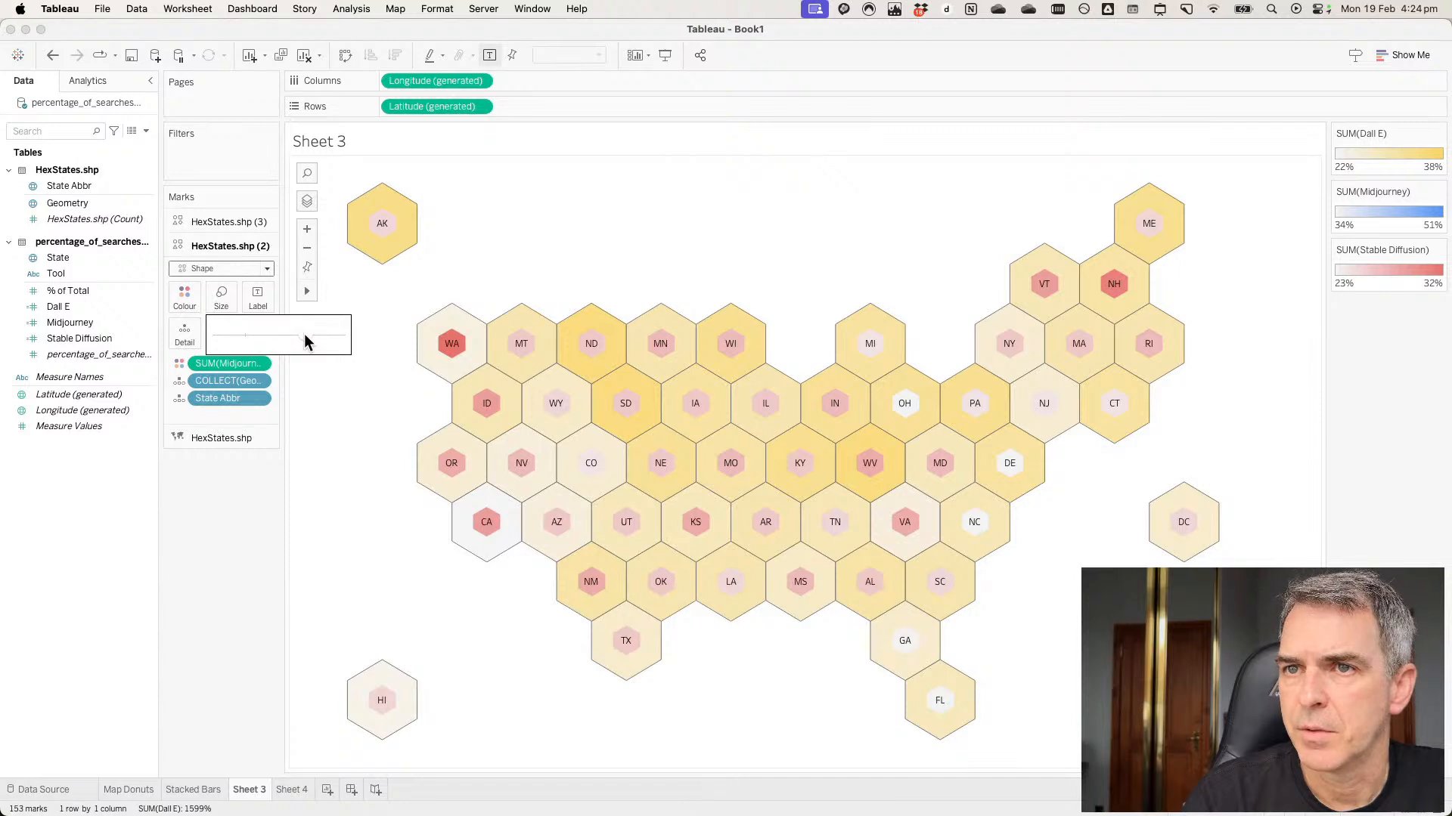
left_click_drag(304, 335, 321, 332)
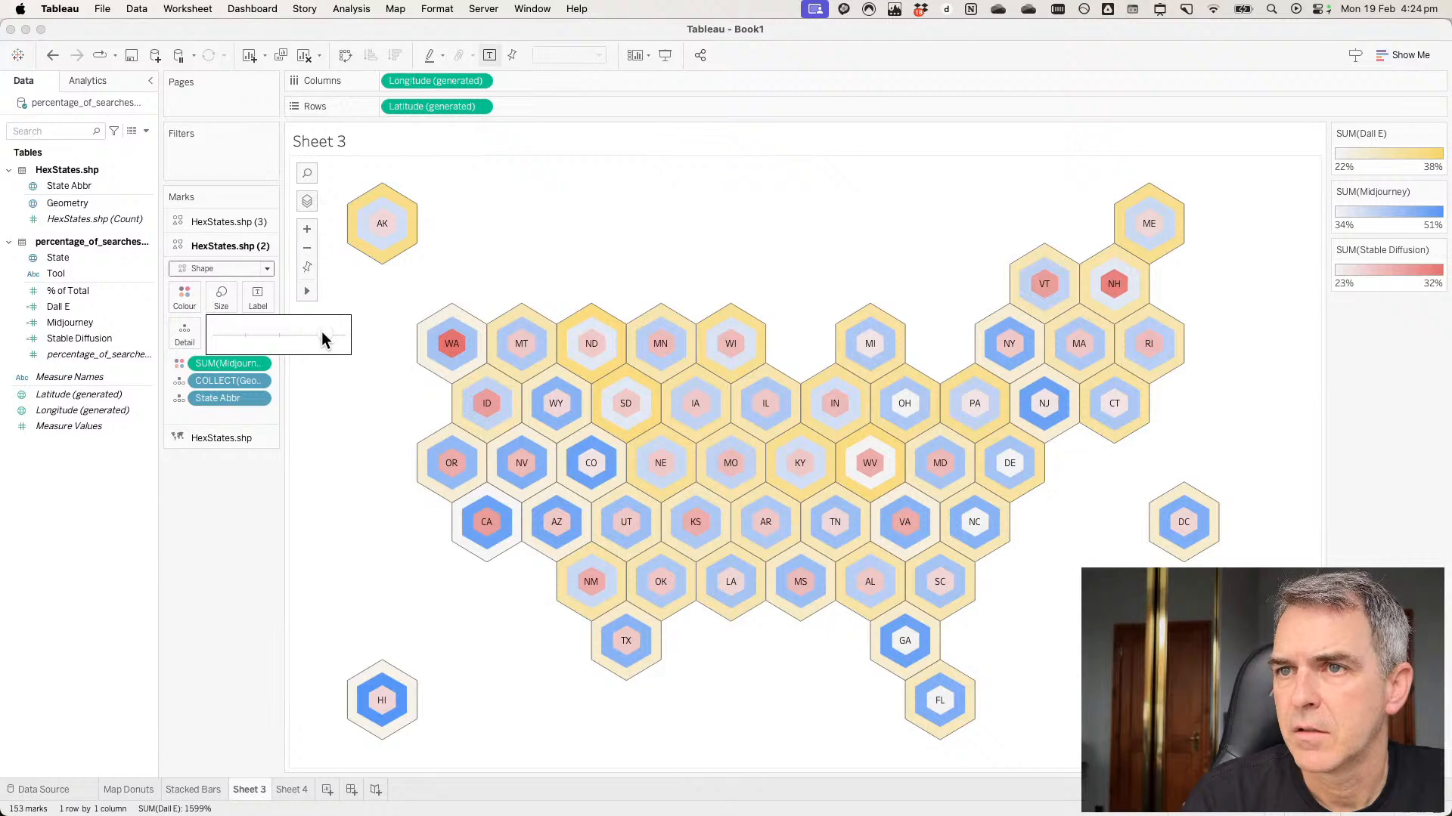
Set the halo of the Stable Diffusion layer's hexagons to None.
left_click(243, 496)
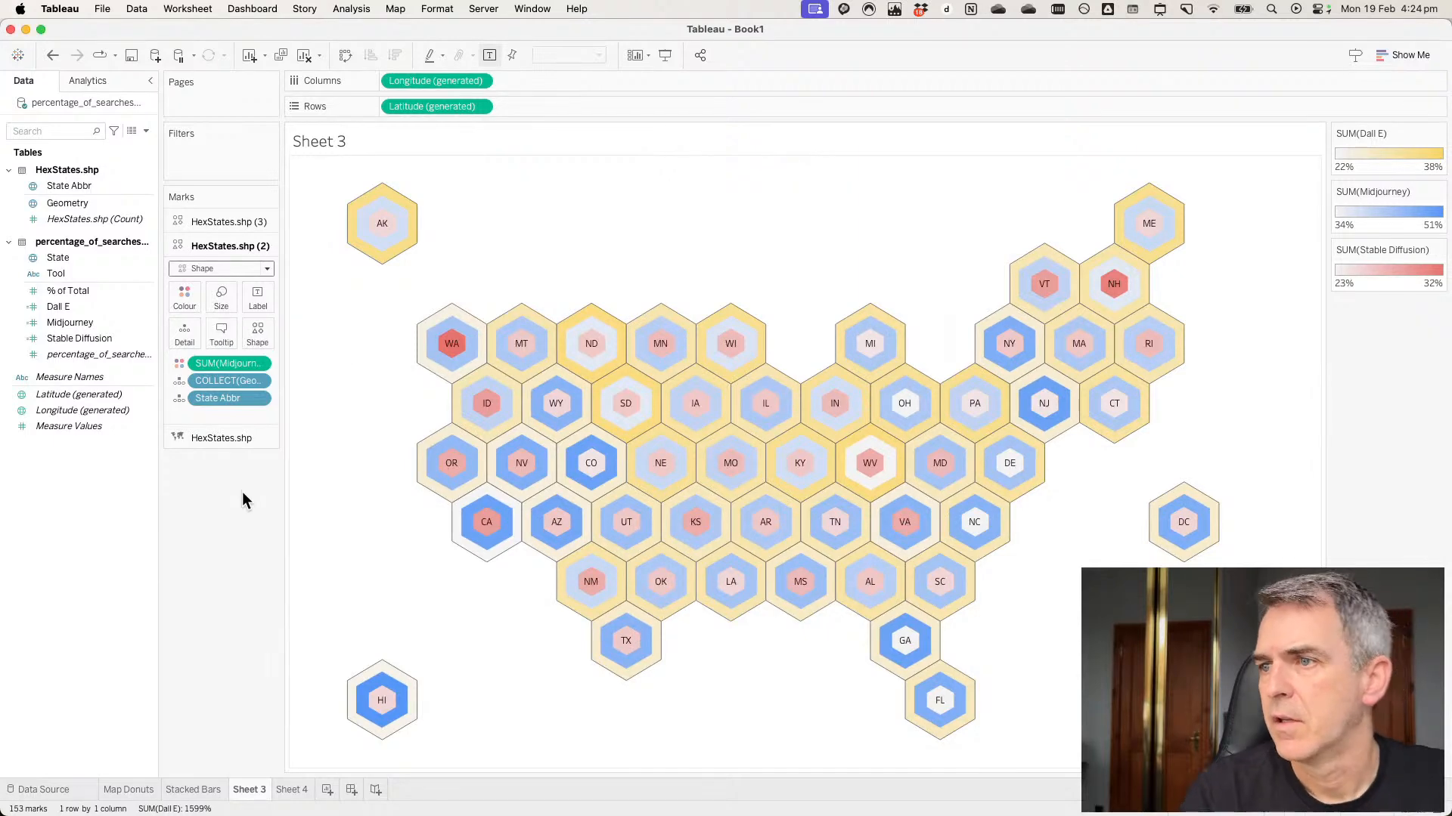
left_click(198, 224)
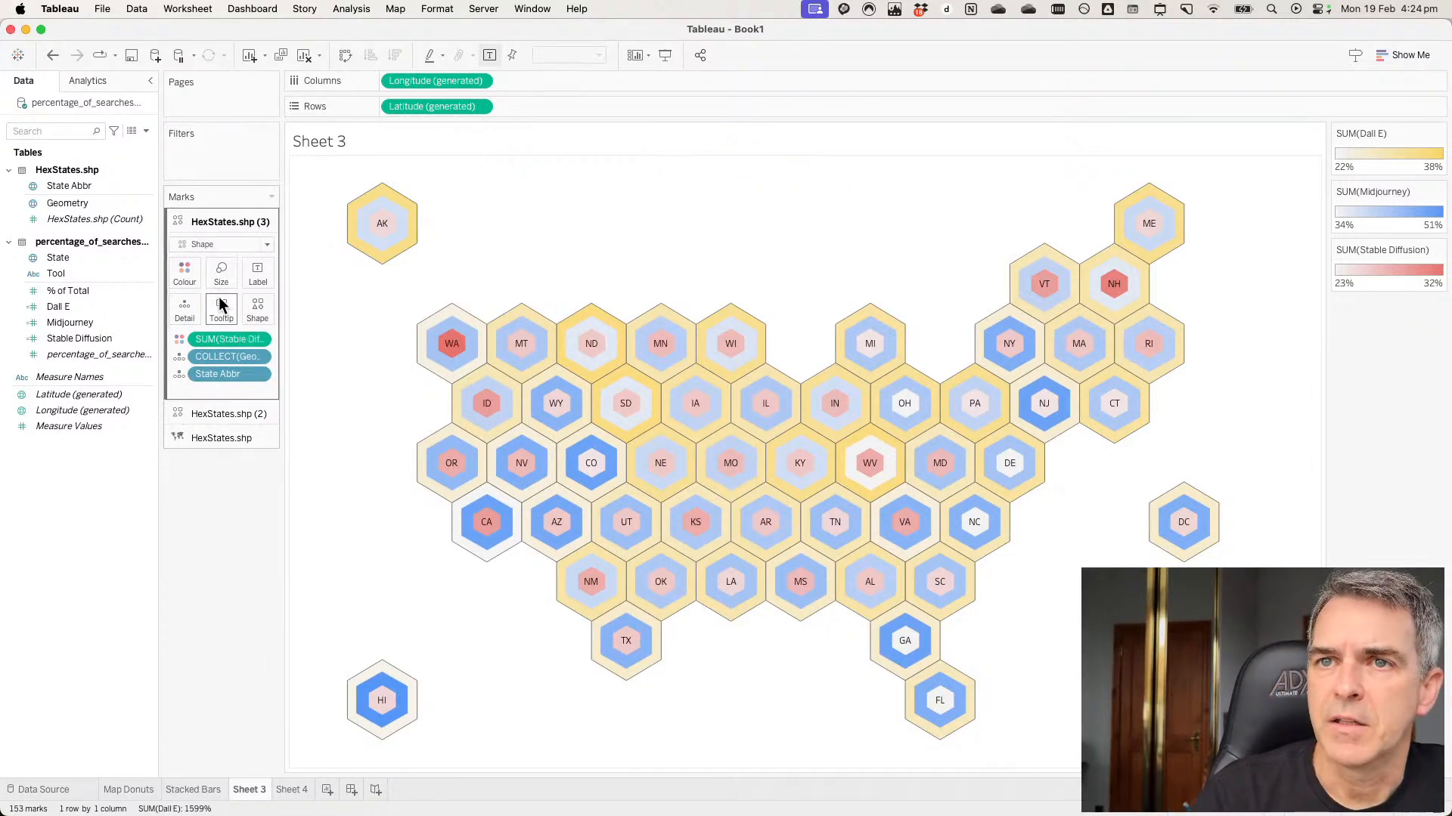
left_click(189, 274)
left_click(243, 425)
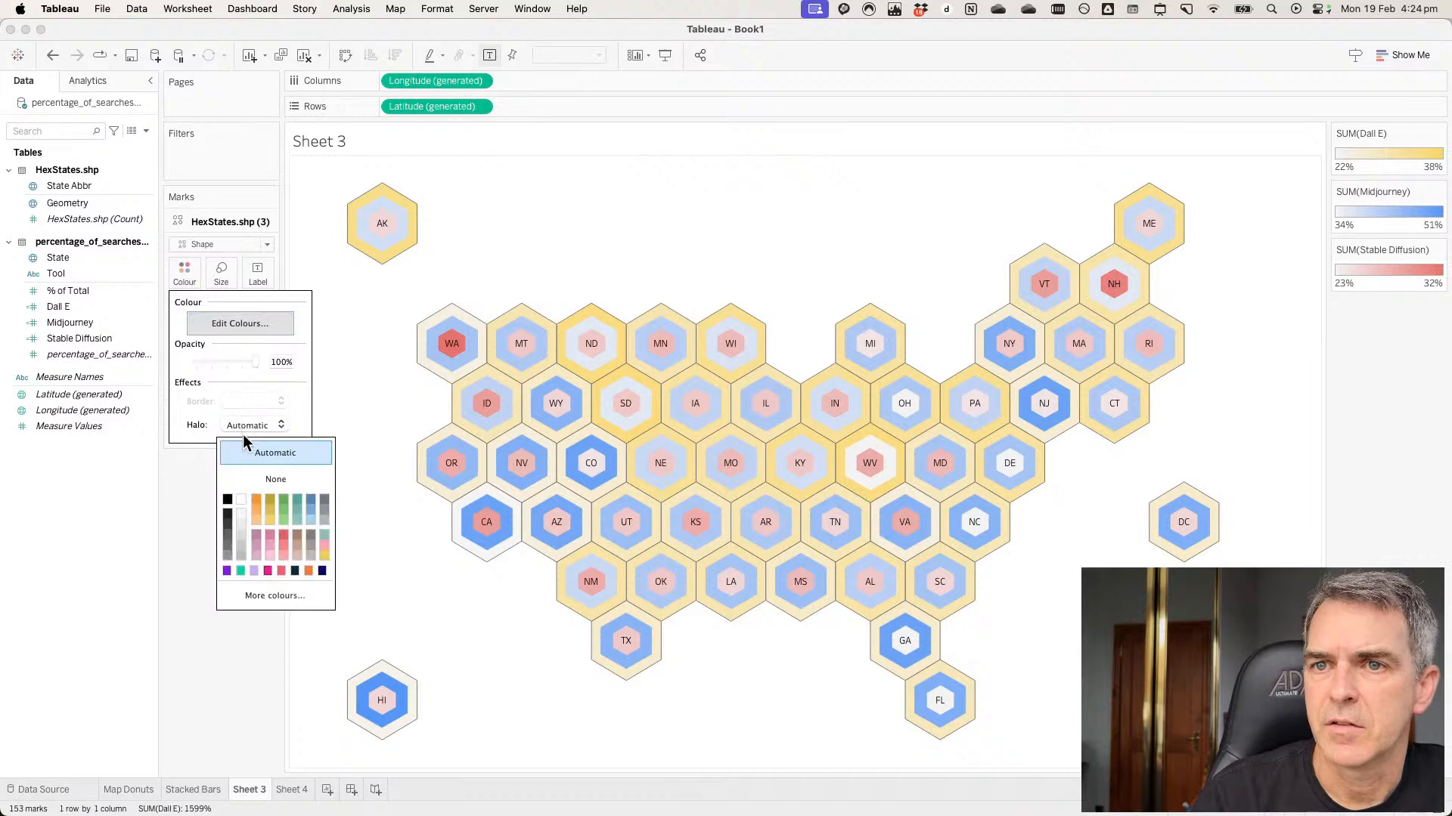
left_click(251, 477)
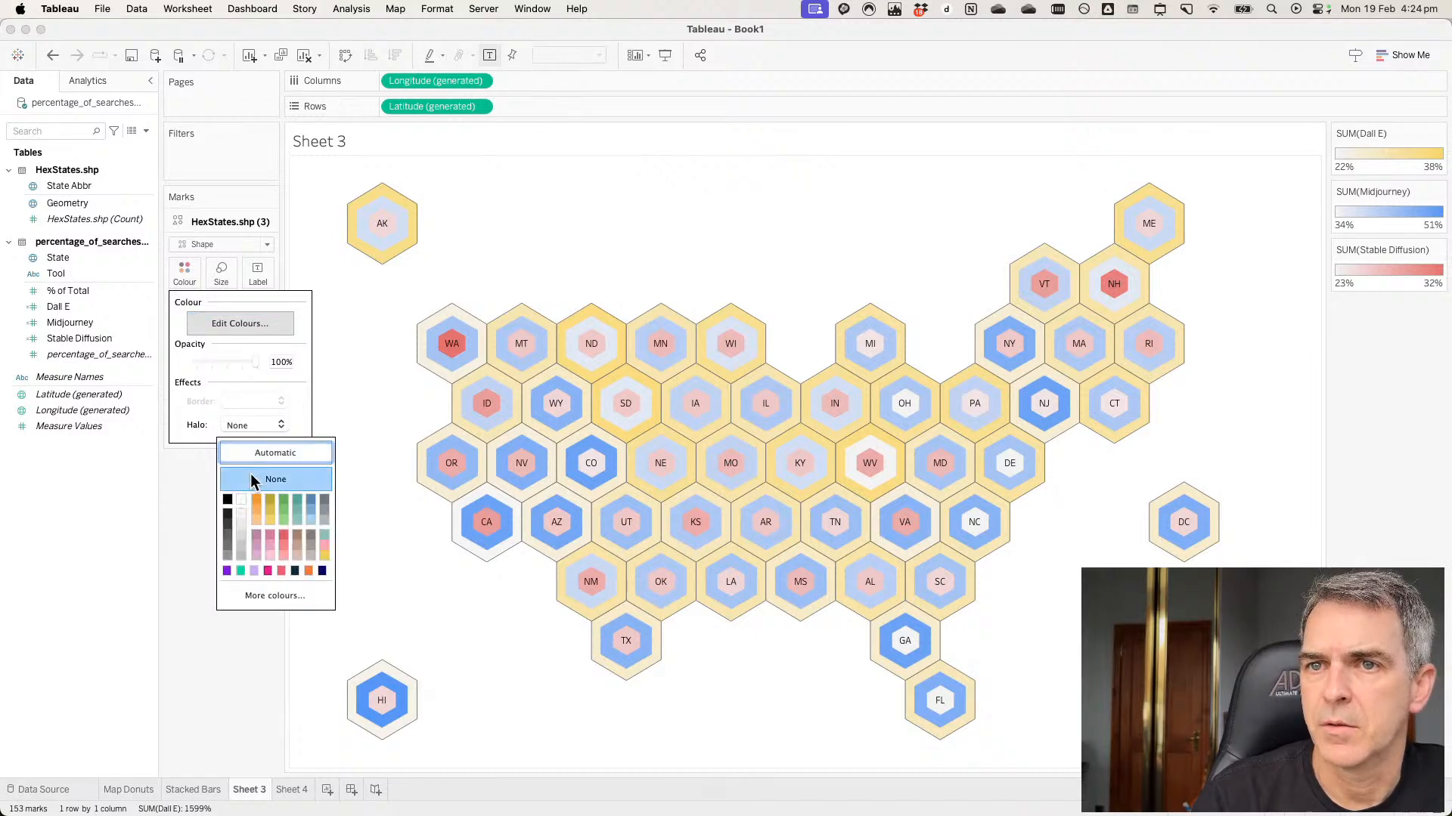
left_click(211, 480)
Give the base Dall E hexagon layer a white border and set its halo to None.
left_click(217, 439)
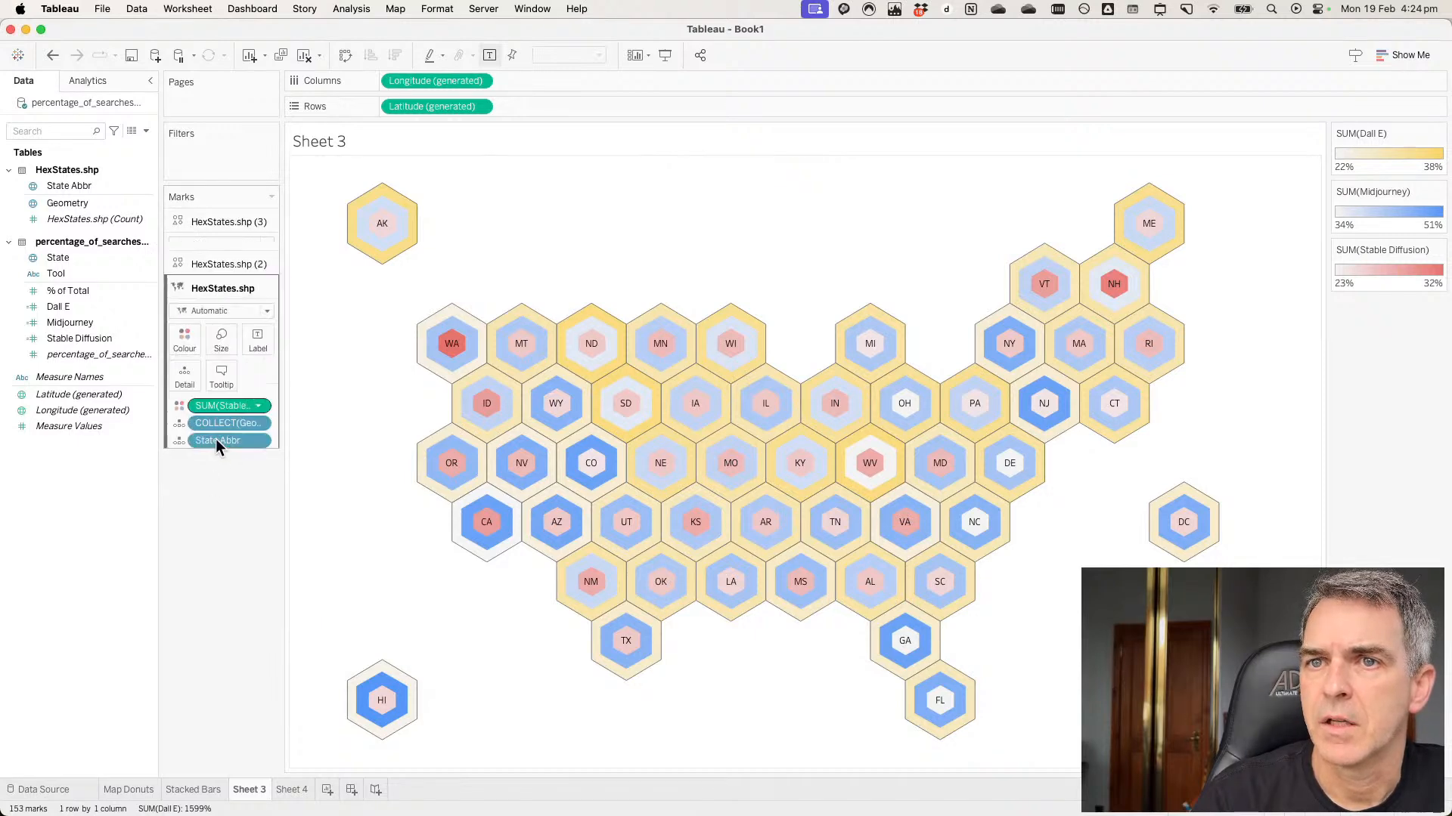
left_click(191, 327)
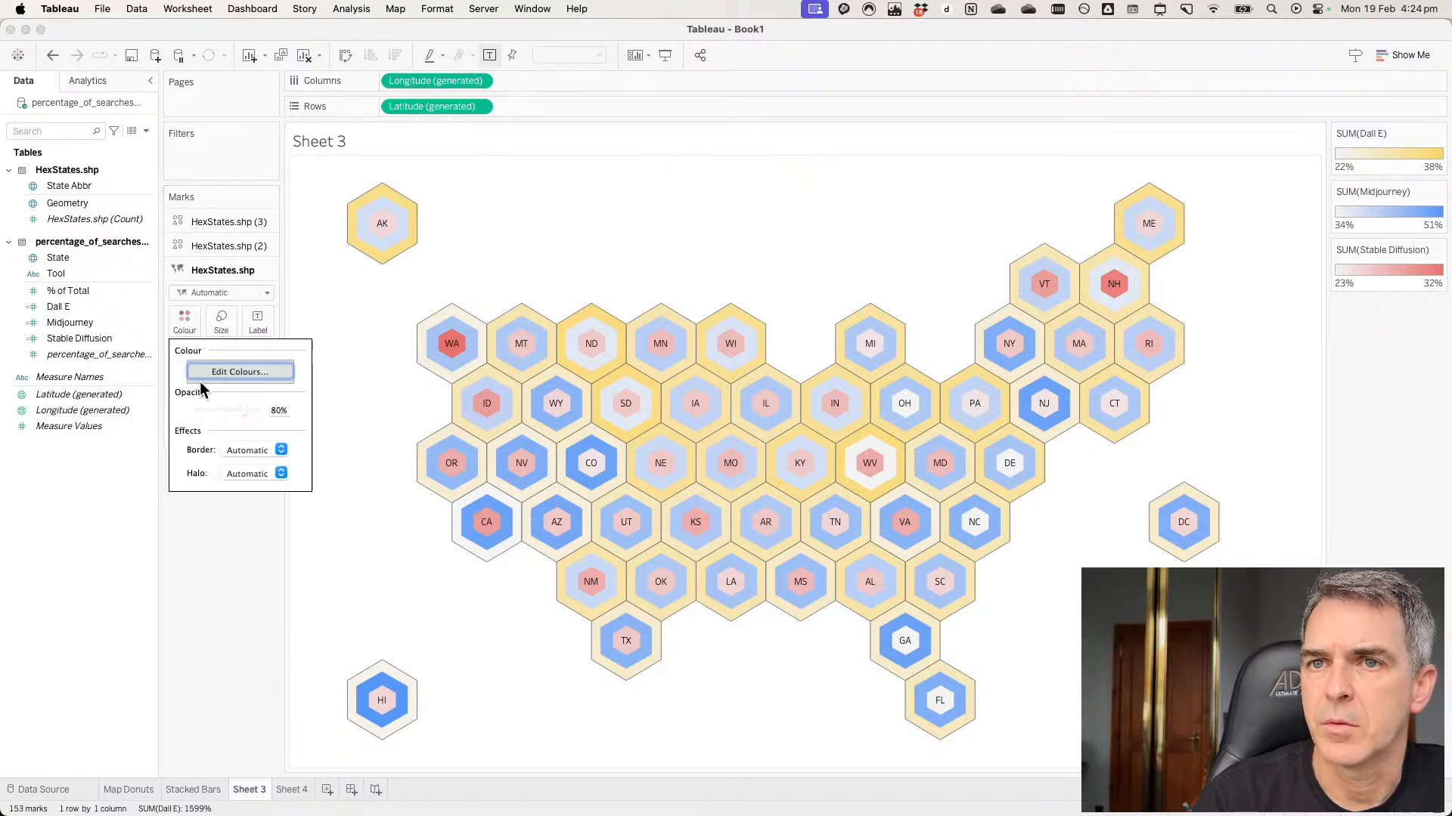
left_click(239, 469)
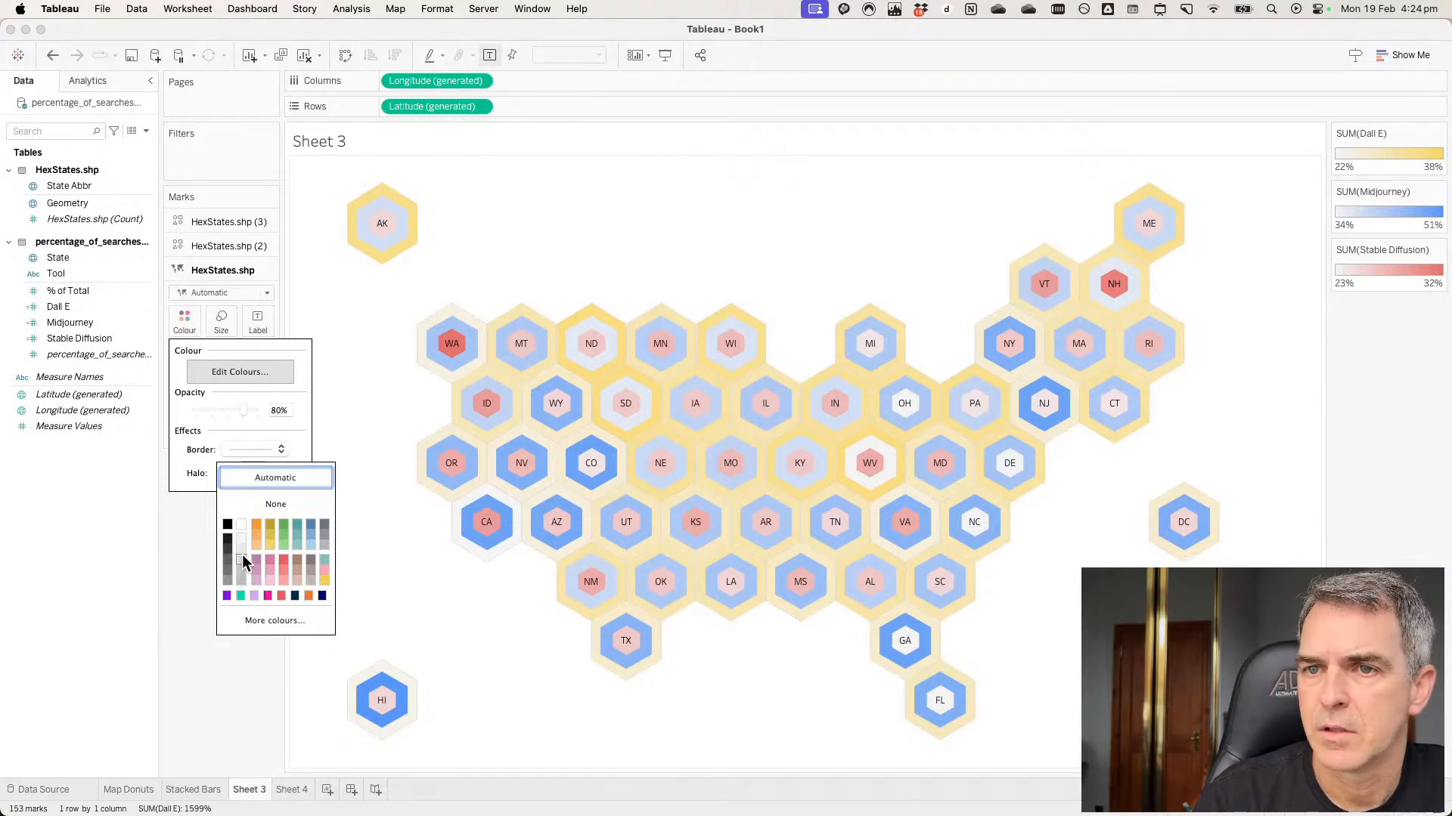
left_click(192, 476)
left_click(229, 475)
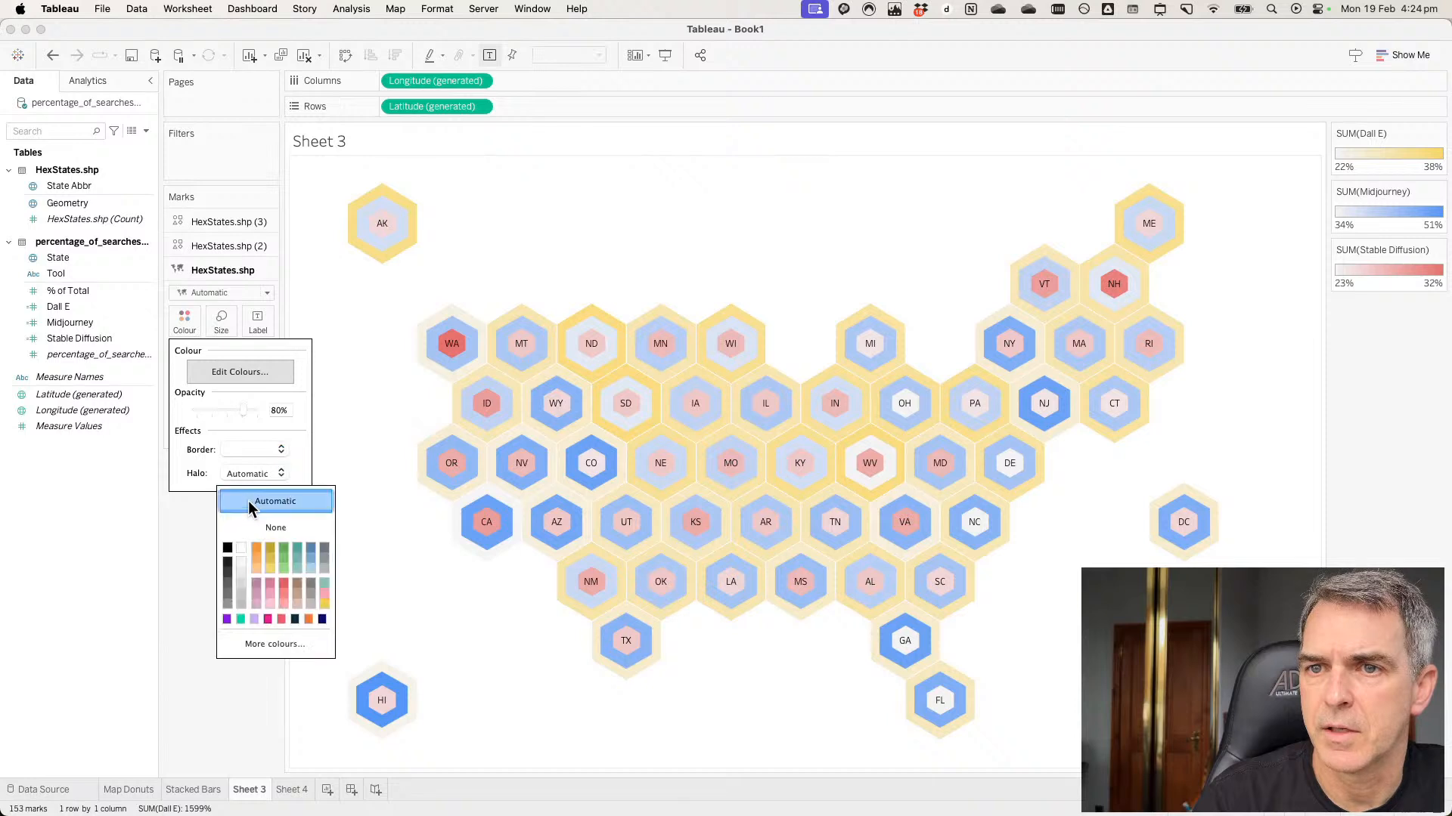
left_click(254, 528)
Set the halo of the Midjourney layer's hexagons to None.
left_click(206, 243)
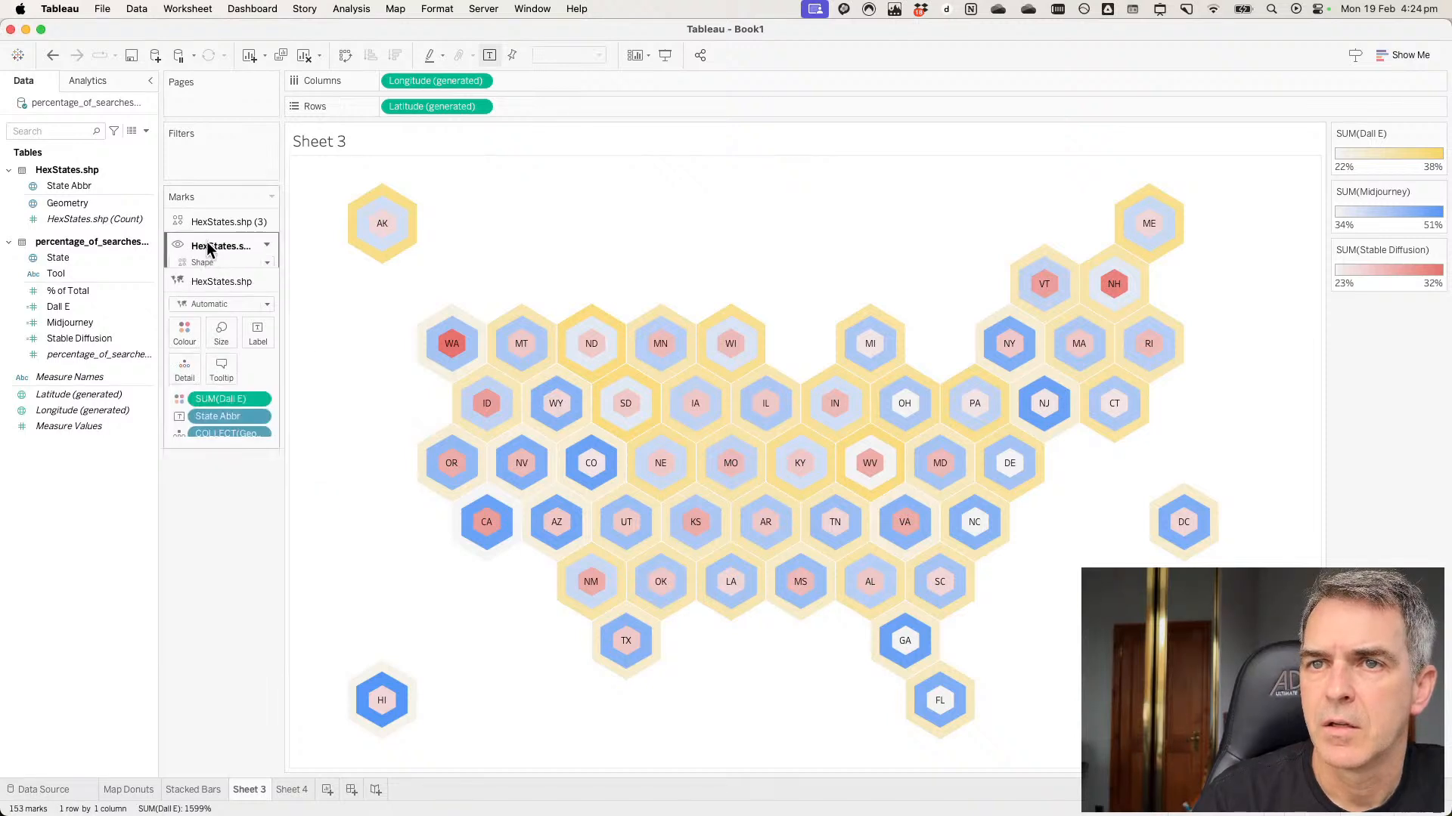
left_click(184, 297)
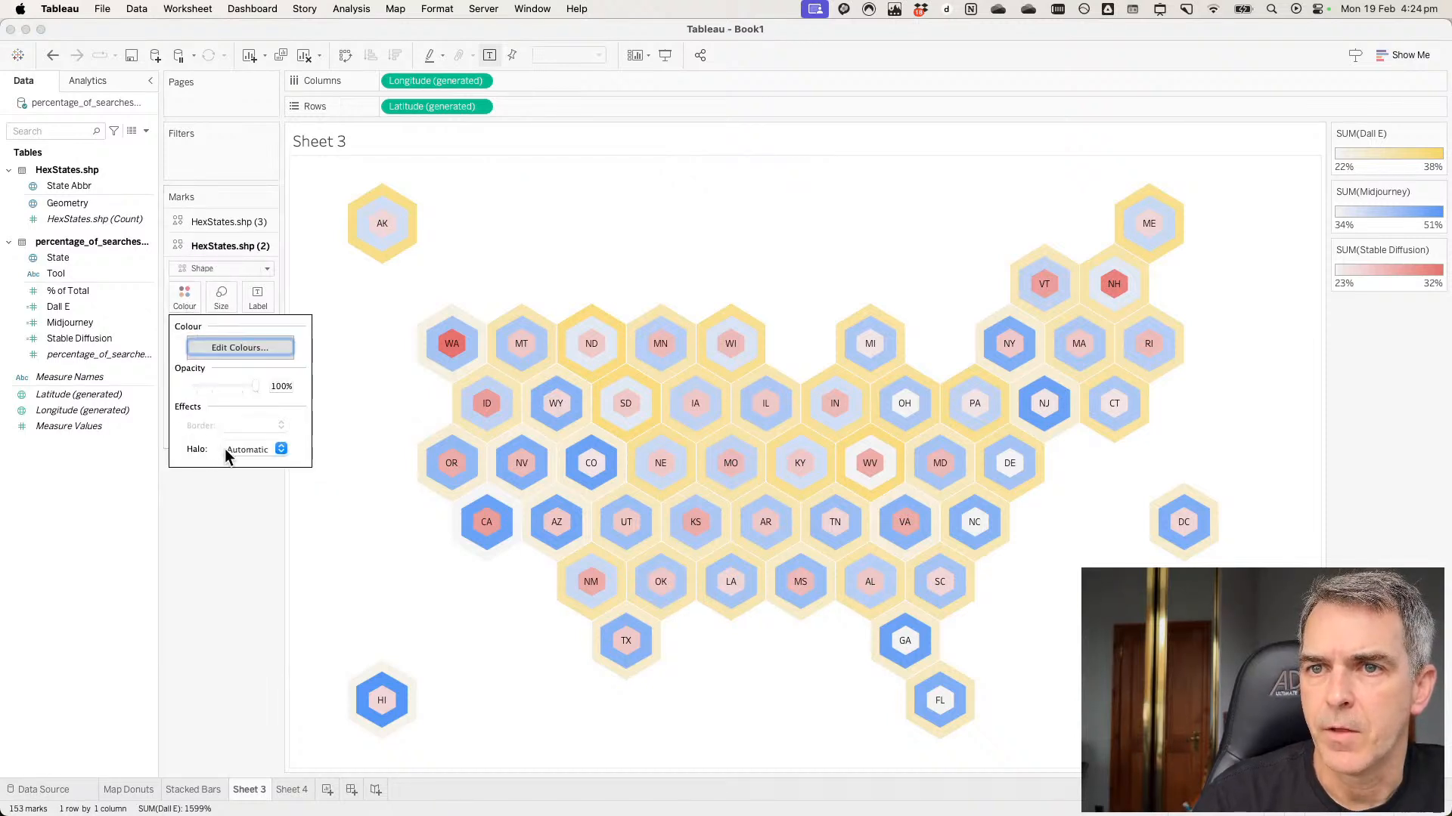
left_click(254, 449)
left_click(185, 503)
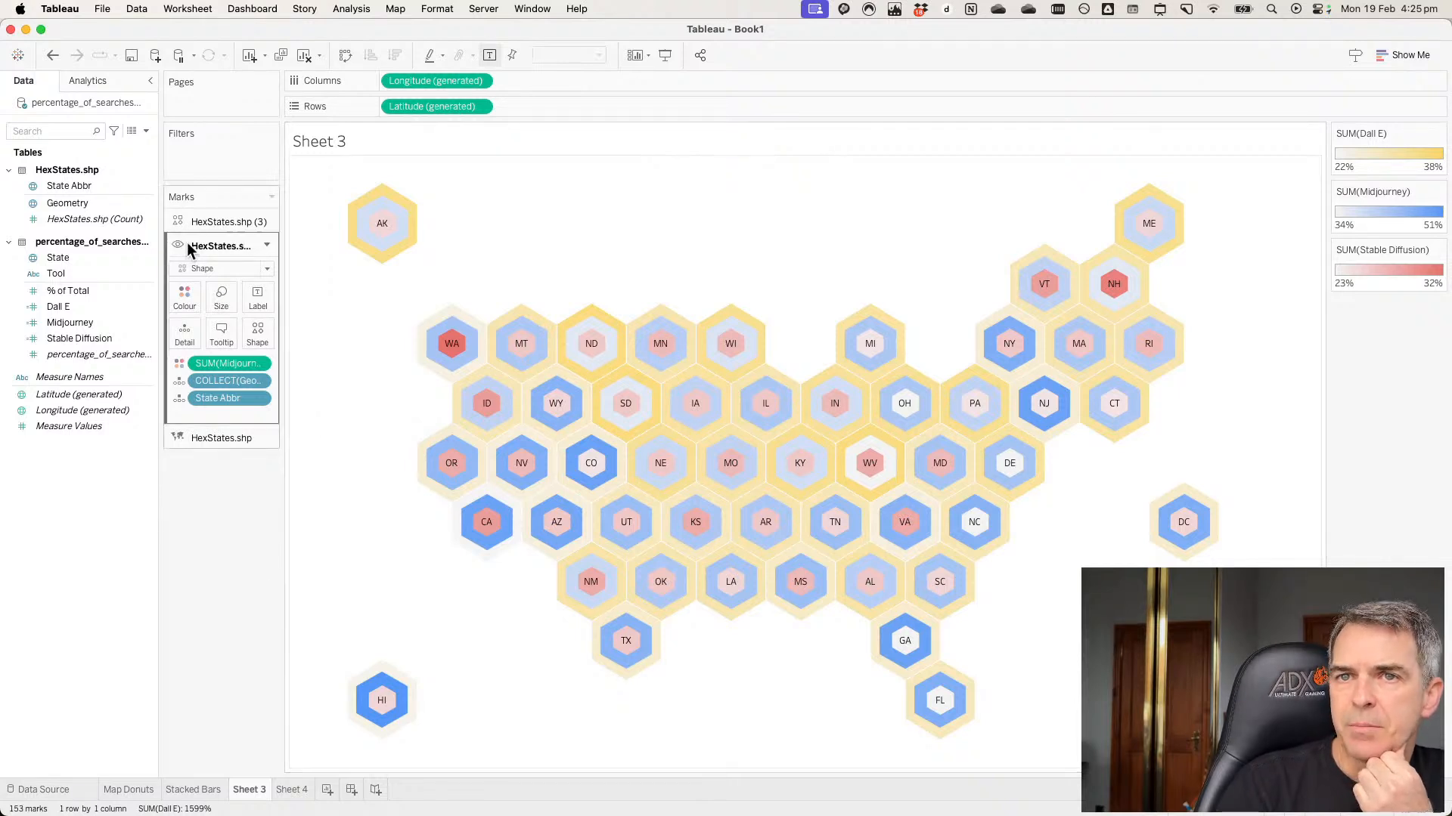
Enlarge the Stable Diffusion layer's hexagons to about half of each state's width.
left_click(196, 221)
left_click(219, 280)
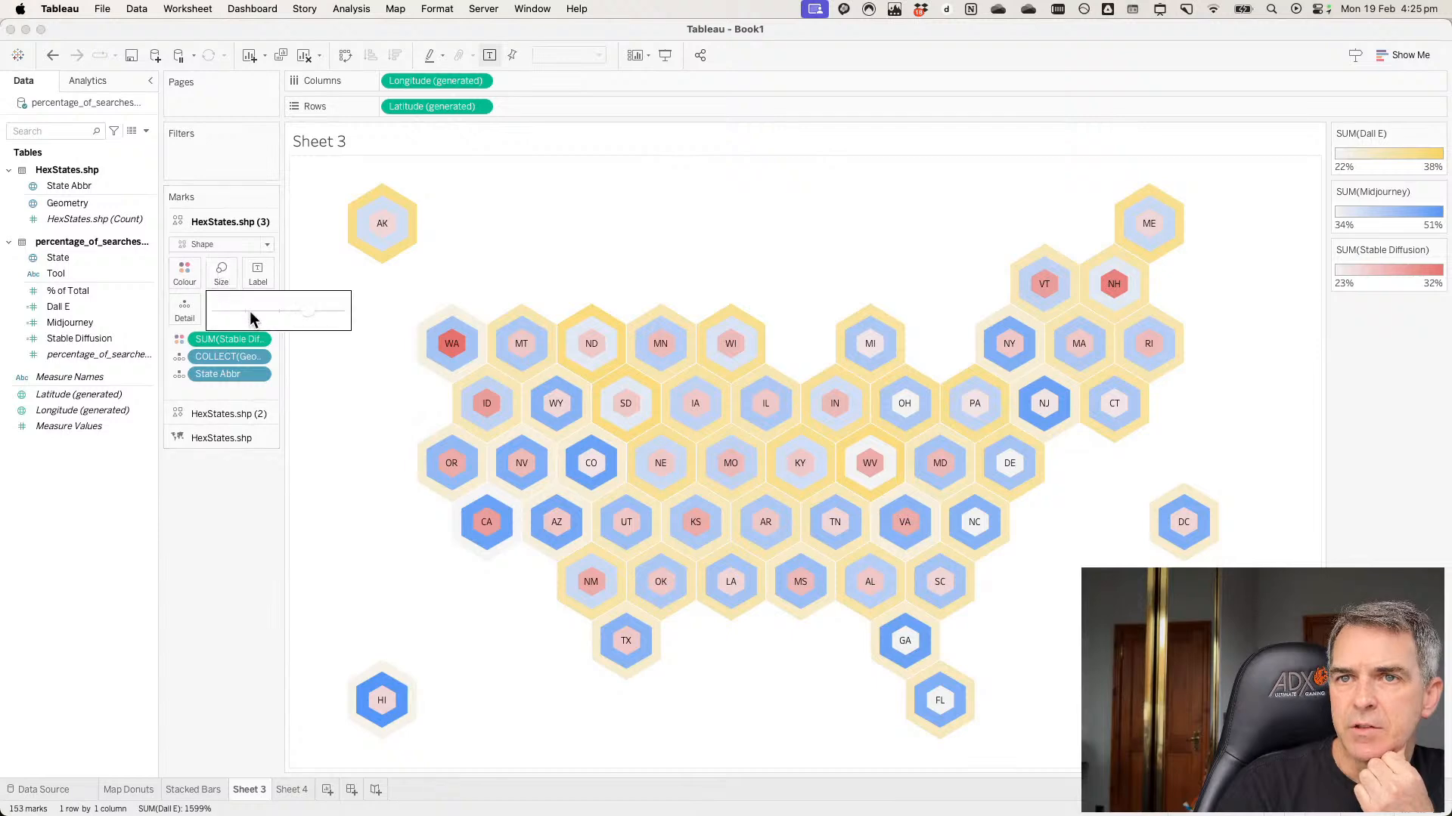
left_click_drag(308, 314, 317, 311)
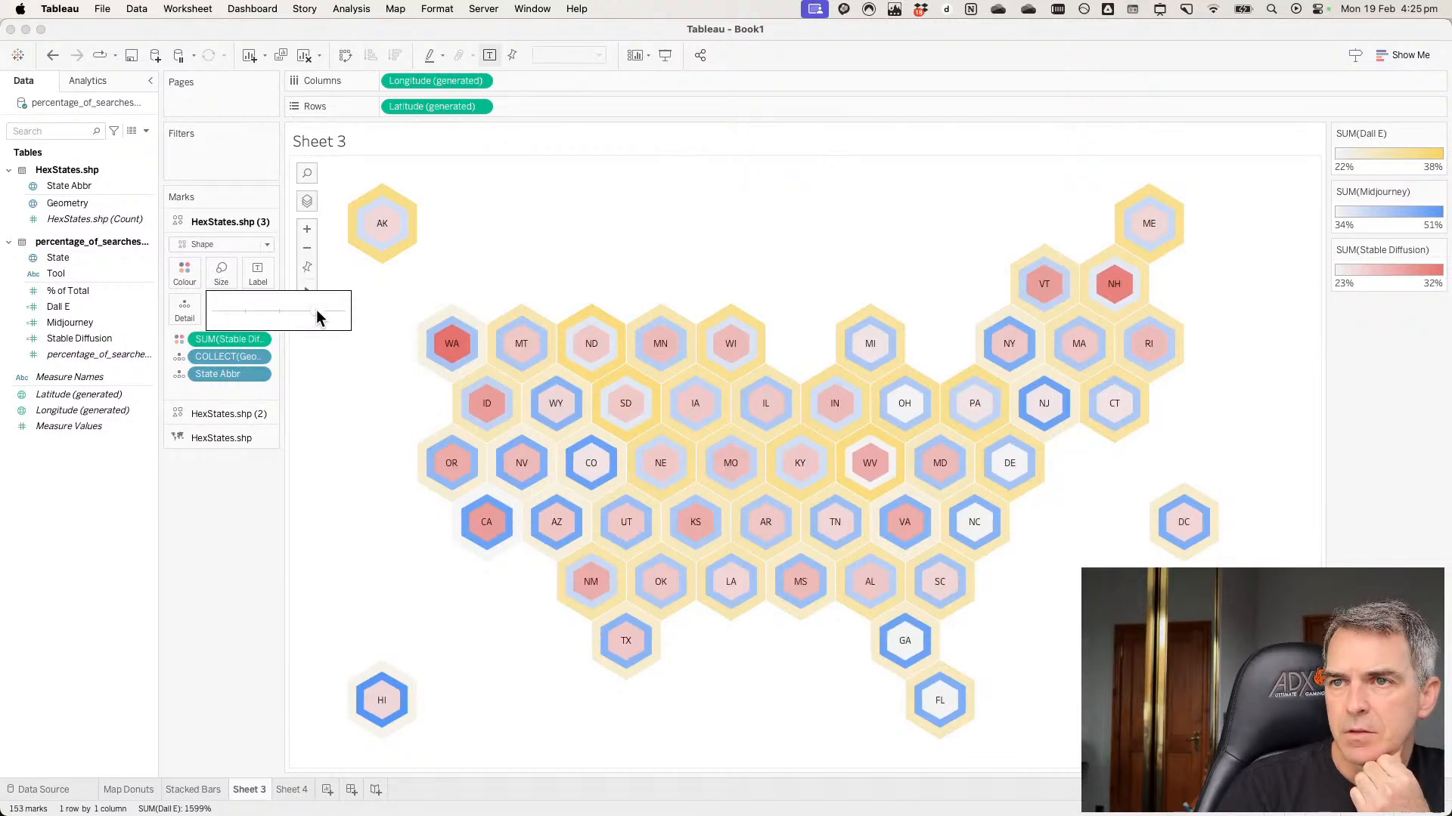
Fine-tune the Midjourney layer's hexagons to about three quarters of each state's width, so the coloured rings look balanced.
left_click(213, 414)
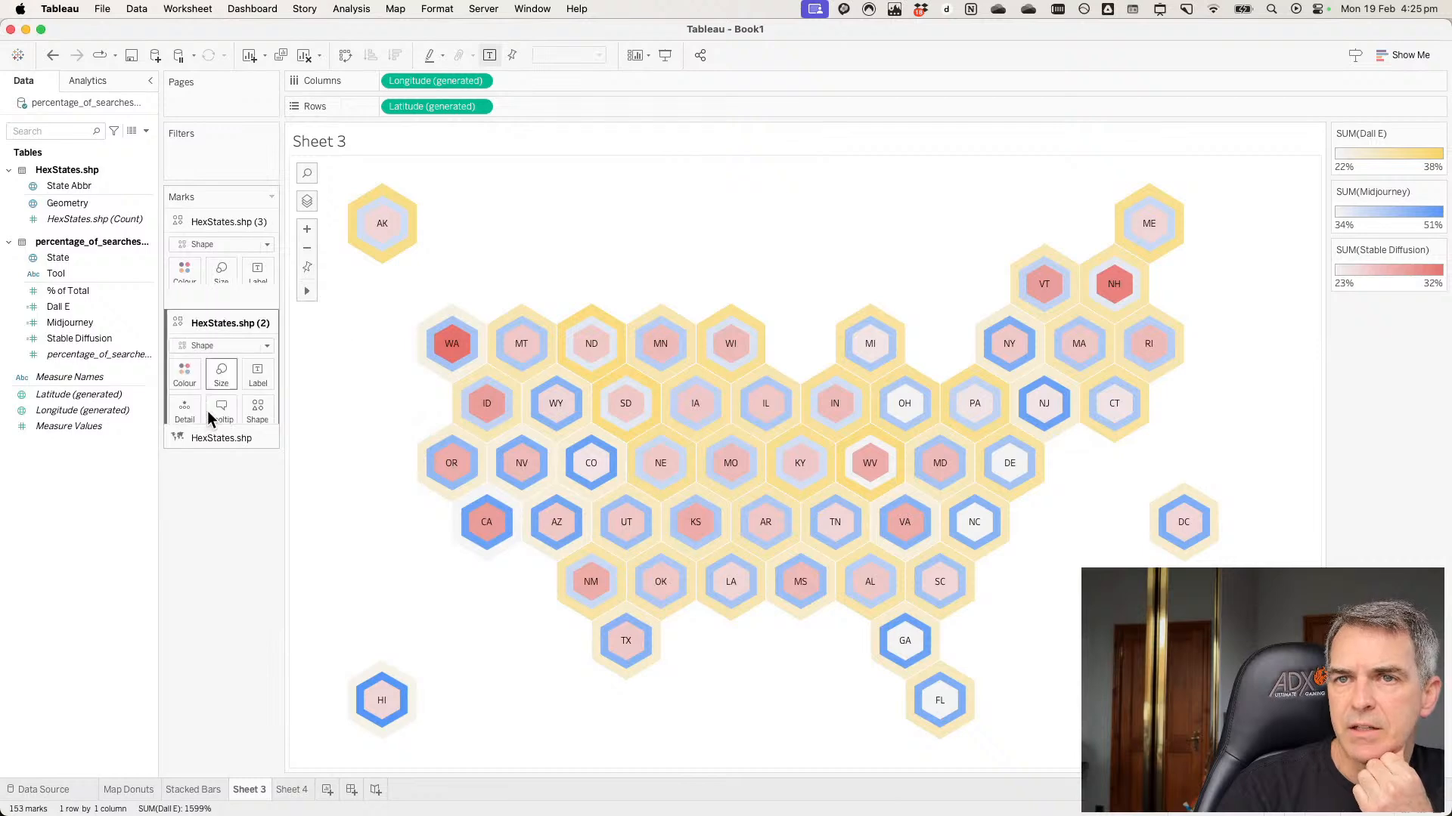
left_click(221, 299)
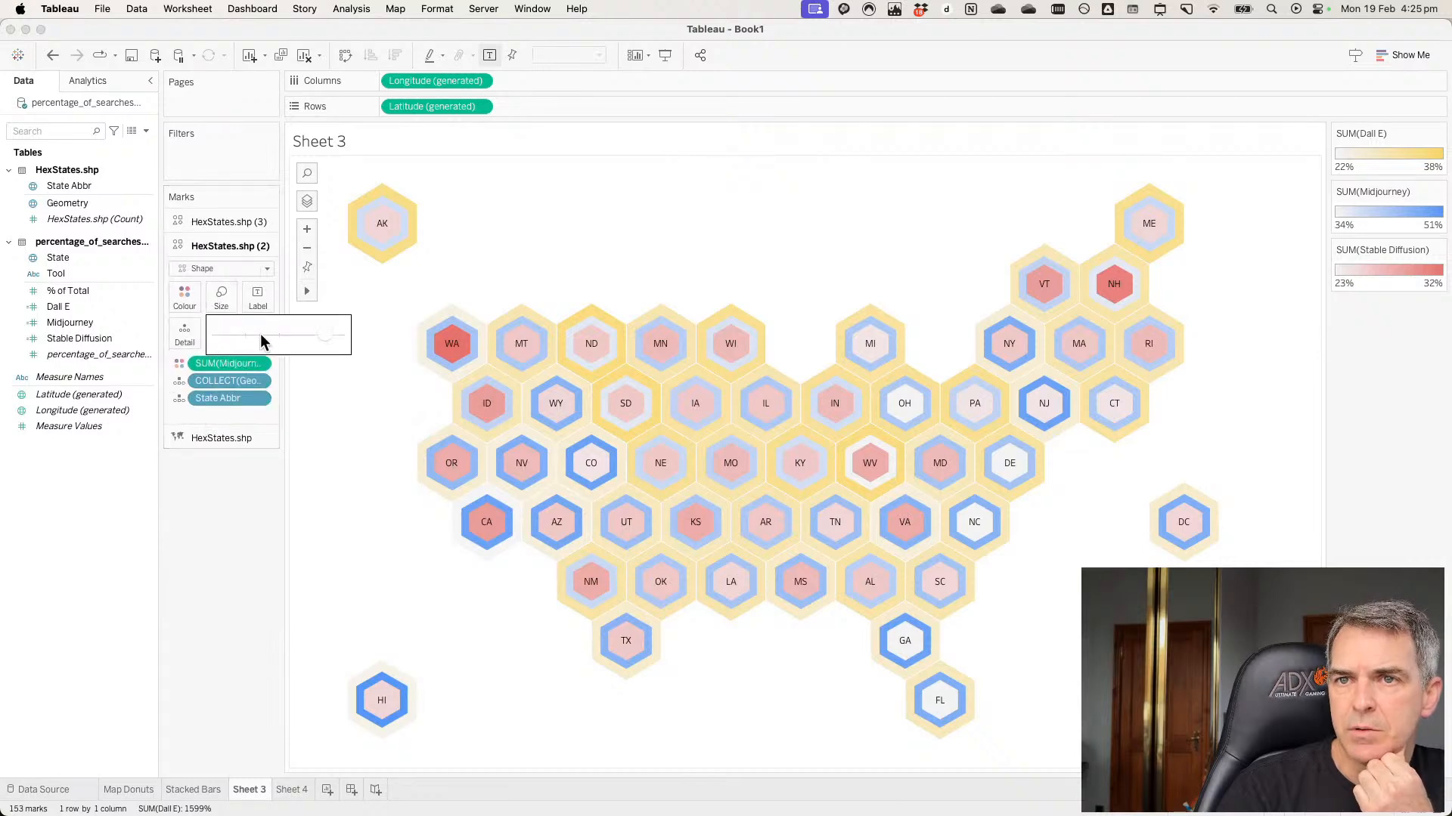
left_click(327, 336)
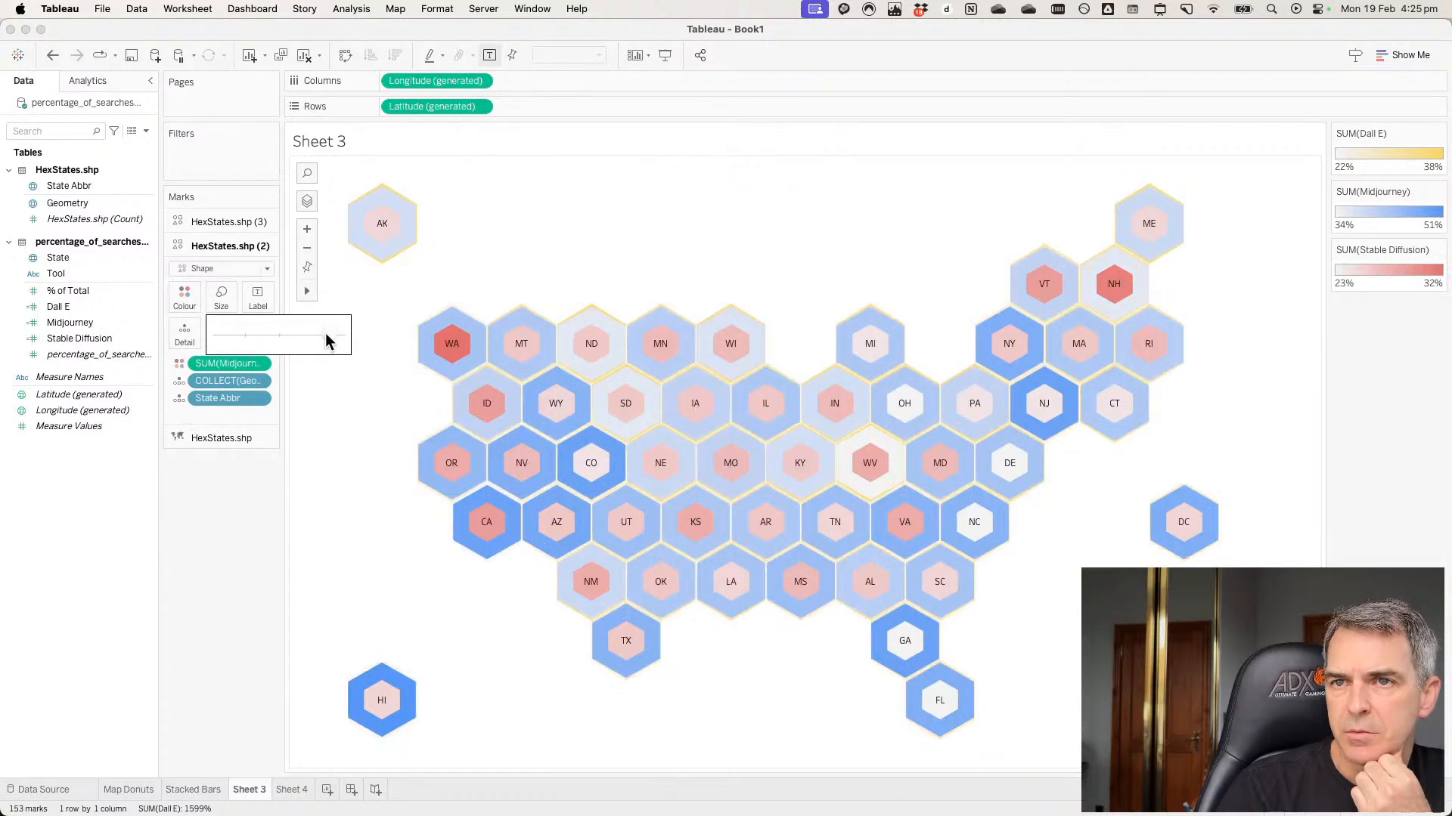
left_click(319, 334)
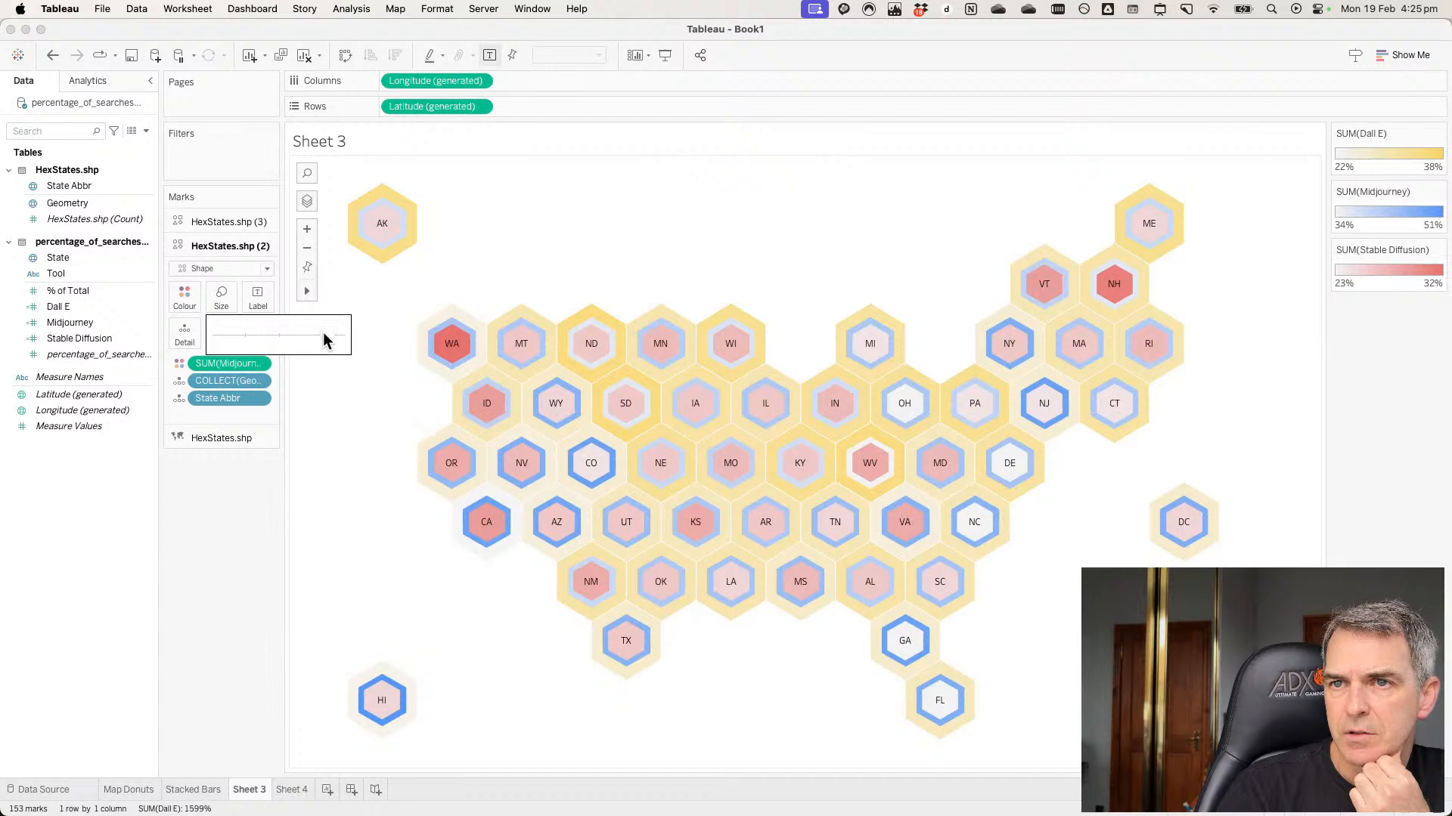
left_click(323, 333)
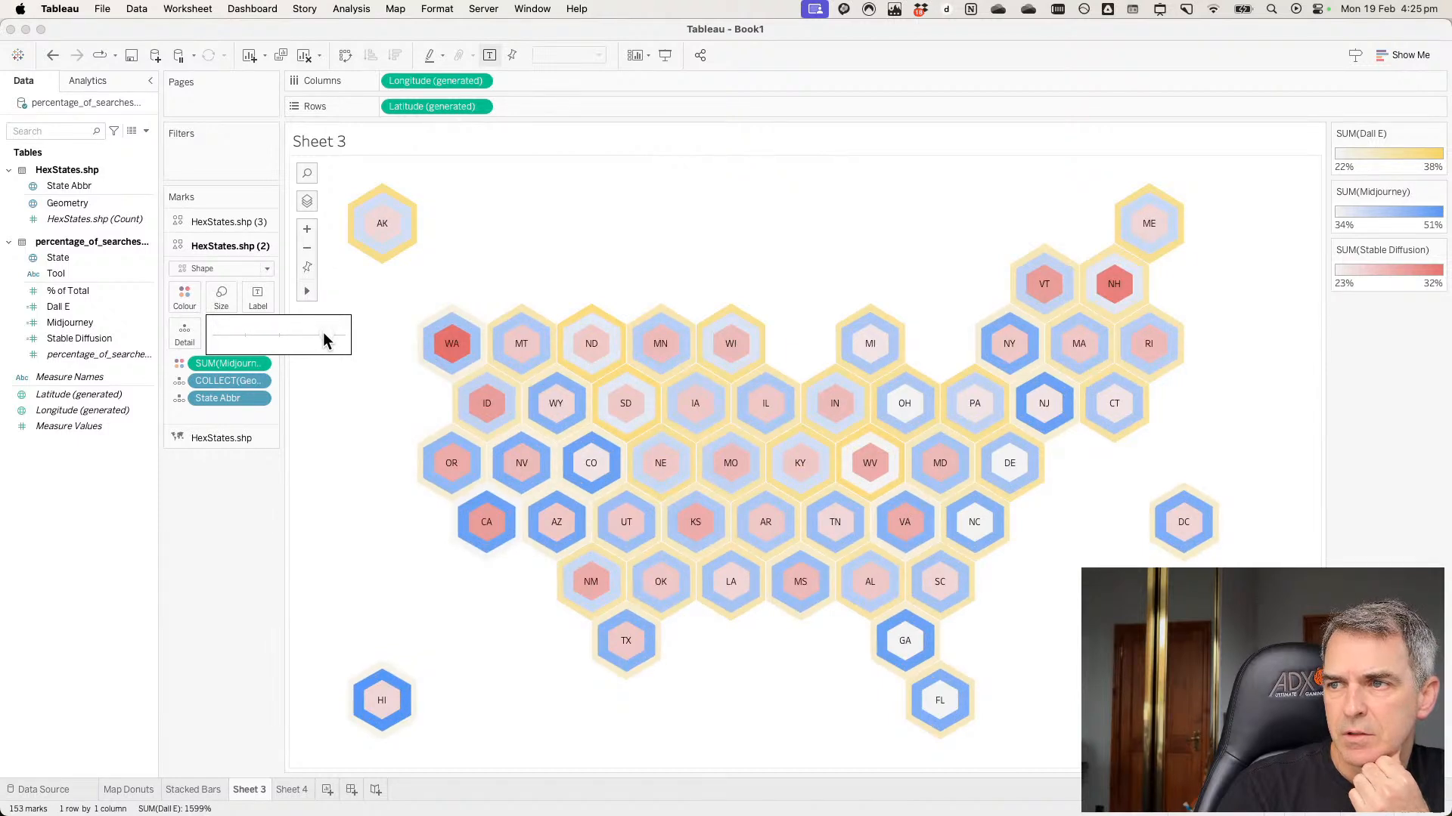
left_click(321, 334)
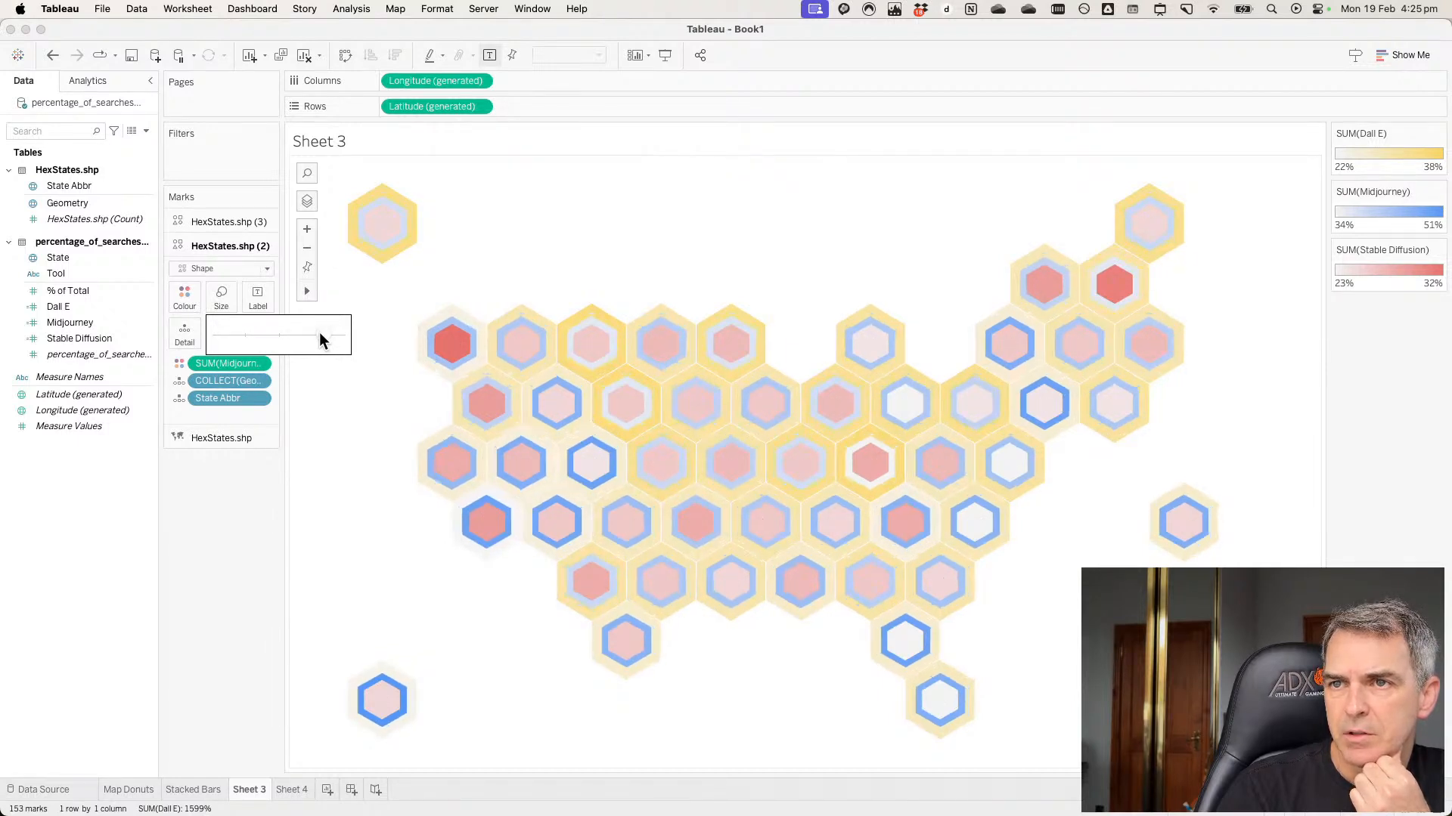
left_click(323, 335)
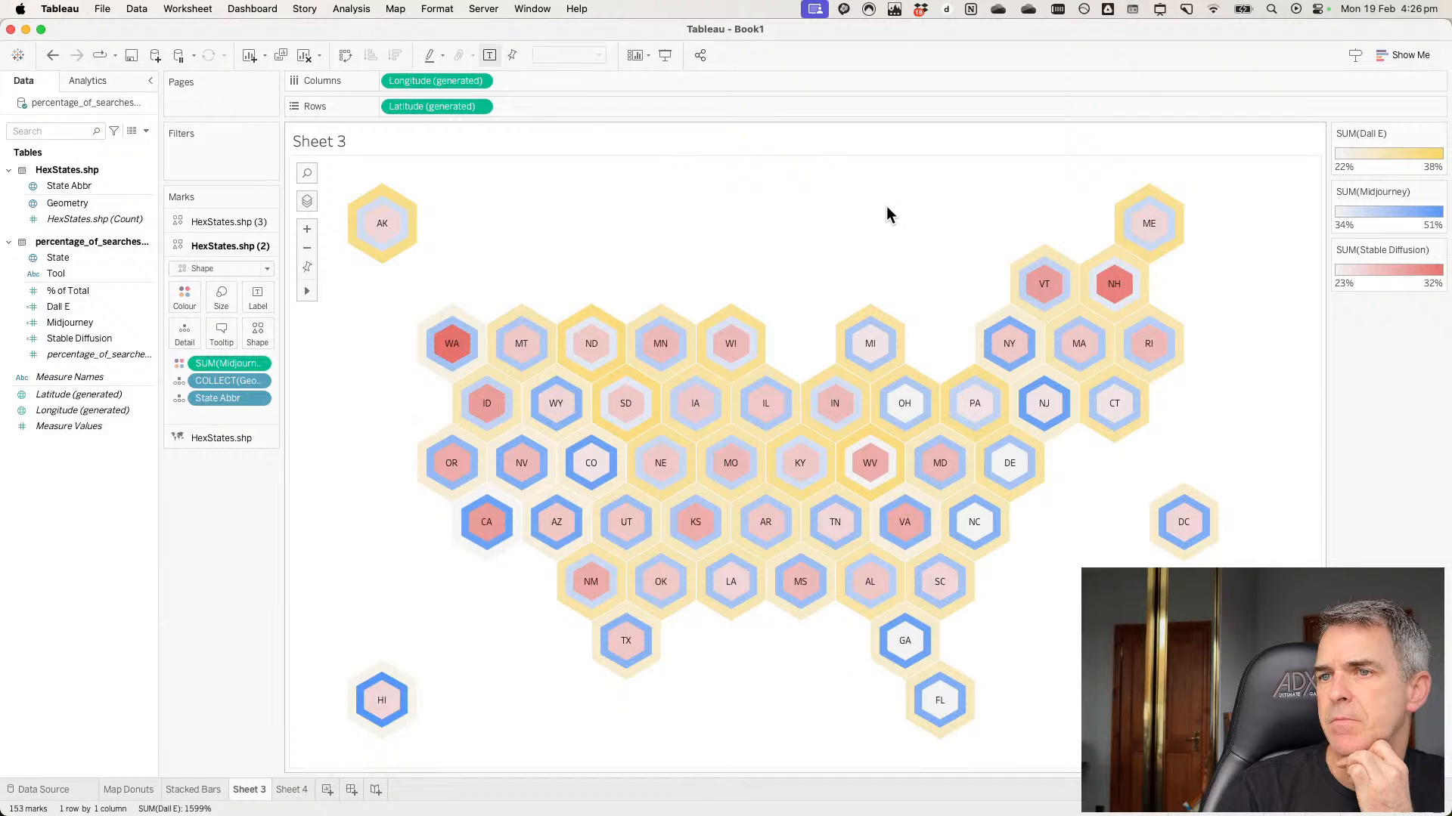
Rename Sheet 3 as Triple Hex Map and open the Stacked Bars sheet.
double_click(245, 791)
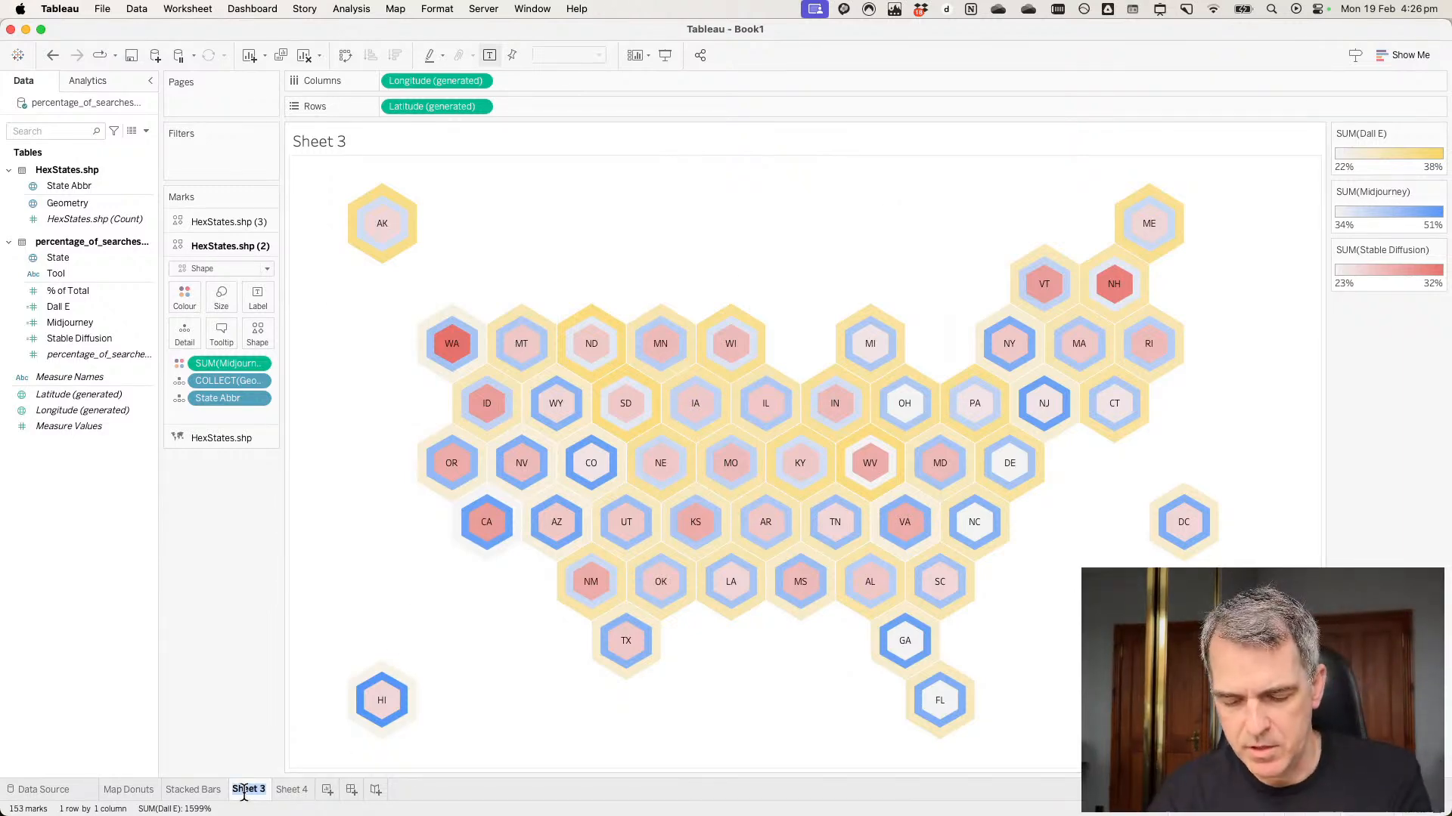
type("Triple Hex Map")
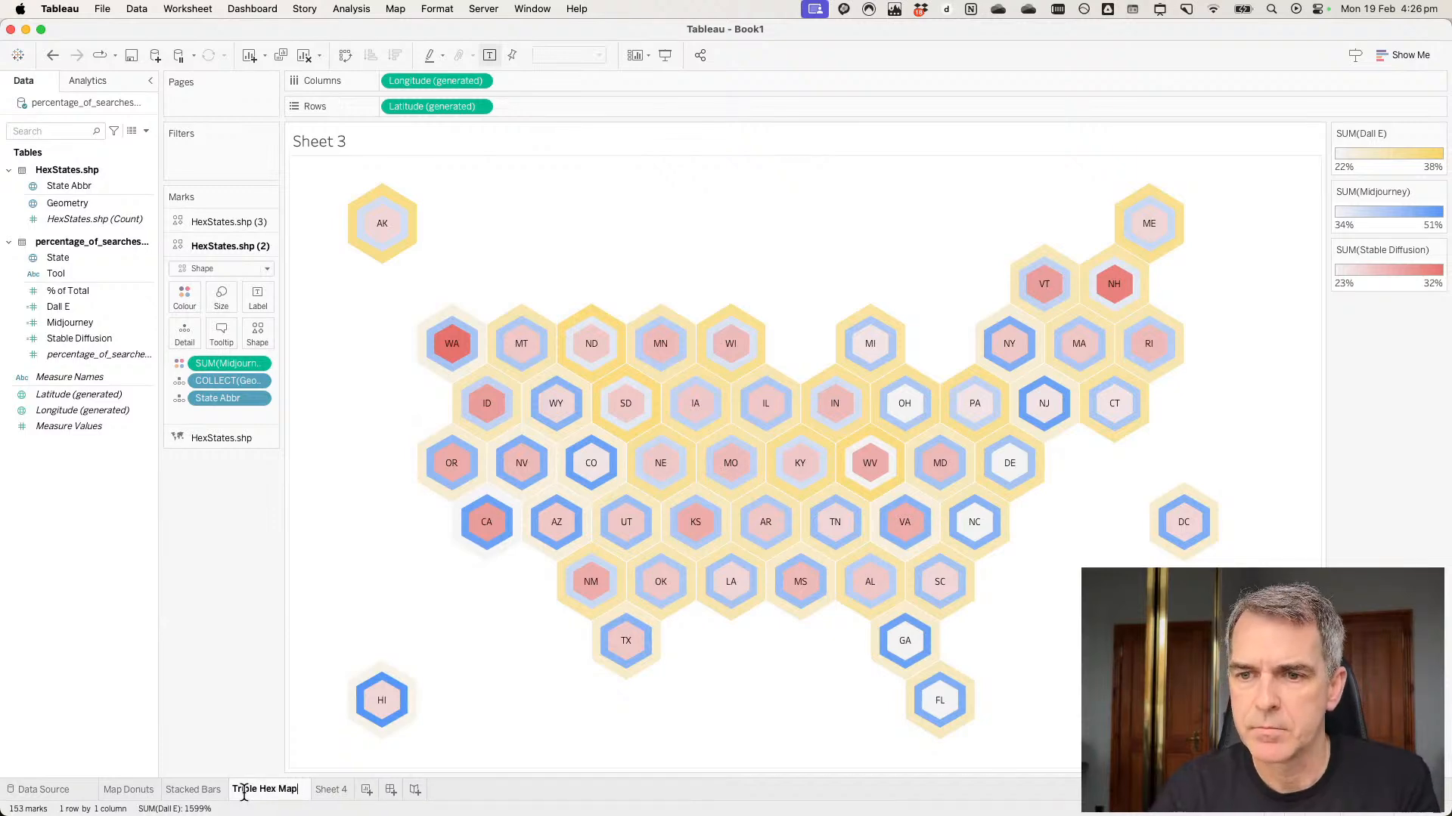
key("Return")
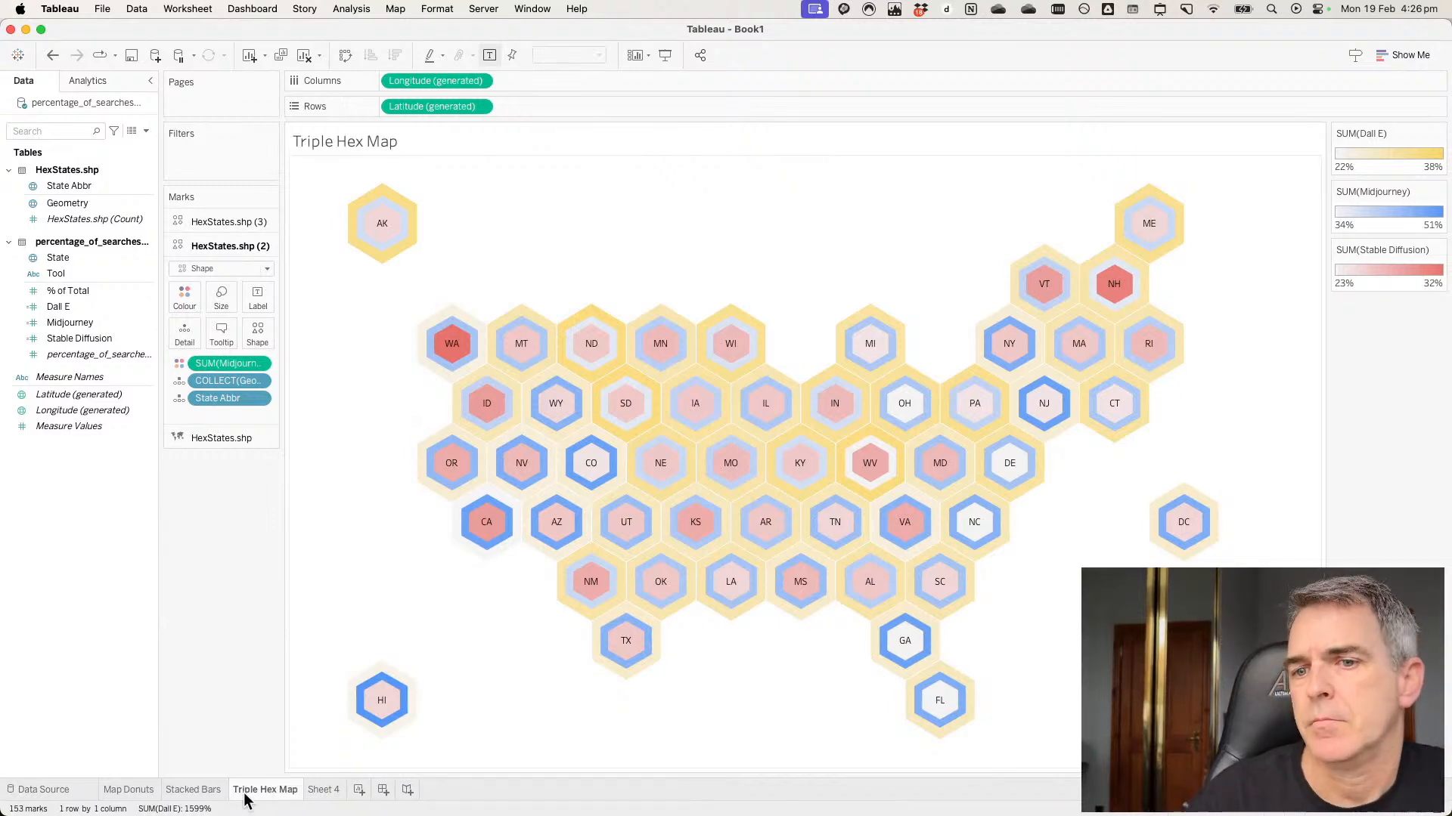
left_click(198, 791)
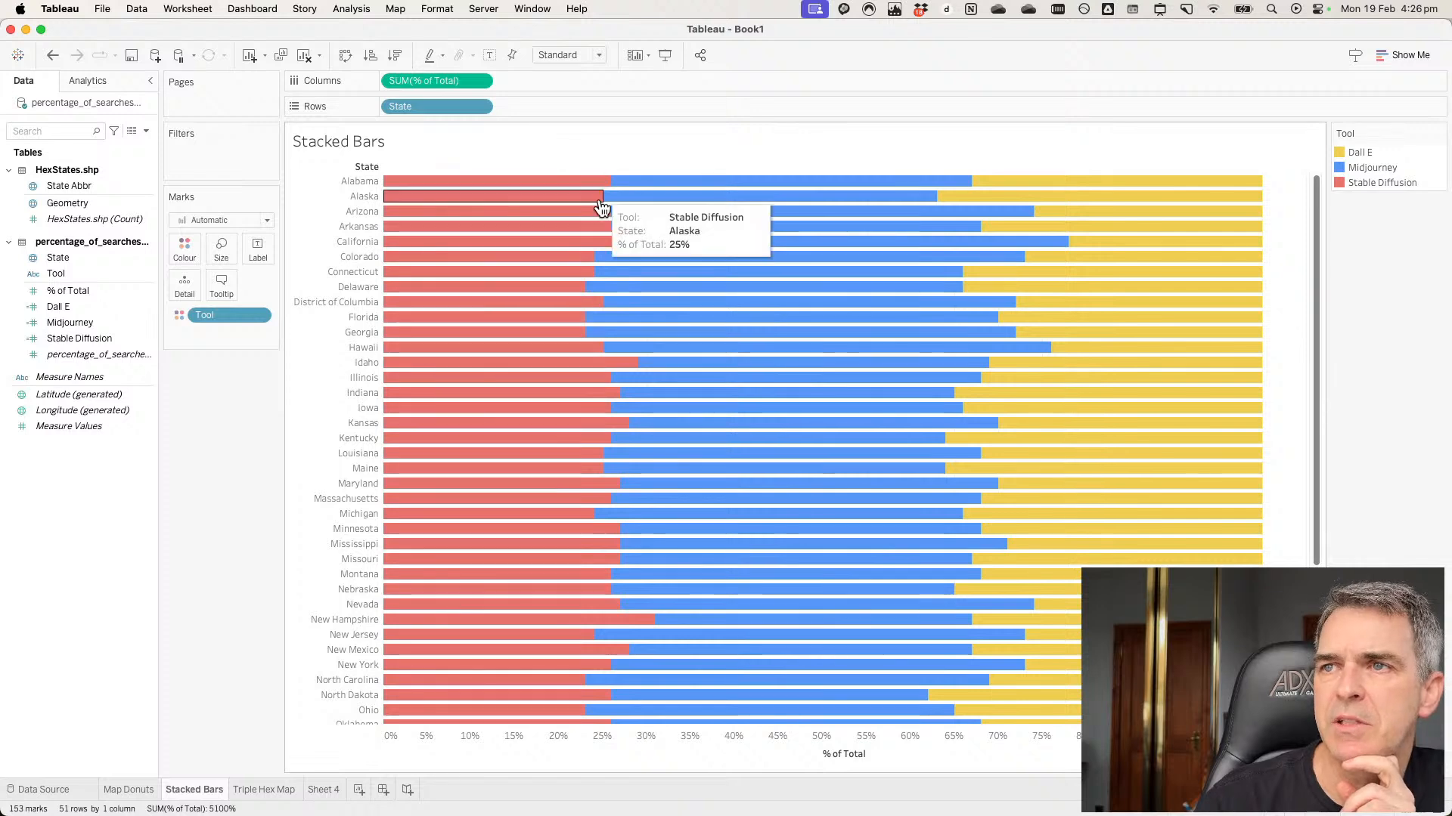
right_click(75, 496)
left_click(107, 506)
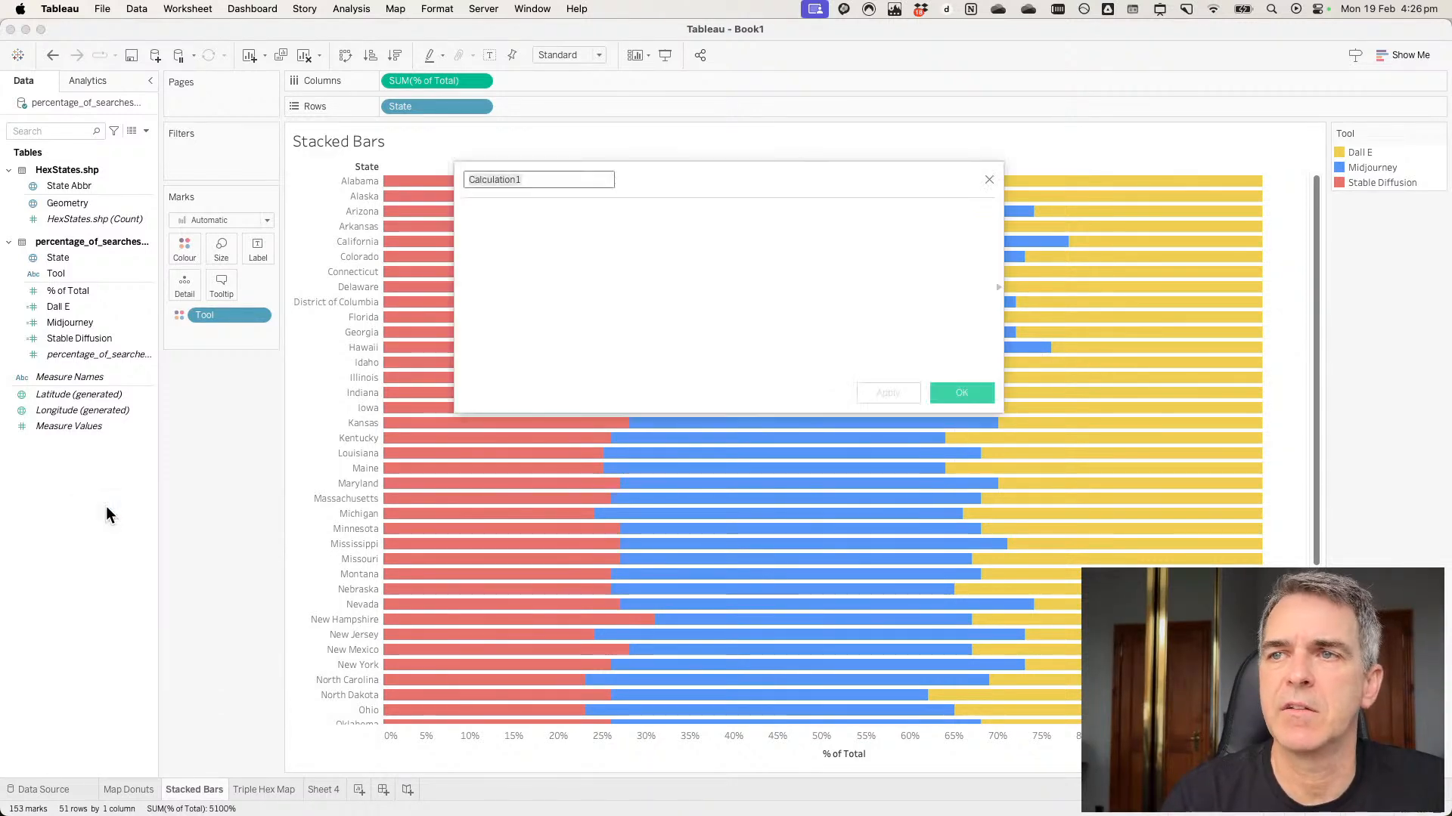
left_click(989, 179)
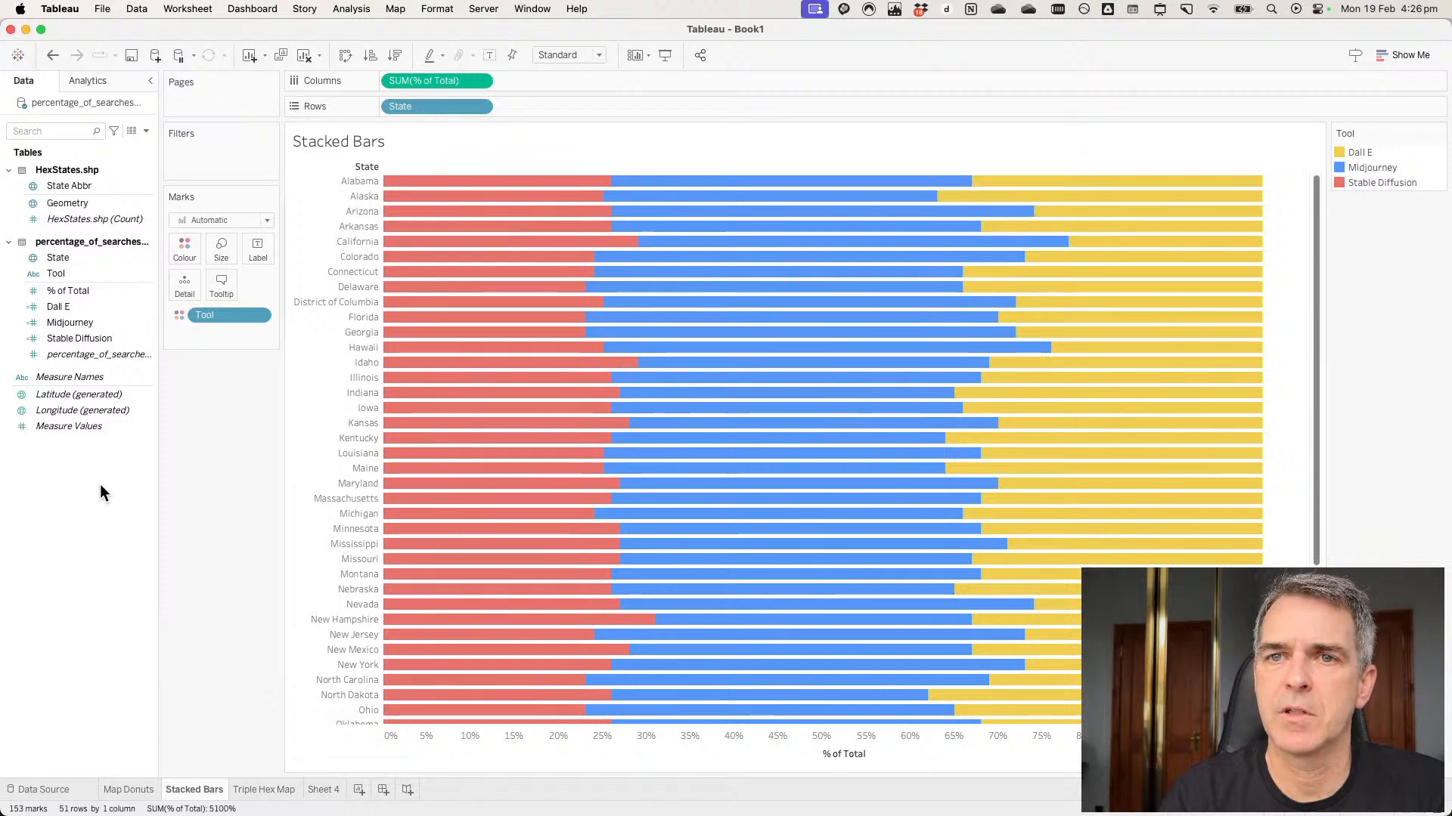
right_click(99, 487)
left_click(125, 509)
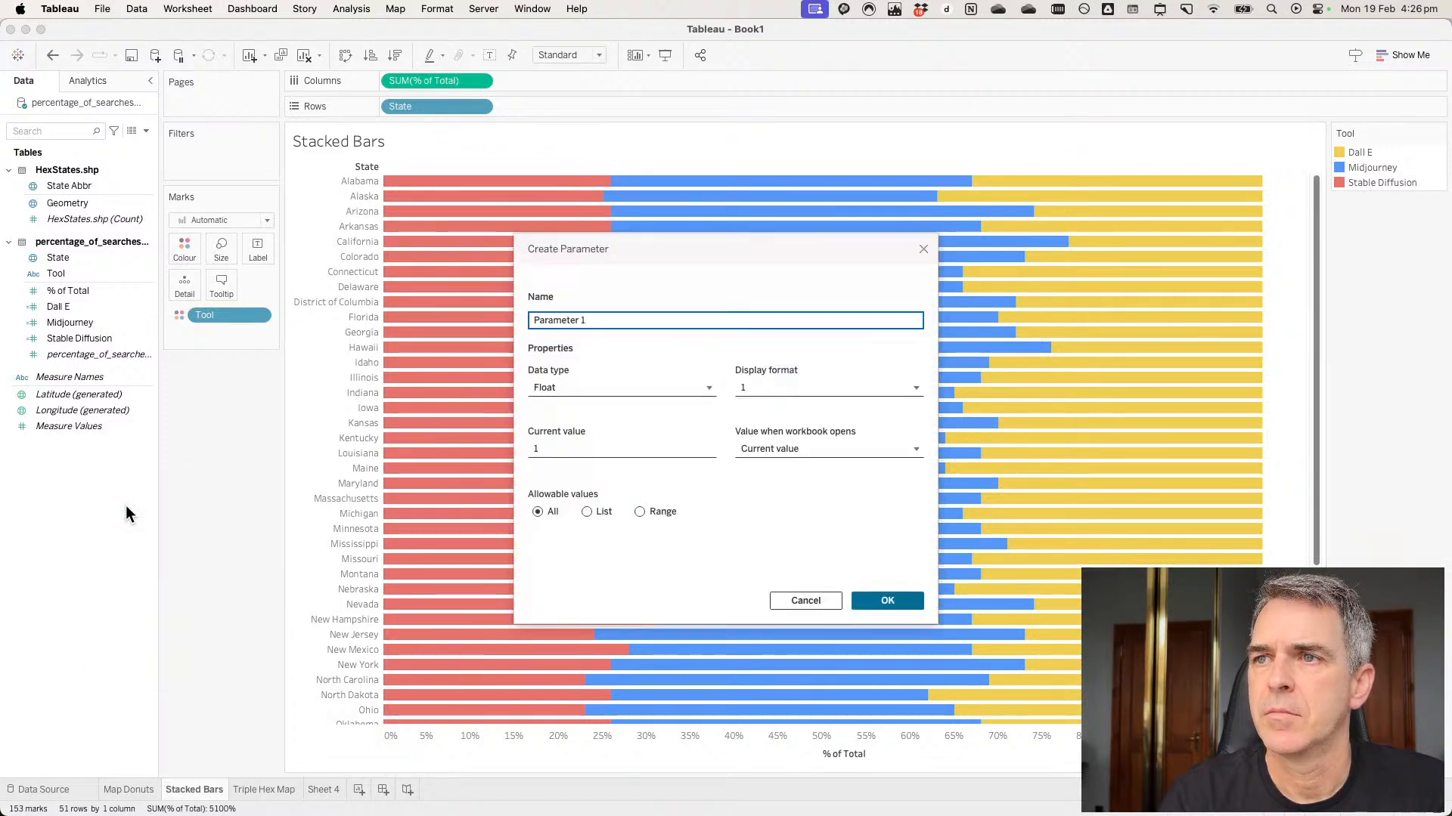
left_click(823, 602)
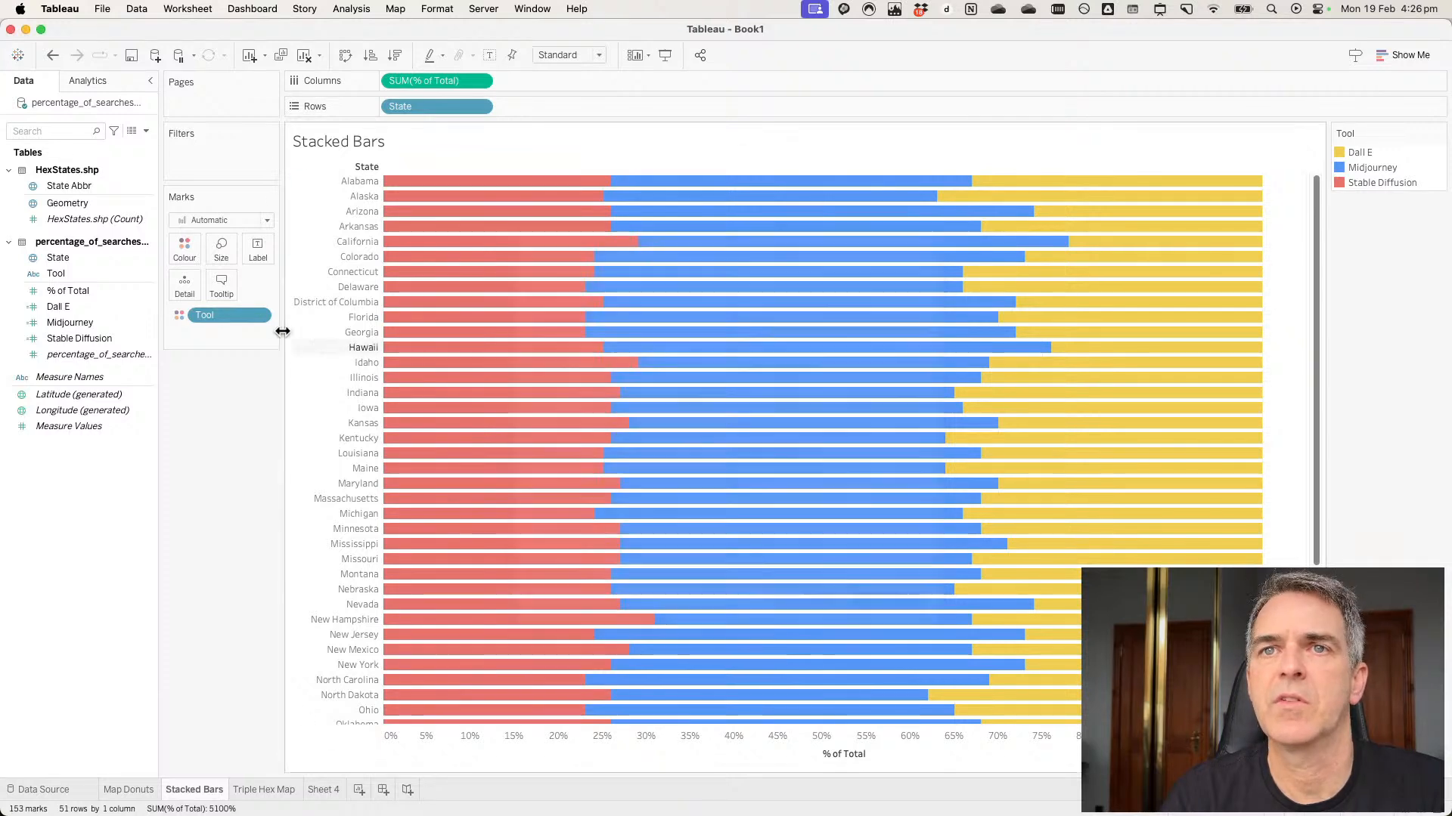
Create a set named Tool Set from the Tool field with only Dall E selected.
left_click(56, 269)
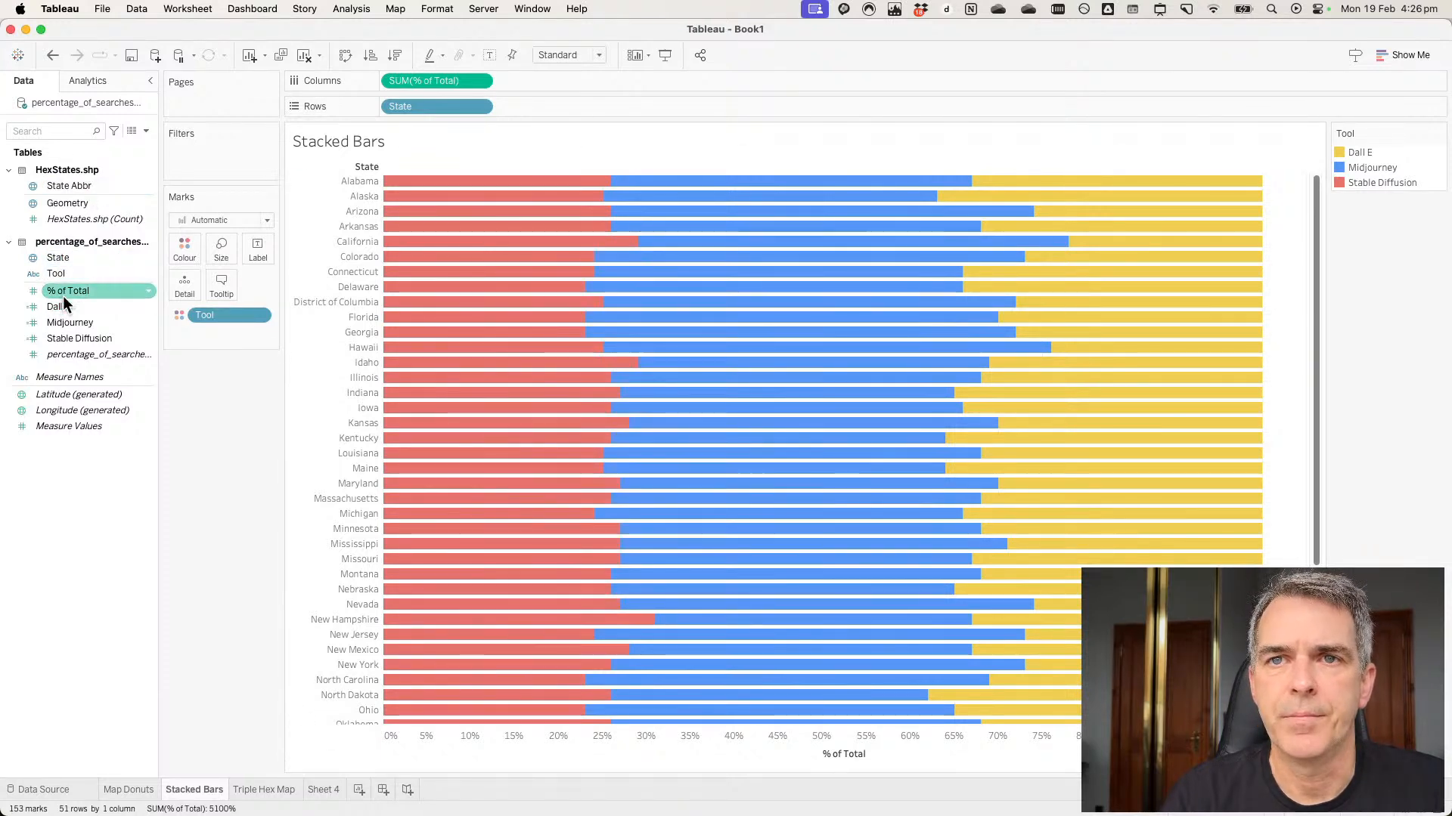
right_click(69, 277)
mouse_move(128, 385)
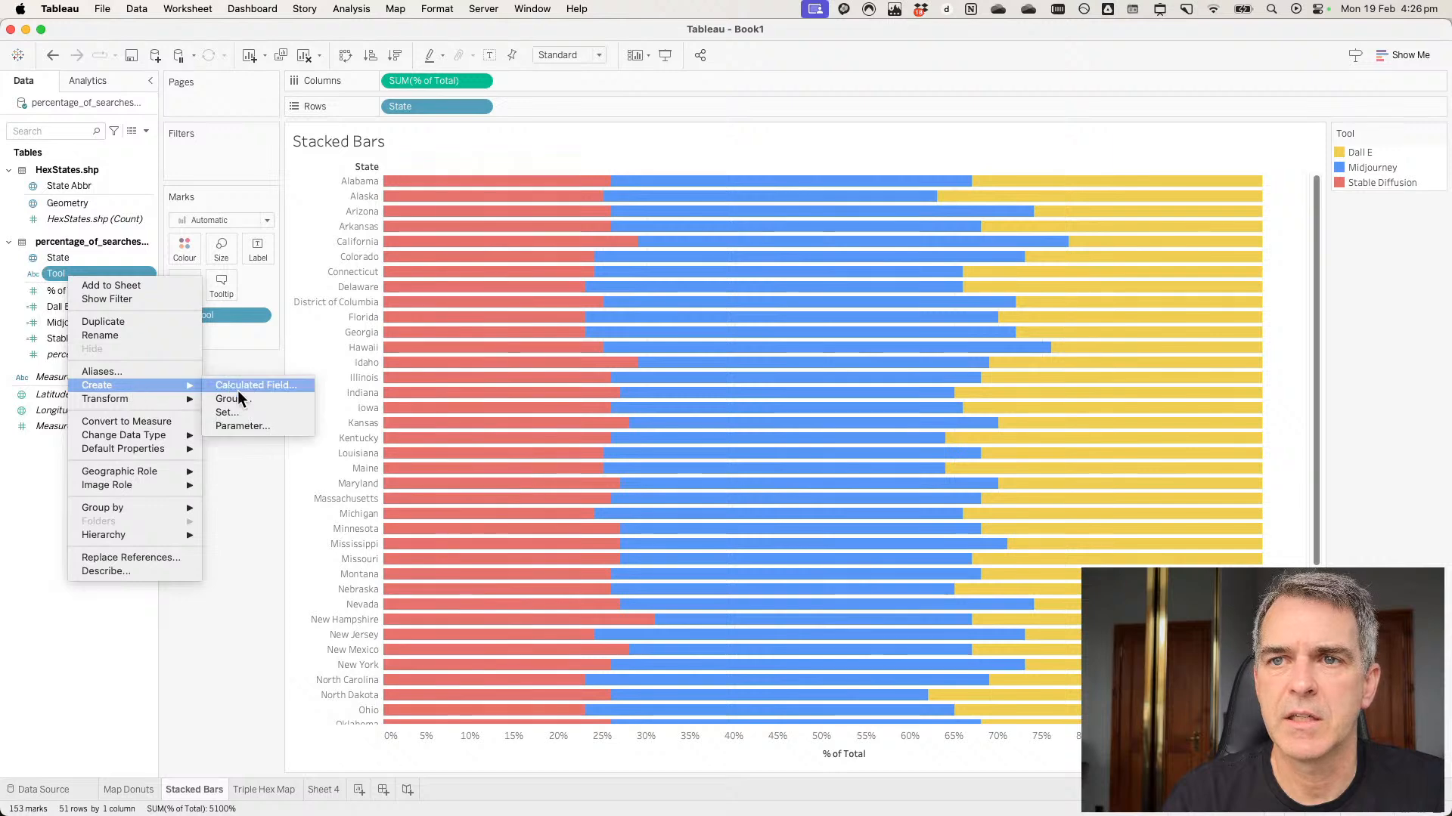
left_click(240, 414)
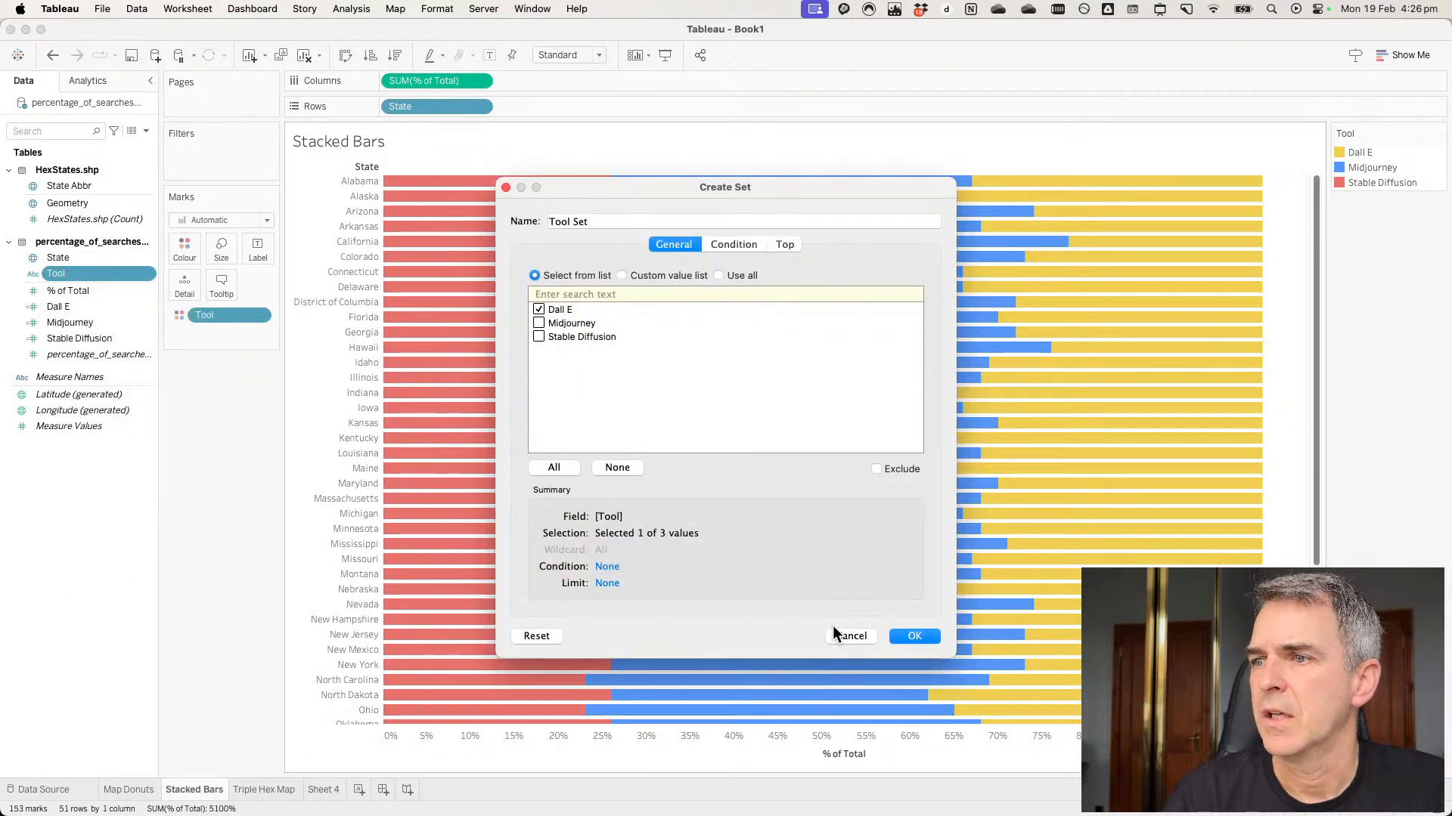
left_click(915, 637)
Start a new calculated field and name it Tool Set Sort.
right_click(108, 517)
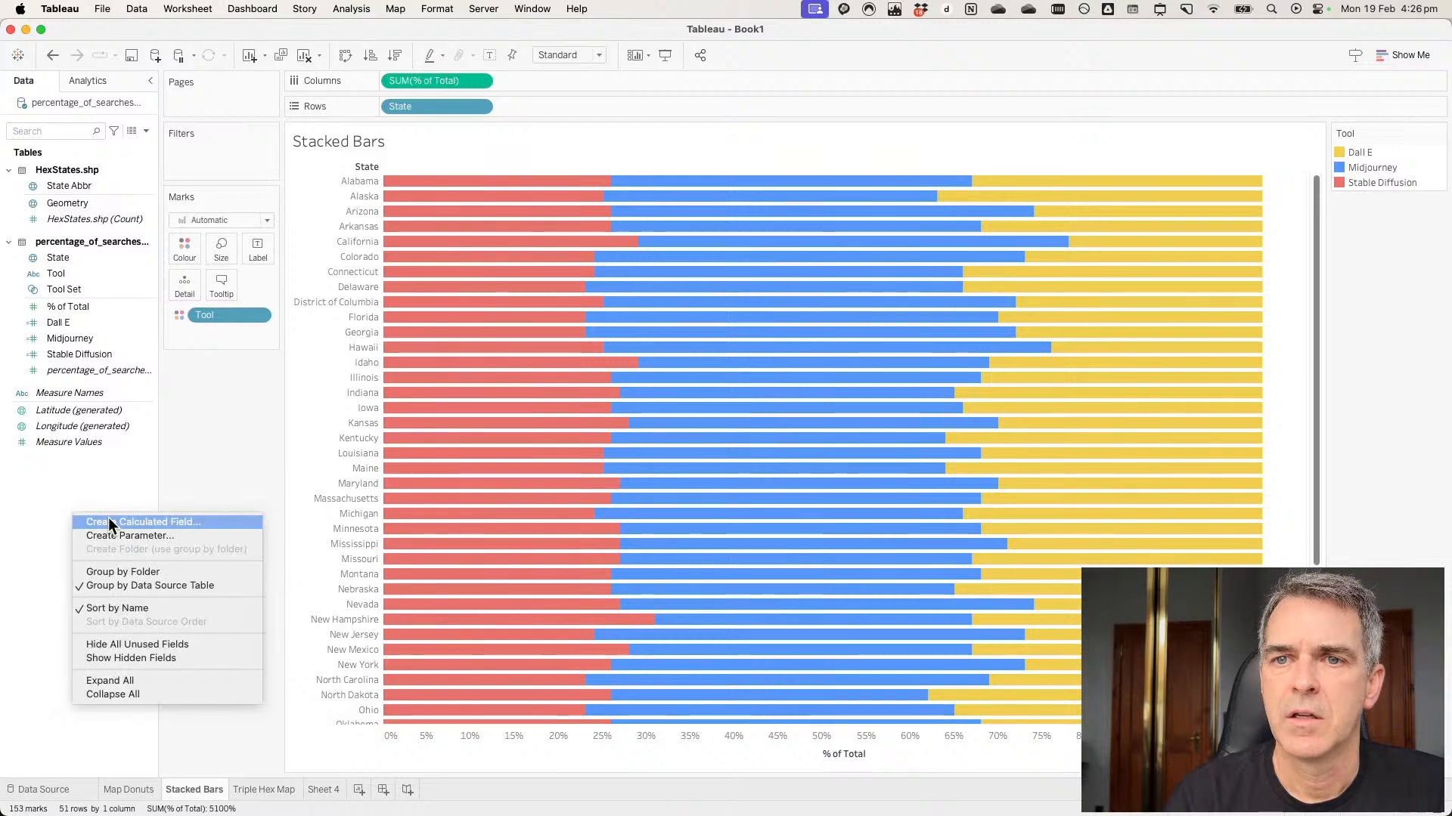
left_click(107, 522)
type("Tool S")
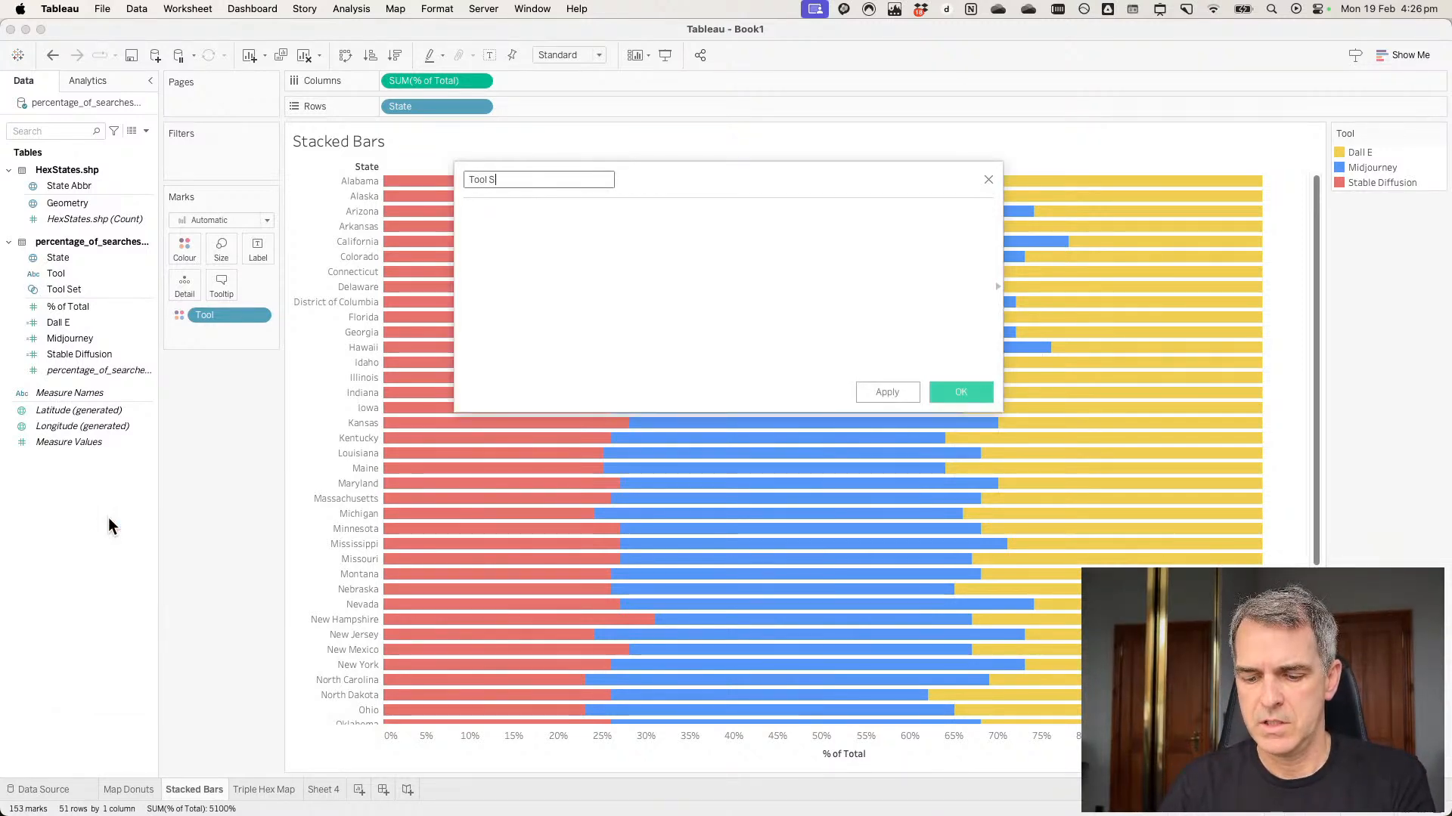
type("et Sort")
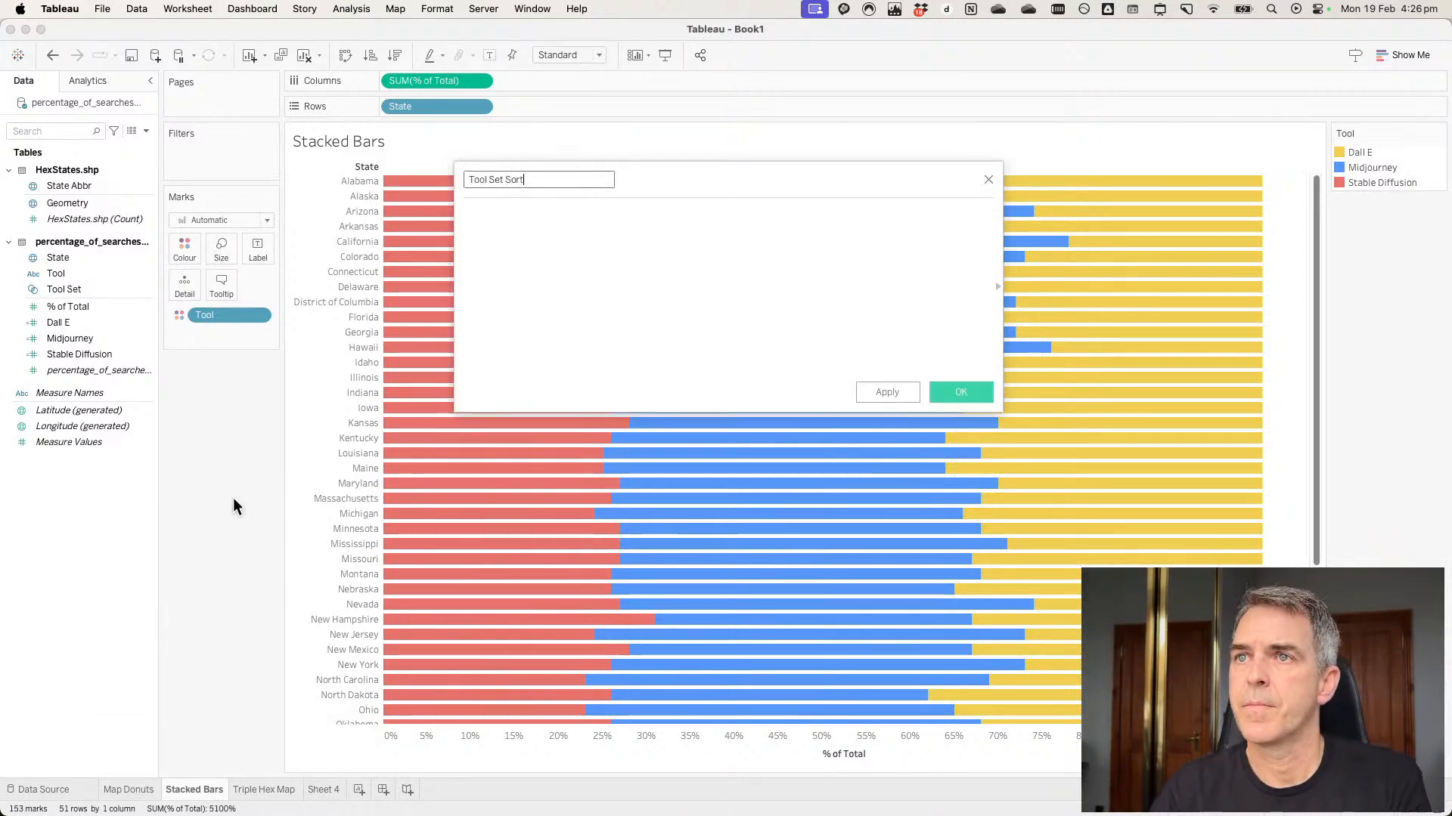
Give Tool Set Sort the formula IF [Tool Set] THEN [% of Total] END and save the field.
left_click(487, 333)
type("IF")
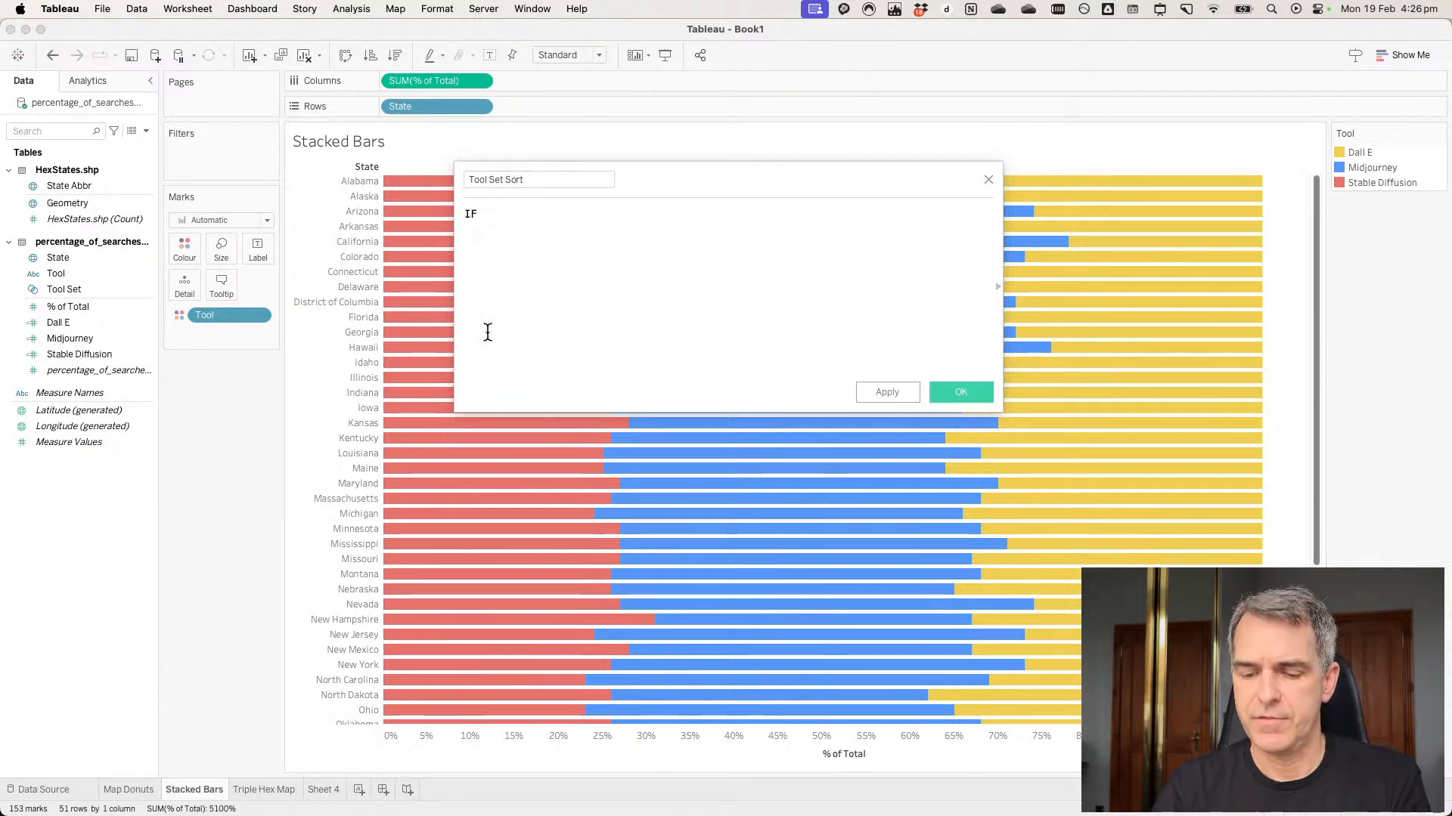
type(" tool")
key("Down")
key("Return")
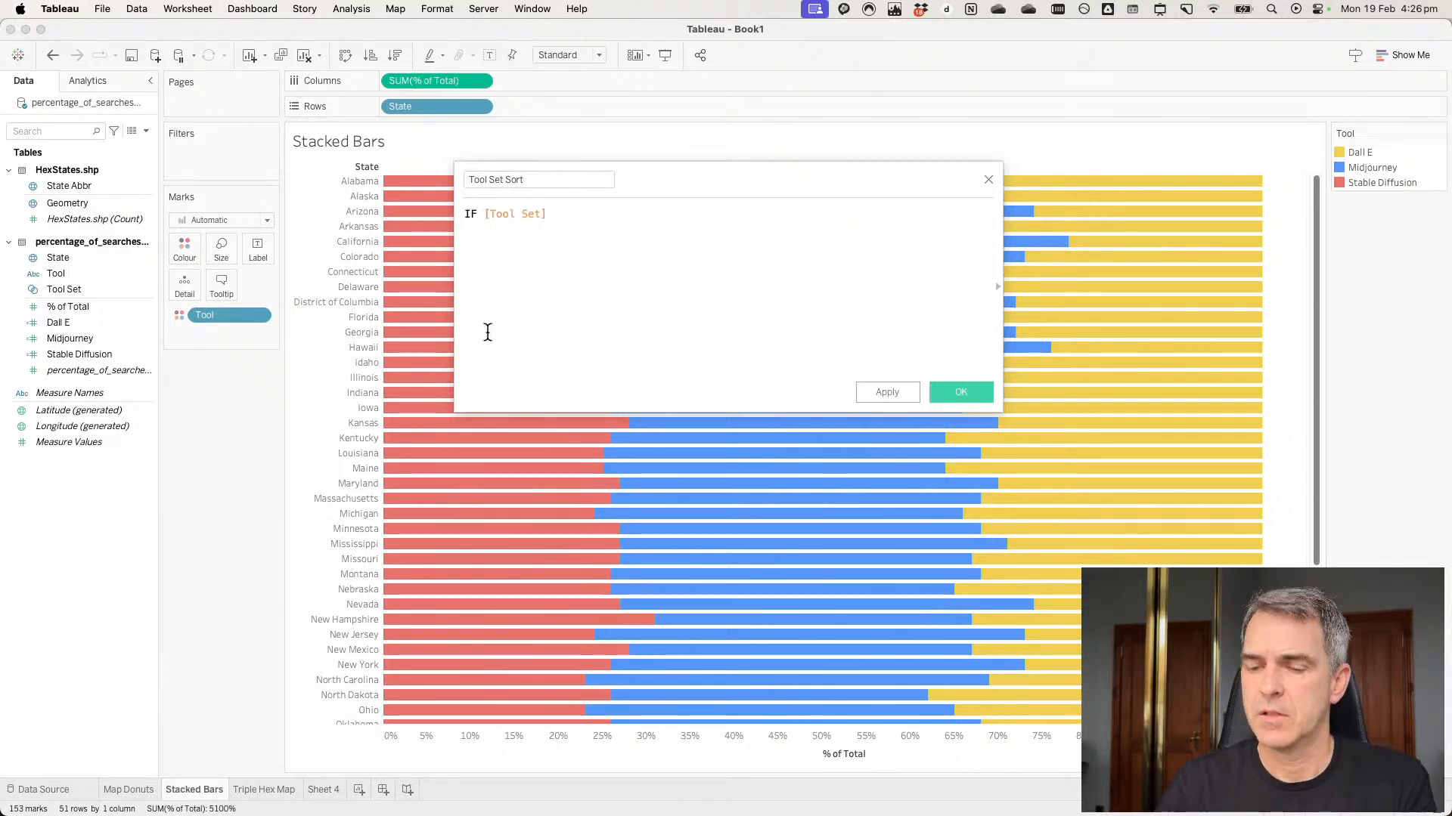
type("THEN ")
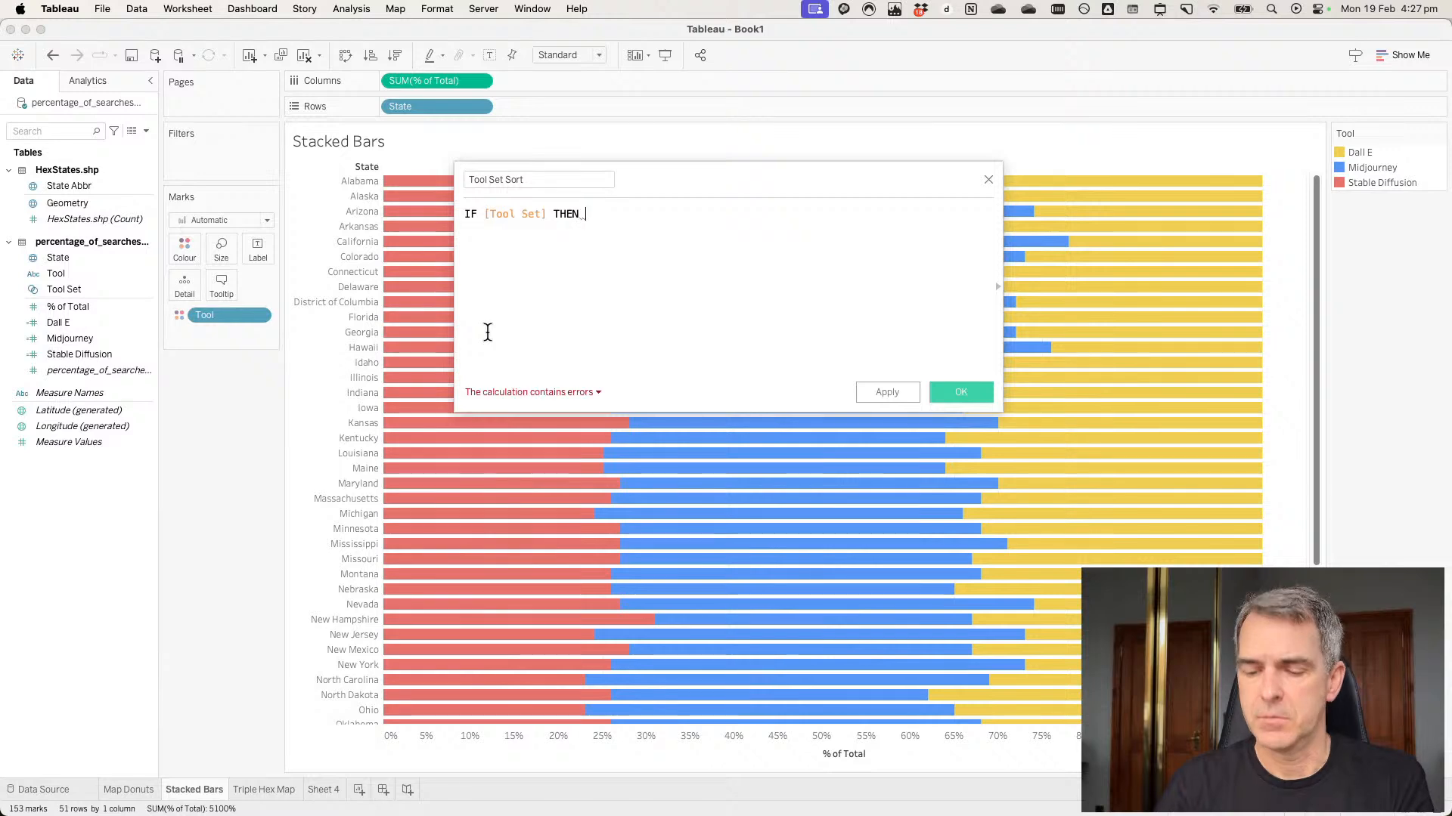
type("to")
key("Down")
key("Down")
key("Down")
key("Down")
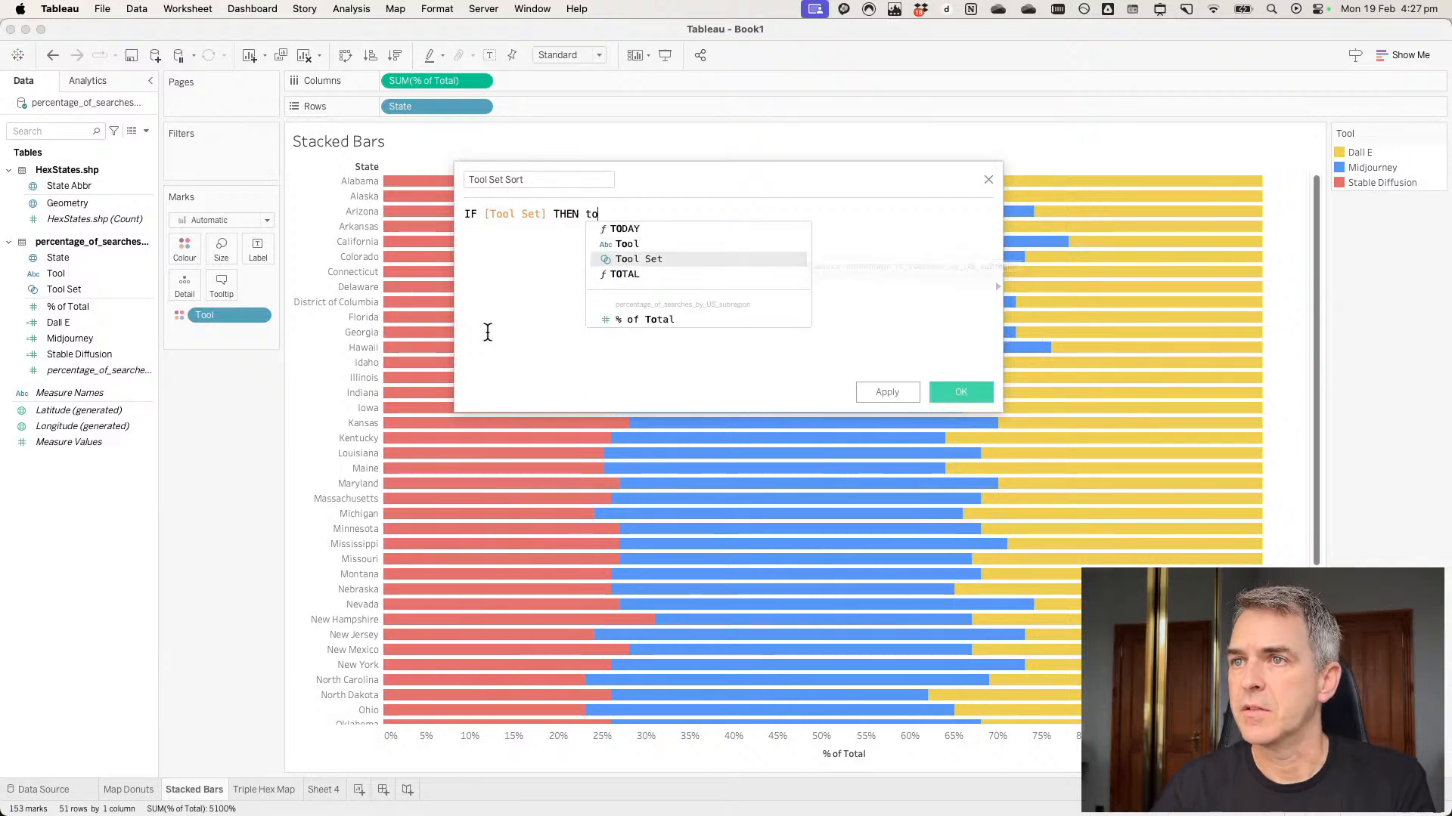
key("Return")
key("Return")
type("END")
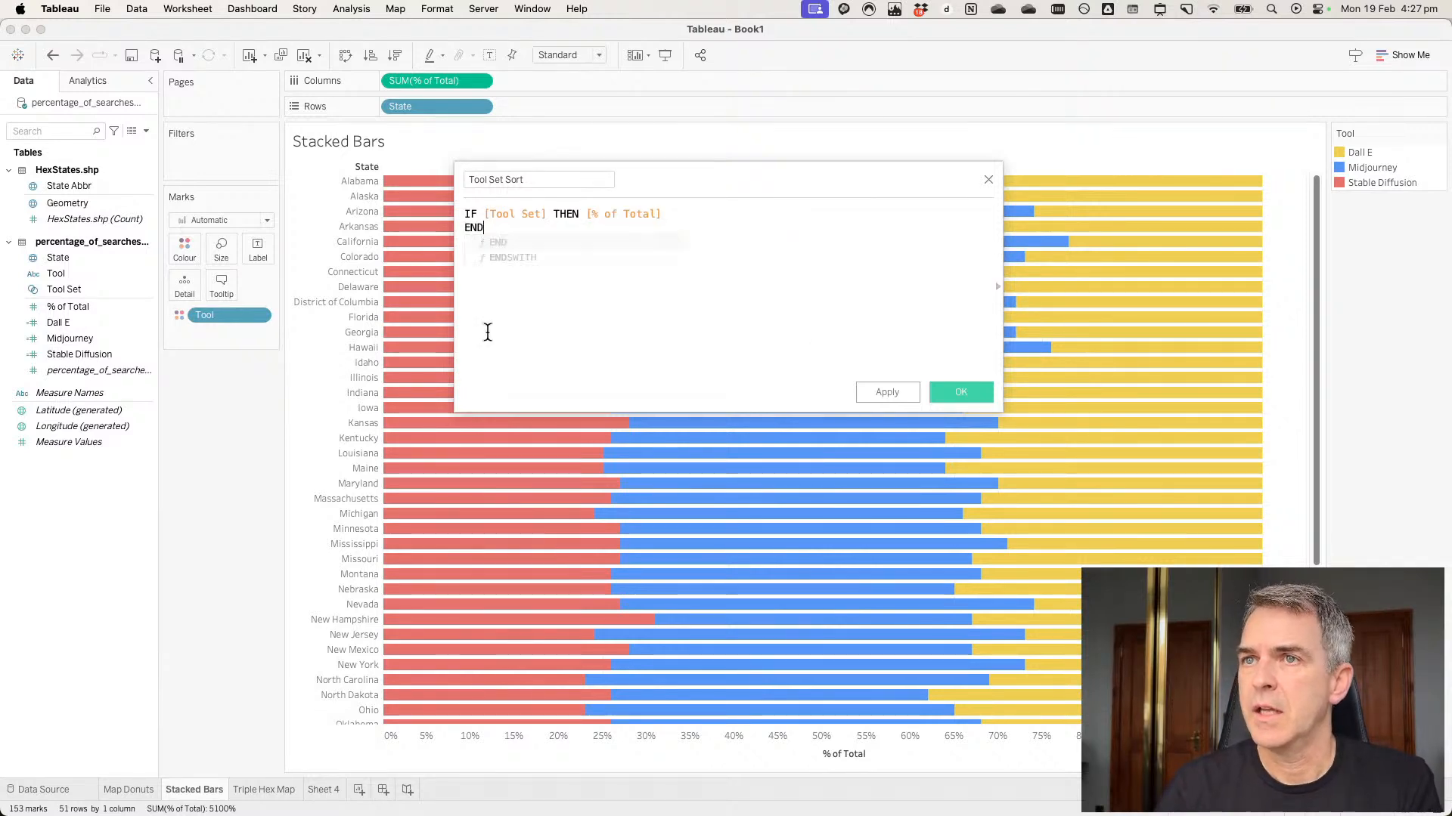
left_click(960, 392)
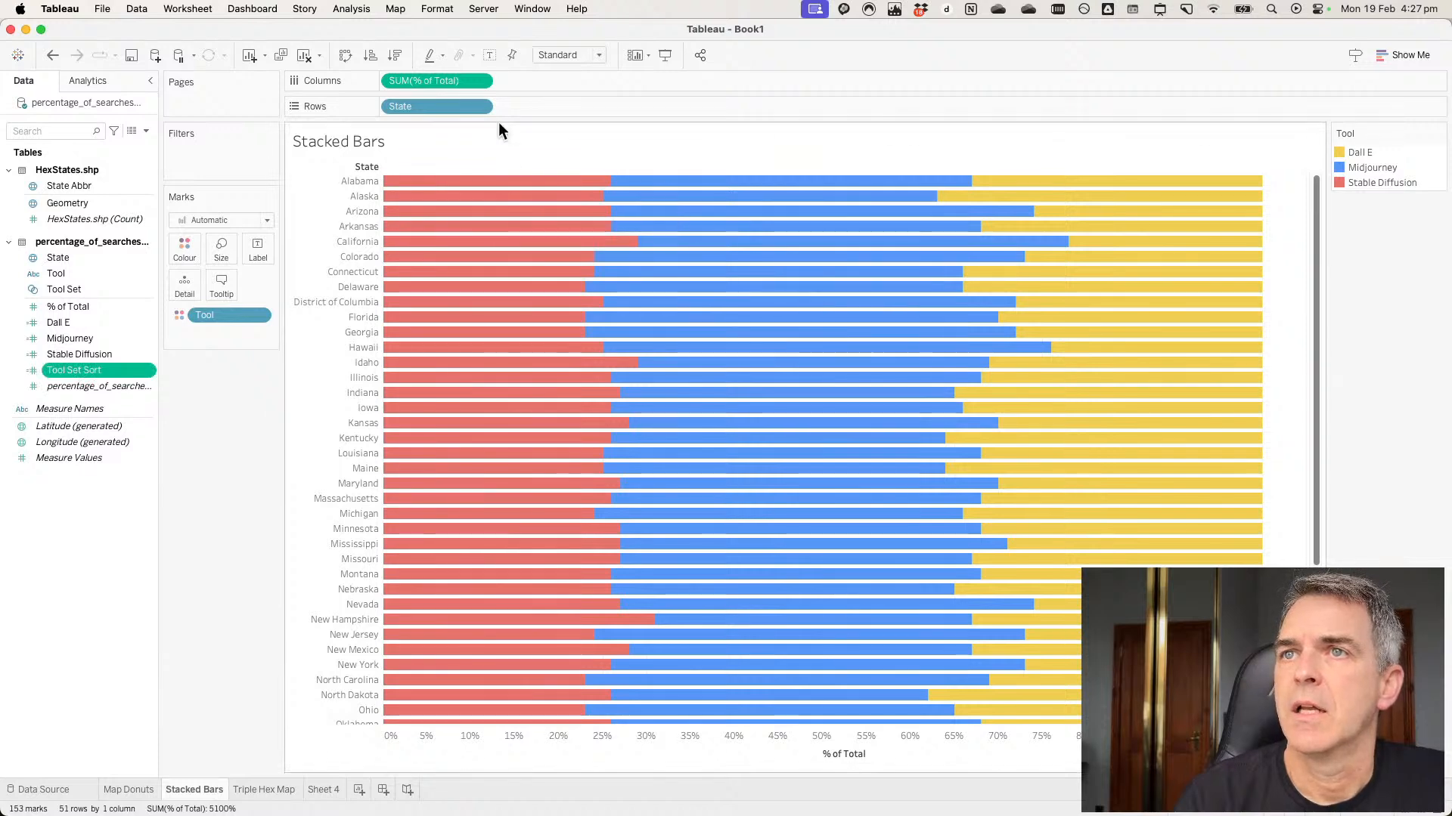
Sort the State rows by the field Tool Set Sort in descending order, using the Sum aggregation.
left_click(479, 106)
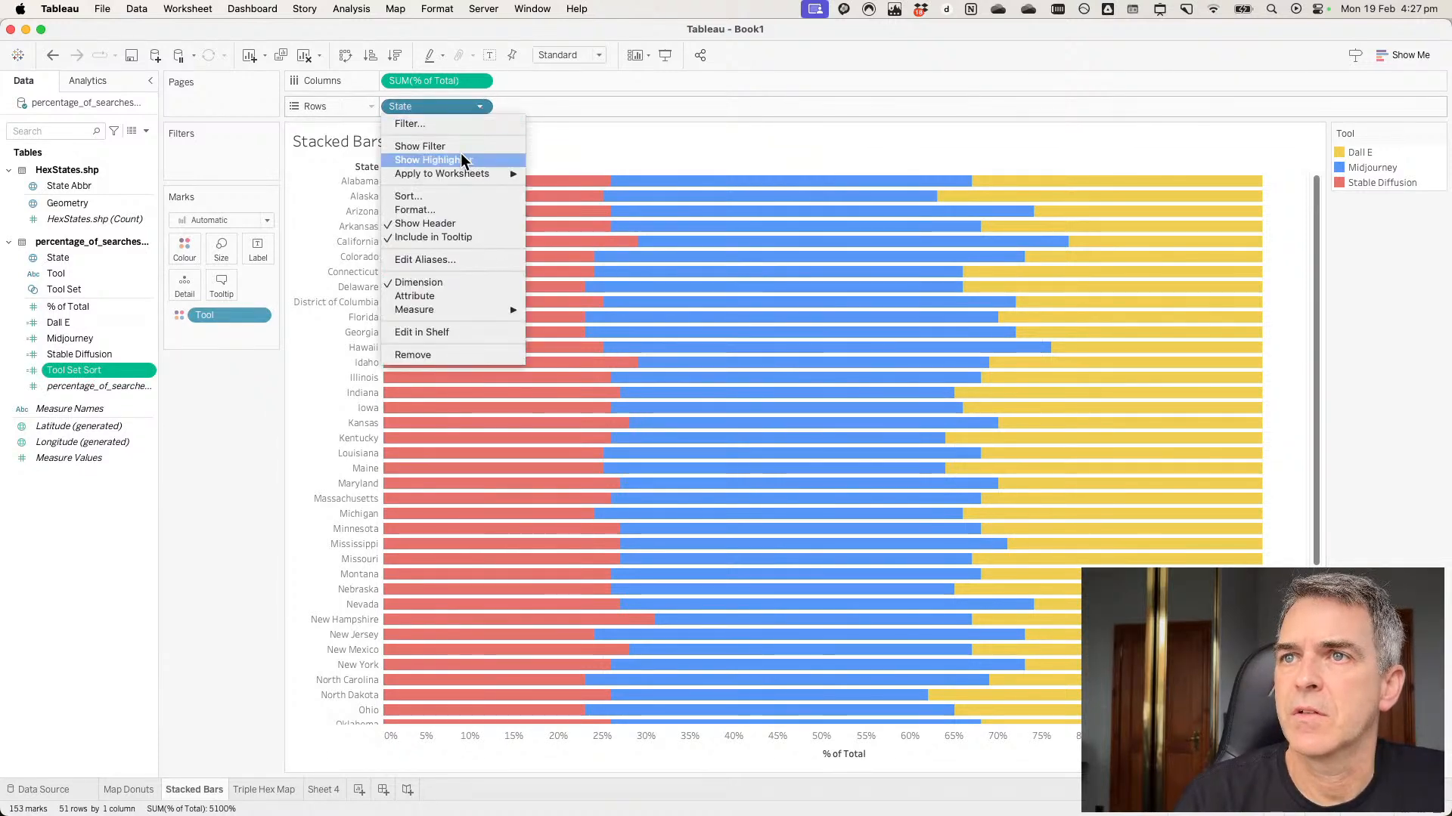
left_click(442, 201)
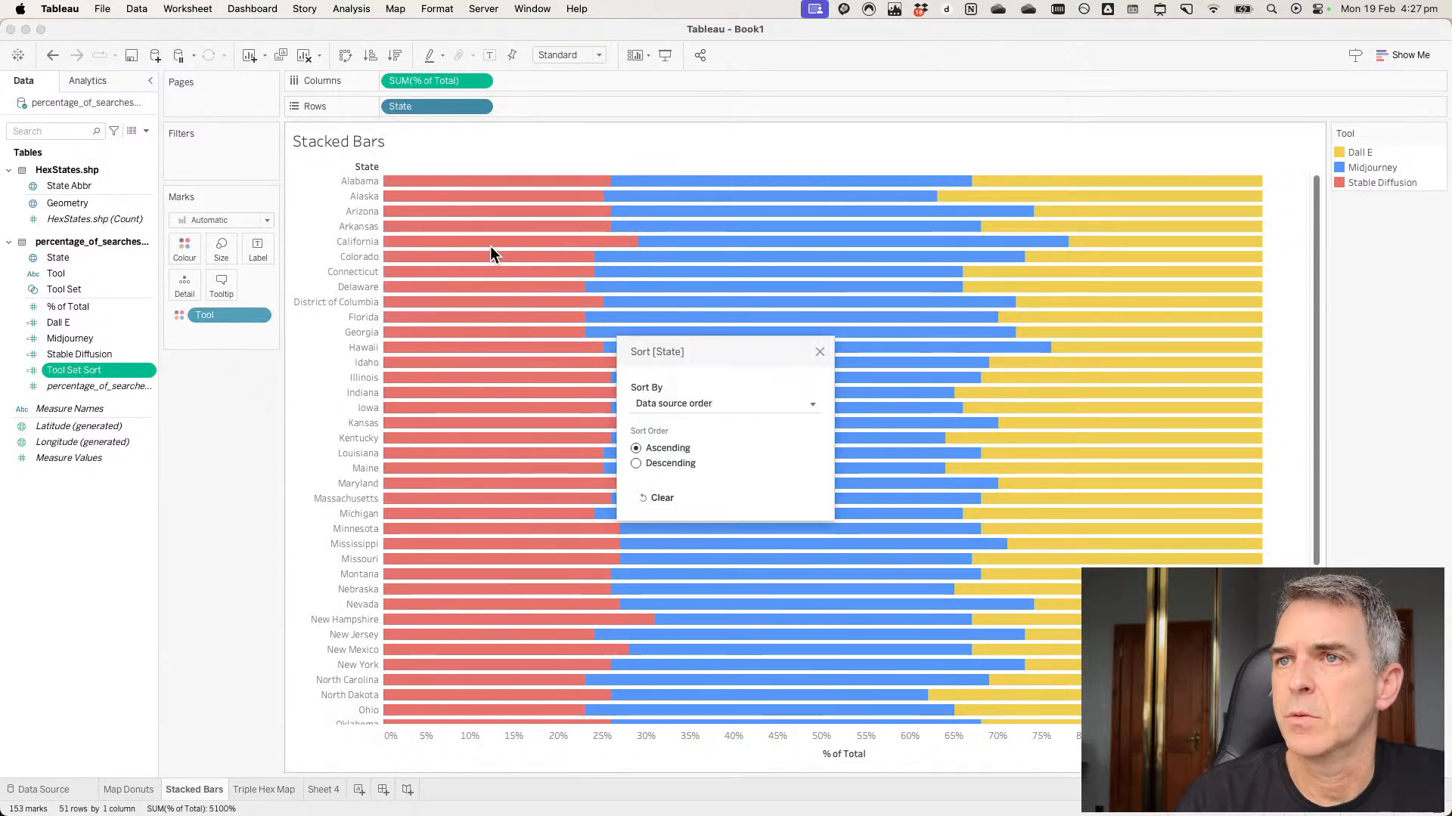
left_click(679, 405)
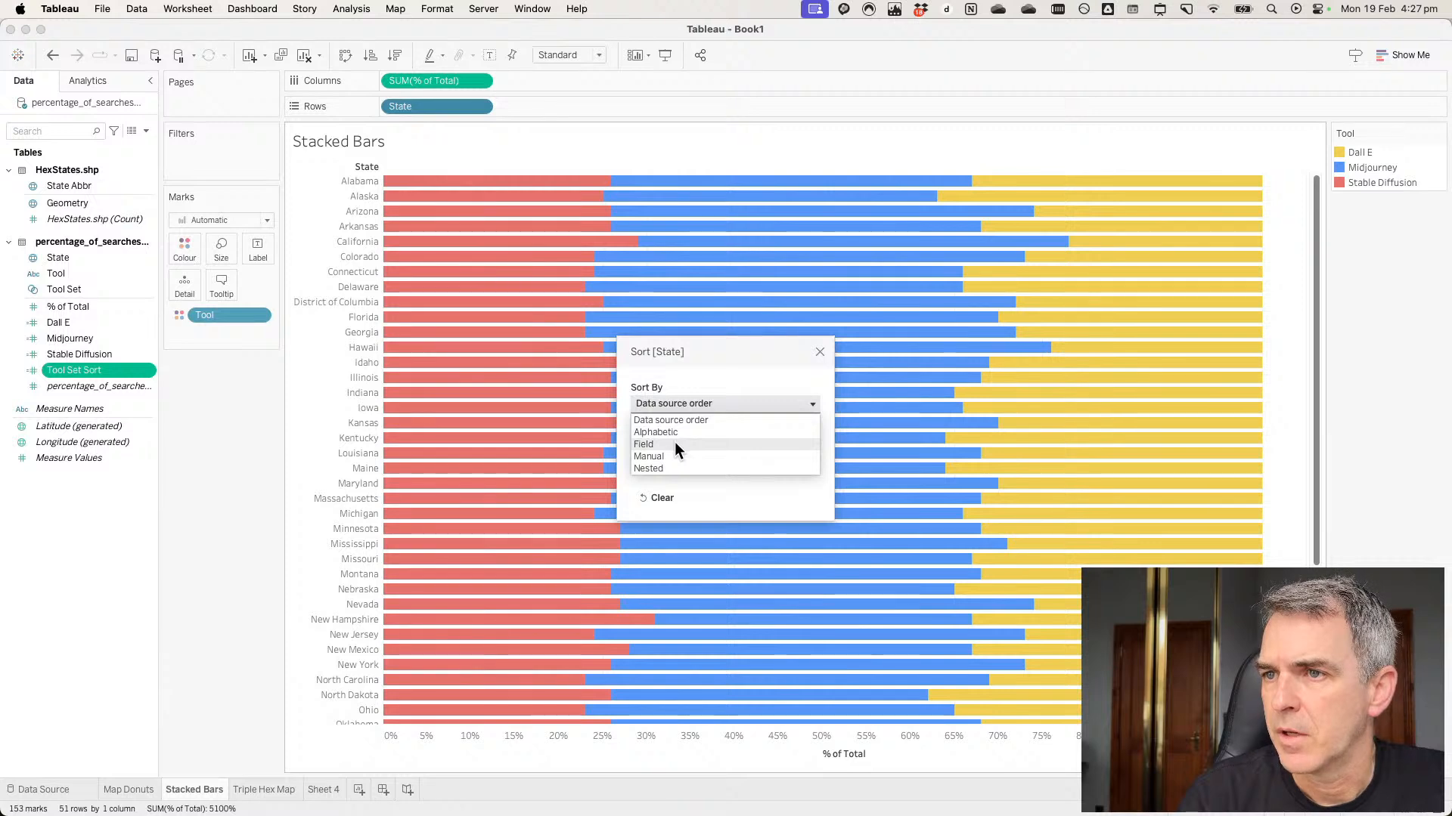
left_click(675, 444)
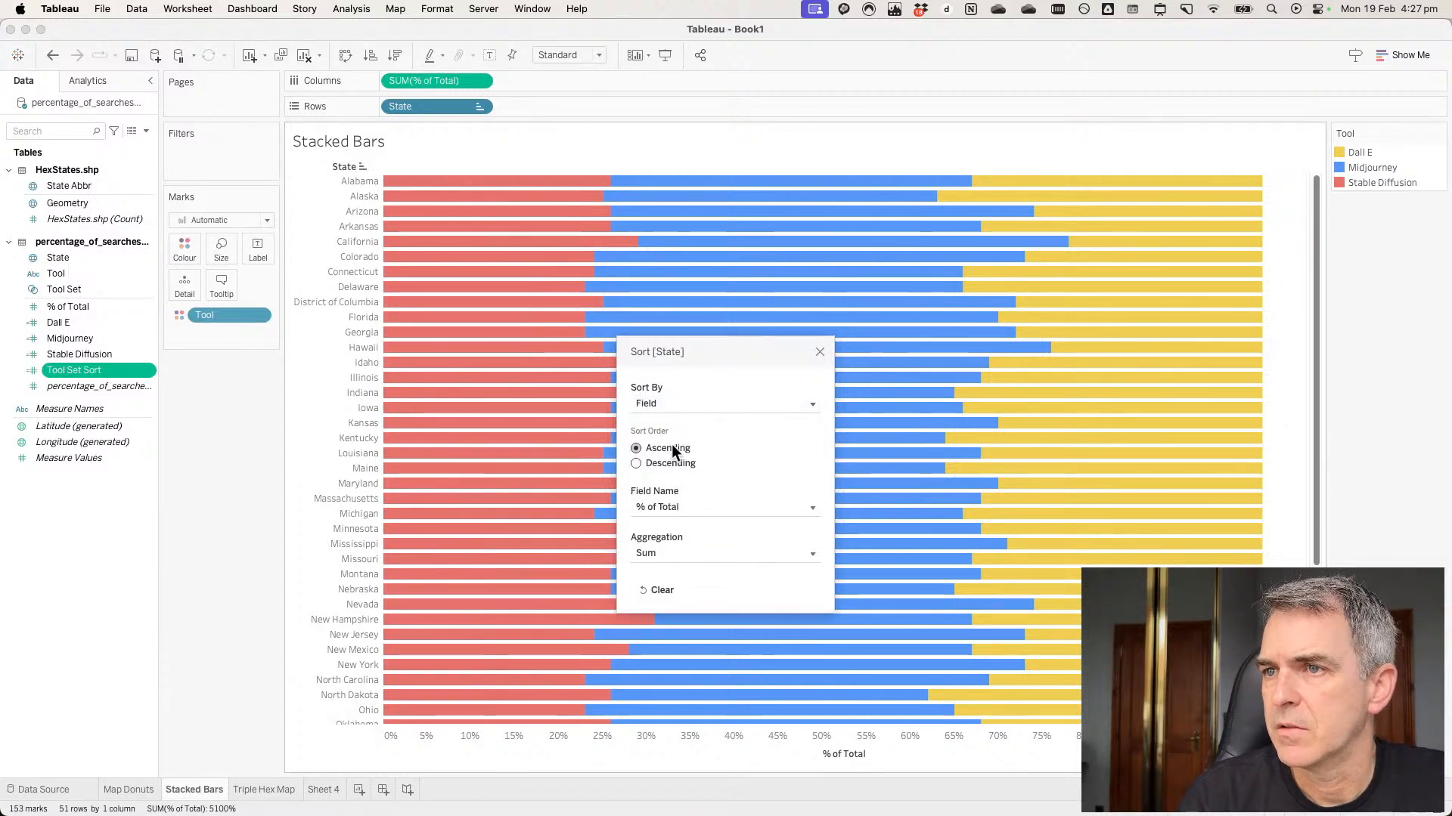
left_click(668, 508)
left_click(683, 678)
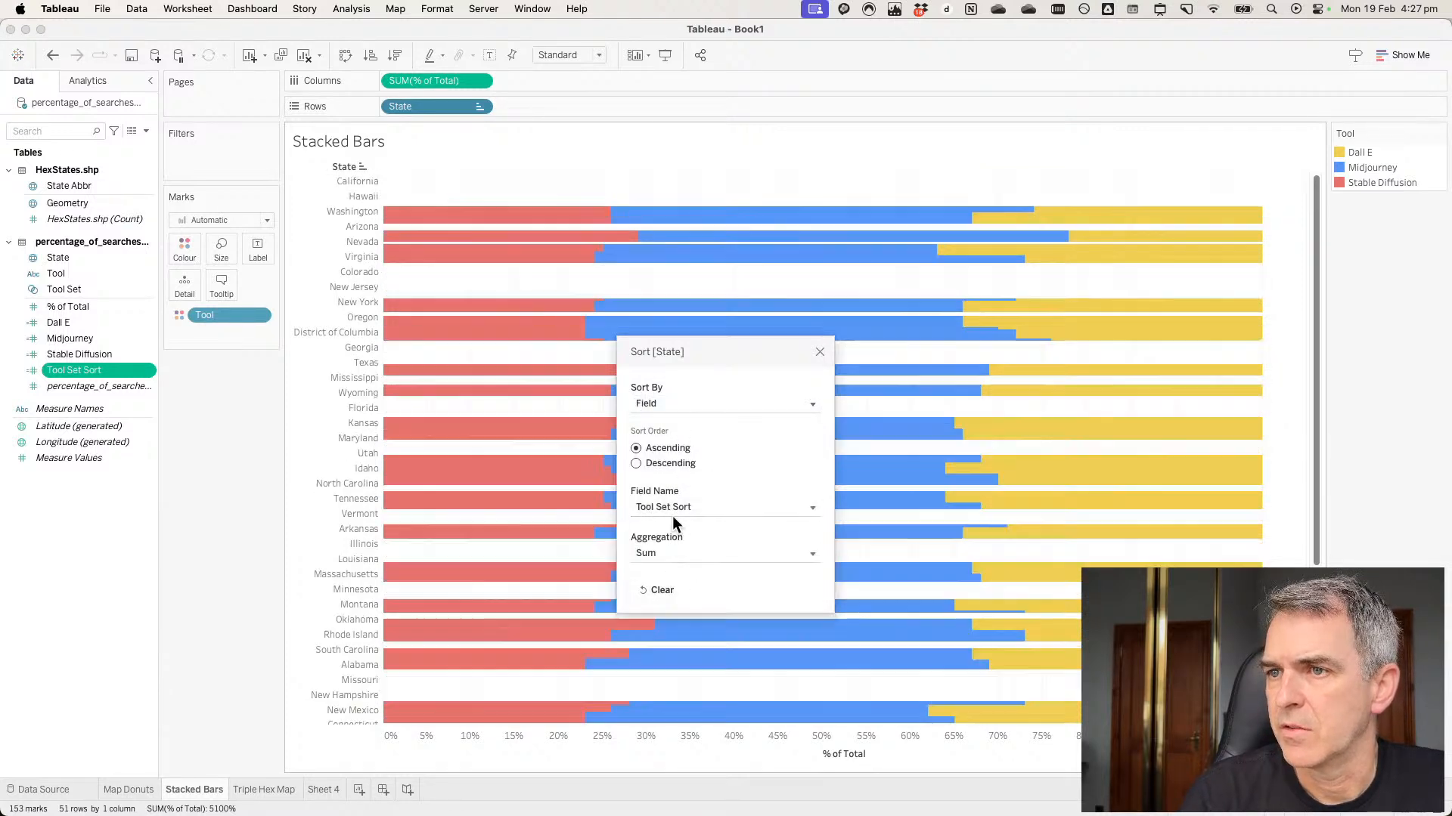
left_click(656, 462)
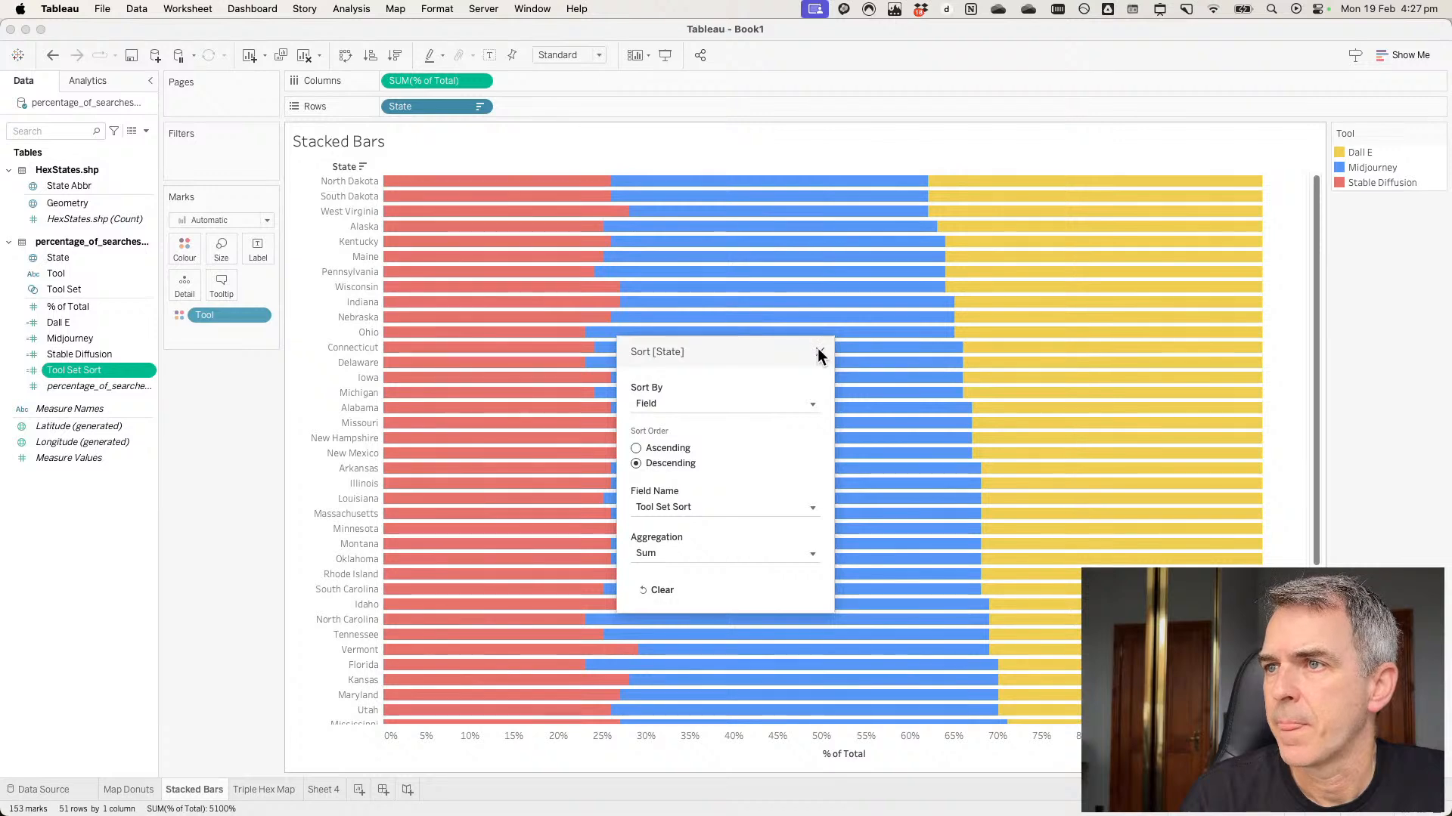
left_click(819, 351)
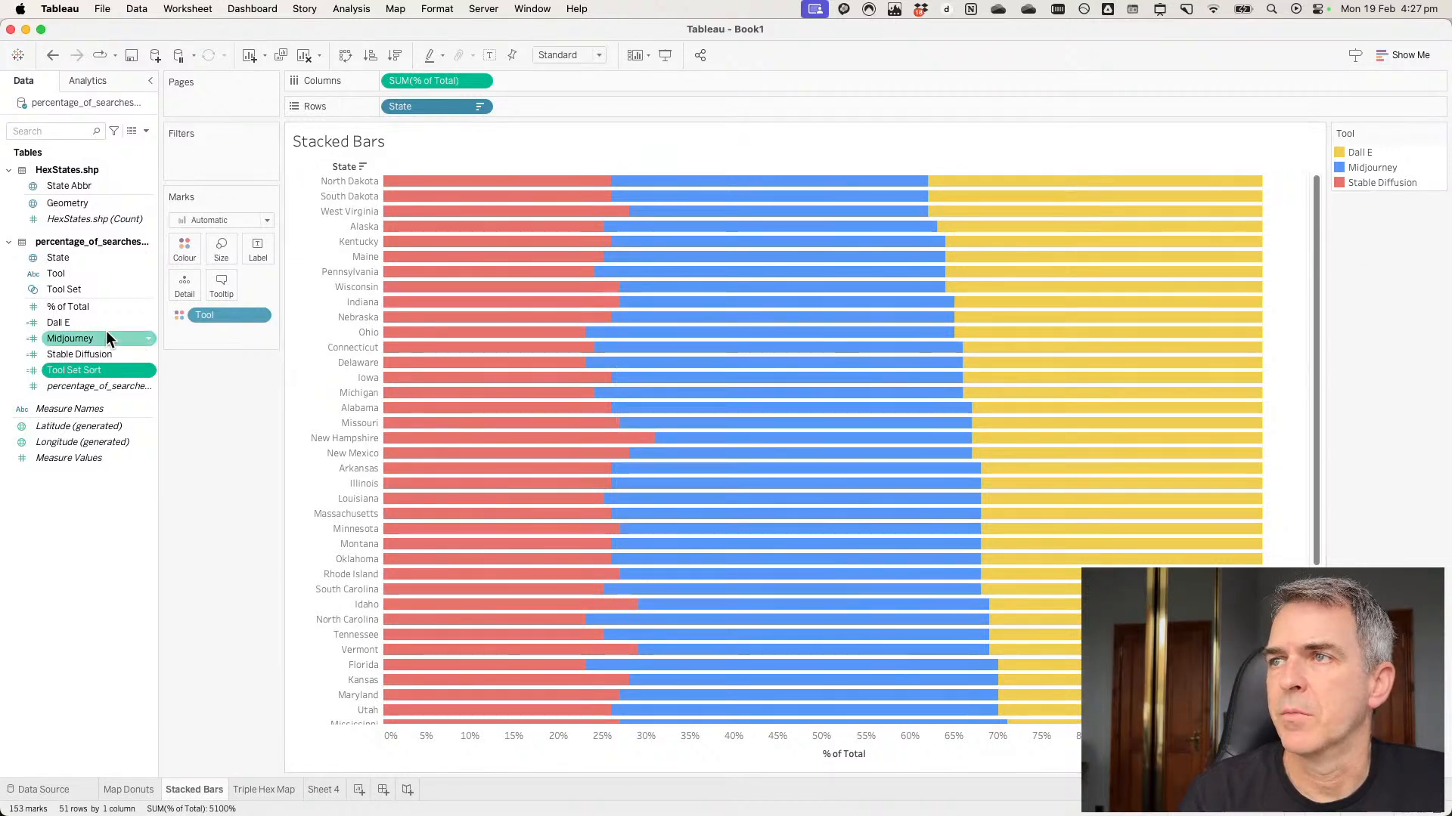
Test the state sort by applying Midjourney alone and Stable Diffusion alone to Tool Set, and restore Dall E as its only member.
right_click(67, 286)
left_click(89, 379)
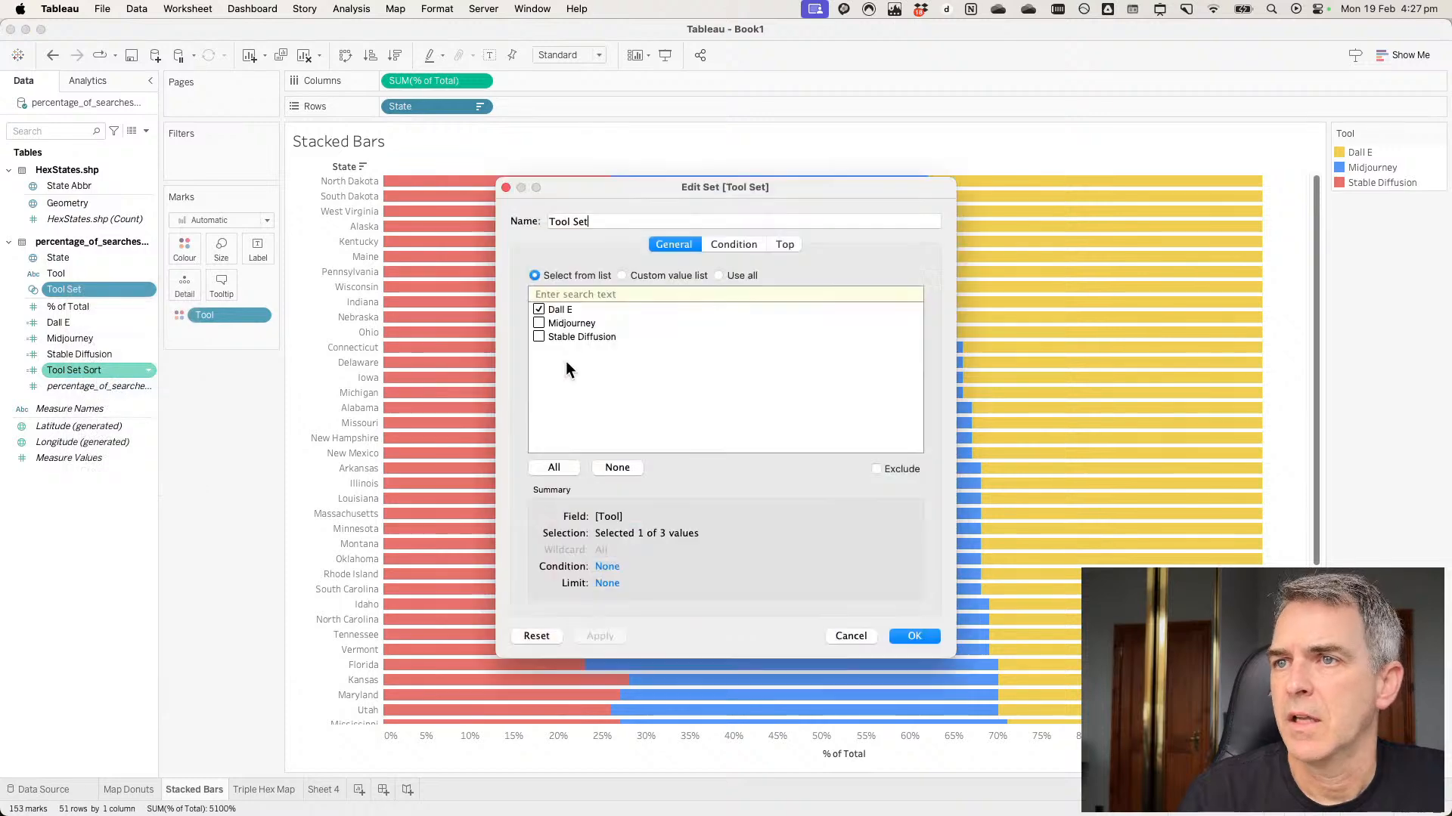
left_click_drag(629, 196, 186, 239)
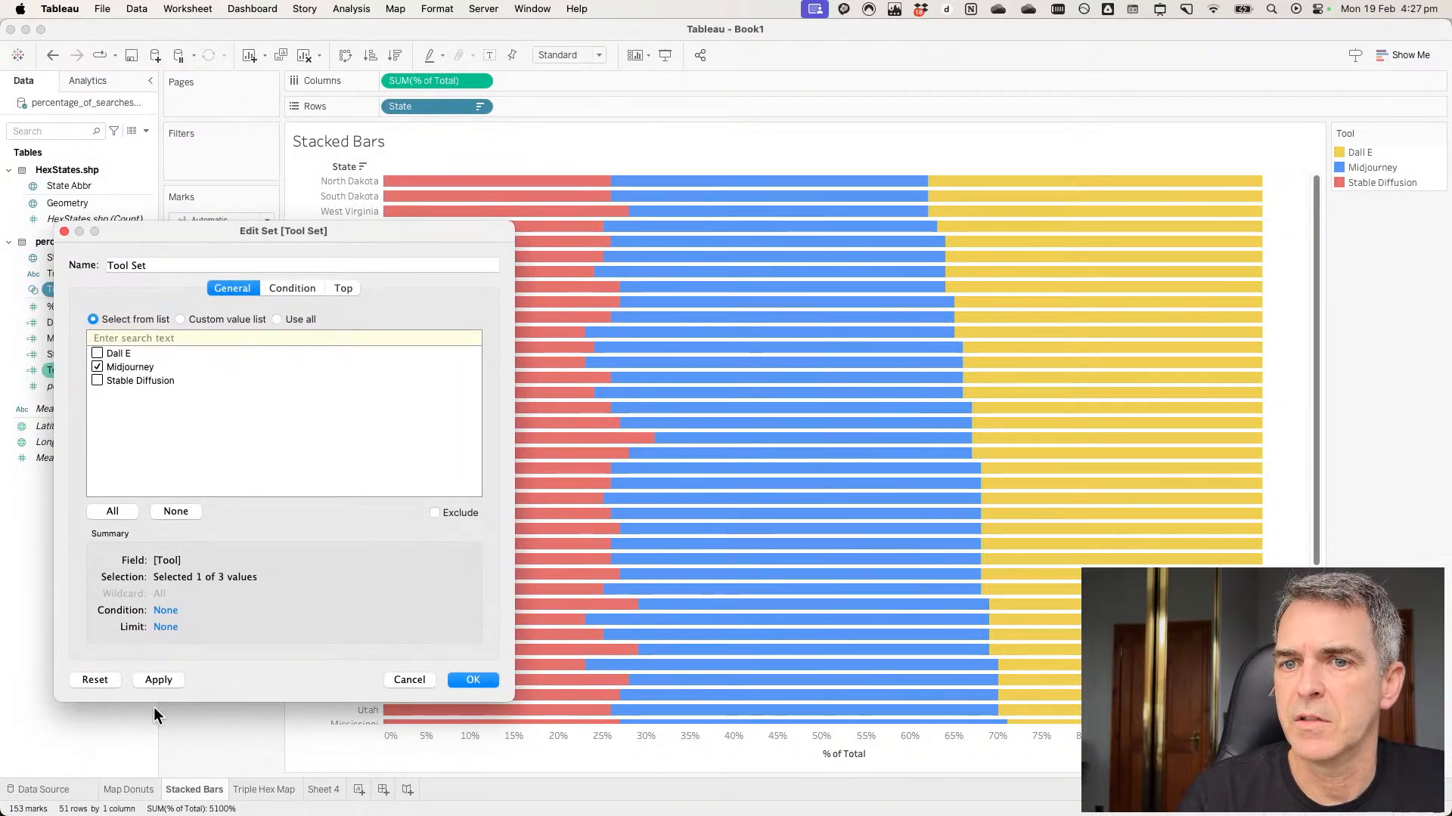
left_click(170, 679)
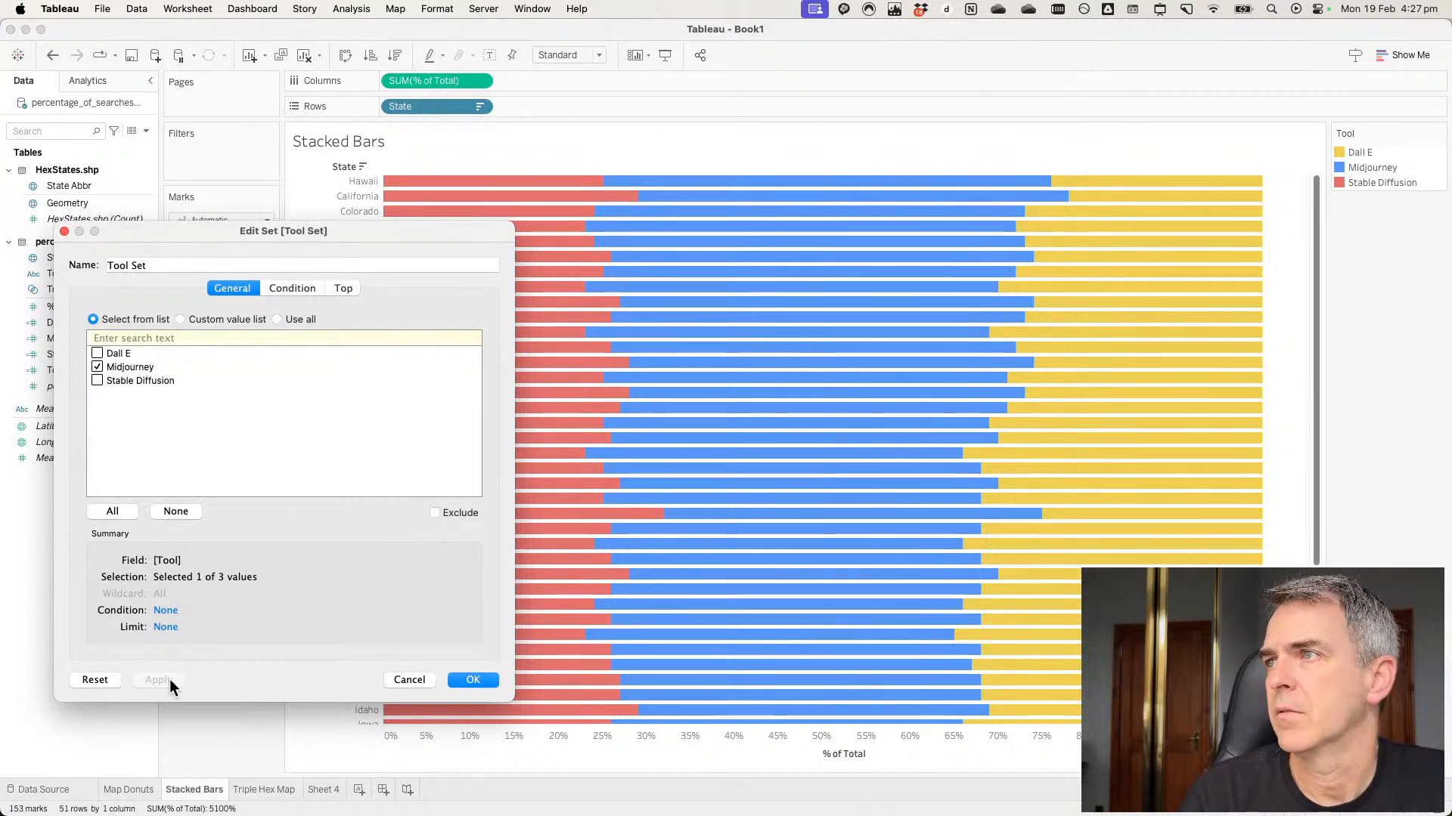
left_click(99, 368)
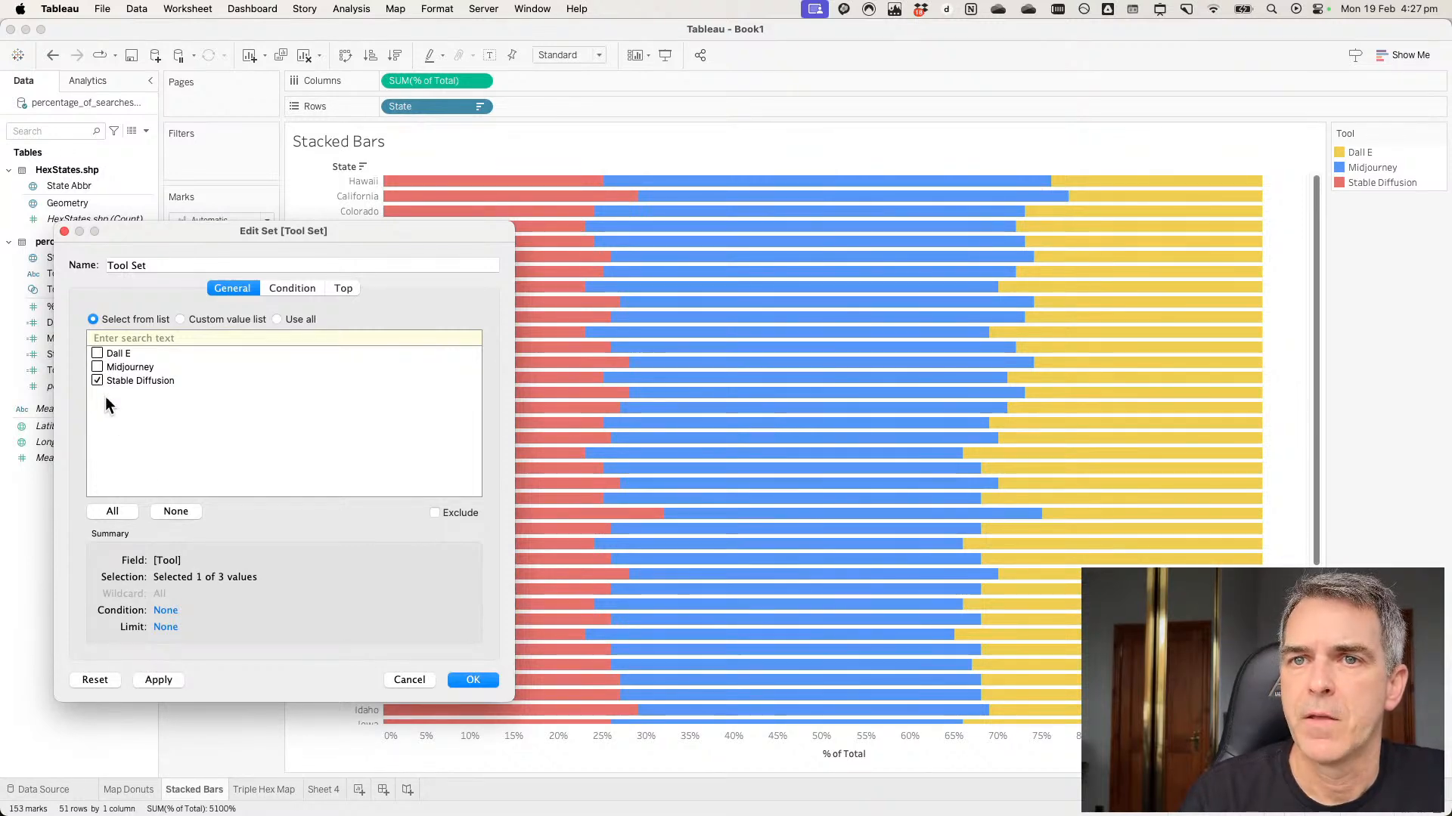
left_click(156, 679)
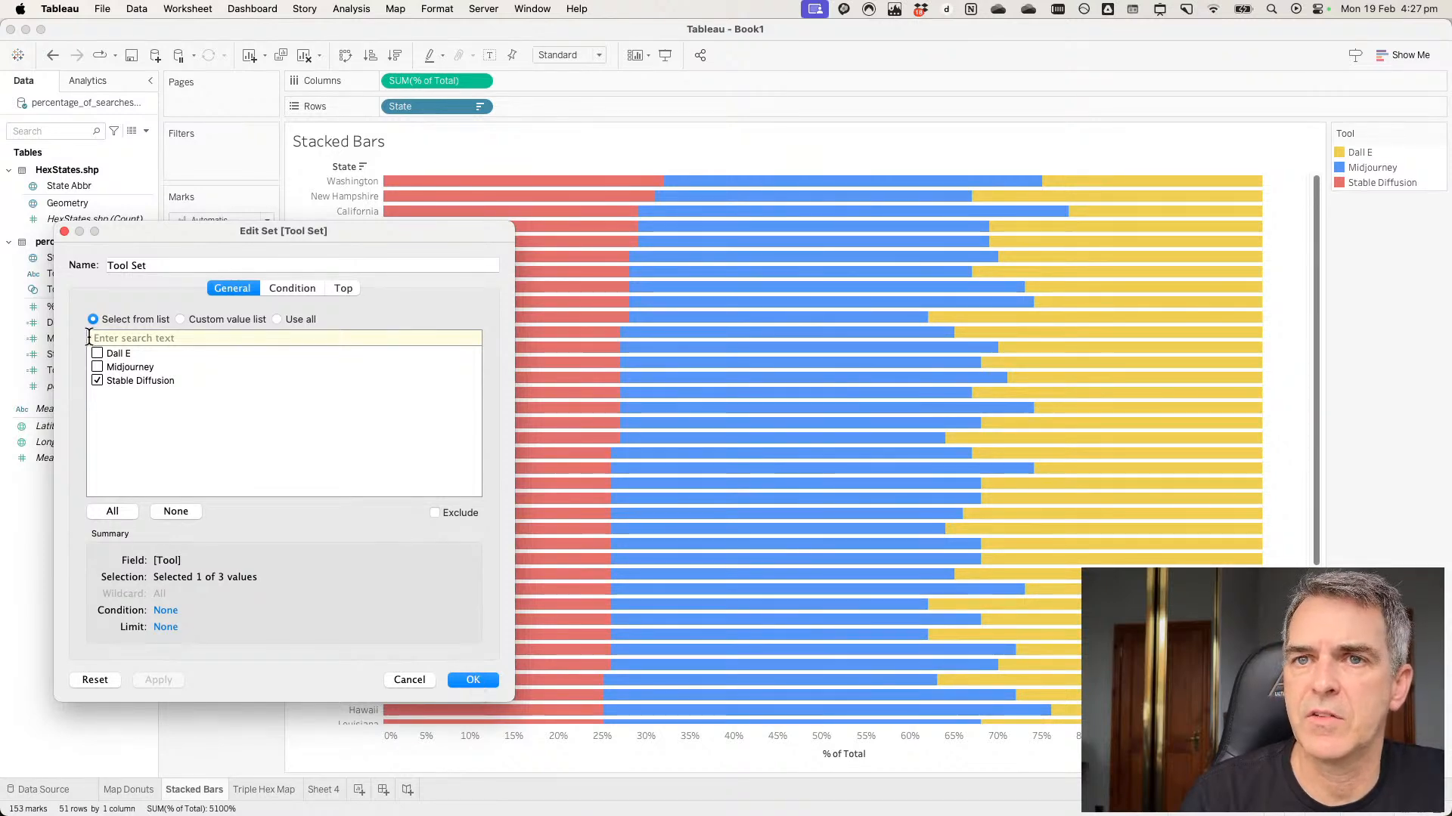
left_click(472, 680)
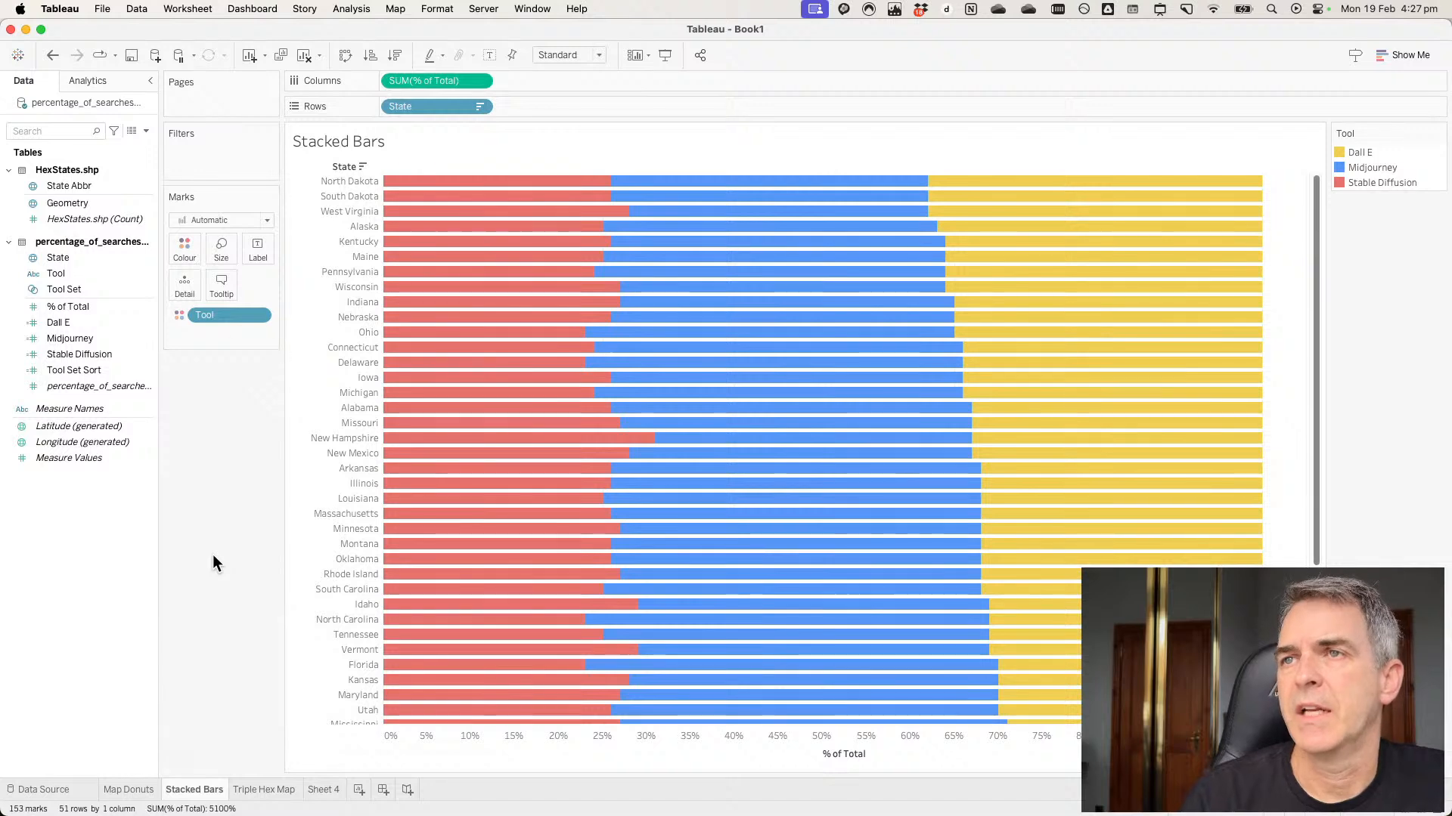
Add a Change Set Values action named Update Tool Set for Stacked Bars, run on Select and limited to single-select only.
left_click(186, 10)
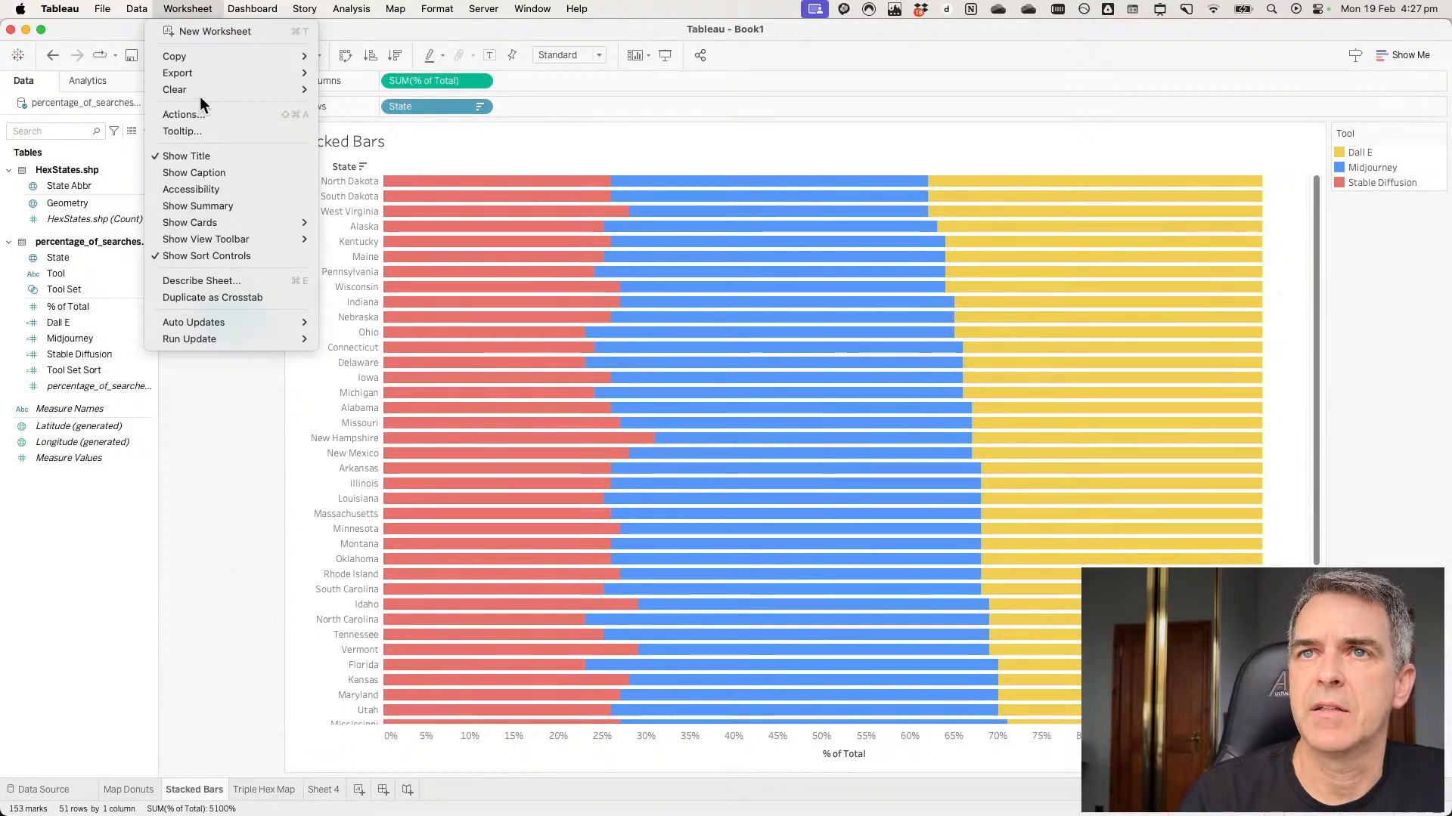
left_click(201, 114)
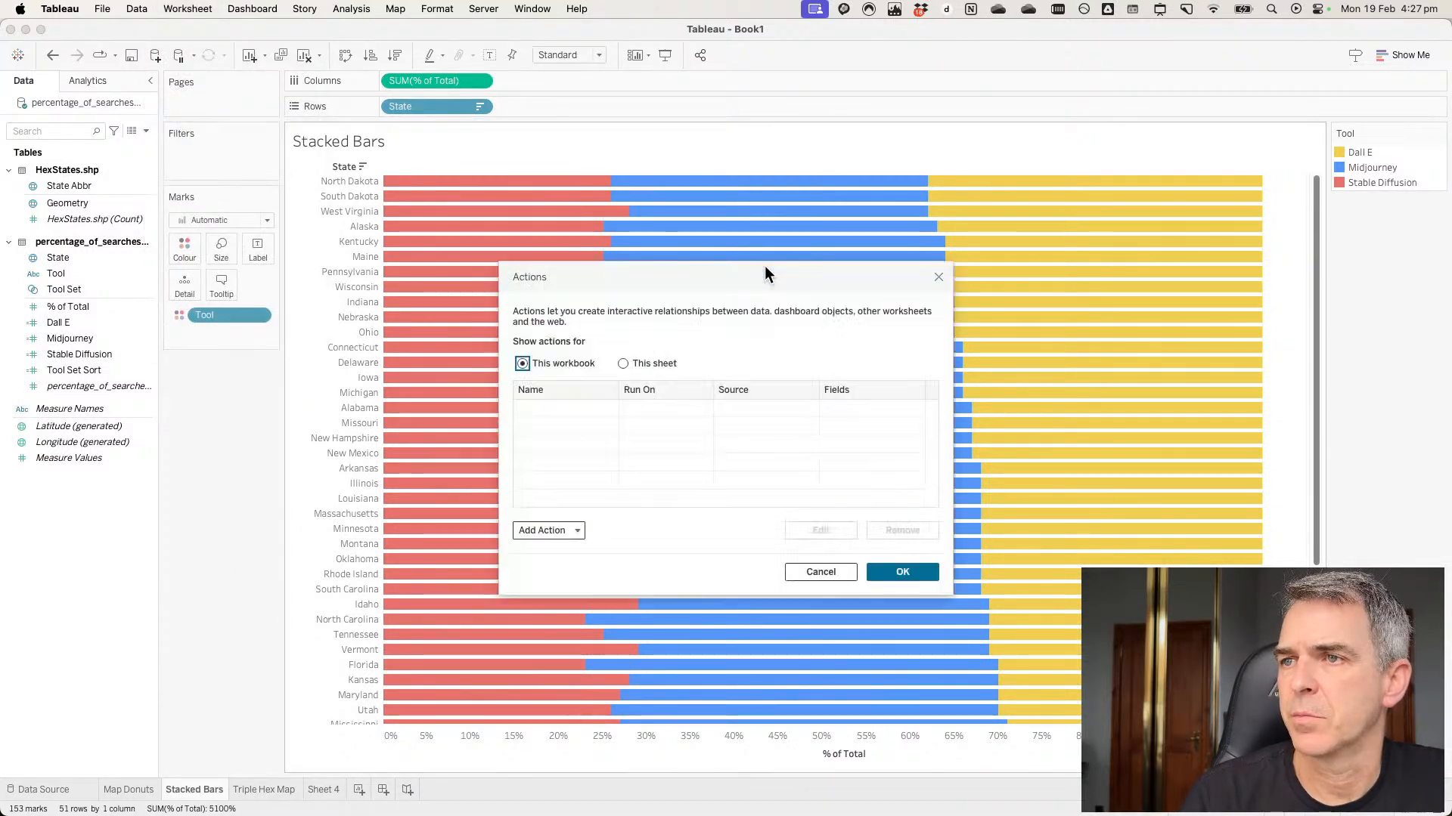
left_click(529, 530)
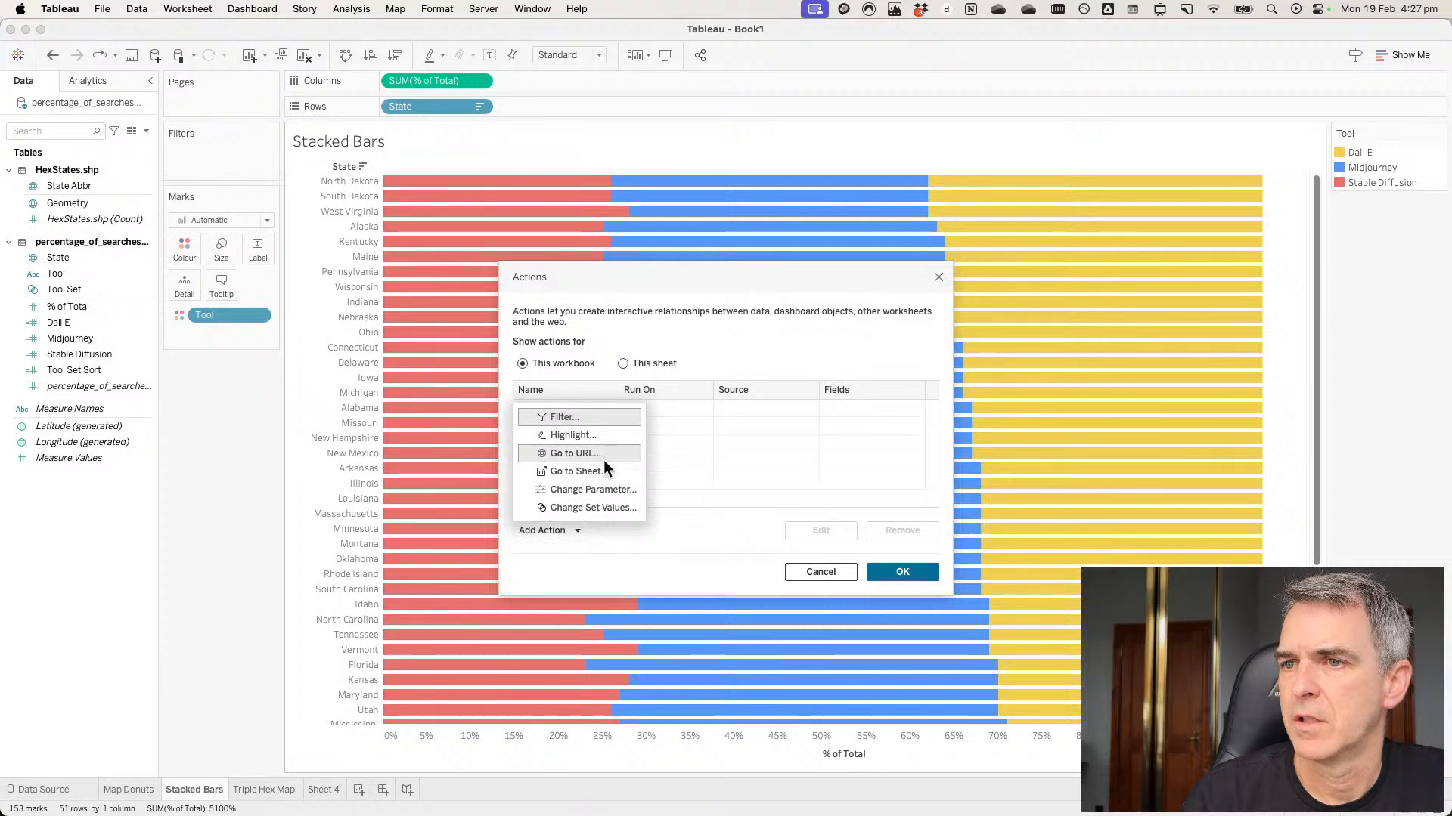
left_click(596, 506)
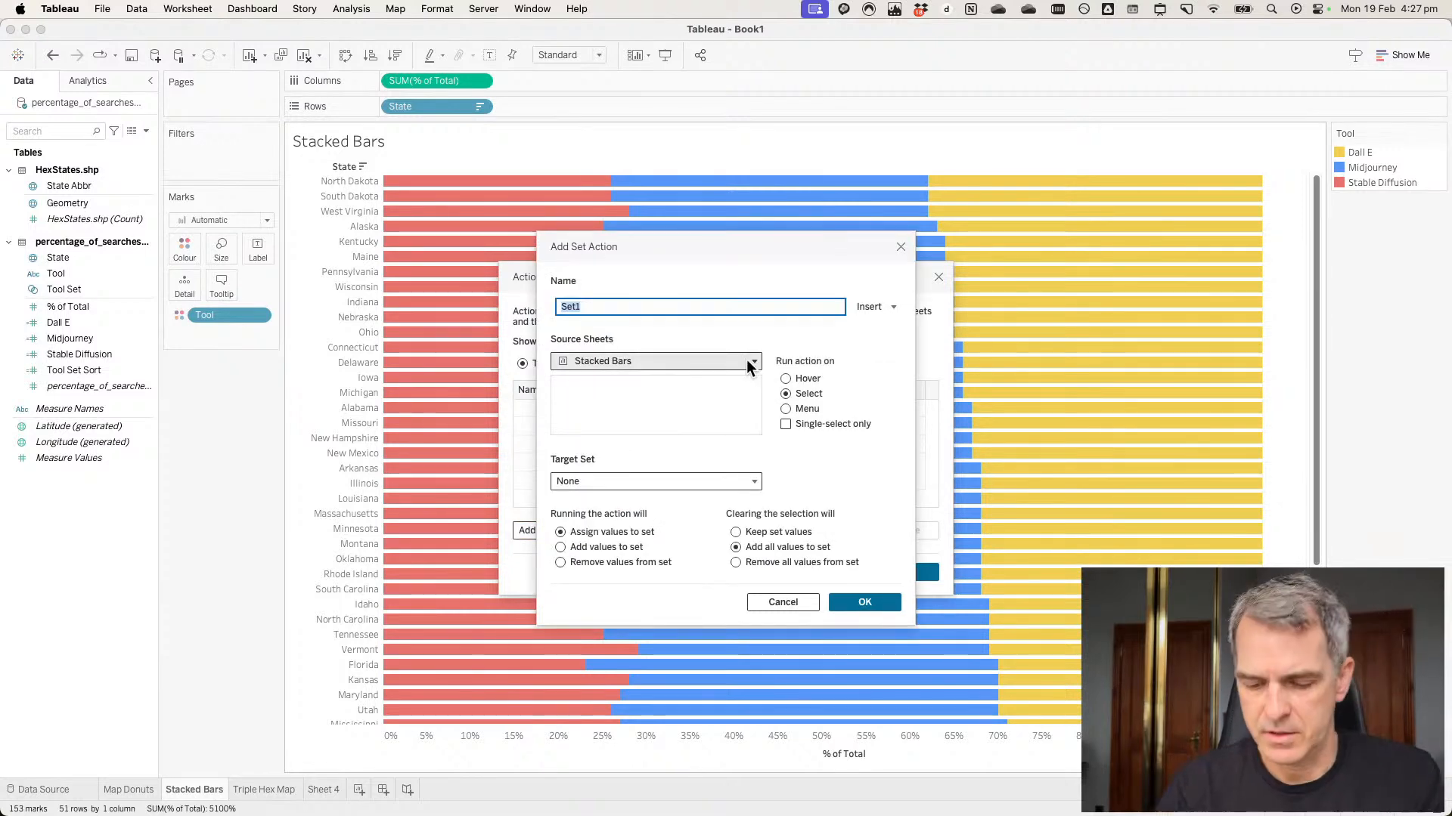
type("Update Tool")
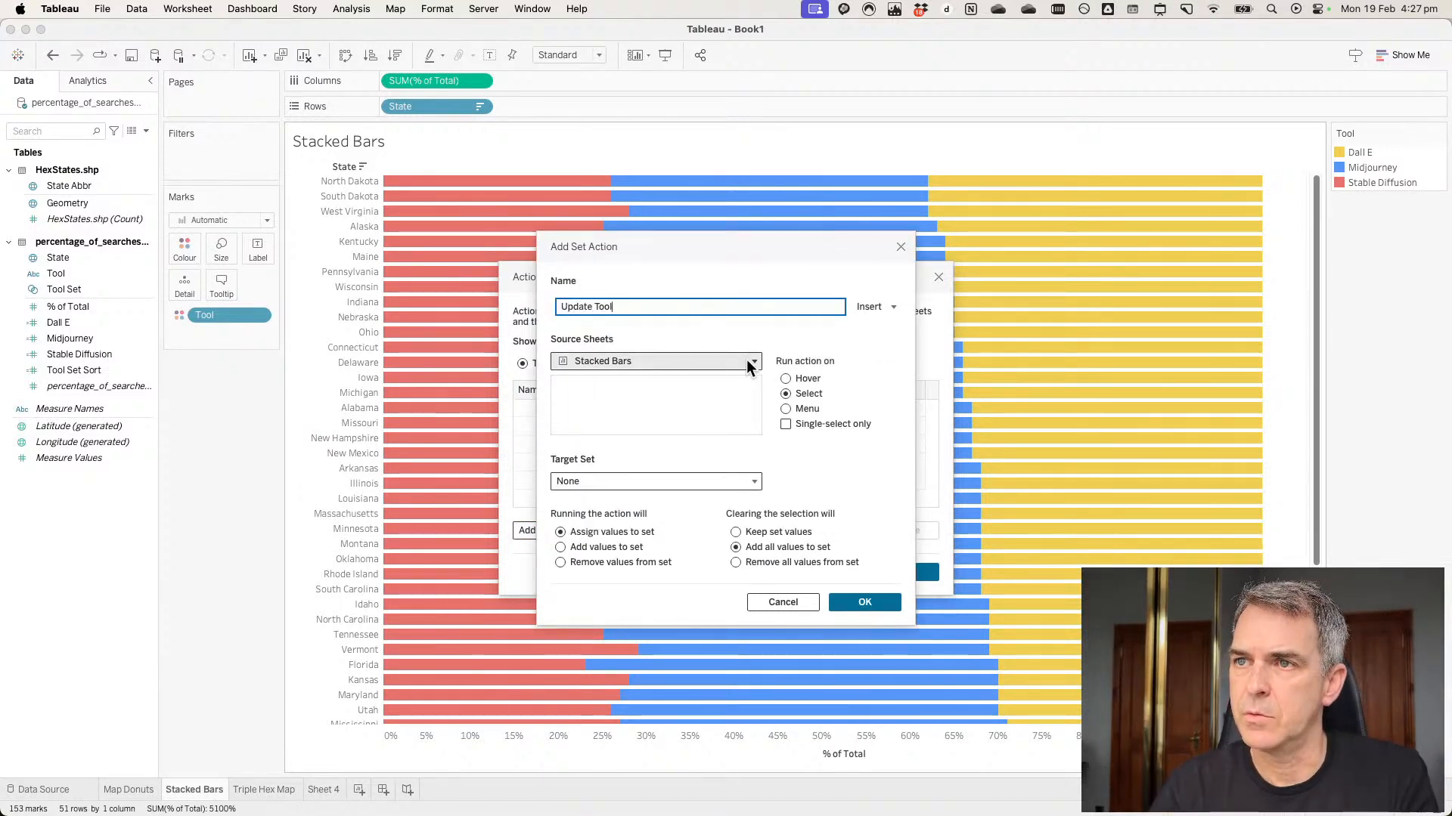
type(" Set")
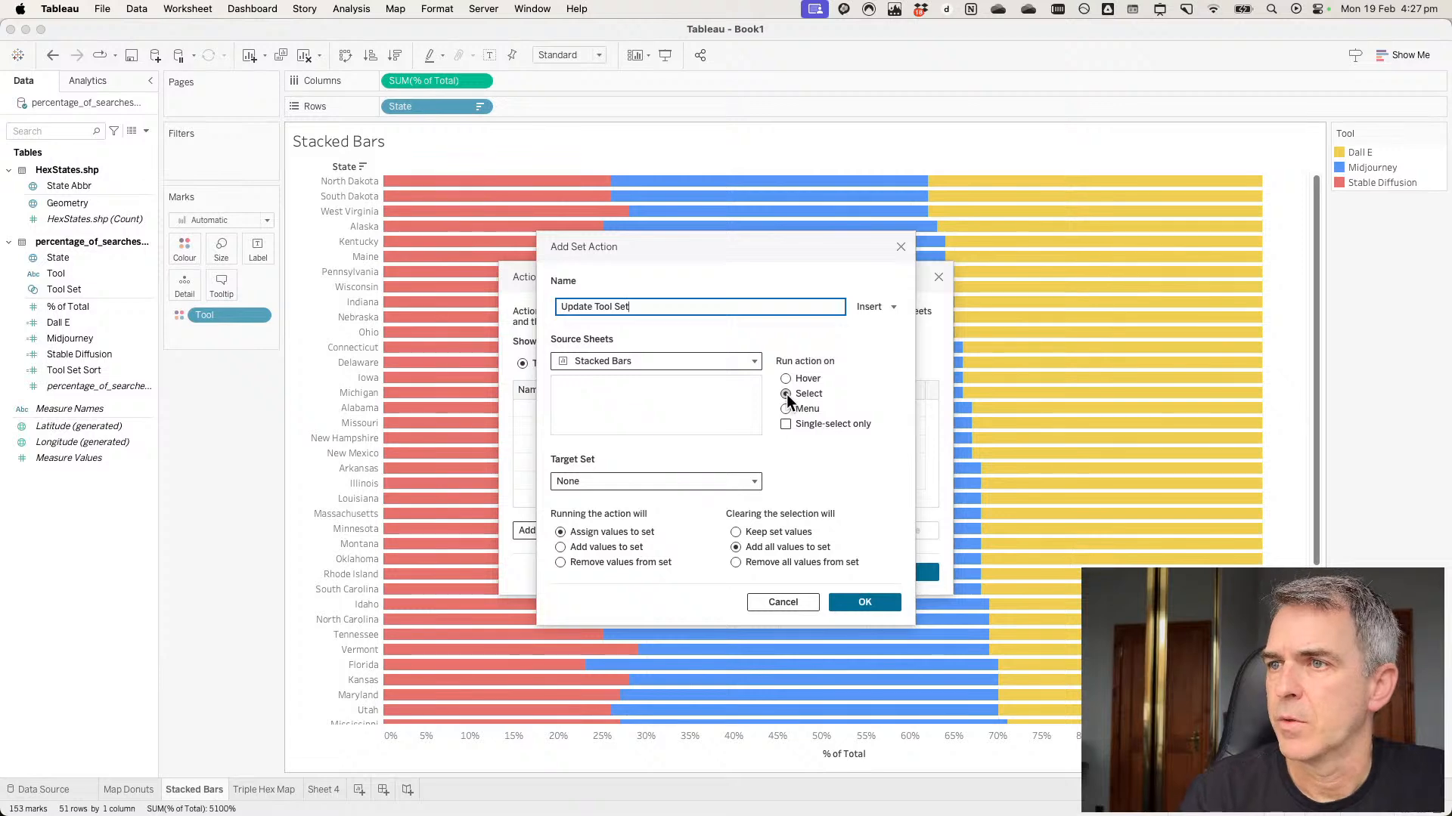
left_click(786, 424)
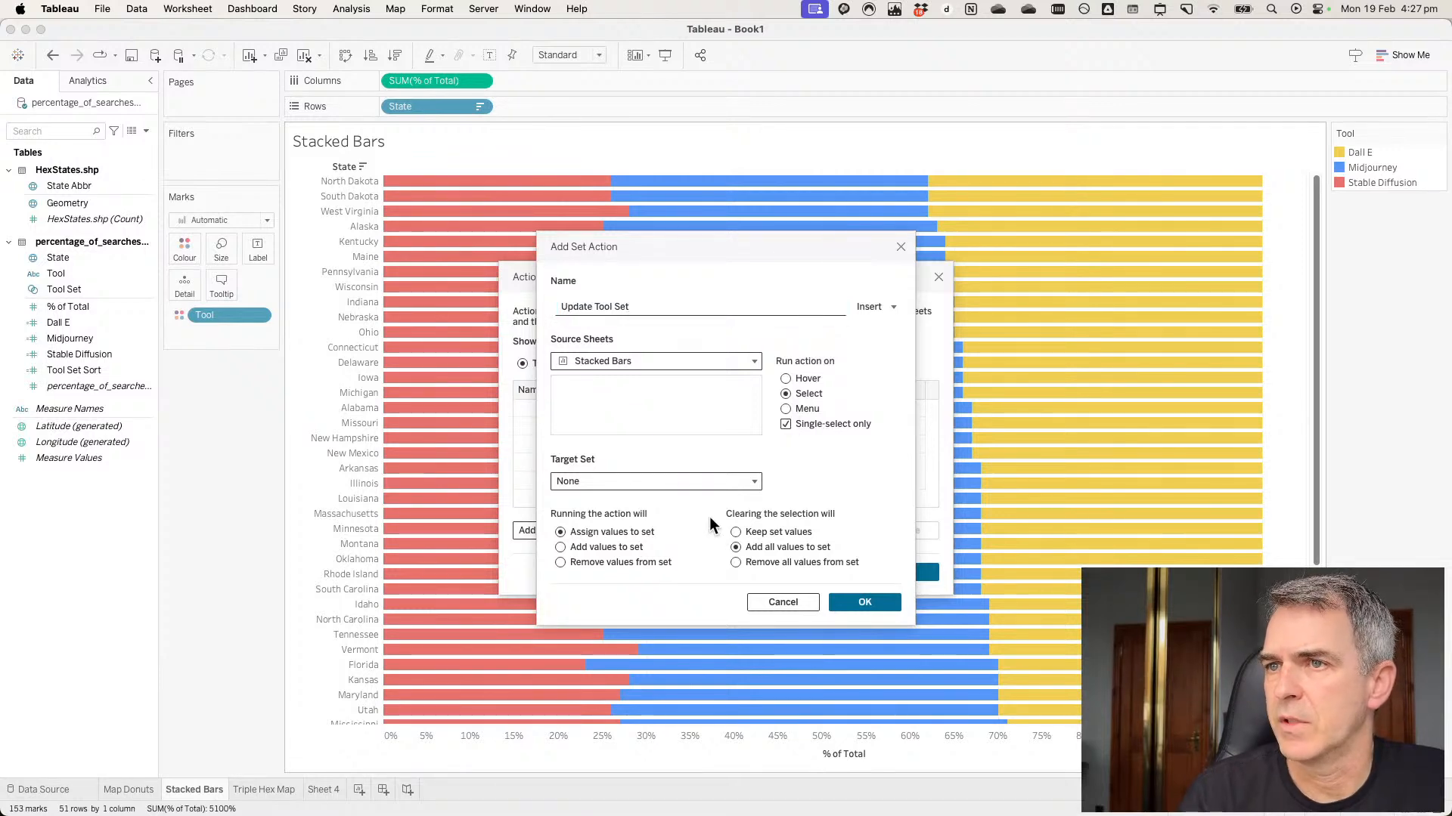
Target Tool Set with the action, keep set values when the selection is cleared, and save it.
left_click(604, 481)
mouse_move(638, 523)
left_click(806, 519)
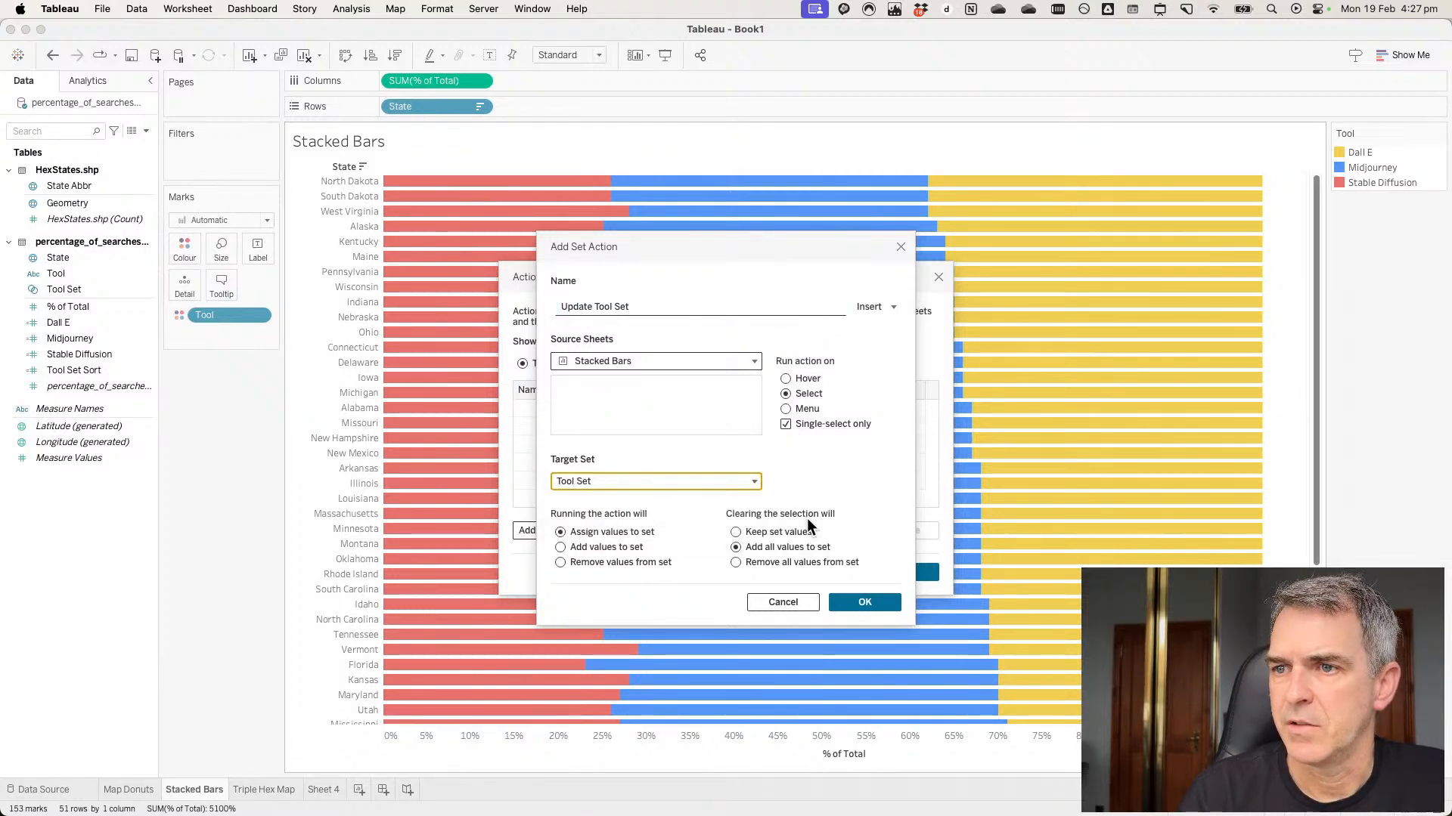
left_click(737, 563)
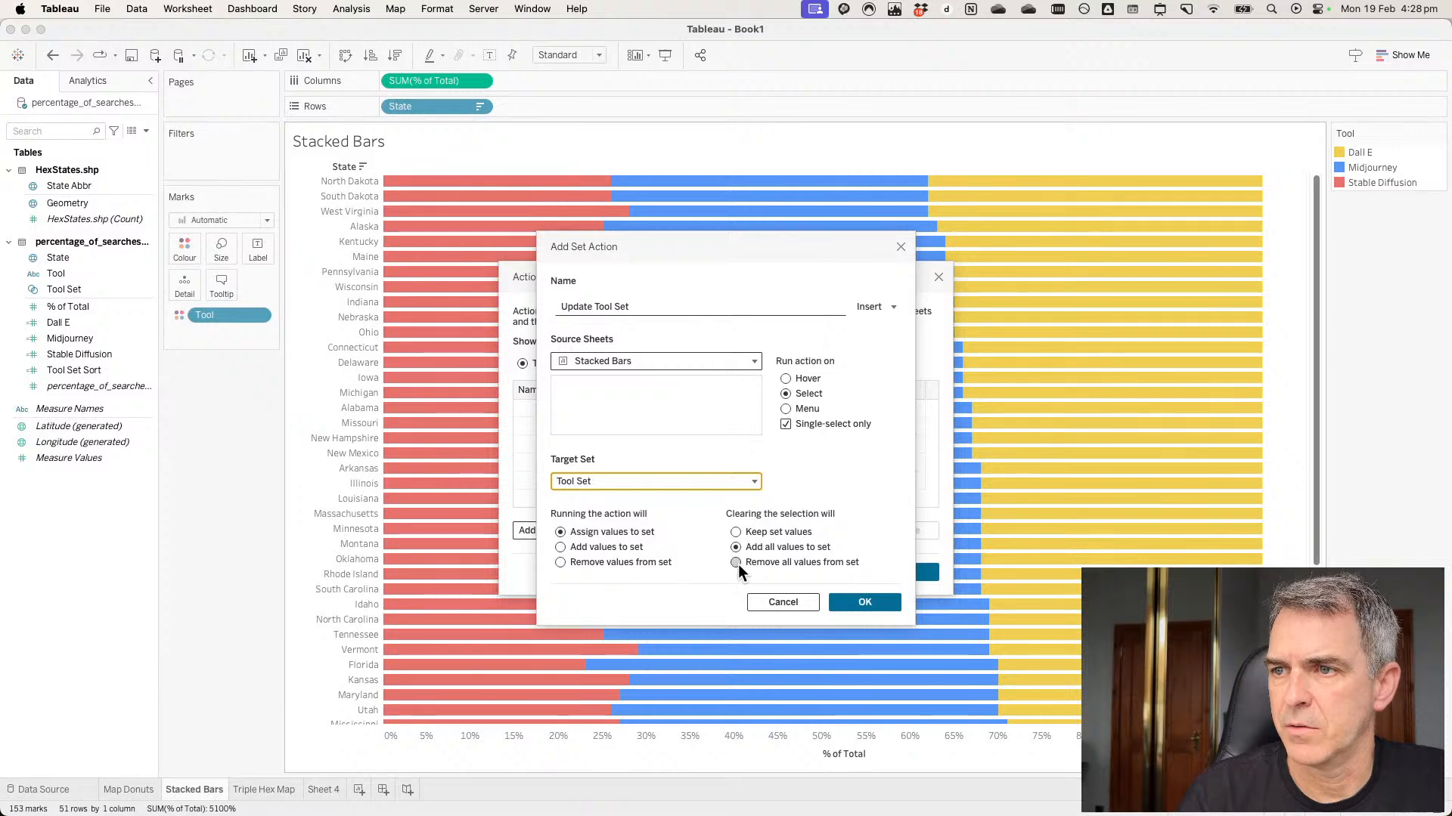
left_click(735, 532)
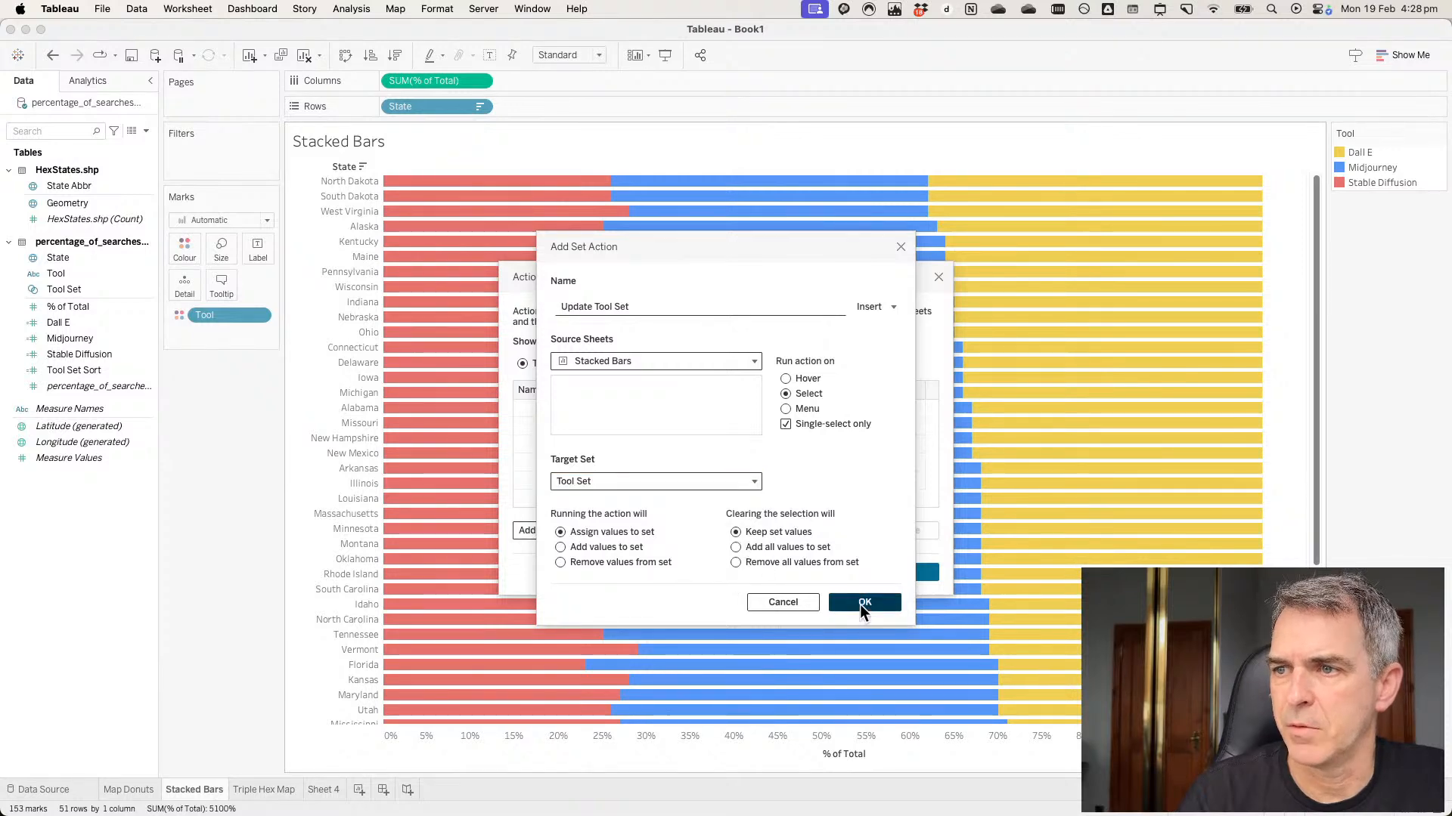
left_click(860, 602)
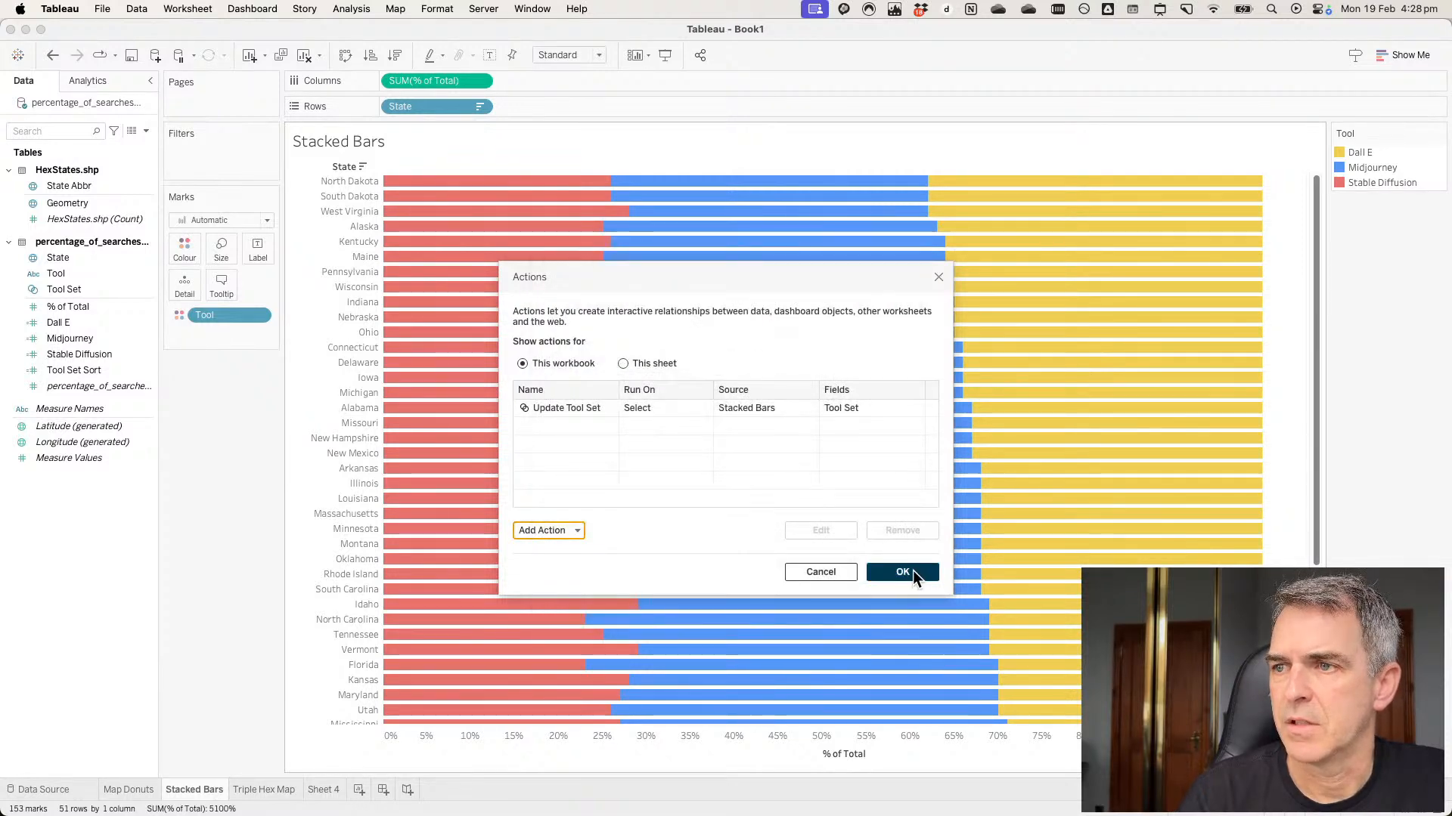
left_click(903, 573)
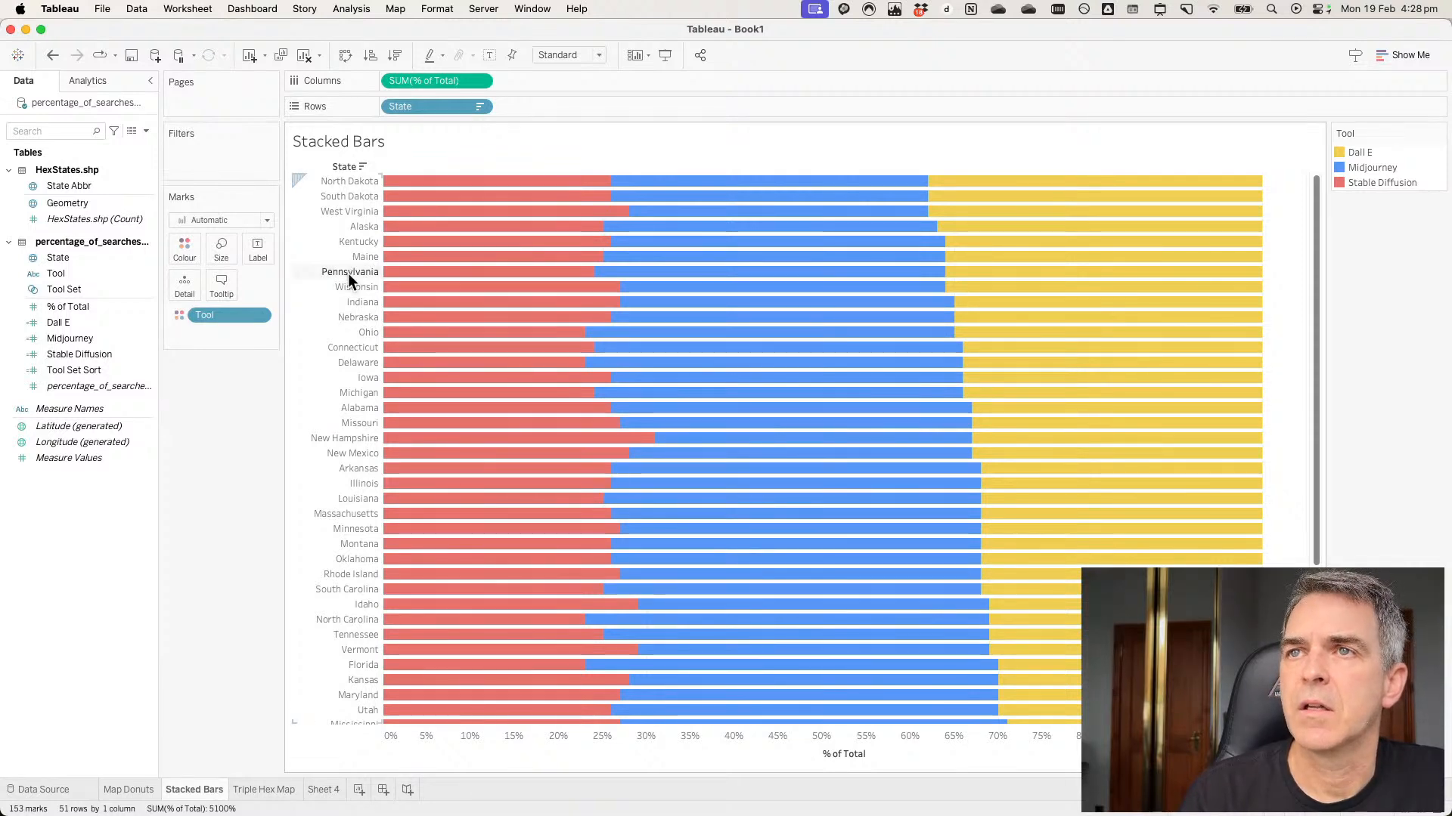
Test the set action by selecting a Midjourney bar so the states re-sort by that tool, and clear the bar selection.
left_click(758, 244)
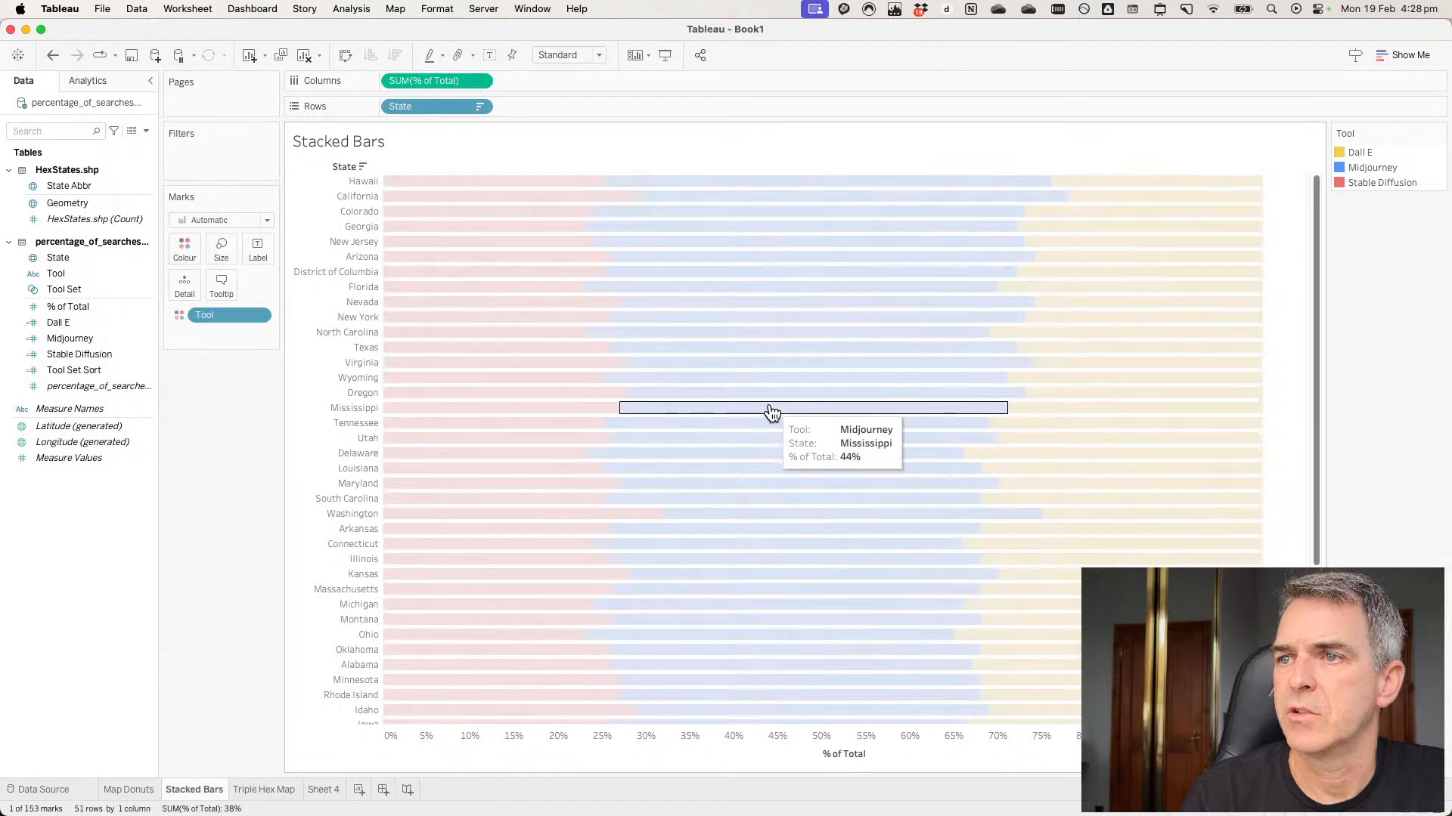
left_click(749, 411)
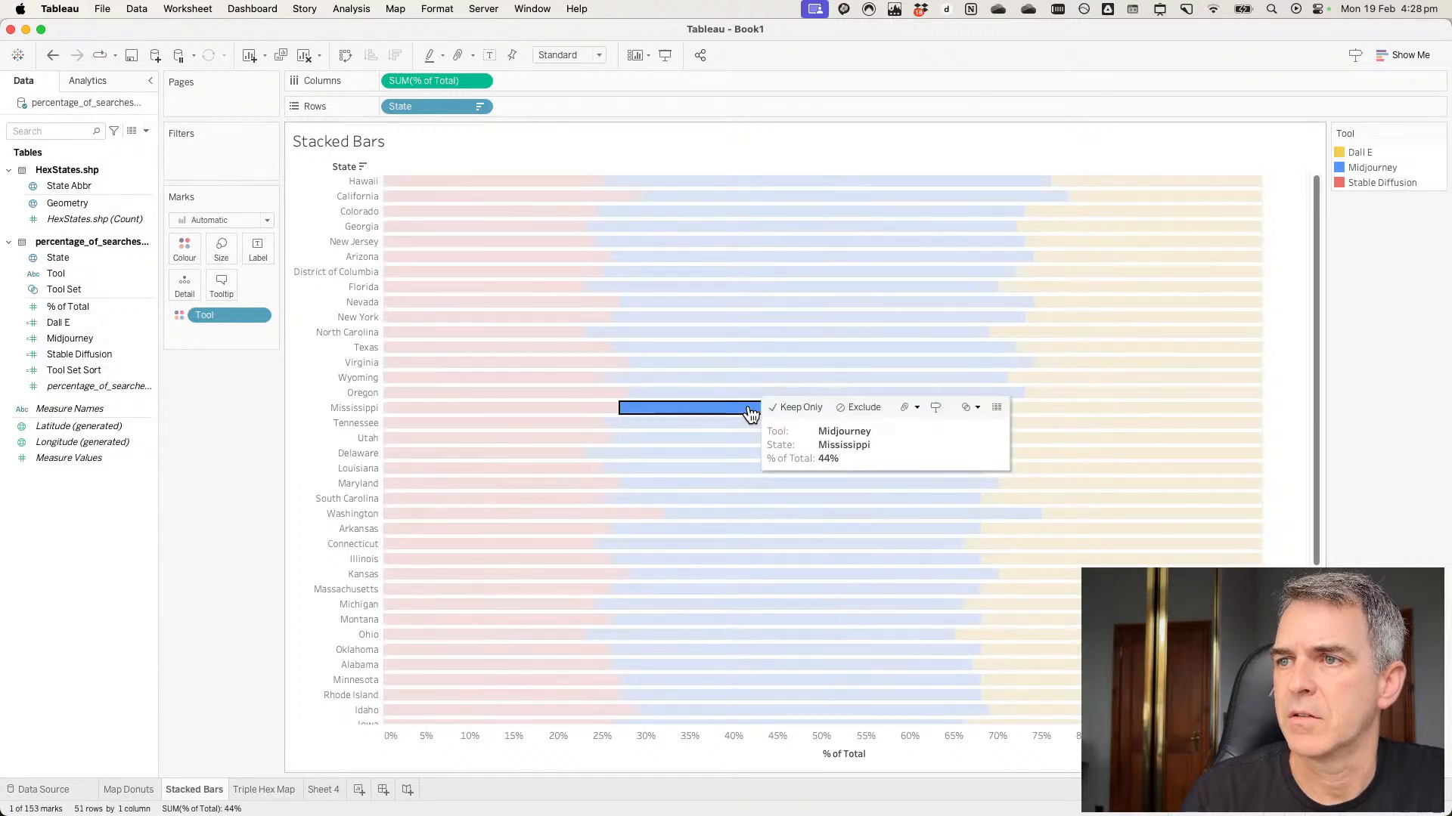
left_click(750, 411)
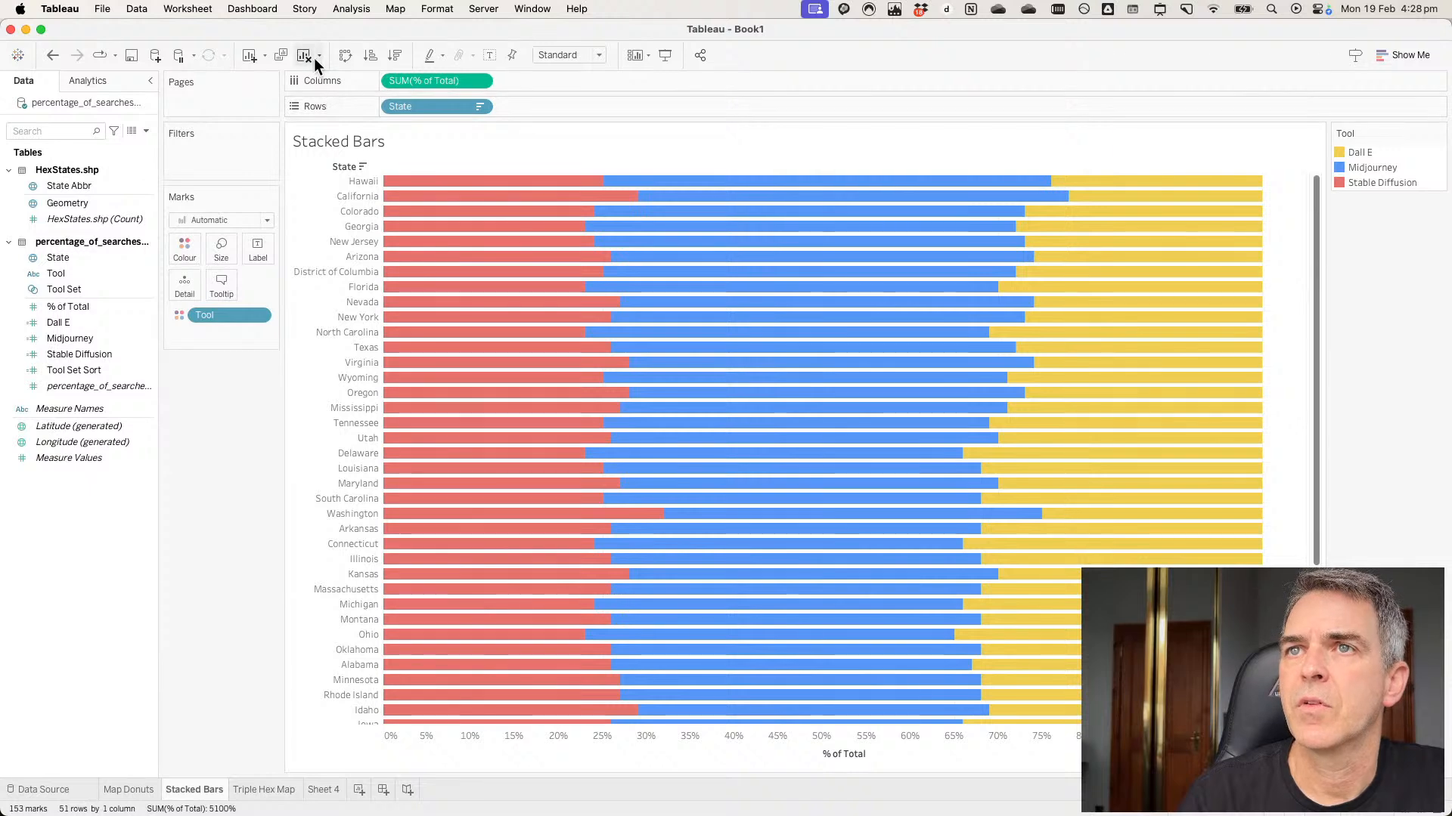
Turn on highlighting by Tool for the stacked bars and test it by selecting and deselecting Hawaii's Midjourney bar.
left_click(441, 55)
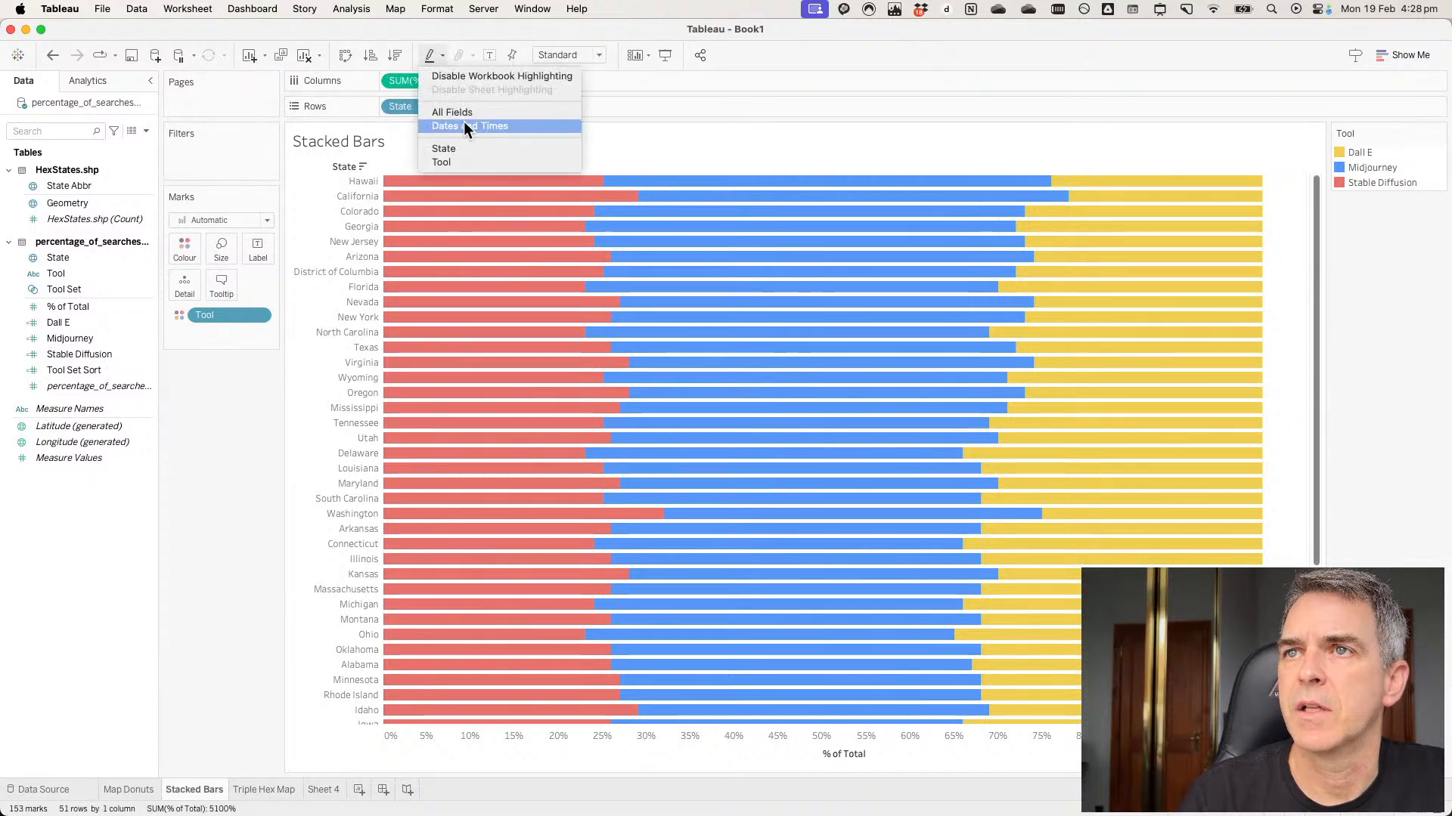
left_click(448, 162)
left_click(708, 183)
left_click(708, 183)
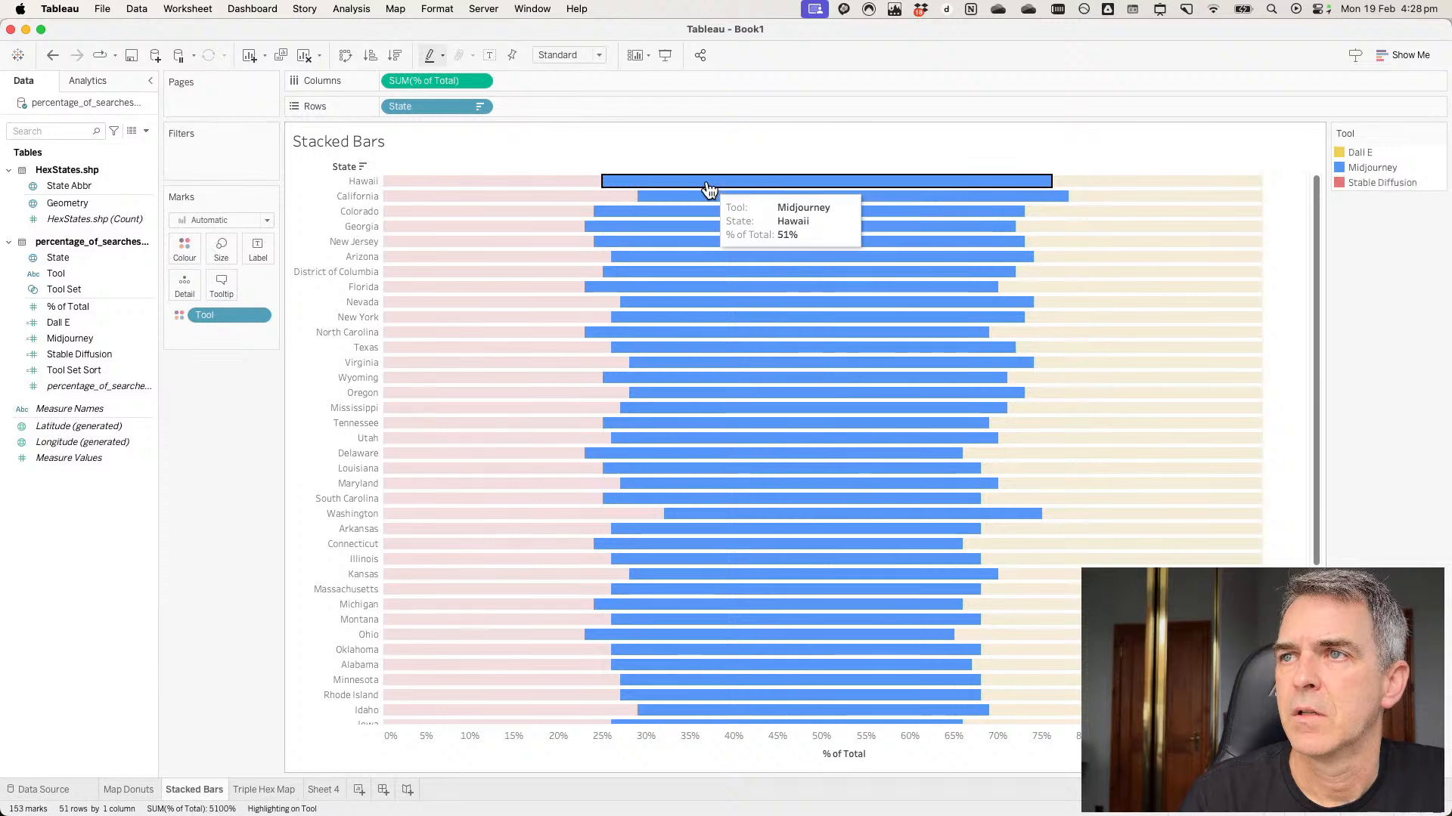
left_click(440, 55)
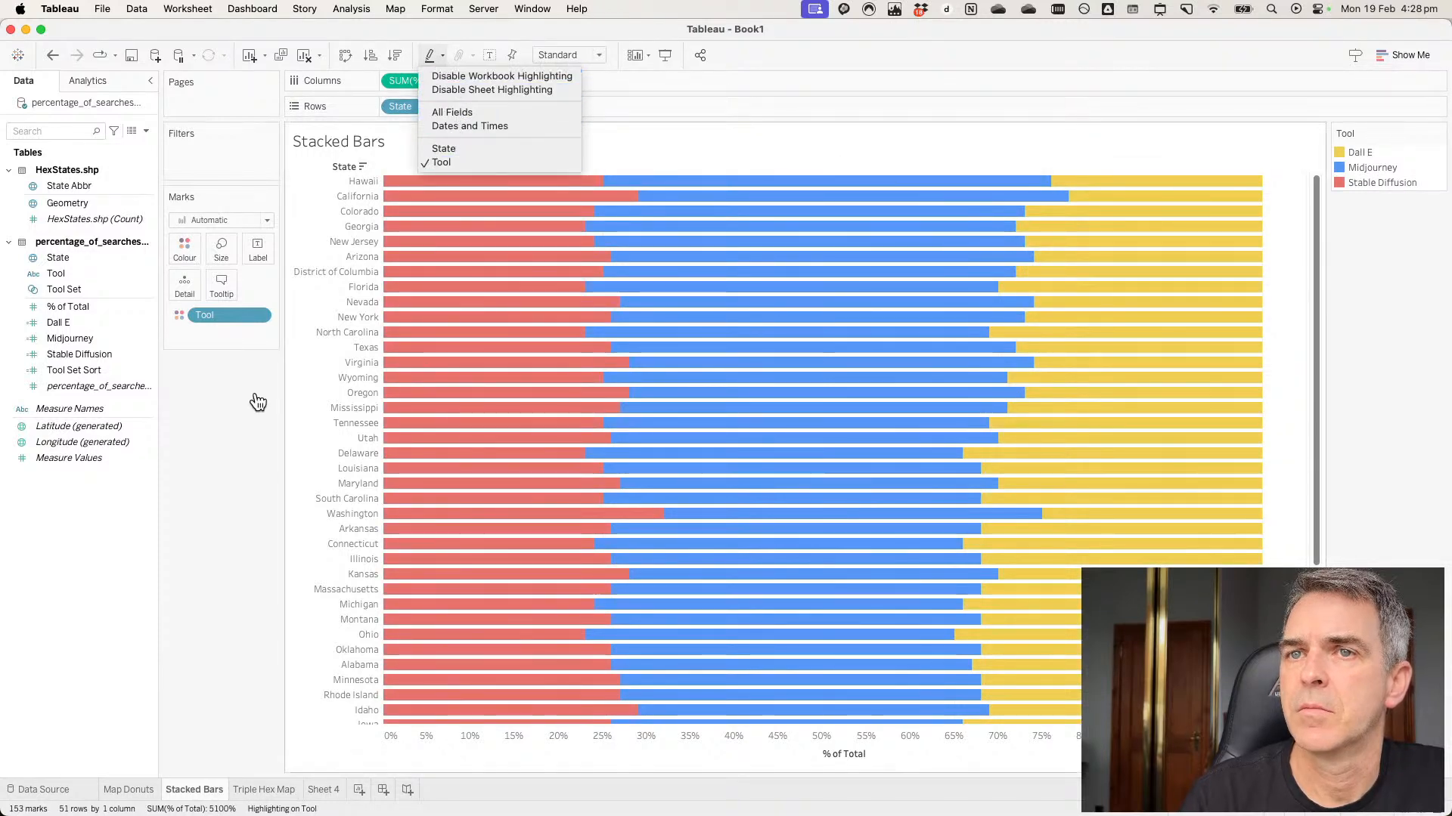
left_click(133, 476)
Start a new calculated field in the percentage_of_searches data source.
right_click(78, 516)
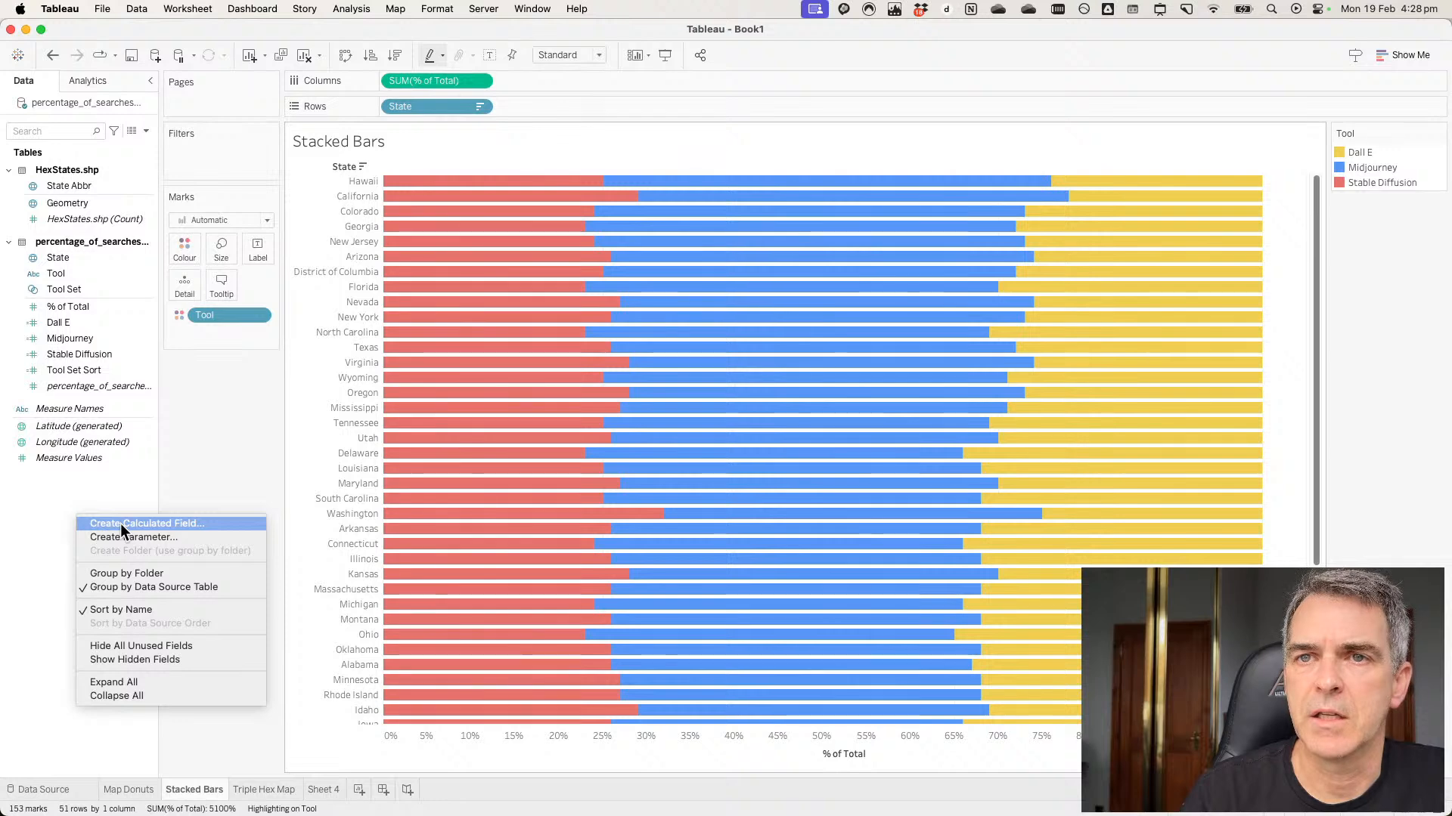
left_click(120, 523)
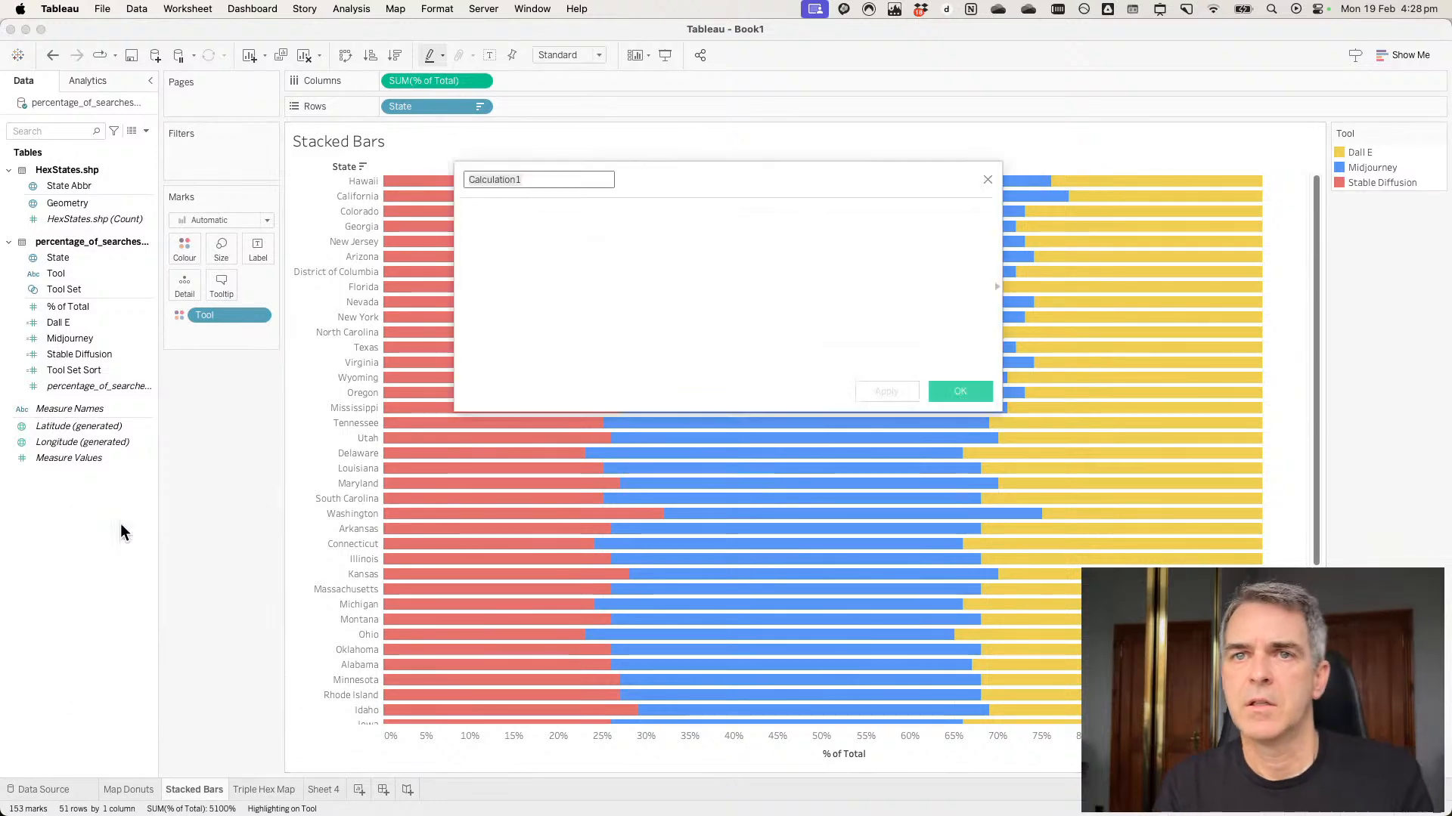
Name the new calculated field Dummy, give it the text formula 'Dummy' and save it.
type("Dummy")
key("Tab")
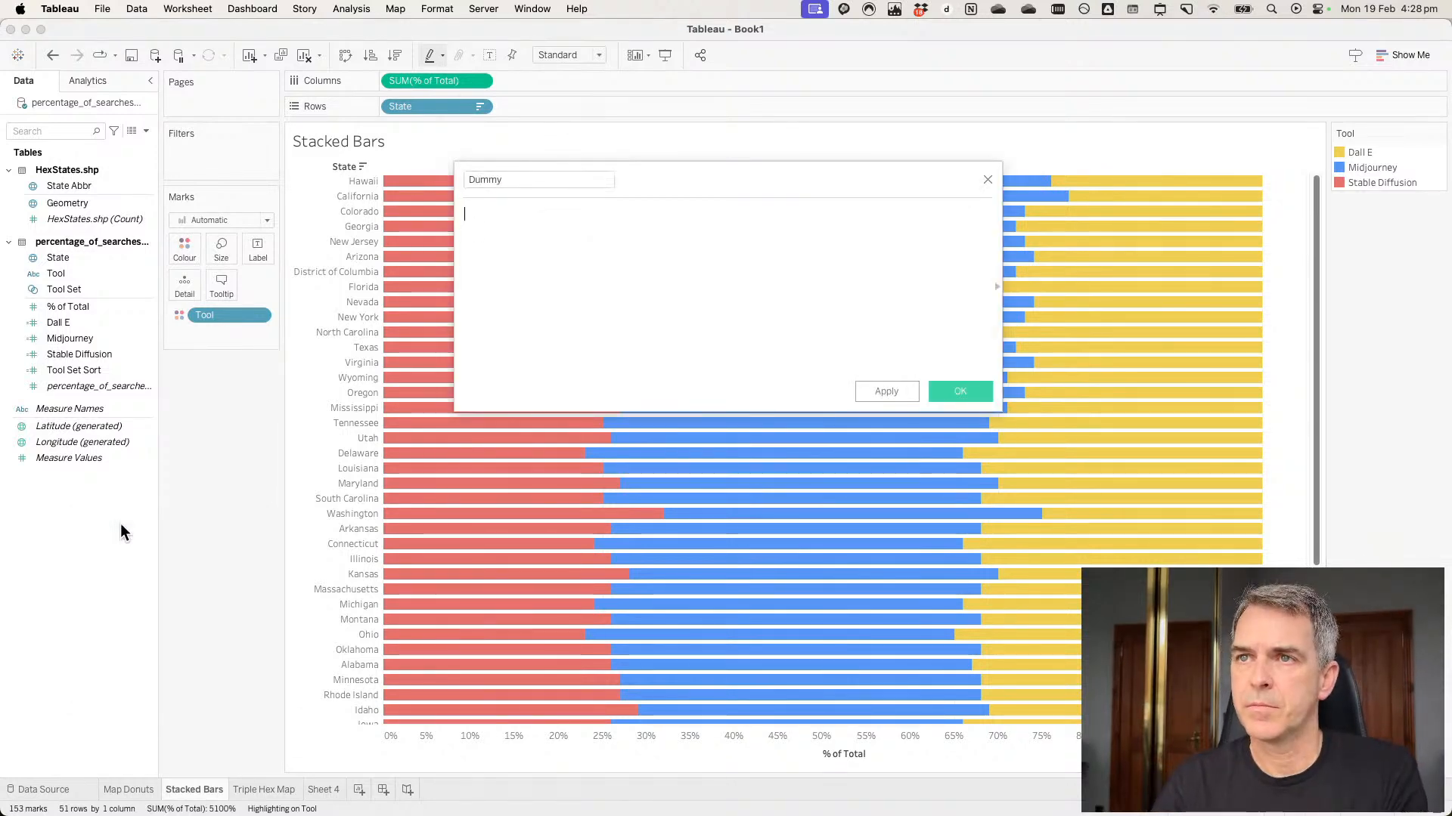
type("'Dummy'")
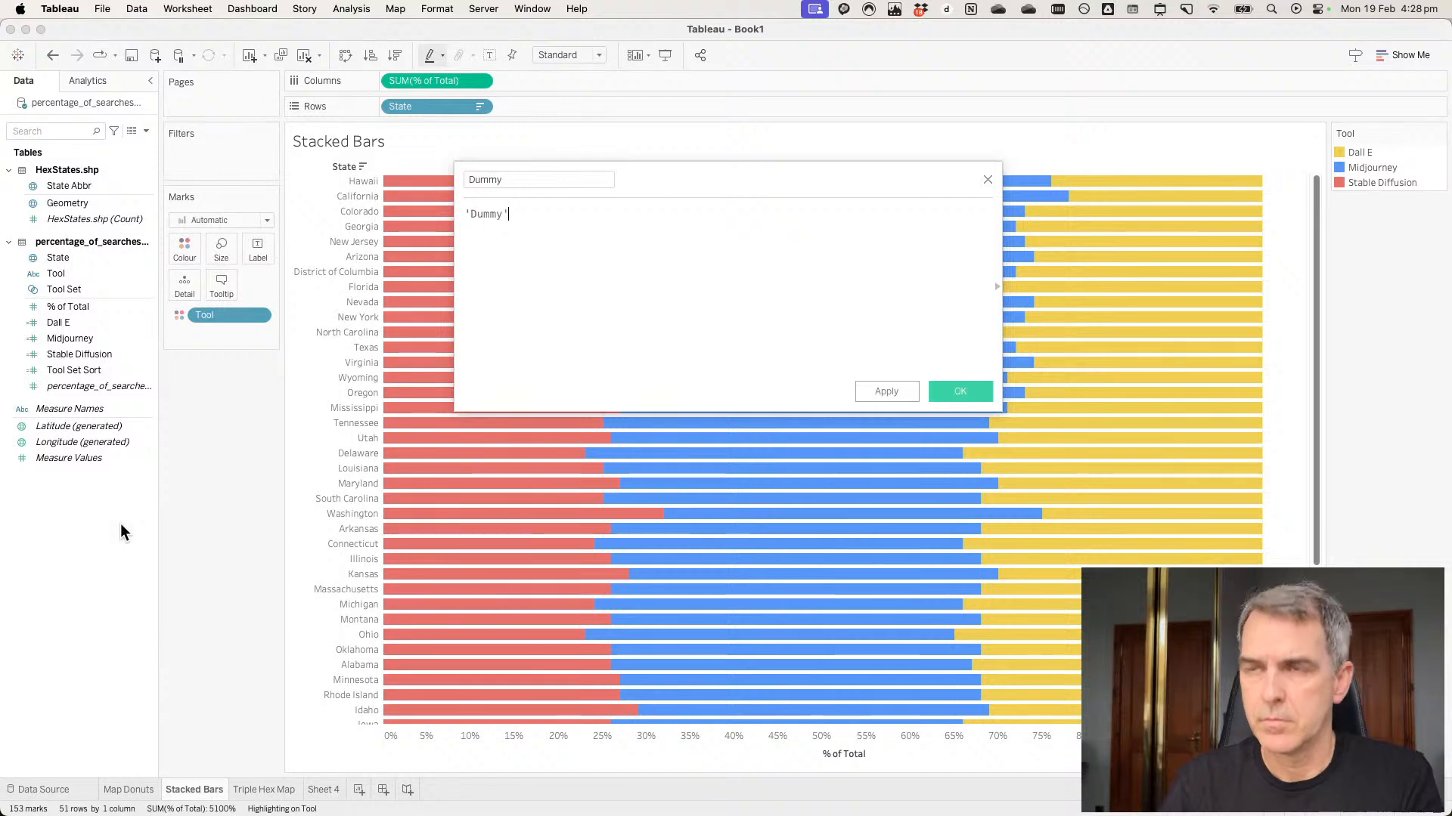
left_click(960, 392)
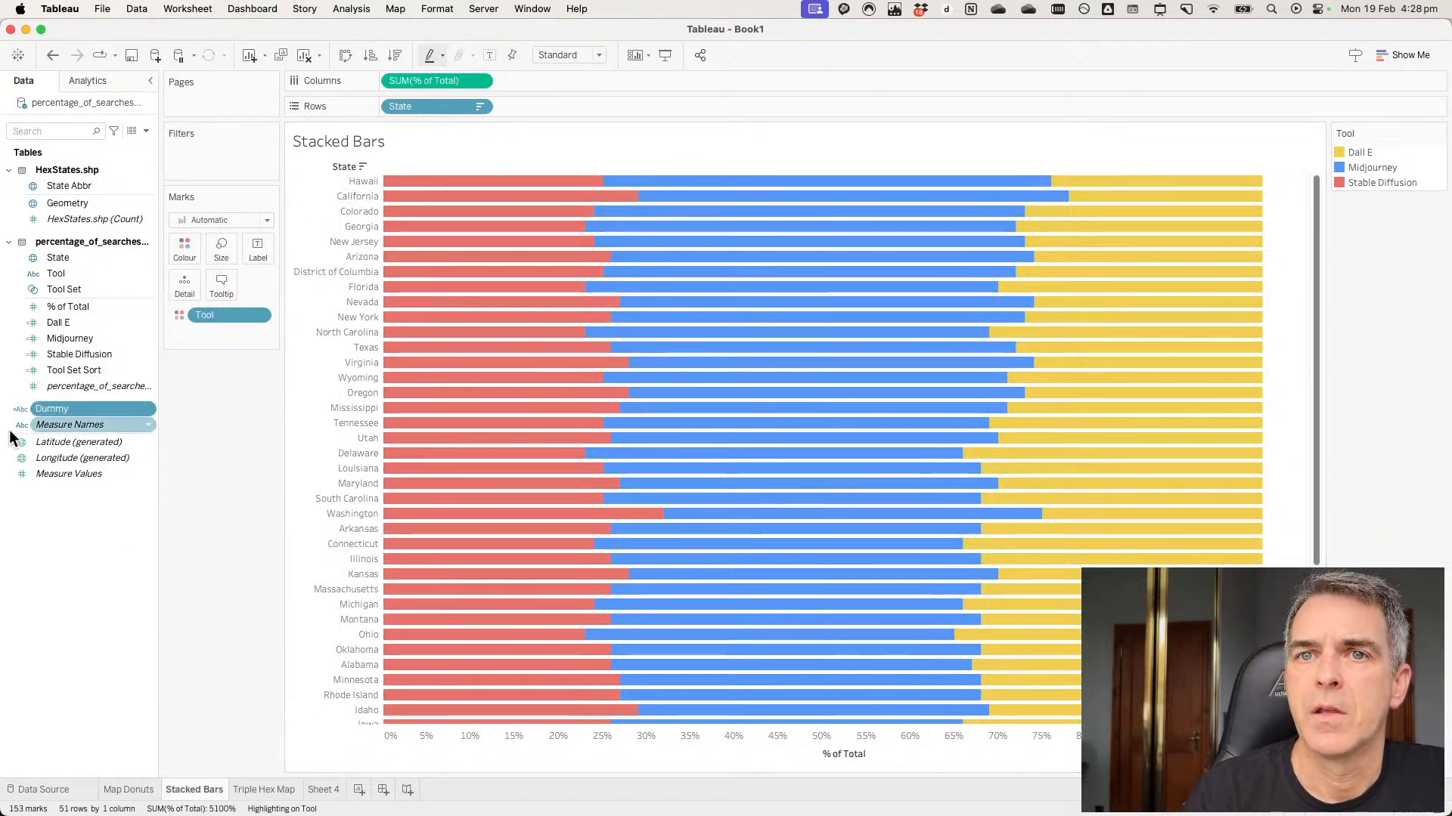
Add the Dummy field to the marks as detail and exclude it from the tooltip.
left_click_drag(51, 408, 187, 286)
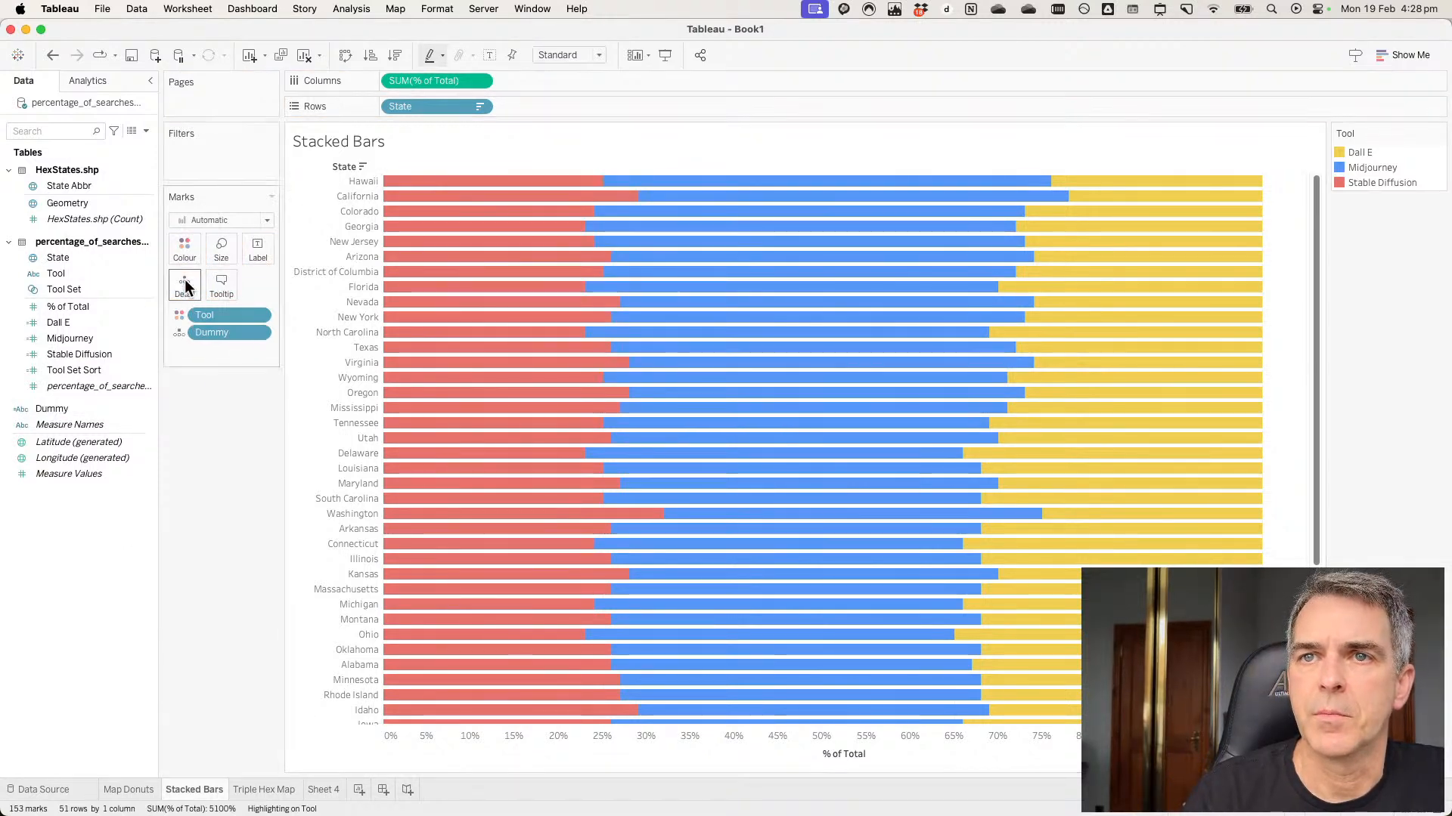
right_click(253, 333)
left_click(261, 451)
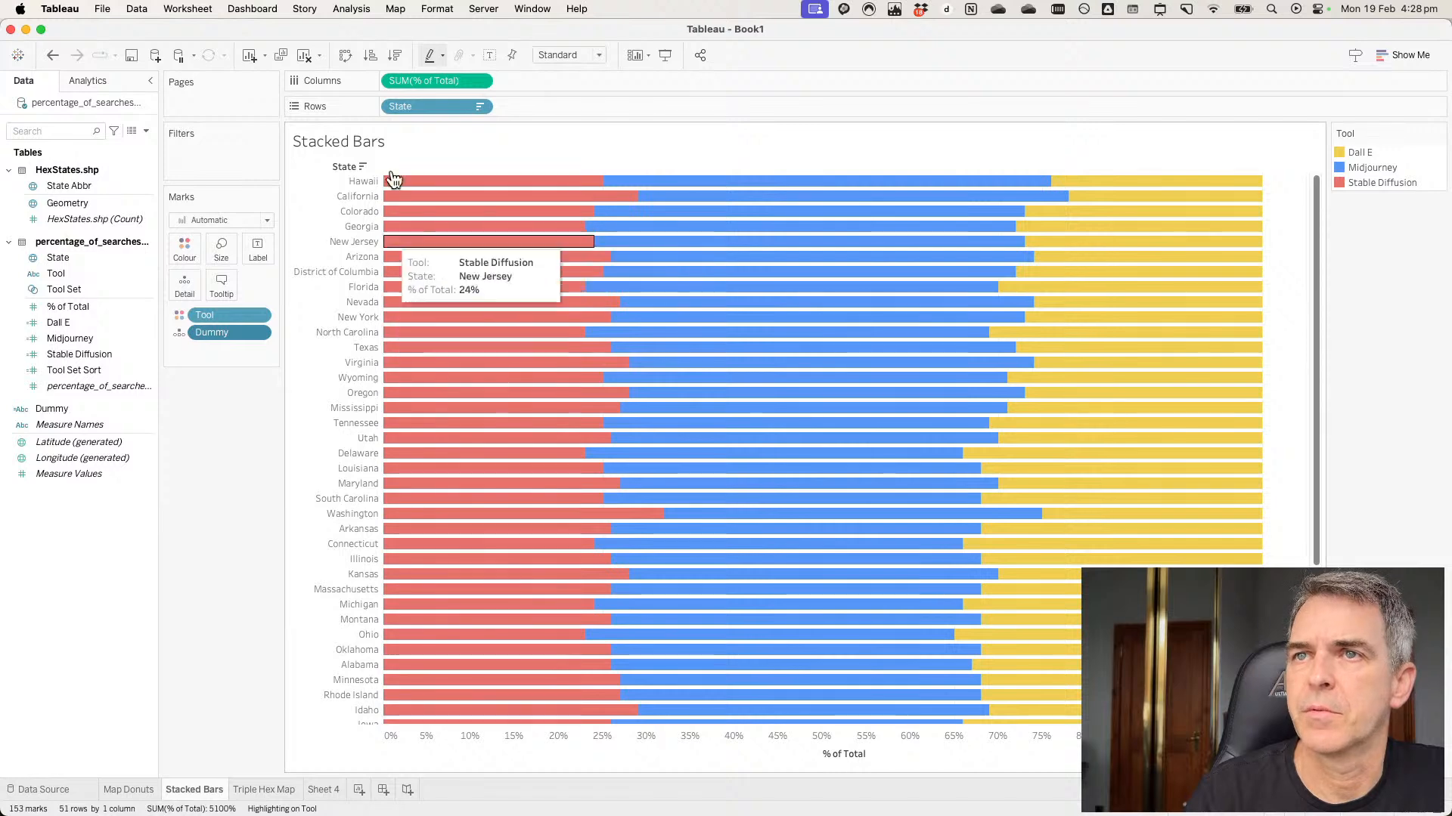
Enable highlighting on Dummy alongside Tool and test it on New Jersey's Midjourney and Stable Diffusion bars.
left_click(429, 52)
left_click(456, 147)
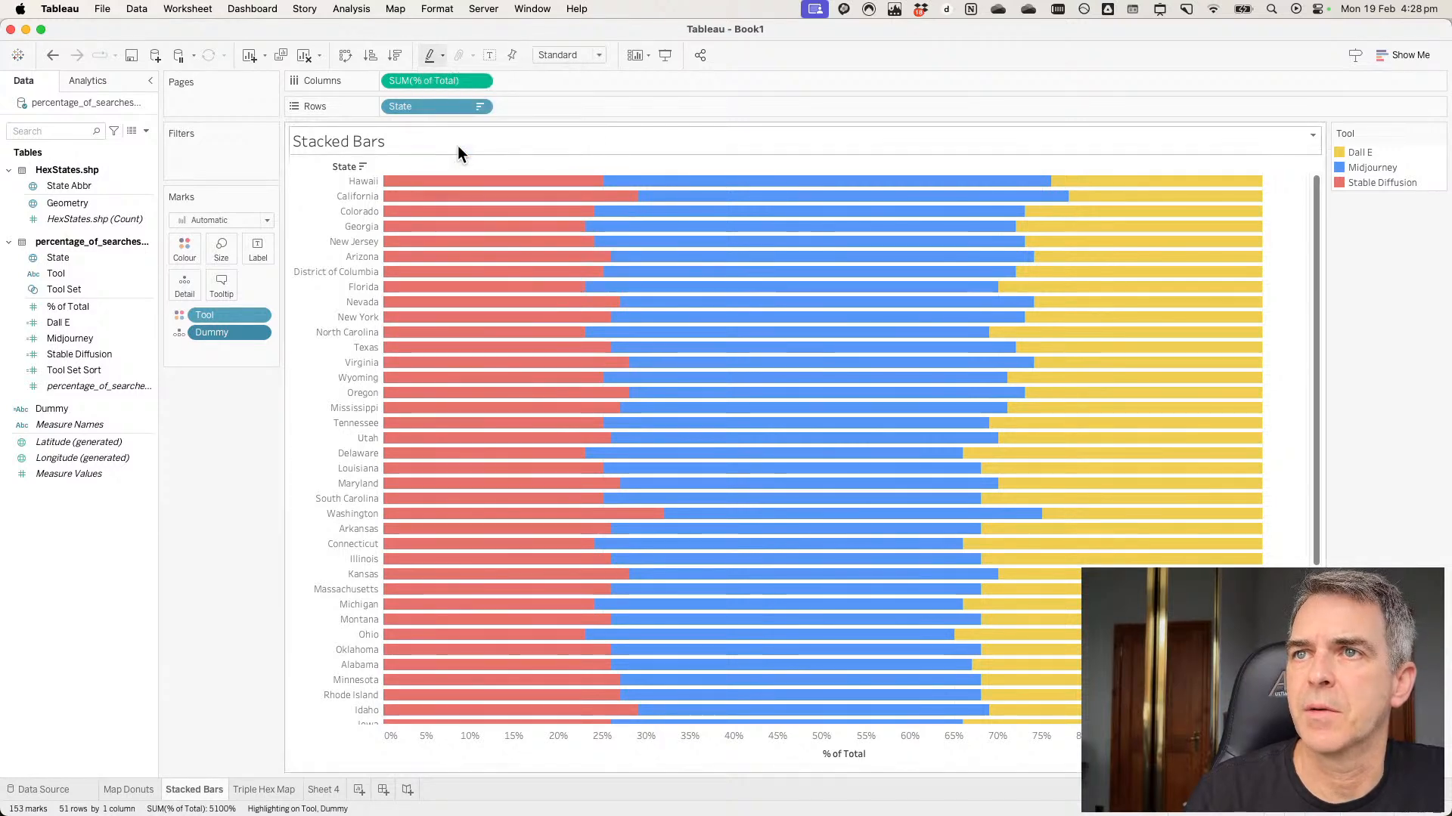
left_click(719, 241)
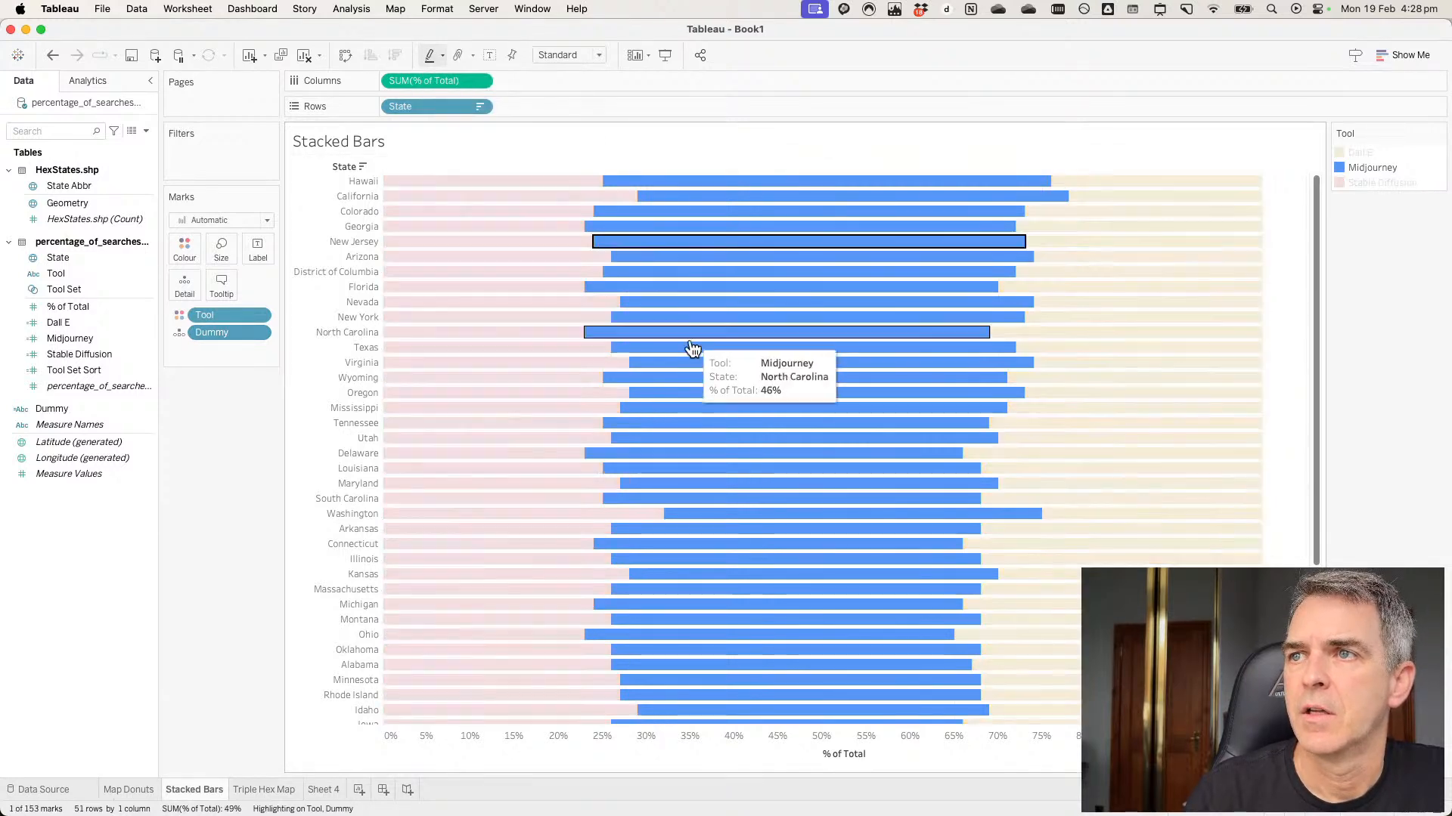
left_click(665, 247)
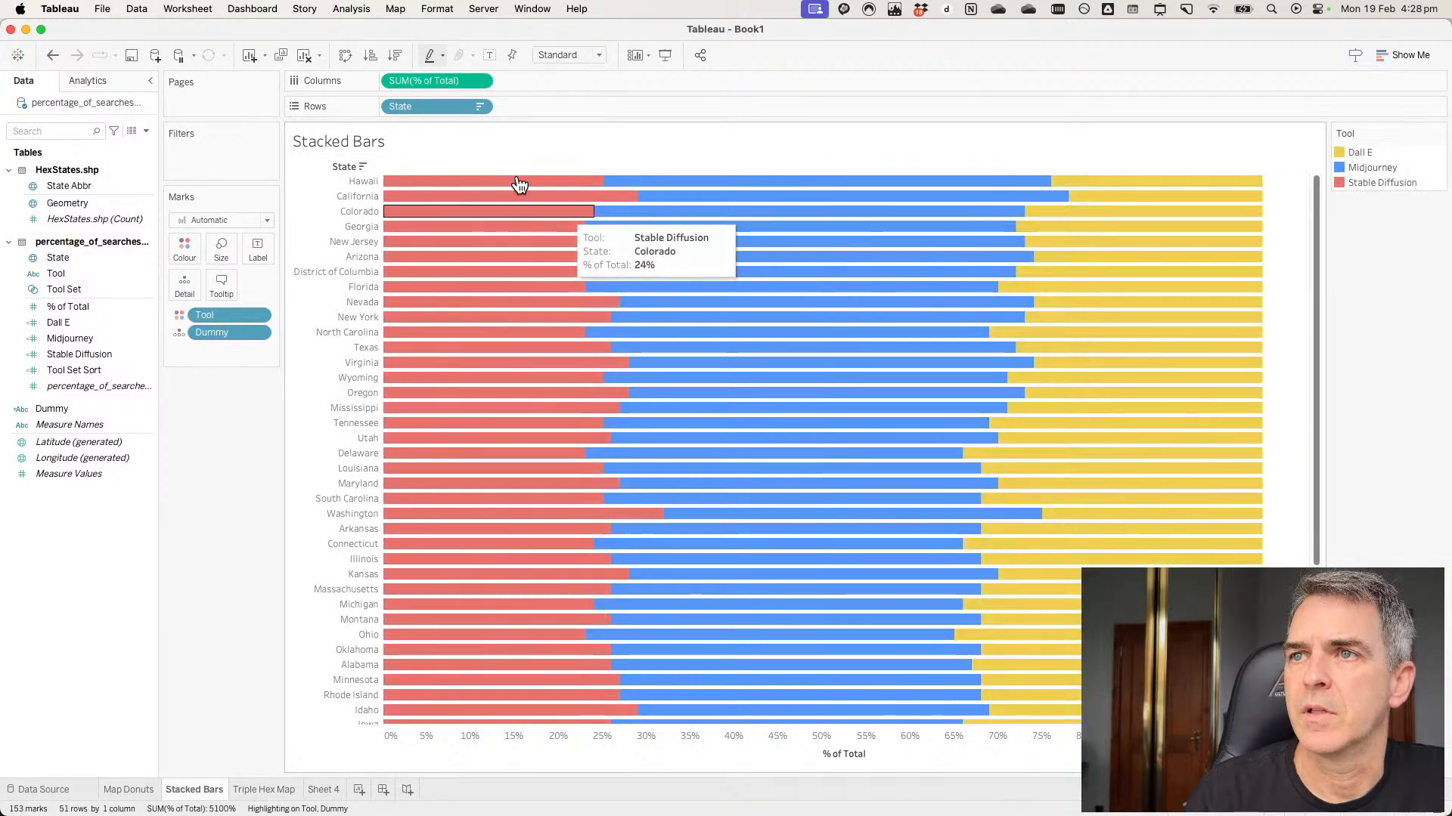
left_click(427, 56)
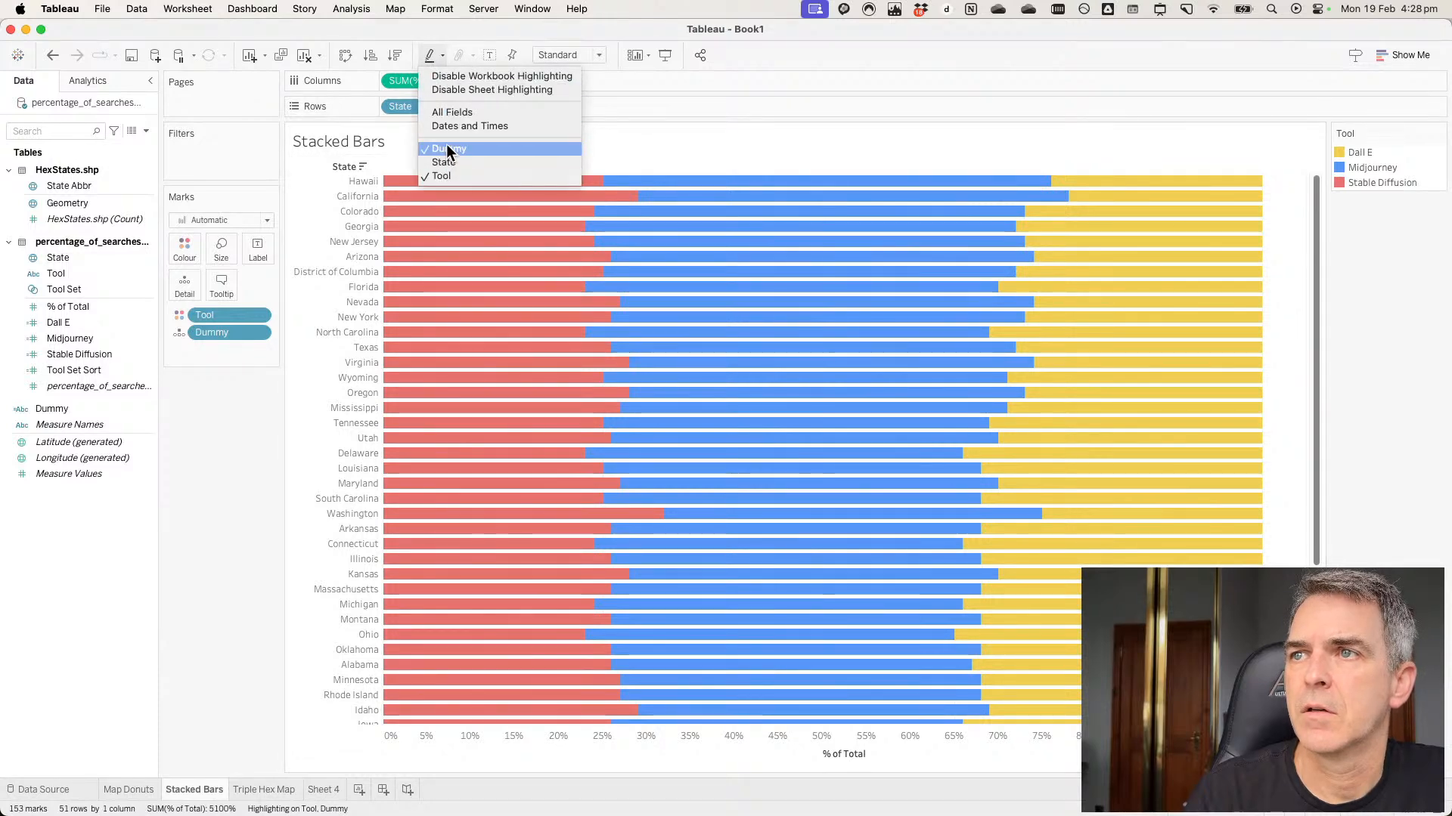
left_click(465, 252)
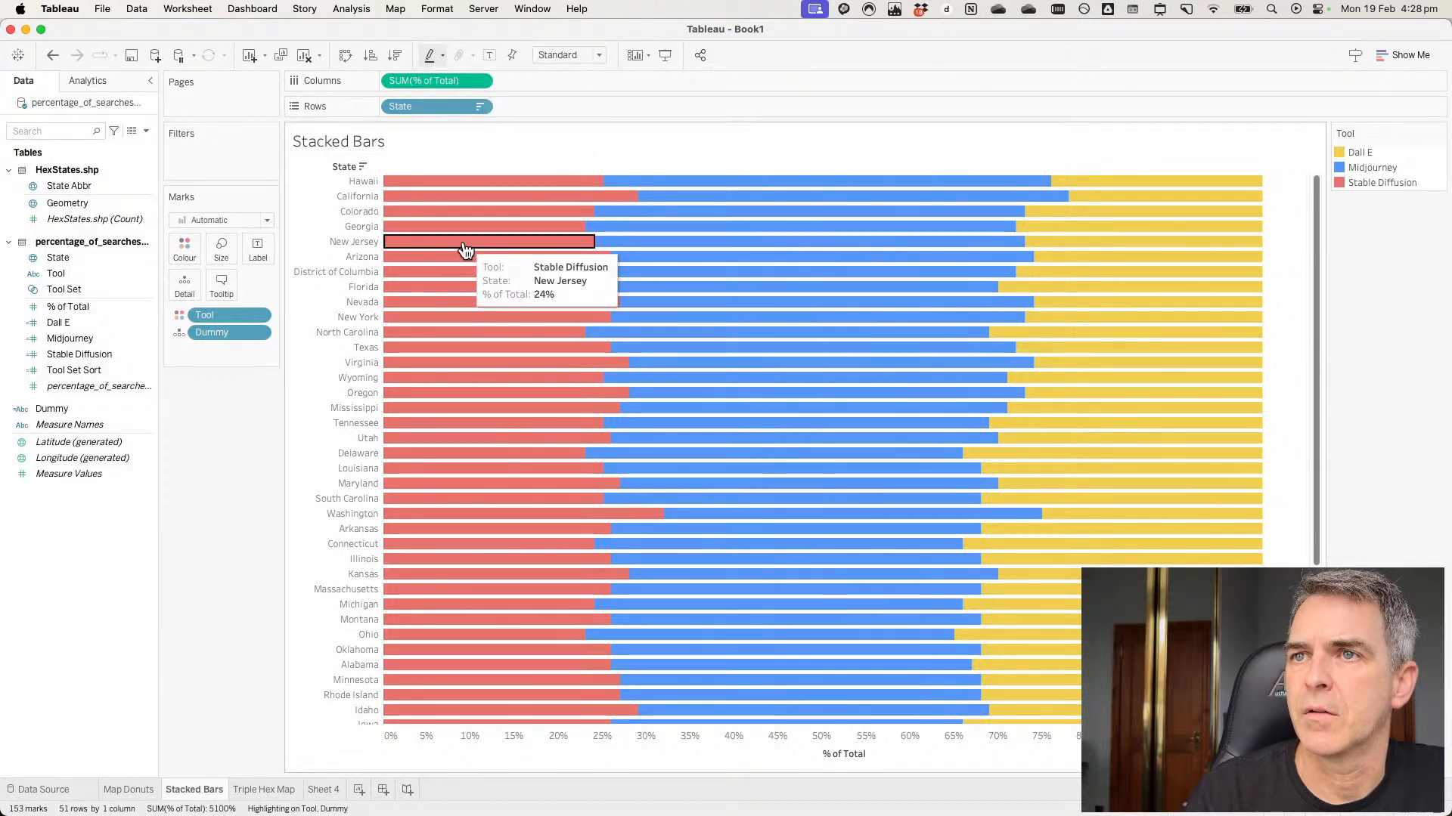
left_click(463, 250)
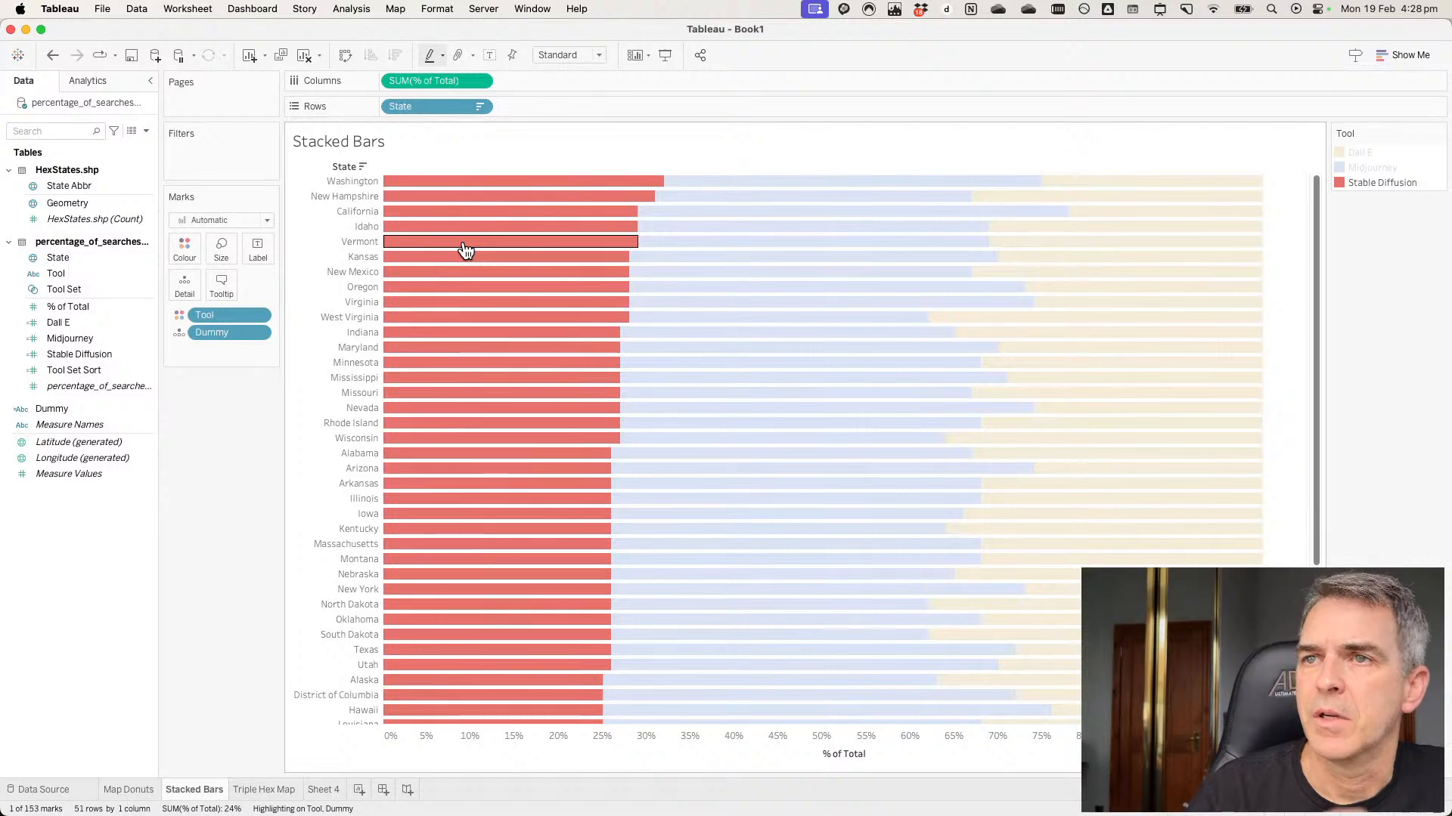
Turn off highlighting on Tool, test selecting a Dall E and a Midjourney bar, and clear the selection.
left_click(434, 54)
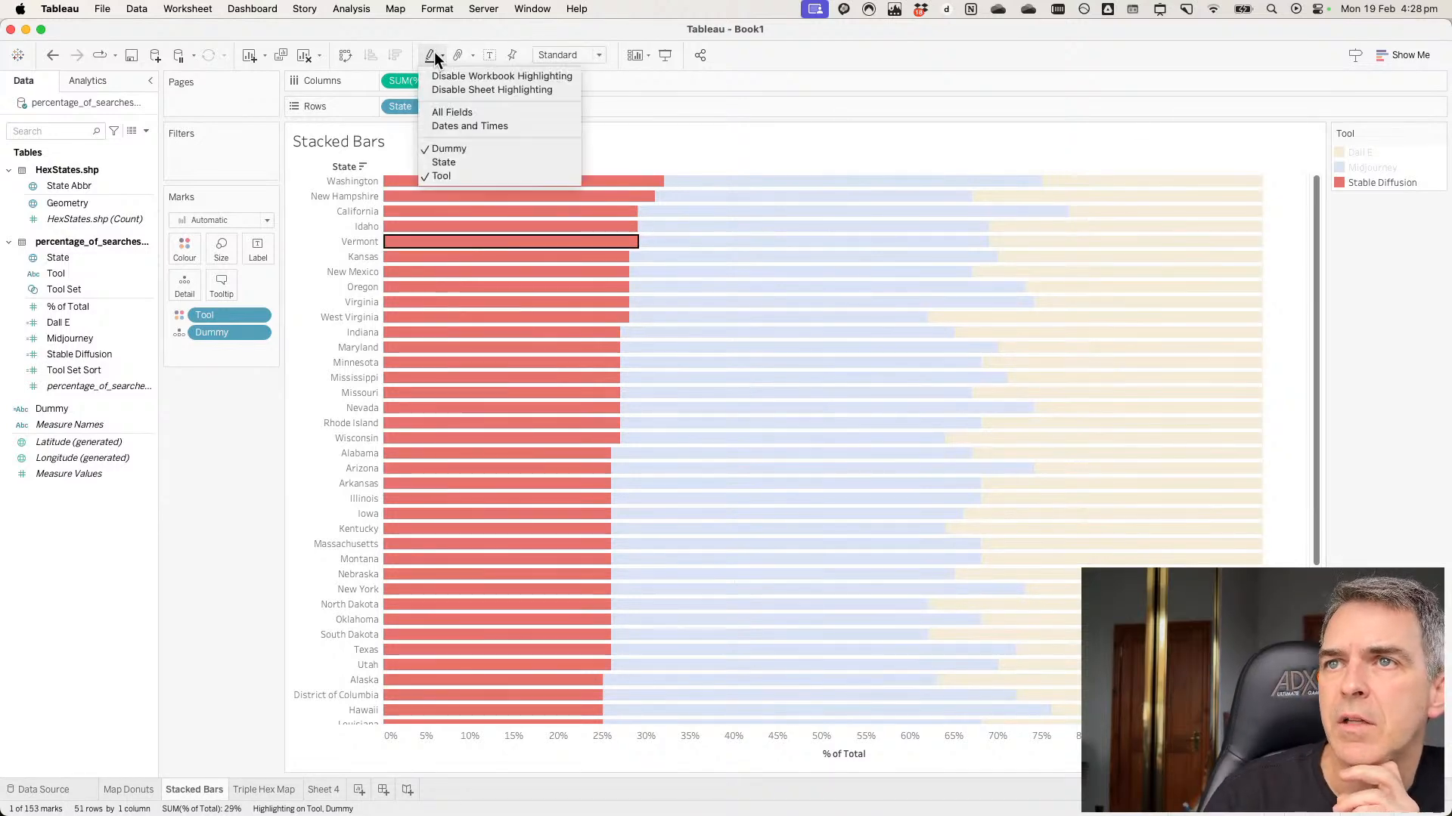
left_click(463, 175)
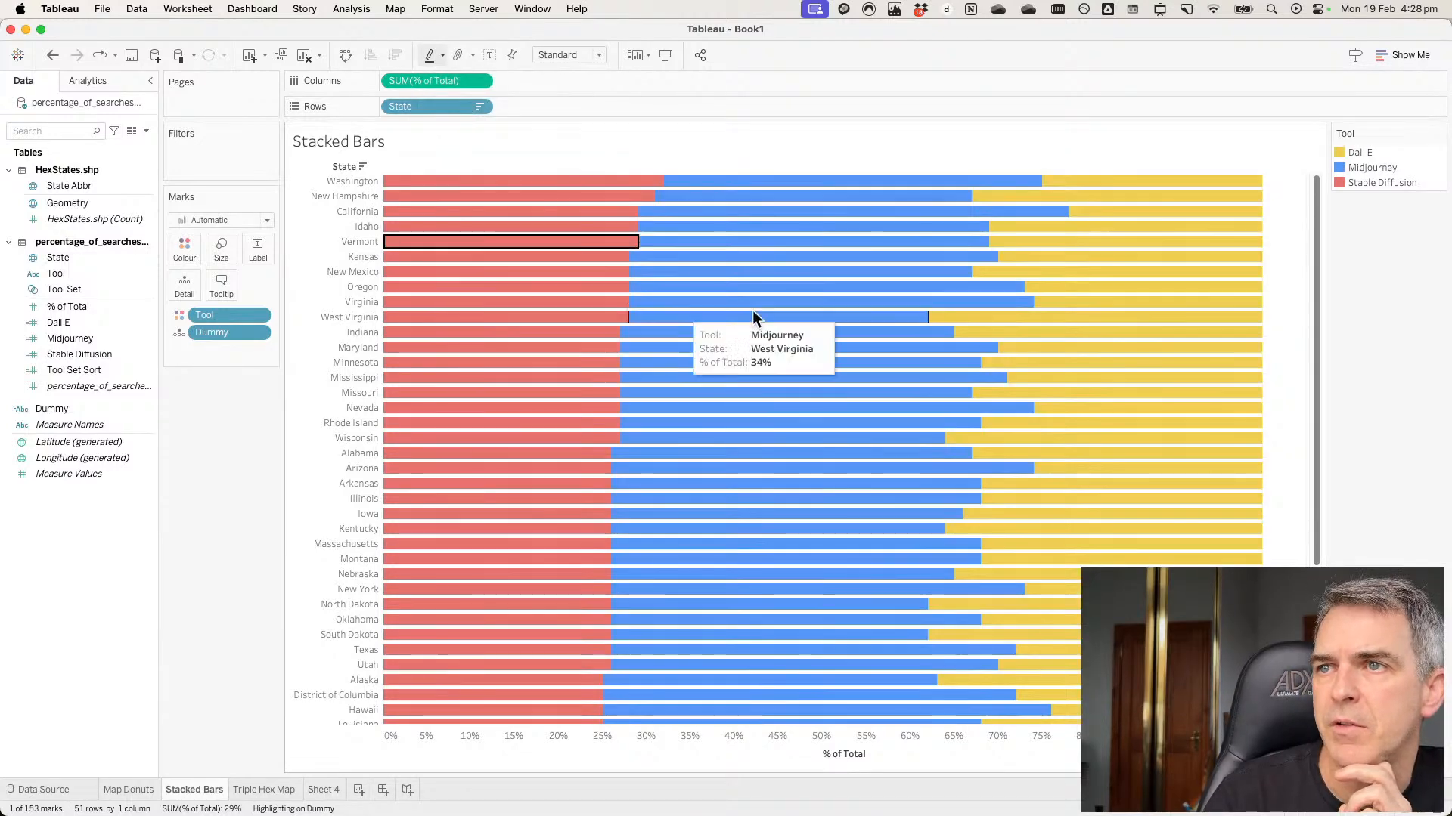
left_click(1045, 271)
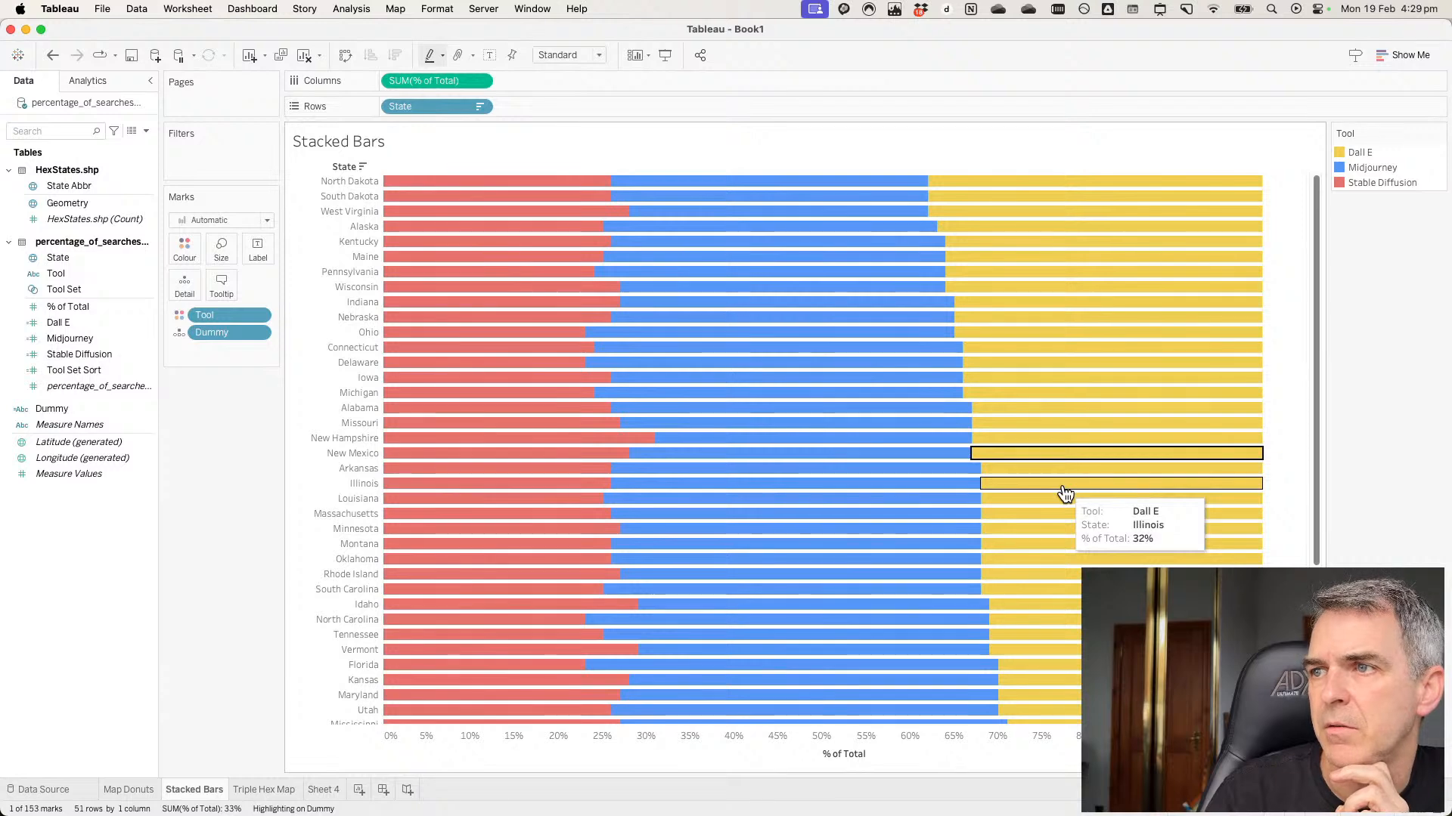
left_click(829, 294)
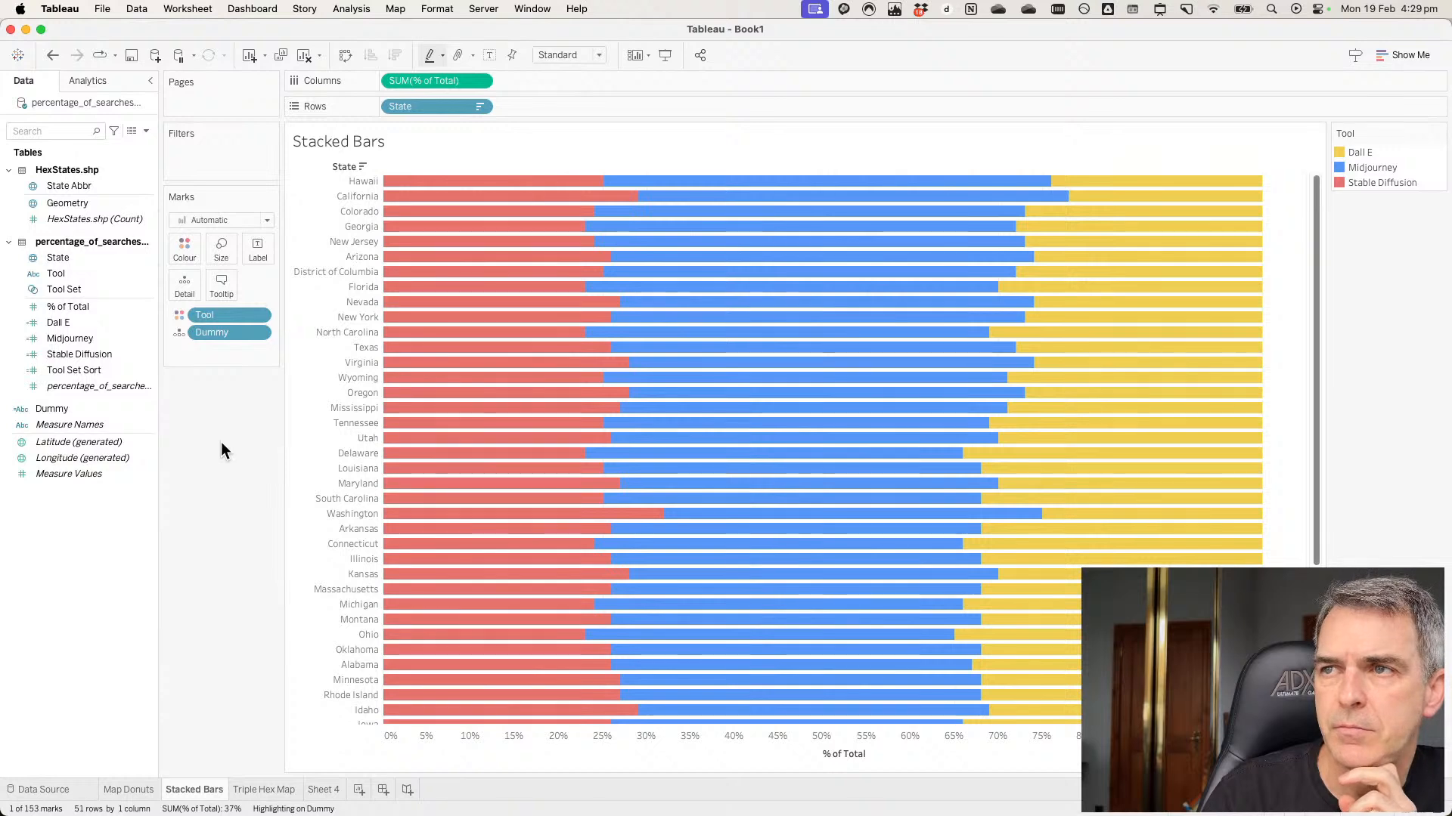
key("Escape")
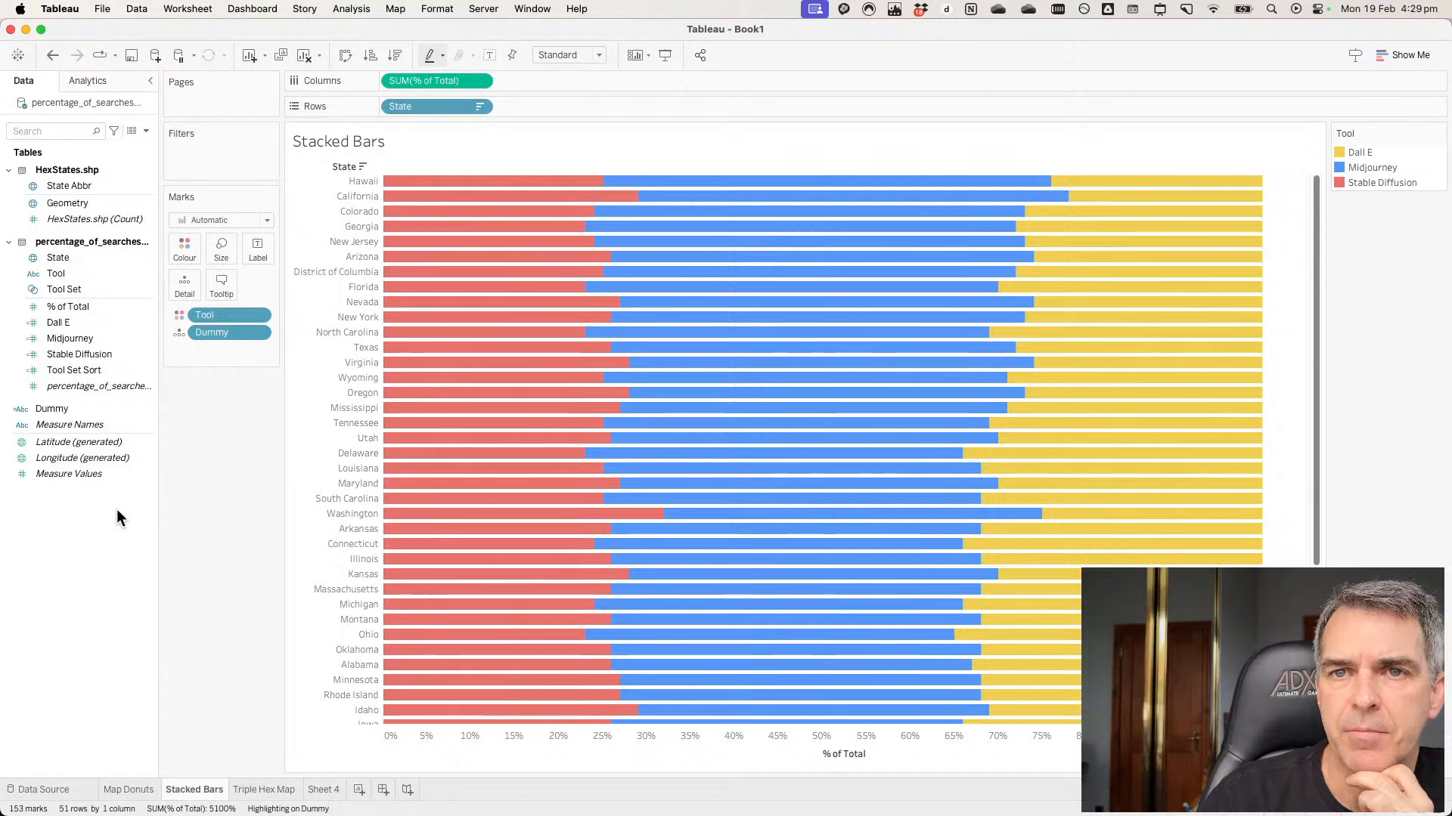
Sort the Tool field on the colour marks by field, ascending, using the sum of % of Total.
left_click(259, 316)
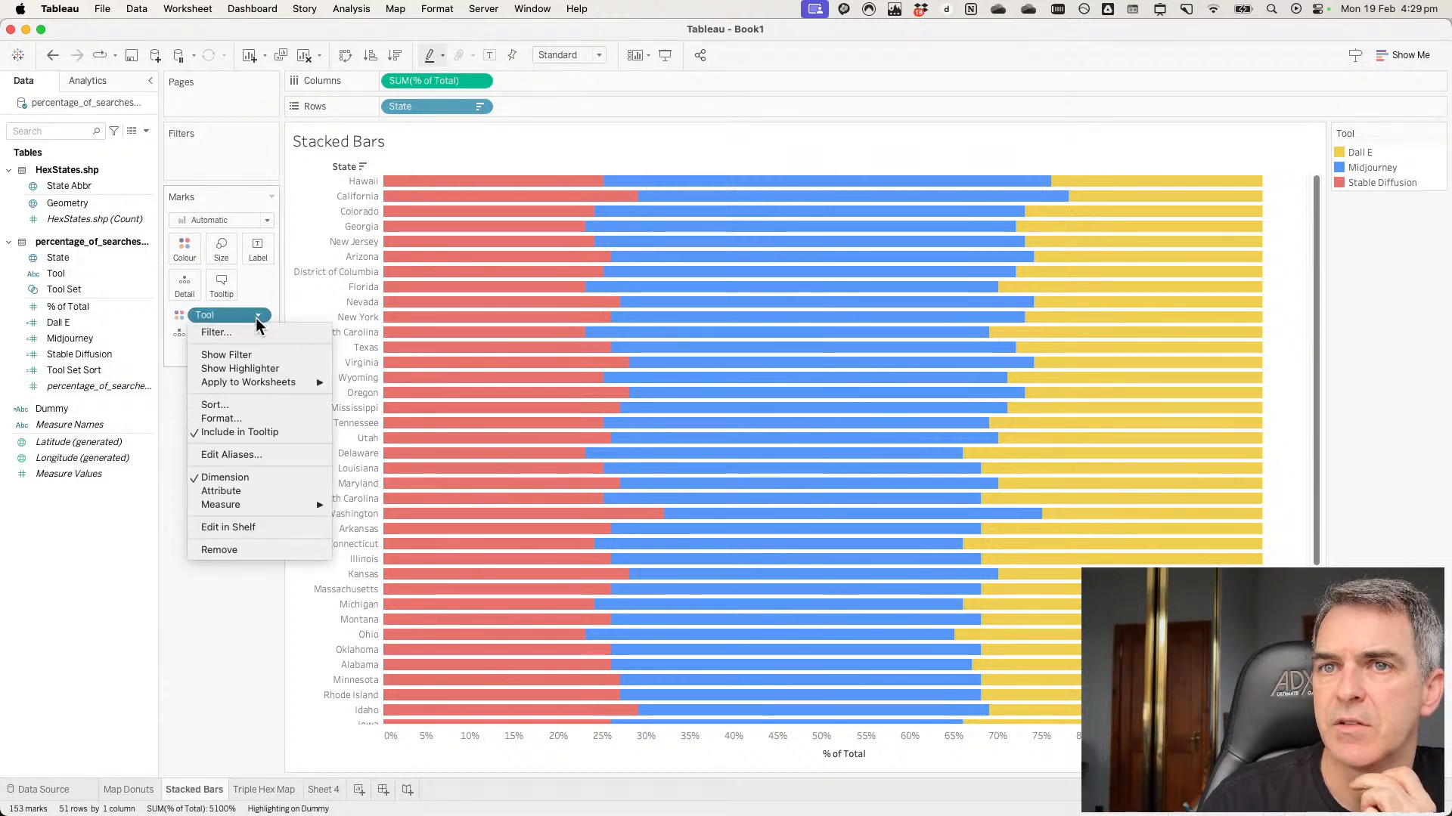
left_click(245, 406)
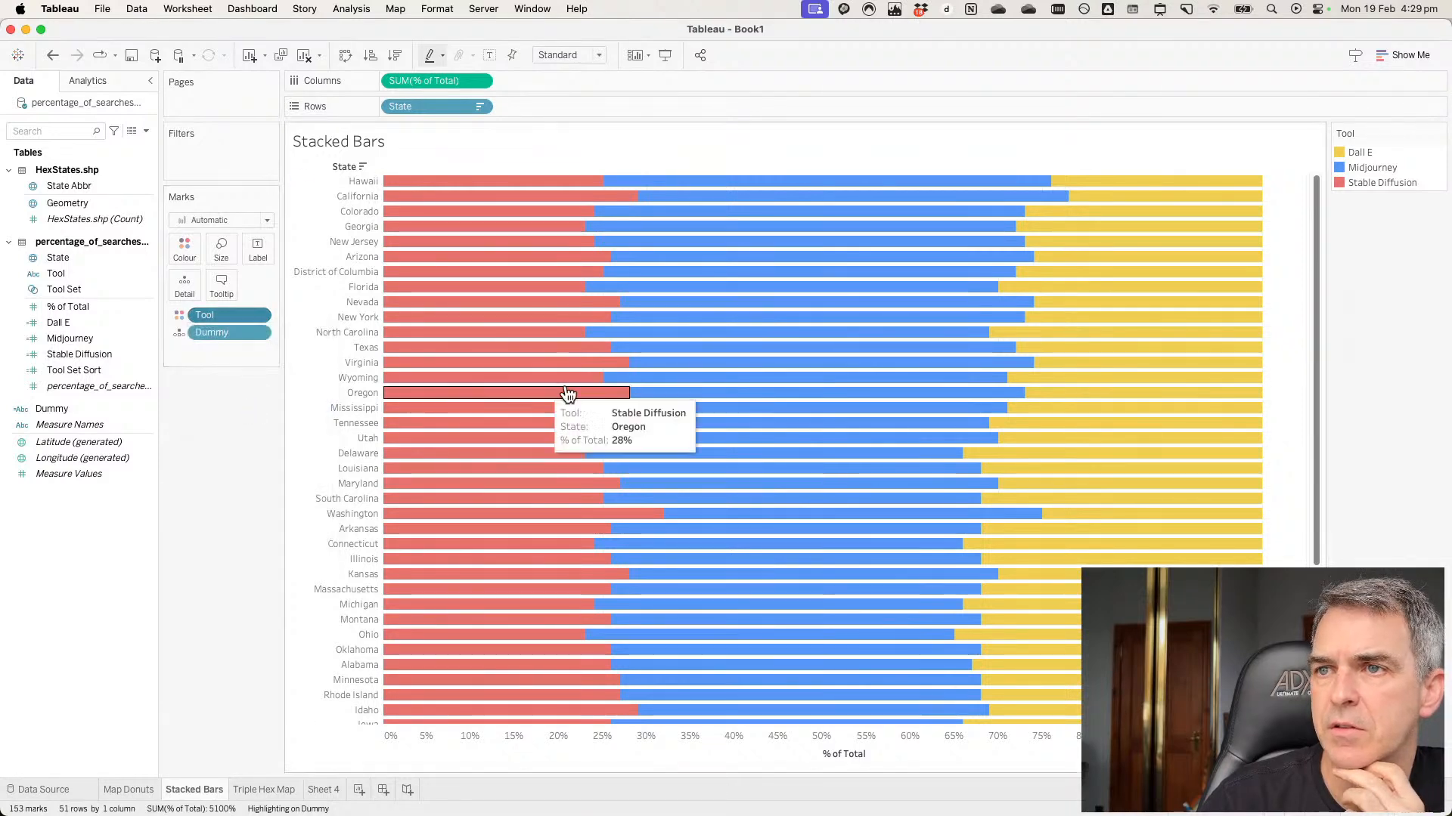
left_click(660, 418)
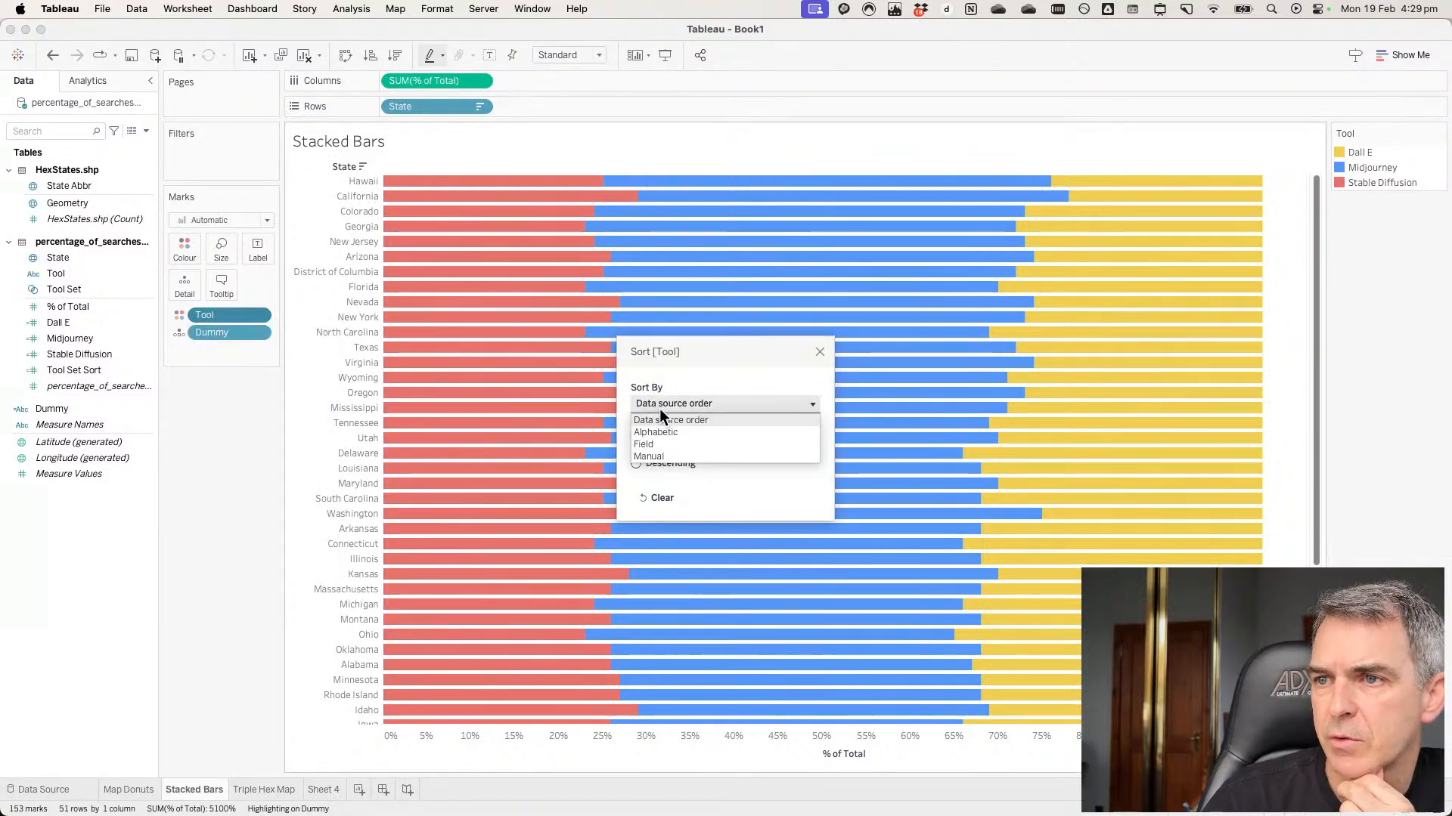
left_click(657, 447)
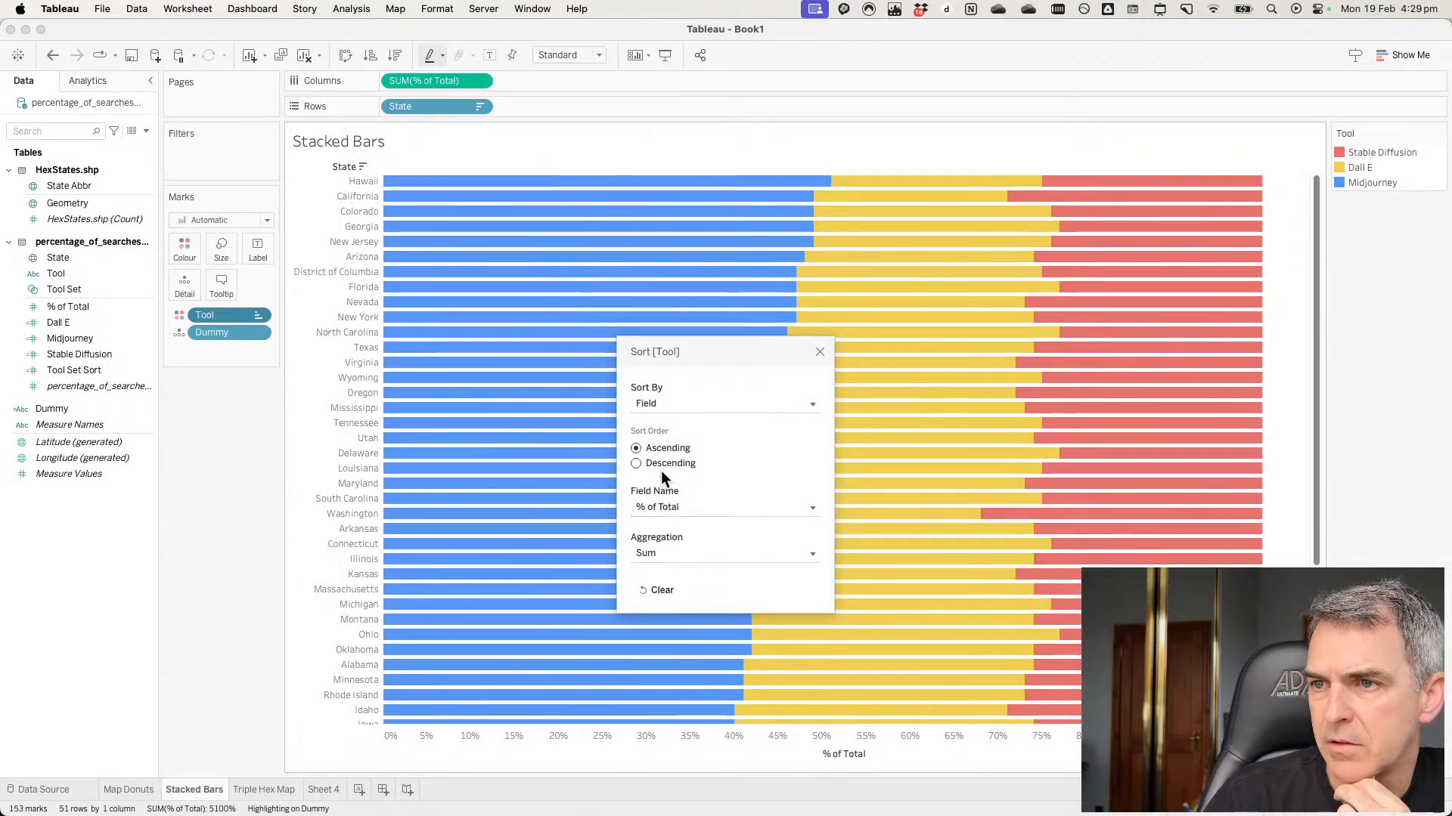
left_click(666, 509)
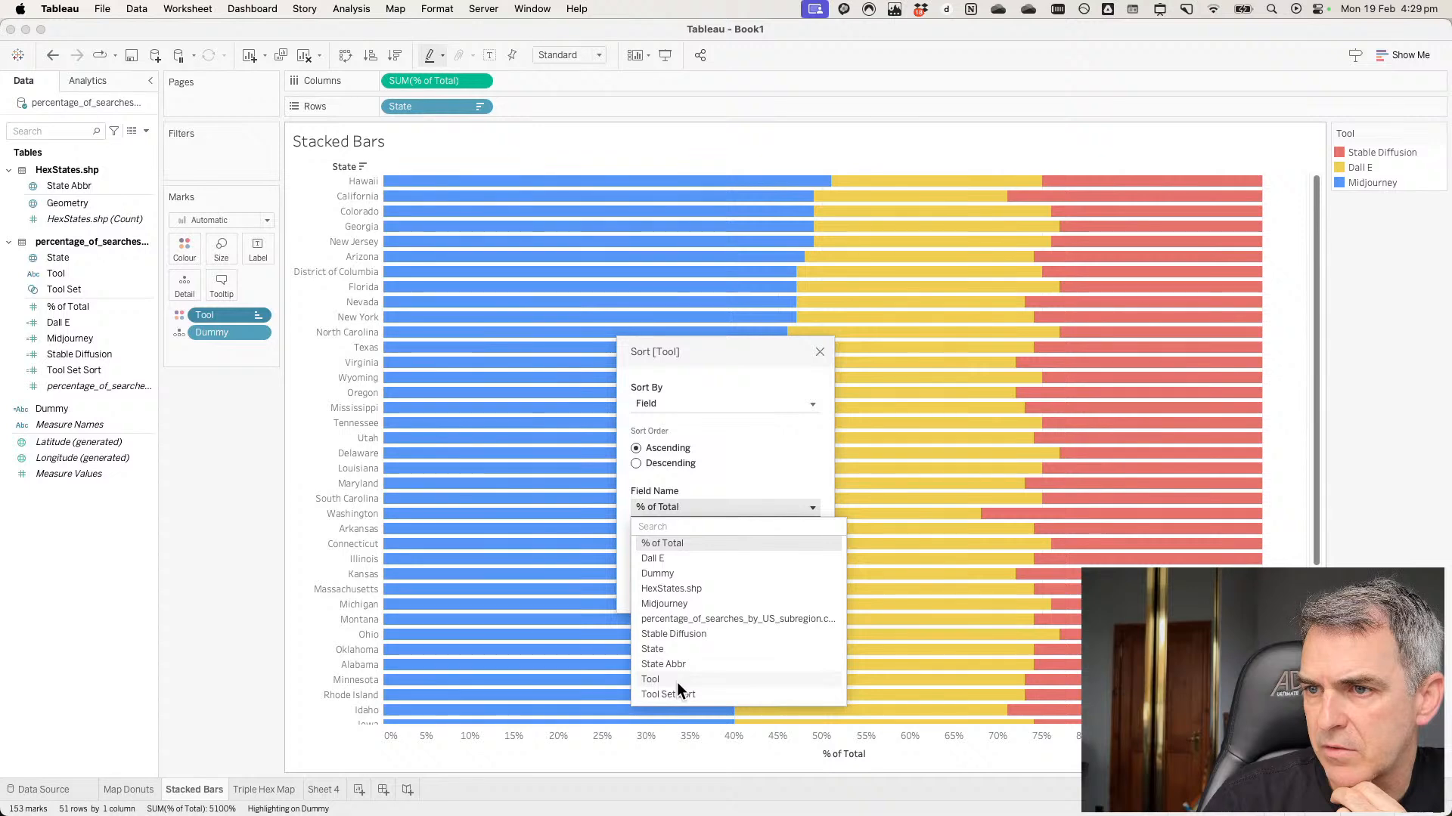
left_click(819, 350)
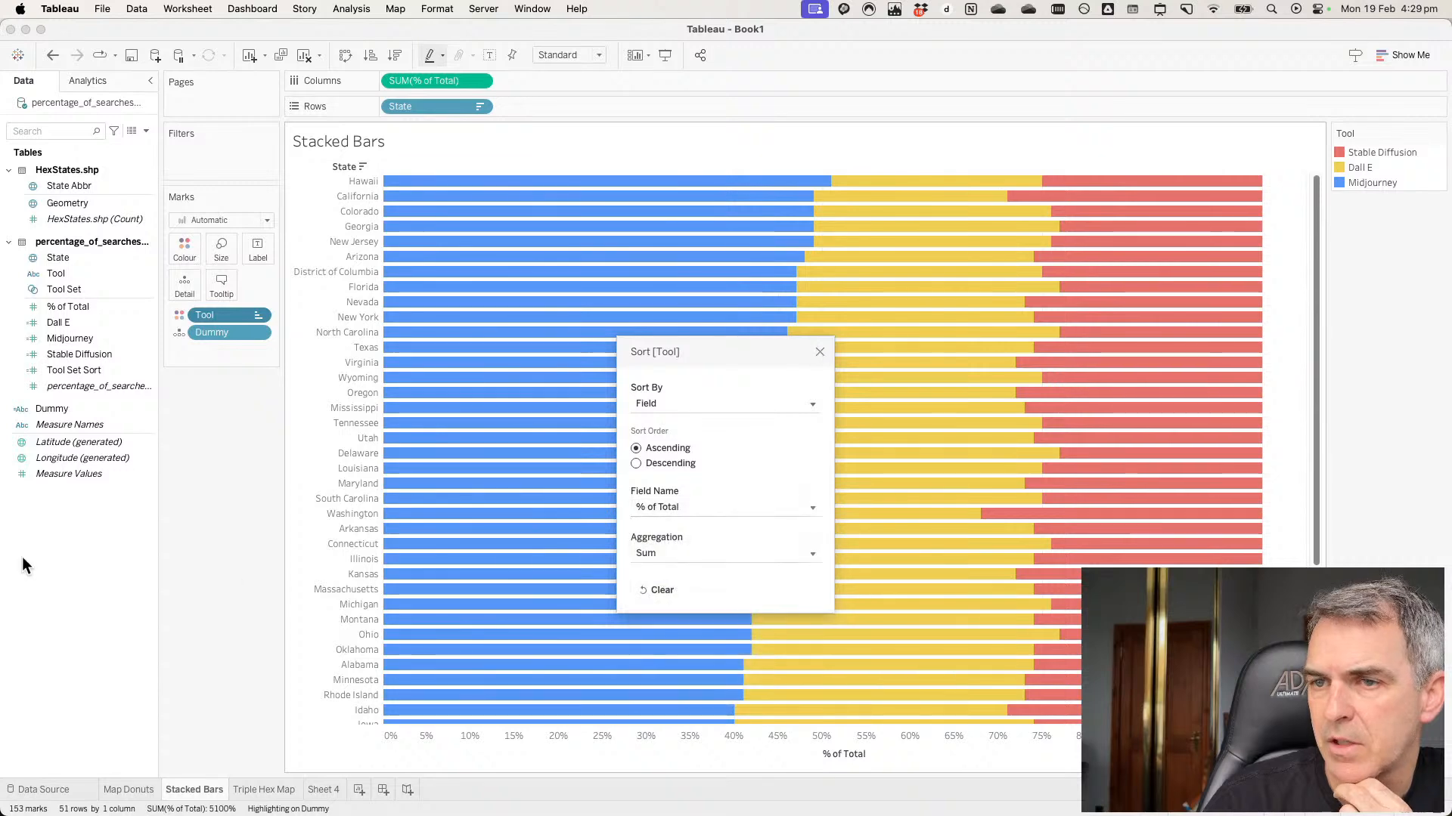
left_click(820, 353)
Start a new calculated field named Tool Set Selected.
right_click(93, 552)
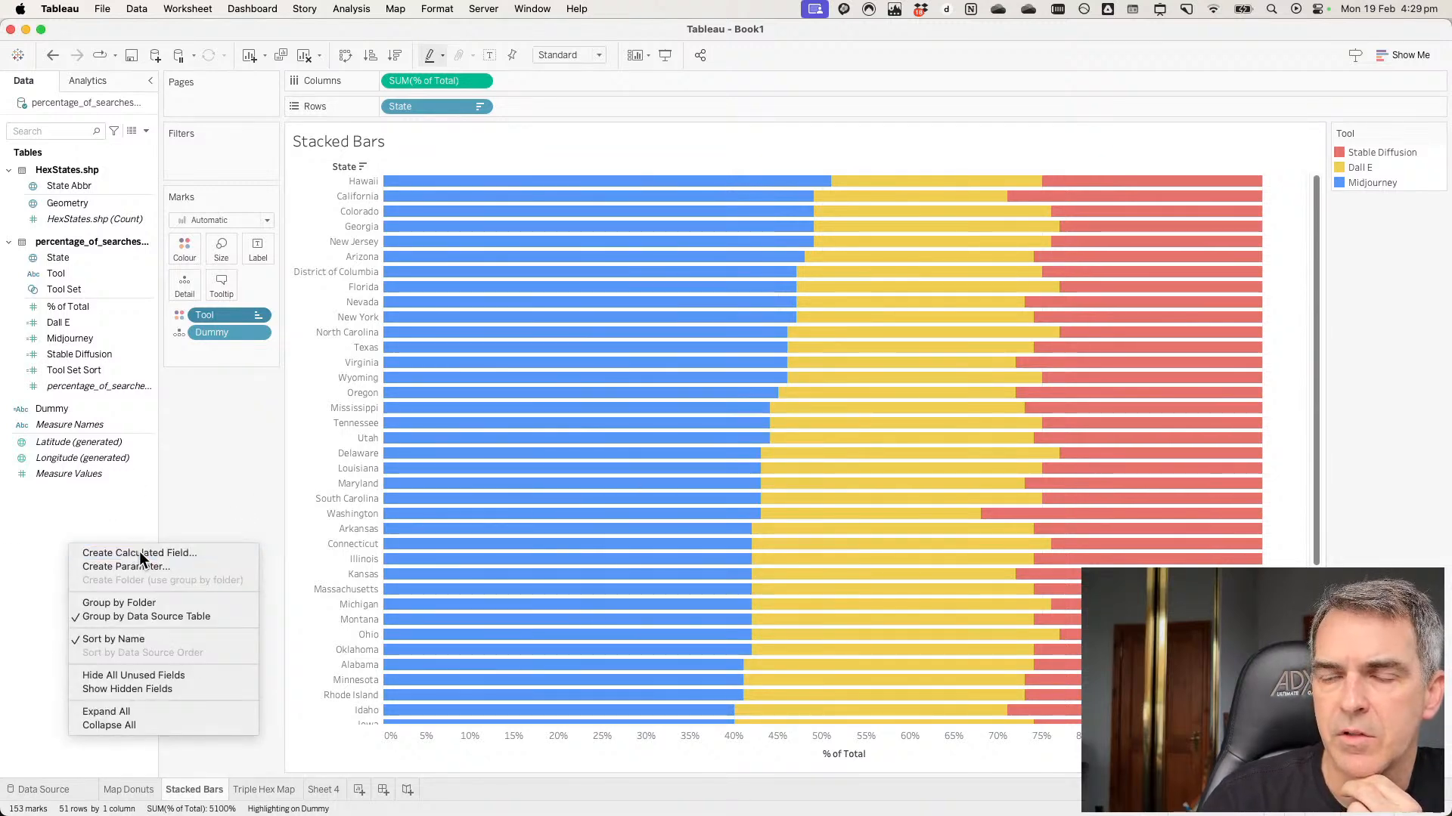
left_click(139, 551)
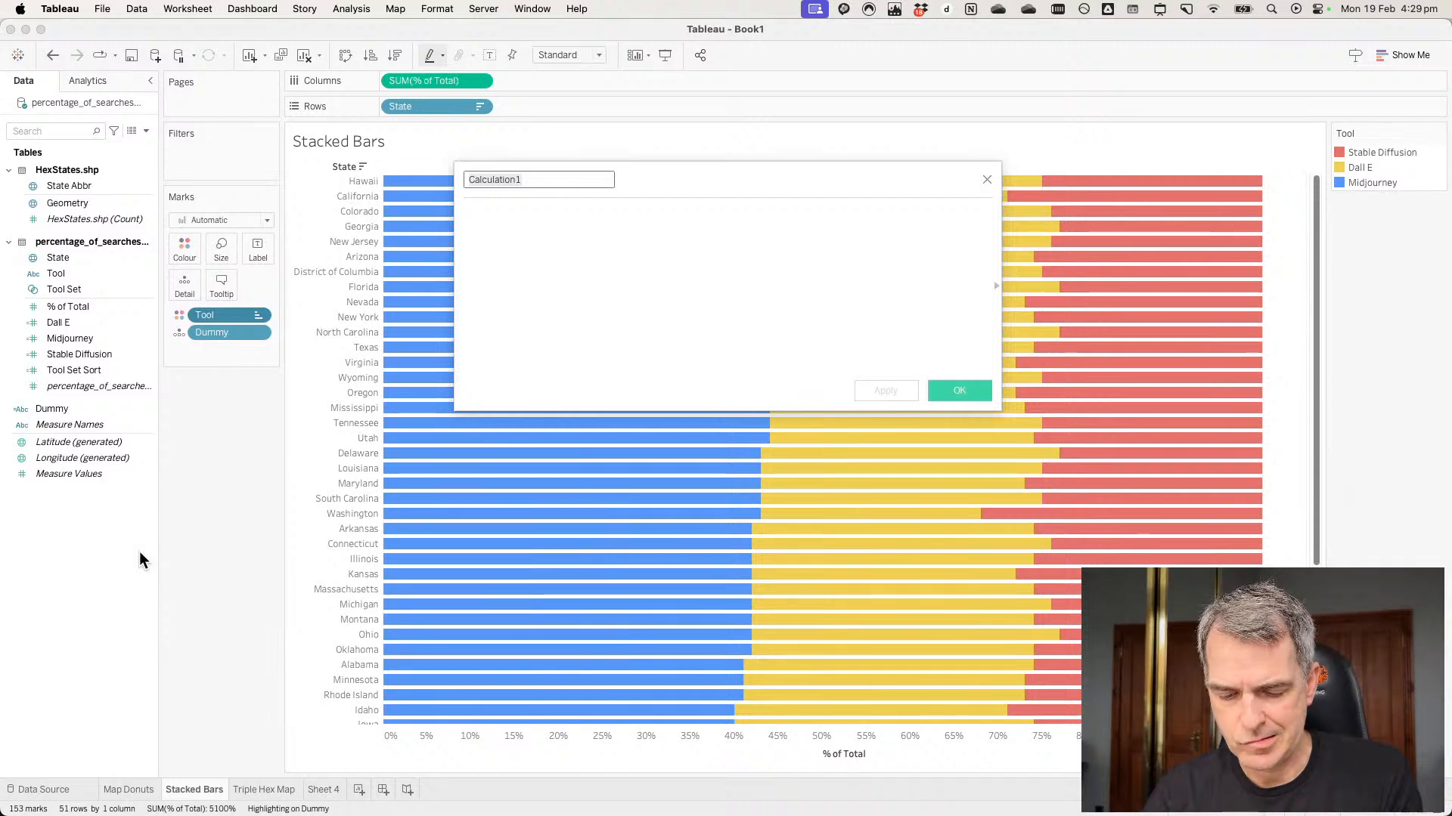
type("Tool")
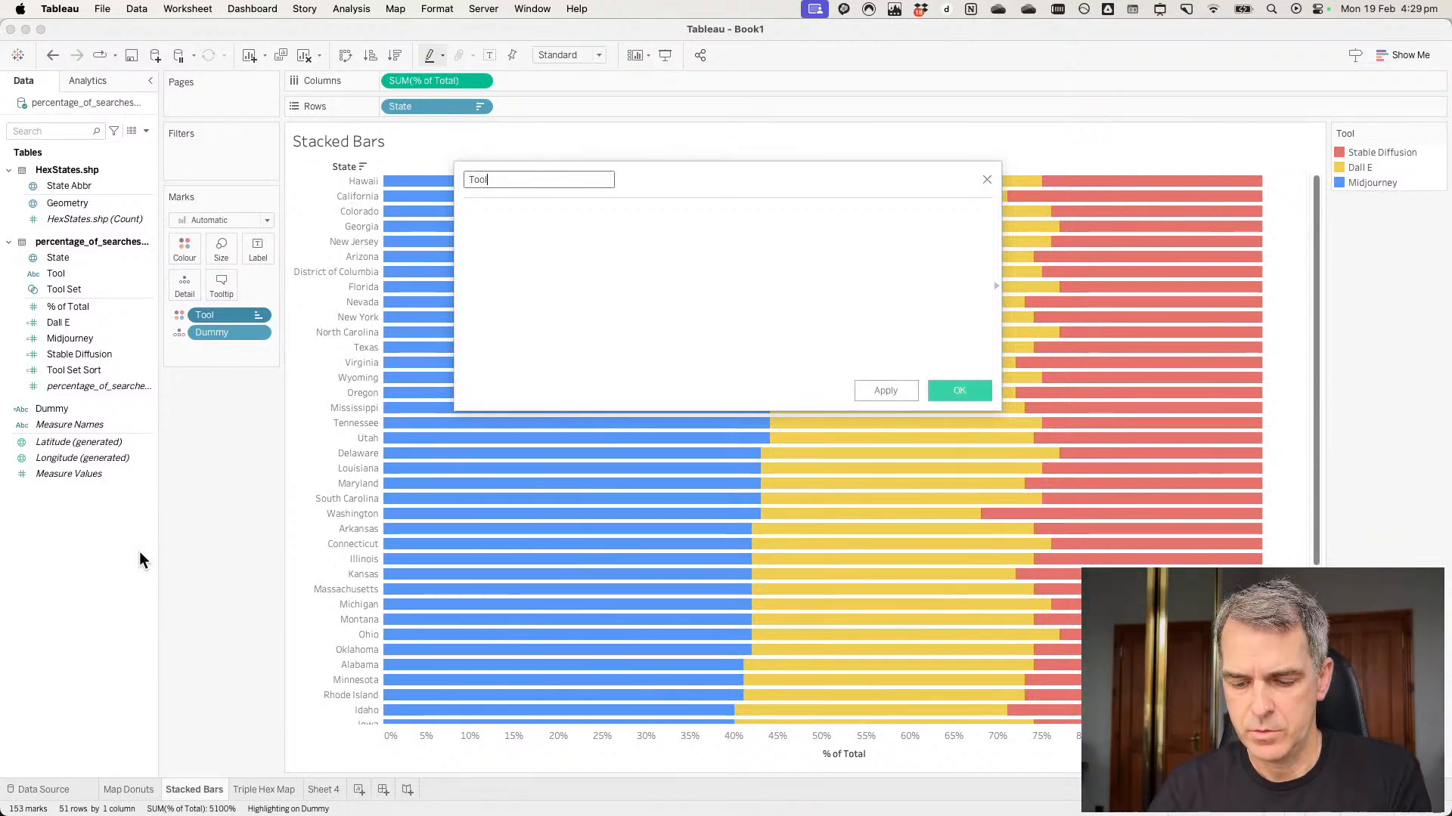
type(" Set Selected")
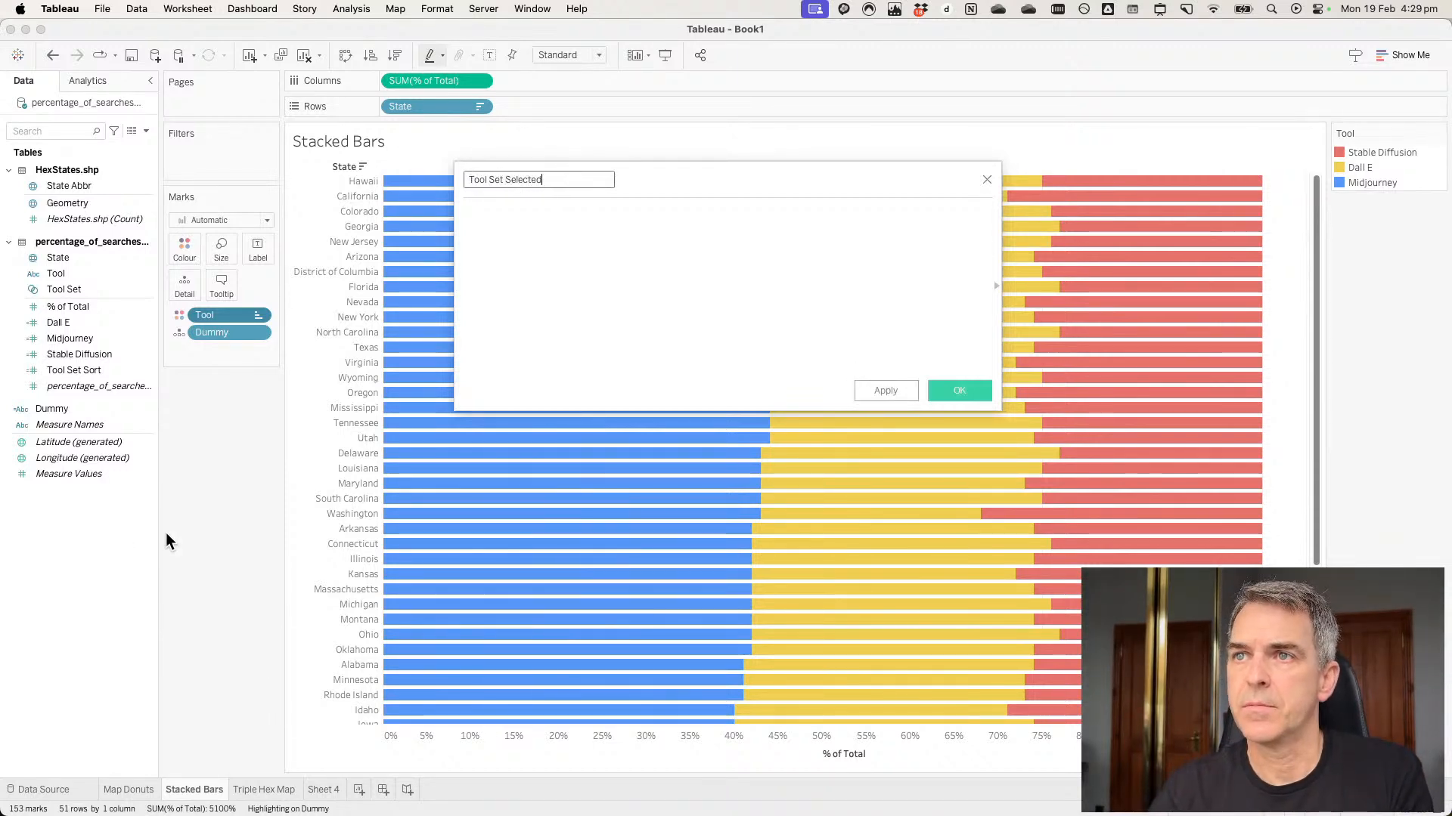
left_click(574, 286)
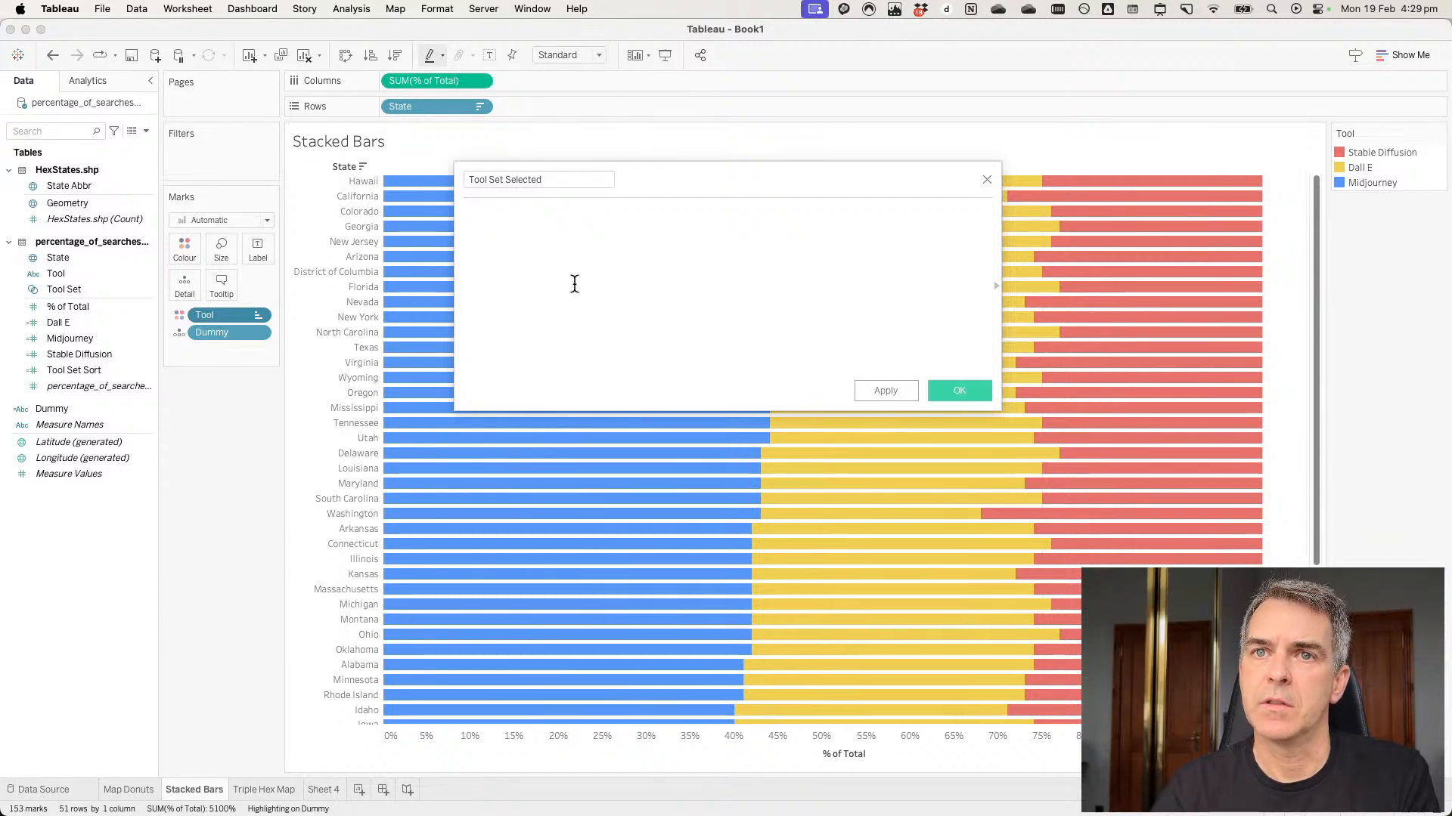
Try the formula IF [Tool Set] THEN 0 ELSE 1 END for the Tool Set Selected calculation.
type("[Tool Set]")
key("Down")
key("Return")
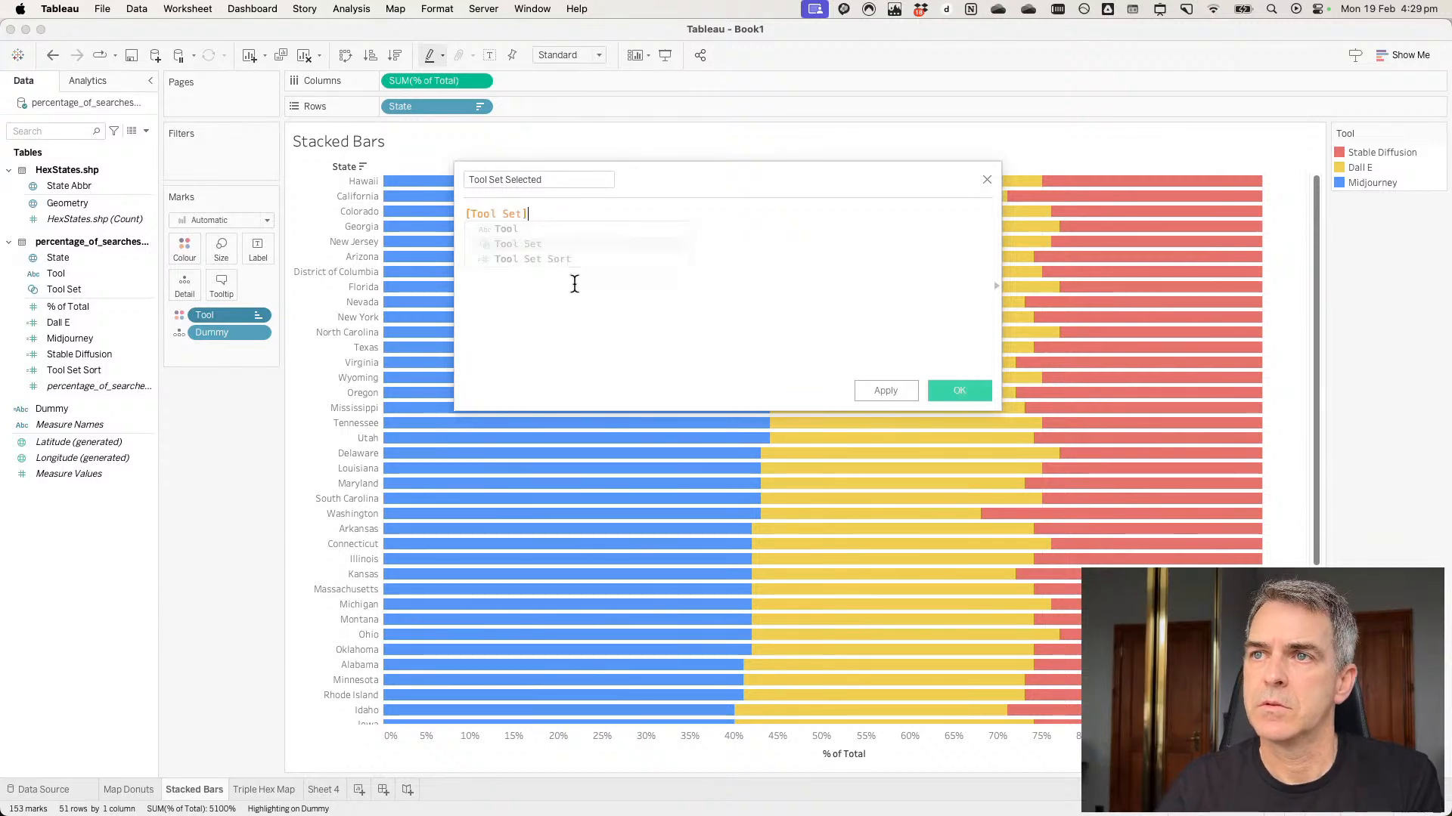
key("super+Left")
type("IF")
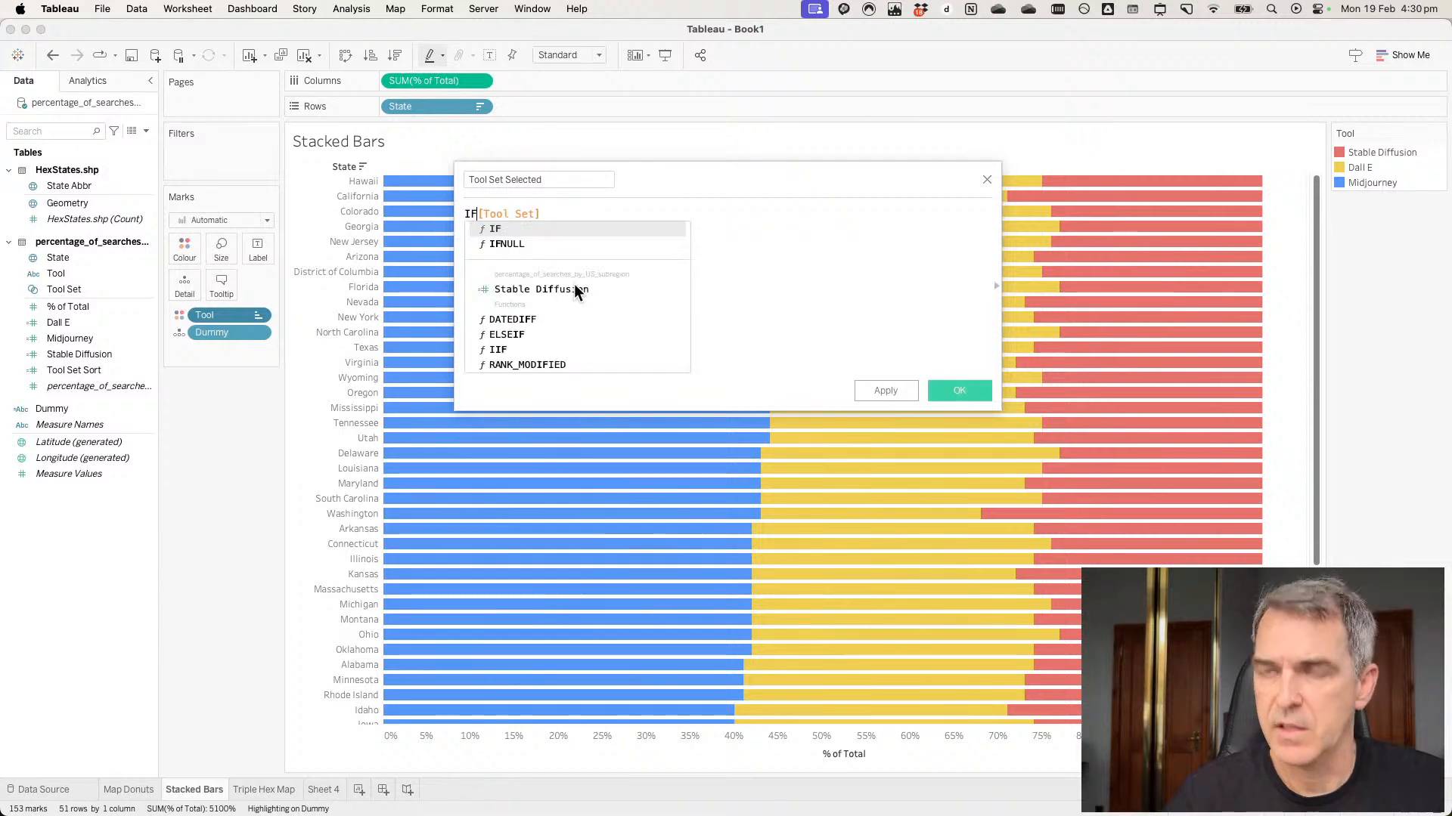
type(" [")
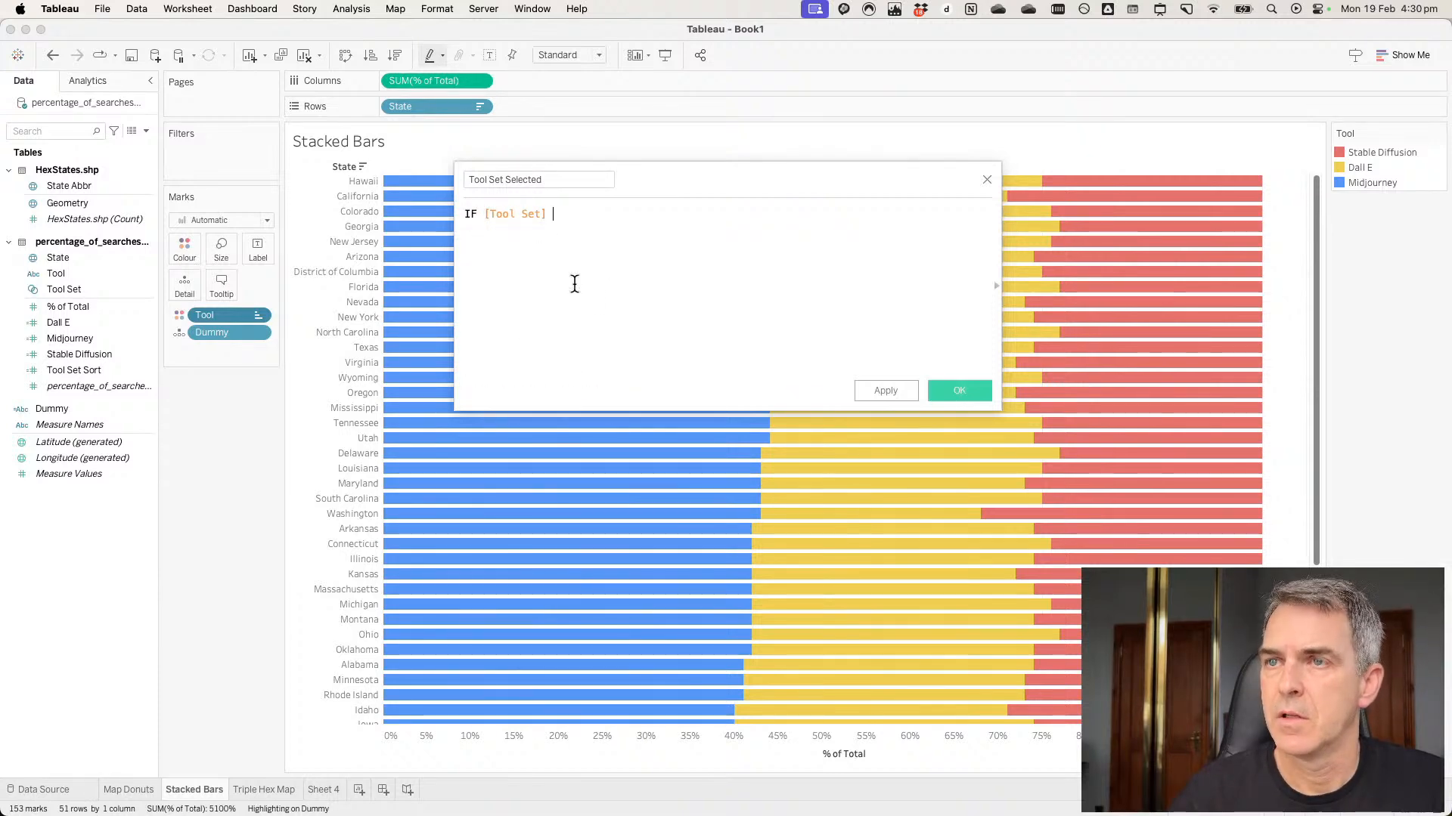
type("Tool Set] THEN 0 ")
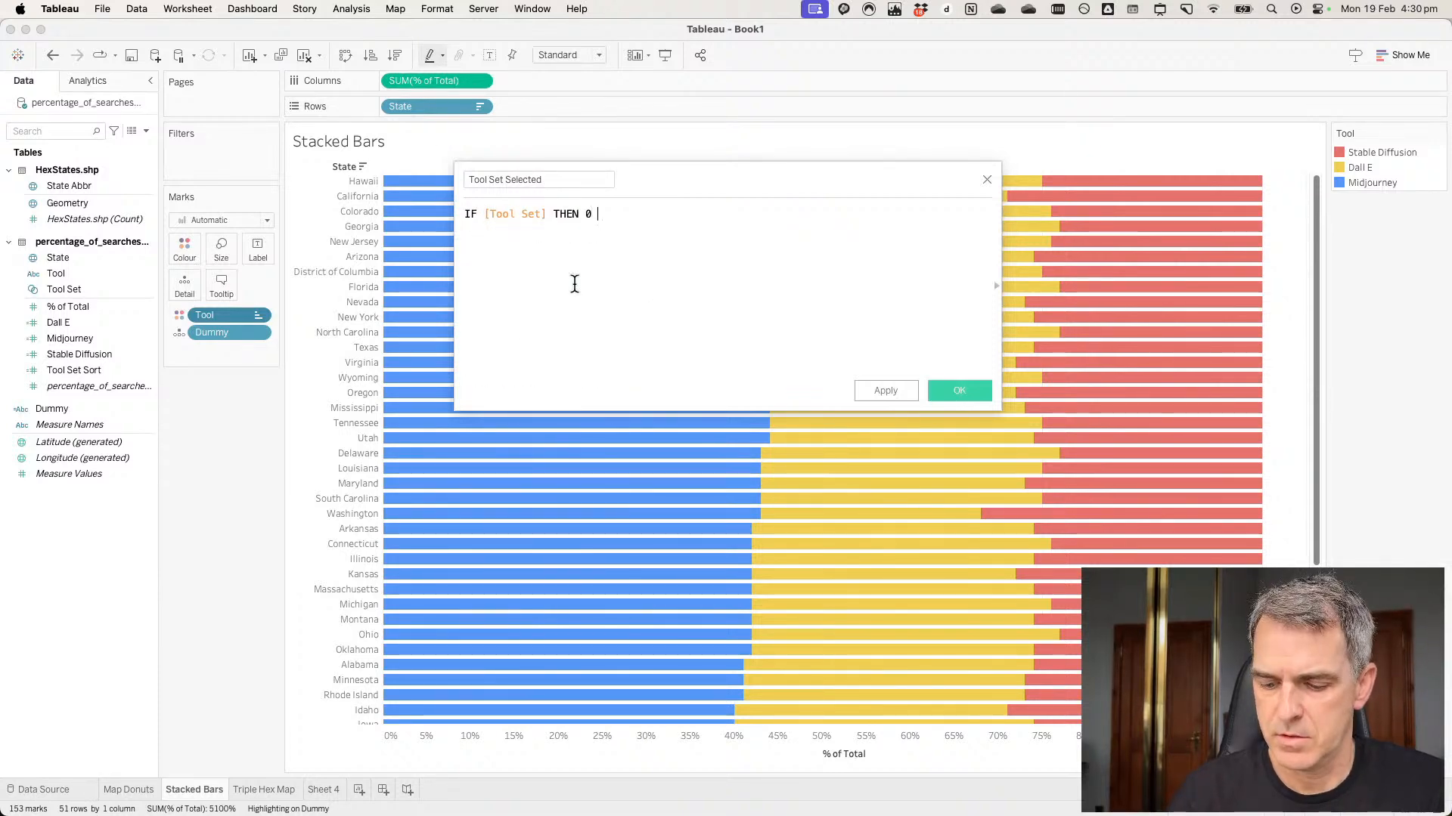
type("ELSE 1 END")
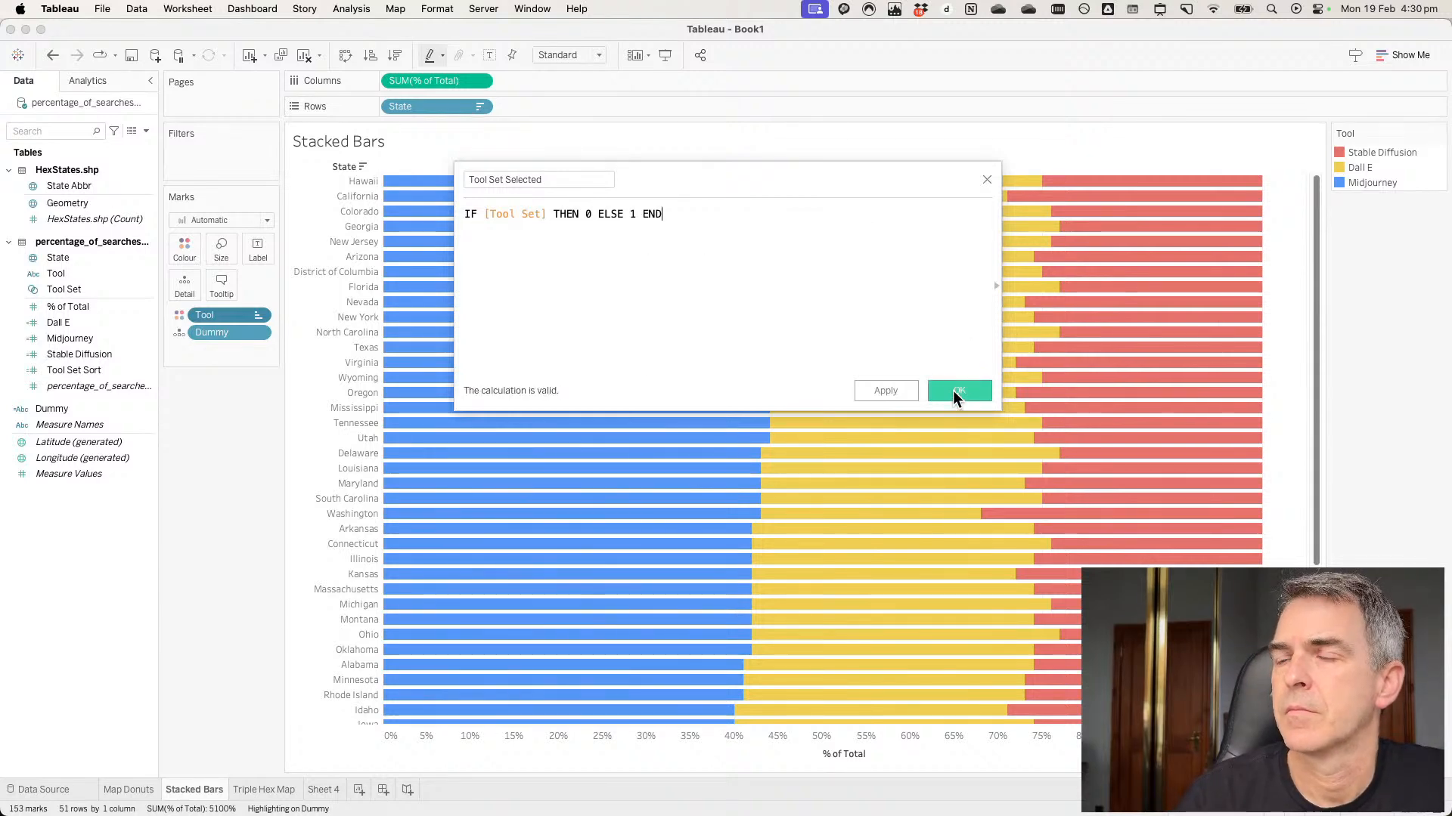
Replace the whole Tool Set Selected formula with just the [Tool Set] field.
left_click_drag(673, 214, 421, 227)
type("tool")
key("Down")
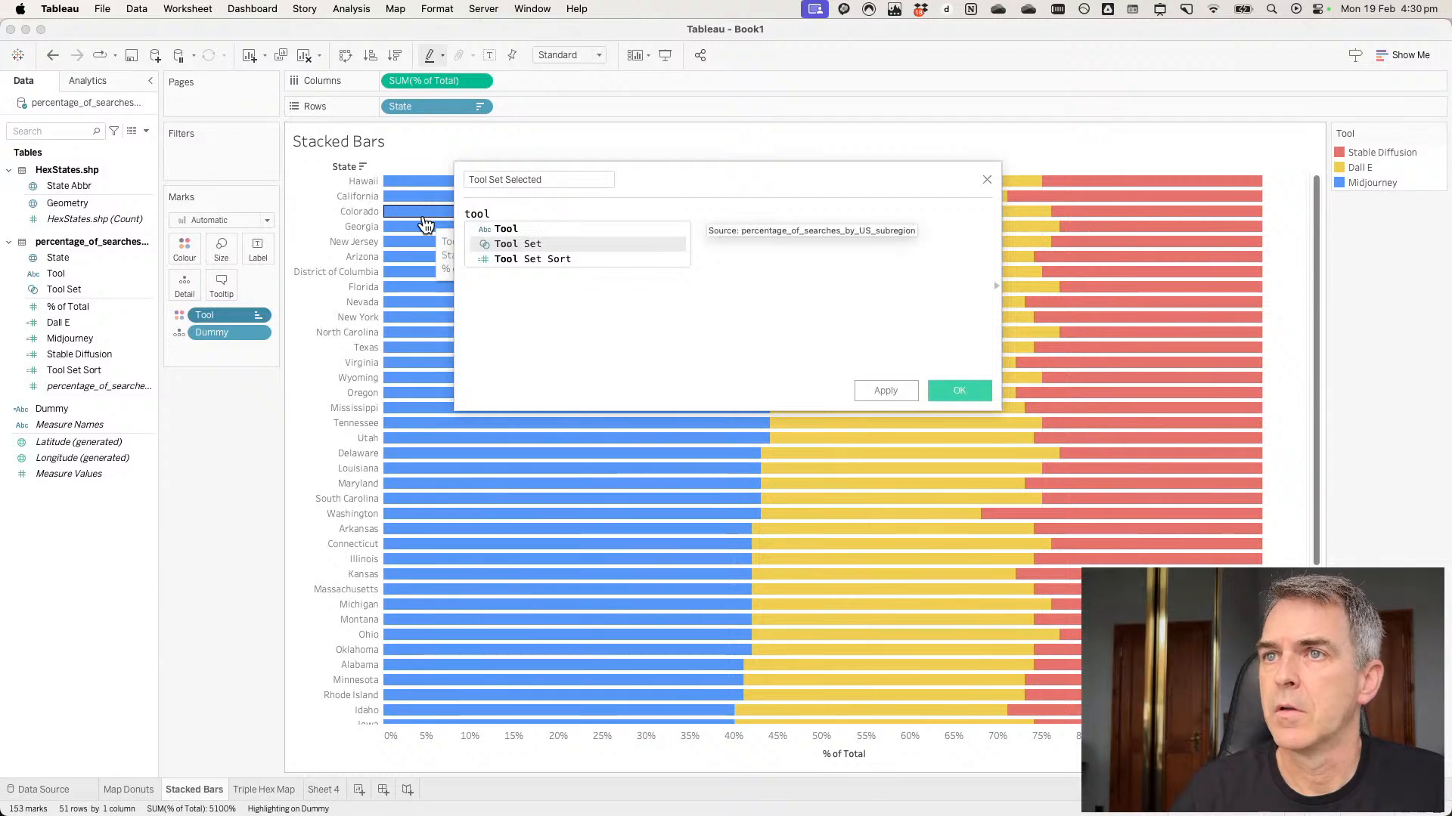
key("Return")
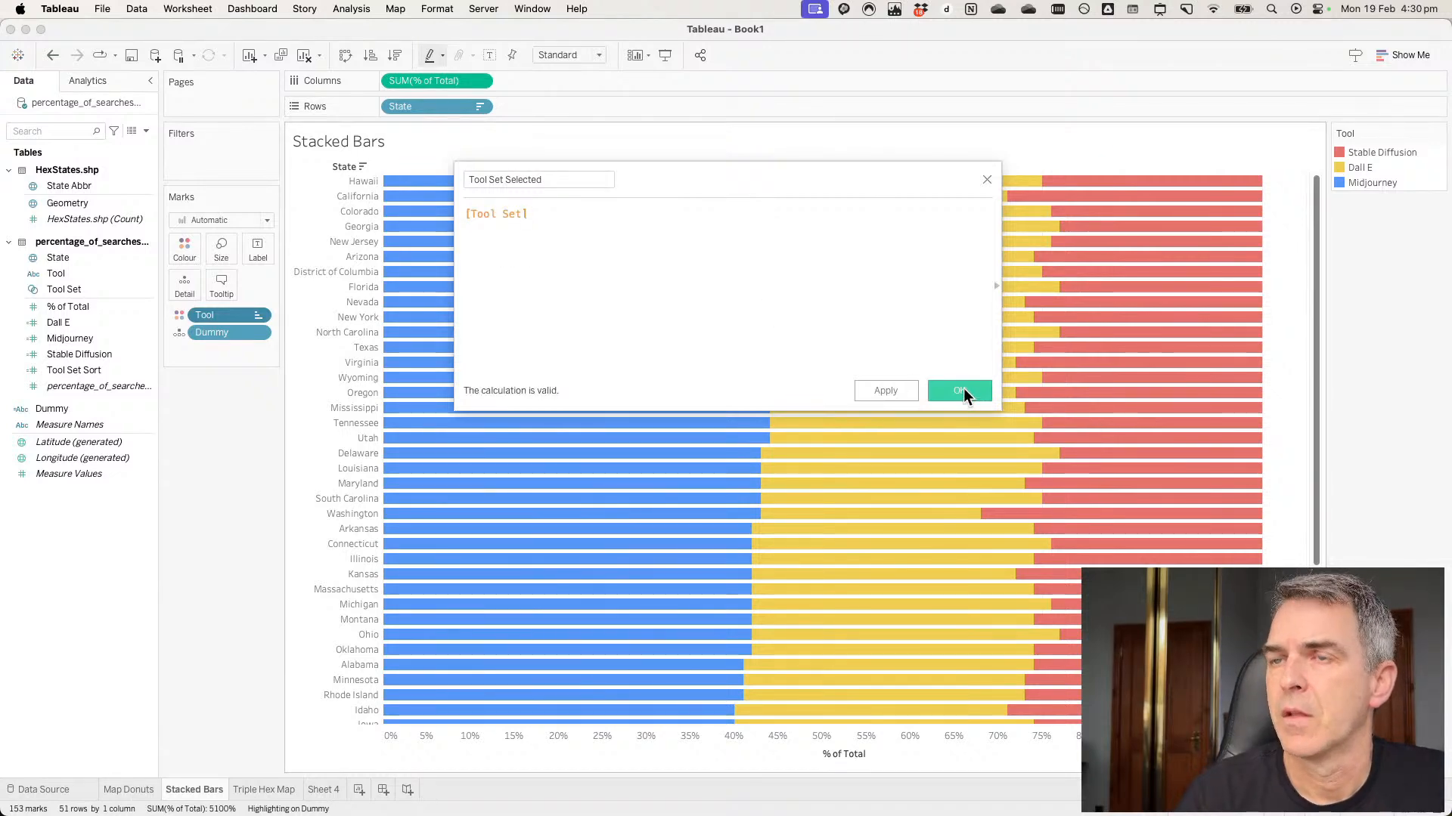
Try extending the Tool Set Selected formula to [Tool Set]=[Tool] and save the calculation.
type("-tool")
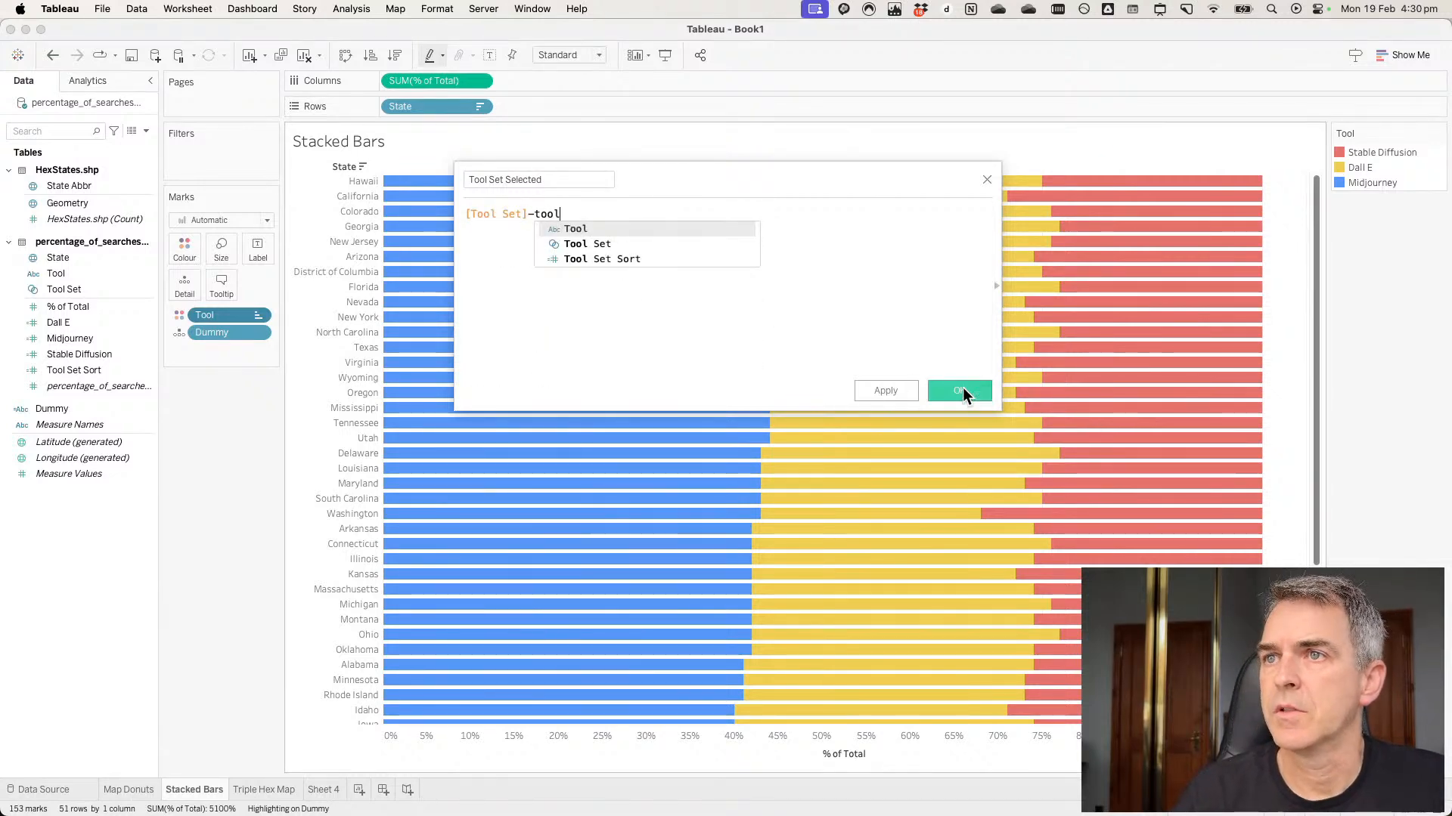
key("BackSpace")
key("BackSpace")
key("BackSpace")
key("BackSpace")
key("BackSpace")
type("=")
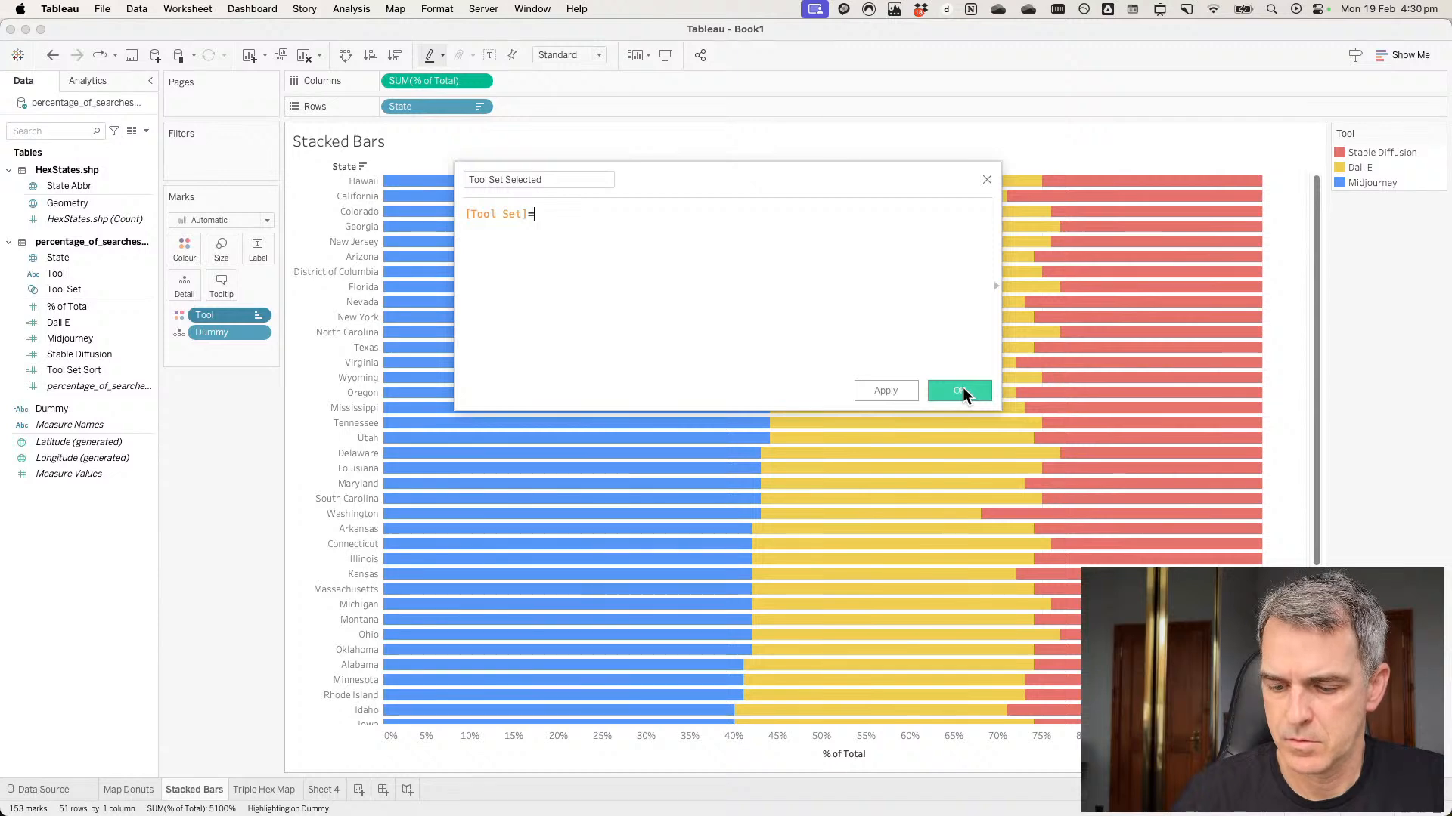
type("tool")
key("Down")
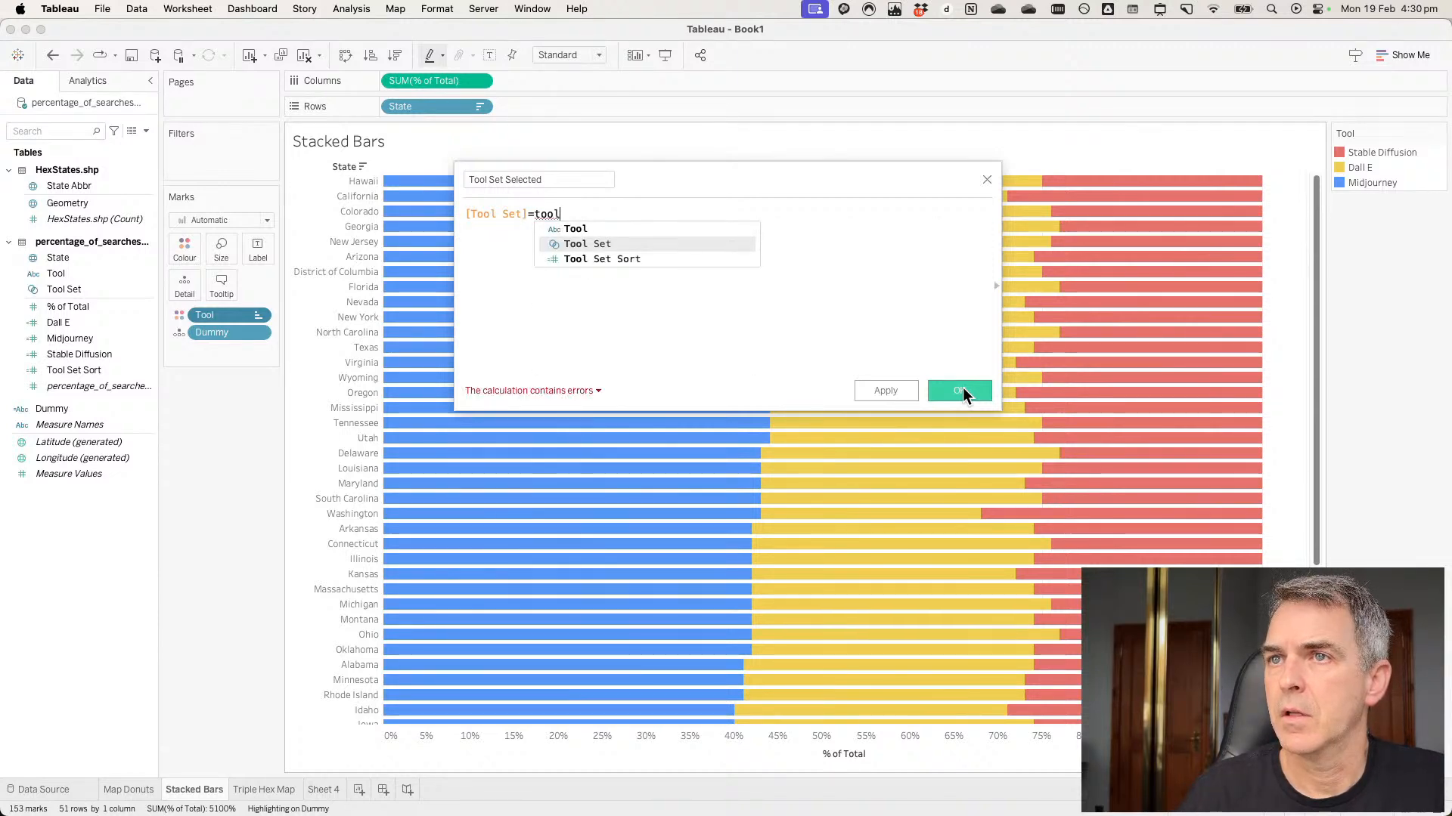
key("Up")
key("Return")
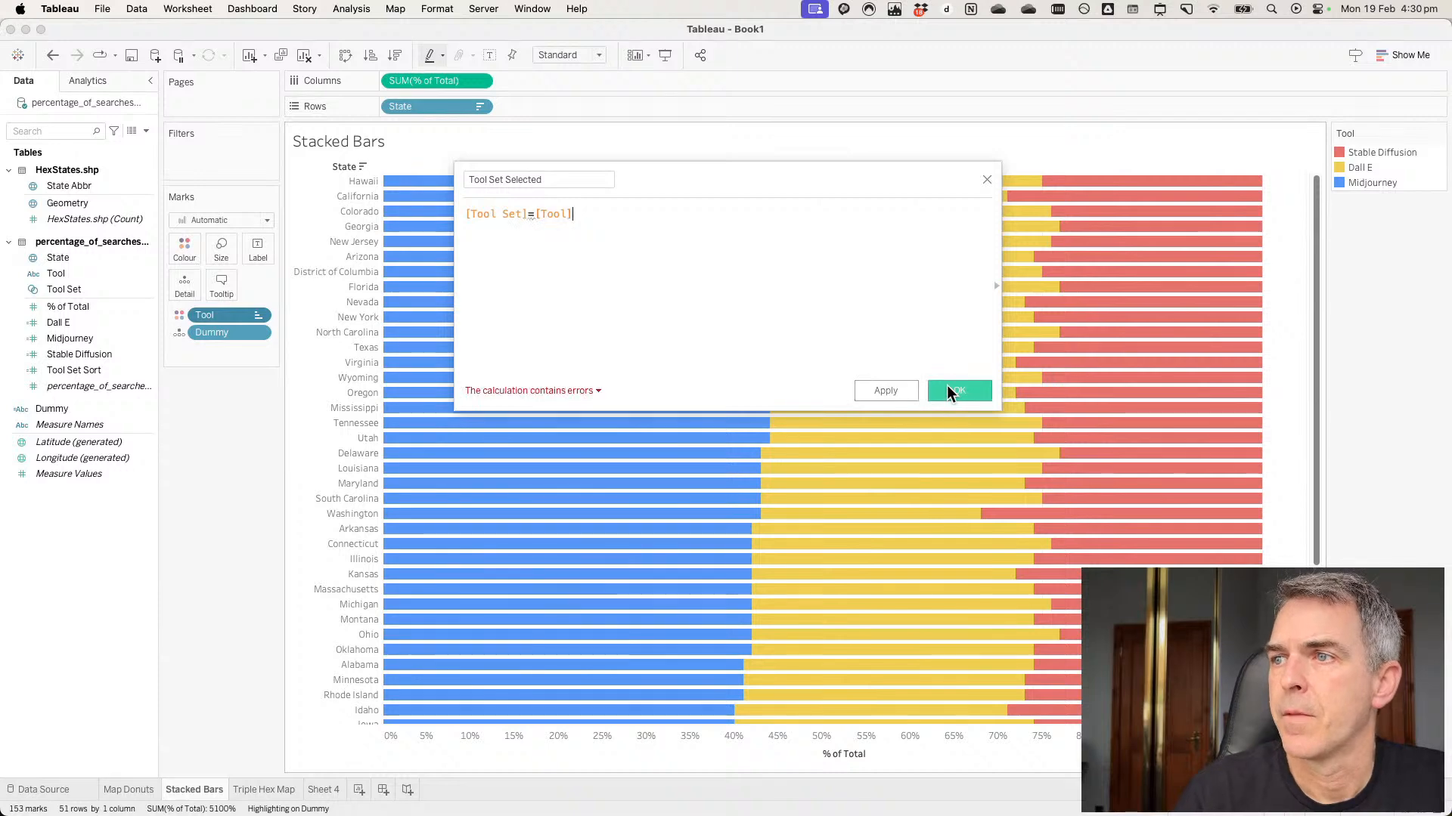
left_click(949, 387)
left_click(259, 317)
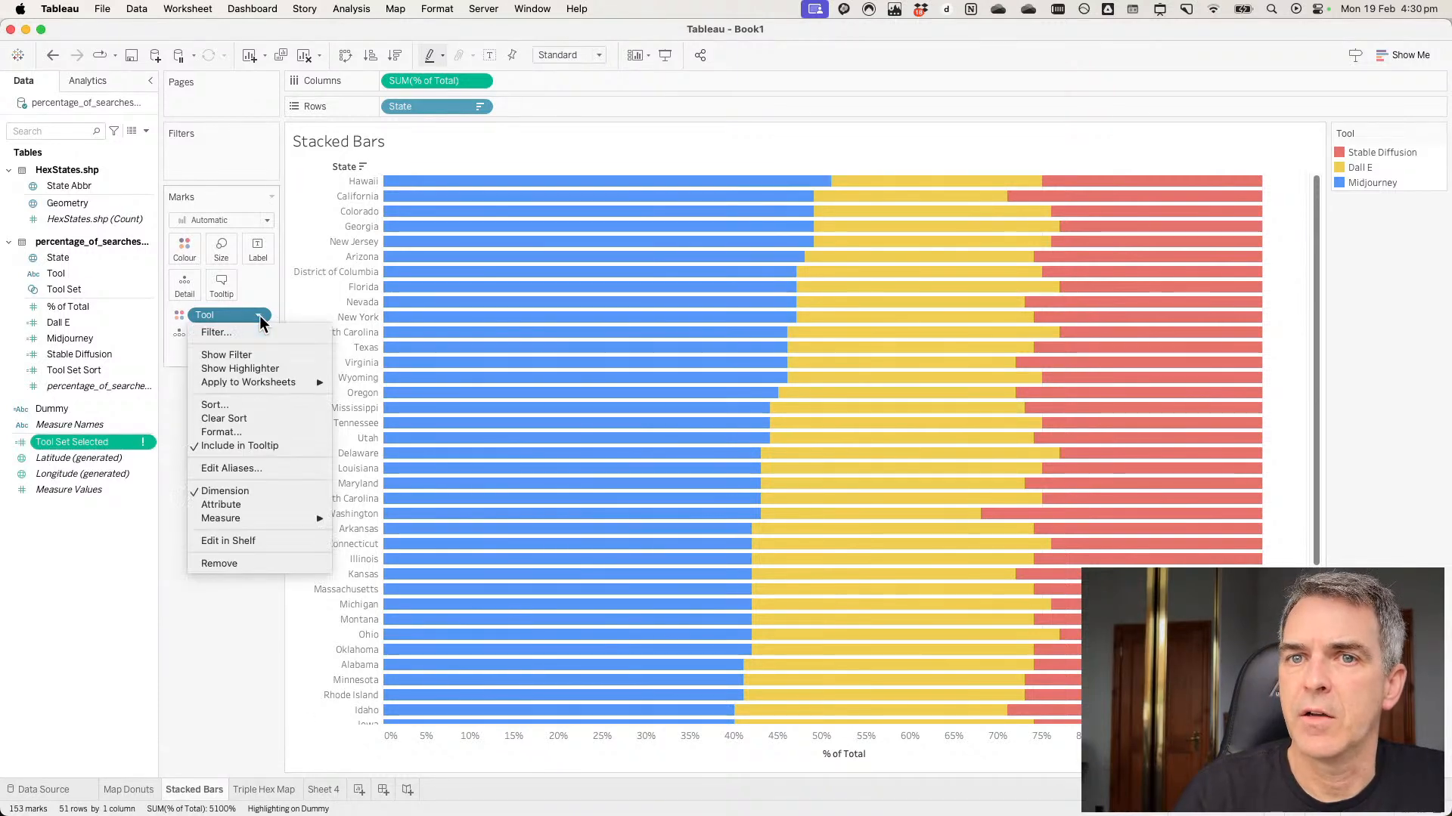
Edit the Tool Set Selected calculation so that only [Tool Set] remains, and save it.
right_click(95, 446)
left_click(118, 510)
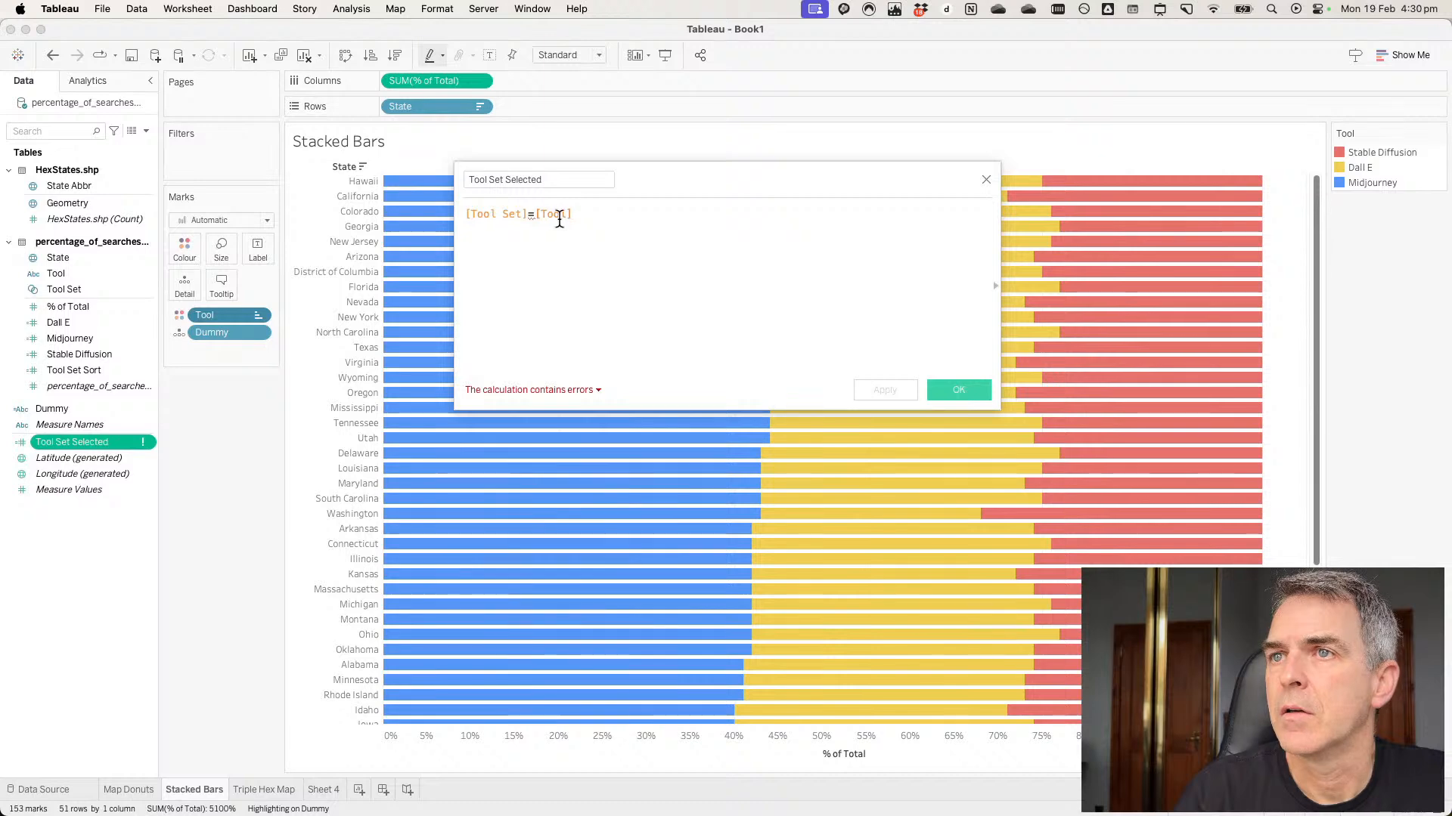
left_click_drag(530, 214, 664, 214)
key("BackSpace")
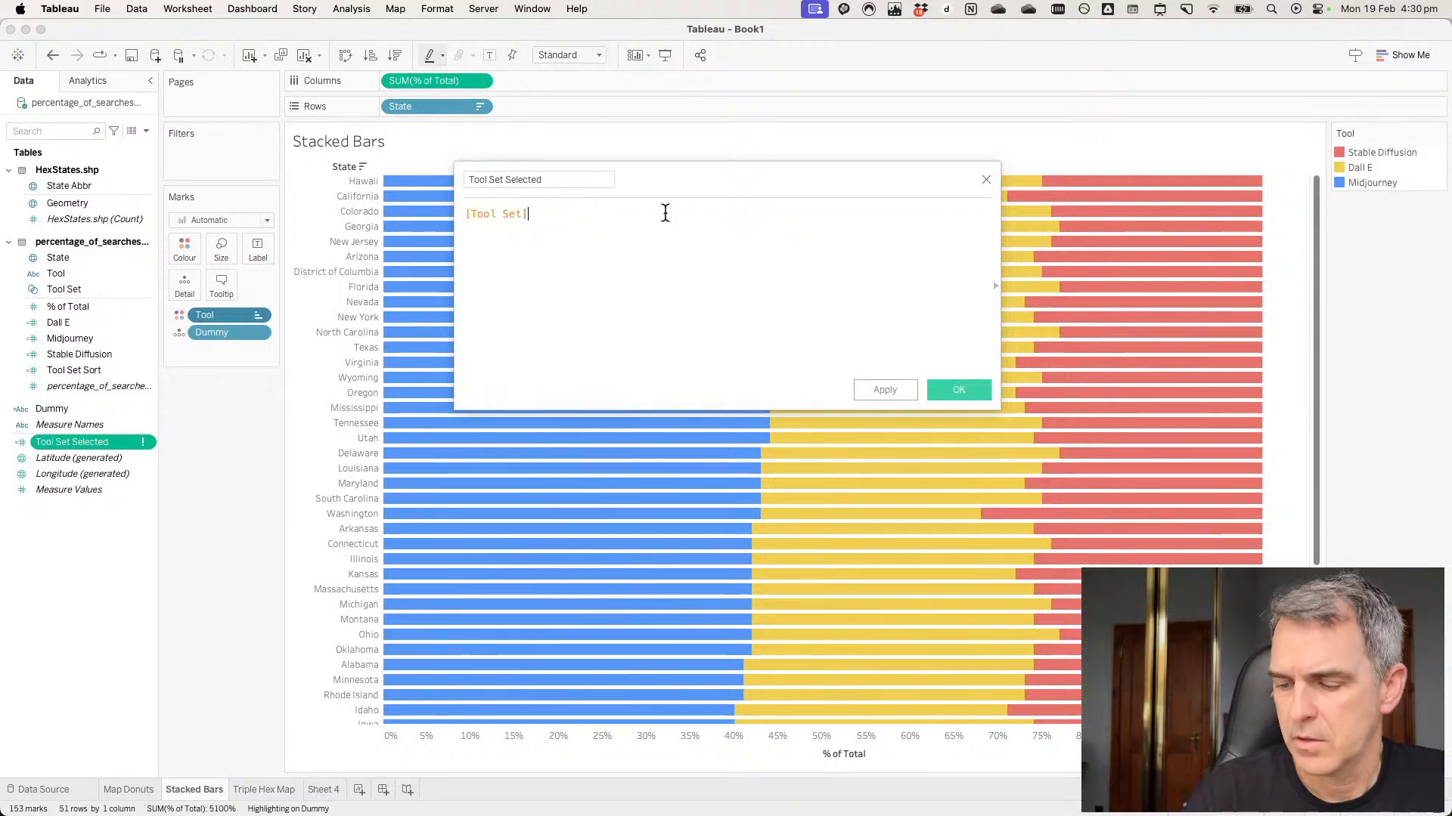
left_click(932, 388)
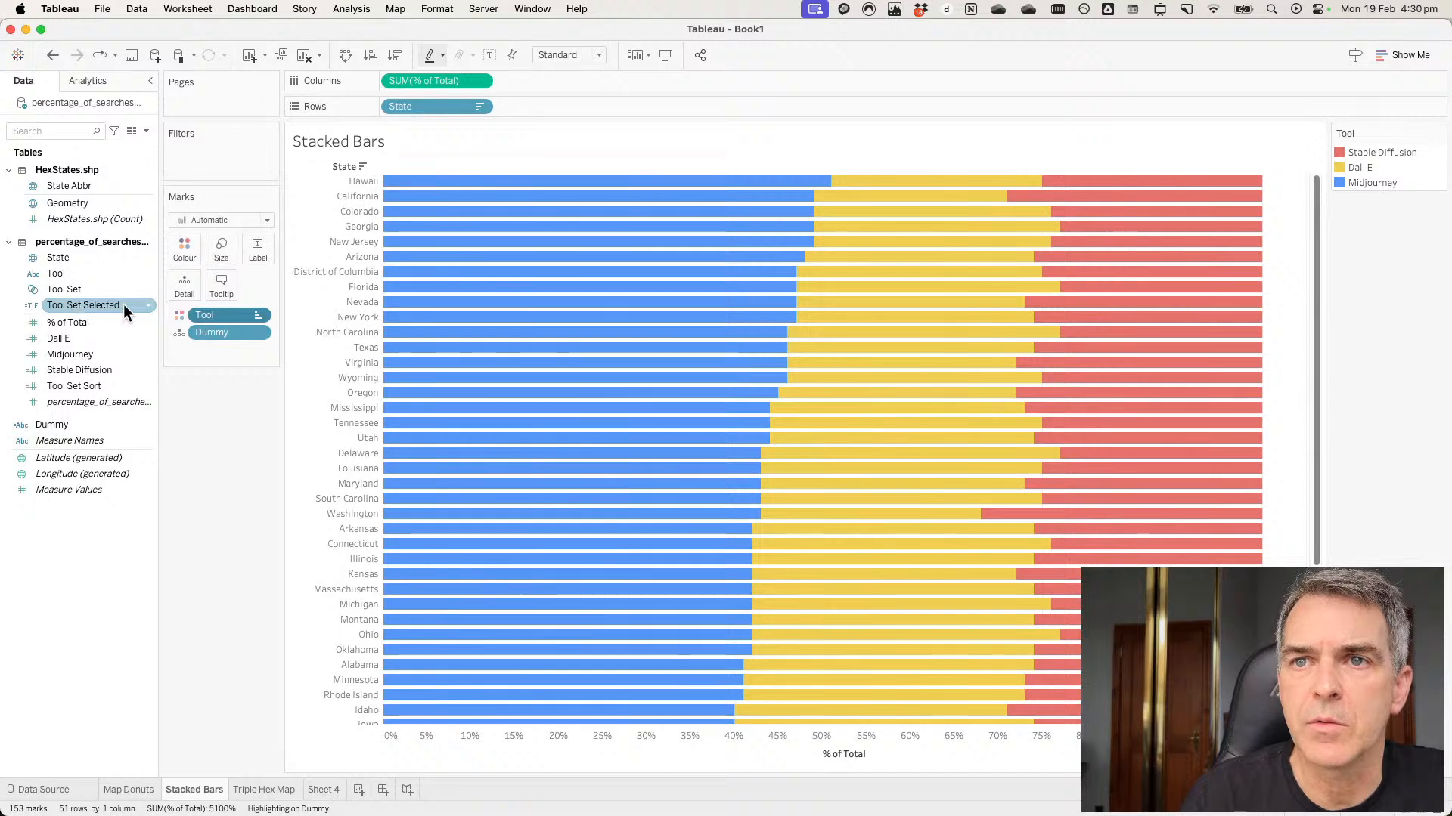
Sort Tool on the colour marks ascending by the minimum of Tool Set Selected, and test it by selecting a Stable Diffusion and a Dall E bar.
left_click(258, 316)
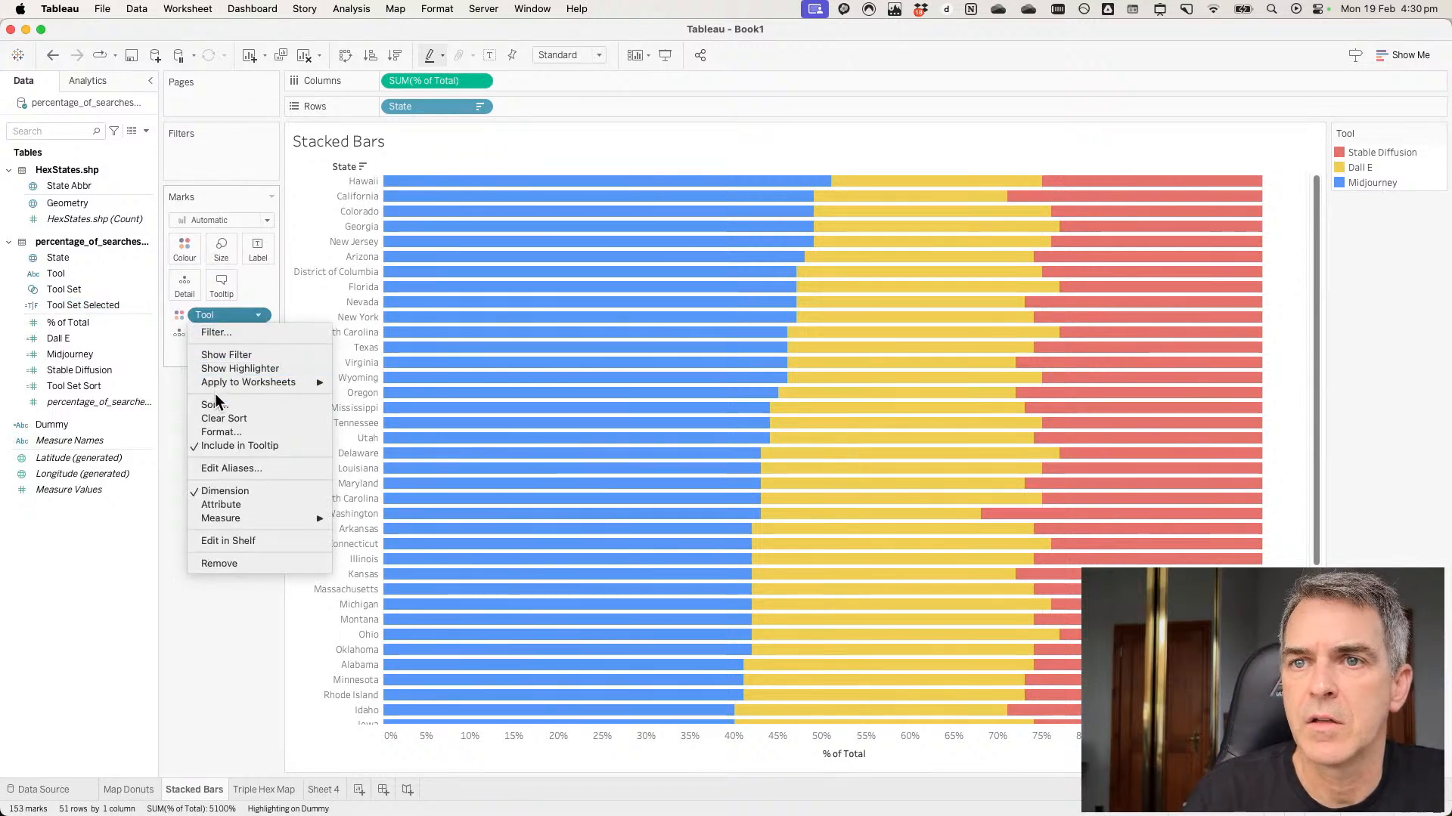
left_click(214, 415)
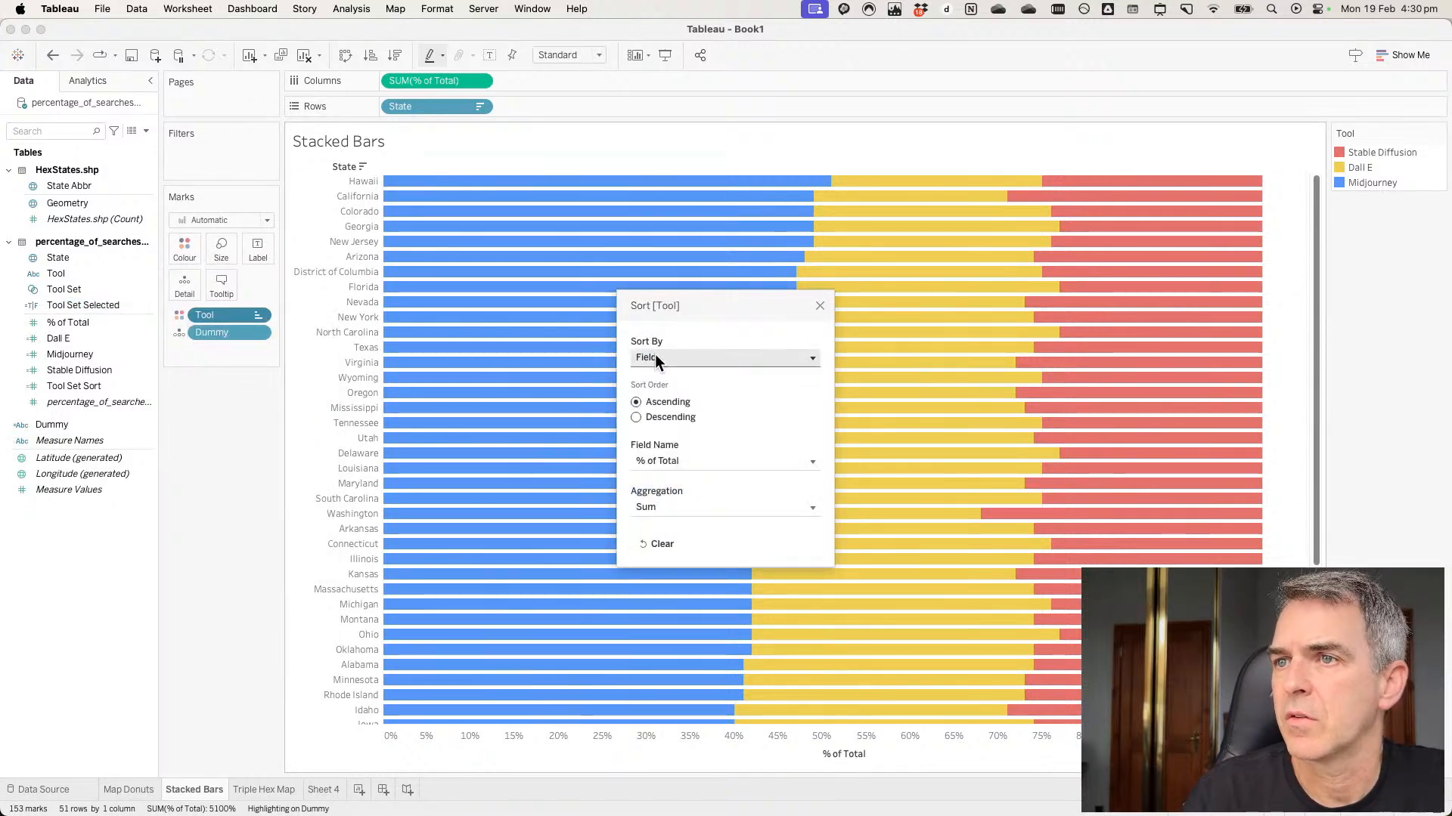
left_click(670, 463)
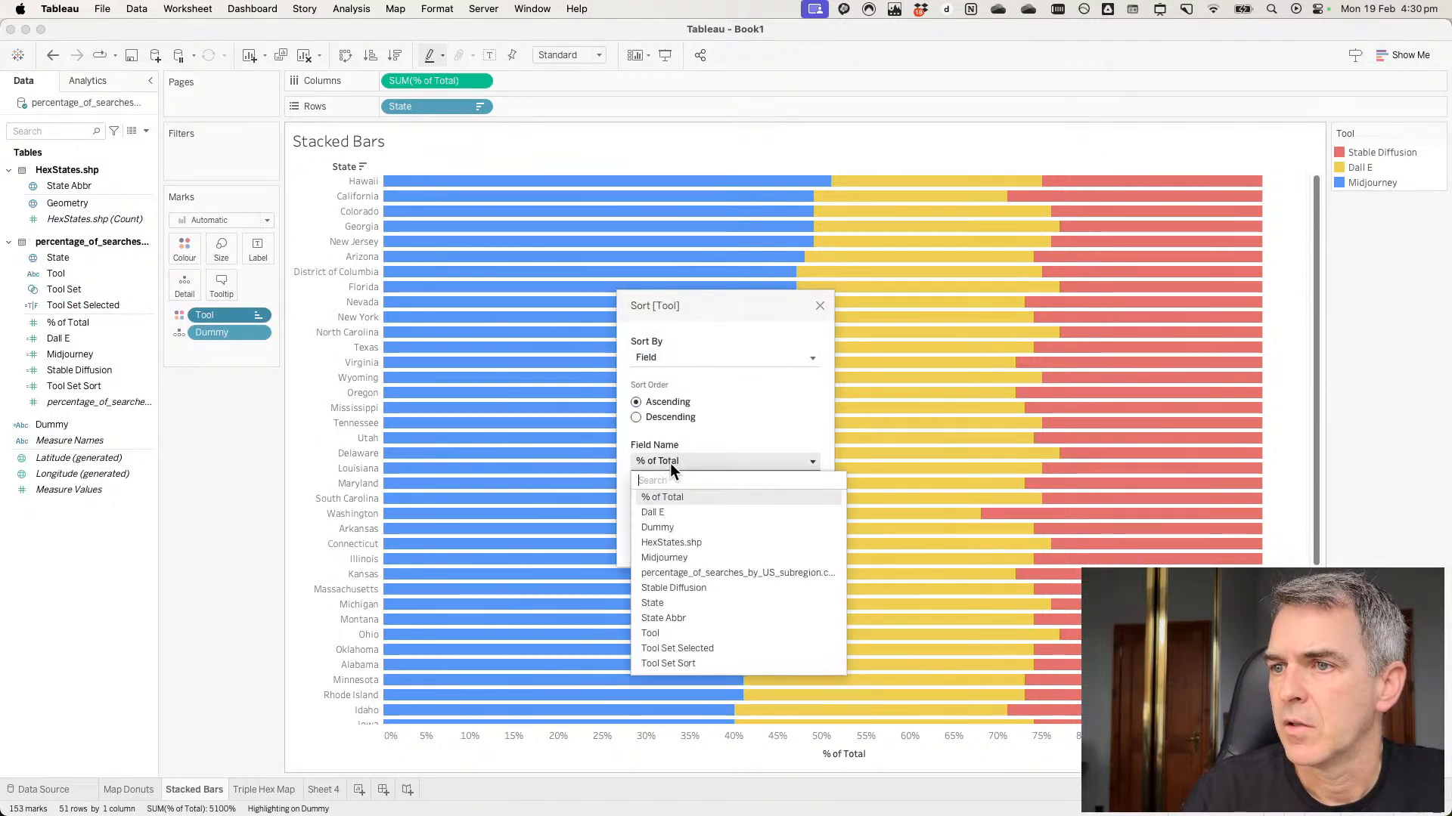
left_click(710, 648)
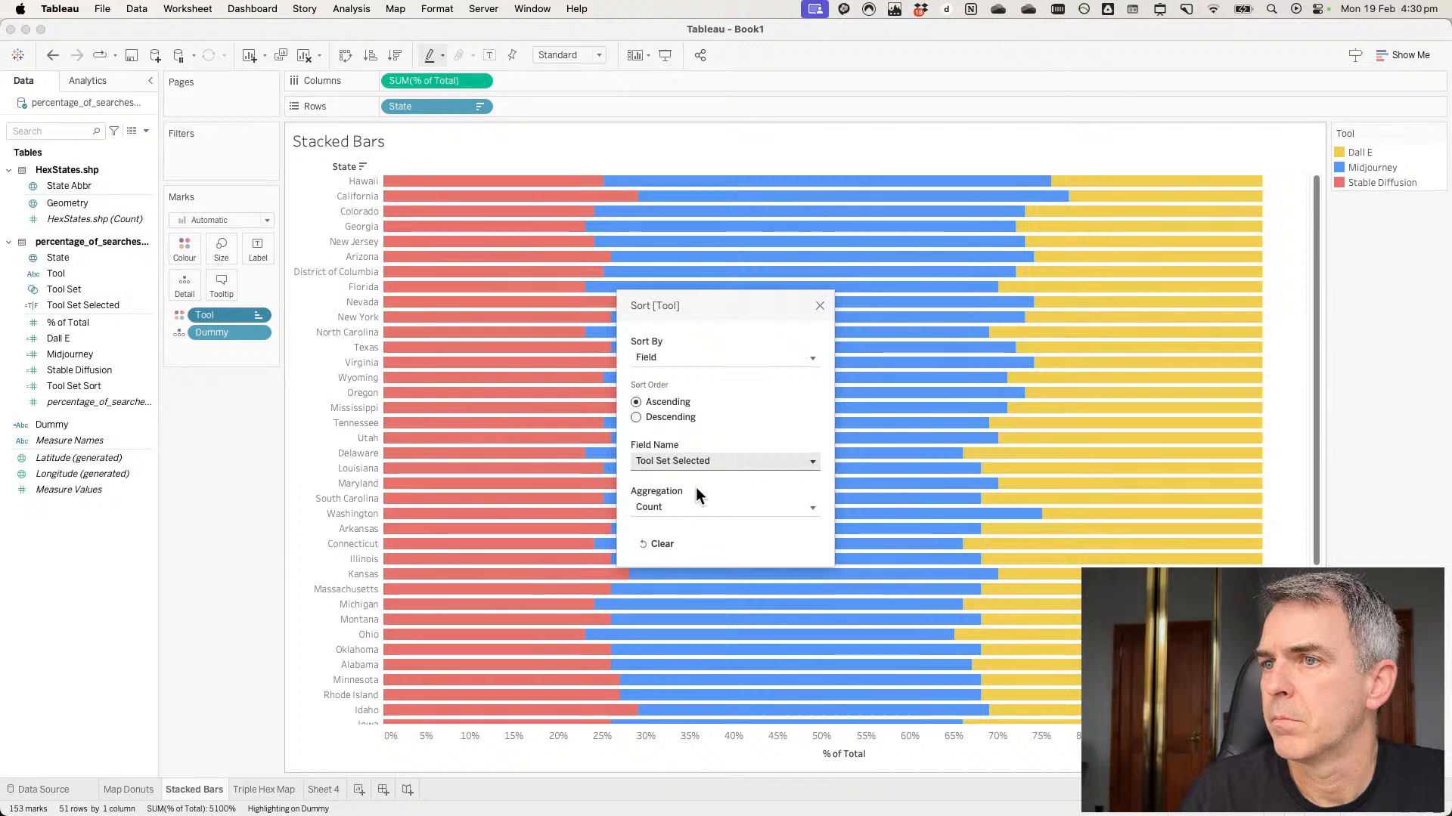
left_click(673, 513)
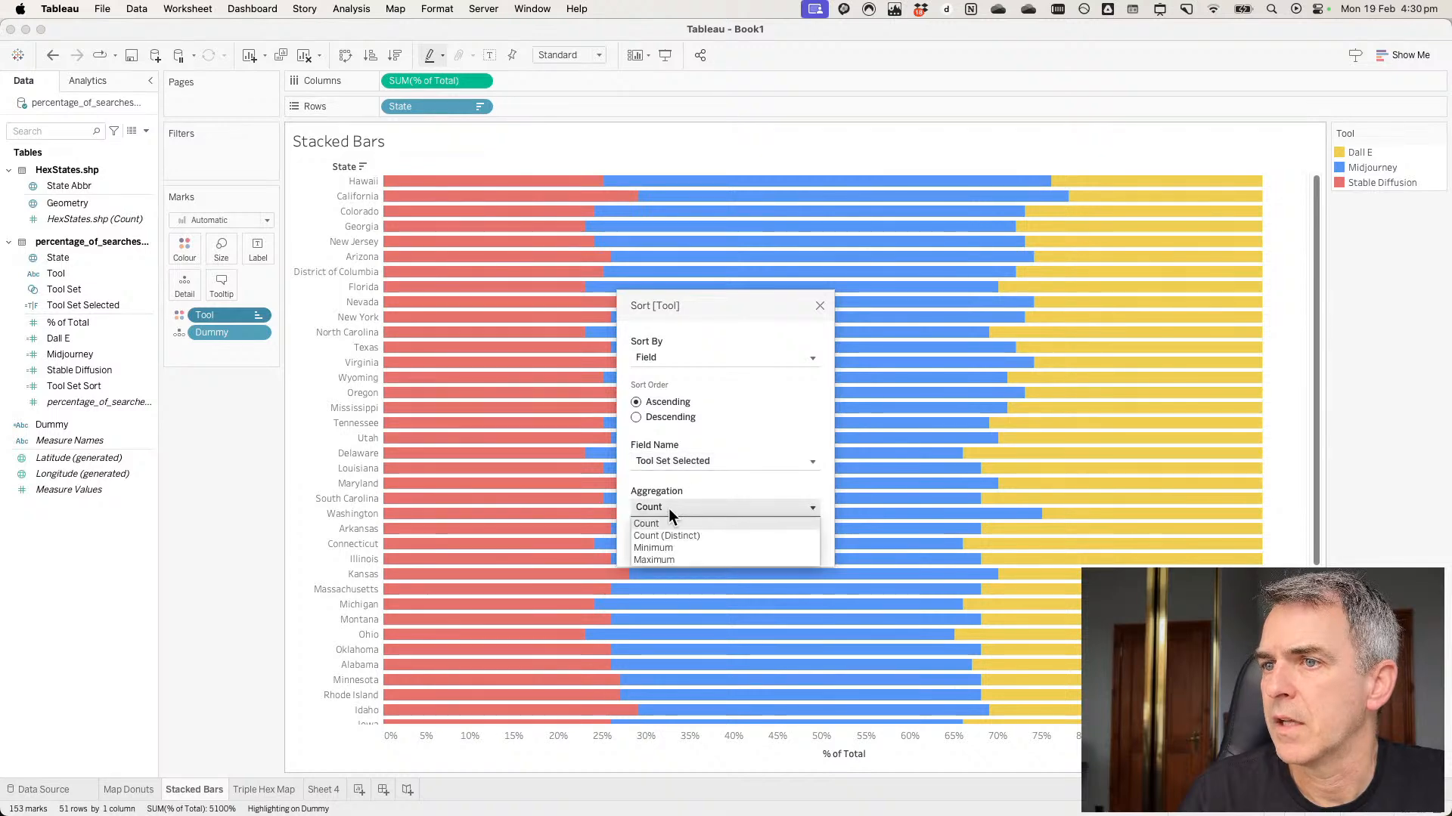
left_click(668, 549)
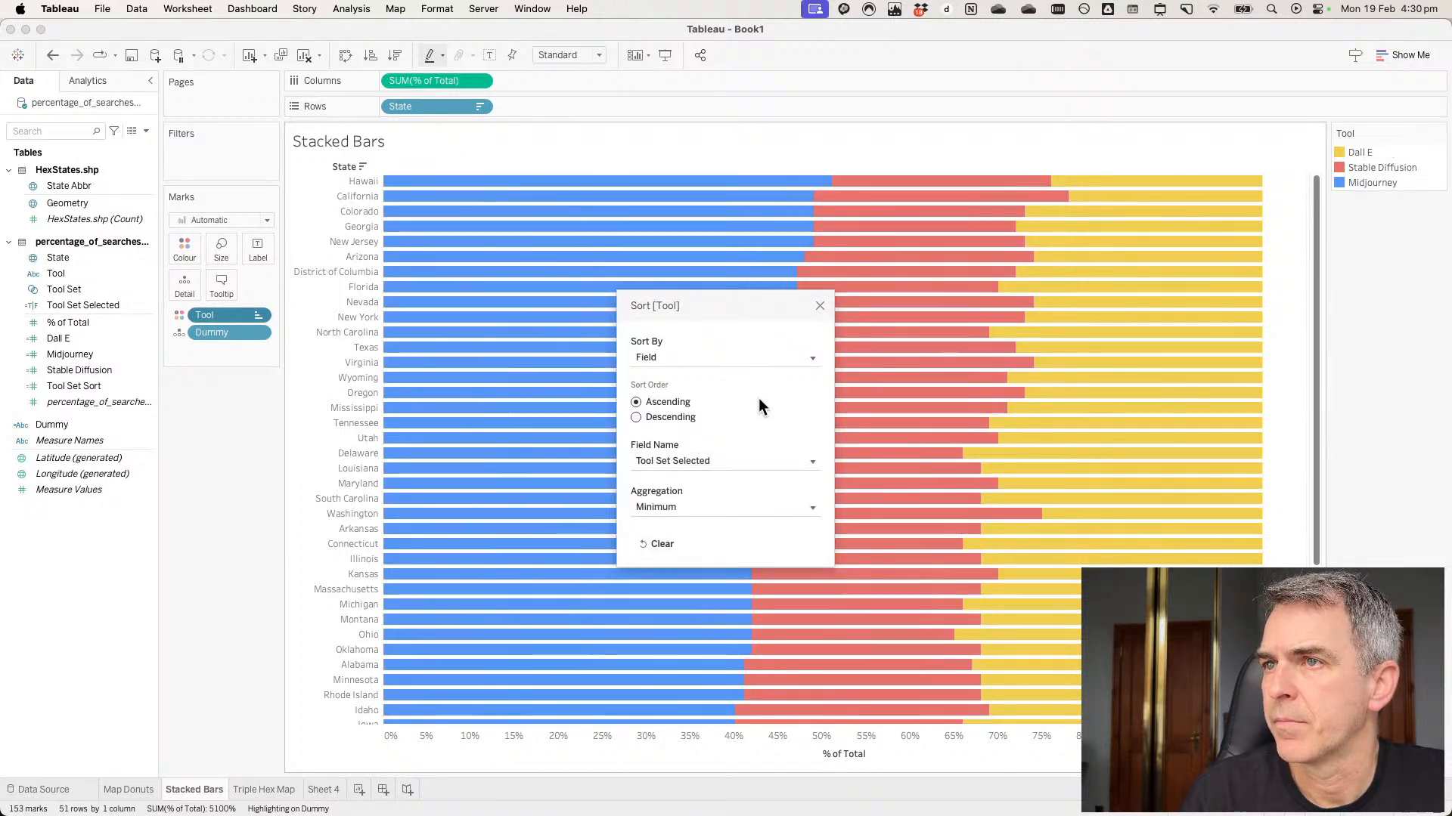
left_click(820, 306)
left_click(931, 273)
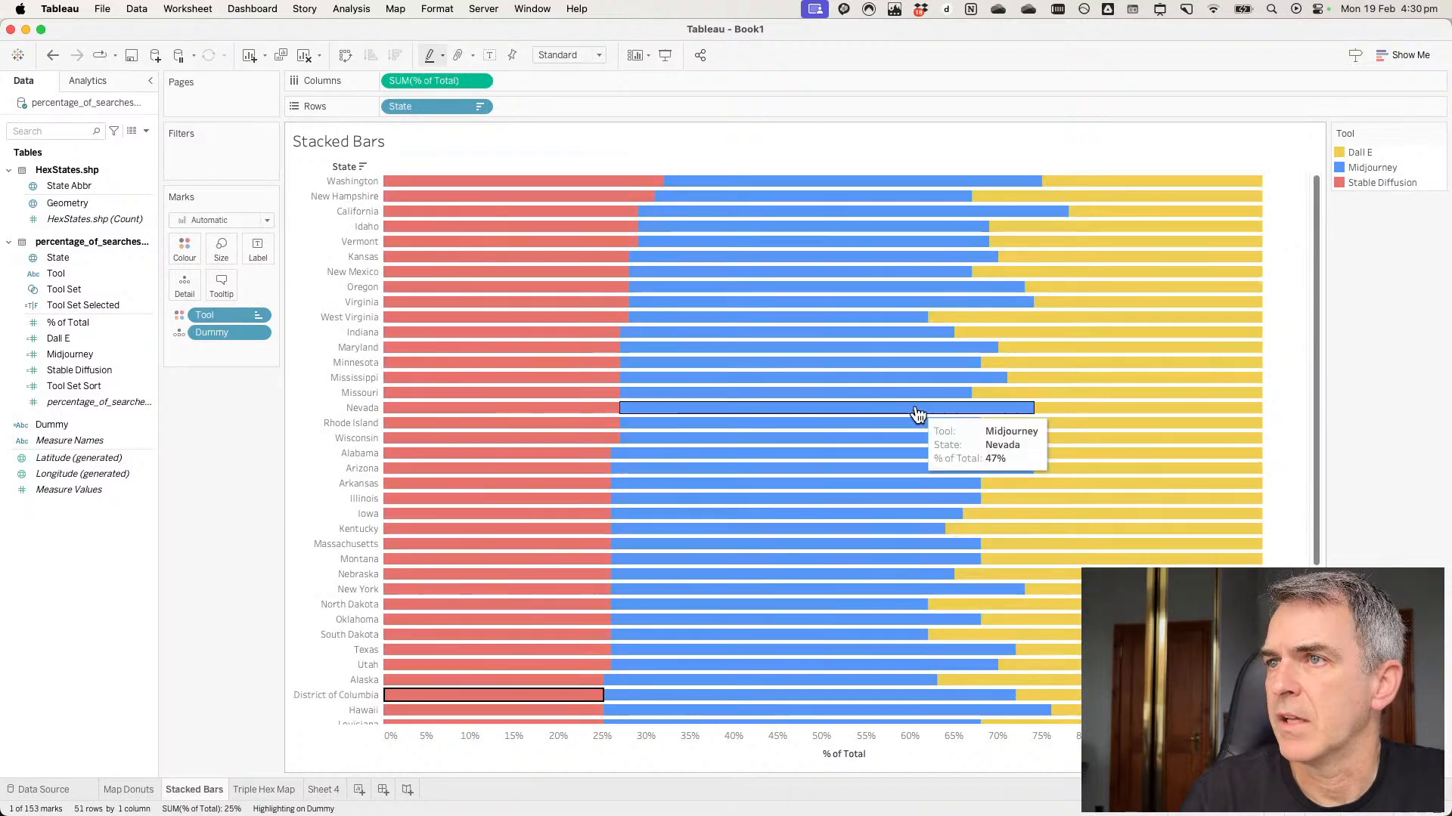
left_click(1089, 376)
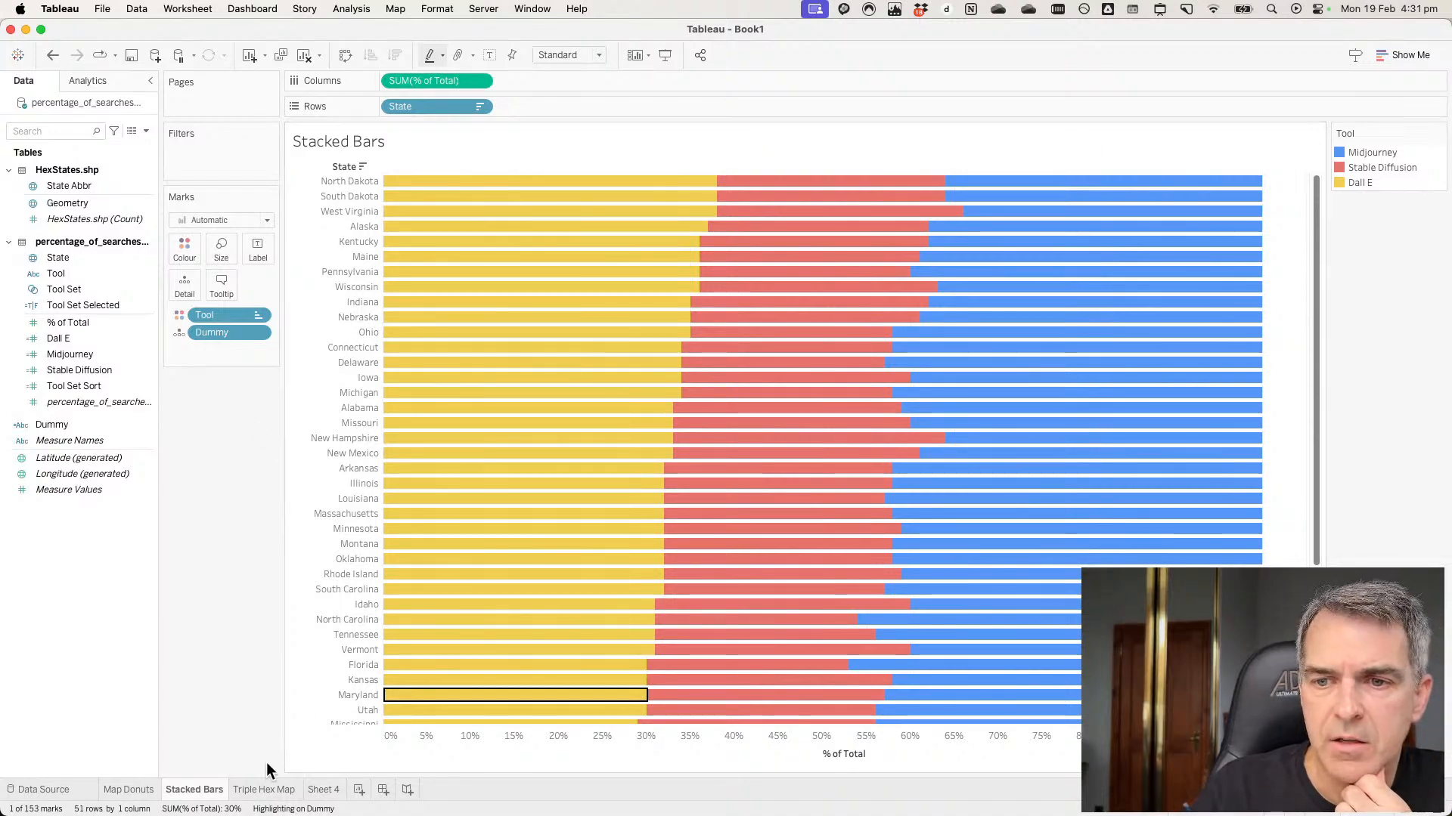
Duplicate the Triple Hex Map worksheet.
left_click(269, 786)
right_click(269, 786)
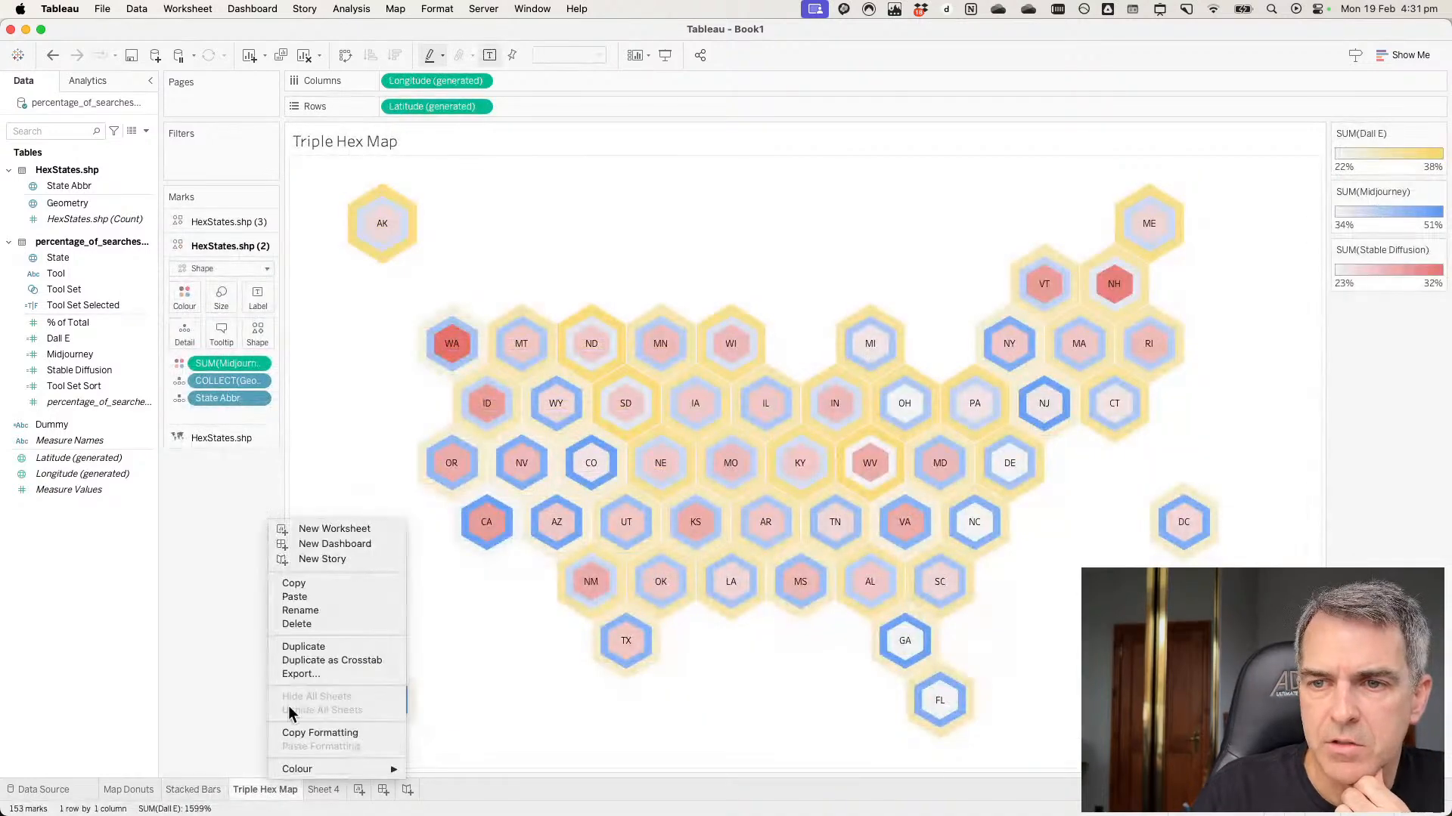
left_click(303, 648)
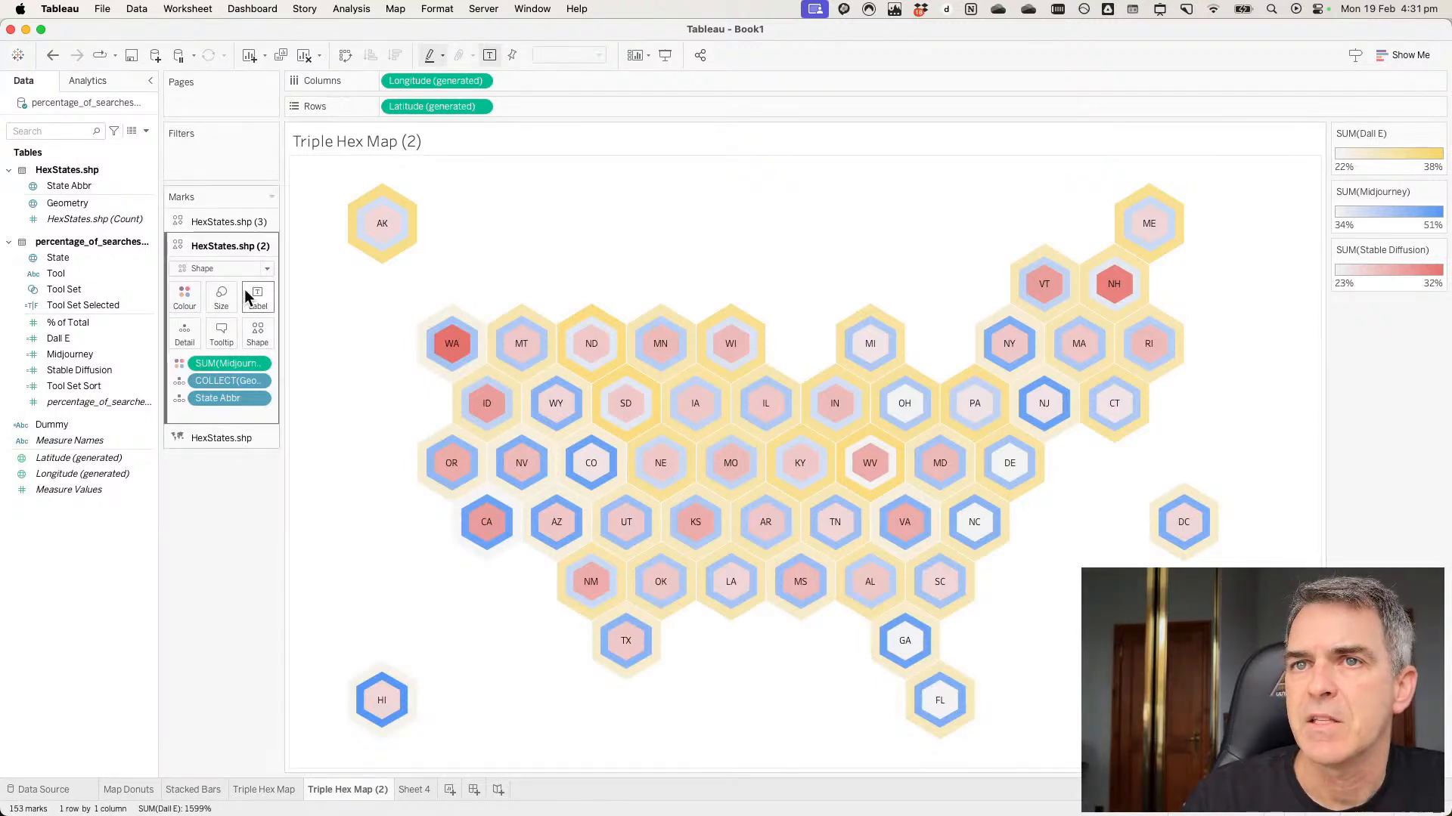
Change the mark type of the HexStates.shp (2) and HexStates.shp (3) layers to Automatic.
left_click(219, 268)
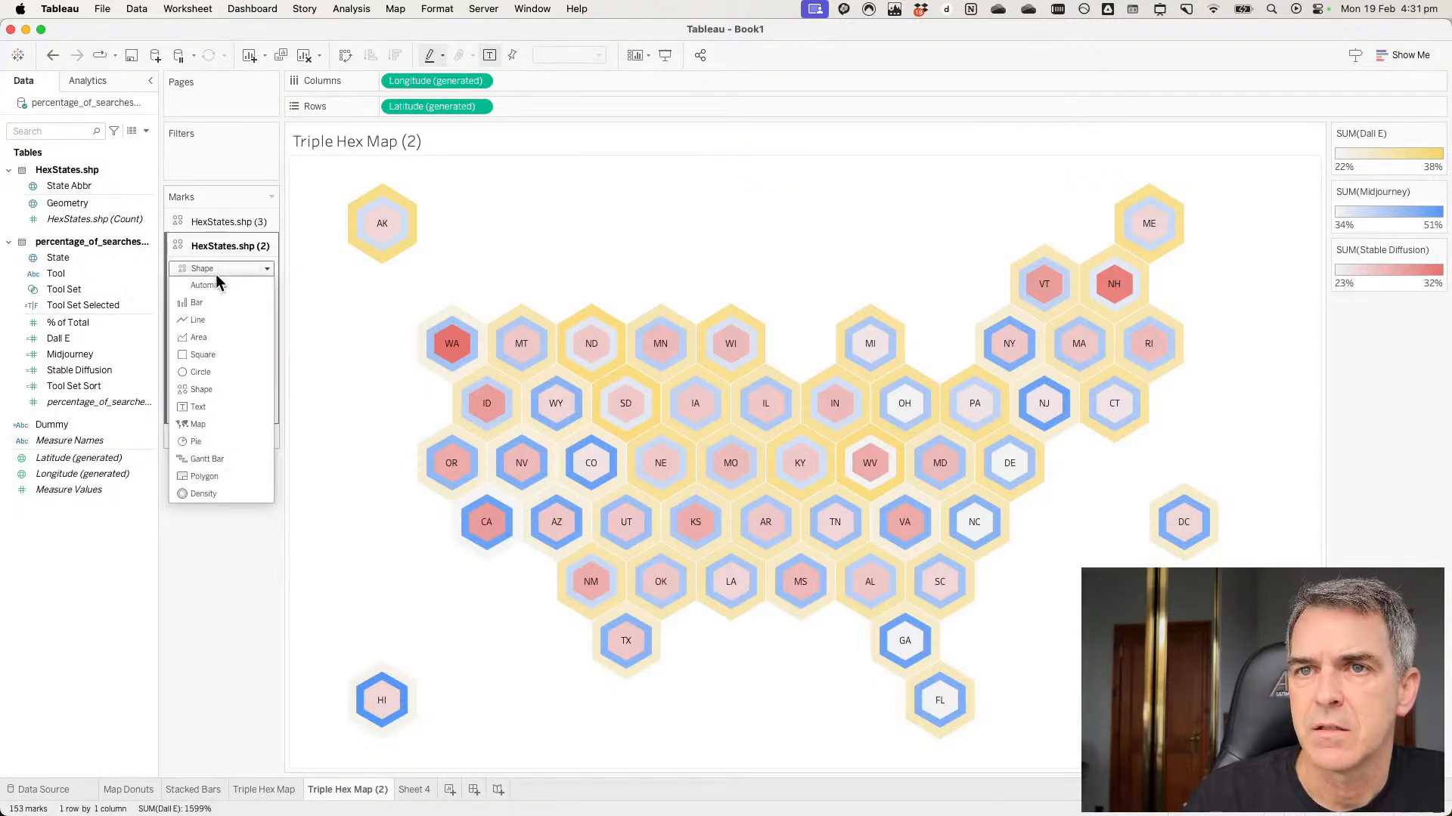
left_click(217, 281)
left_click(219, 221)
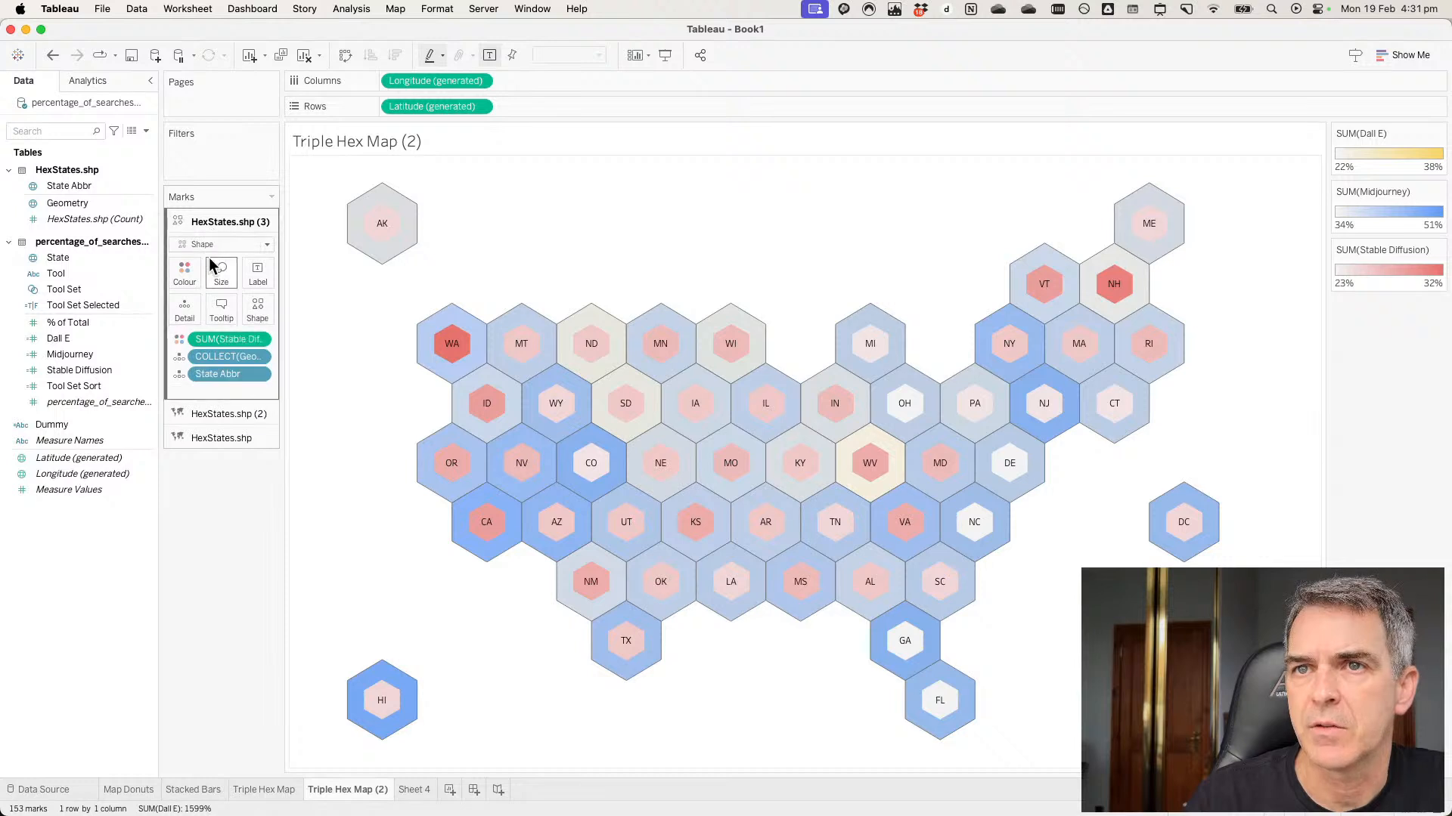
left_click(211, 244)
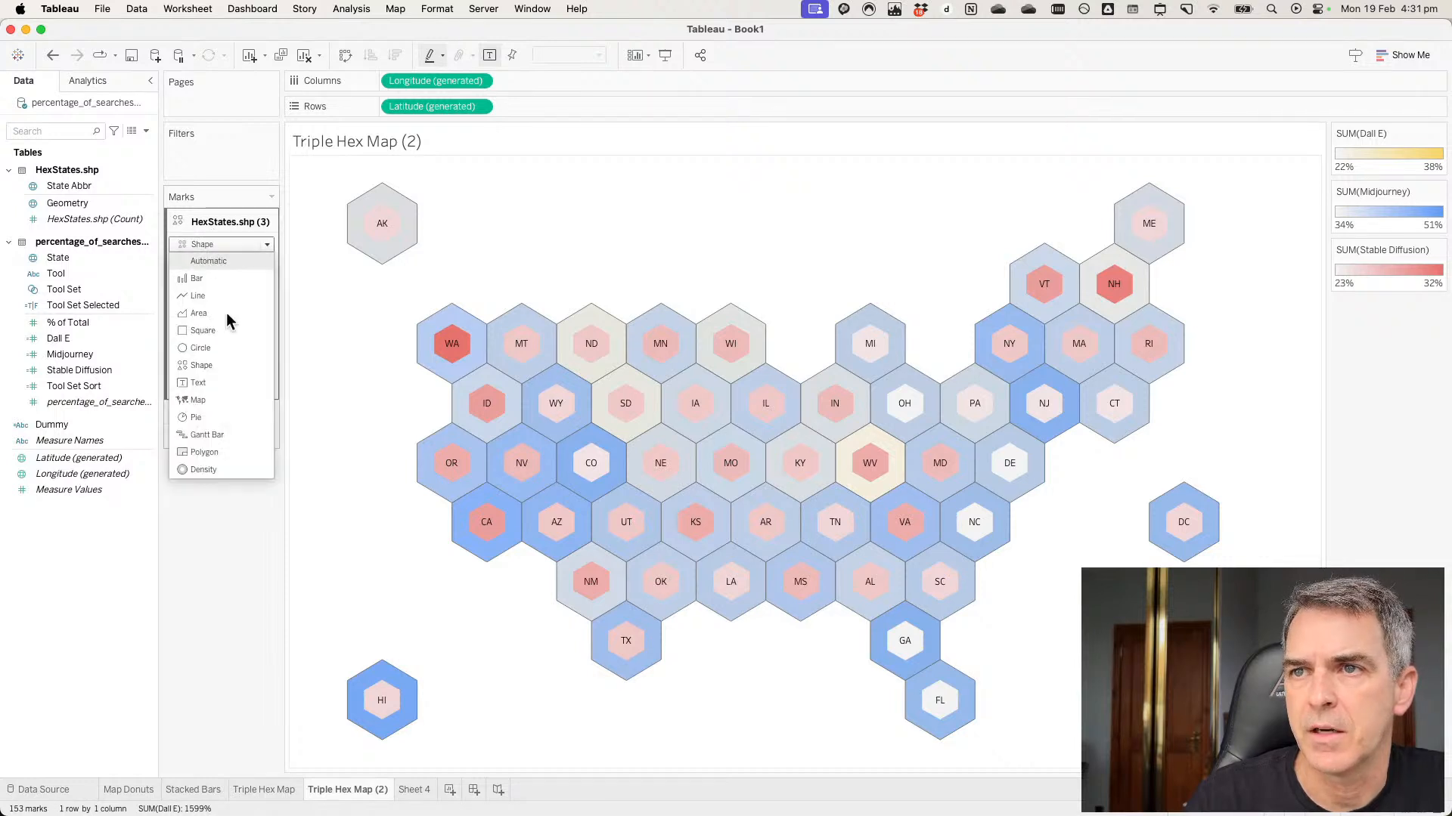
left_click(215, 261)
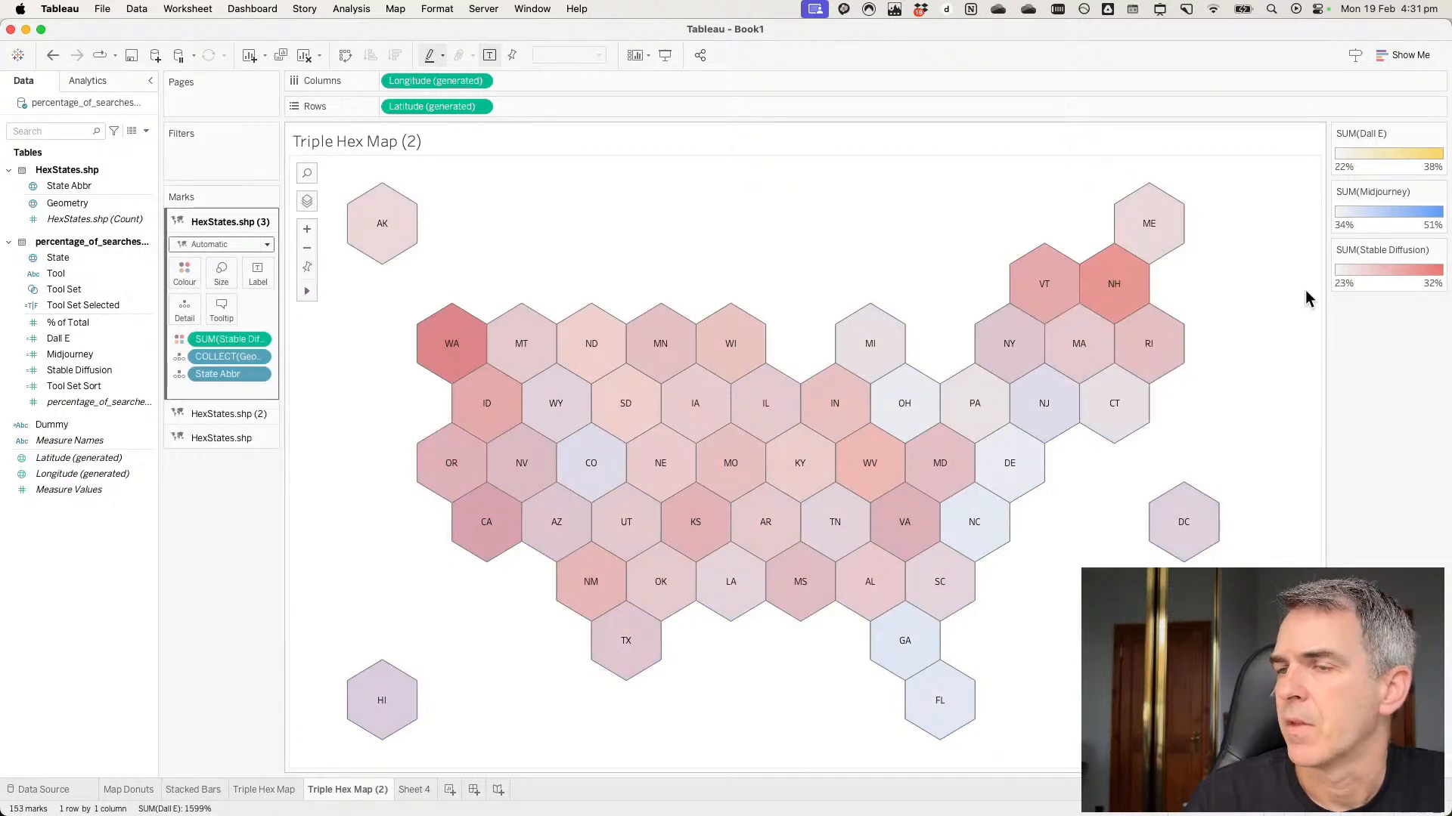
Fix the Stable Diffusion colour range to start at 0 and end at 0.5.
double_click(1370, 292)
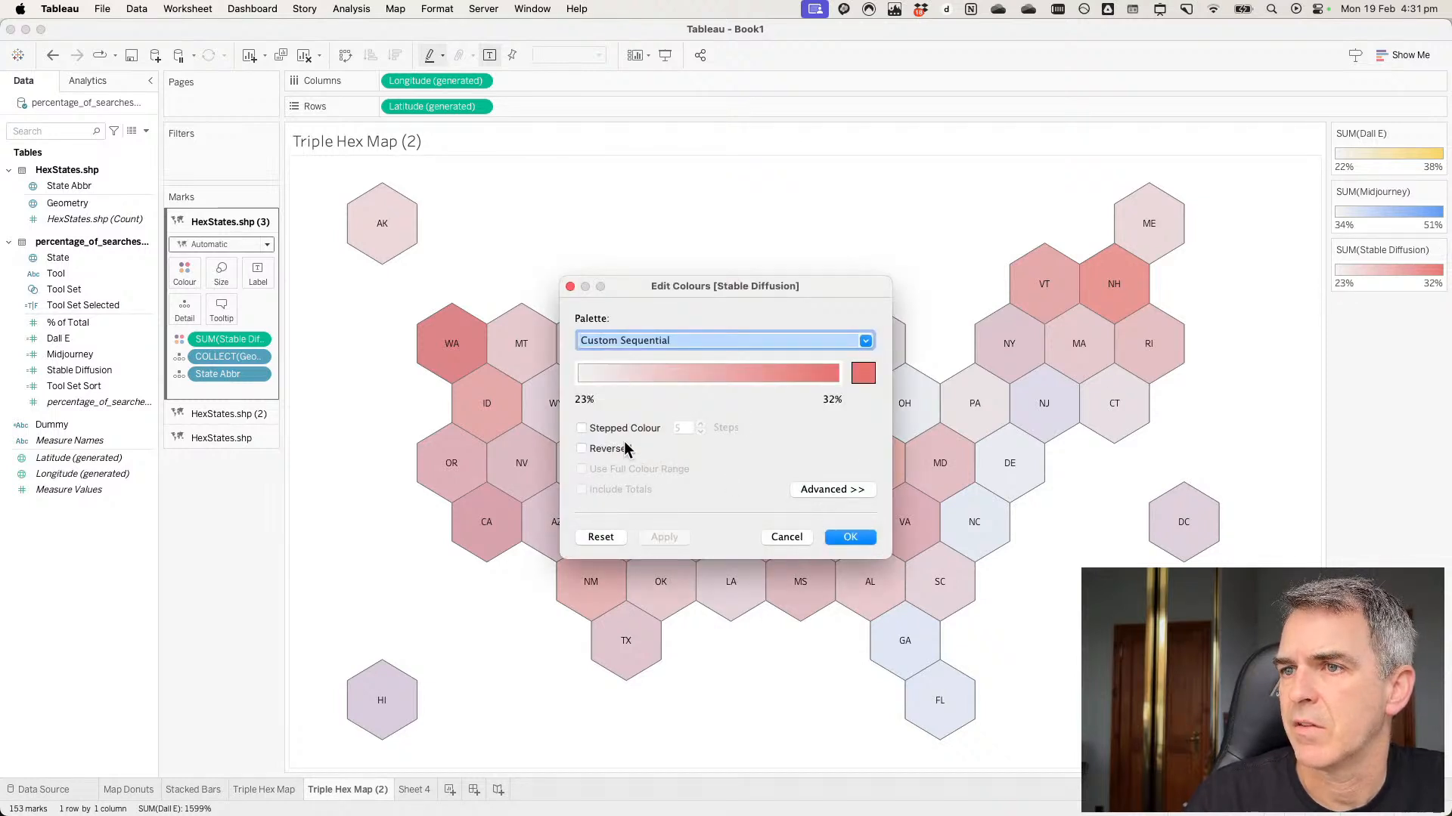
left_click(825, 489)
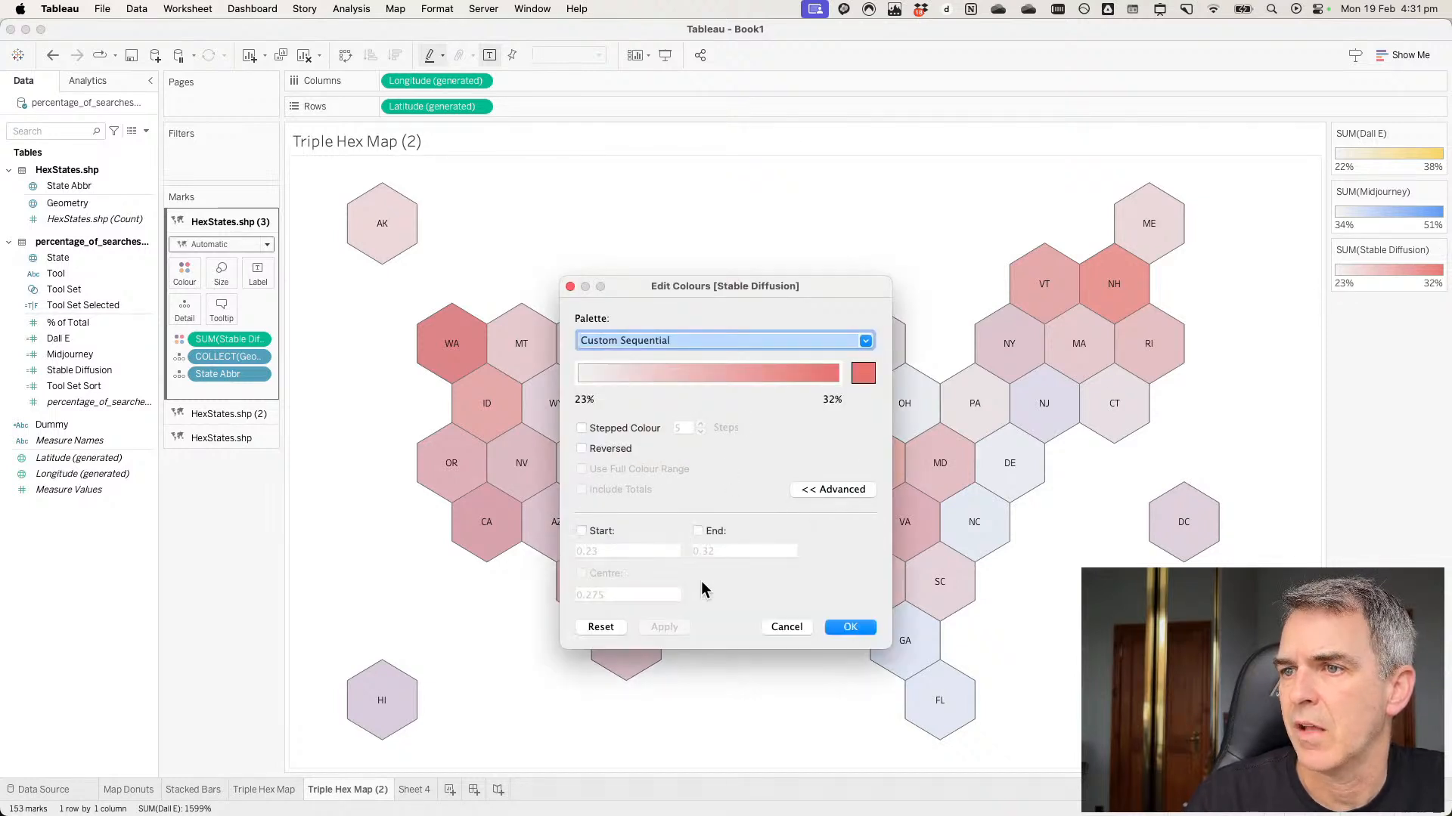
left_click(697, 531)
key("Tab")
type(".")
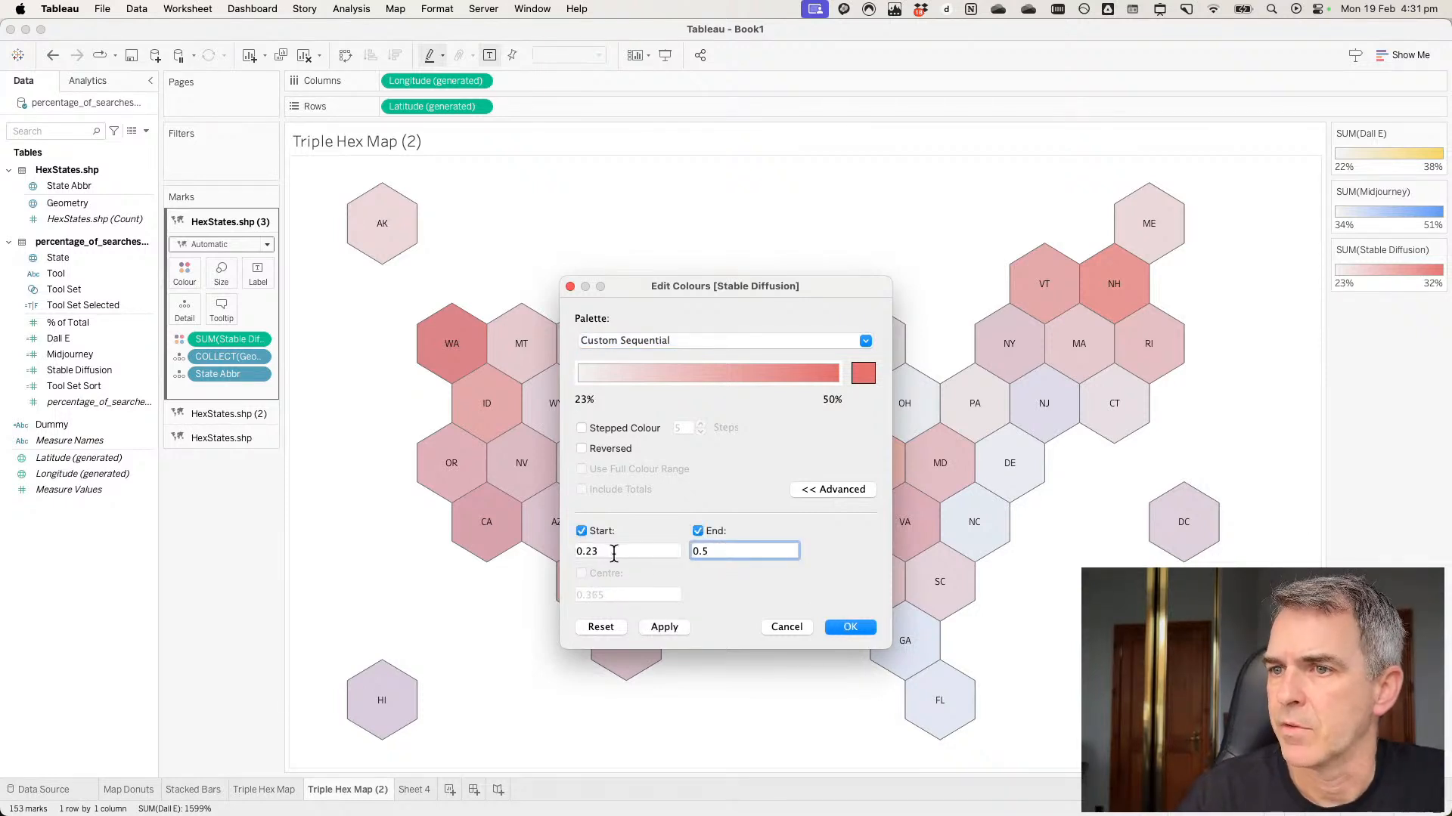
left_click_drag(613, 554, 505, 551)
type("0")
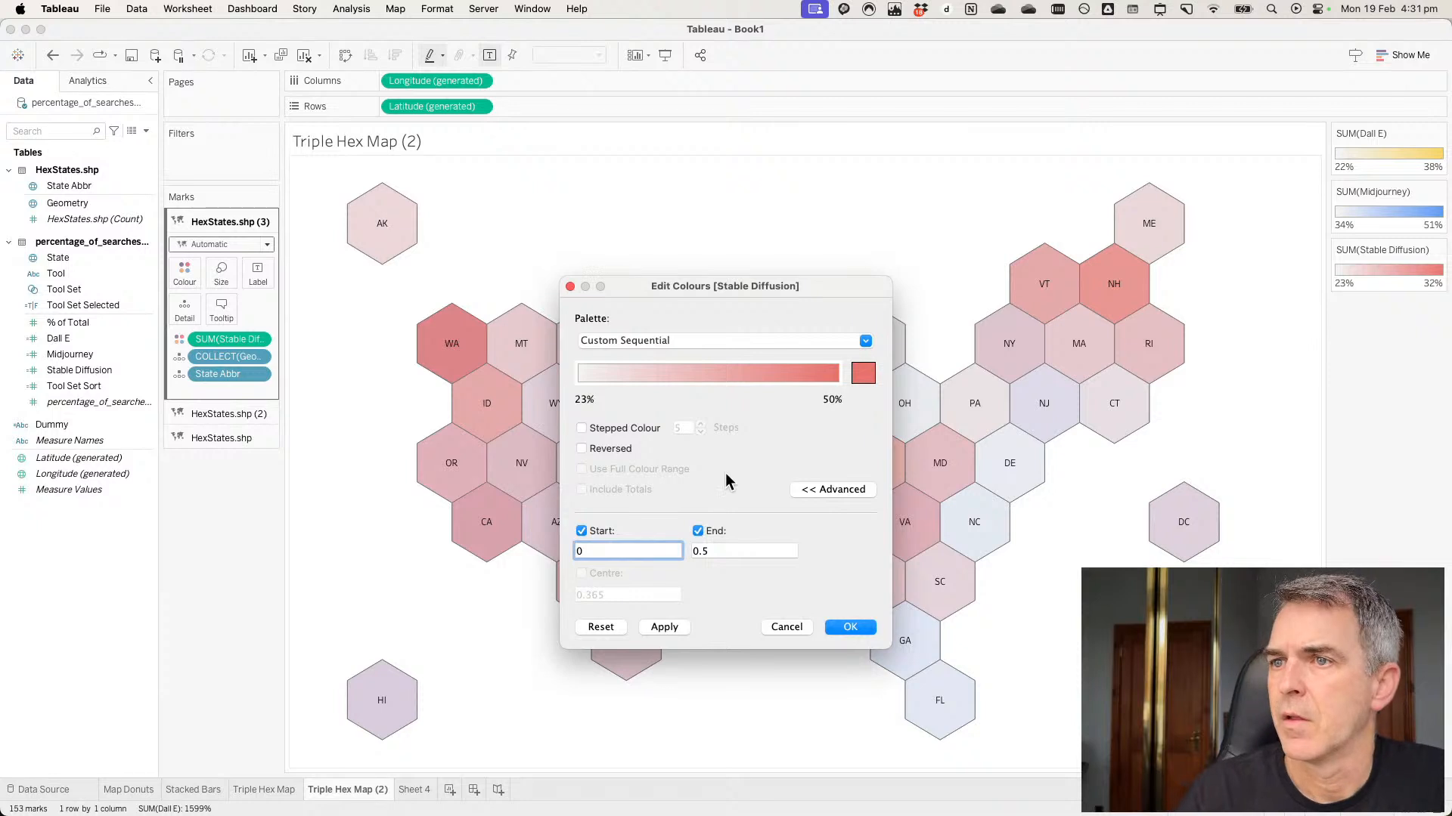
left_click(849, 629)
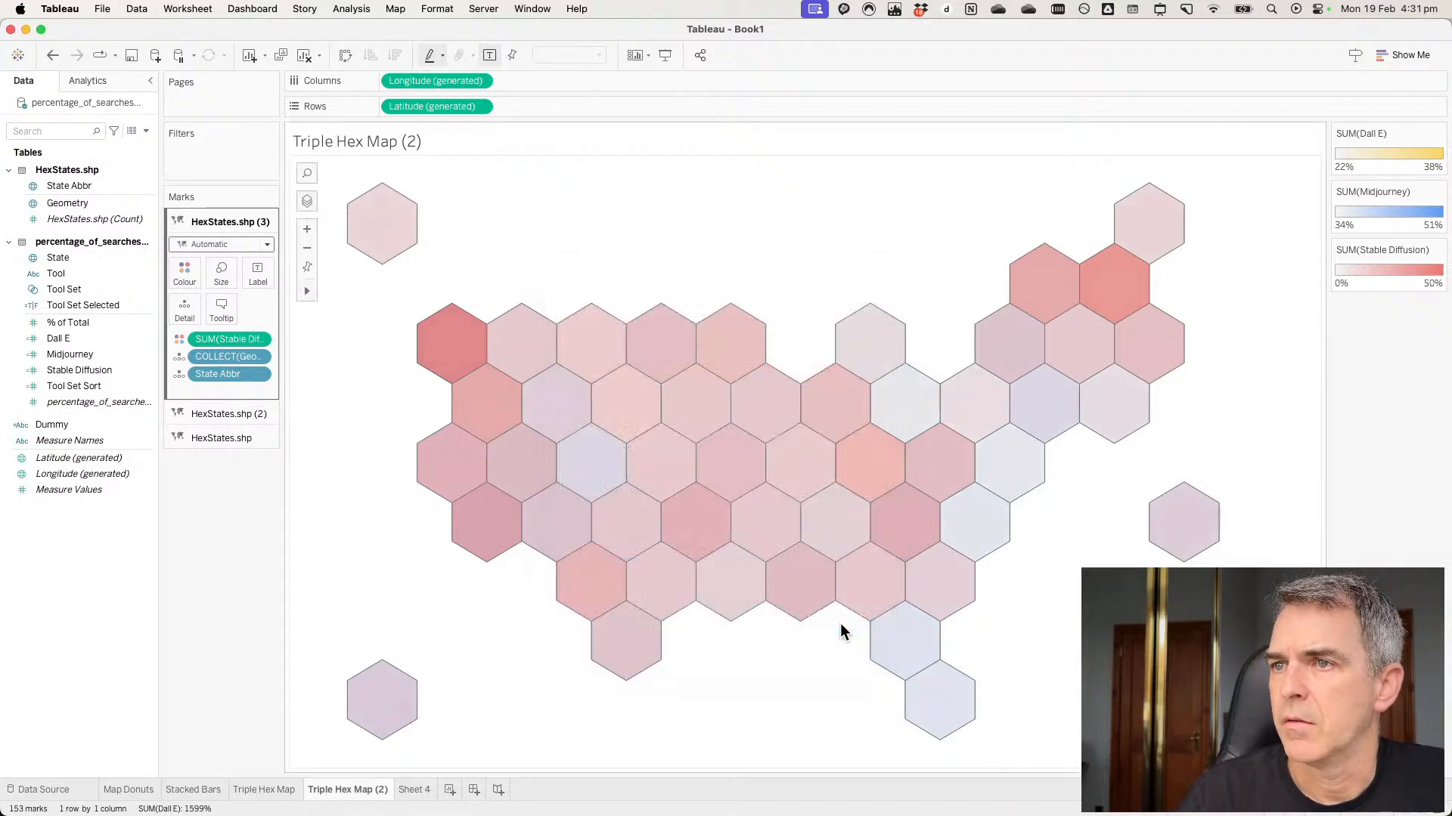
Fix the Midjourney colour range to start at 0 and end at 0.5.
double_click(1350, 228)
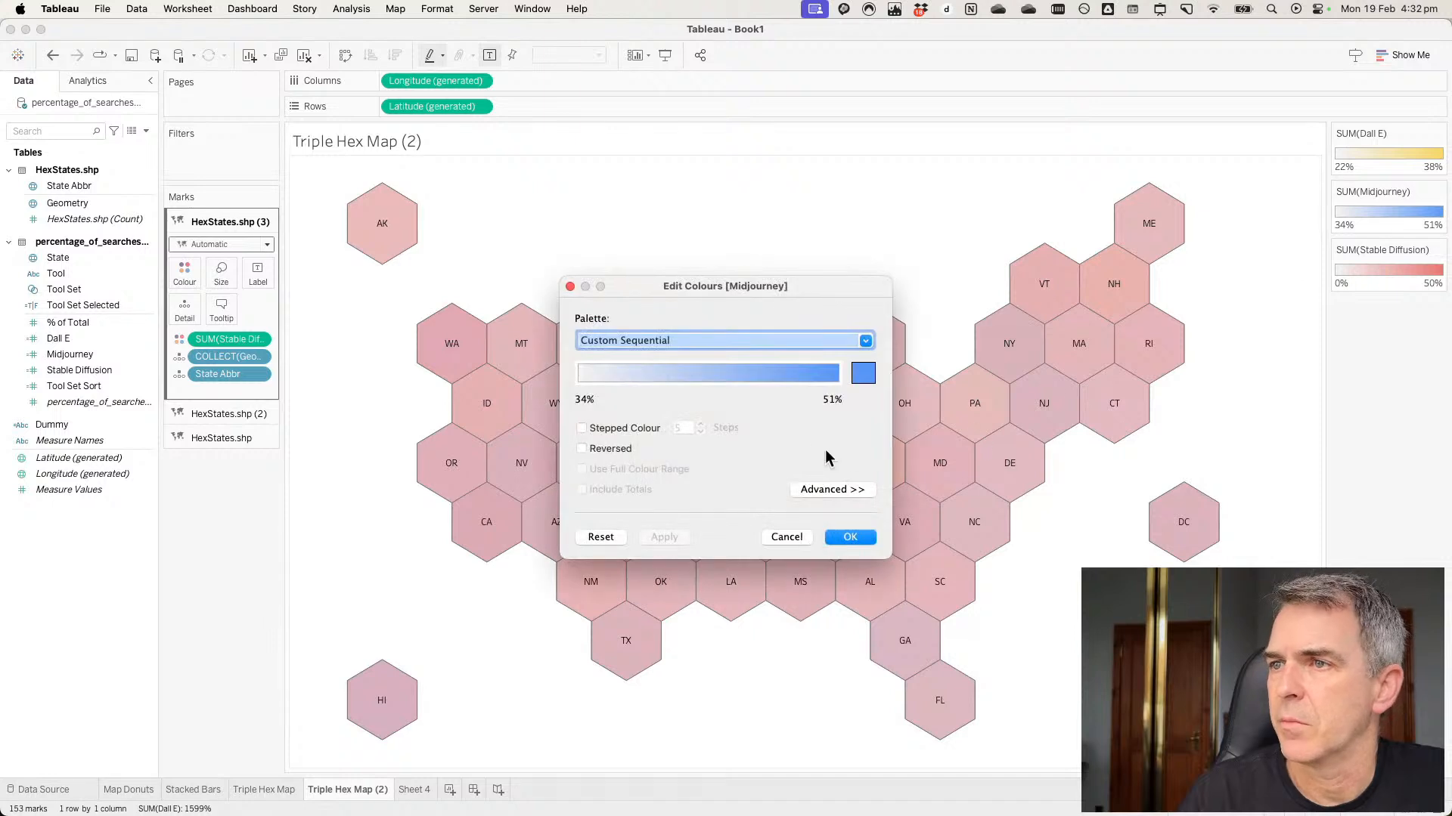
left_click(822, 492)
left_click(581, 530)
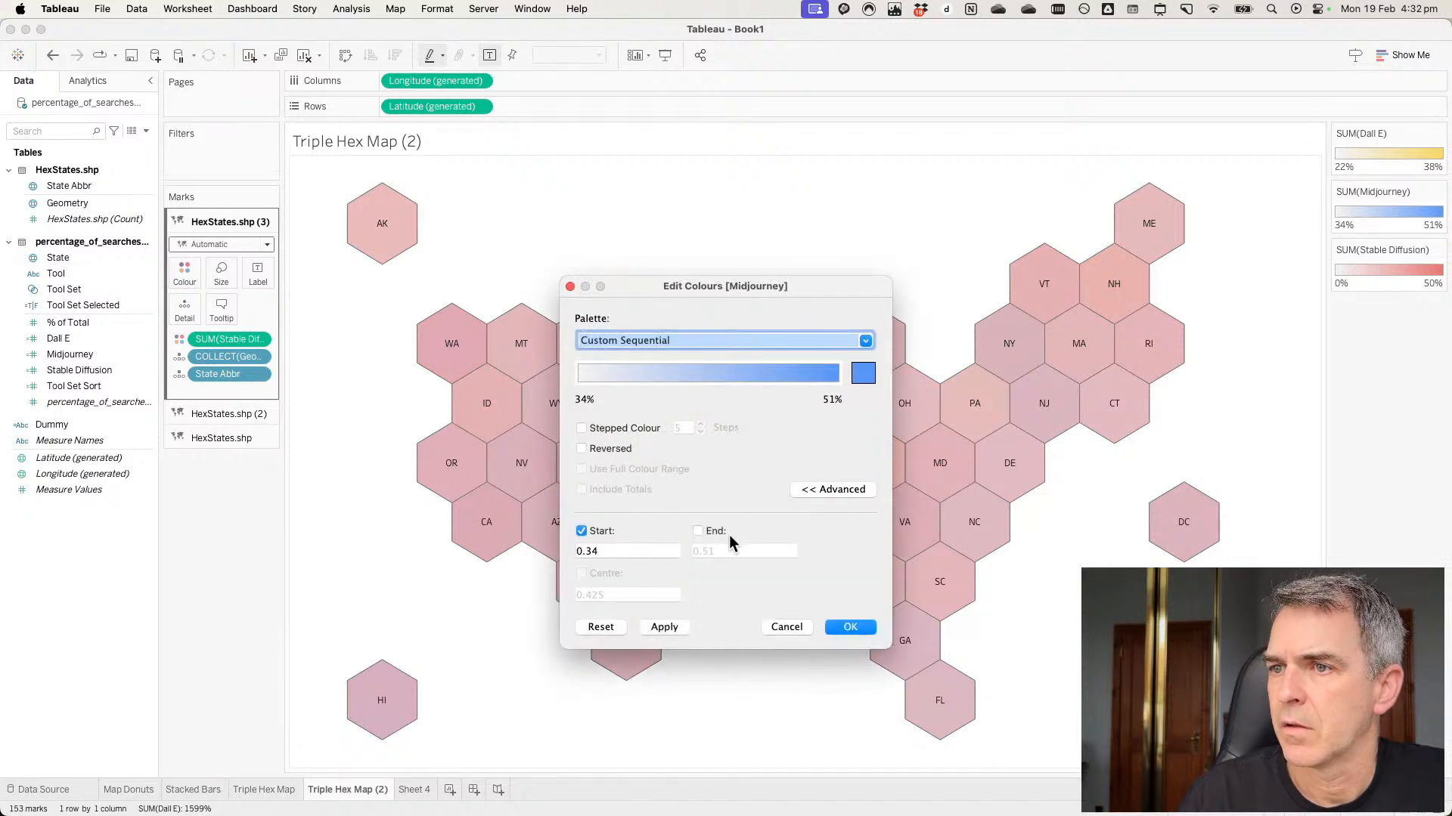
left_click(697, 530)
triple_click(616, 551)
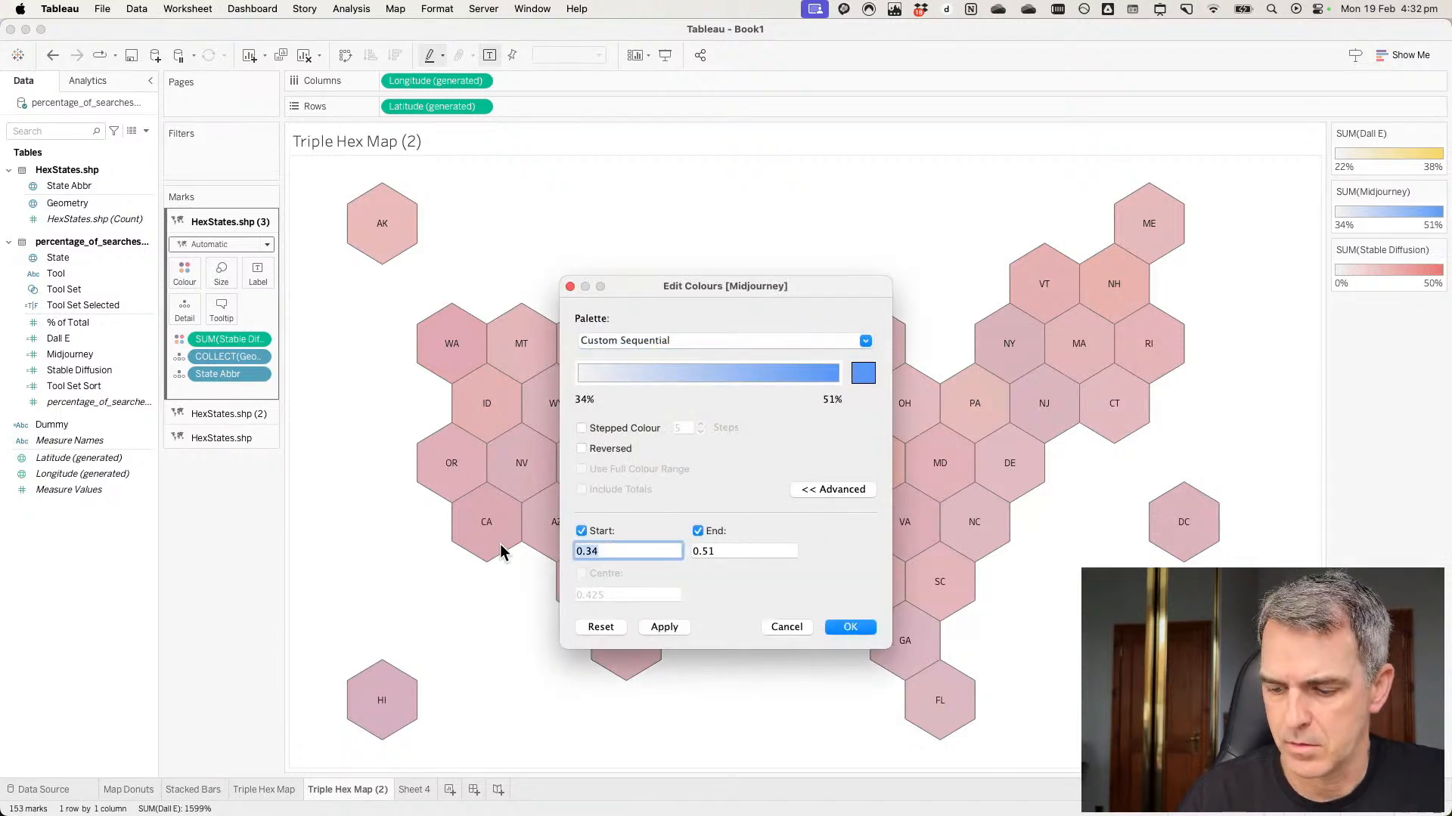
type("0")
key("Tab")
type(".5")
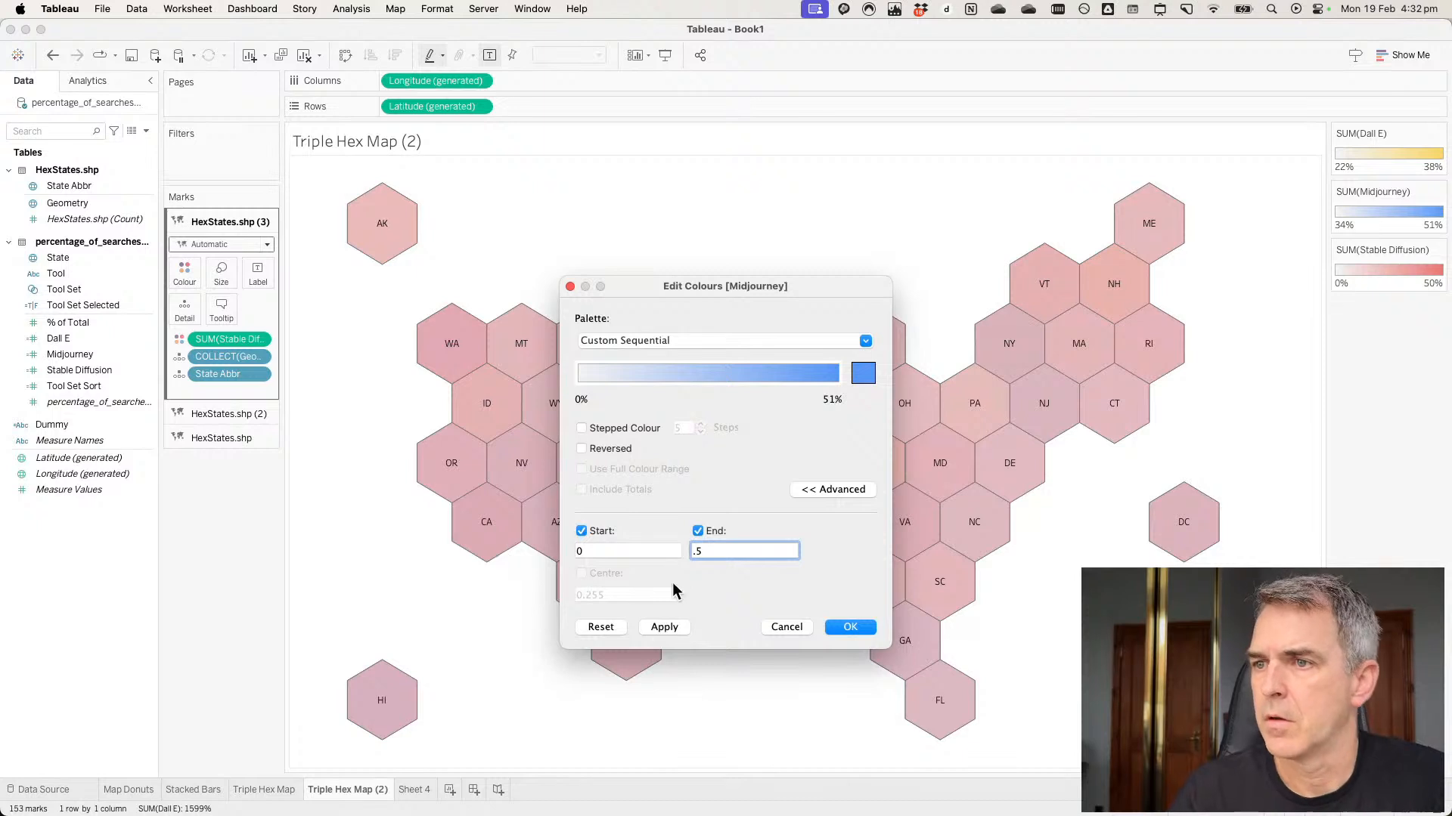
left_click(849, 627)
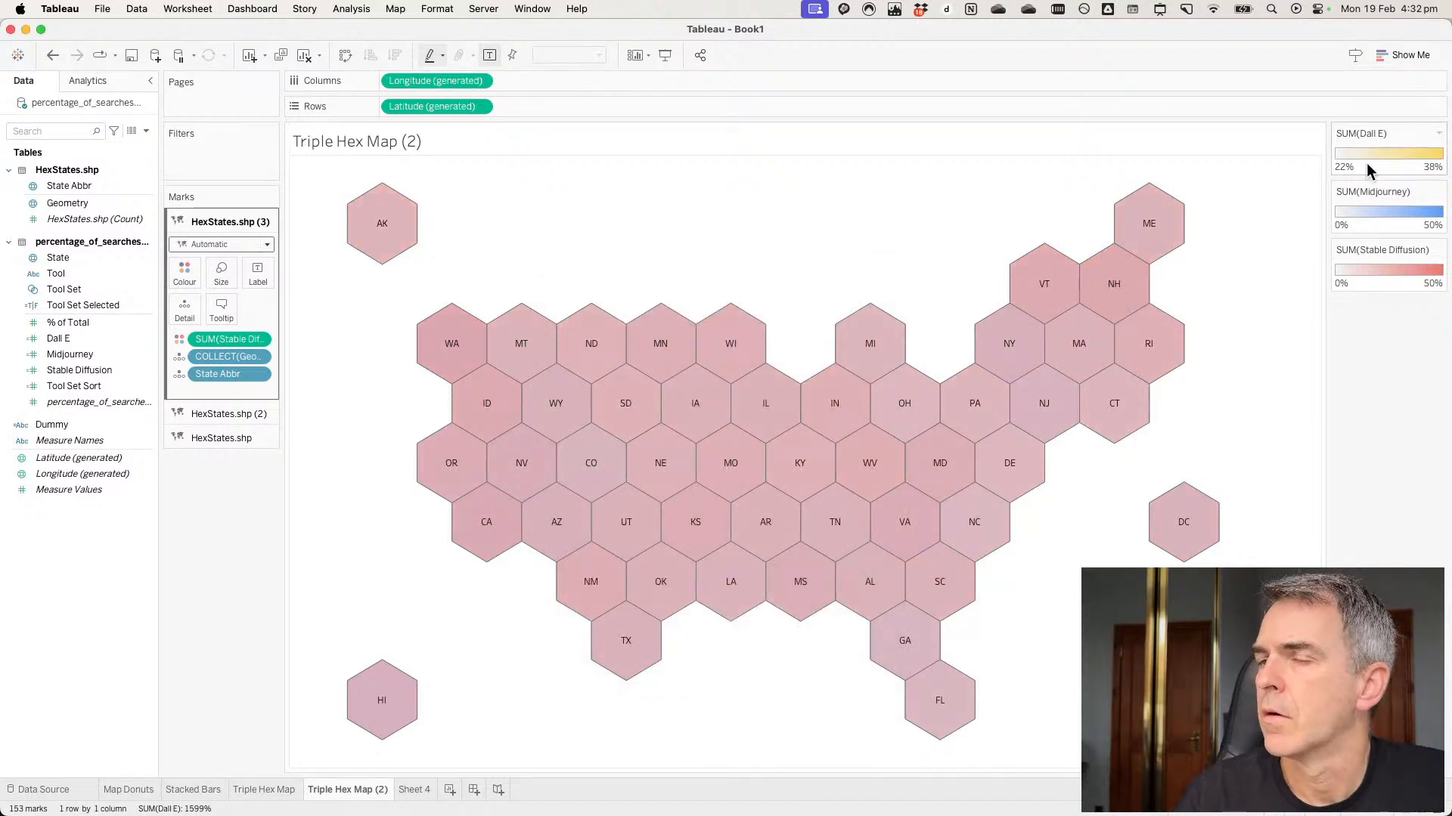
Fix the Dall E colour range to start at 0 and end at 0.5.
double_click(1367, 164)
left_click(800, 490)
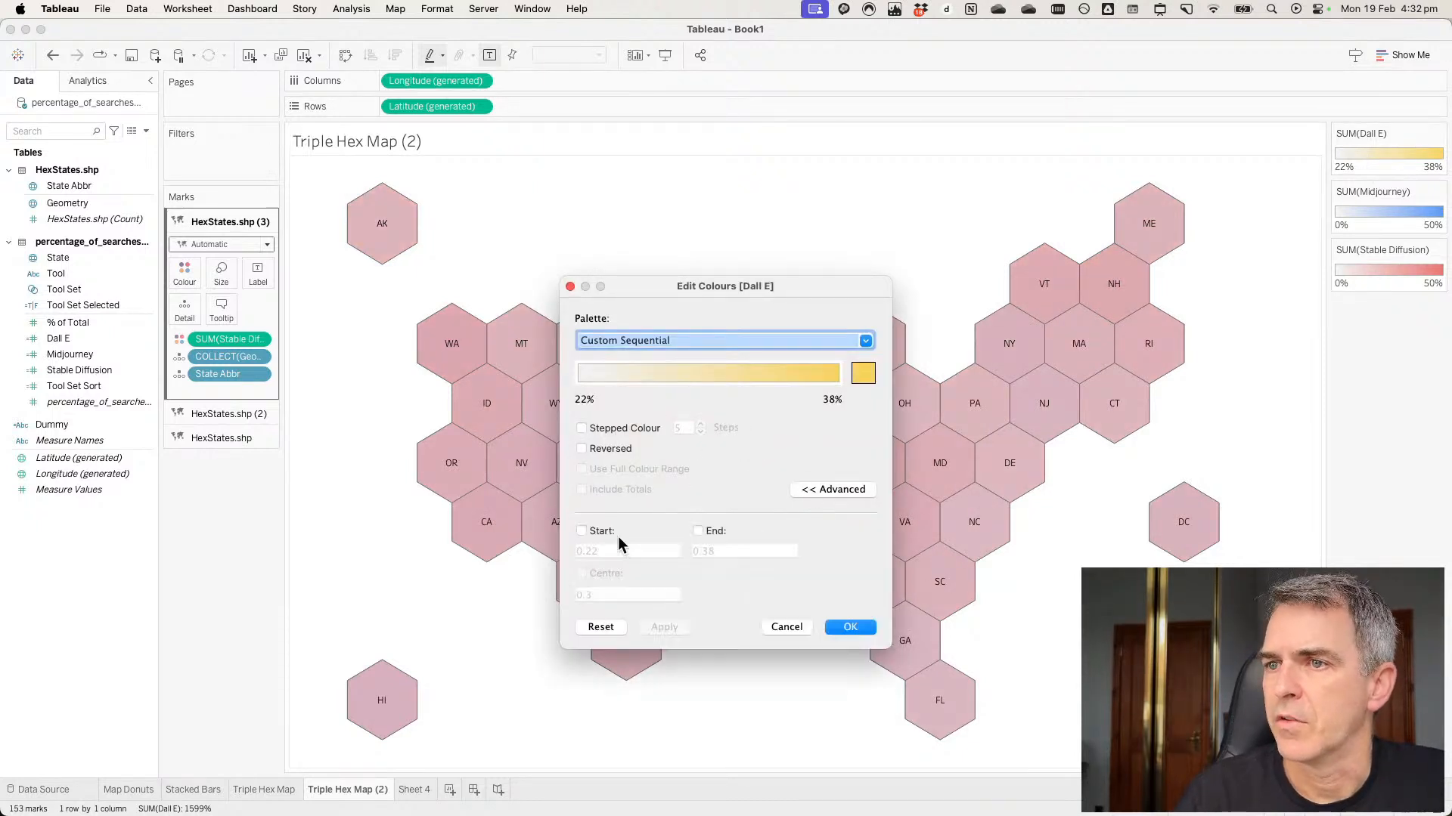
left_click(596, 532)
left_click(605, 549)
key("BackSpace")
key("BackSpace")
key("BackSpace")
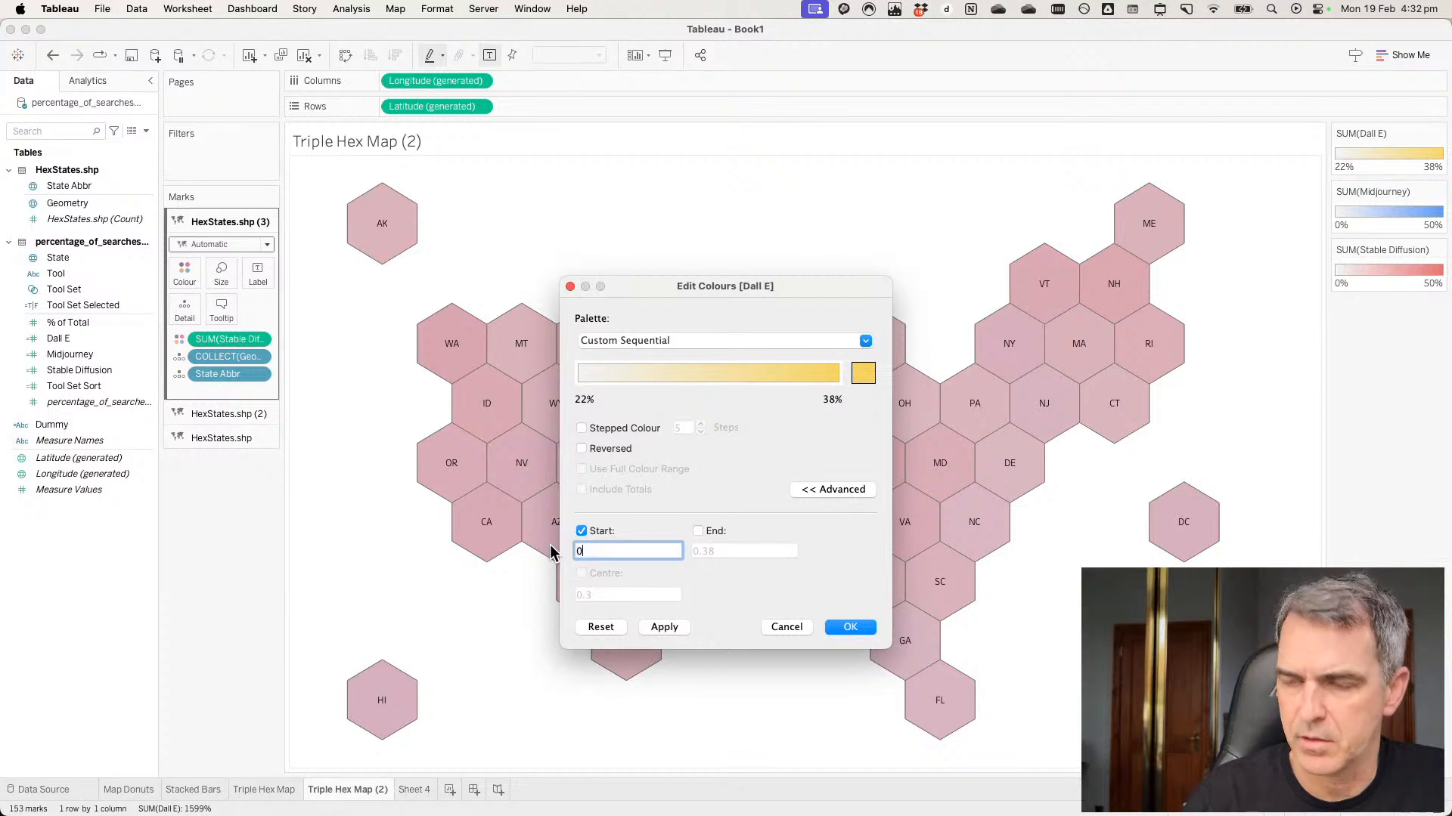
double_click(731, 554)
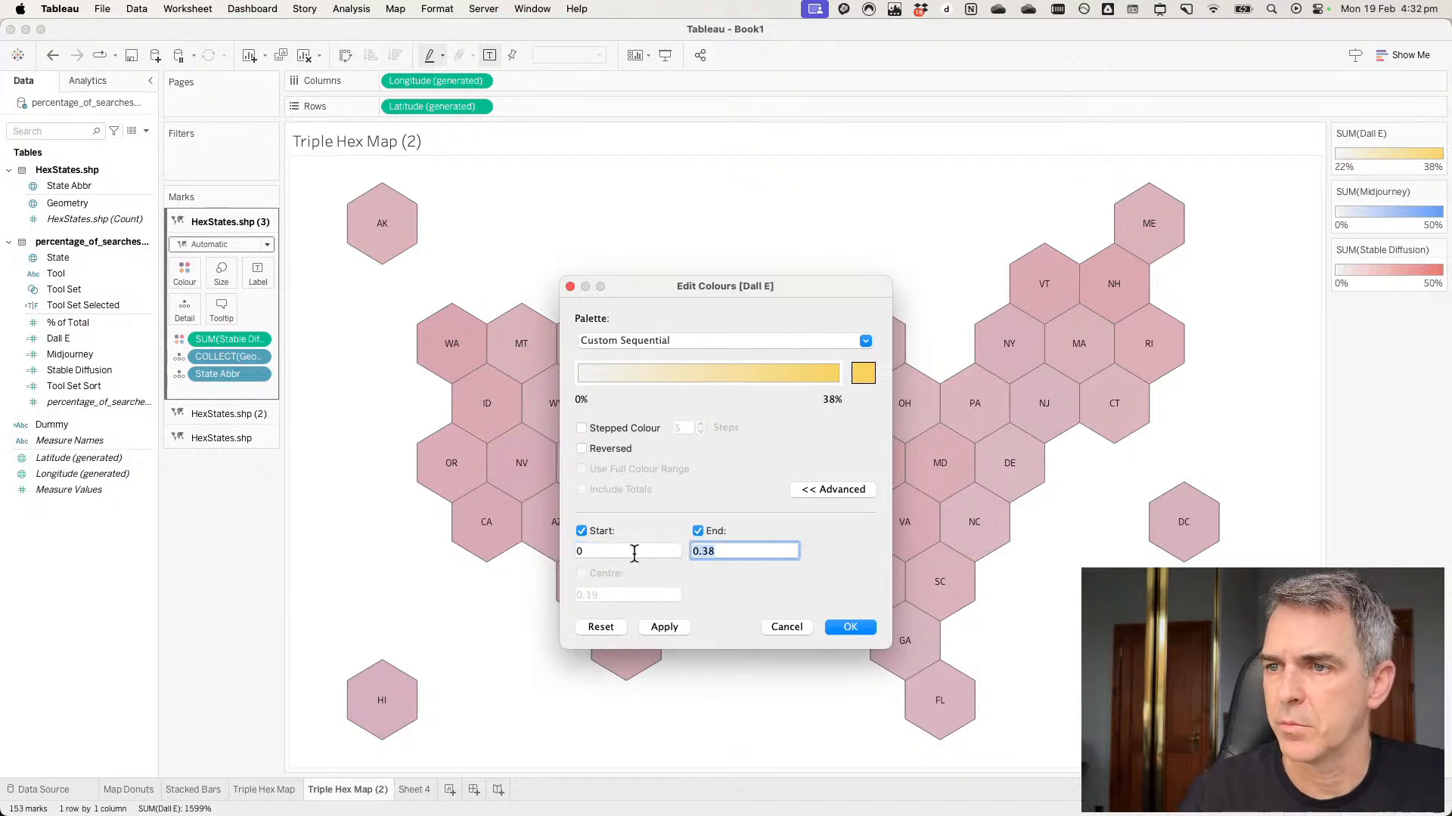
type("0.5")
key("Tab")
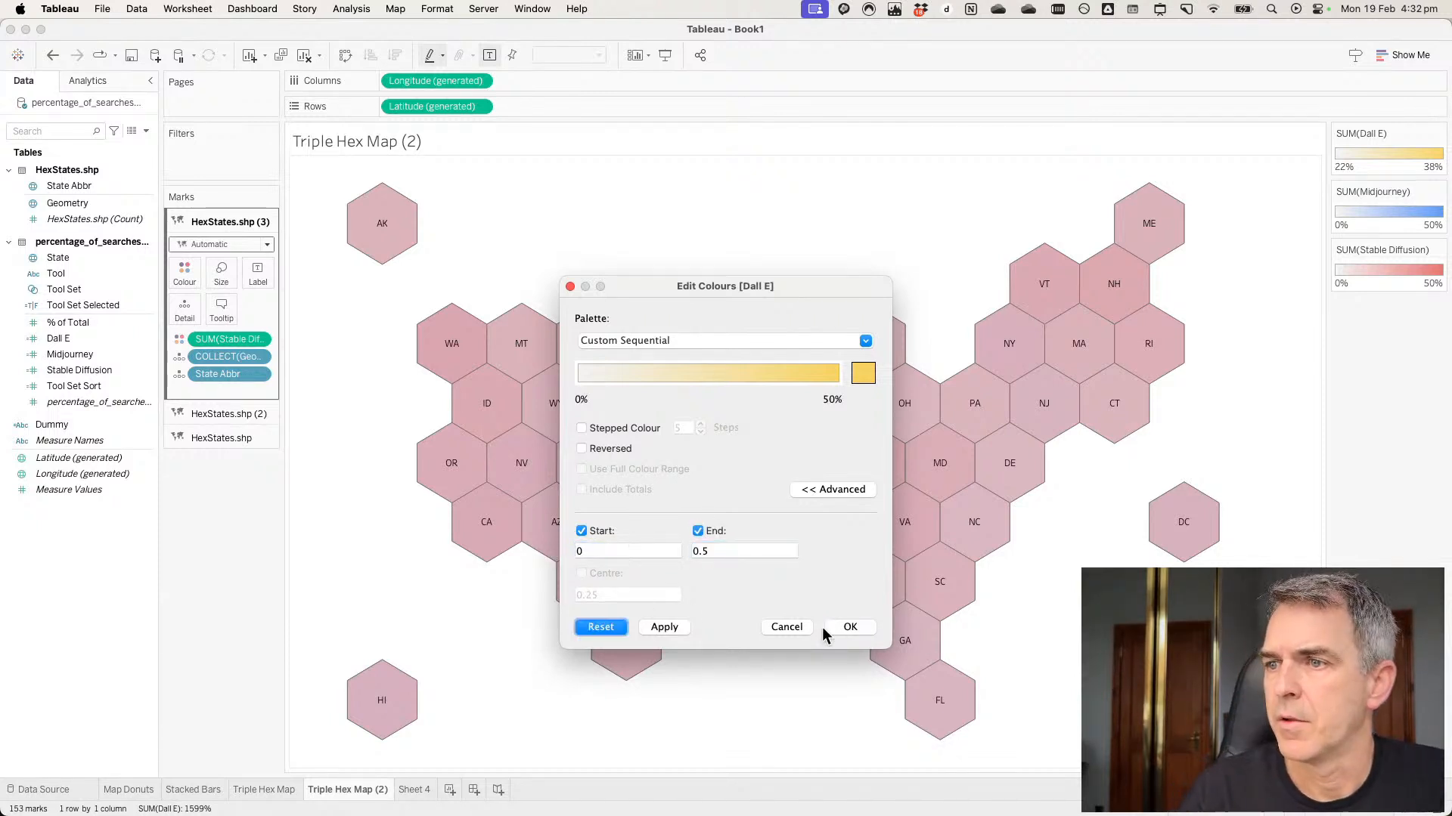
left_click(845, 627)
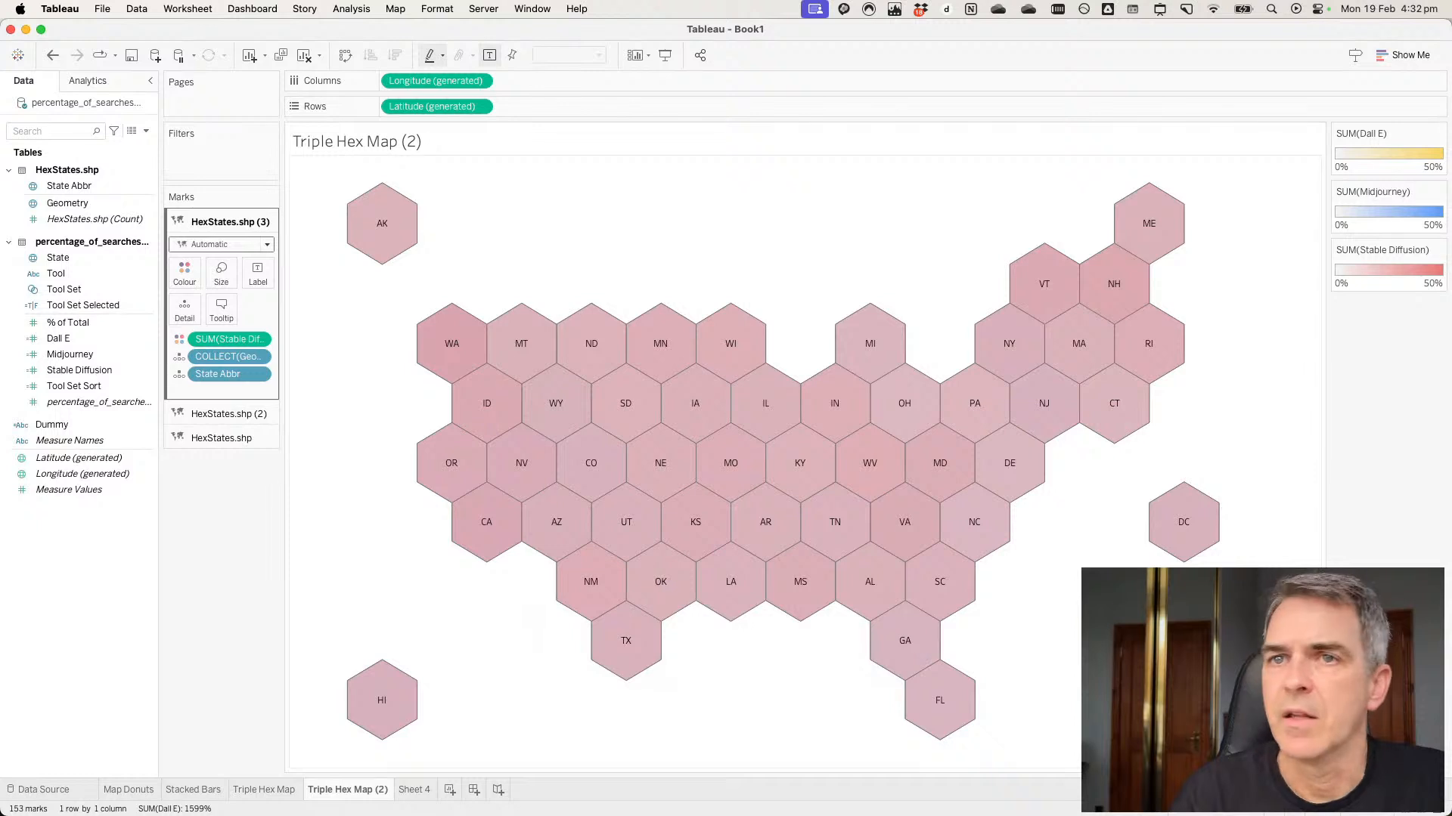
Set the colour opacity of the HexStates.shp (3) and HexStates.shp (2) layers to 50%.
left_click(184, 272)
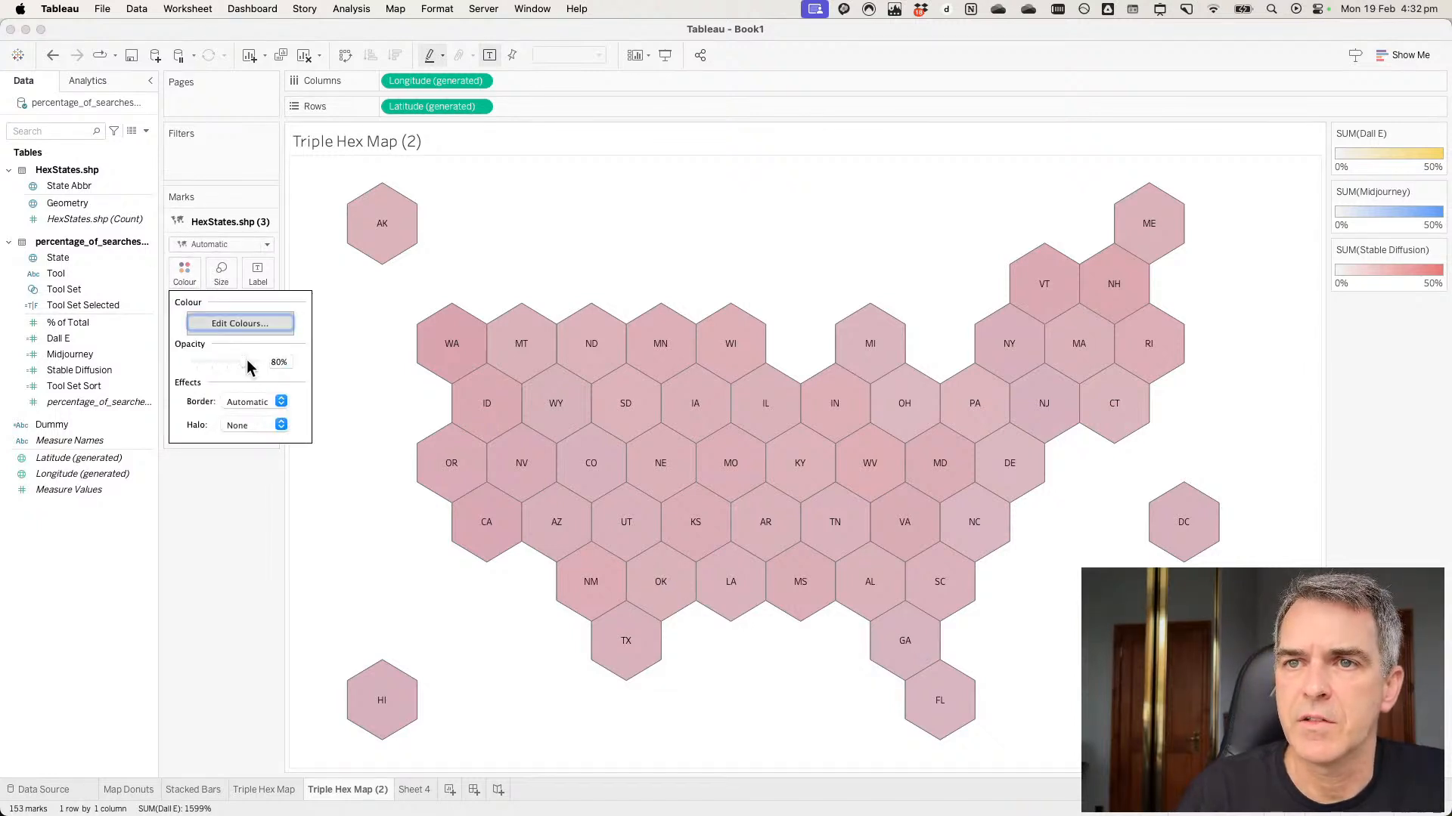
left_click_drag(247, 363, 222, 365)
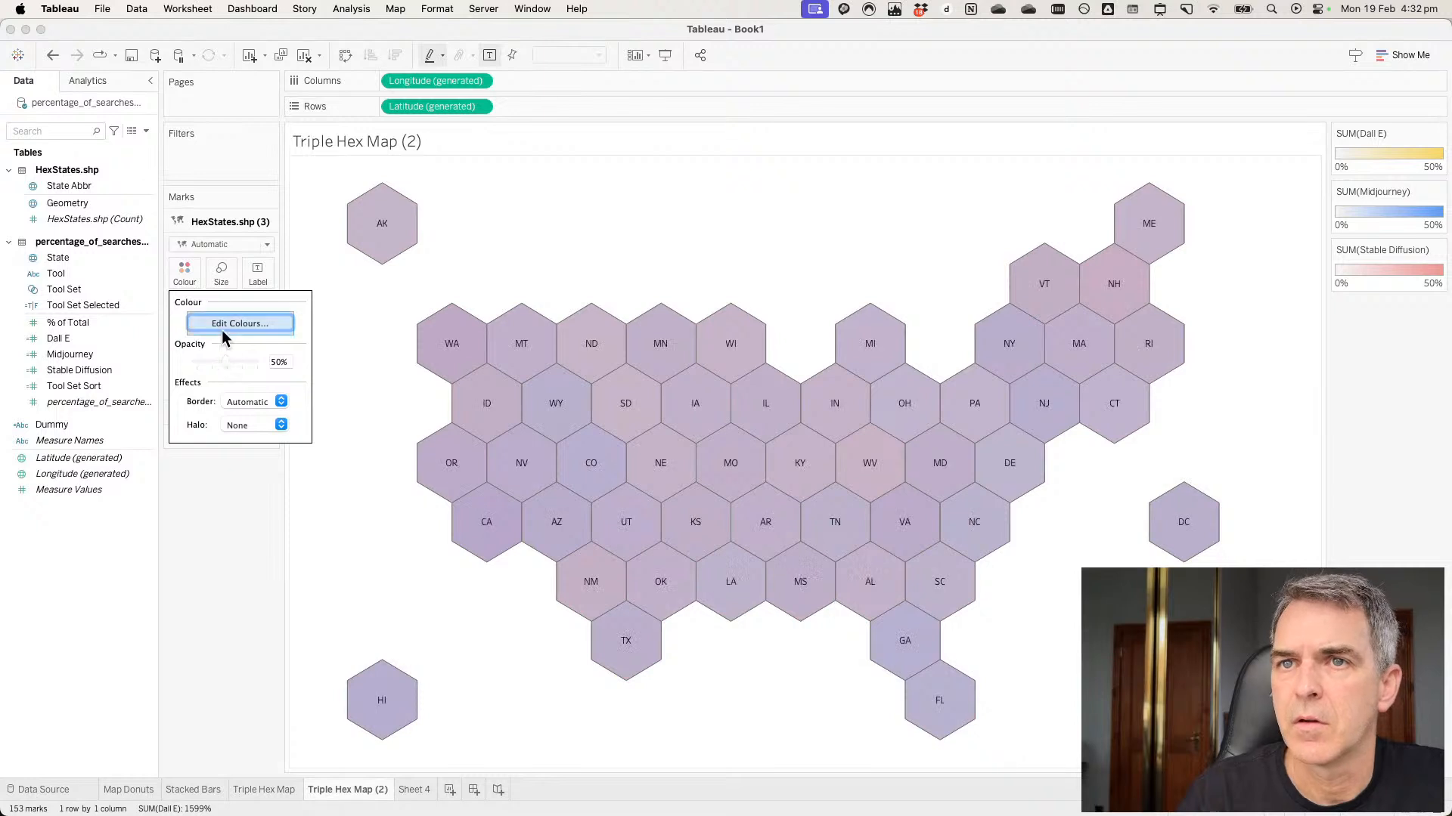
left_click(202, 219)
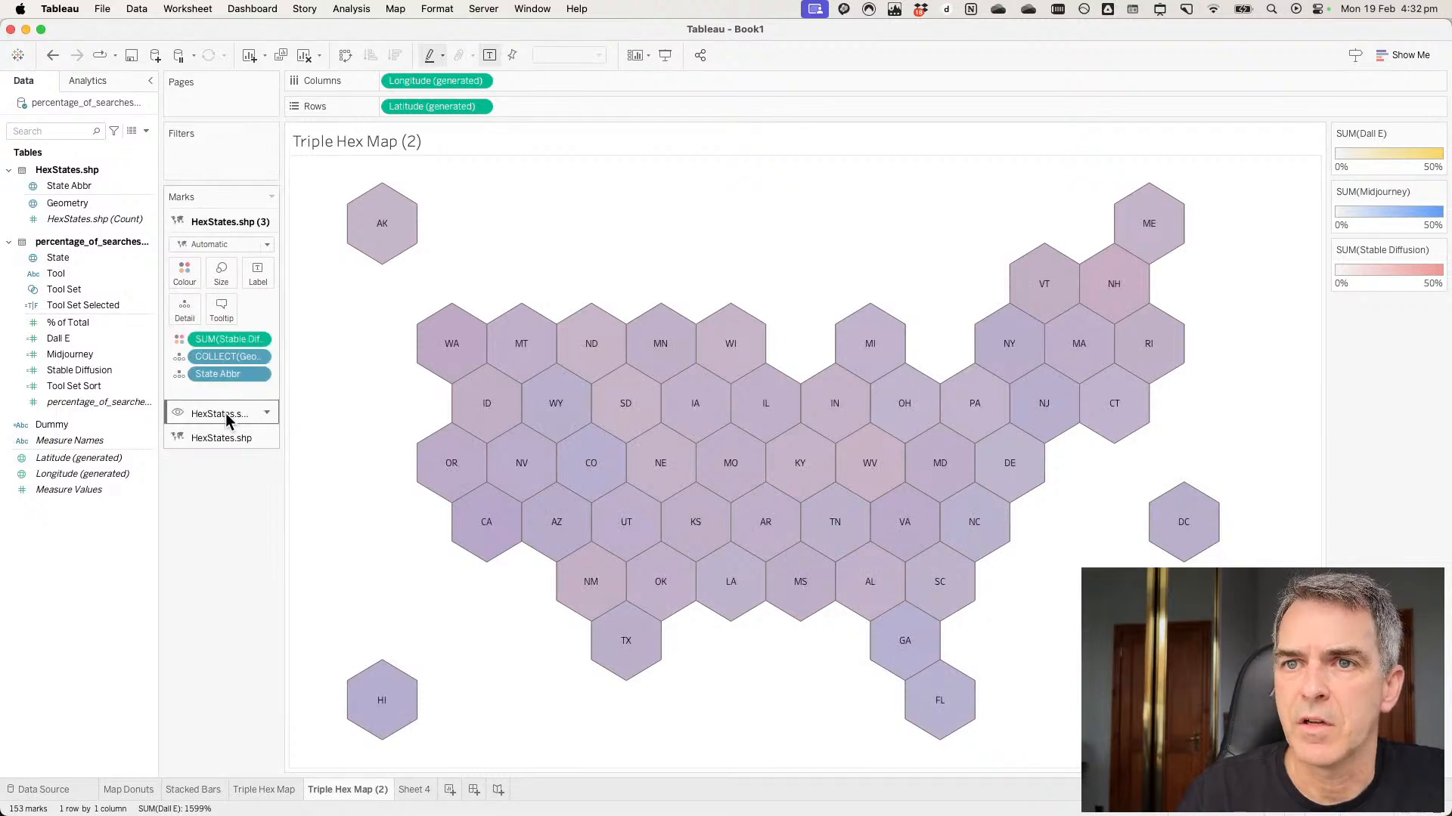
left_click(186, 298)
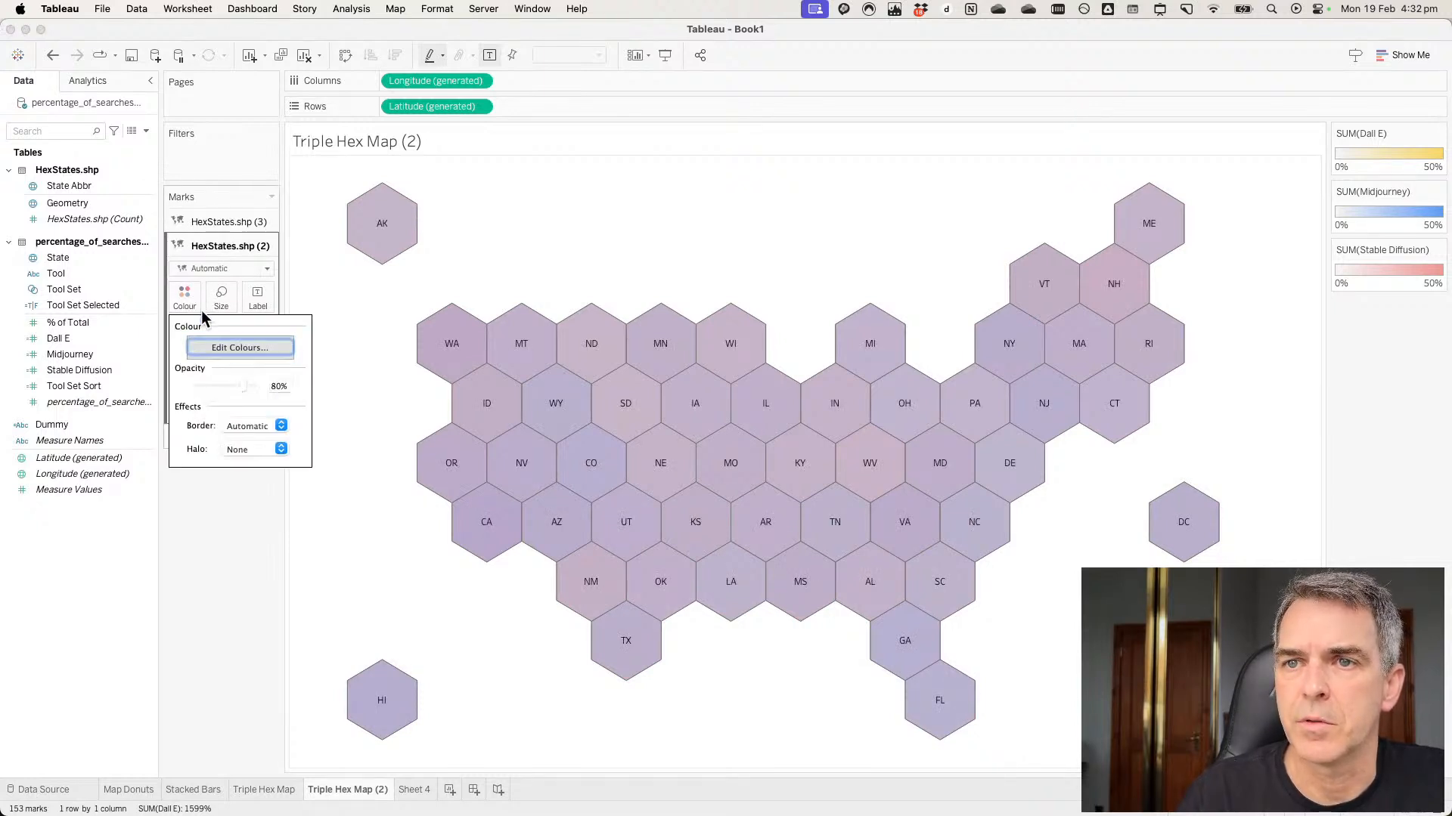
left_click_drag(250, 395, 223, 393)
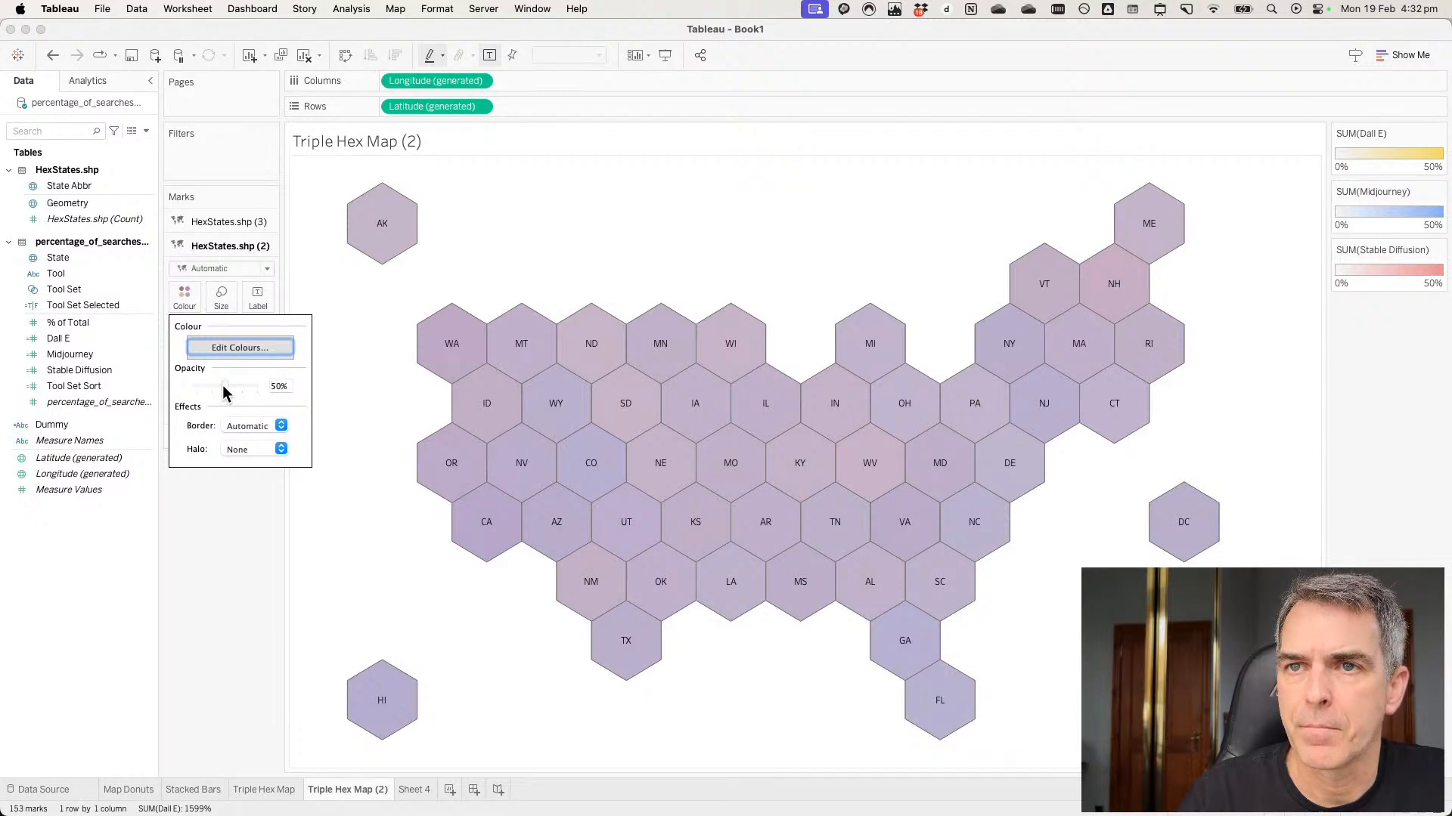
left_click(239, 550)
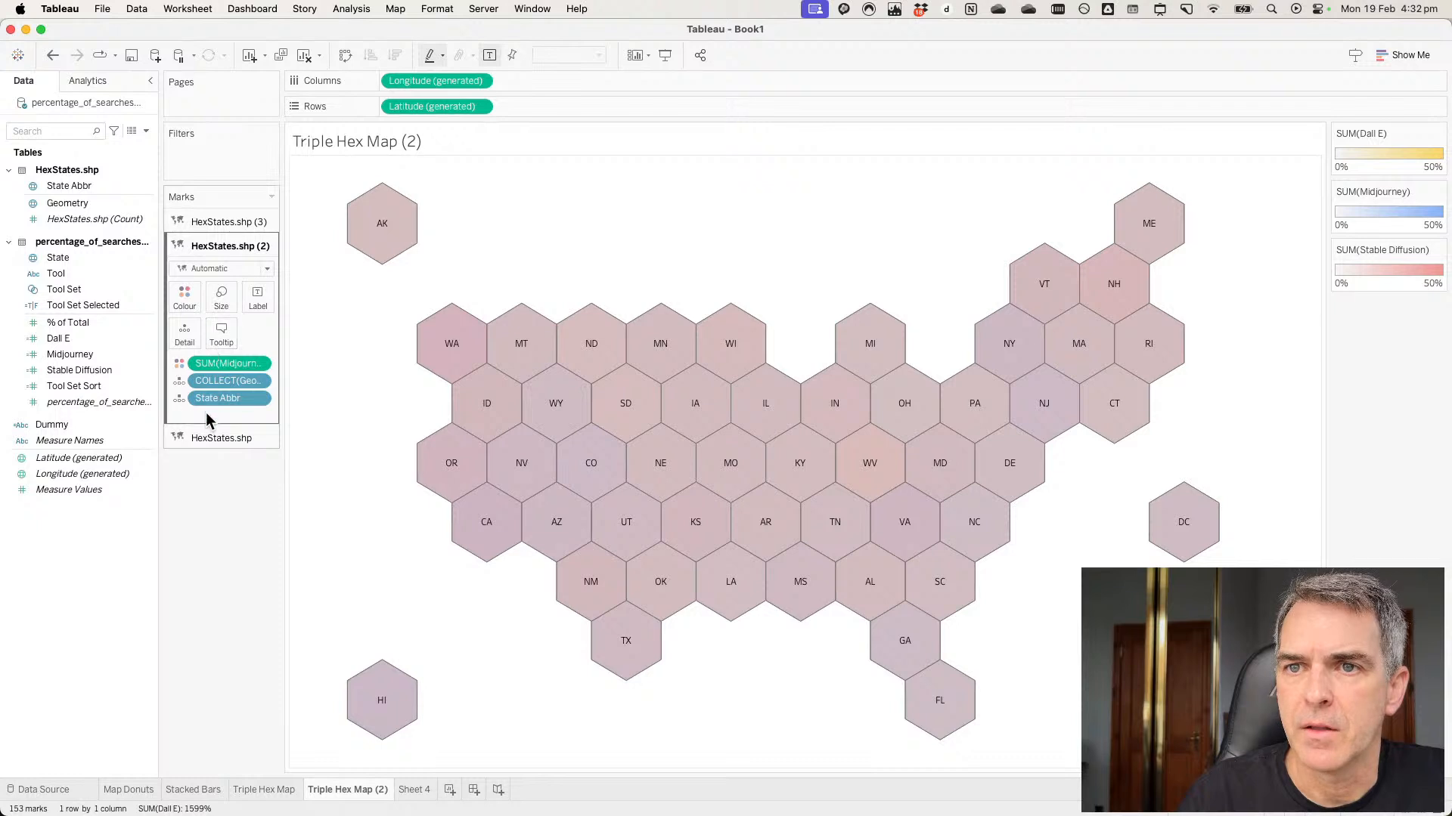
Set the HexStates.shp layer's colour opacity to 49% and move it above the other two map layers.
left_click(219, 438)
left_click(185, 321)
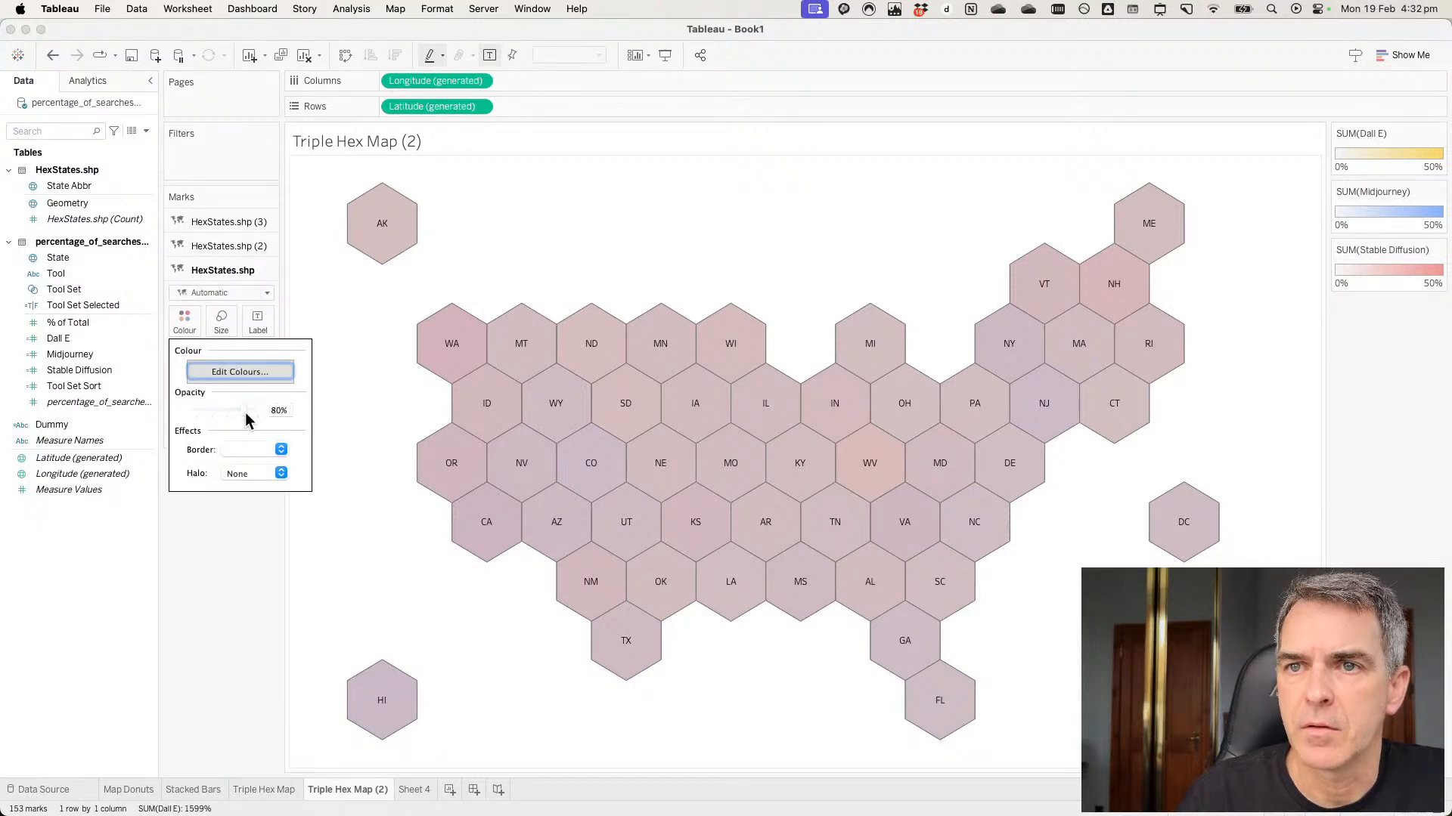
left_click_drag(246, 421, 225, 419)
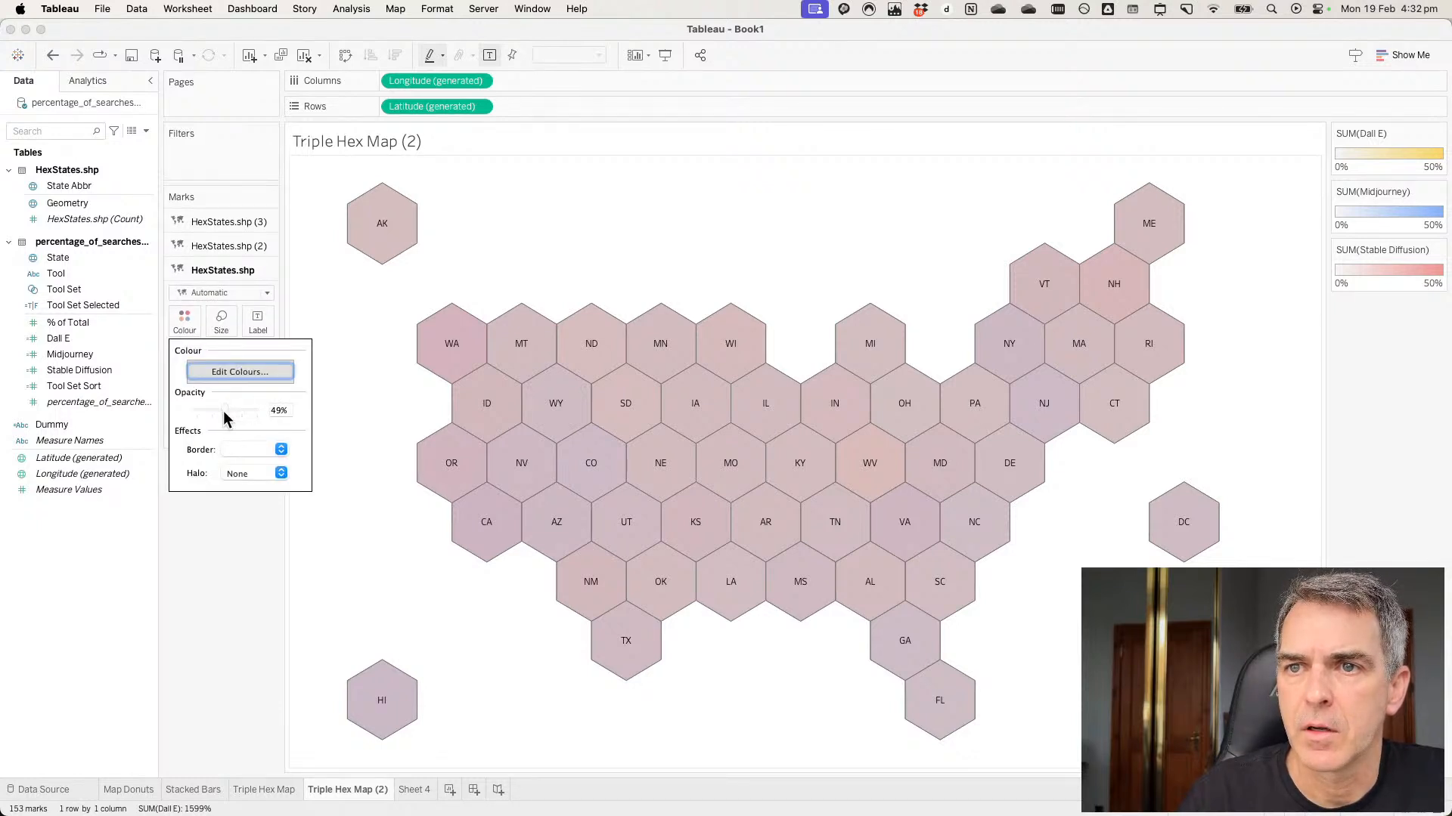
left_click(241, 581)
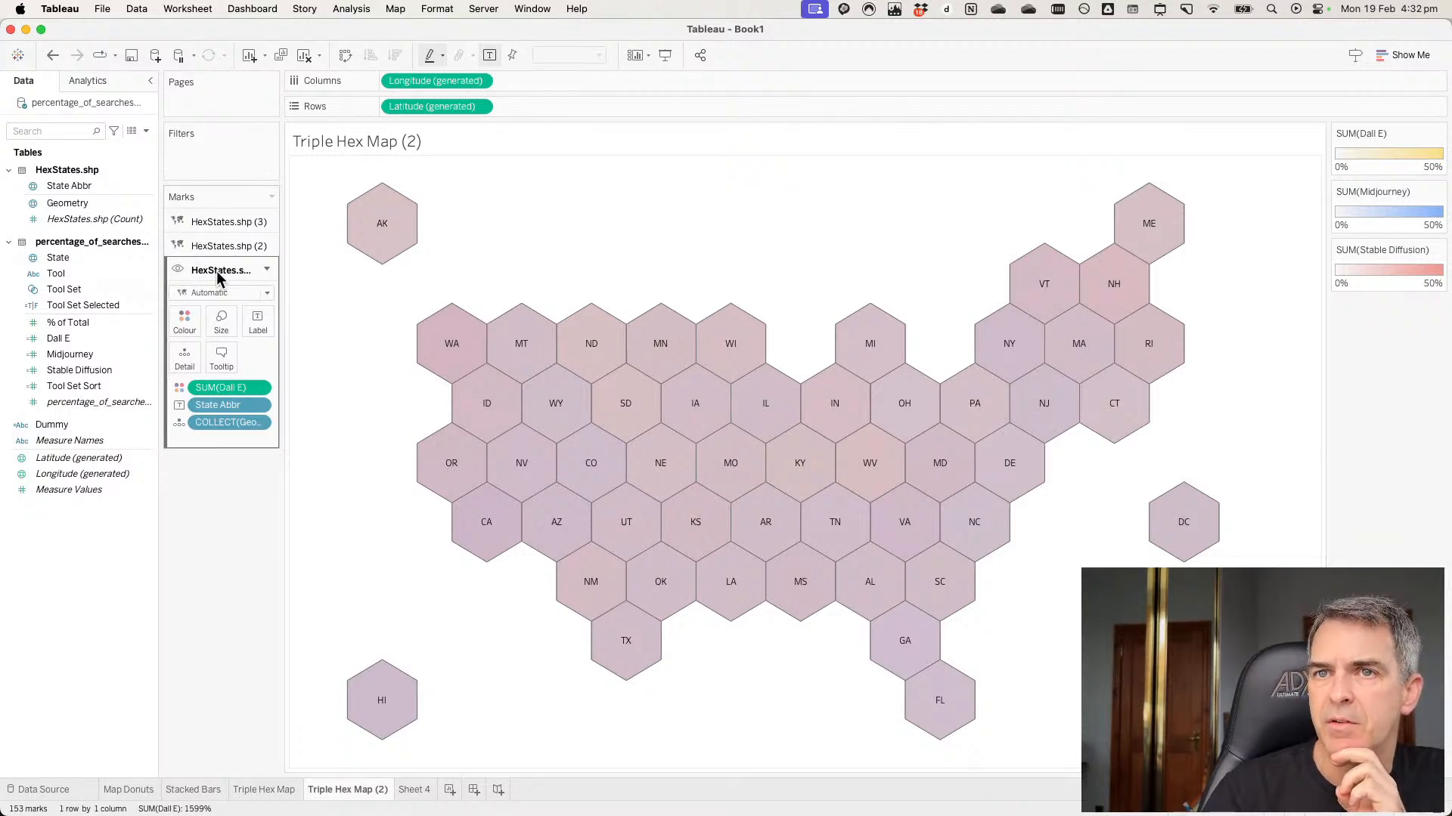
left_click_drag(216, 270, 212, 220)
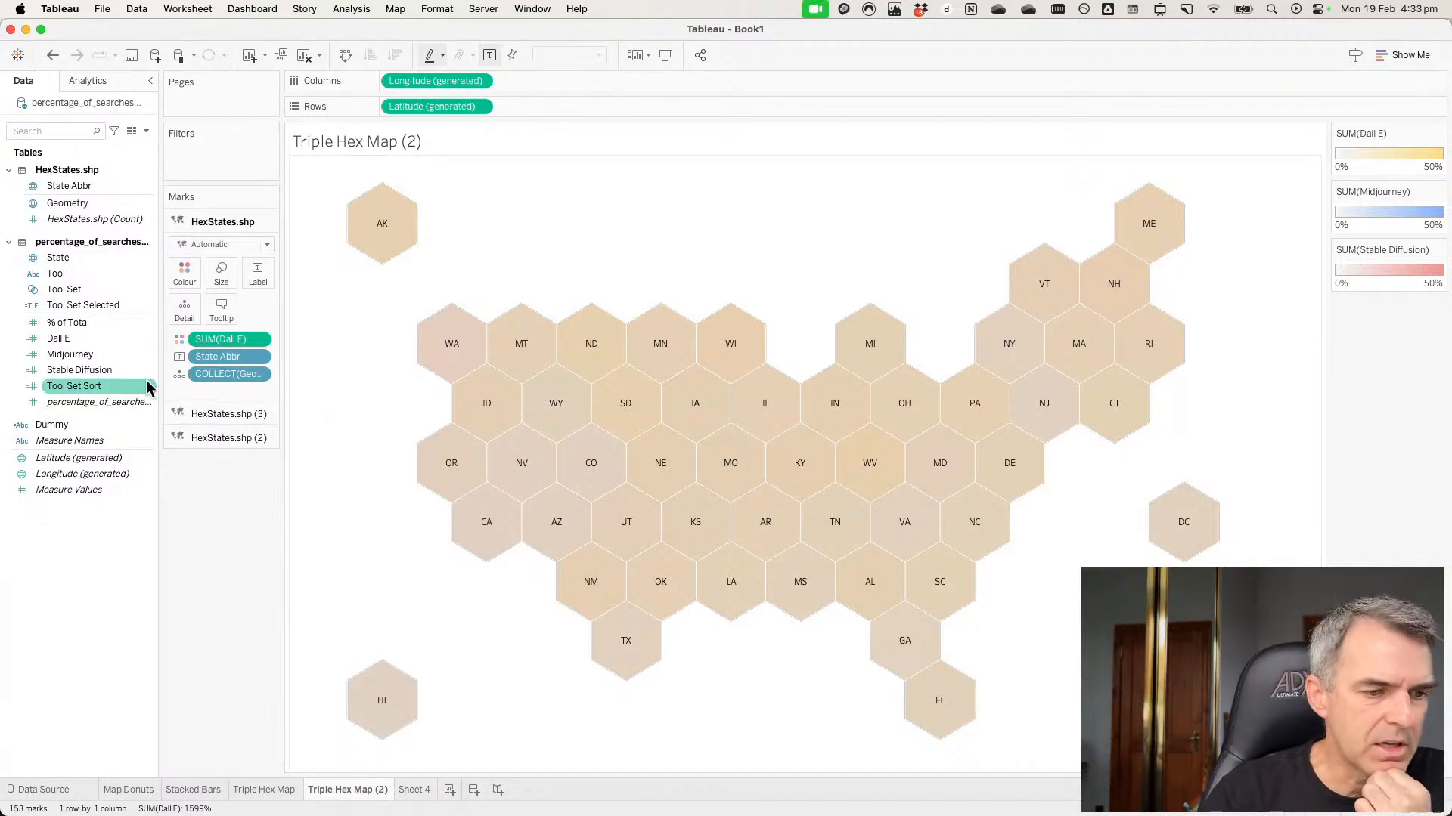
Look through the Map Donuts and Stacked Bars worksheets and return to the Triple Hex Map worksheet.
left_click(144, 791)
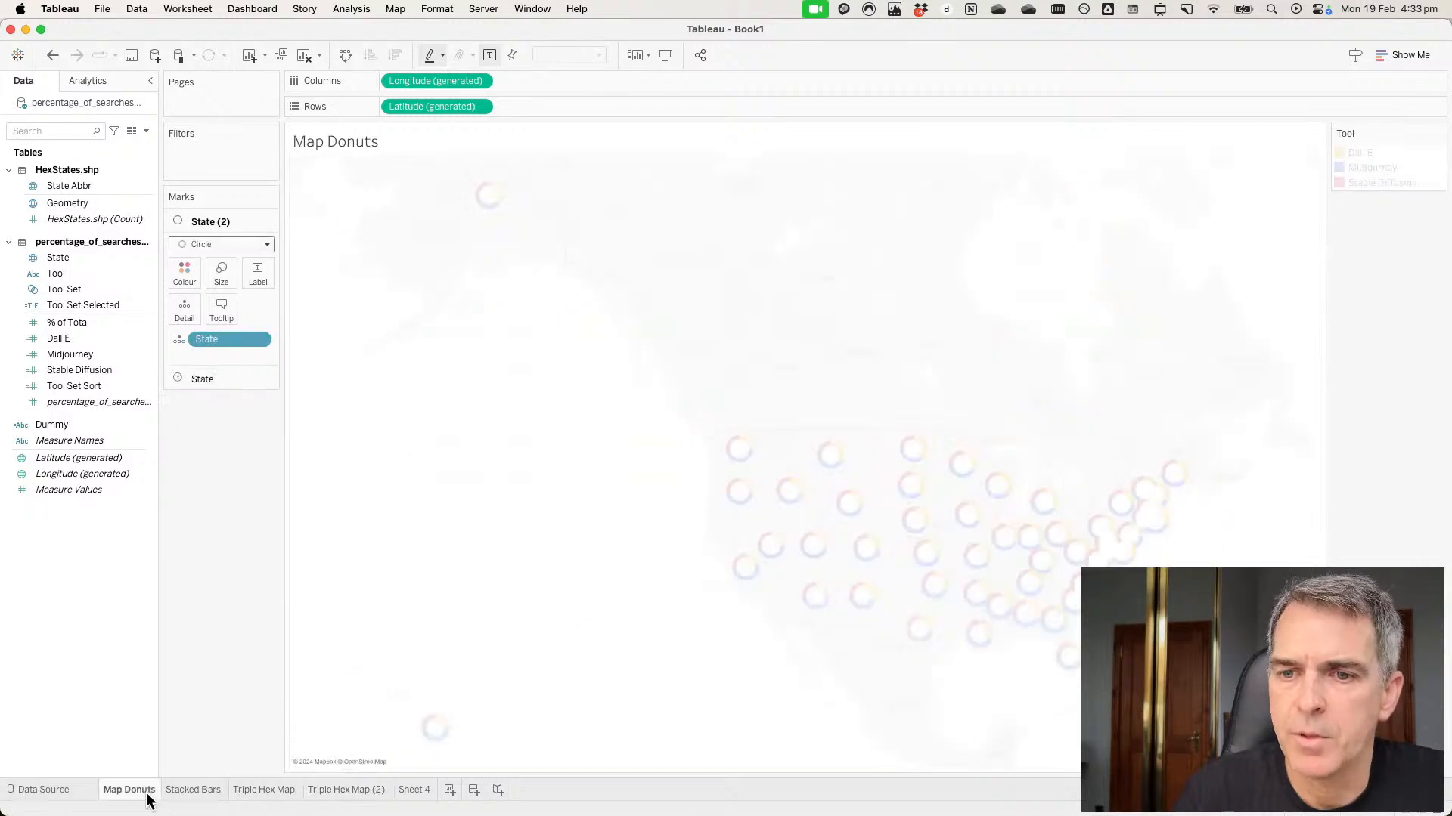
left_click(211, 791)
left_click(264, 790)
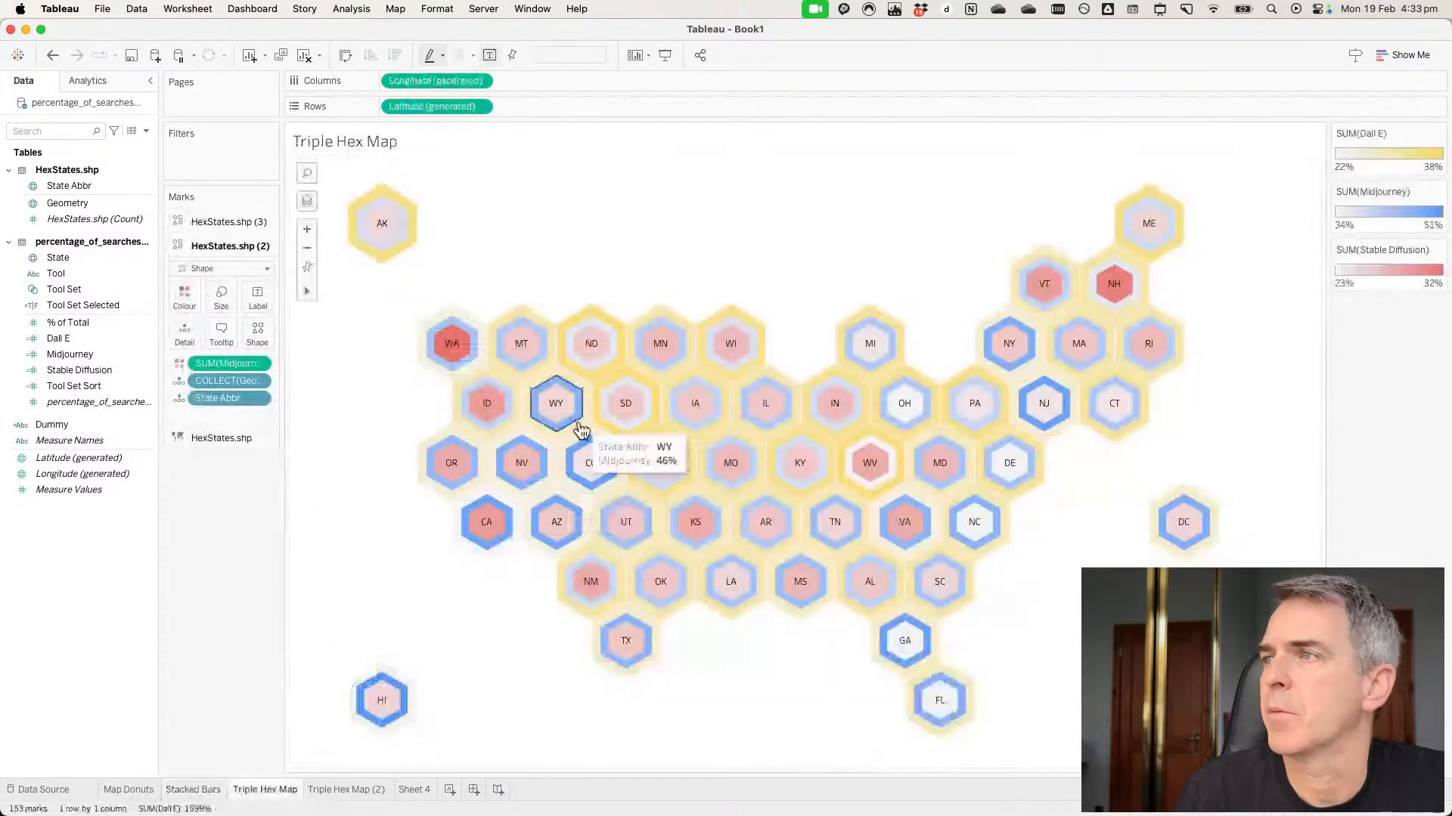
double_click(1374, 286)
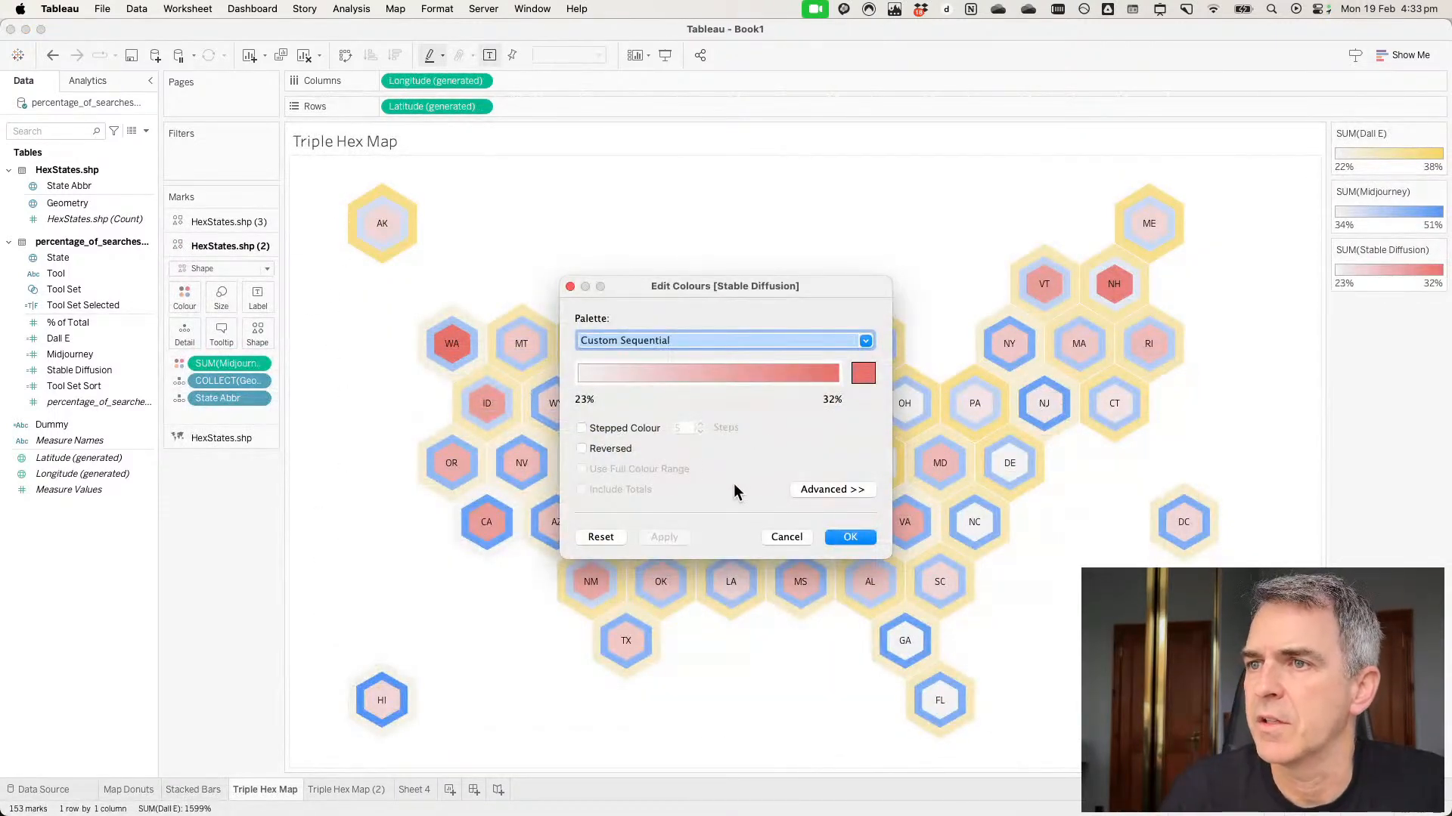
left_click(830, 491)
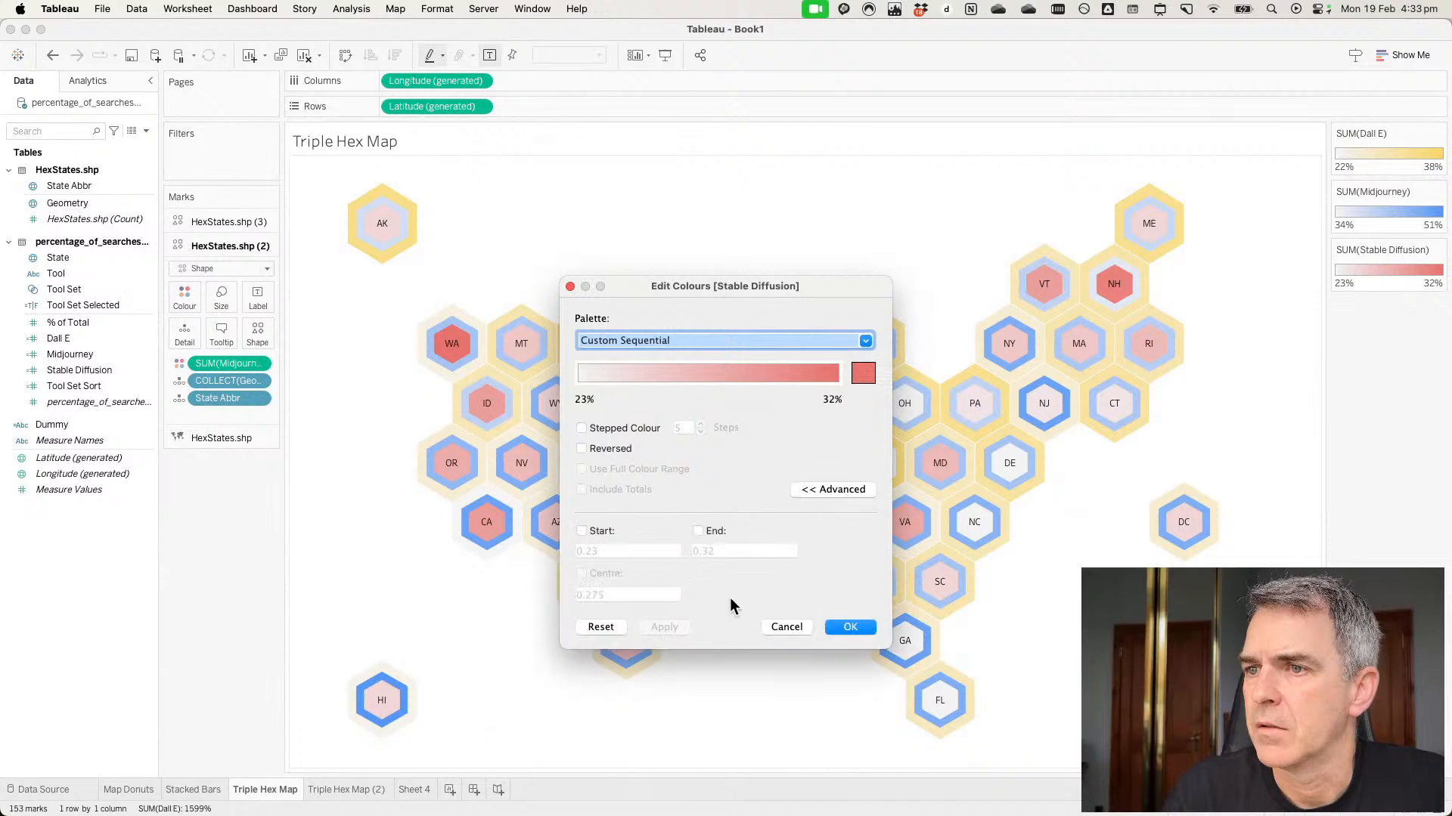
left_click(784, 628)
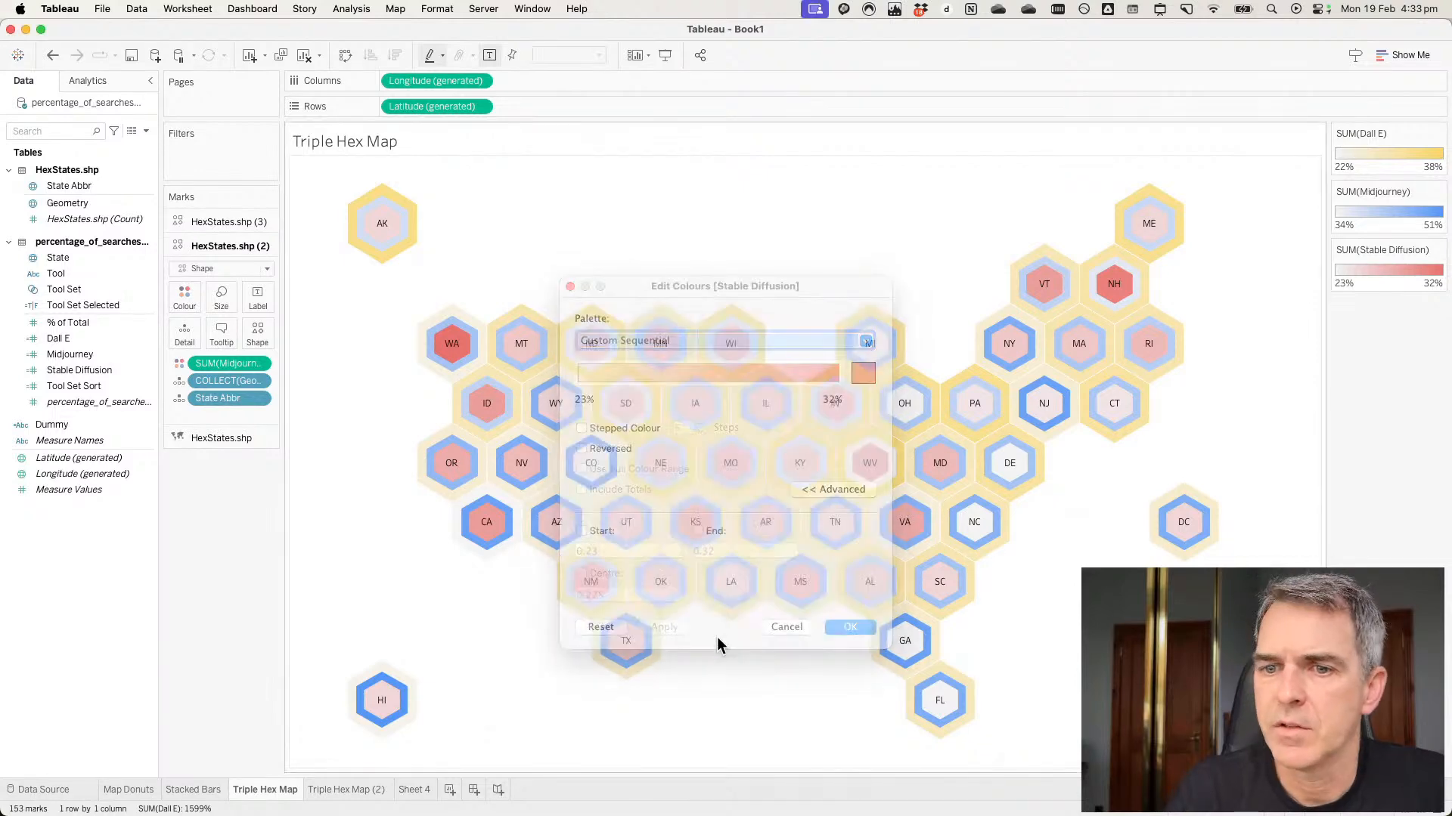
Examine the lowest and highest state percentages for each tool in the Stacked Bars worksheet, re-sorting the bars by each tool.
left_click(194, 790)
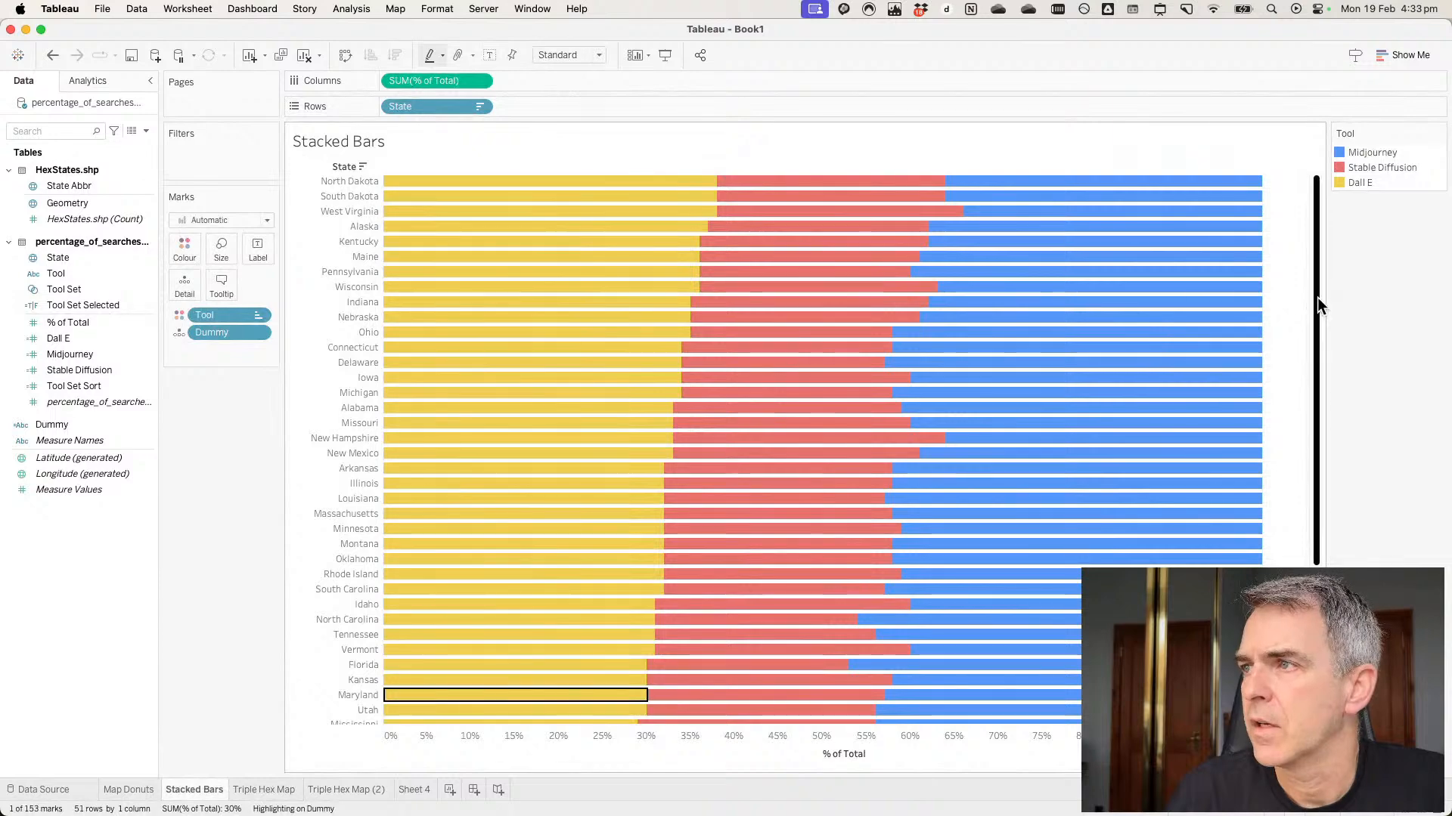
left_click_drag(1317, 298, 1317, 453)
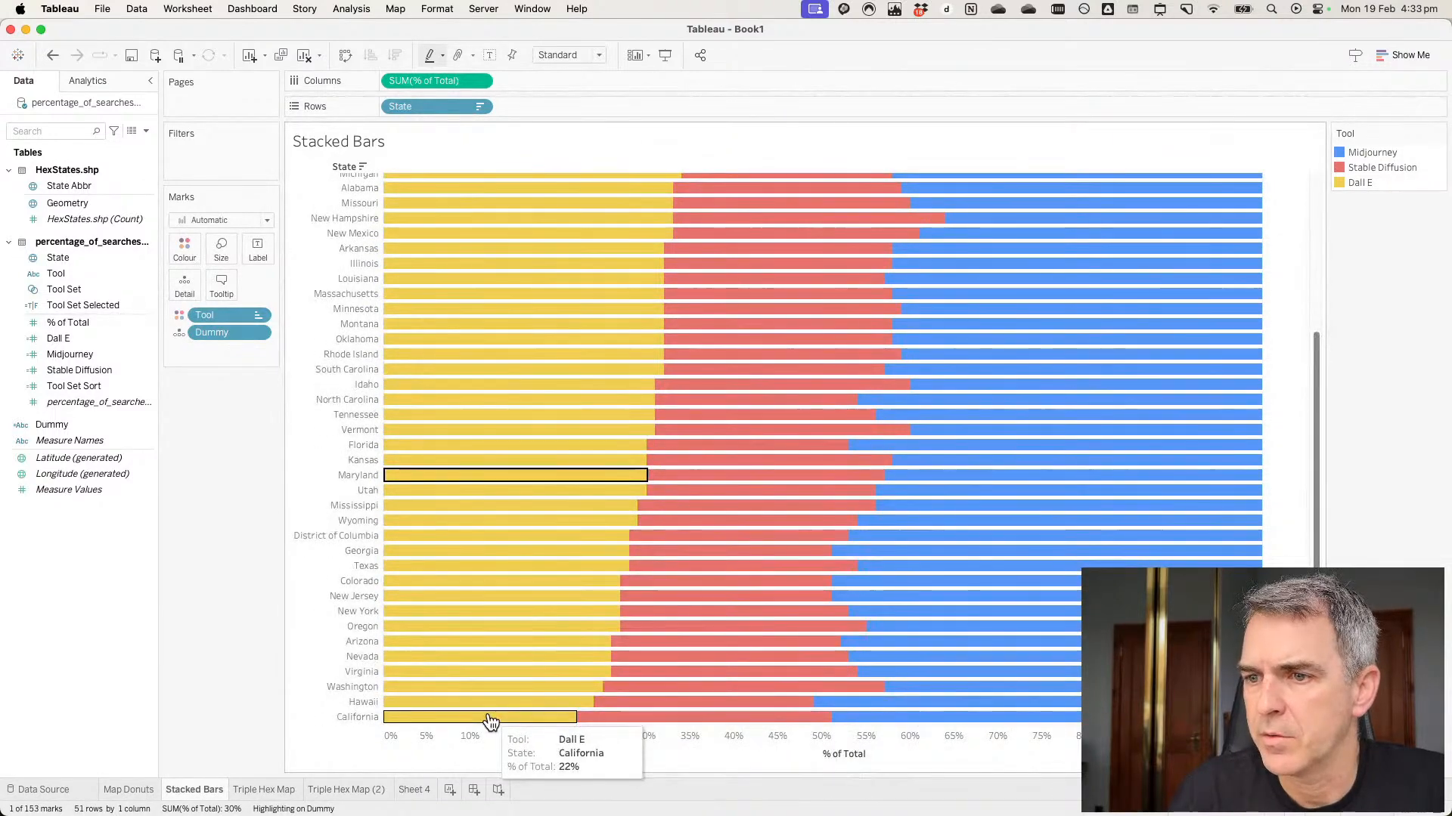
left_click(695, 503)
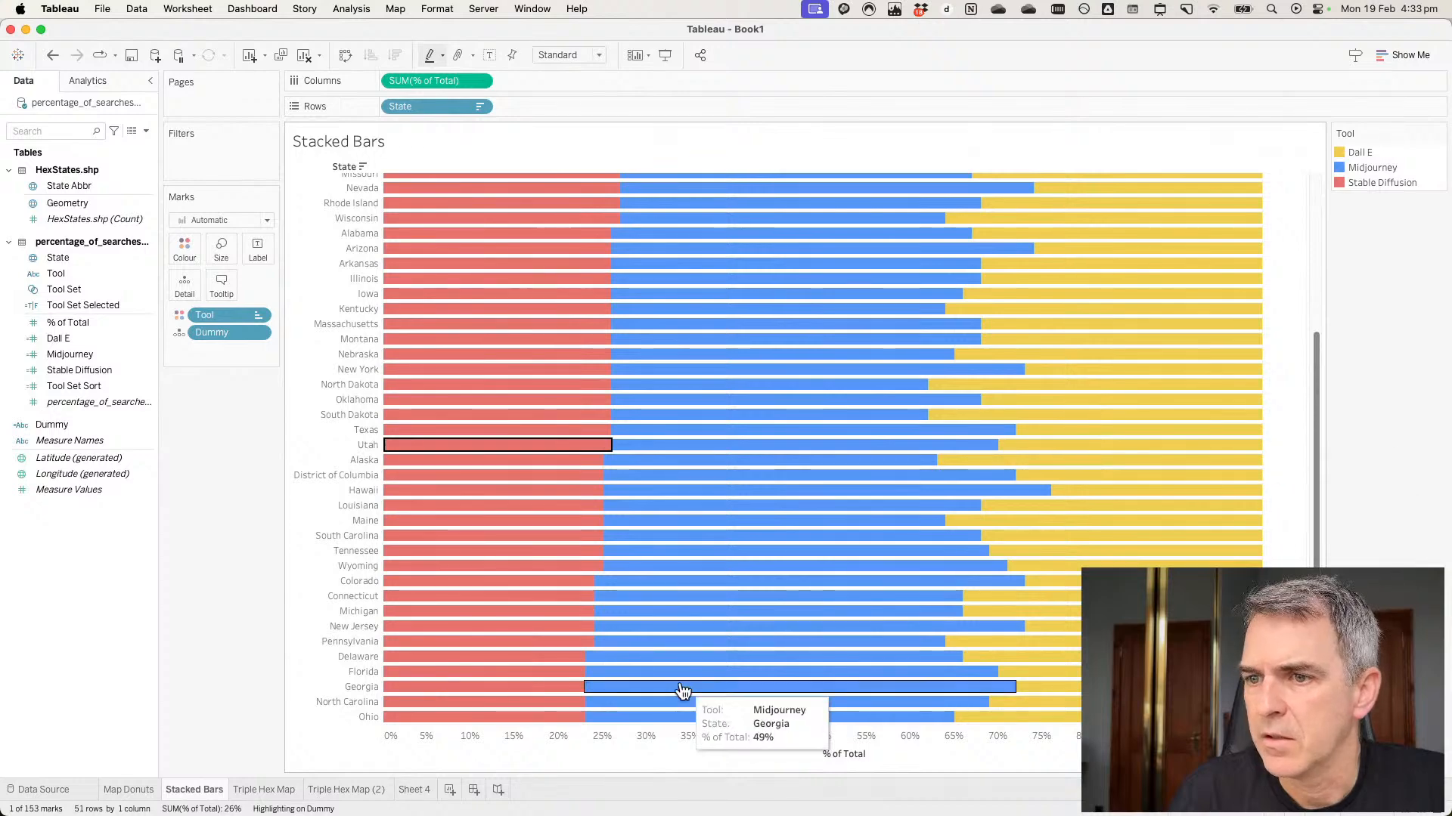
left_click(1062, 522)
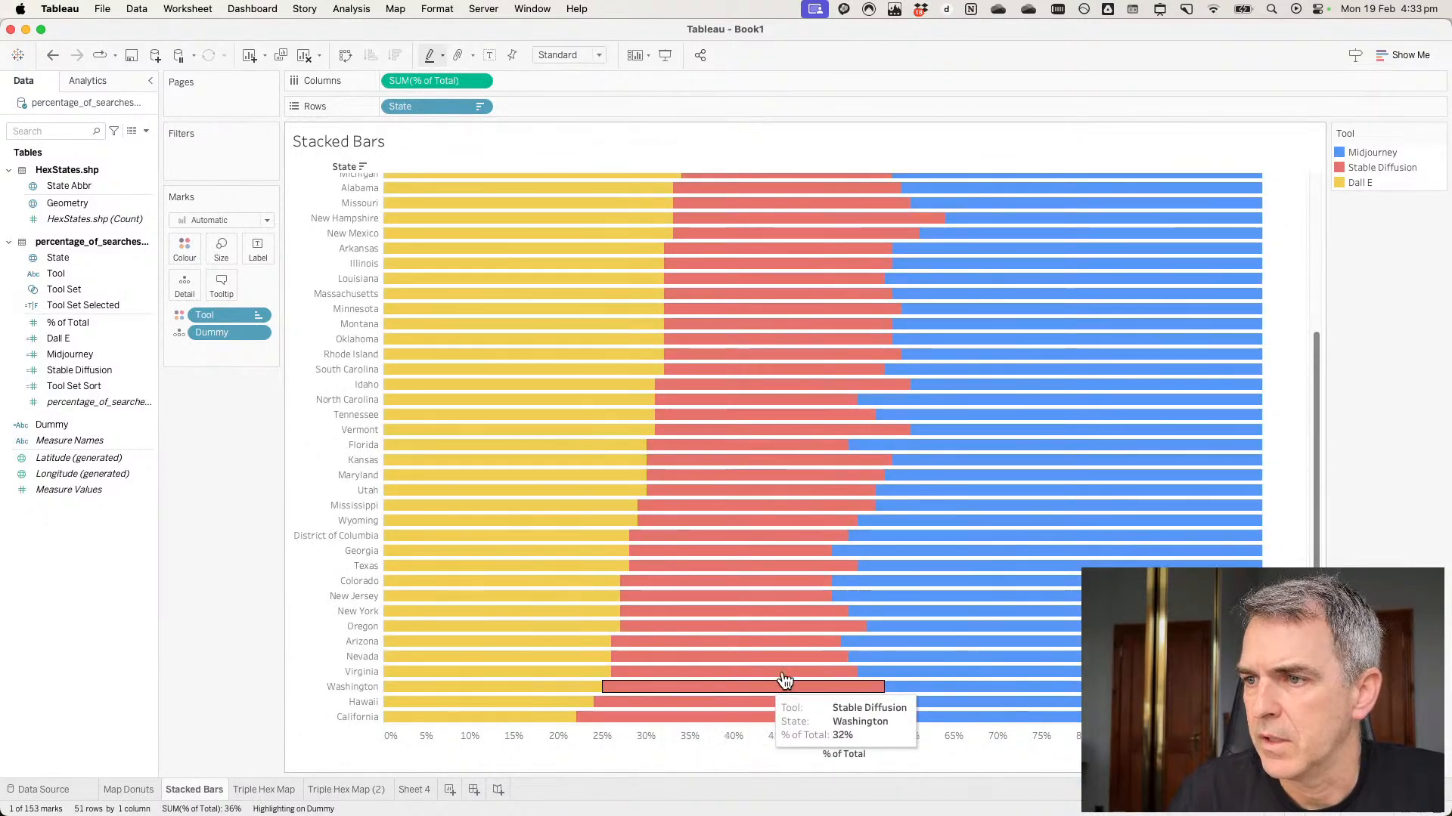
left_click(883, 634)
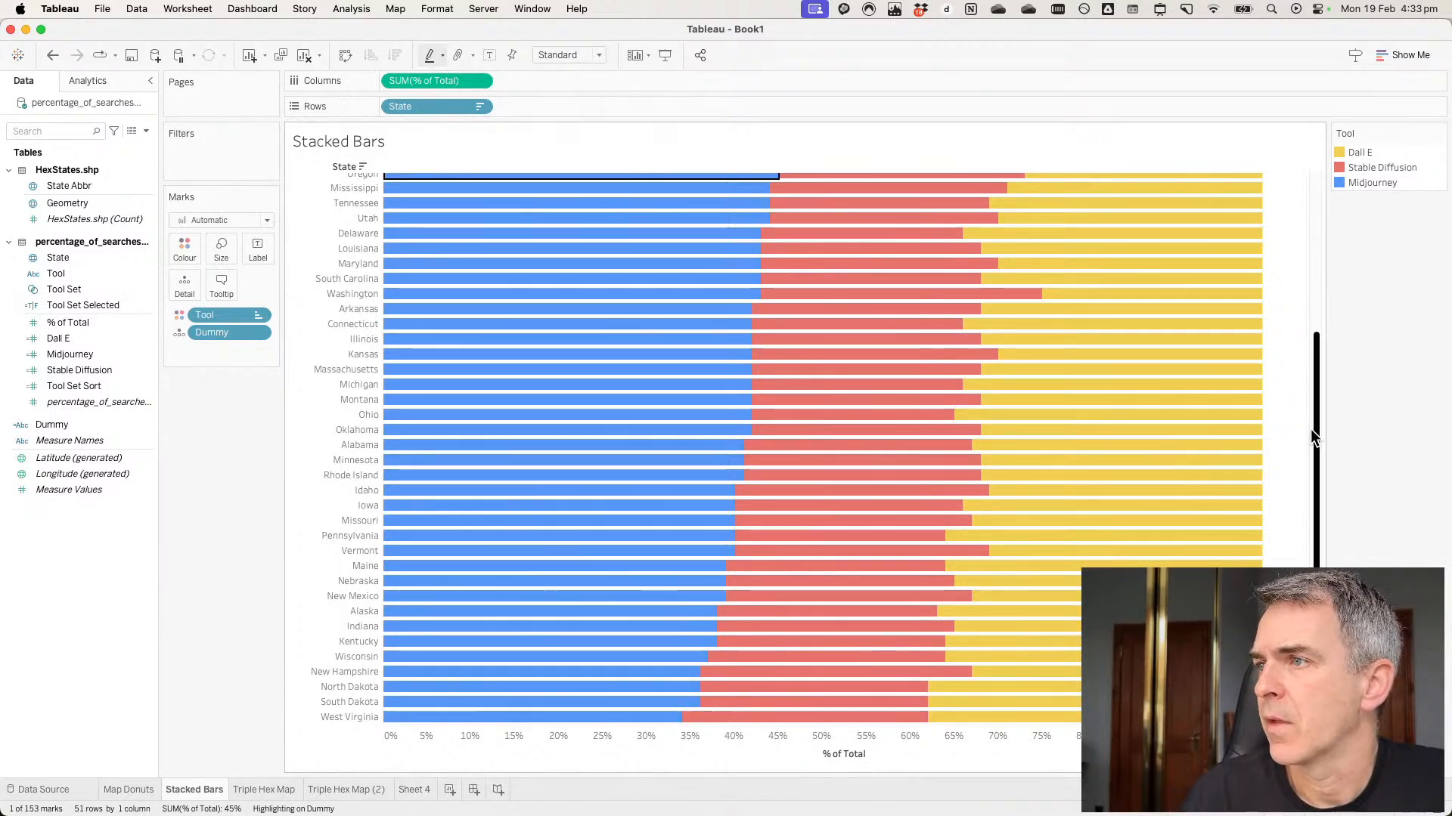
scroll(1295, 254, "up", 2)
scroll(1295, 254, "up", 5)
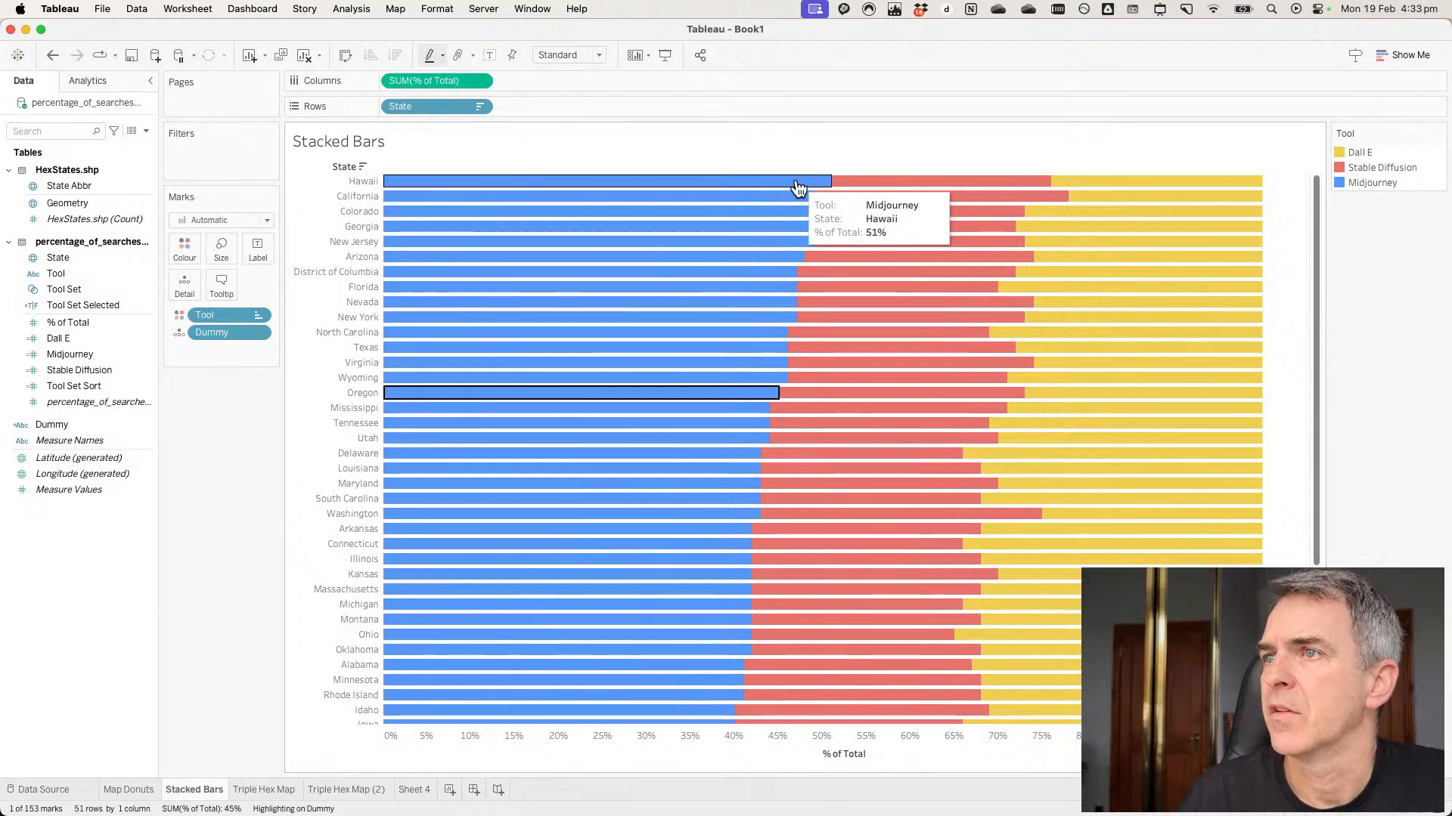
left_click(879, 189)
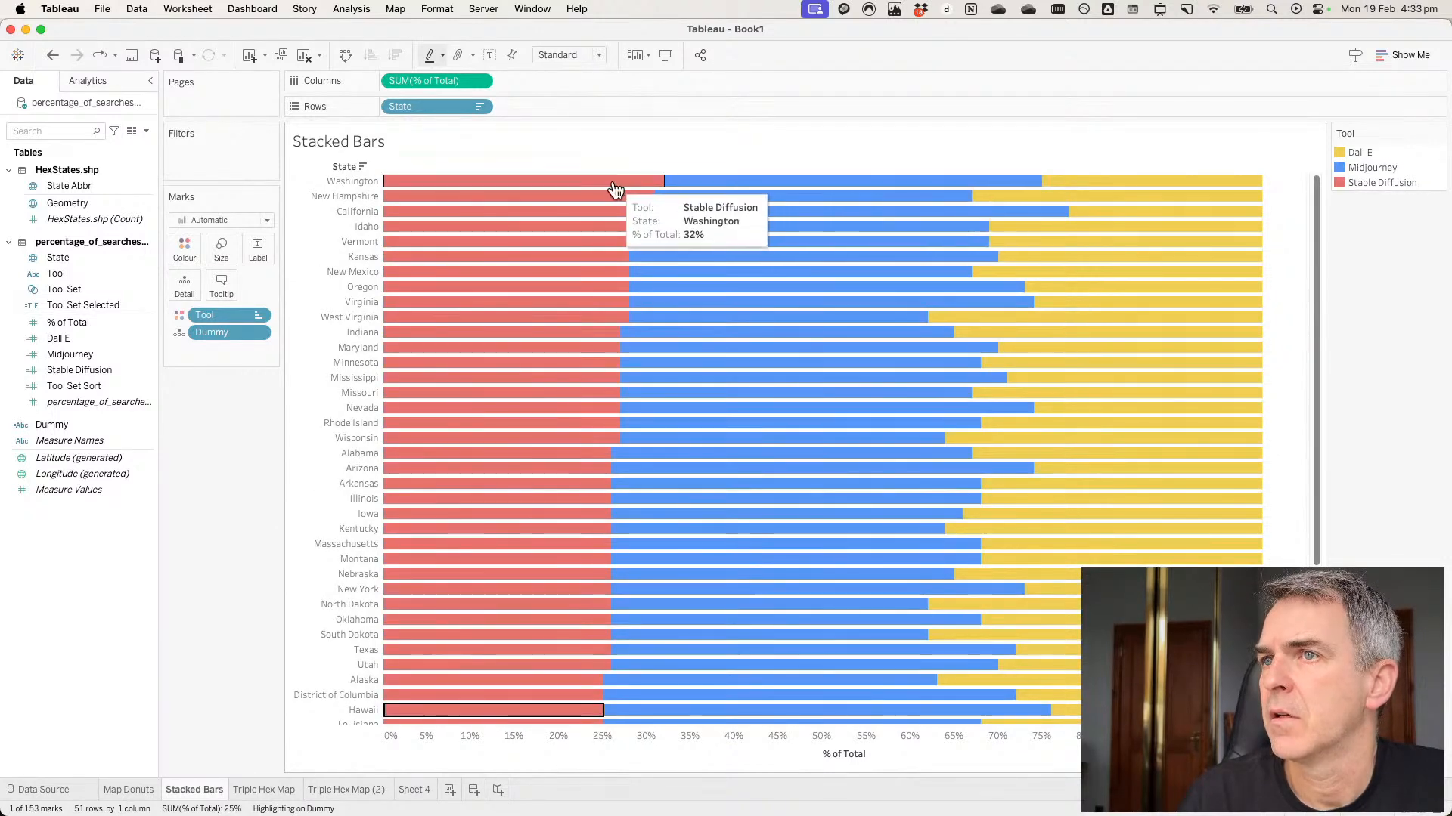
left_click(1117, 183)
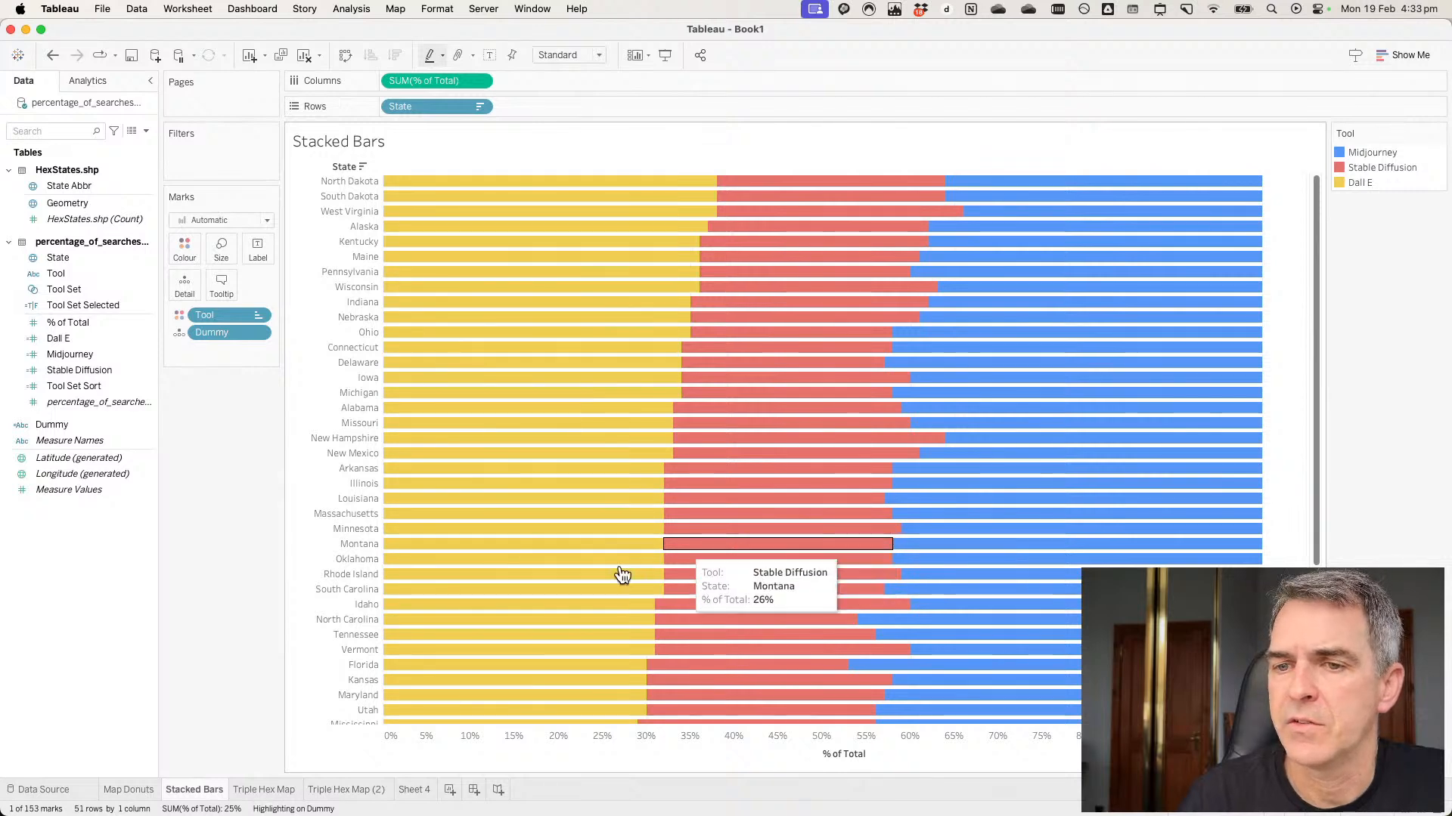
On the Triple Hex Map worksheet, fix the Dall E colour range to start at 0.25 and end at 0.51.
left_click(271, 789)
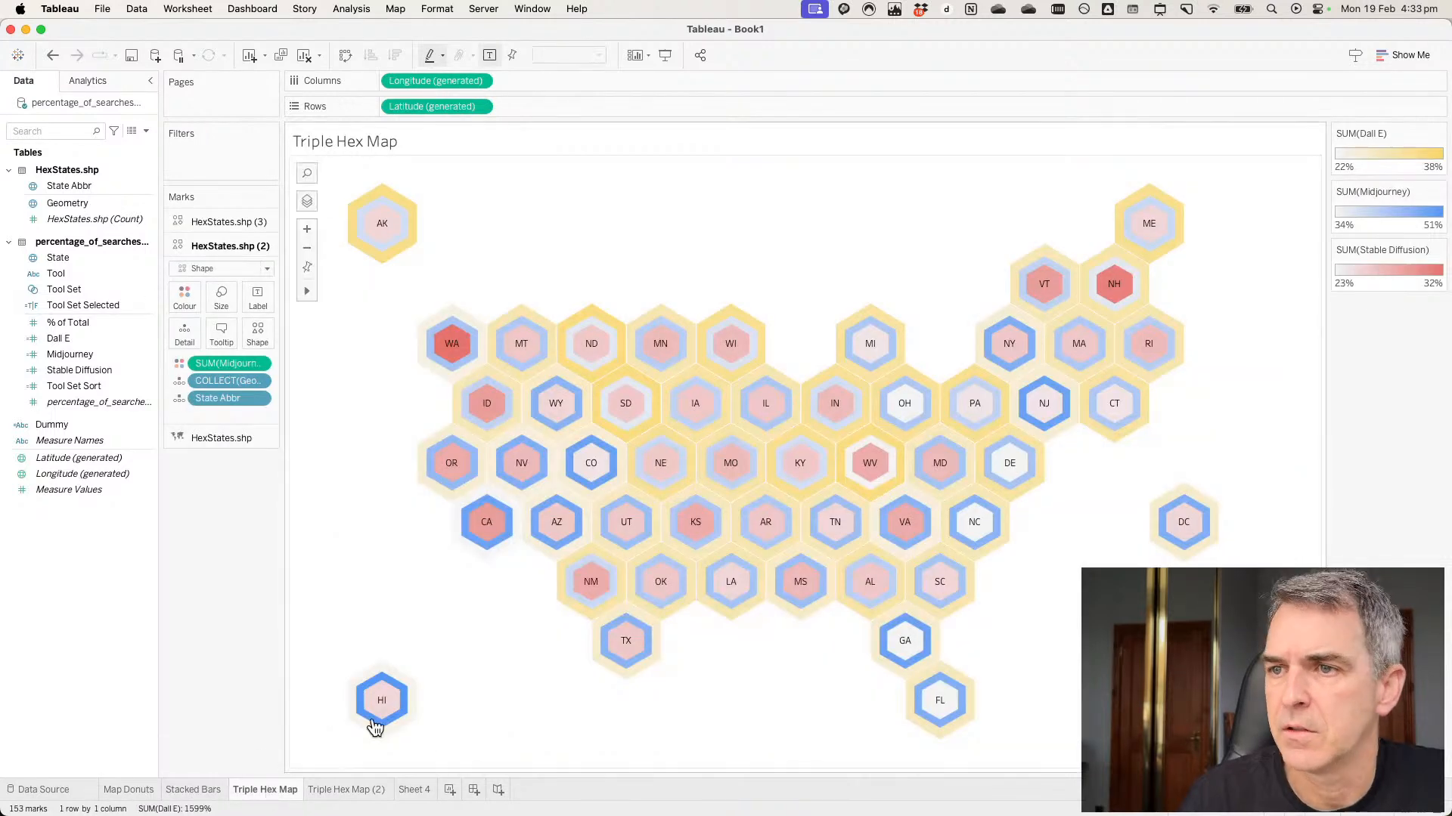
double_click(1388, 174)
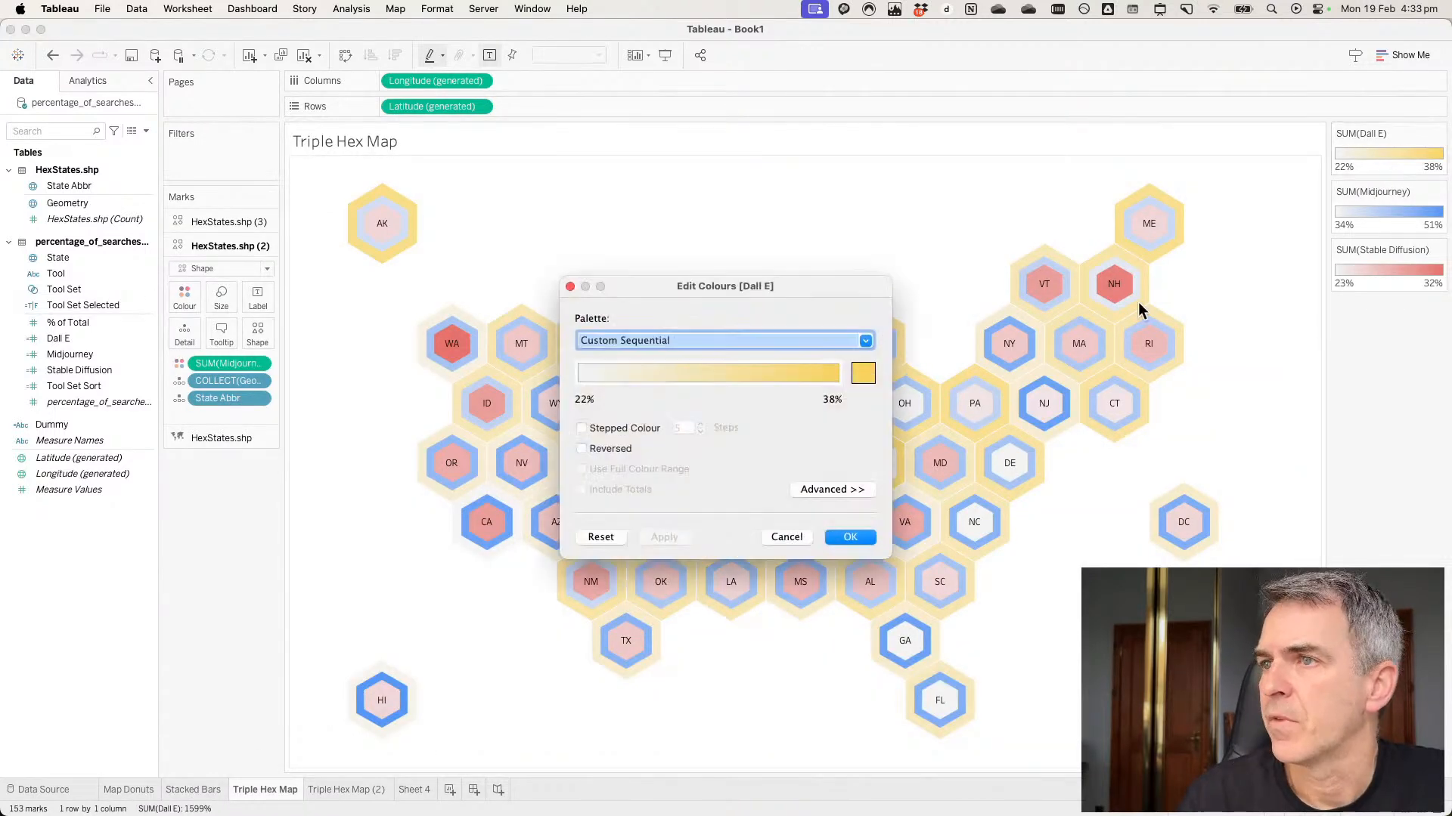
left_click(827, 489)
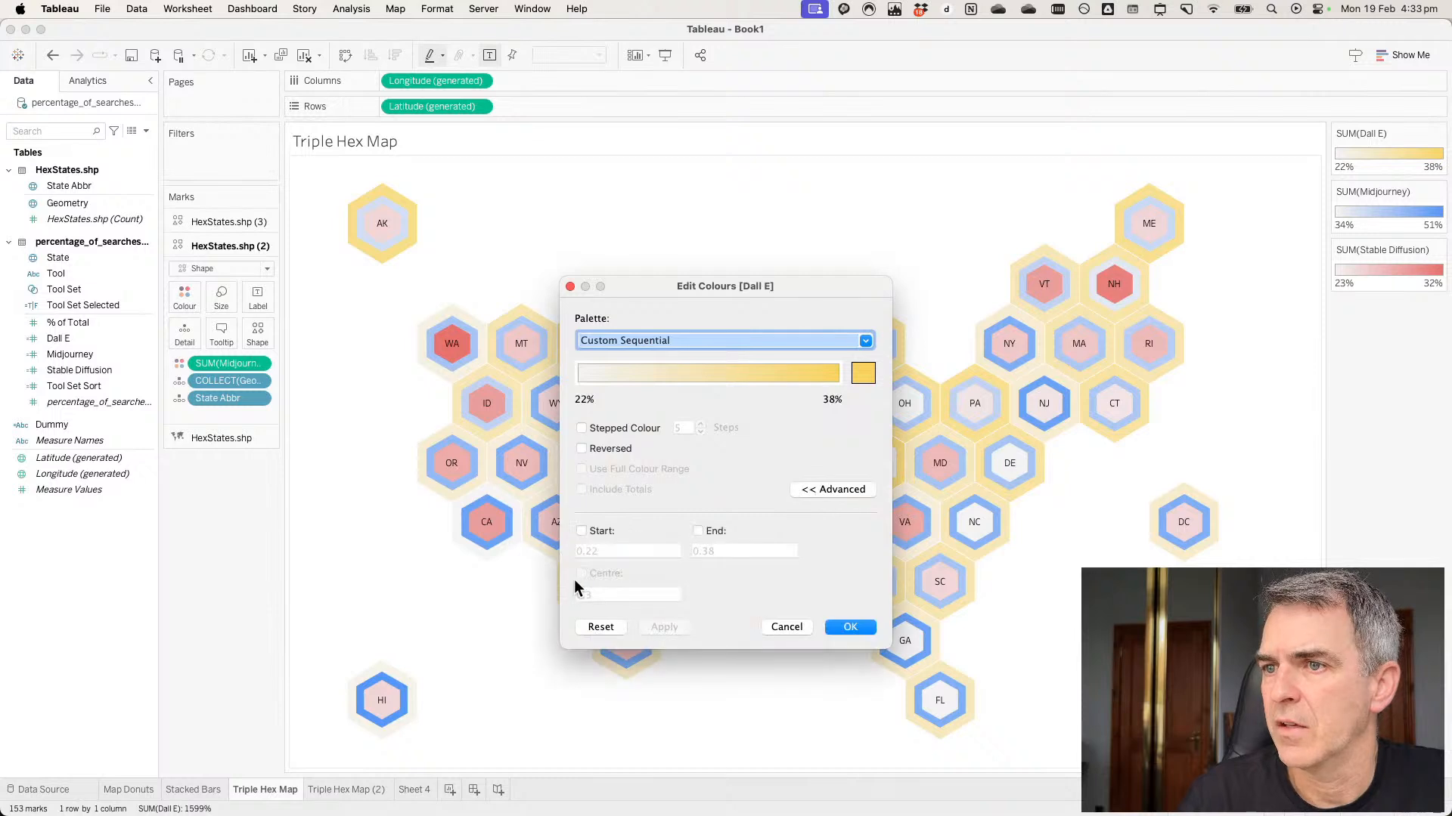
left_click(582, 534)
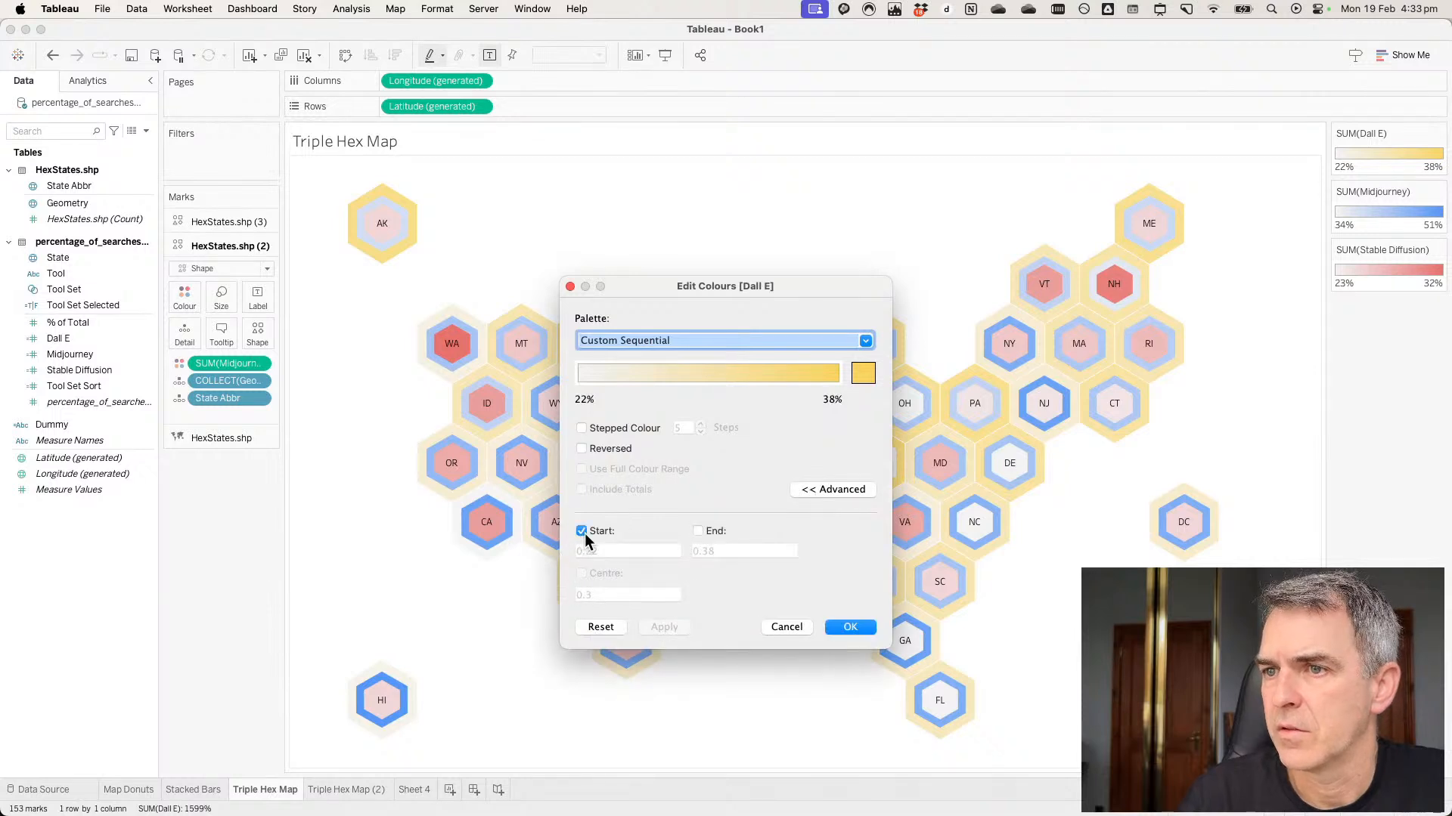
left_click(697, 532)
key("Tab")
type(".5")
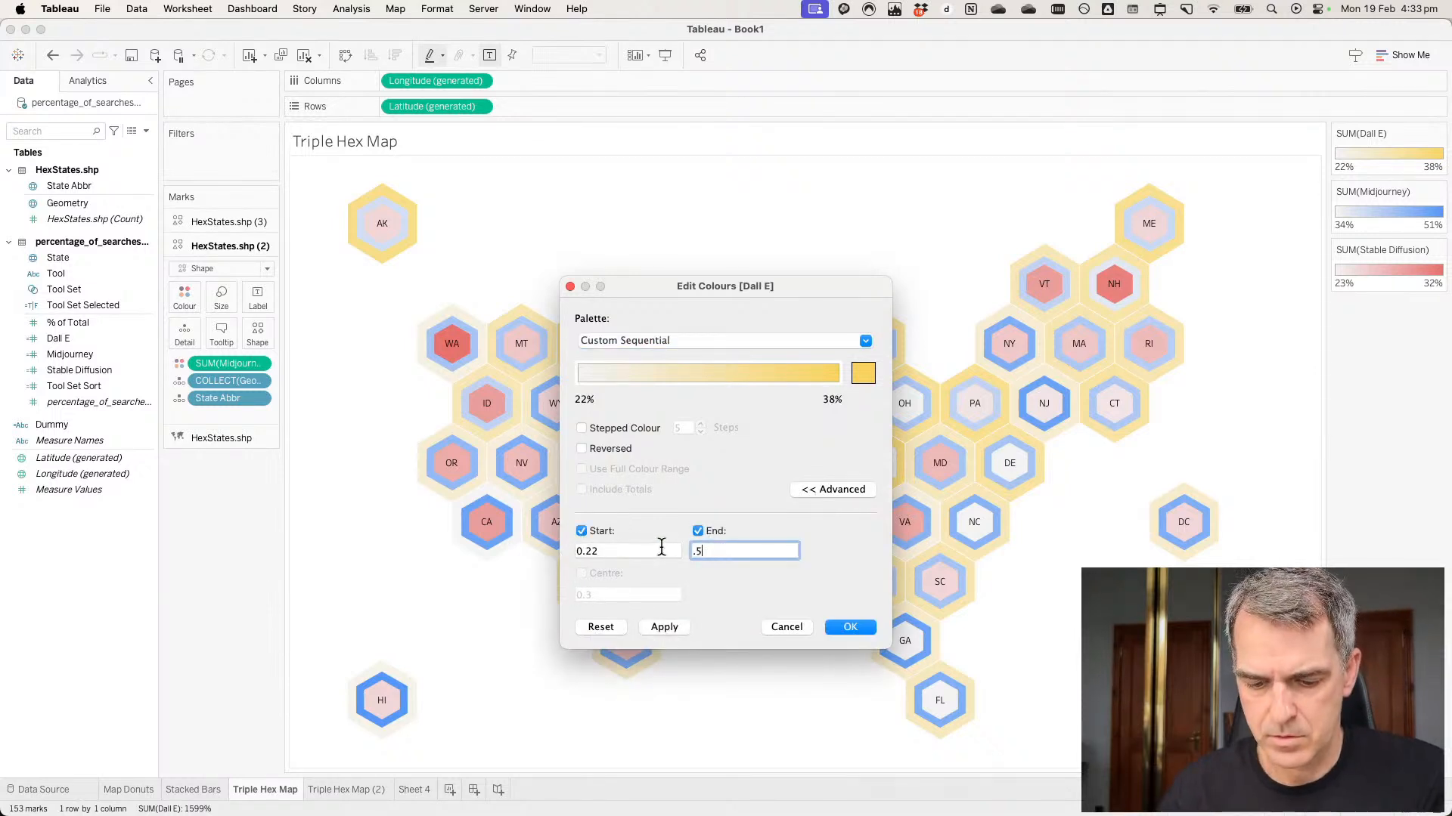
type("1")
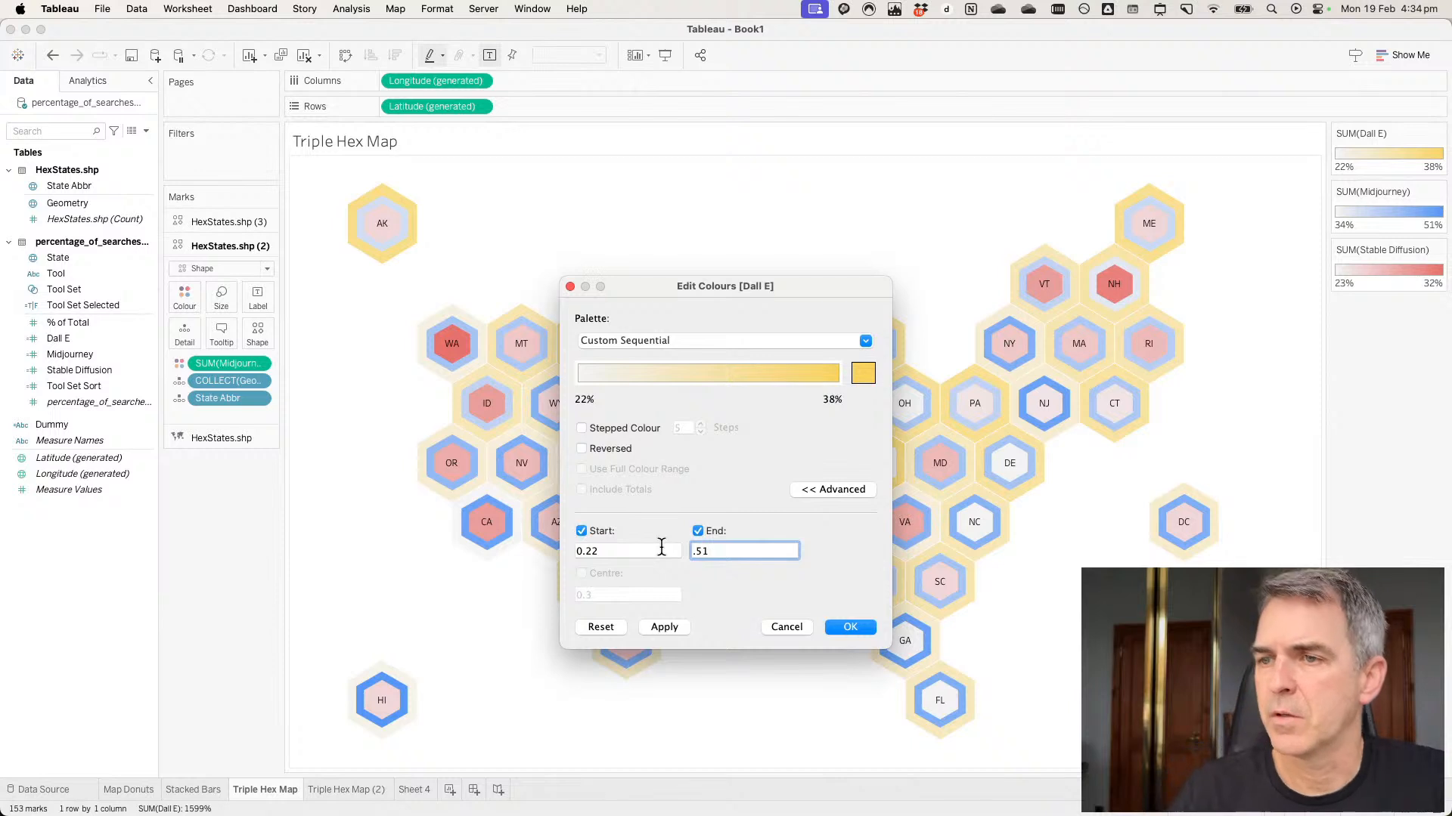
left_click(634, 550)
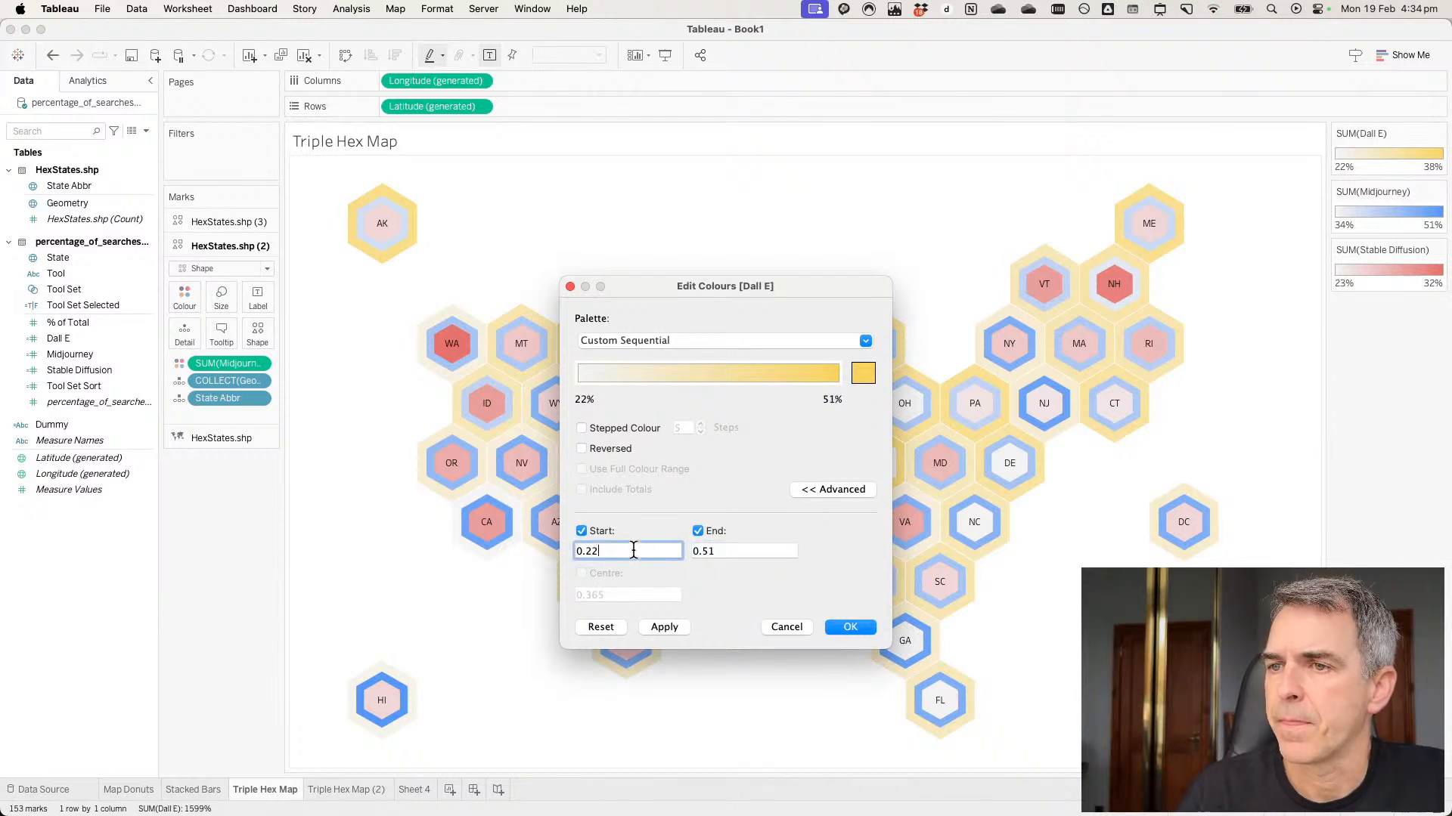
key("Tab")
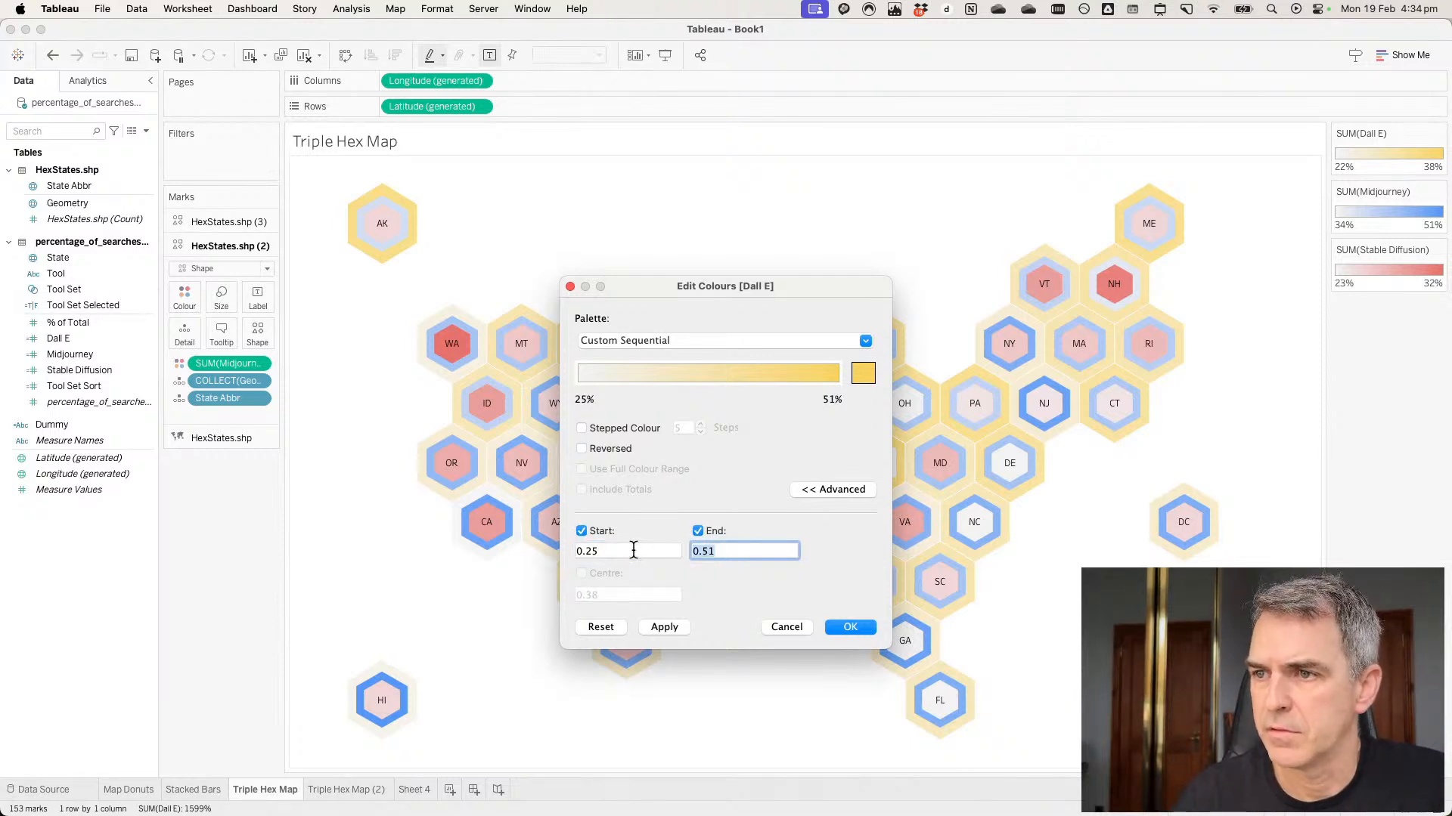
Set the Dall E colour range to start at 0 and end at 0.5 and apply it.
key("shift+Tab")
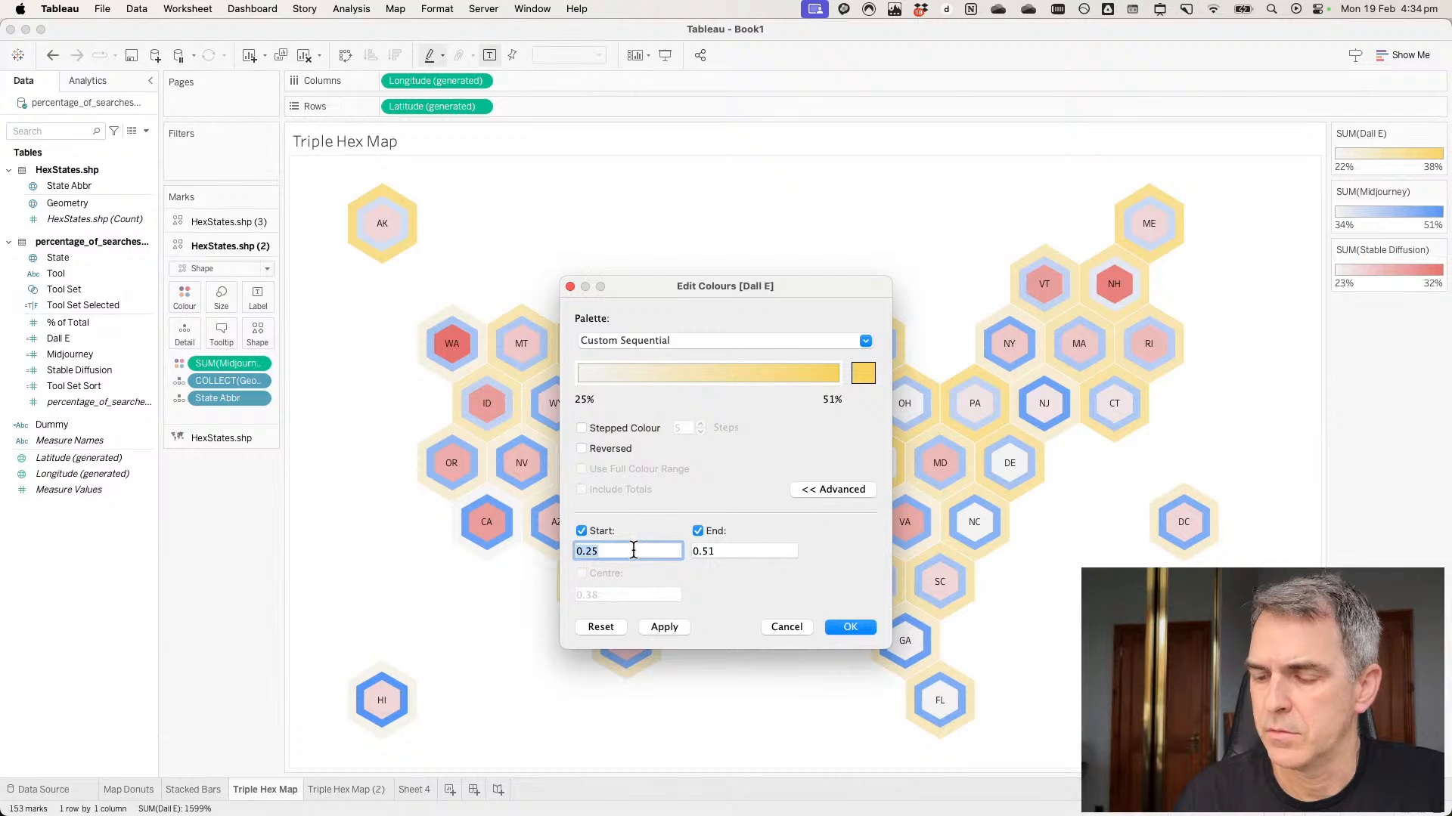
type("0")
key("Tab")
type("0.5")
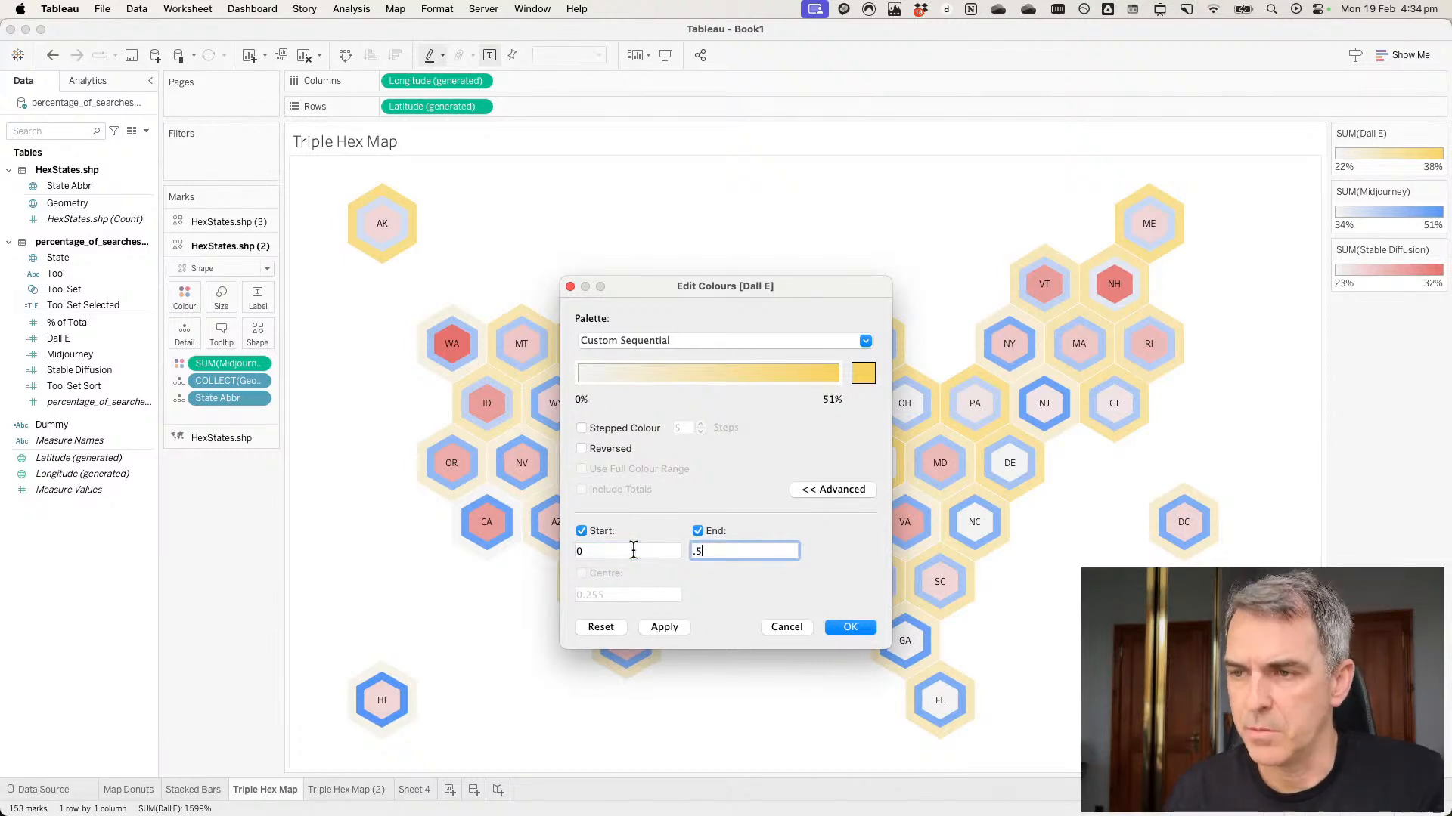
key("Tab")
key("Return")
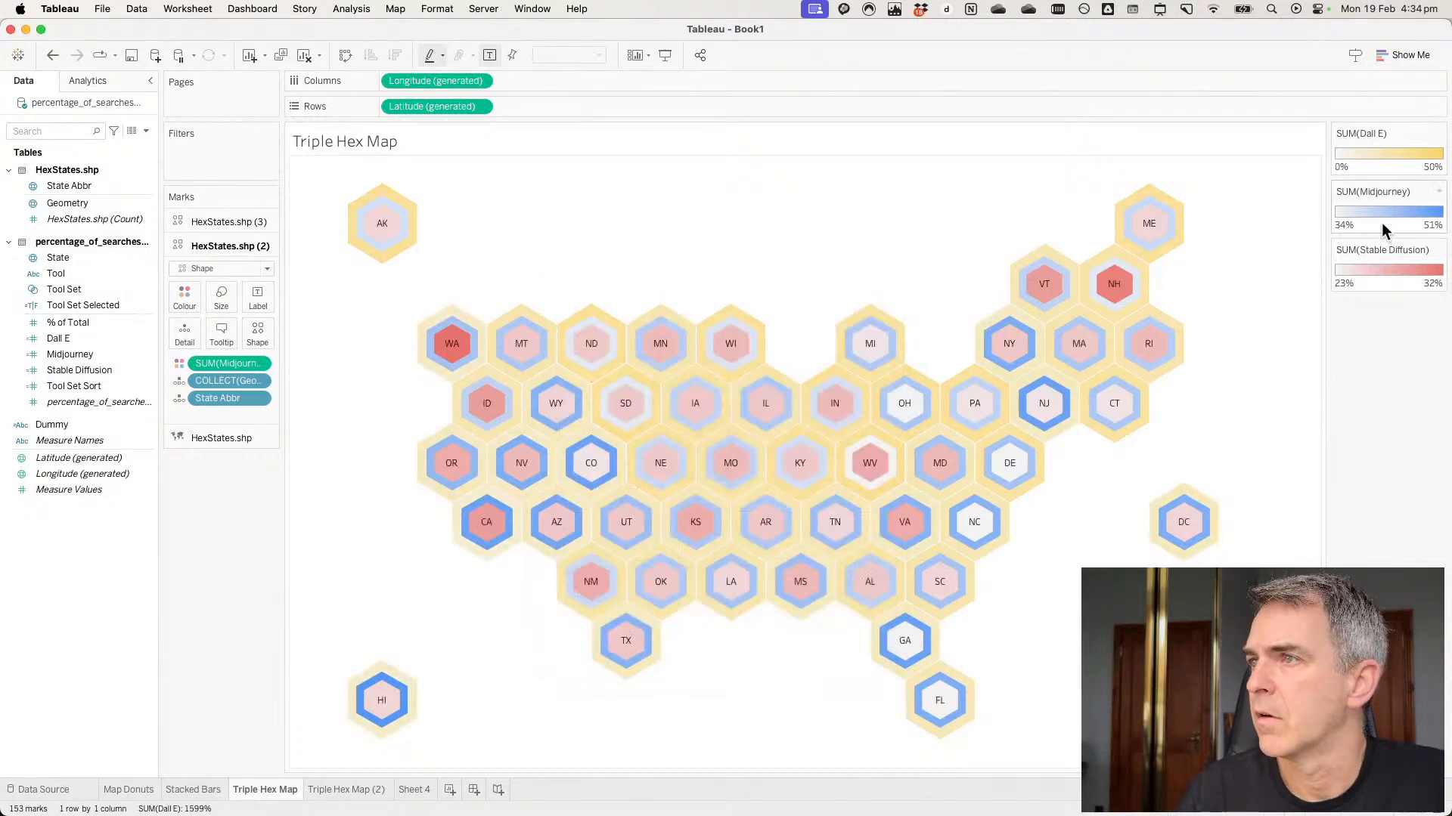
Fix the Midjourney colour range to start at 0.25 and end at 0.5.
double_click(1383, 227)
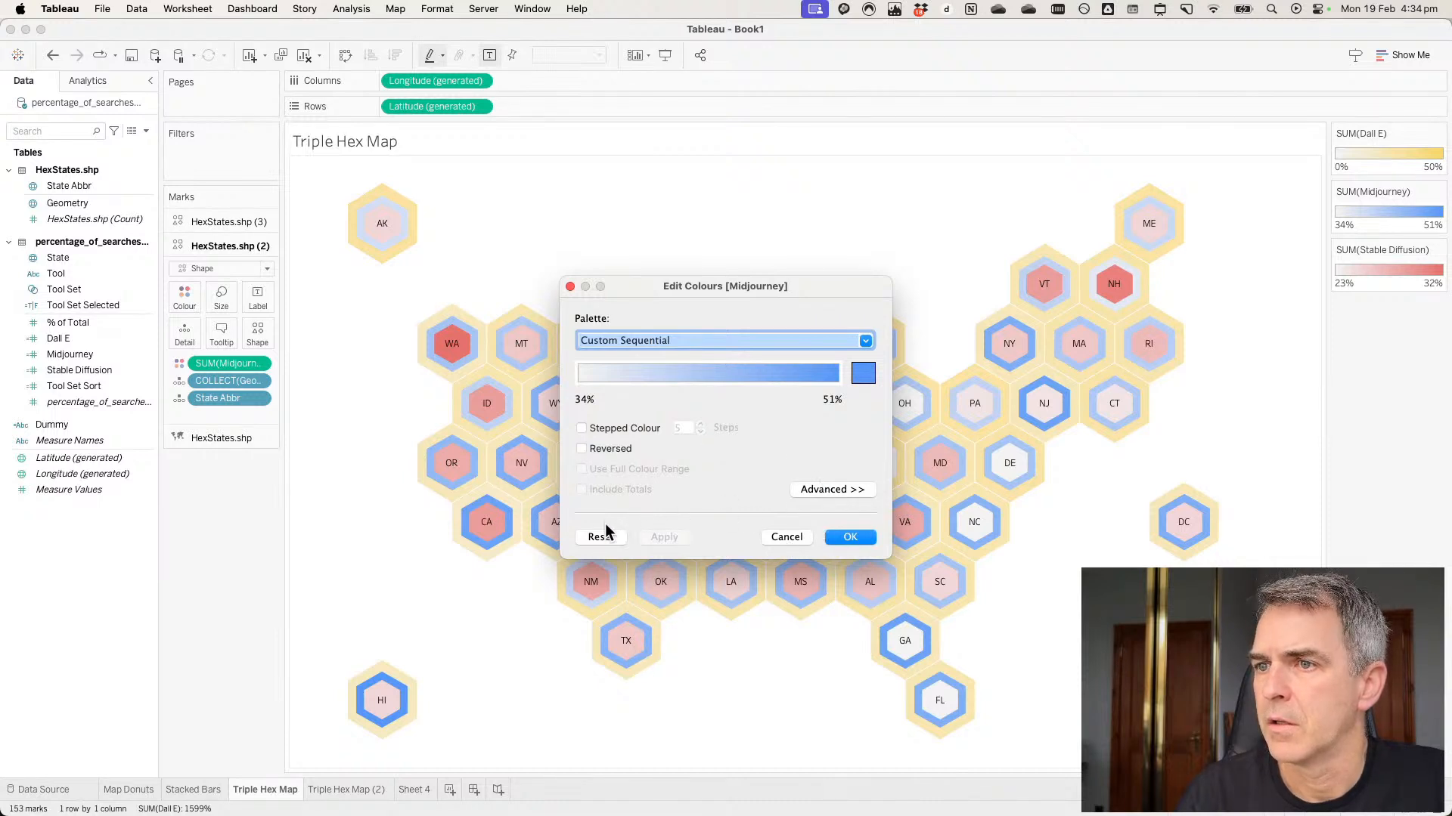
left_click(855, 491)
left_click(581, 531)
left_click(605, 550)
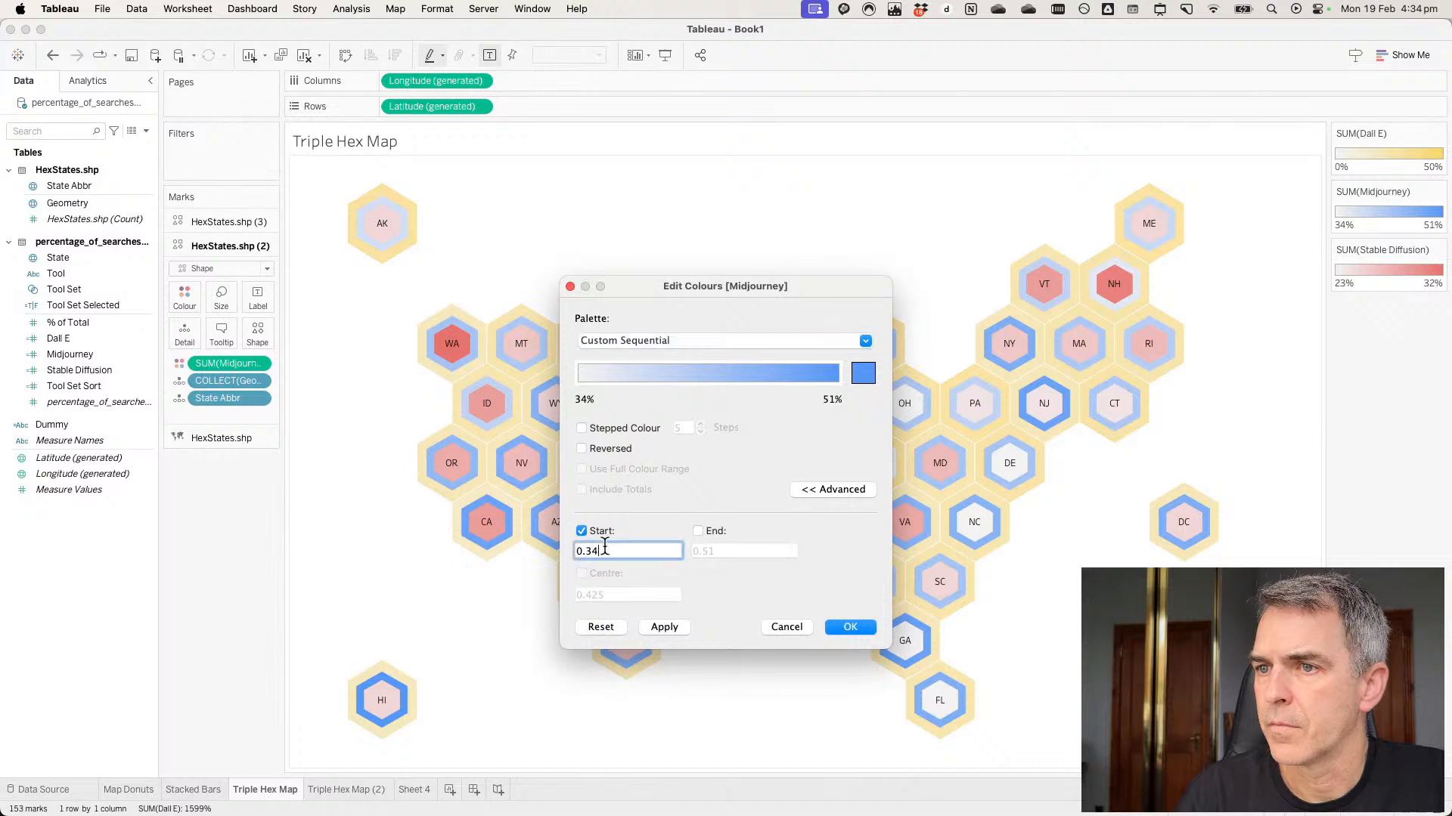
type(".25")
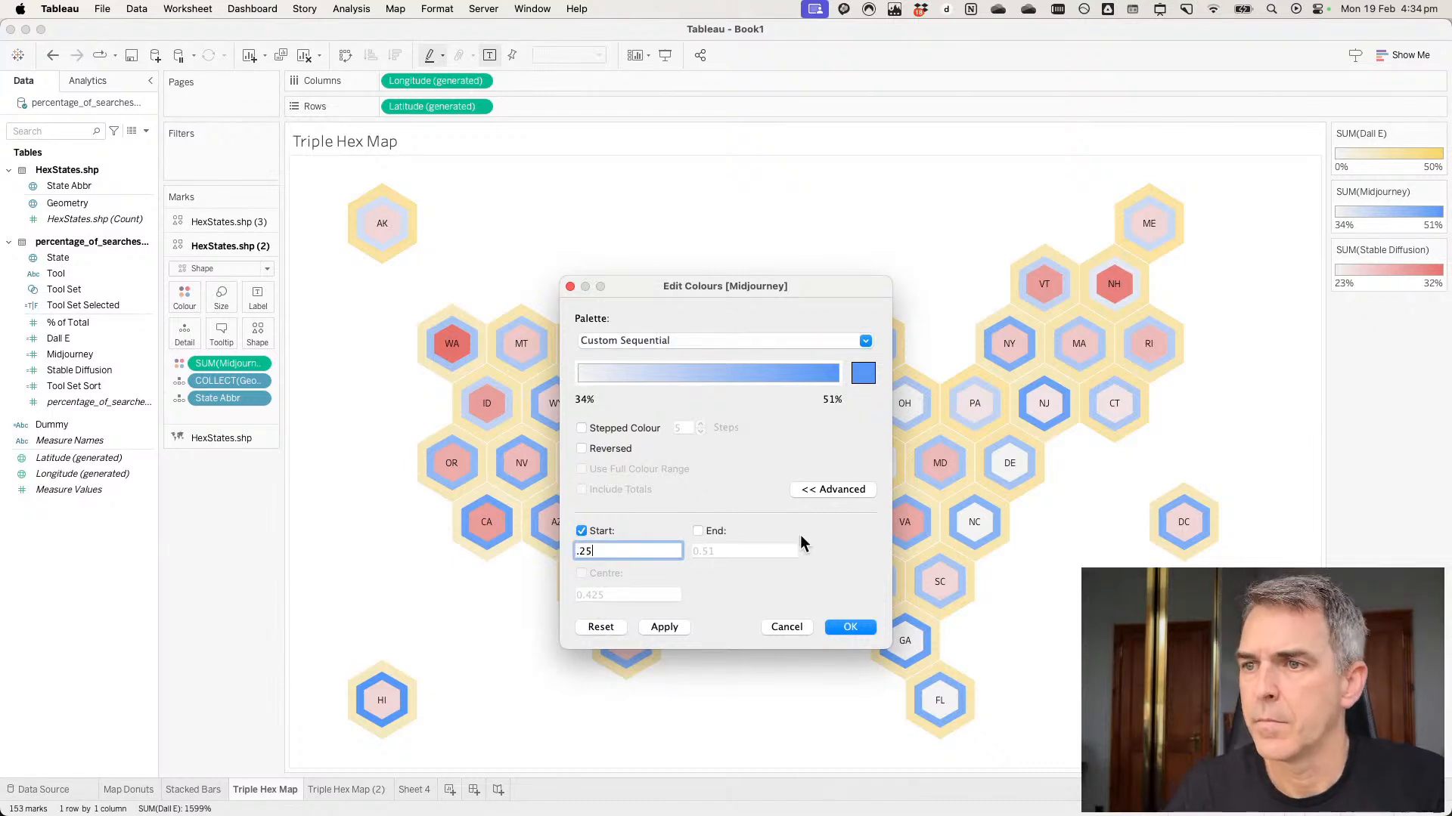
left_click(724, 534)
left_click(726, 550)
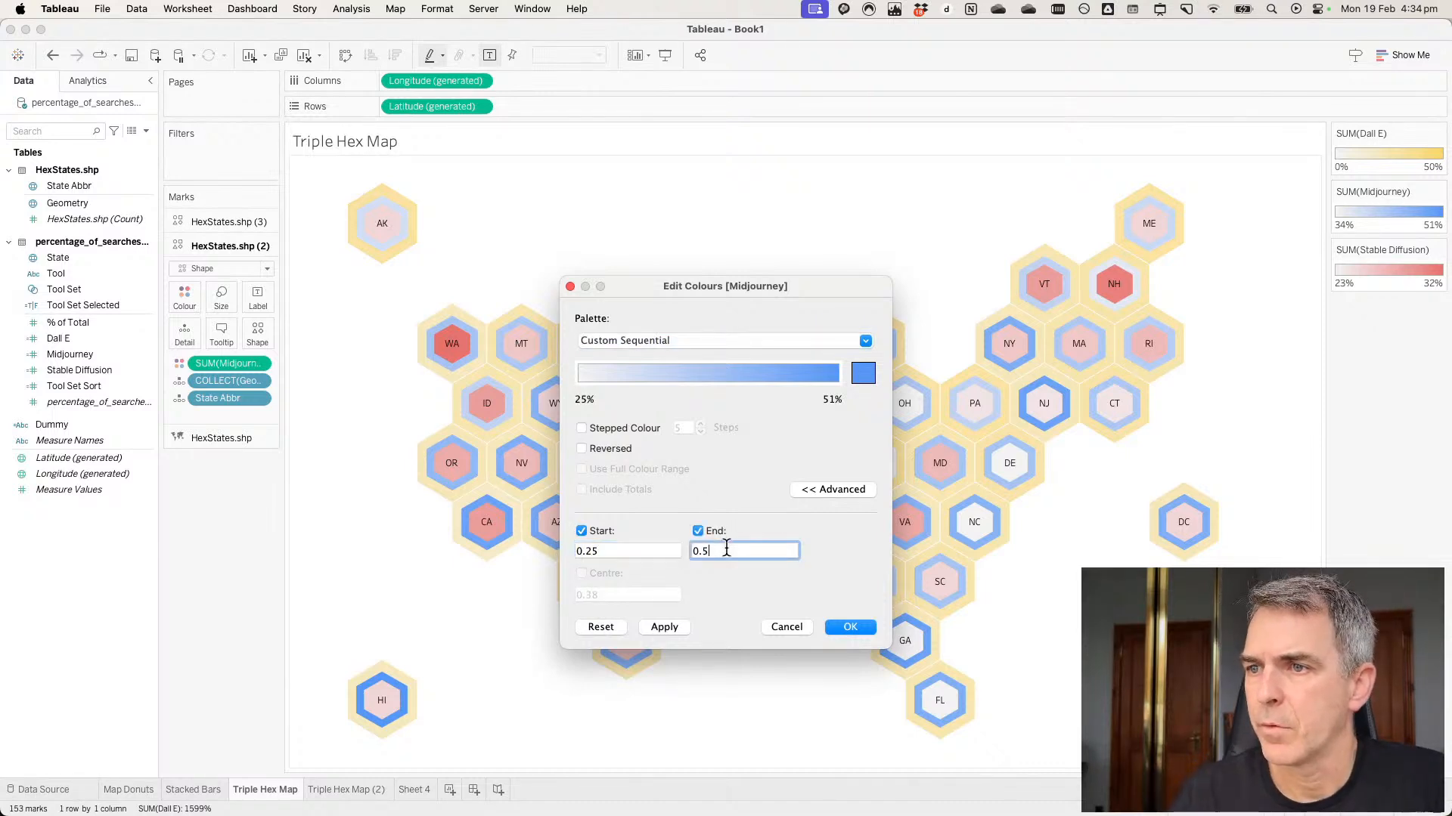
left_click(856, 626)
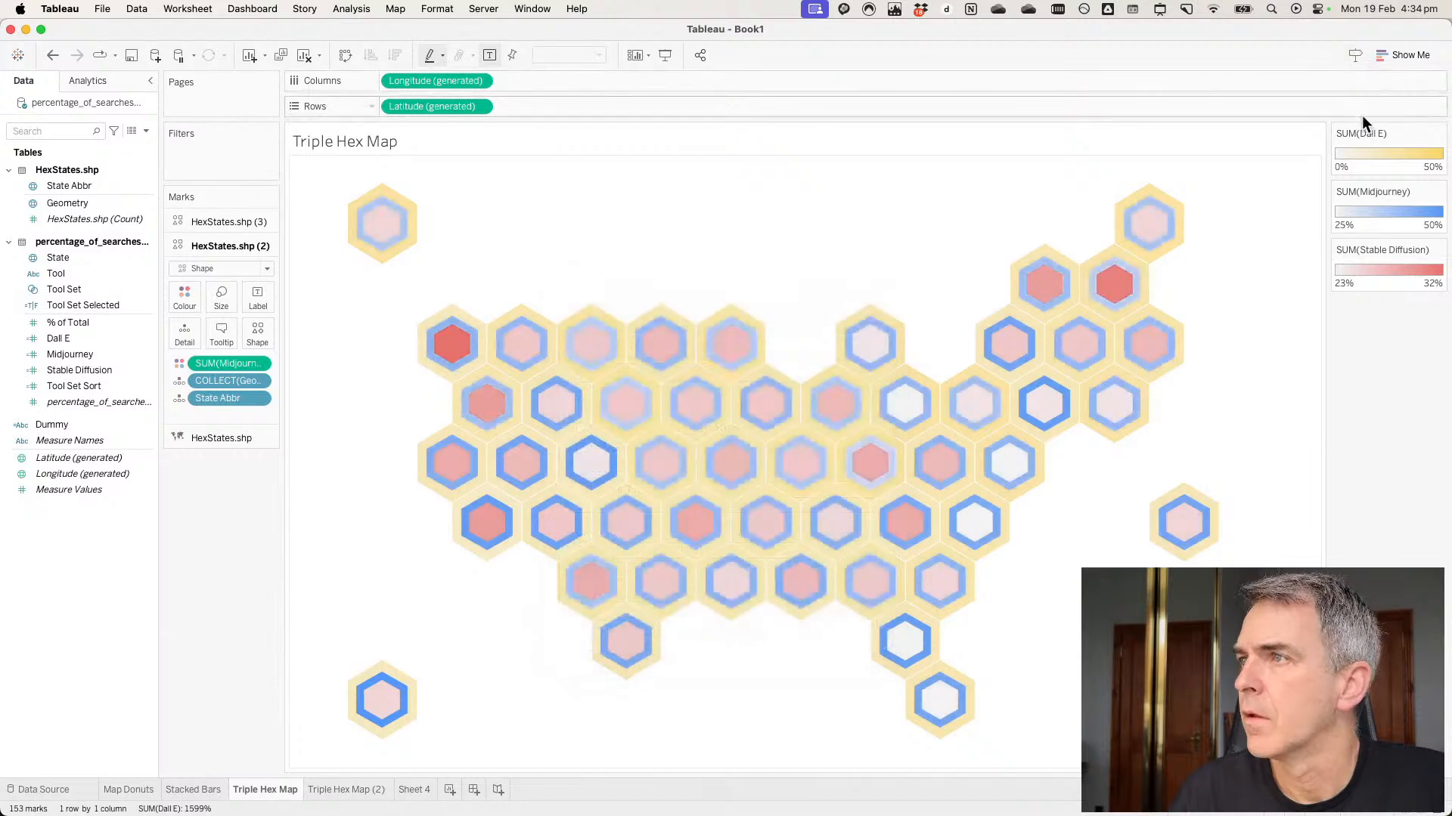
Set the start of the Dall E colour range to 0.25.
double_click(1364, 163)
left_click(590, 508)
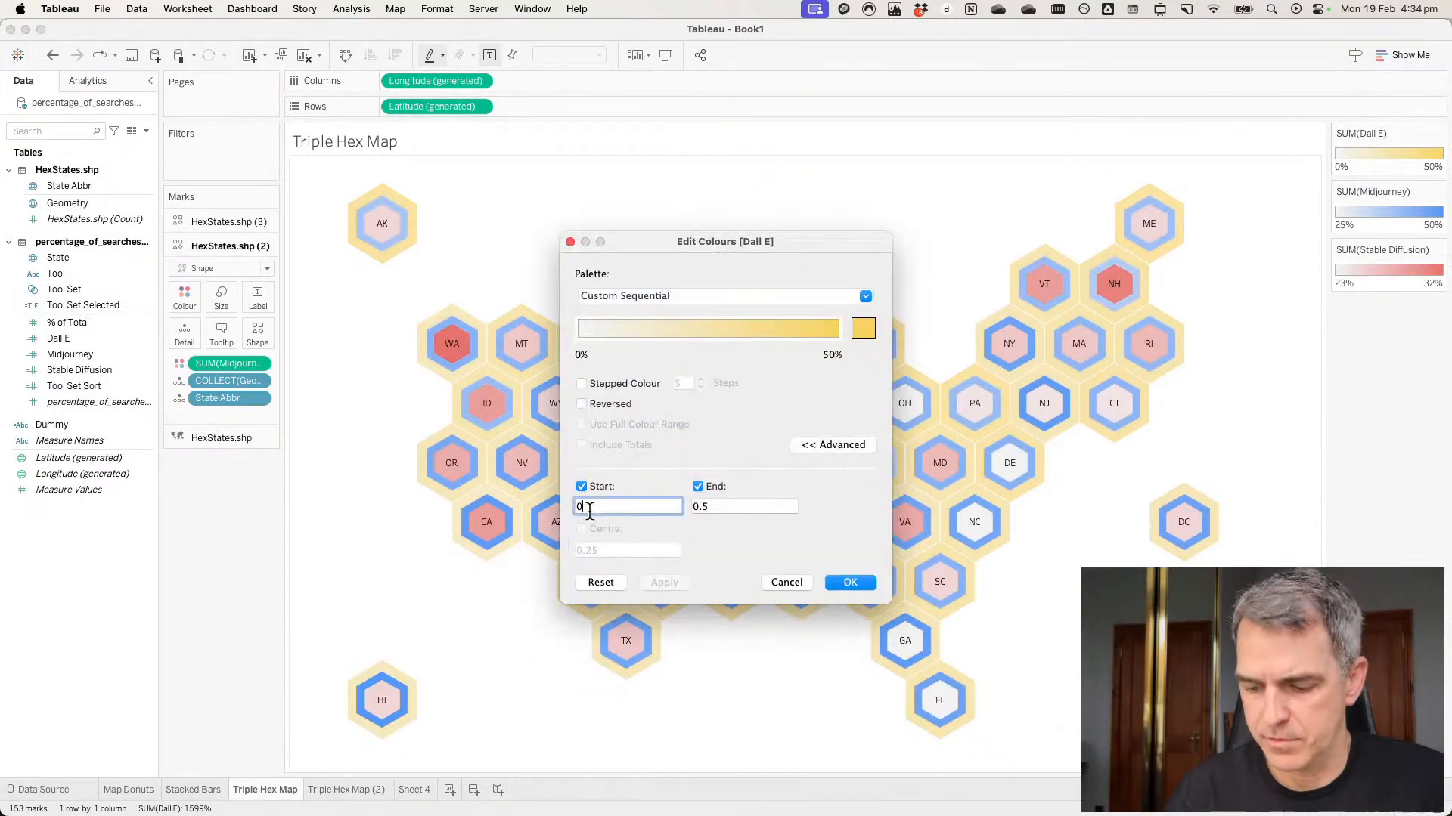
type(".25")
key("Tab")
left_click(850, 582)
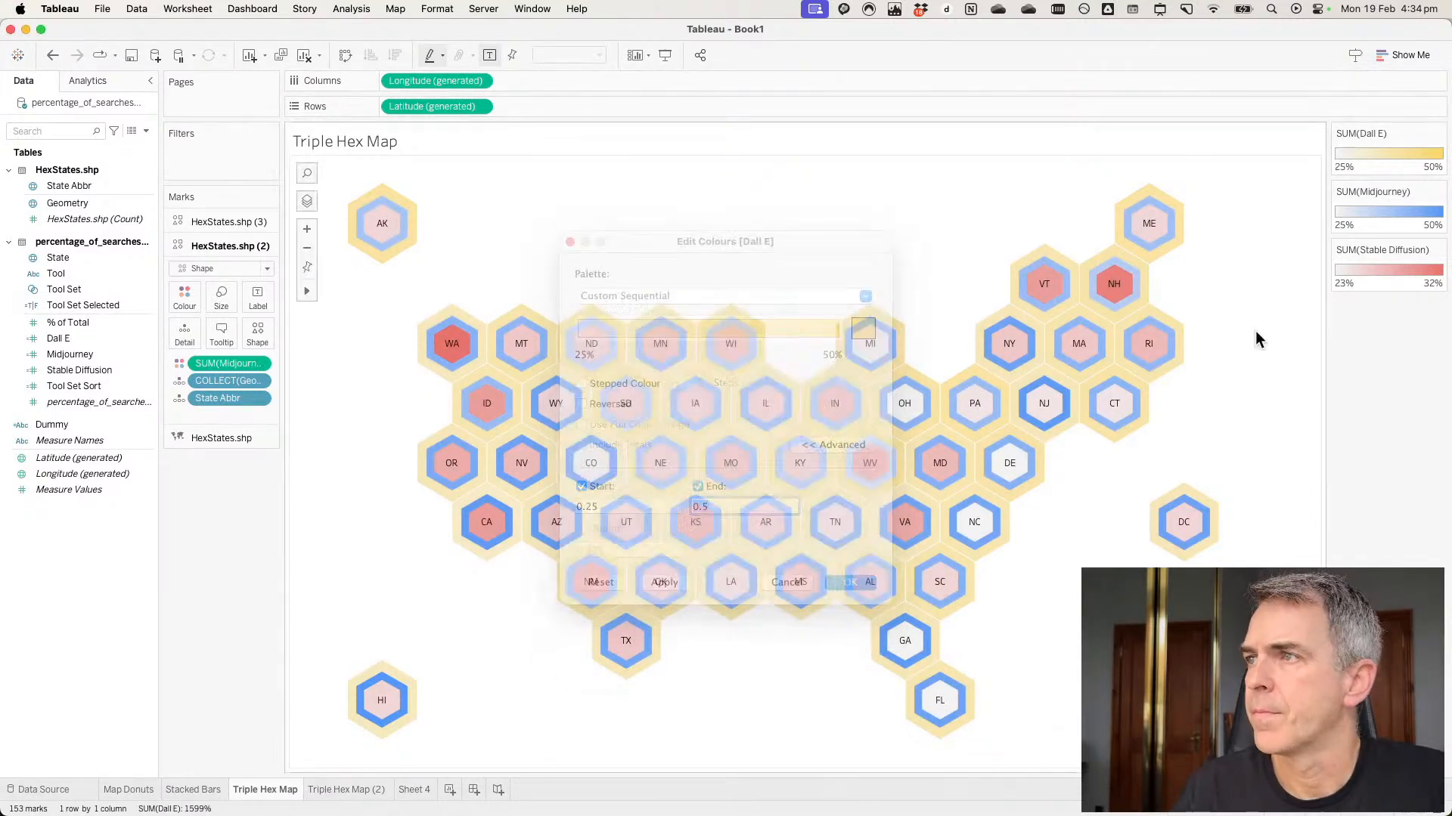
Fix the Stable Diffusion colour range to start at 0.25 and end at 0.5.
double_click(1375, 293)
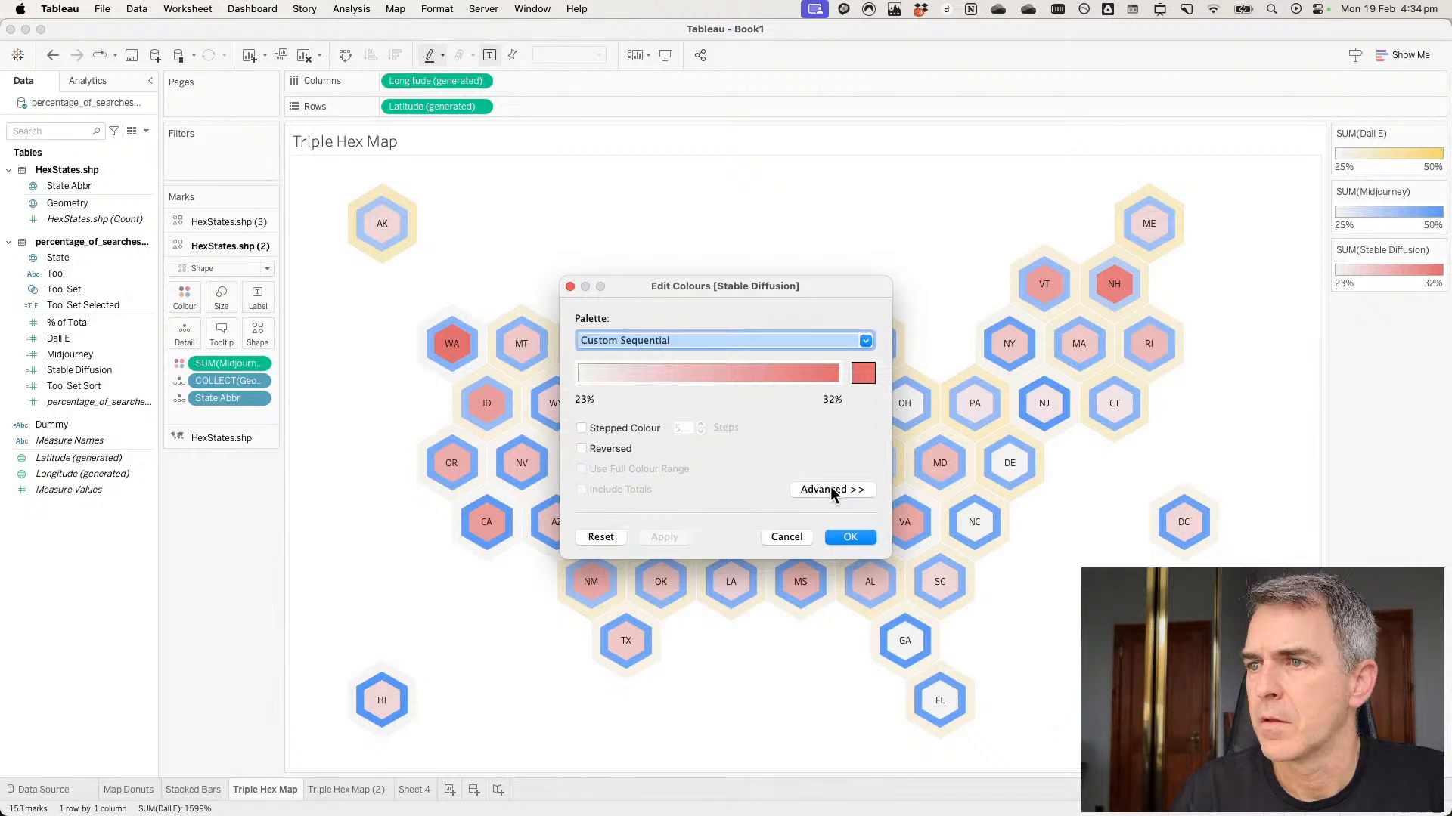
left_click(818, 490)
left_click(581, 531)
left_click(610, 550)
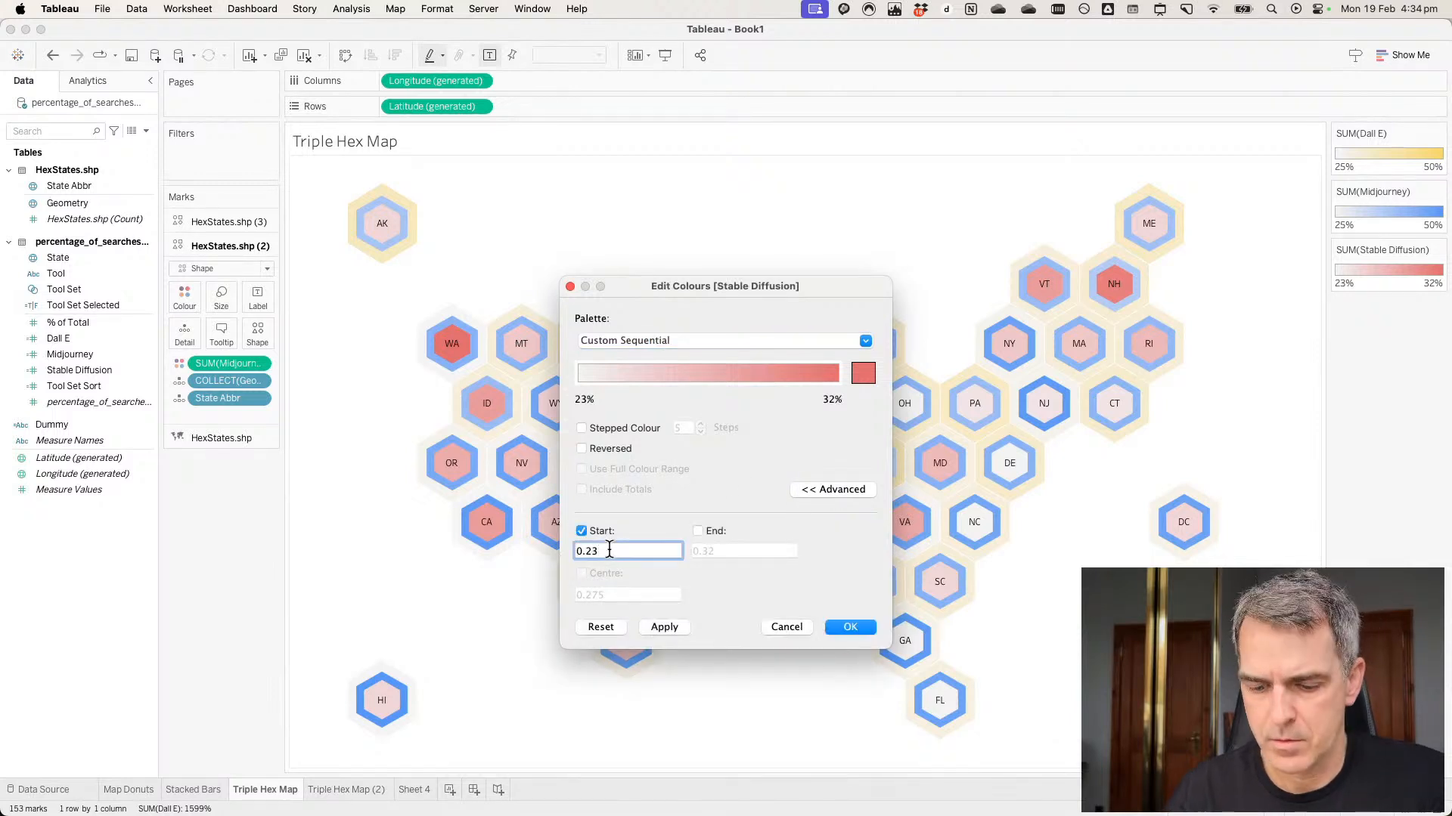
left_click(698, 532)
key("Tab")
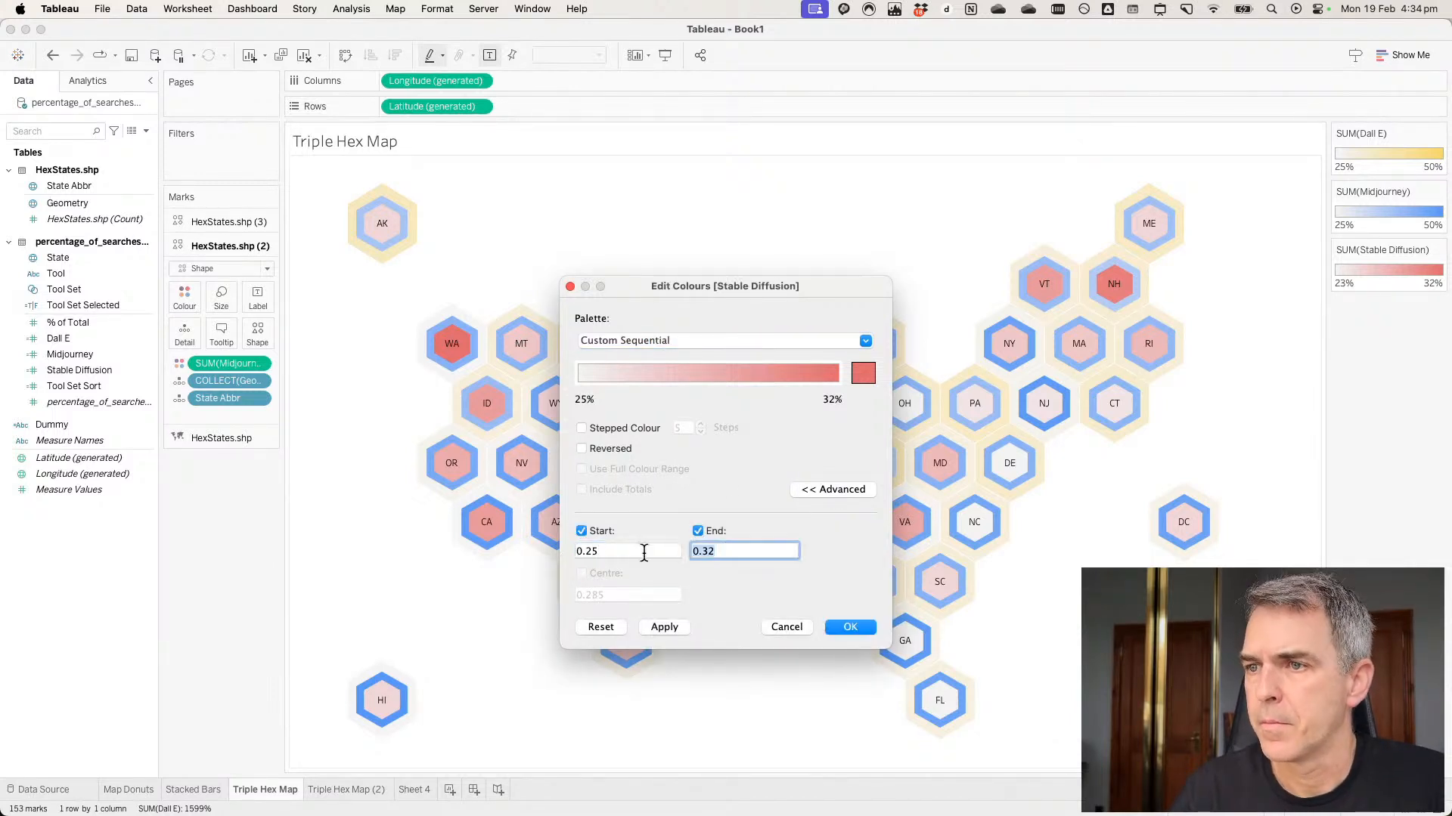
type(".5")
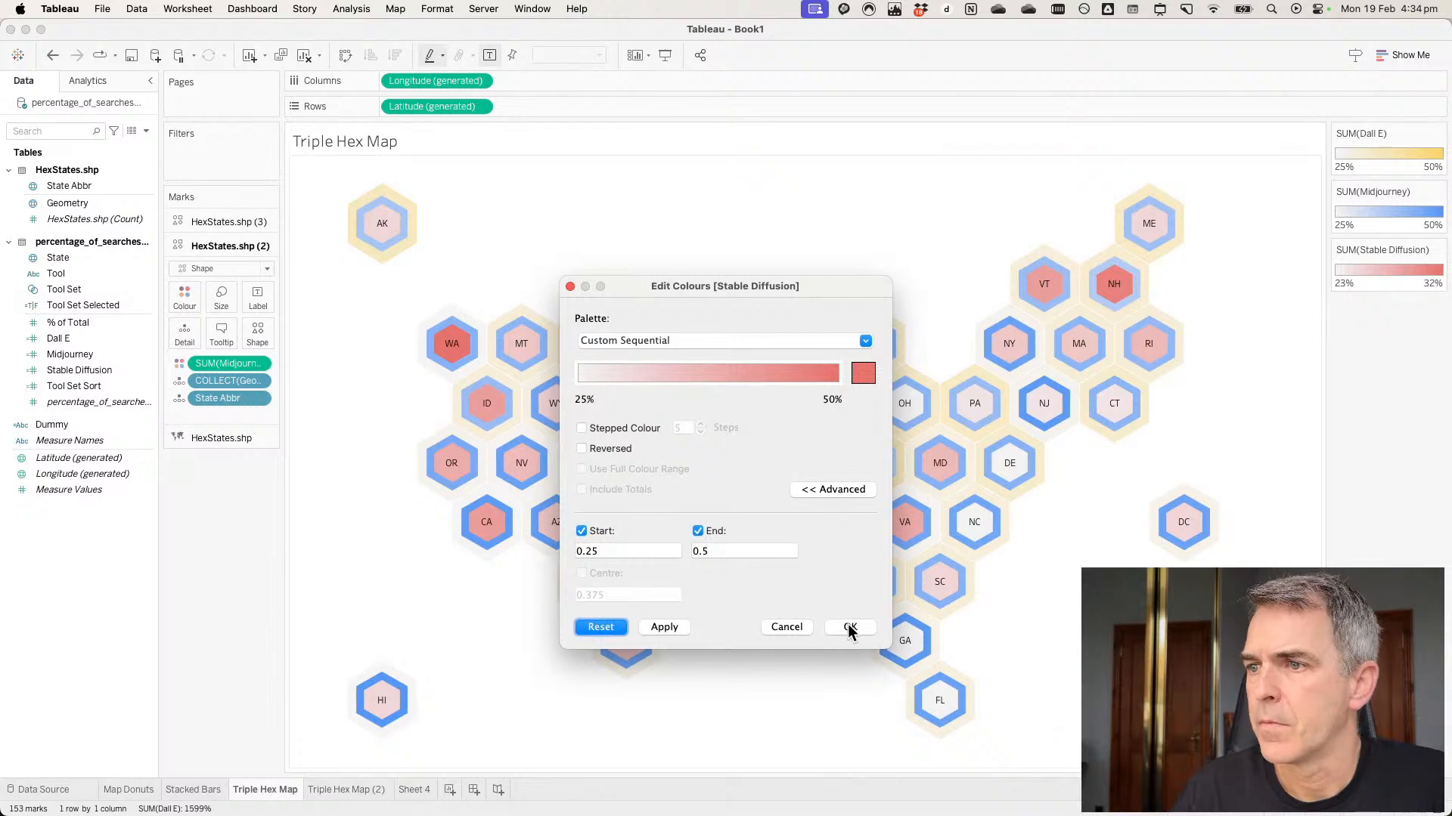
left_click(849, 627)
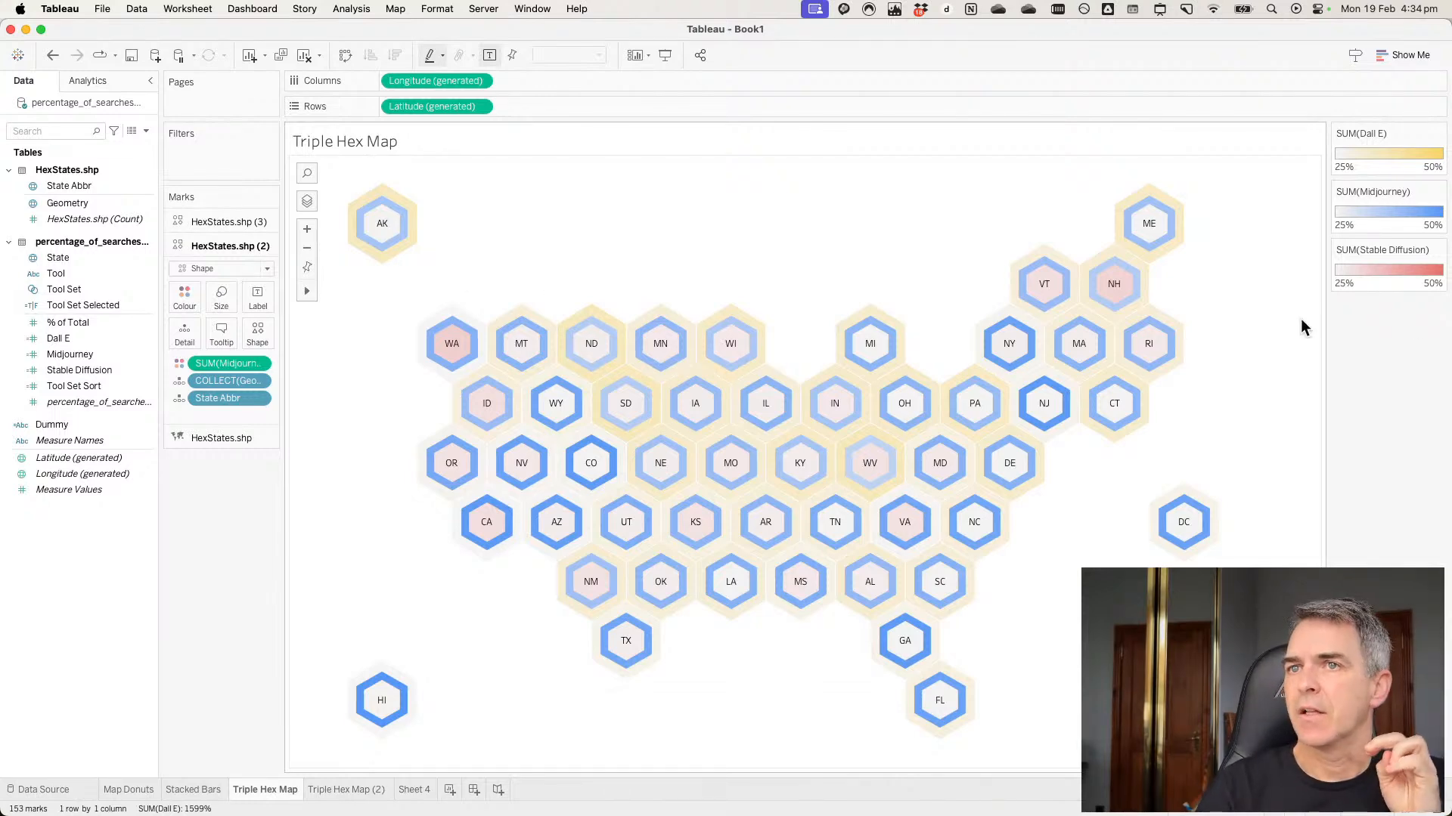
Reset the Stable Diffusion colours to their defaults.
double_click(1381, 284)
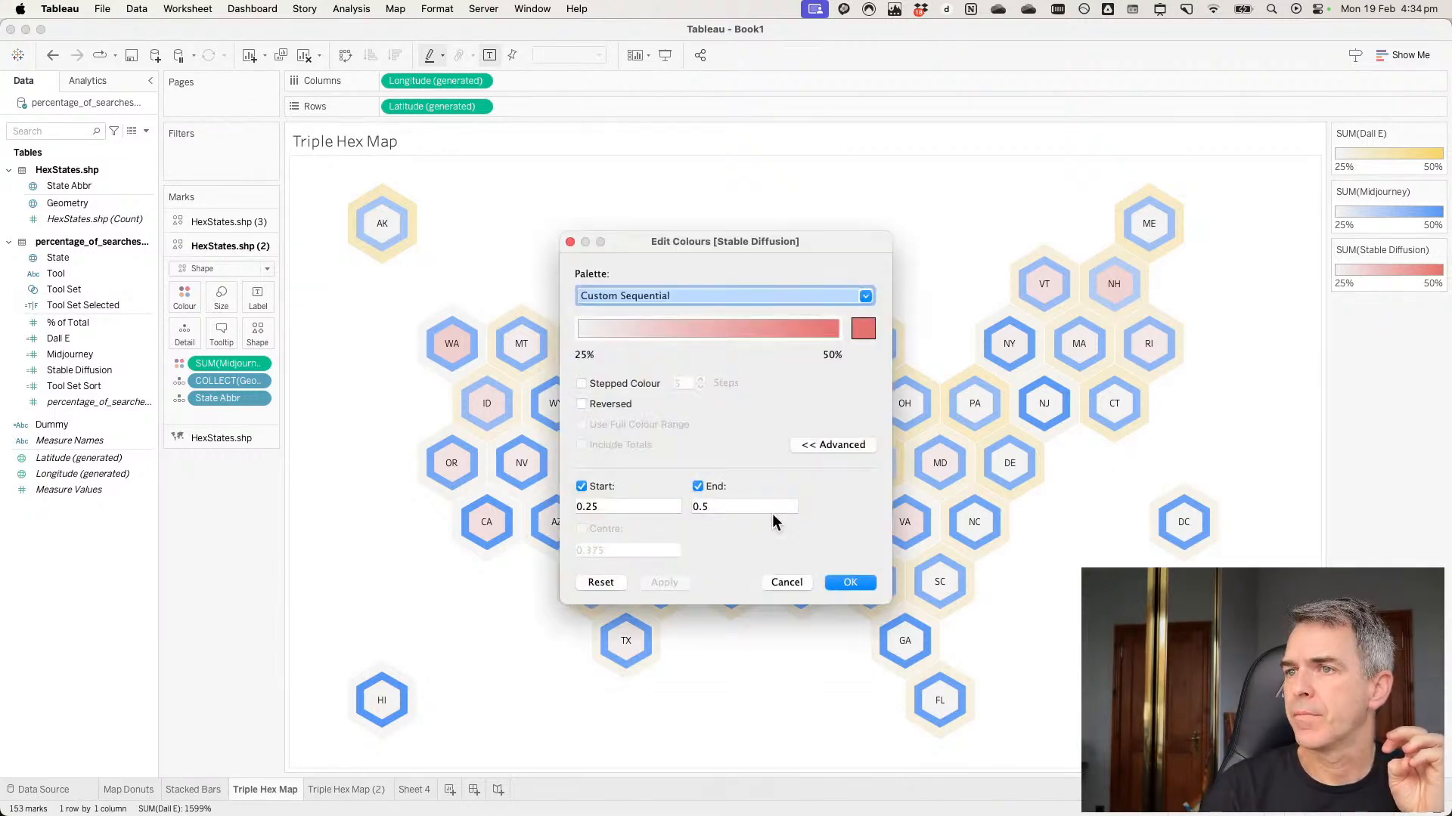
left_click(600, 582)
left_click(849, 582)
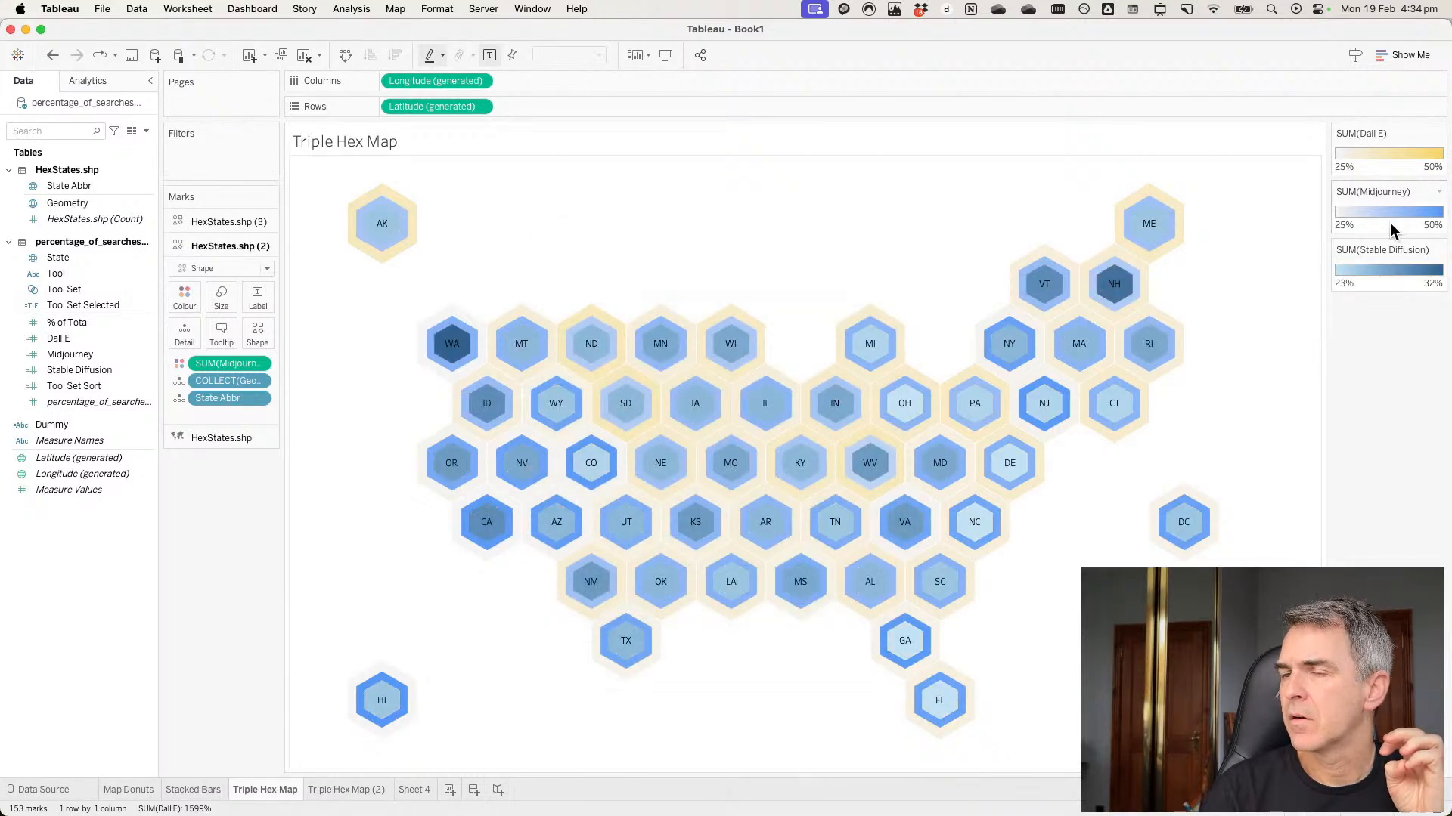
Undo the colour range edits on the Triple Hex Map worksheet and return to that worksheet.
left_click(53, 55)
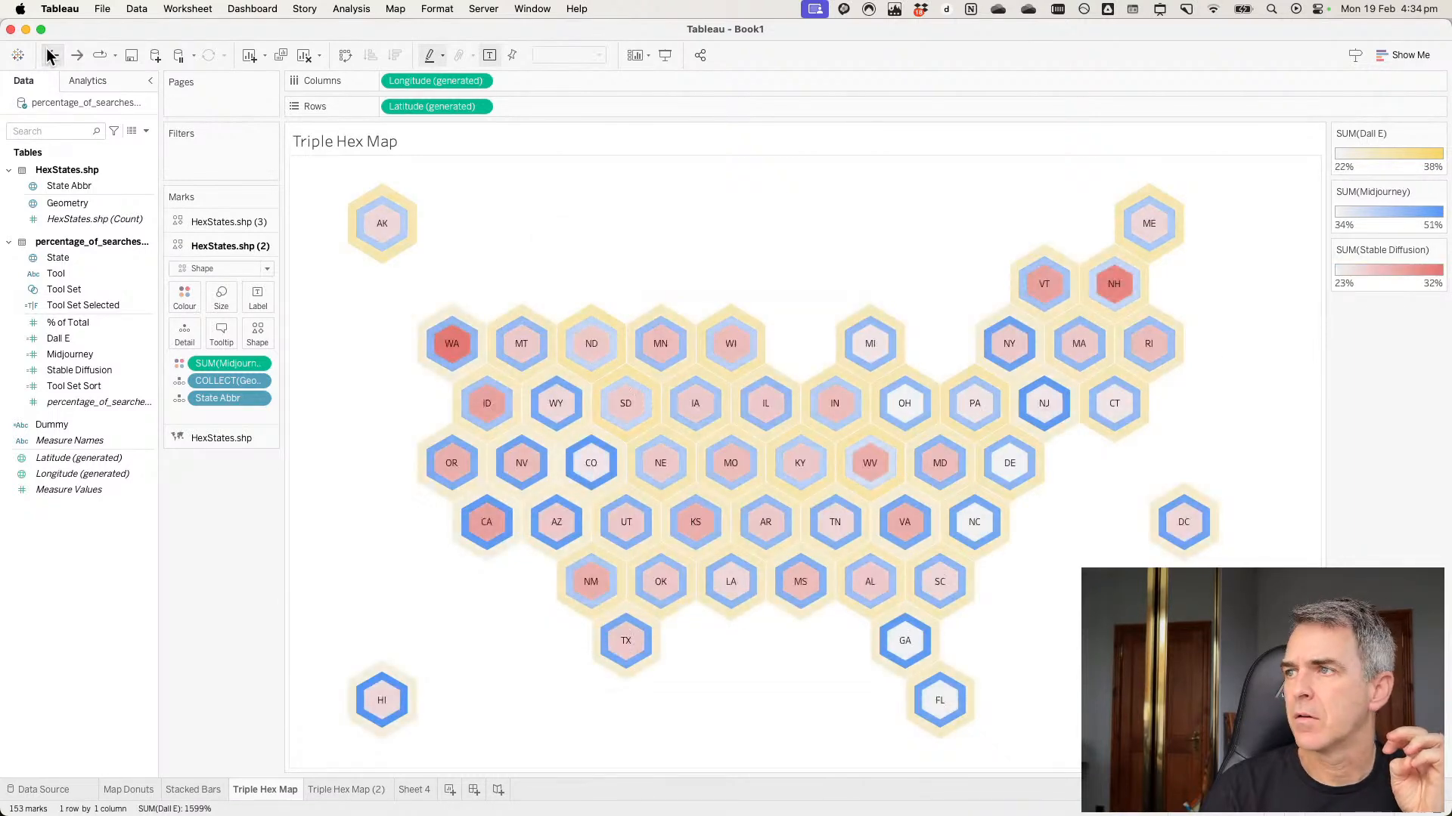
left_click(52, 55)
left_click(52, 56)
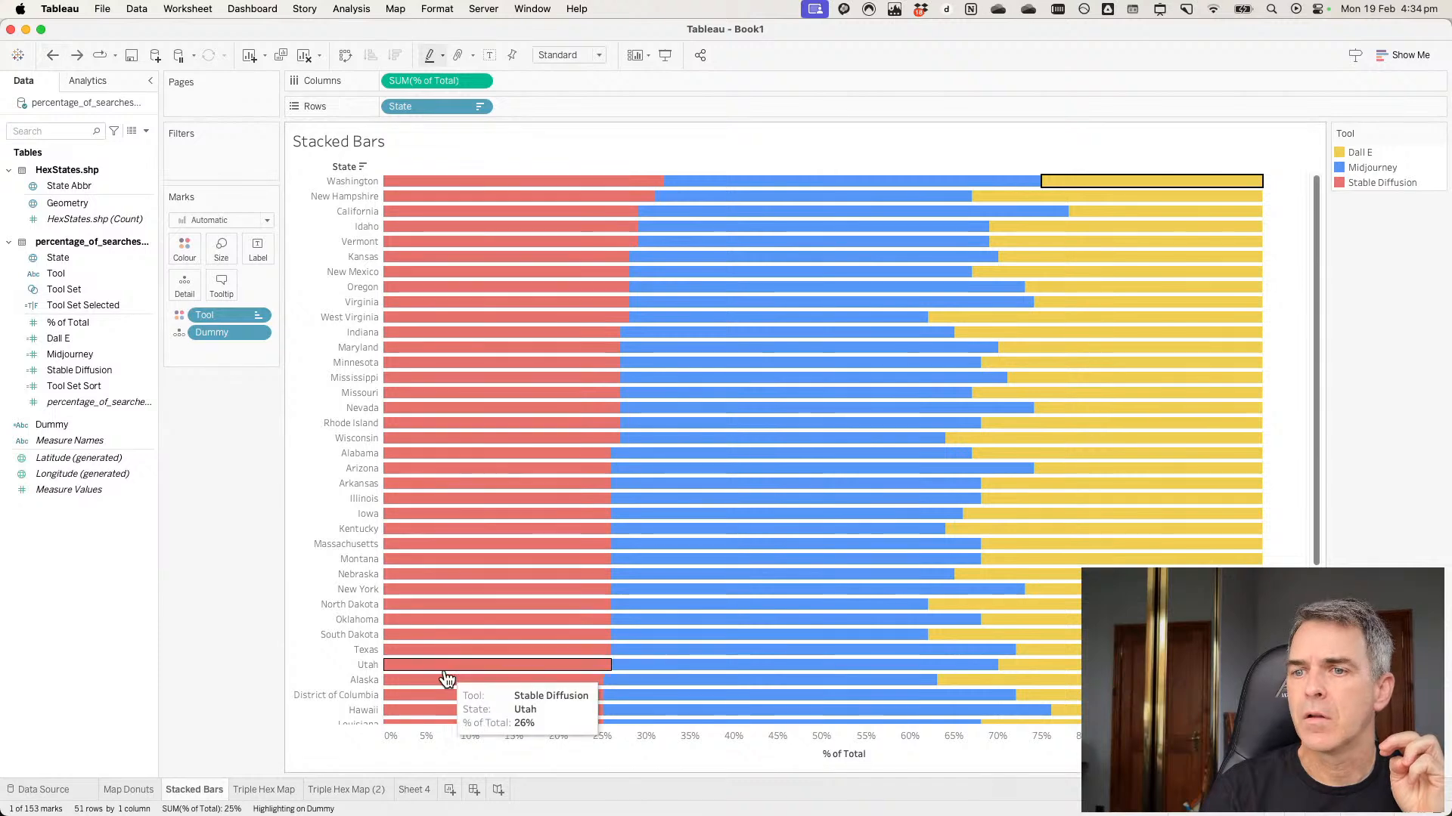
left_click(334, 791)
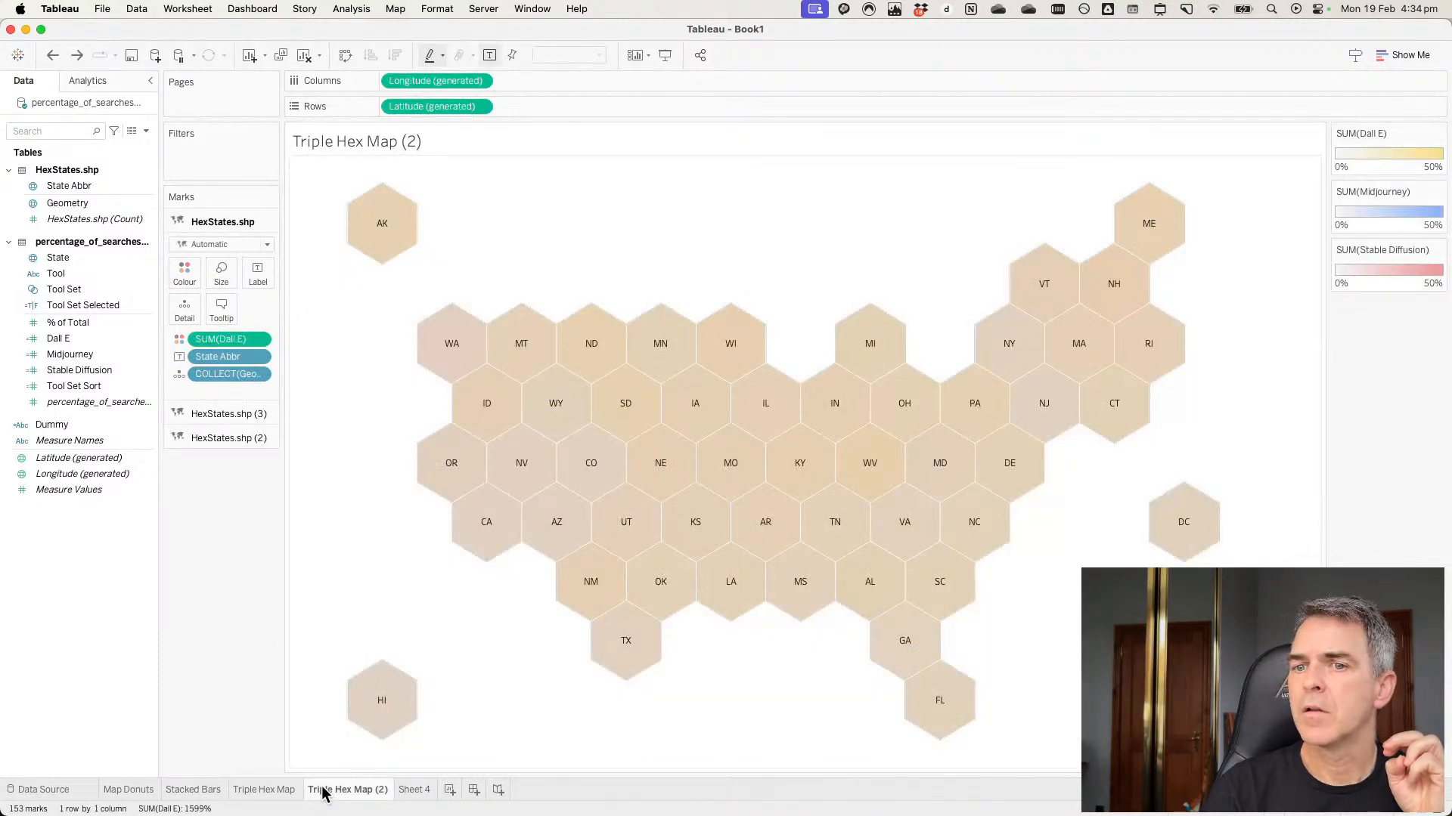
left_click(286, 791)
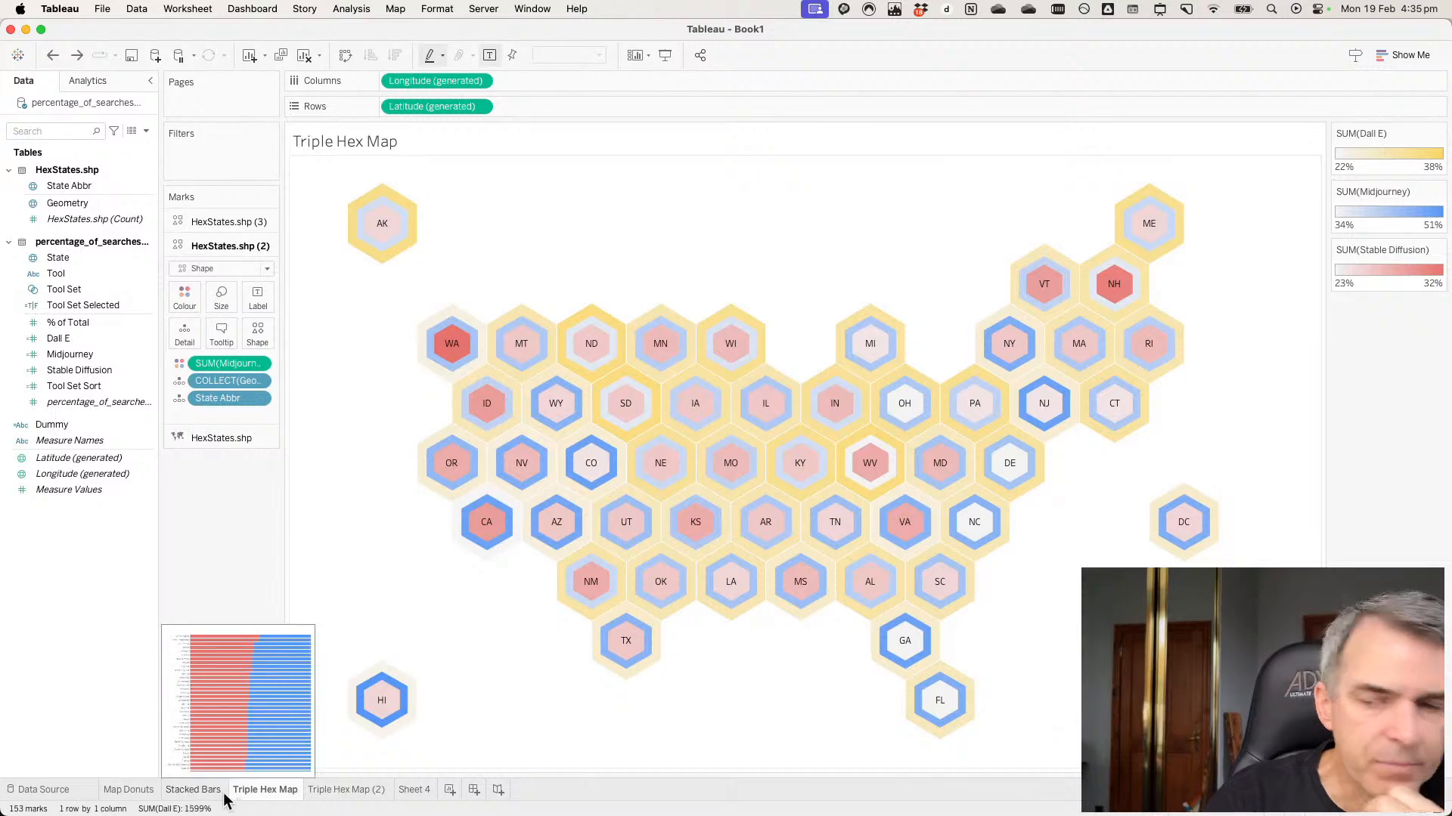
On the Triple Hex Map (2) worksheet, remove the fixed start and end values from the Stable Diffusion colour range.
left_click(337, 793)
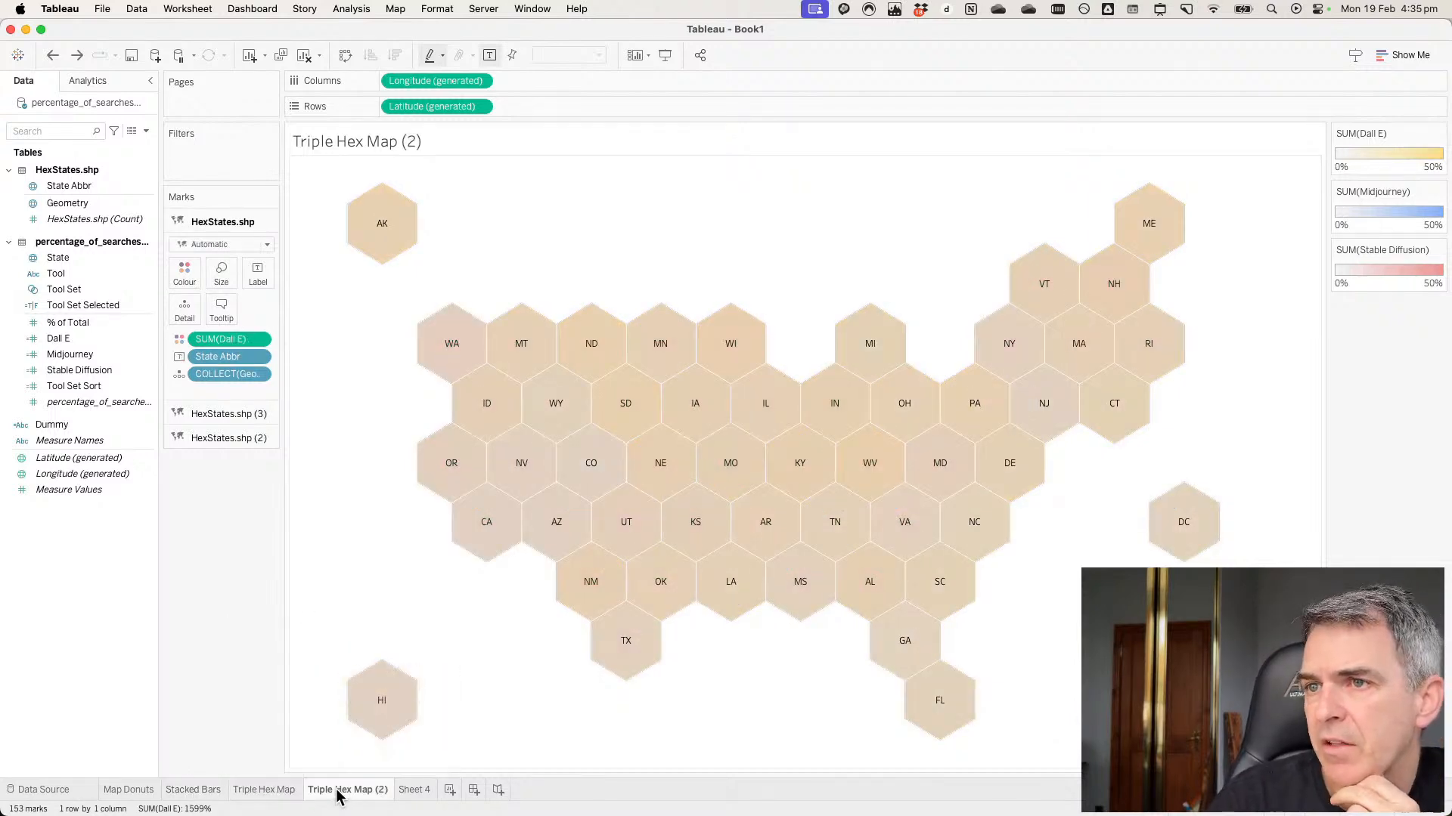
double_click(1368, 281)
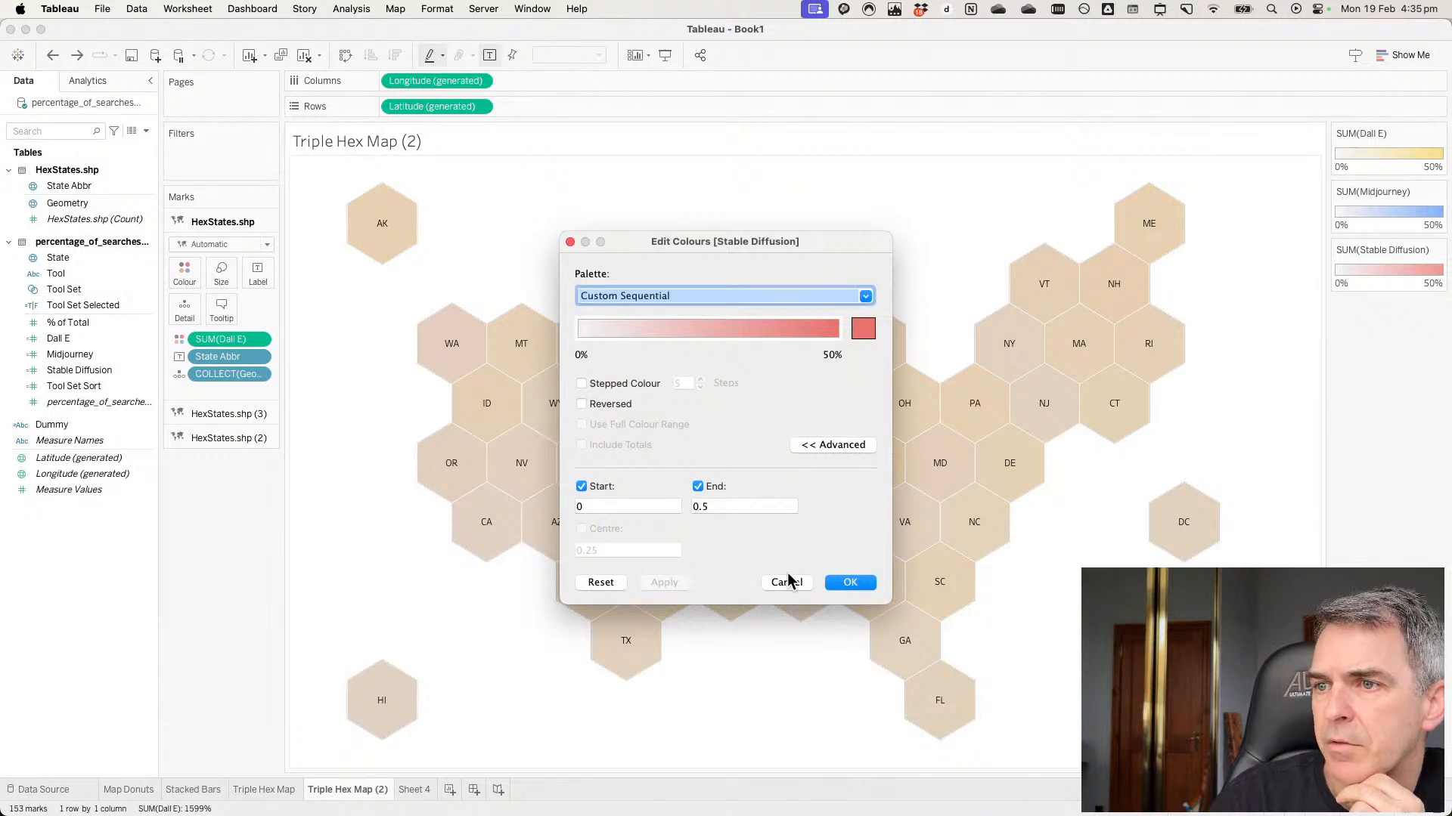
left_click(582, 487)
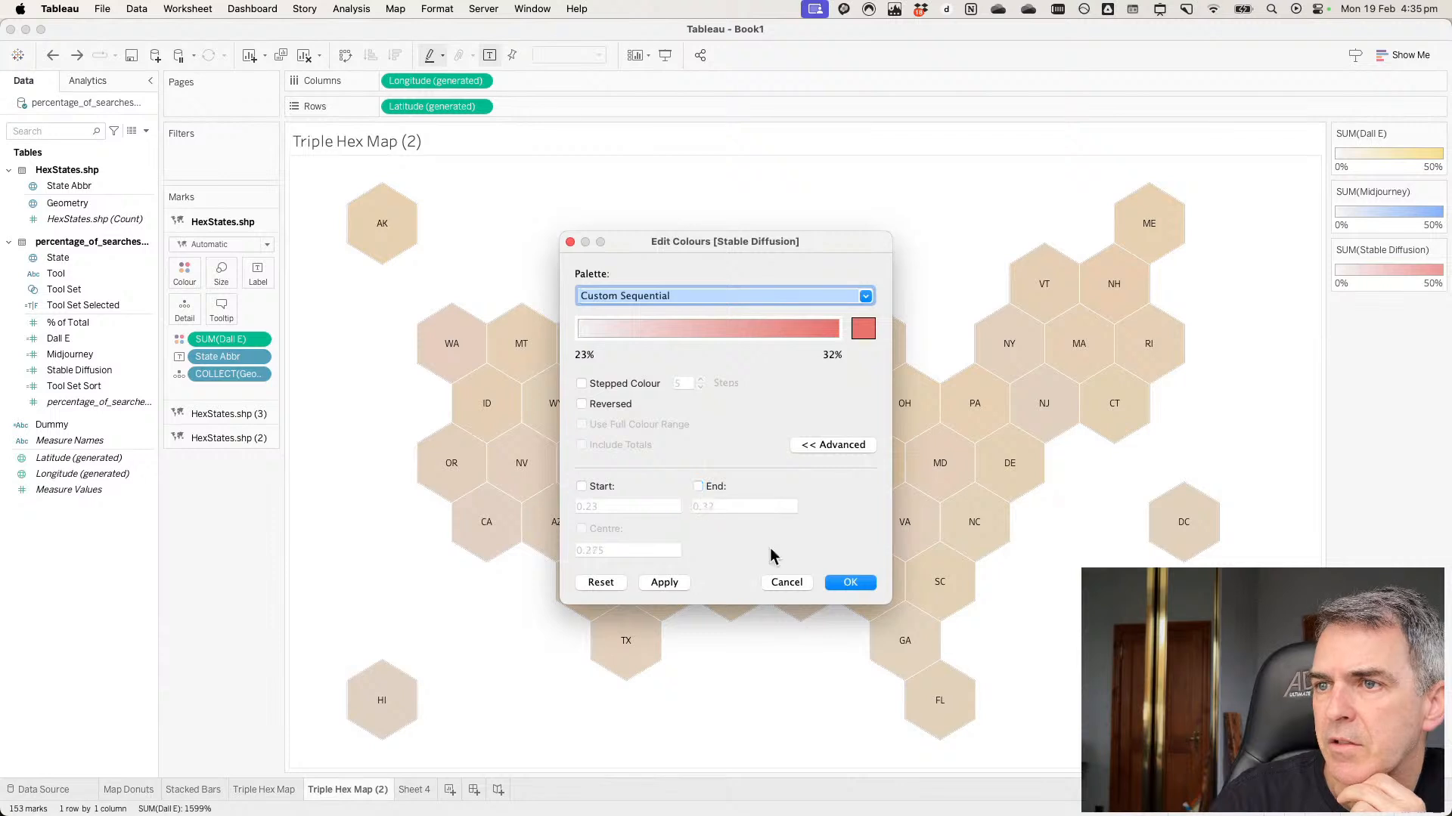
left_click(862, 587)
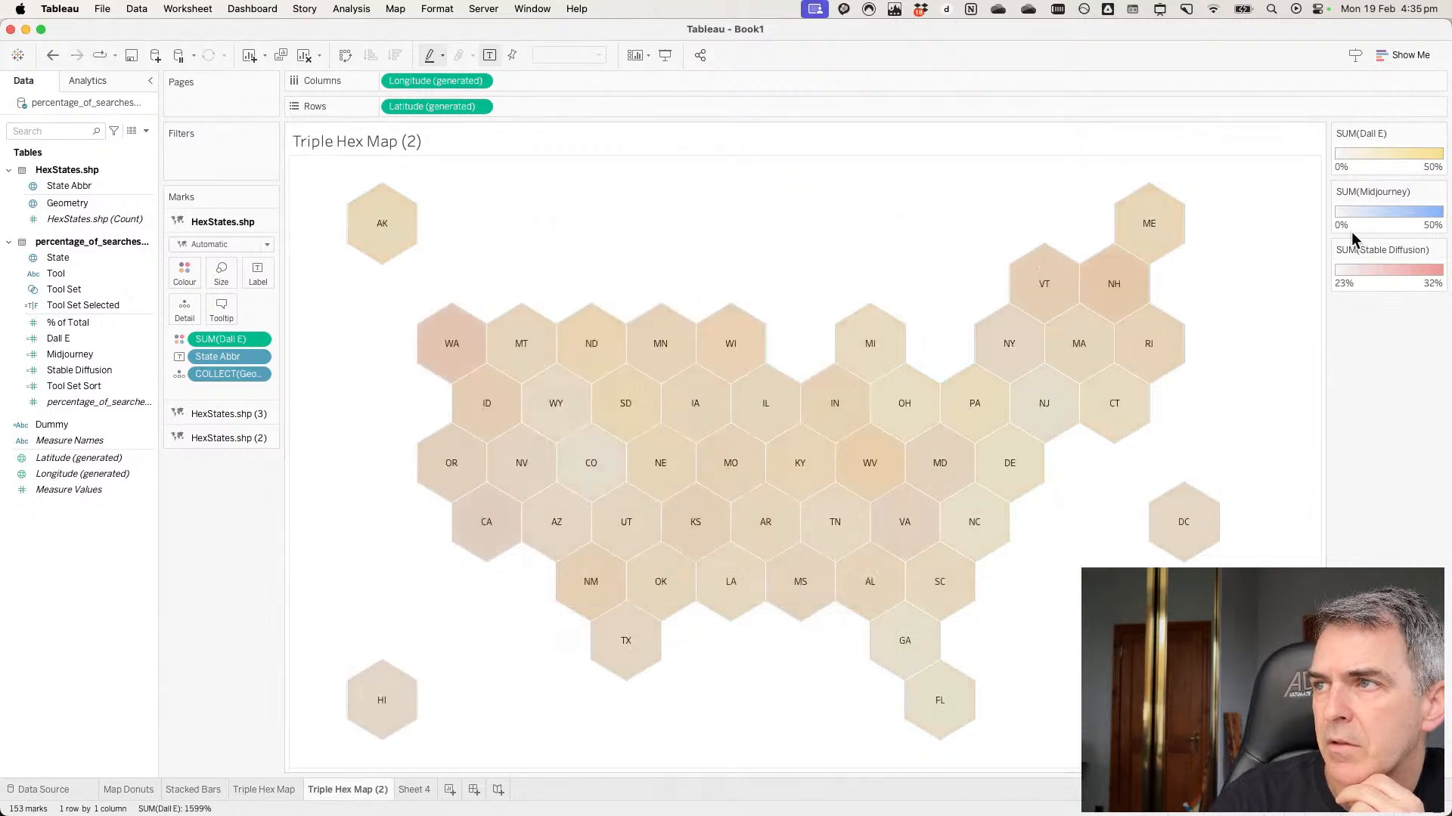
Remove the fixed start and end values from the Midjourney colour range on Triple Hex Map (2).
double_click(1380, 226)
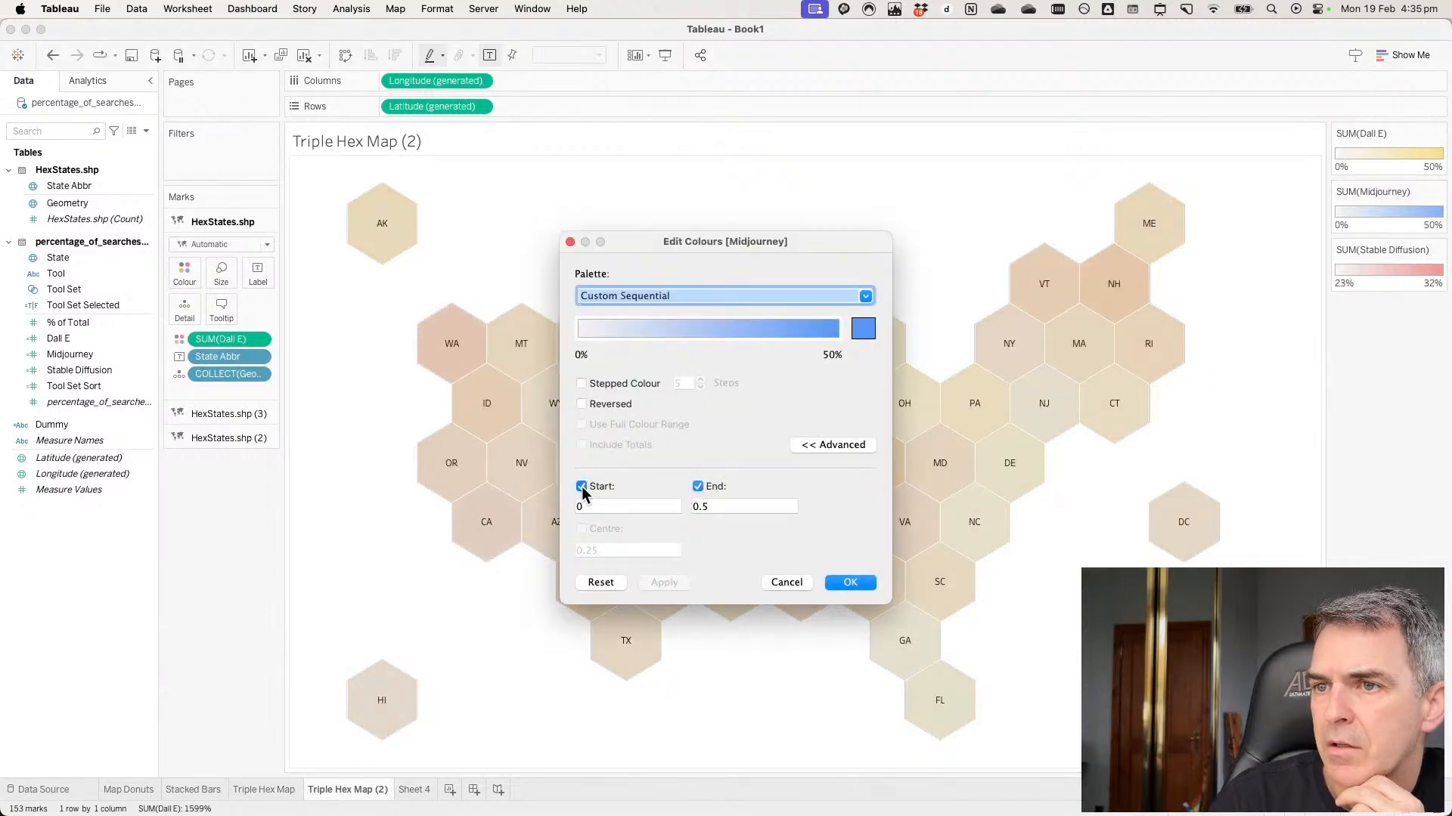
left_click(581, 487)
left_click(697, 487)
left_click(852, 582)
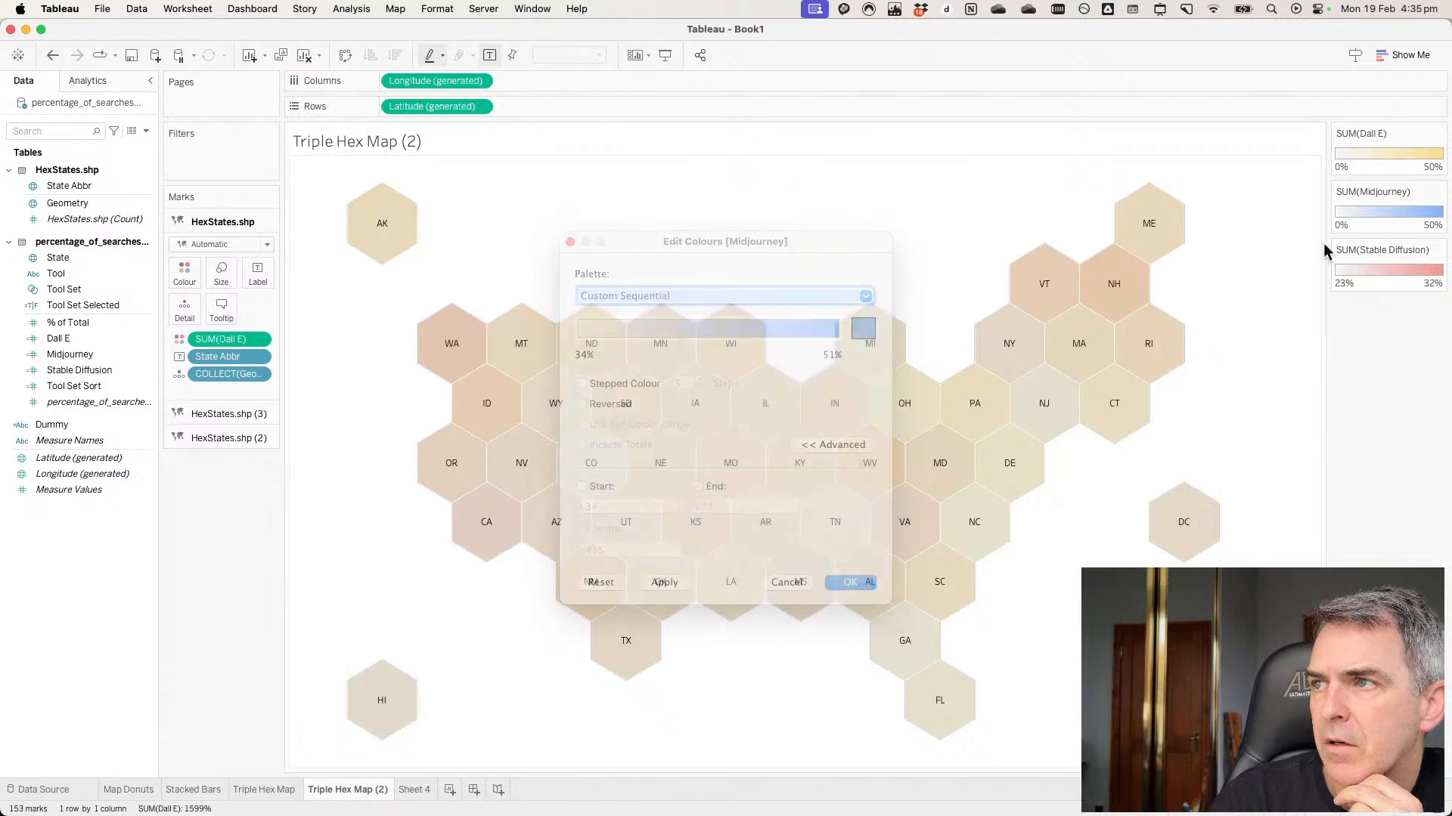
Remove the fixed start and end values from the Dall E colour range on Triple Hex Map (2).
double_click(1372, 171)
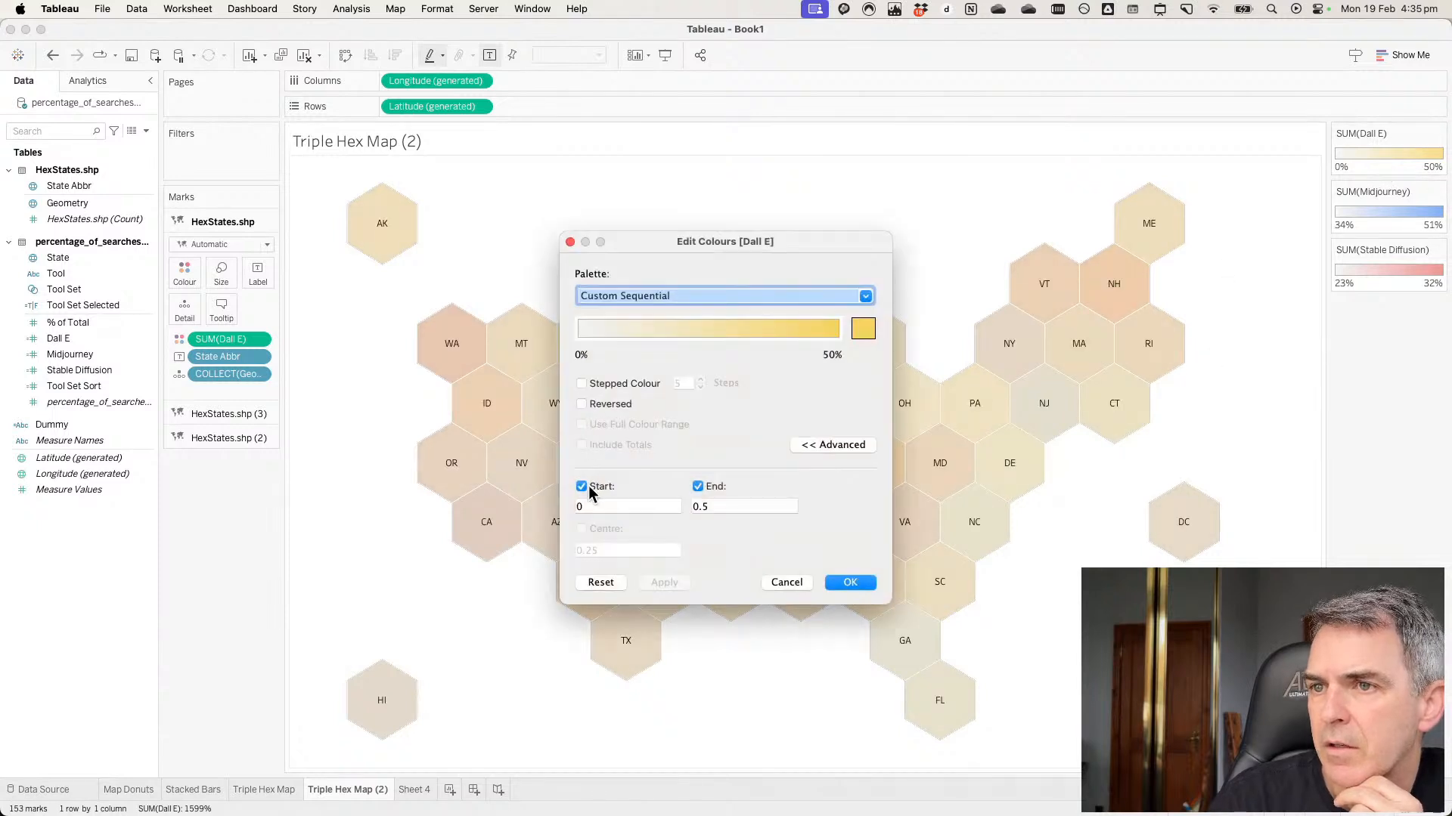
left_click(581, 487)
left_click(697, 487)
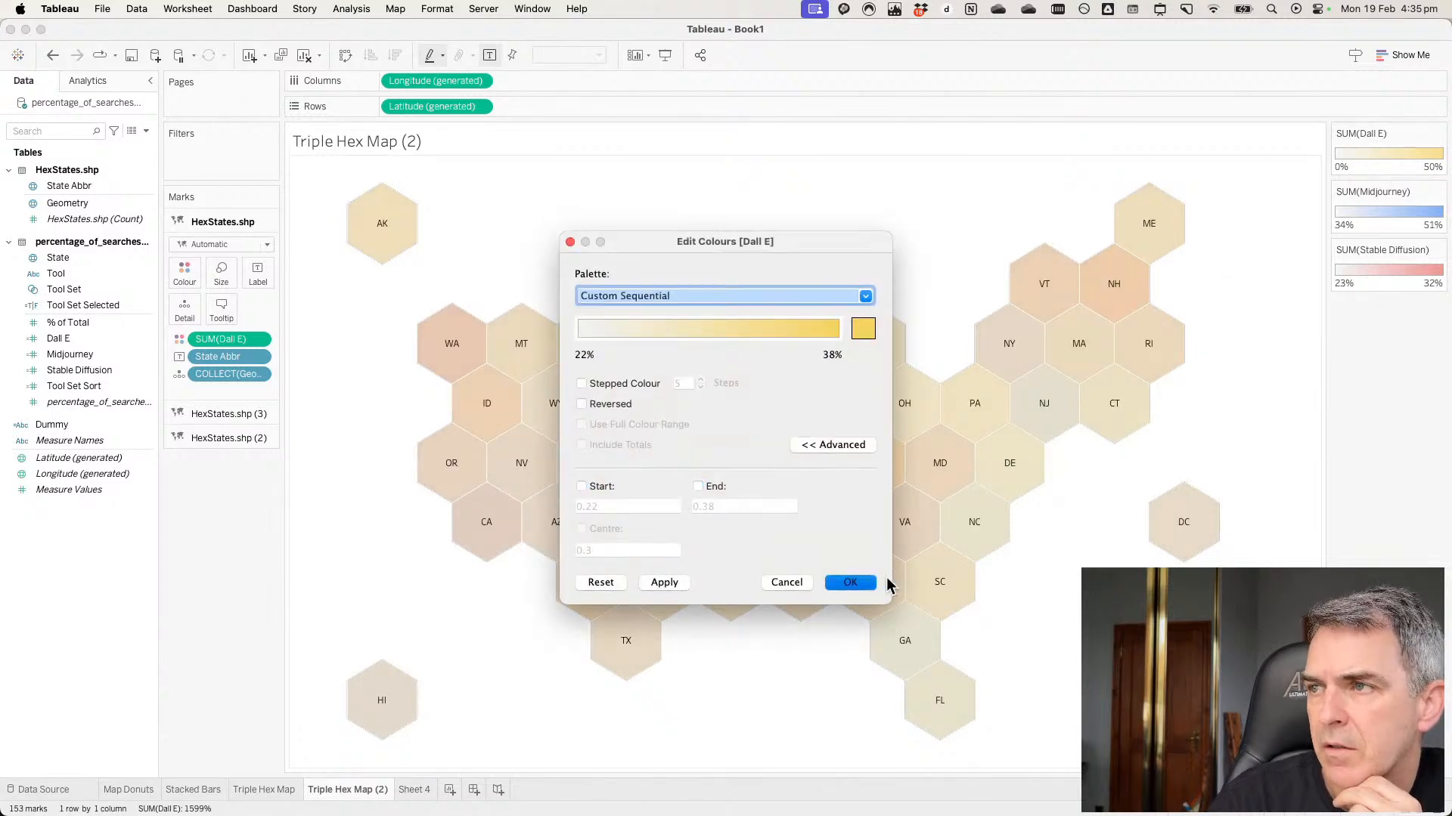
left_click(851, 582)
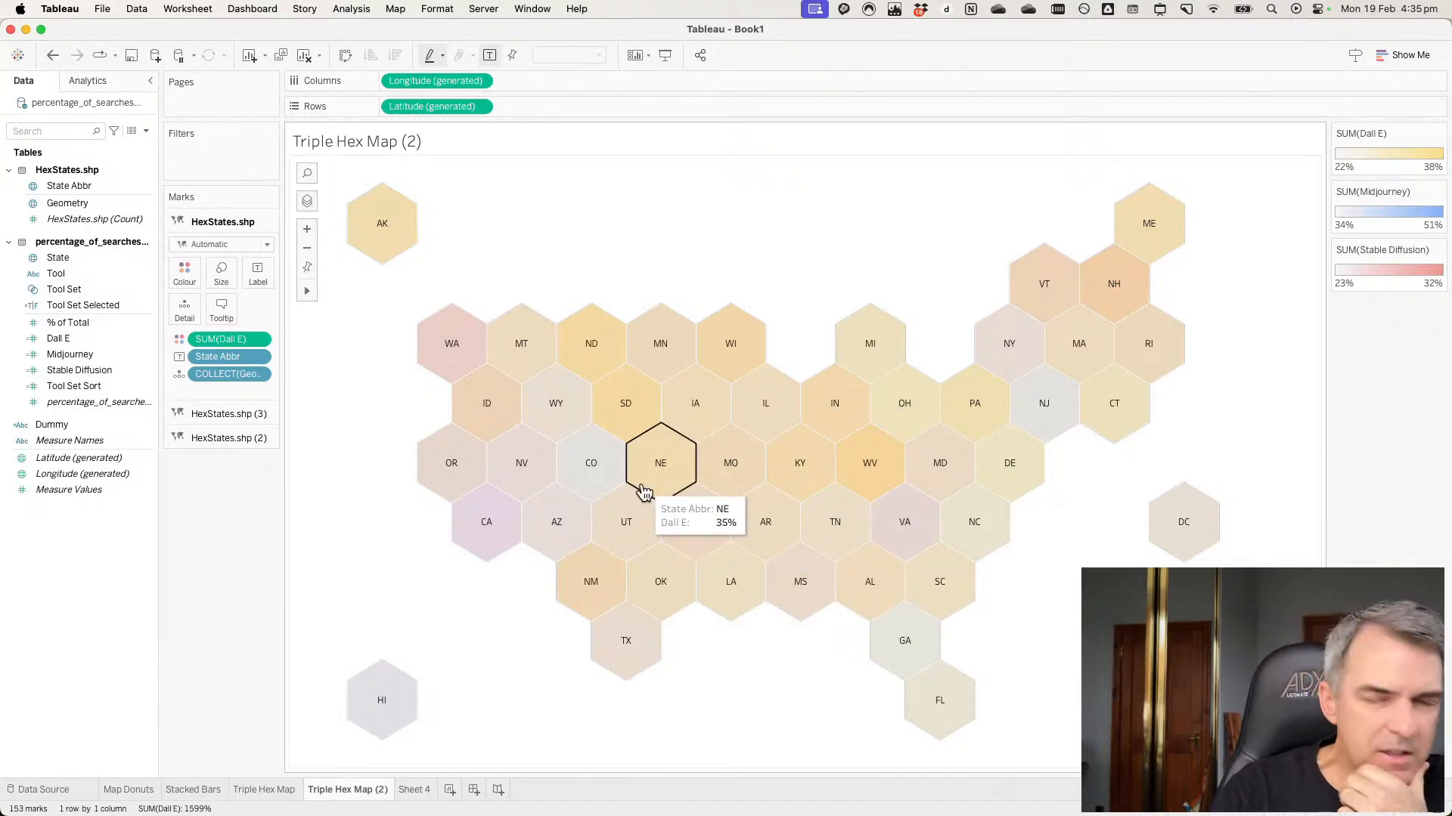
Set the mark border of the Stable Diffusion layer, HexStates.shp (3), to None.
left_click(185, 273)
left_click(242, 409)
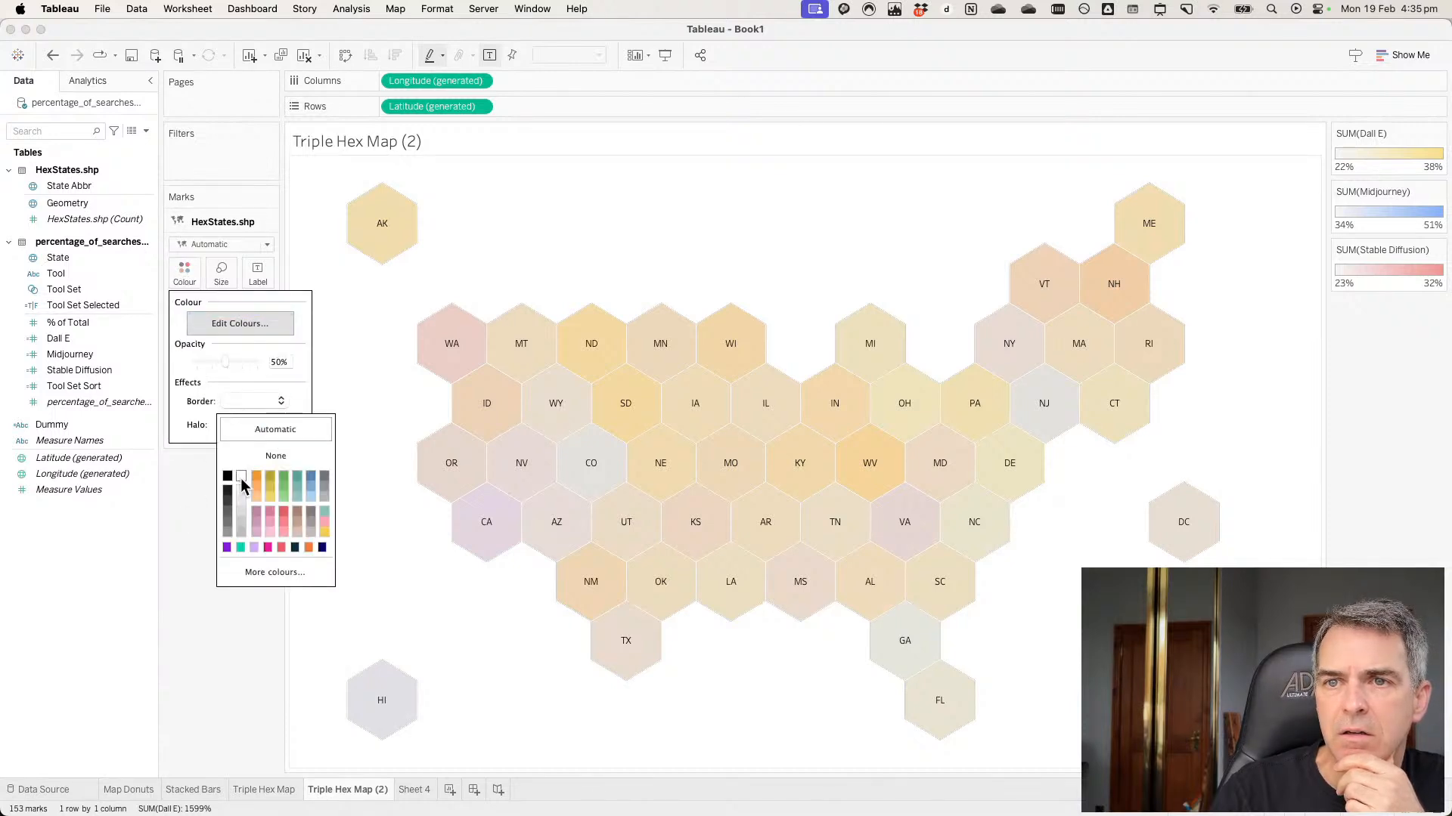
left_click(166, 488)
left_click(203, 413)
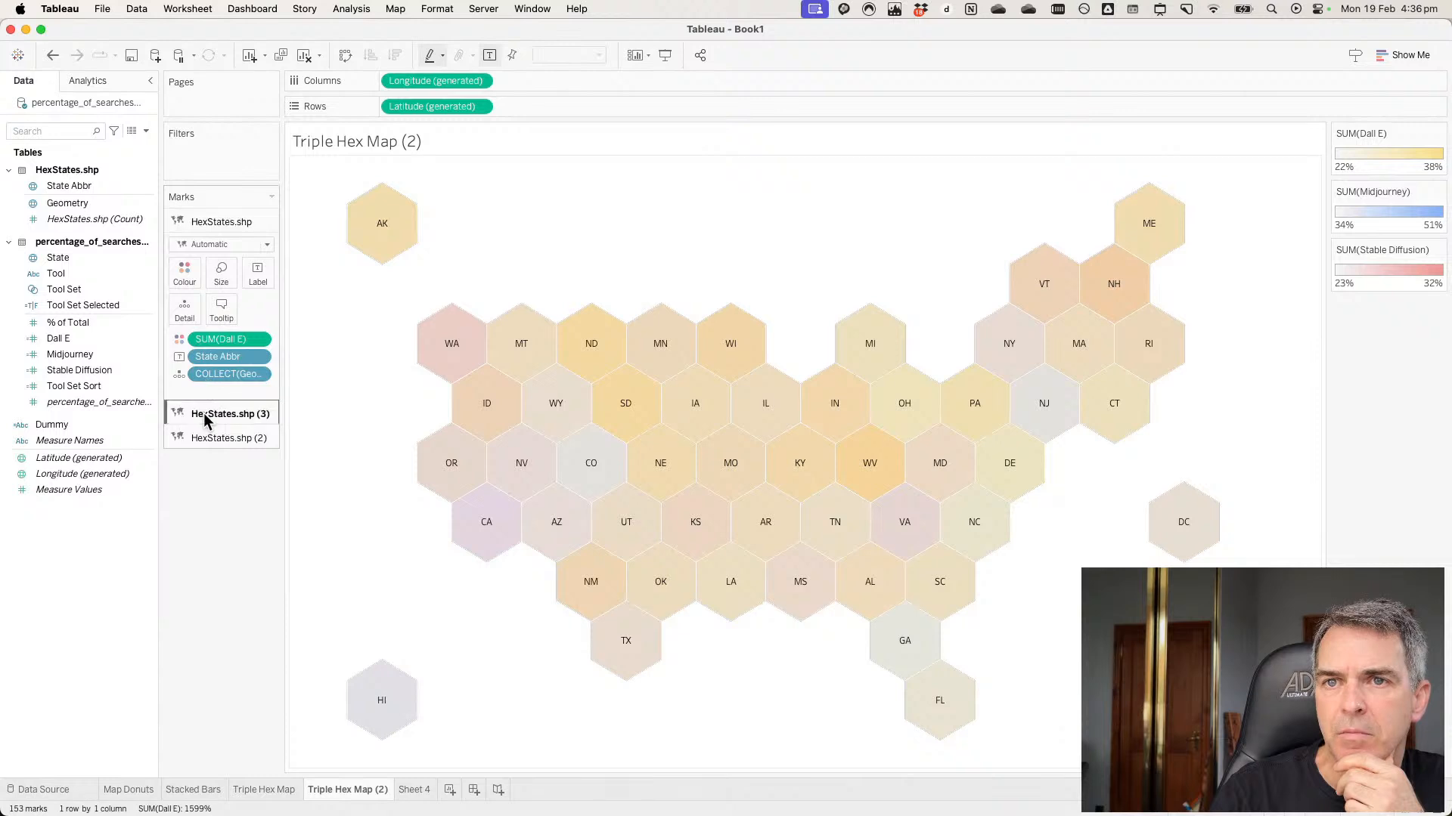
left_click(185, 297)
left_click(247, 428)
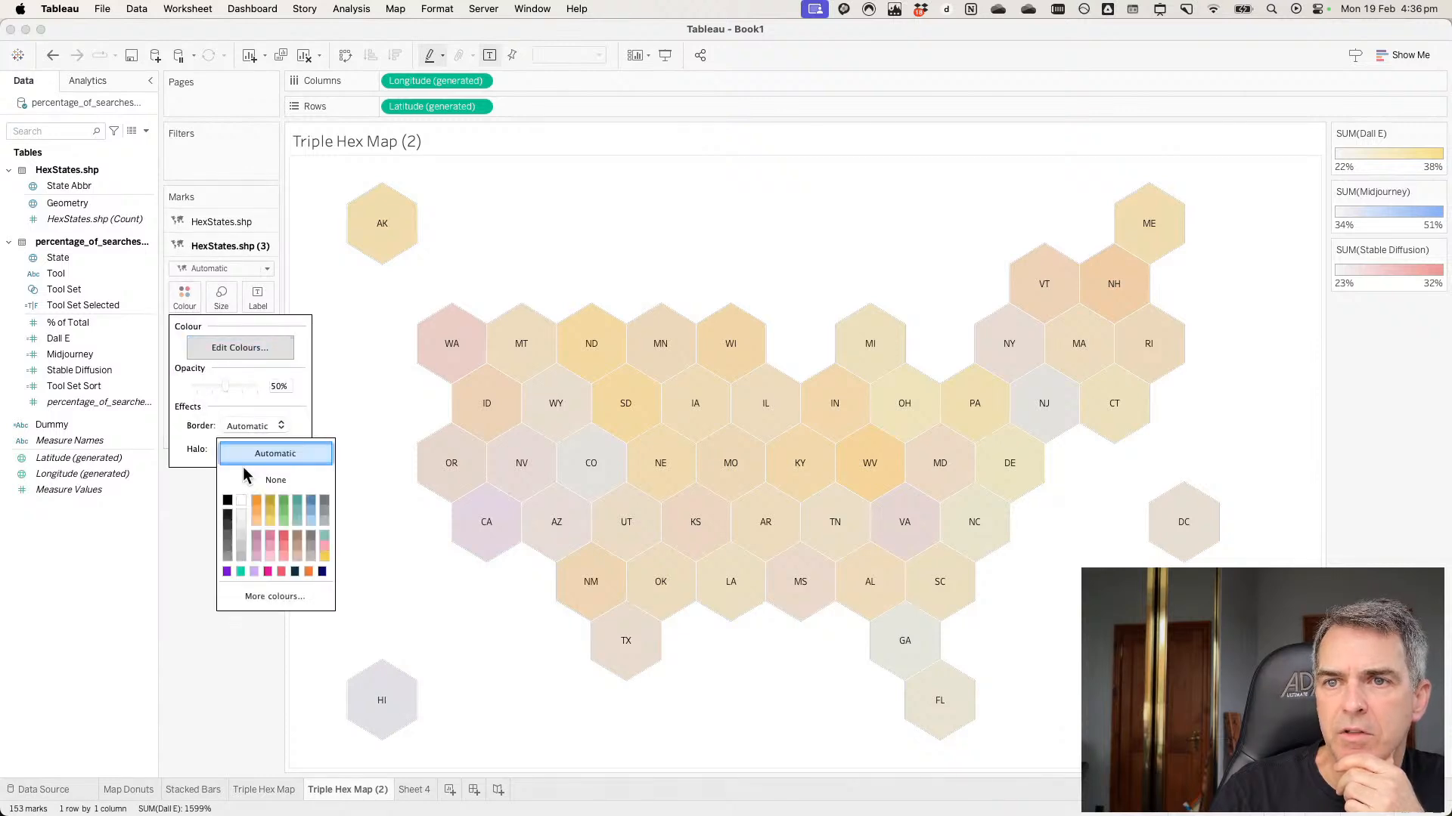
left_click(244, 479)
left_click(242, 452)
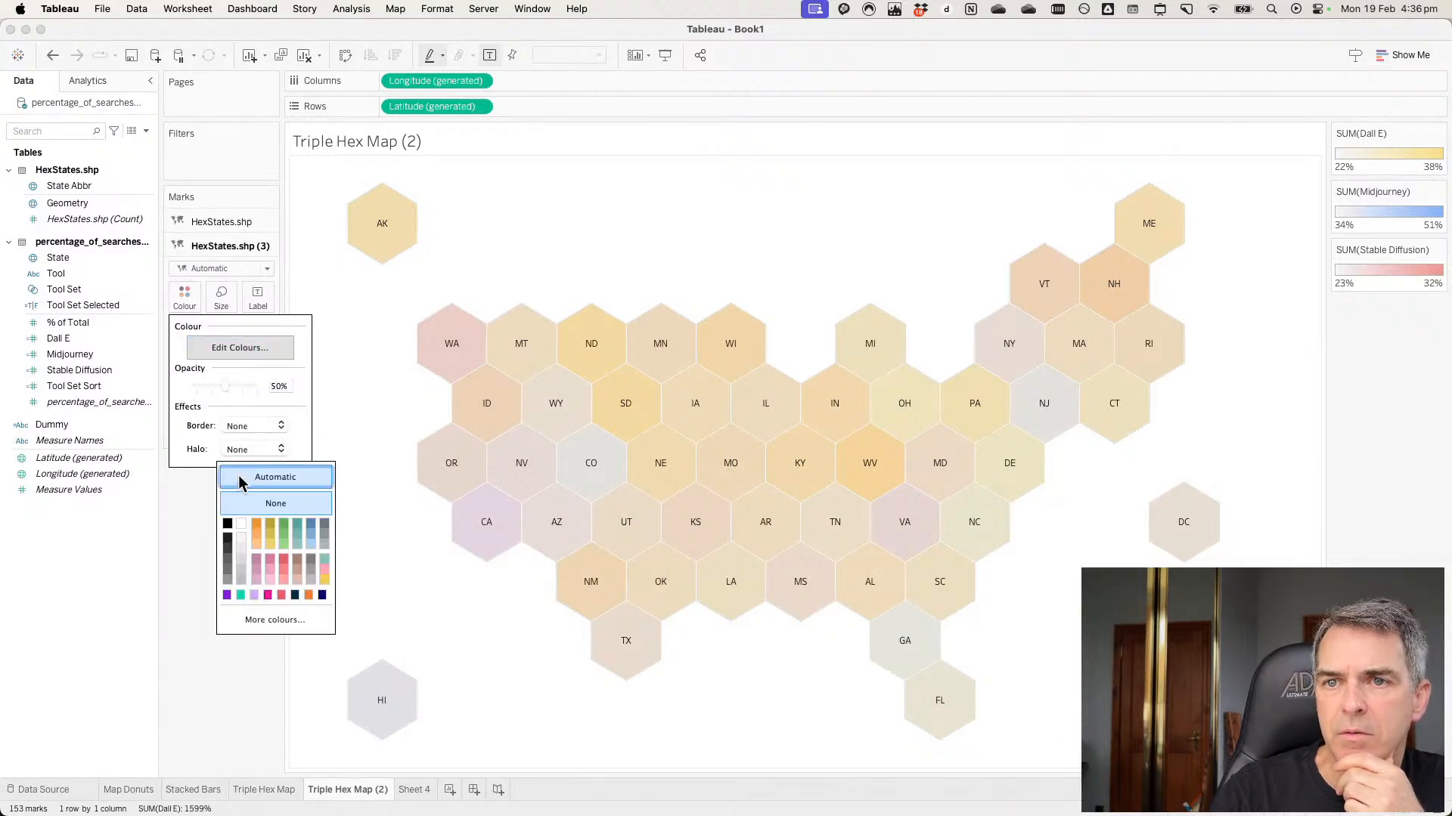
left_click(170, 499)
Set the mark border of the Midjourney layer, HexStates.shp (2), to None.
left_click(212, 227)
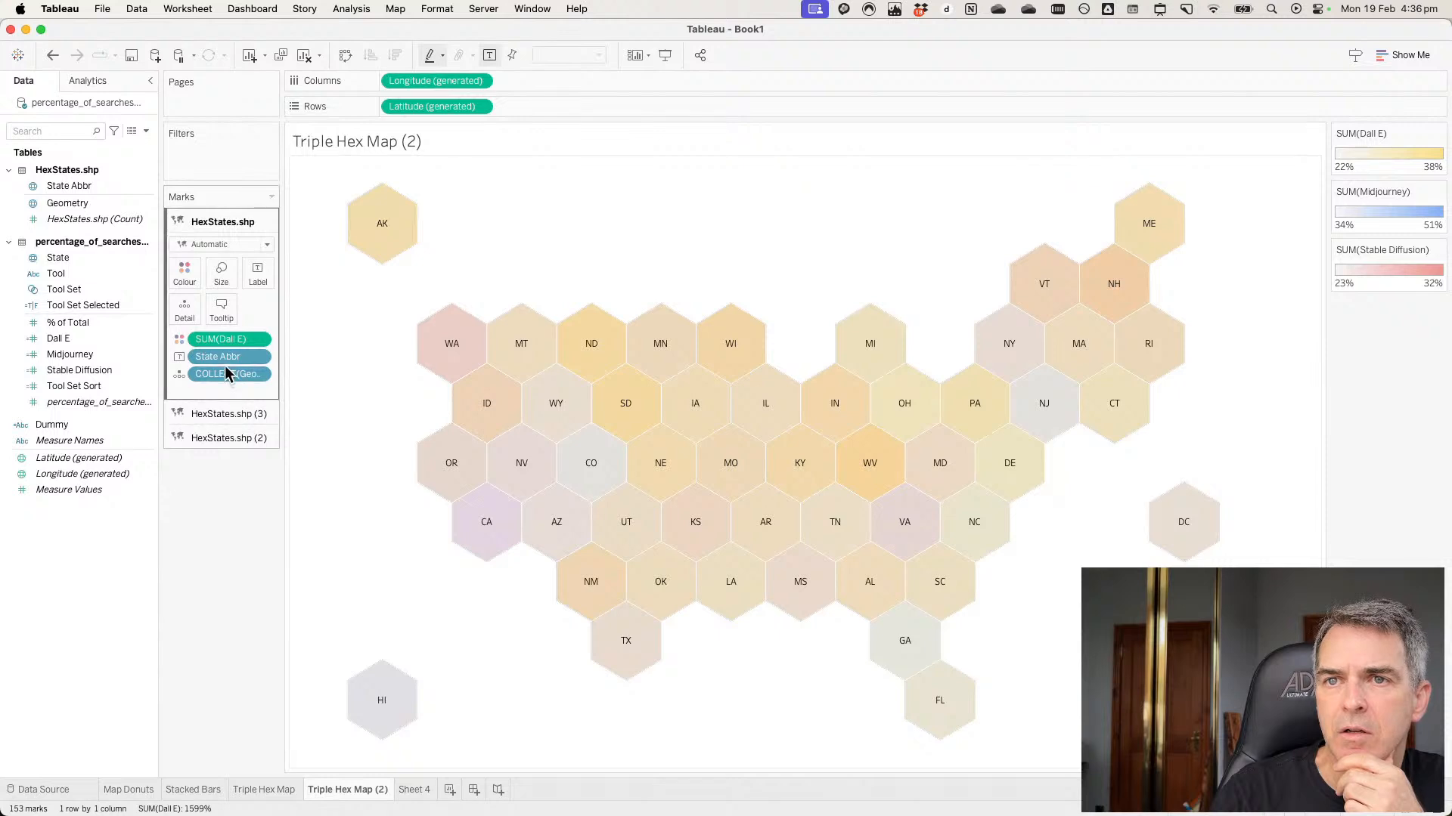
left_click(182, 287)
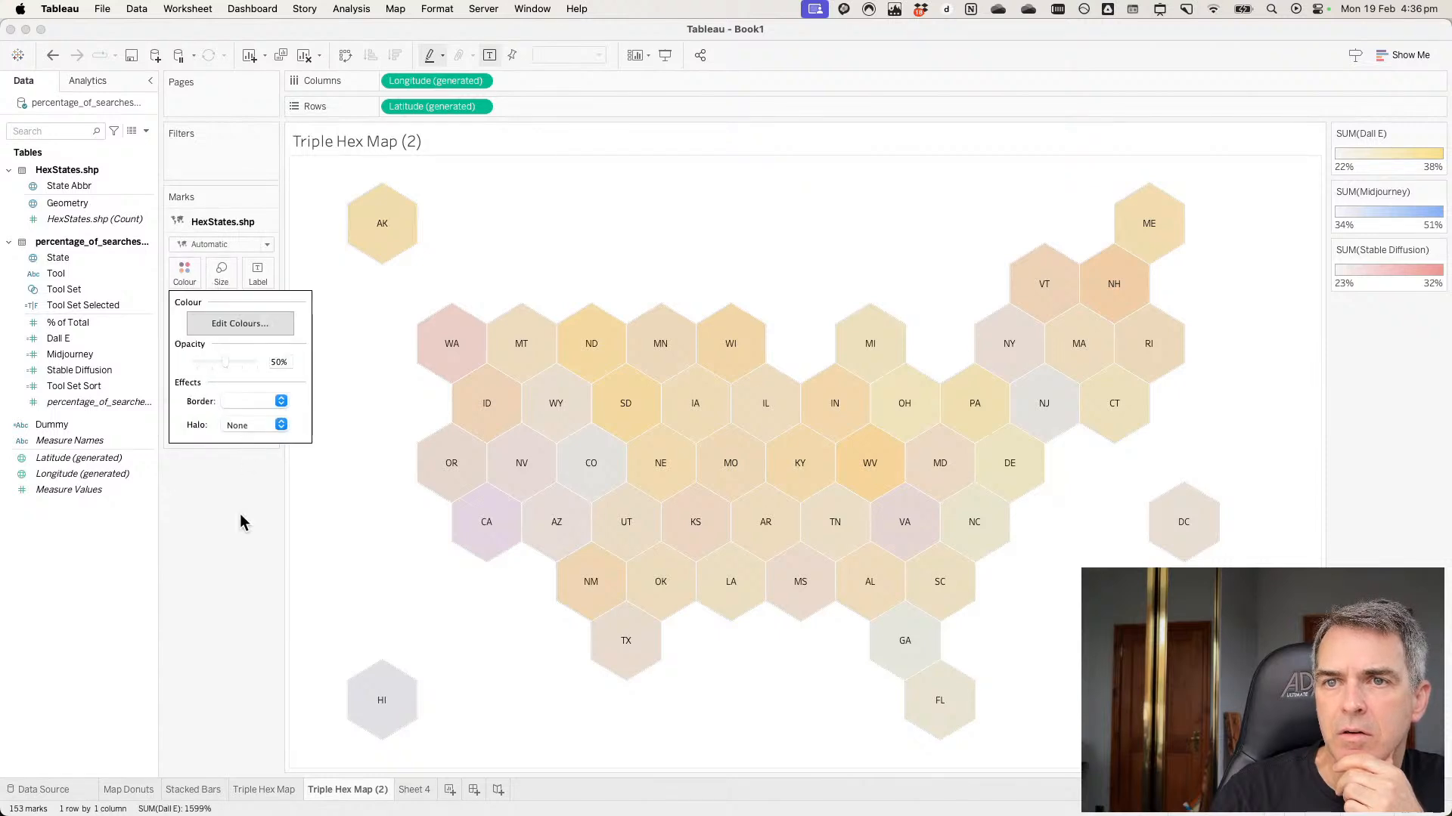
left_click(244, 526)
left_click(211, 442)
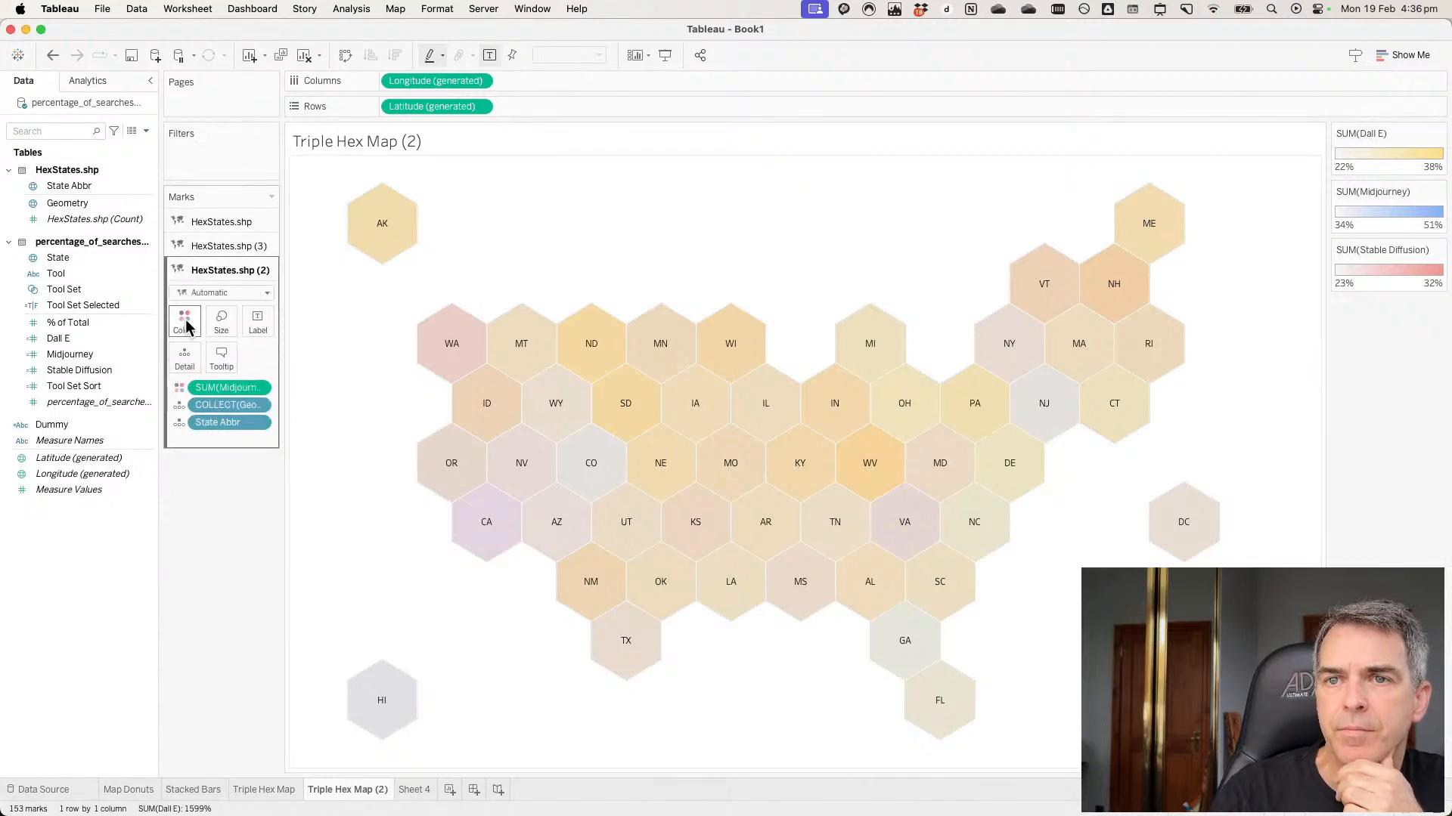
left_click(184, 319)
left_click(257, 452)
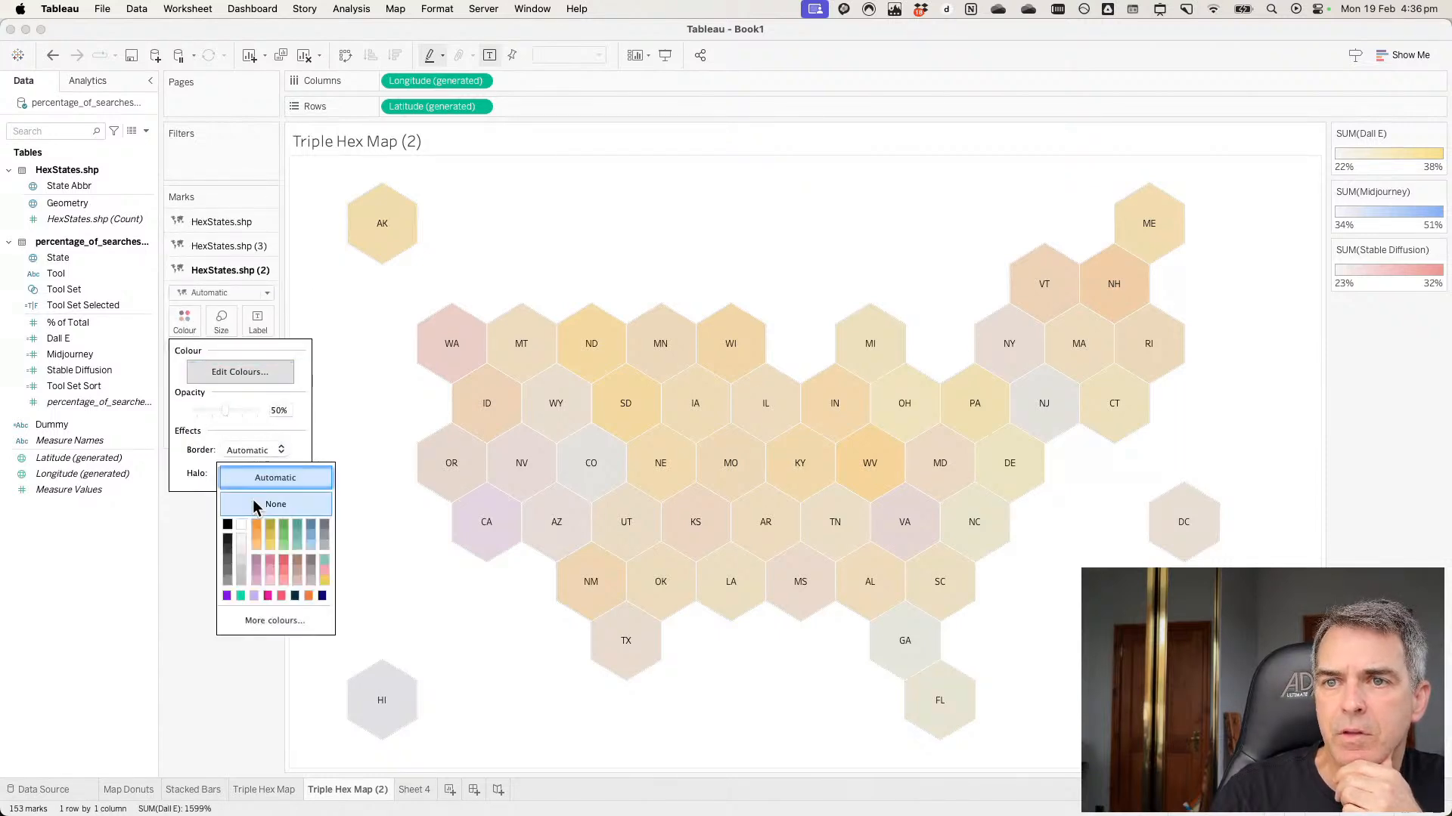
left_click(198, 487)
left_click(227, 557)
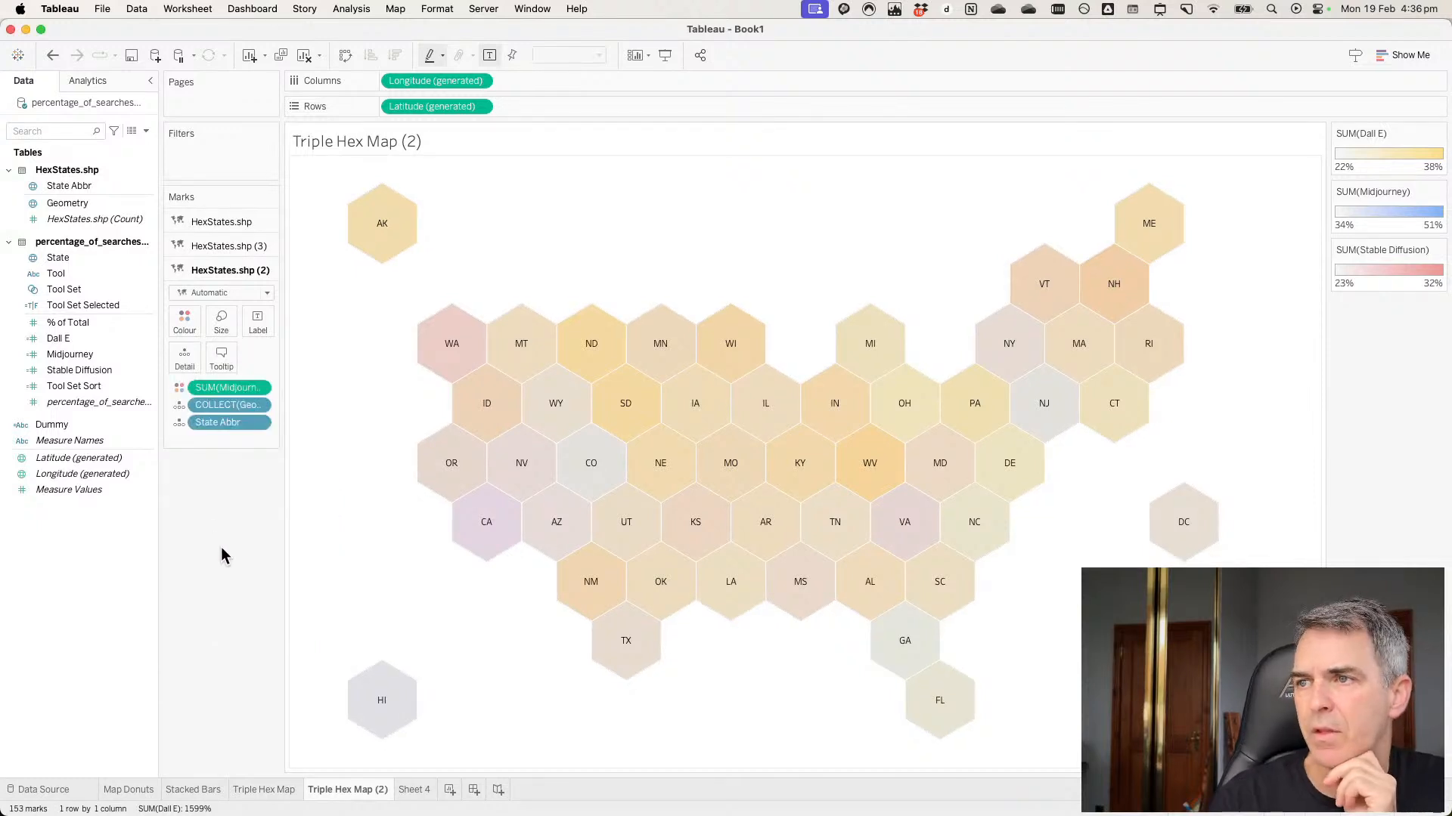
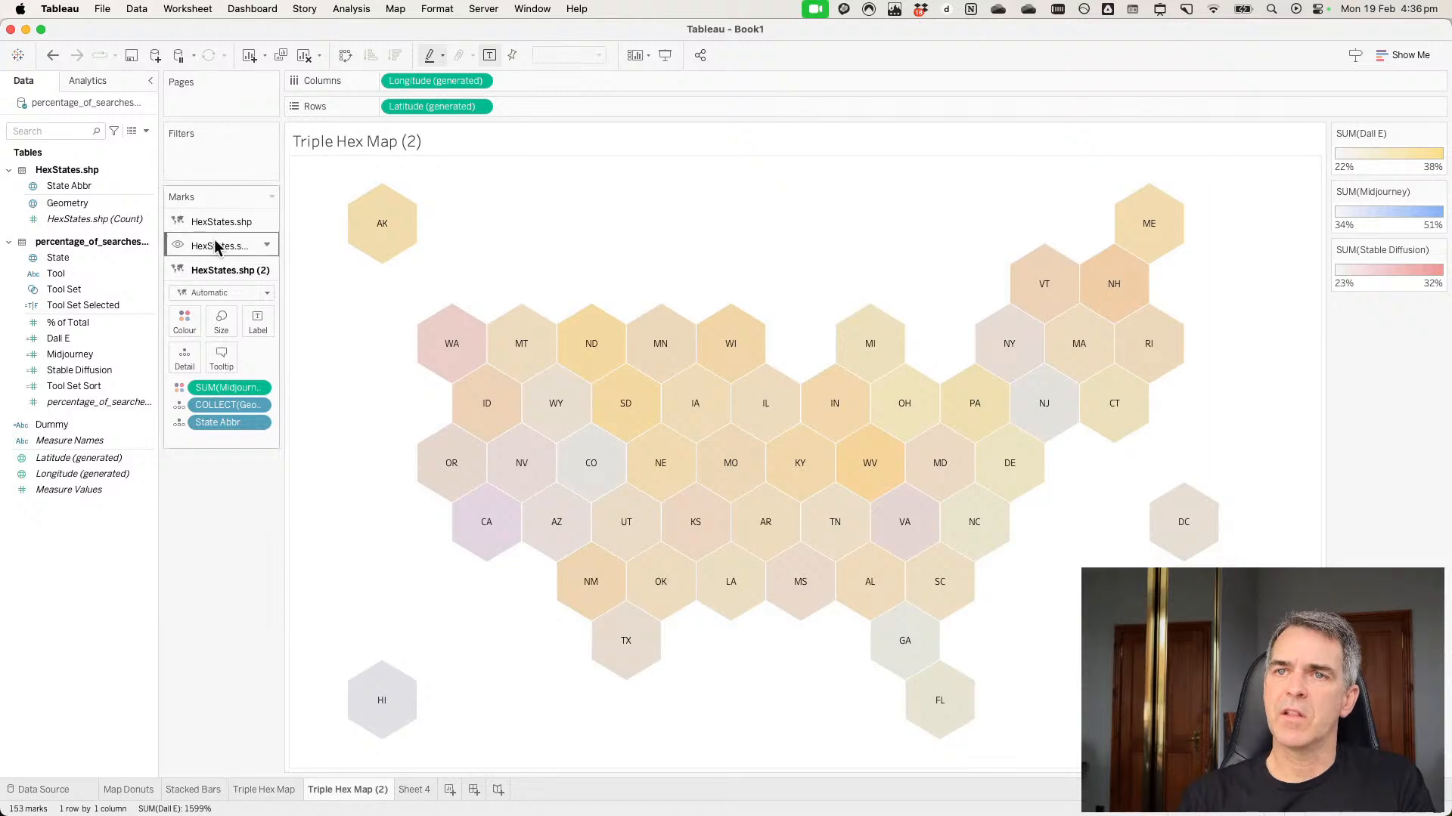
Reorder the map layers so HexStates.shp (3) comes first, HexStates.shp second and HexStates.shp (2) last.
left_click_drag(220, 269, 224, 221)
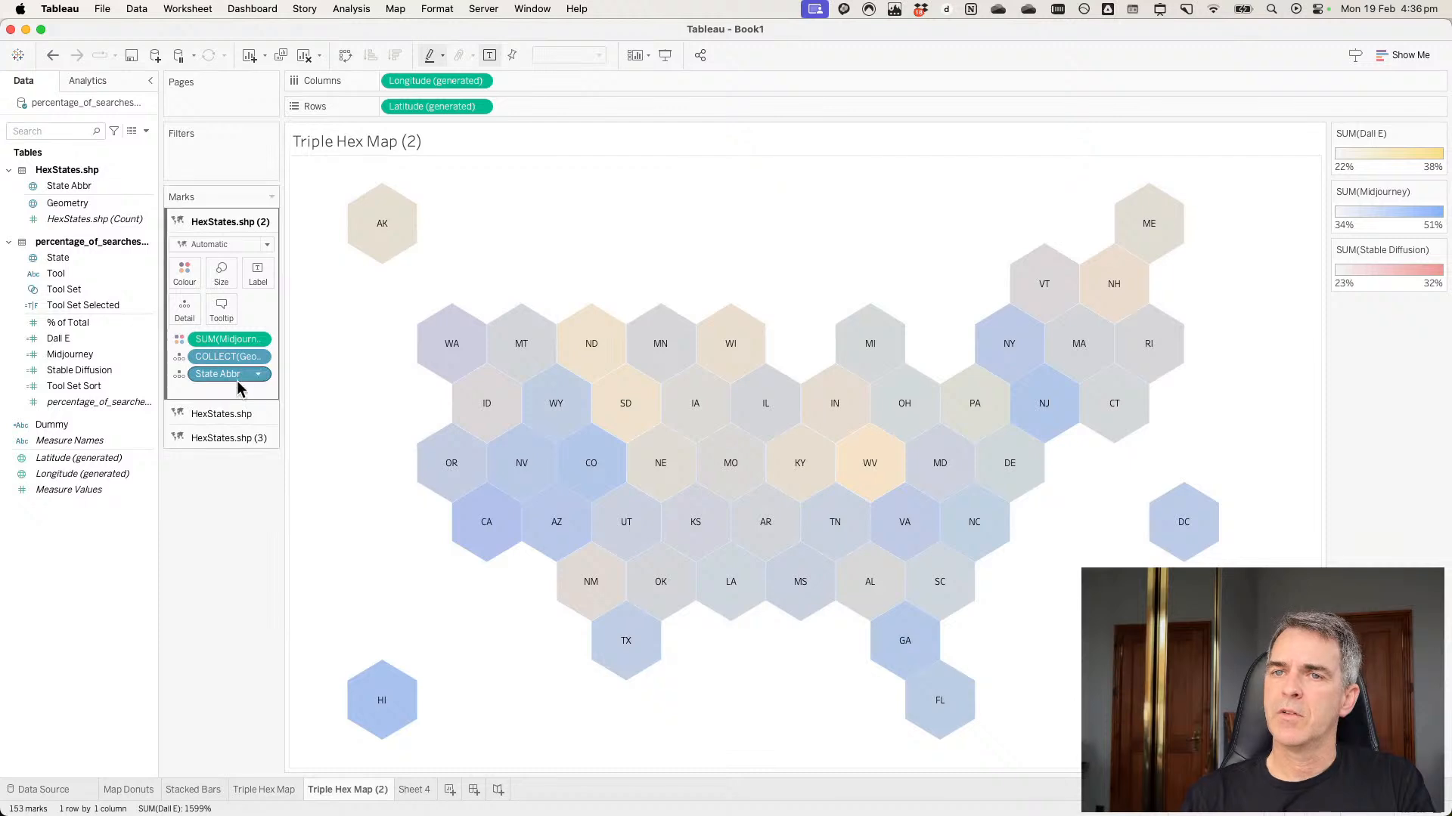
left_click_drag(224, 442, 219, 276)
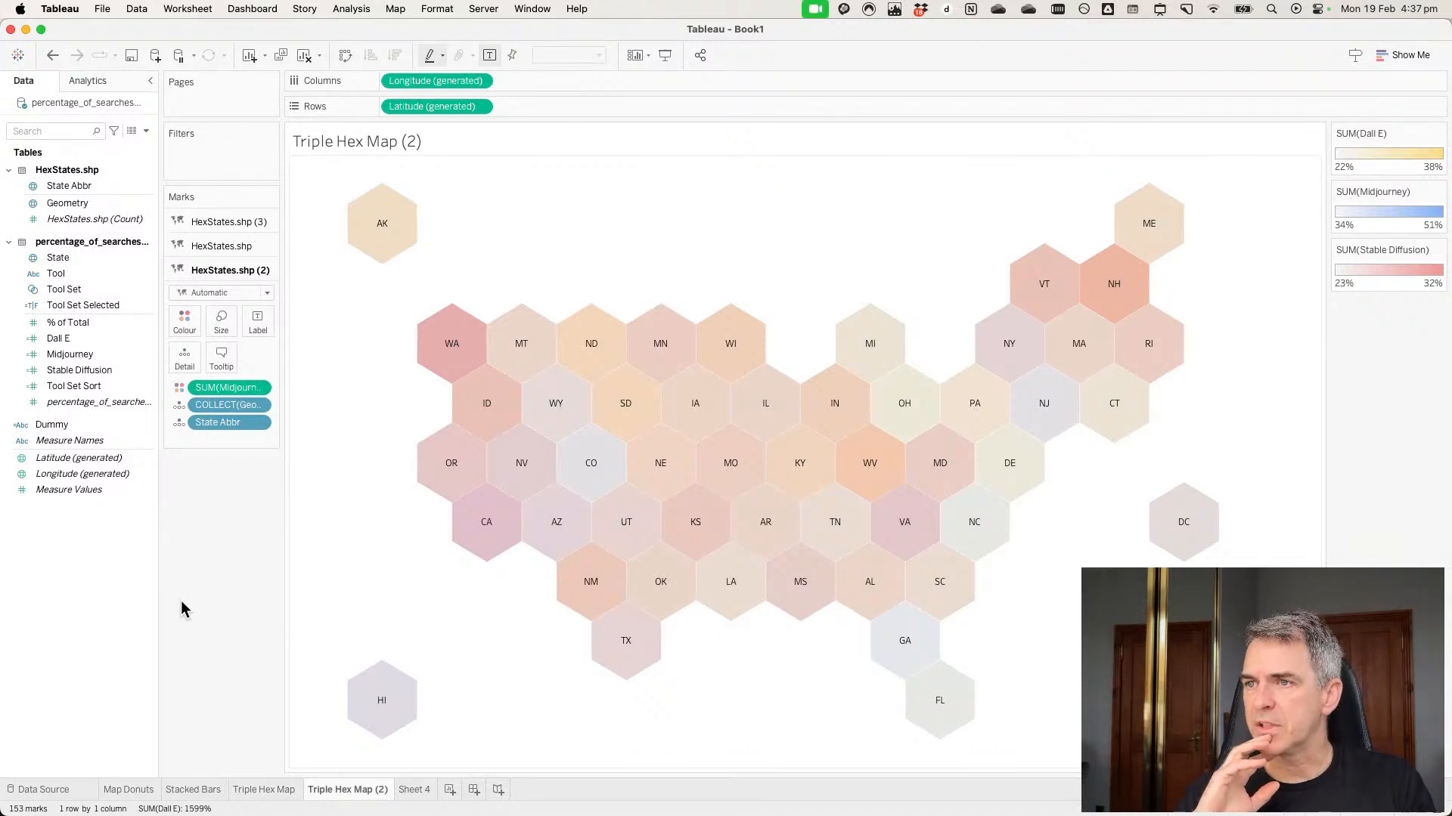
Duplicate the Triple Hex Map (2) worksheet and split the copy into columns by Tool, ahead of Longitude.
right_click(254, 794)
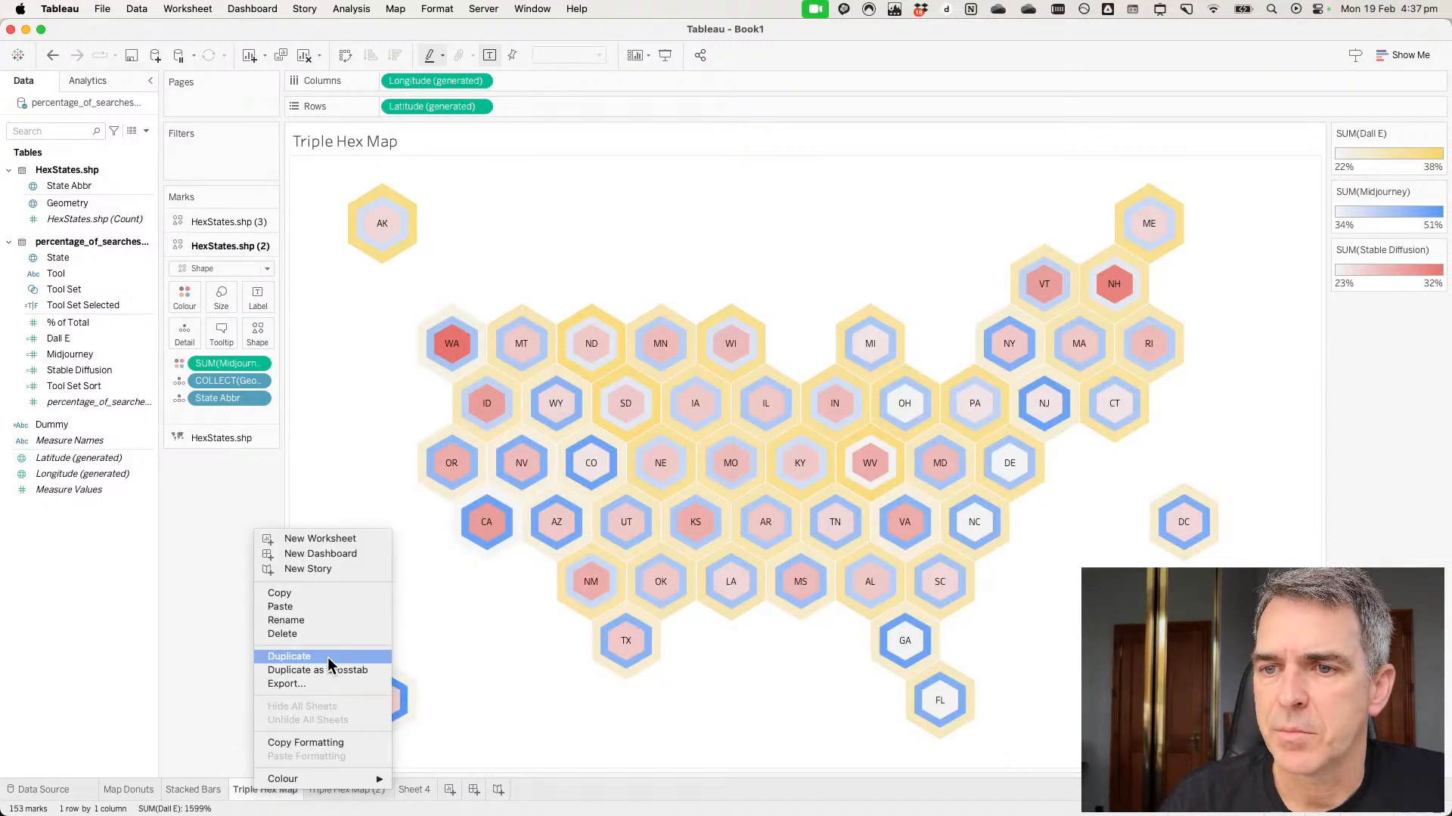
left_click(367, 659)
right_click(353, 790)
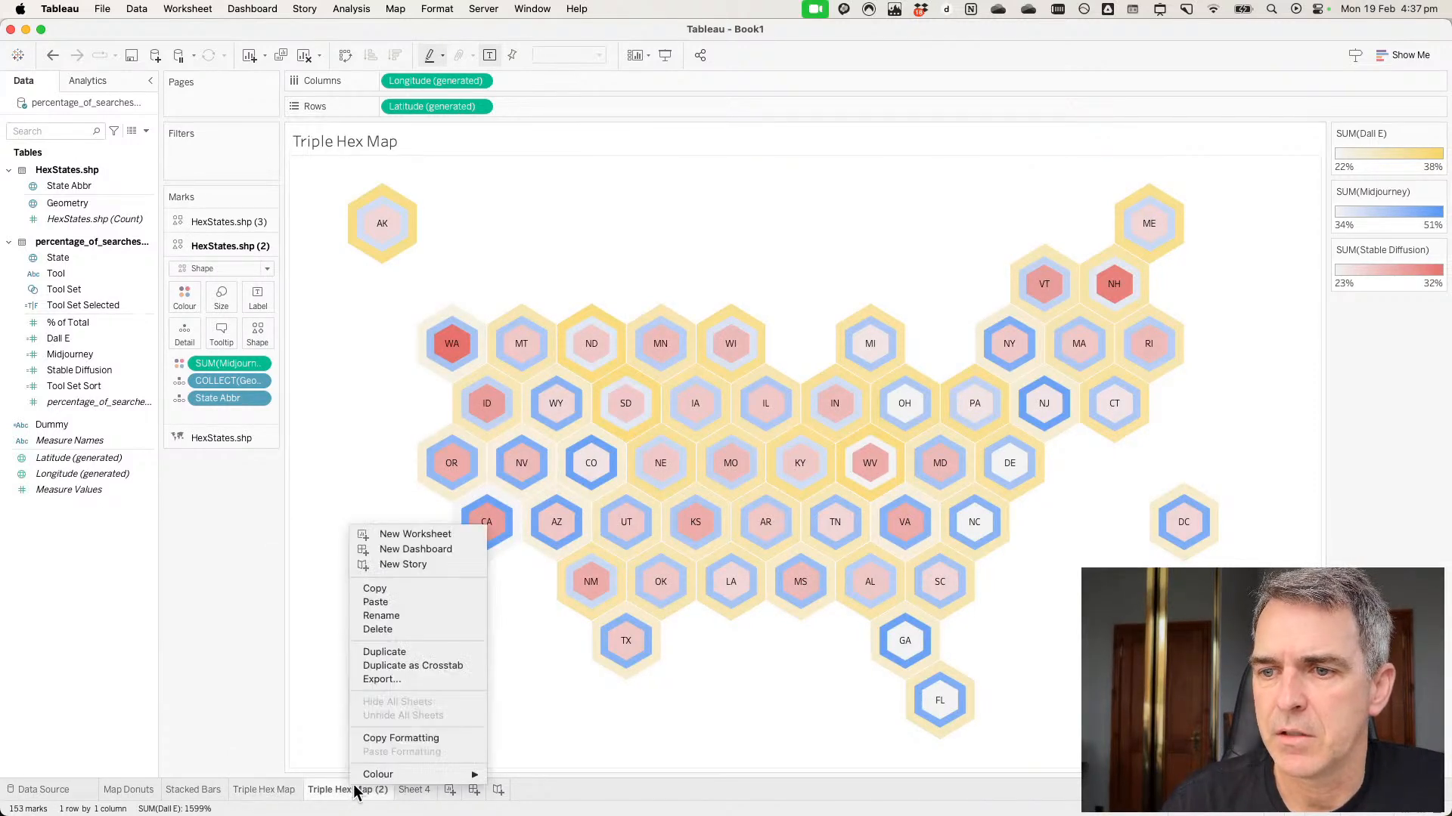
left_click(387, 655)
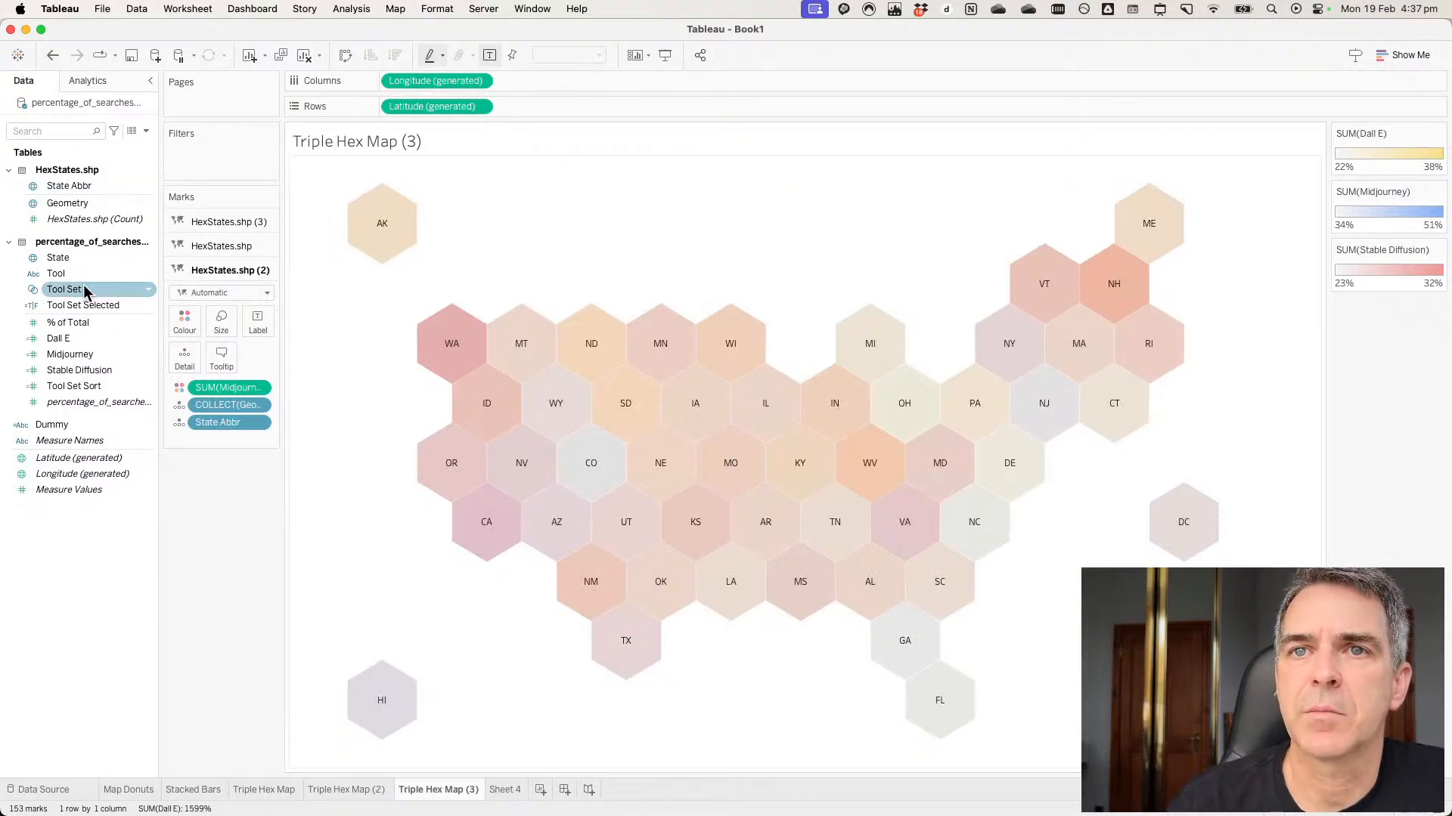
left_click_drag(64, 273, 383, 83)
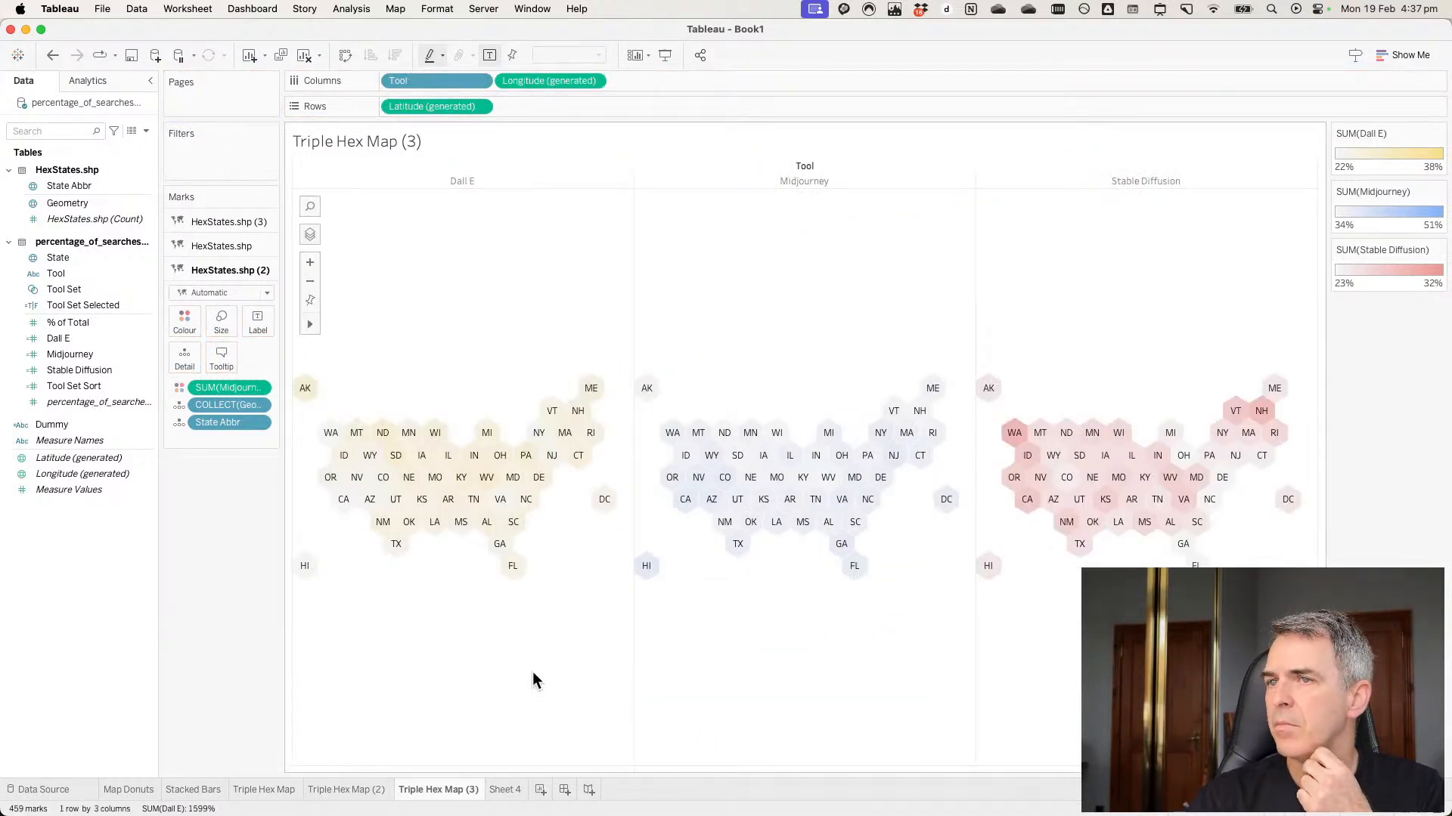
Try the Stable Diffusion layer, HexStates.shp (3), at 100% opacity and undo the change.
left_click(219, 220)
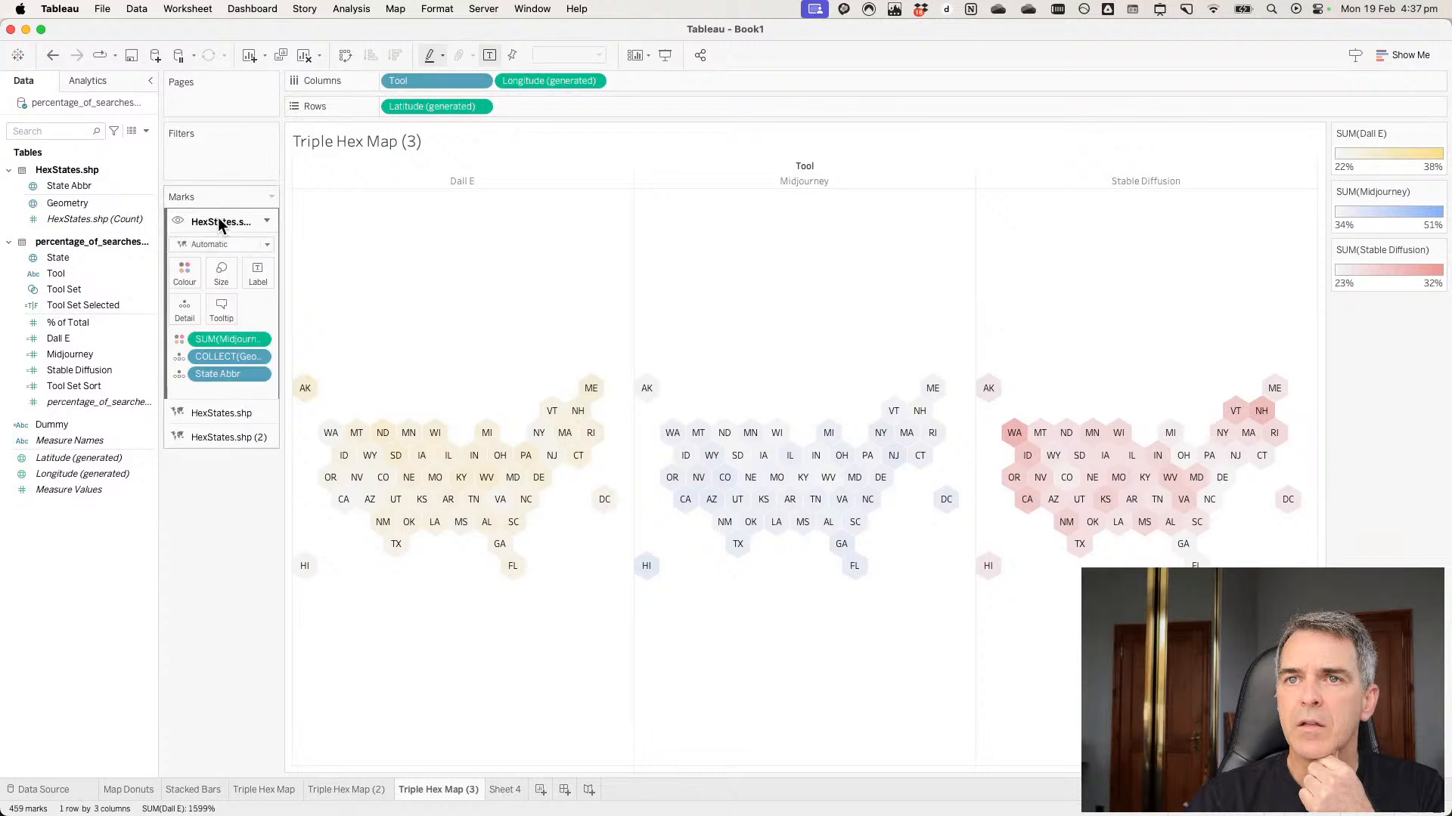
left_click(185, 273)
left_click_drag(231, 363, 275, 357)
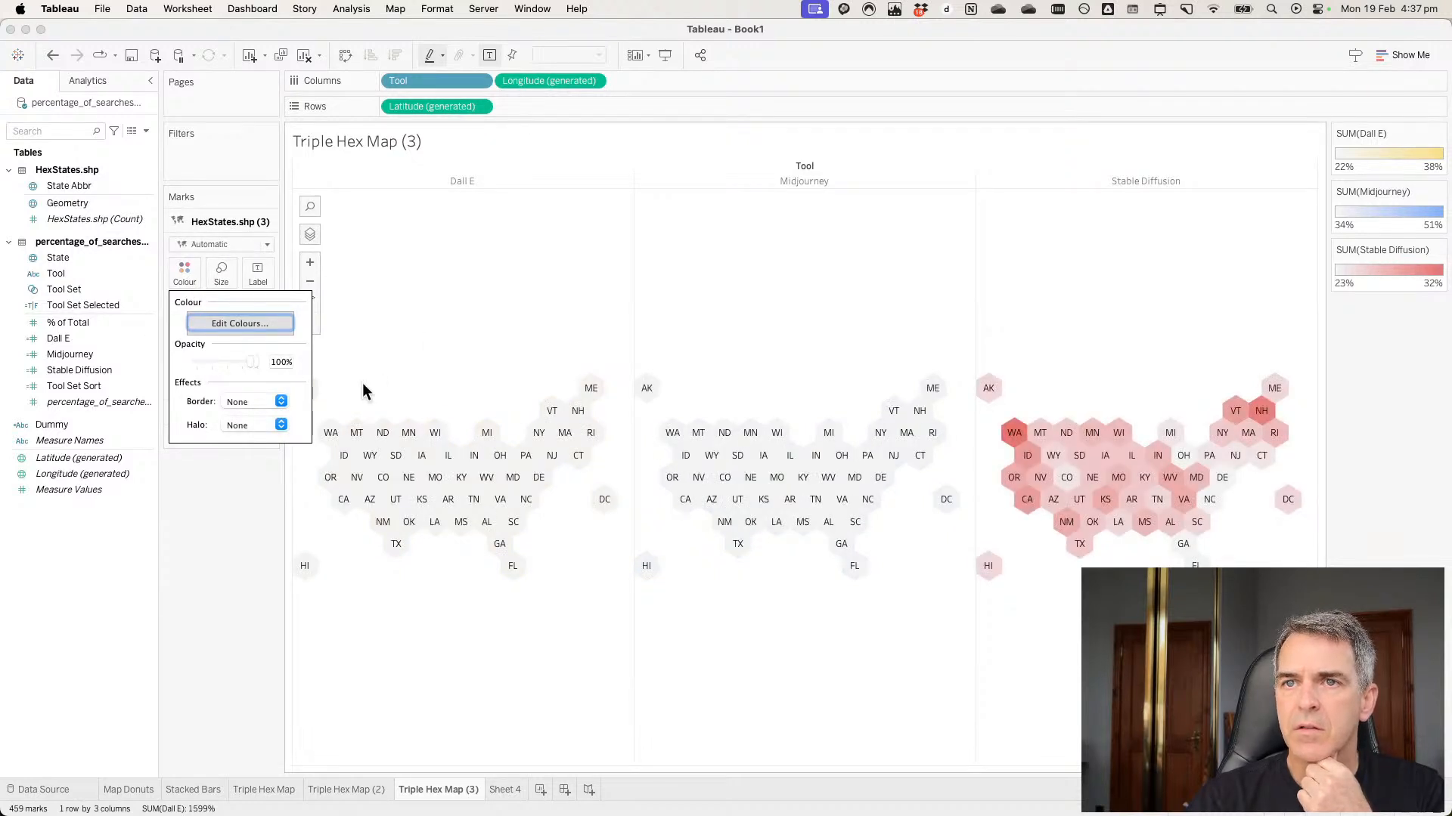
left_click(54, 57)
Set the opacity of the Stable Diffusion layer, HexStates.shp (3), to 0%.
left_click(189, 275)
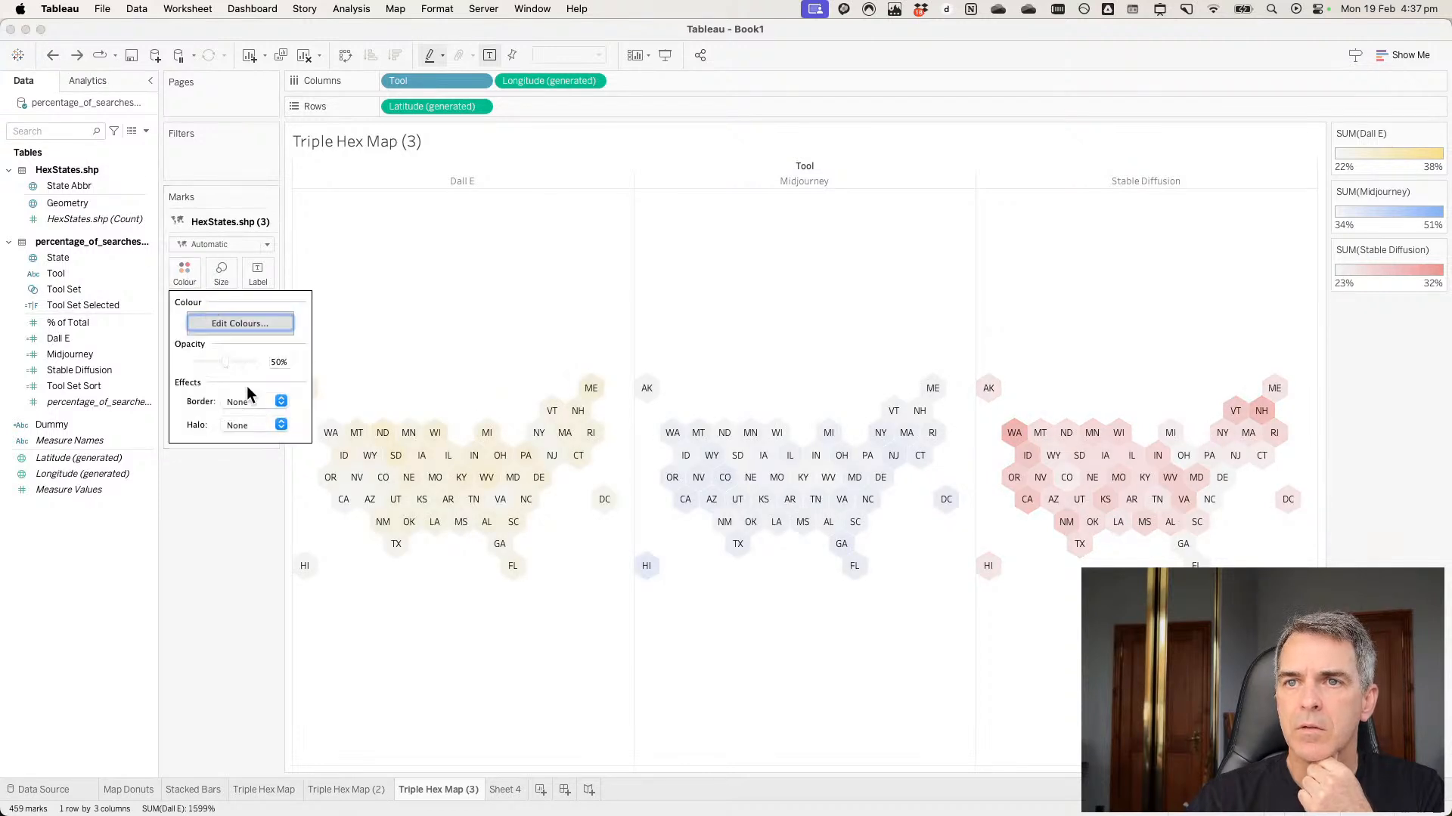
left_click_drag(222, 362, 185, 363)
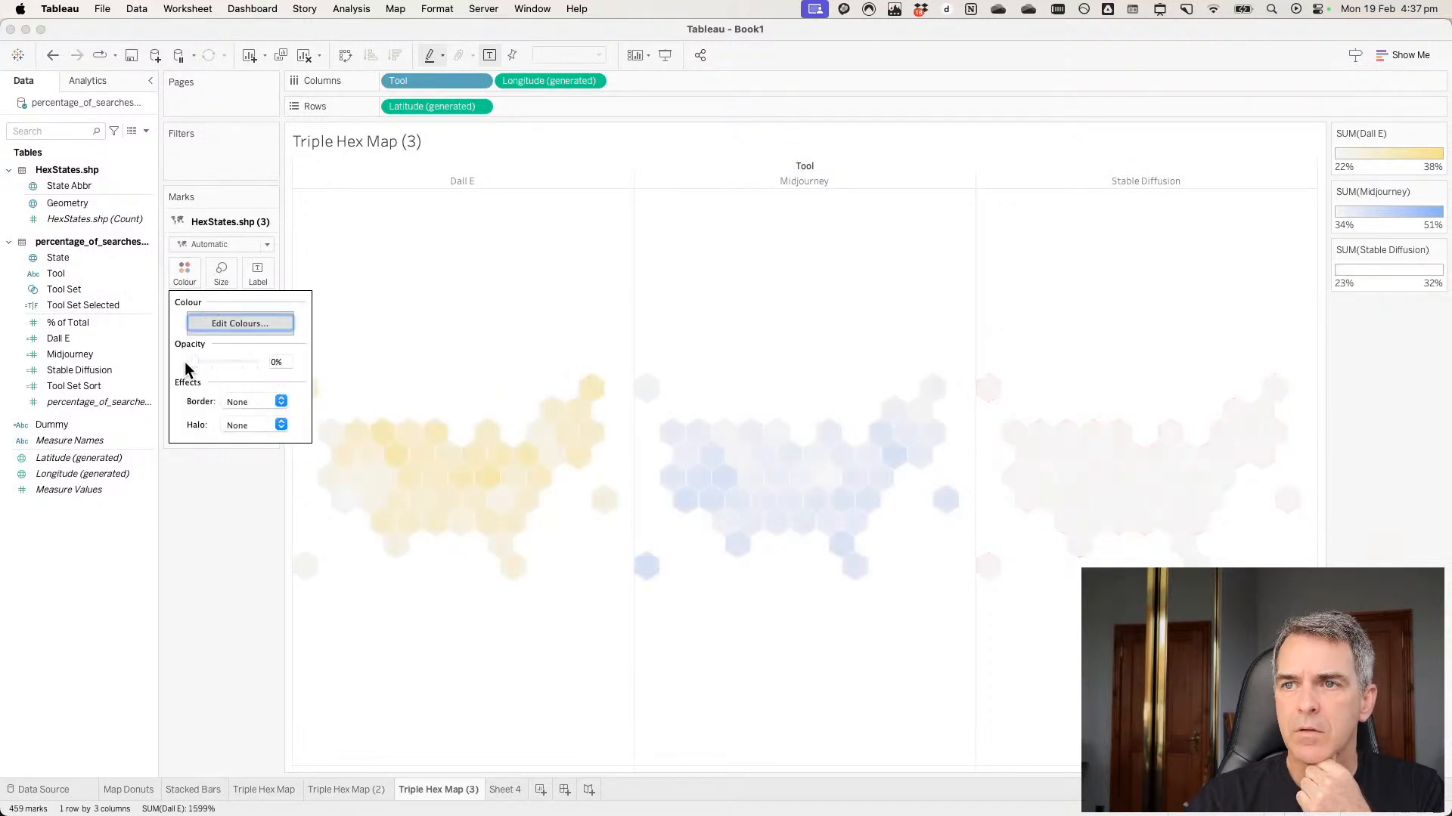
left_click(224, 519)
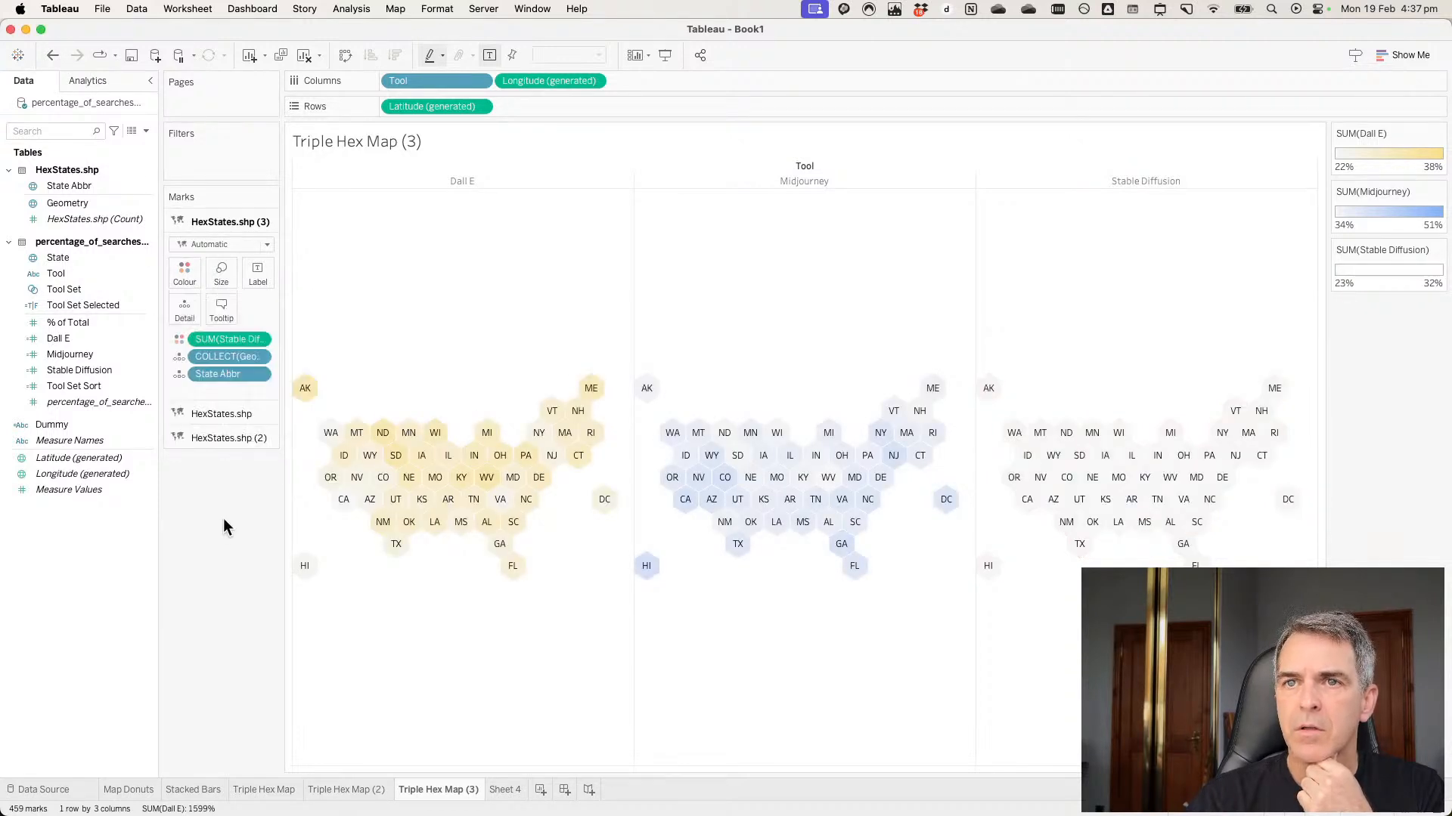
Set the opacity of the Dall E layer, HexStates.shp, to 100%.
left_click(221, 416)
left_click(185, 296)
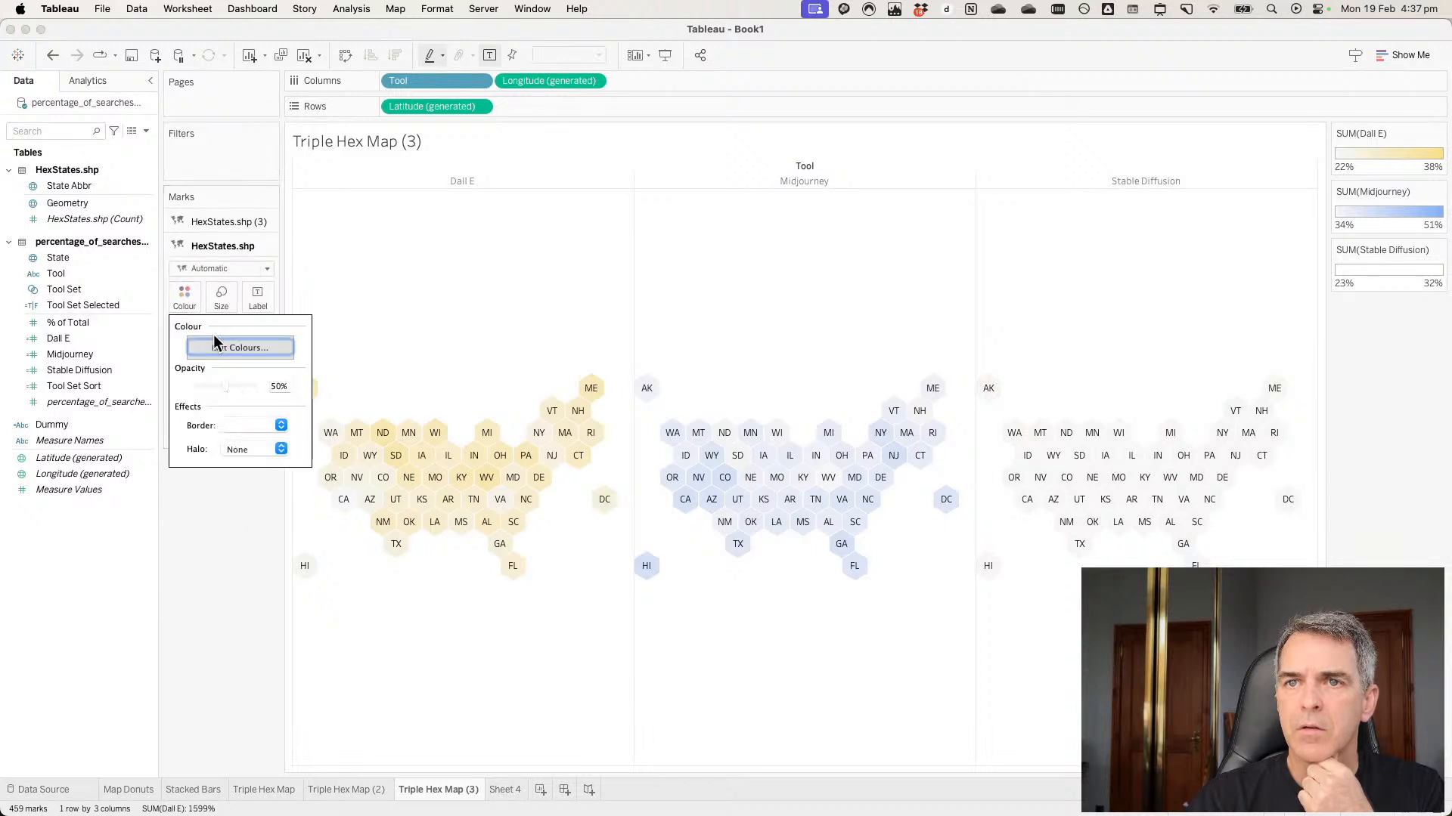
left_click_drag(227, 387, 261, 383)
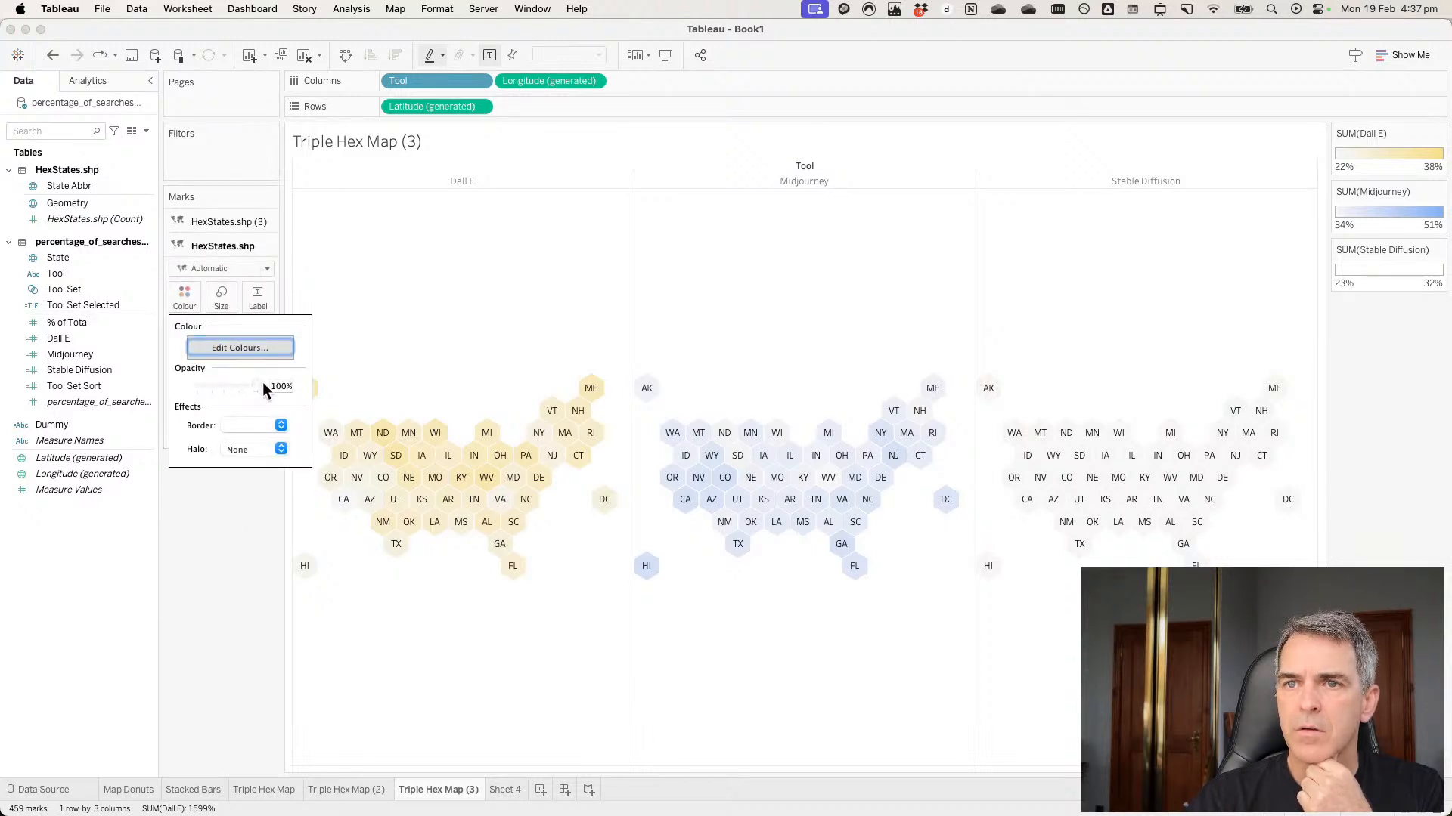
Set the opacity of the Stable Diffusion layer, HexStates.shp (3), to 100%.
left_click(214, 222)
left_click(186, 277)
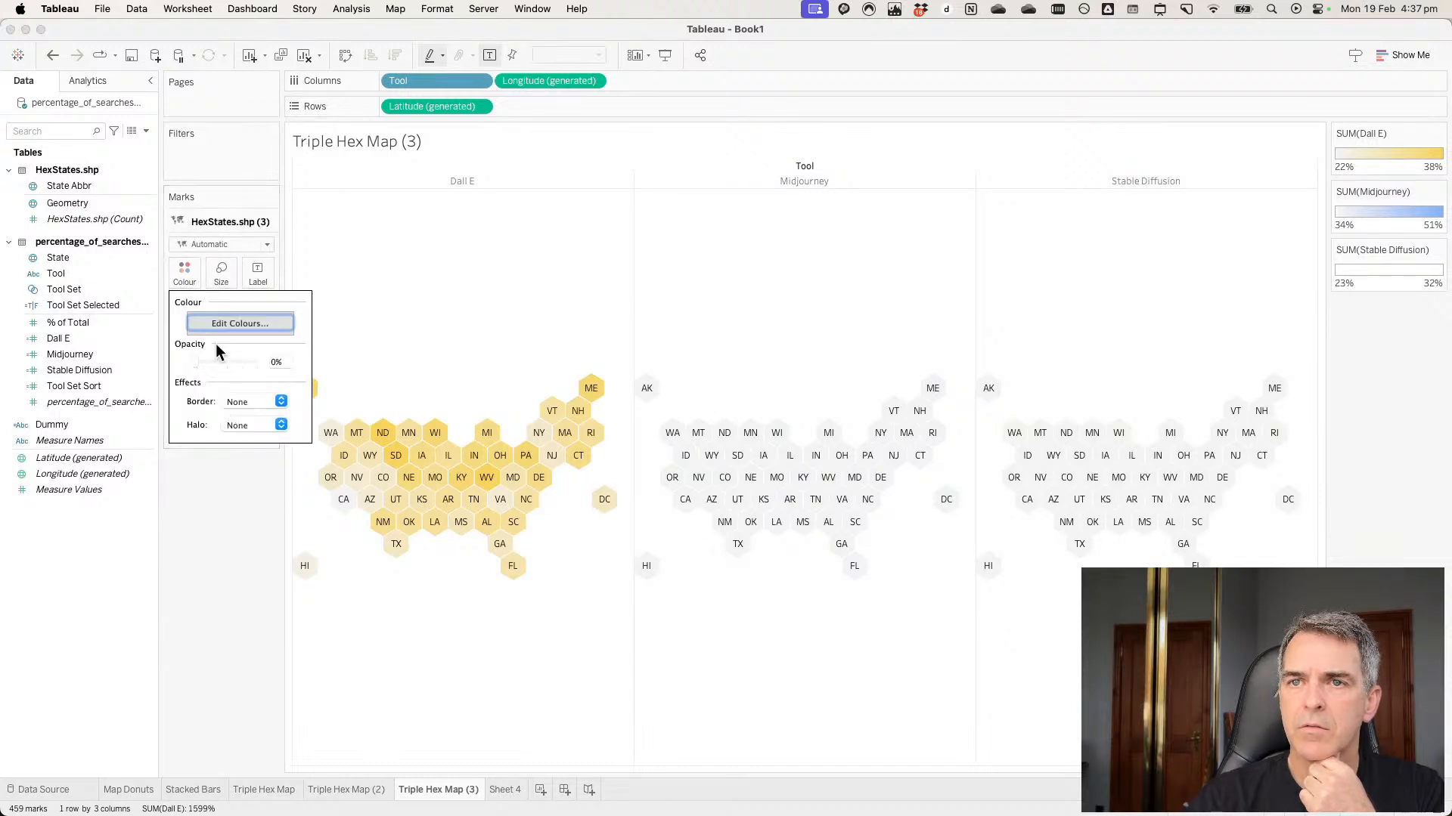
left_click_drag(202, 360, 260, 358)
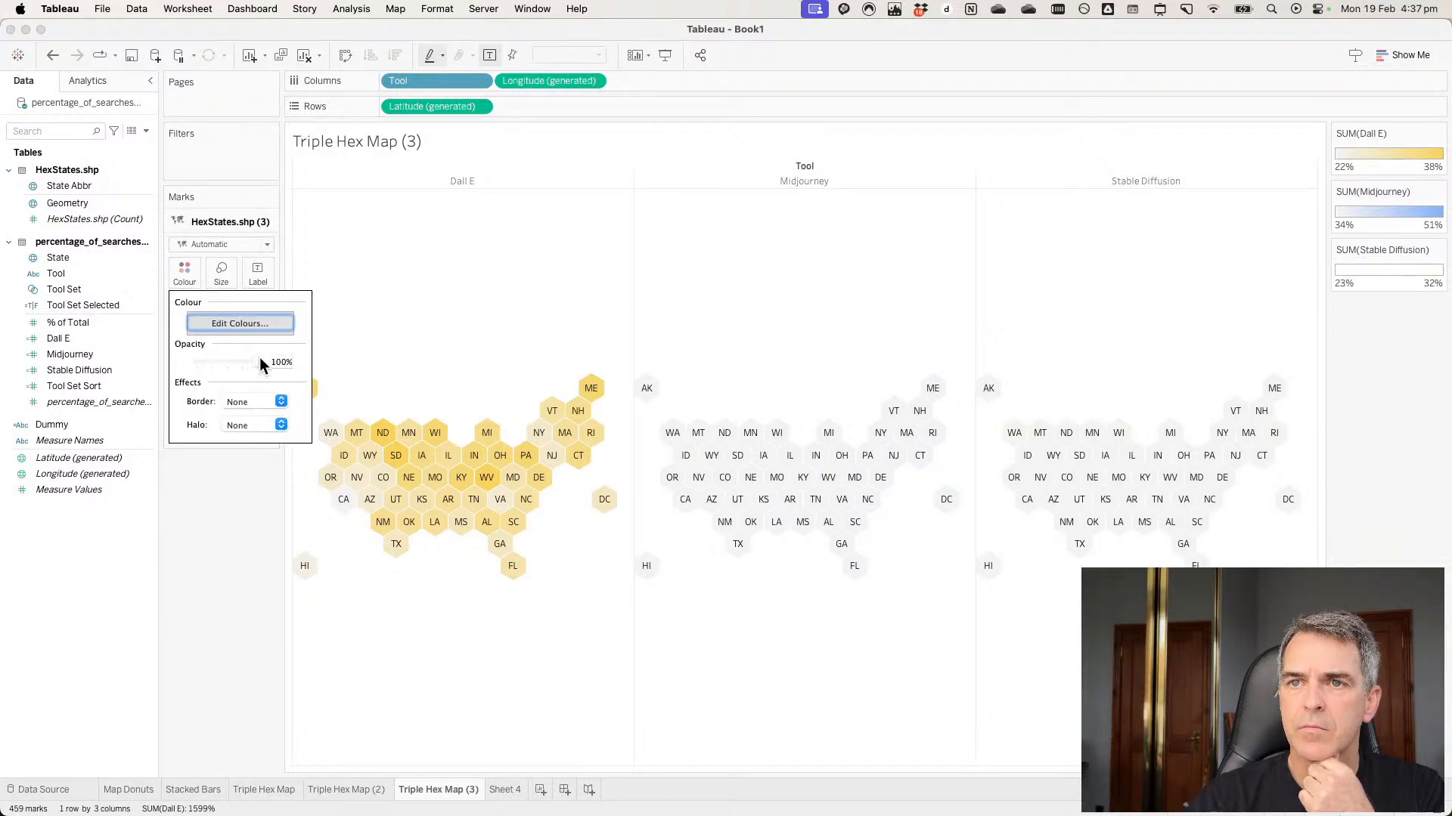
left_click(226, 505)
Raise the opacity of the Midjourney layer, HexStates.shp (2), to match the other two layers.
left_click(225, 434)
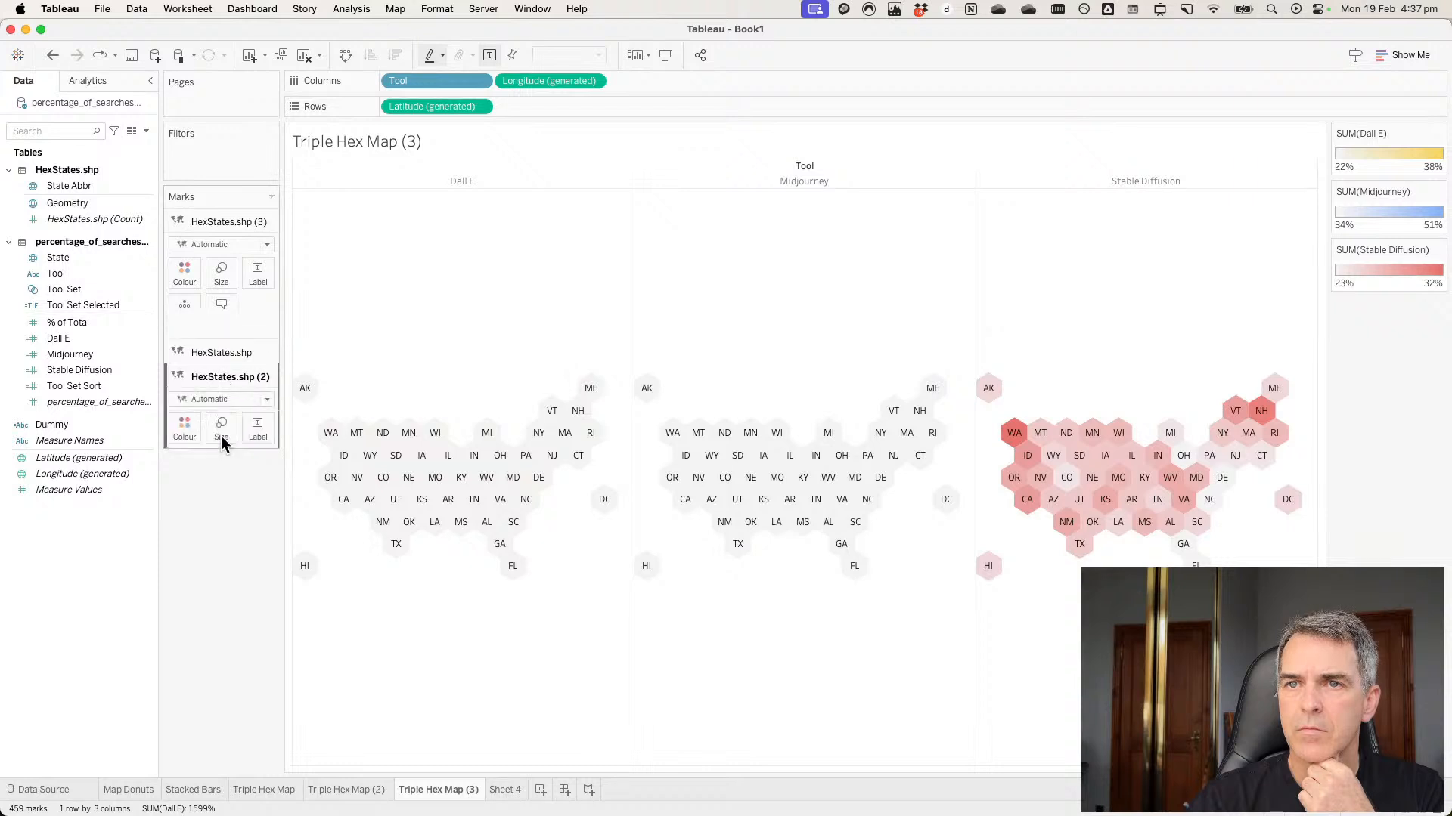
left_click(185, 321)
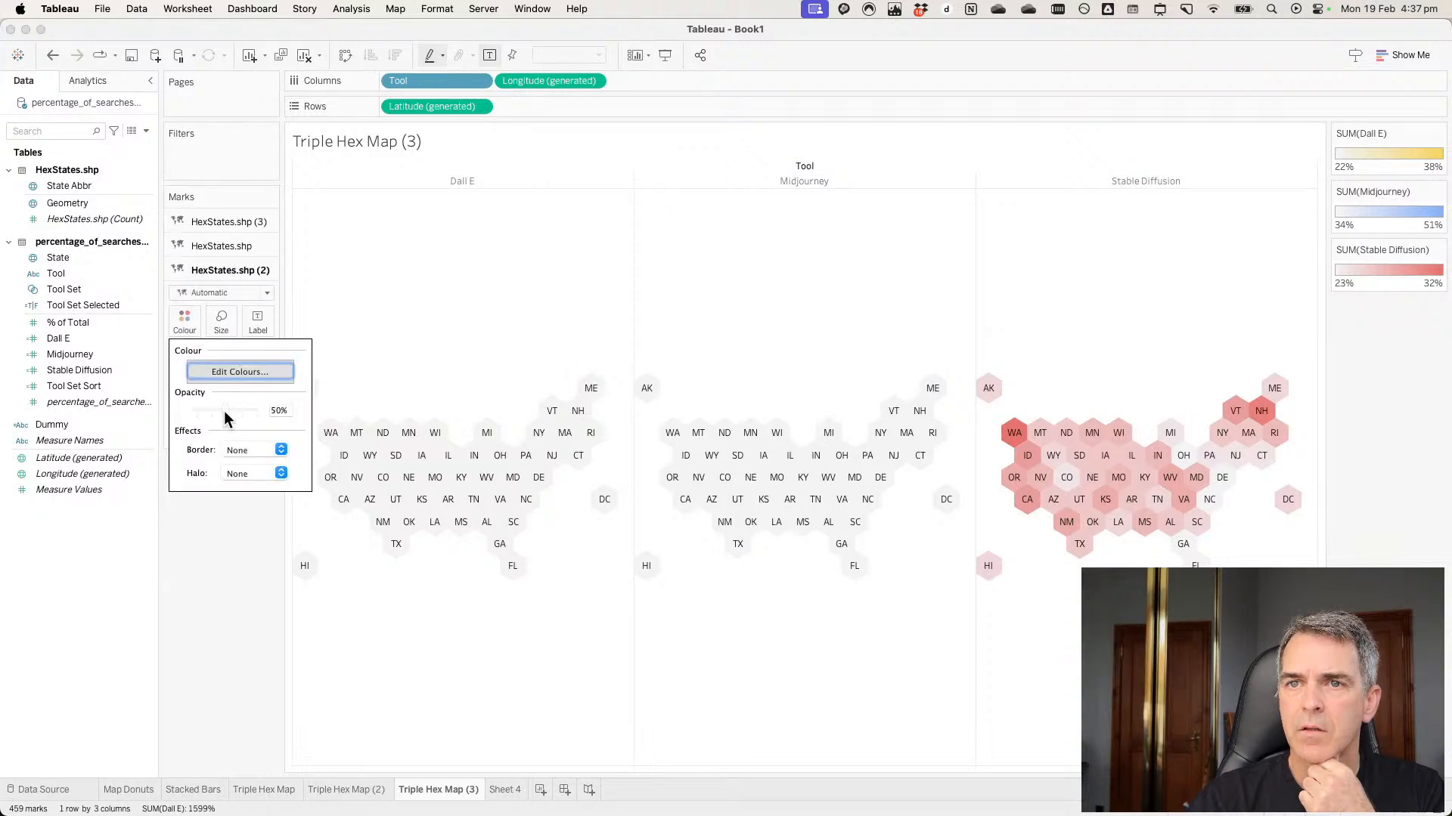
left_click(461, 277)
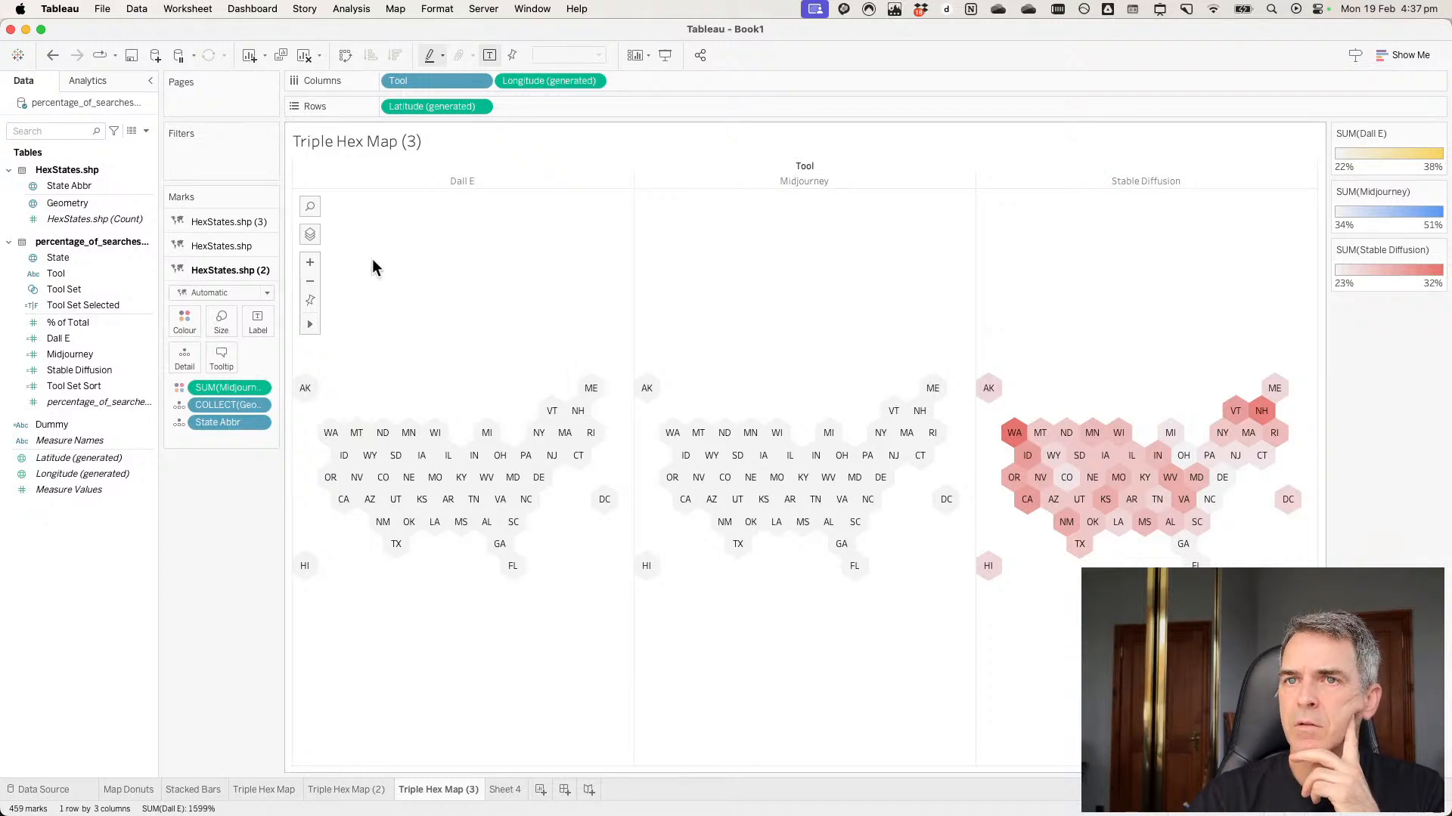
Check which measure colours the HexStates.shp (3) and HexStates.shp layers, and review the HexStates.shp colour settings.
left_click(211, 224)
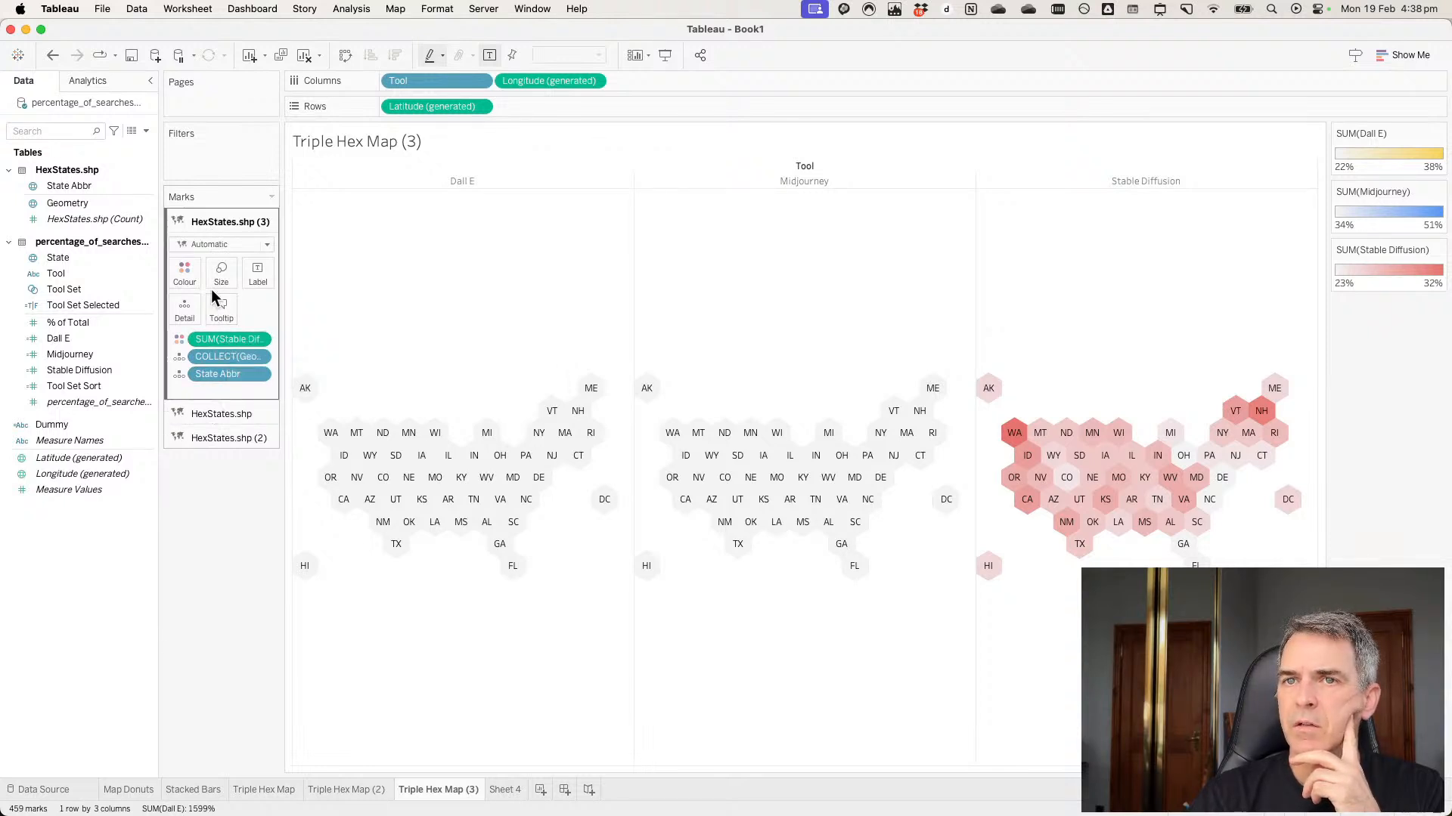
left_click(212, 413)
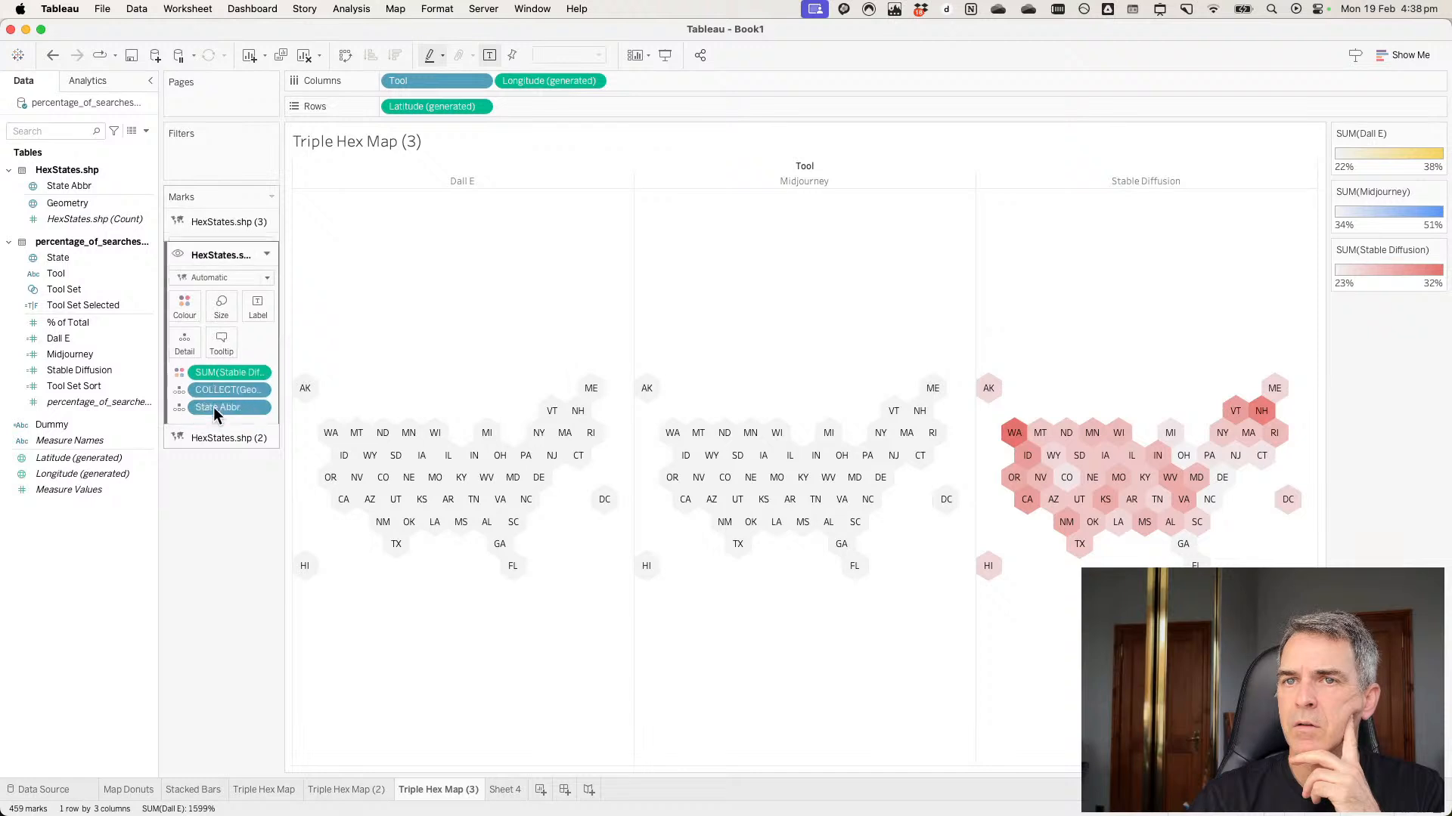
left_click(184, 297)
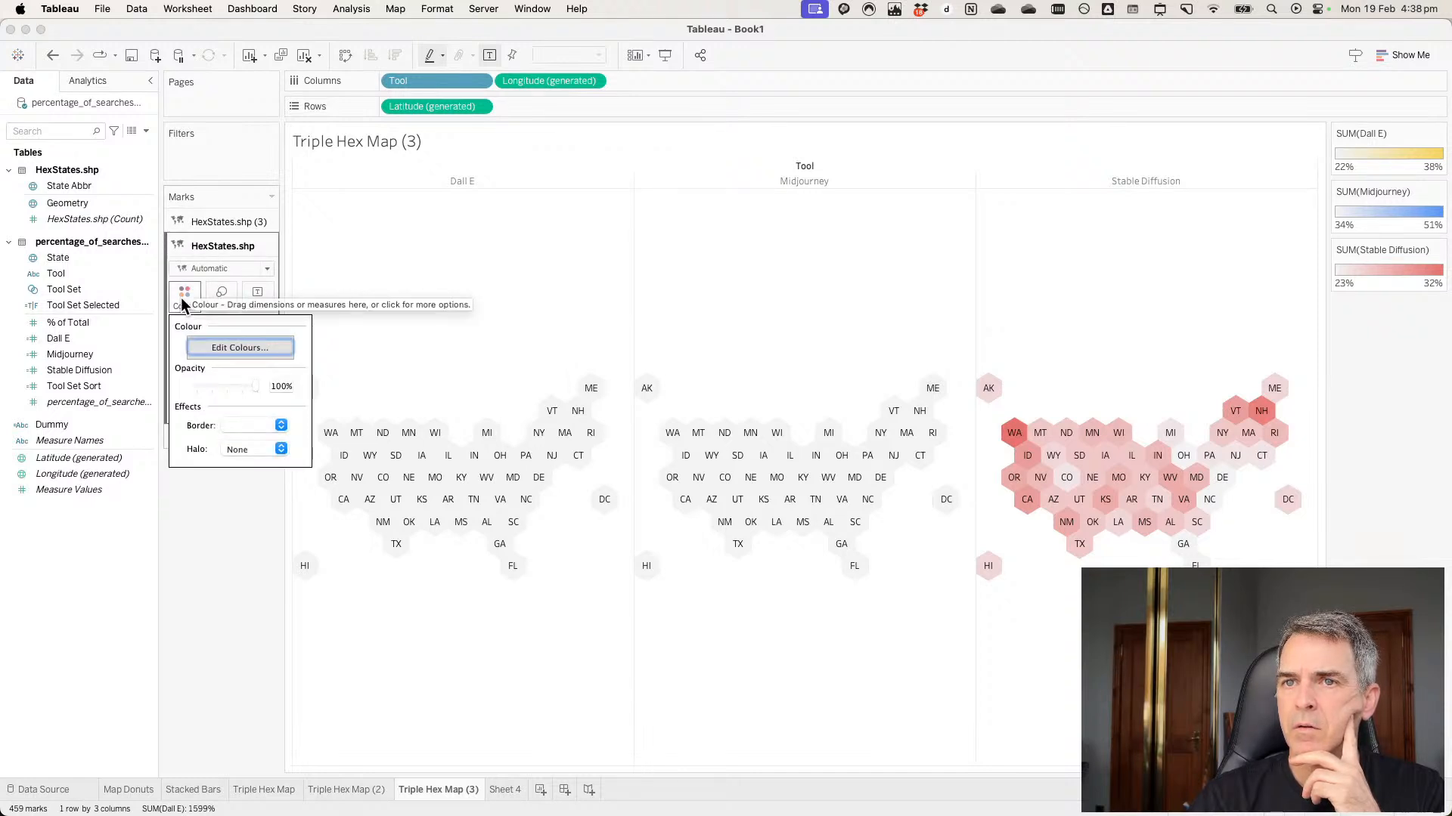
left_click(429, 275)
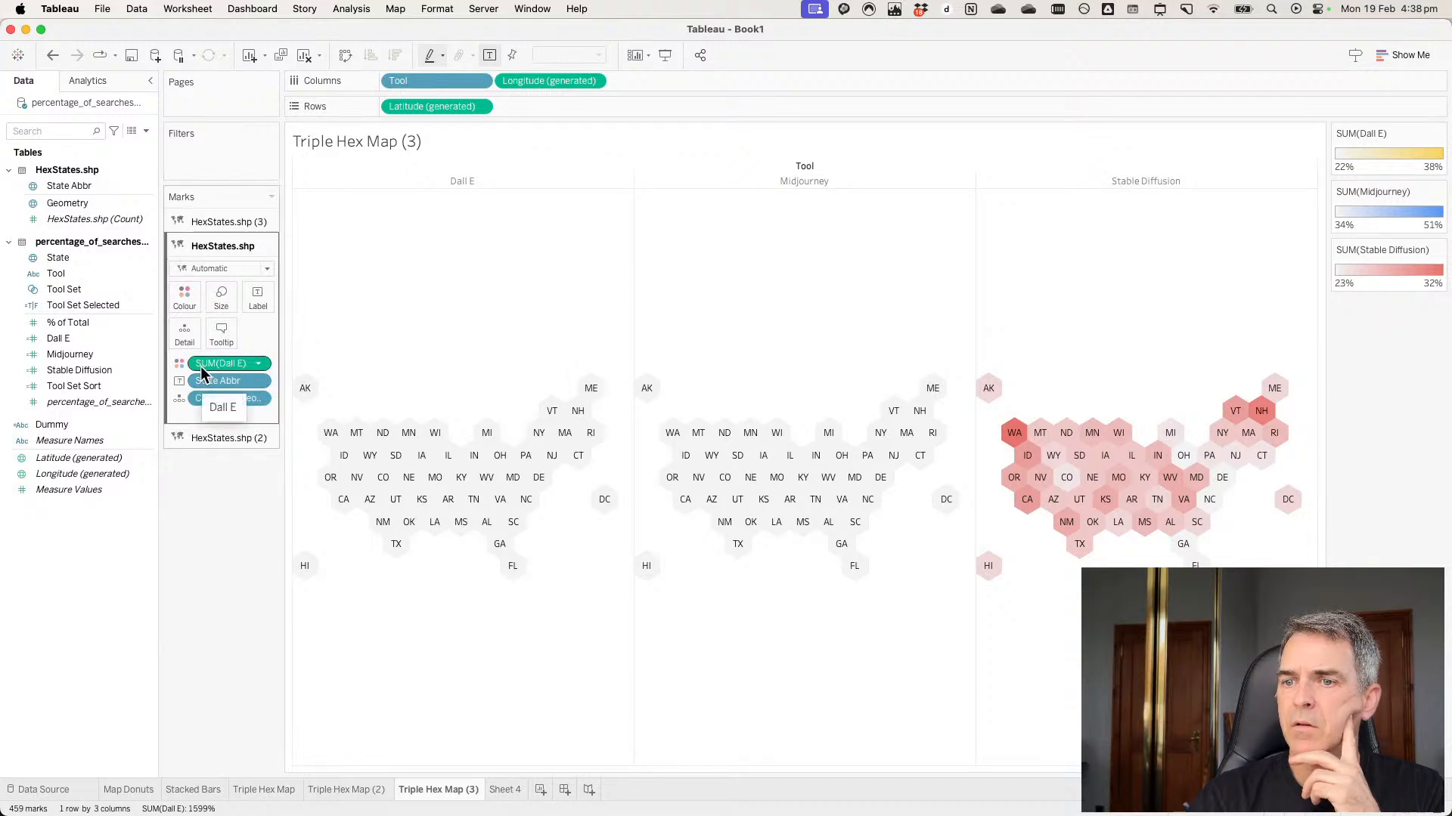
Try removing the Dall E layer, HexStates.shp, and undo the removal.
left_click(267, 244)
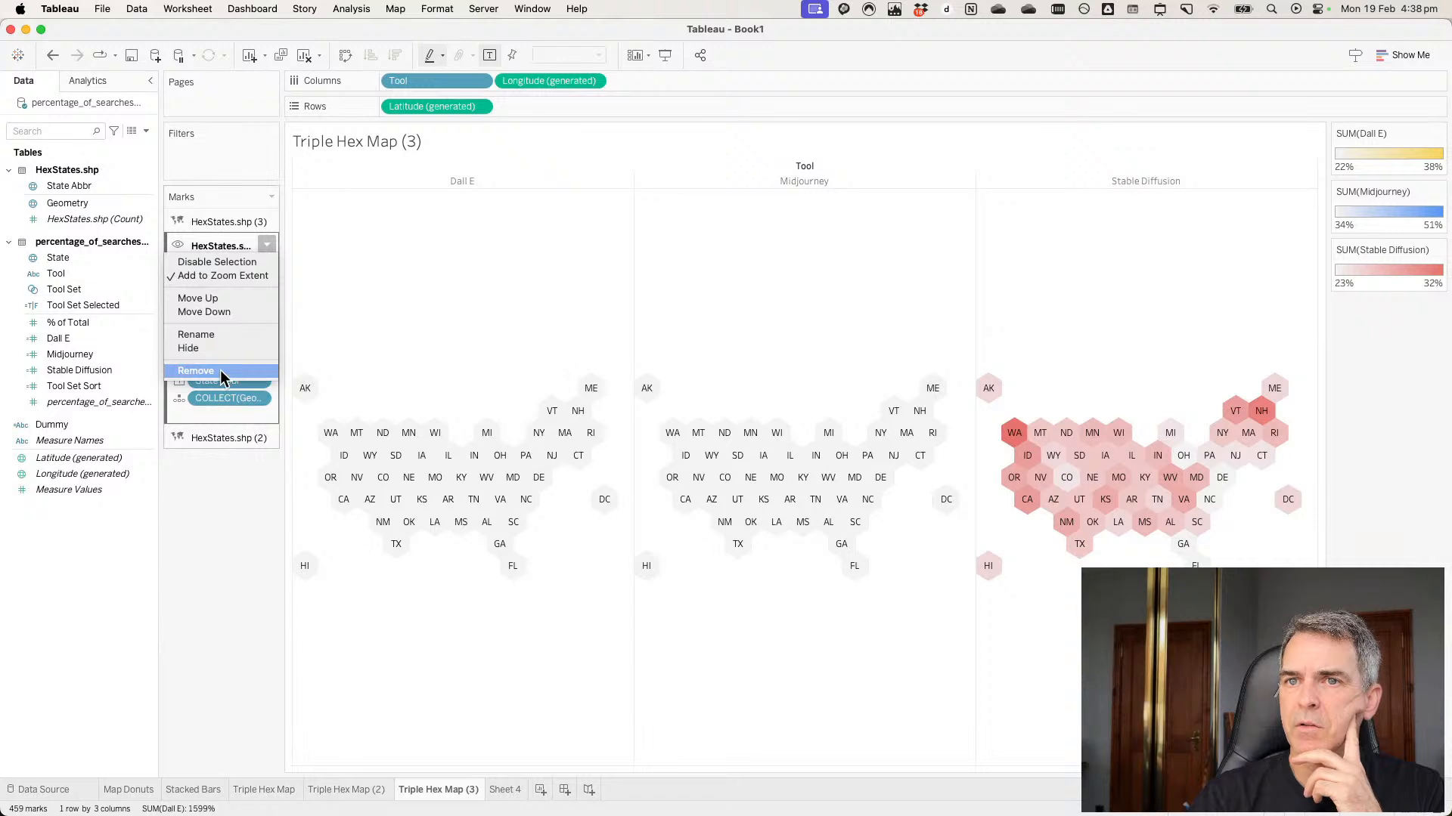
left_click(224, 372)
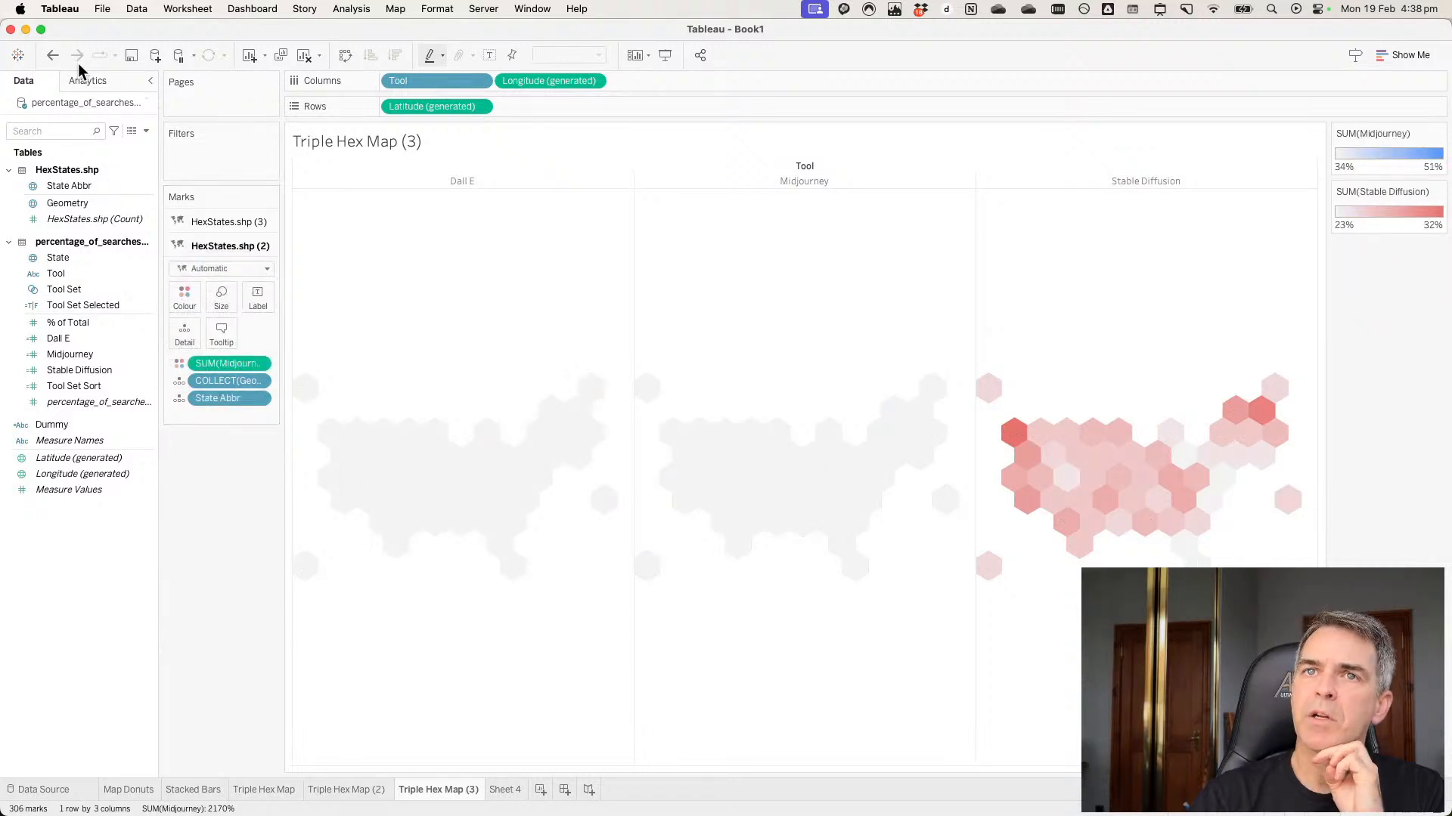
left_click(52, 55)
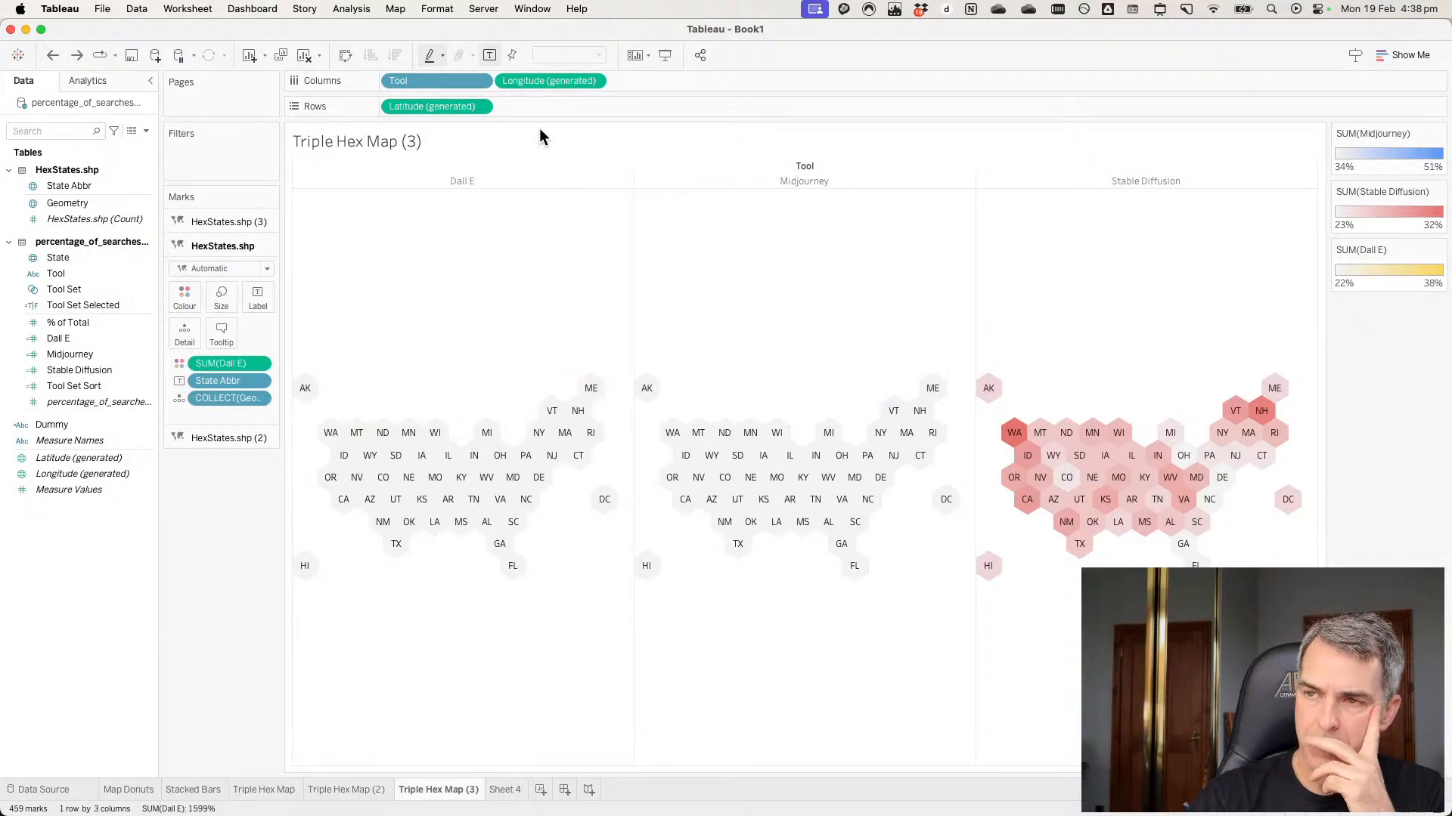
Inspect the PA and IA hexagons in the Dall E map, then review the HexStates.shp layer's colour settings and Dall E palette.
left_click(533, 459)
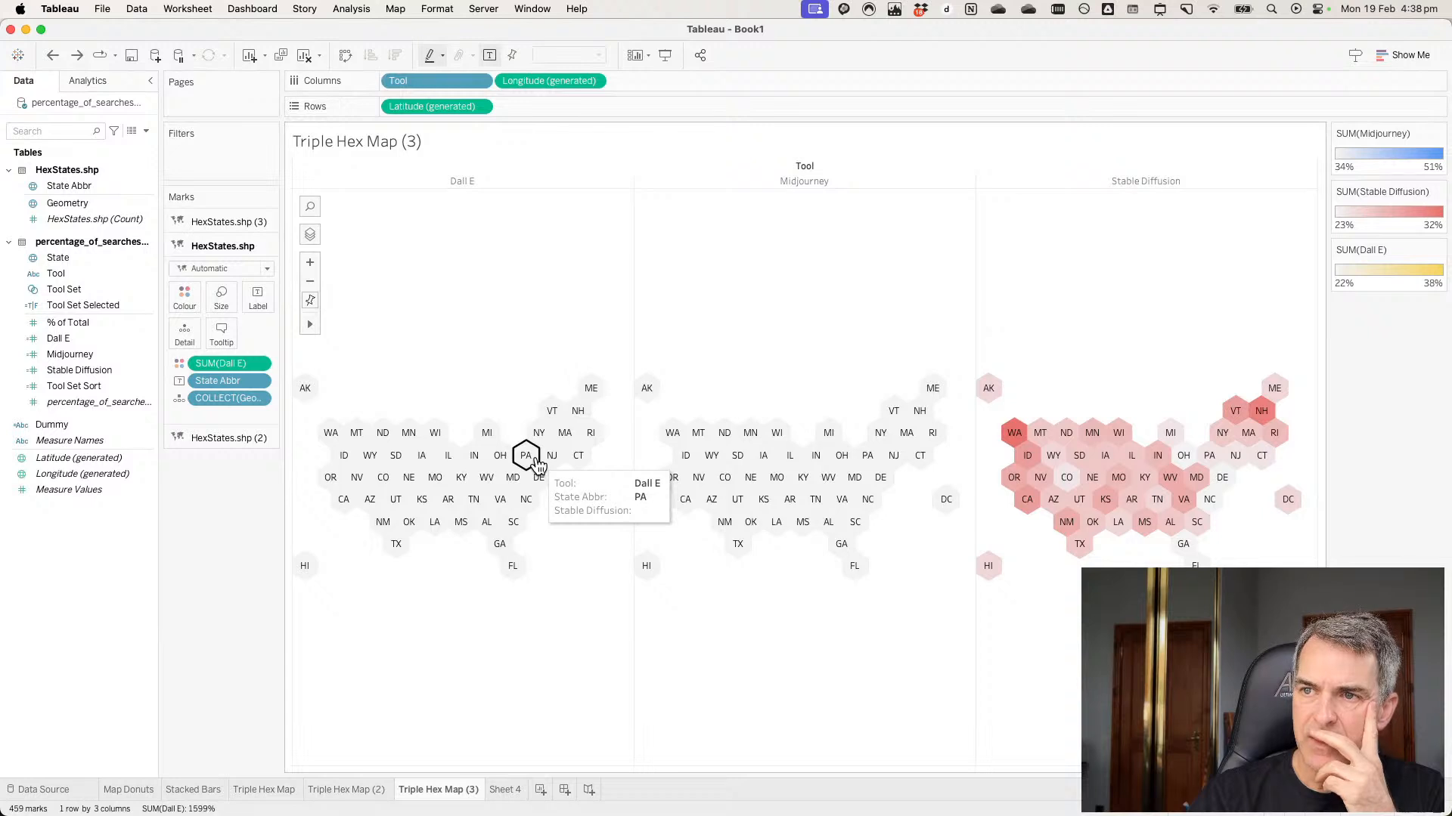
left_click(534, 461)
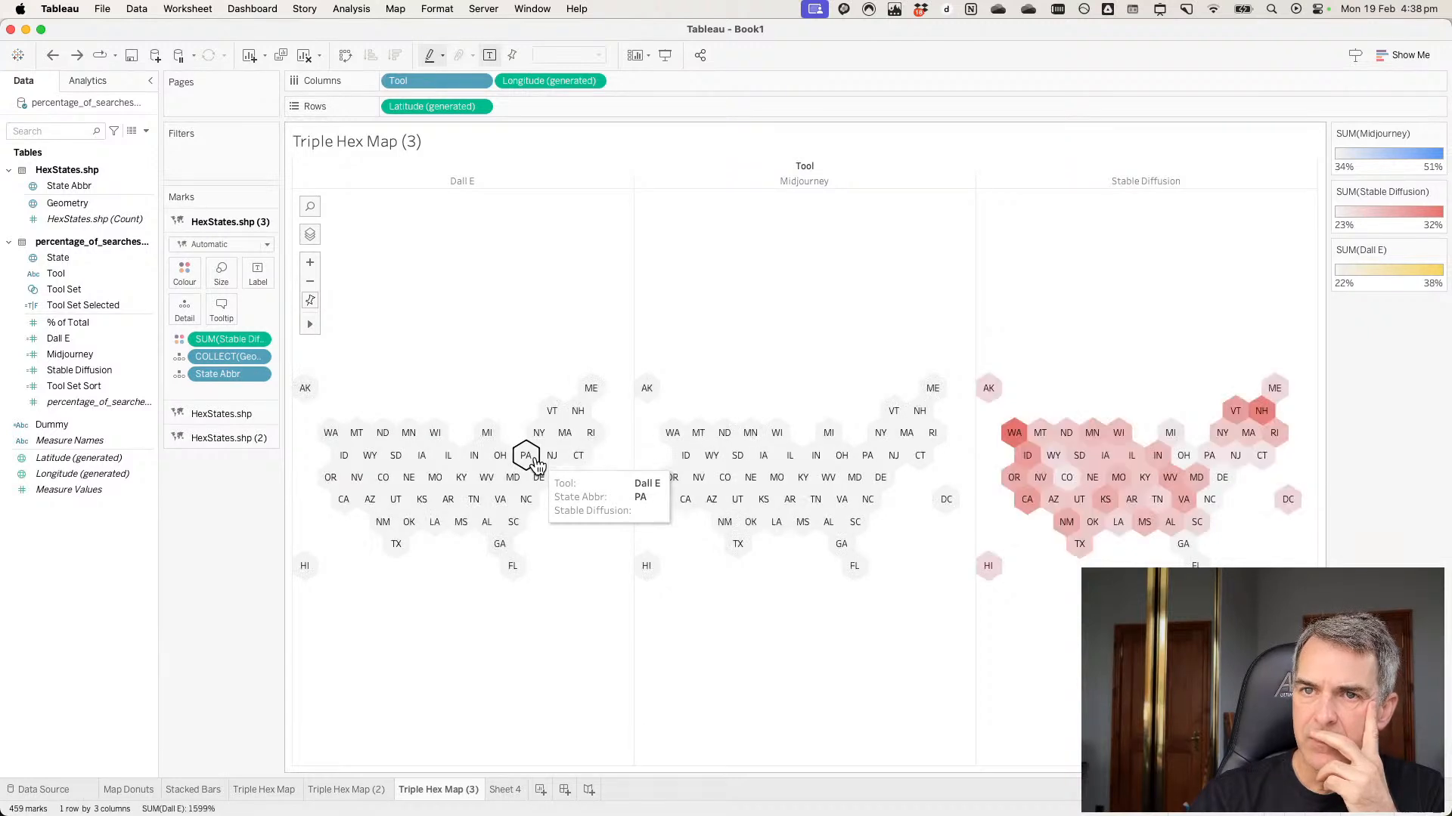
left_click(421, 456)
left_click(421, 455)
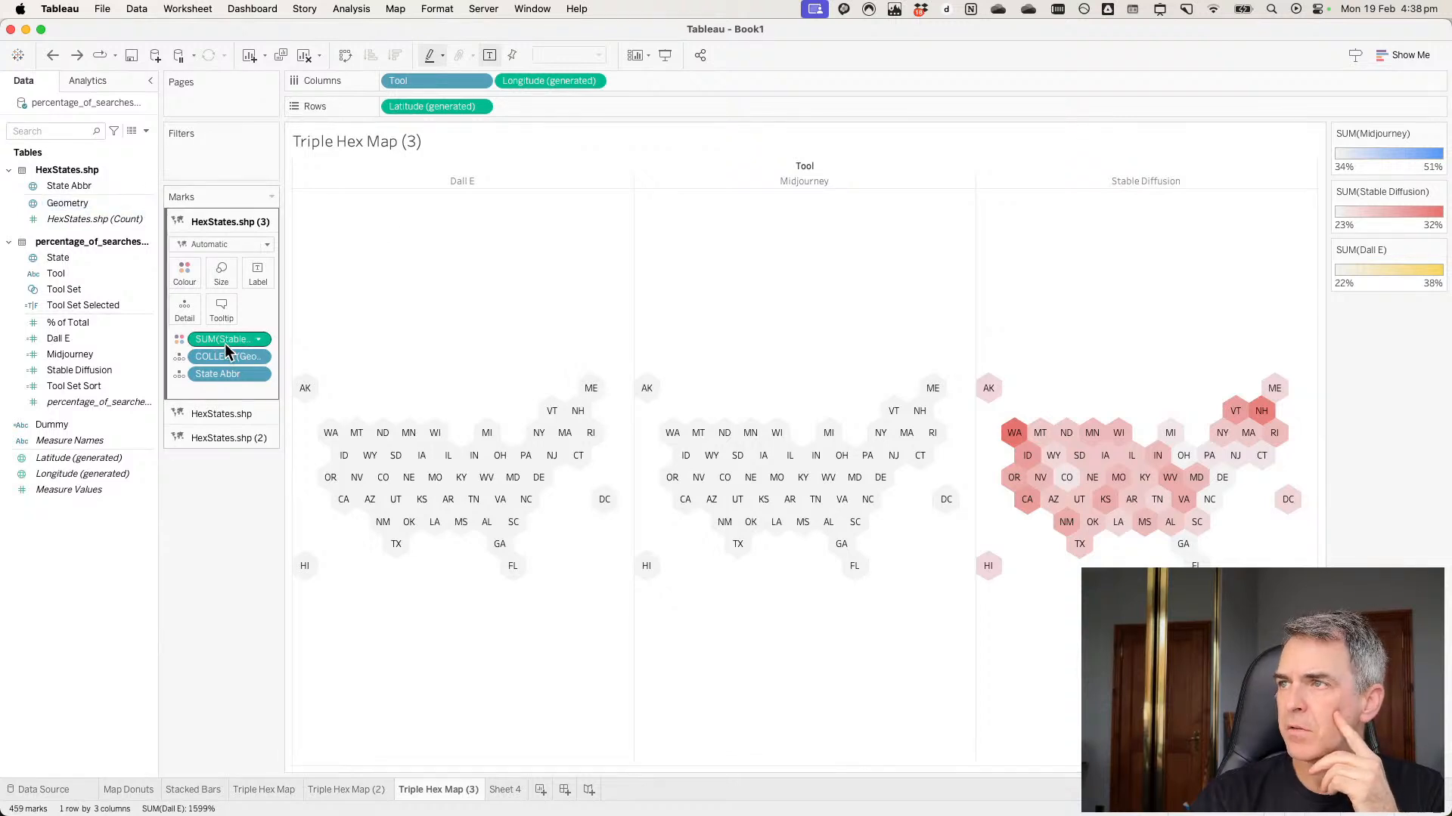
left_click(217, 413)
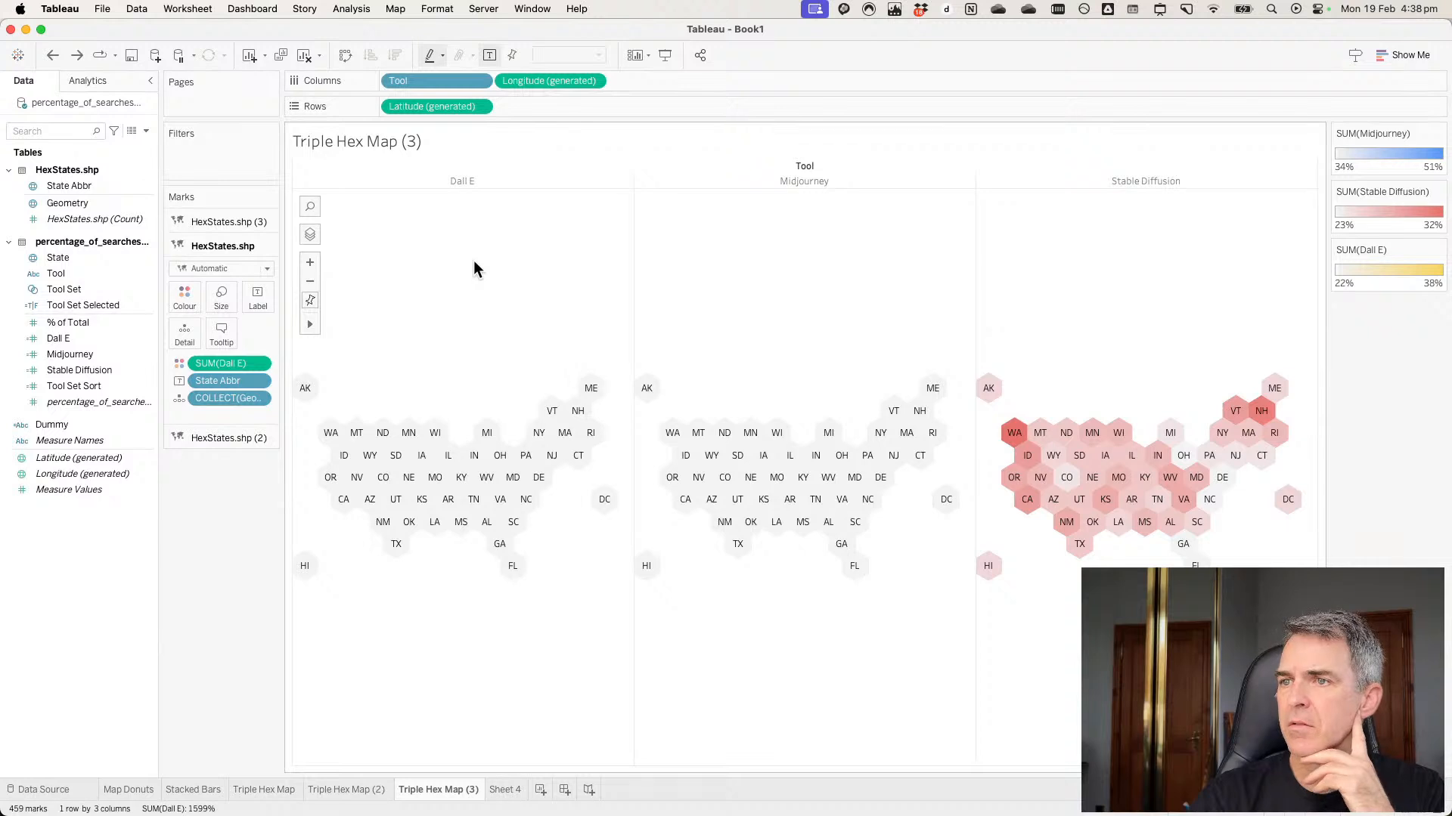
left_click(197, 305)
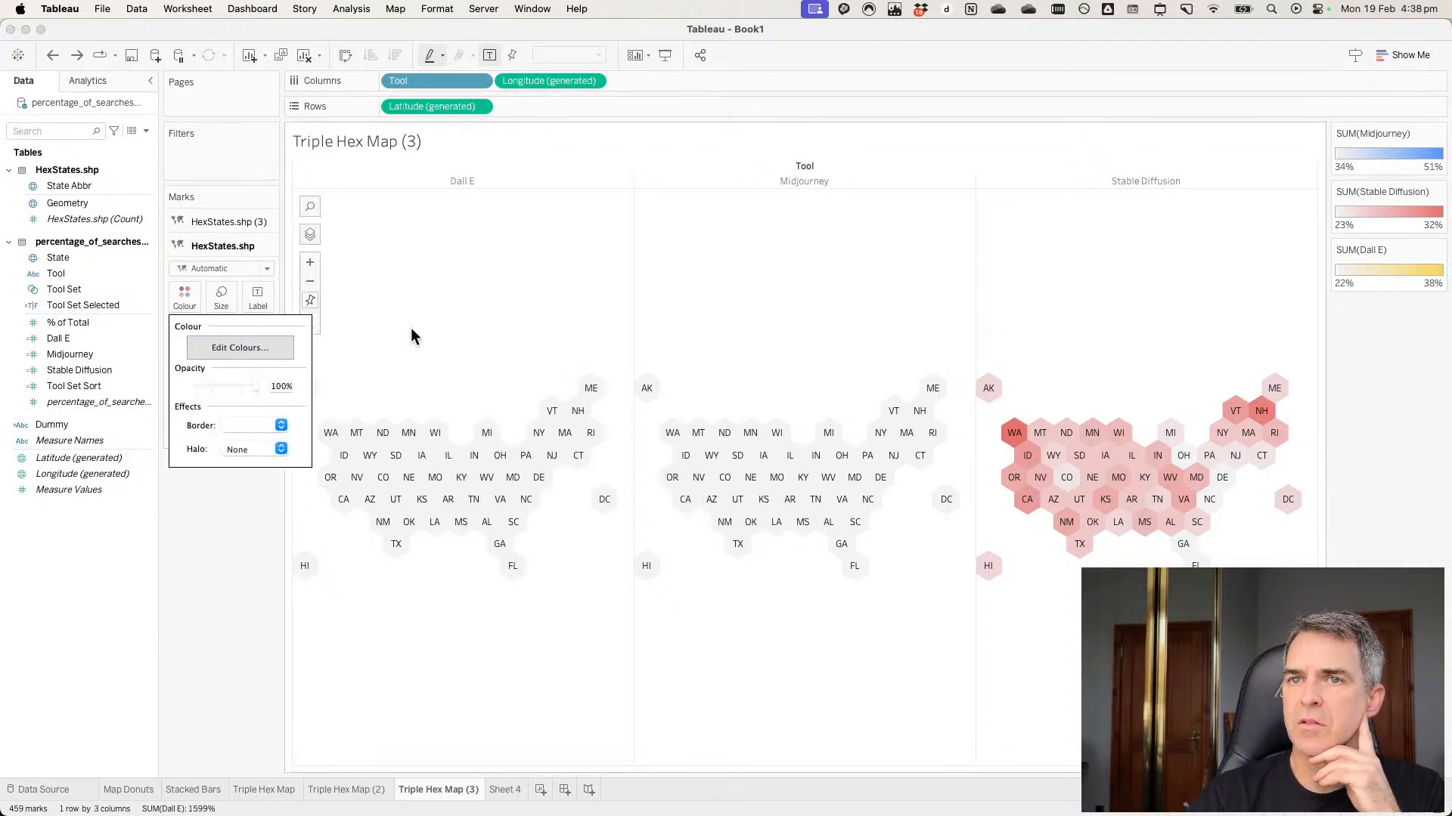
left_click(443, 321)
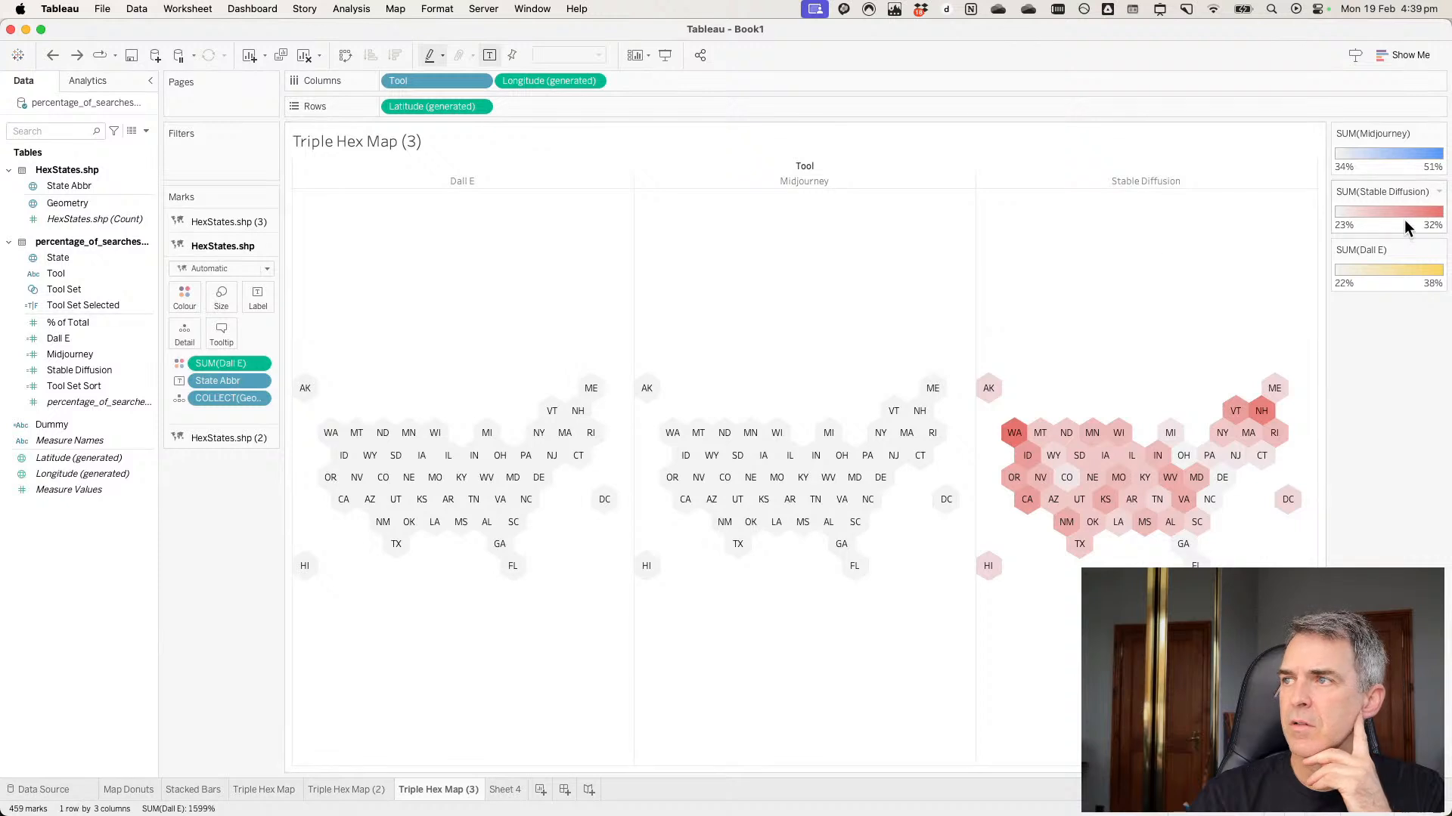
double_click(1380, 283)
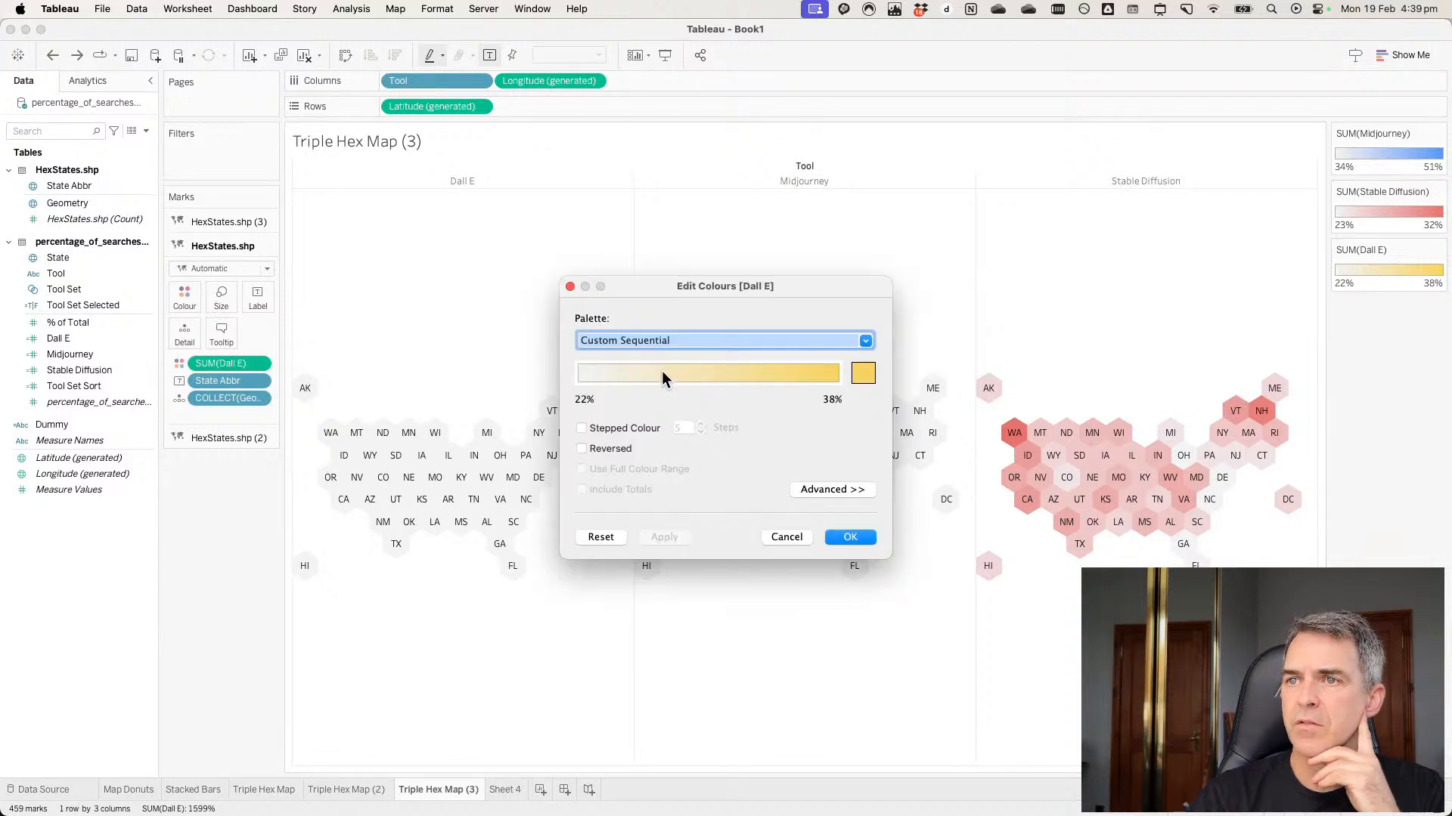
left_click(841, 534)
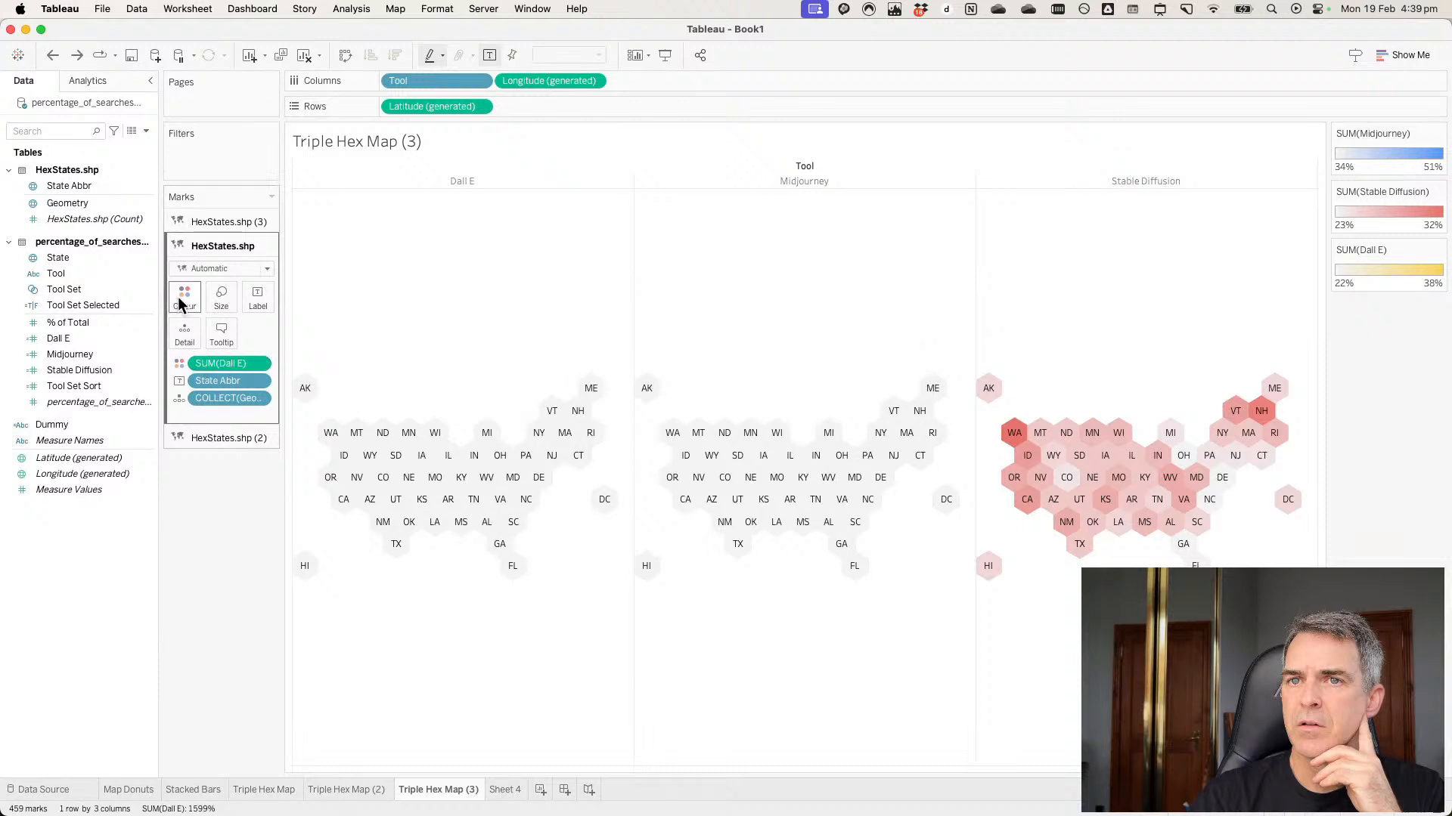
Move the HexStates.shp layer above HexStates.shp (3), then remove the HexStates.shp and HexStates.shp (2) layers.
left_click_drag(203, 440, 230, 221)
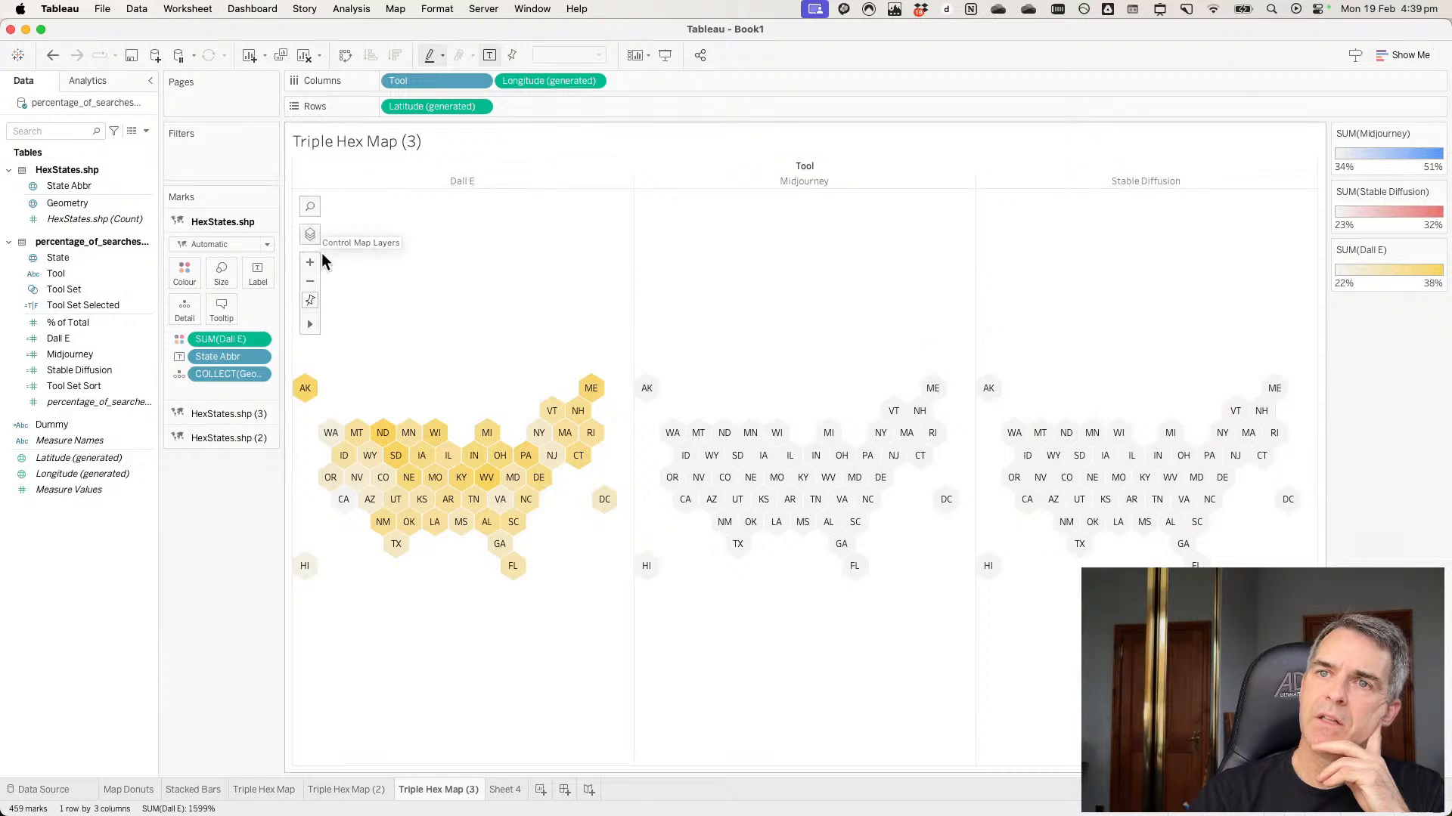
left_click(266, 221)
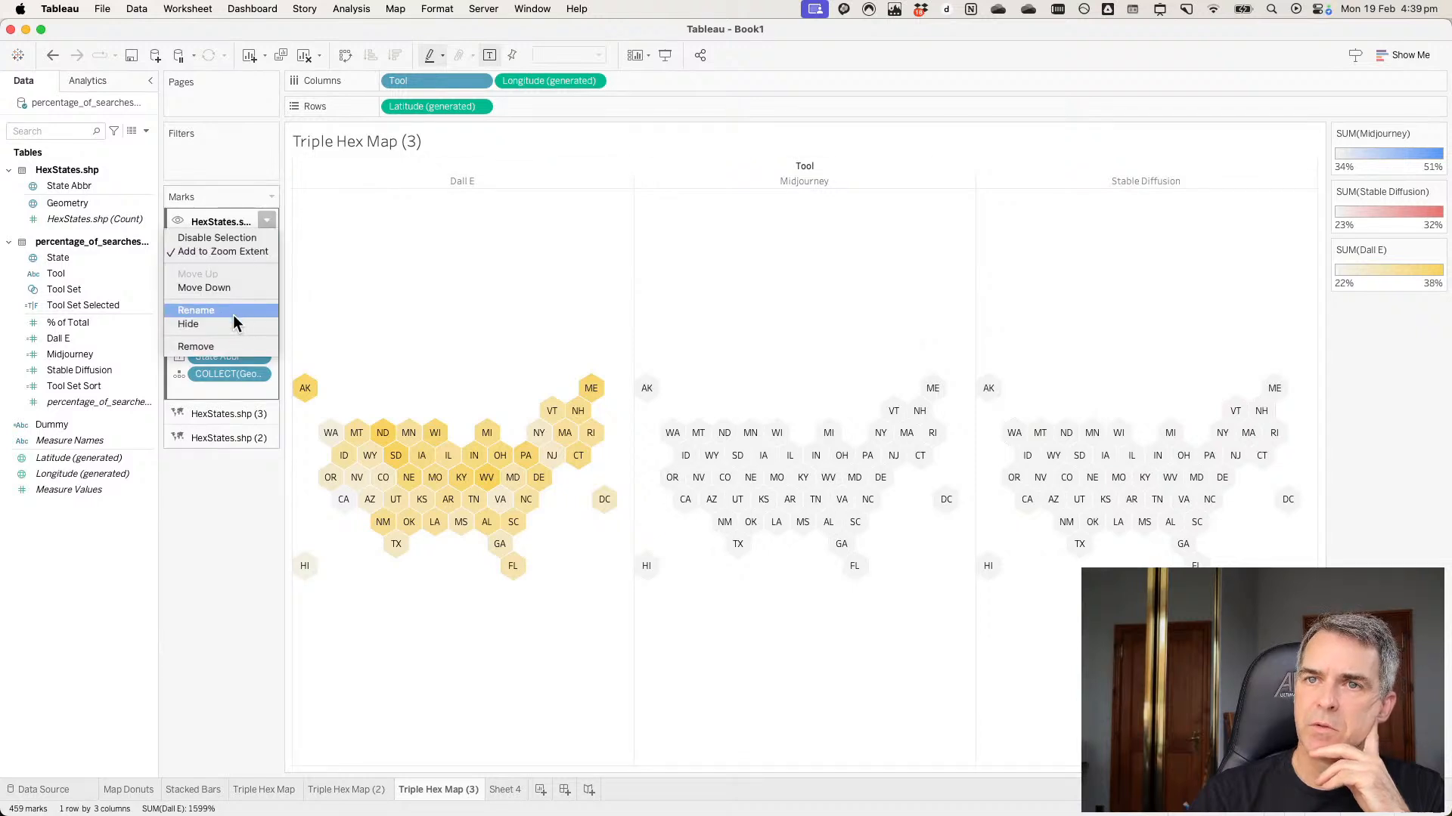
left_click(226, 345)
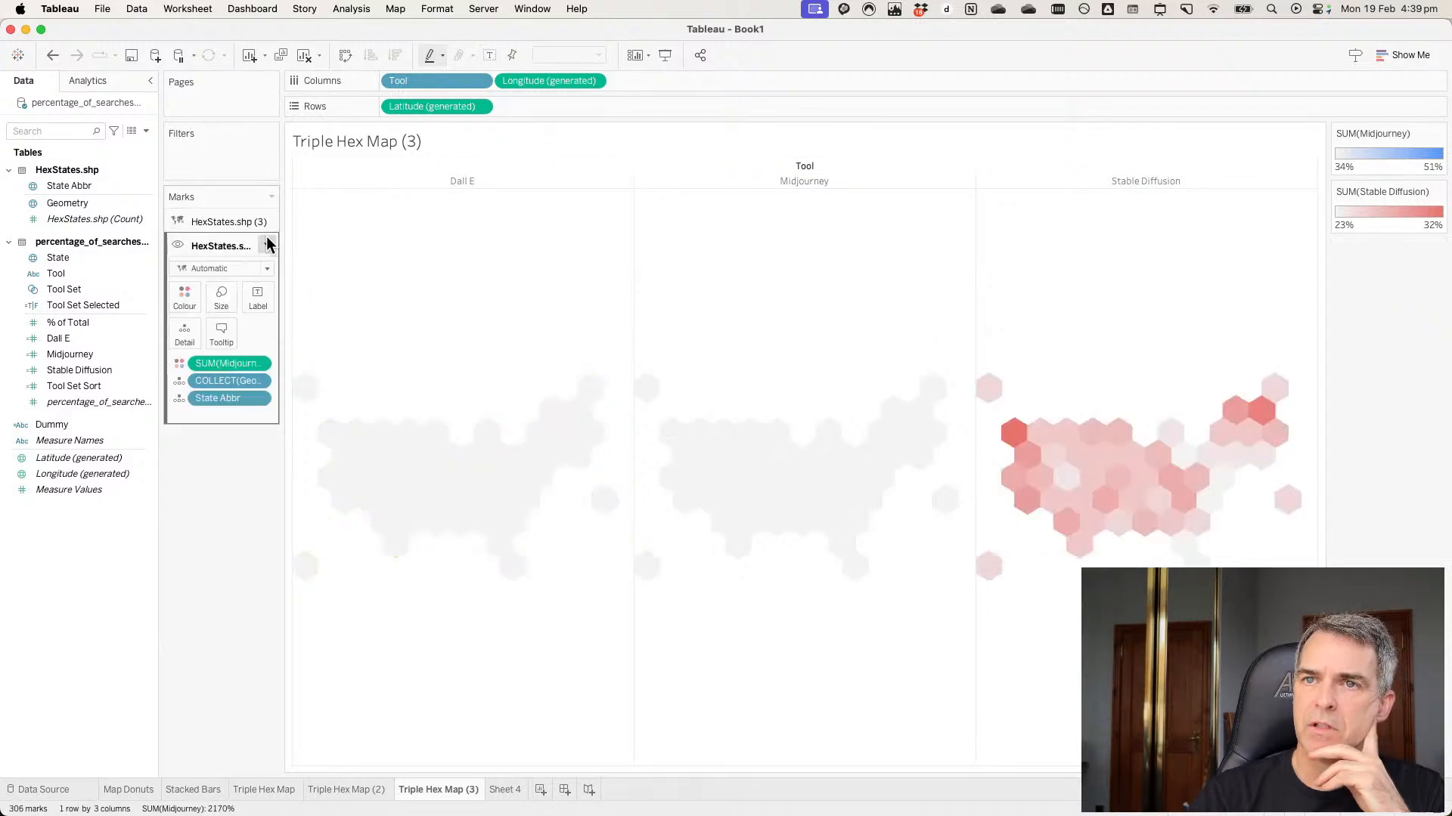
left_click(266, 246)
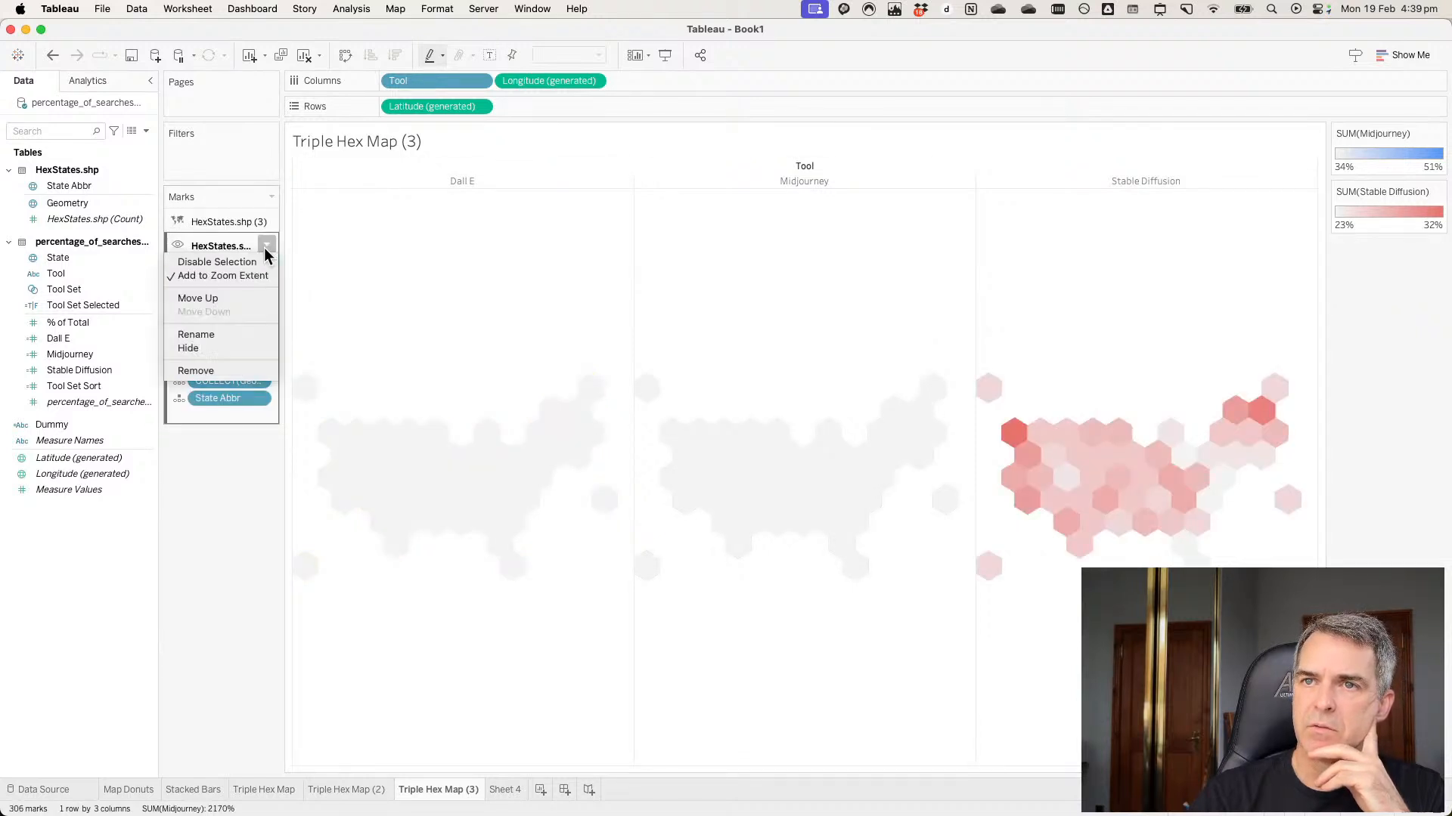
left_click(221, 367)
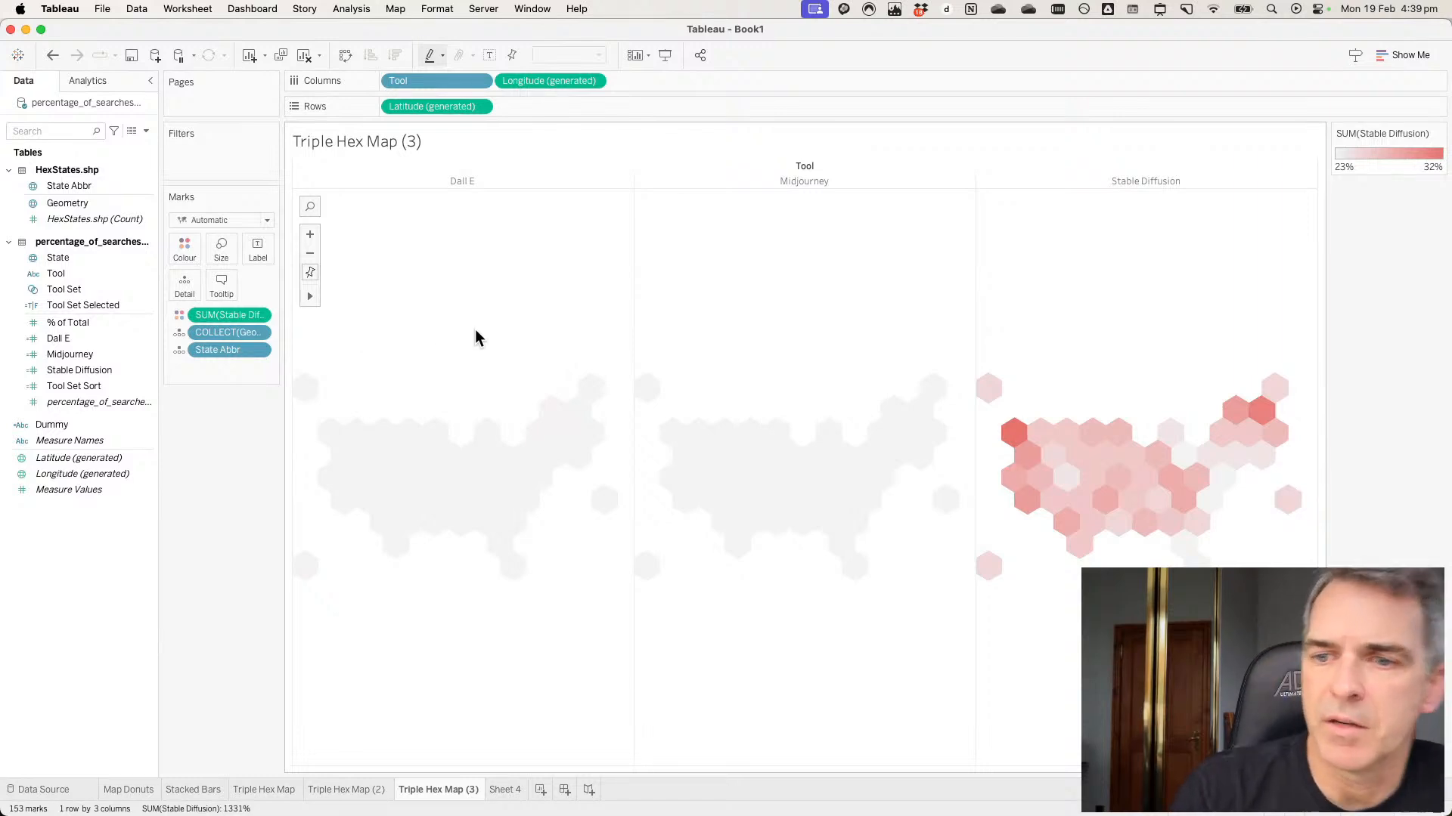
Delete the Triple Hex Map (3) worksheet.
right_click(441, 791)
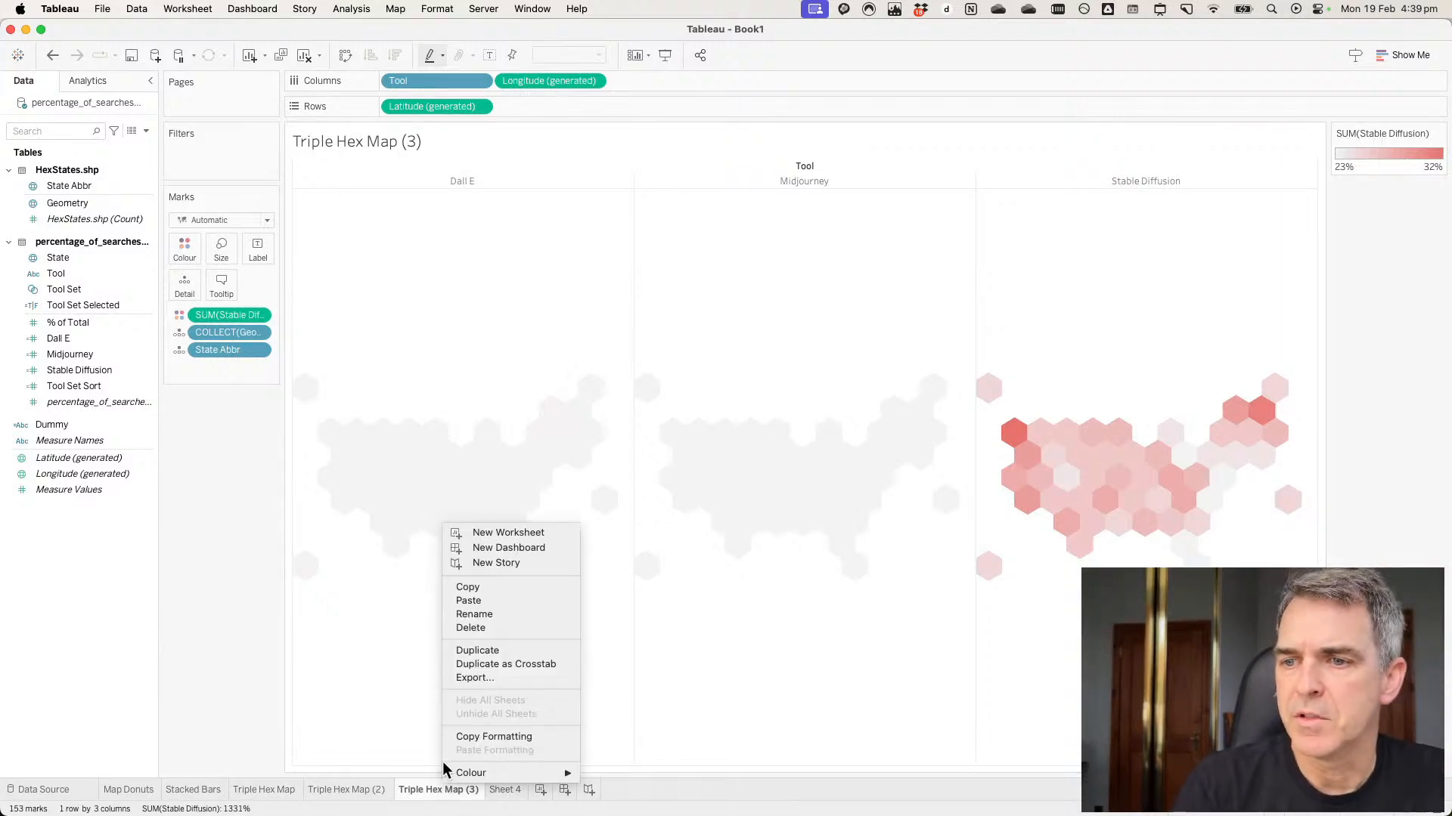
left_click(473, 627)
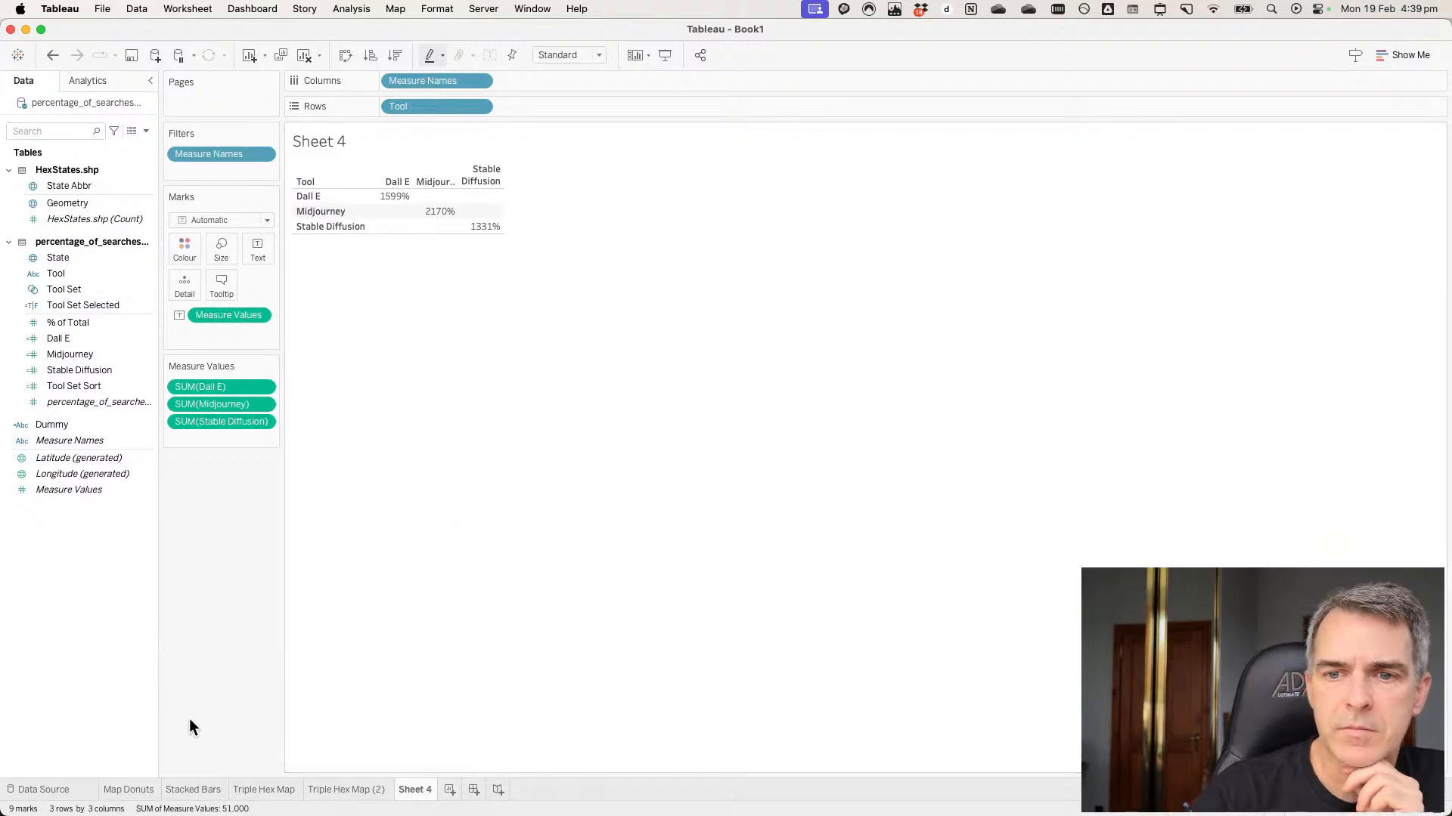
Test sorting the Stacked Bars by Midjourney, Stable Diffusion and Dall E, and review the Map Donuts and Triple Hex Map (2) sheets.
left_click(189, 791)
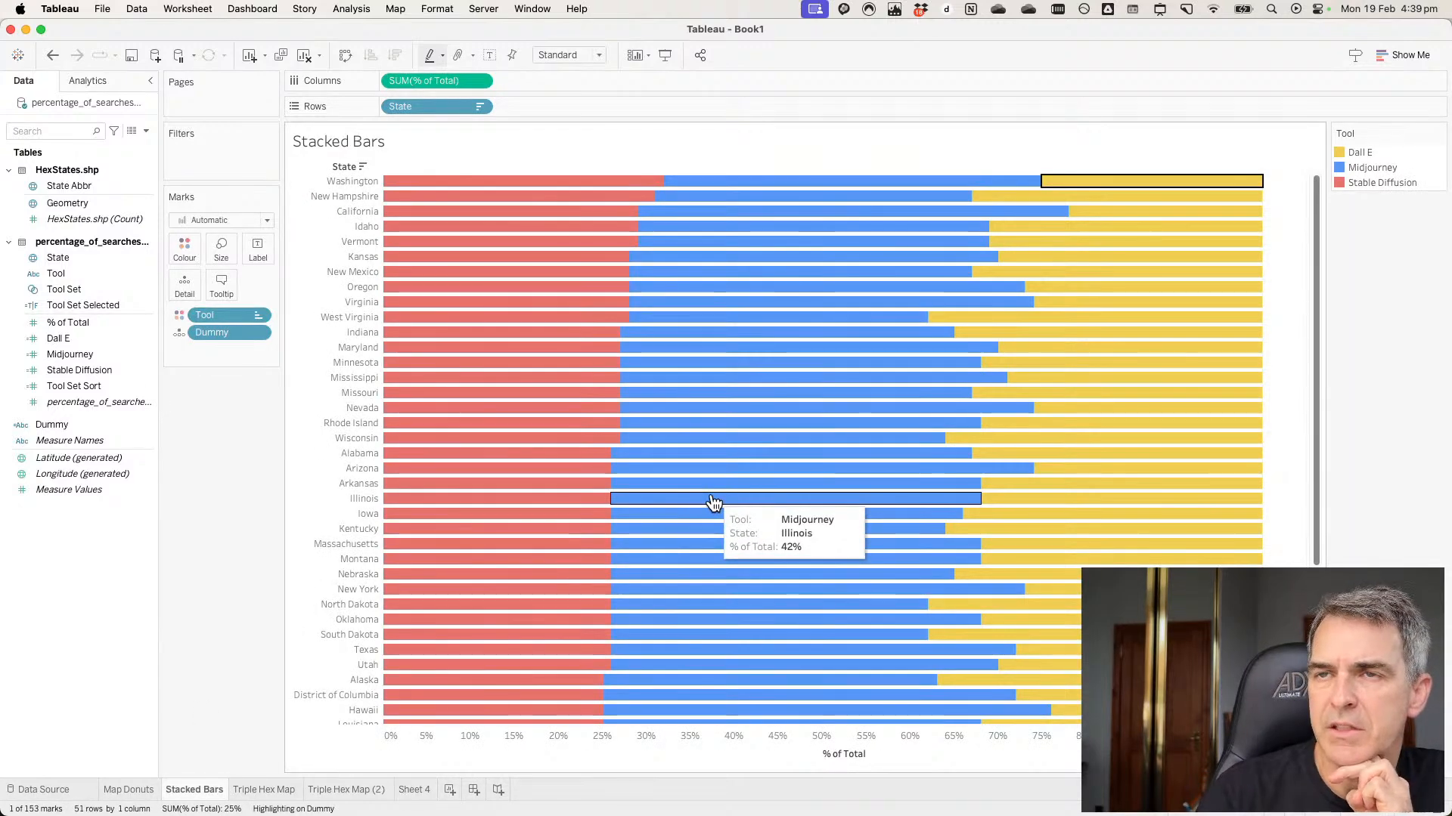
left_click(679, 431)
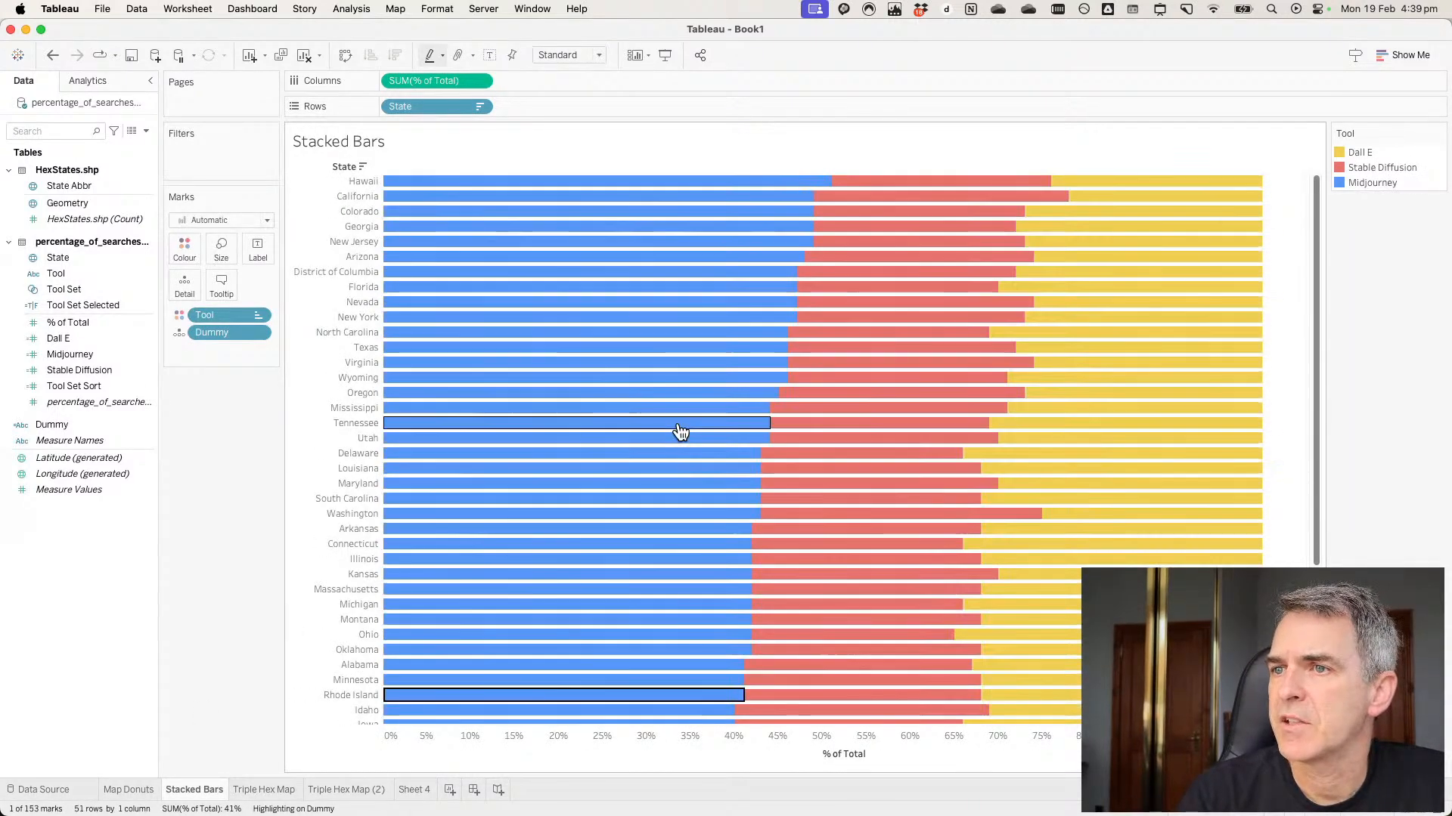
left_click(925, 426)
left_click(1103, 386)
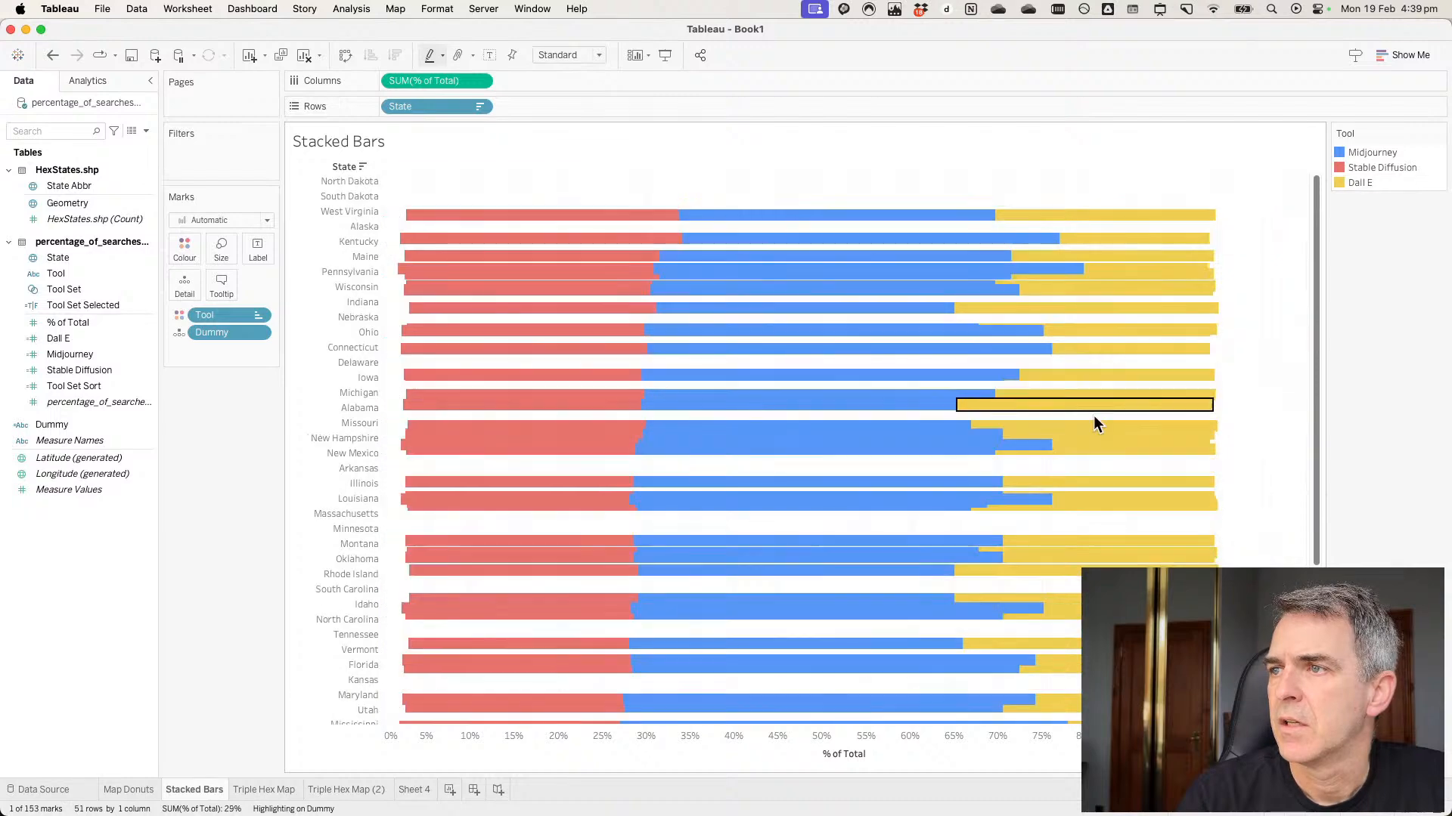
left_click(128, 790)
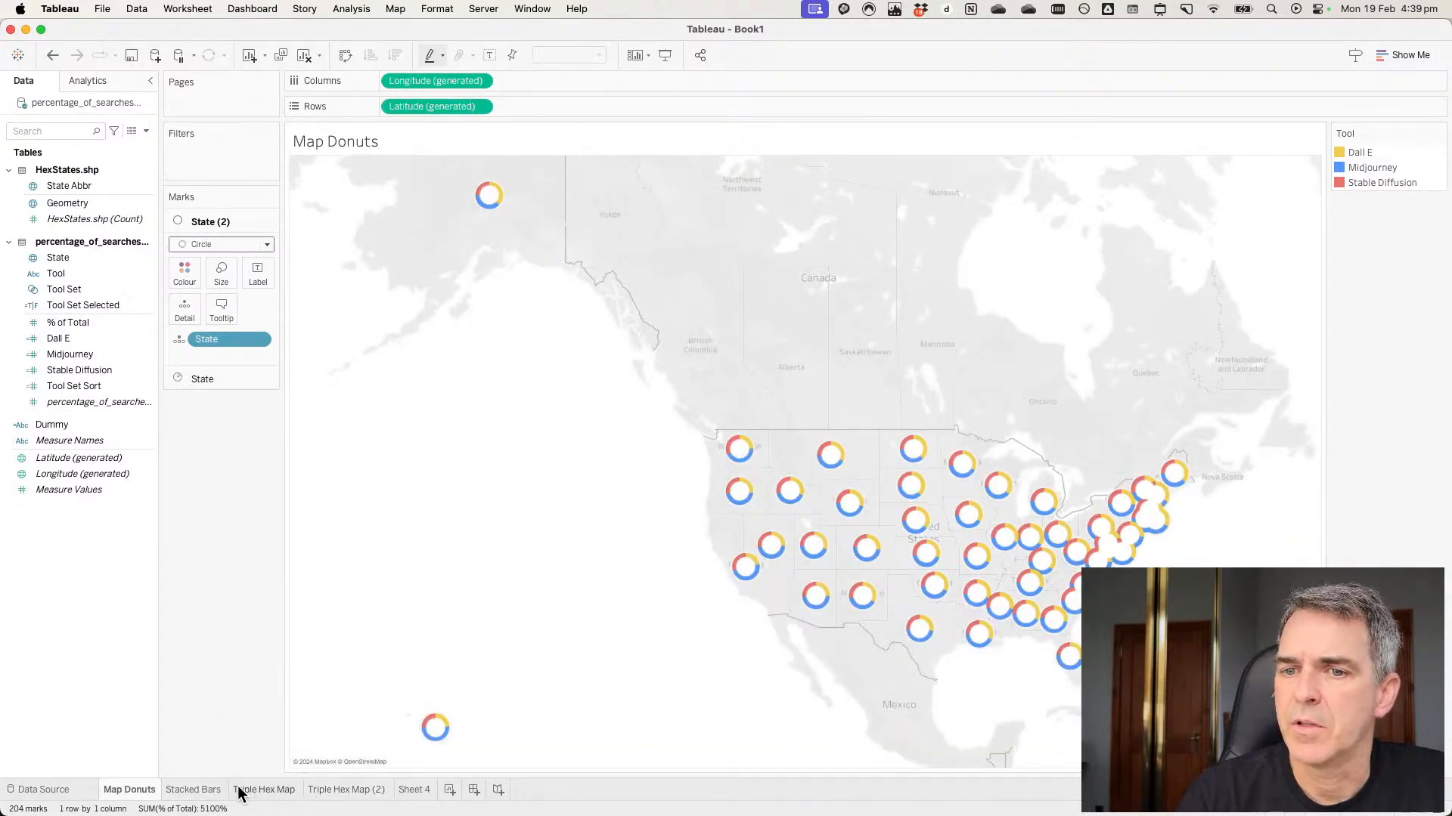
left_click(328, 792)
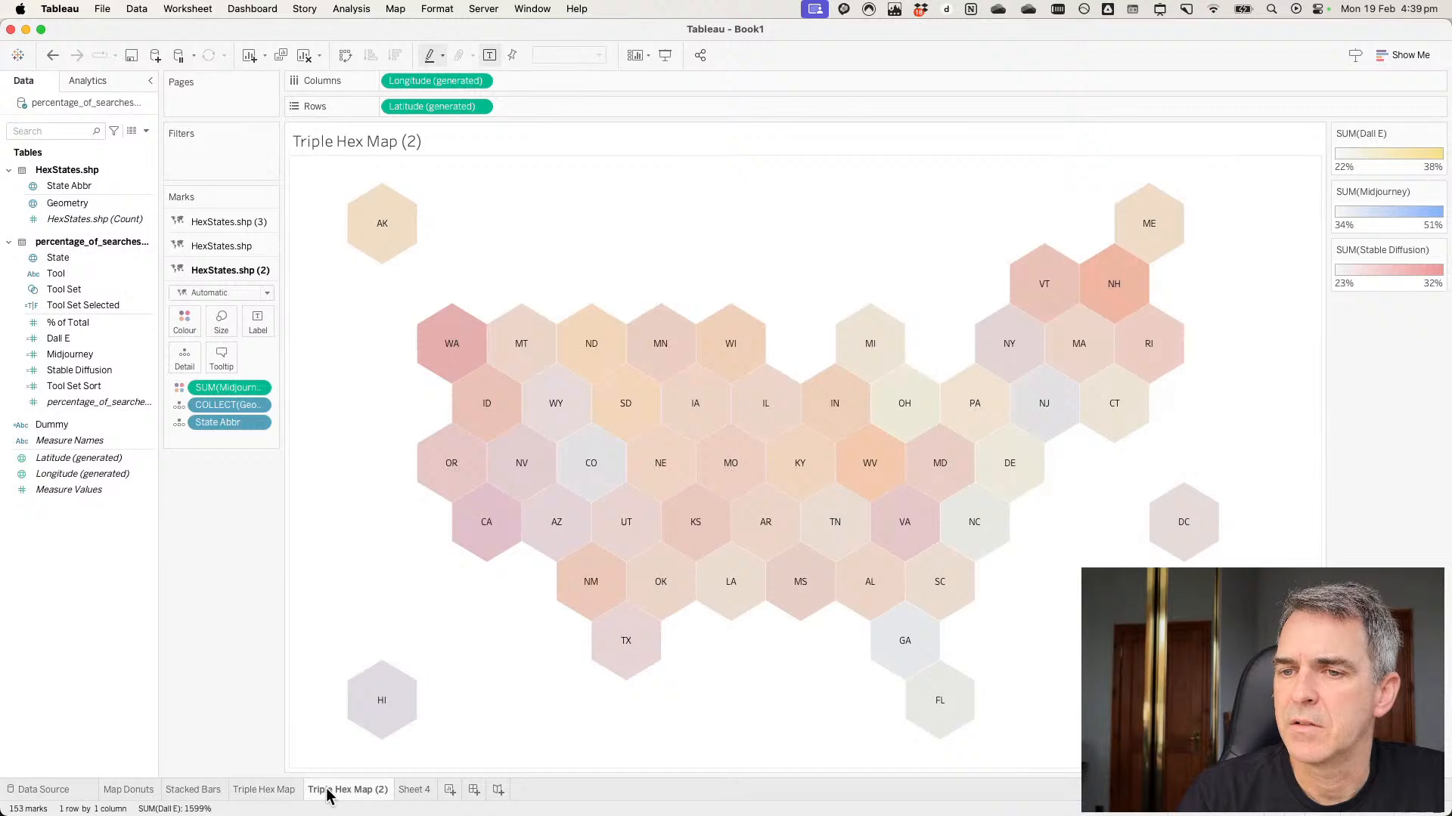
Clear Sheet 4 and build a hex map from Geometry, with State Abbr as the label.
left_click(427, 799)
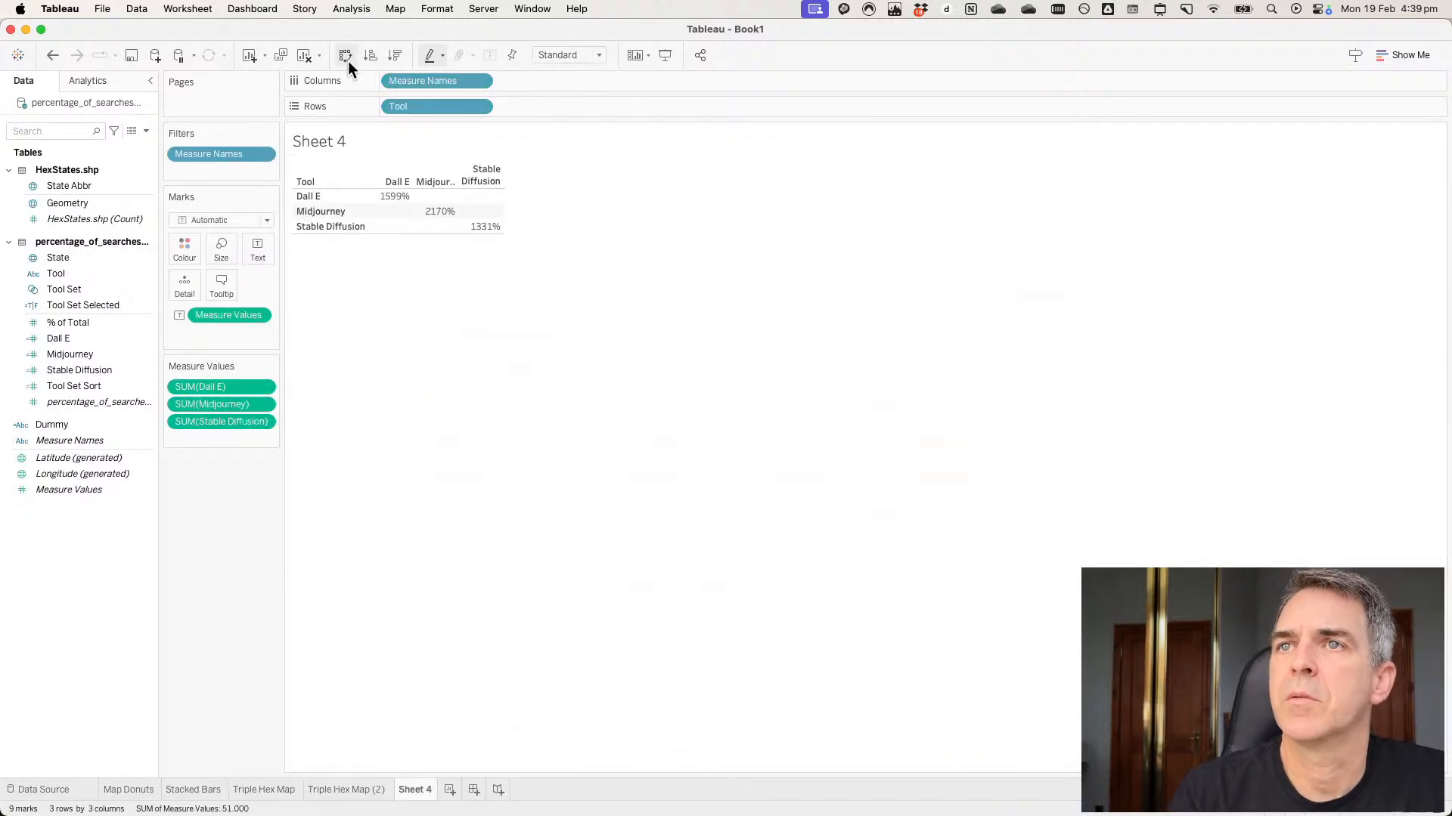
left_click(303, 57)
double_click(67, 202)
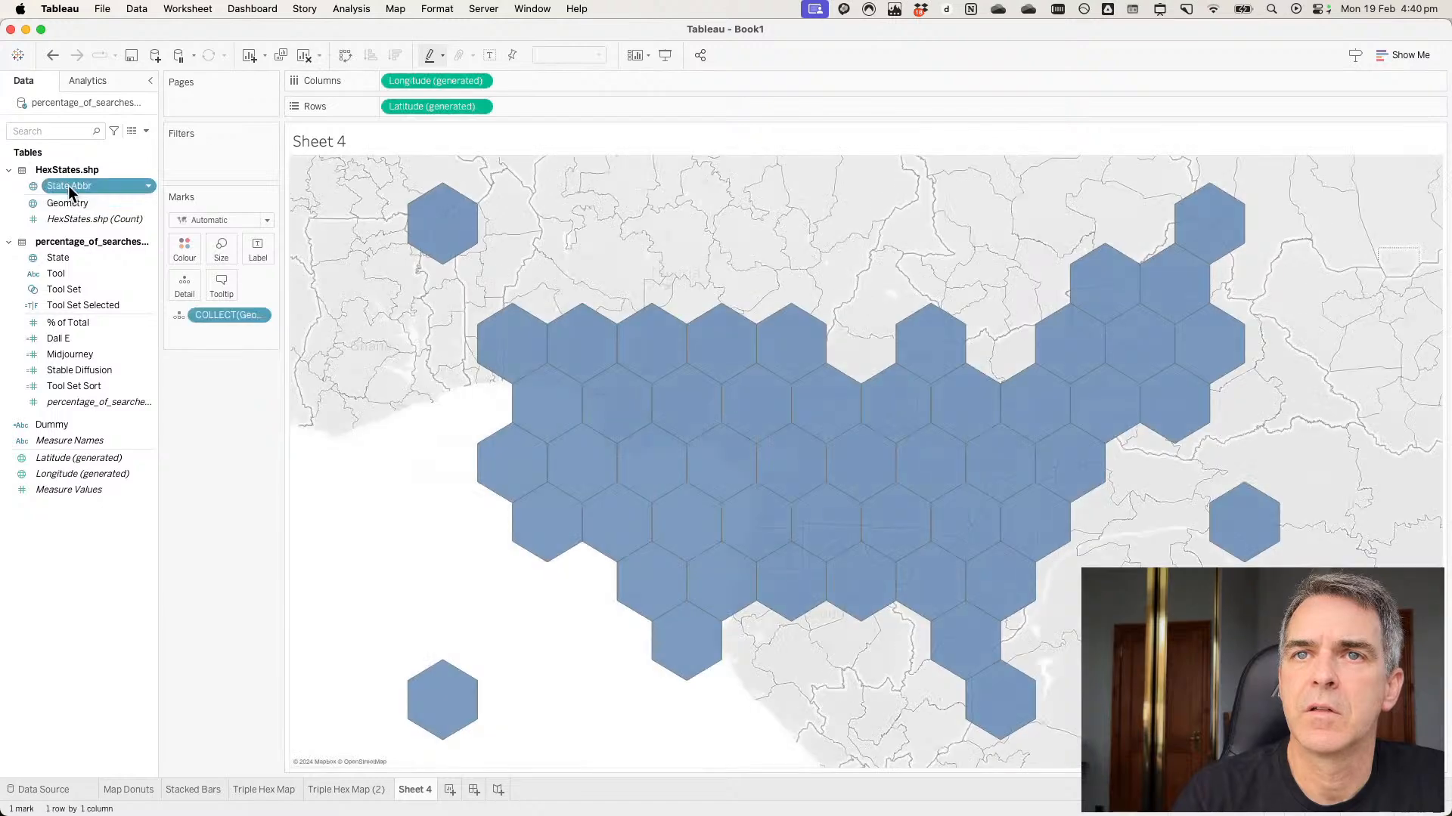
left_click_drag(68, 185, 182, 285)
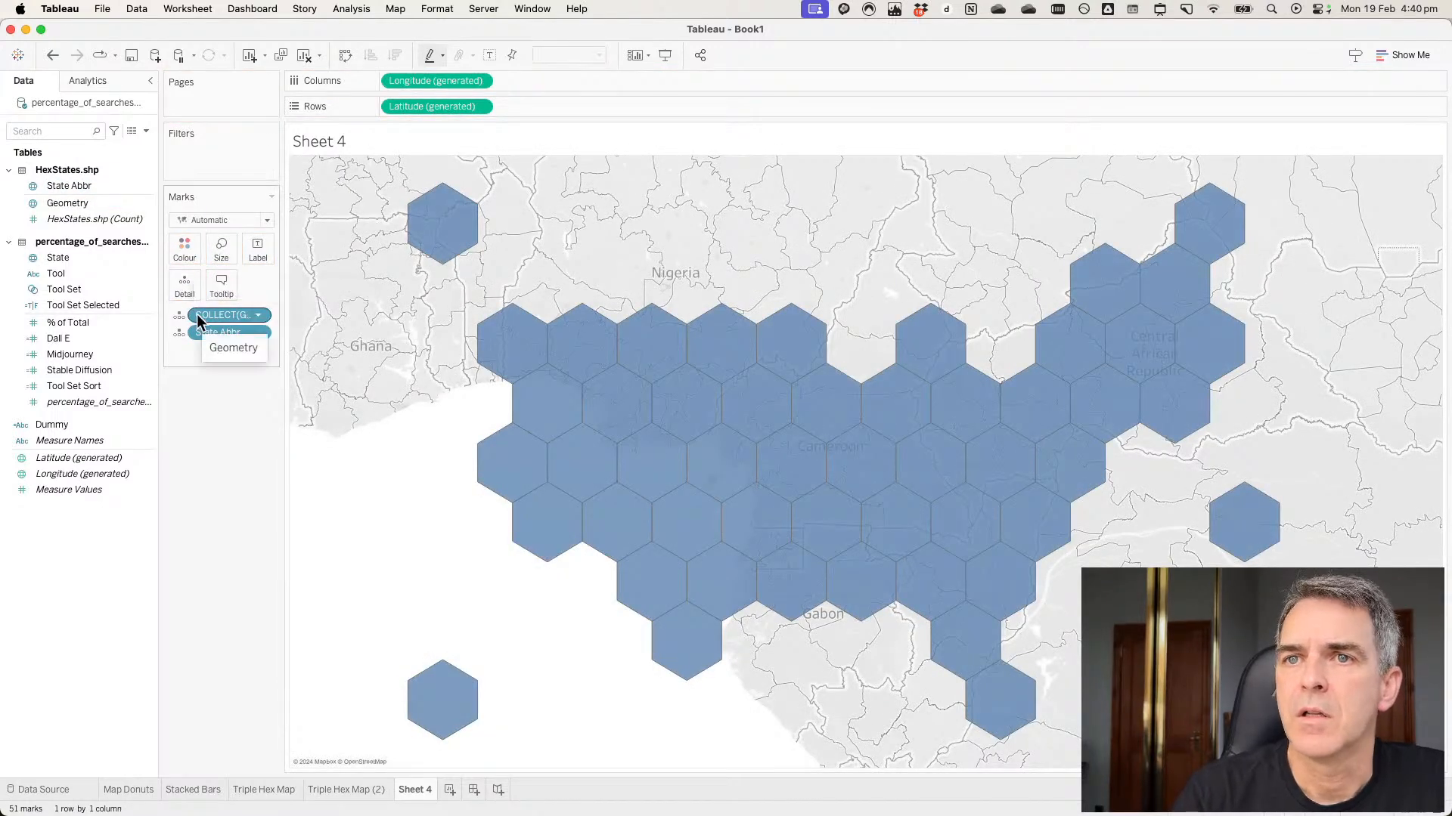
left_click(179, 334)
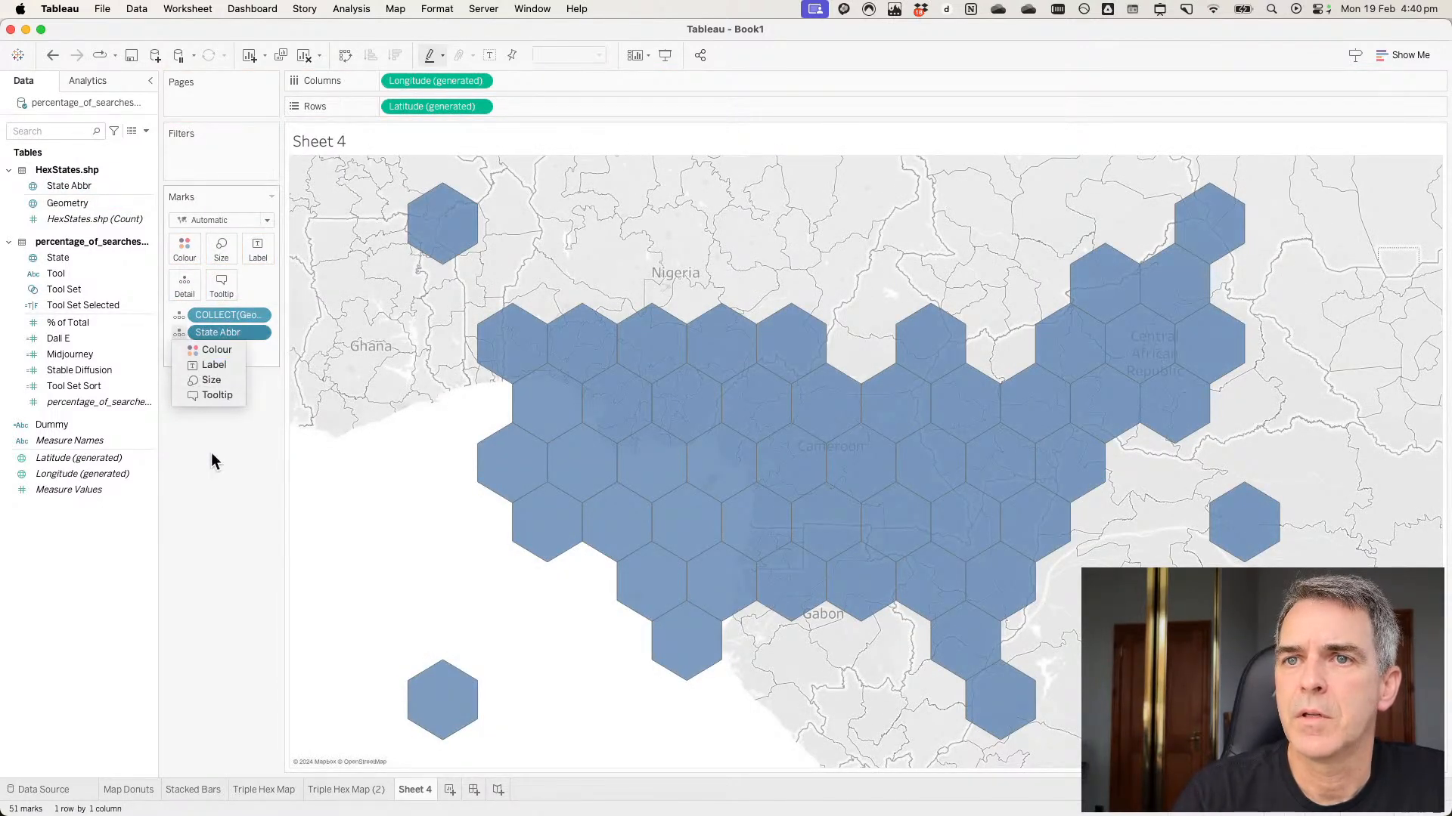
key("Return")
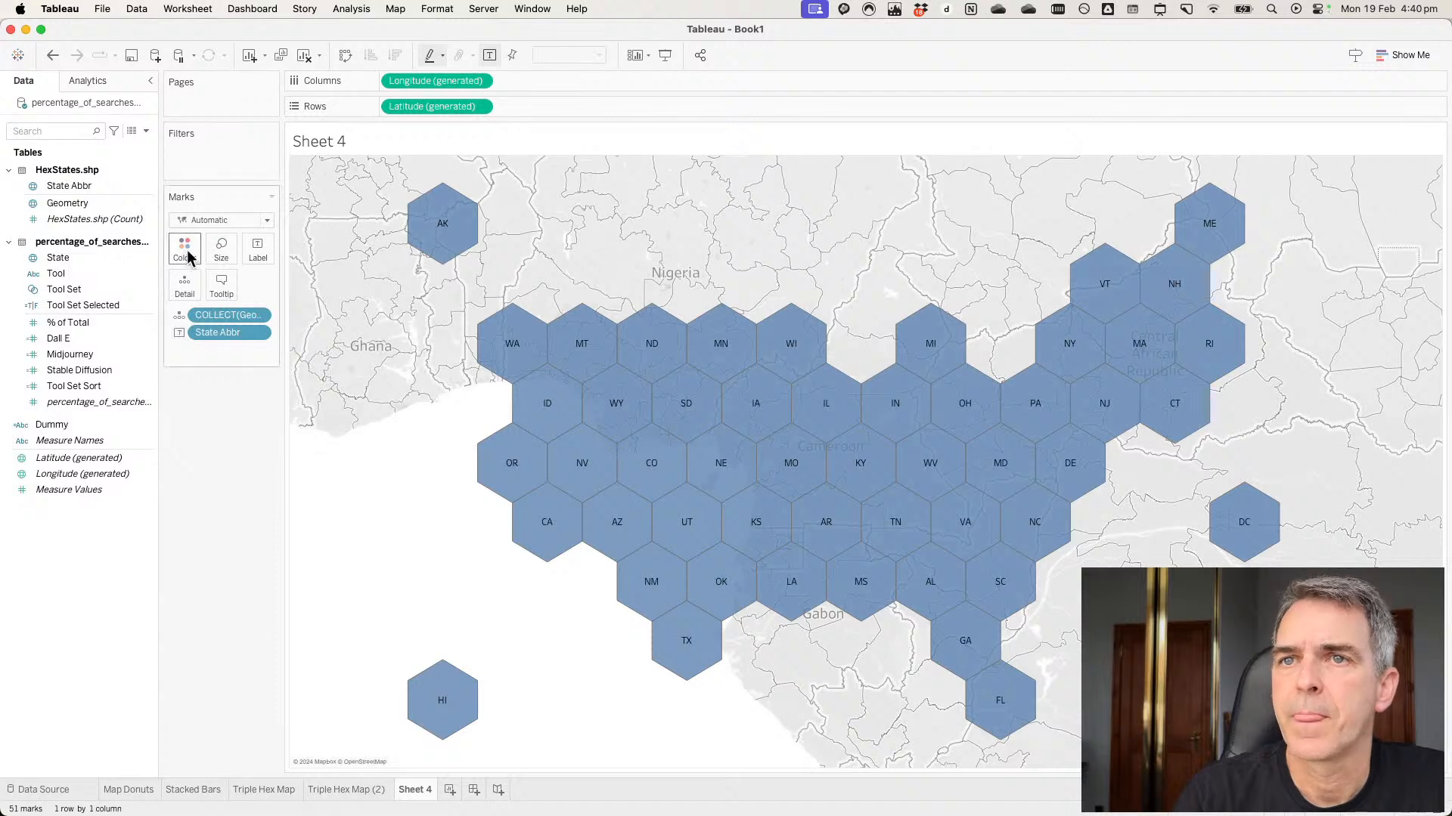
left_click(193, 219)
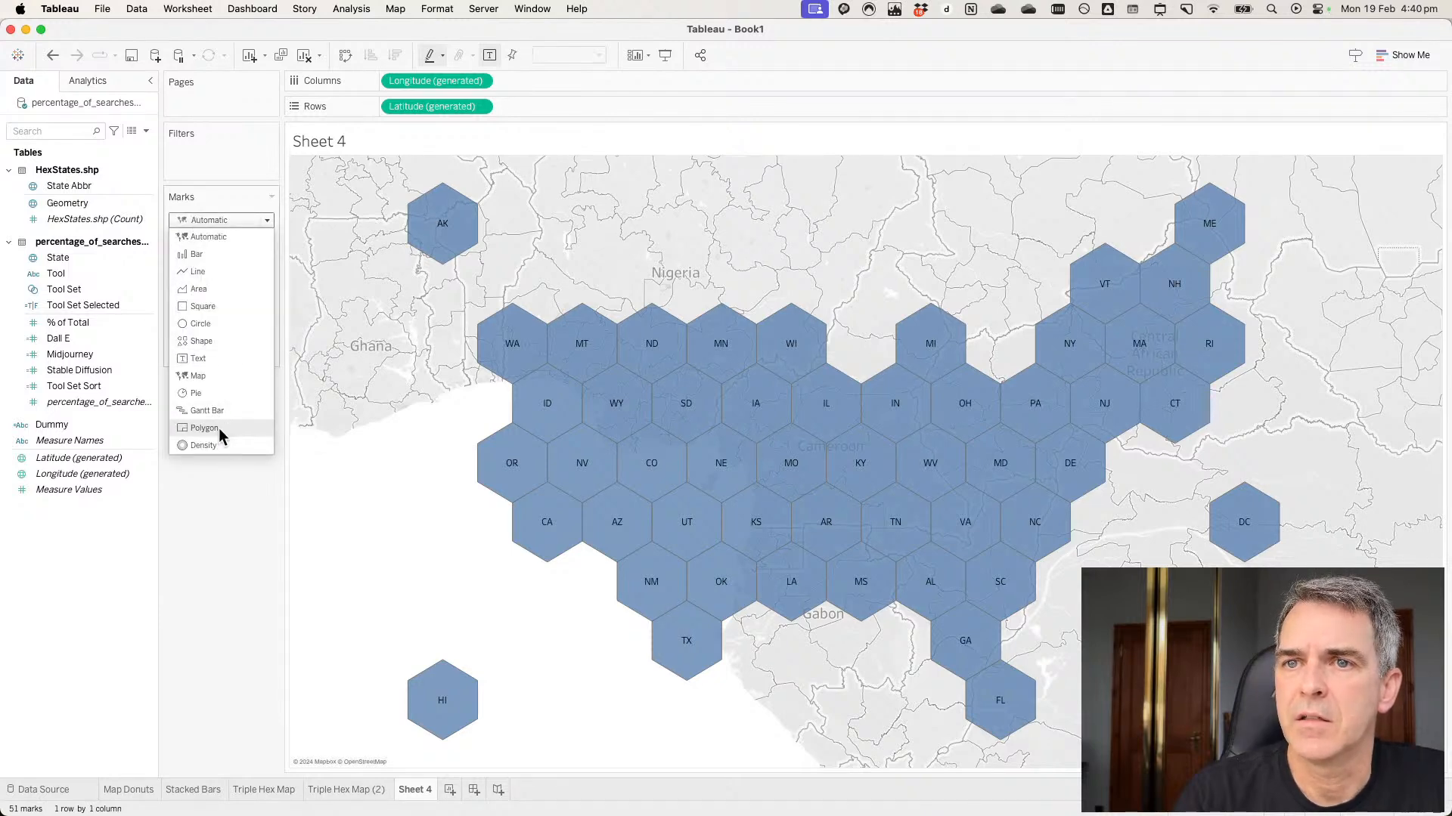
left_click(209, 650)
left_click(280, 798)
right_click(286, 794)
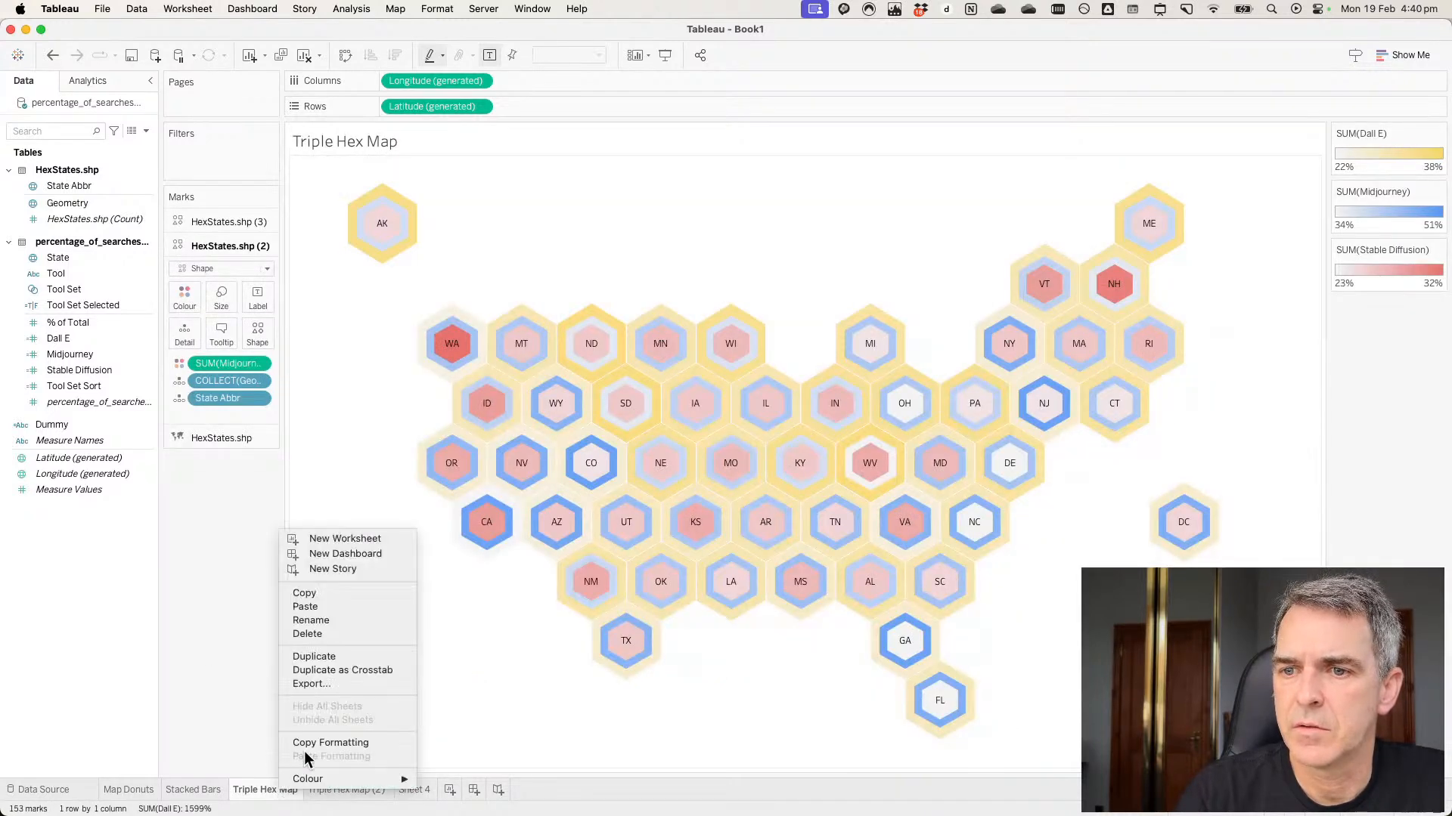
left_click(314, 744)
right_click(414, 795)
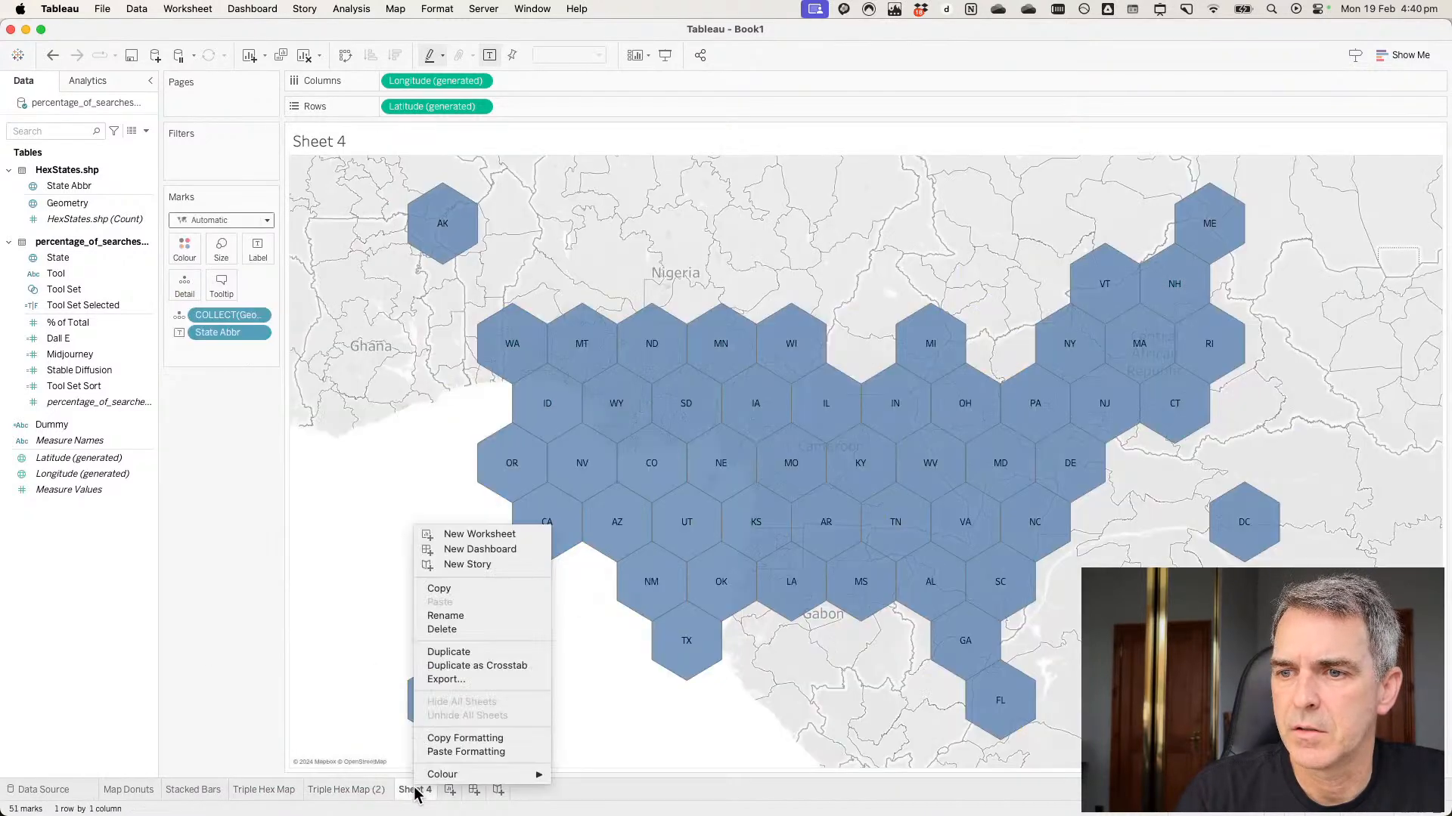
left_click(446, 739)
Copy the formatting of the Triple Hex Map sheet and paste it onto Sheet 4.
left_click(264, 789)
right_click(261, 789)
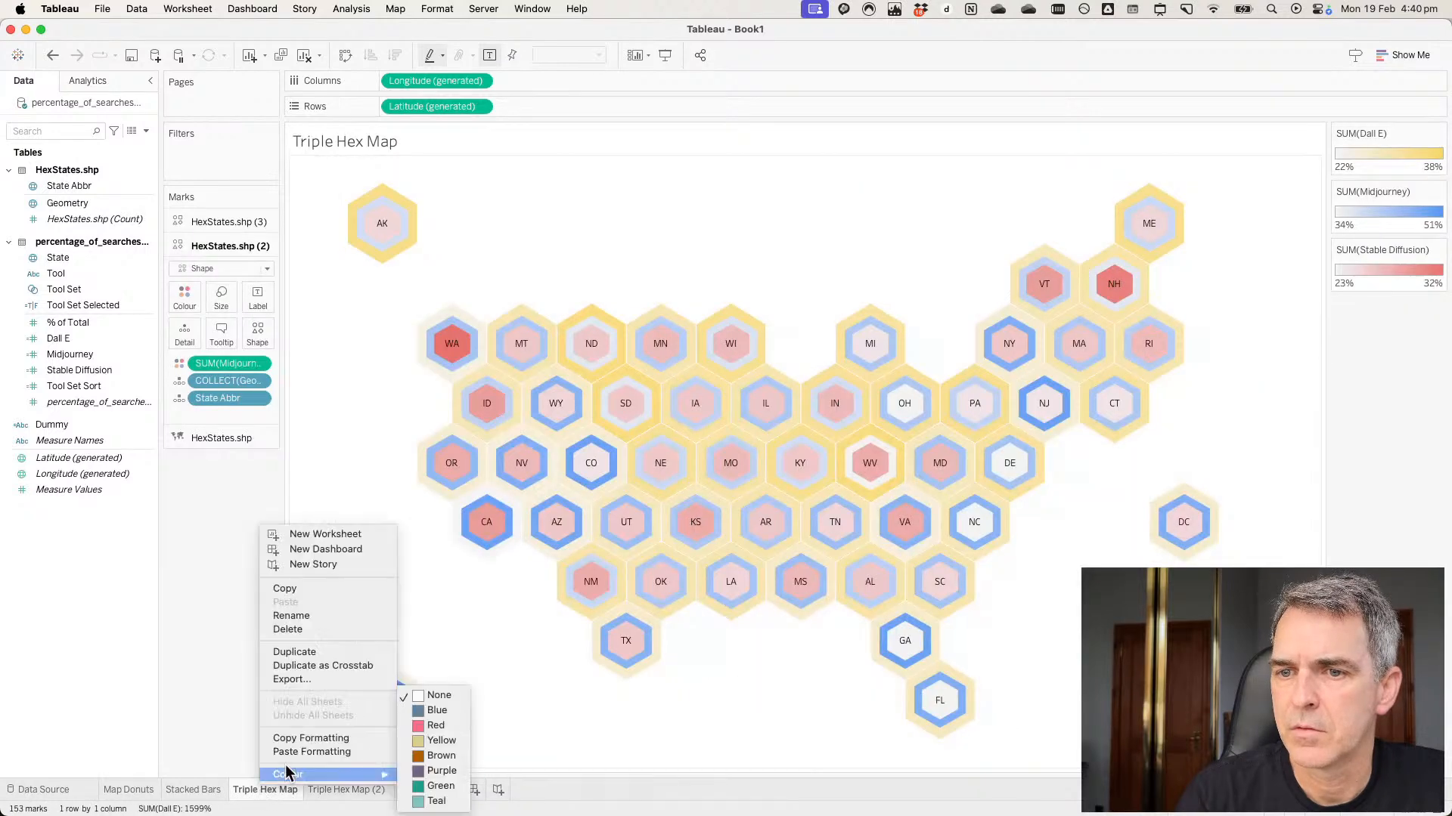
left_click(287, 739)
left_click(408, 791)
right_click(417, 792)
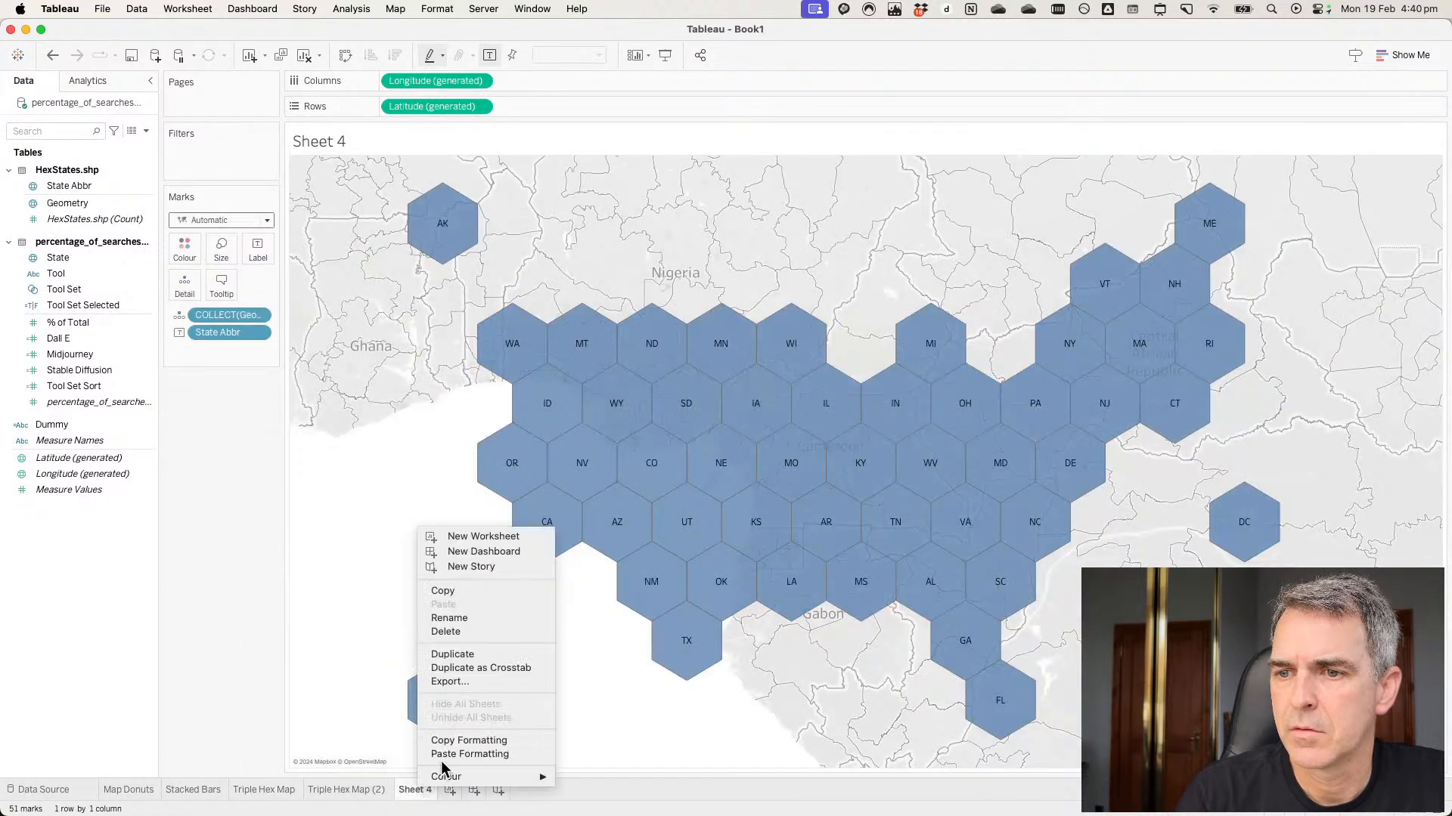
left_click(446, 754)
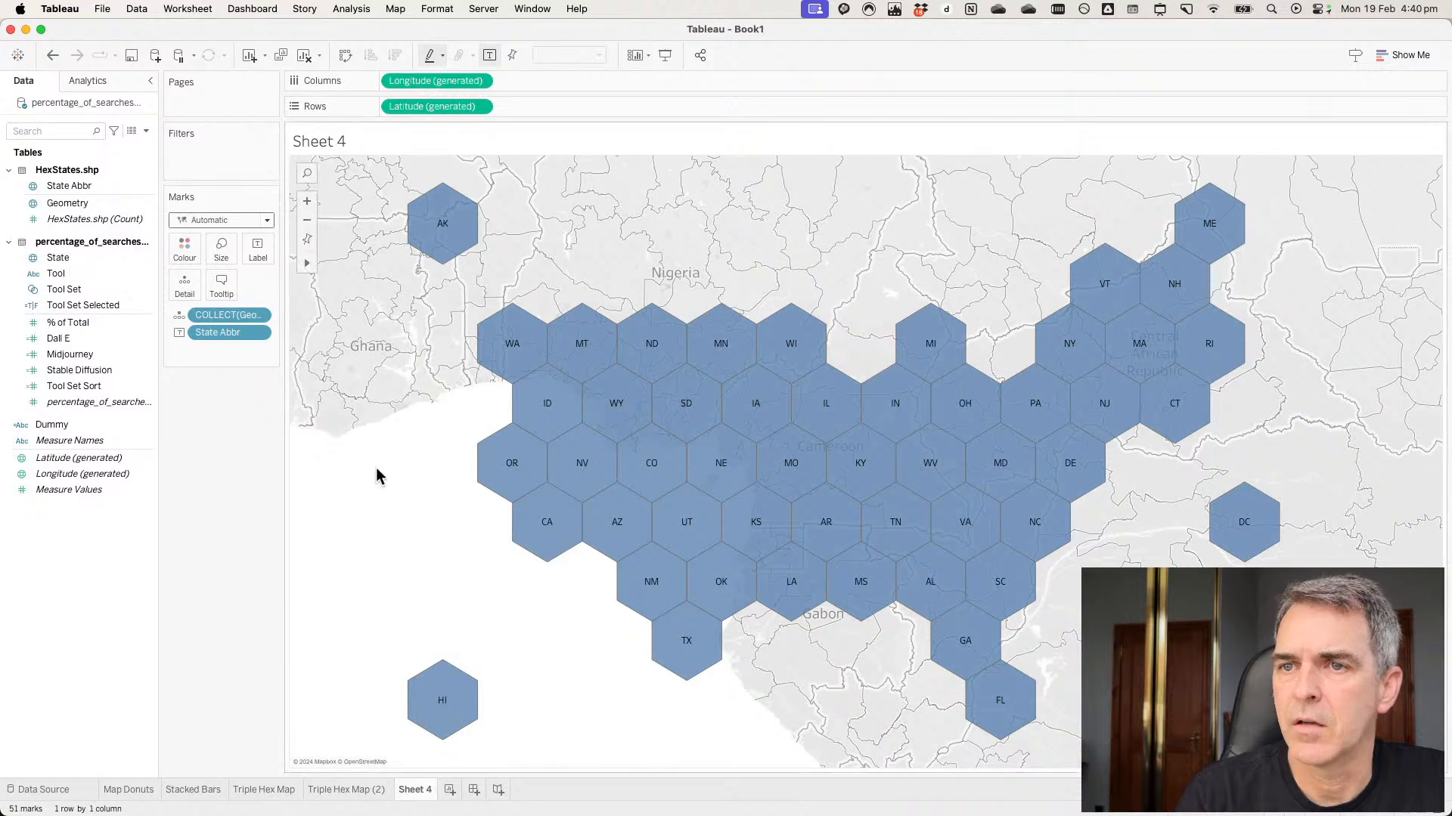
Set the background map's washout to 100% on Sheet 4.
right_click(379, 478)
left_click(423, 635)
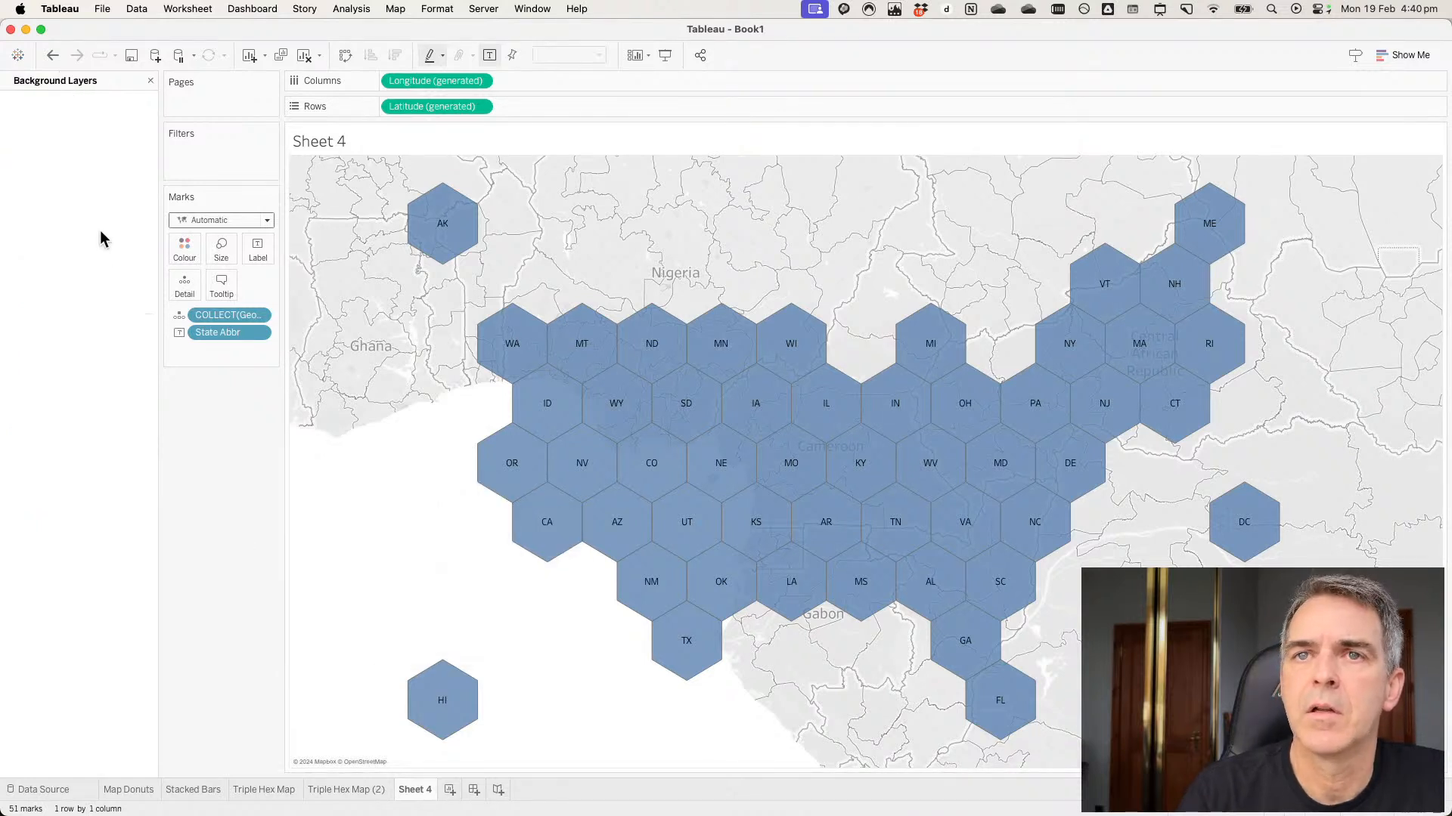
left_click_drag(25, 196, 312, 407)
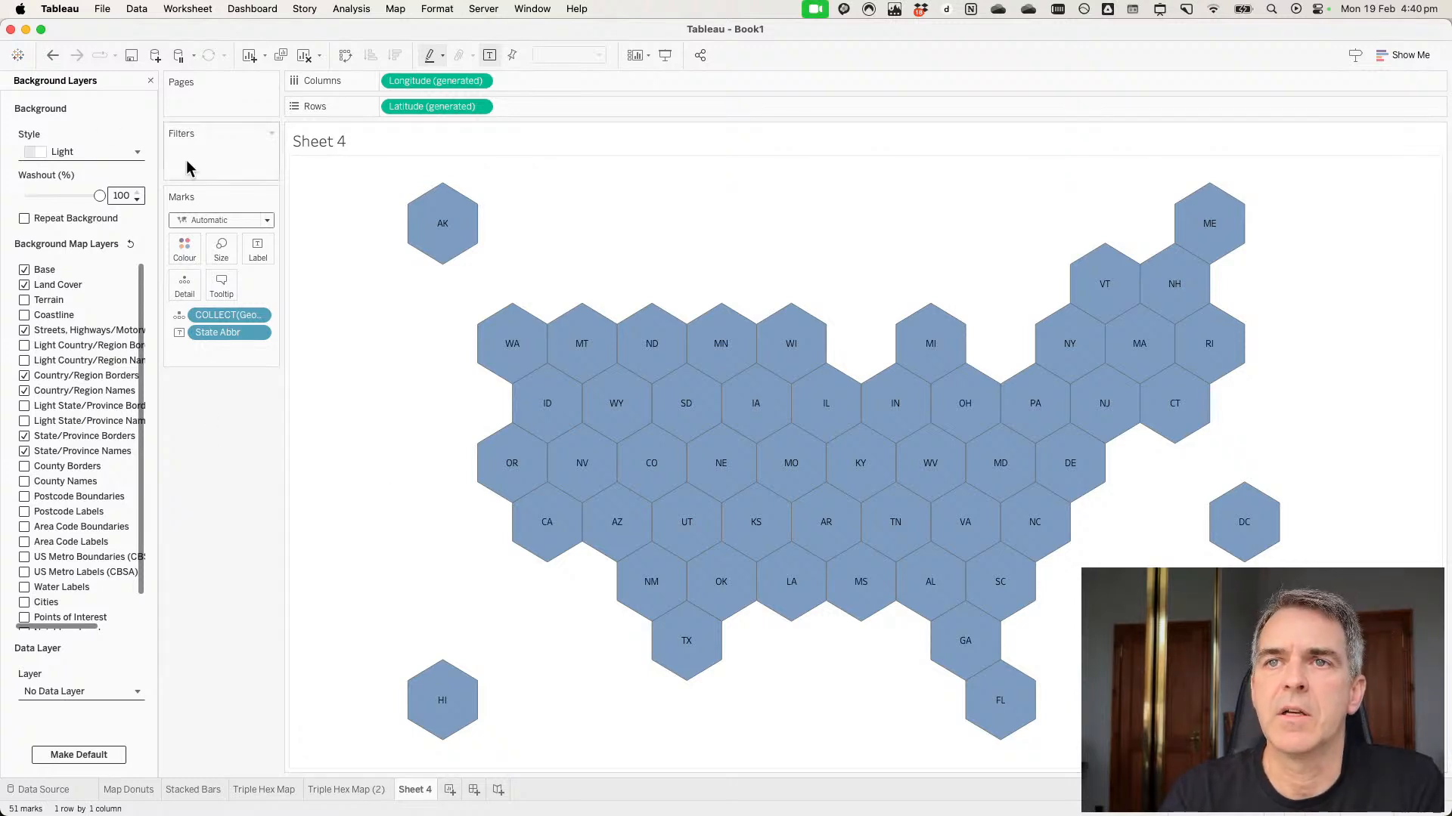
Change the mark type to Pie and enlarge the pies until they nearly touch their neighbours.
left_click(198, 220)
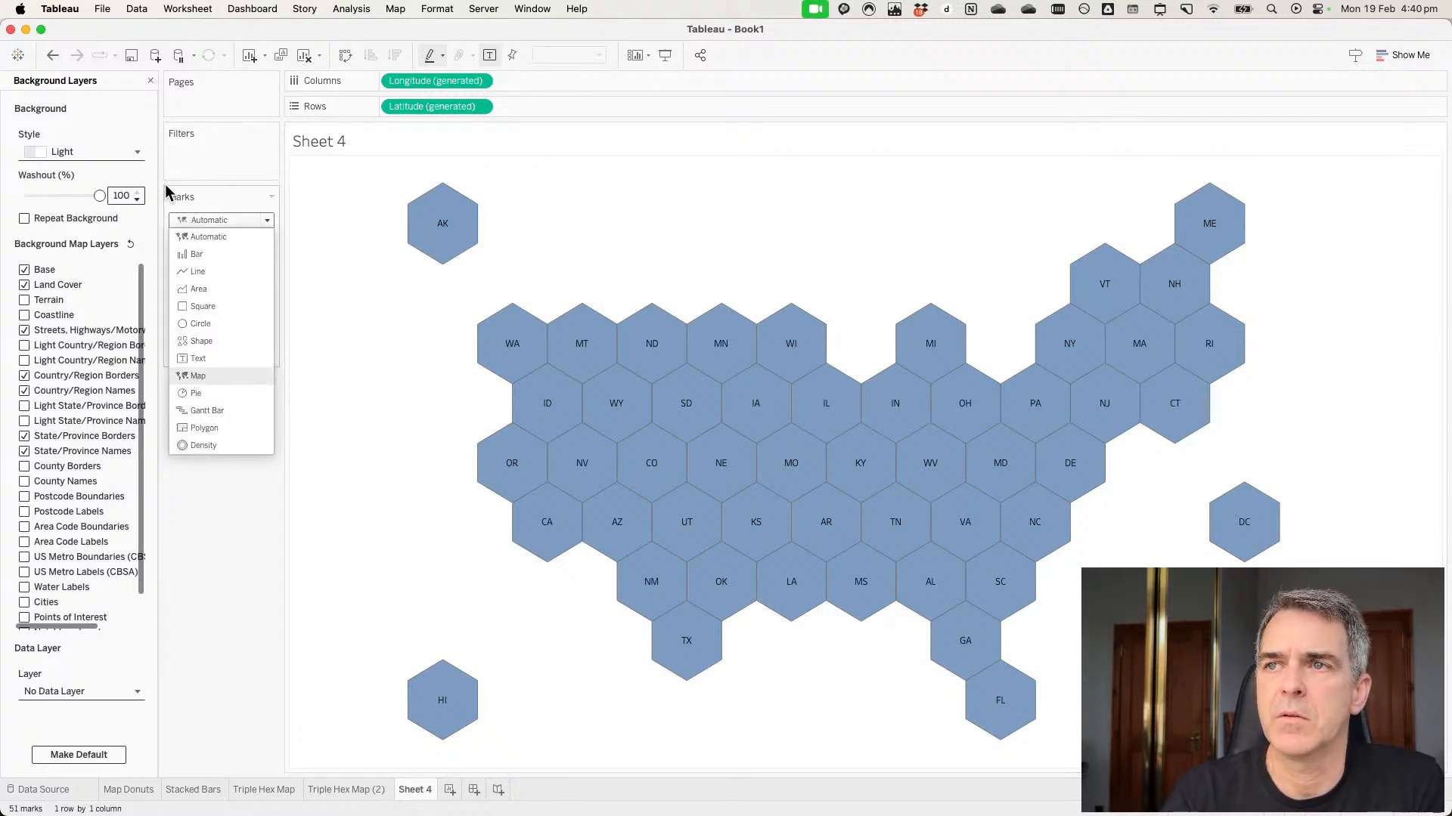
left_click(198, 376)
left_click(151, 81)
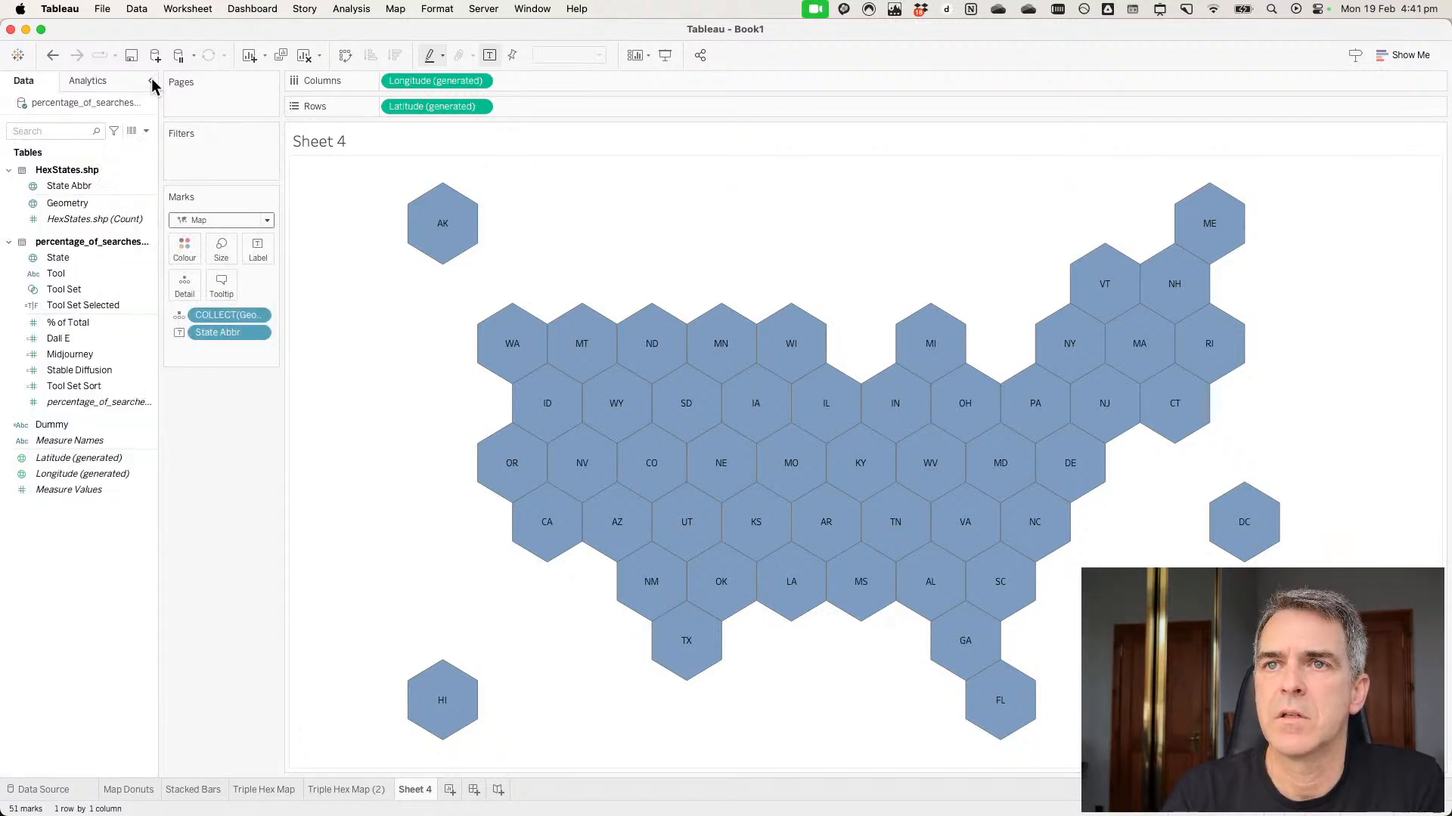
left_click(195, 220)
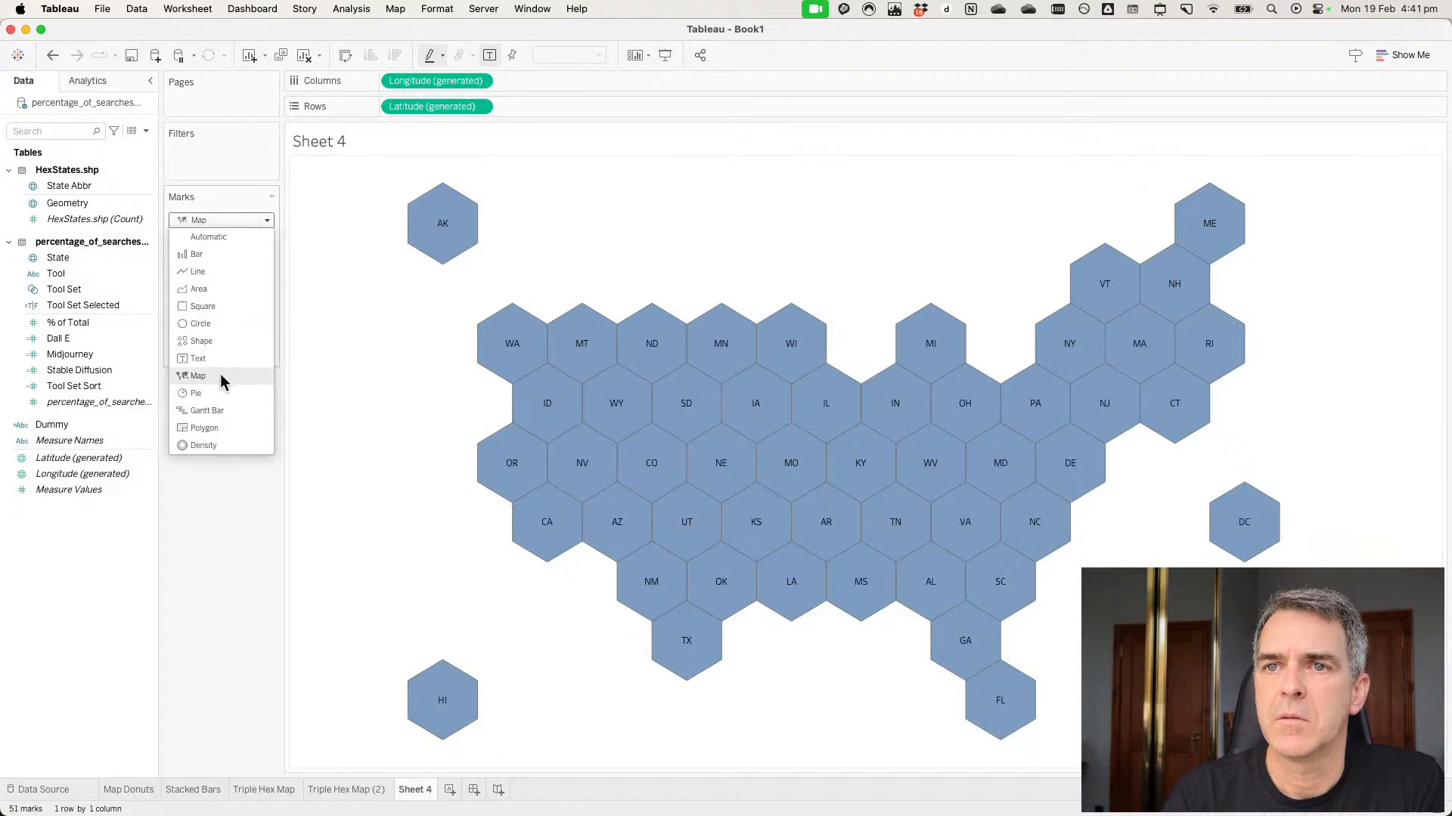
left_click(210, 395)
left_click(221, 249)
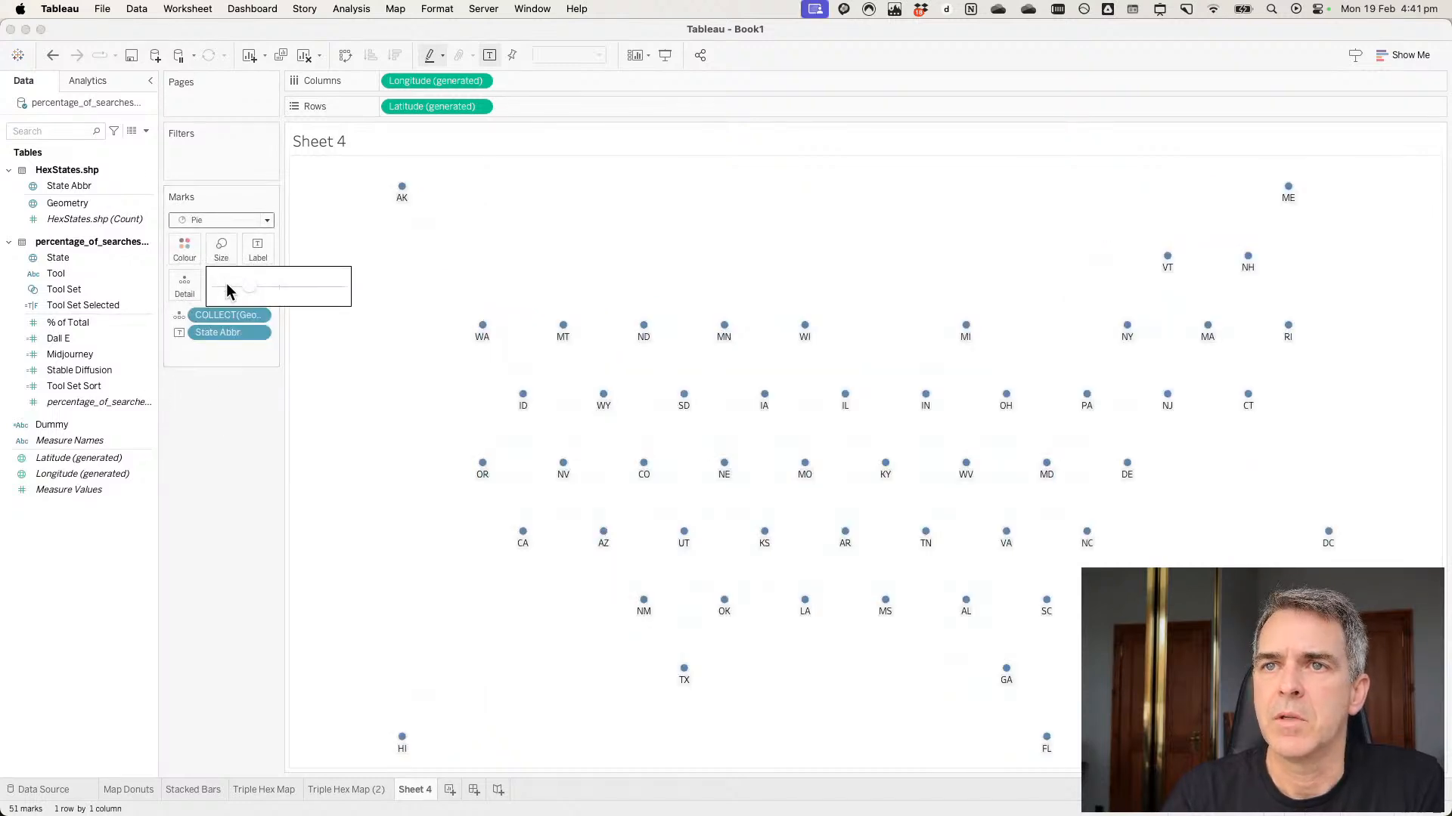
left_click_drag(278, 294, 323, 294)
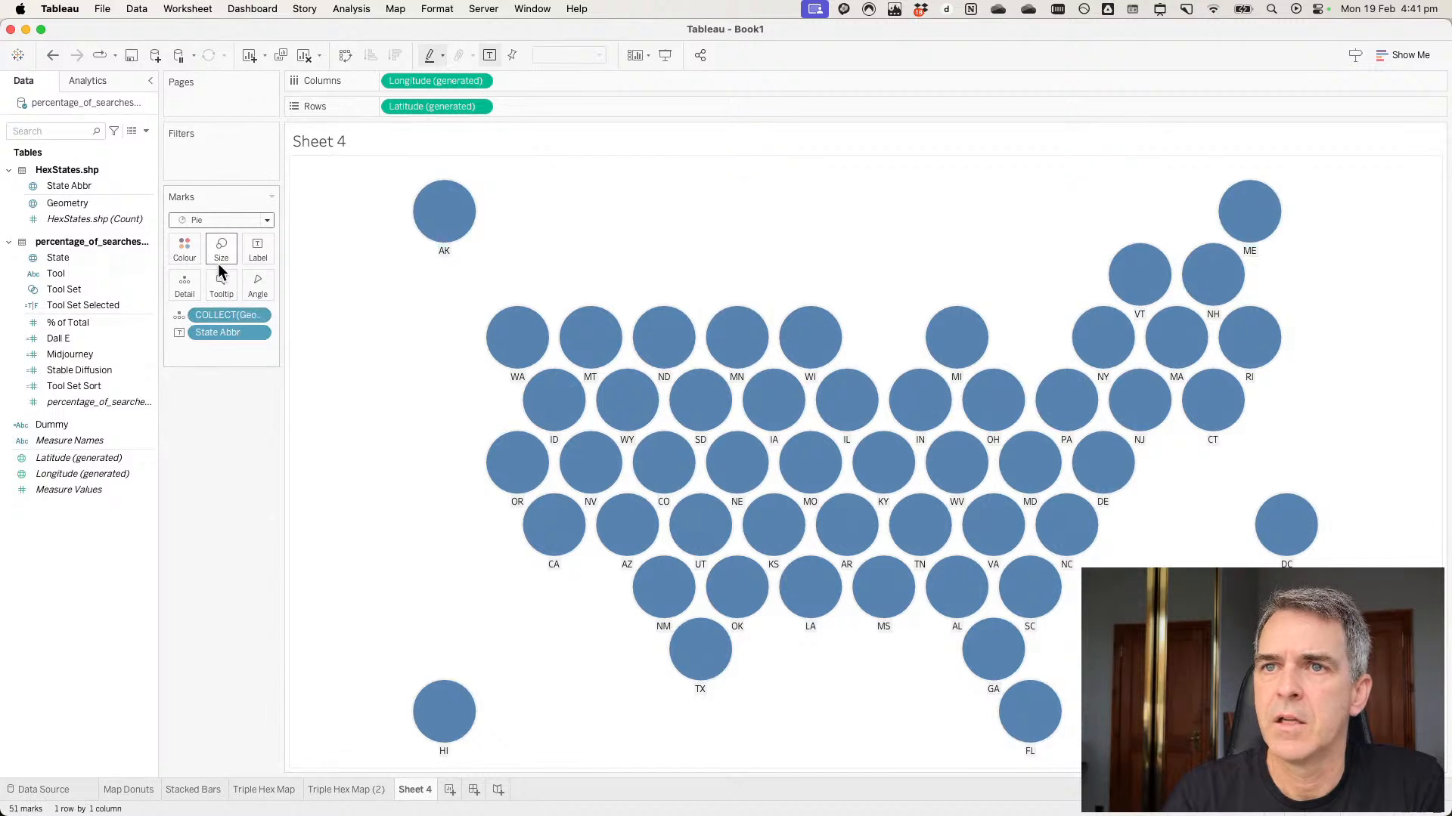
Centre the State Abbr labels horizontally and vertically inside the pies and colour the pies by Tool.
left_click(258, 255)
left_click(347, 375)
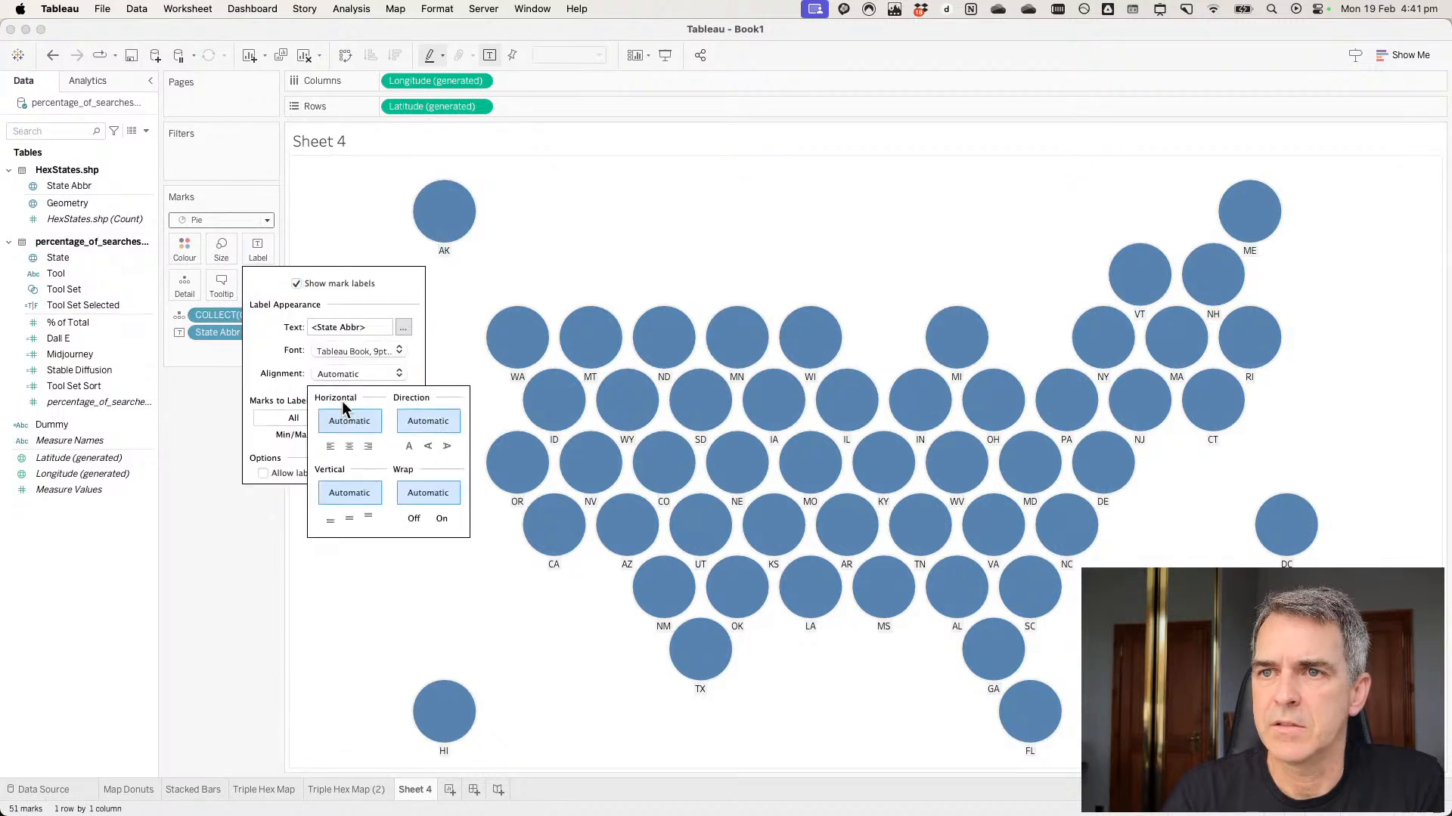
left_click(349, 446)
left_click(350, 517)
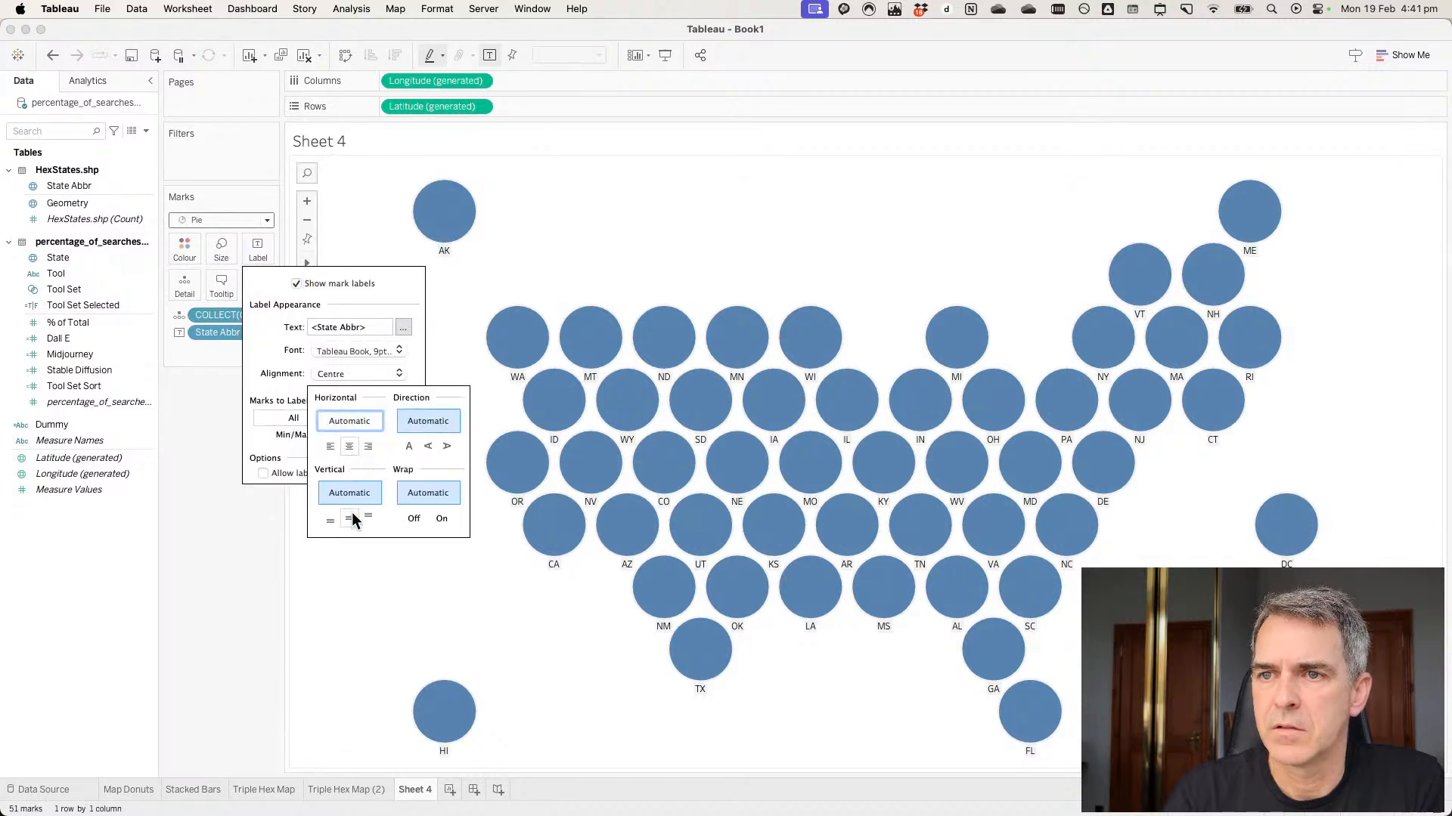
left_click(218, 546)
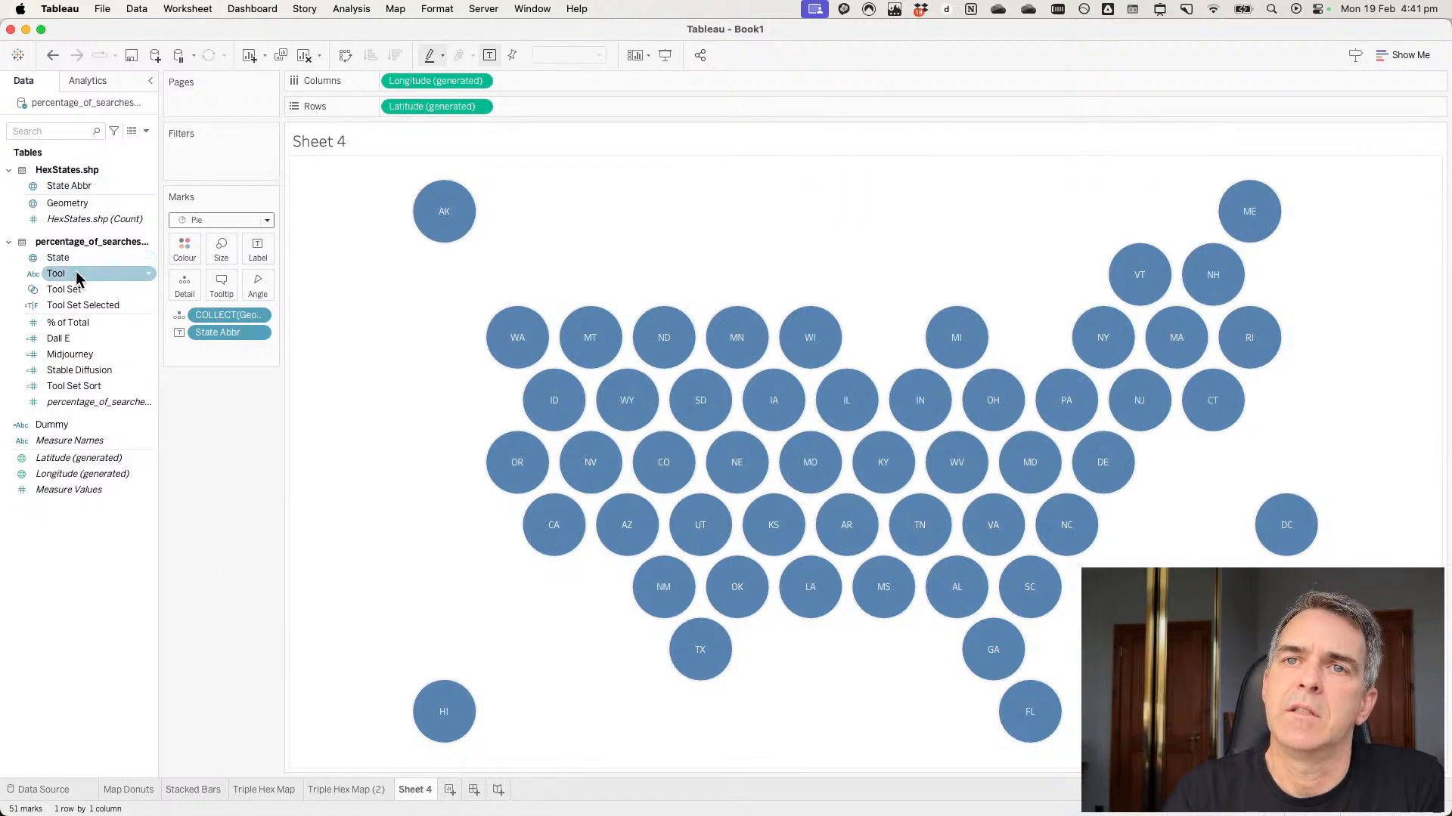
left_click_drag(60, 273, 175, 248)
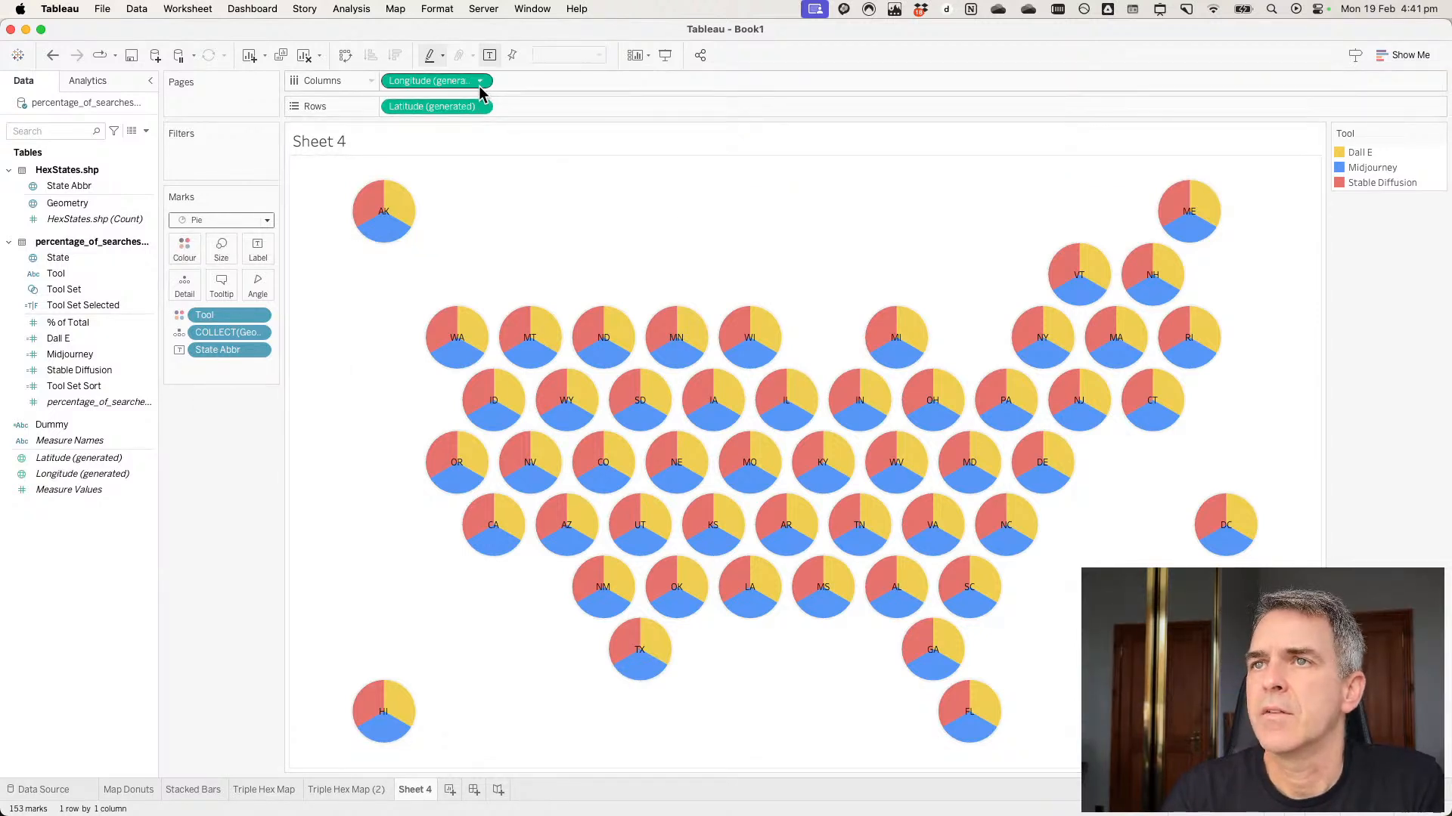
left_click_drag(434, 80, 350, 17)
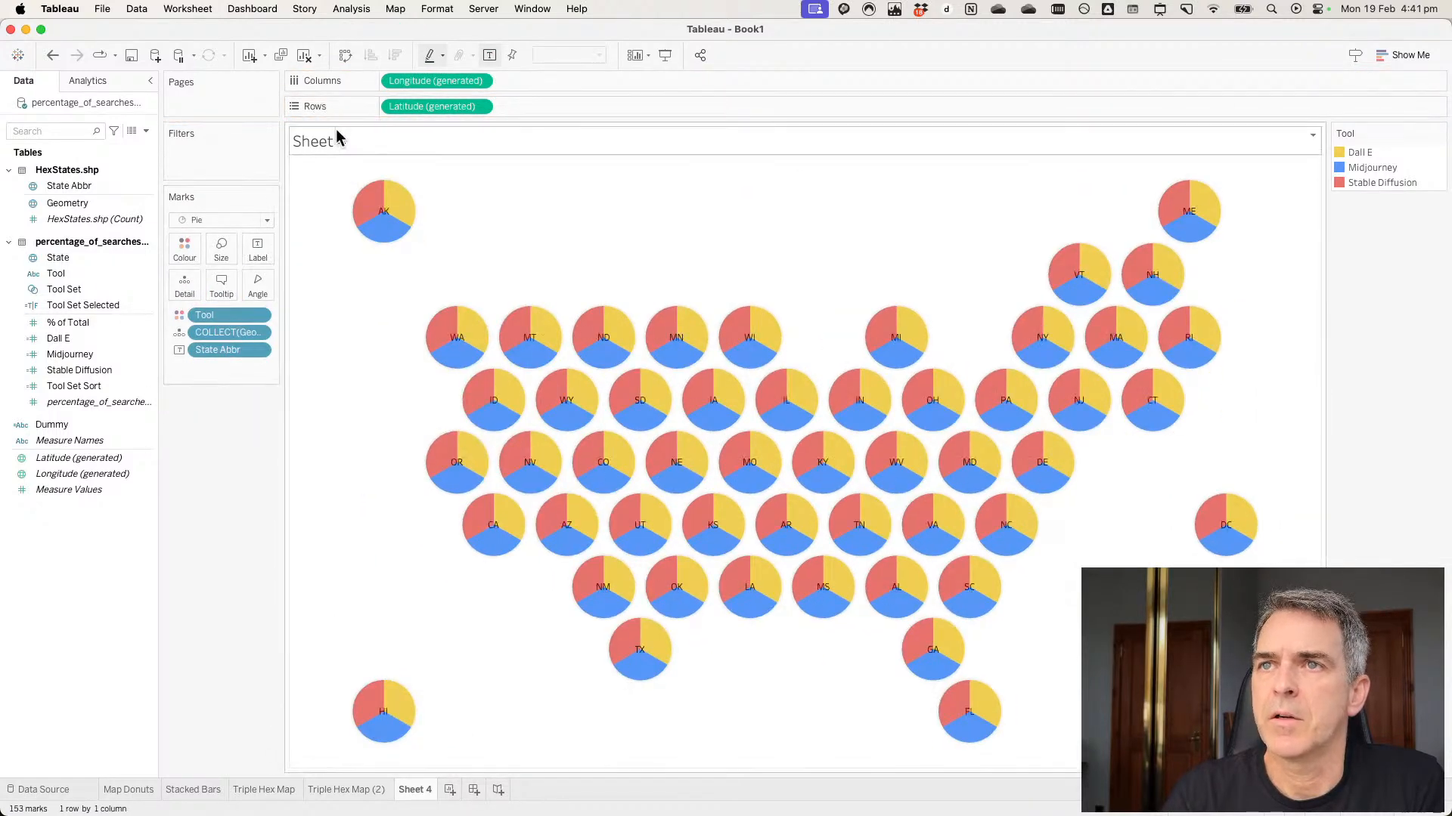
Add Geometry to the map as a second marks layer and set that layer's mark type to Circle.
left_click_drag(121, 202, 425, 191)
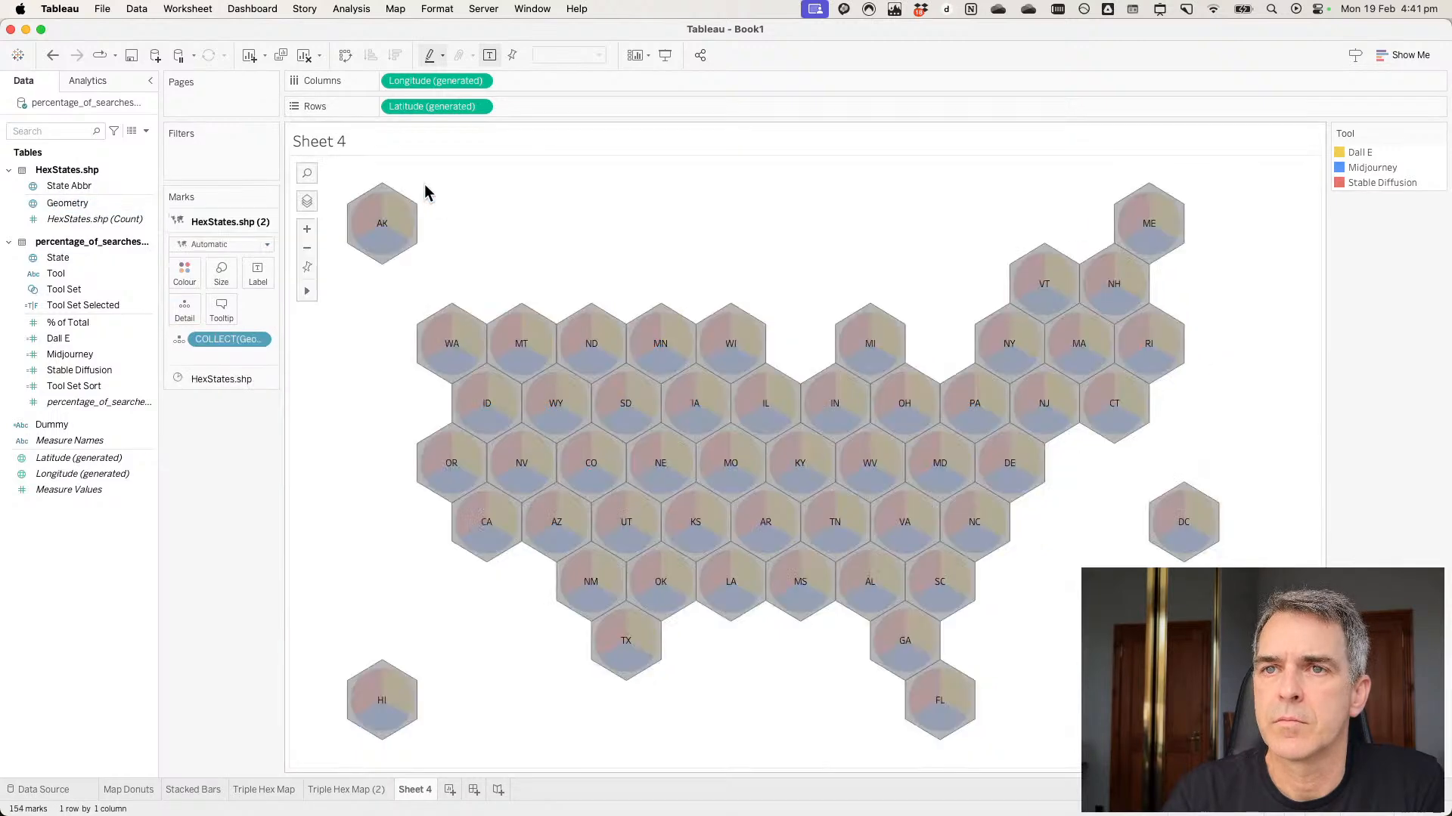
left_click(213, 246)
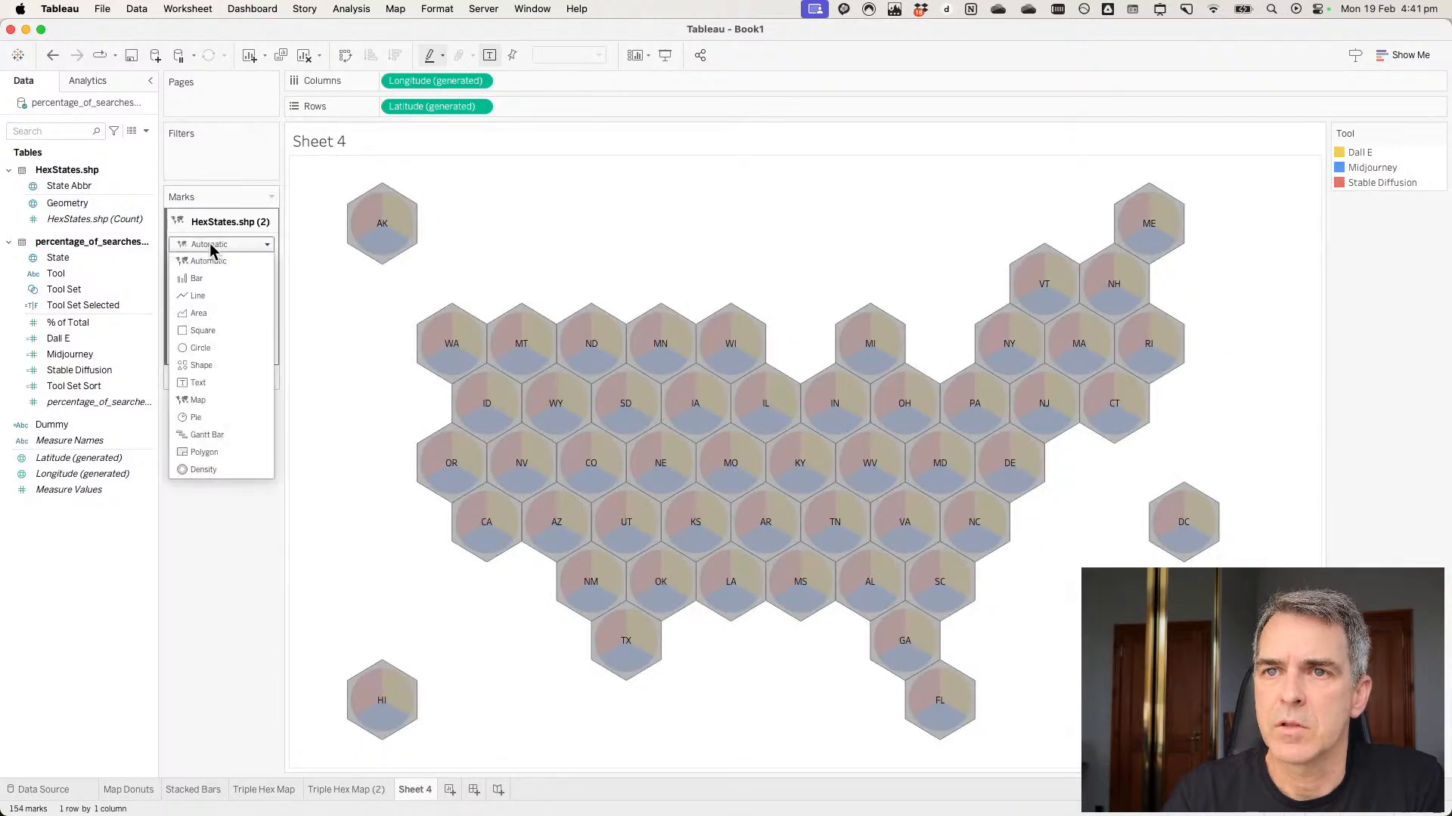
left_click(201, 350)
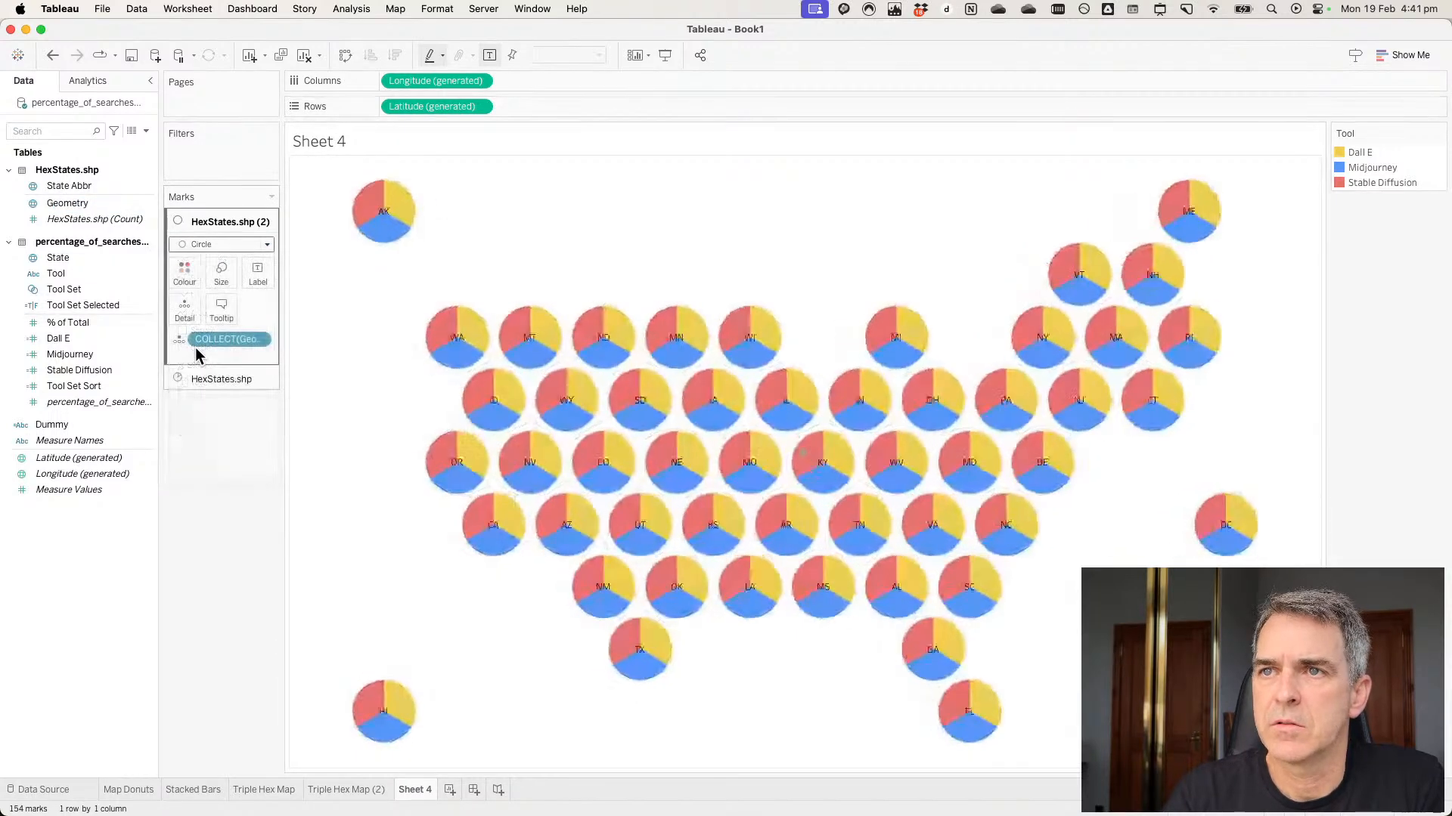
Colour the new circle layer white and enlarge its mark to about half the pies' diameter.
left_click(186, 277)
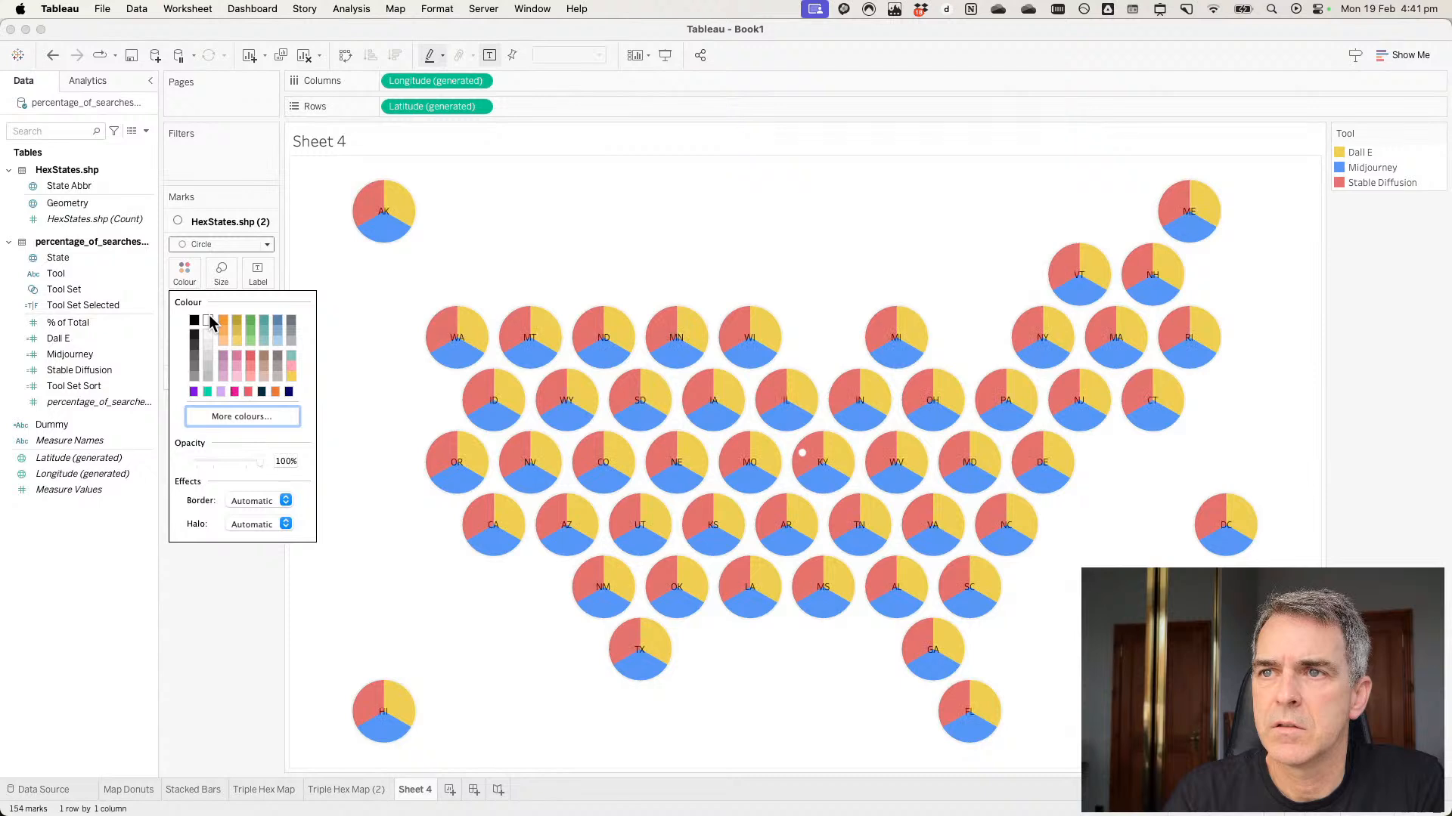
left_click(220, 273)
left_click(221, 274)
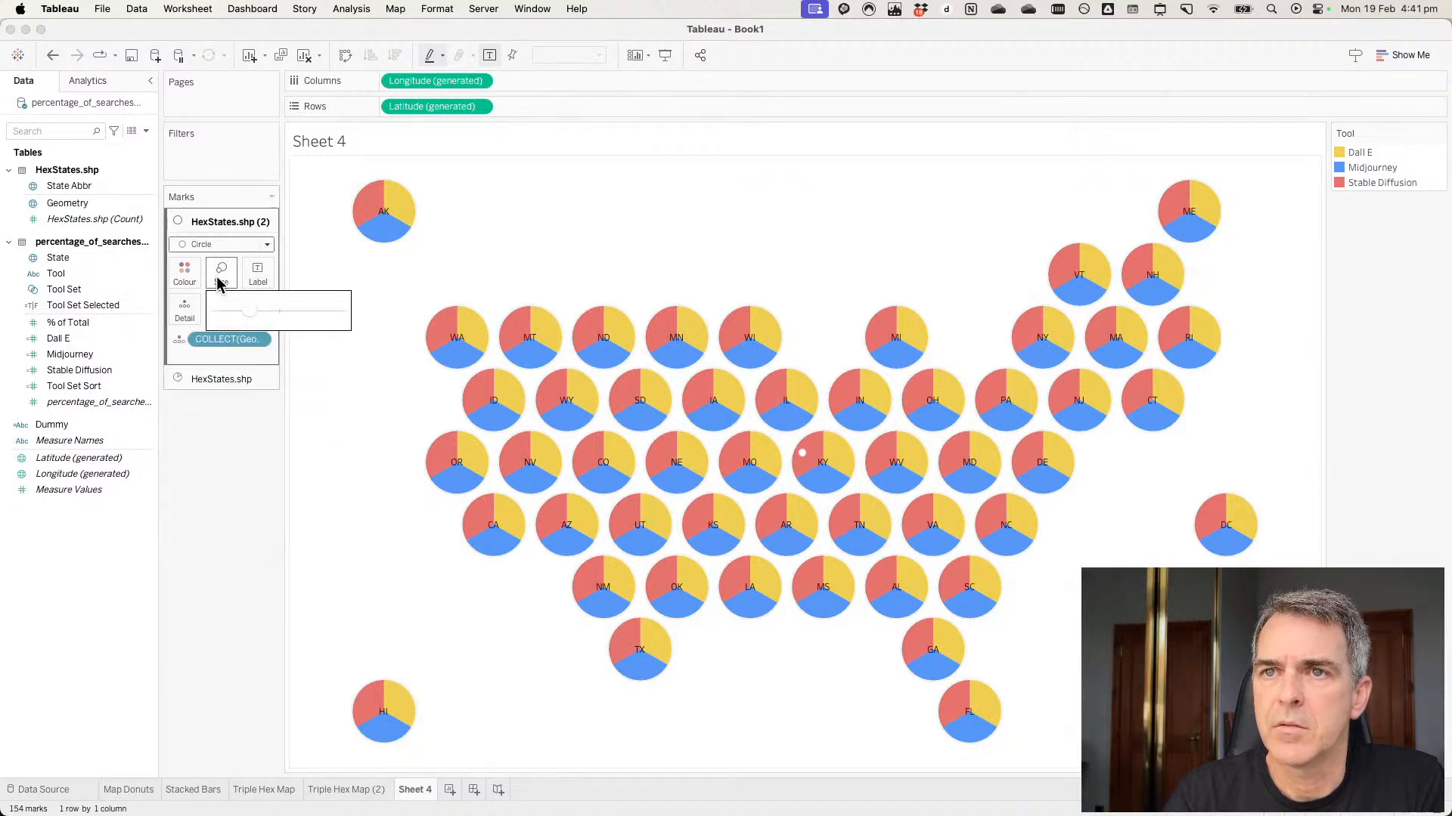
left_click_drag(255, 317, 315, 310)
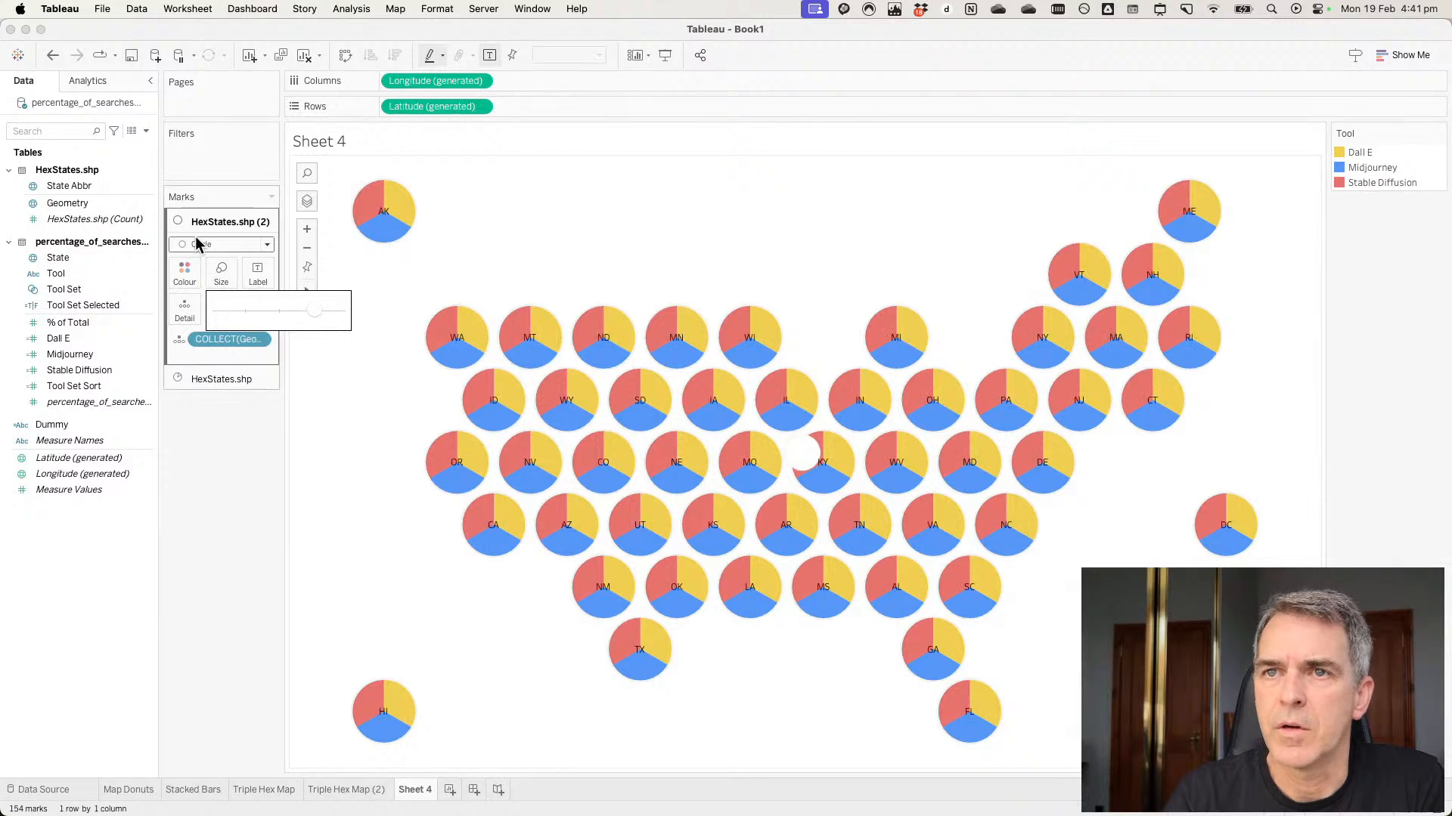
Add State Abbr as detail to the circle layer and enlarge the white circles slightly to thin the donut rings.
left_click(81, 205)
left_click_drag(69, 186, 179, 301)
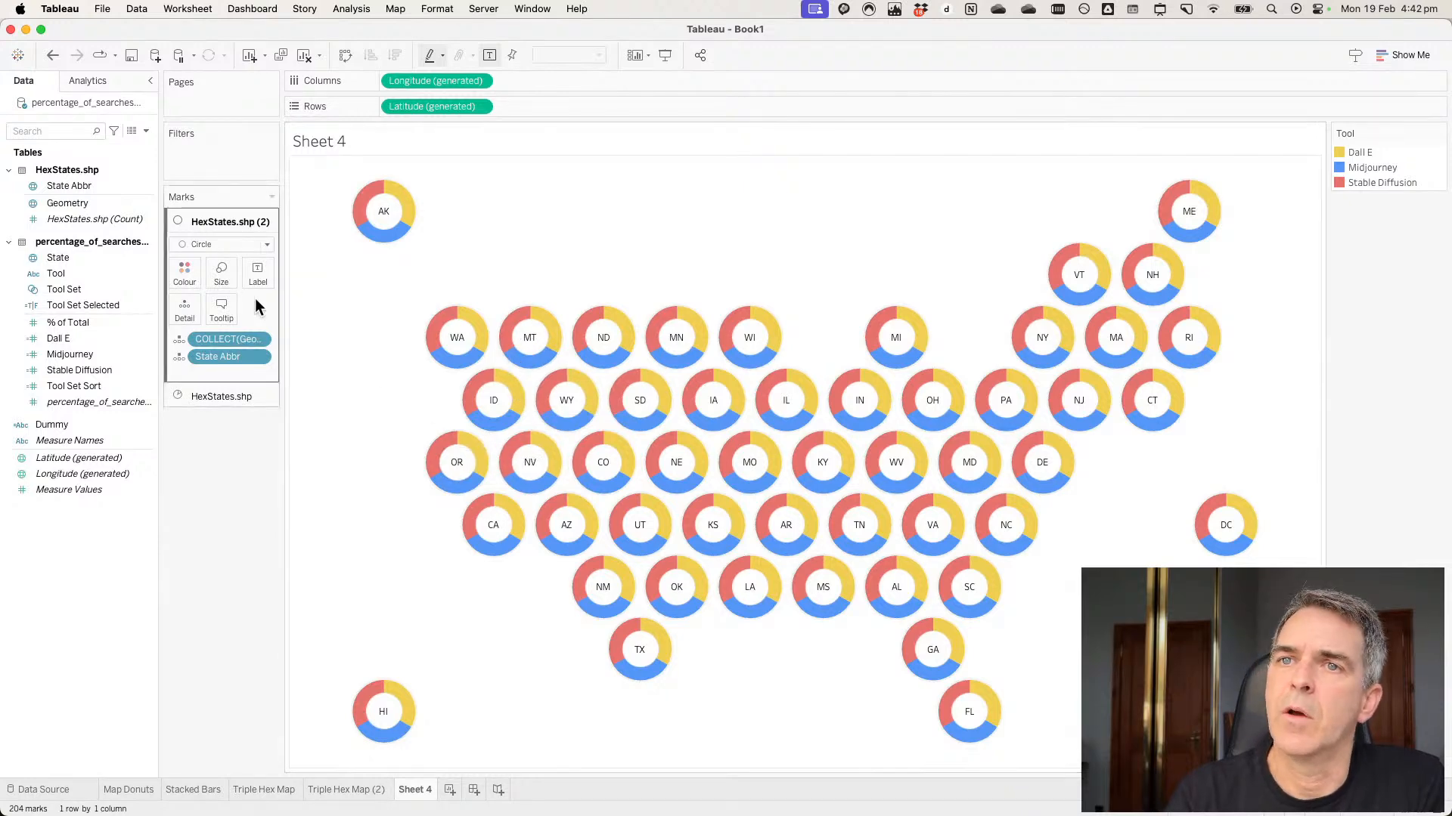
left_click(233, 283)
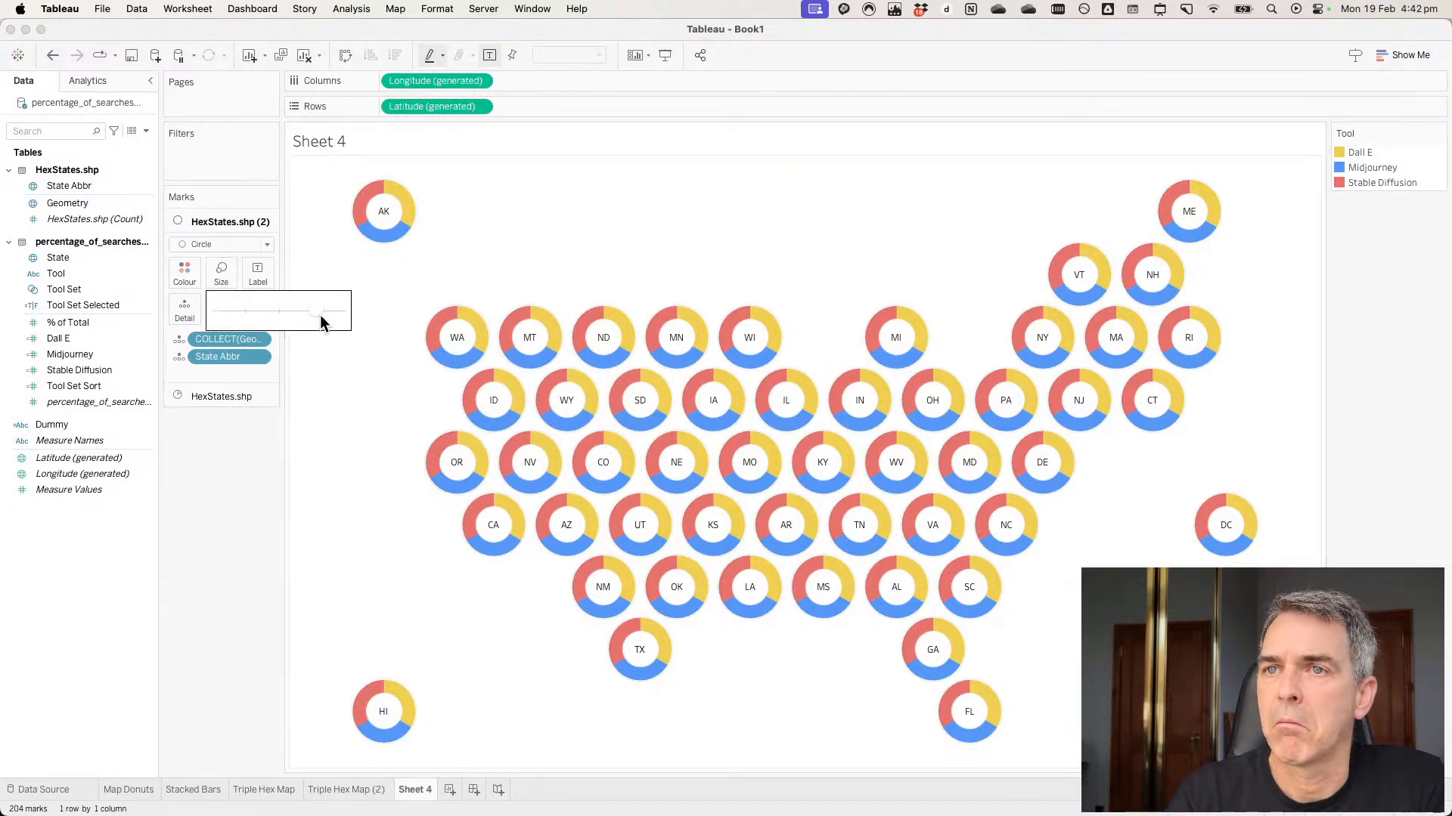
mouse_move(319, 311)
left_mouse_down()
mouse_move(333, 375)
mouse_move(325, 312)
left_mouse_up()
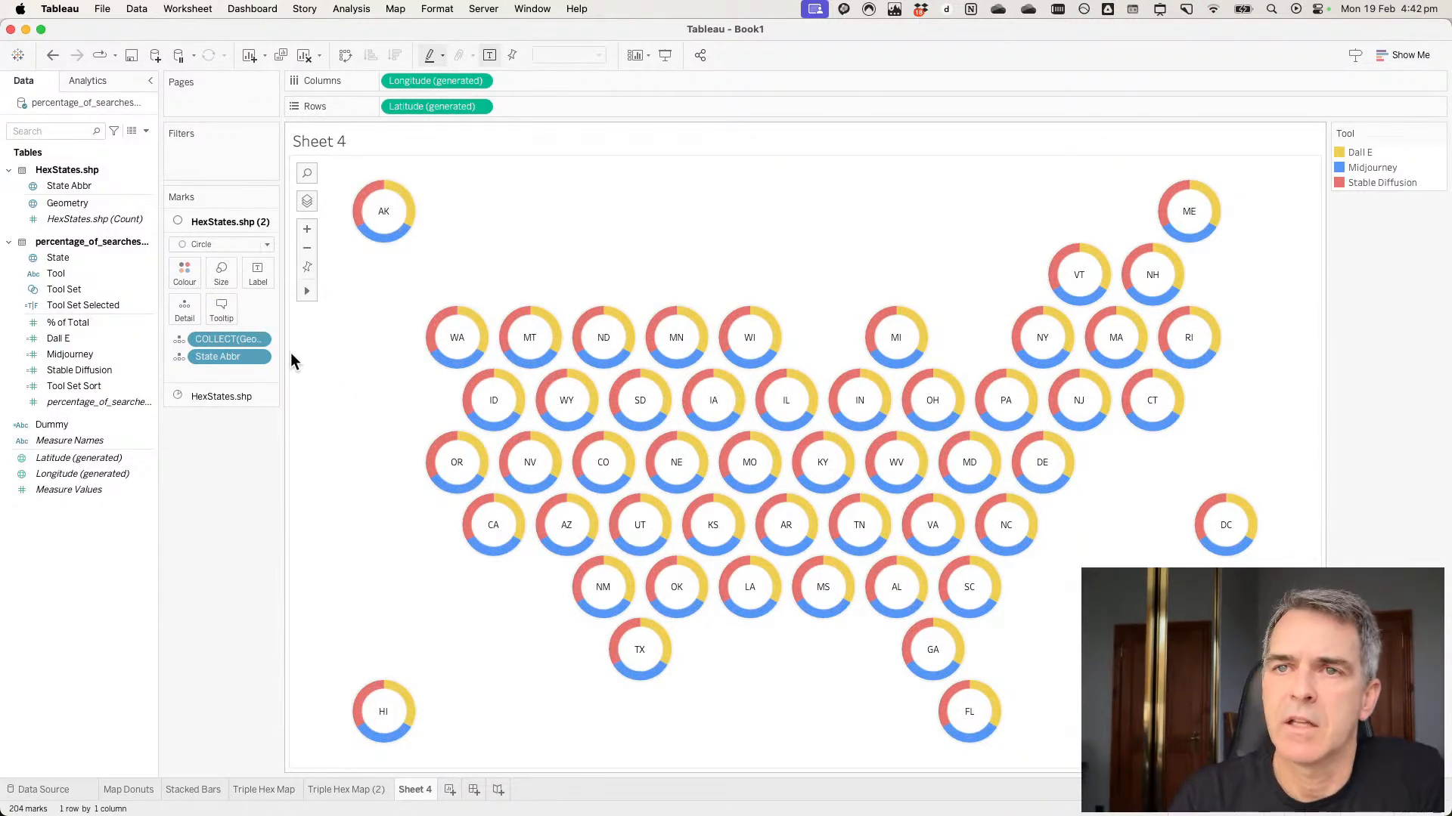
Set both the border and the halo of the white circle layer to None.
left_click(195, 280)
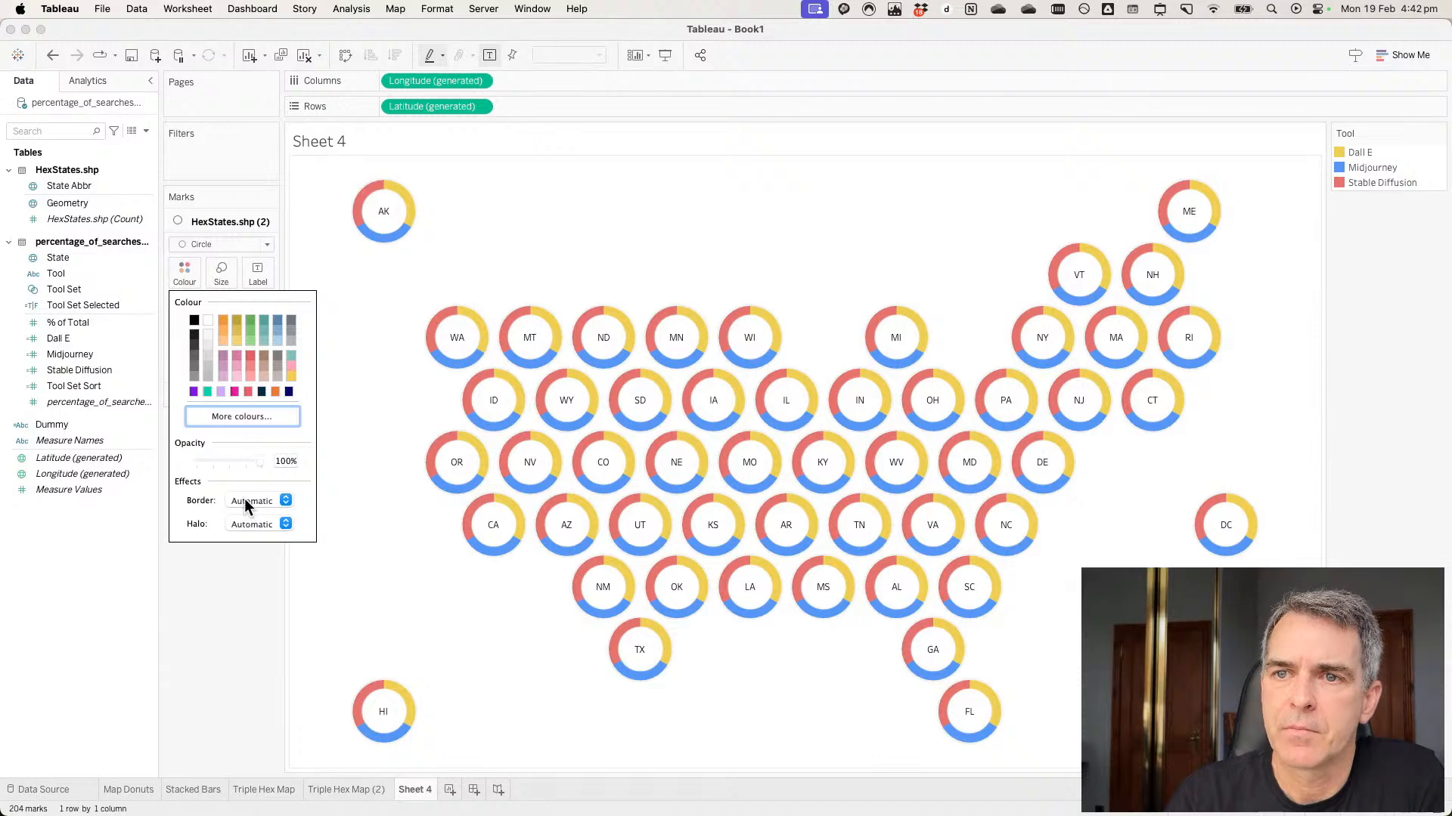
left_click(253, 523)
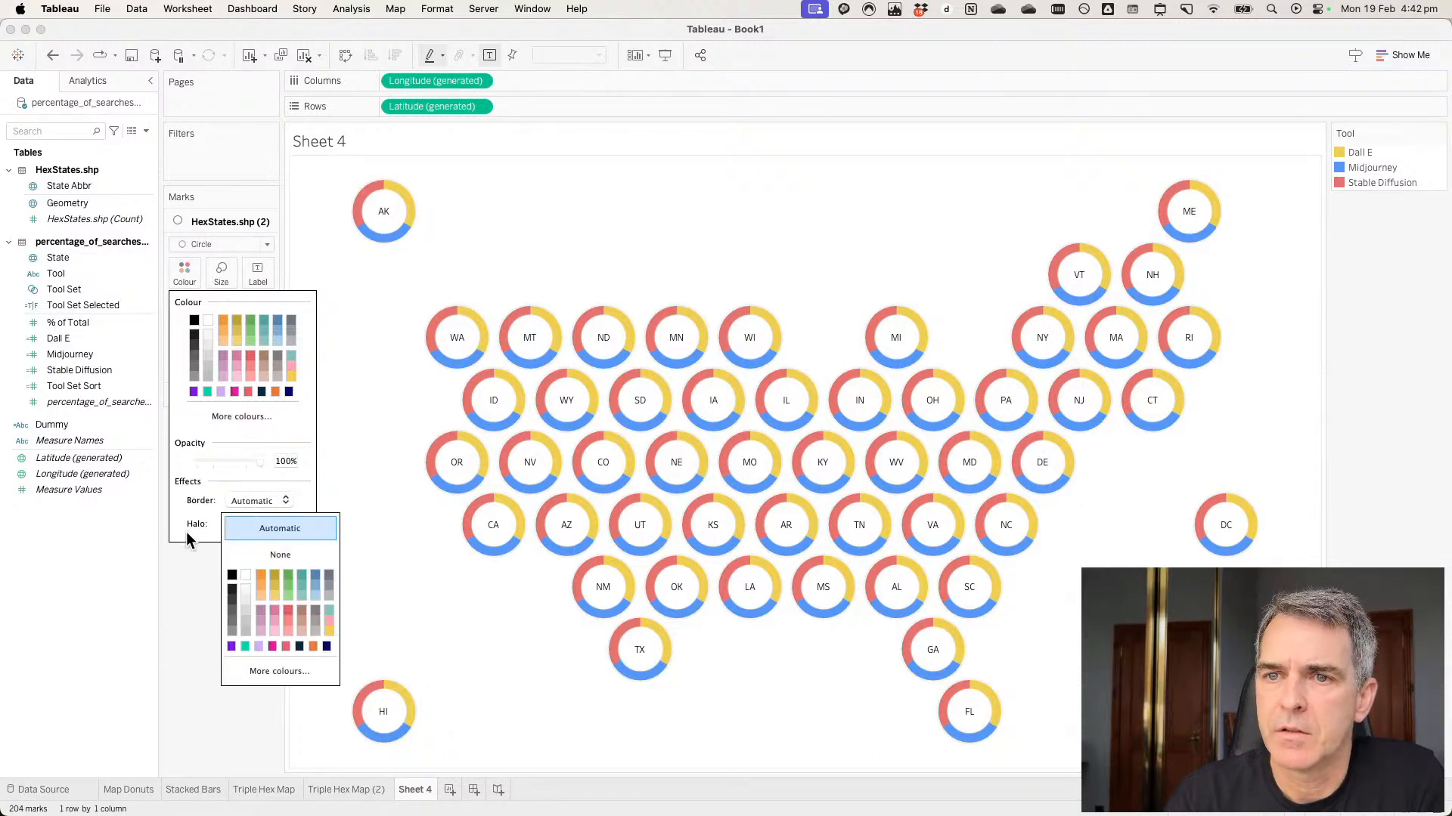
left_click(193, 533)
left_click(253, 495)
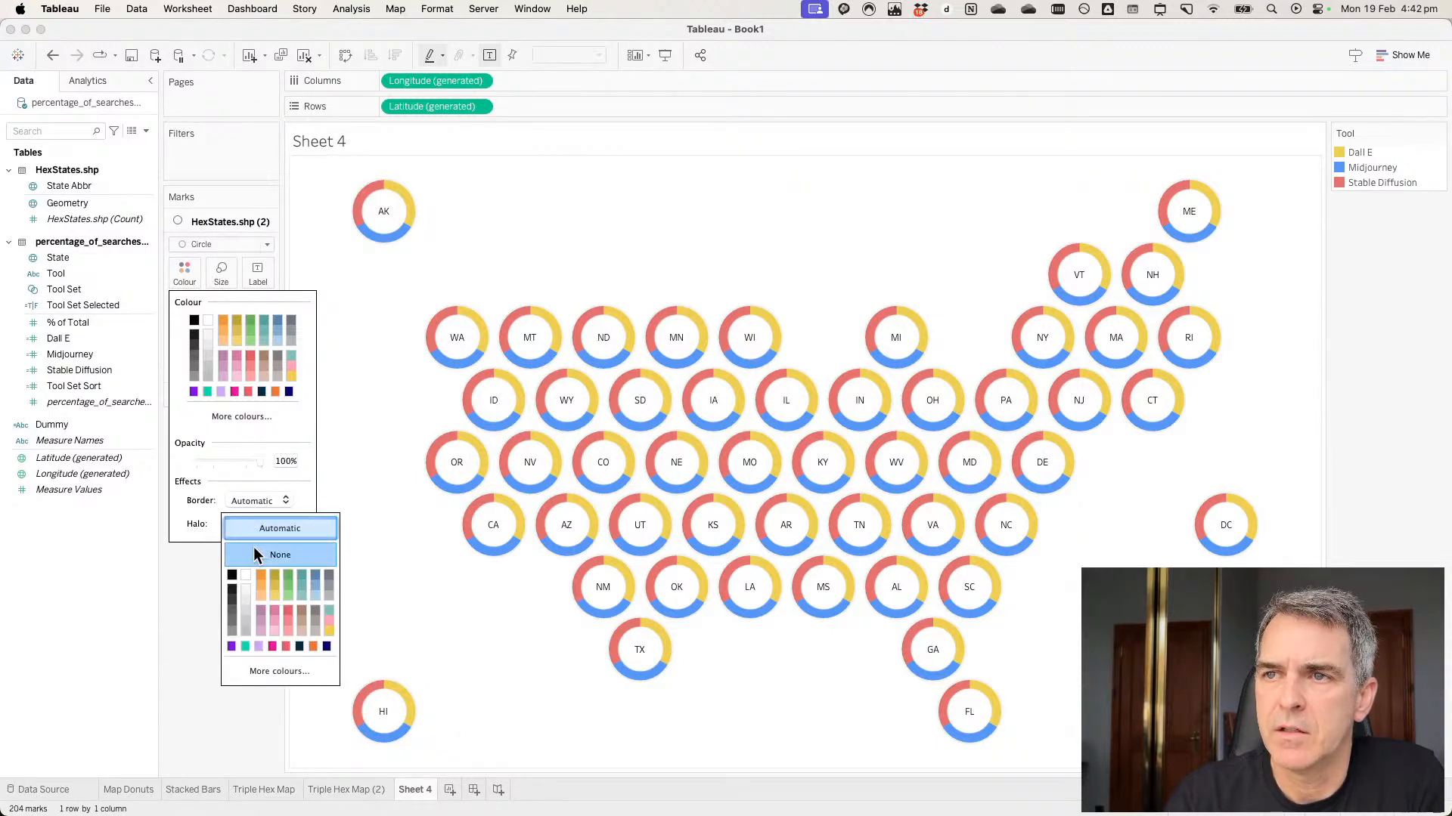
left_click(253, 546)
left_click(259, 530)
left_click(260, 526)
left_click(279, 578)
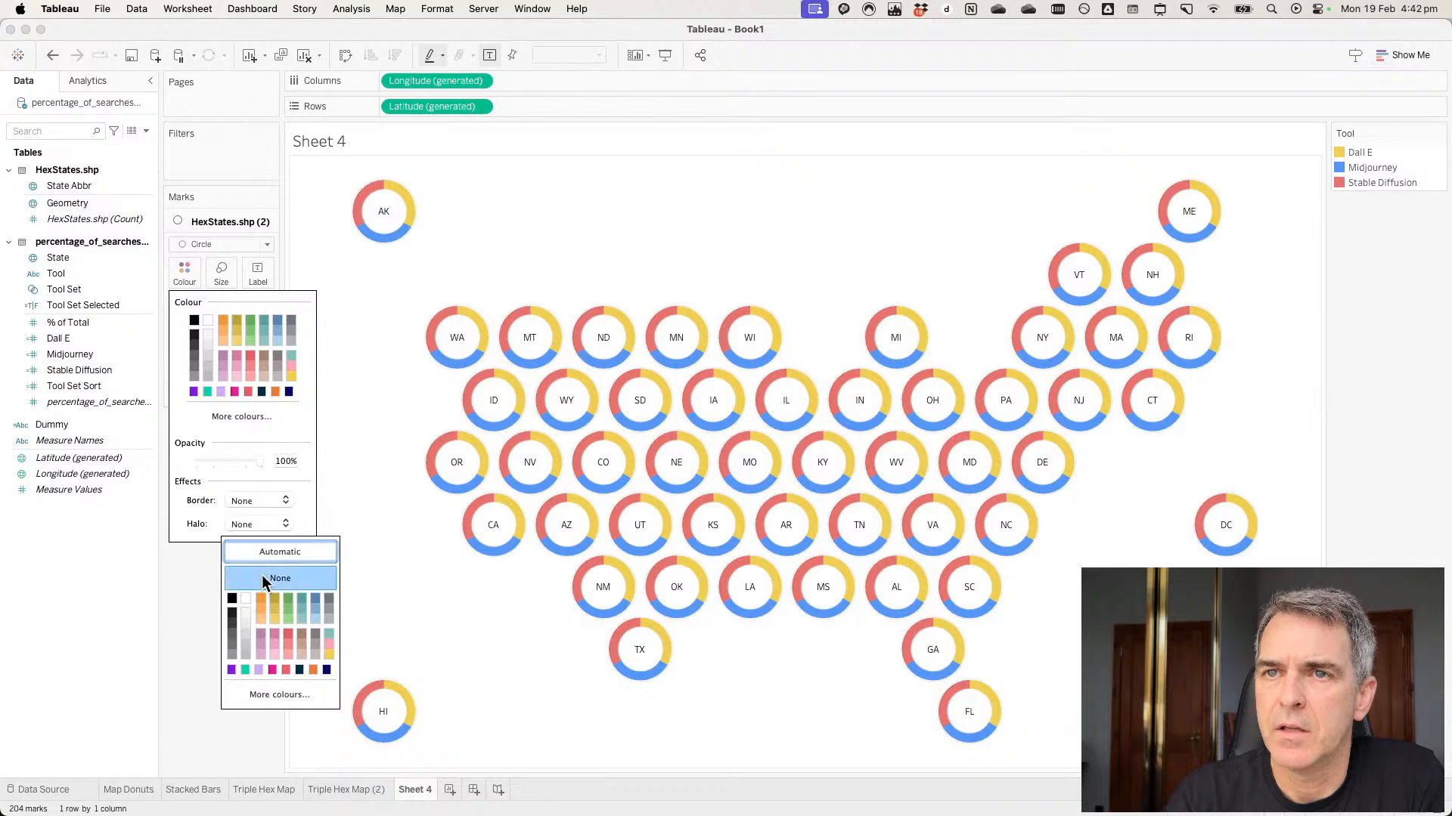
left_click(196, 196)
Give the slices of the HexStates.shp pie layer a white border.
left_click(215, 399)
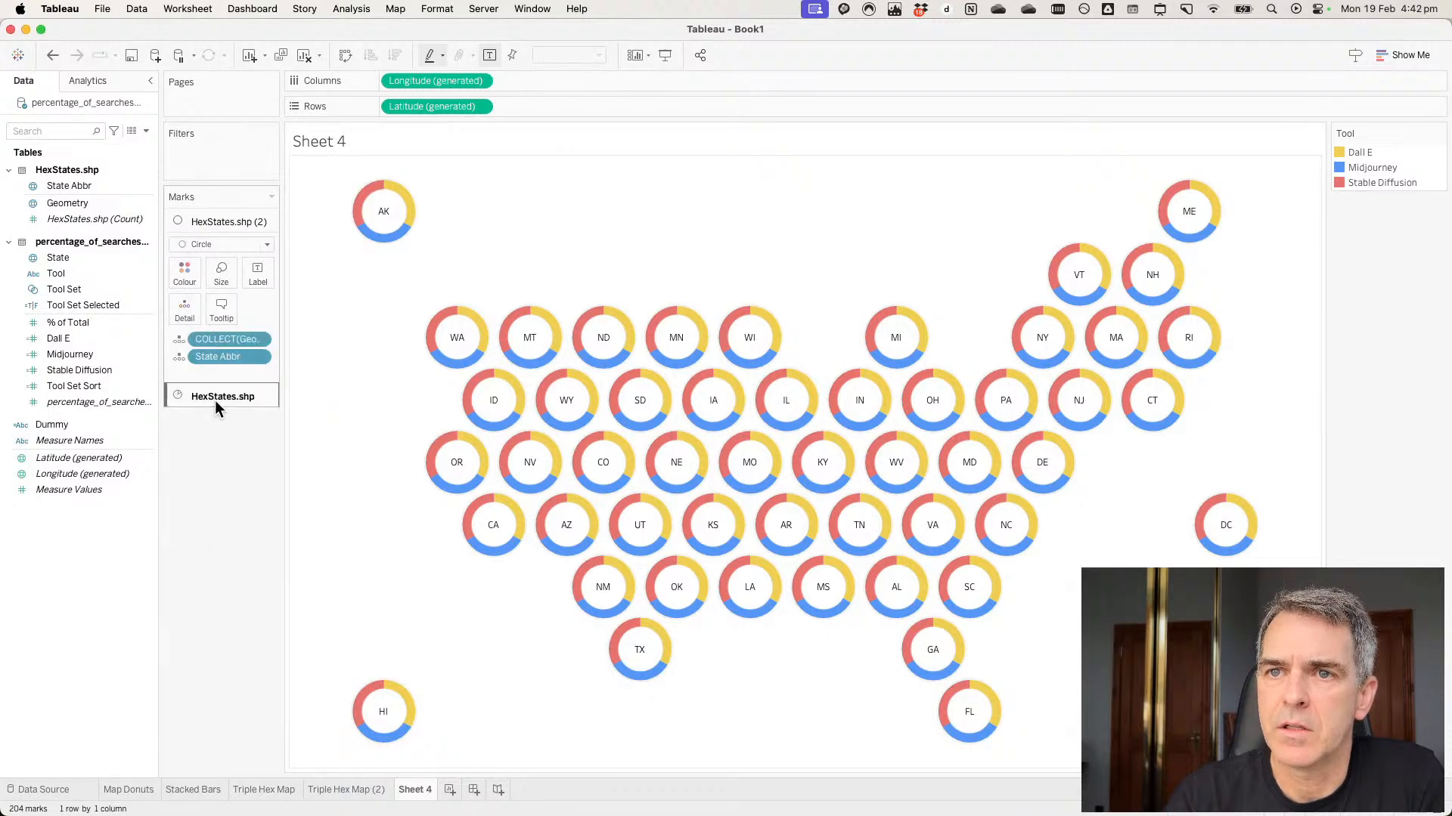
left_click(185, 299)
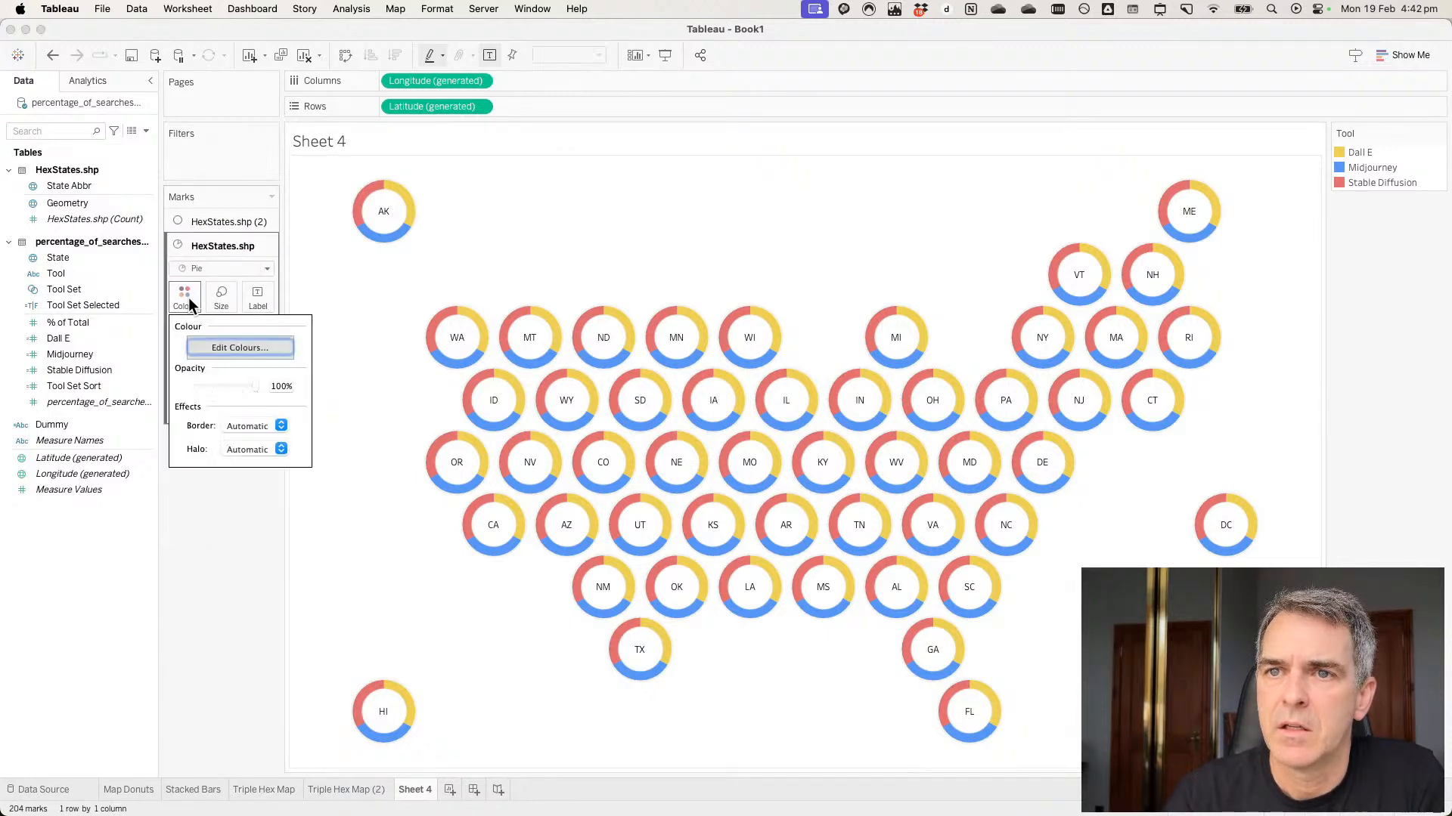
left_click(246, 427)
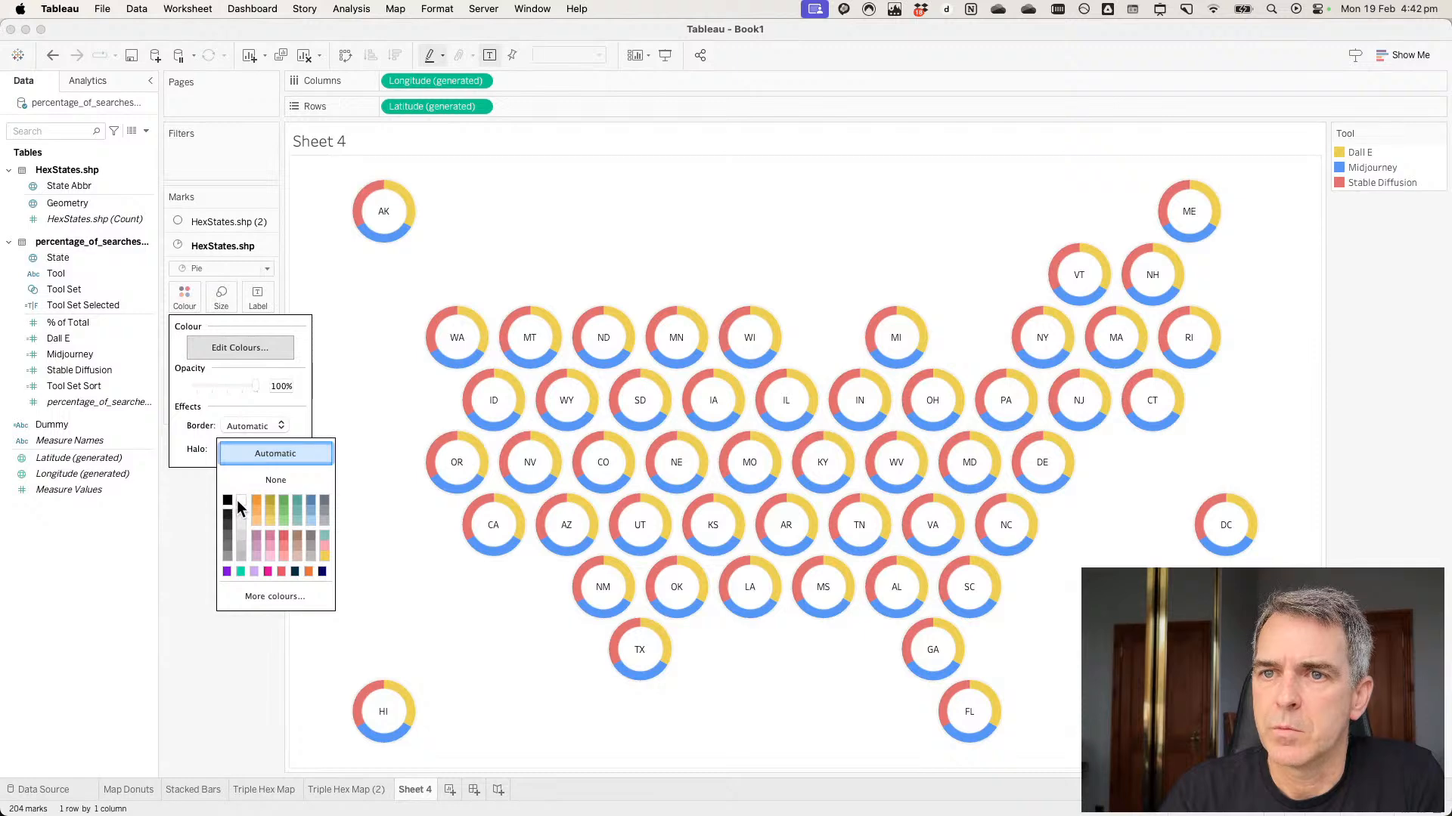
left_click(194, 452)
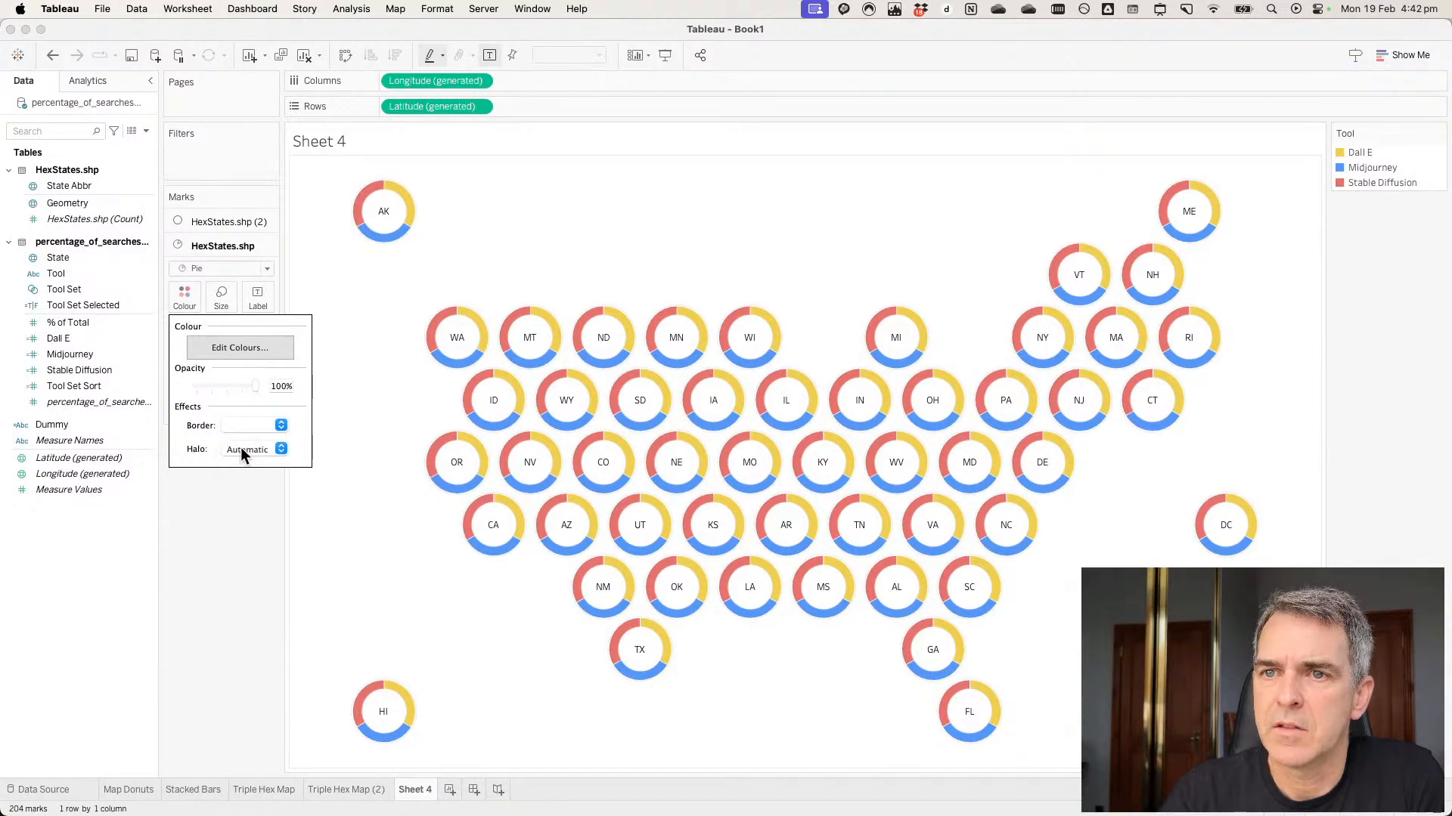
left_click(240, 447)
left_click(179, 578)
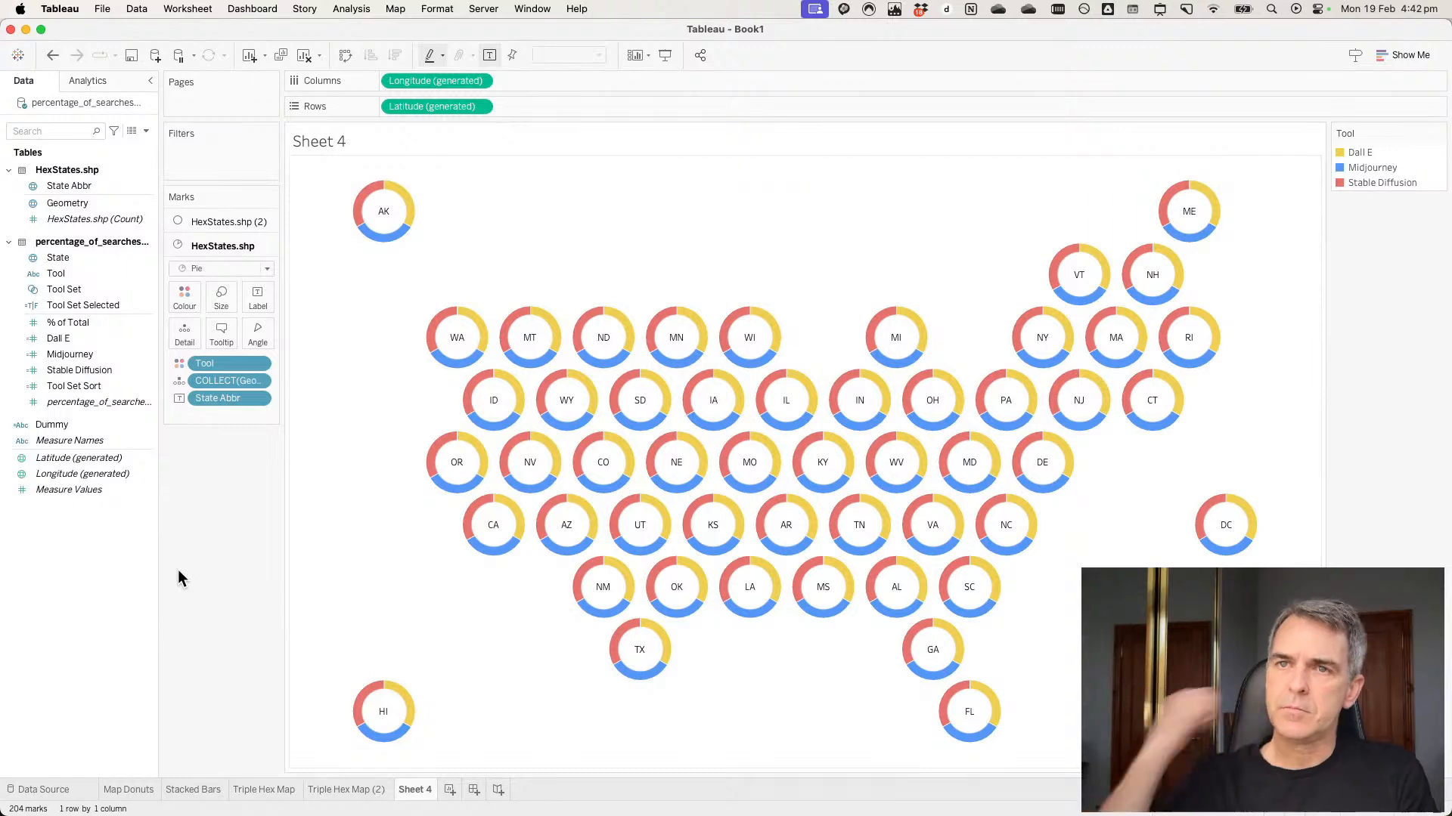
Add the Dall E, Midjourney and Stable Diffusion measures as detail to the HexStates.shp (2) circle layer.
left_click(228, 225)
mouse_move(450, 350)
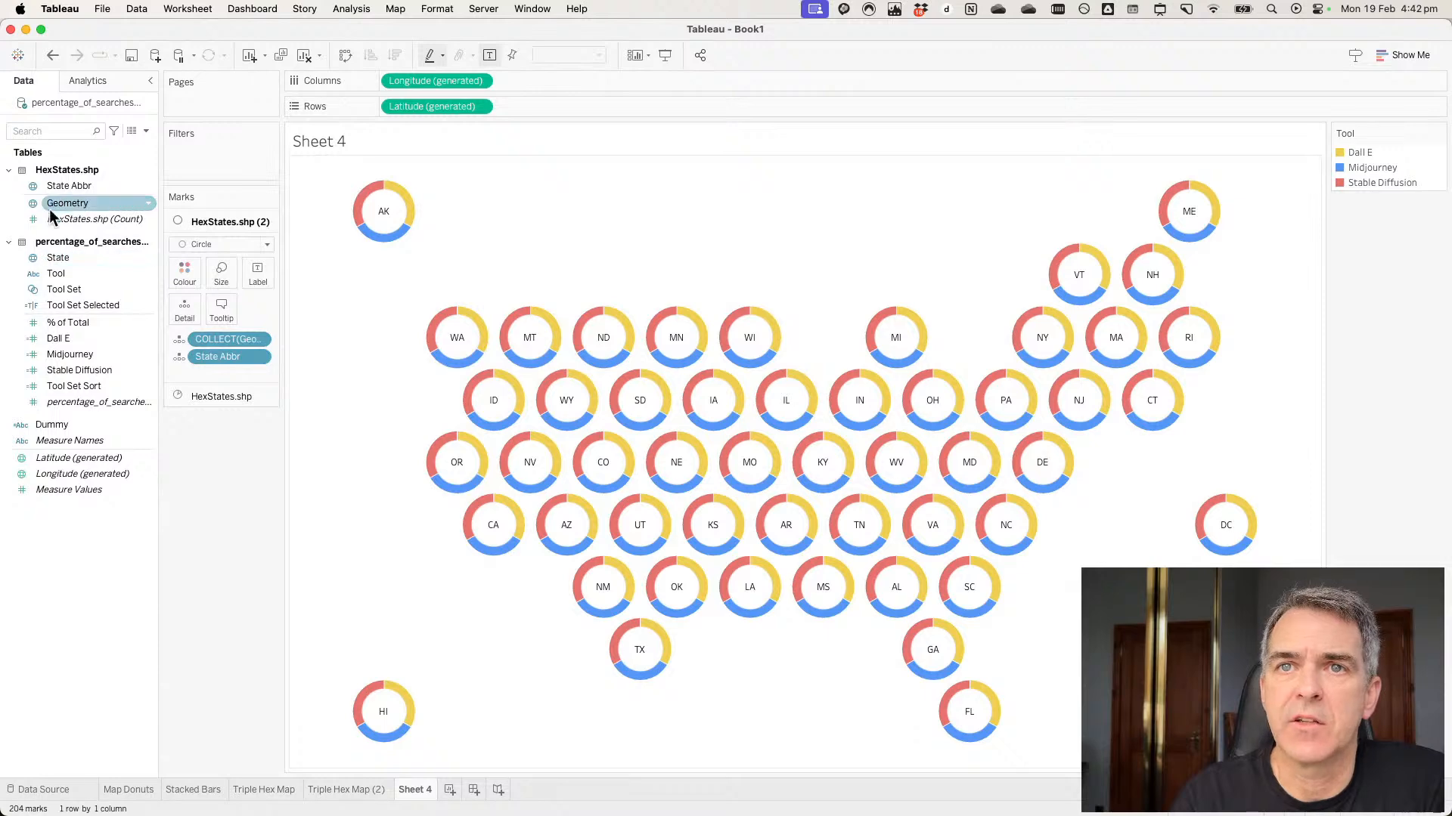
left_click(71, 337)
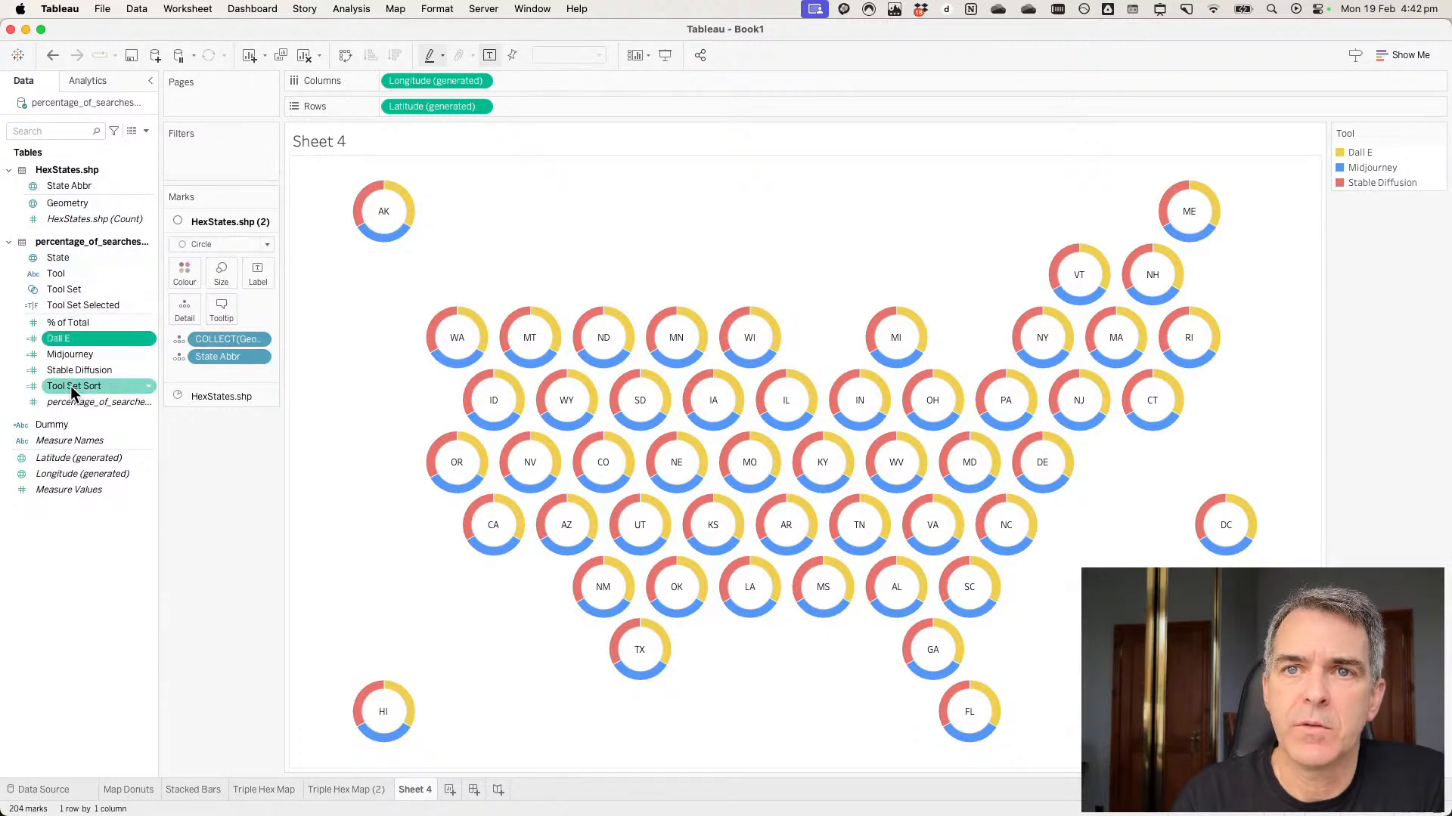
left_click(70, 370, "shift")
left_click_drag(70, 370, 182, 308)
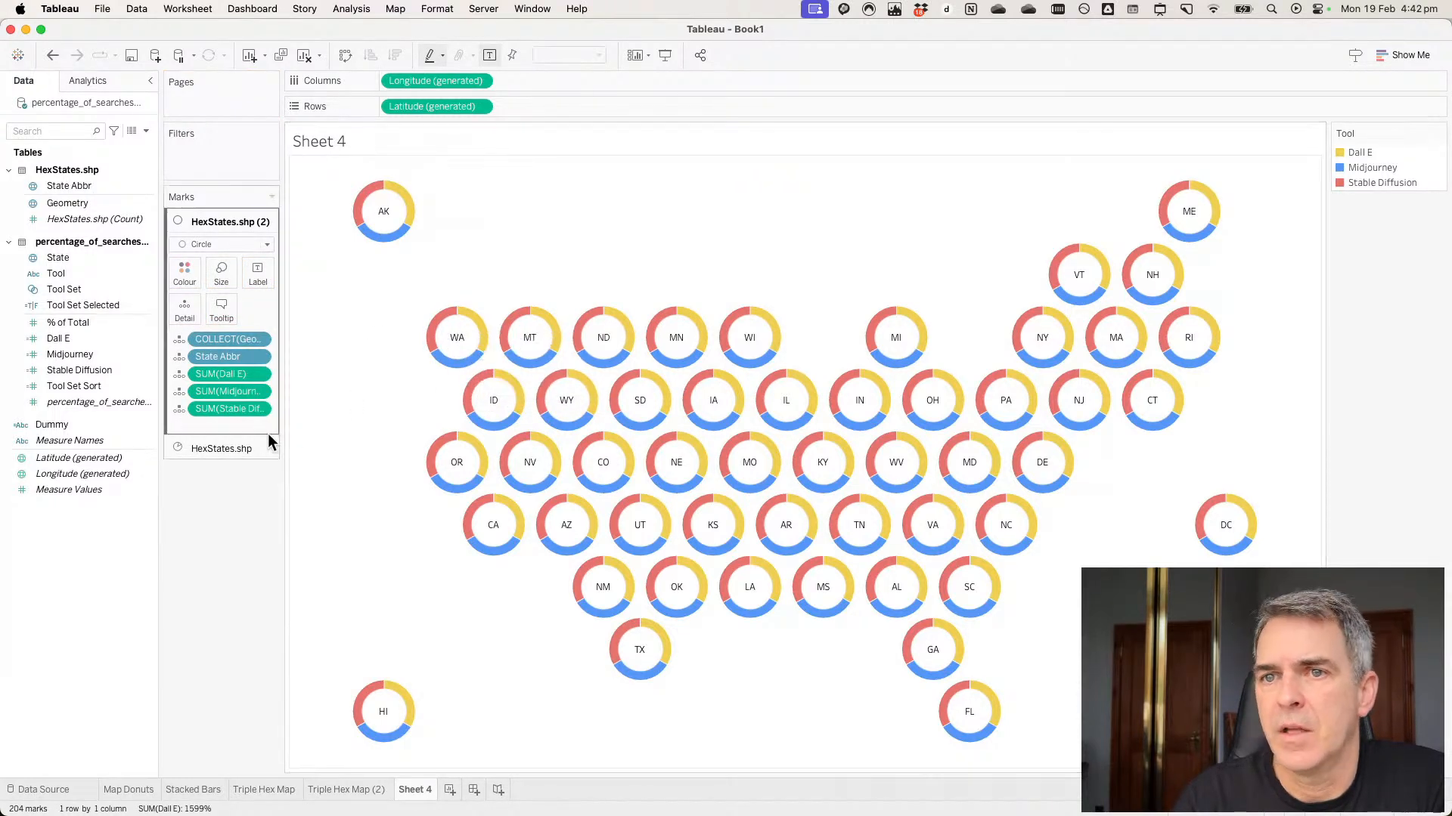
Size the pie layer's slices by using % of Total as the angle.
left_click(217, 448)
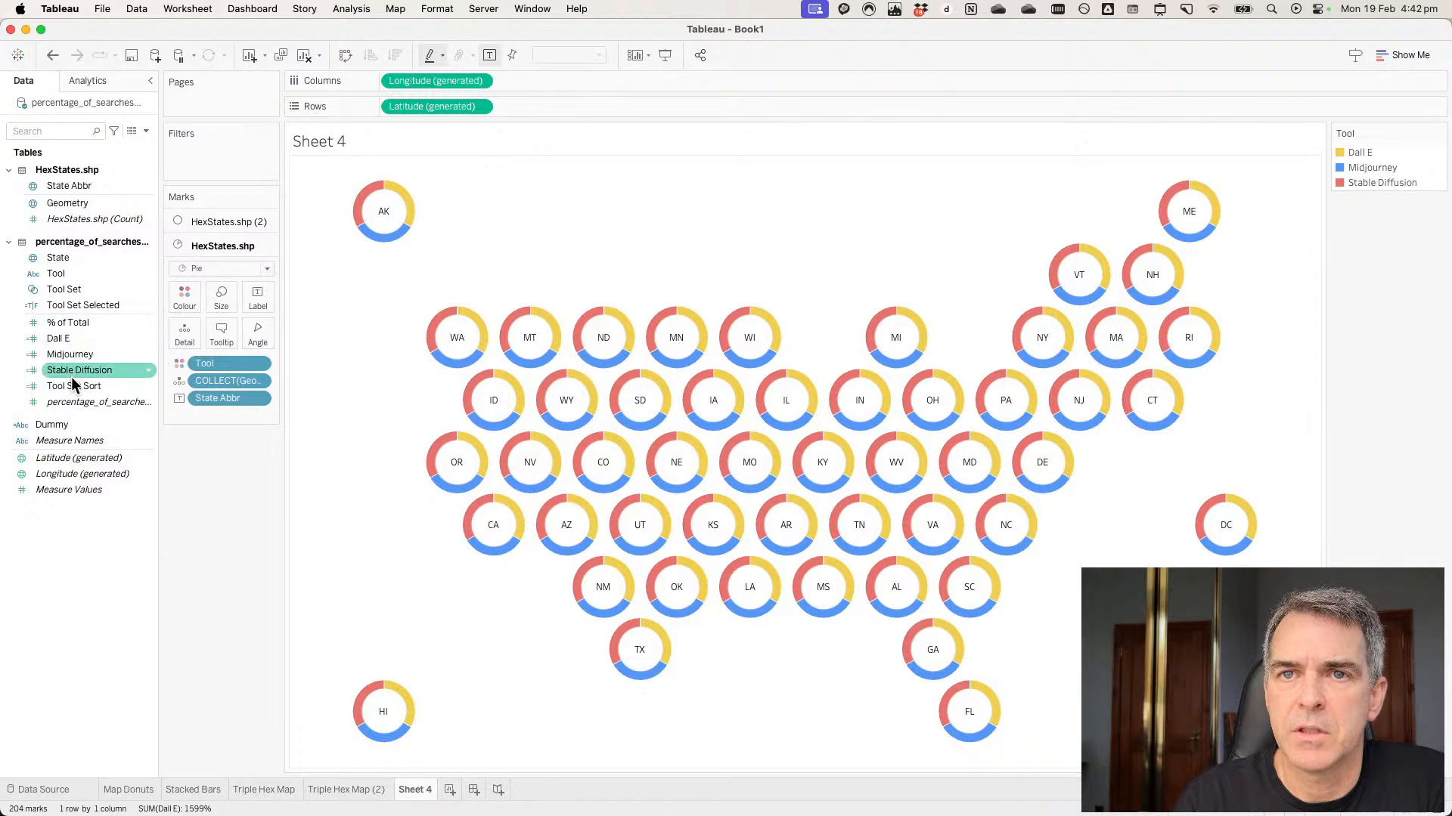
left_click_drag(88, 323, 258, 335)
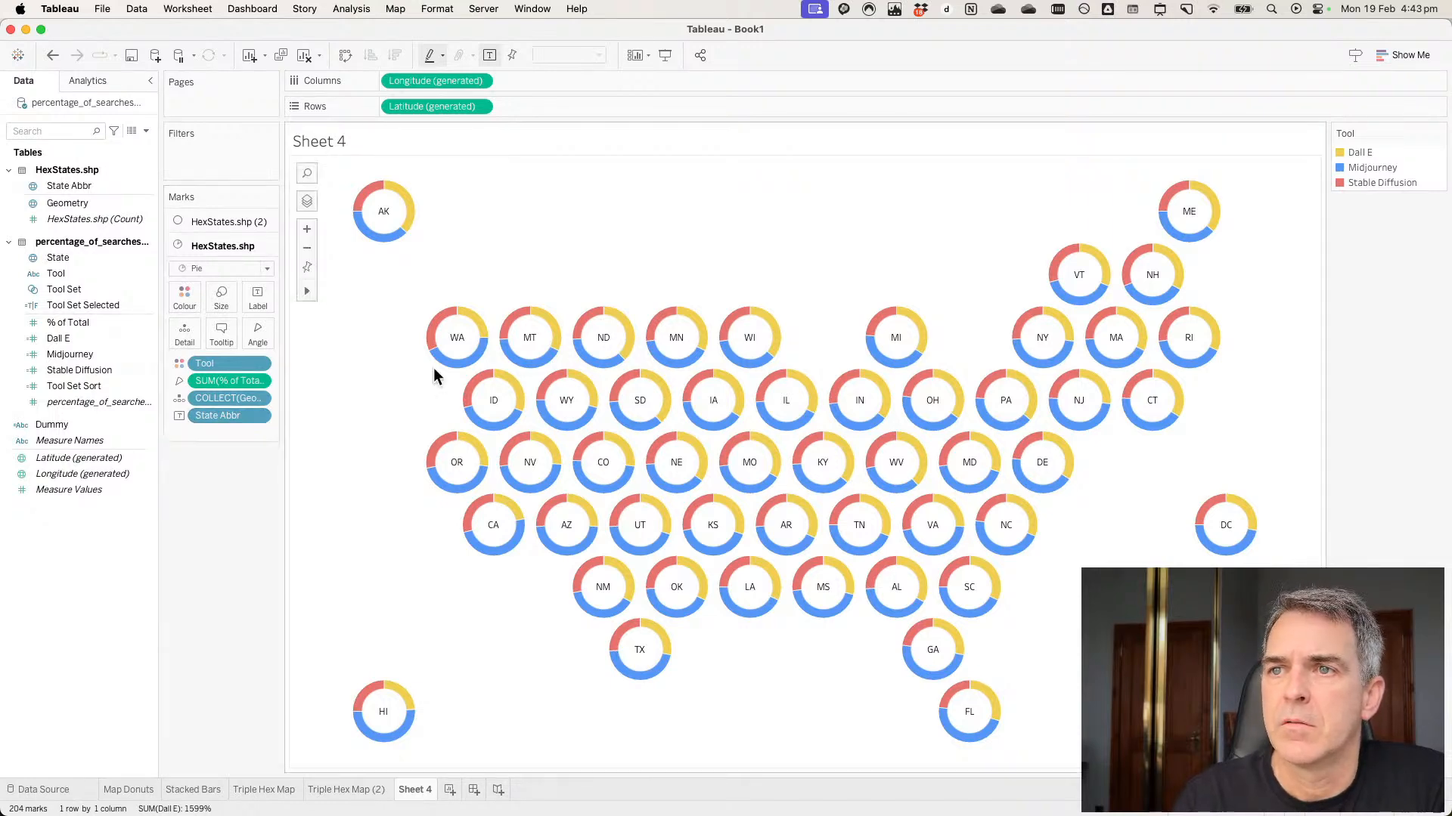
Inspect the tooltip of Washington's Stable Diffusion slice and the tooltip text of the HexStates.shp (2) circle layer.
mouse_move(470, 370)
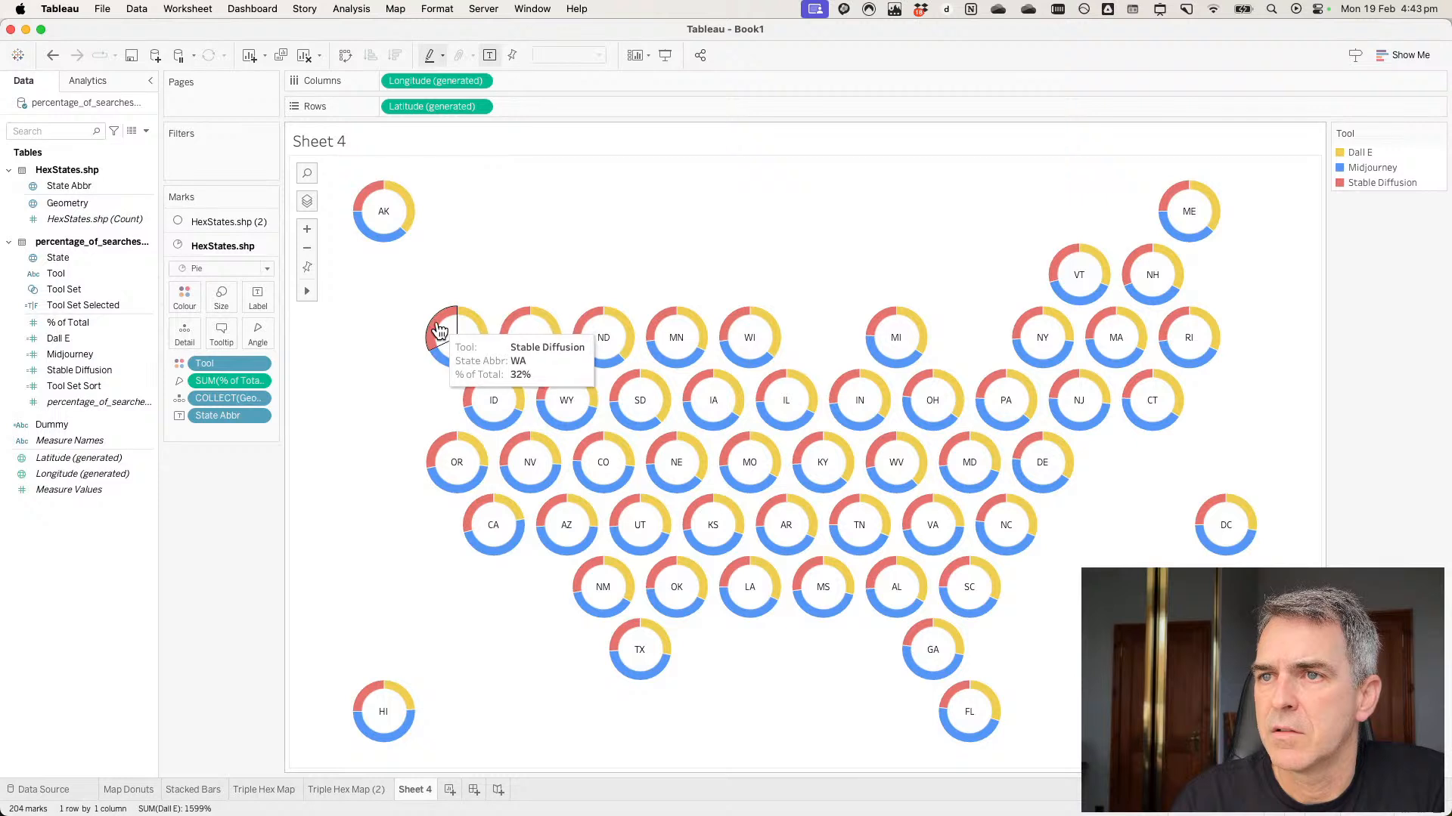
left_click(219, 223)
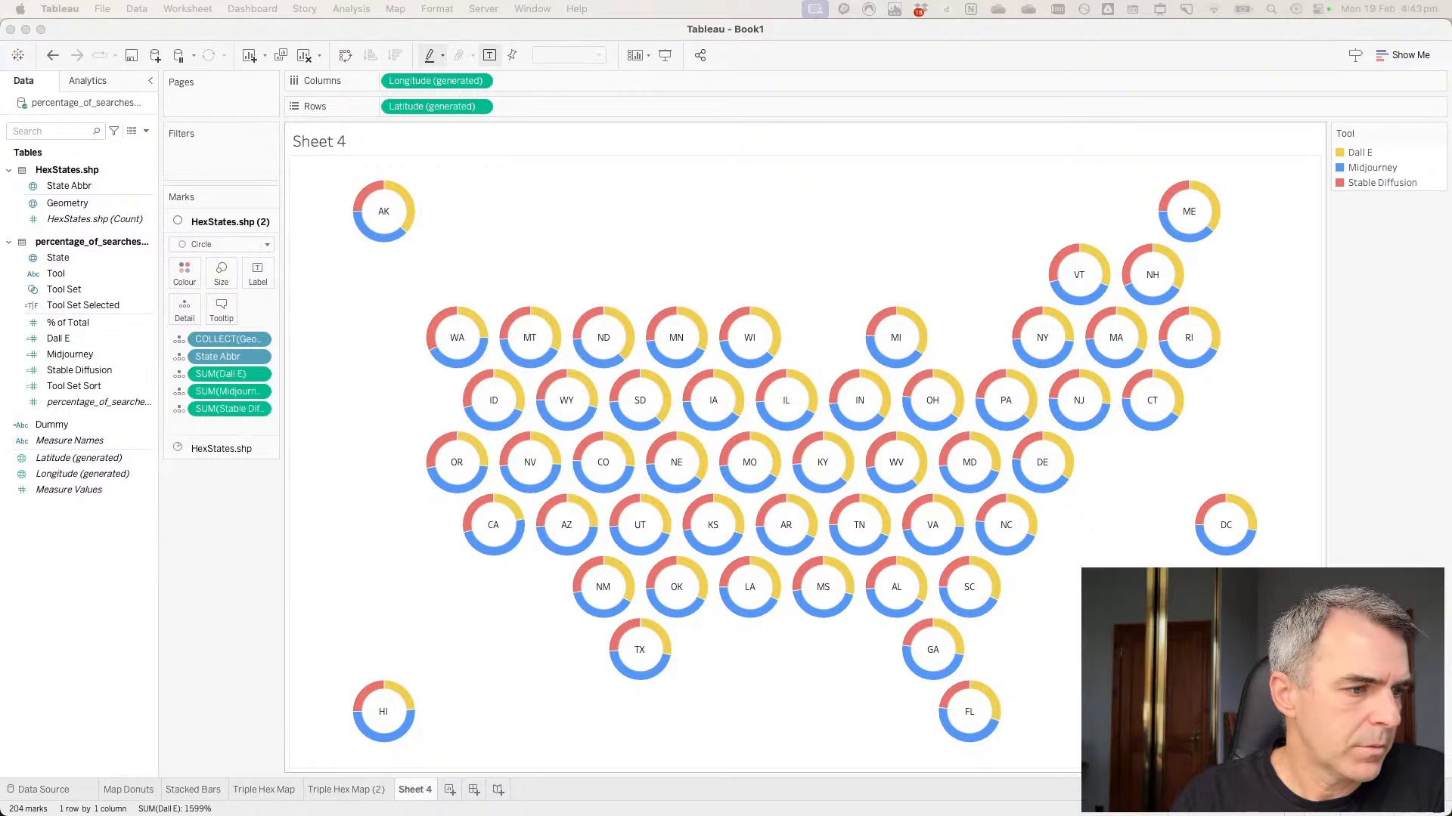
left_click_drag(0, 124, 514, 206)
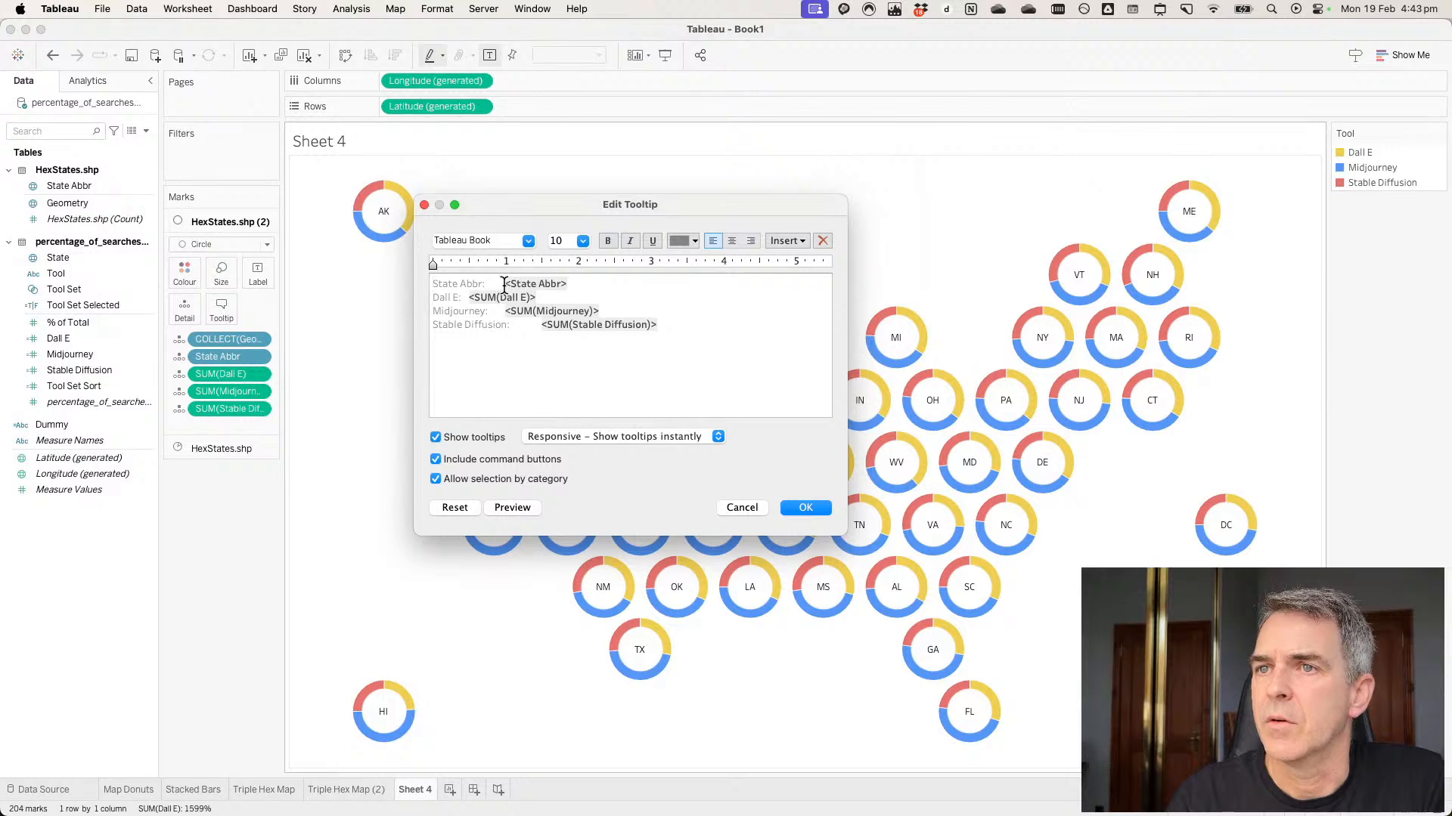
left_click(739, 508)
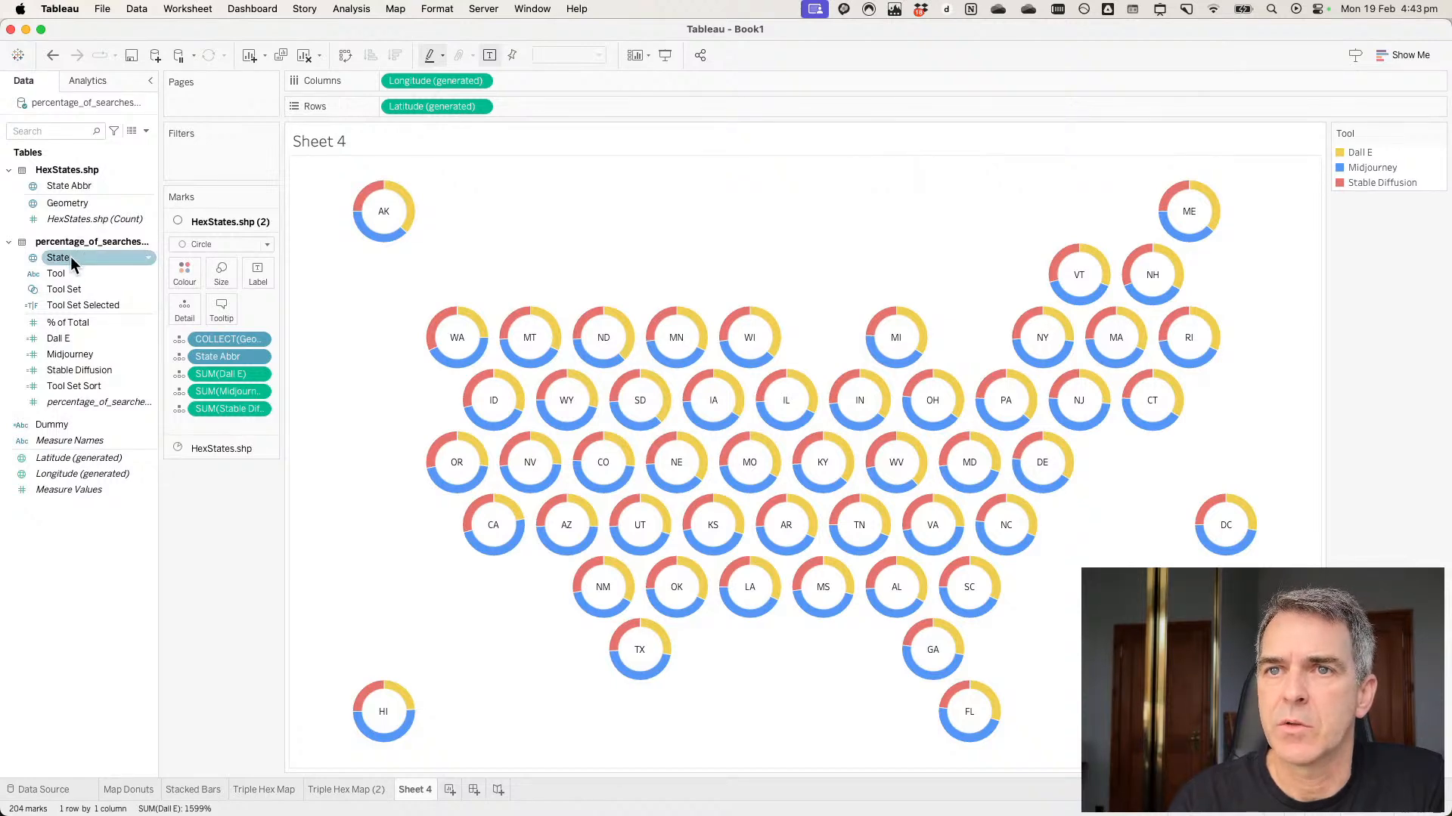
Add State as detail to both the HexStates.shp (2) circle layer and the HexStates.shp pie layer.
left_click_drag(103, 257, 186, 316)
left_click(201, 464)
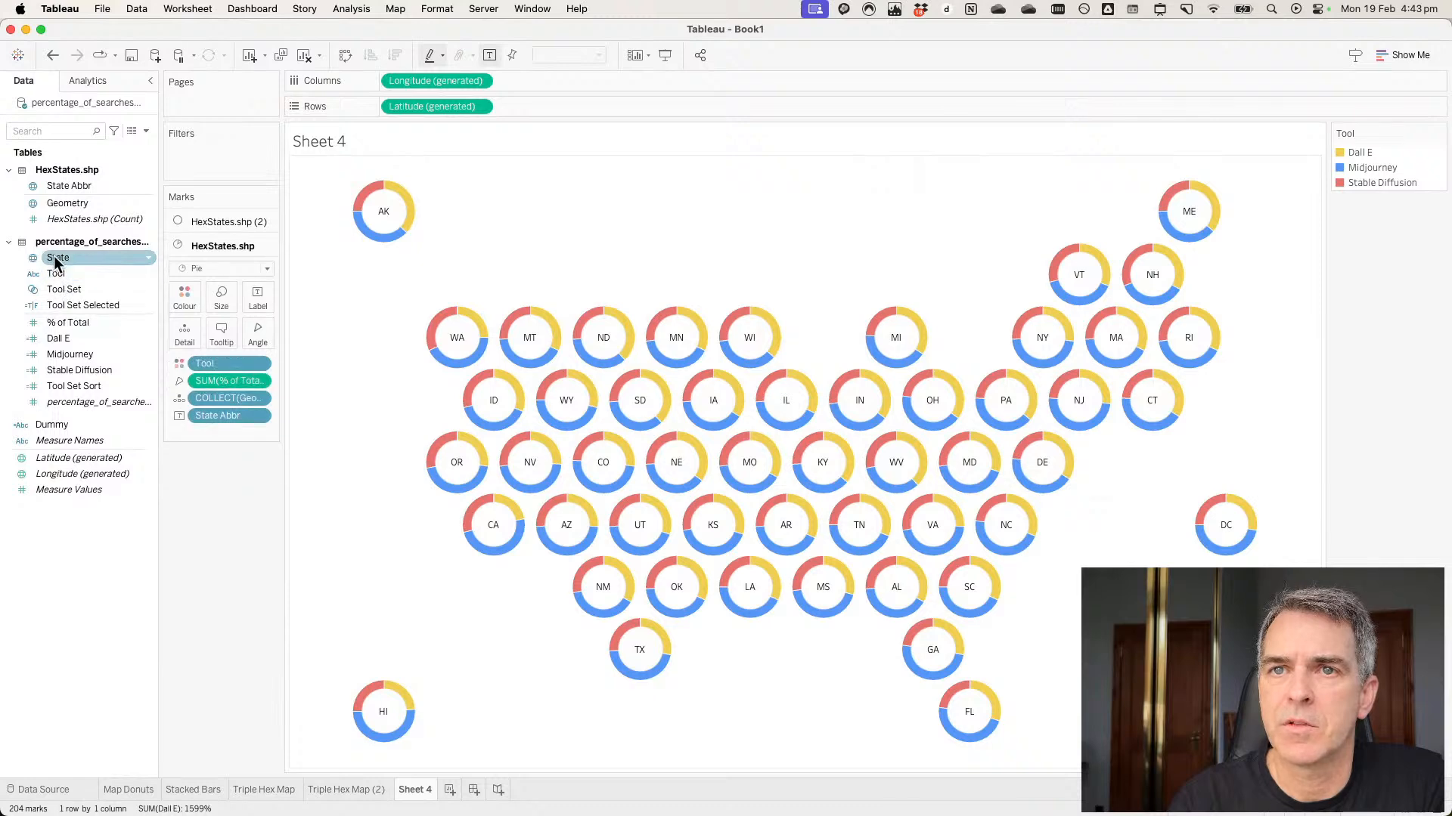
left_click_drag(57, 261, 185, 321)
Exclude State Abbr from the tooltip of the HexStates.shp (2) circle layer.
left_click(208, 221)
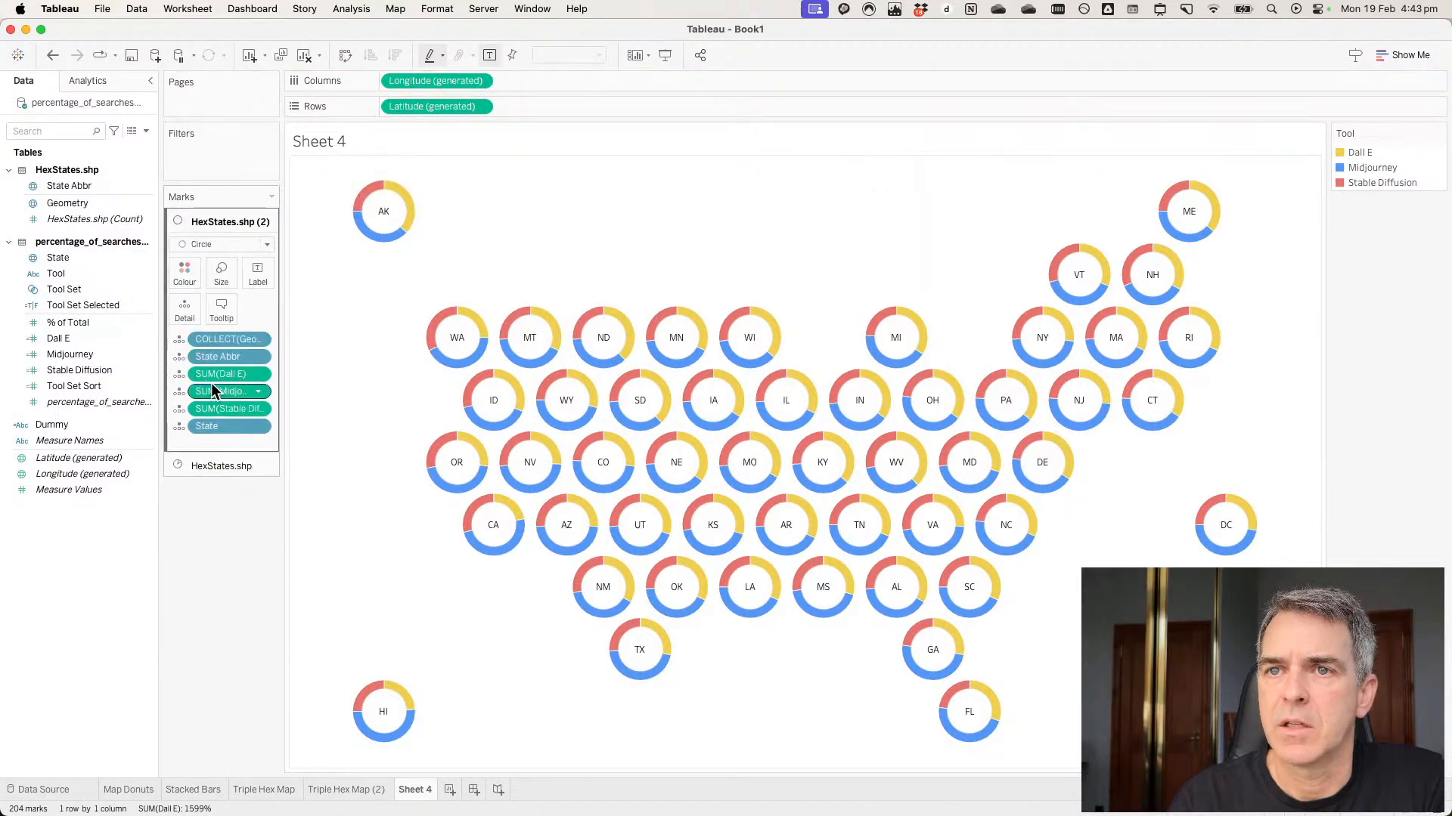
left_click(221, 310)
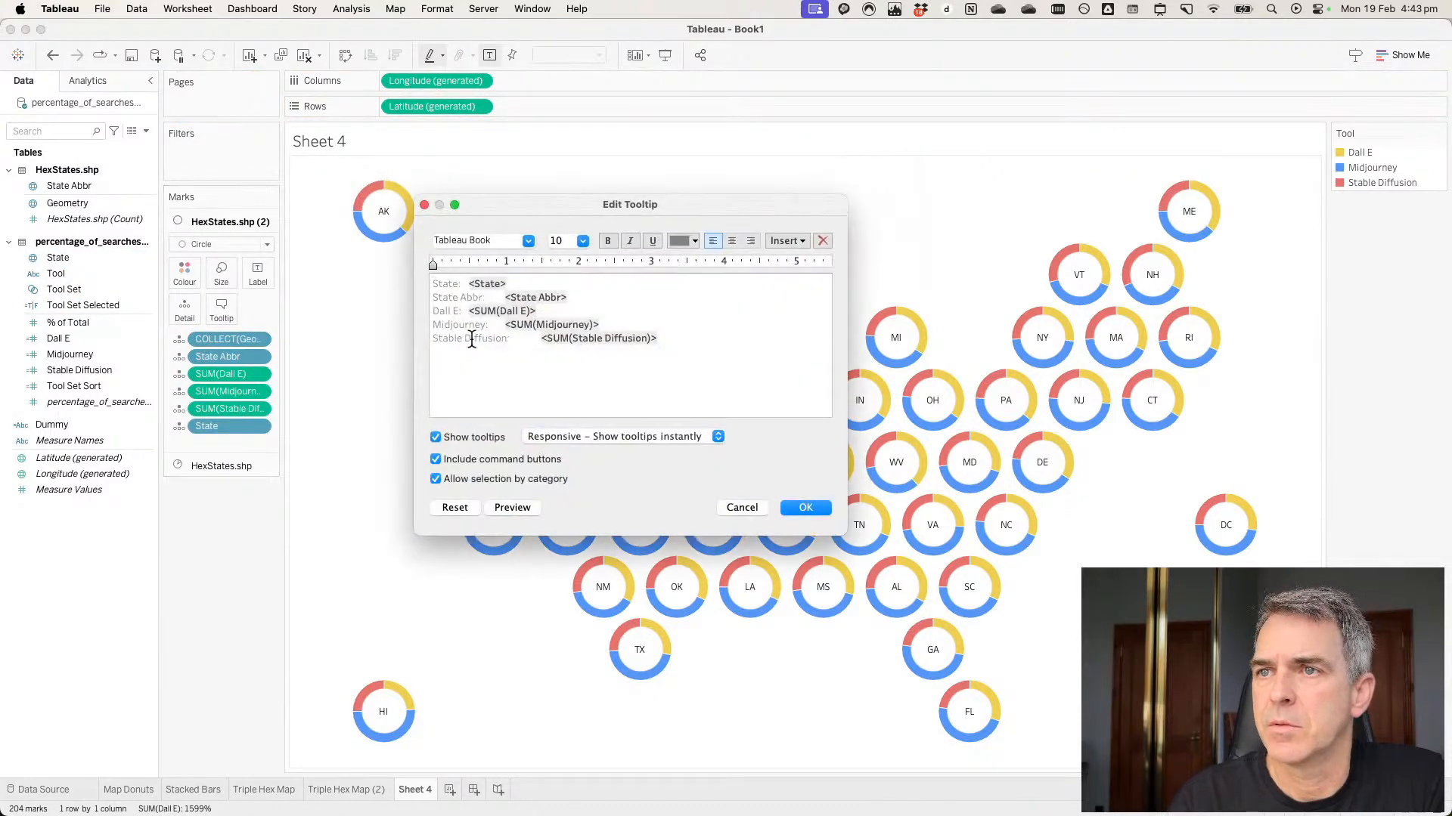
left_click(741, 508)
left_click(259, 356)
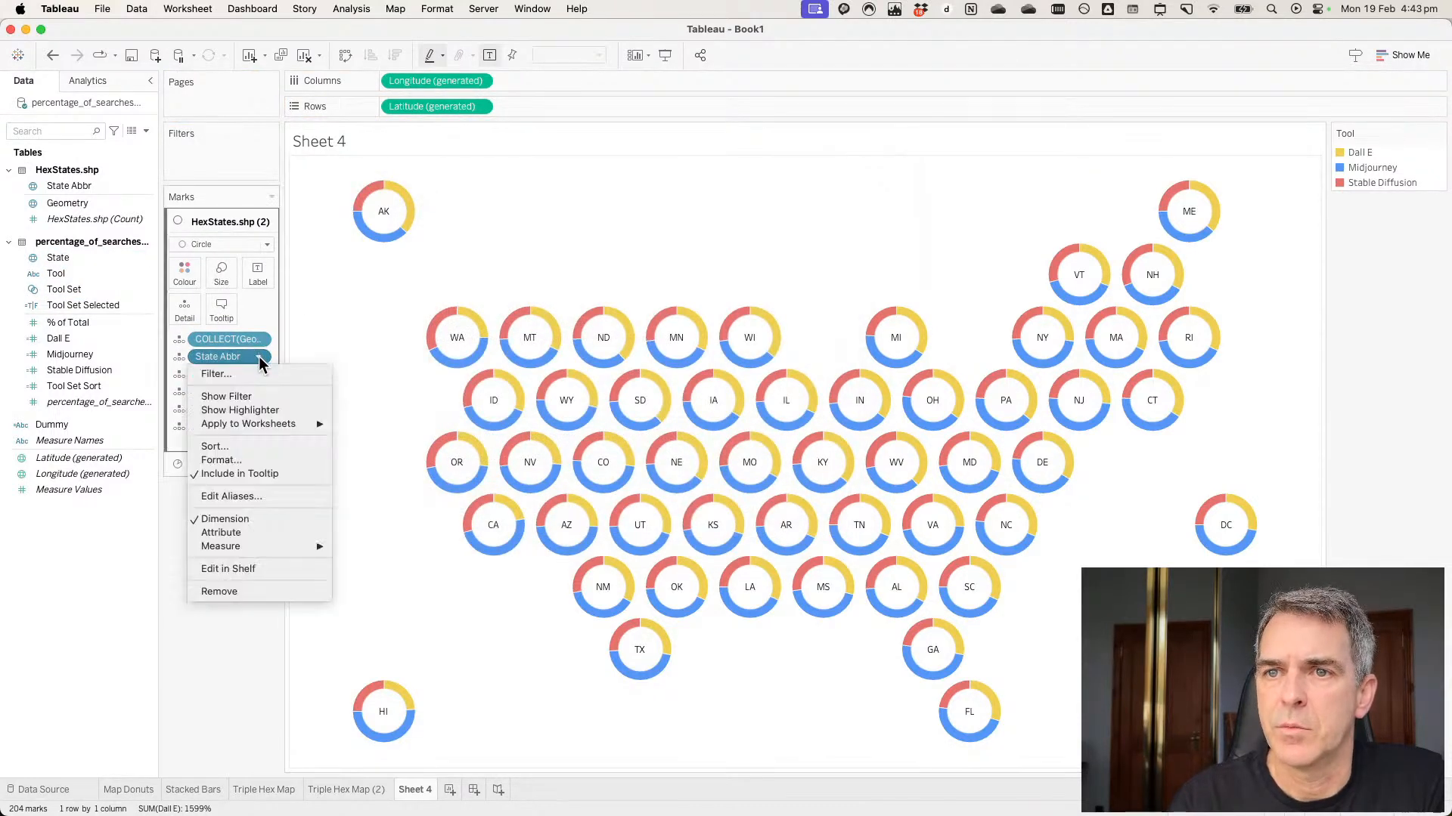
left_click(258, 474)
mouse_move(447, 367)
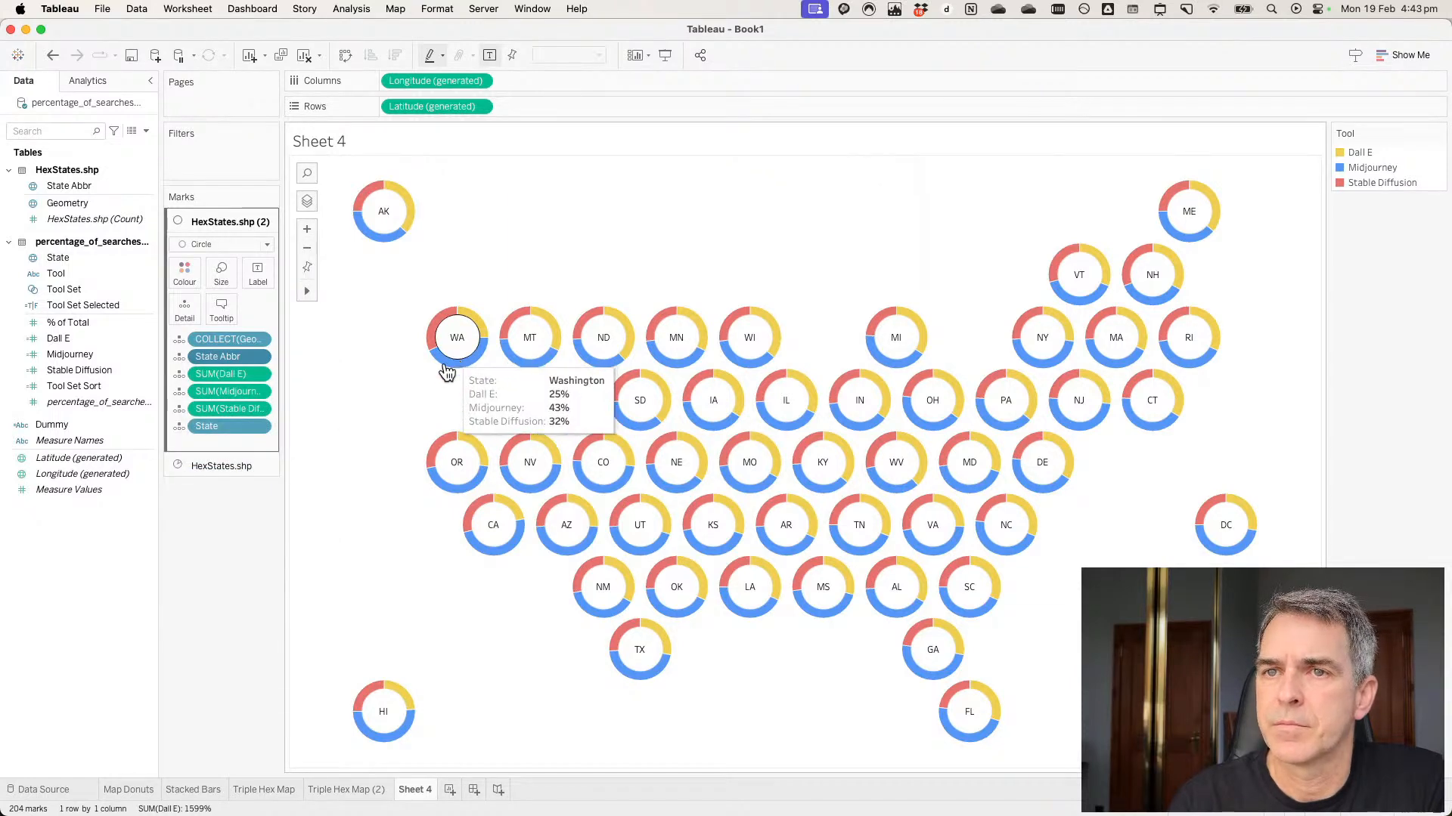
Exclude State Abbr from the tooltip of the HexStates.shp pie layer, keeping State included.
left_click(215, 465)
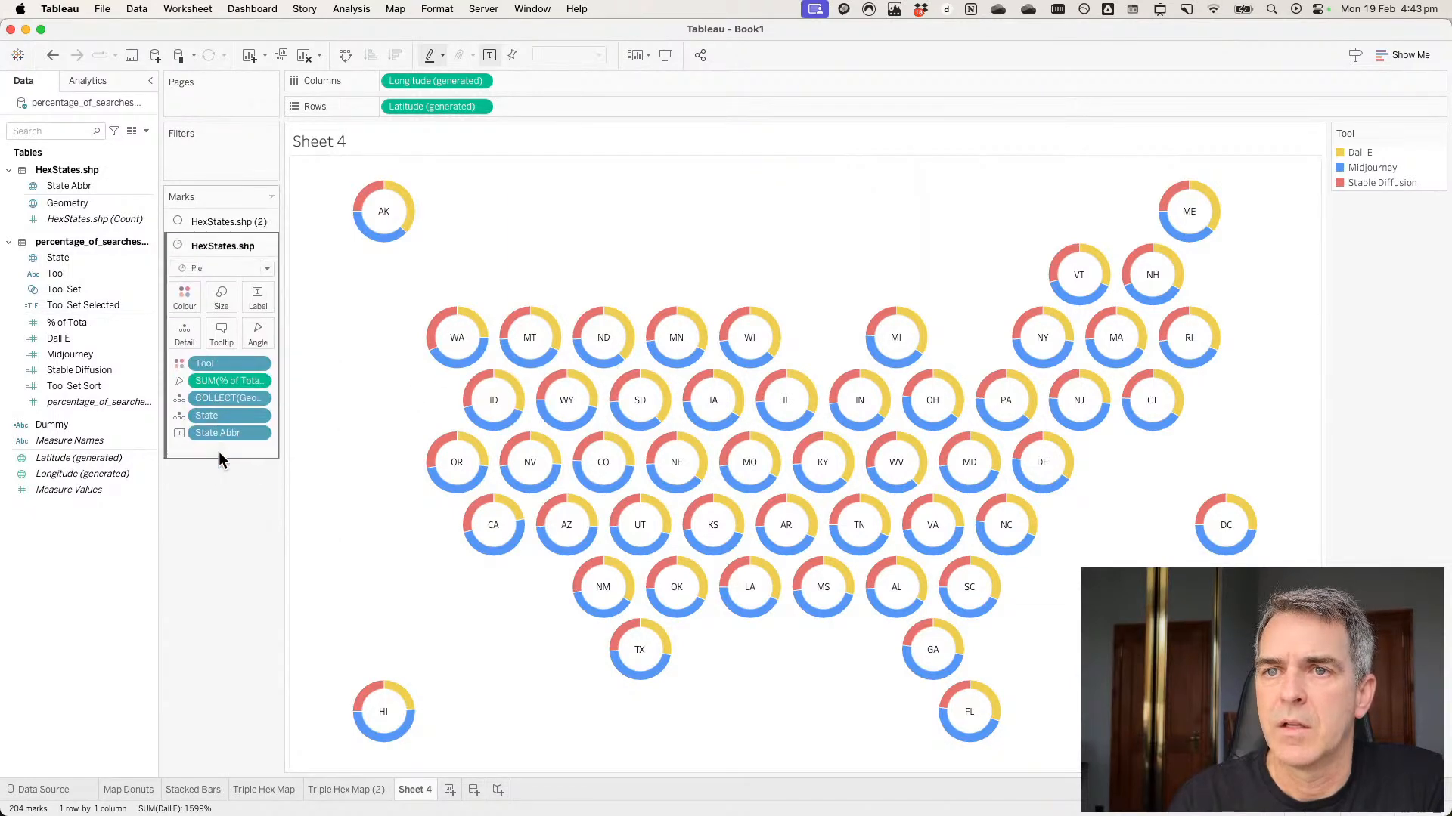
left_click(260, 416)
left_click(171, 510)
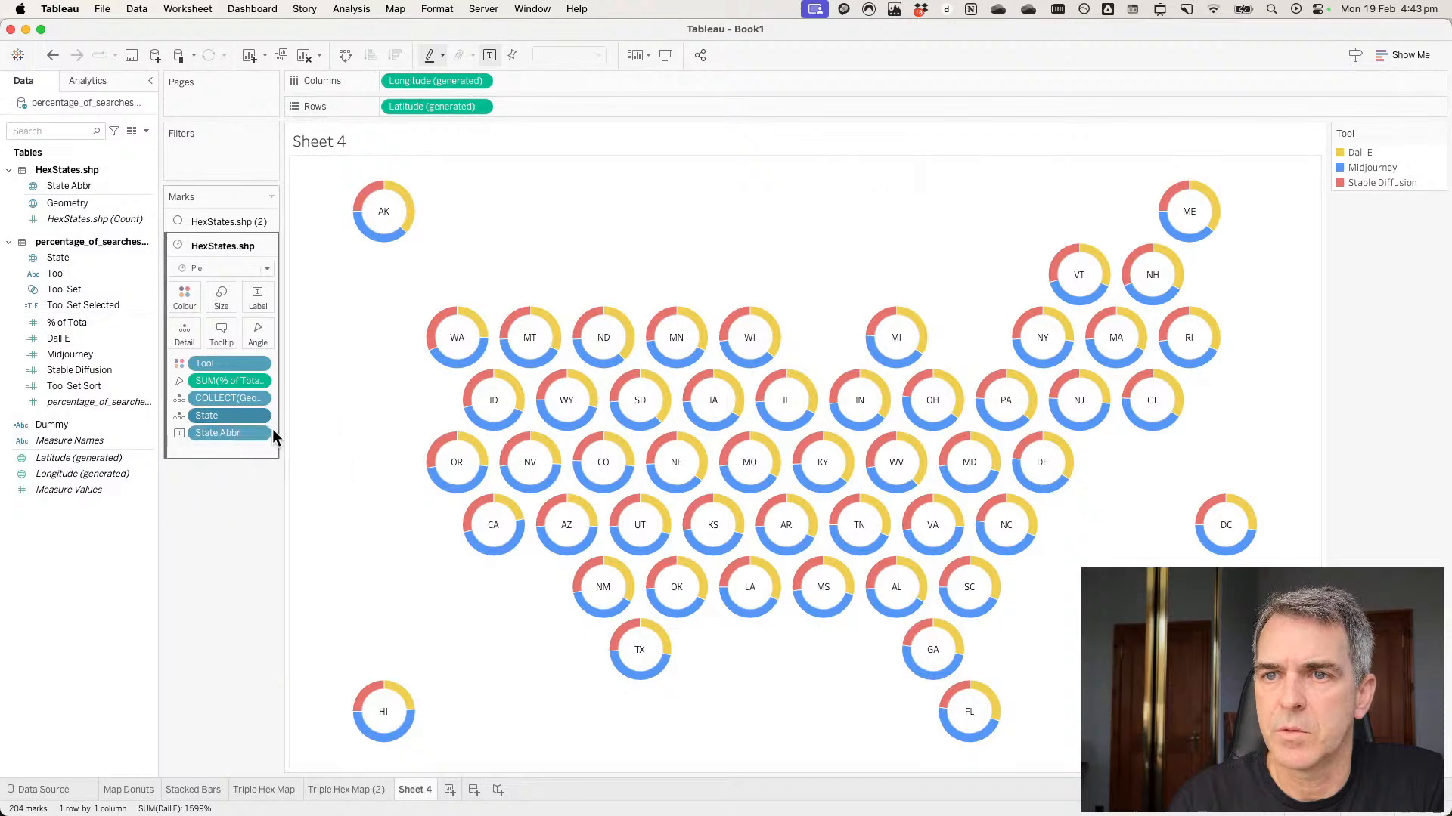
left_click(259, 433)
left_click(143, 493)
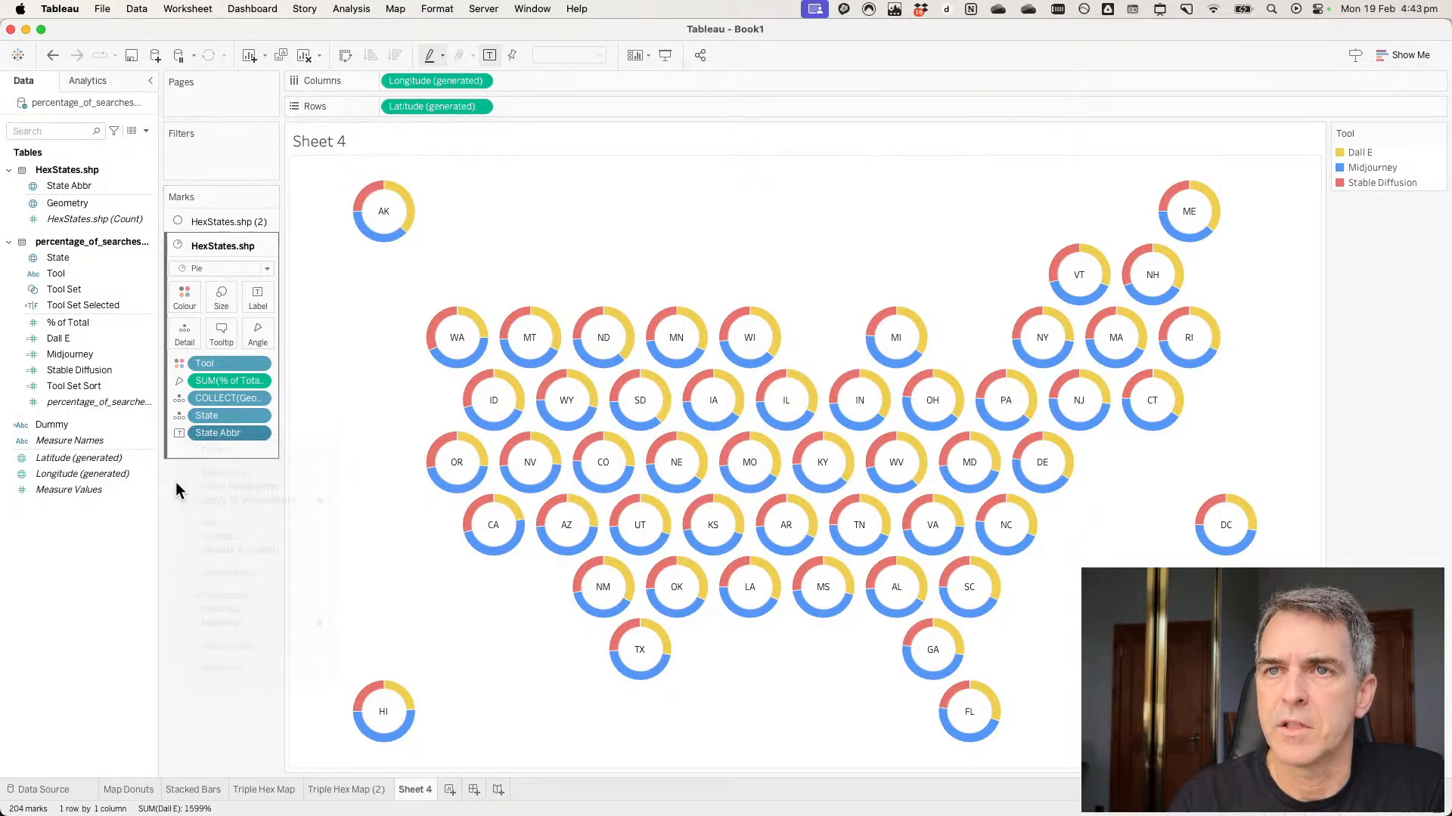
Remove the "State:" label from the circle layer's tooltip so its first line holds only the <State> field.
left_click(233, 221)
left_click(220, 317)
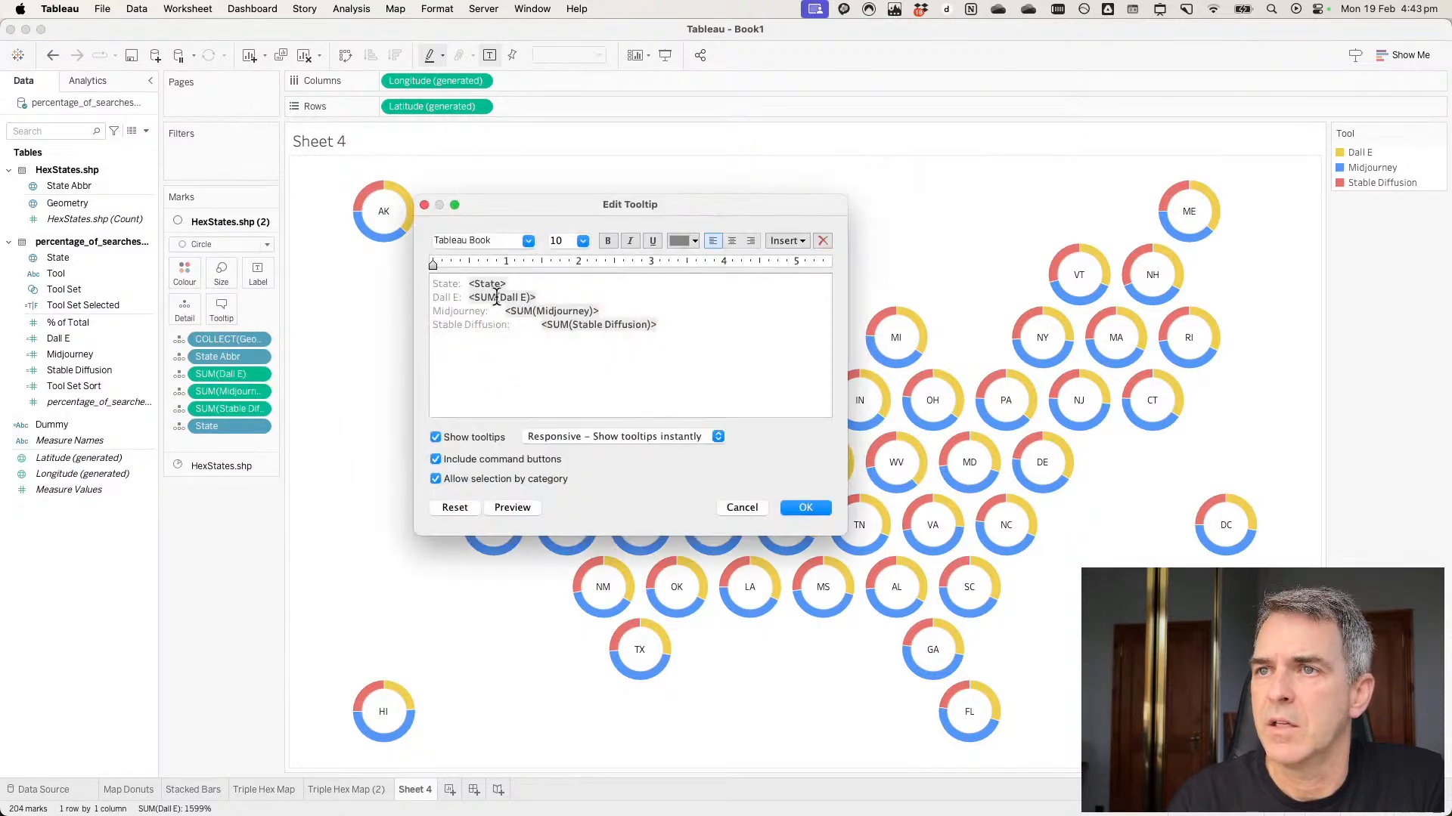
left_click(470, 286, "shift")
key("BackSpace")
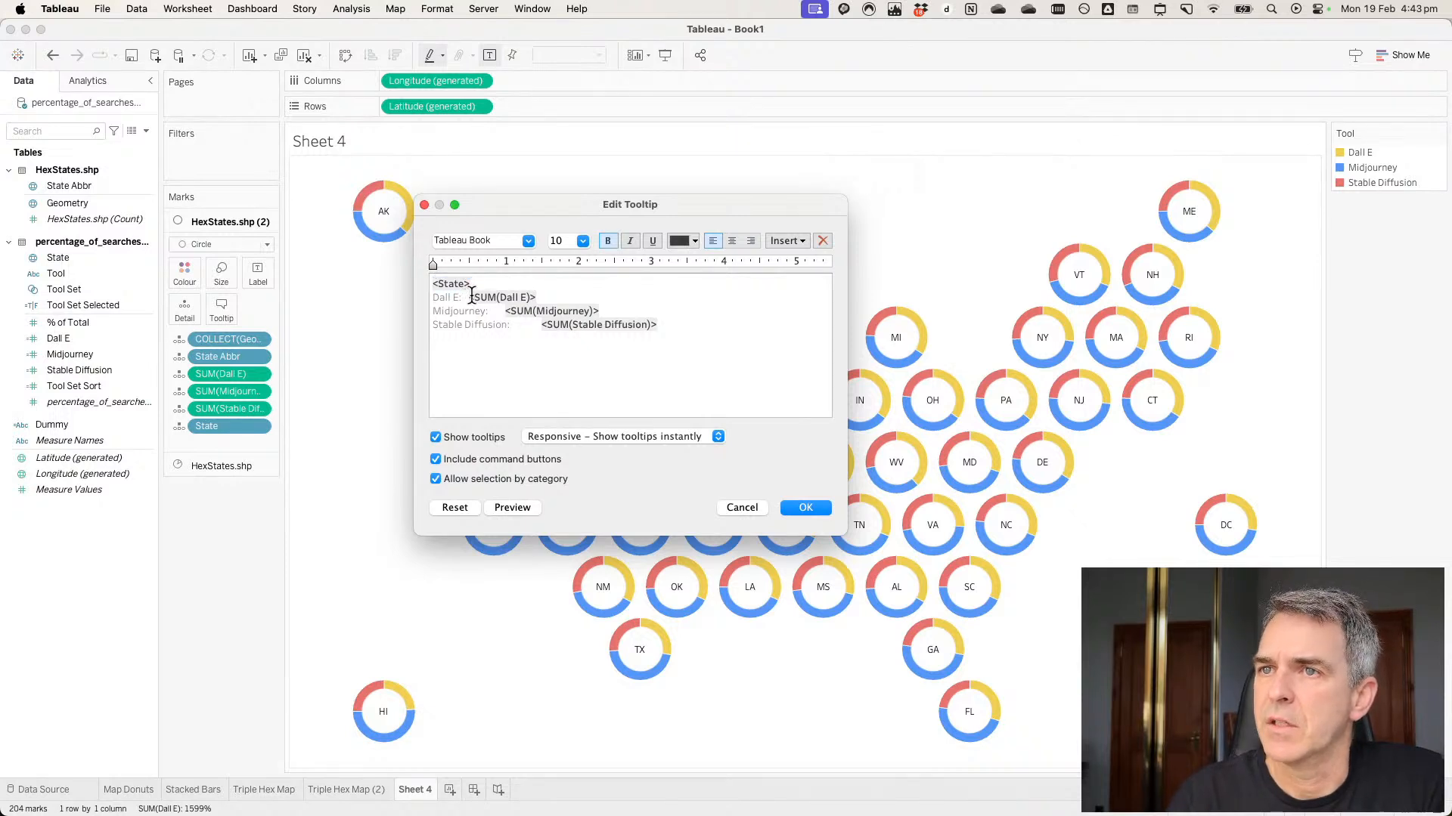
Colour the <SUM(Dall E)> value in the tooltip with the yellow sampled from the Dall E legend swatch.
double_click(484, 296)
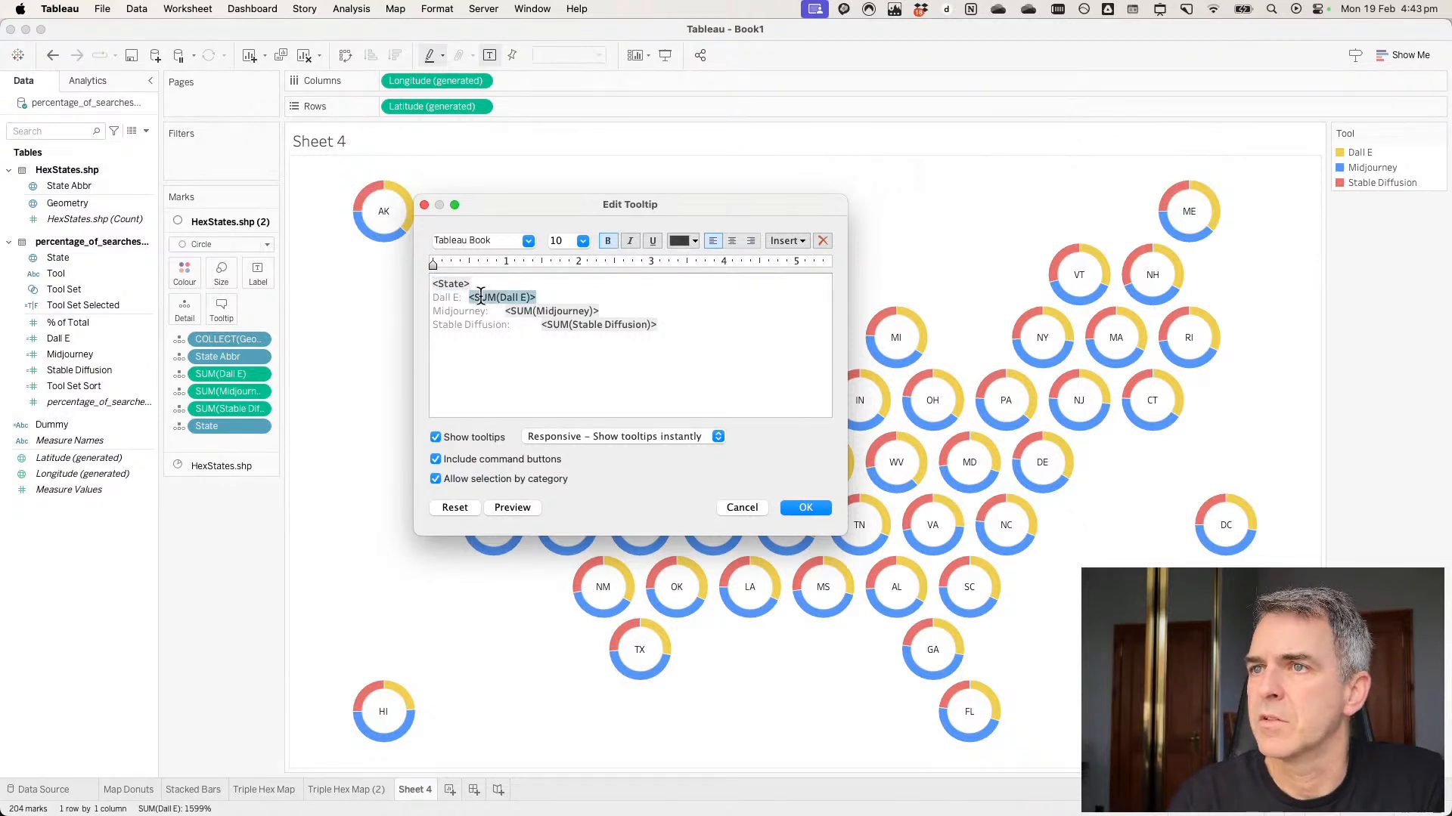
left_click(684, 241)
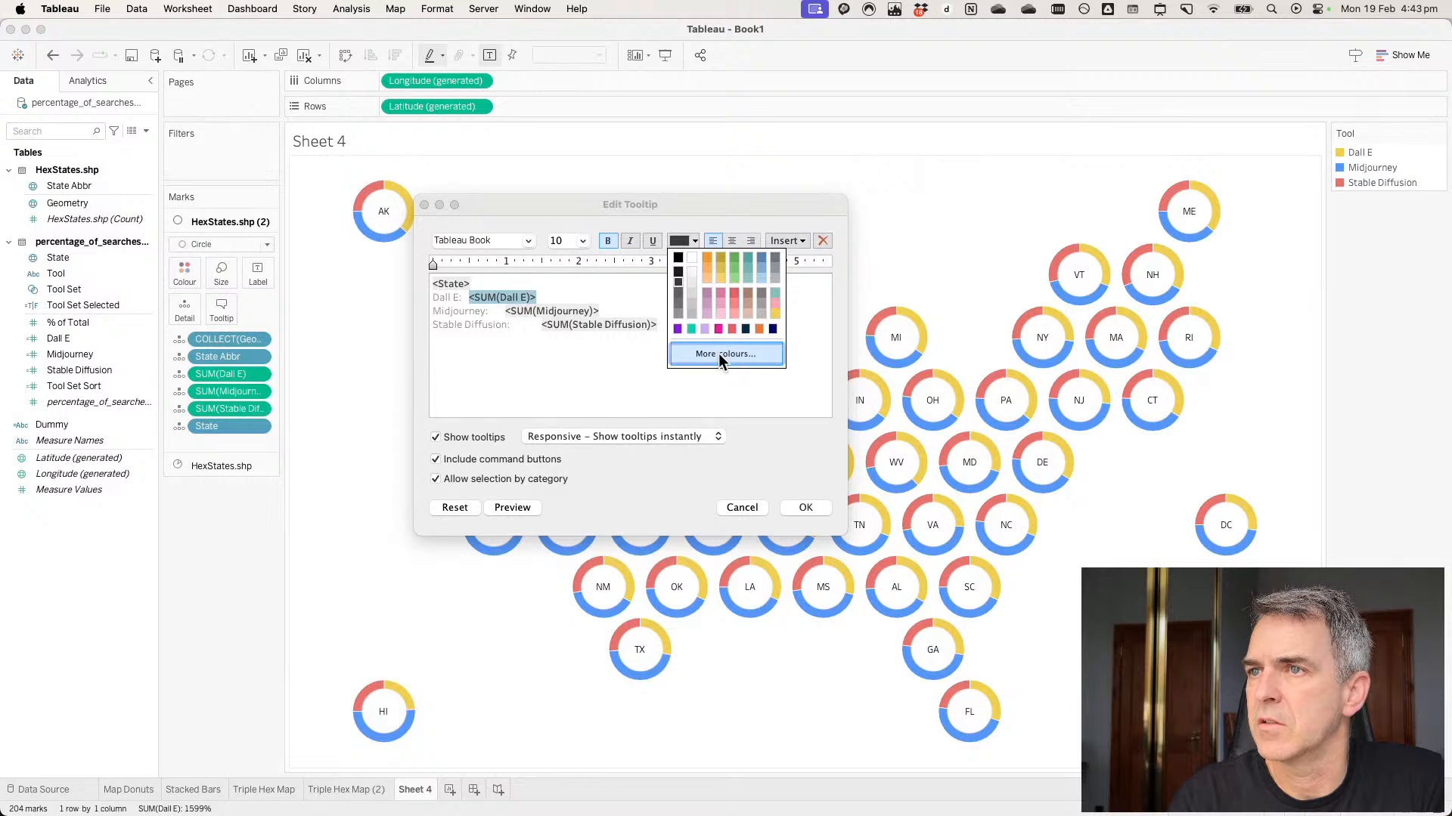
left_click(719, 277)
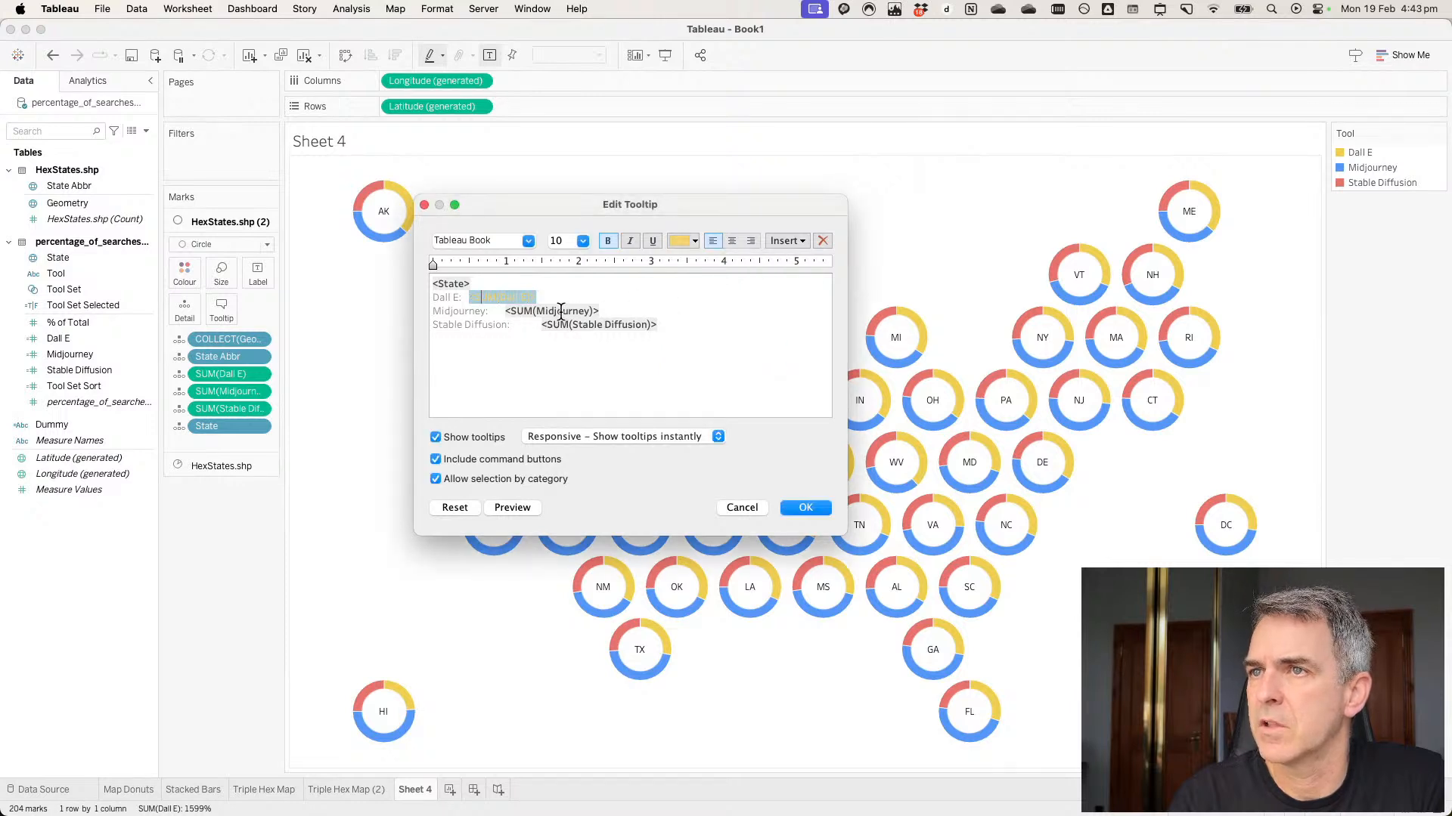
left_click(681, 244)
left_click(704, 354)
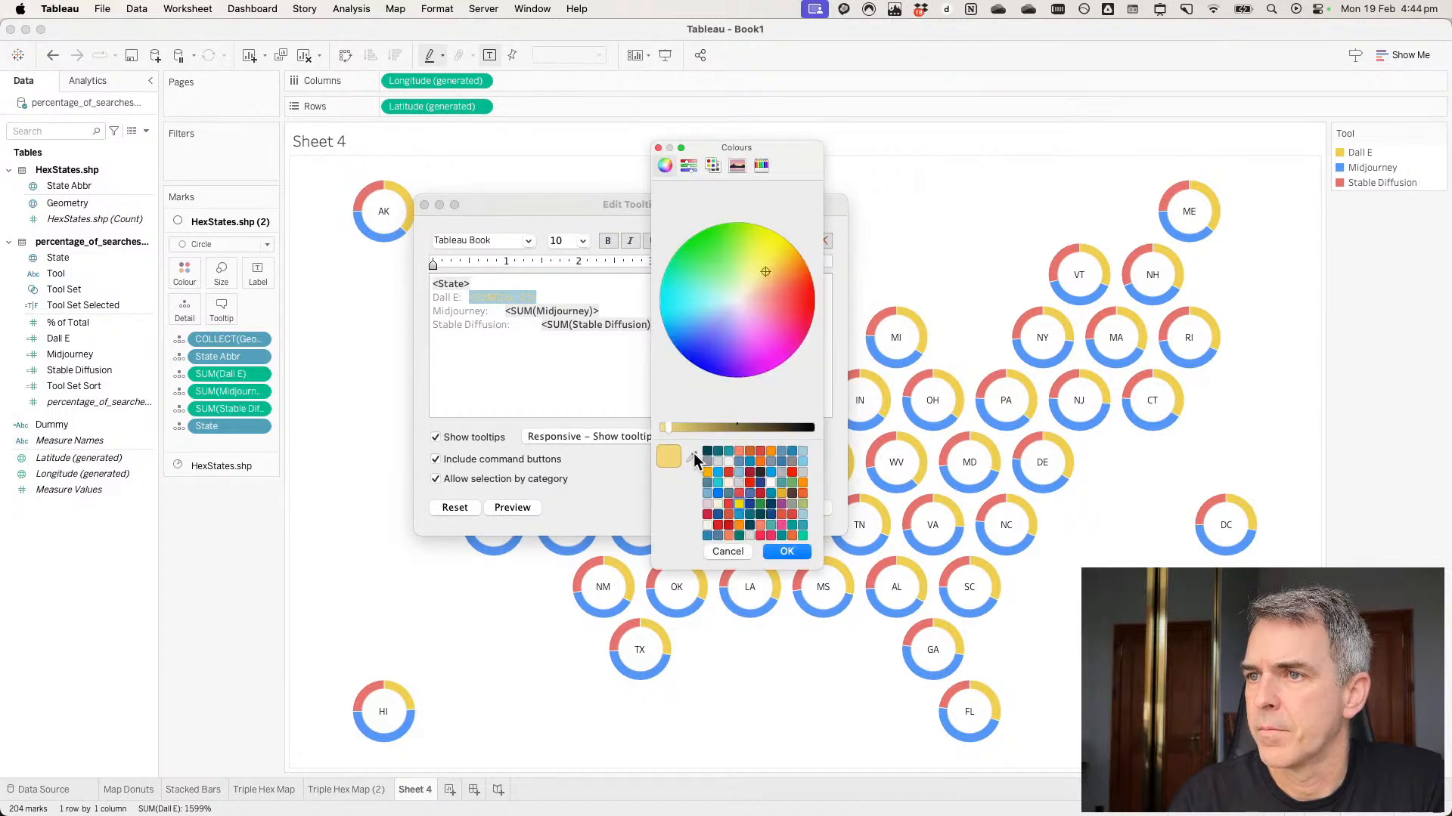
left_click(693, 457)
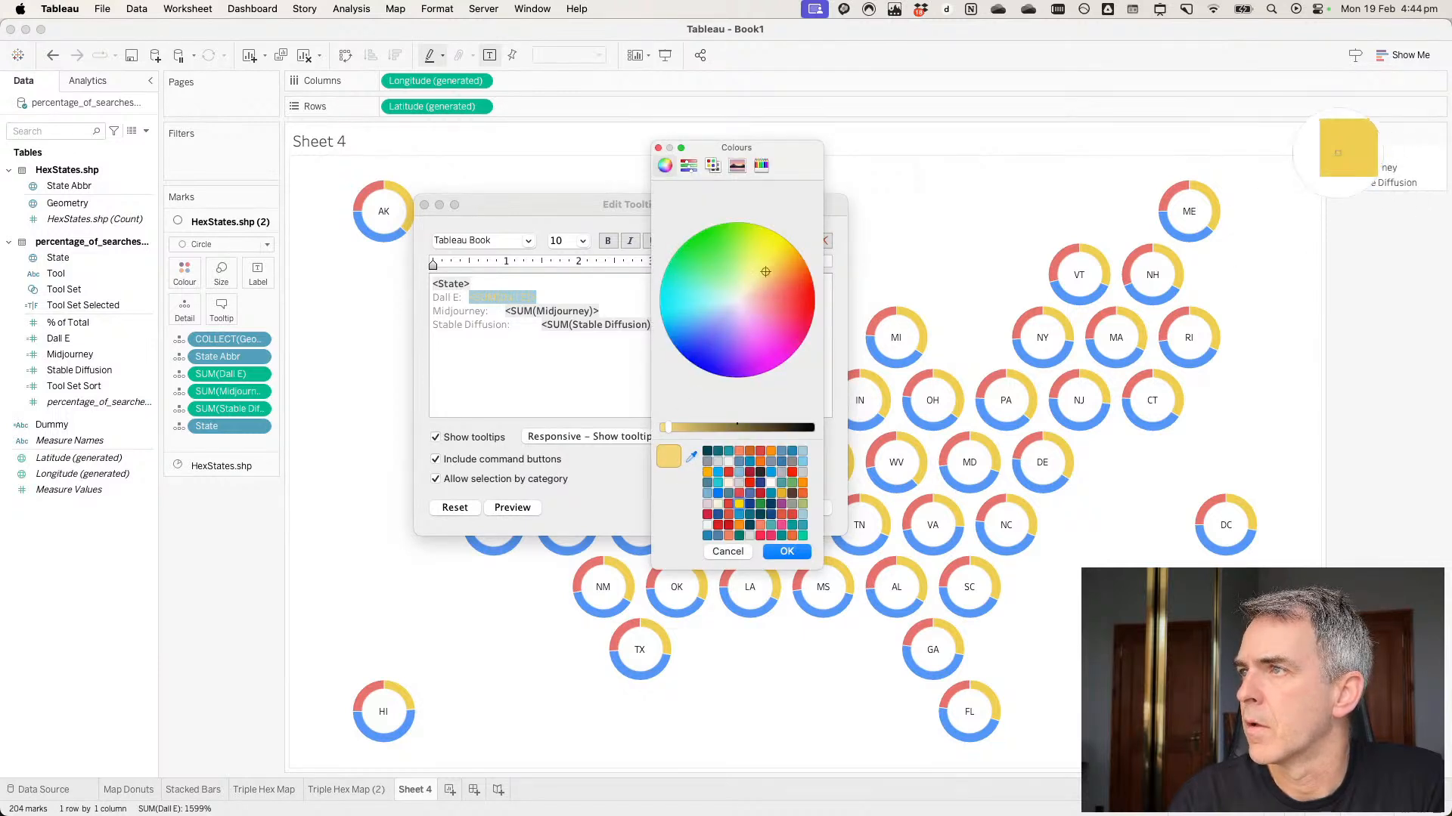
left_click(1337, 153)
left_click(785, 552)
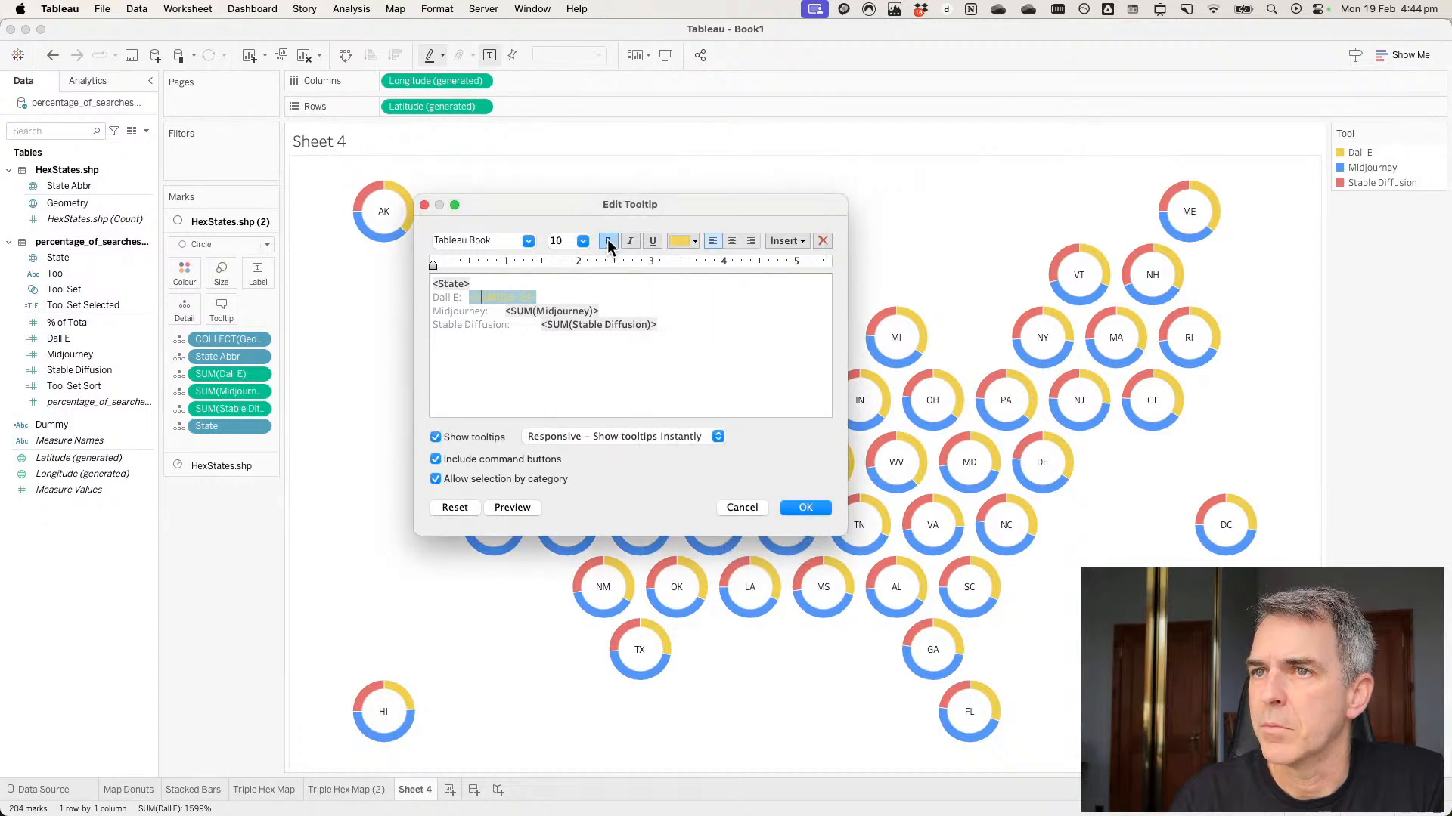
Colour the <SUM(Midjourney)> value in the tooltip with the blue sampled from the Midjourney legend swatch.
double_click(557, 312)
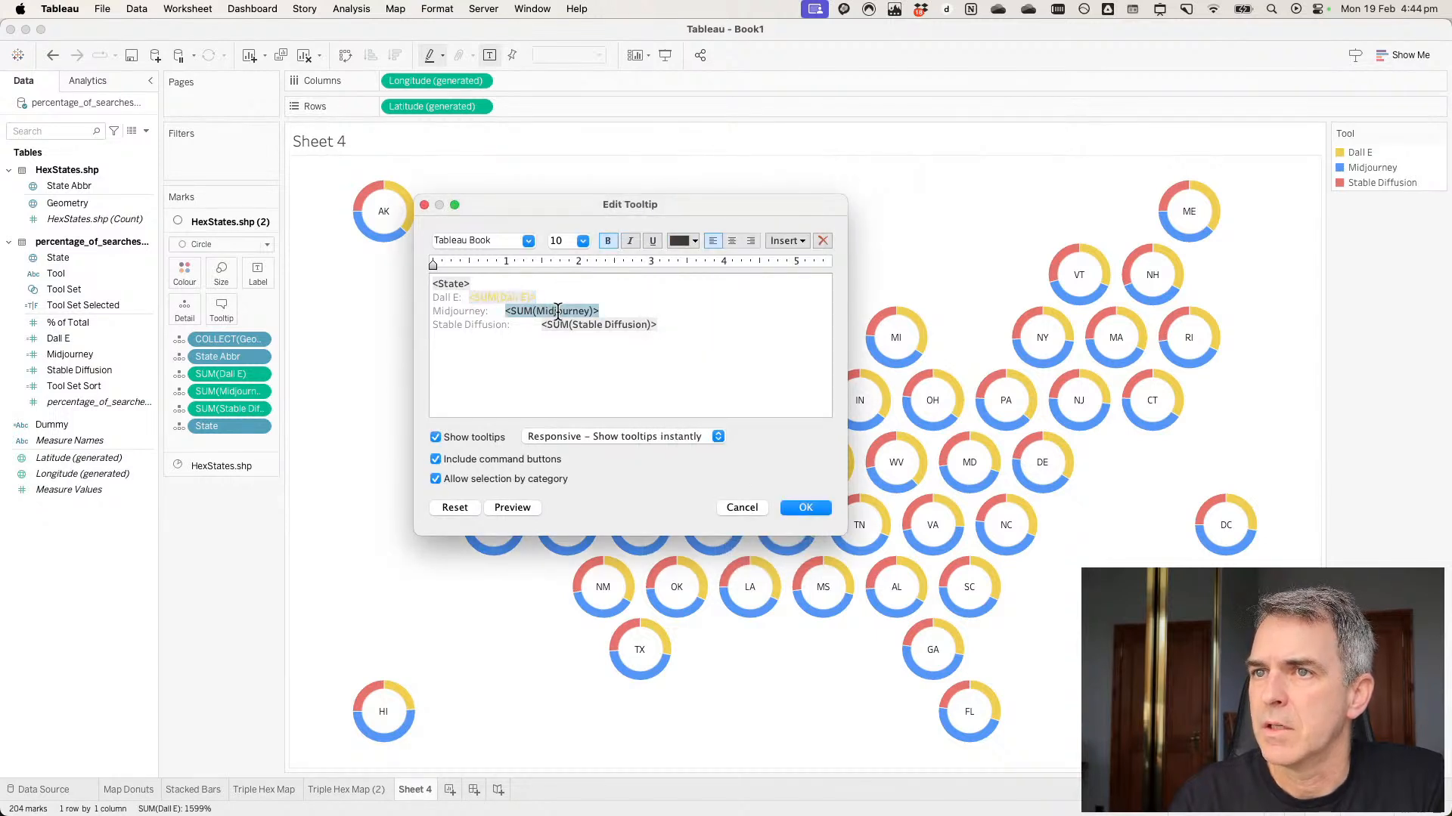
left_click(692, 241)
left_click(700, 357)
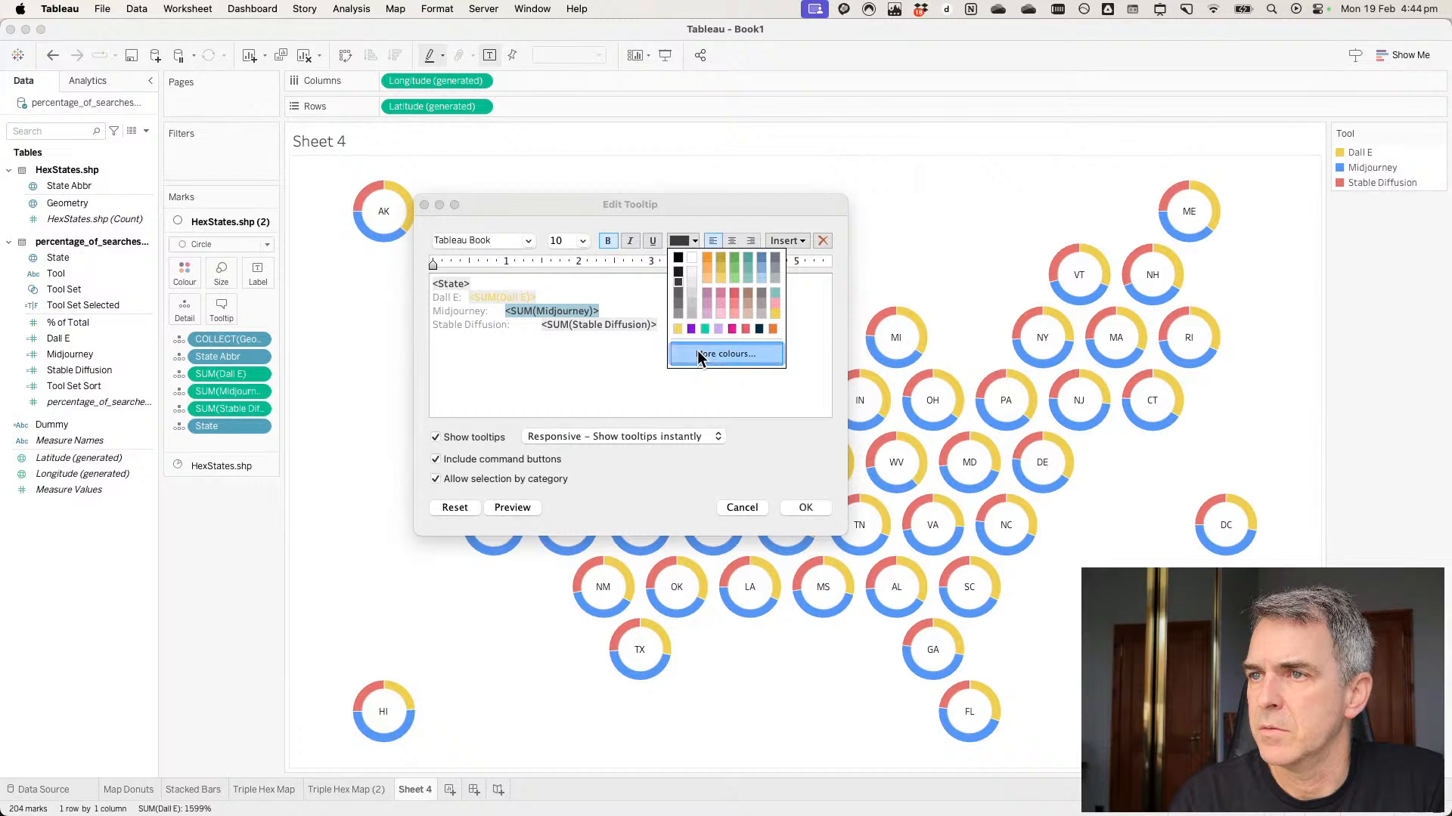
left_click(691, 456)
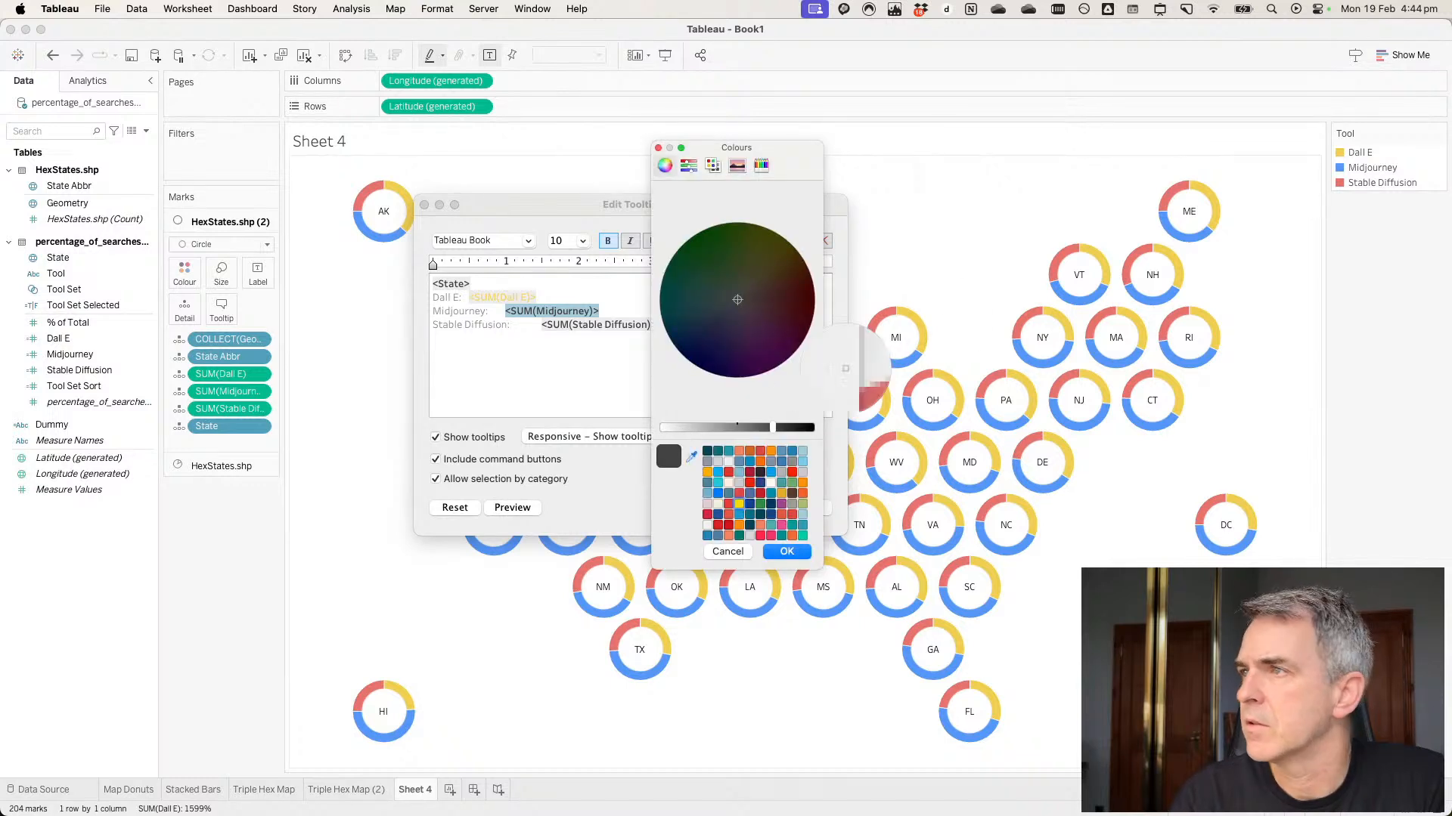
left_click(1339, 172)
left_click(786, 551)
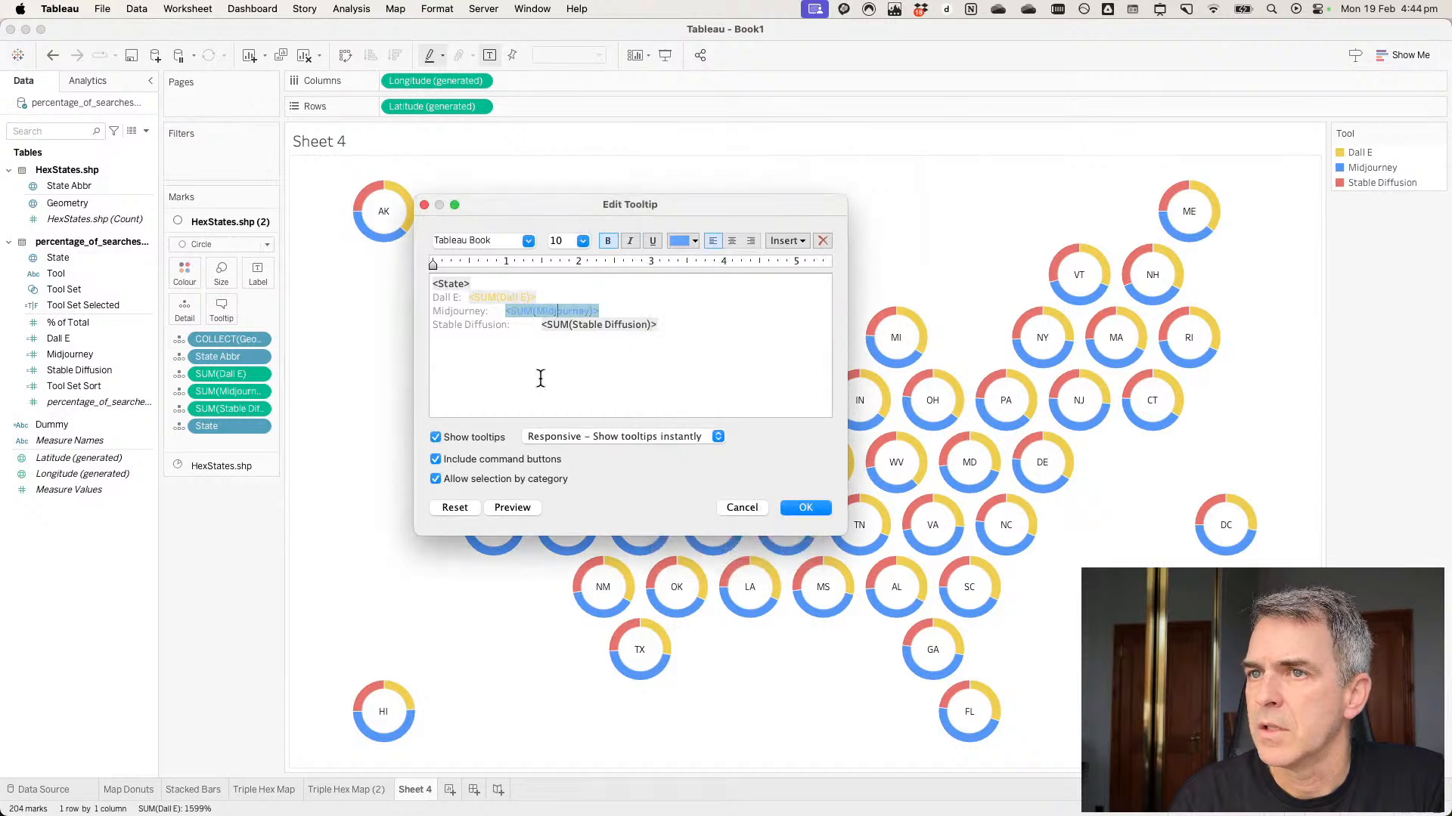
Colour the <SUM(Stable Diffusion)> value in the tooltip with the red sampled from the Stable Diffusion legend swatch.
double_click(599, 324)
left_click(682, 242)
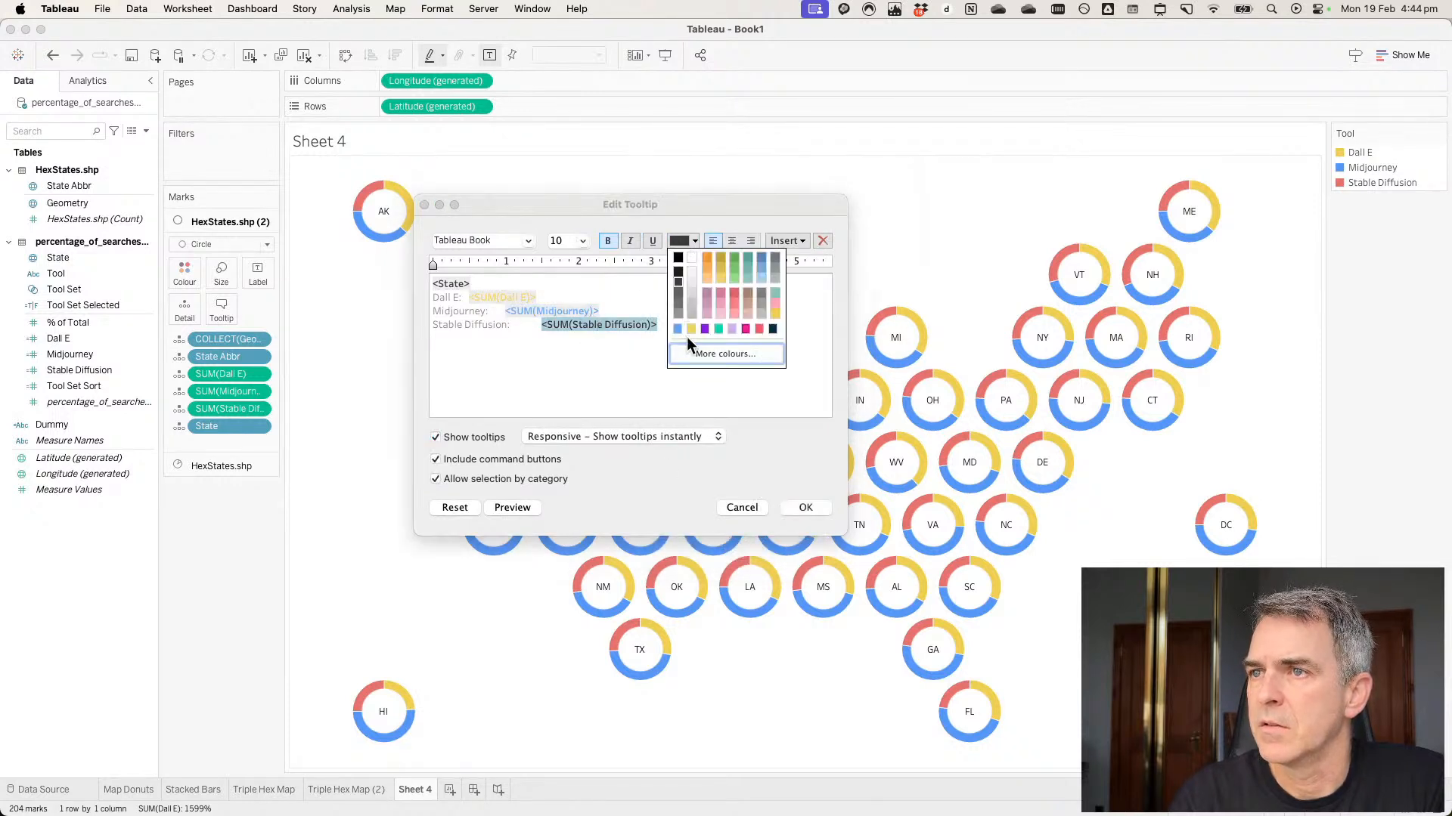
left_click(702, 352)
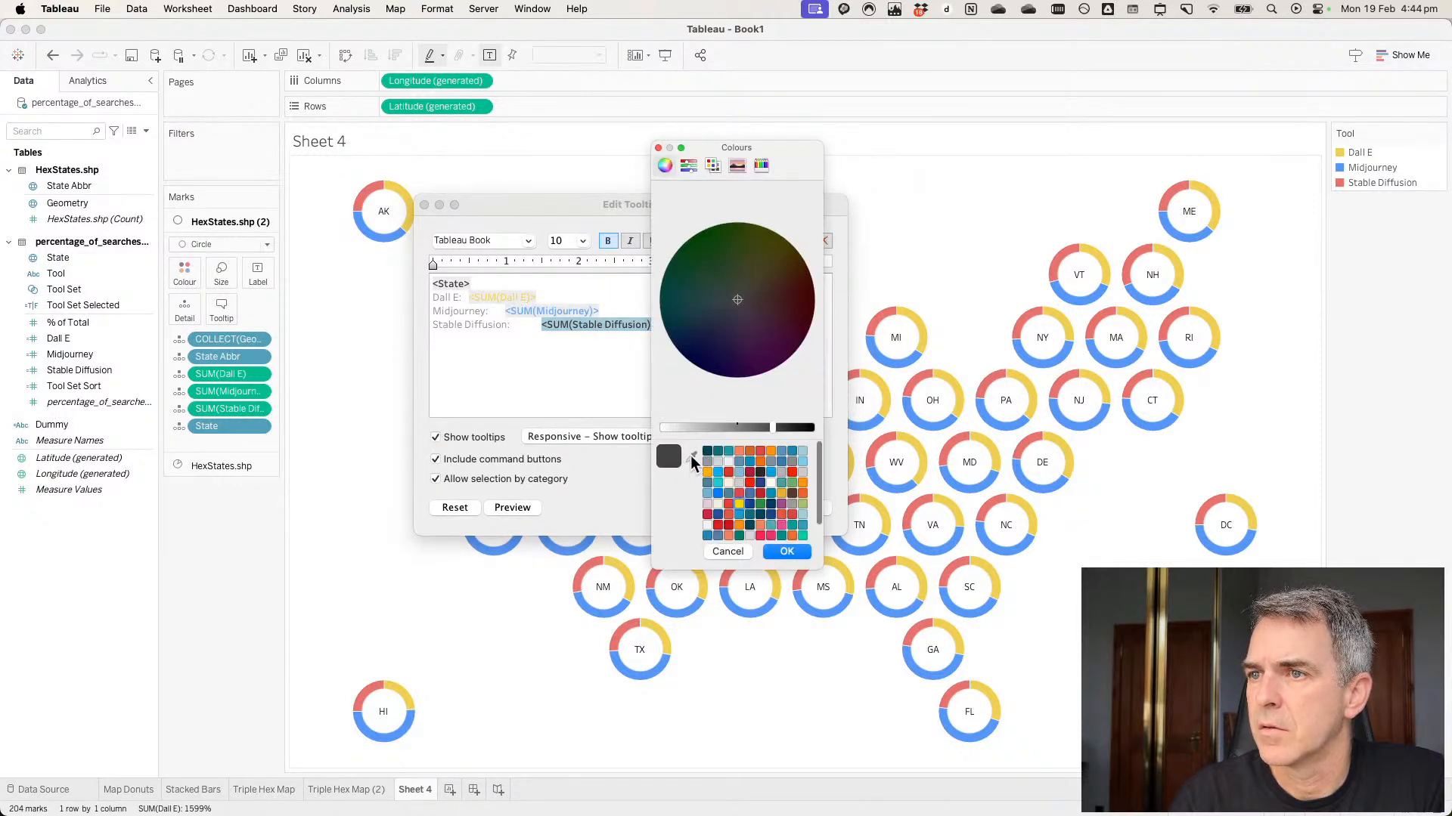
left_click(692, 456)
left_click(1339, 183)
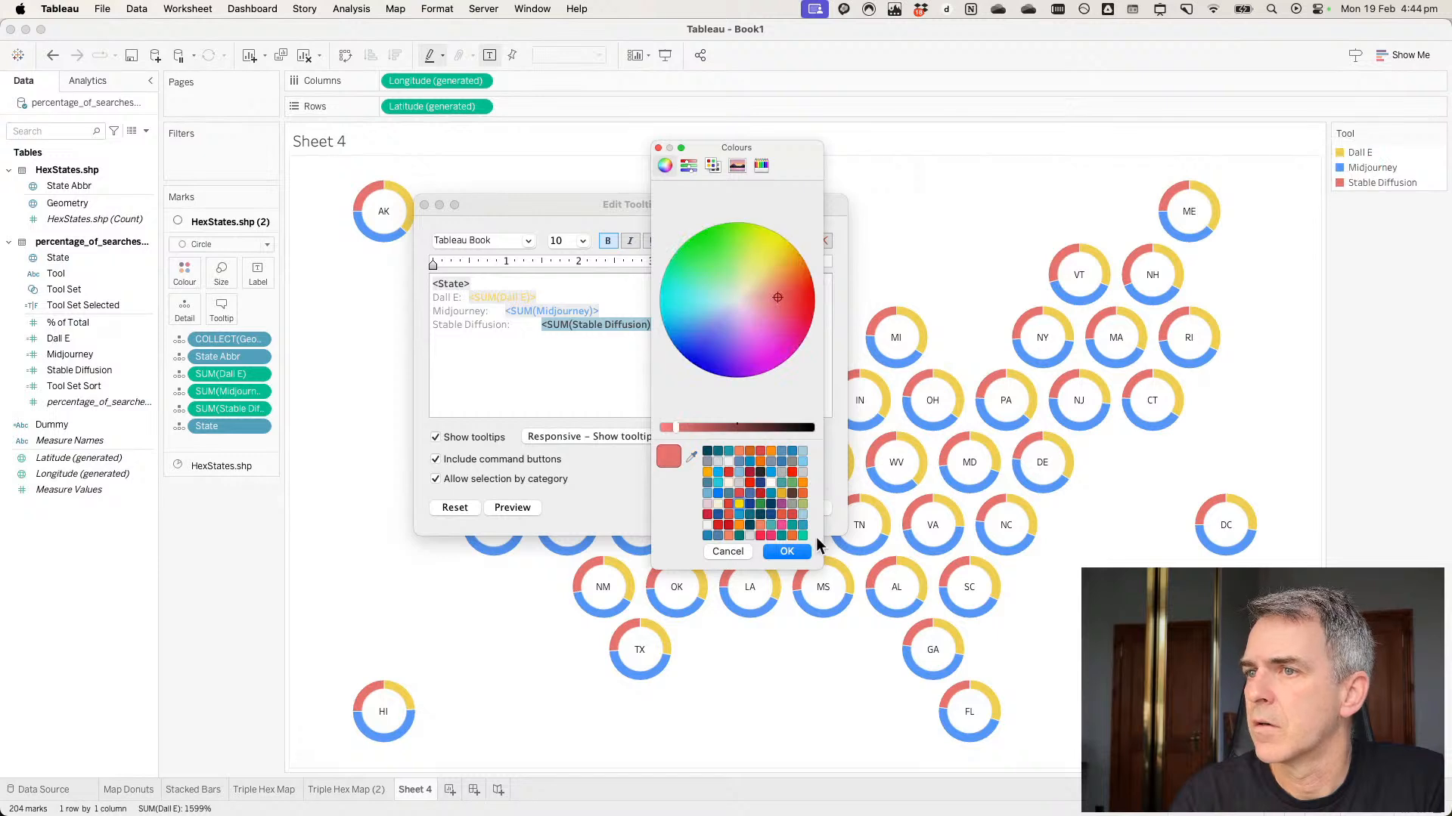
left_click(790, 551)
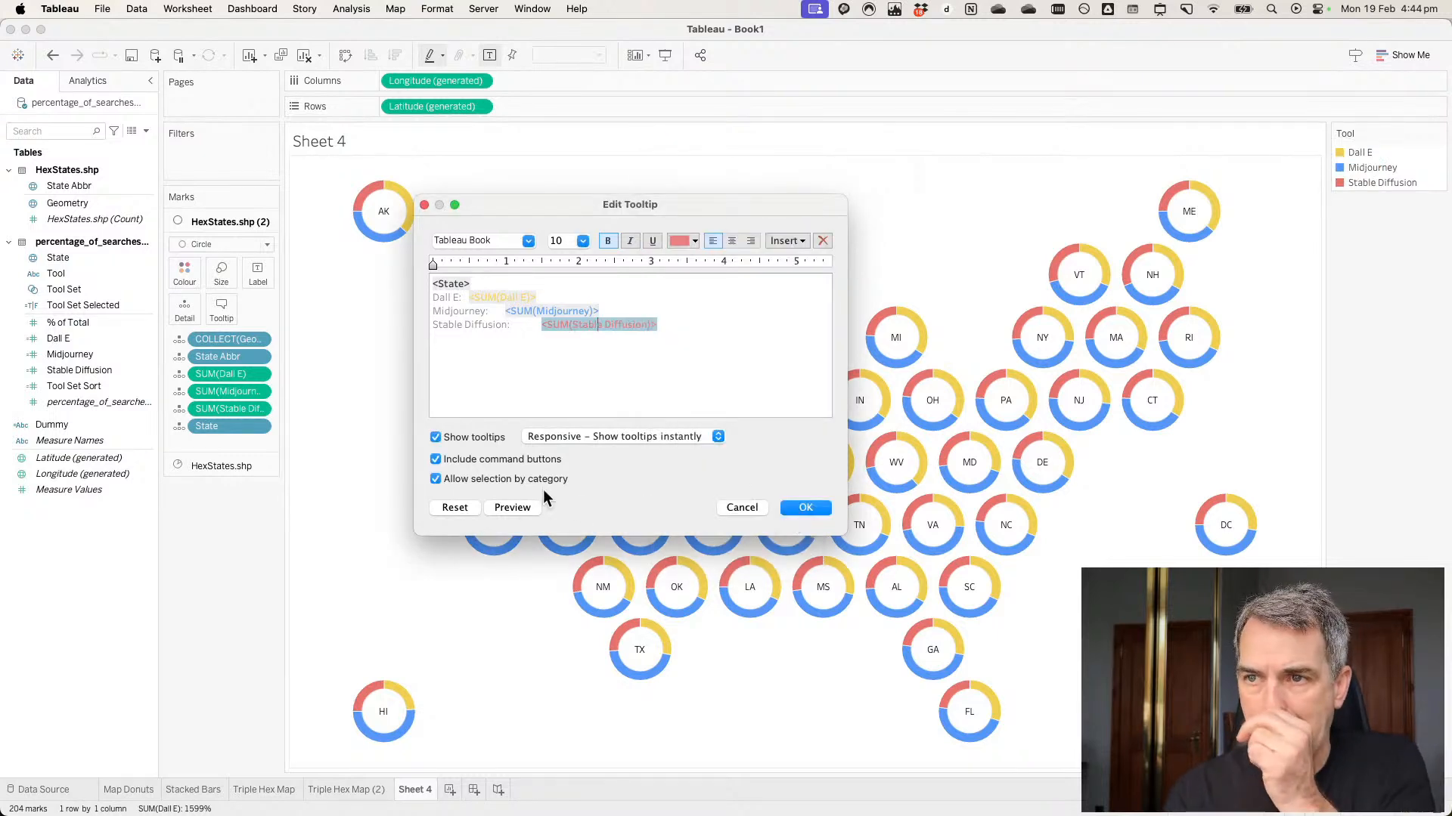
Turn off command buttons and selection by category in the circle layer's tooltip, and apply the tooltip edits.
left_click(510, 461)
left_click(510, 479)
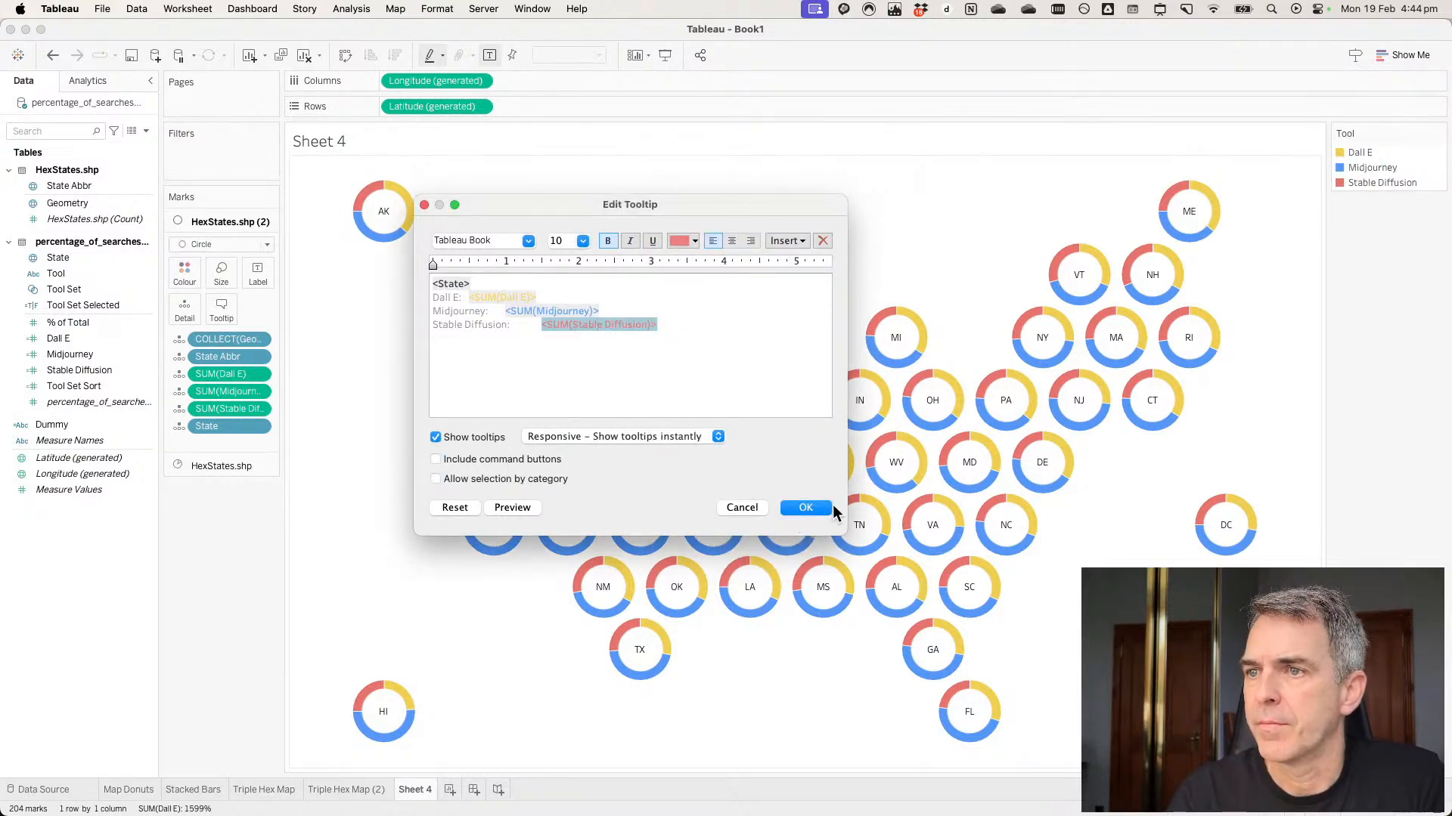
left_click(806, 508)
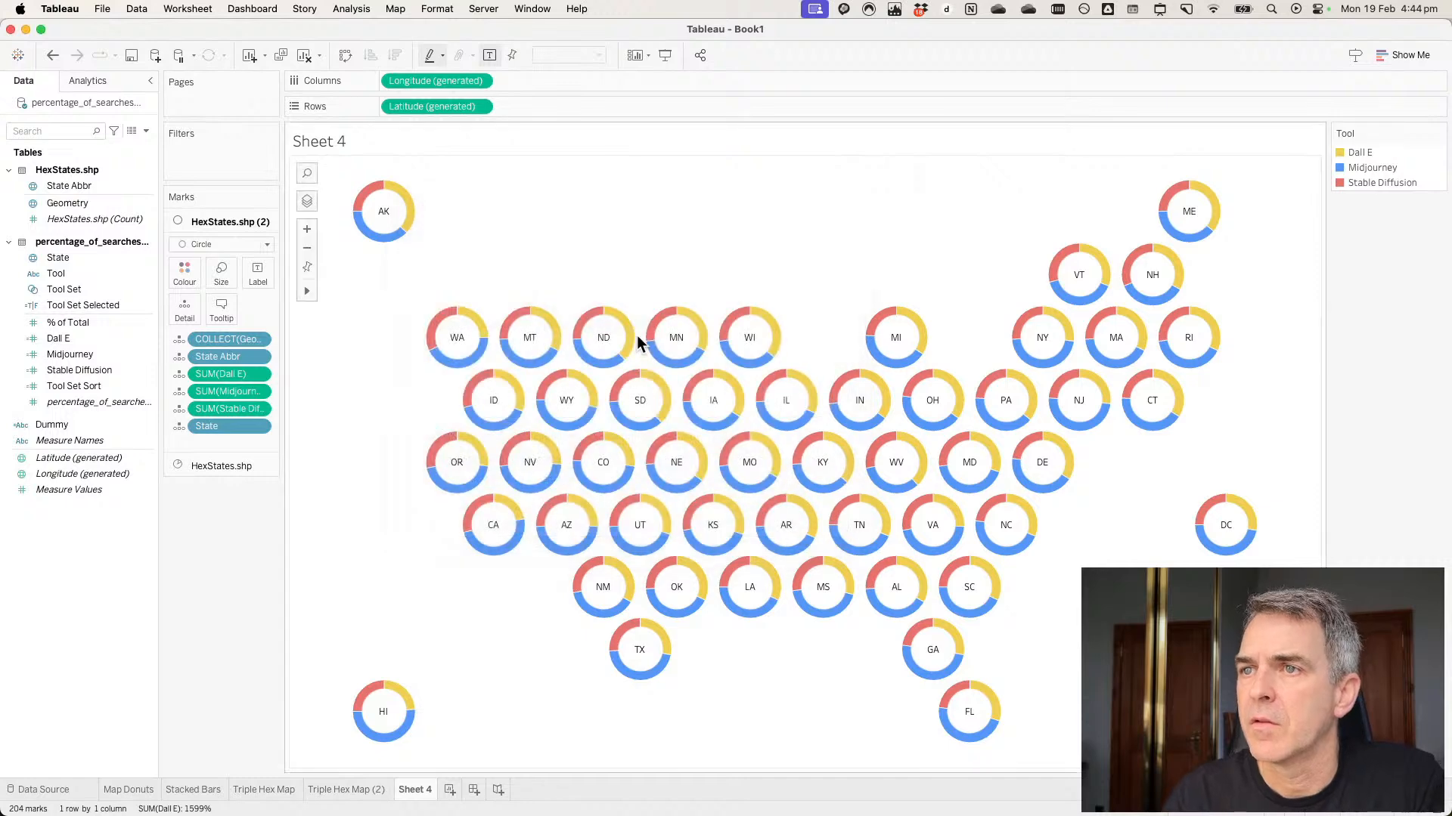
mouse_move(623, 333)
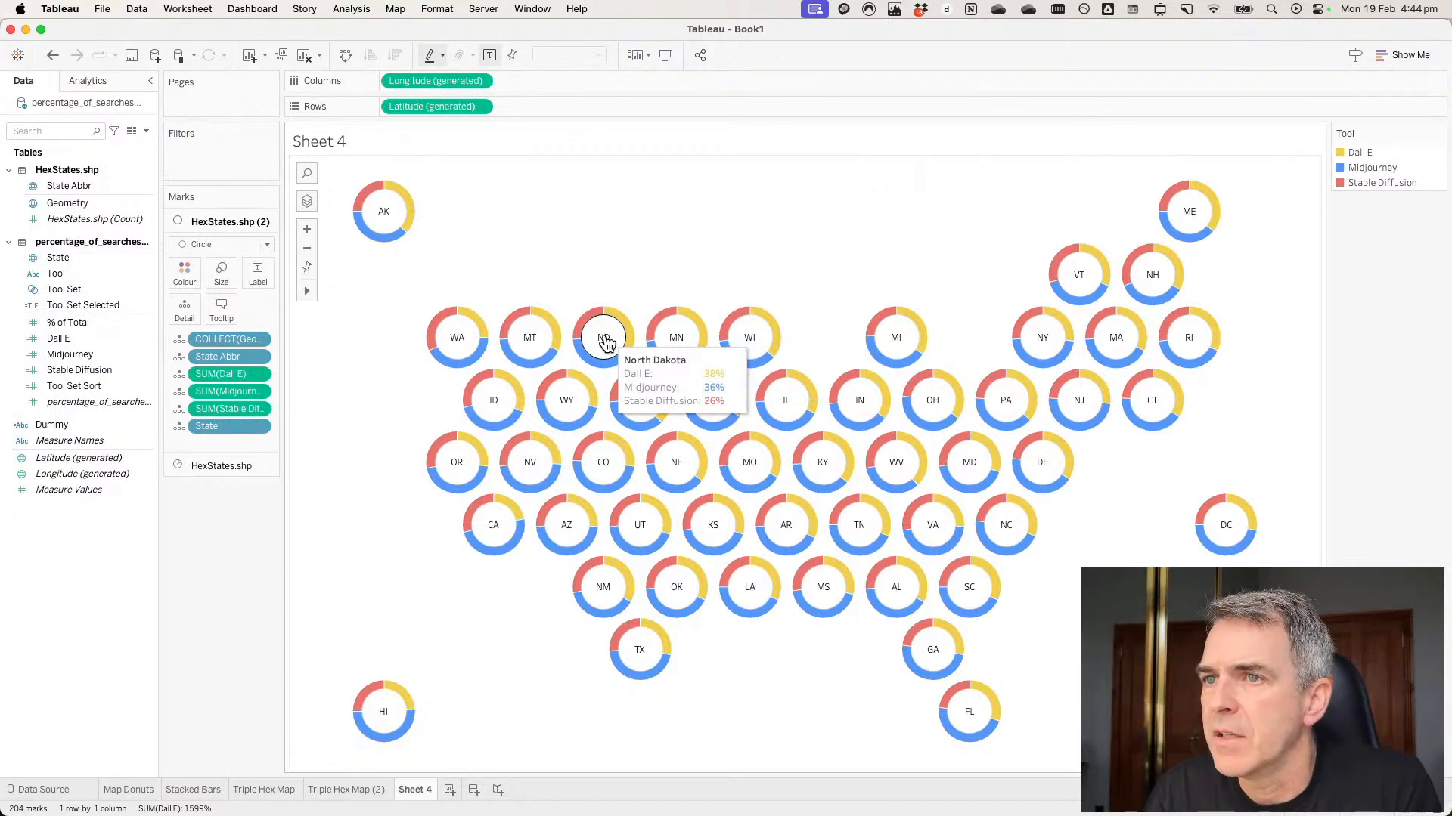
Reduce the pie layer's tooltip to <State> without a label, above a line with <Tool> as the label for <SUM(% of Total)>.
left_click(214, 462)
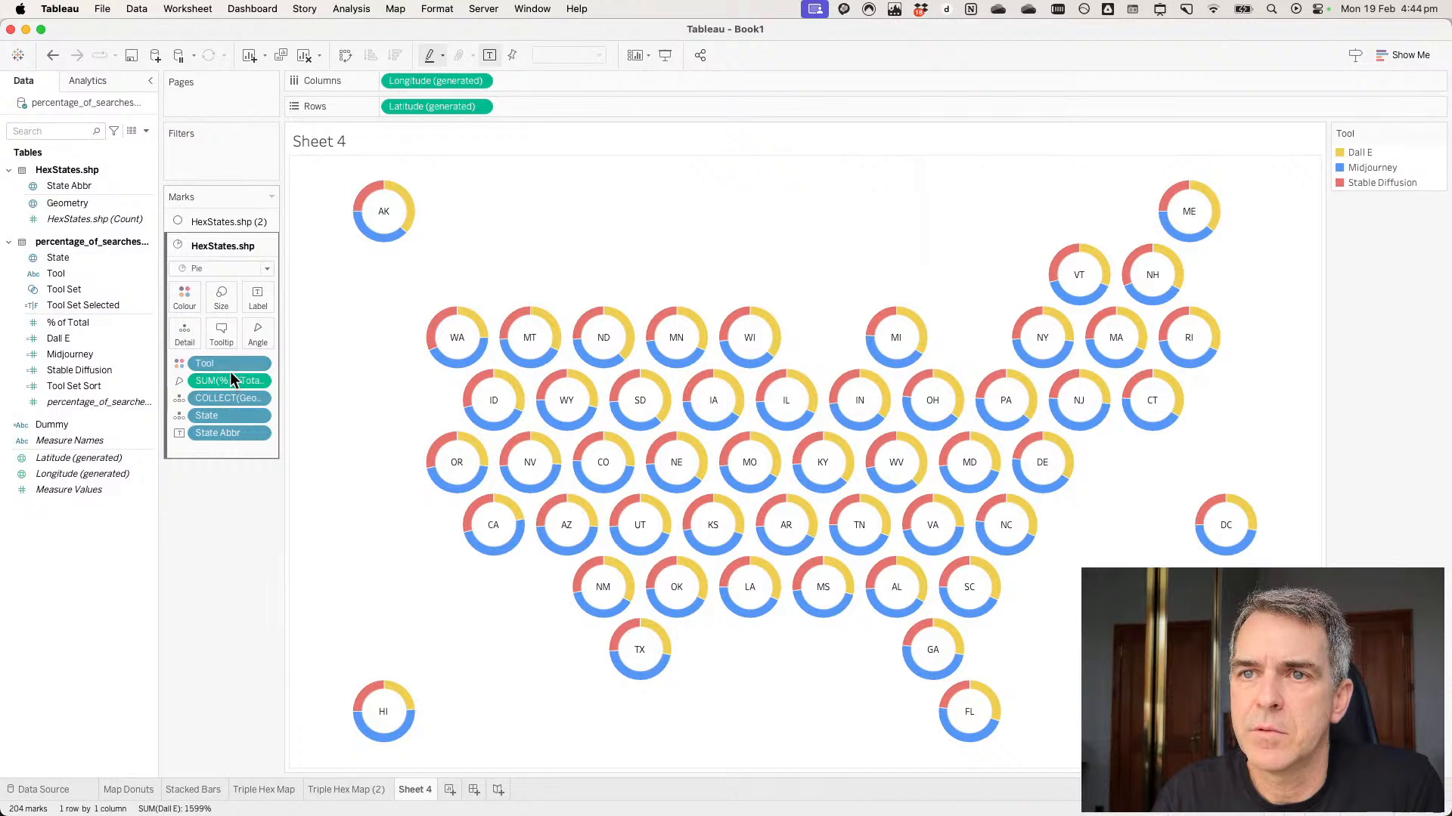
mouse_move(558, 344)
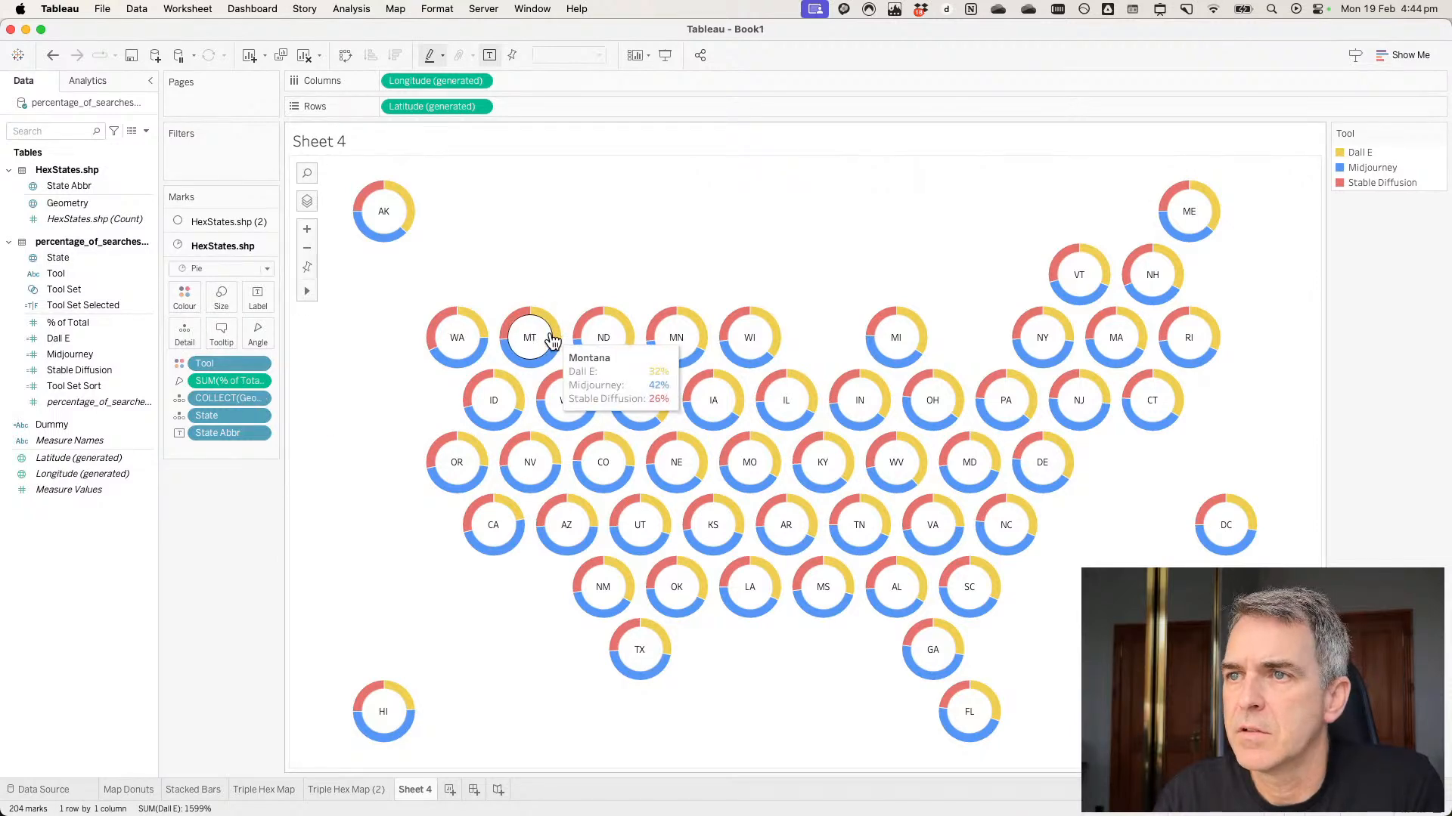
left_click(221, 335)
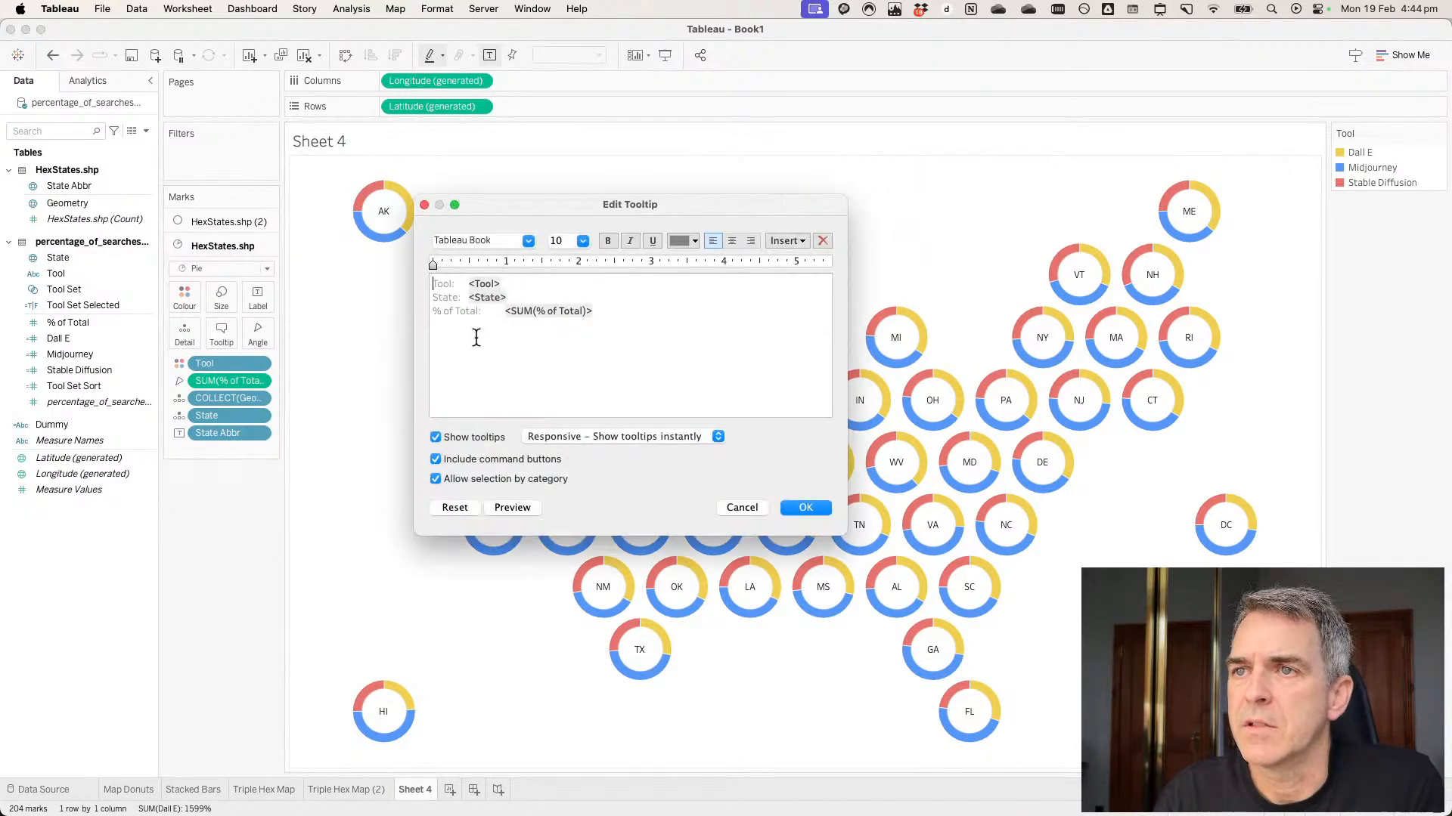
left_click_drag(470, 285, 408, 276)
left_click(468, 297)
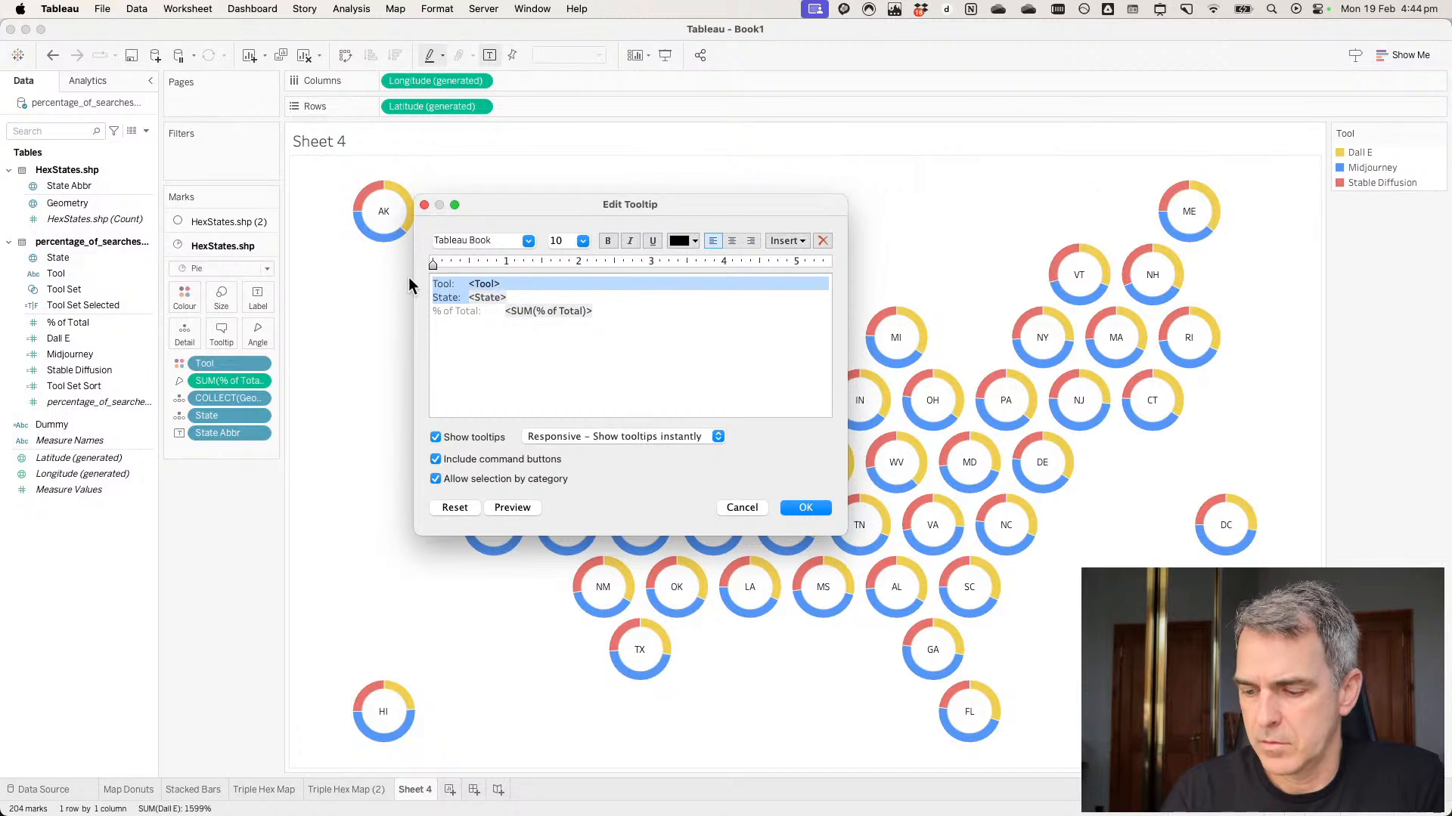
key("BackSpace")
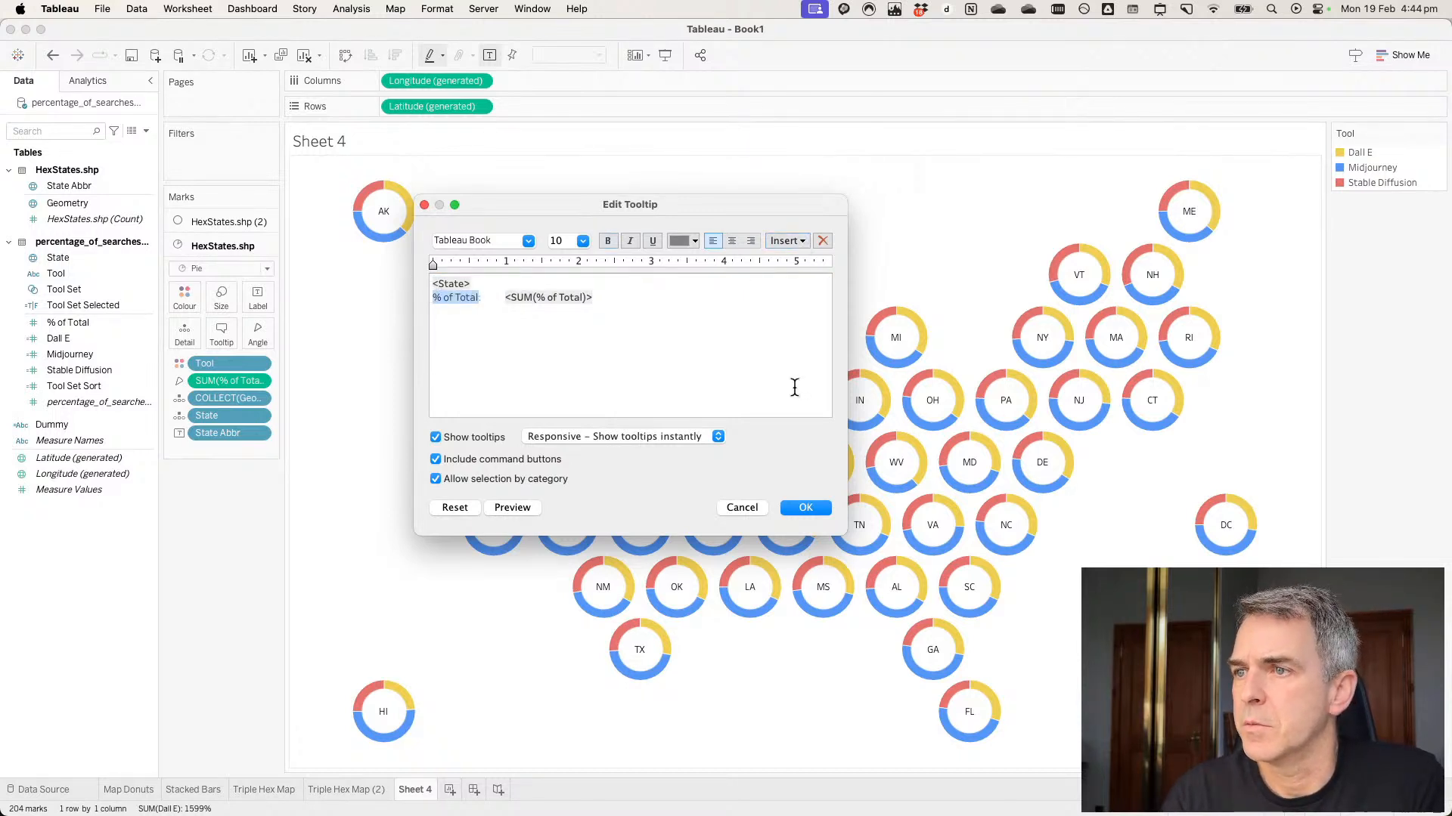
left_click(790, 241)
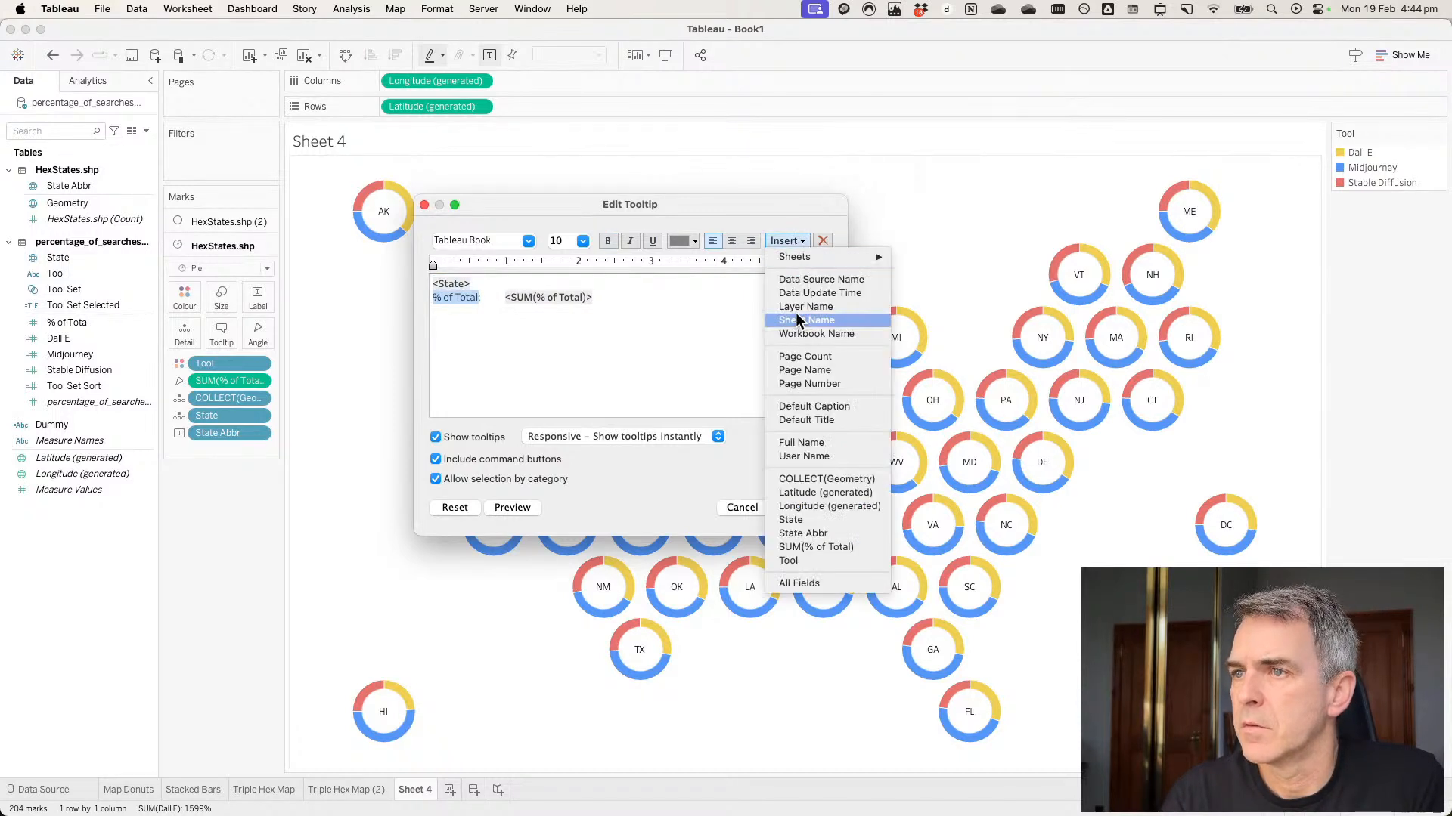
left_click(808, 560)
Turn off command buttons and selection by category in the pie layer's tooltip, and apply the tooltip edits.
left_click(488, 460)
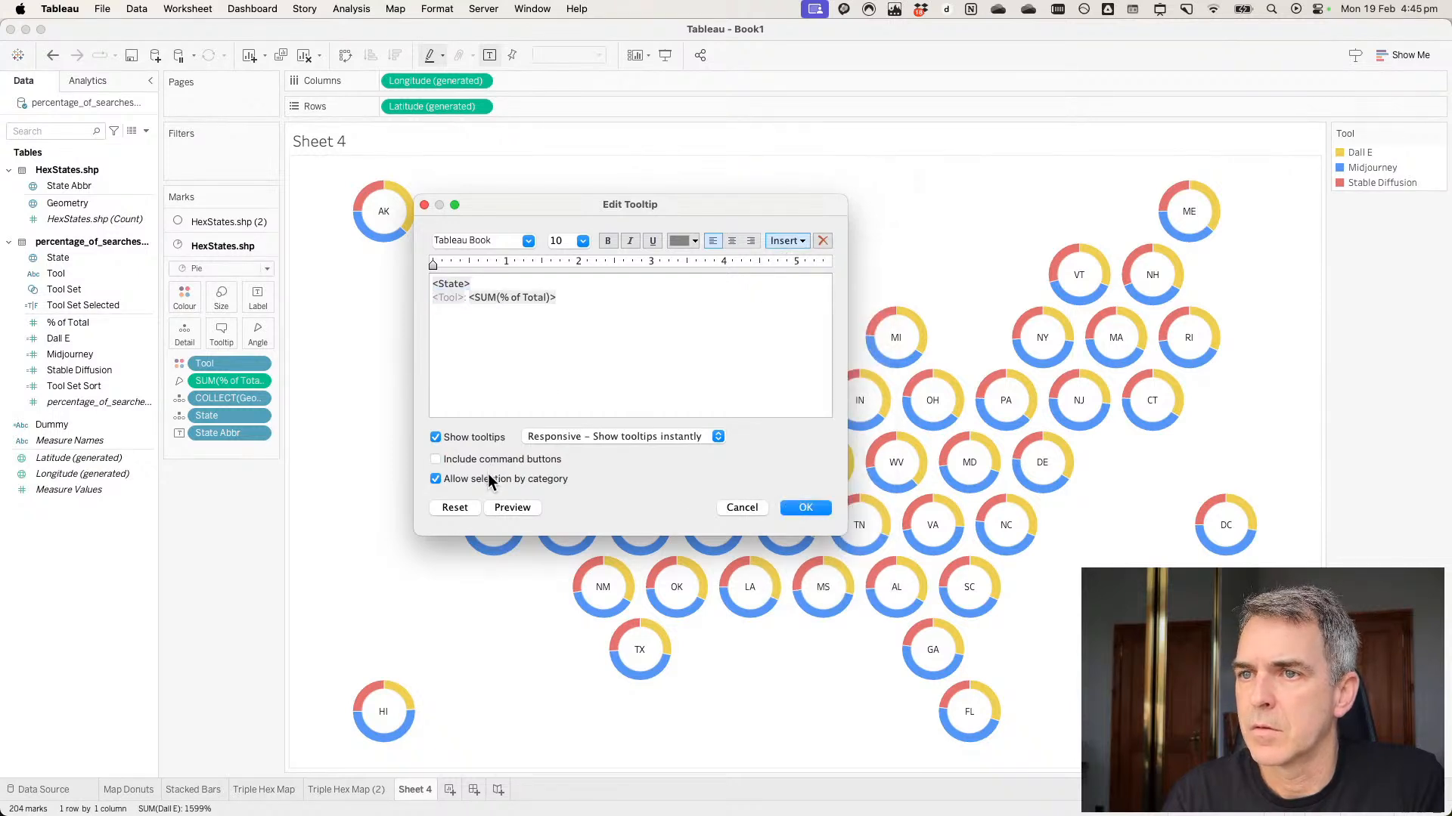
left_click(490, 479)
left_click(800, 511)
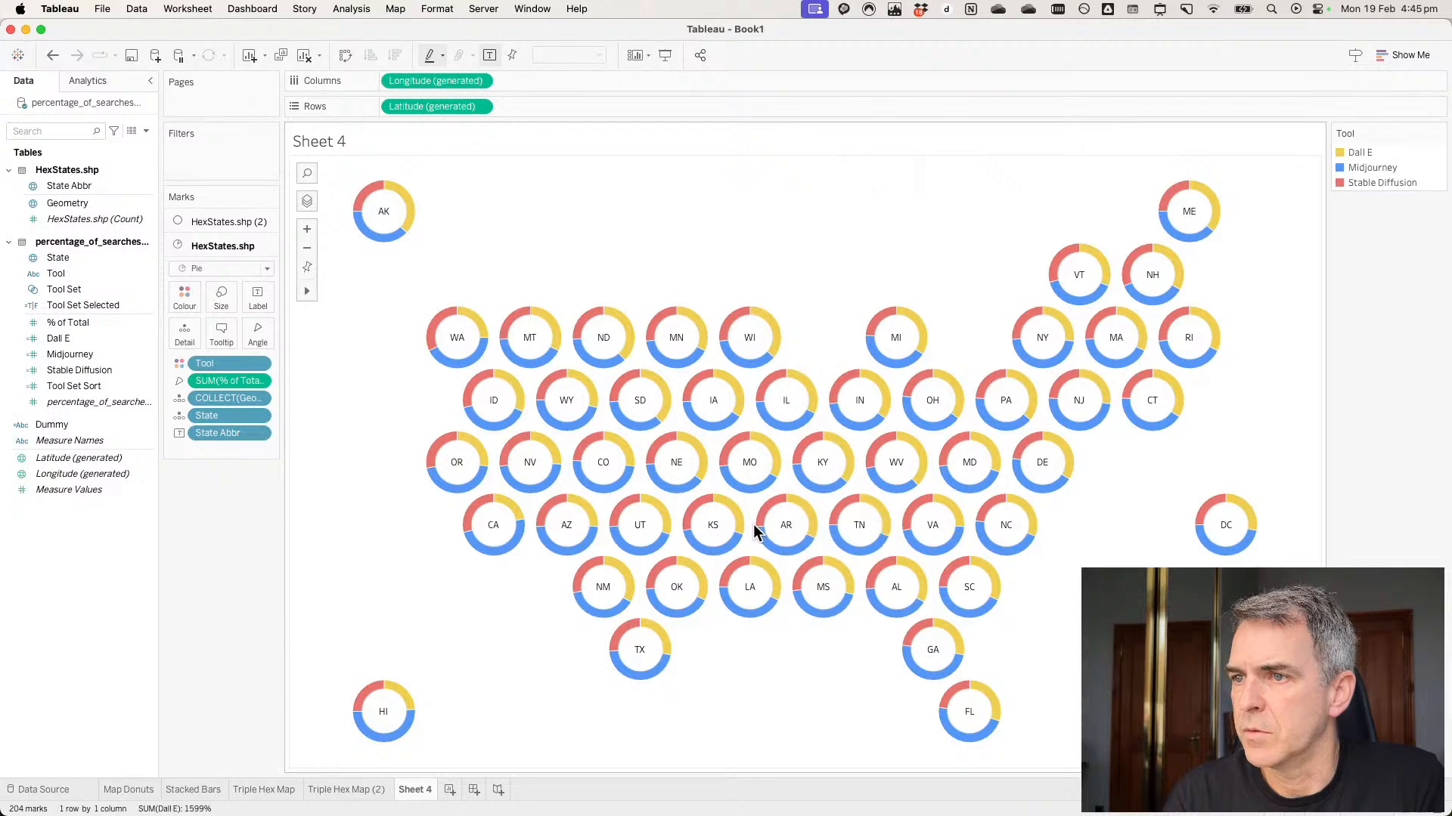
mouse_move(780, 525)
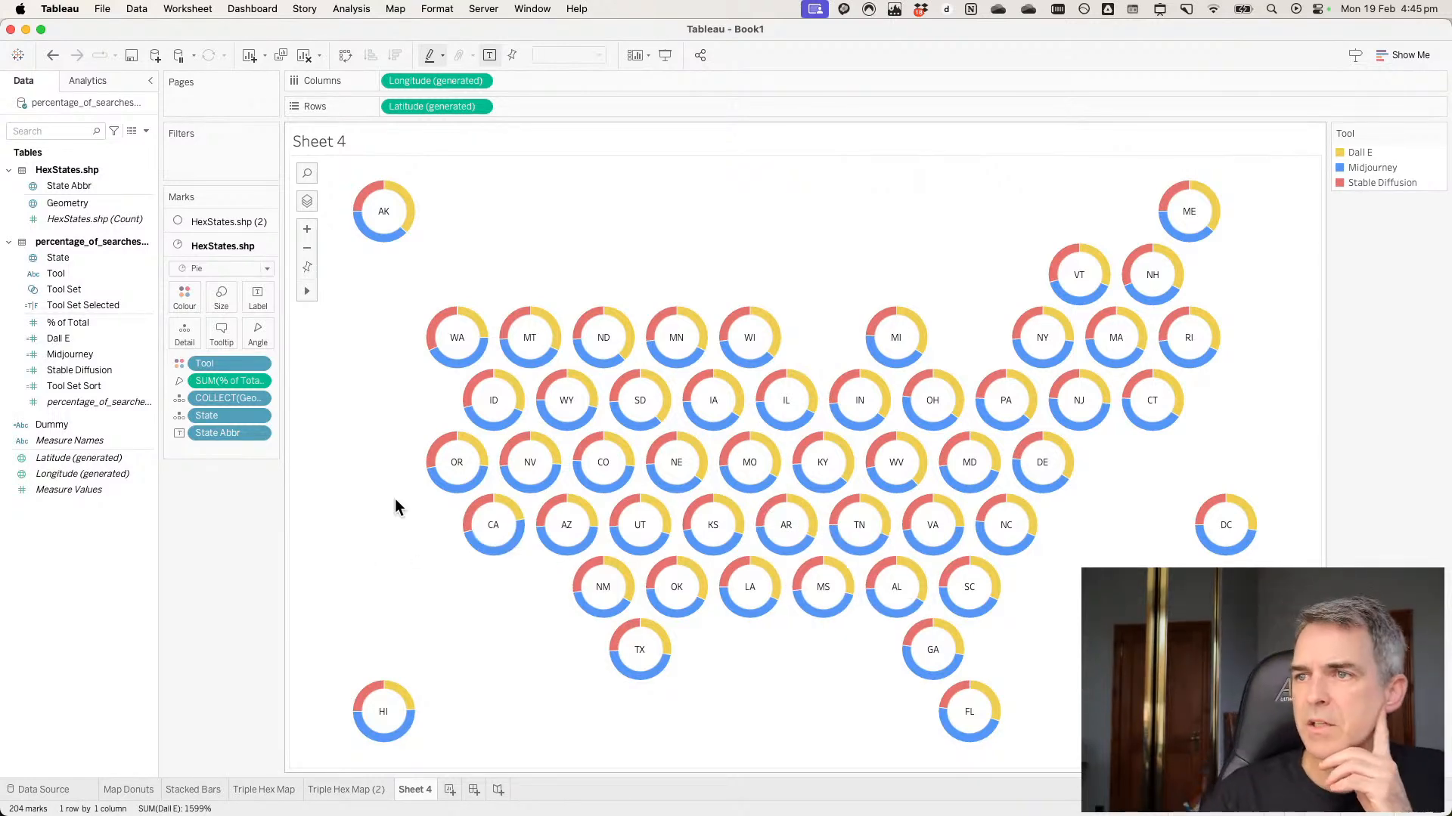
Highlight Stable Diffusion, Midjourney and Dall E in turn through the Tool legend to check the donuts, and clear the highlight.
left_click(1385, 182)
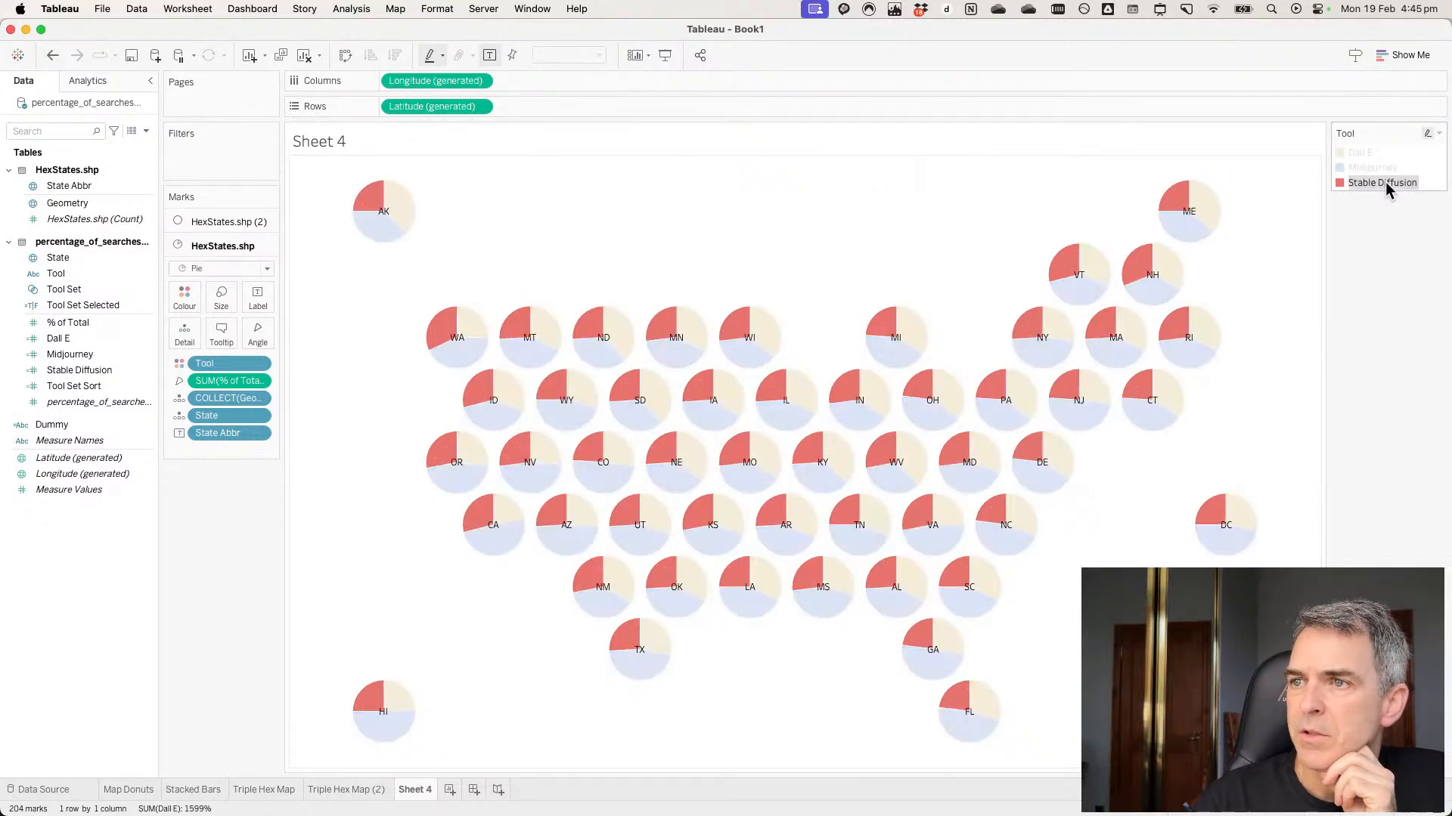
left_click(1374, 167)
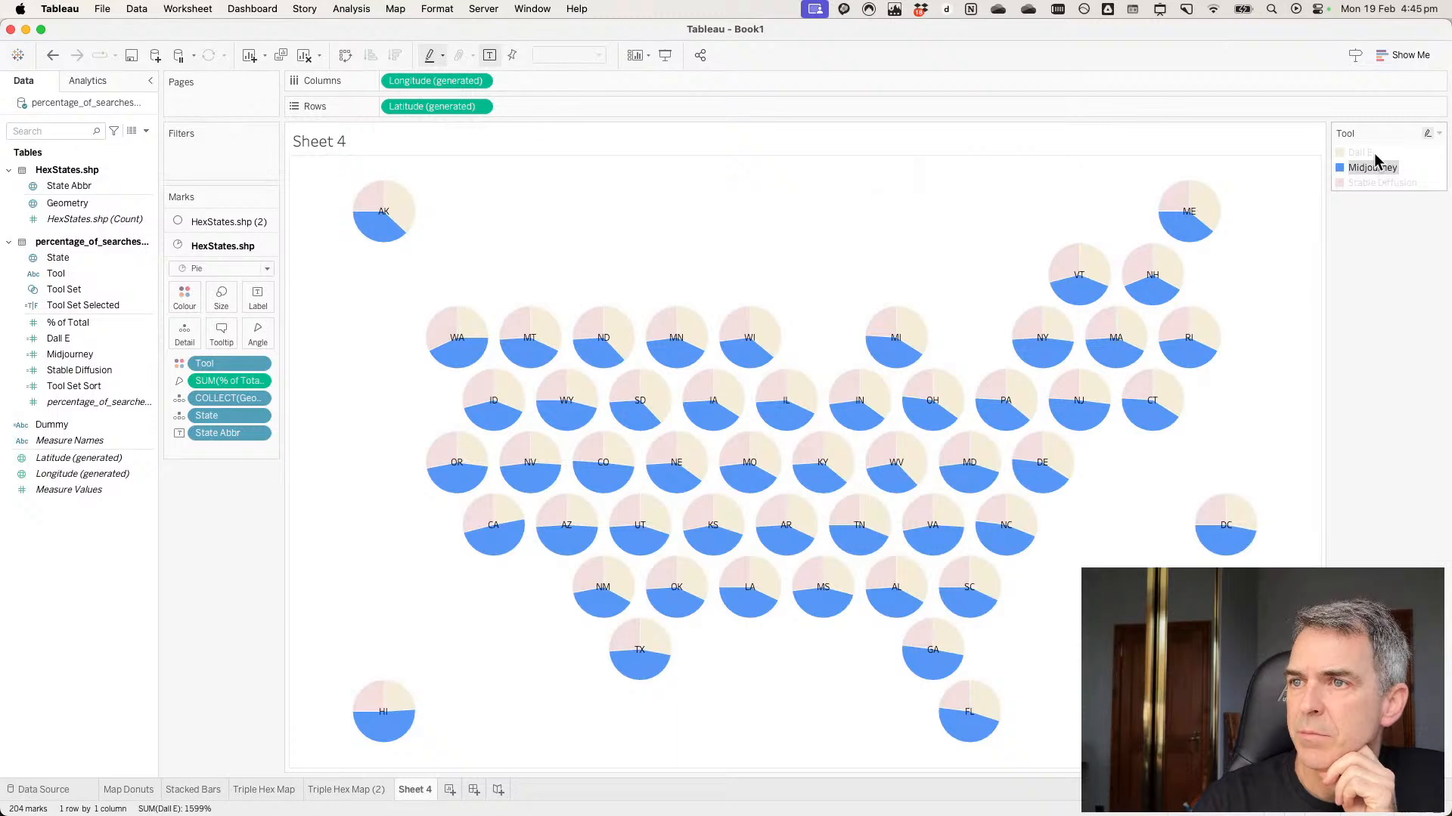
left_click(1361, 153)
left_click(1372, 170)
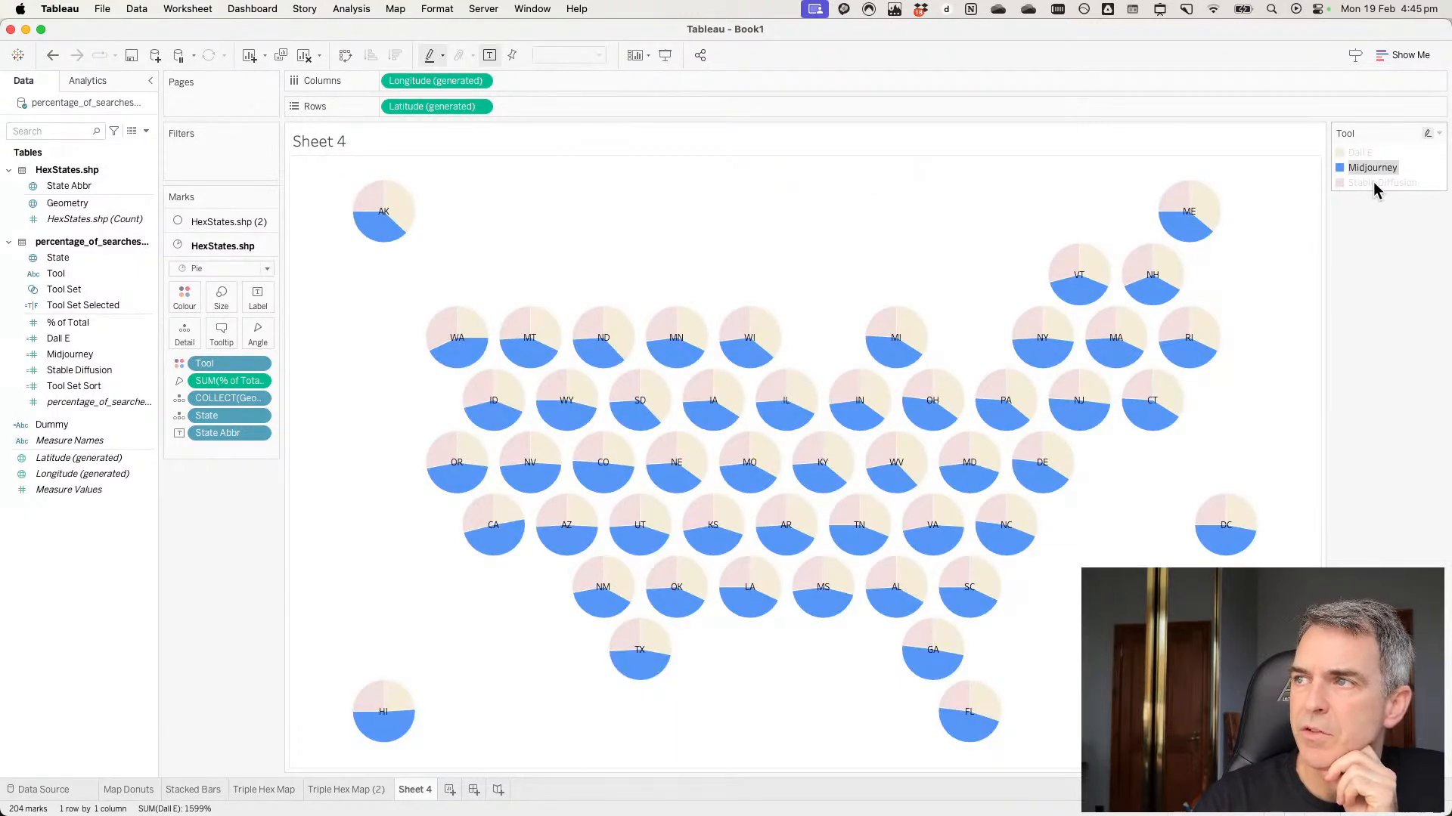
left_click(1375, 182)
left_click(1375, 183)
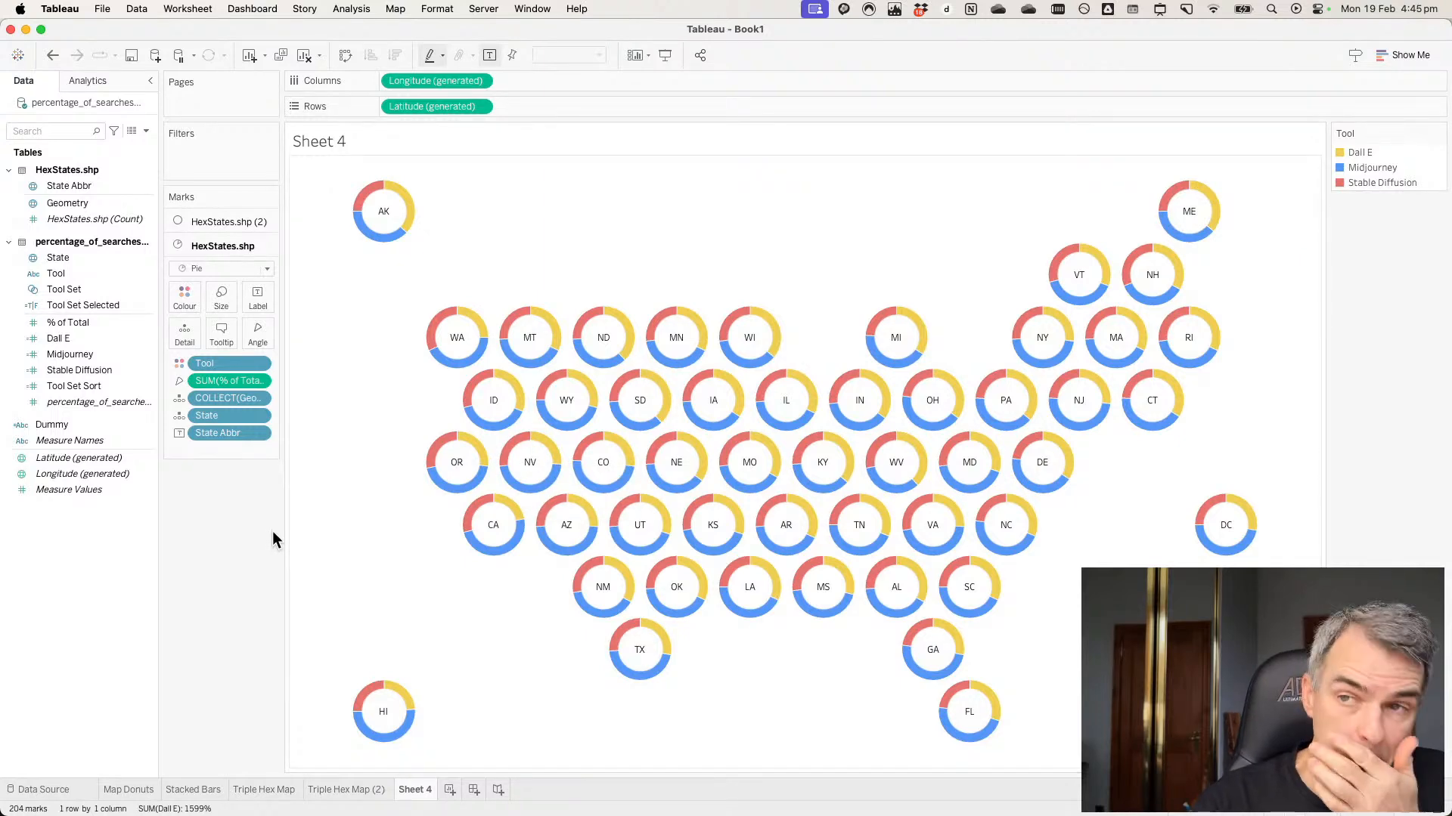
Rename Sheet 4 as Donut Hex.
double_click(418, 789)
type("Donut")
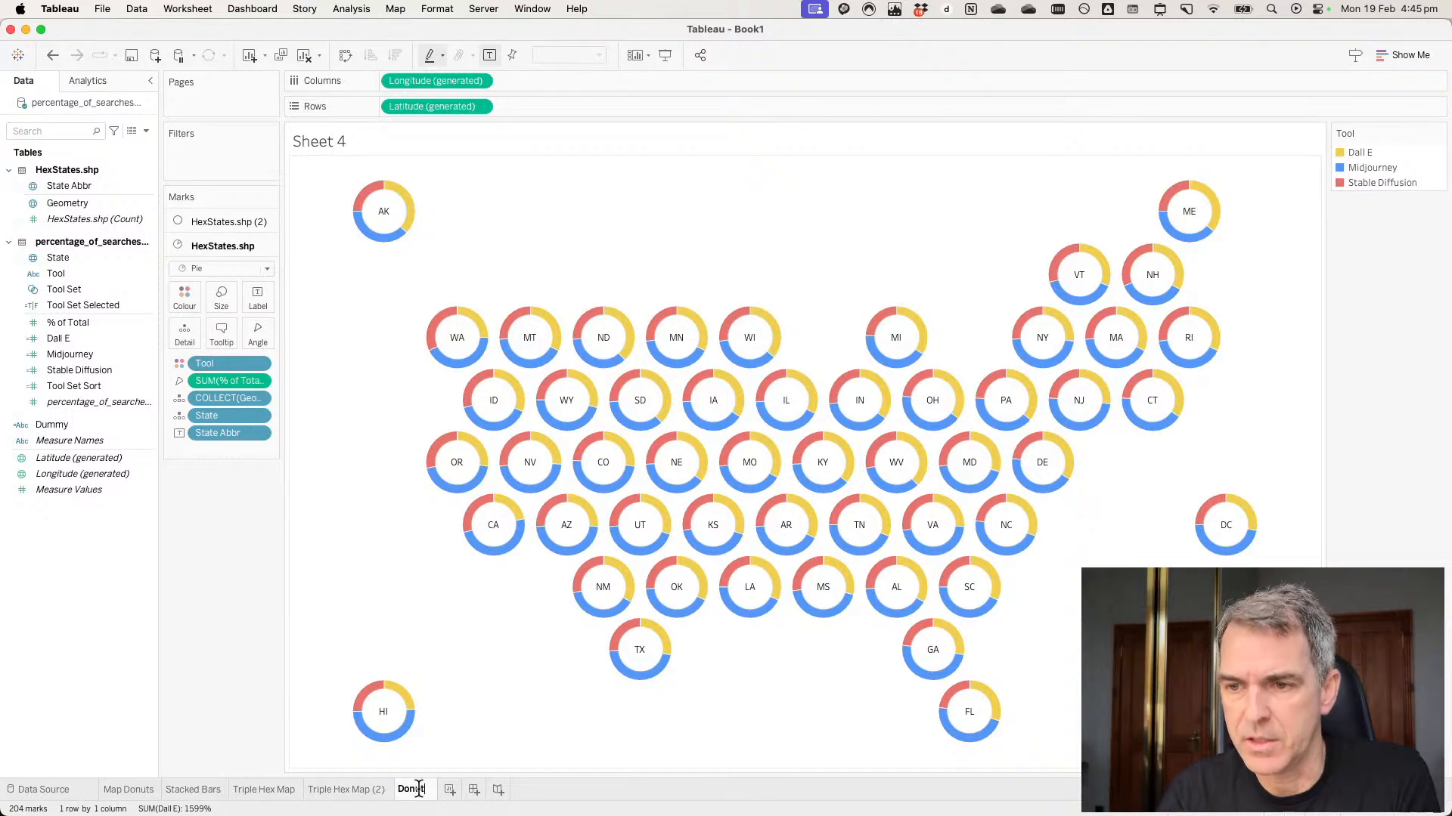
type(" Hex")
key("Return")
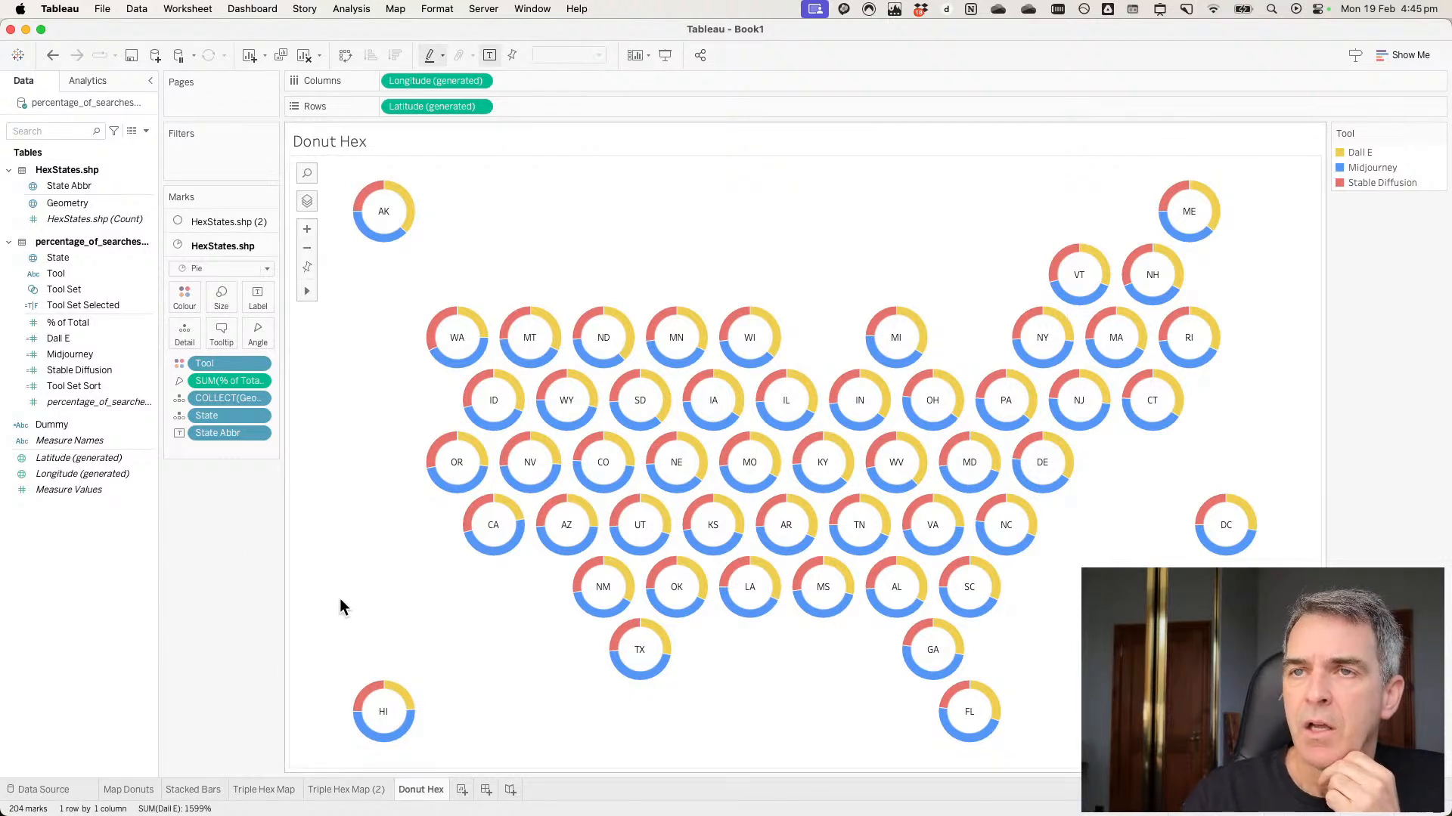
Create a new worksheet and list the State field from the percentage_of_searches table as rows.
left_click(459, 792)
left_click(67, 204)
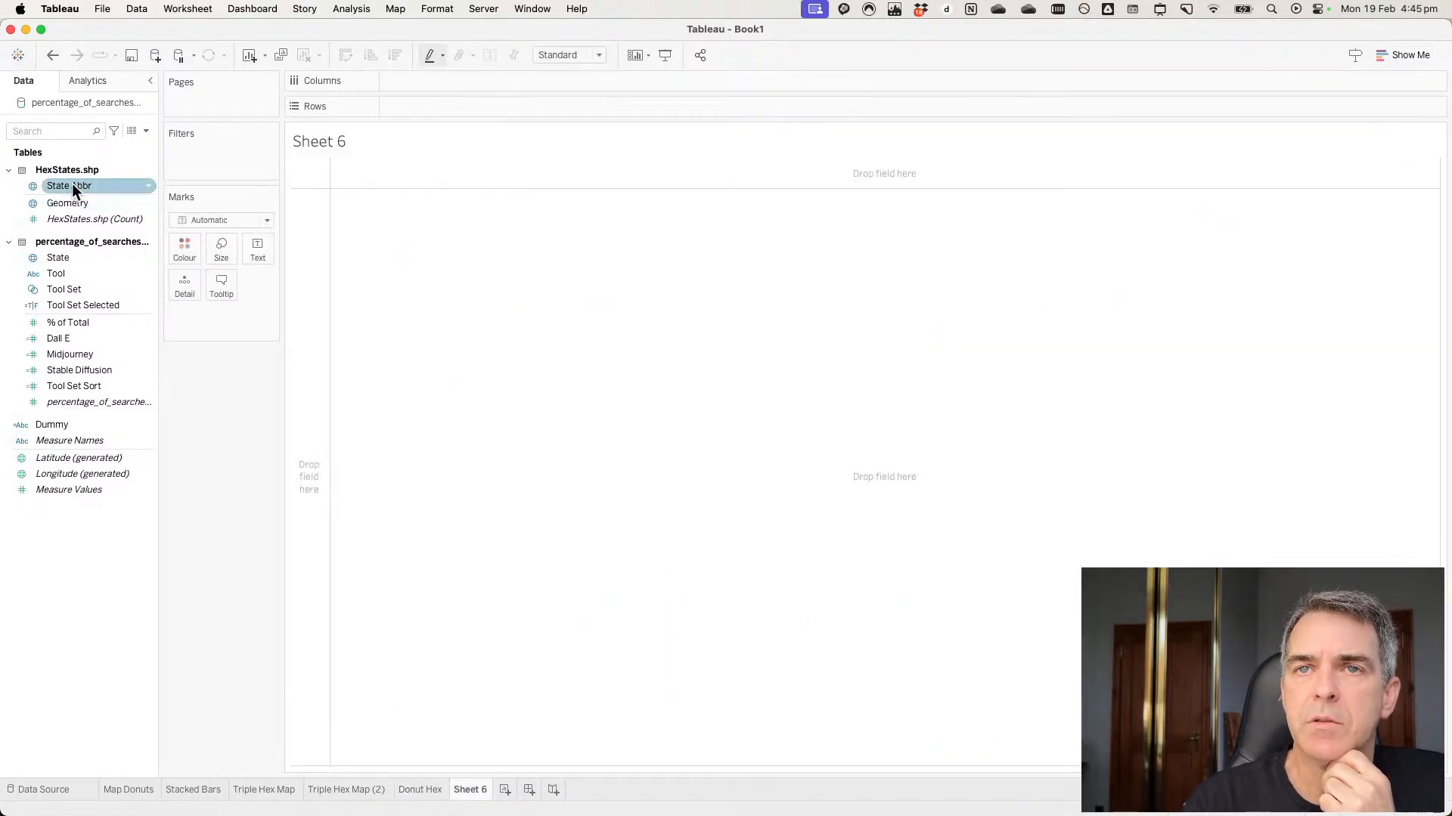
mouse_move(72, 183)
left_mouse_down()
mouse_move(283, 256)
mouse_move(65, 180)
left_mouse_up()
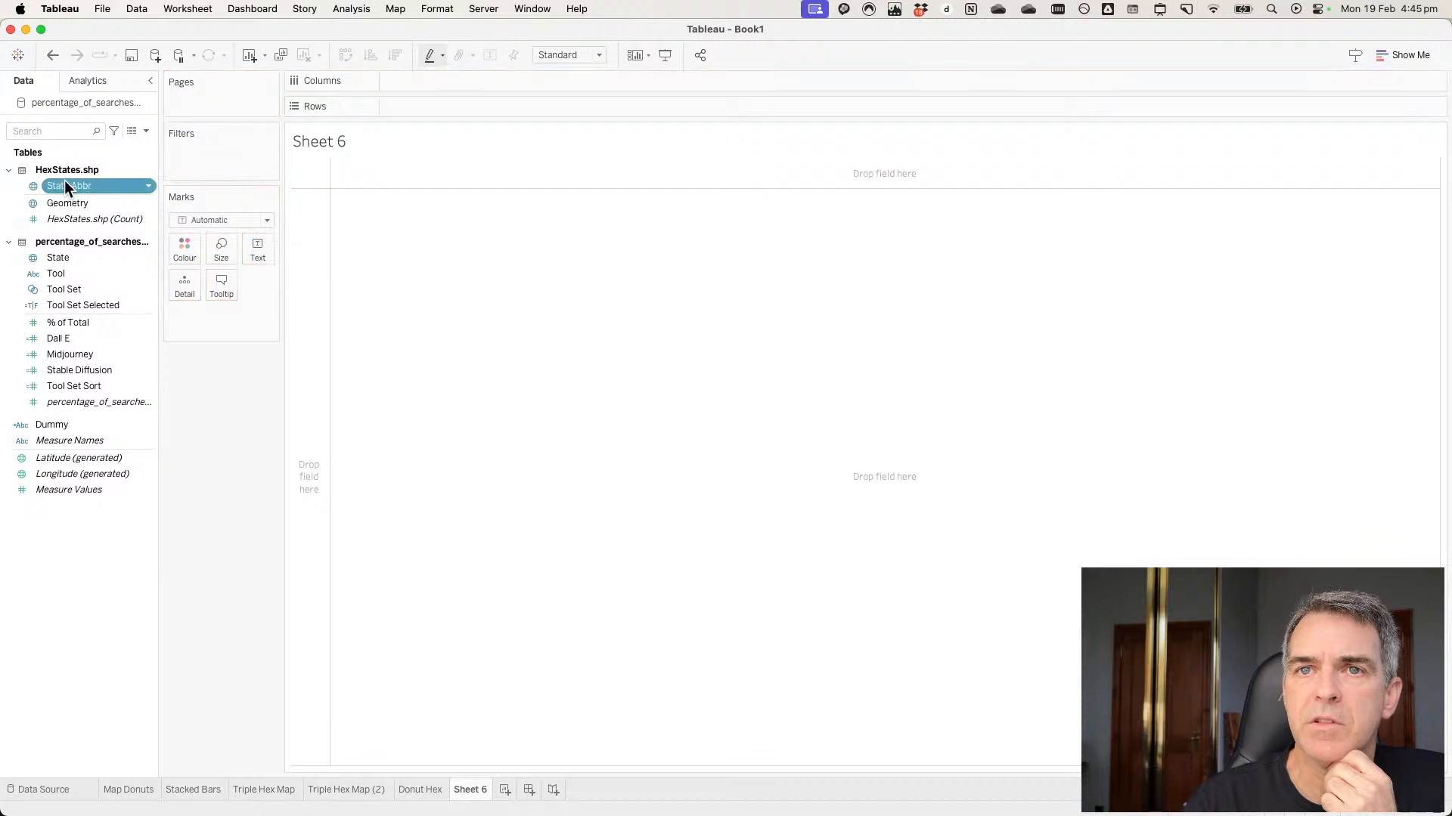
left_click_drag(61, 257, 317, 276)
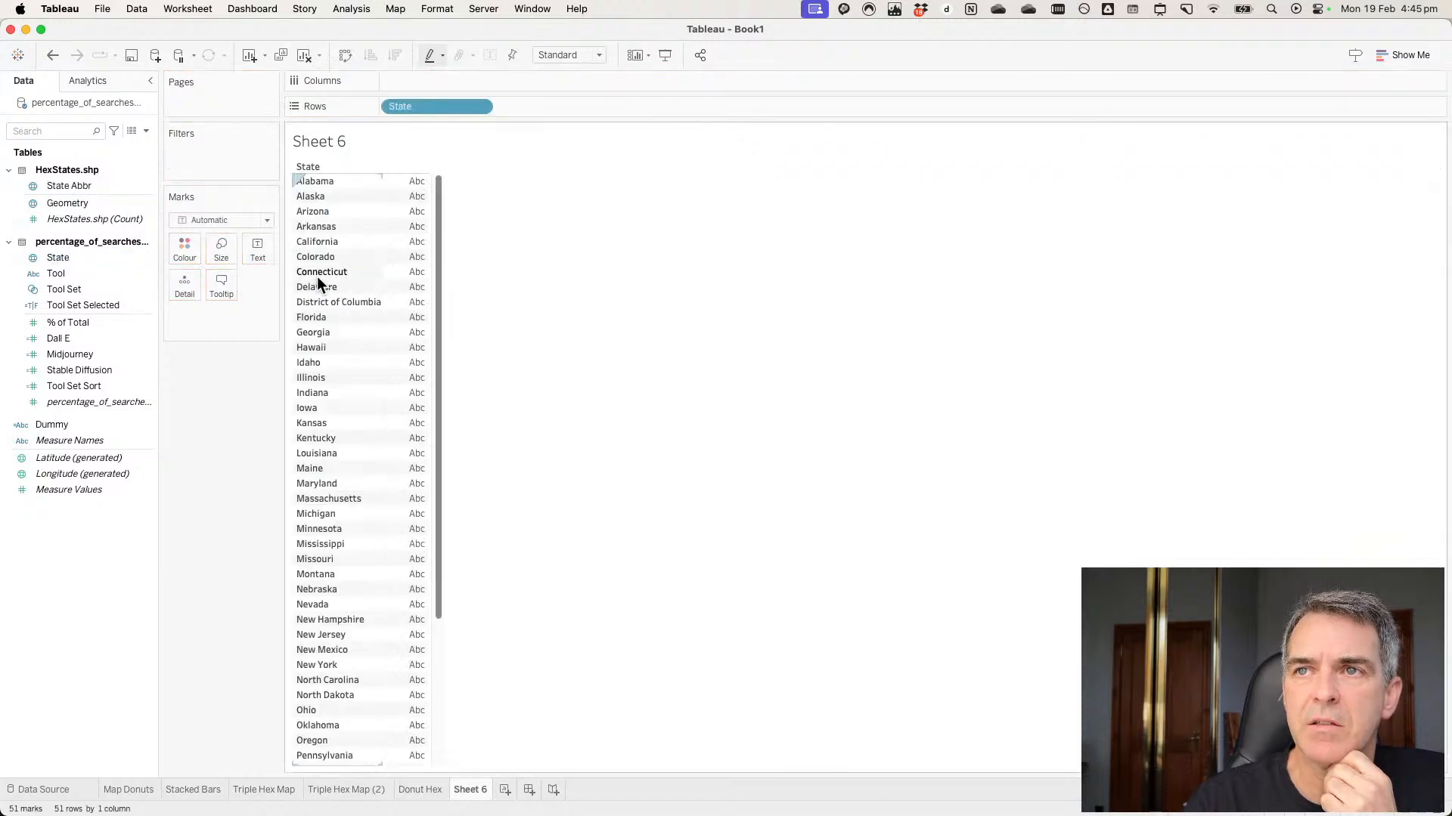
Add an ad hoc AVG(1) calculation to the columns of the state list.
double_click(431, 81)
type("AV")
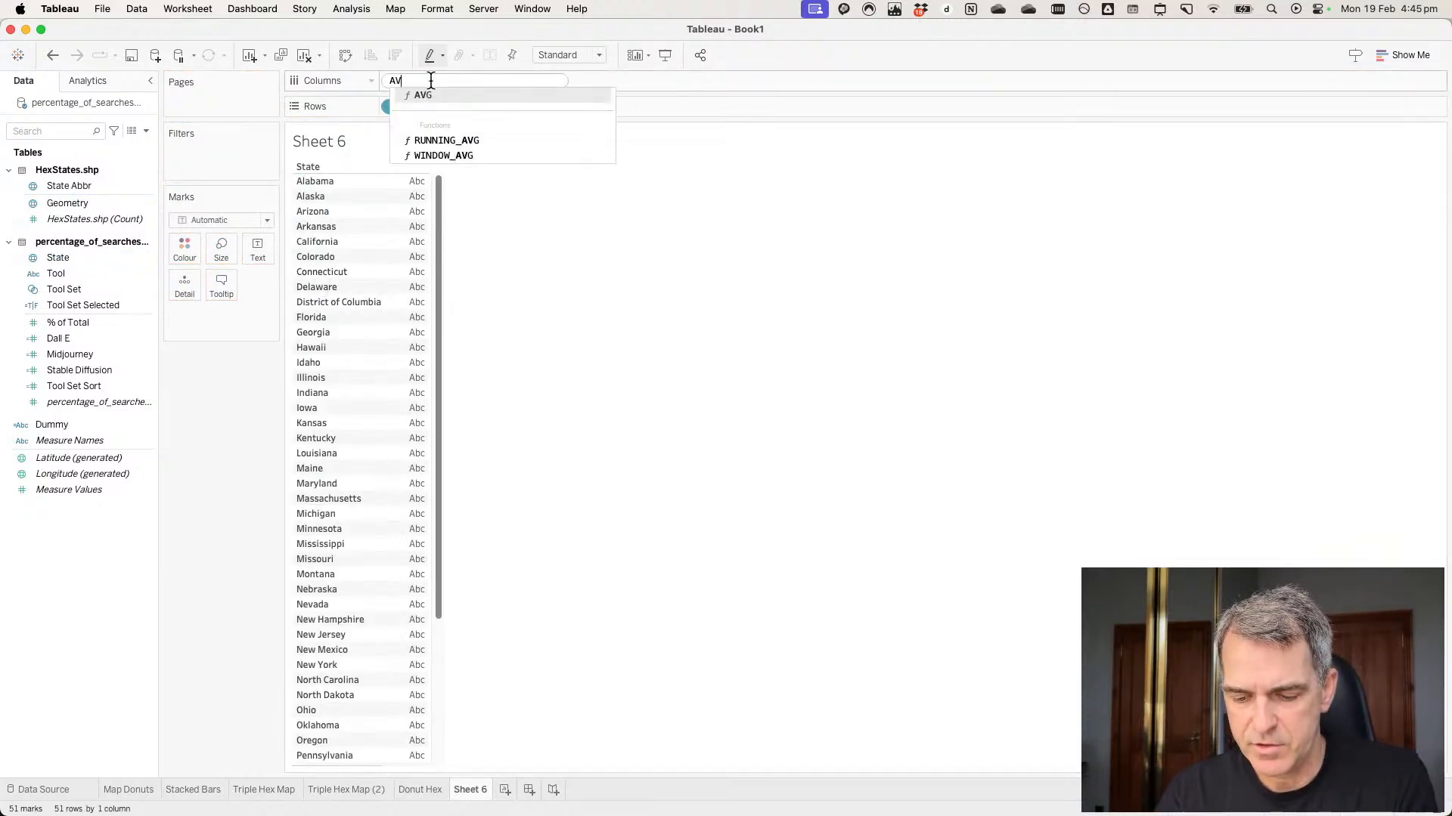
type("G(1)")
key("Return")
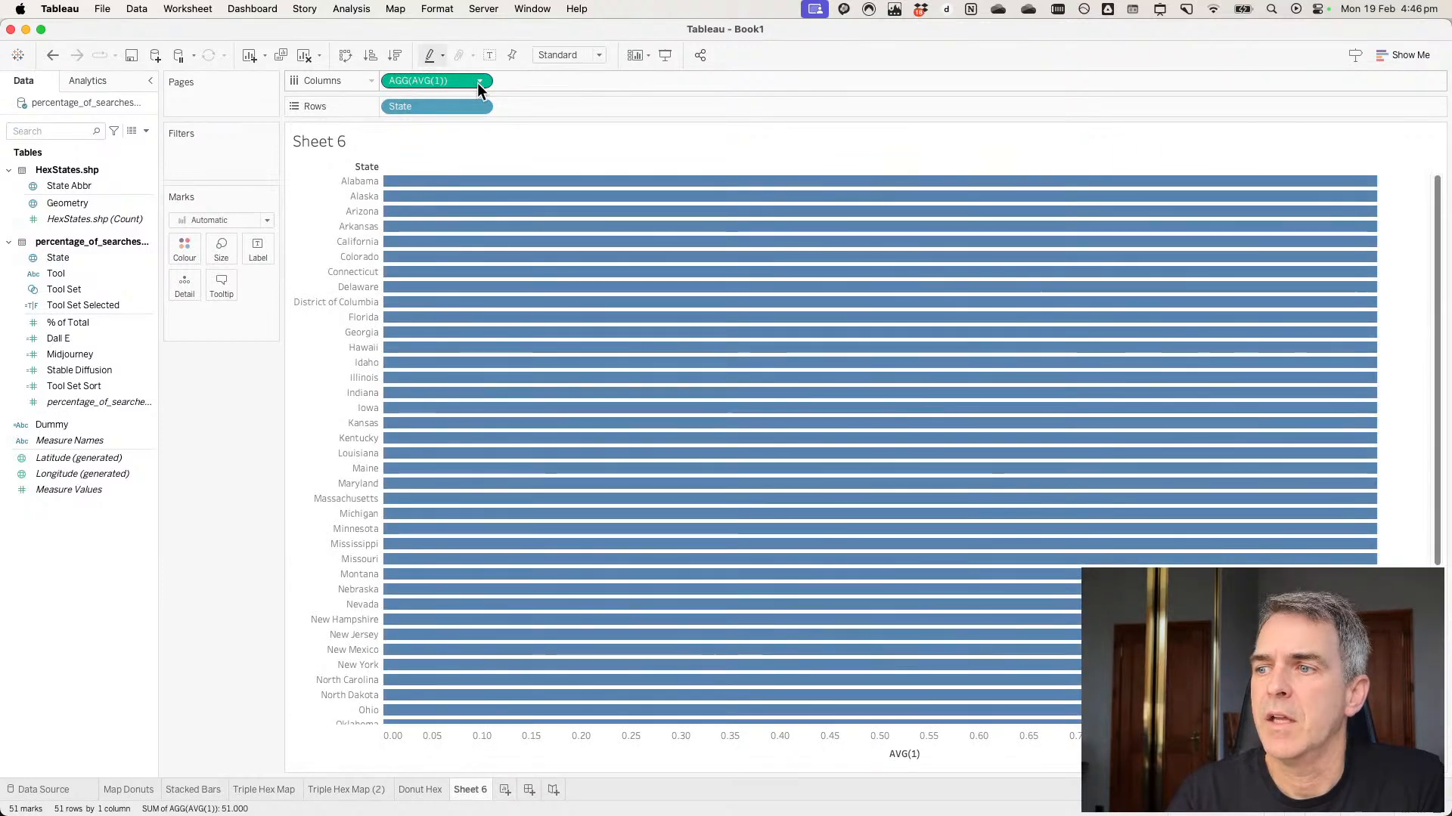
Set the mark type to Bar and shrink the state bars to thin lines.
left_click(221, 249)
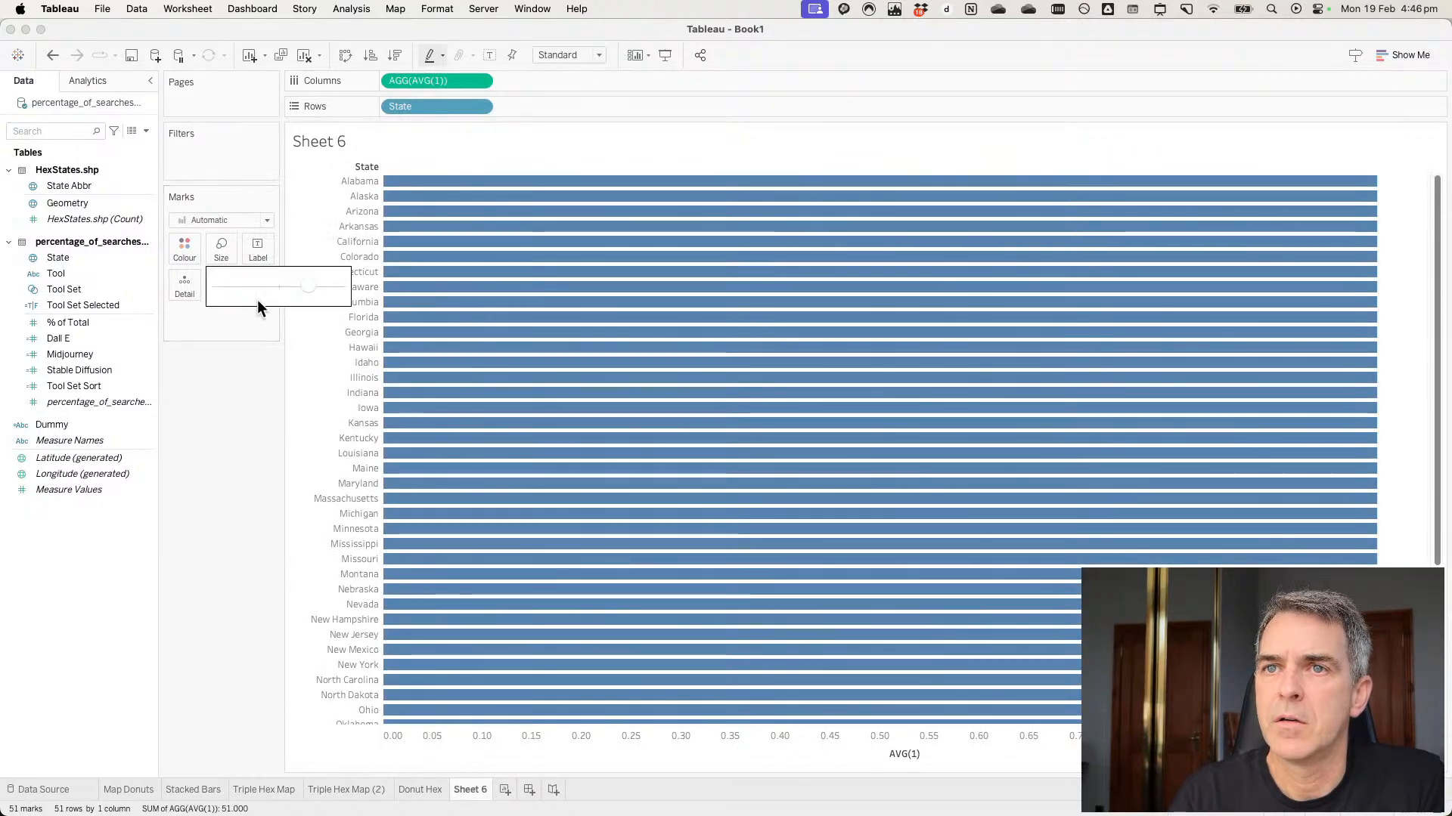
left_click(207, 219)
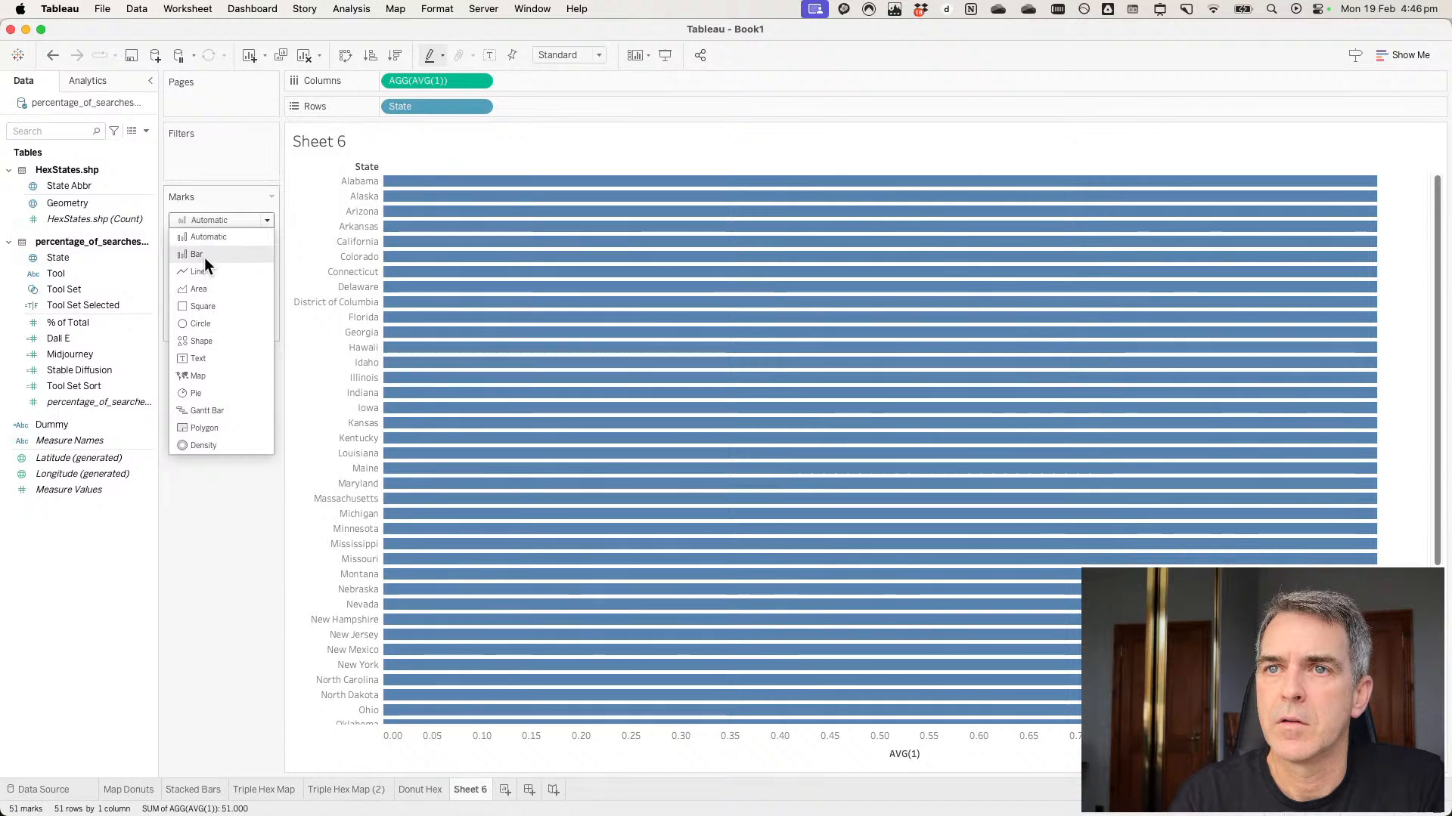
left_click(204, 256)
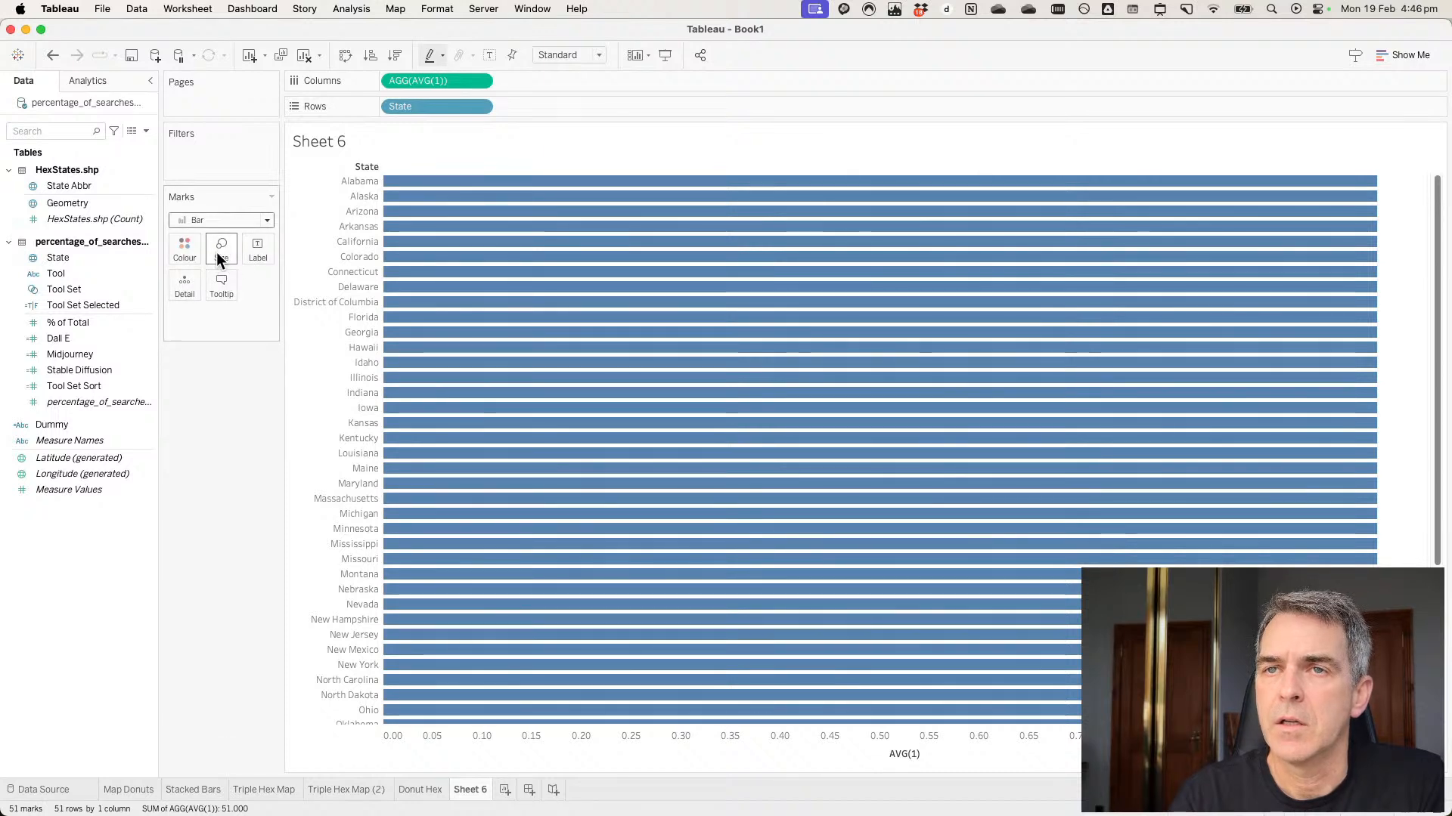
left_click(208, 218)
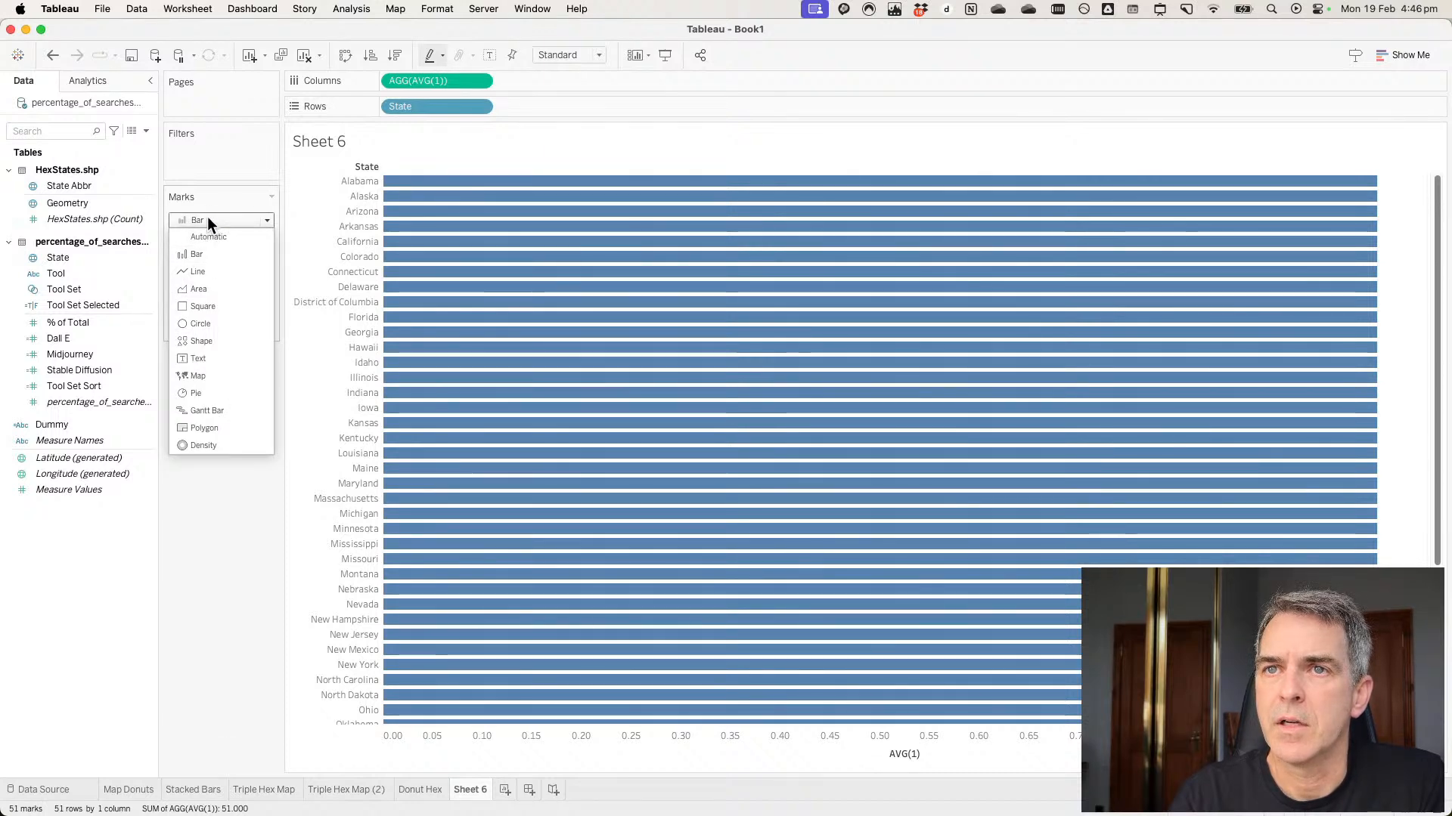
left_click(207, 220)
left_click(222, 246)
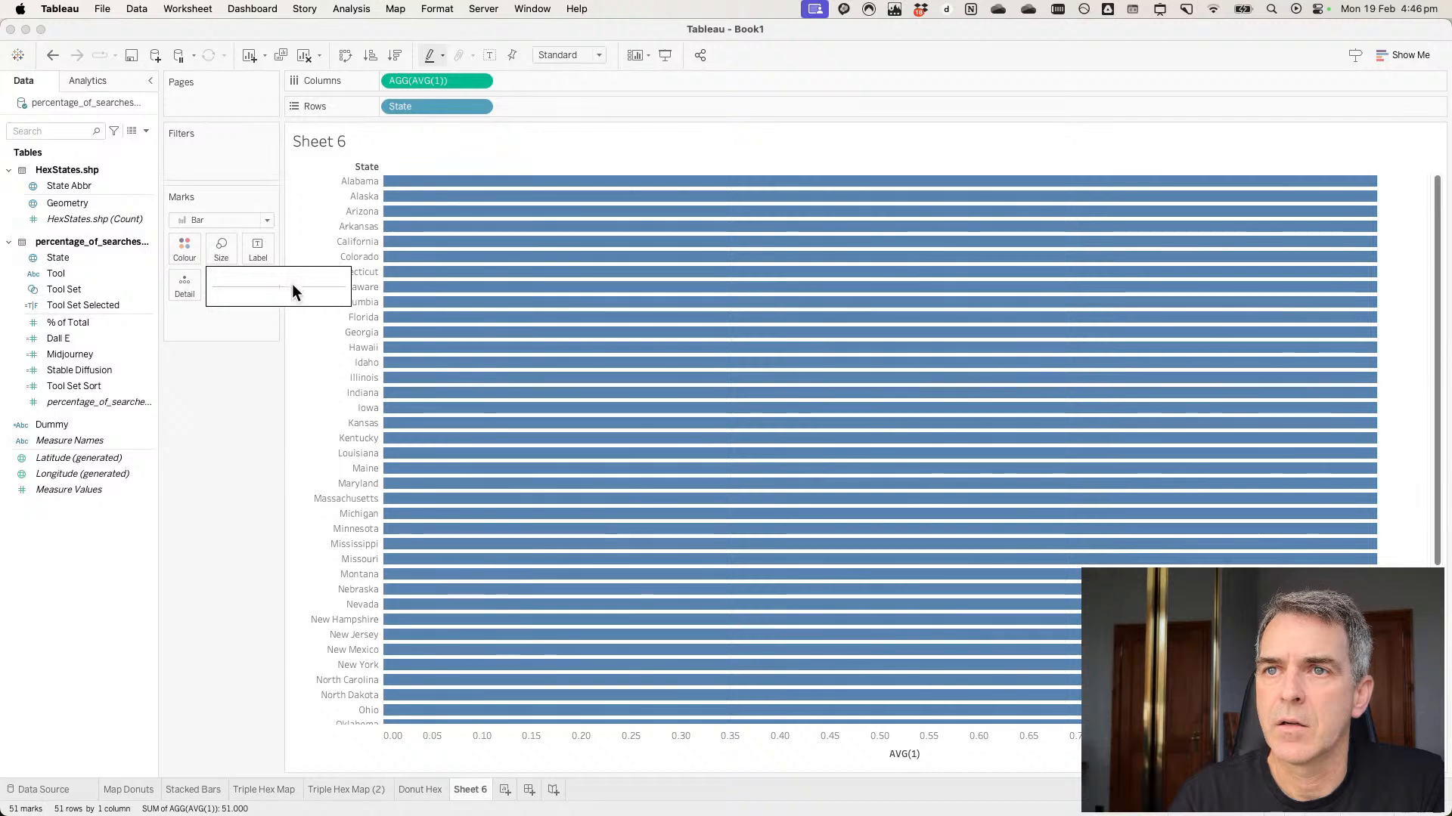
left_click_drag(275, 284, 243, 283)
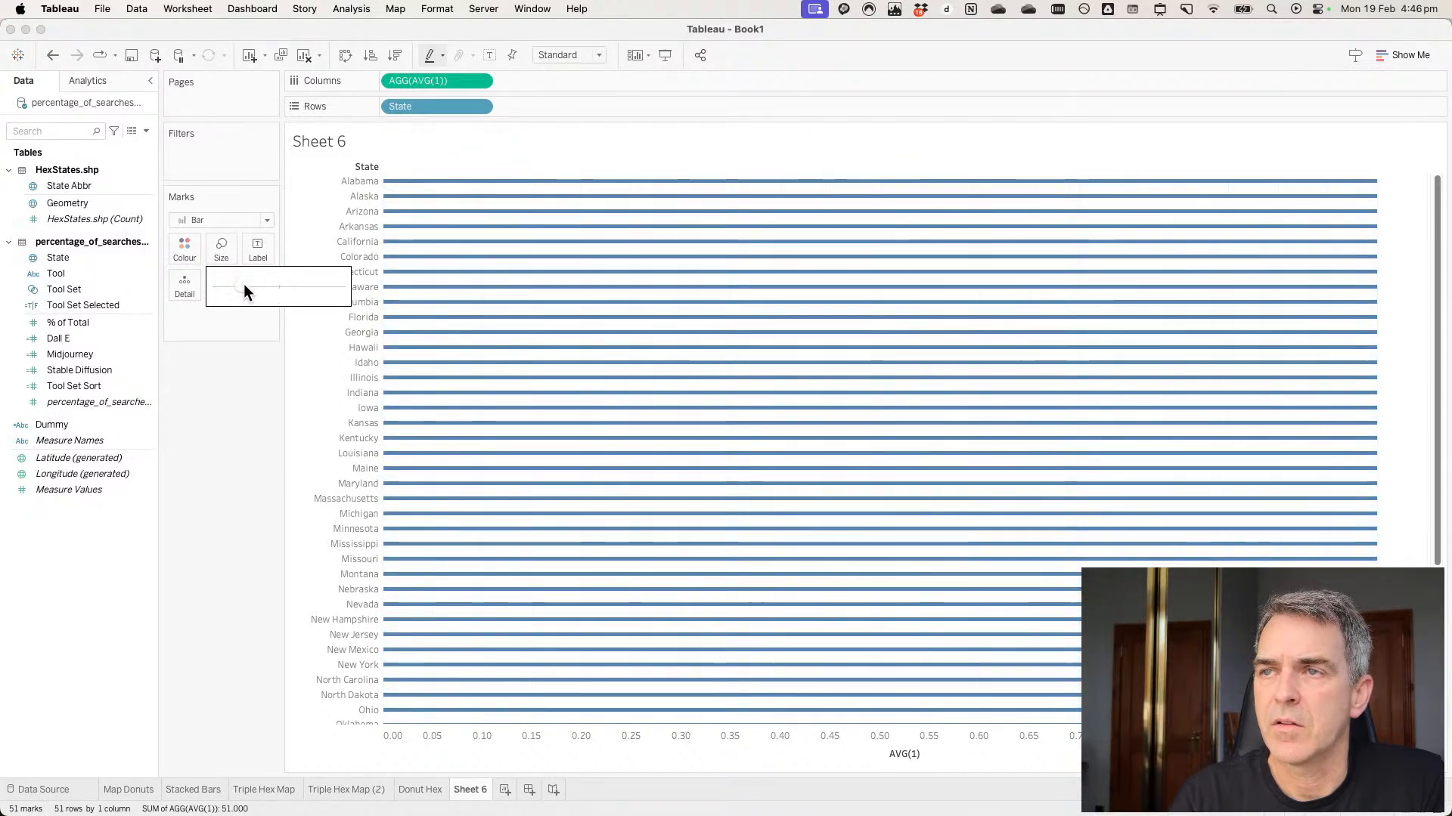
left_click(254, 389)
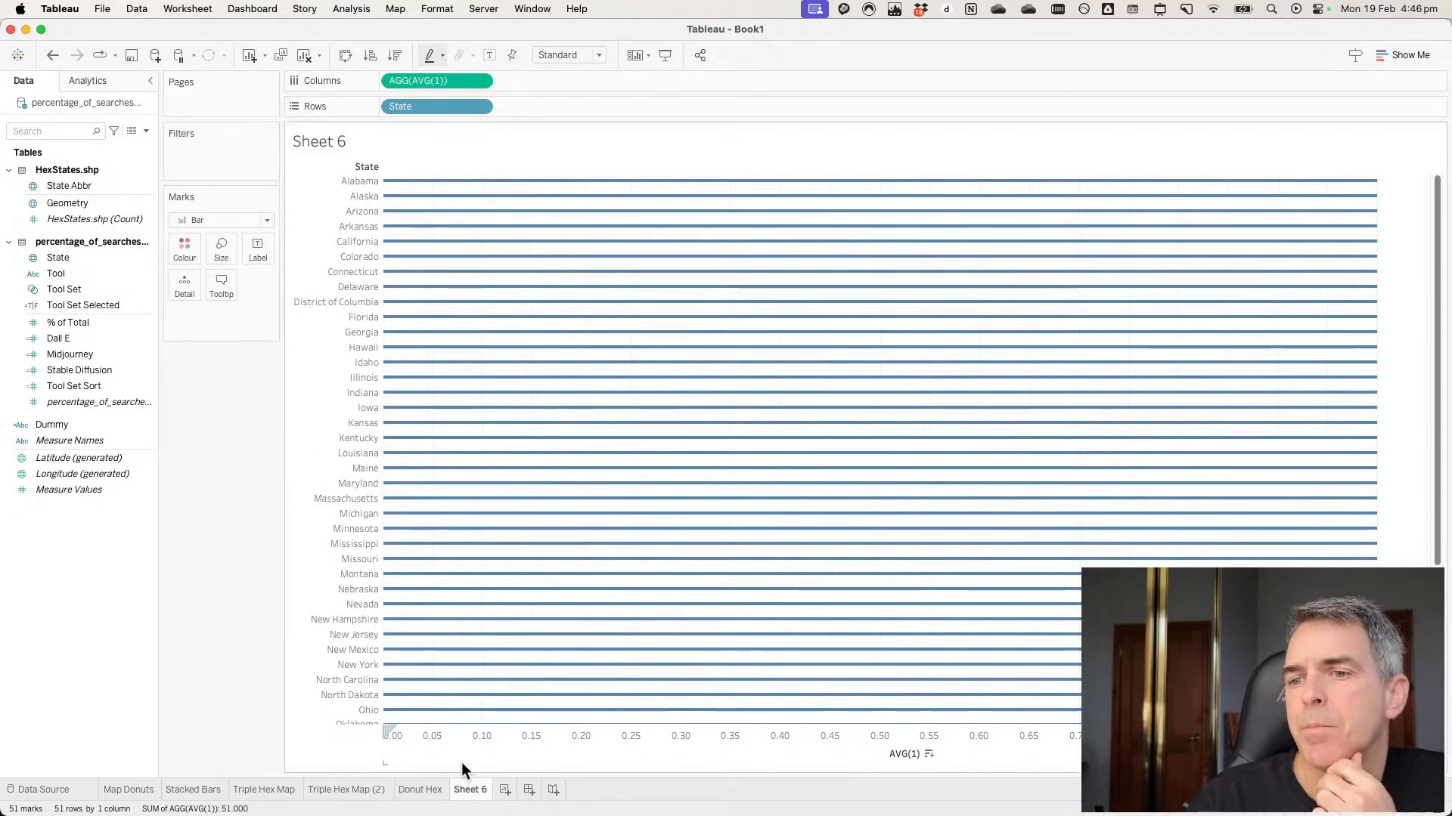
On the Donut Hex sheet, sort the pie layer's Tool field by the sum of % of Total in descending order, and check the slices.
left_click(425, 789)
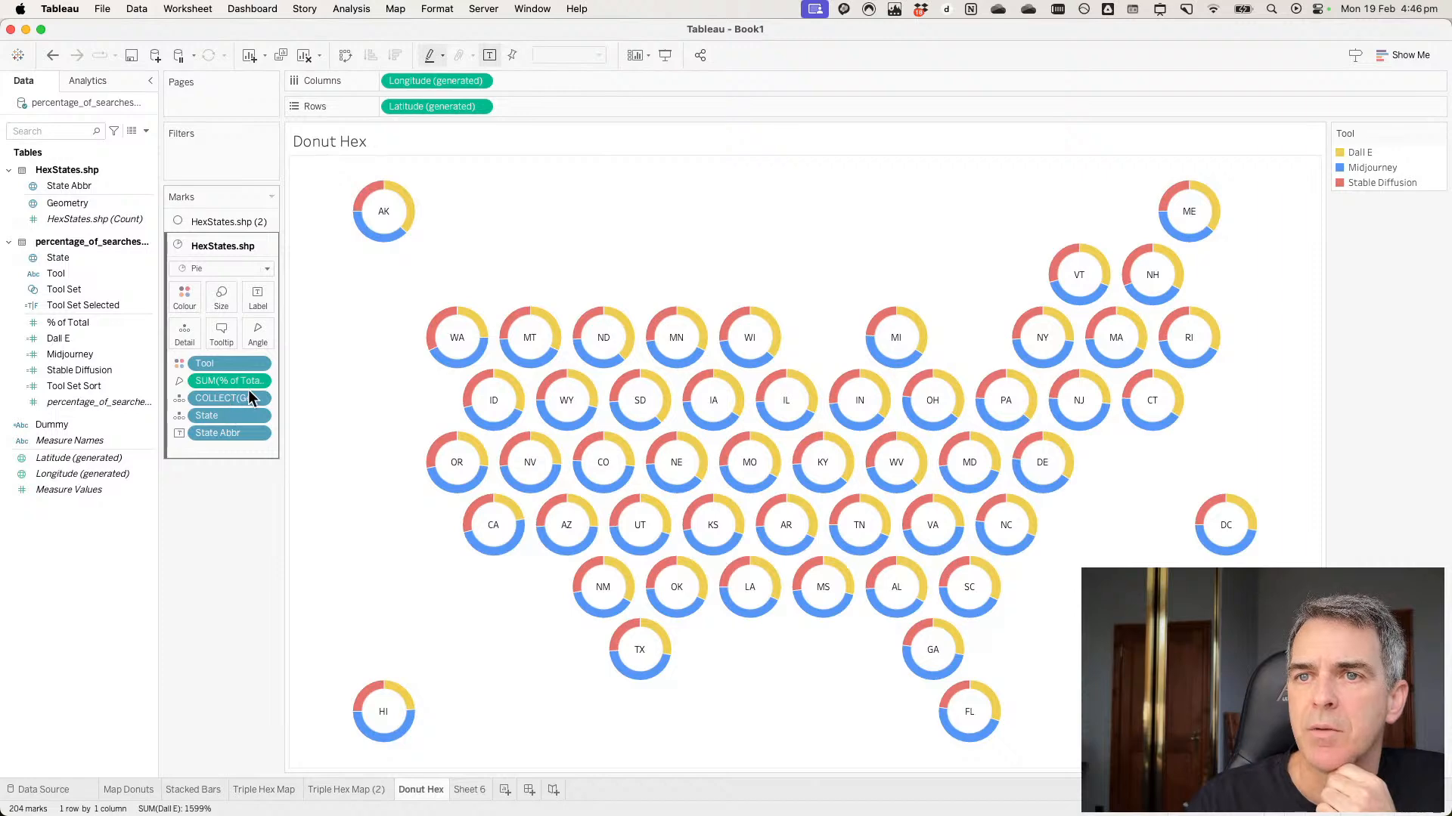
left_click(258, 364)
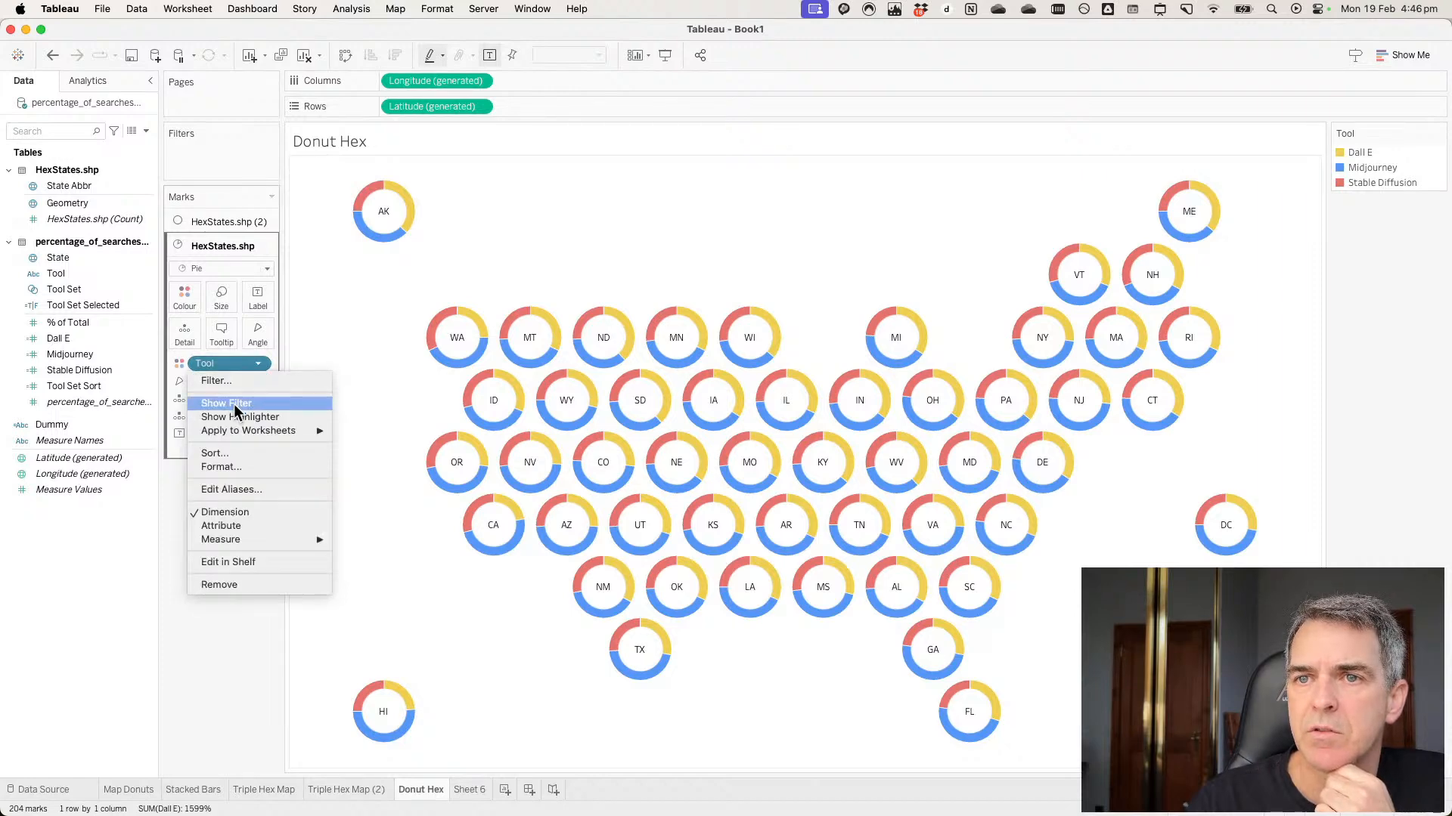
left_click(233, 456)
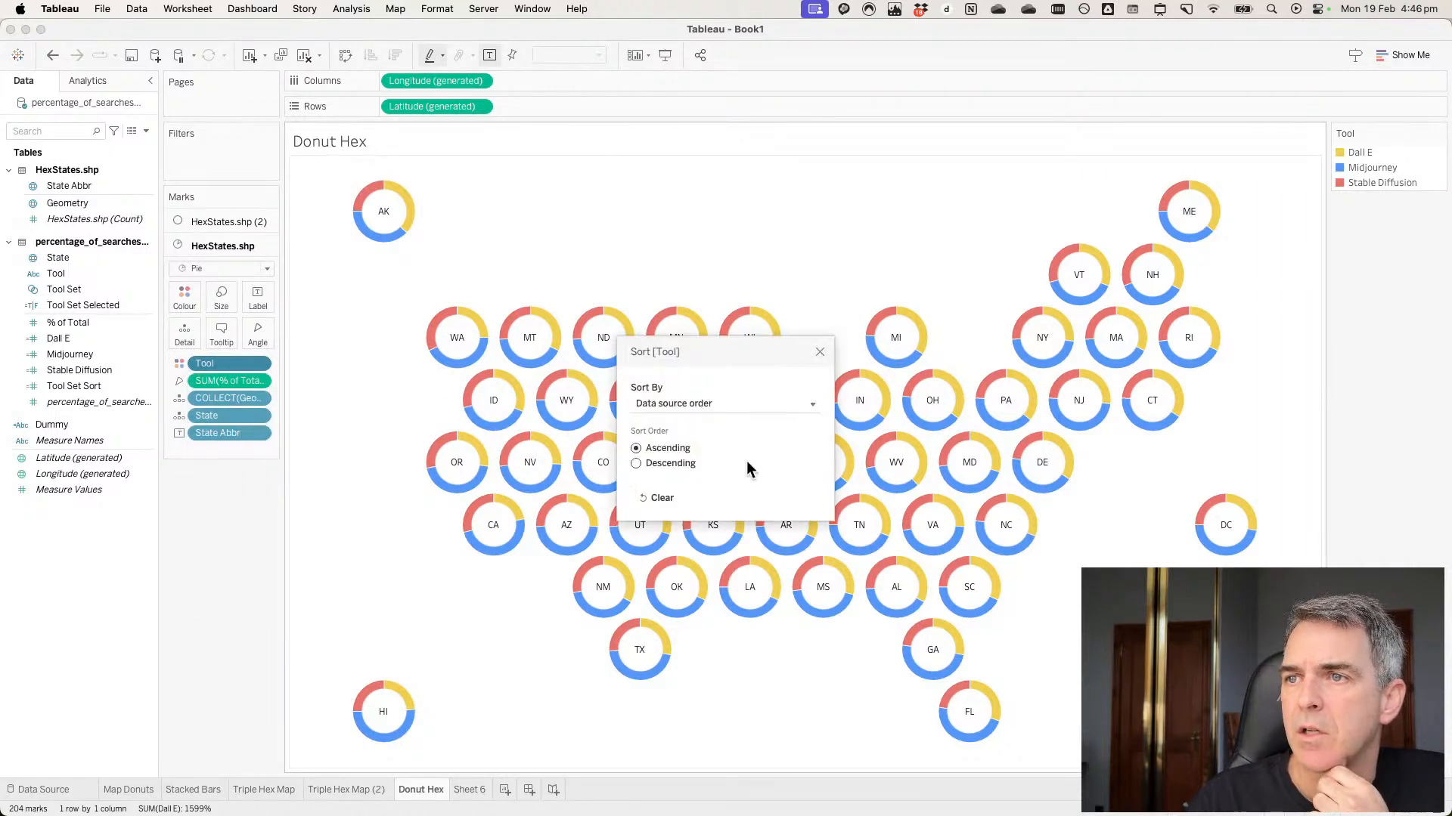
left_click(658, 463)
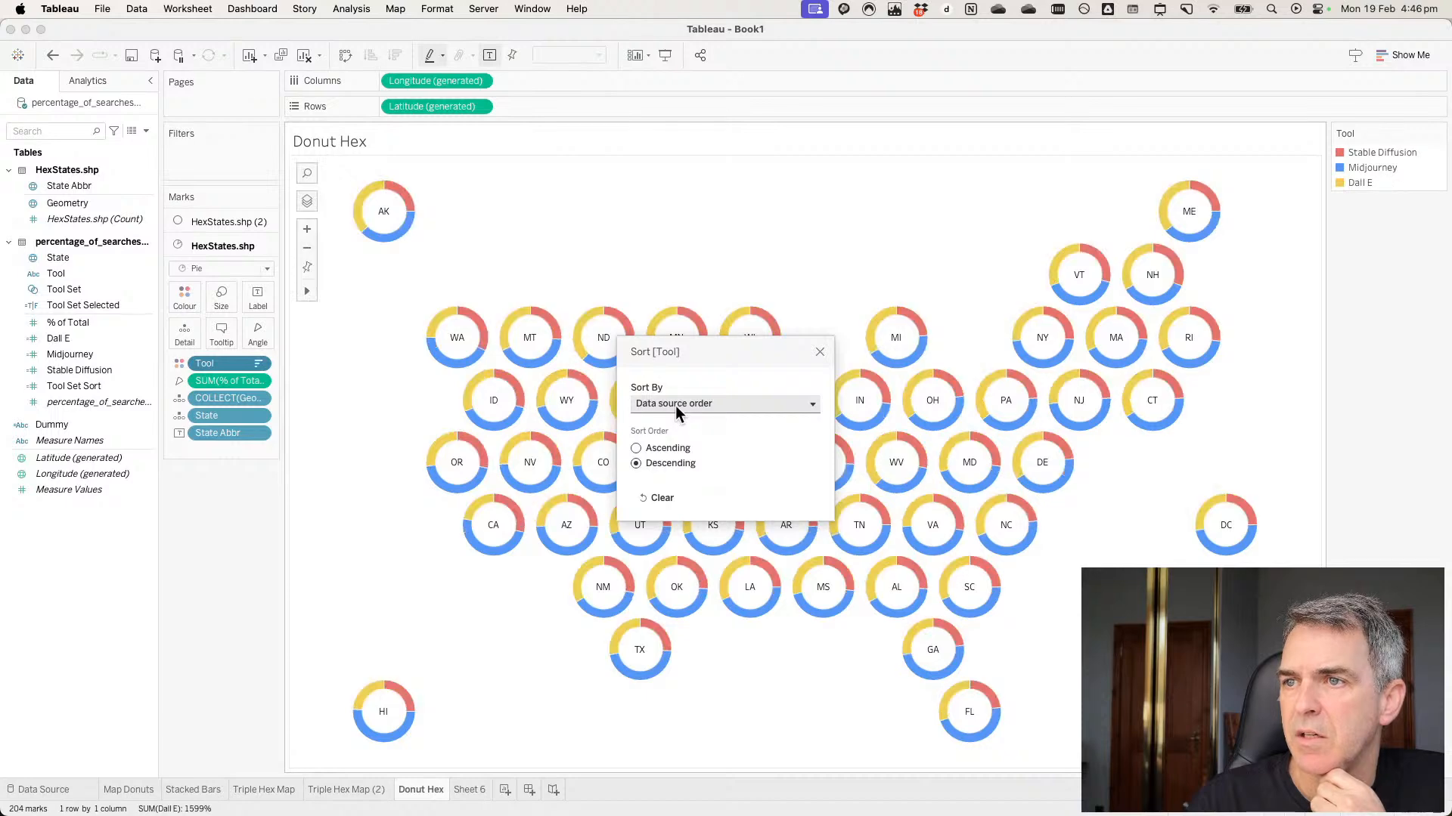
left_click(677, 405)
left_click(669, 442)
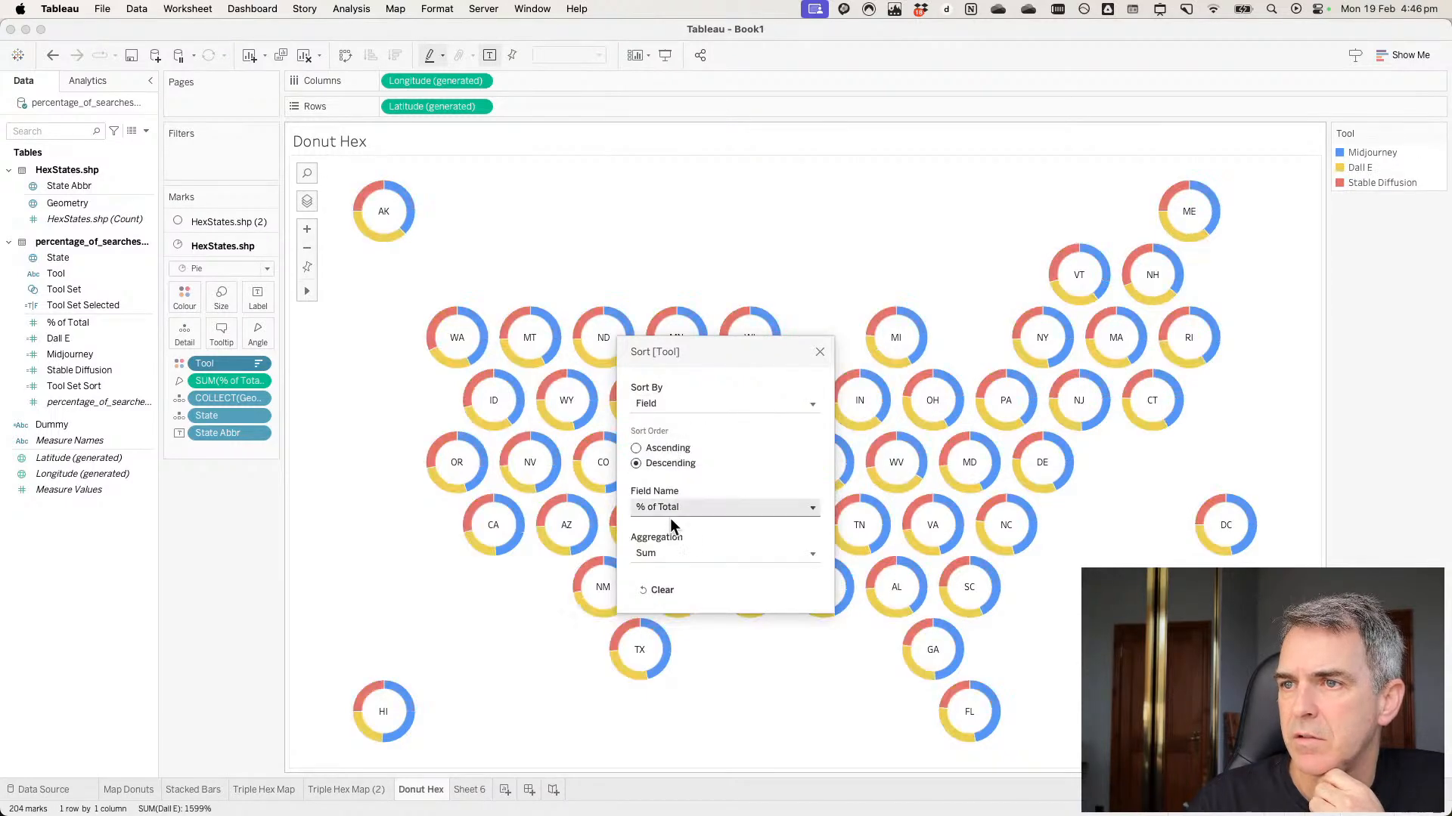
left_click(820, 354)
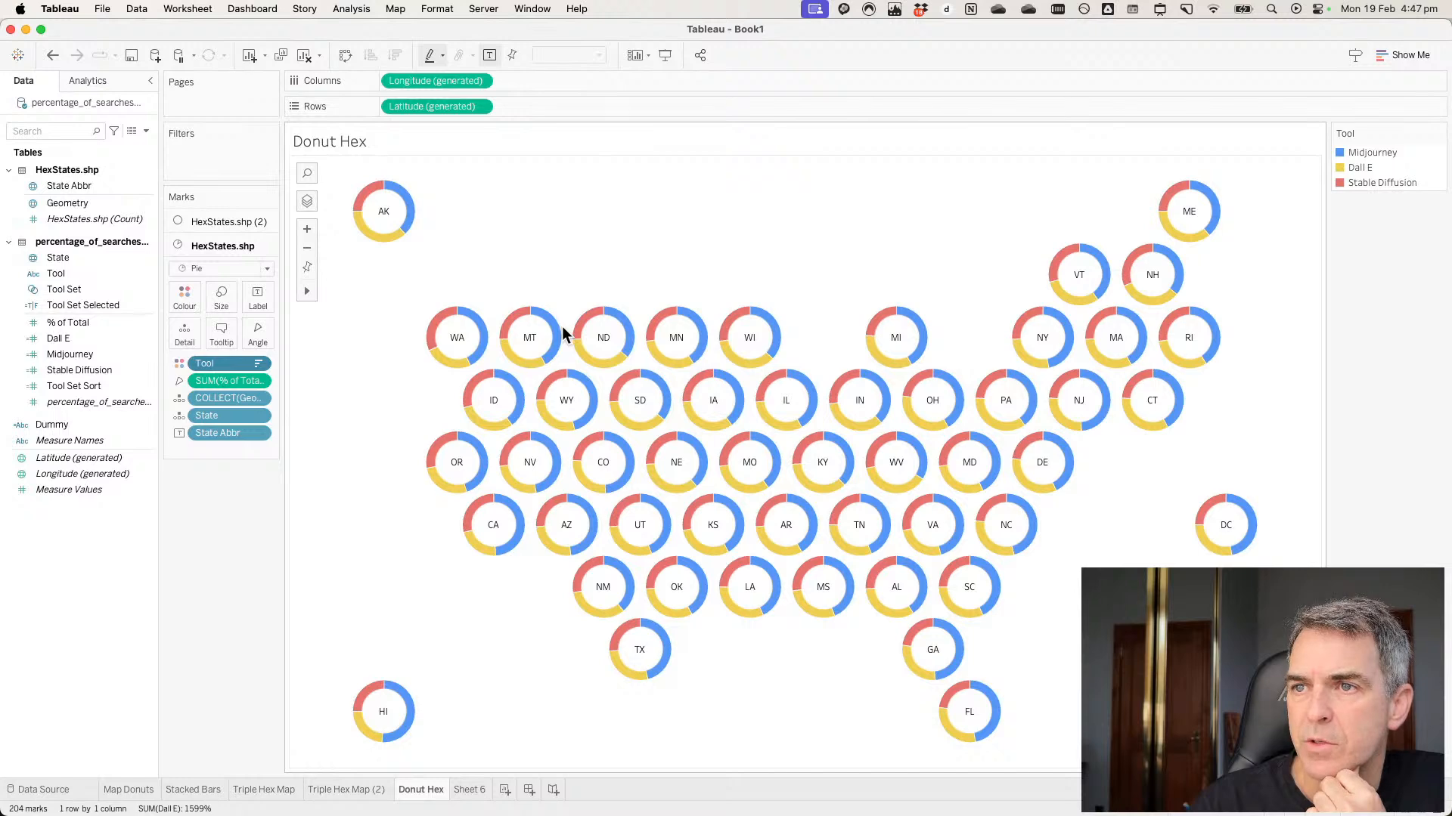
mouse_move(588, 363)
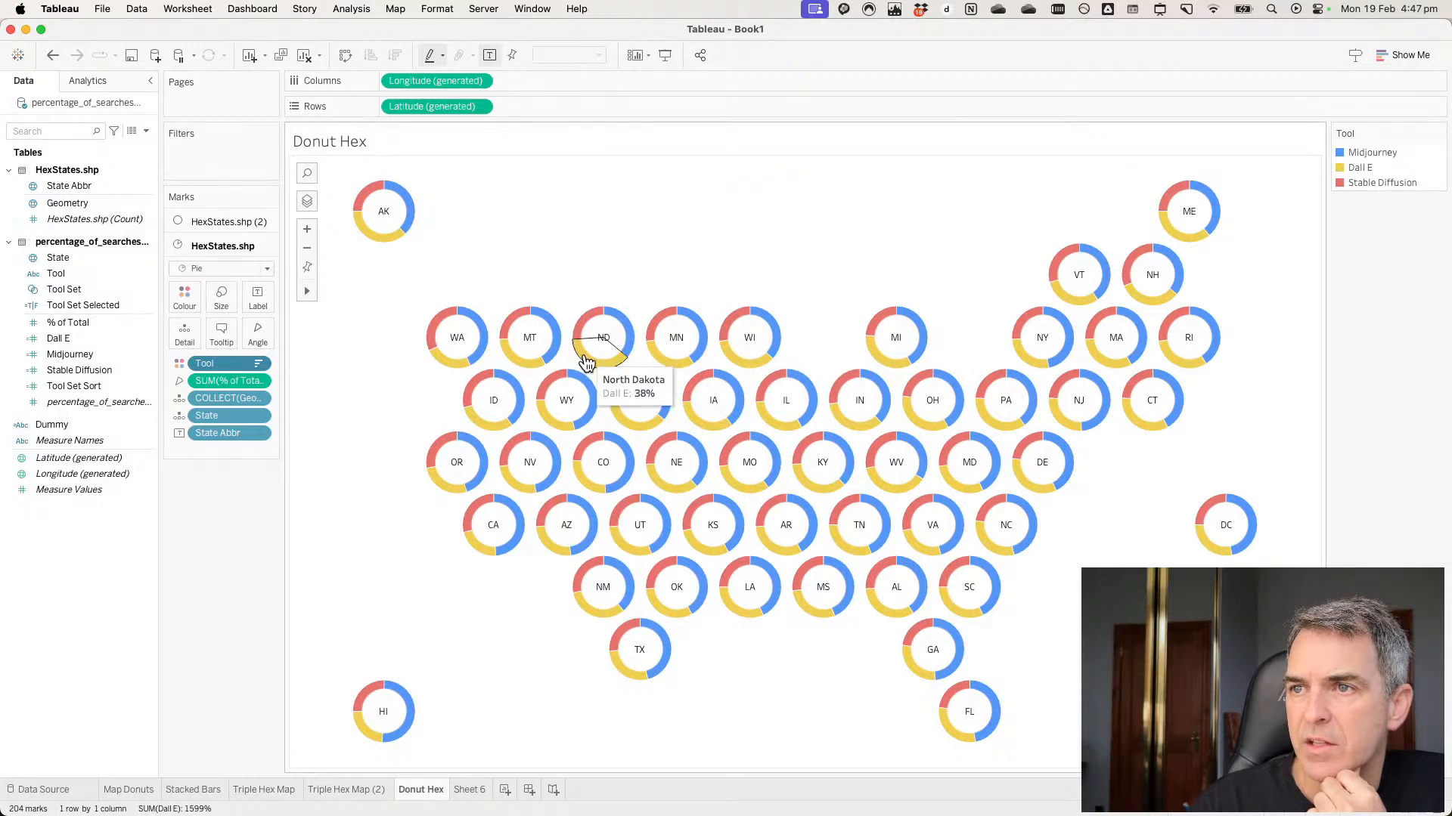
mouse_move(583, 332)
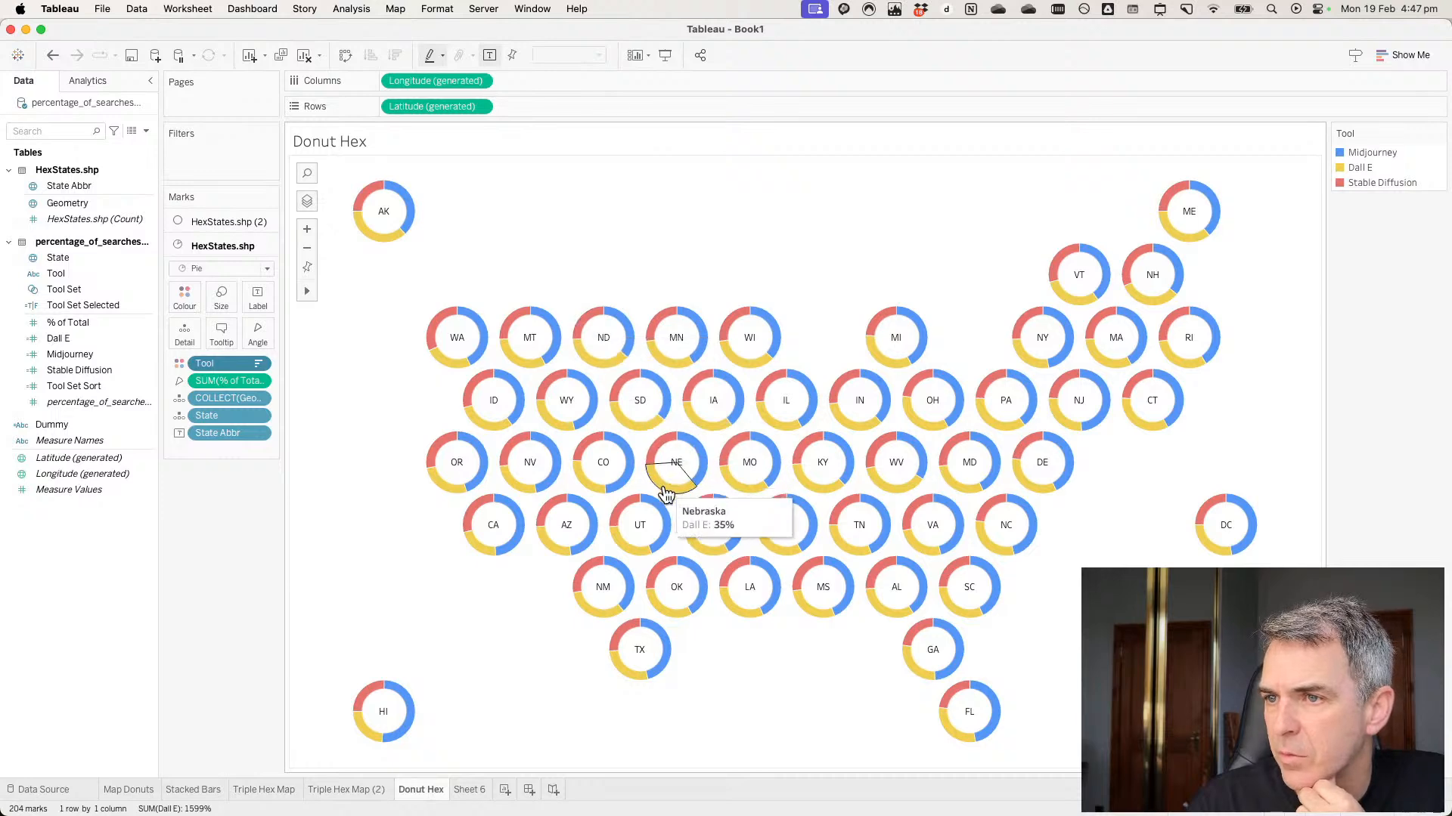
Sort the pie layer's State field by the sum of % of Total in descending order.
mouse_move(686, 510)
mouse_move(1067, 278)
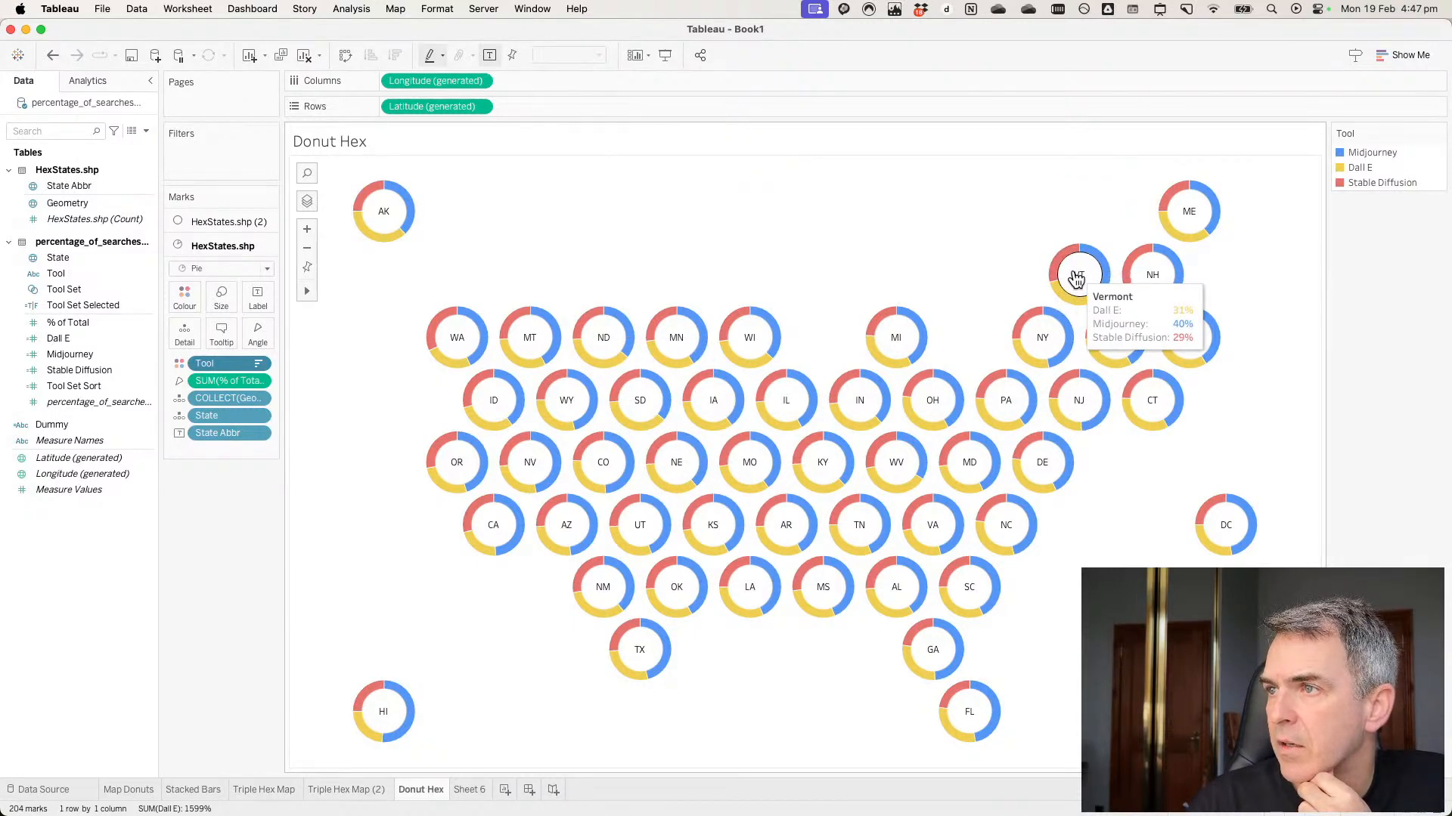
mouse_move(1131, 282)
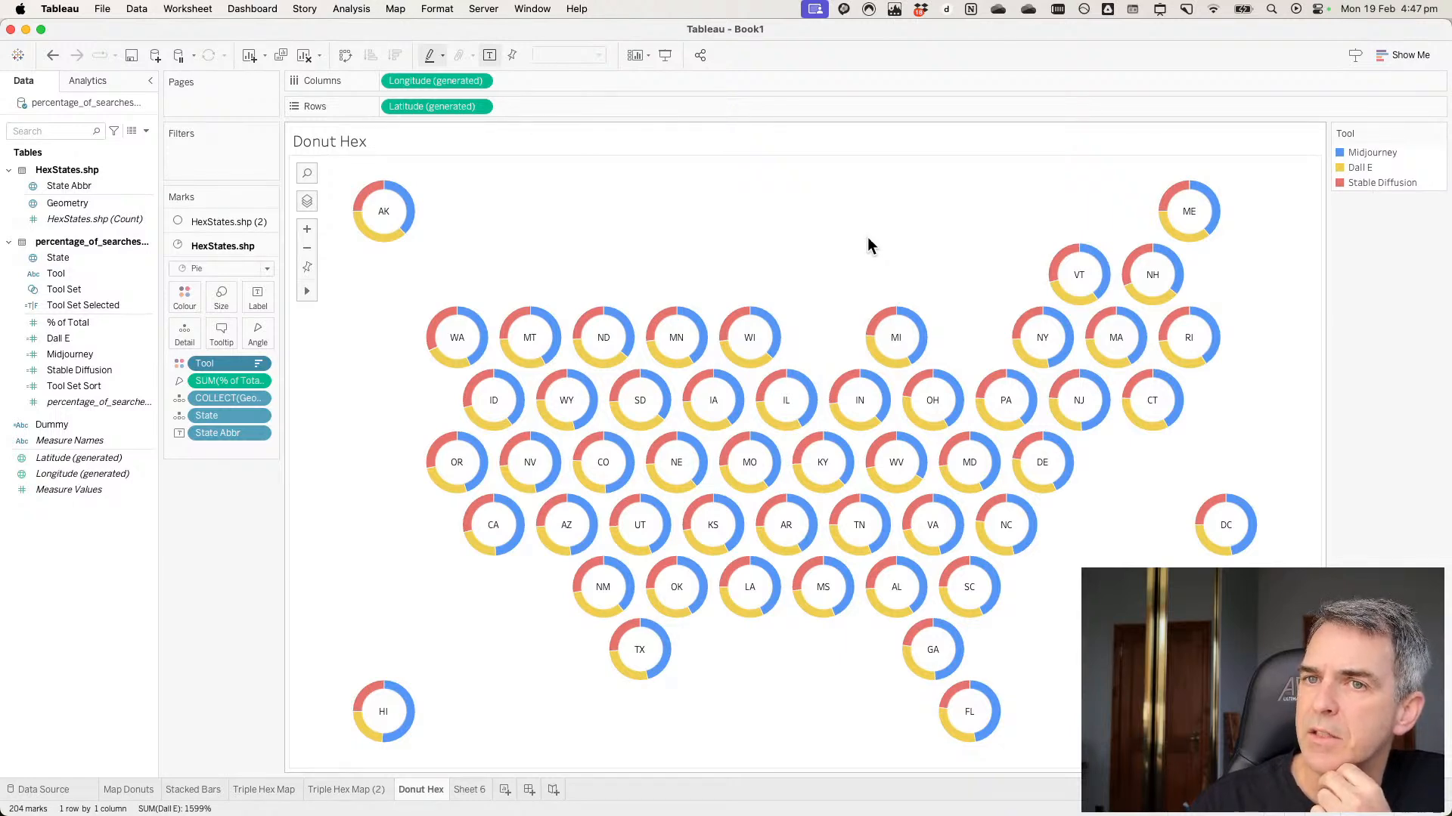
left_click(260, 416)
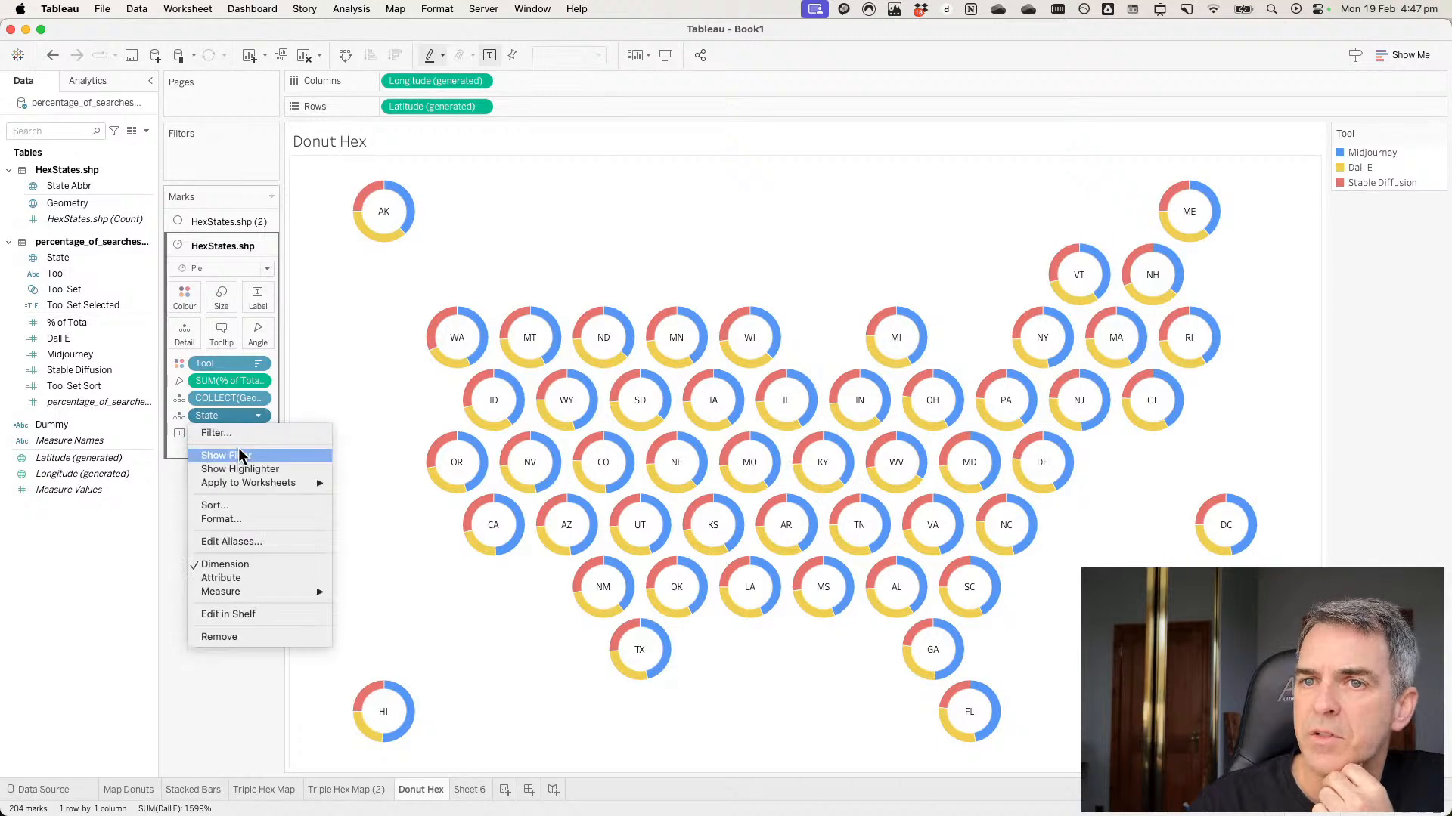
left_click(231, 506)
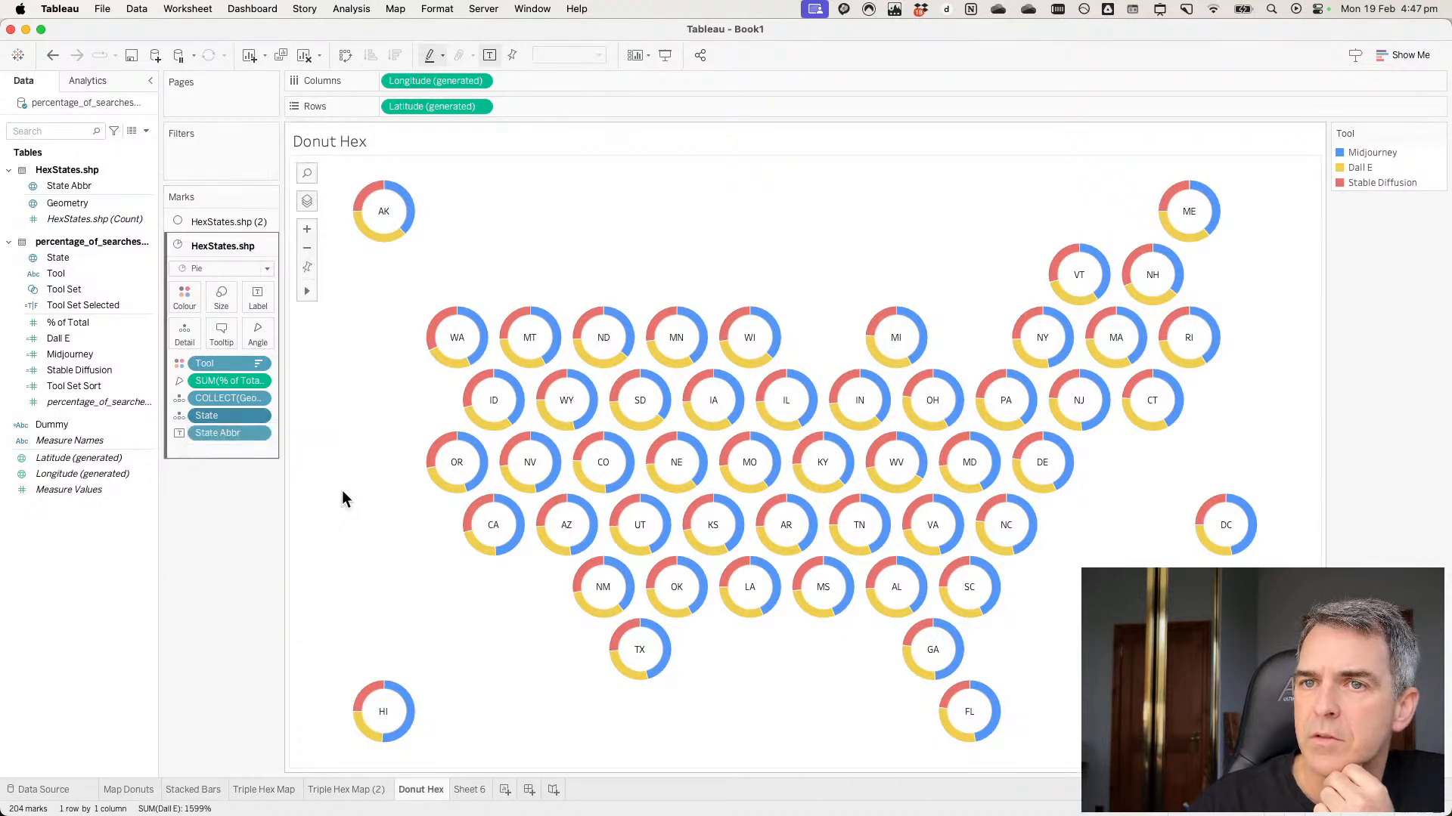
left_click(655, 407)
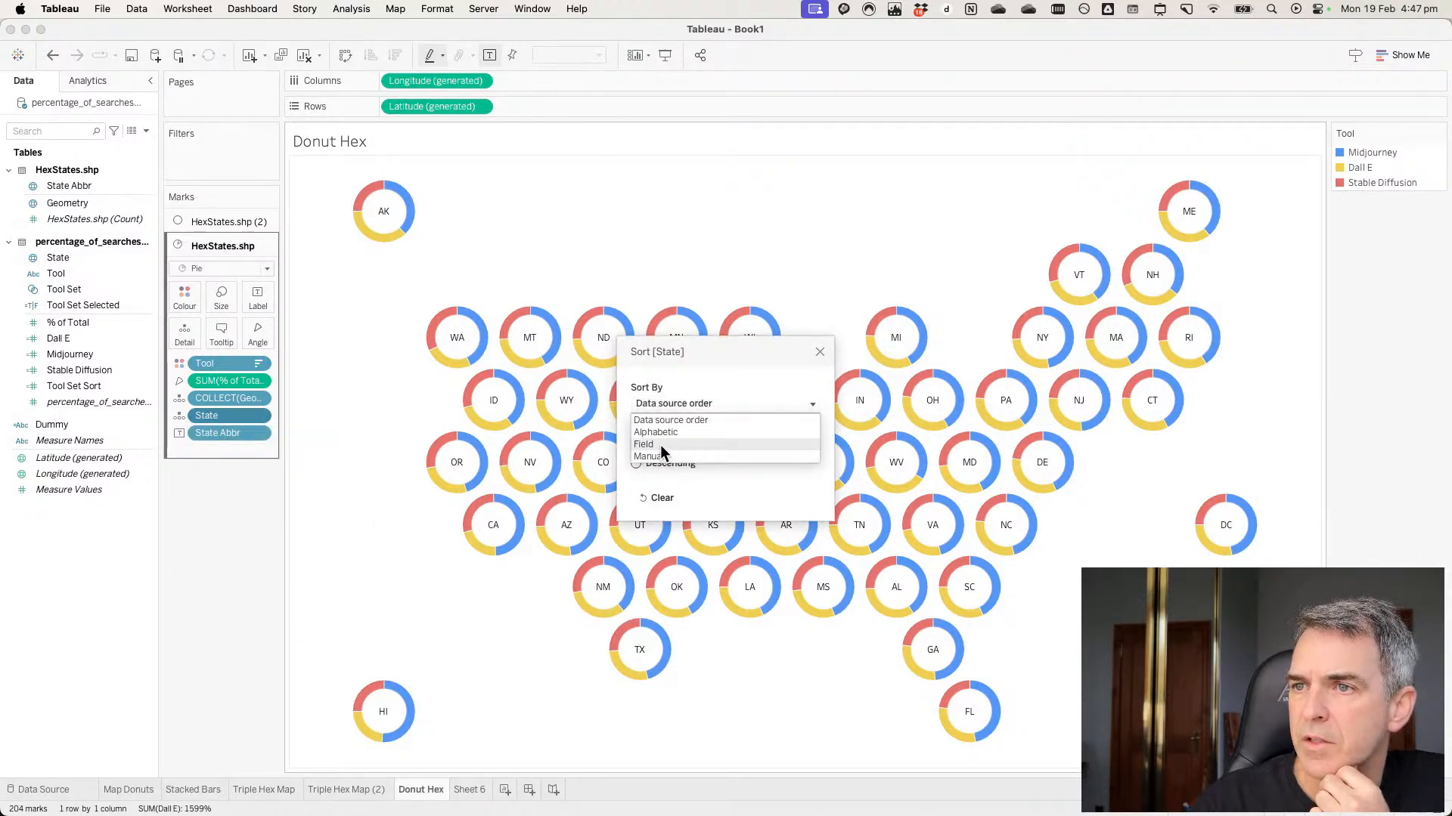
left_click(660, 444)
left_click(661, 463)
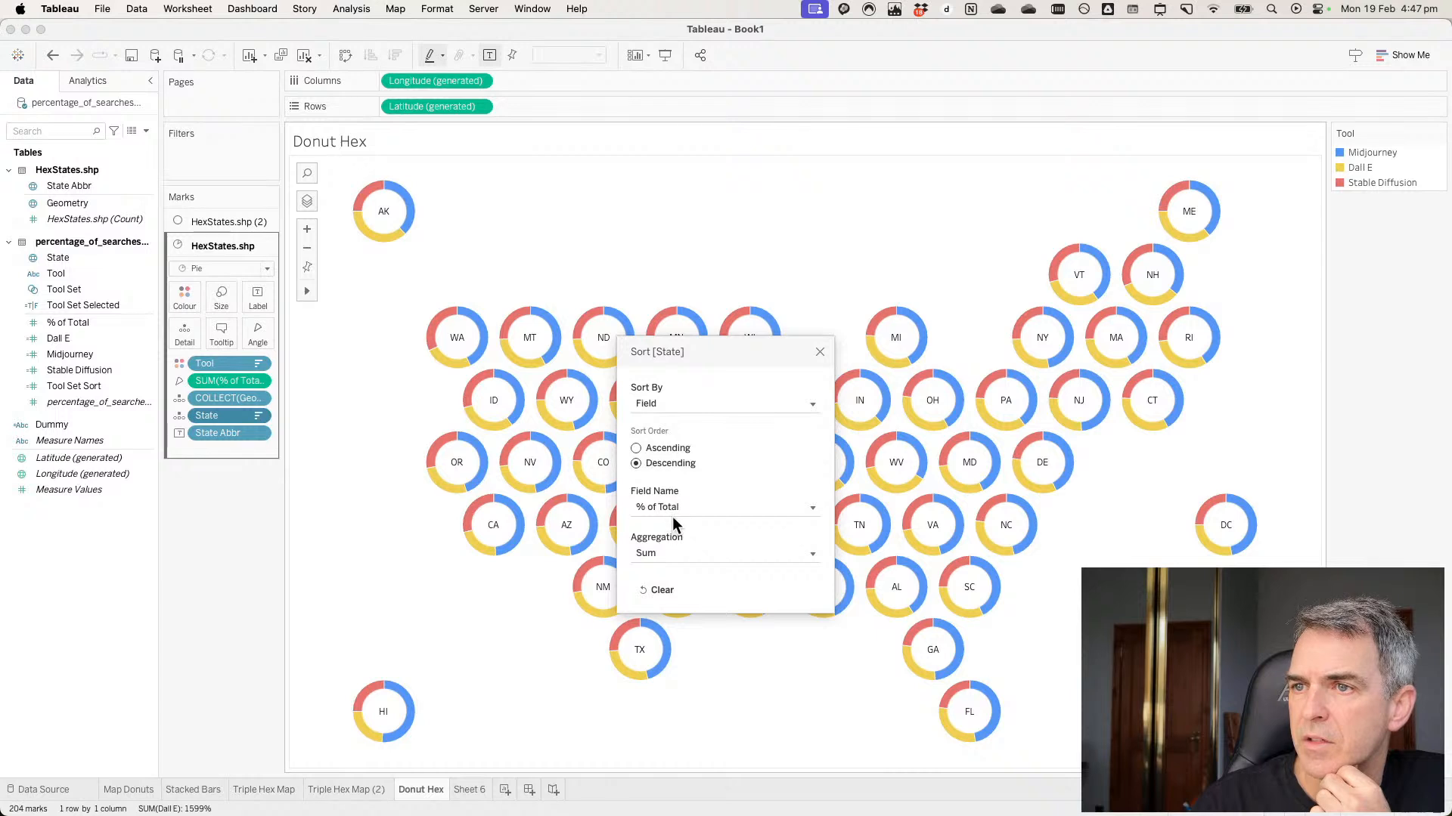
left_click(820, 354)
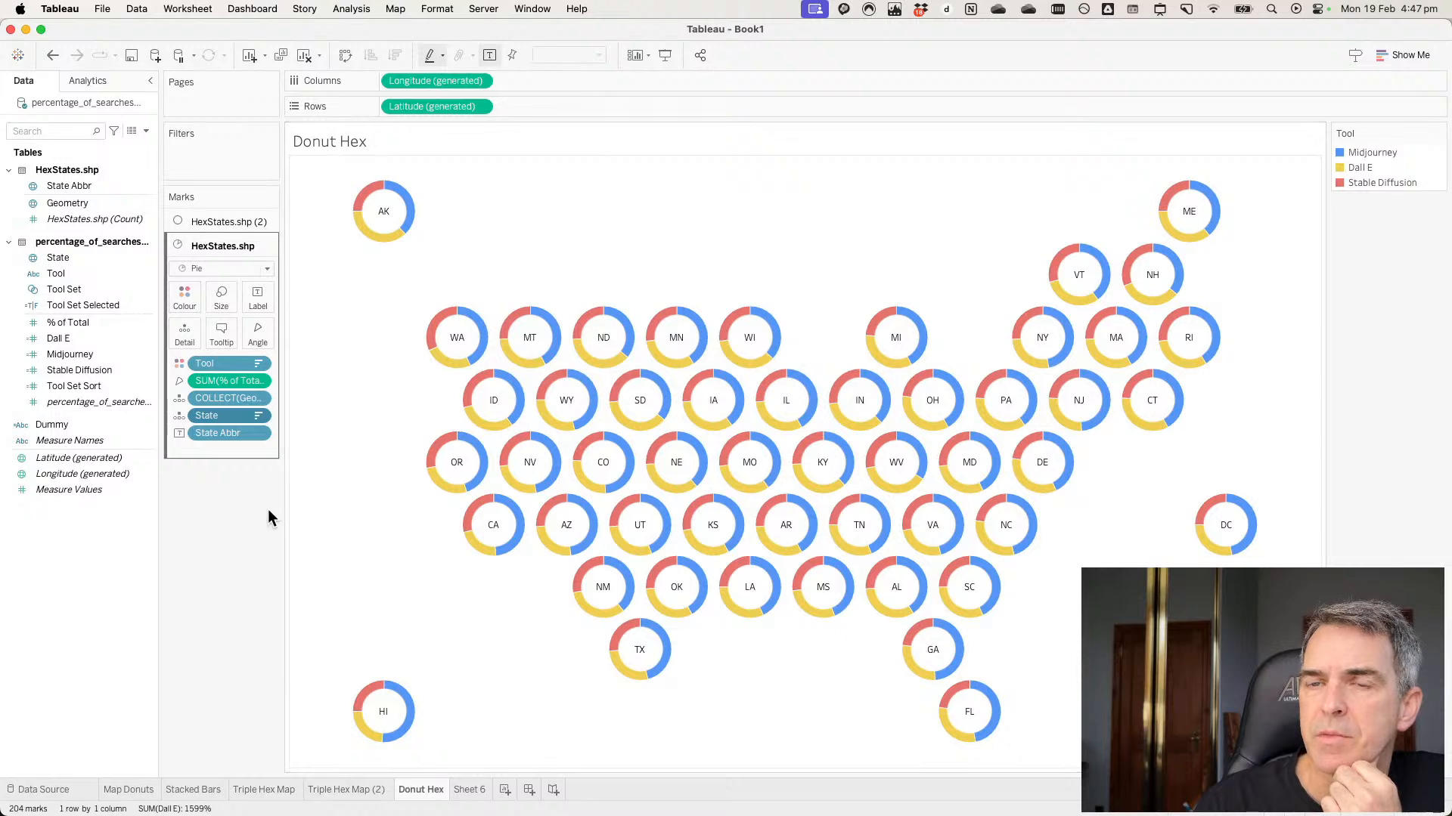
Create a calculated field named State&Tool with the formula [State]+[Tool] and add it to the pie layer's detail.
right_click(110, 541)
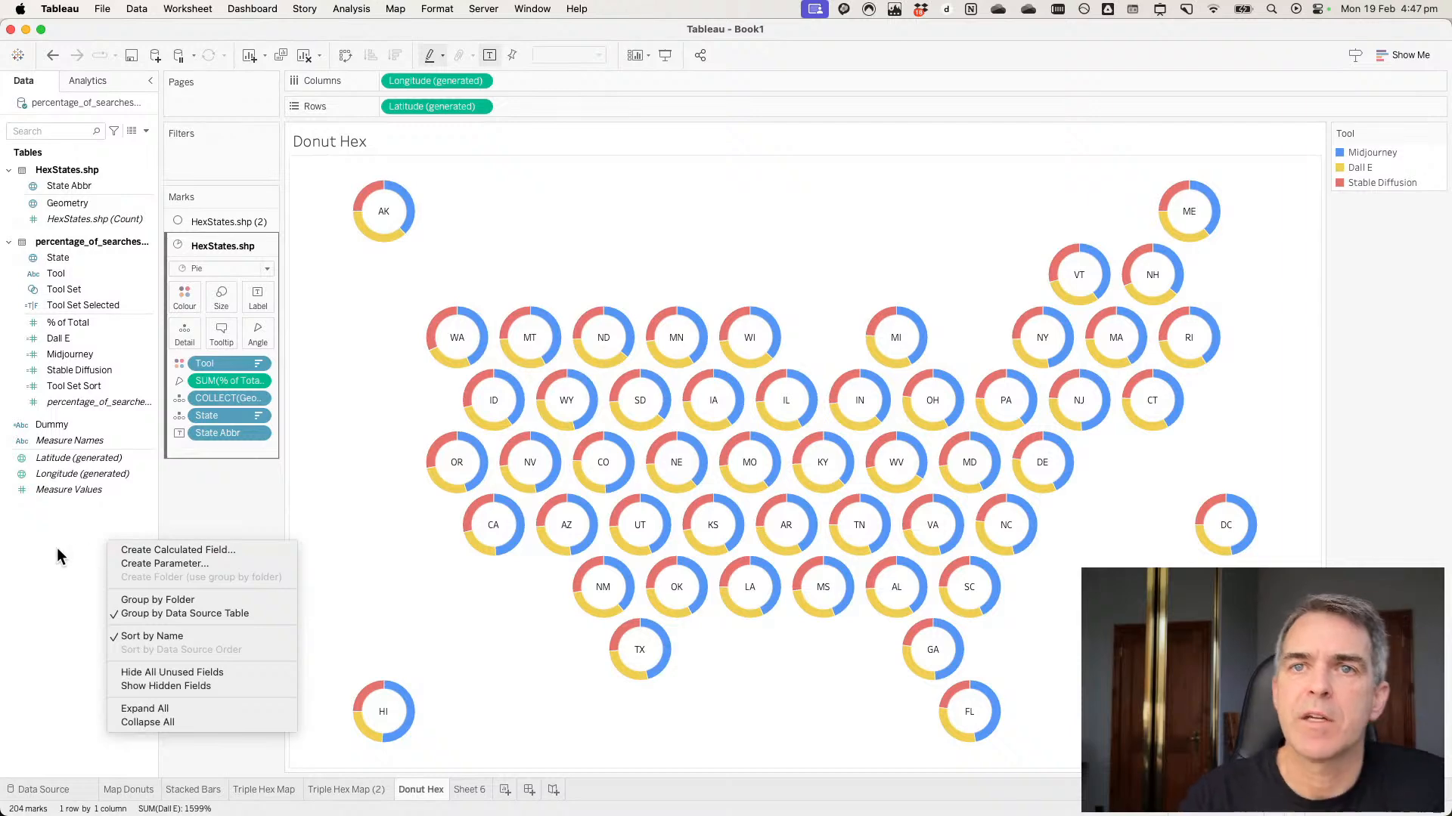
left_click(185, 561)
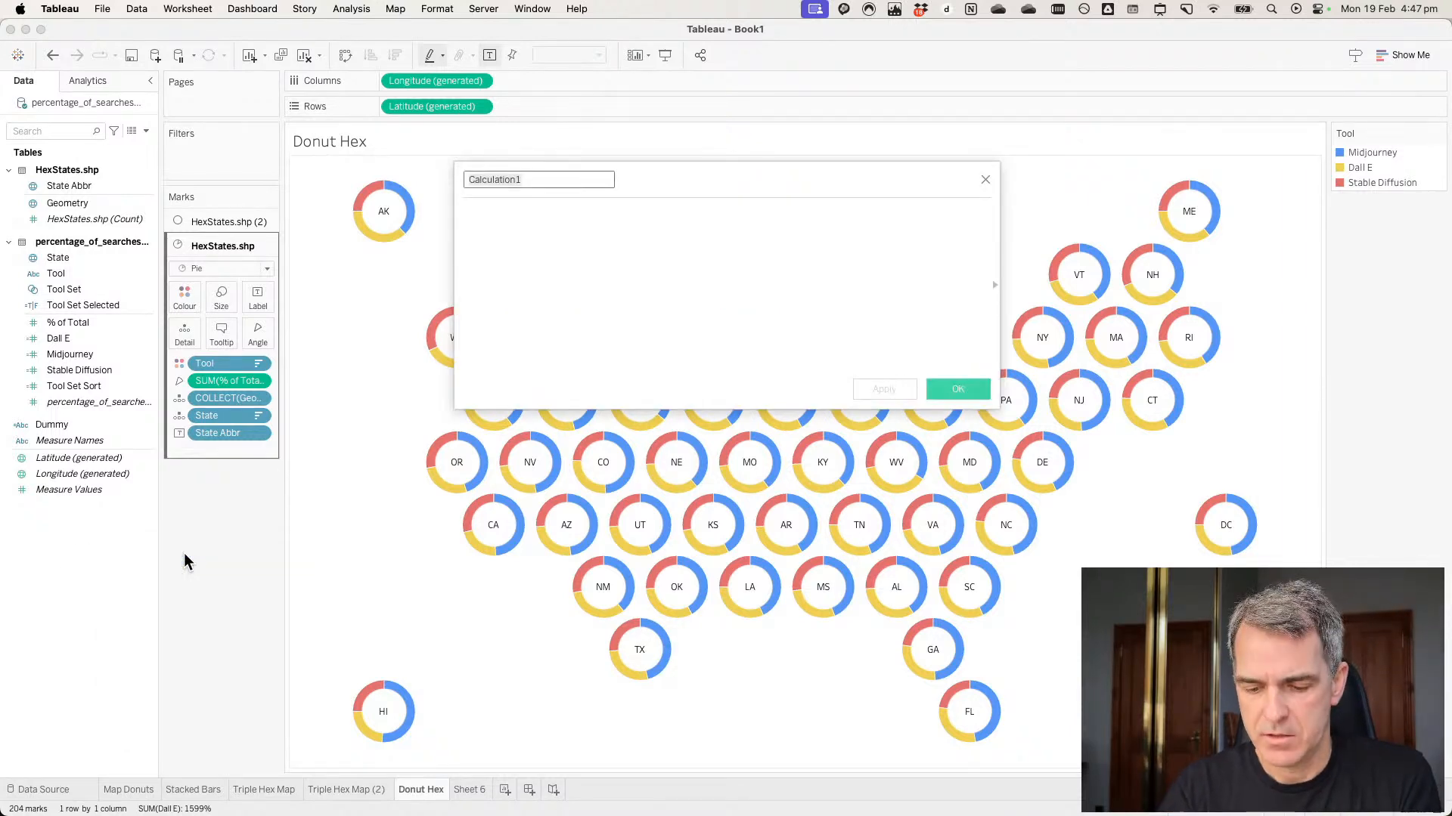
type("State")
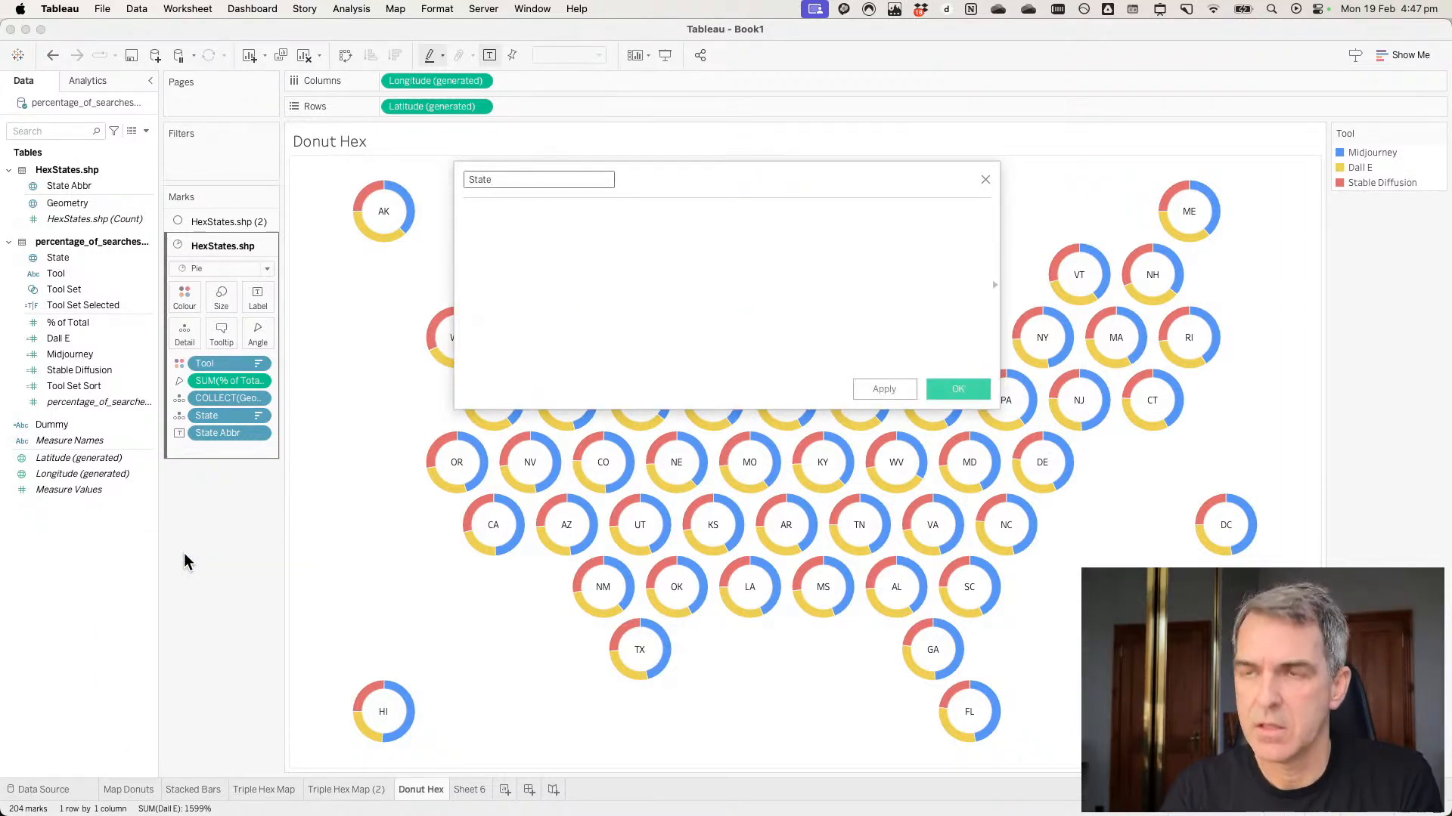
type("&Tool")
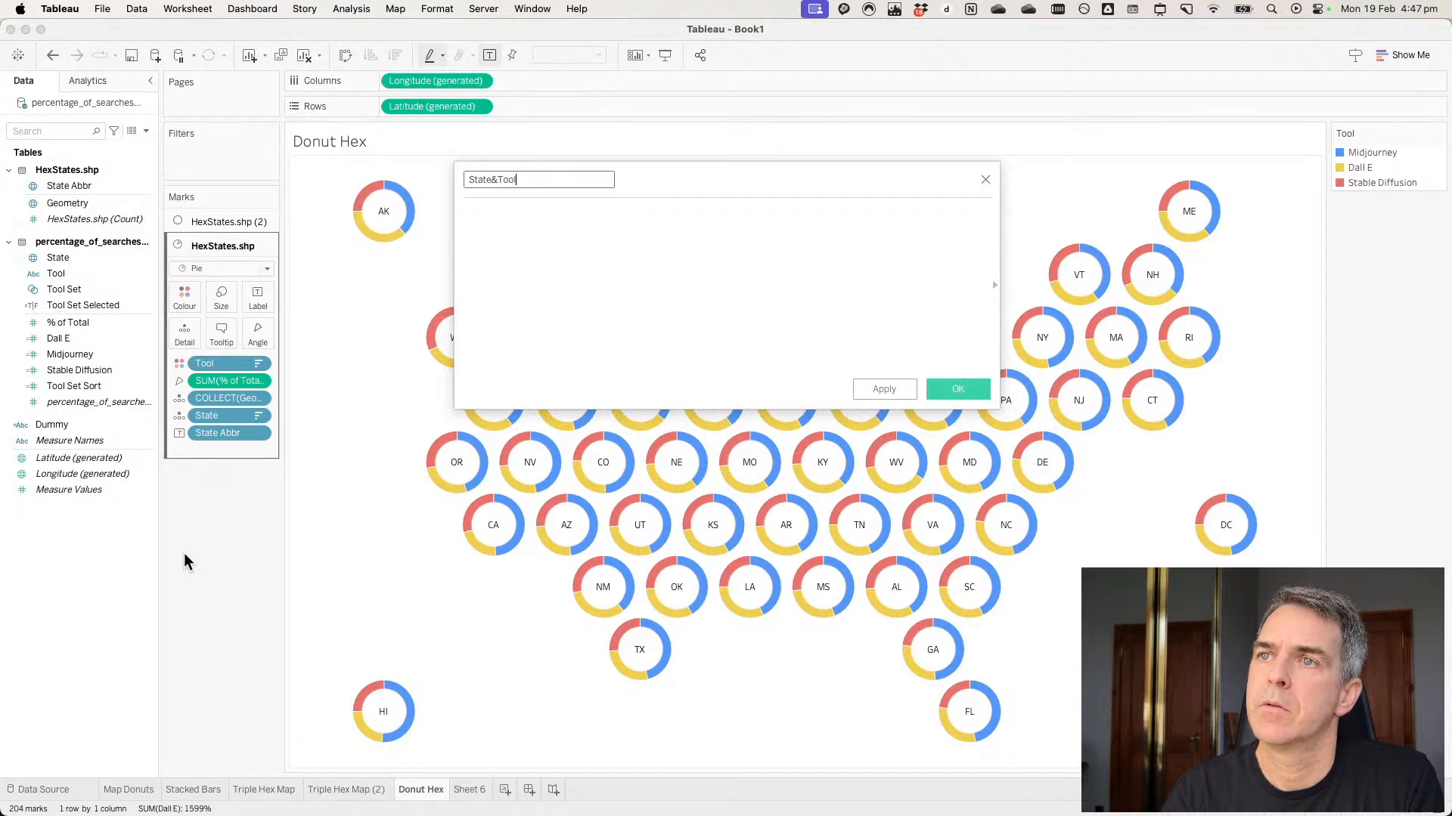
key("Tab")
type("stat")
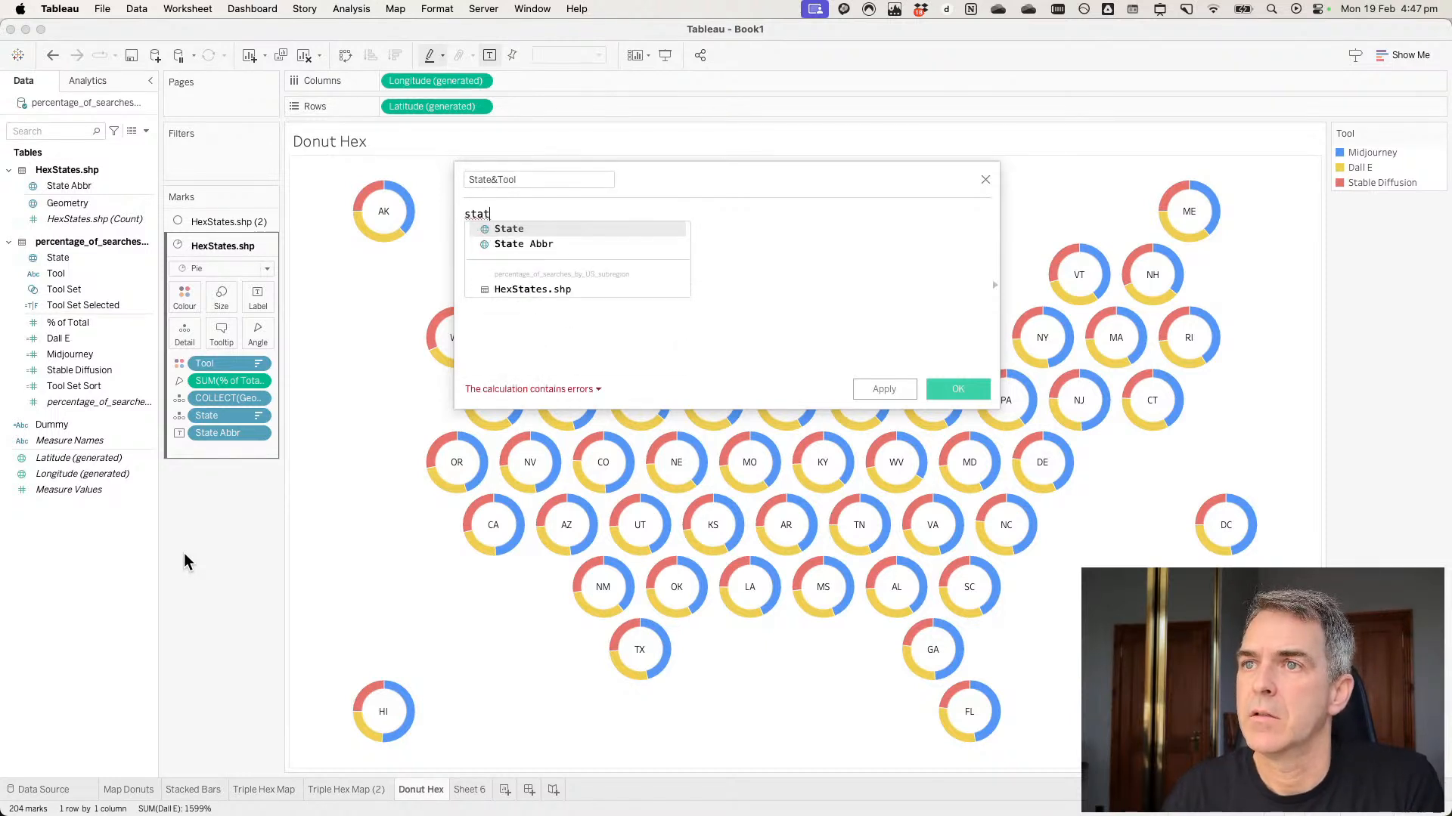
key("Return")
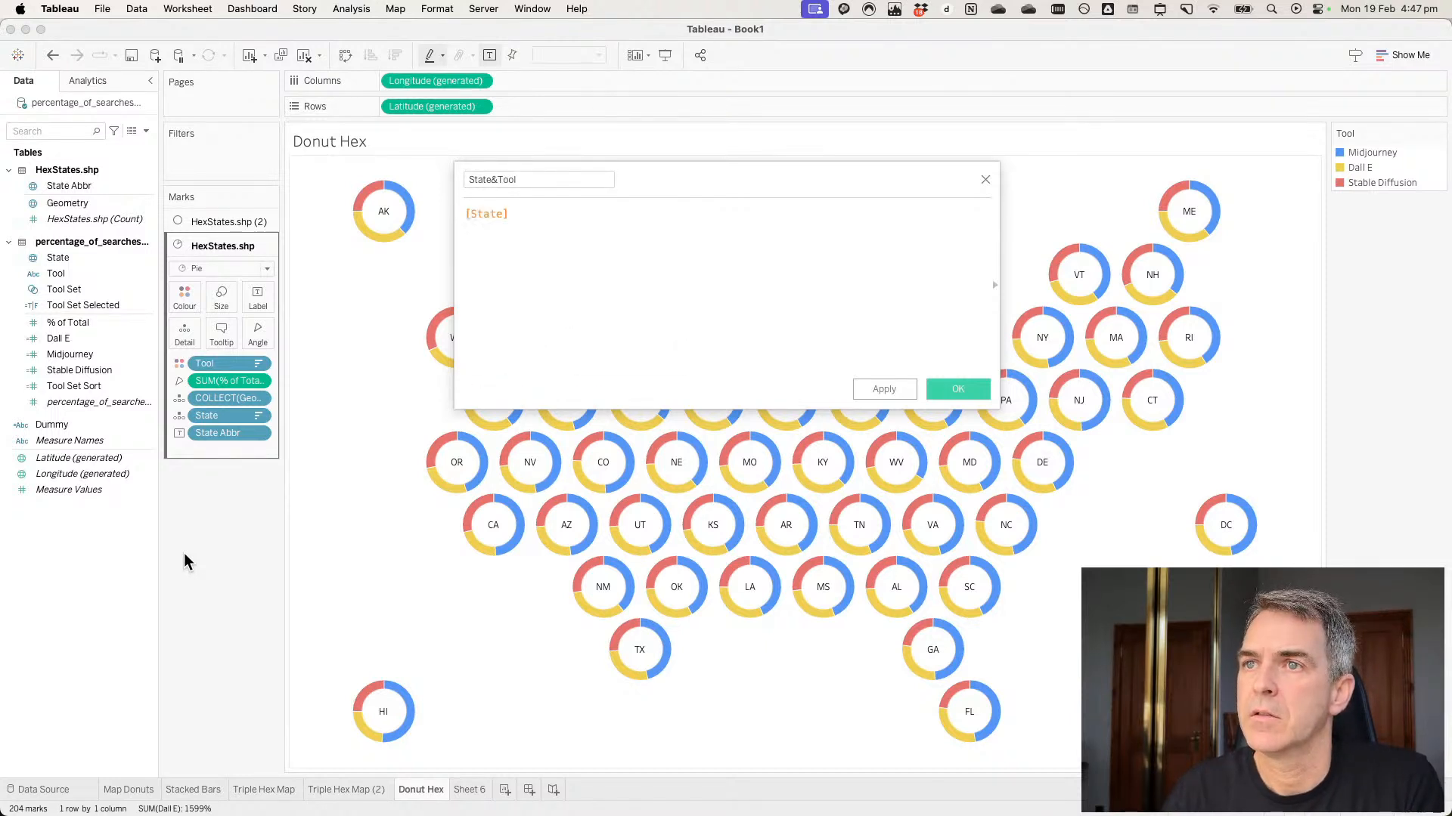
type("+")
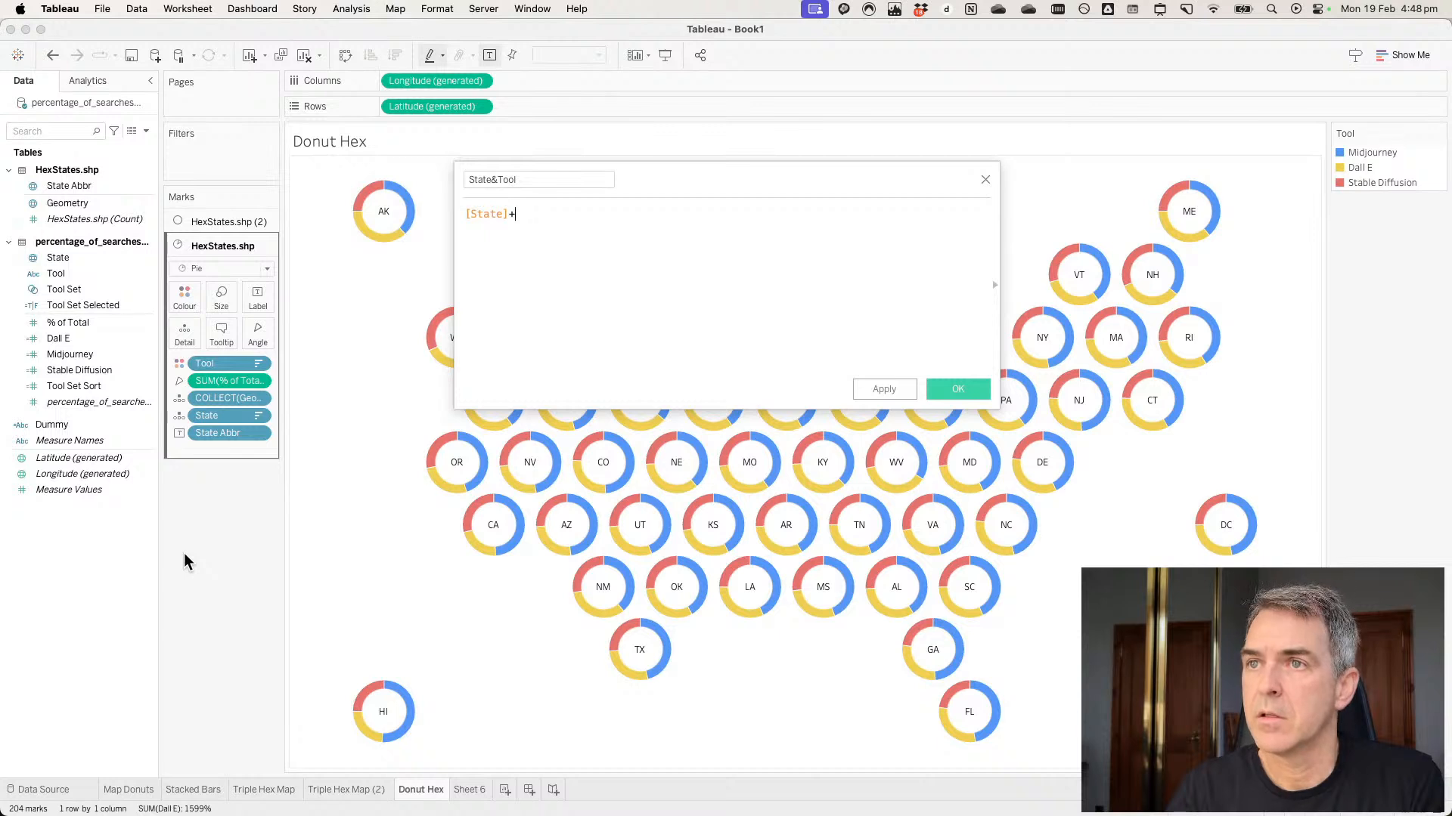
type("\"tool")
key("Return")
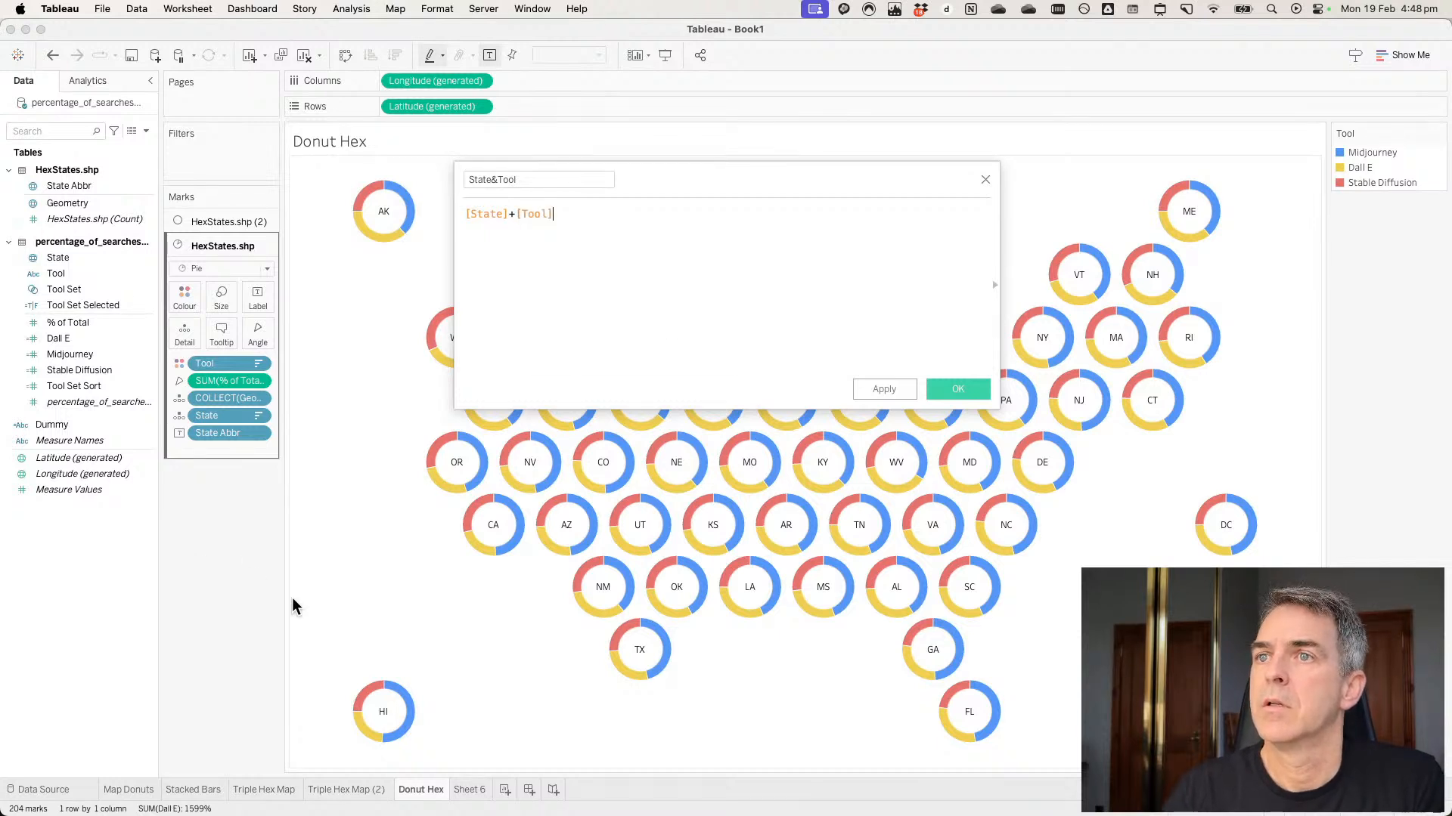
left_click(958, 390)
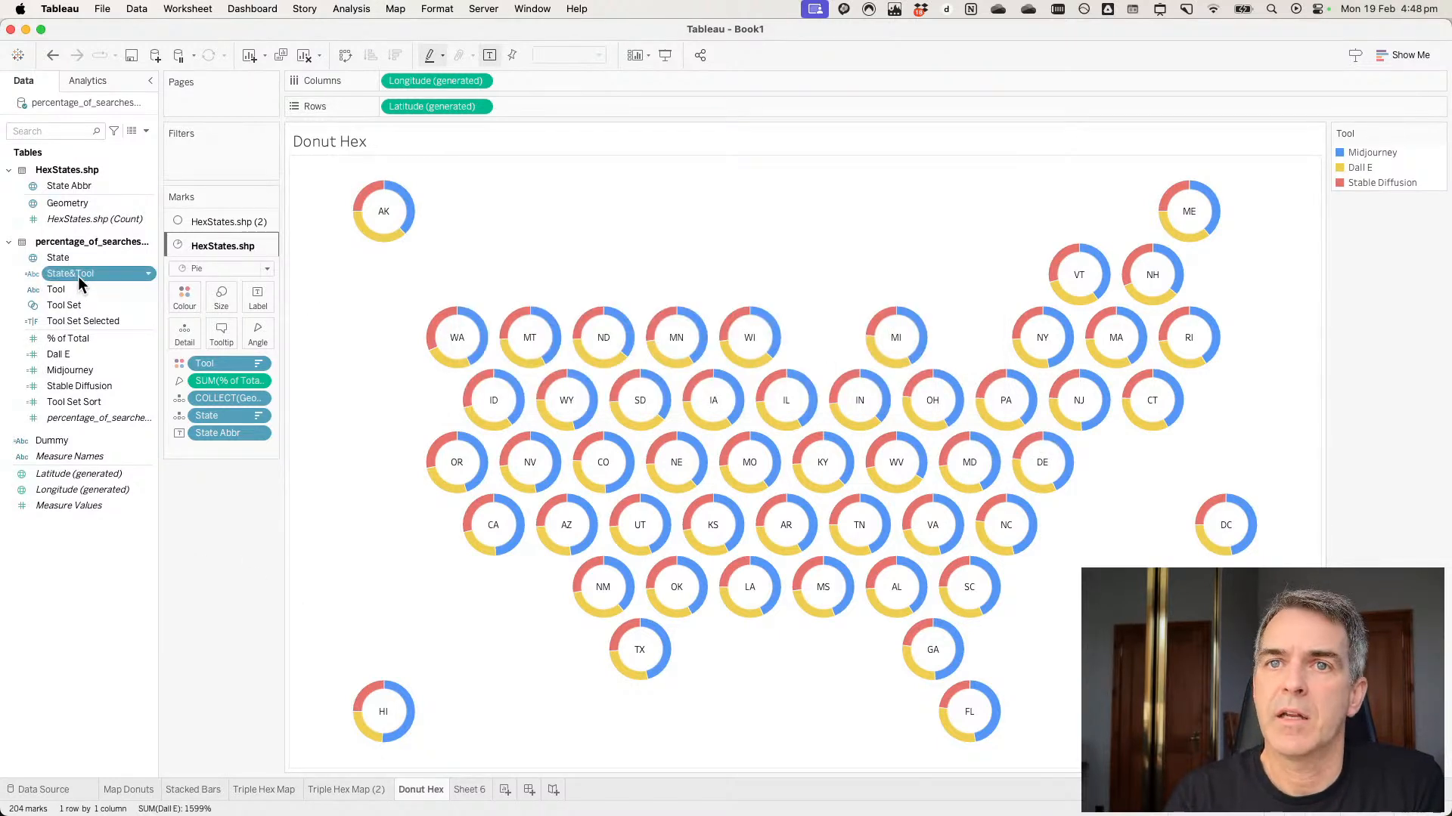
left_click_drag(78, 276, 183, 333)
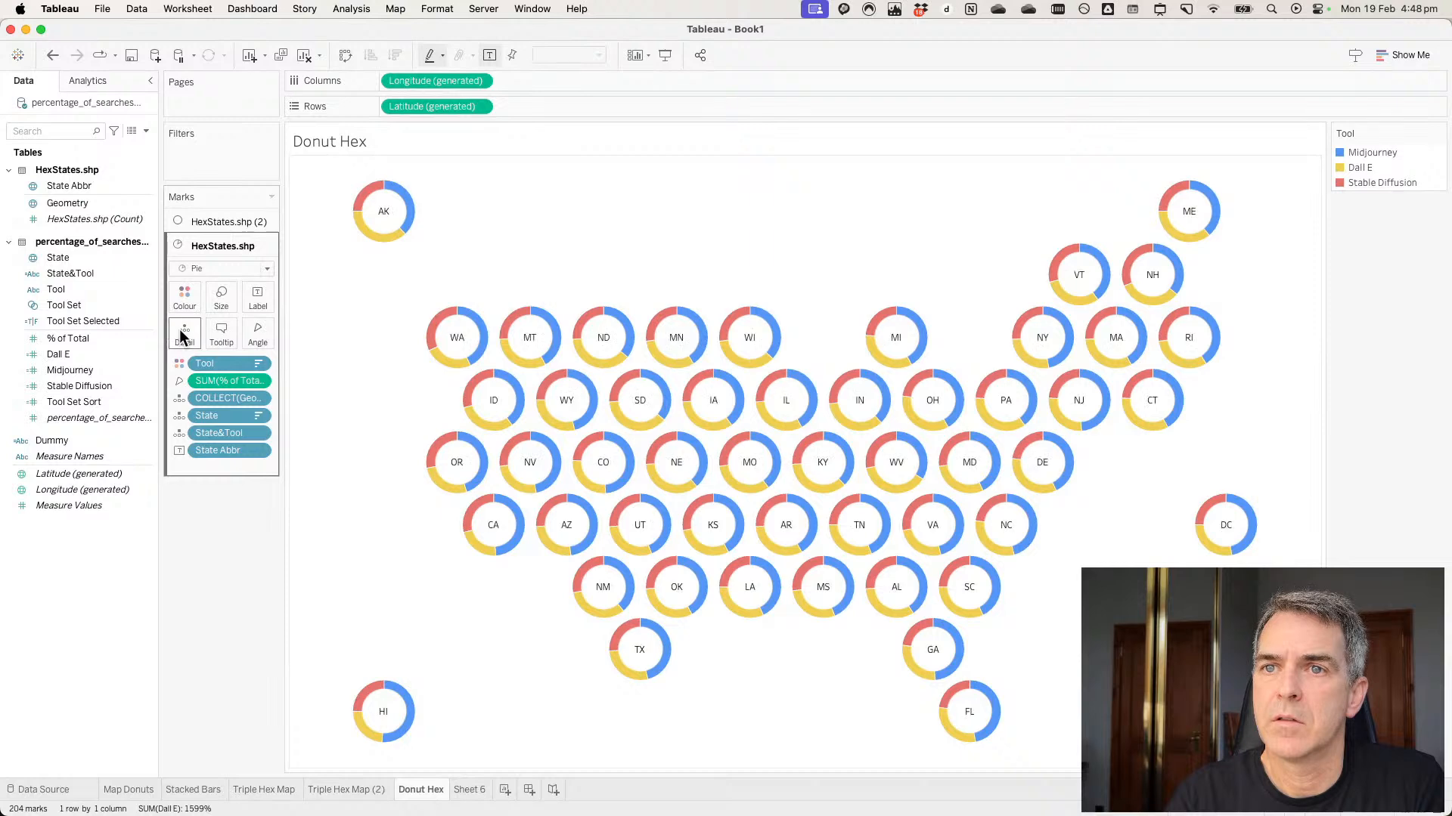
Clear the sorts on the Tool and State fields of the pie layer.
left_click(258, 363)
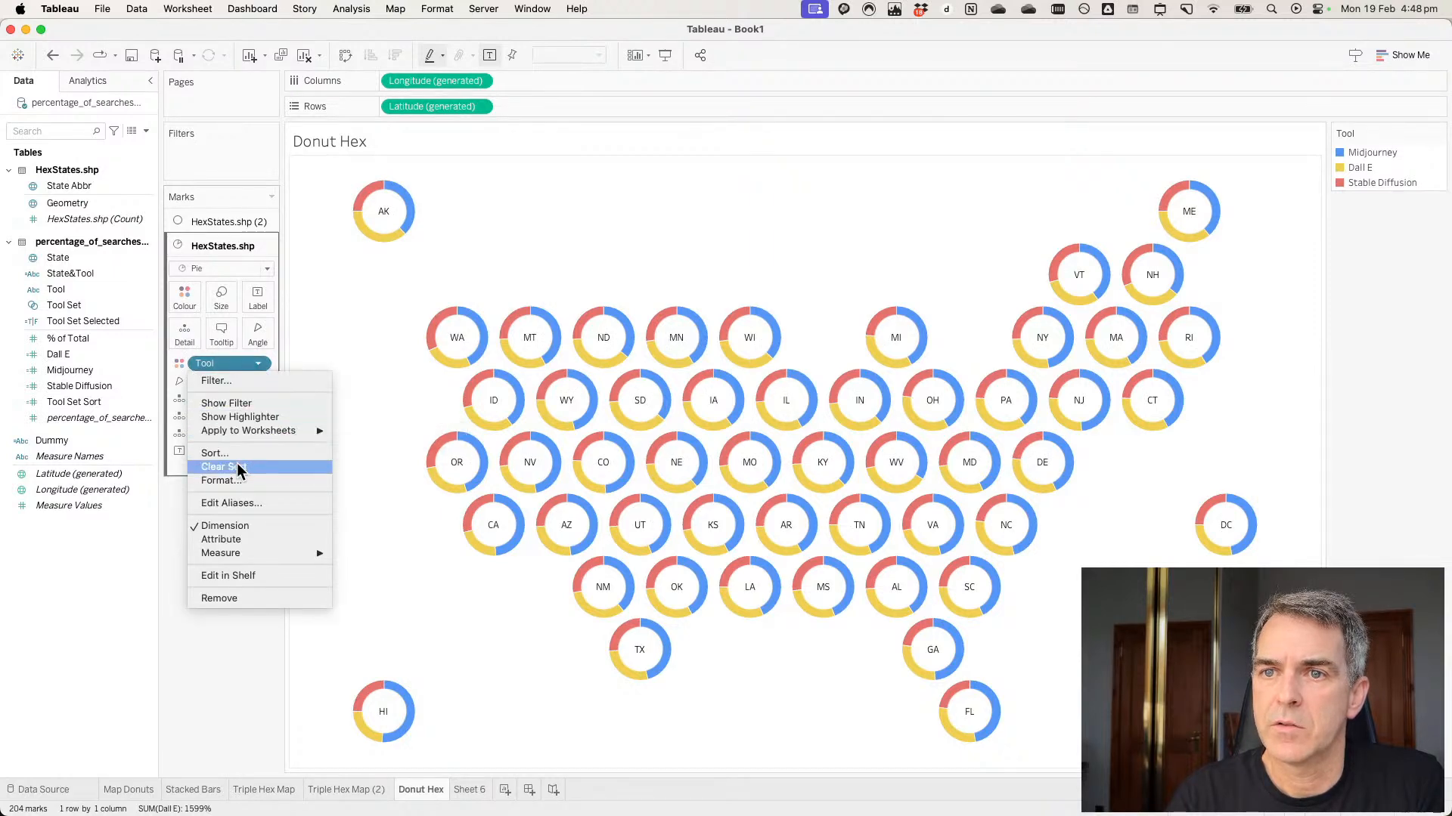
left_click(238, 467)
left_click(258, 416)
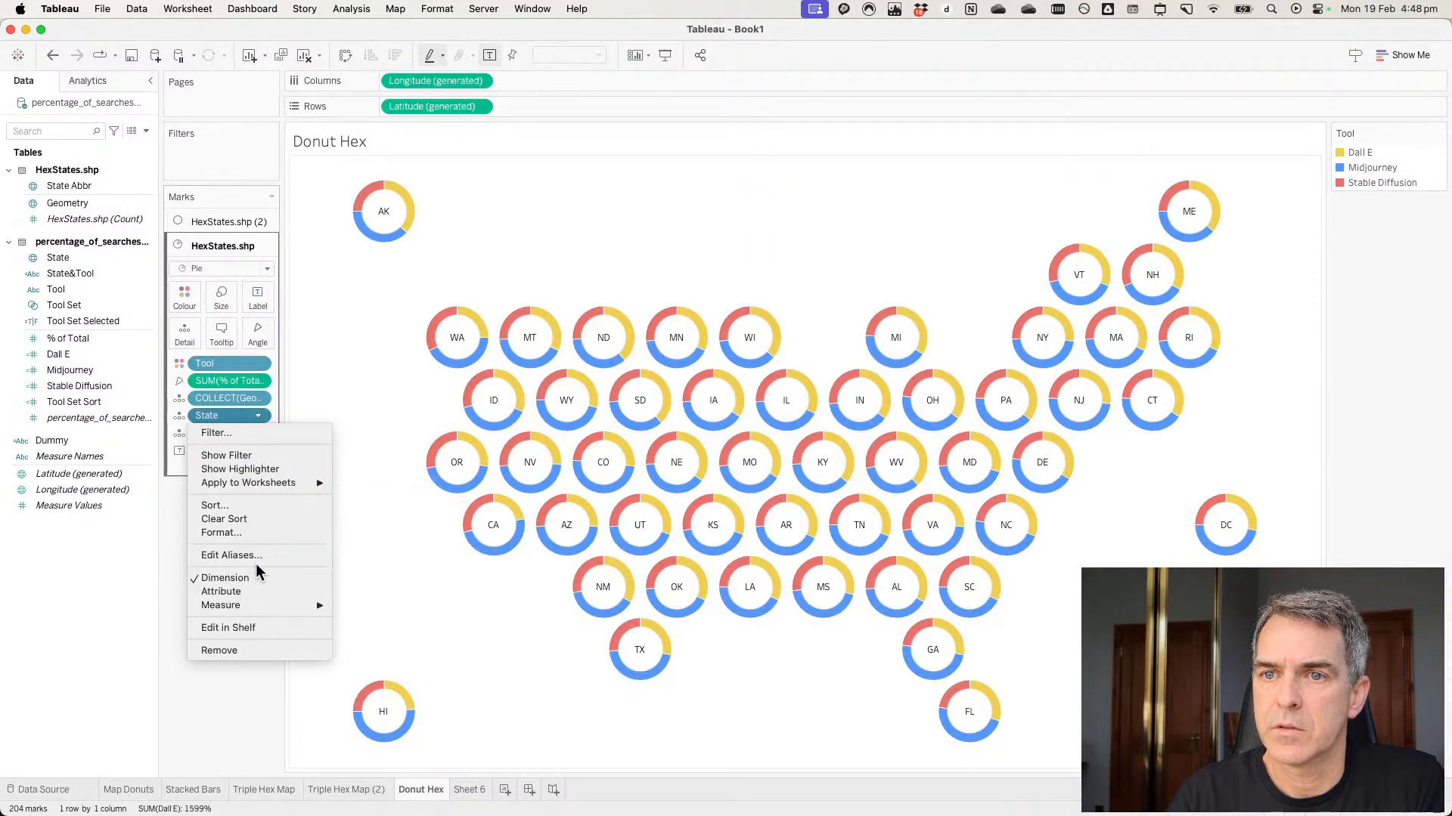
left_click(246, 518)
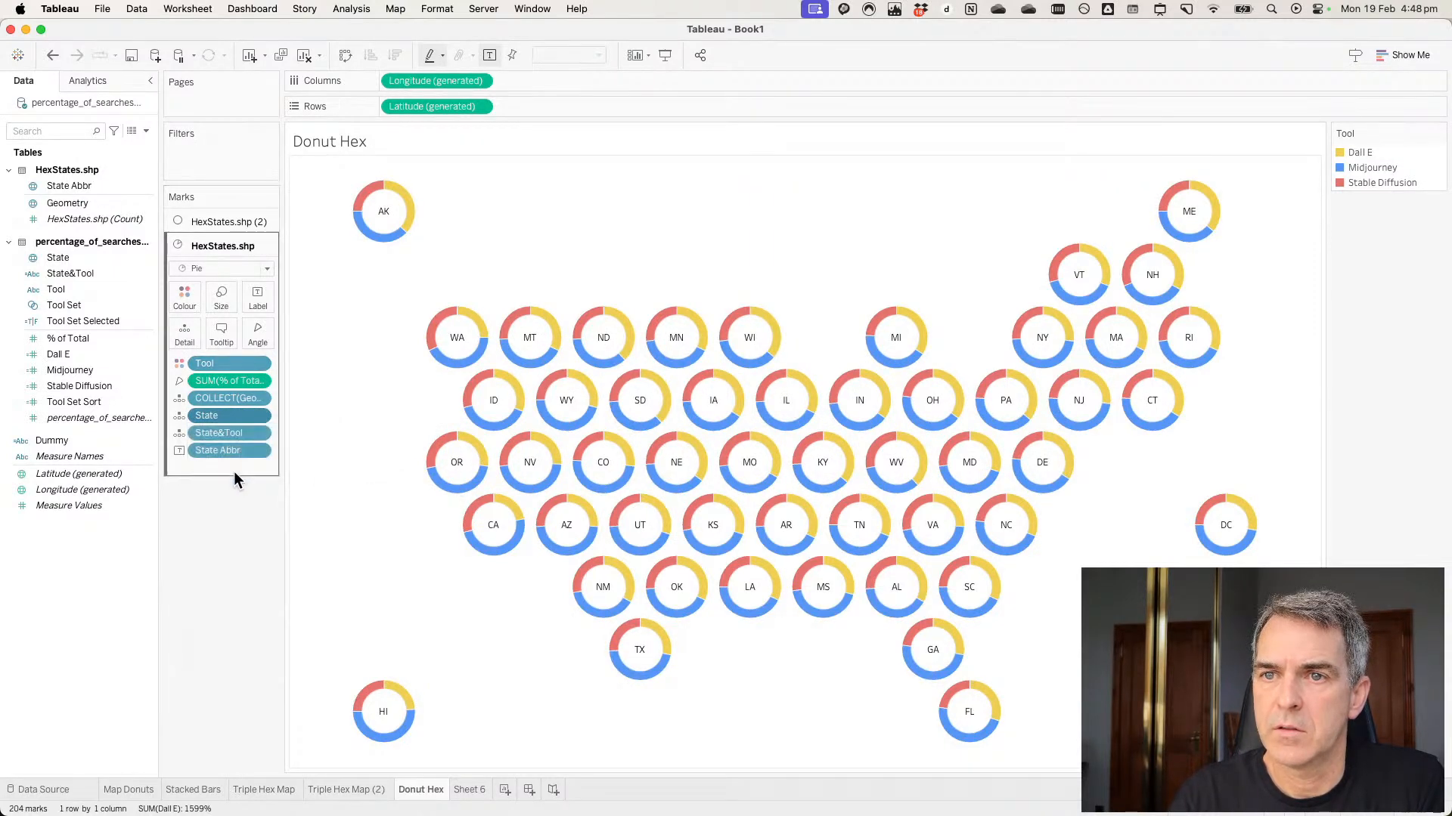
Try sorting State&Tool by the sum of % of Total in descending order, and remove the field from the pie layer.
left_click(260, 431)
left_click(256, 520)
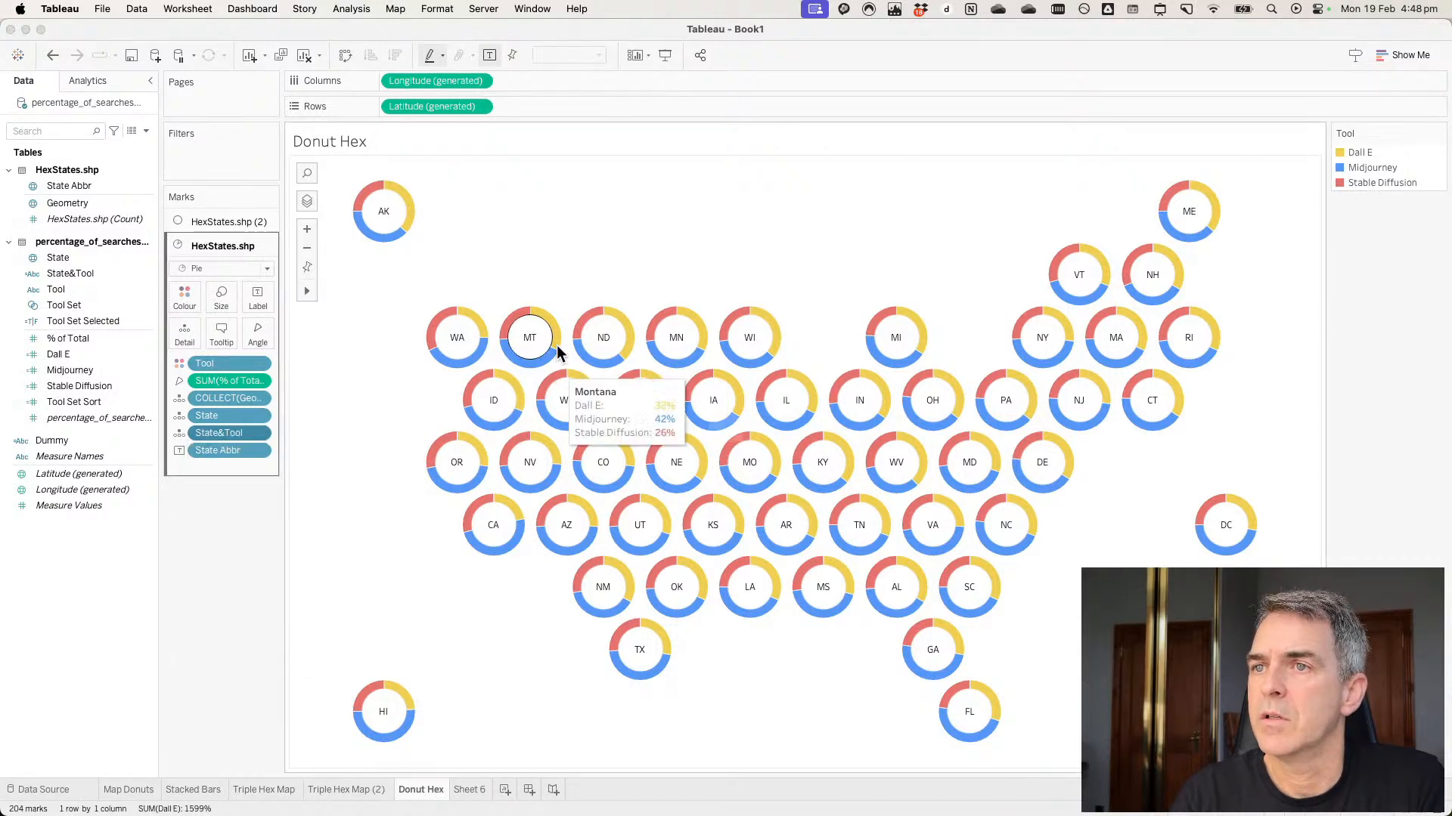
left_click(655, 463)
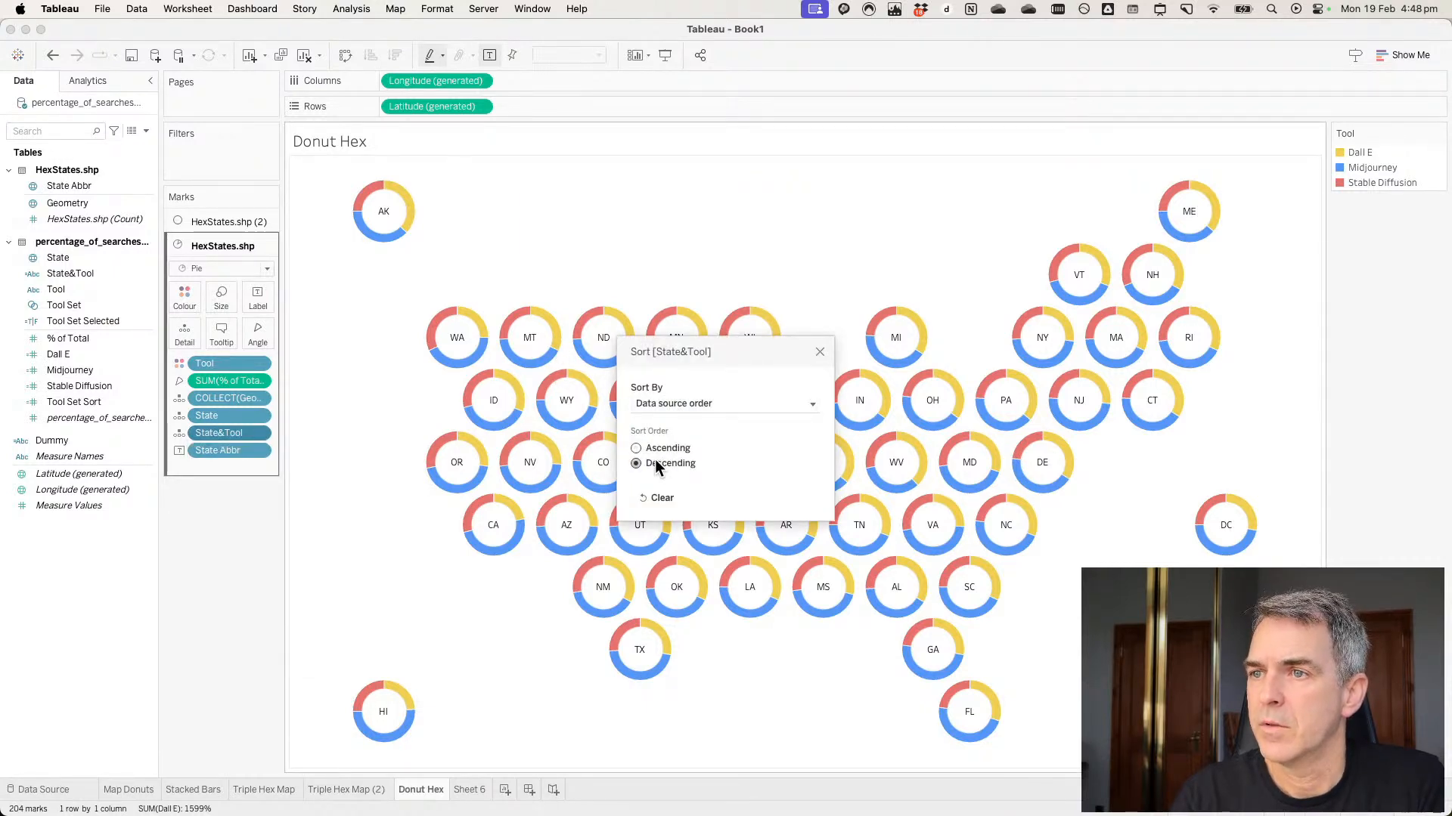
left_click(665, 404)
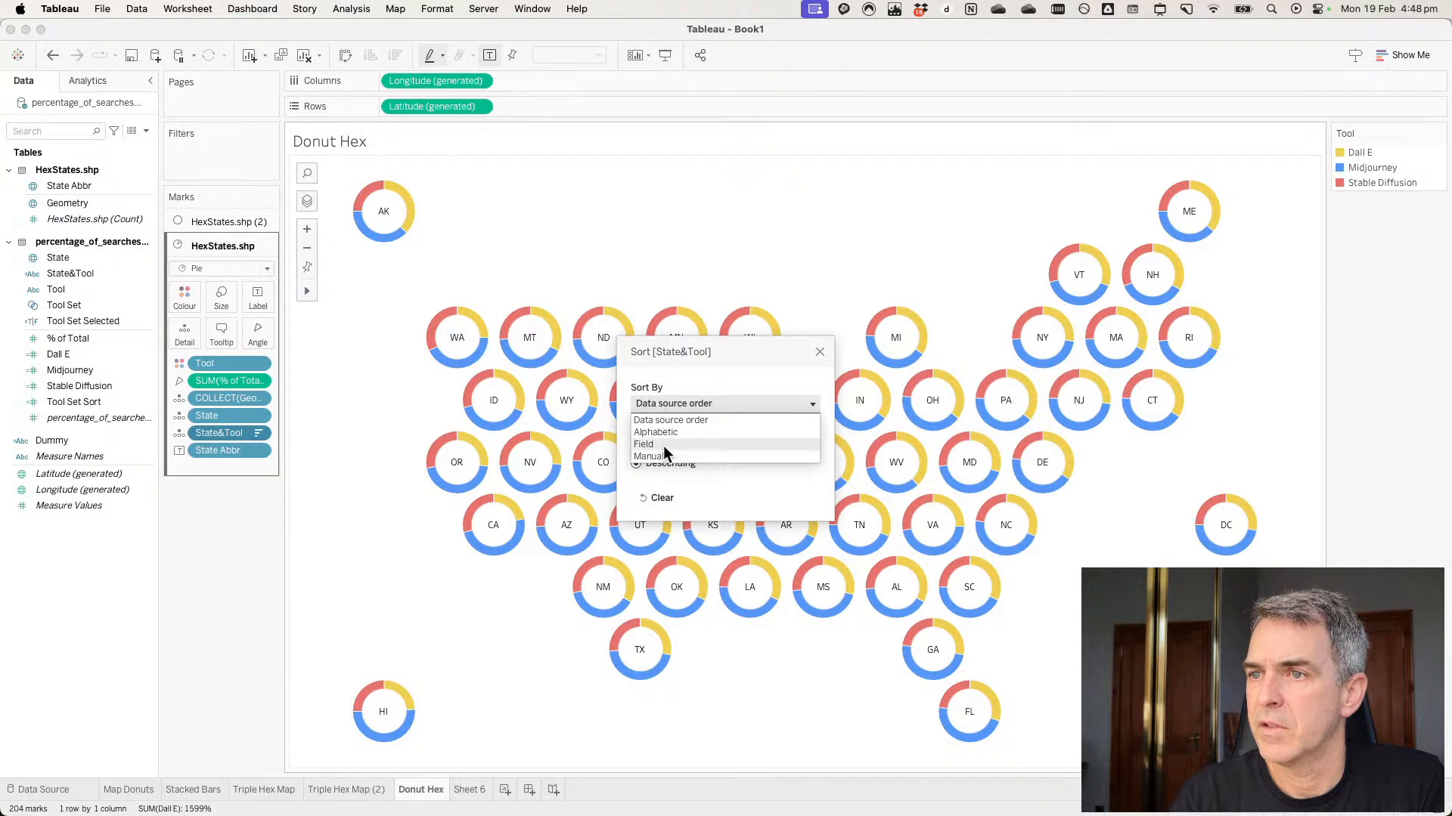
left_click(665, 446)
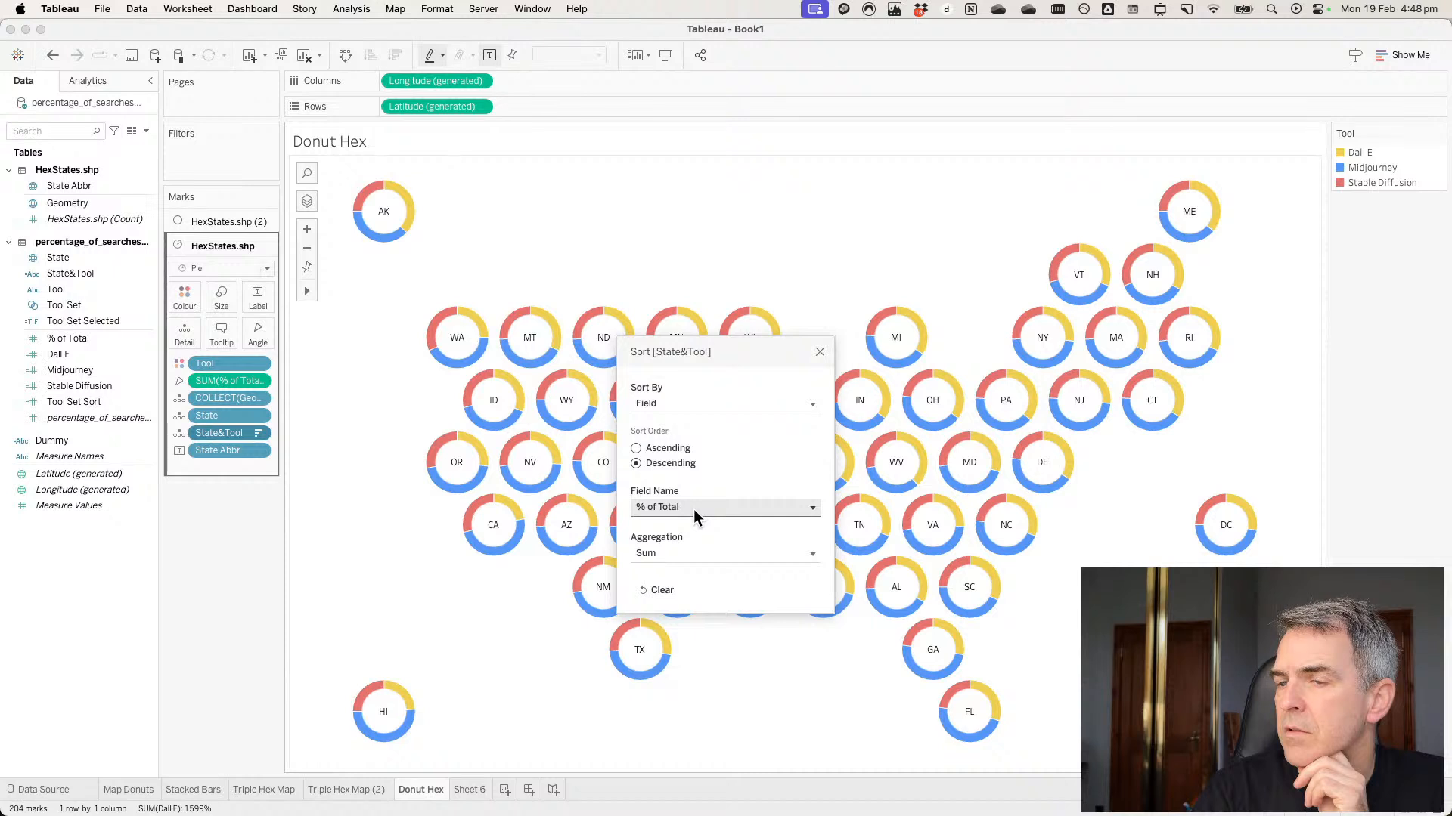
left_click(819, 353)
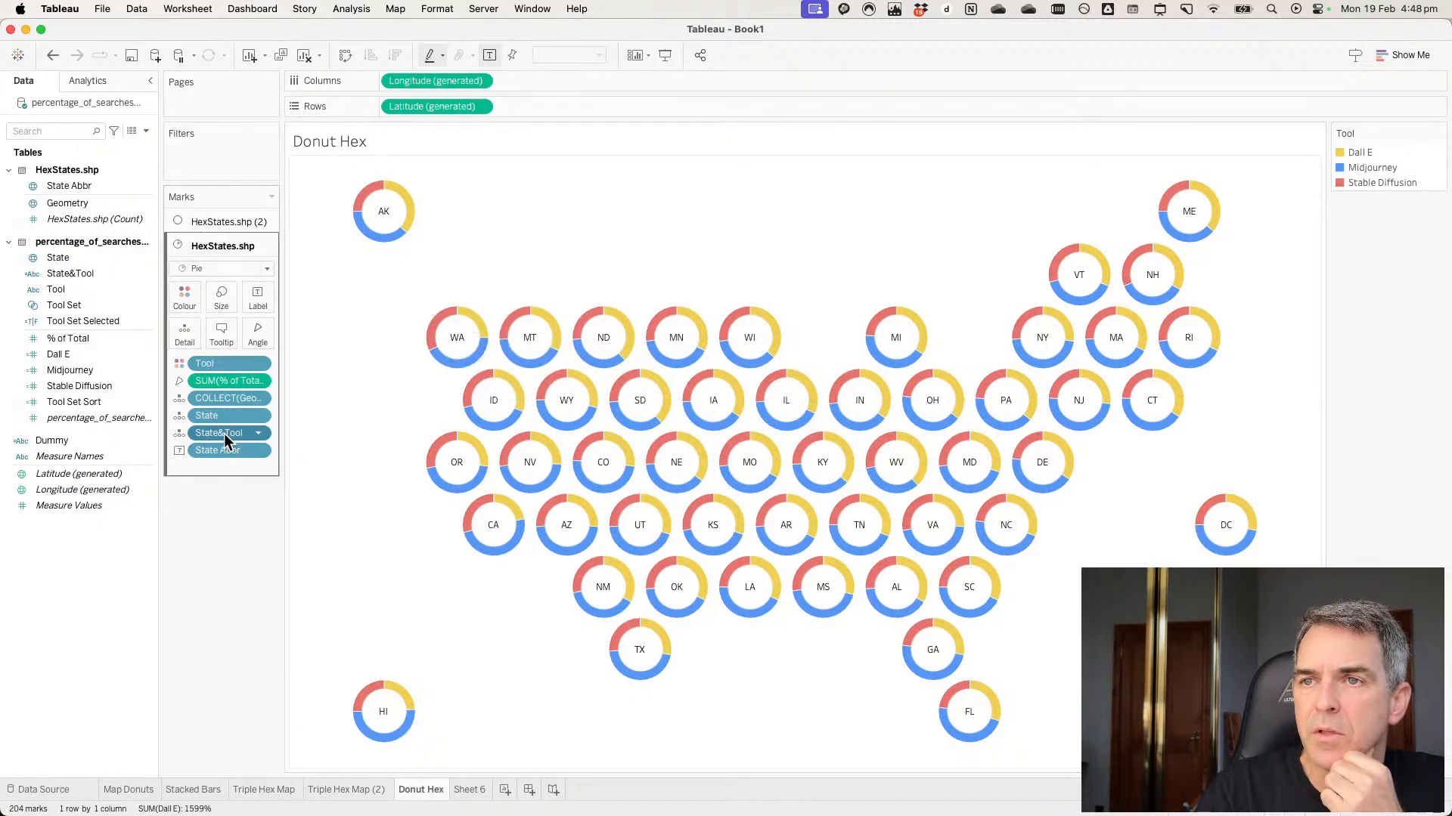
left_click_drag(224, 433, 226, 508)
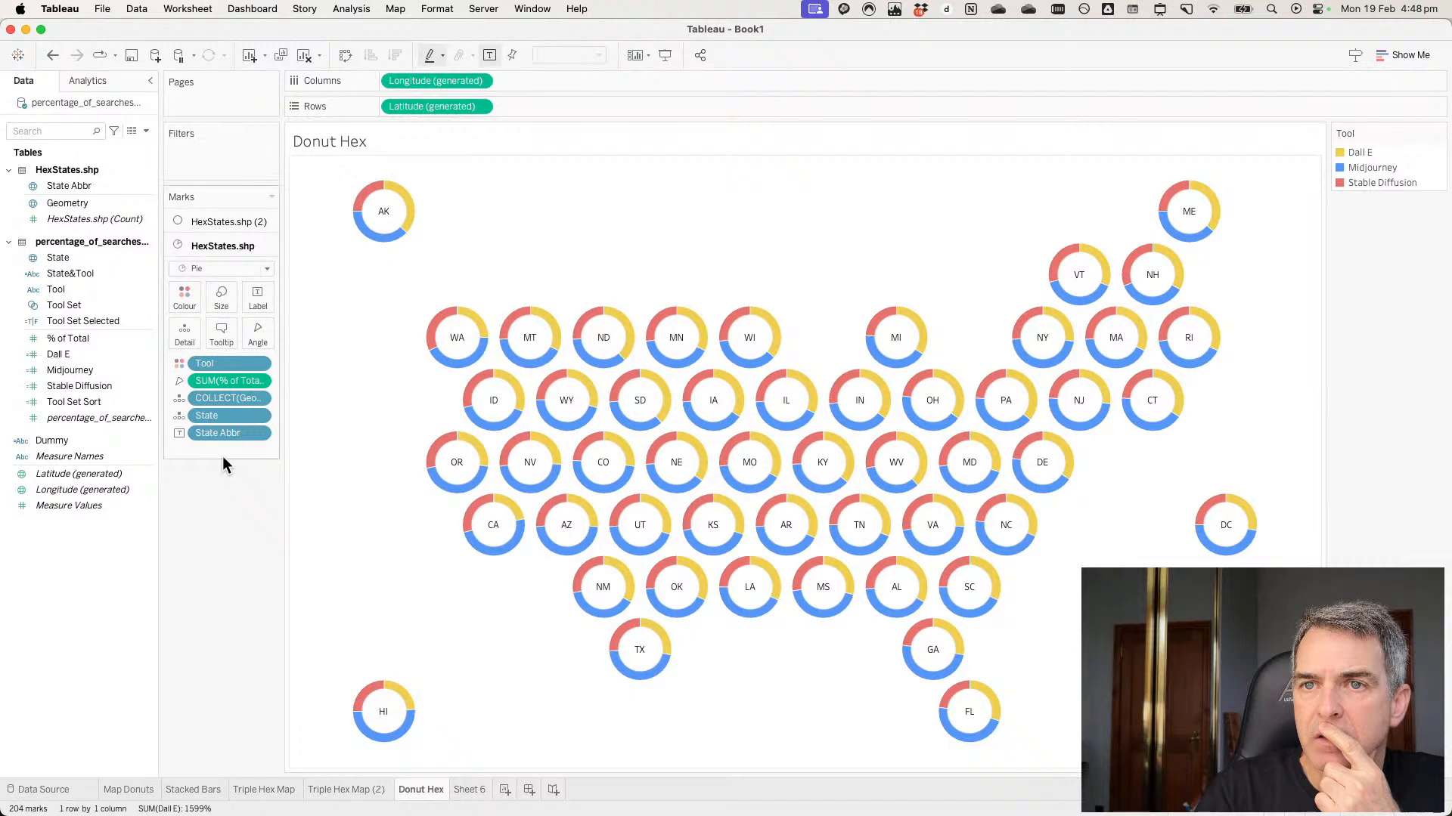
Create a calculated field named Rank % of Total with the formula RANK(AVG([% of Total])).
left_click(146, 131)
left_click(120, 143)
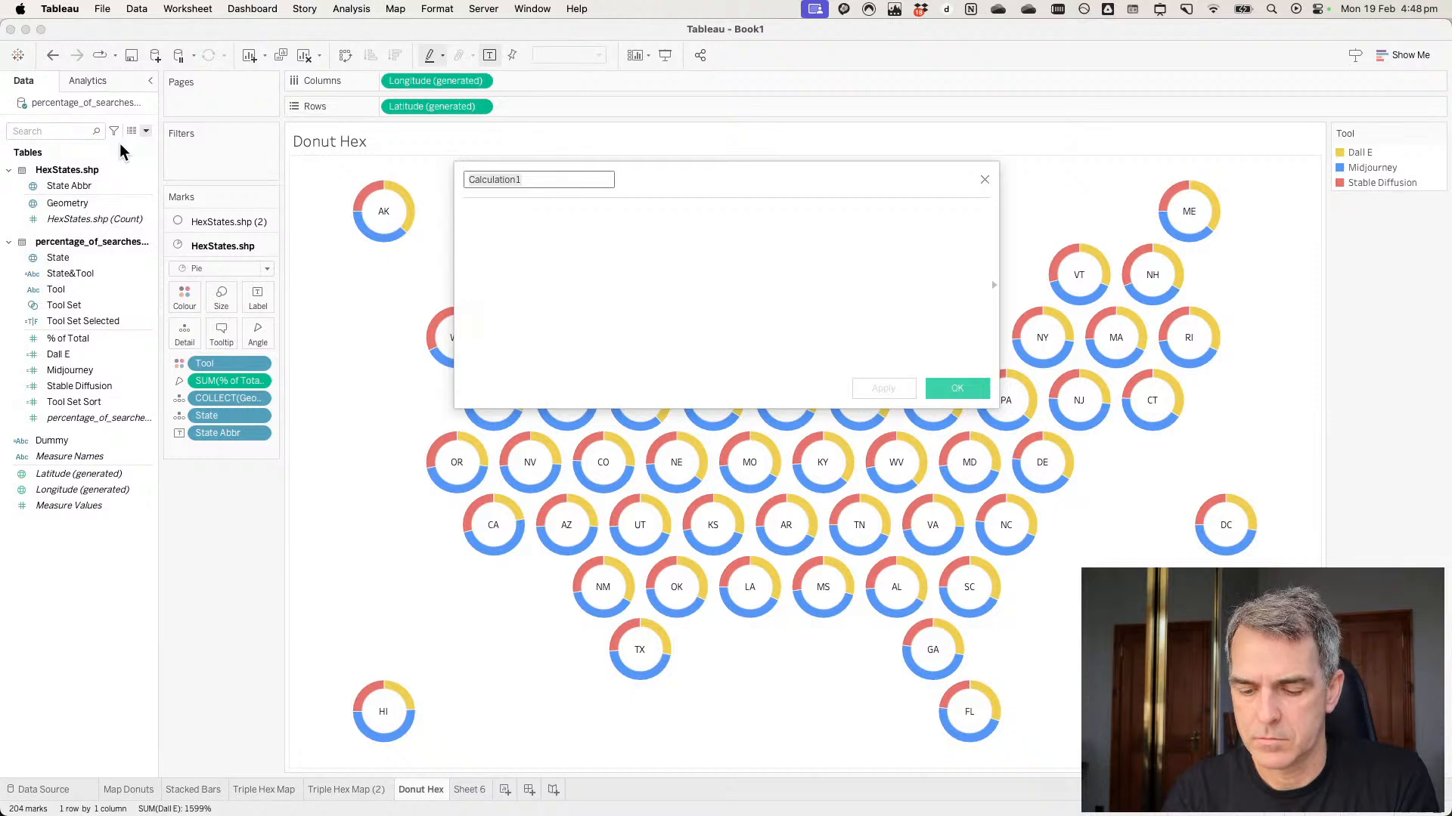
type("Rank % of Total")
key("Tab")
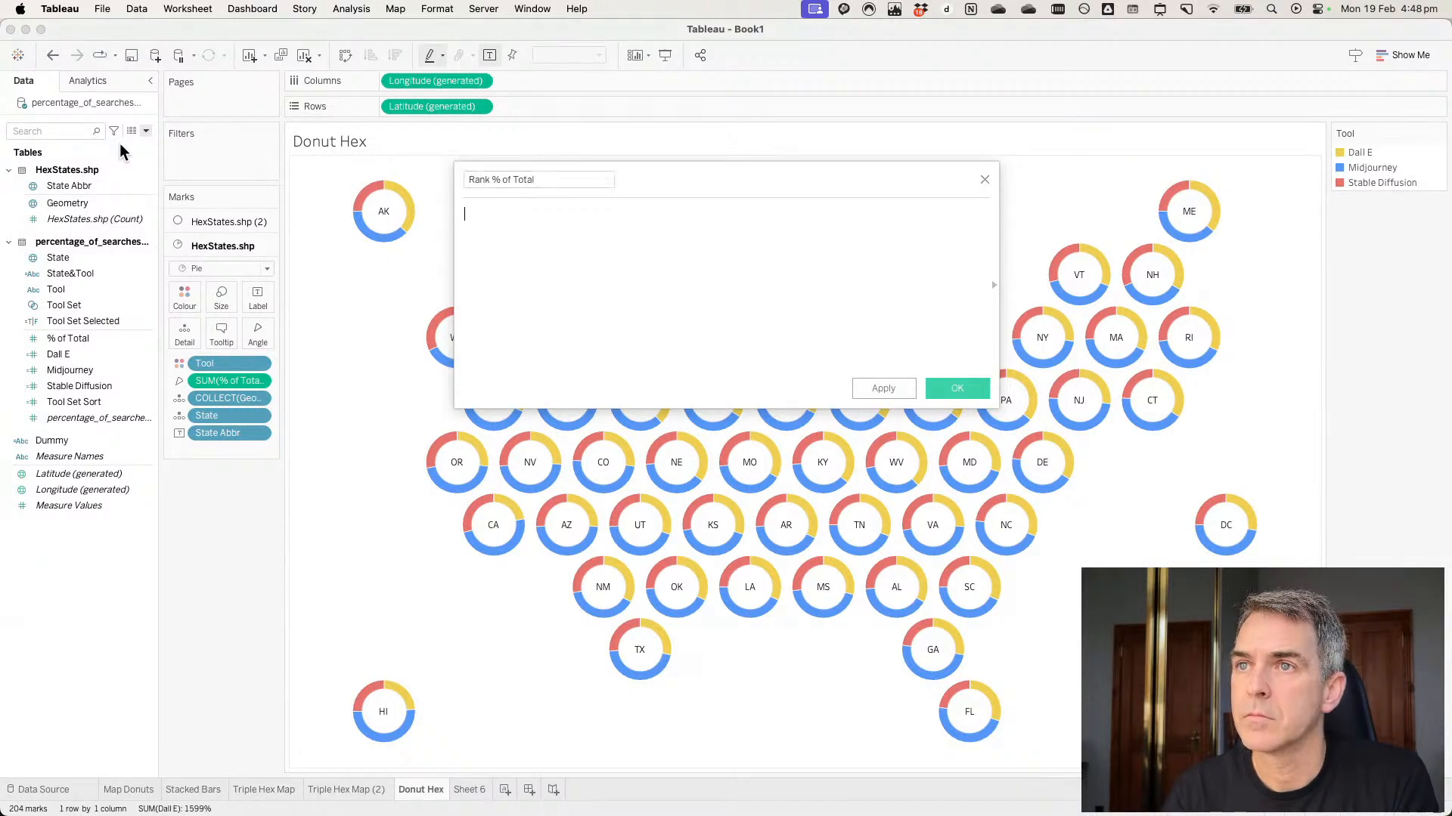
type("rank")
key("Return")
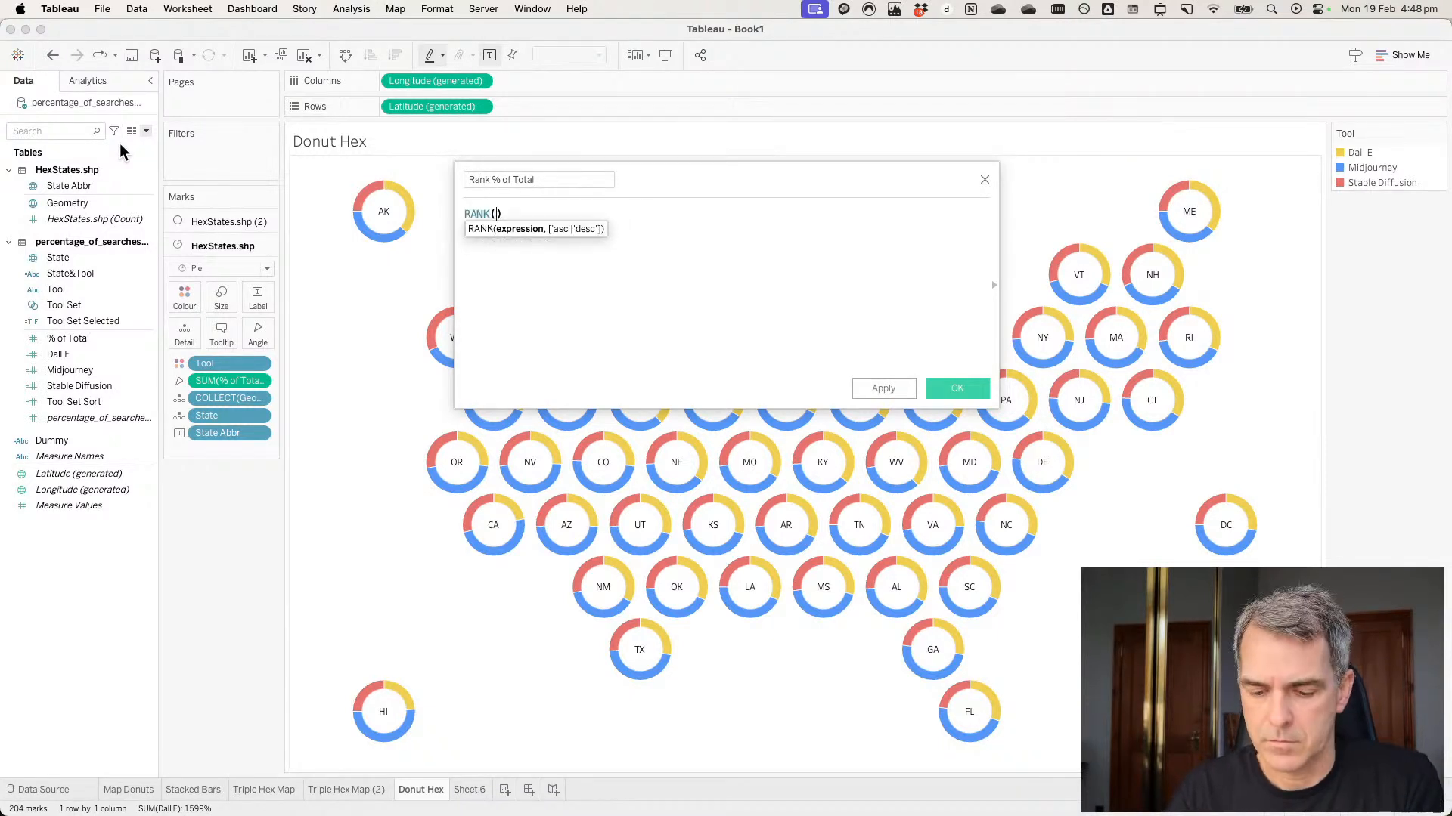
type("tot")
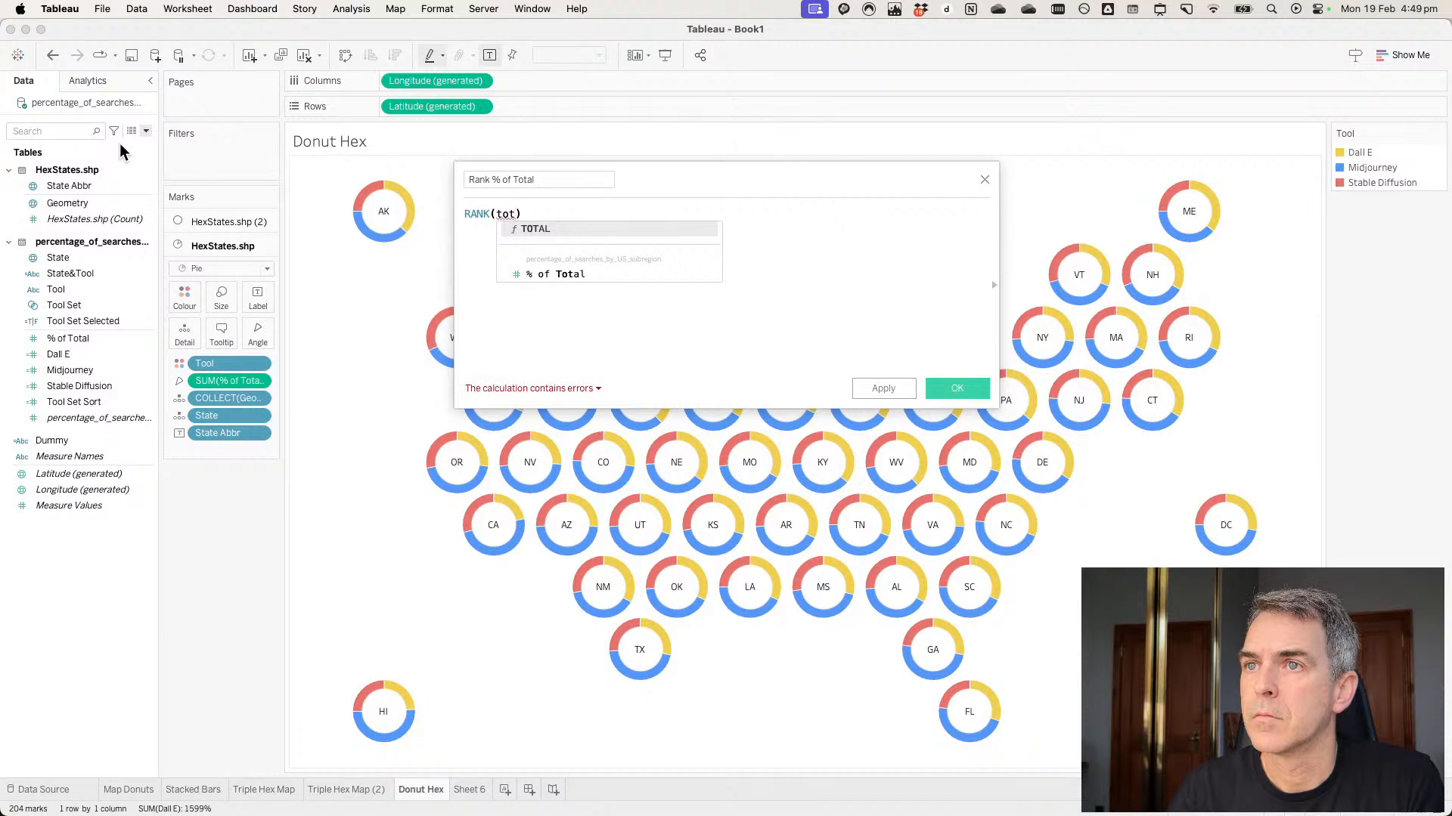
key("Down")
key("Return")
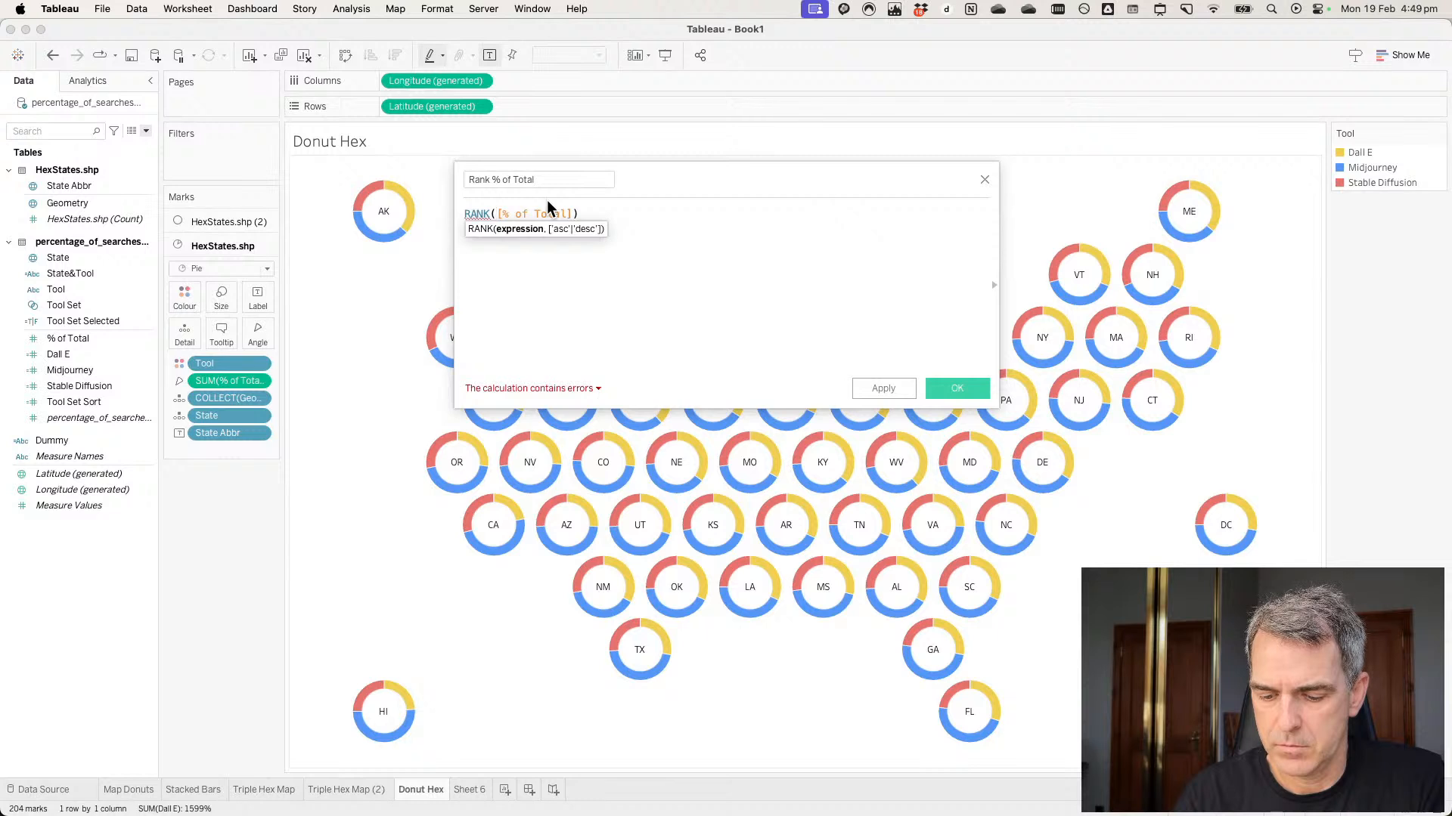
type("AVG(")
key("End")
type(")")
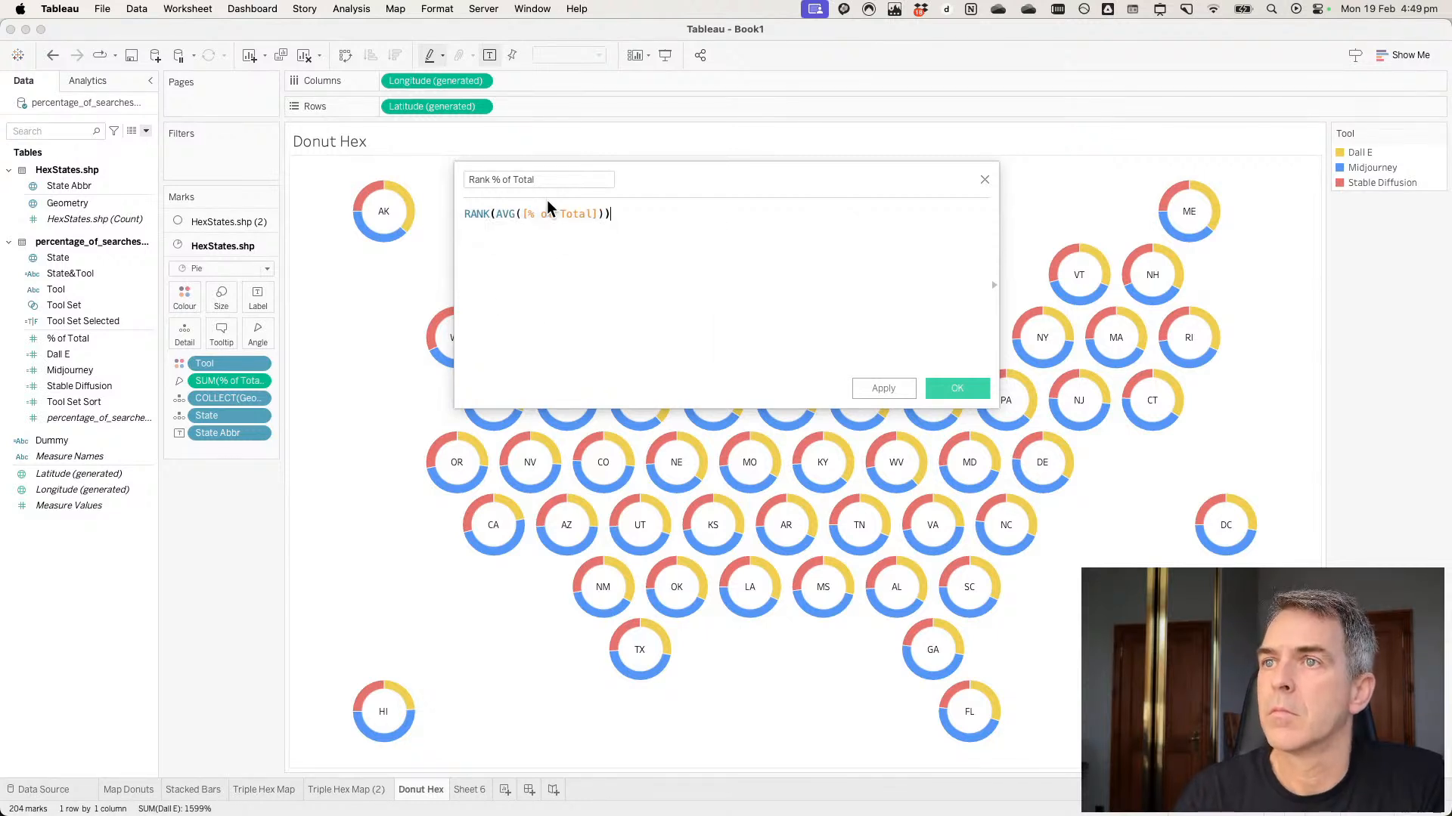
left_click(954, 388)
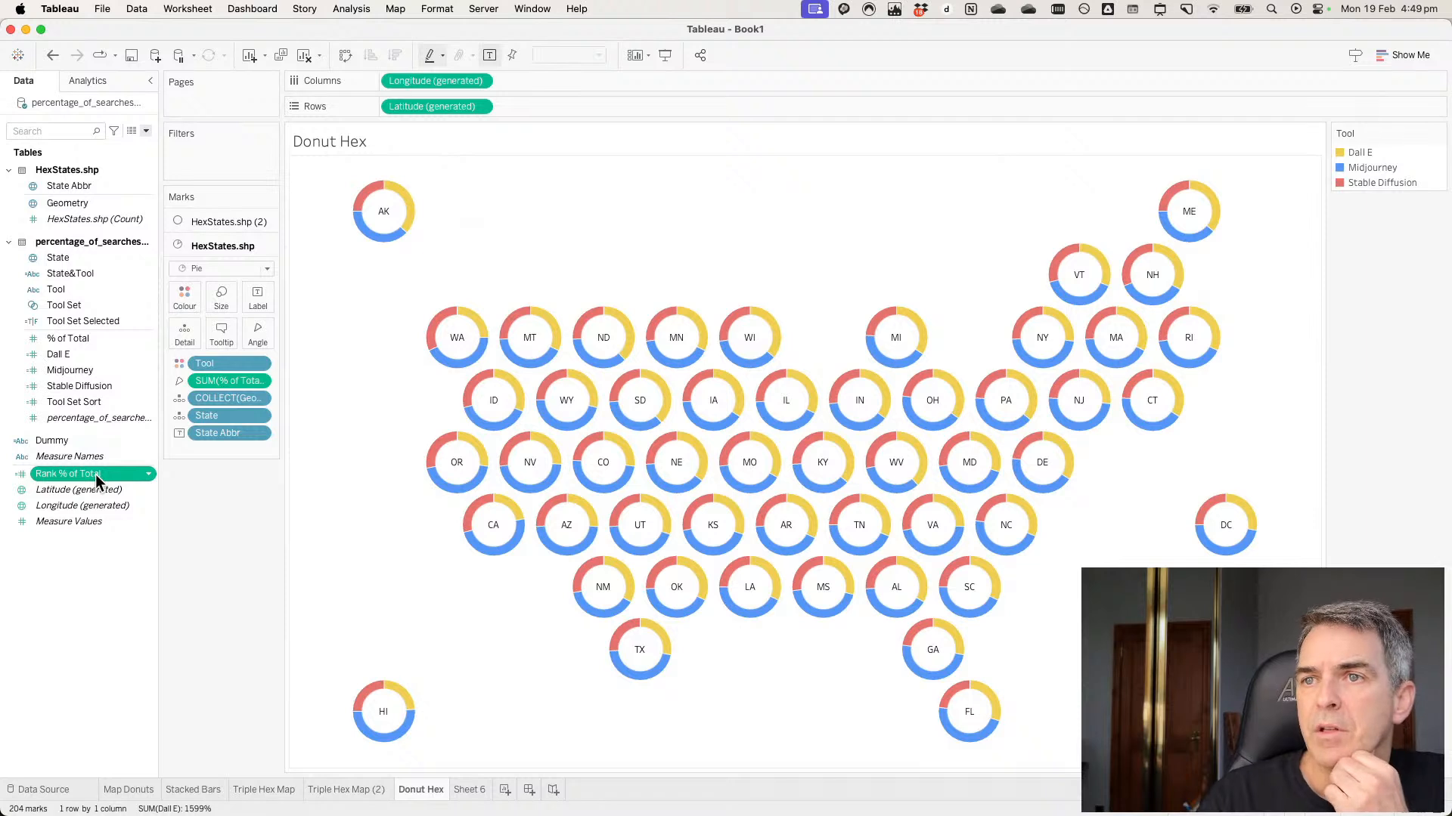
Add Rank % of Total to the pie layer's detail and compute it using Tool.
left_click_drag(95, 474, 239, 451)
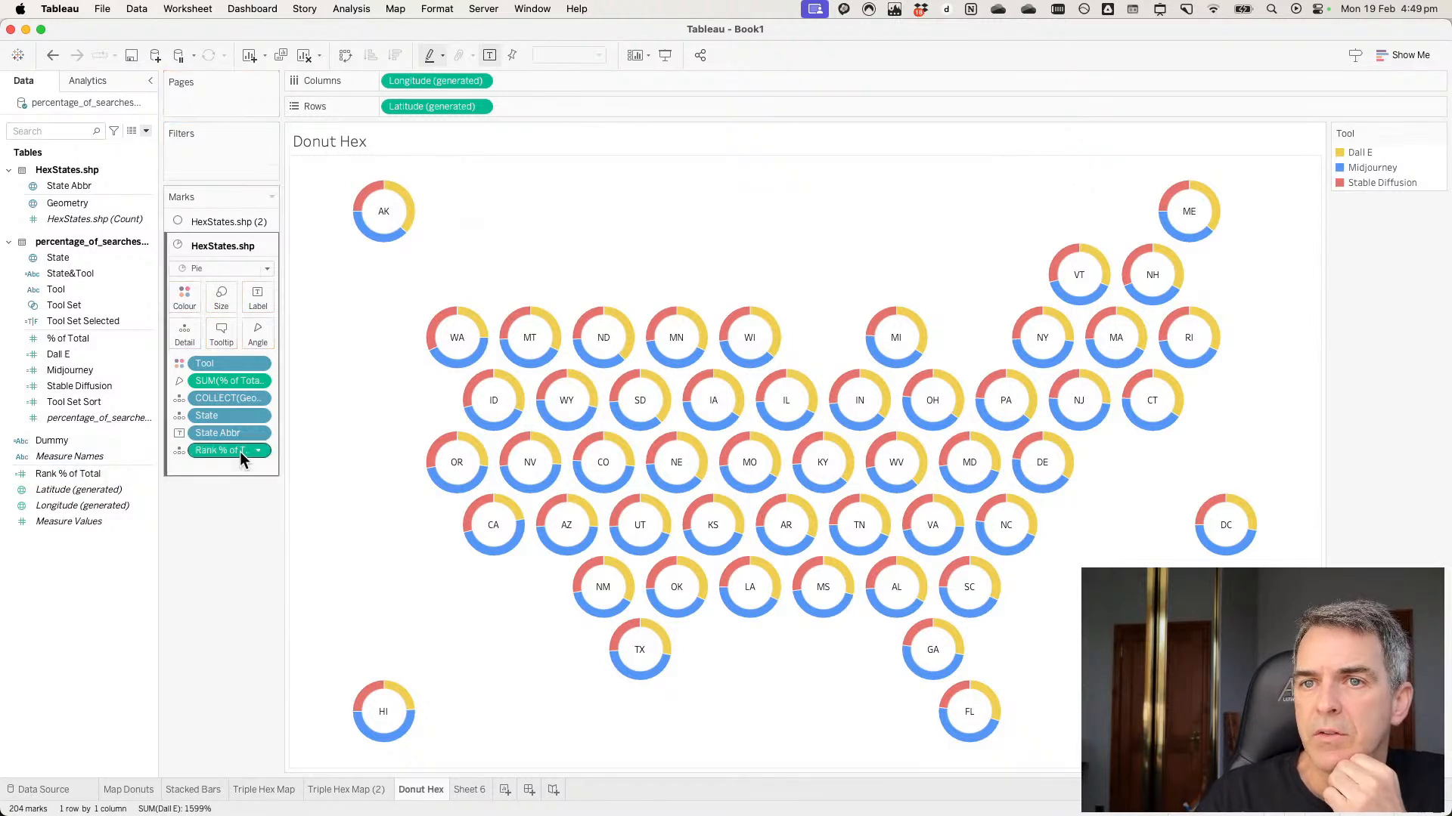
left_click(260, 450)
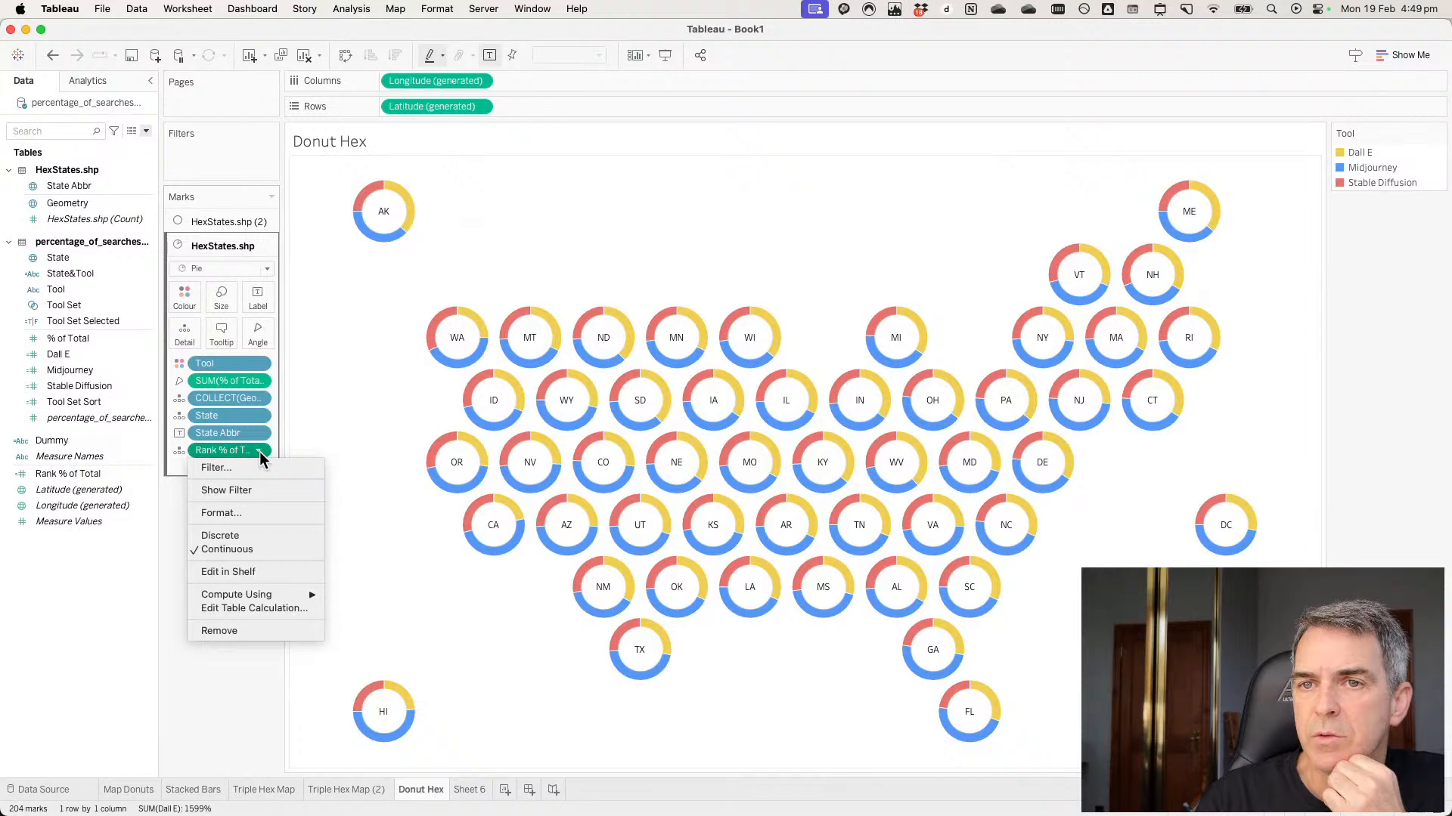
mouse_move(269, 598)
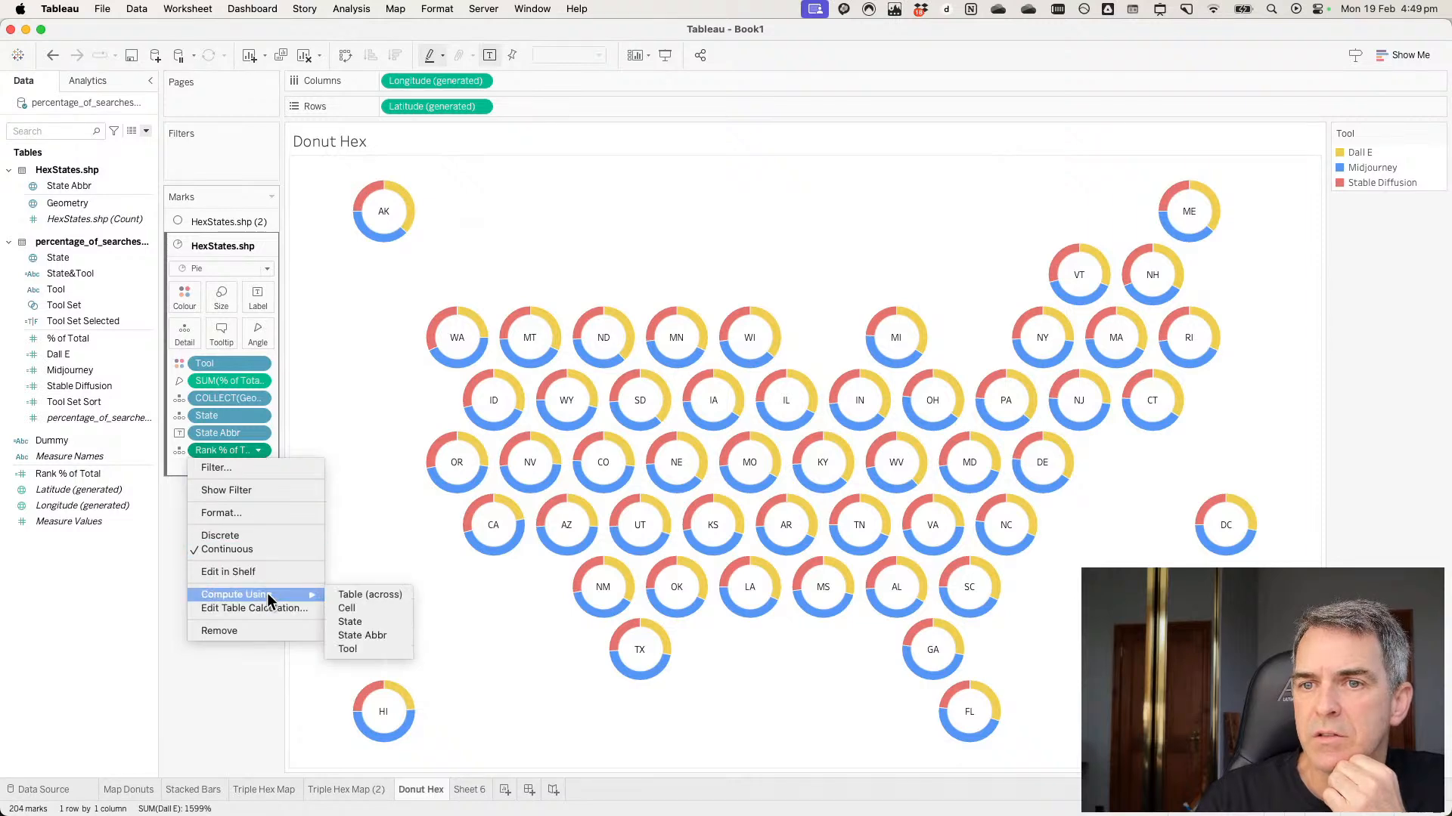
left_click(365, 648)
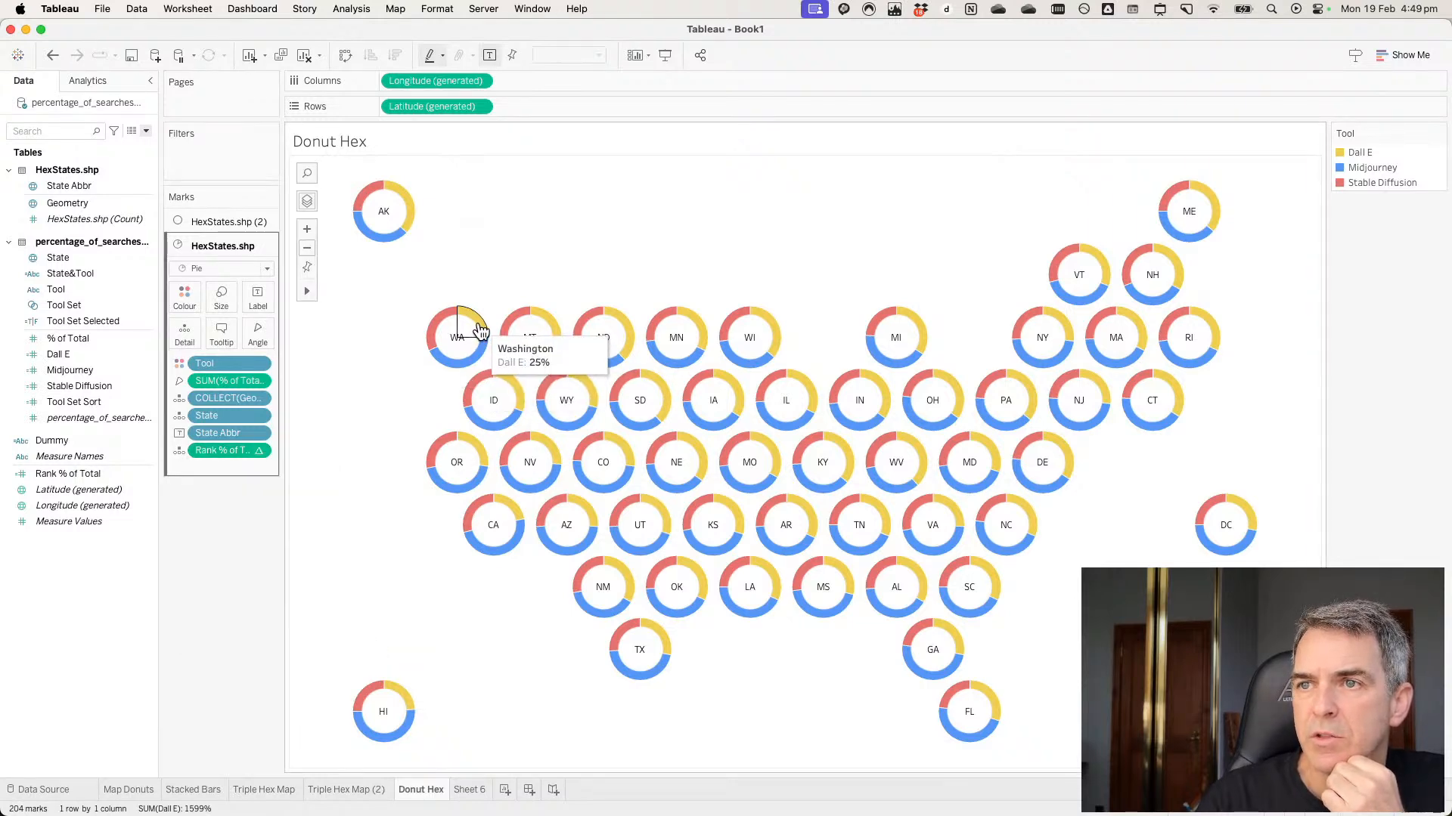
Try showing Rank % of Total as a label on the pie layer, and undo the change.
left_click(179, 450)
left_click(210, 482)
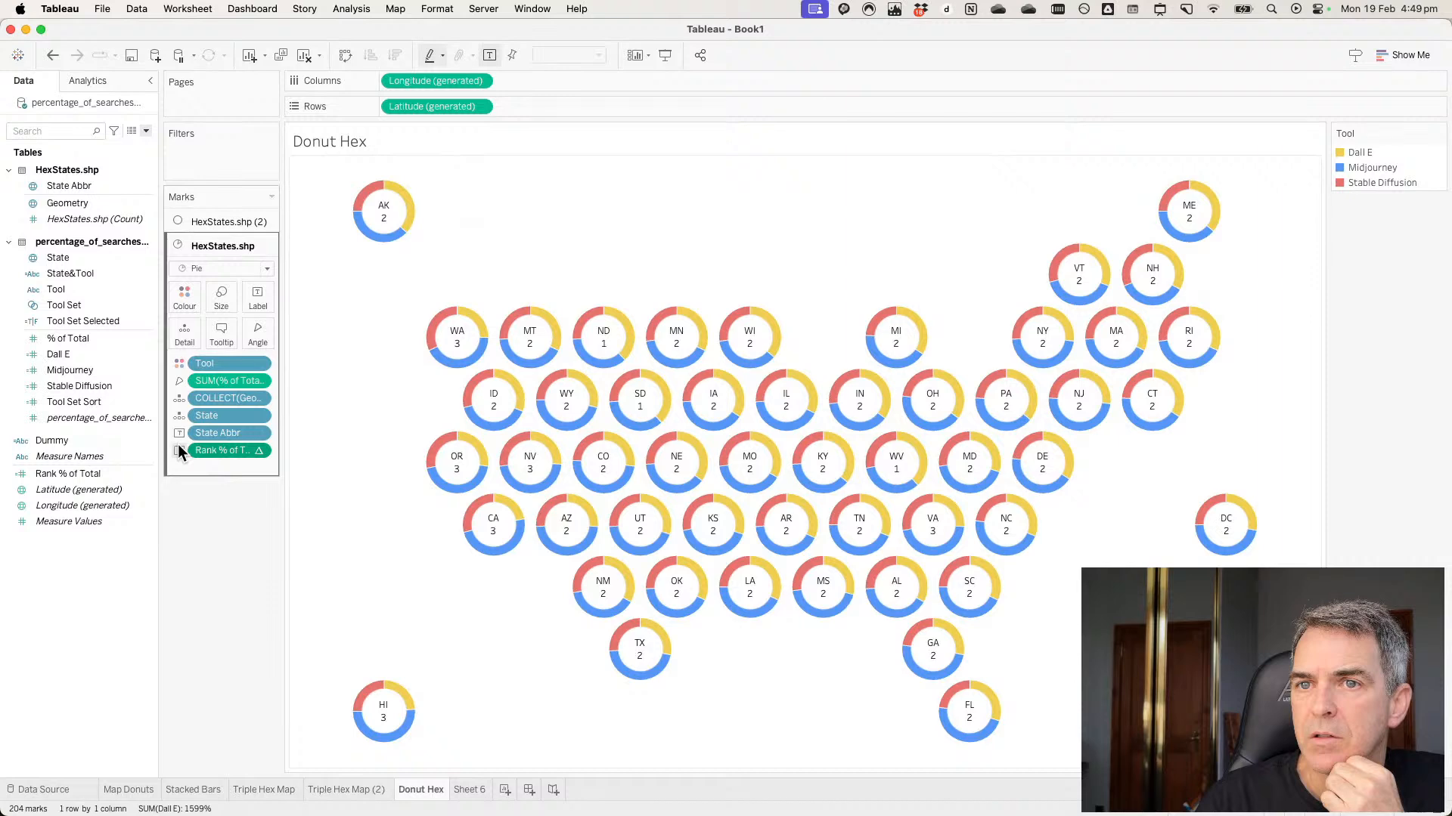
mouse_move(455, 344)
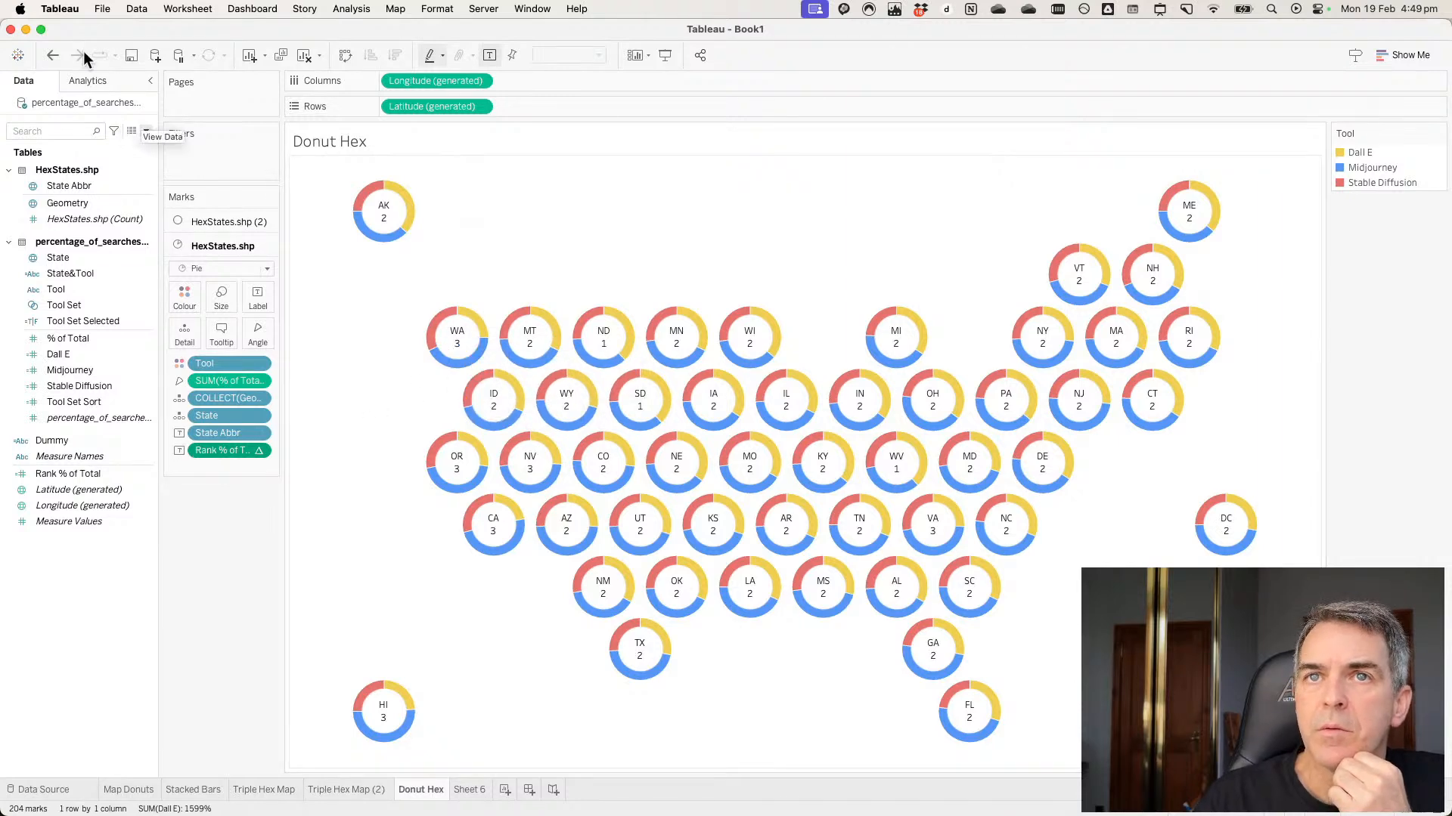
left_click(52, 55)
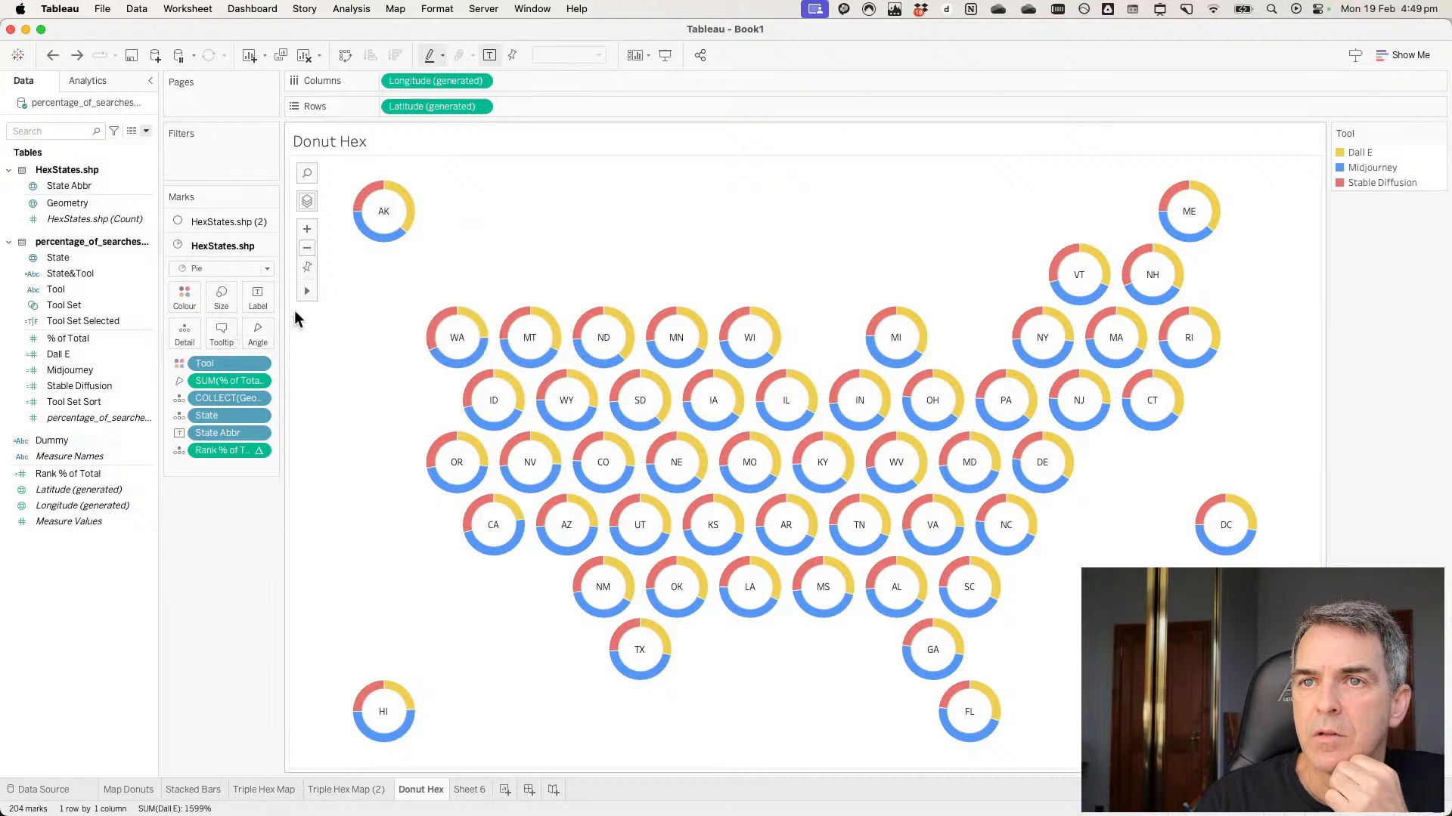
Insert the AGG(Rank % of Total) field into the pie layer's tooltip below the tool and % of Total line.
left_click(219, 333)
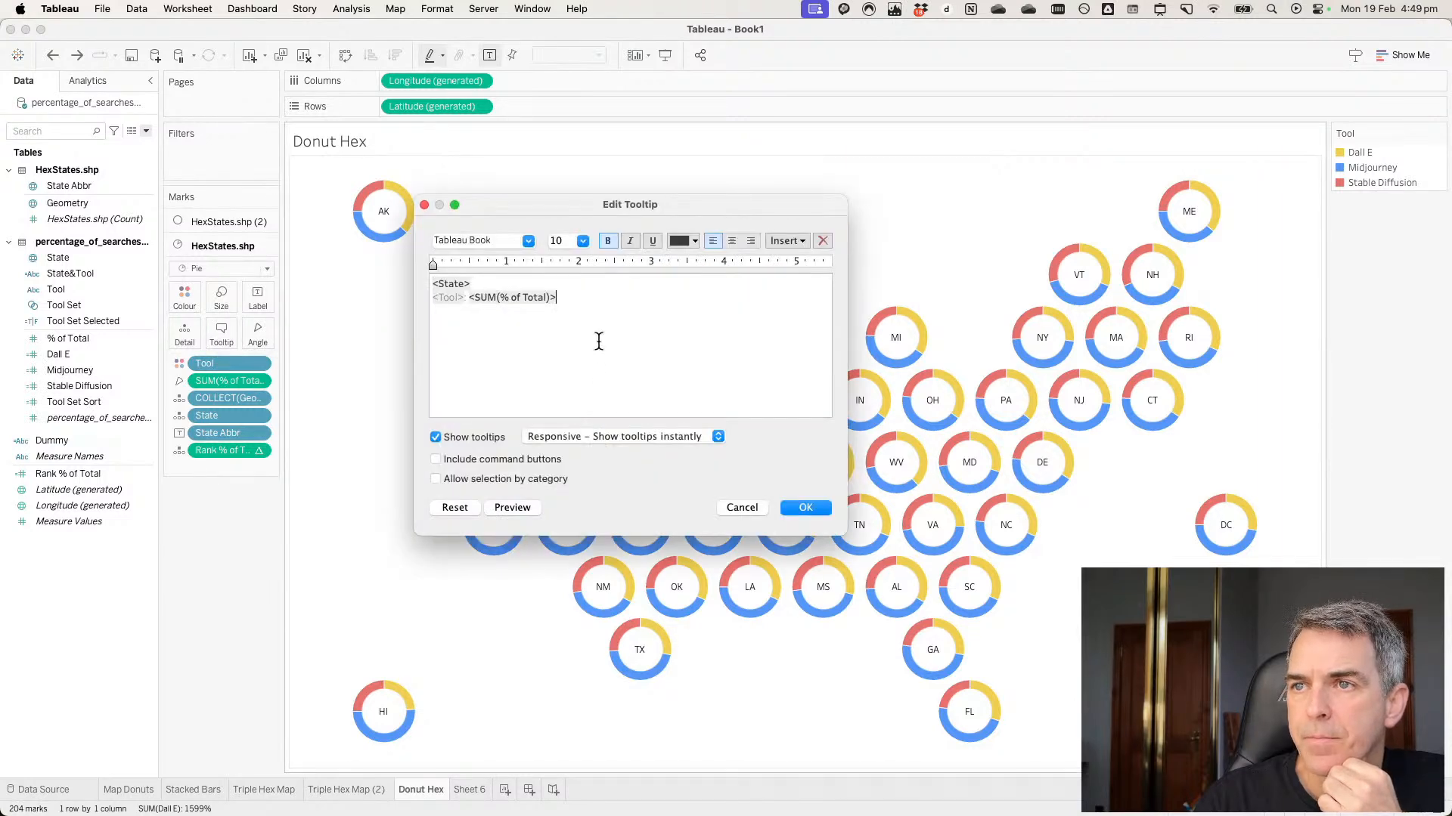
left_click(773, 240)
left_click(796, 478)
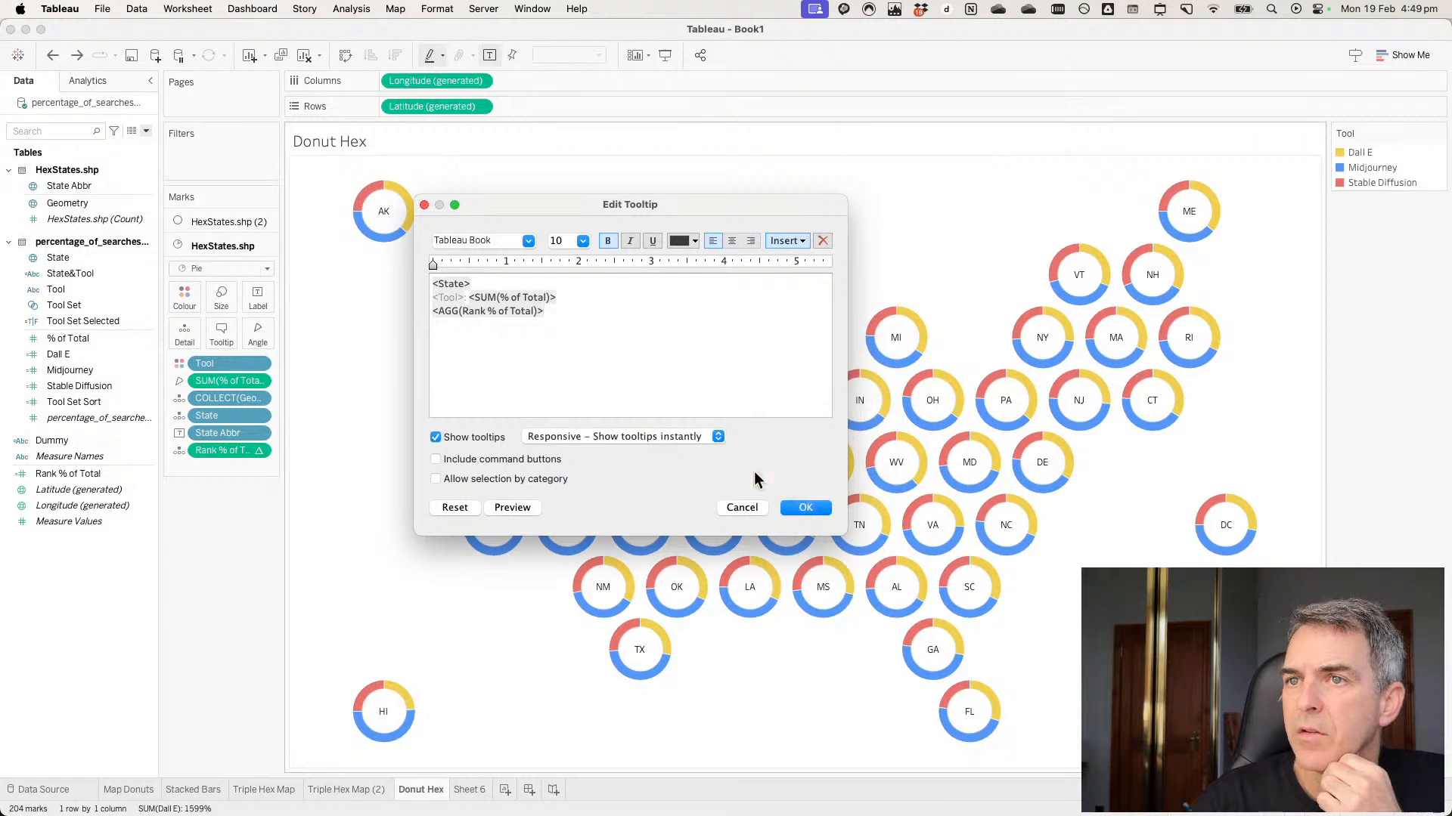
left_click(794, 507)
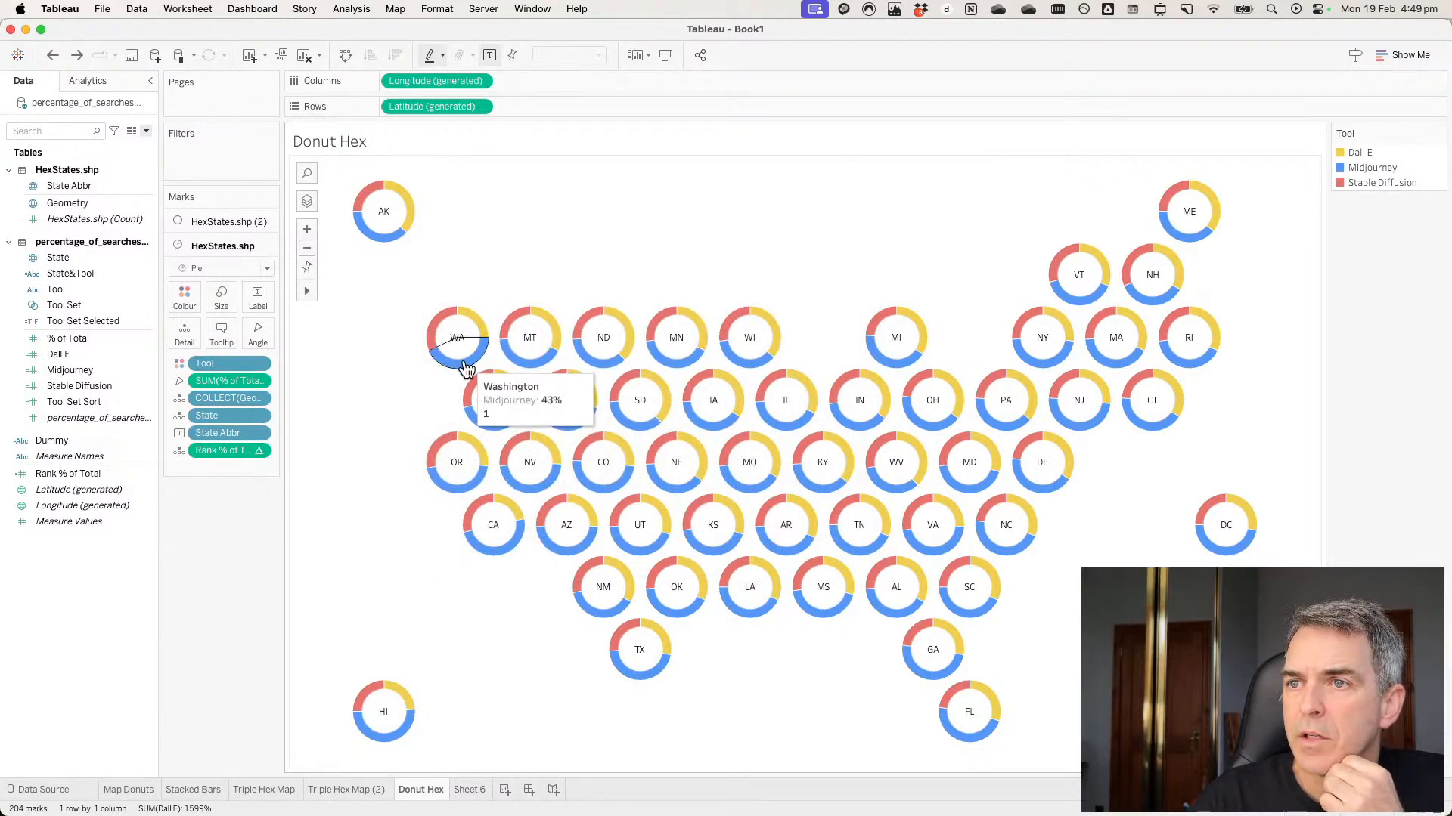
Examine the tooltips of the Washington and northeastern state donuts to compare each tool's share and rank.
mouse_move(433, 329)
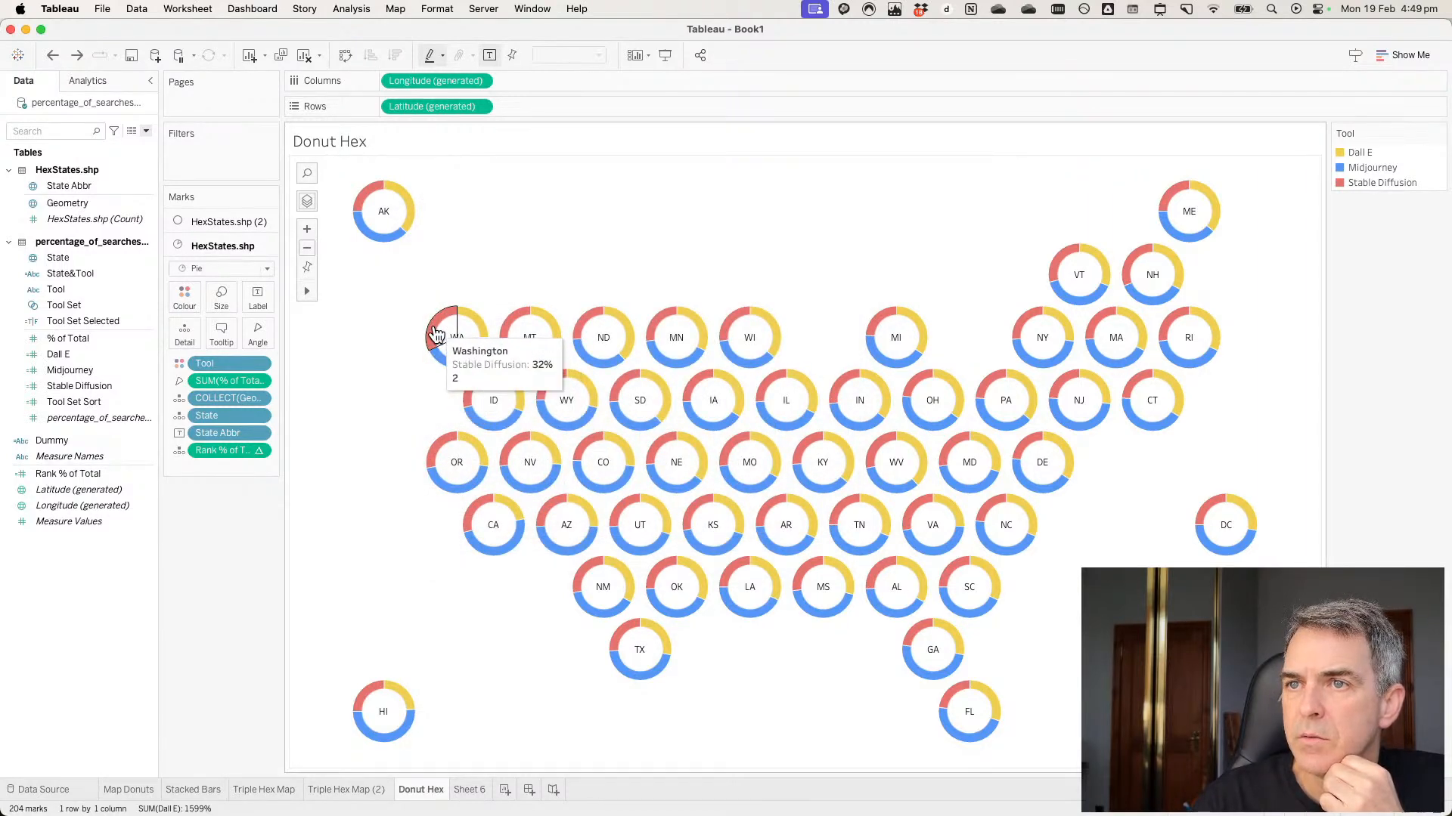
mouse_move(1118, 342)
mouse_move(1130, 269)
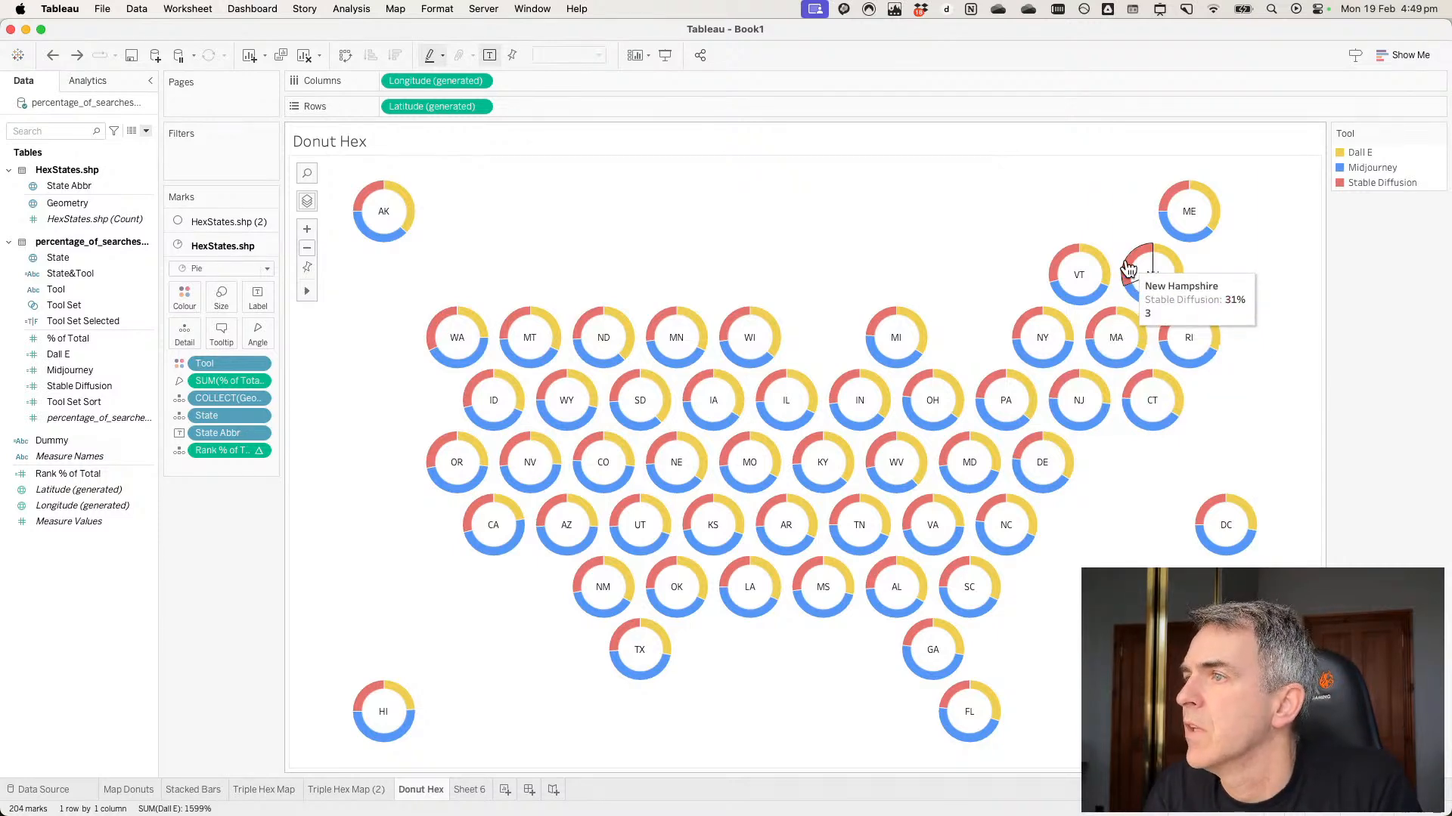
mouse_move(1180, 270)
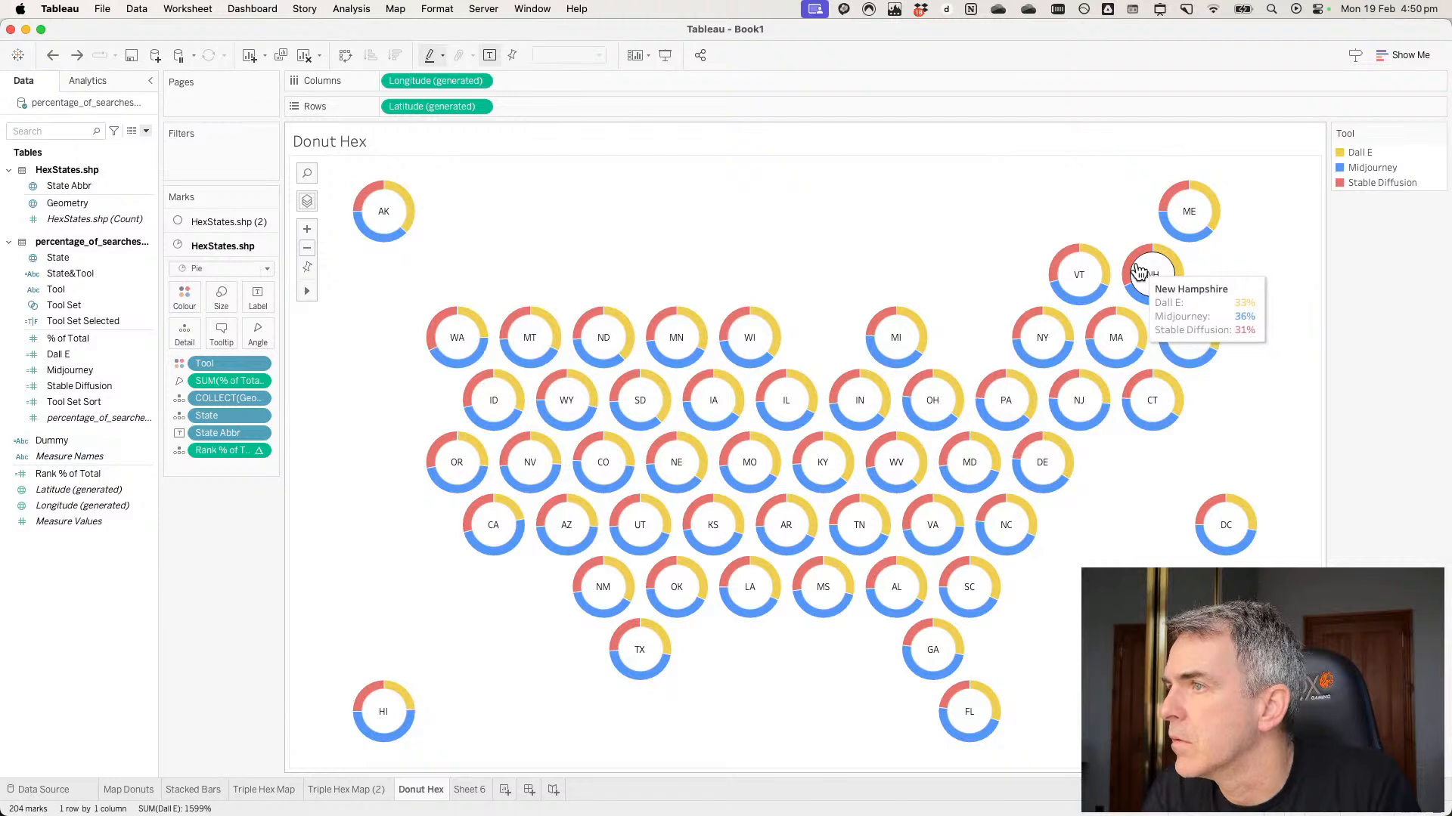
mouse_move(1083, 279)
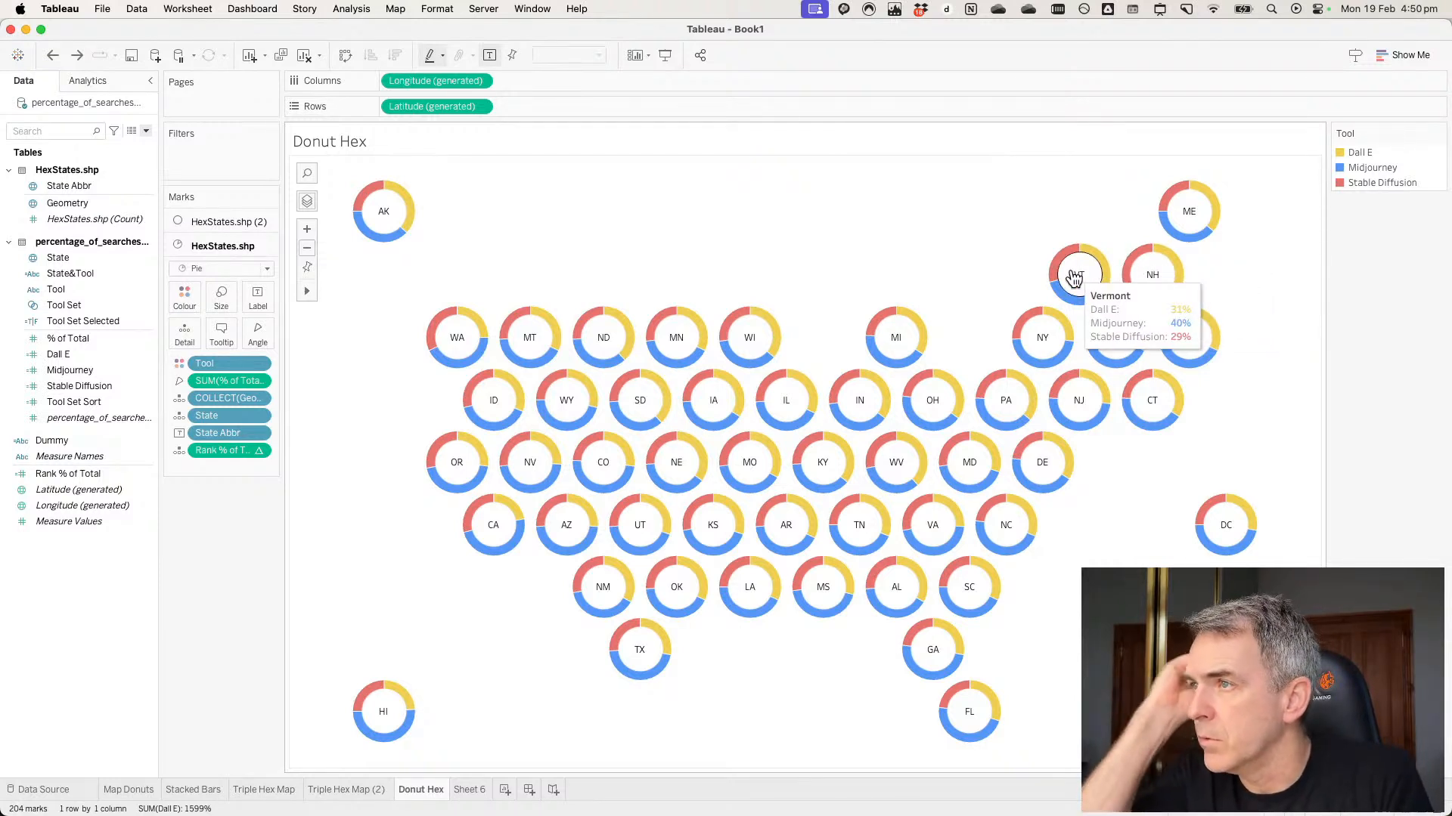
mouse_move(1189, 216)
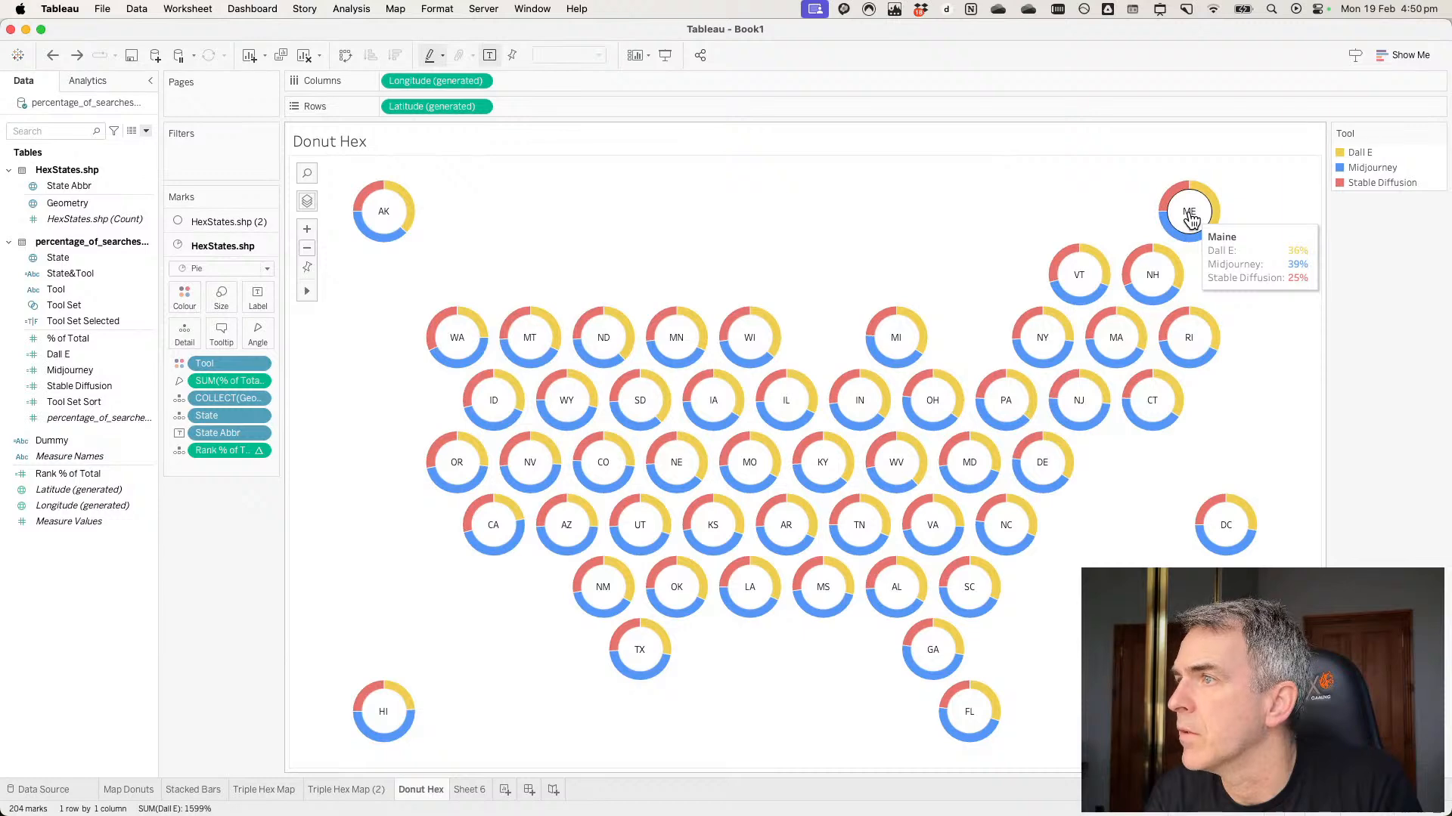
mouse_move(1051, 337)
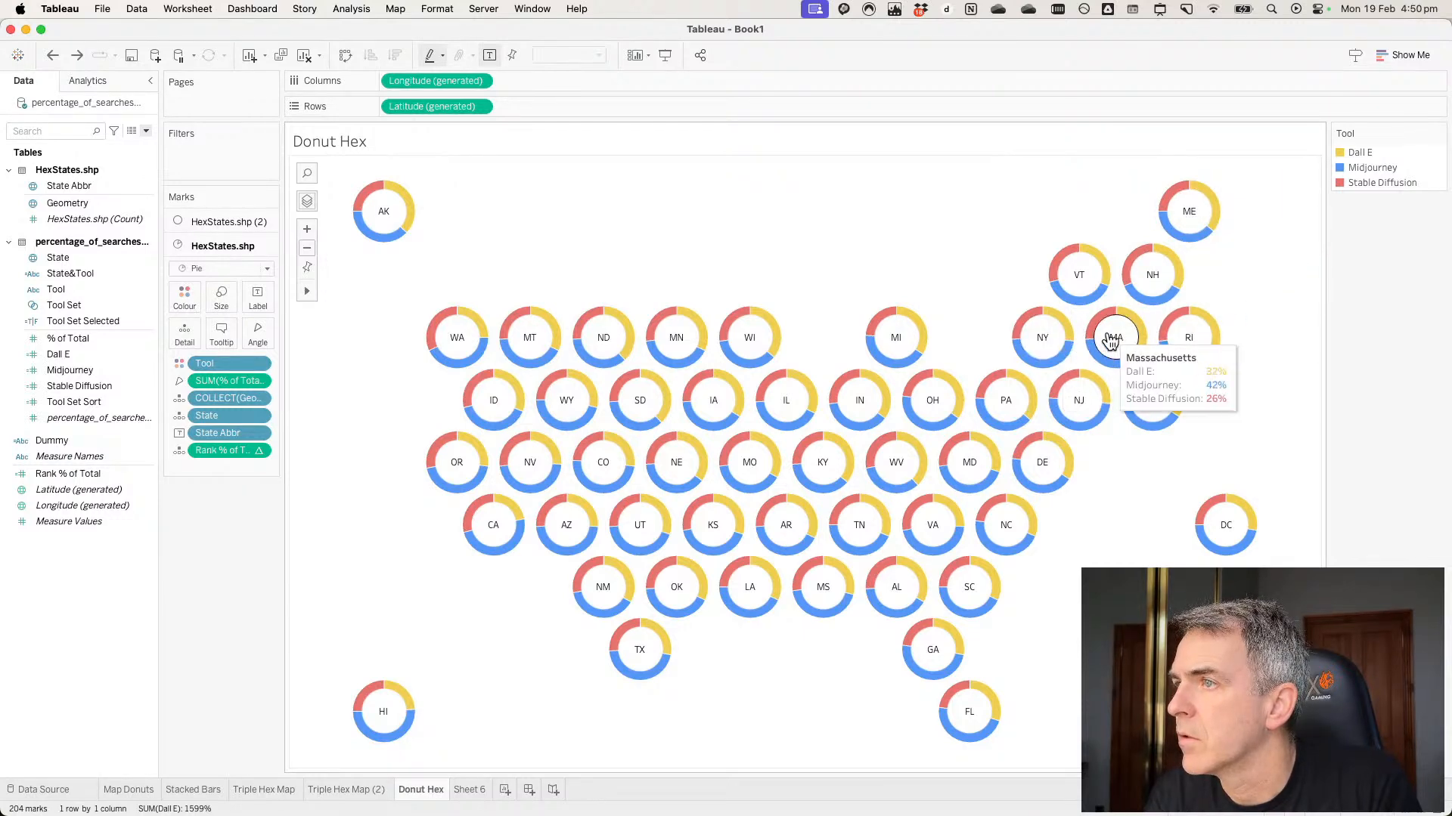
mouse_move(1183, 343)
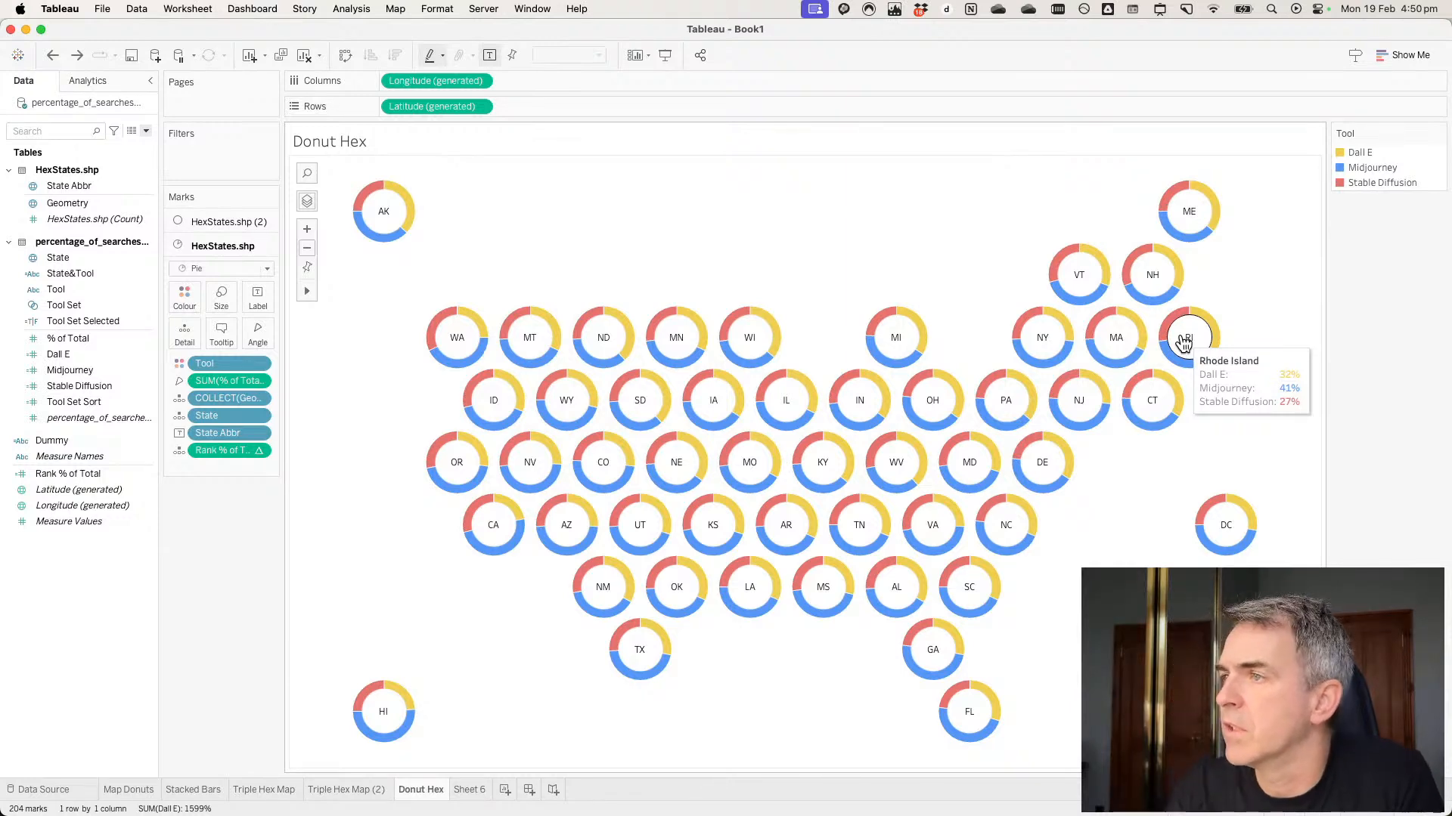
mouse_move(1168, 400)
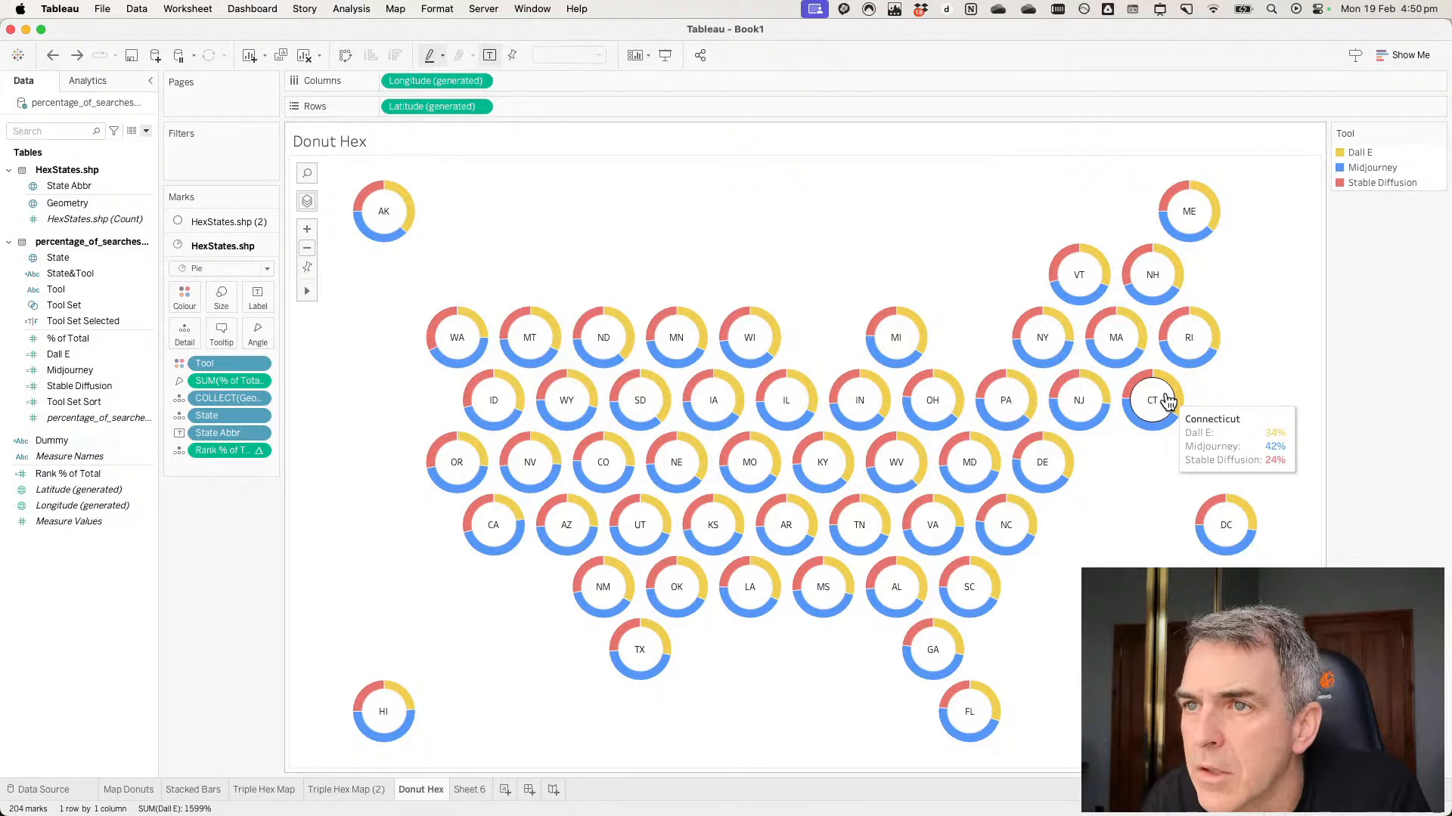
mouse_move(461, 348)
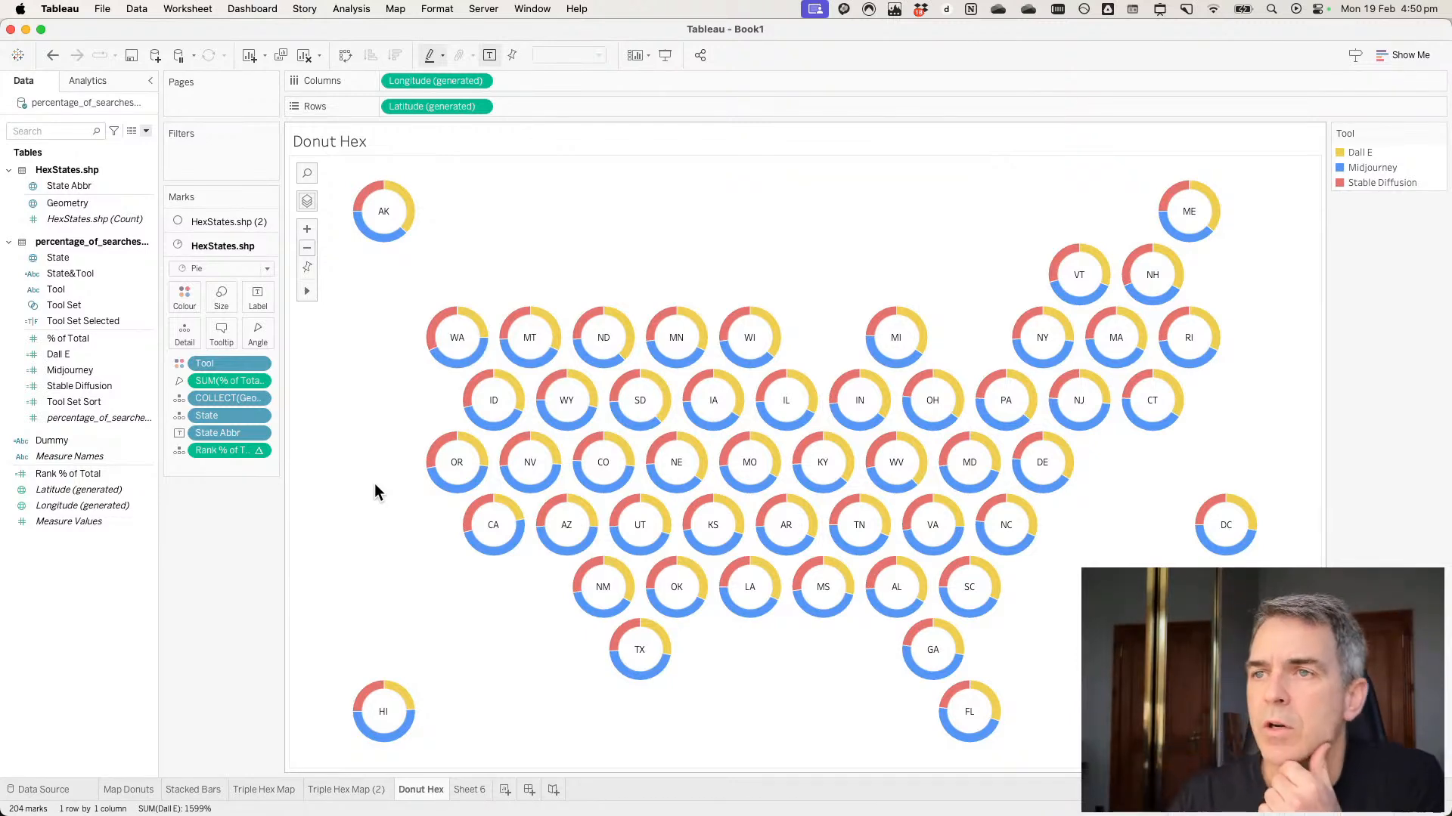
Try sorting Tool by the sum of % of Total in descending order, and clear the sort.
left_click(258, 364)
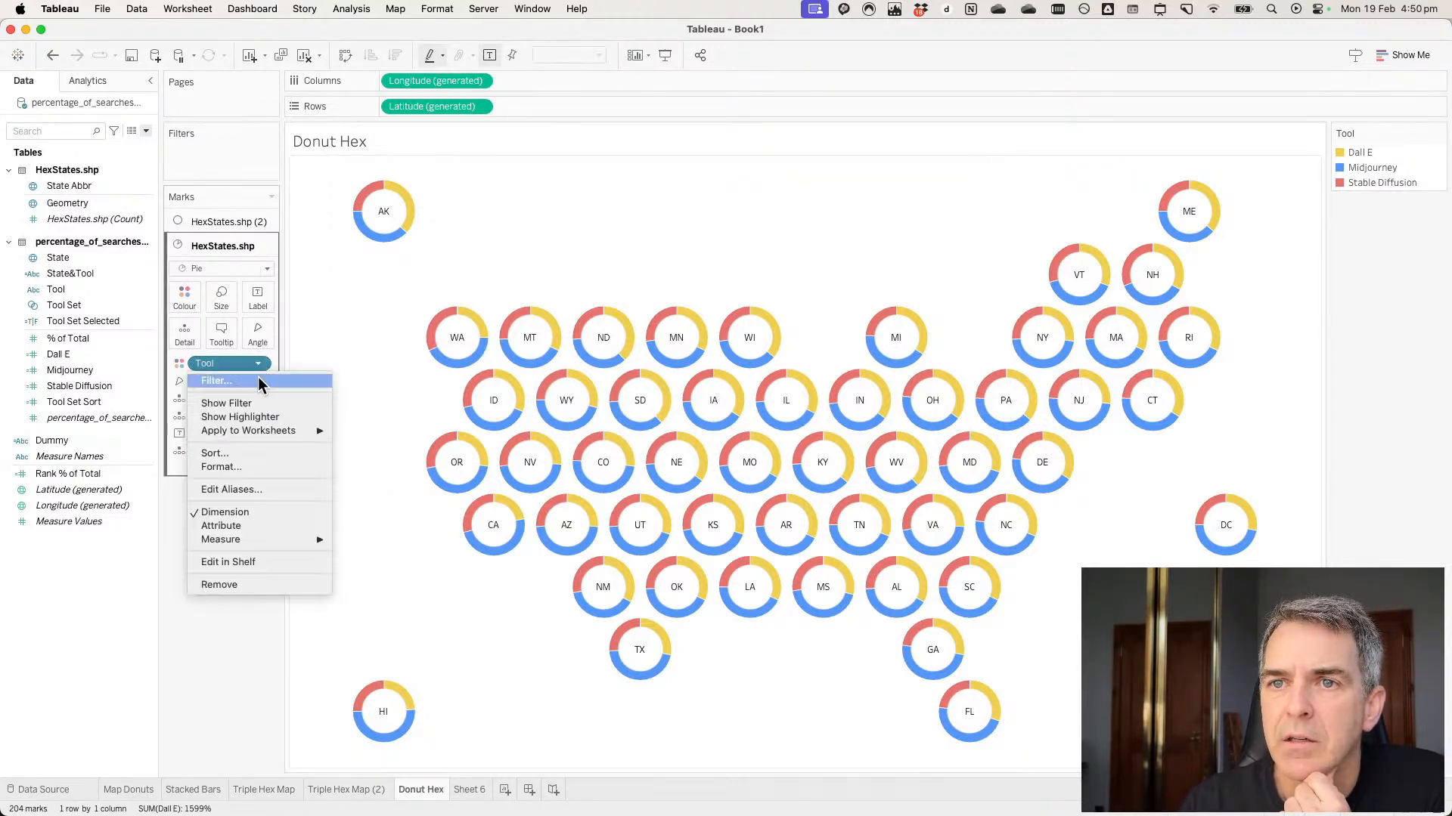
left_click(255, 455)
left_click(664, 406)
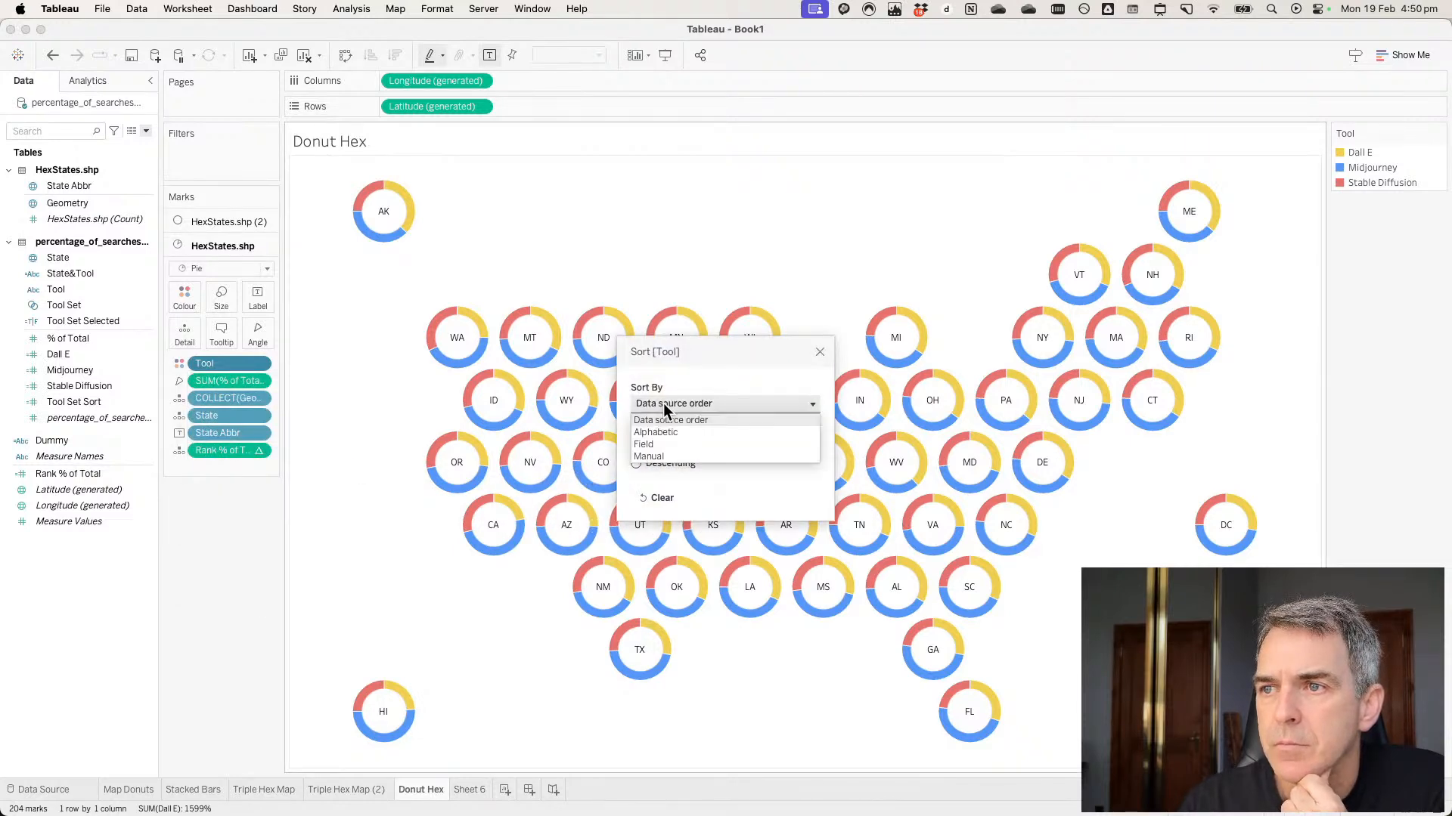
left_click(662, 441)
left_click(660, 464)
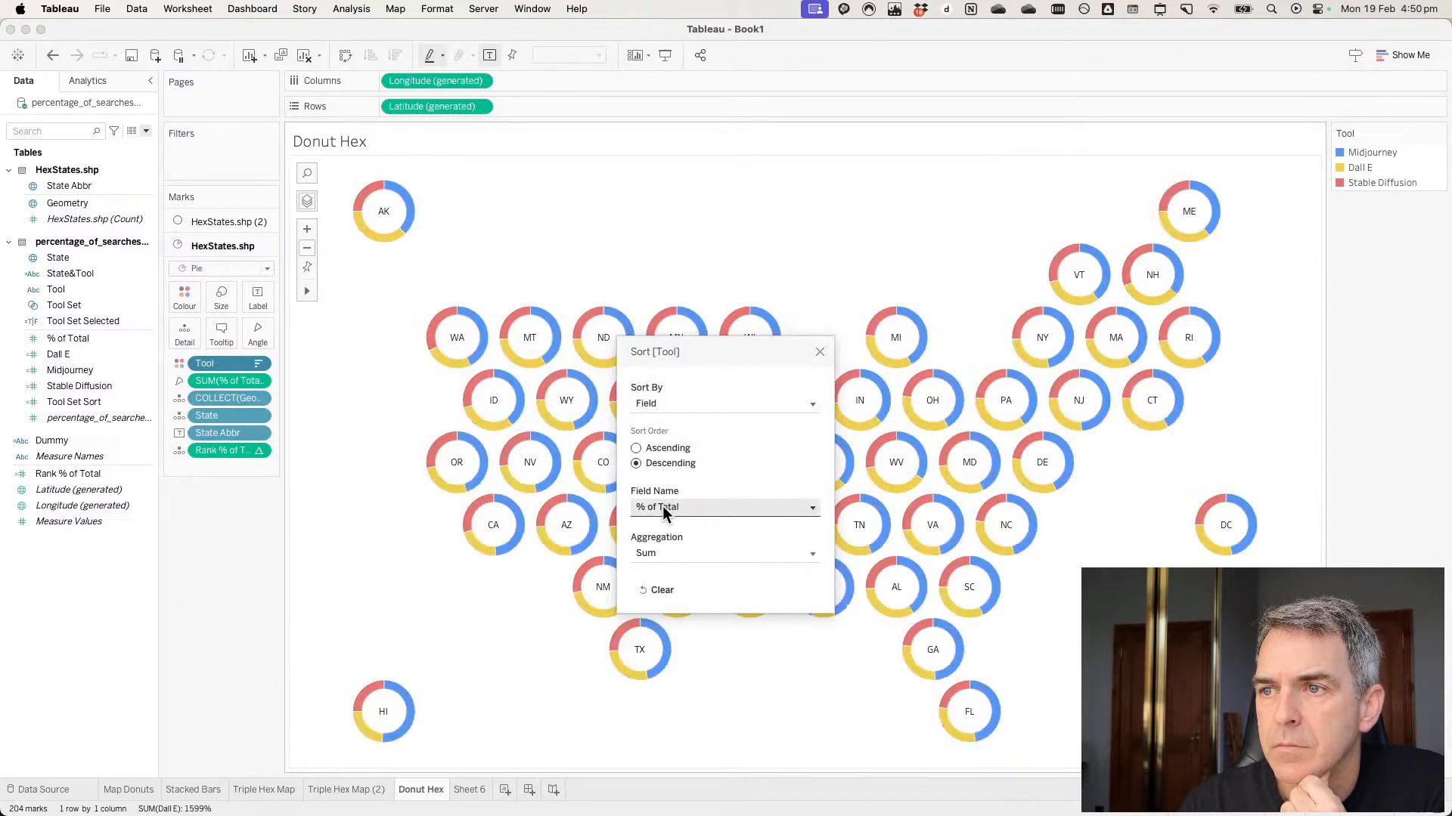
left_click(658, 507)
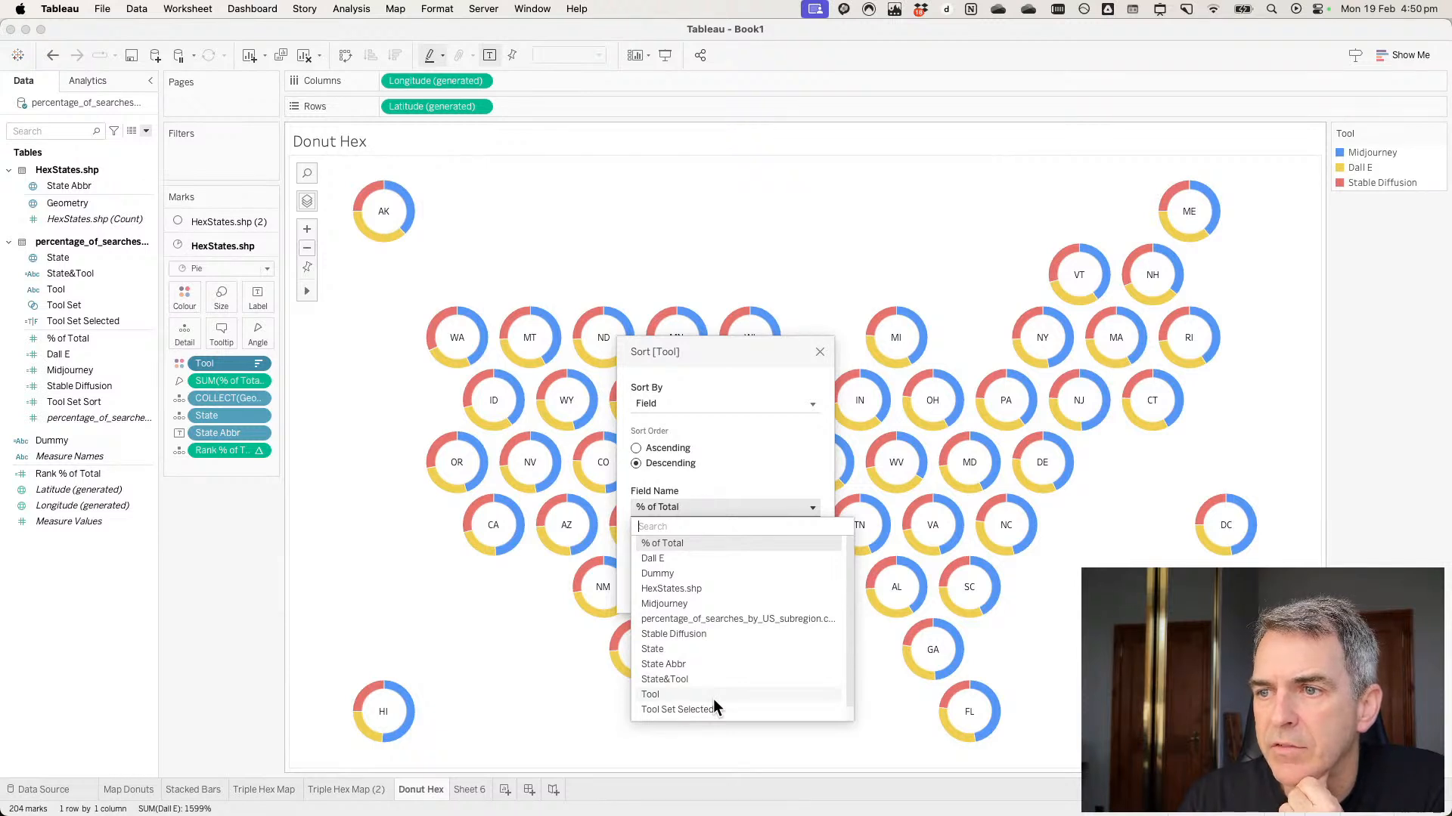
left_click(819, 354)
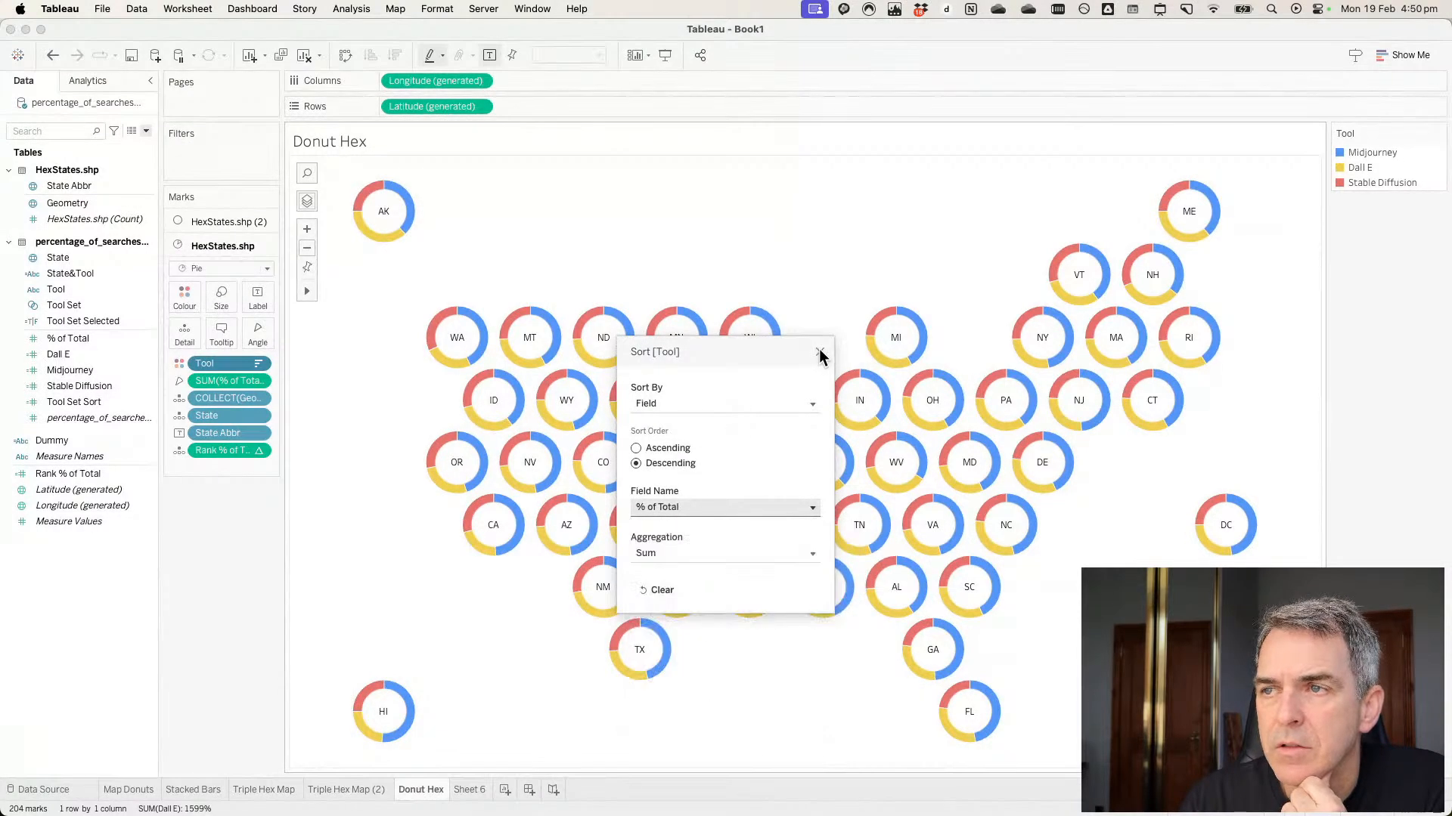
left_click(820, 354)
left_click(258, 364)
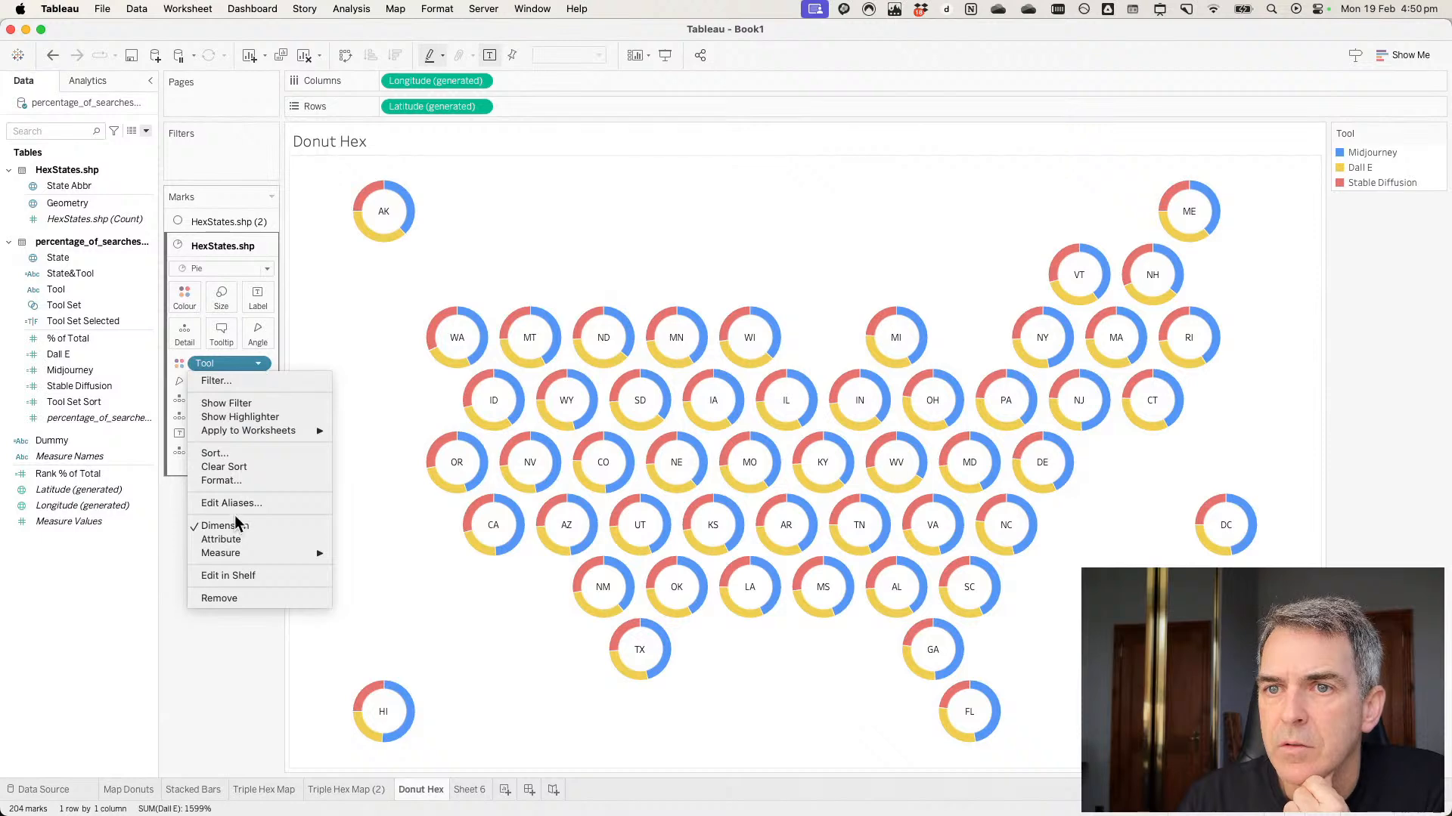
left_click(227, 467)
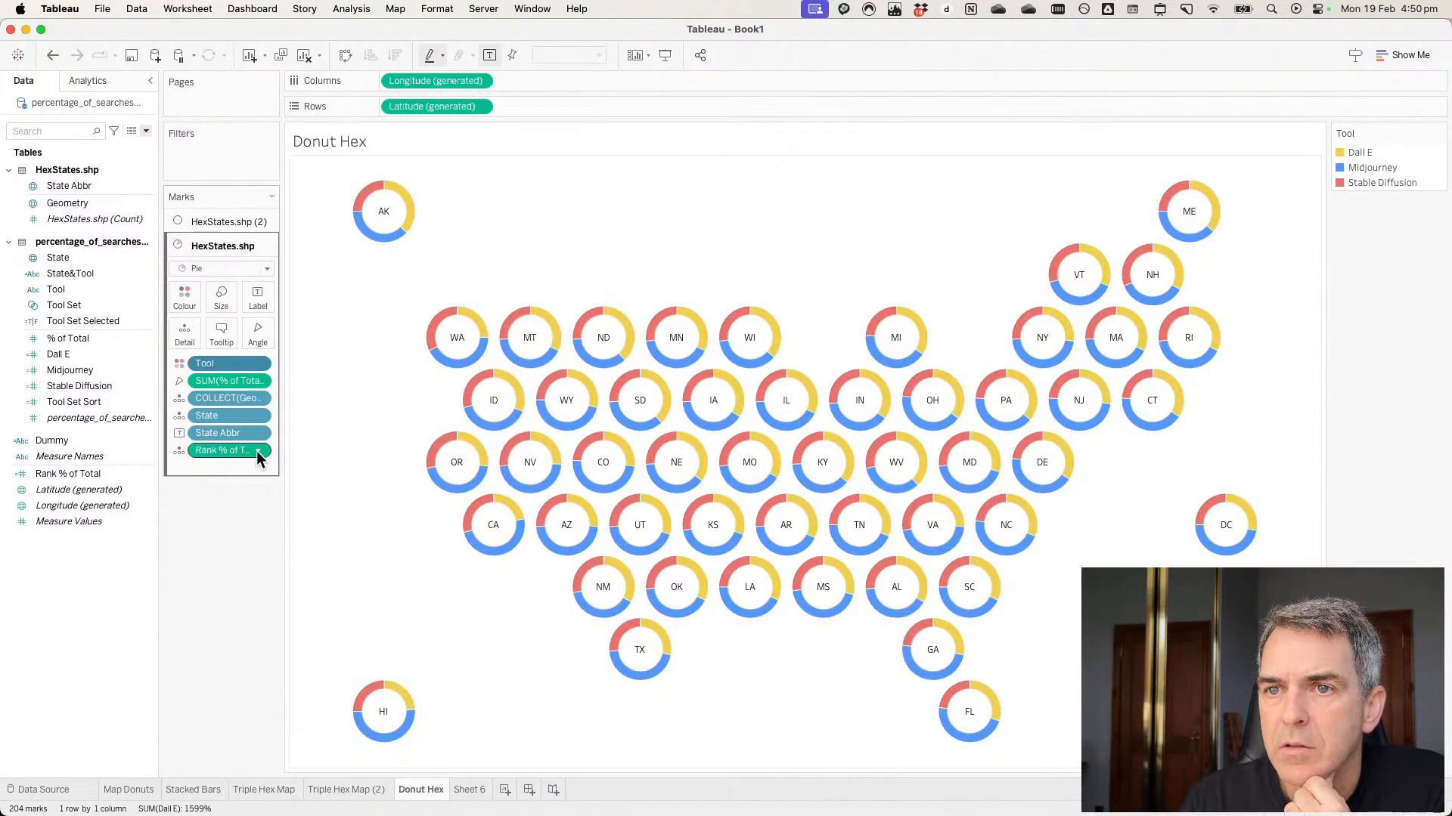
Move Rank % of Total above Tool in the pie layer's fields and make it discrete.
left_click(258, 452)
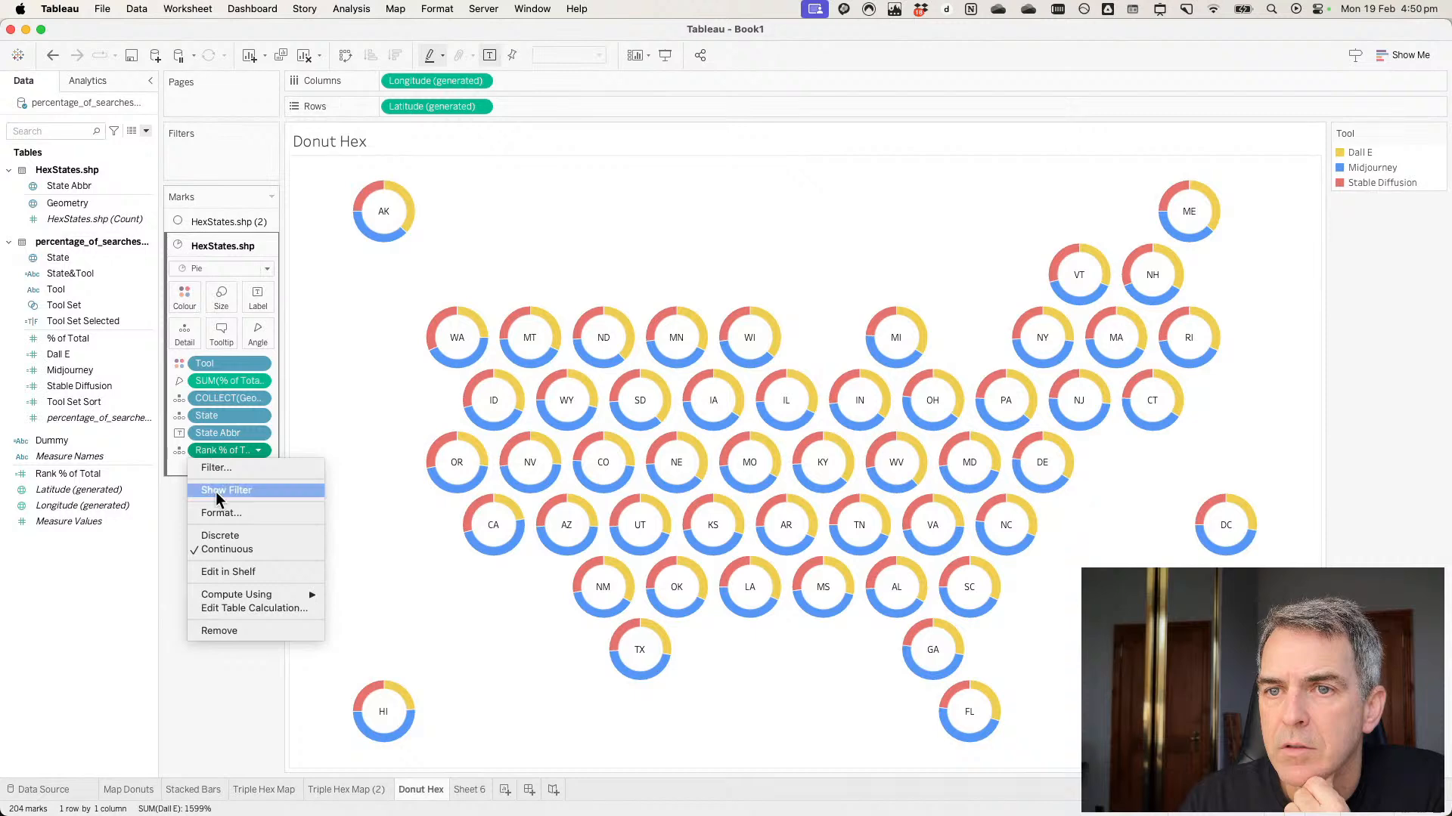
left_click(211, 452)
left_click_drag(212, 452, 228, 357)
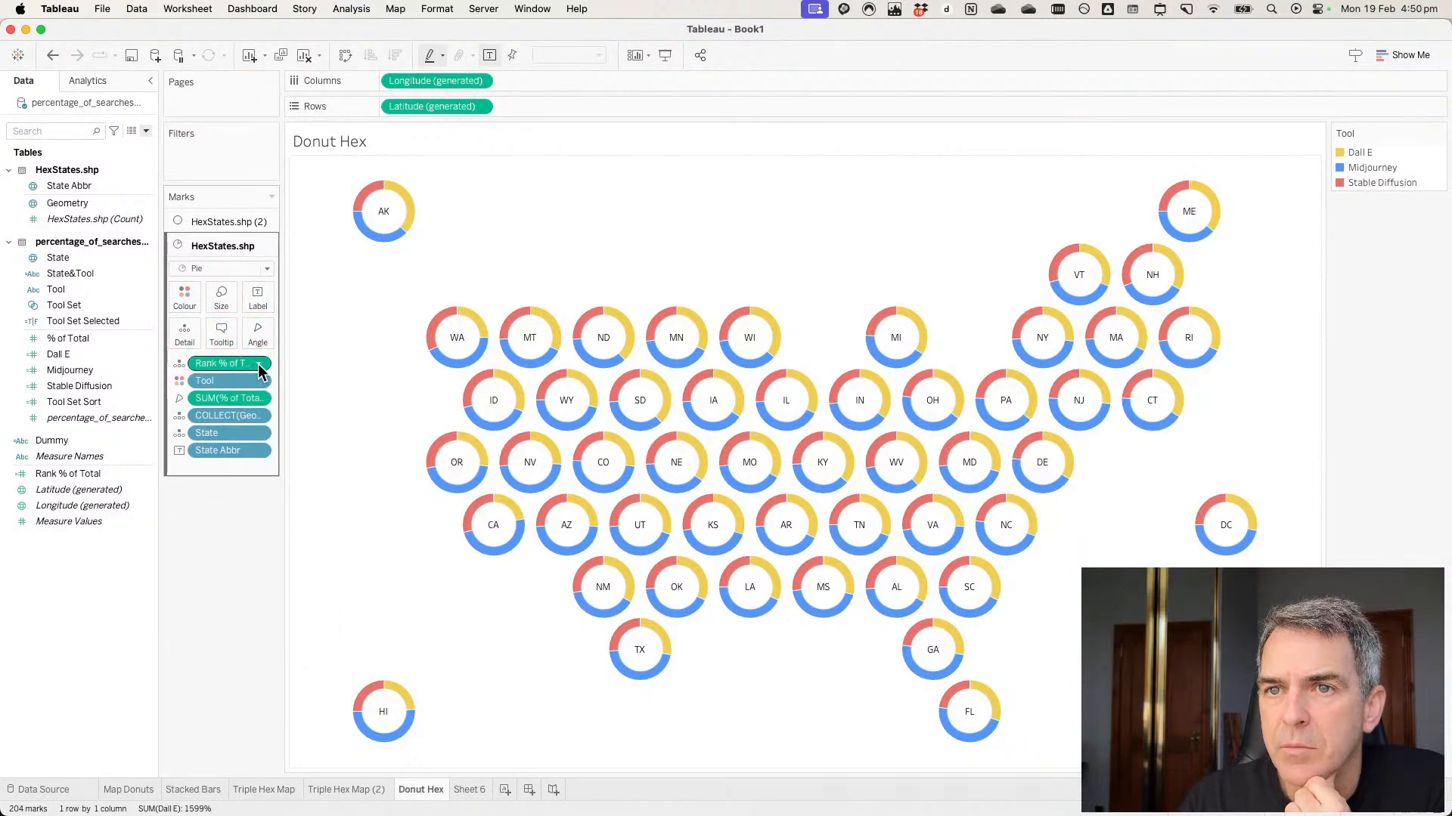
left_click(260, 365)
left_click(227, 450)
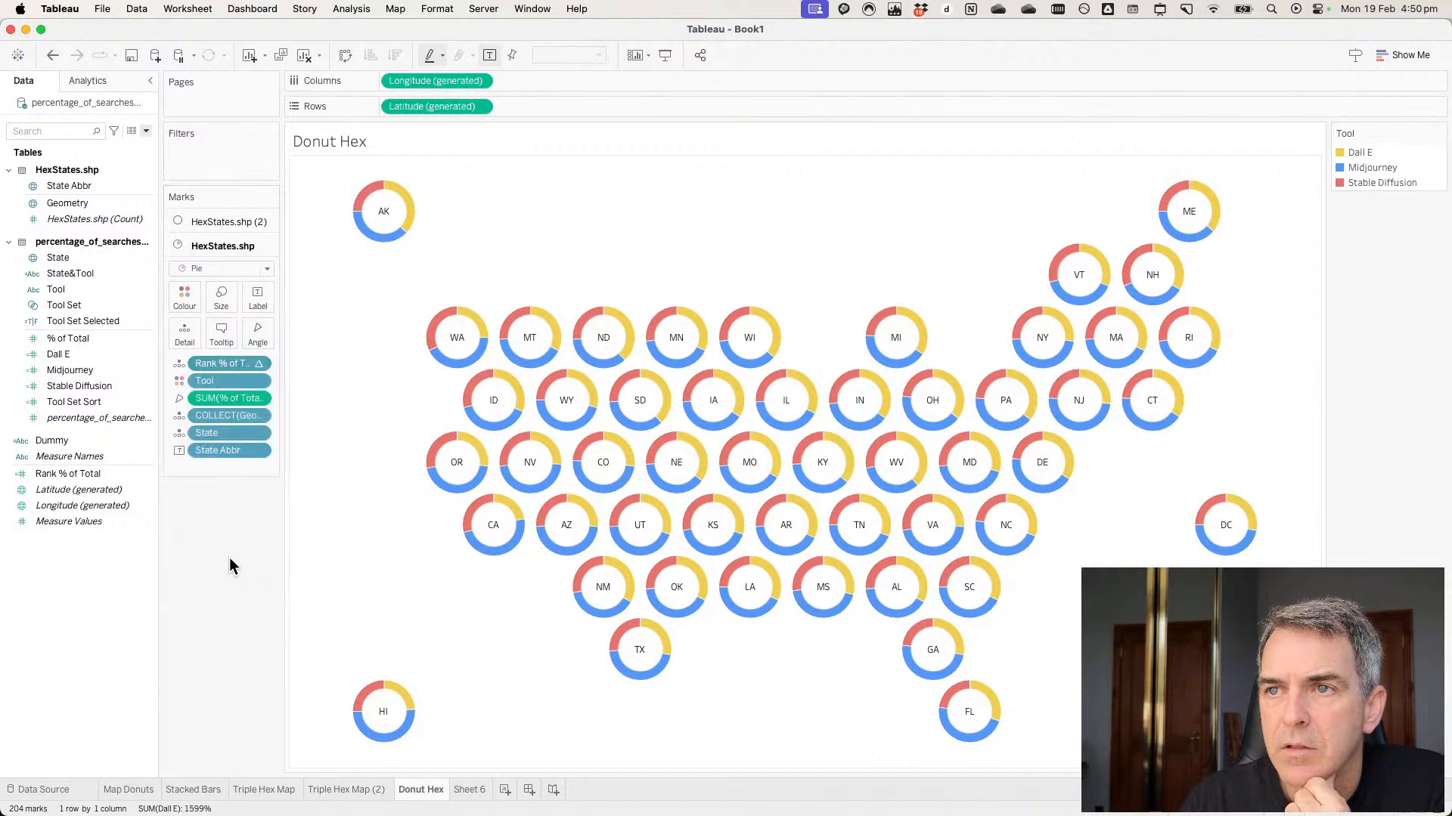
left_click(260, 365)
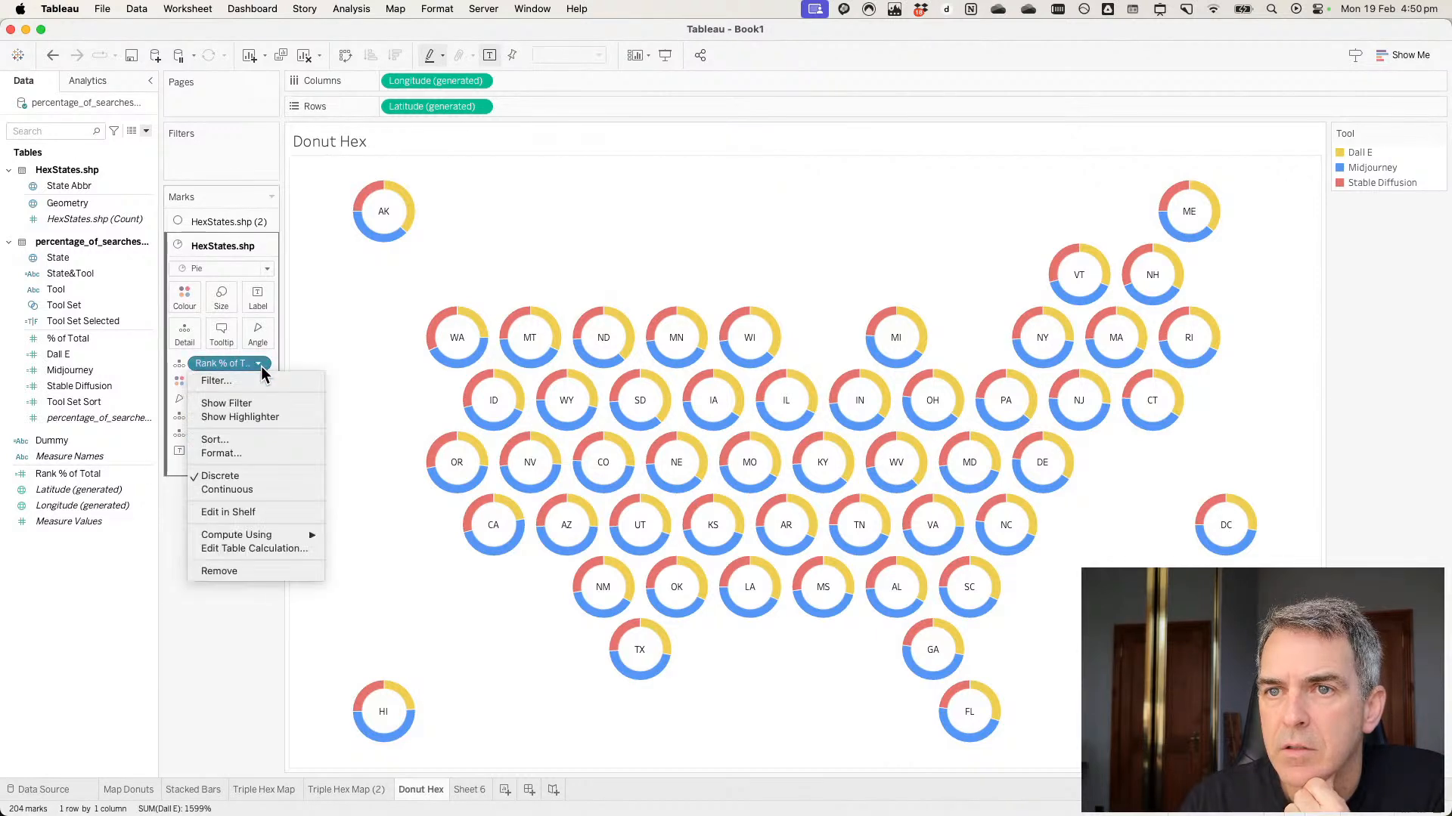
left_click(206, 651)
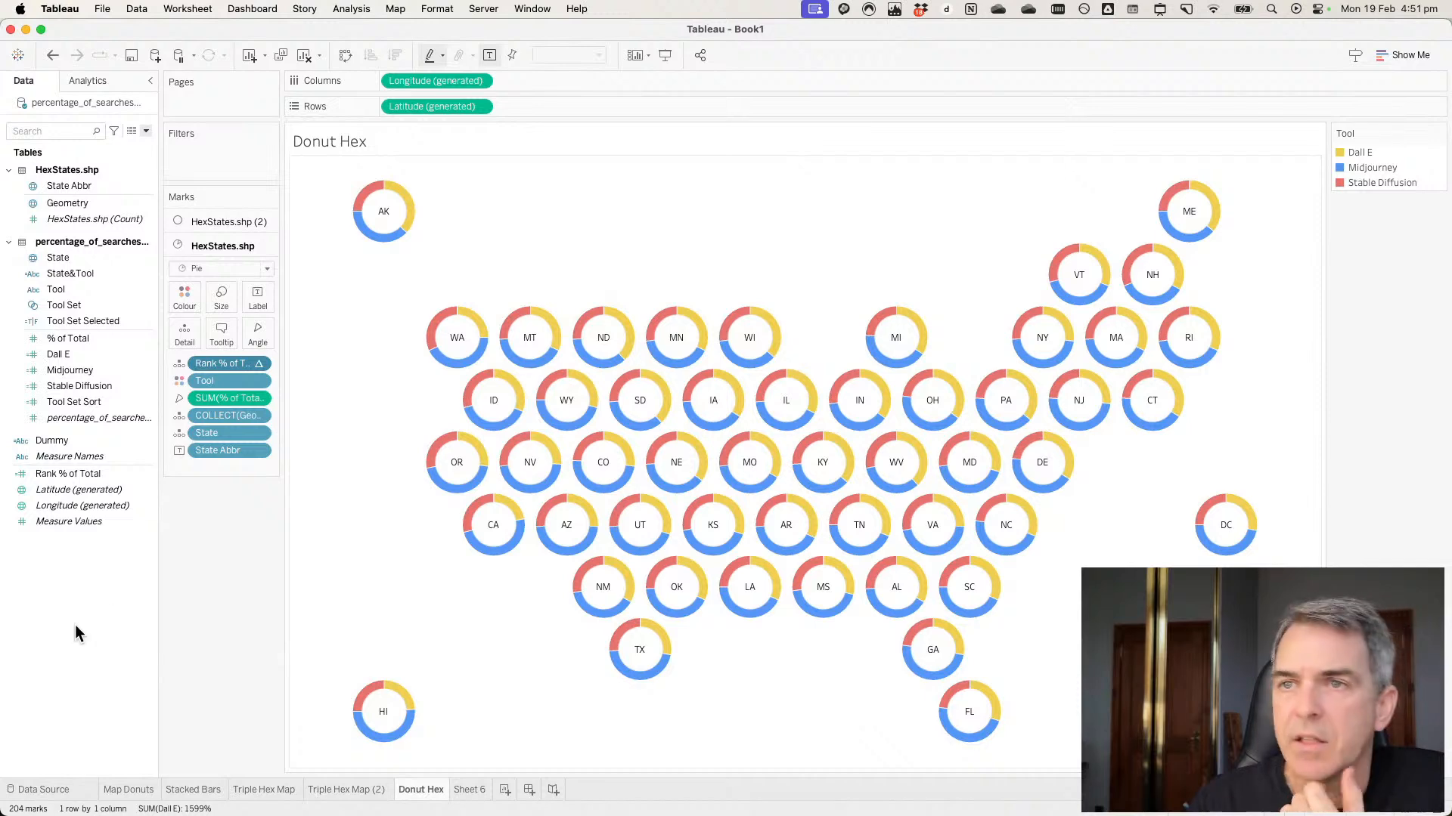
Open the sheet options for Donut Hex.
right_click(428, 791)
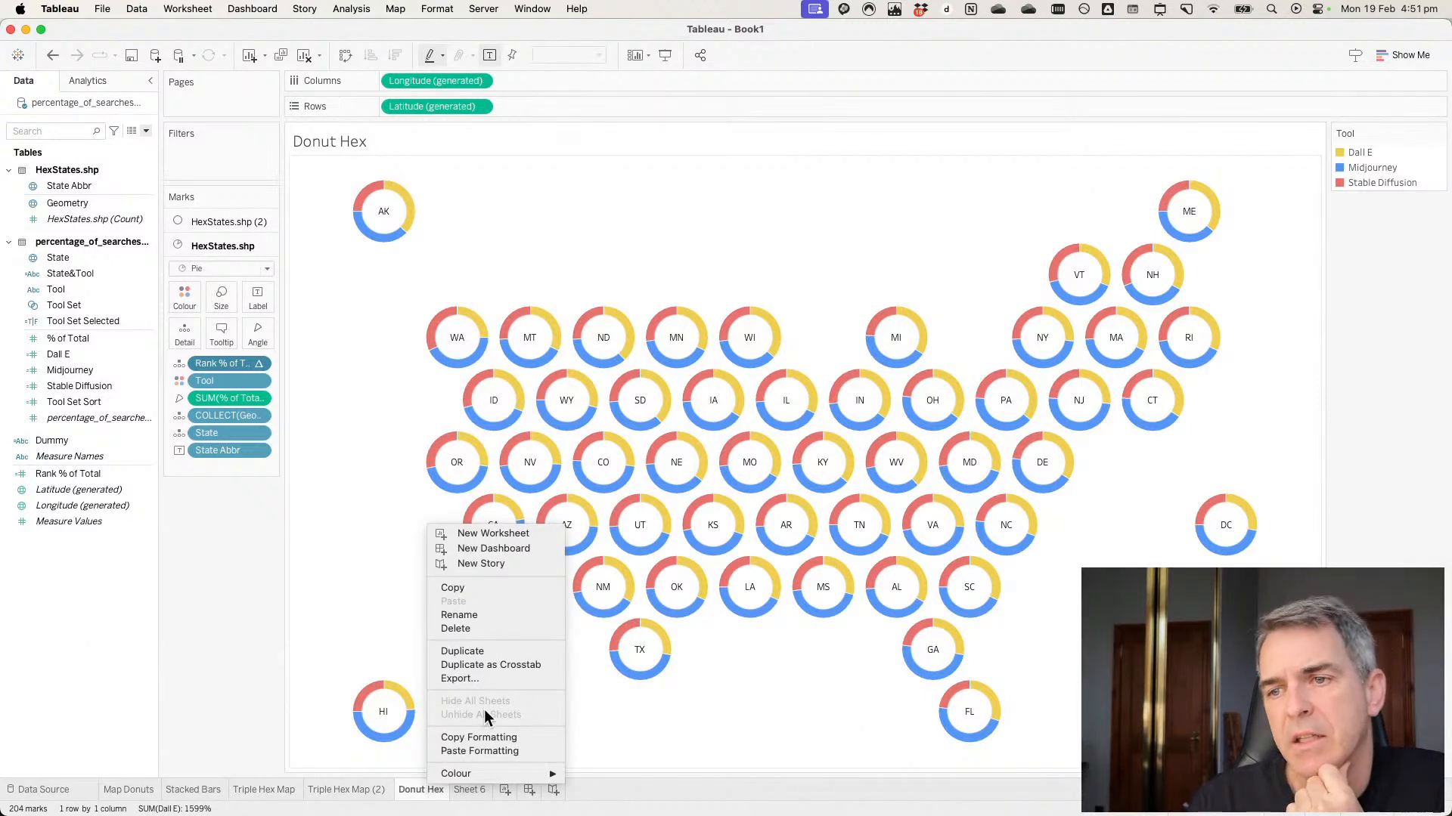
Duplicate the Donut Hex sheet and reduce the copy to a single map layer with Bar marks.
left_click(482, 649)
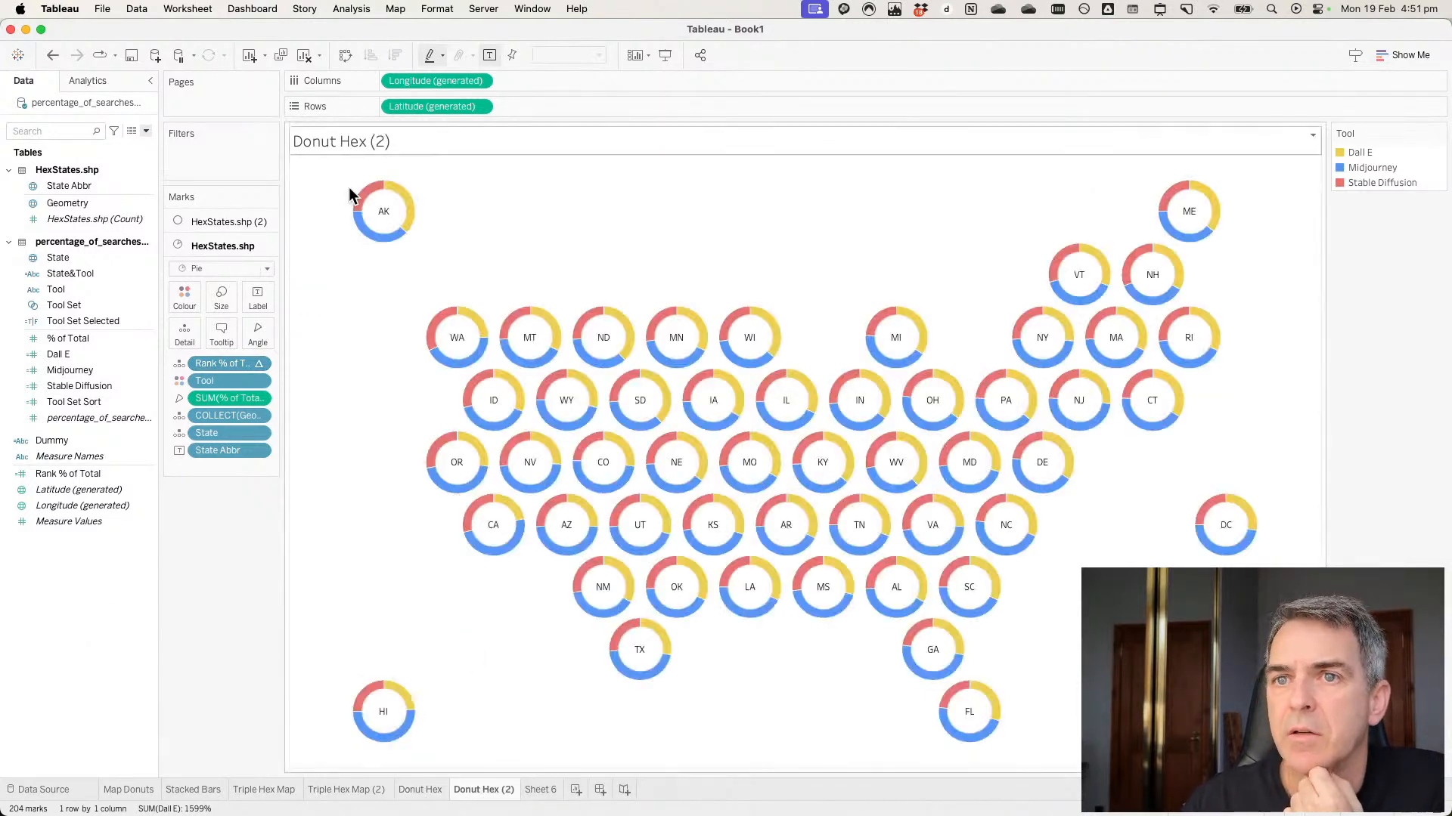
left_click(265, 220)
left_click(220, 347)
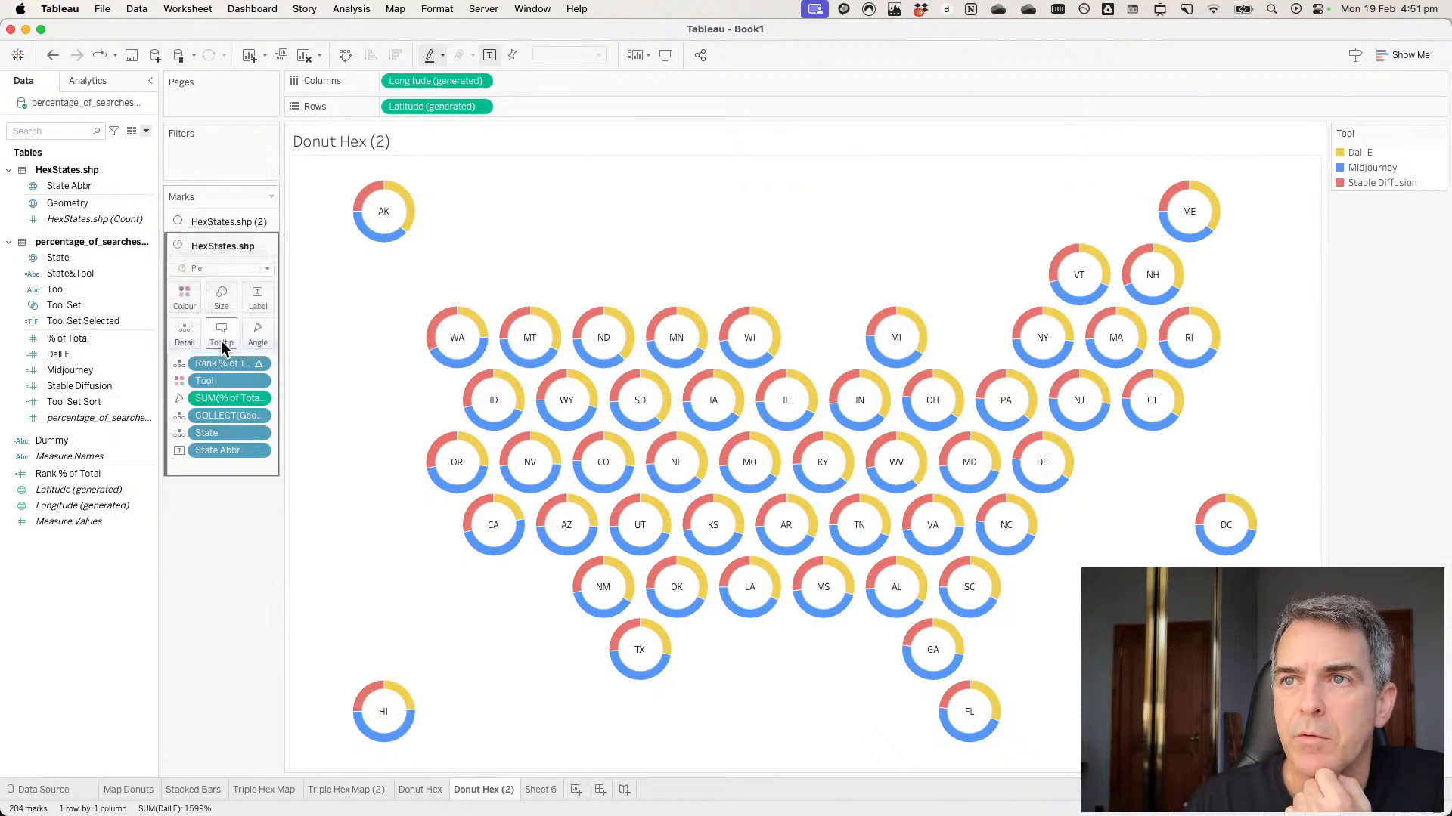
left_click(198, 222)
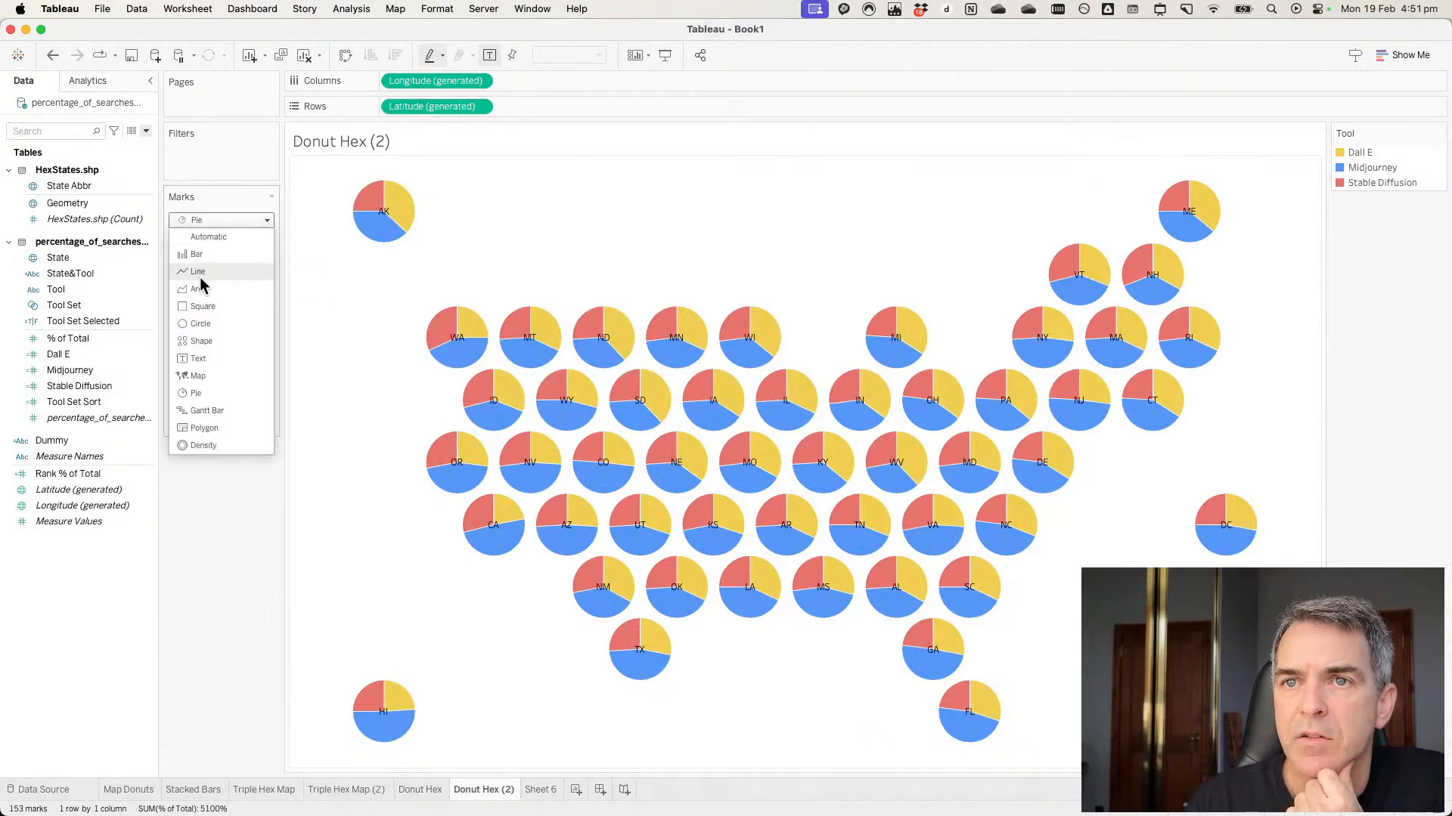
left_click(198, 257)
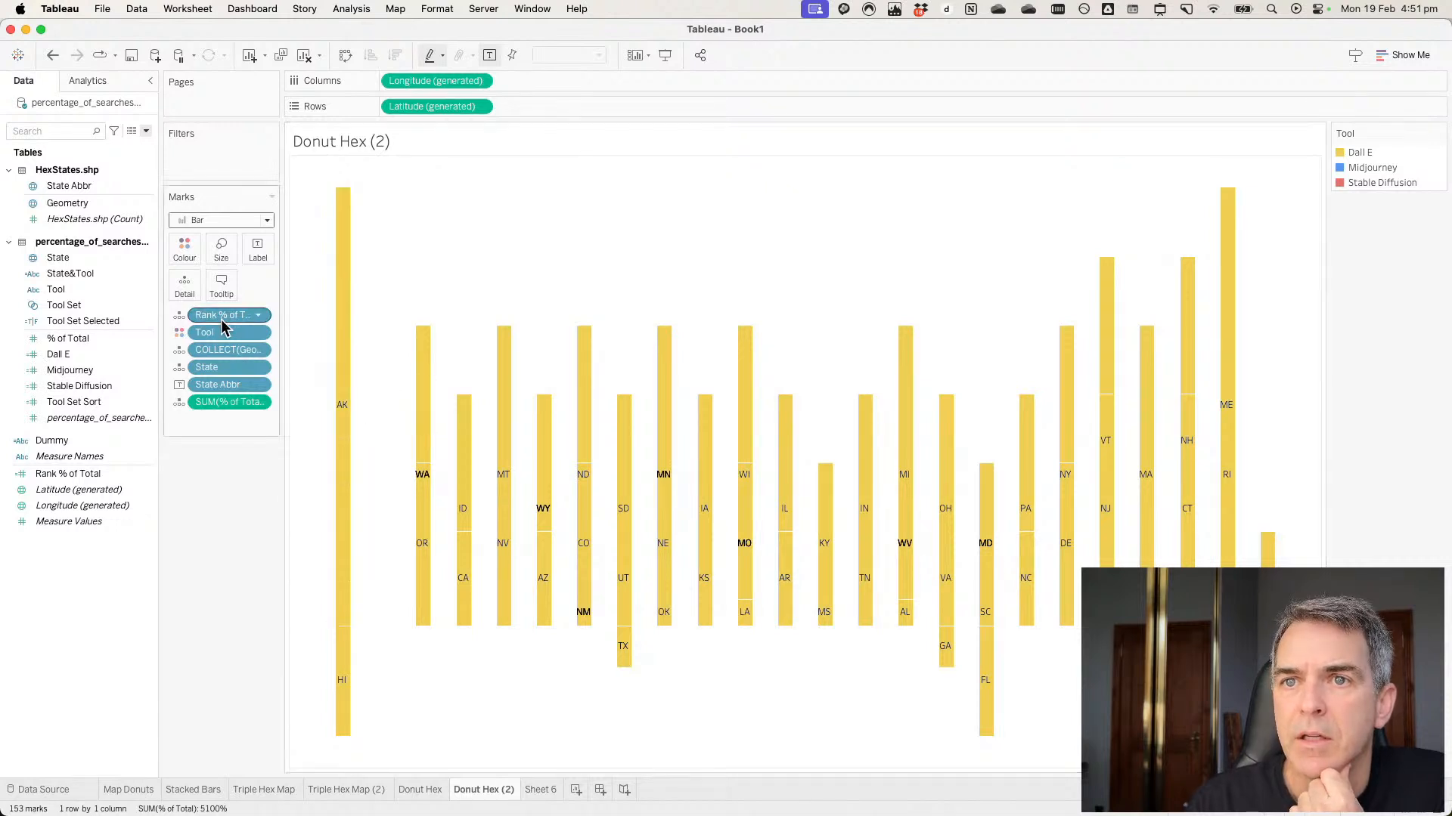
Try removing Rank % of Total from the marks and sizing the bars by SUM(% of Total), and undo both changes.
left_click_drag(221, 319, 223, 530)
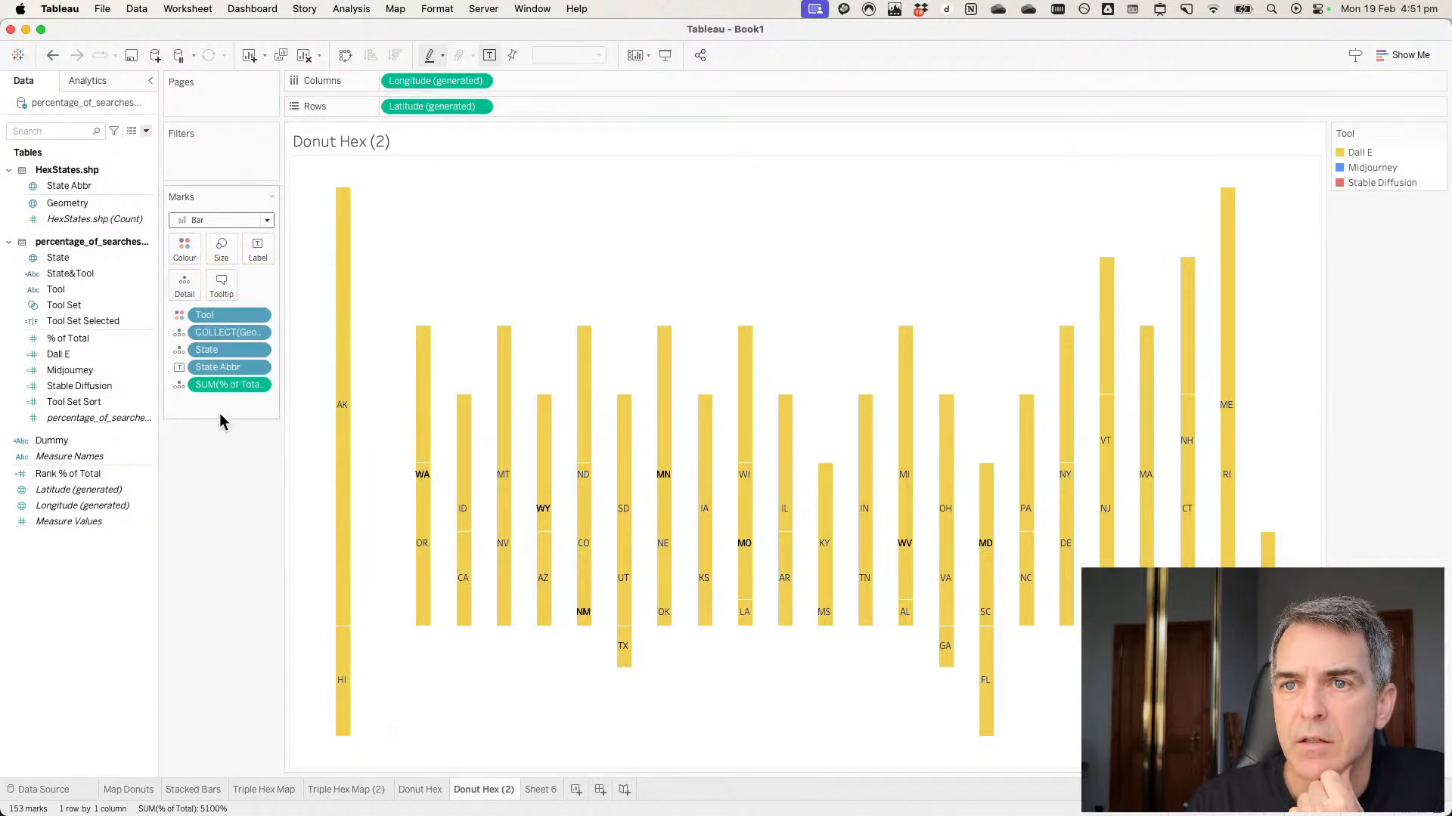
left_click_drag(219, 385, 217, 245)
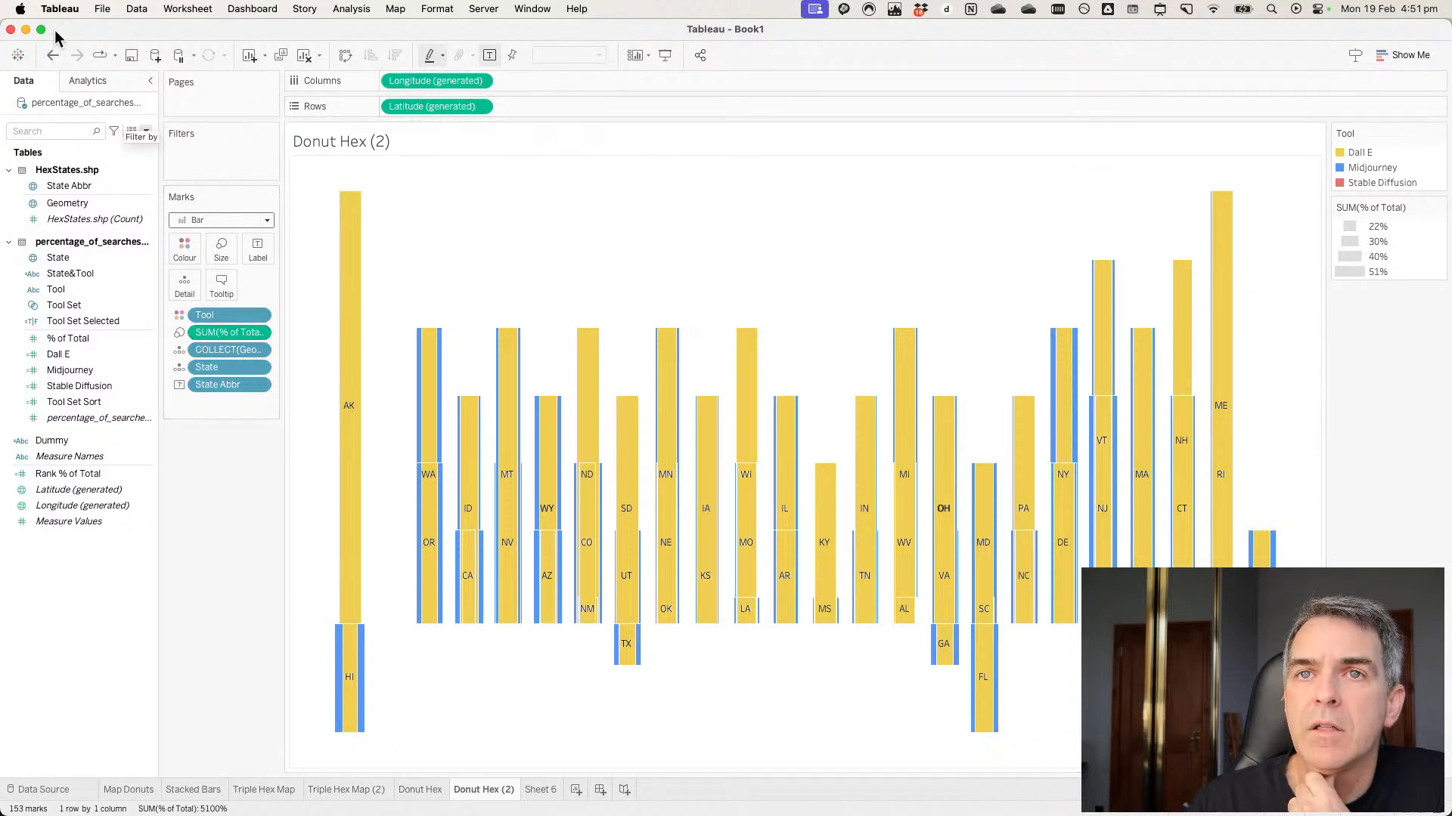
left_click(54, 62)
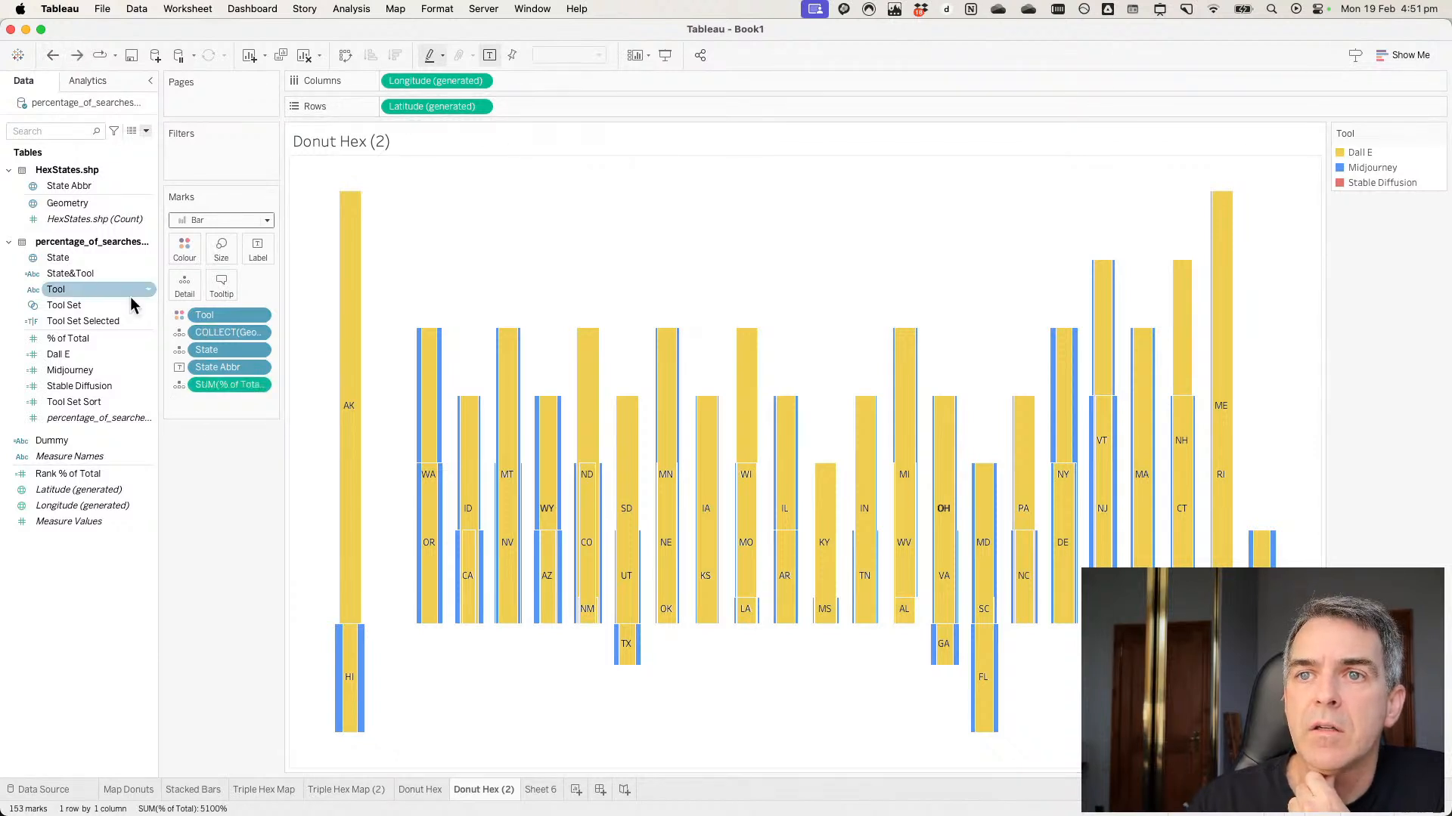
left_click(53, 57)
Try splitting the bar map into columns by Rank % of Total, and undo it.
left_click_drag(217, 315, 567, 87)
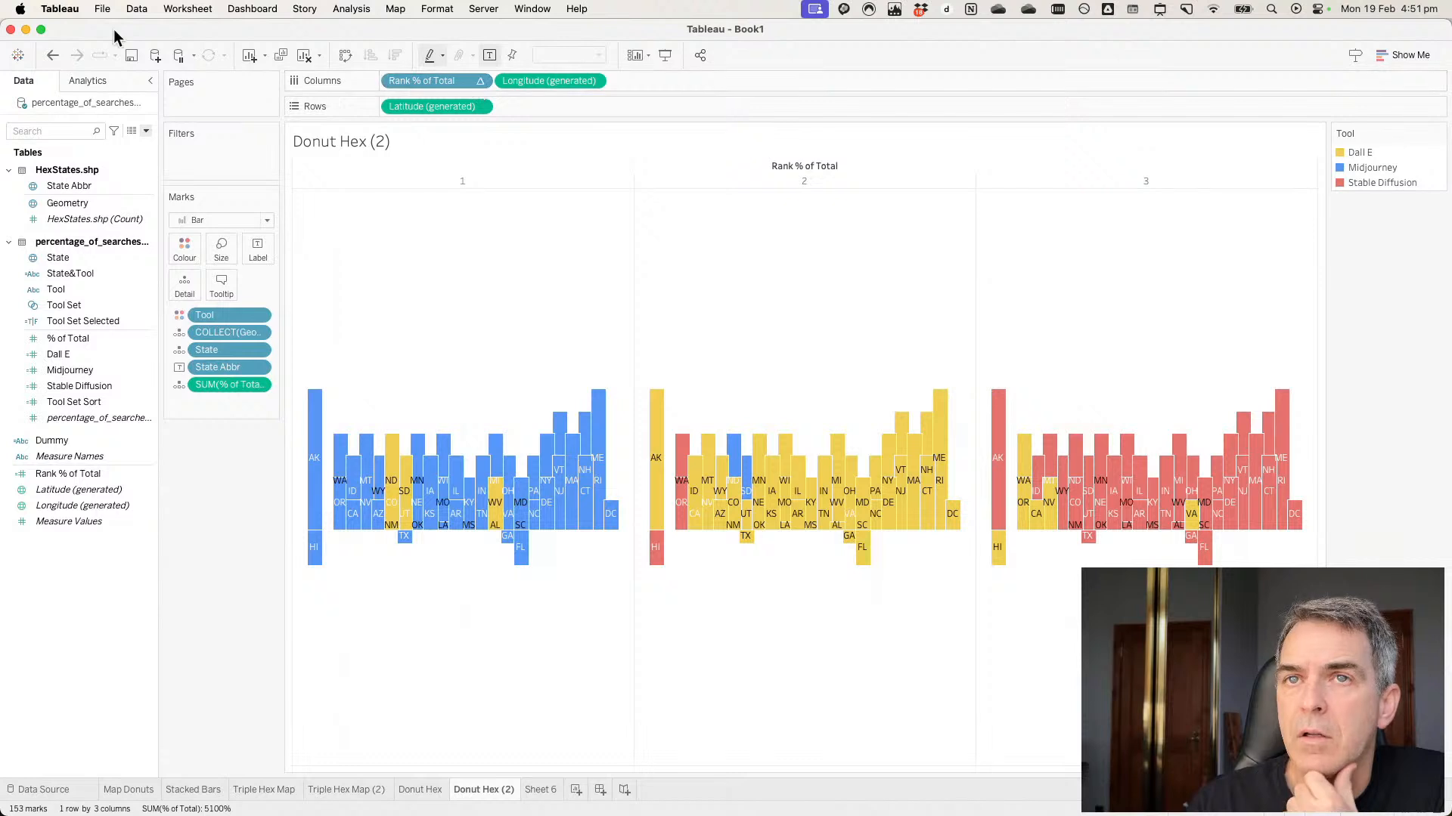
left_click(51, 55)
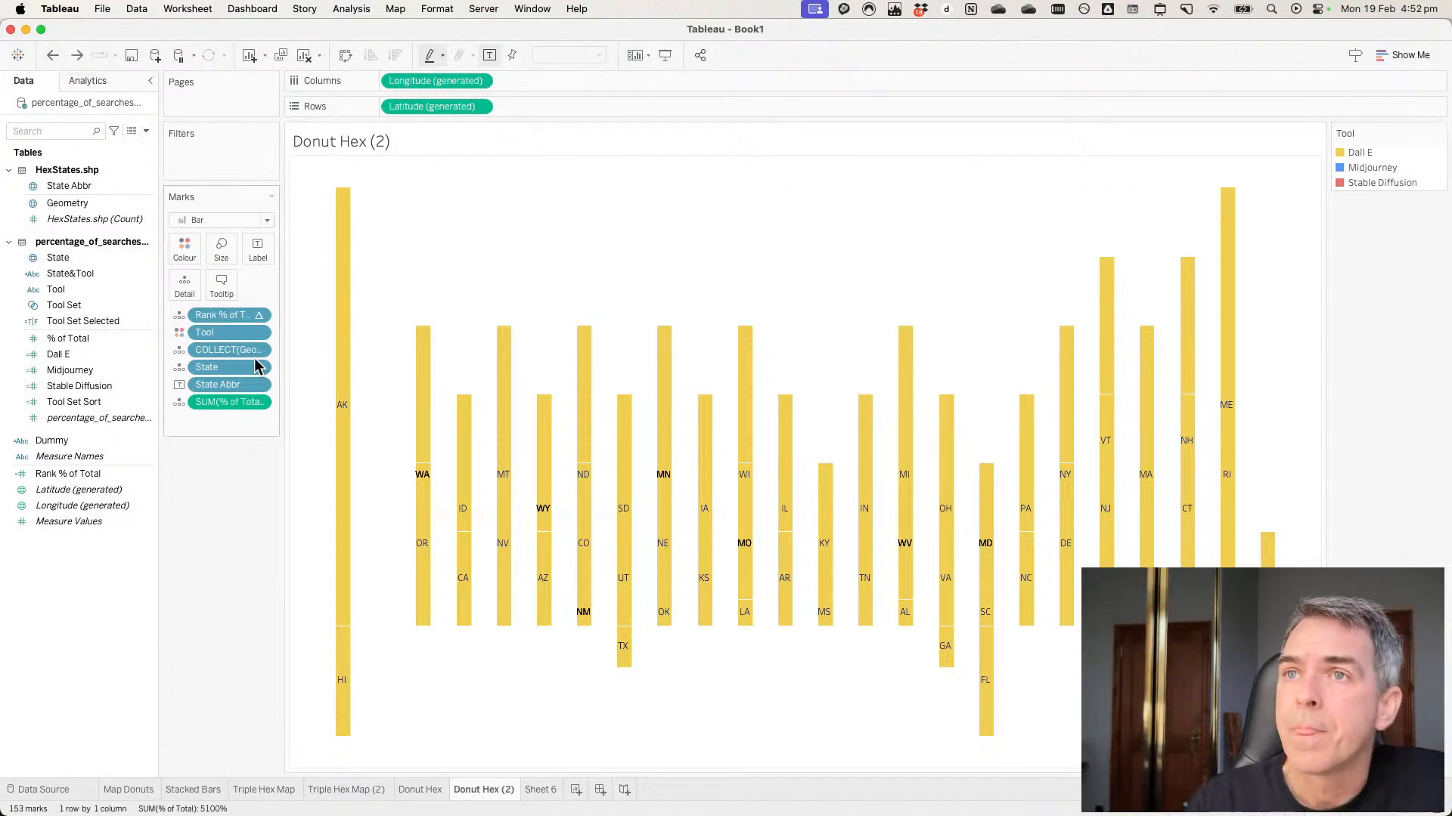
mouse_move(227, 401)
left_mouse_down()
mouse_move(693, 51)
mouse_move(591, 113)
mouse_move(334, 356)
mouse_move(242, 416)
mouse_move(219, 402)
left_mouse_up()
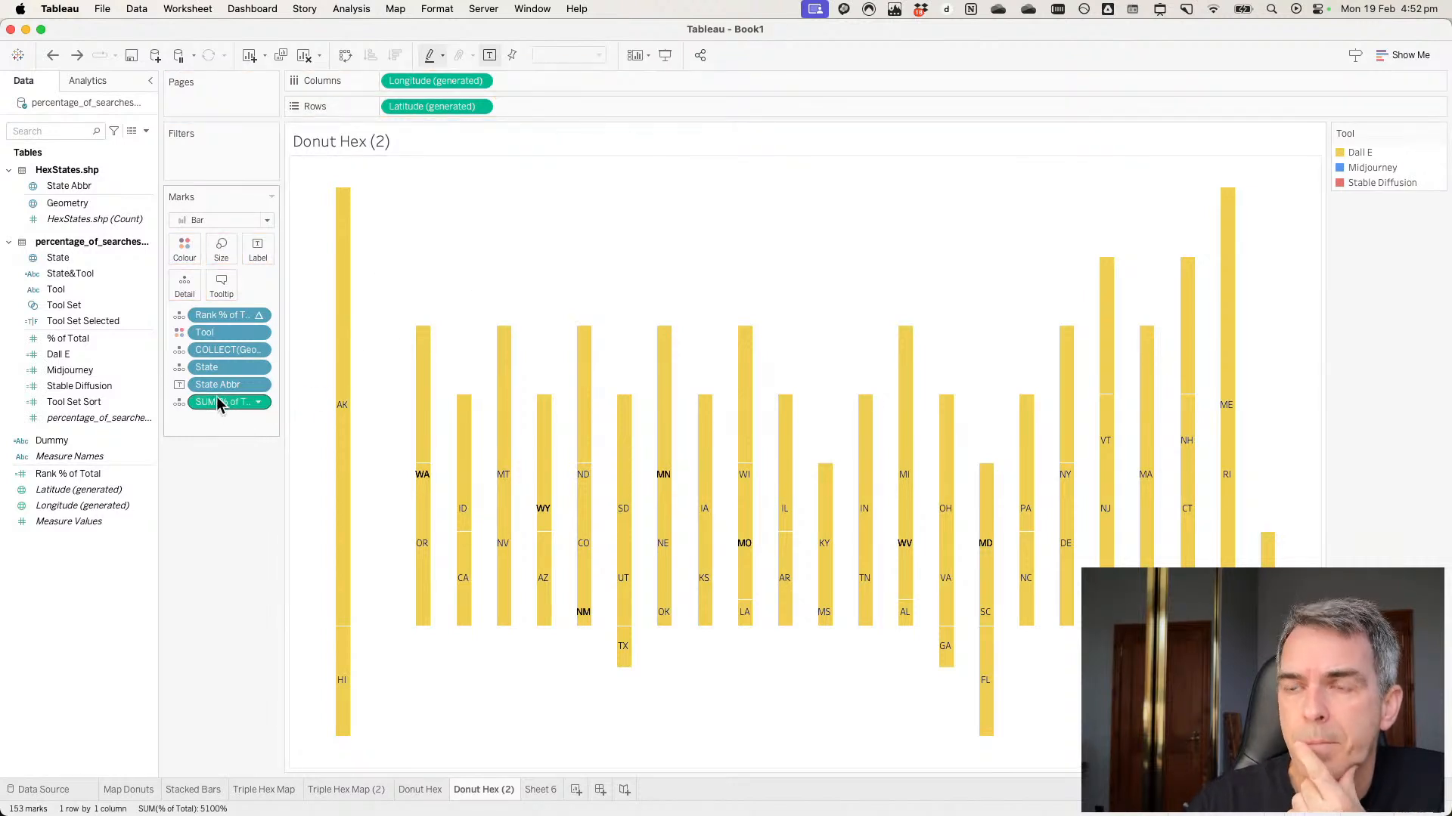
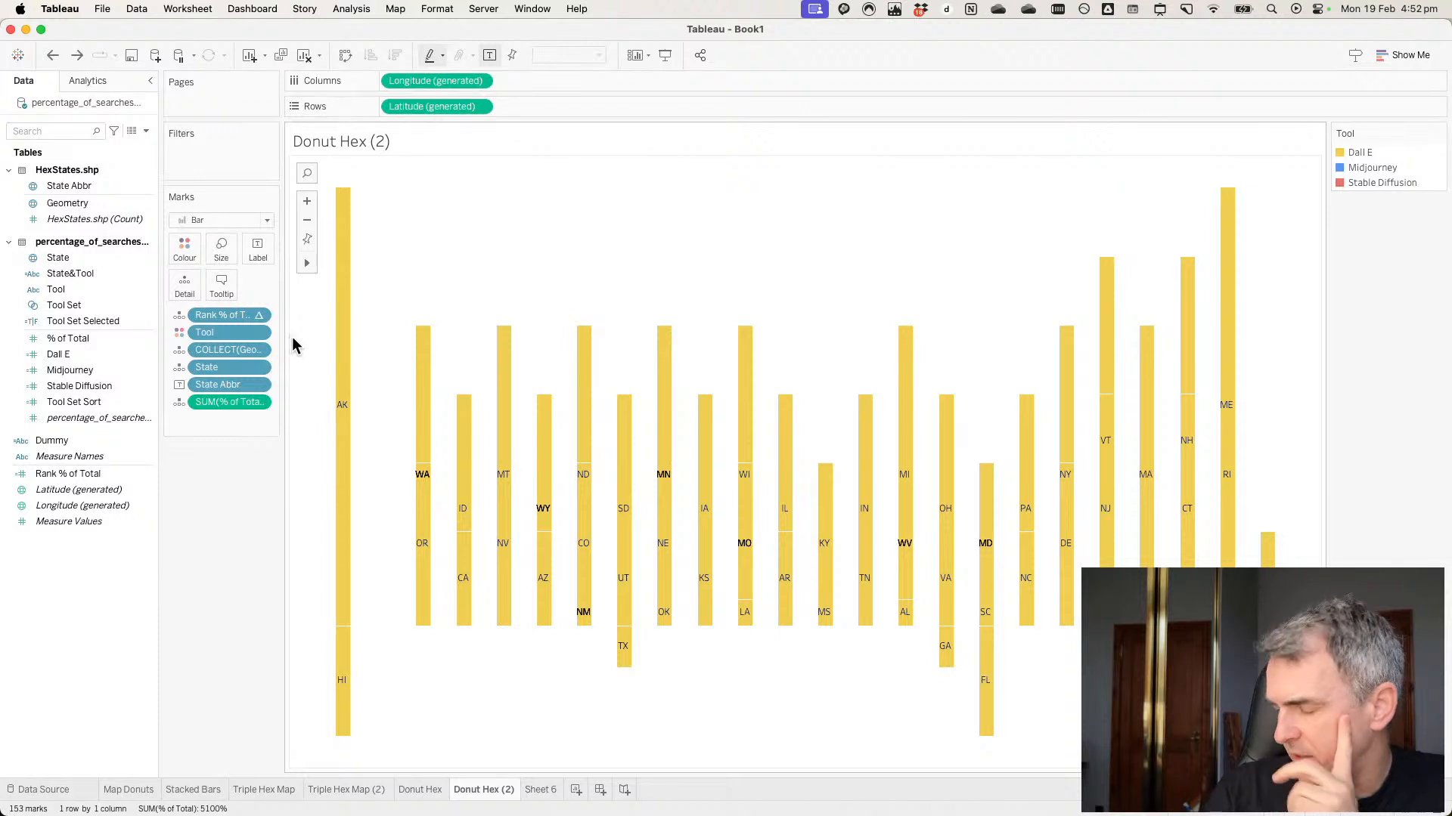
Edit the data source and add a connection to US States Tilemap.xlsx from the Datasources folder.
right_click(90, 103)
left_click(107, 112)
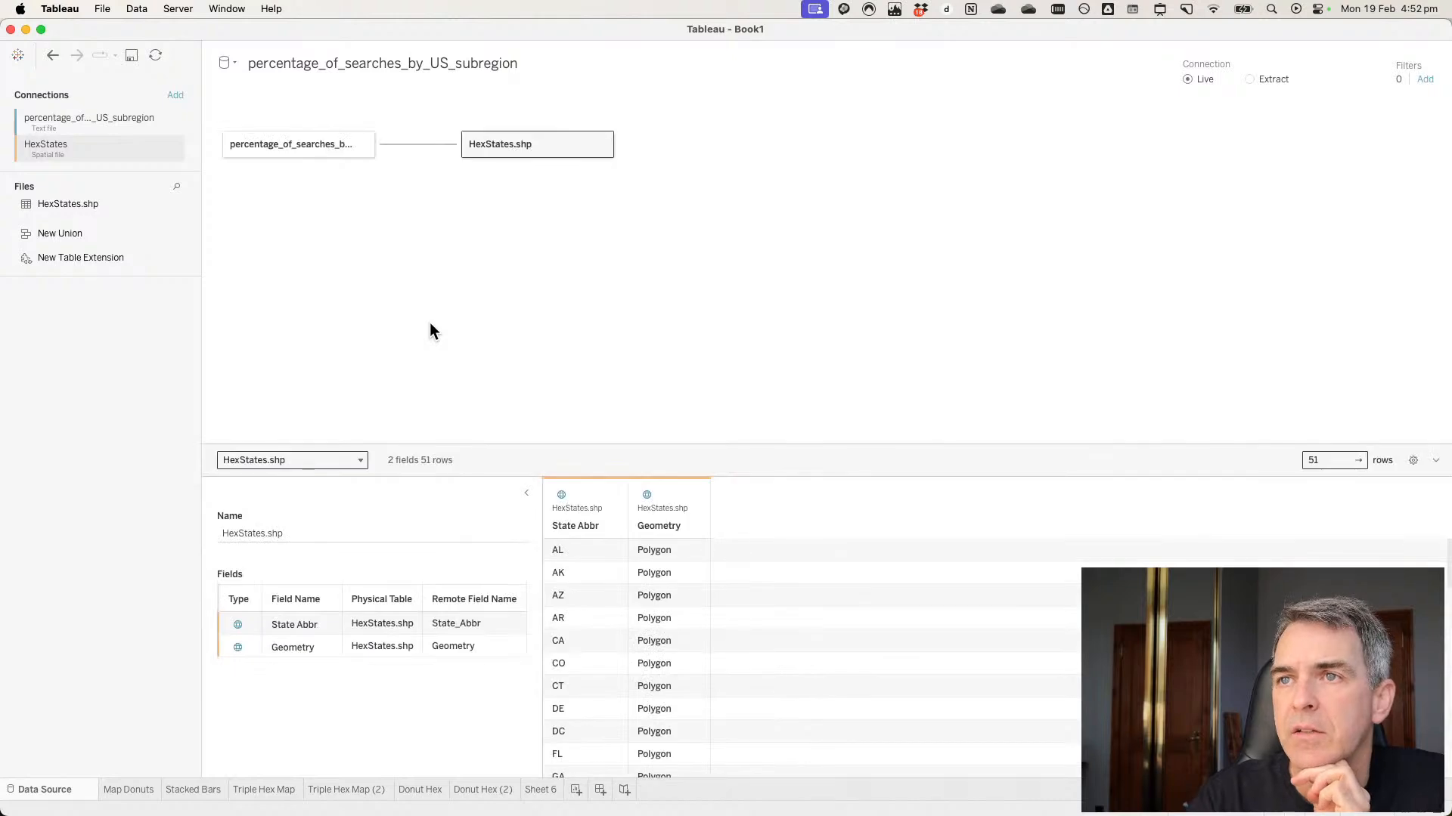
left_click(175, 95)
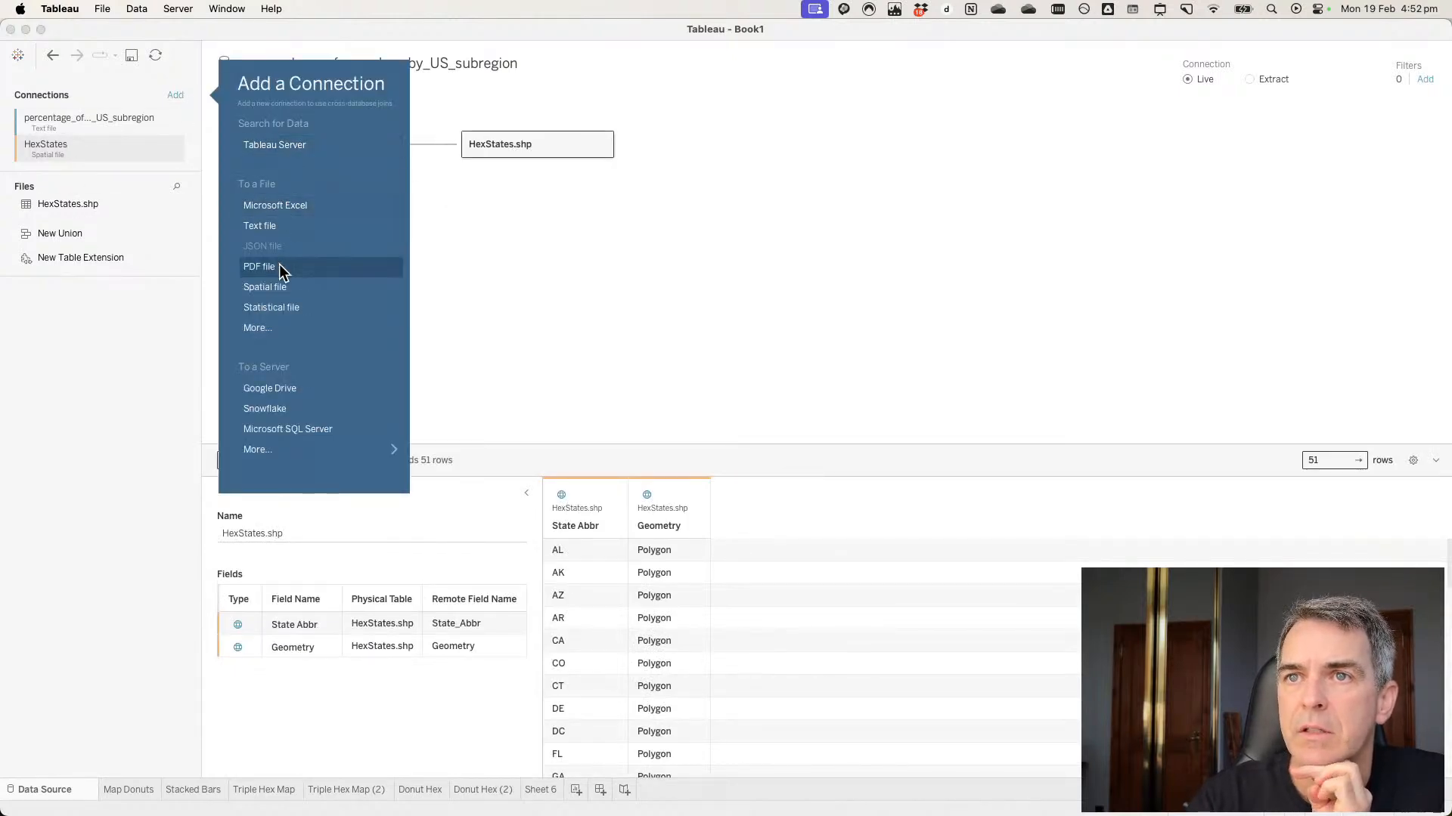
left_click(280, 333)
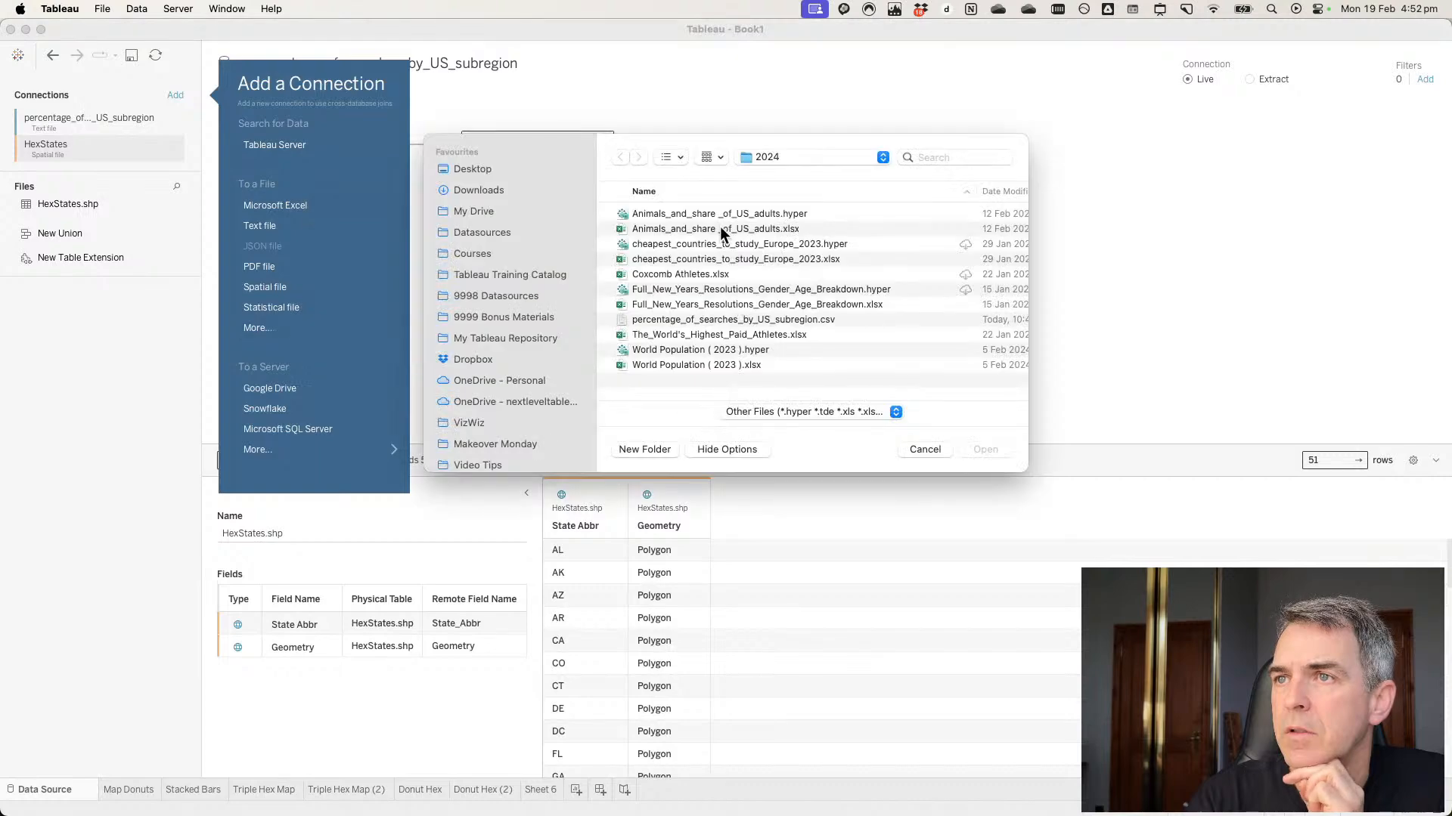
left_click(482, 232)
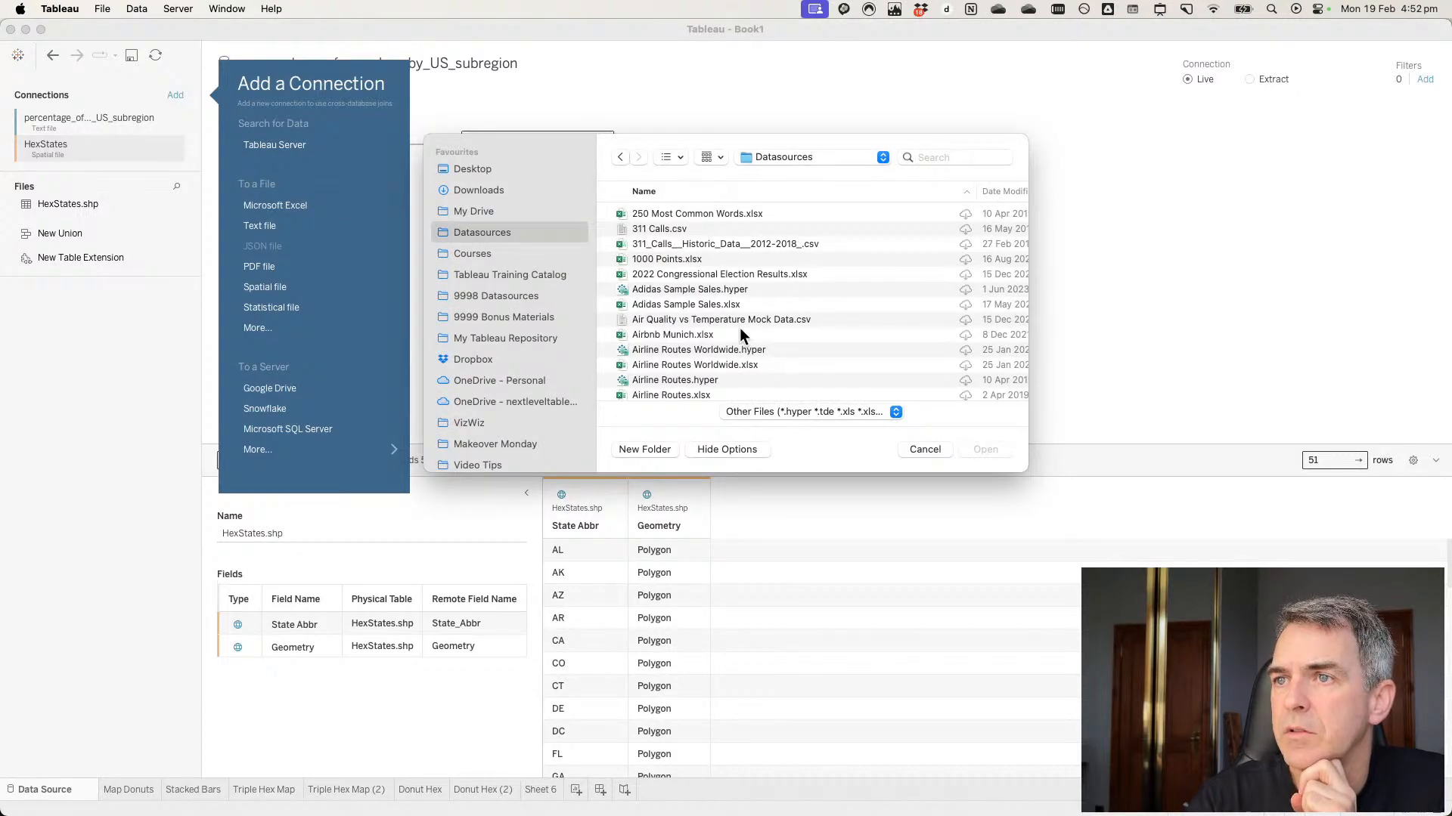
scroll(739, 331, "down", 10)
scroll(739, 332, "down", 5)
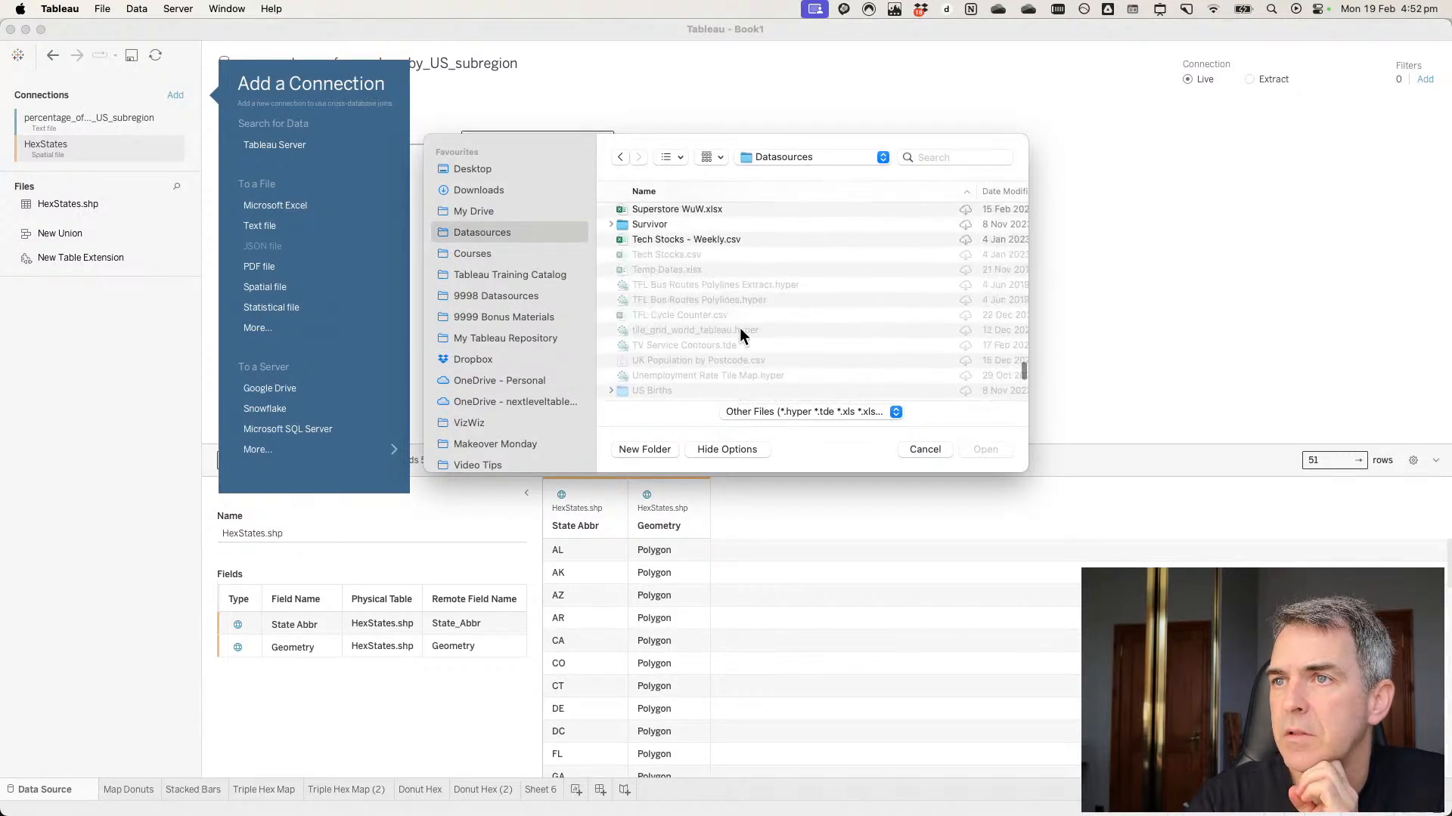
scroll(741, 331, "down", 5)
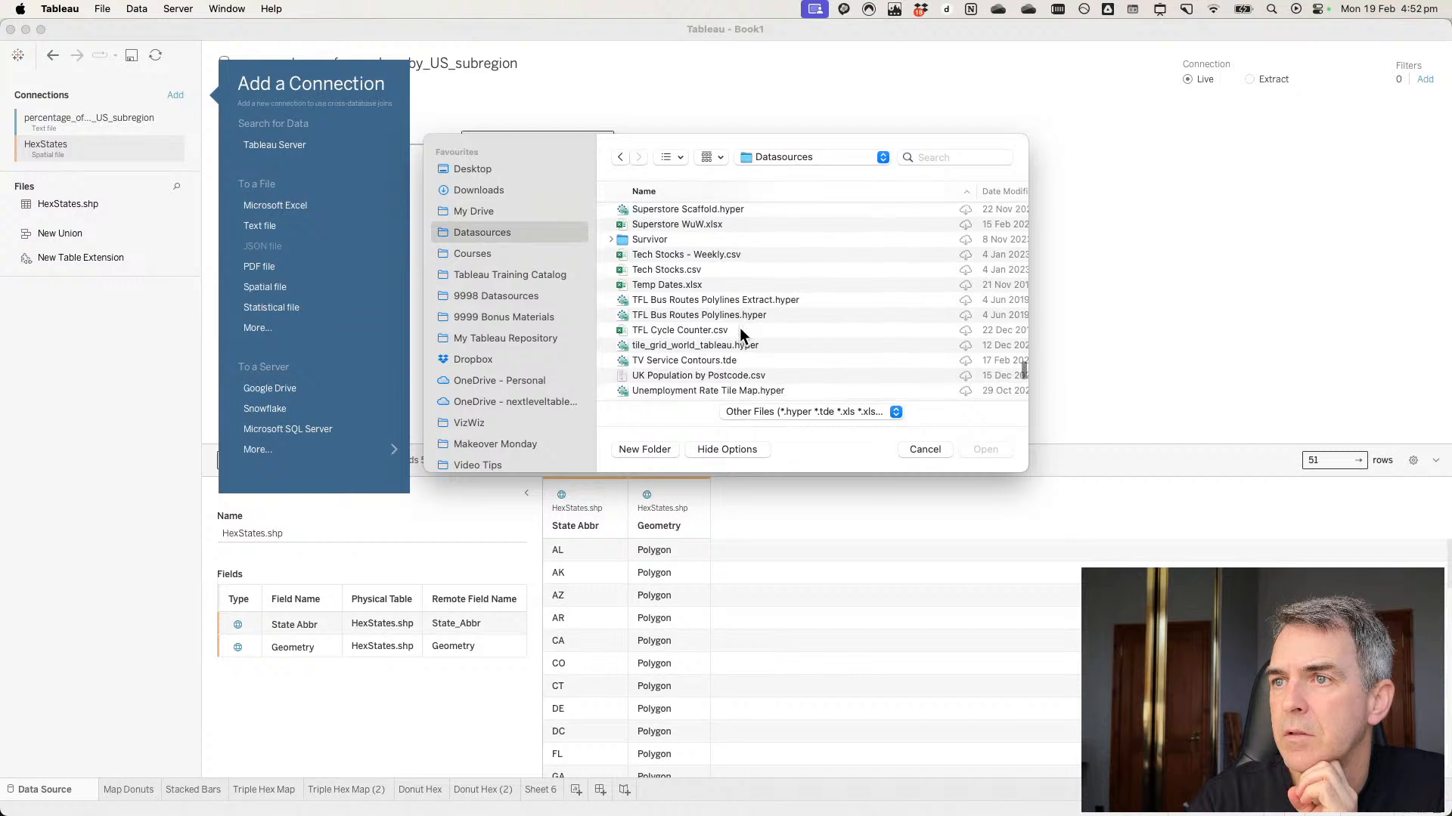
scroll(739, 329, "down", 3)
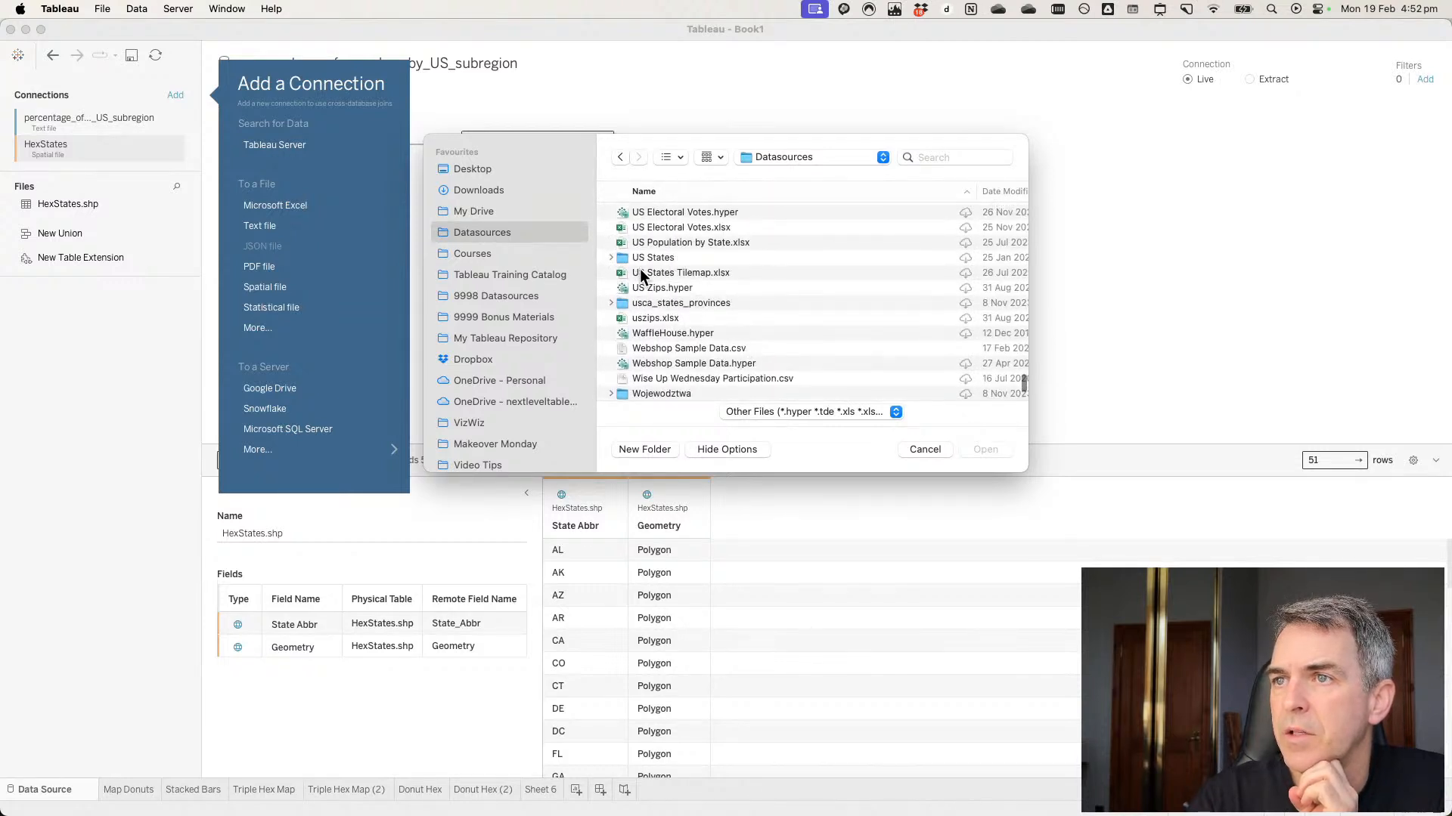
left_click(640, 270)
left_click(979, 451)
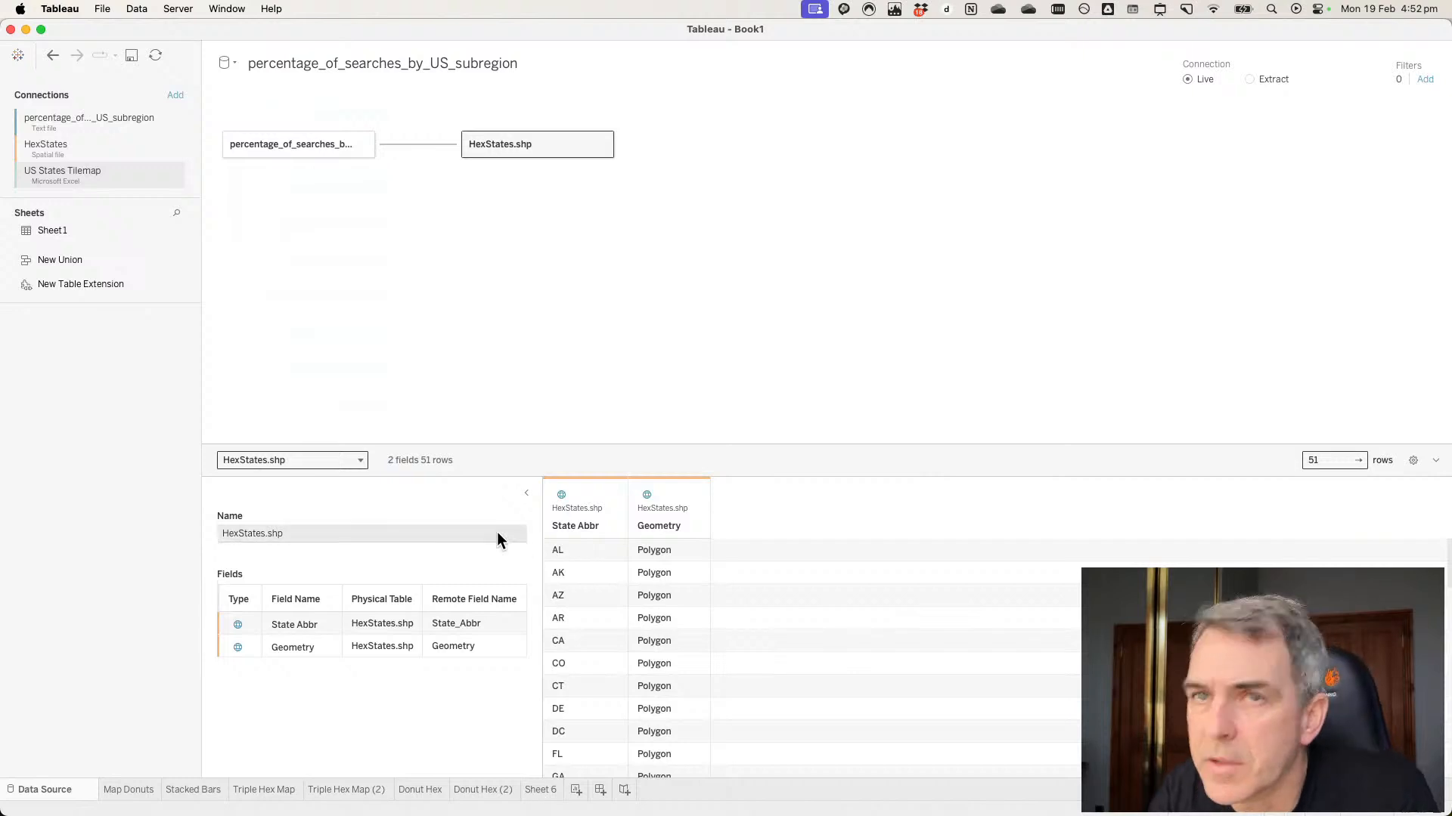
Preview the rows of the tilemap's Sheet1 and add it to the data model, related to HexStates.shp.
left_click(320, 462)
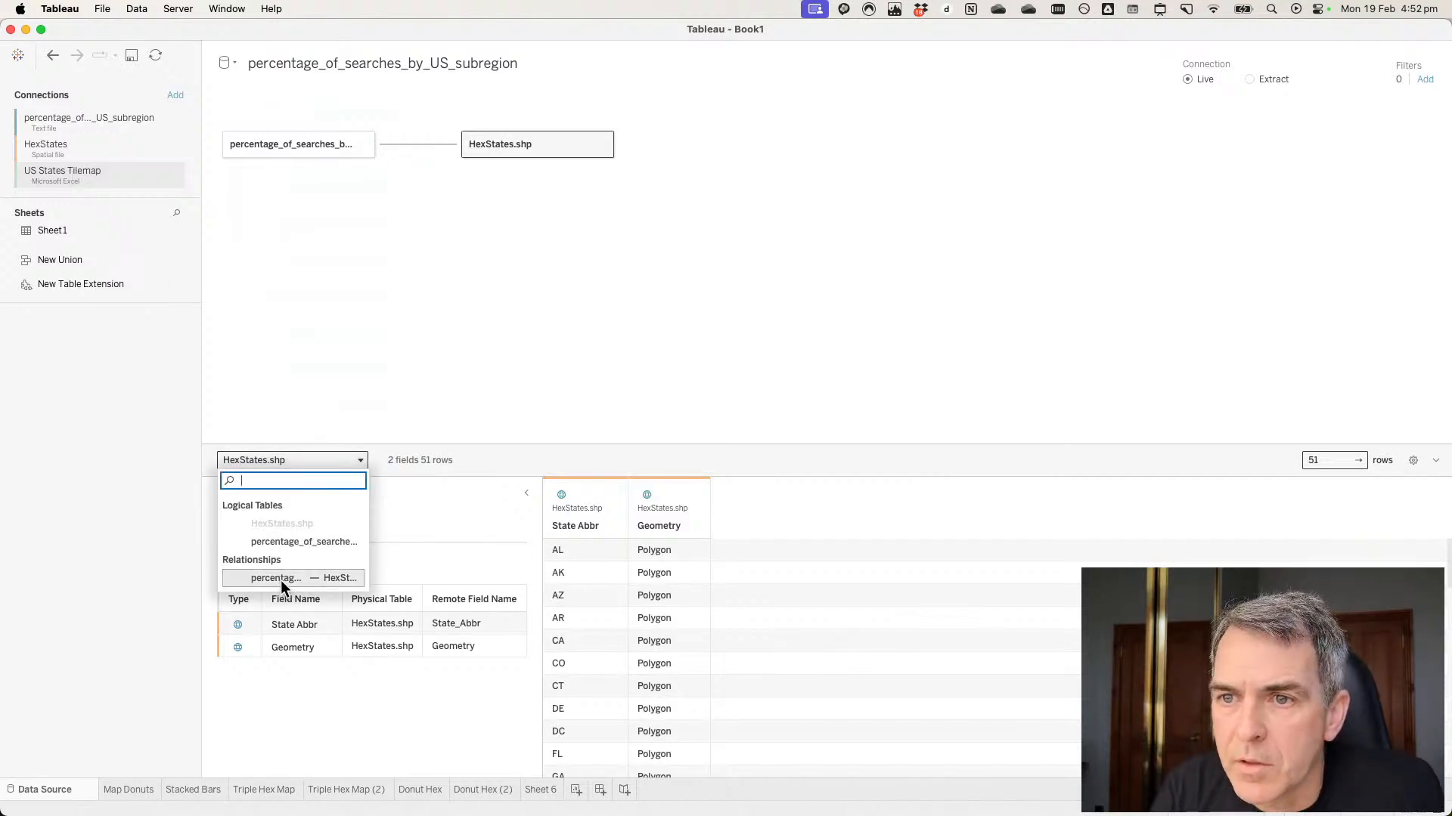
left_click(329, 294)
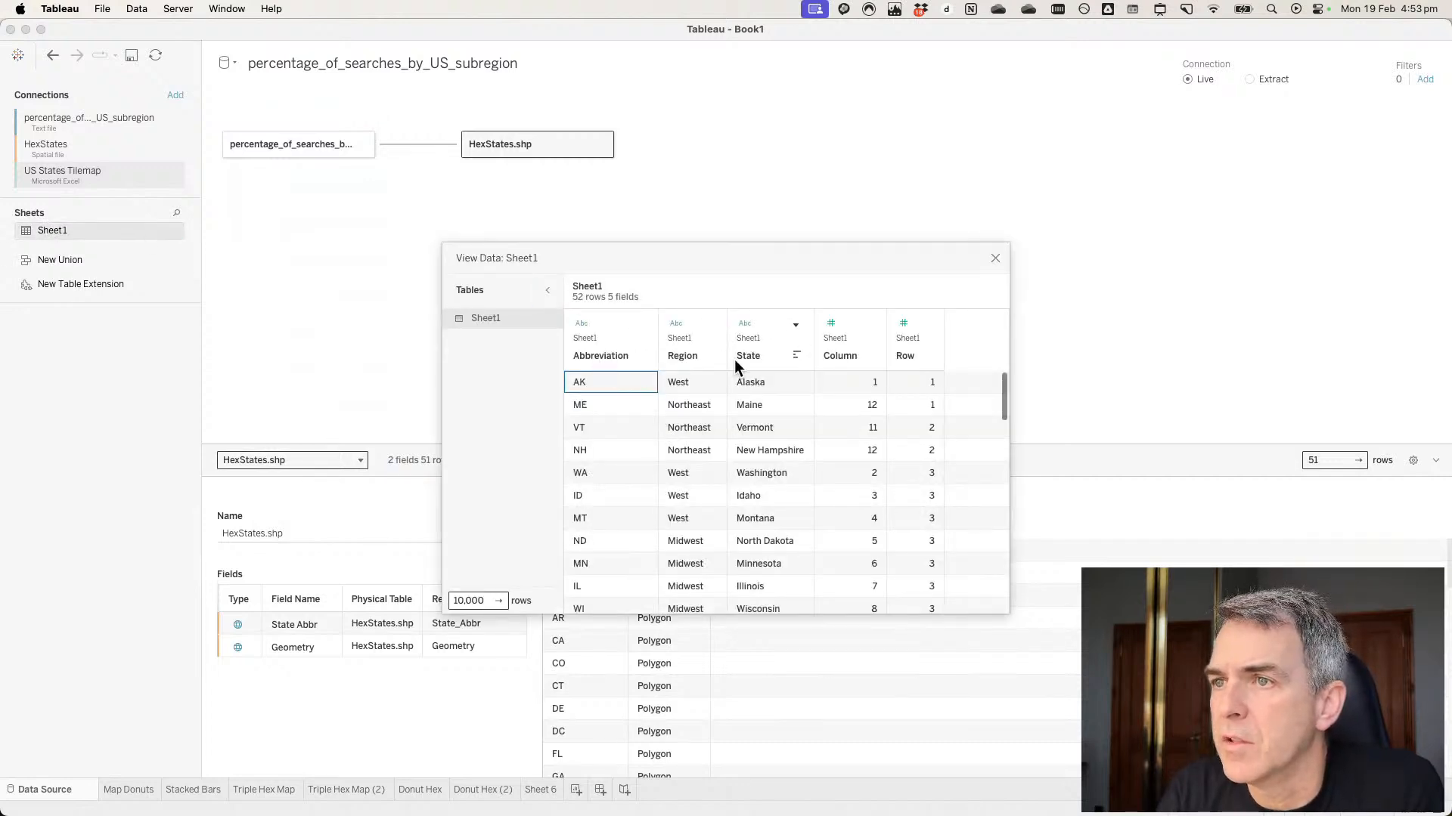
left_click(993, 259)
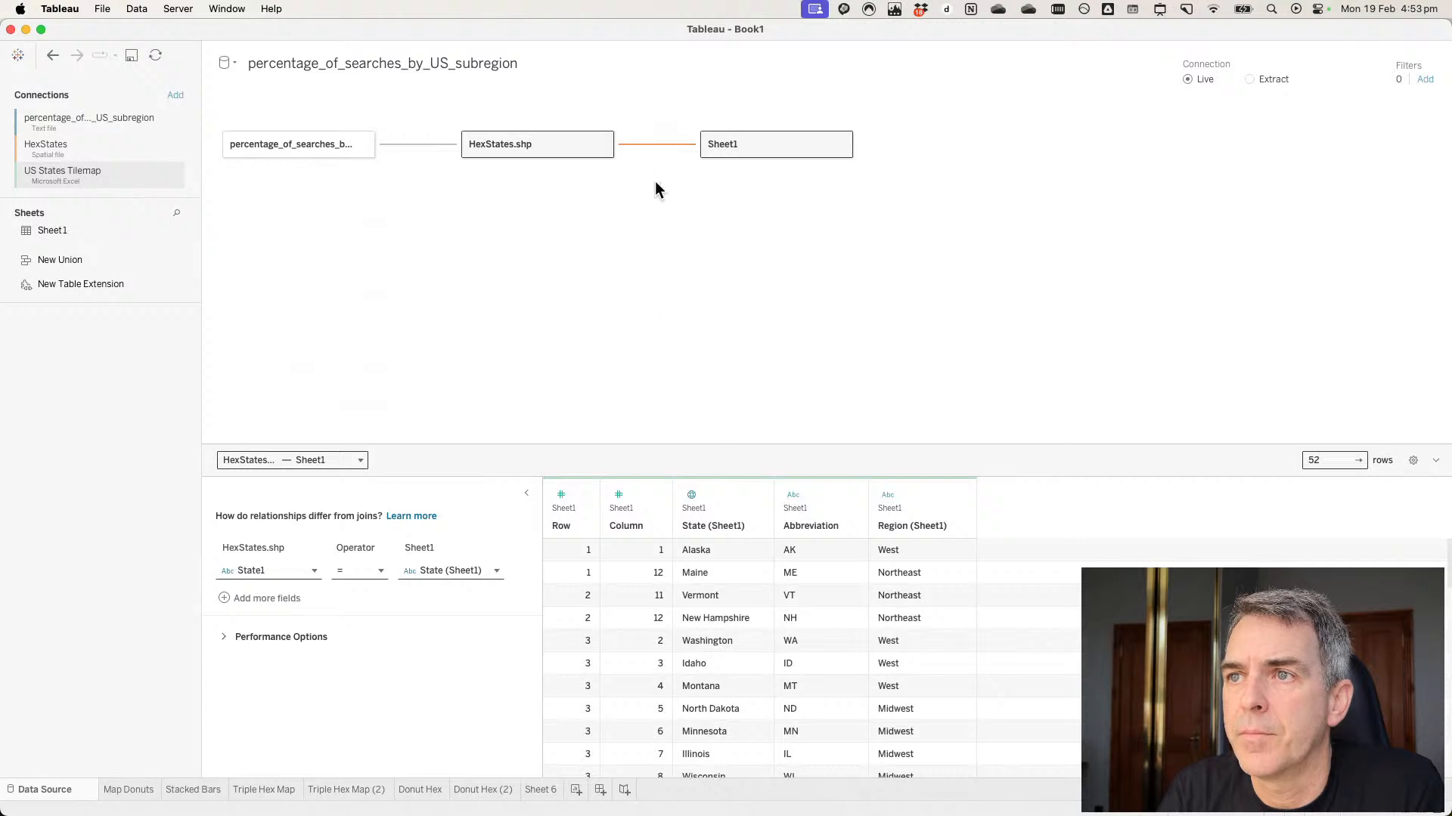
Examine the matching fields in the relationships of HexStates.shp with Sheet1 and with the percentage_of_searches table.
left_click(286, 570)
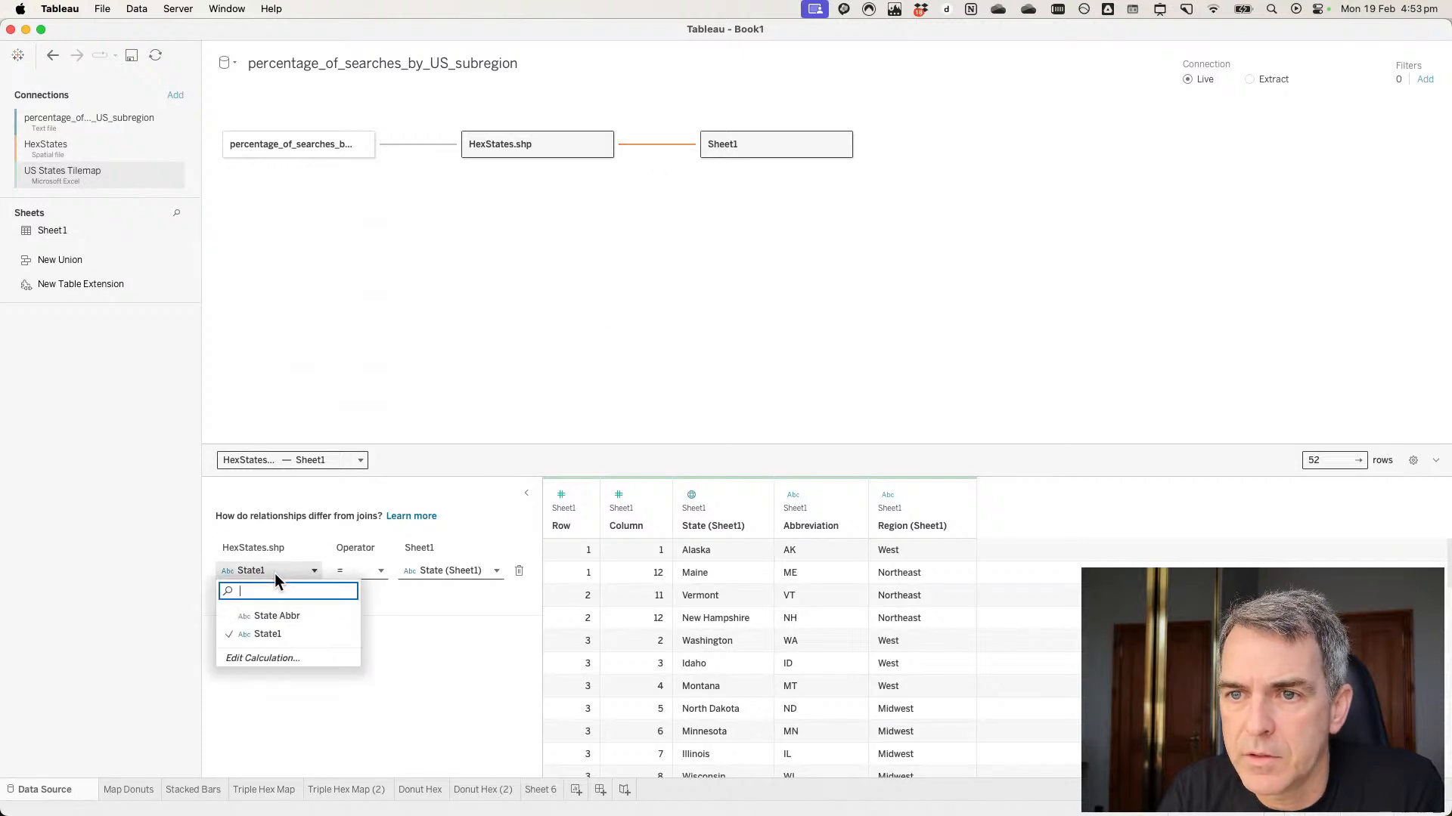
left_click(262, 548)
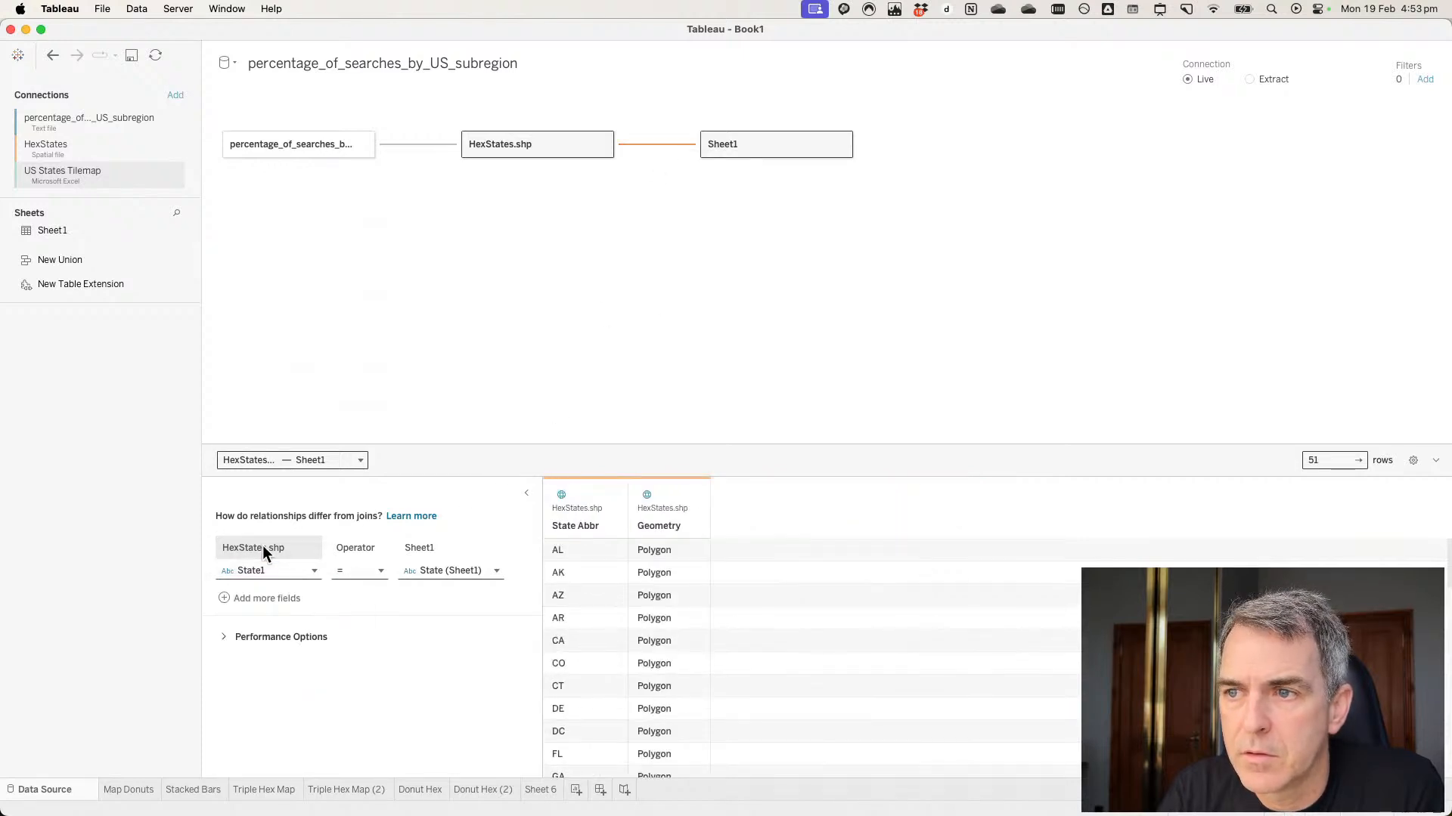
left_click(320, 458)
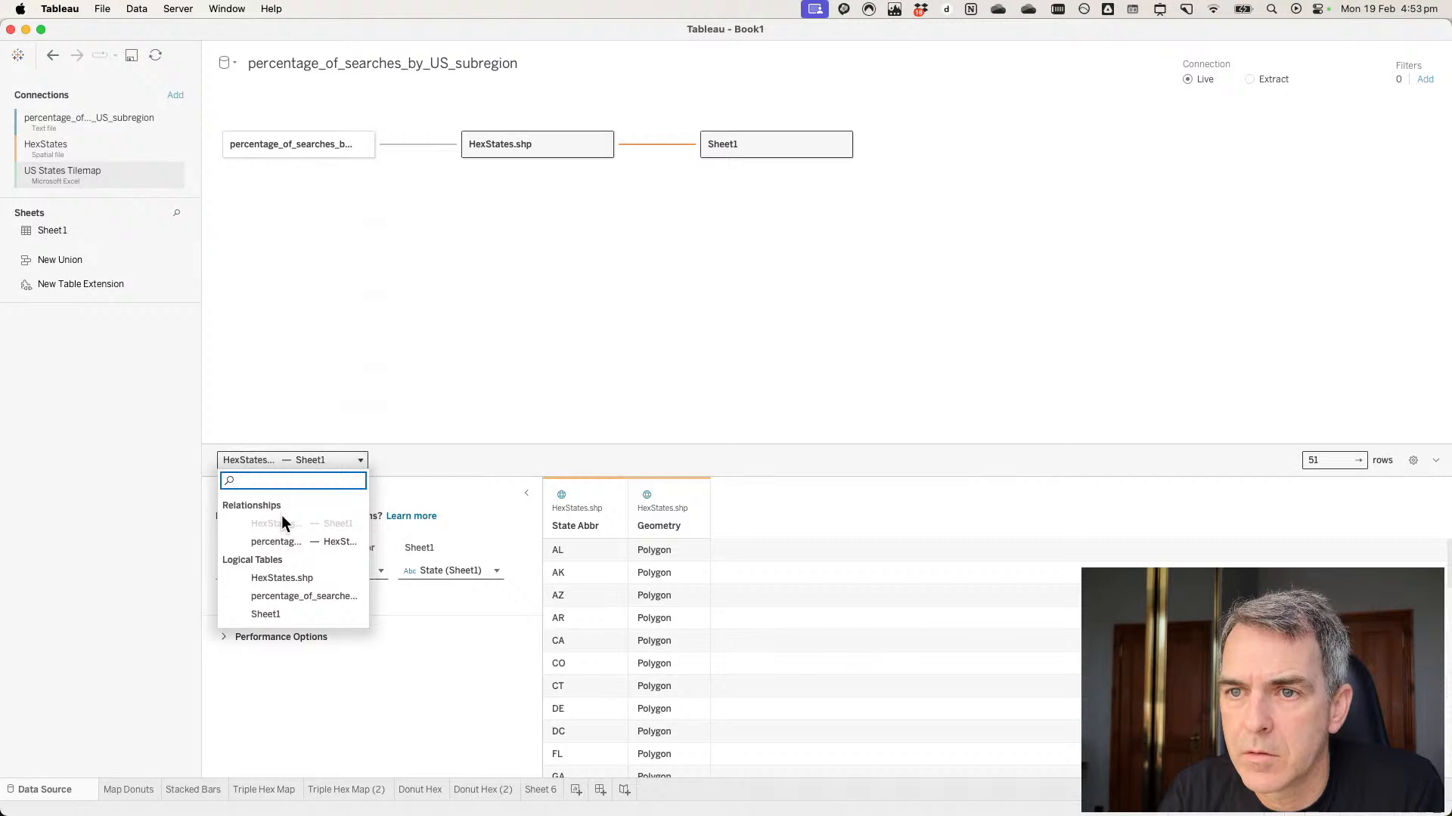
left_click(281, 542)
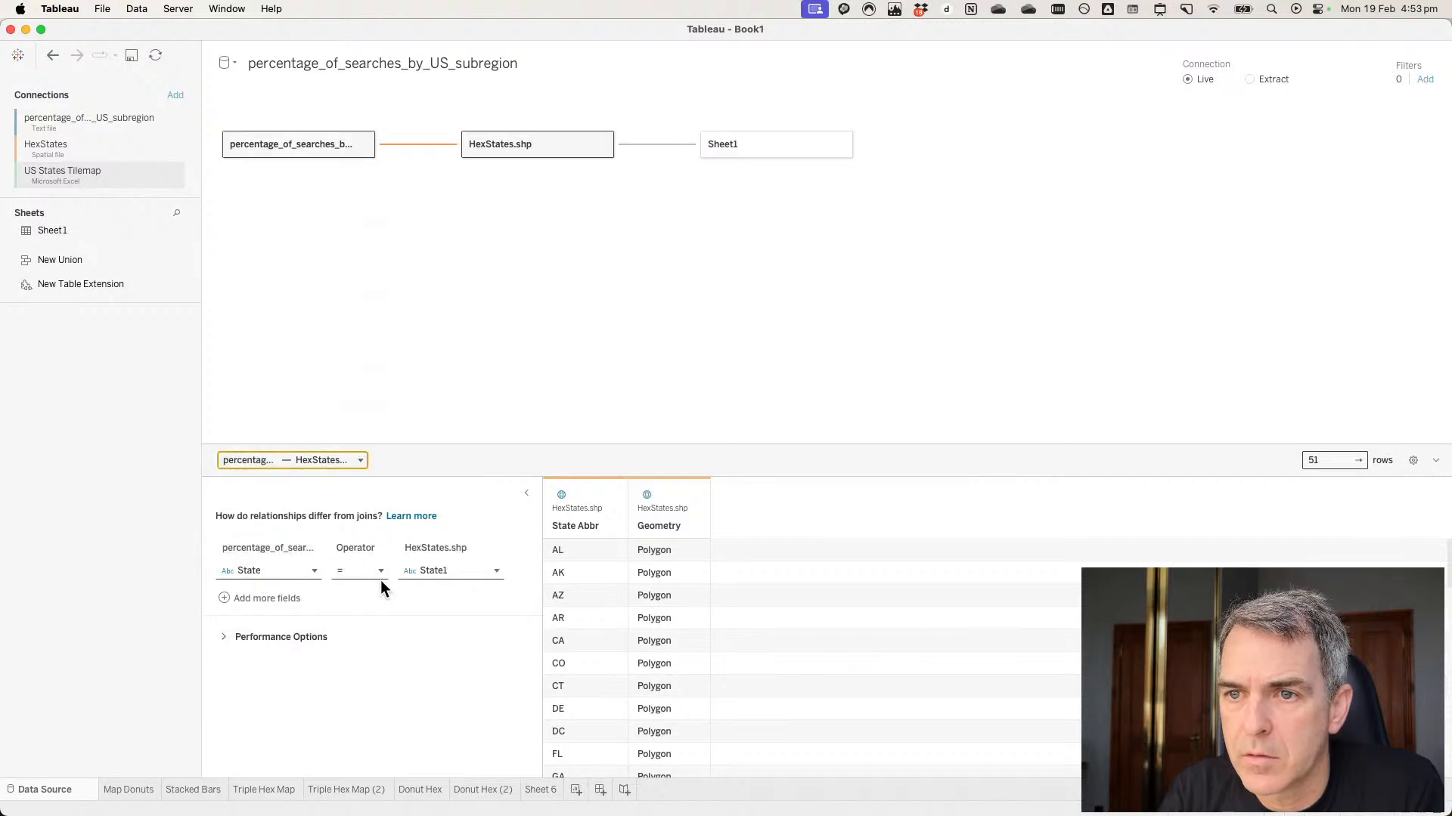
left_click(280, 572)
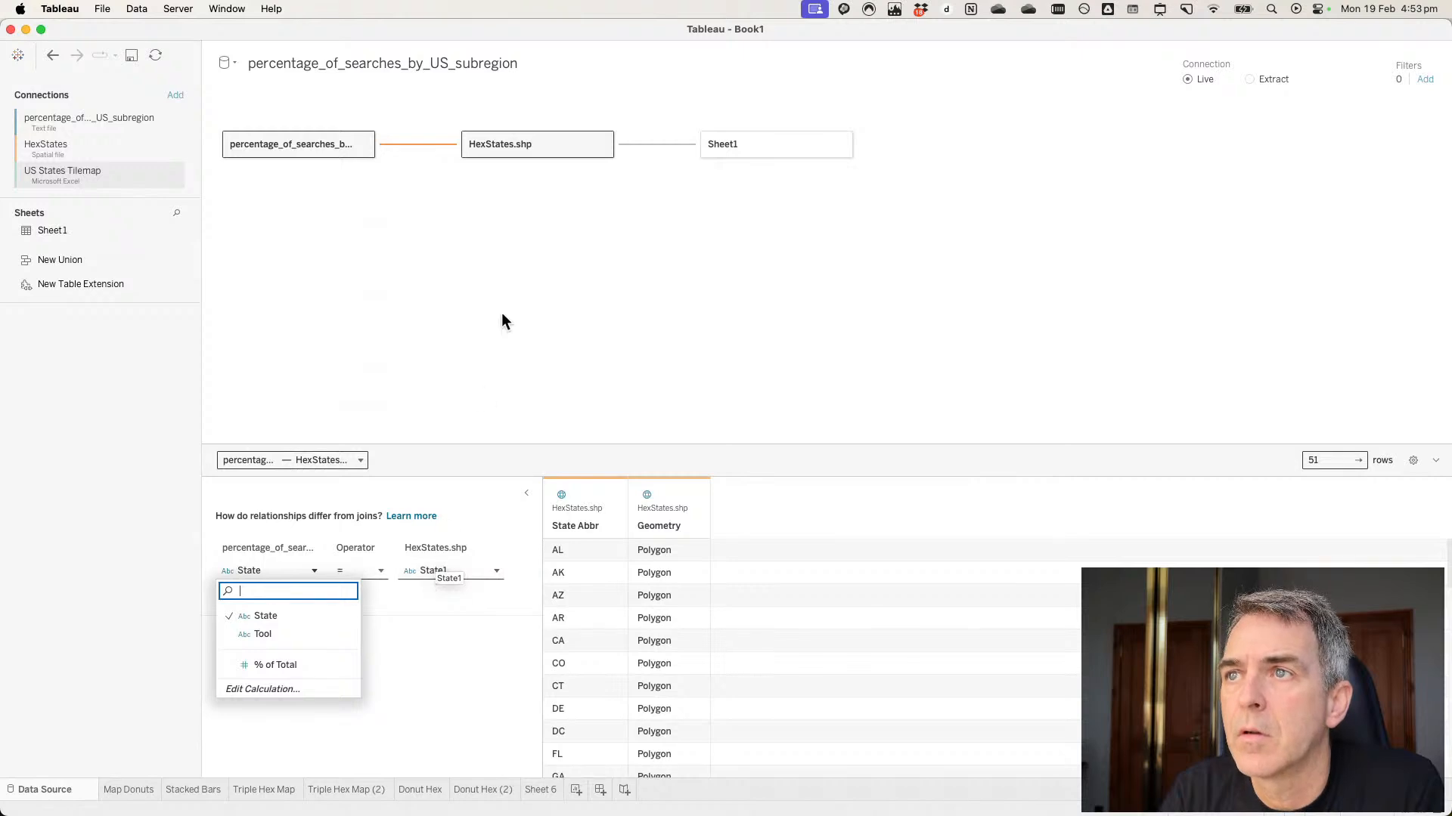
left_click(678, 147)
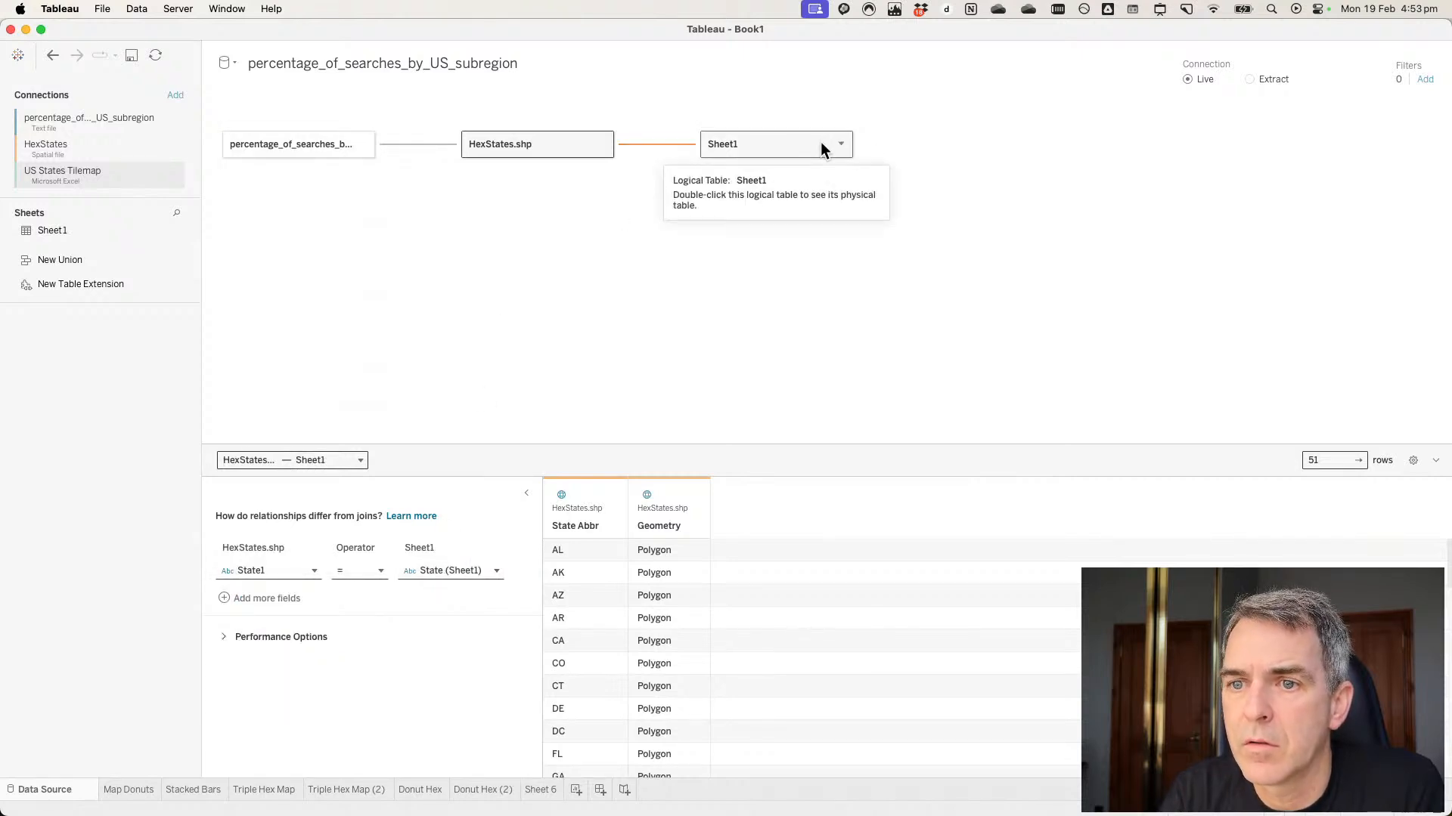
Try swapping Sheet1 with the root table percentage_of_searches_by_US_subregion.csv, and undo it.
left_click(840, 143)
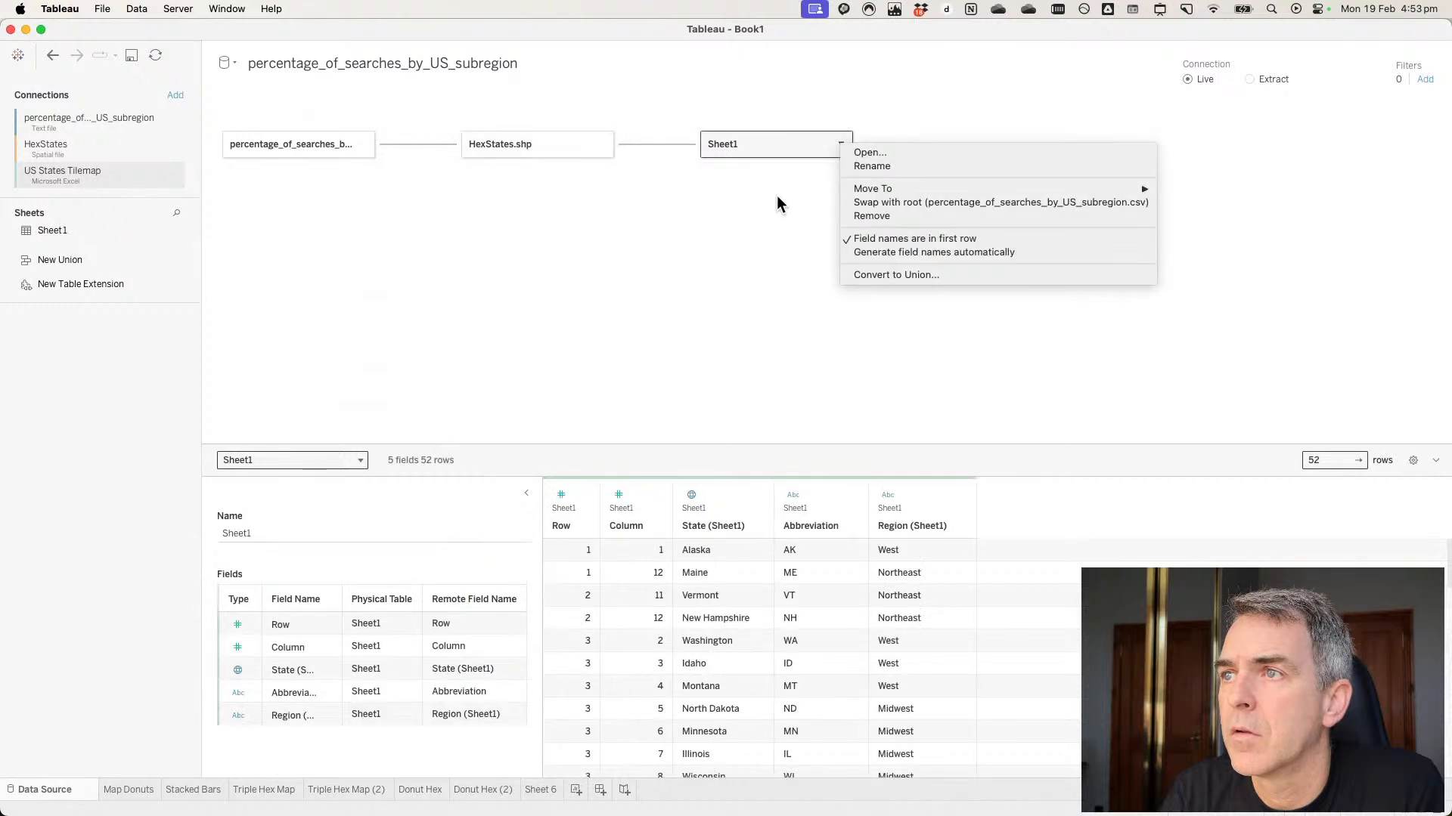
left_click(880, 198)
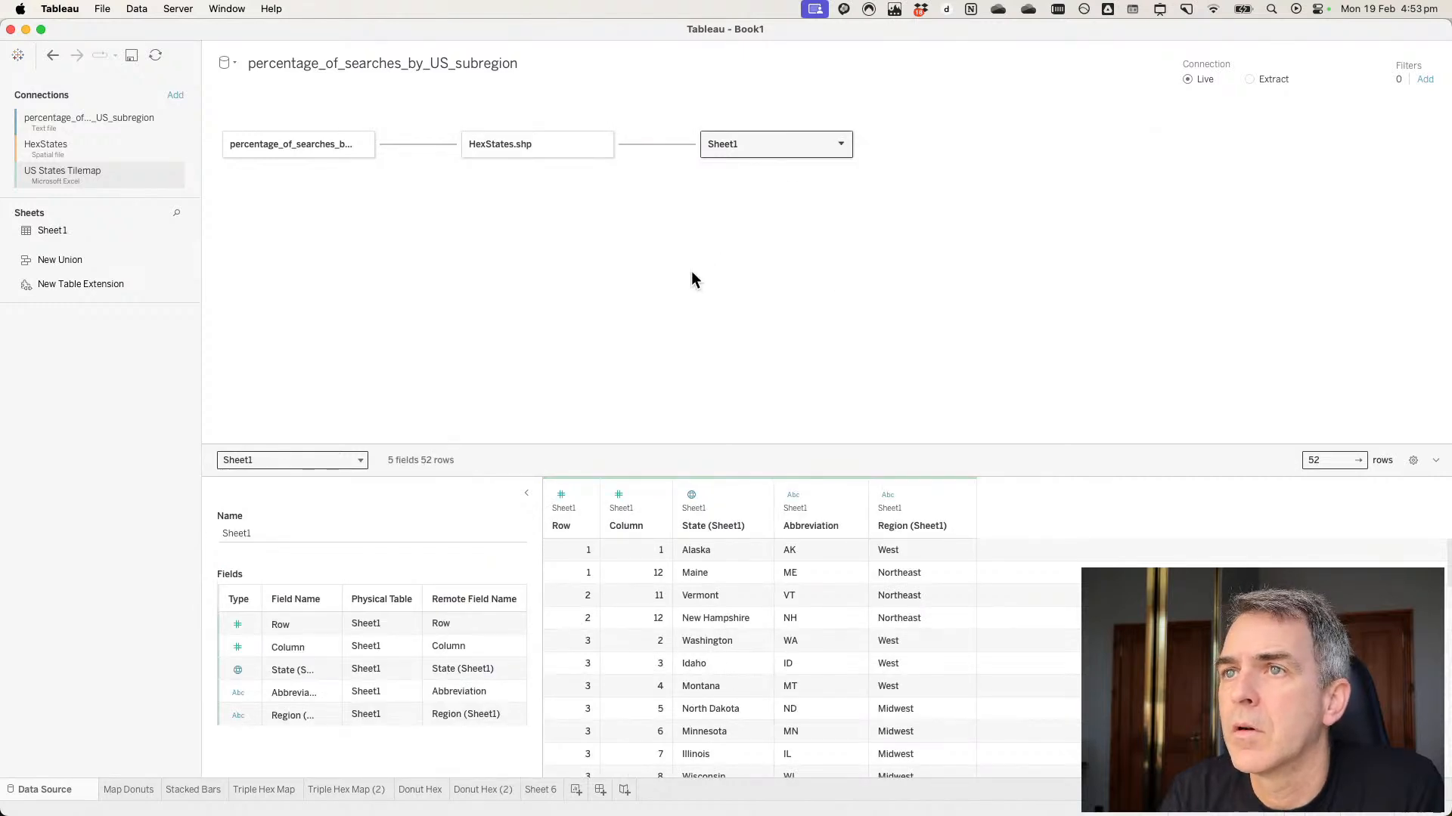
left_click(53, 57)
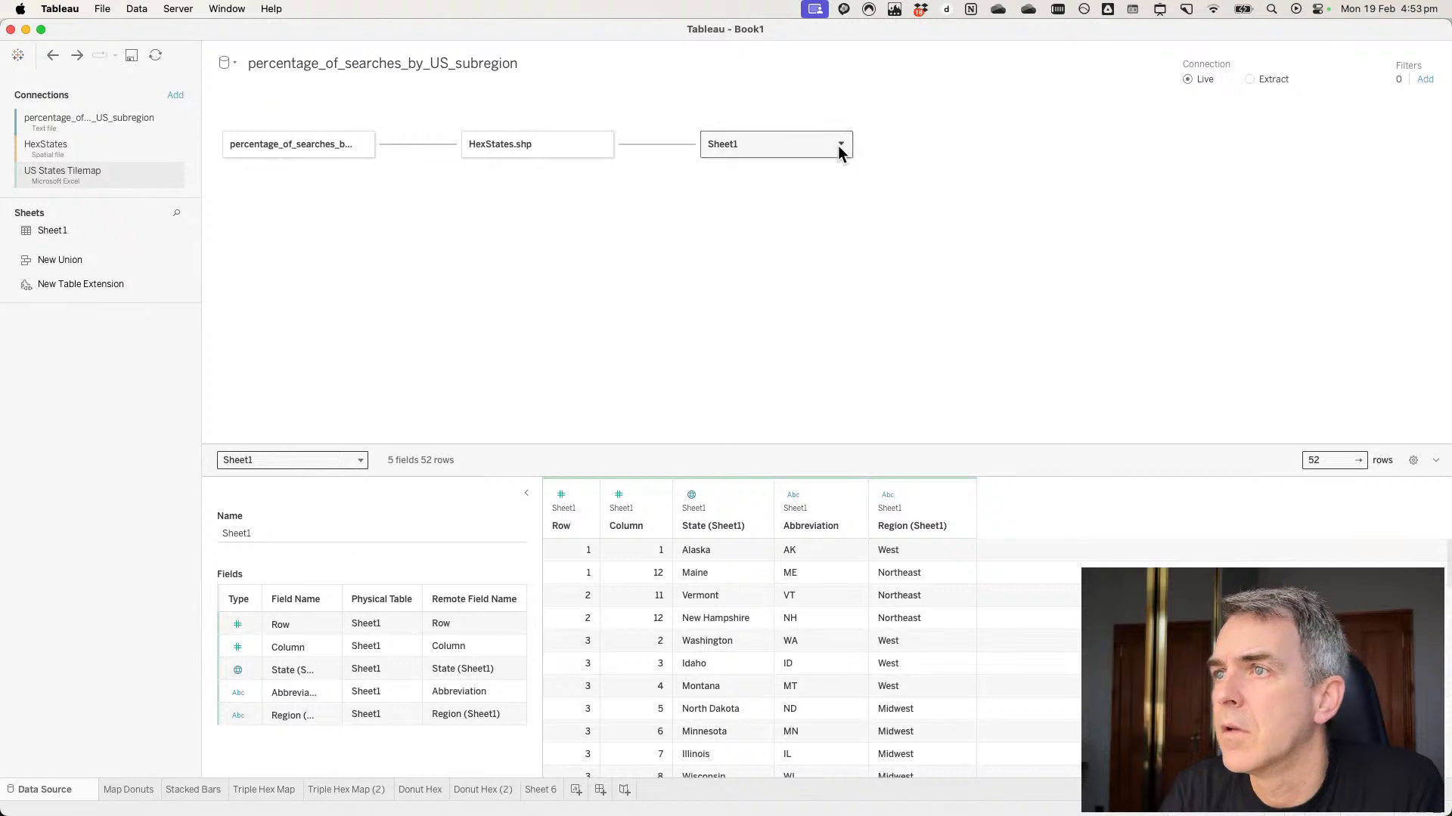
Move Sheet1 in the data model so that it relates directly to the percentage_of_searches_by_US_subregion table.
left_click(840, 144)
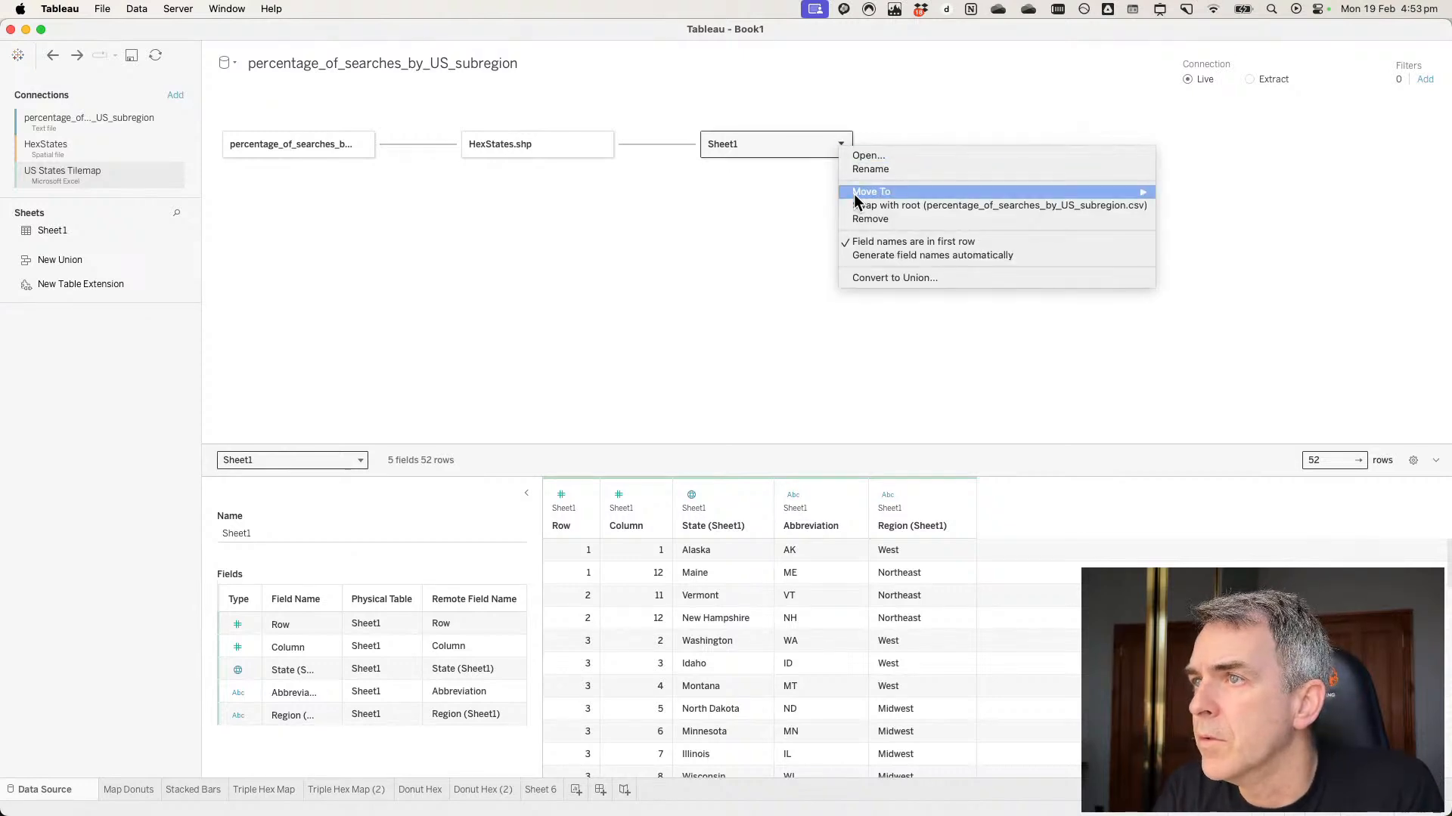
mouse_move(855, 192)
left_click(1264, 192)
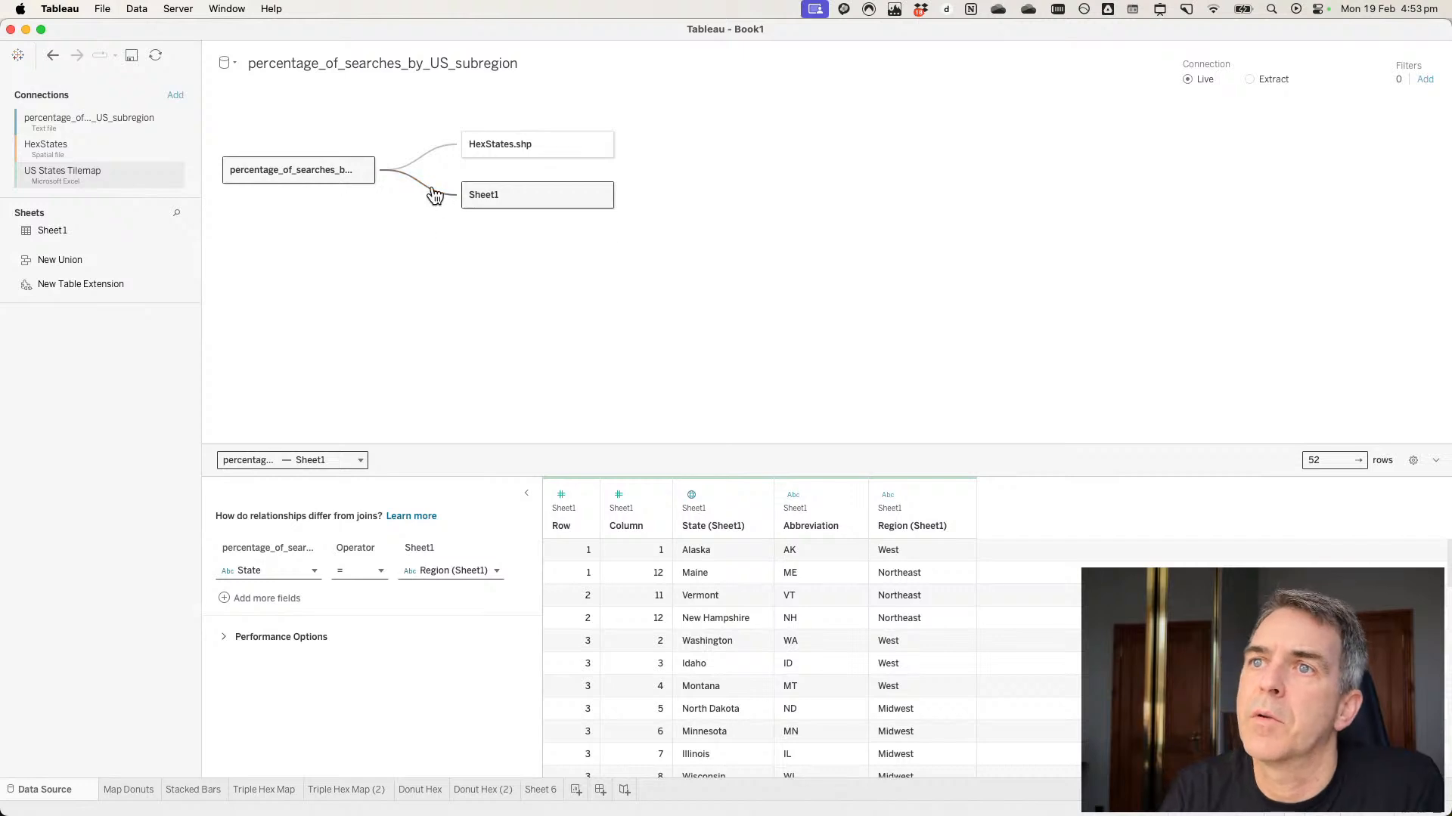
Relate Sheet1 to the percentage_of_searches table by matching State with State (Sheet1).
left_click(251, 570)
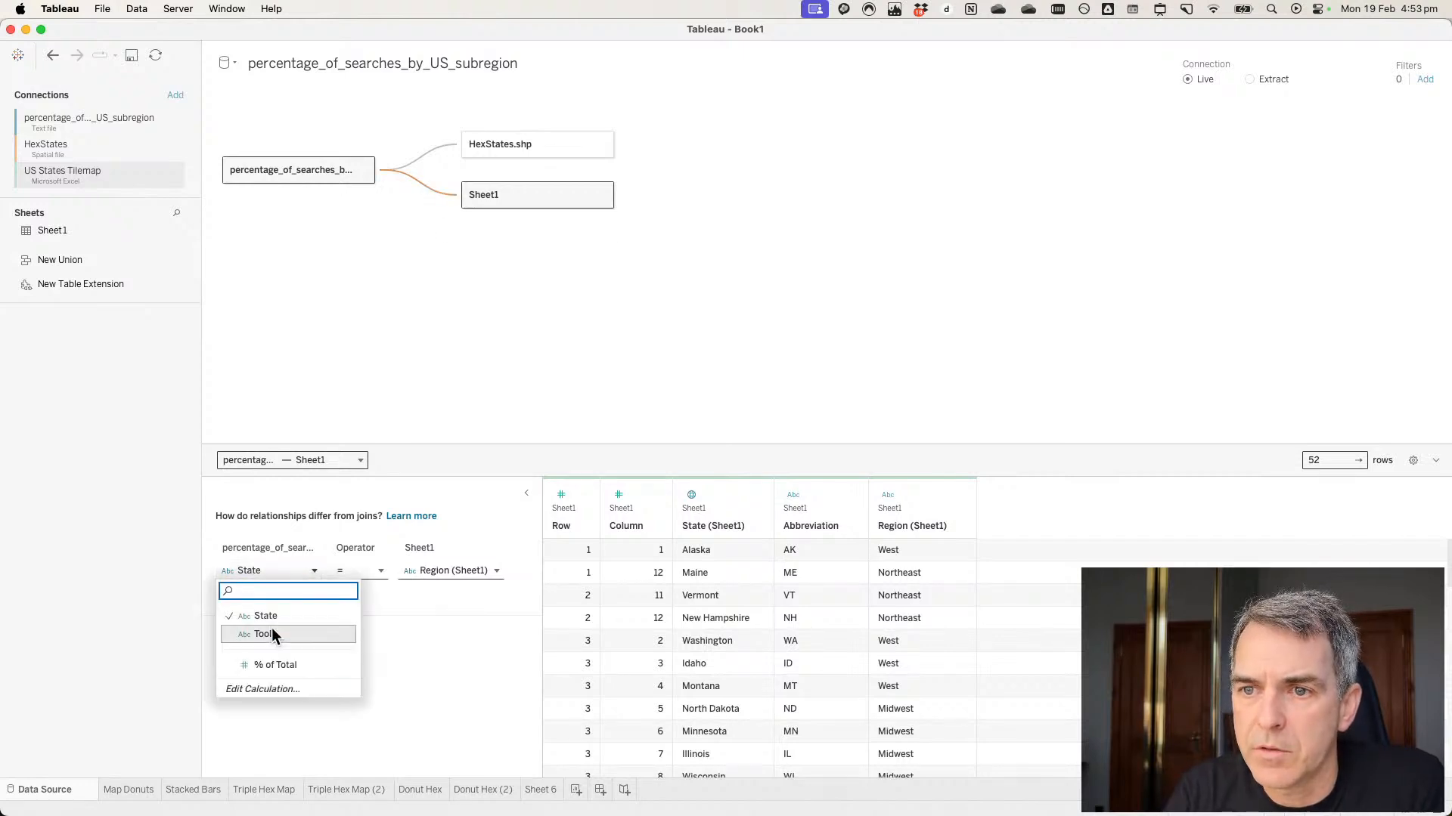
left_click(452, 598)
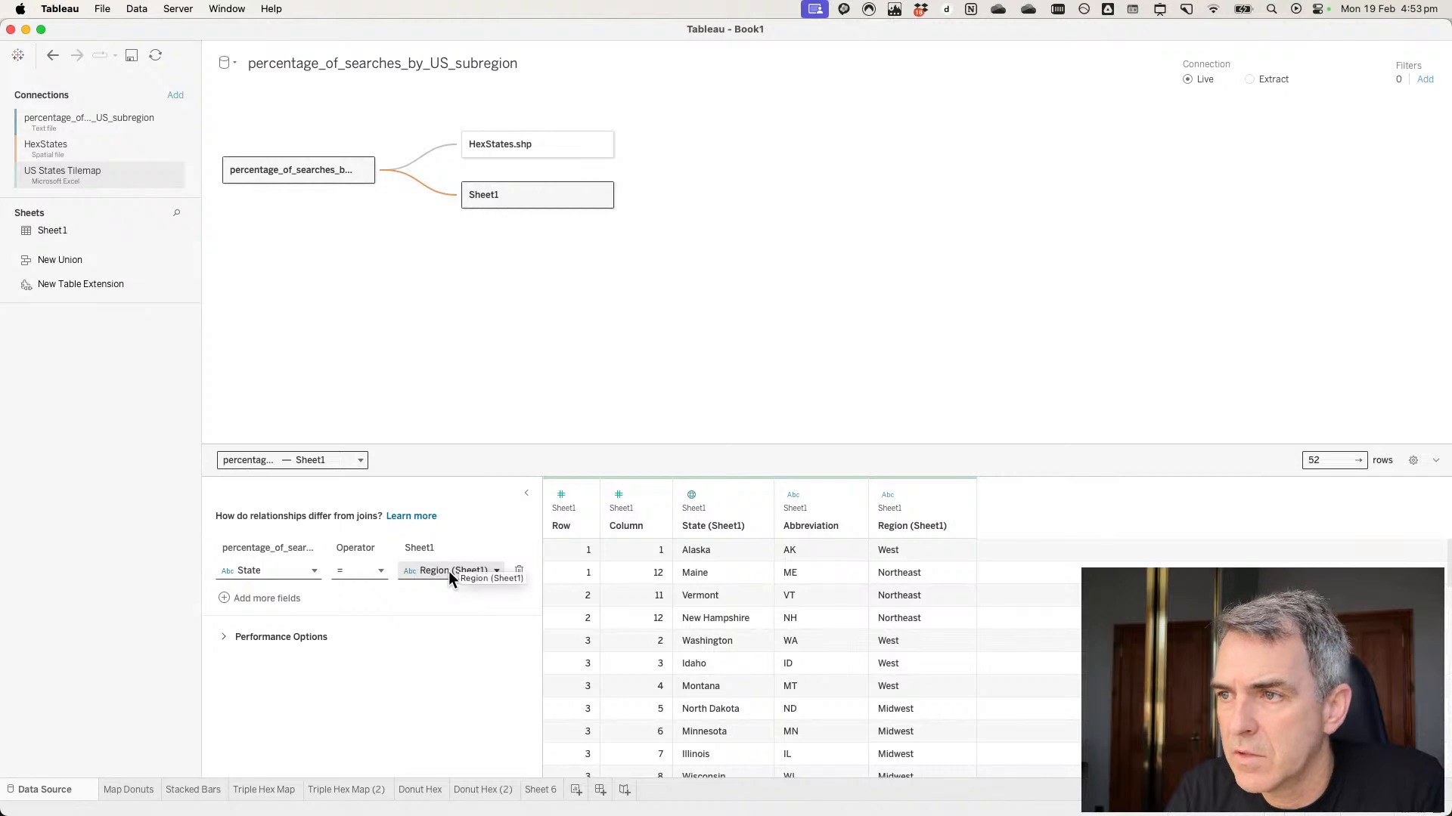
left_click(325, 173)
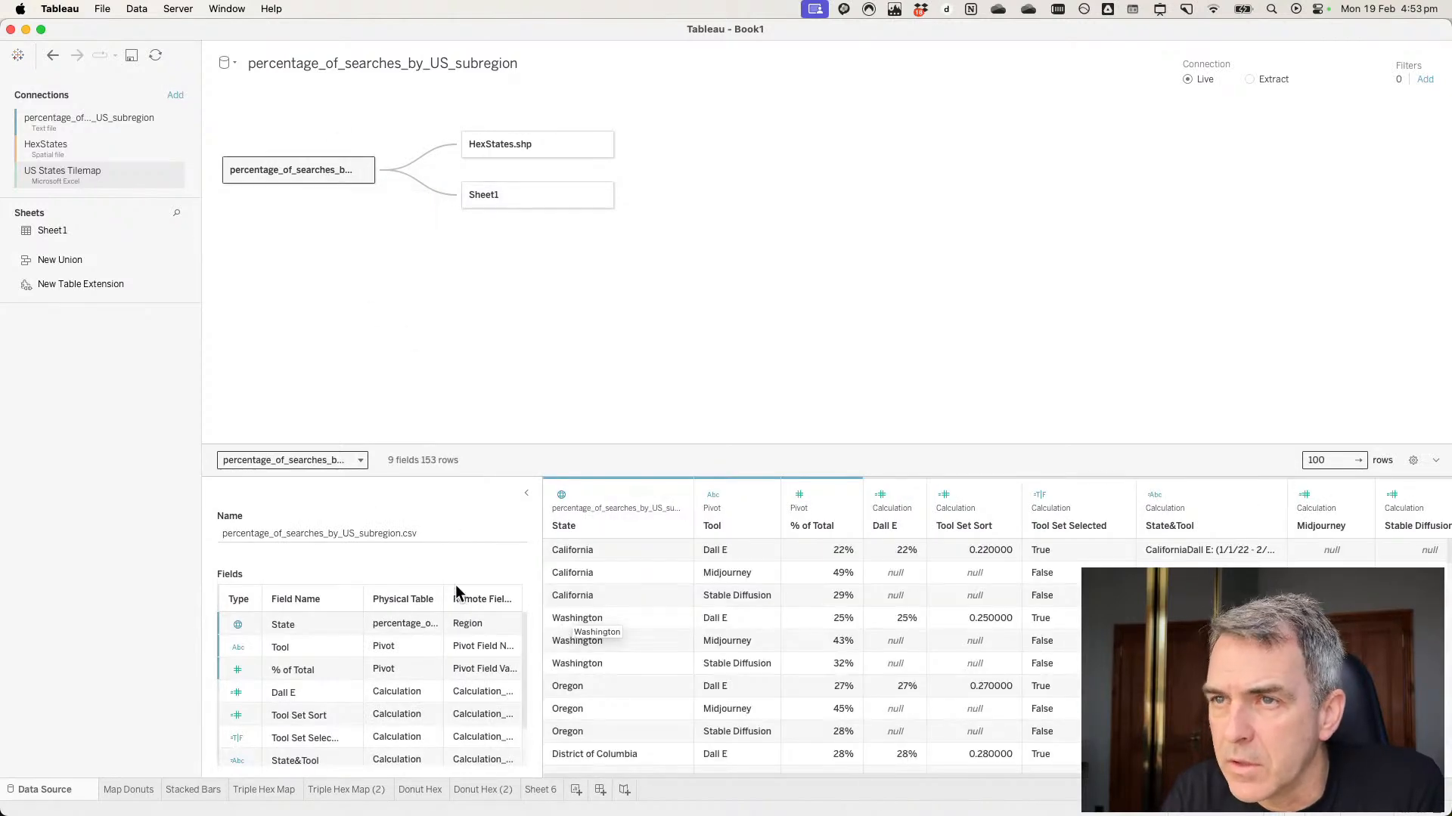
left_click(514, 197)
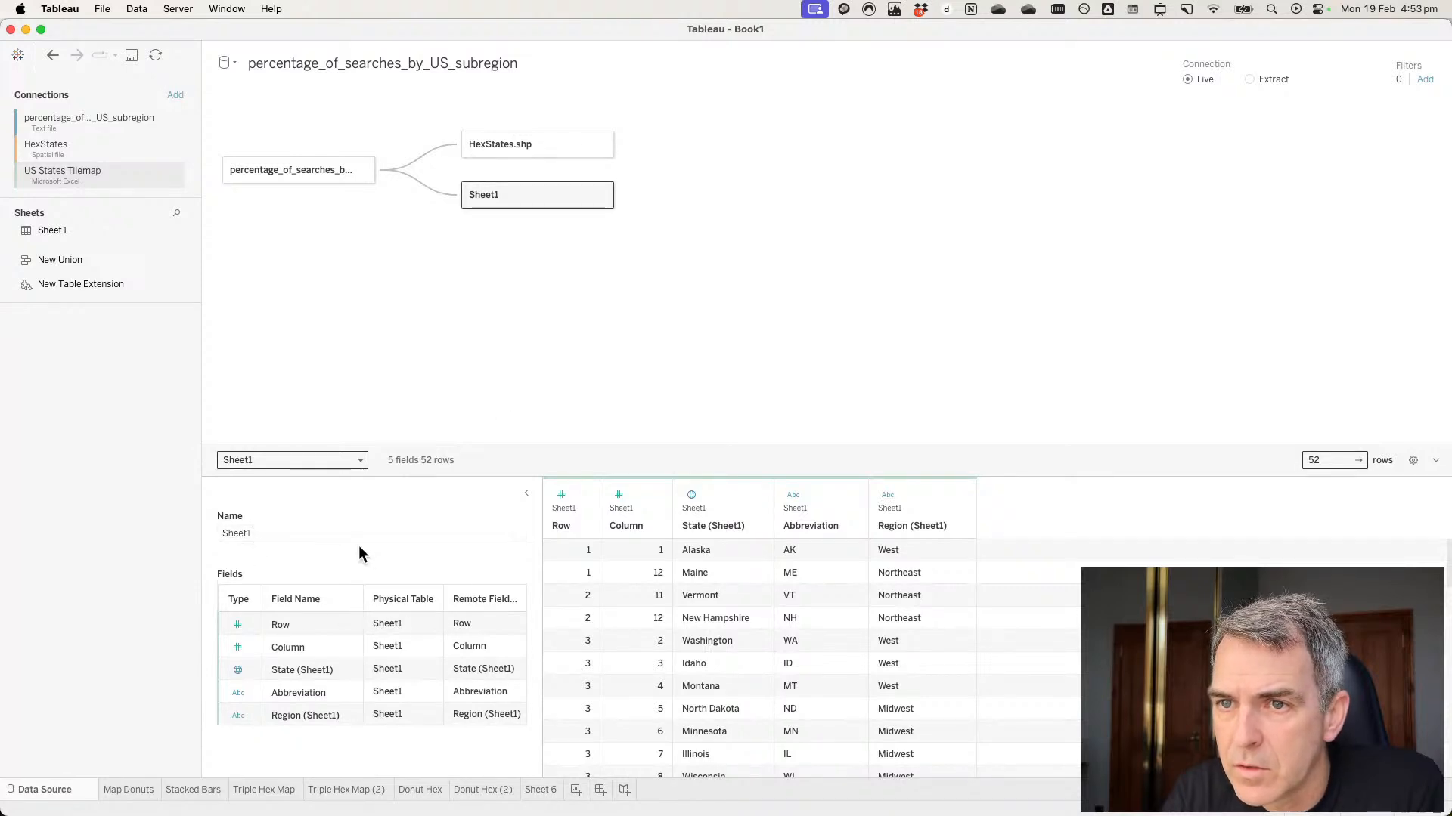
left_click(424, 198)
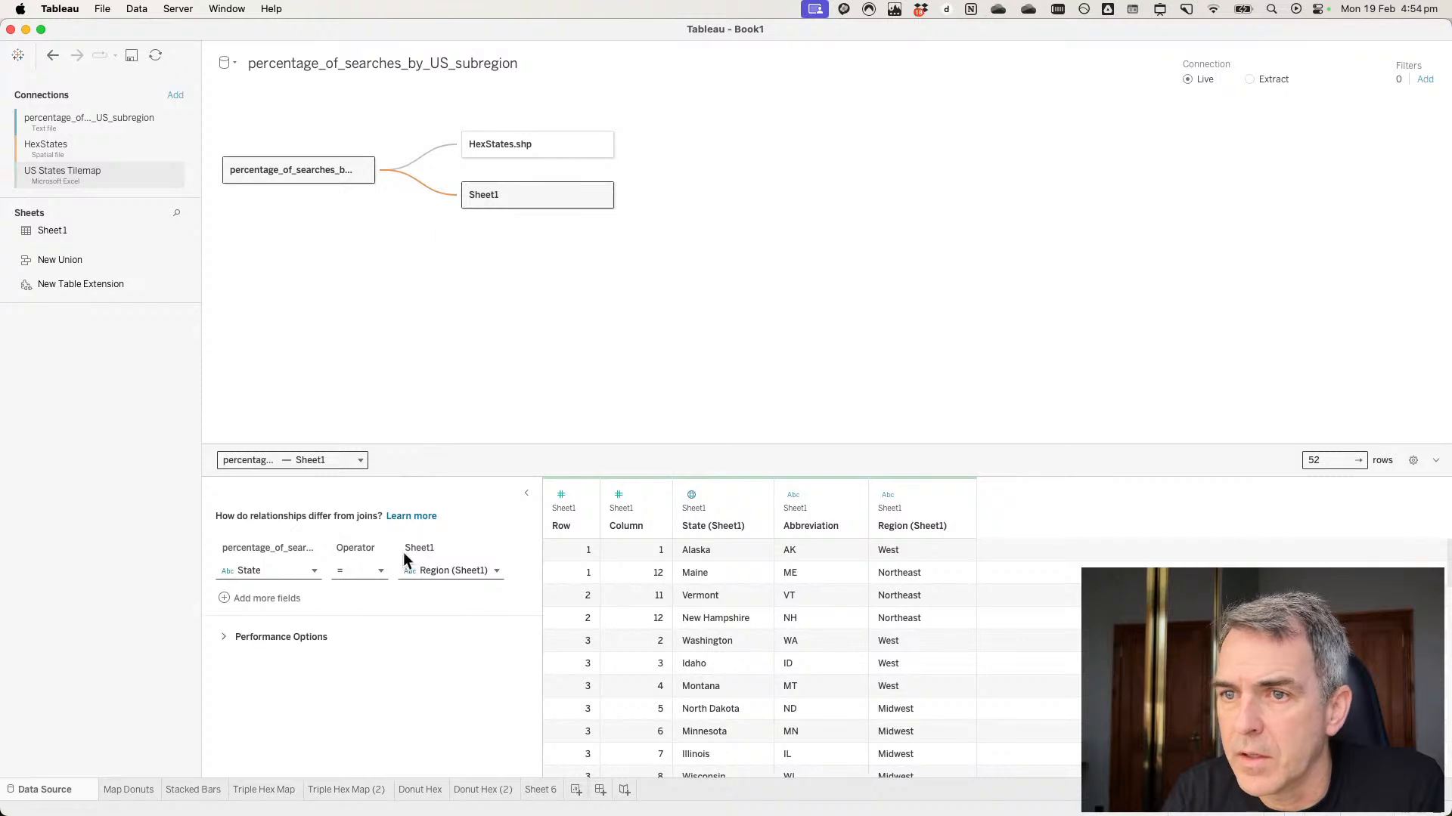
left_click(443, 573)
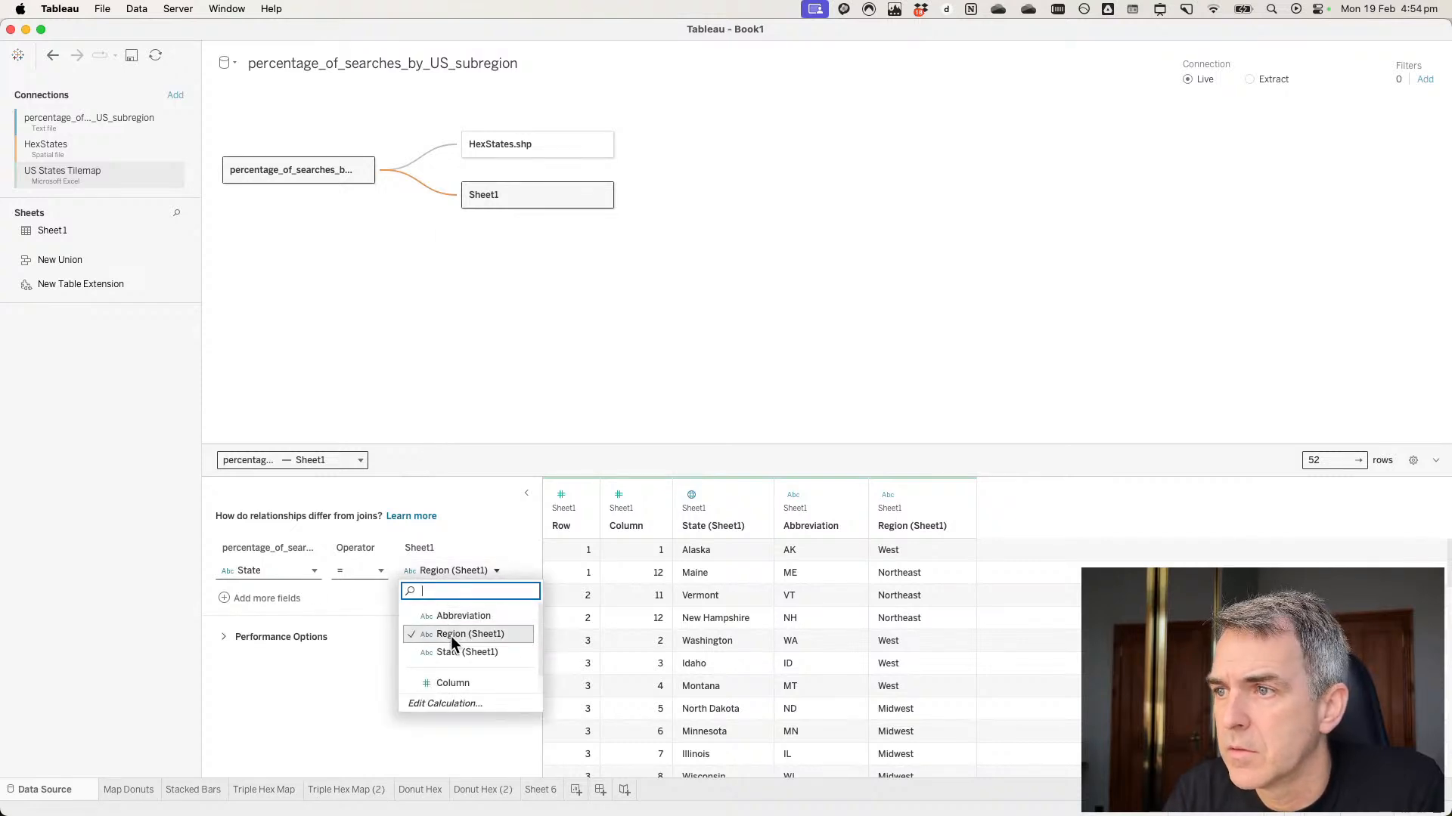
left_click(461, 651)
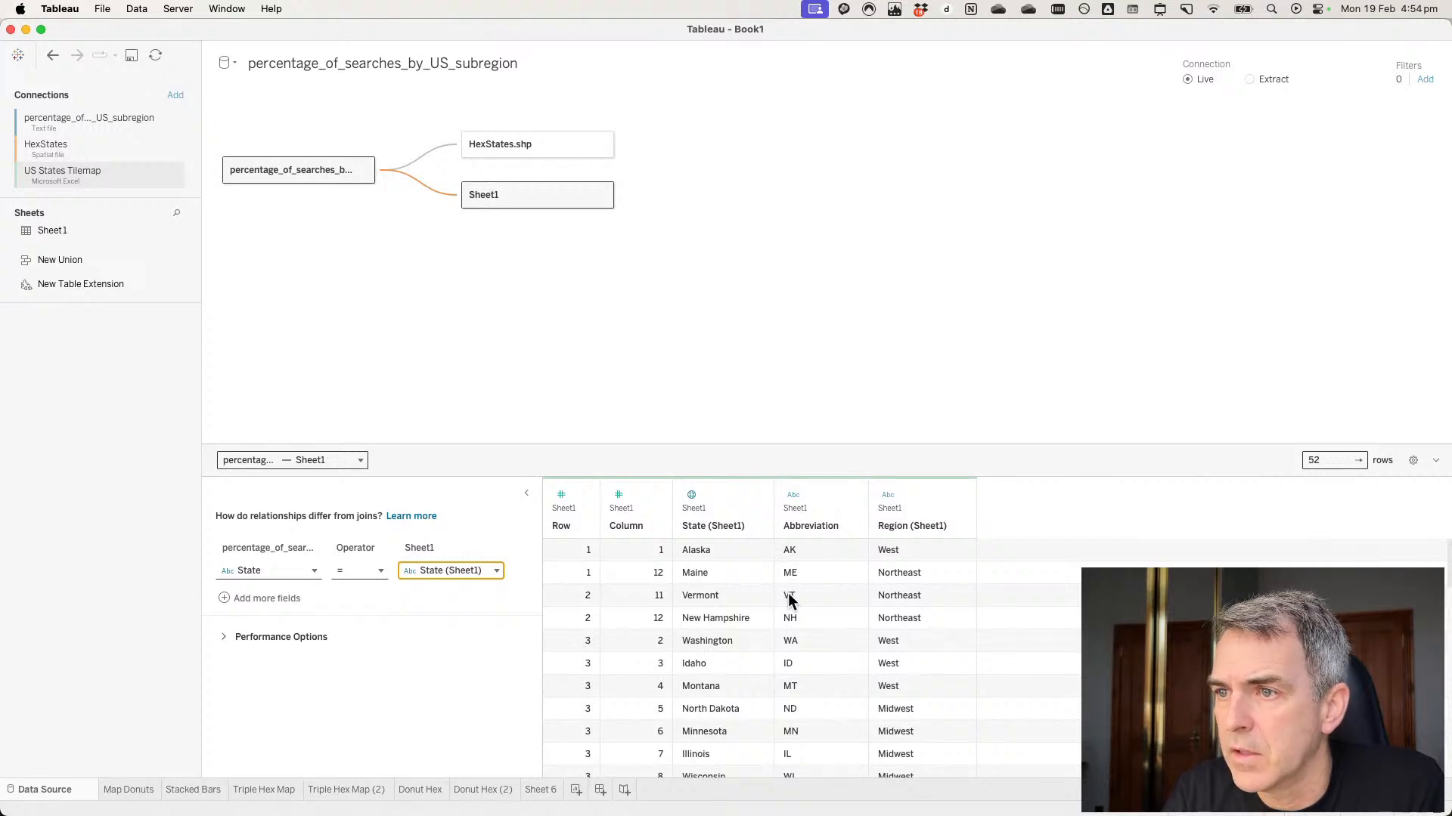
Create a new worksheet and convert Sheet1's Column and Row fields to discrete.
left_click(540, 789)
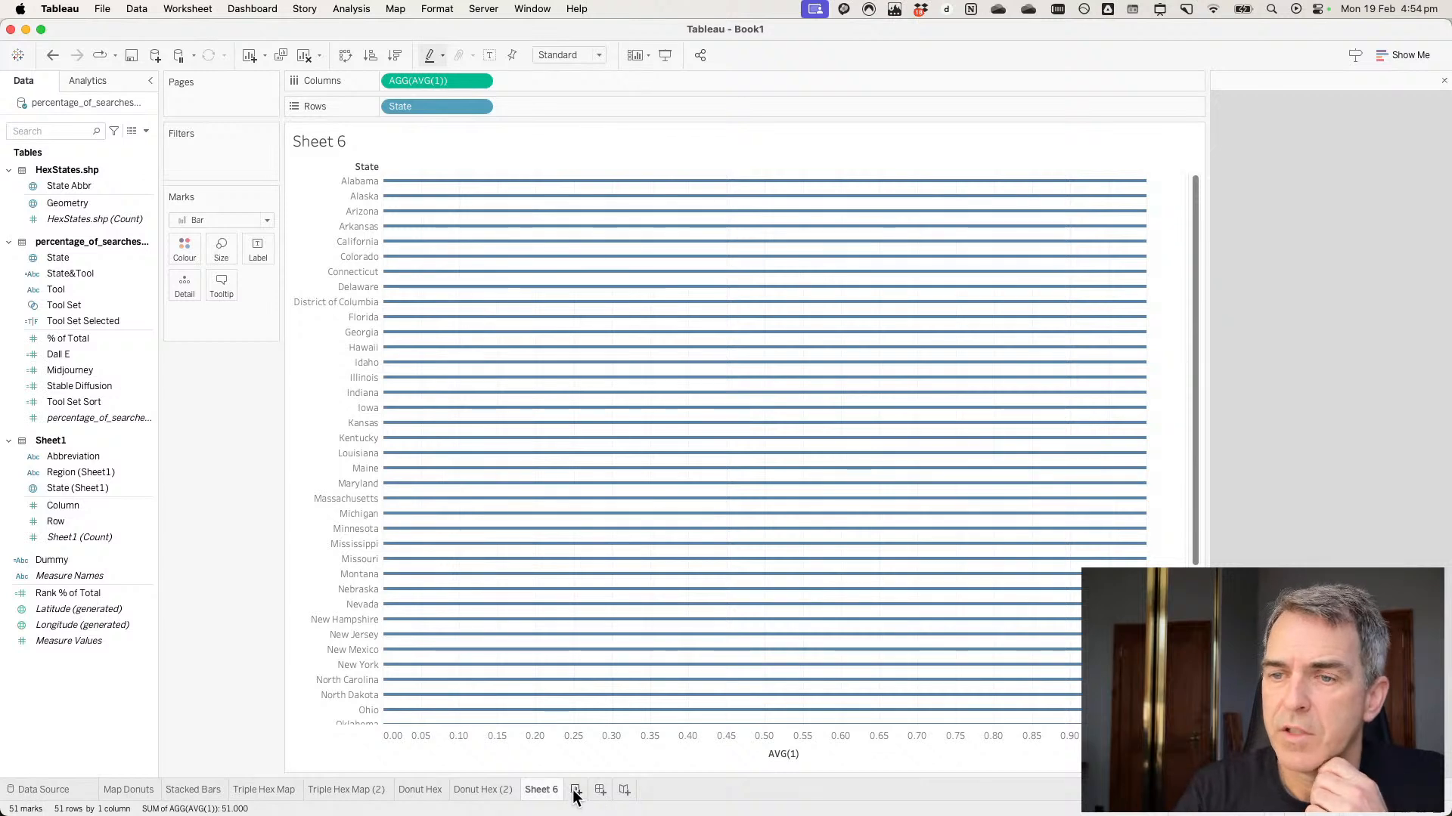
left_click(576, 789)
left_click(81, 538)
left_click(74, 508)
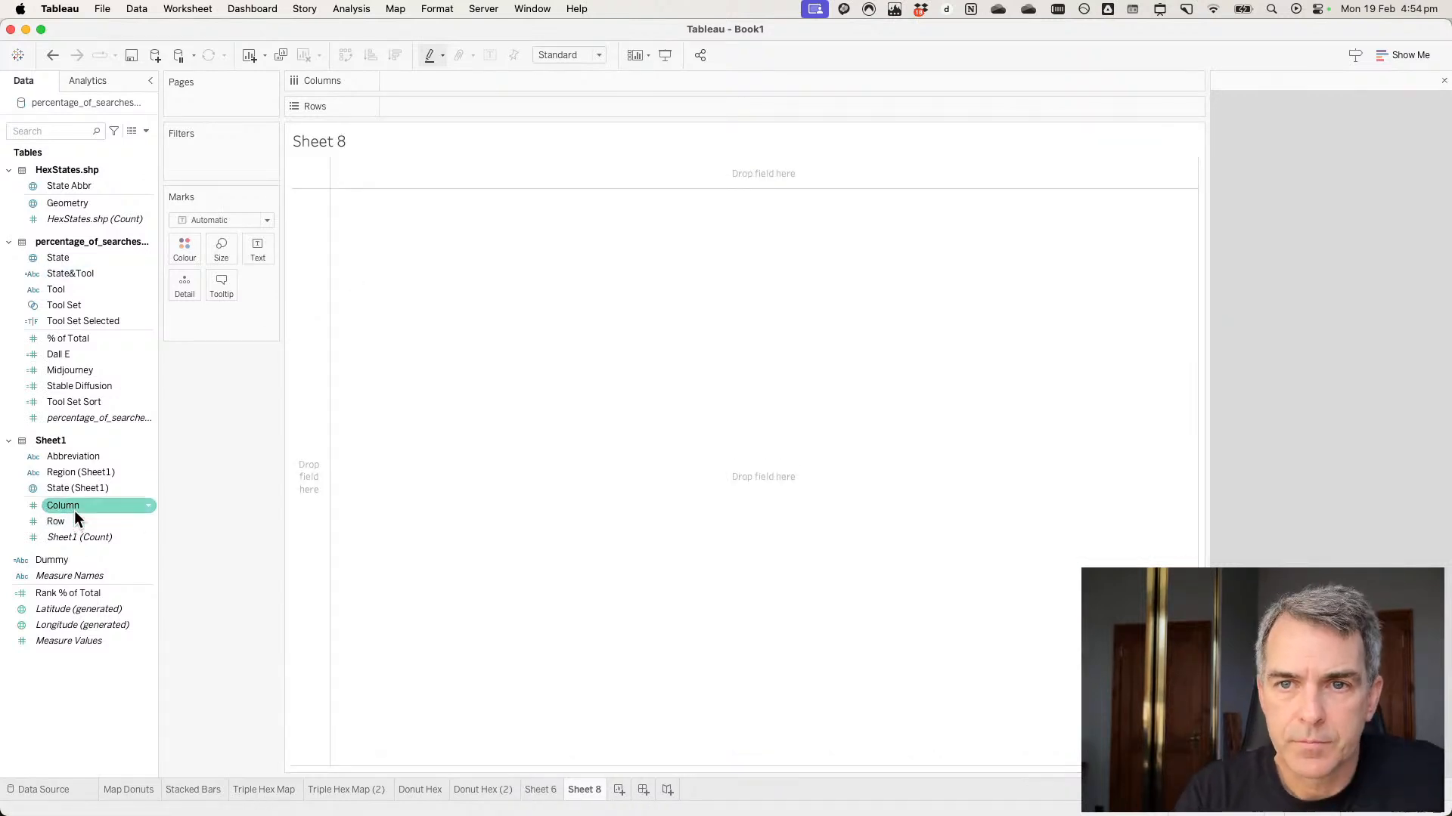
left_click(77, 520, "super")
right_click(79, 524)
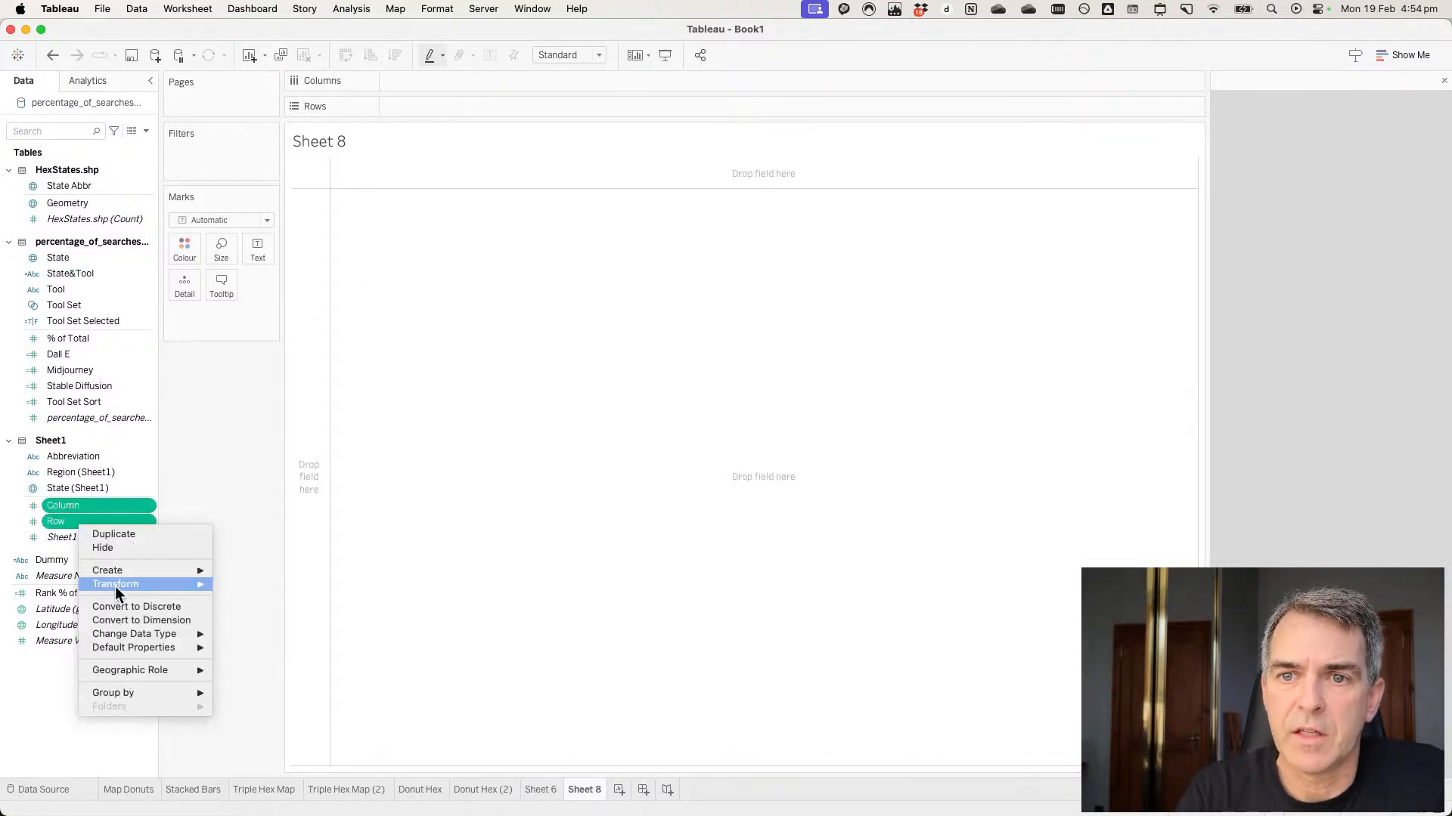
left_click(83, 486)
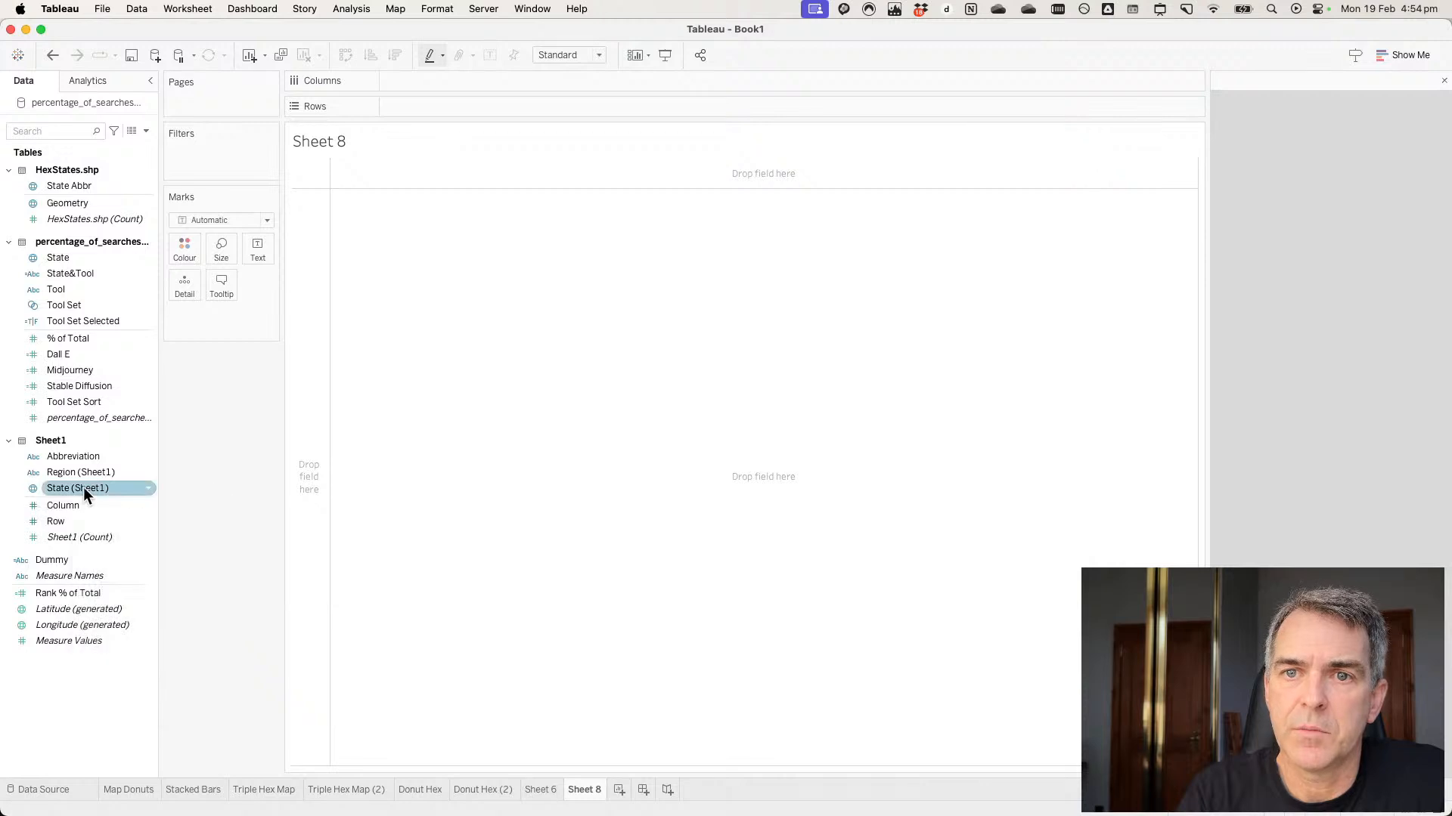
Try laying out the worksheet with the summed Column and Row fields, and remove them.
left_click_drag(68, 505, 454, 80)
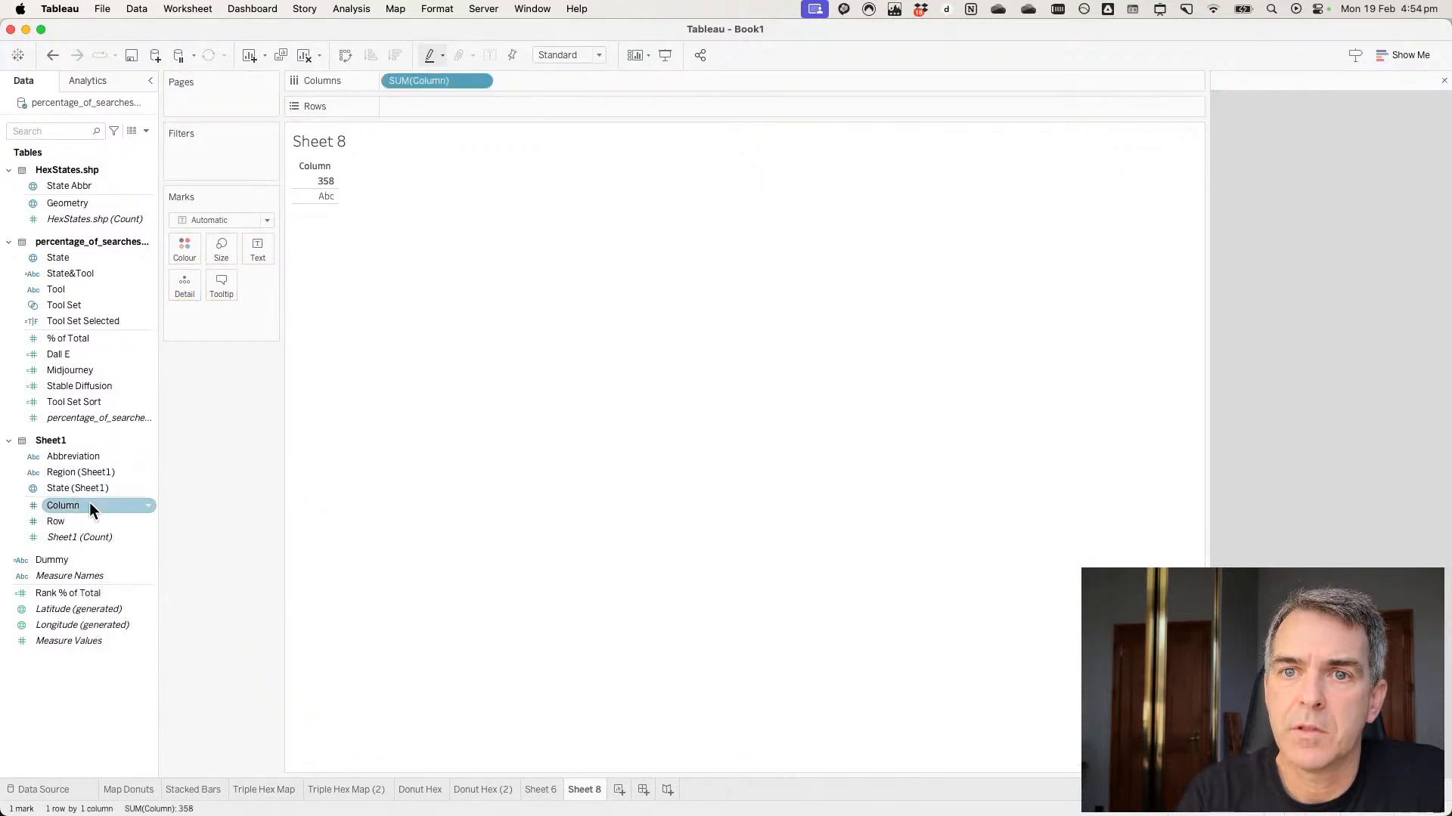
left_click_drag(83, 520, 242, 152)
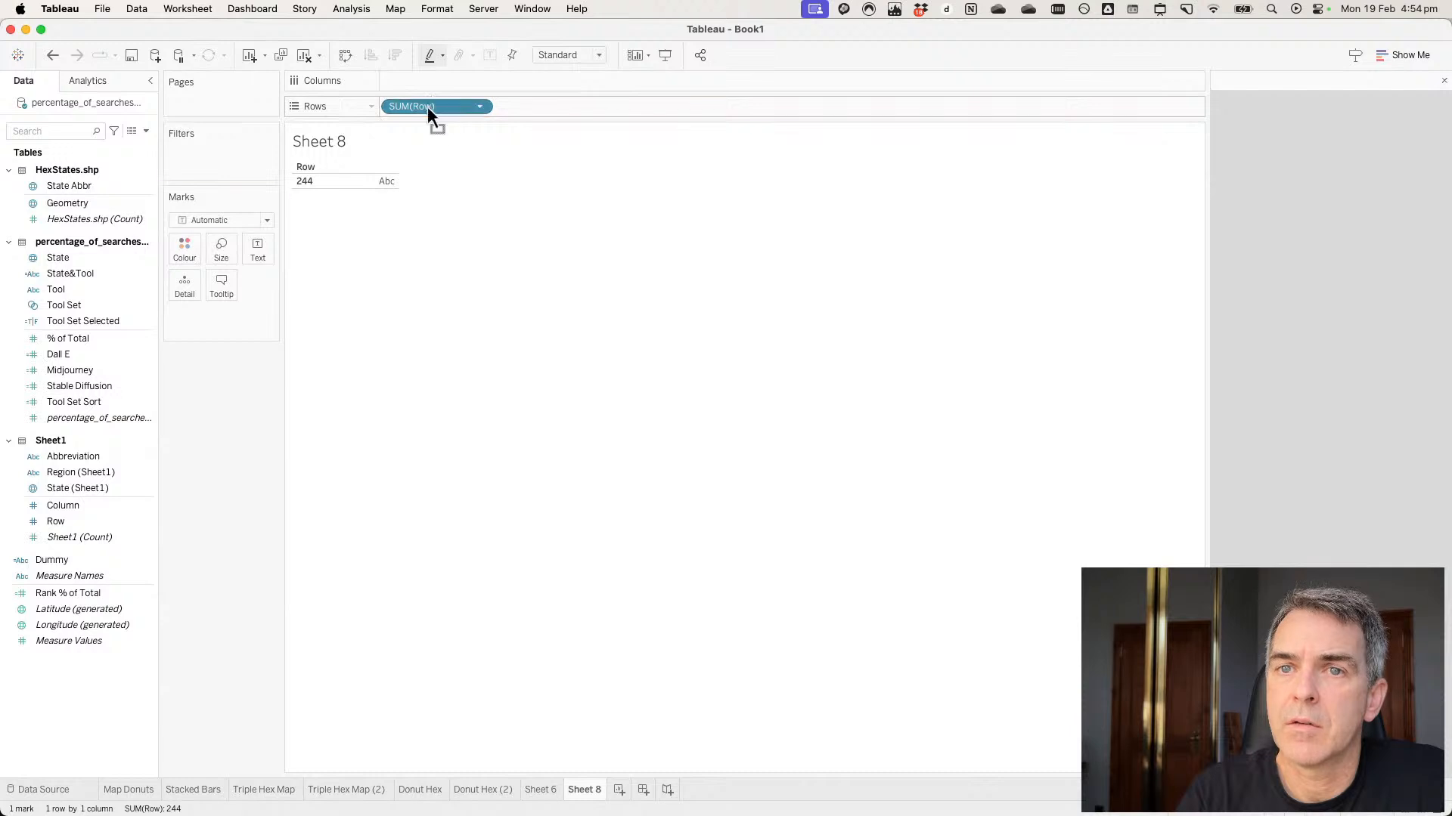
left_click(89, 520)
mouse_move(428, 106)
left_mouse_down()
mouse_move(89, 520)
mouse_move(88, 478)
mouse_move(413, 84)
left_mouse_up()
Convert Column and Row to dimensions and lay them out as the sheet's columns and rows, fitted to Entire View.
left_click(88, 506, "super")
left_click(84, 476)
left_click_drag(78, 505, 445, 101)
left_click(569, 55)
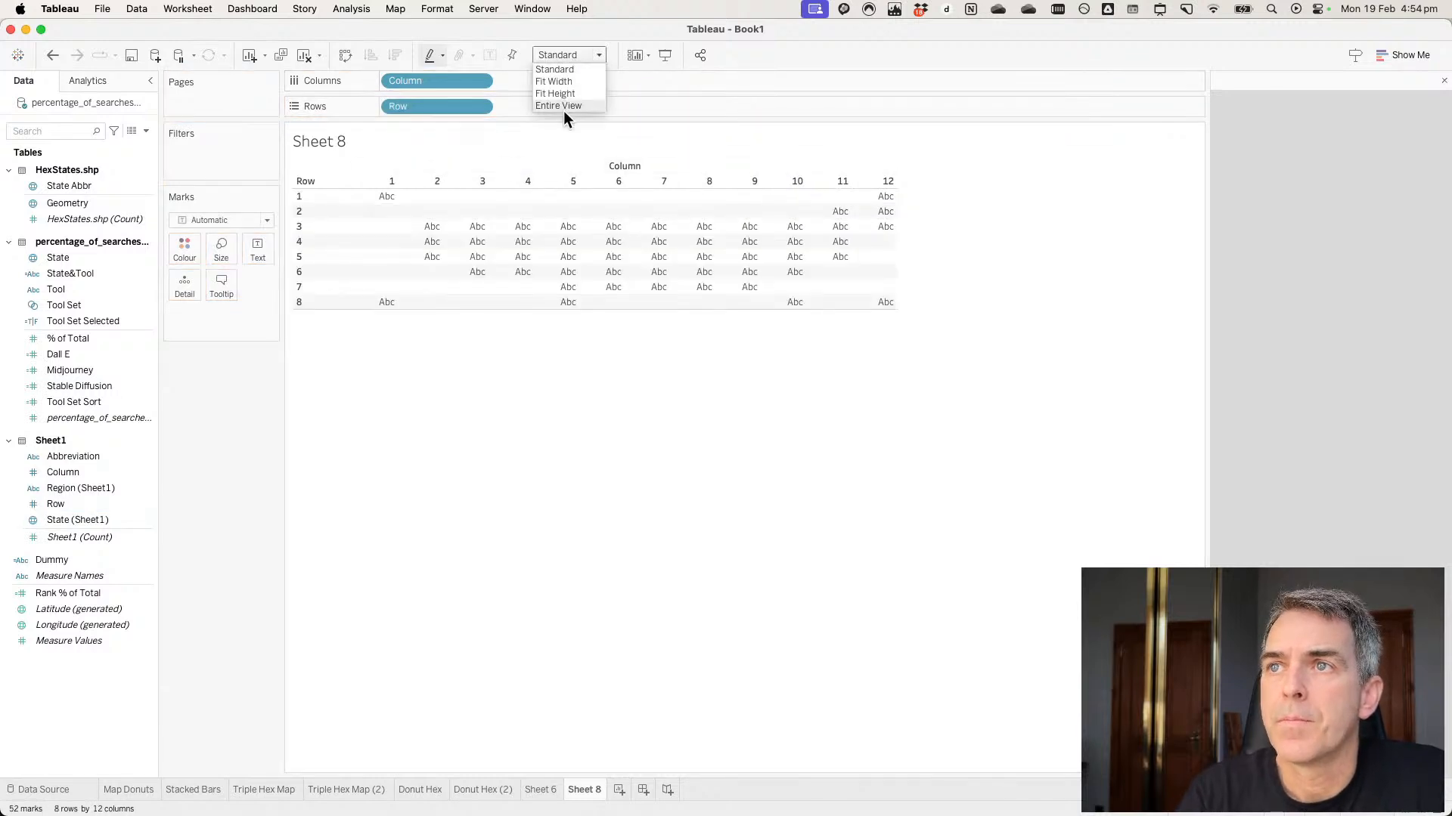
left_click(564, 101)
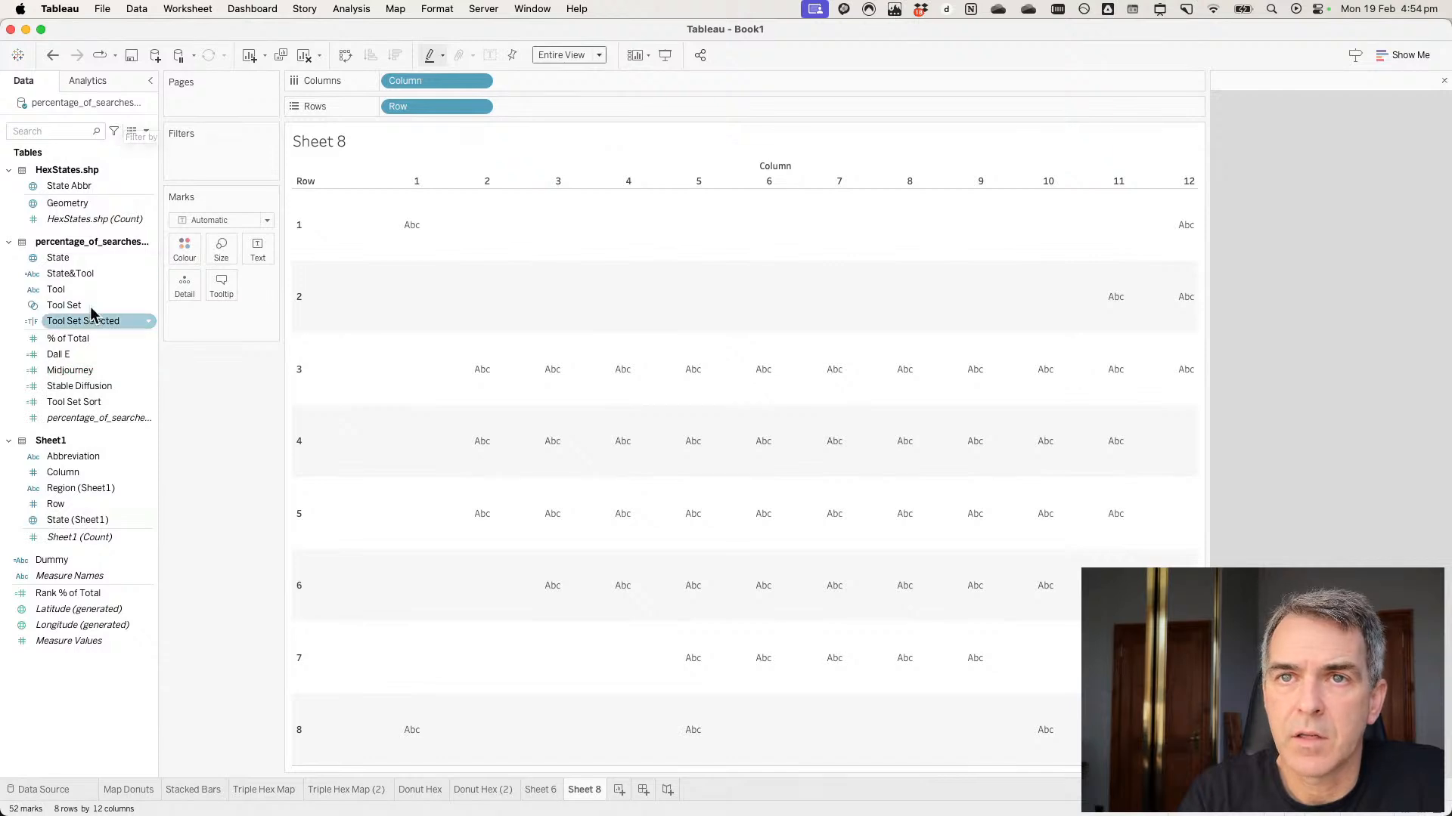
Add % of Total to the rows after Row and colour the bars by Tool.
left_click(86, 537)
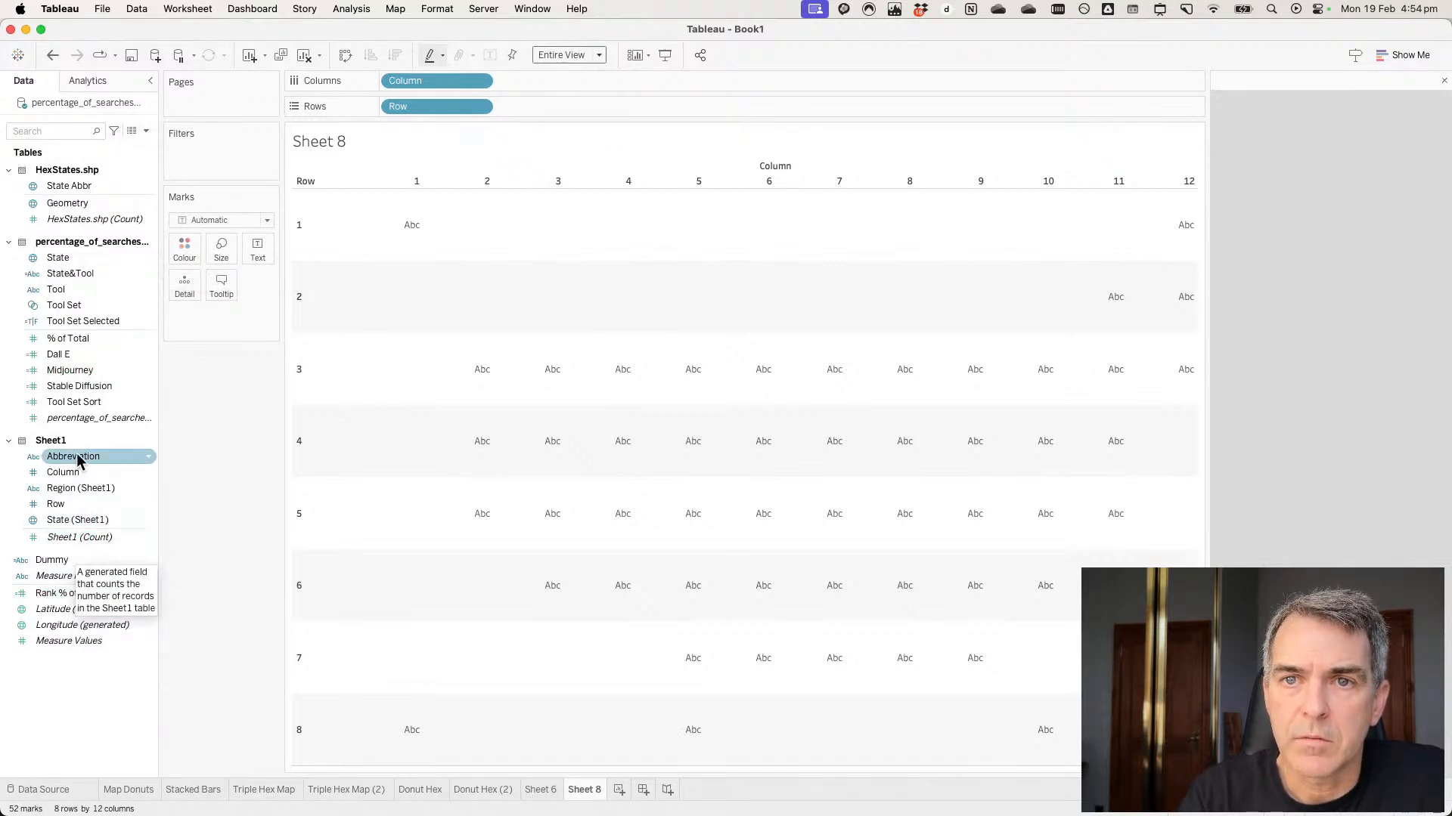
mouse_move(74, 339)
left_mouse_down()
mouse_move(360, 175)
mouse_move(542, 104)
mouse_move(571, 122)
left_mouse_up()
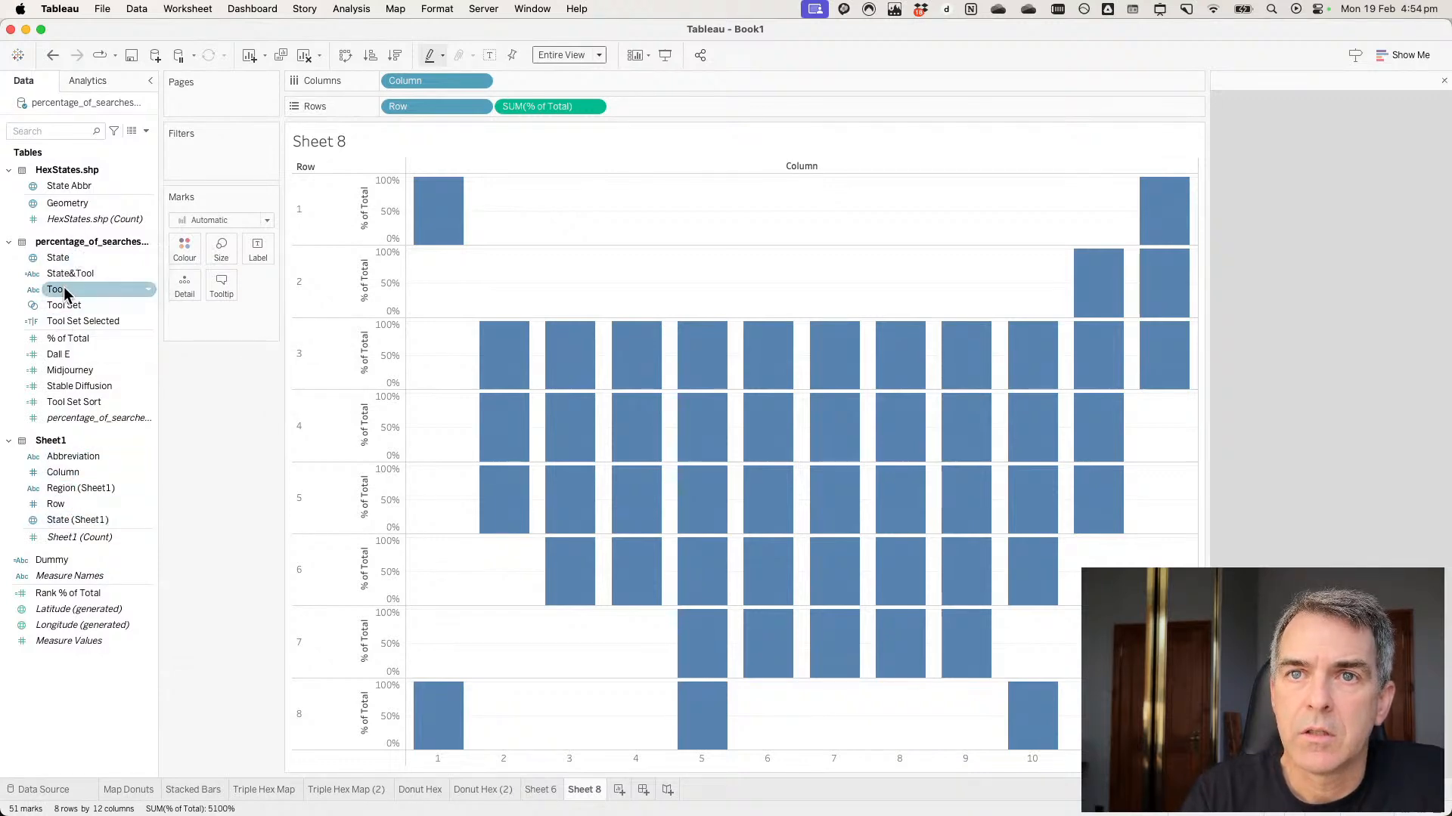
left_click_drag(63, 289, 185, 249)
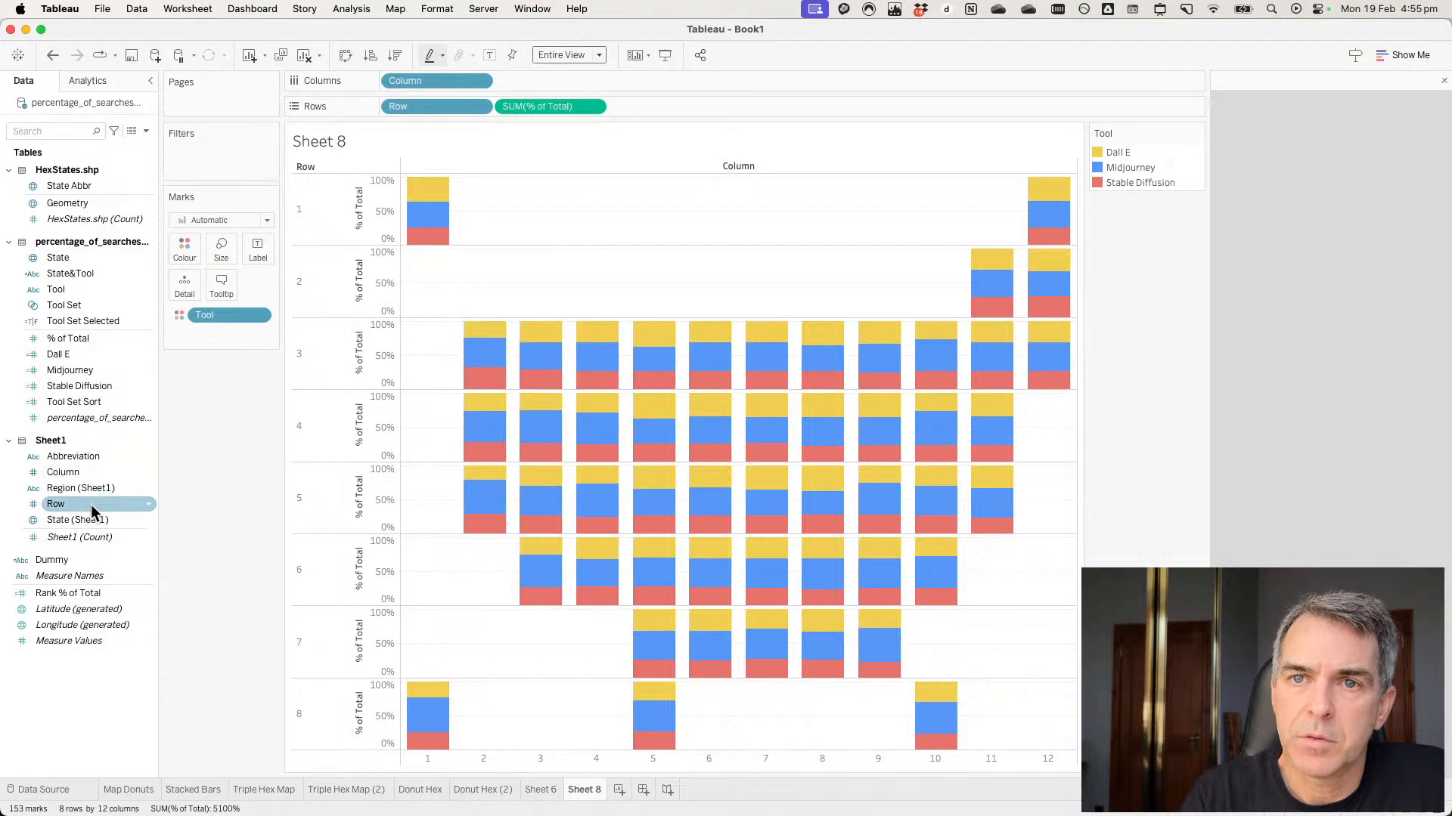
Convert Rank % of Total to discrete and add it to the columns after Column.
right_click(80, 594)
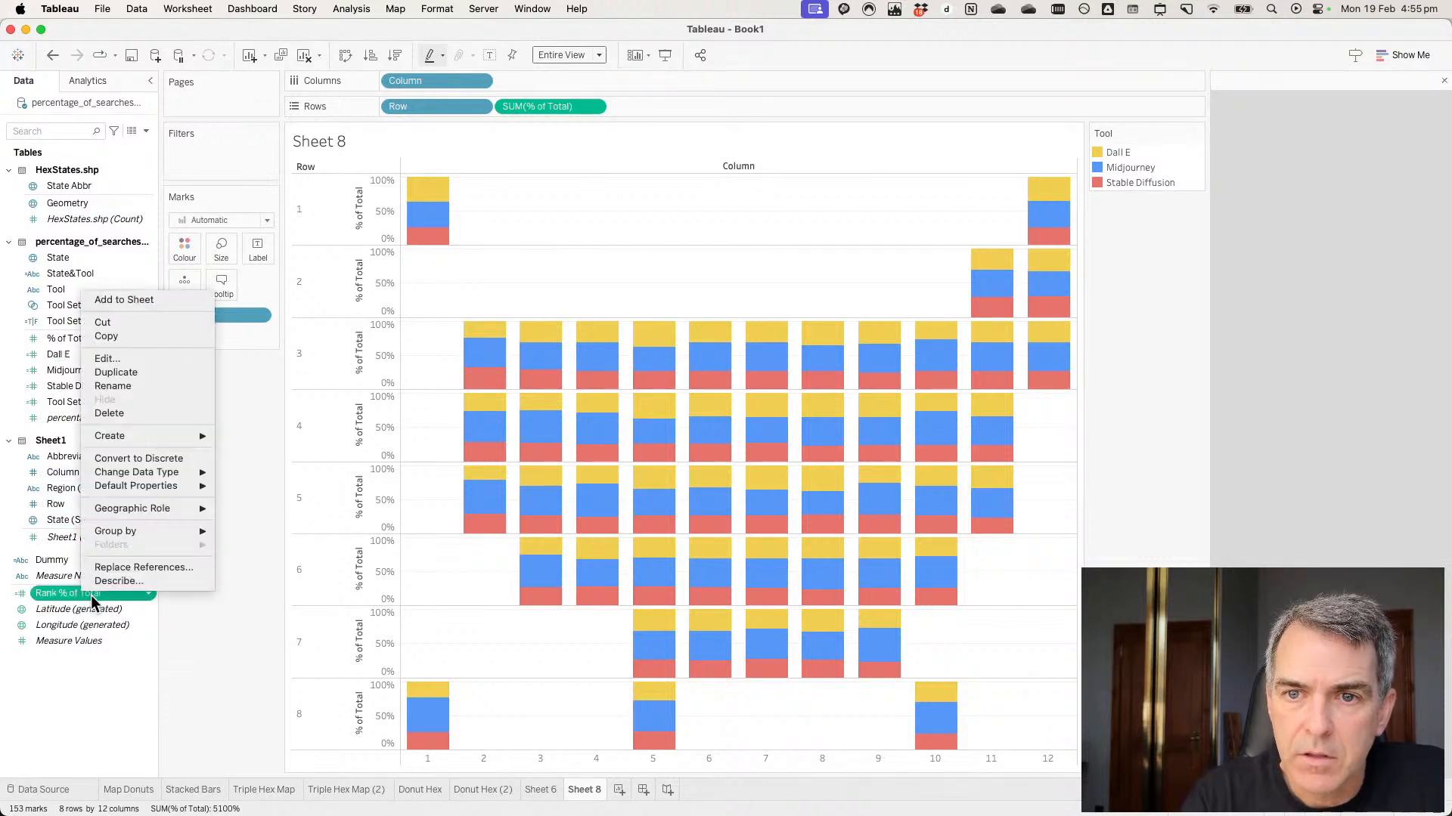
left_click(139, 459)
left_click_drag(79, 594, 538, 87)
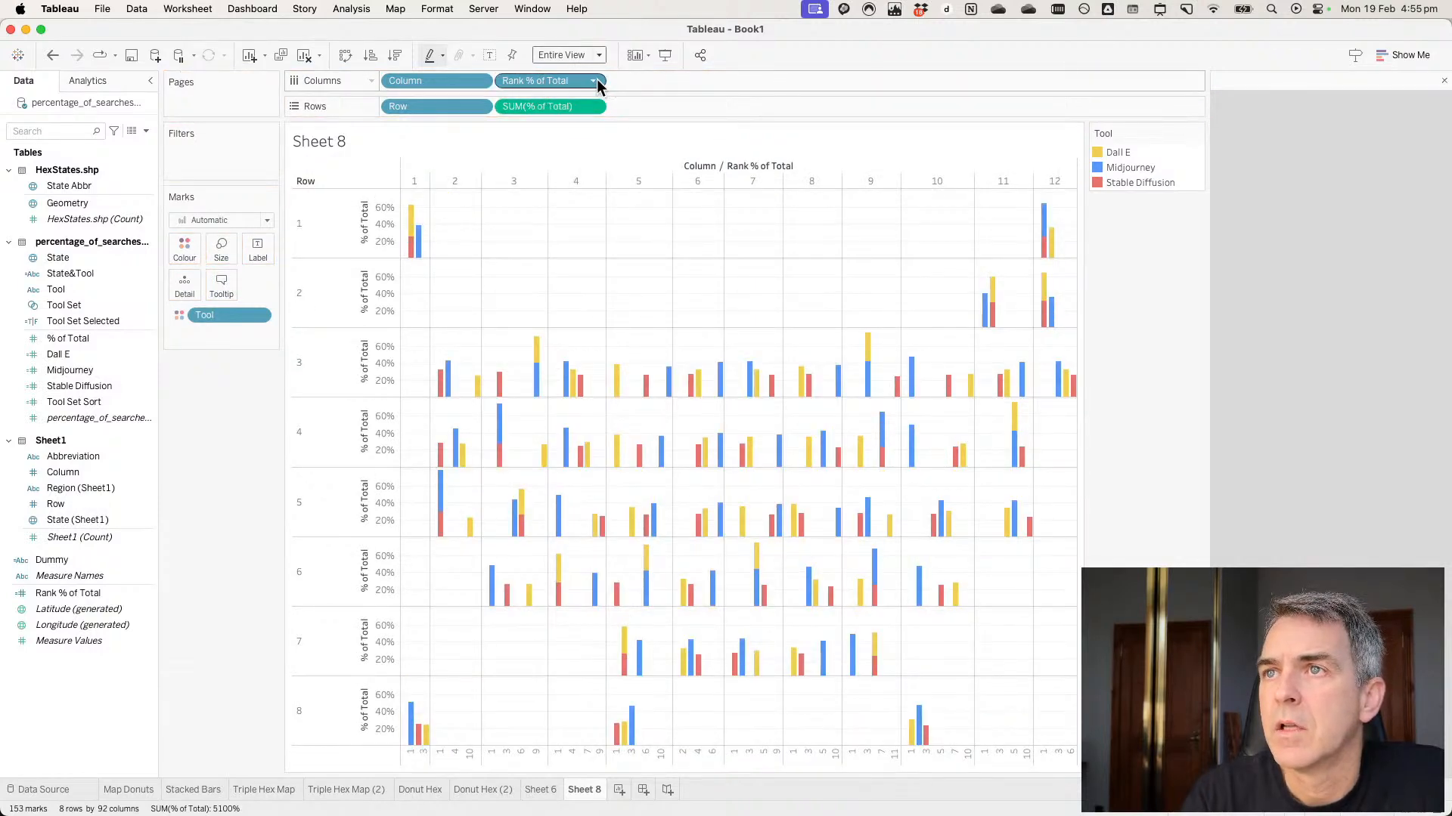
Edit the Rank % of Total table calculation to compute using specific dimensions, with only Tool selected.
right_click(556, 83)
left_click(565, 291)
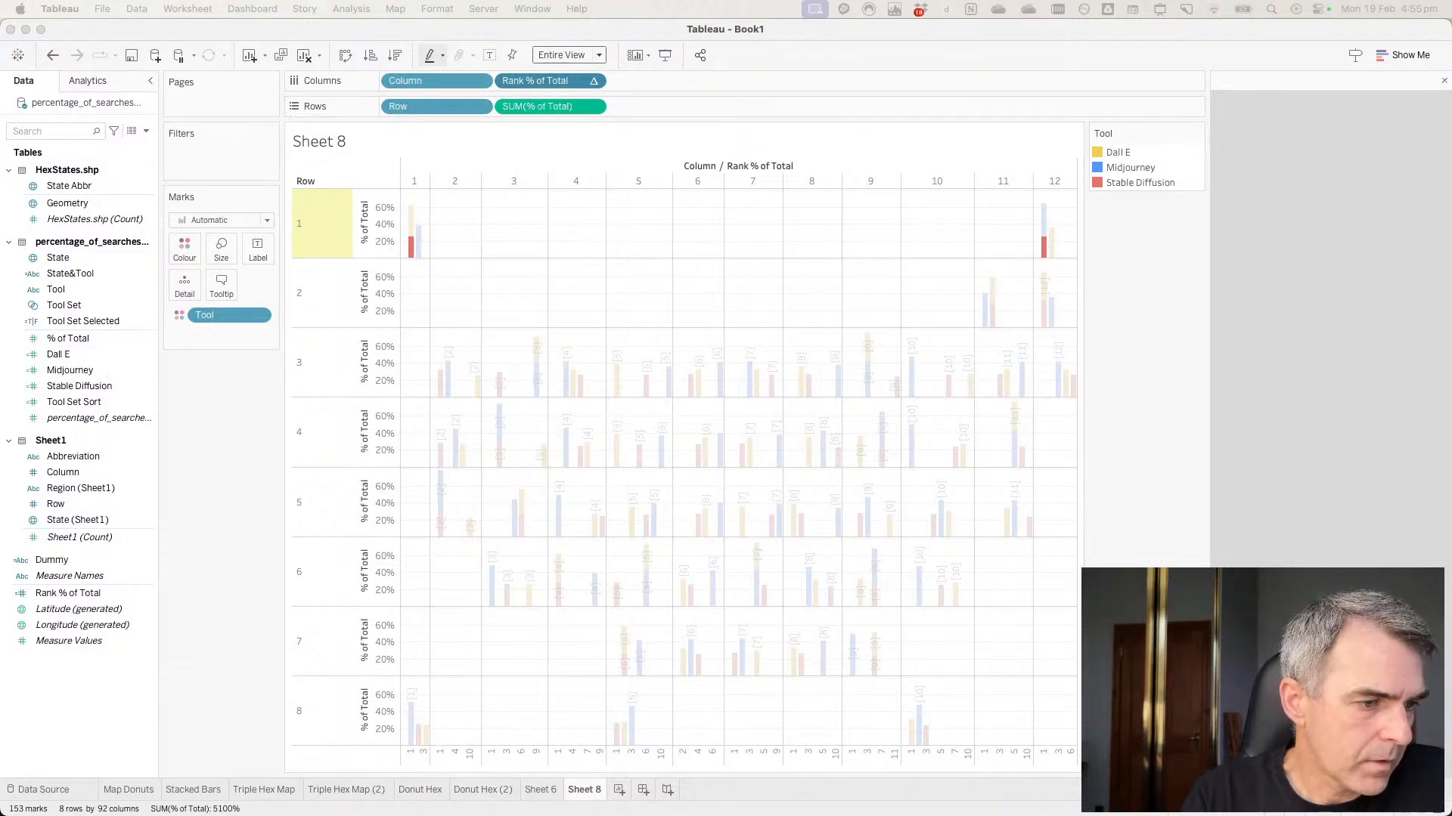
left_click_drag(677, 46, 658, 123)
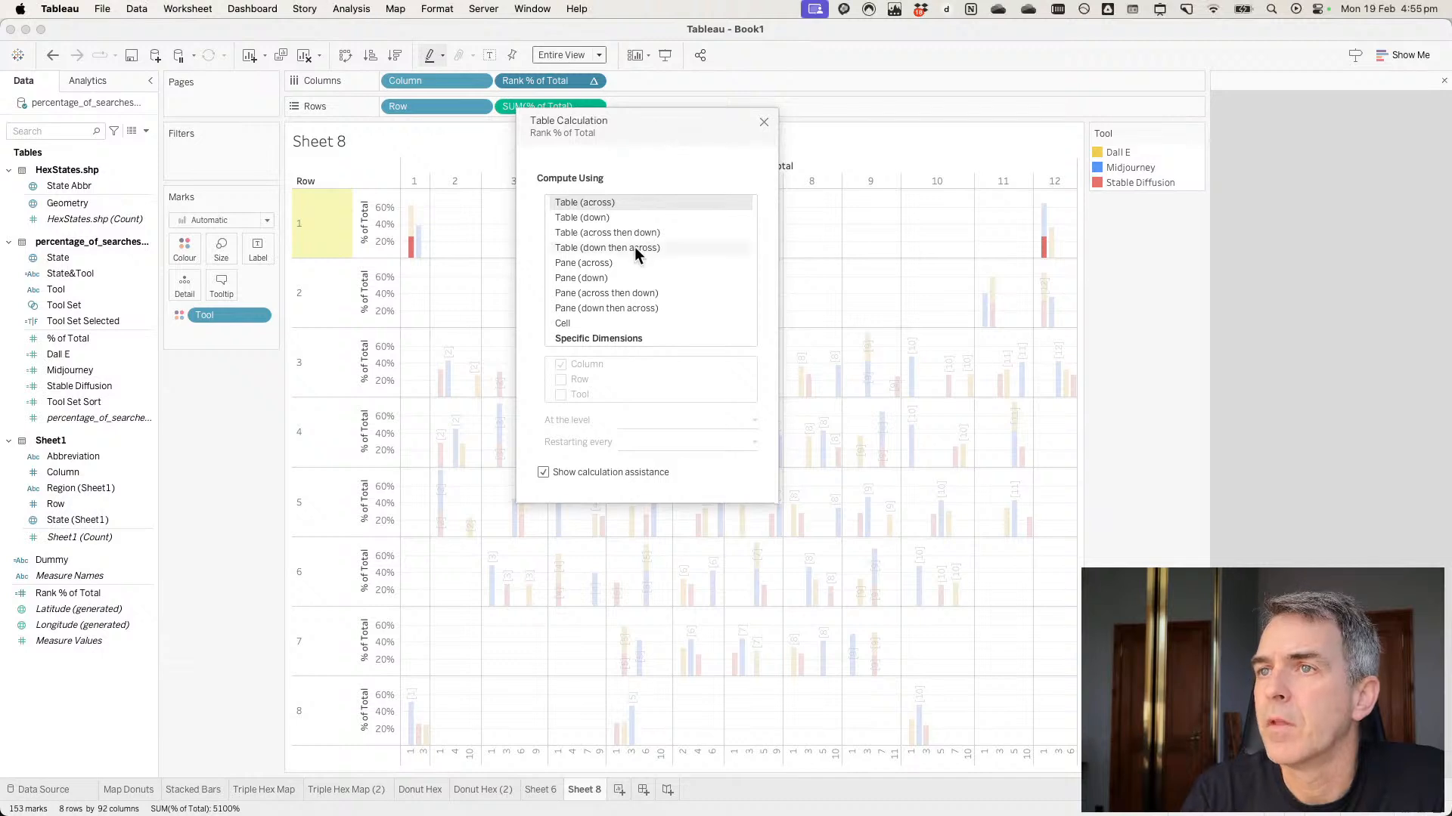
left_click(576, 339)
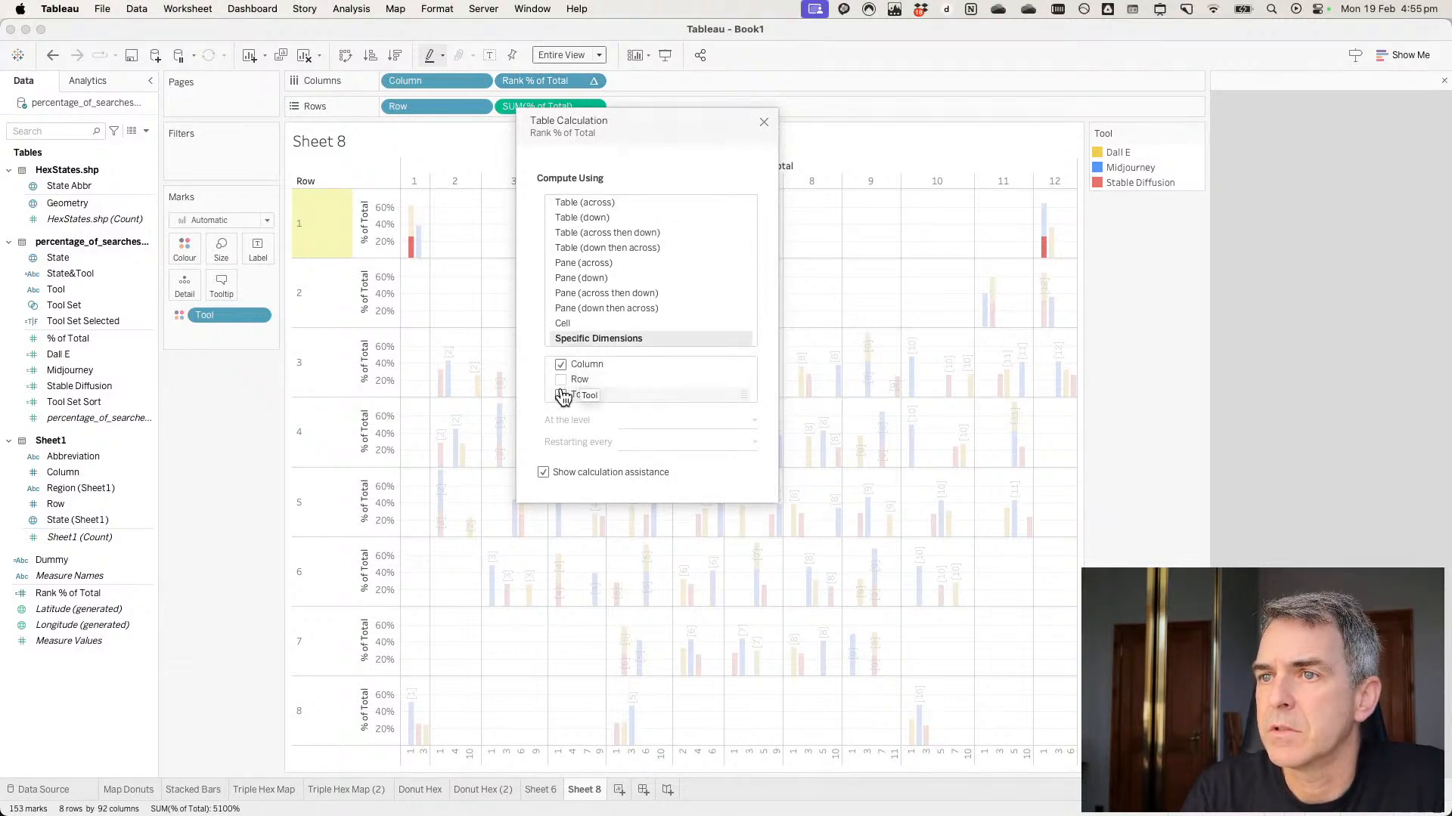
left_click(561, 393)
left_click(590, 364)
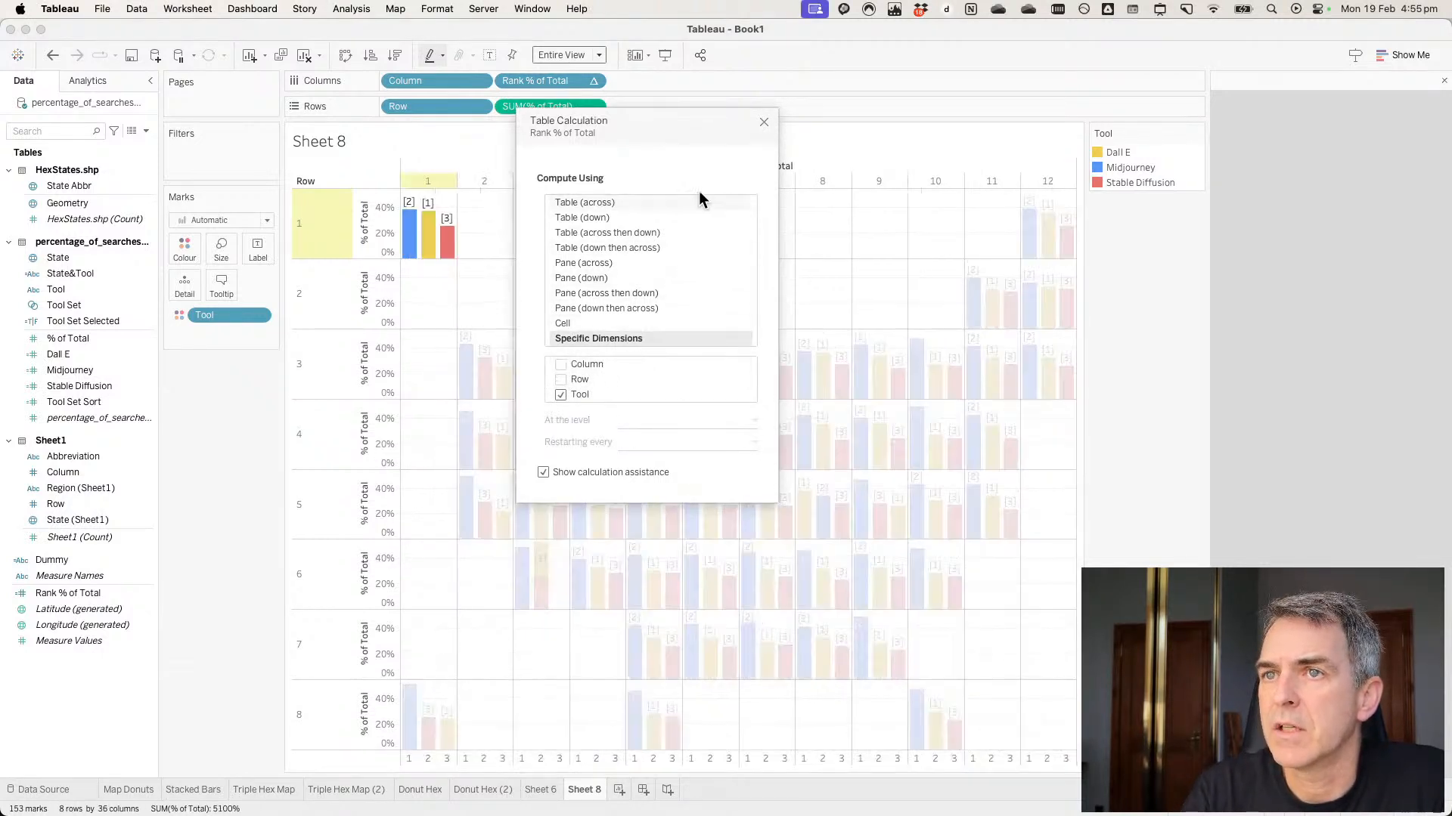
left_click(763, 122)
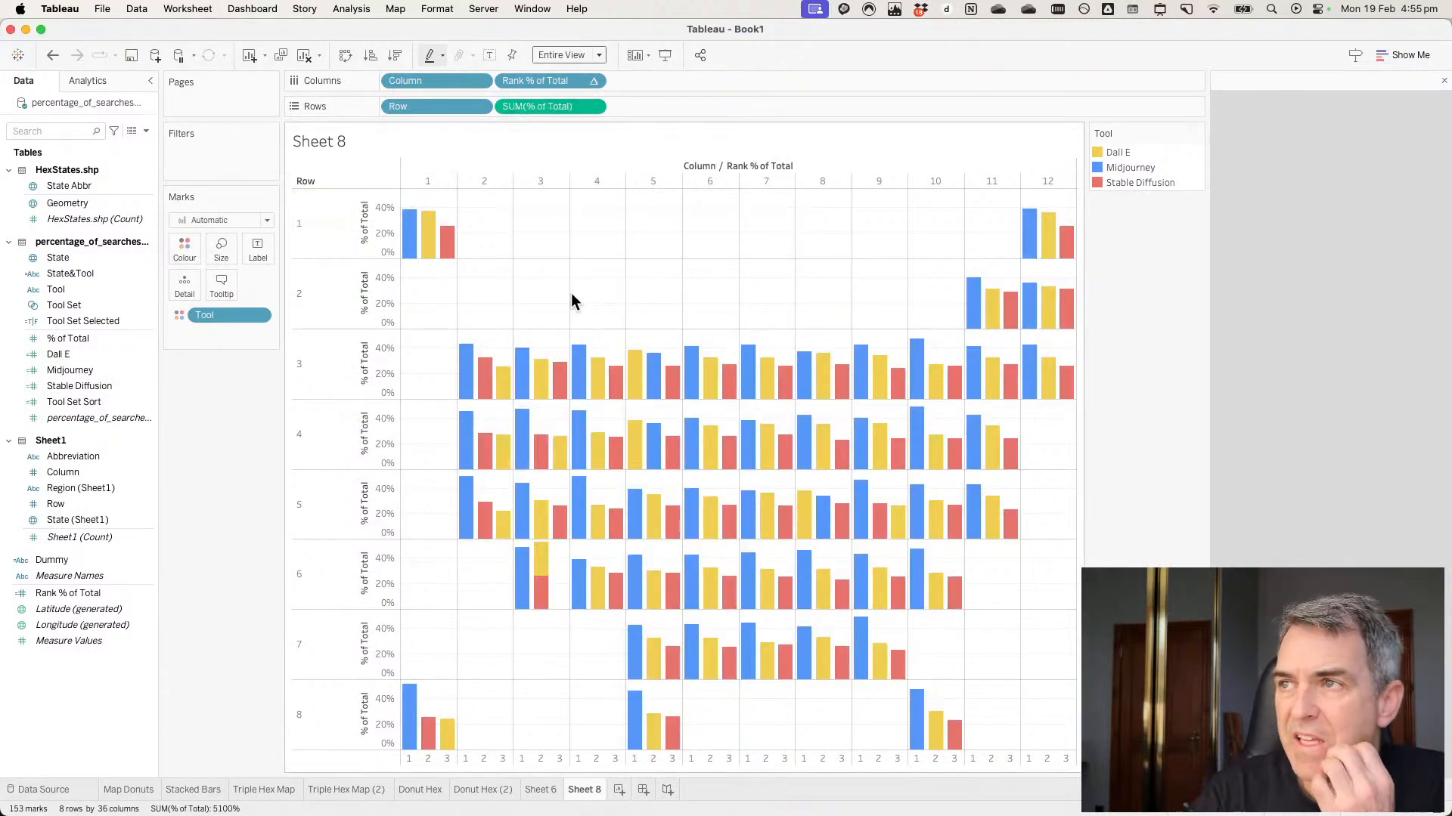
Format the sheet's lines with Grid Lines and Zero Lines set to None.
right_click(580, 302)
mouse_move(611, 420)
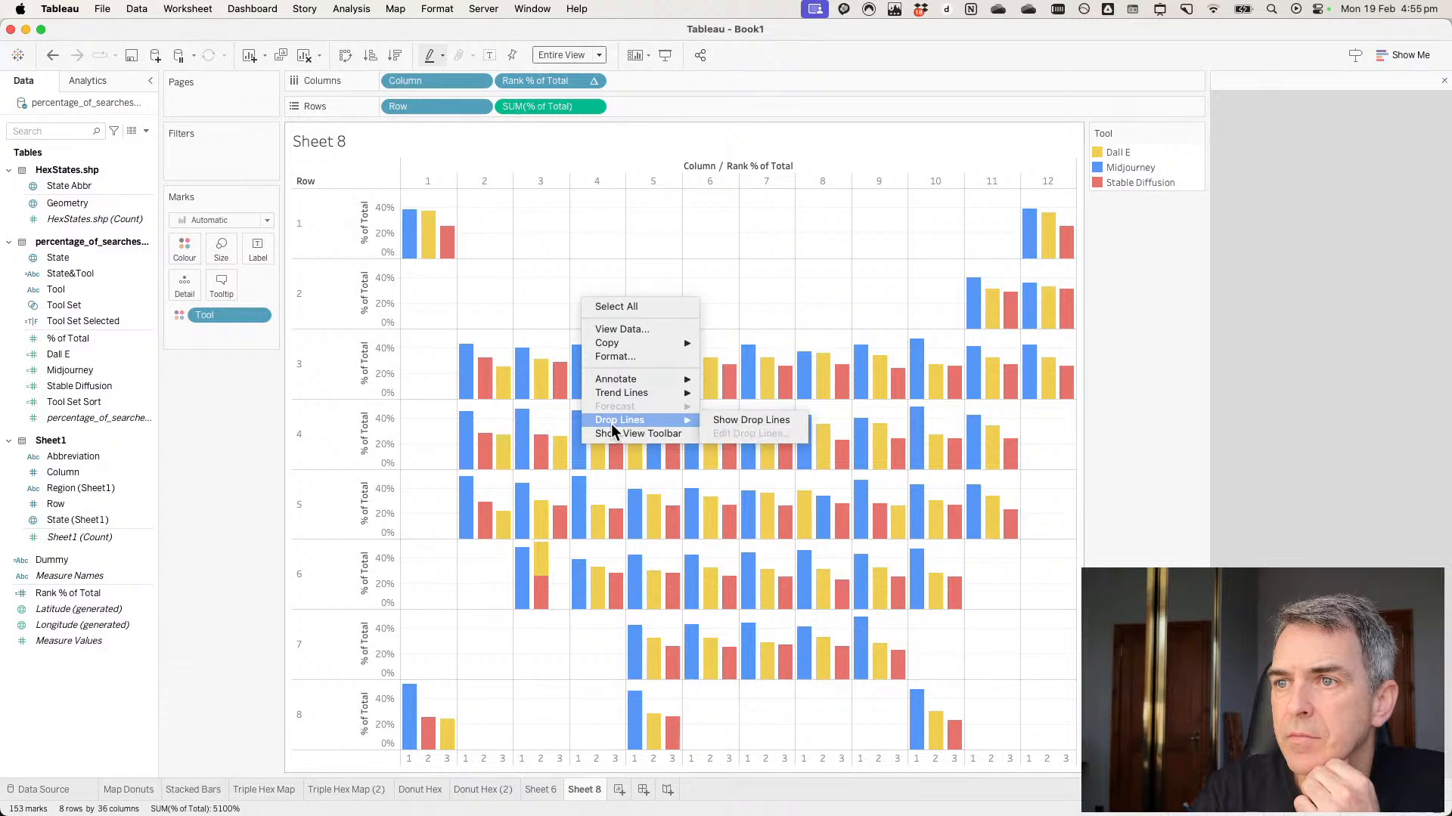
left_click(611, 356)
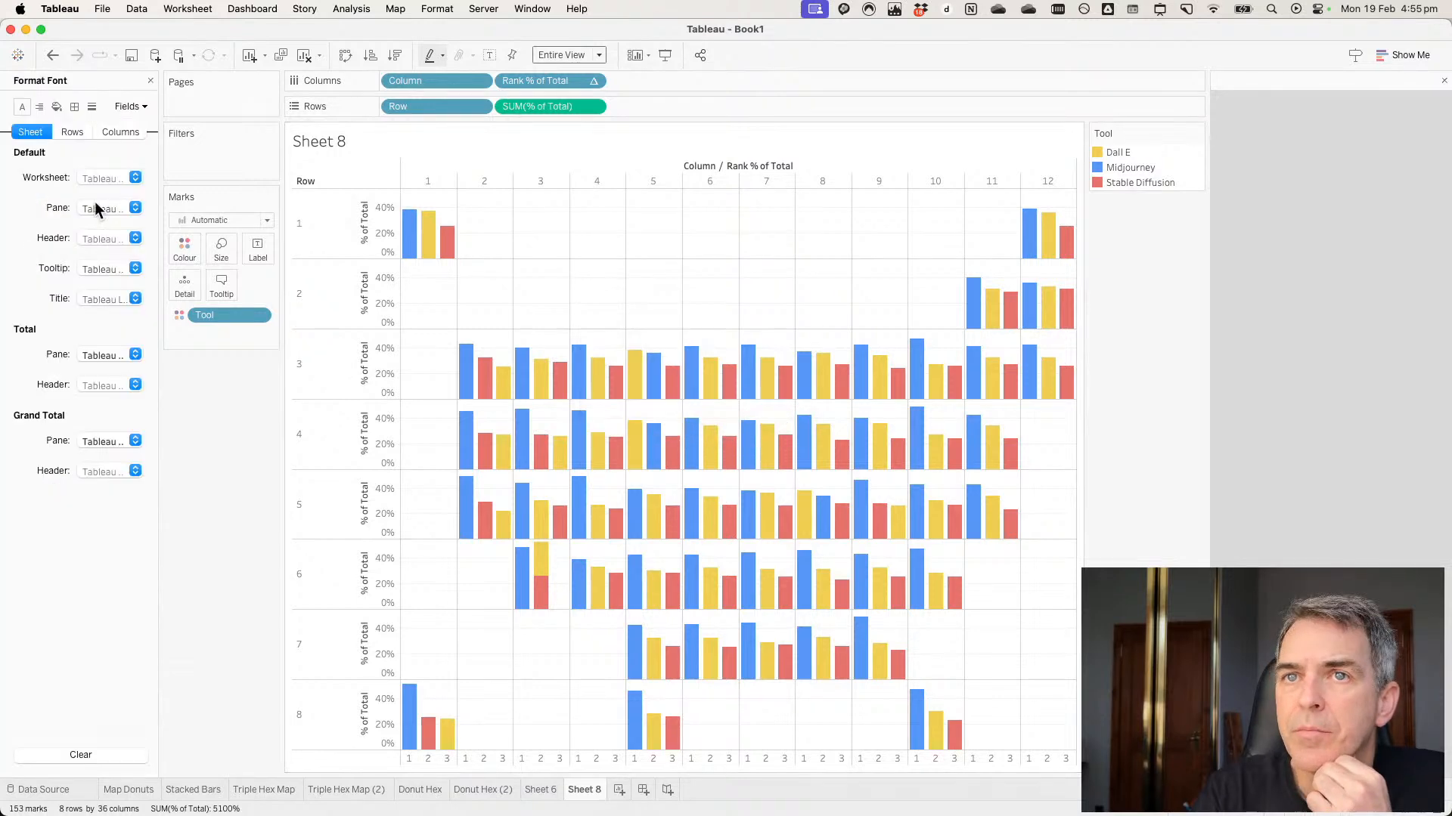
left_click(86, 108)
left_click(107, 176)
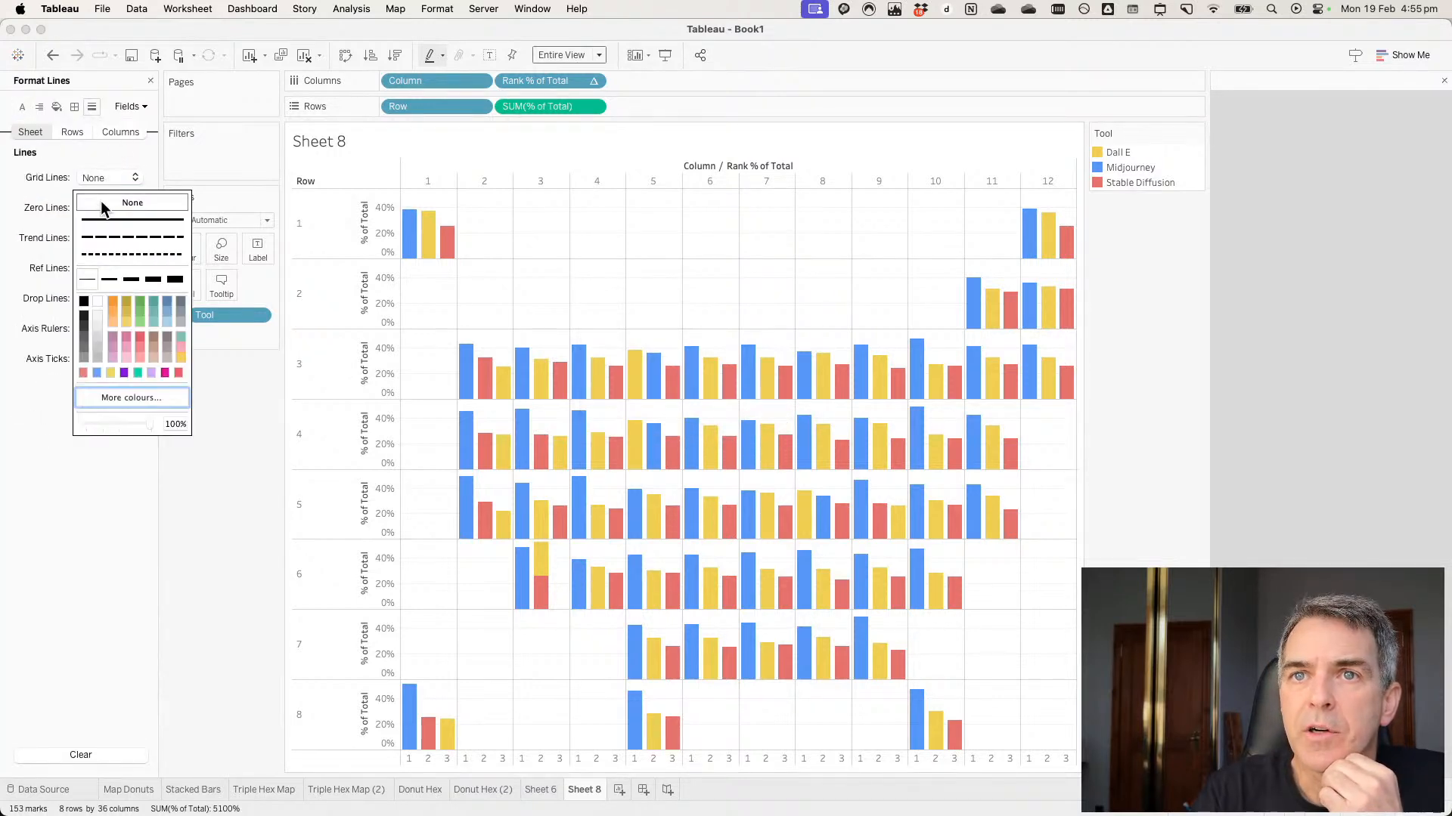
left_click(62, 206)
left_click(100, 209)
left_click(101, 233)
left_click(66, 265)
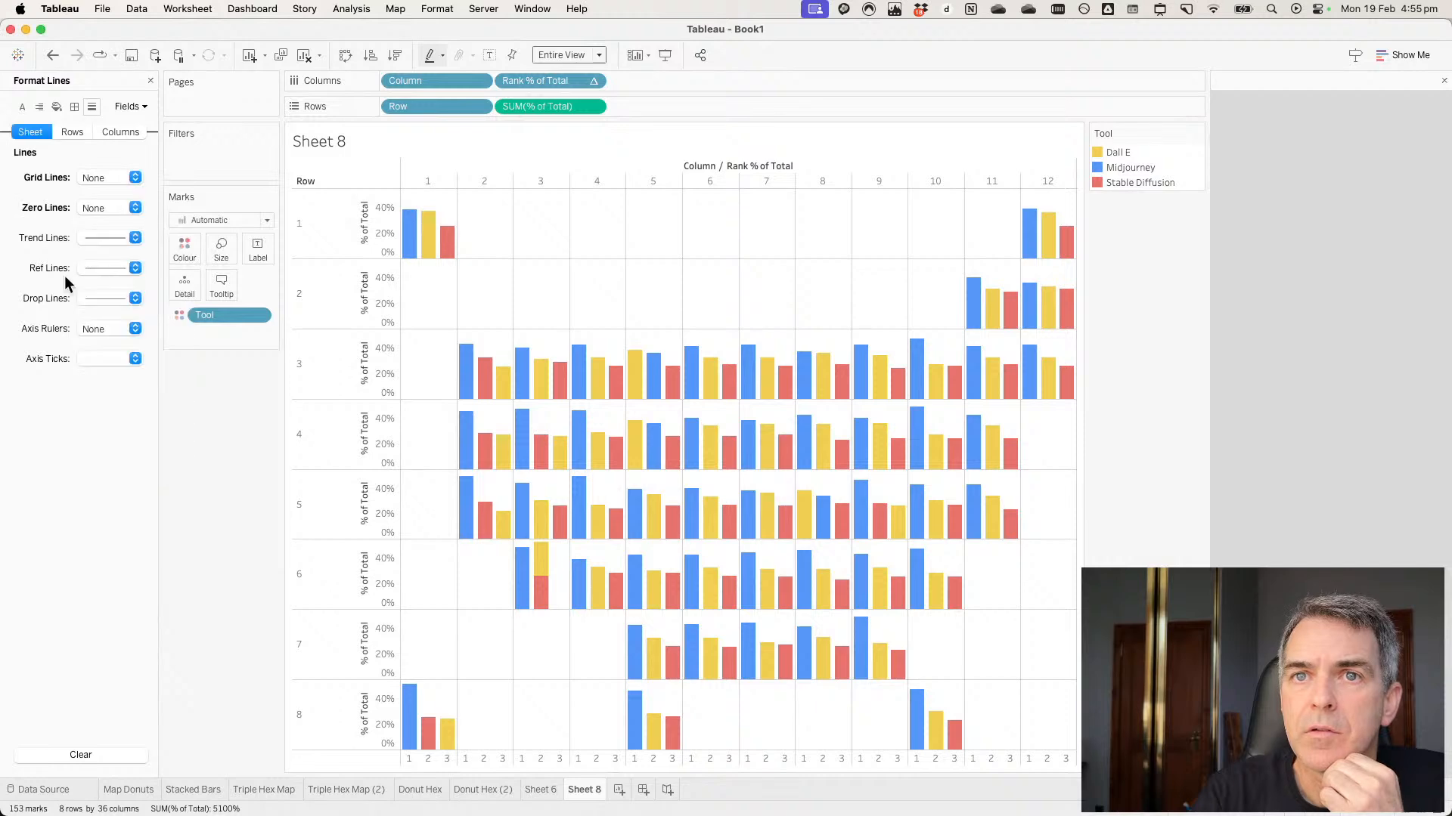
Set the pane borders of the Row Divider and Column Divider to None.
left_click(74, 107)
left_click(103, 466)
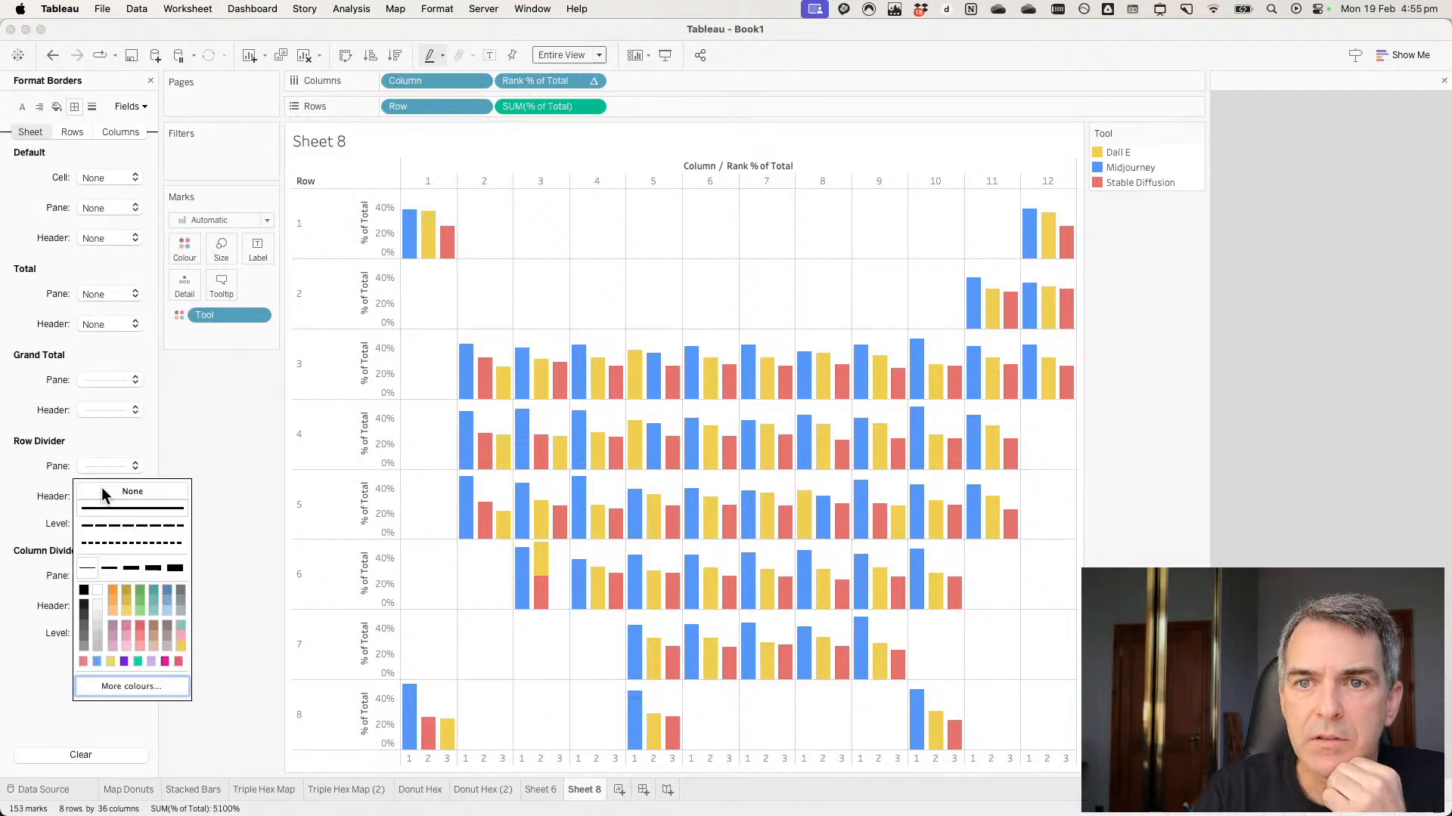
left_click(101, 487)
left_click(90, 576)
left_click(145, 599)
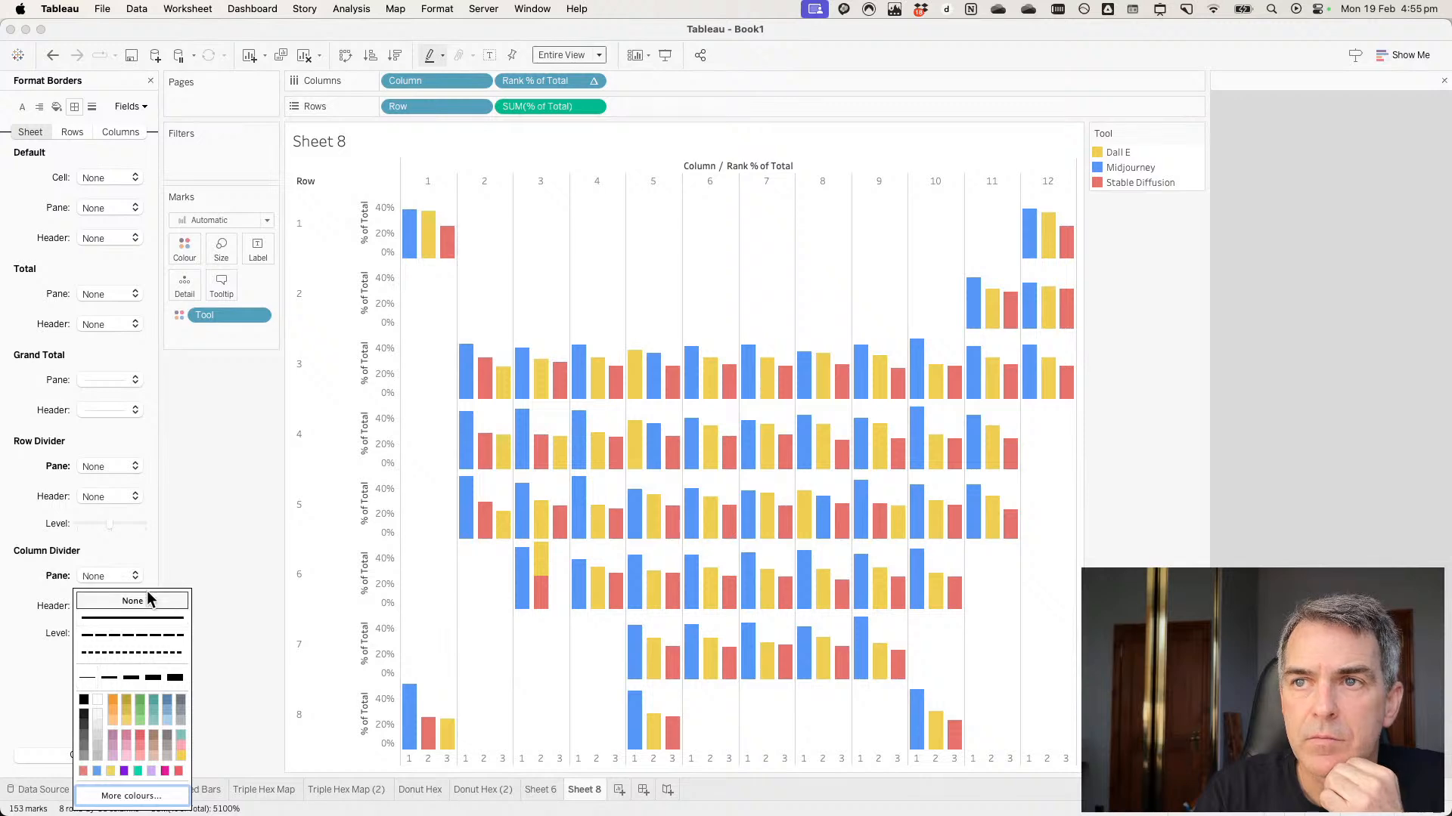
Hide the headers of the Row and Column fields in the tile map.
left_click(479, 105)
left_click(464, 224)
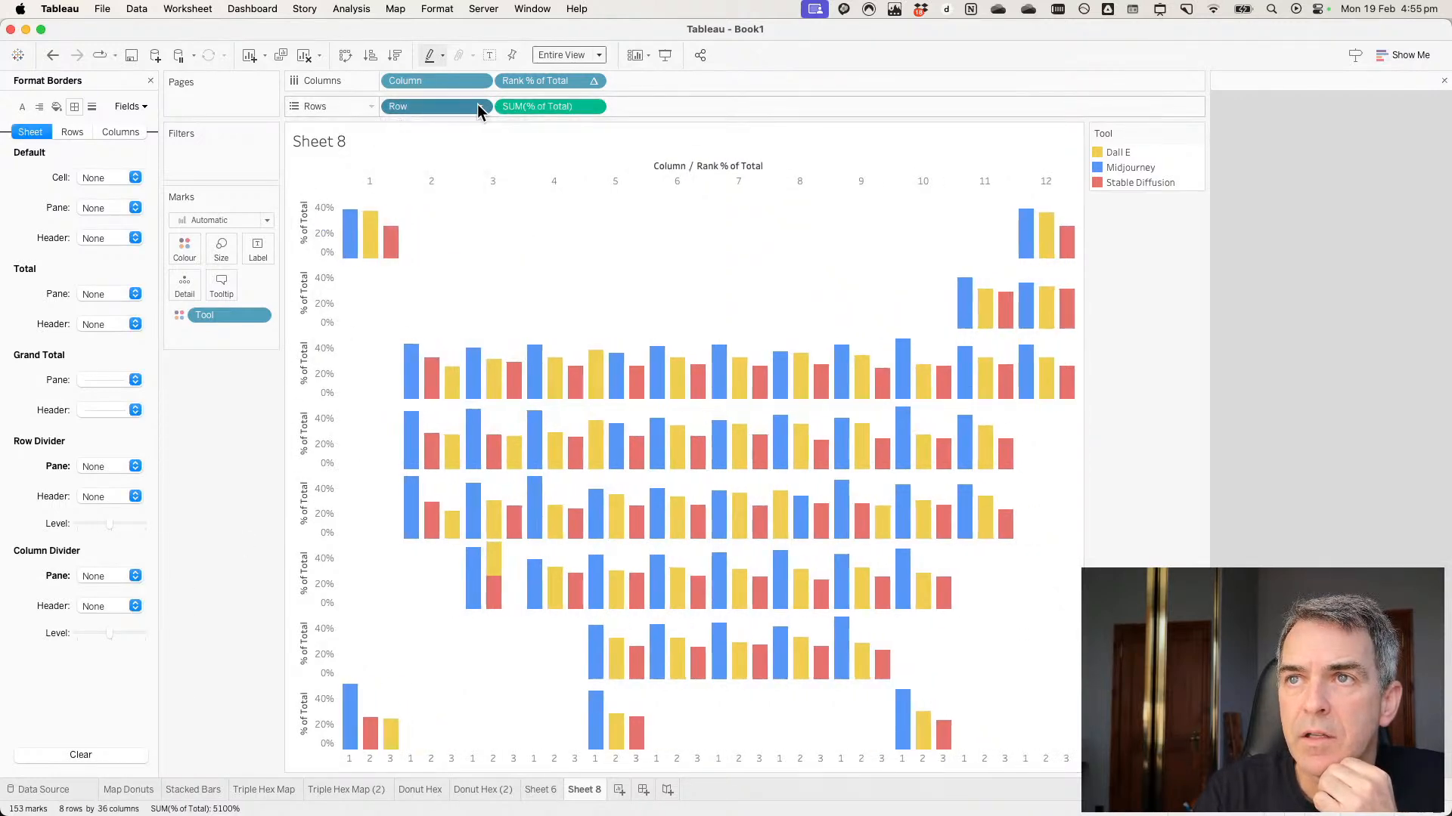
left_click(478, 104)
left_click(488, 75)
left_click(479, 80)
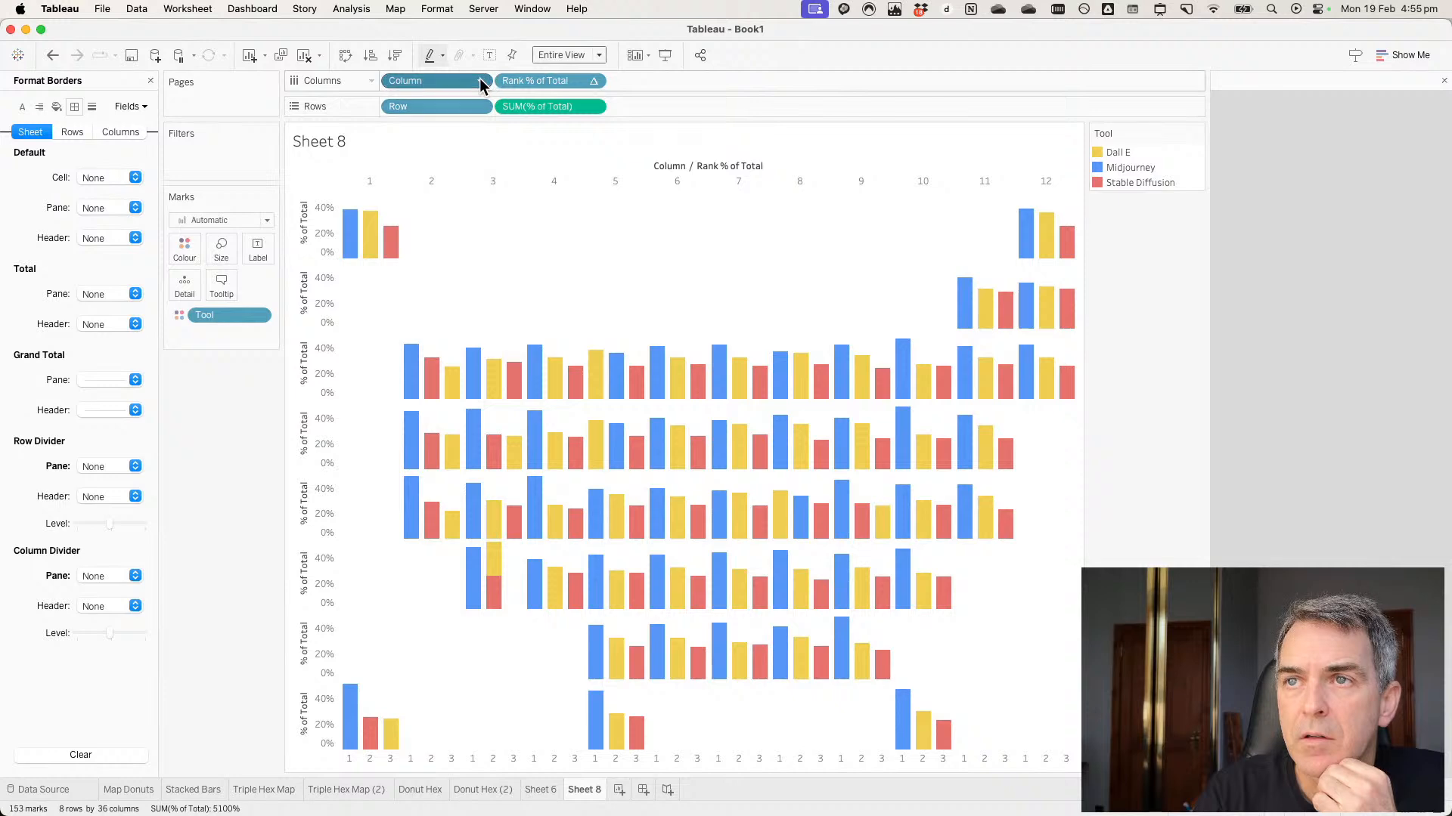
left_click(478, 79)
left_click(478, 79)
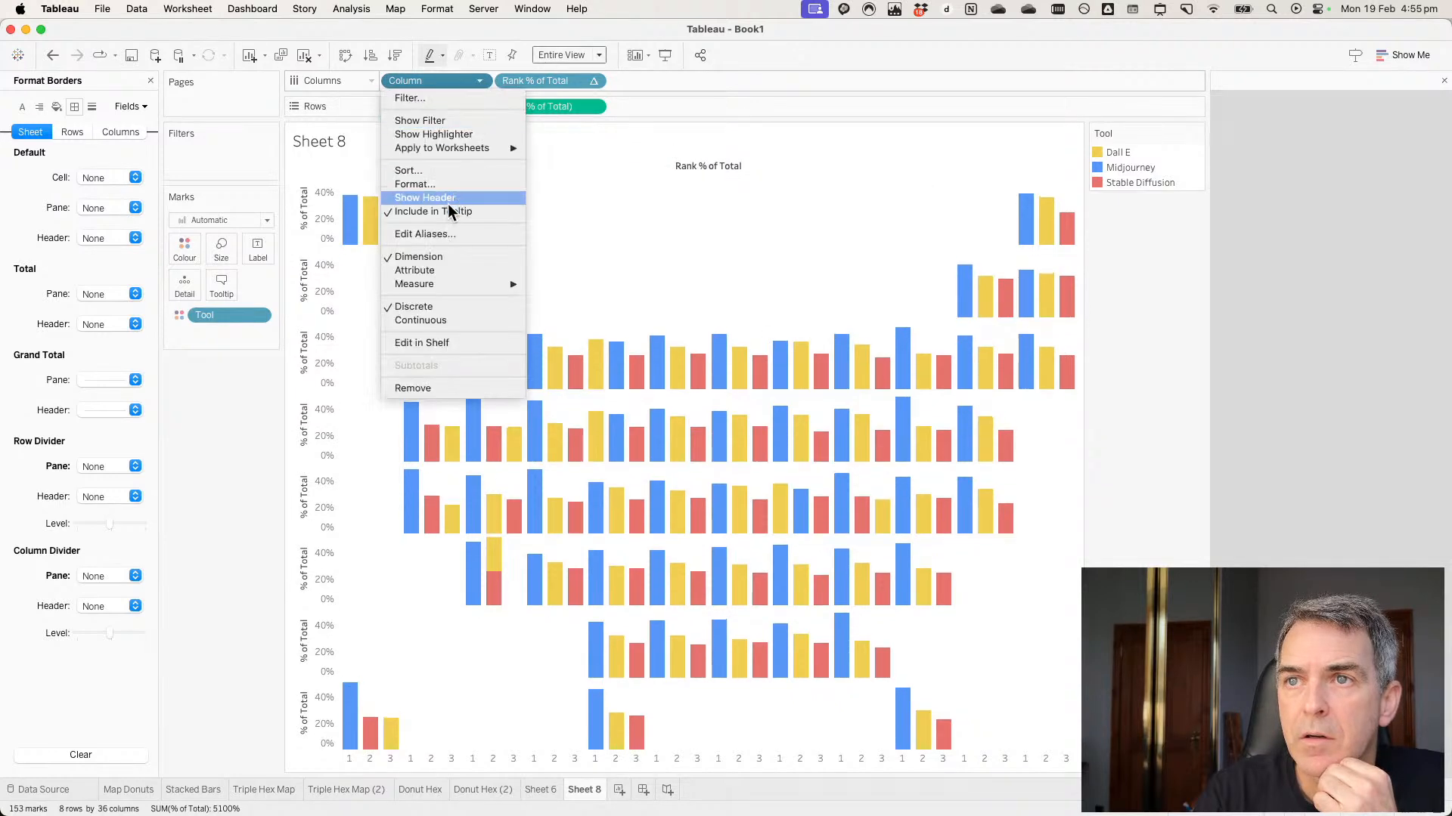
left_click(446, 199)
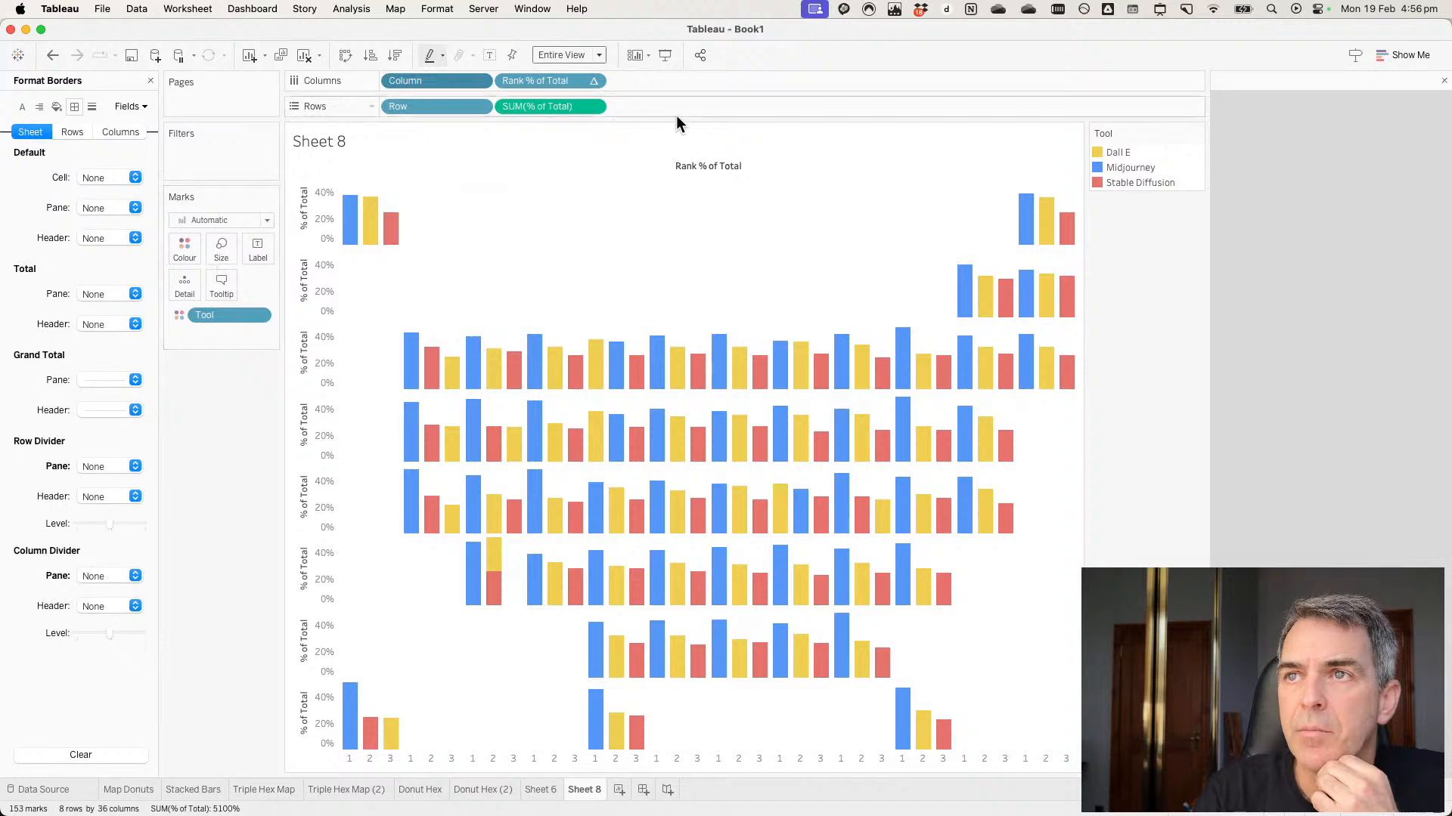
Try adding row grand totals to the tile map.
left_click(149, 79)
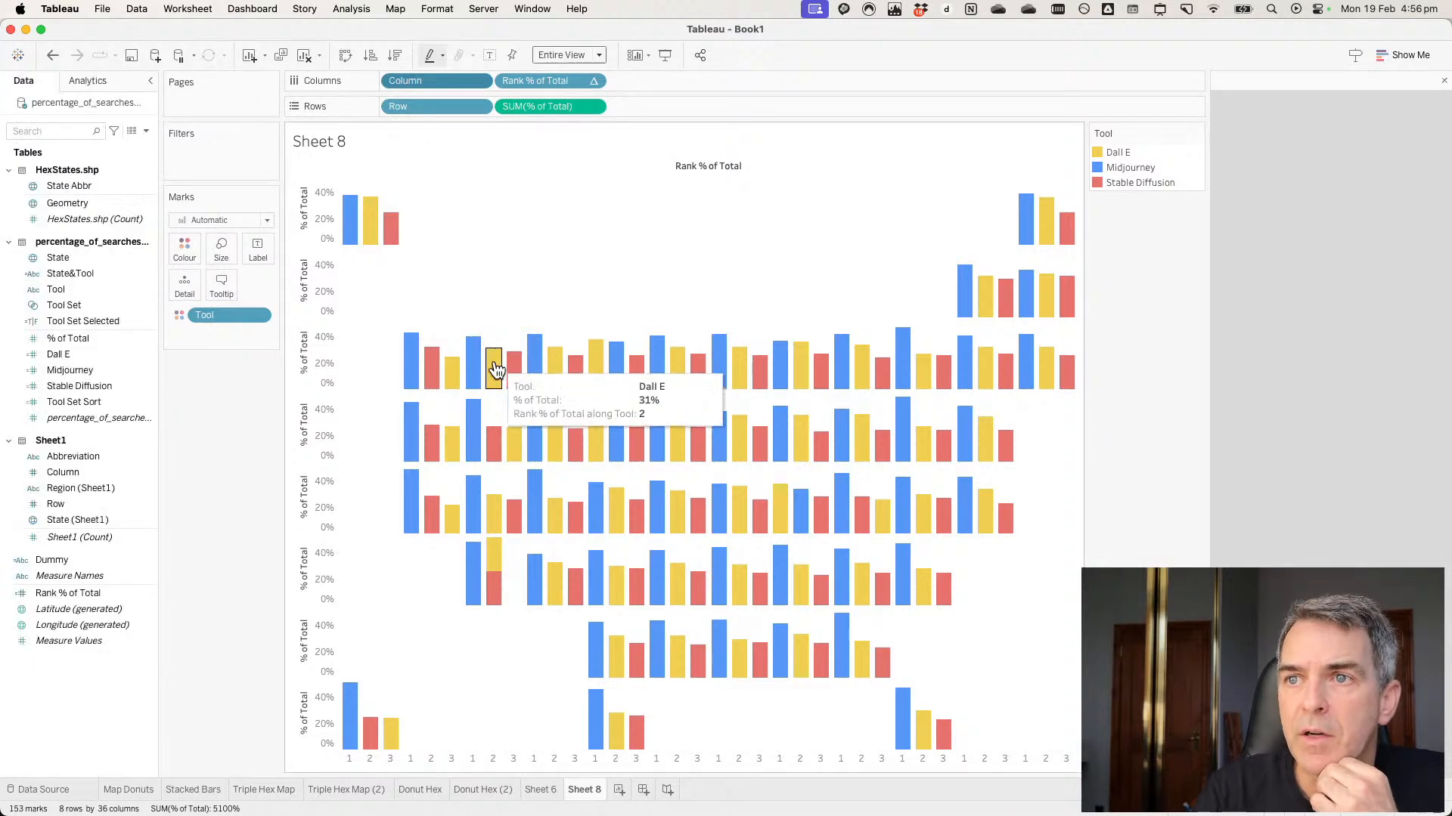
left_click(88, 81)
left_click_drag(61, 188, 567, 174)
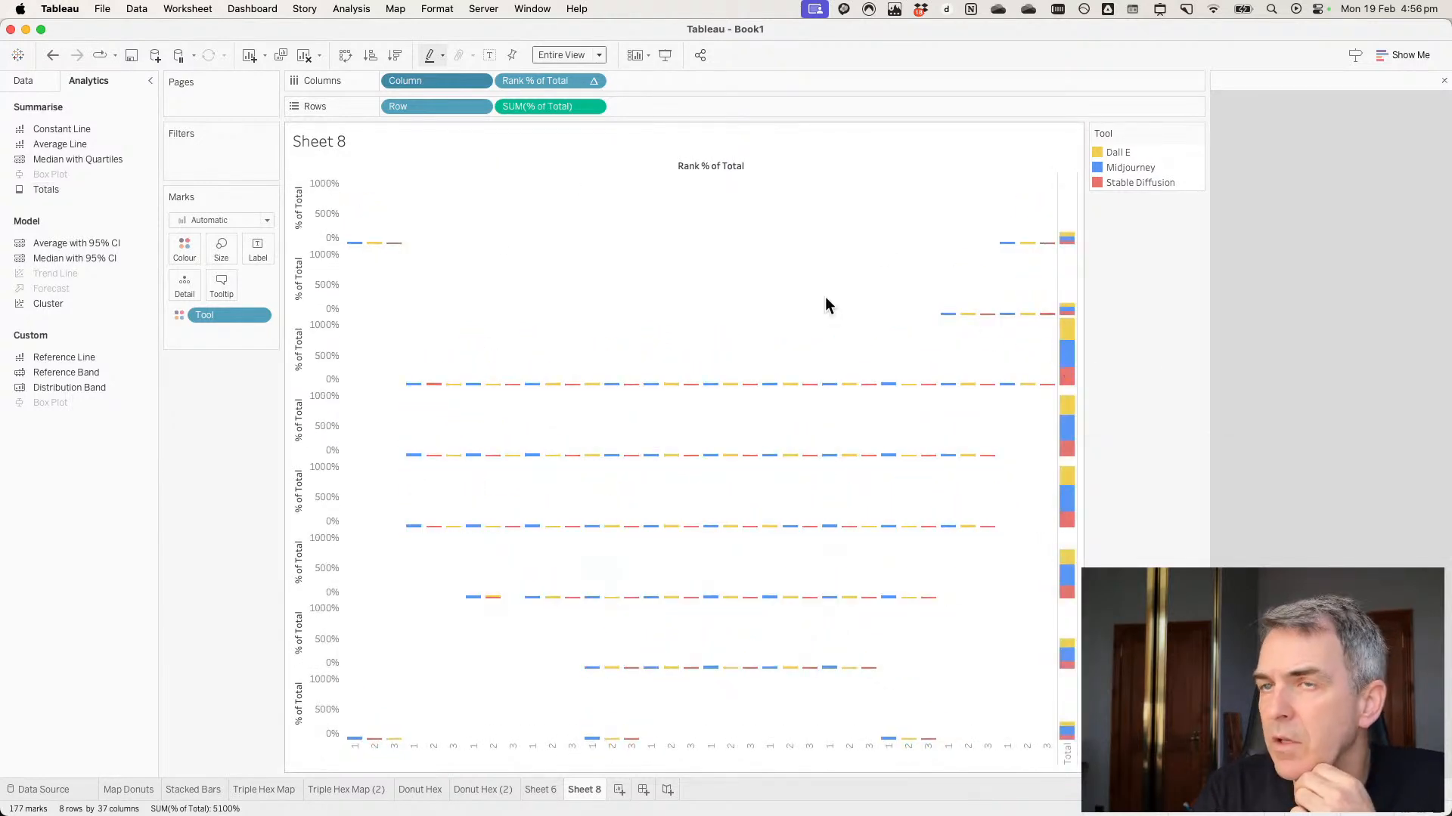
left_click(52, 55)
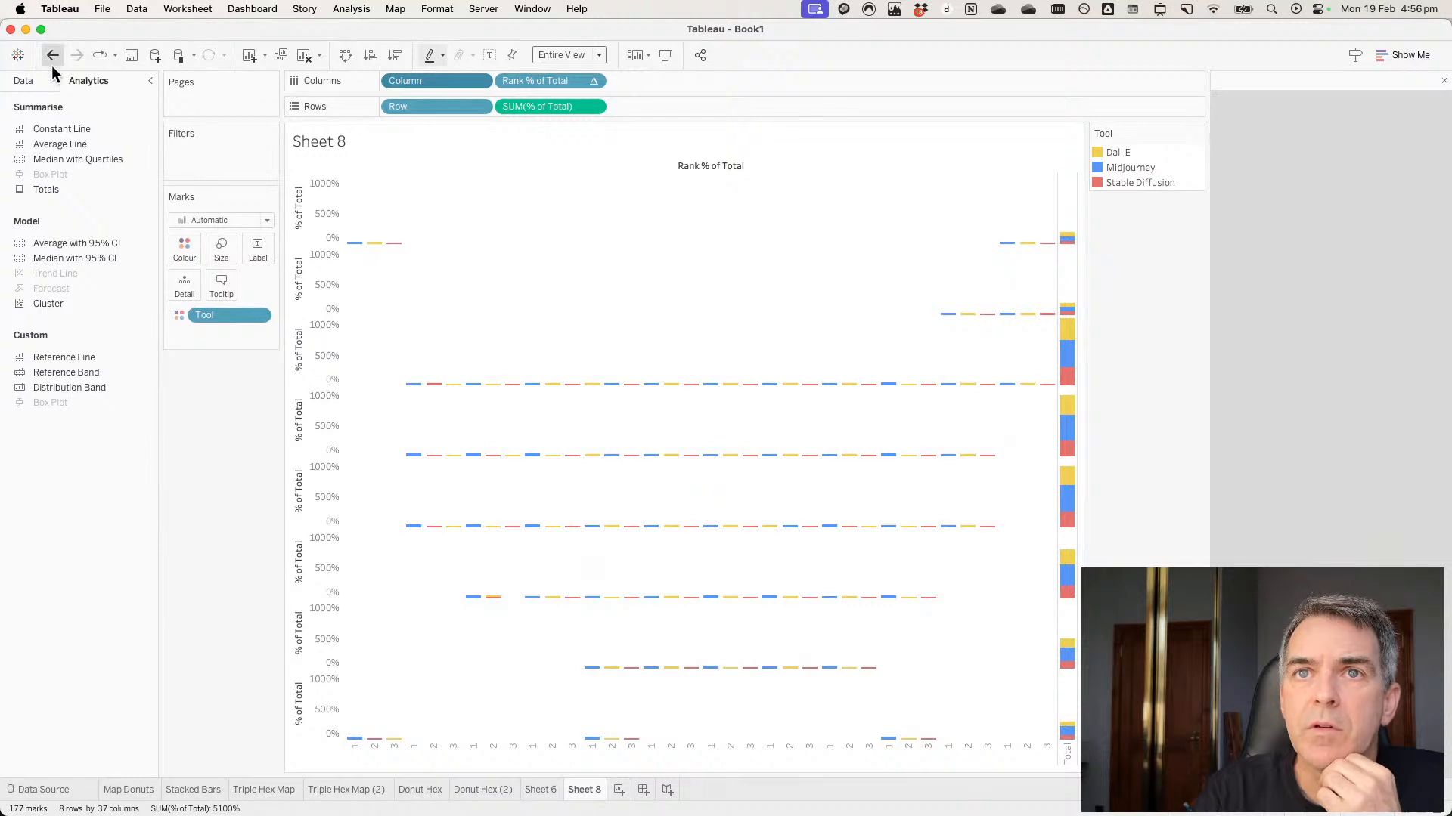
left_click_drag(48, 190, 429, 202)
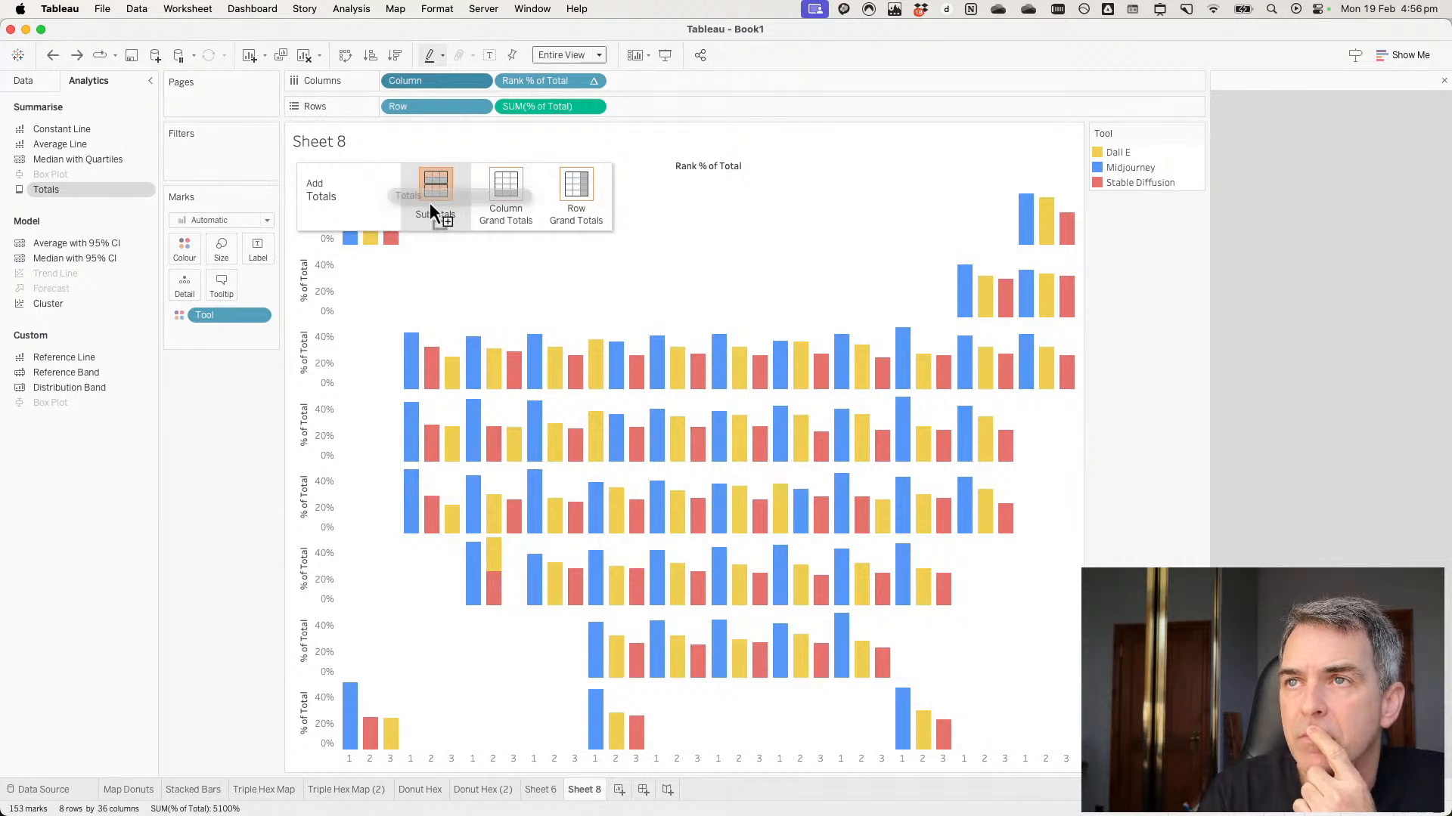
left_click_drag(430, 202, 189, 453)
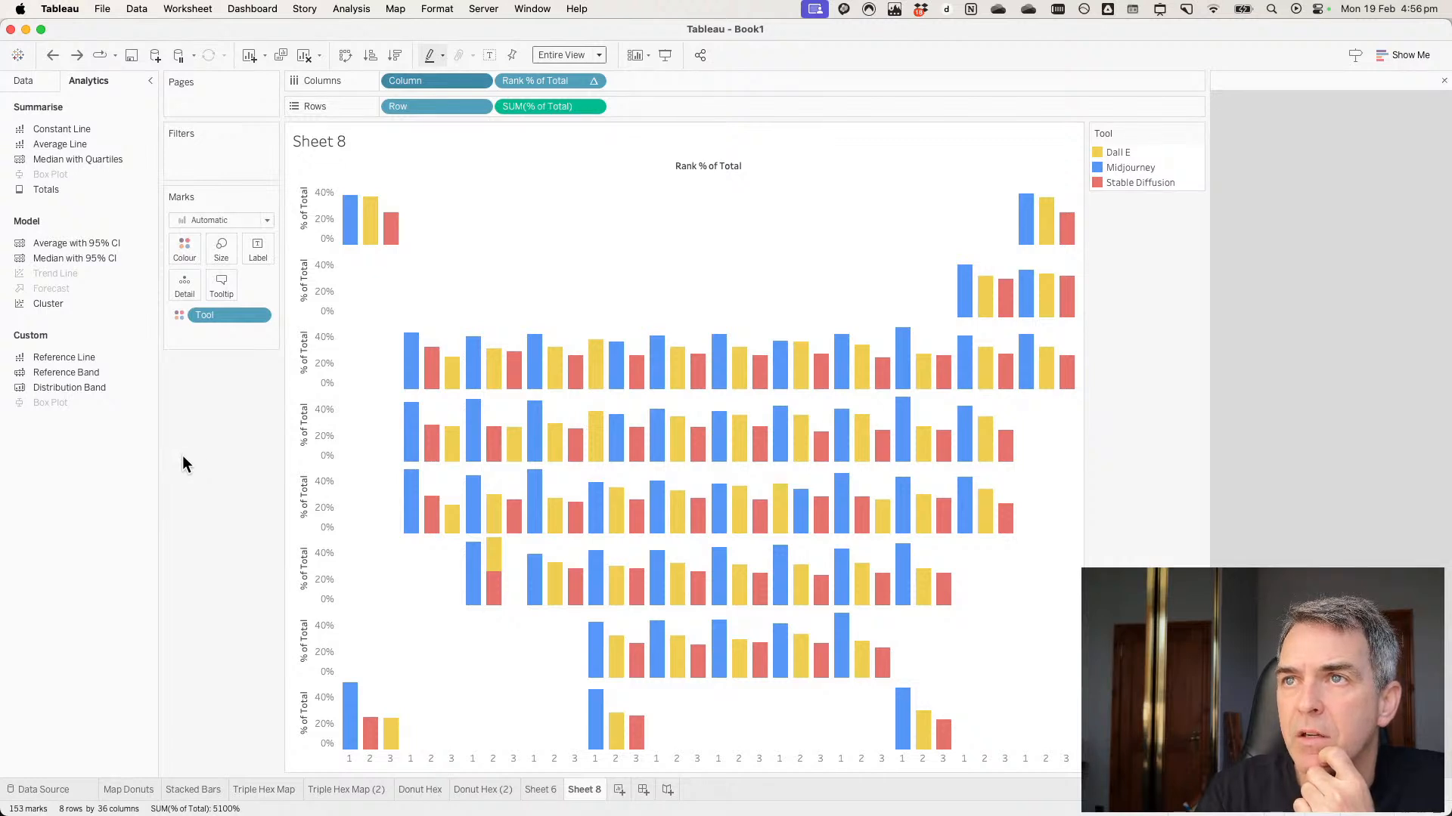
Convert the Rank % of Total field on Columns to continuous and set the mark type to Bar.
left_click(592, 81)
mouse_move(569, 283)
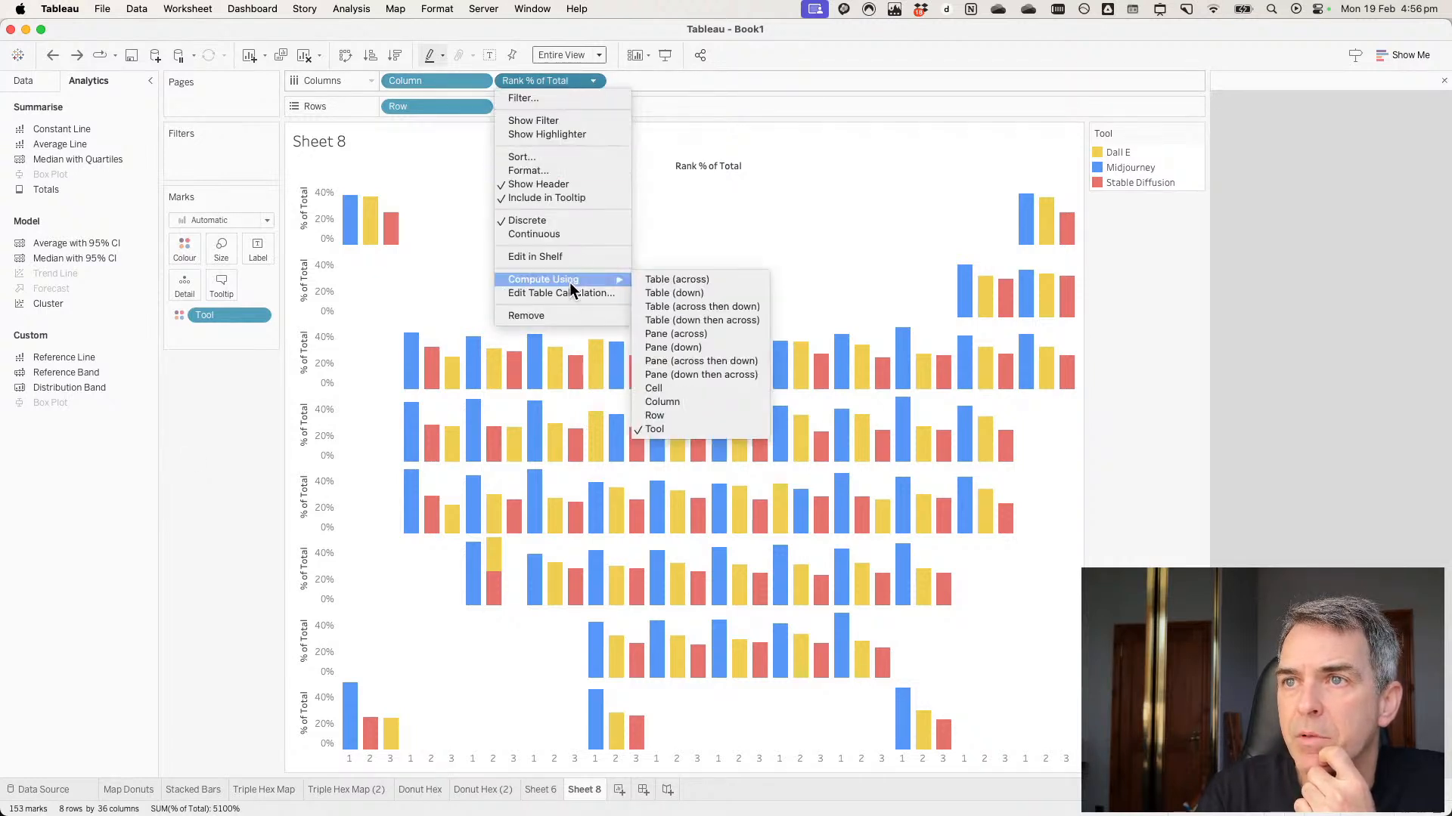
left_click(550, 234)
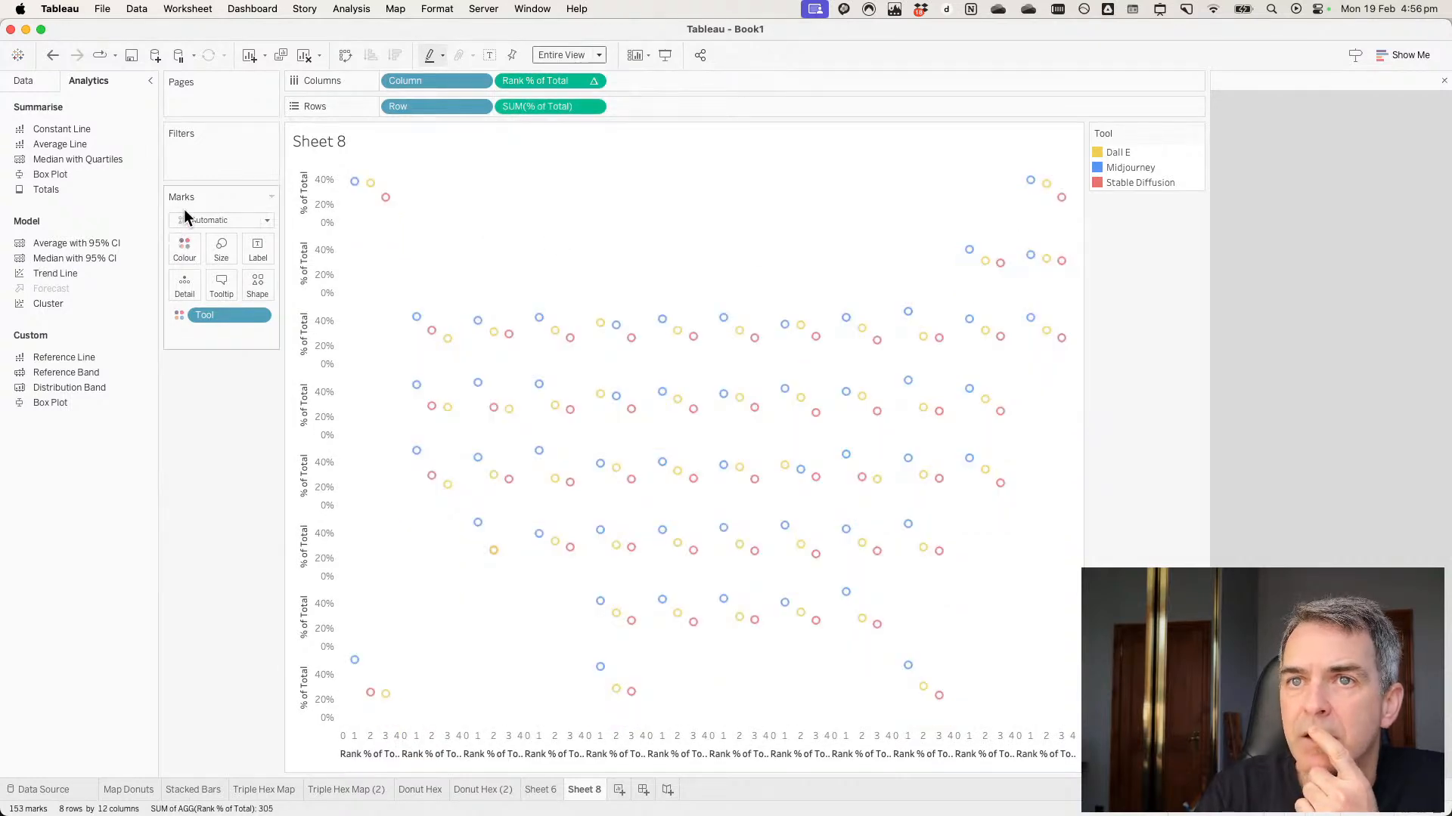
left_click(193, 223)
left_click(192, 255)
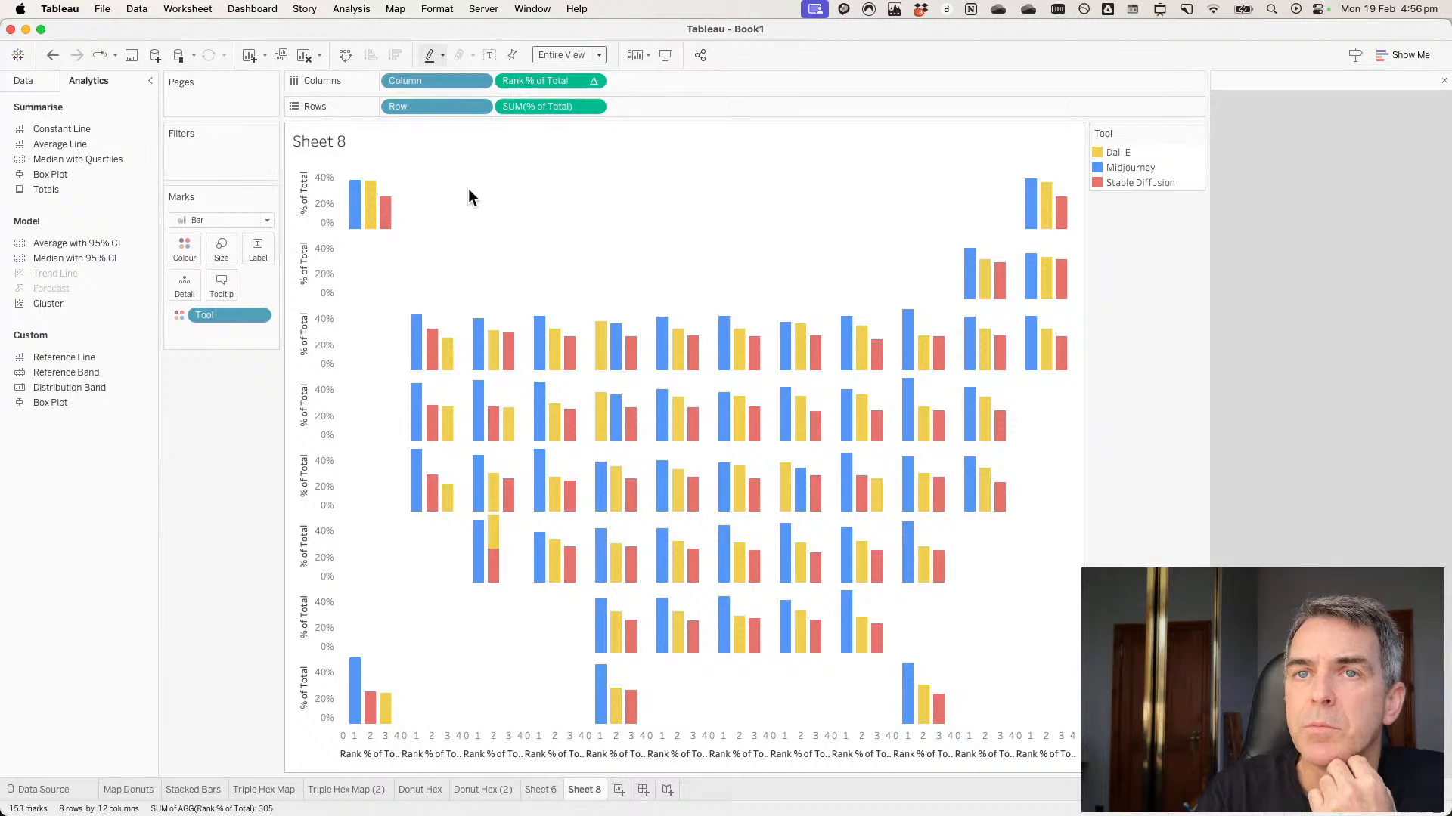
Make the bars slightly narrower using the manual mark size.
left_click(226, 251)
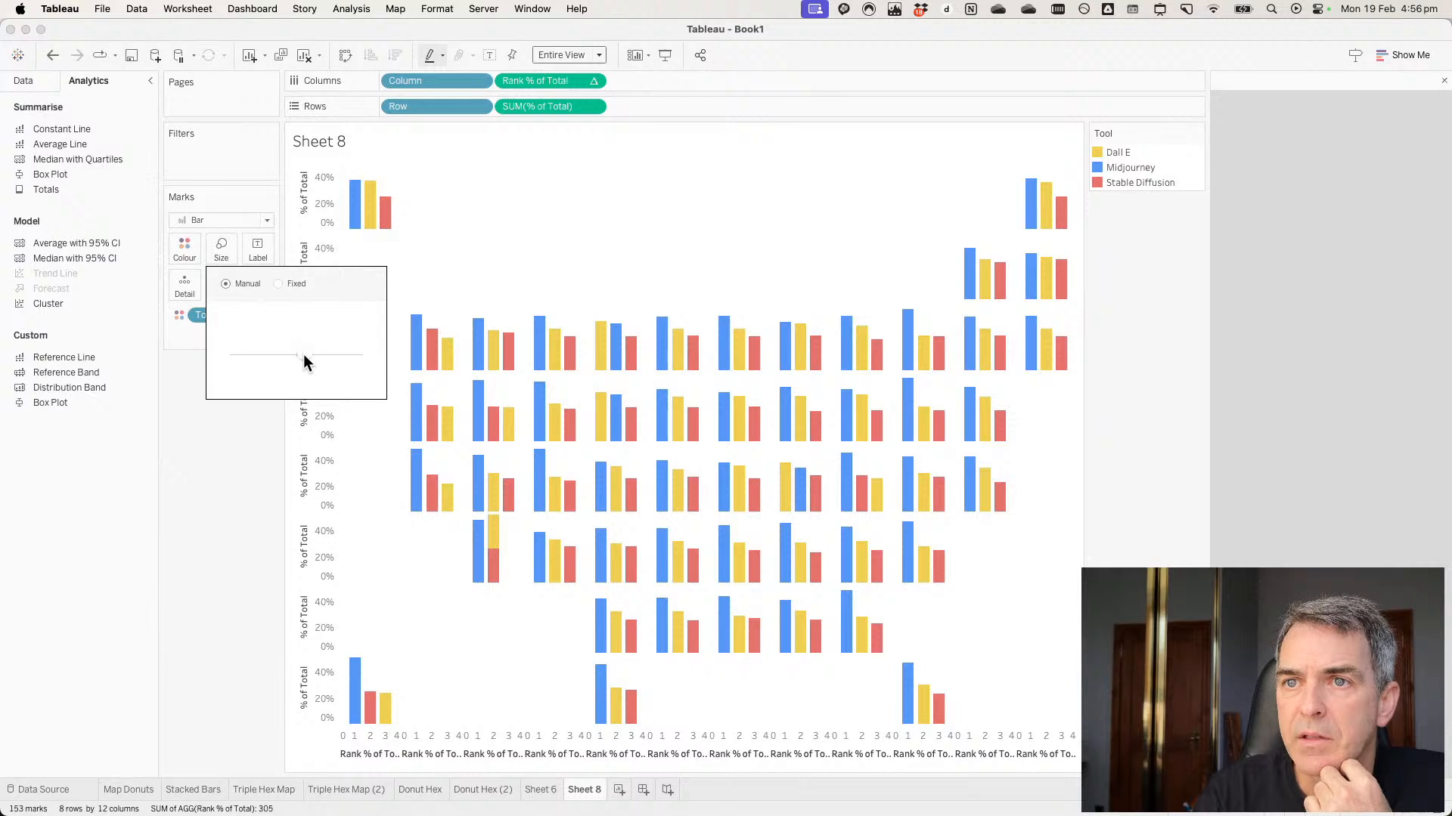
left_click_drag(297, 353, 296, 353)
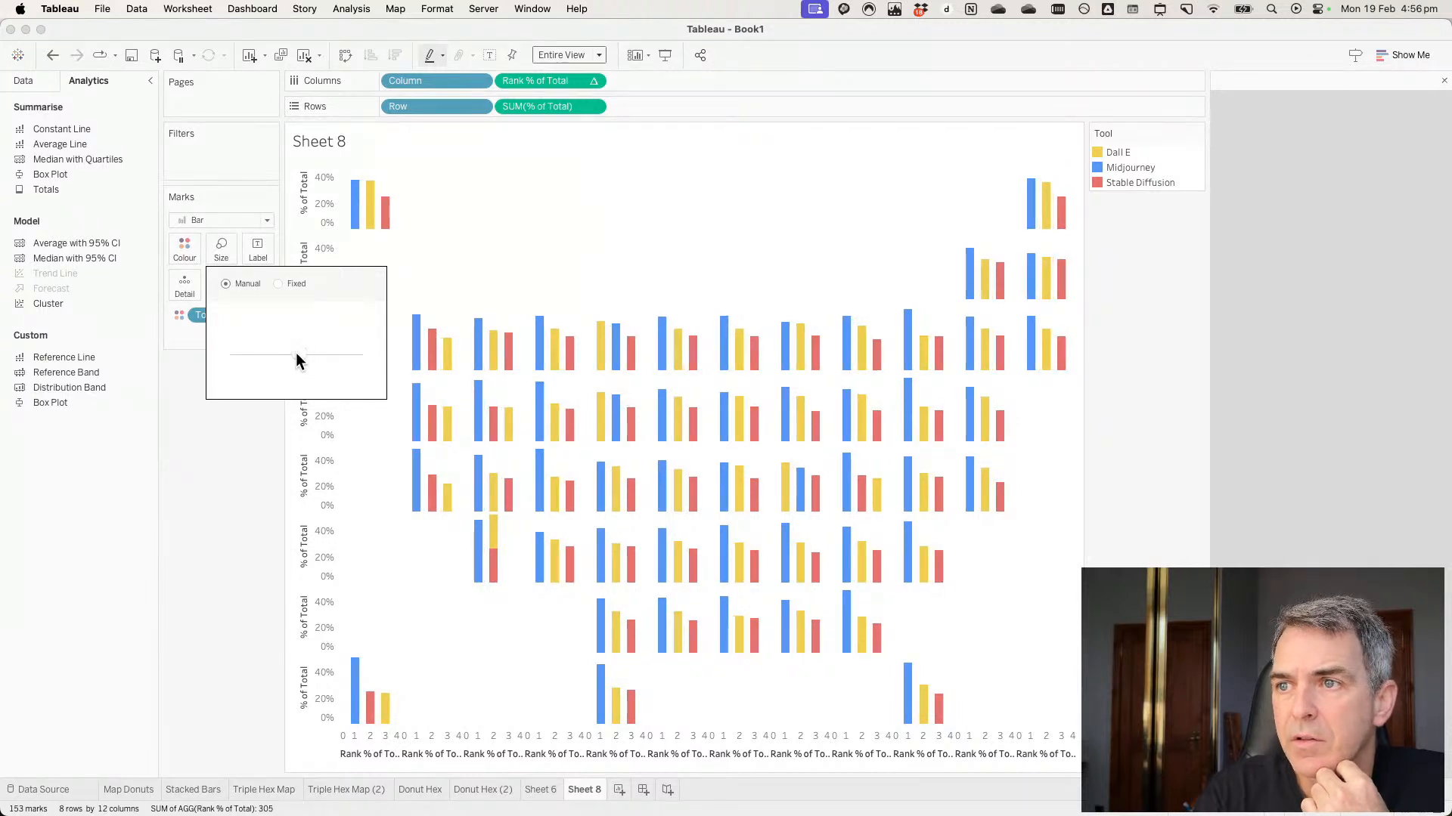
left_click(253, 460)
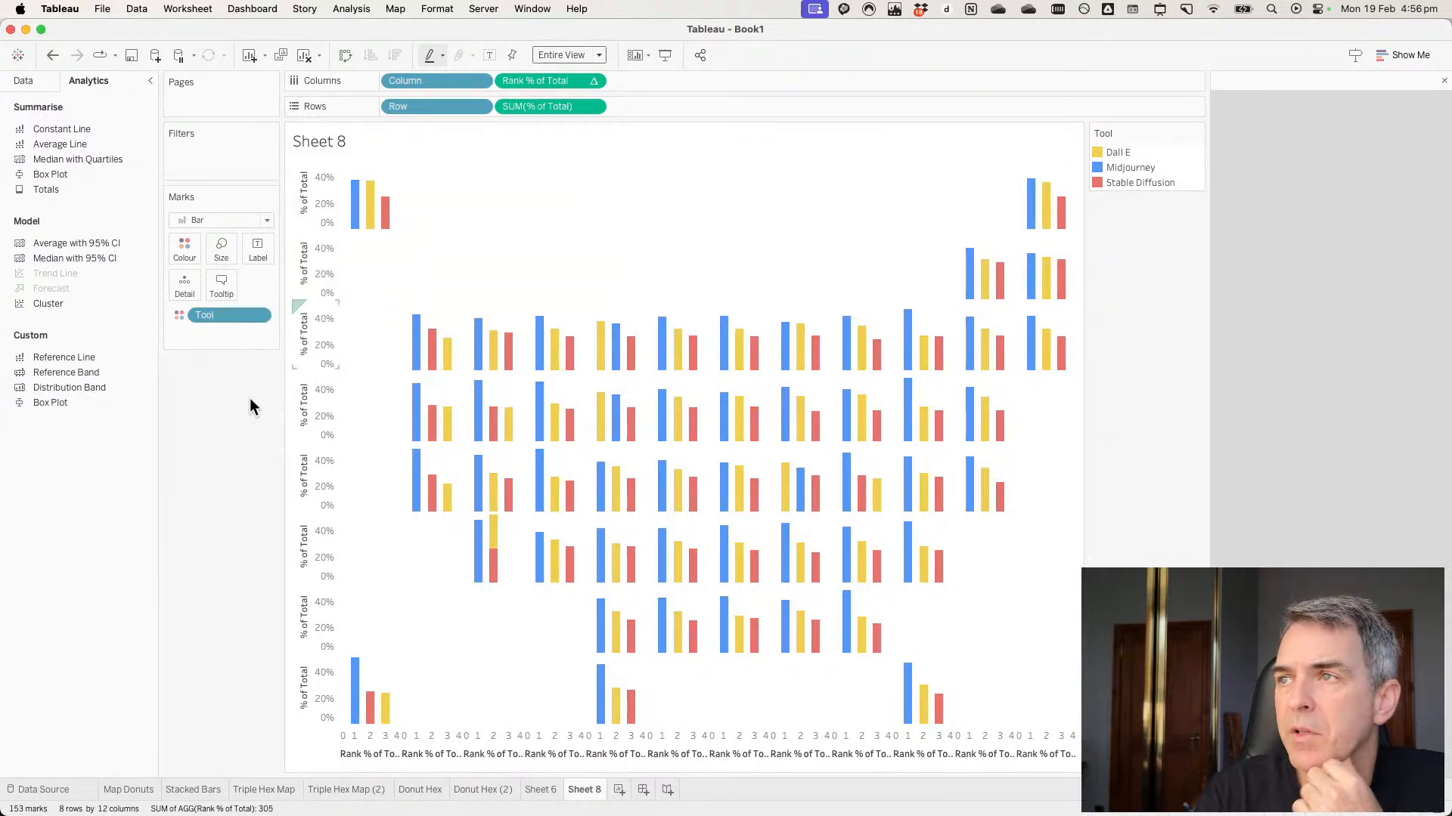
Create a new calculated field named State Label.
left_click(28, 82)
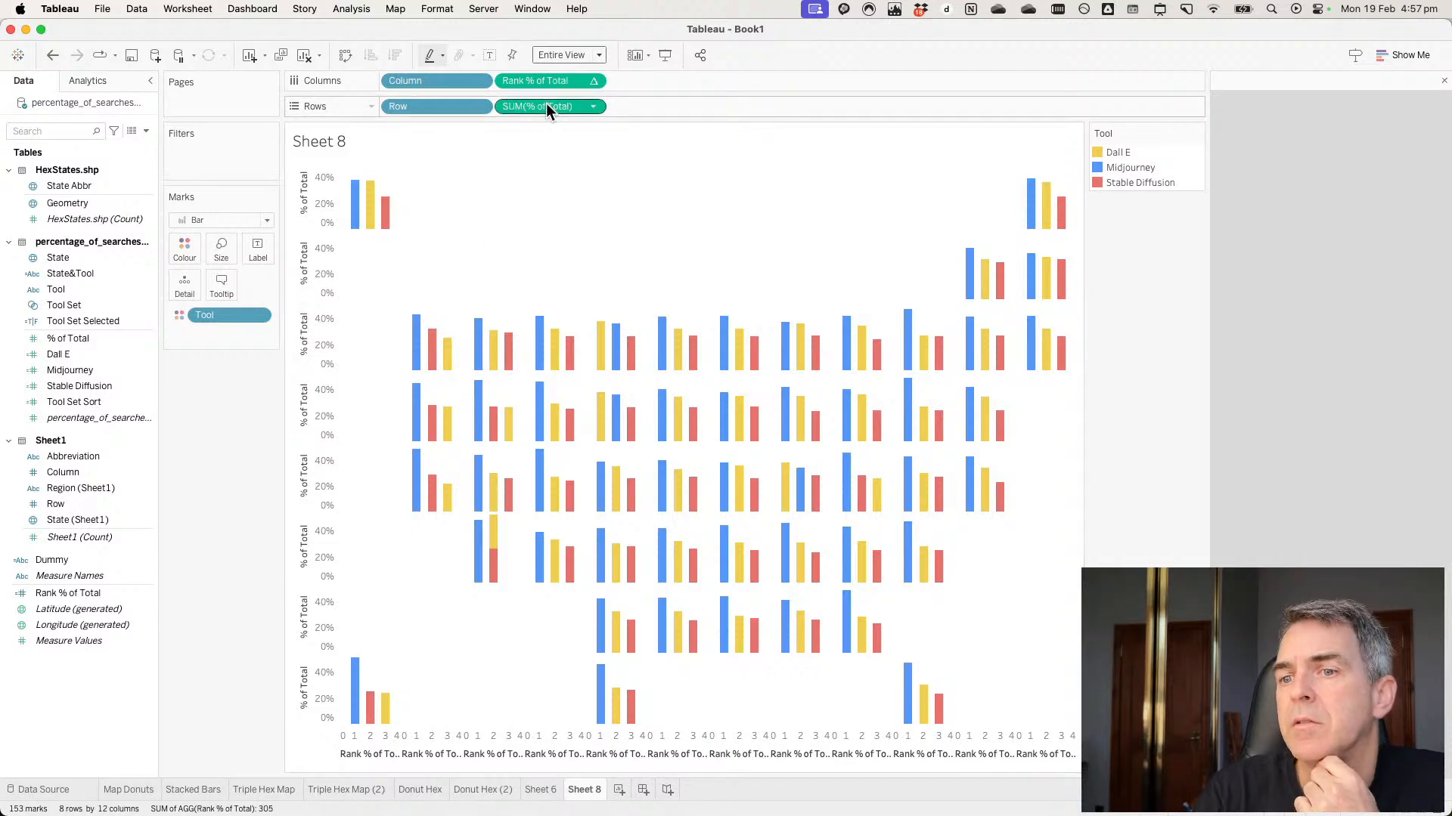
left_click(147, 130)
left_click(107, 144)
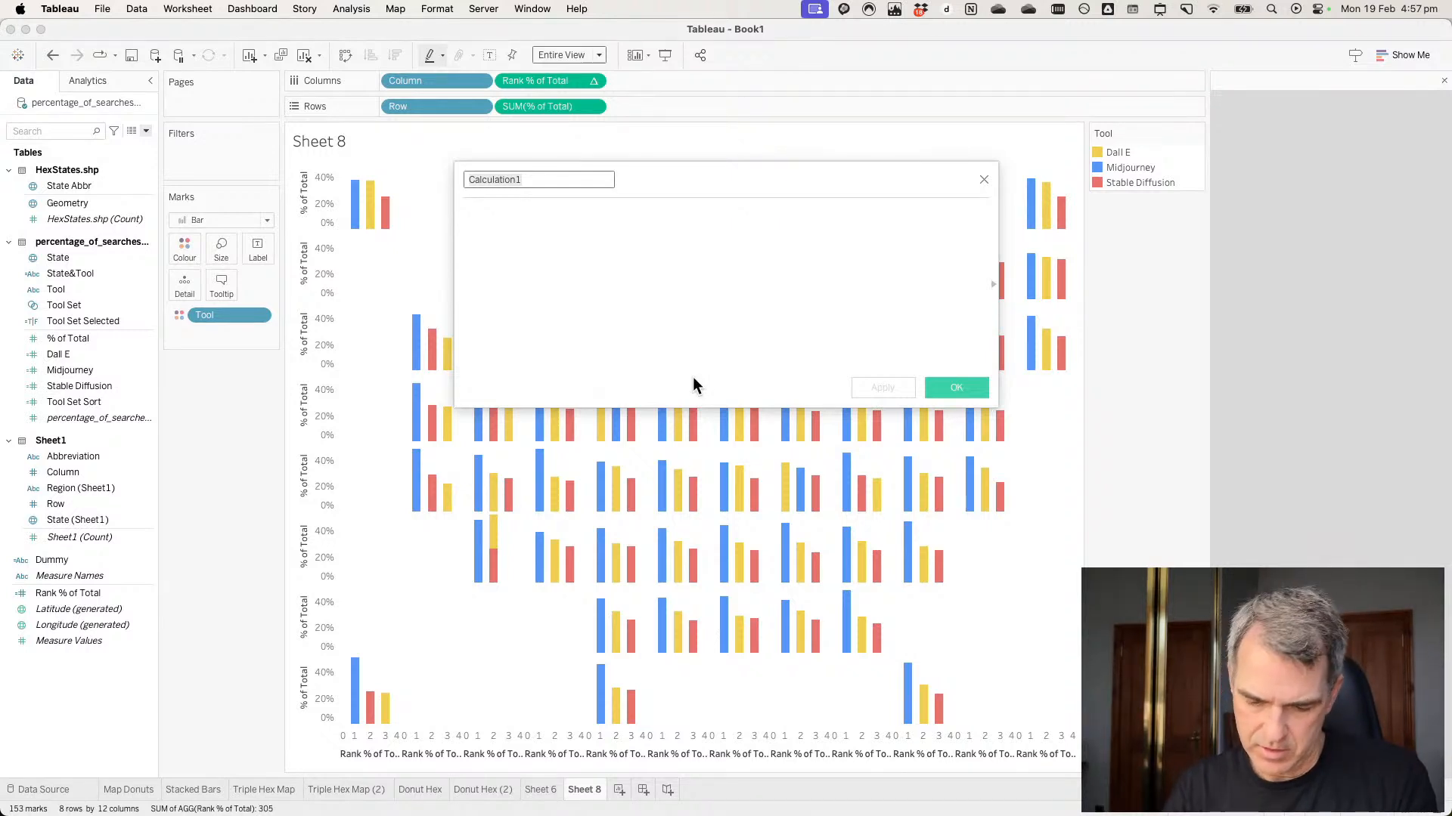
type("State Labnel")
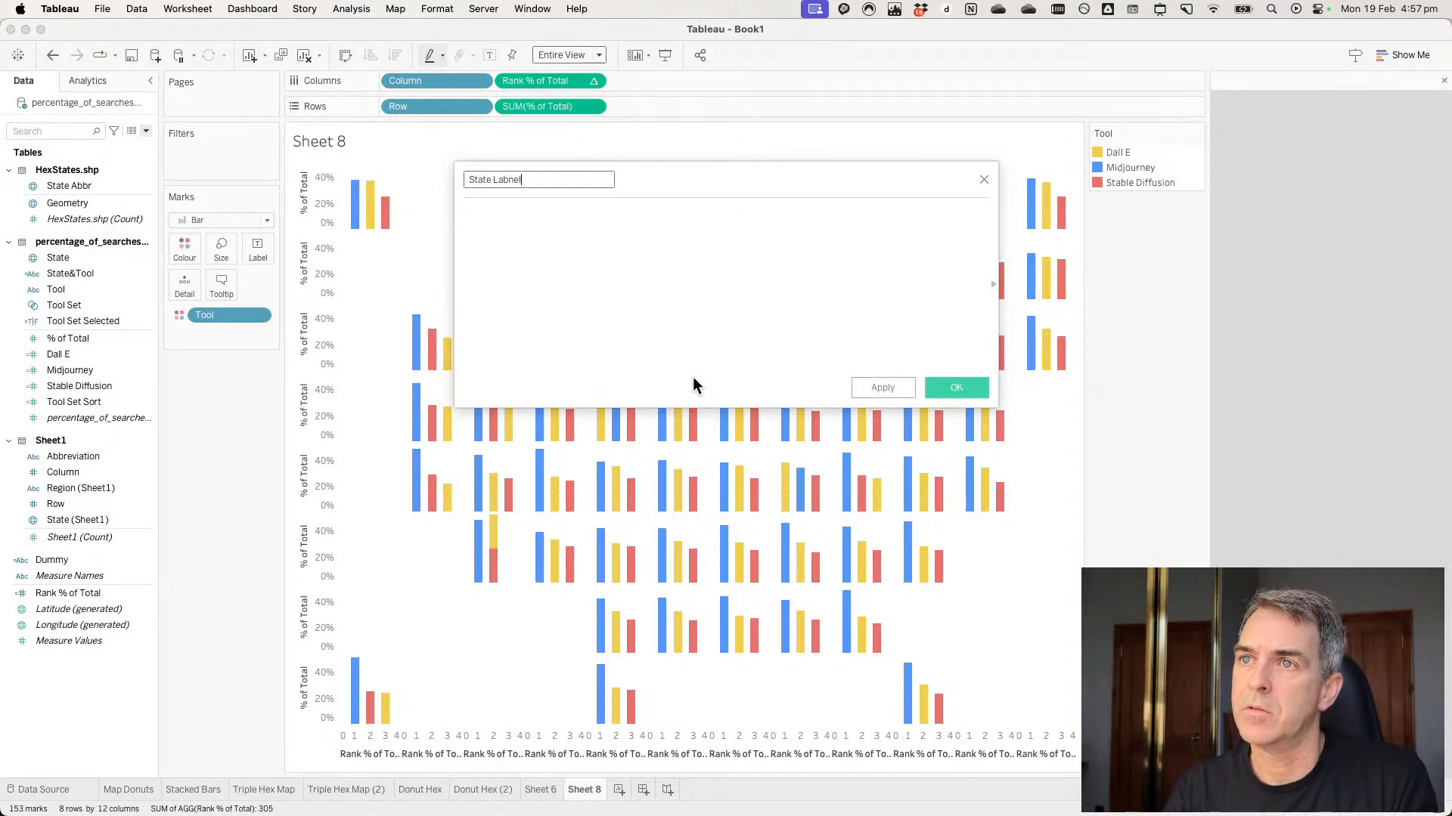
key("BackSpace")
key("BackSpace")
key("BackSpace")
type("el")
key("Tab")
Define the State Label formula as IF [Rank % of Total]=2 THEN -0.05 END and save the calculation.
type("IF")
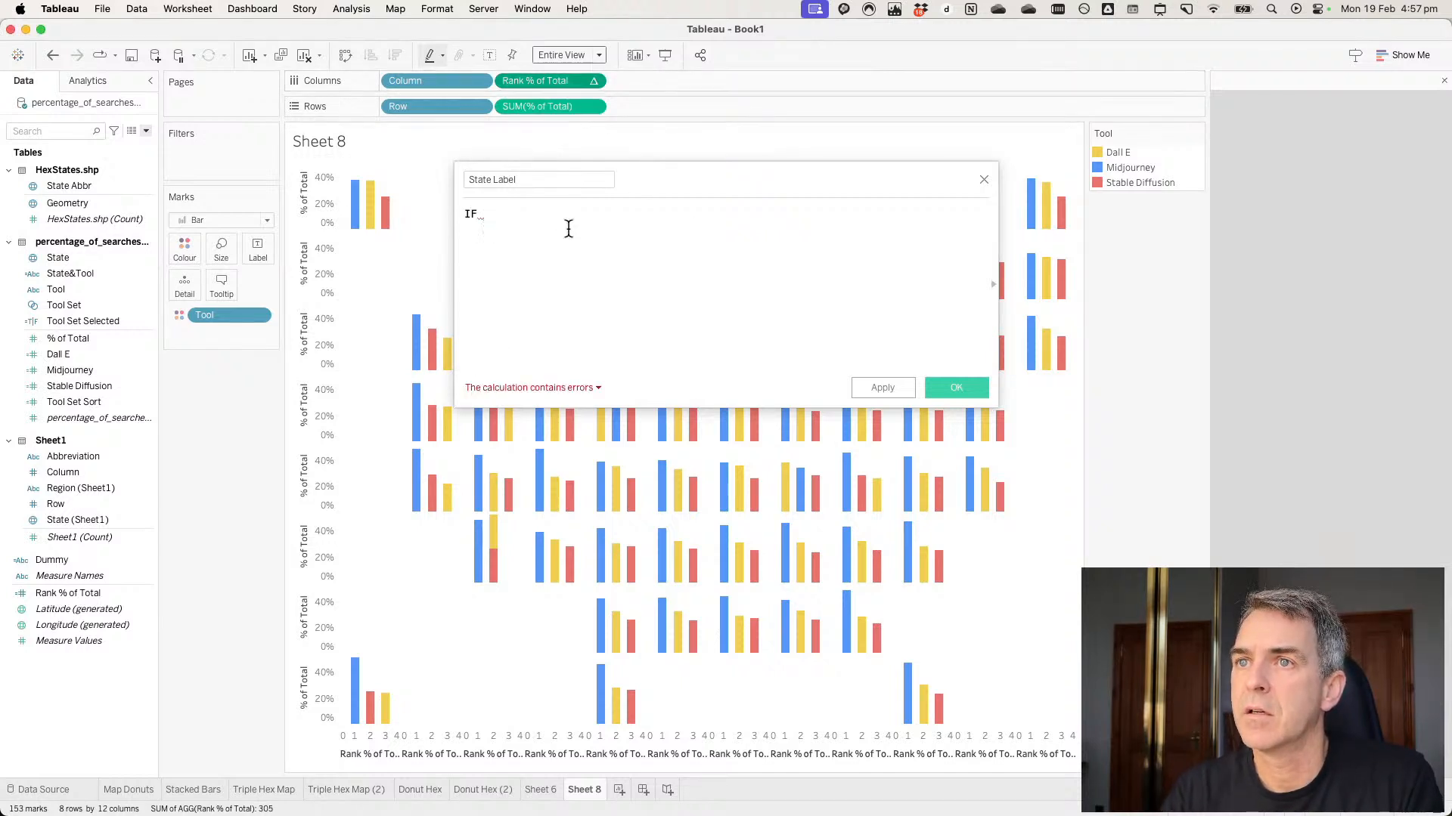
left_click_drag(519, 82, 624, 215)
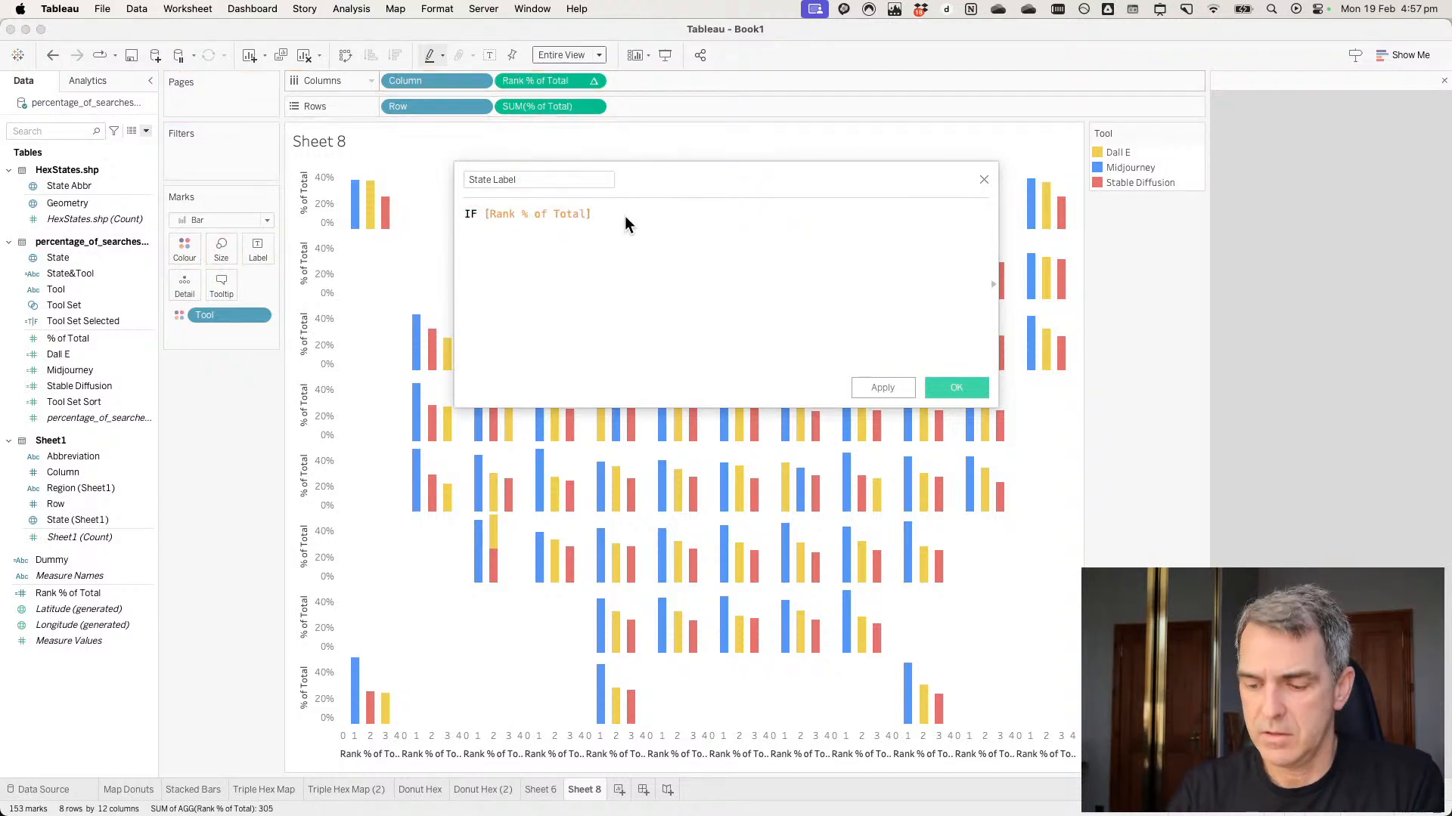
type("=2 T")
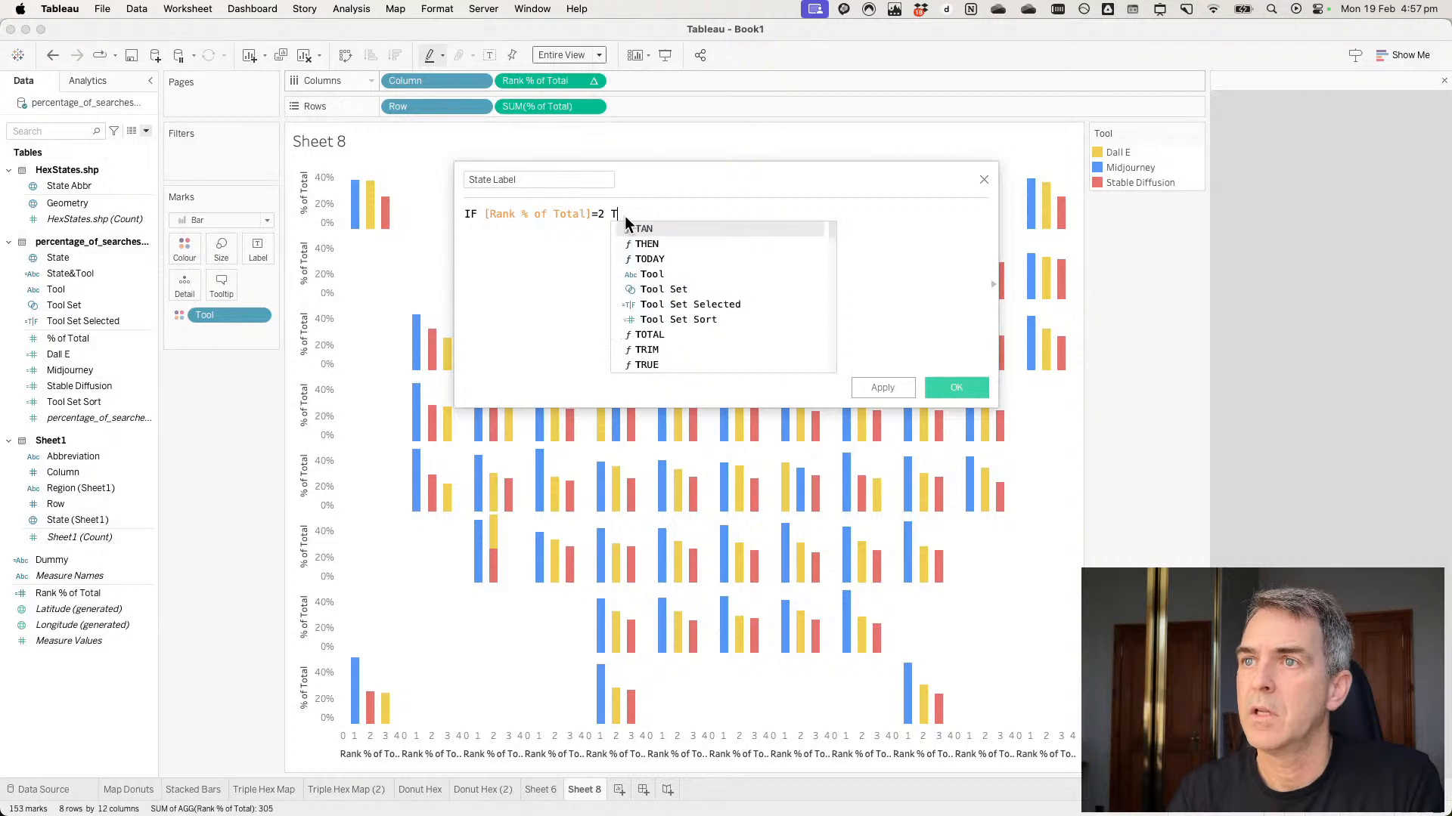
type("HEN")
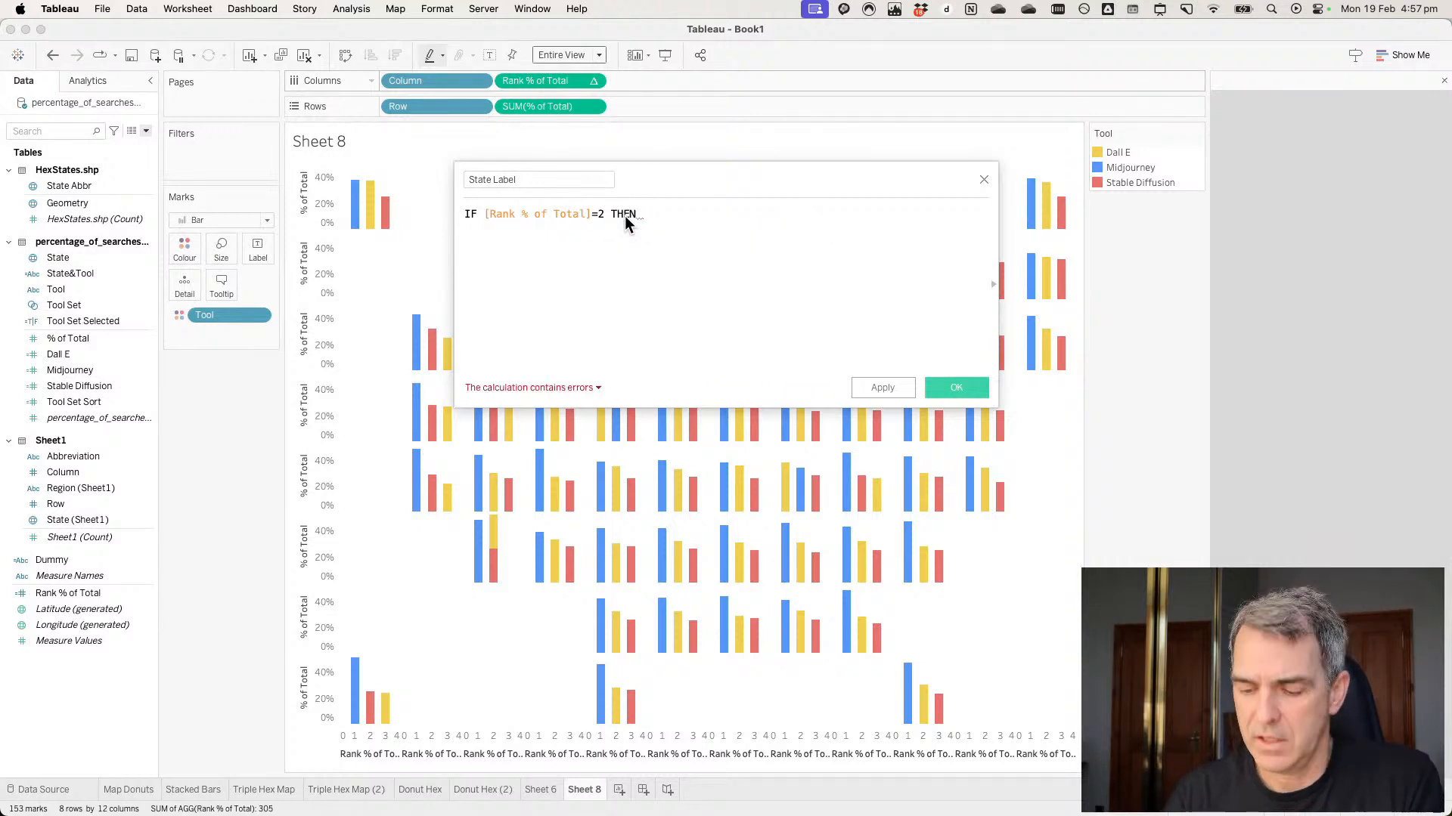
type(" -0.05")
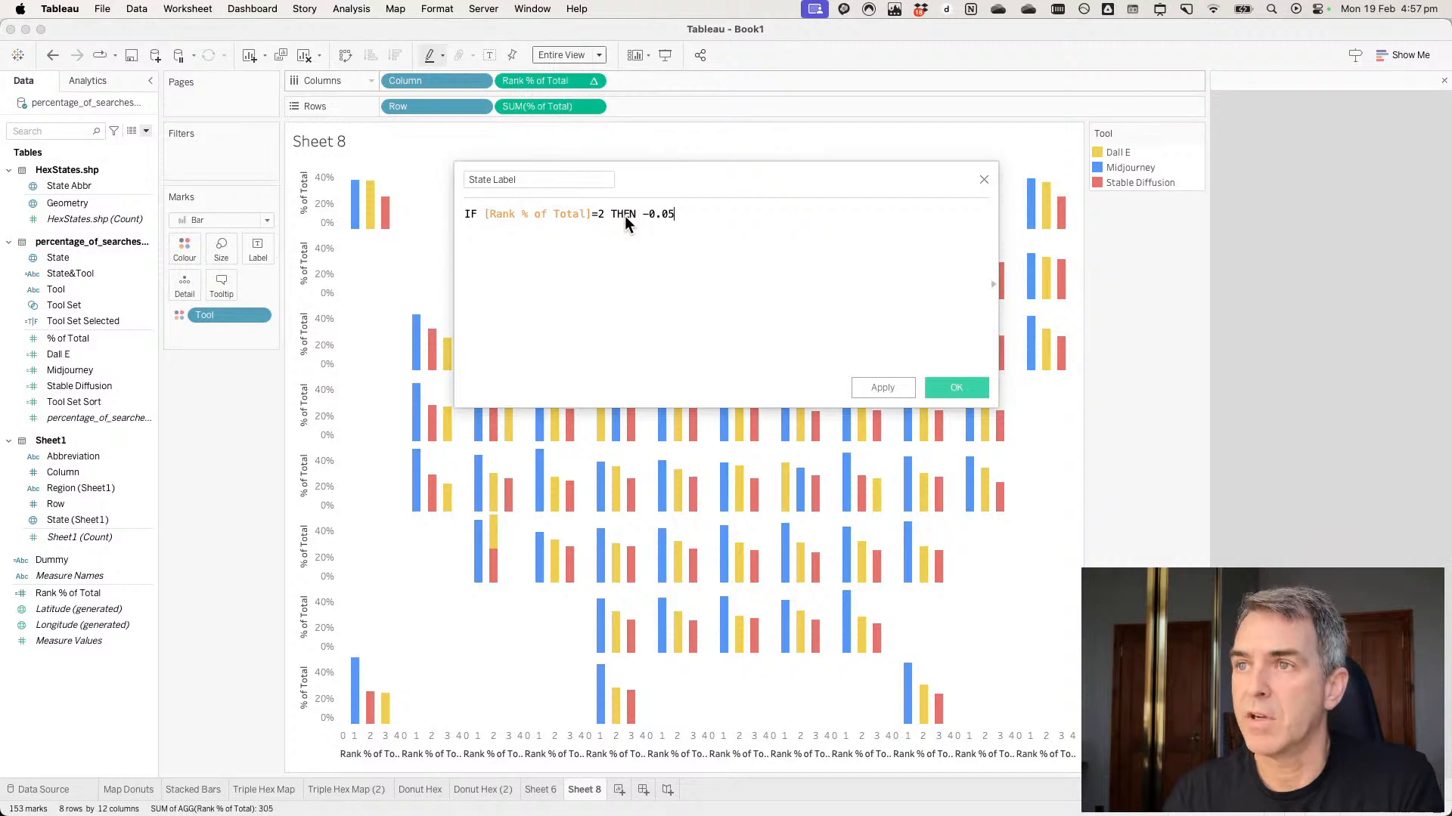
key("Return")
type("END")
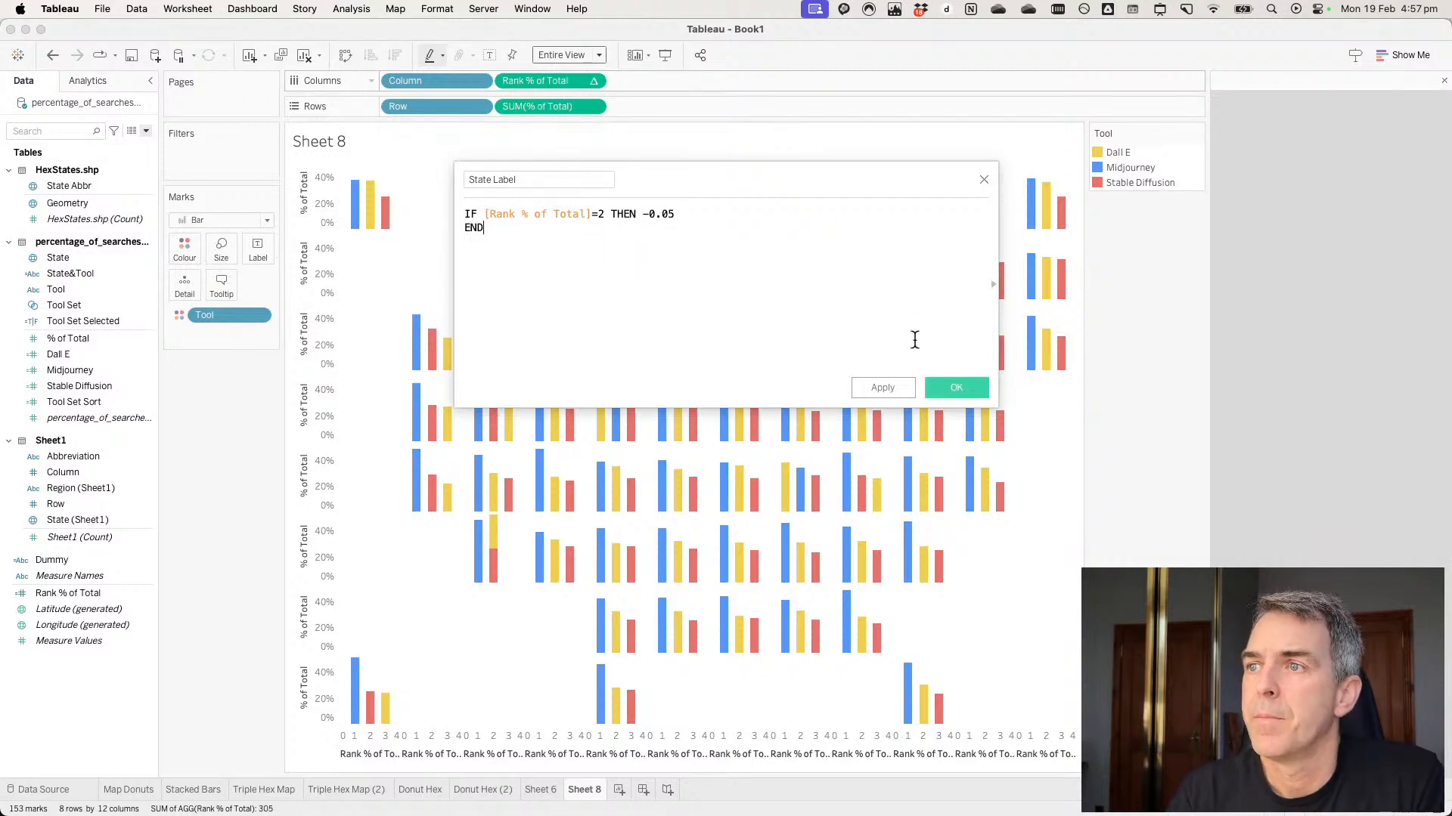
left_click(956, 388)
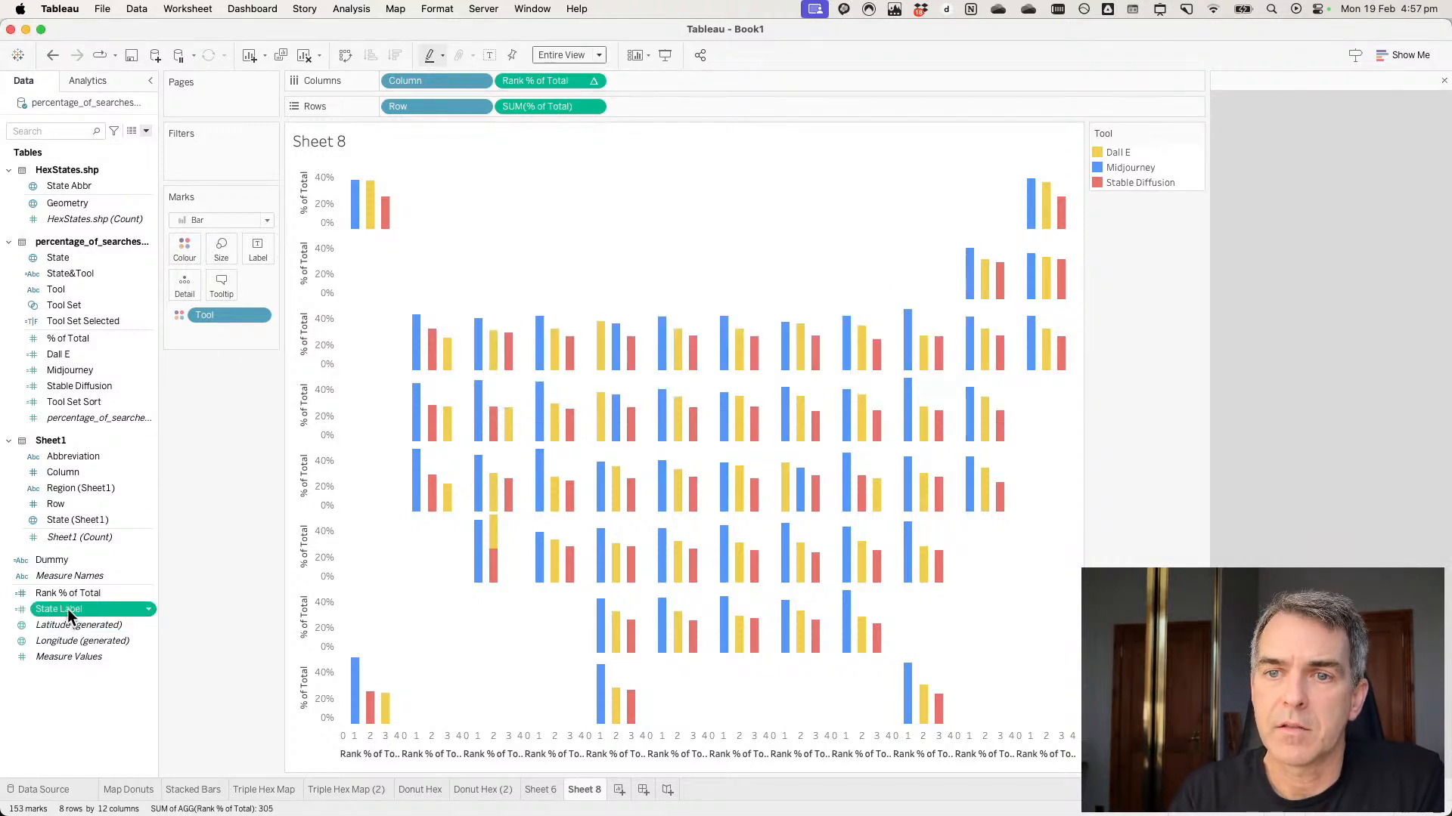
Add State Label to Rows after SUM(% of Total) and set its mark type to Text.
left_click_drag(67, 609, 634, 108)
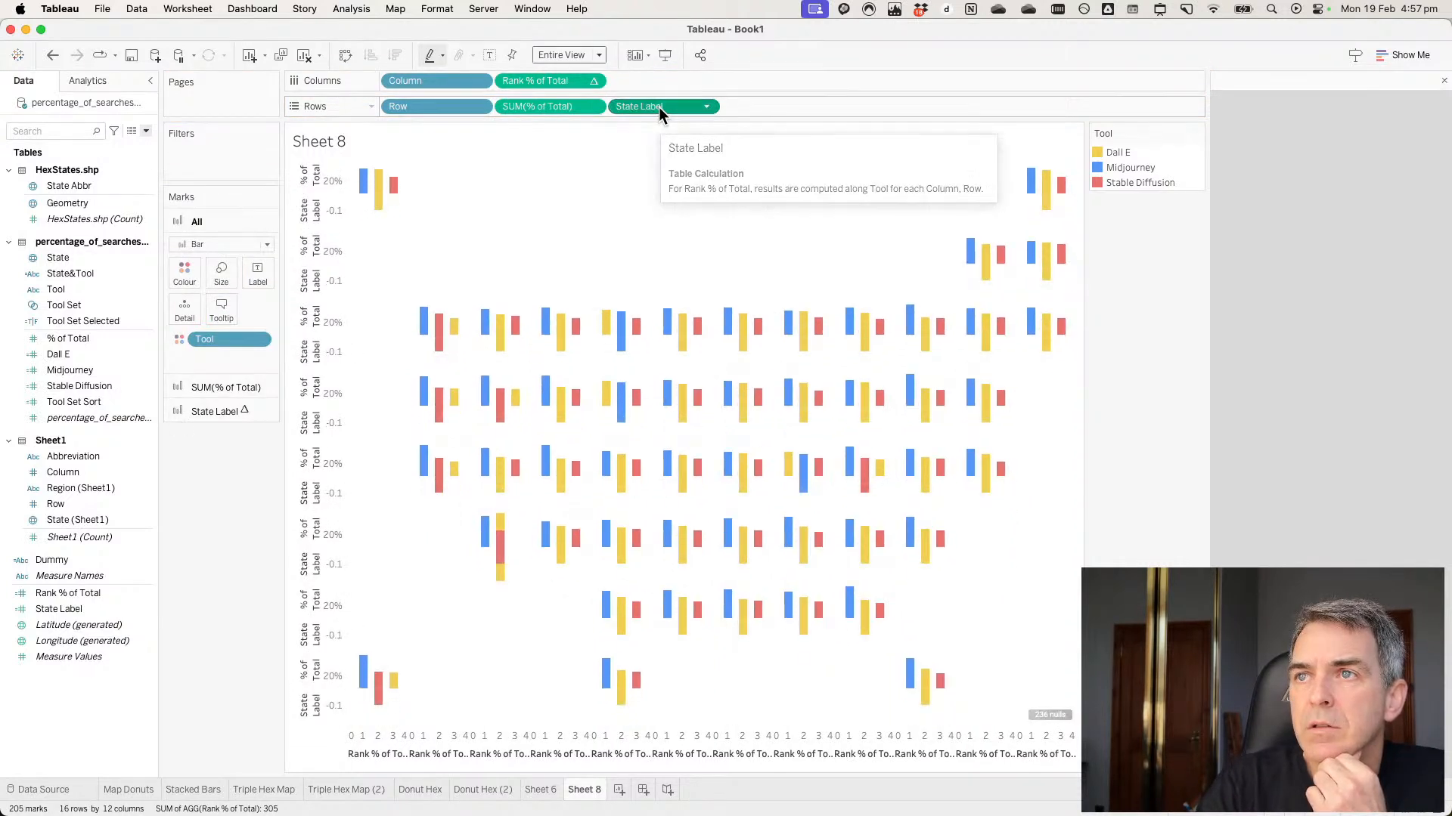
left_click(214, 411)
left_click(202, 291)
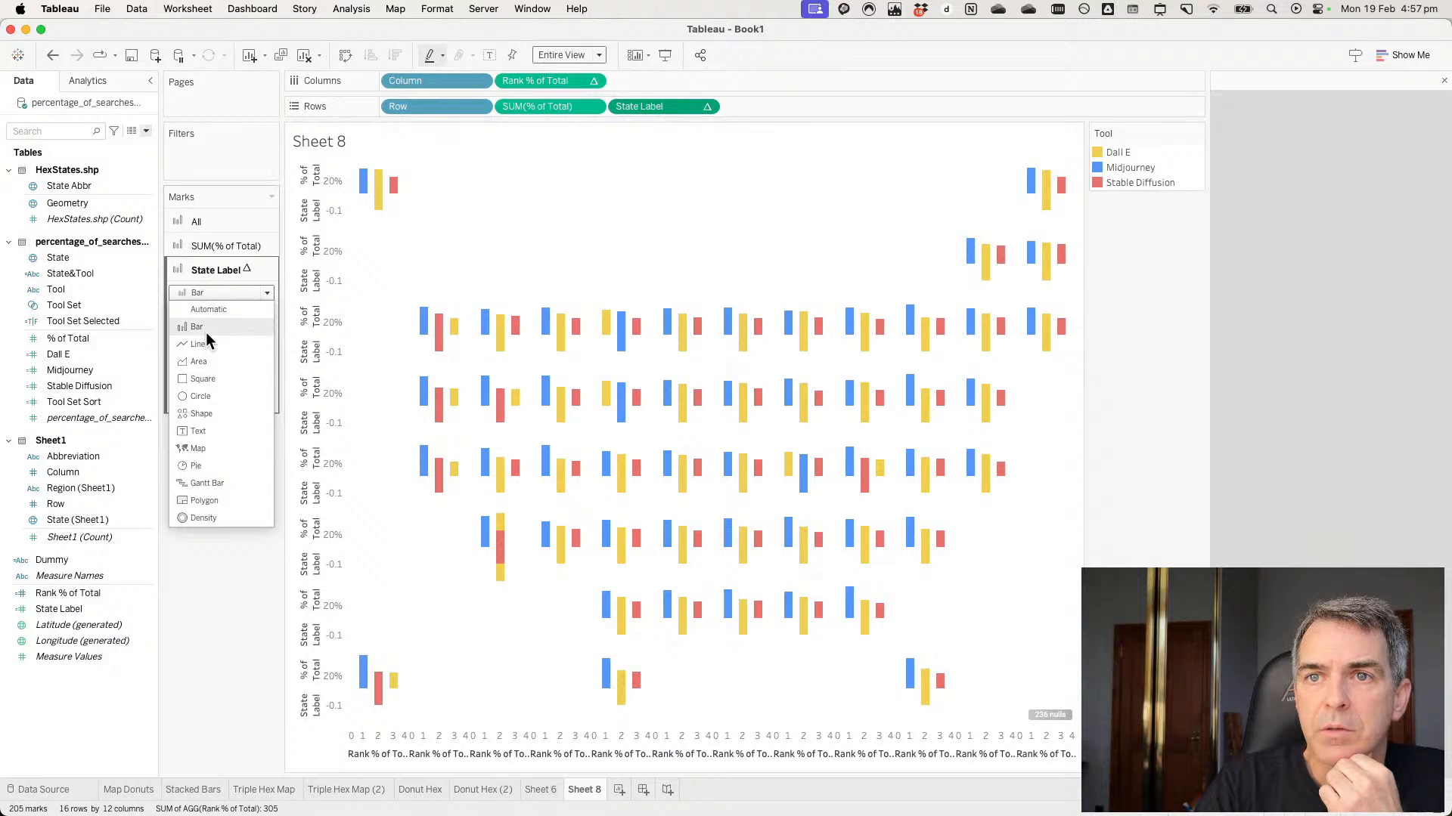
left_click(211, 430)
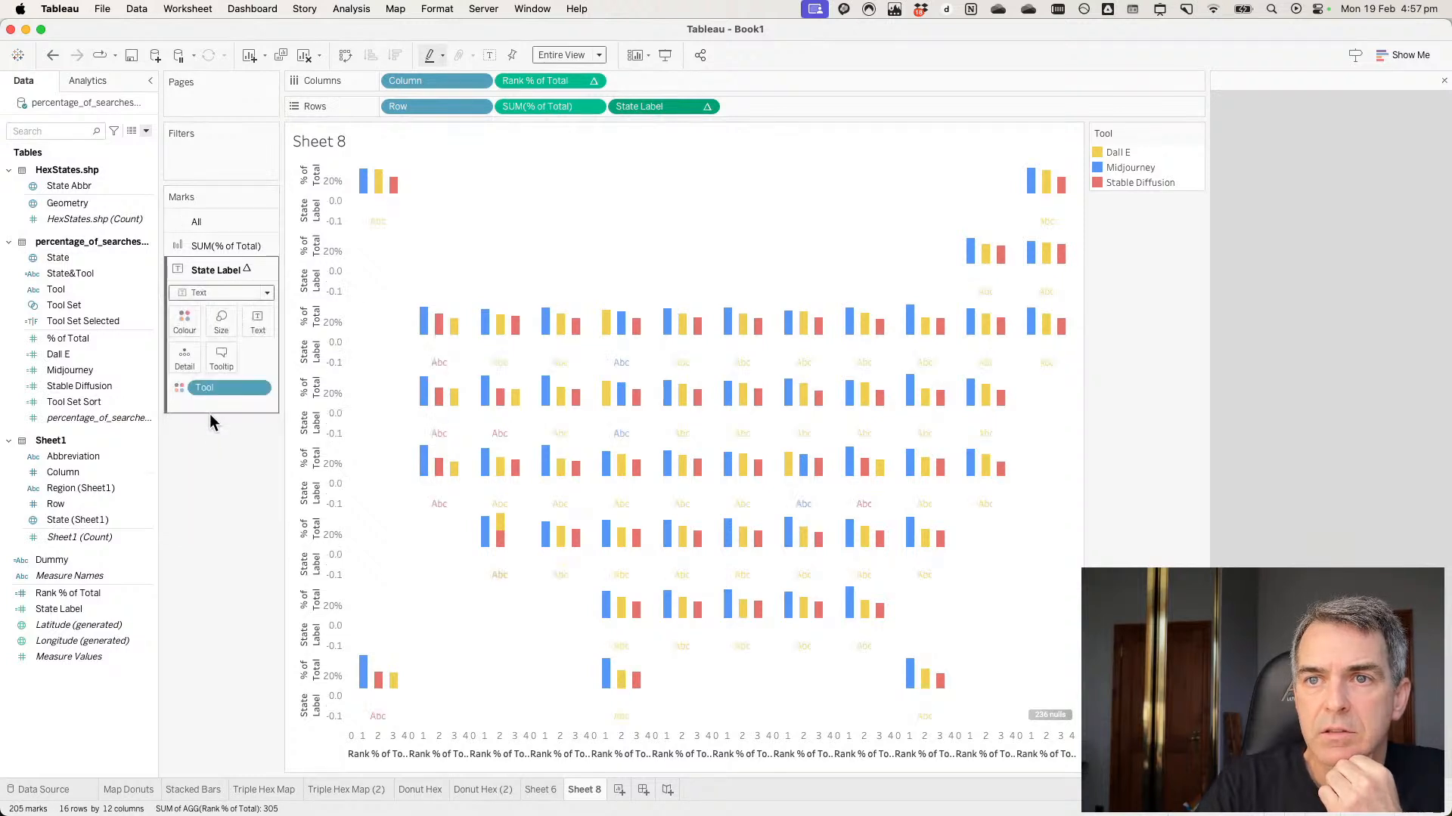
Try removing Tool from the State Label marks.
left_click_drag(206, 383, 211, 484)
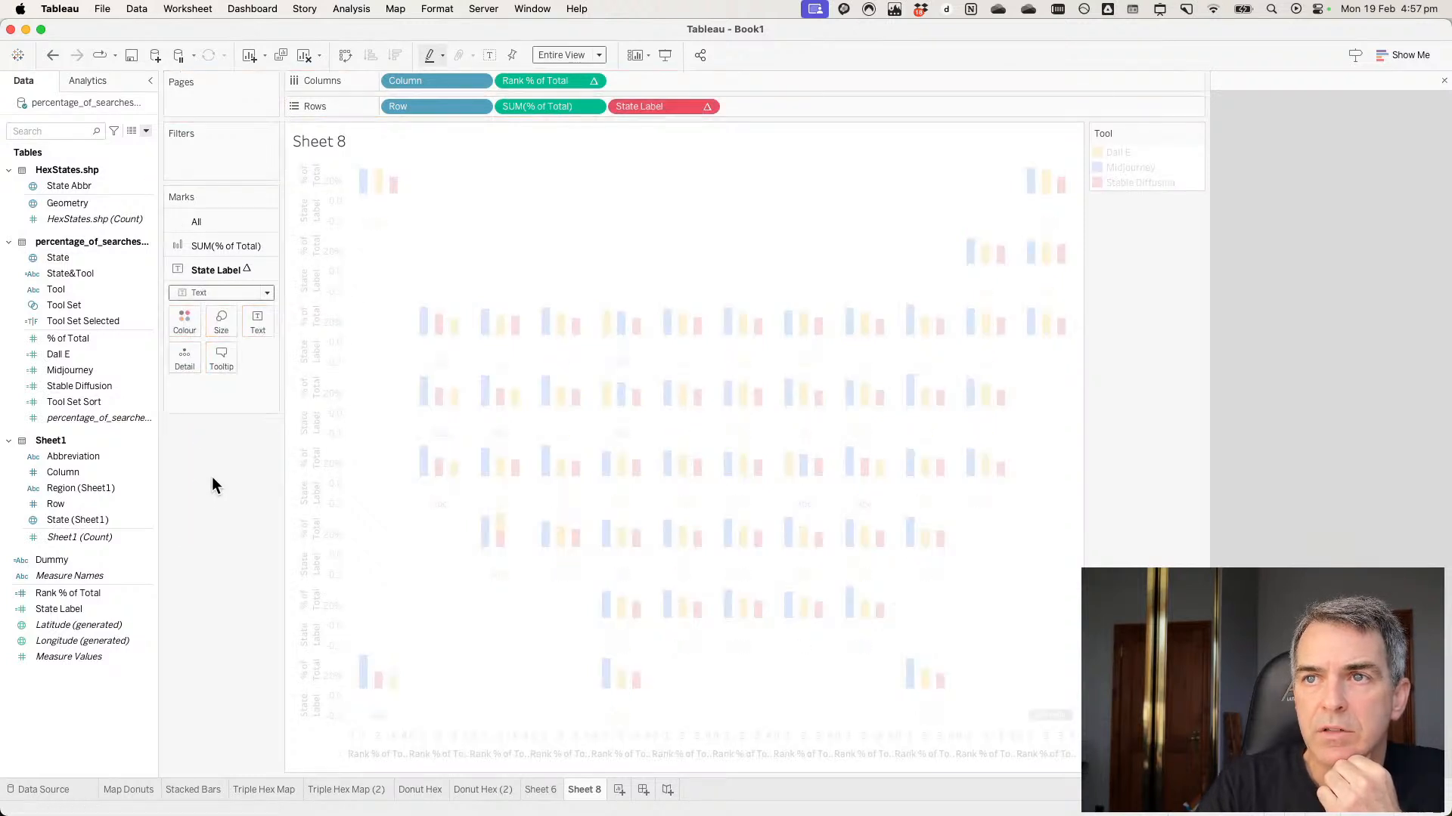
left_click(52, 56)
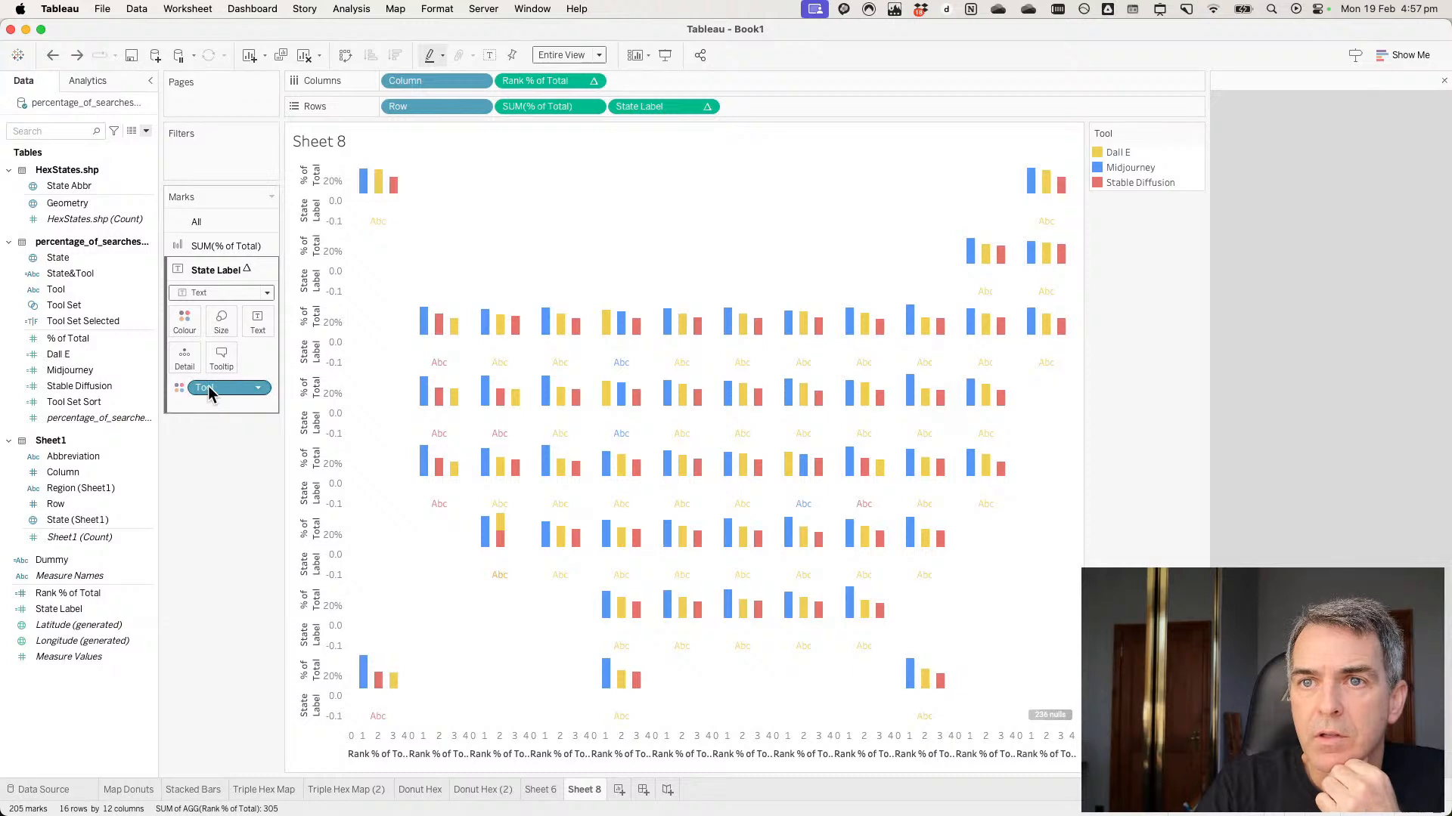
mouse_move(208, 387)
left_mouse_down()
mouse_move(210, 506)
mouse_move(216, 389)
left_mouse_up()
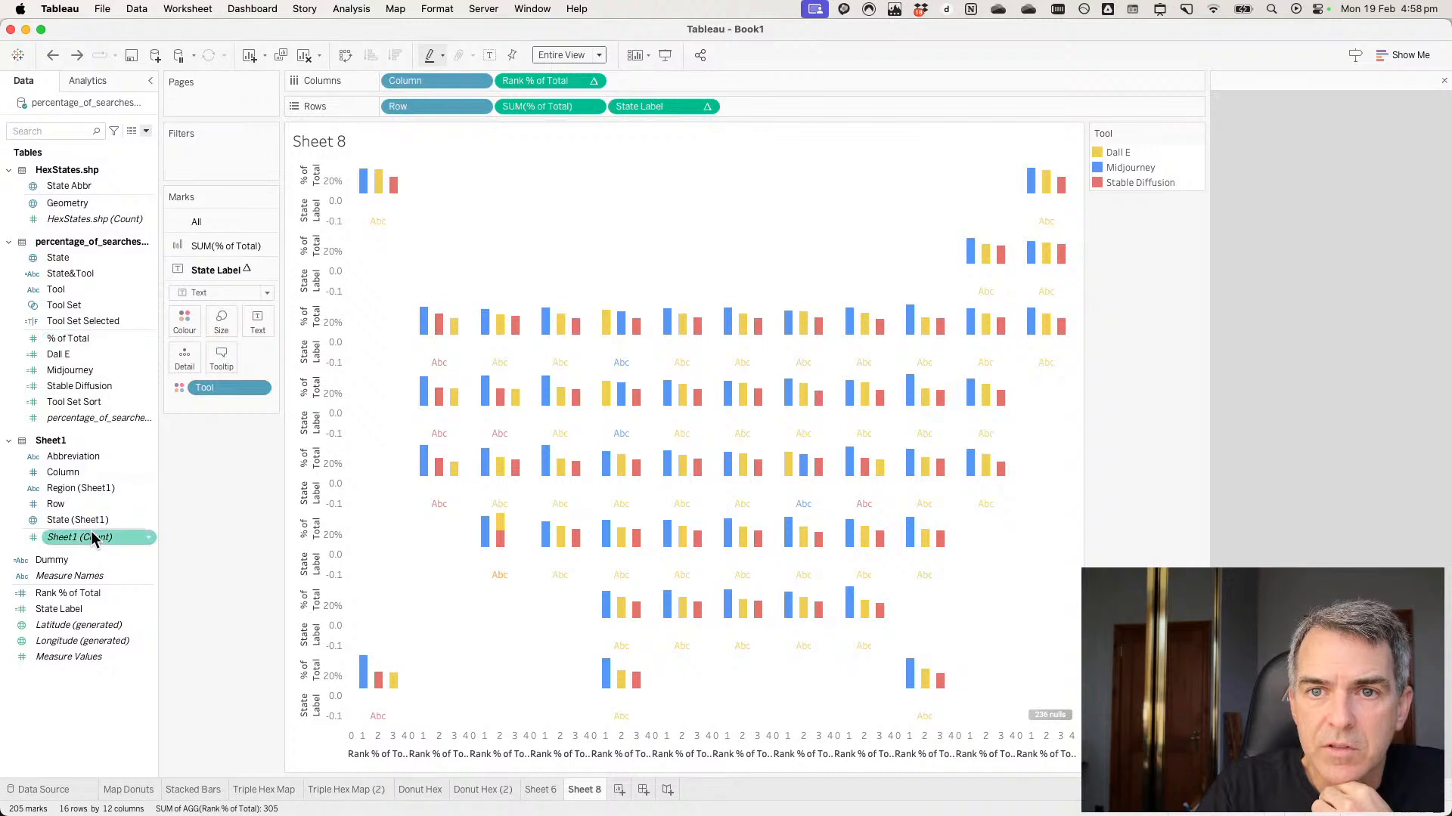
Show State (Sheet1) as the text of the State Label marks and change Tool from colour to detail.
left_click_drag(61, 519, 257, 325)
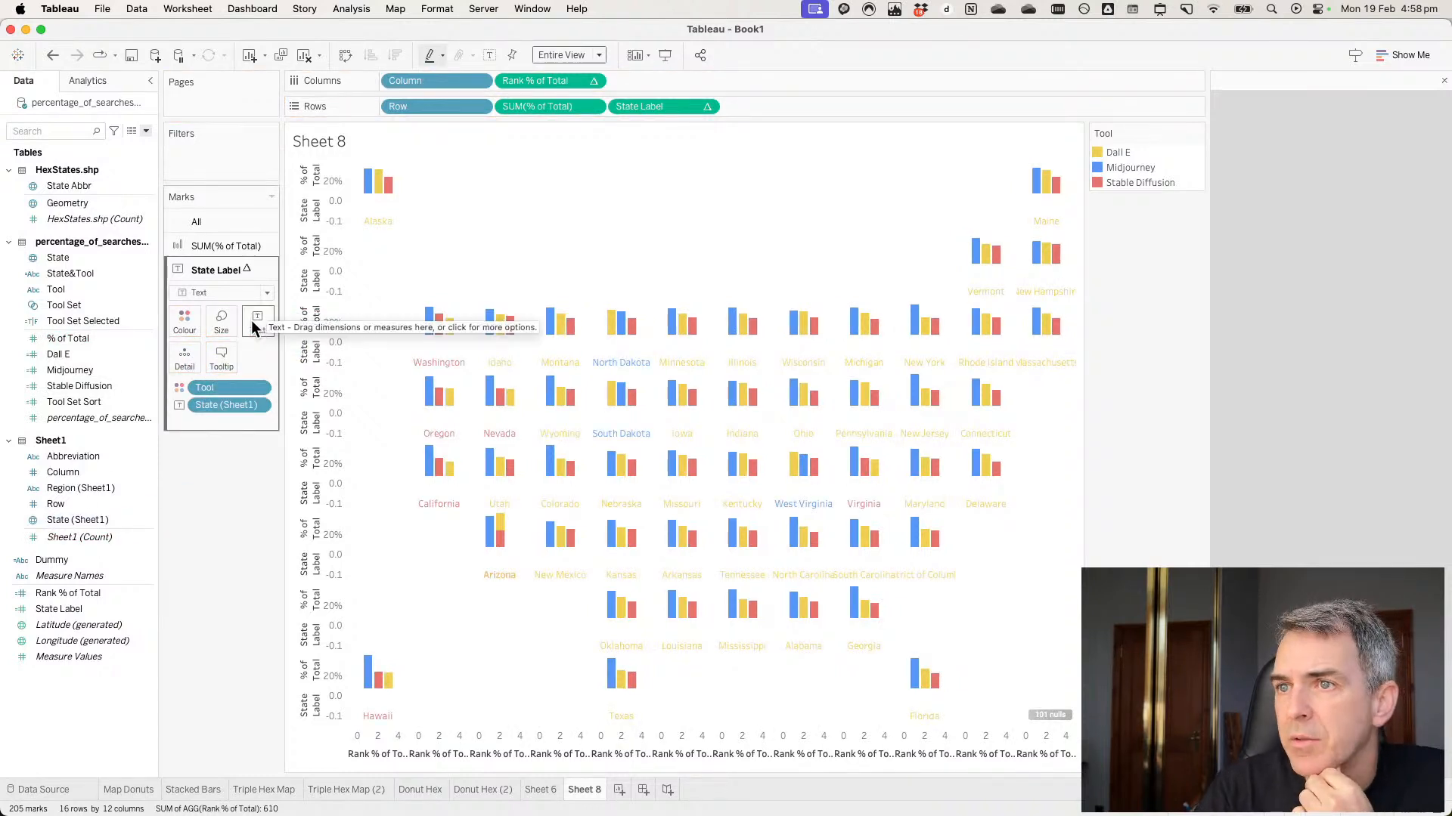
left_click(255, 322)
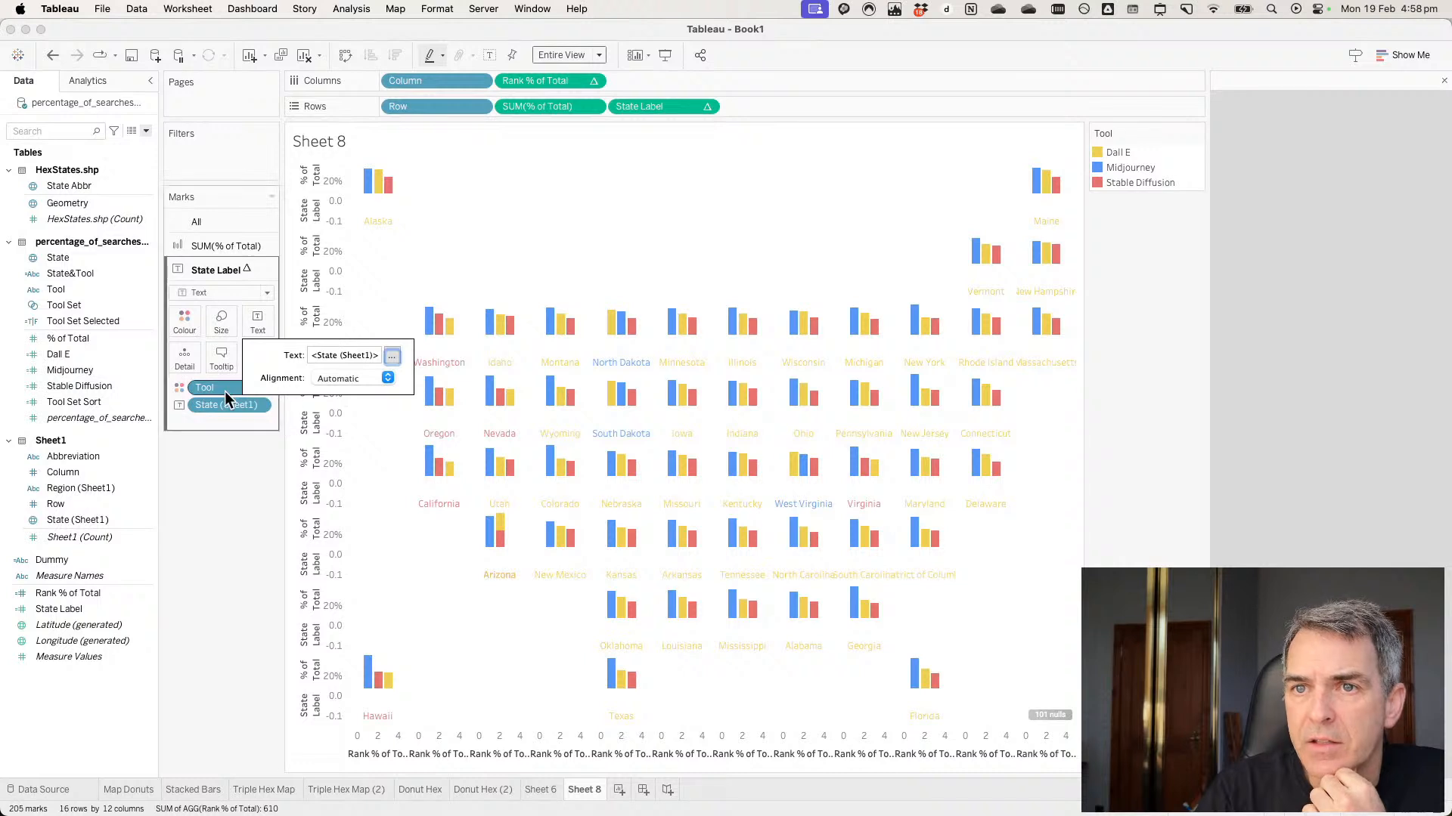
left_click(174, 388)
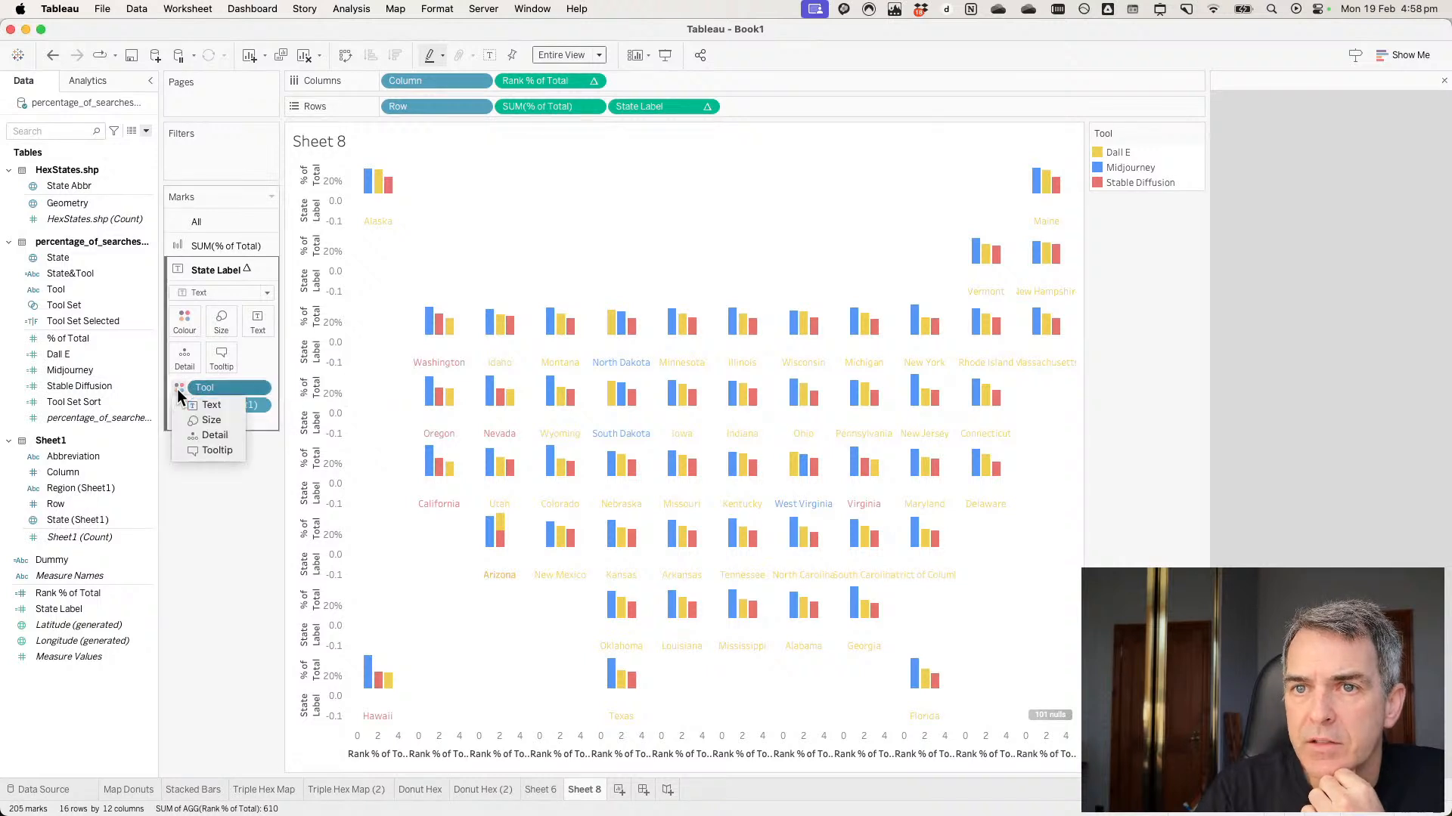
left_click(207, 442)
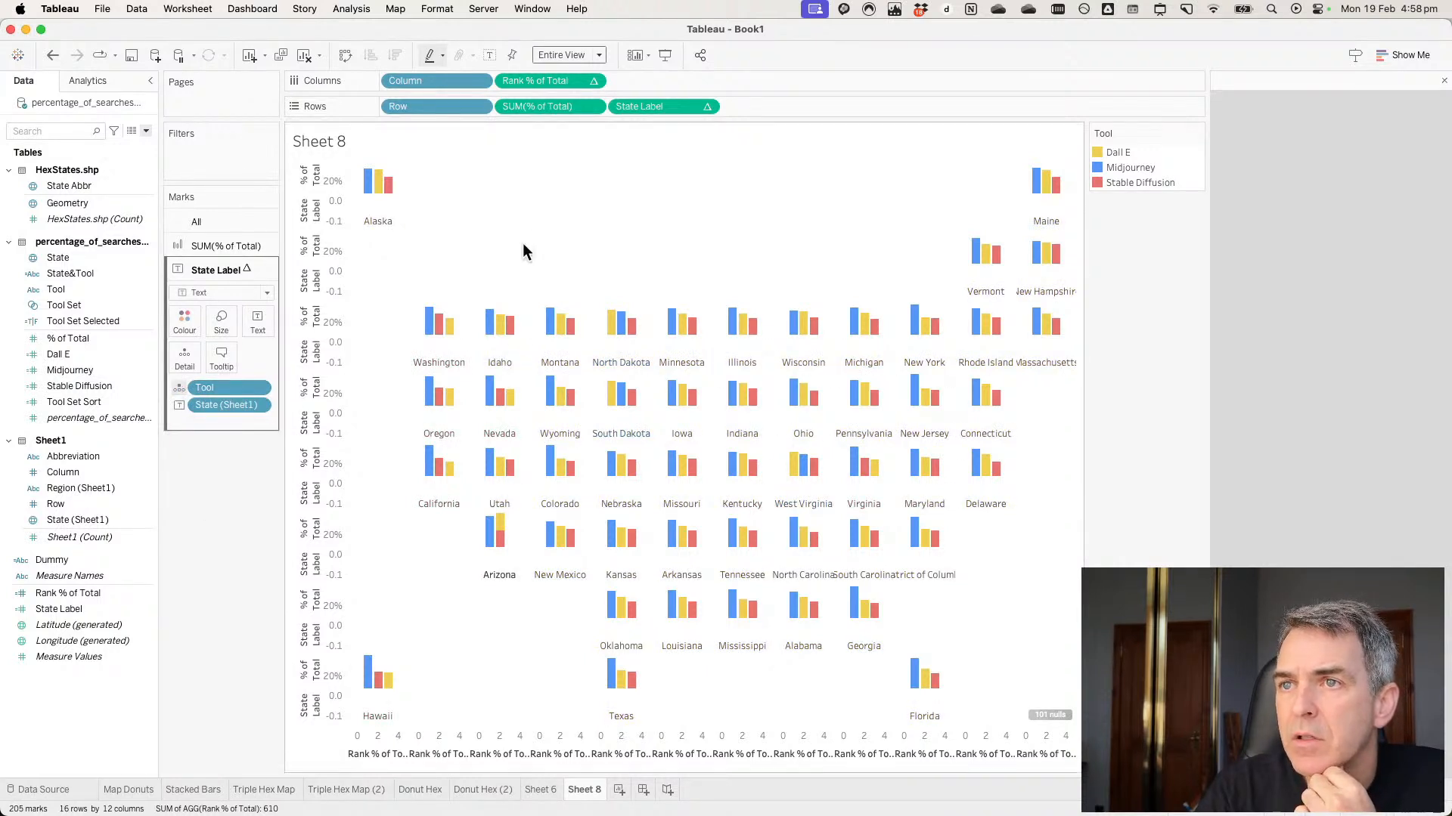
Make State Label a dual axis with SUM(% of Total) and synchronise the two axes.
left_click(706, 106)
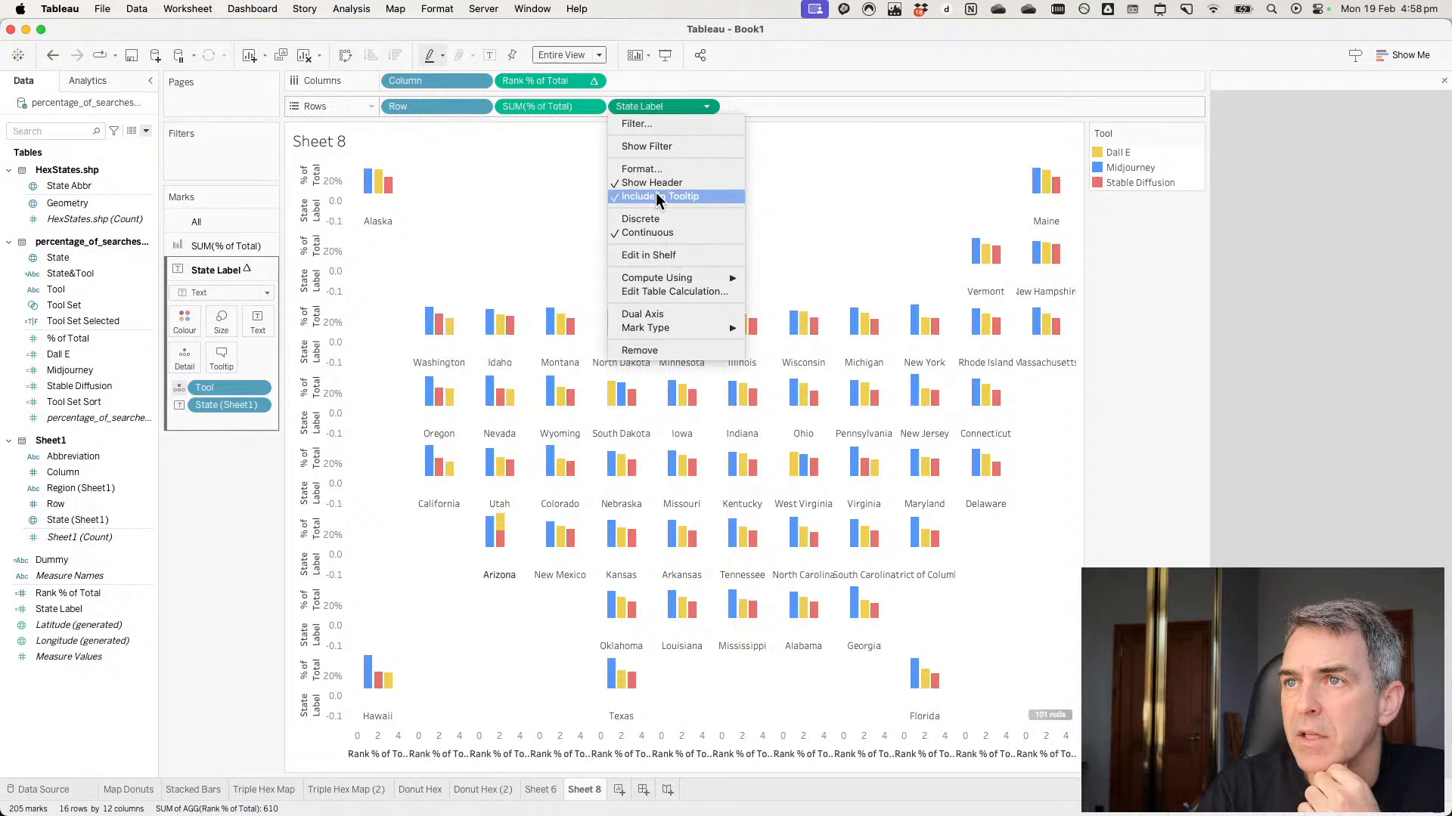
left_click(657, 315)
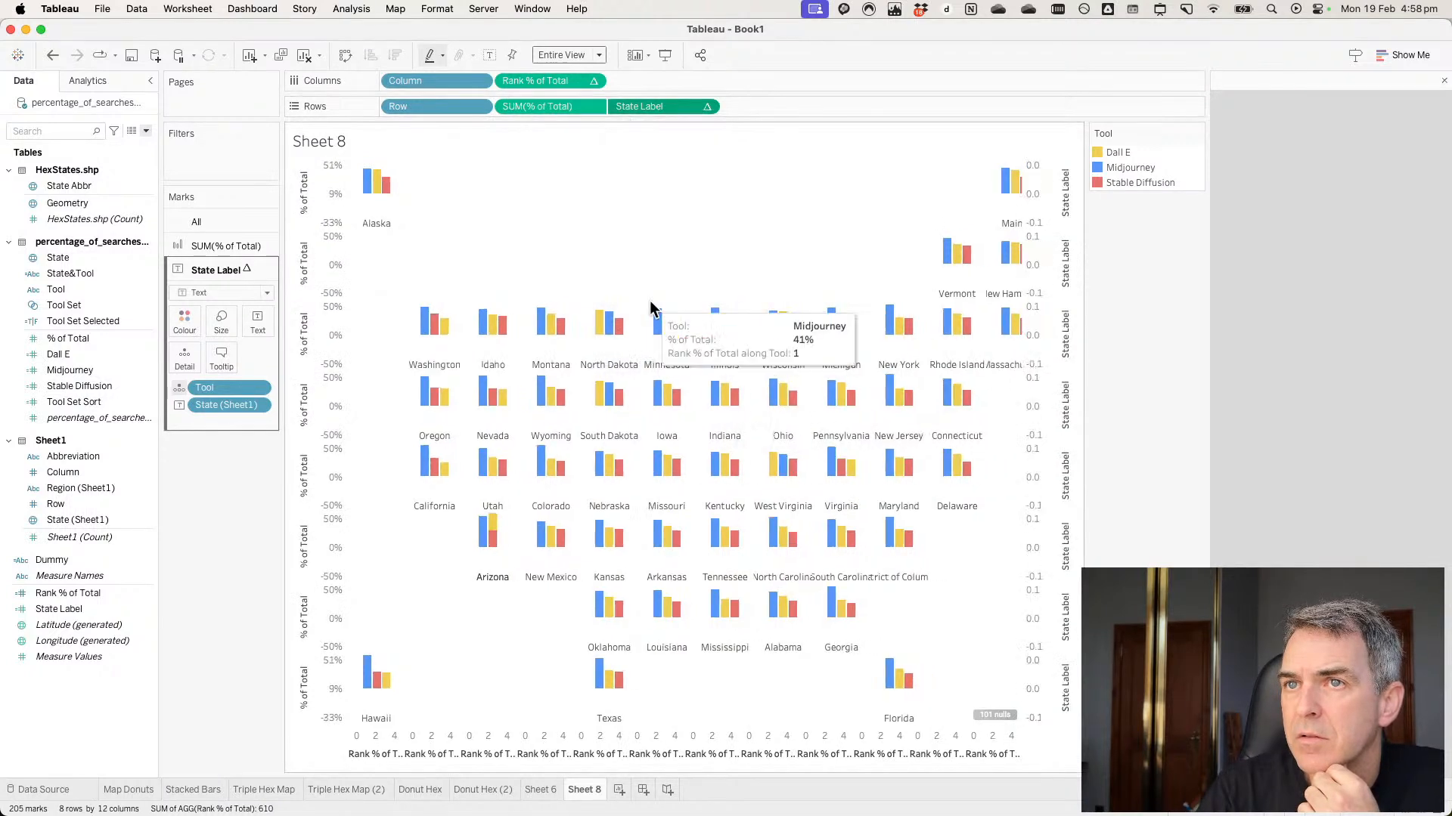
right_click(1058, 201)
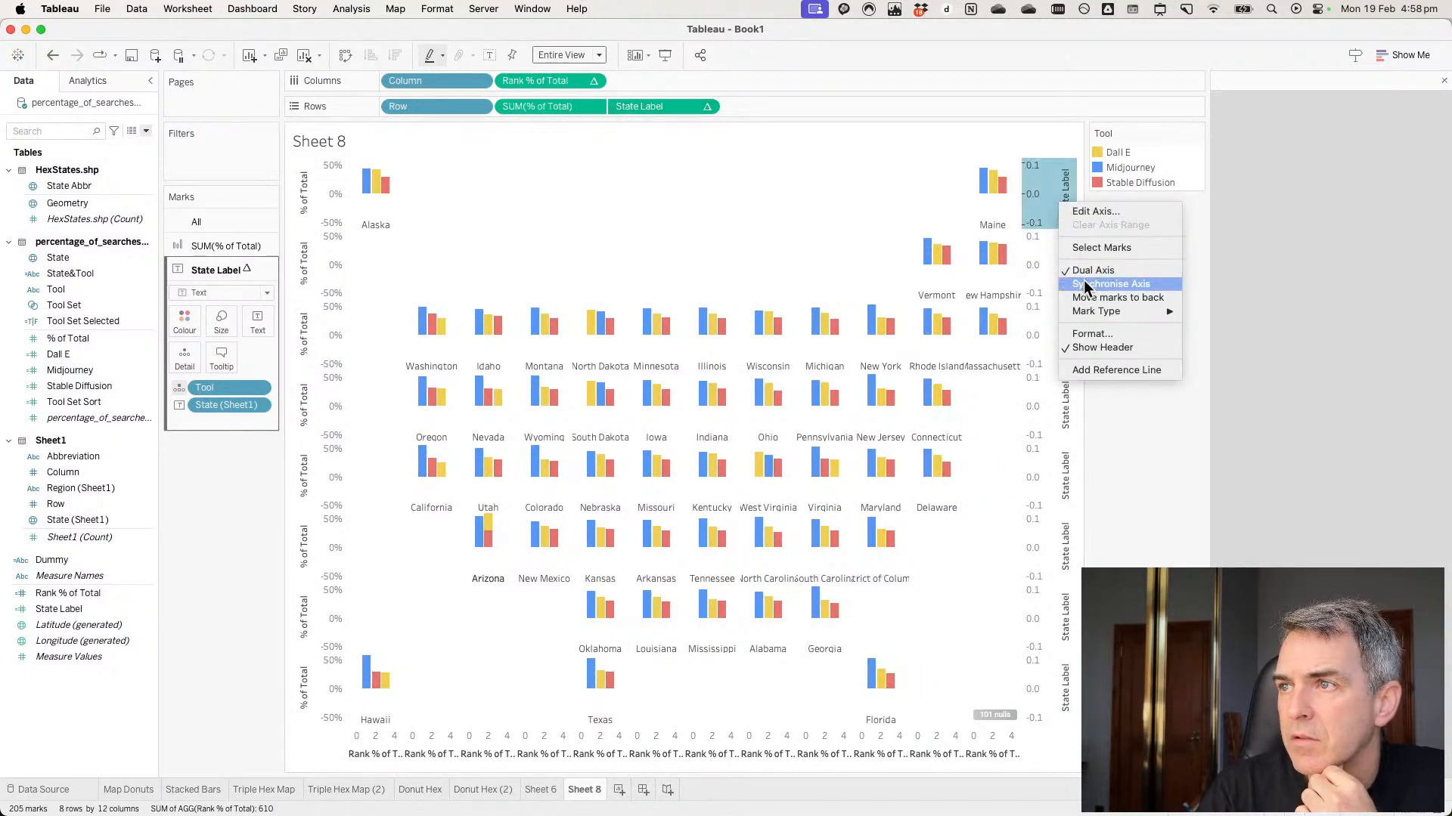
left_click(1086, 285)
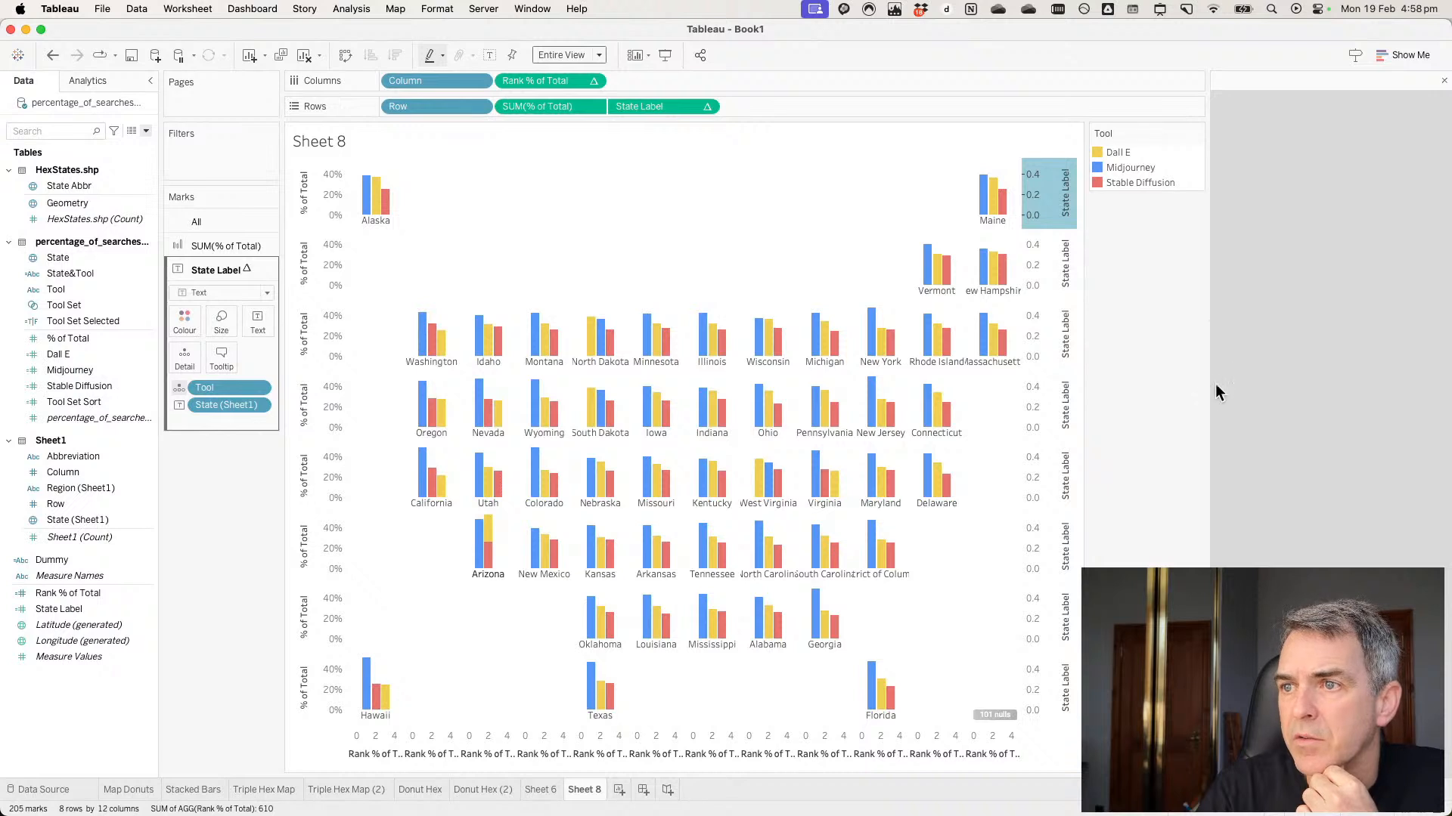
Hide the axis headers of State Label and SUM(% of Total).
right_click(1046, 206)
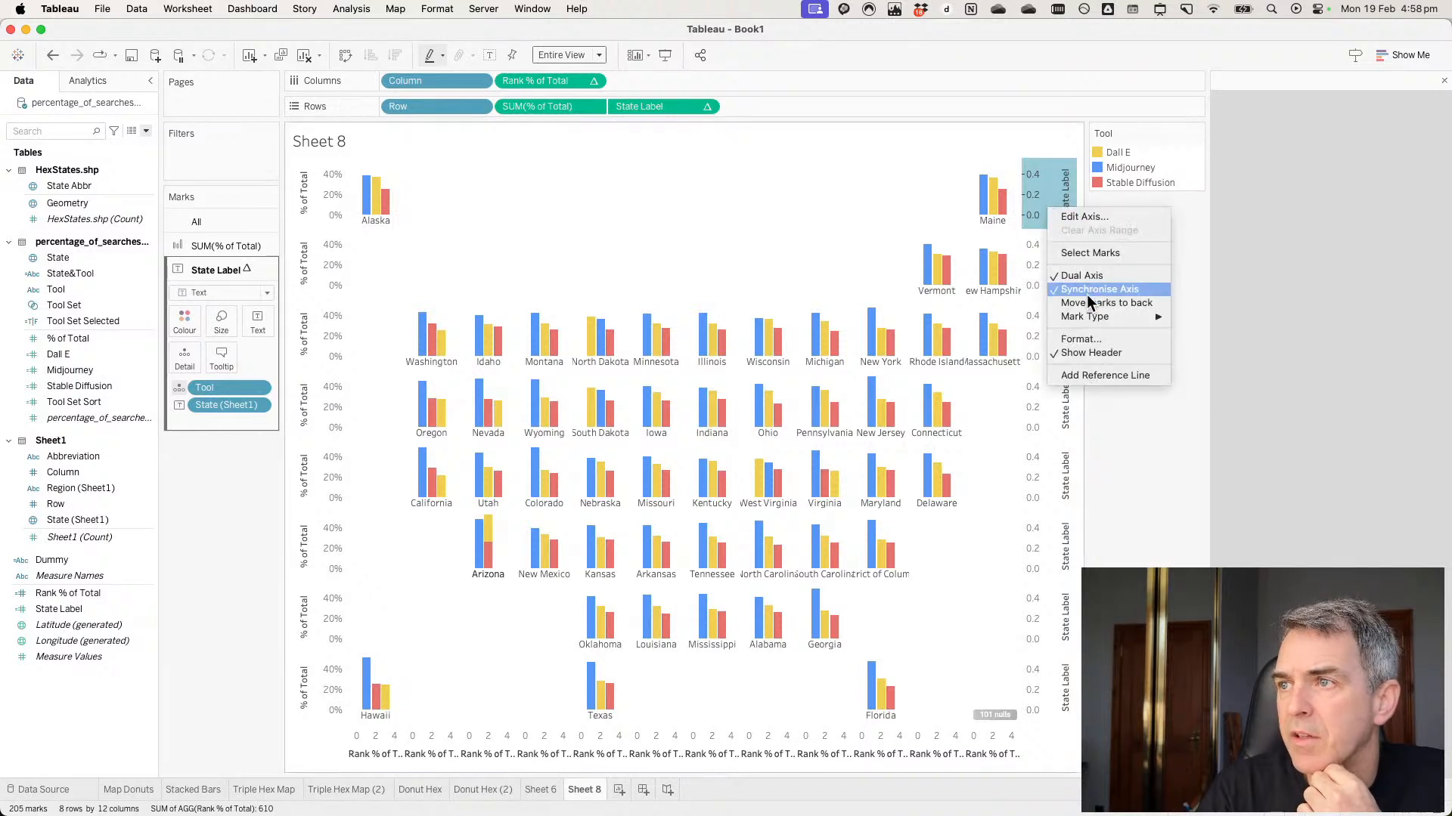
left_click(1096, 352)
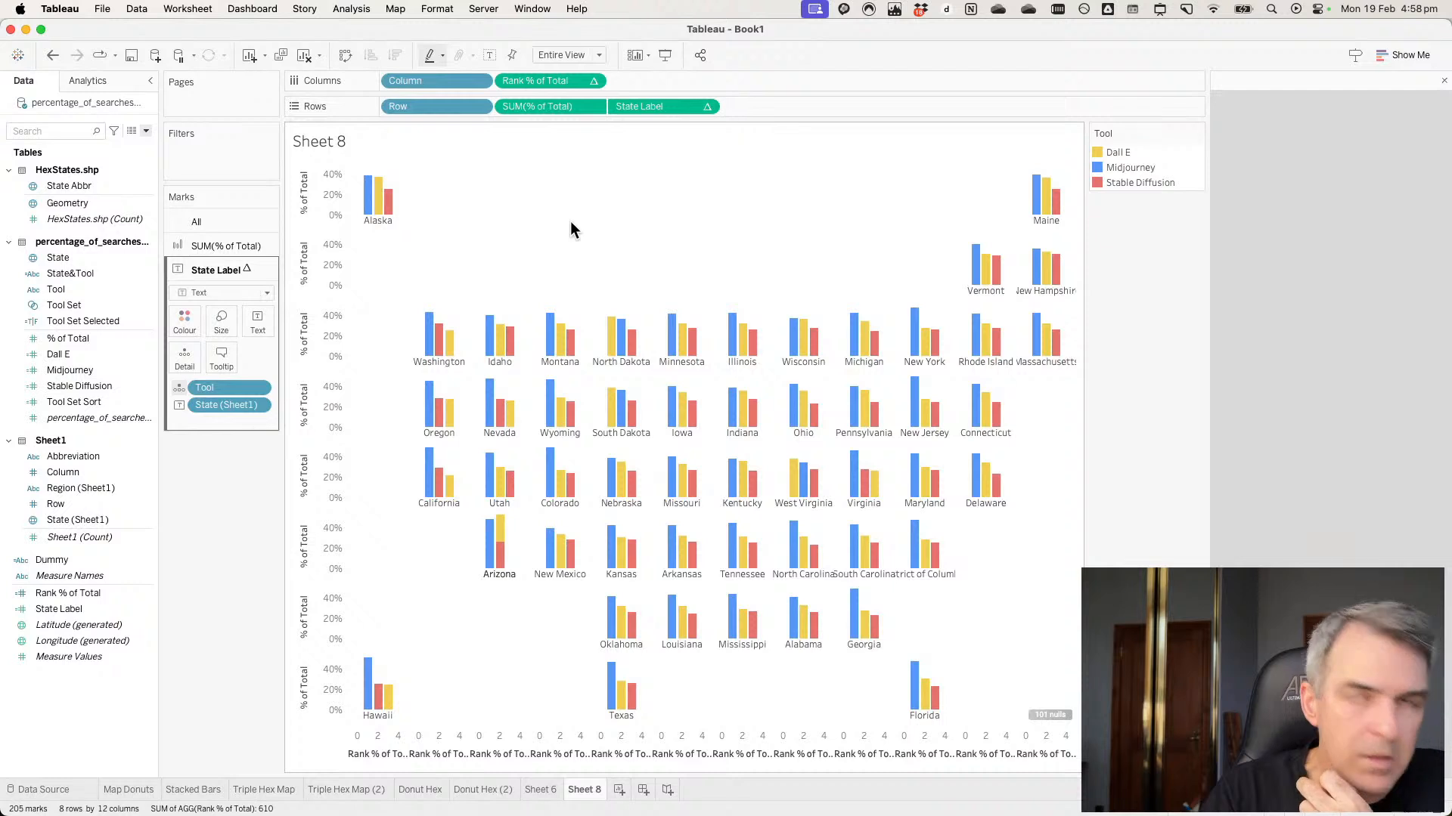
left_click(481, 82)
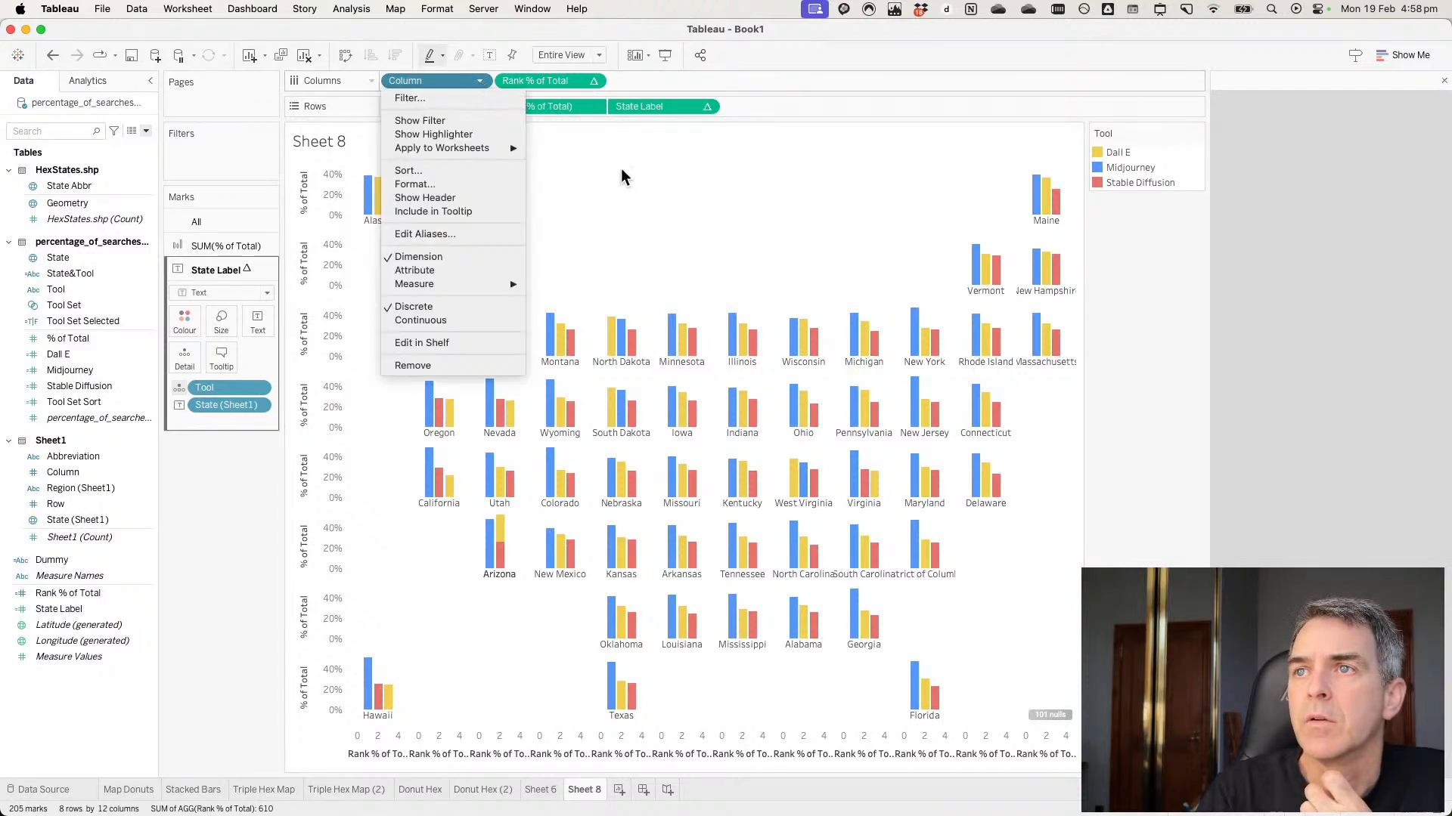
left_click(593, 108)
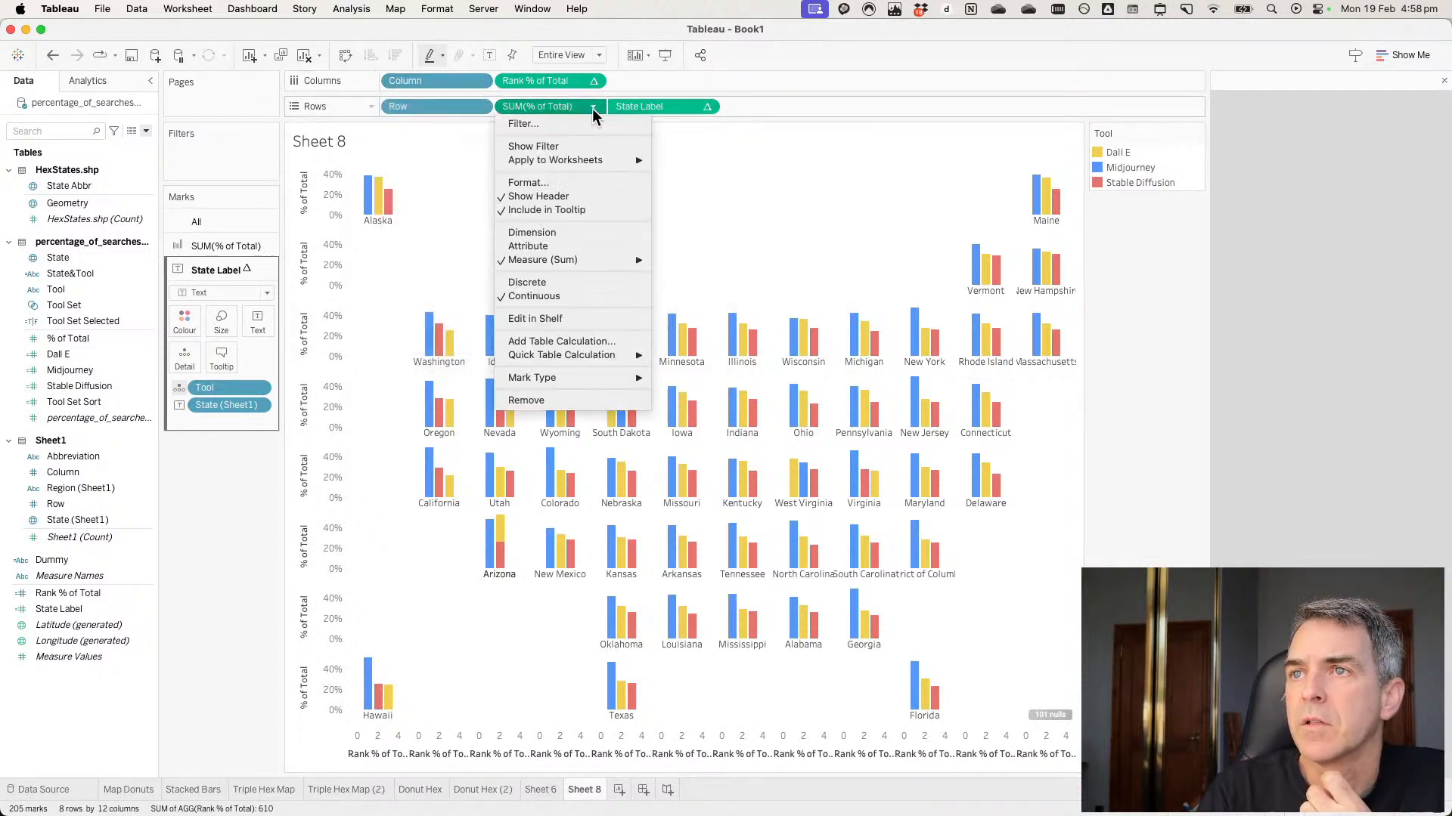
left_click(554, 196)
Exclude State Label and Rank % of Total from the tooltip and hide the Rank % of Total axis header.
left_click(703, 105)
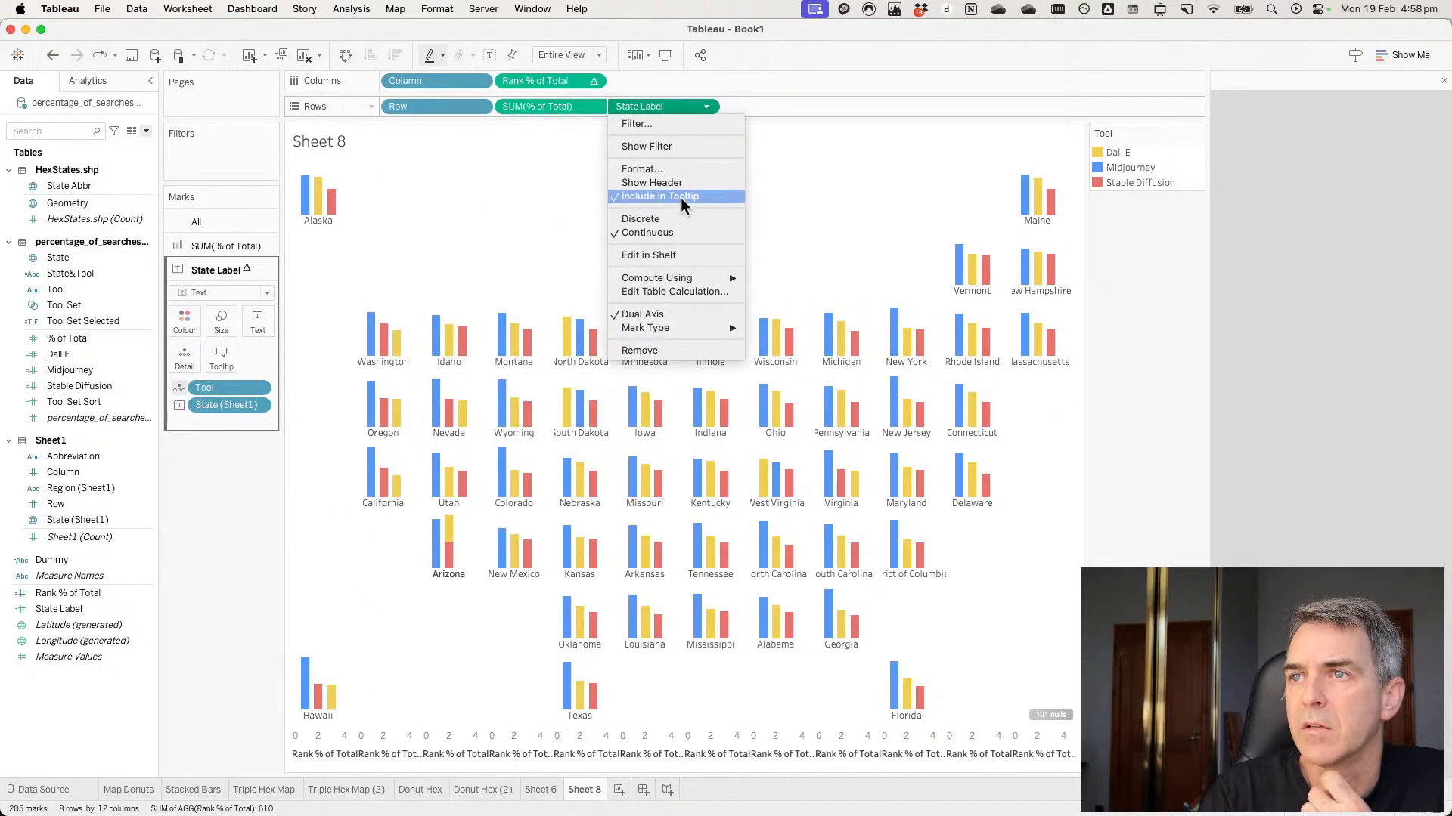
left_click(680, 197)
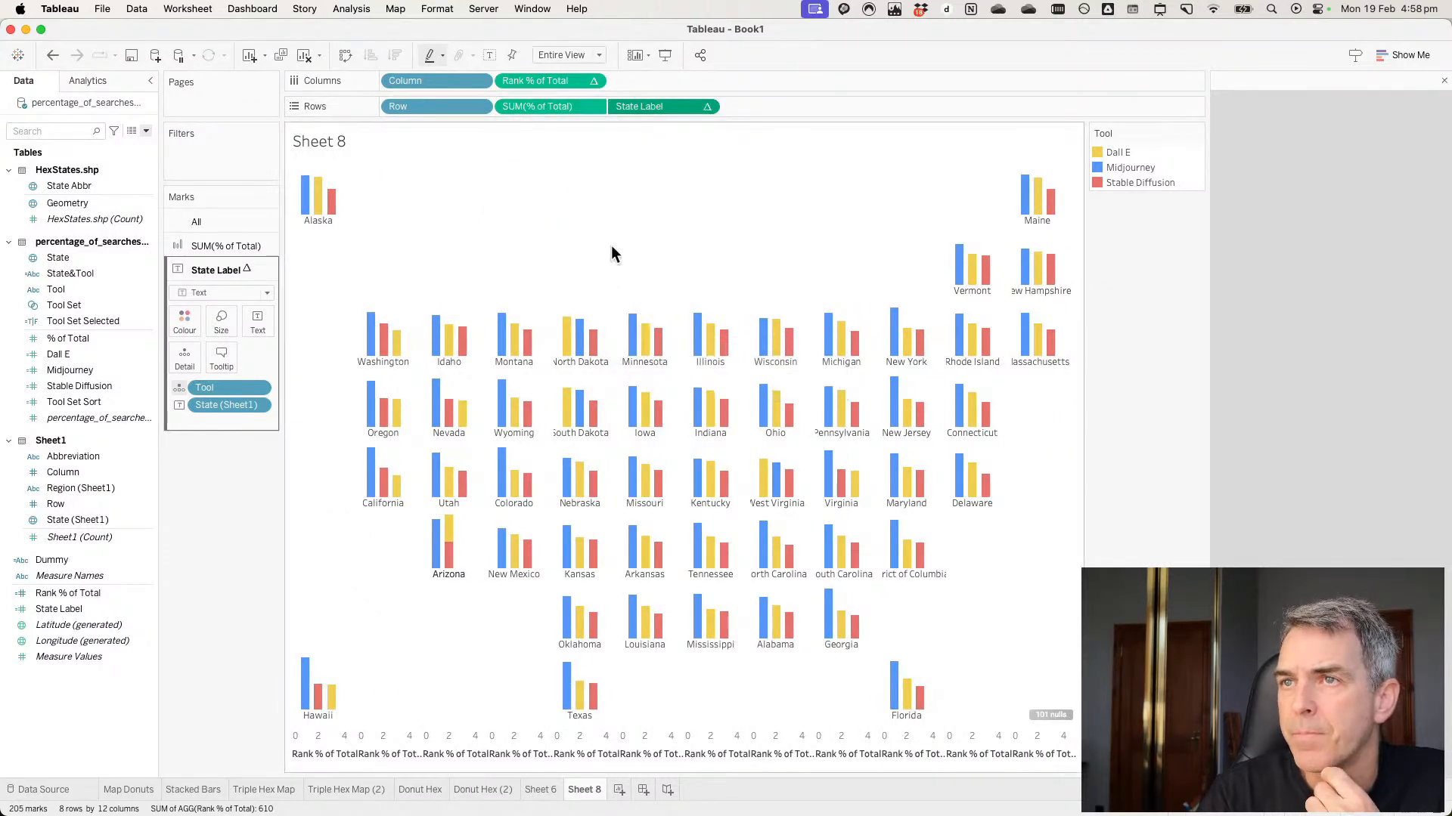
left_click(594, 81)
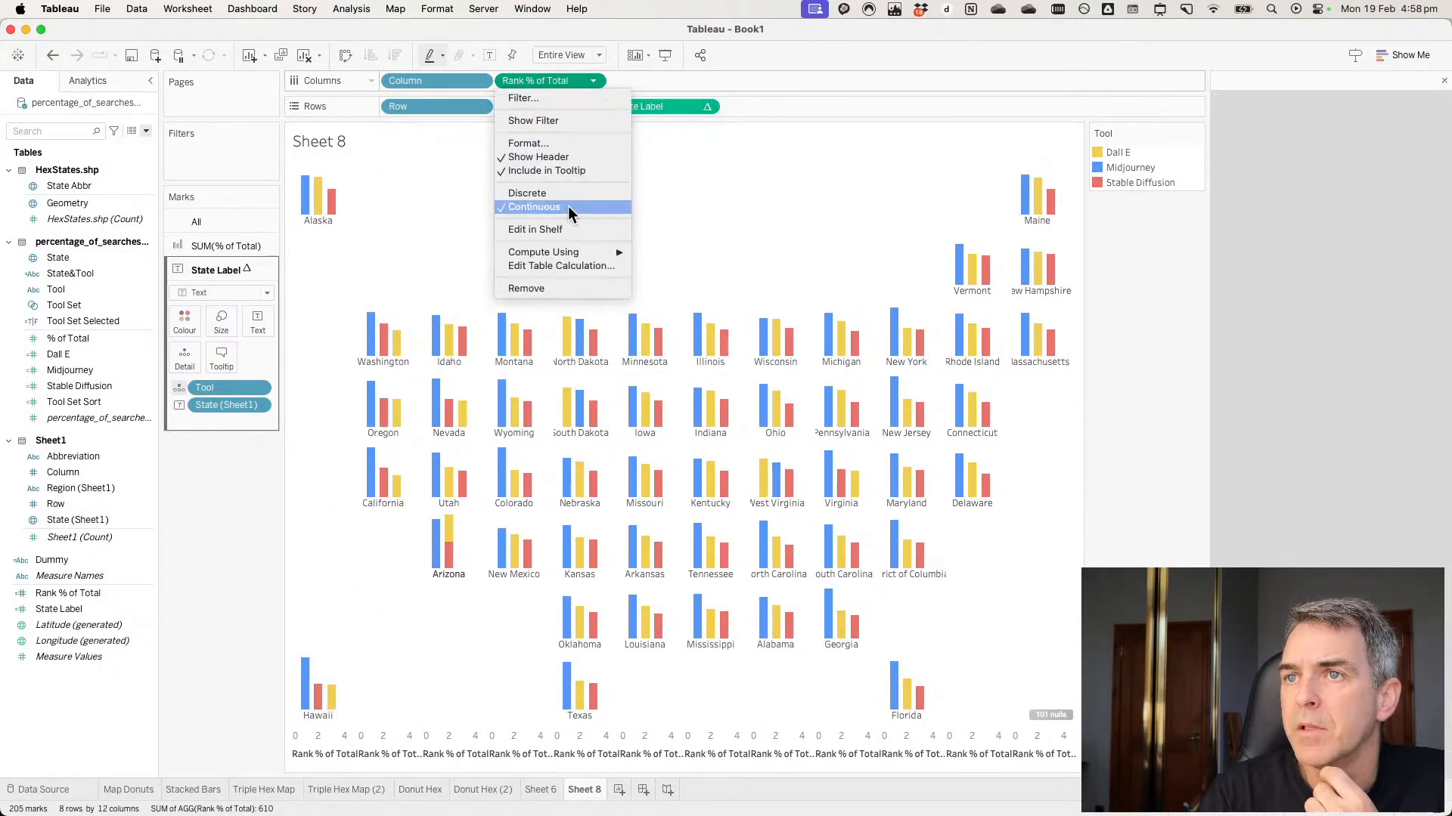
left_click(548, 171)
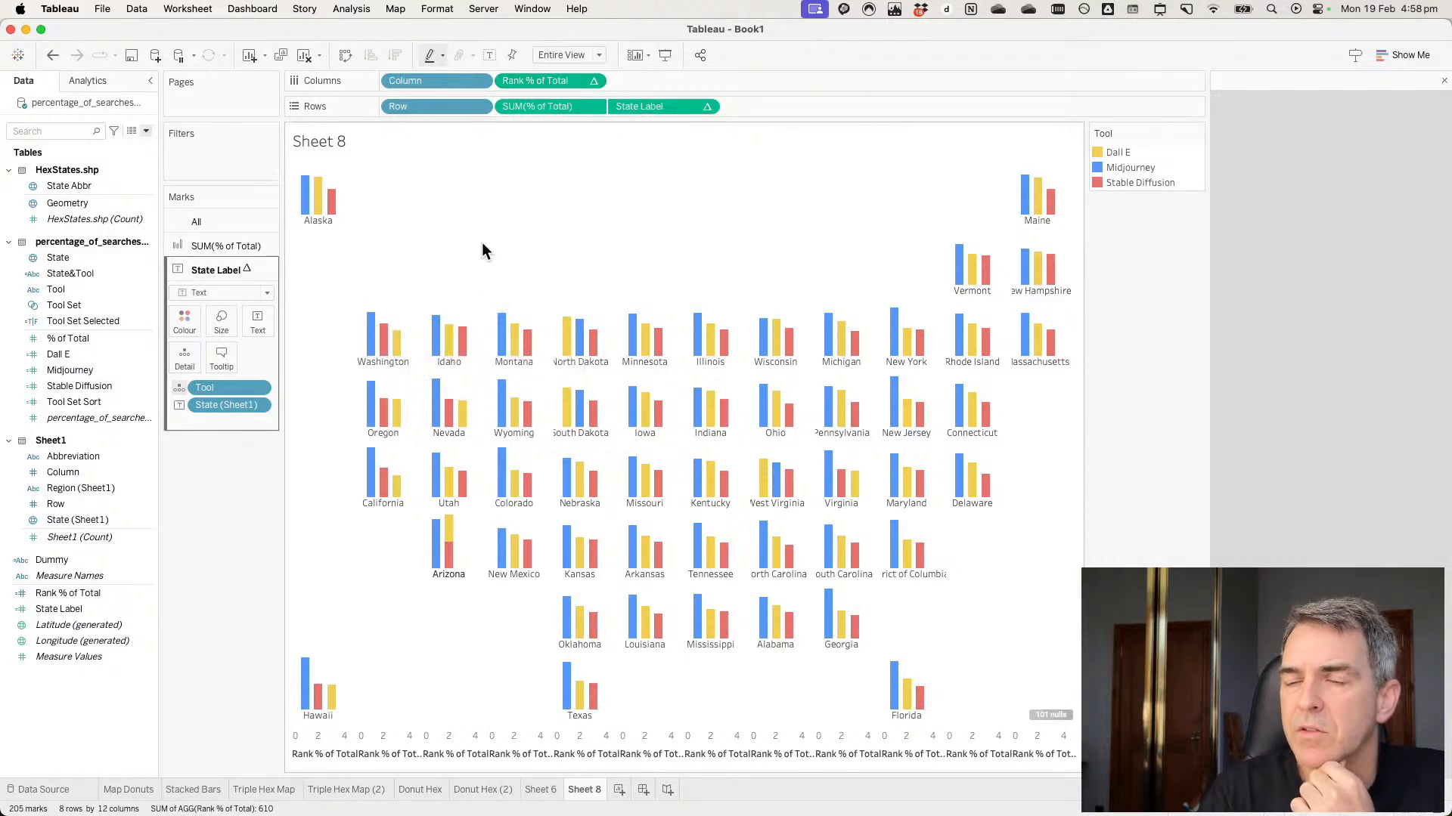
left_click(593, 81)
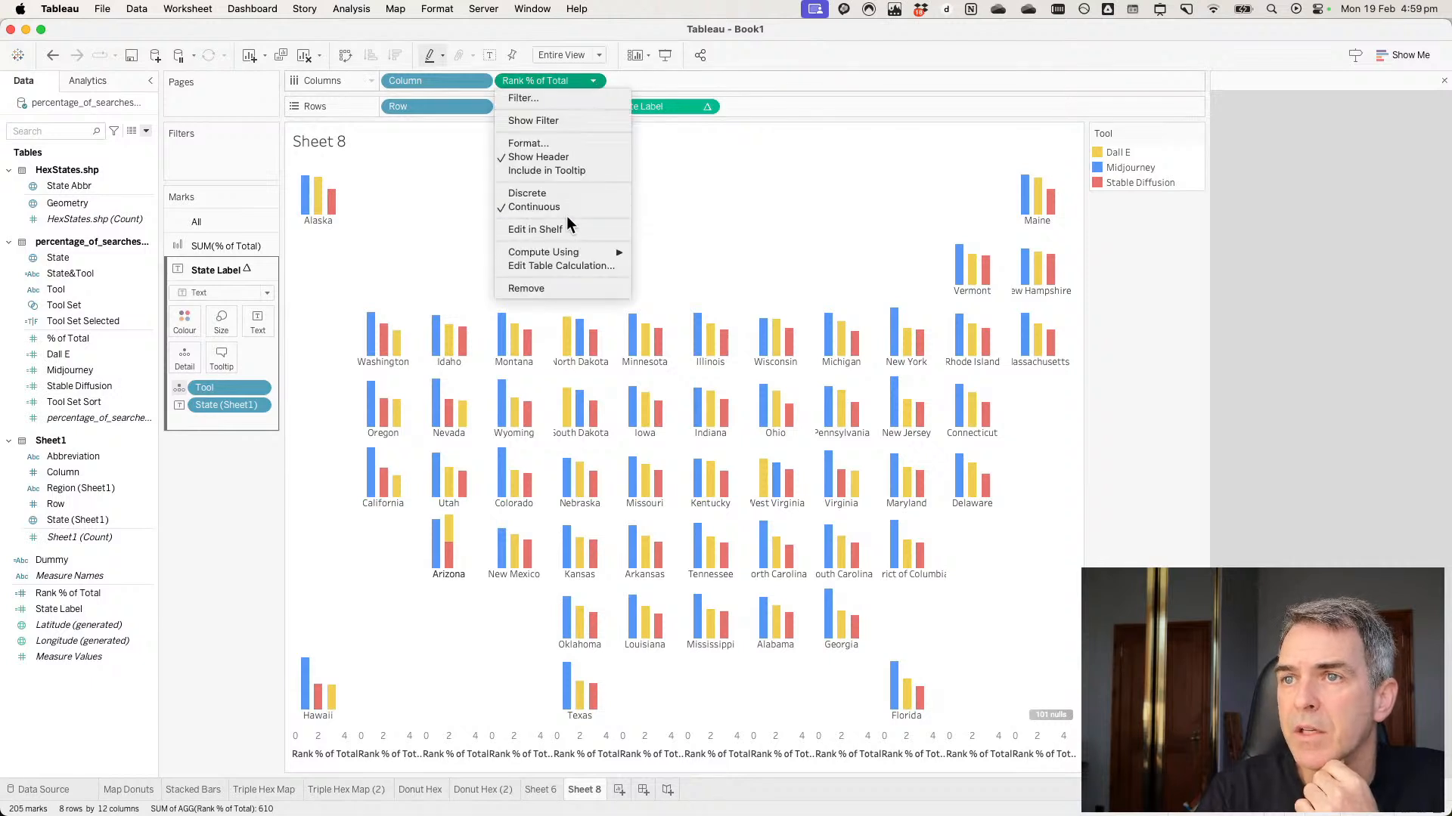
left_click(546, 159)
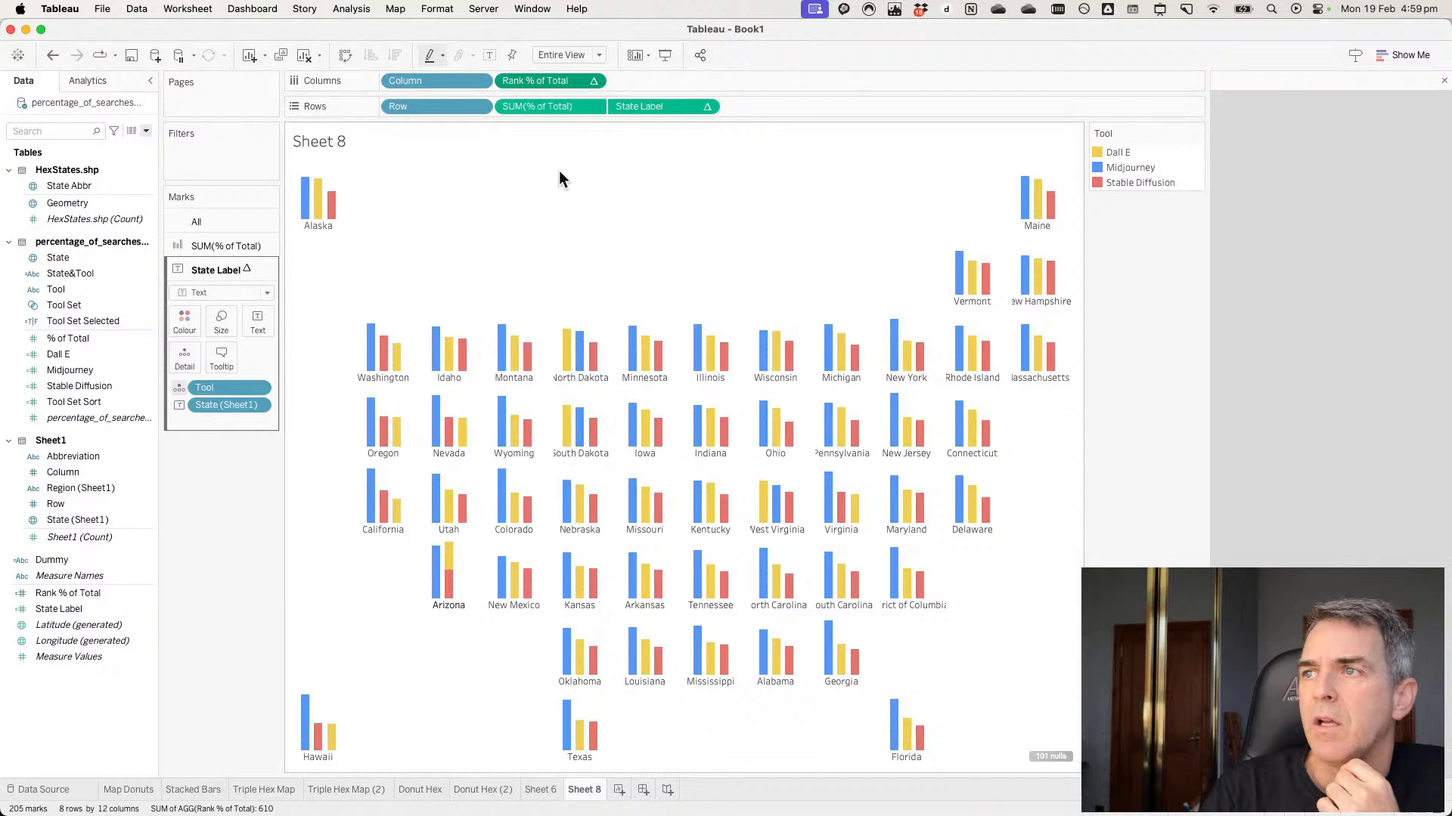
Try labelling only the minimum and maximum SUM(% of Total) bars across the whole table.
left_click(232, 243)
left_click(256, 297)
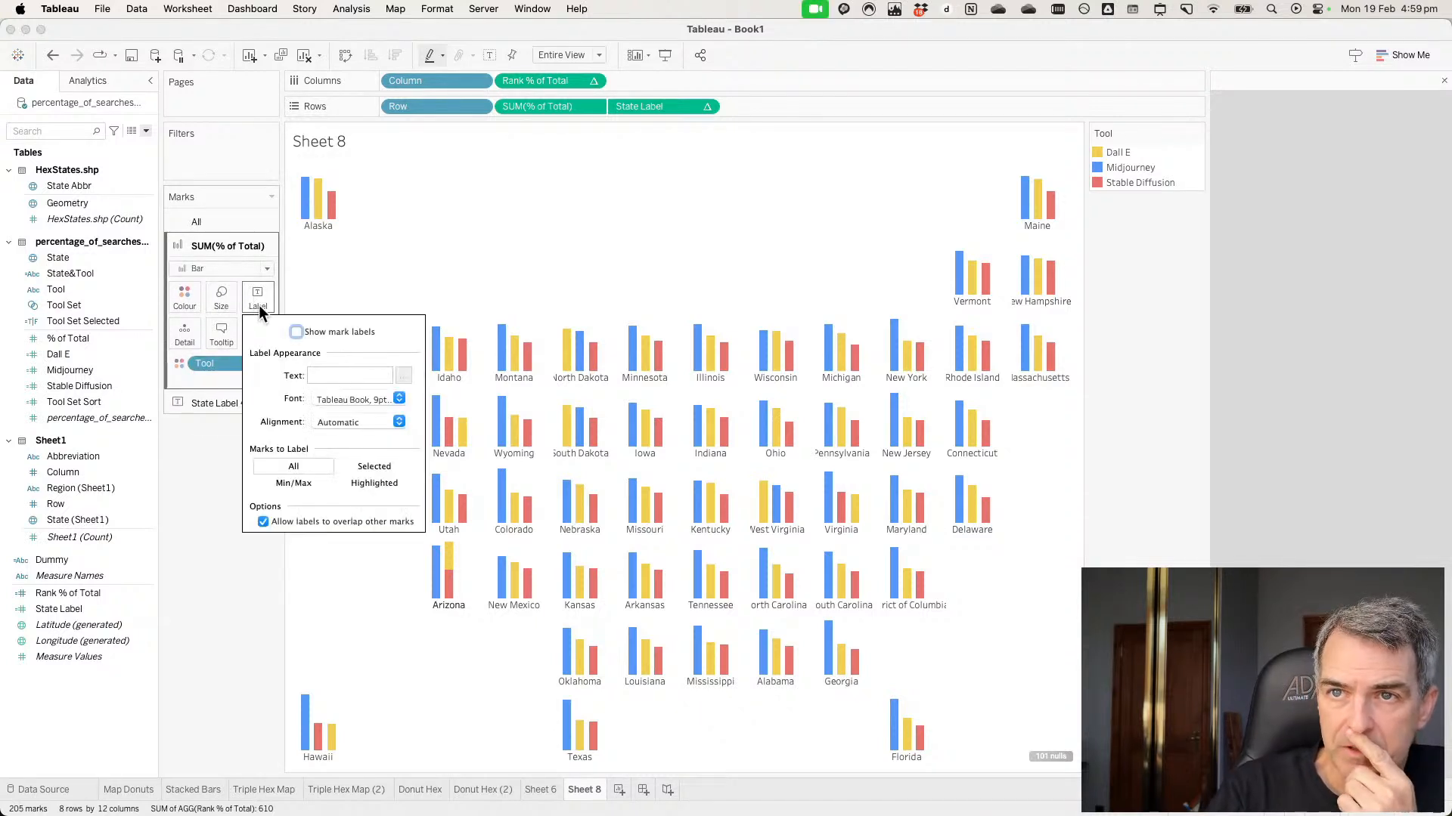
left_click(296, 331)
left_click(290, 485)
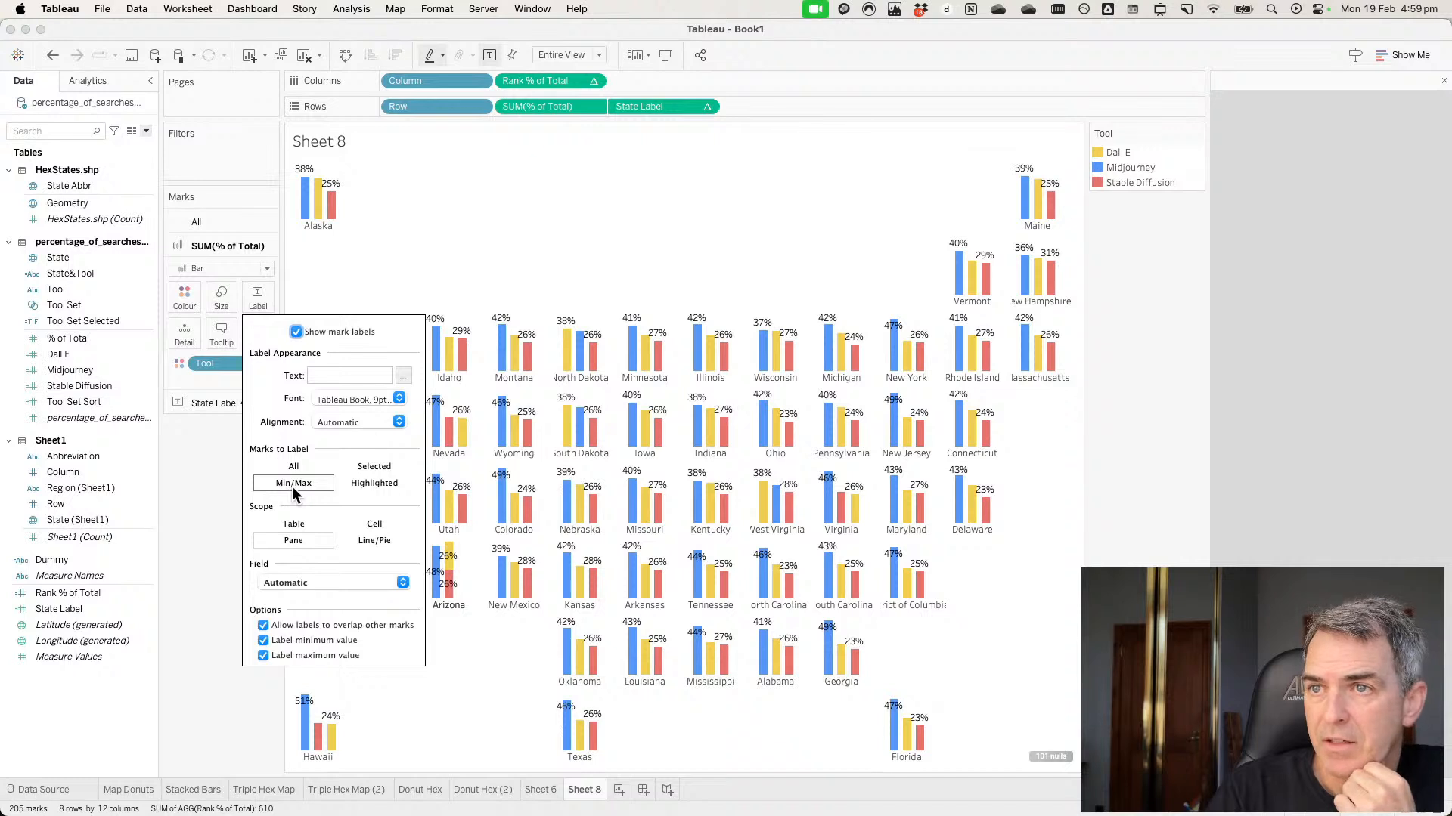
left_click(294, 526)
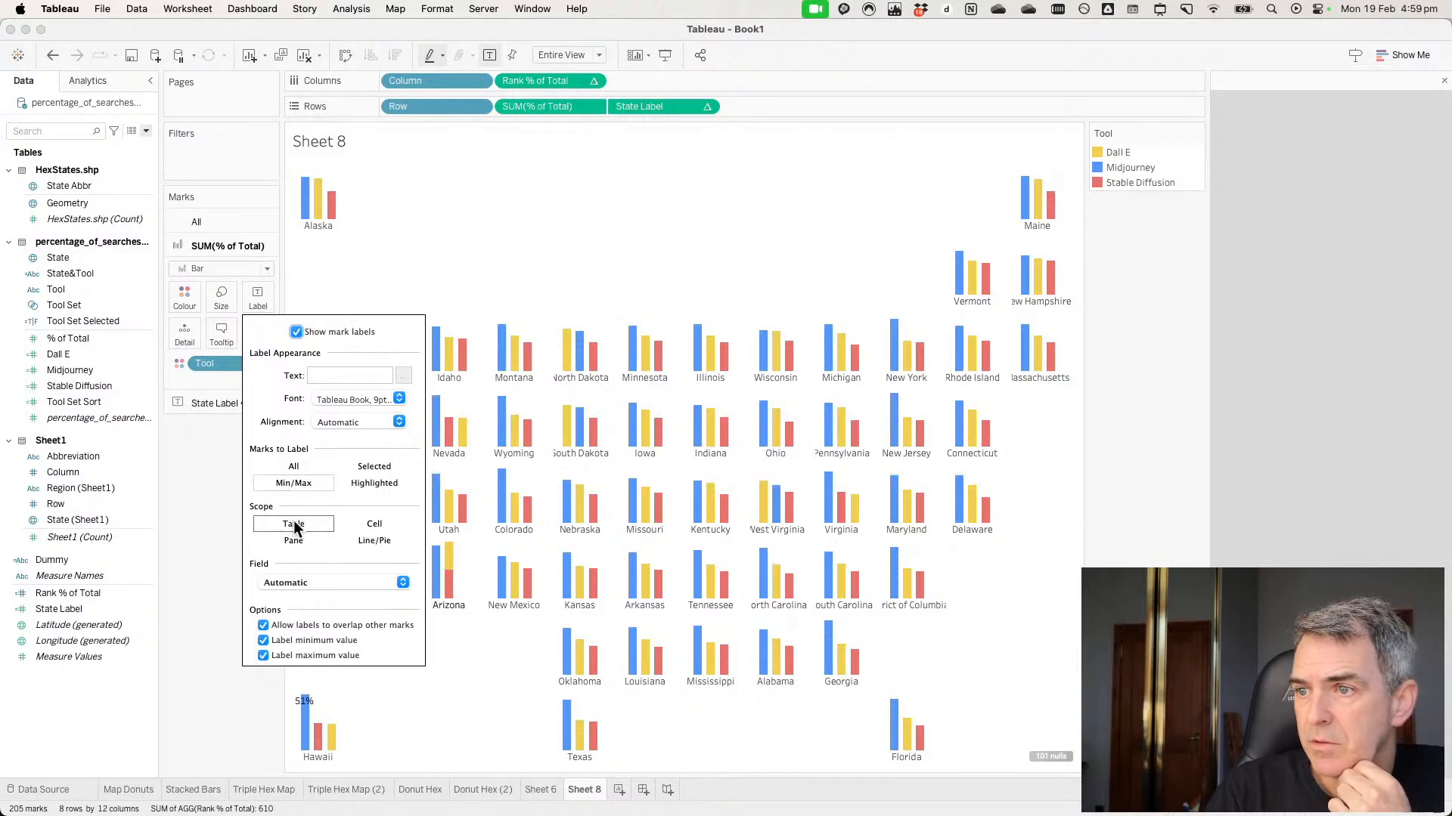
left_click(278, 582)
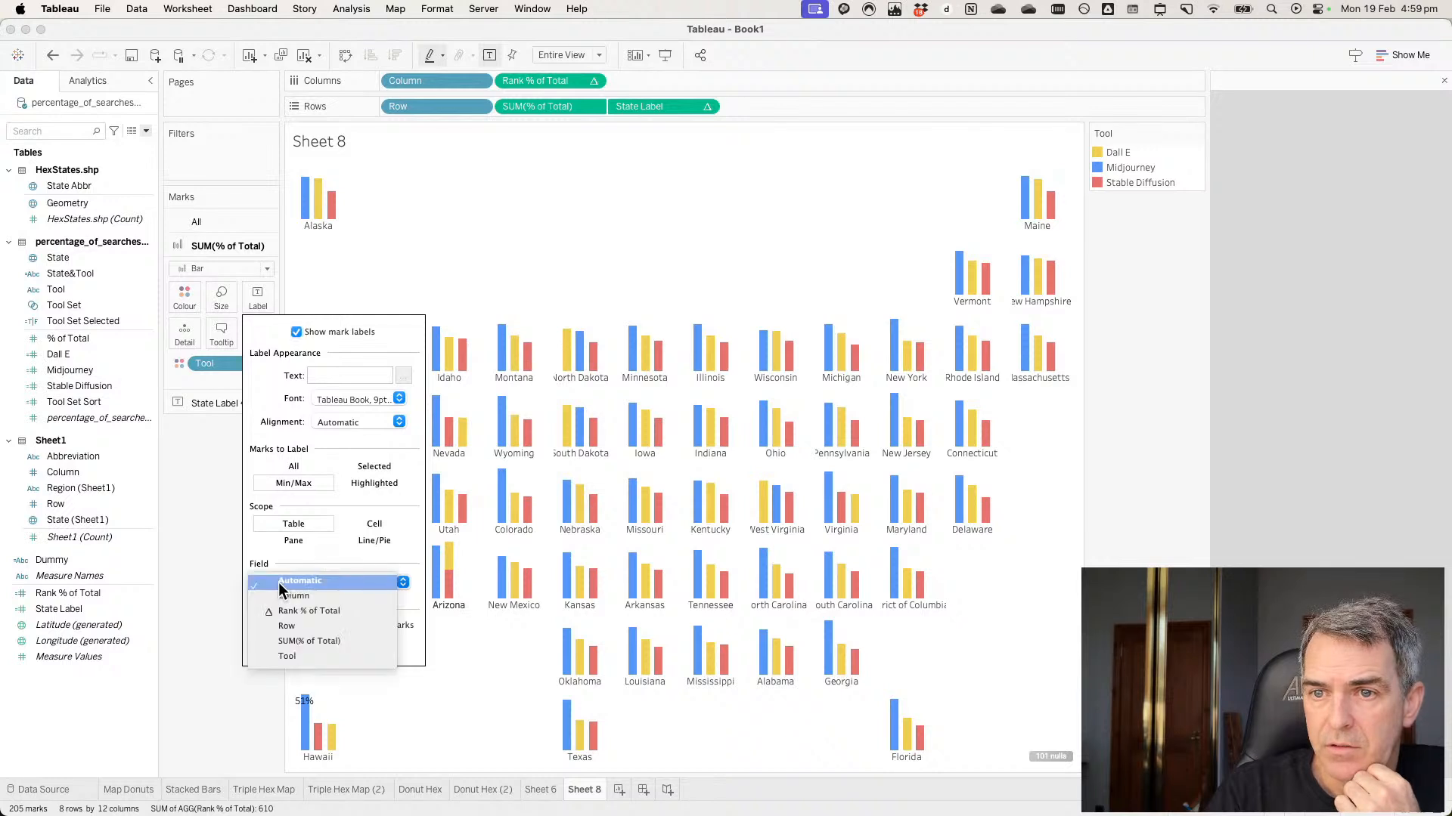
left_click(288, 641)
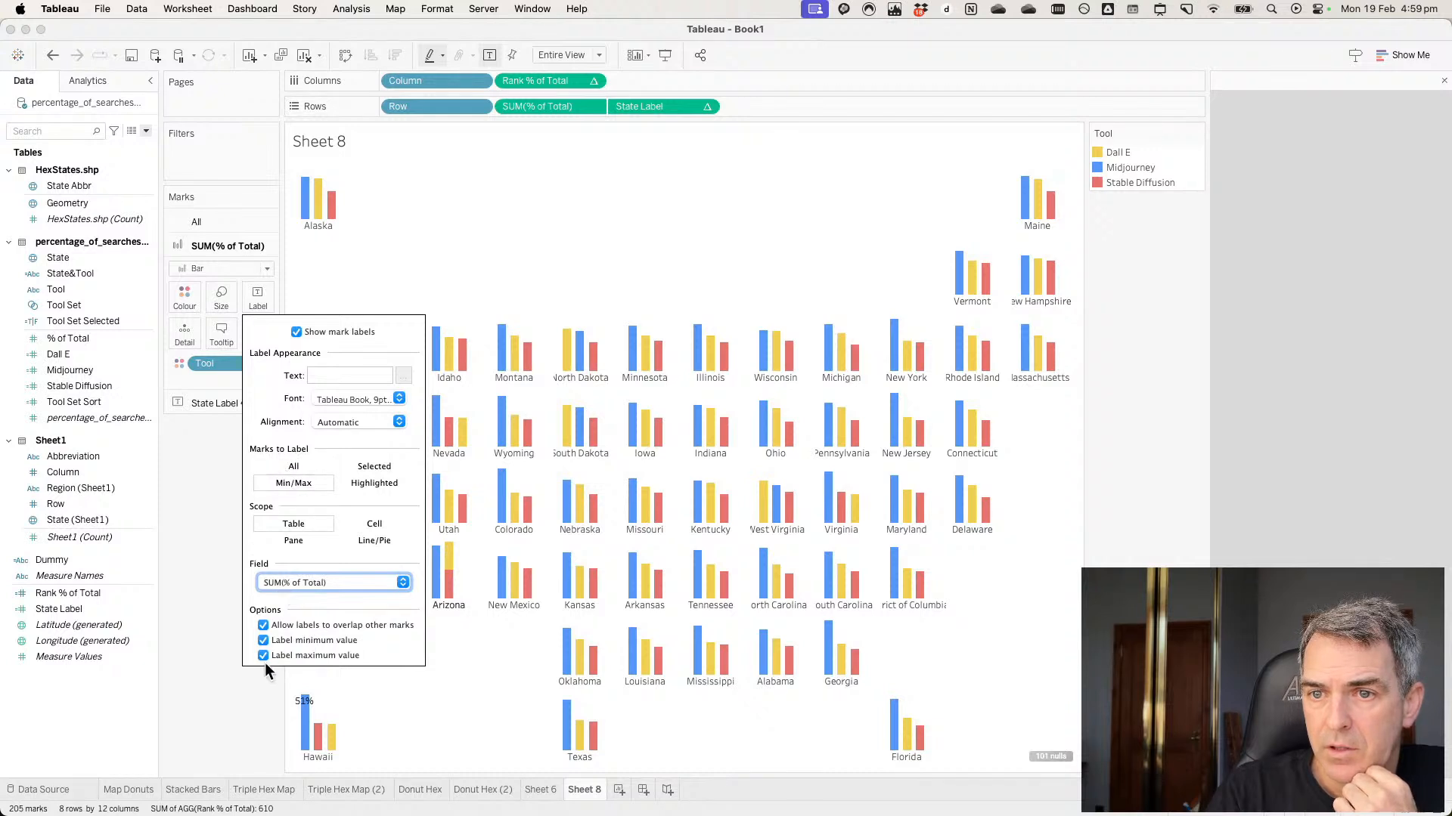
left_click(215, 587)
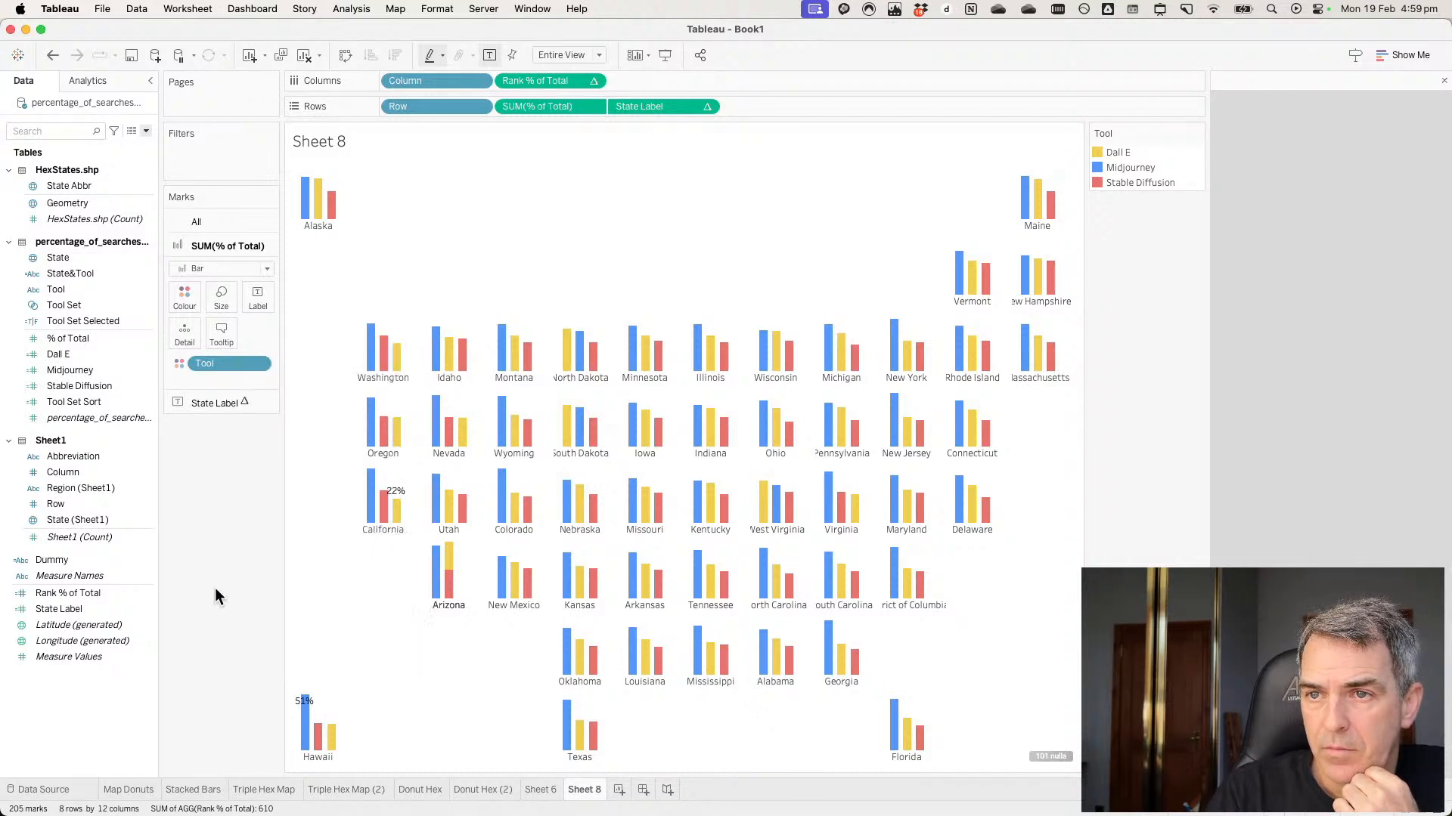
mouse_move(305, 703)
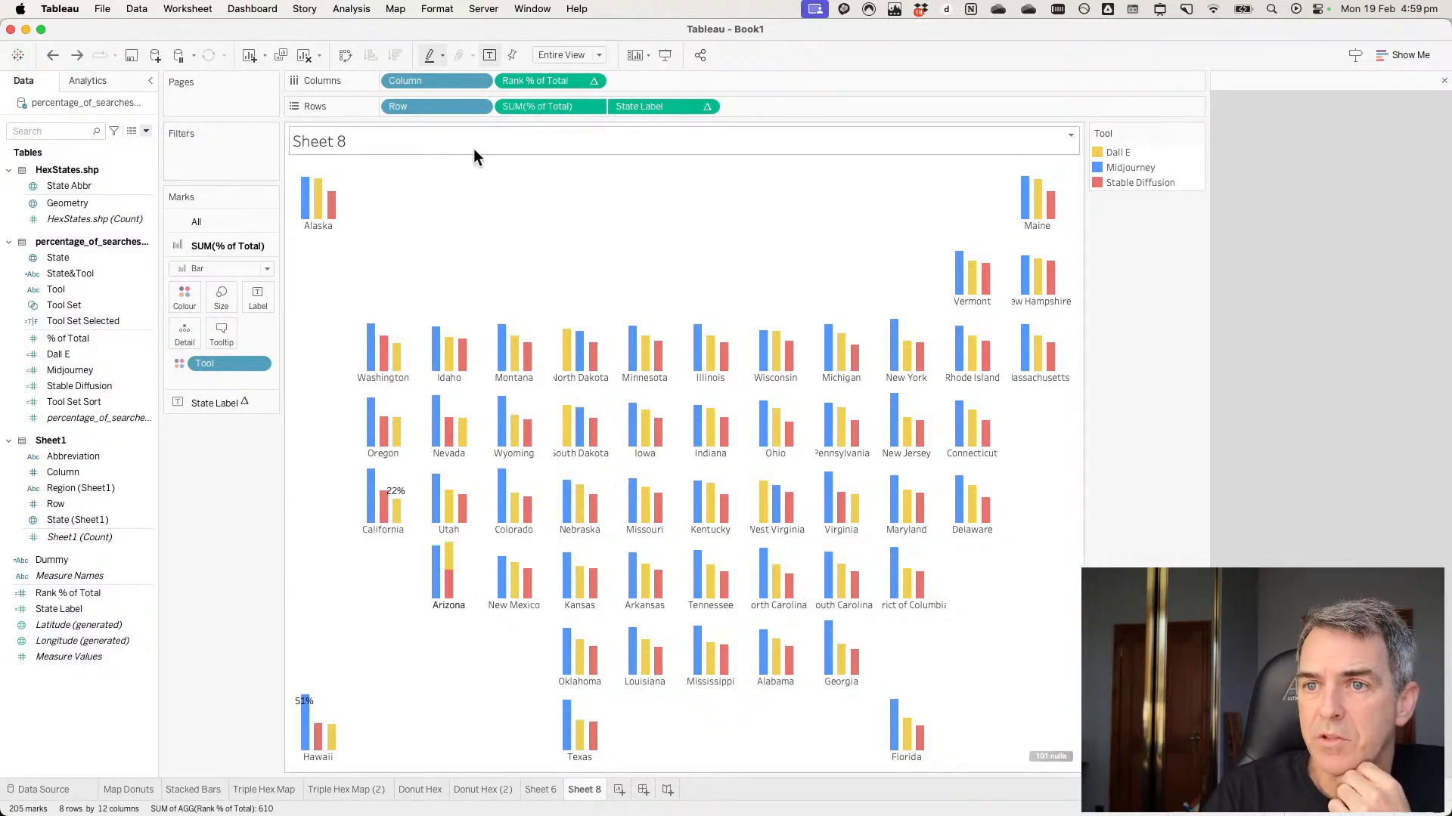
Undo the table-wide minimum and maximum label settings on the bars.
left_click(52, 56)
left_click(53, 60)
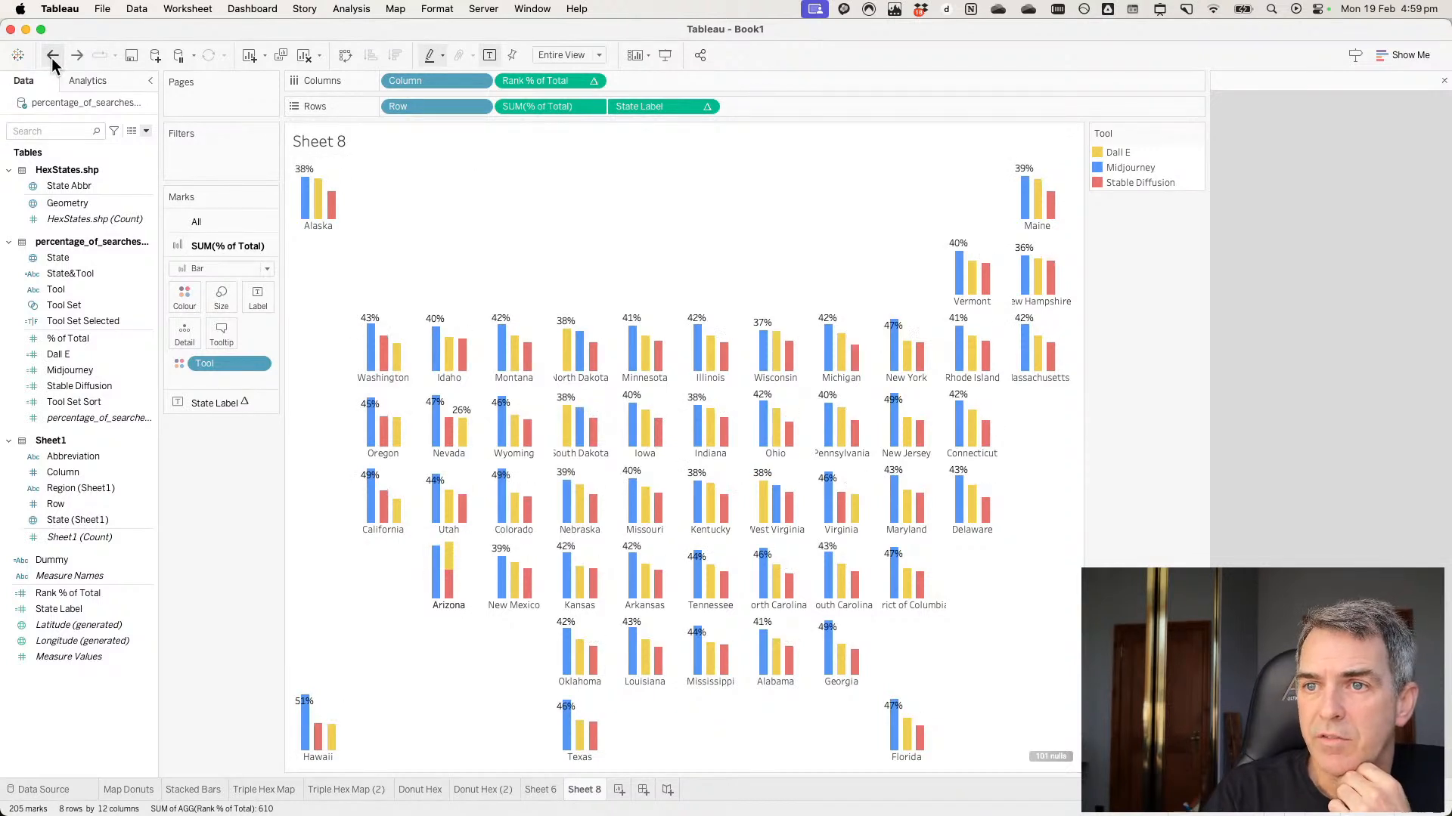
left_click(53, 61)
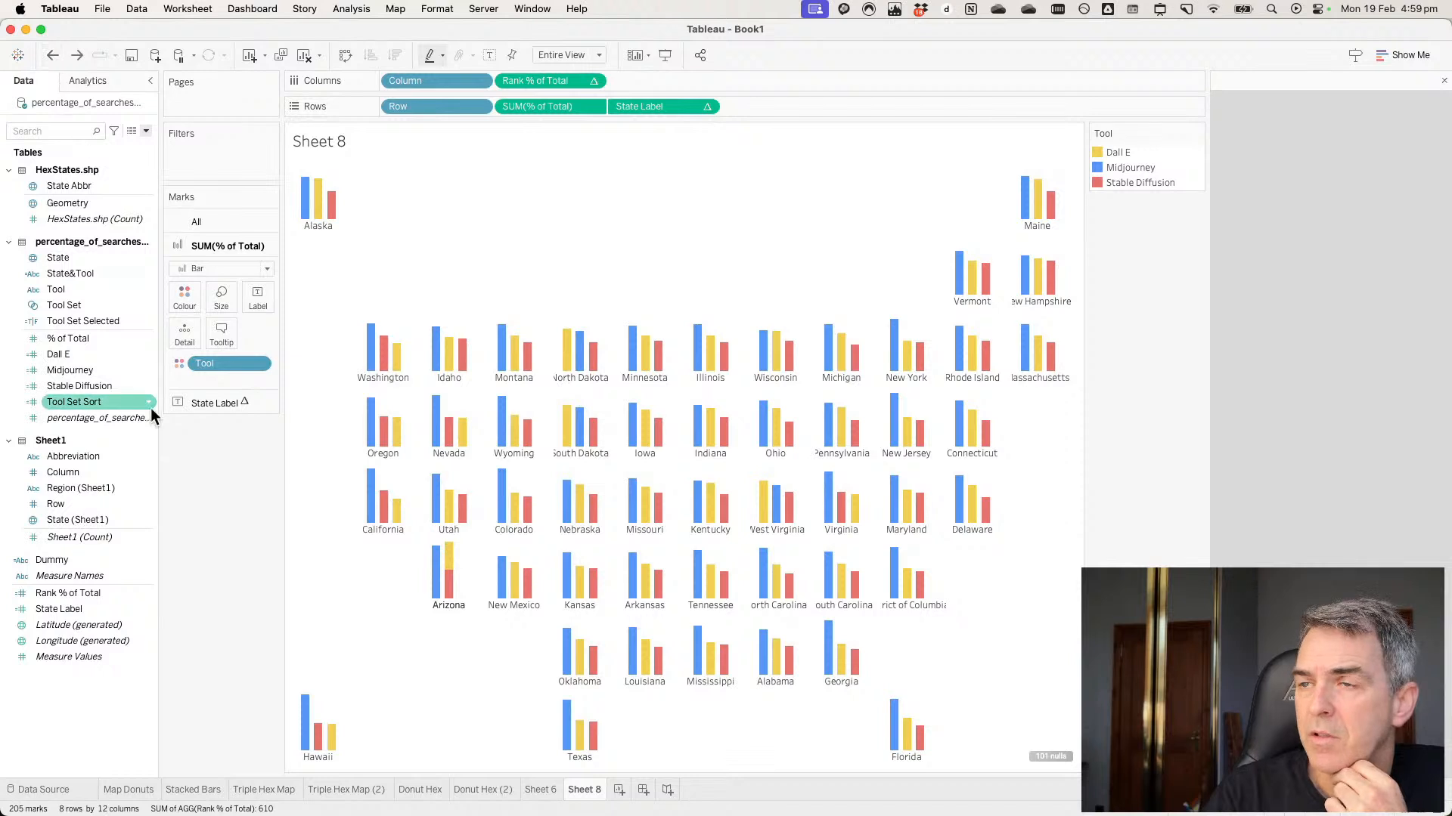
Show mark labels on the bars for only the maximum SUM(% of Total) value in each pane.
left_click(258, 296)
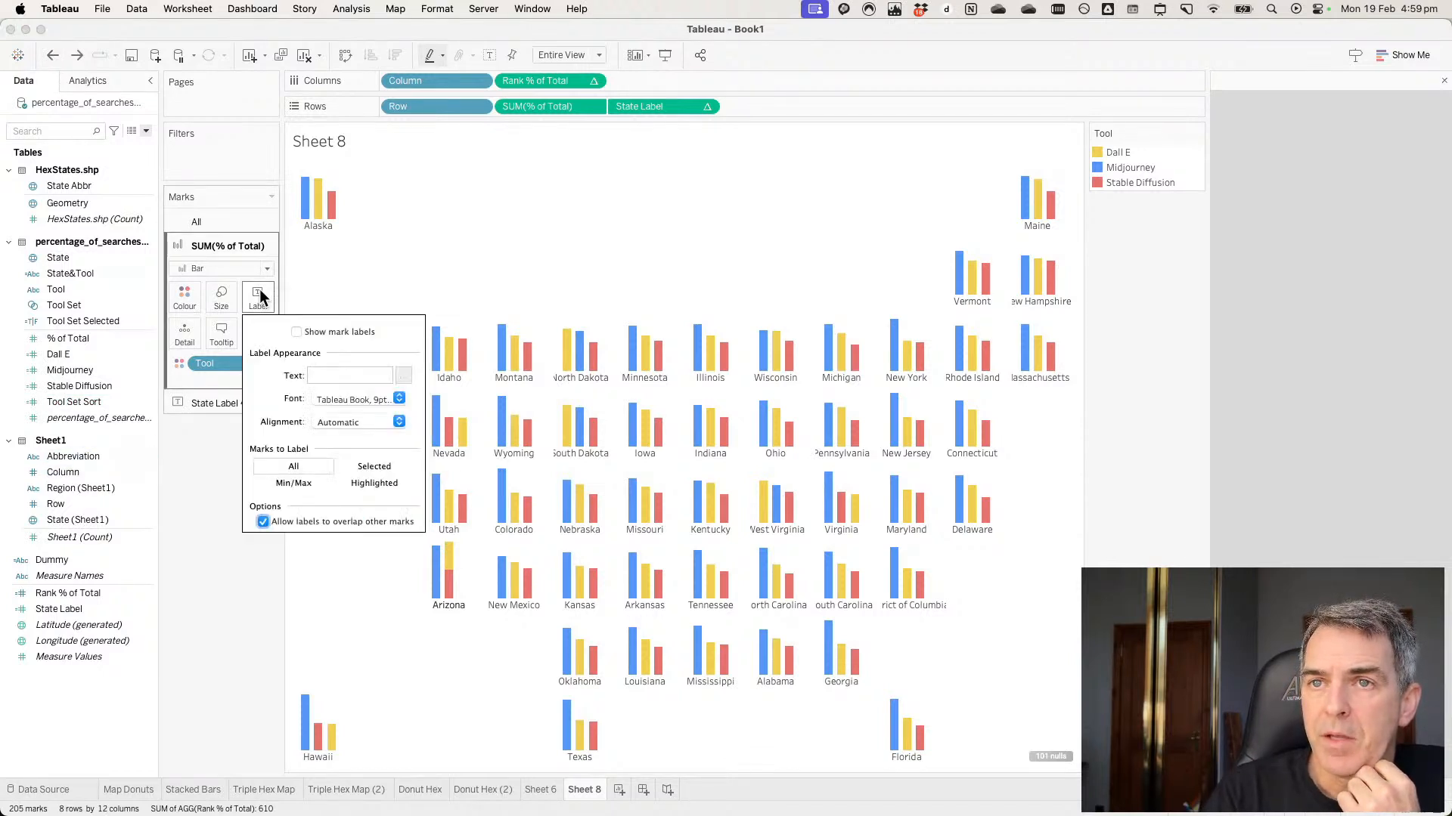
left_click(296, 333)
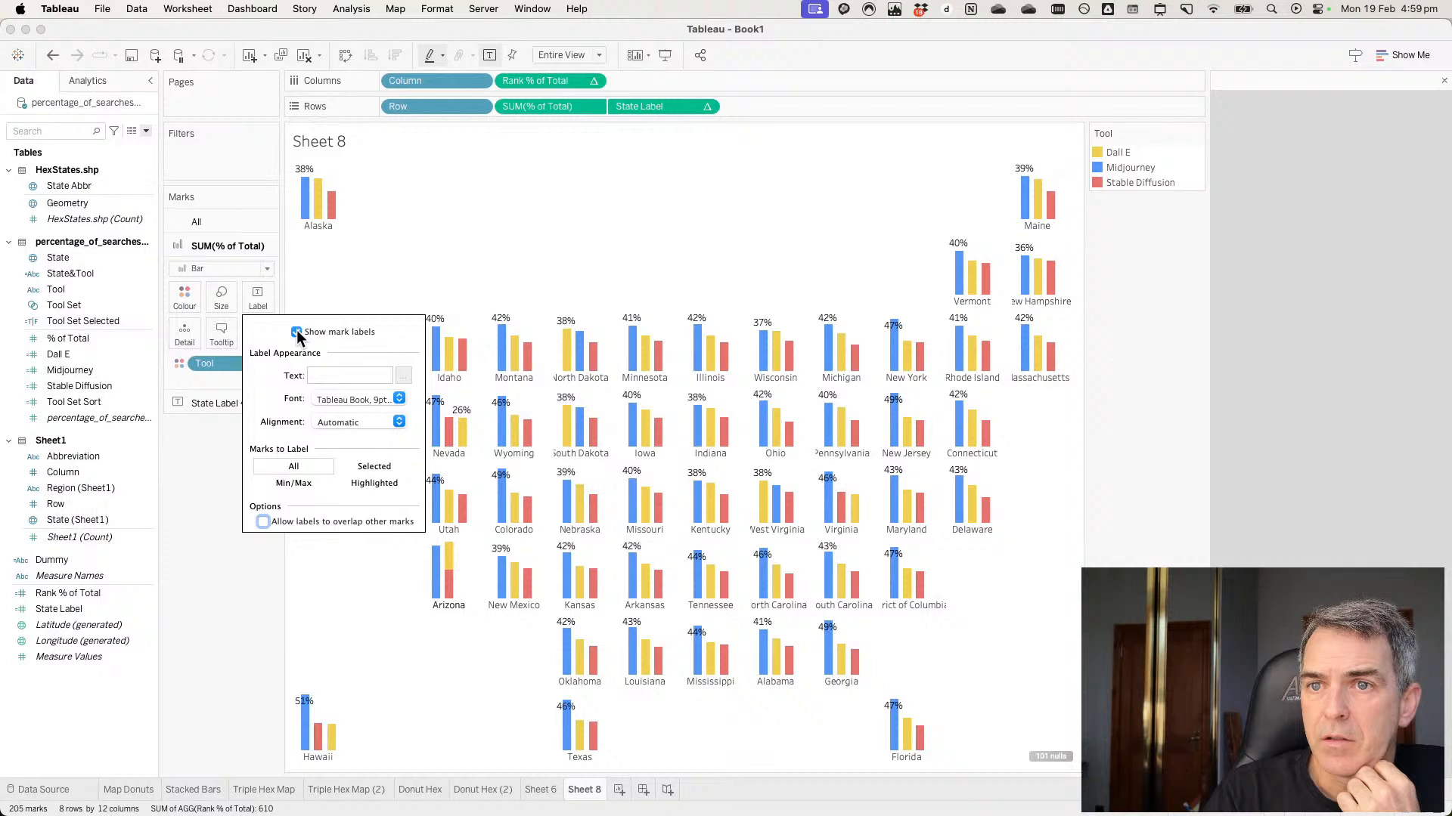
left_click(292, 483)
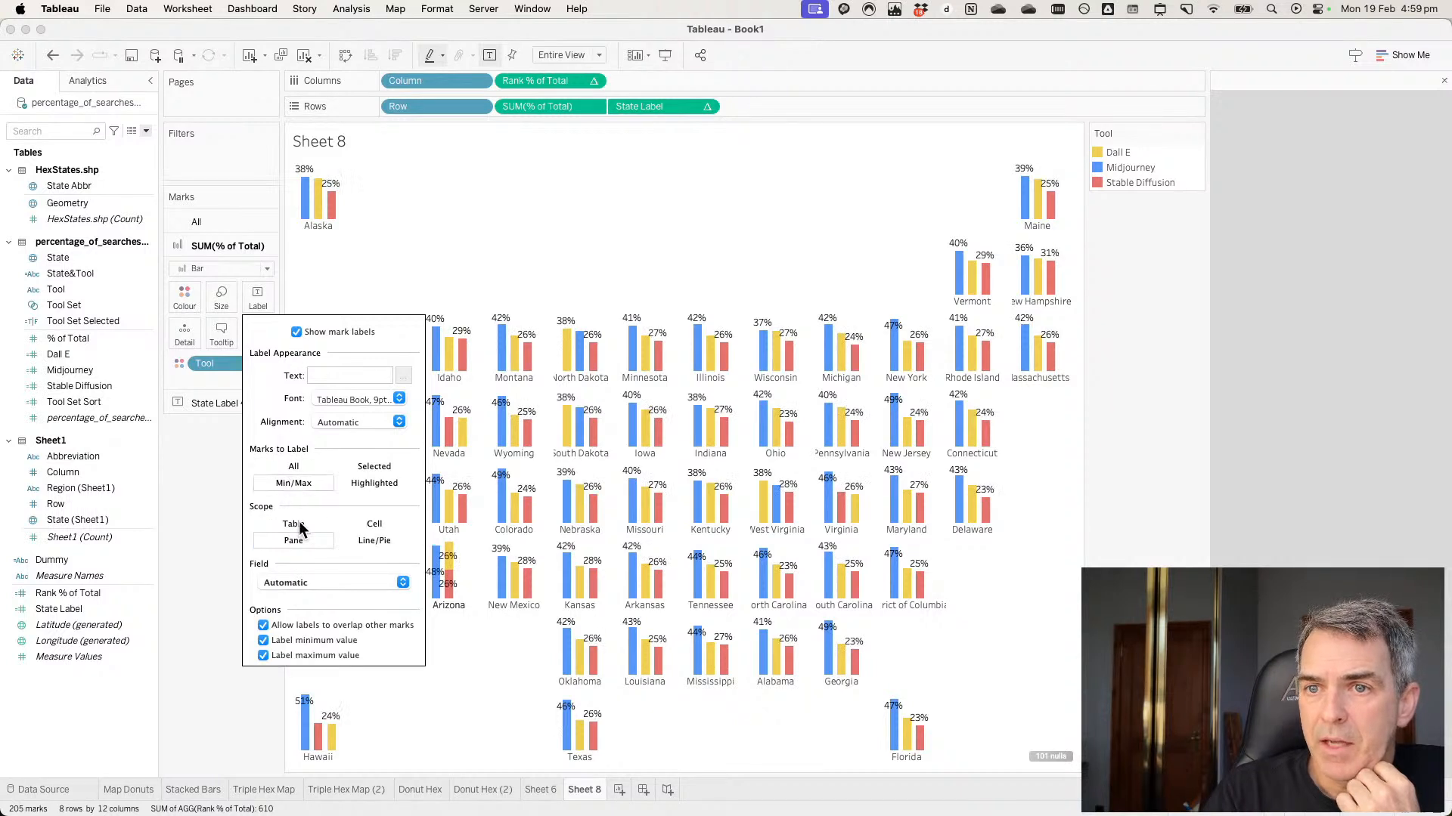
left_click(304, 582)
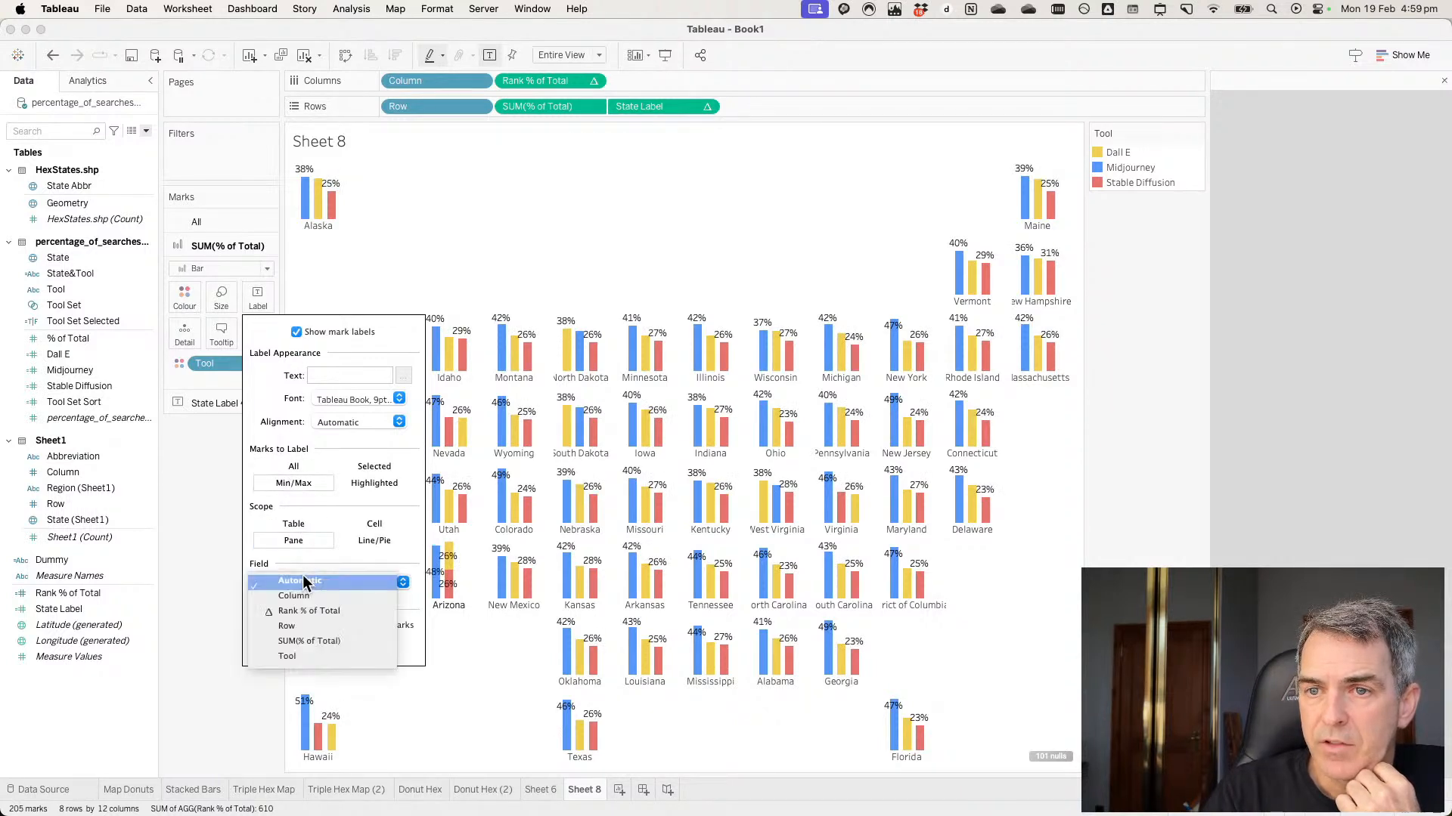
left_click(299, 641)
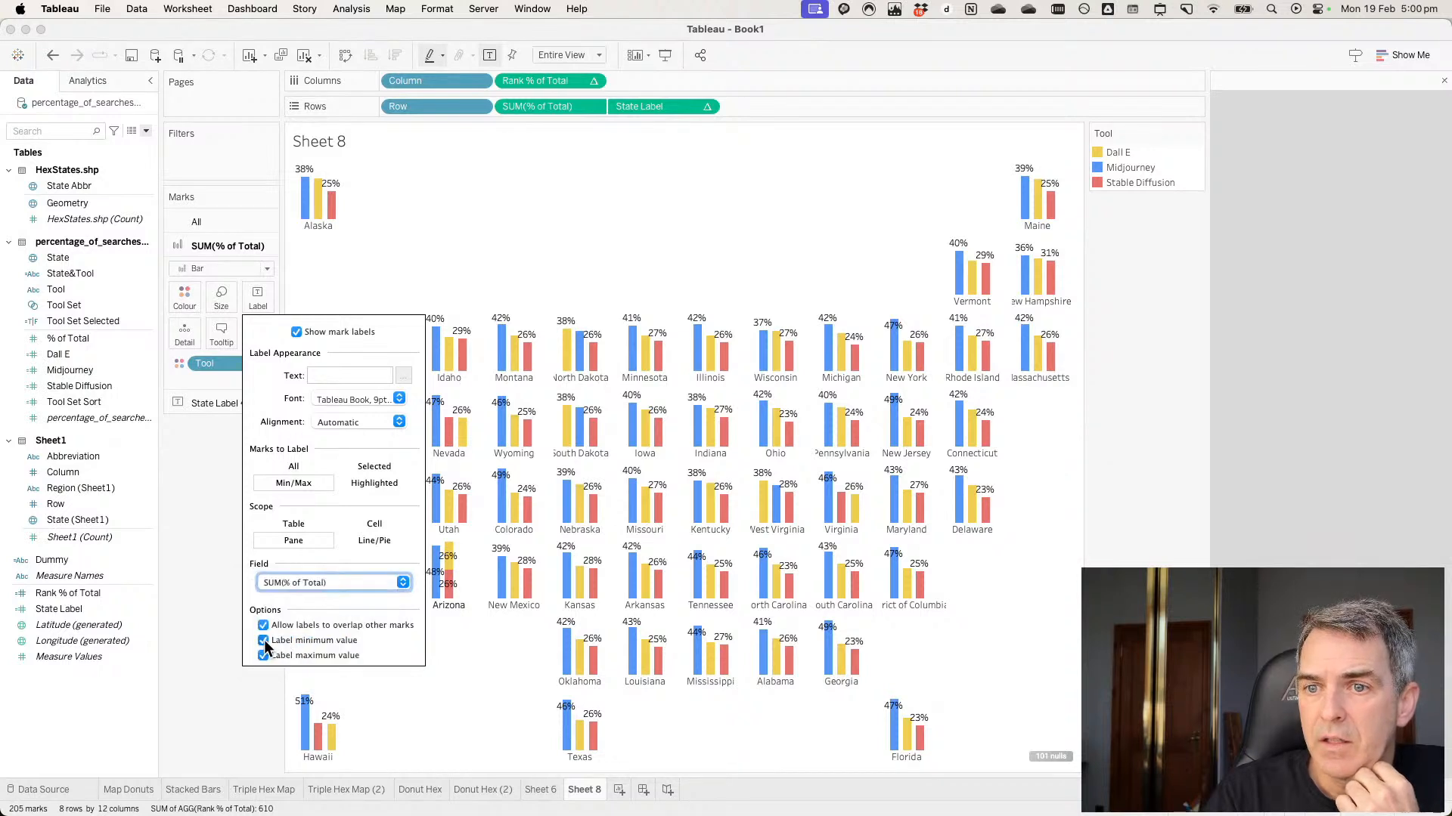
left_click(263, 641)
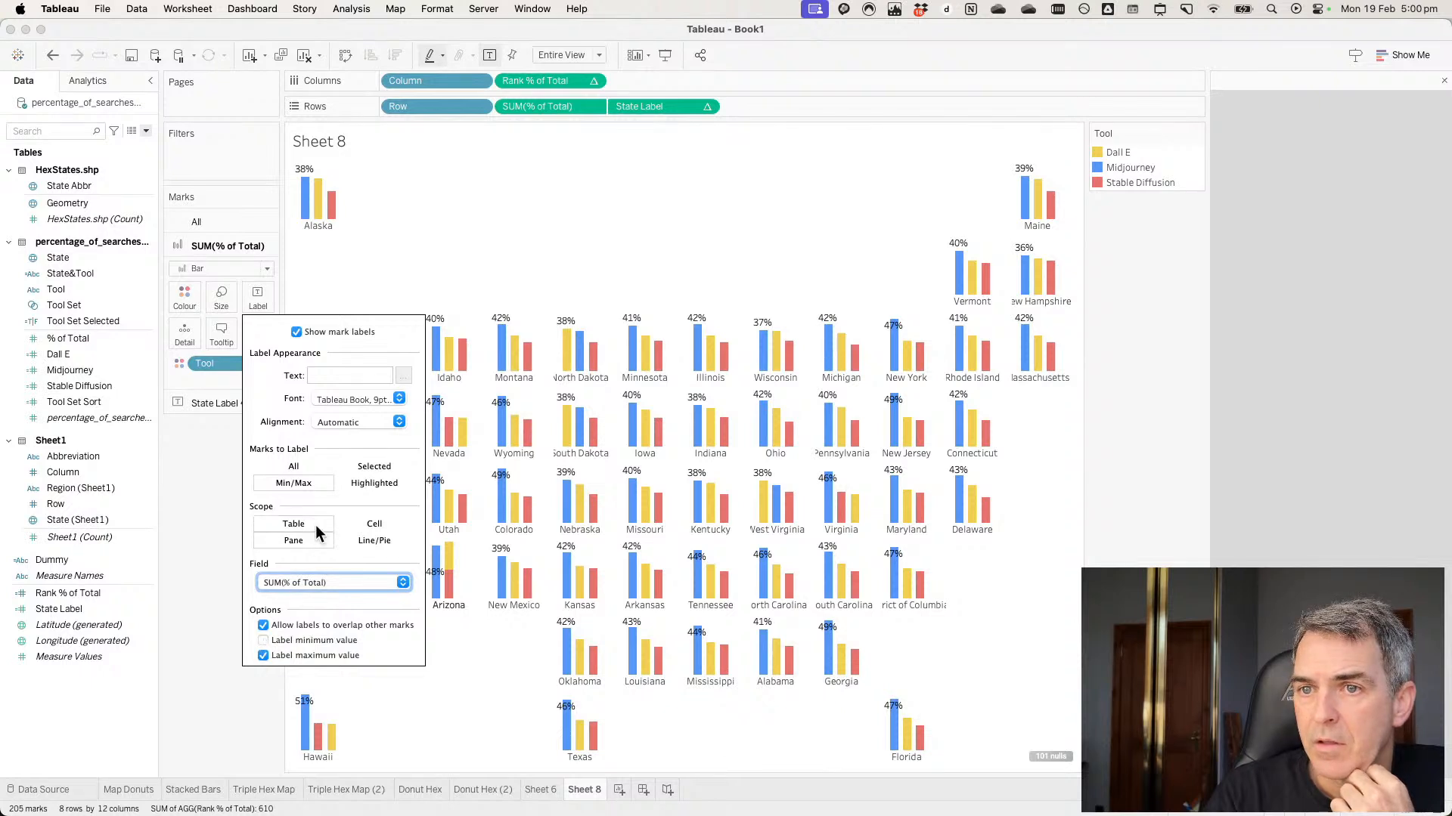
Set the vertical alignment of the bar labels to Top.
left_click(337, 422)
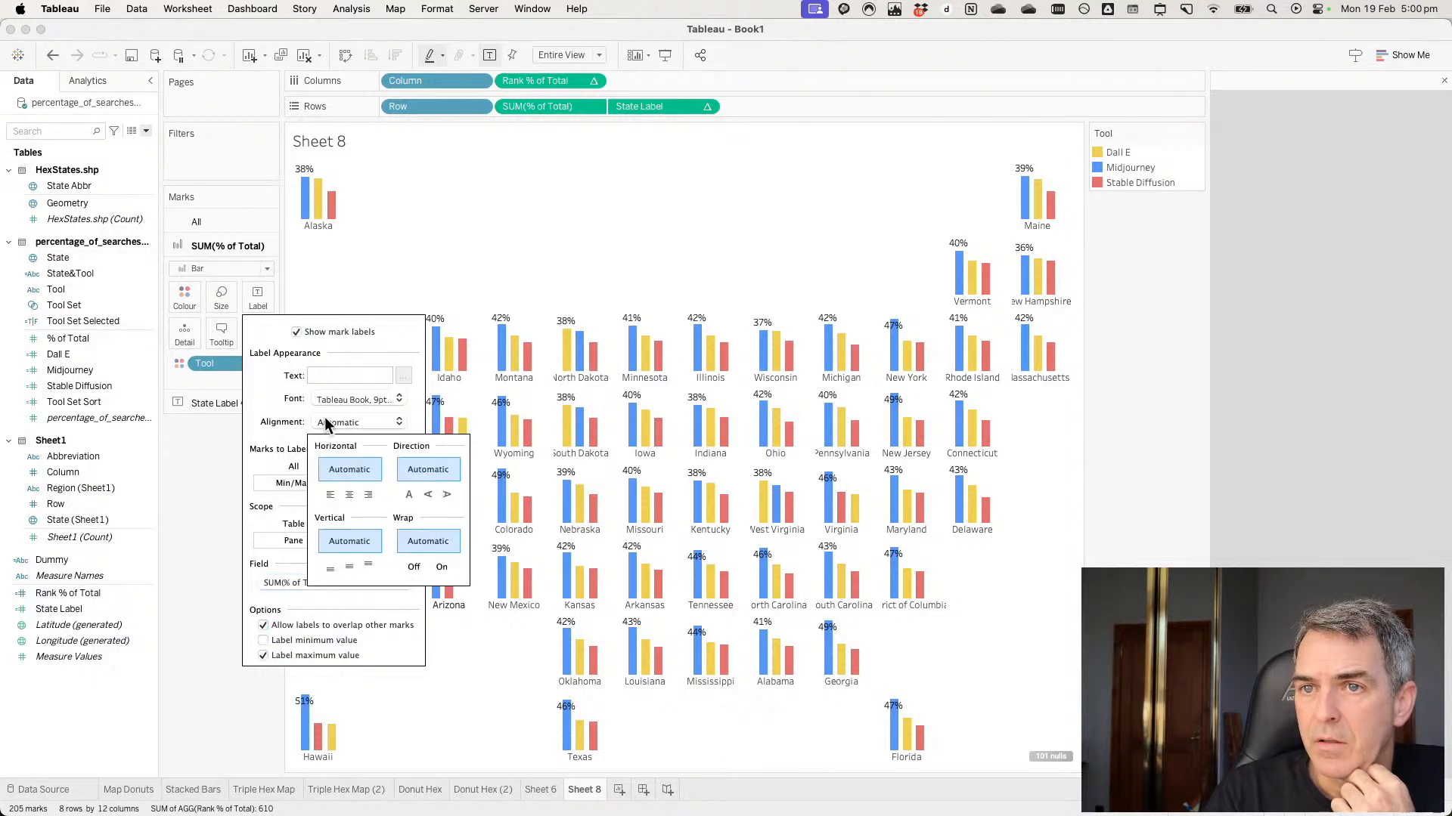
left_click(365, 565)
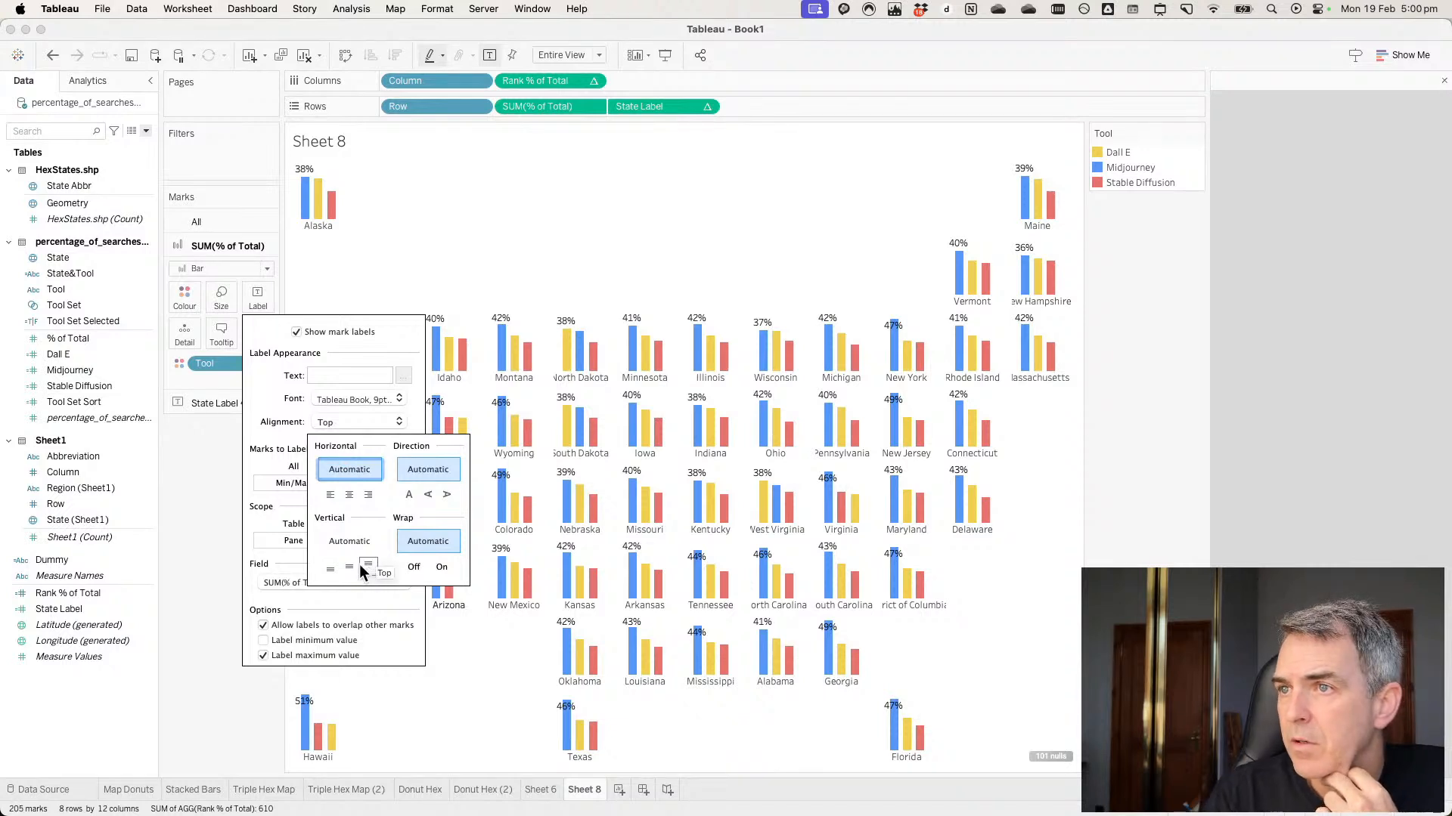
left_click(839, 245)
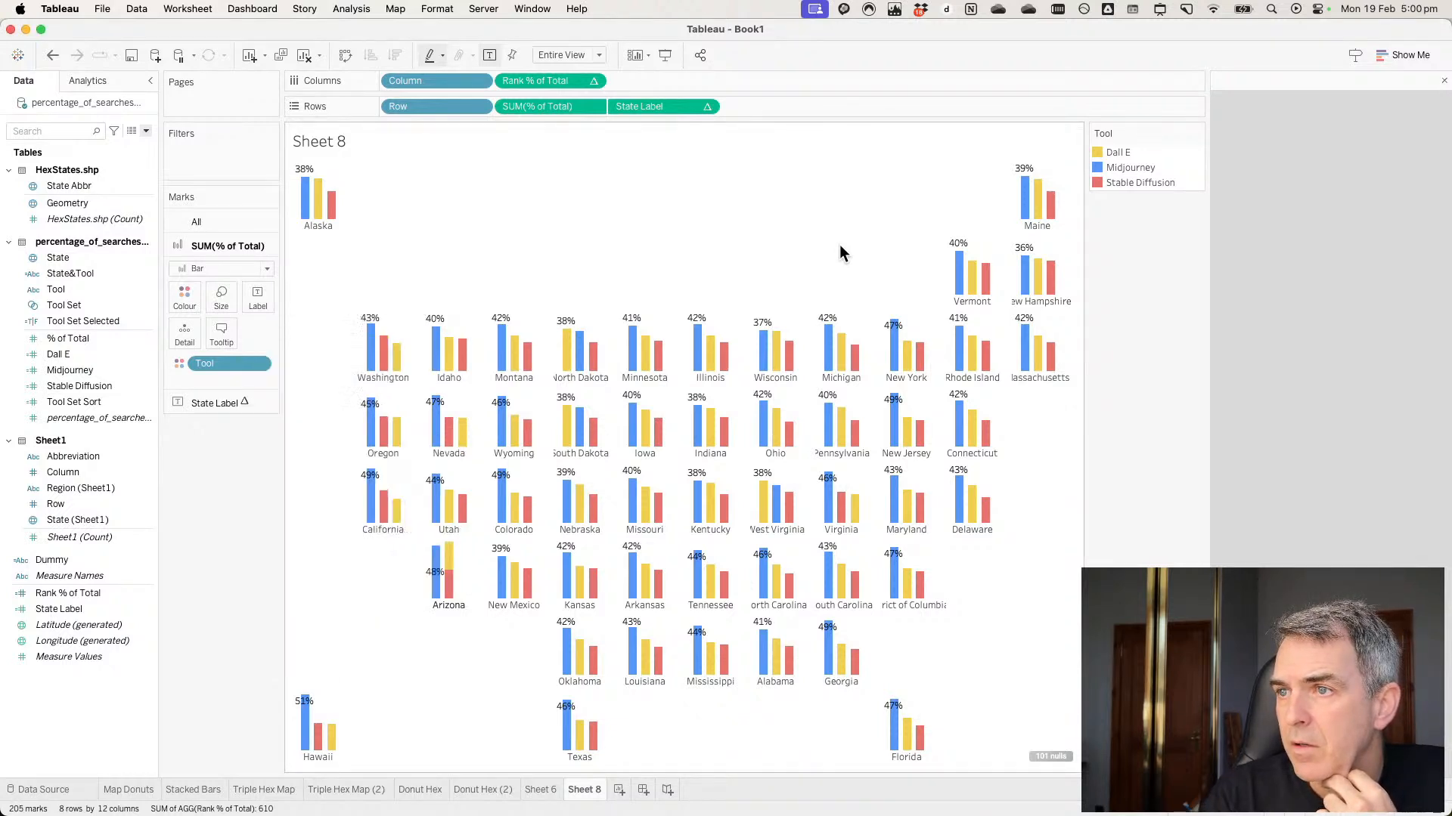
Show the SUM(% of Total) axis header again and give the axis a custom range with an automatic start.
left_click(593, 106)
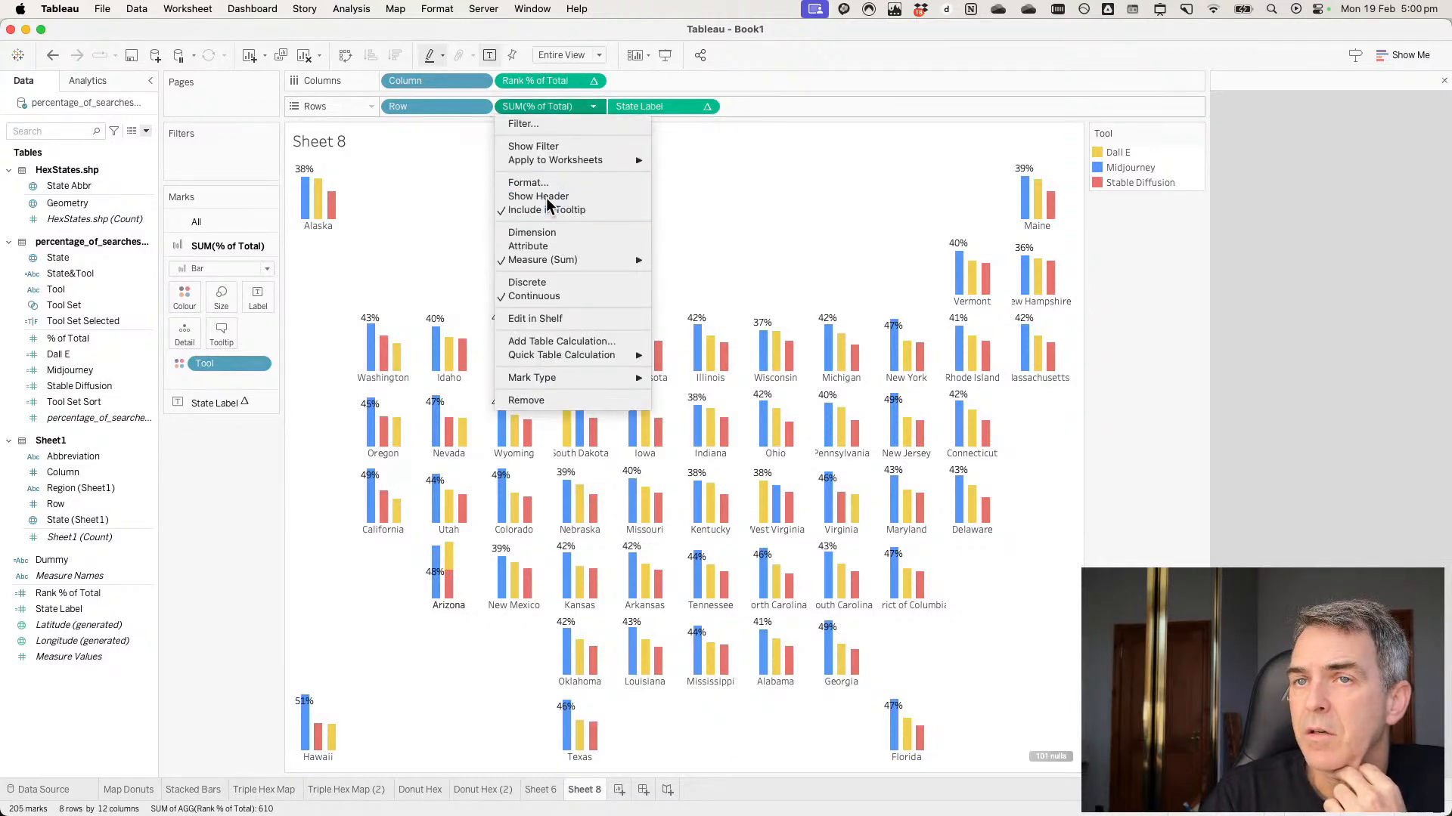
left_click(545, 197)
double_click(319, 208)
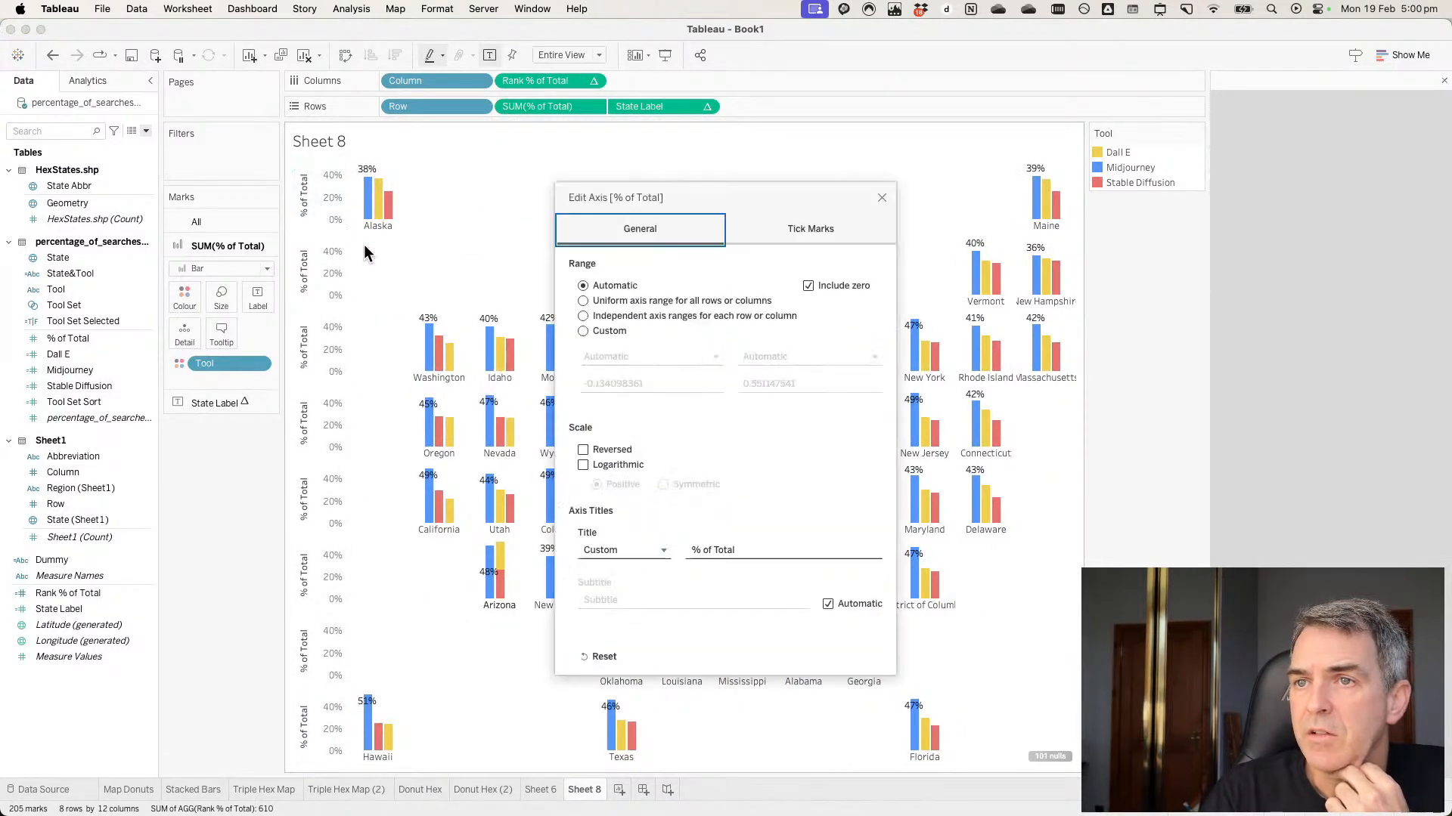
left_click(584, 331)
left_click(602, 356)
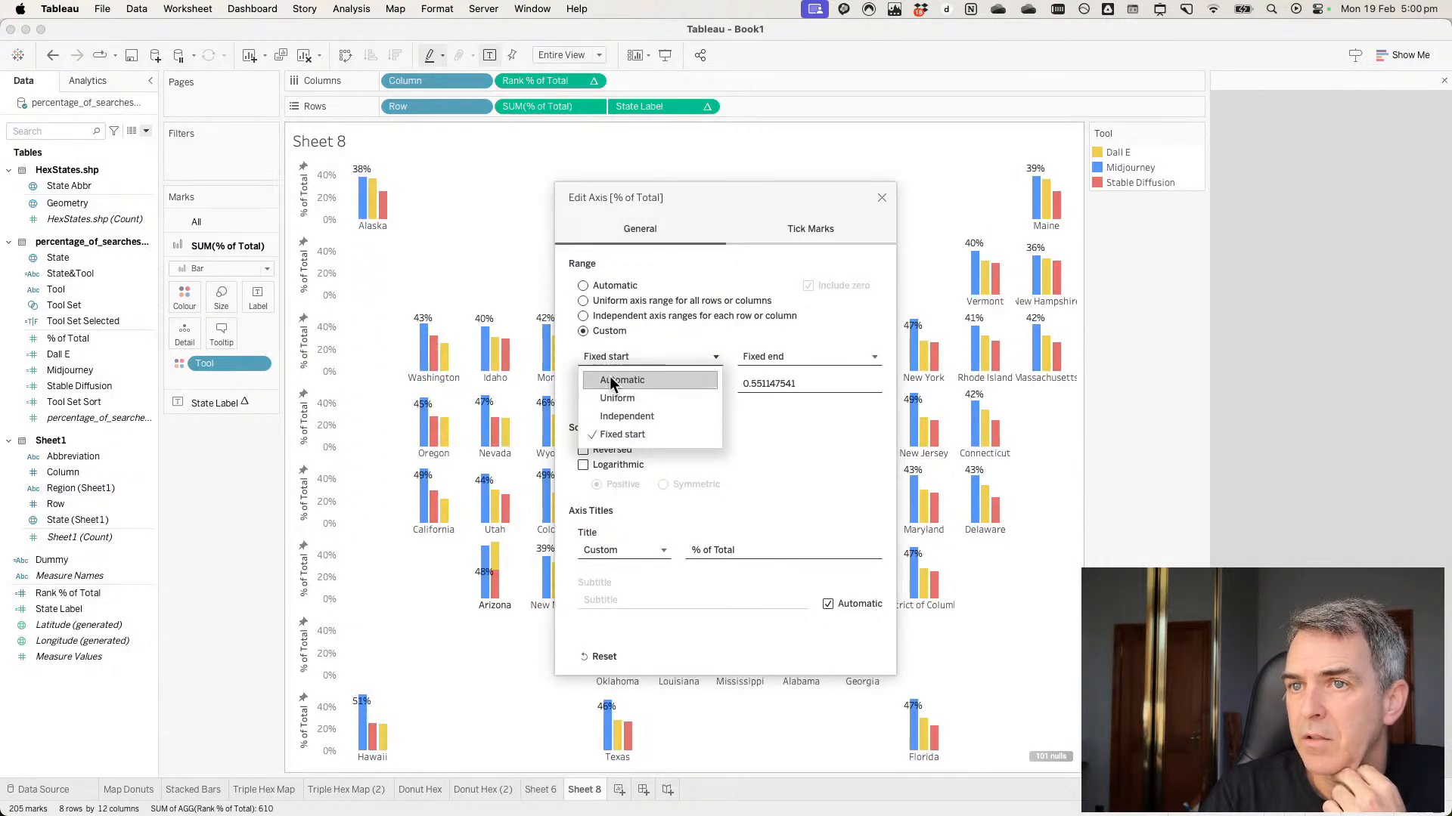
left_click(609, 378)
Set the fixed end of the % of Total axis to 0.6, keeping the chart in view beside the dialog.
left_click_drag(814, 380, 716, 388)
type(".6")
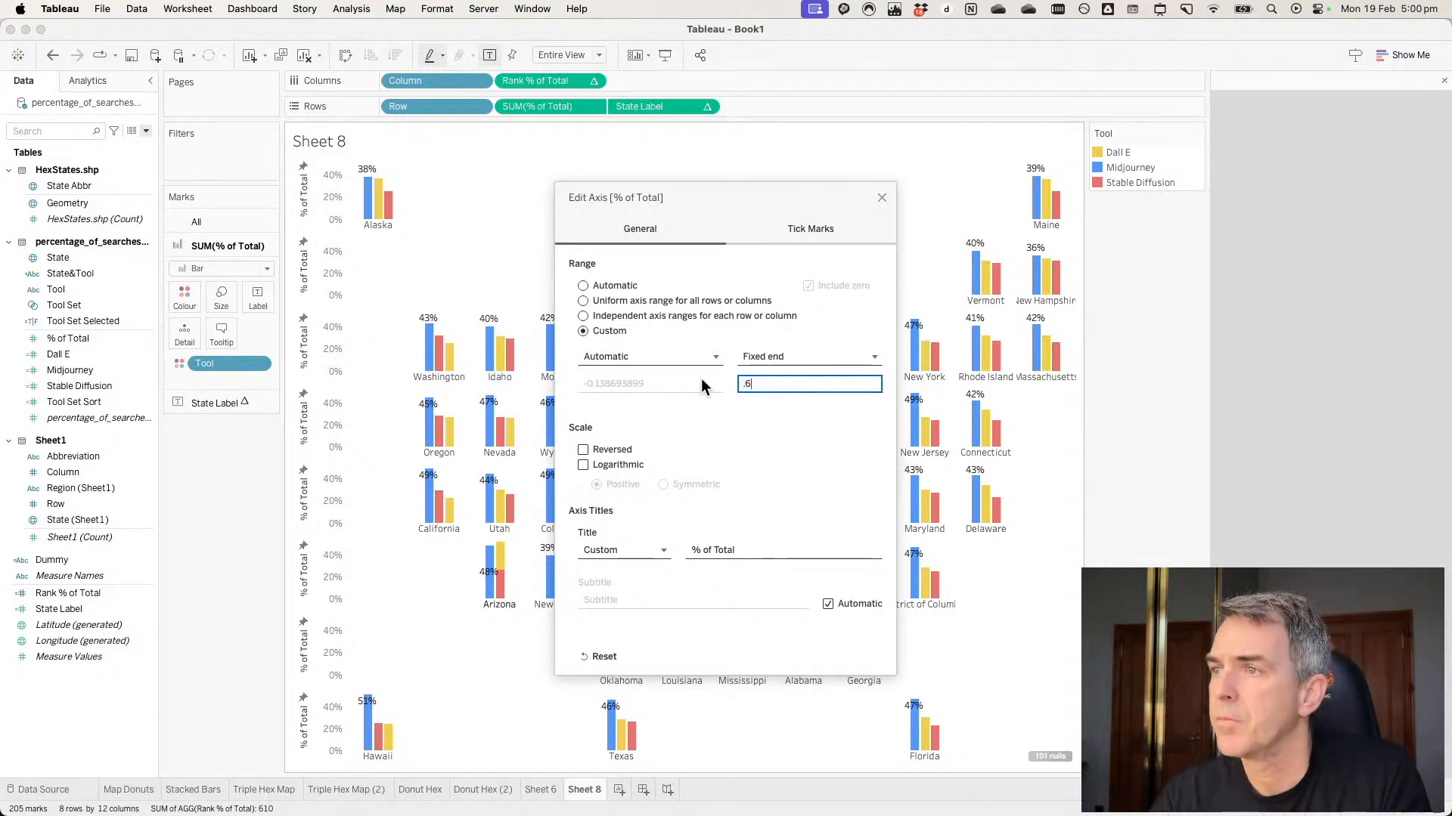
key("Tab")
left_click_drag(737, 203, 549, 192)
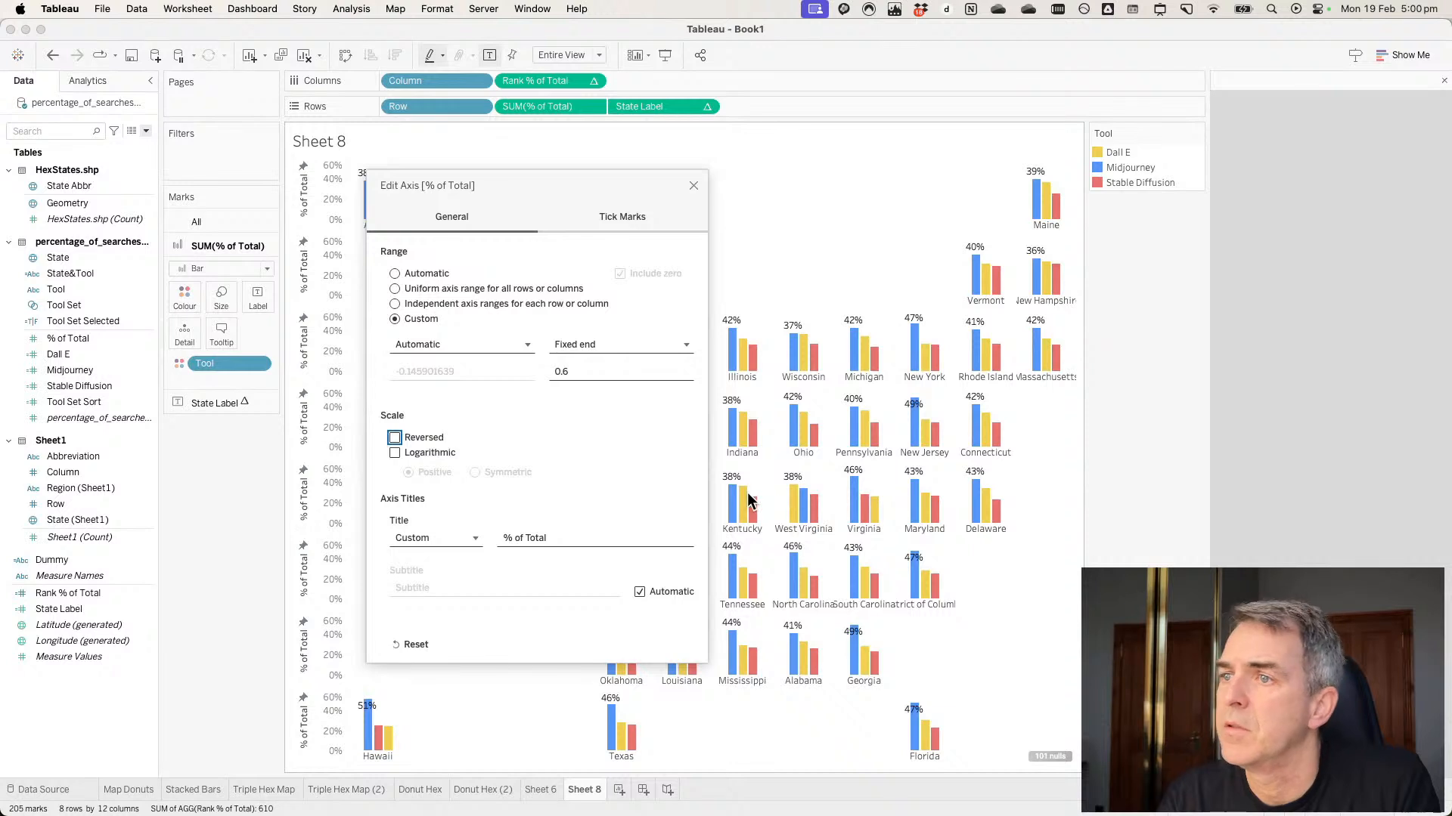
Set the fixed end of the % of Total axis to 0.7.
left_click(592, 372)
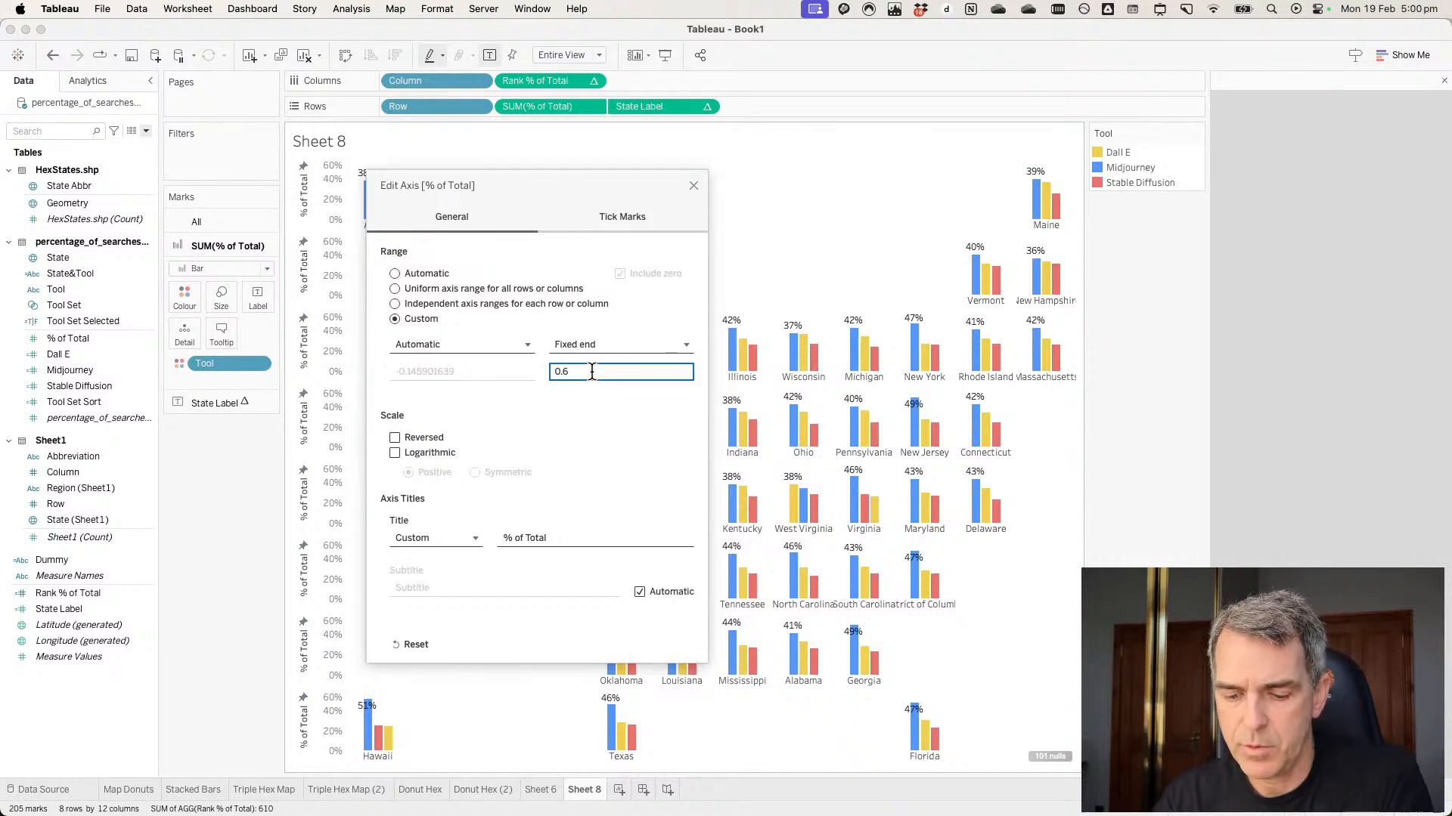
key("BackSpace")
type("7")
key("Tab")
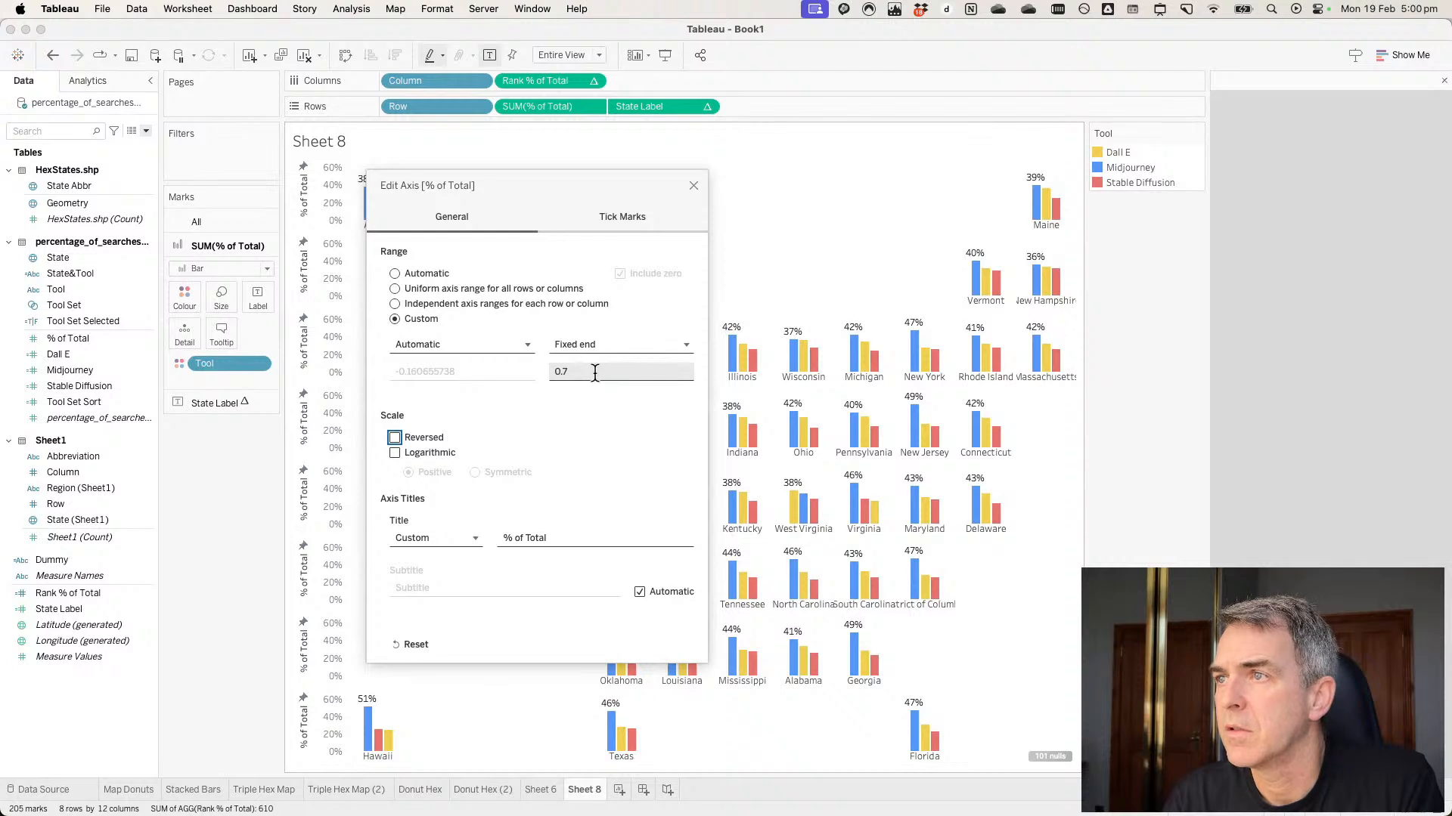
Set the fixed end of the % of Total axis to 0.75, close the axis settings and hide the axis header.
left_click(595, 371)
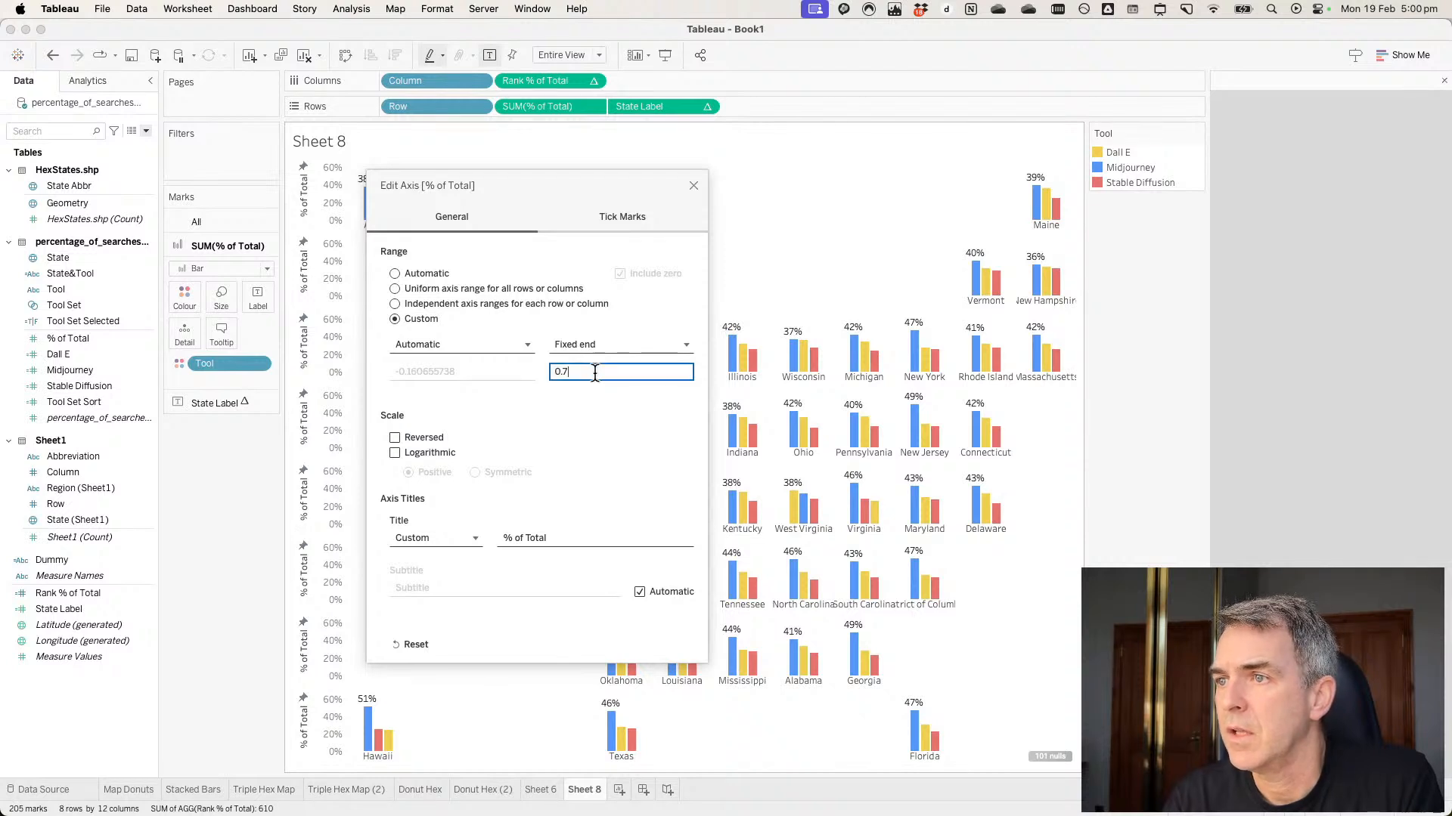
key("BackSpace")
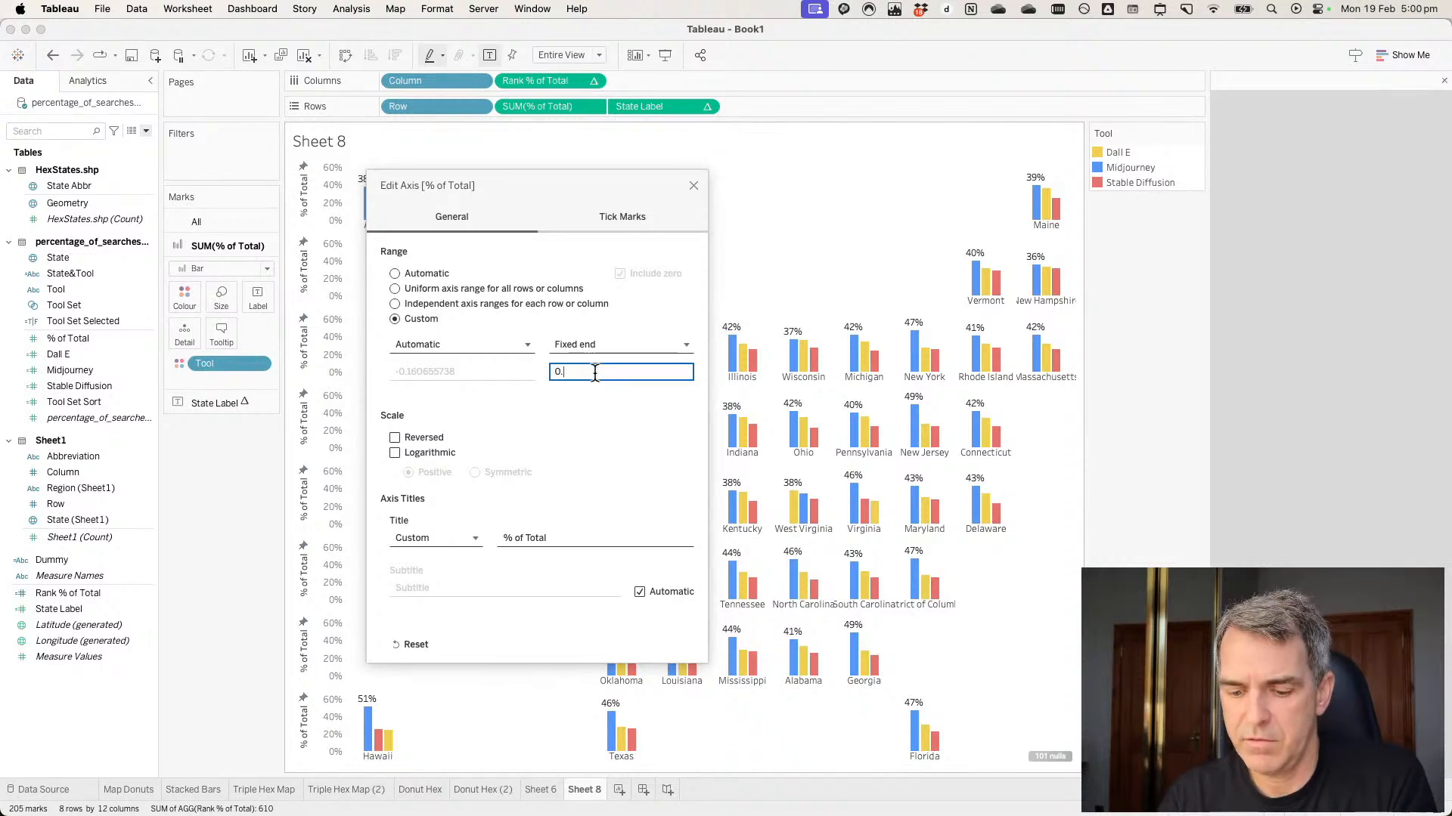
type("75")
key("Tab")
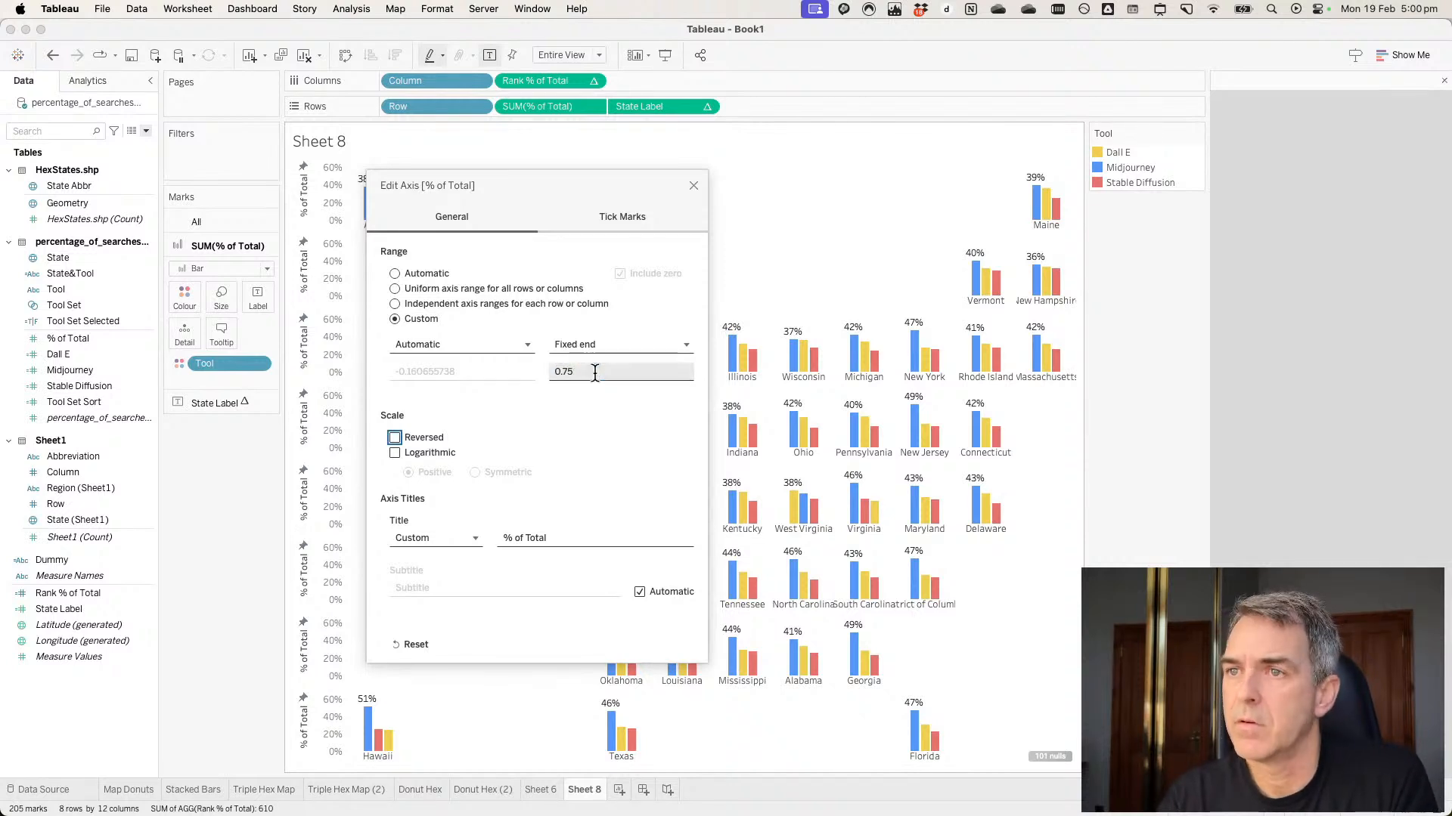
left_click(697, 187)
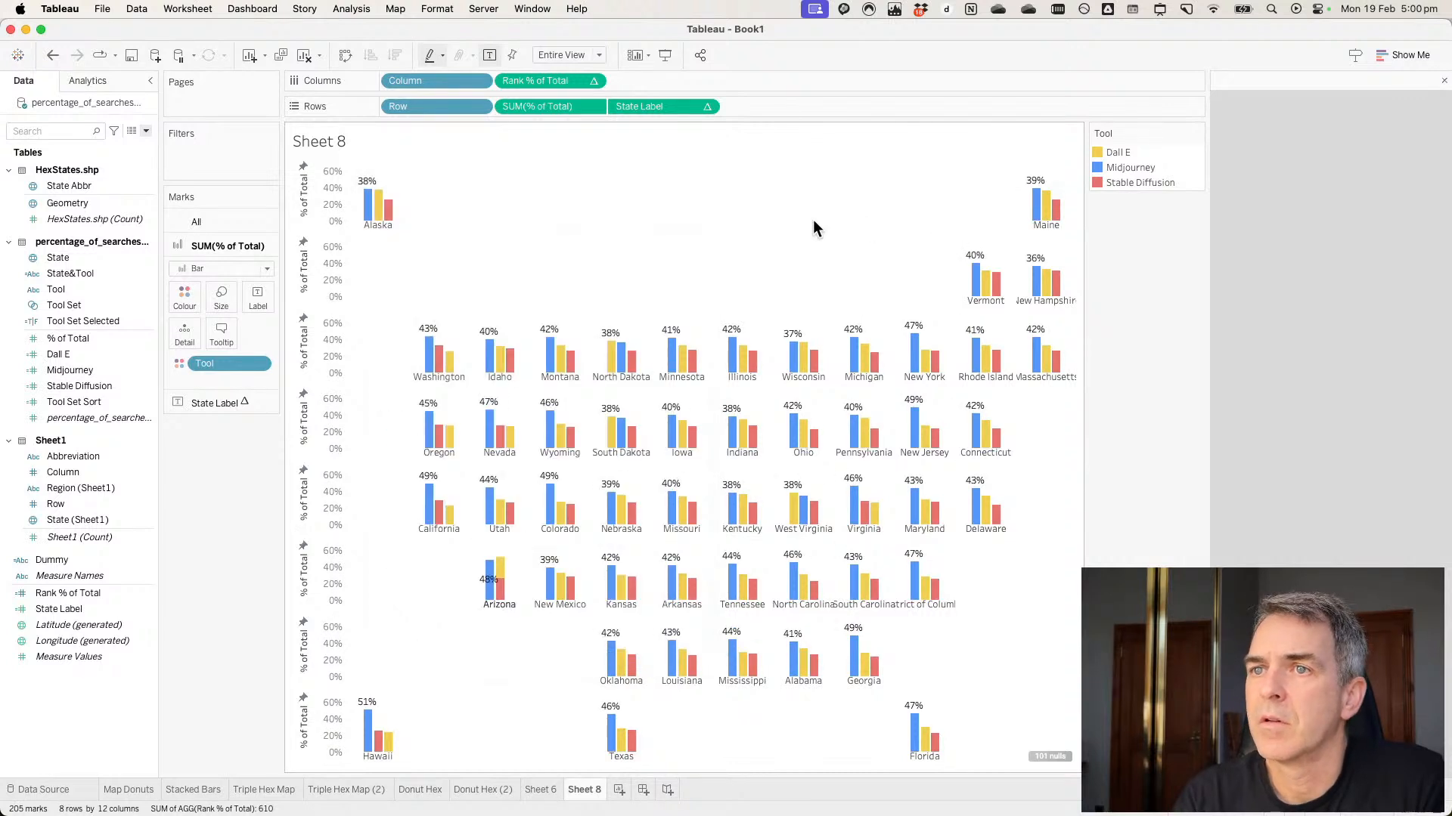
right_click(326, 197)
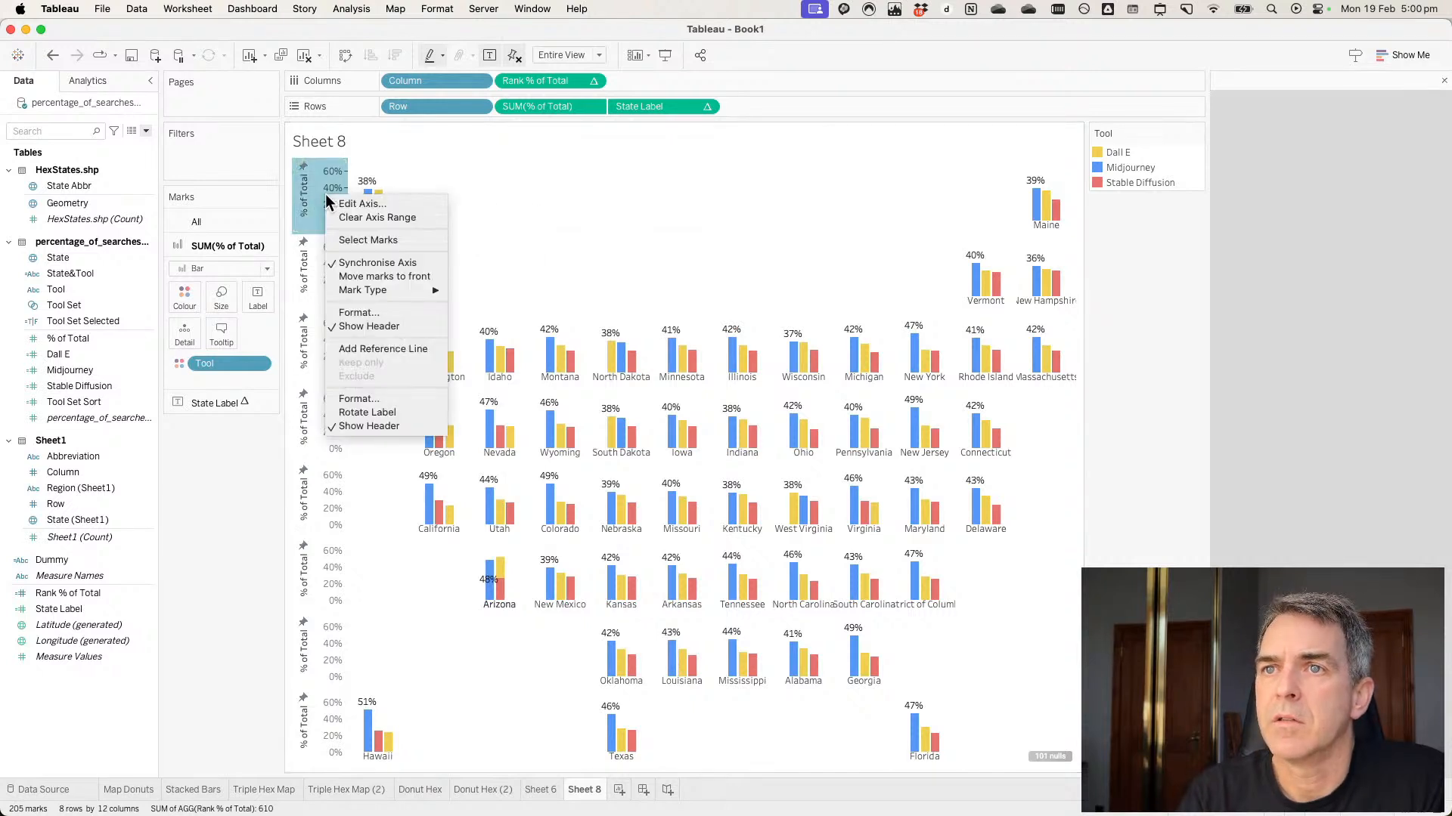
left_click(377, 326)
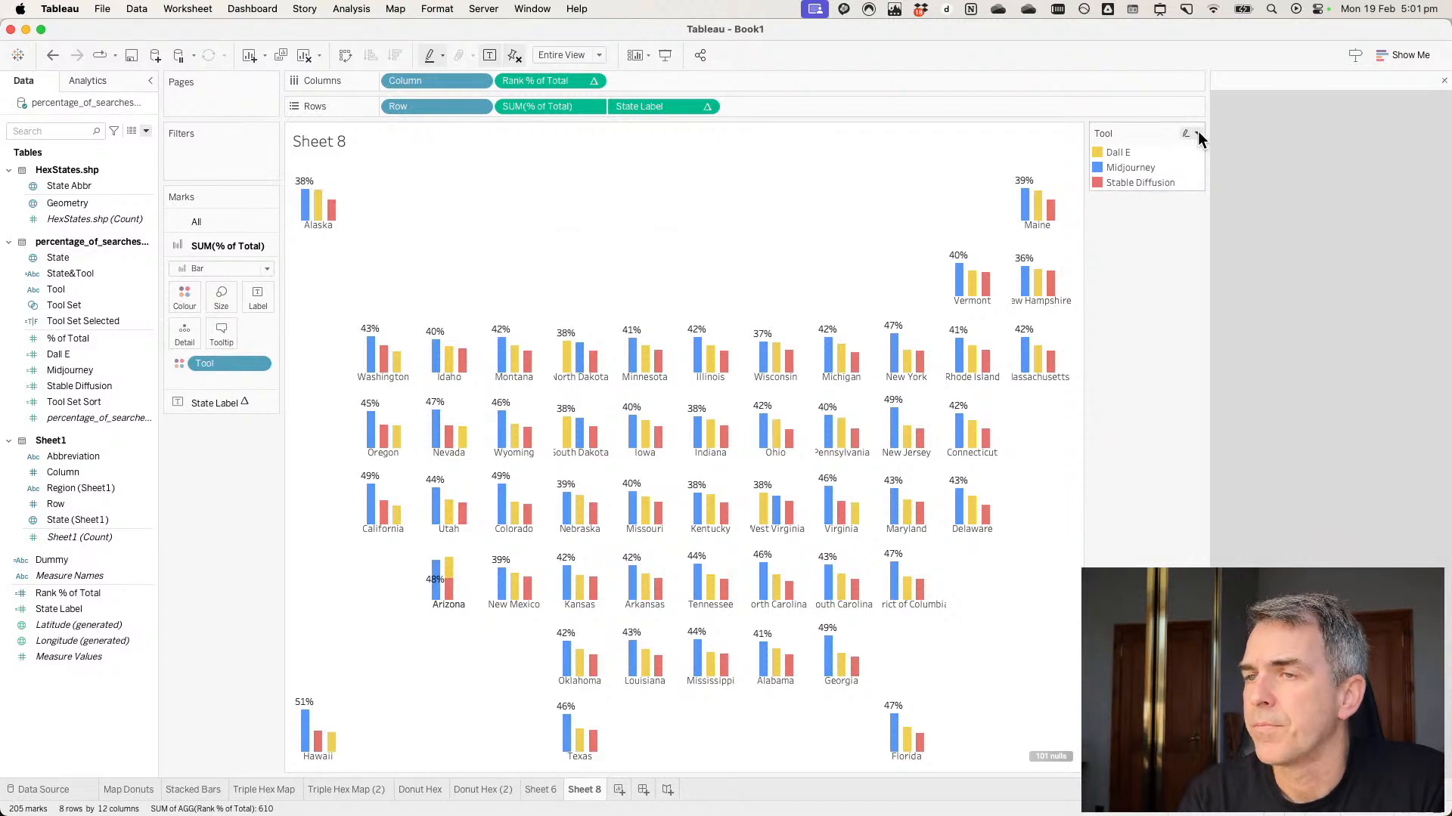
On the State Label marks, move State (Sheet1) to Detail and use Abbreviation as the text.
left_click(210, 404)
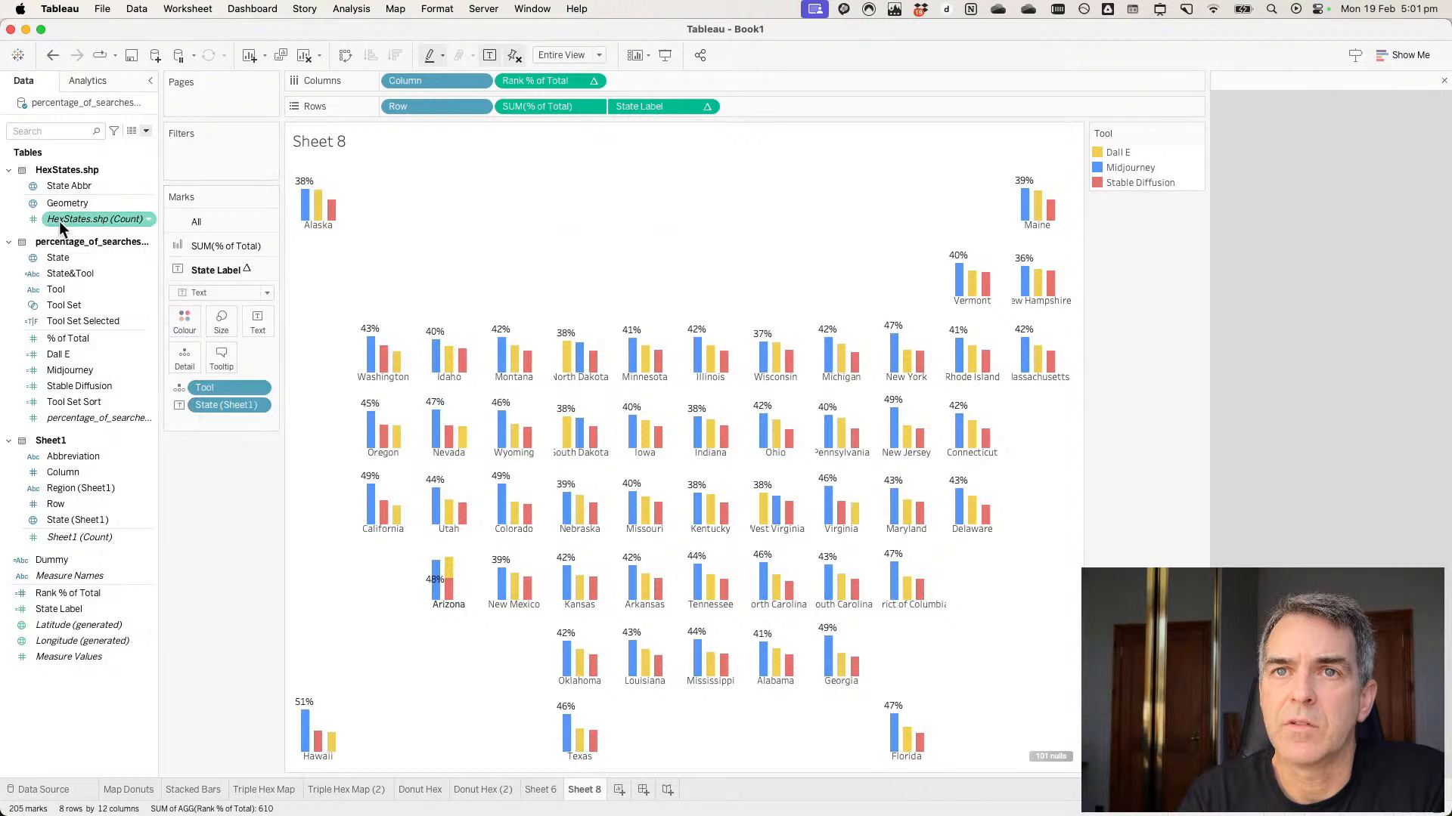
left_click(178, 405)
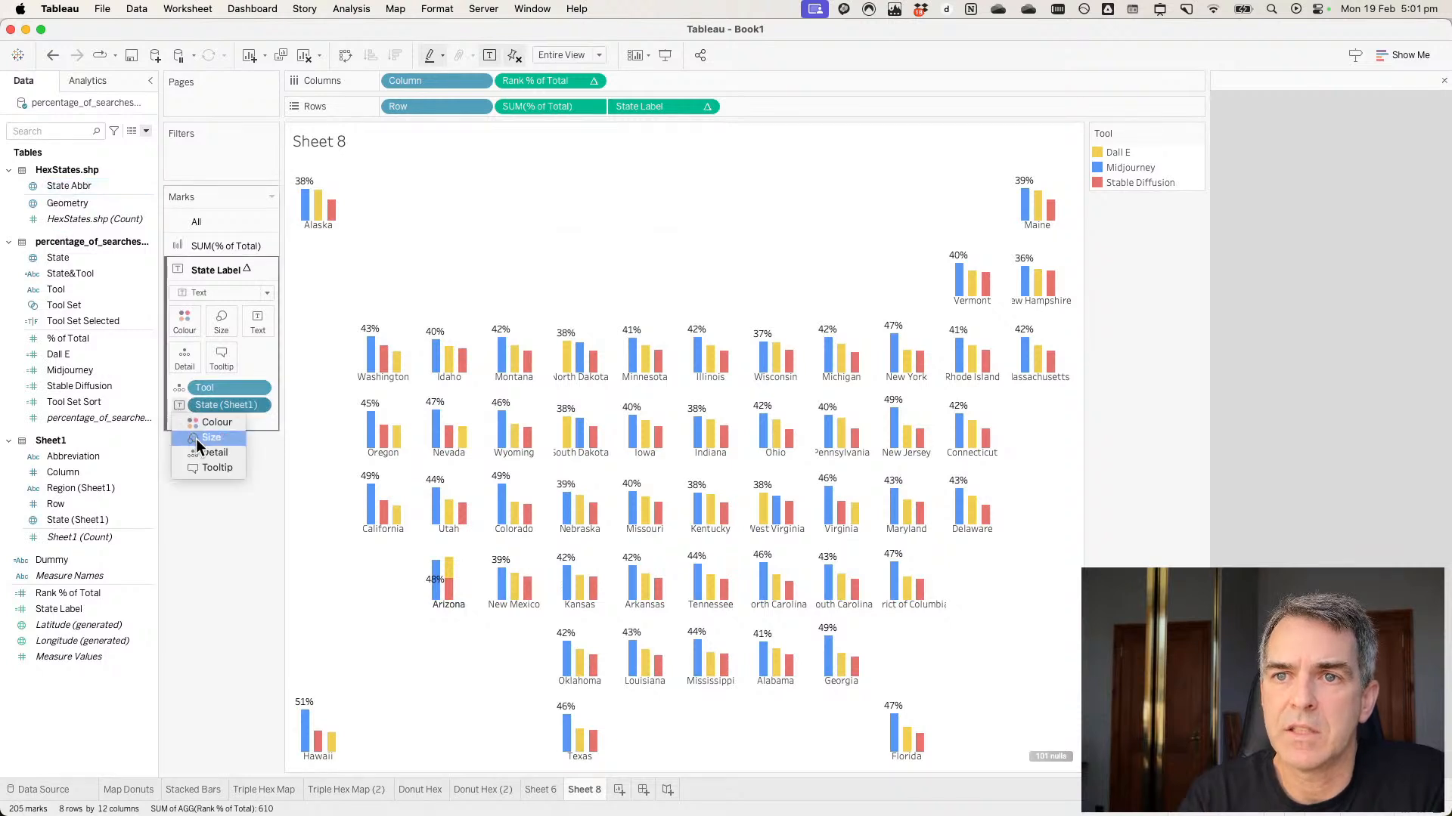
left_click(211, 453)
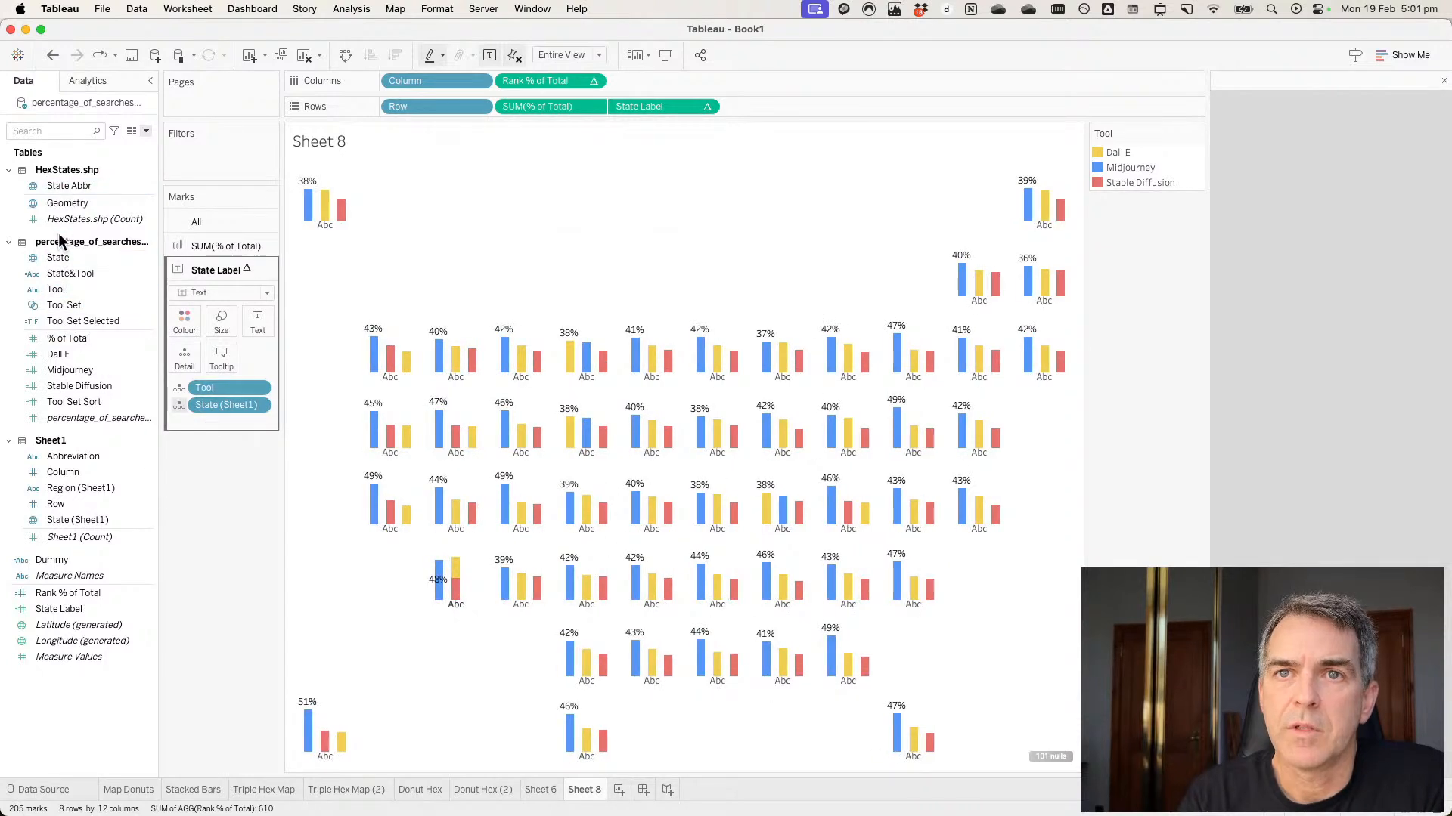
left_click_drag(83, 188, 86, 196)
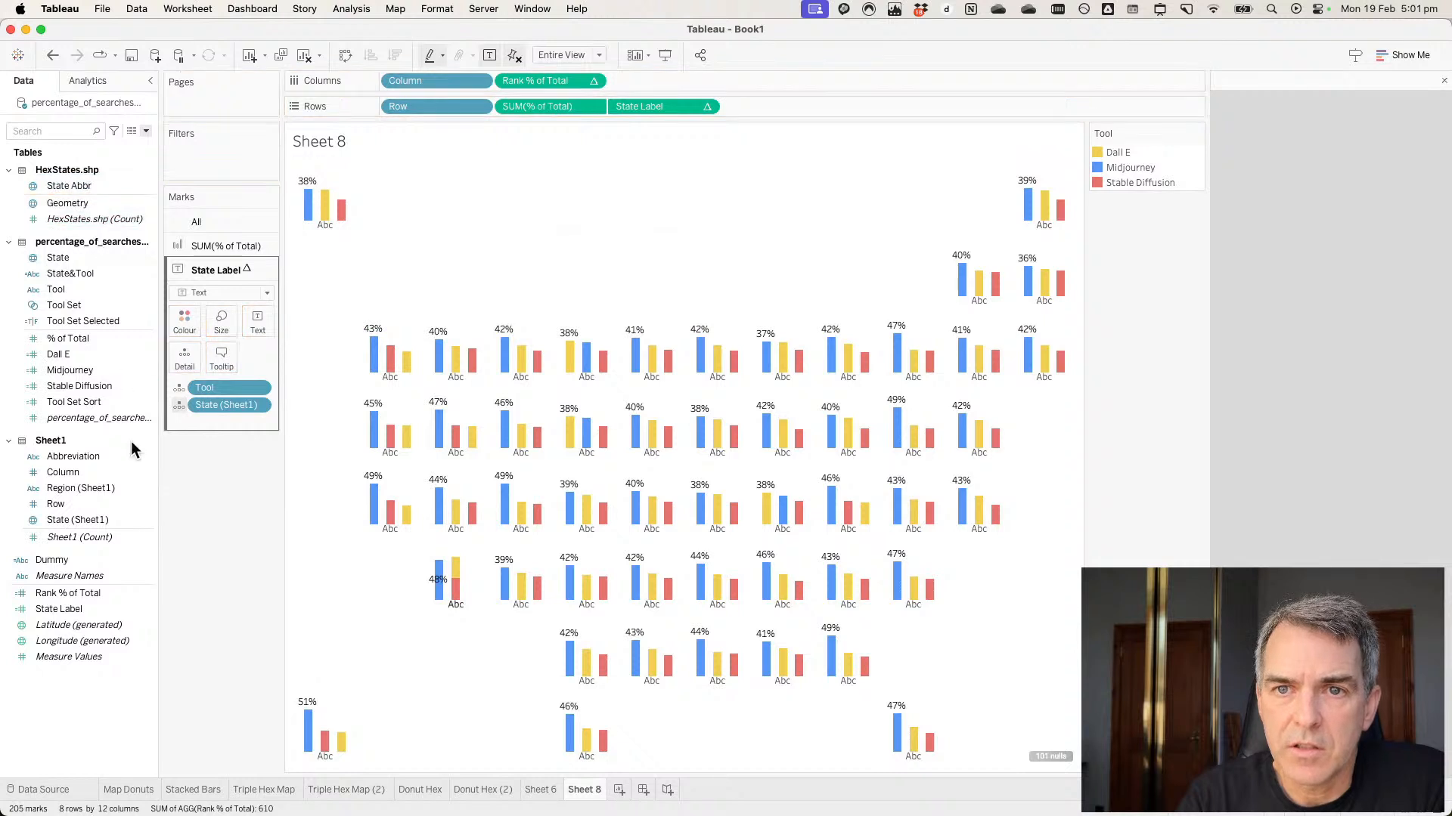
left_click_drag(69, 463, 257, 325)
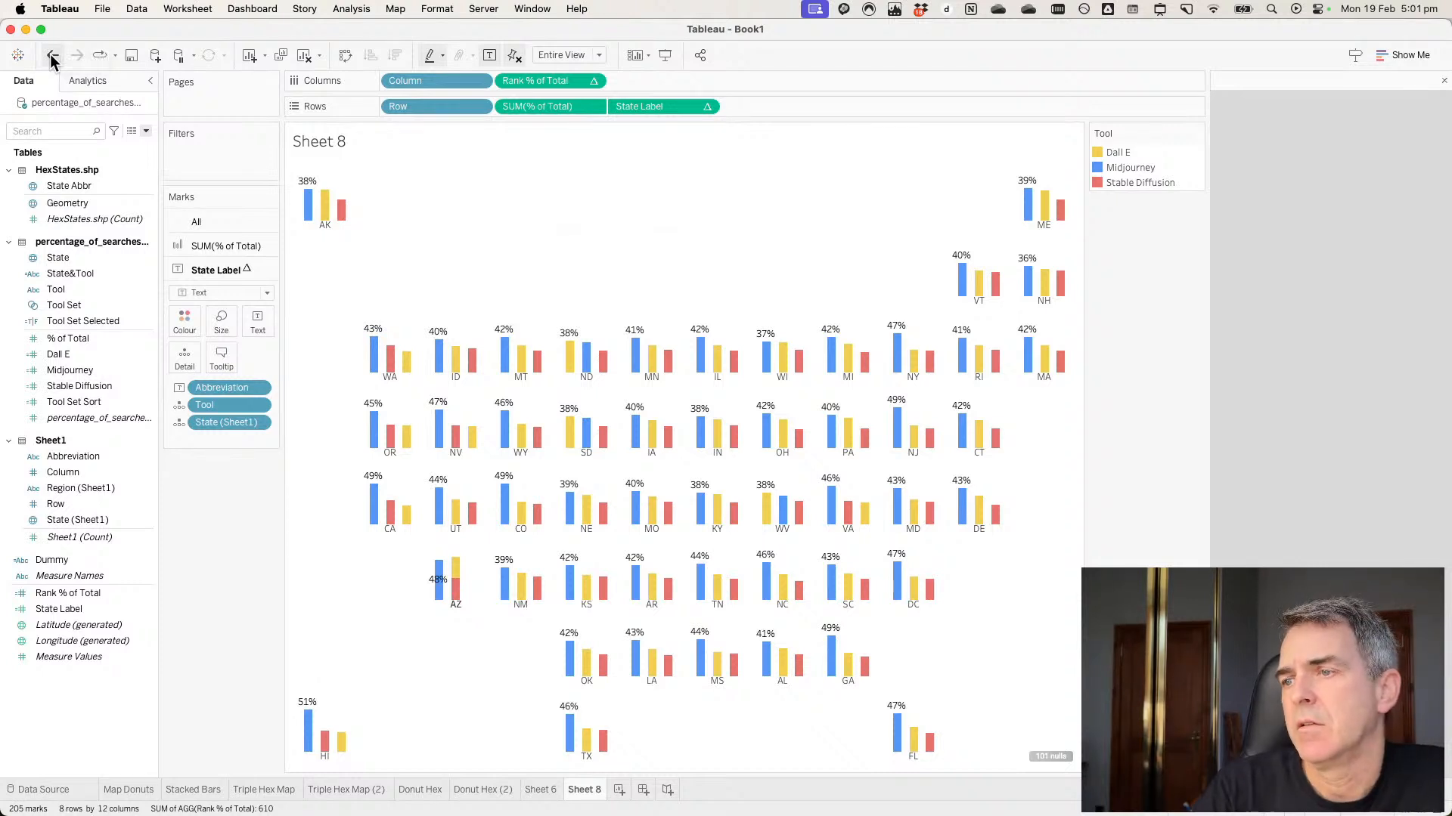
mouse_move(1041, 312)
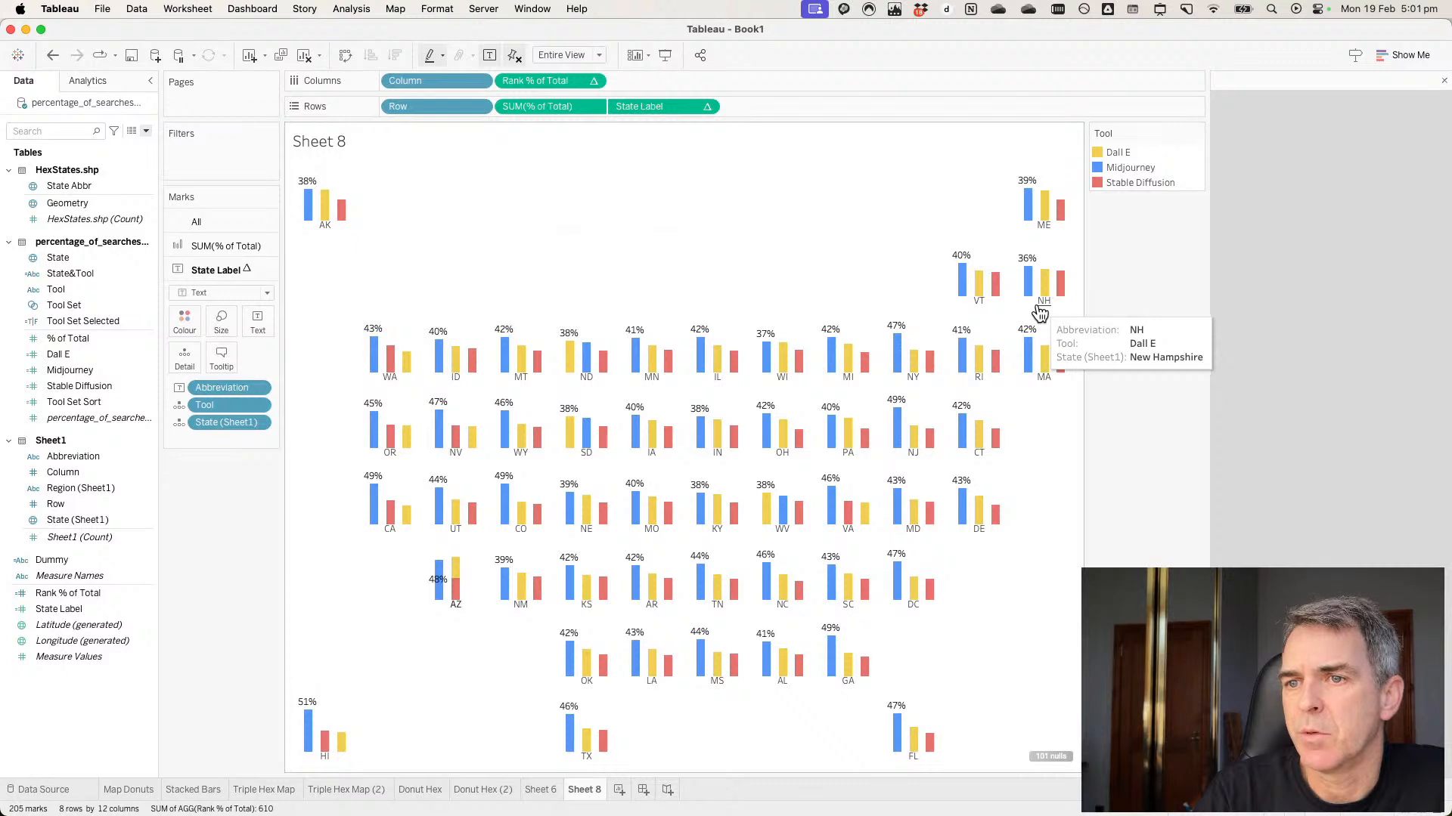
left_click(706, 107)
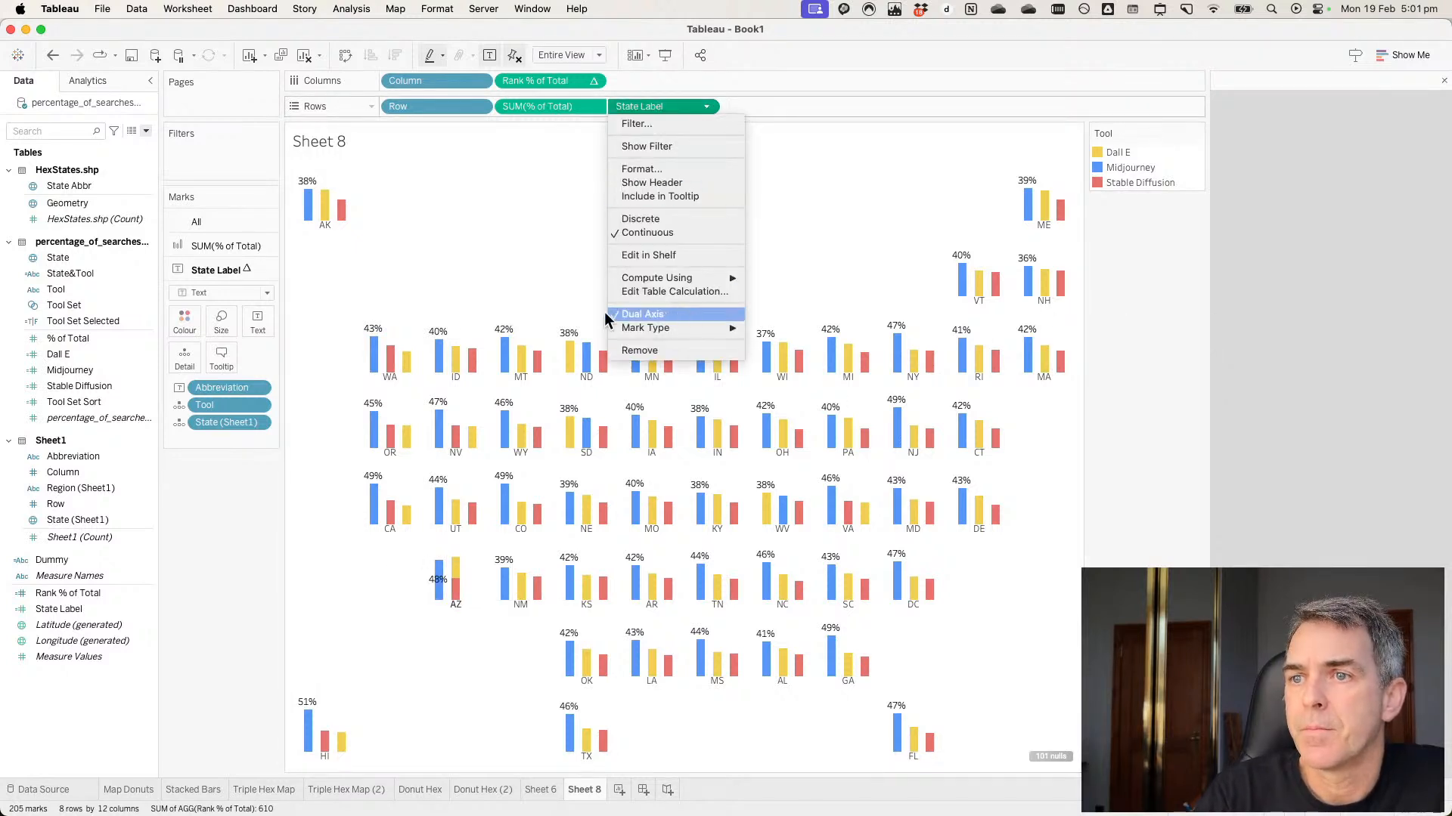
left_click(450, 249)
mouse_move(457, 593)
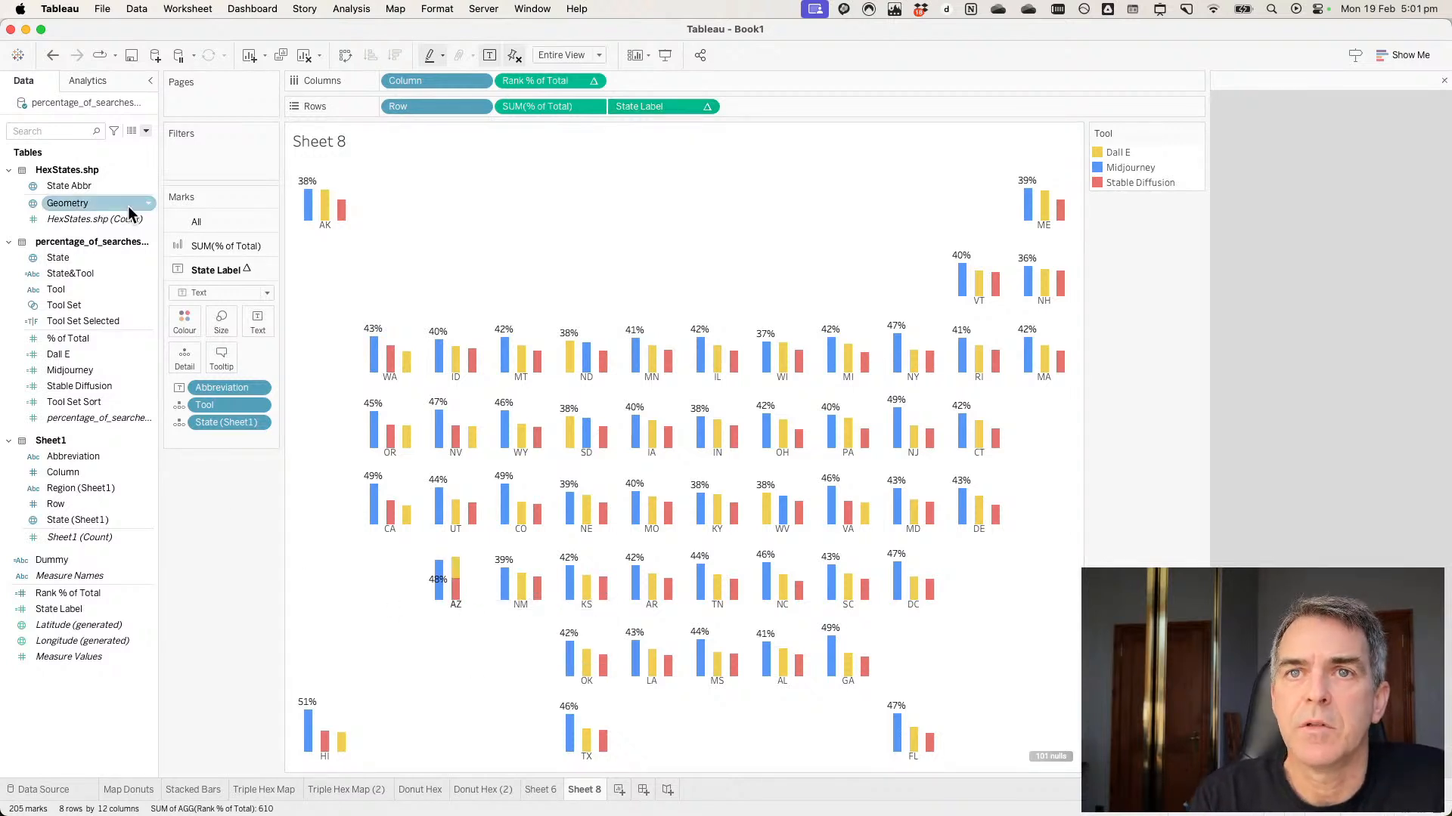
Edit the Rank % of Total calculation to use RANK_UNIQUE(AVG([% of Total])) and save it.
left_click(79, 595)
right_click(81, 597)
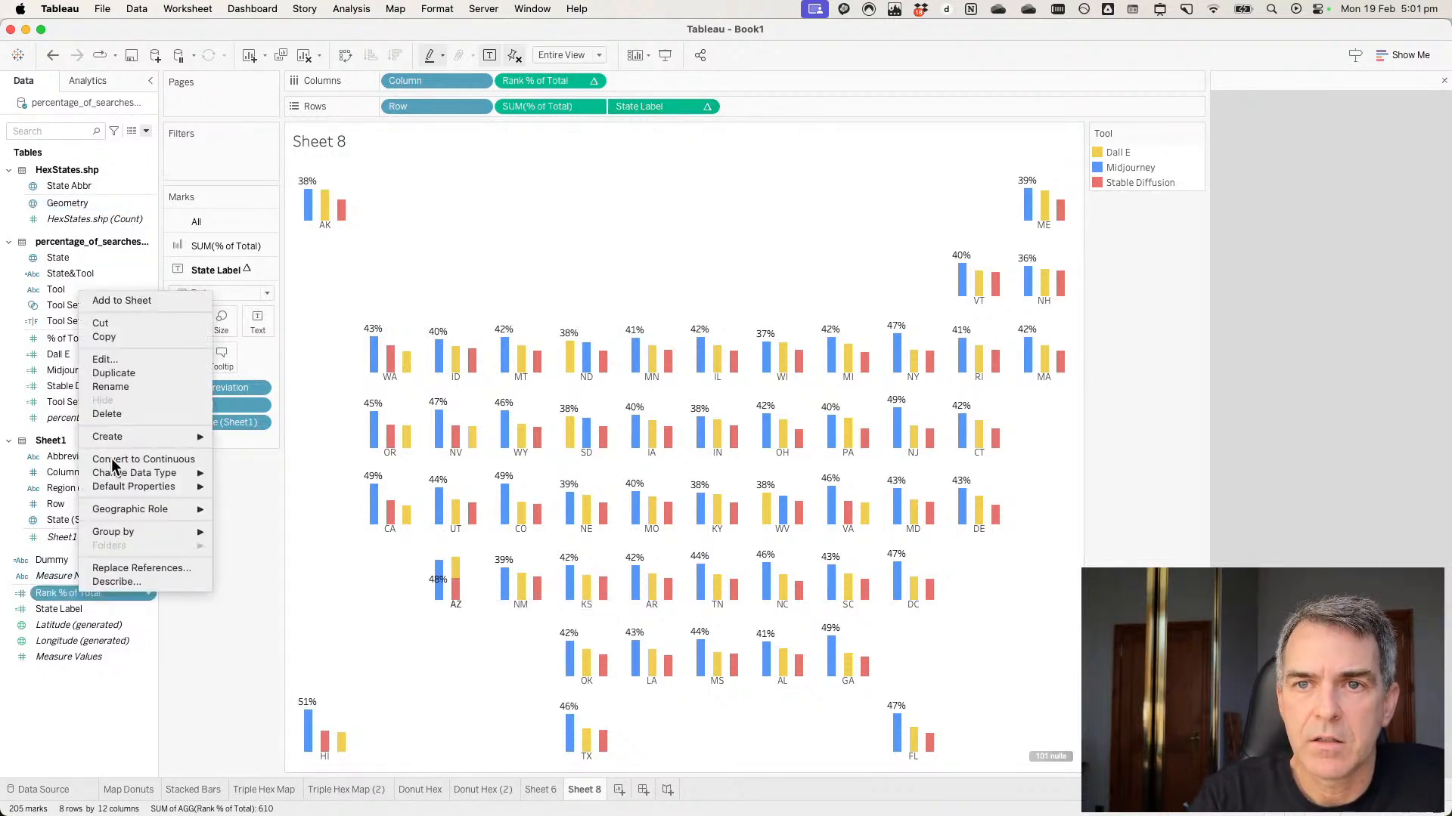
left_click(117, 368)
left_click(490, 219)
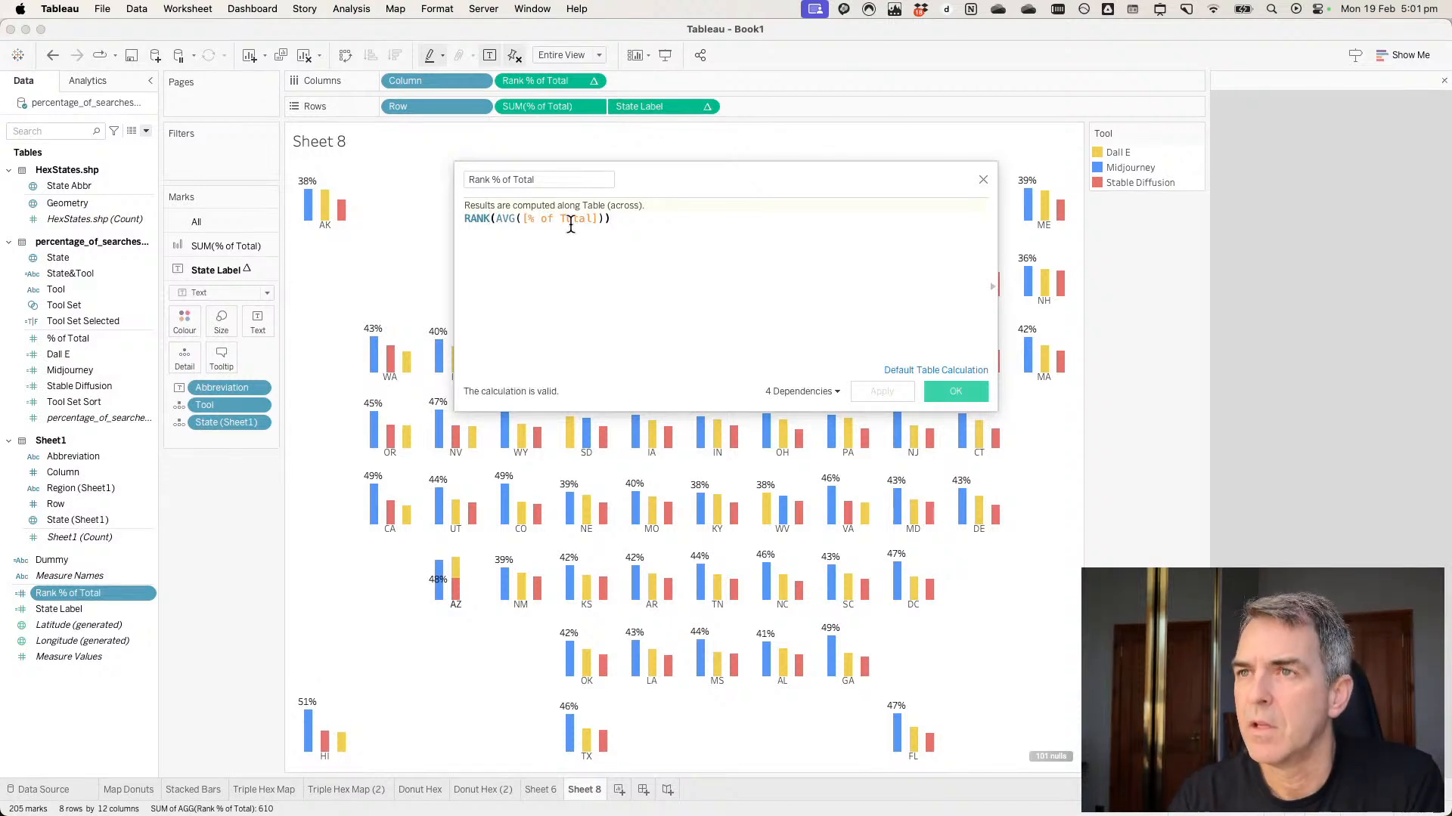
left_click_drag(868, 168, 686, 178)
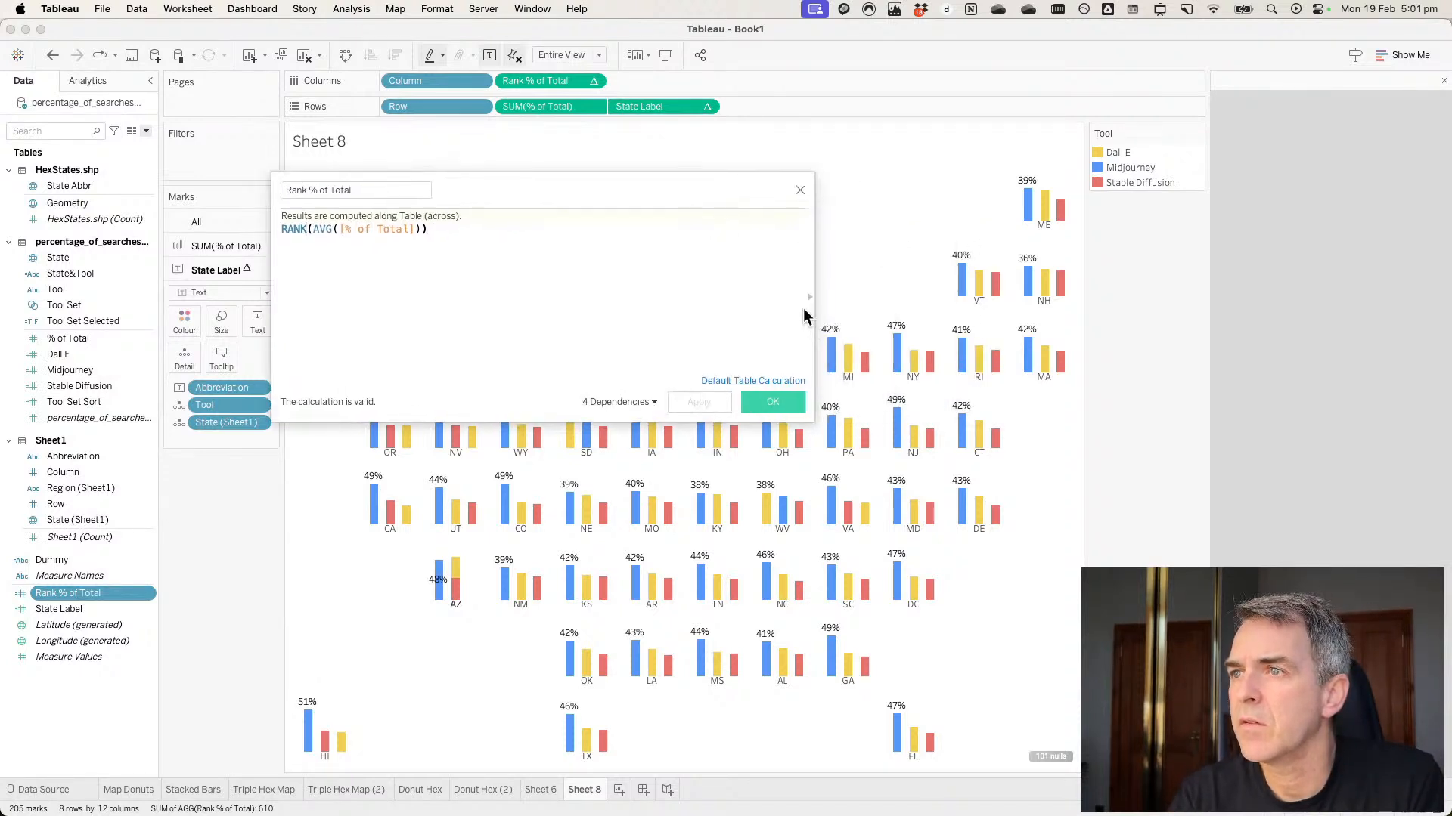
left_click(809, 297)
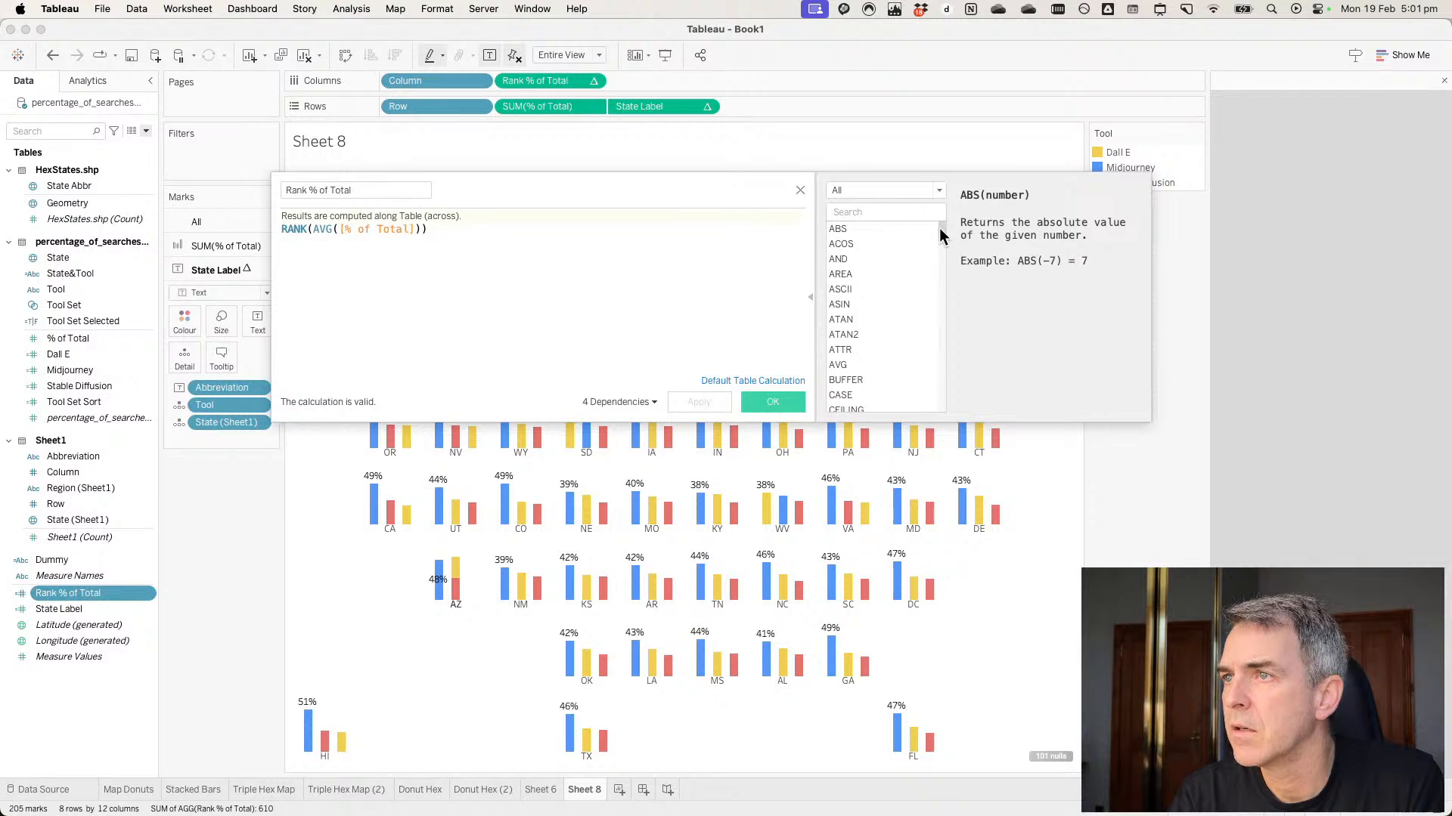
left_click_drag(939, 228, 932, 341)
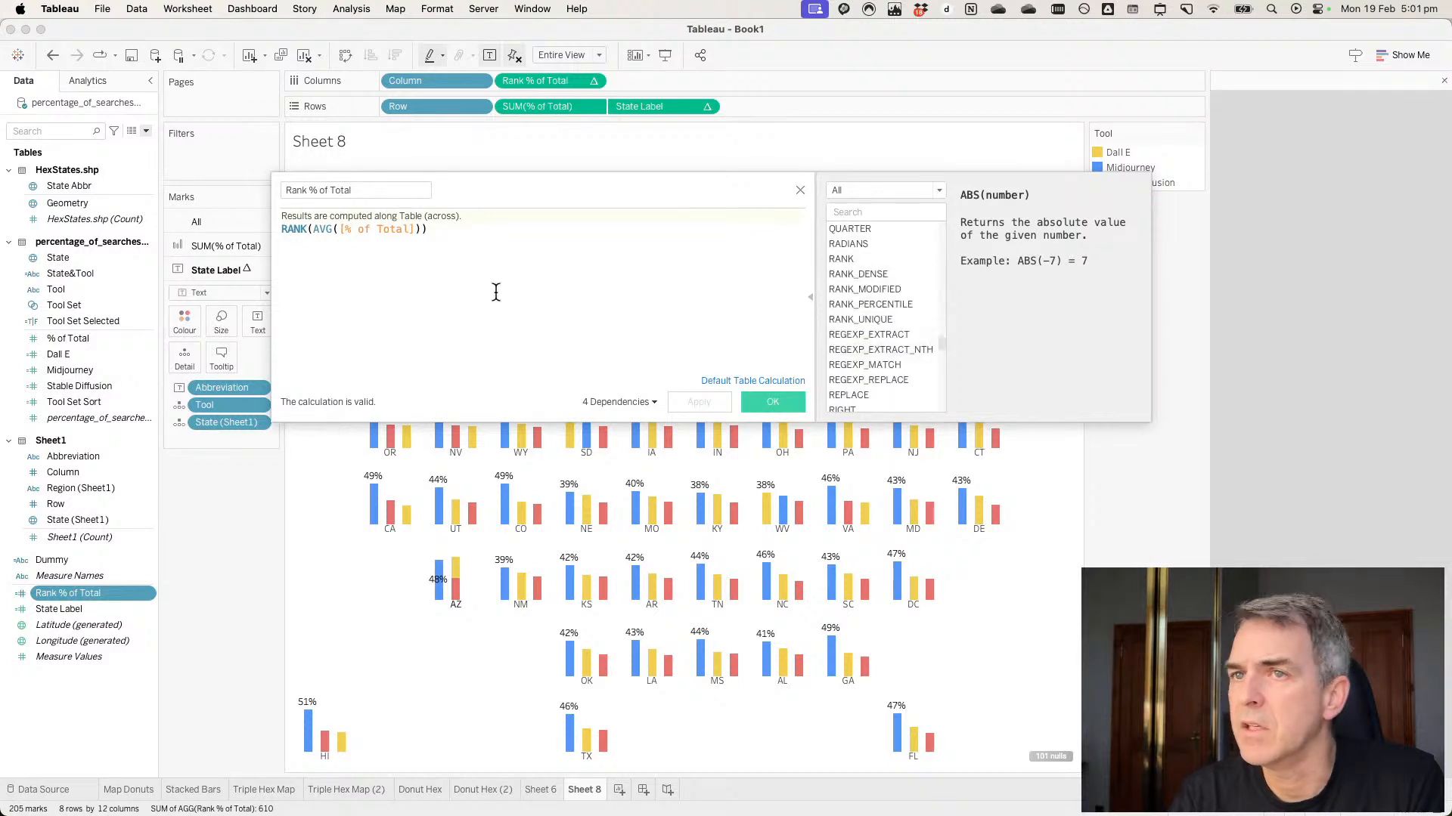
left_click(308, 229)
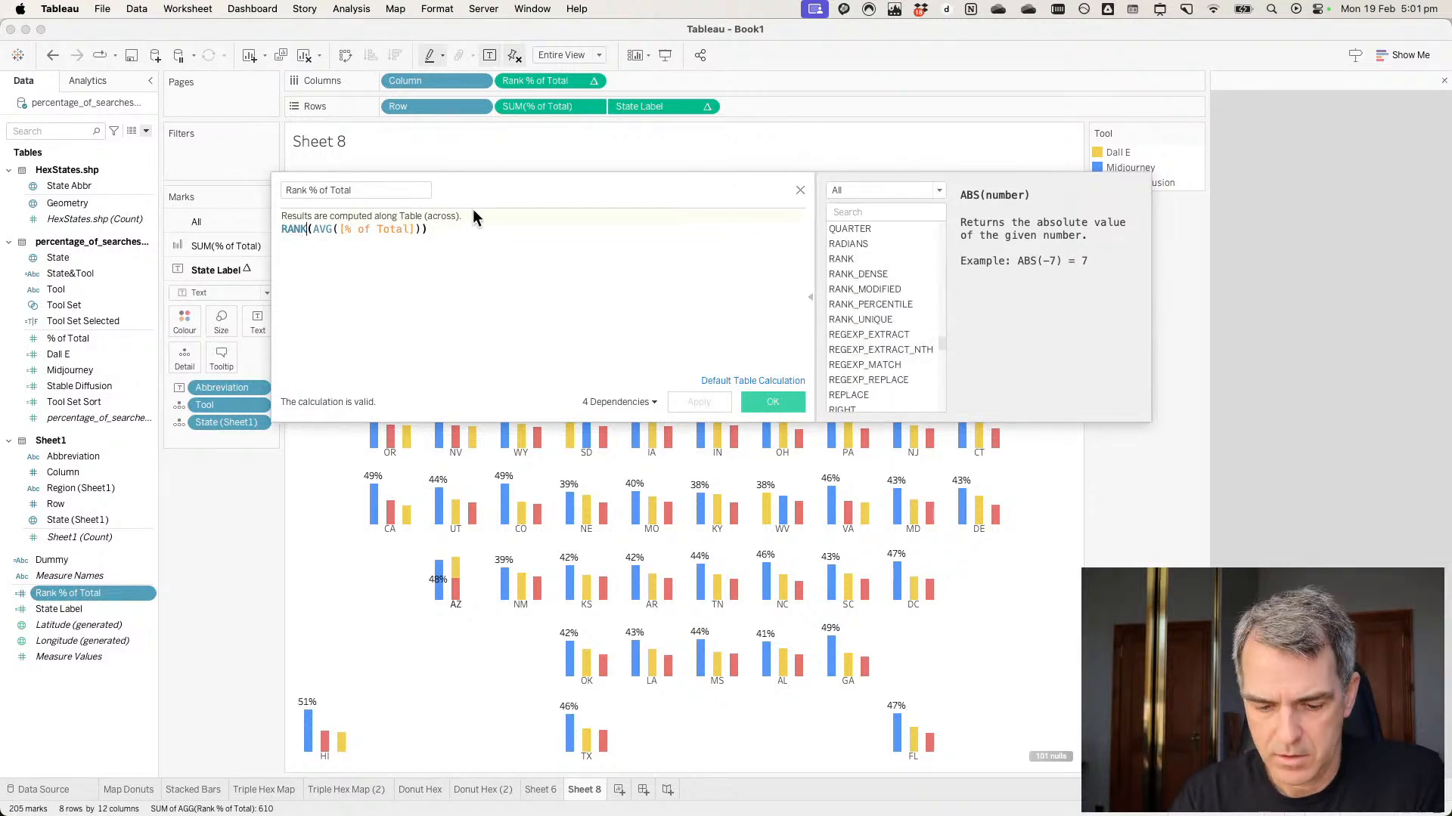
type("_UNIQUE")
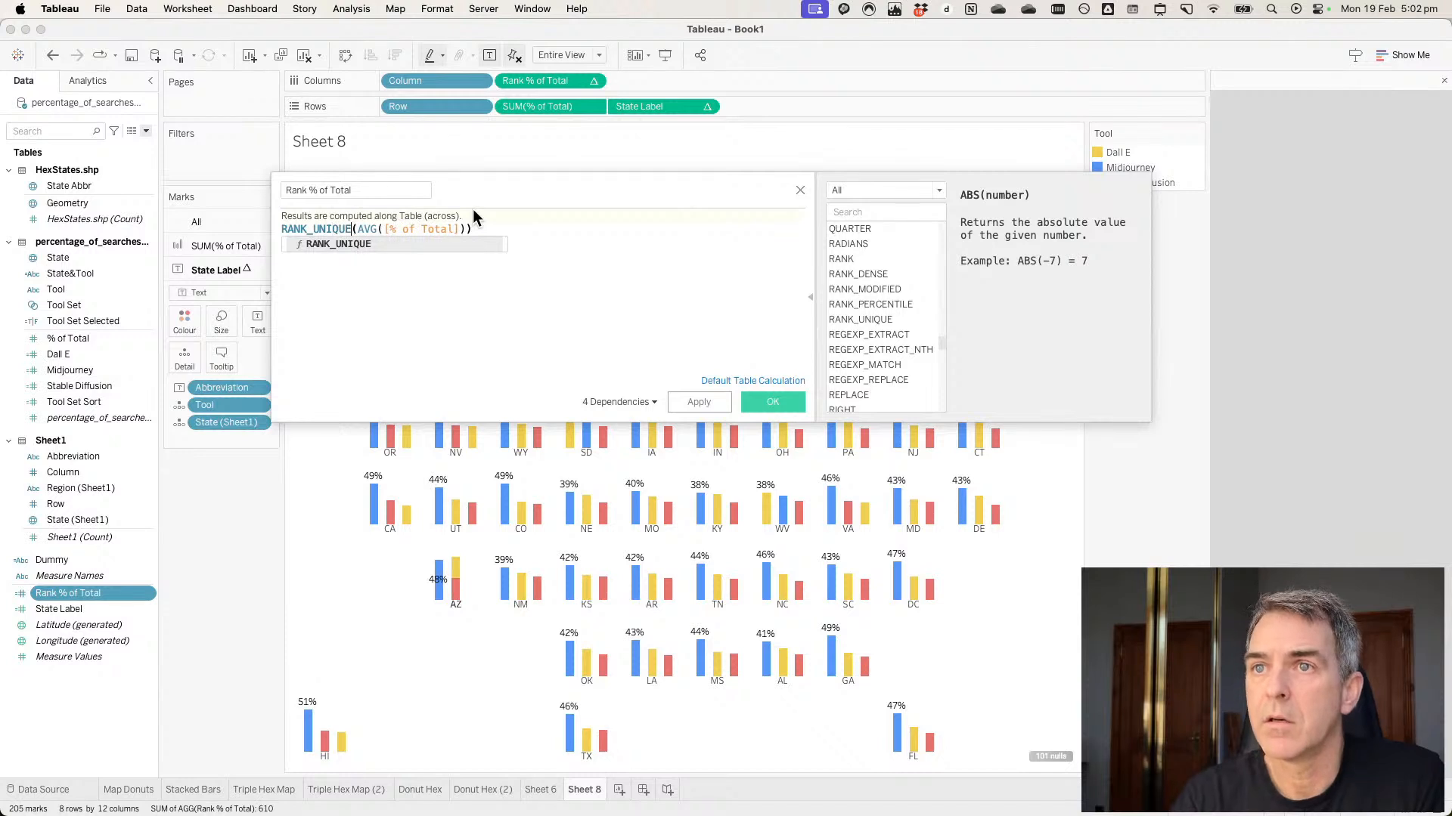
left_click(759, 400)
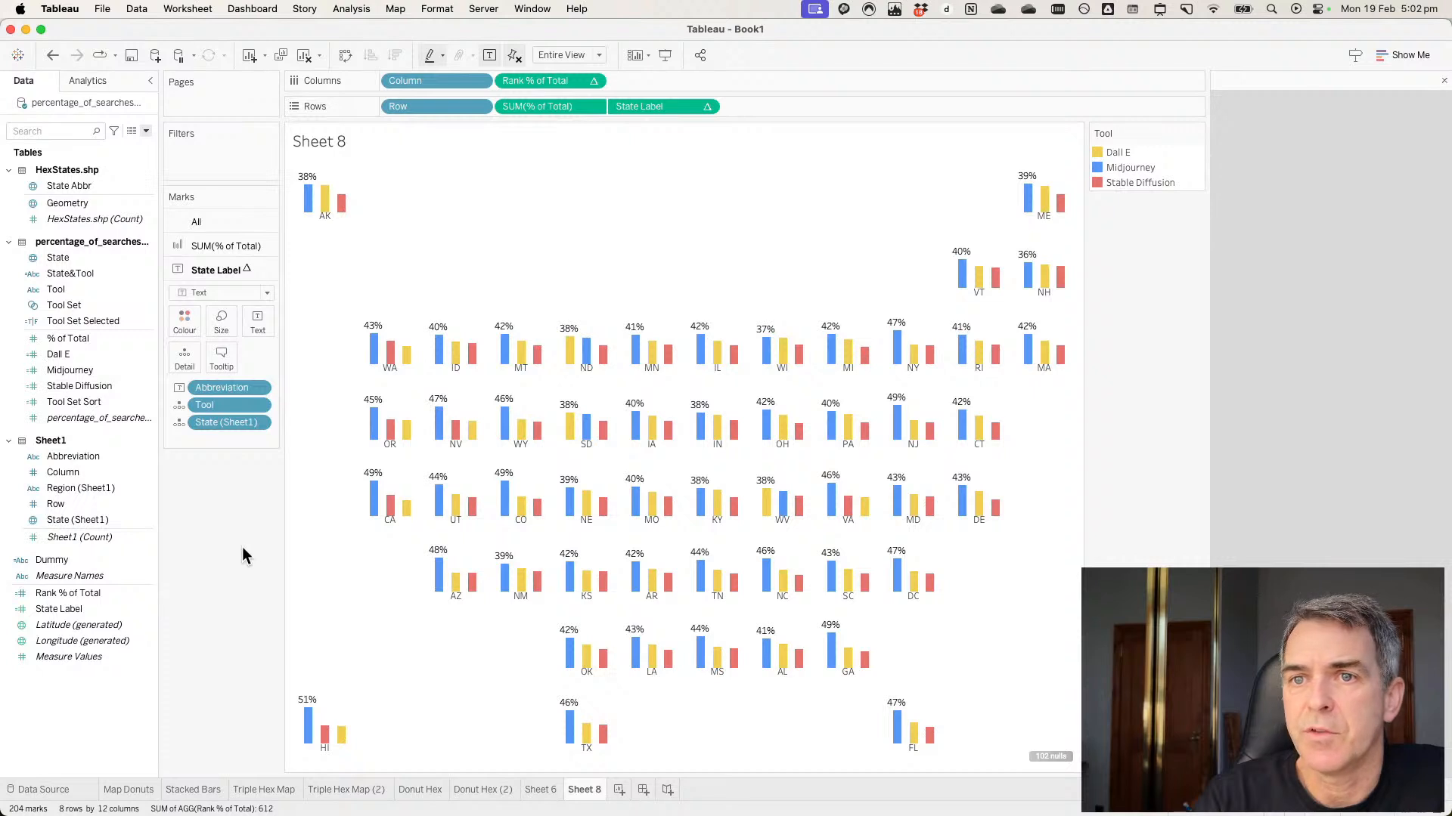
On the State Label marks, move Abbreviation to Detail and set State (Sheet1) as the text.
left_click(177, 427)
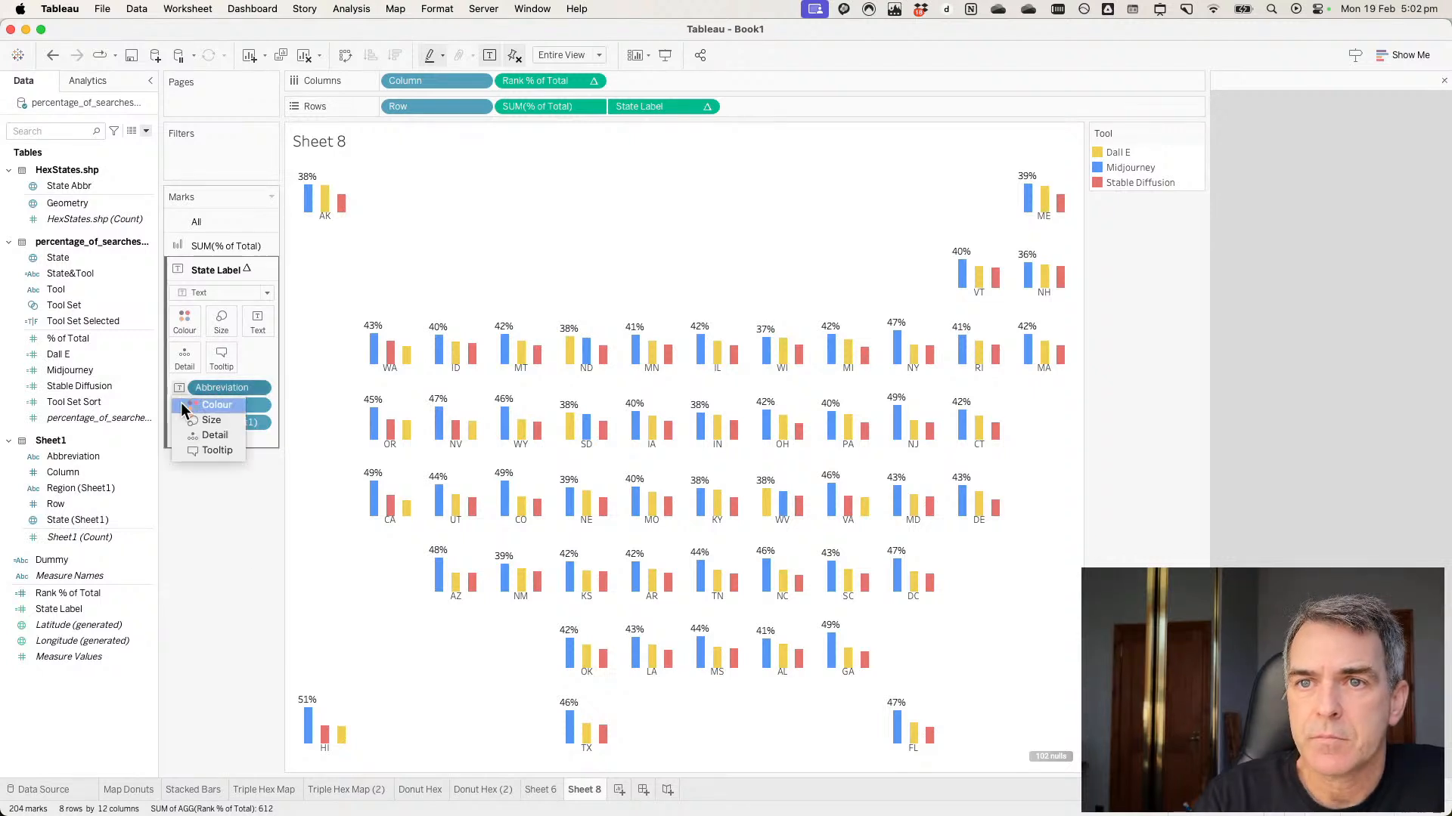
left_click(180, 435)
left_click(178, 422)
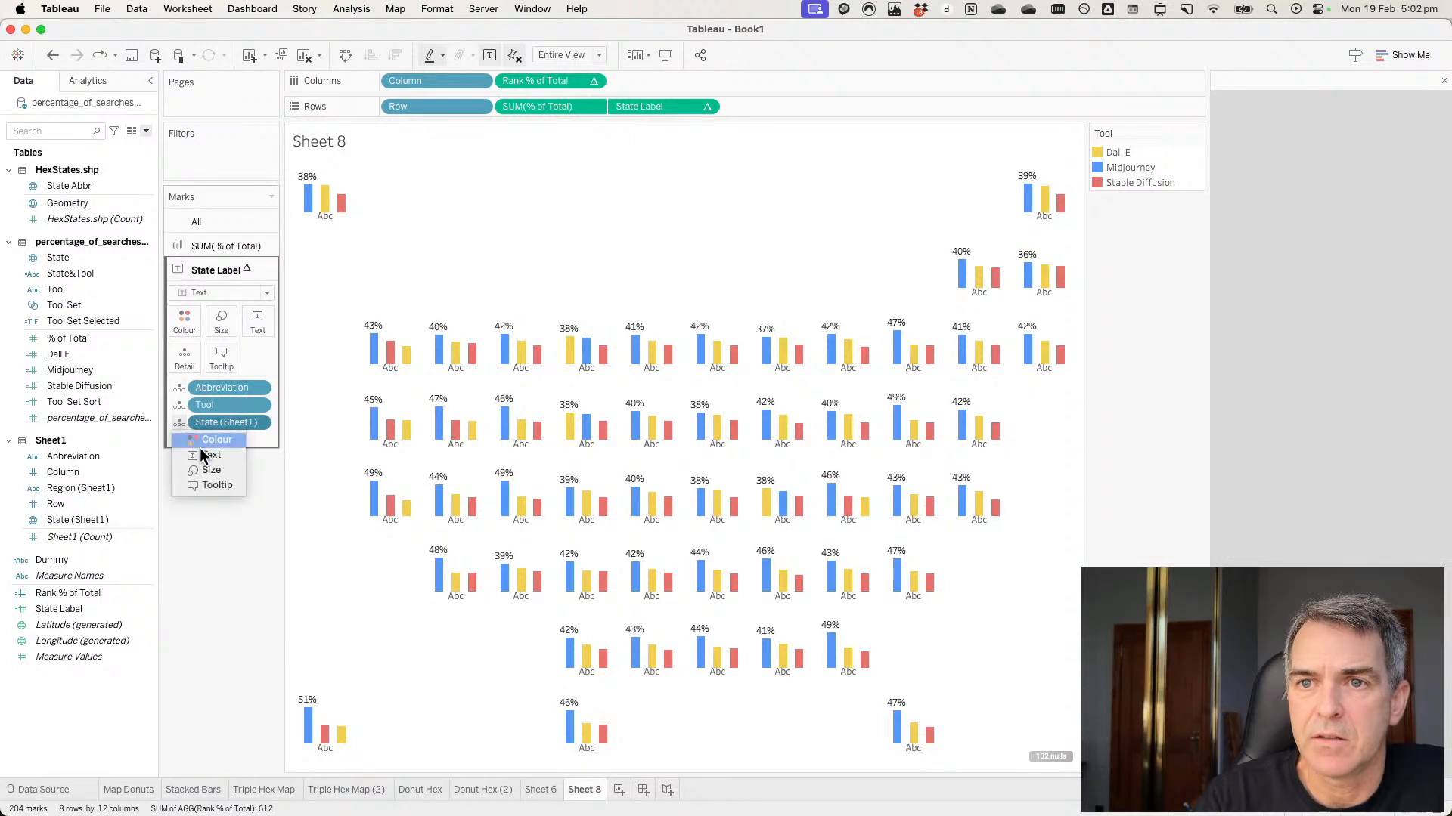
left_click(202, 453)
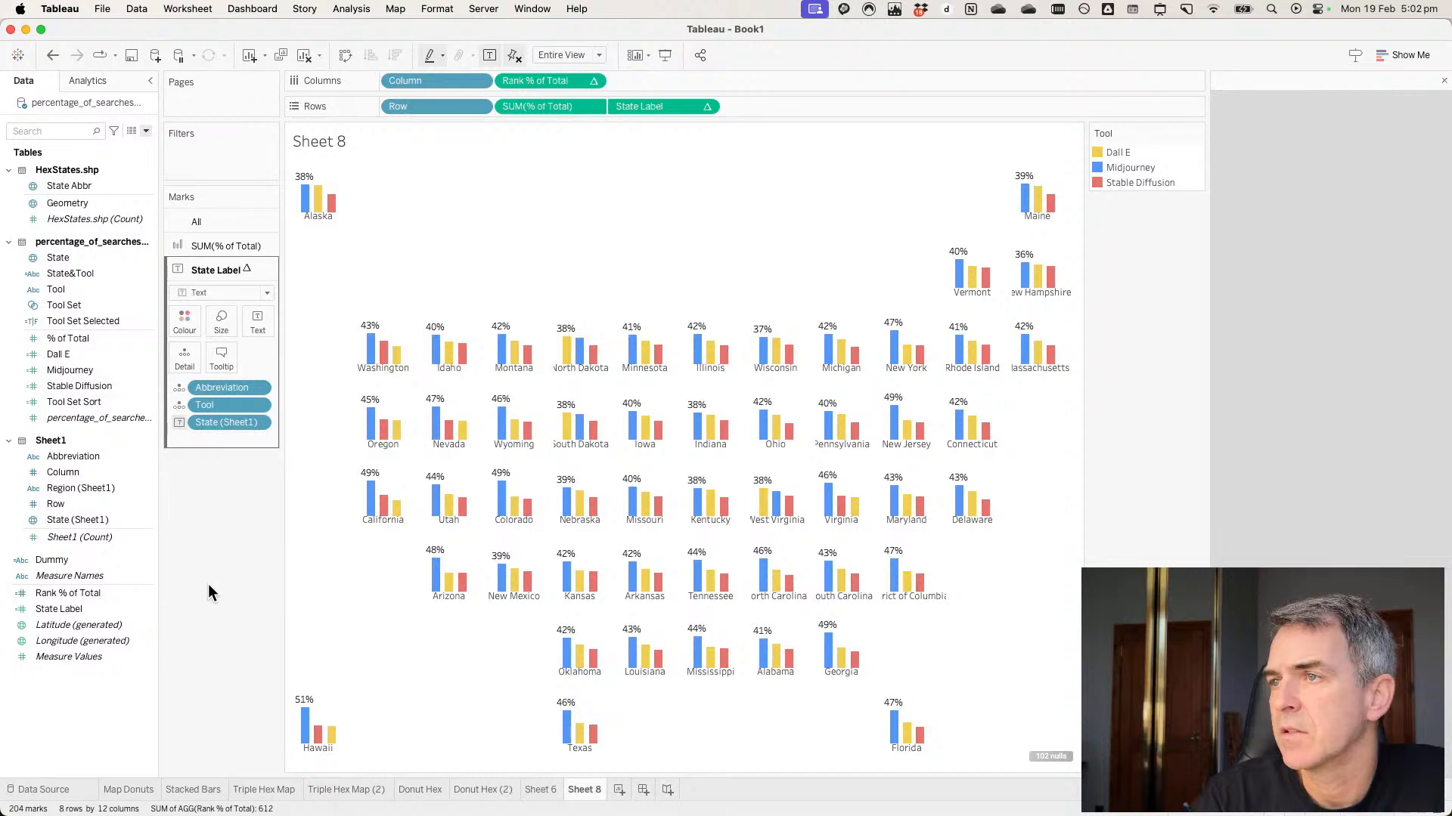
Set the font size of the state name label text to 7.
left_click(249, 324)
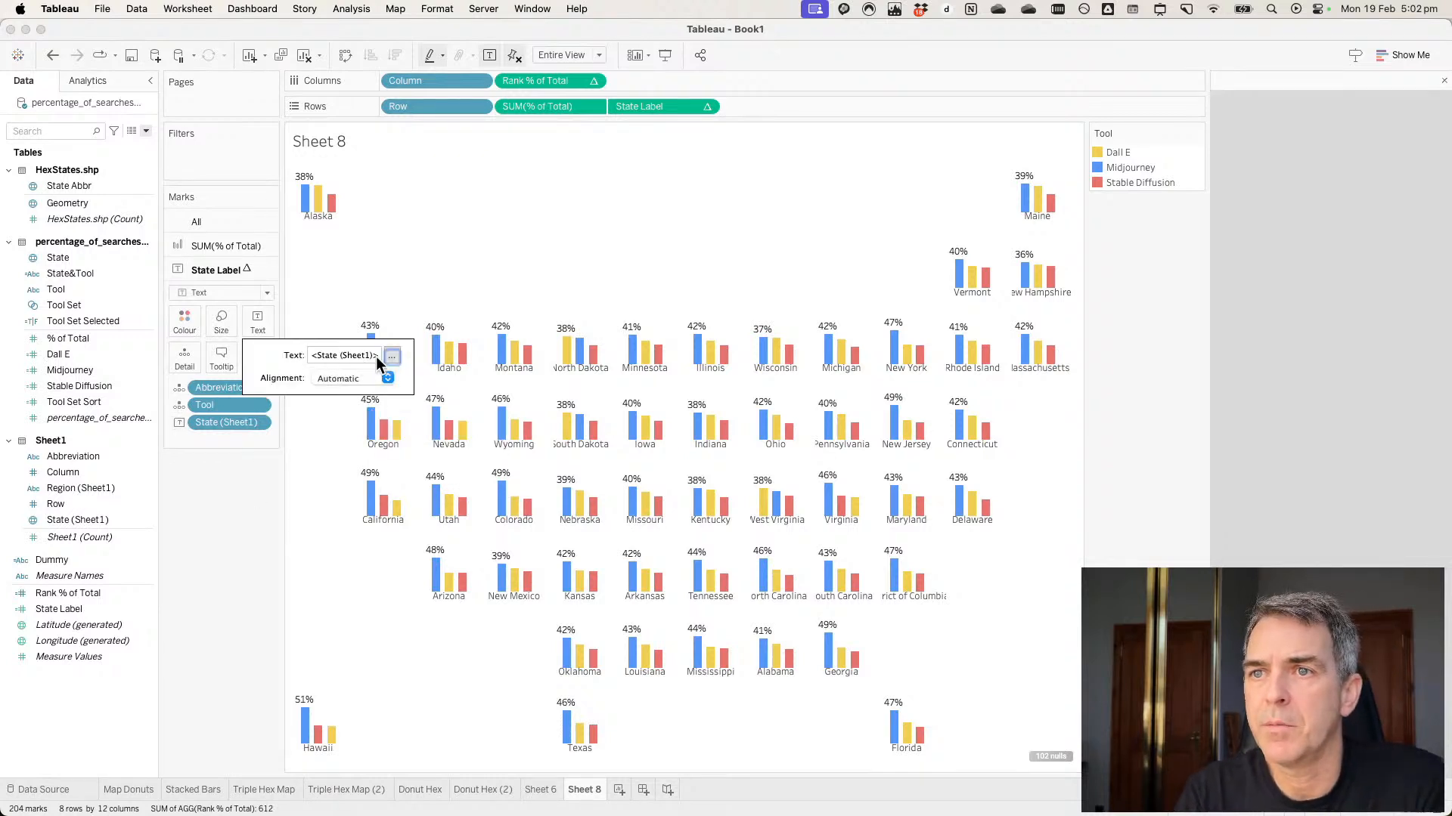
left_click(392, 355)
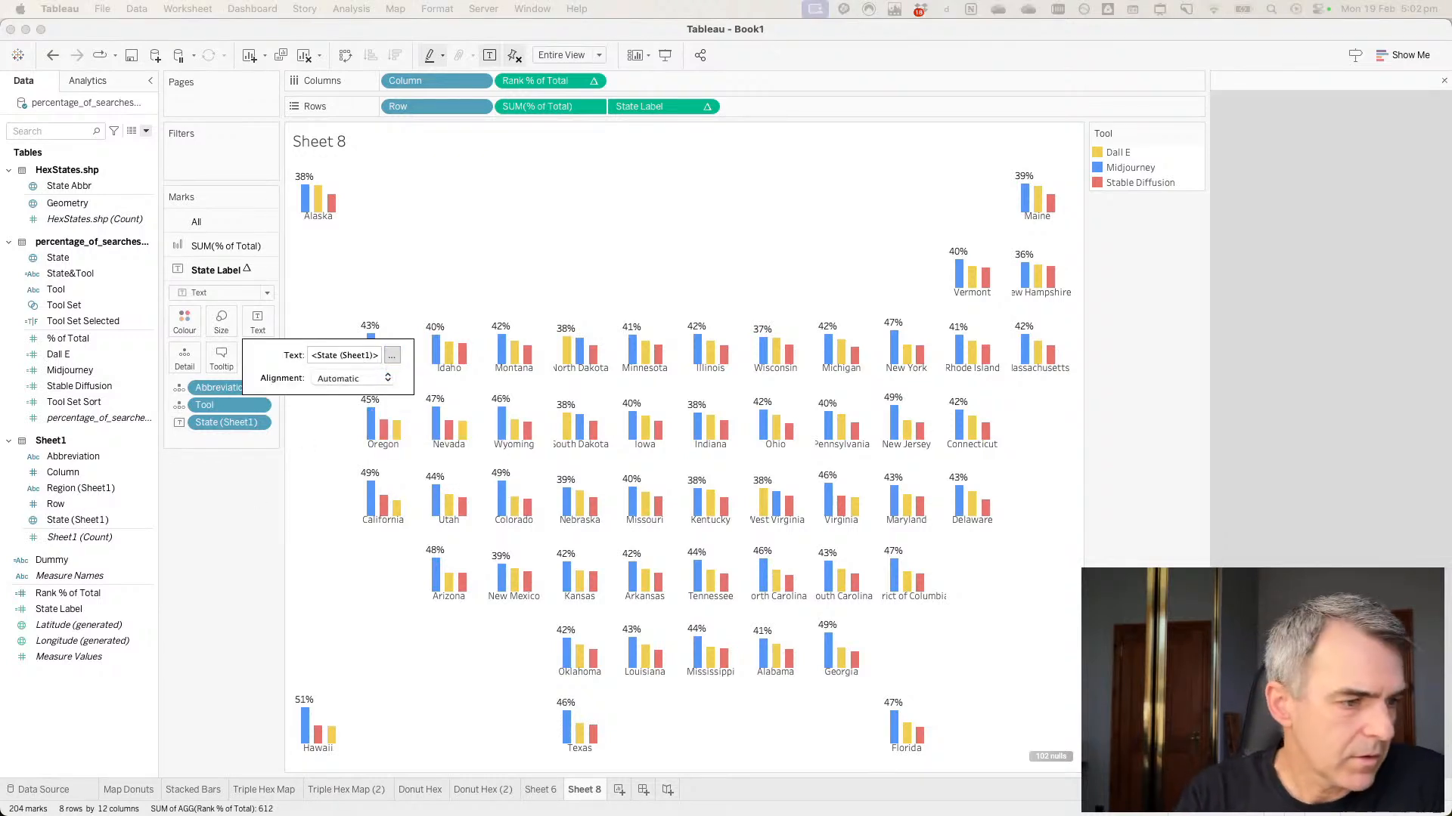
left_click_drag(833, 268, 651, 282)
double_click(771, 312)
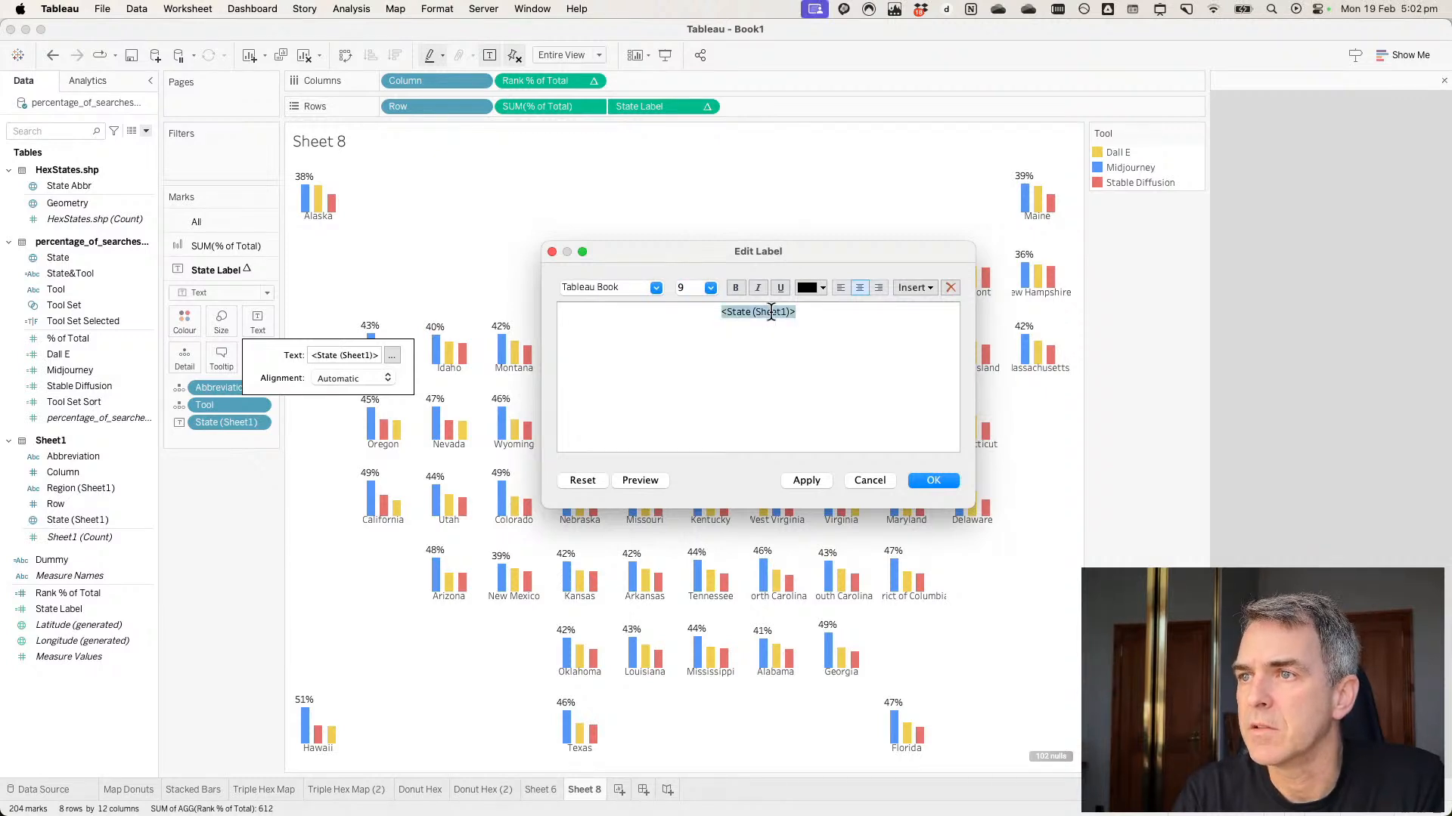
double_click(681, 287)
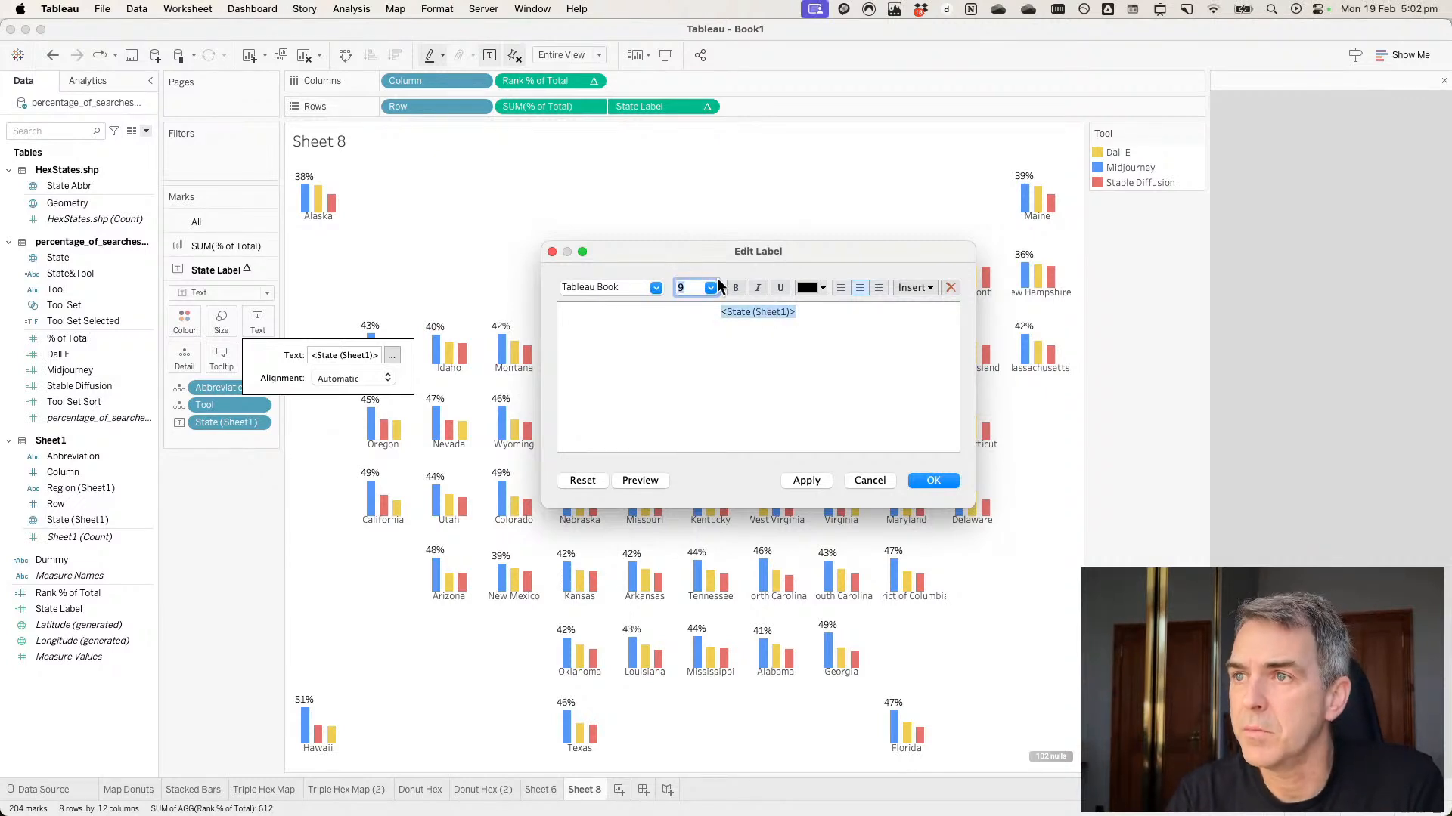
type("6")
key("Return")
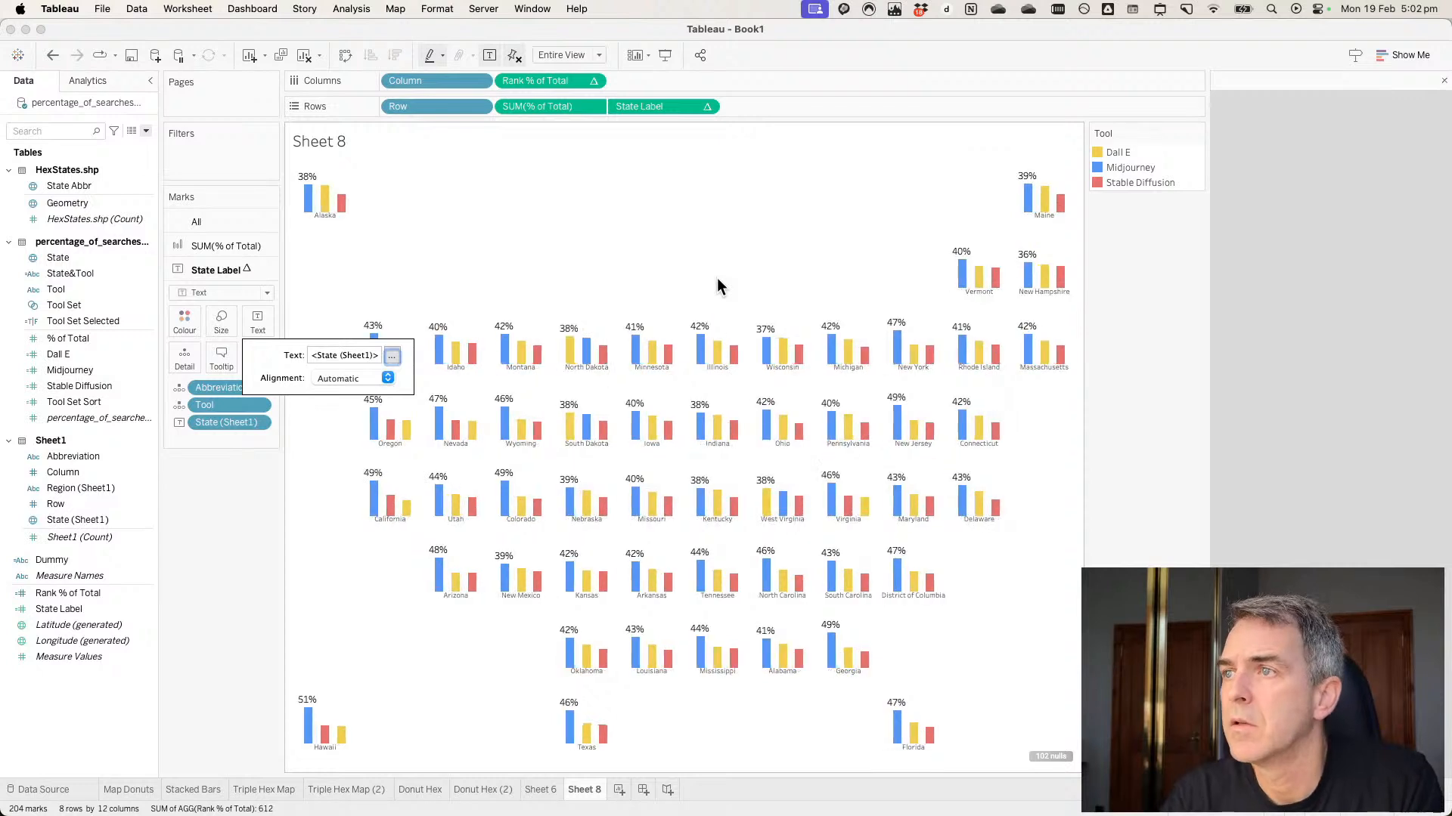
left_click(695, 274)
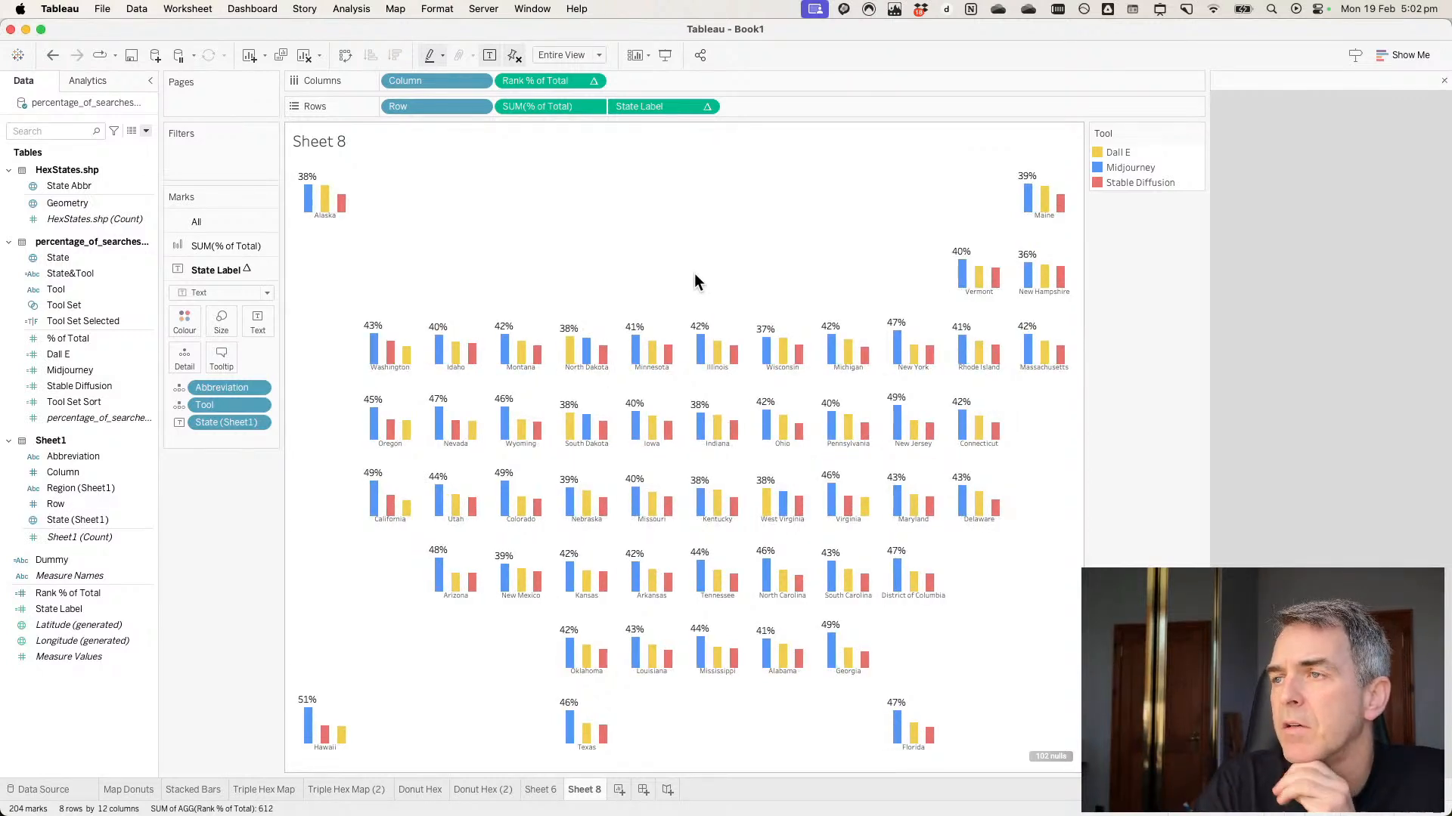
Check the font size in the state name label's text editor and close it without changes.
left_click(221, 245)
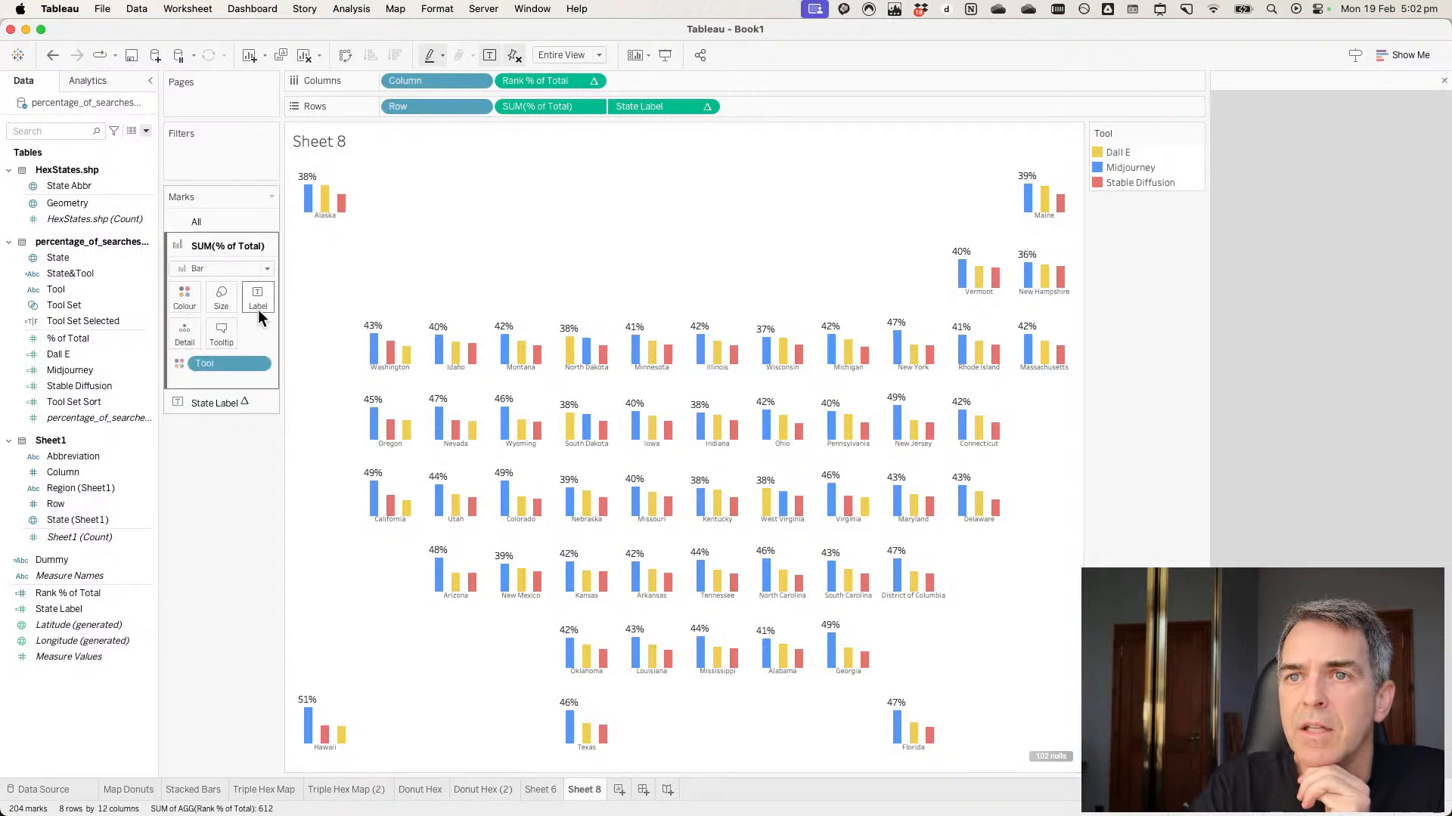
left_click(226, 400)
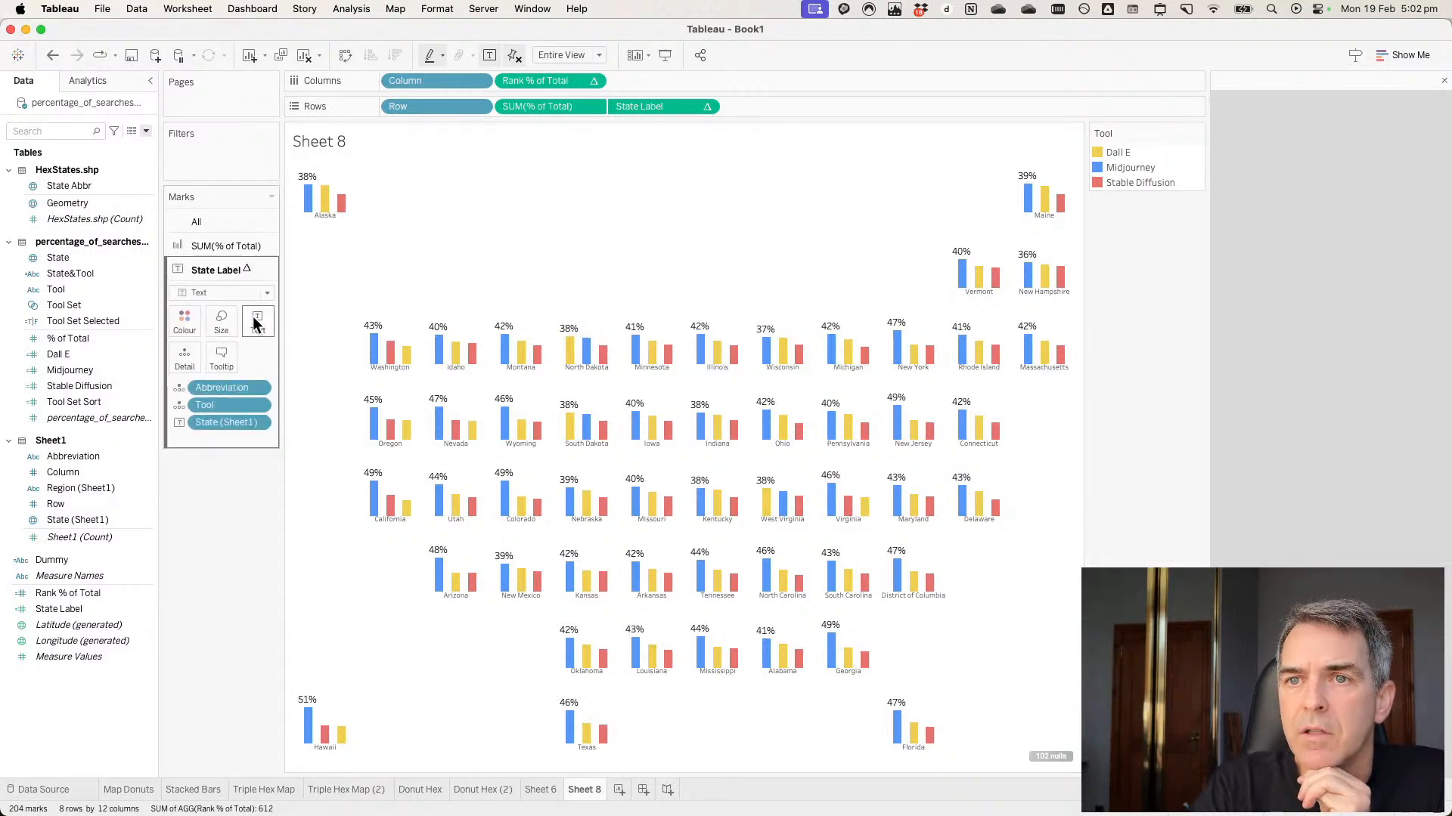
left_click(257, 322)
left_click(392, 355)
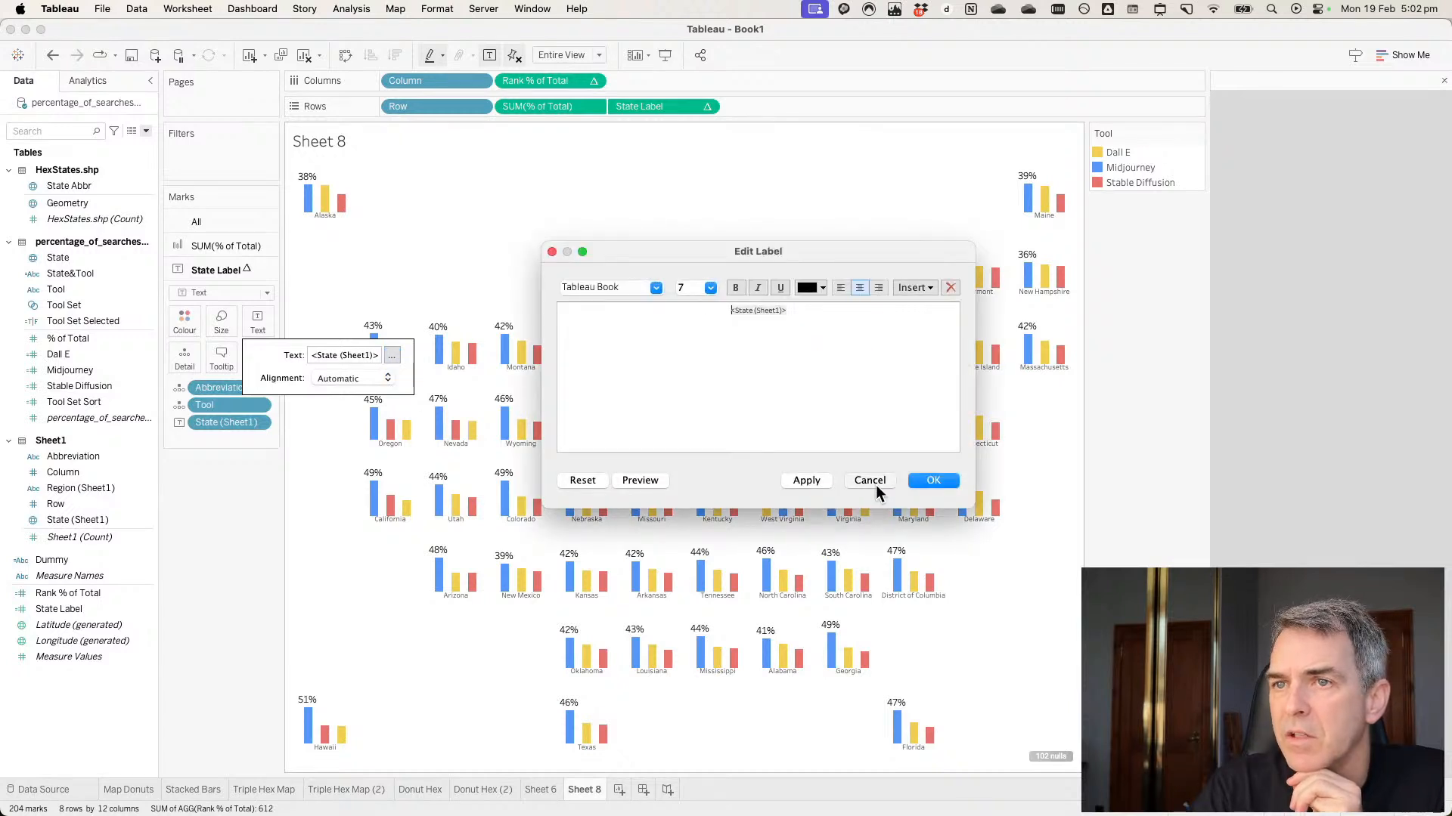
left_click(871, 481)
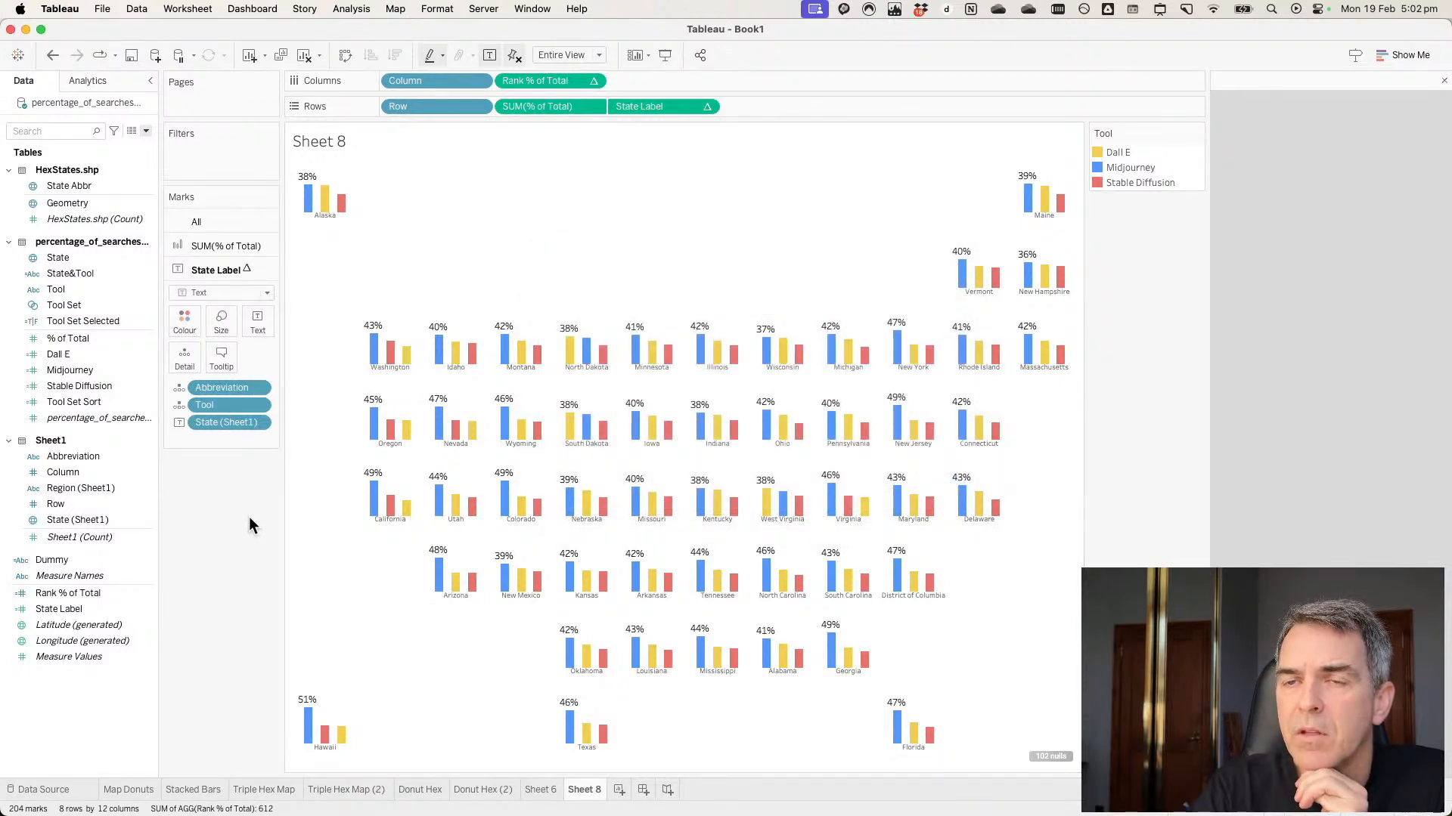
Set the font size of the percentage labels on the SUM(% of Total) bars to 7.
left_click(225, 247)
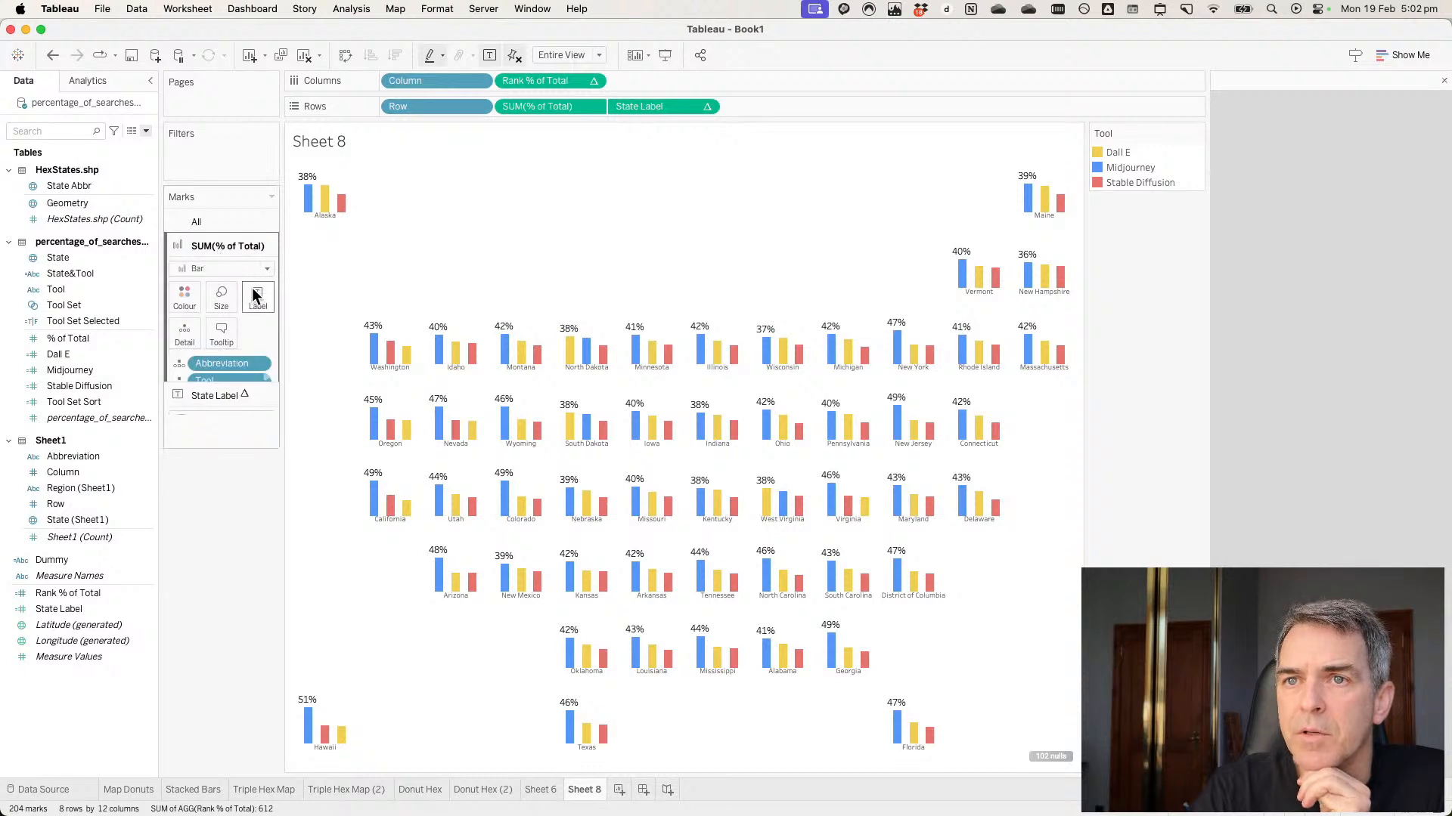
left_click(257, 296)
left_click(378, 400)
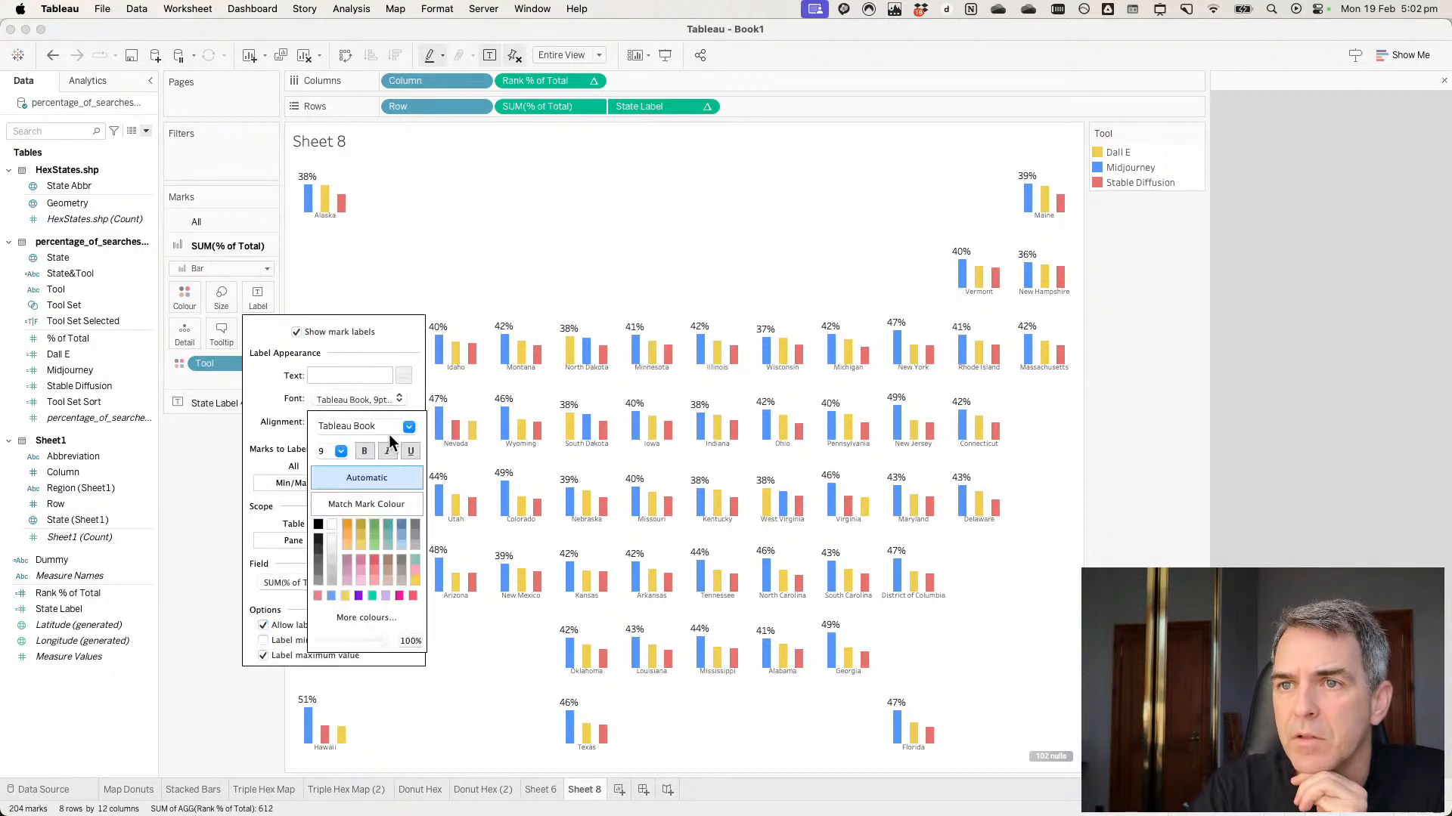
left_click(341, 451)
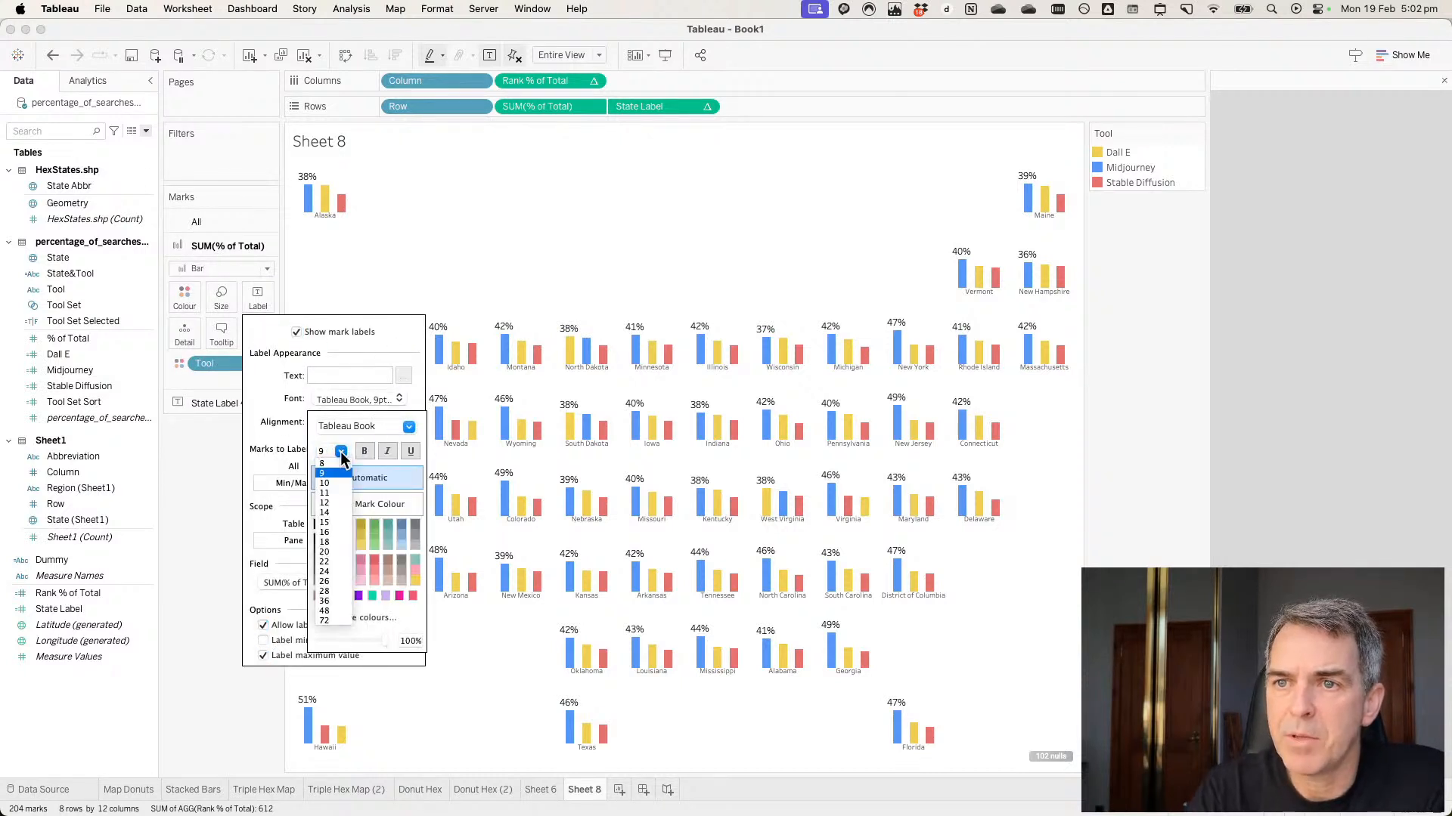
left_click(341, 451)
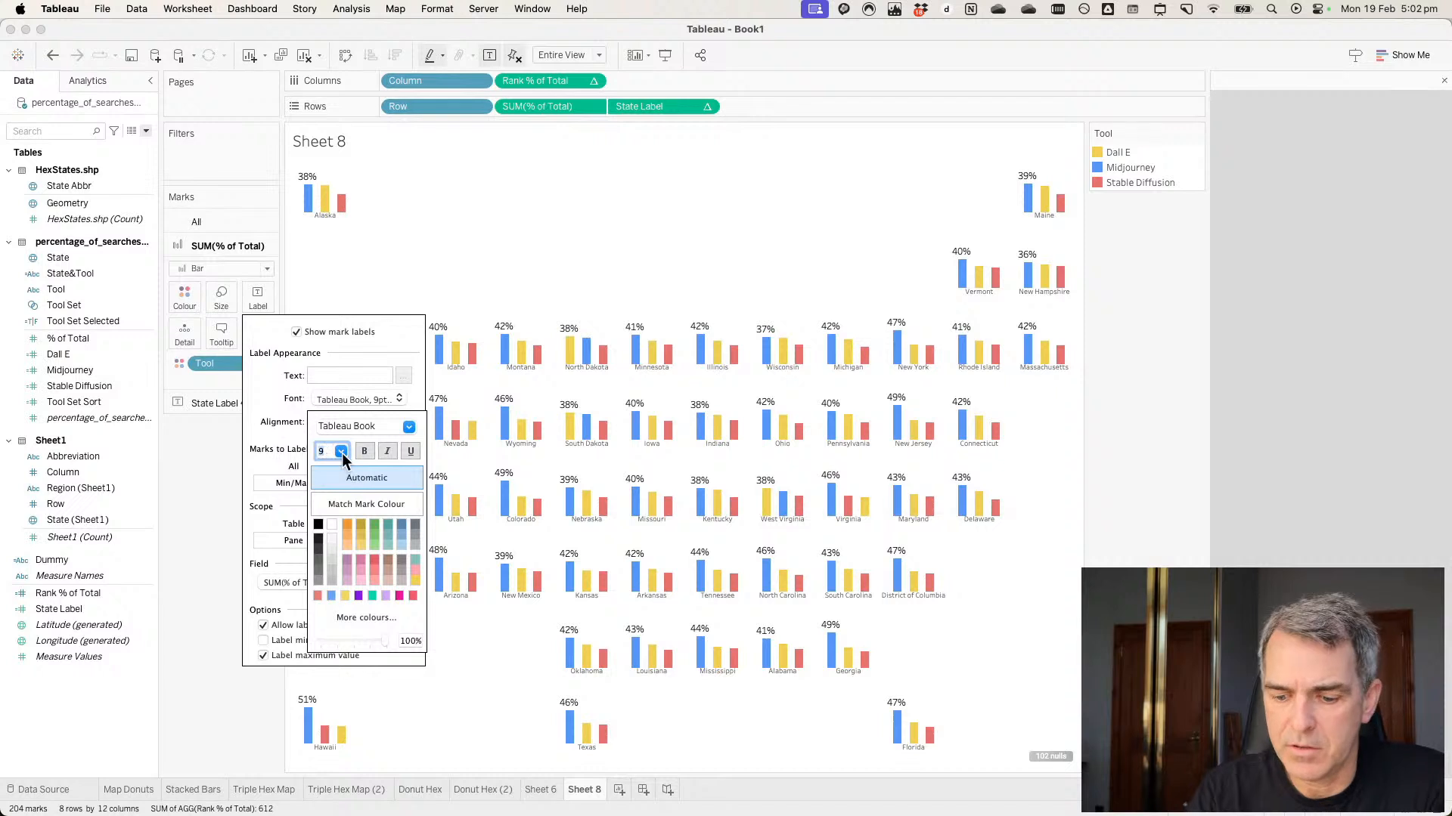
type("7")
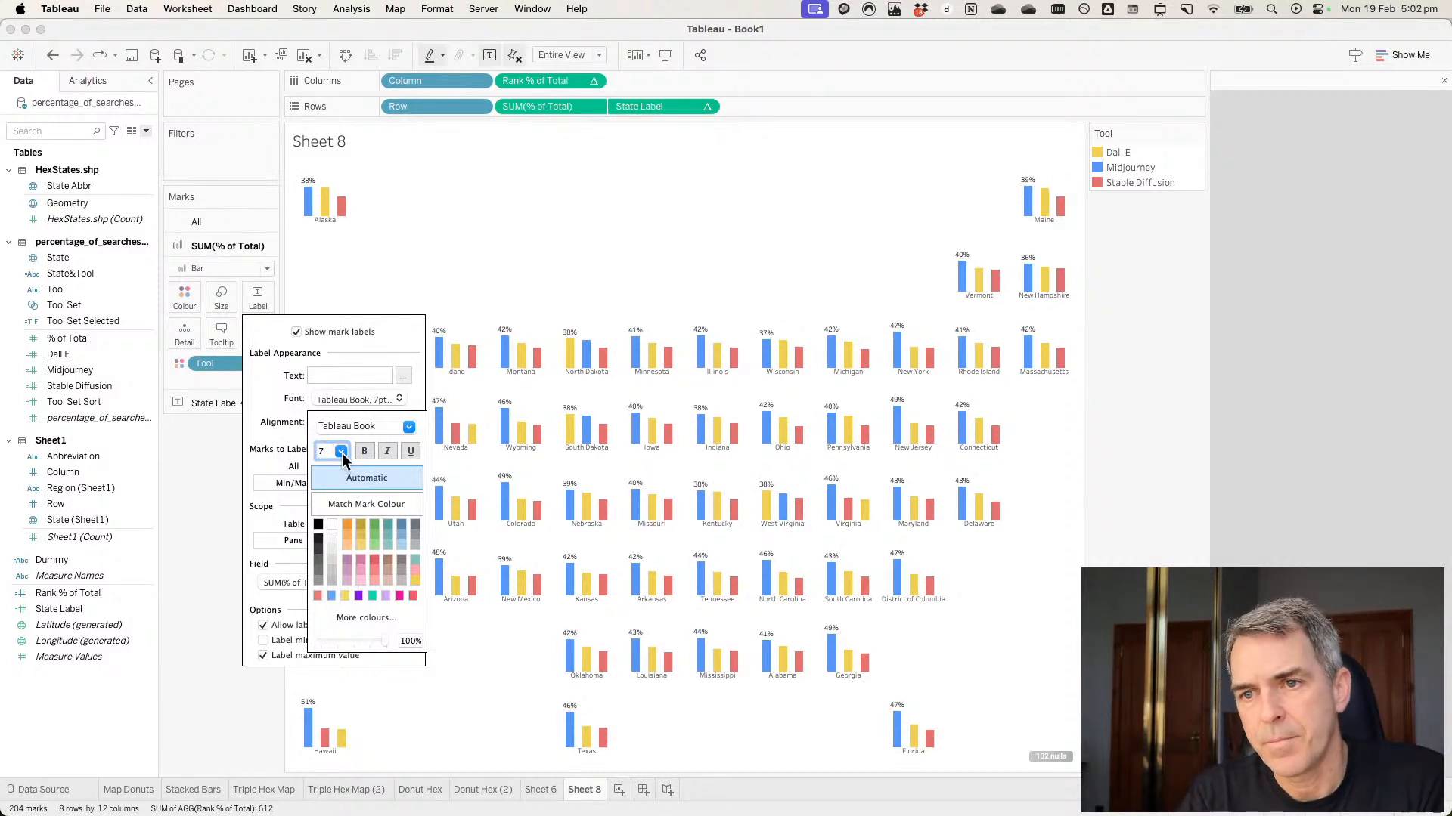
left_click(210, 591)
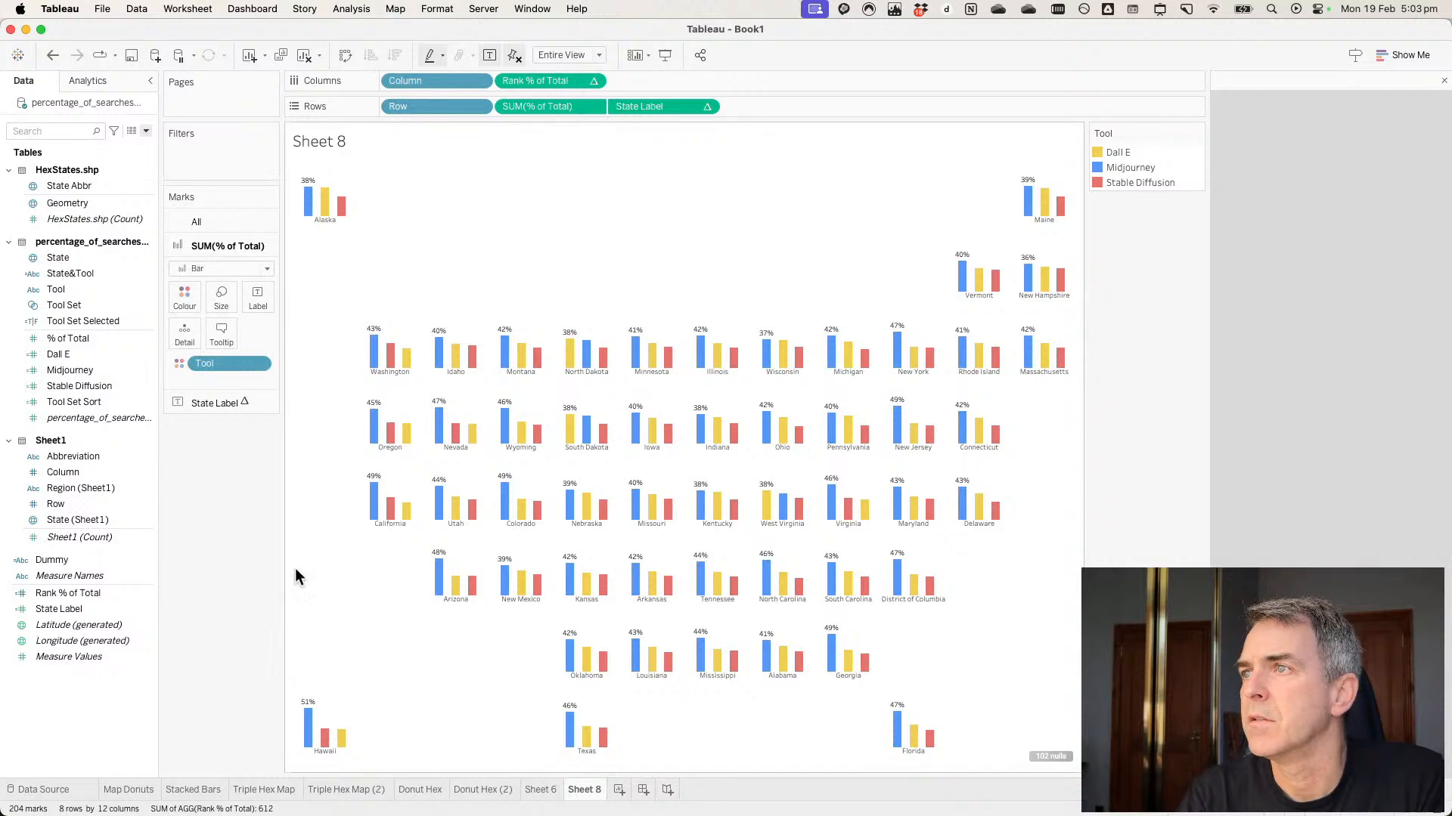
Highlight the Midjourney, Stable Diffusion and Dall E bars one by one from the Tool legend and clear the highlight.
left_click(1197, 134)
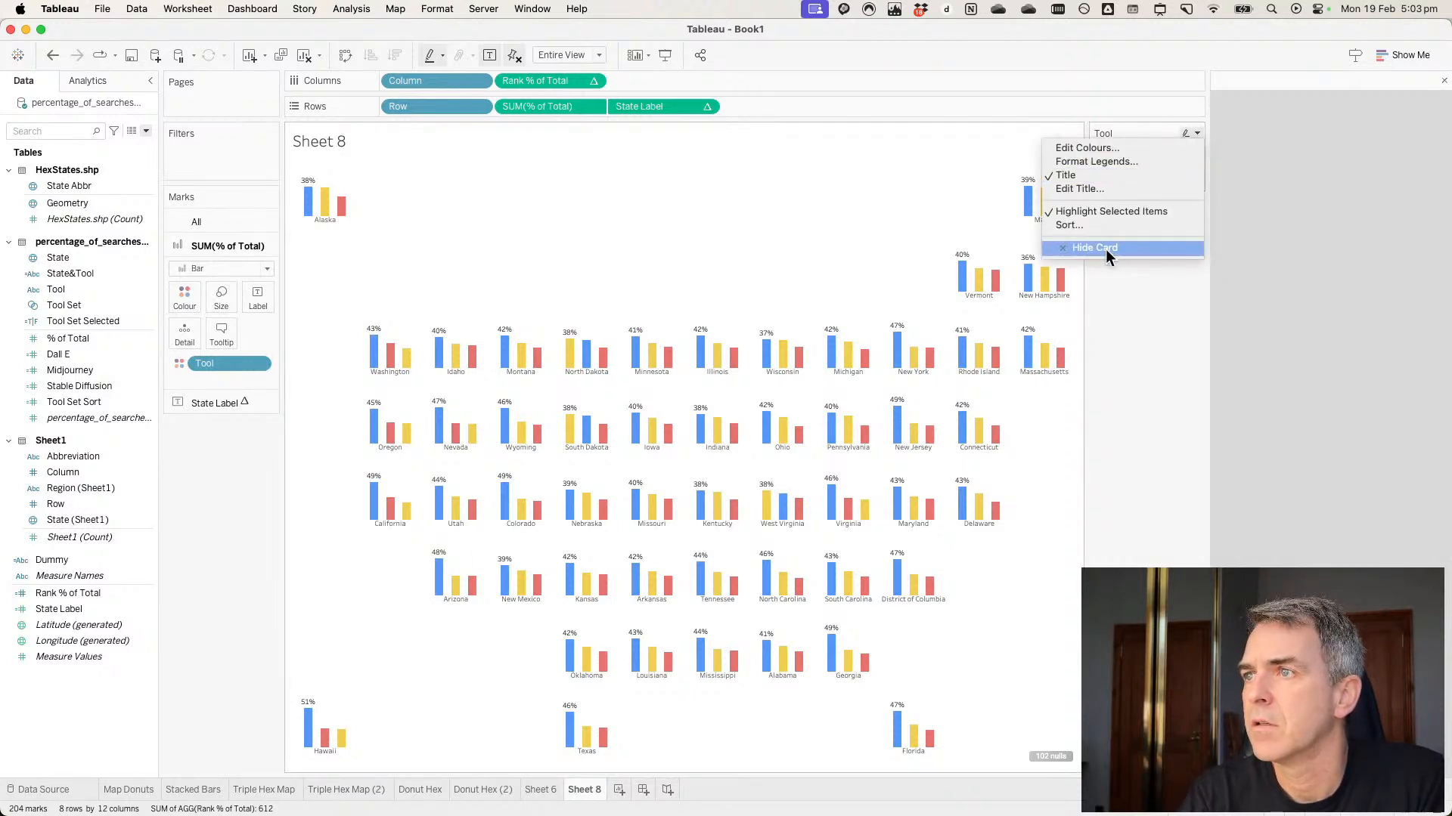
left_click(841, 216)
left_click(1128, 167)
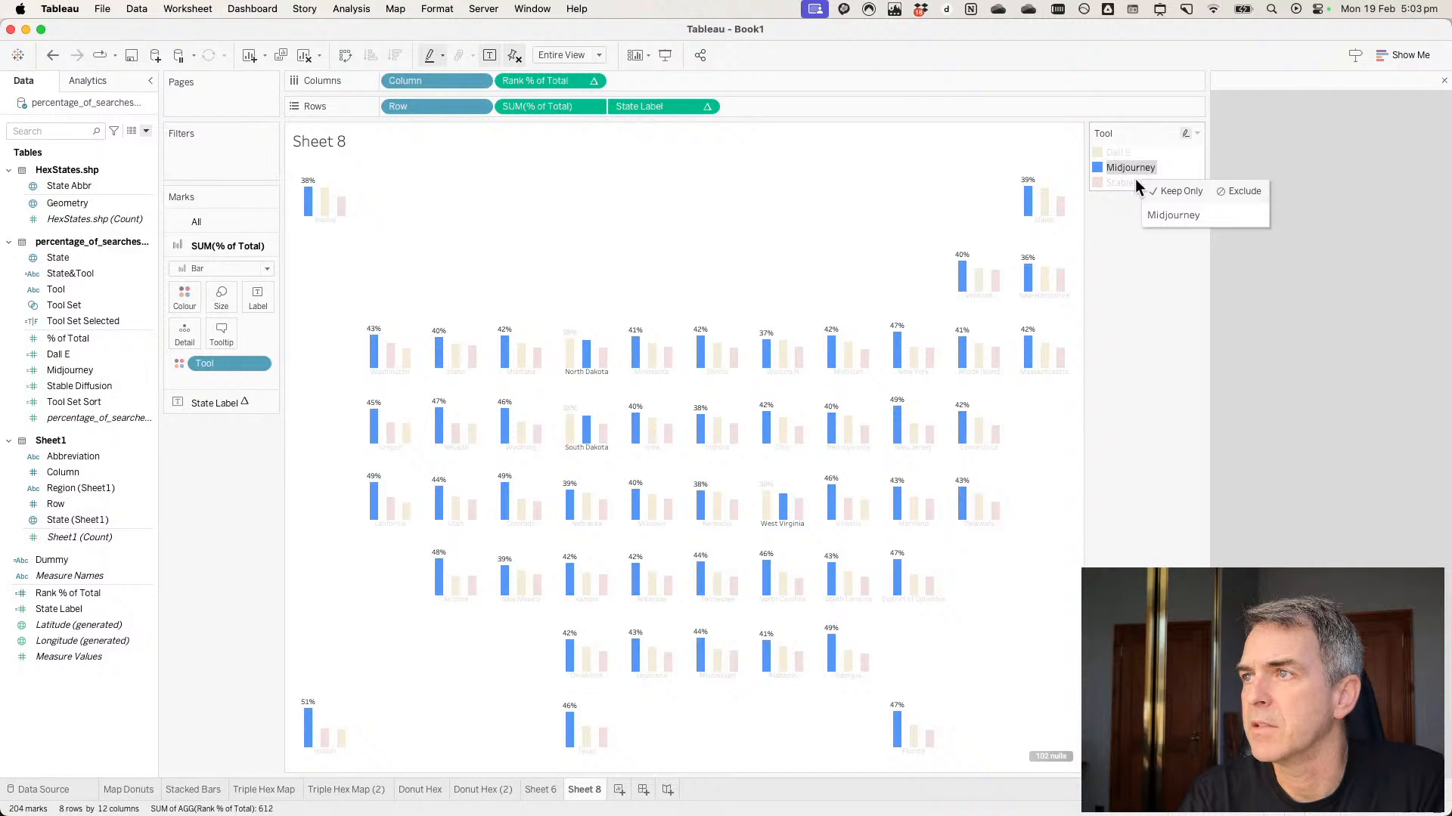
left_click(1122, 184)
left_click(1114, 152)
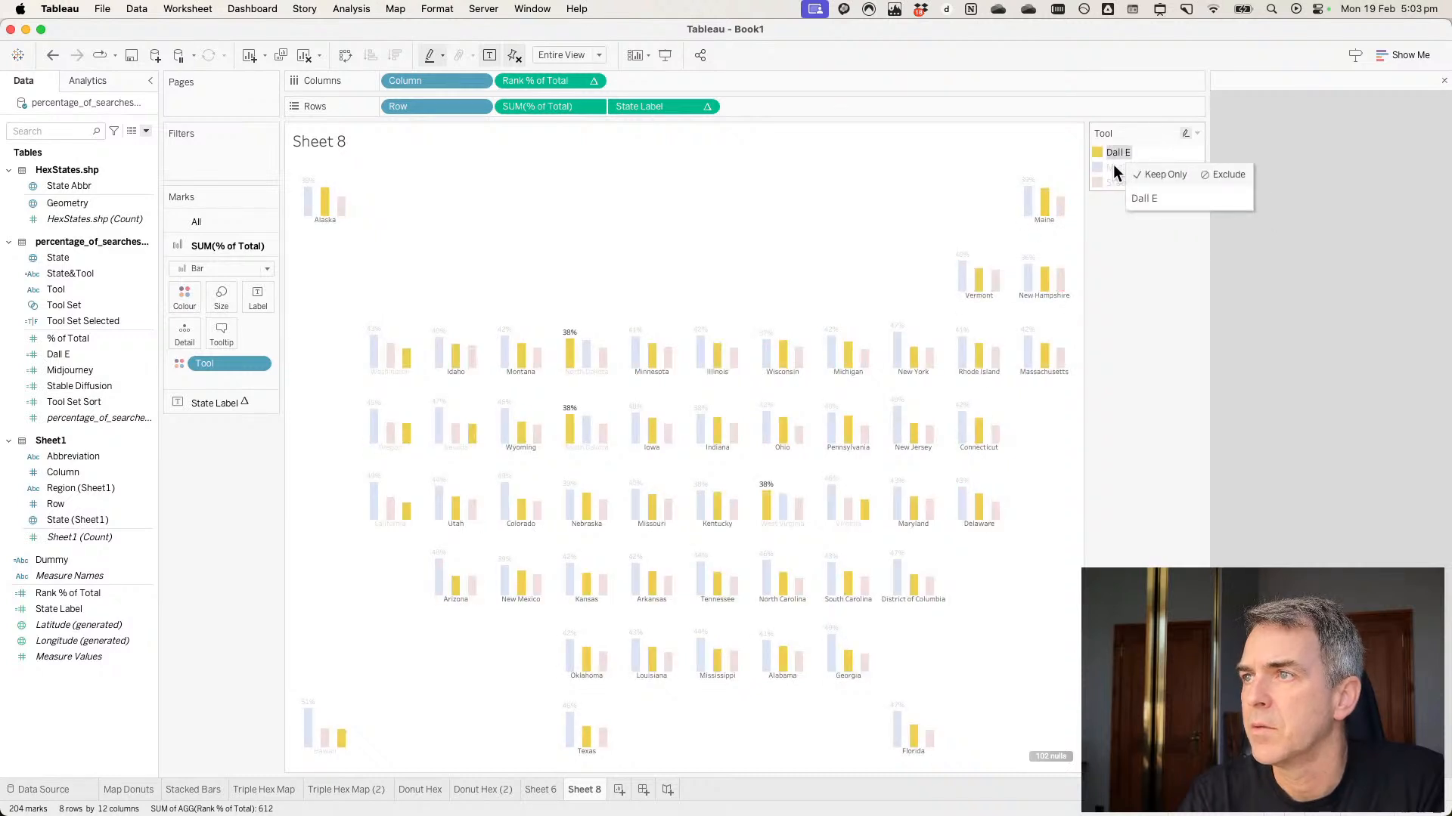
left_click(1113, 167)
left_click(1109, 183)
left_click(704, 215)
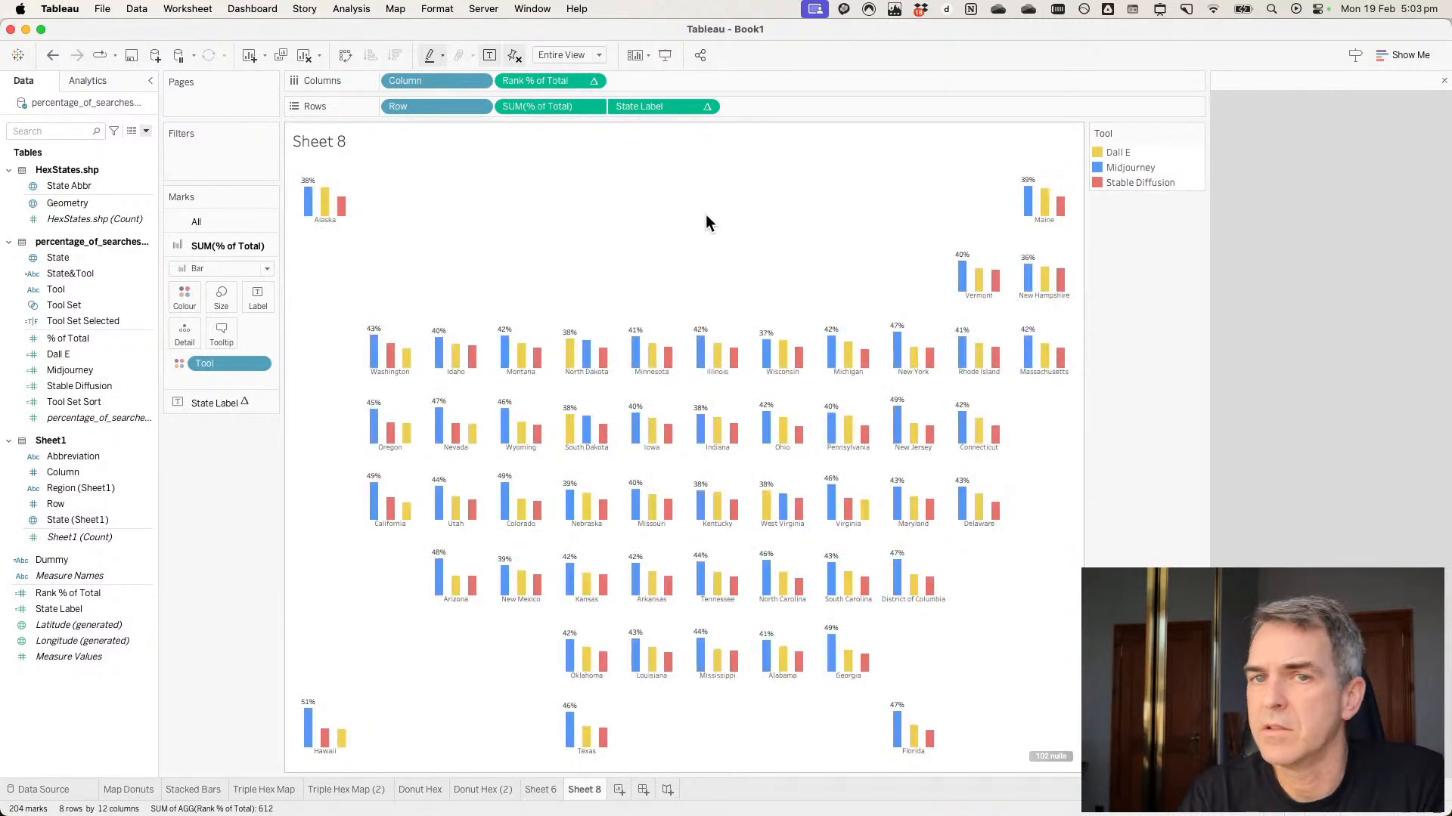
Turn on highlighting by Tool and test it by selecting each of Alaska's bars, clearing the selection at the end.
left_click(80, 404)
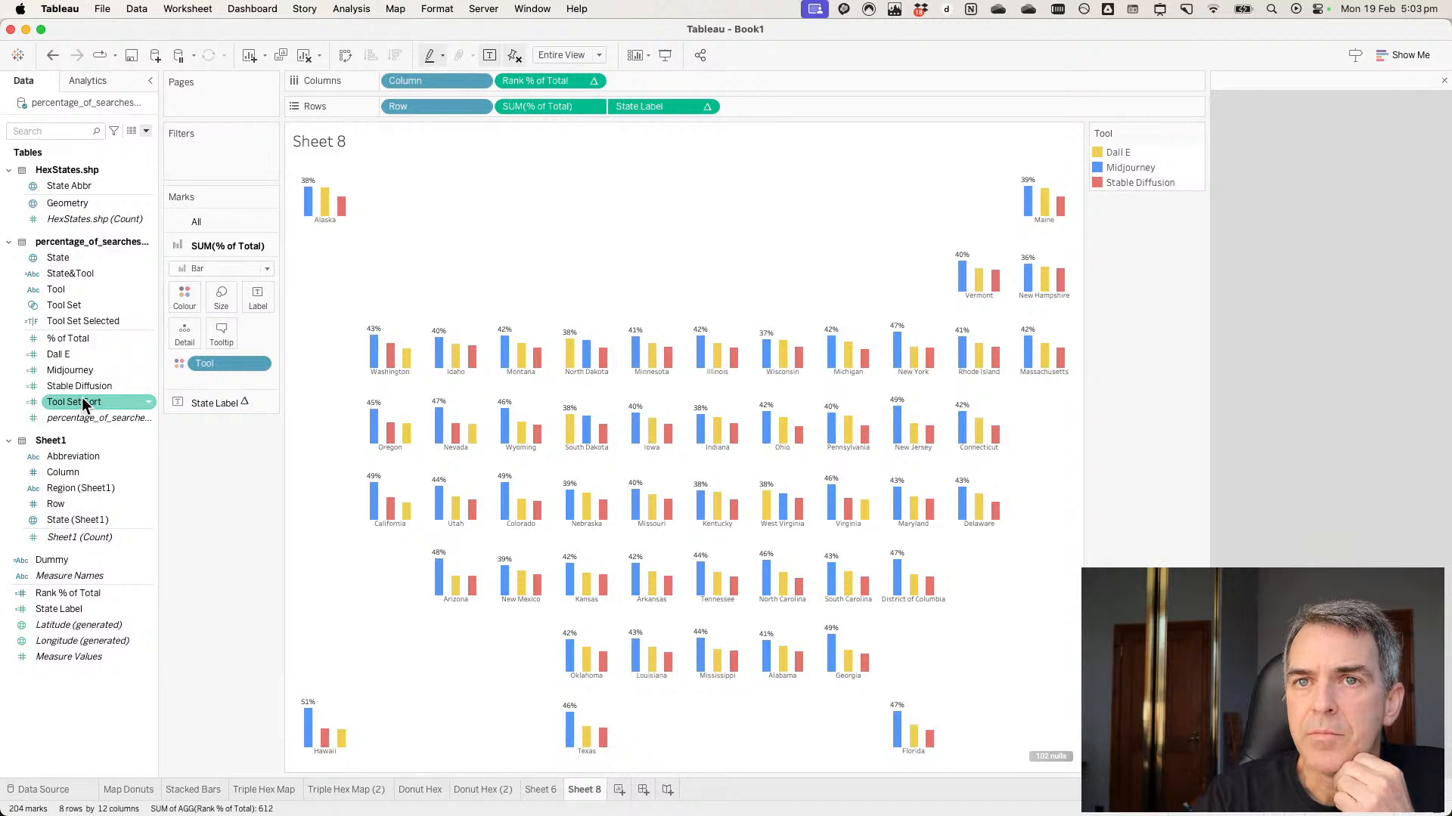
left_click(431, 54)
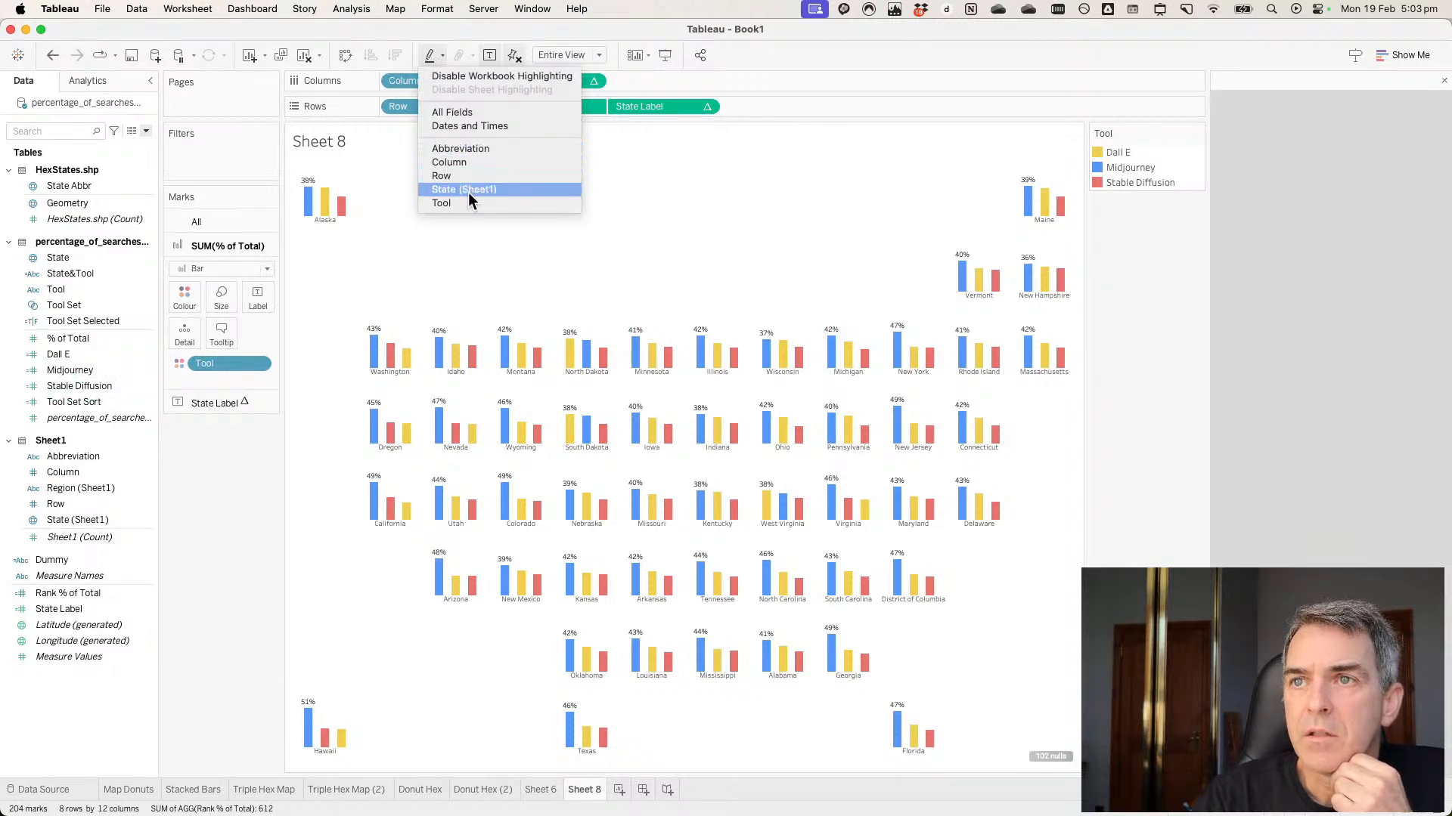
left_click(452, 202)
mouse_move(307, 208)
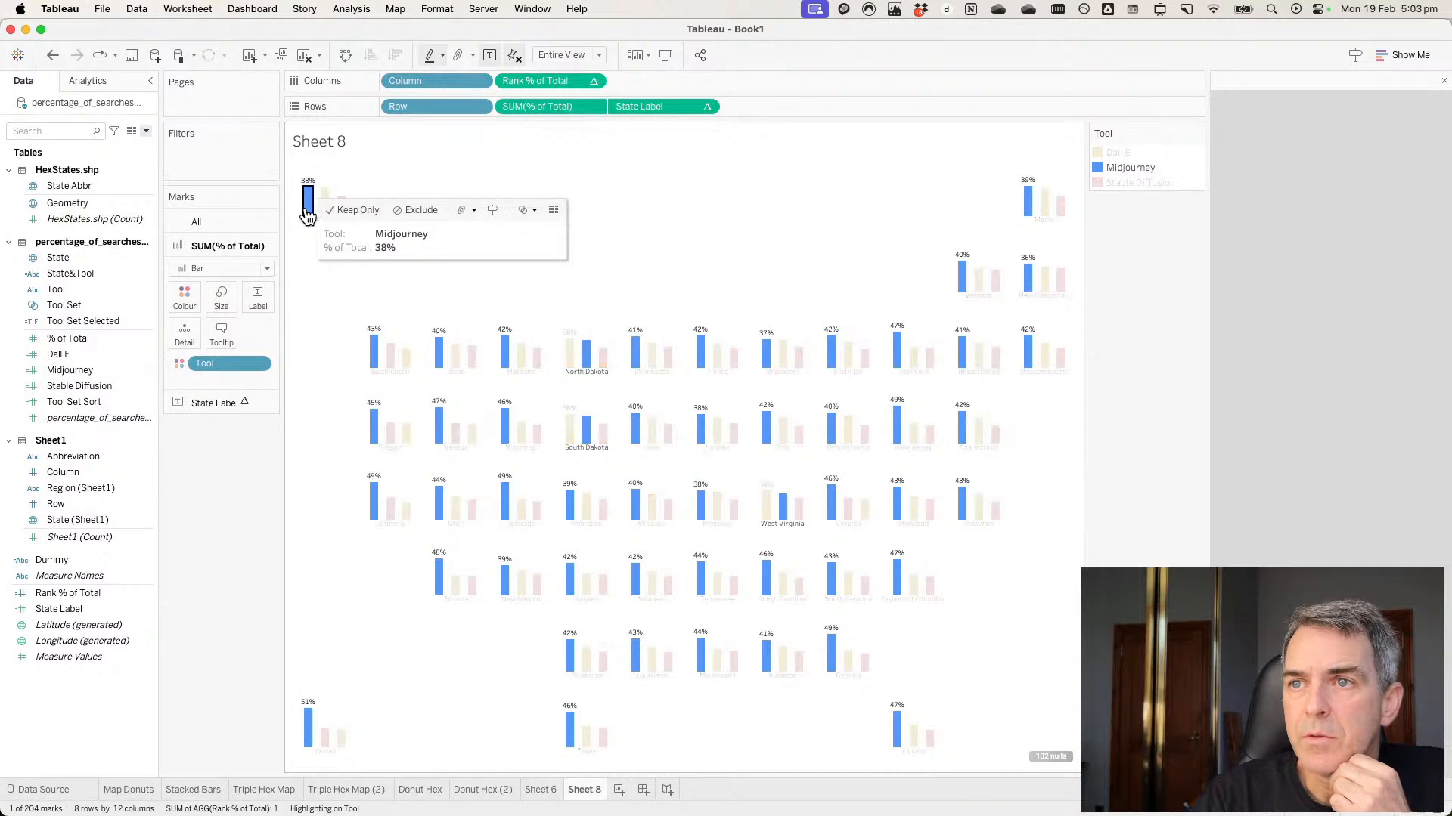
left_click(342, 209)
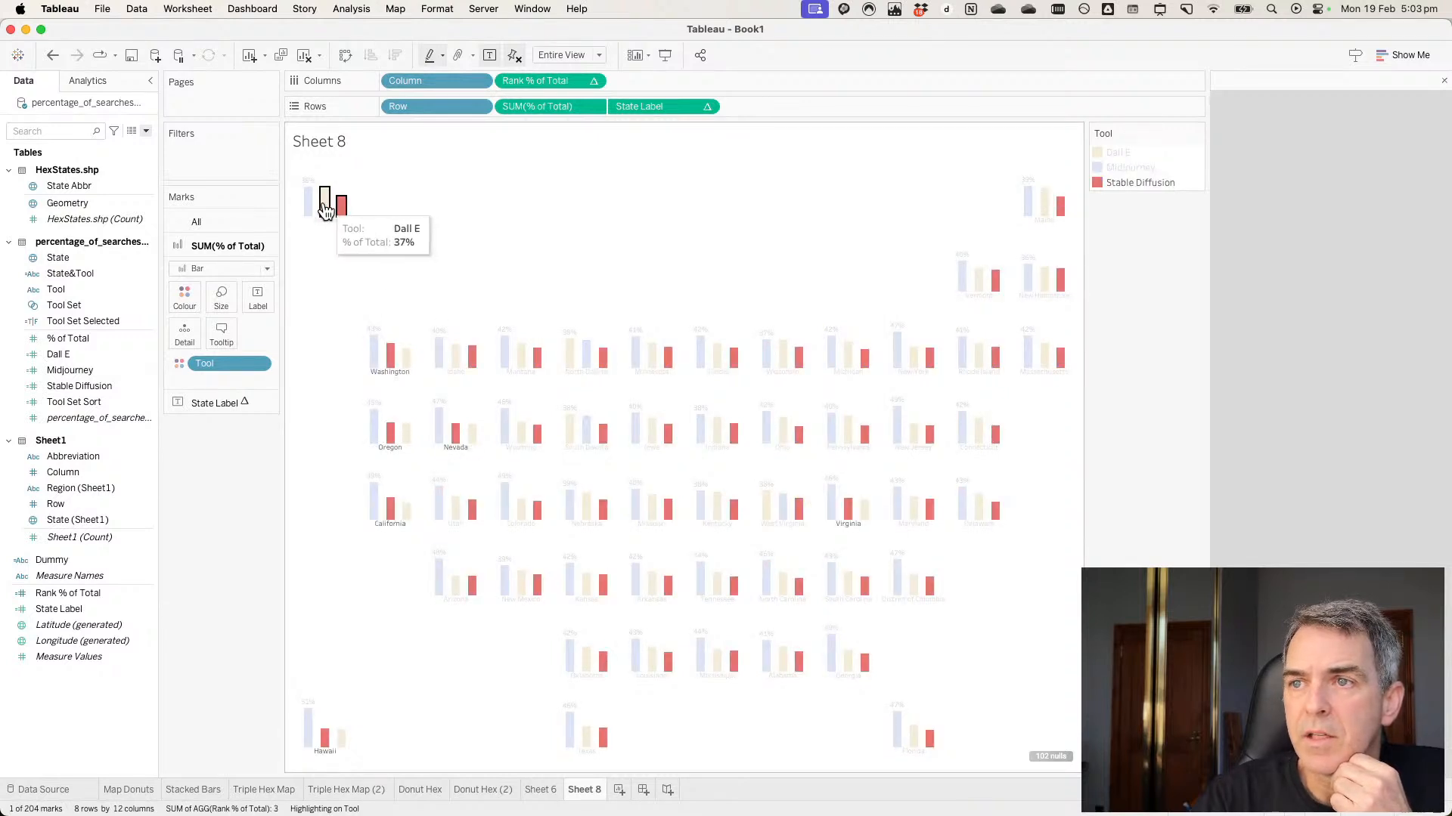
left_click(325, 204)
left_click(360, 281)
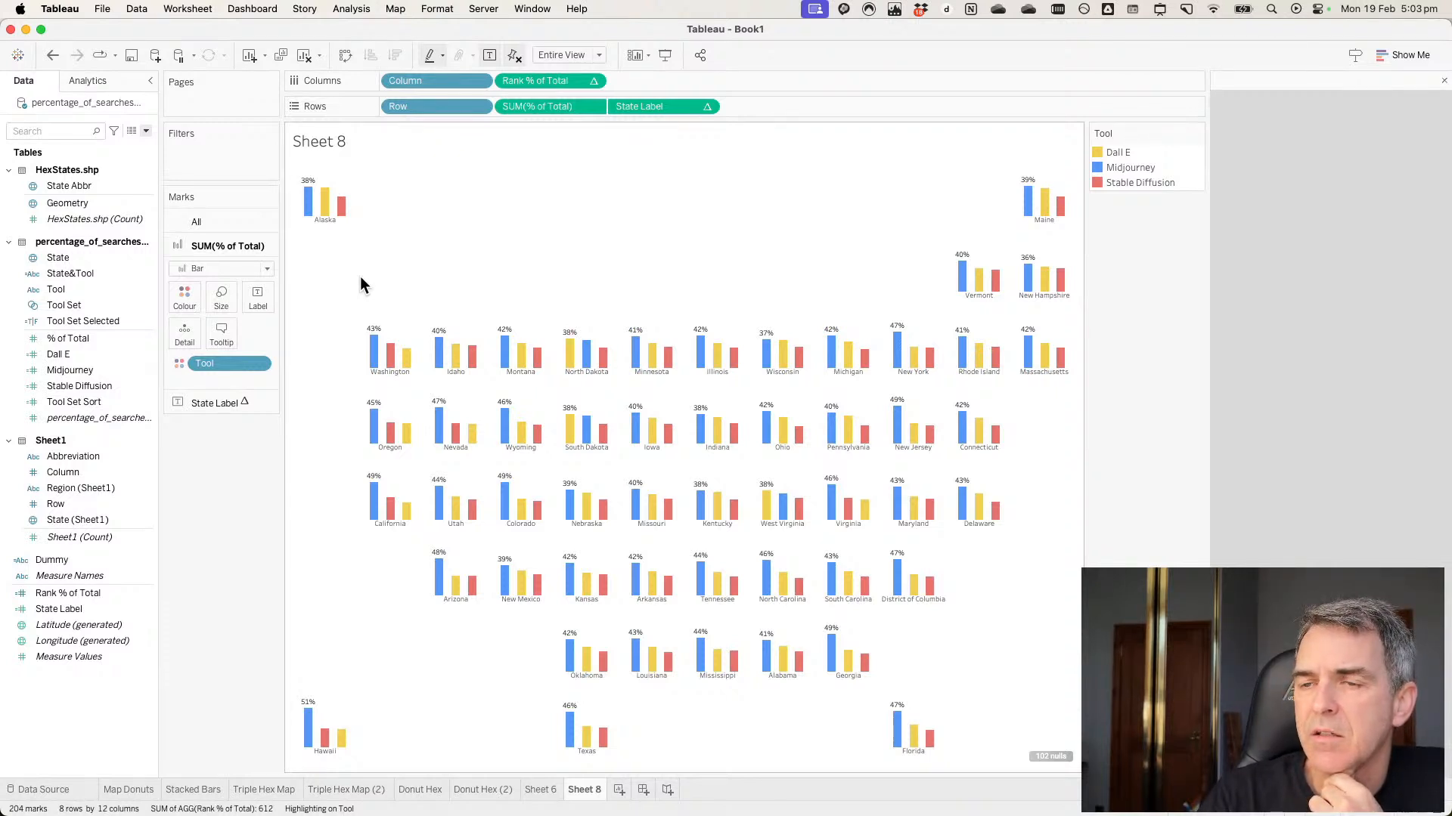
Edit the State Label calculation so rank 2 returns -0.06 and apply it.
left_click(64, 472)
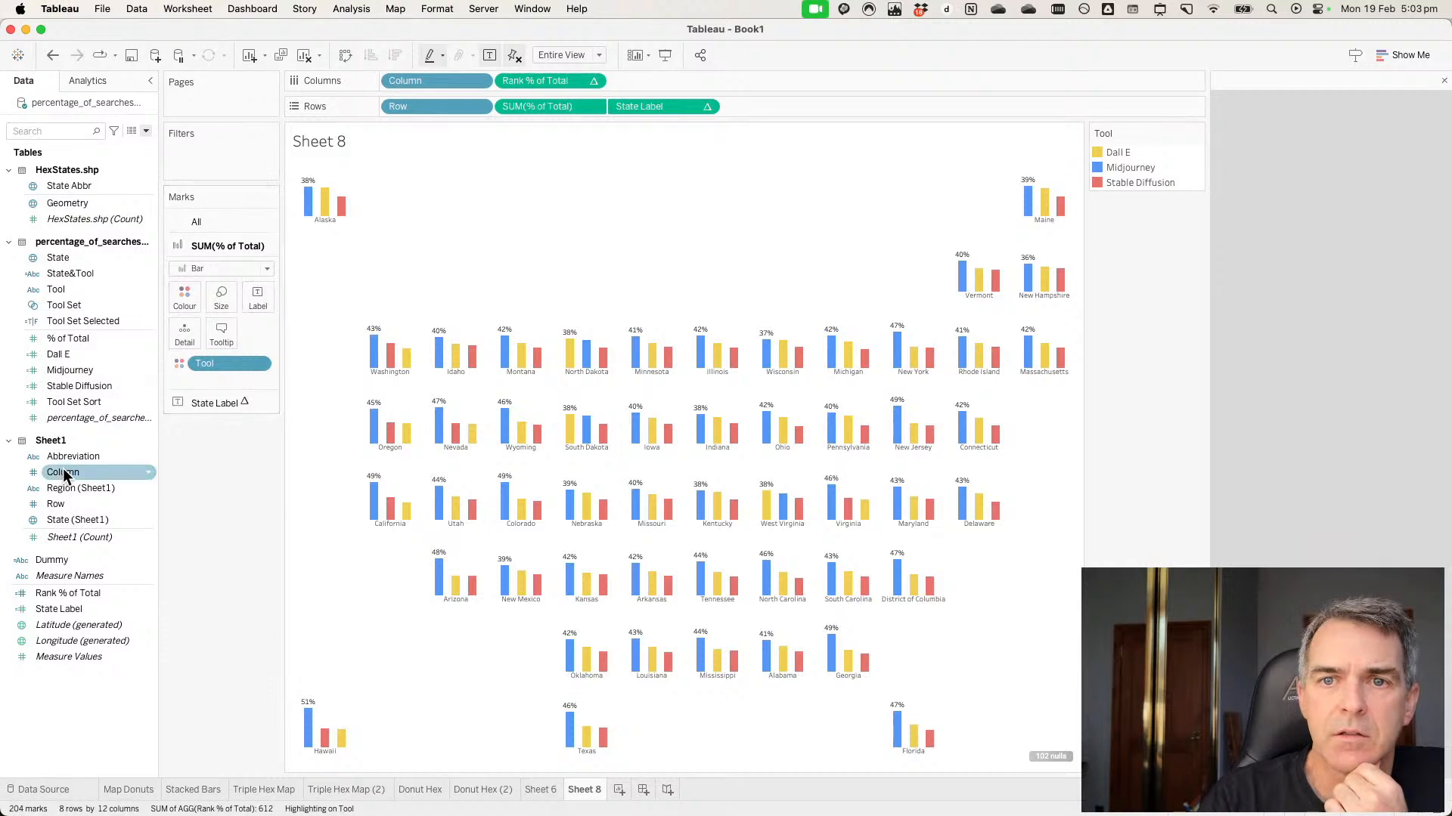
right_click(61, 609)
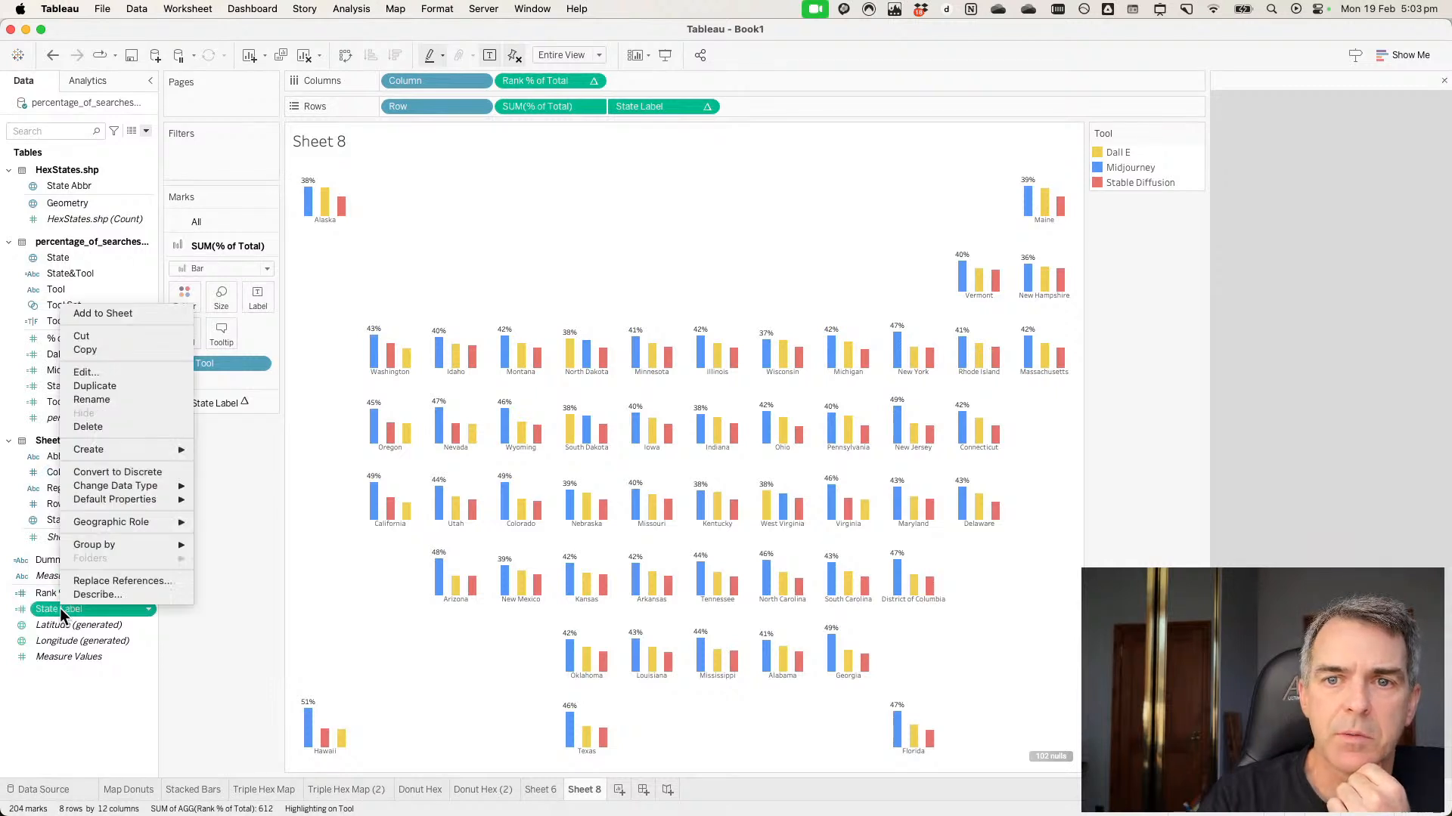
left_click(102, 372)
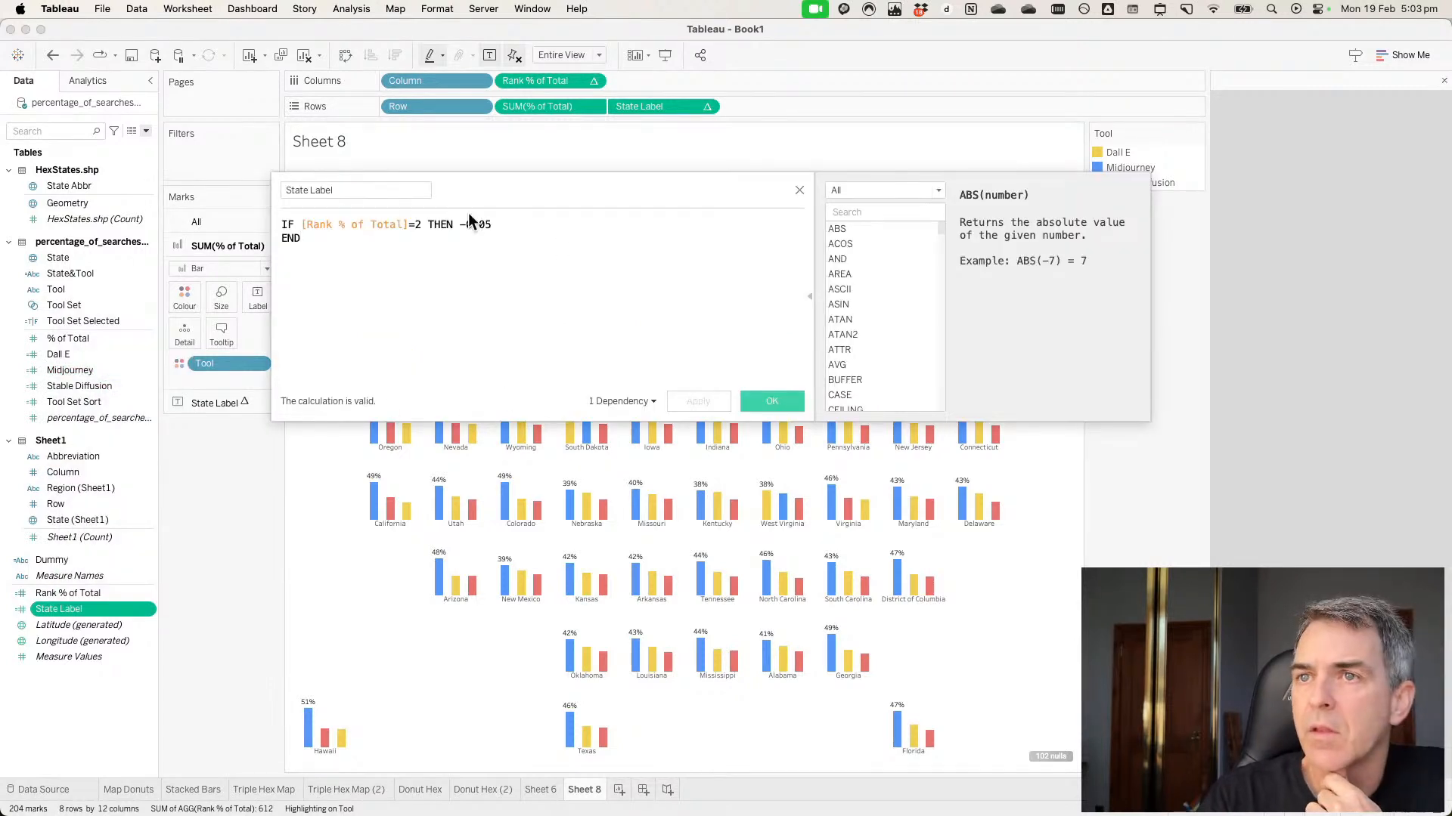
left_click(500, 225)
key("BackSpace")
type("6")
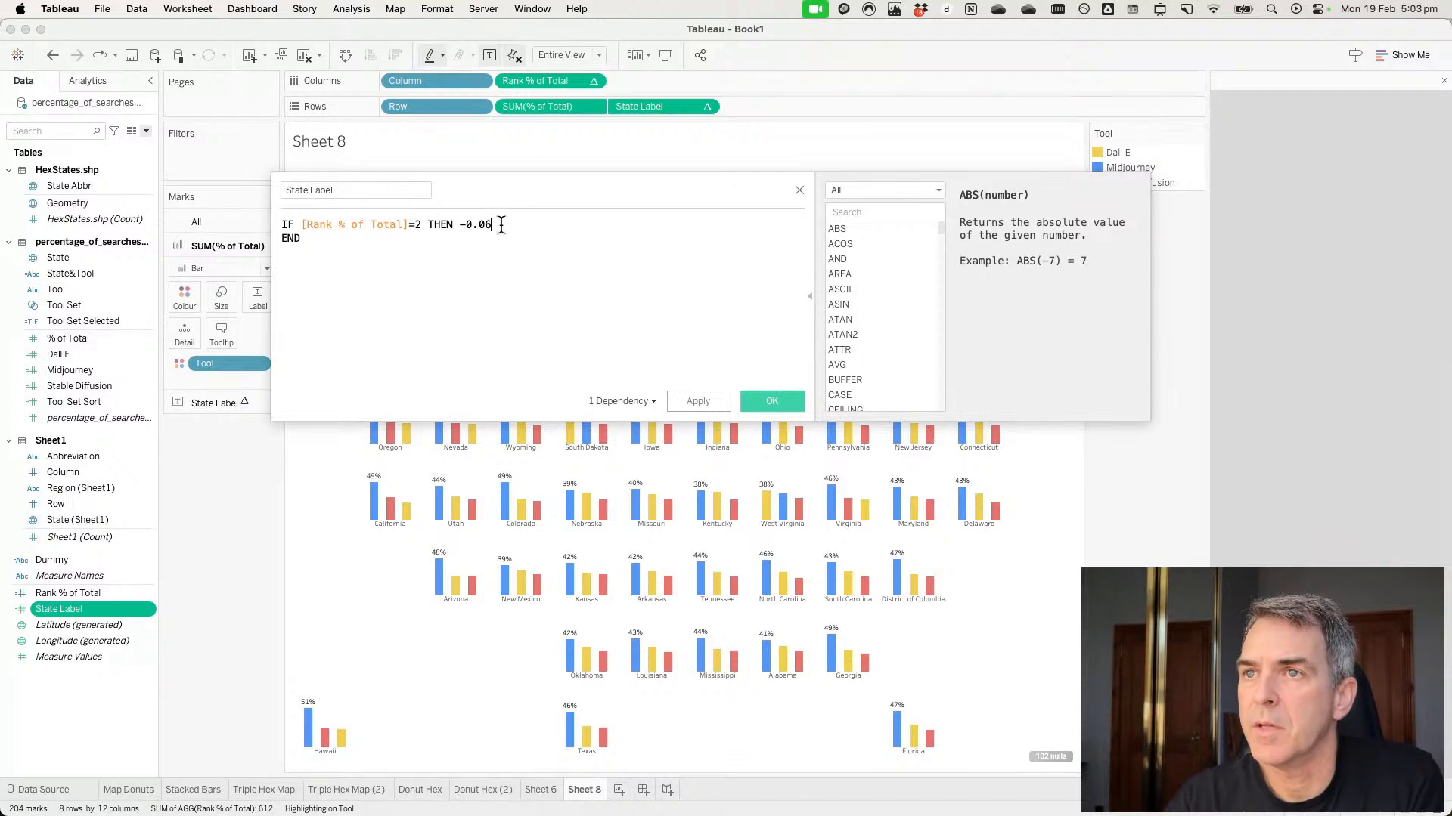
left_click(680, 401)
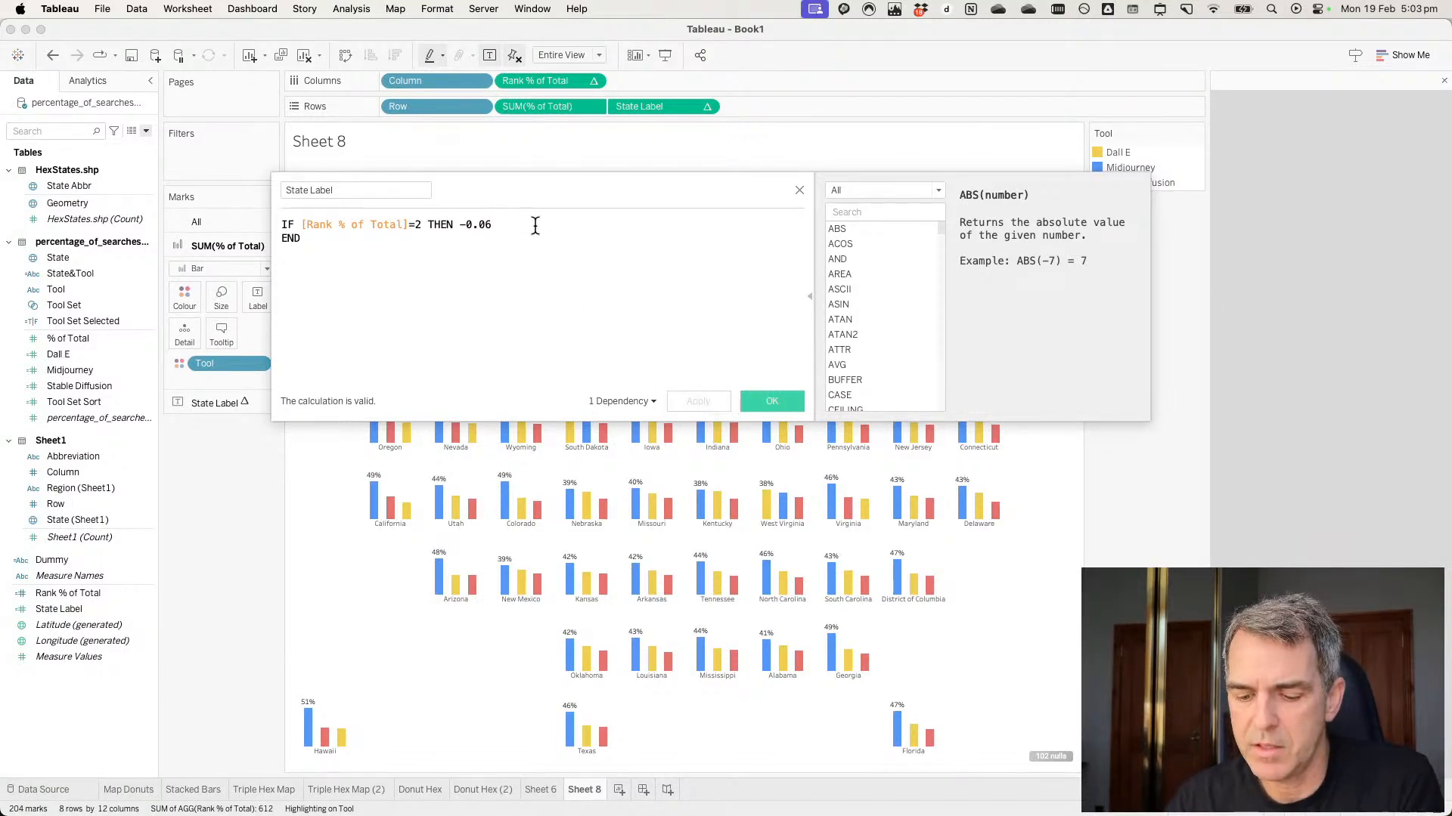
Try -0.75 as the rank 2 value in the State Label calculation and apply it.
key("BackSpace")
key("BackSpace")
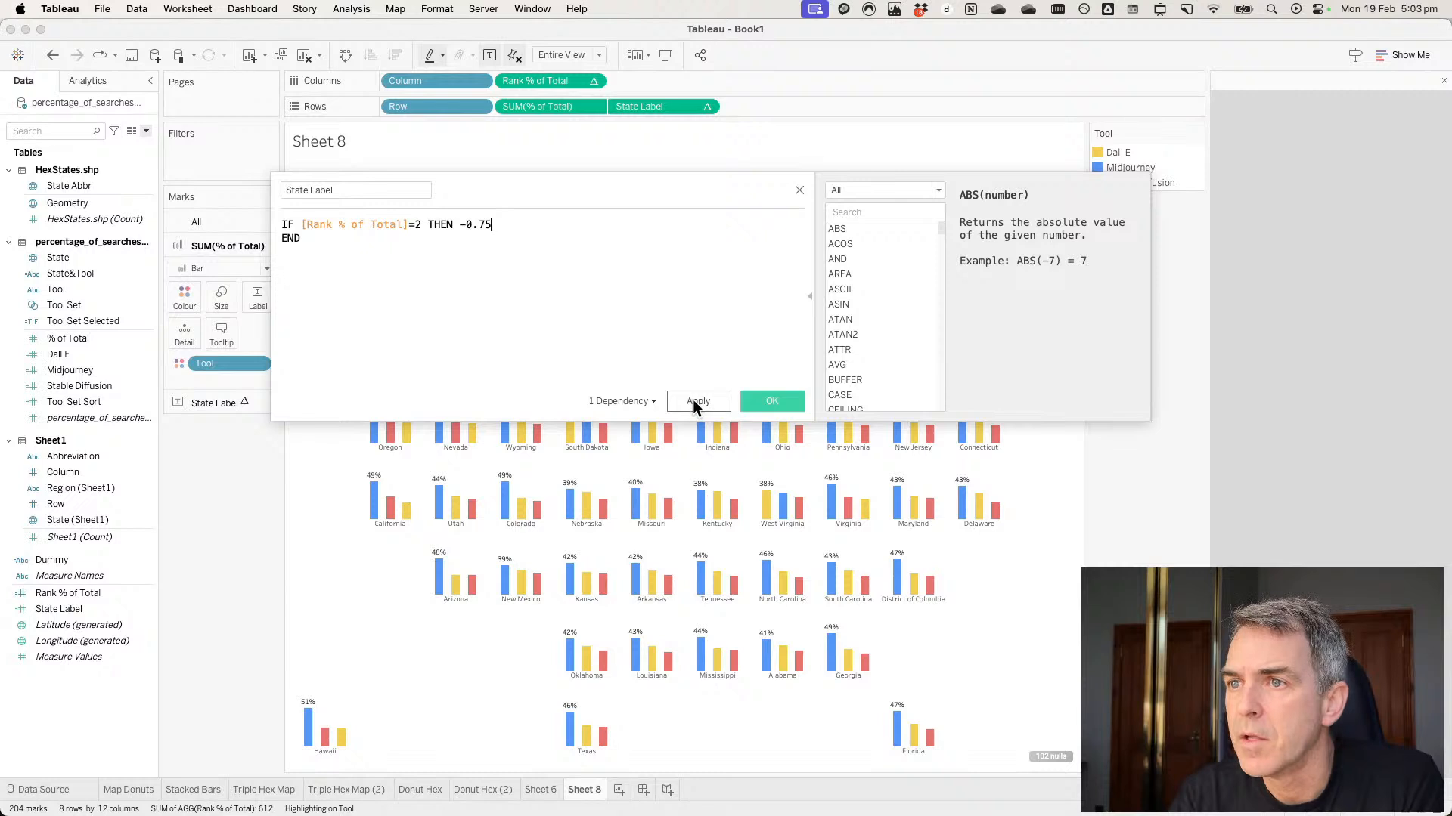
left_click(692, 400)
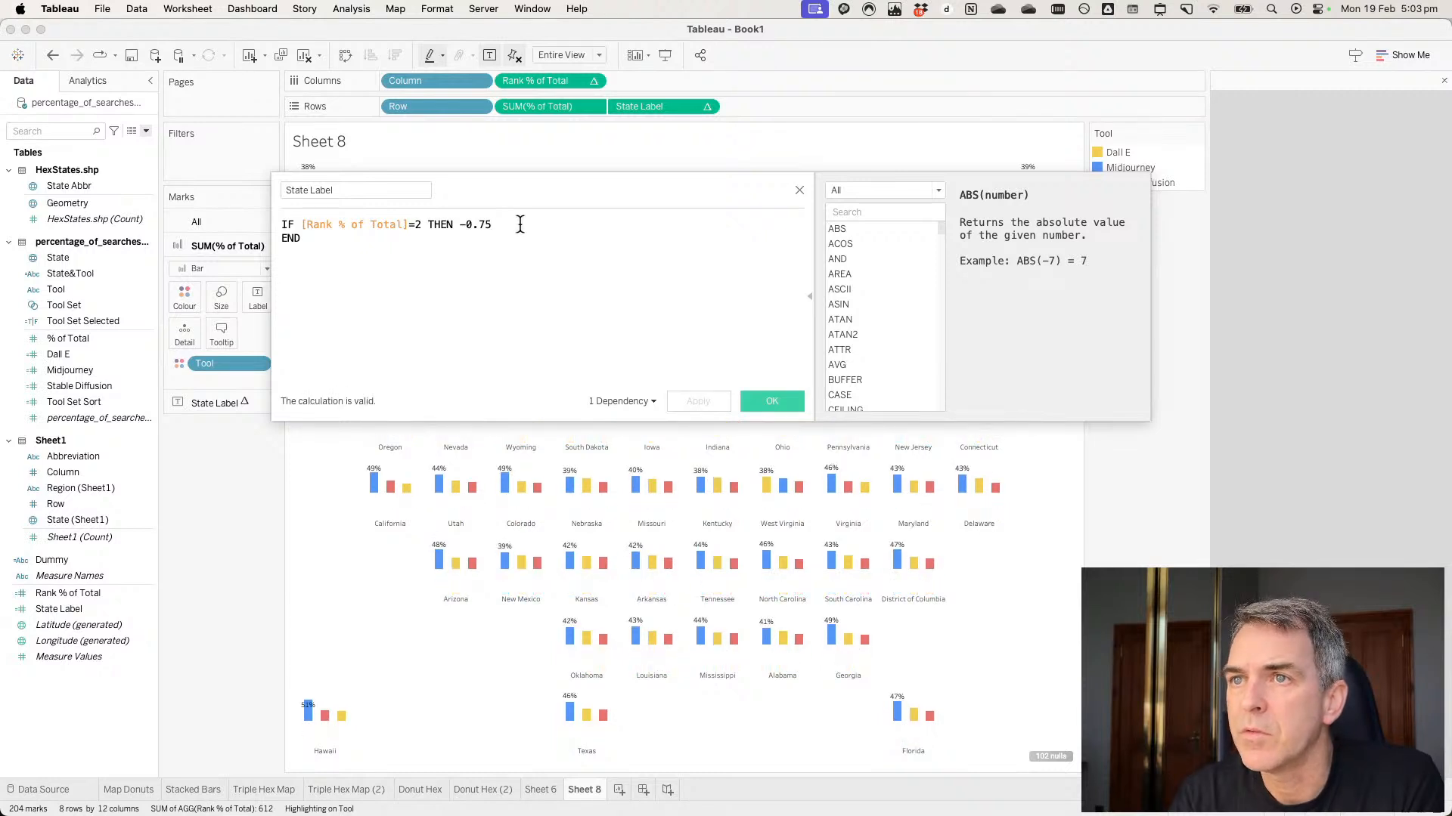
Change the rank 2 value in the State Label calculation to -0.1 and save the calculation.
key("BackSpace")
key("BackSpace")
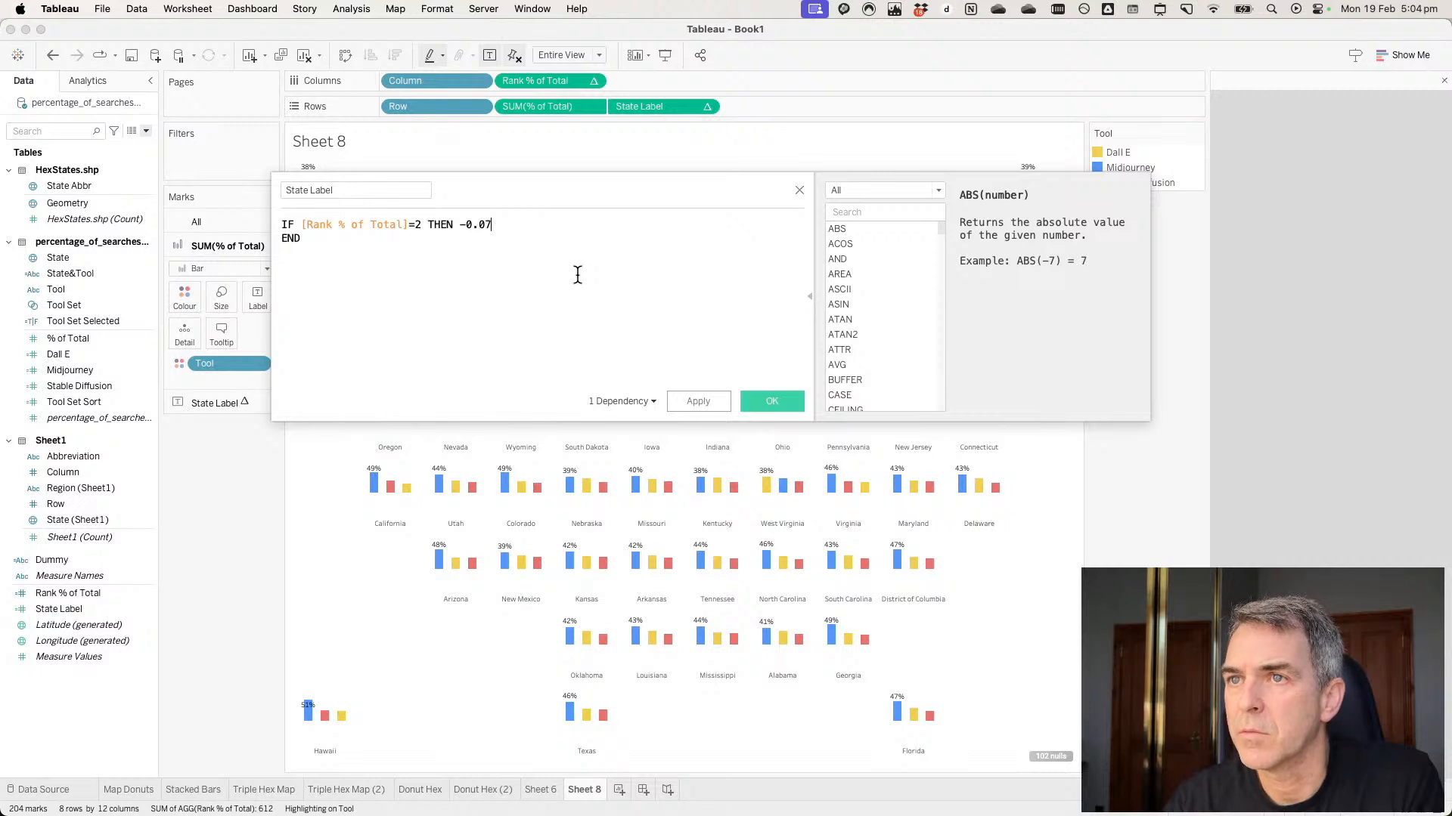
left_click(696, 400)
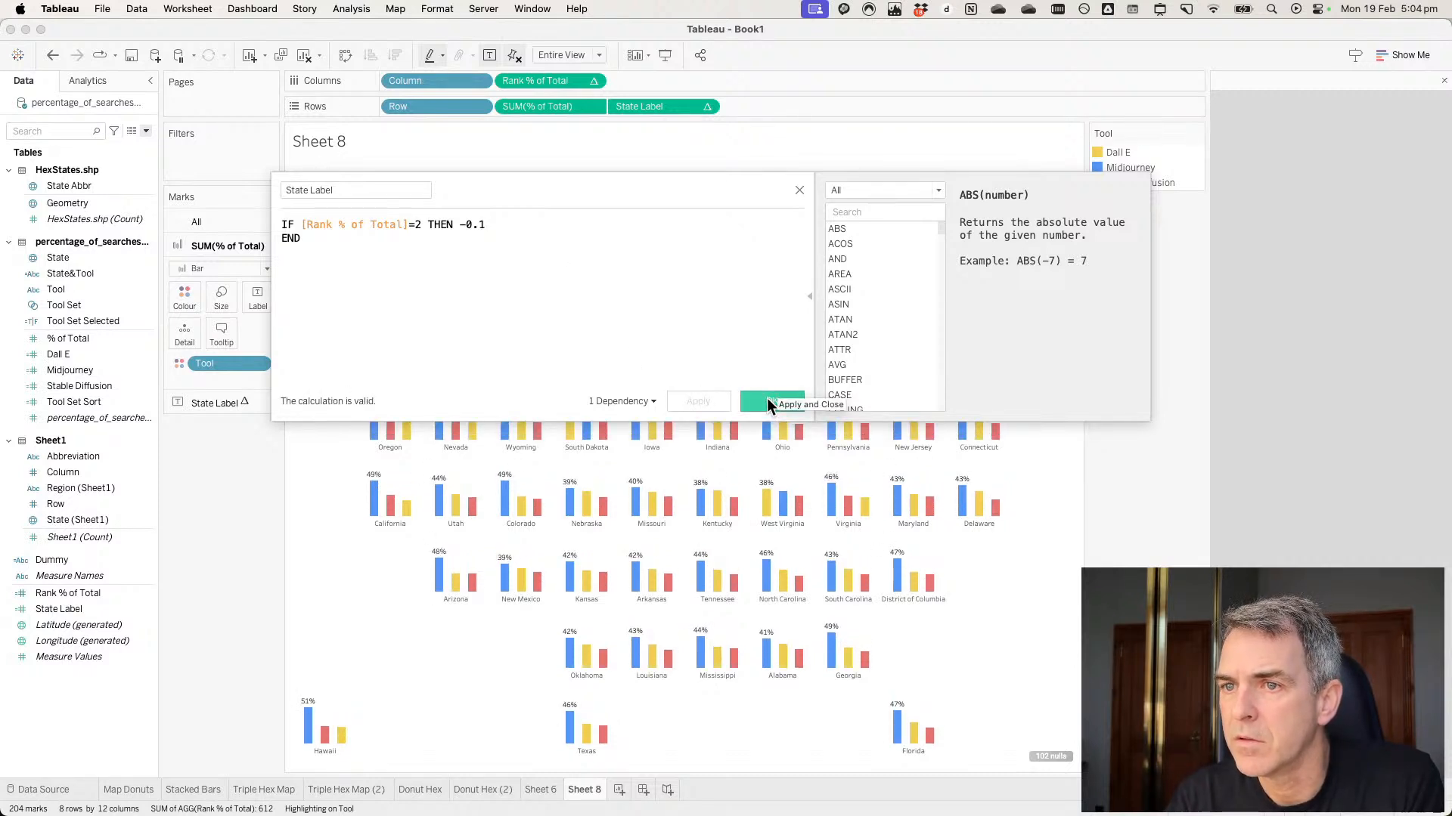
left_click(769, 405)
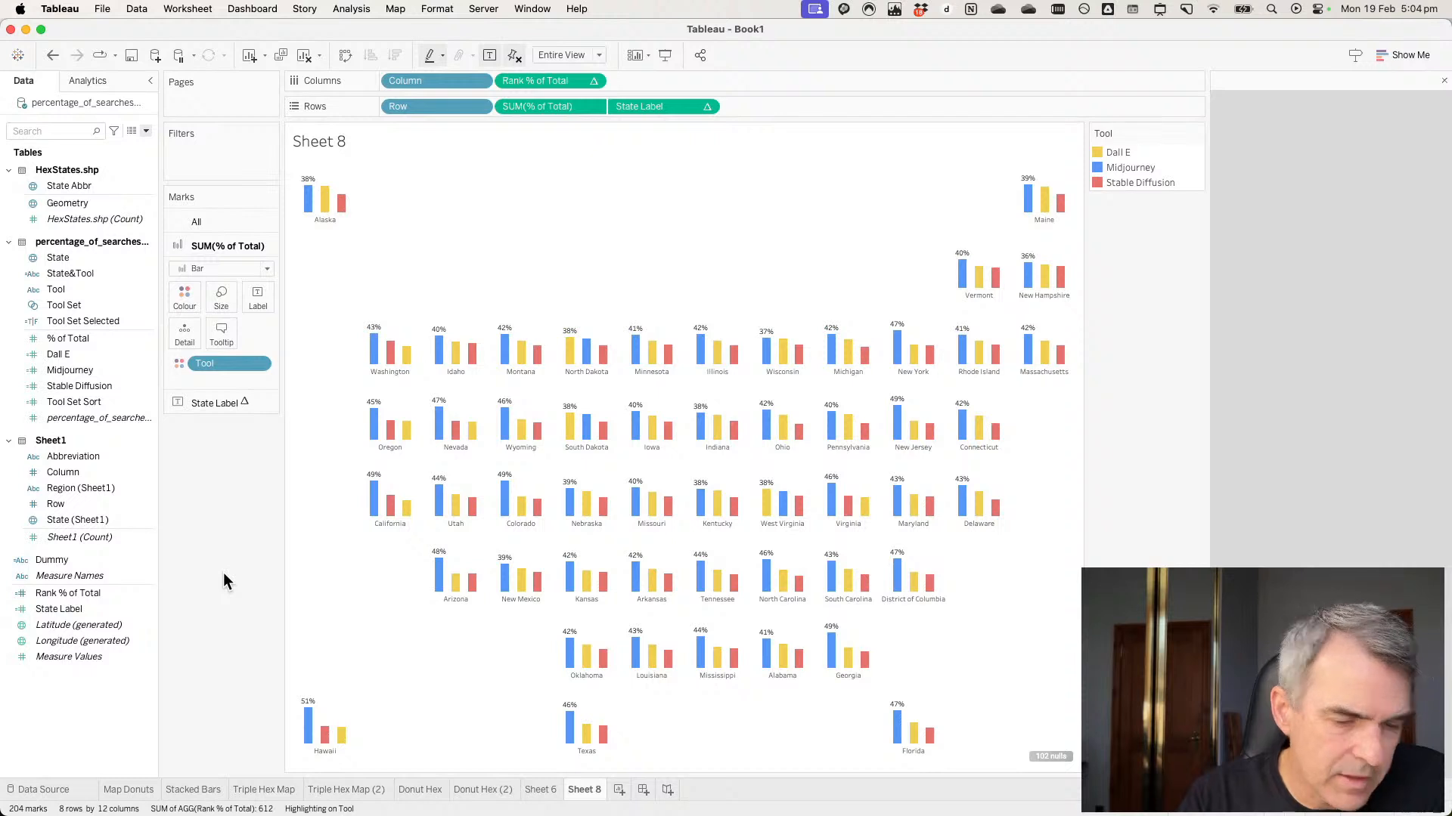
right_click(907, 602)
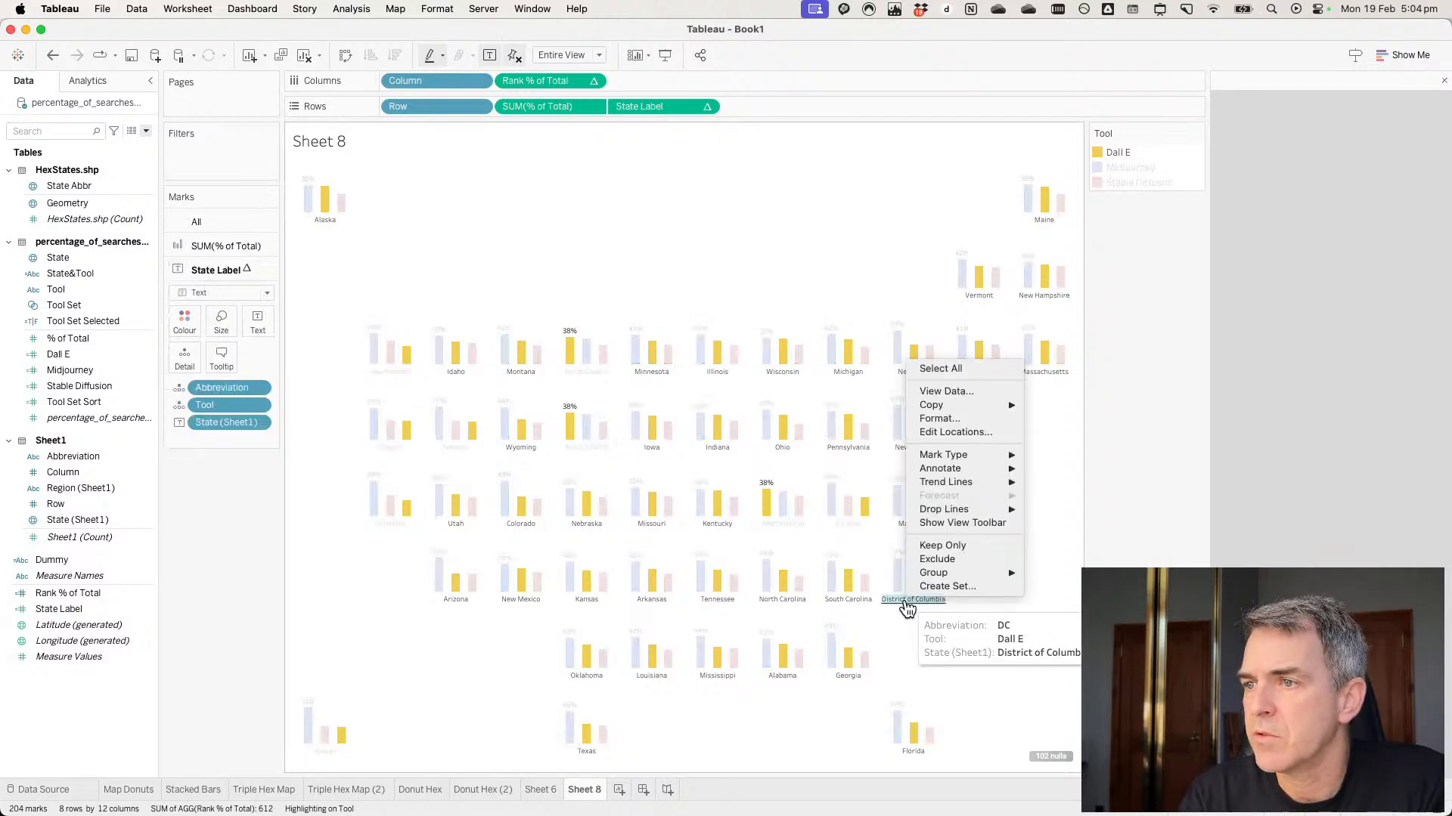
left_click(1075, 509)
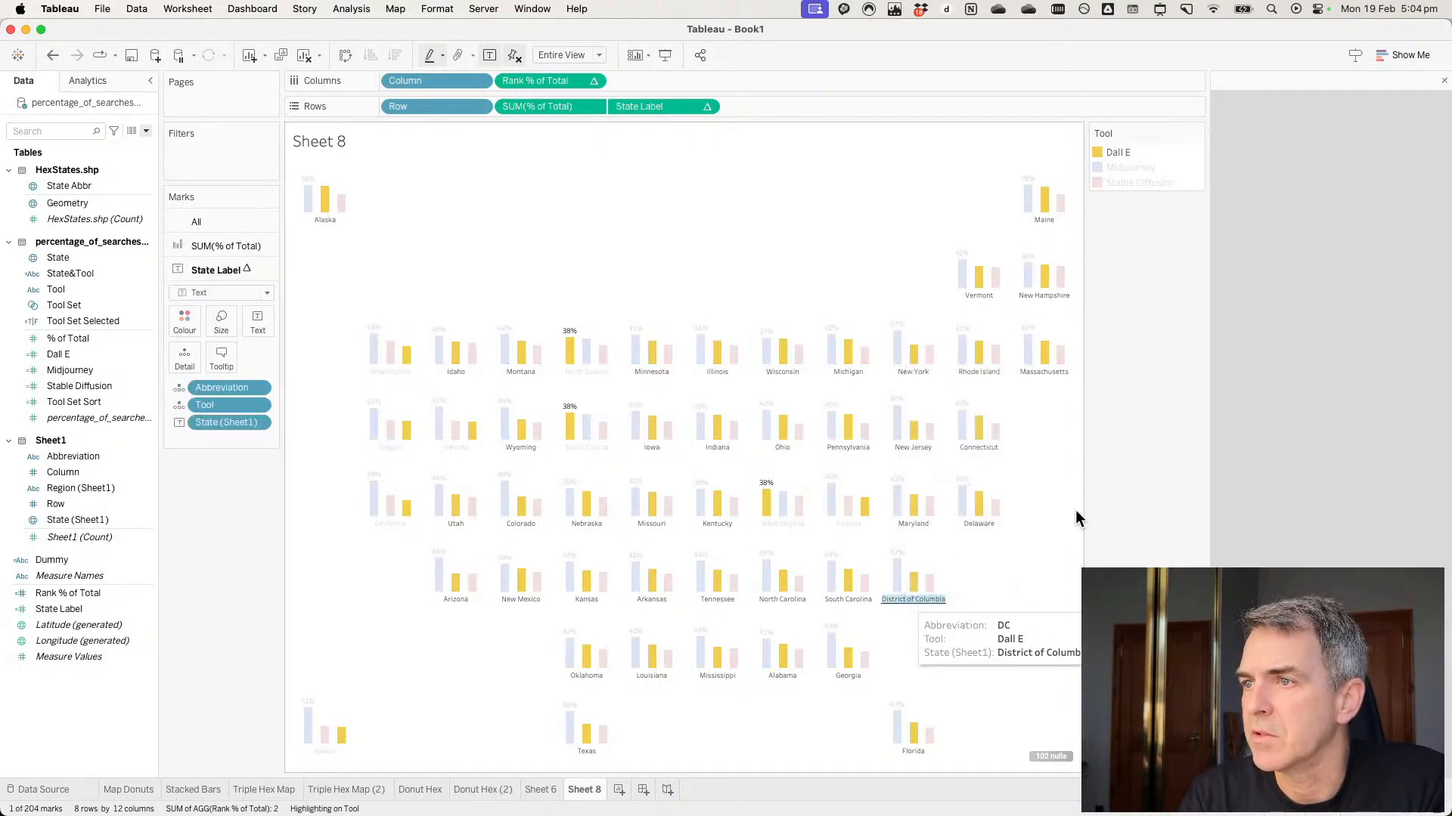
left_click(921, 633)
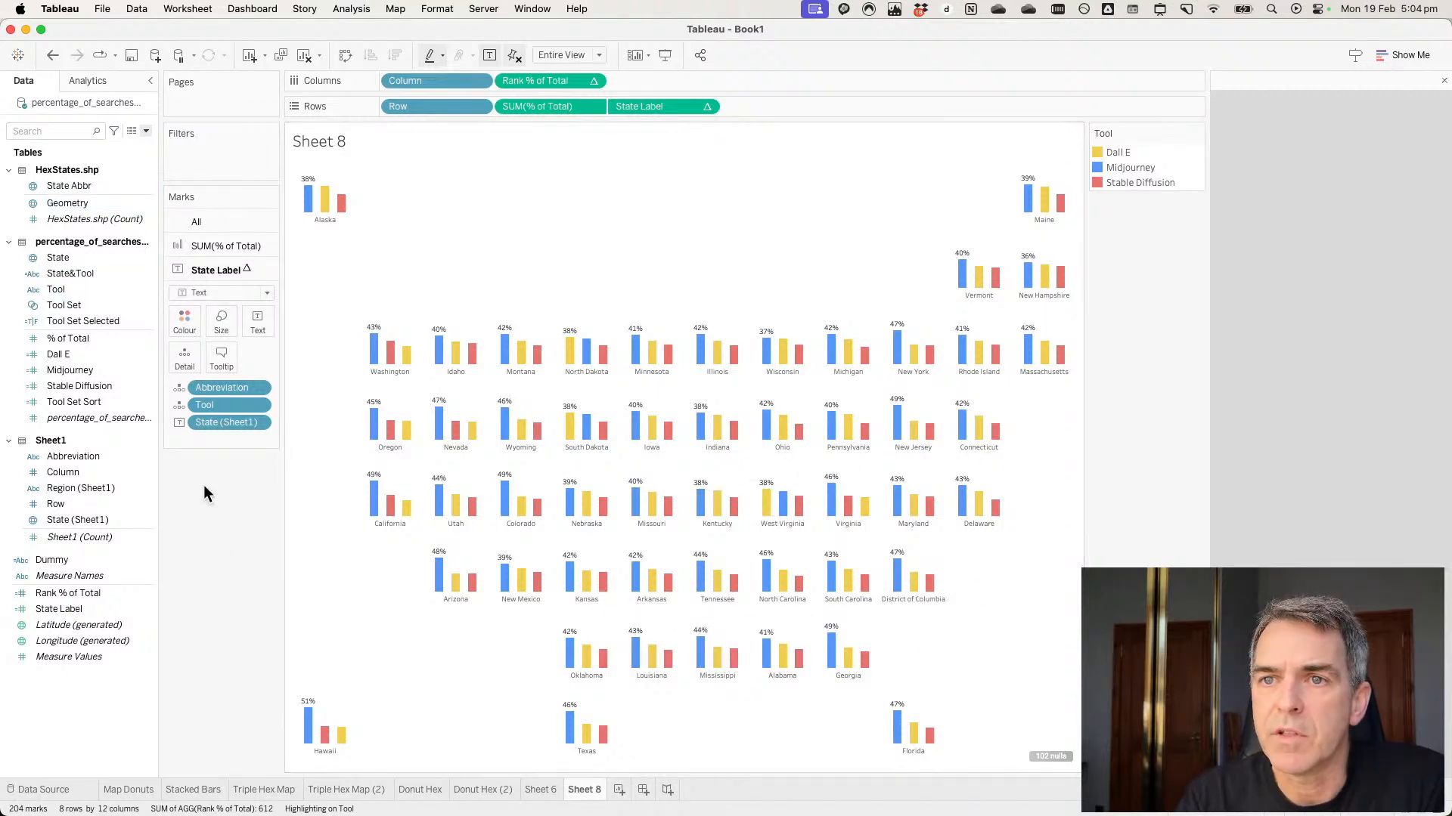
Give the District of Columbia member of State (Sheet1) the alias Washington DC.
right_click(67, 516)
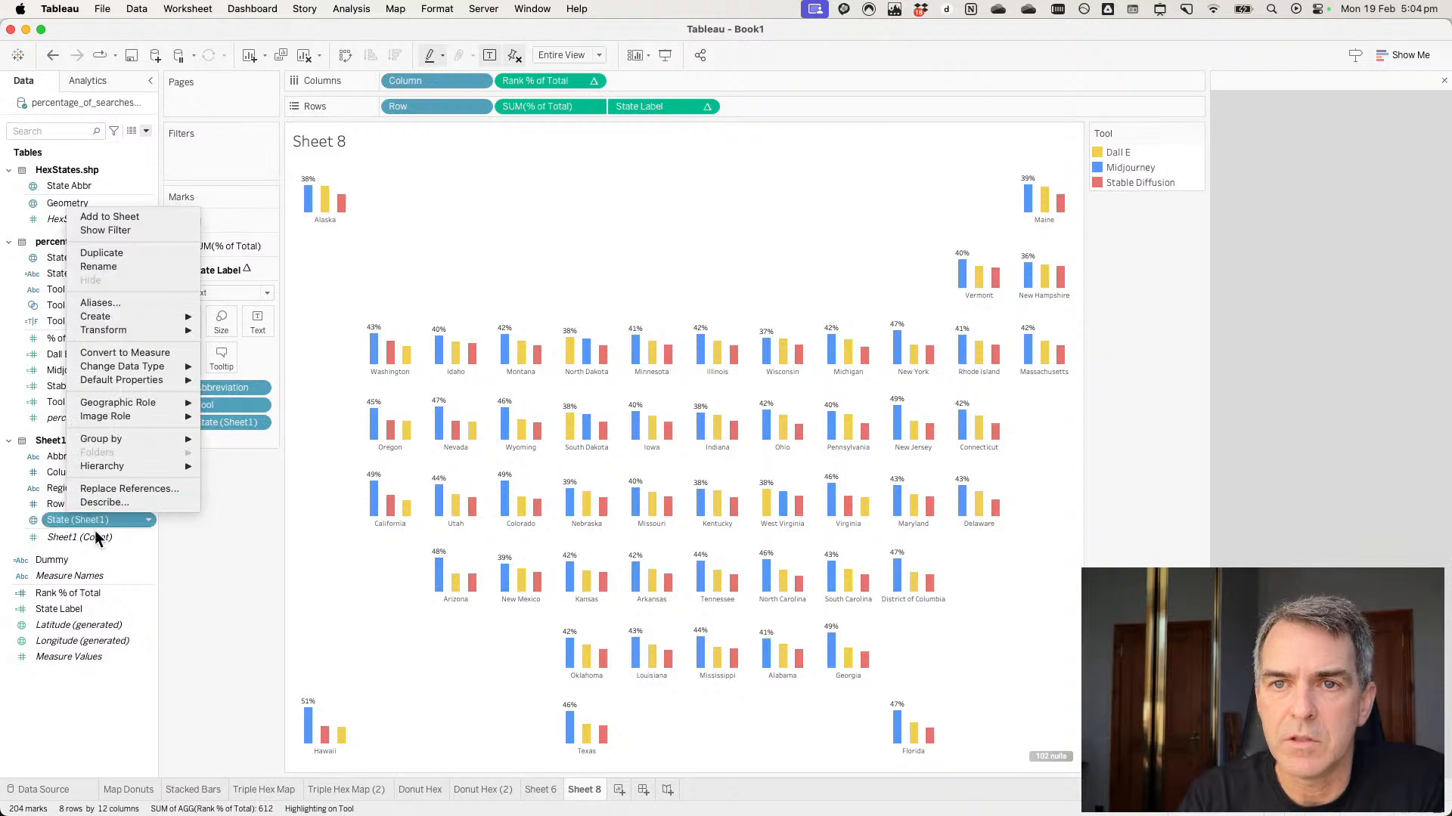
left_click(115, 302)
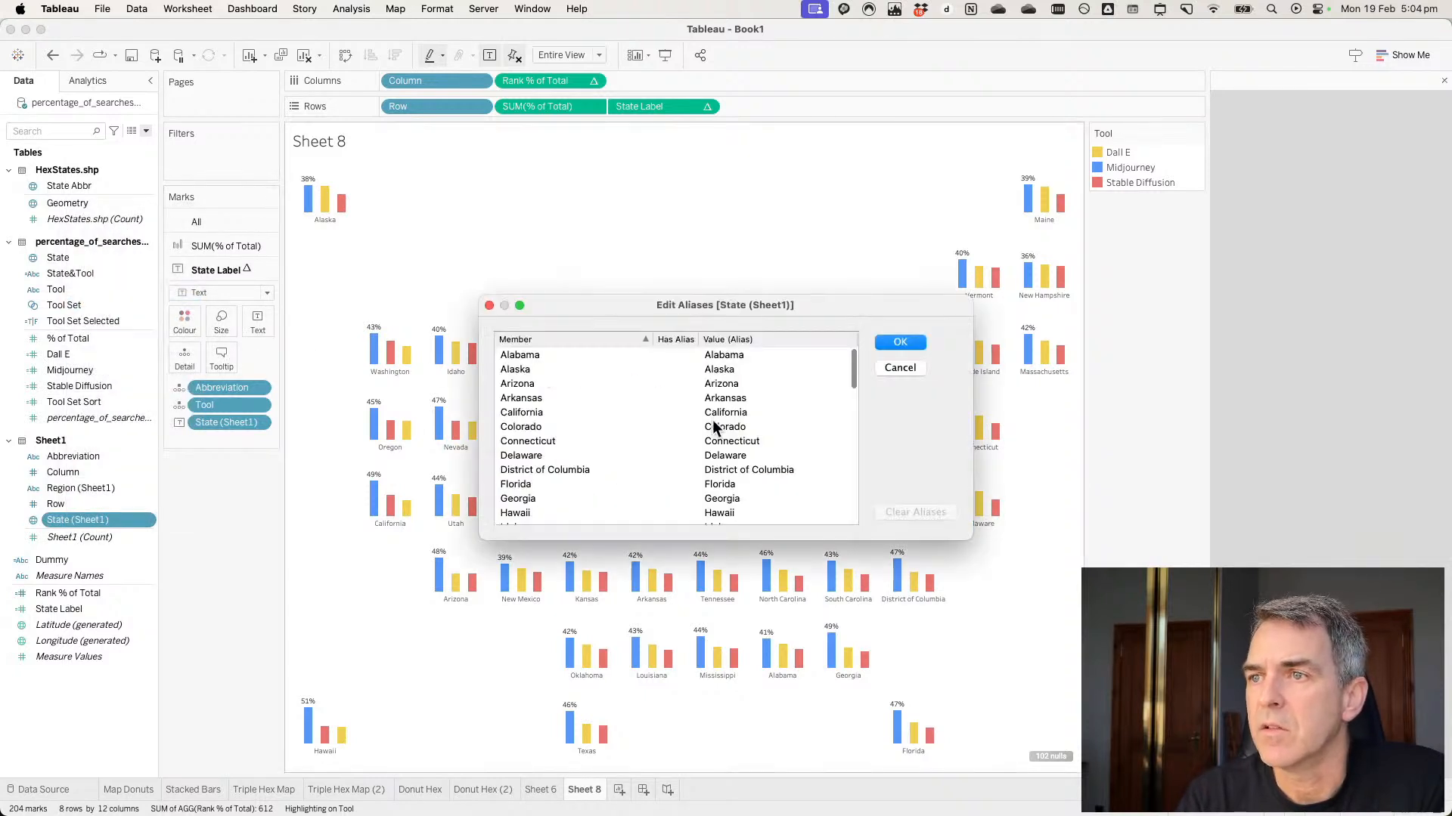
double_click(743, 470)
type("W")
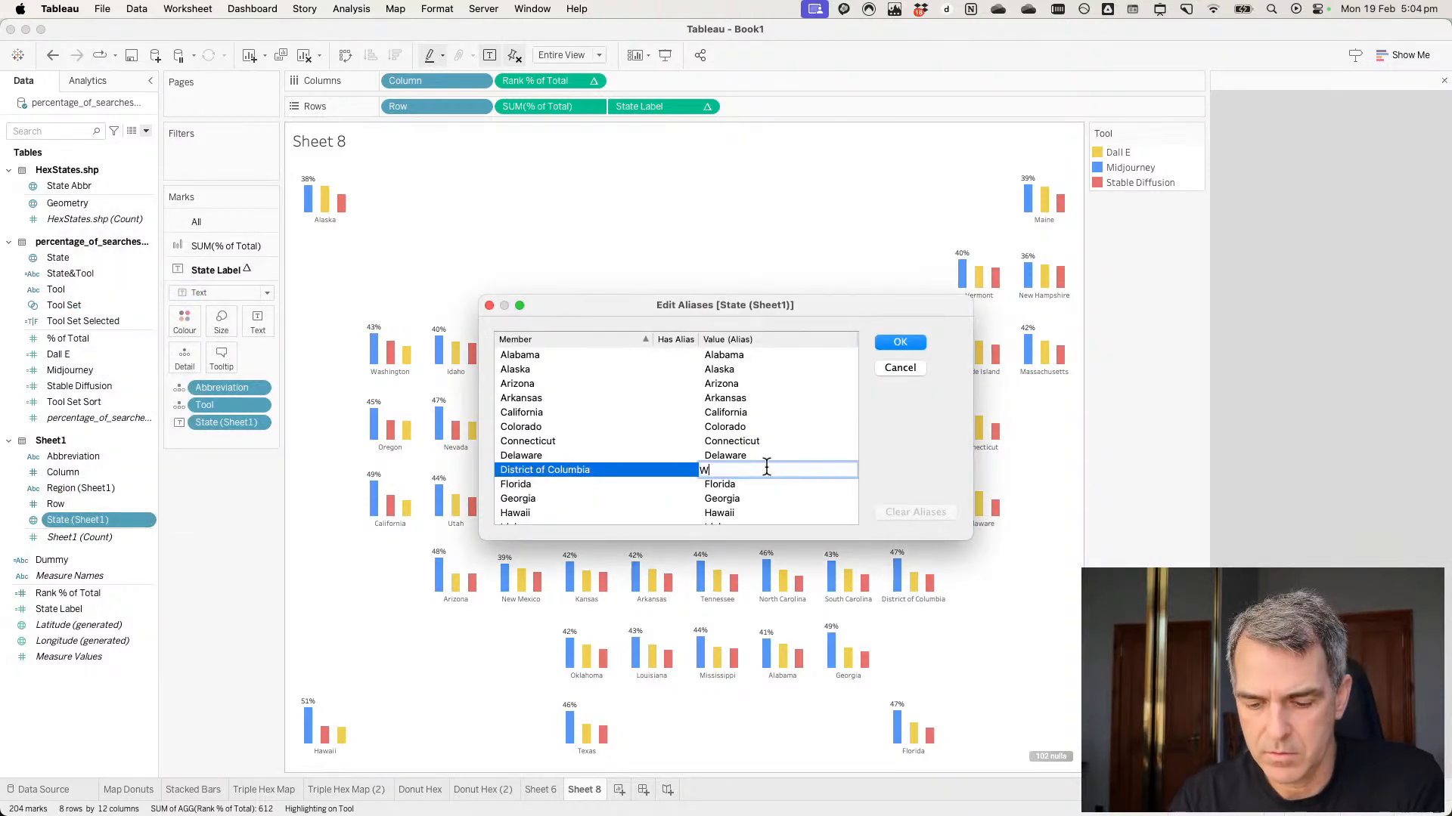
type("ashington D")
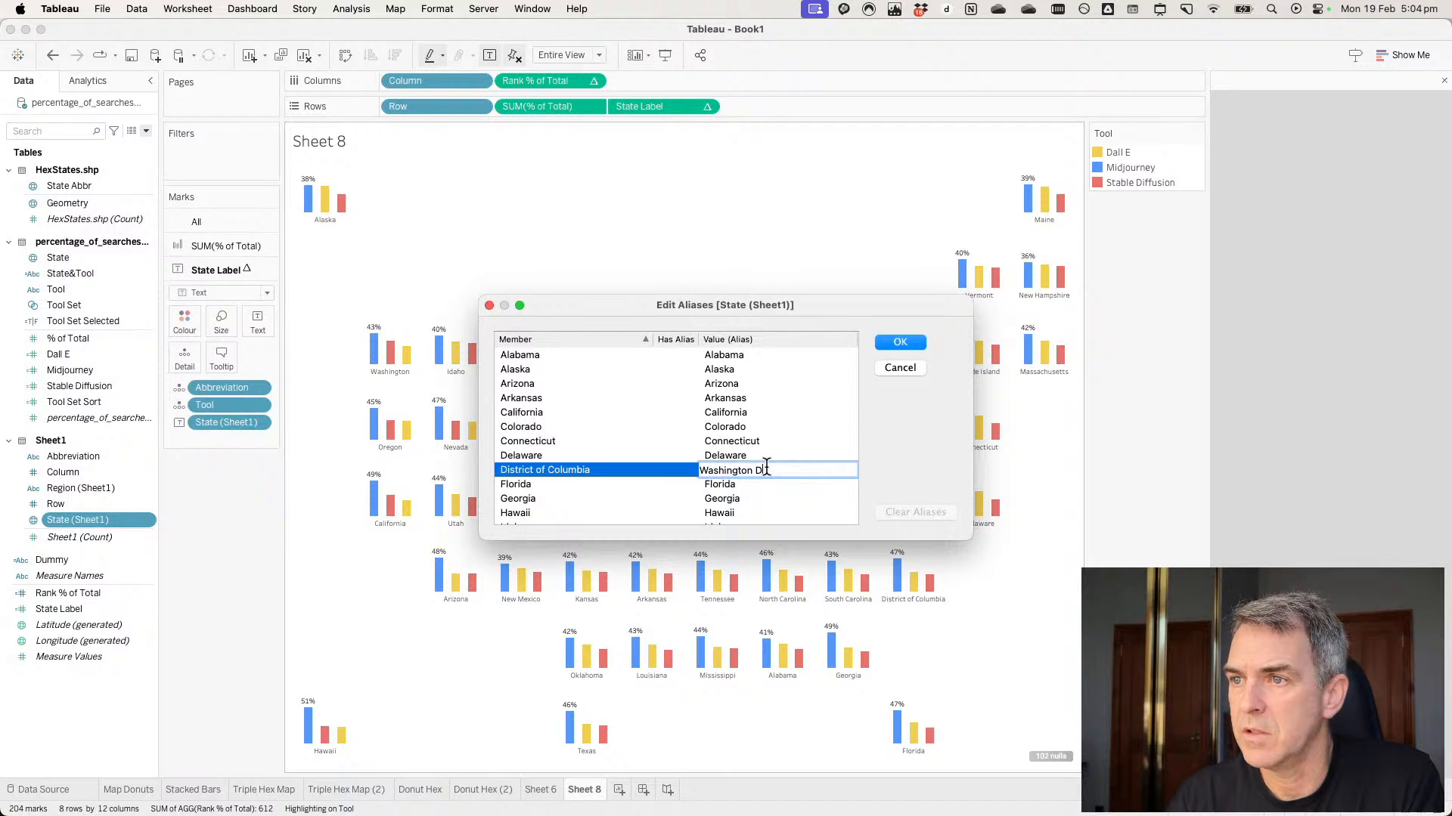
type("C")
left_click(900, 343)
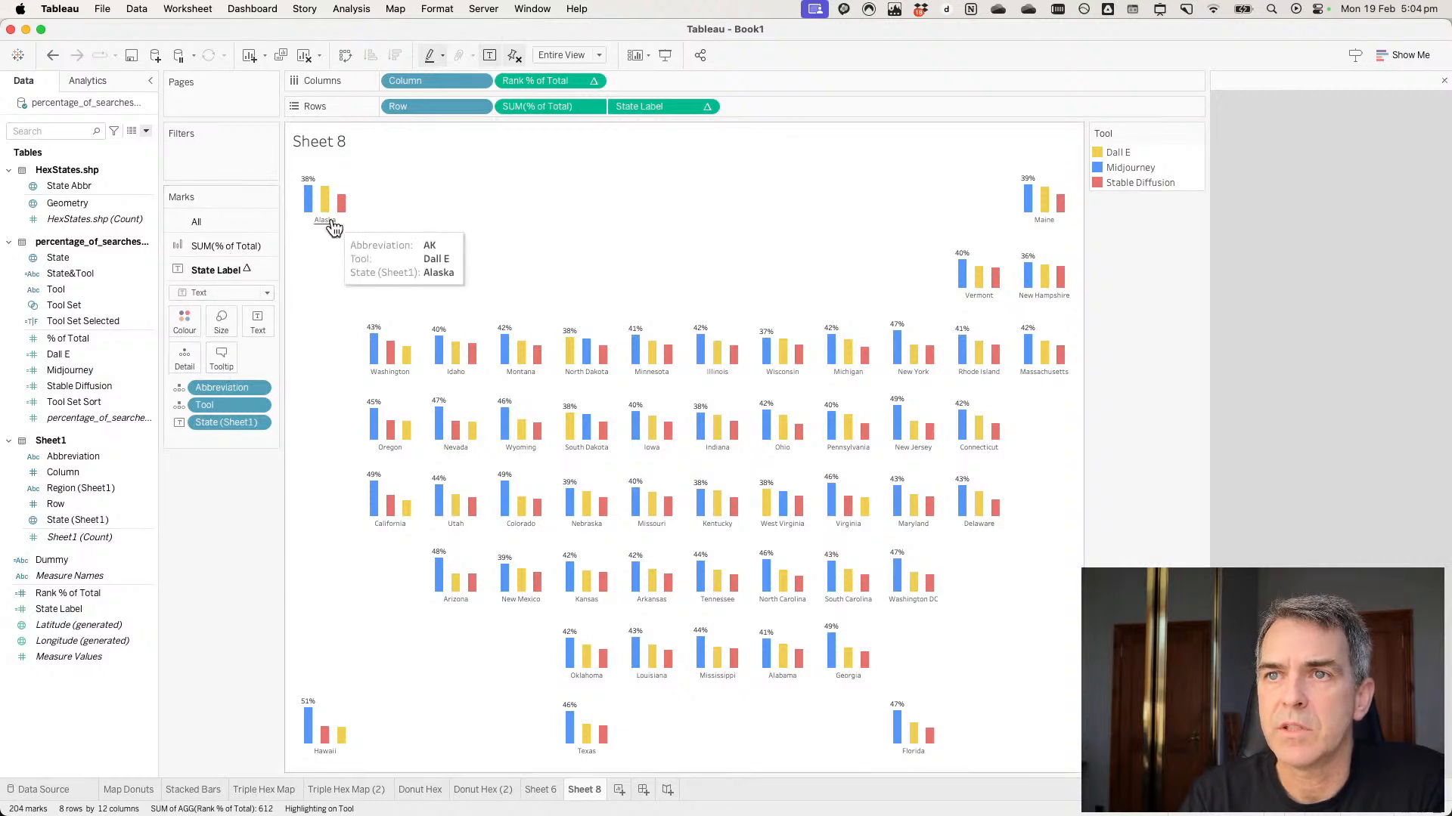
Clear all text from the State Label marks' tooltip and turn off its command buttons and selection by category.
left_click(221, 359)
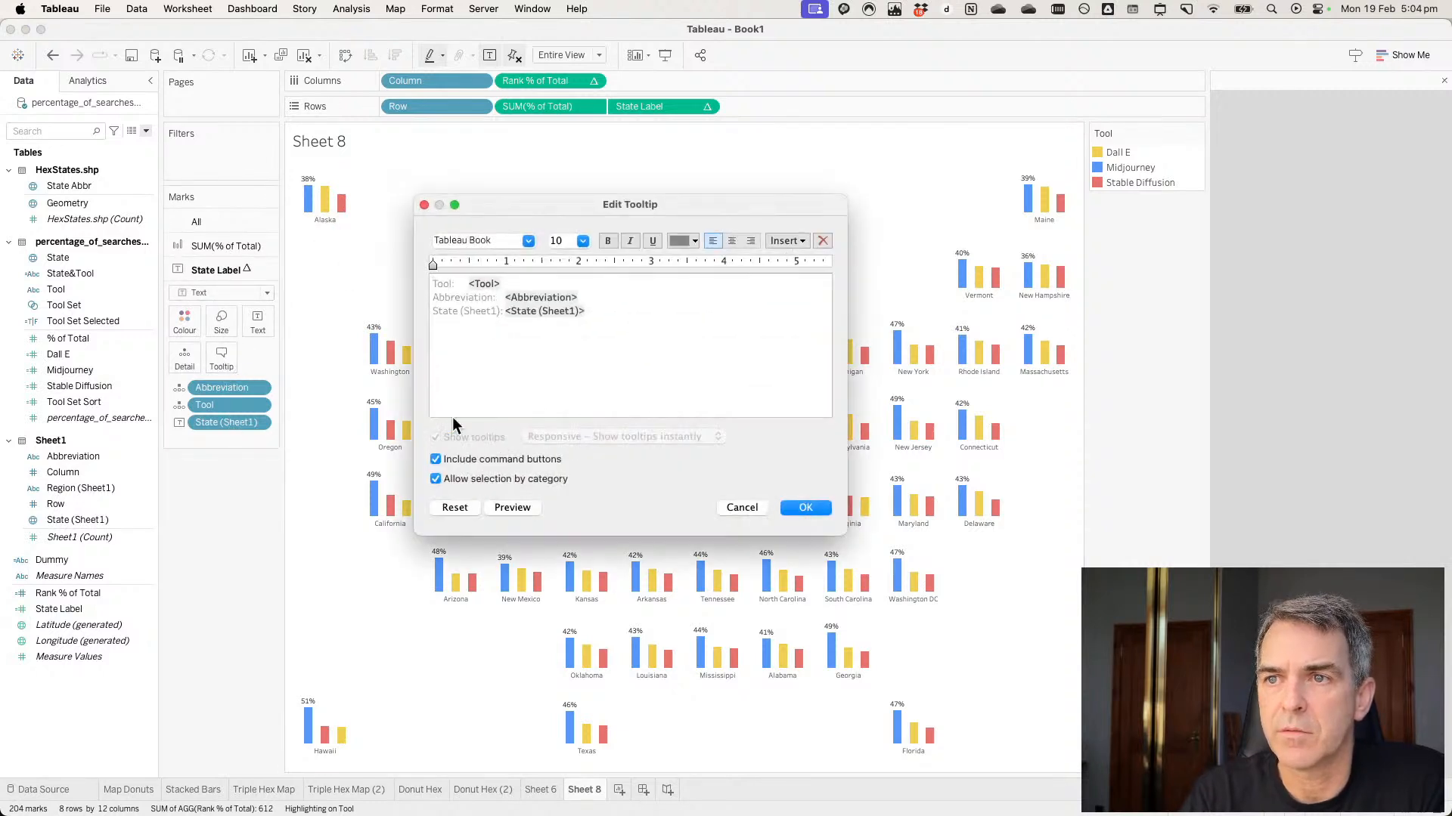
key("super+a")
key("BackSpace")
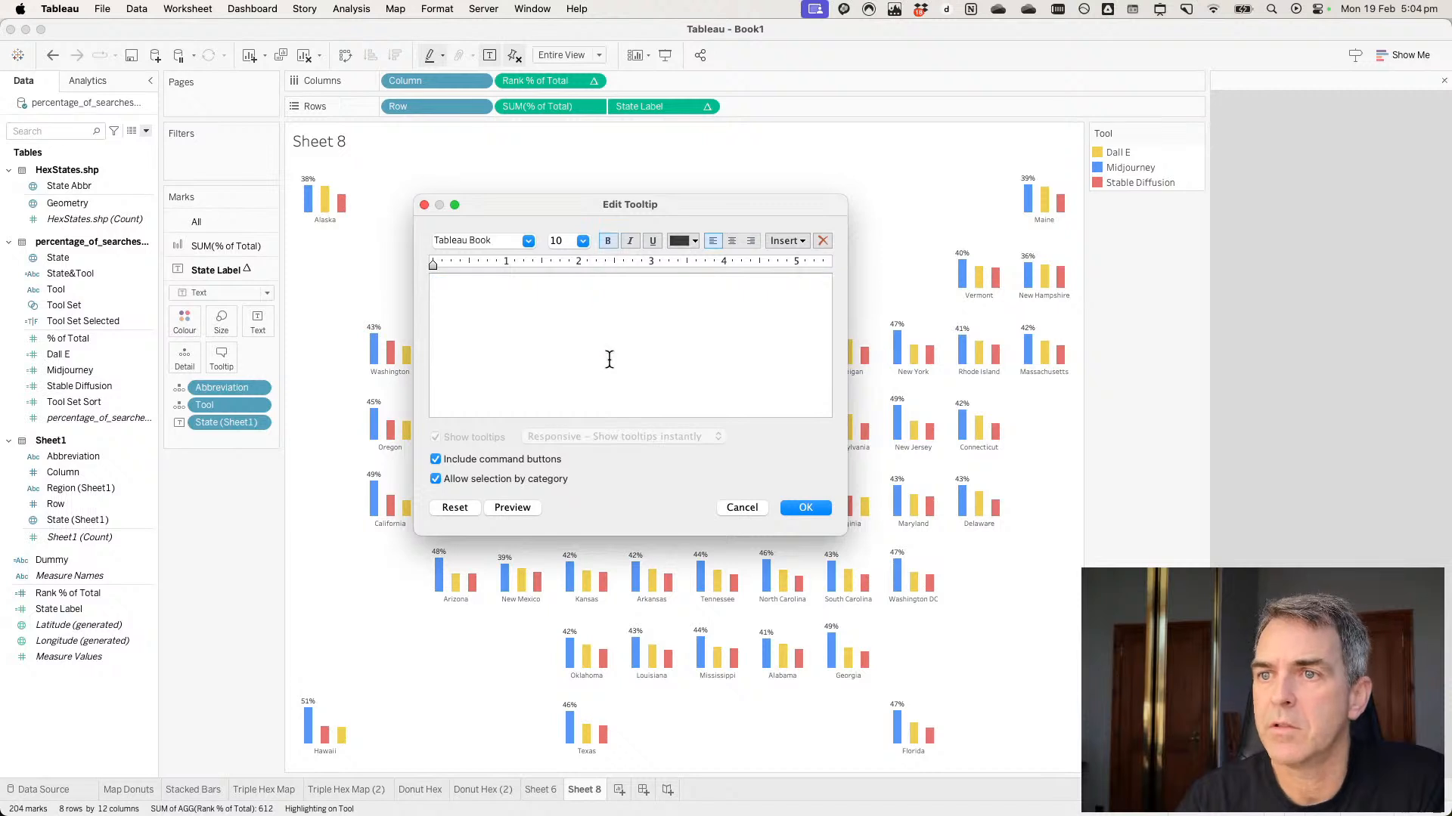
left_click(501, 460)
left_click(495, 479)
left_click(805, 508)
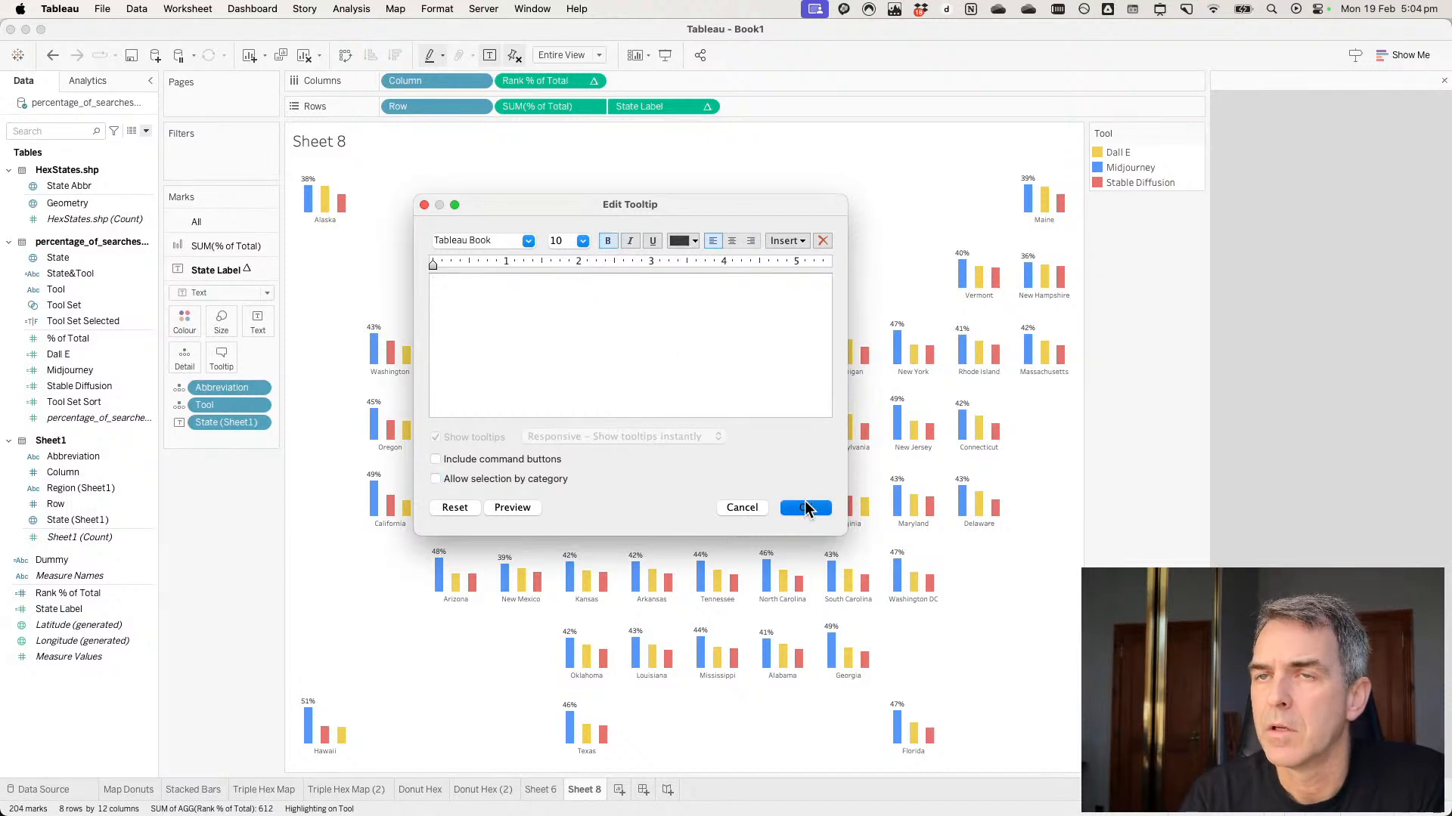
Strip the captions from the % of Total bars' tooltip, keeping only the Tool and SUM(% of Total) fields on separate lines.
left_click(227, 244)
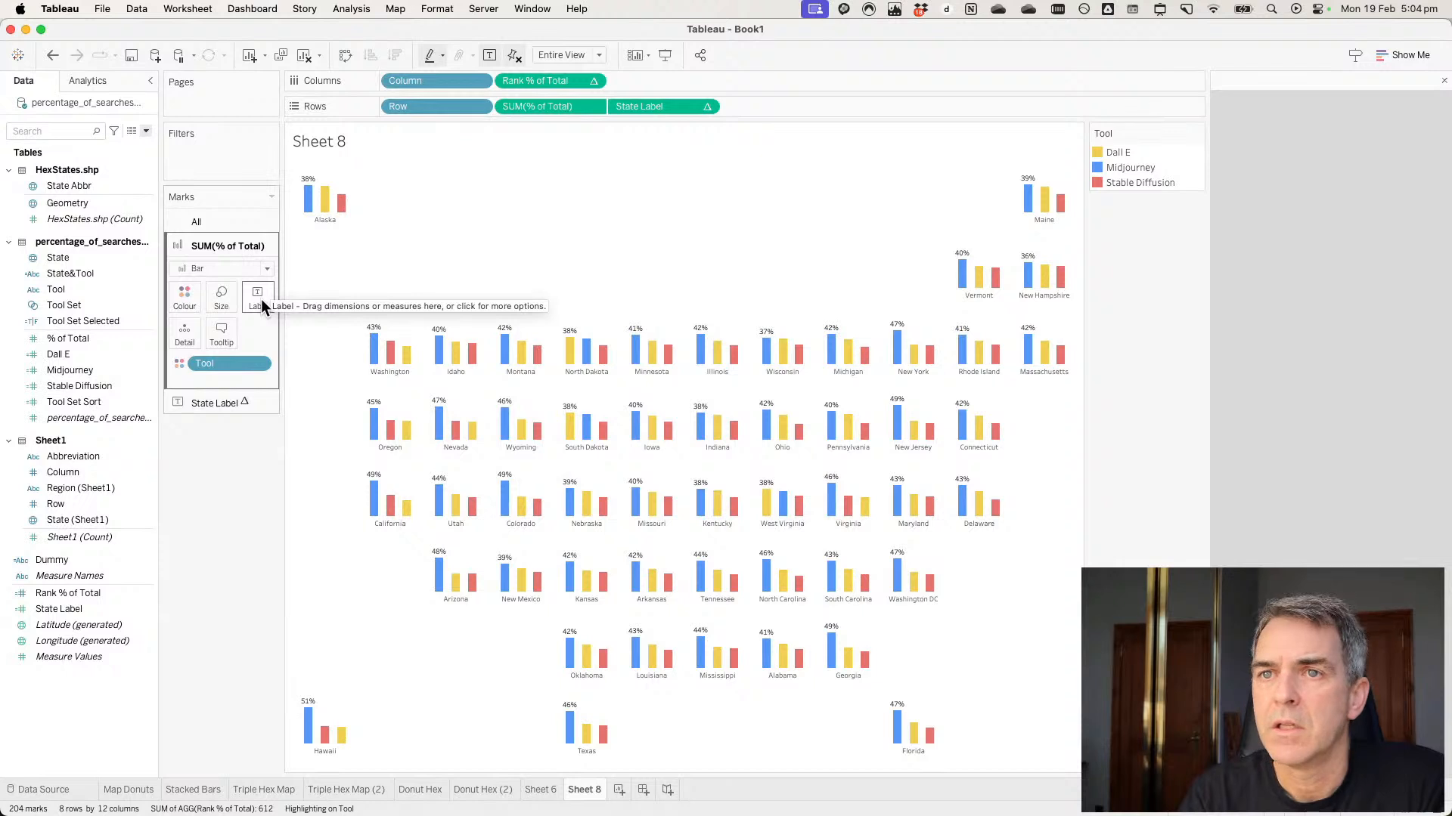
left_click(234, 333)
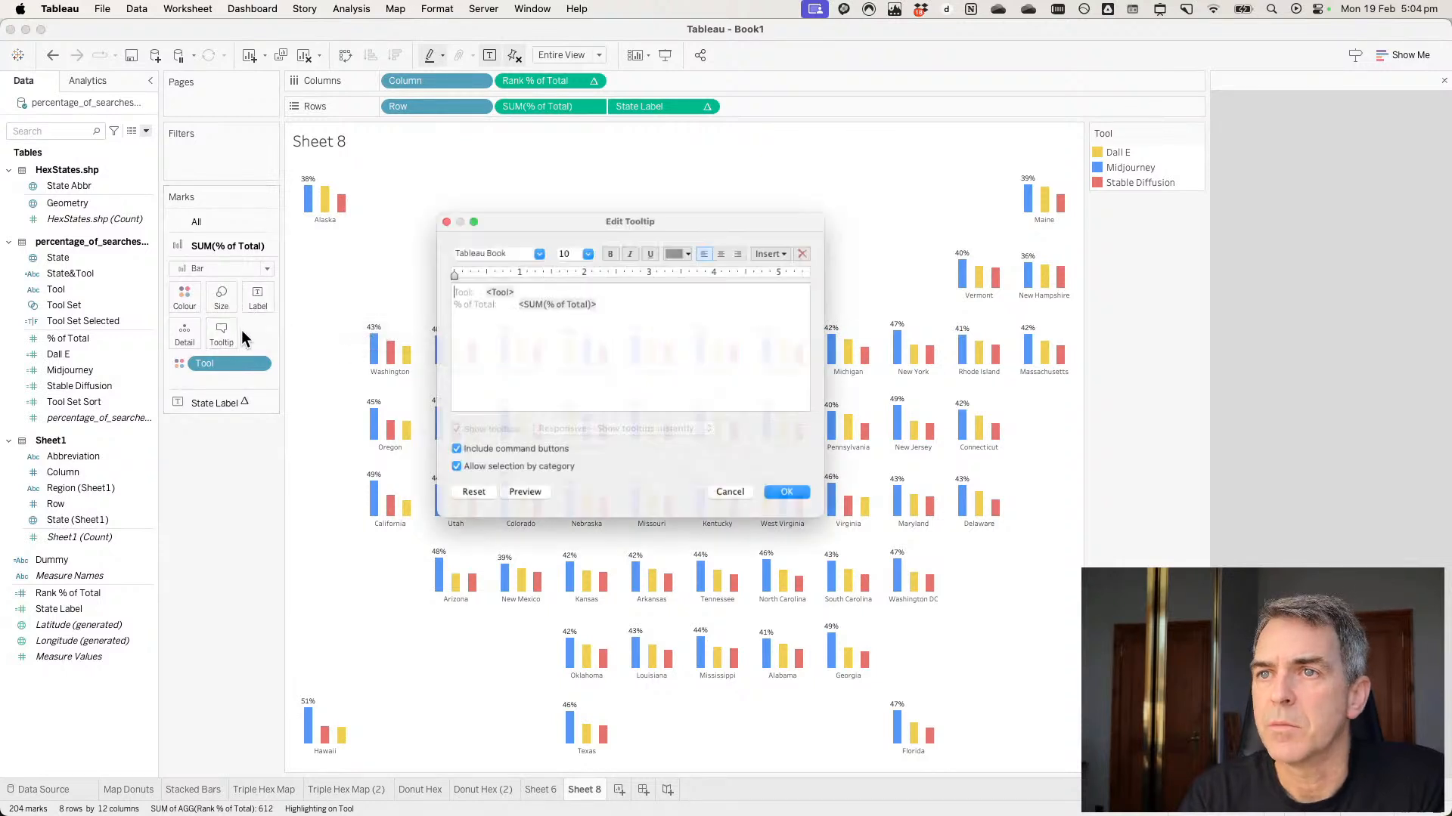
left_click_drag(469, 282, 369, 280)
key("BackSpace")
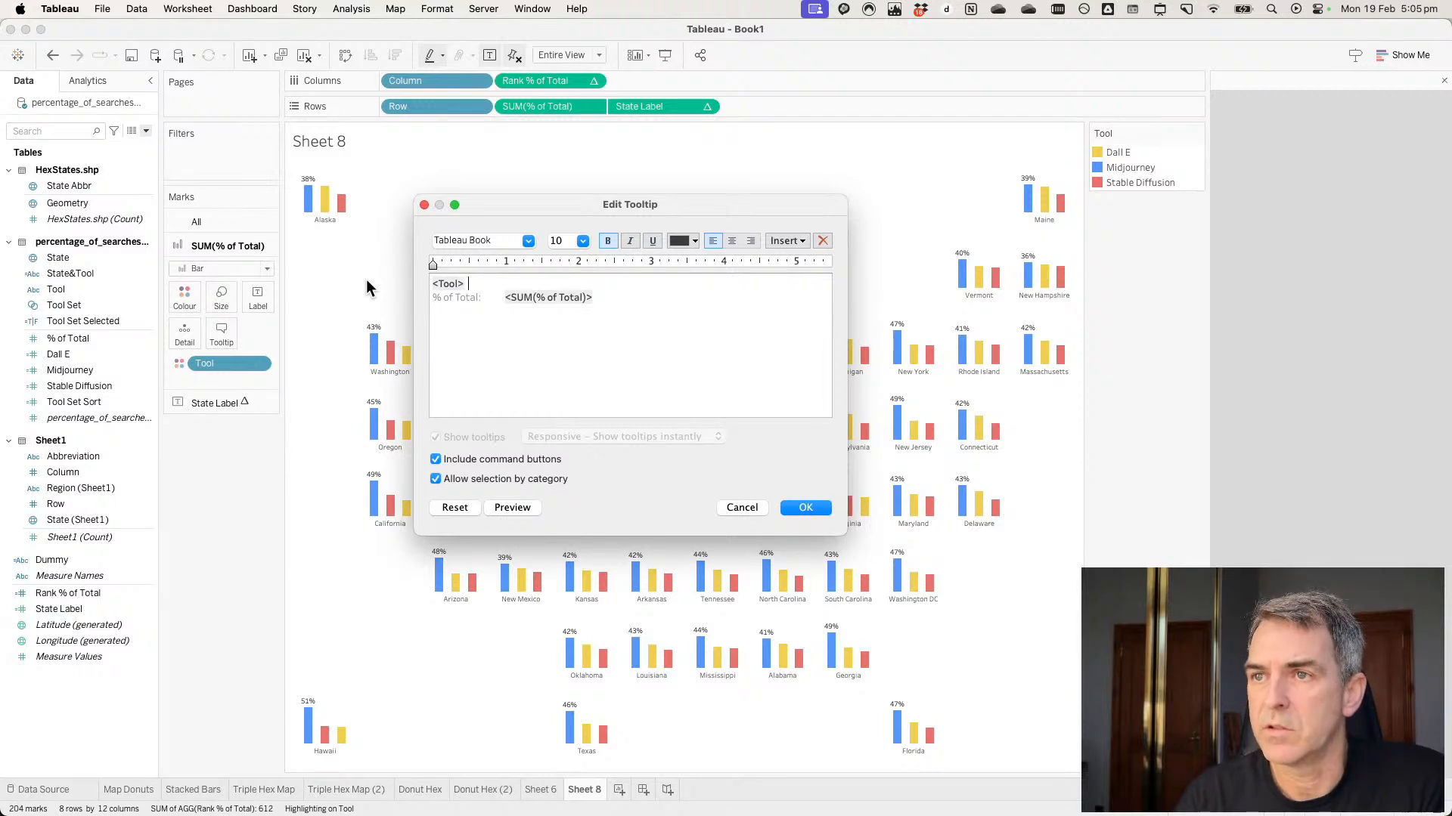
left_click(505, 296, "shift")
key("BackSpace")
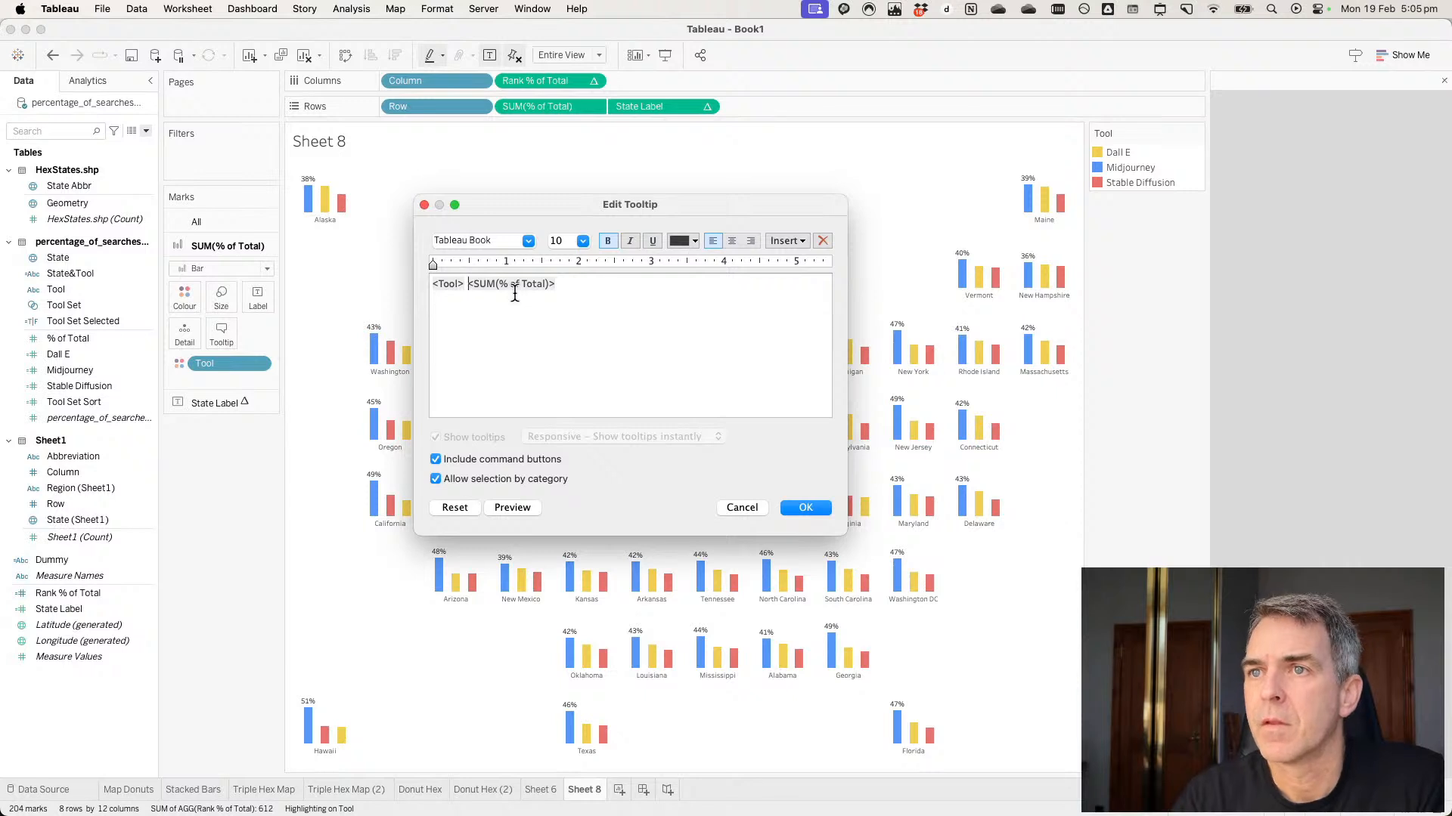
key("Return")
Set the tooltip's Tool field to font size 14 and the SUM(% of Total) field to size 18.
double_click(446, 284)
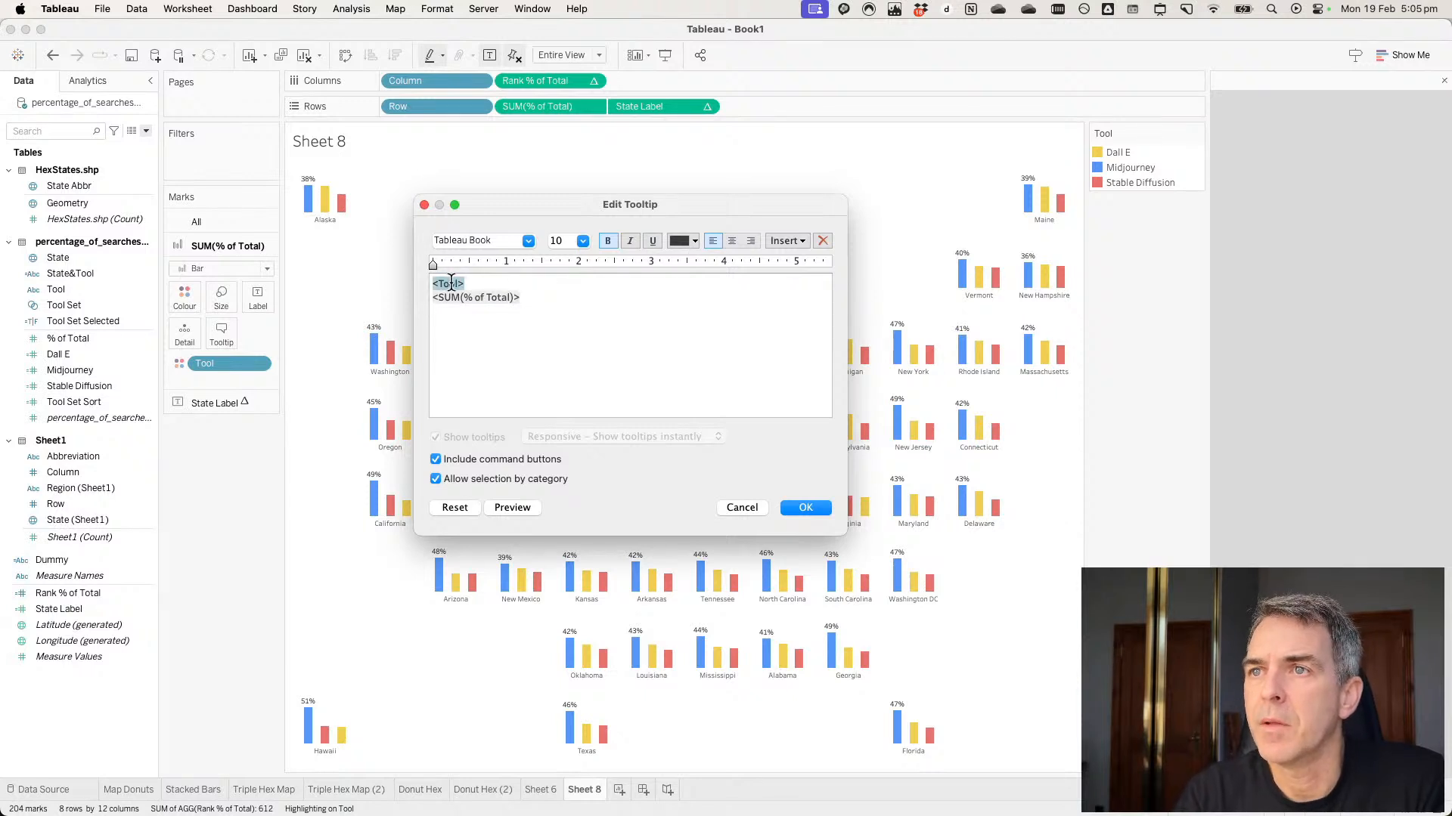
left_click(583, 241)
left_click(571, 311)
double_click(484, 303)
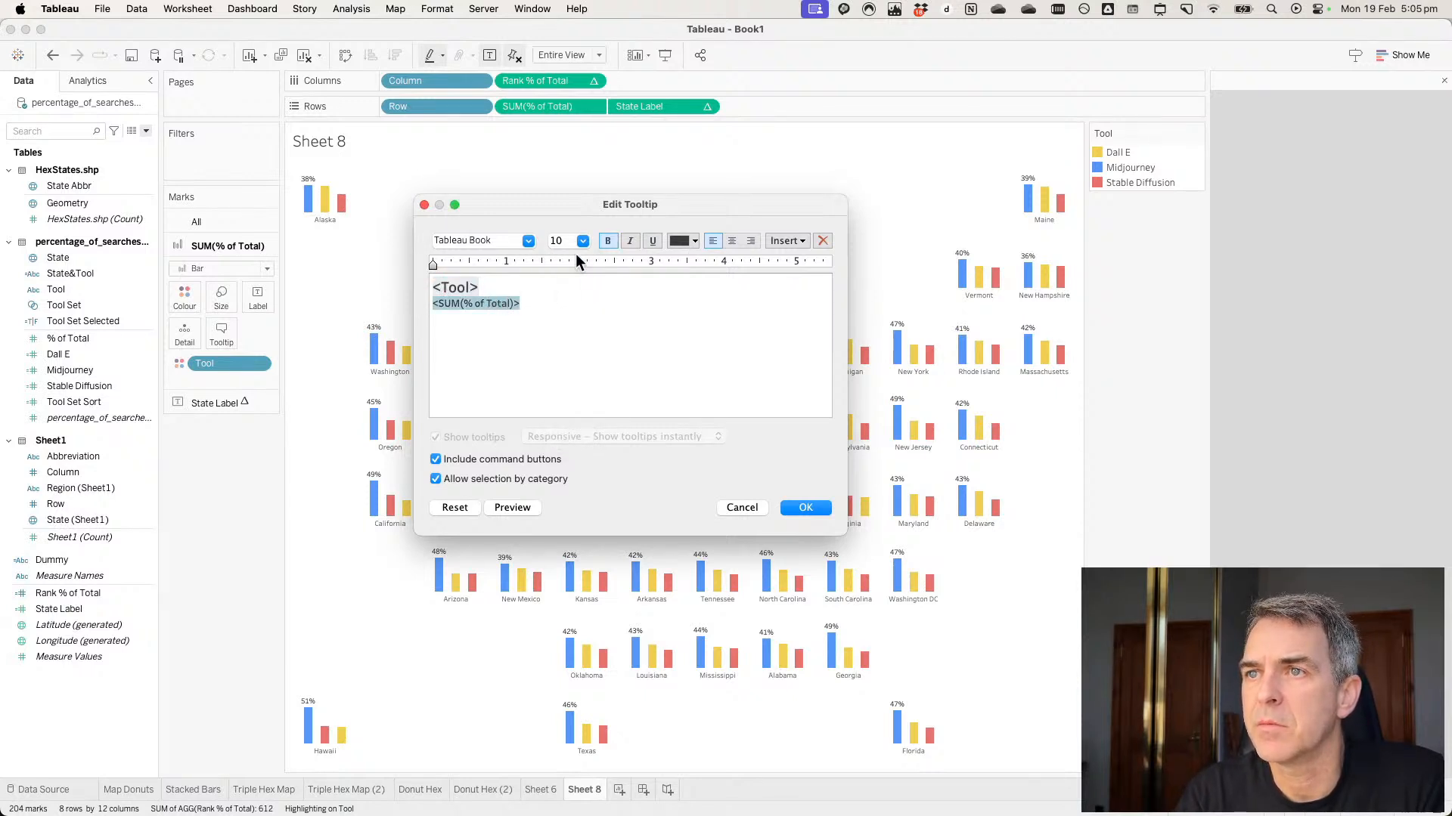
left_click(583, 241)
left_click(571, 349)
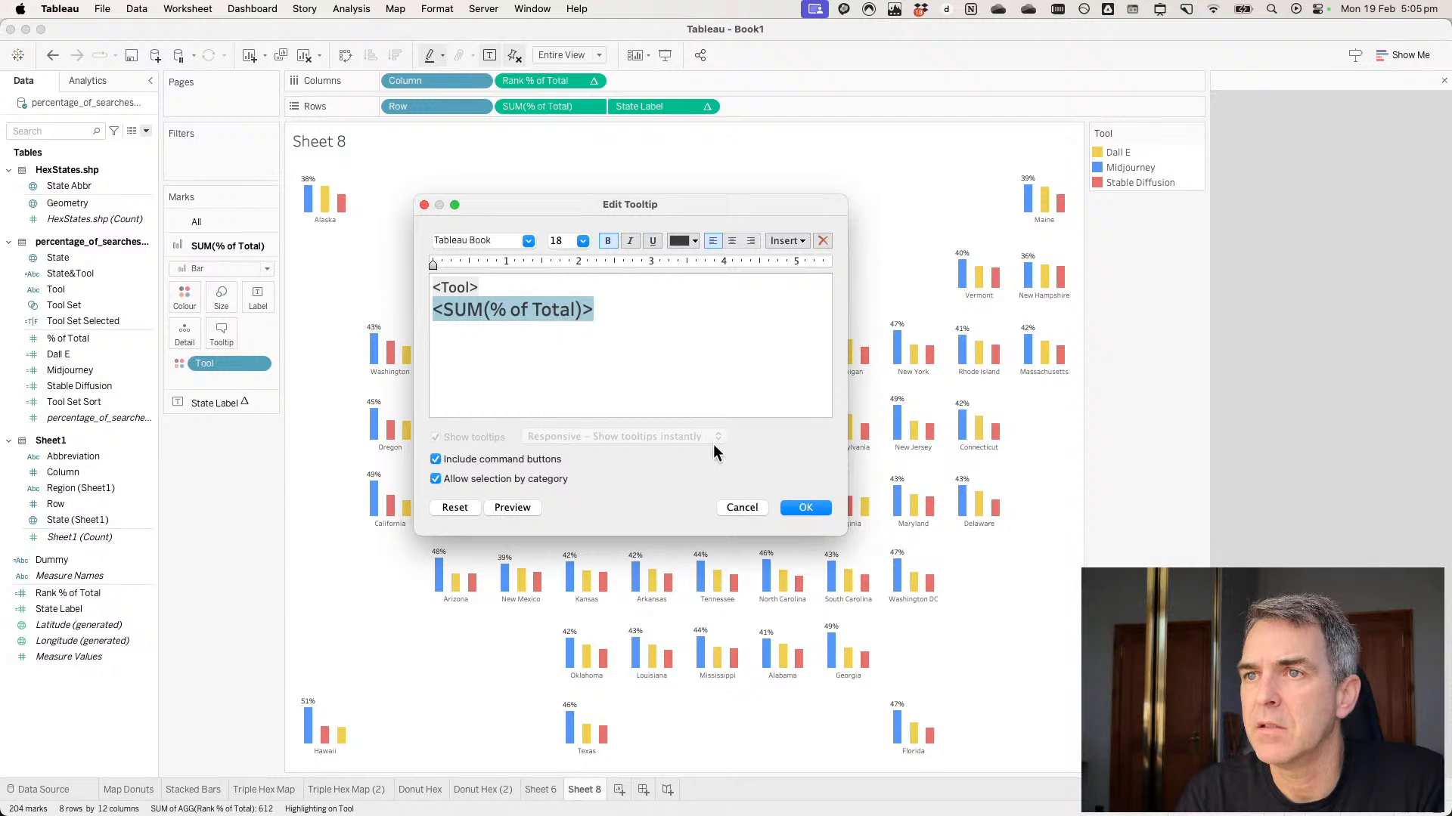
Turn off command buttons and selection by category for the bar tooltip, apply it and check it on Alaska's bars.
left_click(452, 460)
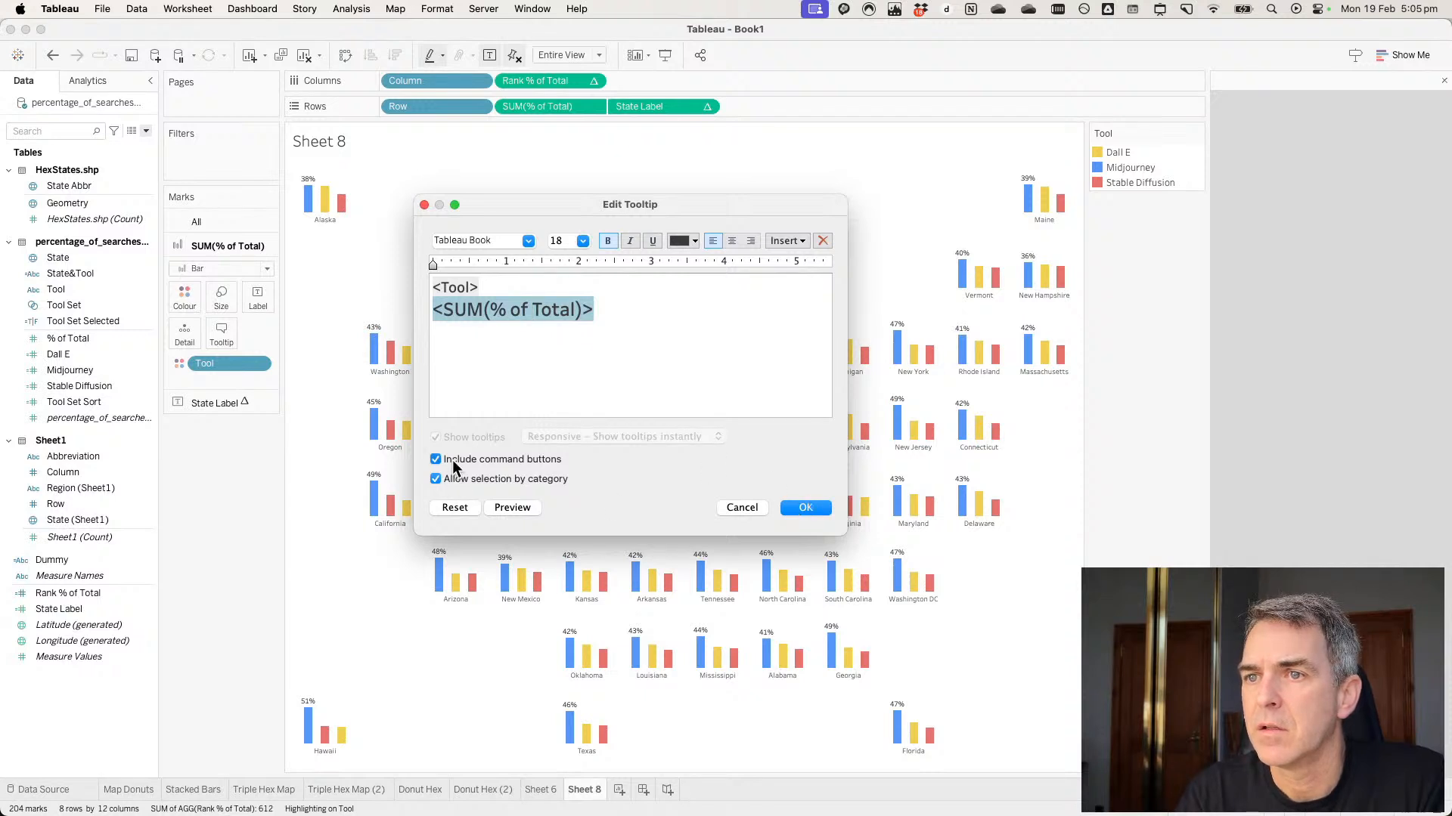
left_click(457, 479)
left_click(804, 508)
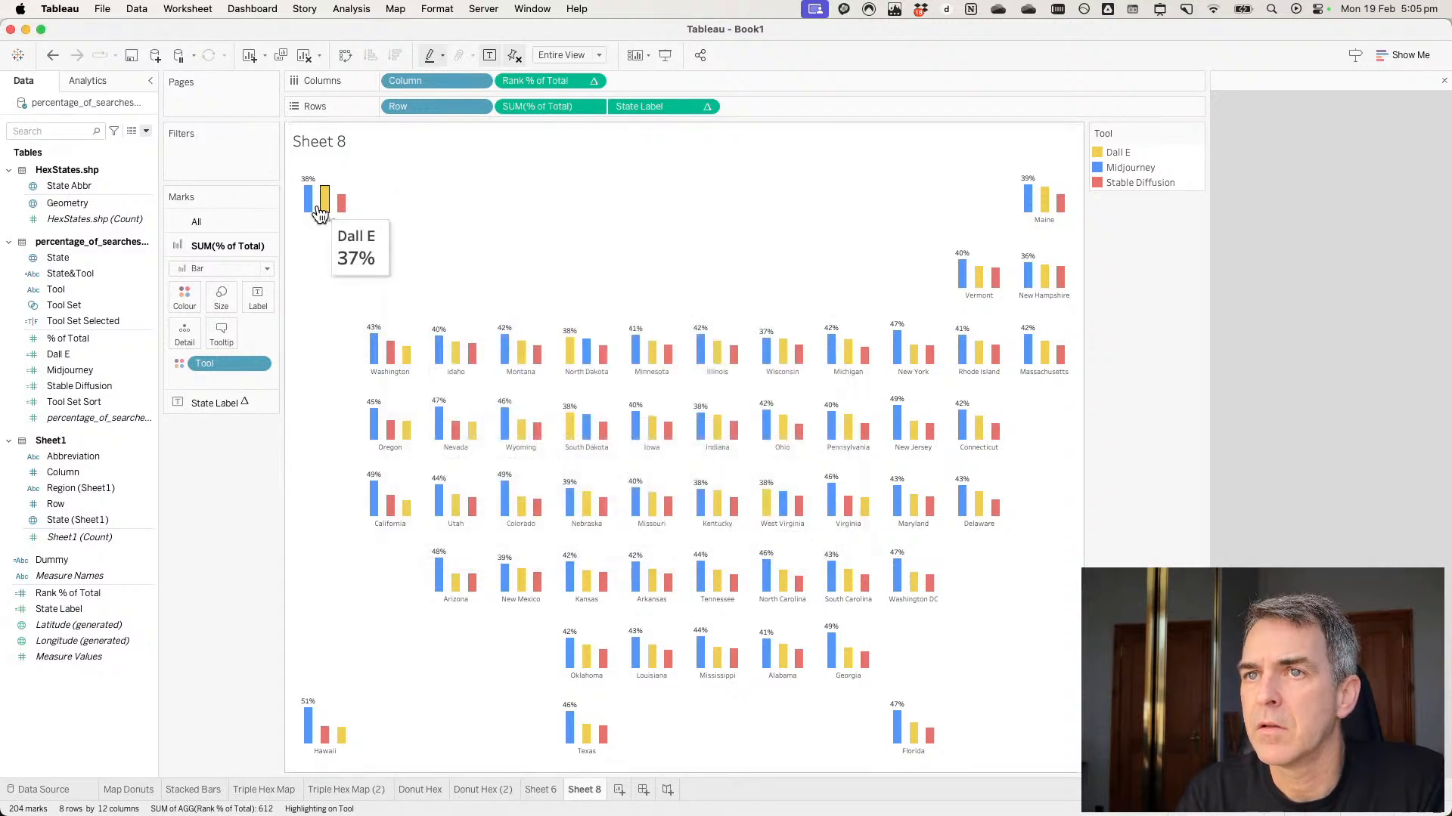
mouse_move(342, 210)
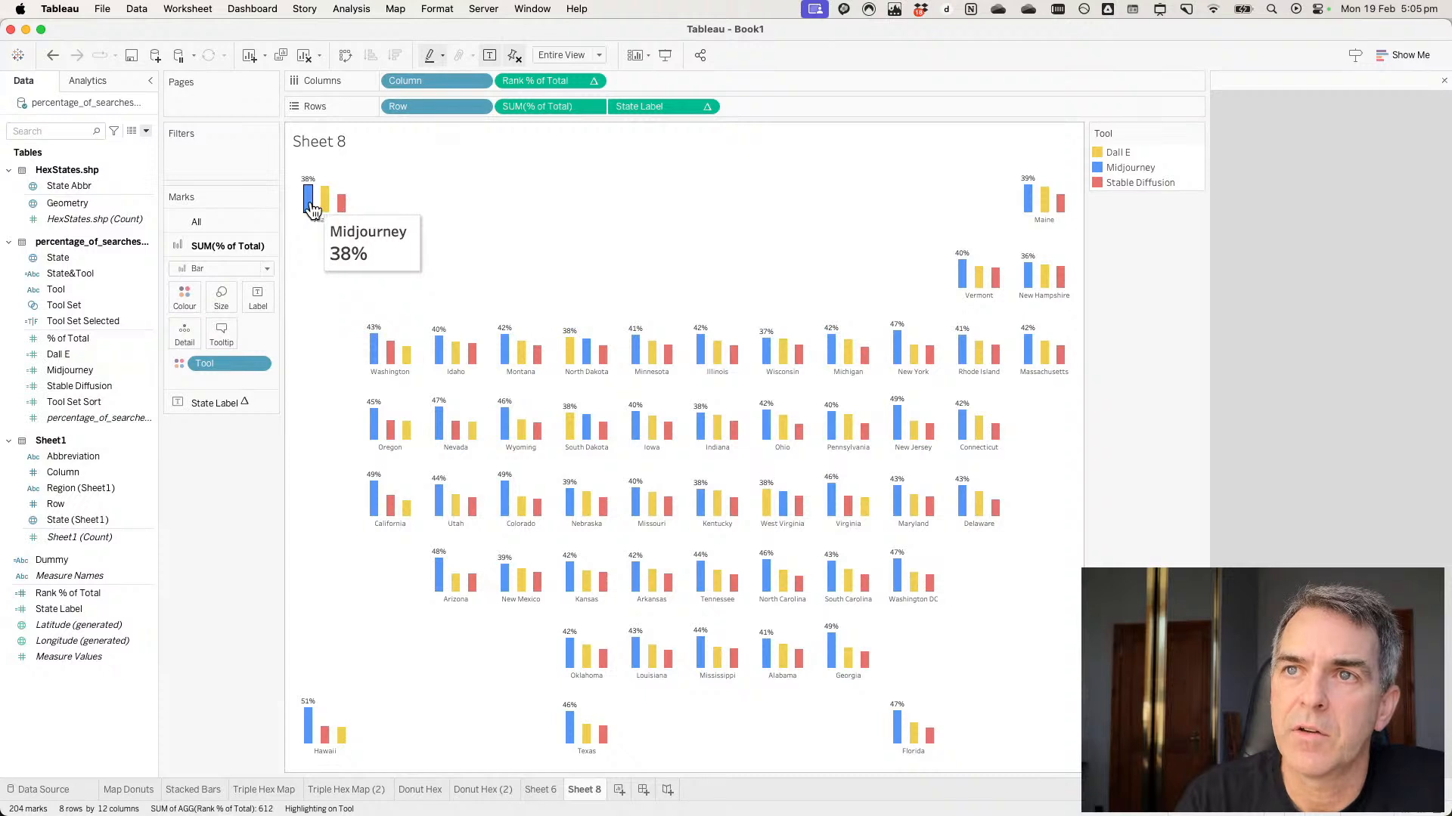
Add the Dall E, Midjourney and Stable Diffusion measures to the tooltip of the % of Total bars.
left_click(75, 352)
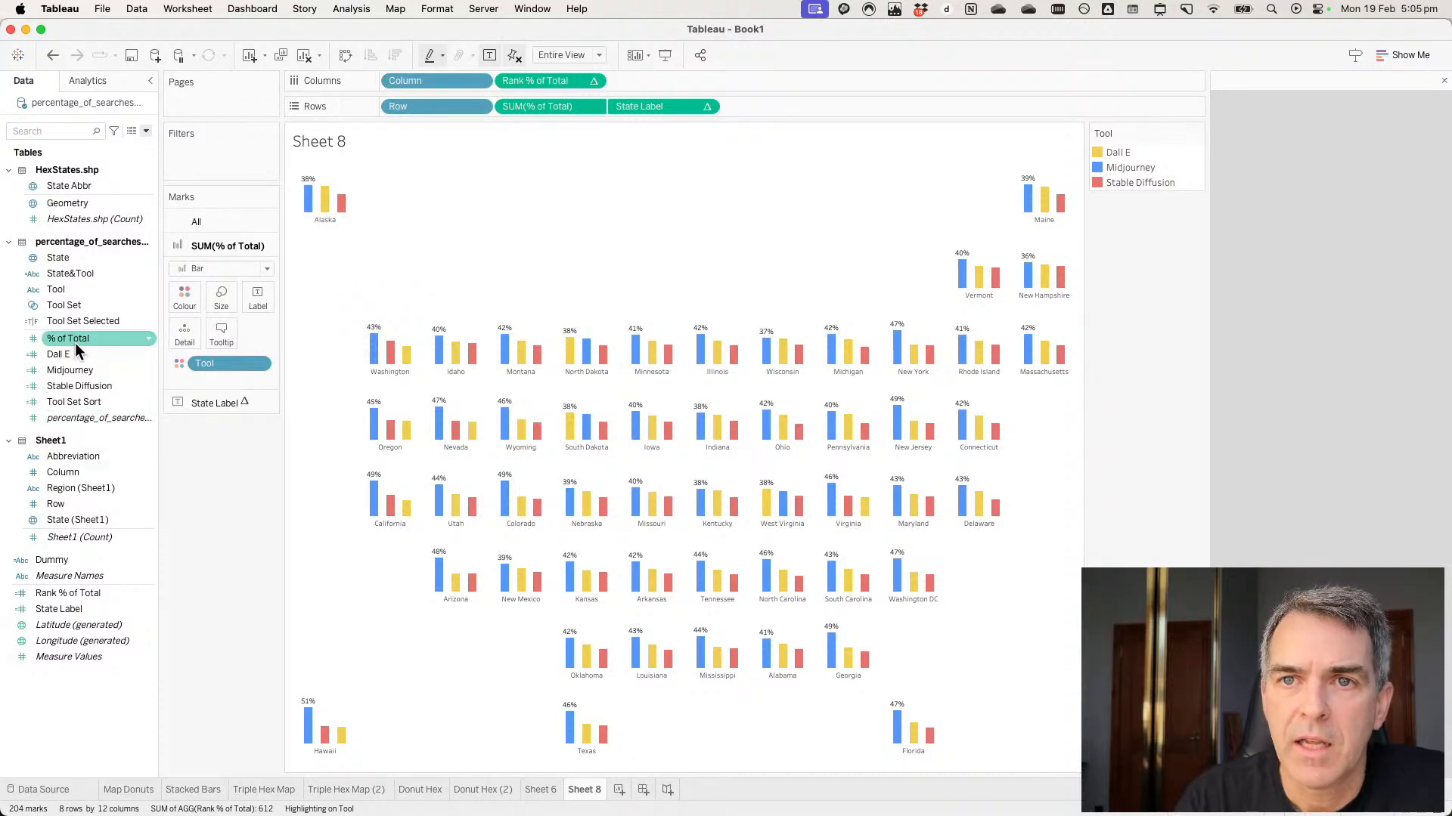
left_click(80, 386, "shift")
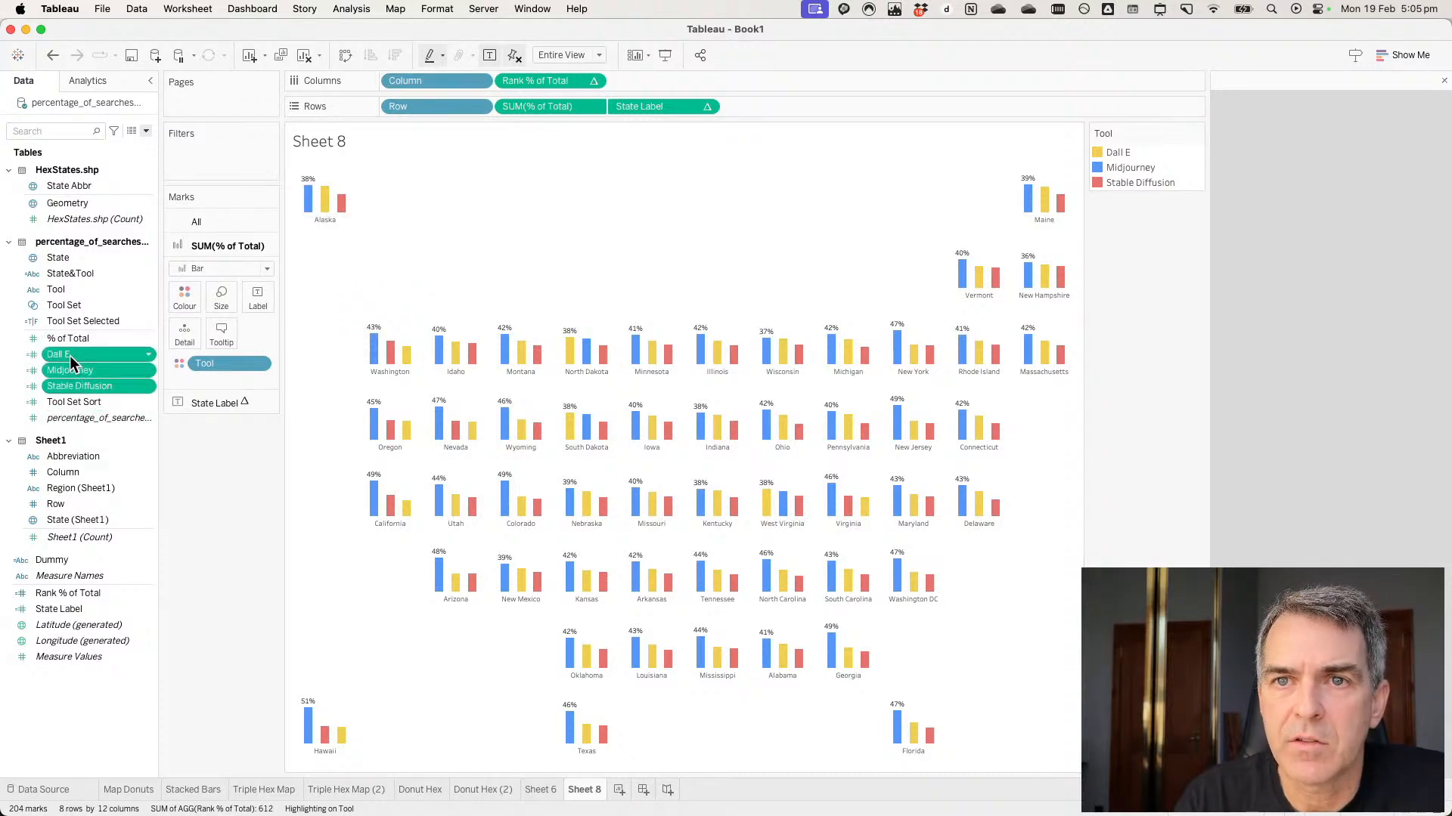
left_click_drag(69, 356, 214, 334)
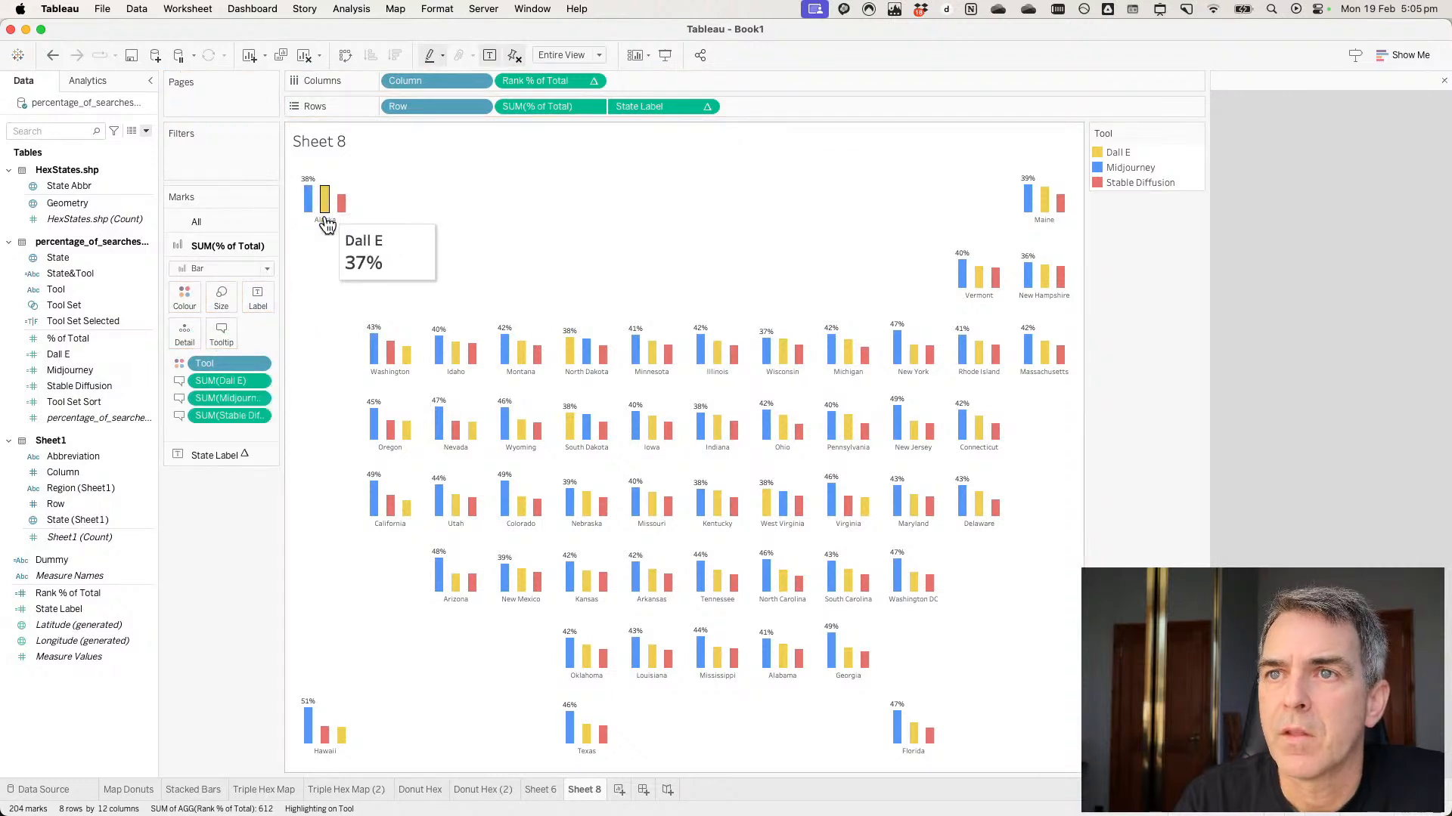
Insert SUM(Midjourney), SUM(Stable Diffusion) and SUM(Dall E) on a new line at the end of the bar tooltip.
left_click(228, 325)
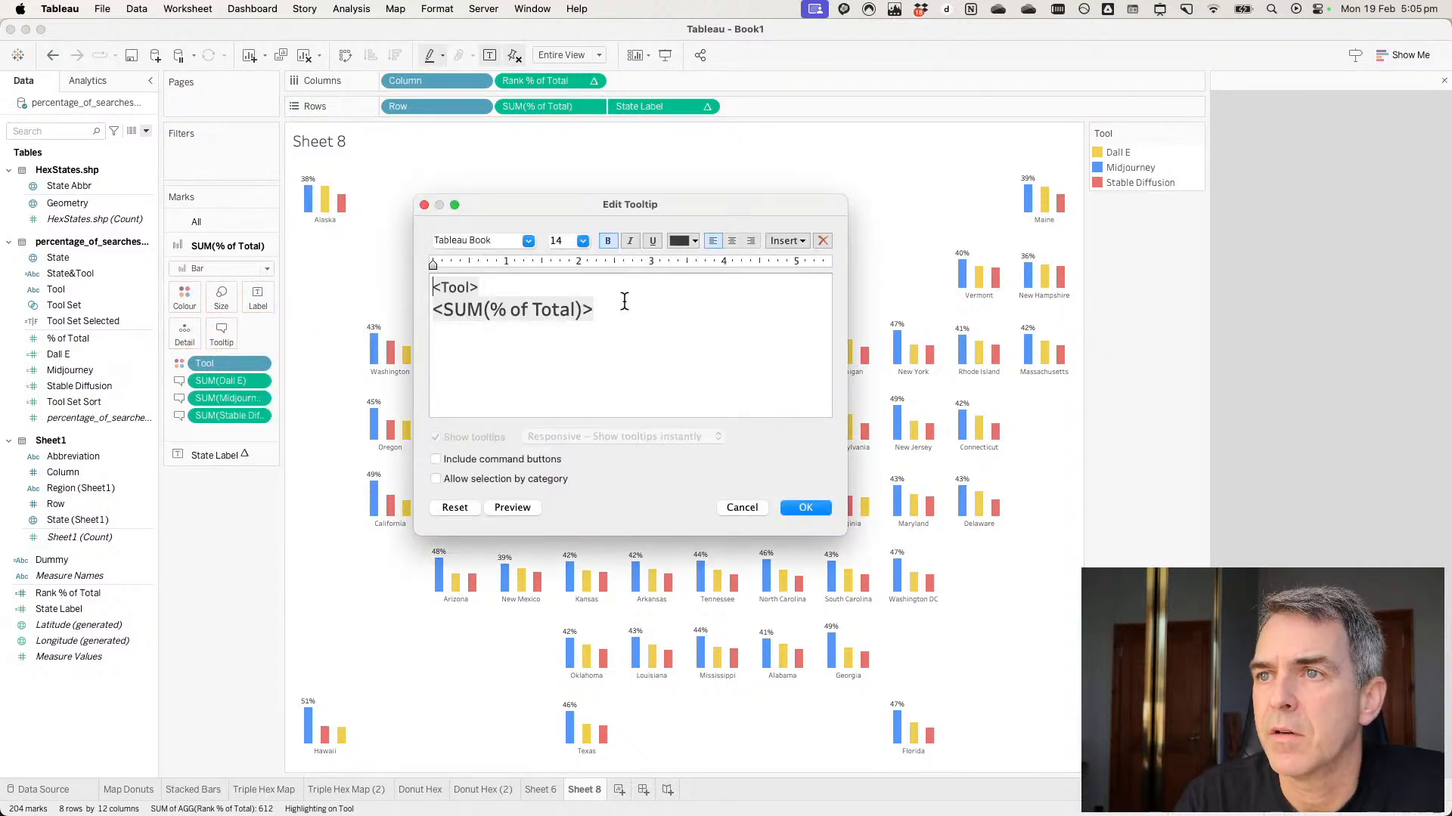
left_click(624, 301)
key("Return")
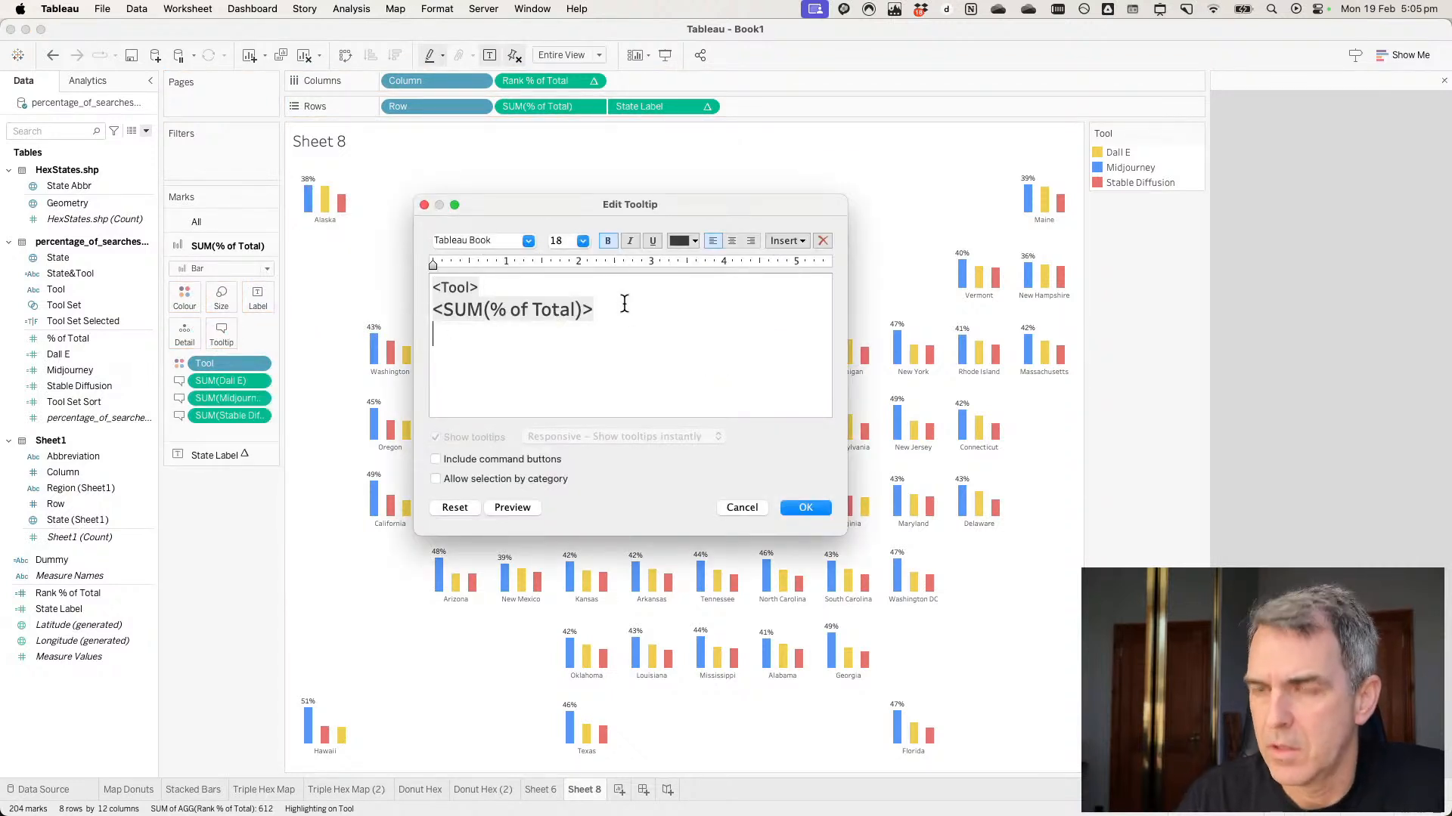
left_click(782, 240)
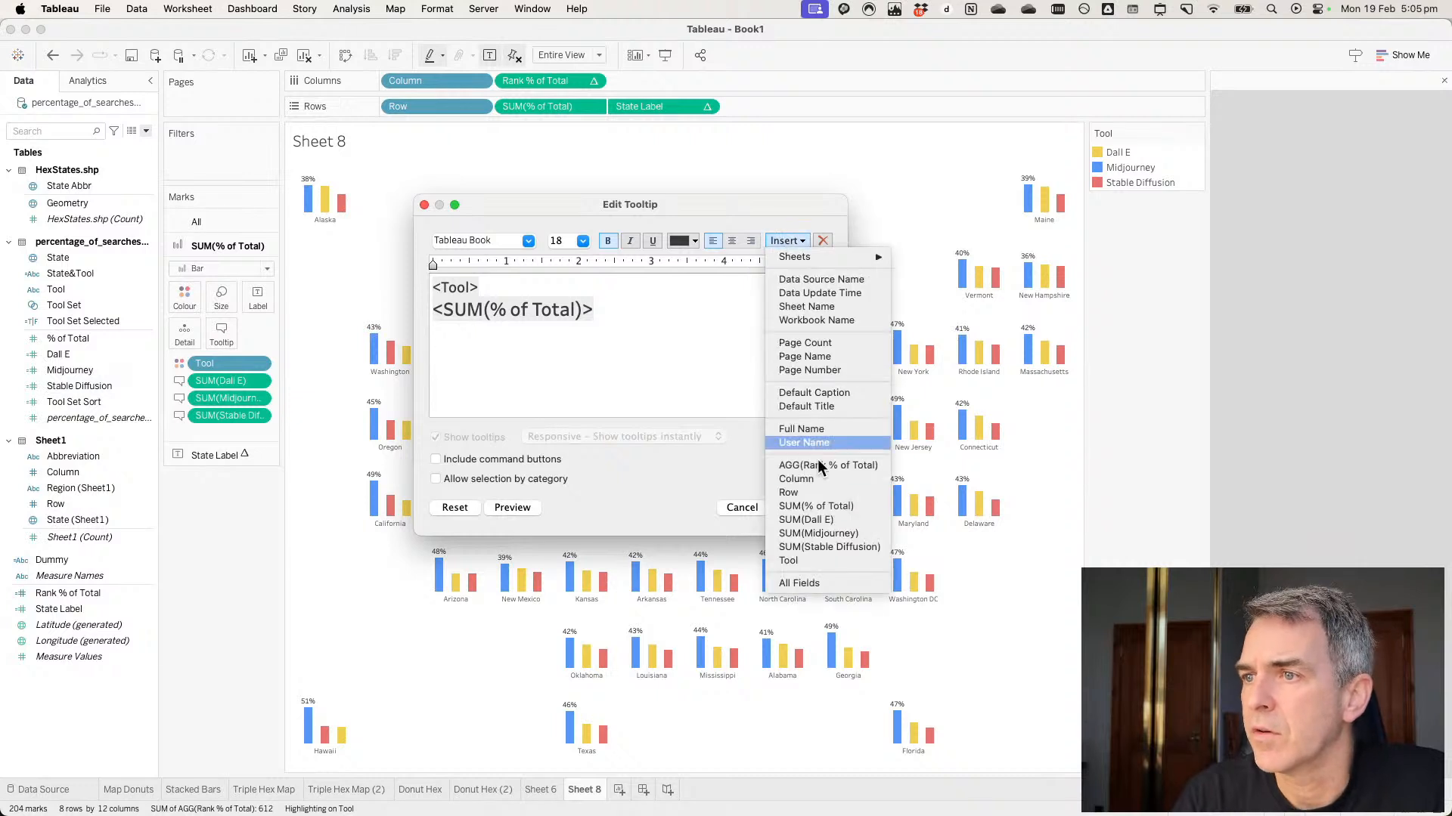
left_click(816, 533)
left_click(778, 239)
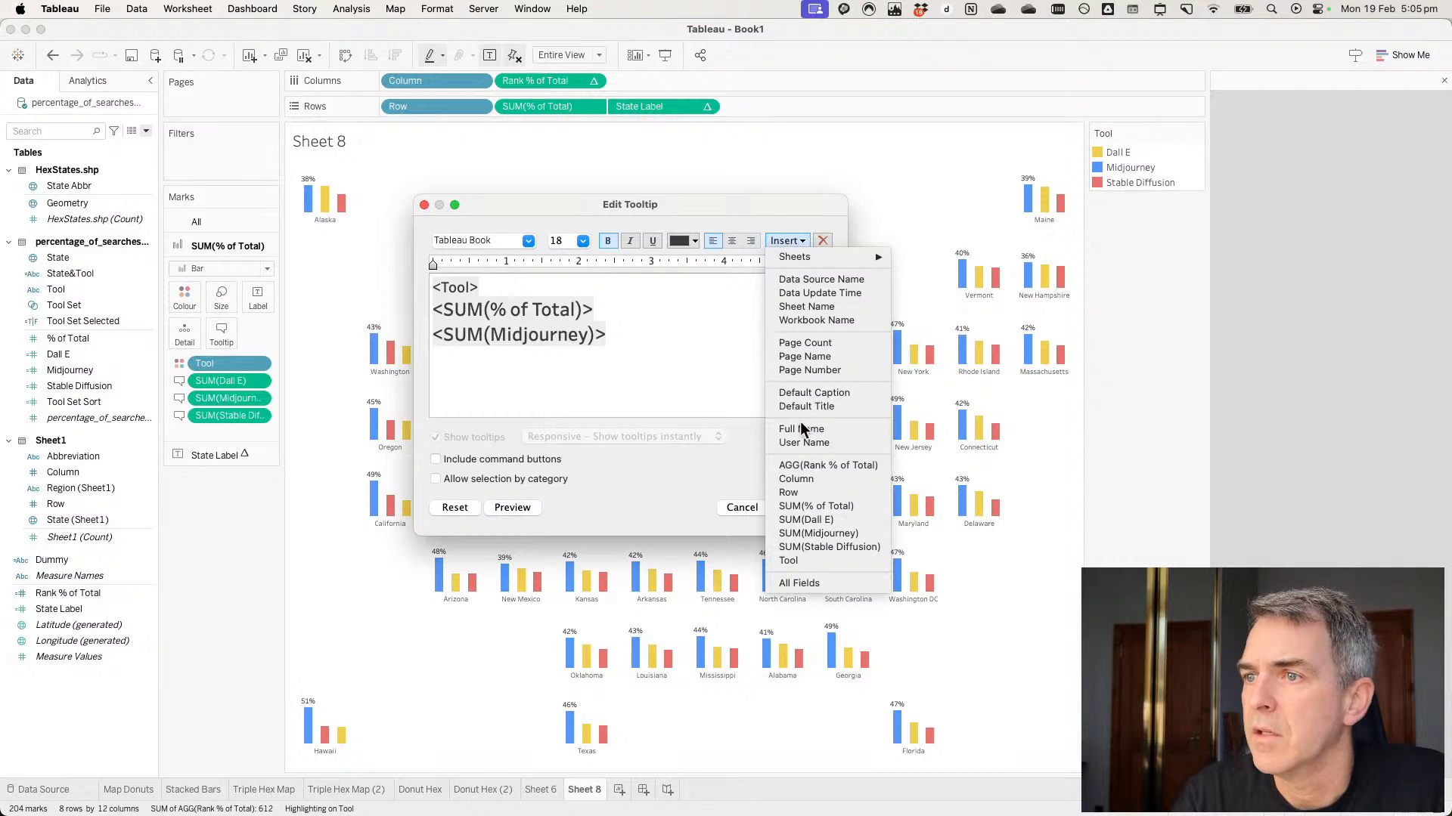
left_click(821, 548)
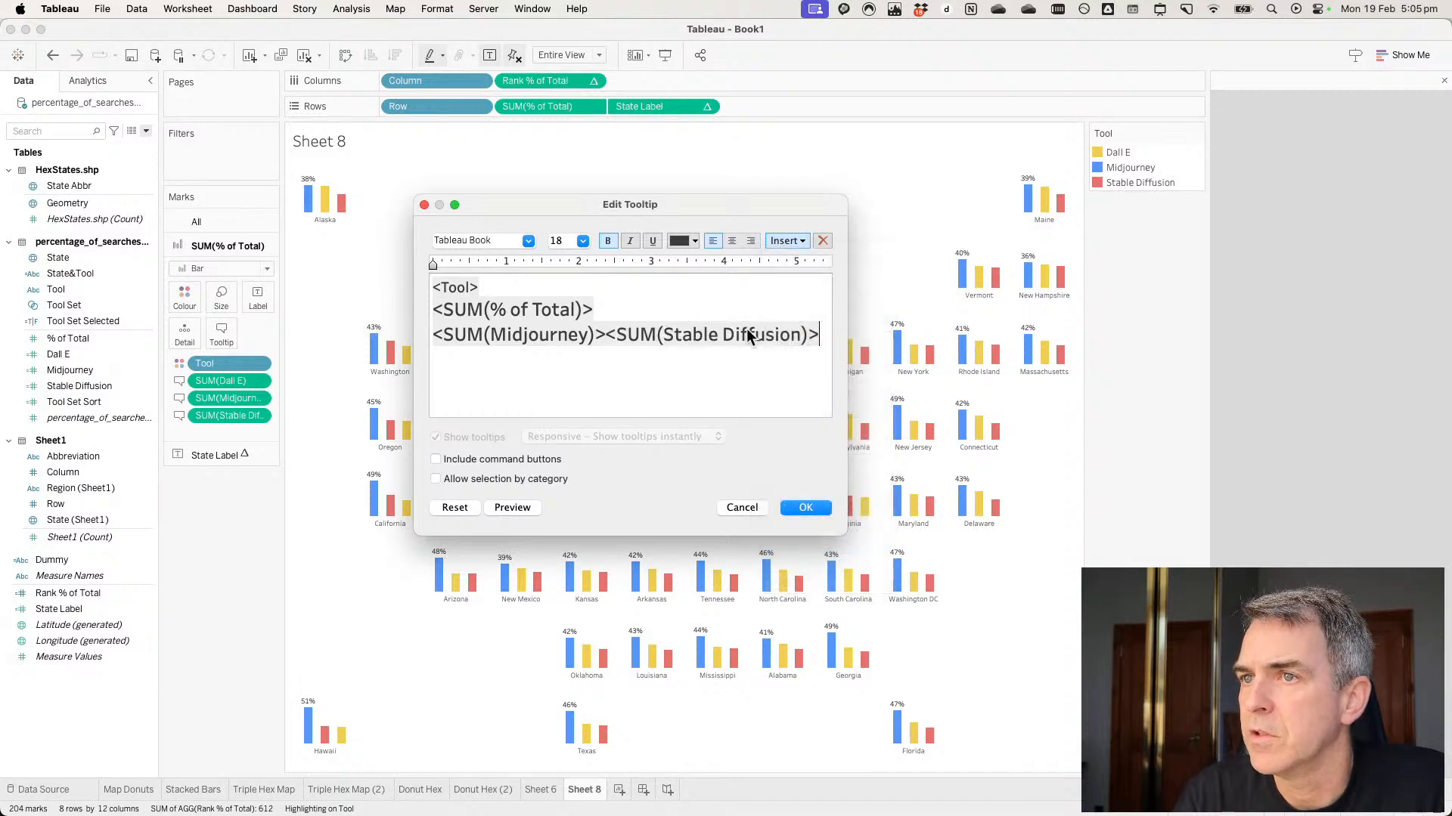
left_click(787, 242)
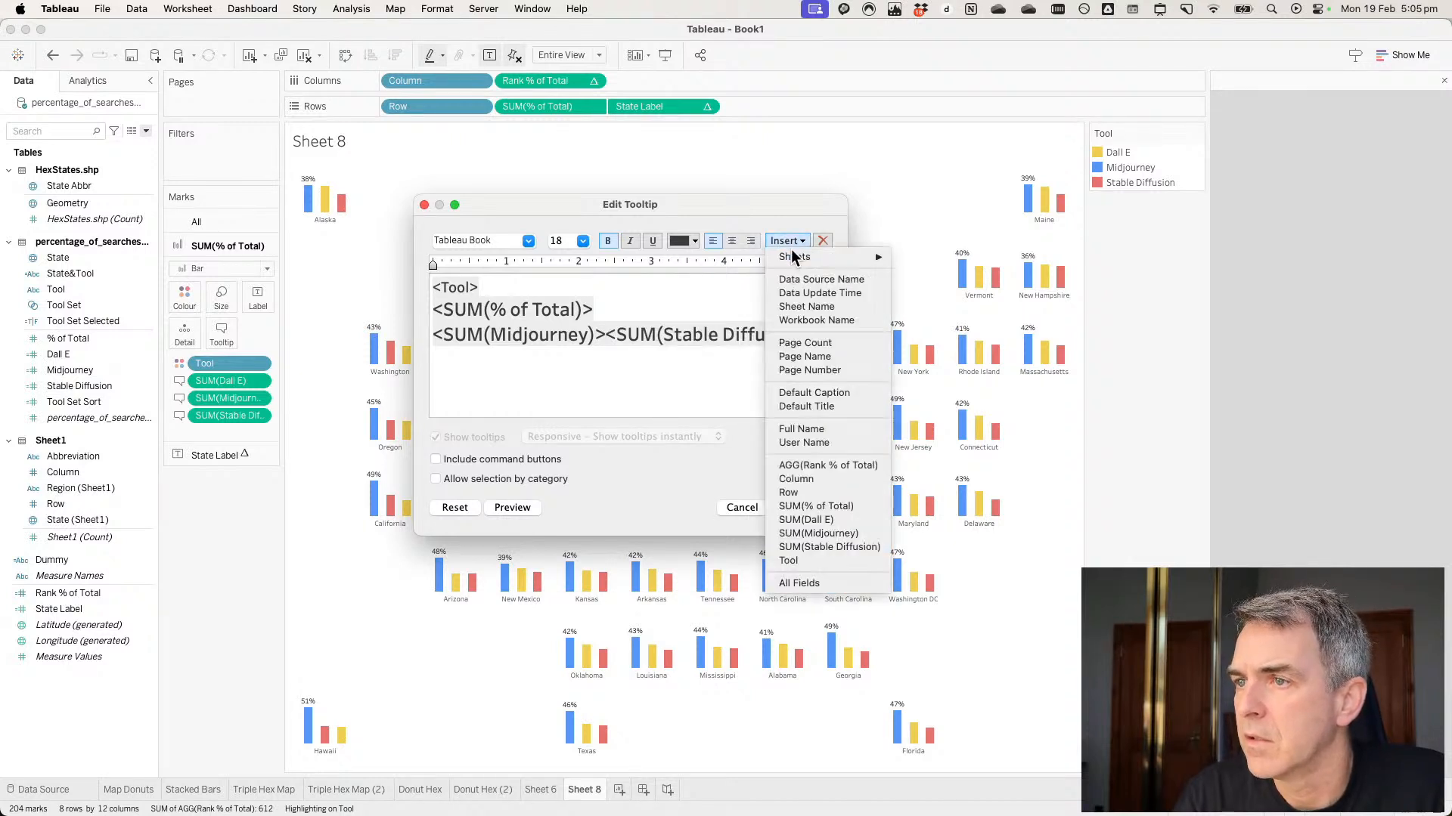
left_click(829, 519)
Remove the SUM(% of Total) line from the bar tooltip.
left_click(608, 310)
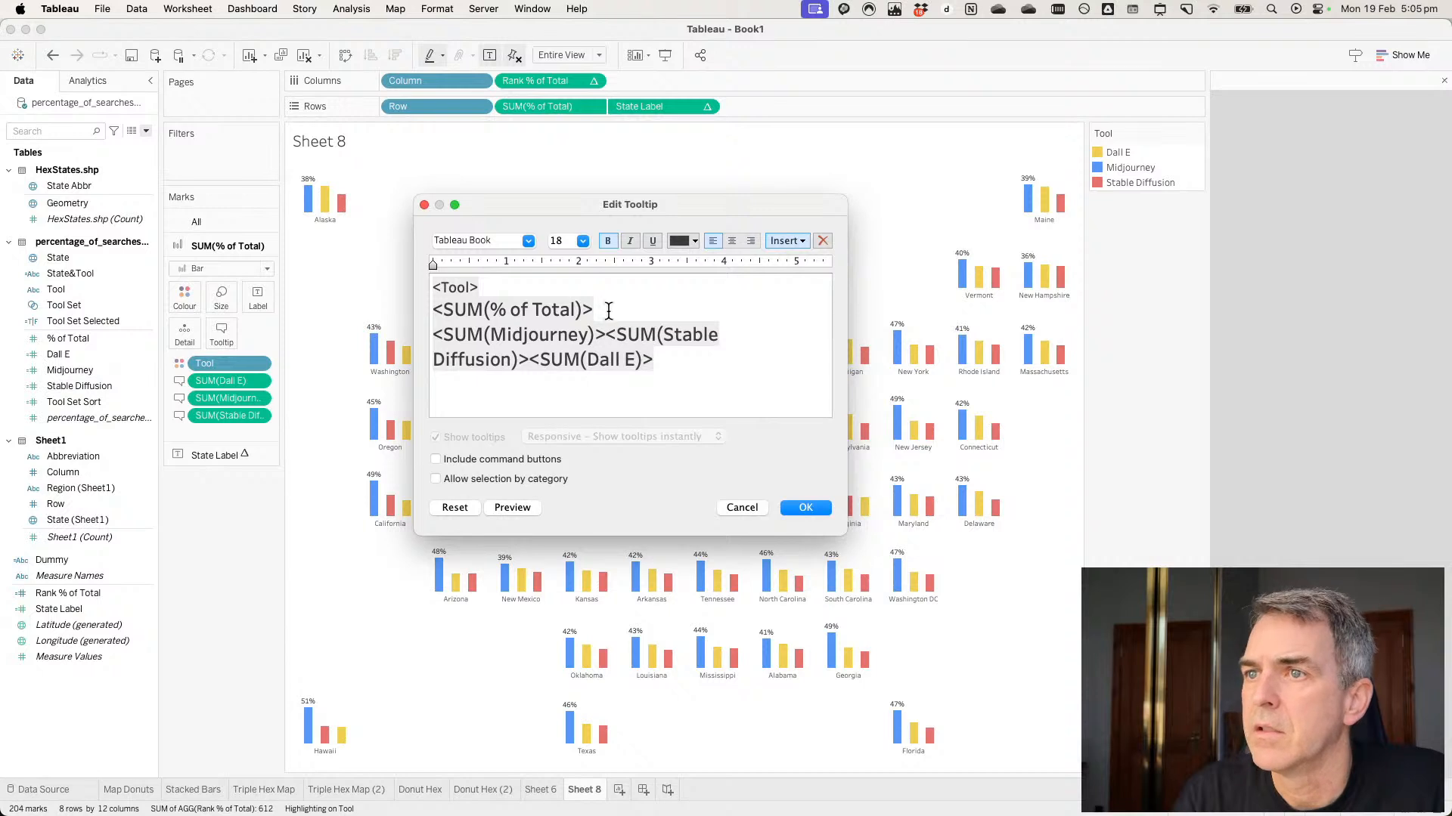
key("super+shift+Left")
key("BackSpace")
key("BackSpace")
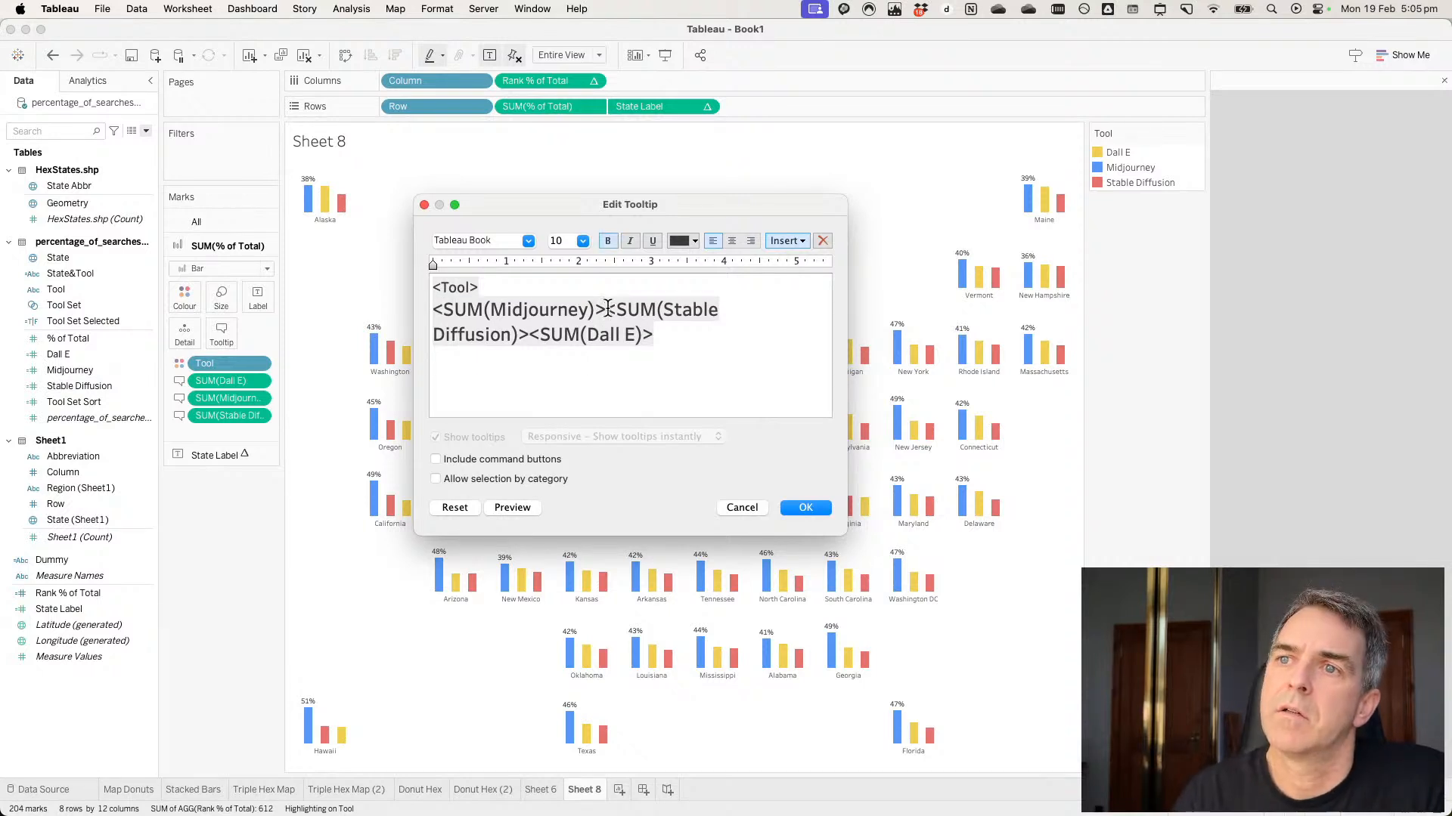
Colour the SUM(Midjourney) tooltip field with the blue sampled from Midjourney's swatch in the Tool legend.
double_click(532, 317)
left_click(687, 240)
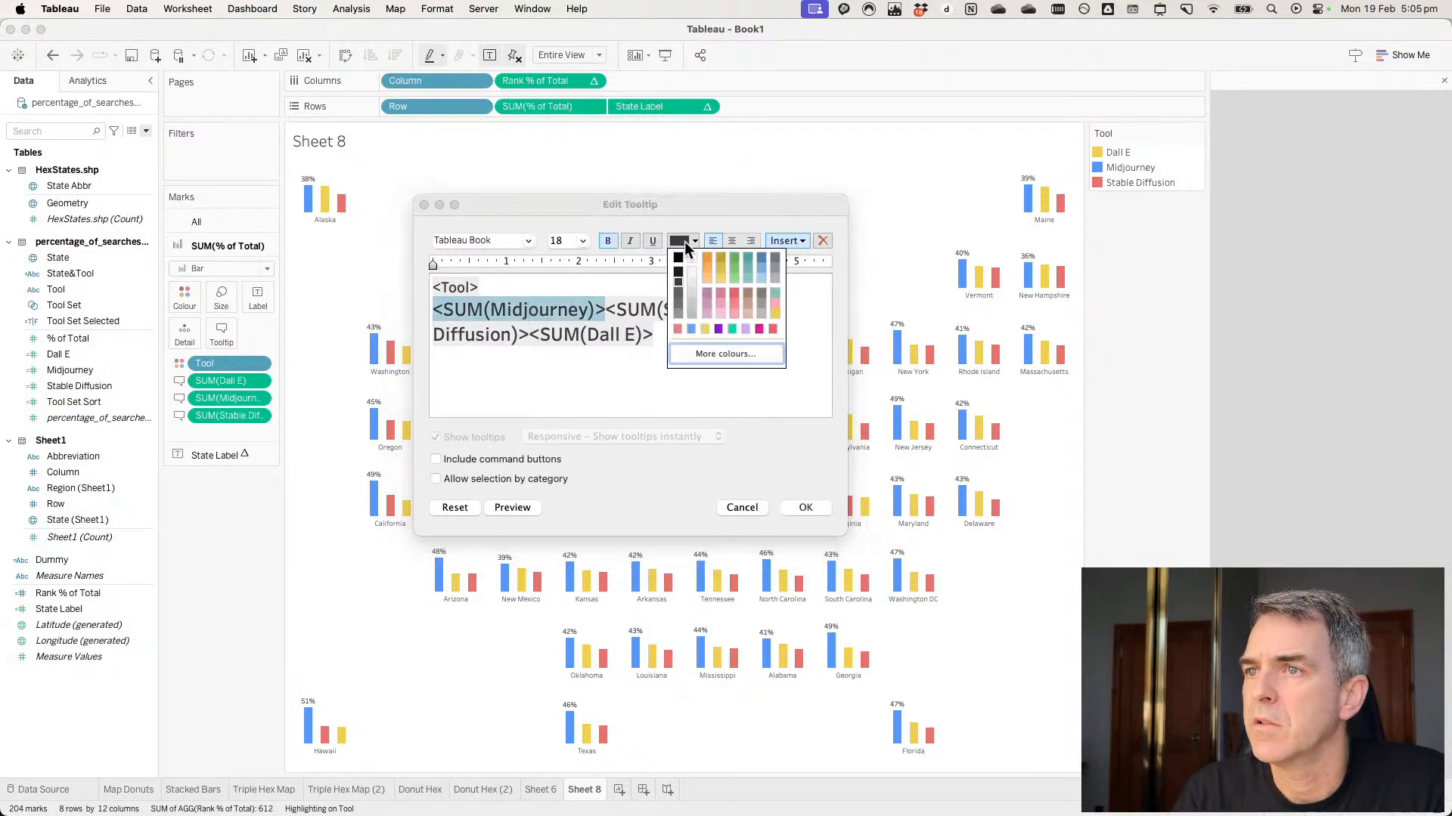
left_click(691, 329)
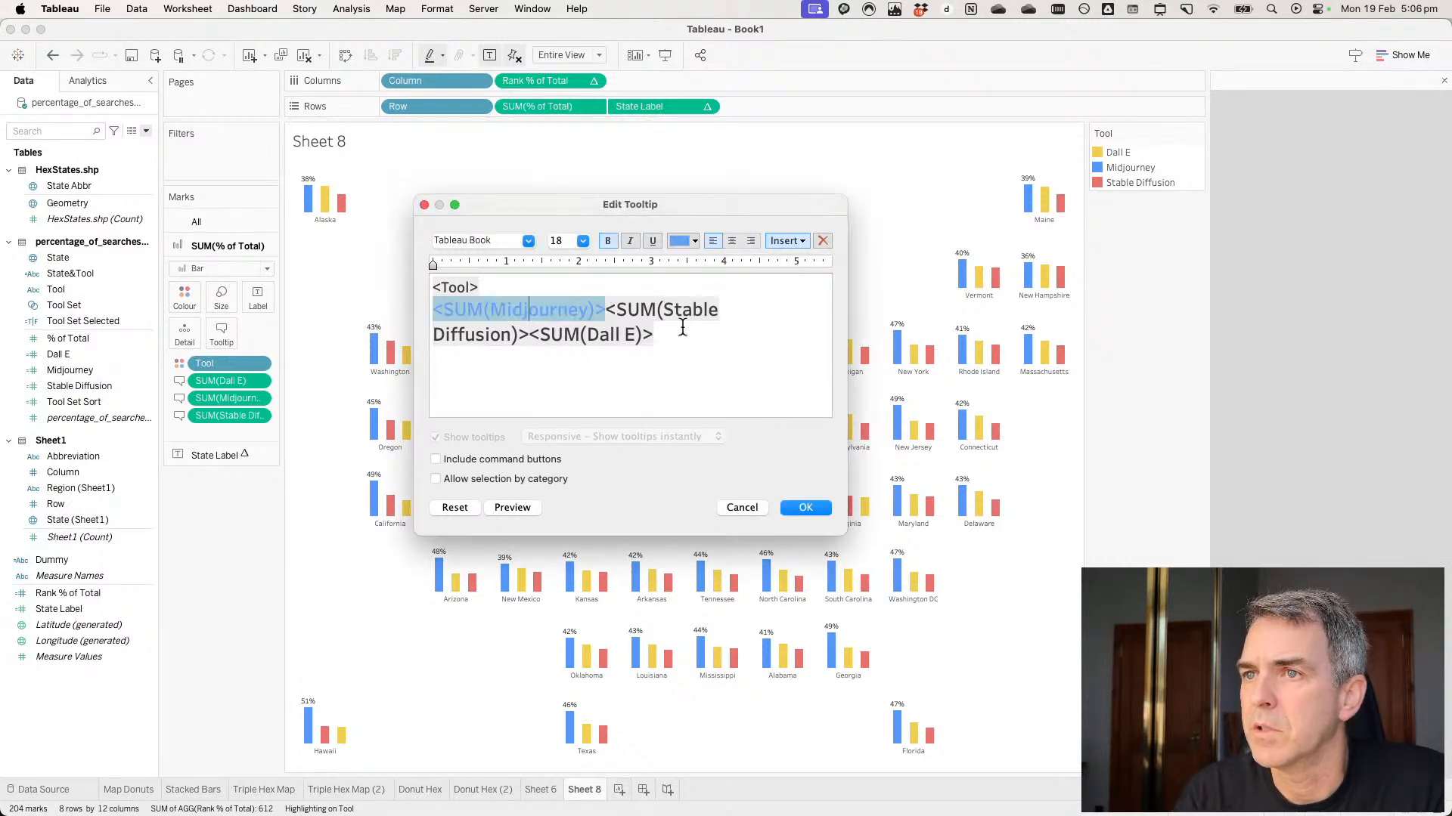
left_click(685, 242)
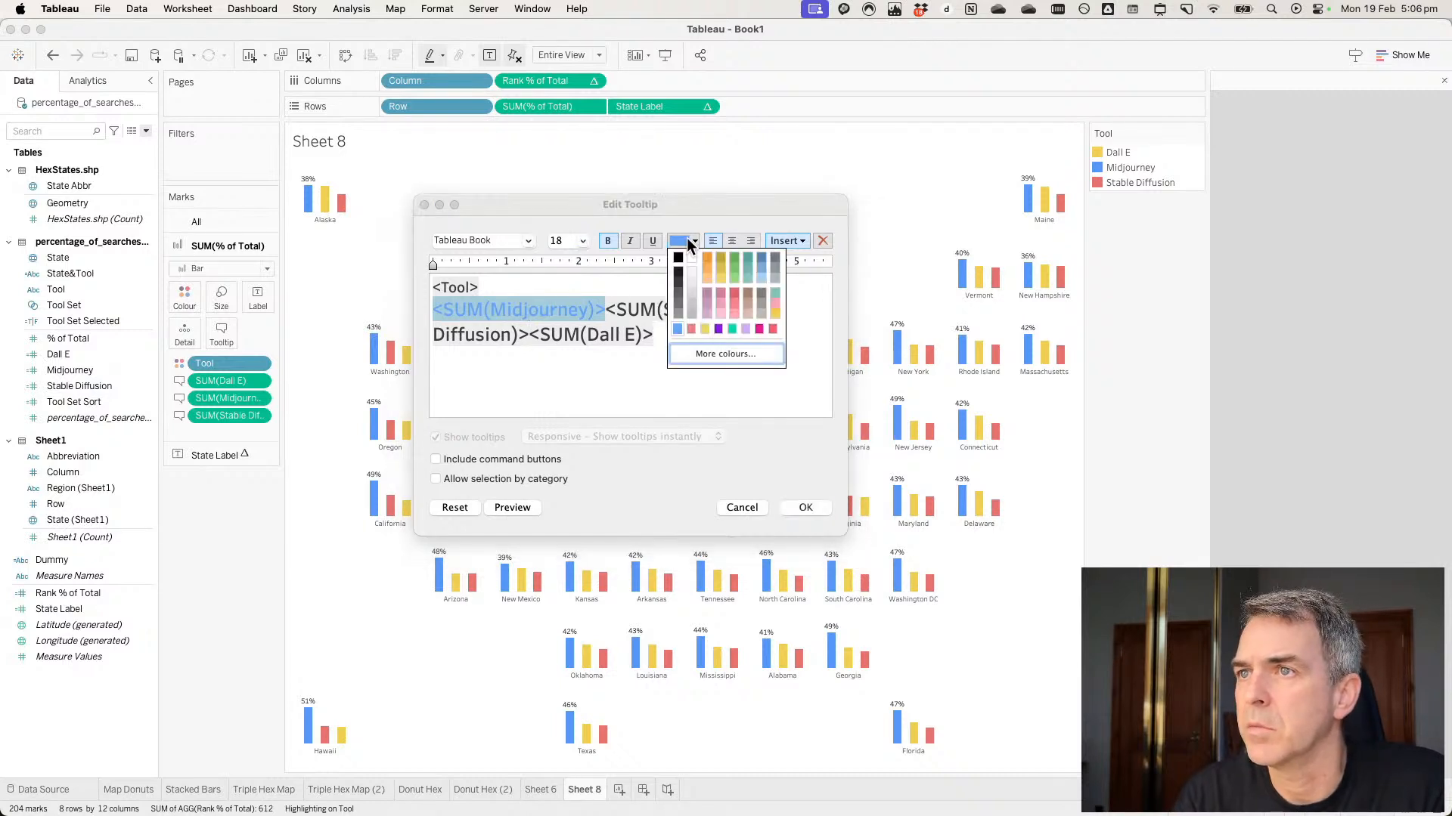
left_click(694, 355)
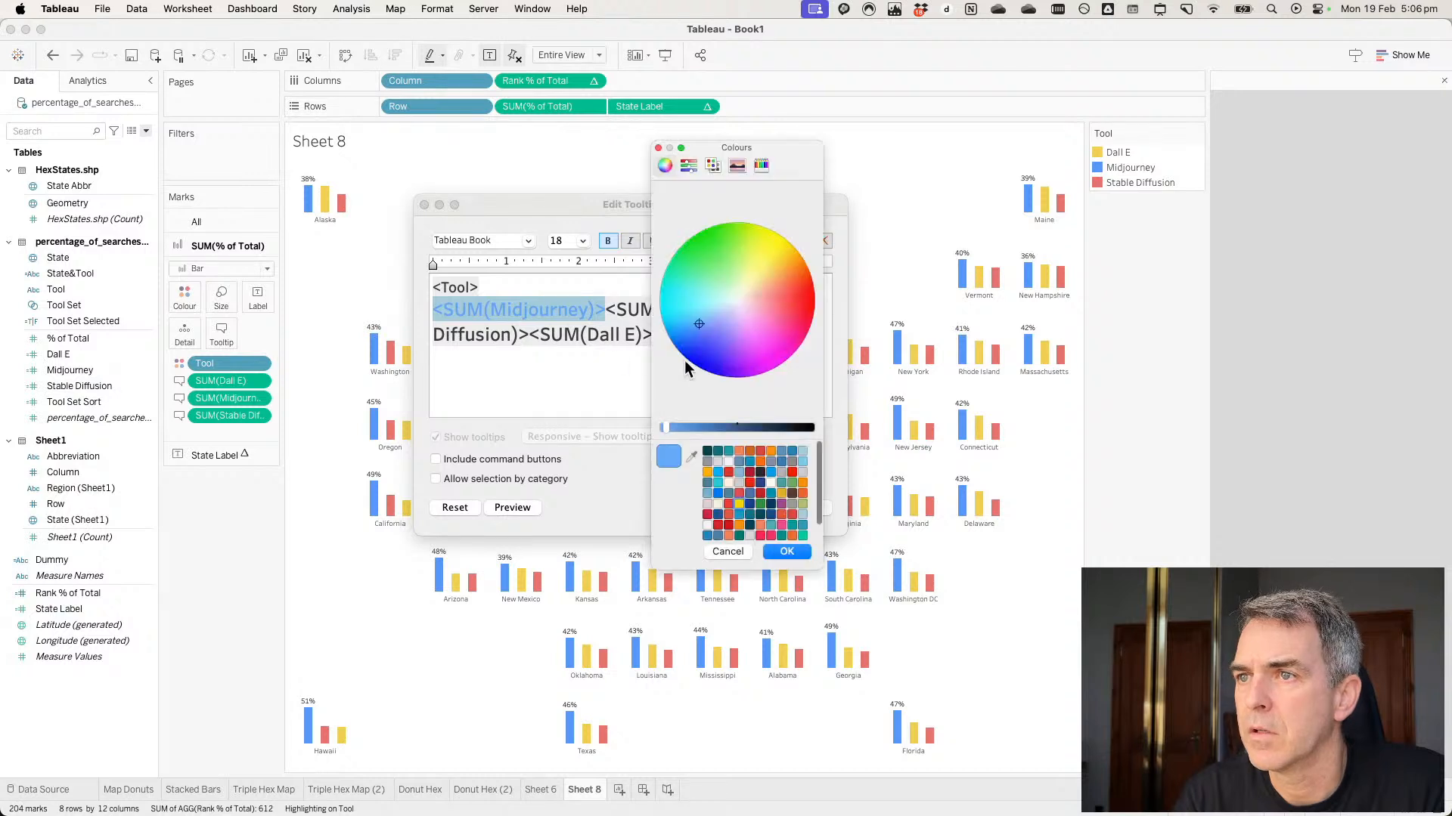
left_click(691, 456)
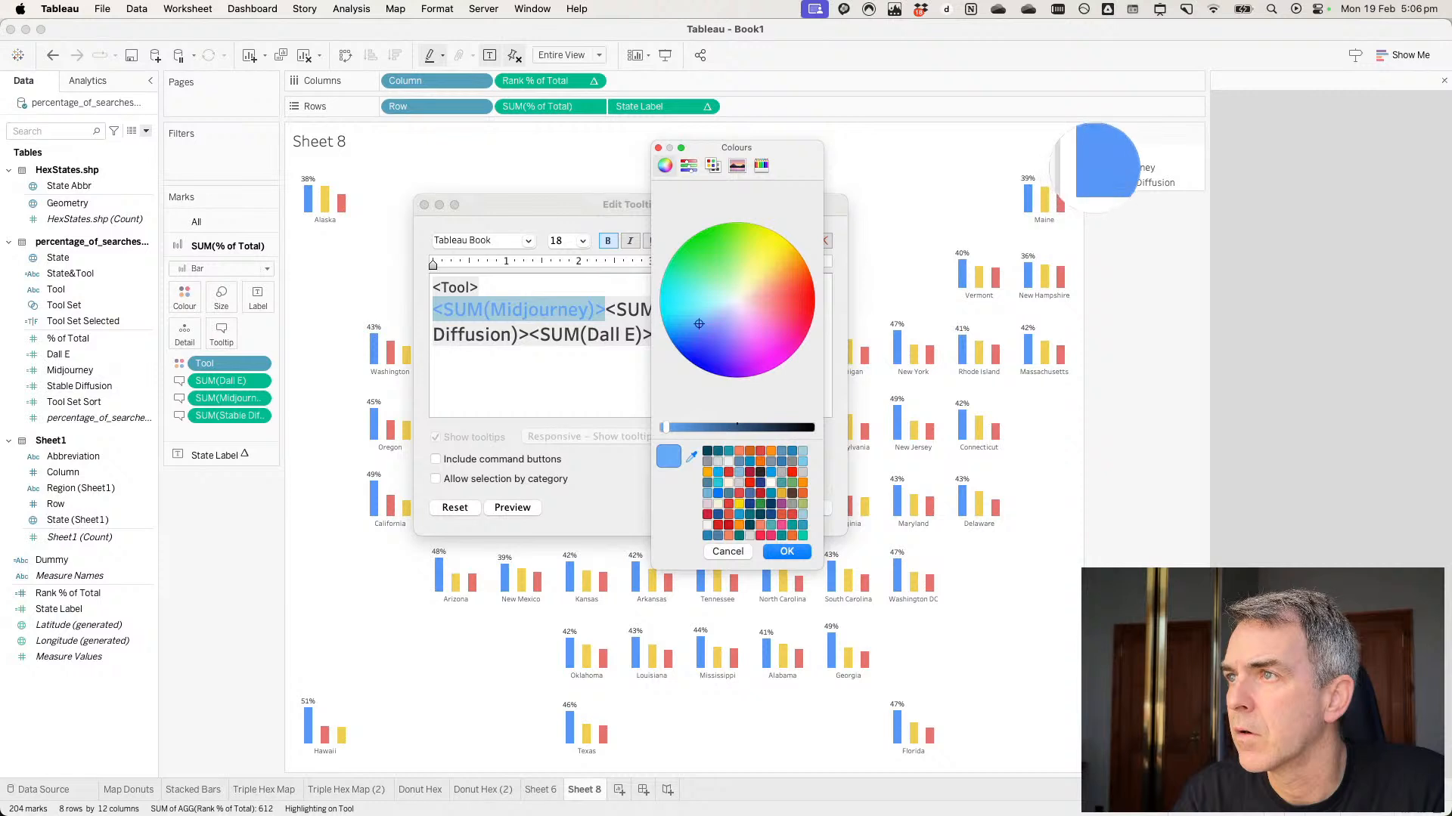
left_click(1108, 168)
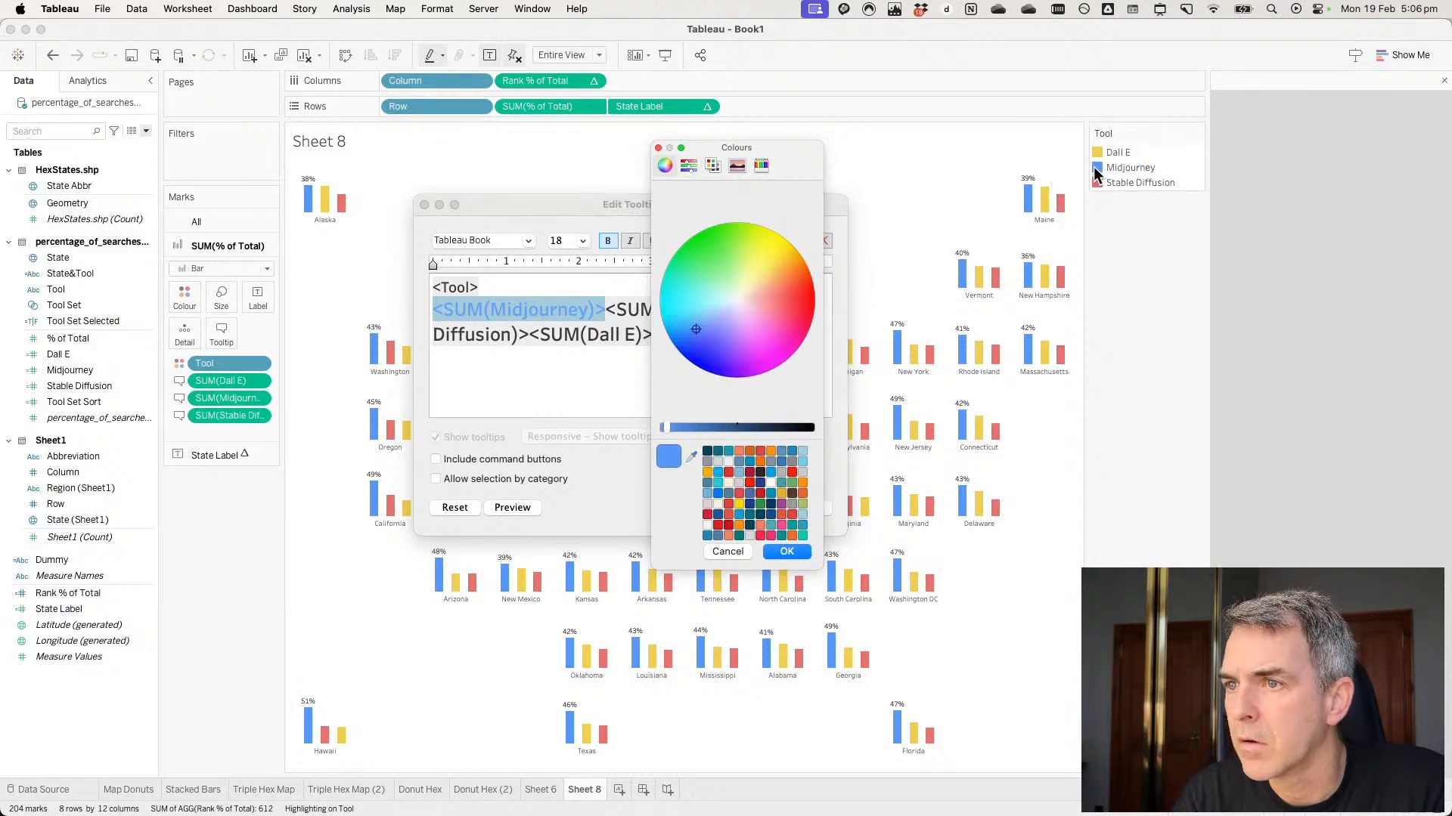
left_click(773, 552)
Colour the SUM(Stable Diffusion) tooltip field with the red sampled from Stable Diffusion's swatch in the Tool legend.
left_click_drag(605, 310, 528, 335)
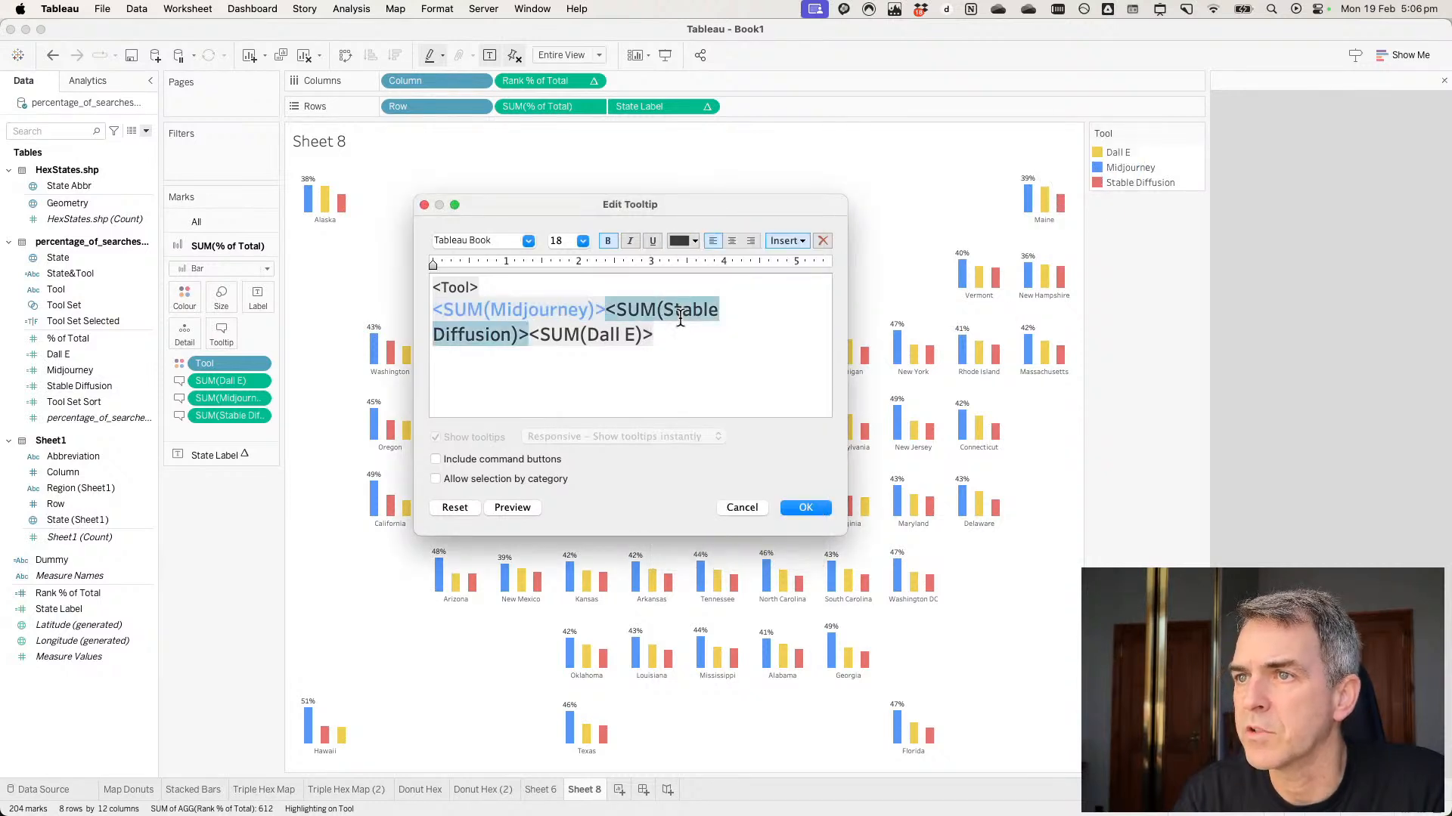
left_click(692, 241)
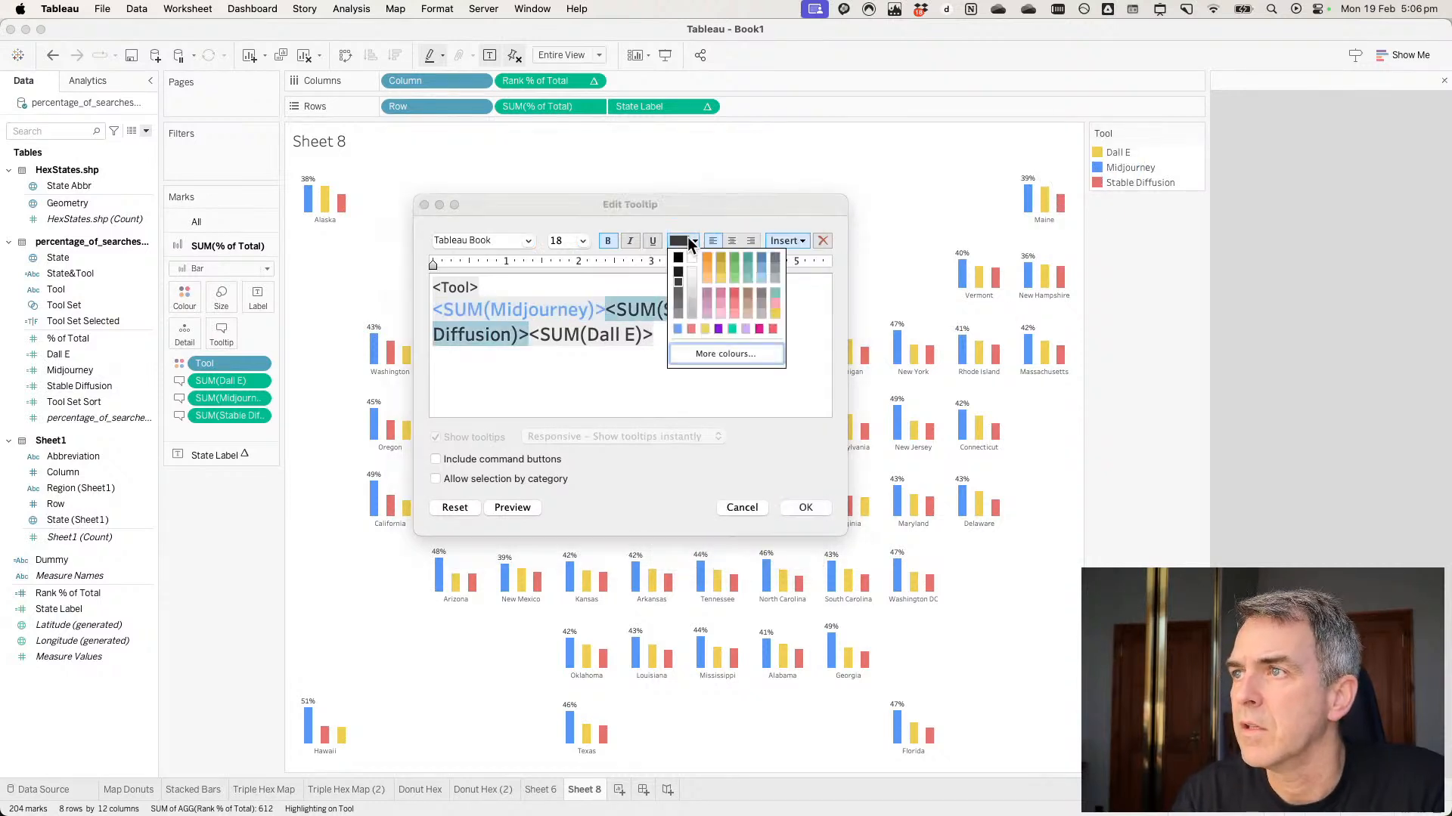
left_click(702, 353)
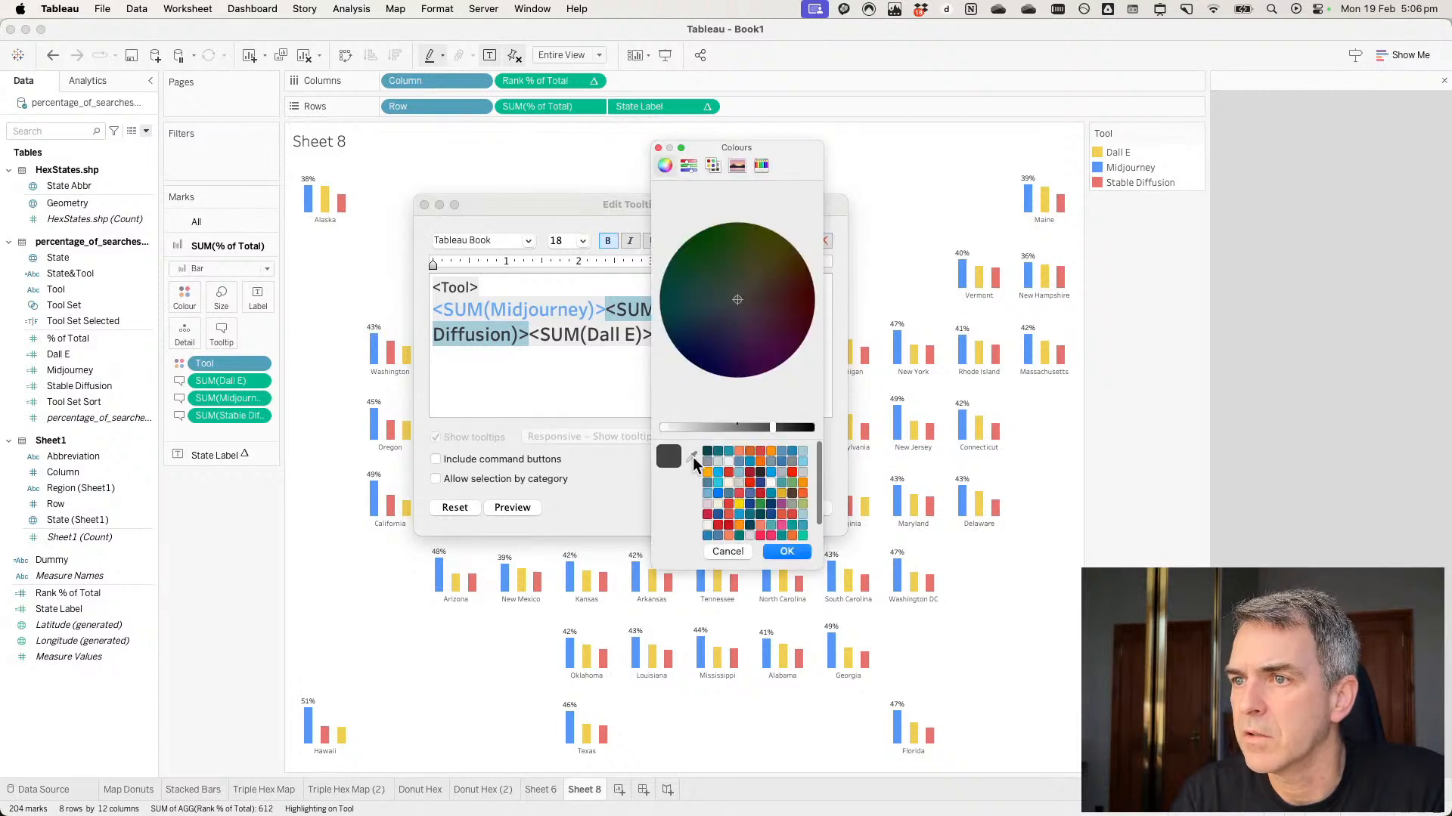
left_click(691, 456)
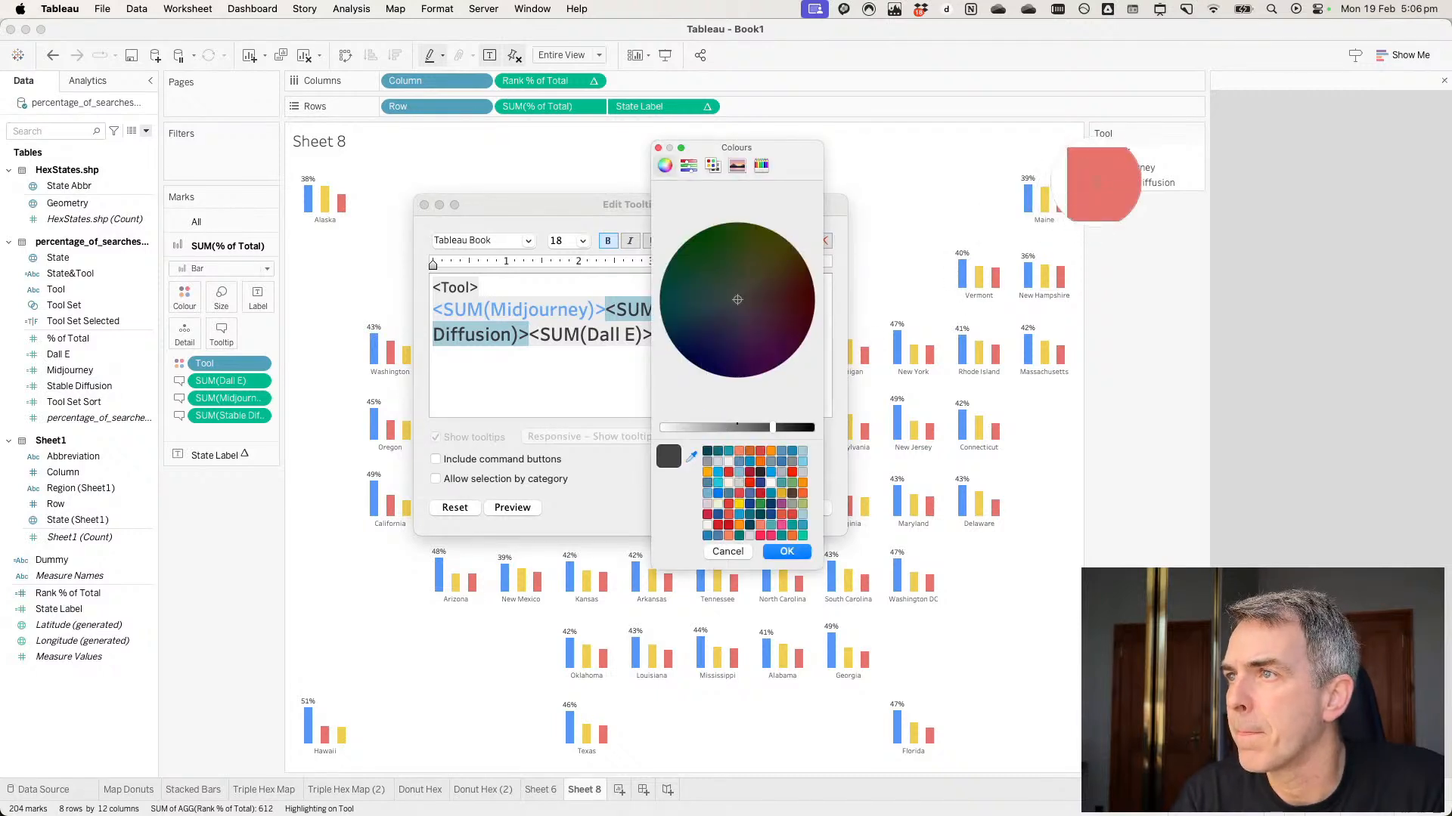
left_click(1097, 182)
left_click(800, 556)
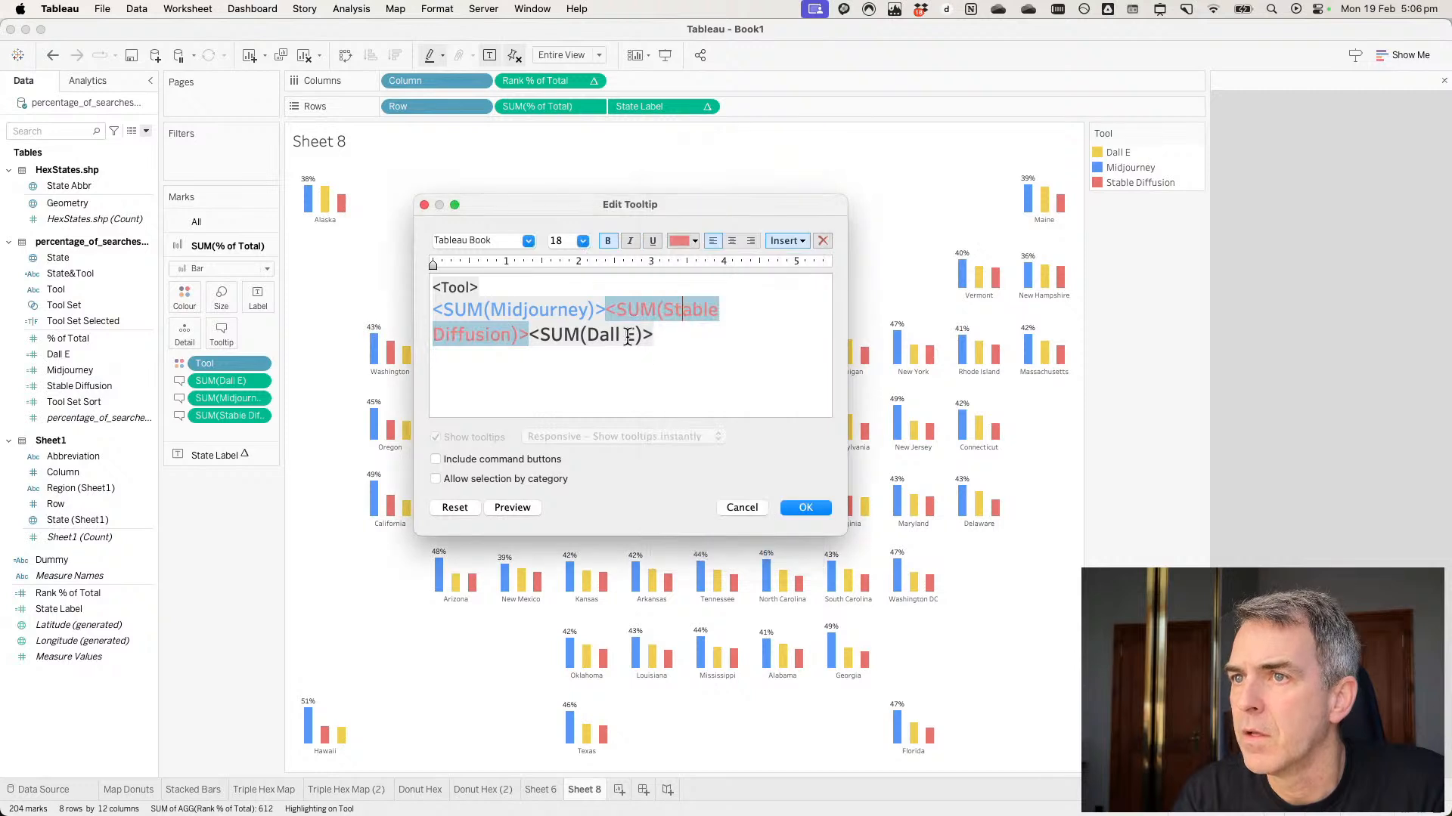
Colour the SUM(Dall E) tooltip field with the saved custom yellow, apply the tooltip and check it on Alaska's bars.
left_click_drag(529, 335, 653, 335)
left_click(693, 241)
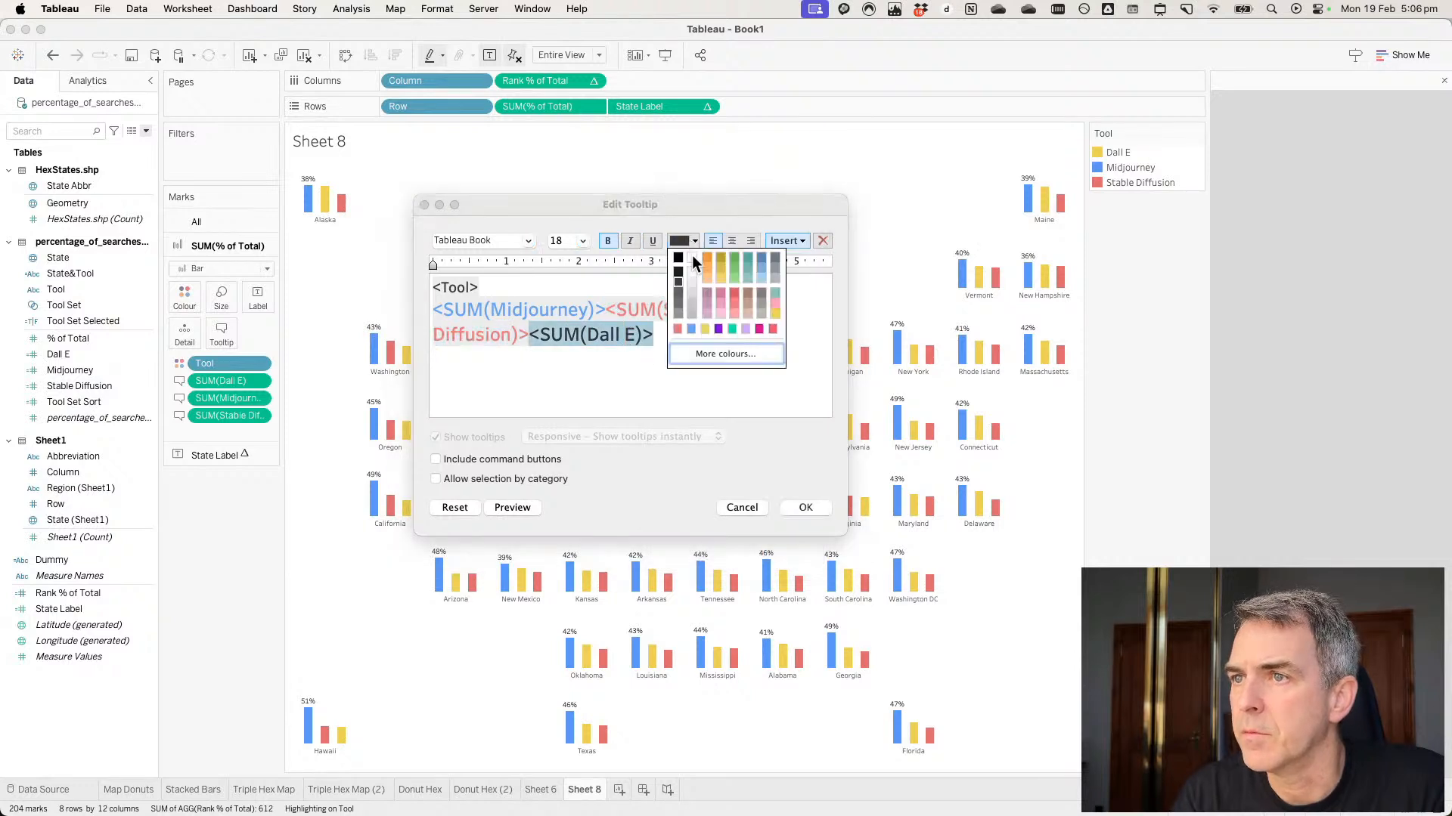
left_click(703, 328)
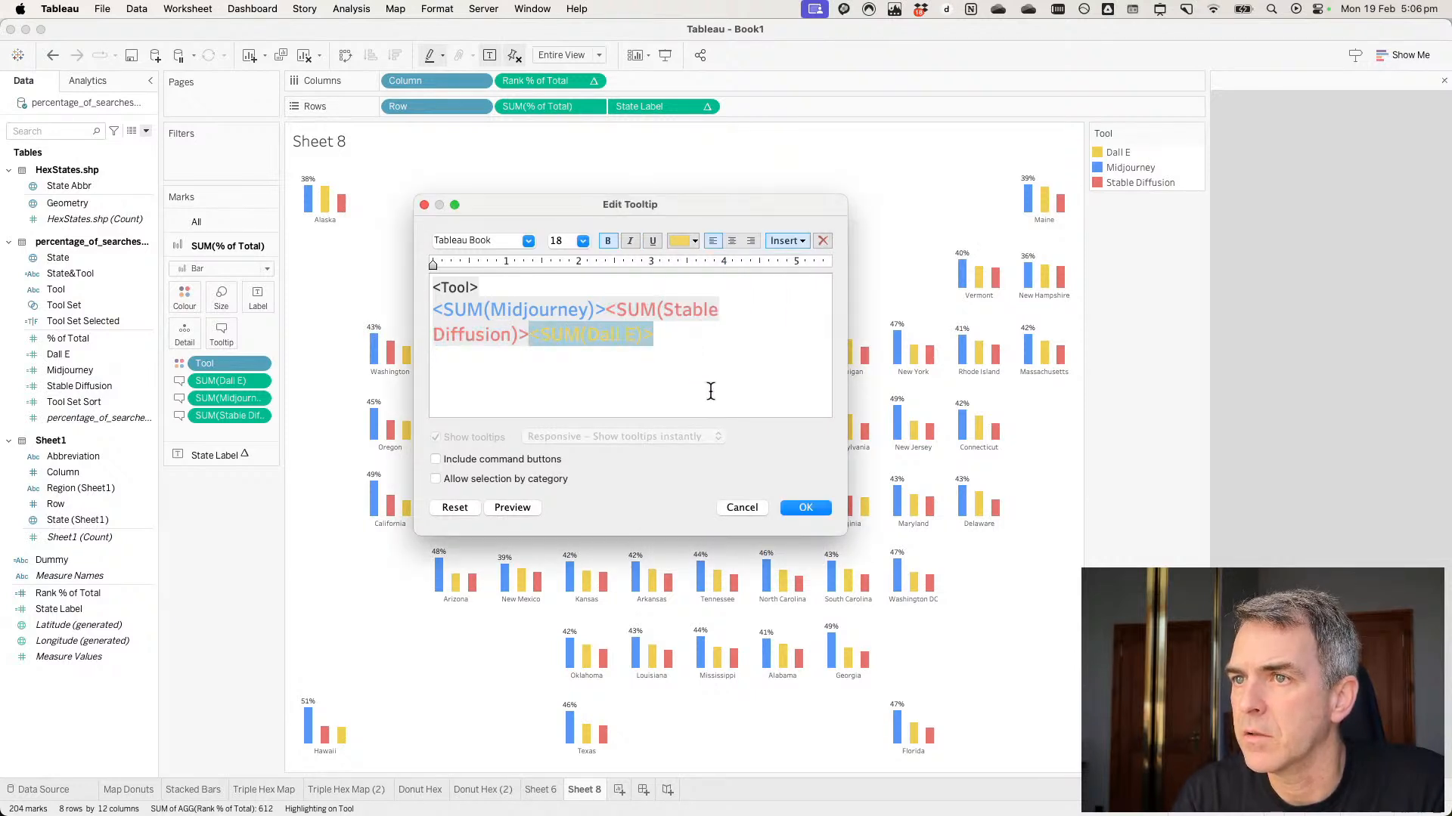
left_click(807, 508)
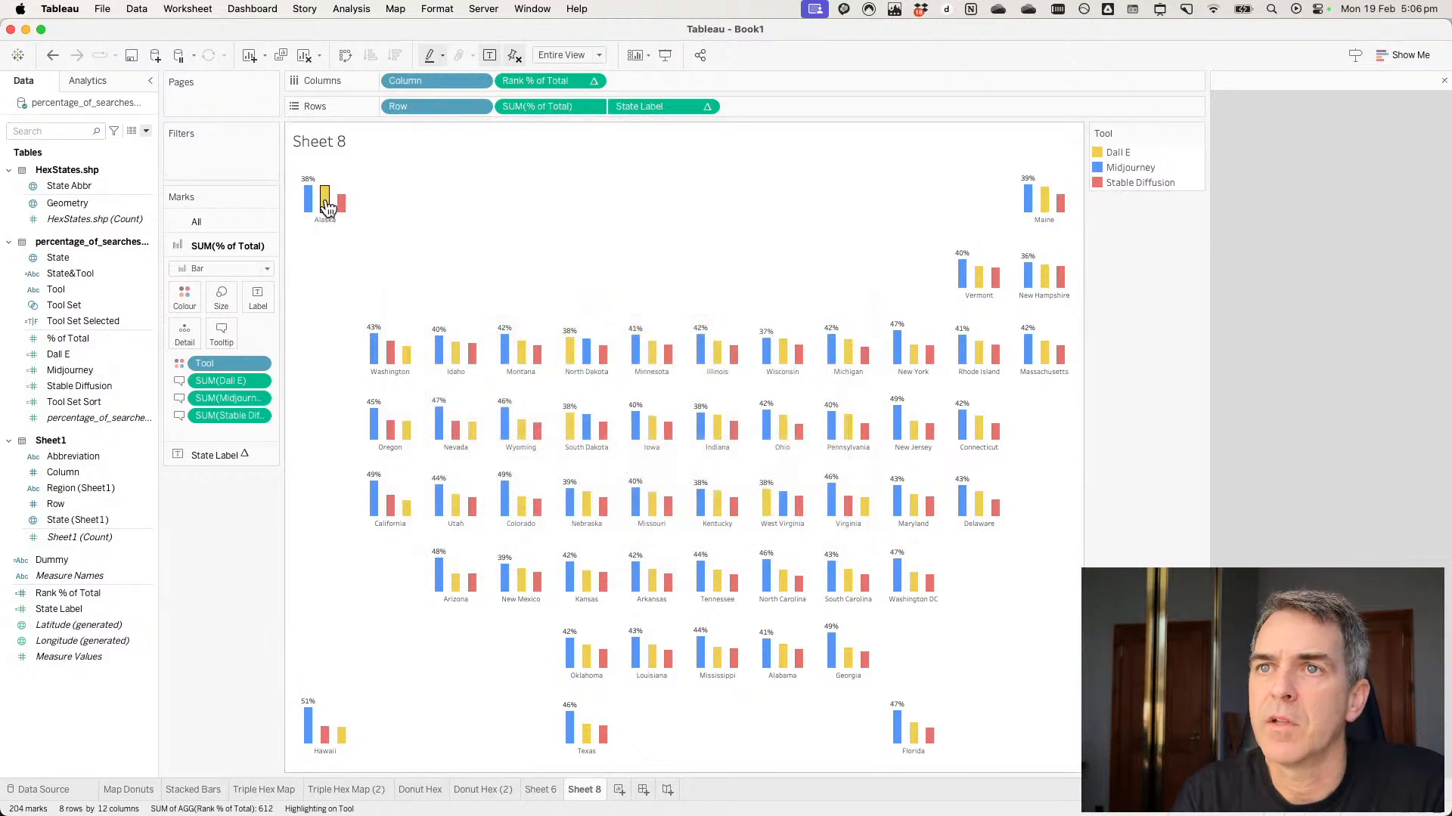
mouse_move(314, 206)
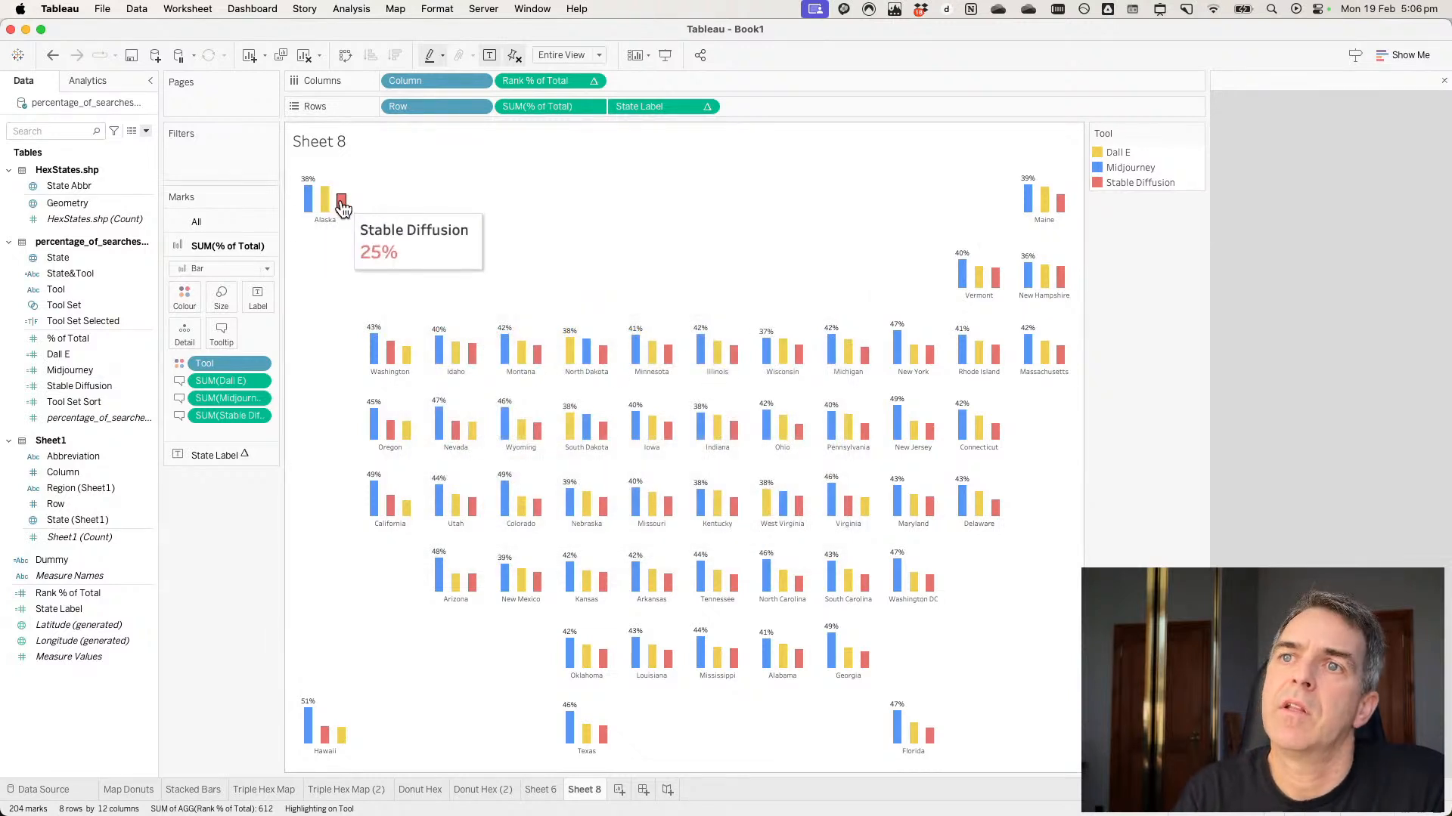
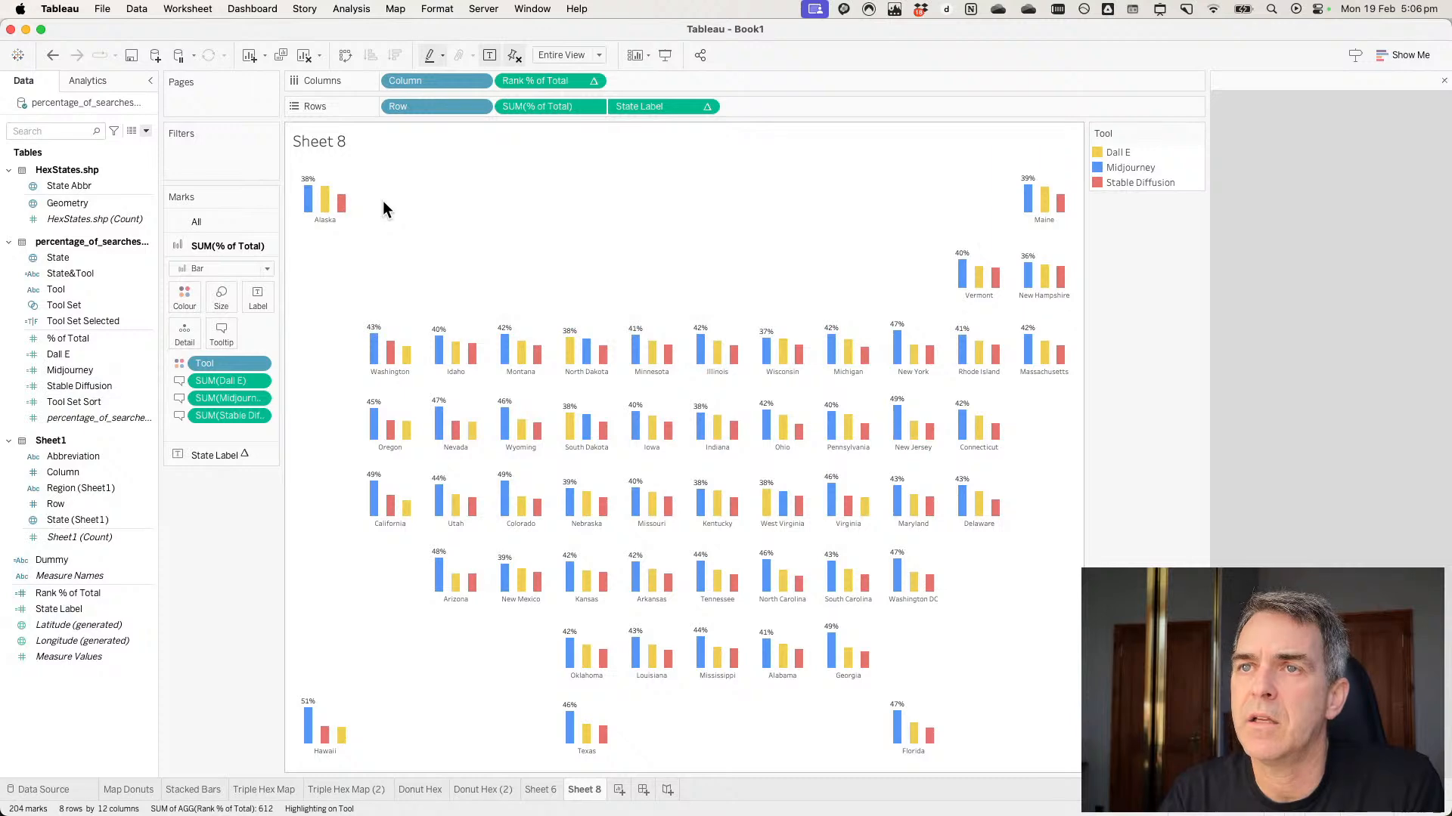
Switch to Chrome and review the Google Trends comparison settings and the data.world dataset page for title wording.
key("super+Tab")
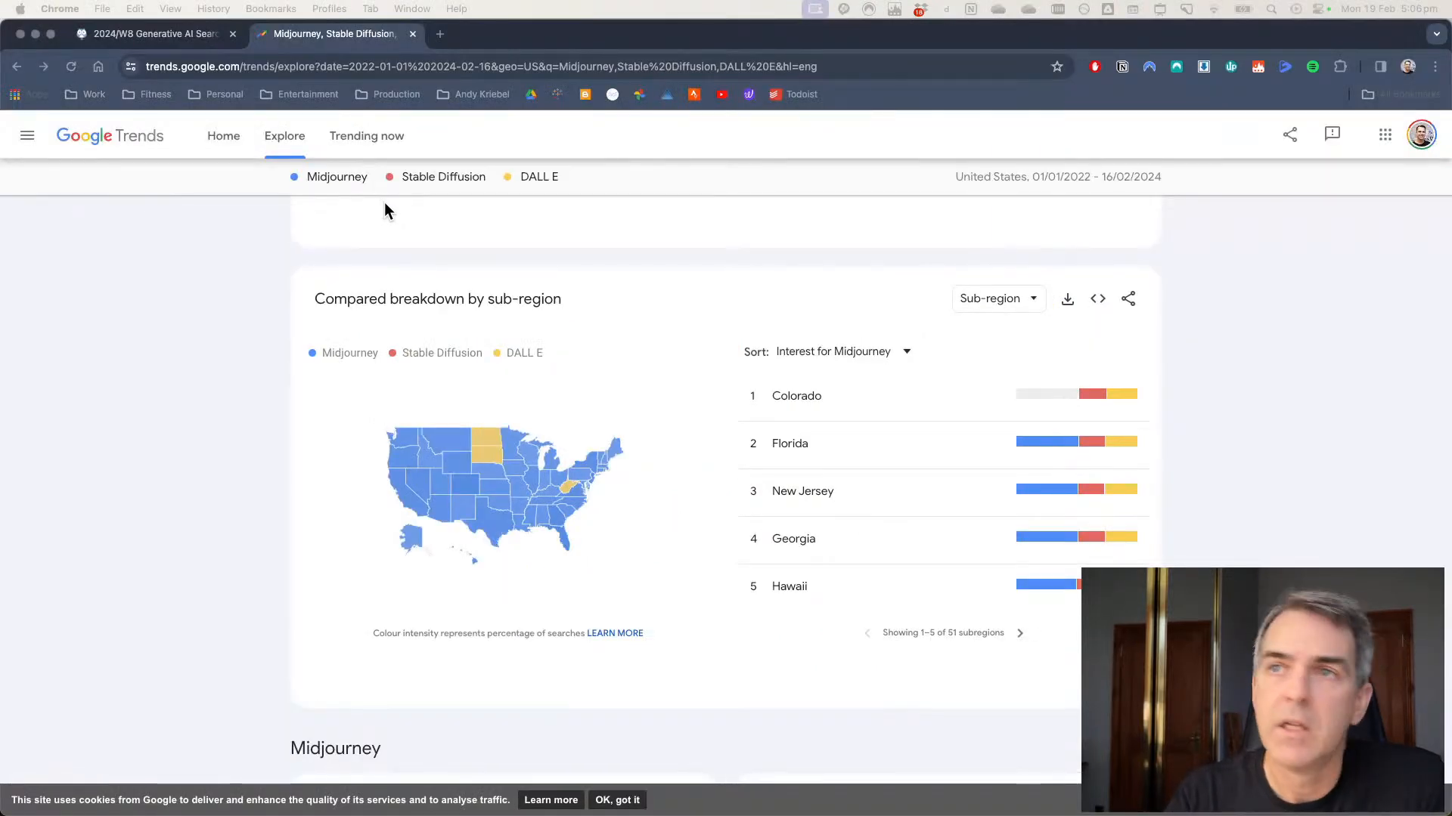
scroll(382, 314, "up", 6)
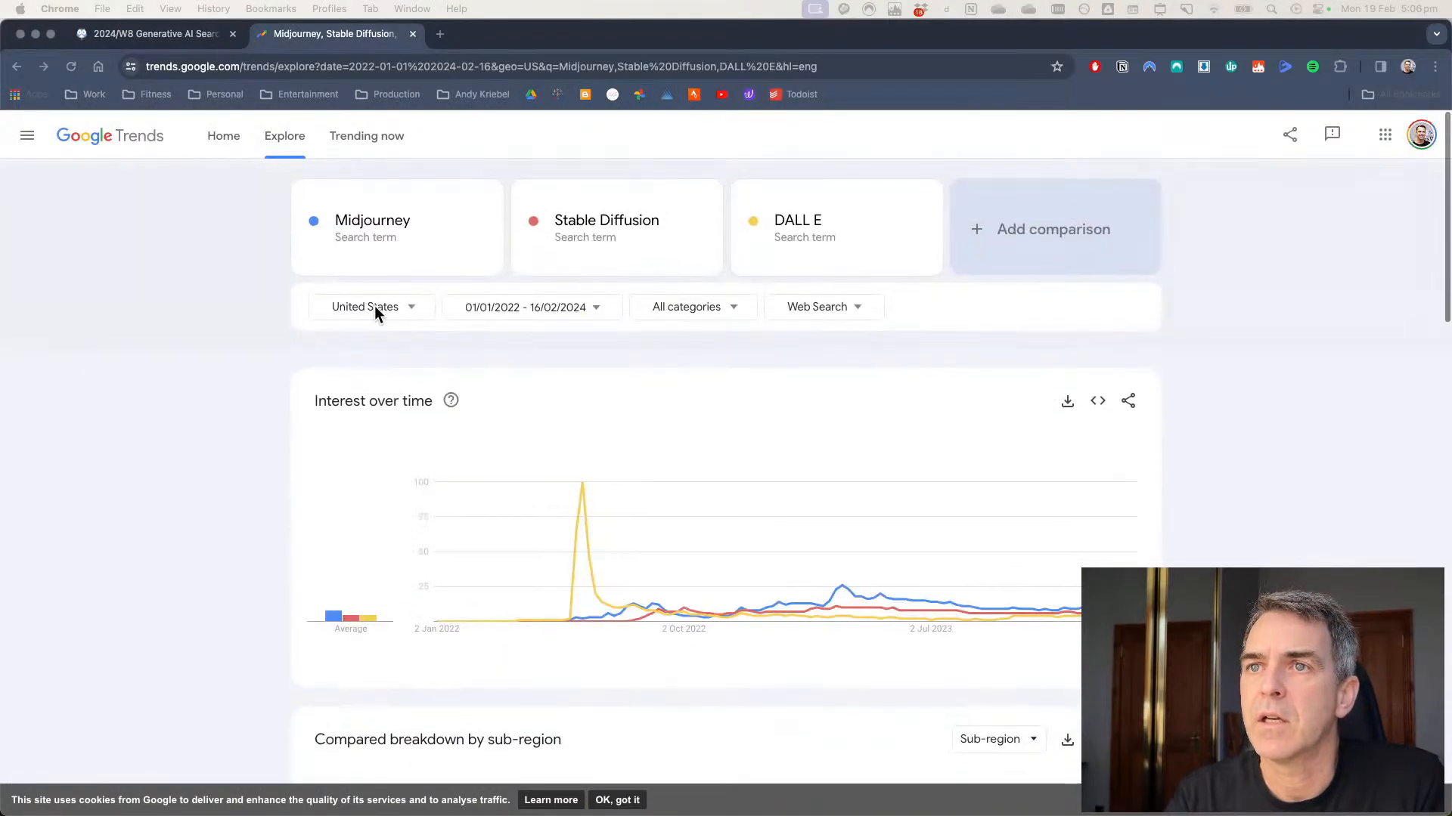
left_click(110, 33)
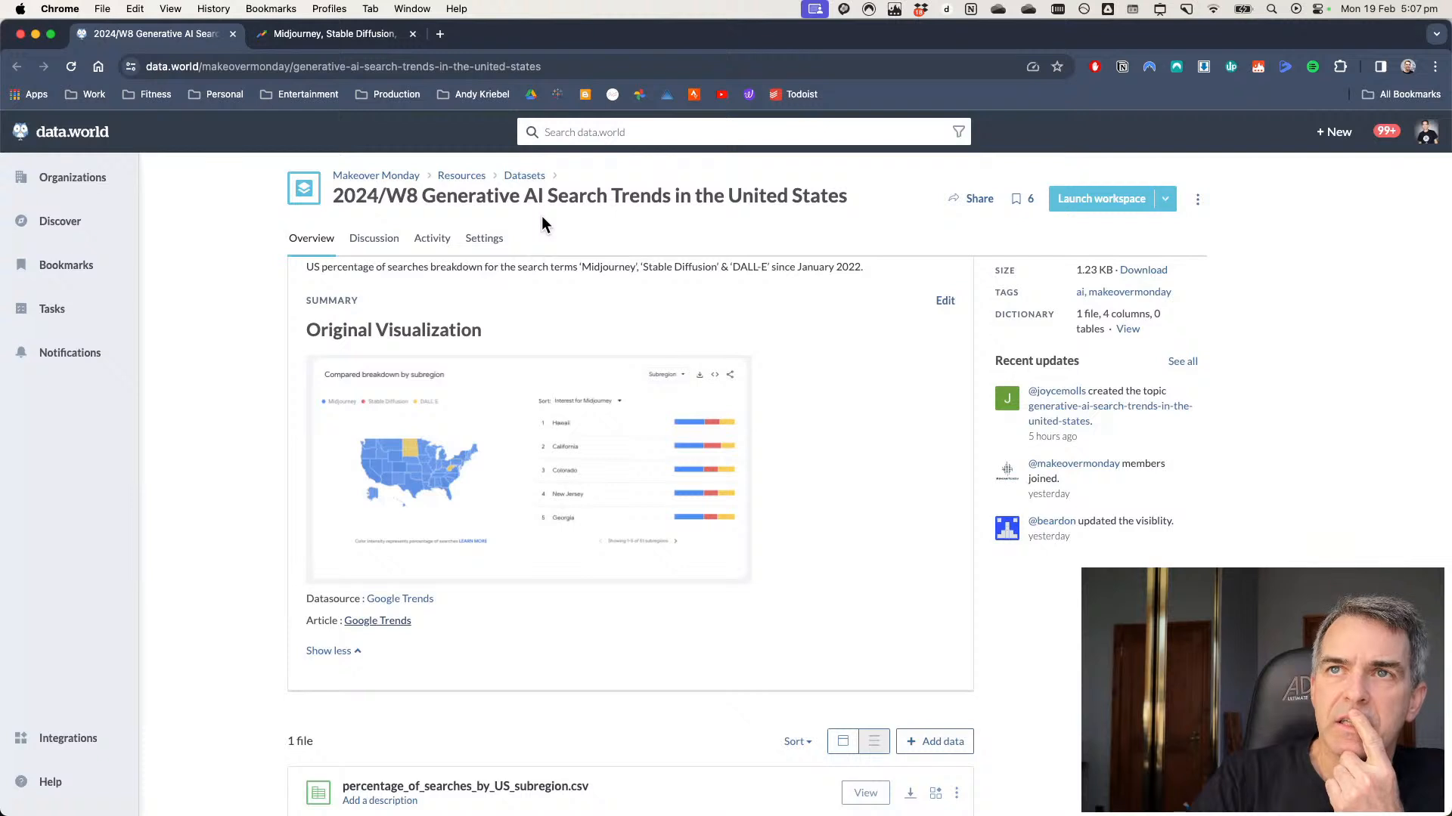
left_click(317, 35)
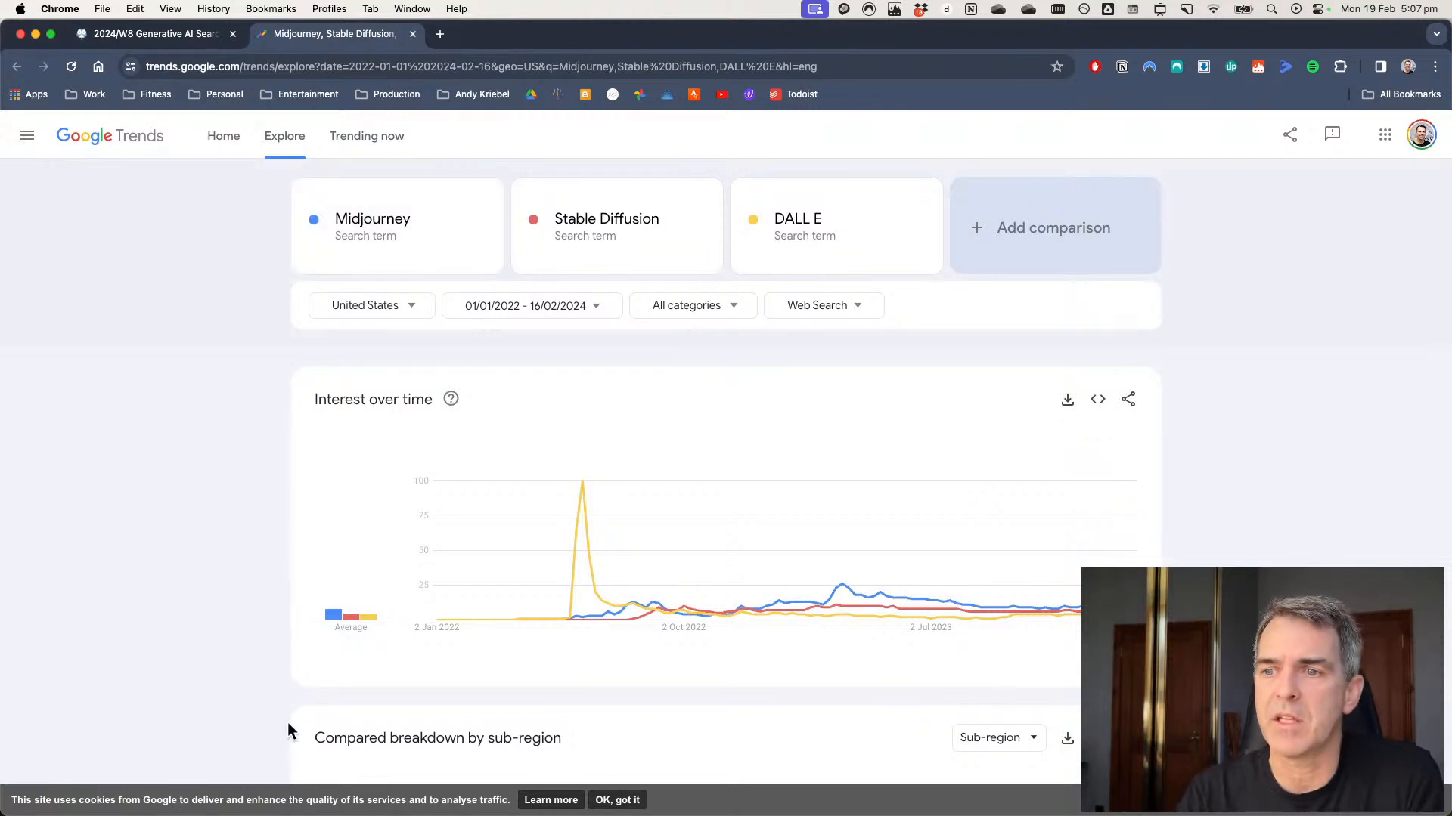
Switch back to Tableau and centre the text of the sheet title.
key("super+Tab")
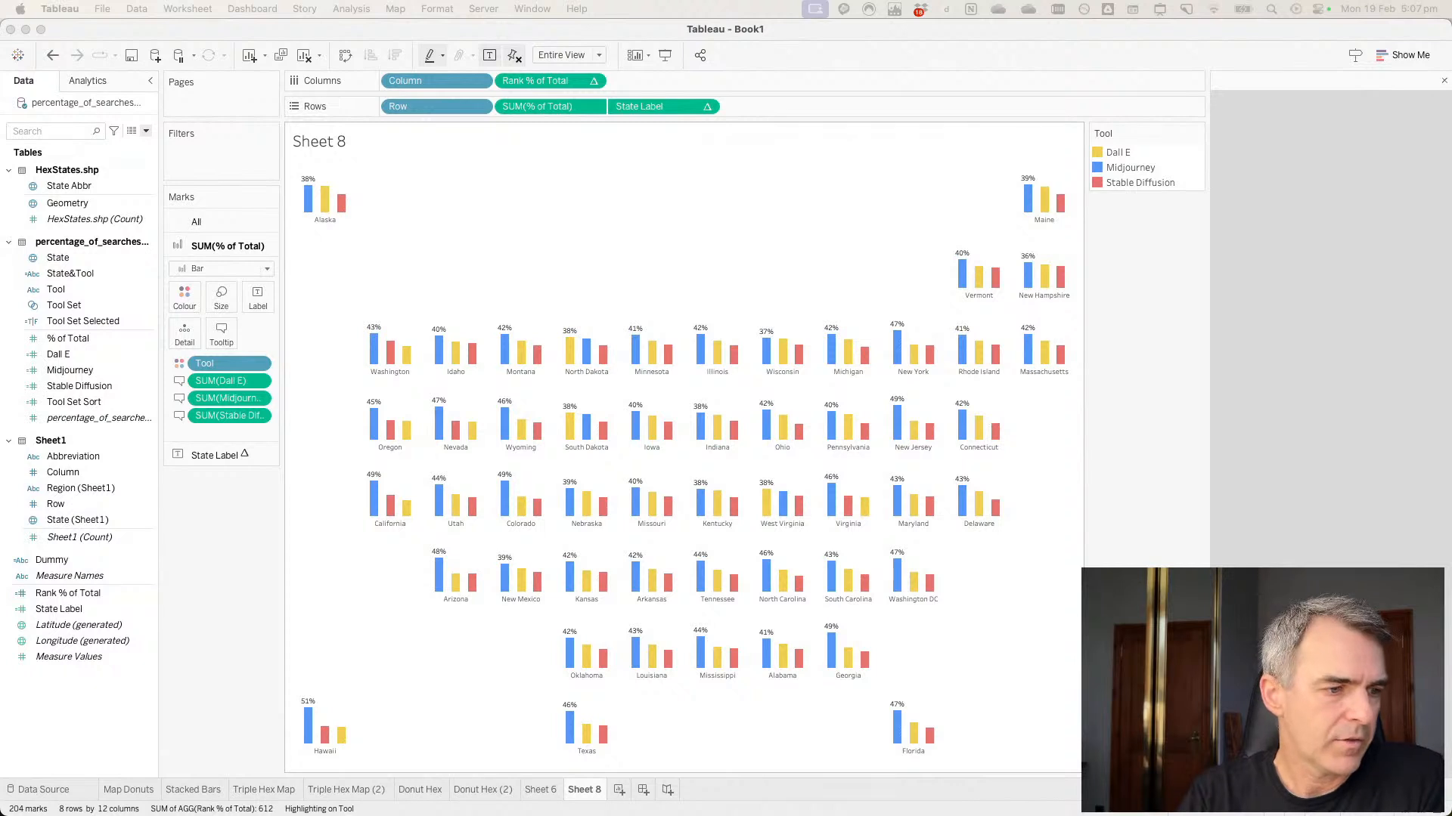
left_click_drag(561, 179, 768, 136)
key("super+a")
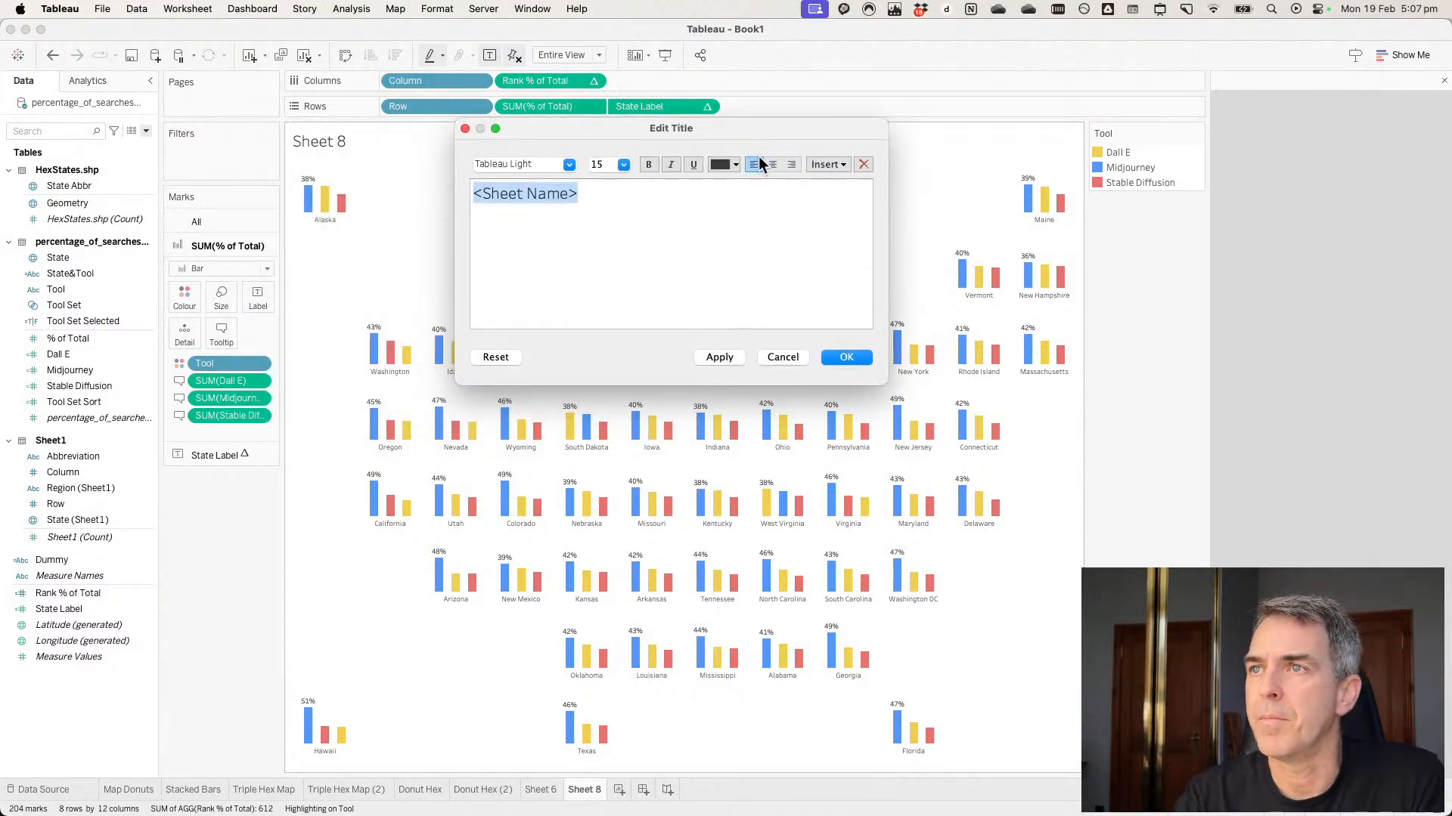
left_click(776, 165)
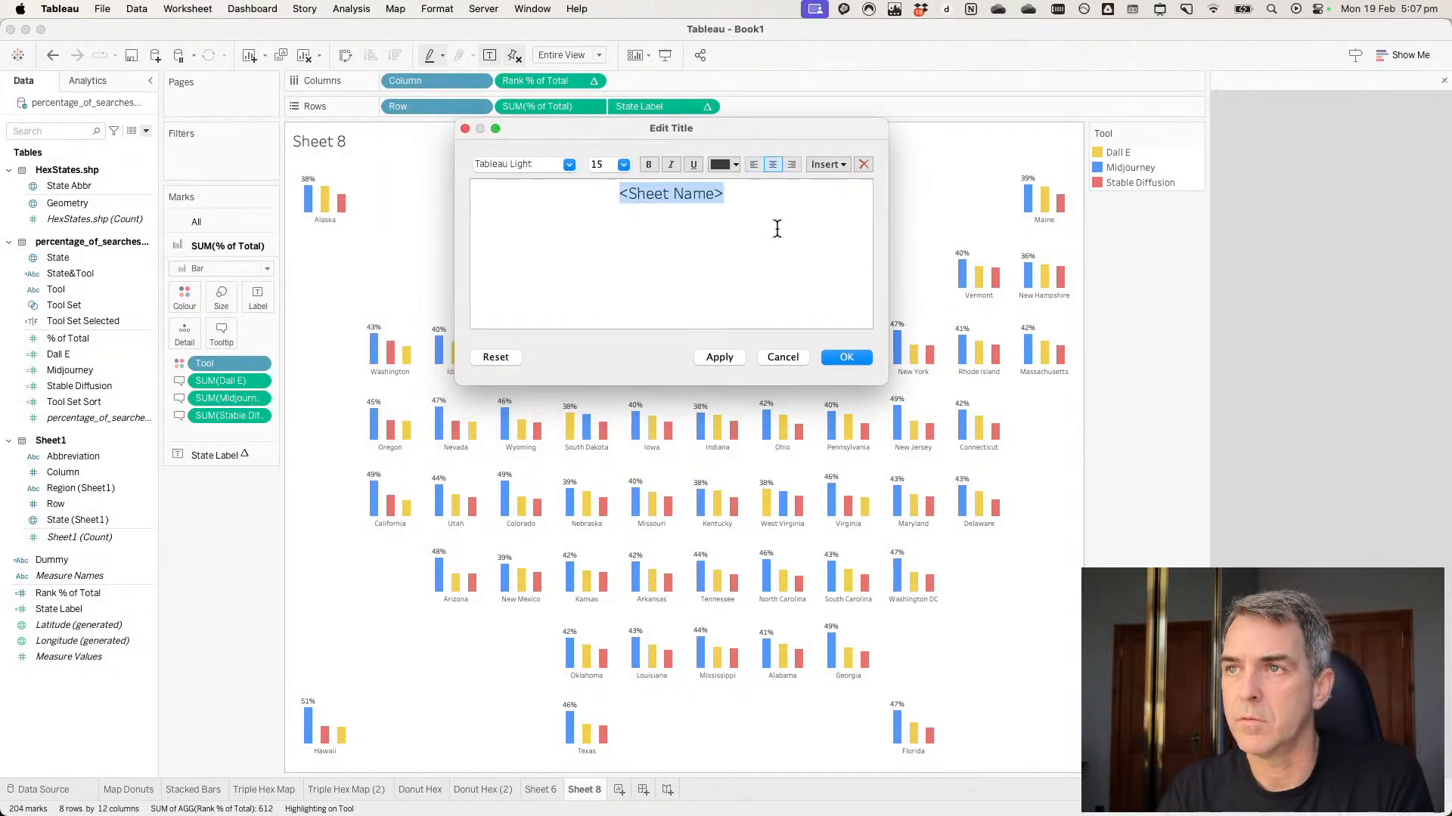
Replace the sheet title with "WHICH GENERATIVE AI TOOLS ARE MOST POPULAR BASED ON GOOGLE TRENDS?" and apply it.
type("which")
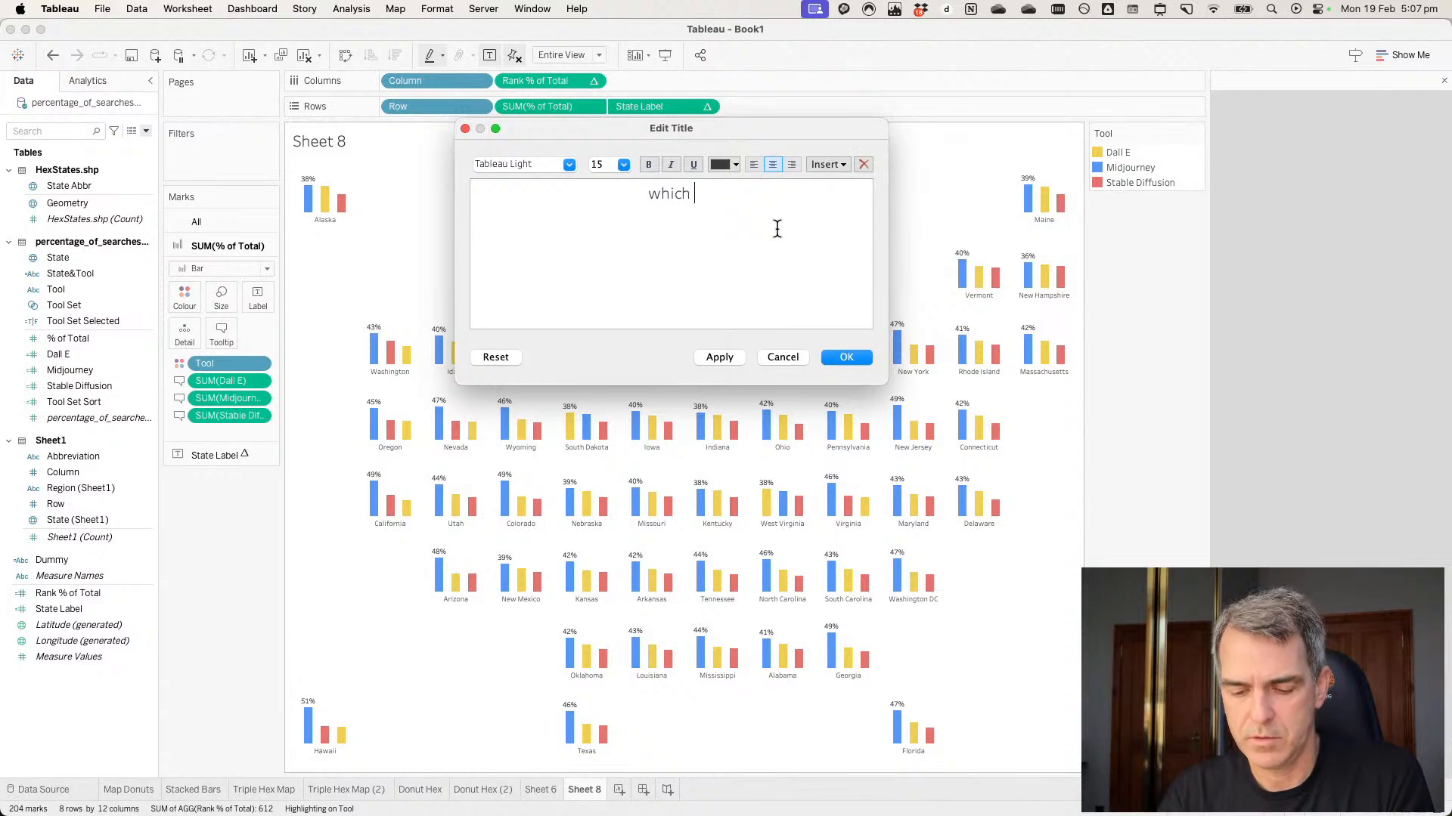
key("super+a")
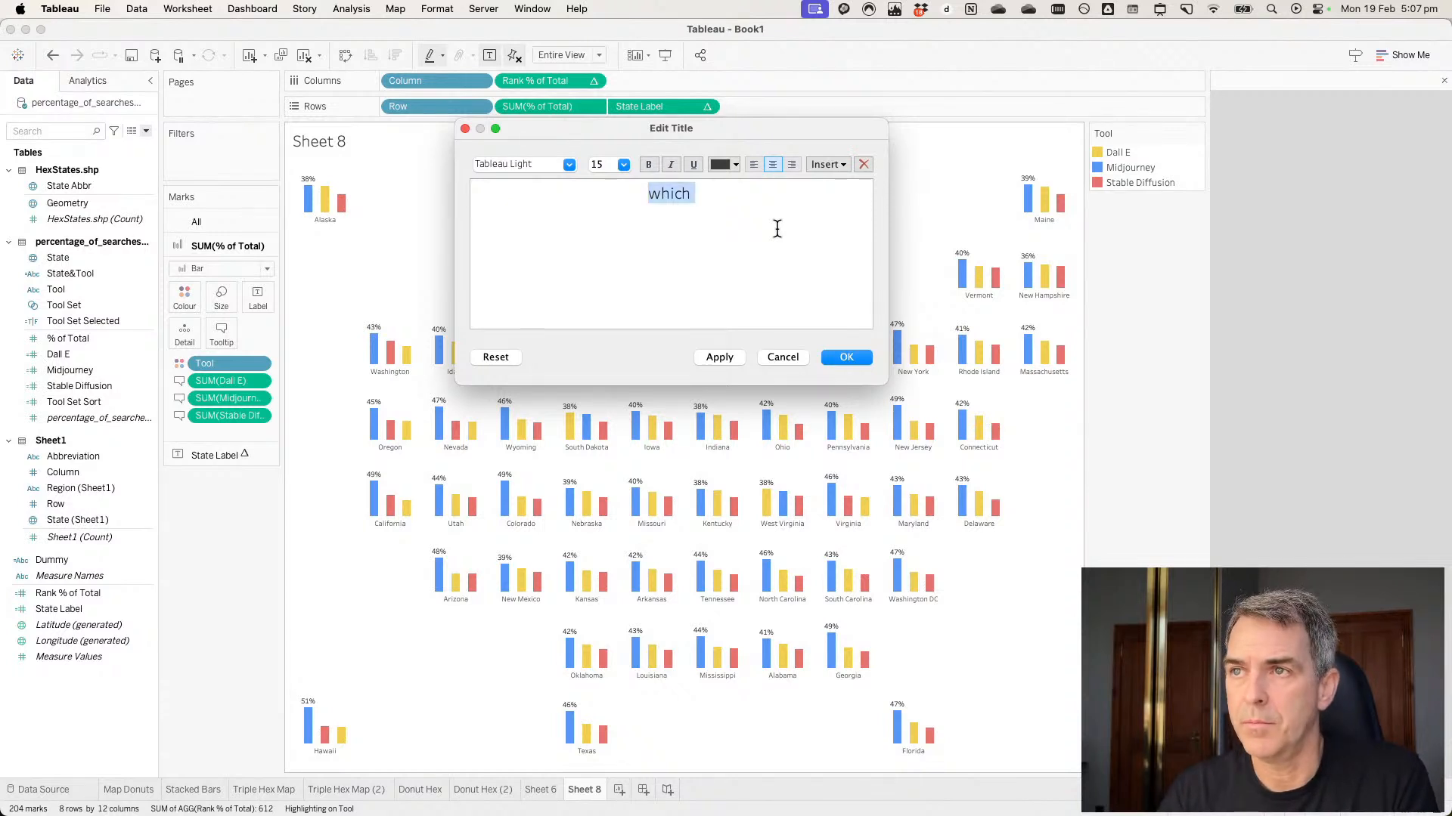
type("WHICH GEE")
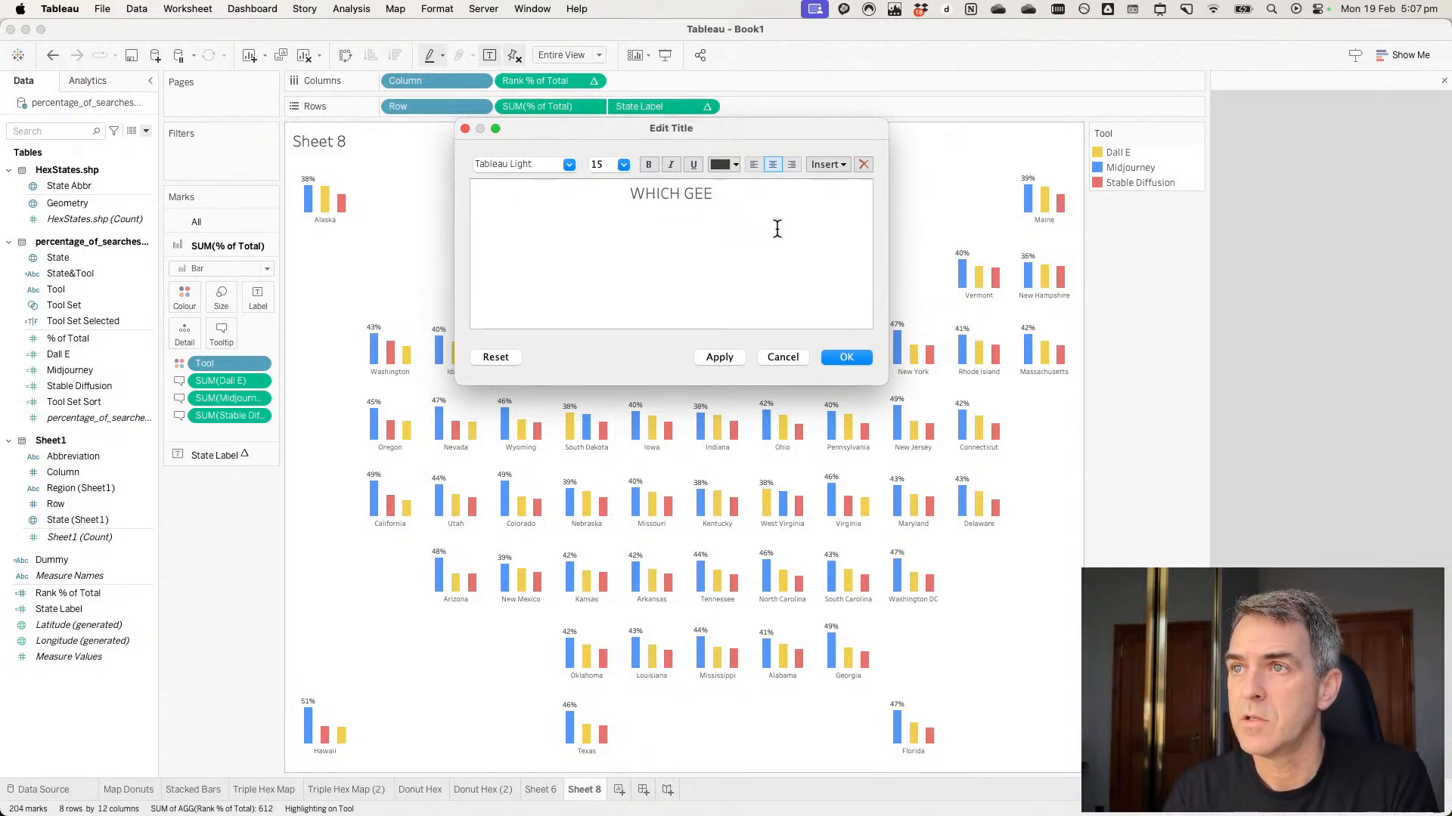
key("BackSpace")
type("NERATIG")
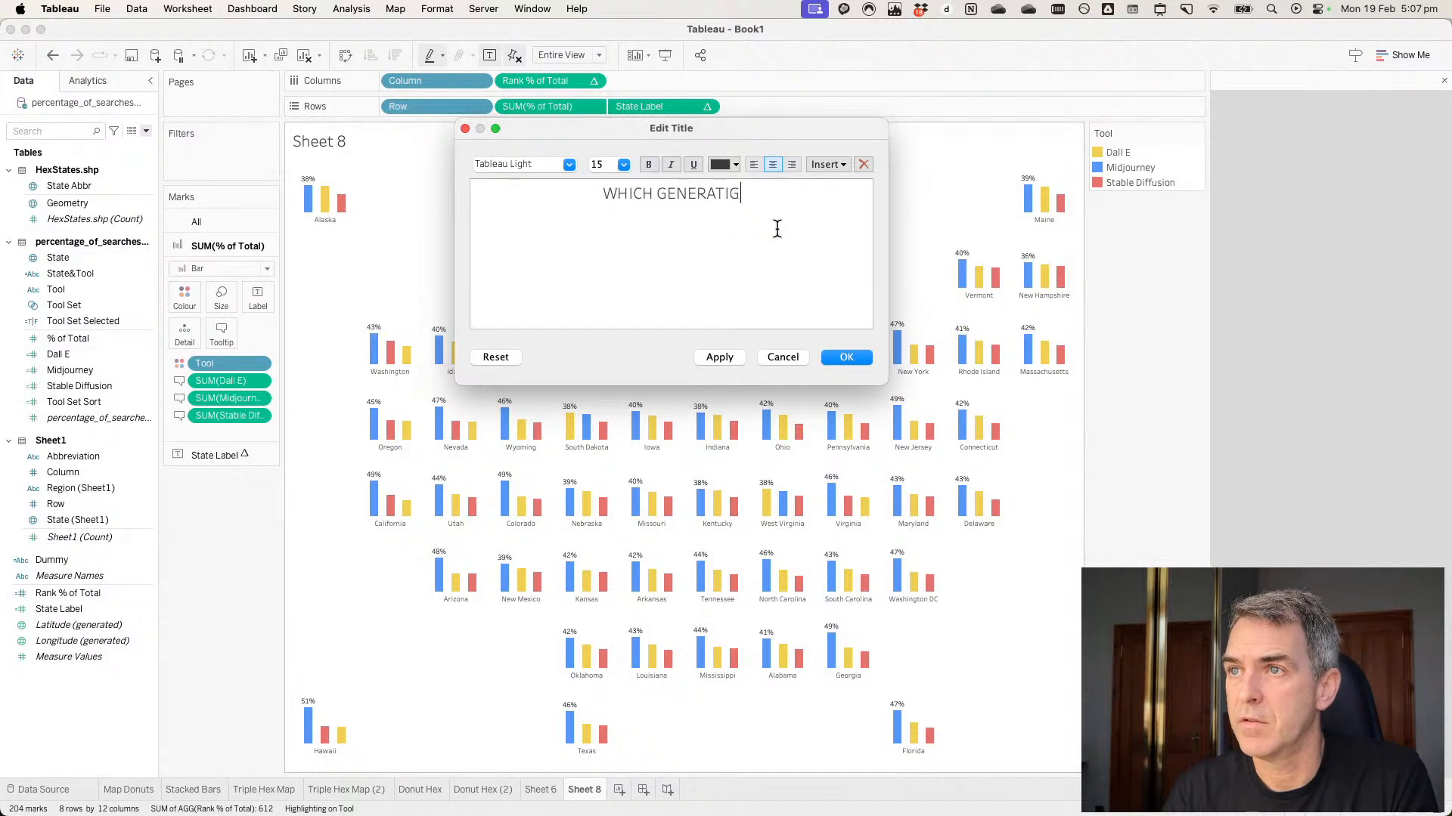
key("BackSpace")
type("VE AI")
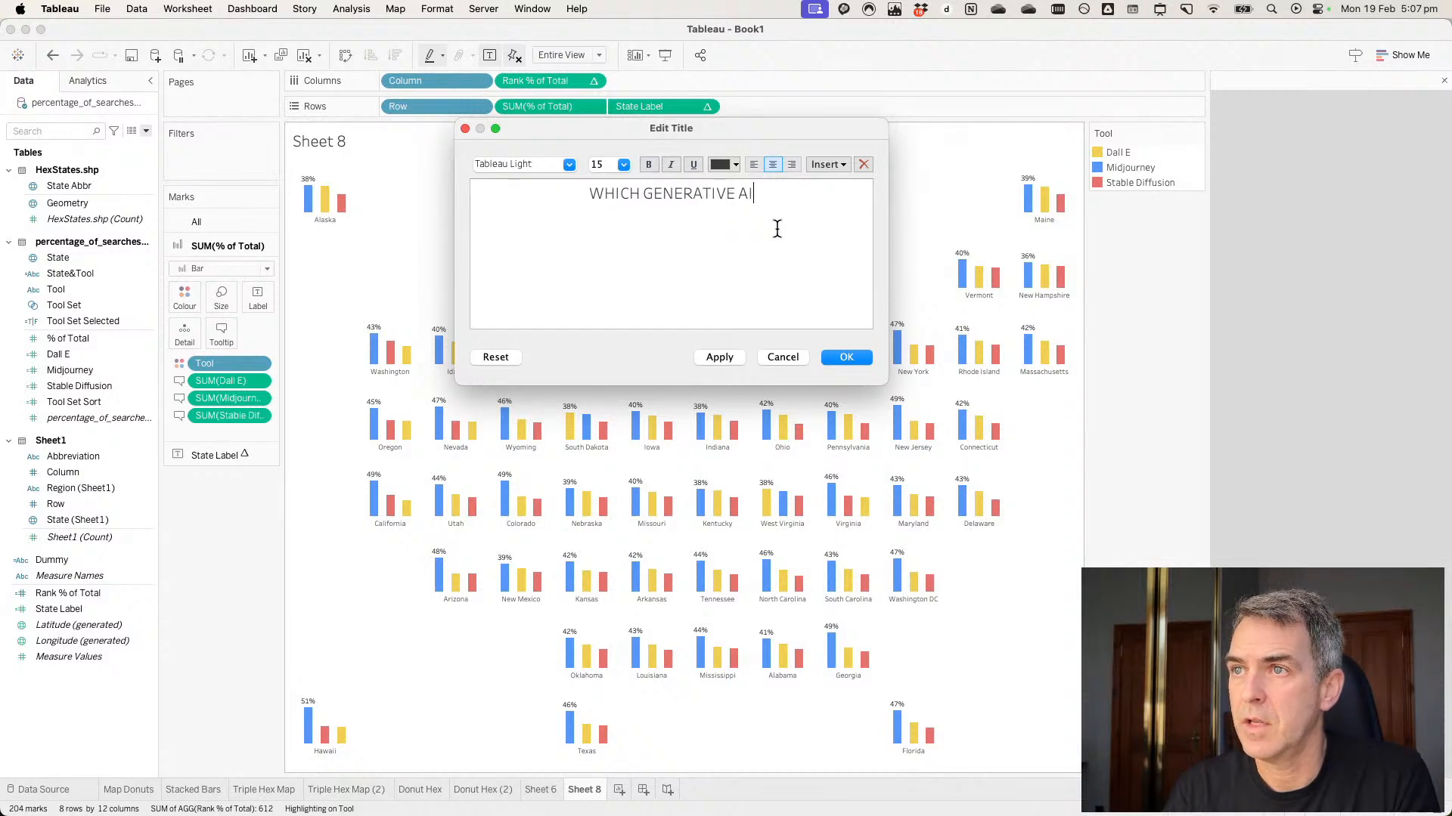
type(" TOOLS ARE MOST")
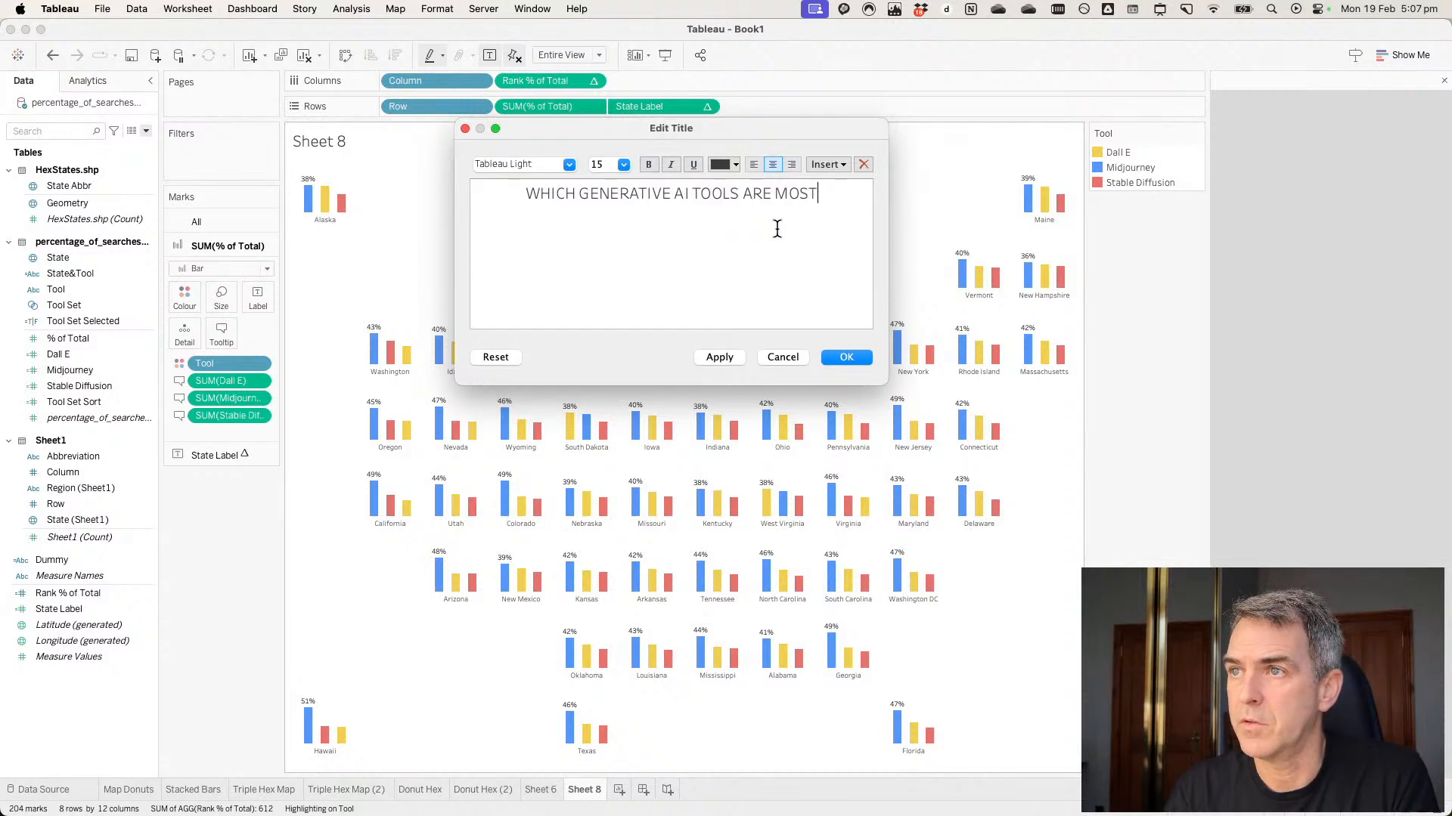
type(" POPULAR")
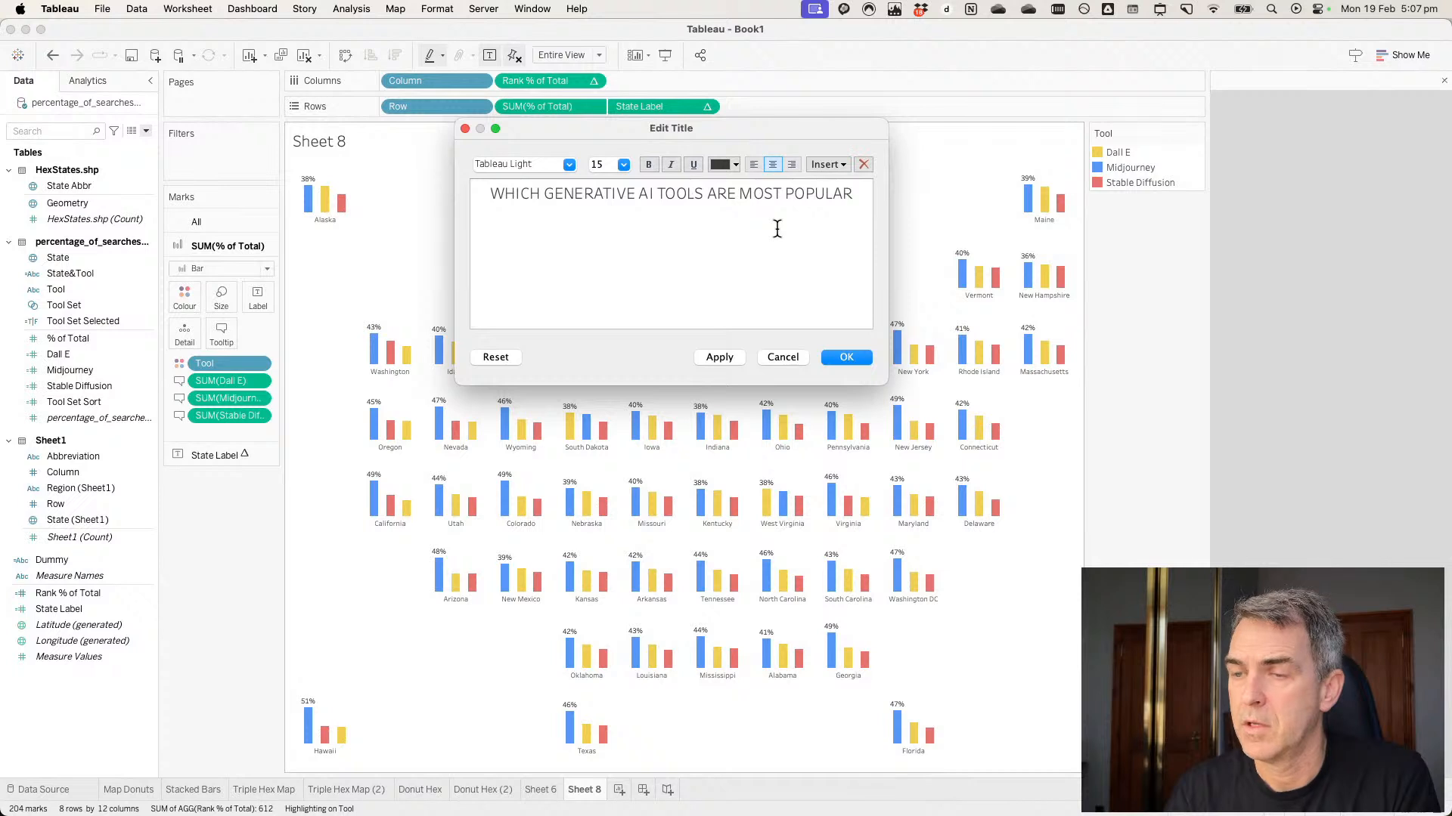
type(" BASED ON GOOFL")
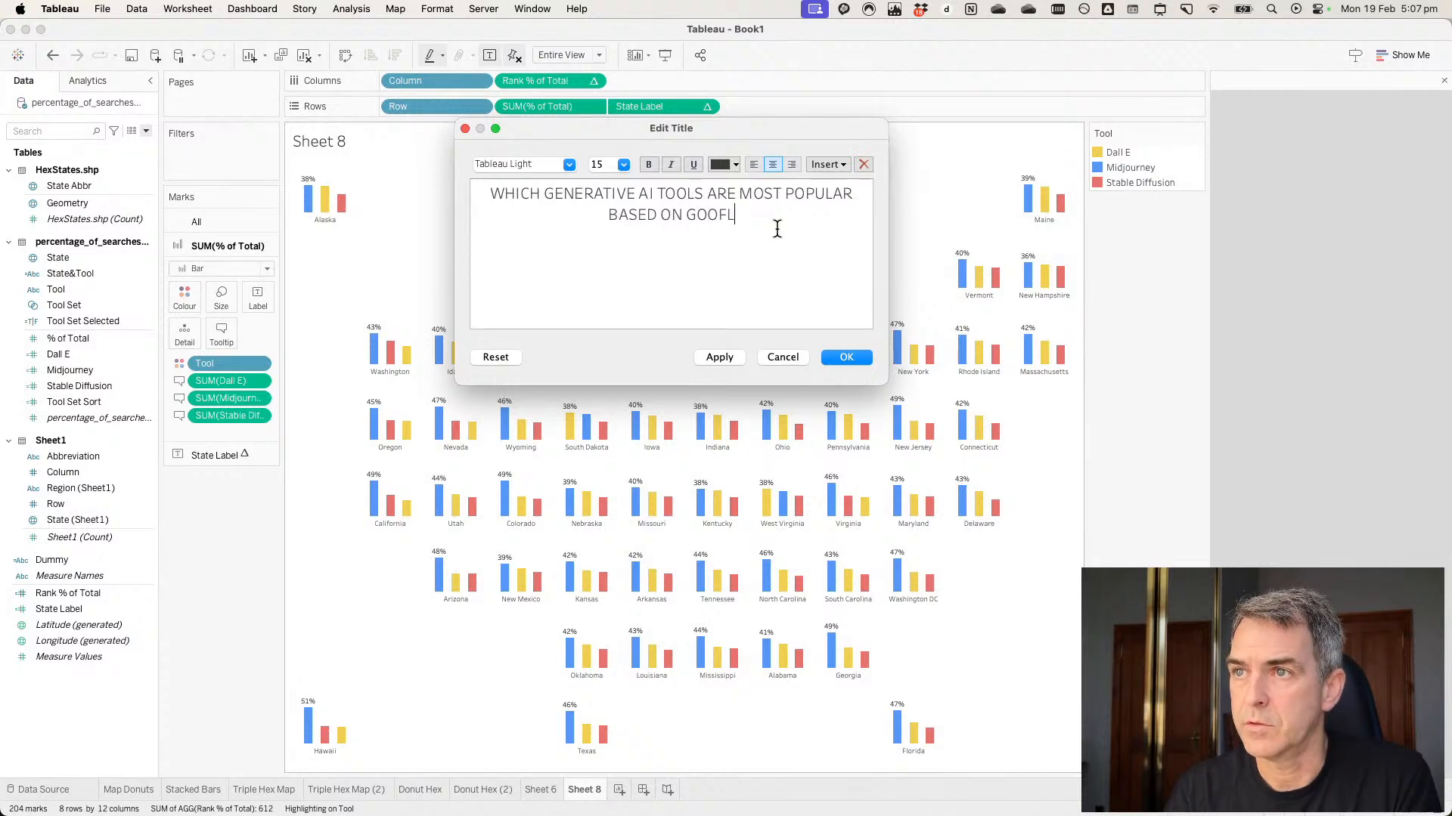
key("BackSpace")
key("BackSpace")
type("GLE TRENDS?")
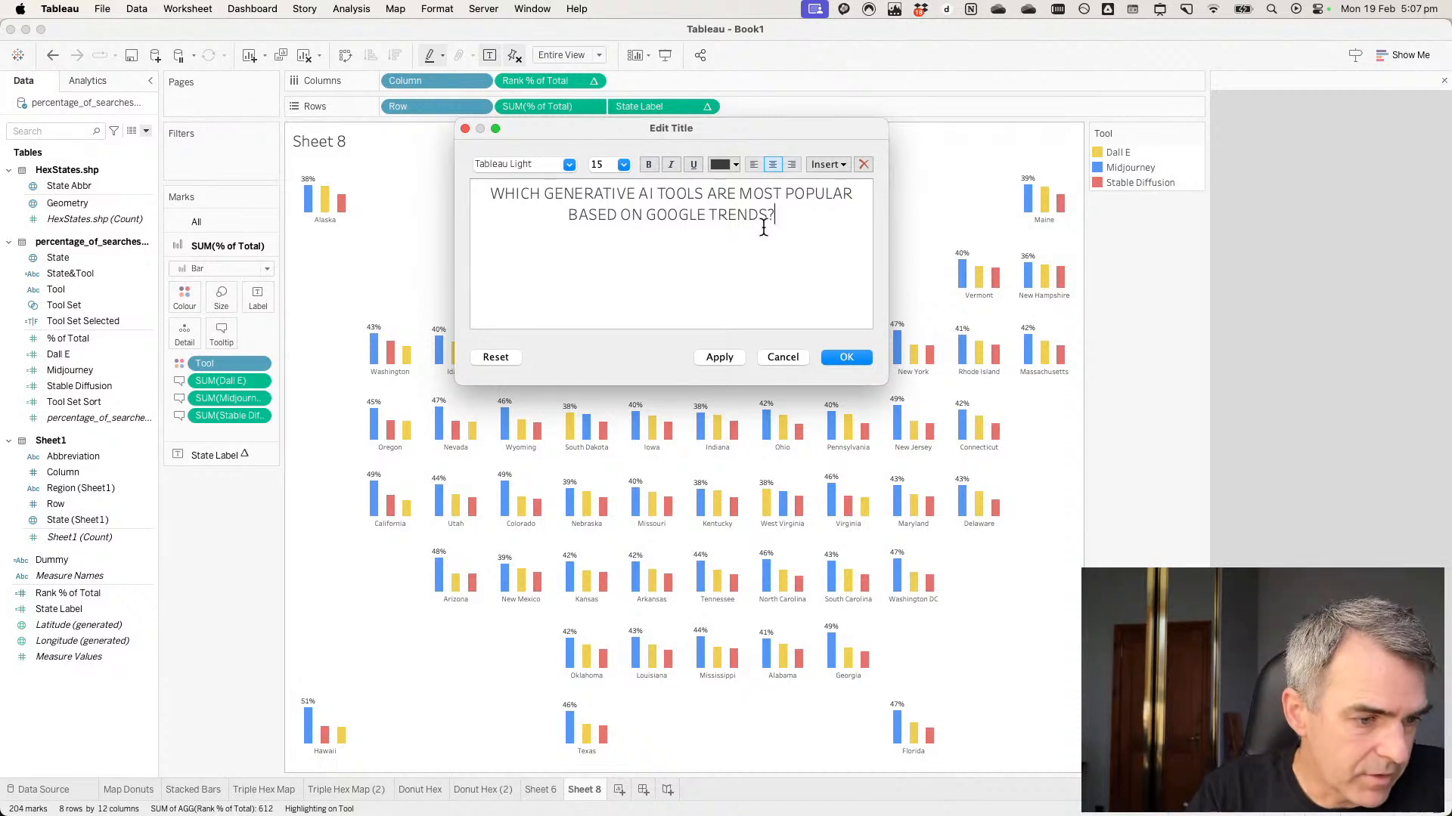
left_click(737, 355)
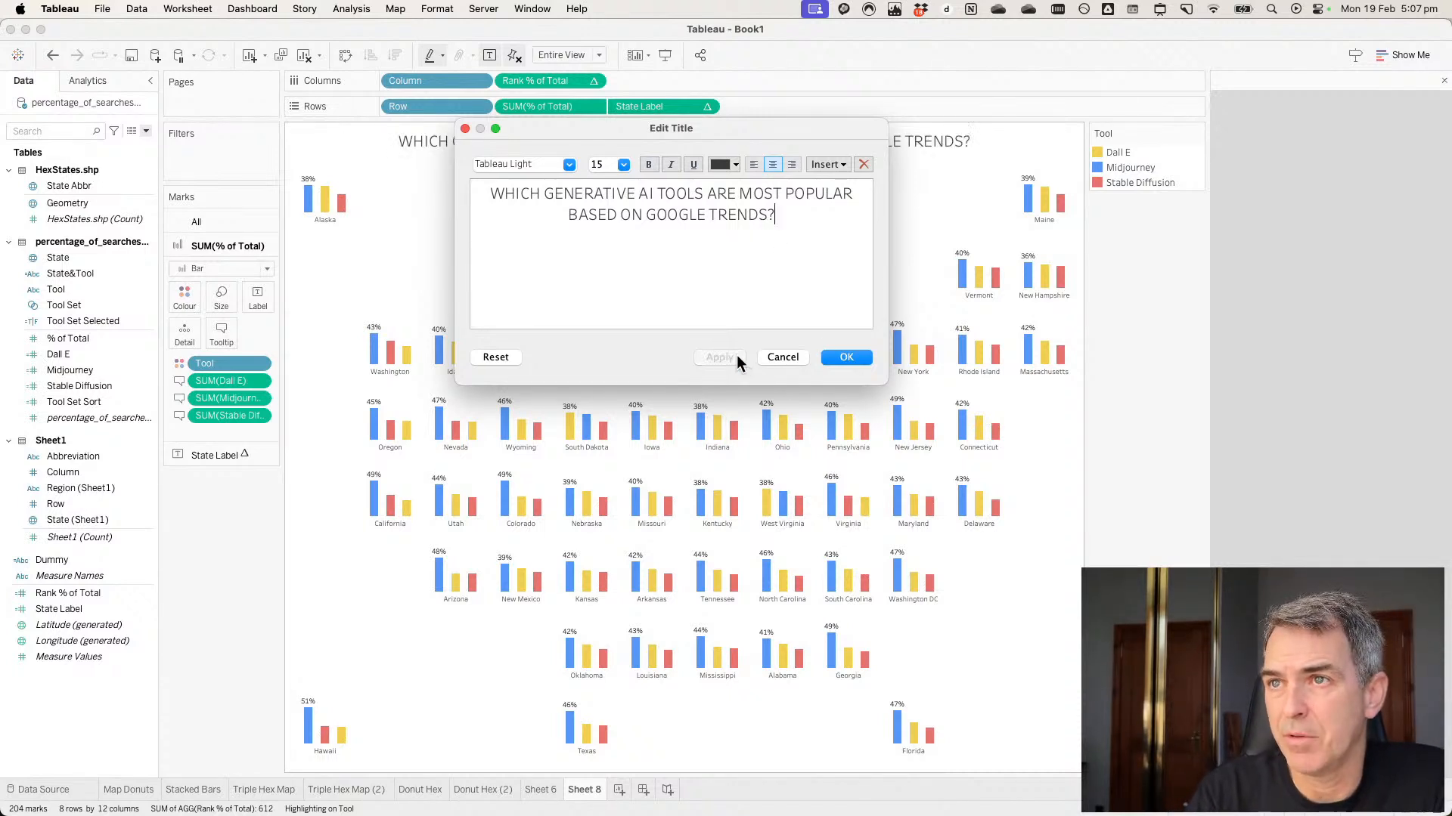
left_click(846, 358)
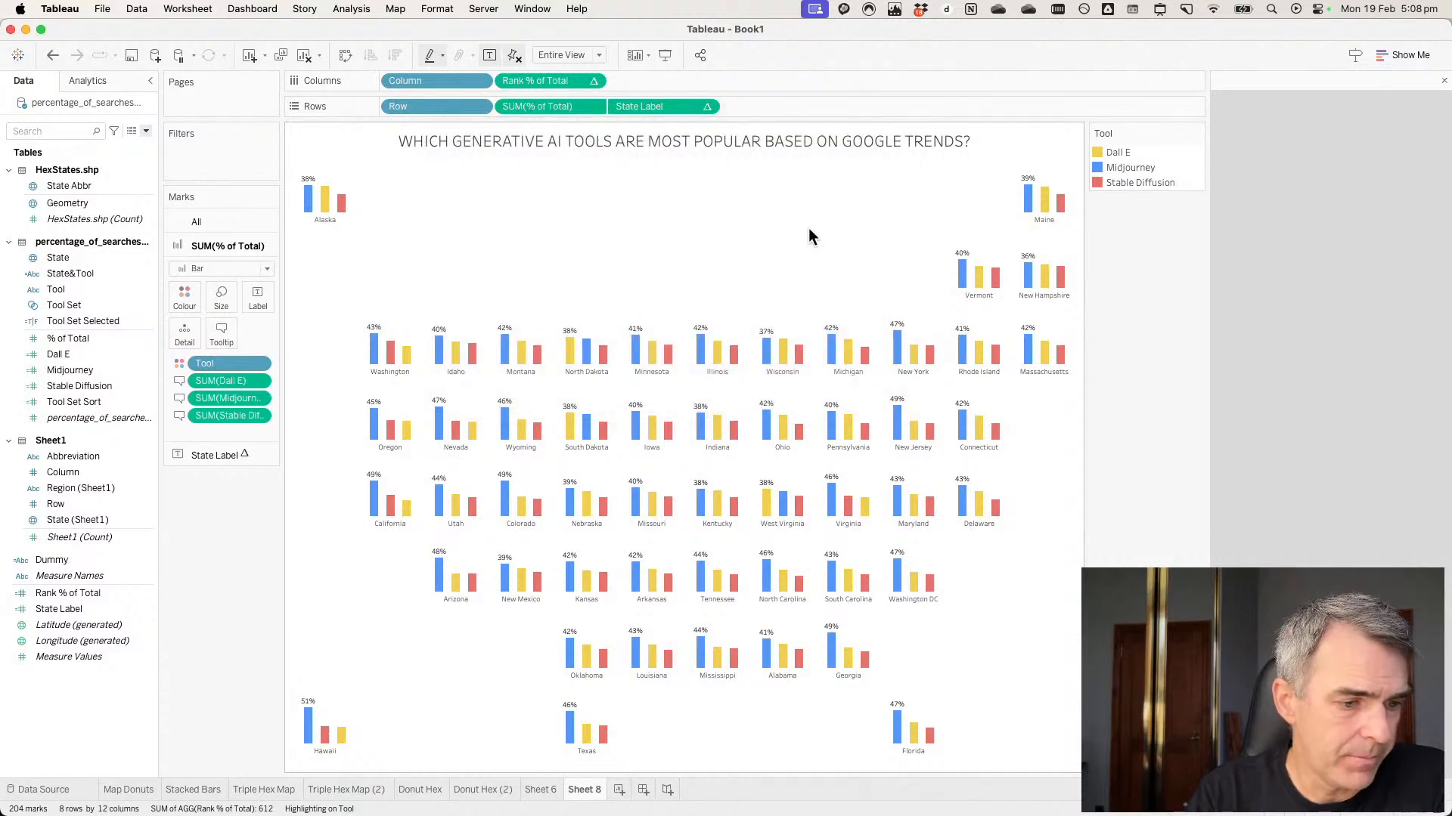
Show the worksheet caption and format its text as centred, light grey and size 8.
left_click(180, 11)
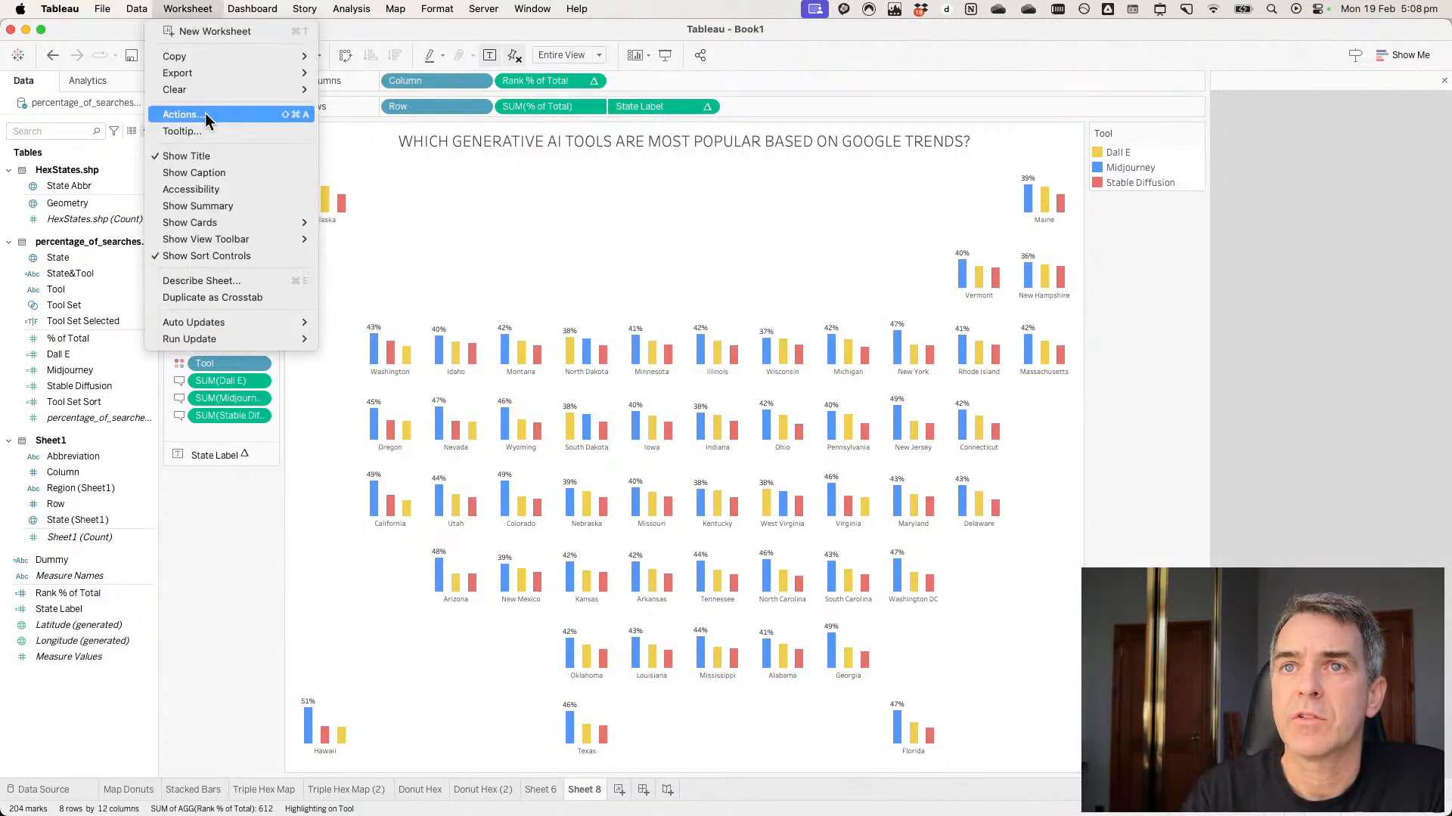
left_click(219, 173)
double_click(570, 748)
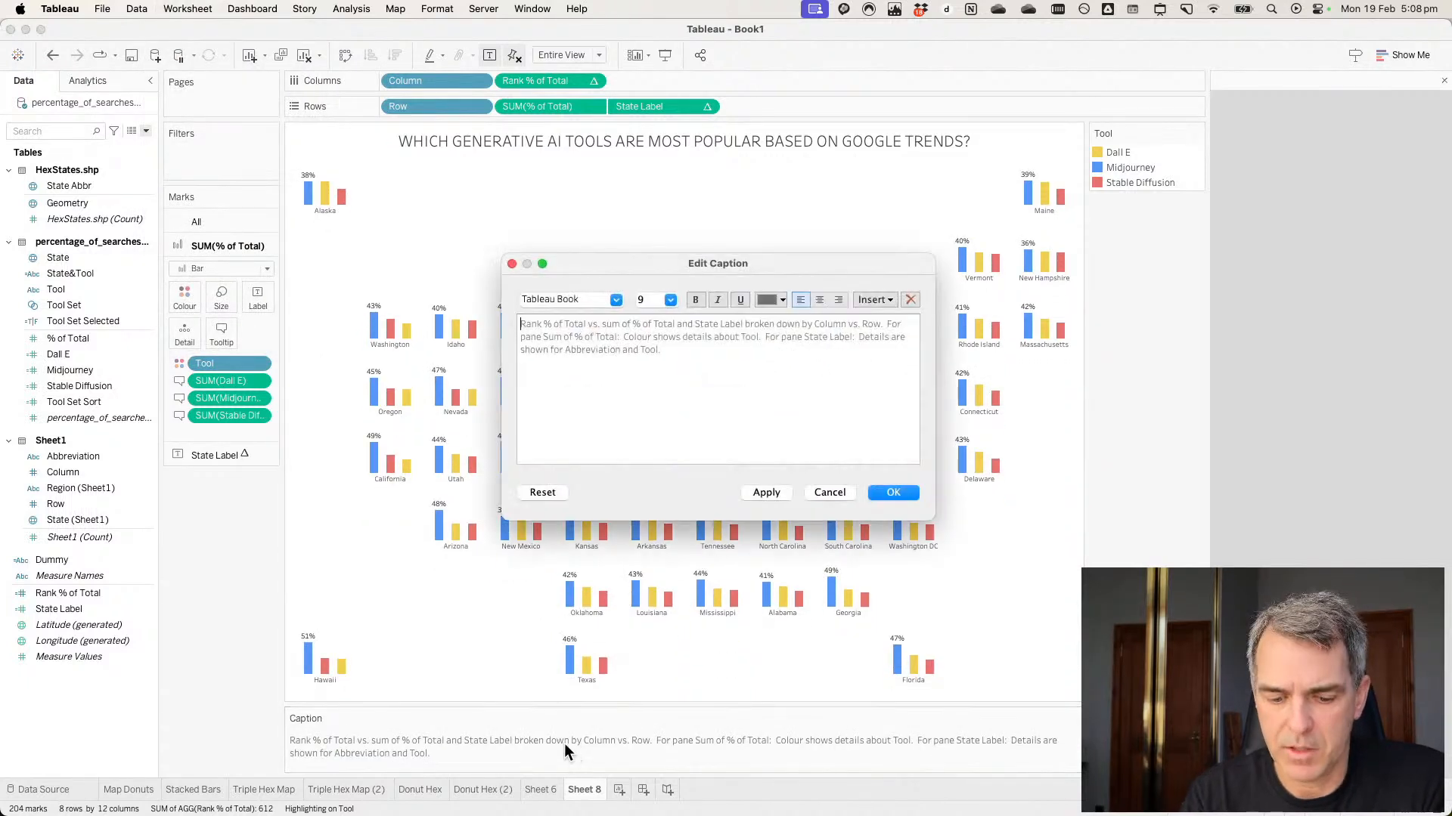
key("super+a")
left_click(821, 299)
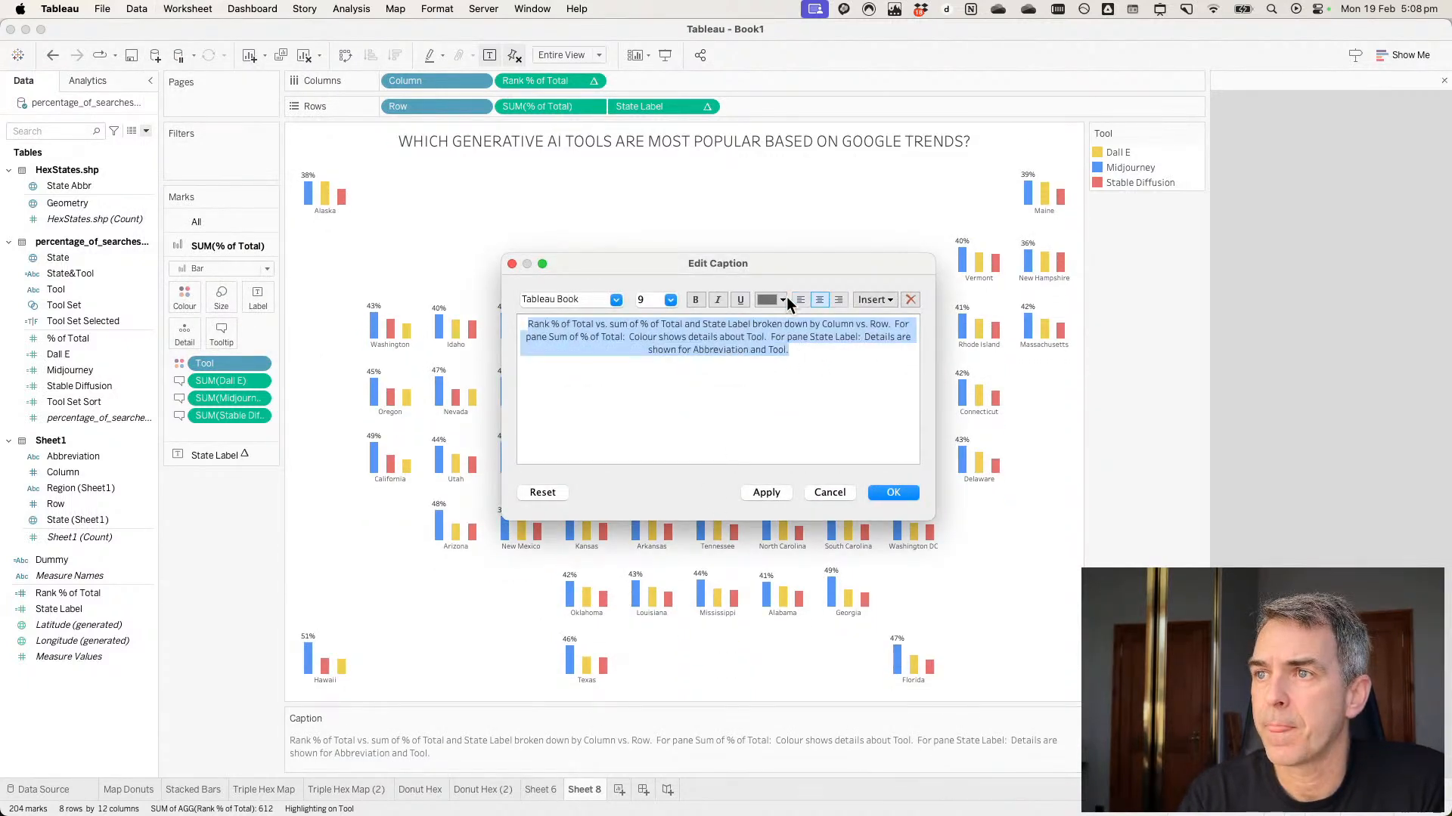
left_click(782, 300)
left_click(779, 370)
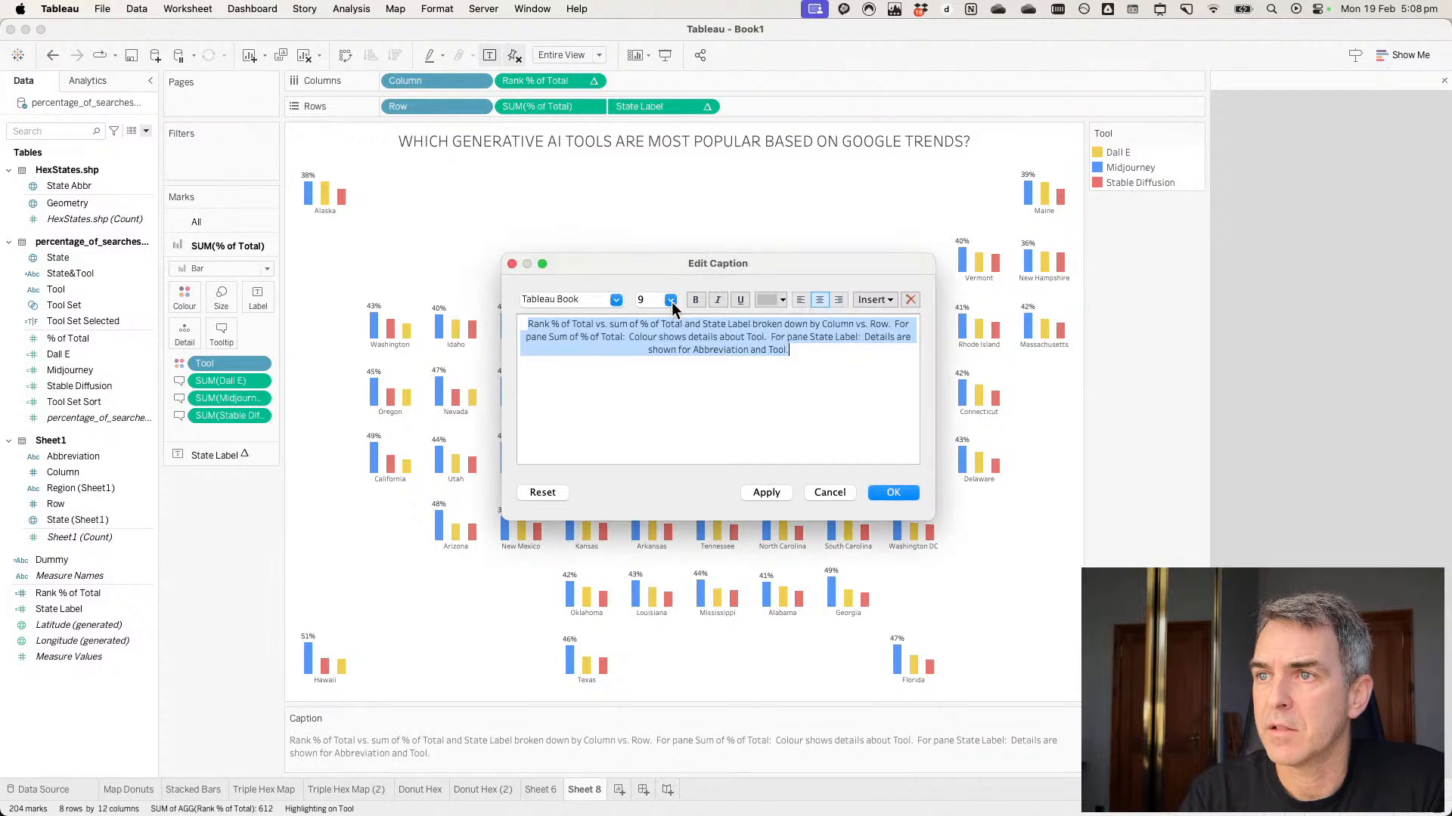
left_click(672, 300)
left_click(657, 313)
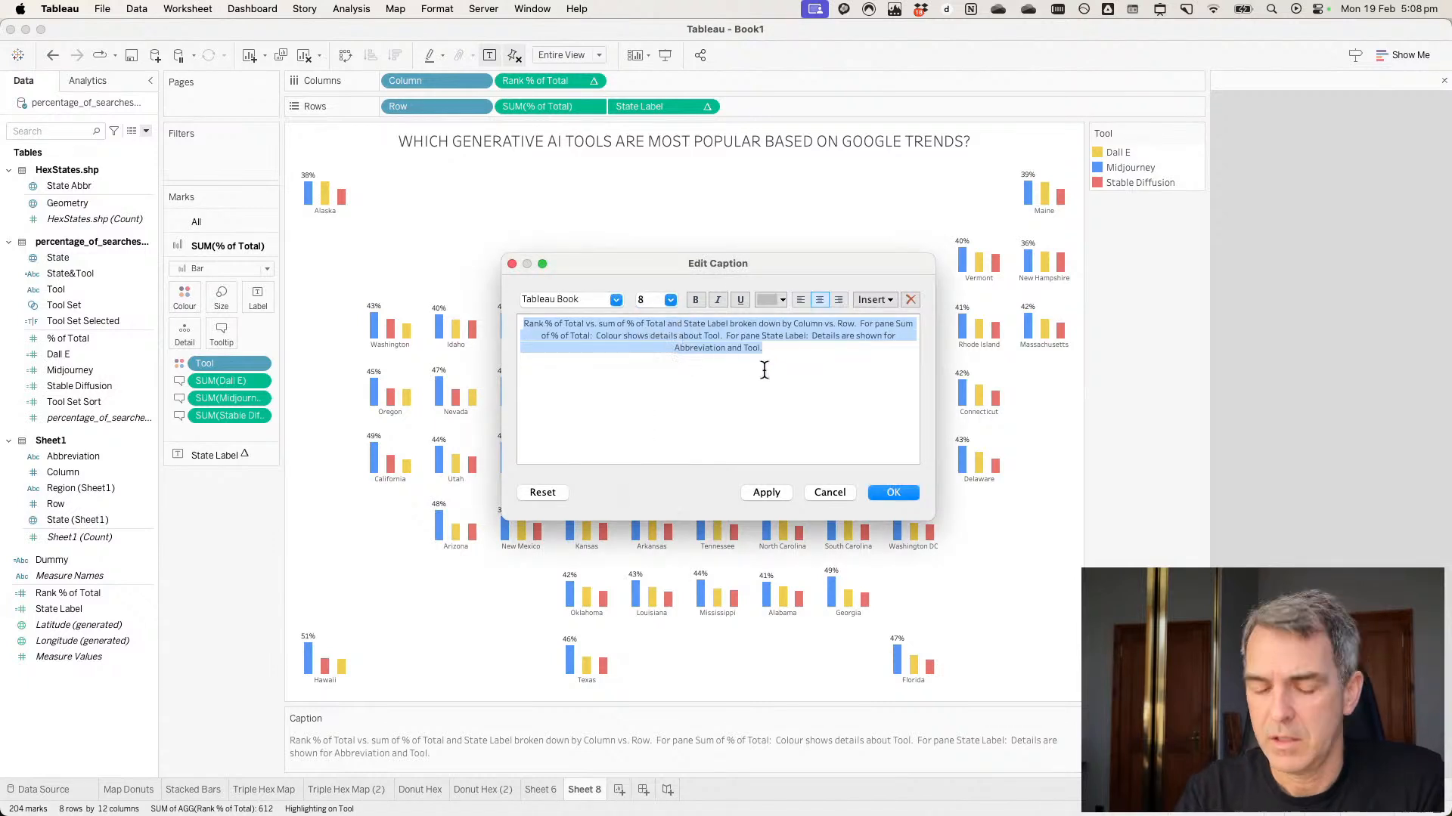
Replace the caption text with "DATA SOURCE: GOOGLE TRENDS • CREATED BY:" followed by the author's full name.
type("DATA SOURCE")
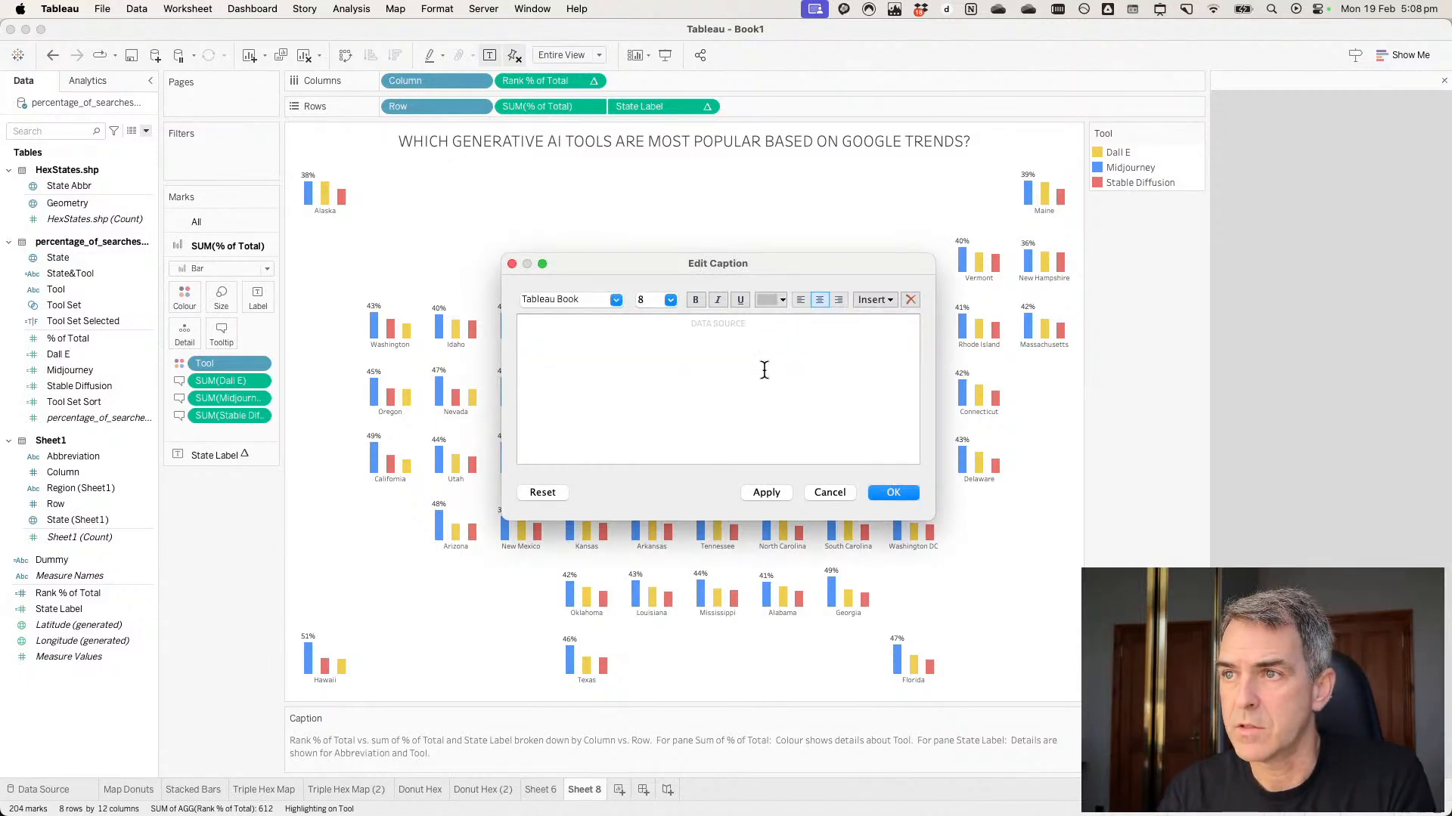
type(": GOOGLE T")
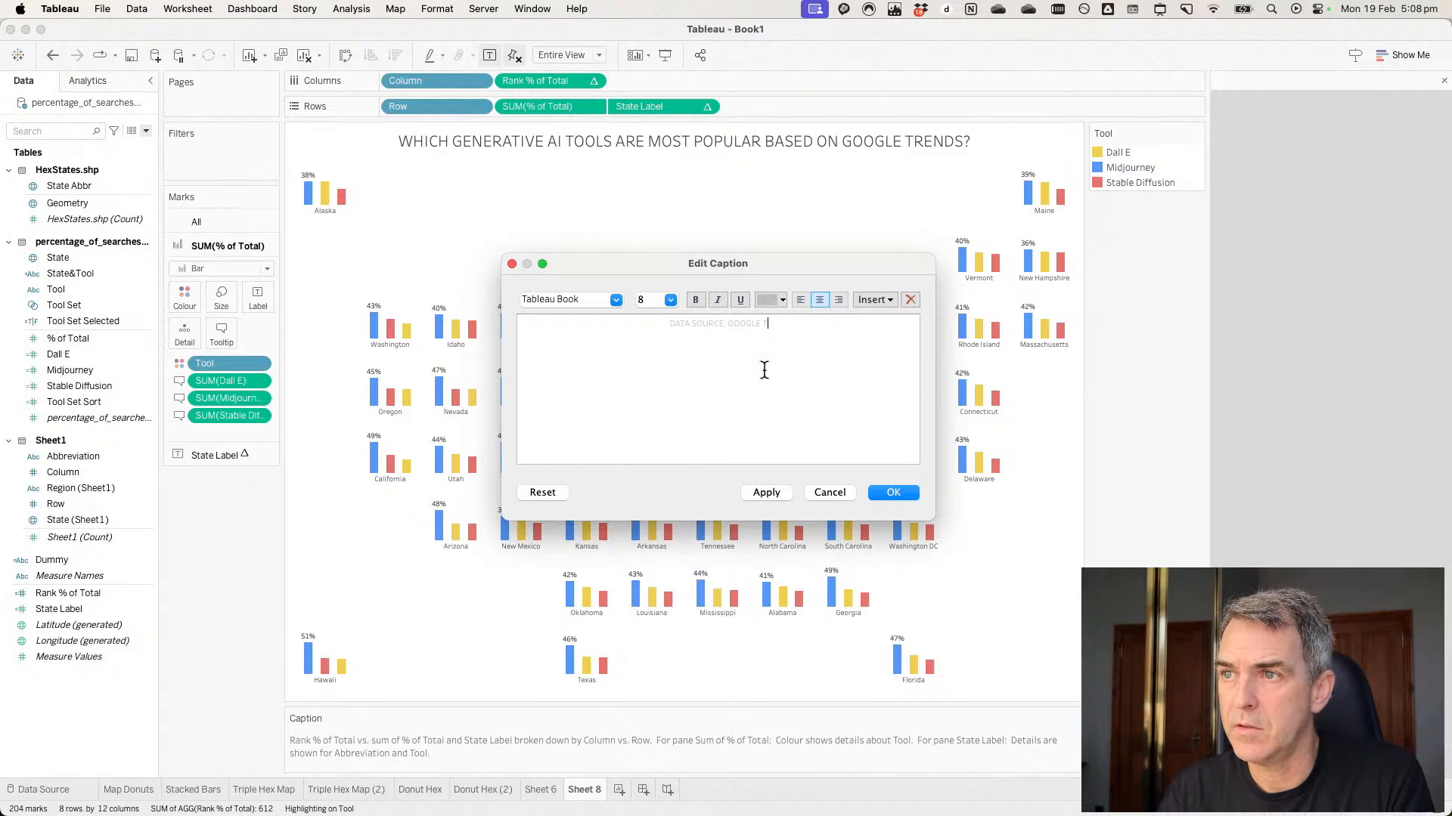
type("RENDS")
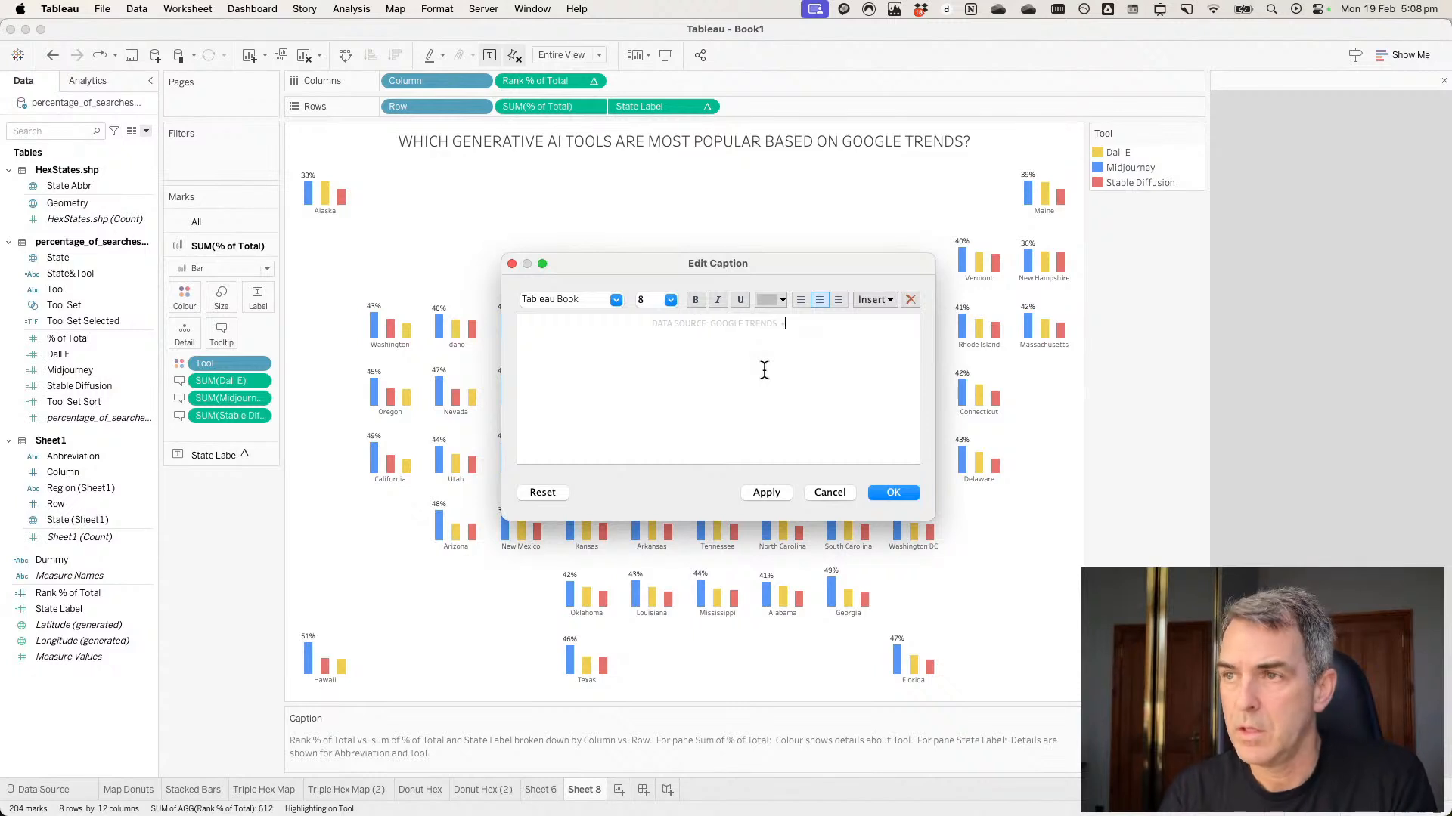
type(" • CREATED BY")
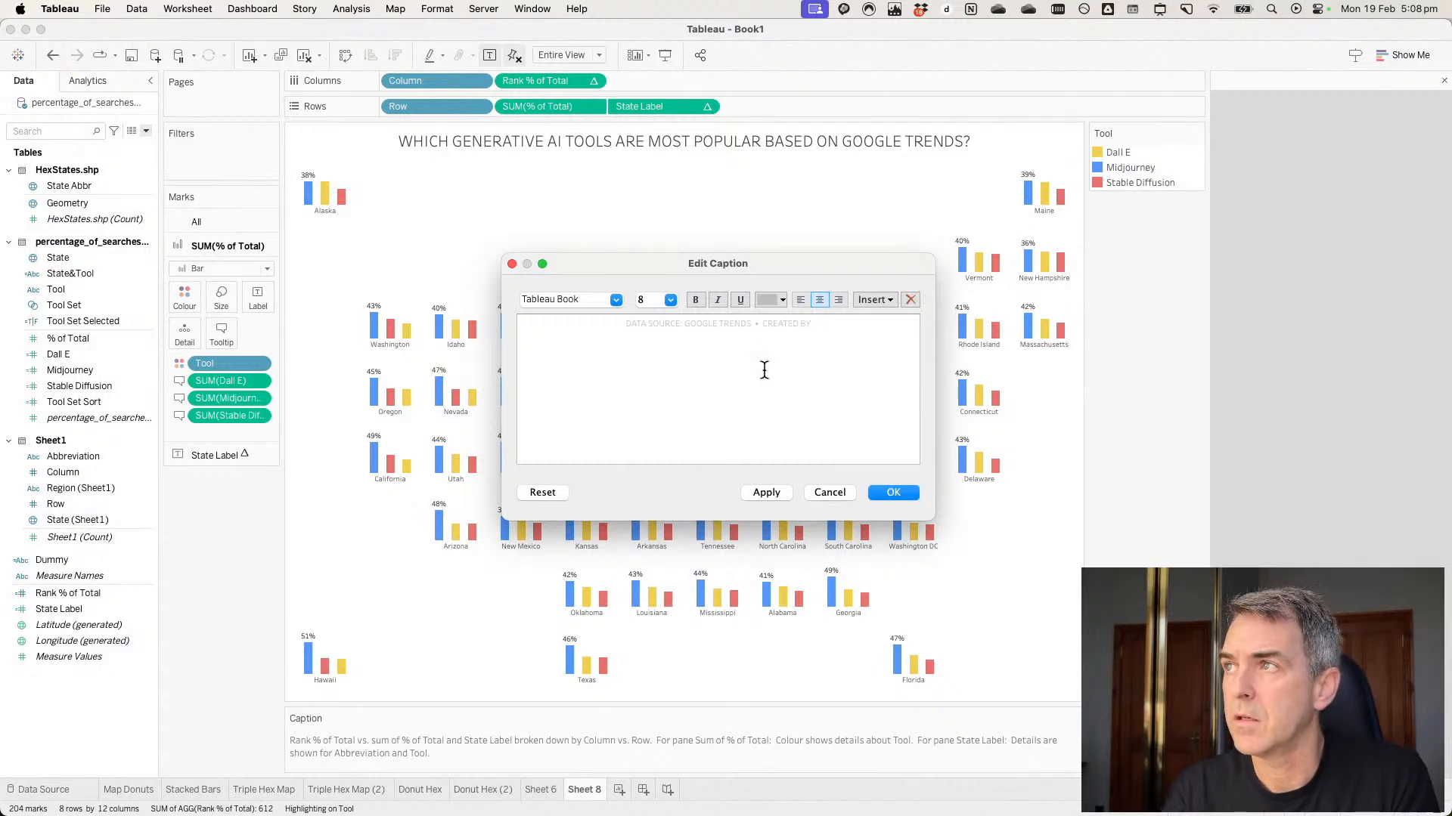
type(": ANDY KRIEBEL")
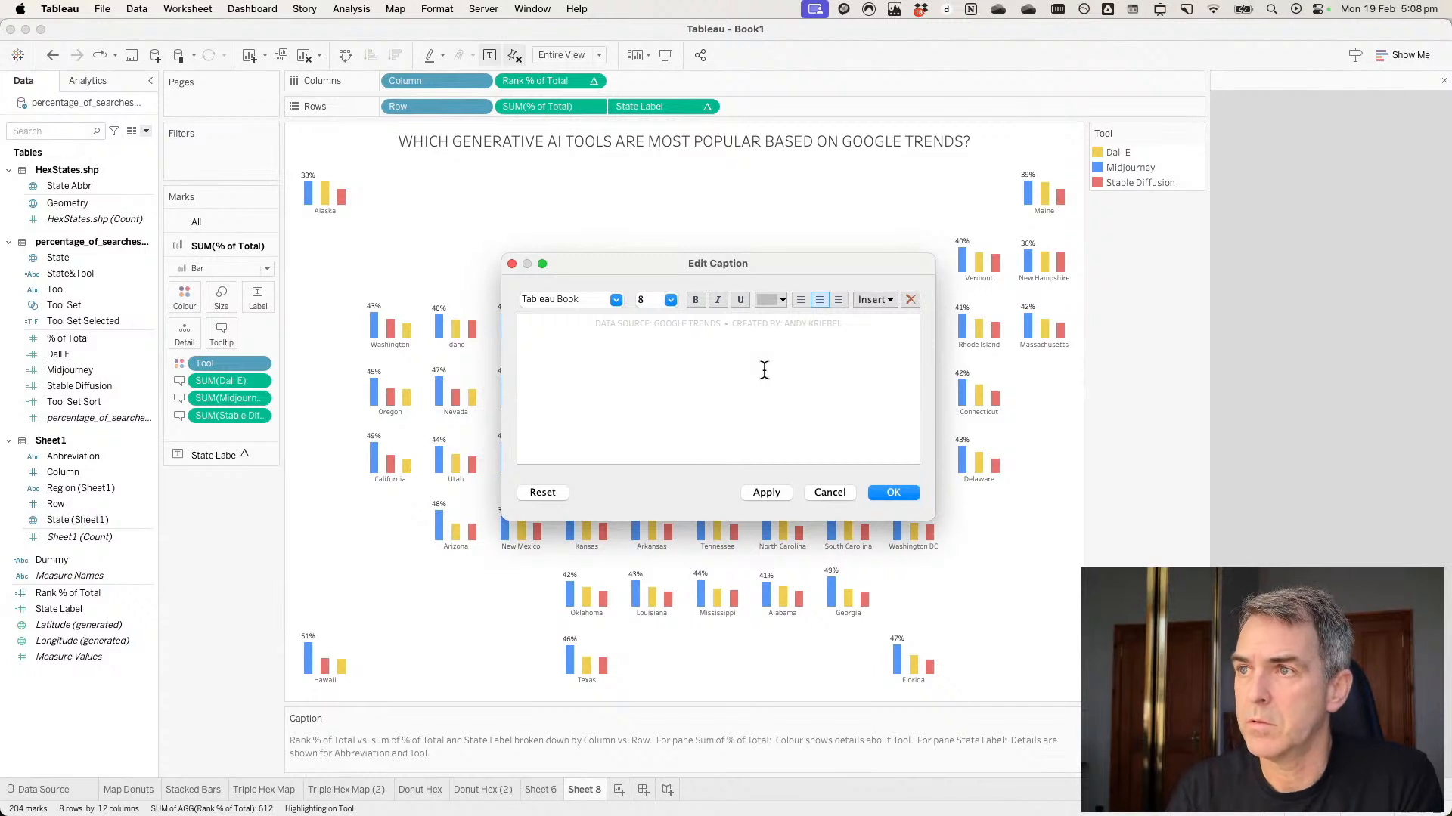
left_click(901, 500)
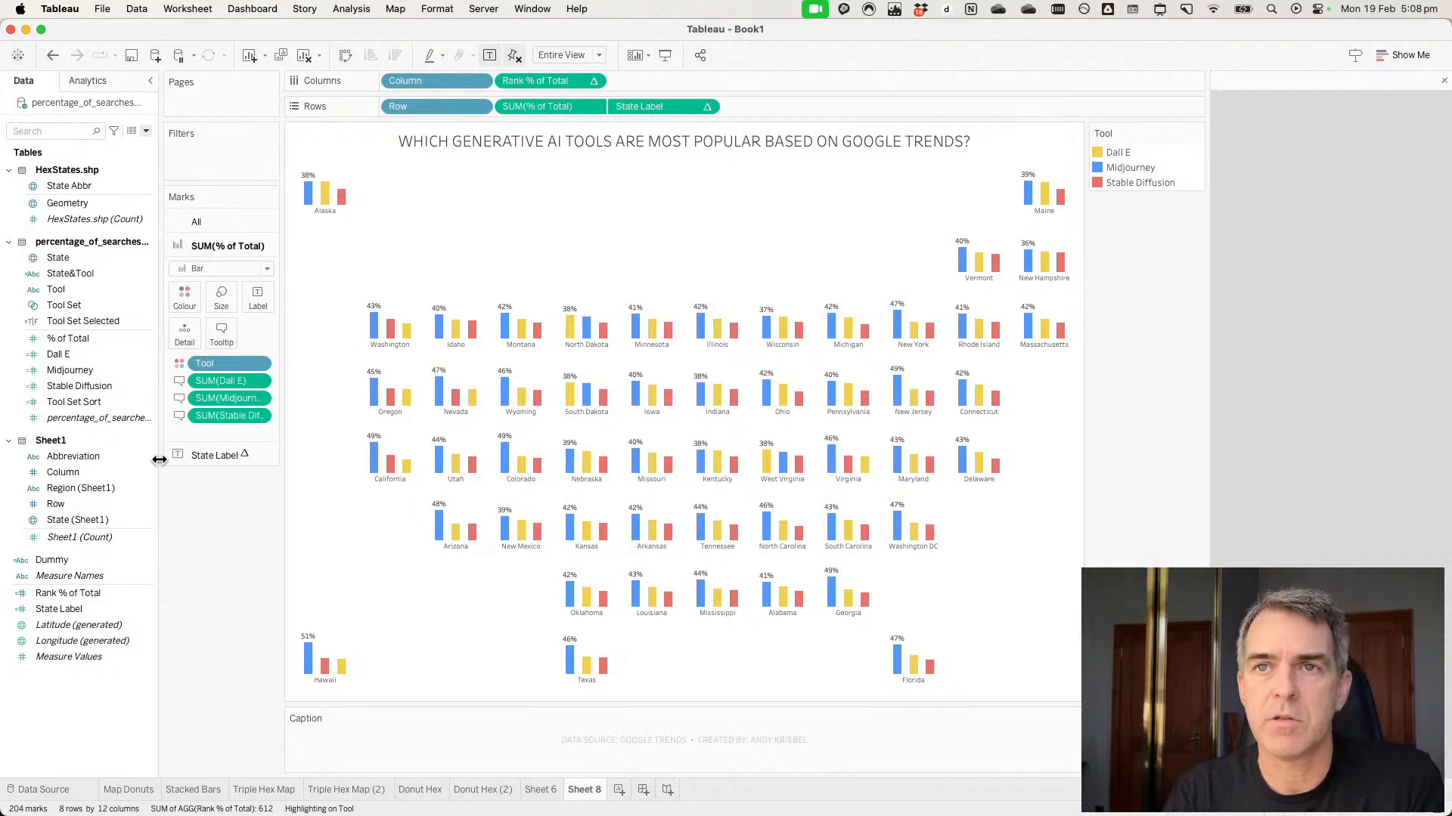
Switch to Chrome, reopen the closed Stability AI tab and go back through its history to the Midjourney AI art generator page.
key("super+Tab")
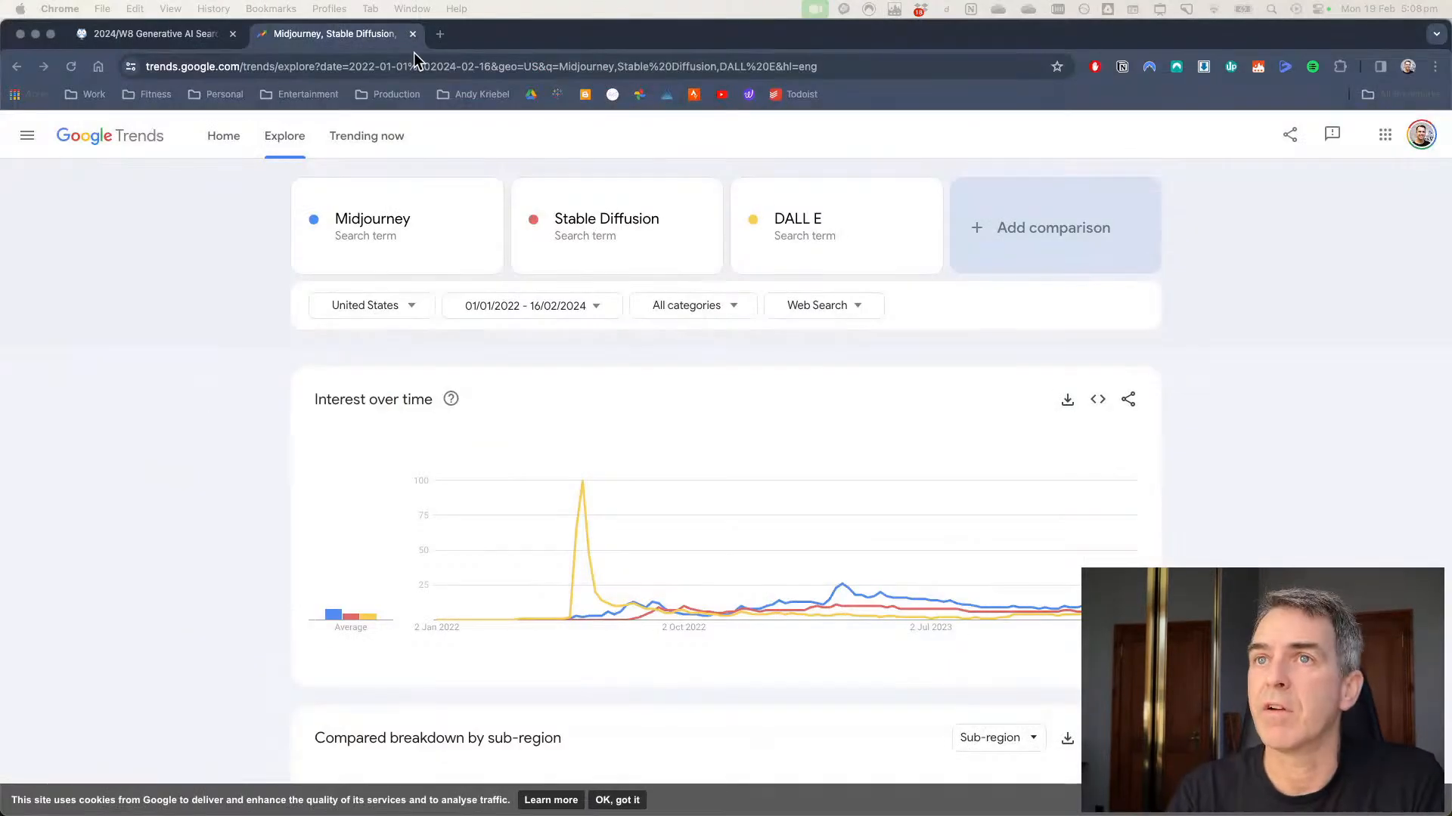
left_click(462, 45)
key("super+shift+t")
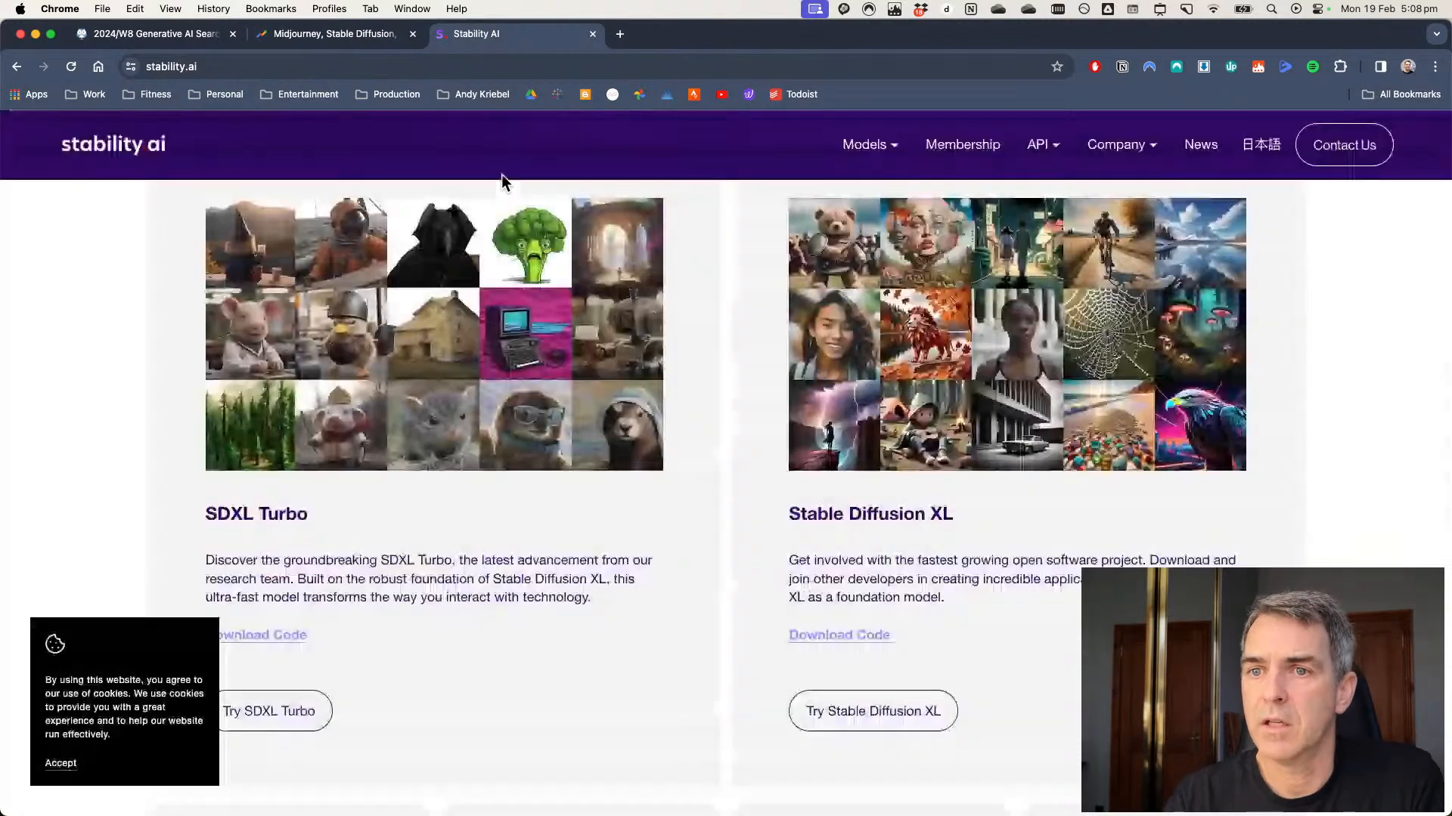
scroll(495, 514, "up", 10)
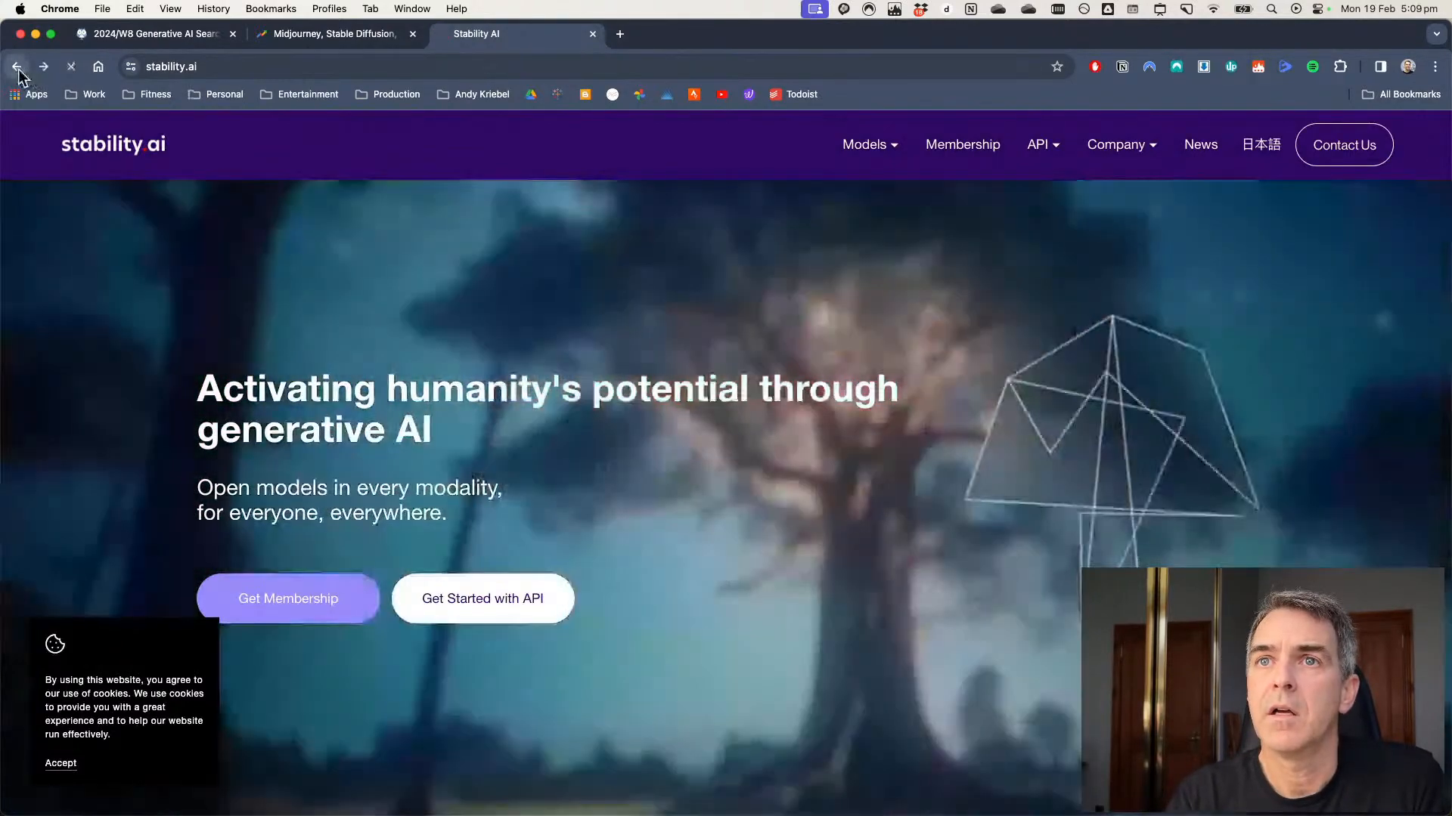
left_click(17, 67)
left_click(17, 67)
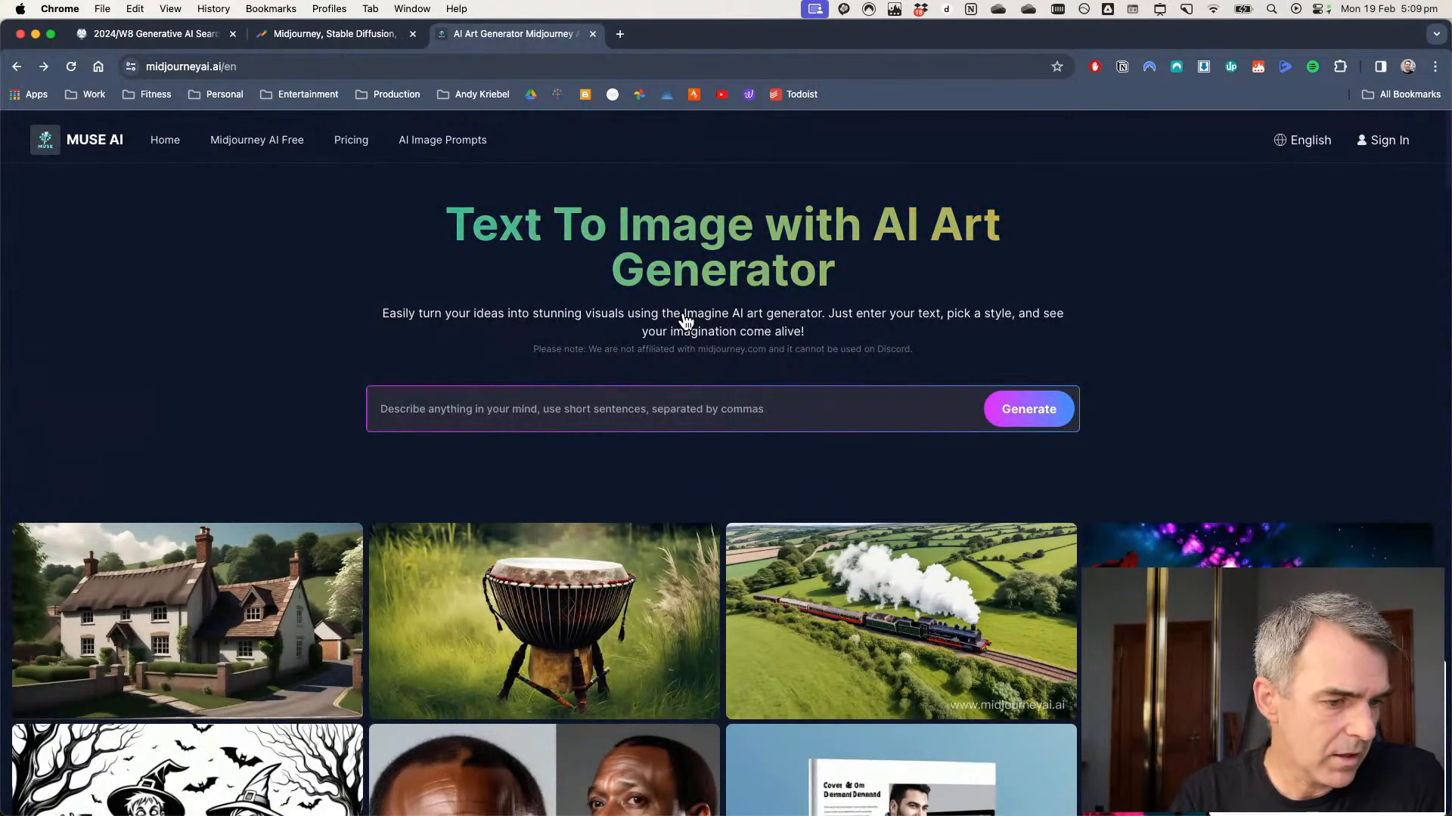
Switch back to Tableau and replace the word "GENERATIVE" with "IMAGE" in the sheet title.
key("super+Tab")
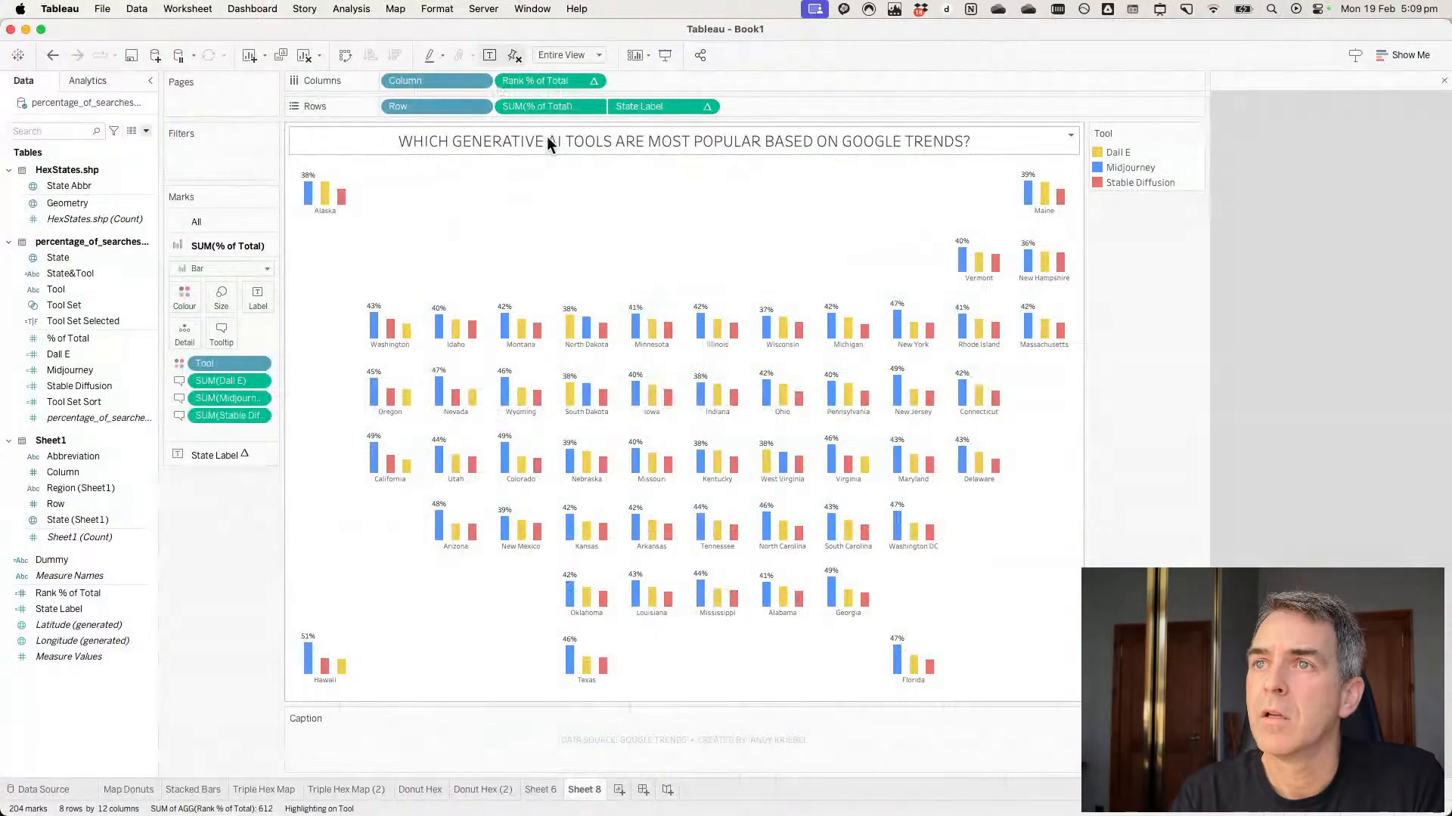
double_click(546, 140)
double_click(593, 193)
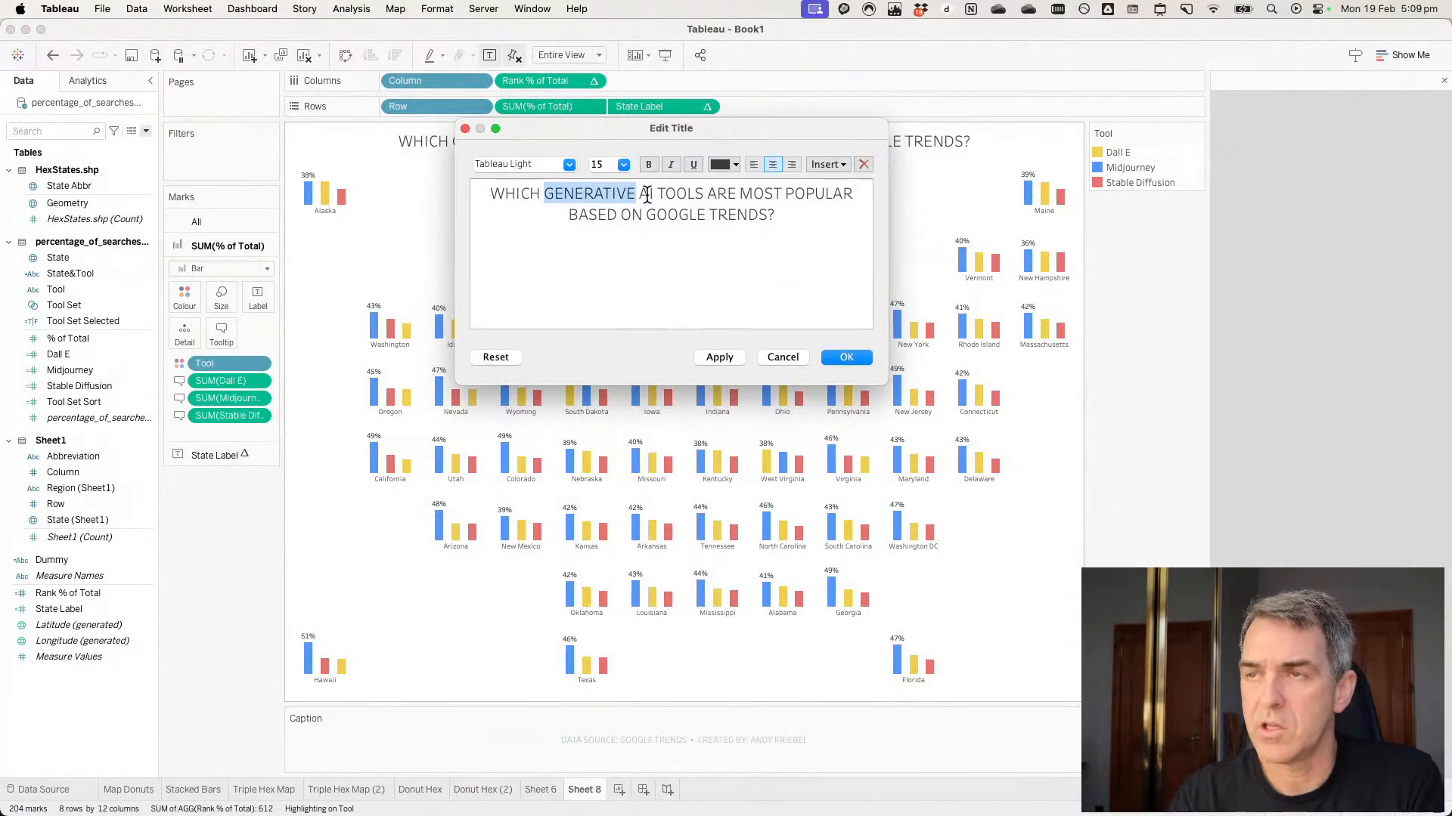
type("IMAGE")
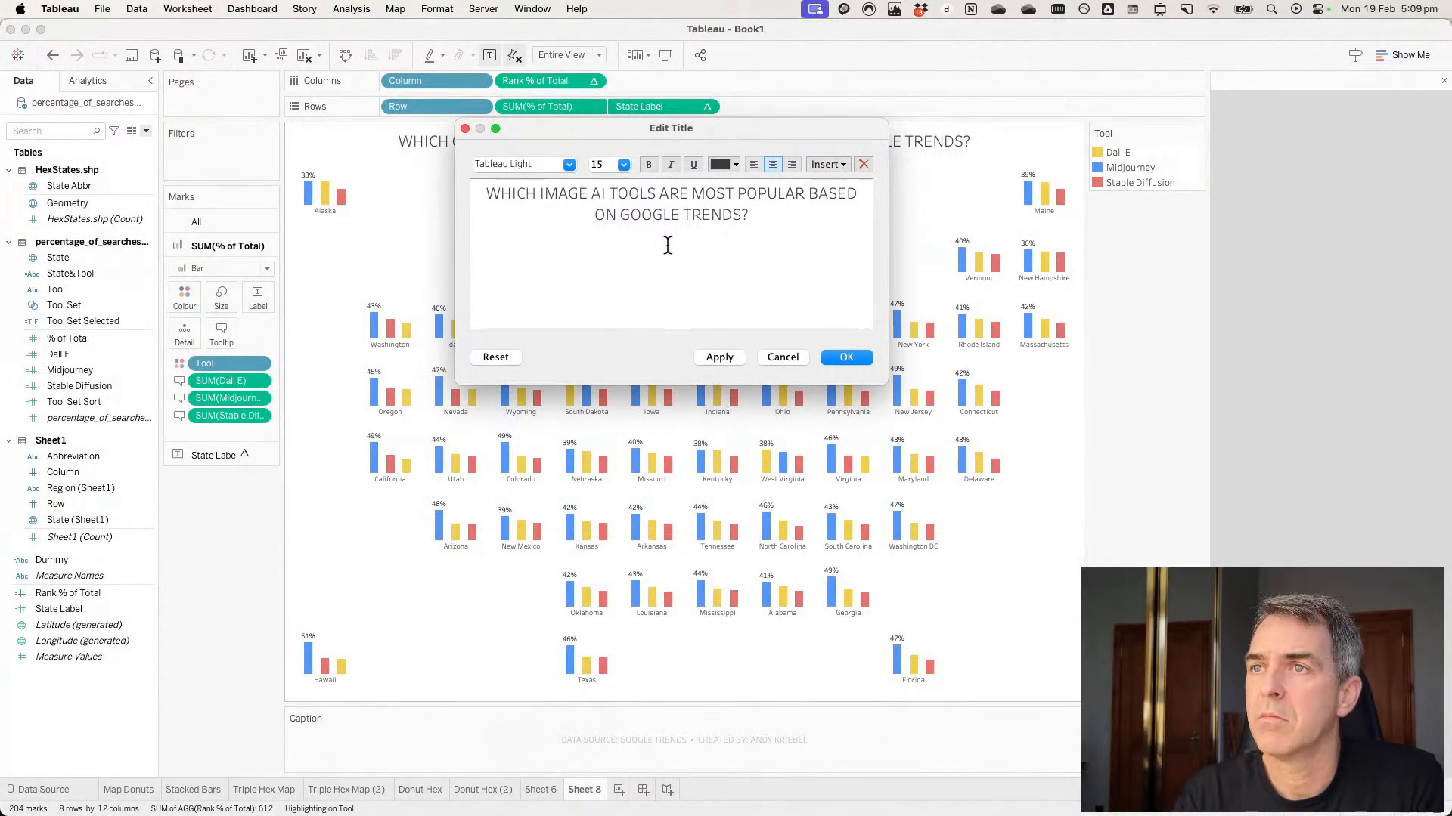
Switch to Chrome and return to the Google results for "midjourney" to read how the tool is described.
key("super+Tab")
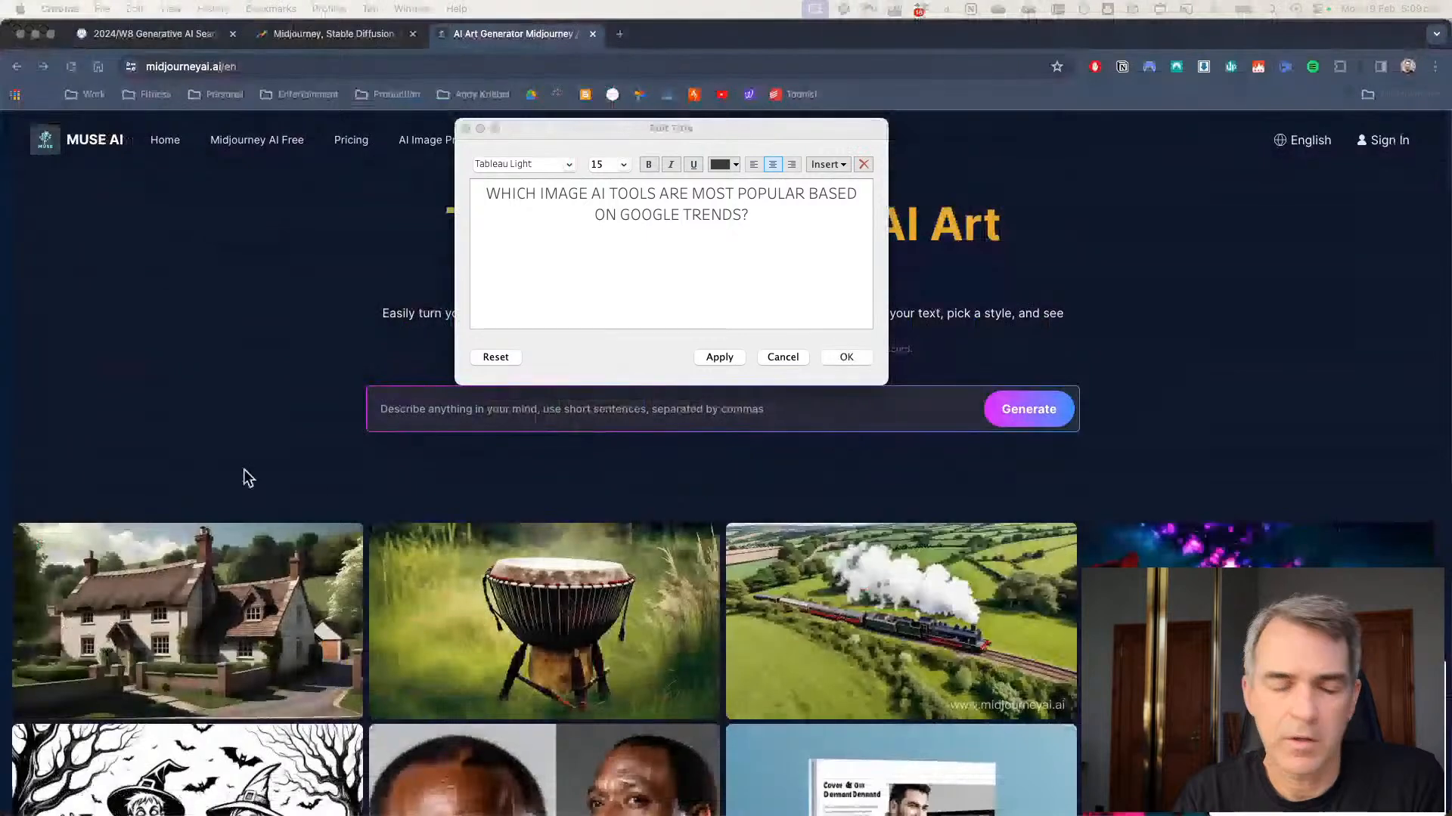
left_click(211, 439)
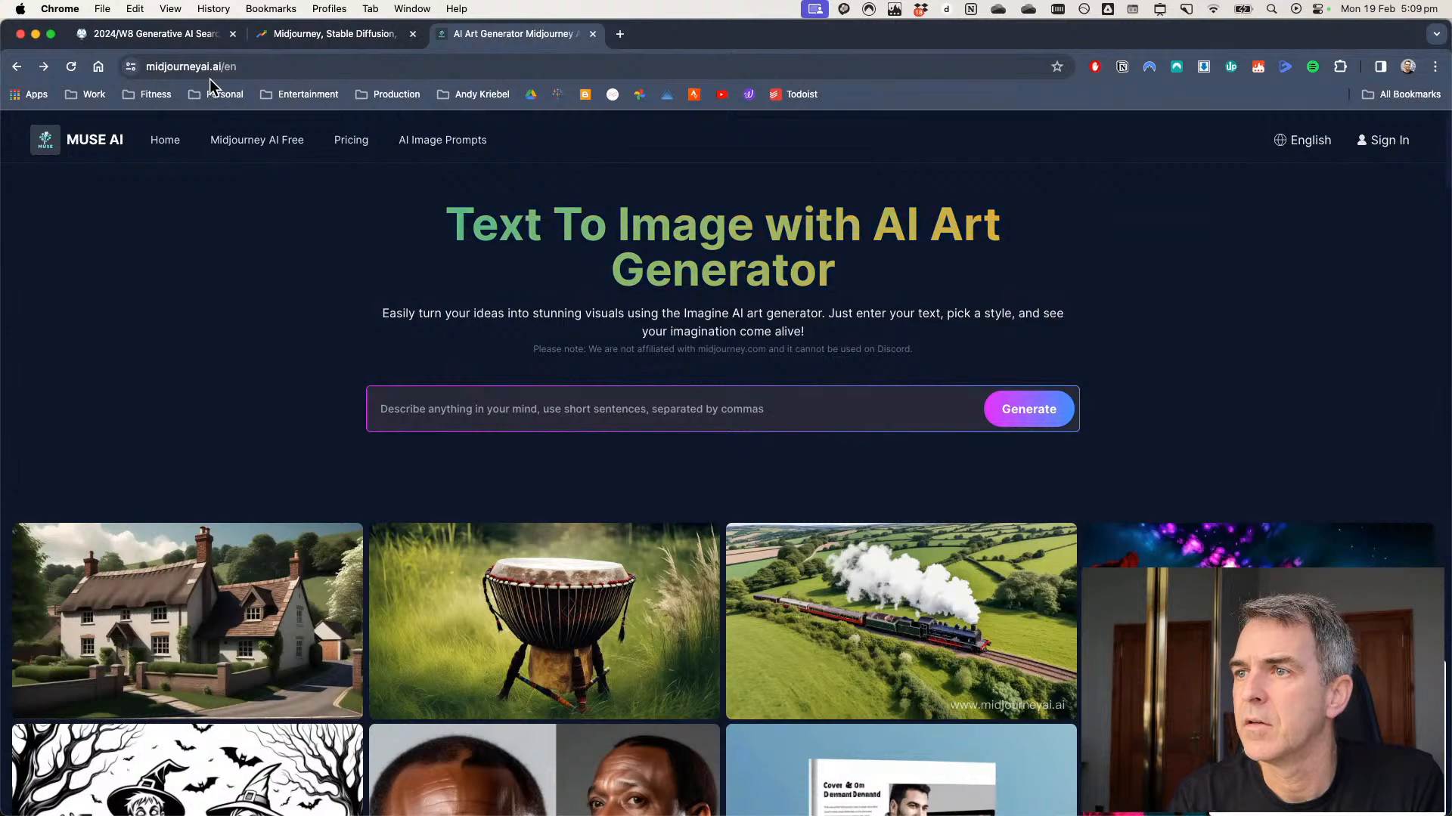
left_click(16, 69)
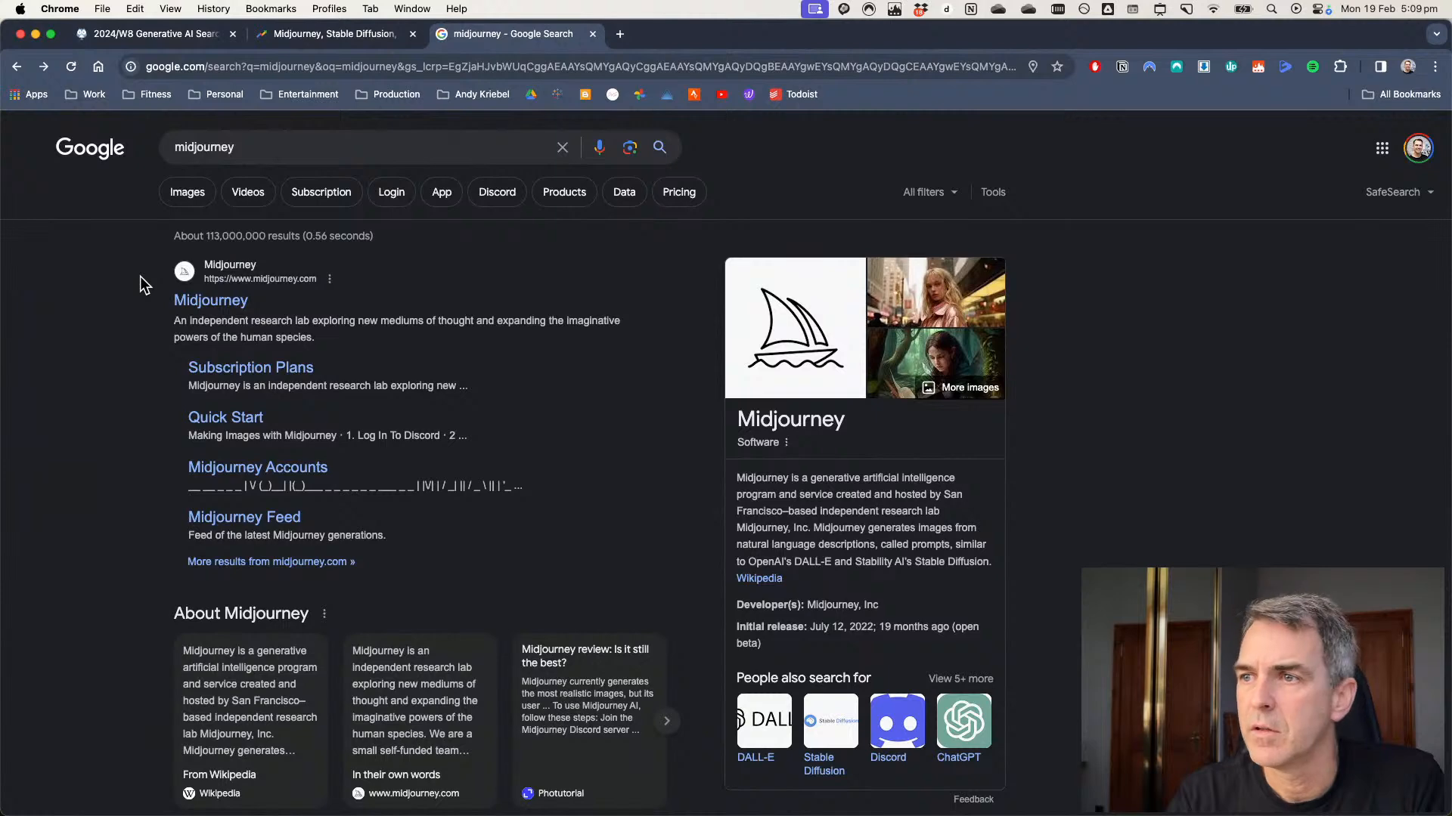
scroll(139, 277, "down", 1)
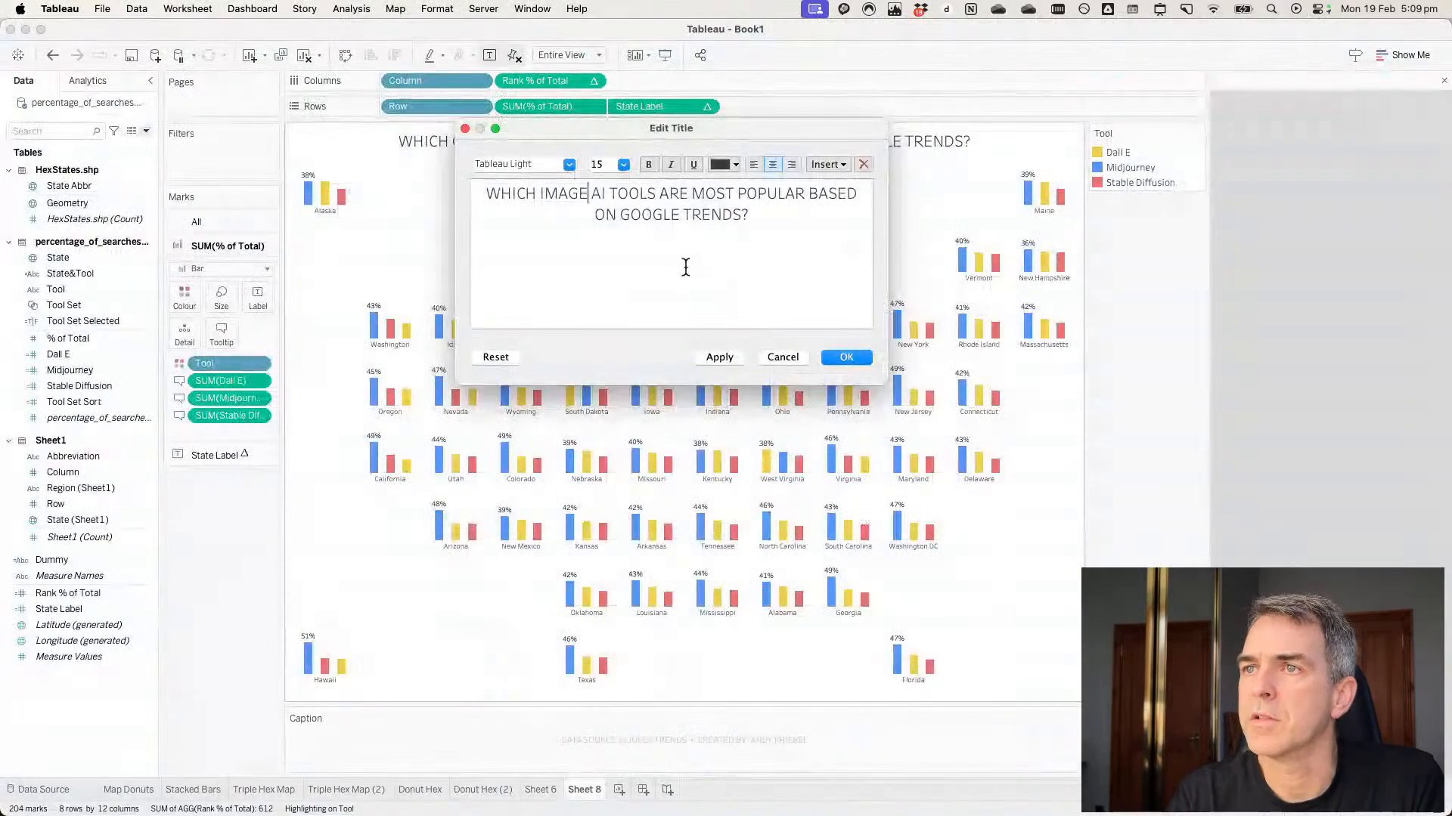
In Tableau, change the sheet title to "WHICH IMAGE GENERATIVE AI TOOL IS MOST POPULAR BASED ON GOOGLE TRENDS?" and accept it.
left_click(592, 191)
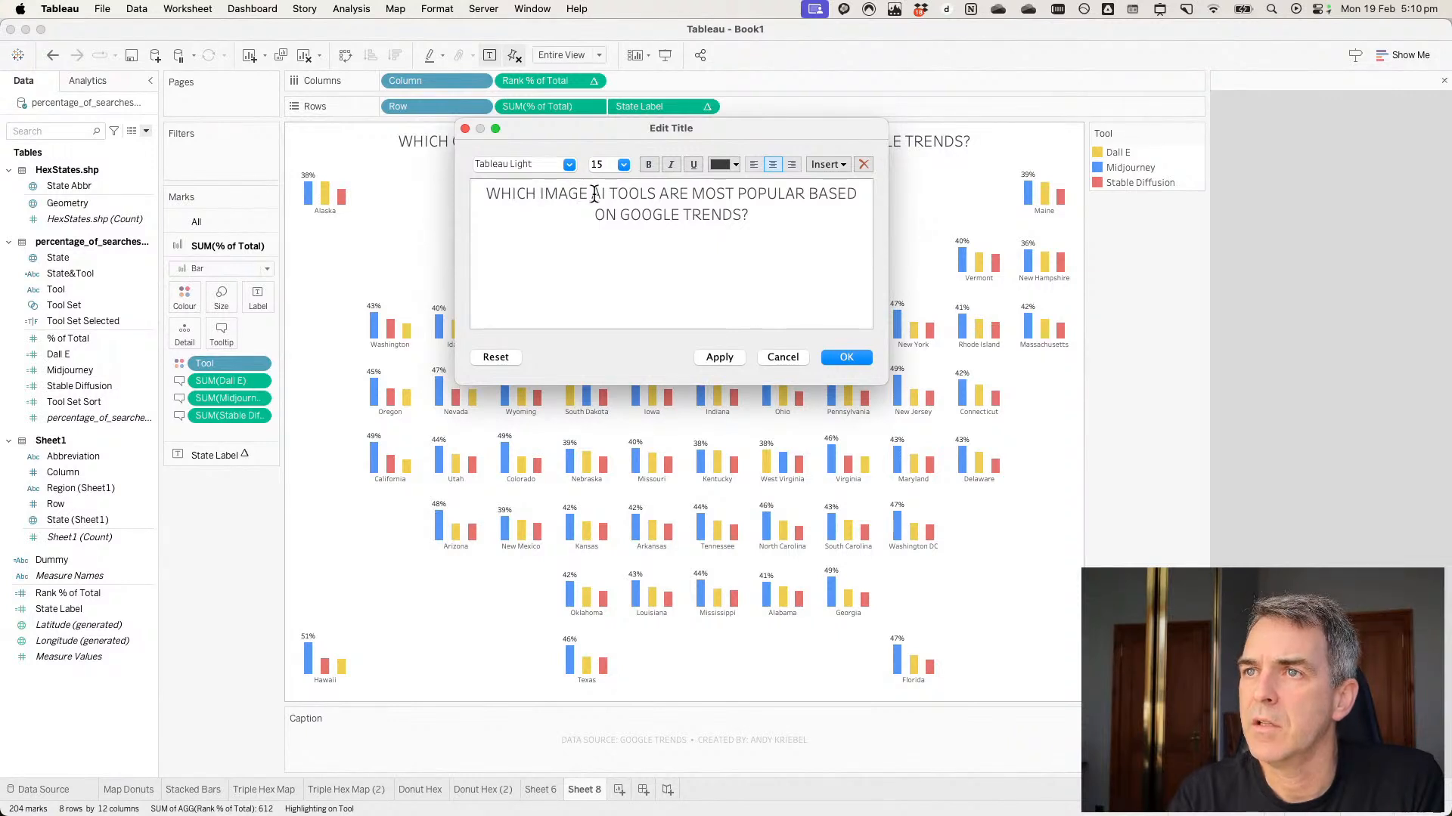
type("GENERATIVE")
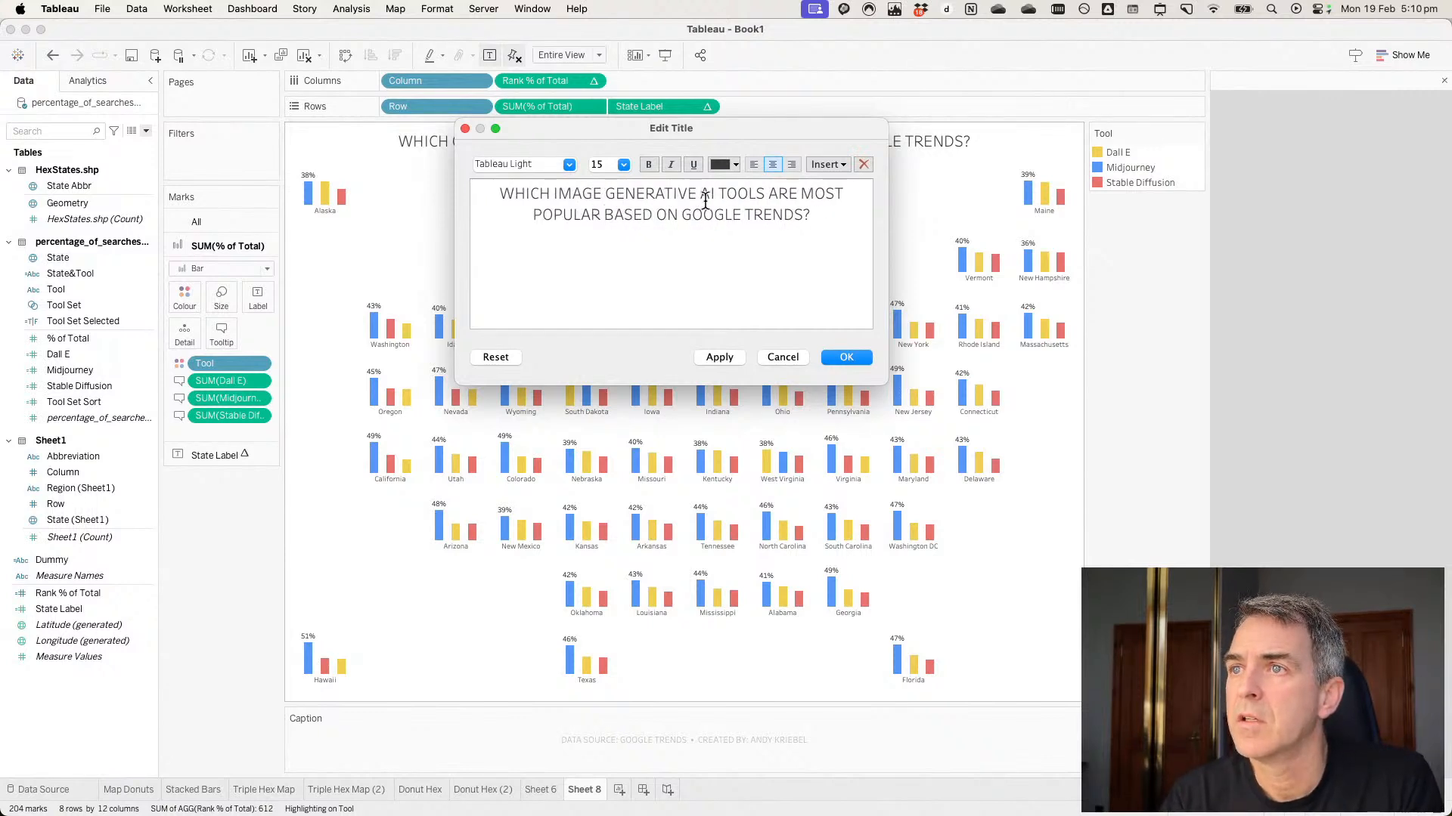
left_click(764, 194)
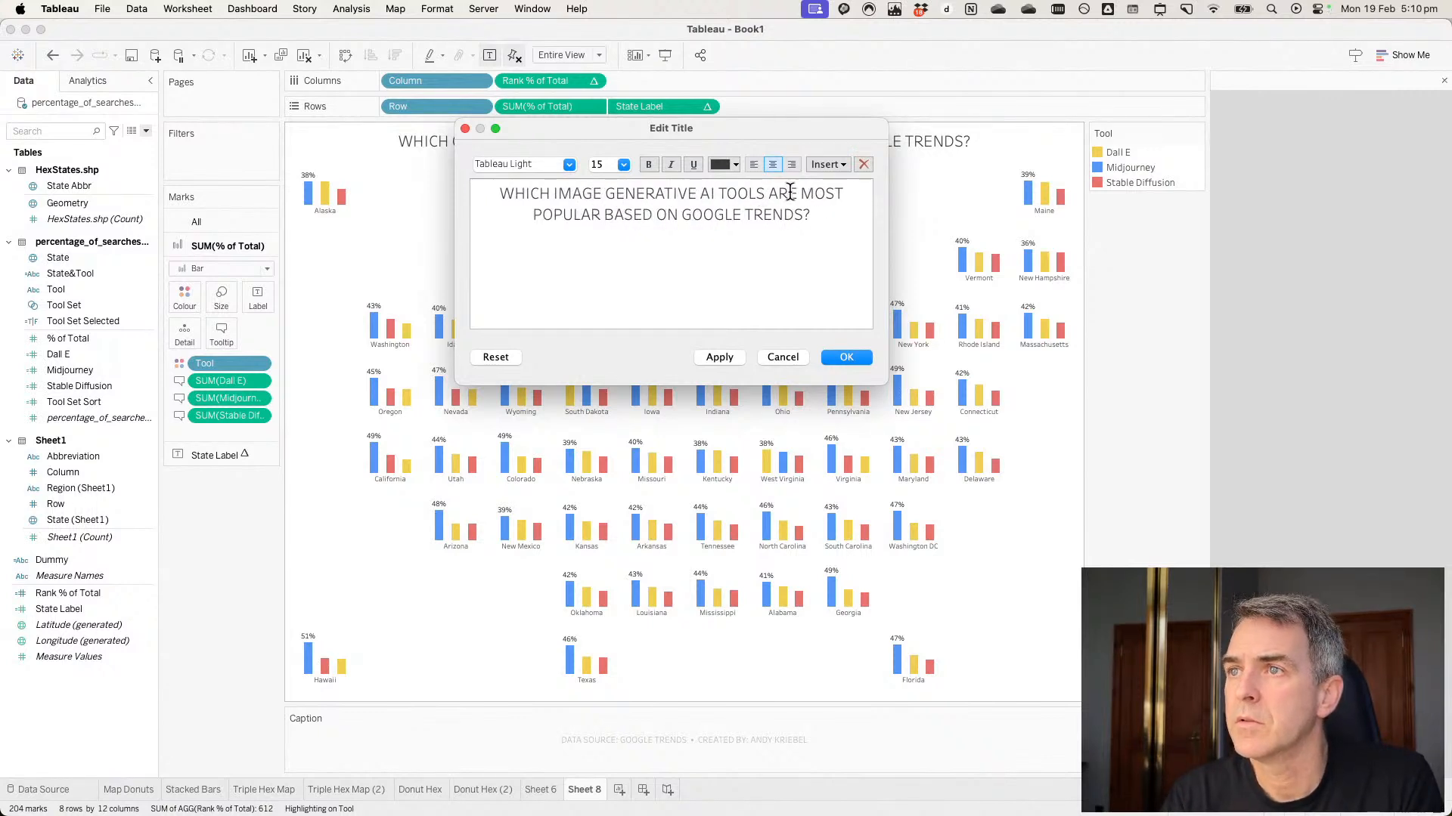
key("BackSpace")
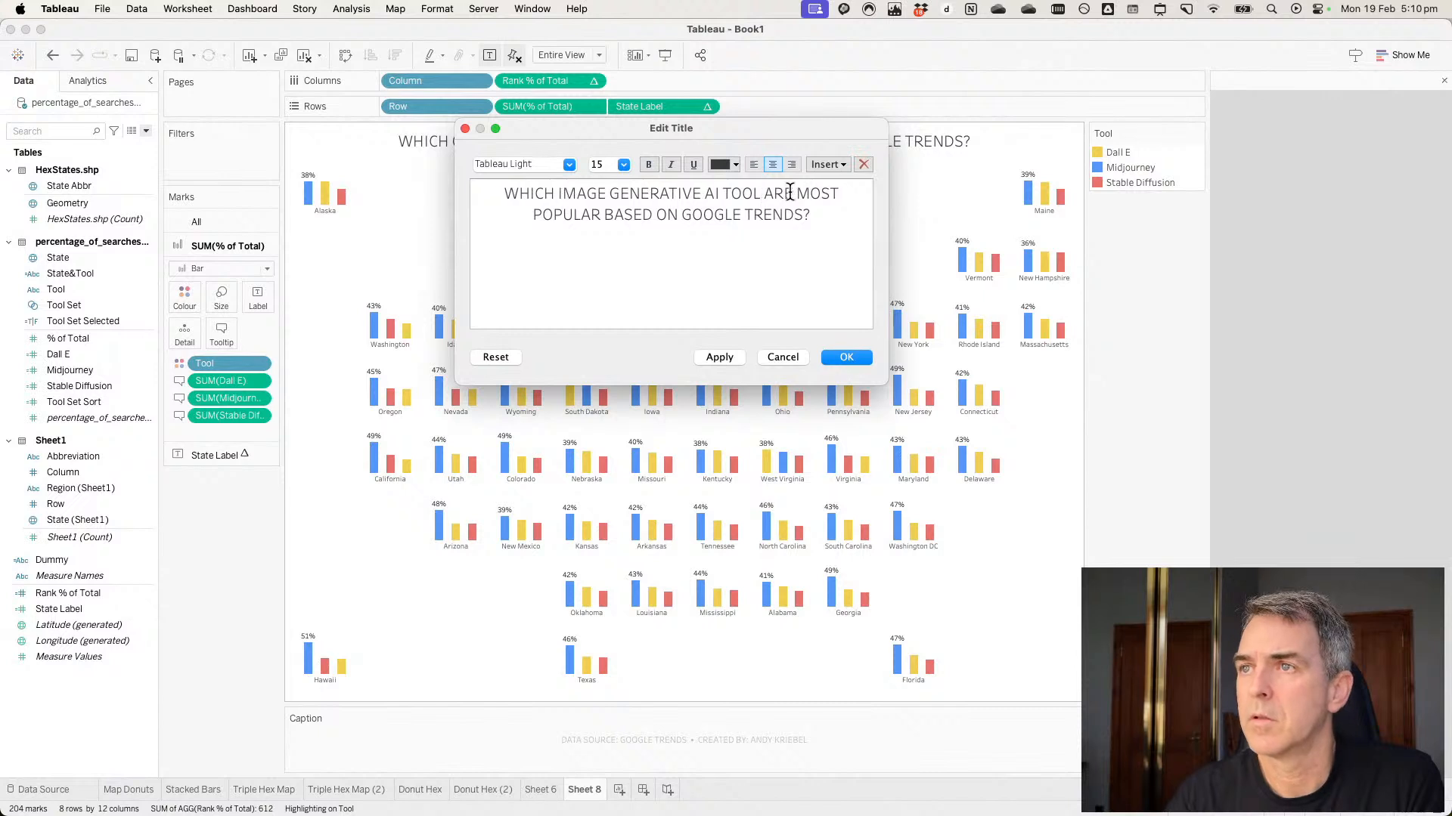
key("shift+Right")
key("shift+Right")
key("shift+Right")
type("IS")
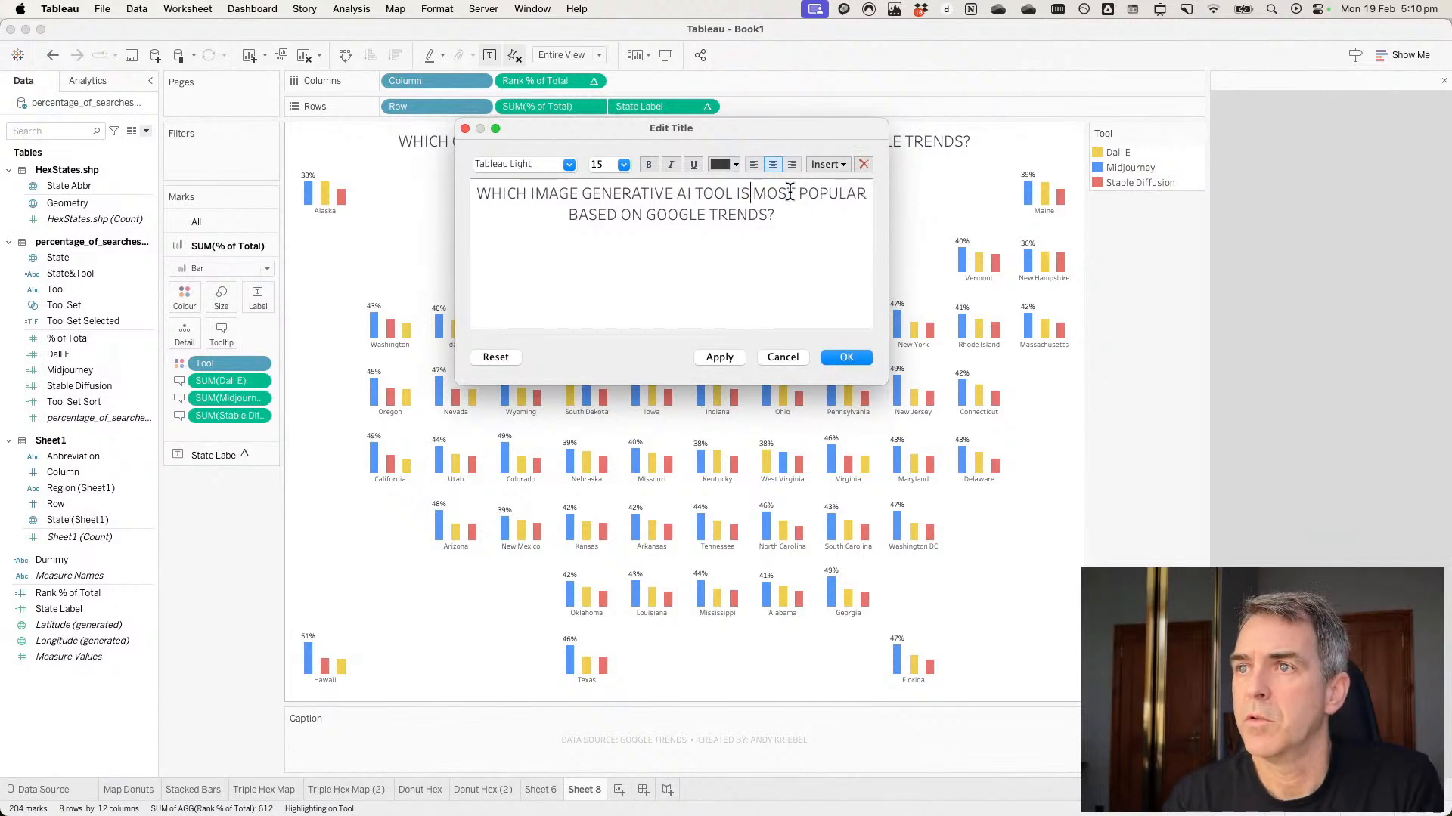
left_click(844, 360)
left_click(846, 362)
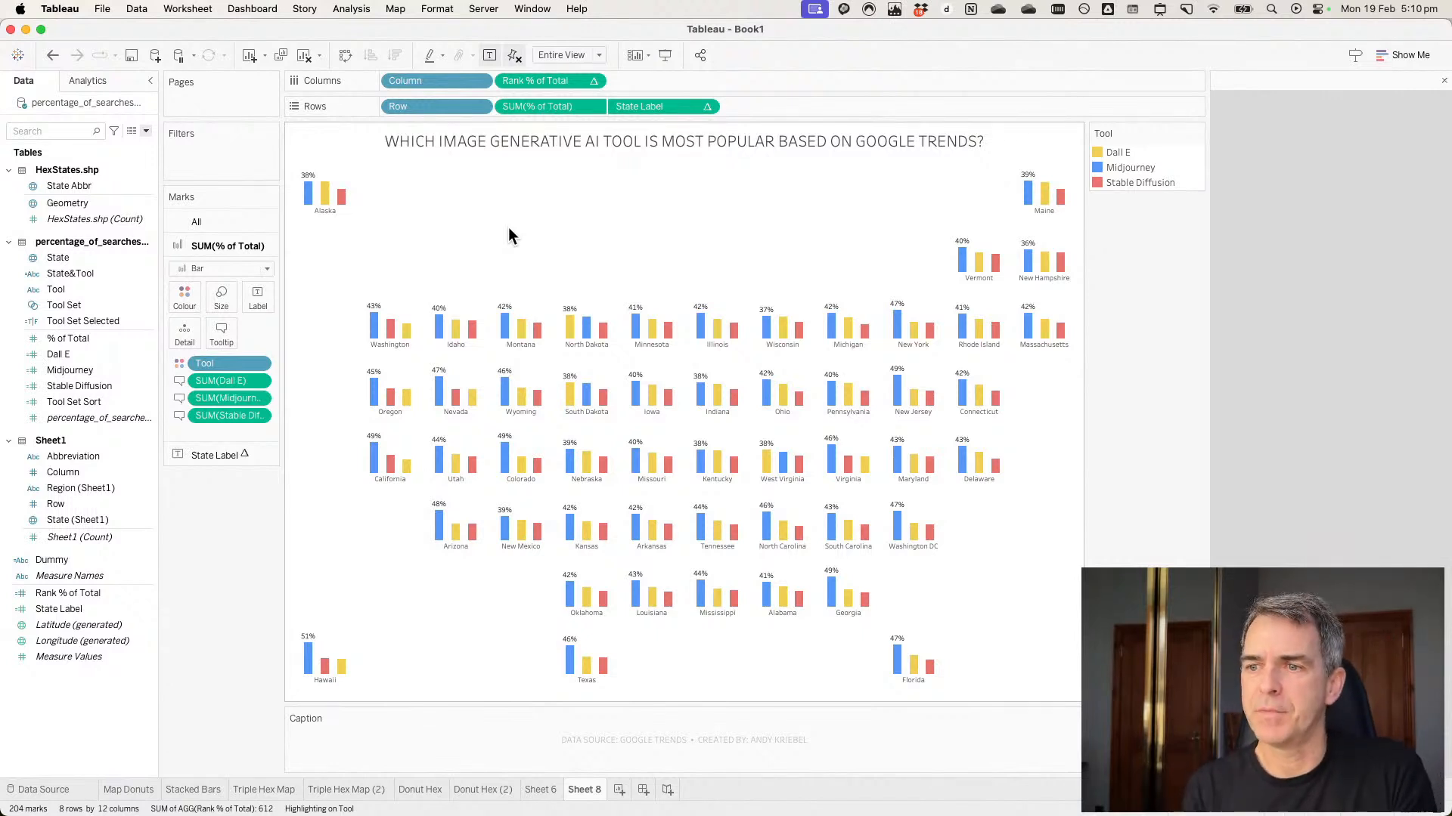
Rename Sheet 8 as "Tiled Bar Chart".
double_click(583, 789)
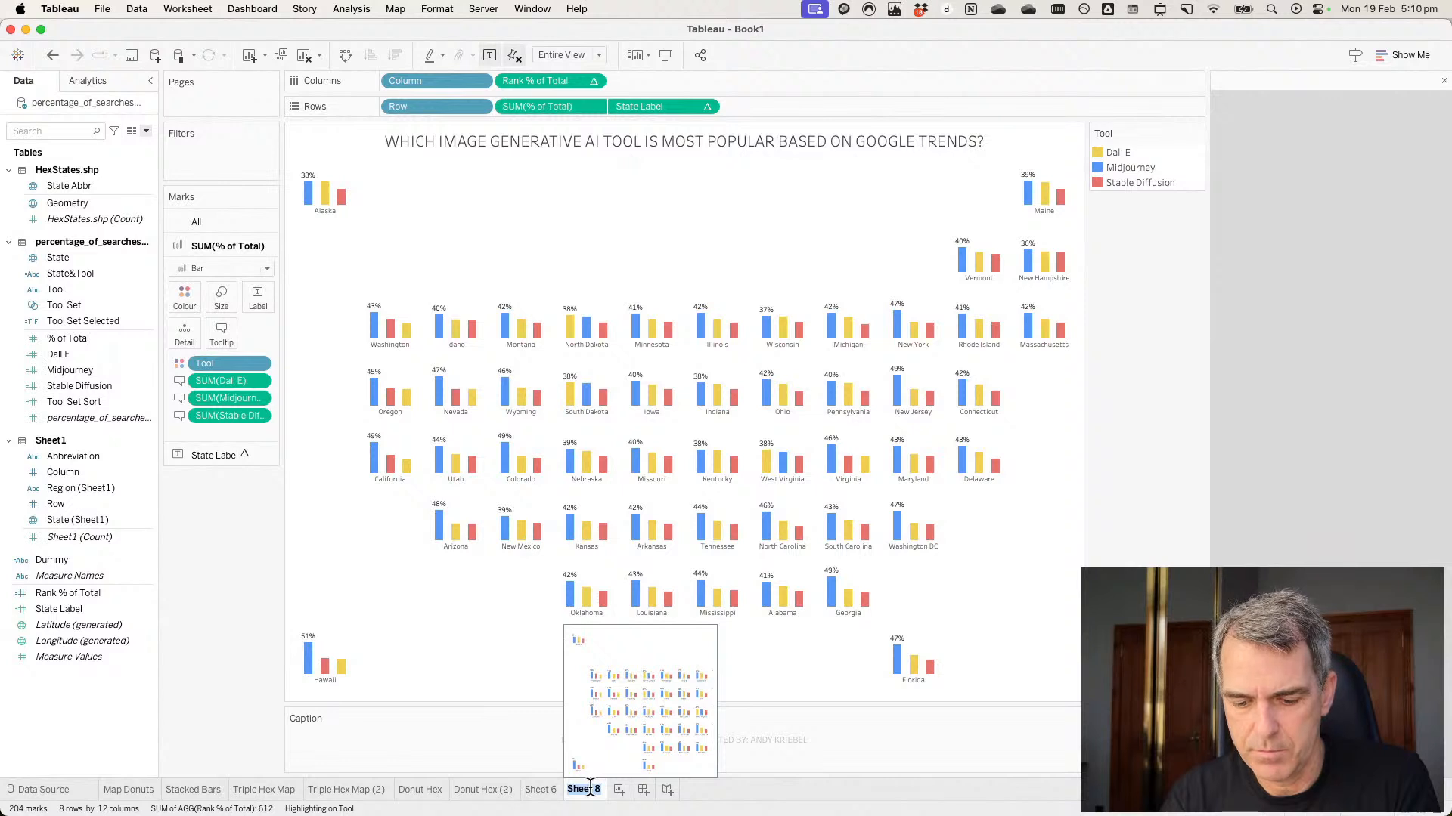
type("Tiled")
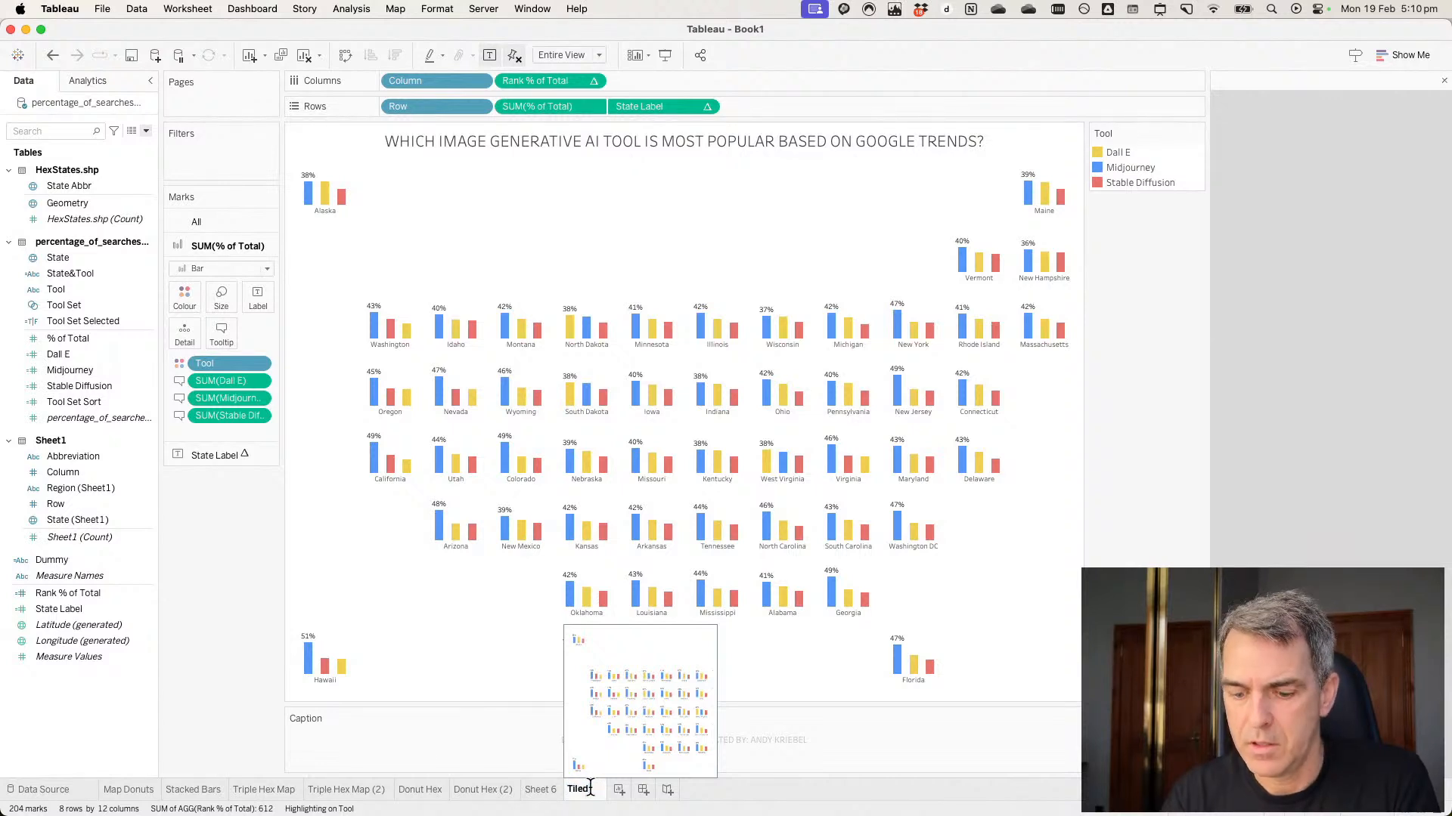
type(" Bar Chart")
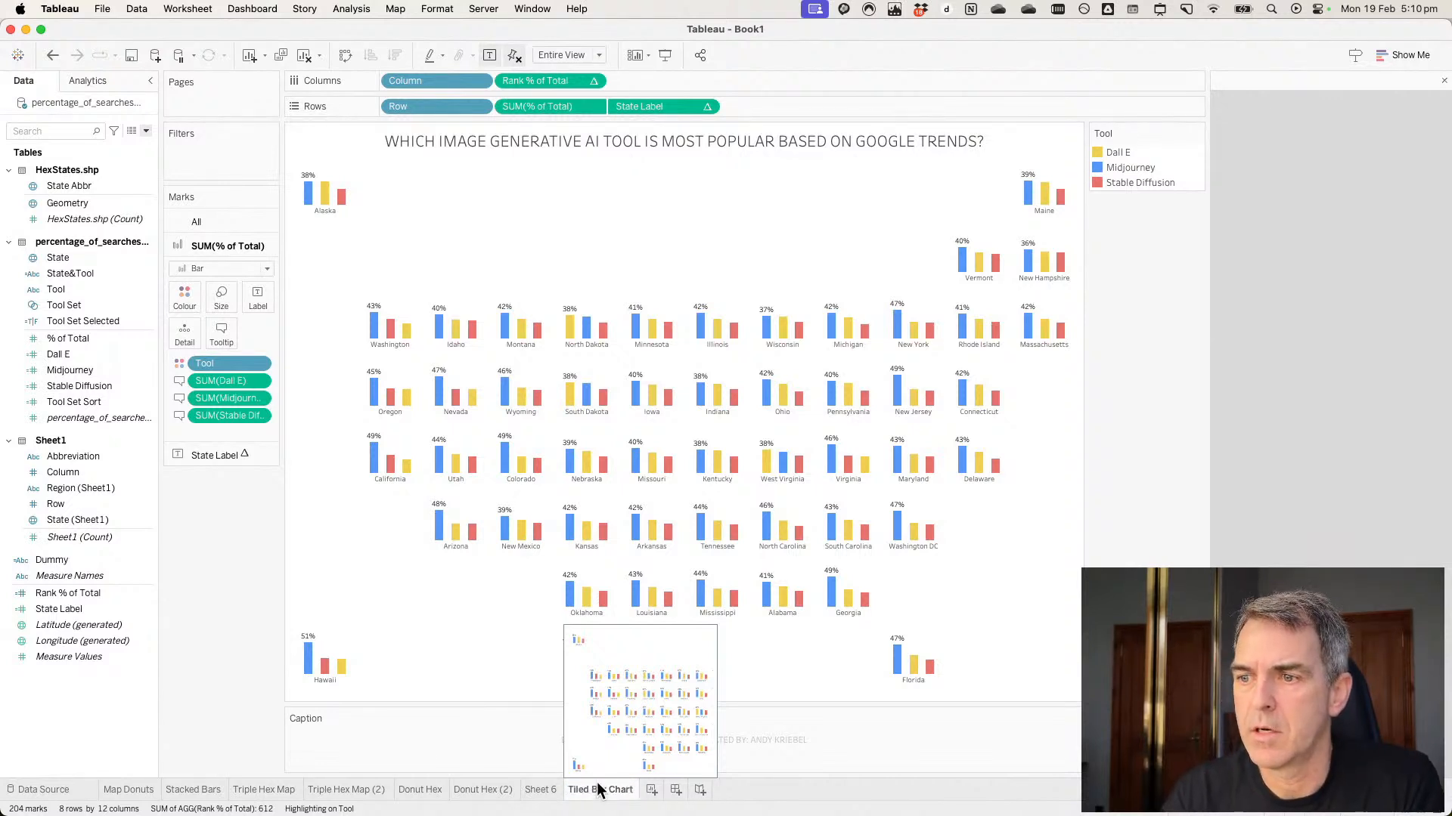
Create a new dashboard, place the Tiled Bar Chart sheet on it as a floating item and show its layout settings.
left_click(676, 790)
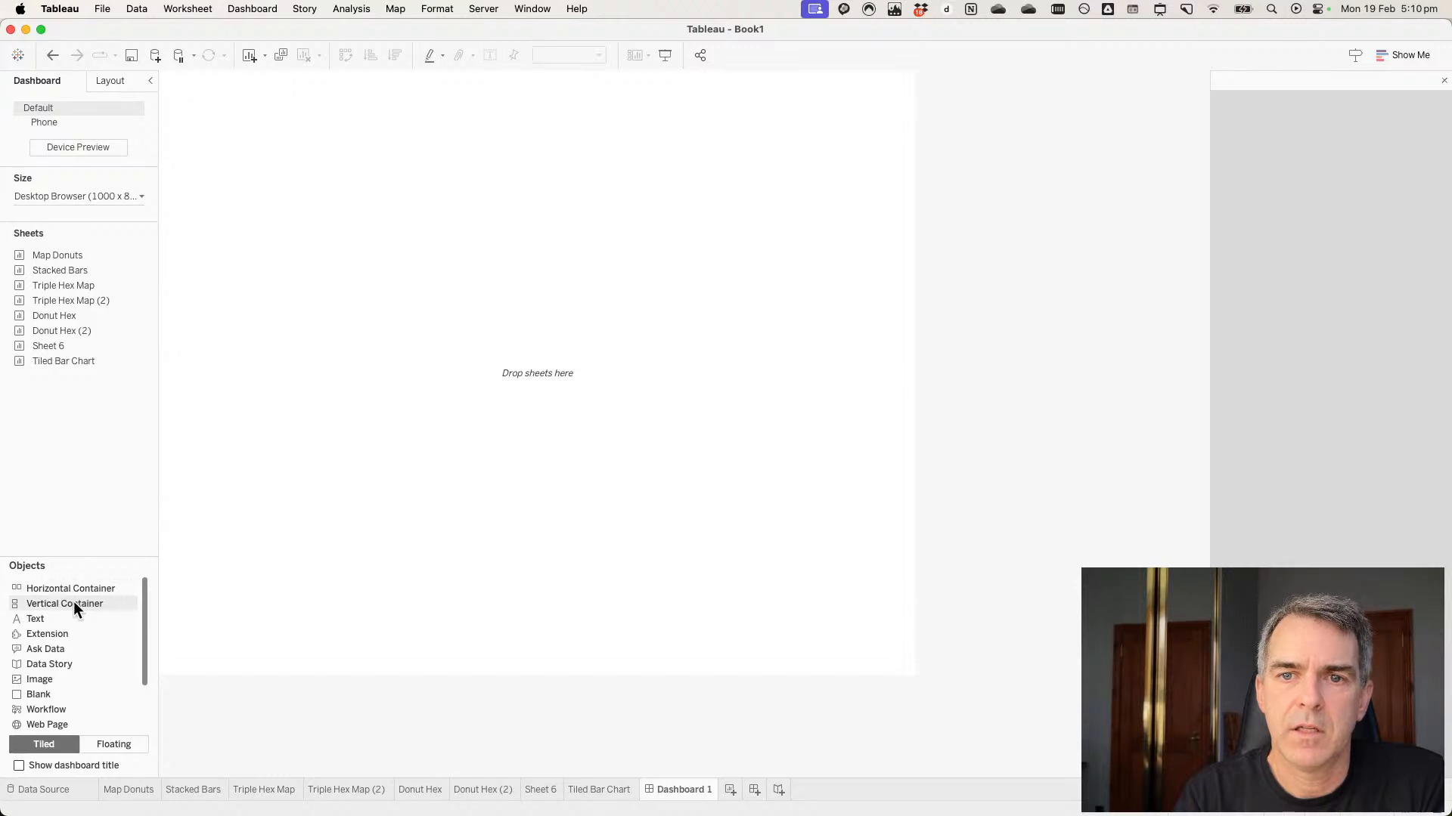
left_click_drag(61, 361, 370, 246)
left_click(100, 79)
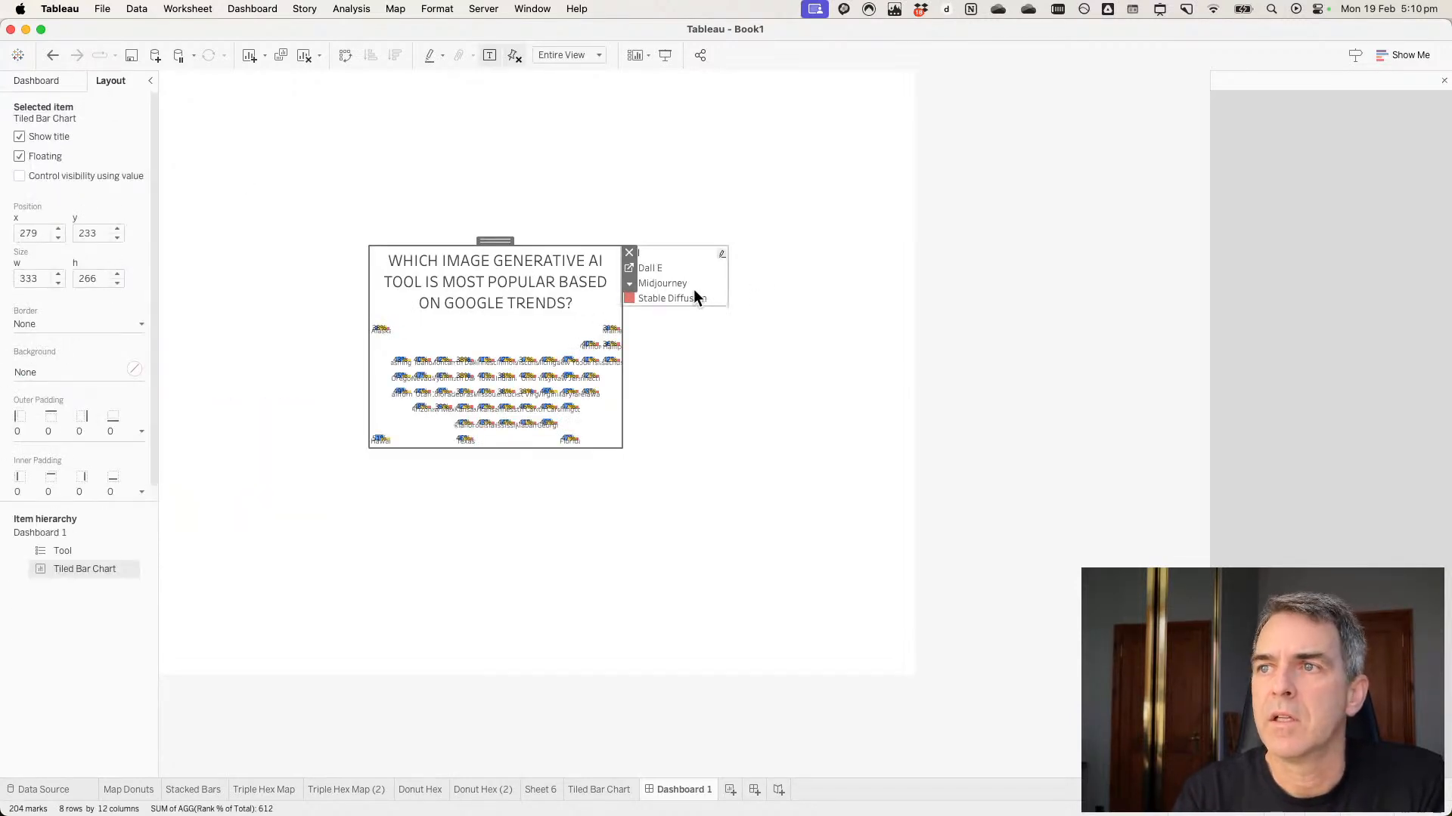
Position the floating Tiled Bar Chart at x 0, y 0 and set its size to 1,000 by 800 to fill the dashboard.
left_click(687, 253)
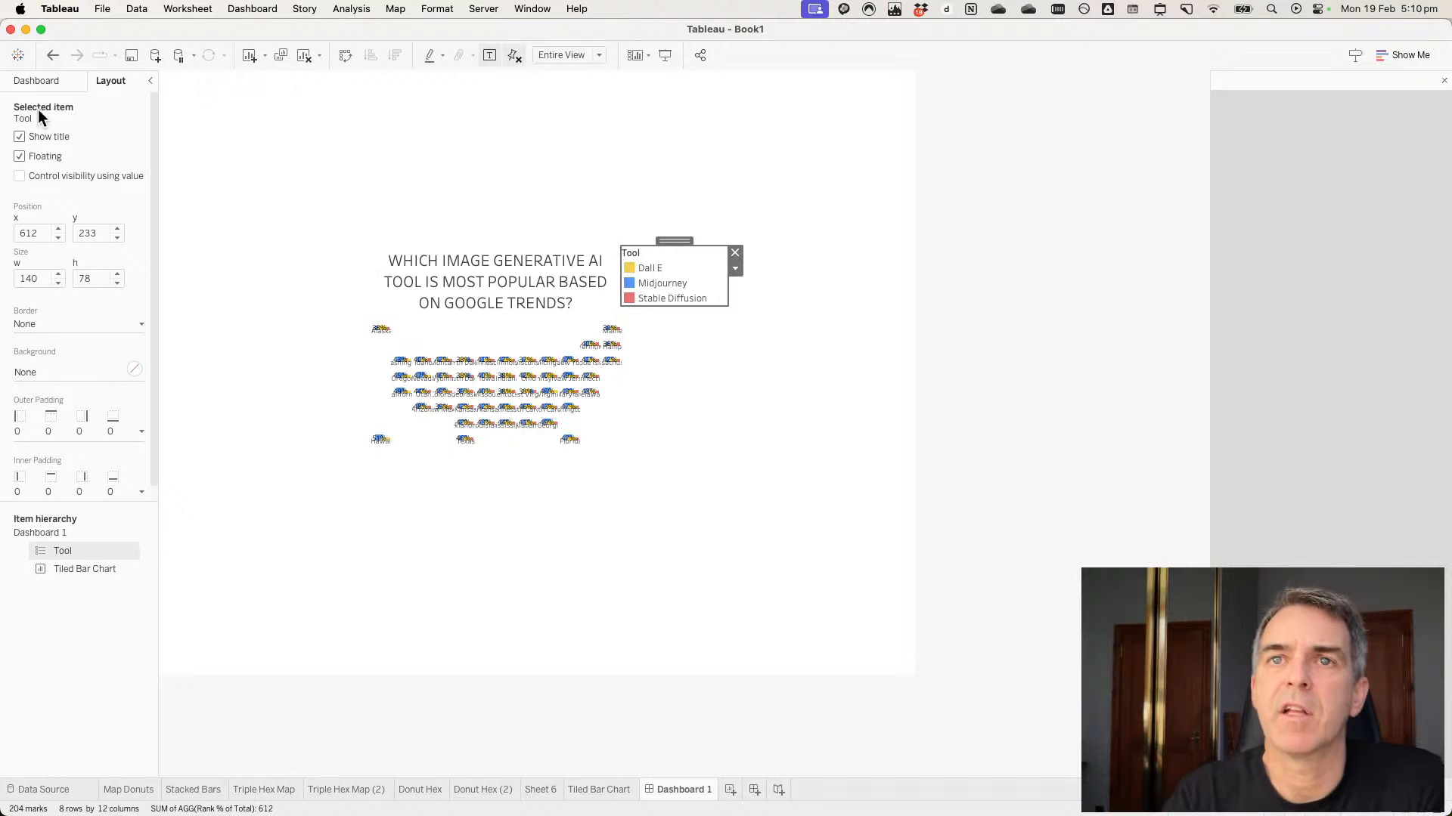
left_click(31, 81)
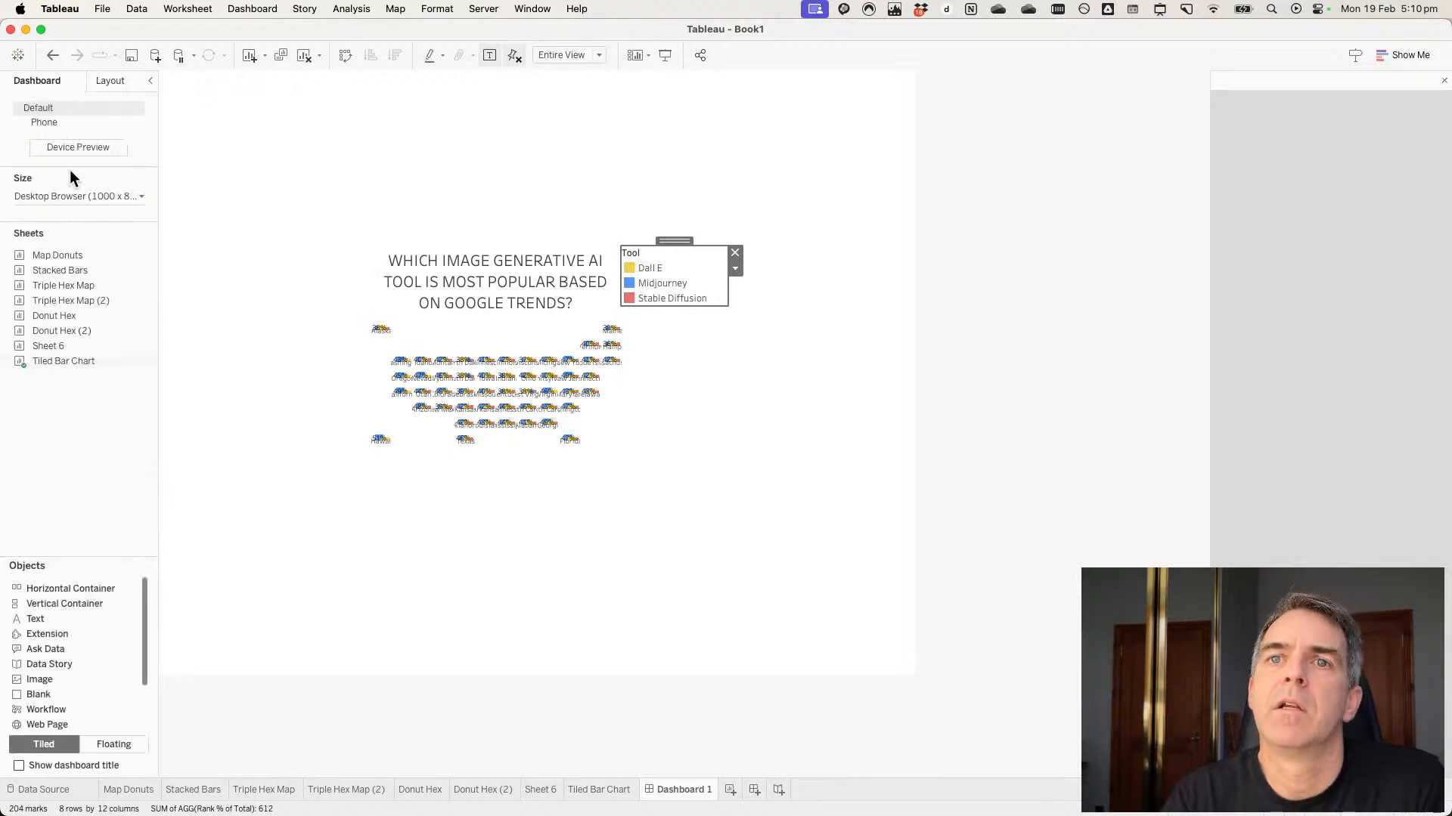
left_click(110, 80)
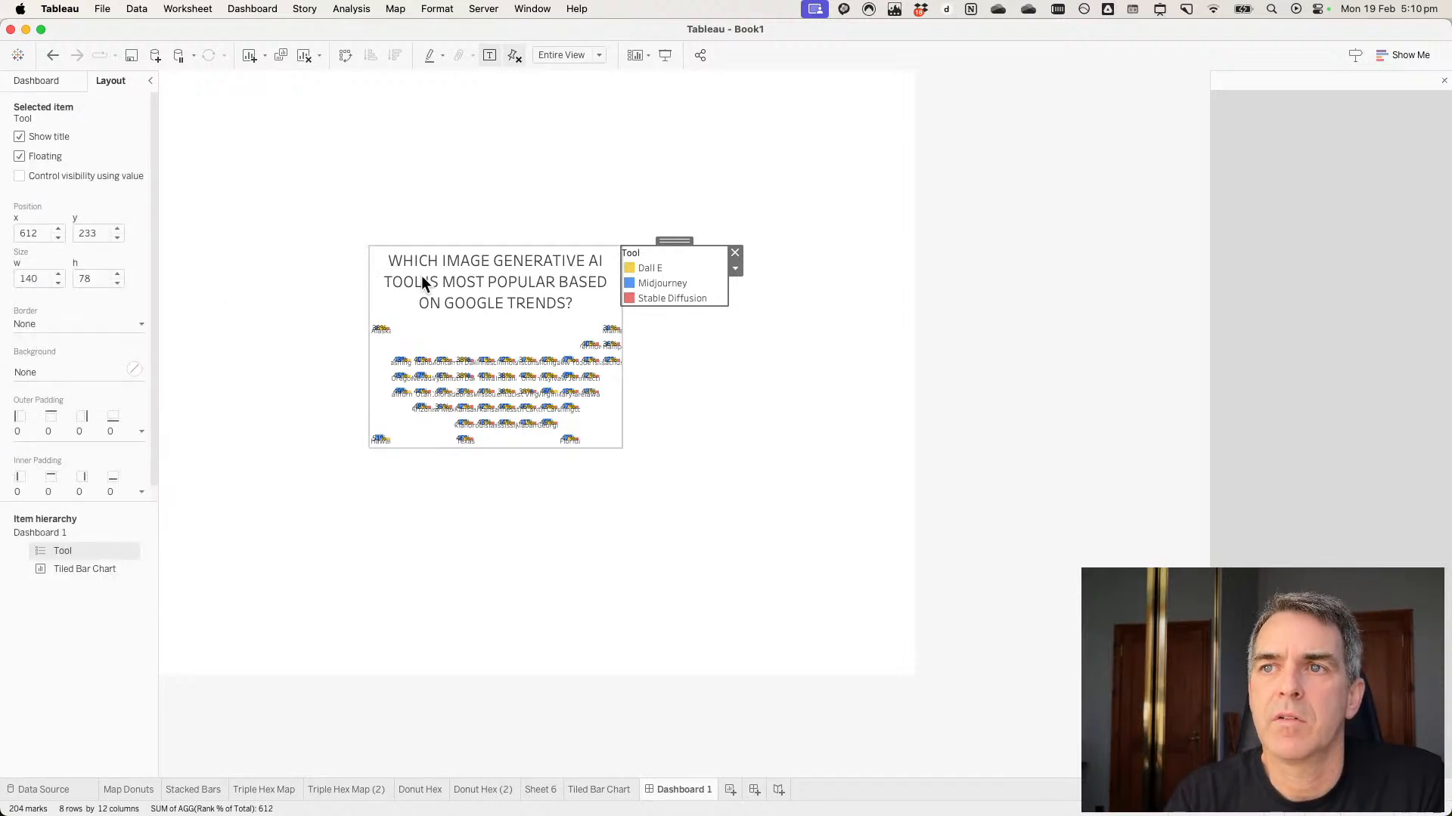
left_click(453, 333)
left_click_drag(47, 234, 10, 234)
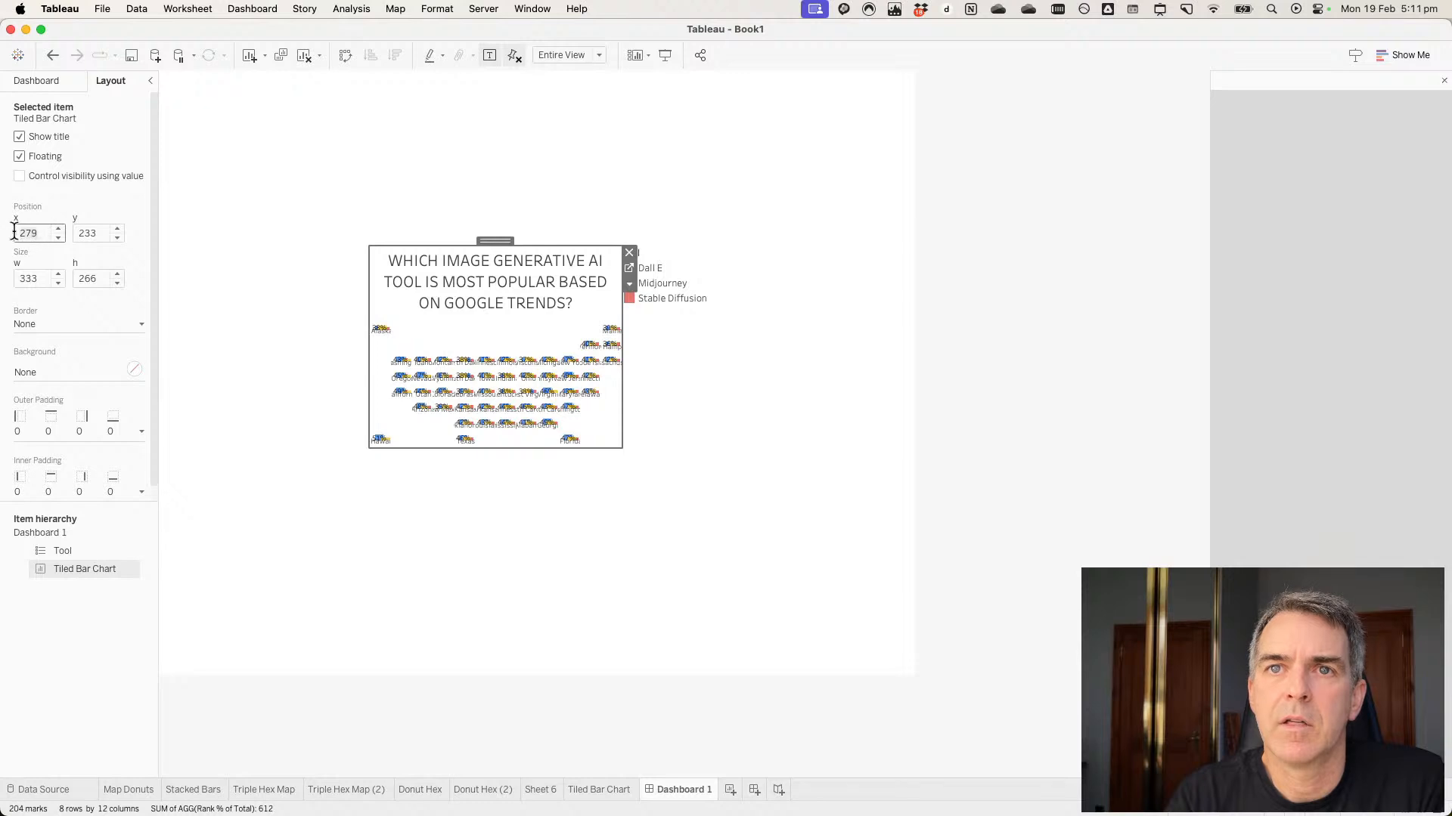
type("0")
key("Tab")
type("0")
key("Tab")
type("1")
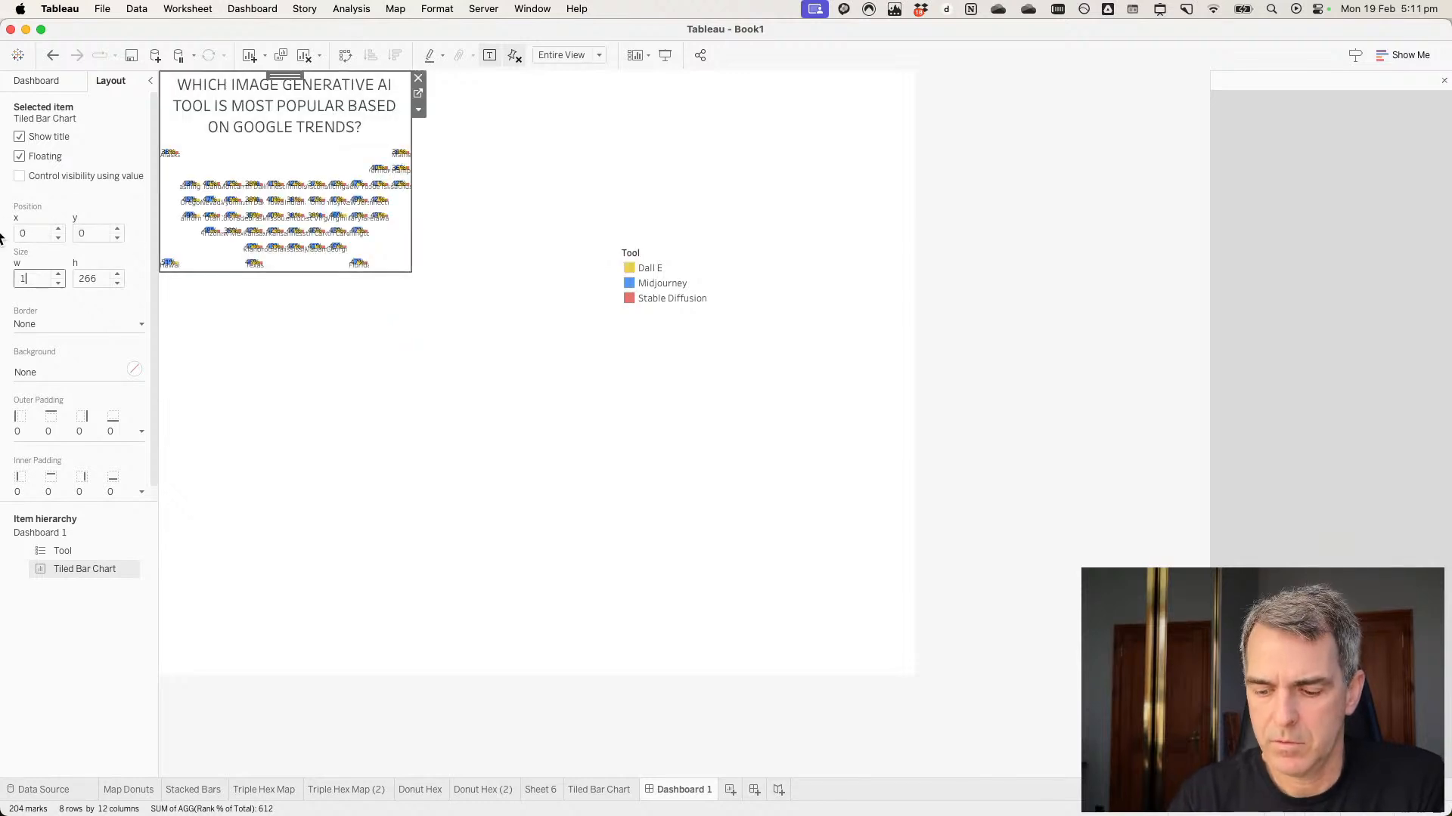
type(",000")
key("Tab")
type("800")
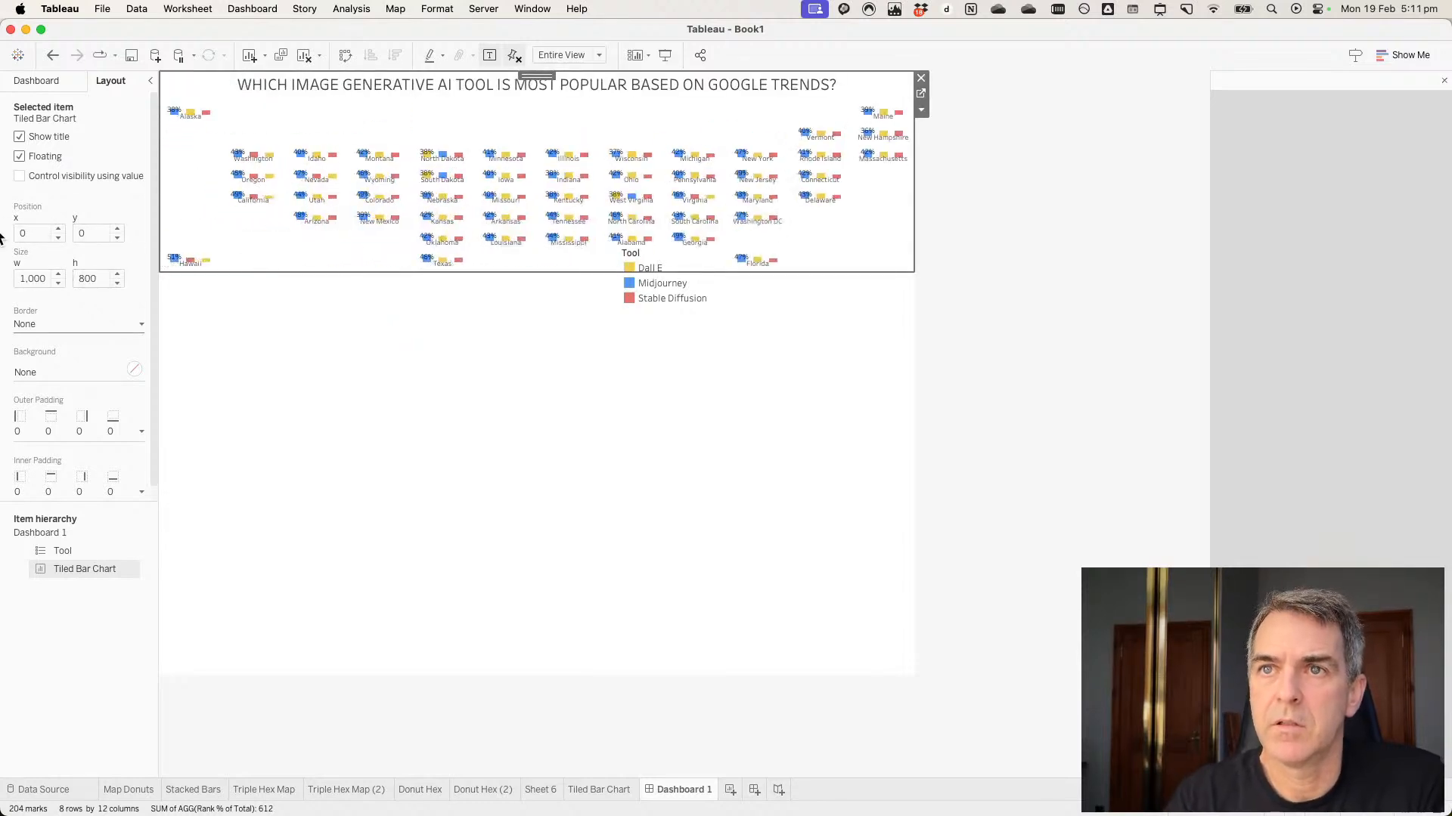
key("Return")
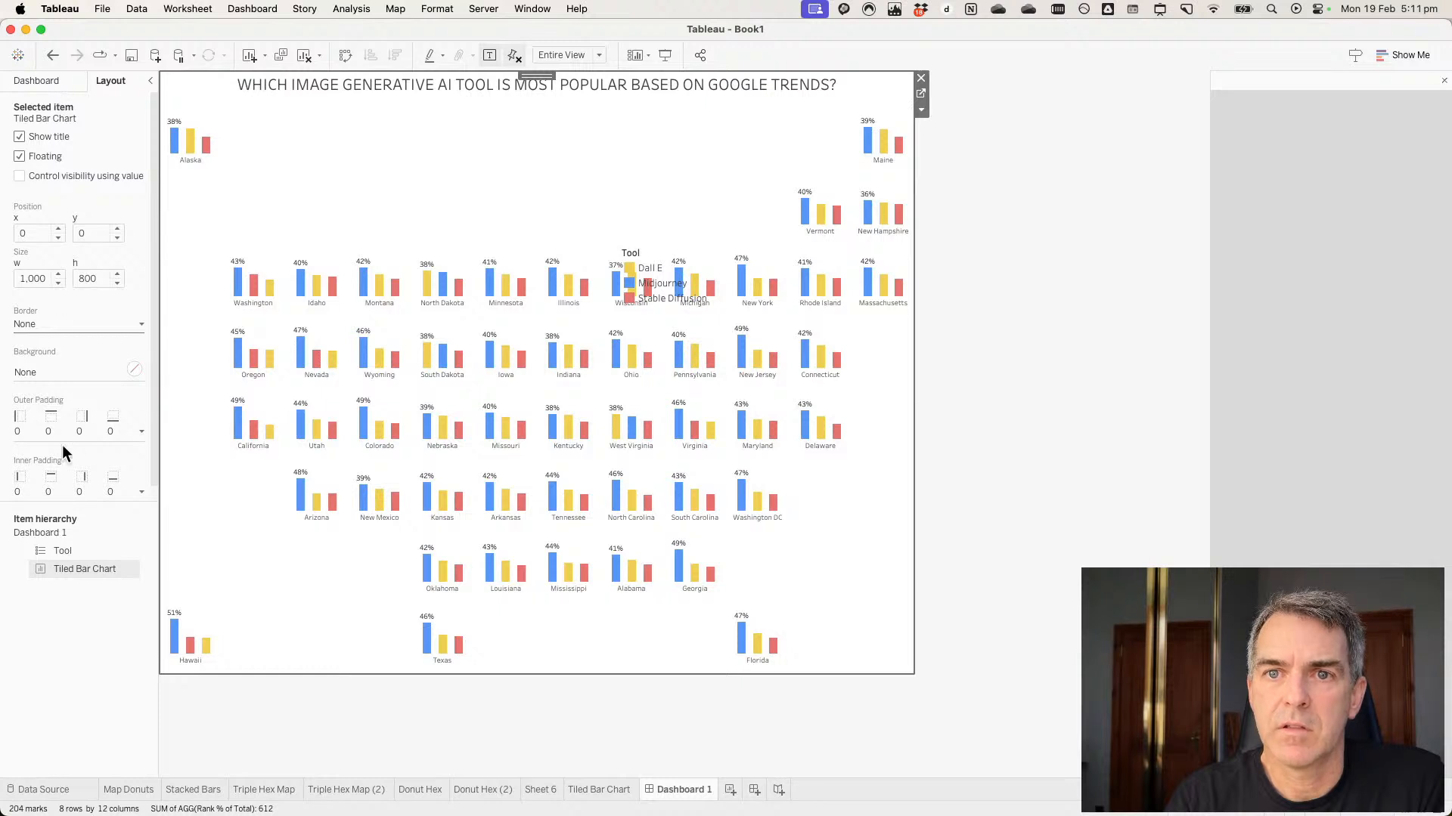
Set the Tiled Bar Chart's inner padding to 20 on all sides.
left_click(56, 492)
left_click(76, 545)
type("20")
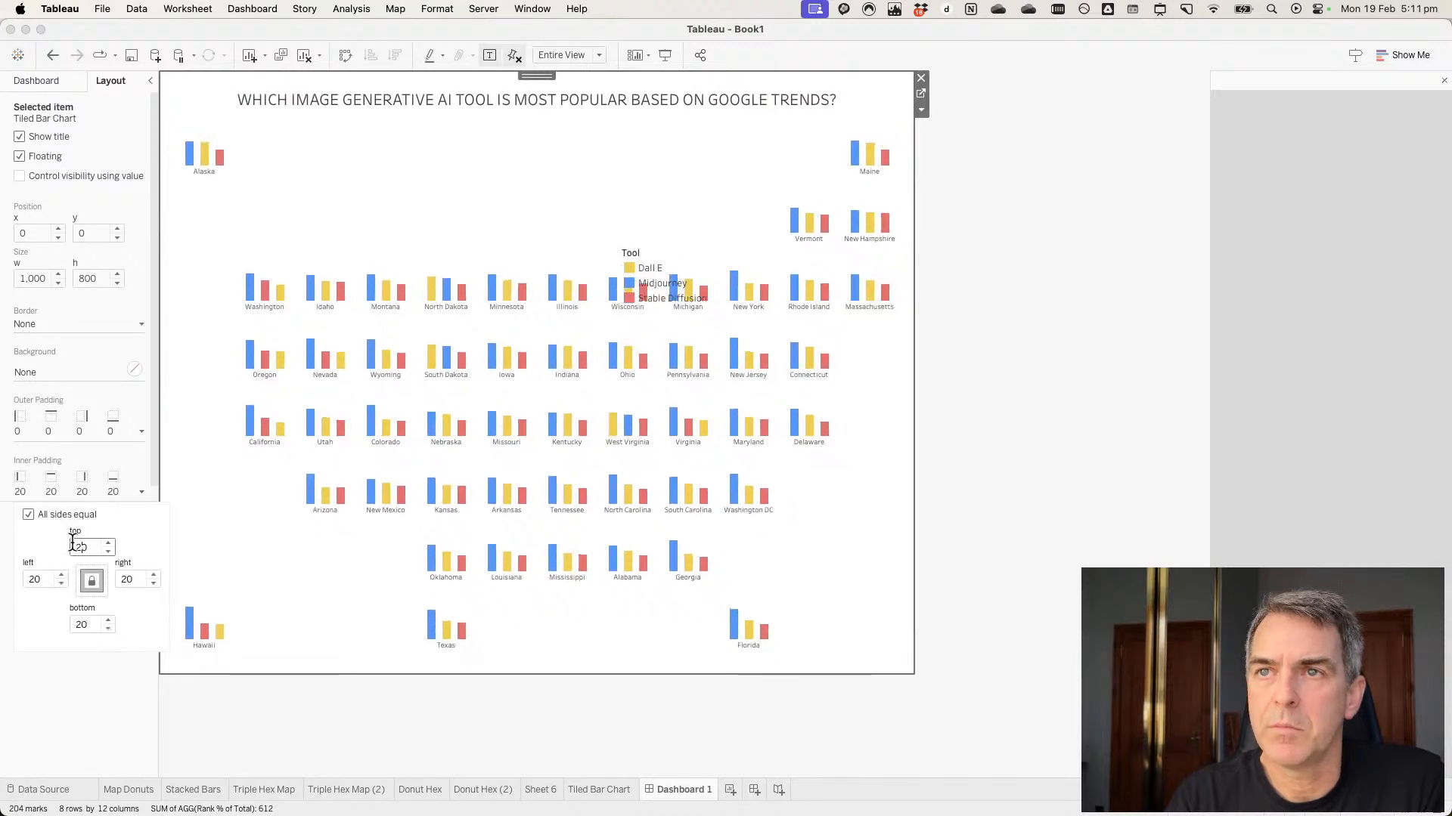
Move the Tool legend to the empty area below the title, at about x 310, y 77, and widen it to about 350.
left_click(658, 251)
left_click_drag(675, 238, 446, 121)
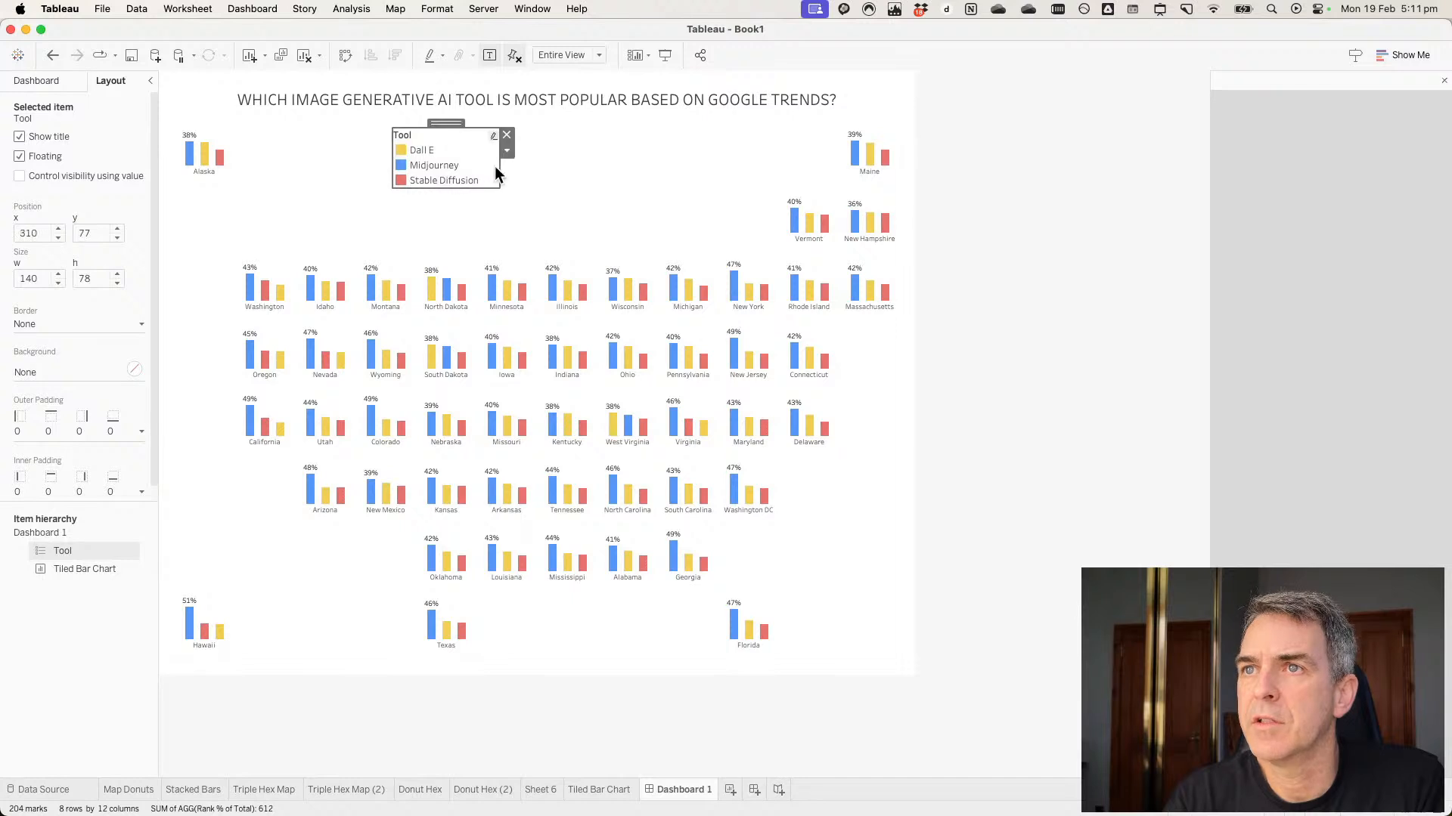
left_click_drag(499, 170, 657, 165)
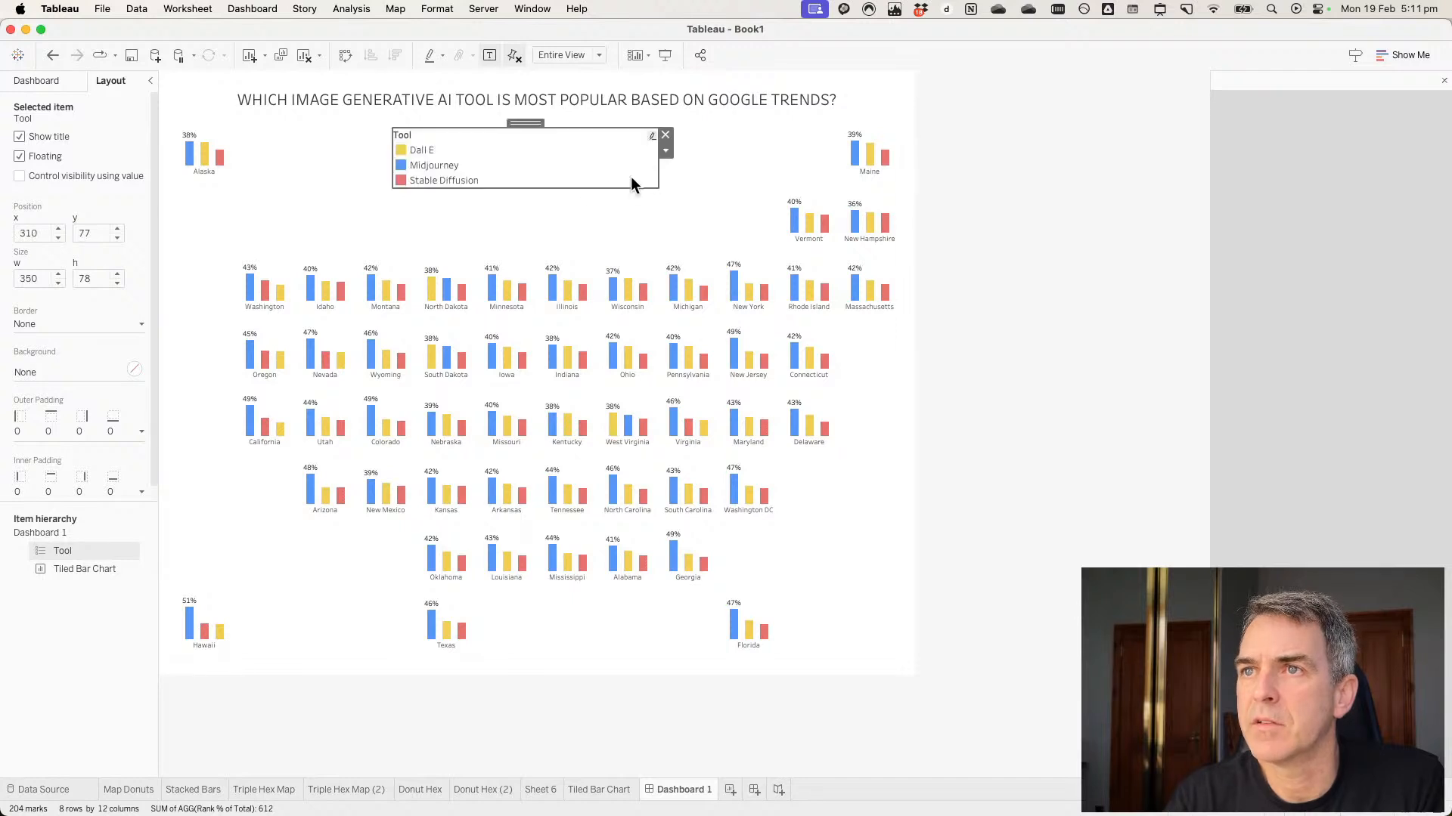
Arrange the Tool legend's items in a single row.
left_click(664, 152)
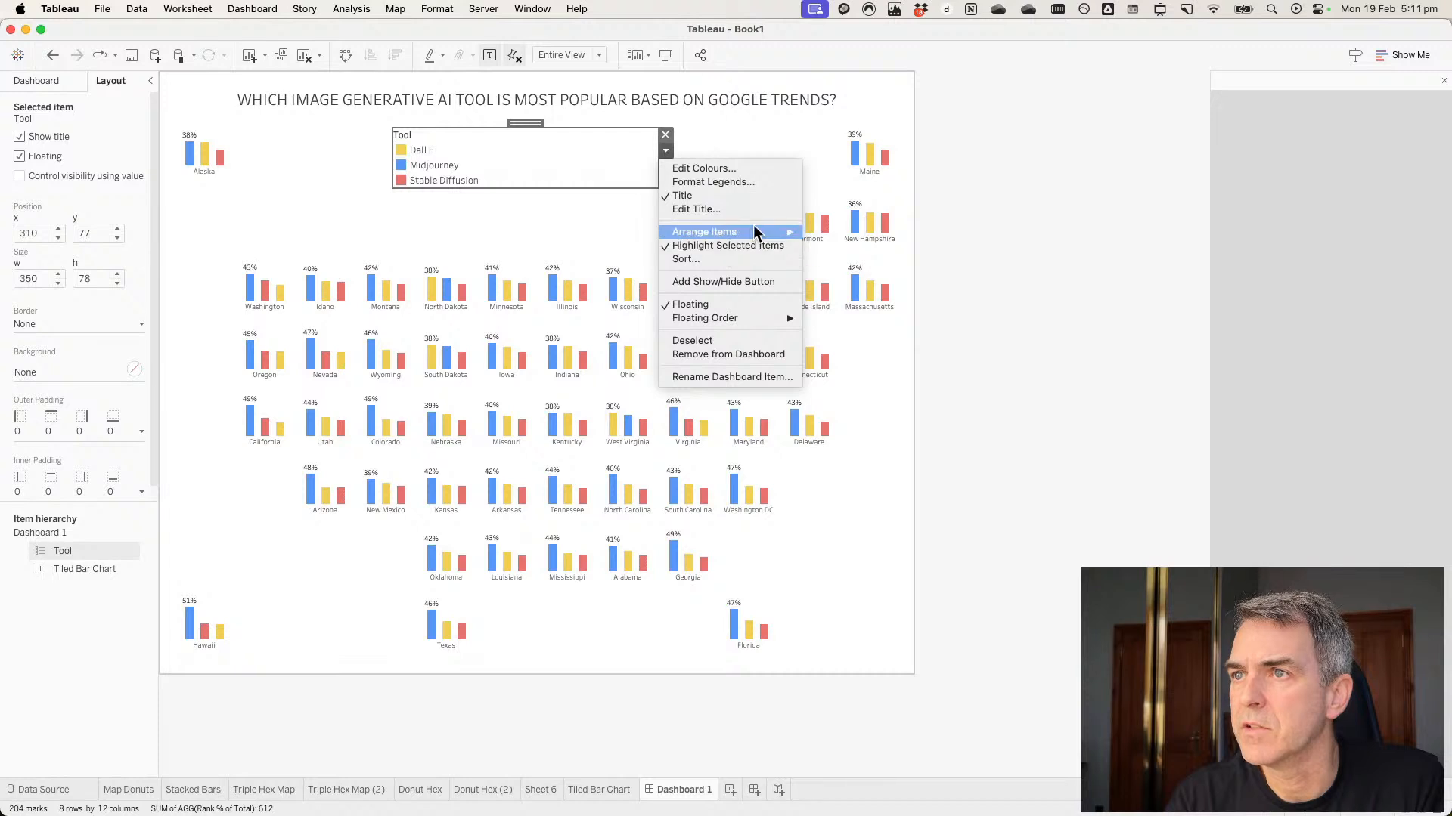
mouse_move(753, 231)
left_click(853, 243)
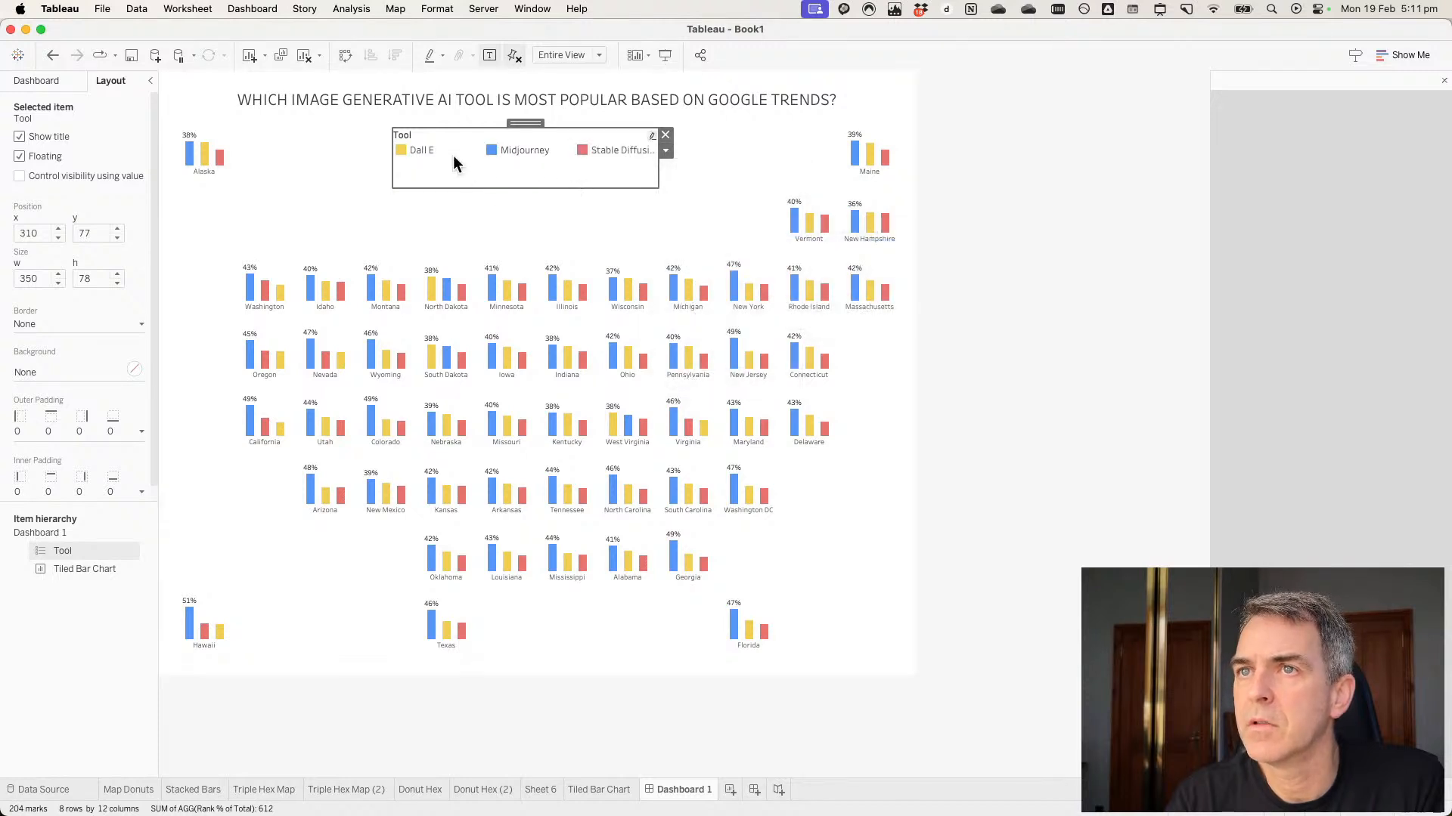
Hide the Tool legend's title, then widen the legend to about 473 and place it at about x 303, y 72.
right_click(404, 138)
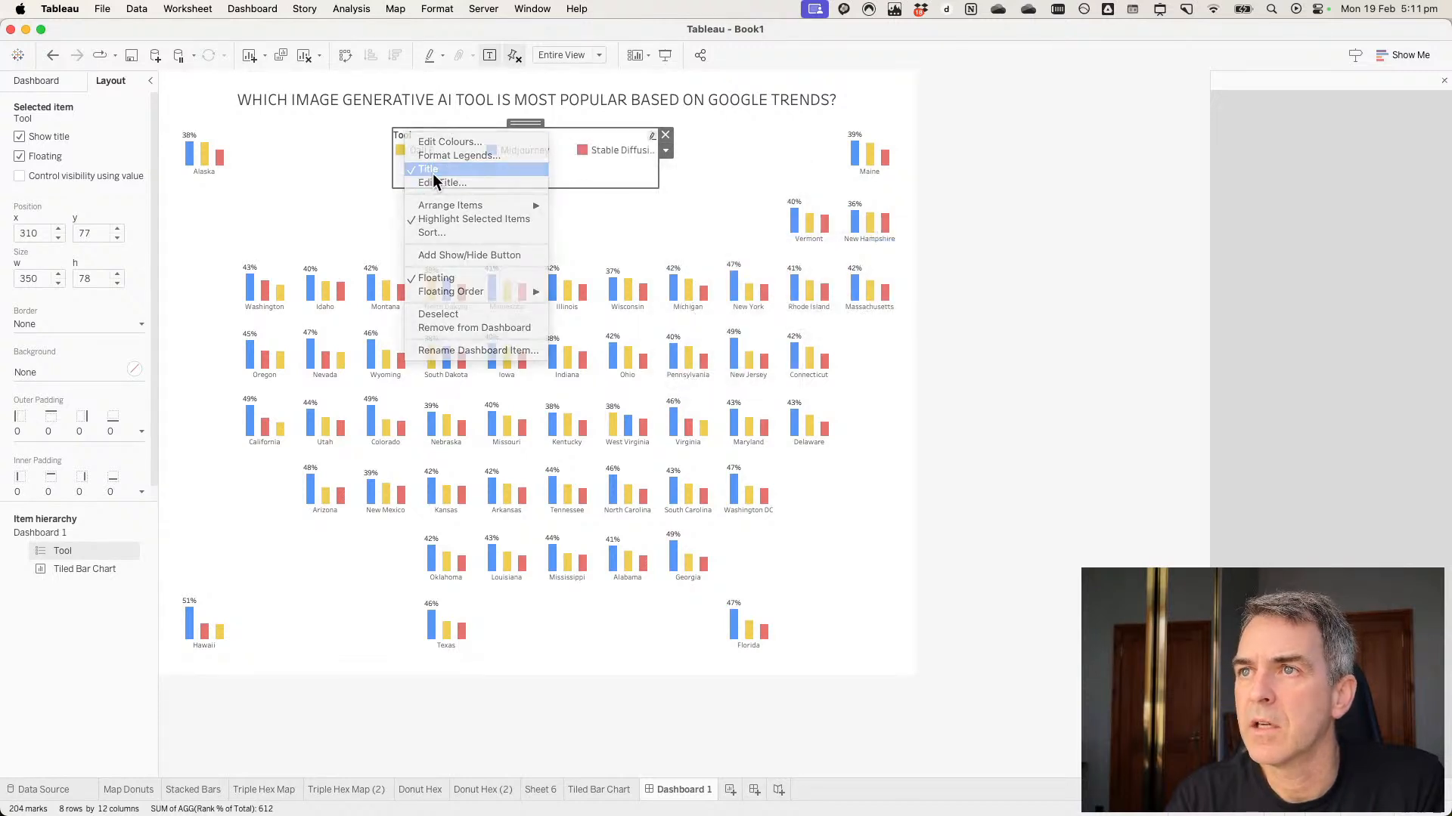
left_click(433, 174)
left_click_drag(658, 172, 752, 171)
left_click_drag(579, 118, 571, 125)
Show the legend's title again and replace it with the centred text "CLICK A TOOL TO HIGHIGHT".
left_click(753, 147)
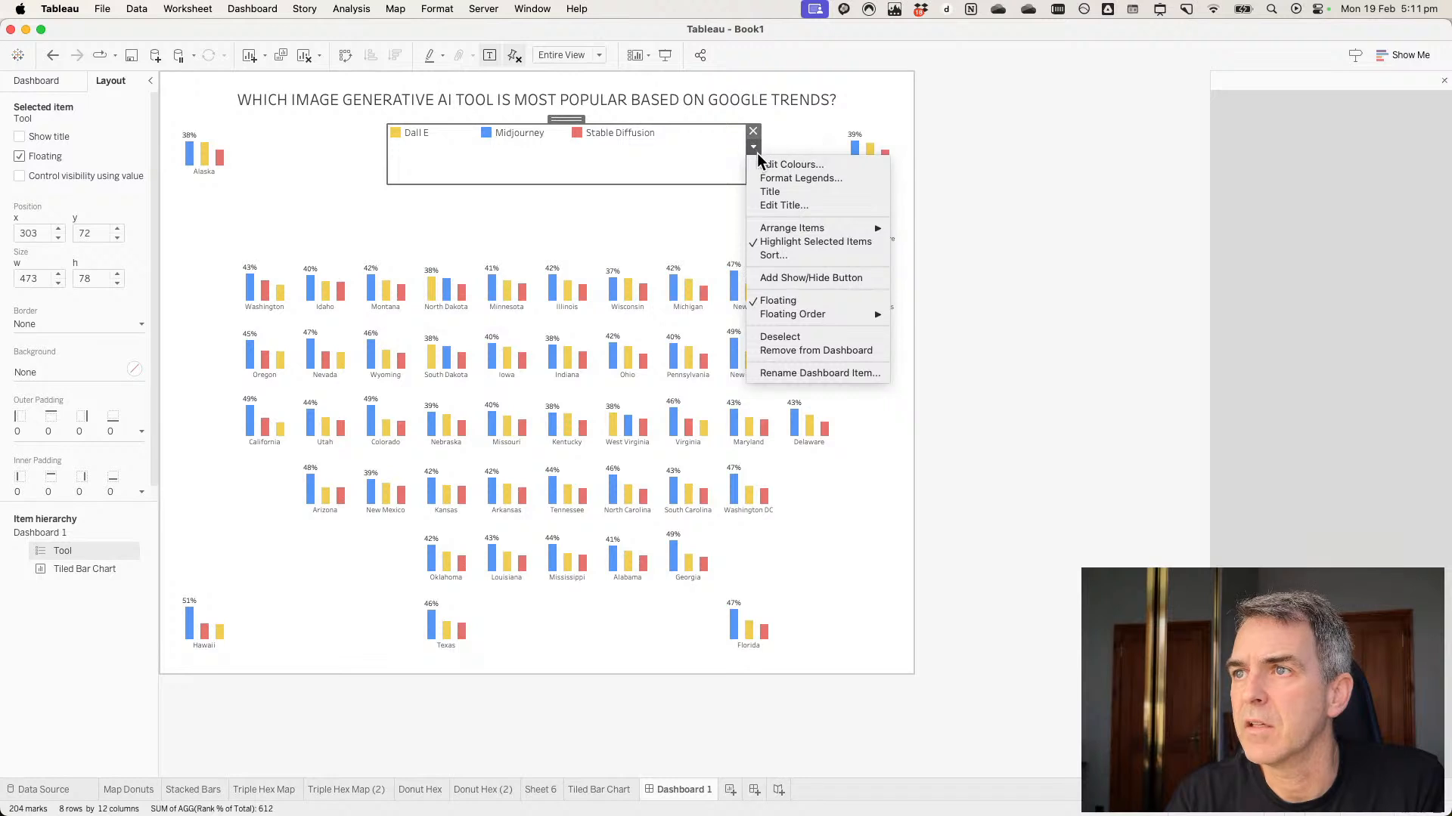
left_click(771, 192)
double_click(416, 130)
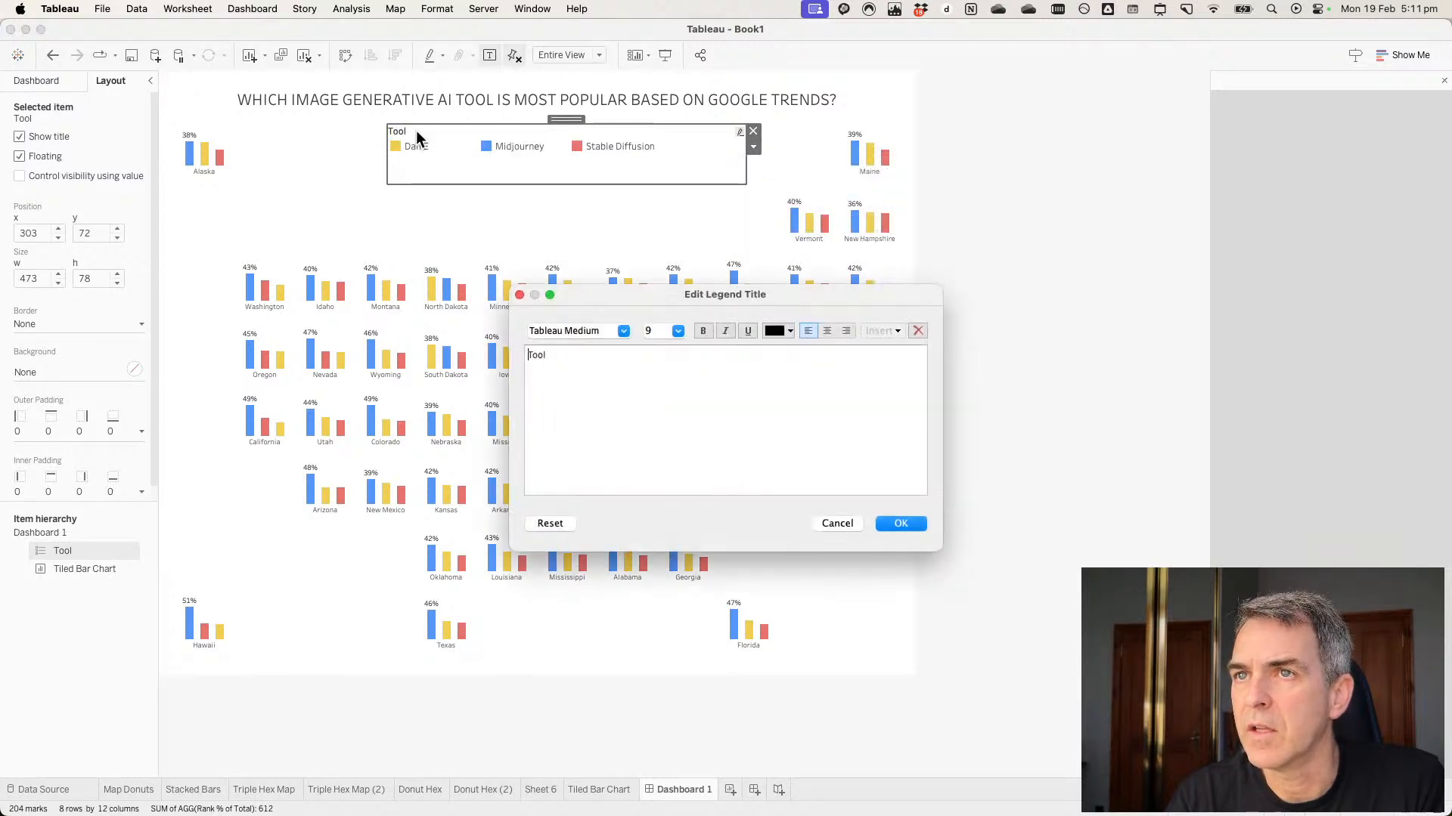
left_click(826, 331)
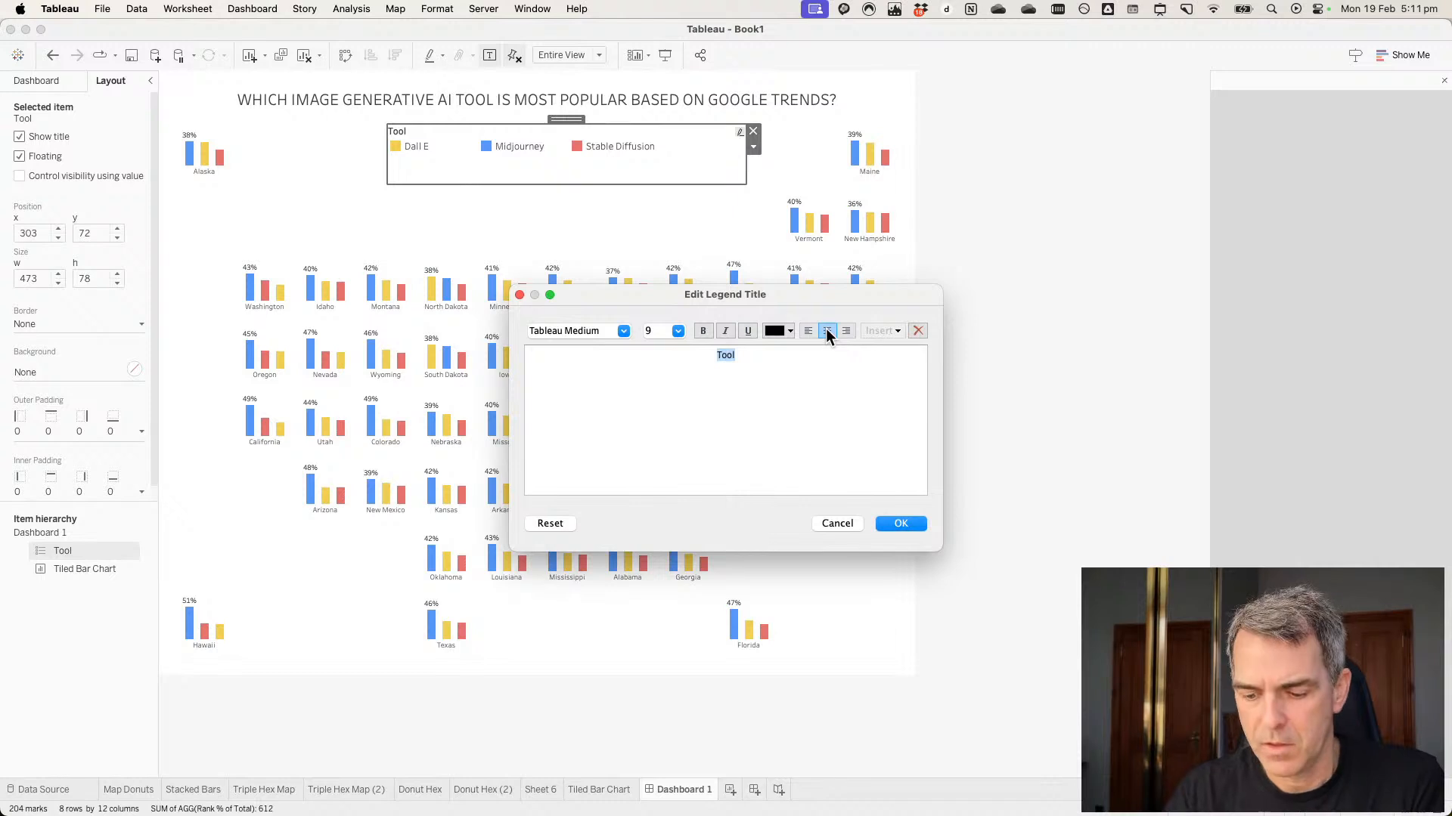
type("CL")
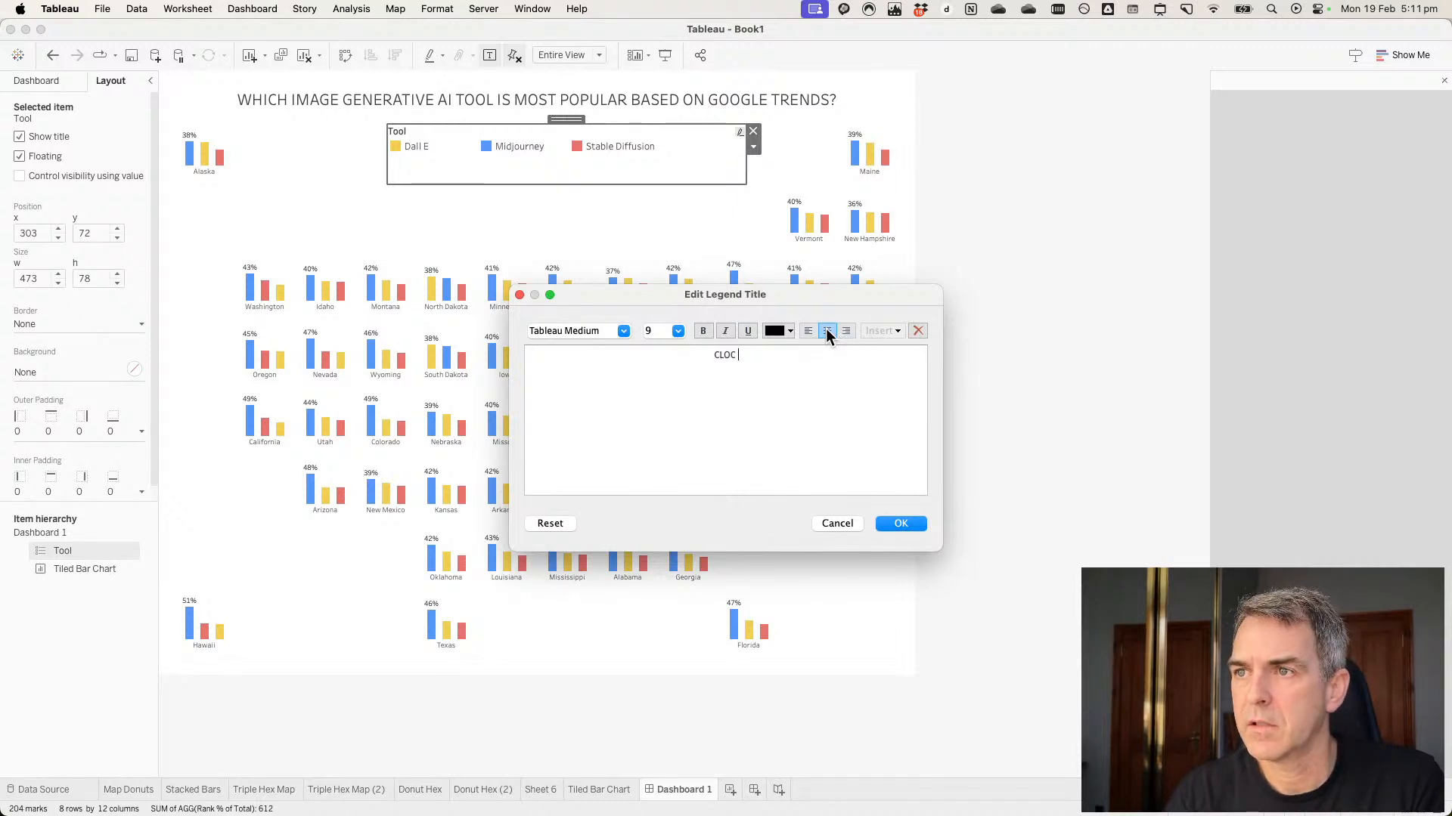
type("ICK A TOOLE T")
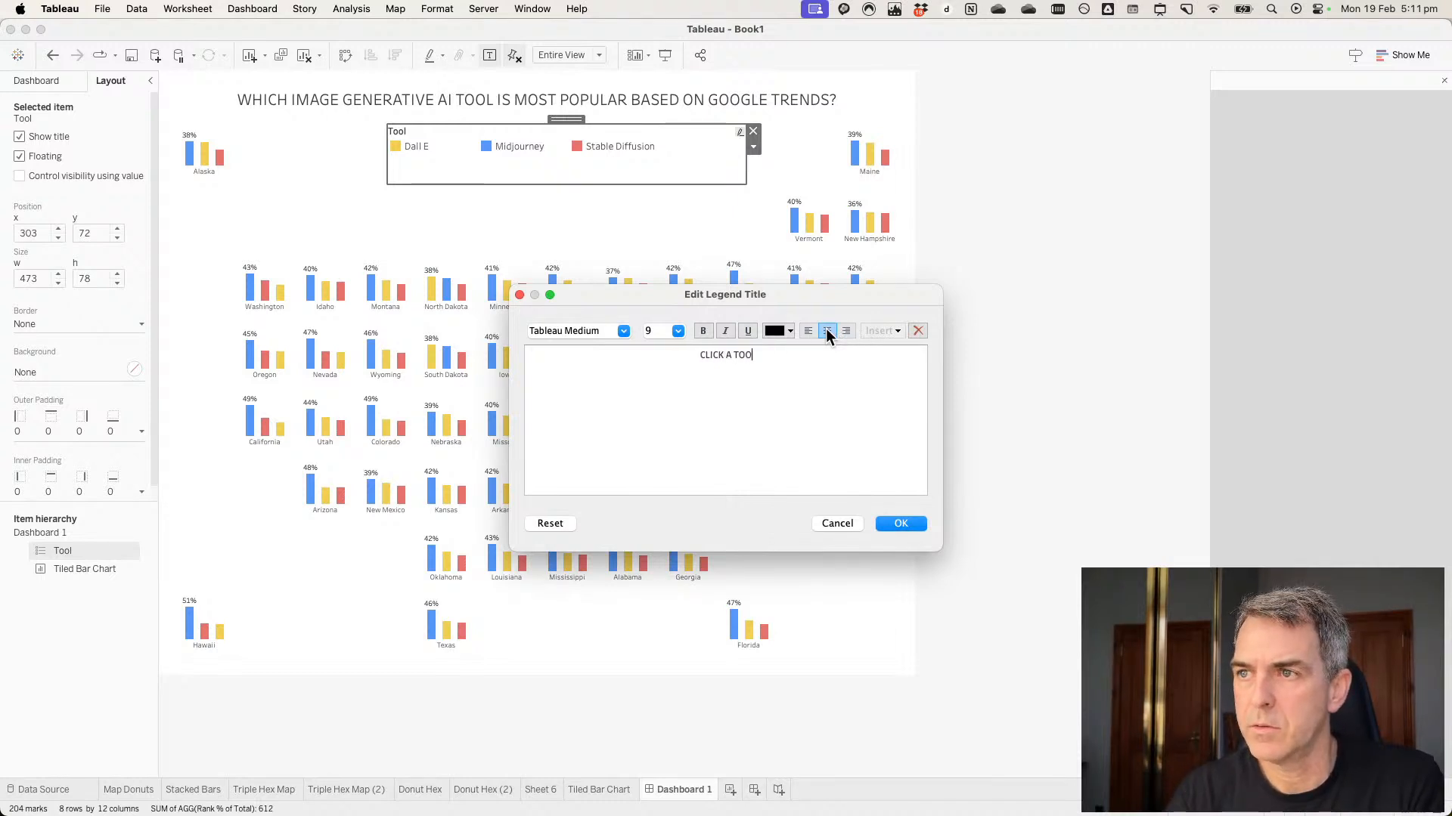
key("BackSpace")
key("BackSpace")
key("BackSpace")
type("TO")
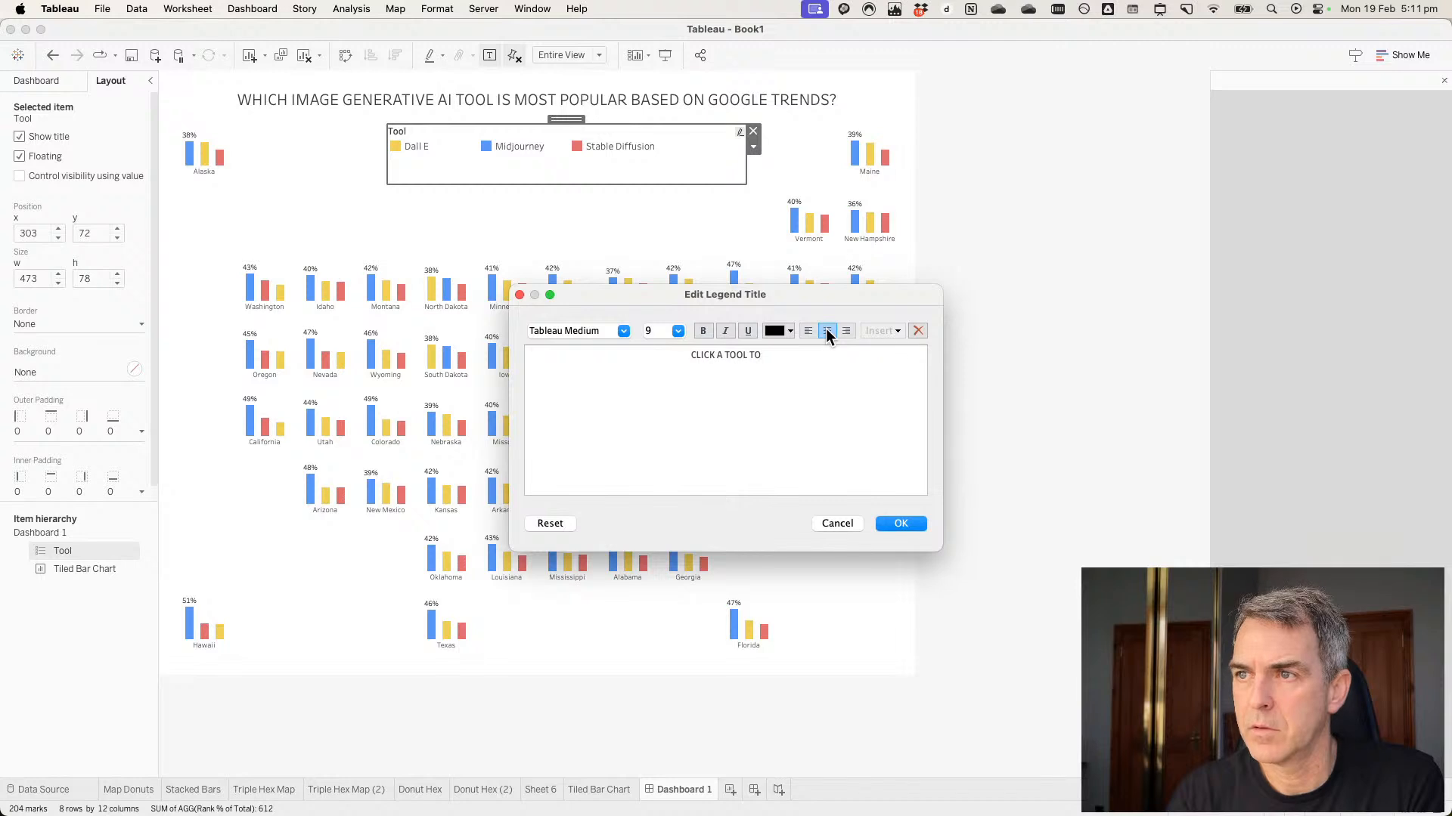
type(" HIGHIGHT")
key("super+a")
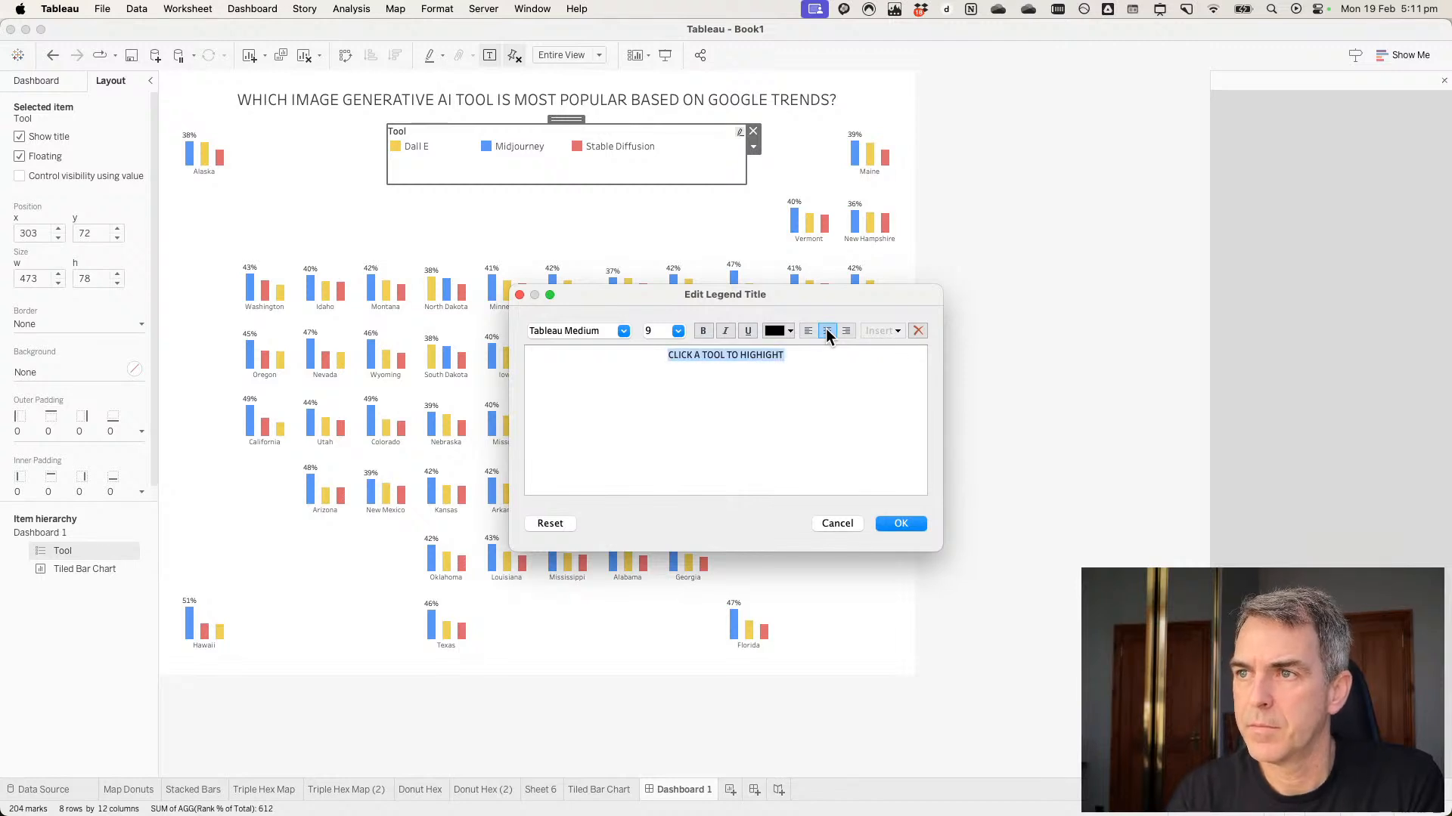
Format the legend title text in Tableau Light at size 8 without bold and apply it.
left_click(696, 330)
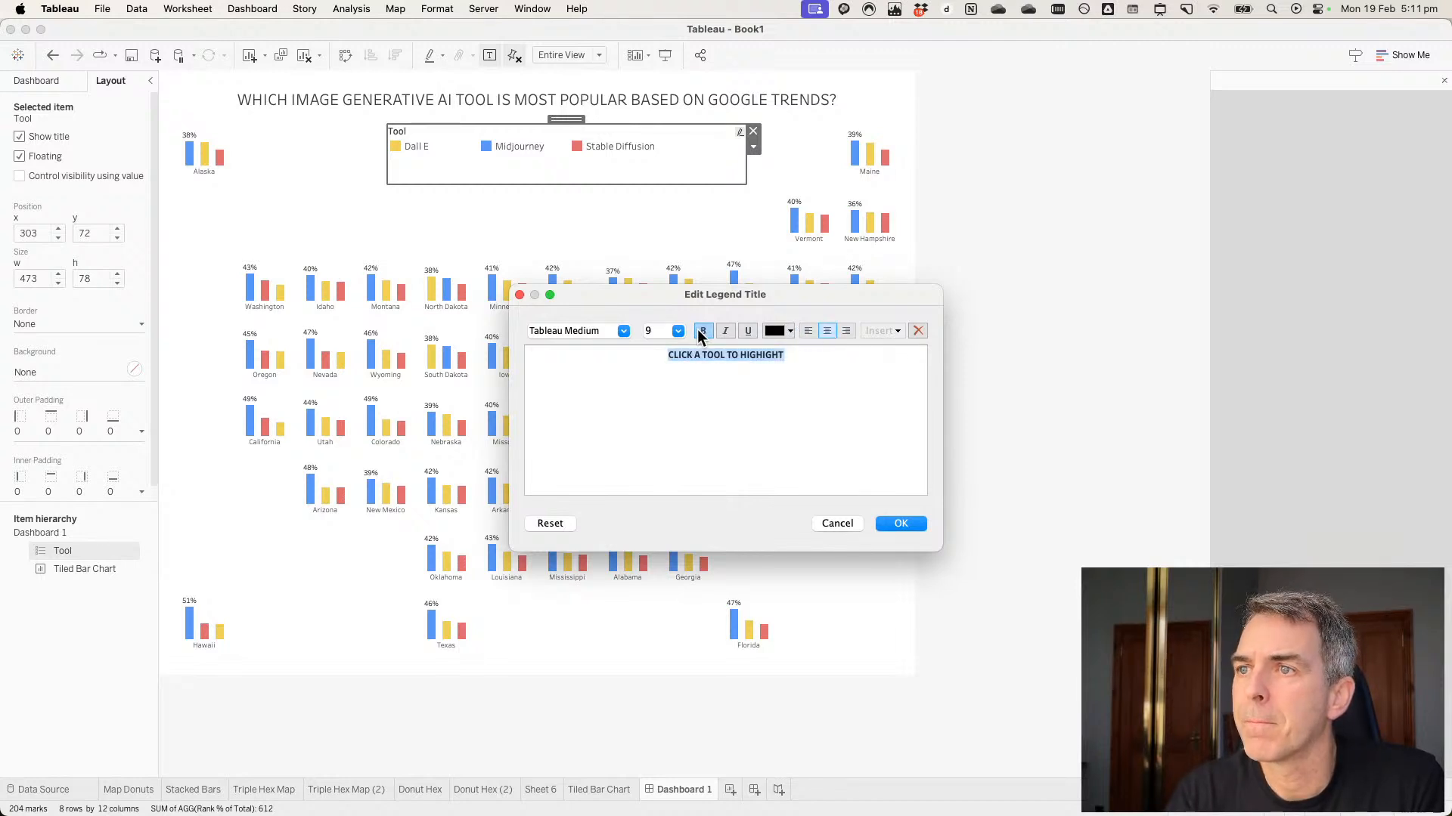
left_click(697, 330)
left_click(623, 332)
scroll(588, 356, "up", 3)
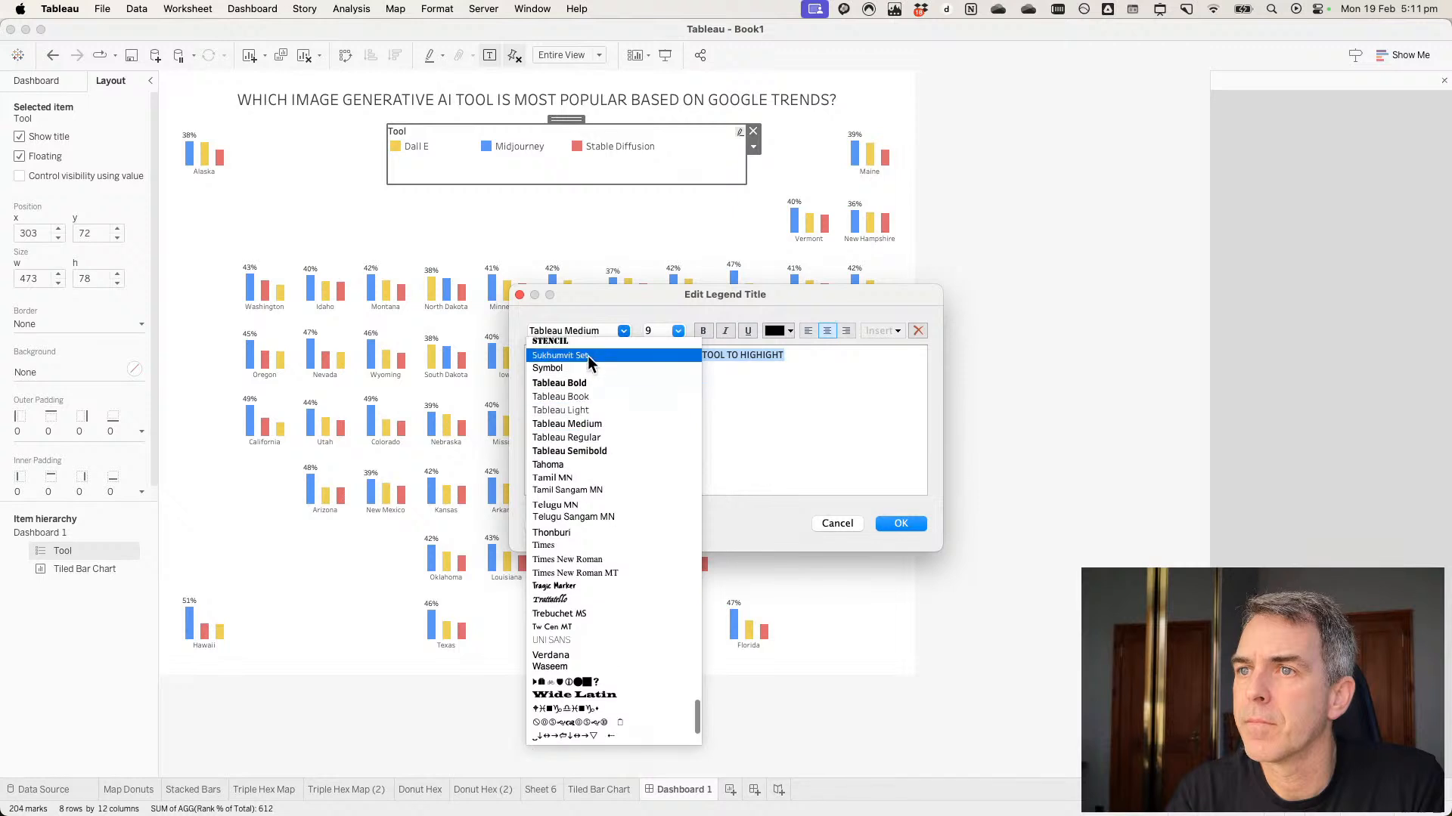
left_click(586, 409)
left_click(677, 329)
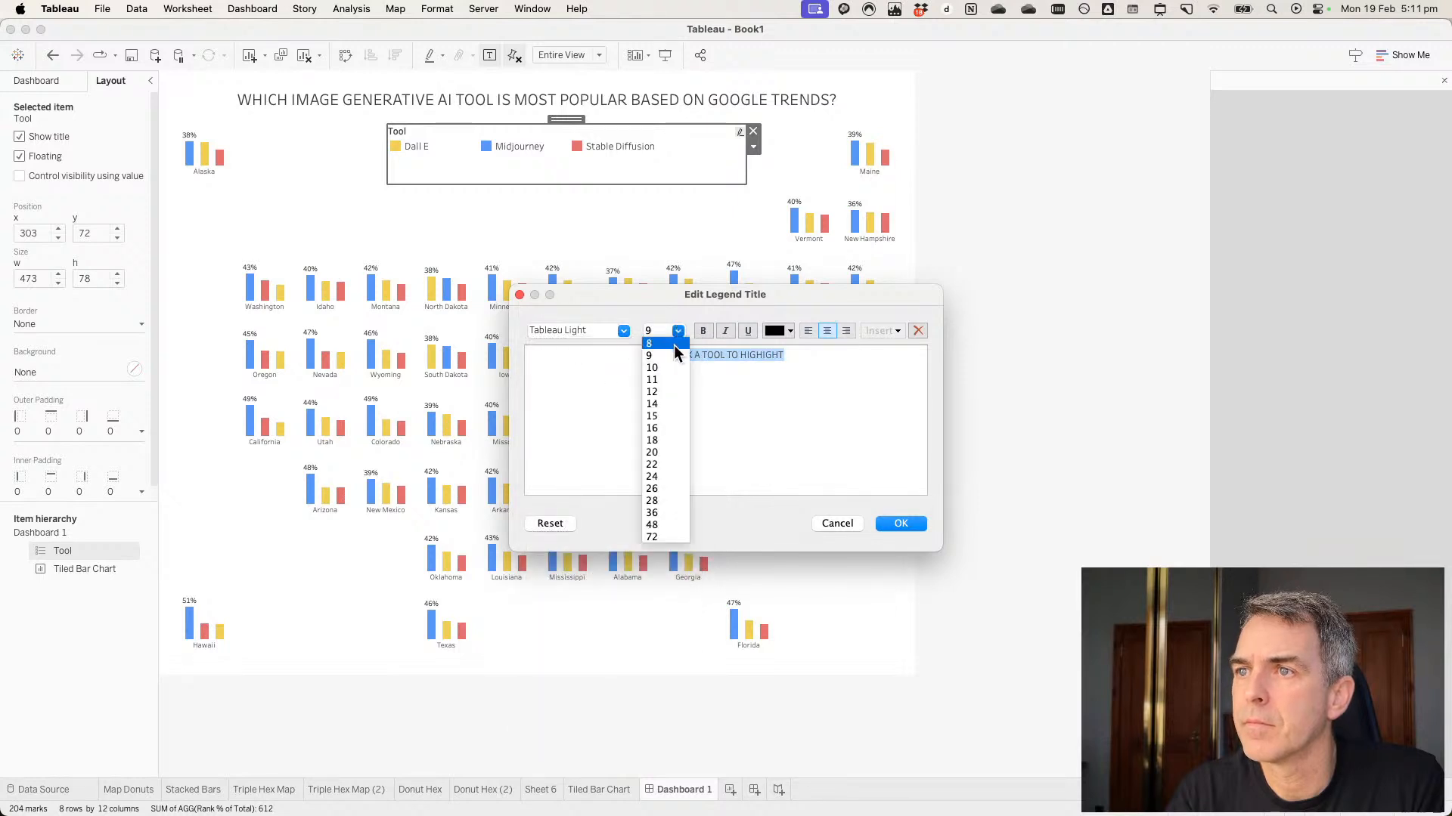
left_click(674, 345)
left_click(900, 523)
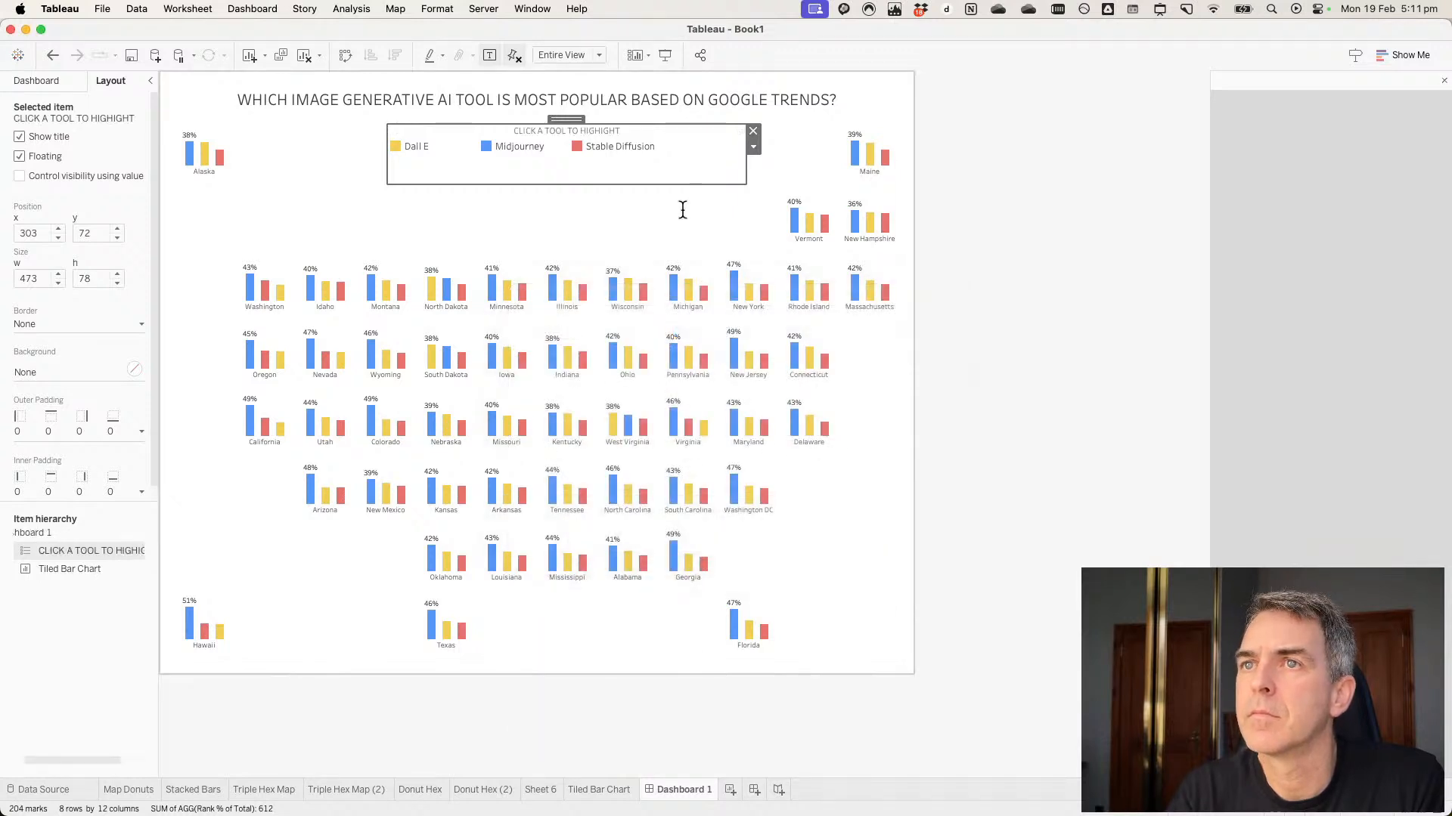
Set the font size of the legend's body text to 8.
left_click(753, 148)
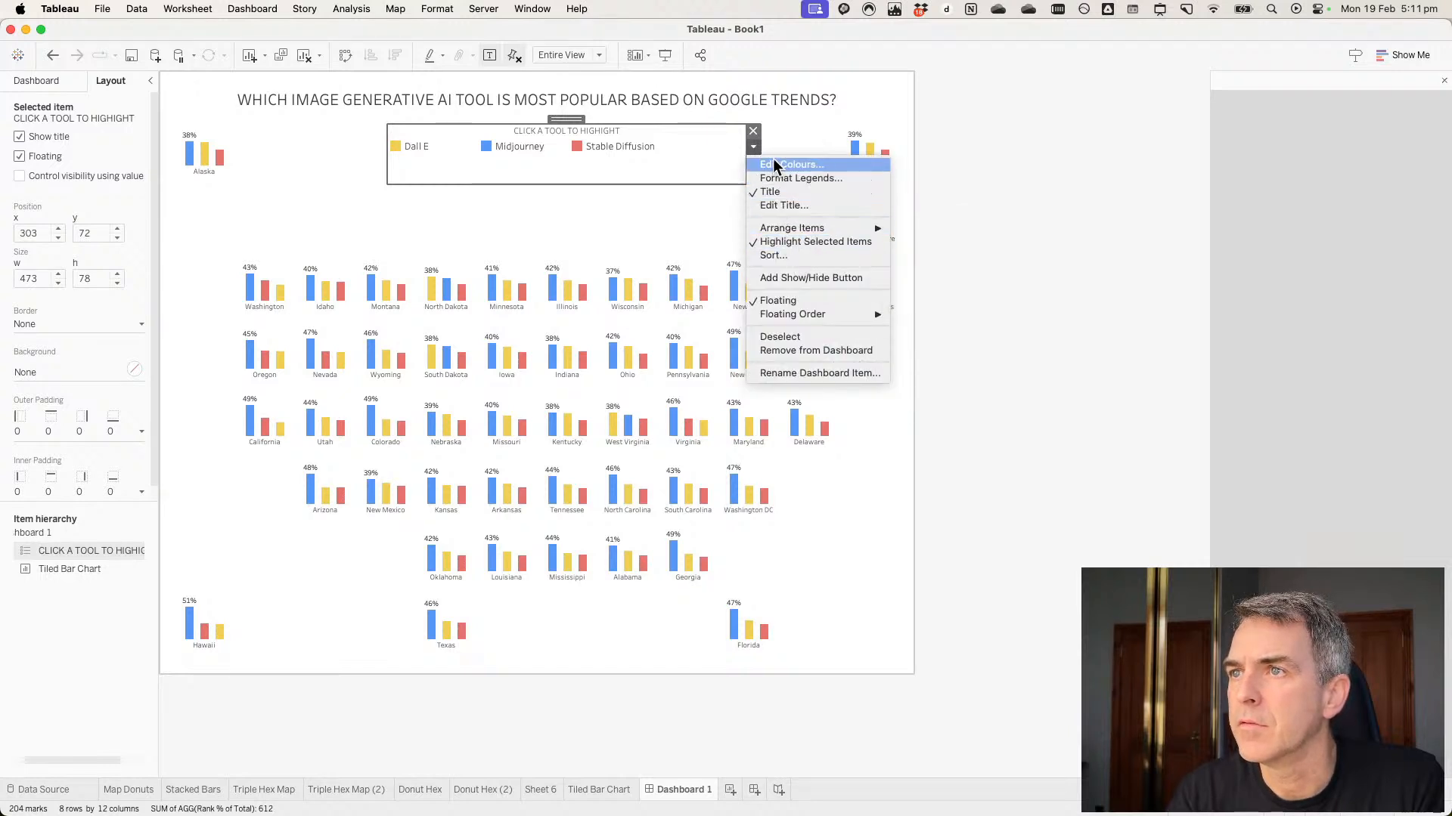
left_click(774, 177)
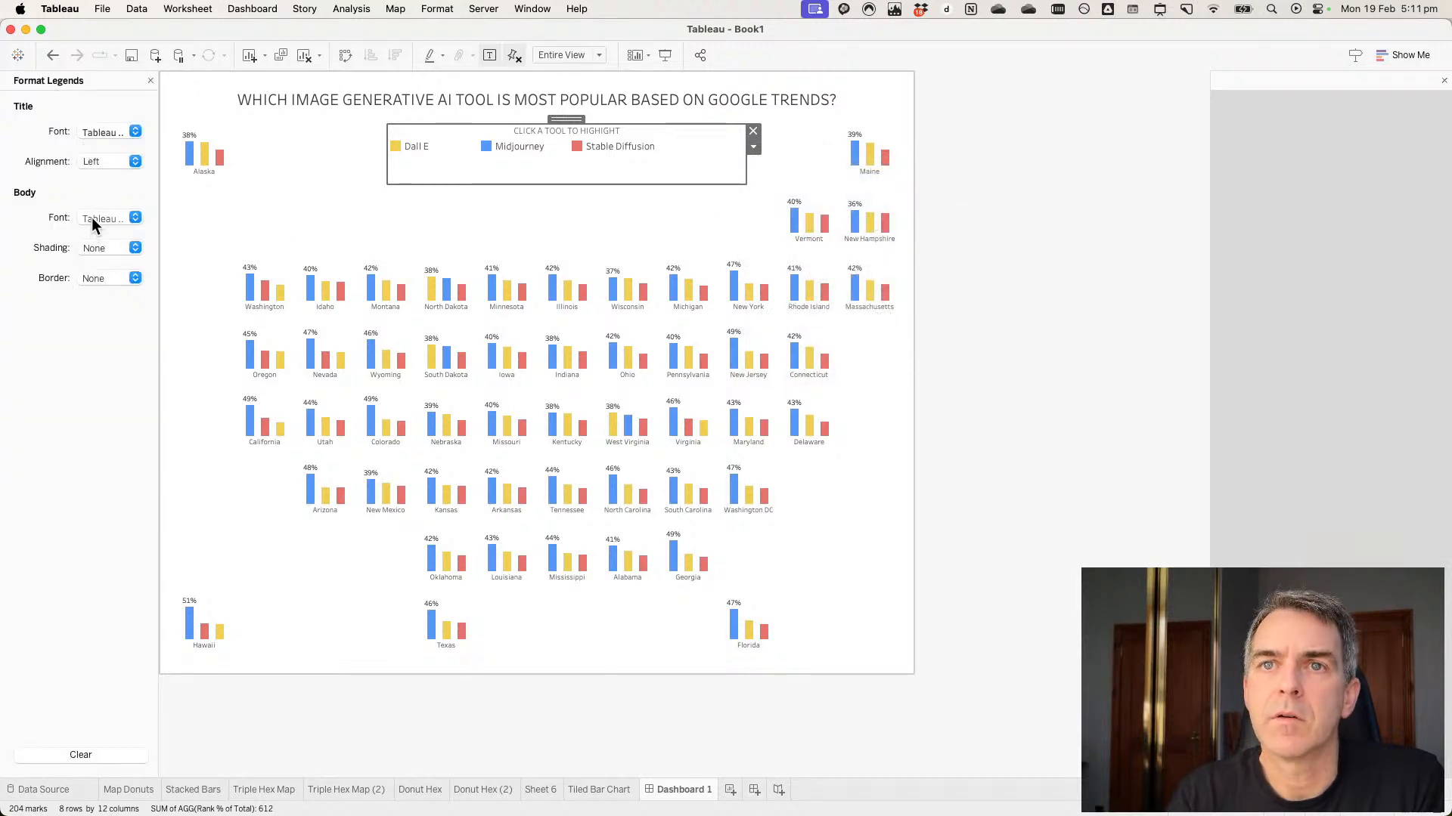
left_click(92, 216)
left_click(106, 270)
left_click(102, 283)
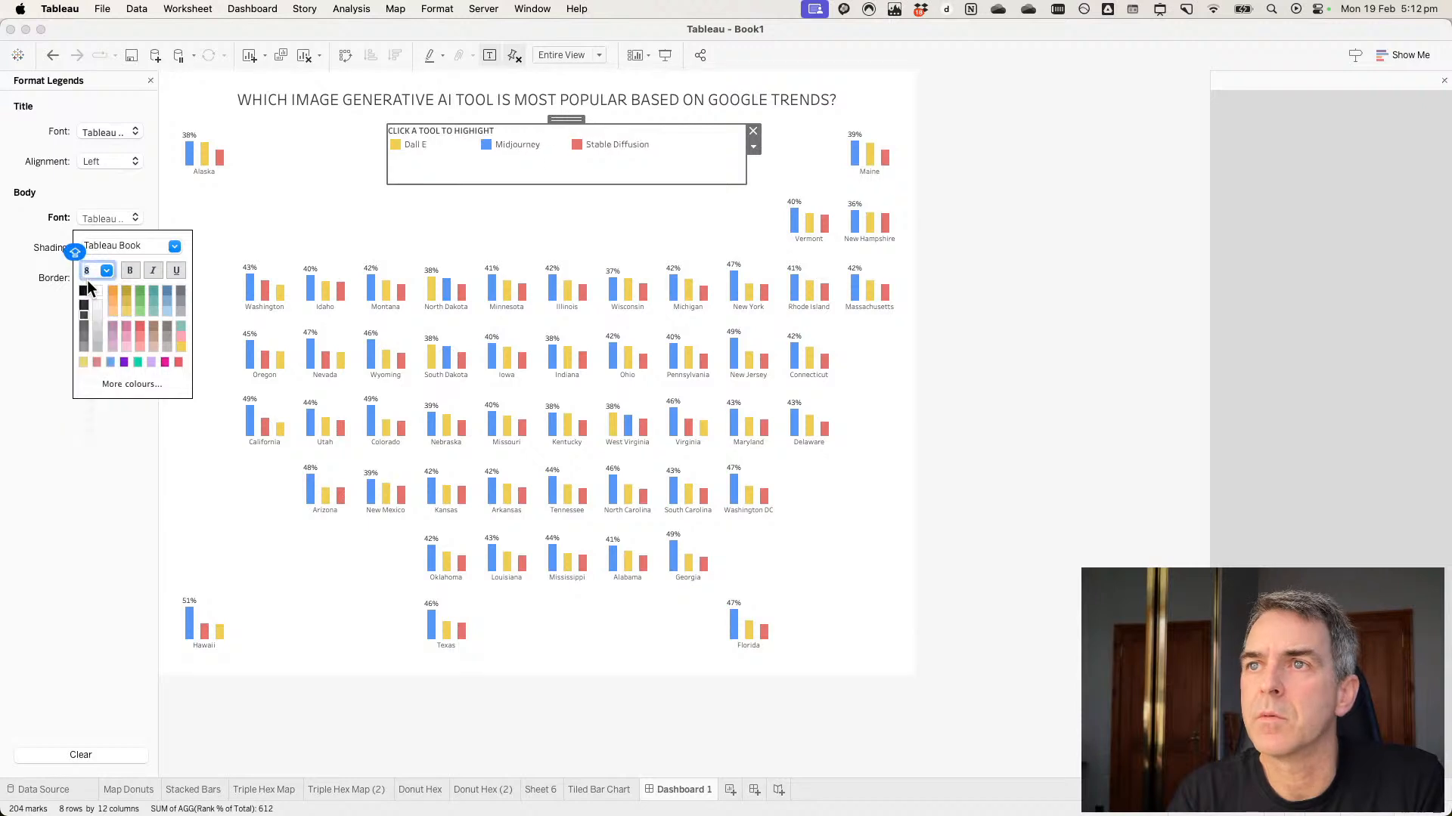
left_click(28, 251)
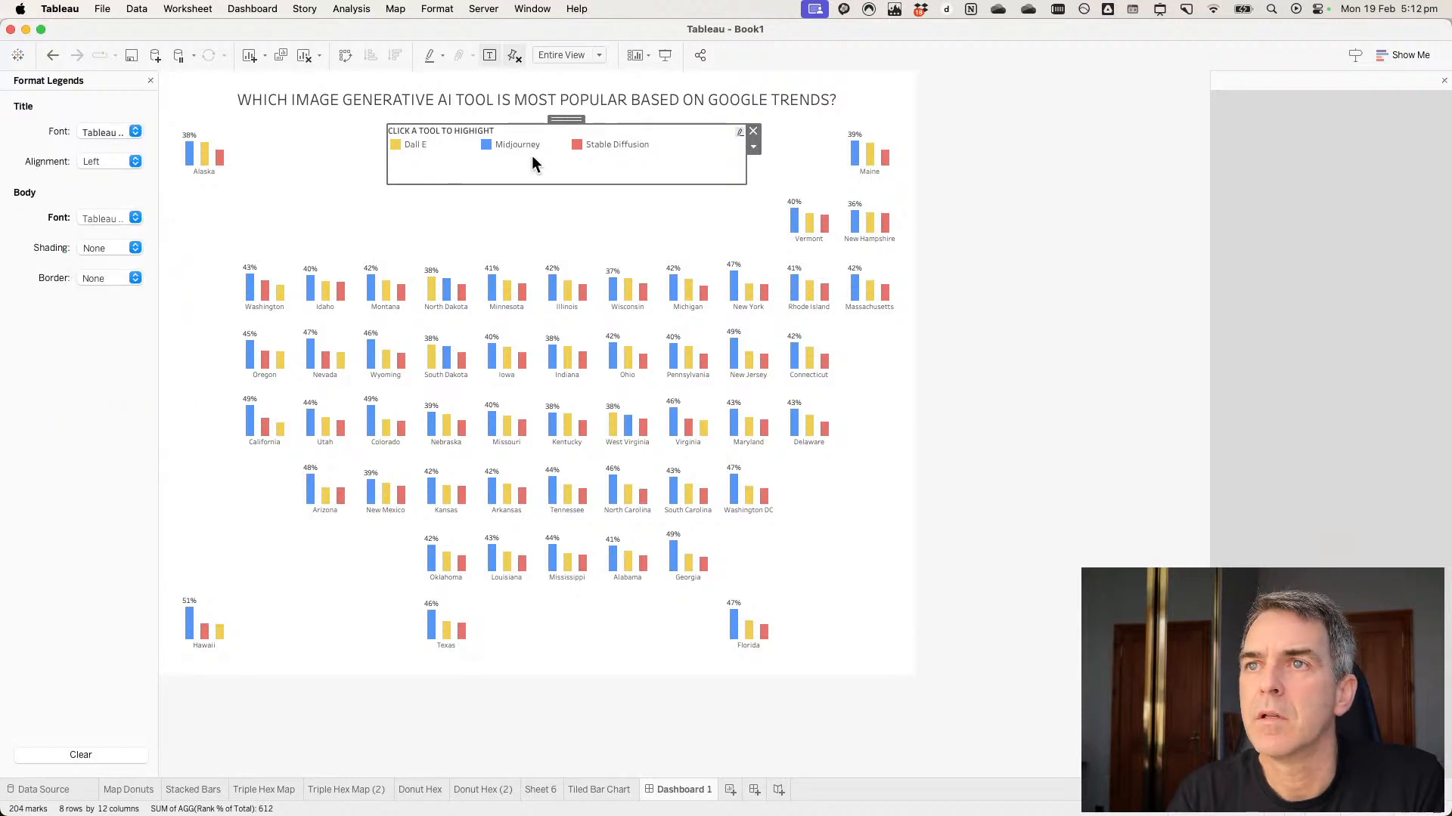
Centre the legend's title text again.
double_click(493, 134)
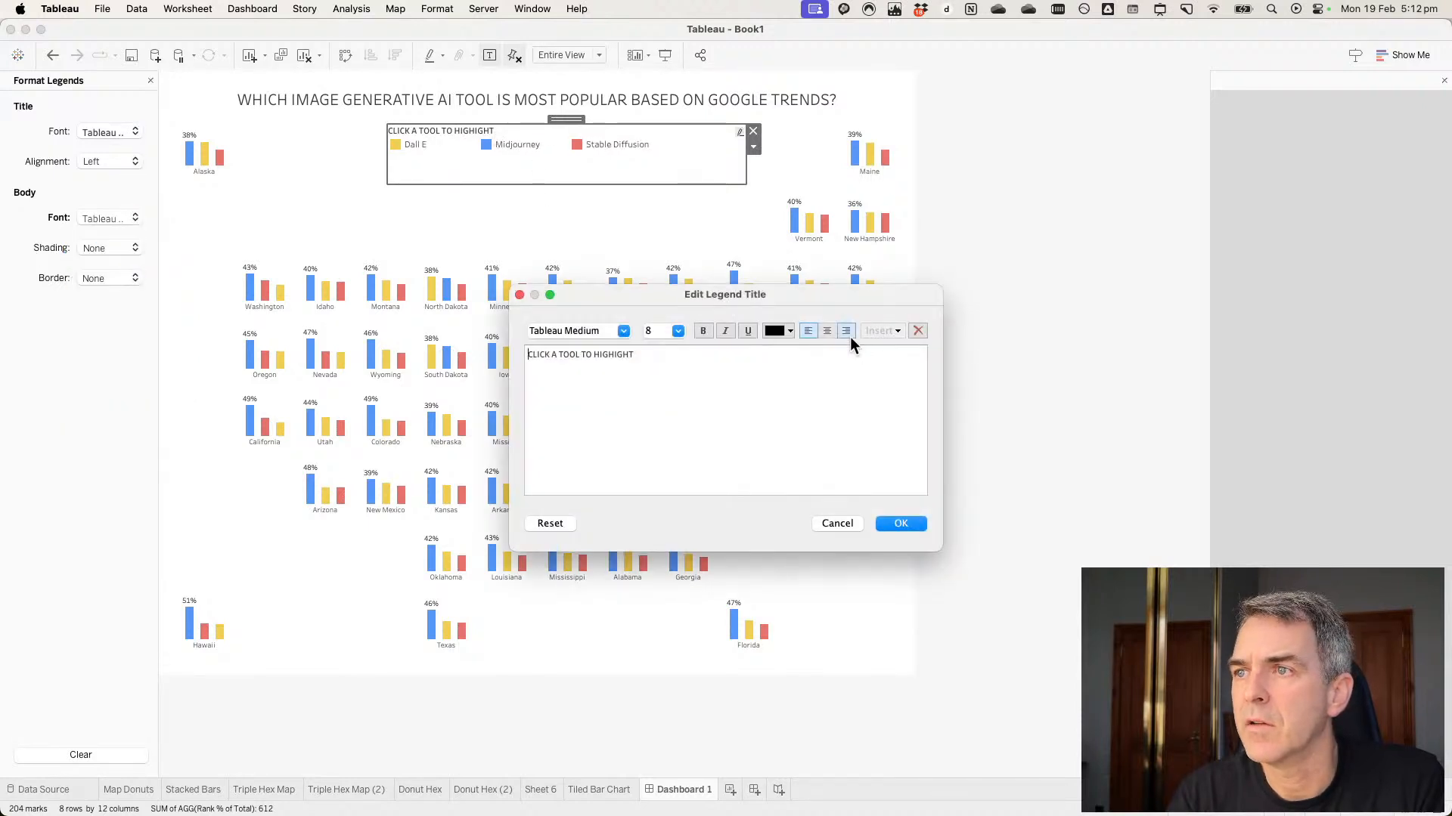
left_click(828, 331)
left_click(912, 523)
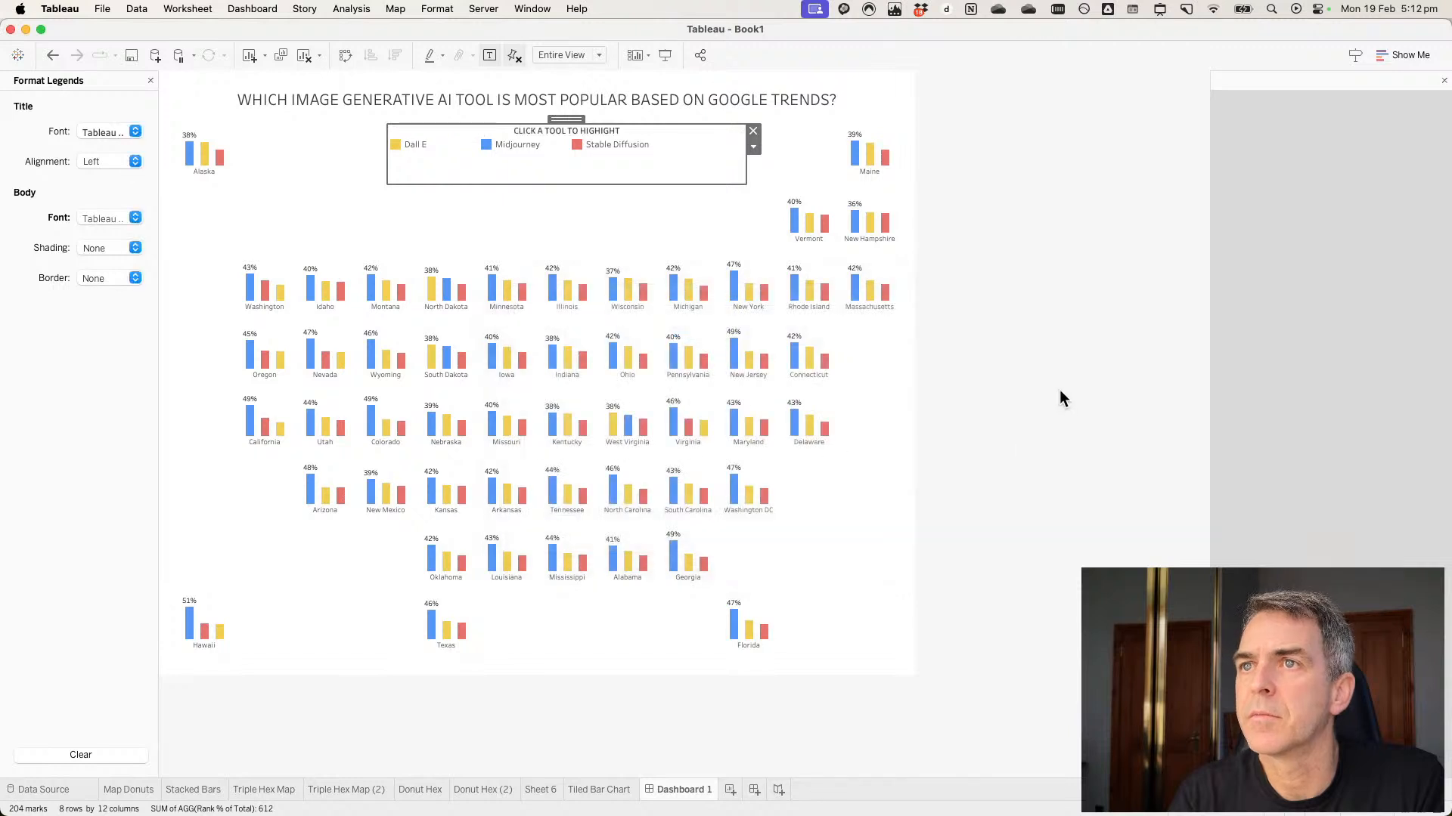
Shrink the floating legend box so it fits closely around its three tool items.
left_click(1058, 391)
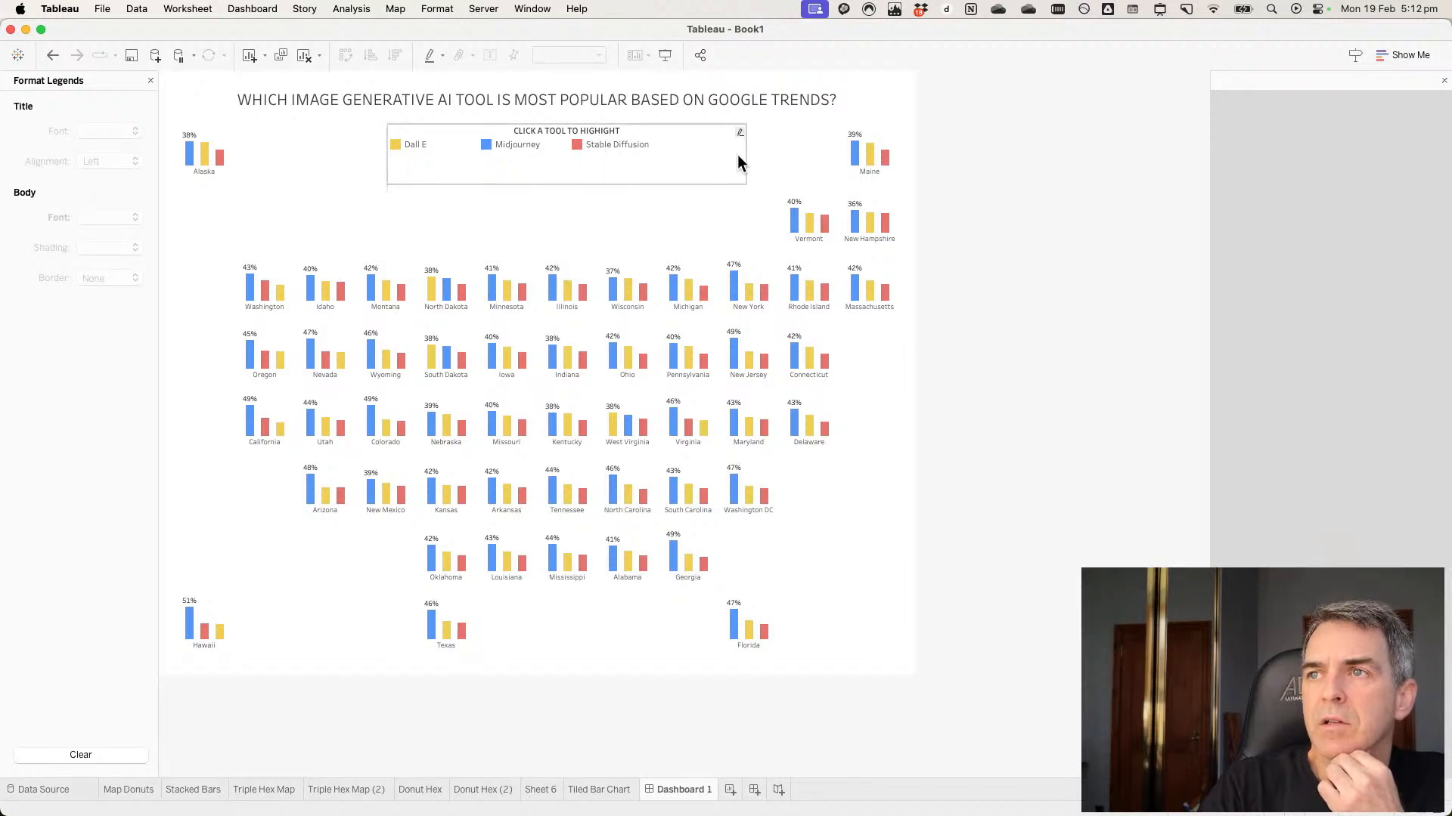
left_click(694, 156)
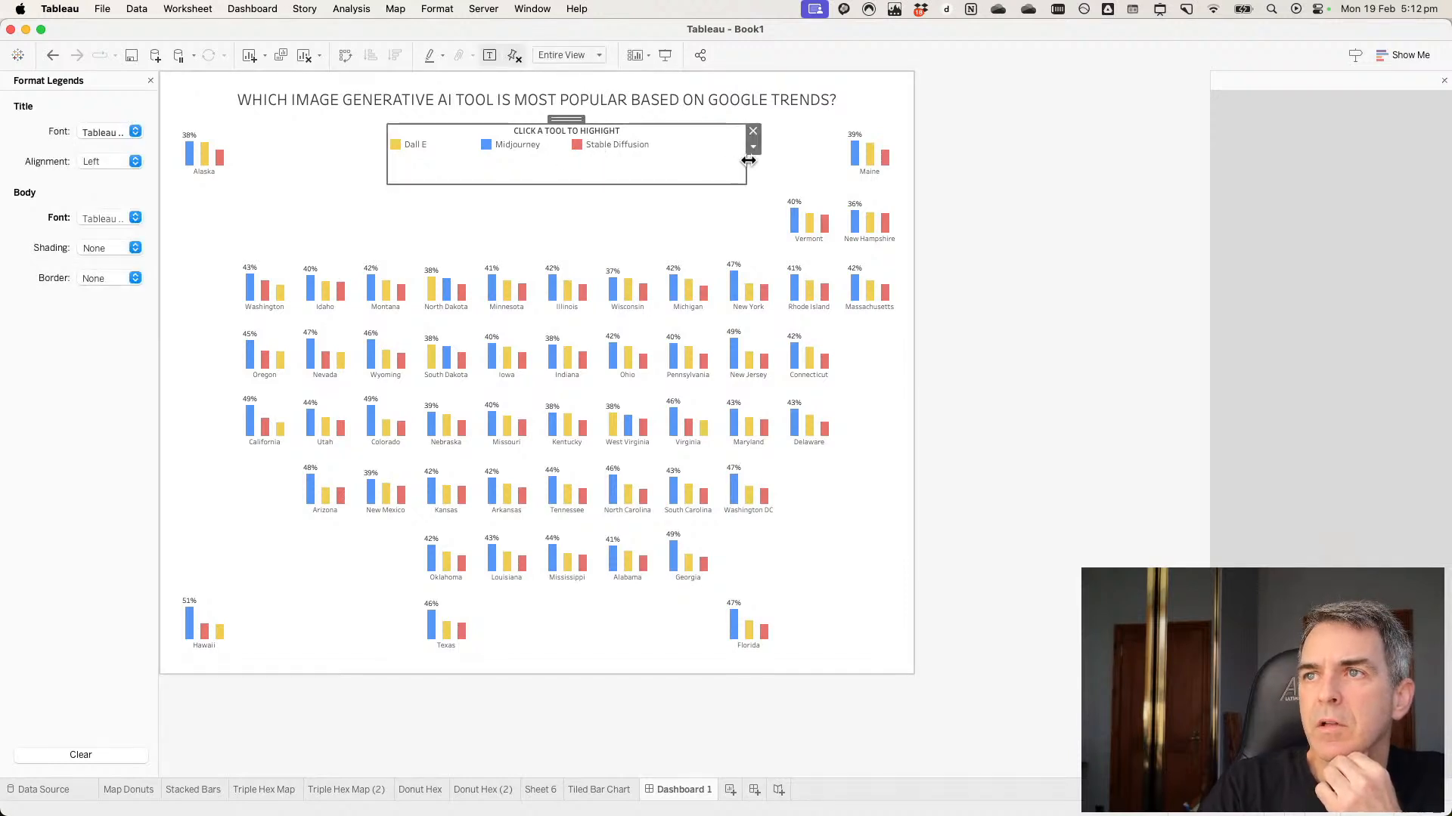
left_click_drag(746, 156, 626, 168)
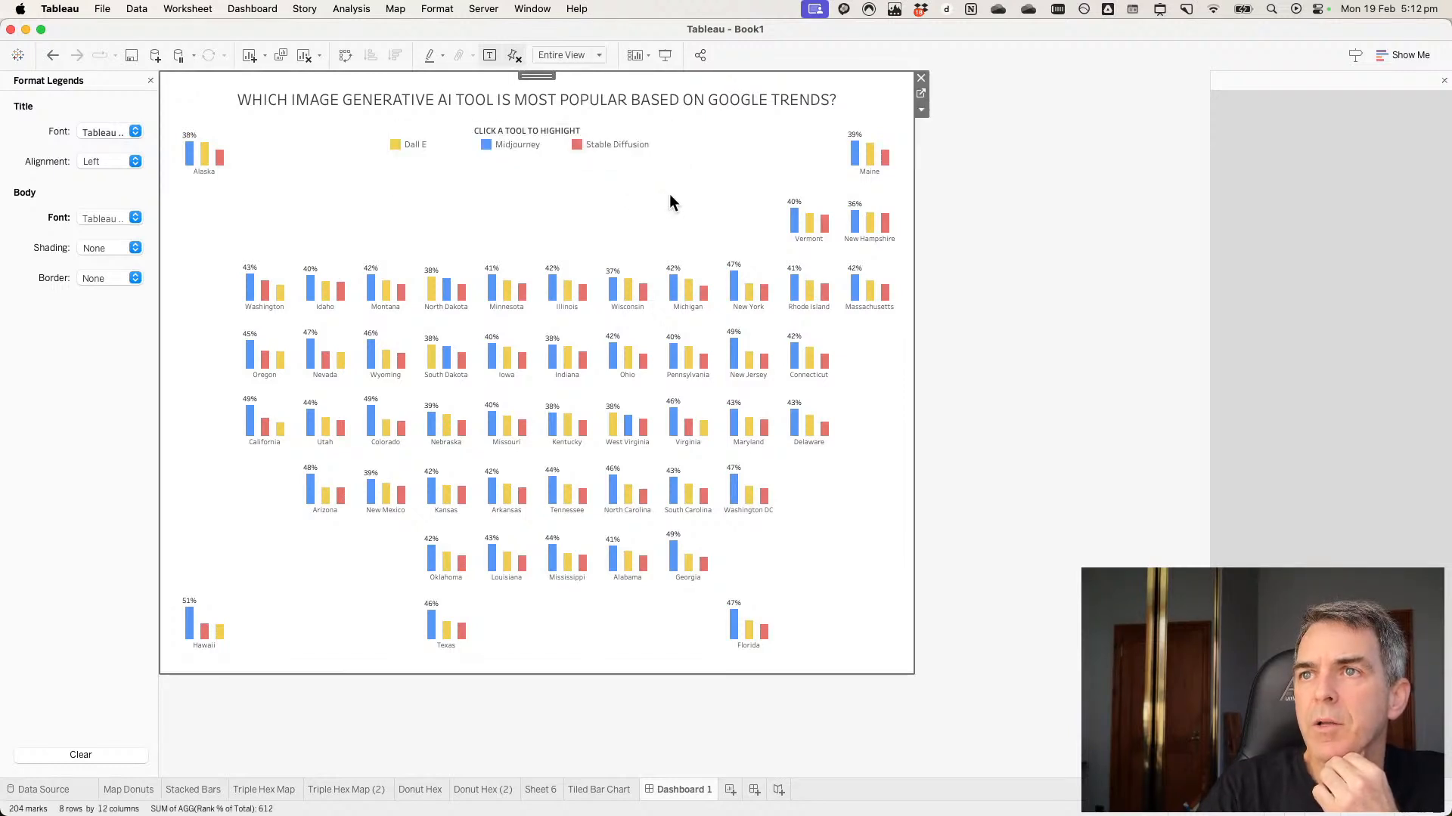
Test the legend's highlighting with Midjourney, Stable Diffusion and Dall E, and clear the highlight.
left_click(534, 145)
left_click(604, 147)
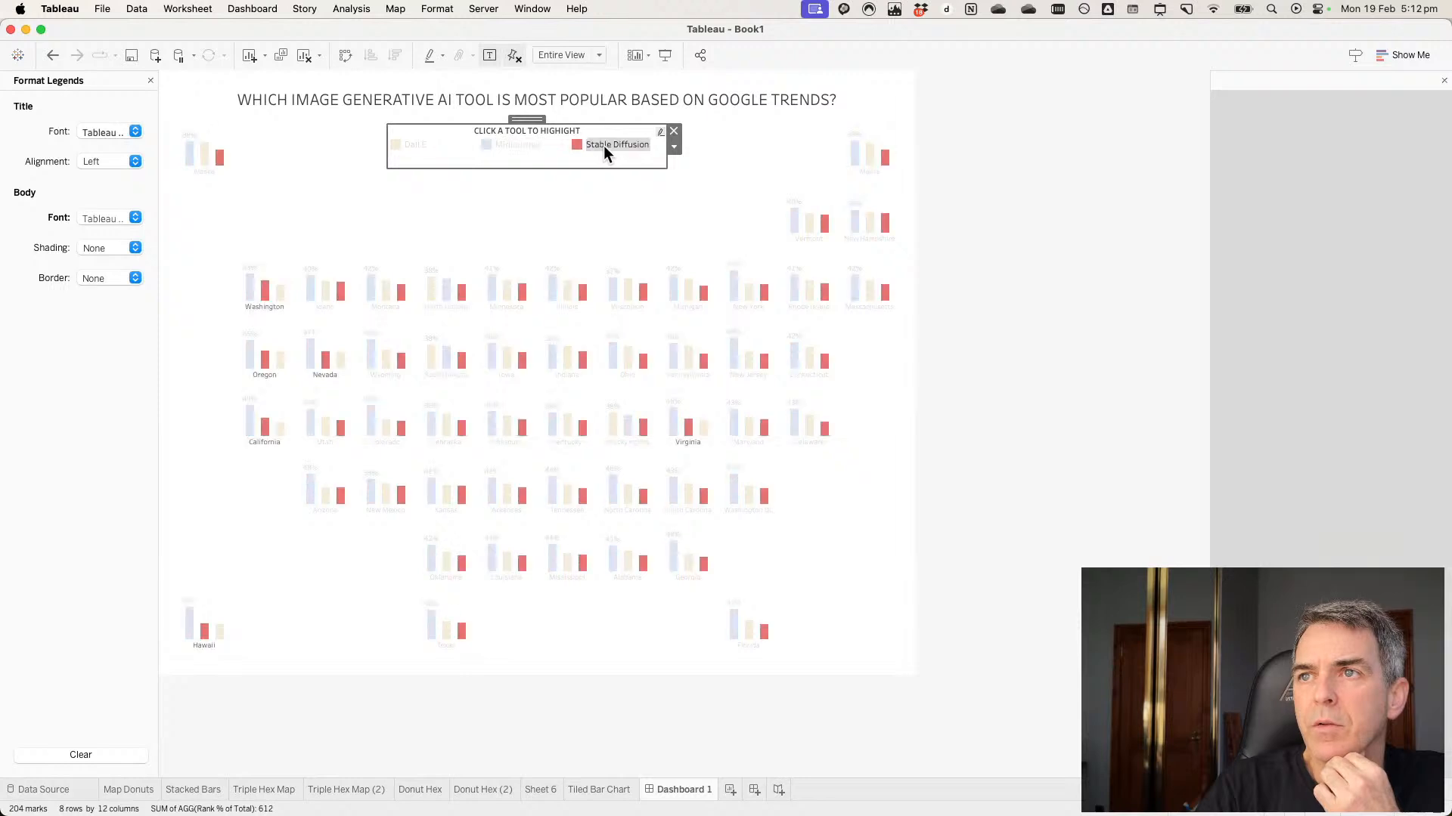
left_click(417, 143)
left_click(416, 143)
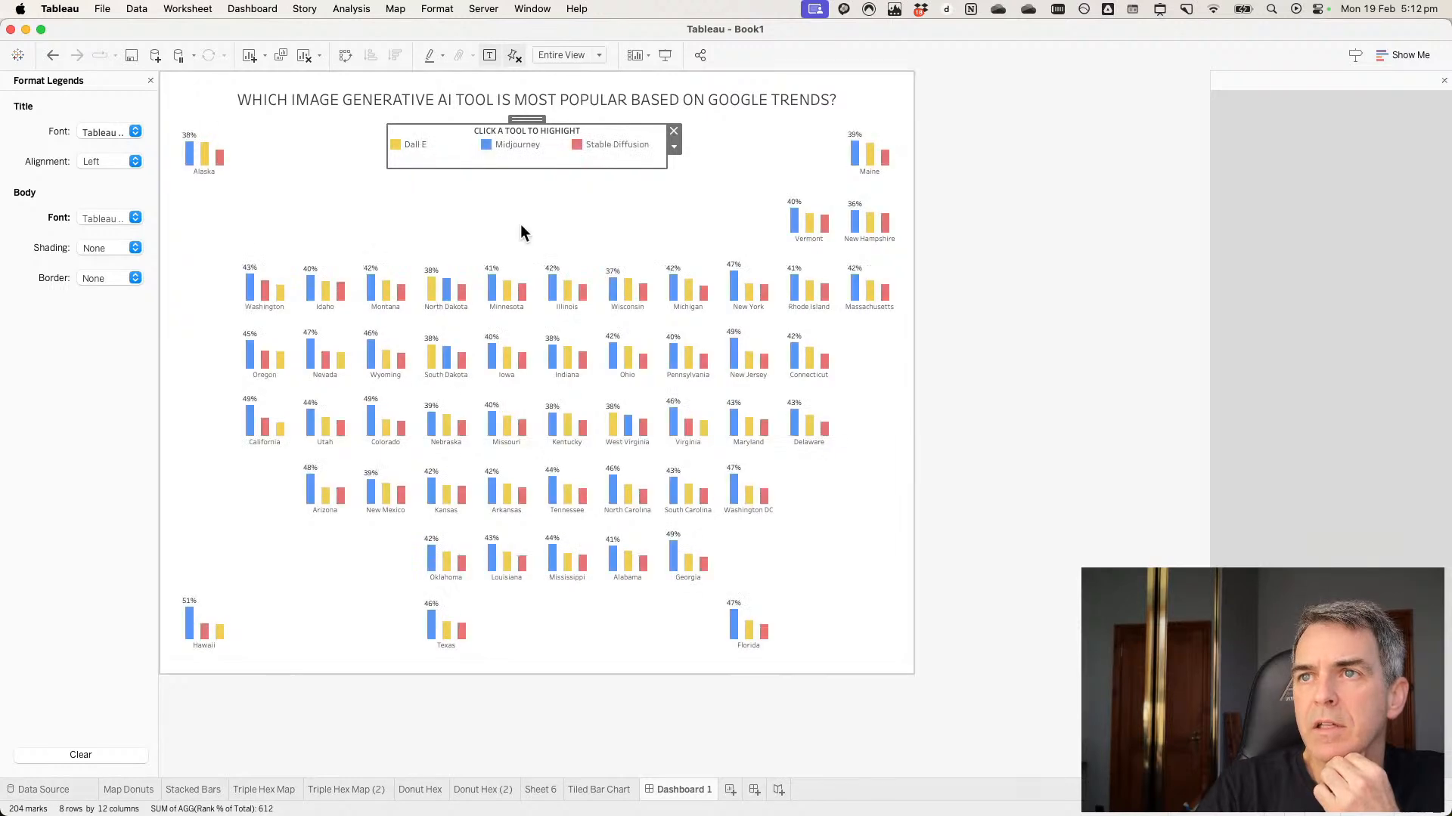
left_click(524, 221)
Move the legend slightly to the right so it is centred beneath the dashboard's heading.
left_click(528, 133)
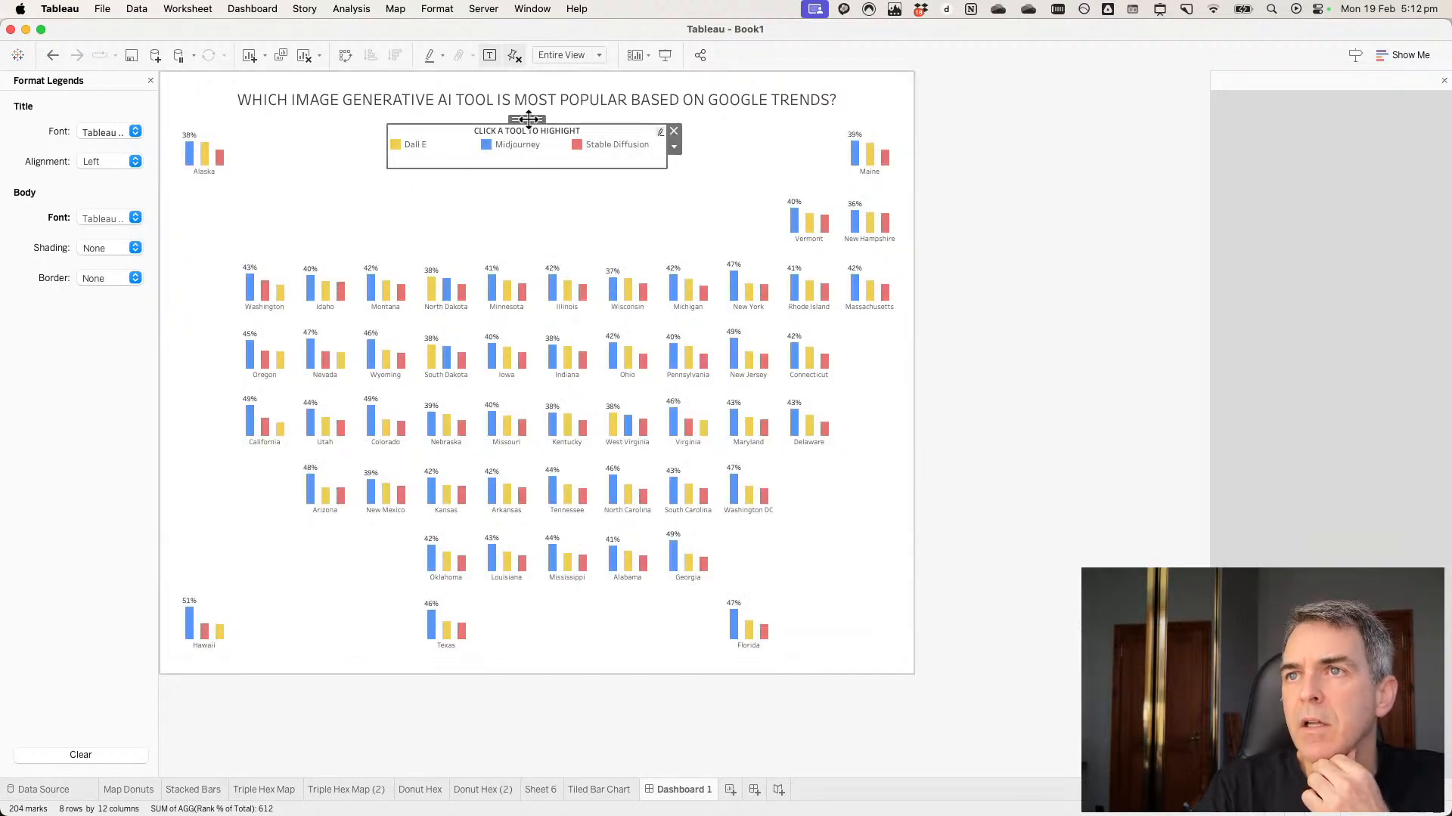
left_click_drag(527, 120, 539, 120)
left_click(540, 118)
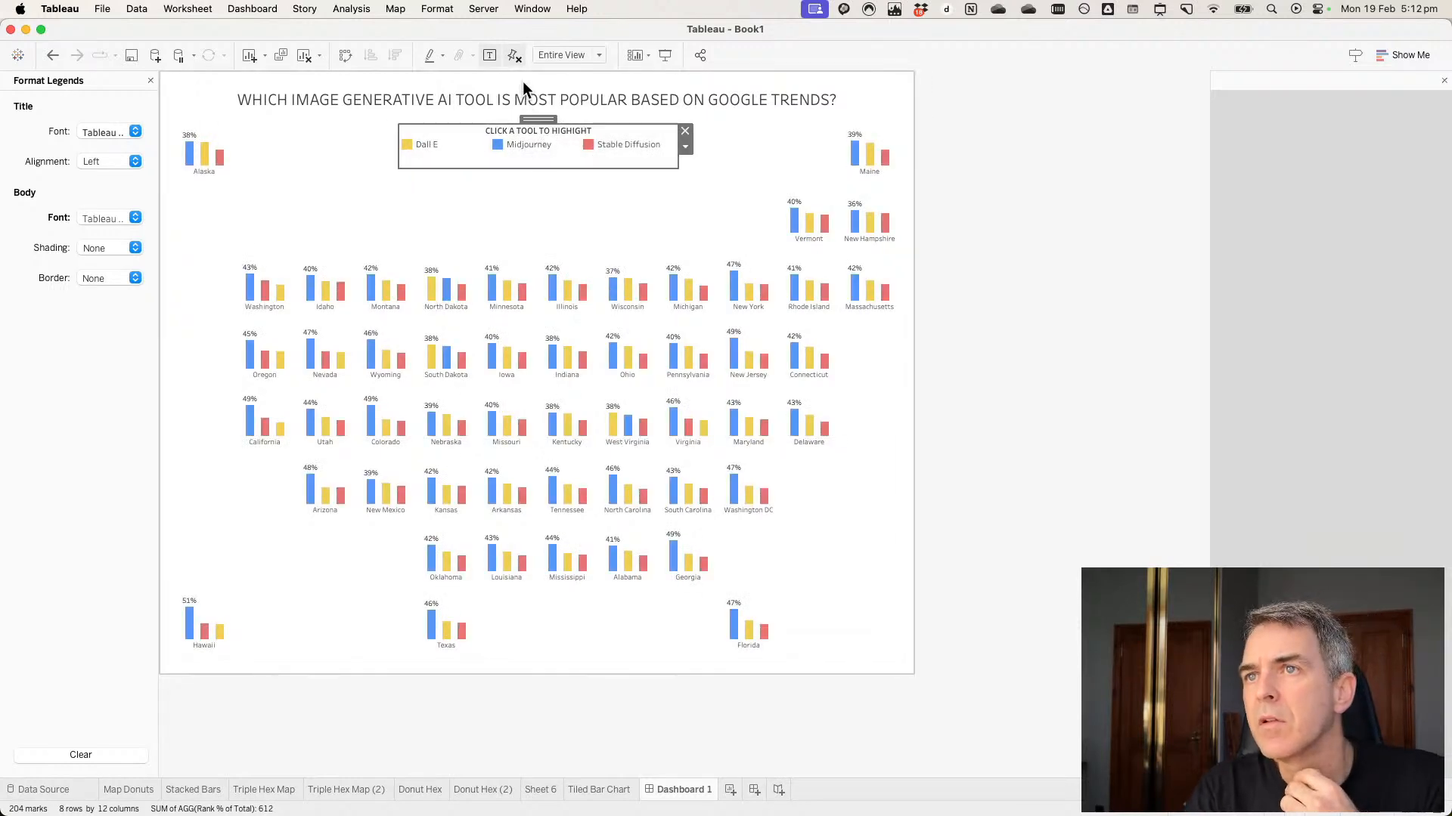
left_click(538, 205)
left_click(537, 128)
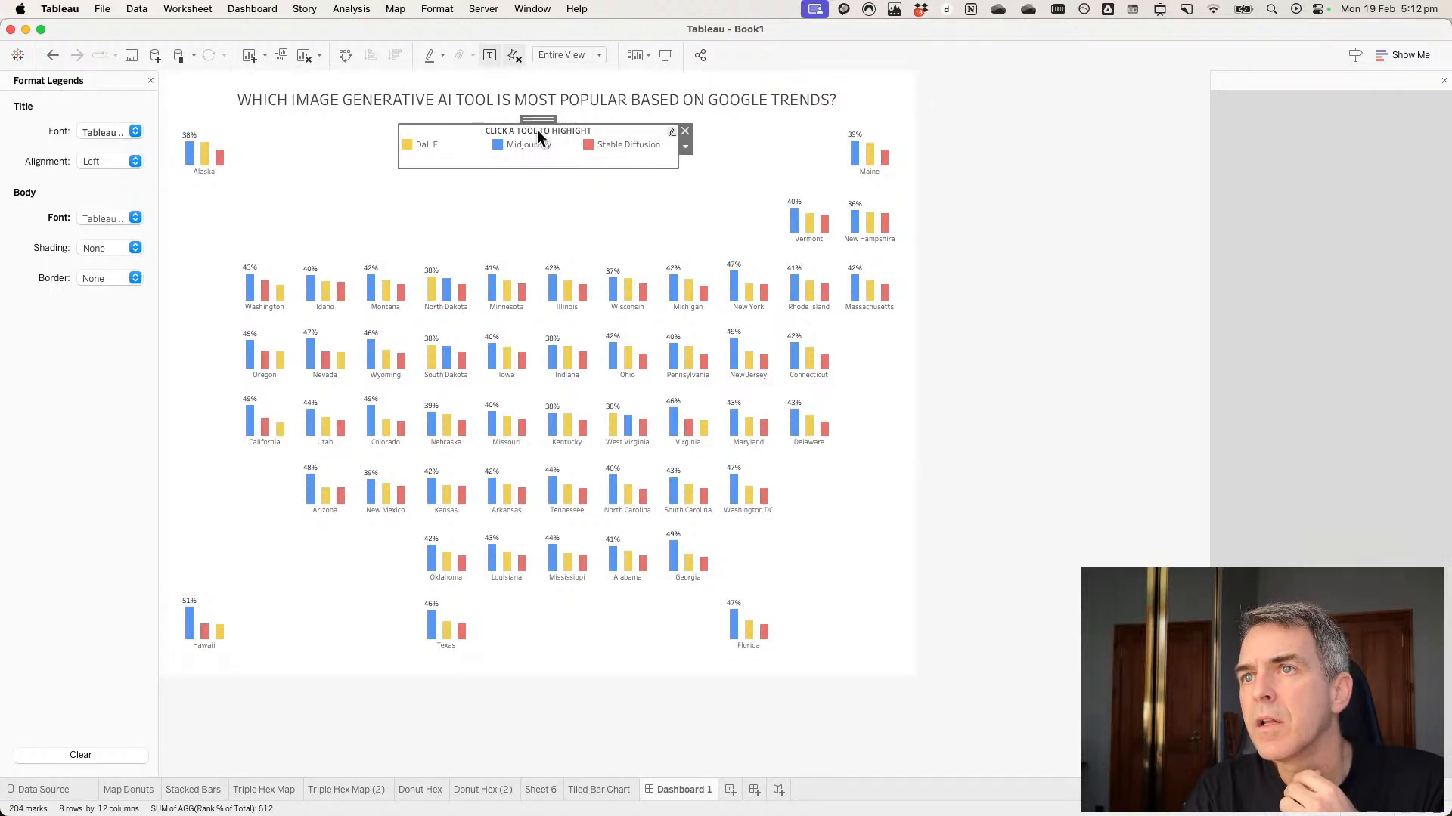
left_click(550, 220)
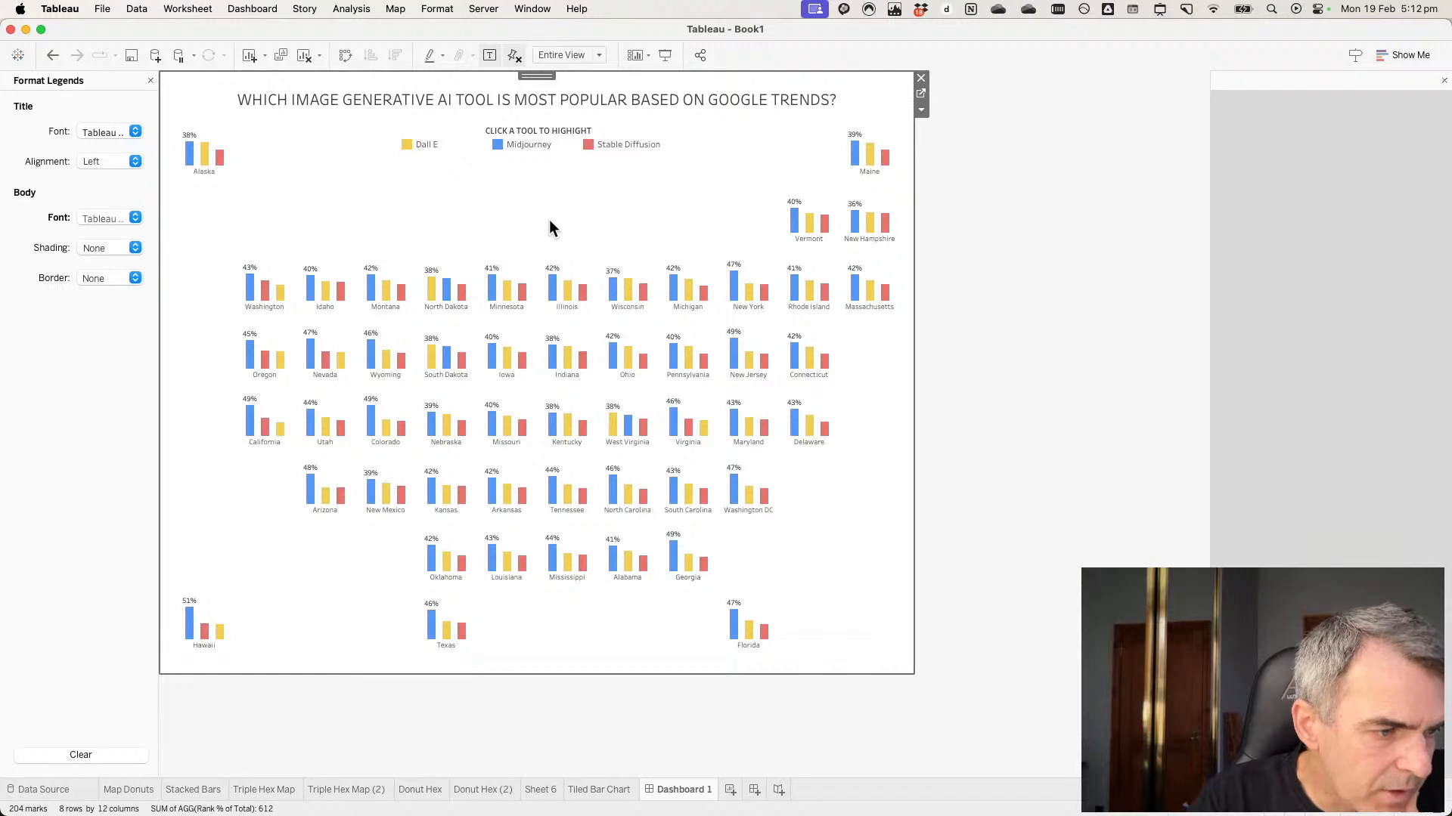
left_click(990, 444)
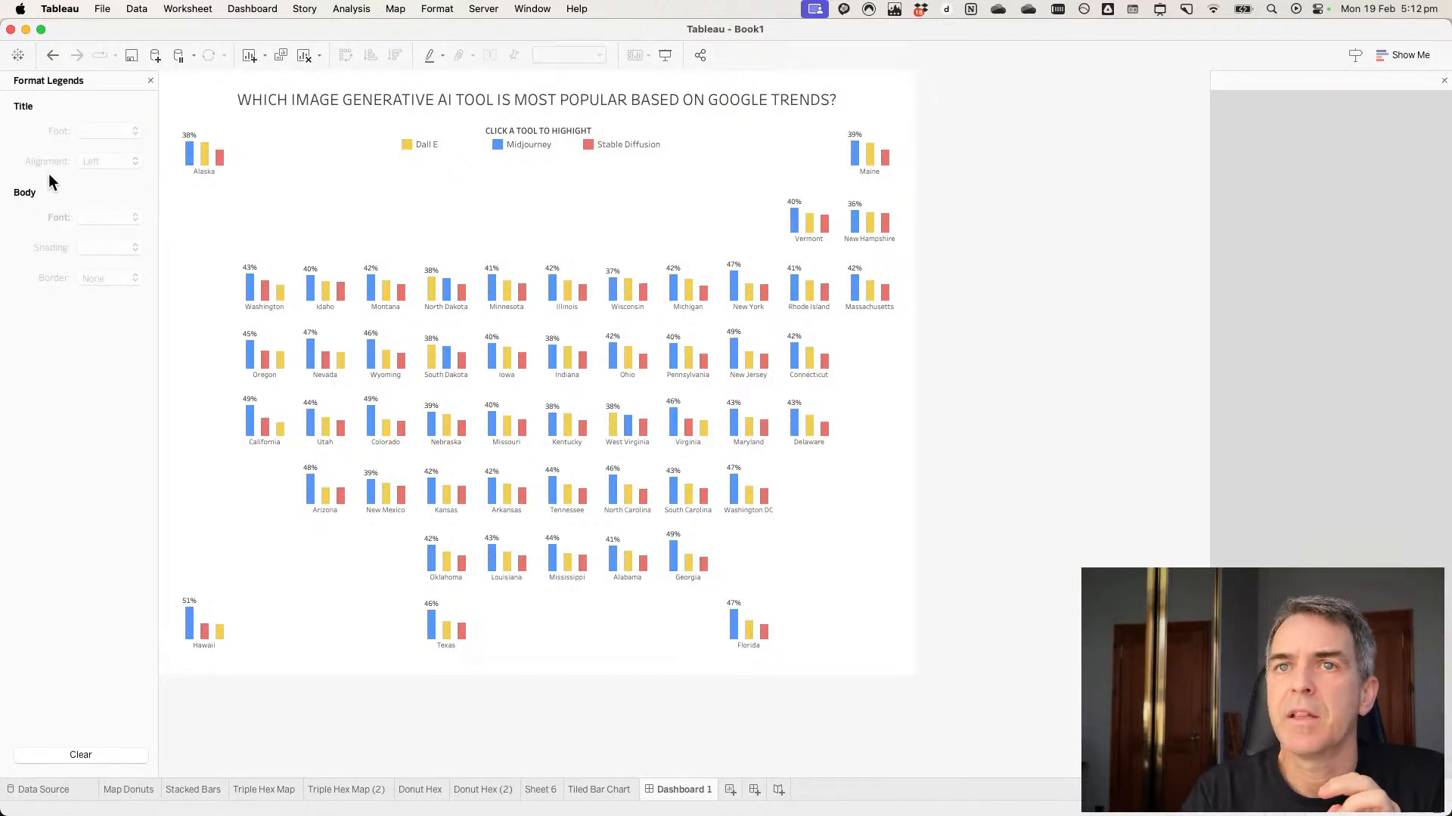
left_click(883, 454)
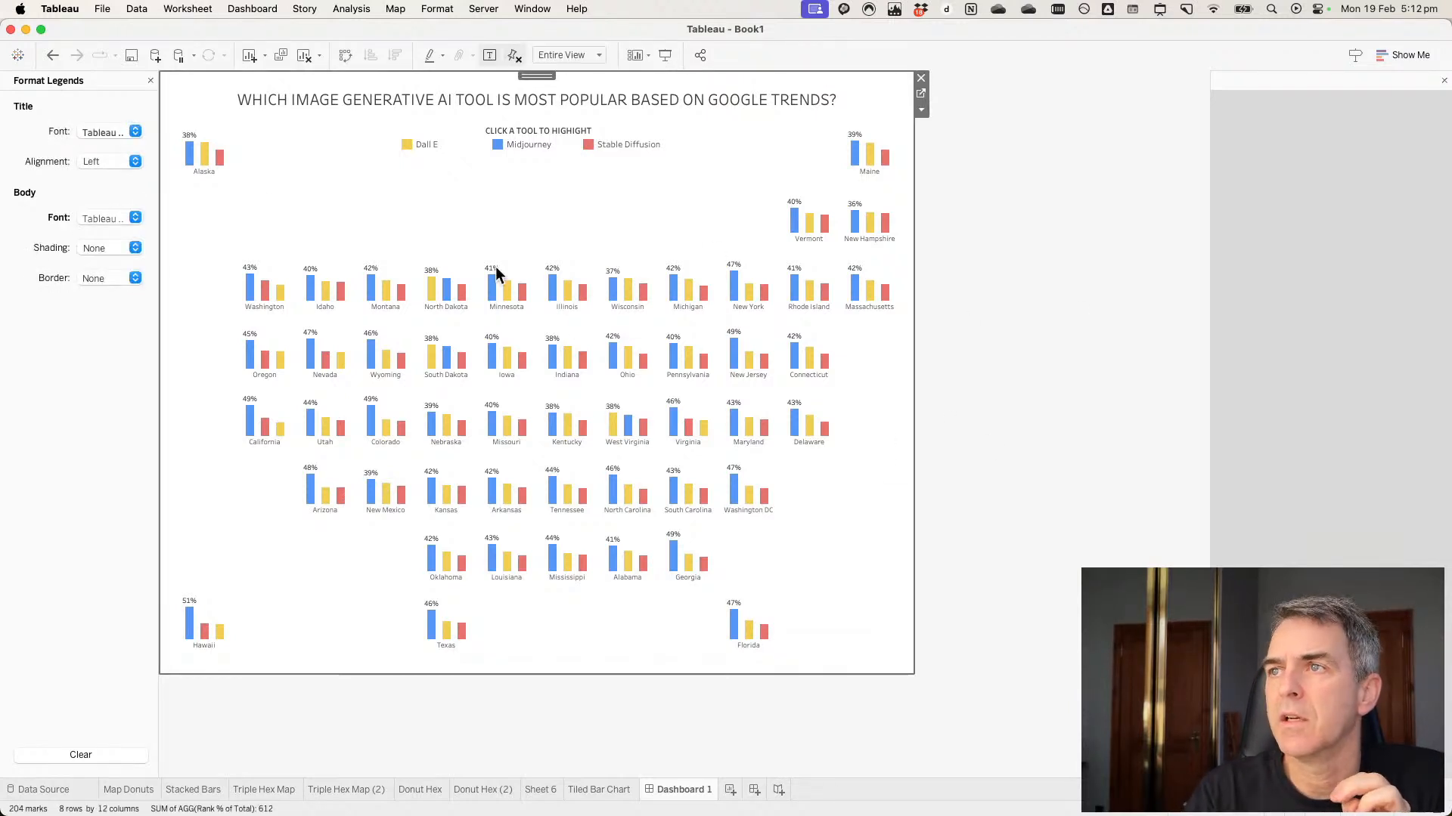
Close the legend formatting settings and delete the dashboard's Phone layout.
left_click(151, 80)
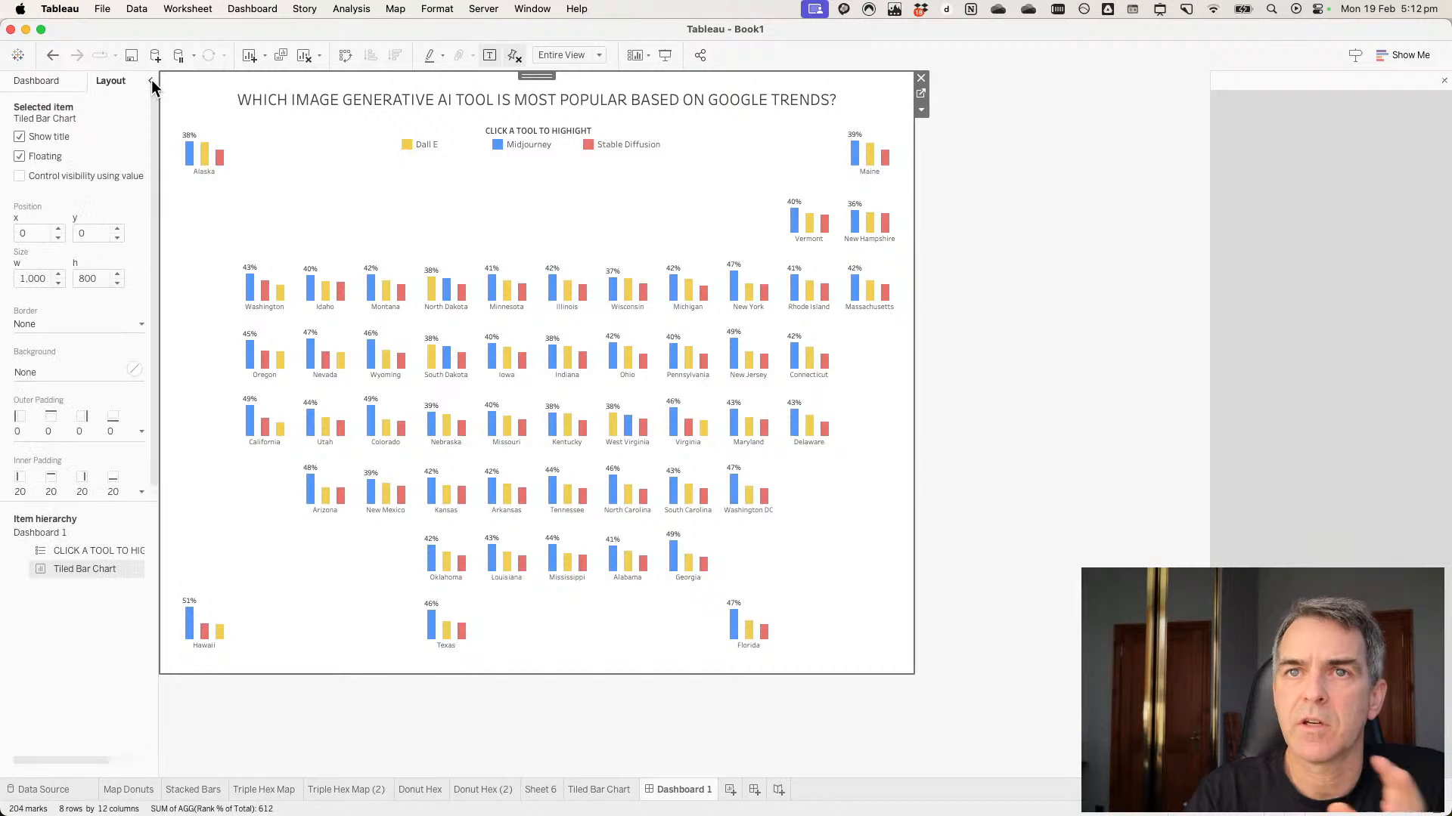
left_click(44, 85)
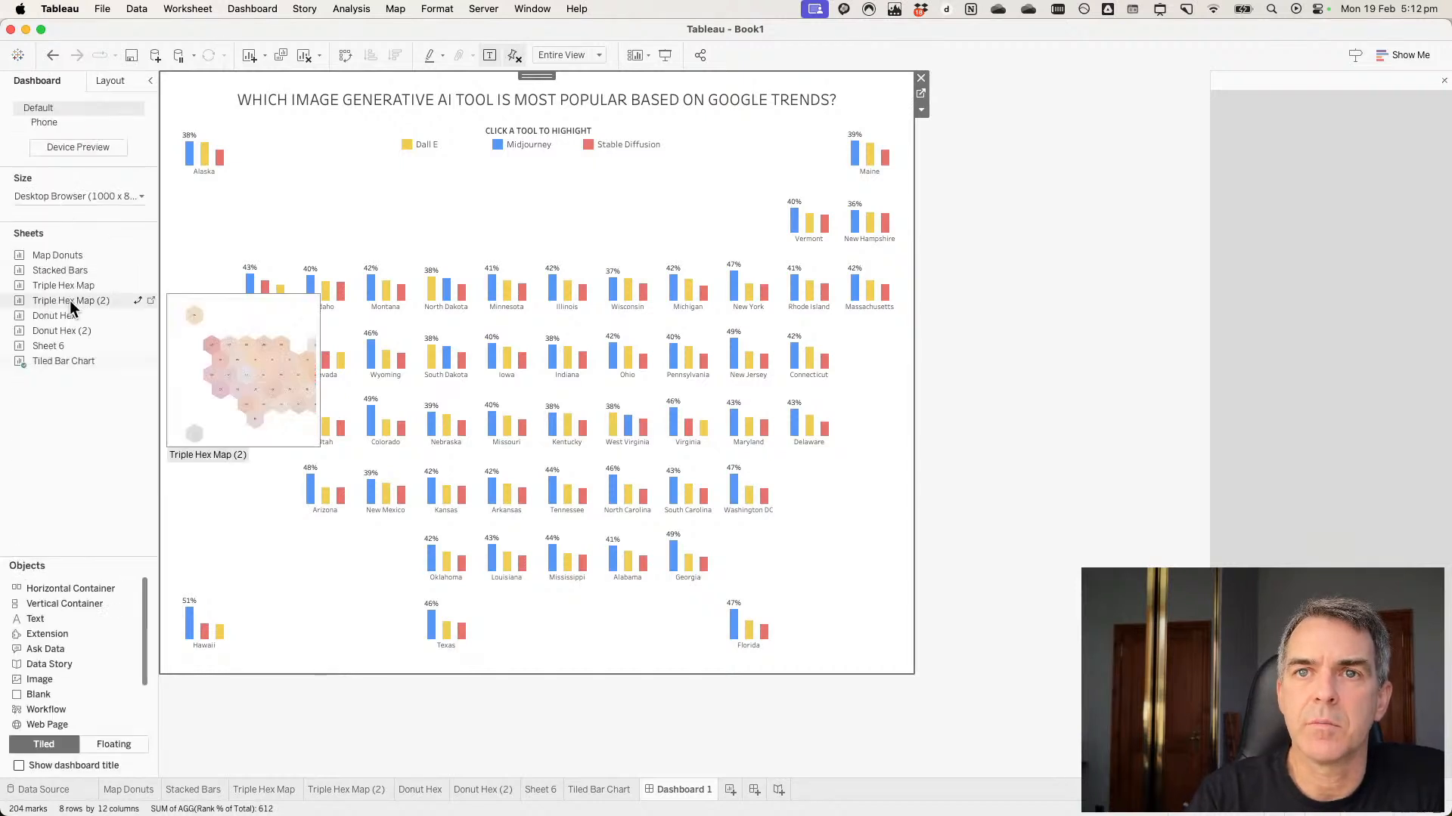
left_click(61, 197)
left_click(138, 122)
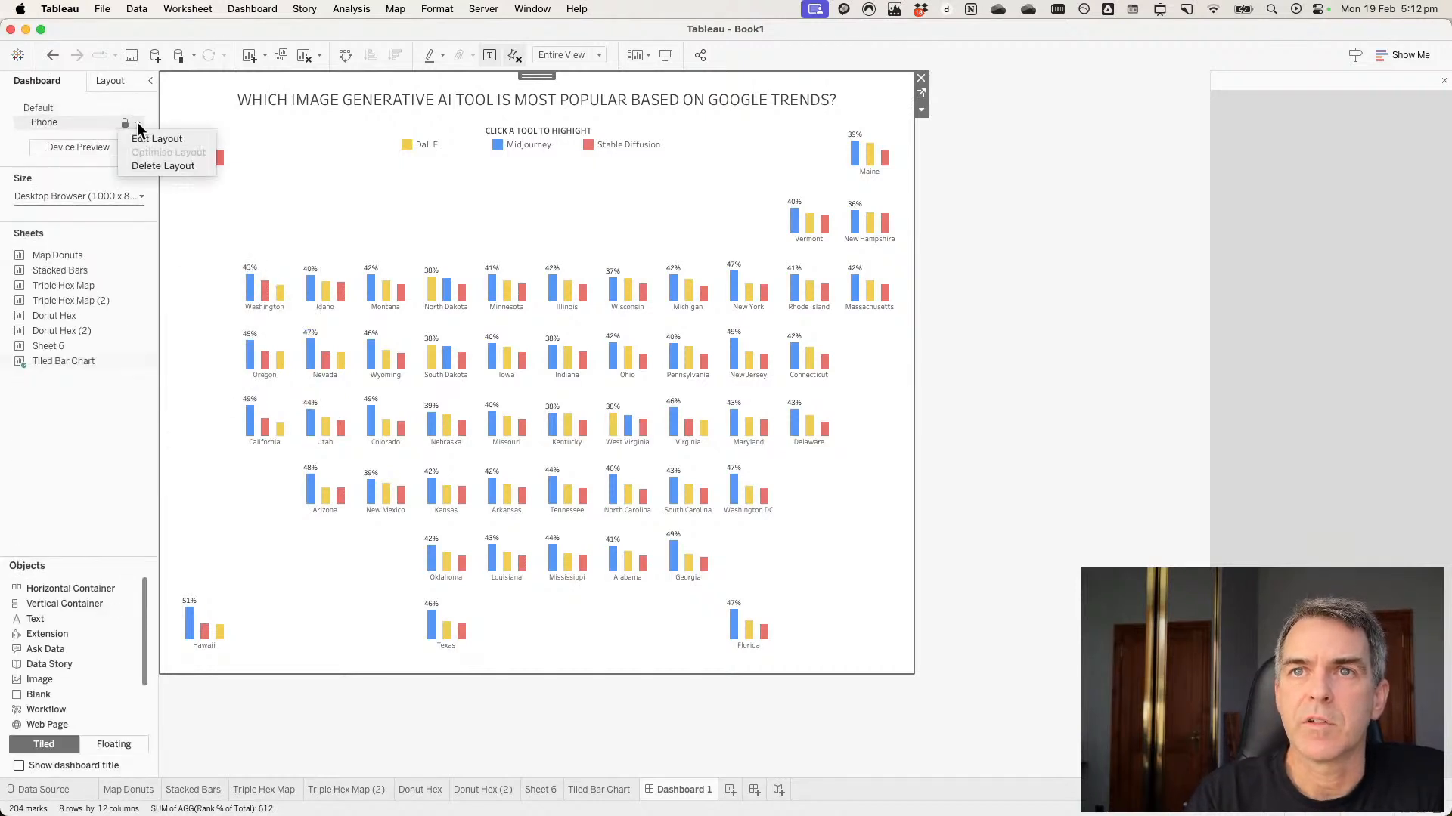
left_click(139, 158)
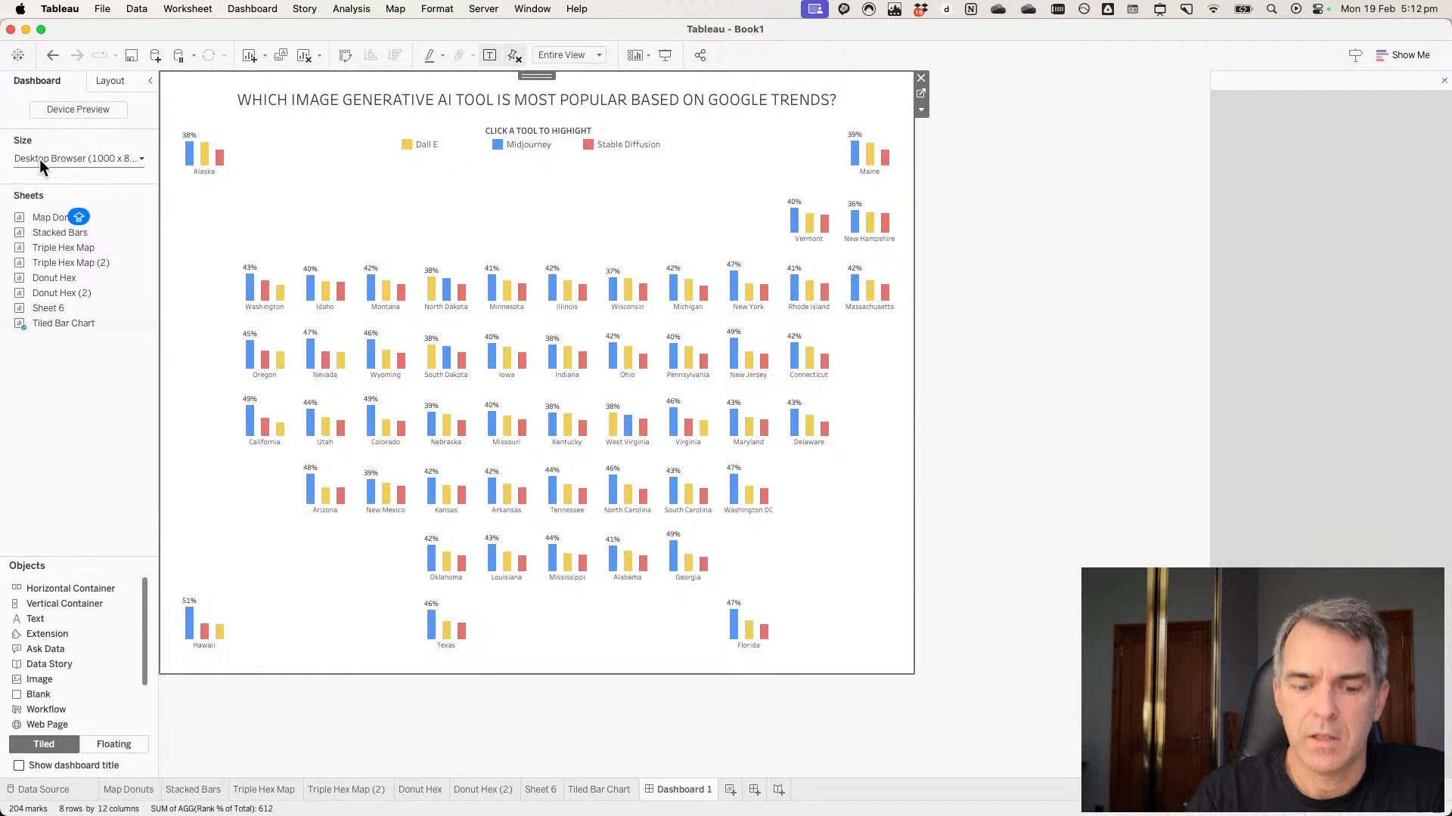
Set the fixed dashboard size's width to 1200 px.
left_click(39, 158)
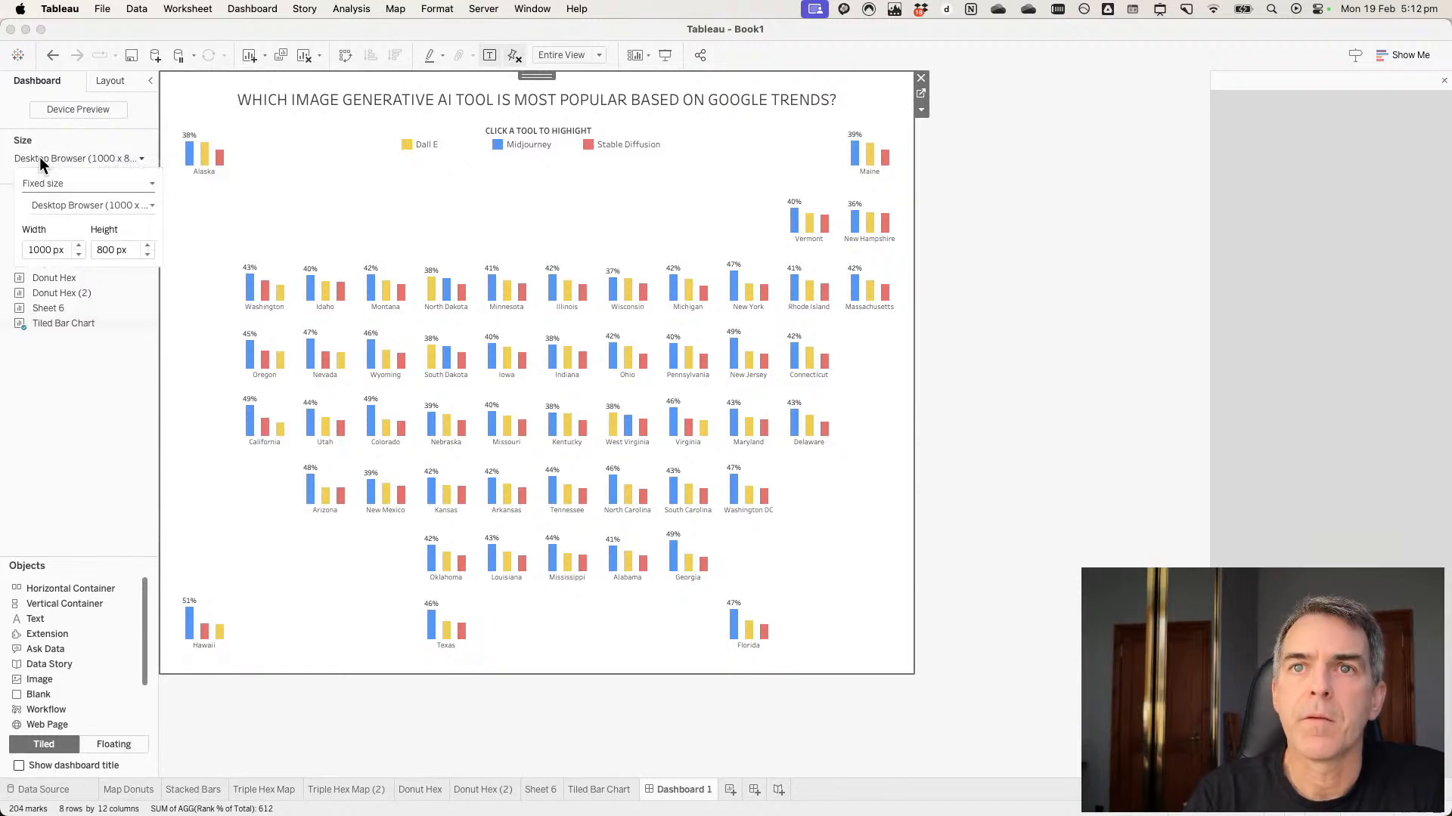
left_click(79, 246)
left_click(79, 245)
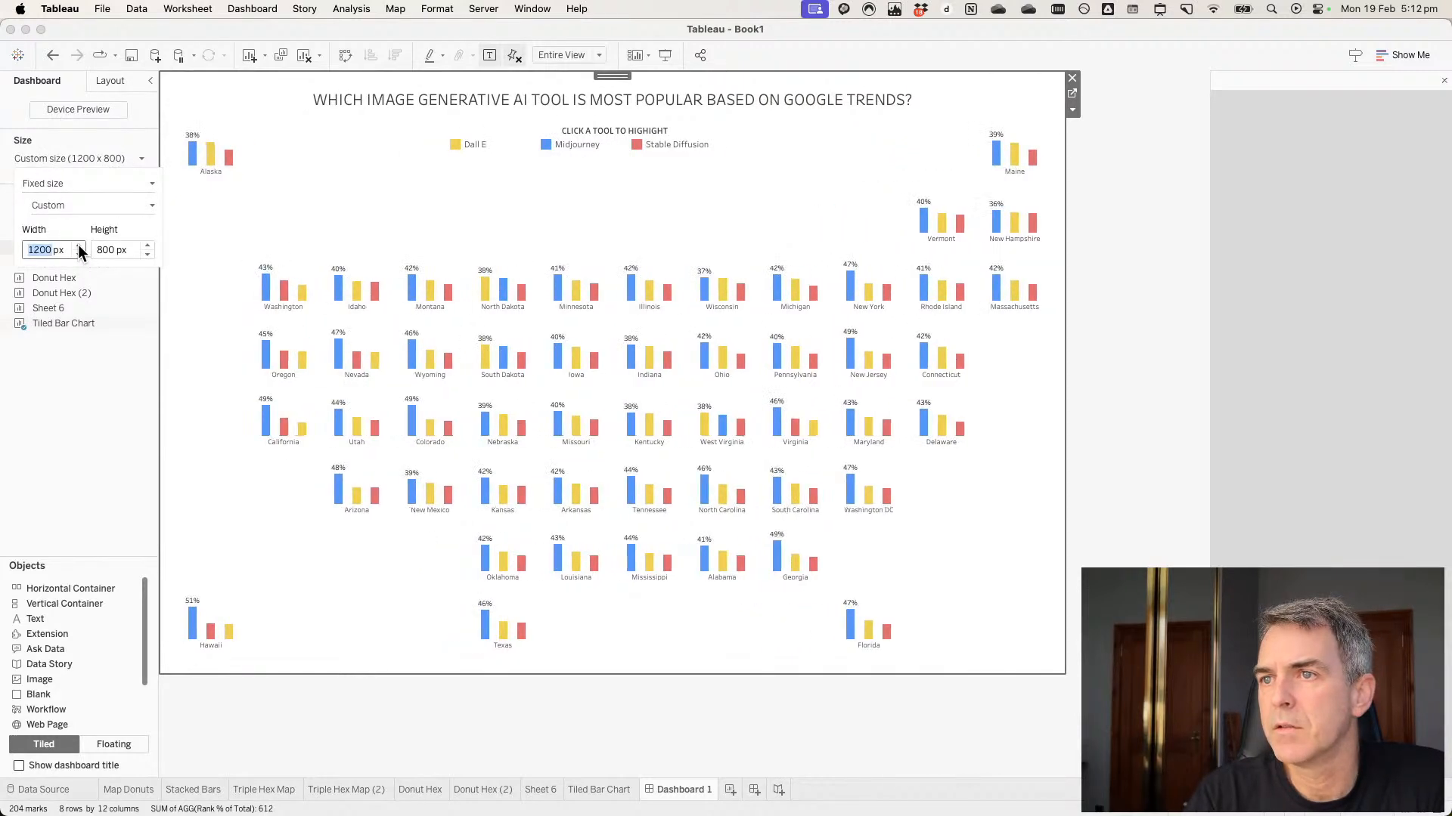
Set the fixed dashboard size's height to 900 px.
left_click(148, 246)
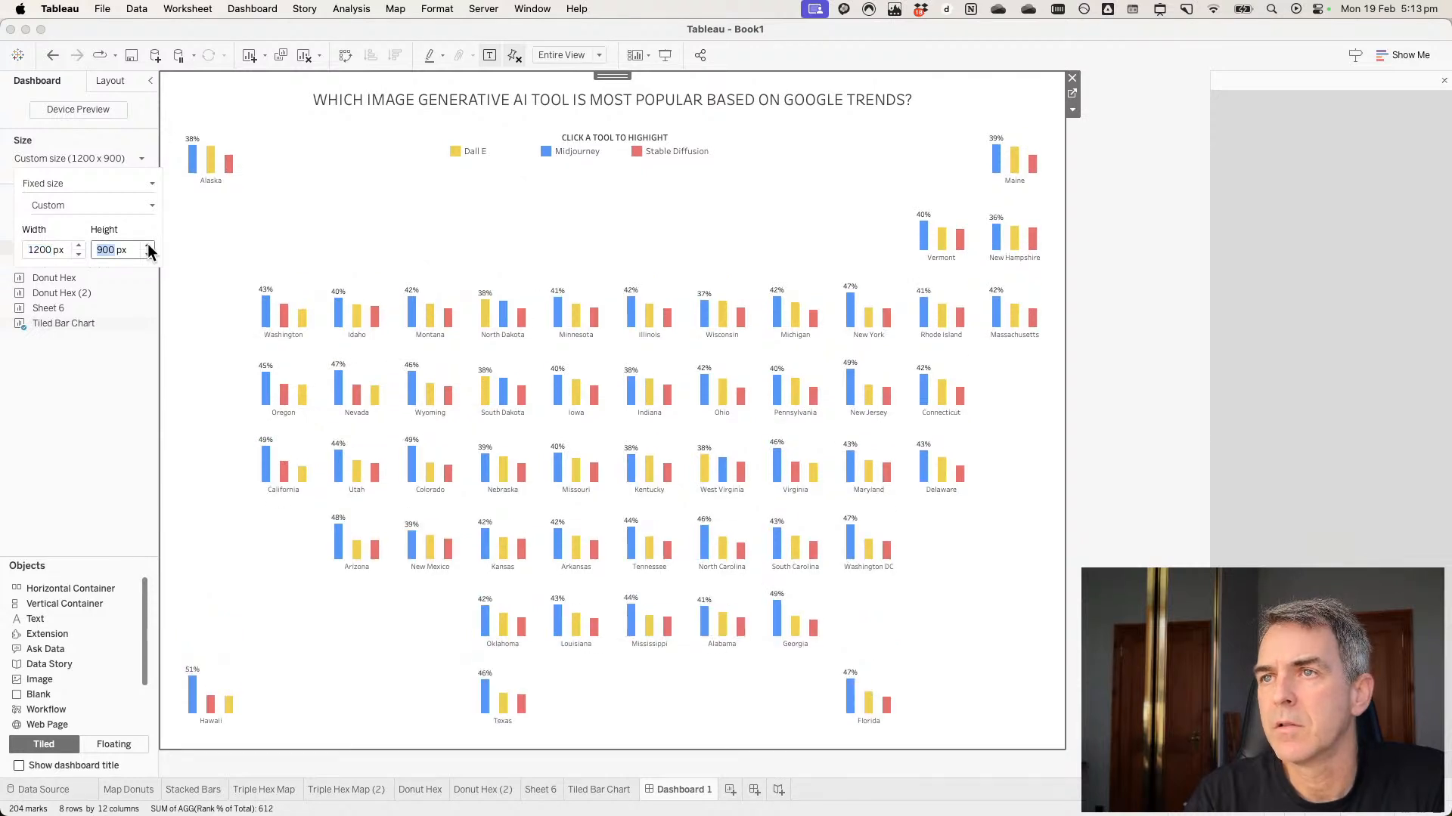
Try font size 20 for the whole chart title on the dashboard, and settle on size 18.
double_click(433, 103)
key("super+a")
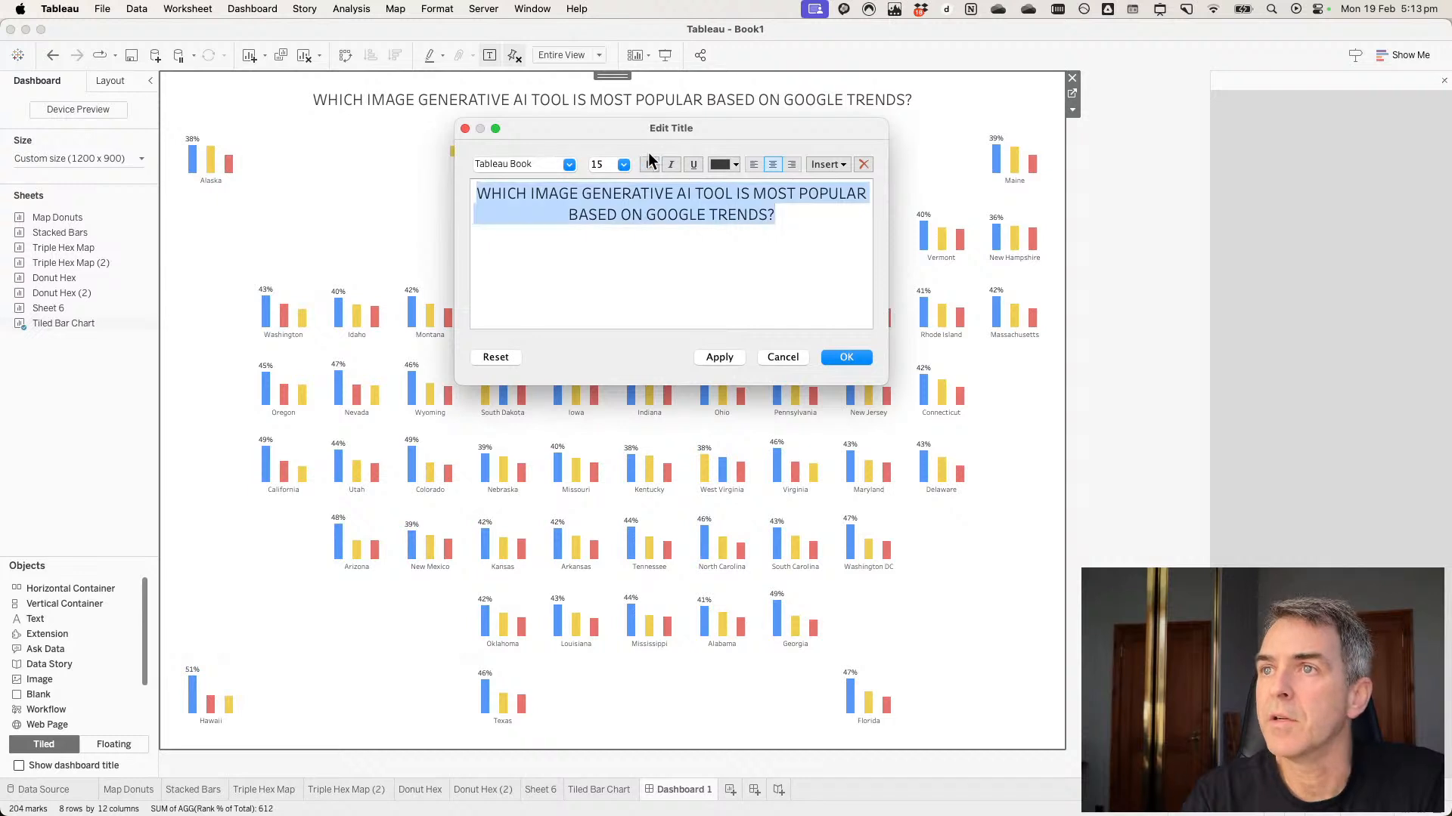
left_click(623, 164)
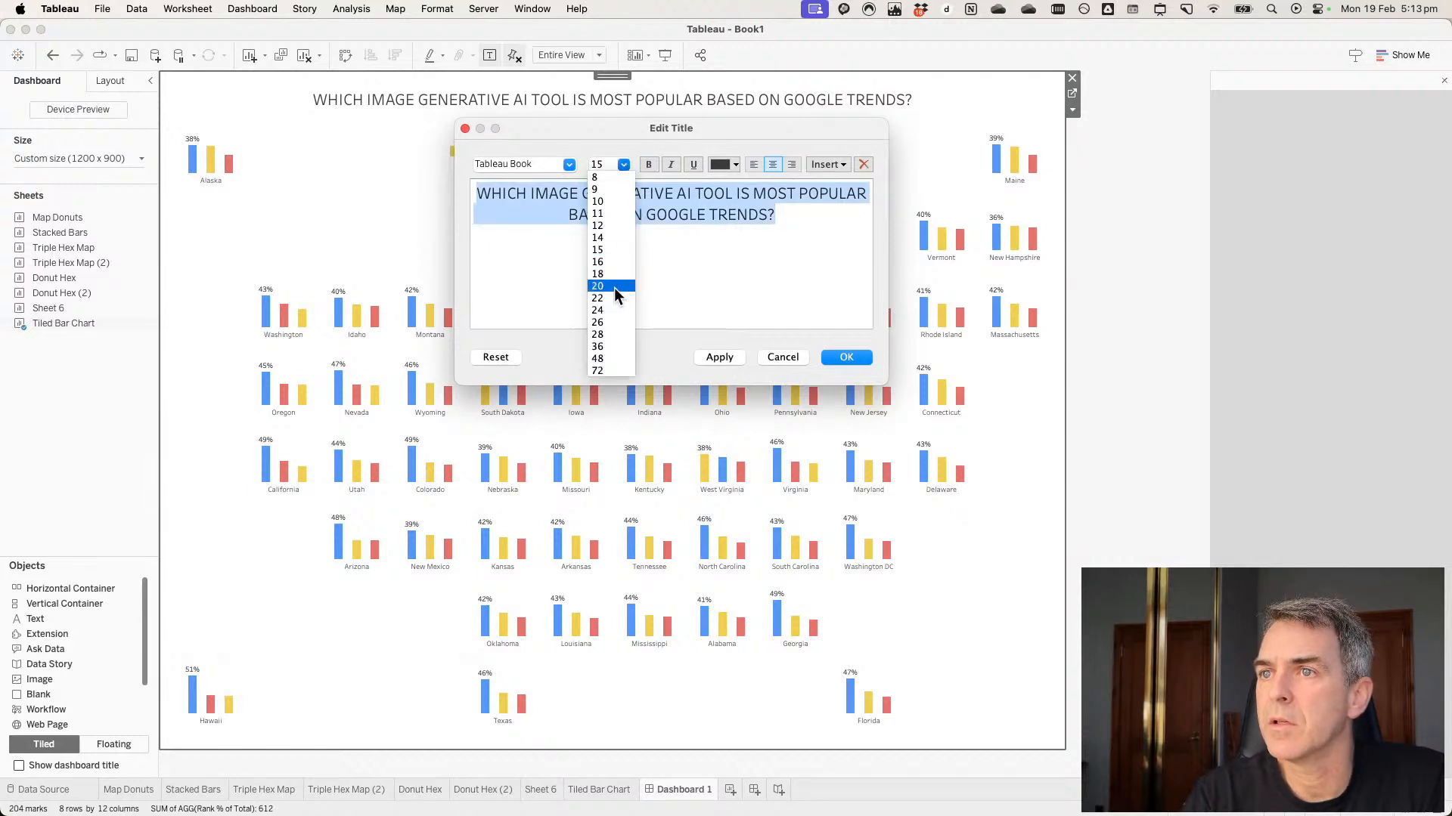
left_click(614, 285)
left_click(719, 357)
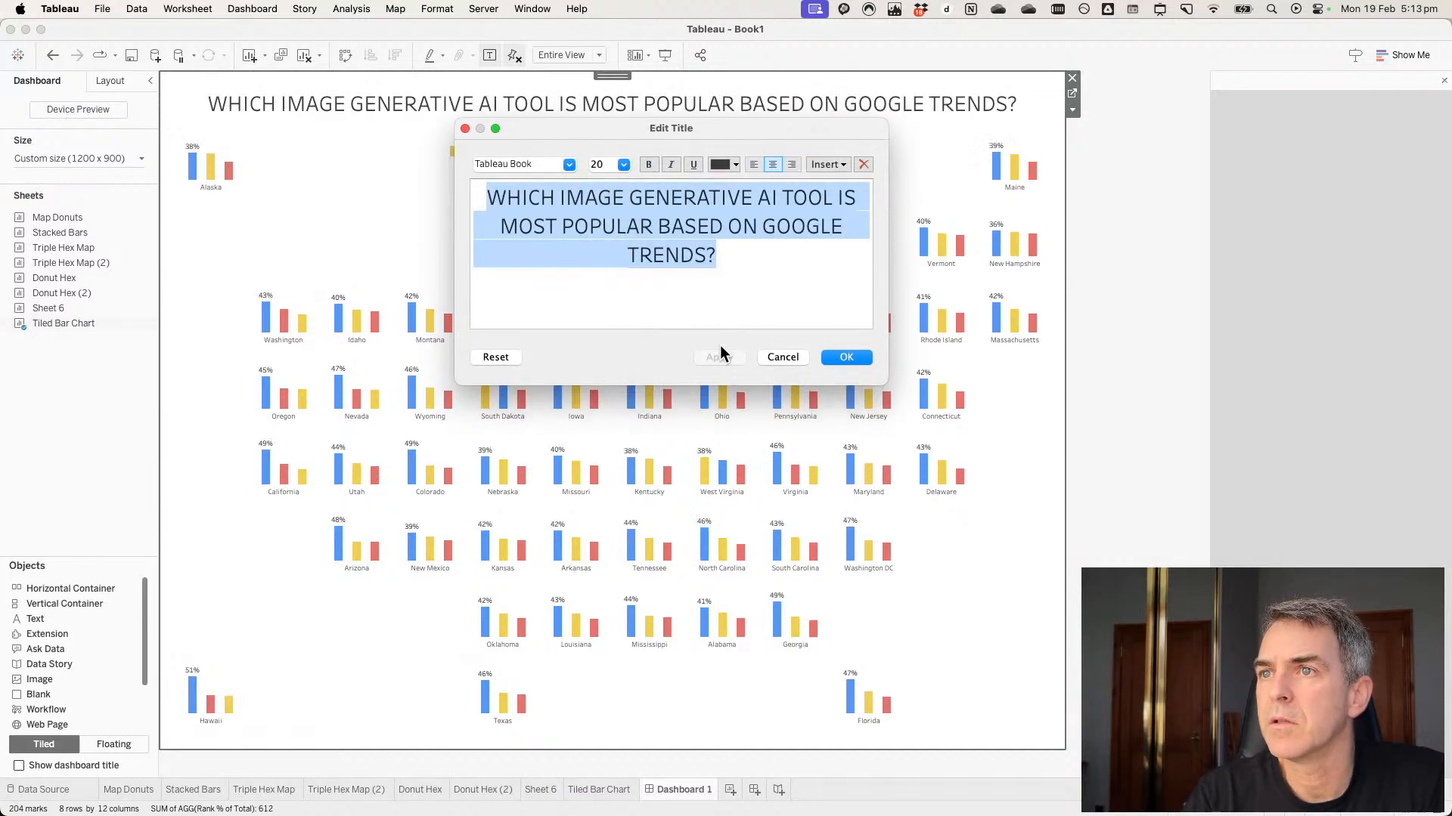
left_click(626, 163)
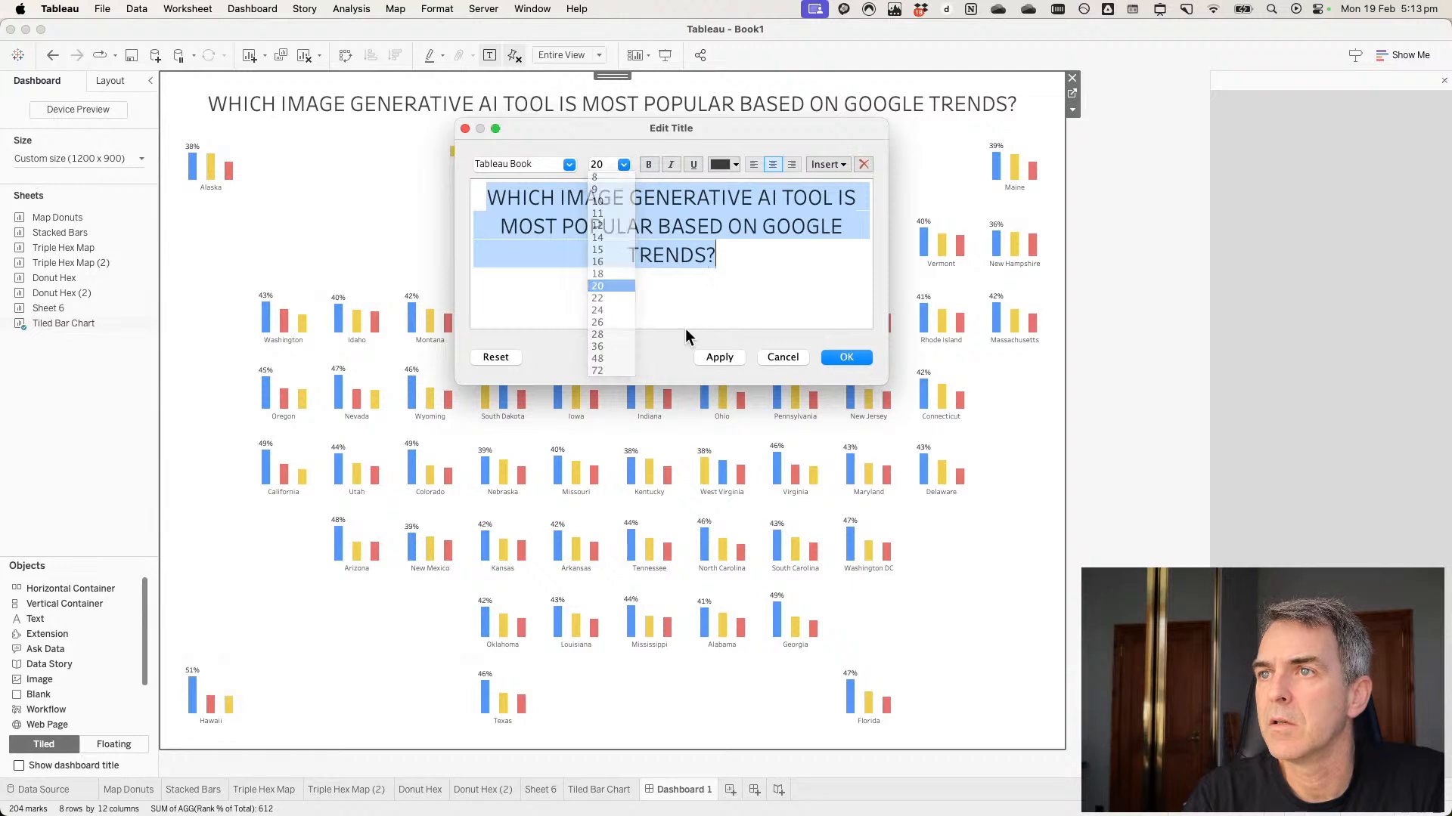
left_click(623, 163)
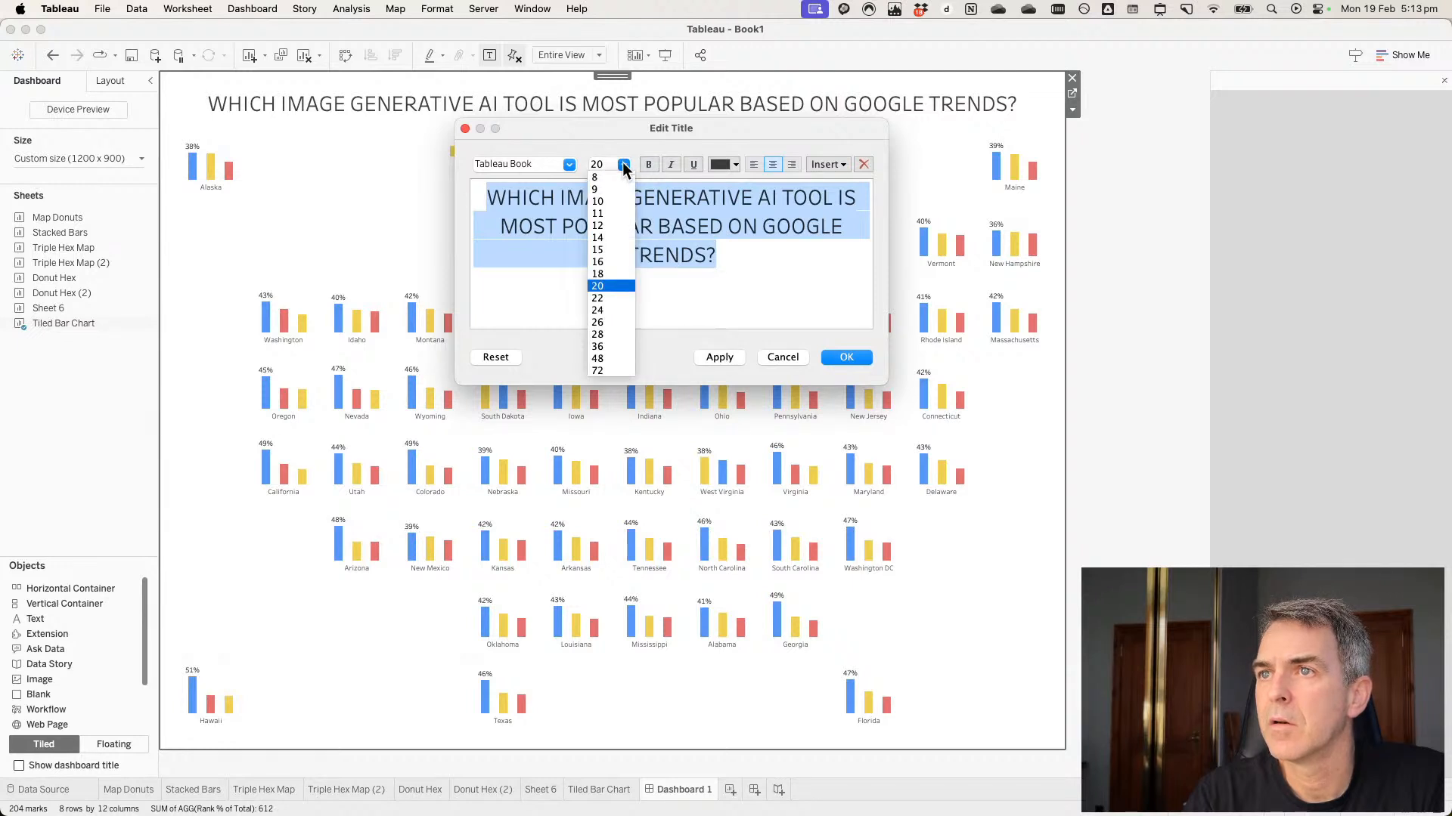
left_click(614, 274)
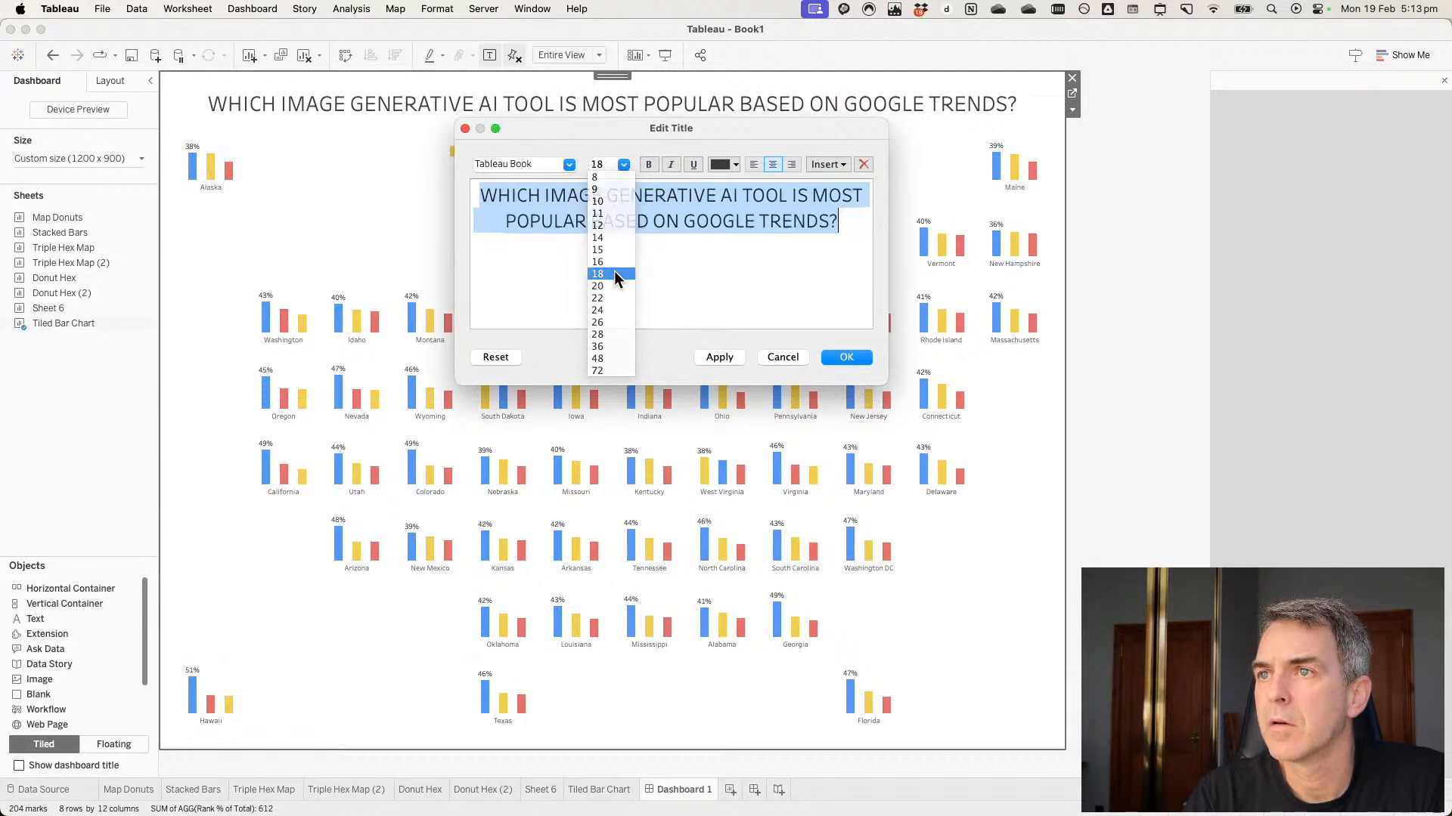
left_click(720, 358)
left_click(843, 357)
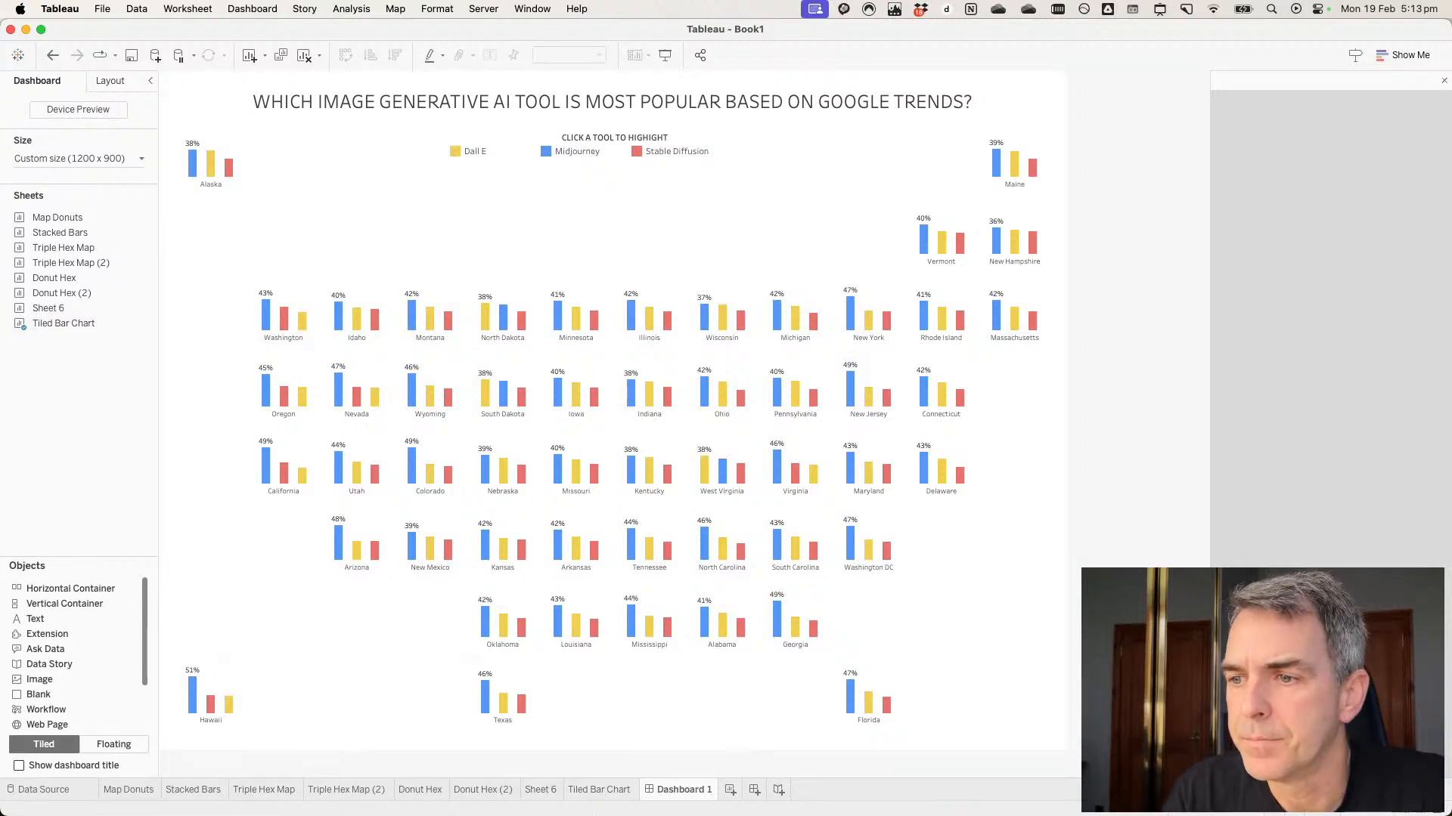
Widen the bars slightly on the Tiled Bar Chart sheet and check the result on Dashboard 1.
left_click(599, 790)
left_click(221, 297)
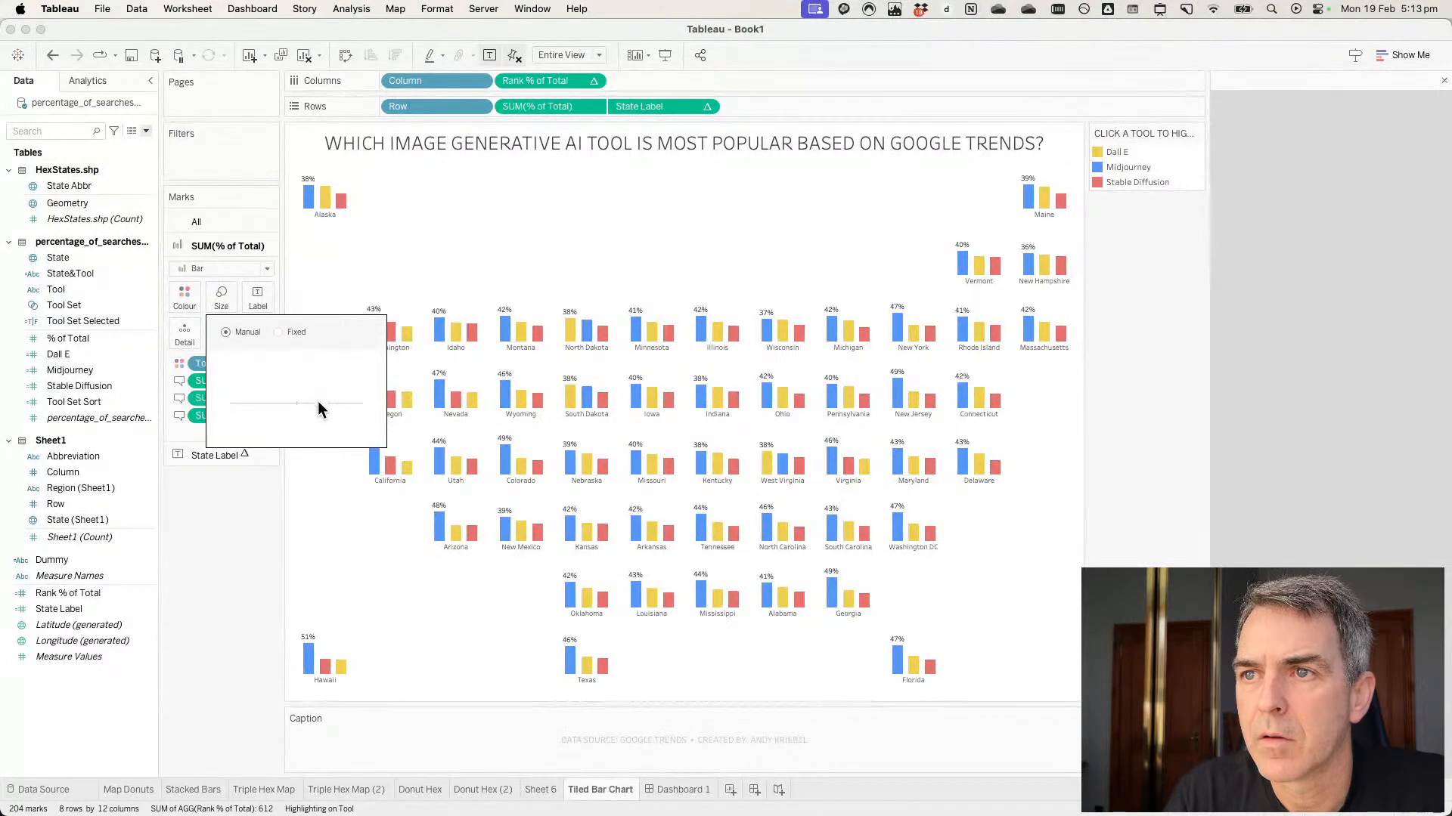
left_click_drag(318, 402, 337, 402)
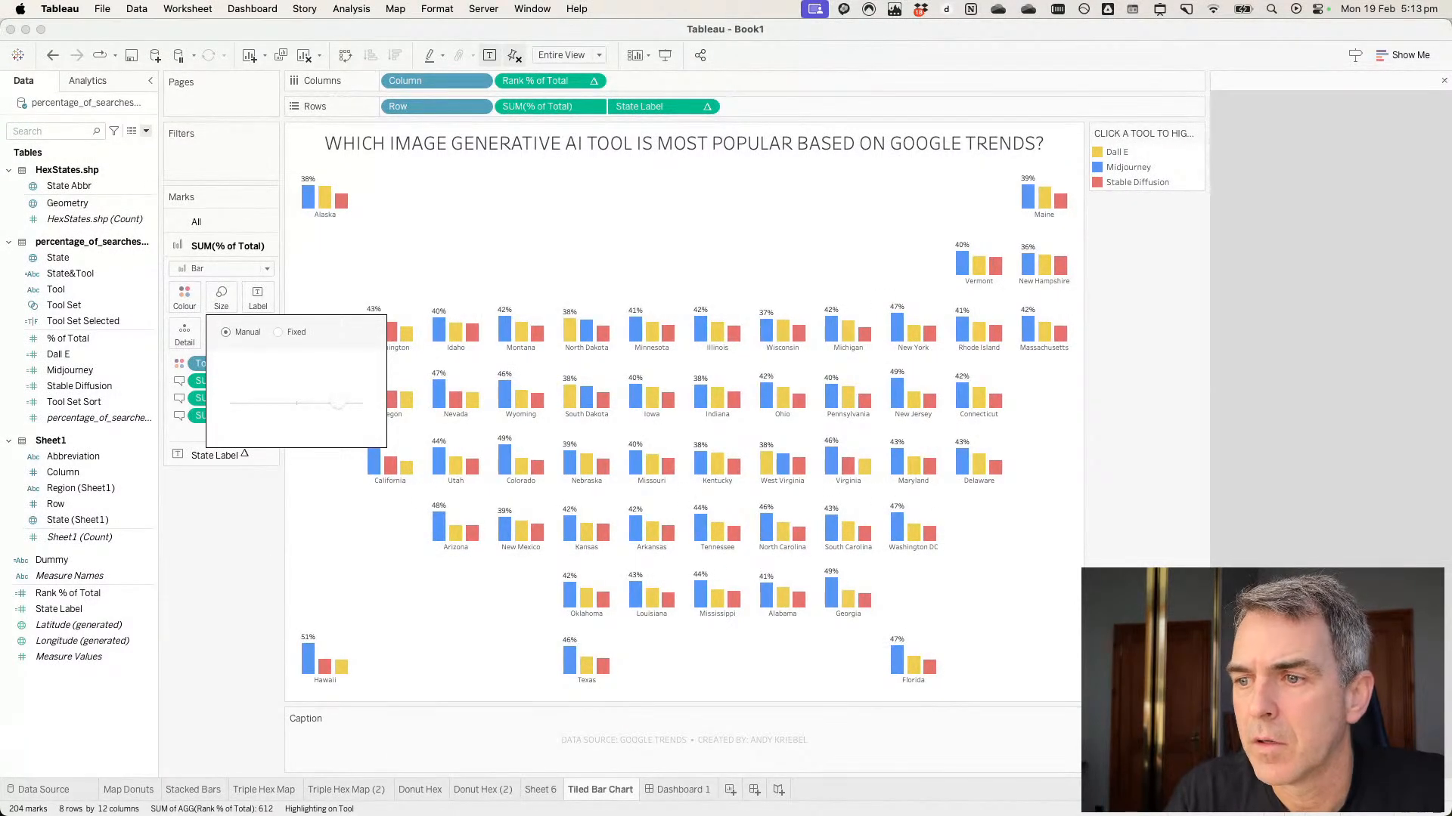
left_click(683, 789)
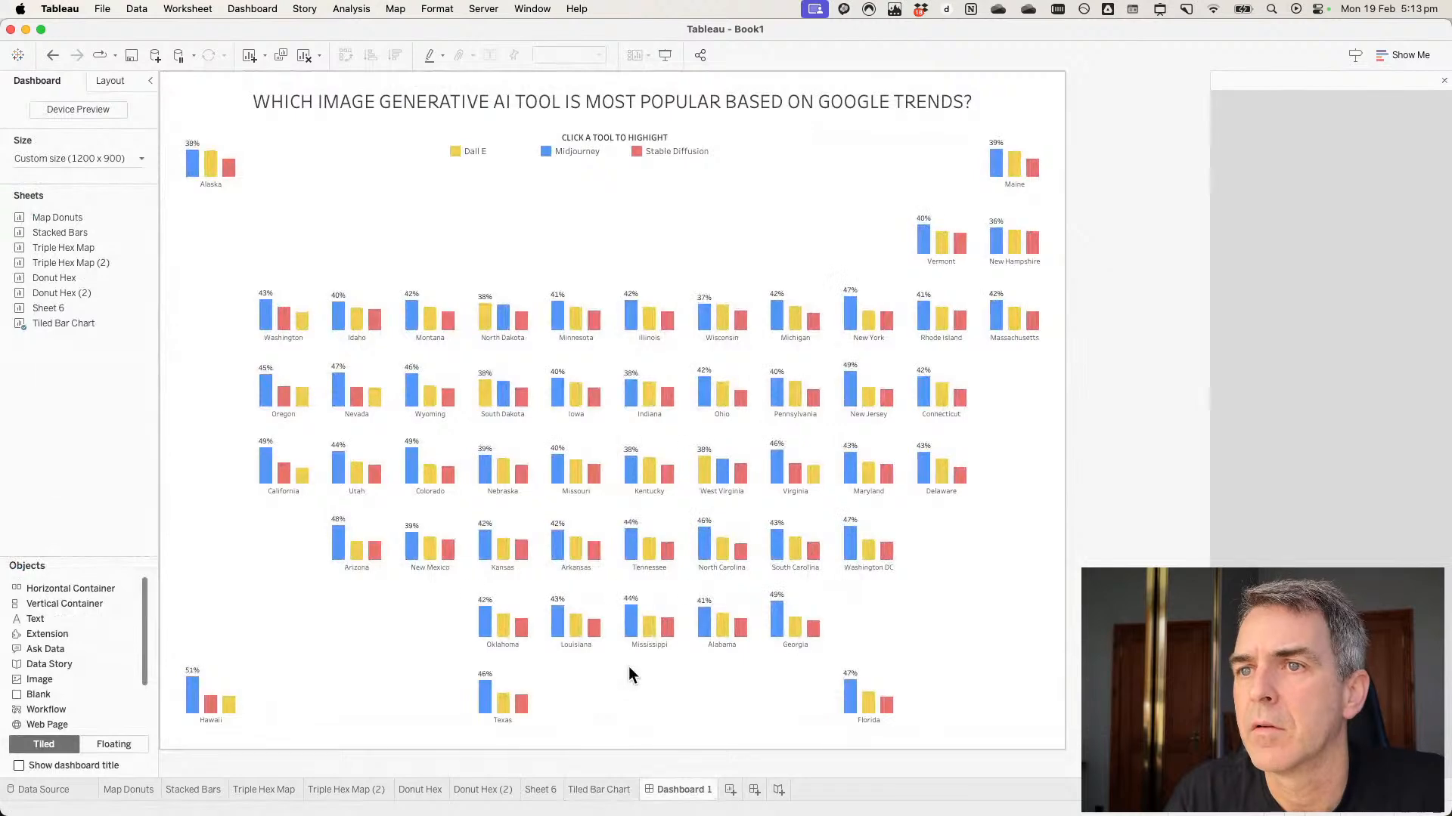
Narrow the bars a little on the Tiled Bar Chart sheet and return to Dashboard 1.
left_click(604, 789)
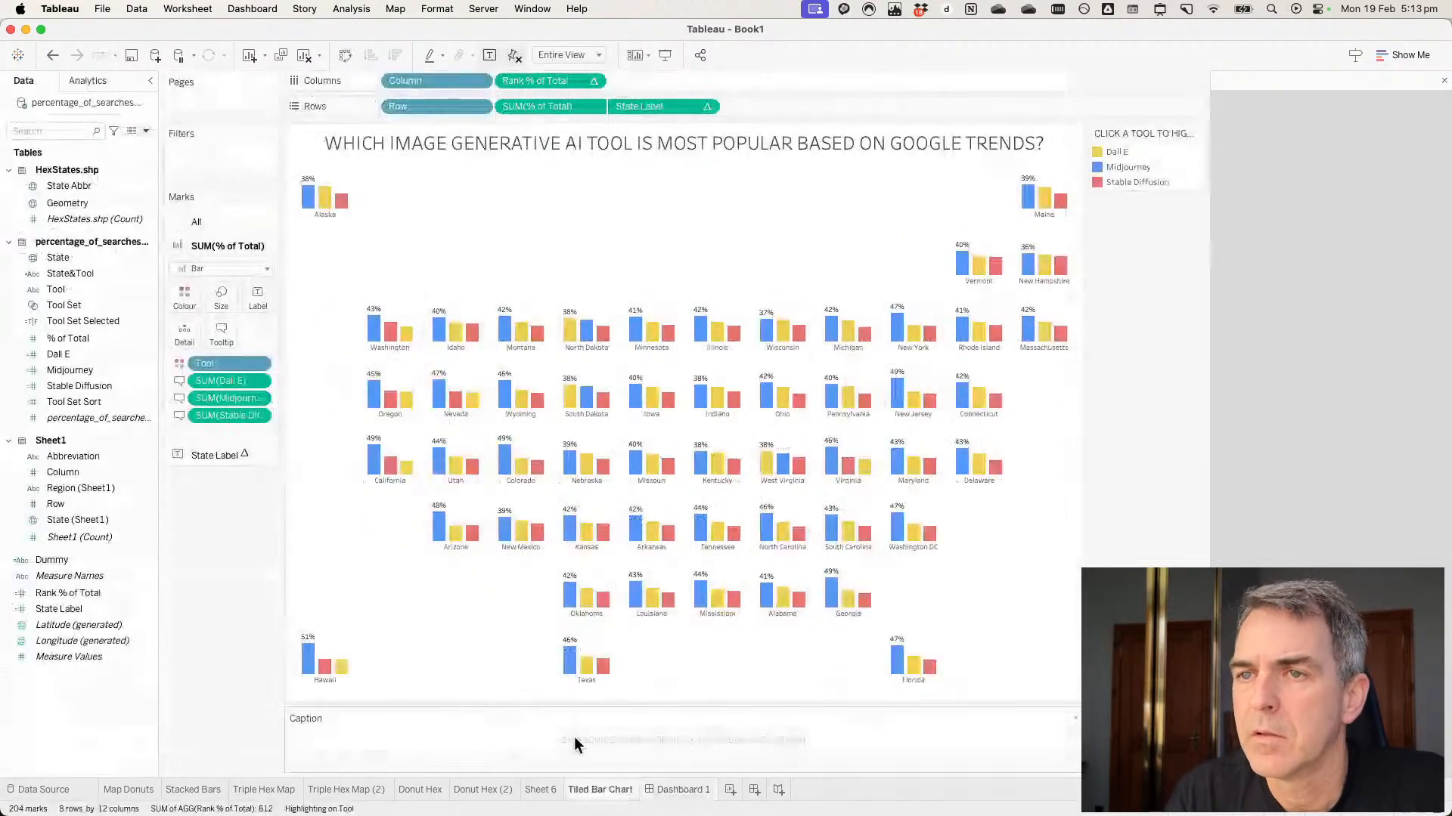
left_click(217, 297)
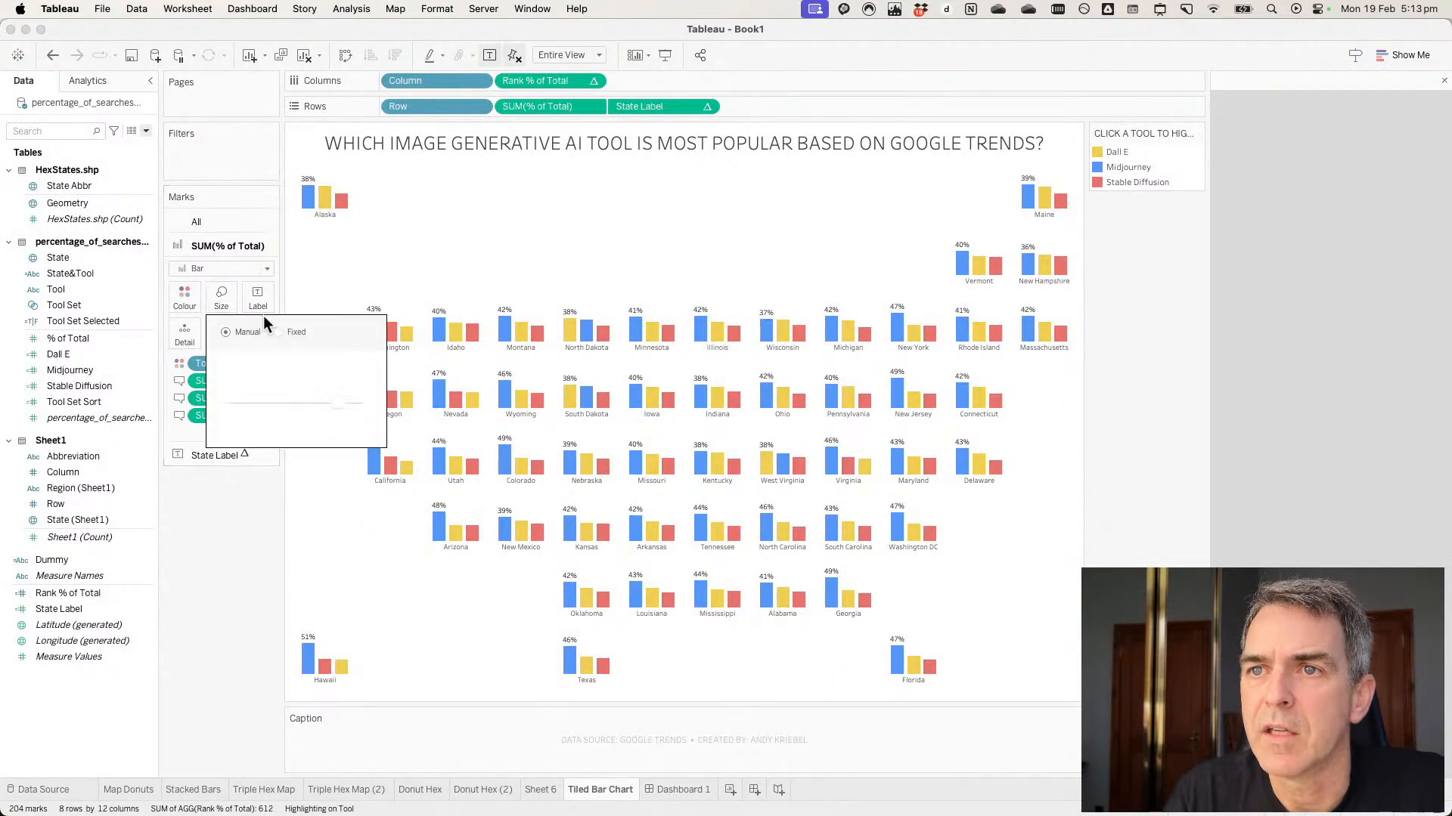
left_click_drag(329, 403, 322, 403)
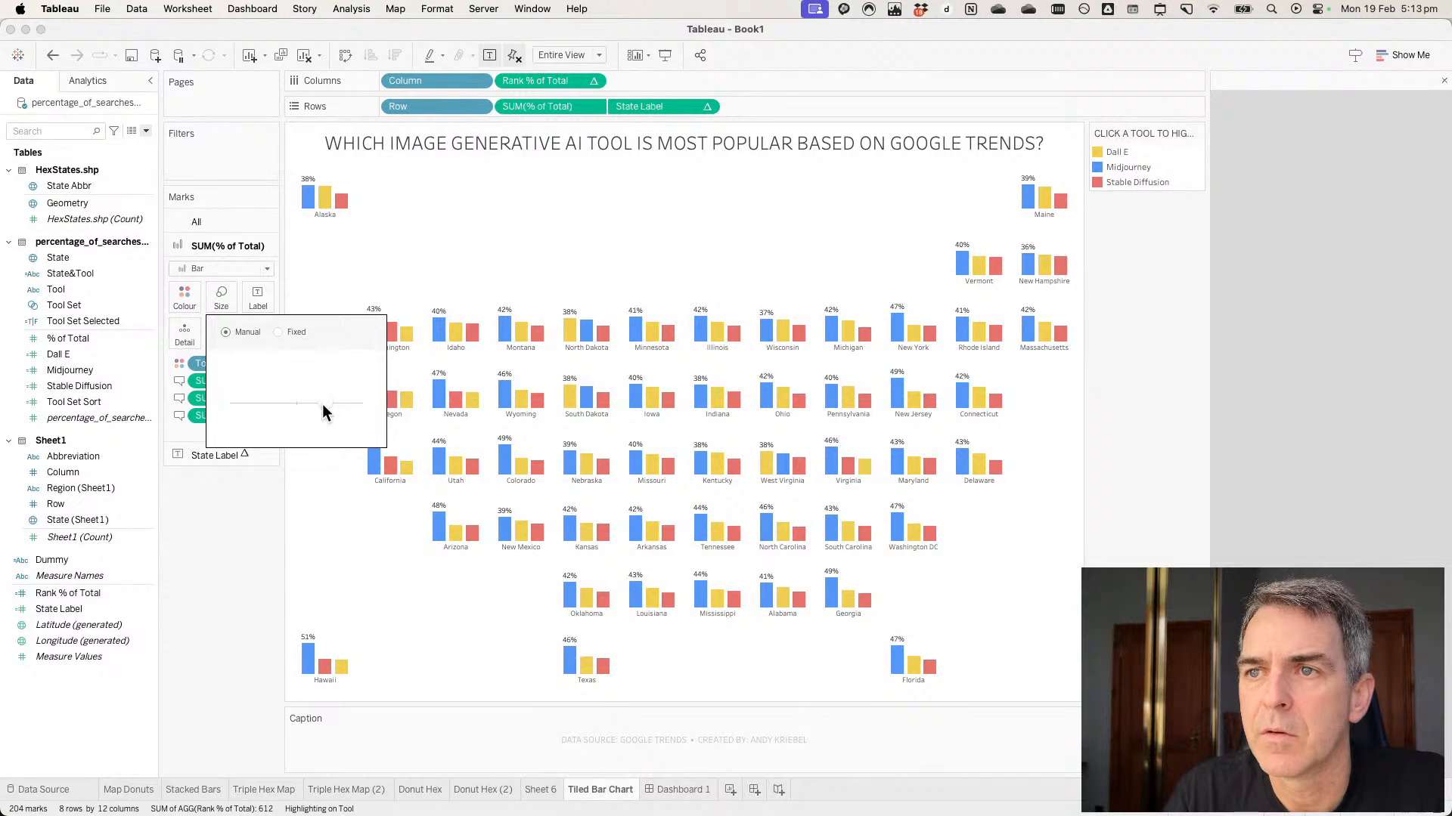
left_click(684, 790)
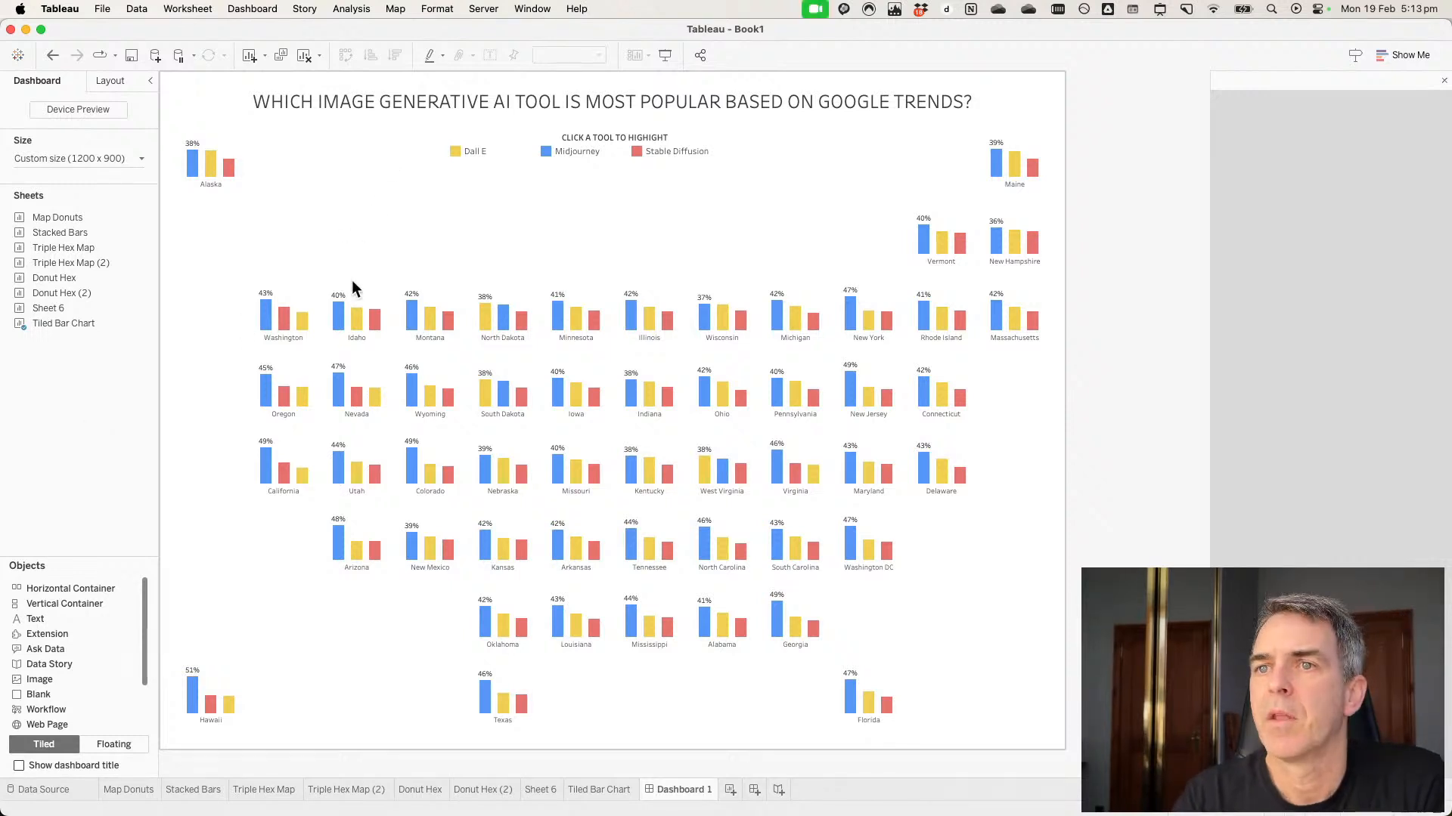
Show the tile map's caption with the data source and author credit on the dashboard, and deselect the map.
left_click(436, 221)
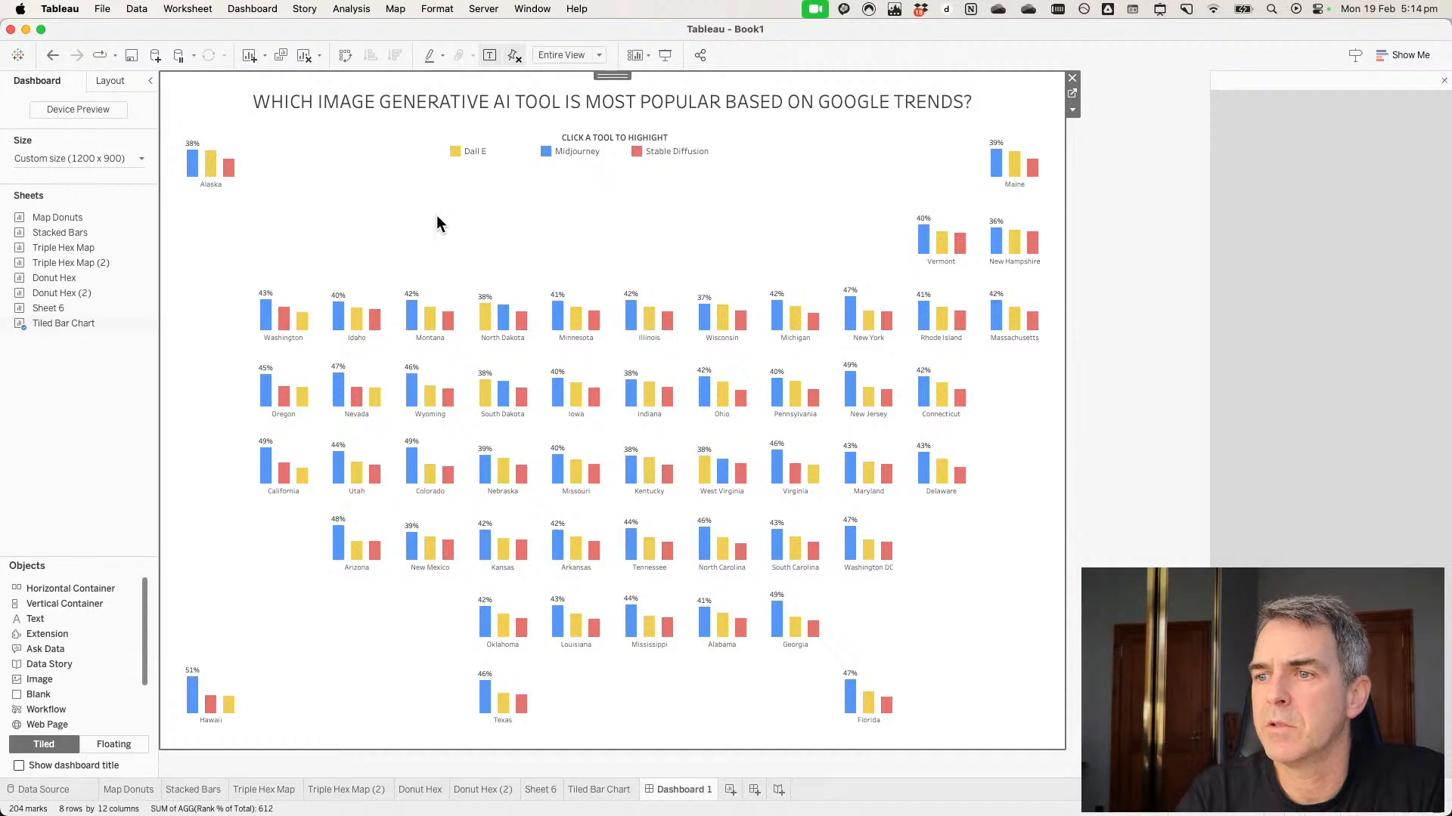
left_click(1067, 111)
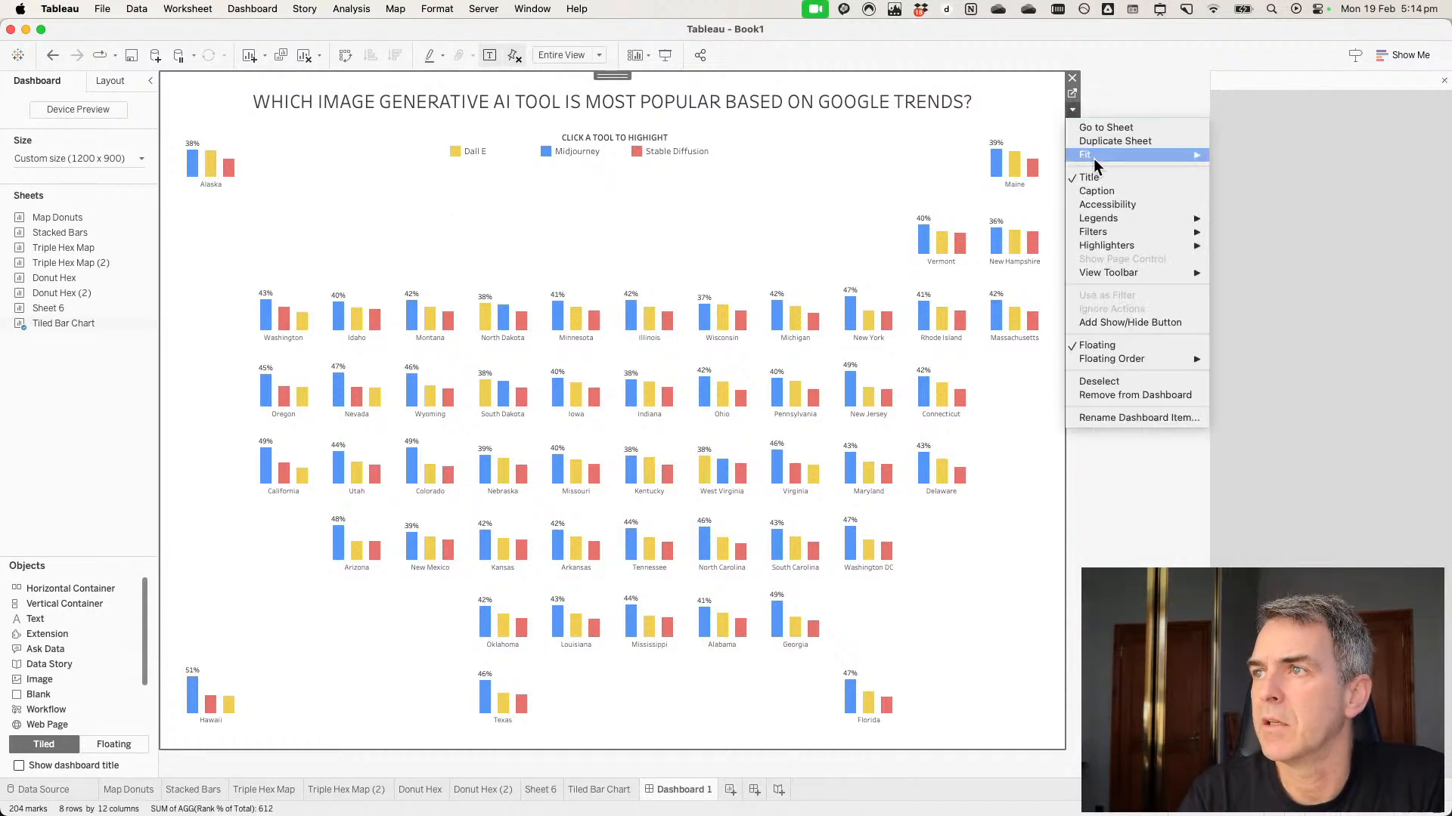
left_click(1093, 191)
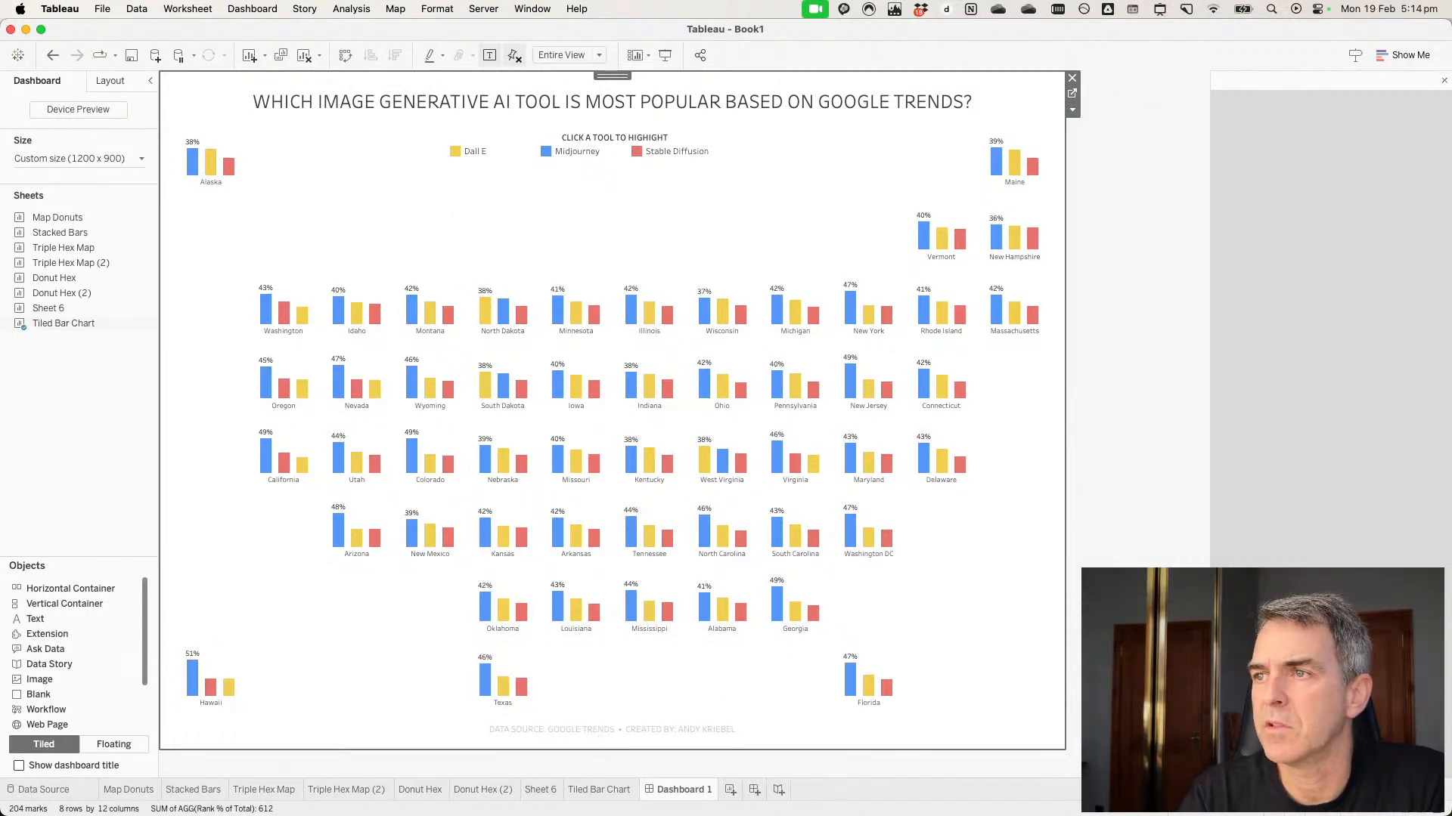
left_click(1127, 490)
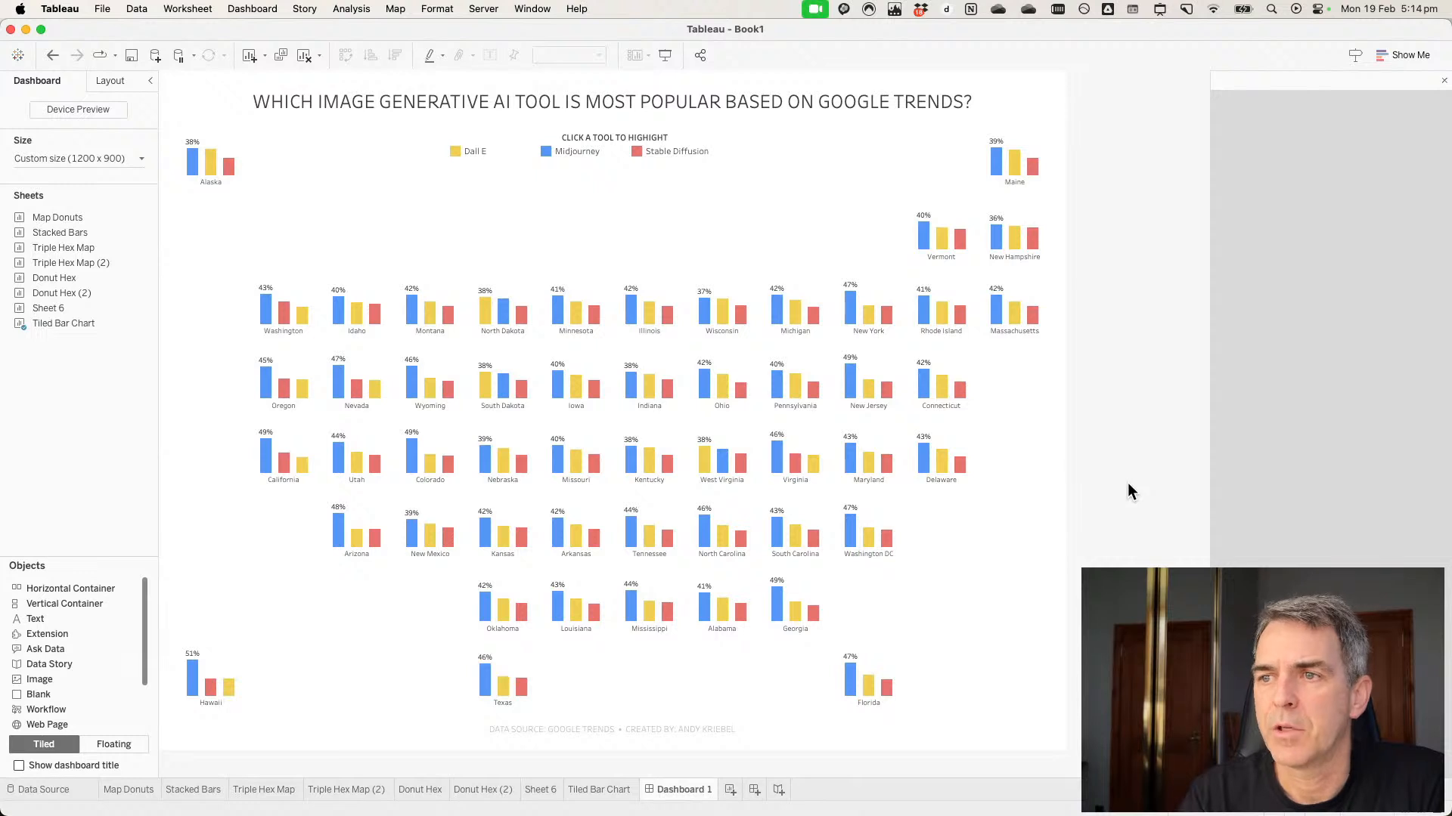